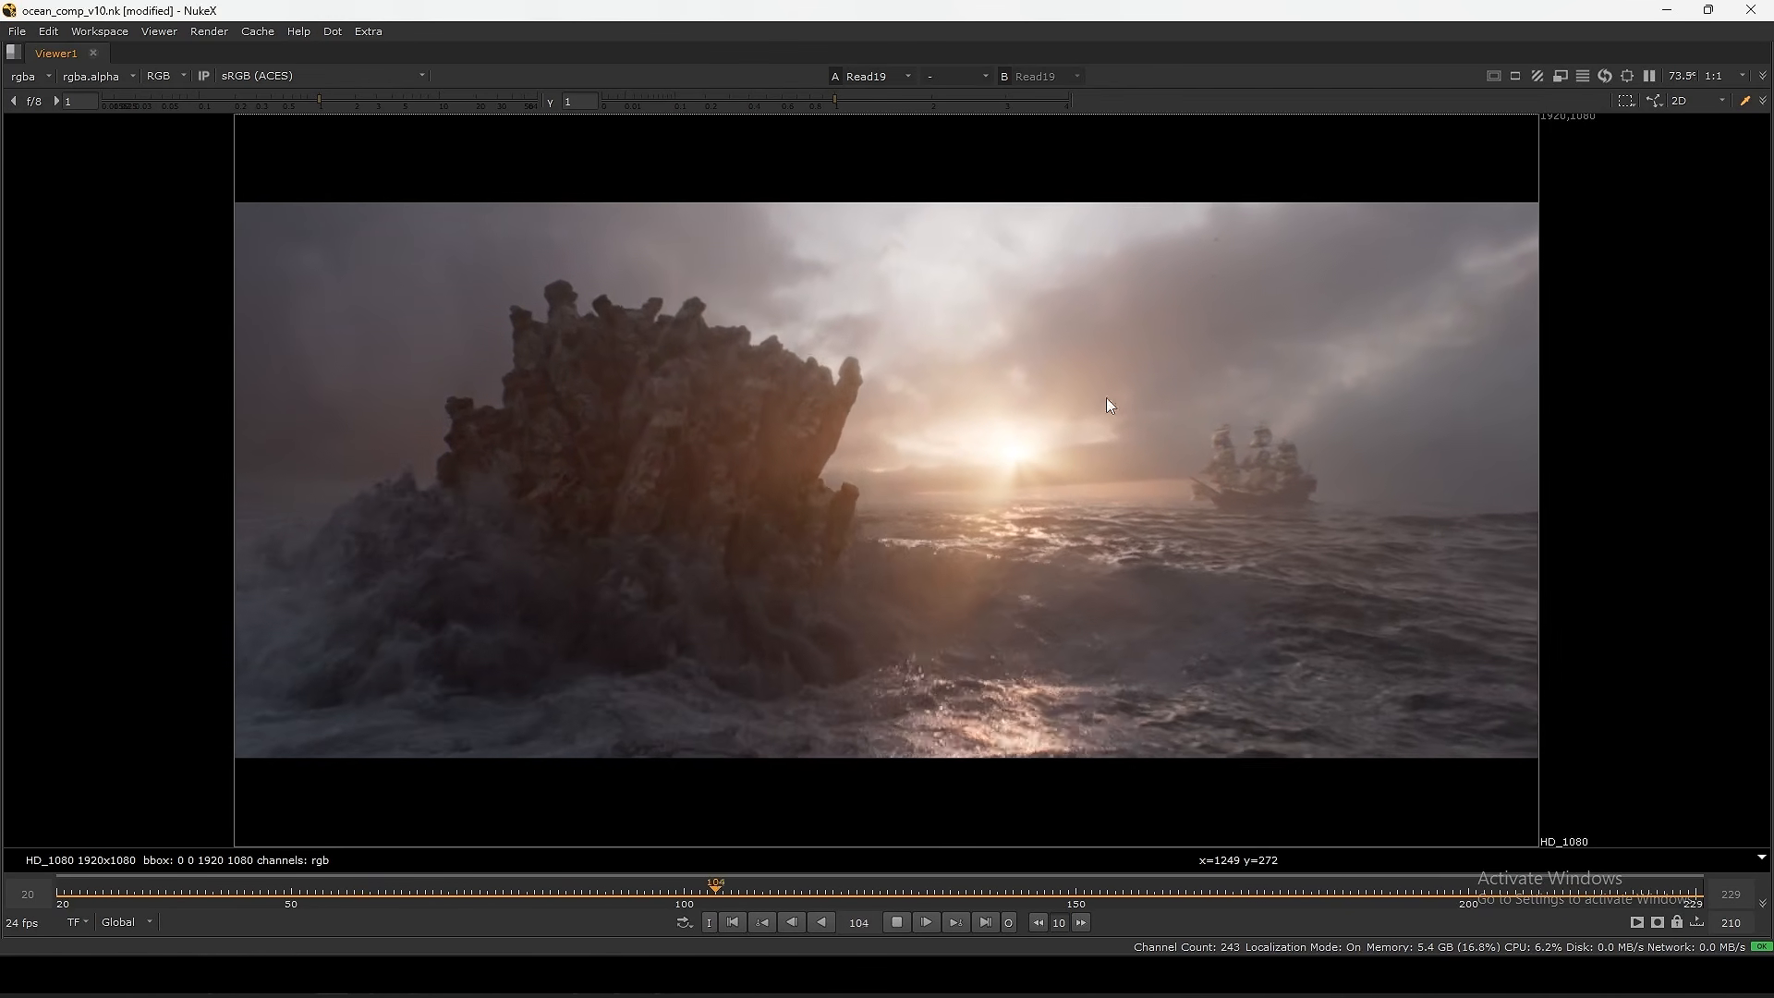
- Examine the playing ocean composite at full frame and up close around the sky and the ship
drag(1649, 189, 122, 795)
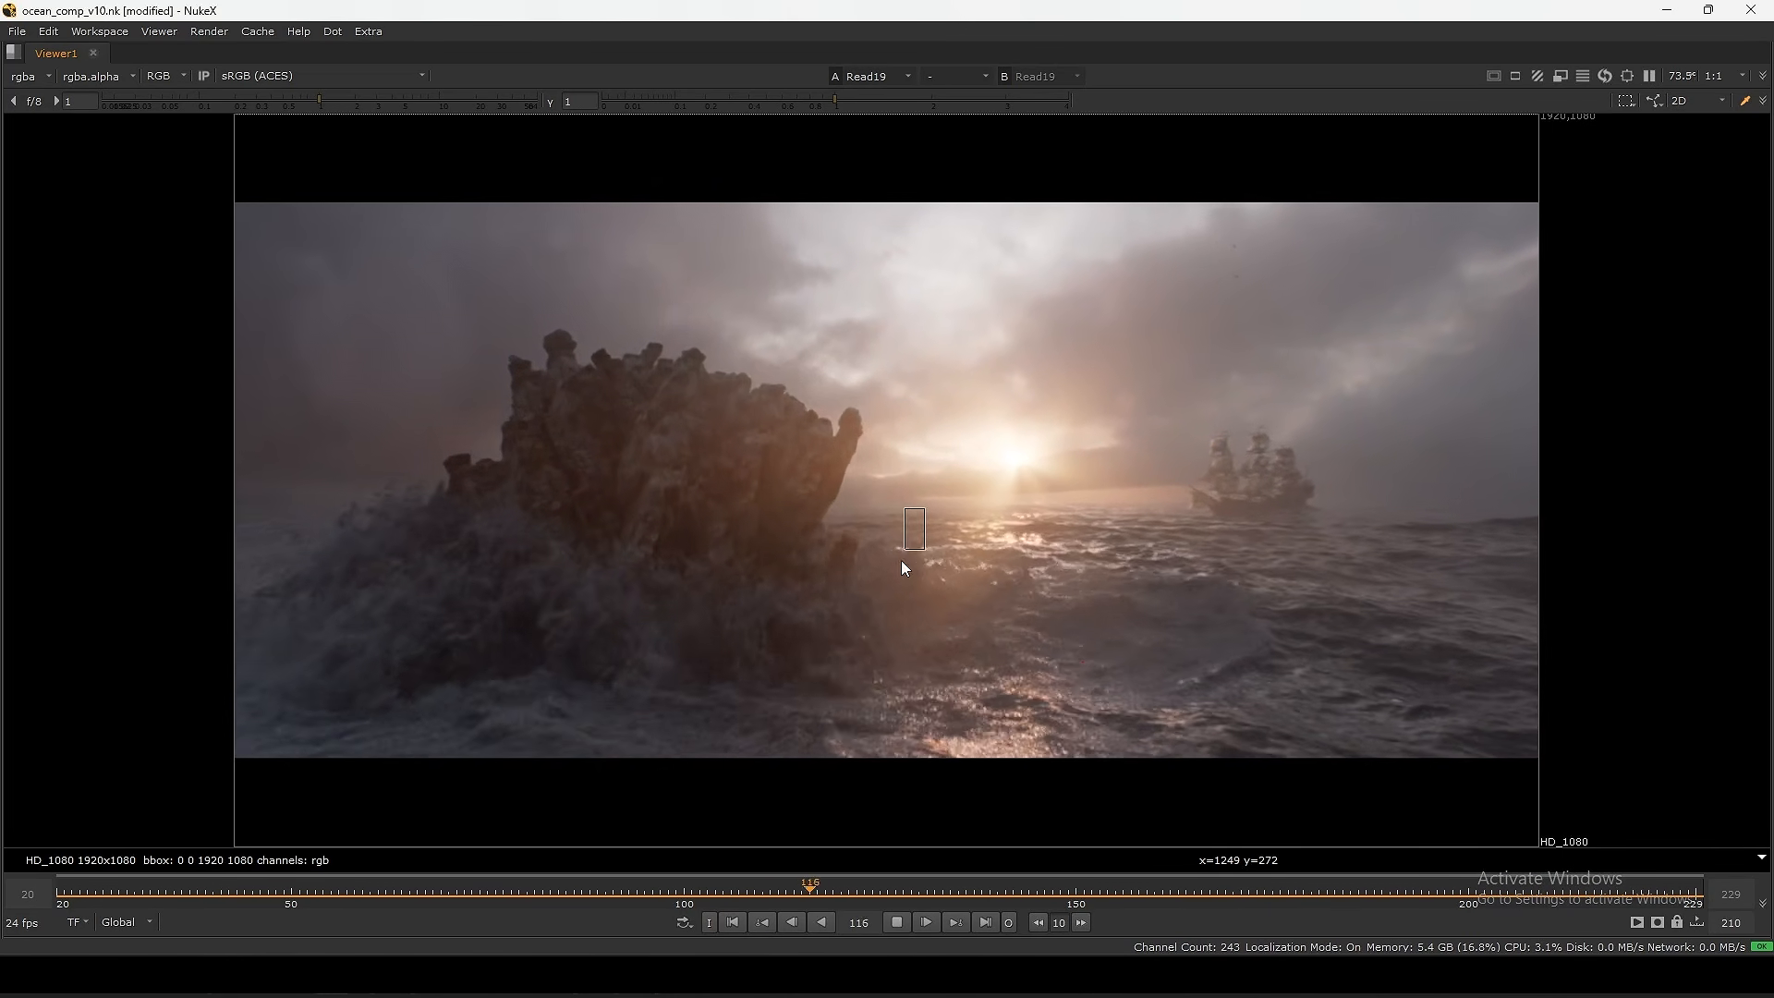
drag(900, 559, 944, 558)
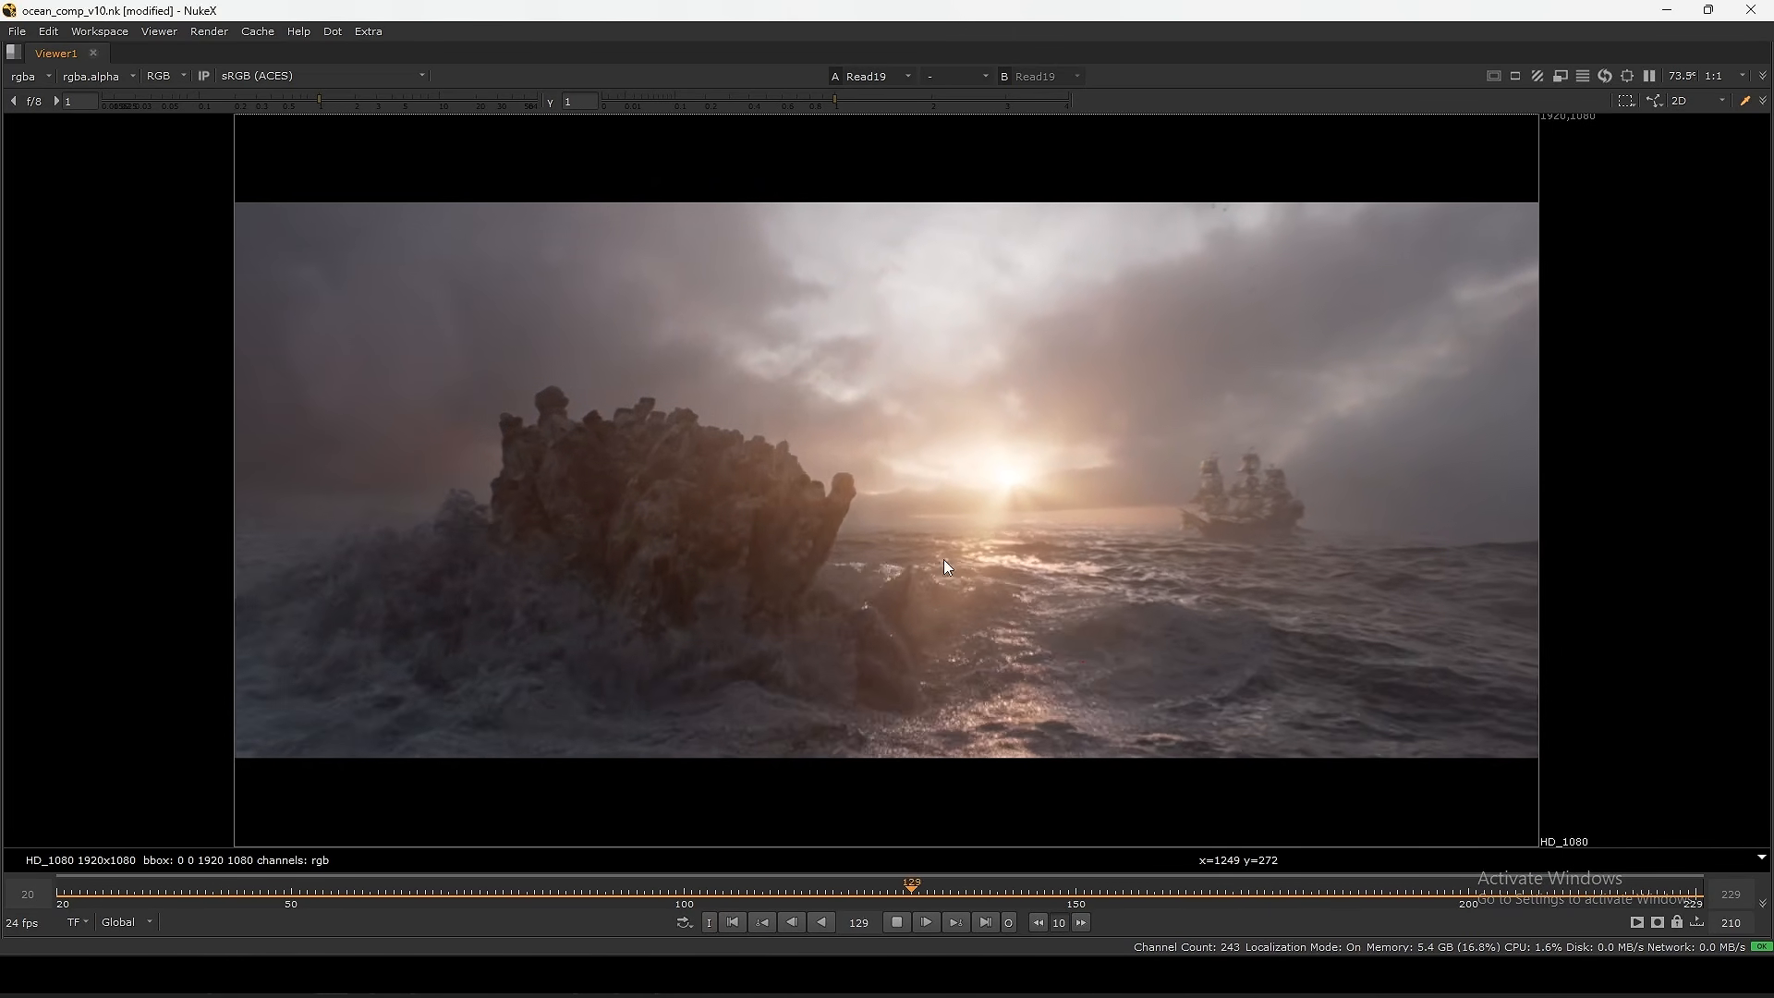
drag(1277, 392, 950, 819)
drag(950, 819, 951, 824)
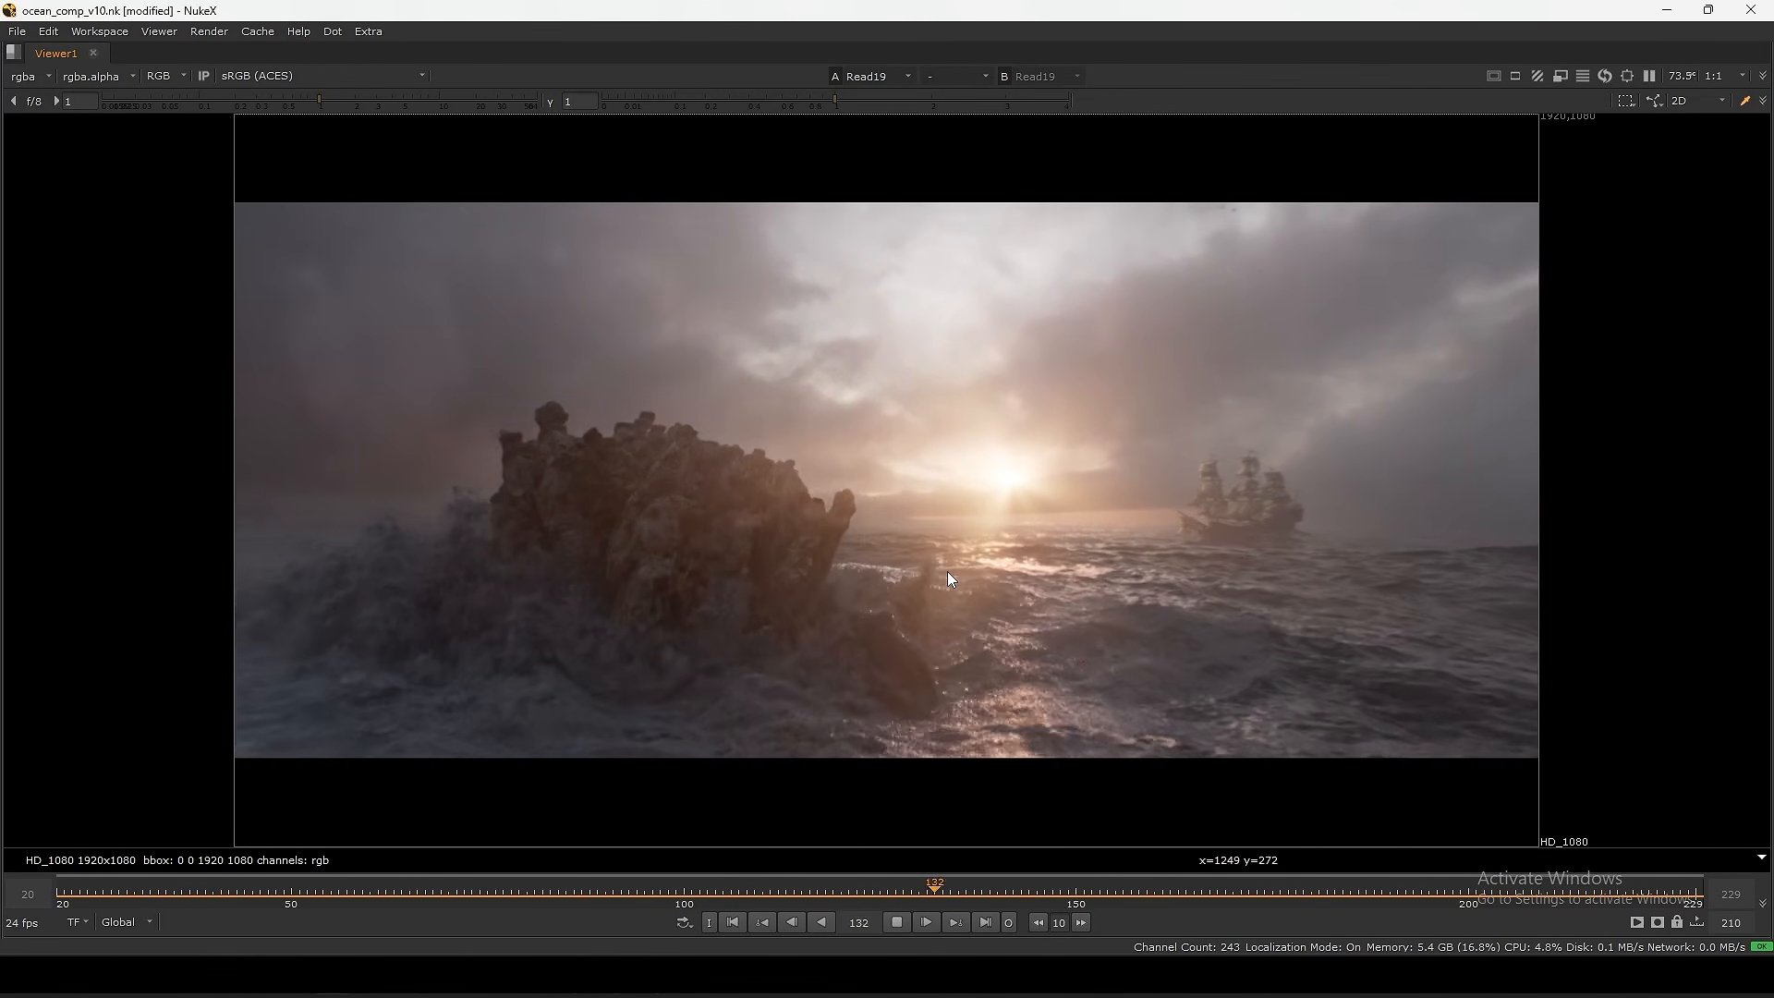
drag(1455, 243, 665, 669)
middle_drag(1214, 374, 1098, 465)
scroll(1191, 387, up, 3)
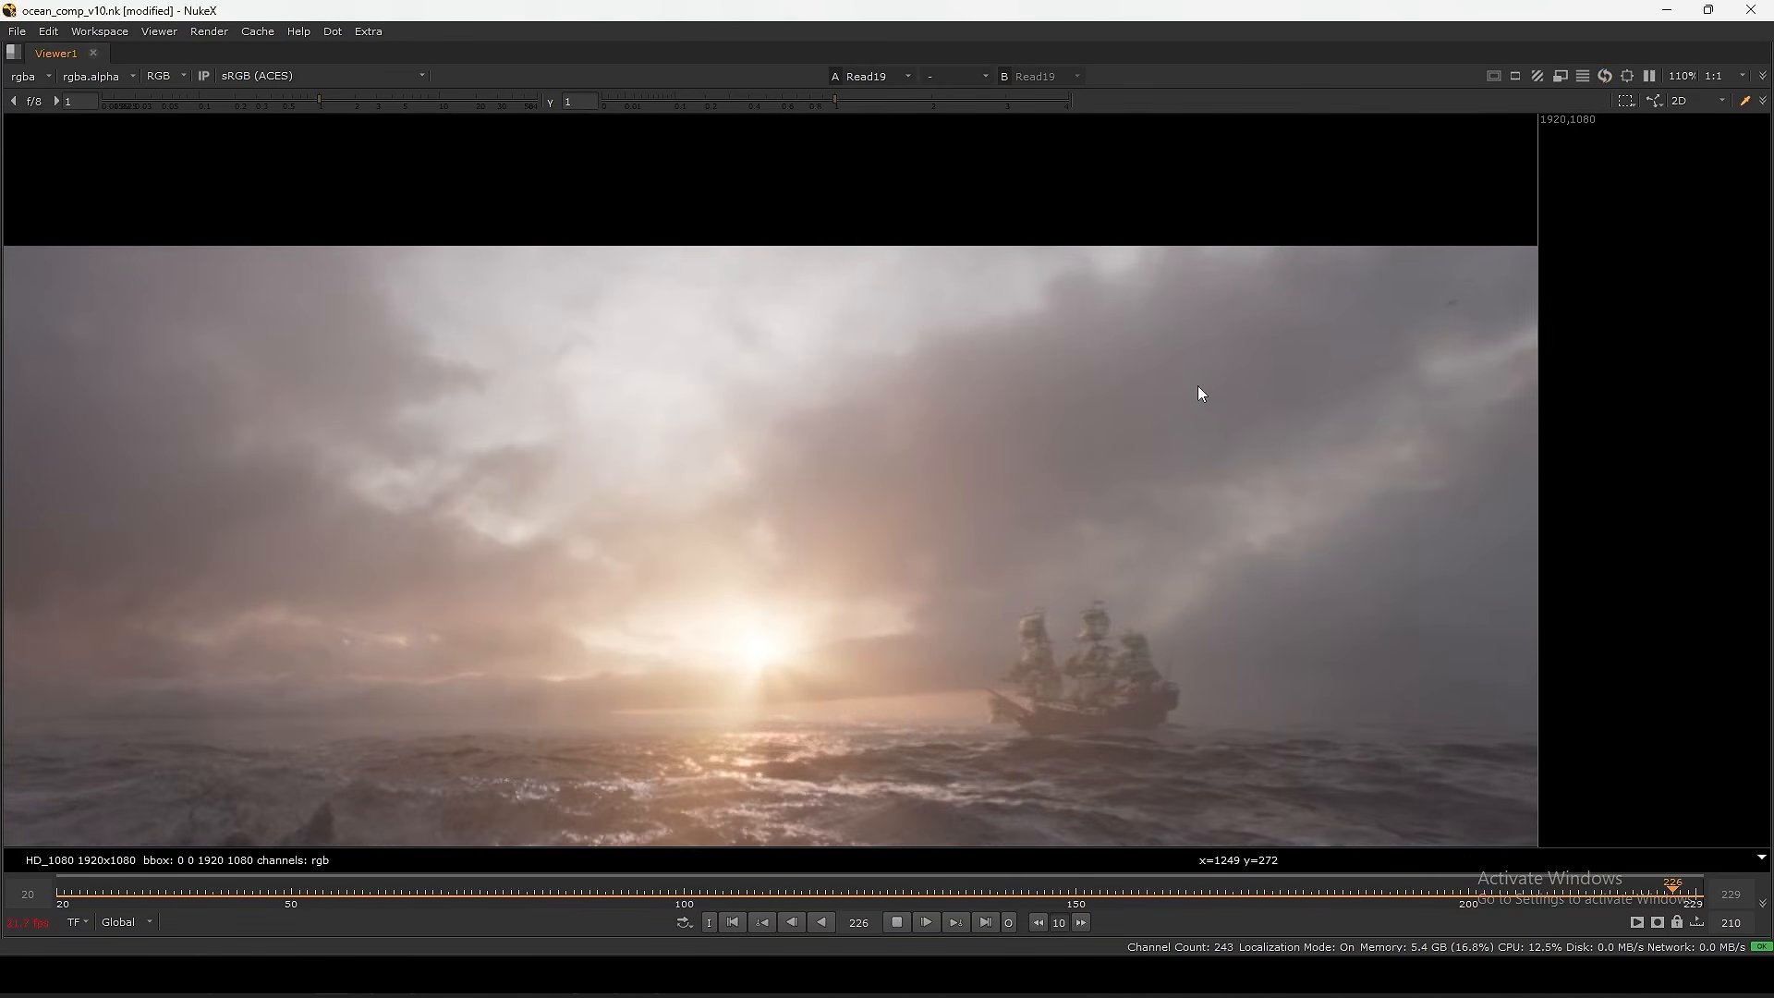
drag(1012, 242, 839, 458)
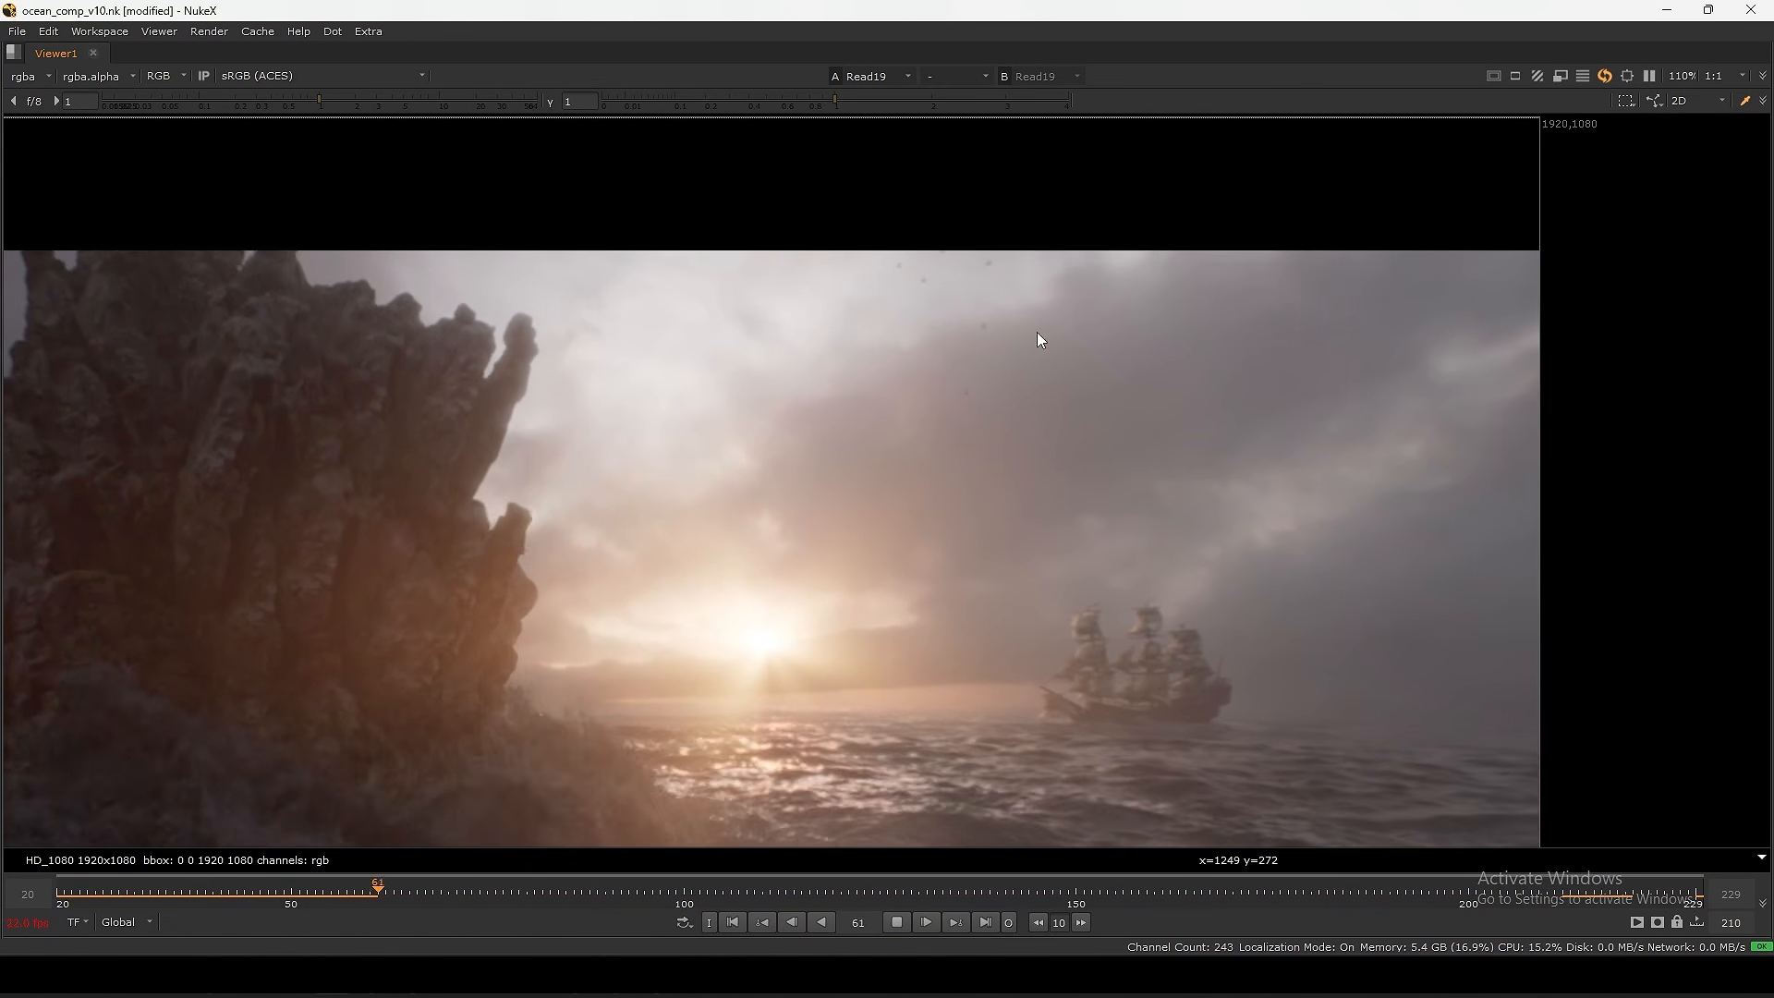
drag(1100, 237, 908, 451)
mouse_move(1209, 224)
mouse_down()
mouse_move(1016, 371)
mouse_move(985, 469)
mouse_up()
key(f)
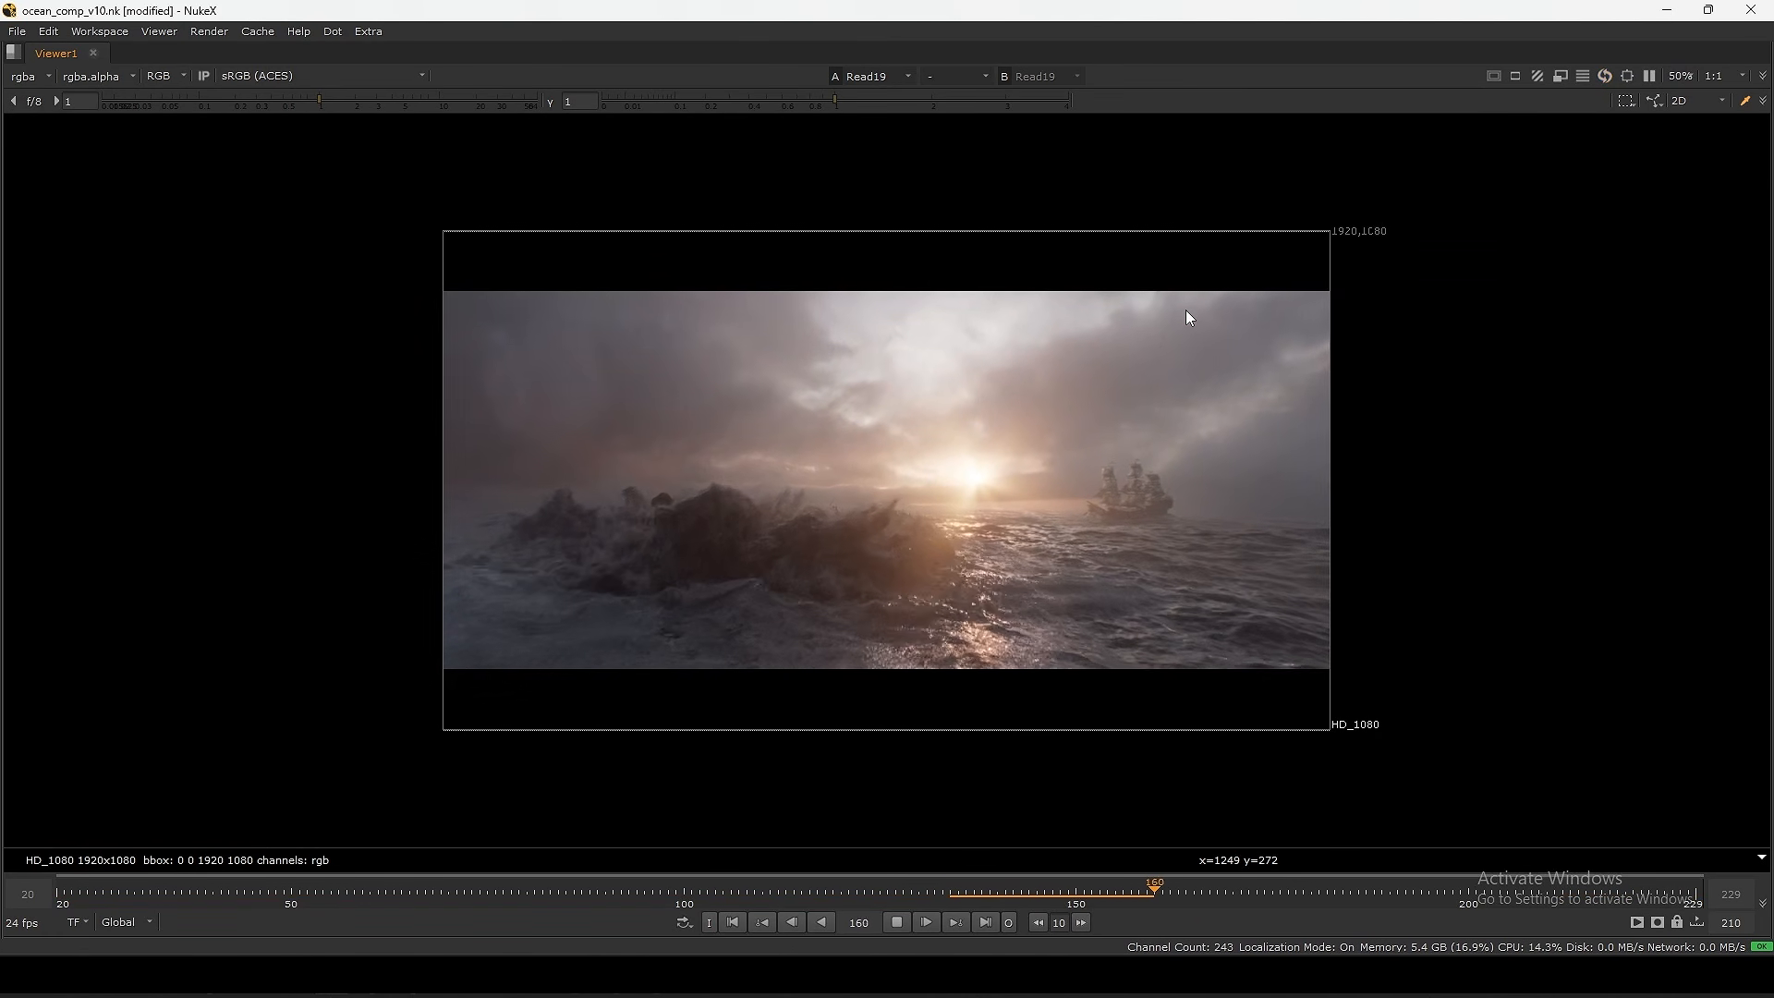
key(f)
drag(1429, 191, 761, 508)
- Restore the layout with the node graph beside the viewer, stop playback and return to the first frame
key(space)
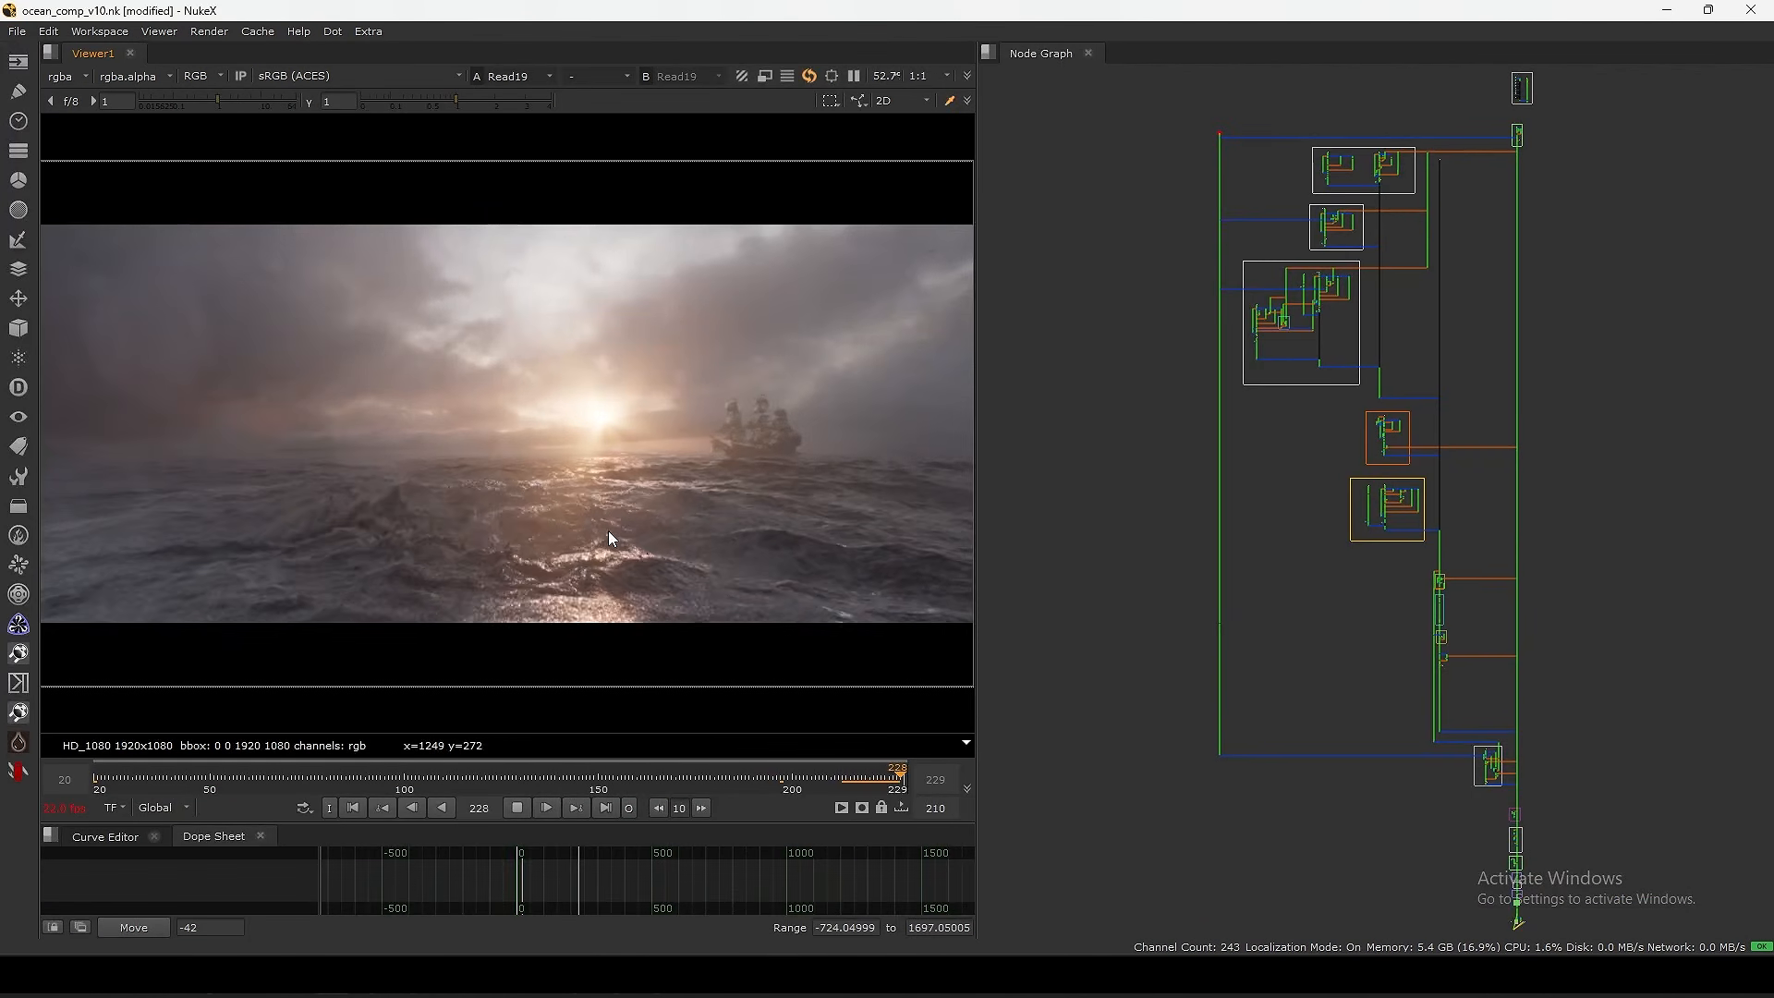
click(514, 808)
click(359, 807)
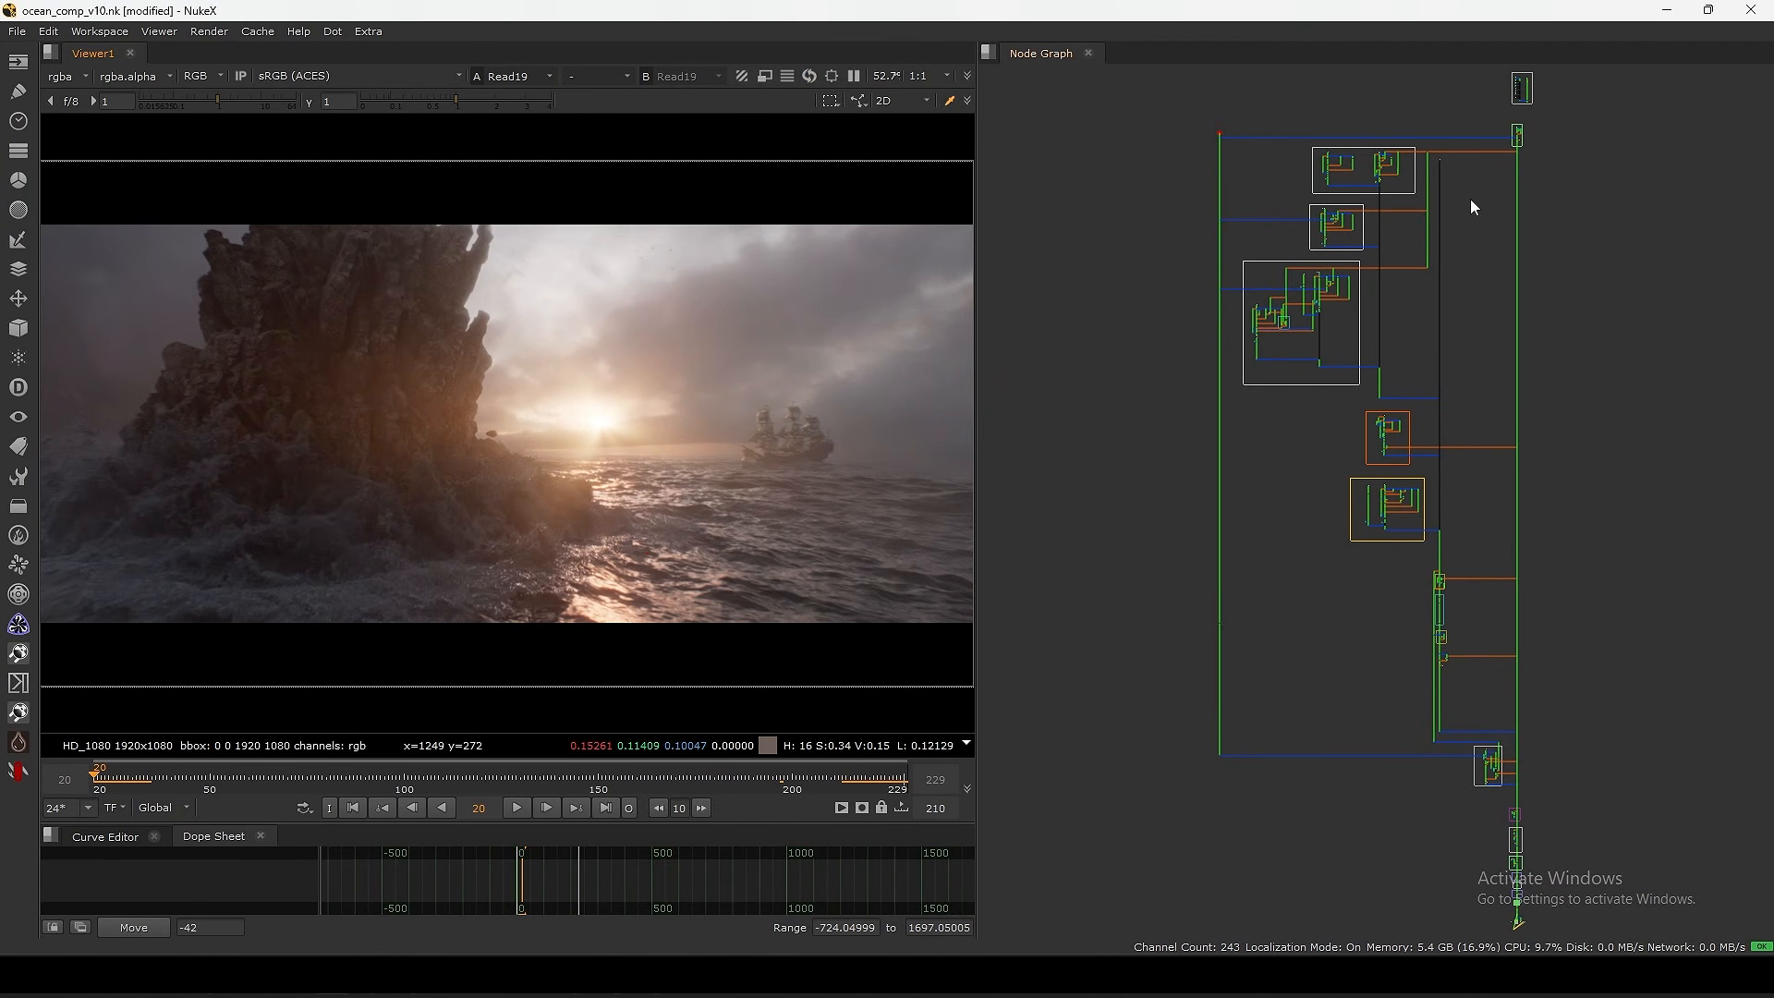
- Survey the whole node tree and frame the slap comp backdrop in the node graph
drag(1177, 107, 1599, 923)
drag(1278, 236, 1576, 927)
middle_drag(1517, 119, 1456, 279)
scroll(1459, 352, up, 8)
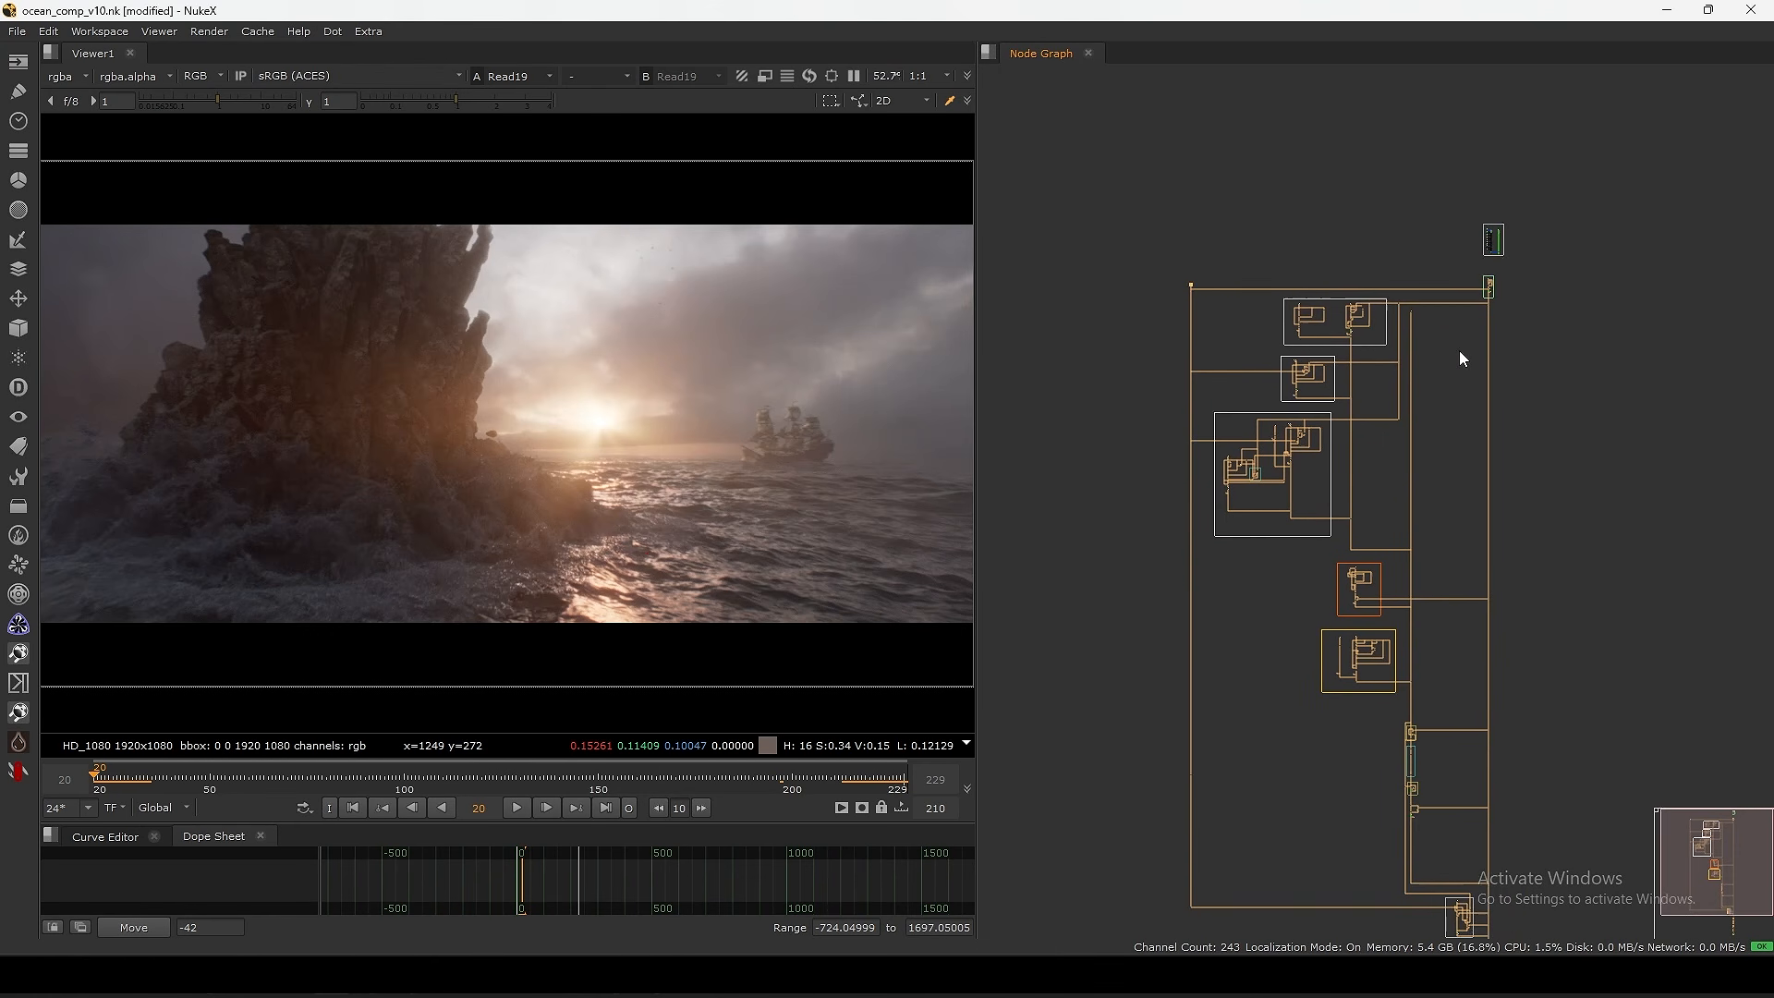
key(f)
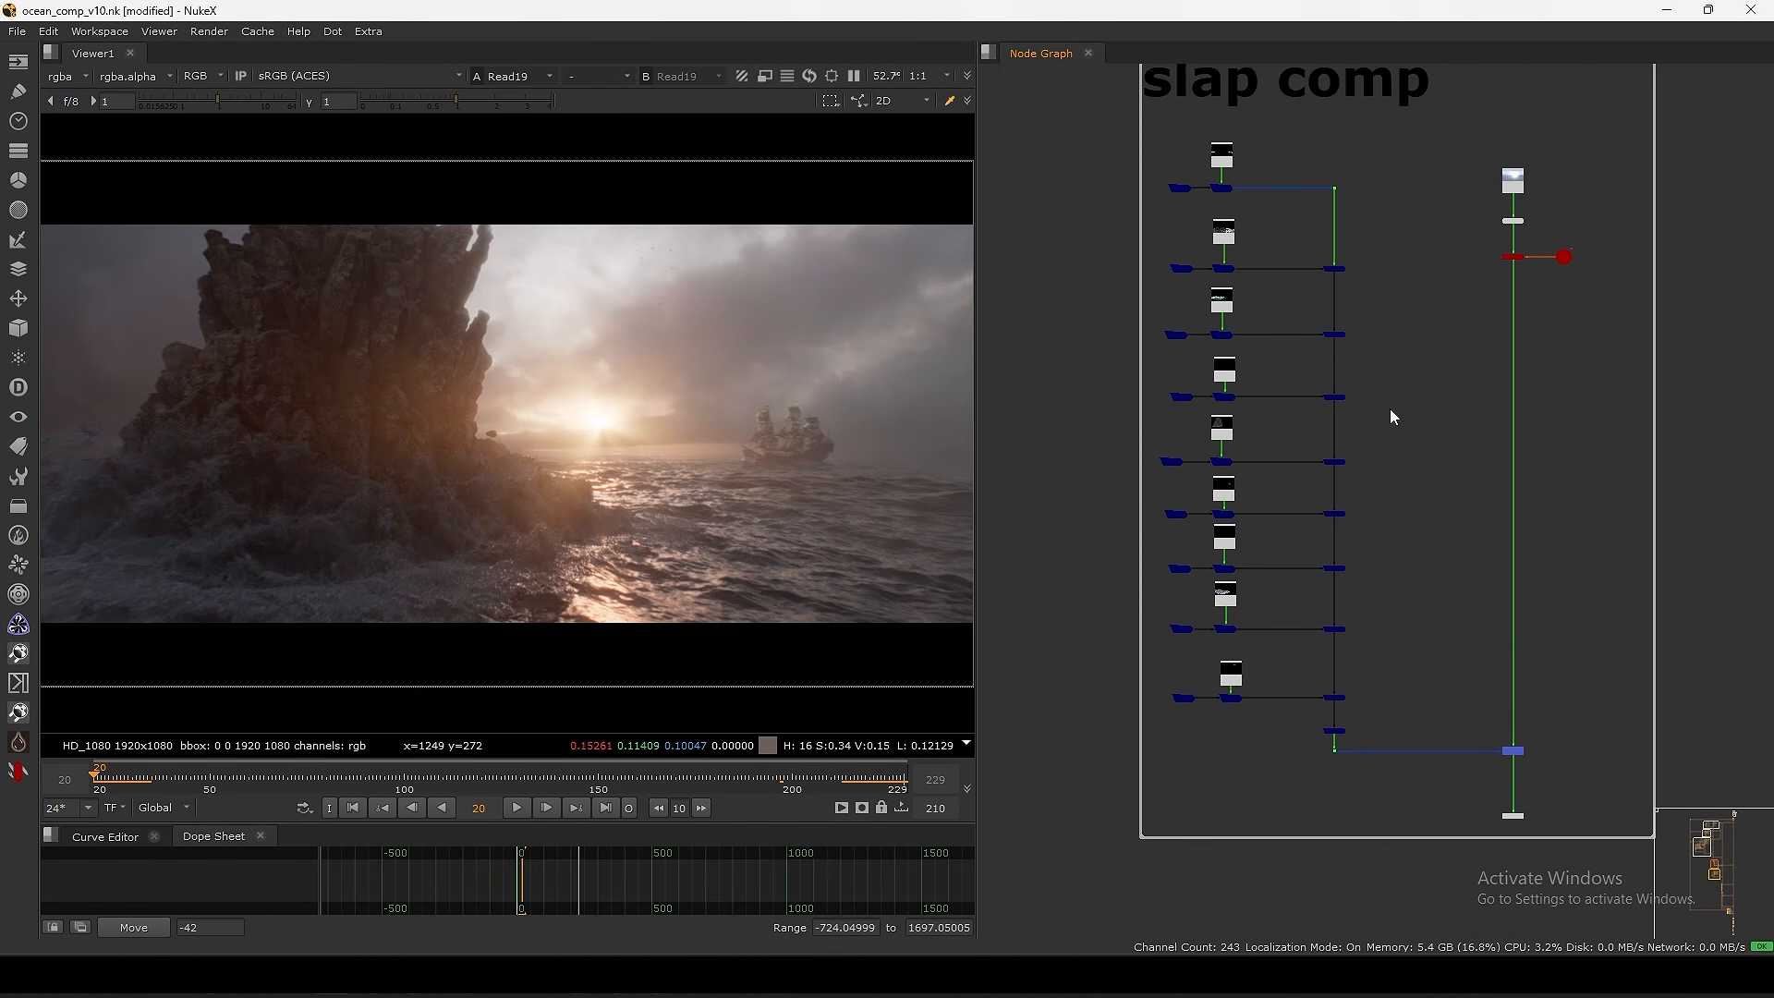
middle_drag(1415, 491, 1392, 486)
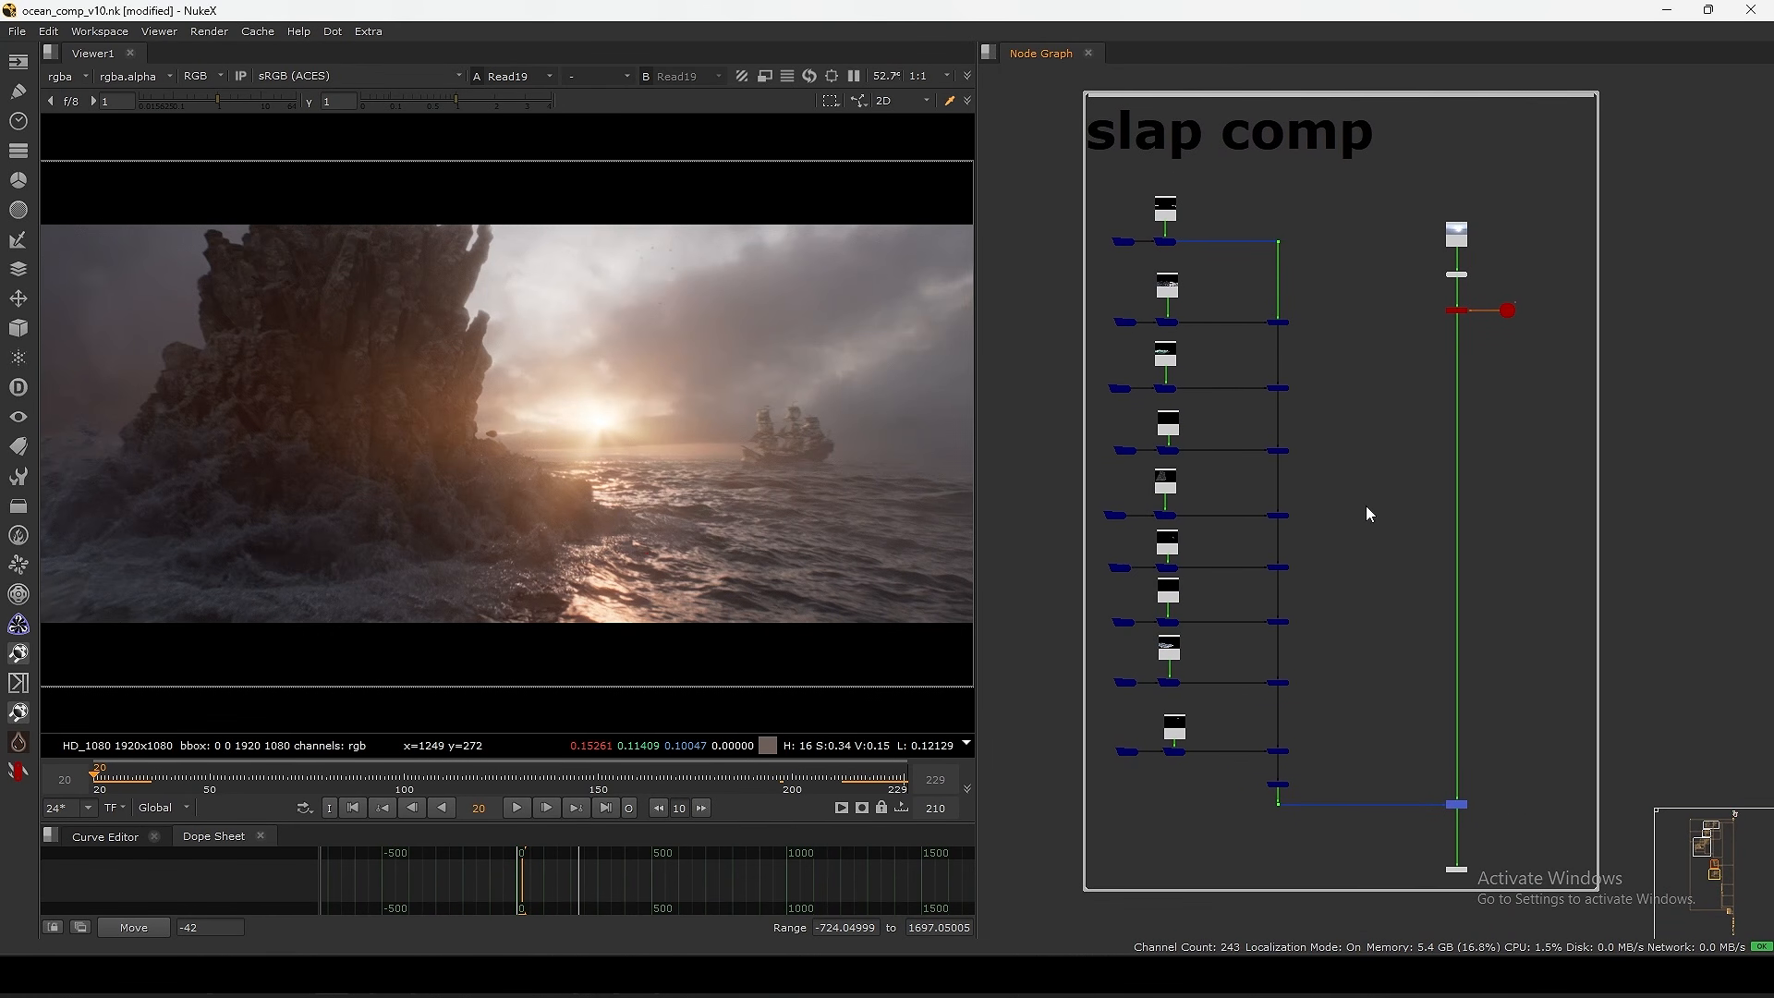
- Expand the node graph to fill the window and examine the Read3 sky node kloppenheim_01_puresky_16k.exr in the slap comp
key(space)
drag(1000, 210, 971, 245)
drag(790, 288, 793, 290)
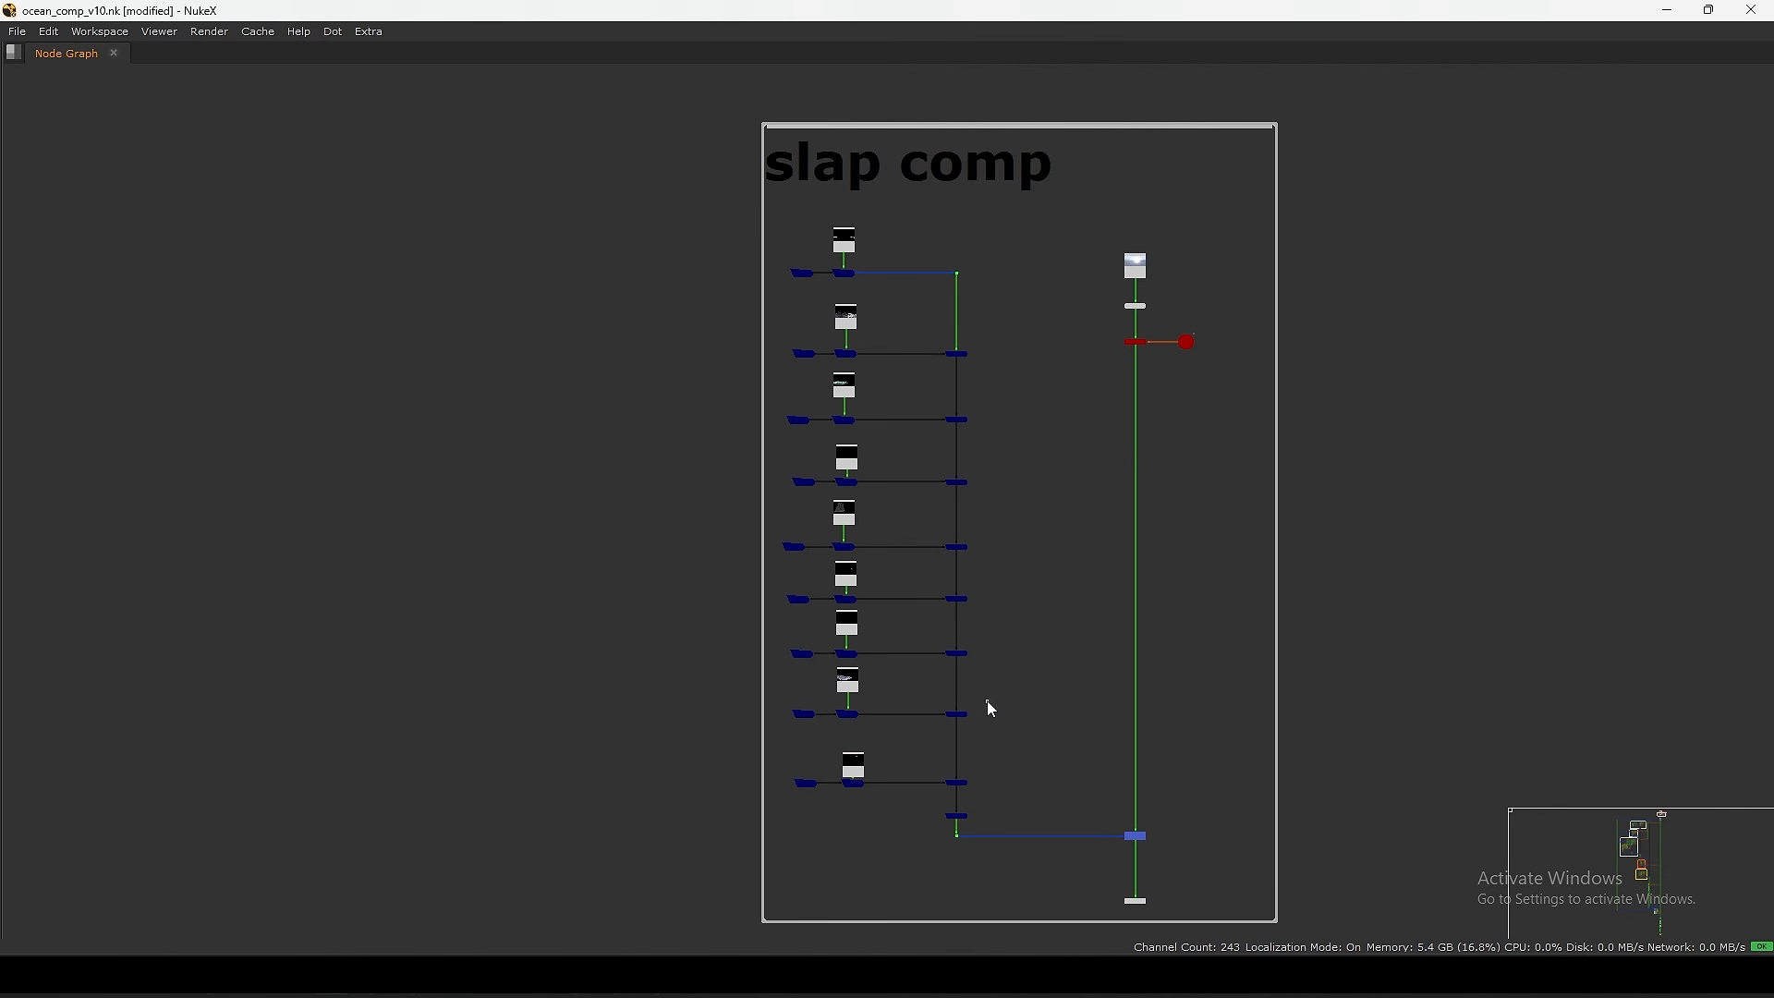
scroll(1171, 267, up, 2)
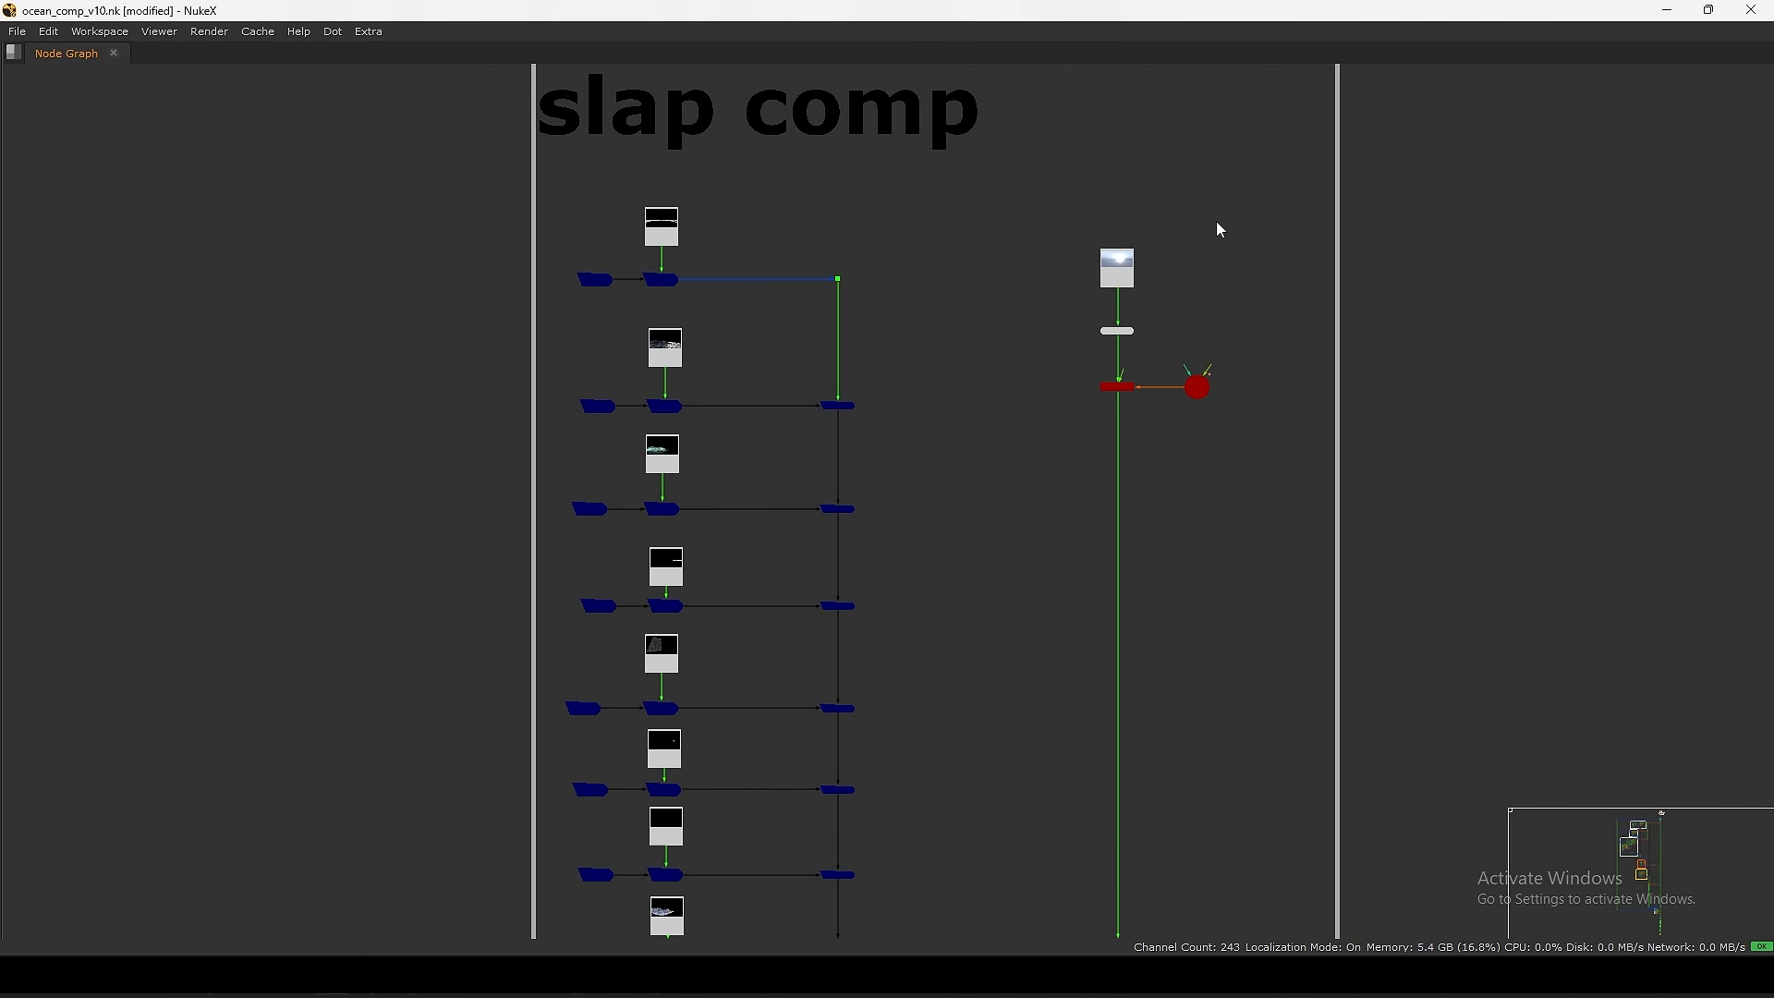
drag(1085, 326, 1078, 345)
scroll(1118, 305, up, 5)
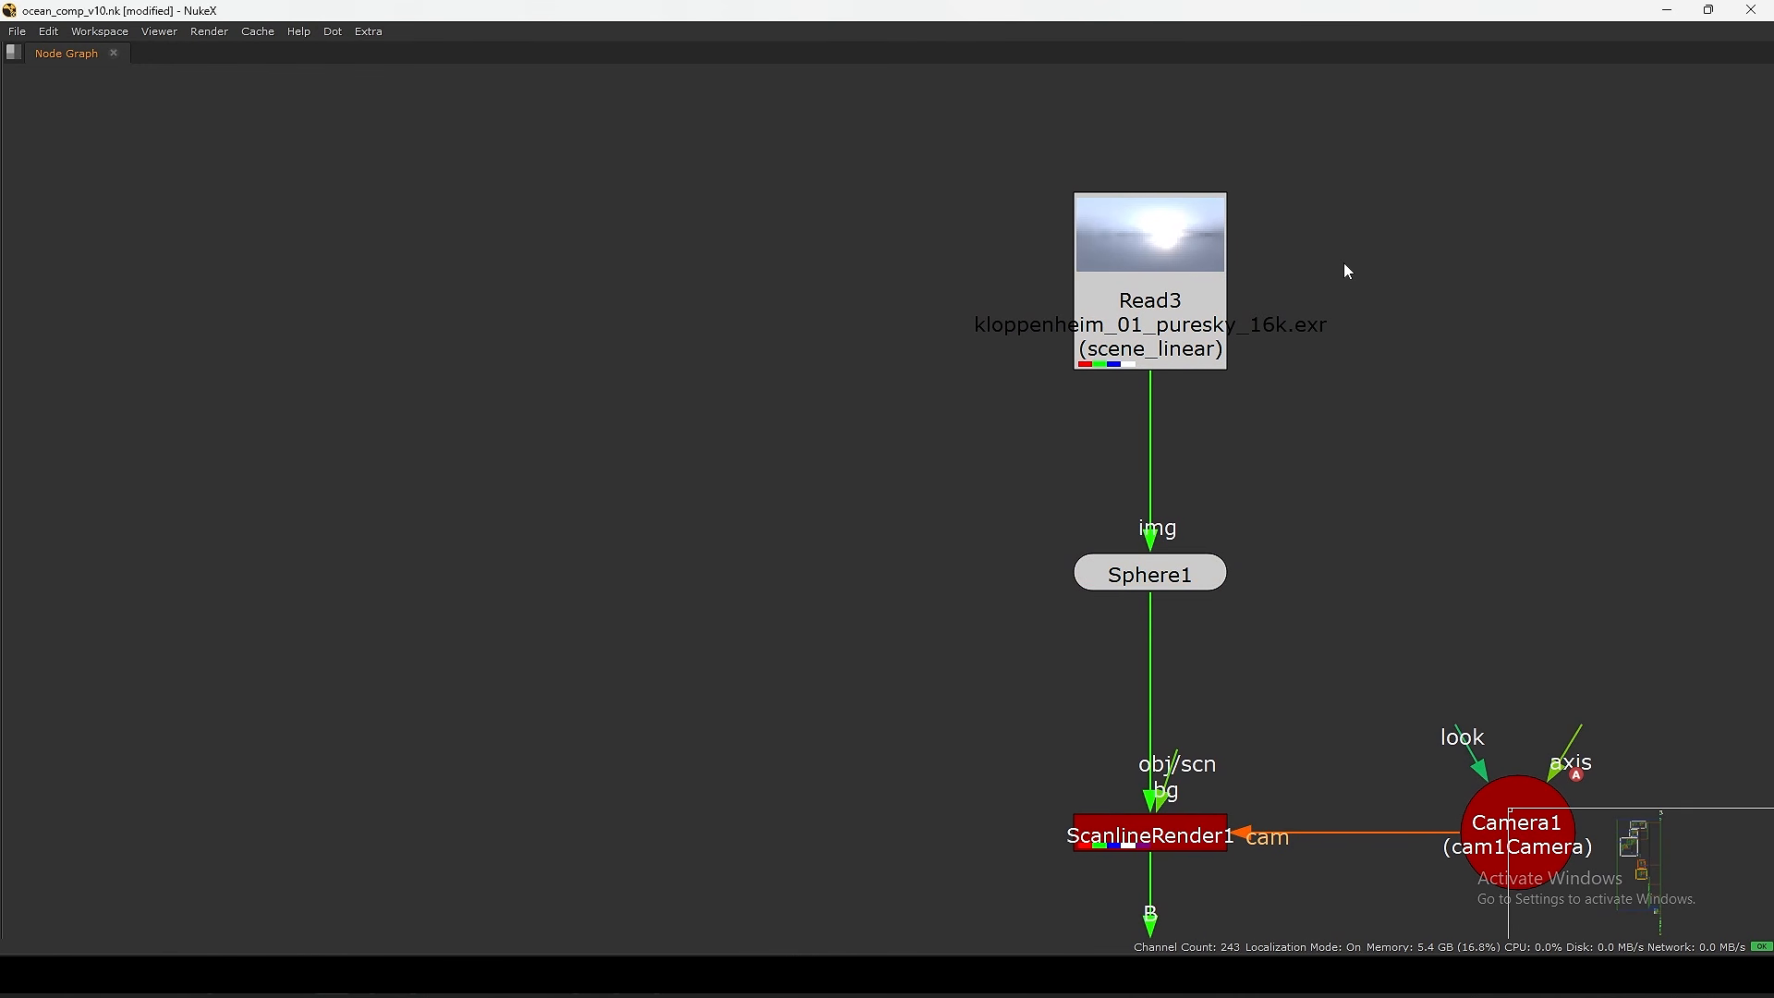
drag(1186, 310, 1181, 299)
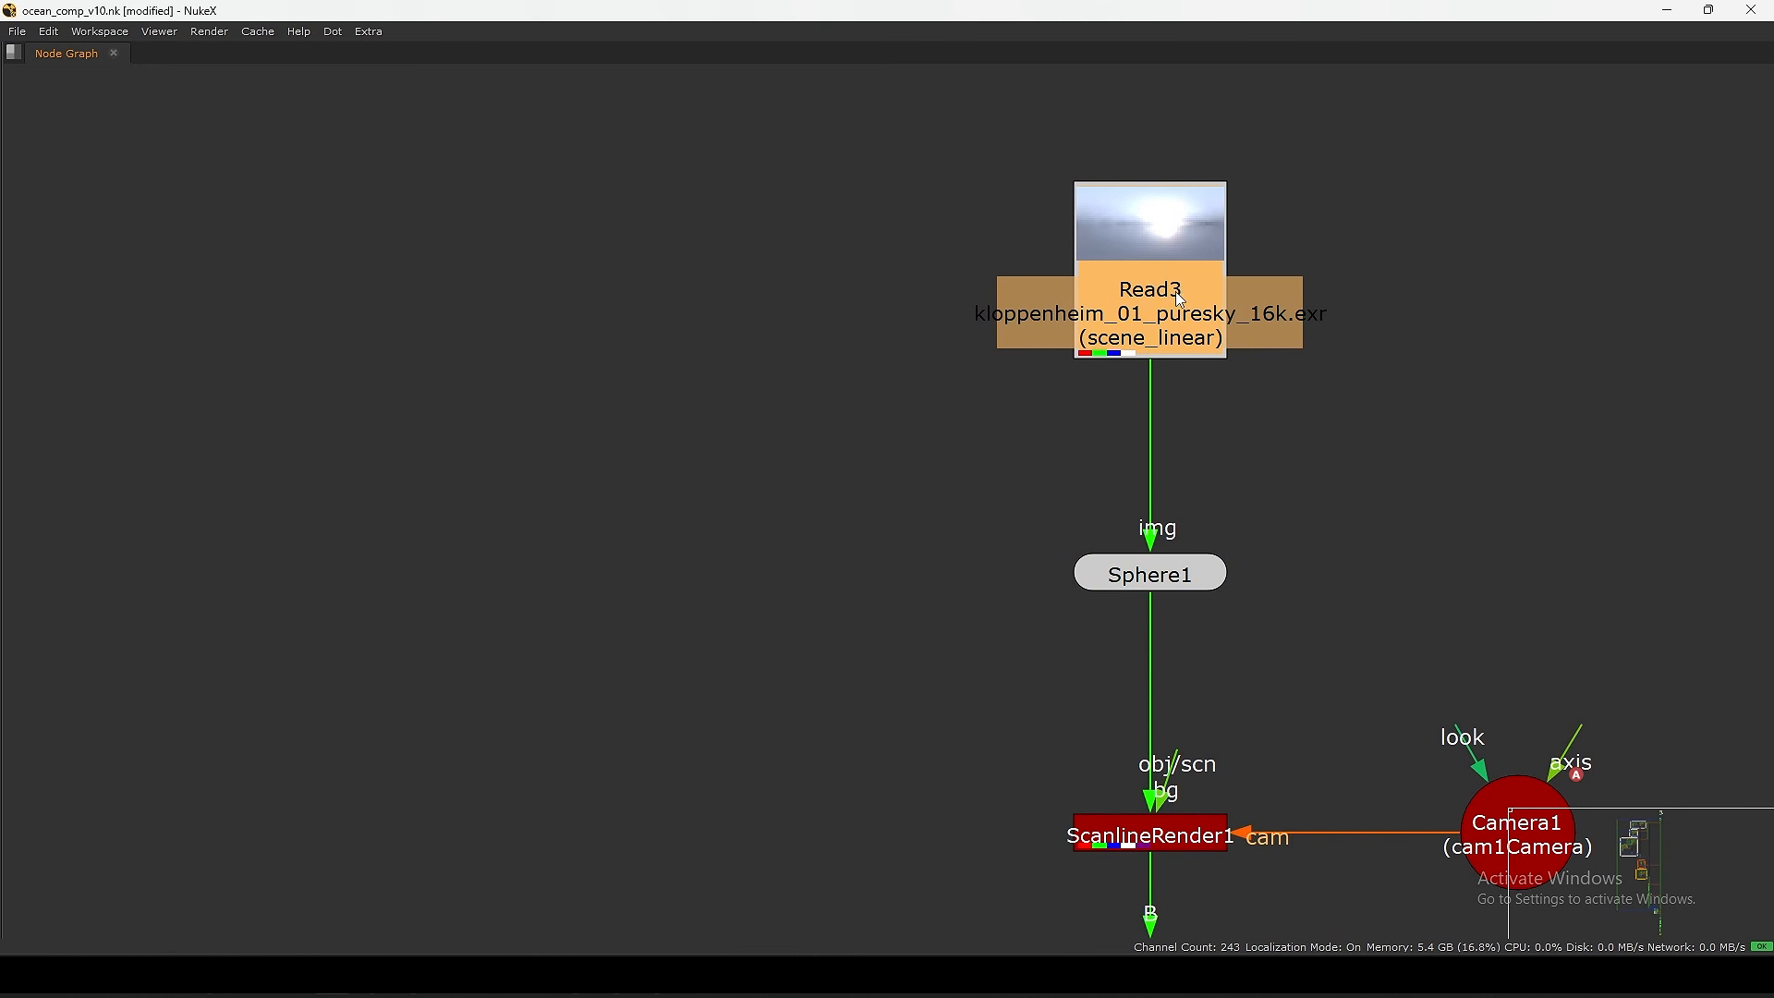
click(1166, 294)
drag(1418, 224, 1210, 361)
scroll(1283, 339, up, 2)
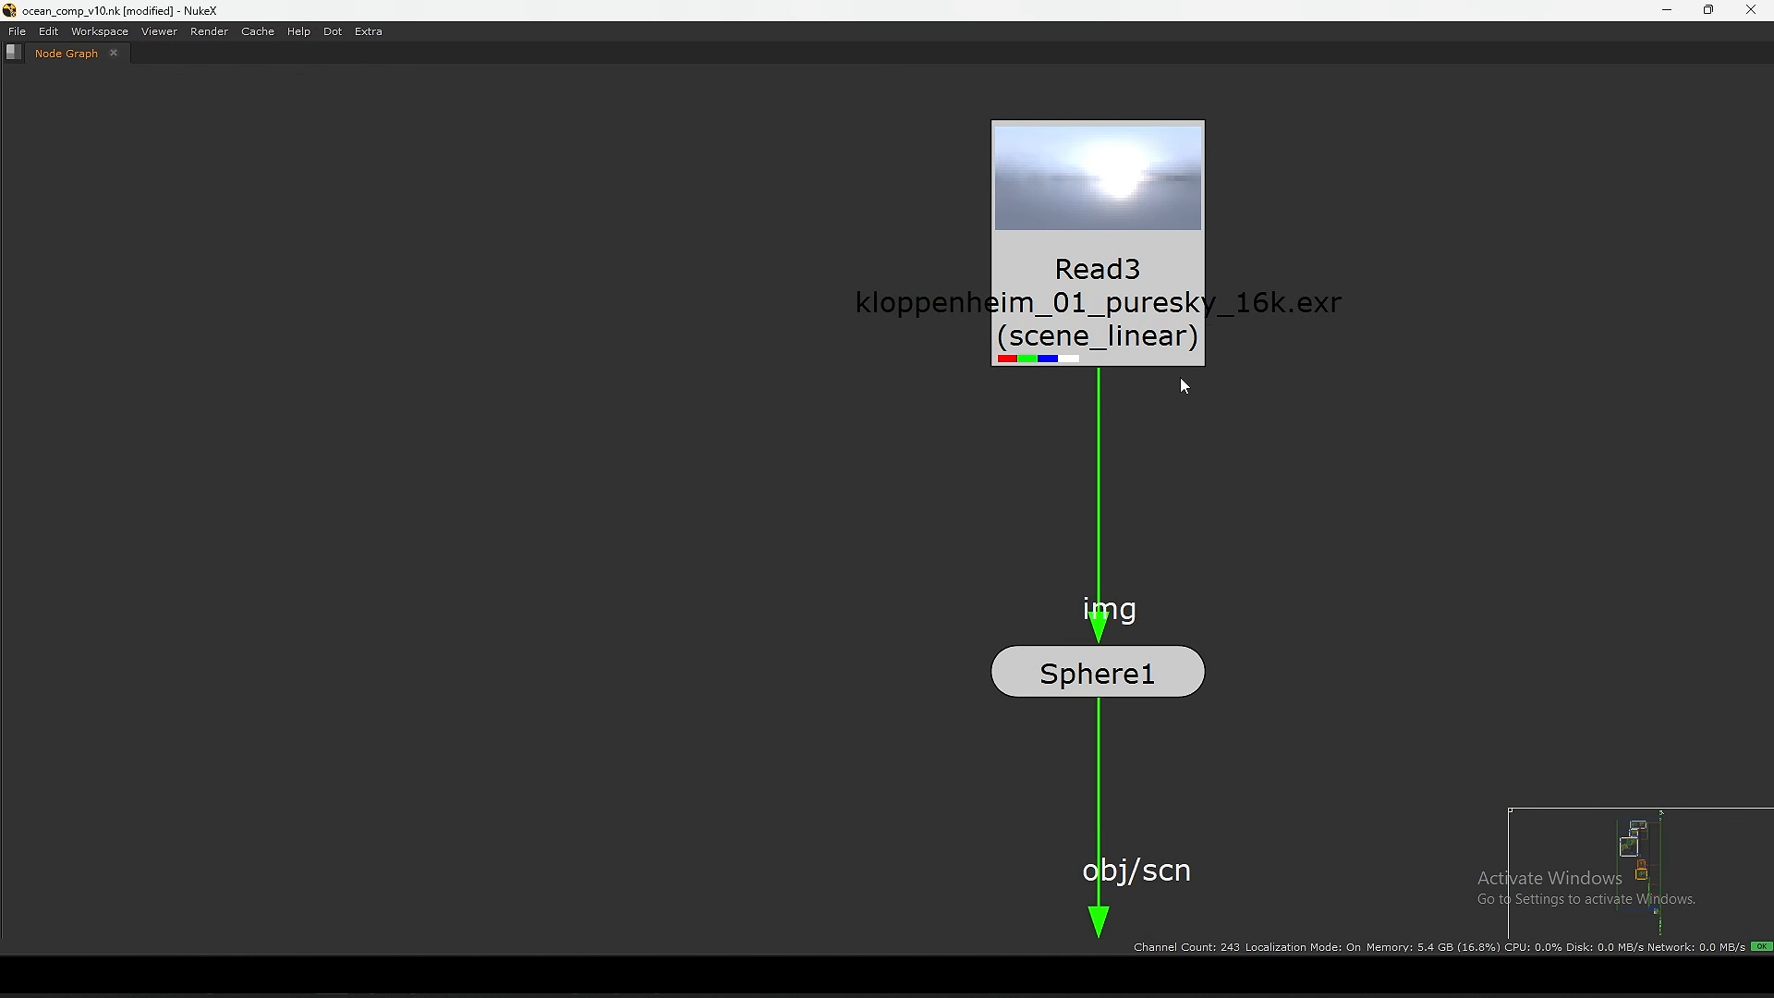
drag(1114, 334, 1116, 341)
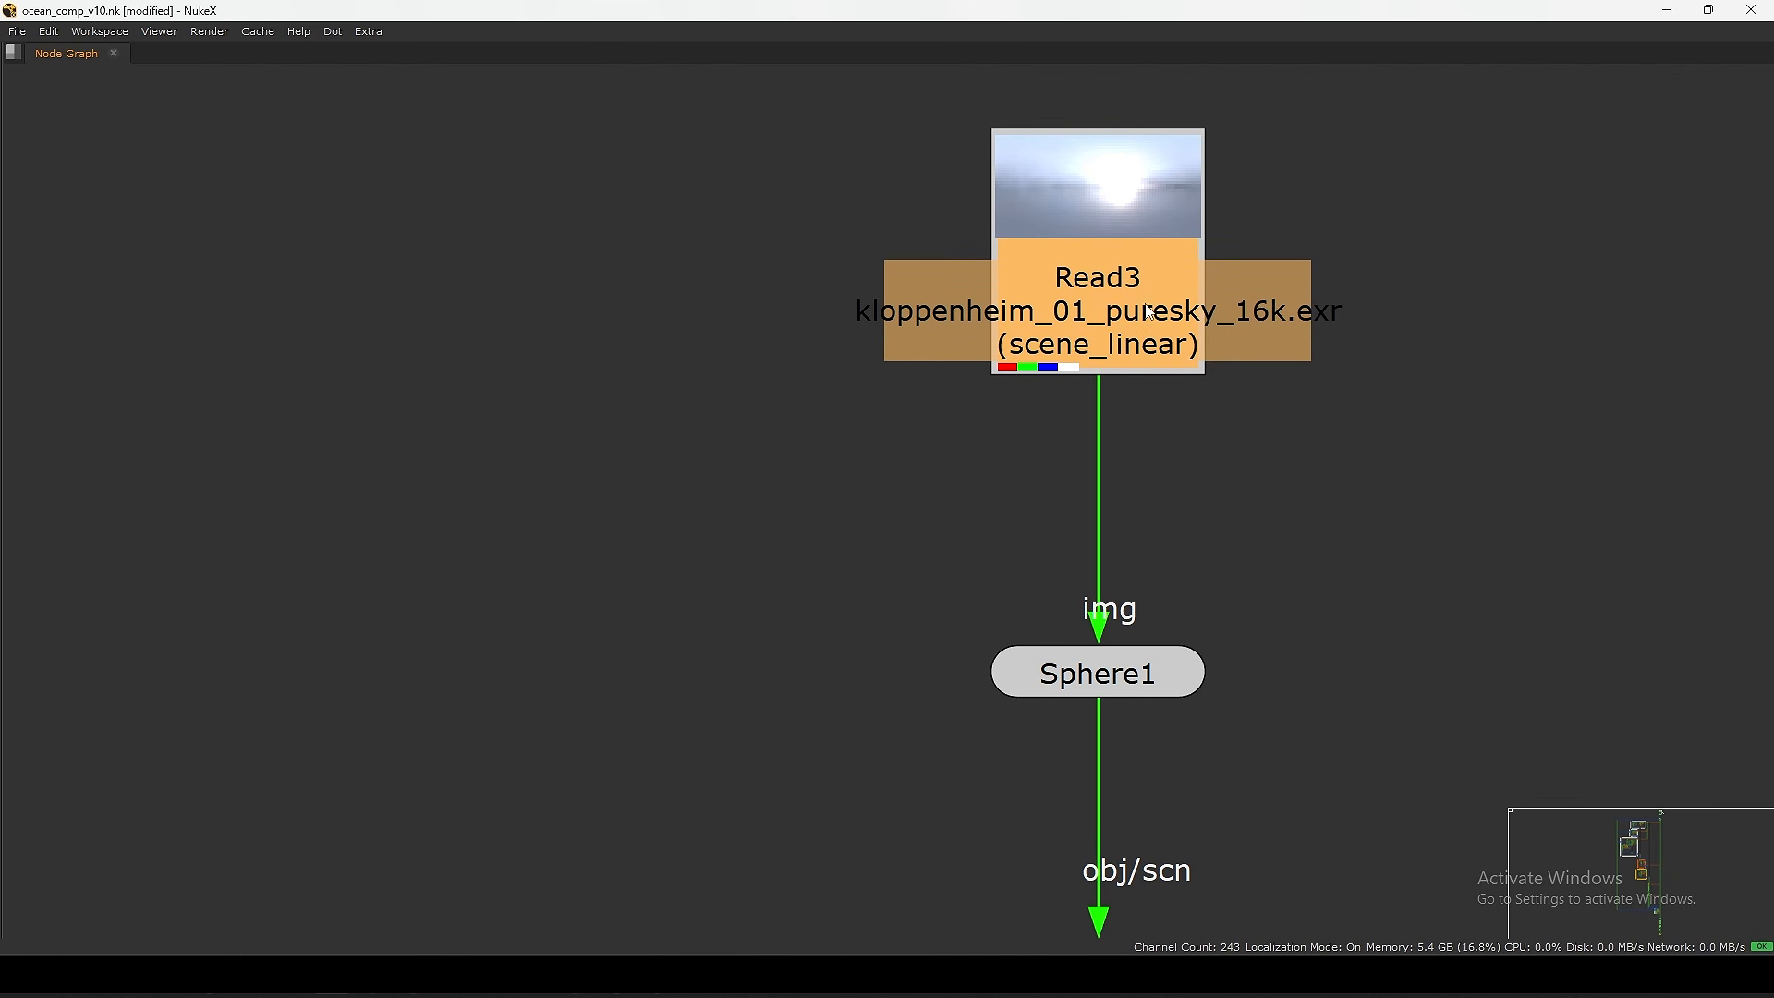
- Examine how the sky image passes through Sphere1 into ScanlineRender1 with Camera1 connected as its camera
scroll(1129, 343, down, 3)
drag(1364, 166, 1079, 353)
scroll(1079, 353, down, 2)
middle_drag(1282, 662, 1326, 469)
scroll(1326, 469, up, 2)
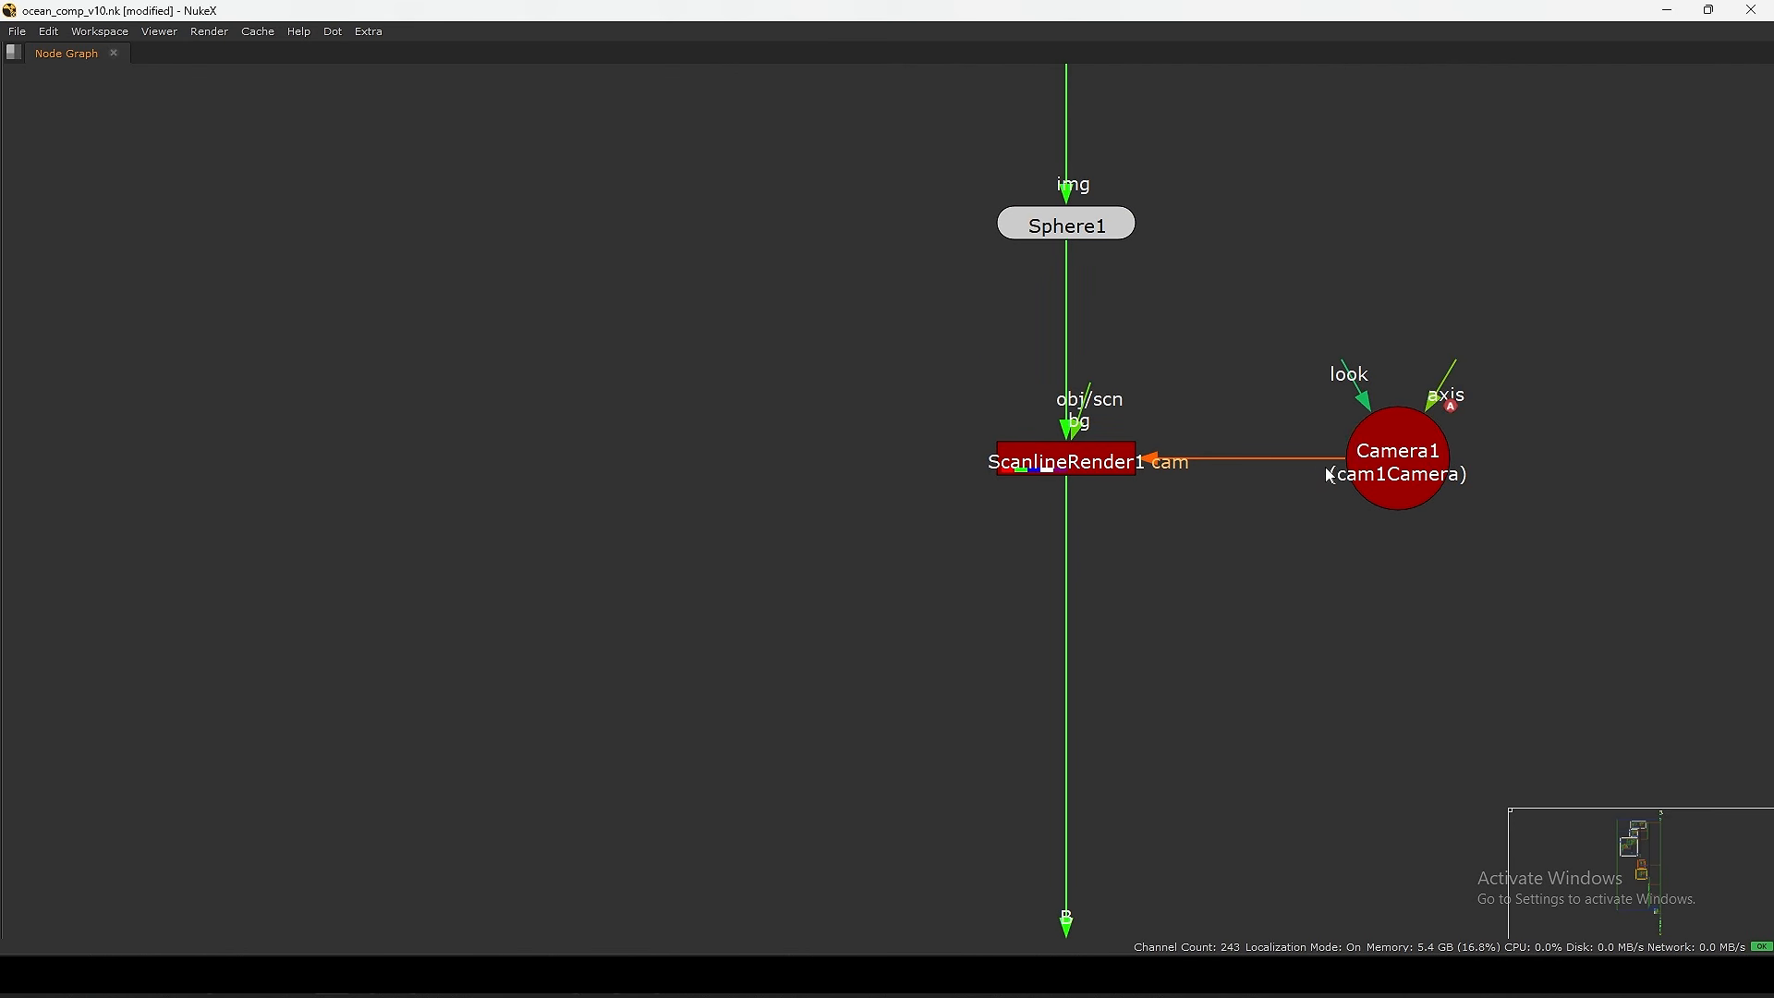
mouse_move(1372, 463)
mouse_down()
mouse_move(1426, 386)
mouse_move(1398, 465)
mouse_up()
click(1307, 378)
scroll(1308, 378, down, 3)
middle_drag(1307, 378, 1316, 421)
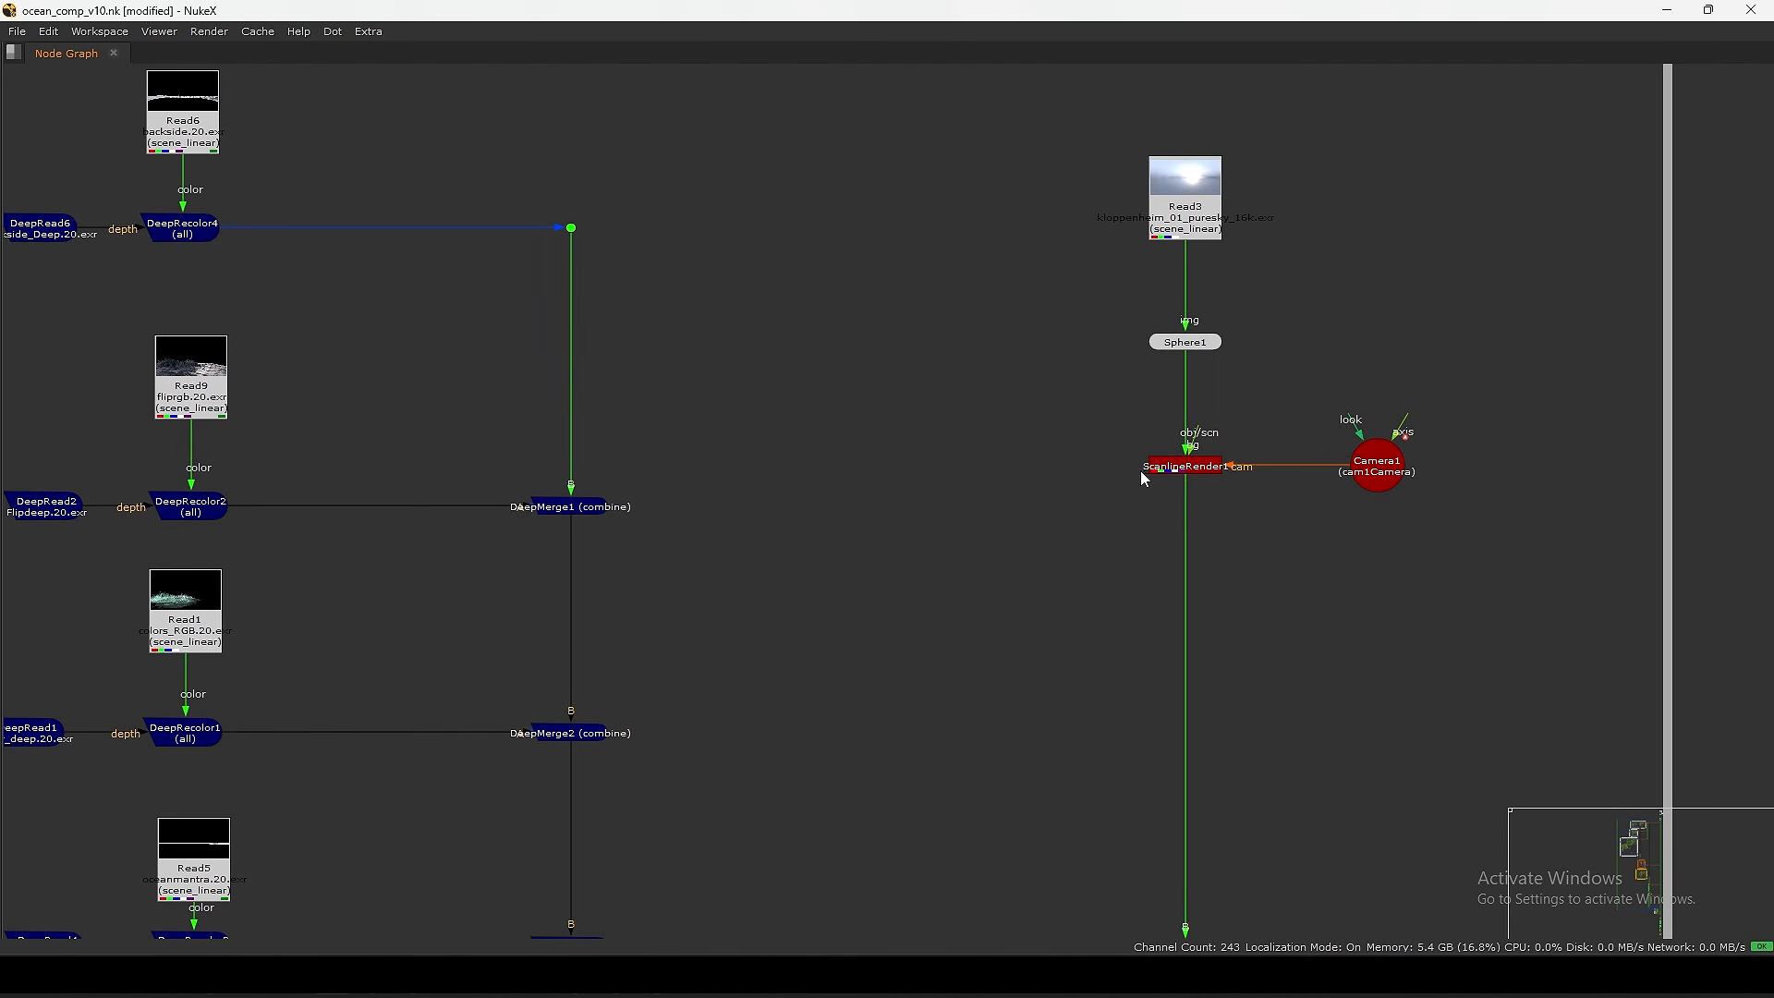
- Restore the split layout and view the Sphere1 node in the 3D viewer
key(space)
middle_drag(1153, 450, 1334, 401)
drag(1470, 339, 1232, 504)
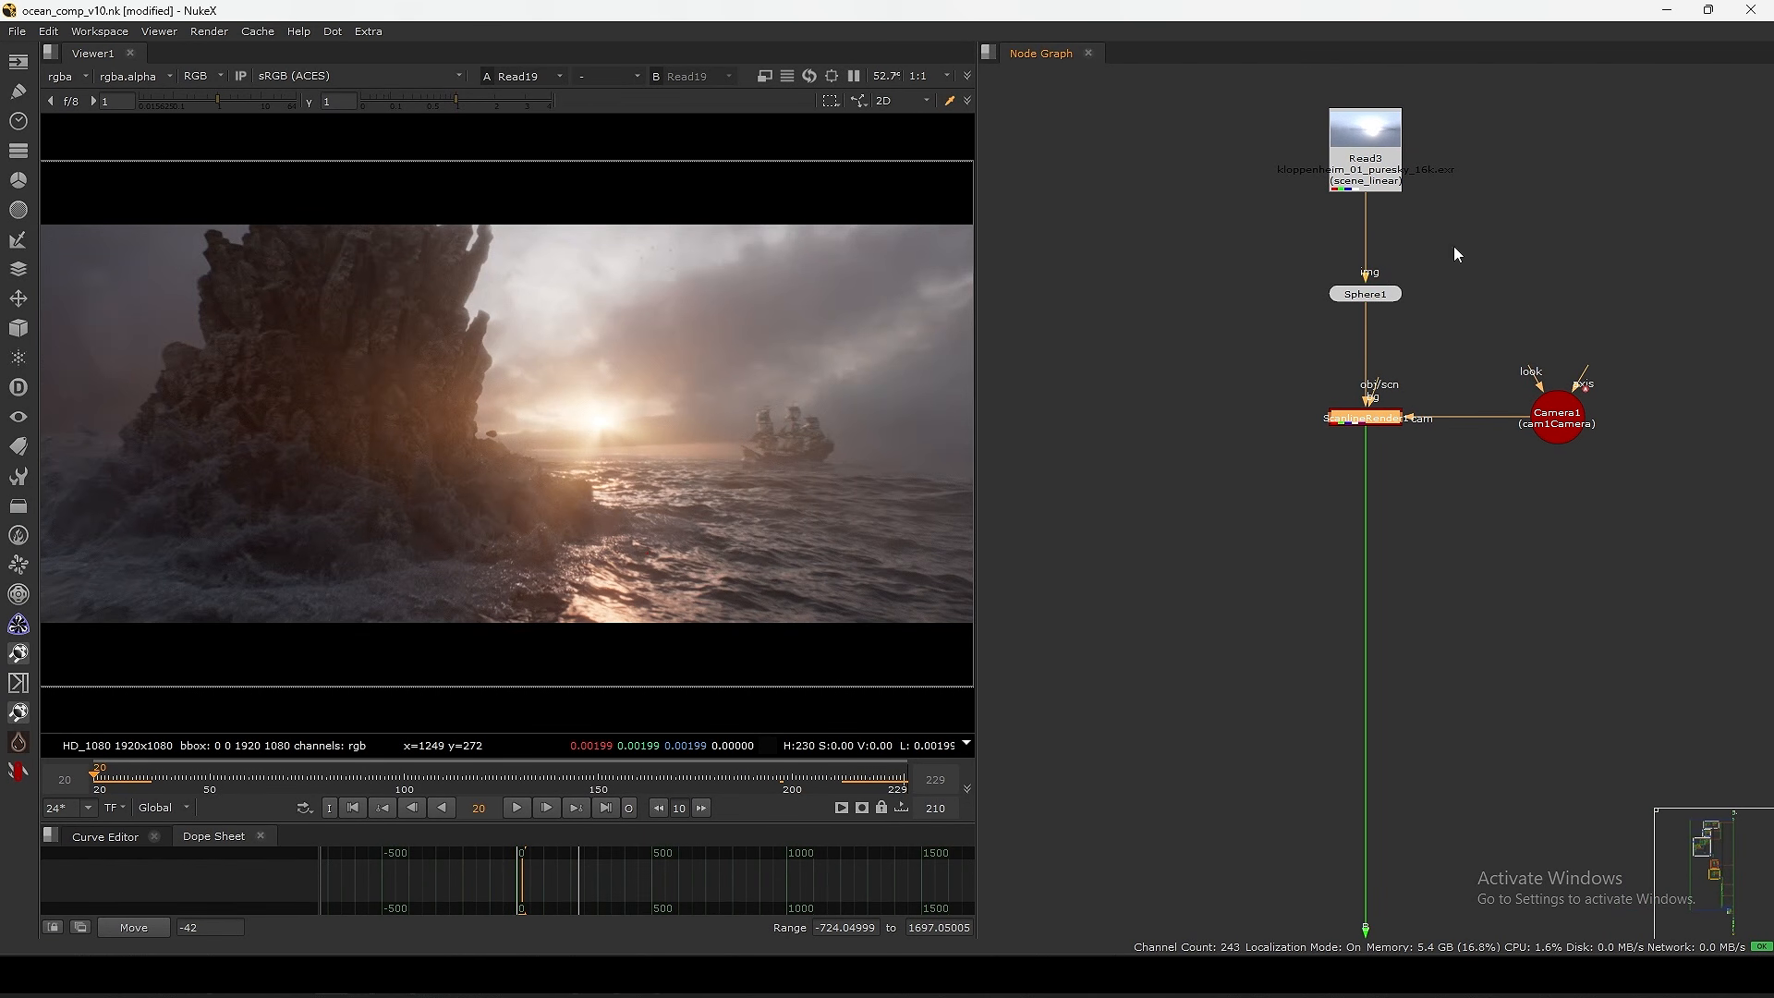
drag(1454, 246, 1286, 349)
key(1)
scroll(590, 448, down, 15)
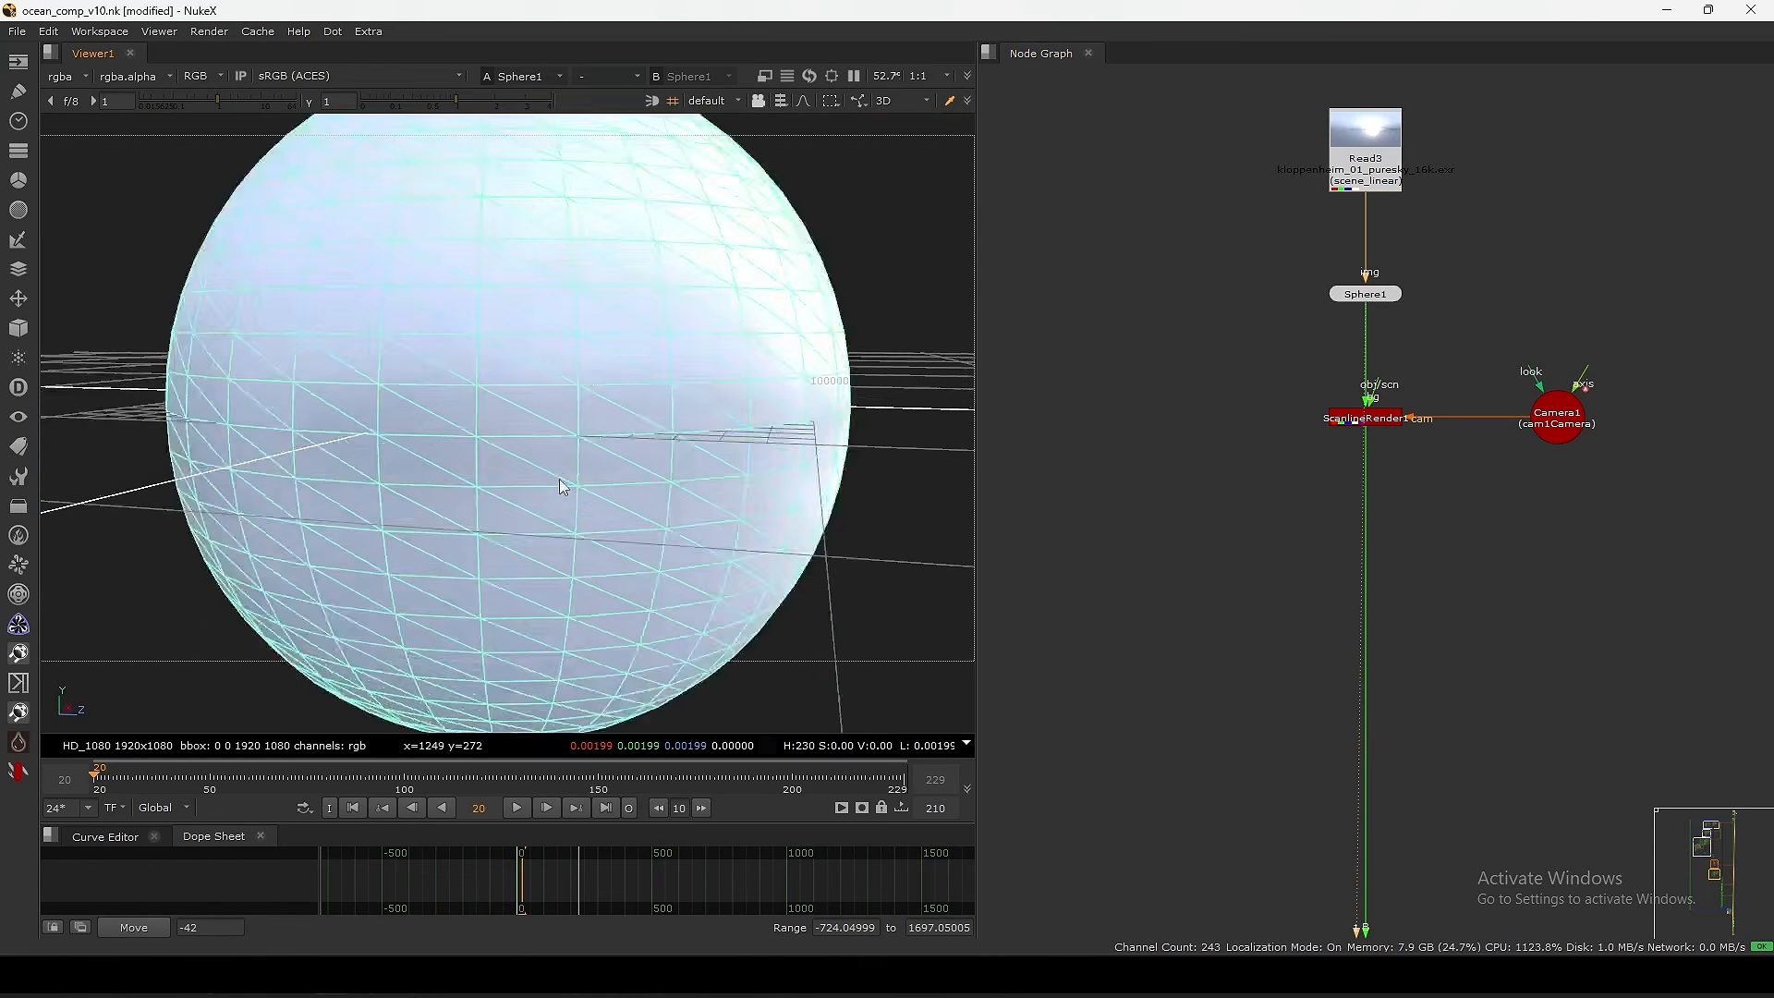
scroll(601, 443, up, 5)
- View ScanlineRender1 in 3D and look around inside the textured sky sphere
drag(1250, 384, 1334, 428)
key(1)
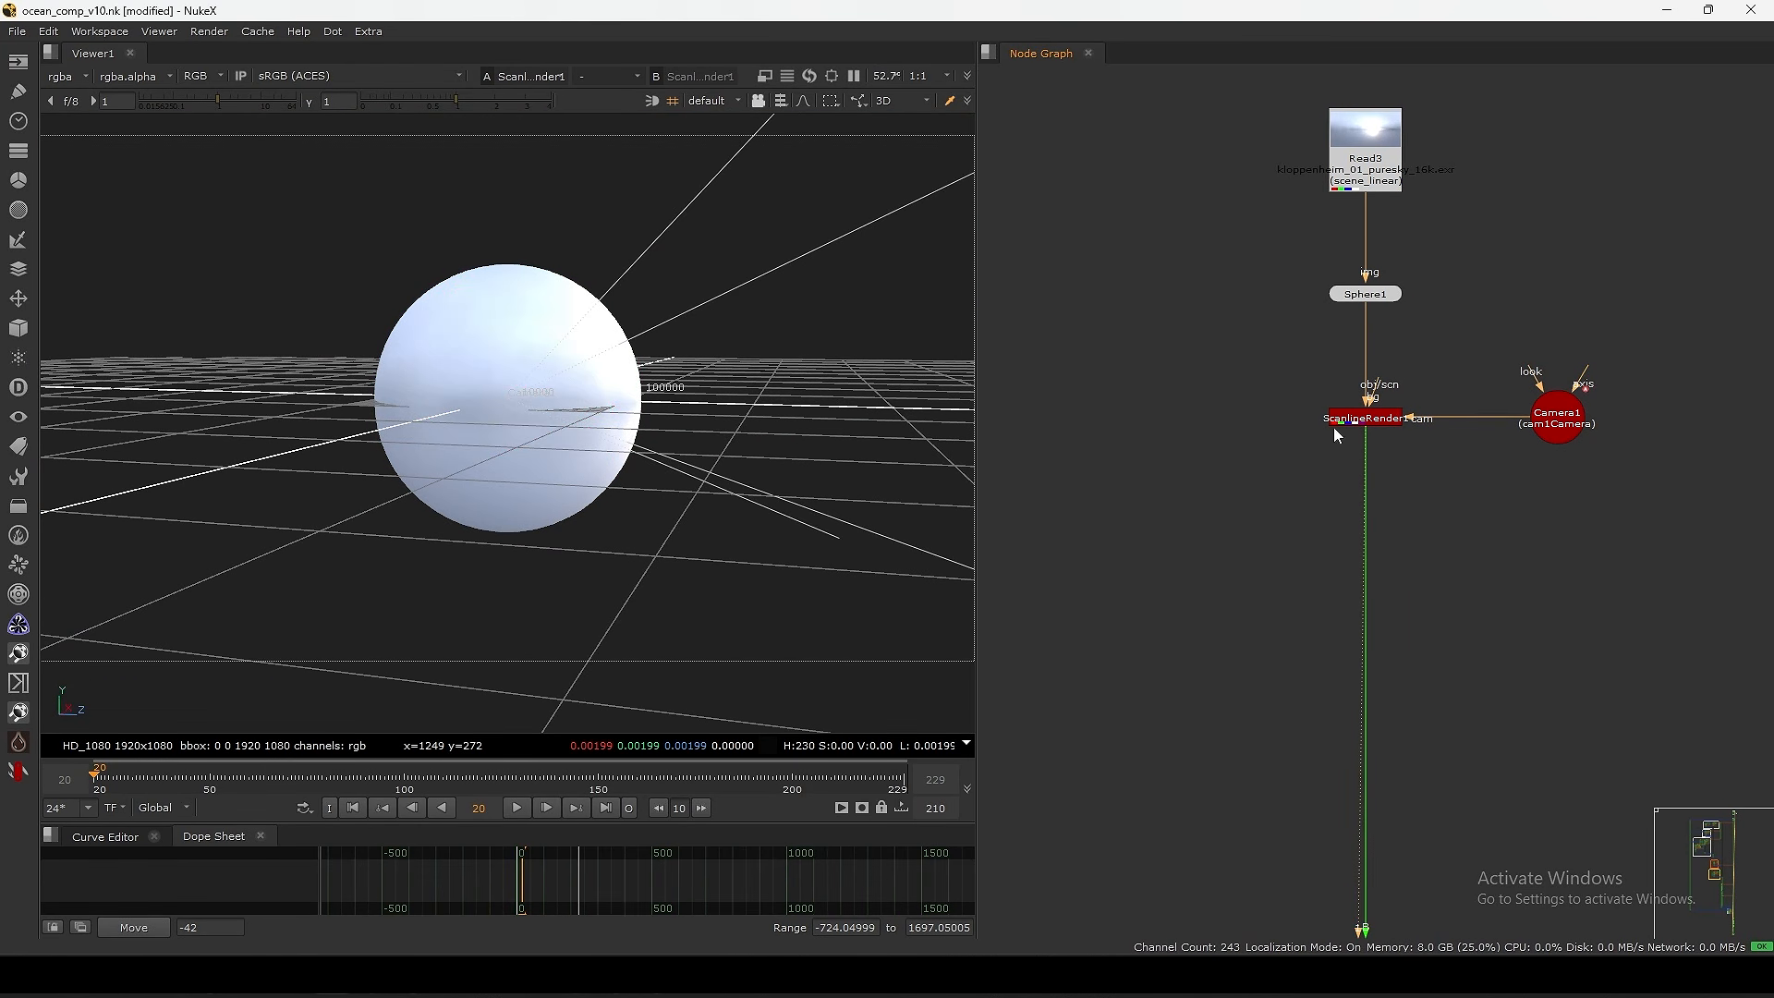
scroll(596, 400, up, 10)
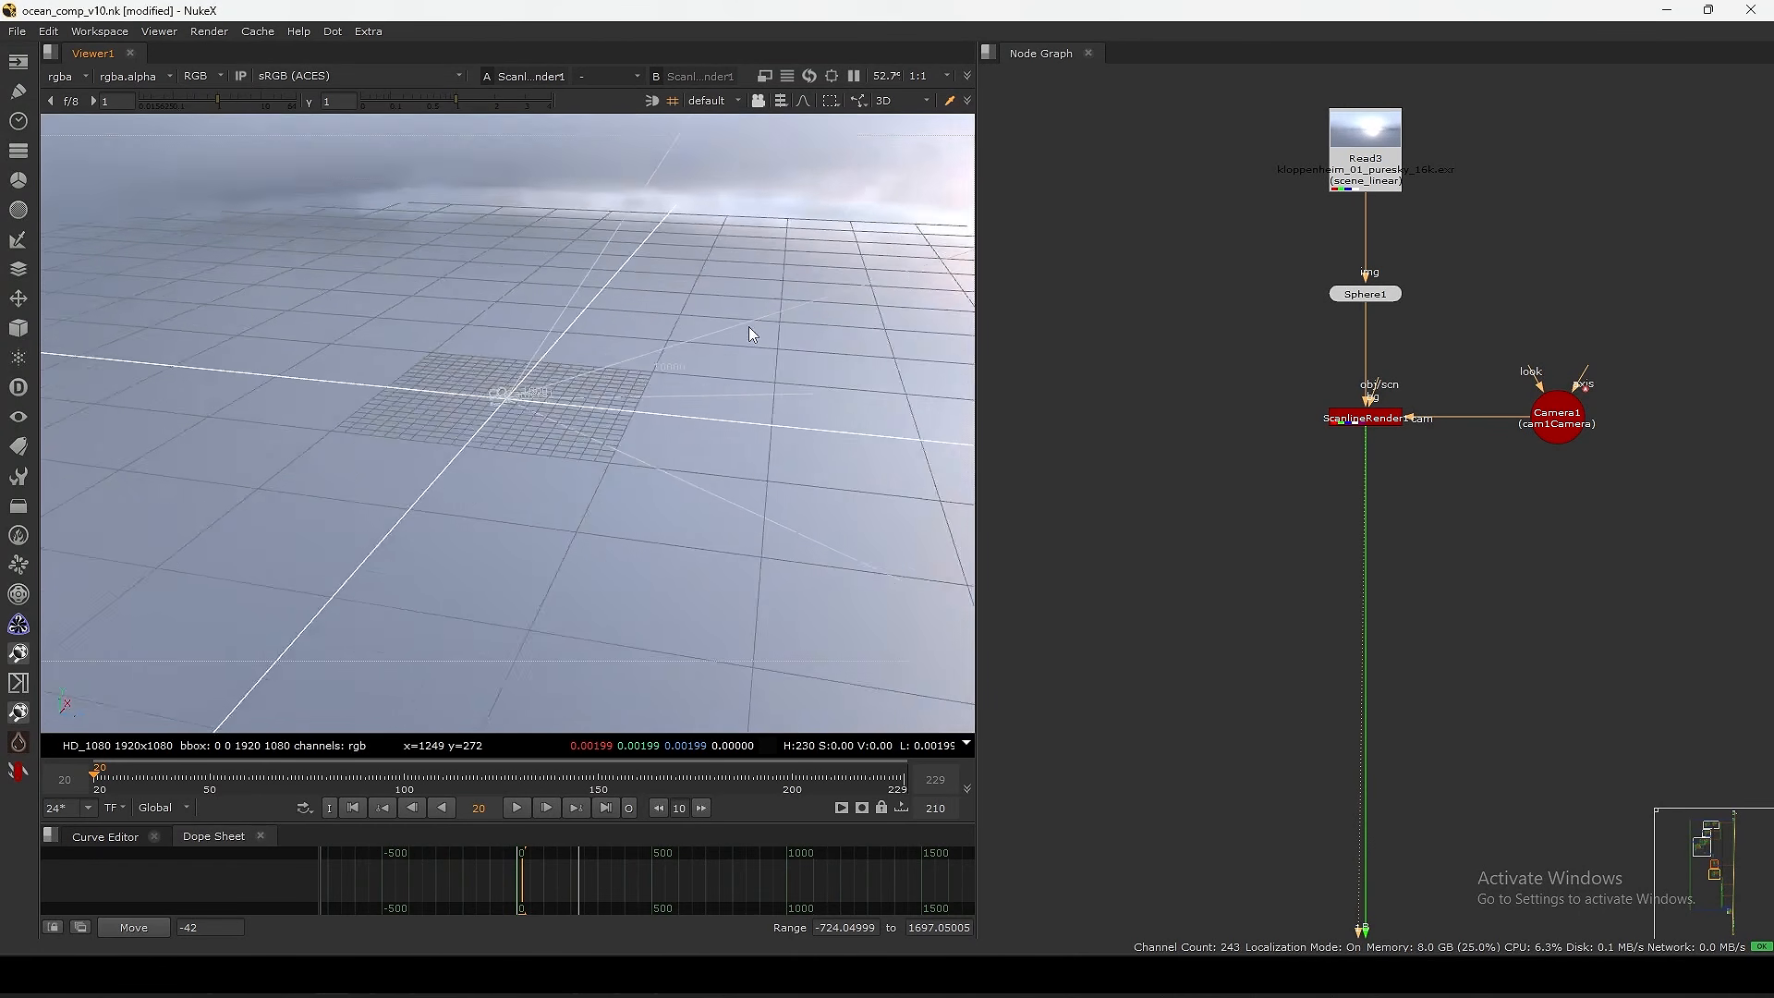
ctrl+drag(541, 443, 859, 377)
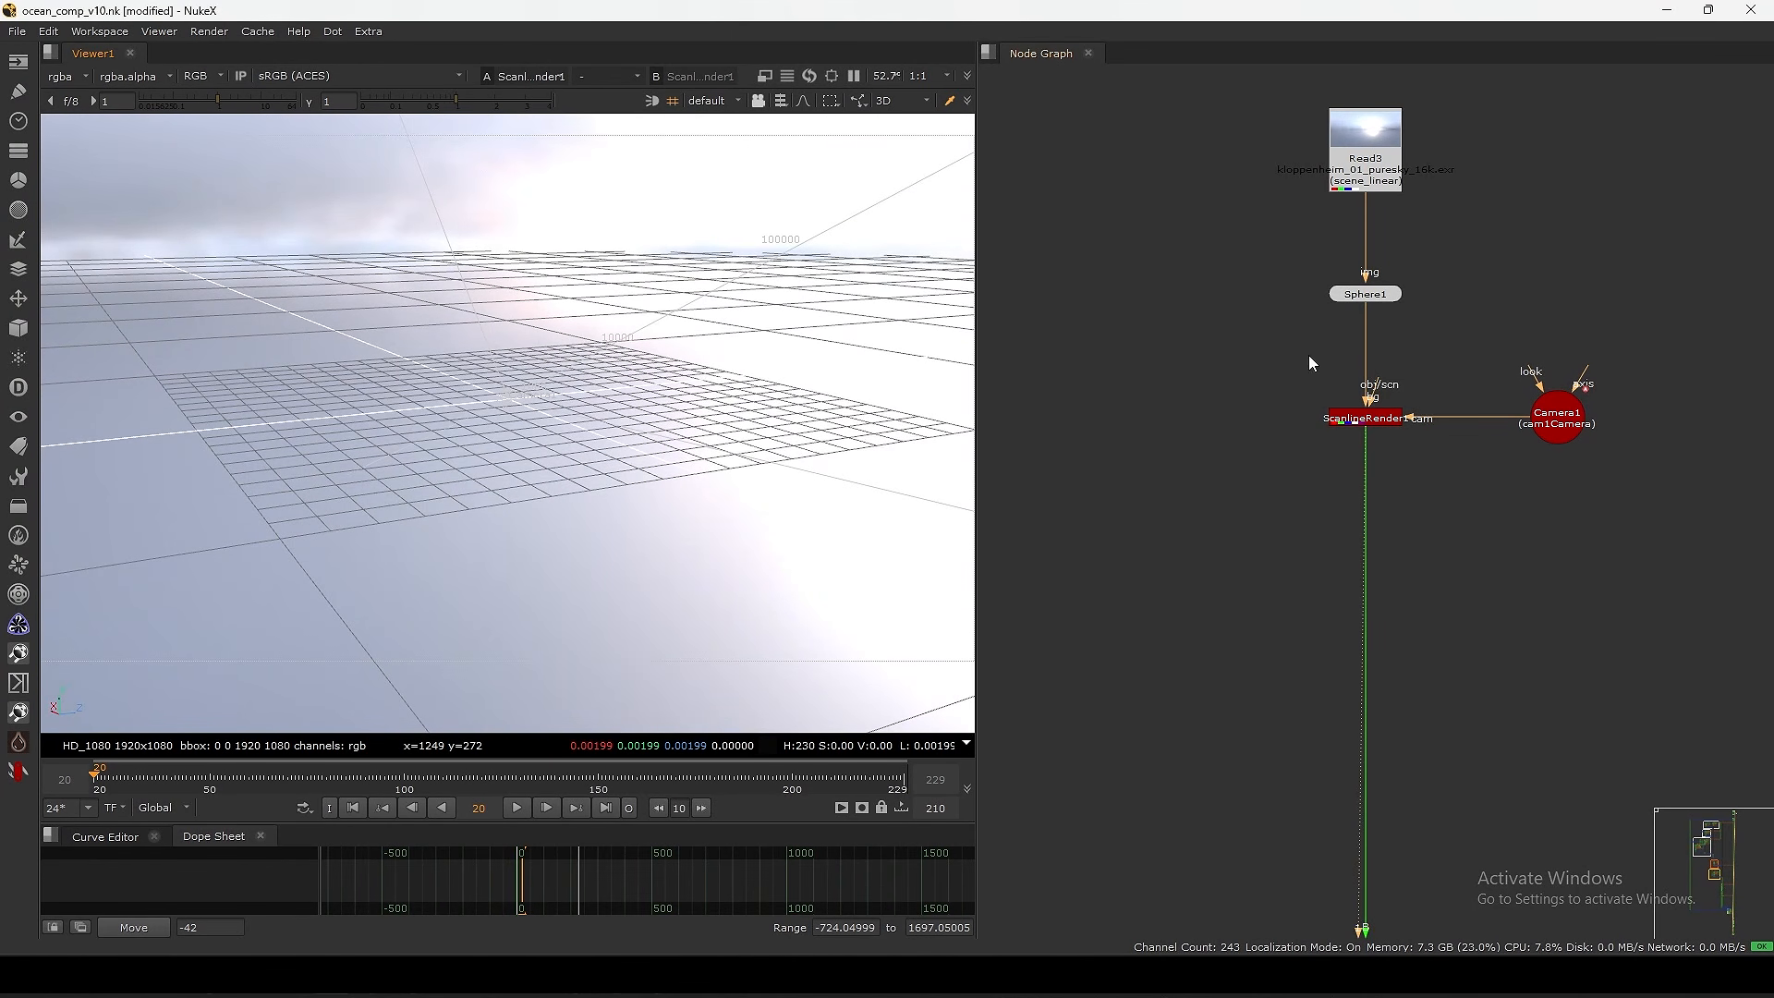
- Show ScanlineRender1's output in 2D, preview it with the viewer gain at 0.15, and reset the gain and framing
key(Tab)
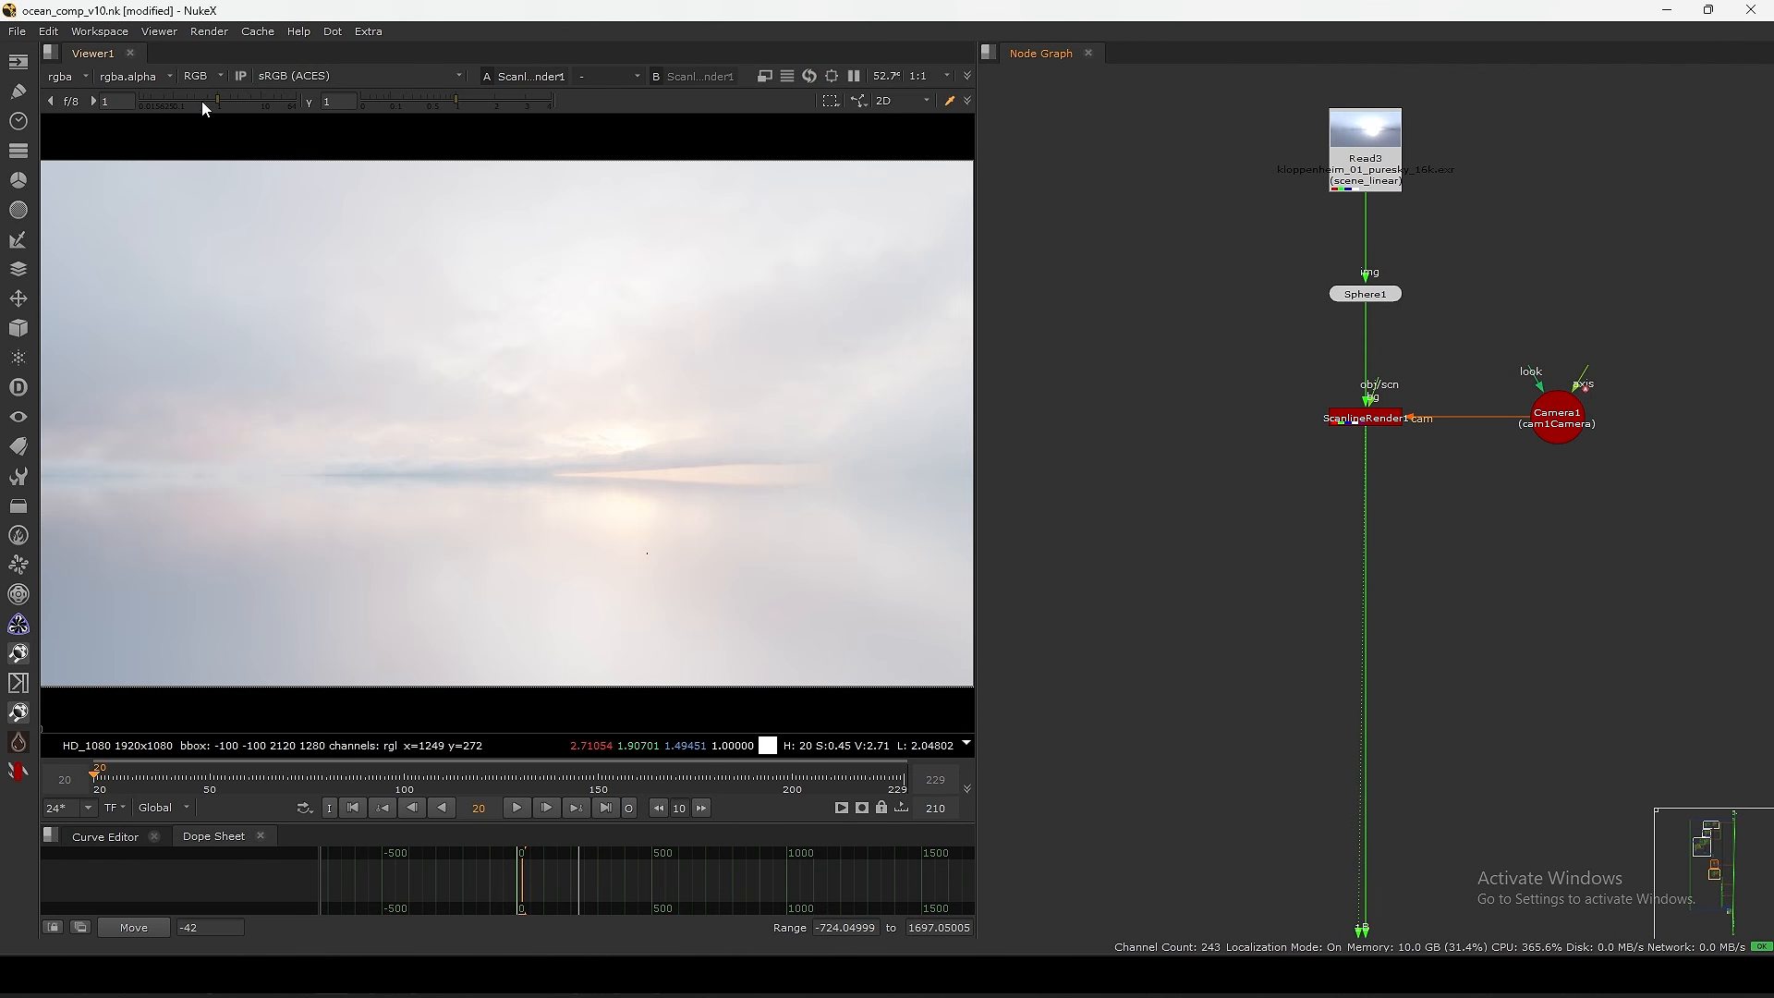
mouse_move(203, 102)
mouse_down()
mouse_move(166, 110)
mouse_move(183, 117)
mouse_up()
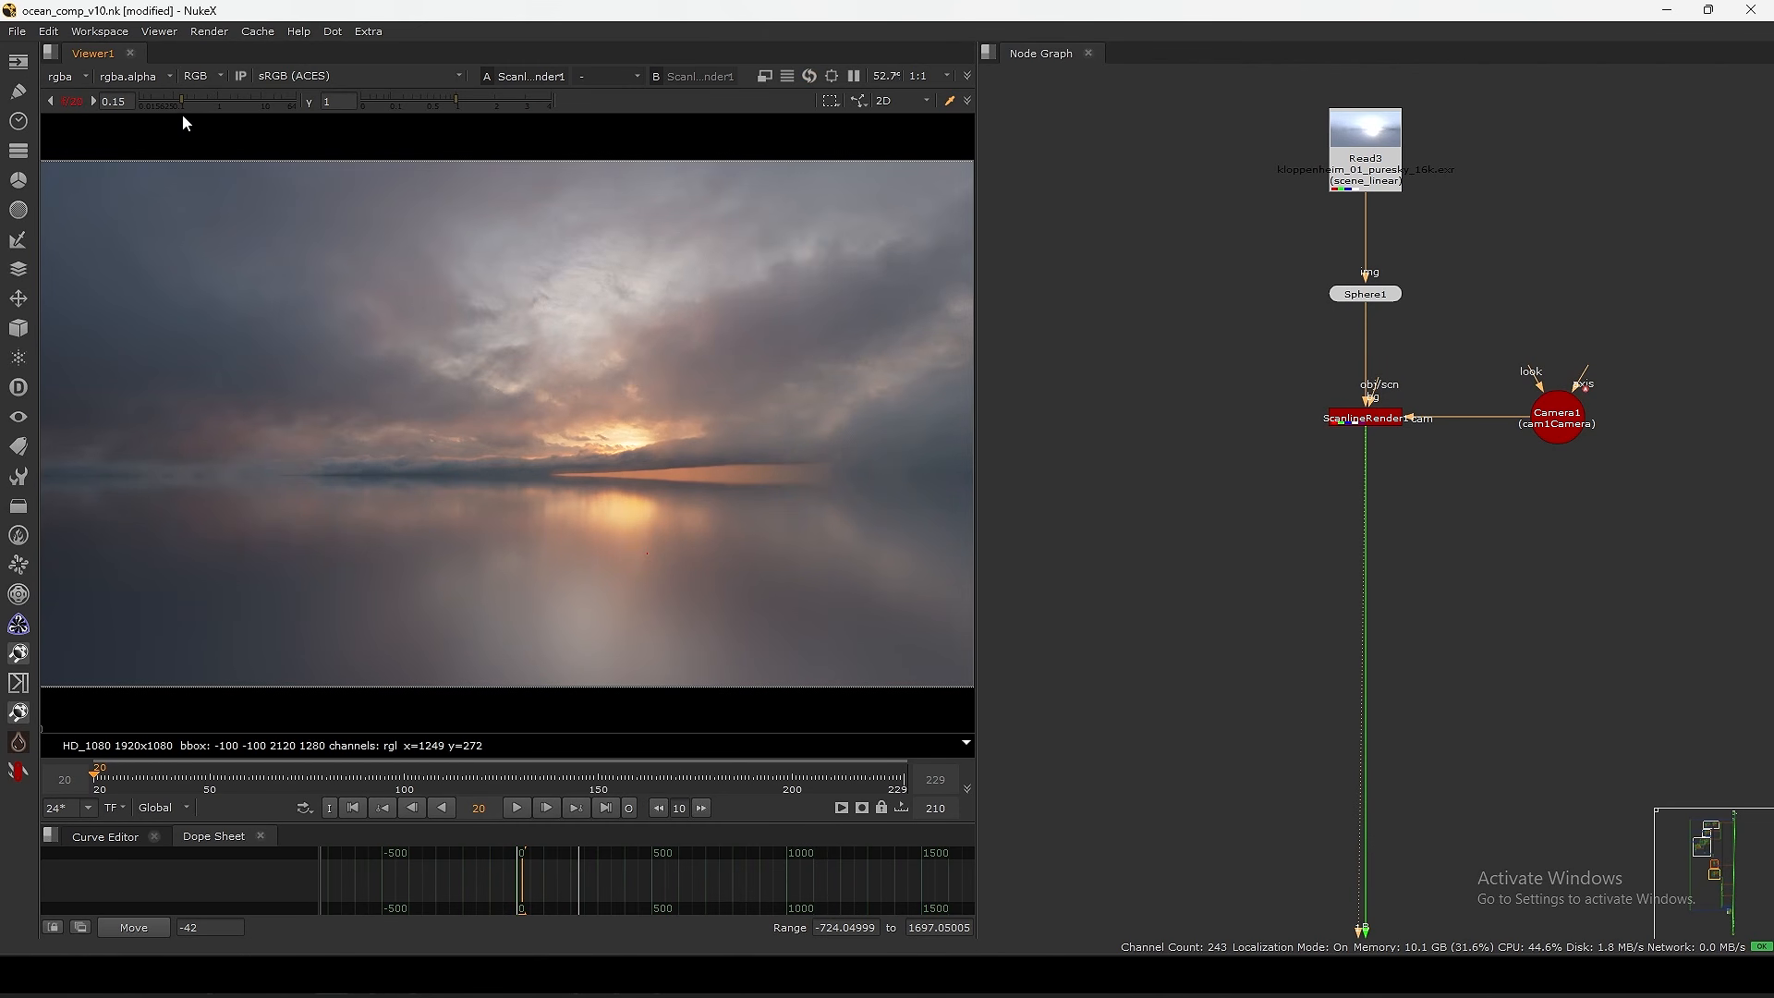
scroll(447, 549, down, 2)
drag(886, 192, 423, 446)
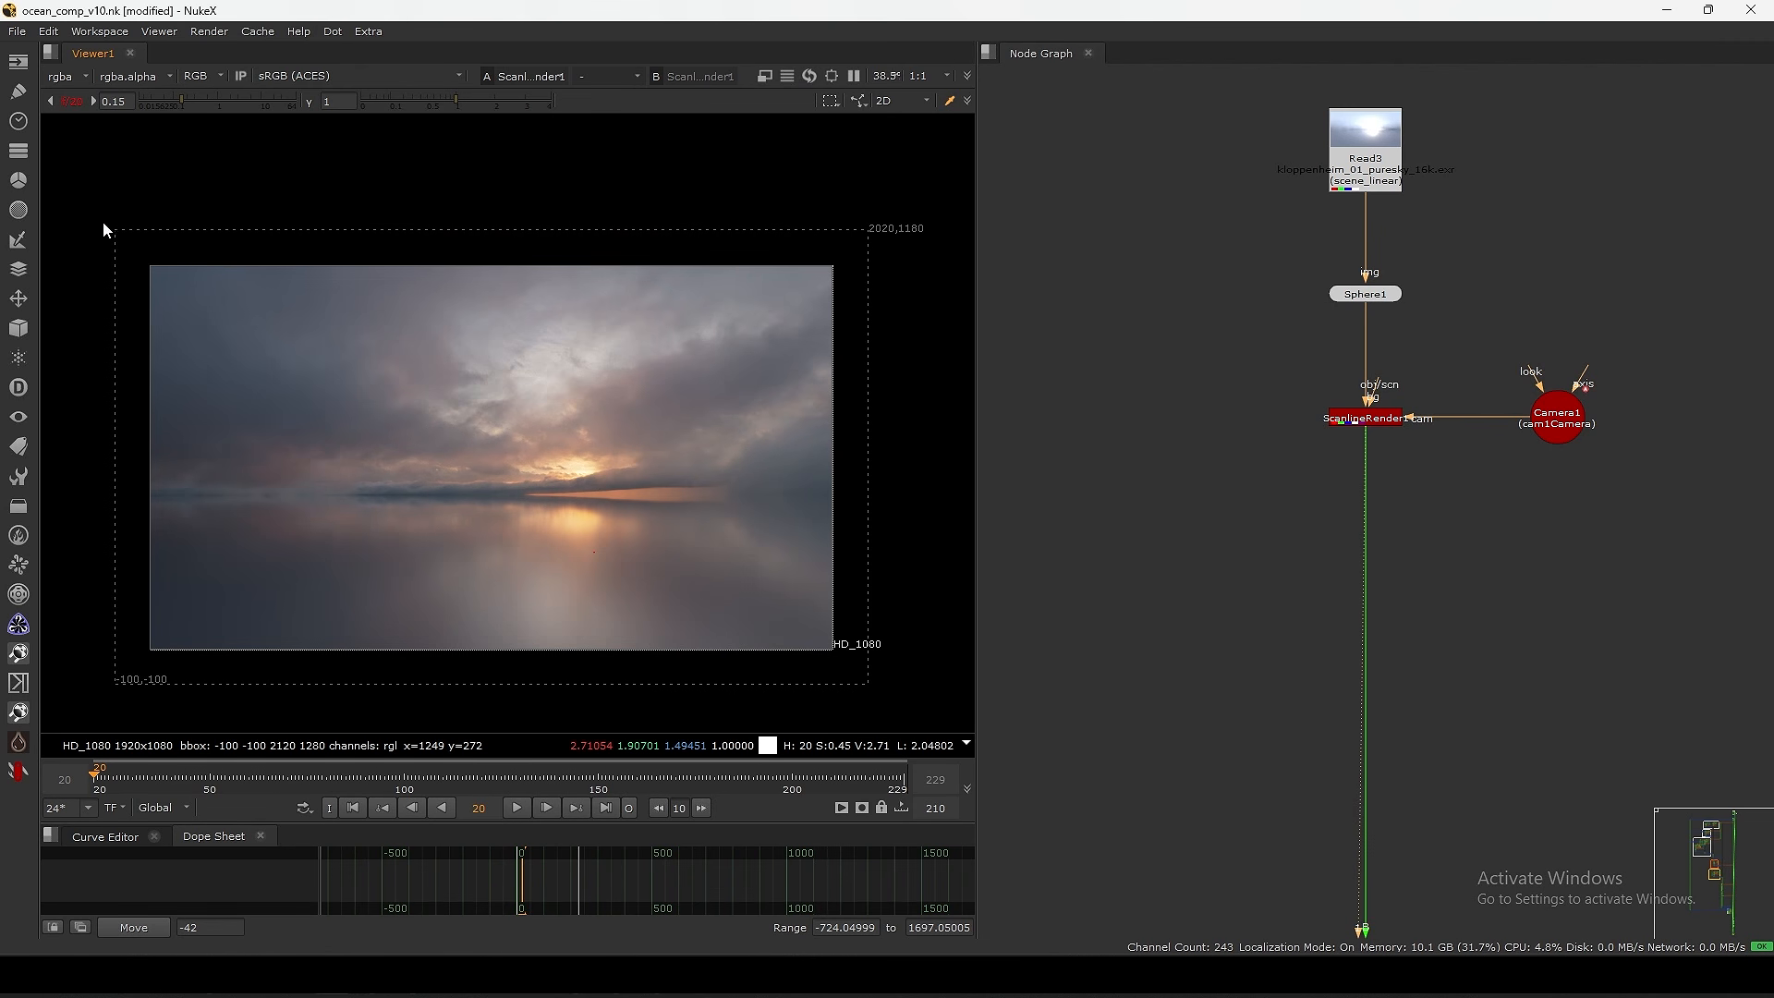
click(72, 102)
key(f)
- View the Read6 backside ocean render in the slap comp and list its available layers
alt+middle_drag(1286, 355, 1384, 502)
middle_drag(1328, 283, 1402, 565)
alt+middle_drag(1223, 168, 1302, 314)
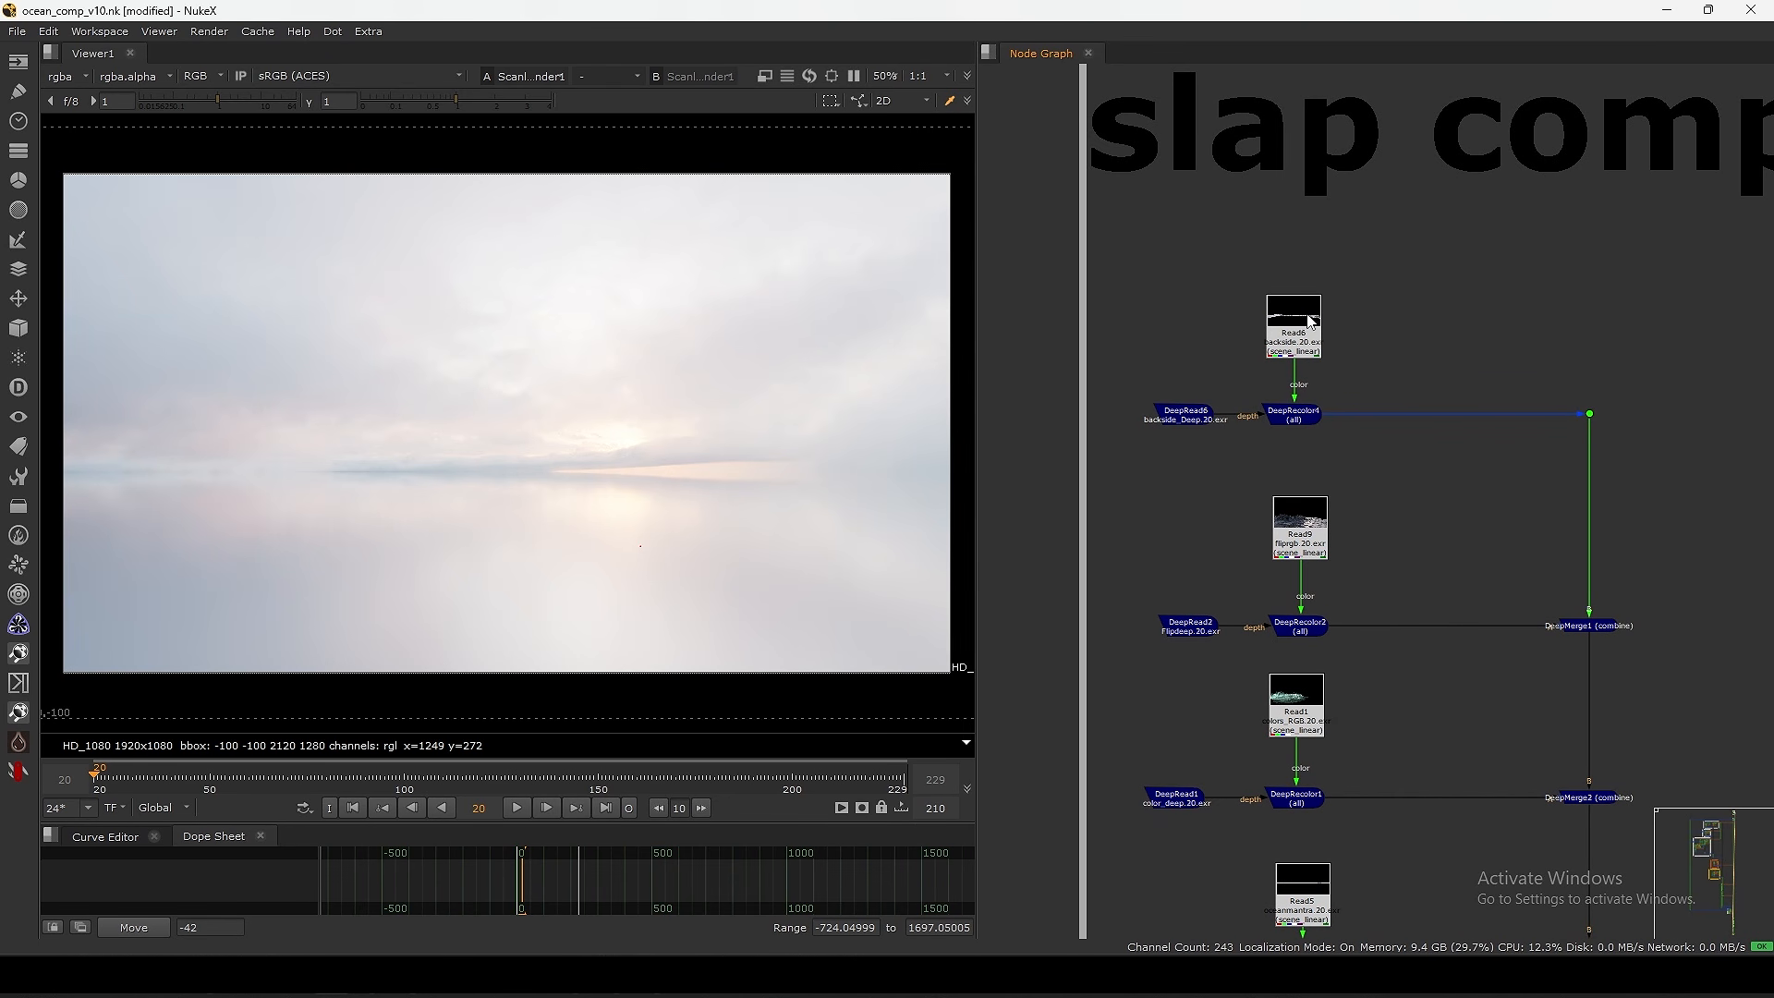
alt+middle_drag(1307, 316, 1322, 325)
middle_drag(1272, 359, 1284, 354)
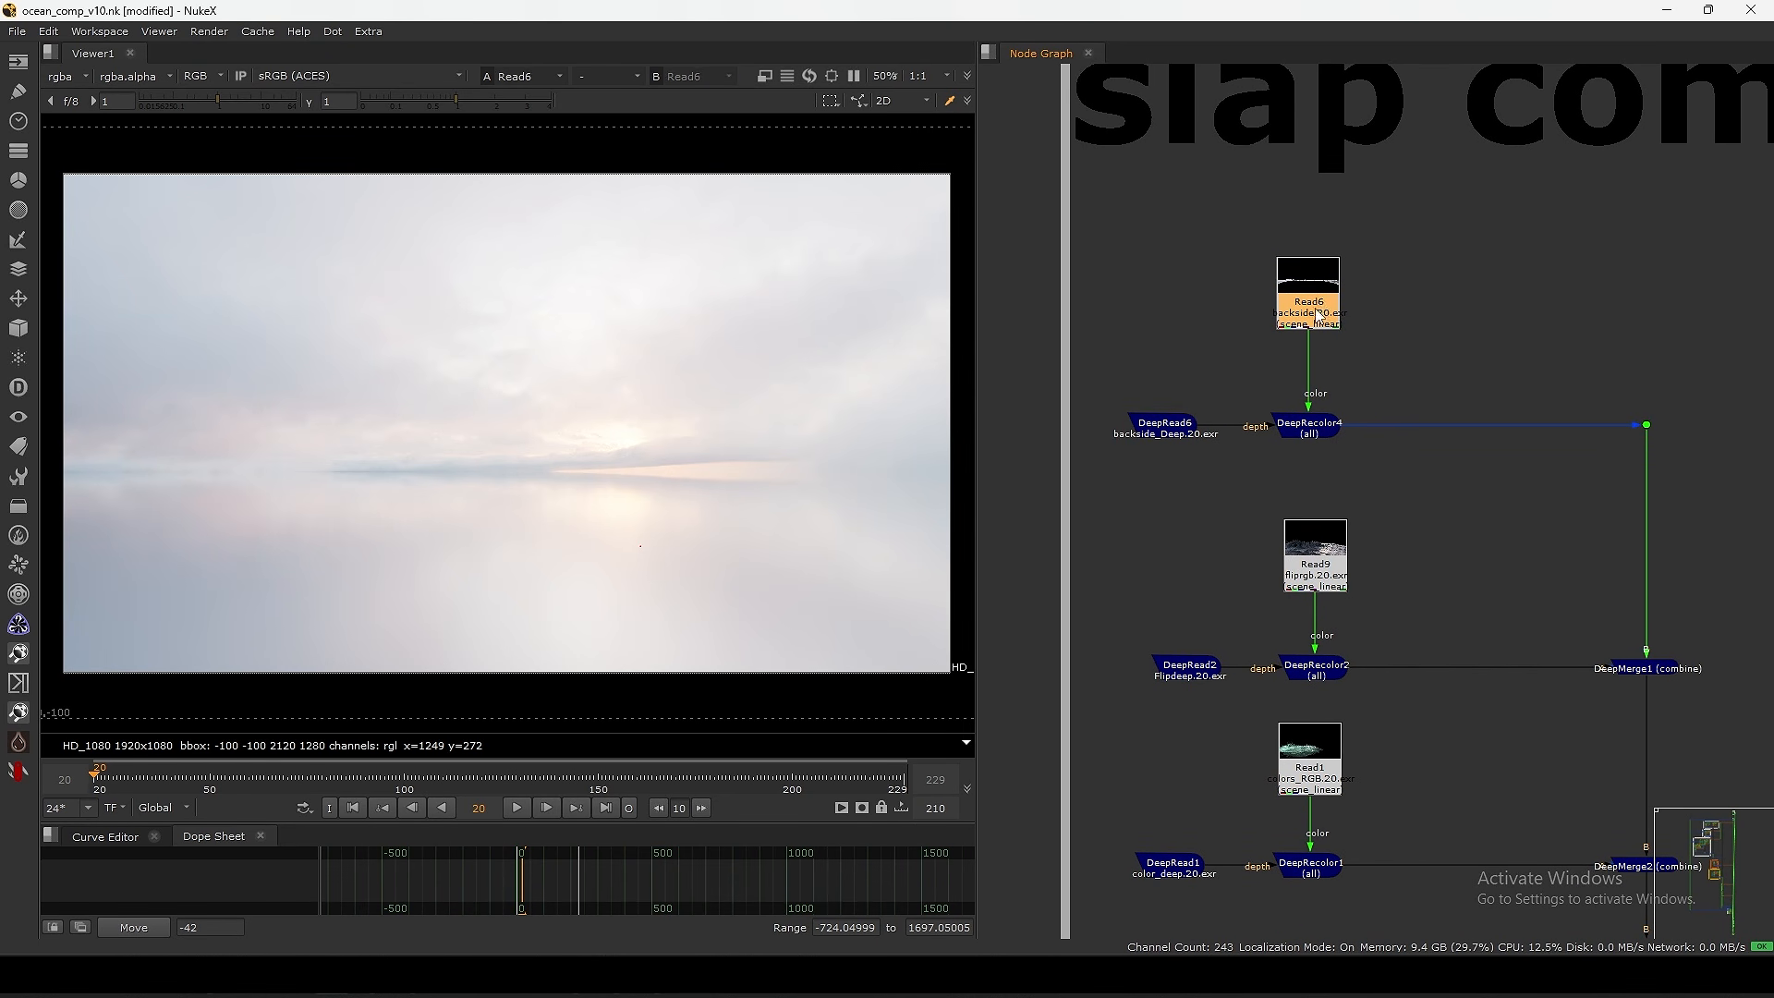
scroll(1320, 315, up, 1)
click(59, 79)
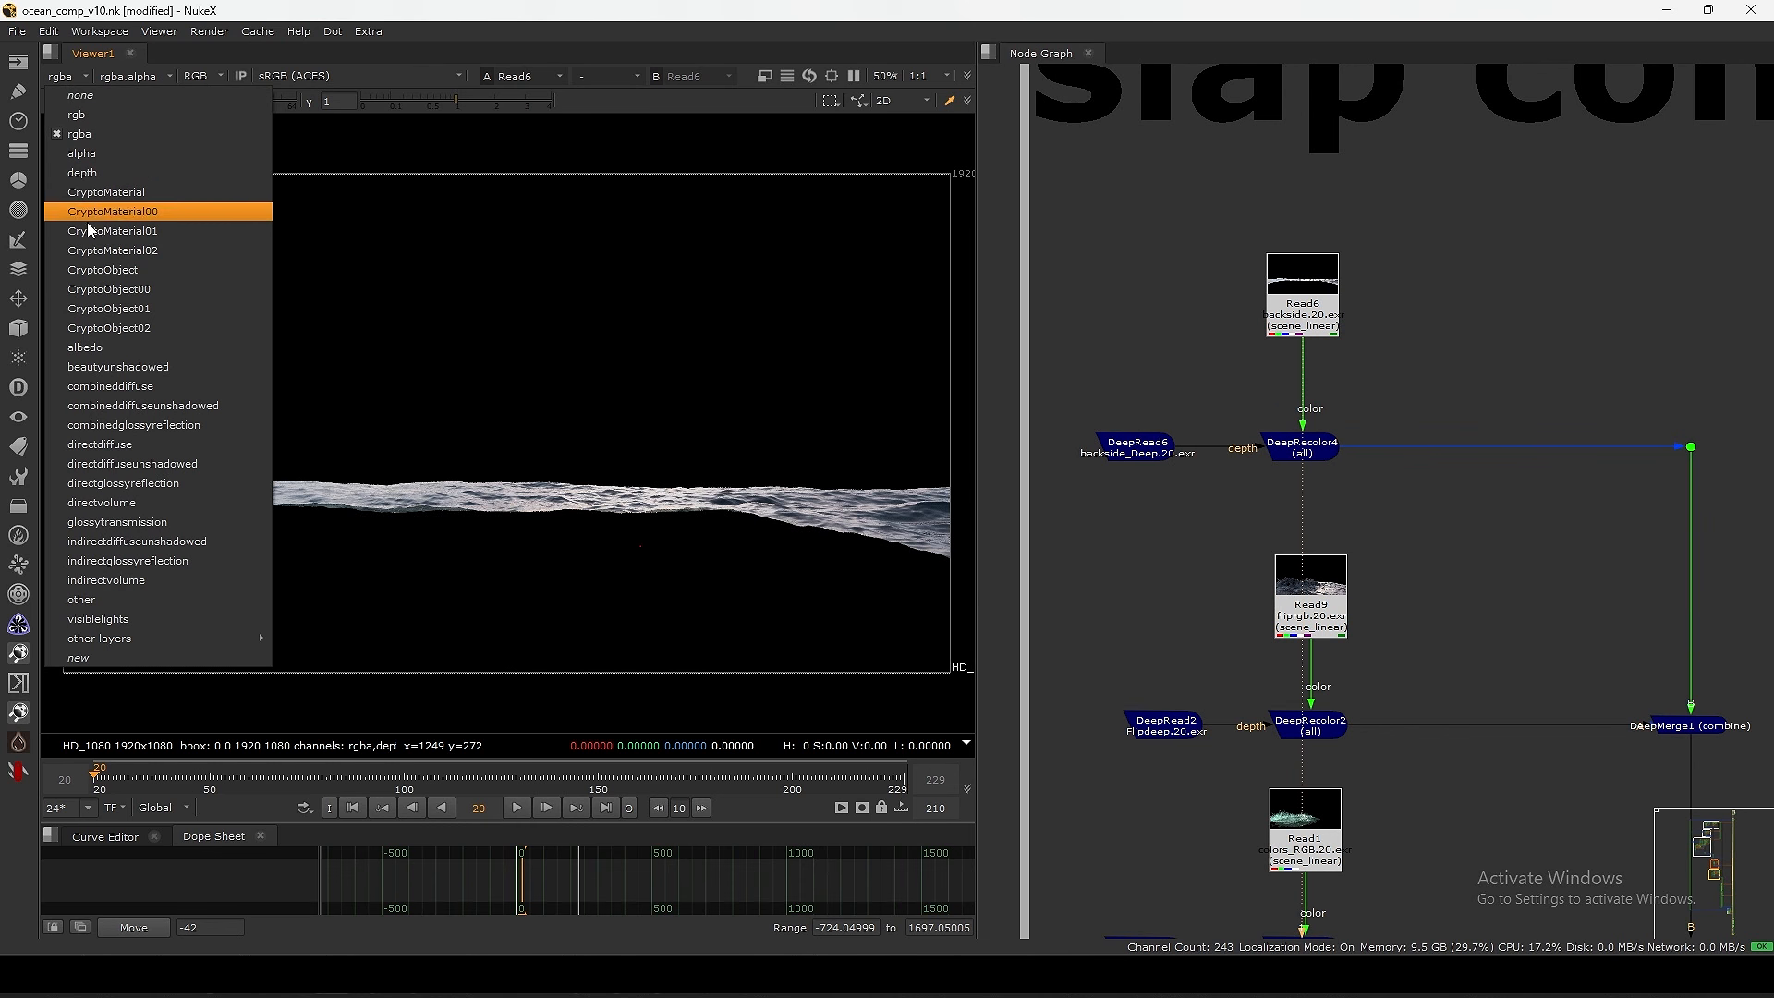
- View the DeepRead6 node and display its deep layer
middle_drag(1124, 469, 1193, 447)
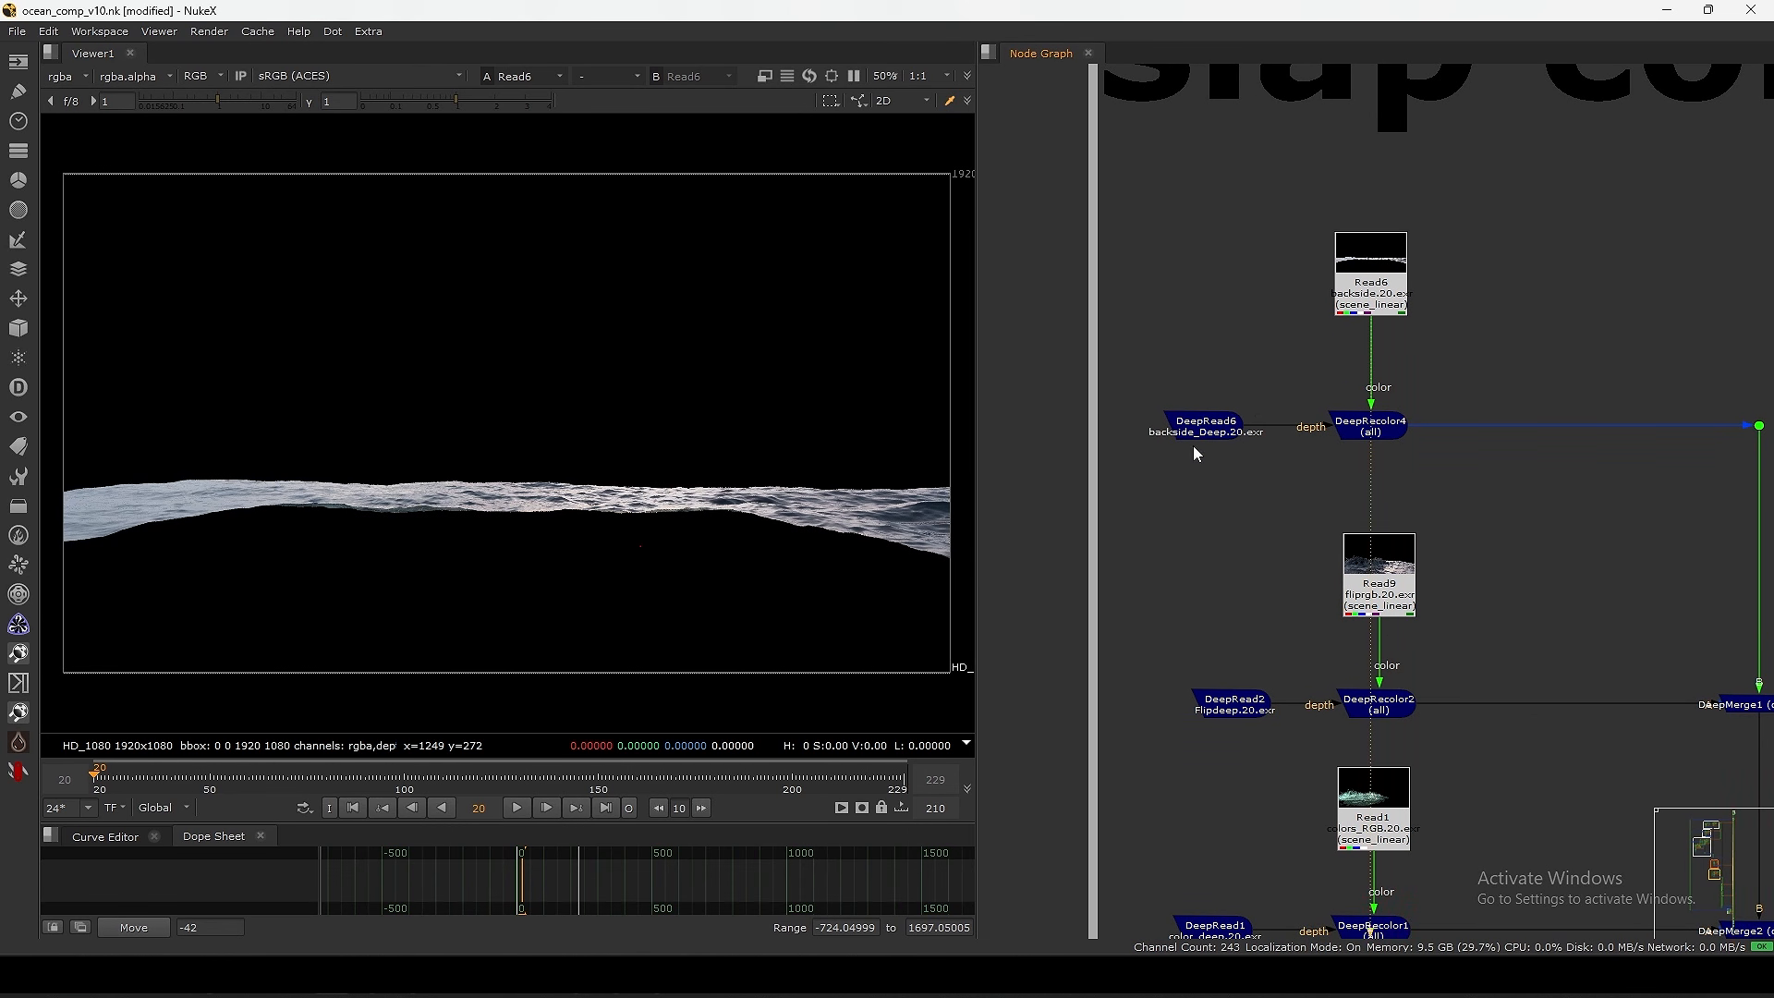
key(1)
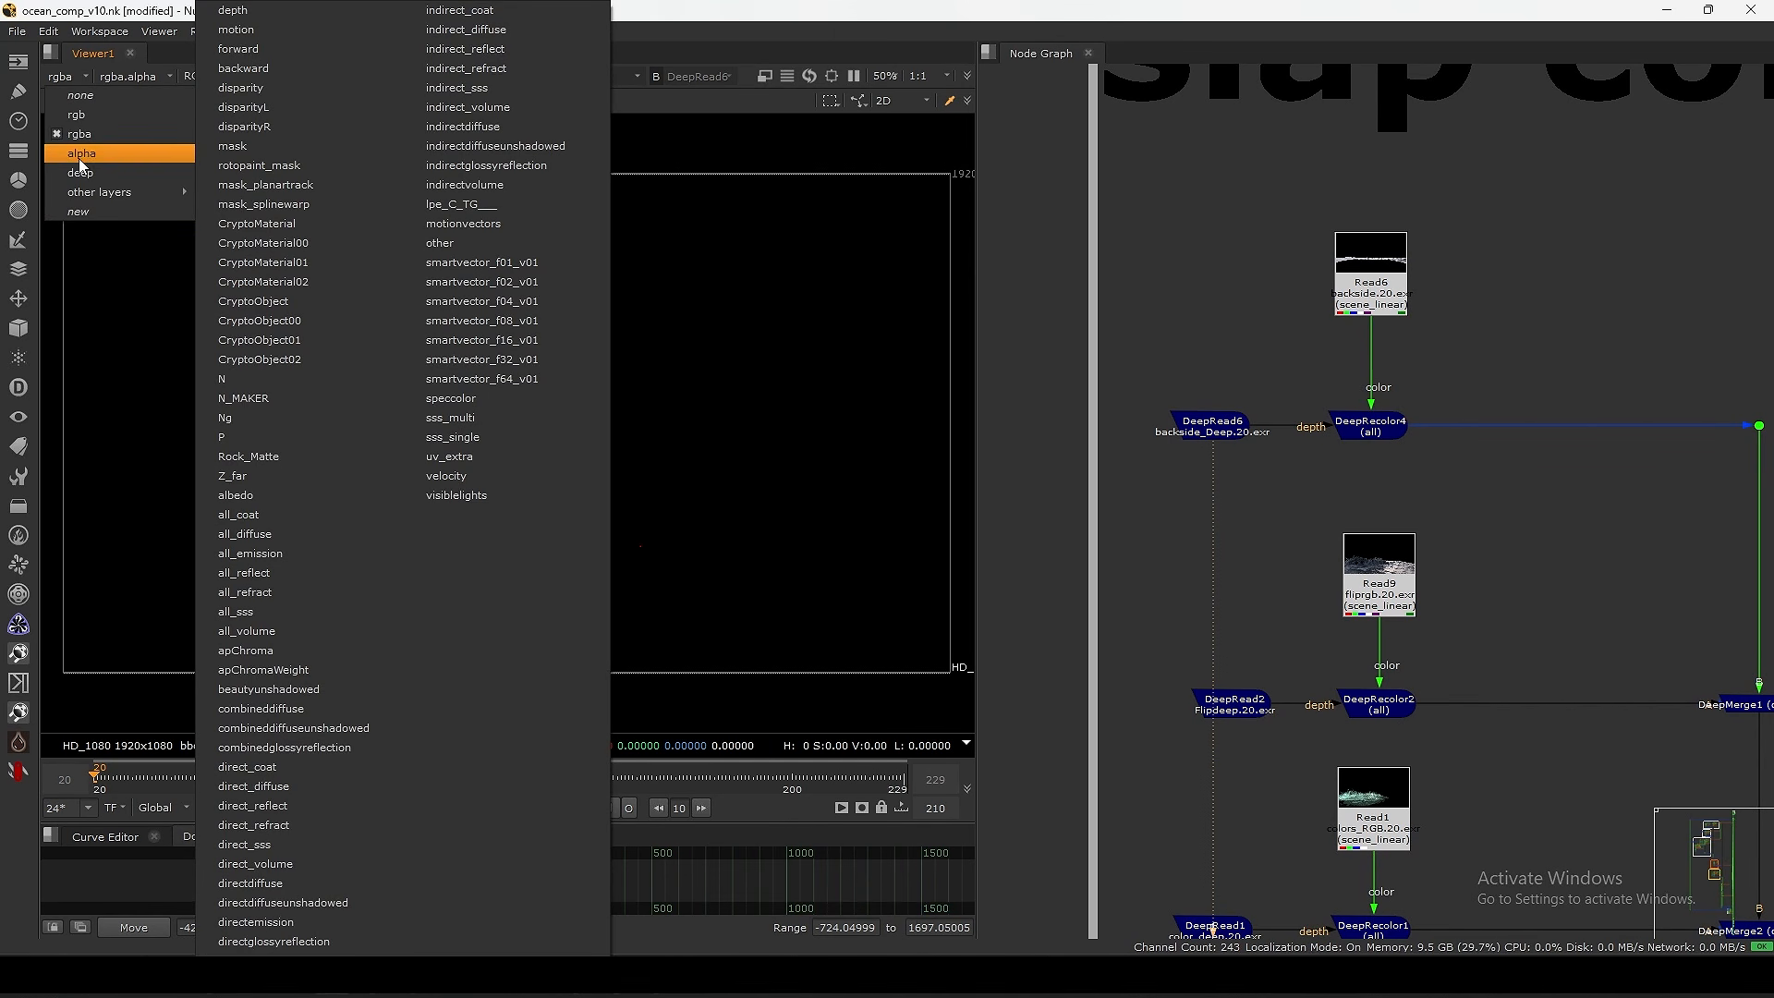
click(83, 173)
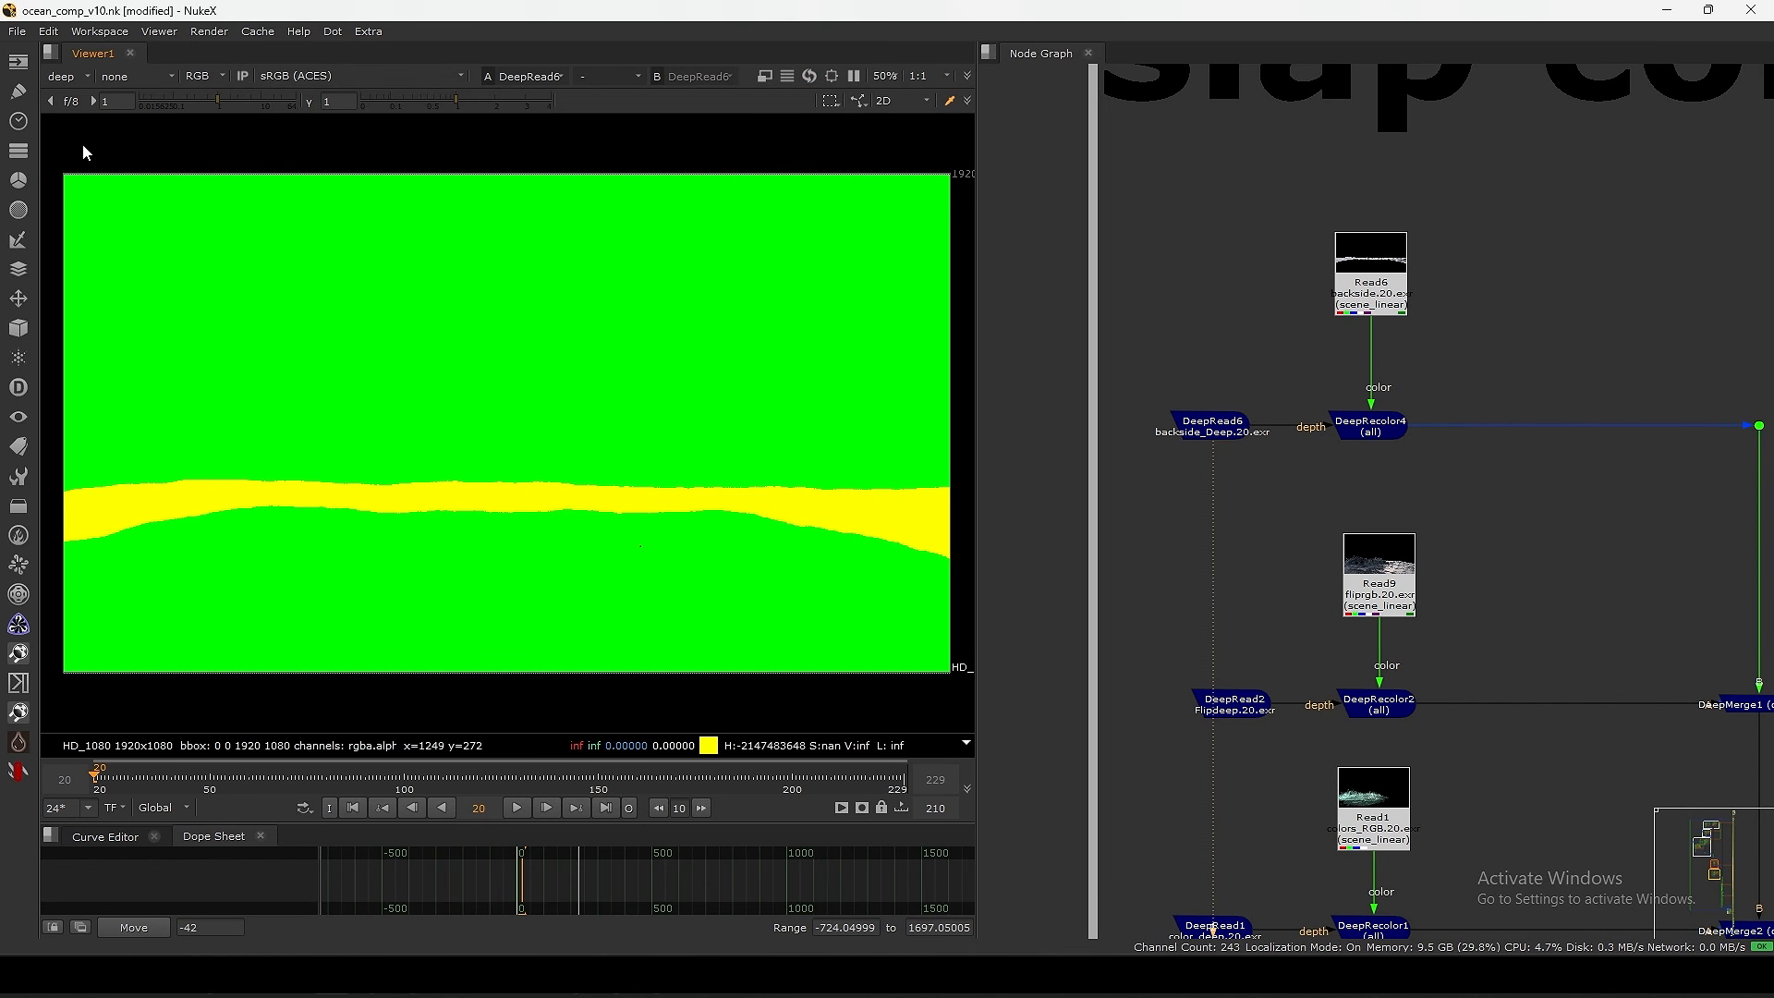
- Return the viewer to the rgba layer and inspect DeepRecolor4's combined output in the slap comp
click(70, 88)
click(72, 176)
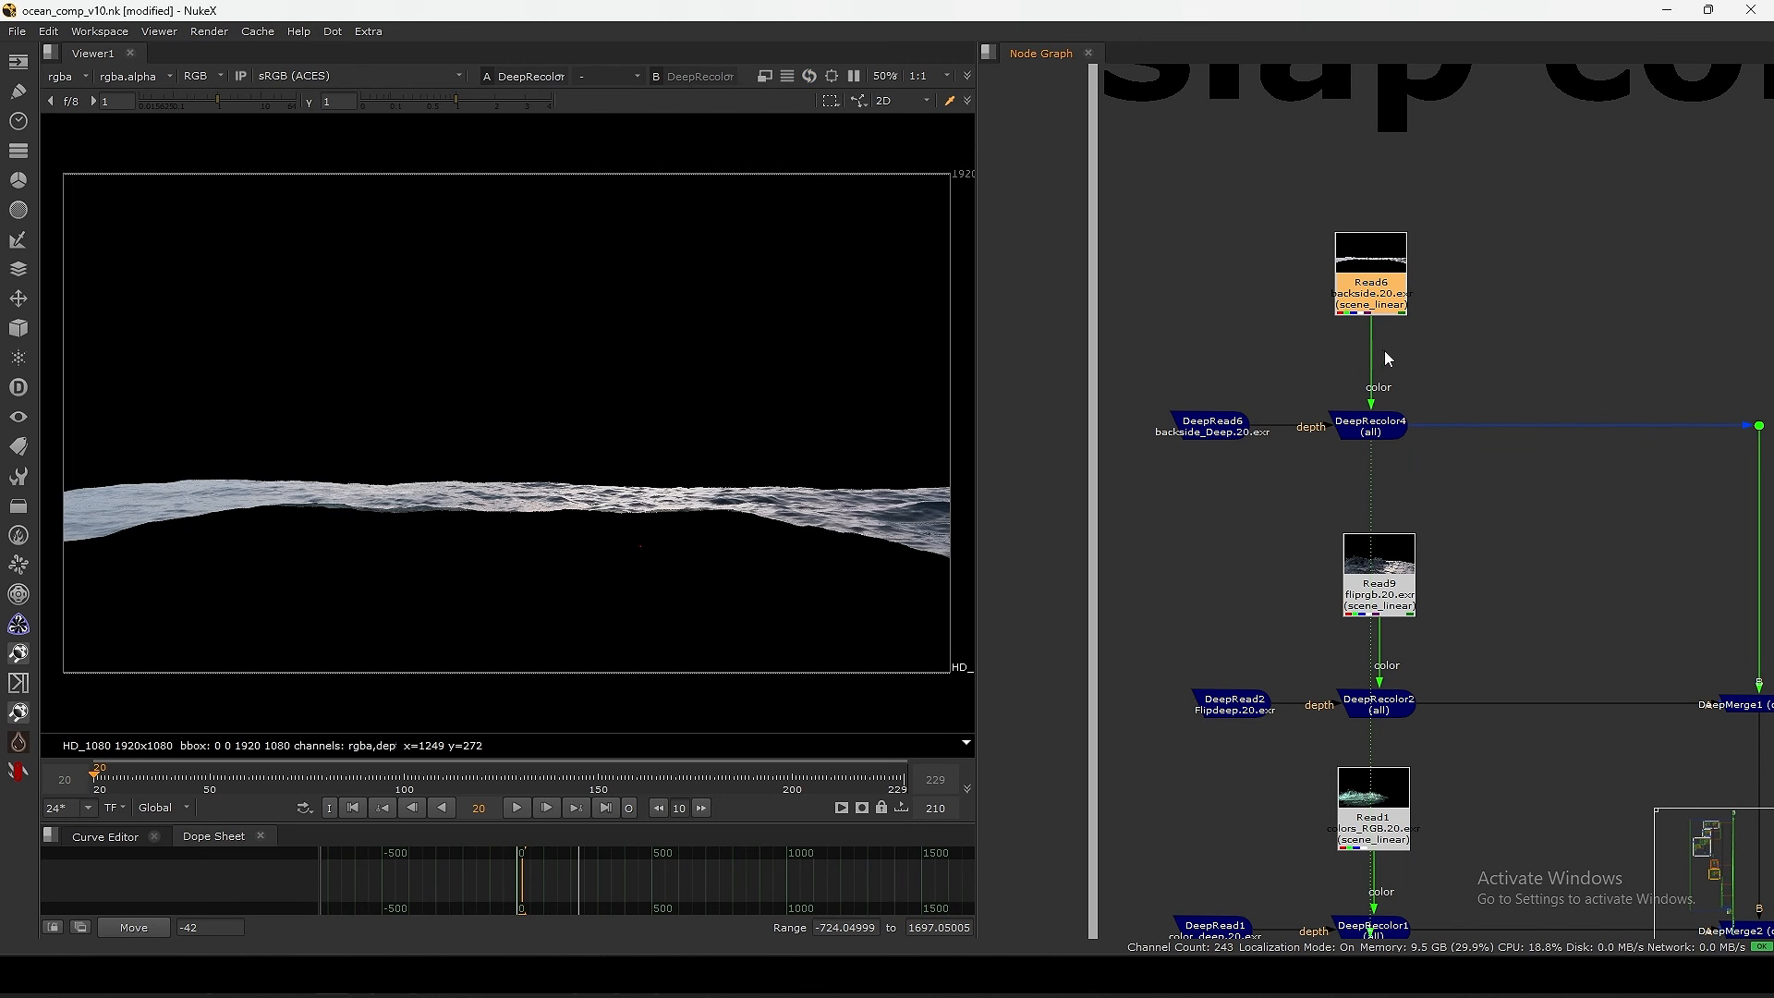
drag(1475, 381, 1293, 494)
scroll(1237, 554, down, 3)
middle_drag(1237, 554, 1219, 416)
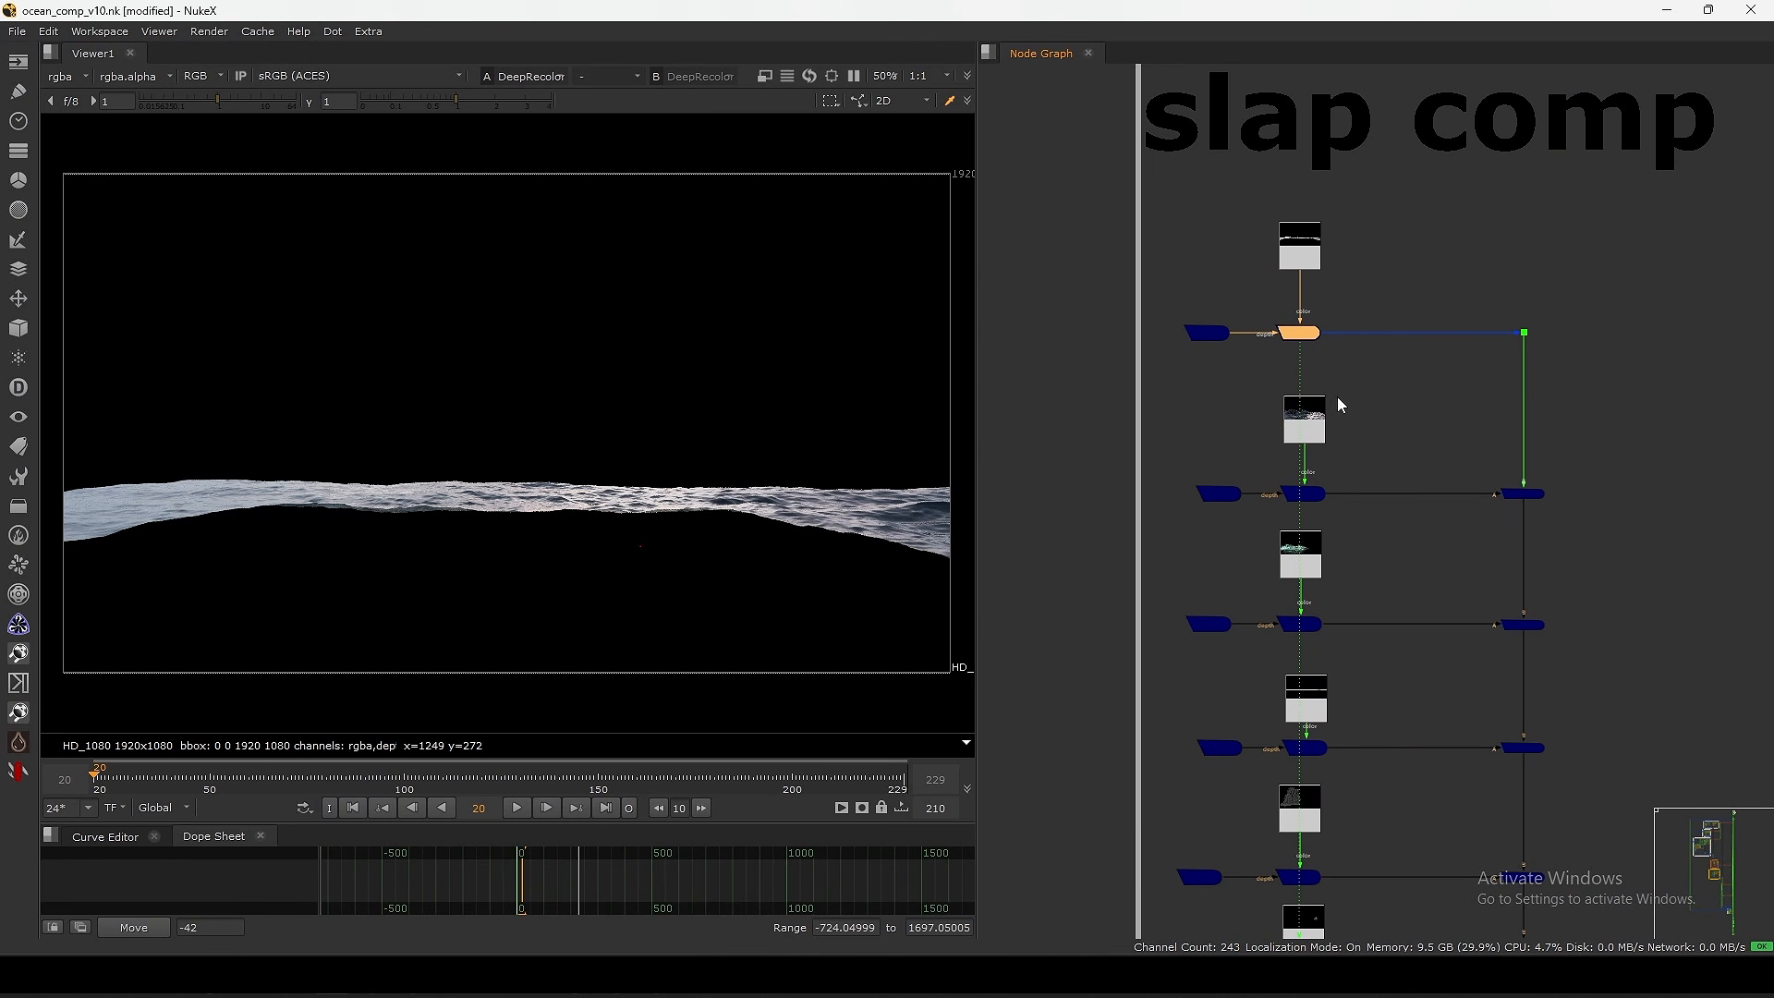
- View DeepRecolor2's flip ocean render and DeepRecolor1's colors render in turn
middle_drag(1341, 405, 1300, 401)
scroll(1279, 434, up, 2)
drag(1212, 528, 1168, 552)
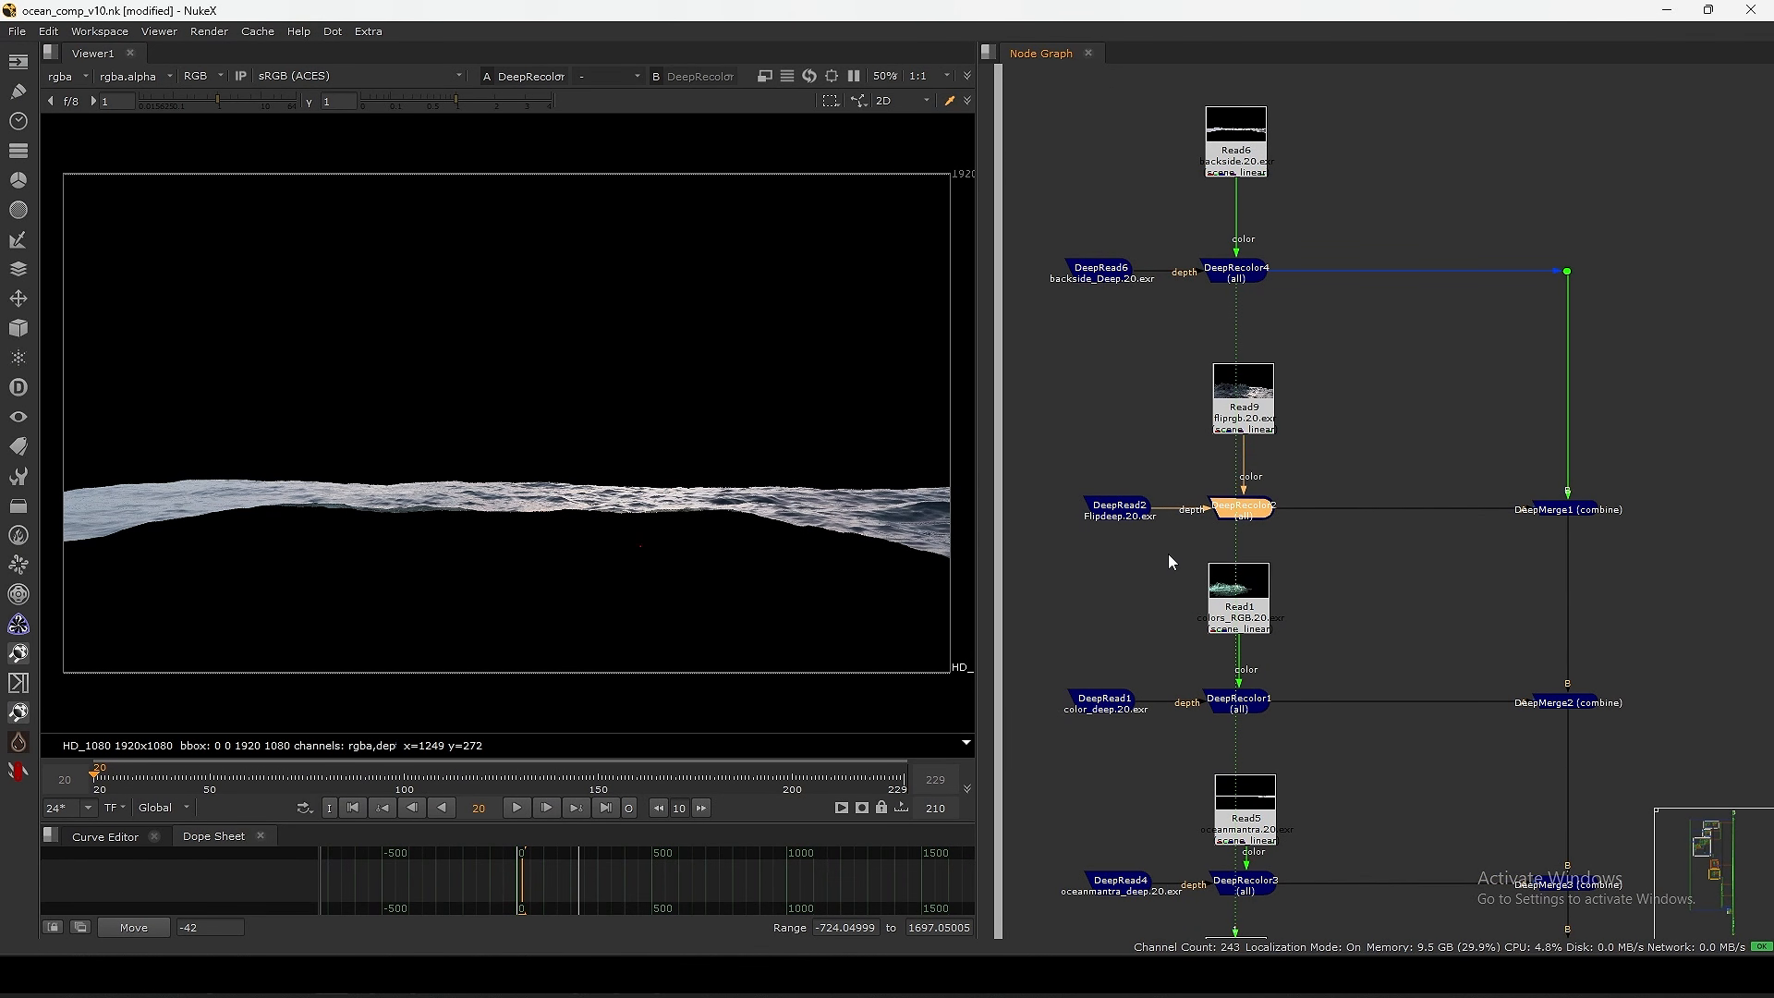
key(1)
middle_drag(1219, 688, 1377, 475)
drag(1252, 560, 1245, 560)
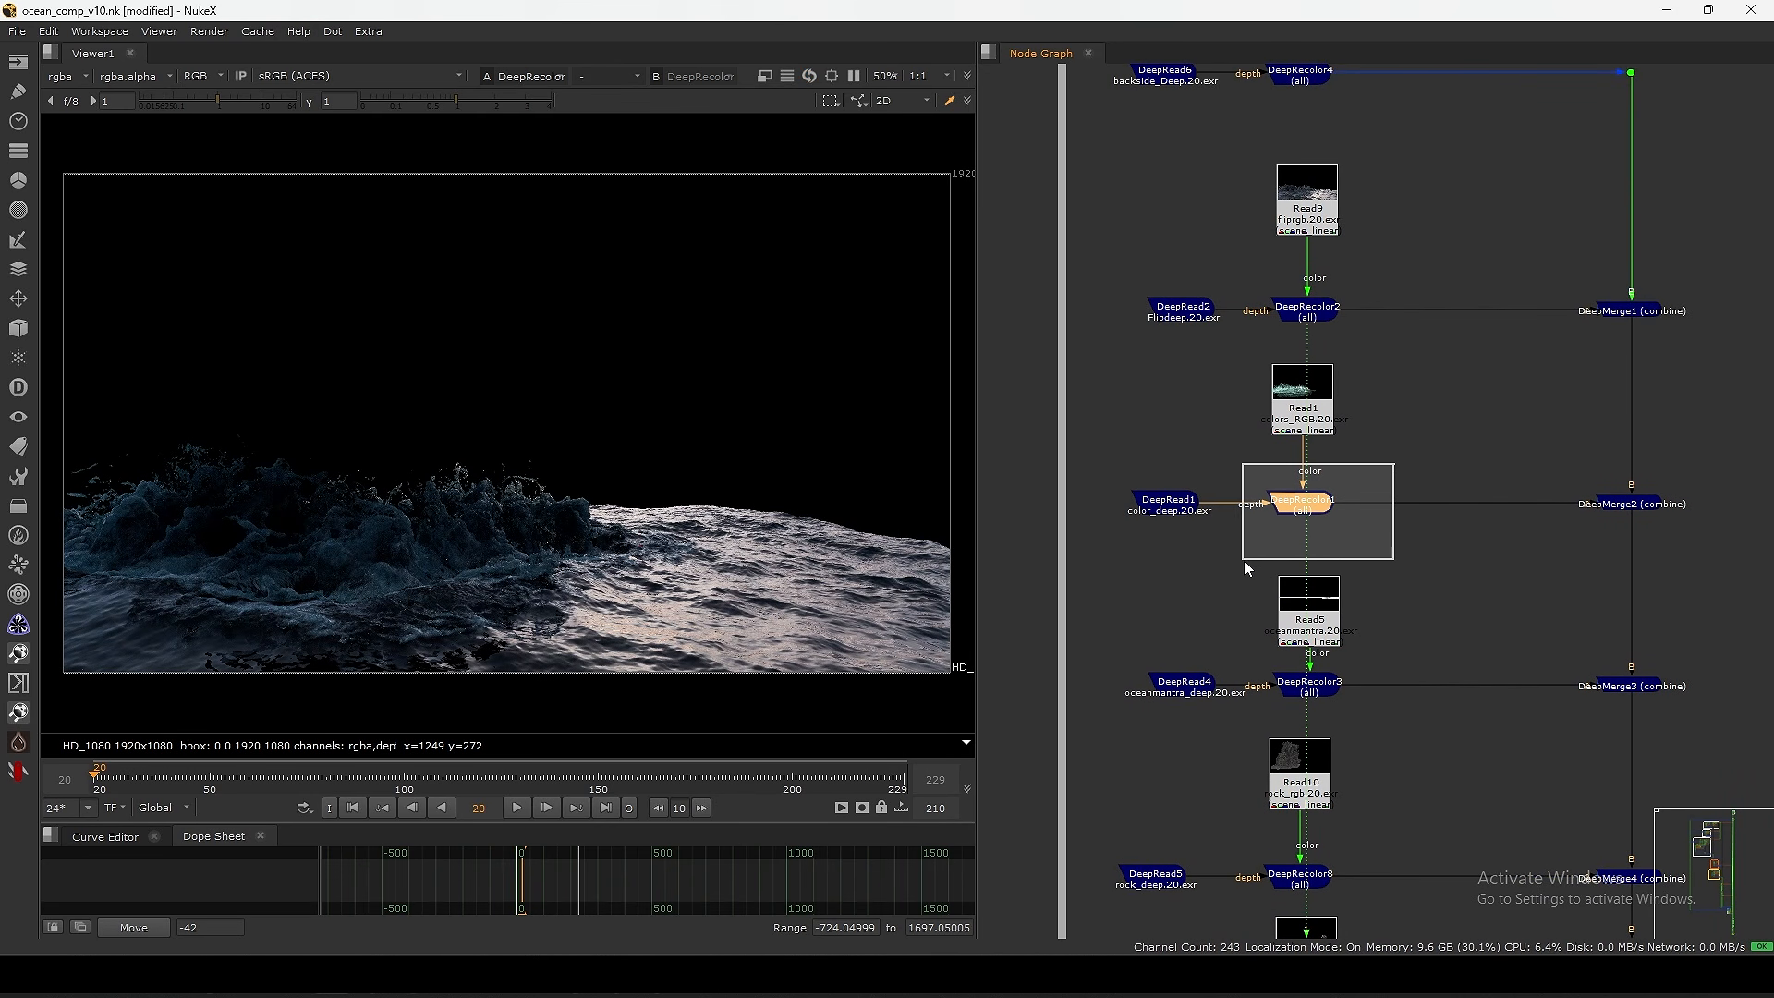
scroll(1293, 463, up, 4)
middle_drag(1377, 582, 1295, 507)
scroll(1279, 503, down, 5)
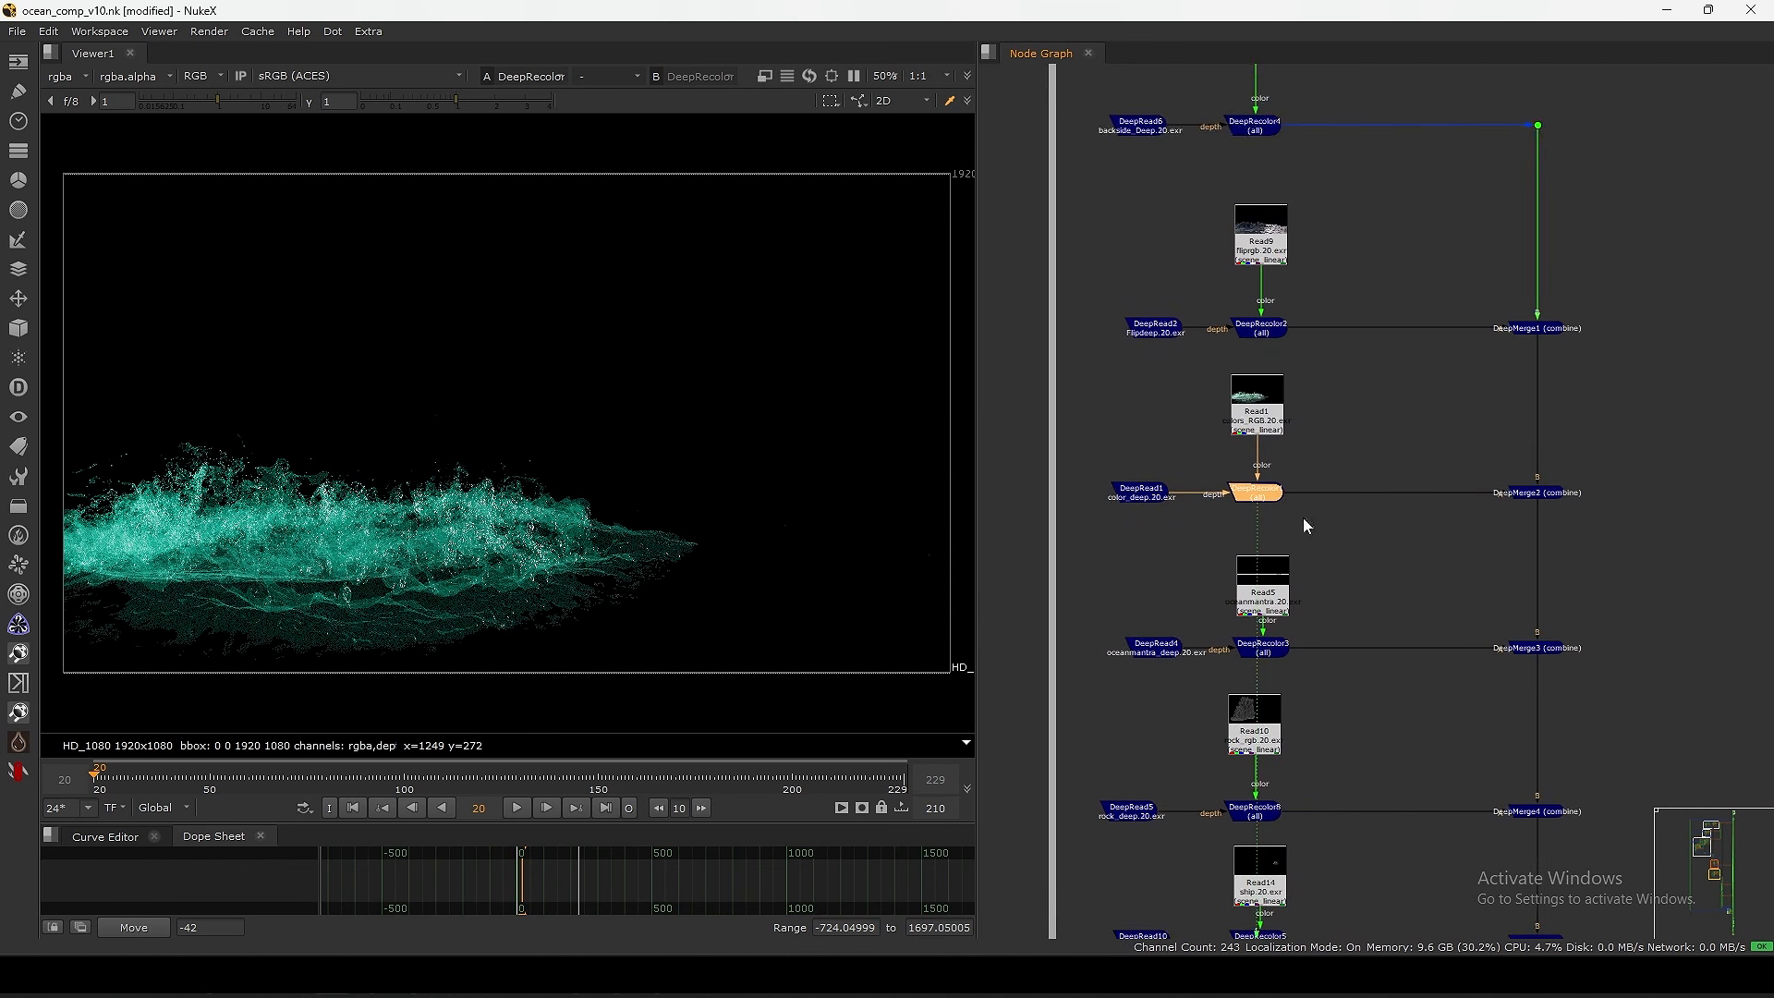
- Step the viewer through the backside ocean layer and the combined results of DeepMerge1 and DeepMerge2
drag(1380, 252, 1378, 254)
key(1)
drag(1548, 352, 1367, 458)
key(1)
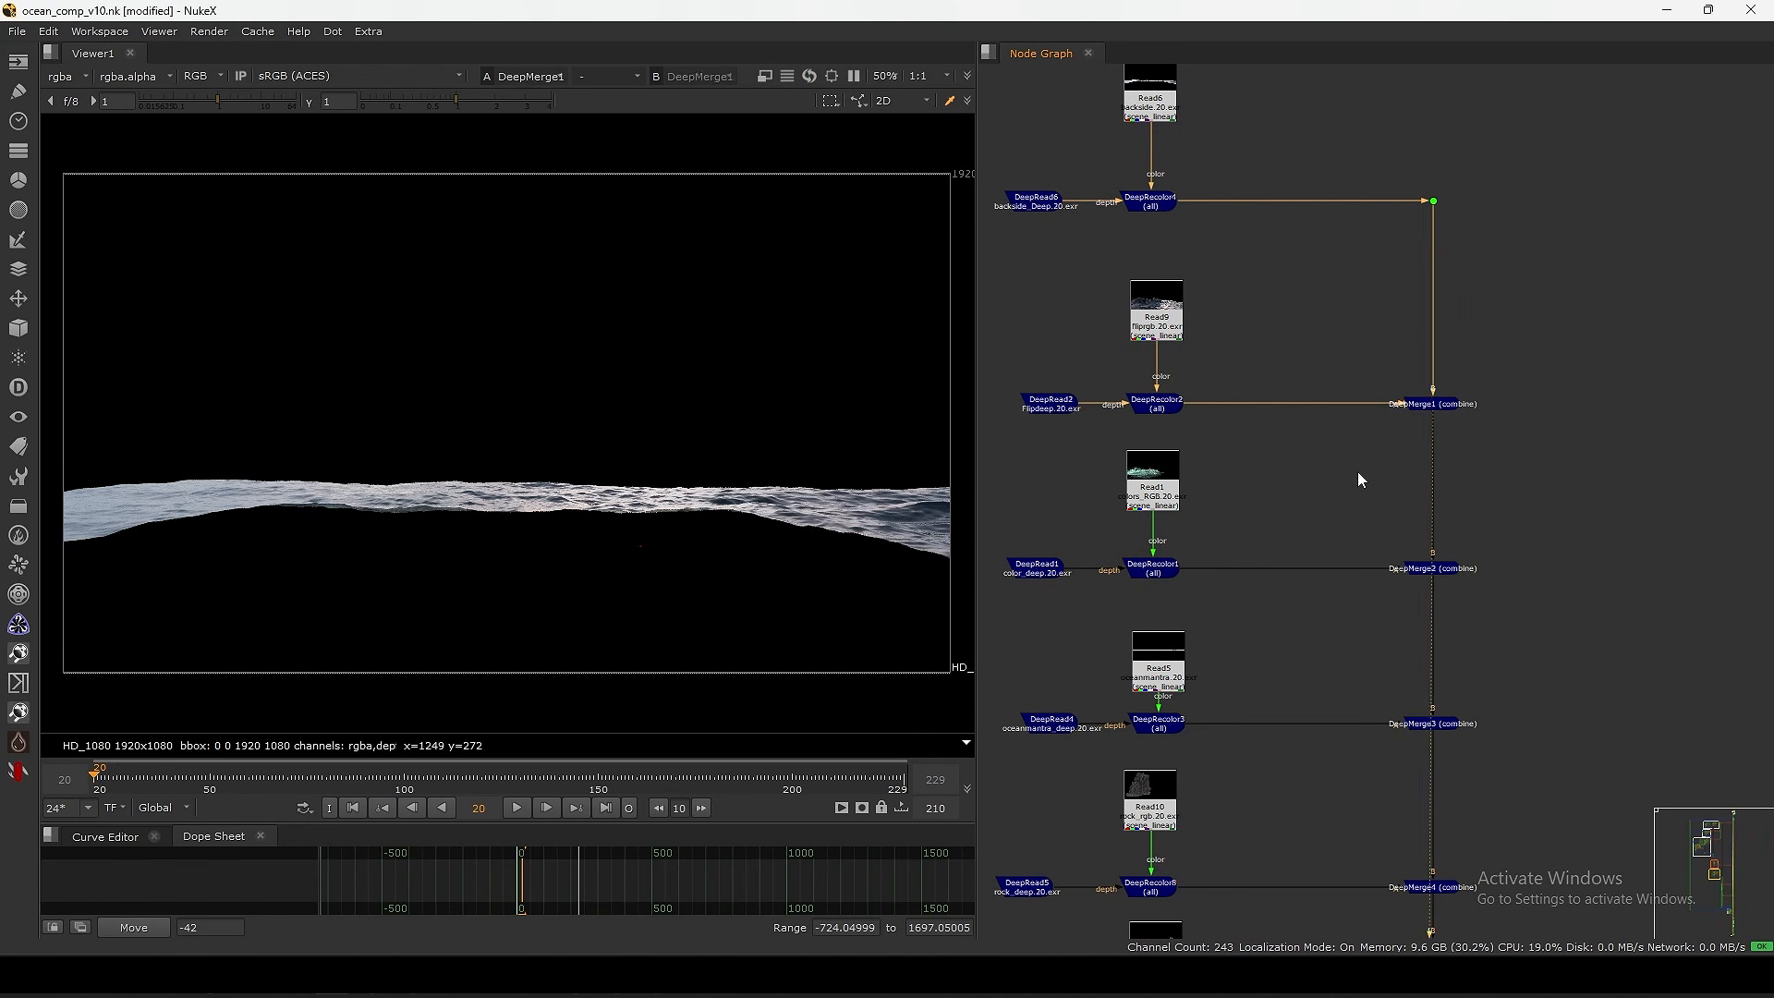
drag(1533, 499, 1352, 636)
key(1)
middle_drag(1369, 637, 1360, 506)
drag(1532, 438, 1383, 554)
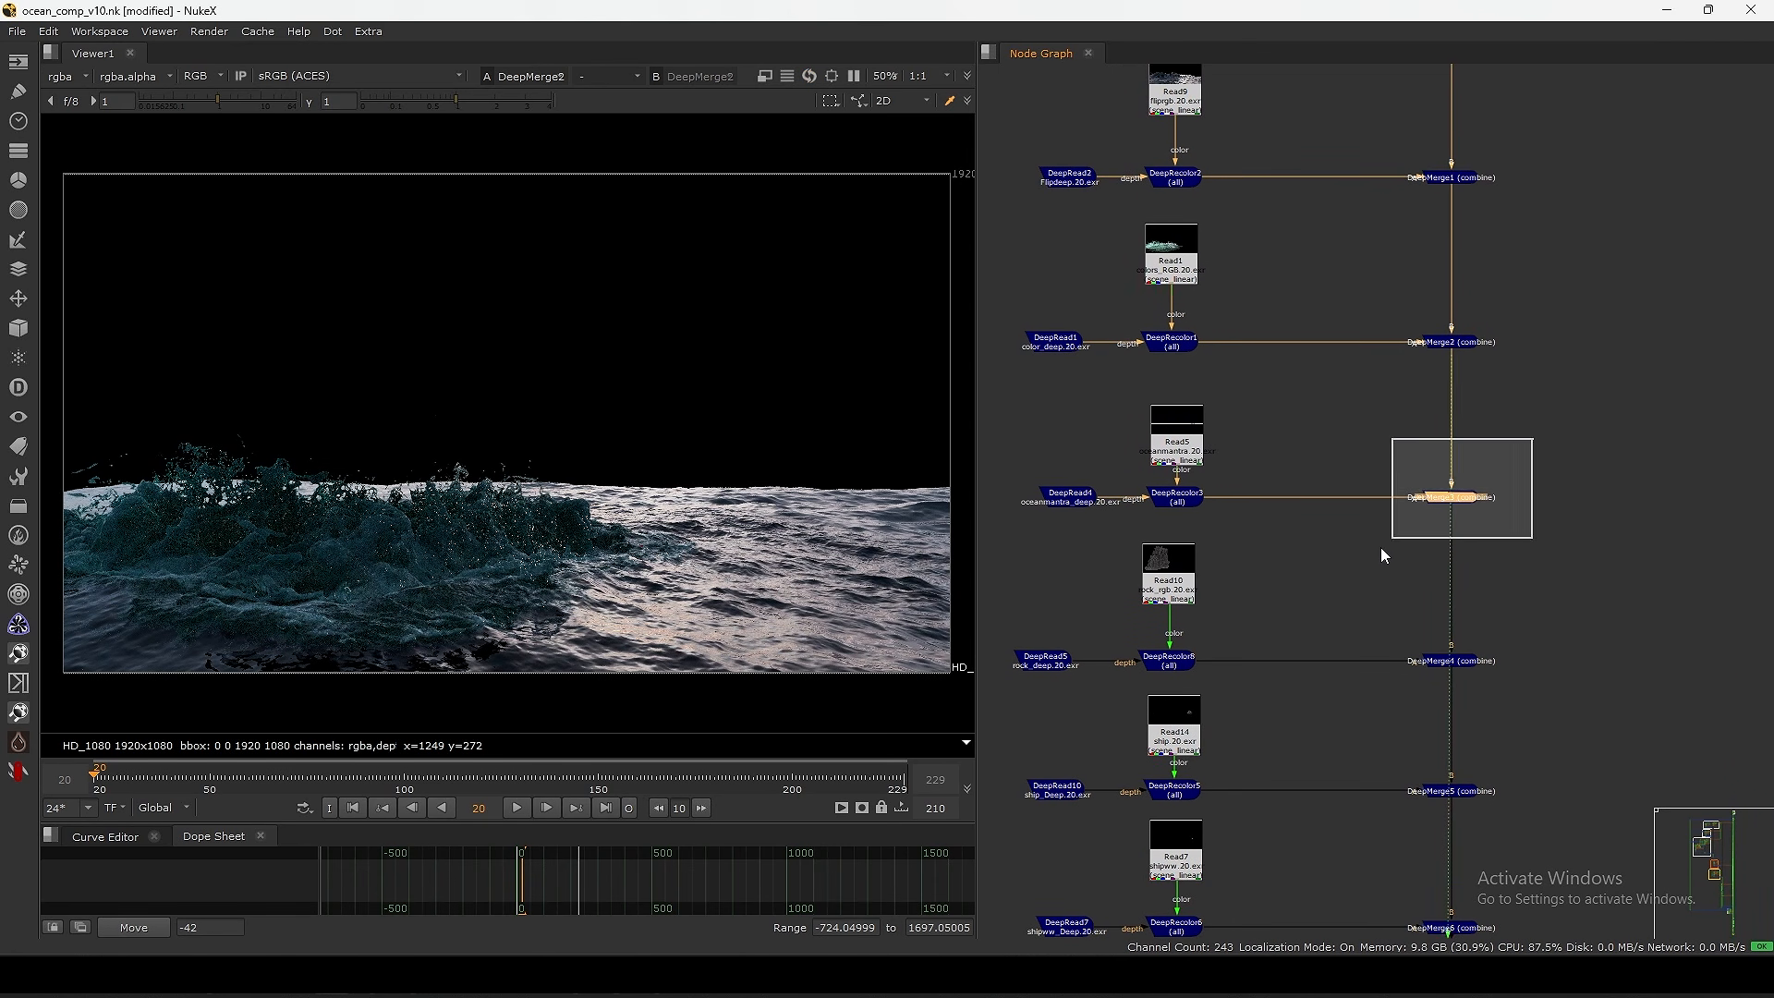
- View DeepMerge1 and toggle it off and on to compare the backside ocean with and without the flip layer
middle_drag(1437, 469, 1404, 645)
drag(1516, 292, 1365, 397)
key(1)
click(1423, 354)
key(d)
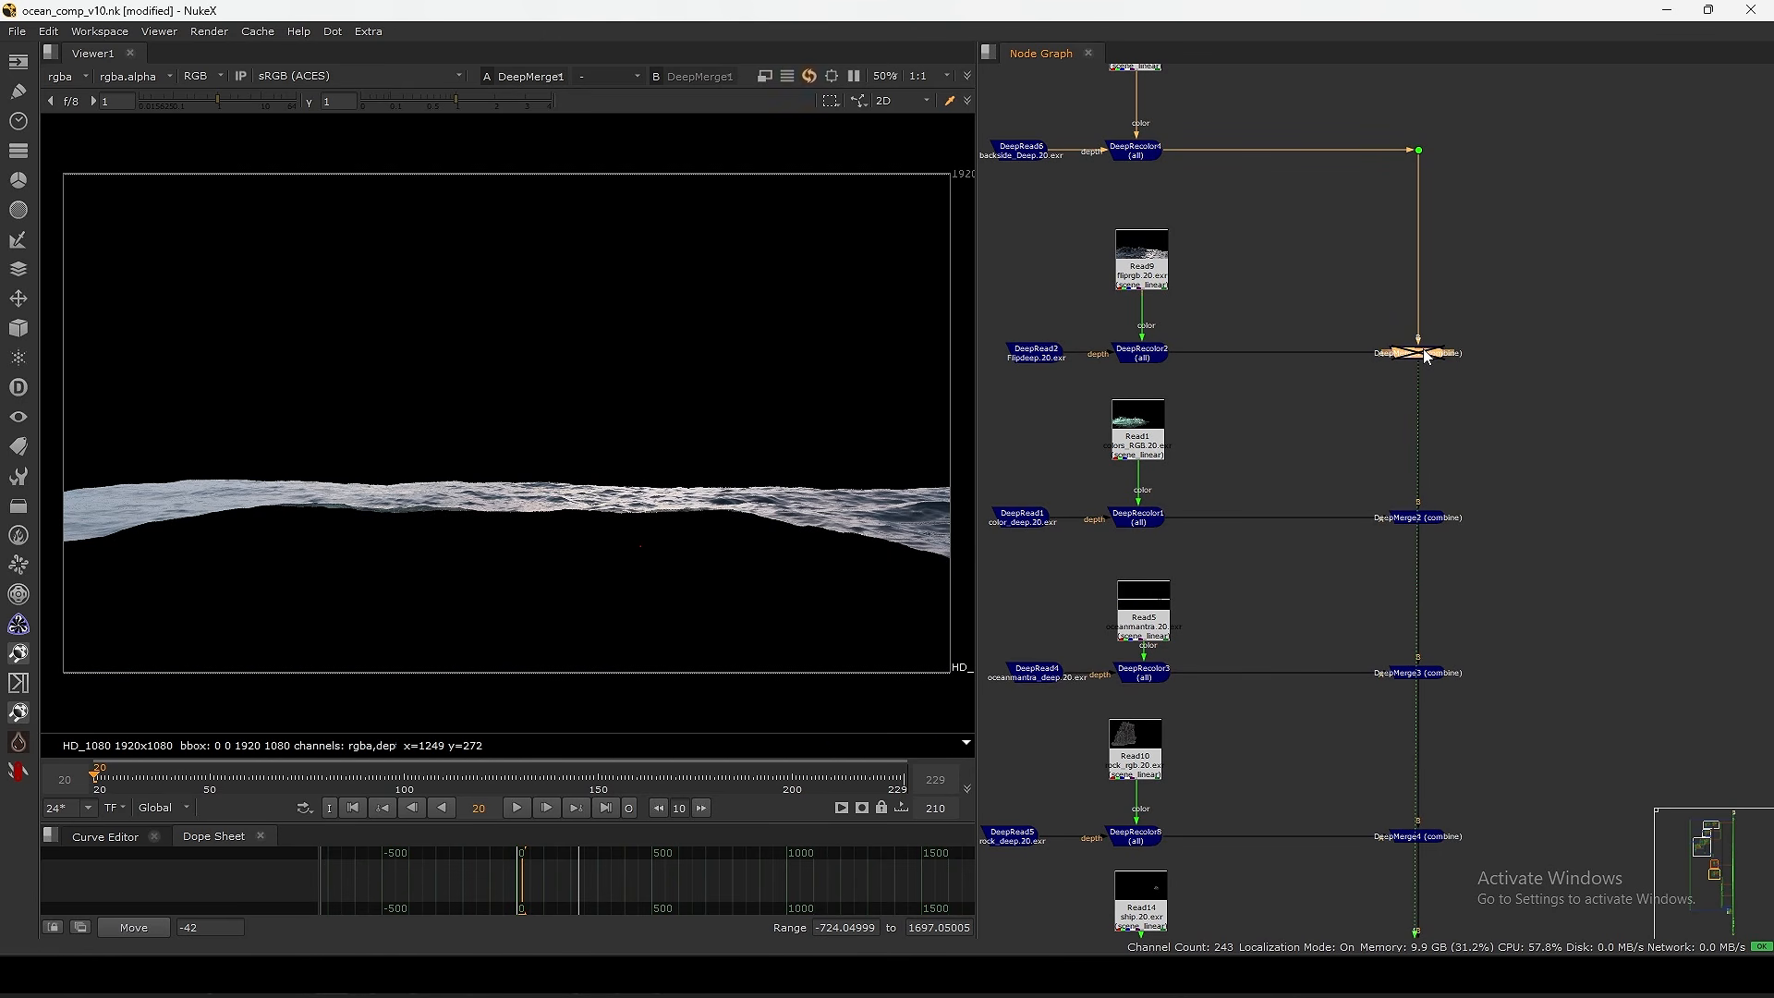
key(d)
scroll(775, 558, up, 8)
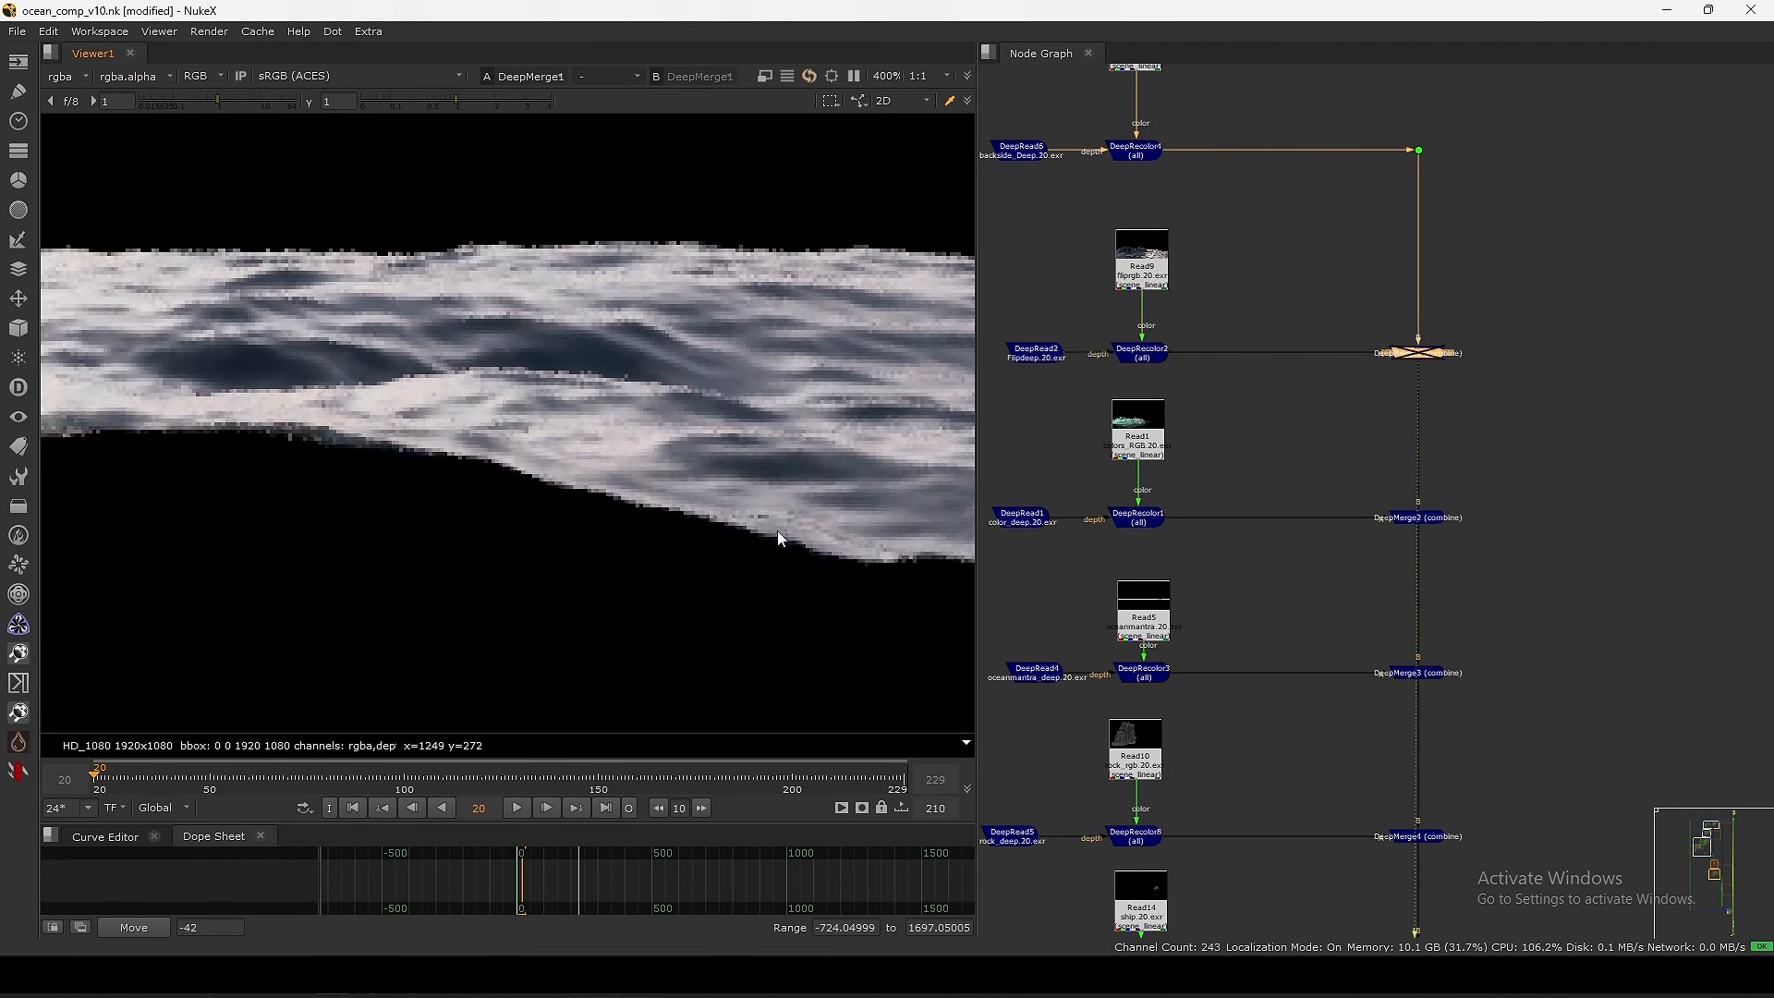
key(d)
key(d)
key(d)
key(d)
key(d)
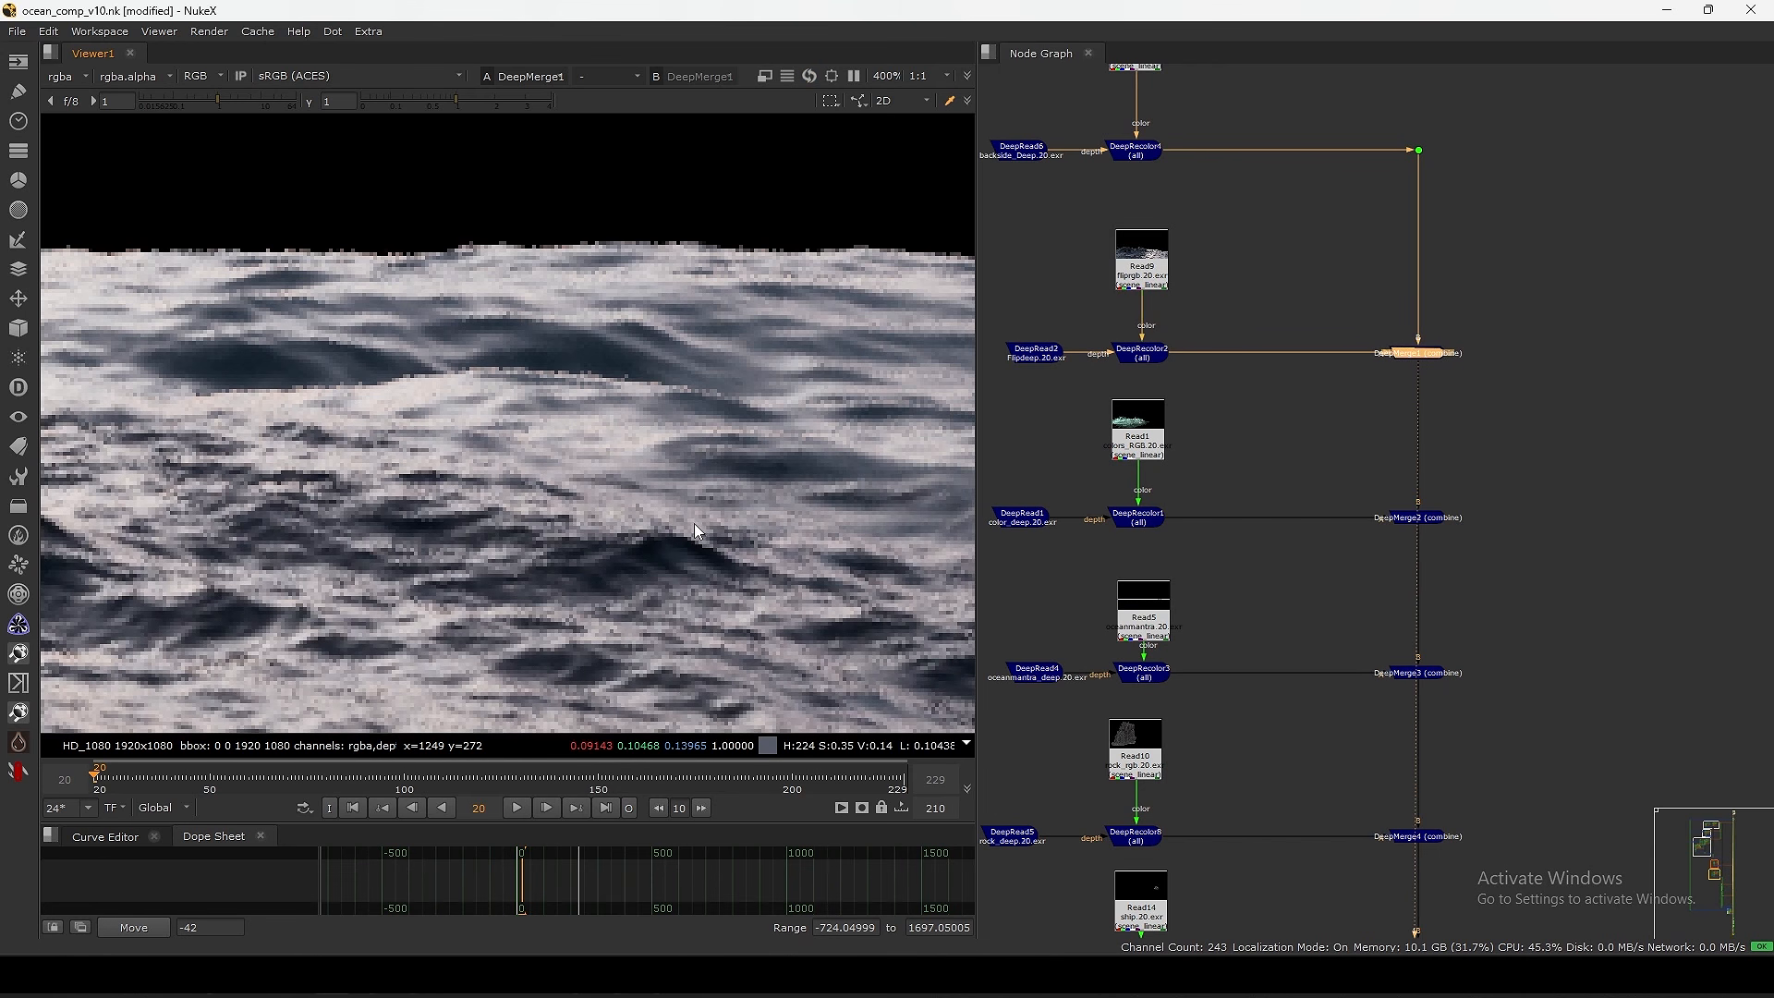
key(d)
key(f)
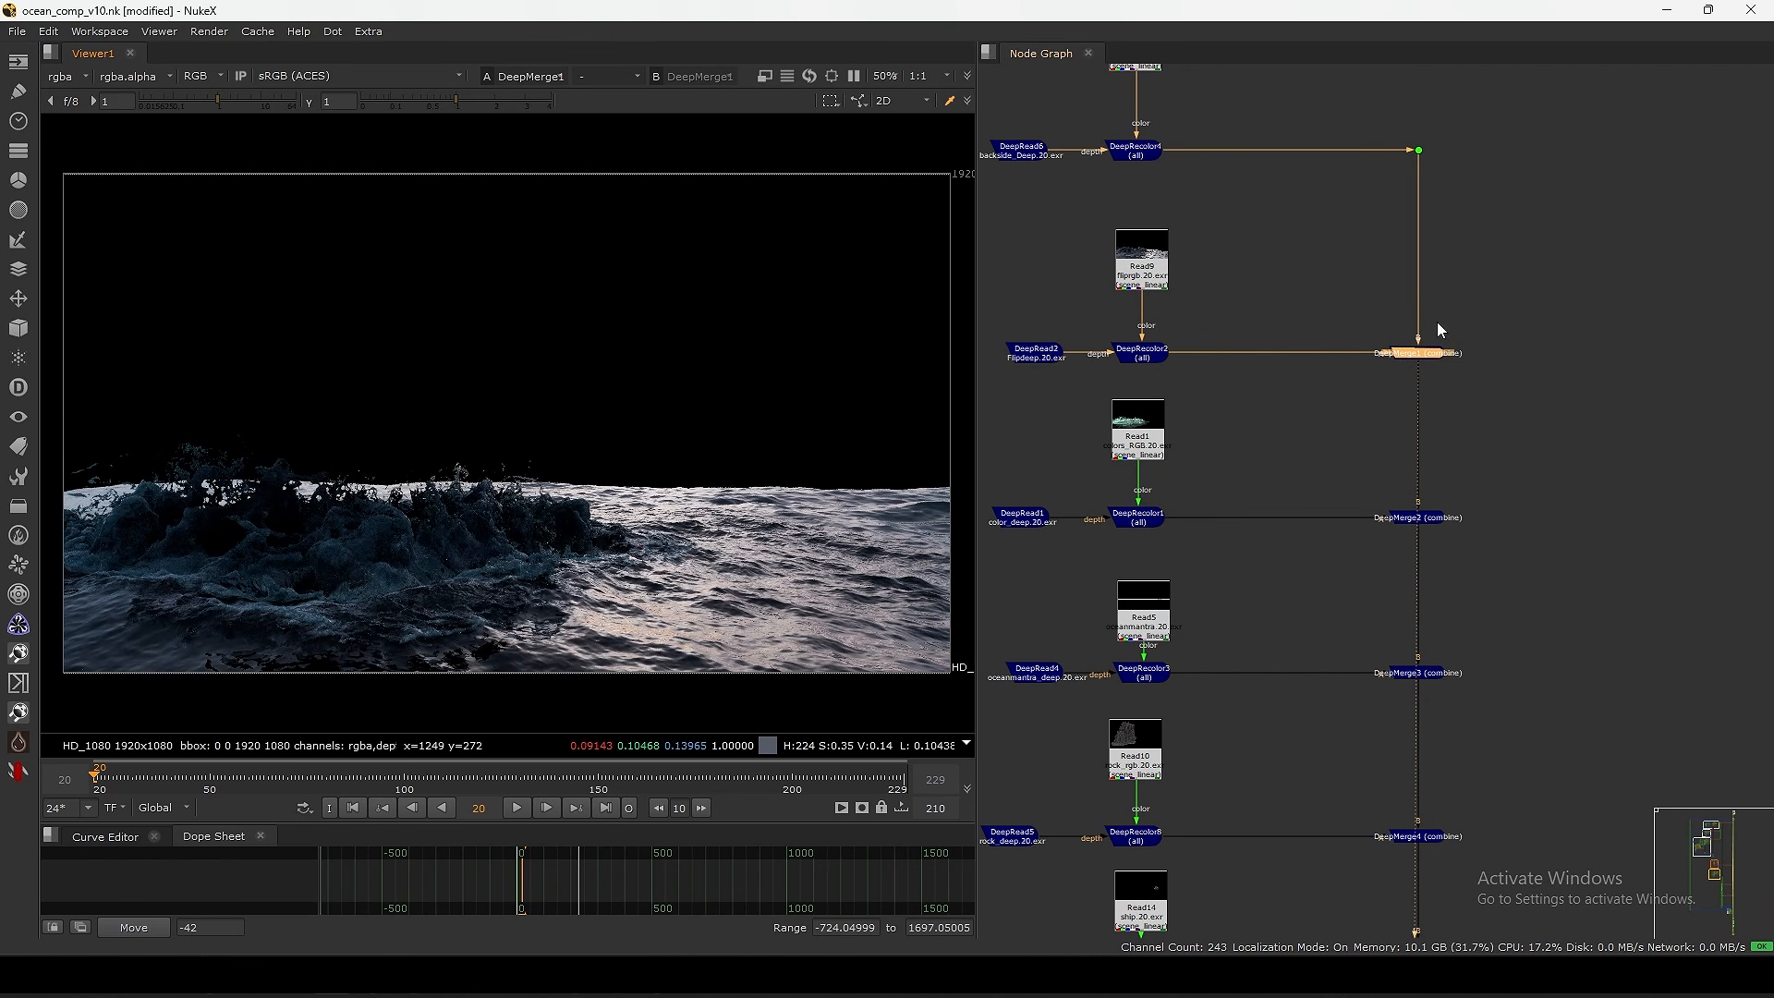
- View DeepMerge2 and DeepMerge3 to inspect the colors and oceanmantra layers as they are combined
middle_drag(1348, 528, 1475, 458)
click(1533, 448)
key(1)
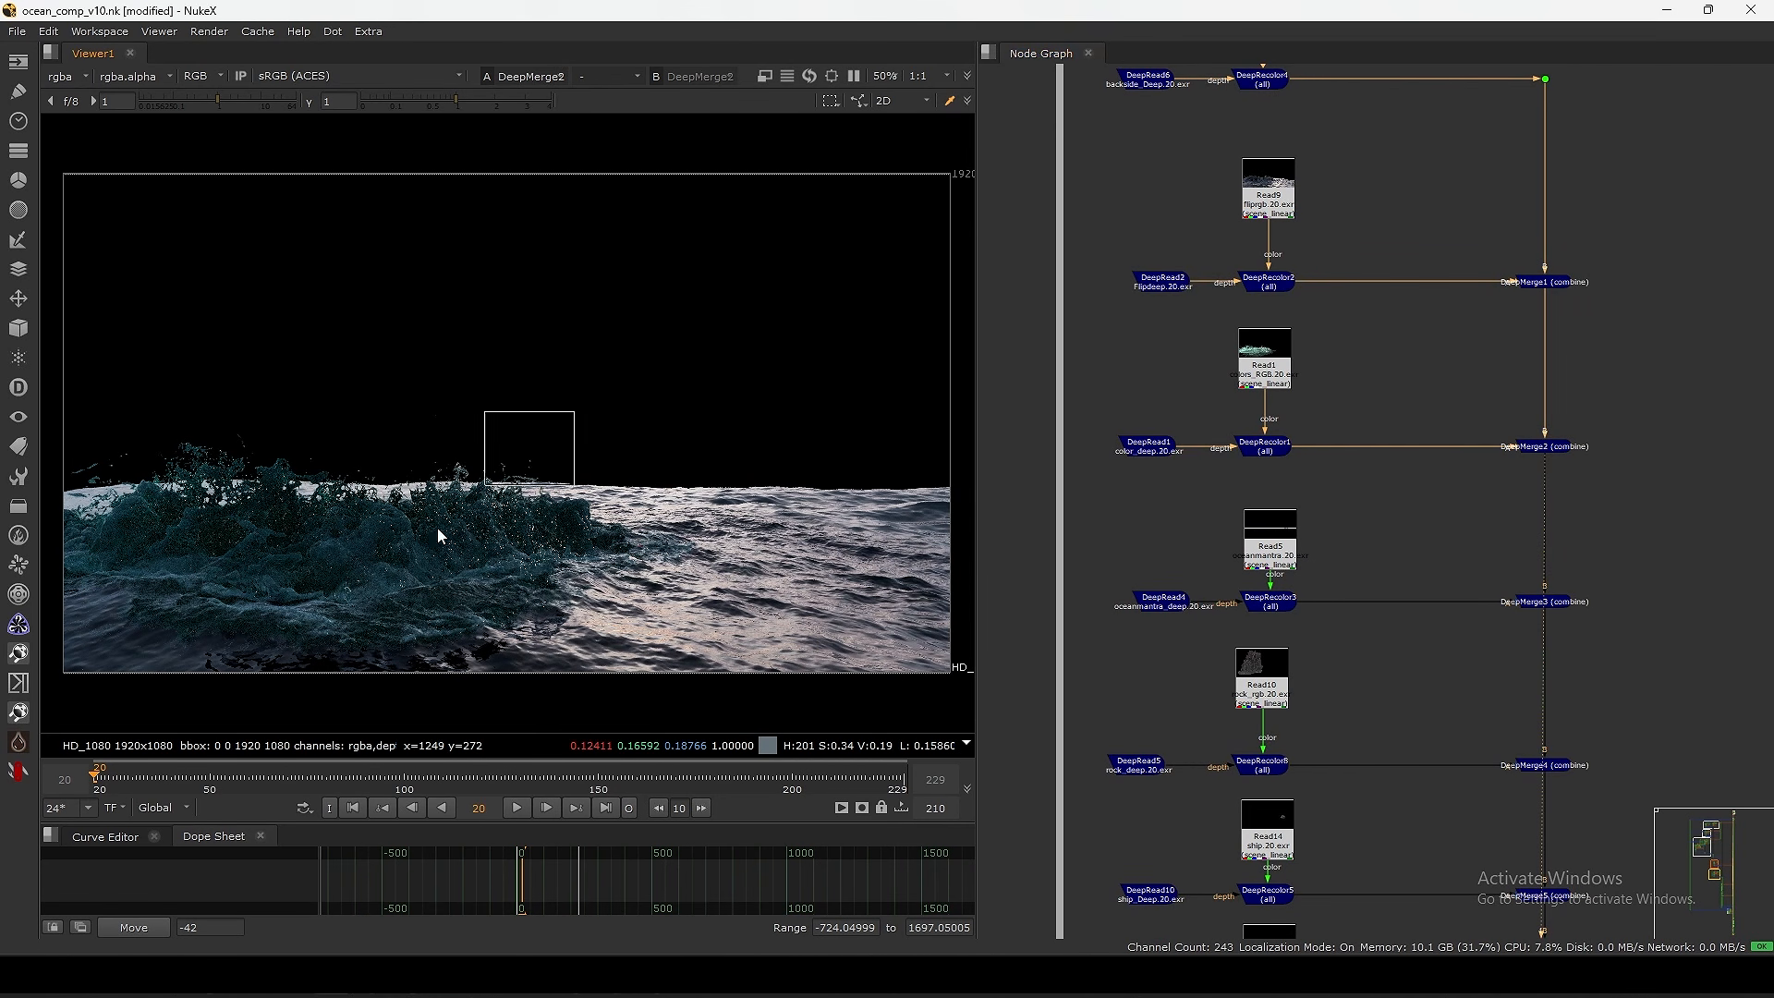
middle_drag(1443, 599, 1432, 469)
drag(1497, 425, 1554, 474)
key(1)
middle_drag(1510, 669, 1443, 498)
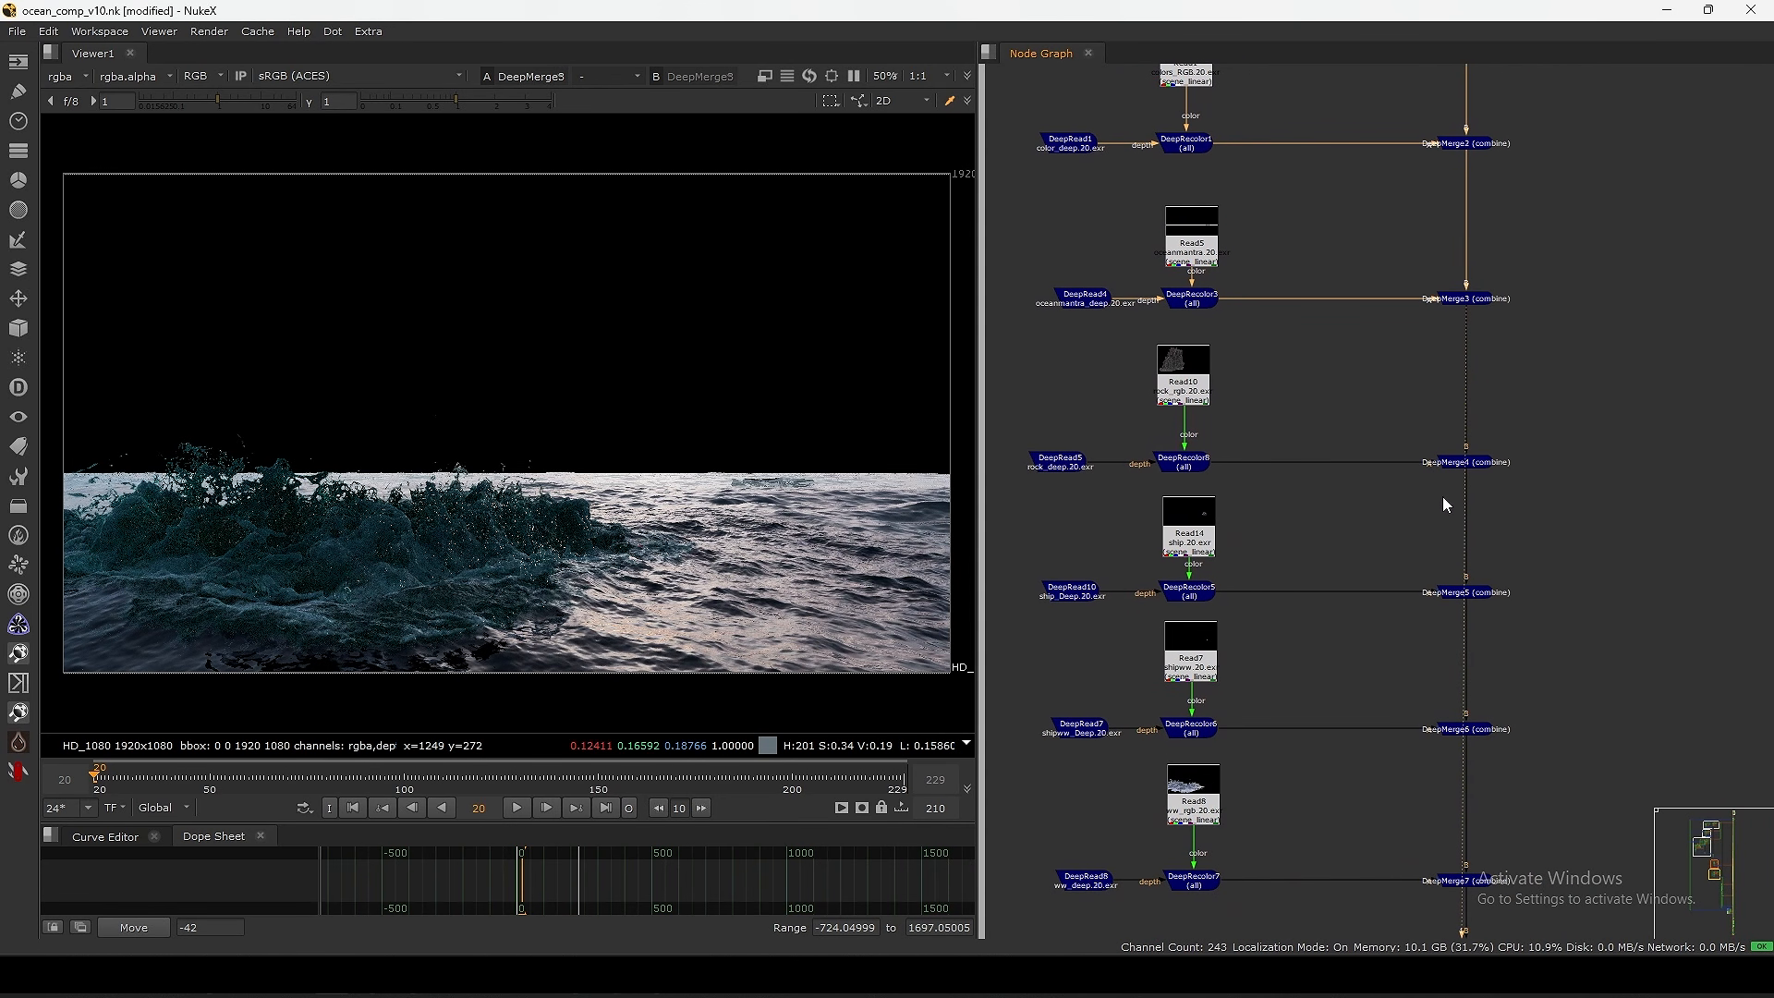
- View the Read10 rock render on its own and its combination with the ocean at DeepMerge4
click(1182, 386)
key(1)
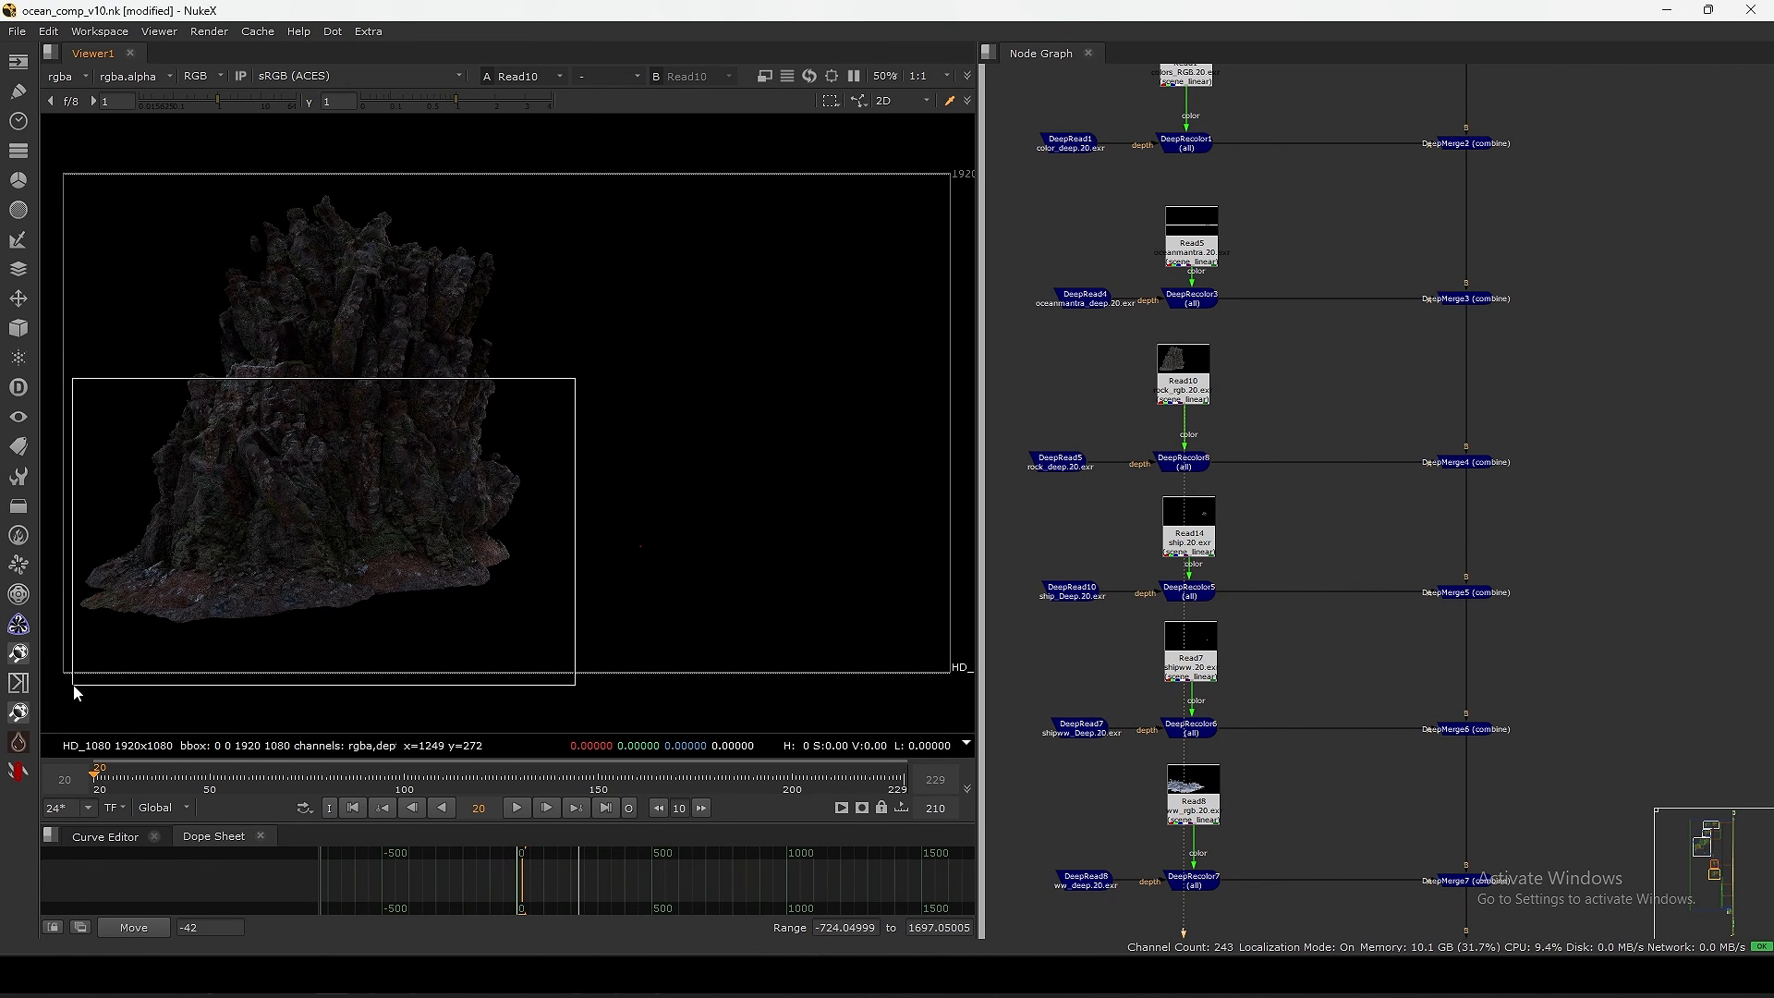
drag(1346, 396, 1571, 502)
key(1)
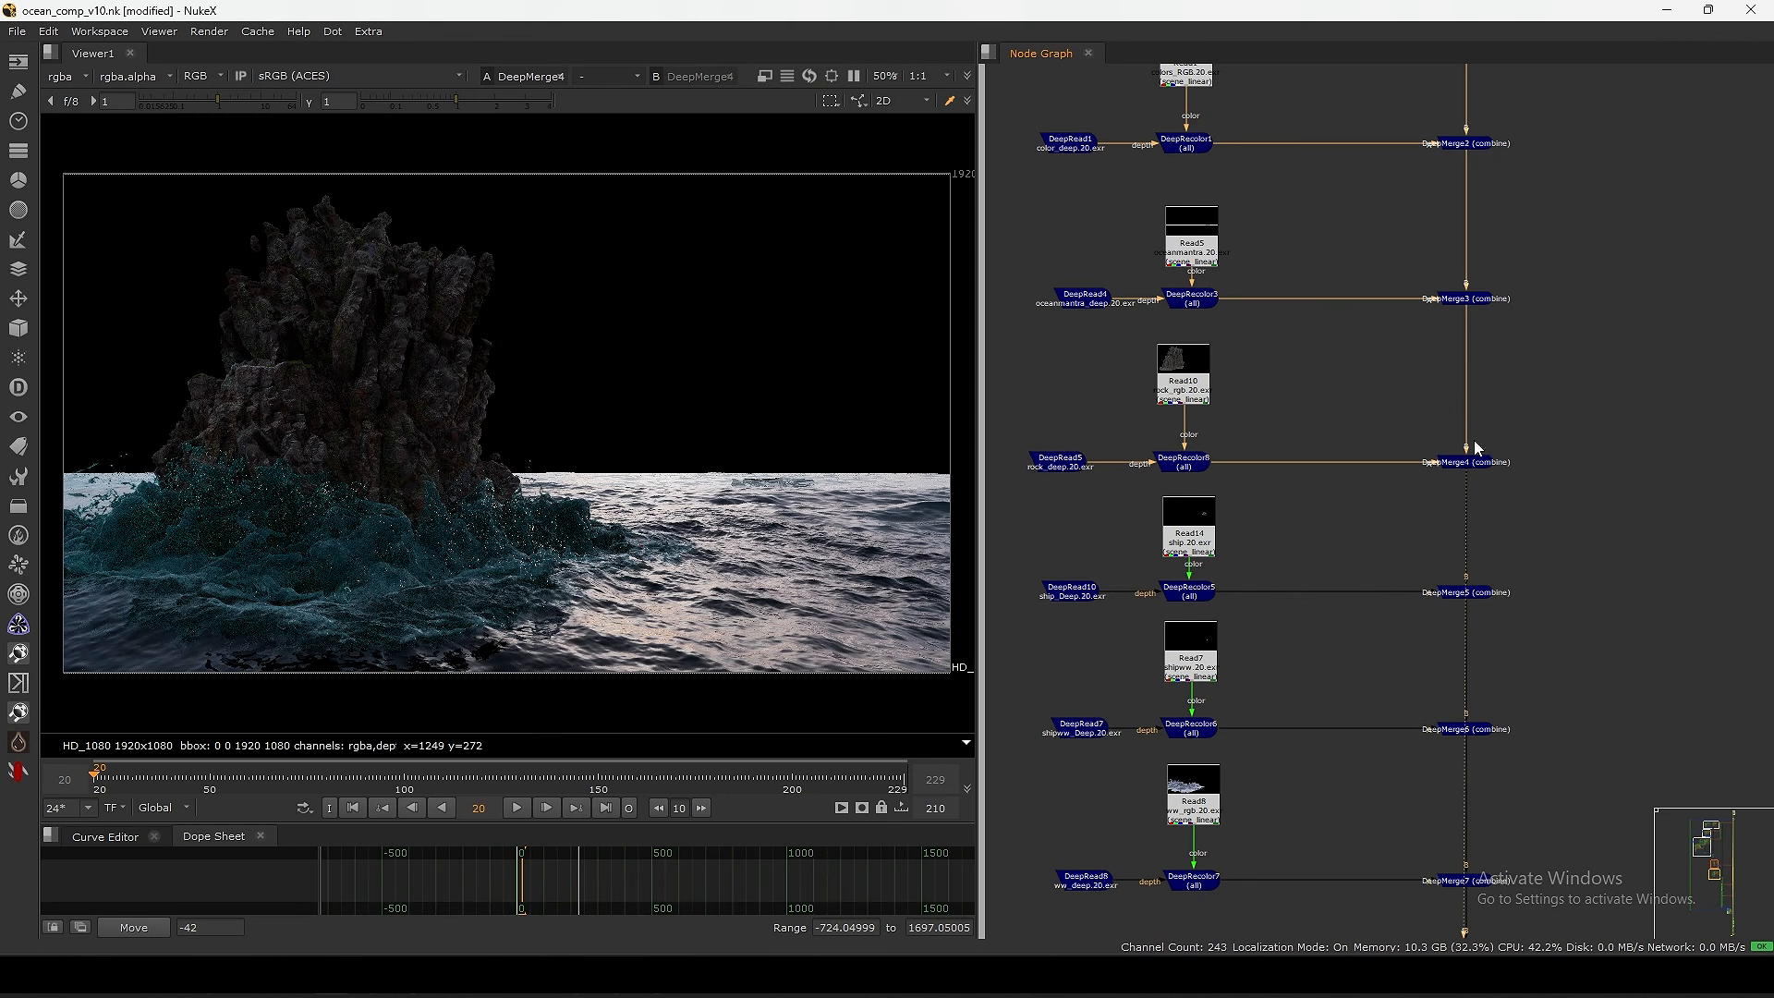
- Disable DeepMerge3 and DeepMerge2 so the rock merge works on the backside and flip ocean only
drag(1377, 530, 1380, 528)
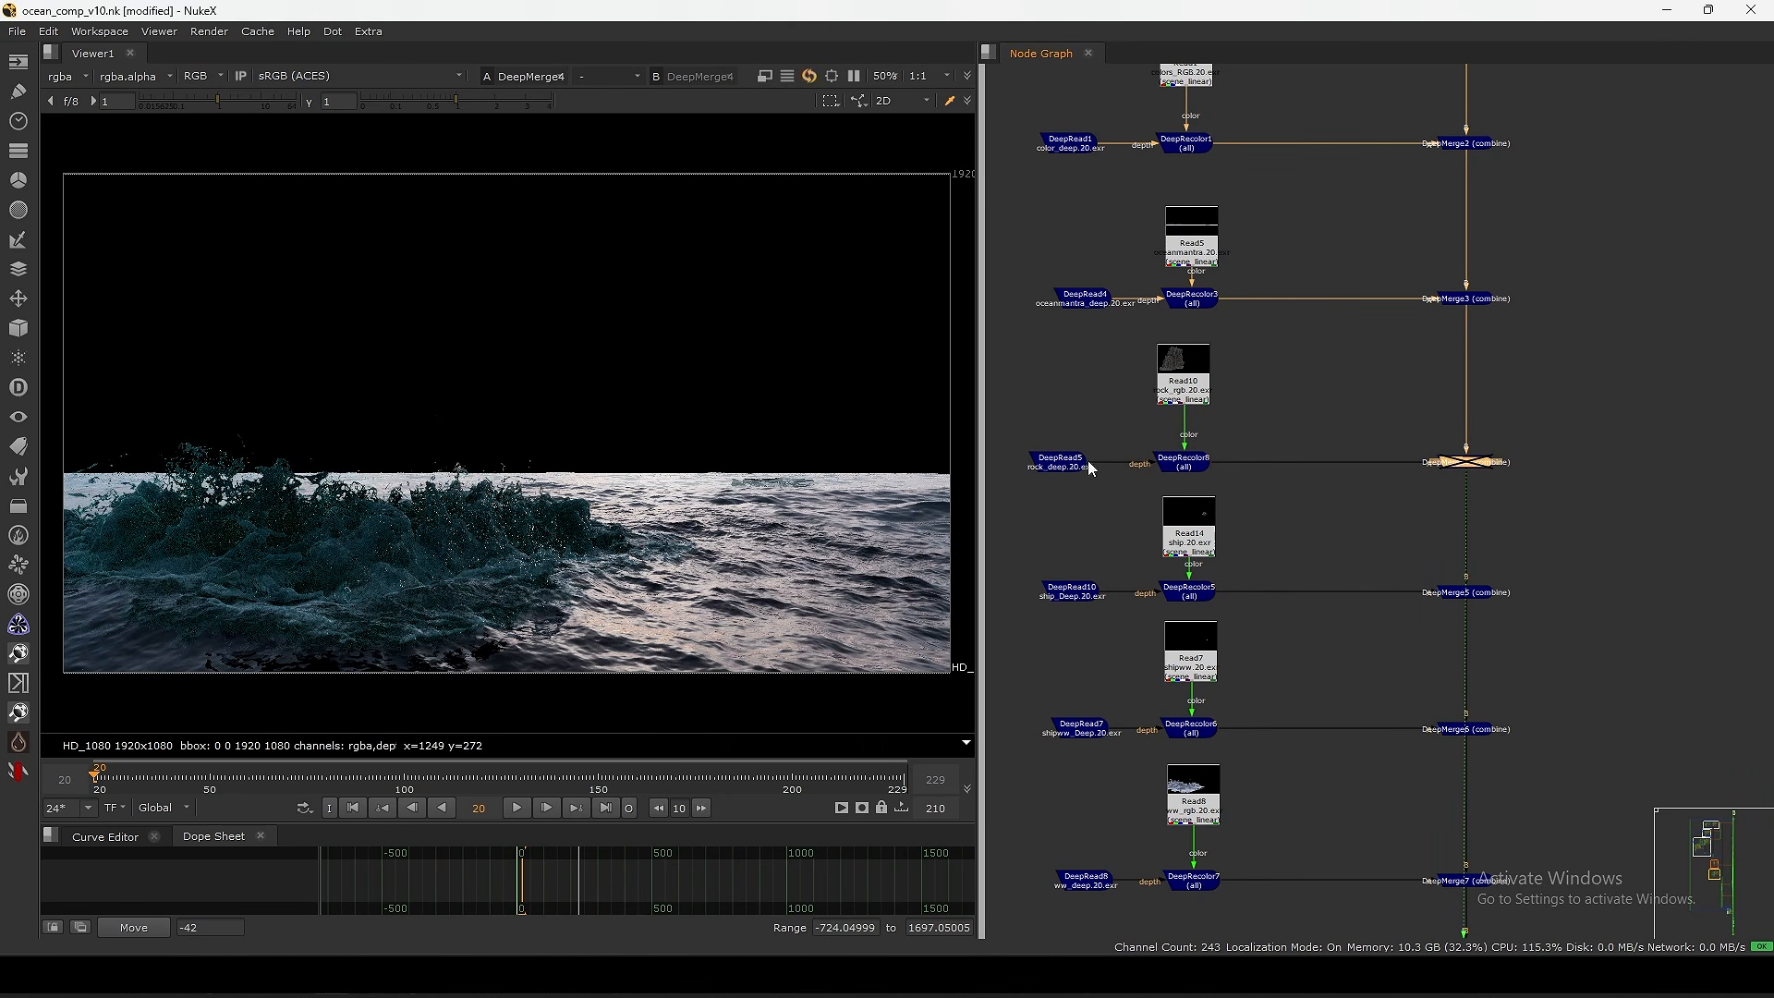
scroll(527, 450, up, 4)
drag(1528, 216, 1408, 319)
key(d)
middle_drag(1405, 307, 1404, 465)
drag(1571, 246, 1422, 374)
key(d)
- Toggle DeepMerge4 off and on to examine how the rock intersects the splashing water
drag(1571, 582, 1421, 669)
key(d)
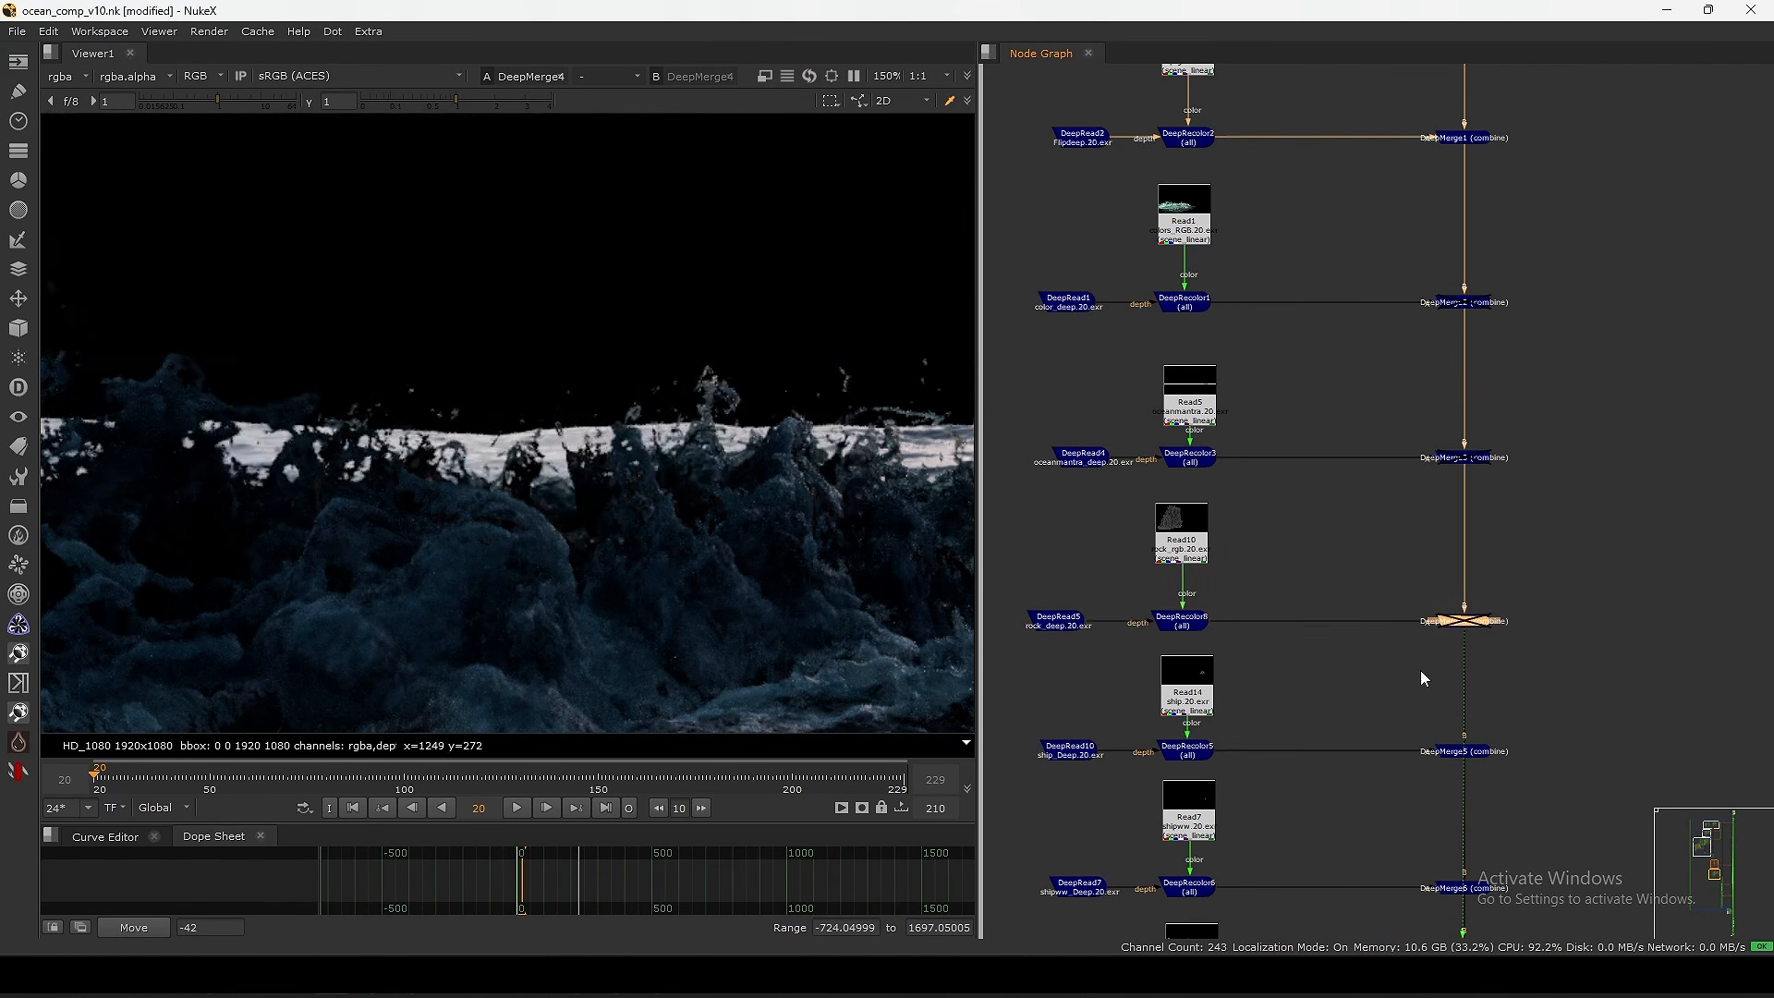
key(d)
key(d)
middle_drag(511, 525, 493, 490)
scroll(511, 421, up, 3)
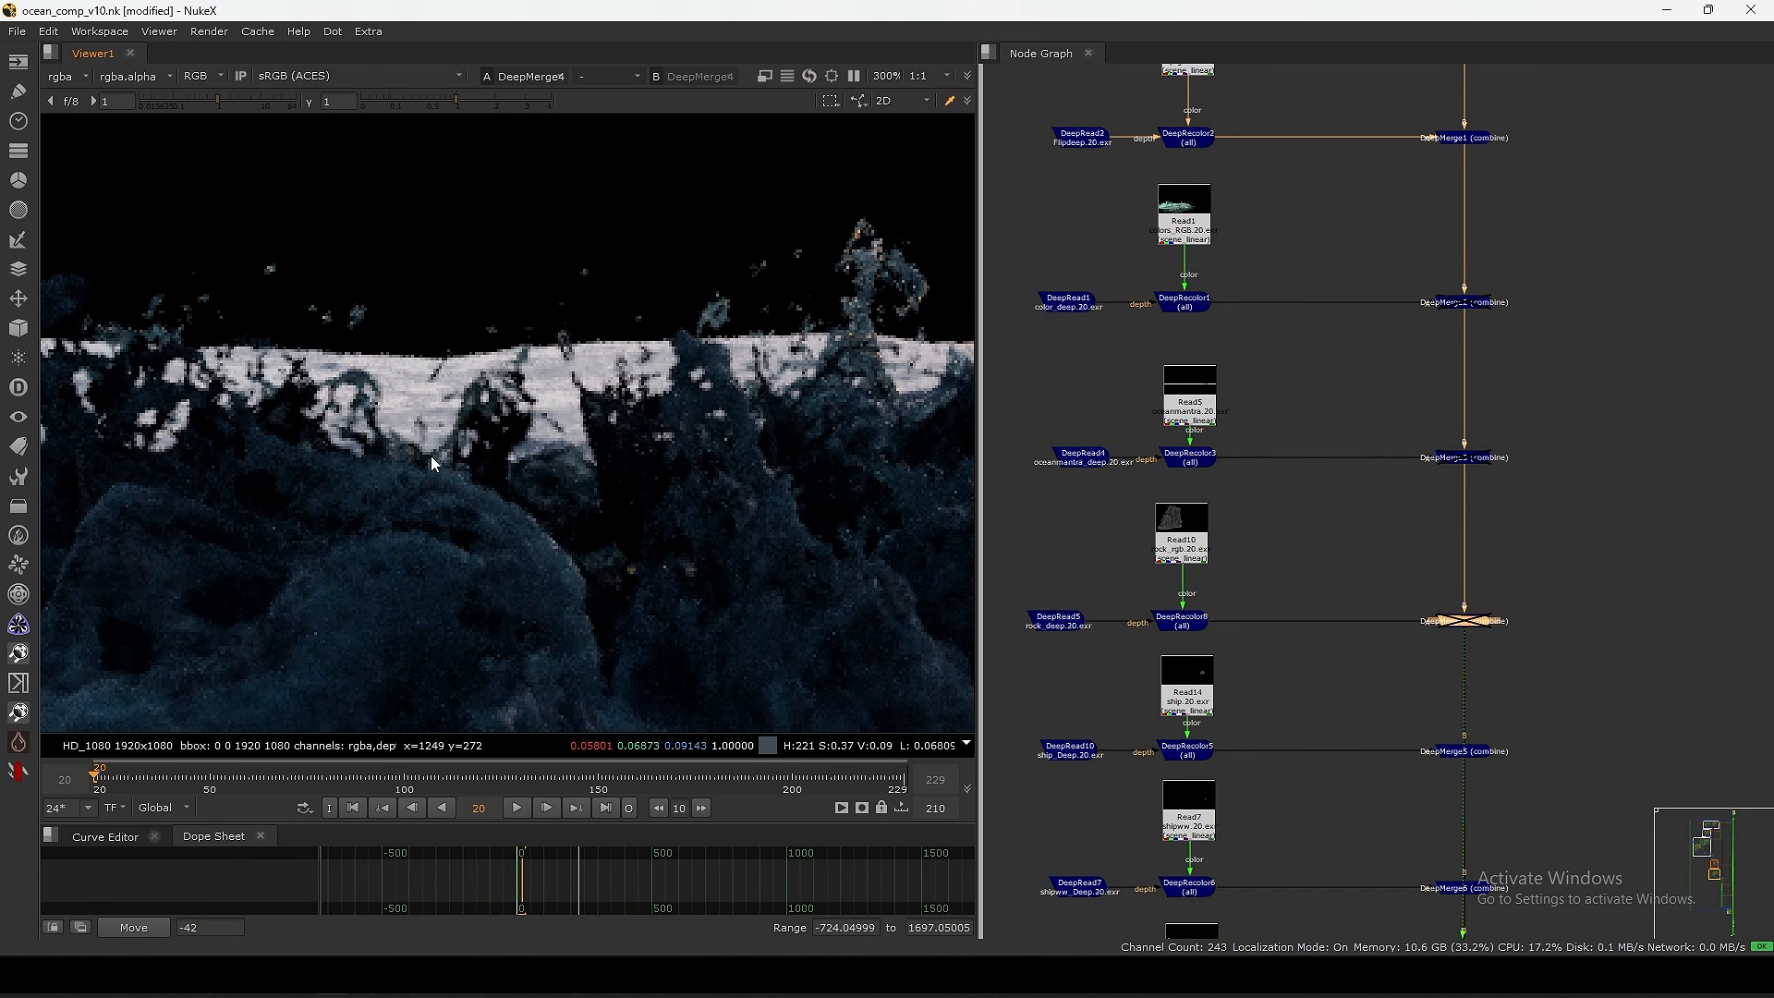
key(d)
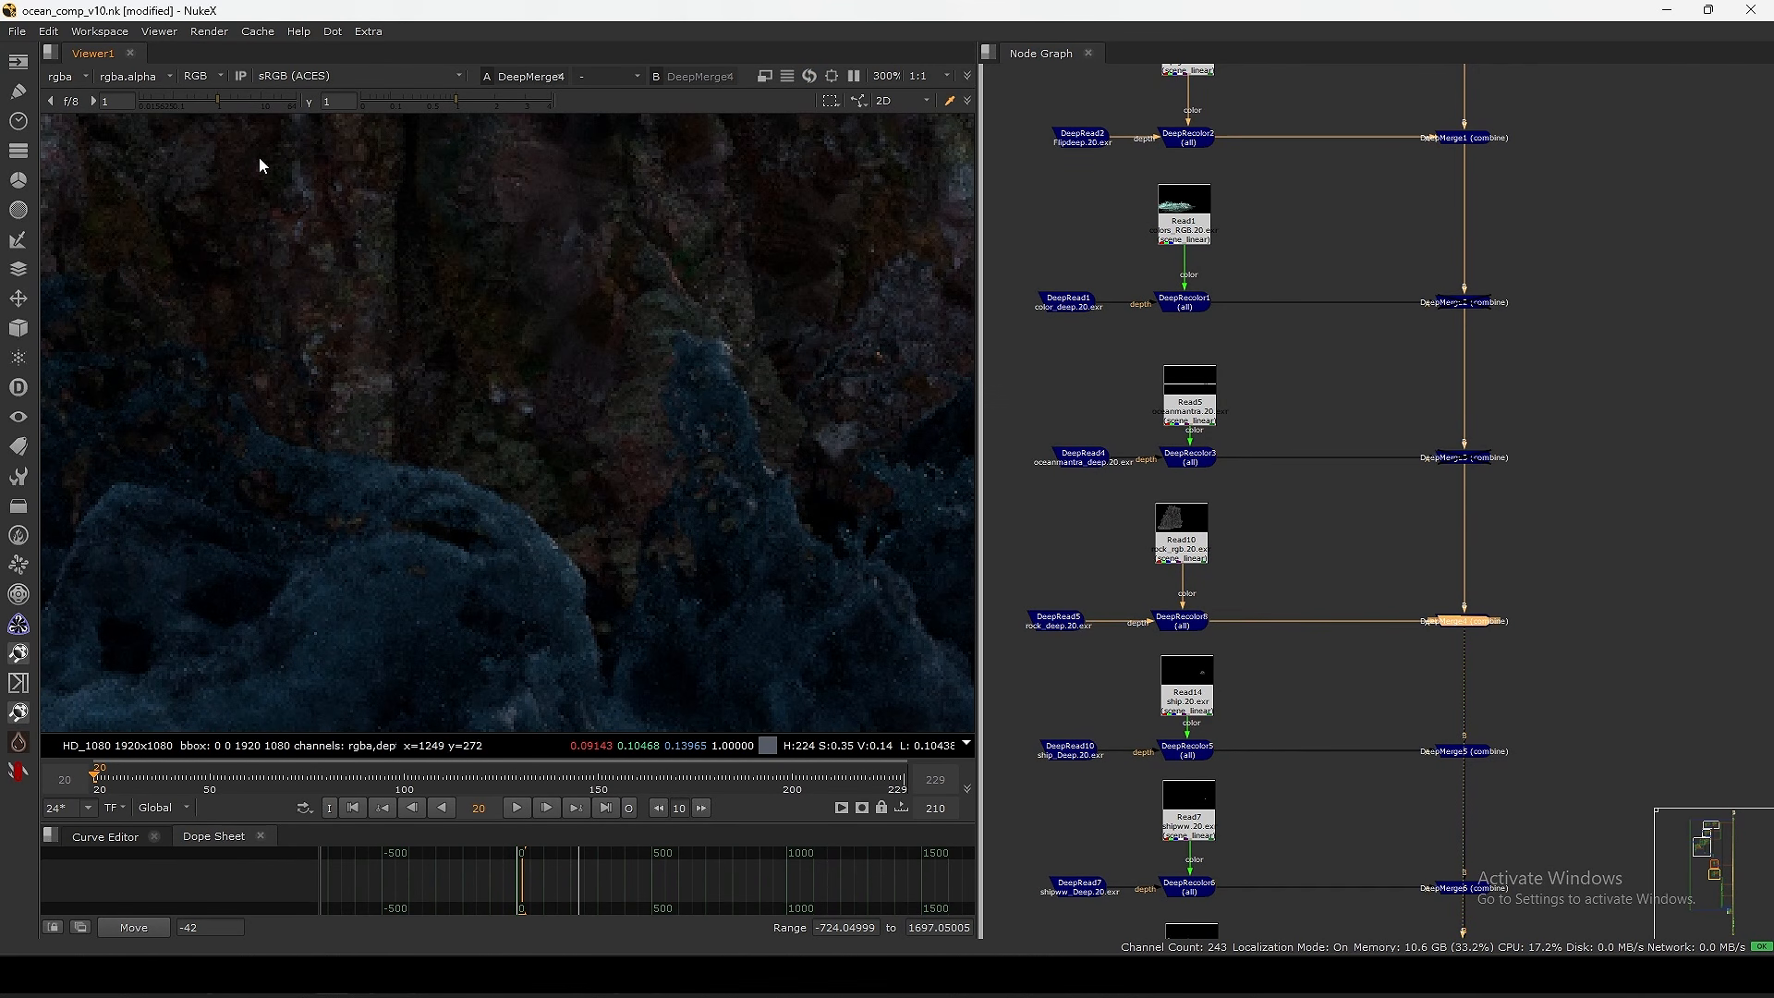
- Raise the viewer gain to 3.8 and compare the rock's water line with DeepMerge4 disabled and enabled
click(238, 96)
key(d)
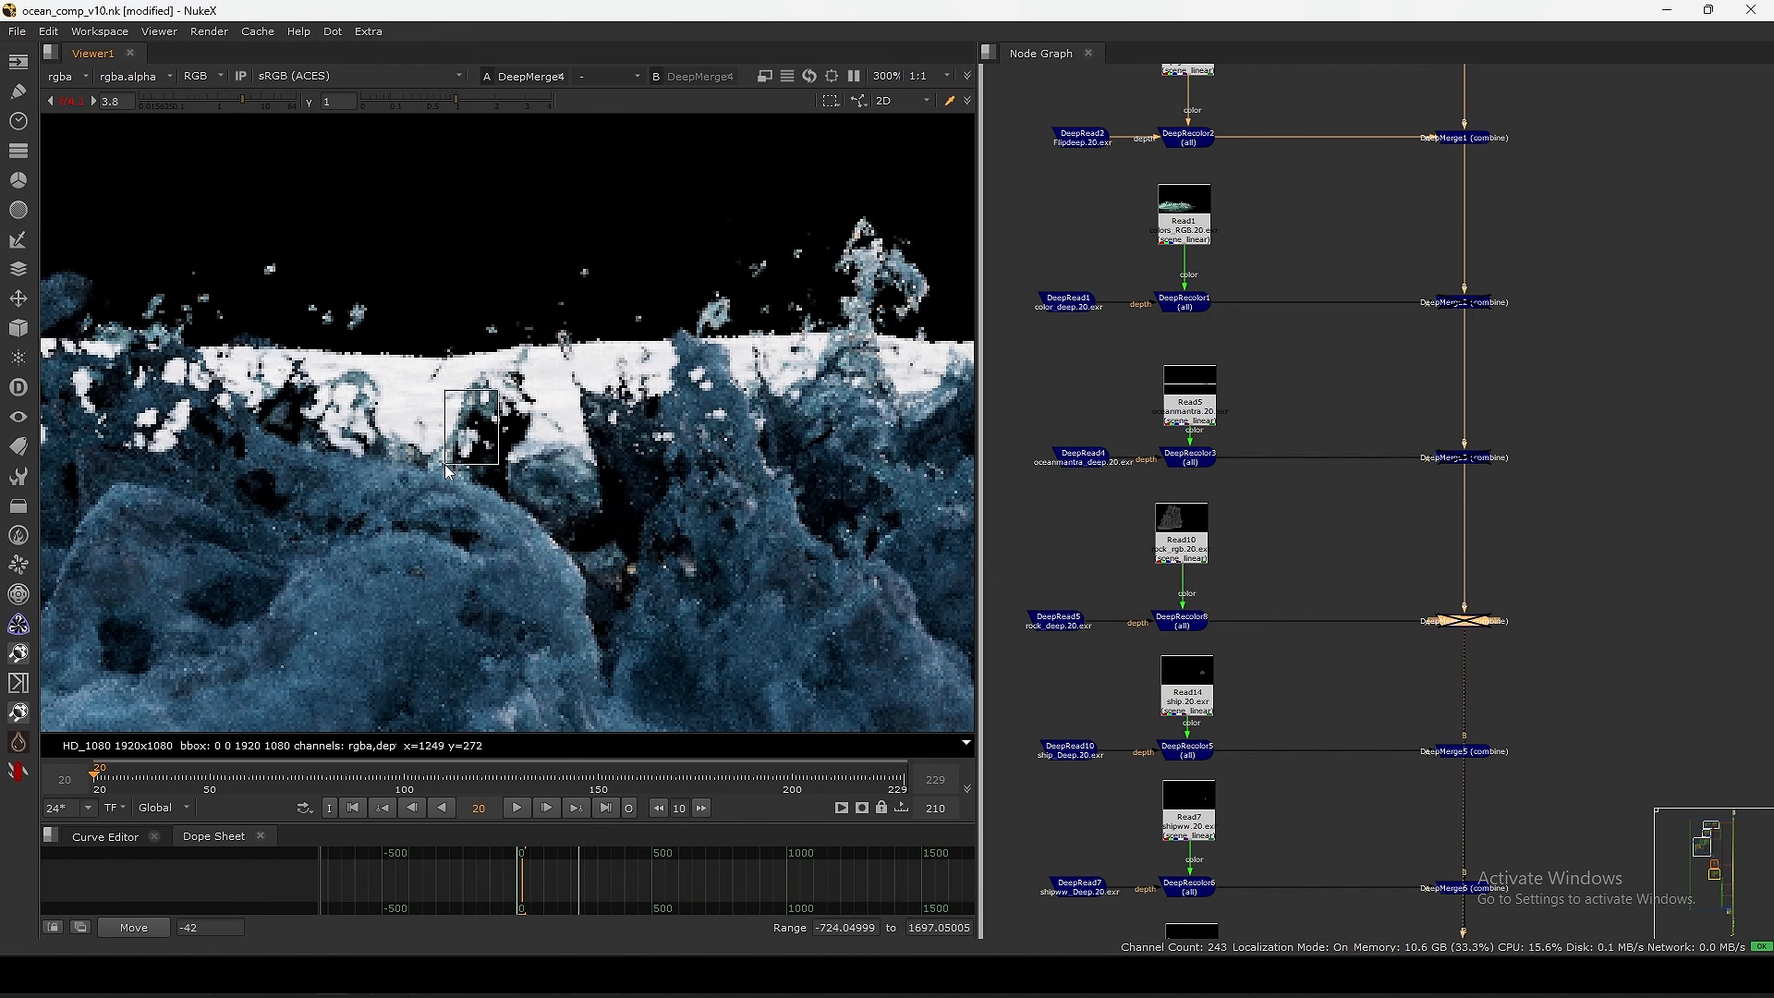
key(d)
key(d)
key(d)
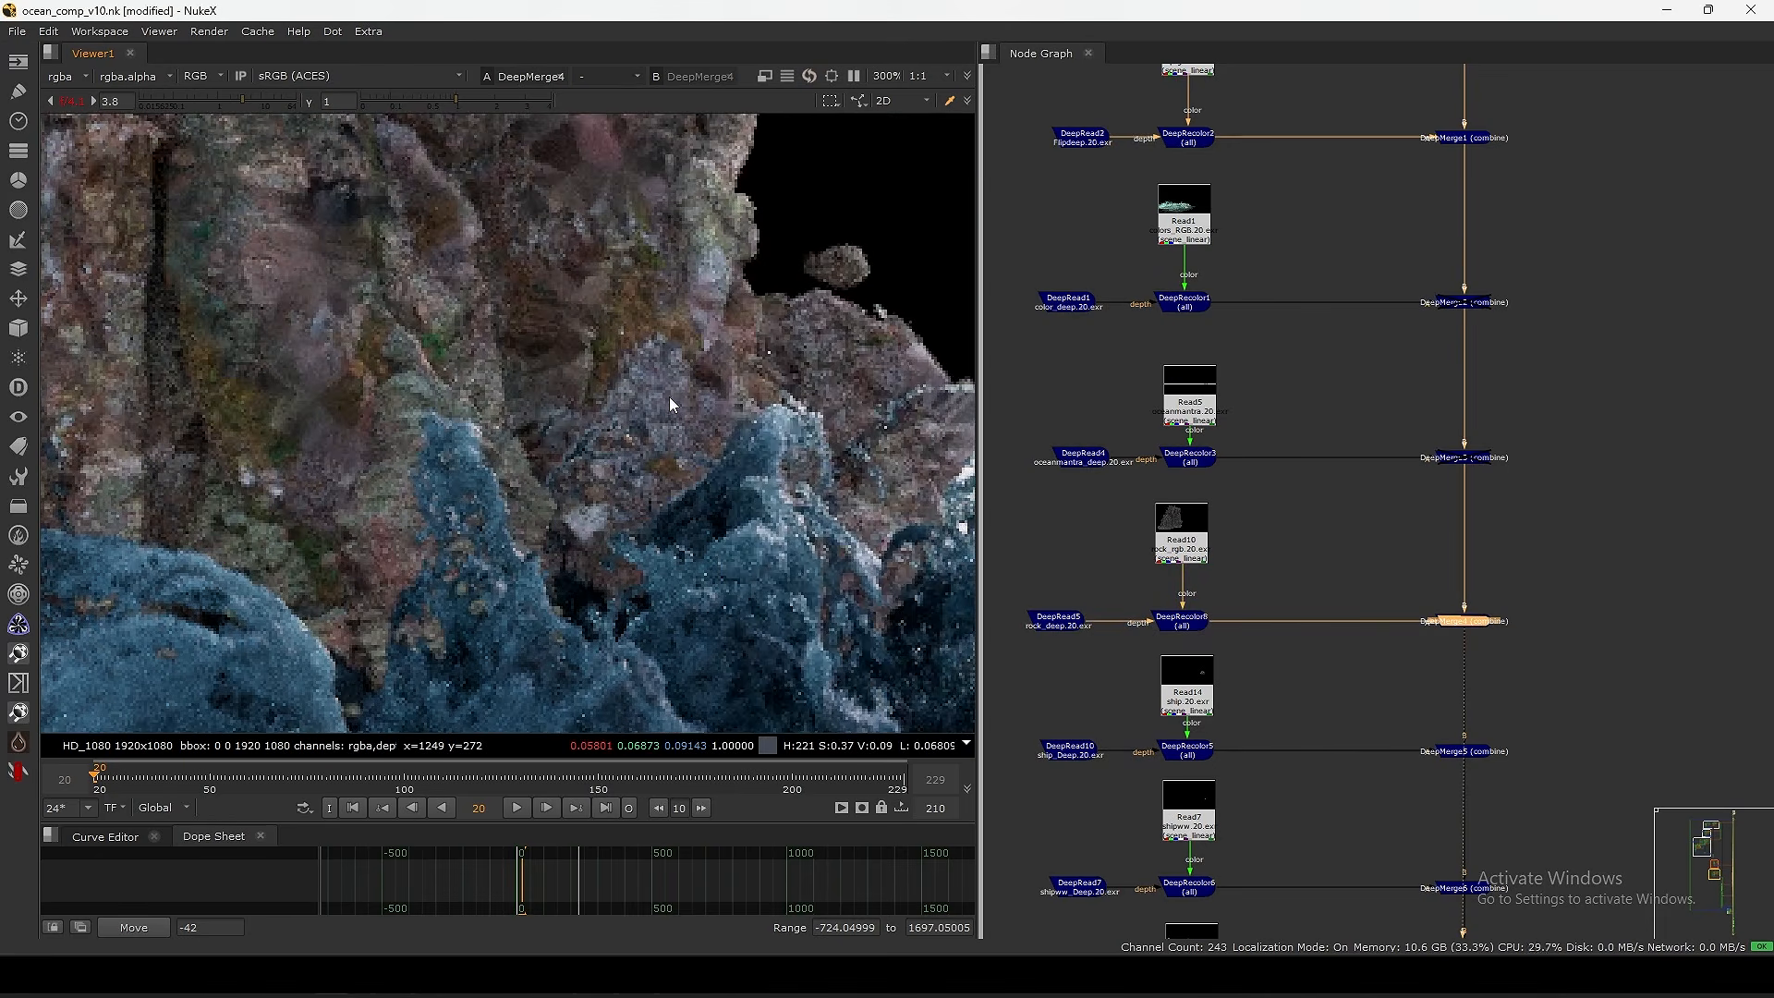
key(f)
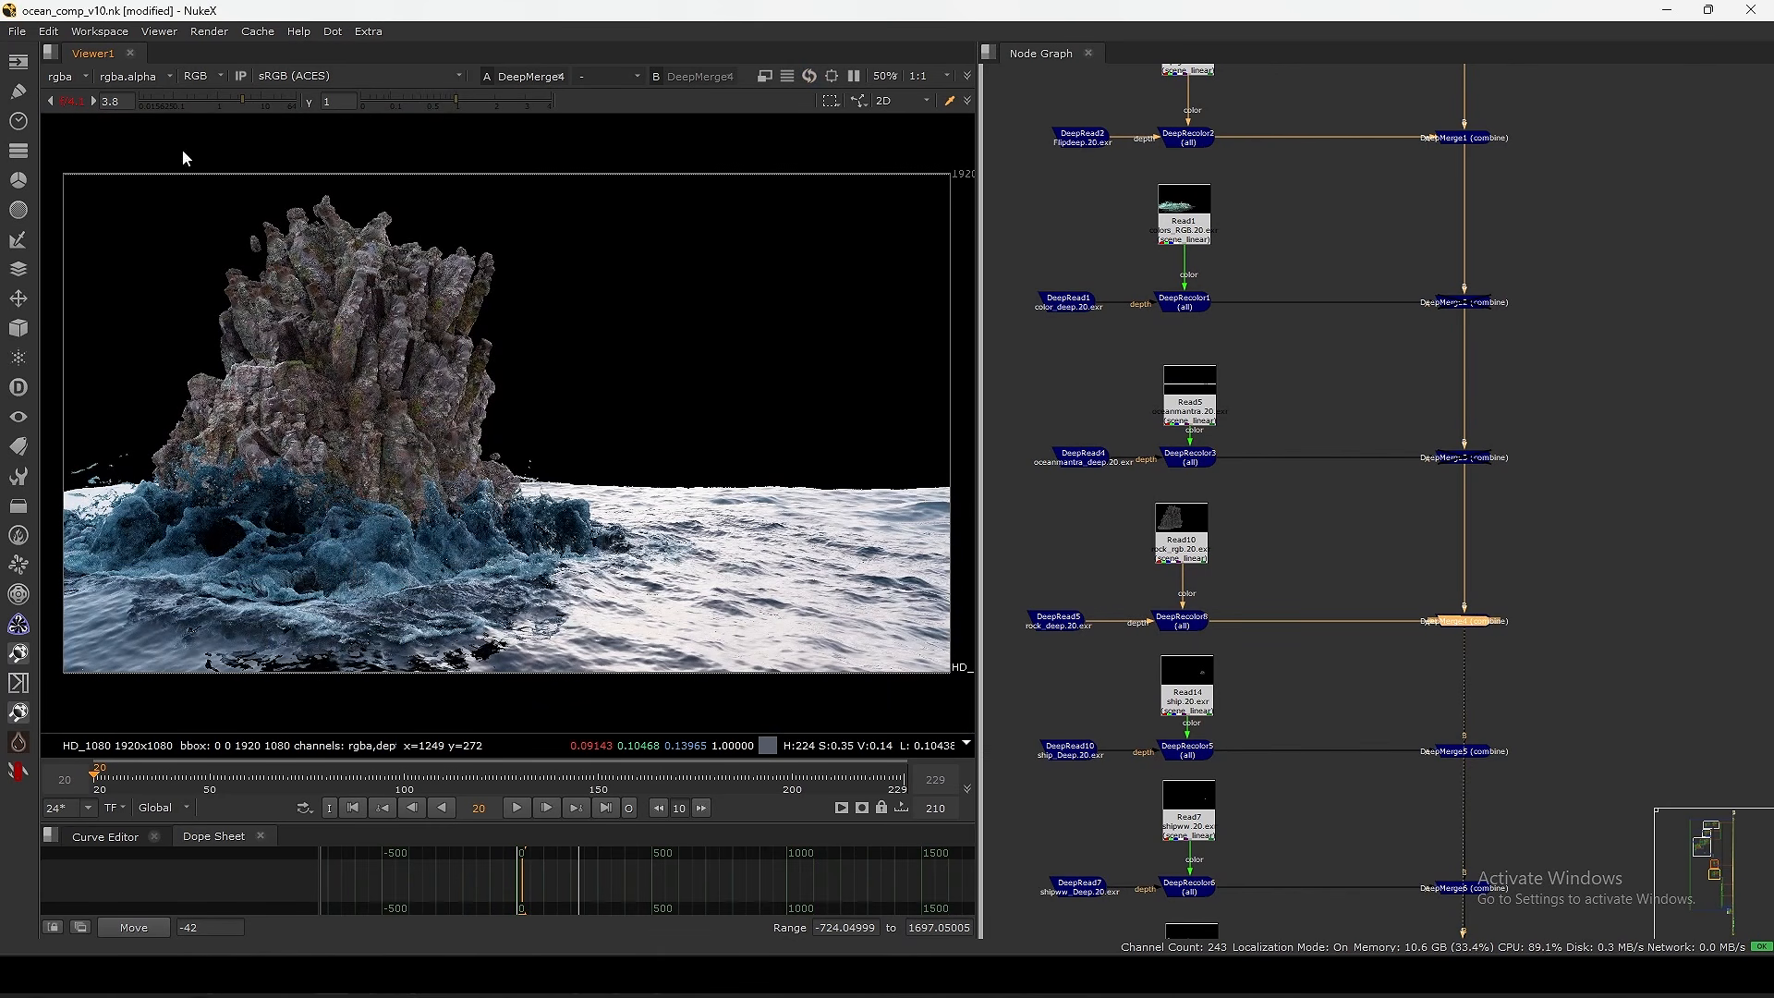
- Reset the viewer gain and view the Read10 rock render without the ocean
ctrl+click(219, 100)
middle_drag(1157, 512, 1233, 510)
click(1250, 525)
key(1)
click(1136, 482)
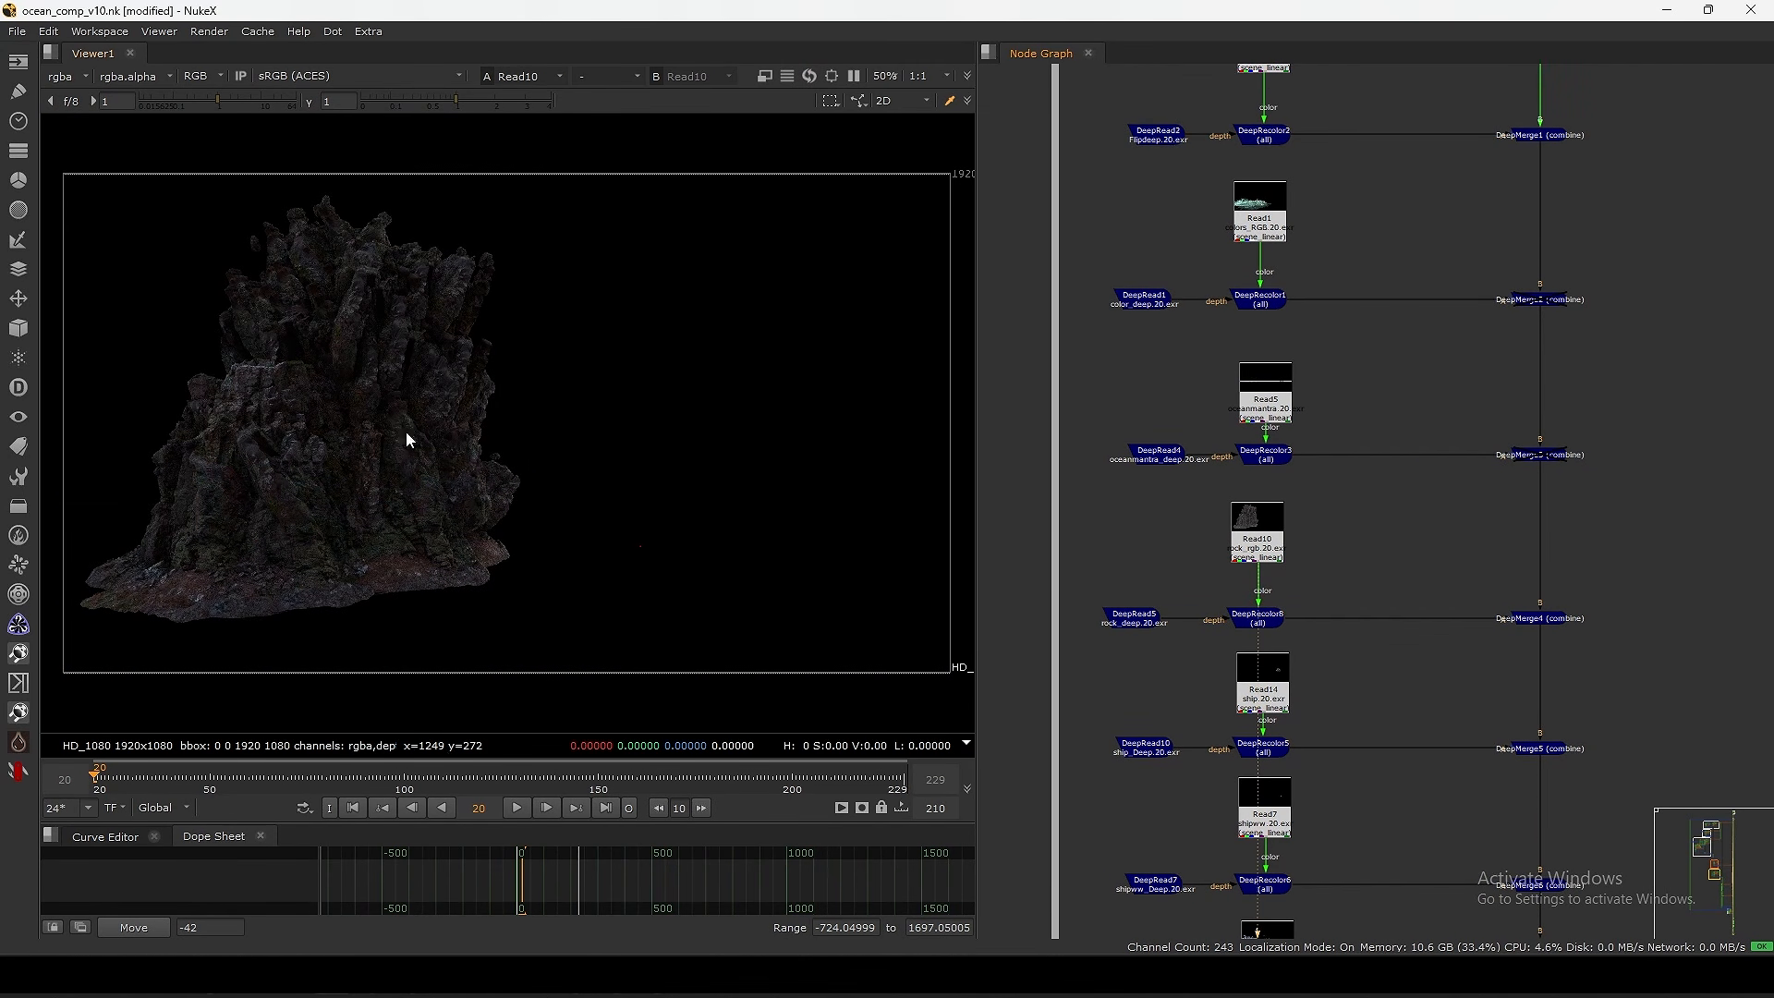
- Re-enable DeepMerge2 and DeepMerge3, and view the combined results from DeepMerge4 through DeepMerge6
middle_drag(1459, 601, 1381, 458)
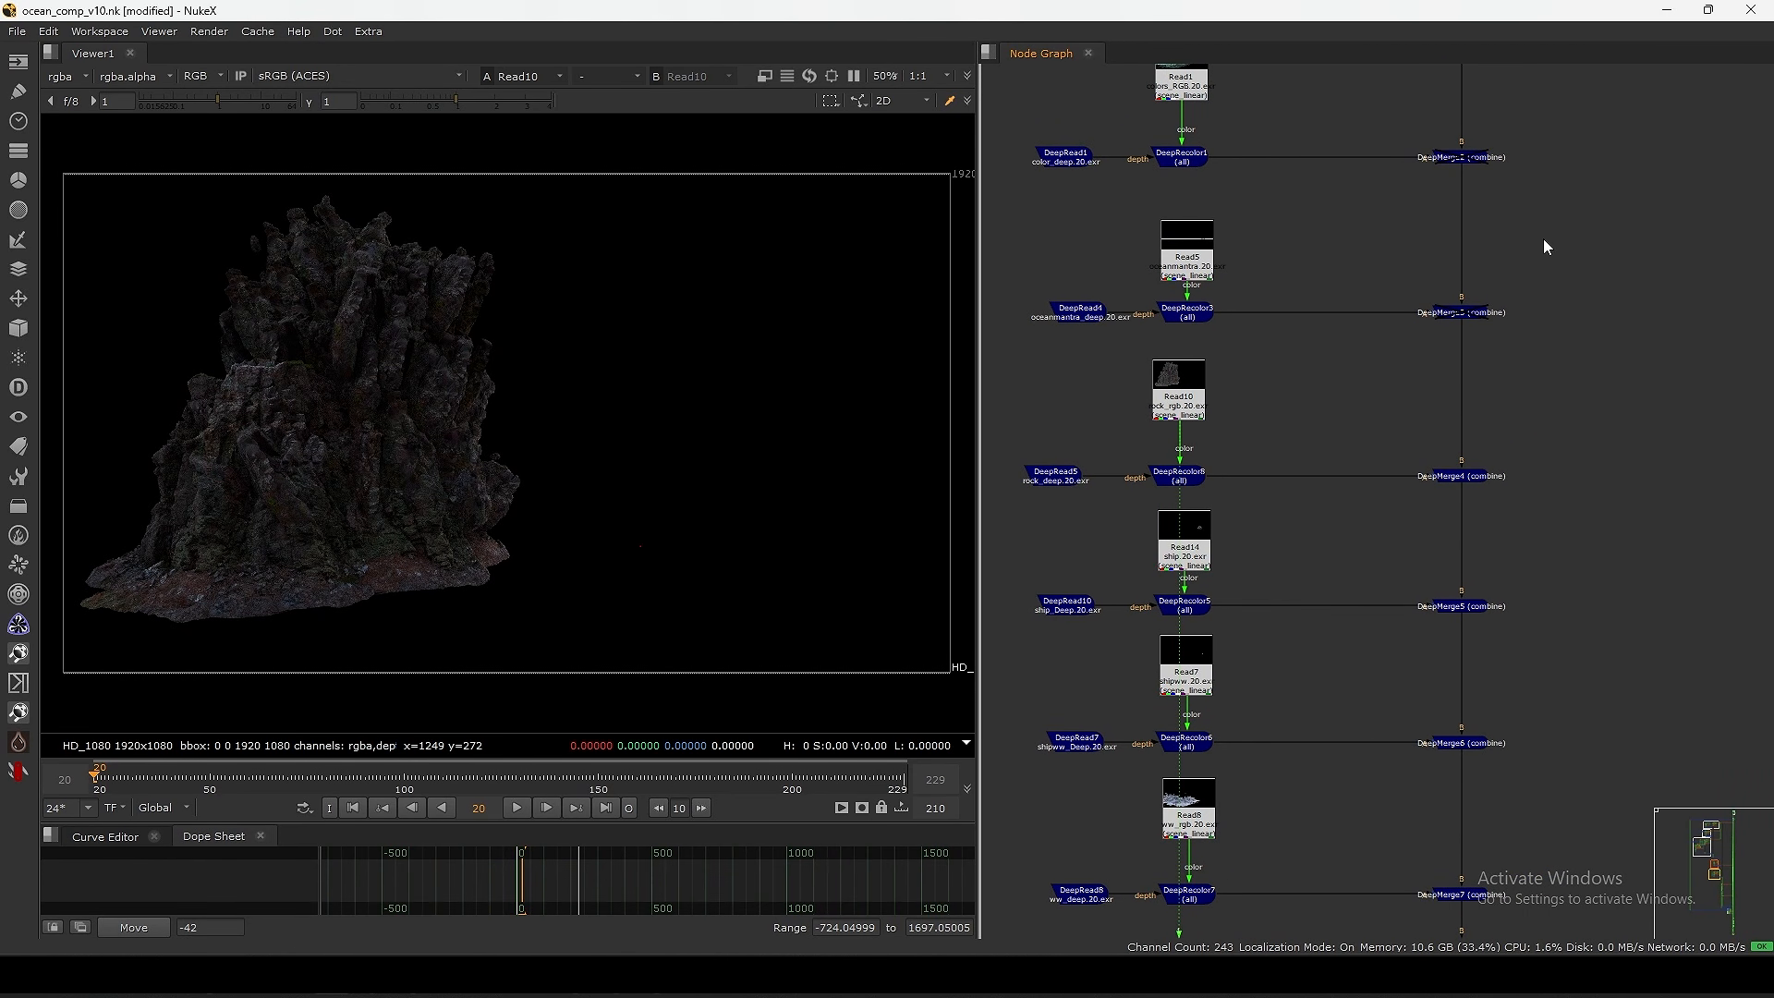
middle_drag(1545, 245, 1531, 398)
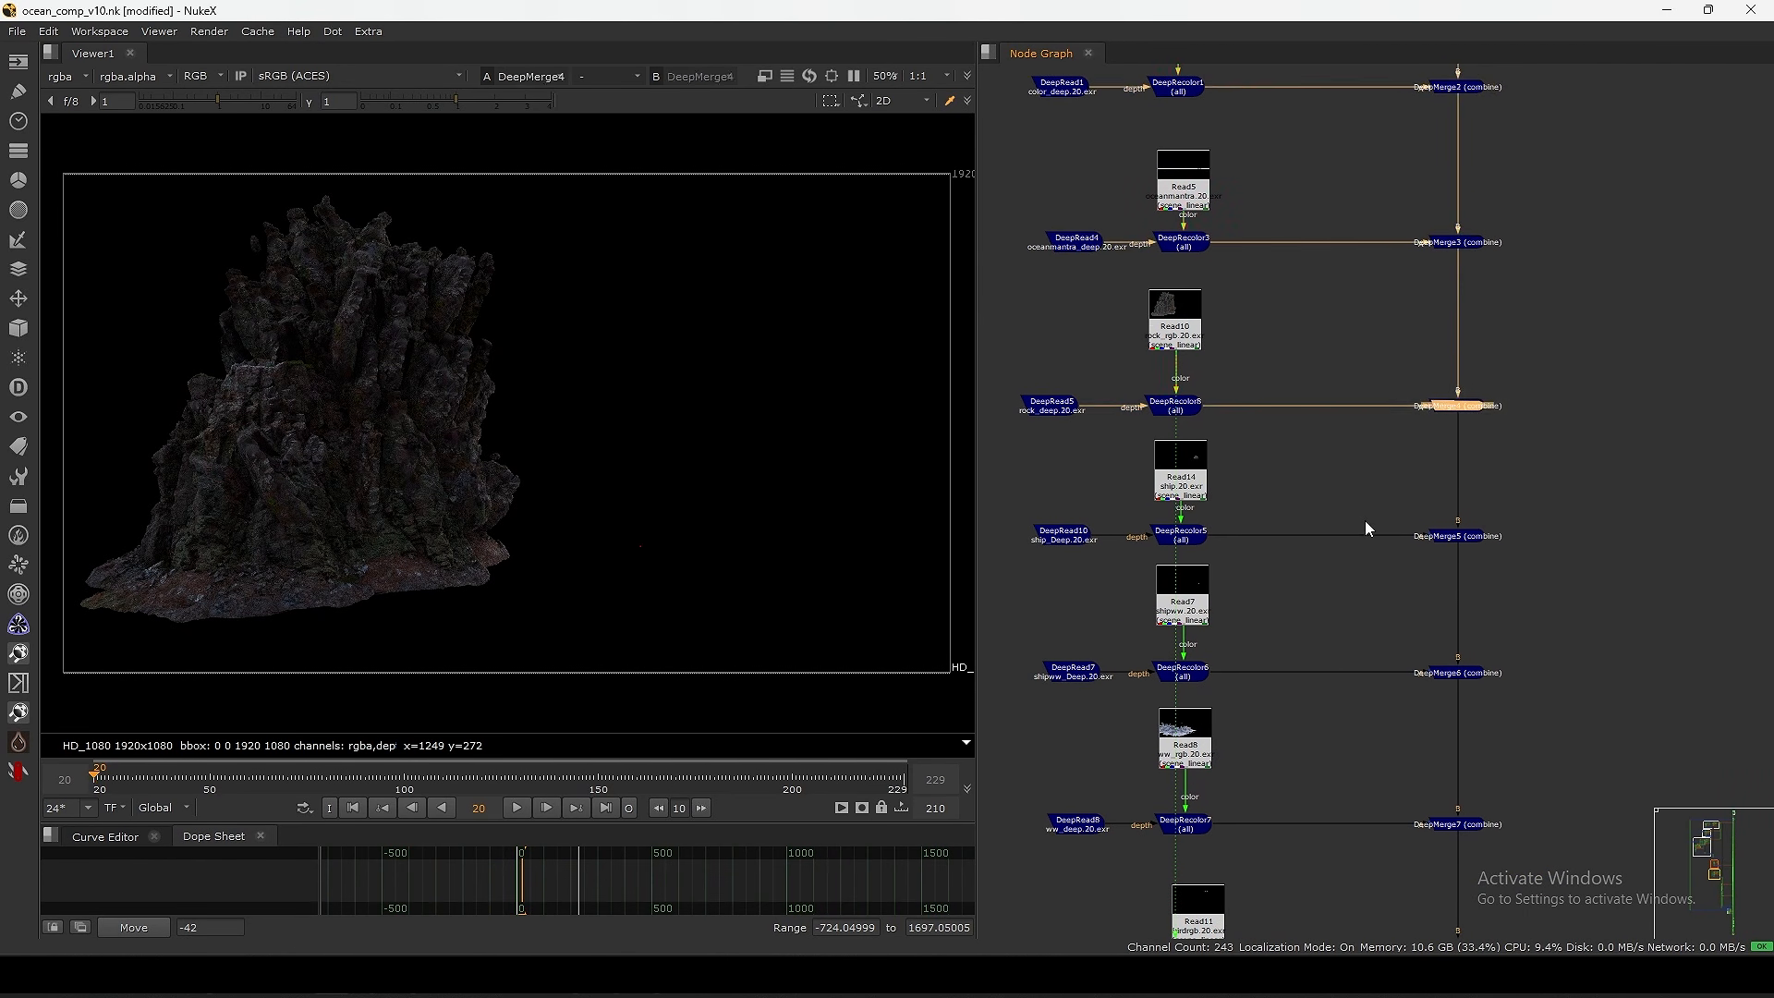
drag(1556, 487, 1413, 560)
key(1)
middle_drag(1404, 684, 1408, 569)
drag(1548, 502, 1504, 543)
middle_drag(1453, 718, 1456, 553)
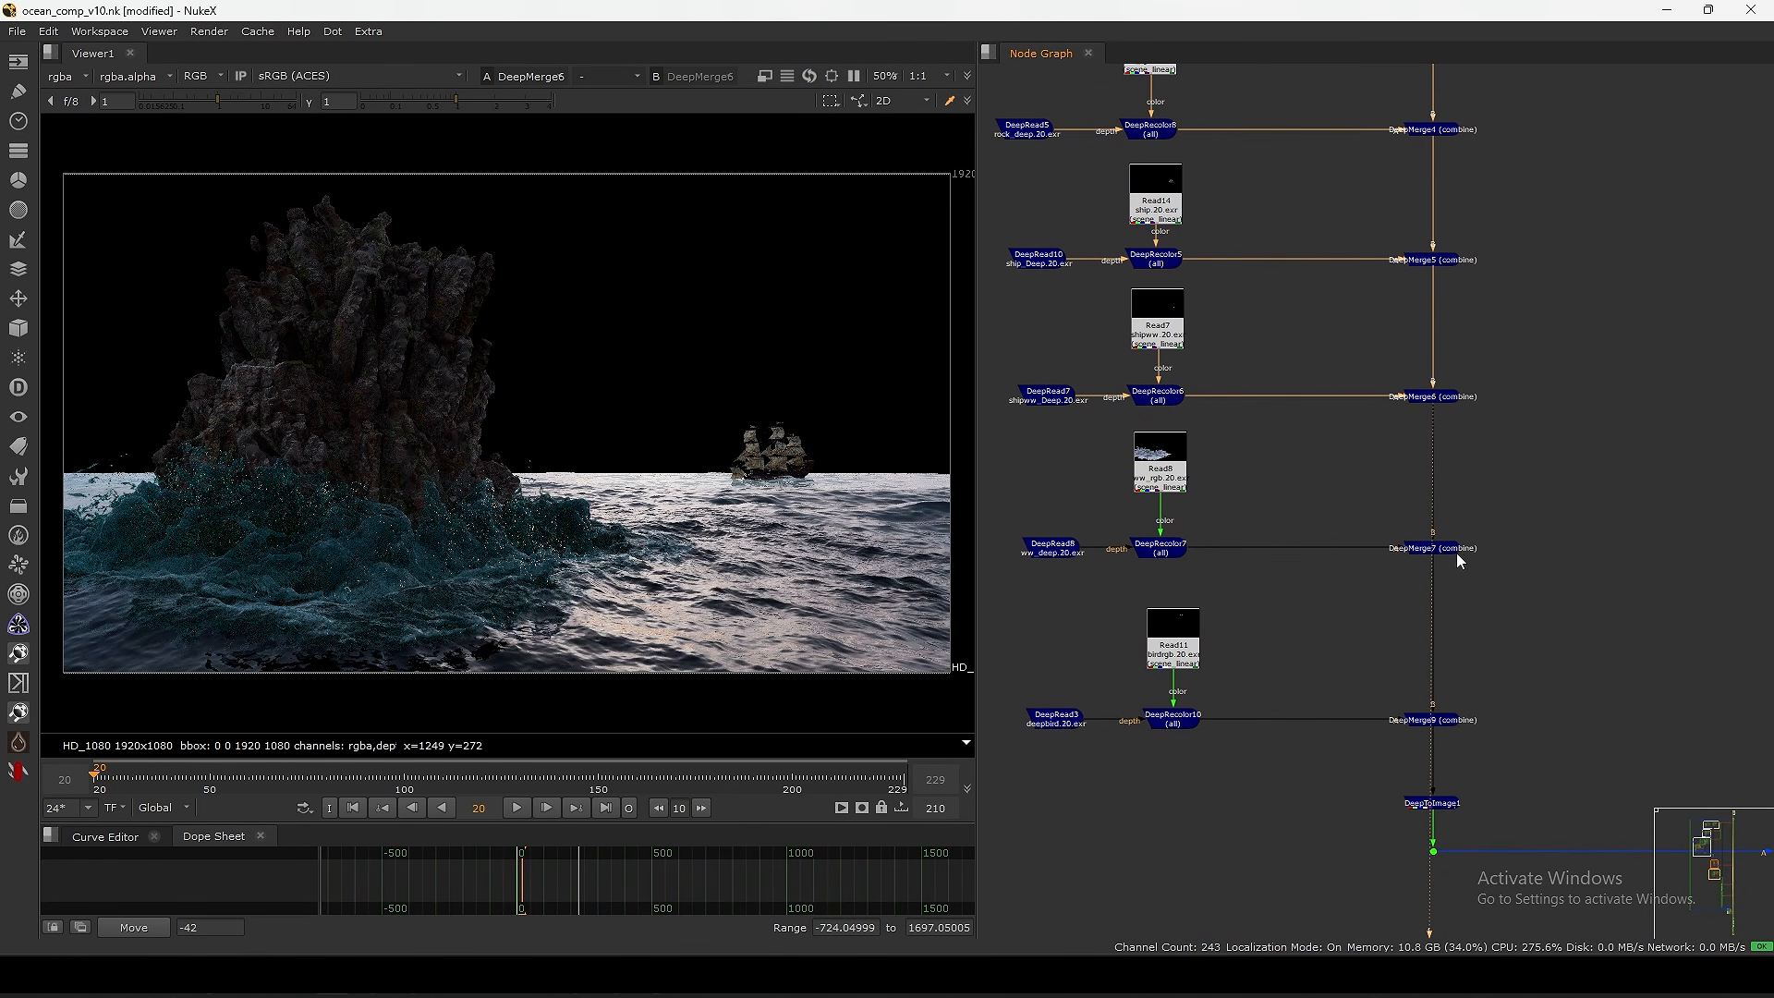
- Inspect the ship area in DeepMerge7, and view the ship's whitewater alone at DeepRecolor6
key(1)
click(1398, 579)
scroll(787, 464, up, 5)
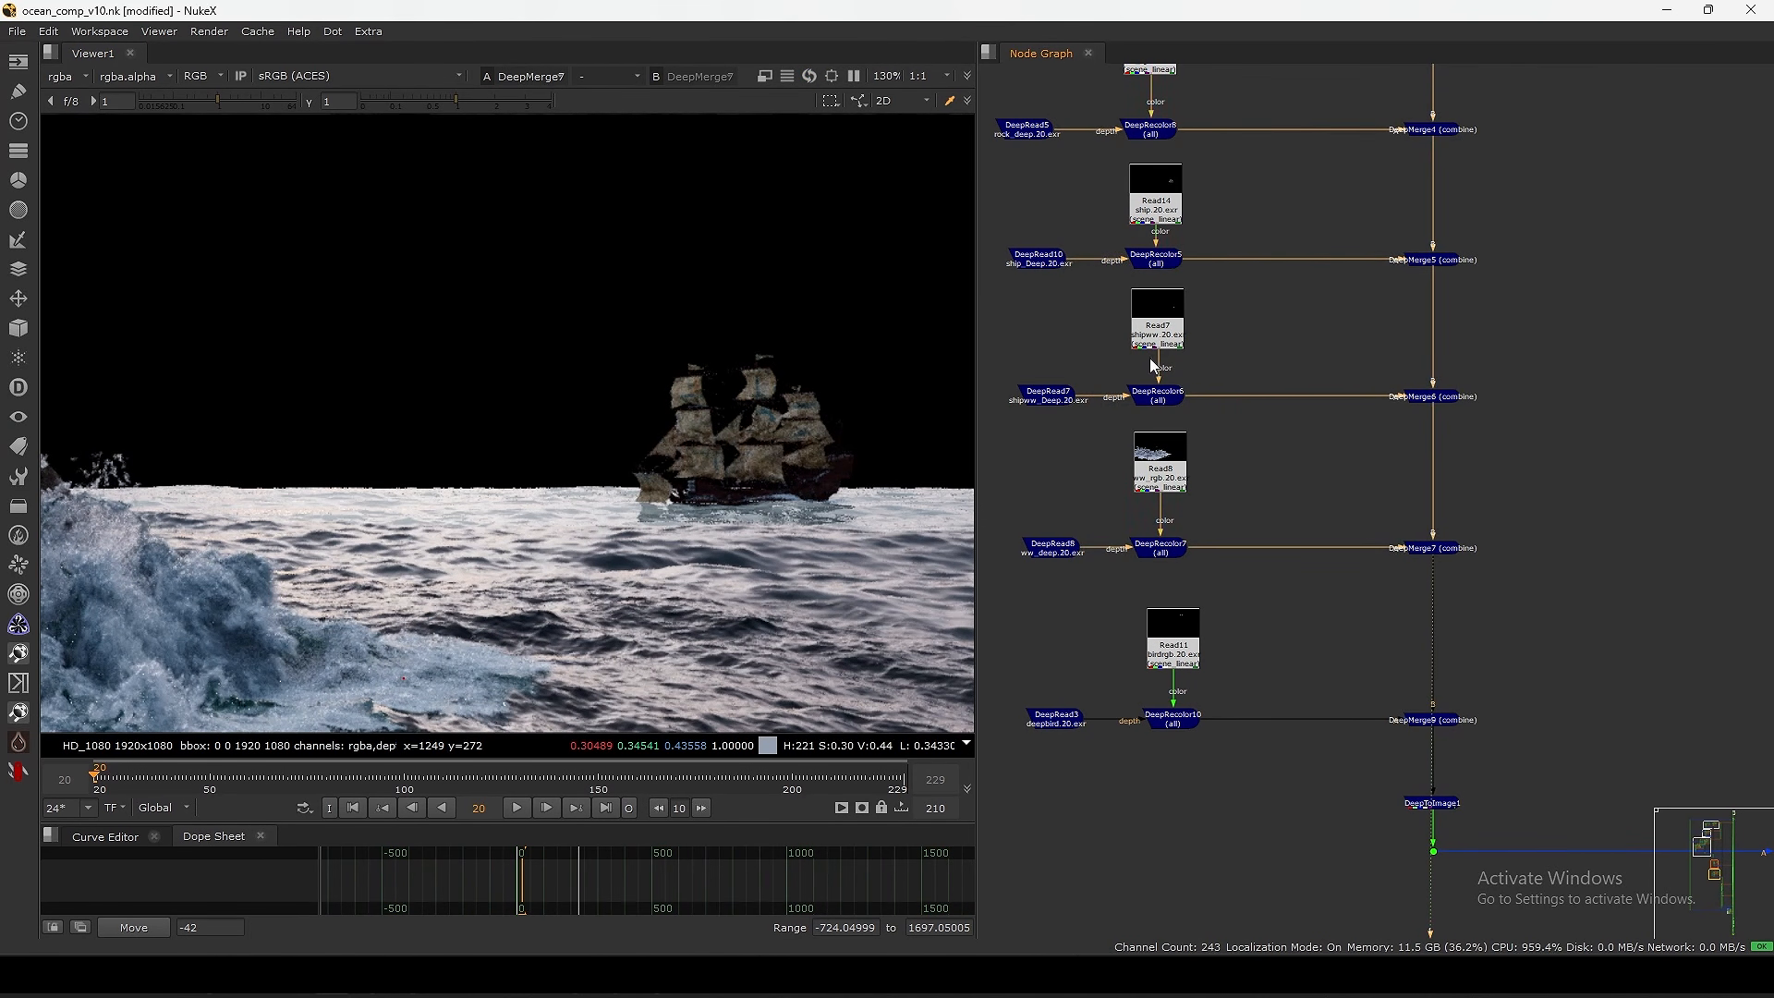
click(1148, 394)
key(1)
click(1099, 403)
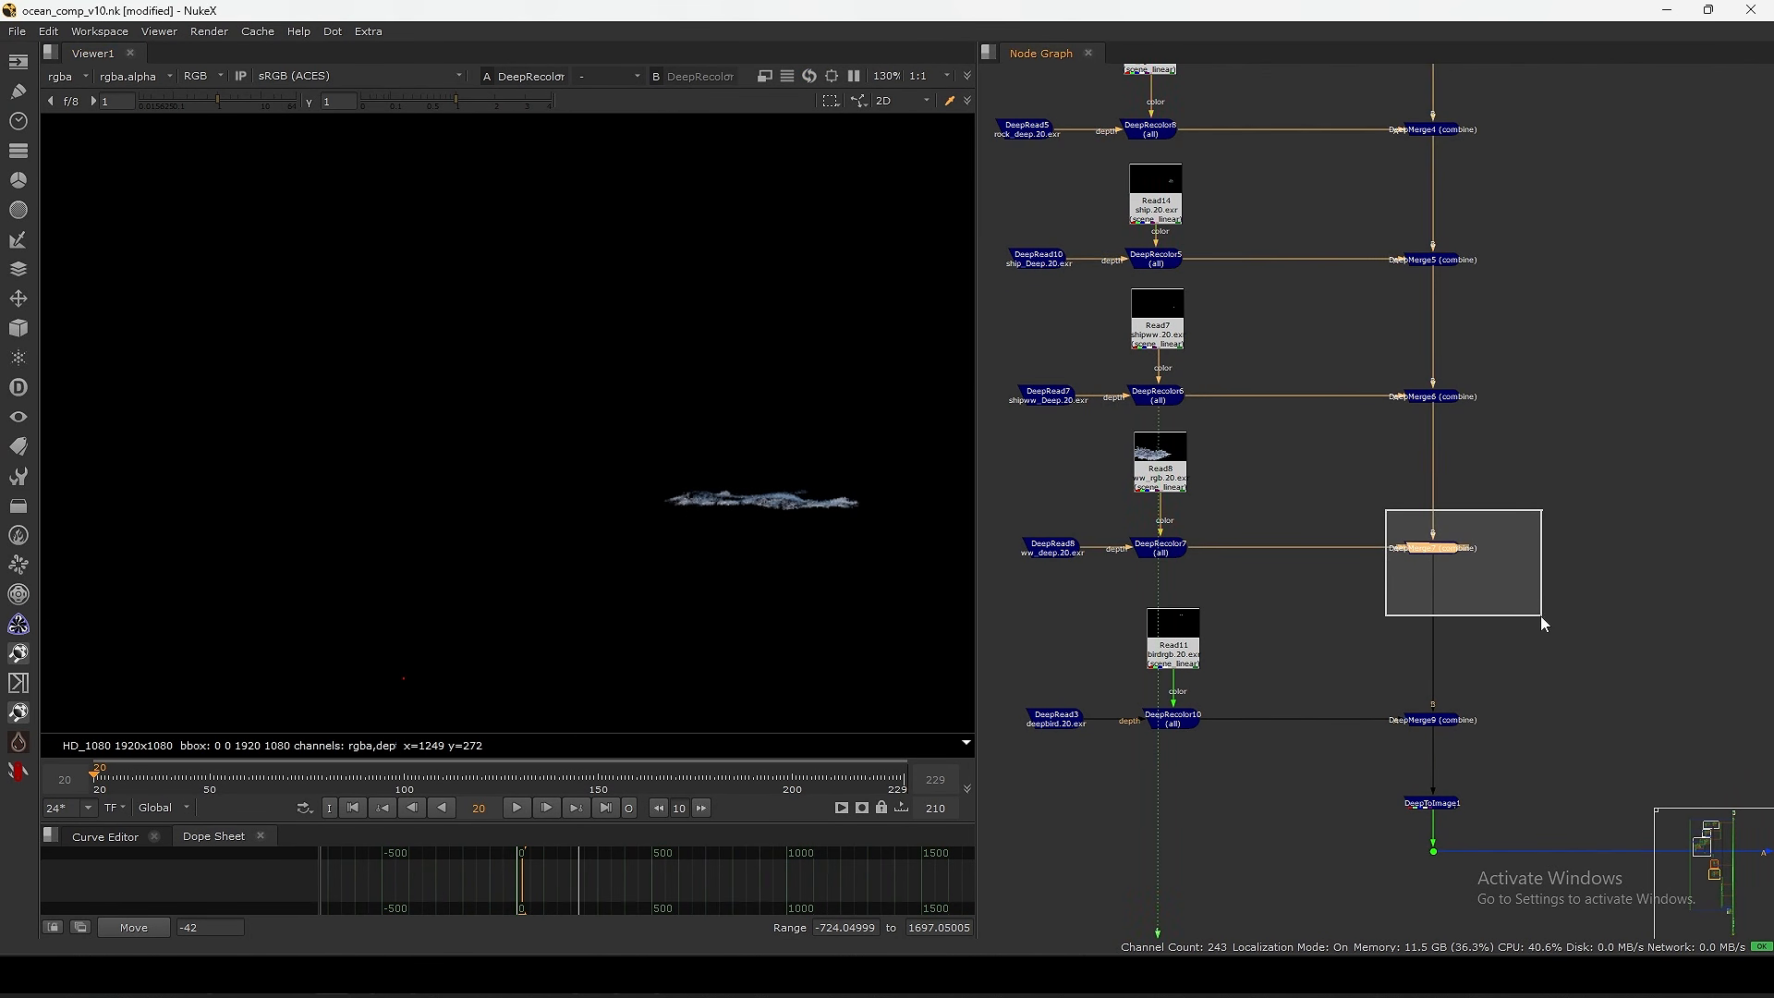
- Return the viewer to the full DeepMerge7 result
drag(1538, 615, 1539, 615)
key(1)
key(f)
middle_drag(1411, 623, 1401, 576)
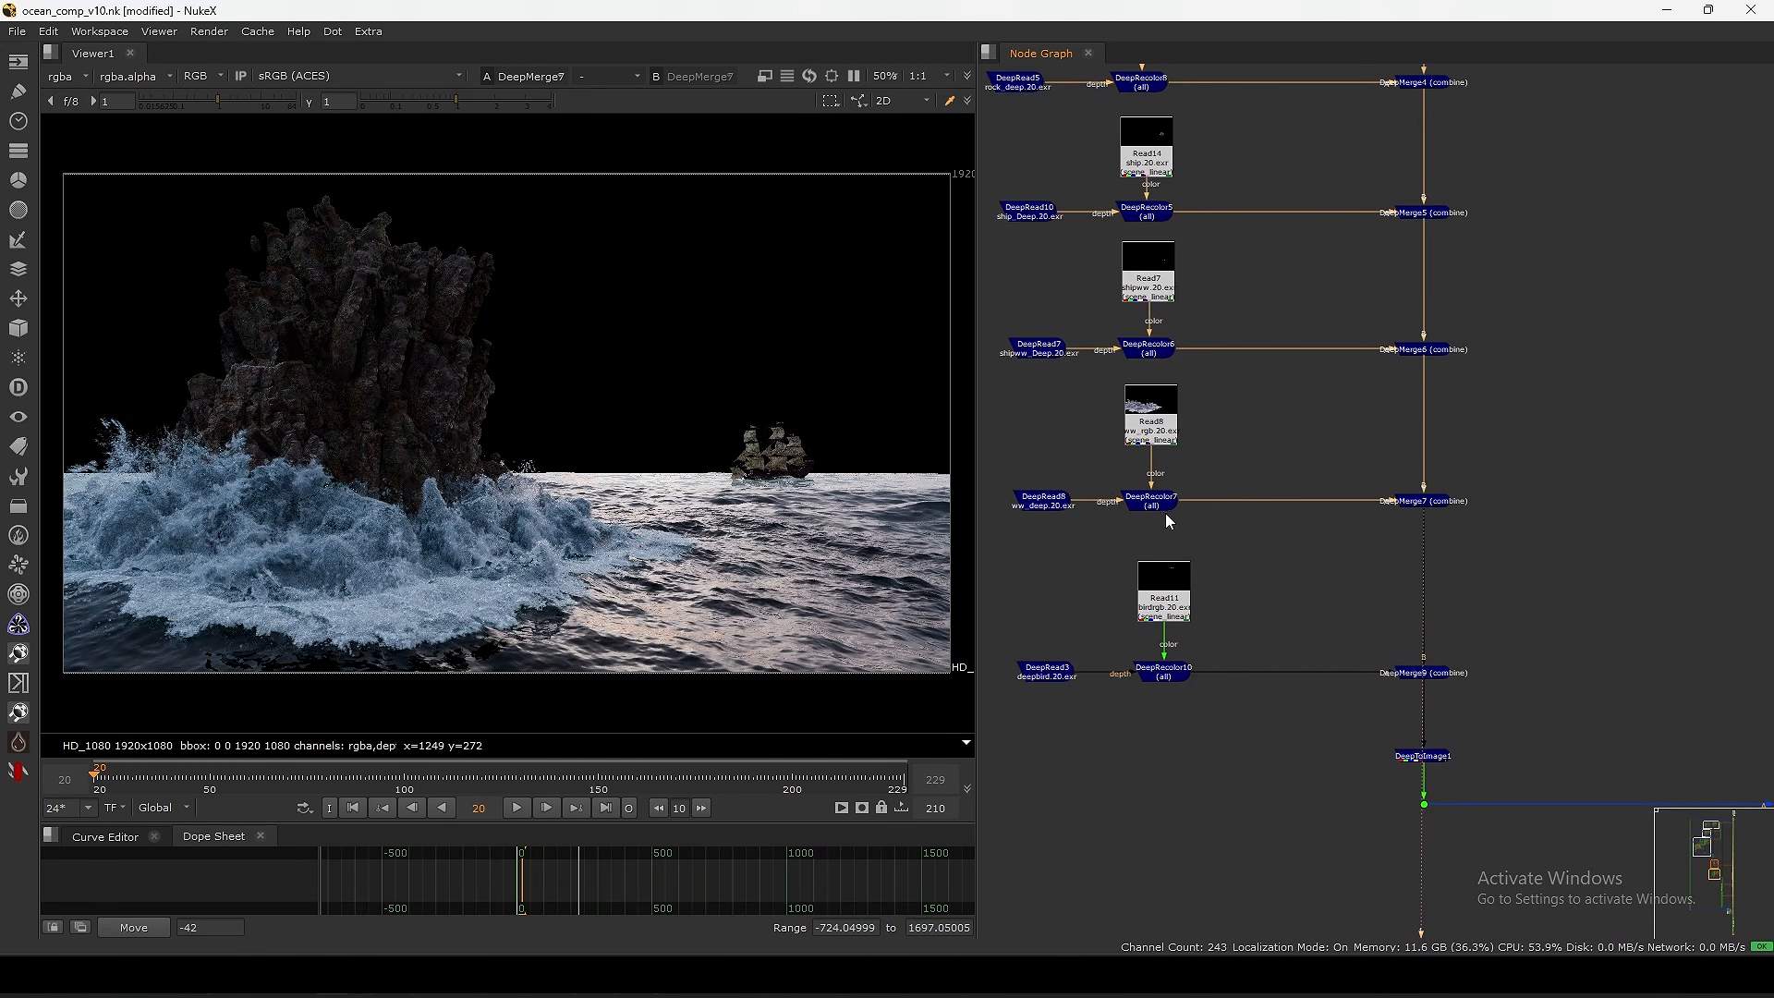
- Compare DeepMerge6 with DeepMerge7 around the rock's base to examine the added whitewater
drag(1530, 325, 1365, 377)
key(1)
scroll(564, 573, up, 5)
middle_drag(578, 539, 835, 475)
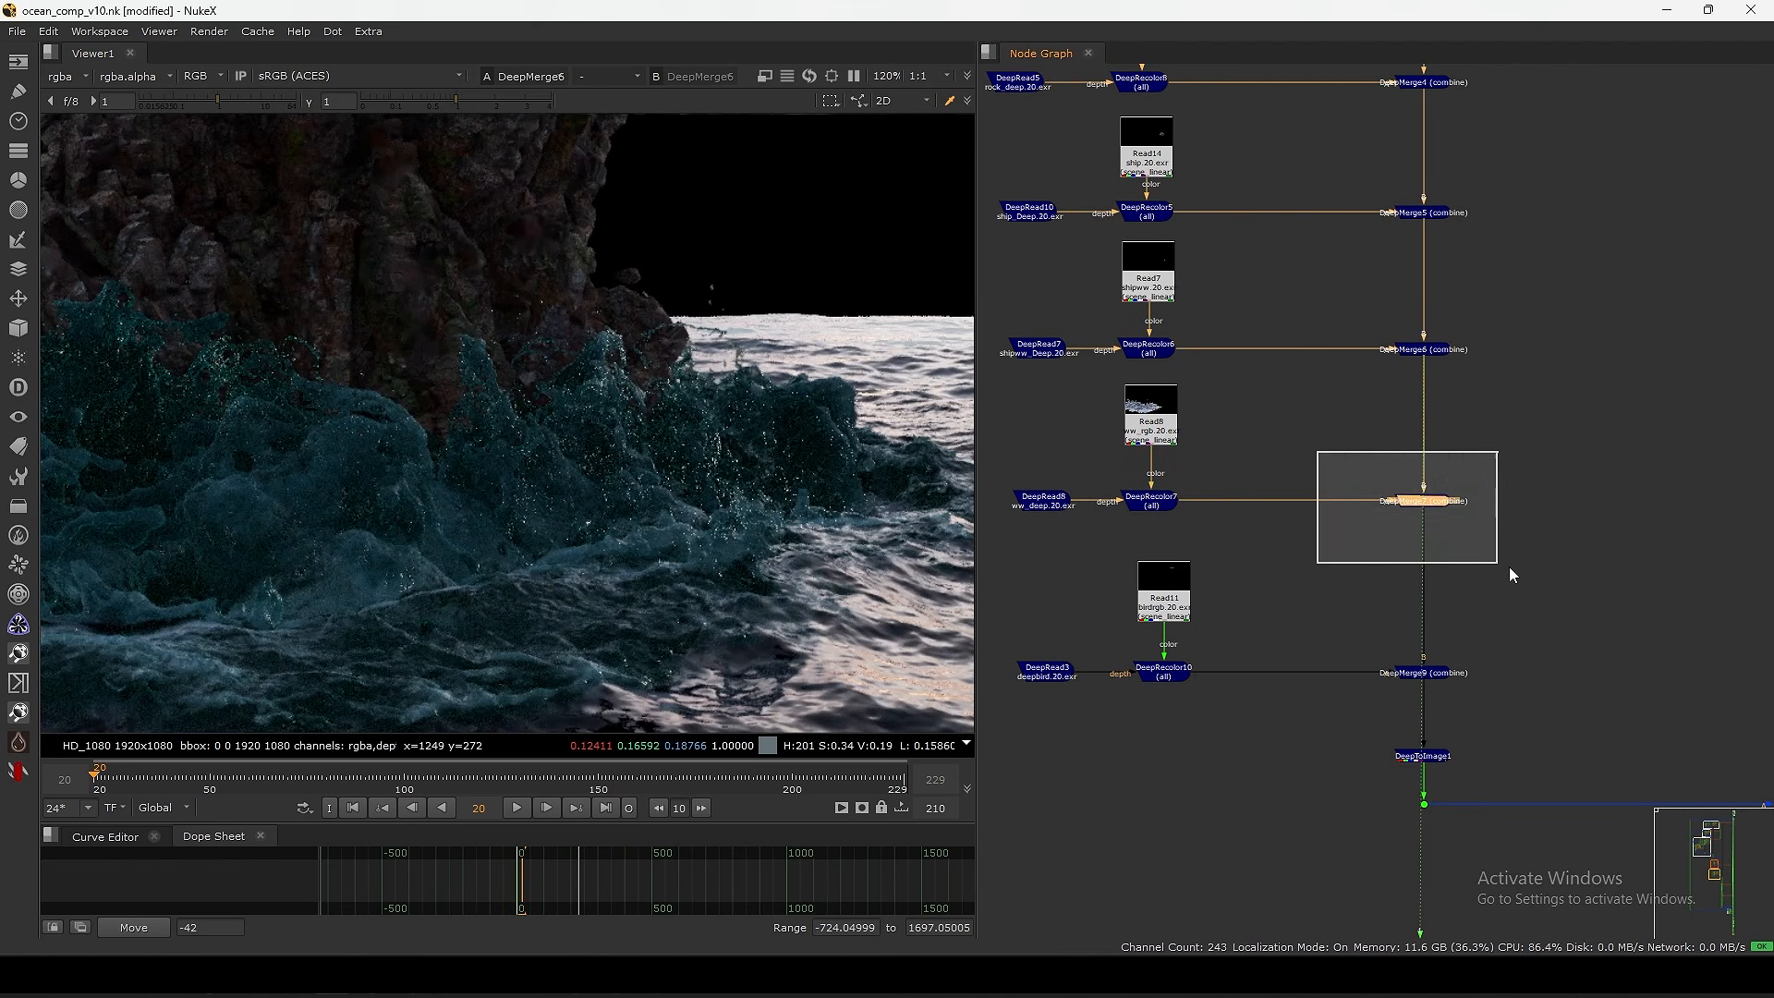
drag(1512, 574, 1512, 575)
key(1)
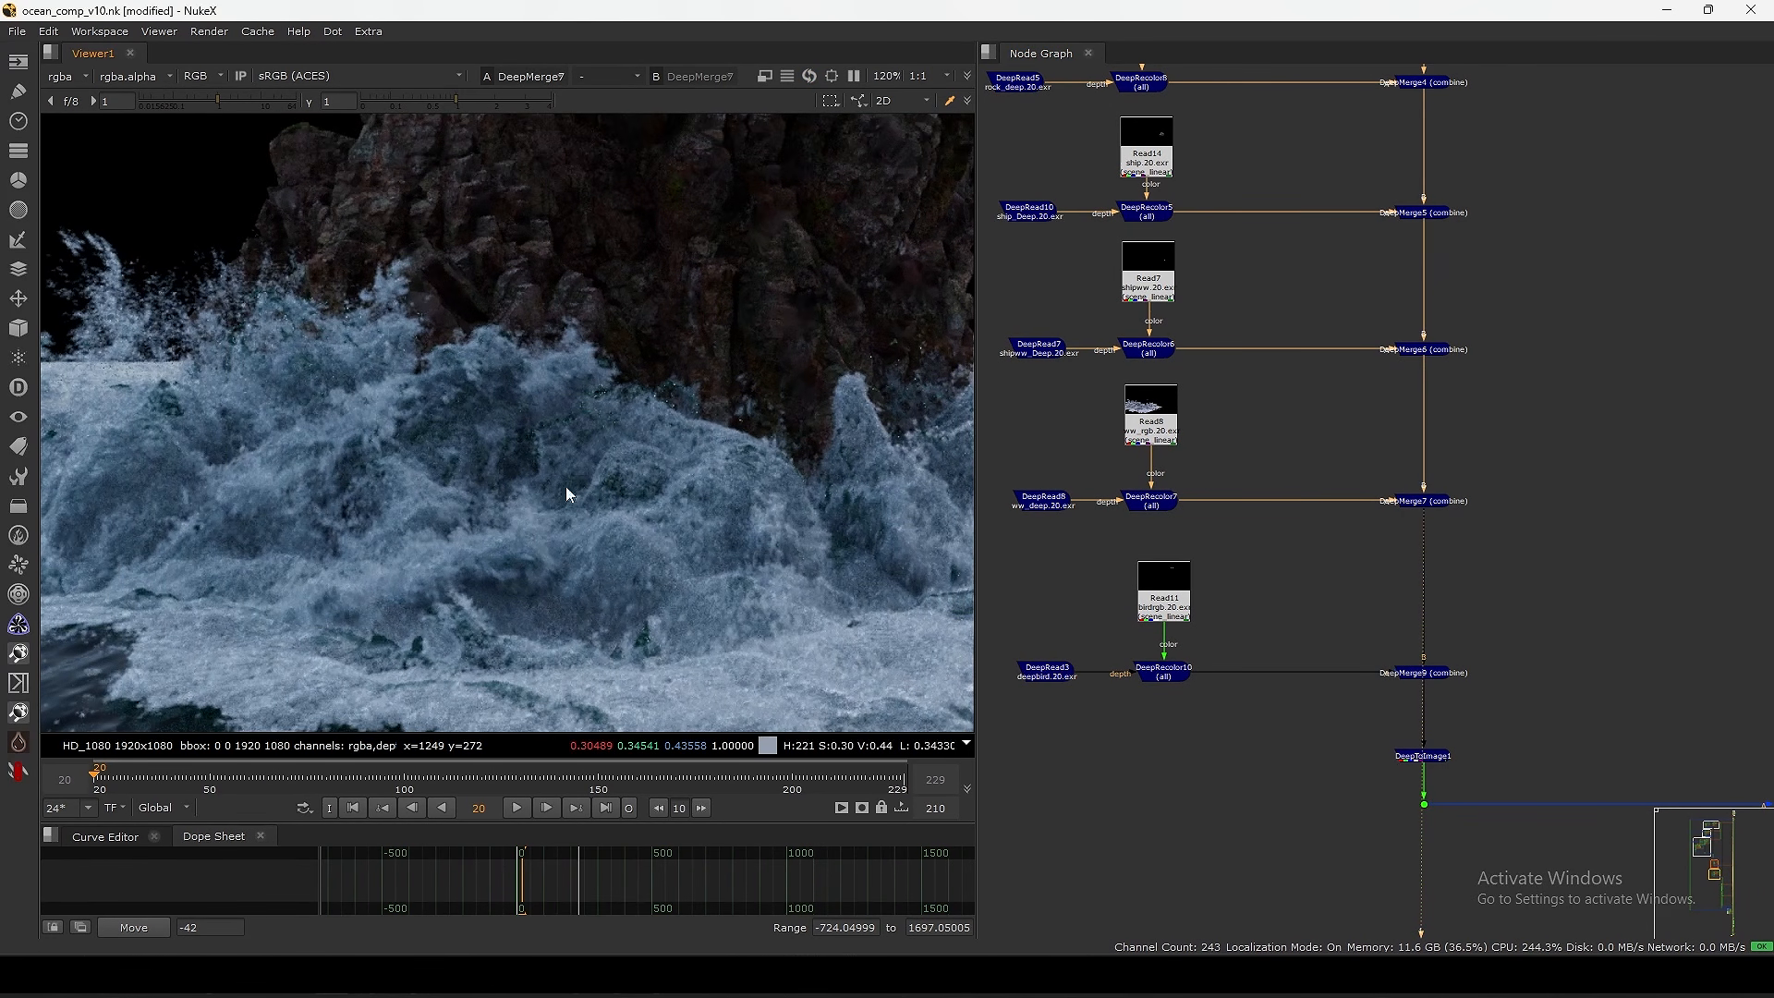
middle_drag(1413, 602, 1382, 500)
key(f)
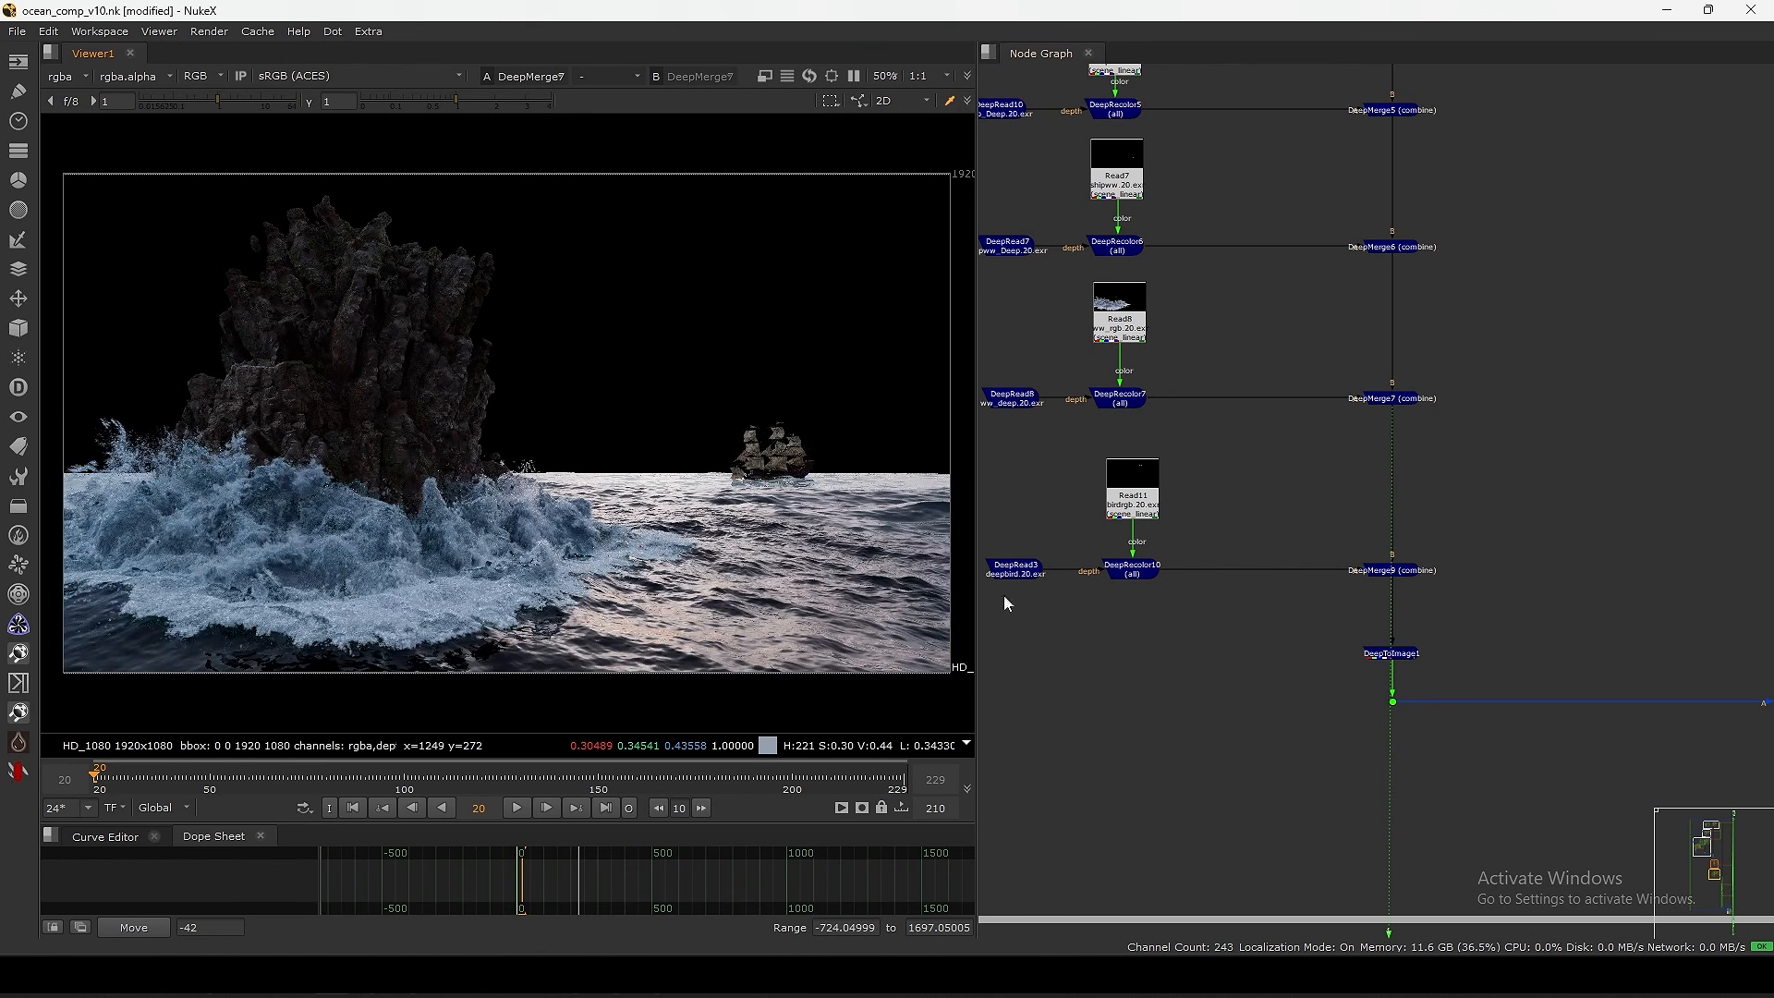
- View DeepMerge9 and inspect the birds added above the ocean
click(1386, 570)
key(1)
scroll(689, 263, up, 5)
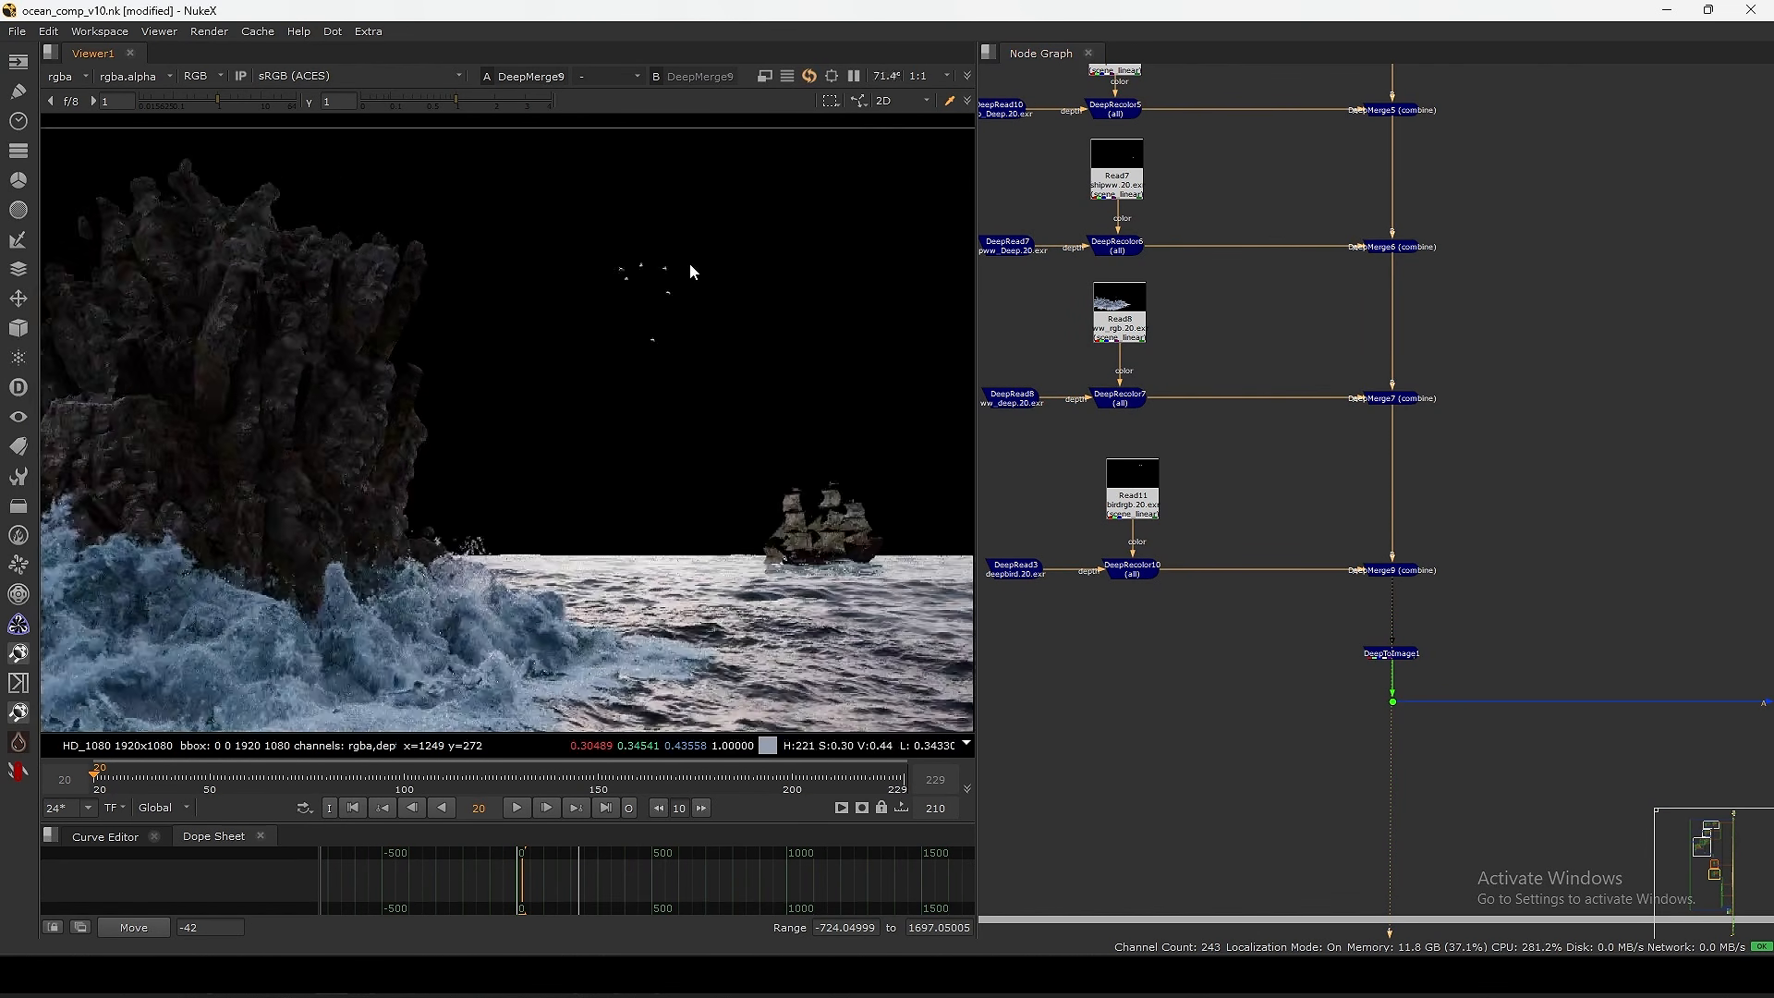
drag(751, 187, 540, 459)
key(f)
scroll(1227, 643, up, 5)
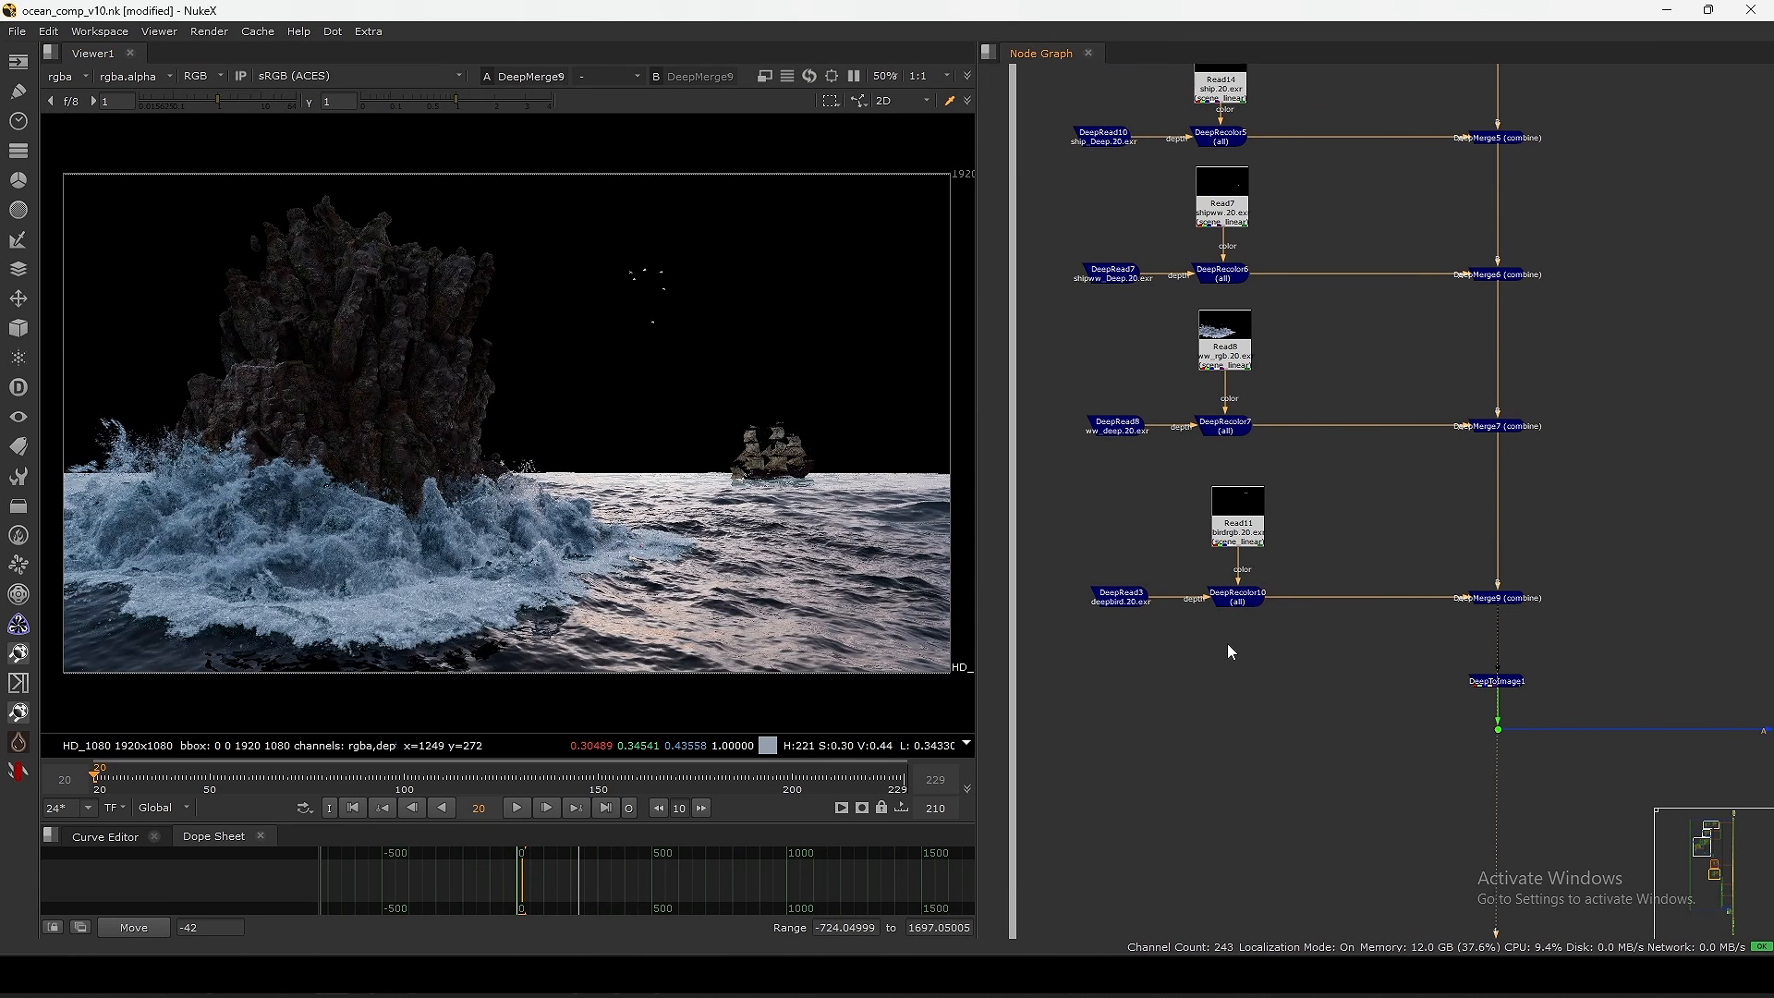
- View the Read11 bird render and nudge the Read11 and DeepRead3 nodes slightly
click(1261, 513)
key(1)
drag(1261, 513, 1258, 519)
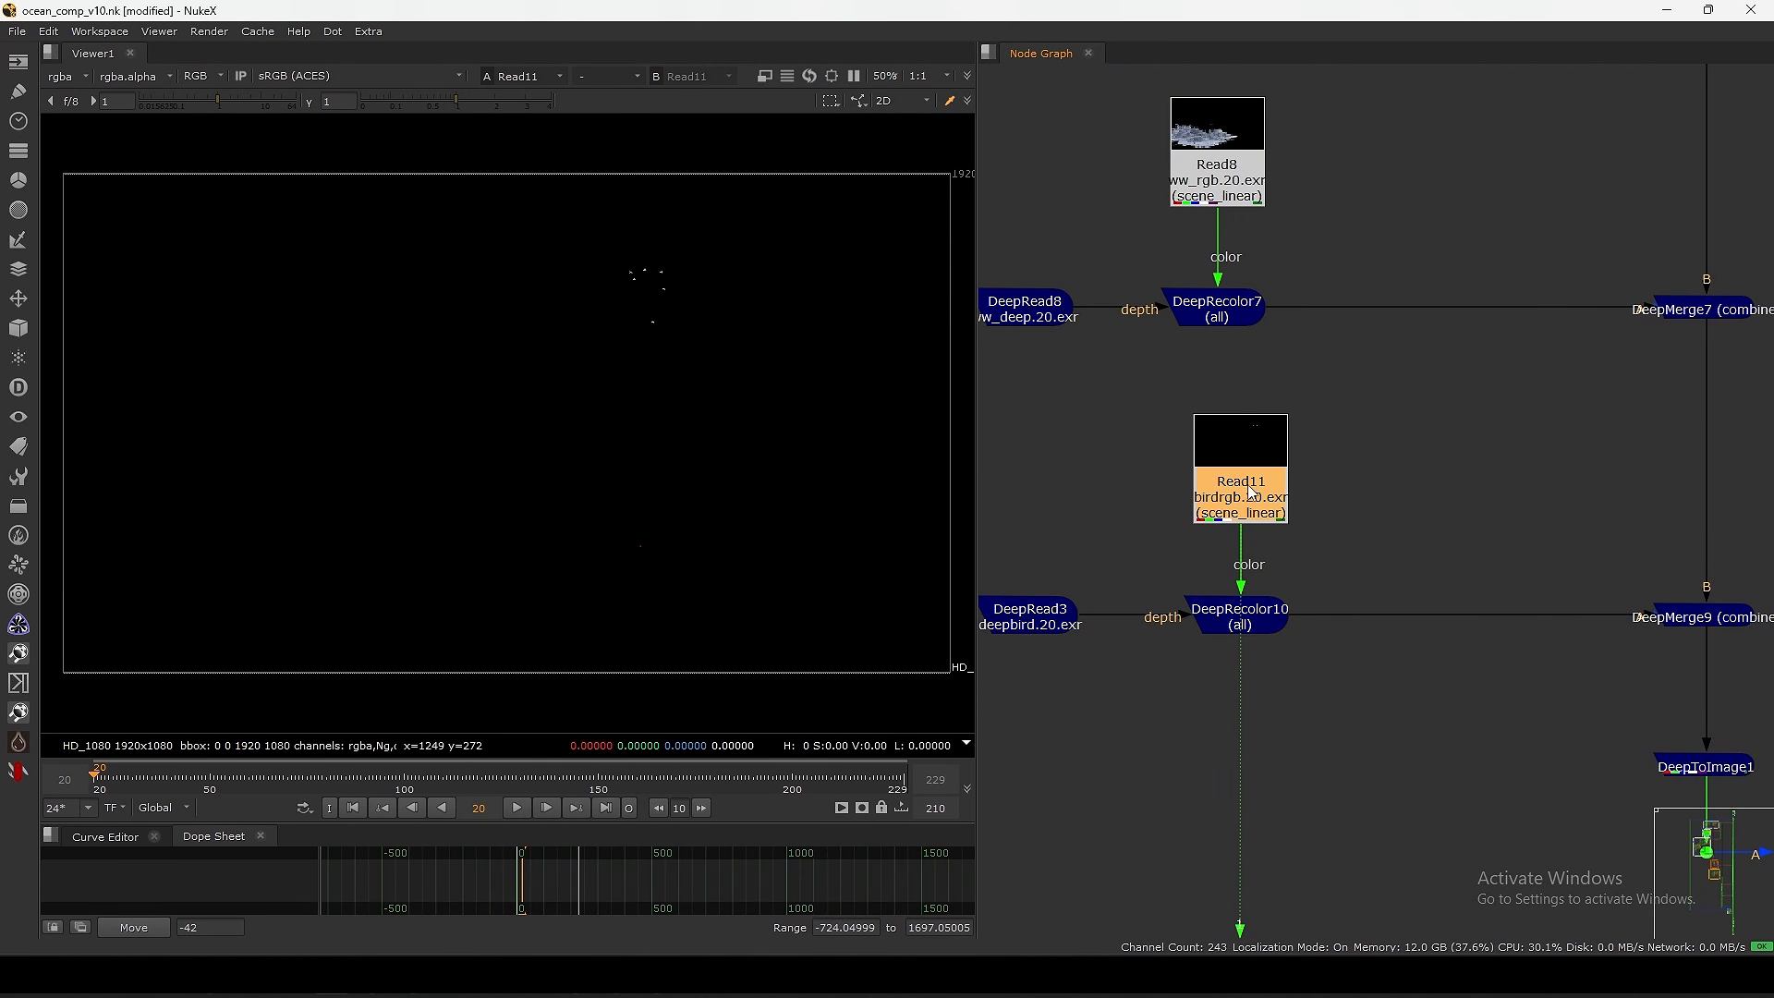
drag(1046, 617, 1041, 617)
drag(1221, 505, 1260, 459)
click(1094, 469)
drag(1050, 607, 1047, 621)
drag(1262, 497, 1249, 490)
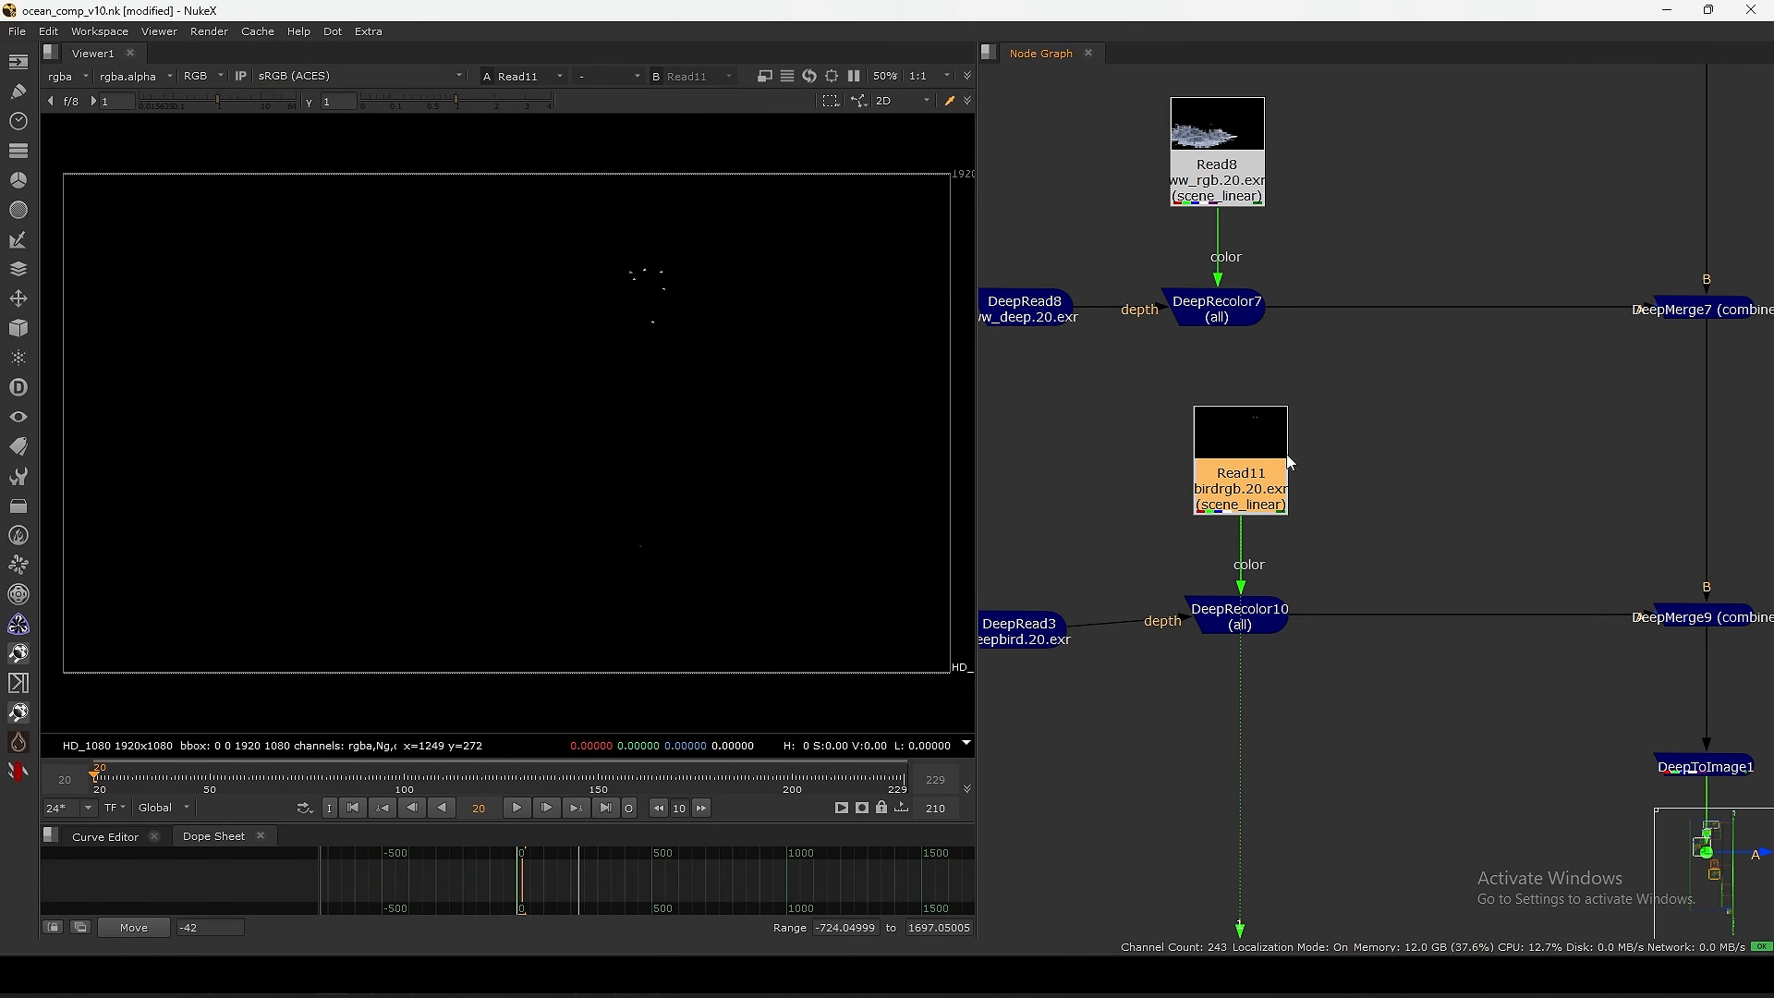
- View the flattened deep composite at DeepToImage1
key(1)
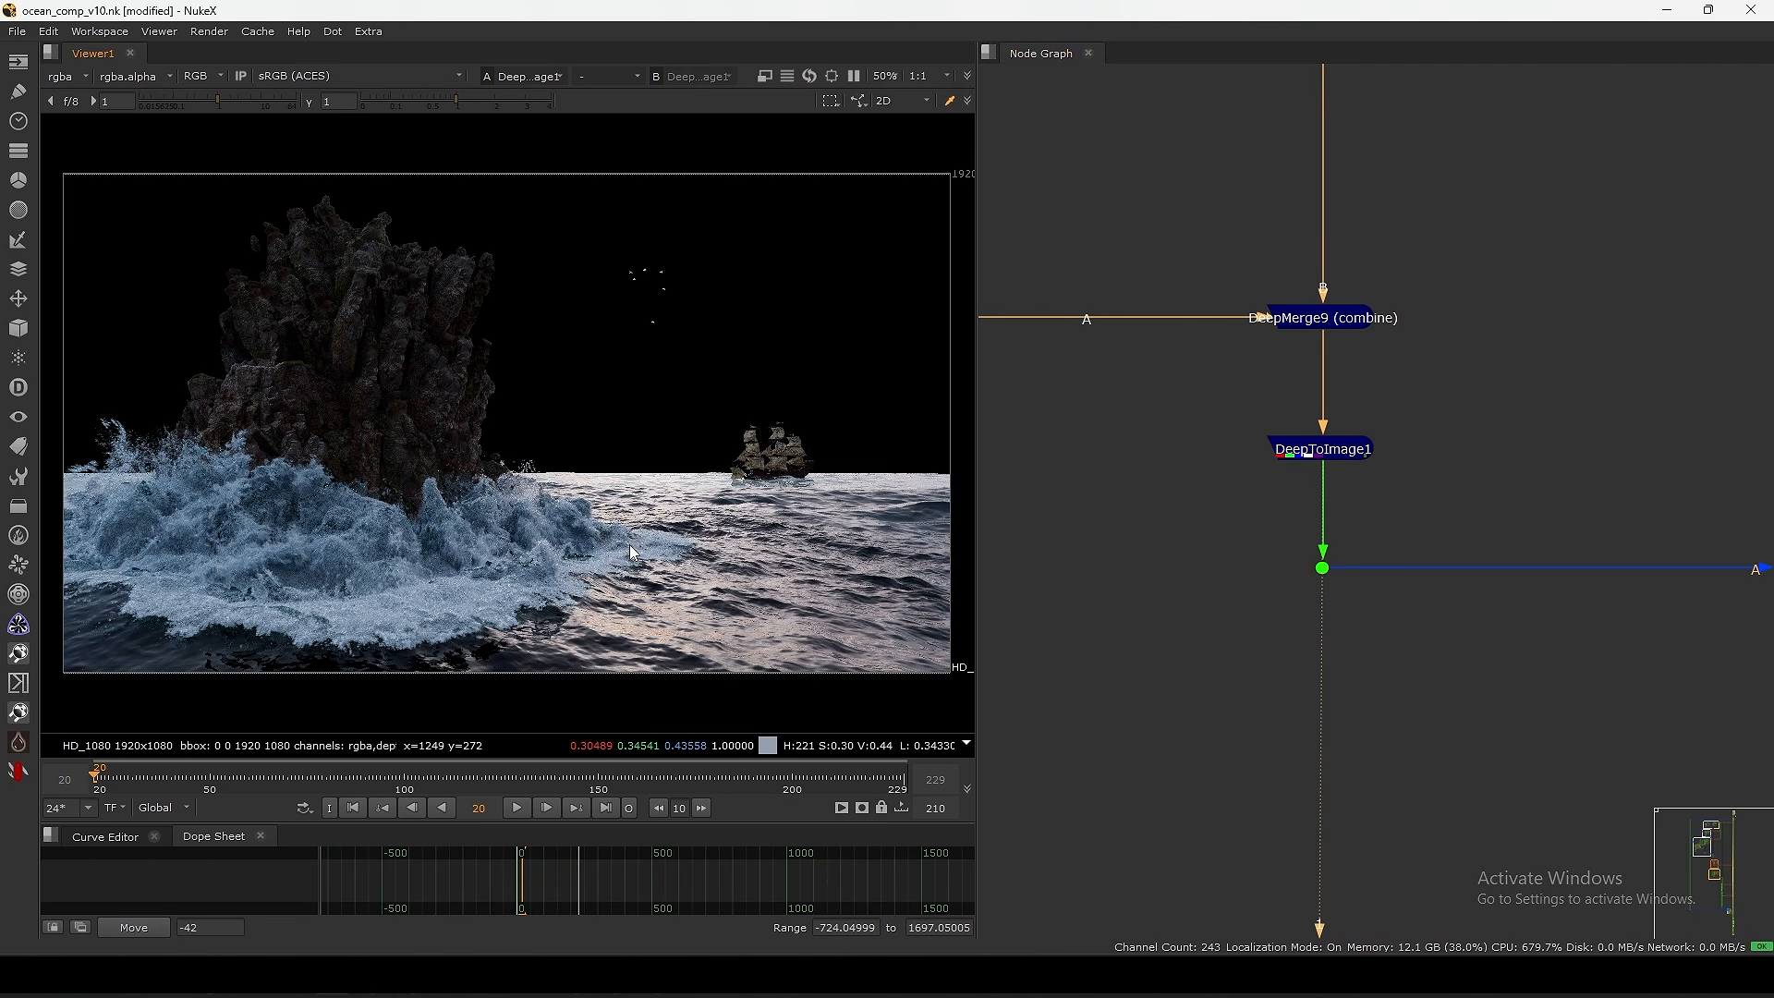
- View the Merge1 over-composite, which places the flattened scene over the sky, in a maximized viewer
scroll(1319, 397, down, 9)
scroll(1389, 464, up, 3)
drag(1493, 383, 1355, 474)
key(1)
click(1311, 454)
middle_drag(748, 476, 742, 480)
key(space)
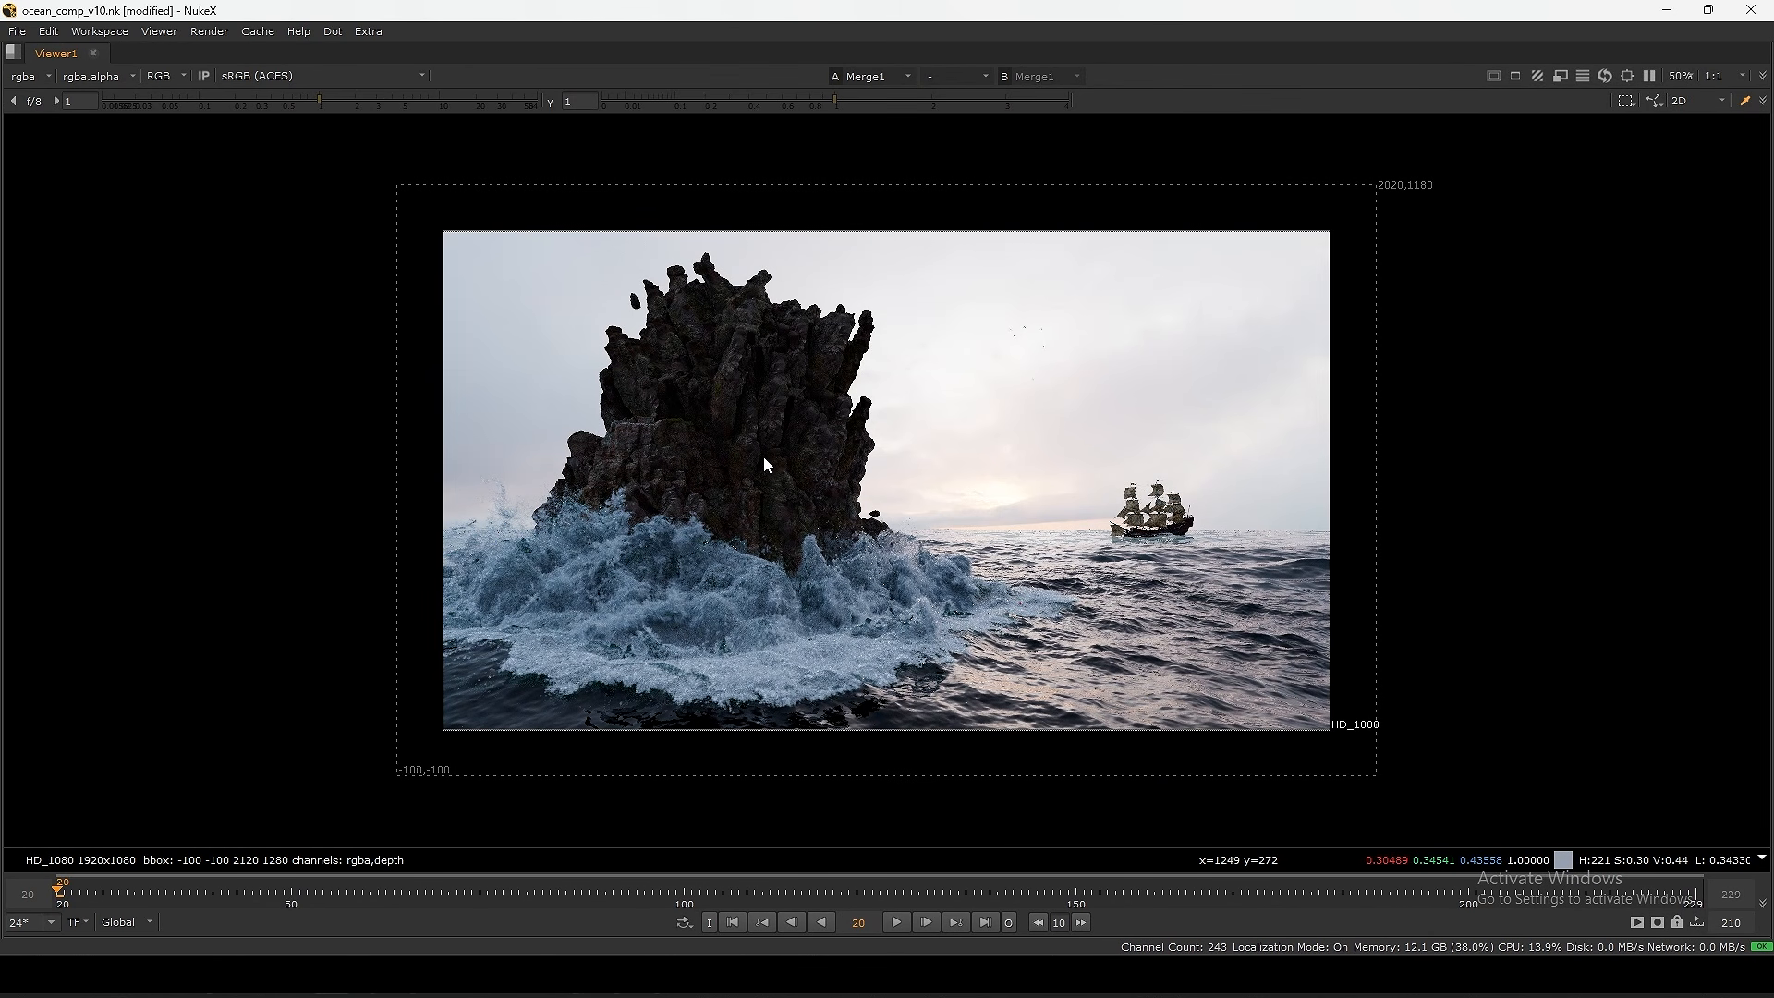
- Examine the rock, sea and ship against the sky in Merge1, and restore the normal layout
scroll(762, 467, up, 2)
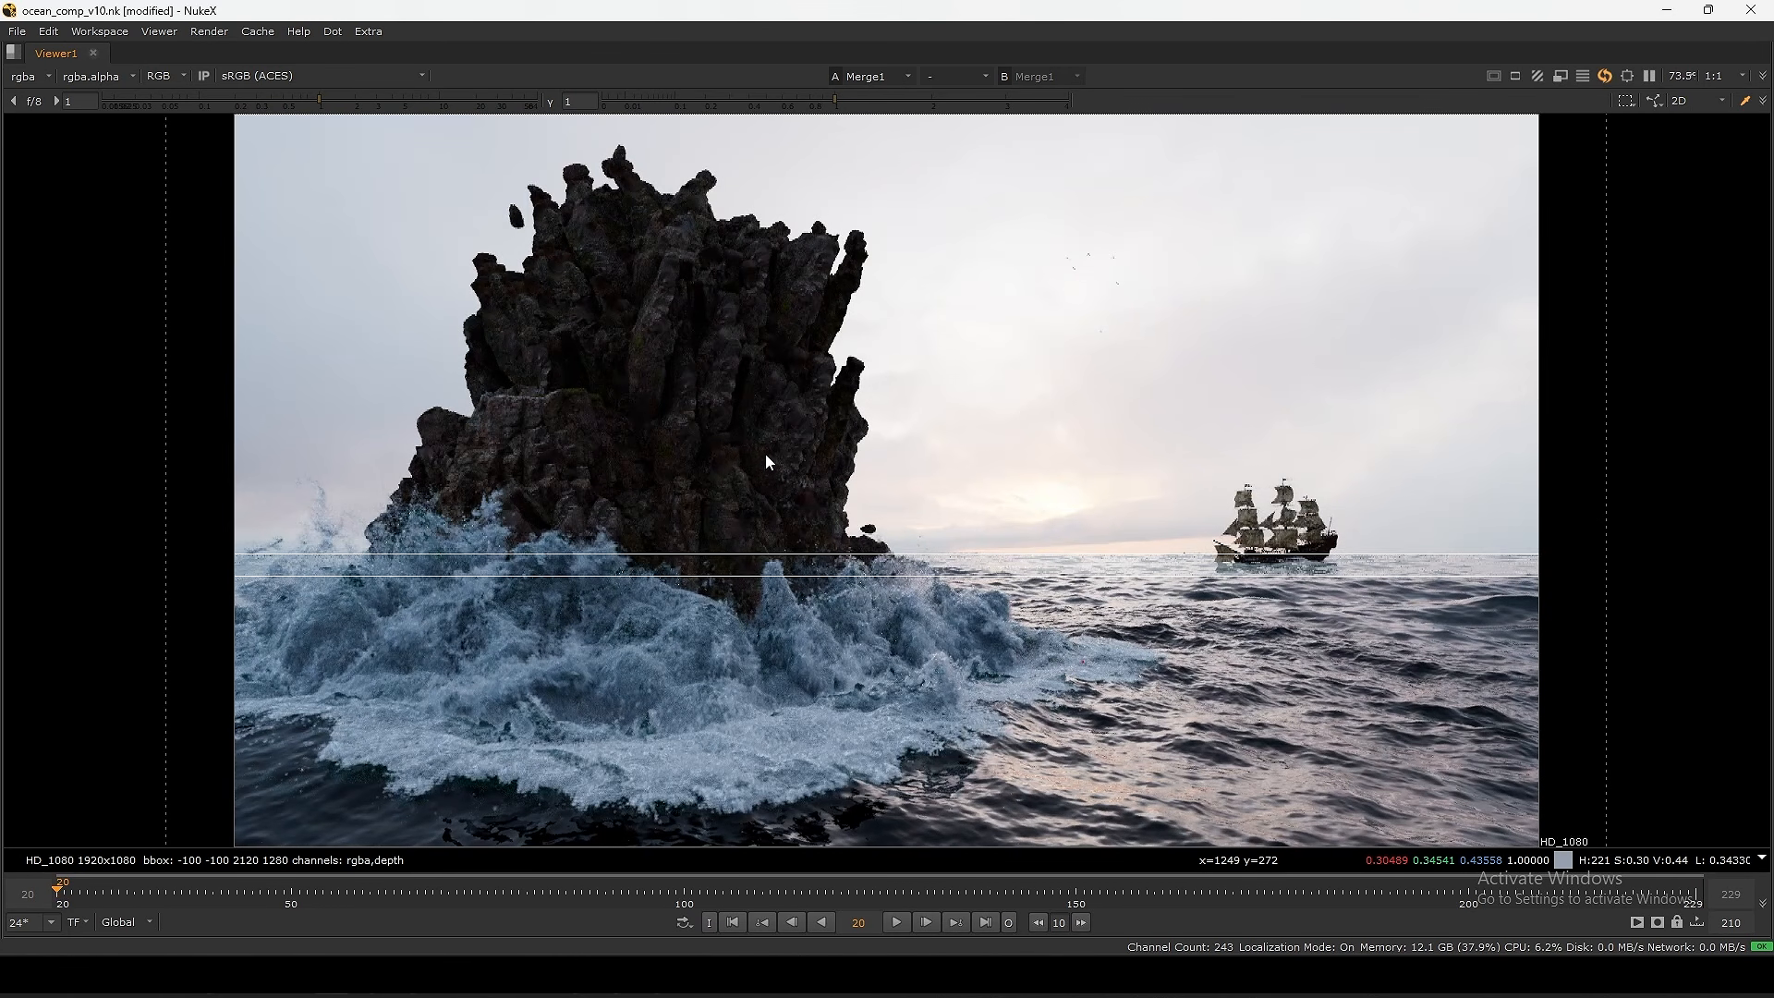
drag(242, 145, 1619, 629)
middle_drag(1444, 598, 1401, 579)
scroll(1402, 579, down, 2)
drag(1515, 203, 910, 507)
key(space)
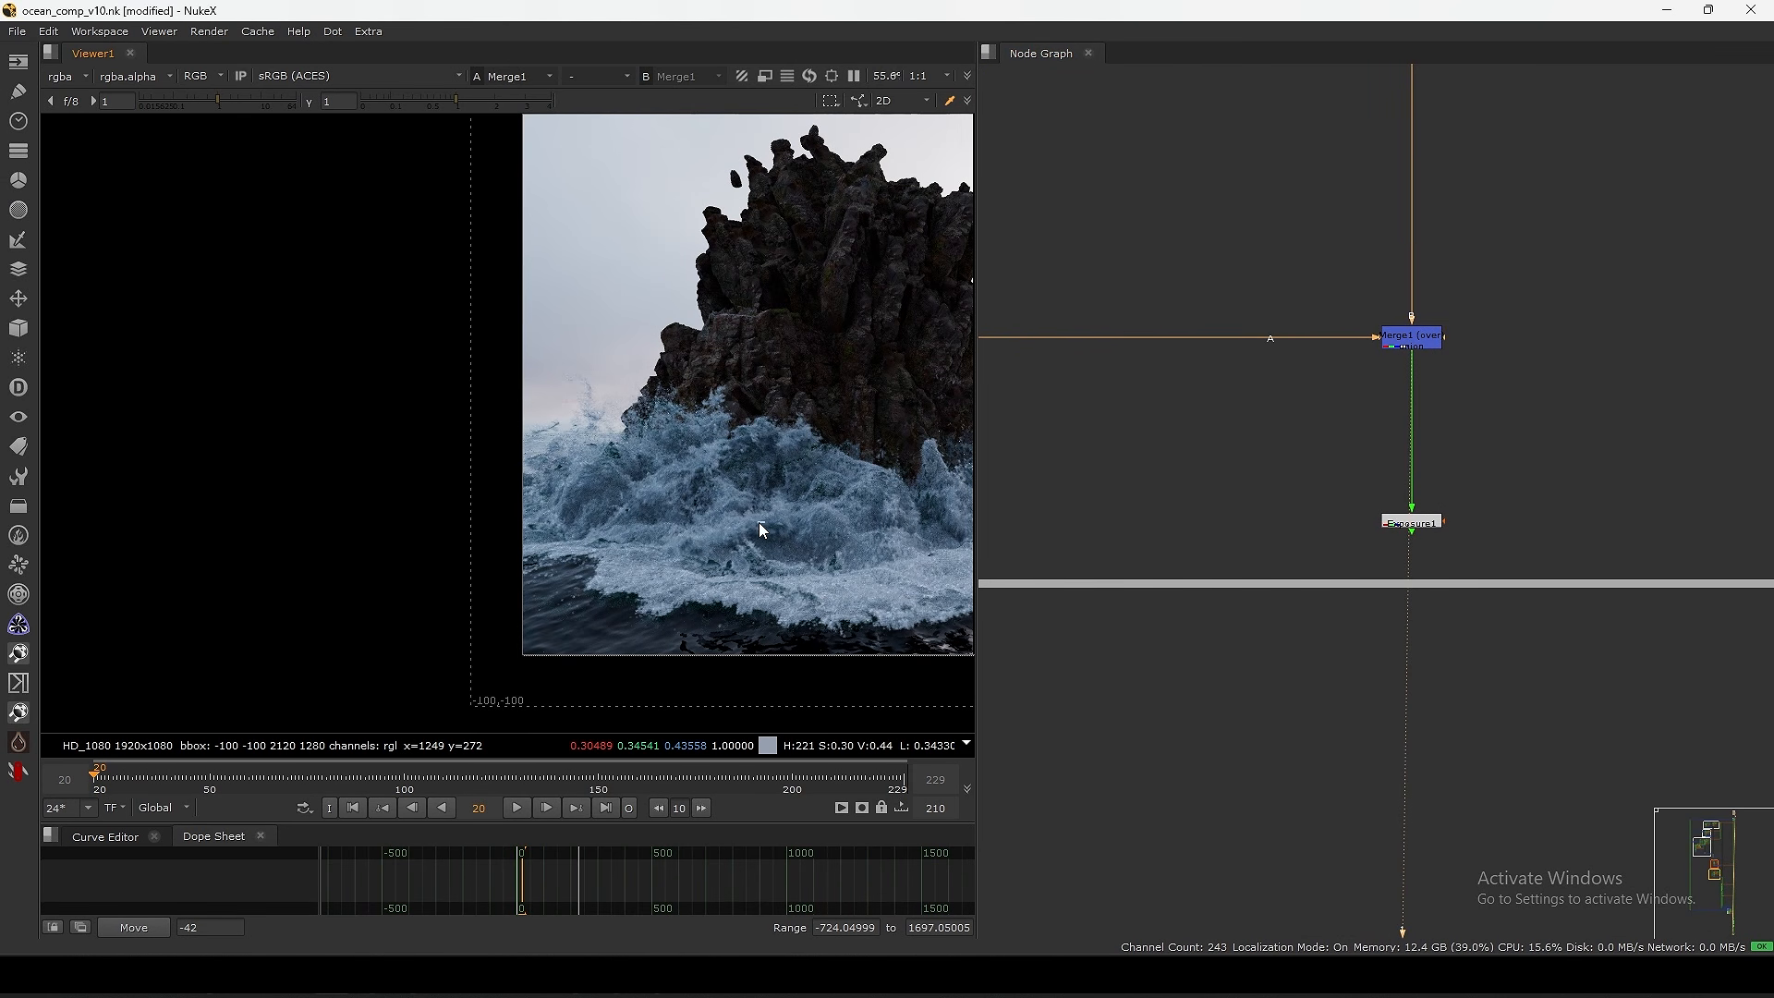
- Temporarily lower the viewer gain to 0.07 to inspect the sunset sky detail, and reset the gain
key(f)
drag(219, 100, 165, 101)
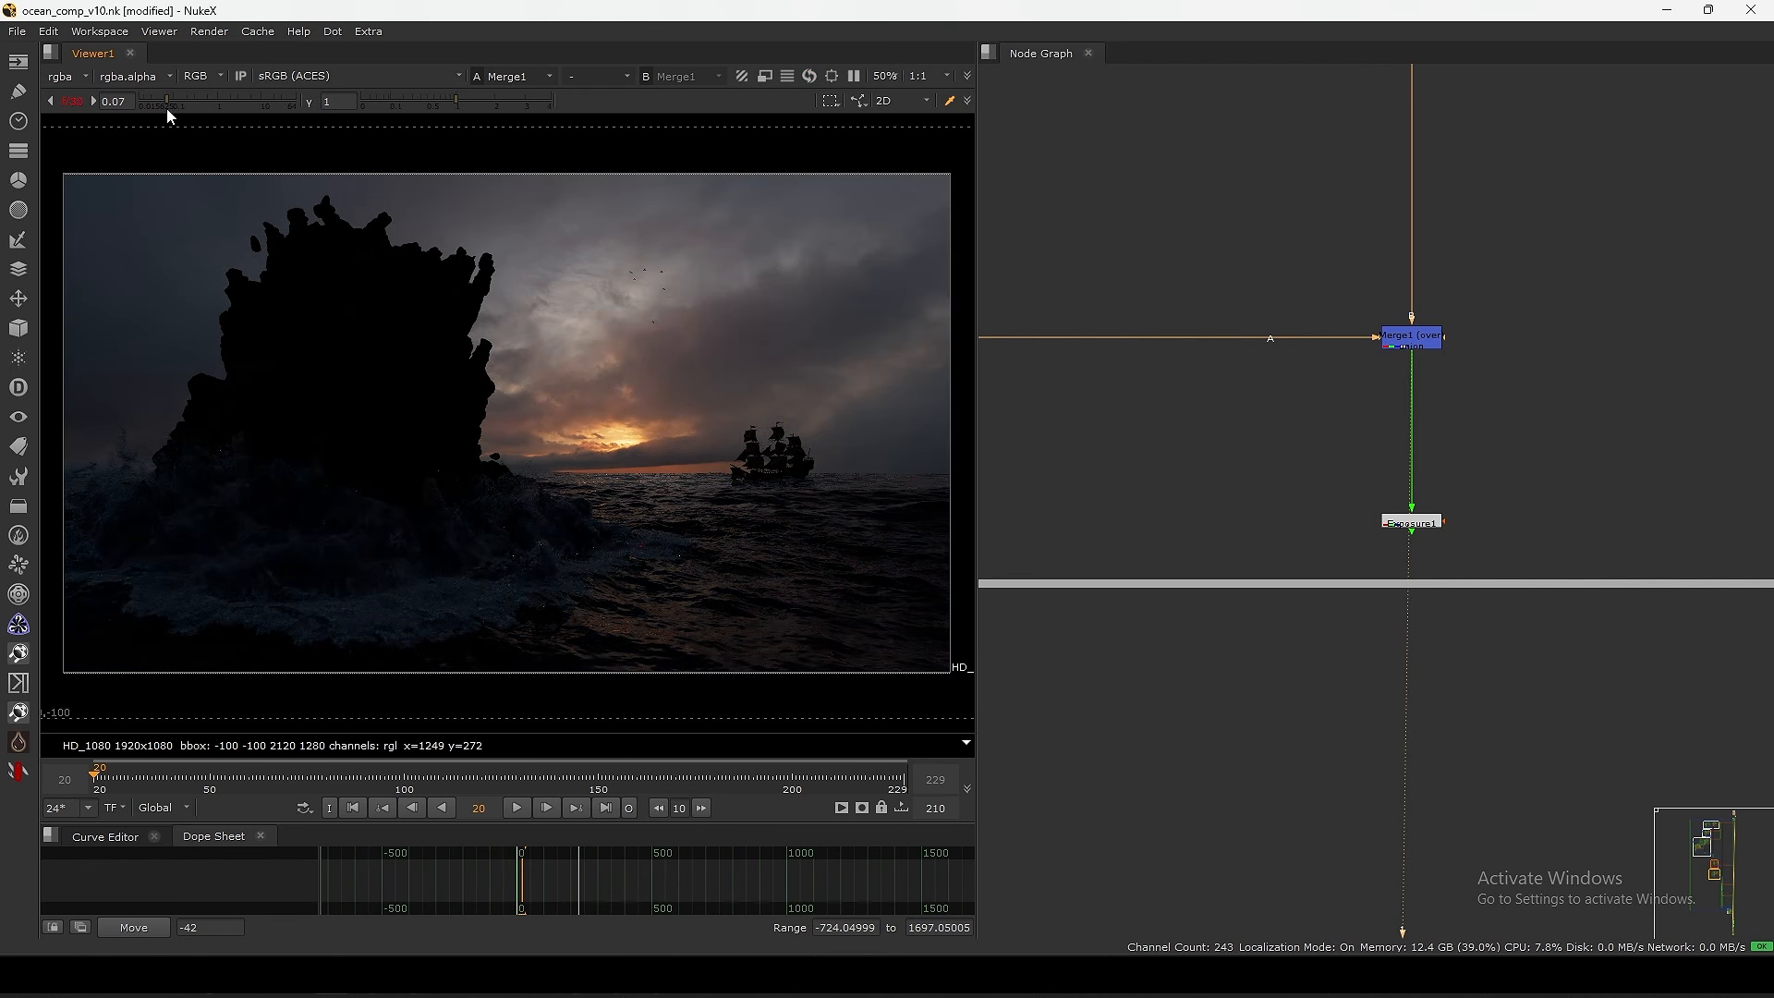
click(75, 101)
- Move the Exposure1 node closer beneath Merge1, view its output and check its exposure settings
drag(1426, 530, 1426, 469)
key(1)
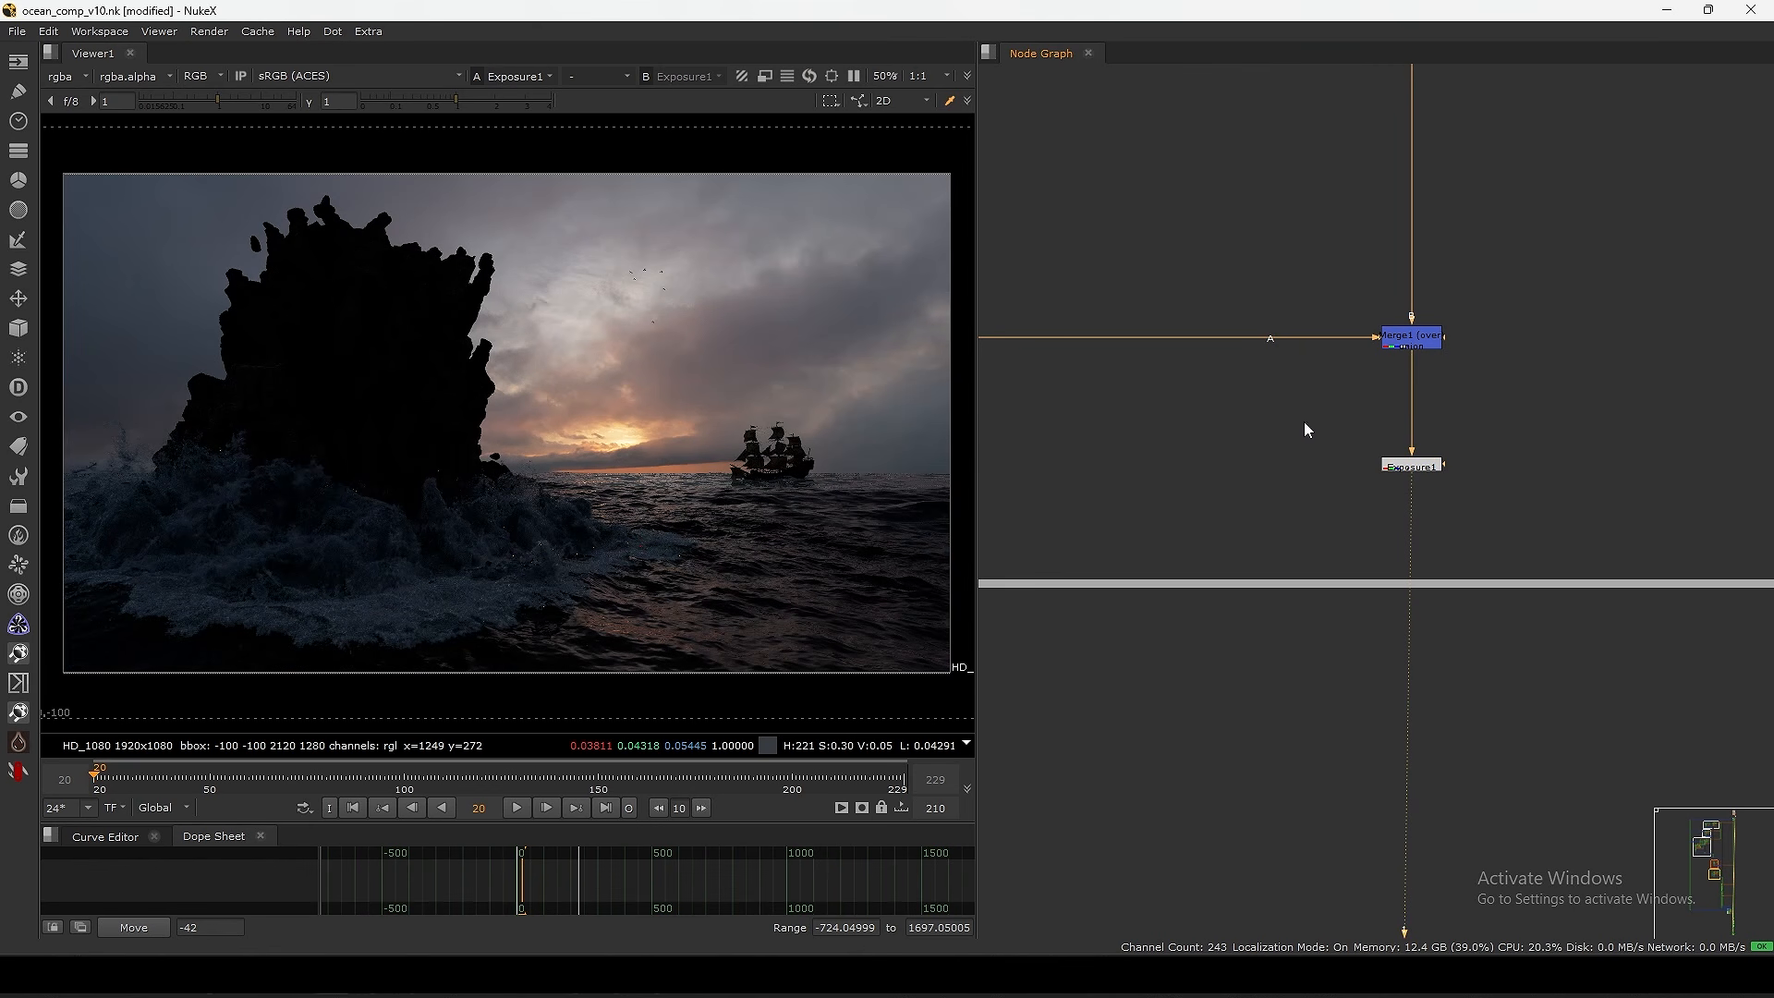
double_click(1410, 465)
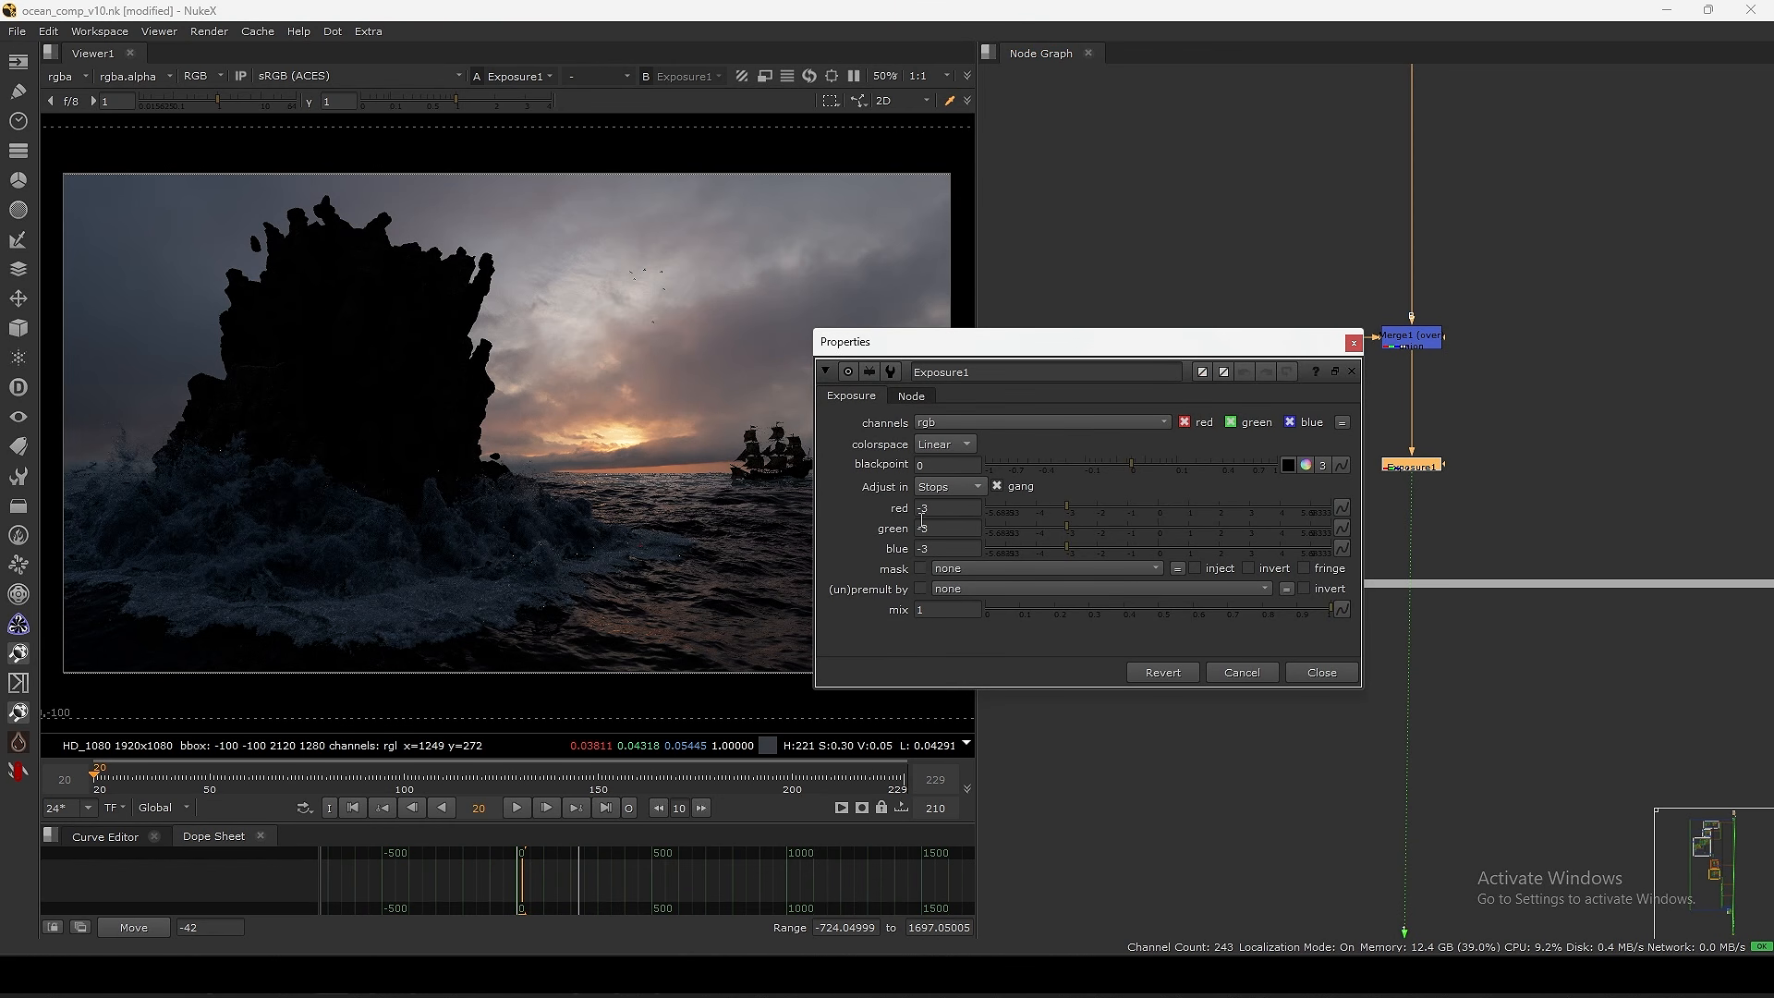
click(1325, 672)
drag(1526, 429, 1284, 565)
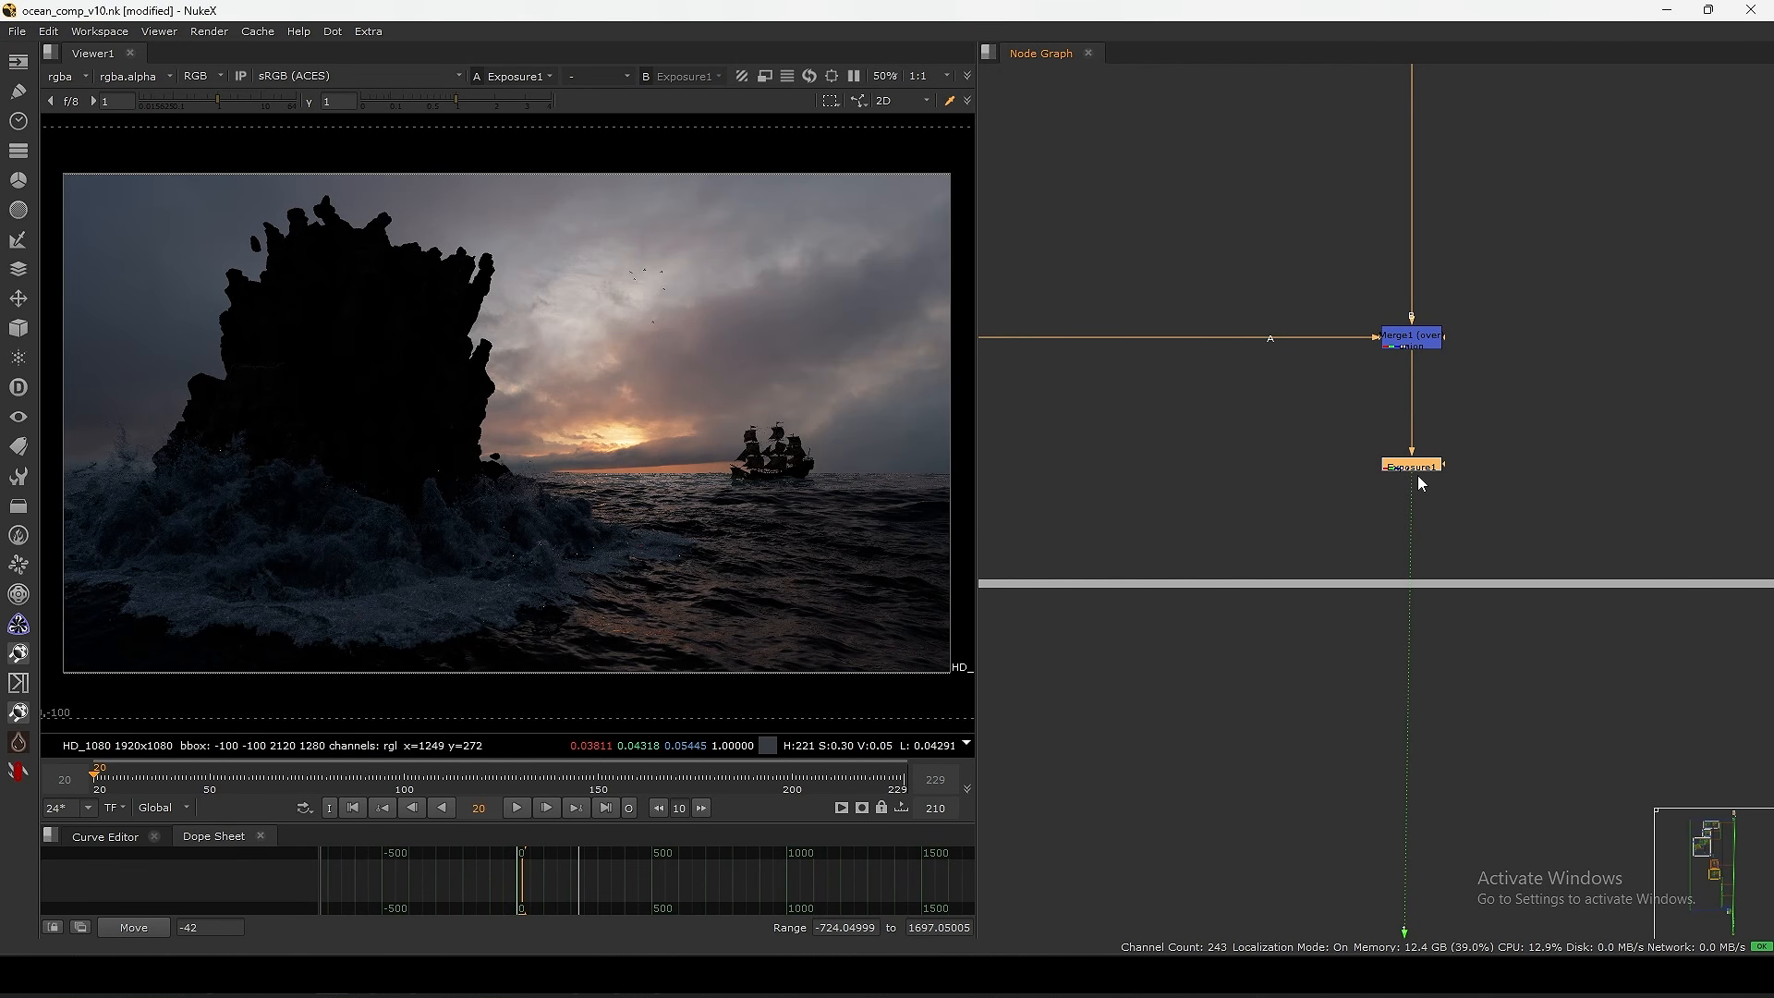
- Inspect the darkened Exposure1 result in a maximized viewer, particularly the sunset sky, ship and sea
key(space)
scroll(725, 492, up, 2)
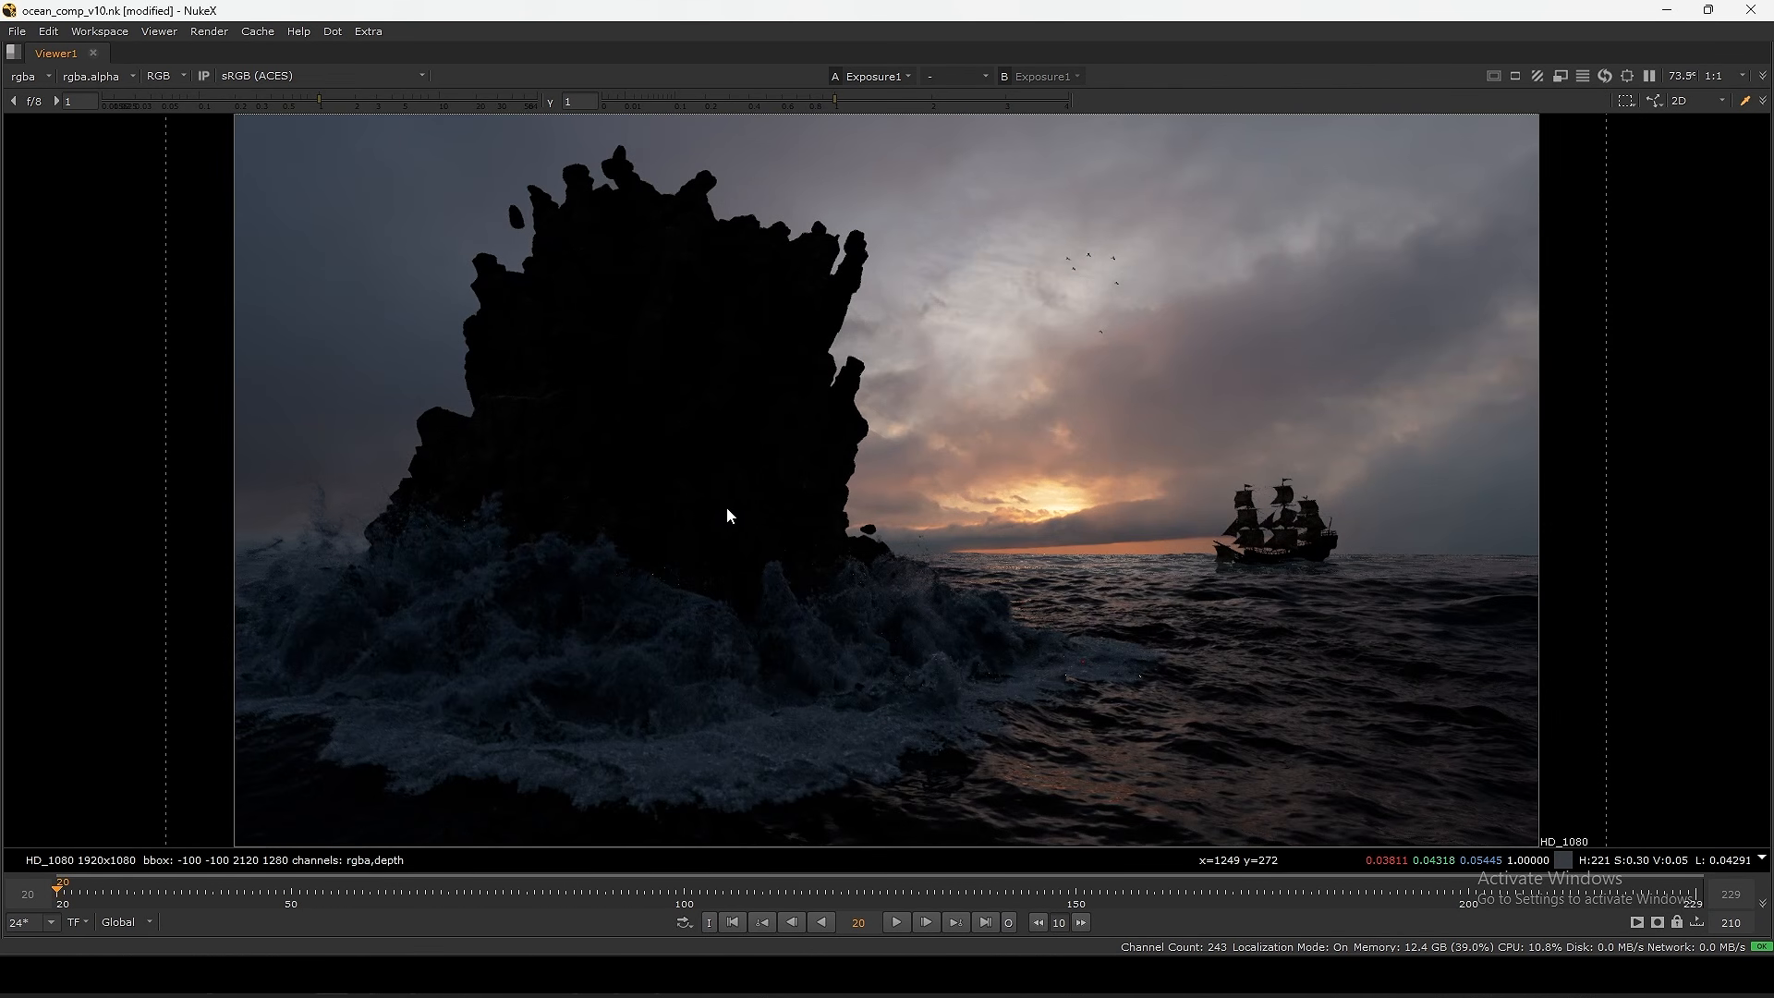
drag(1377, 198, 516, 750)
key(space)
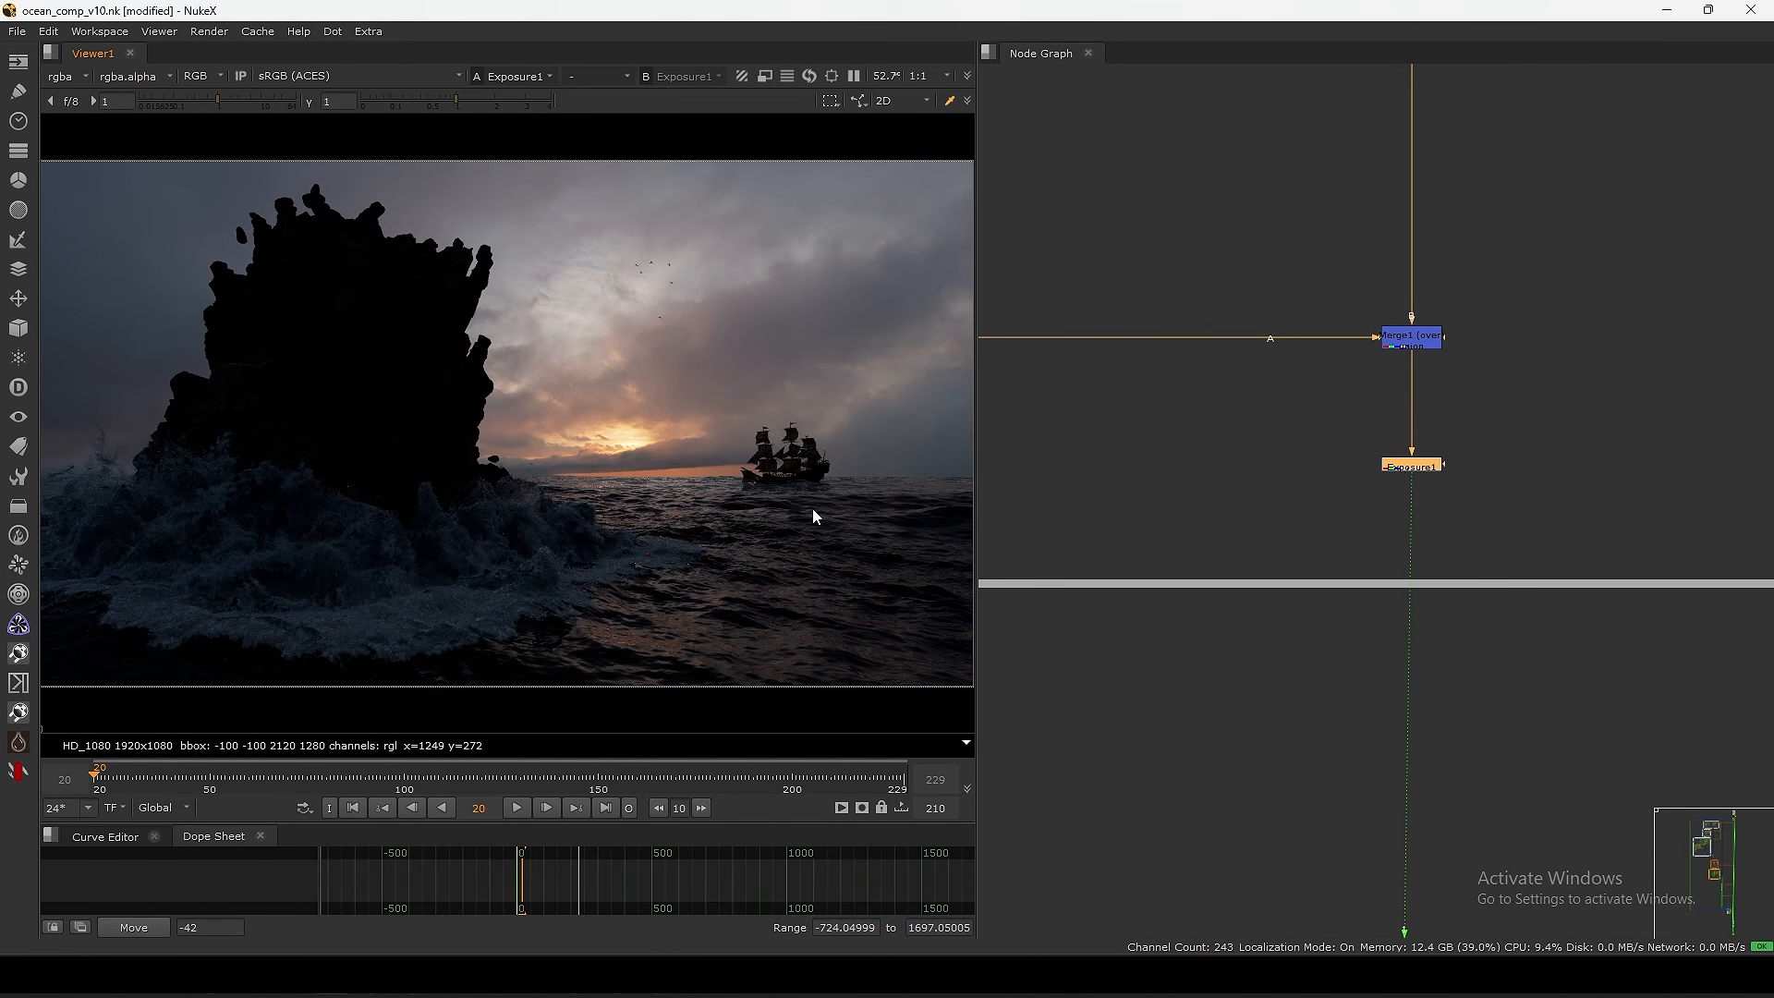
key(space)
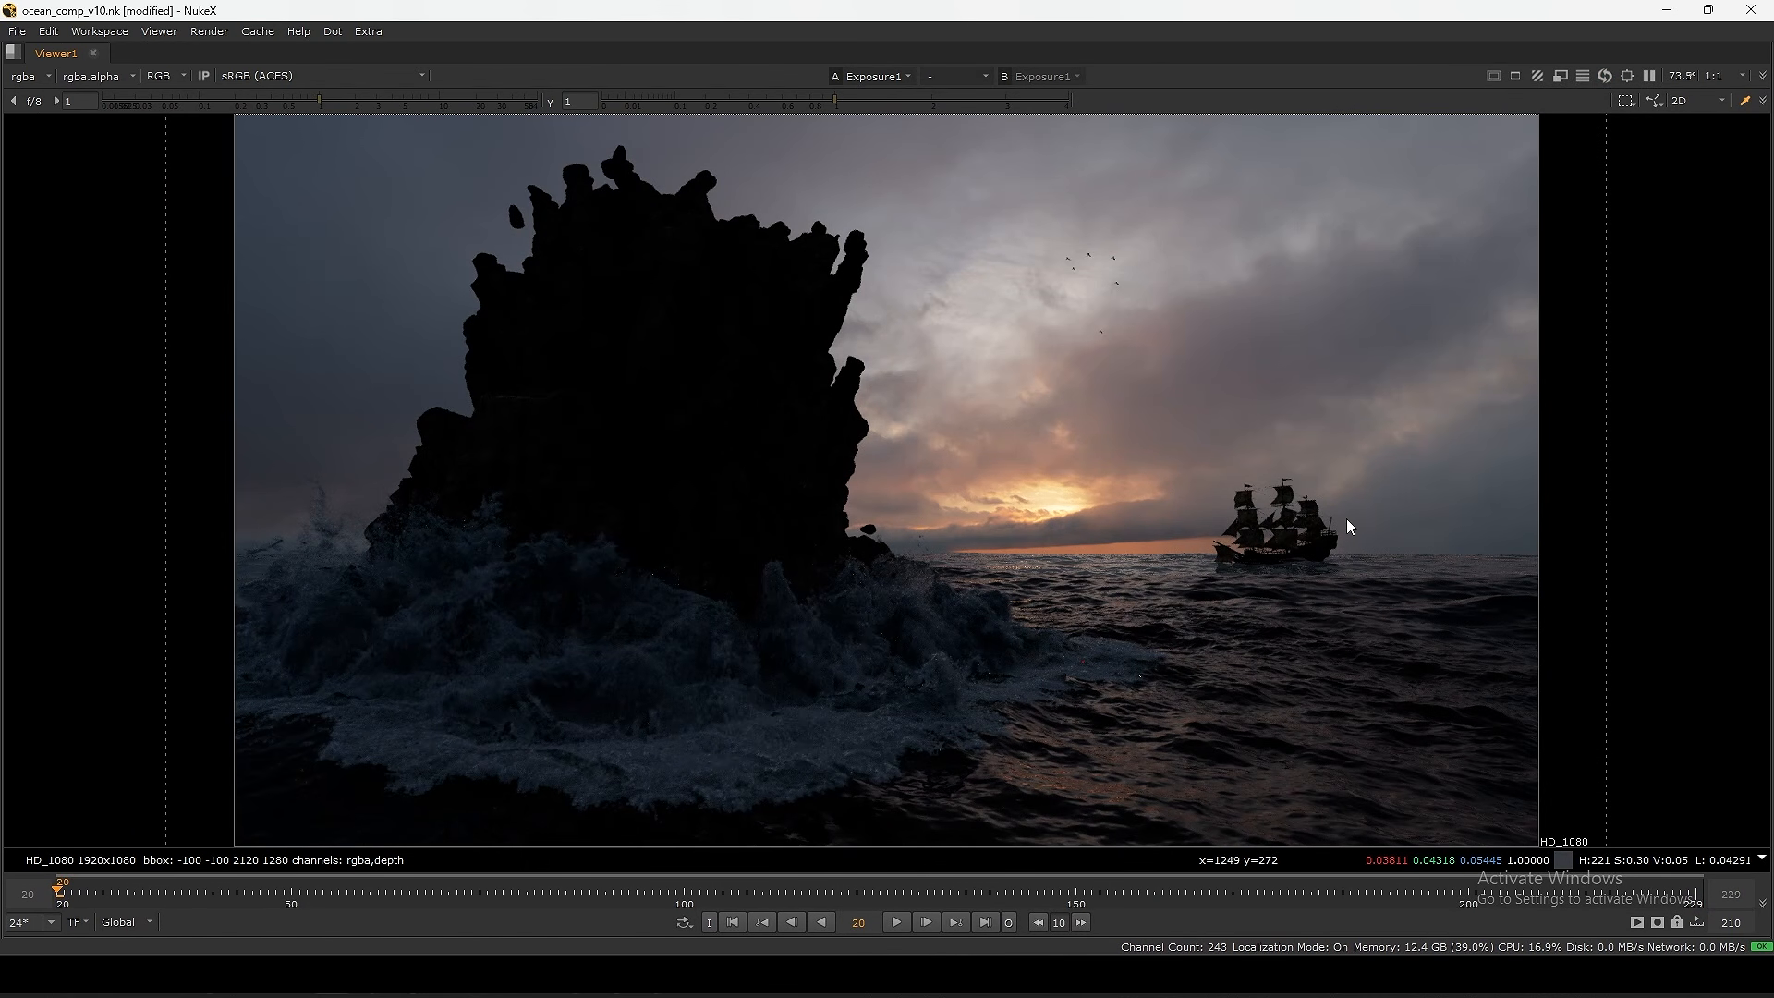
drag(1413, 488, 920, 679)
drag(1424, 425, 635, 746)
key(space)
- Compare the output of Merge1 with that of Exposure1
drag(1558, 284, 1306, 427)
key(1)
drag(1515, 400, 1355, 485)
key(1)
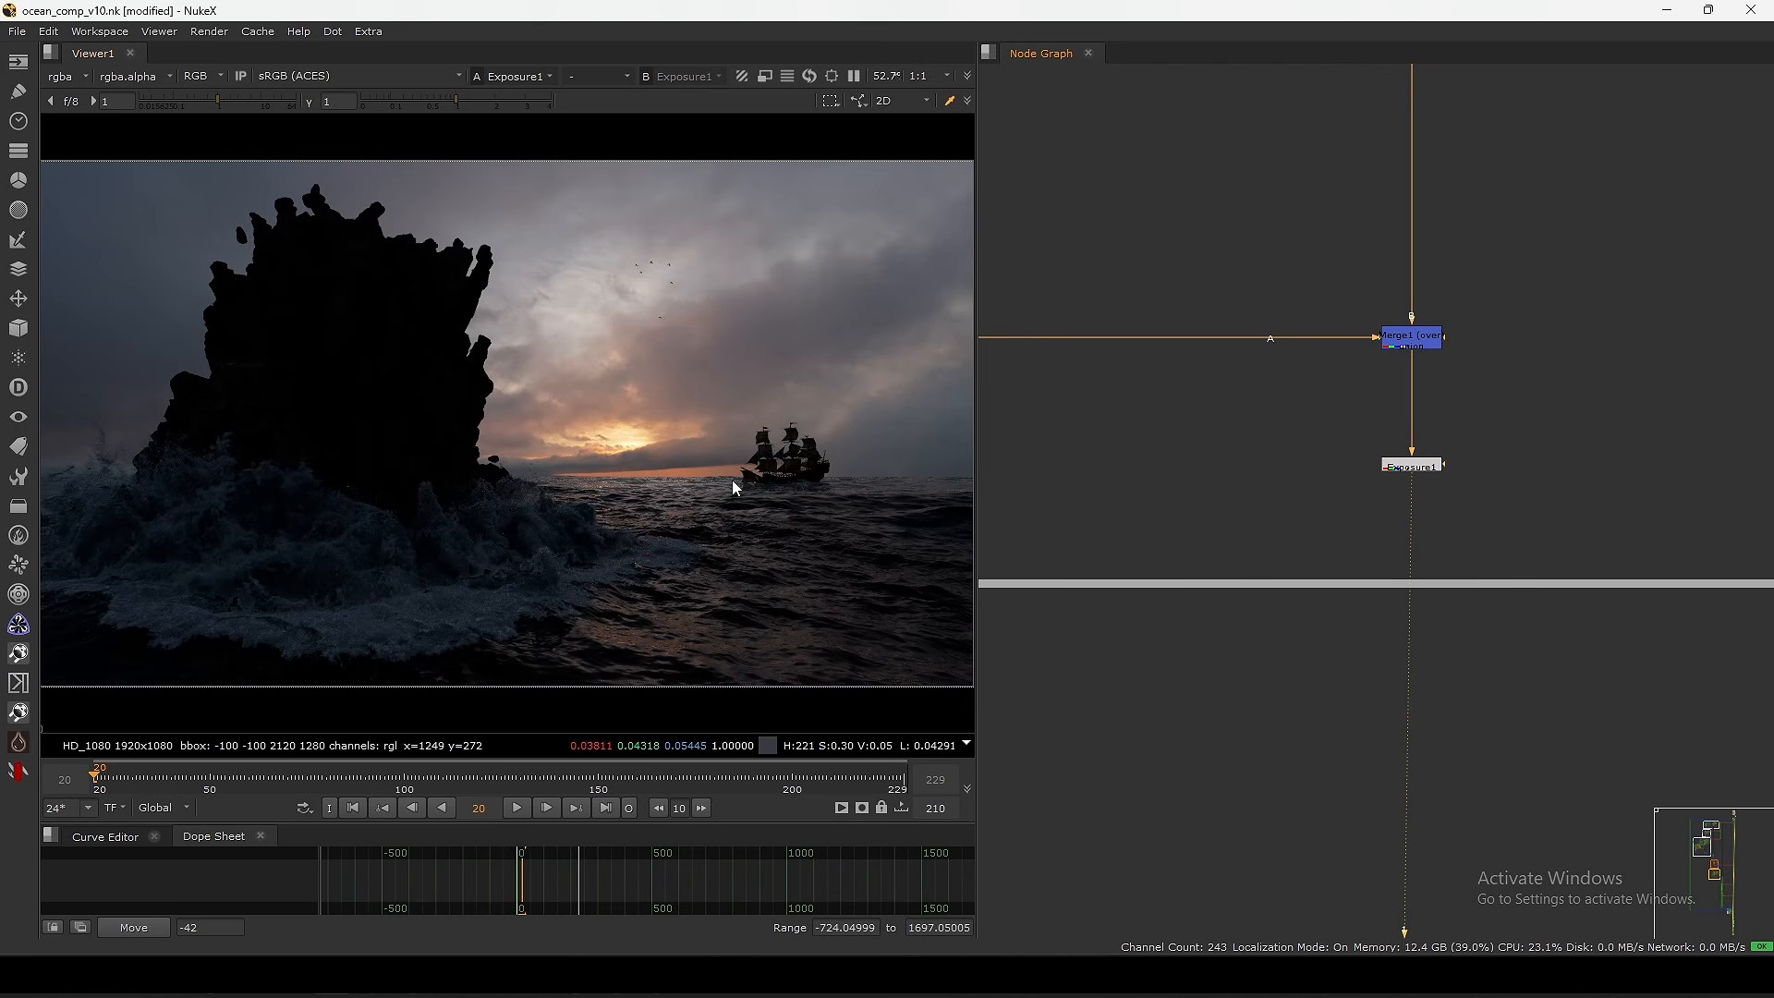
- Examine the Exposure1 output around the sun and ship, both close up and as a whole frame
key(space)
drag(1361, 383, 1217, 462)
scroll(1041, 534, up, 5)
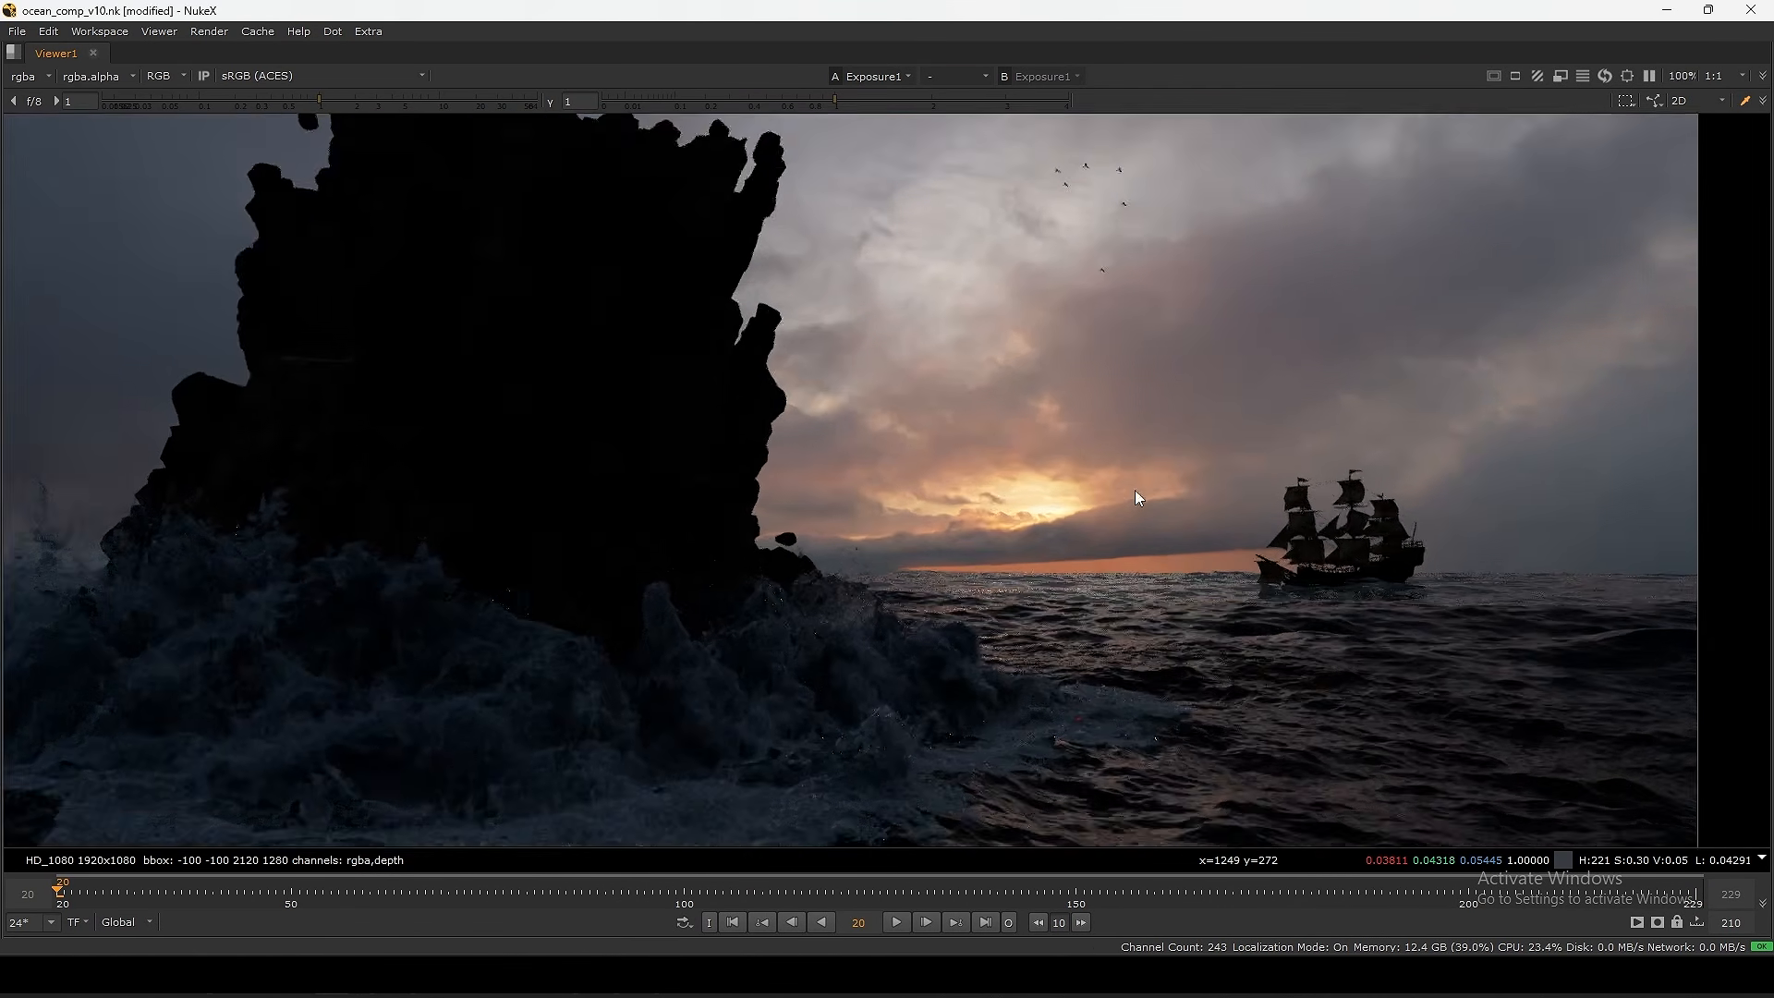
key(space)
key(f)
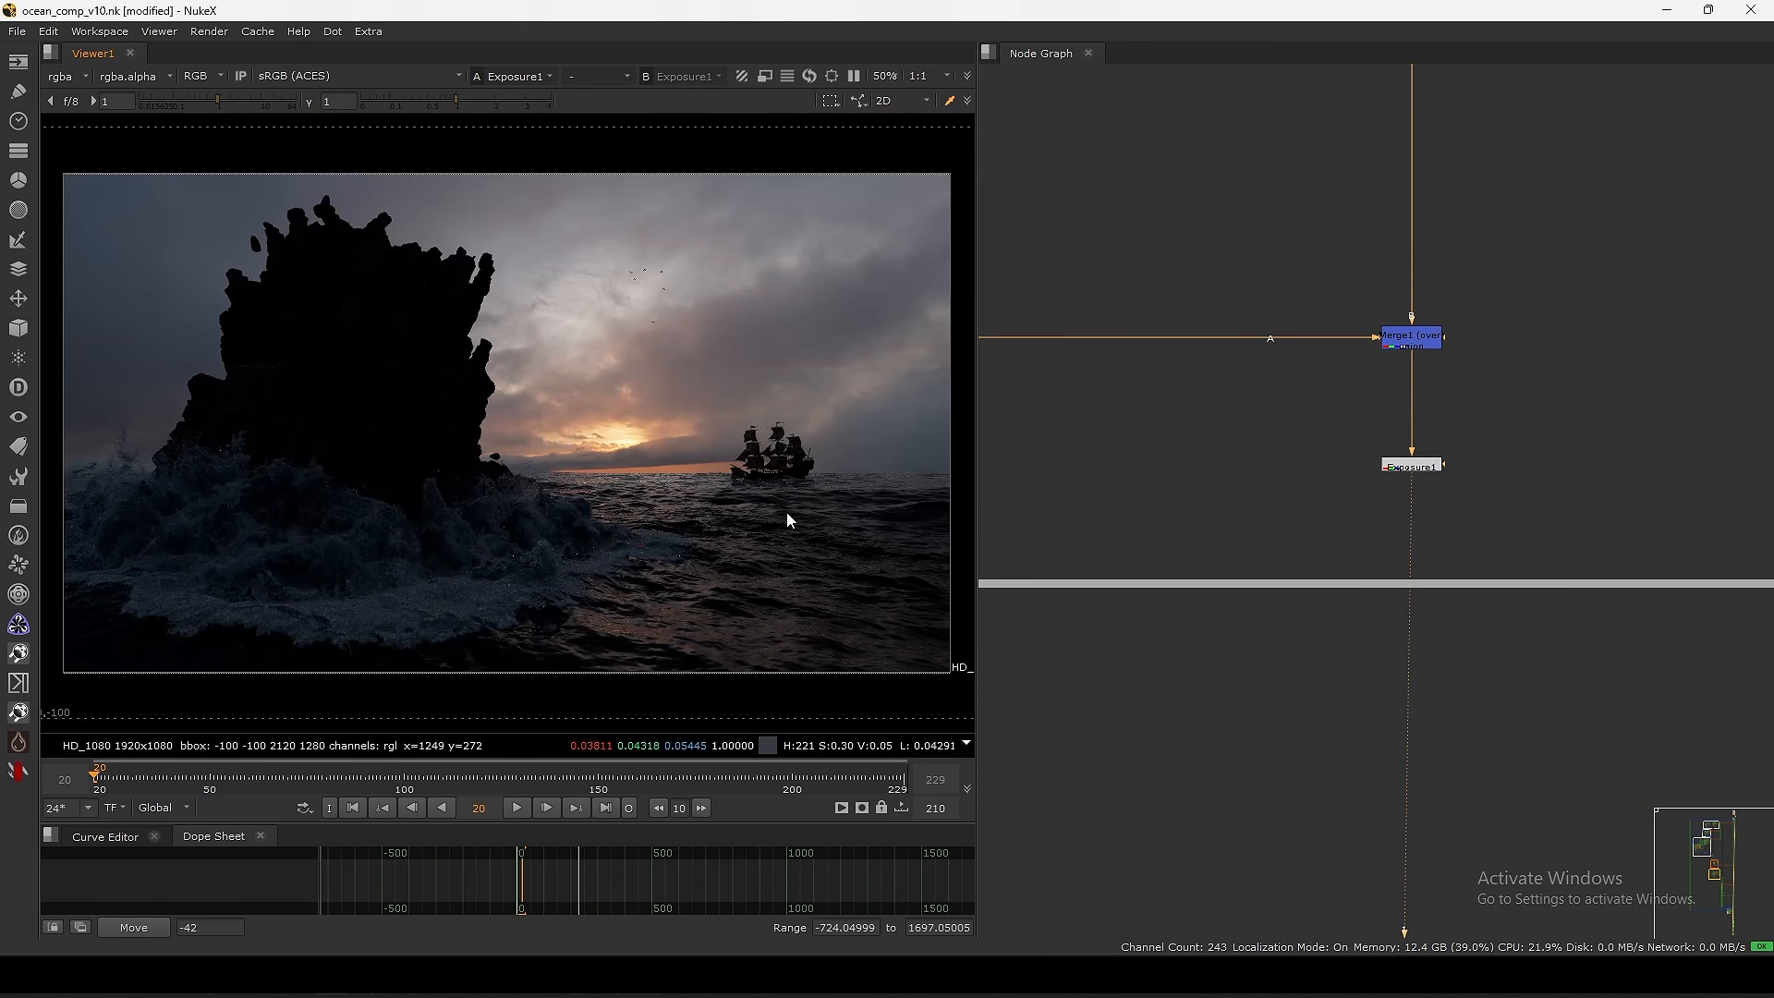
key(space)
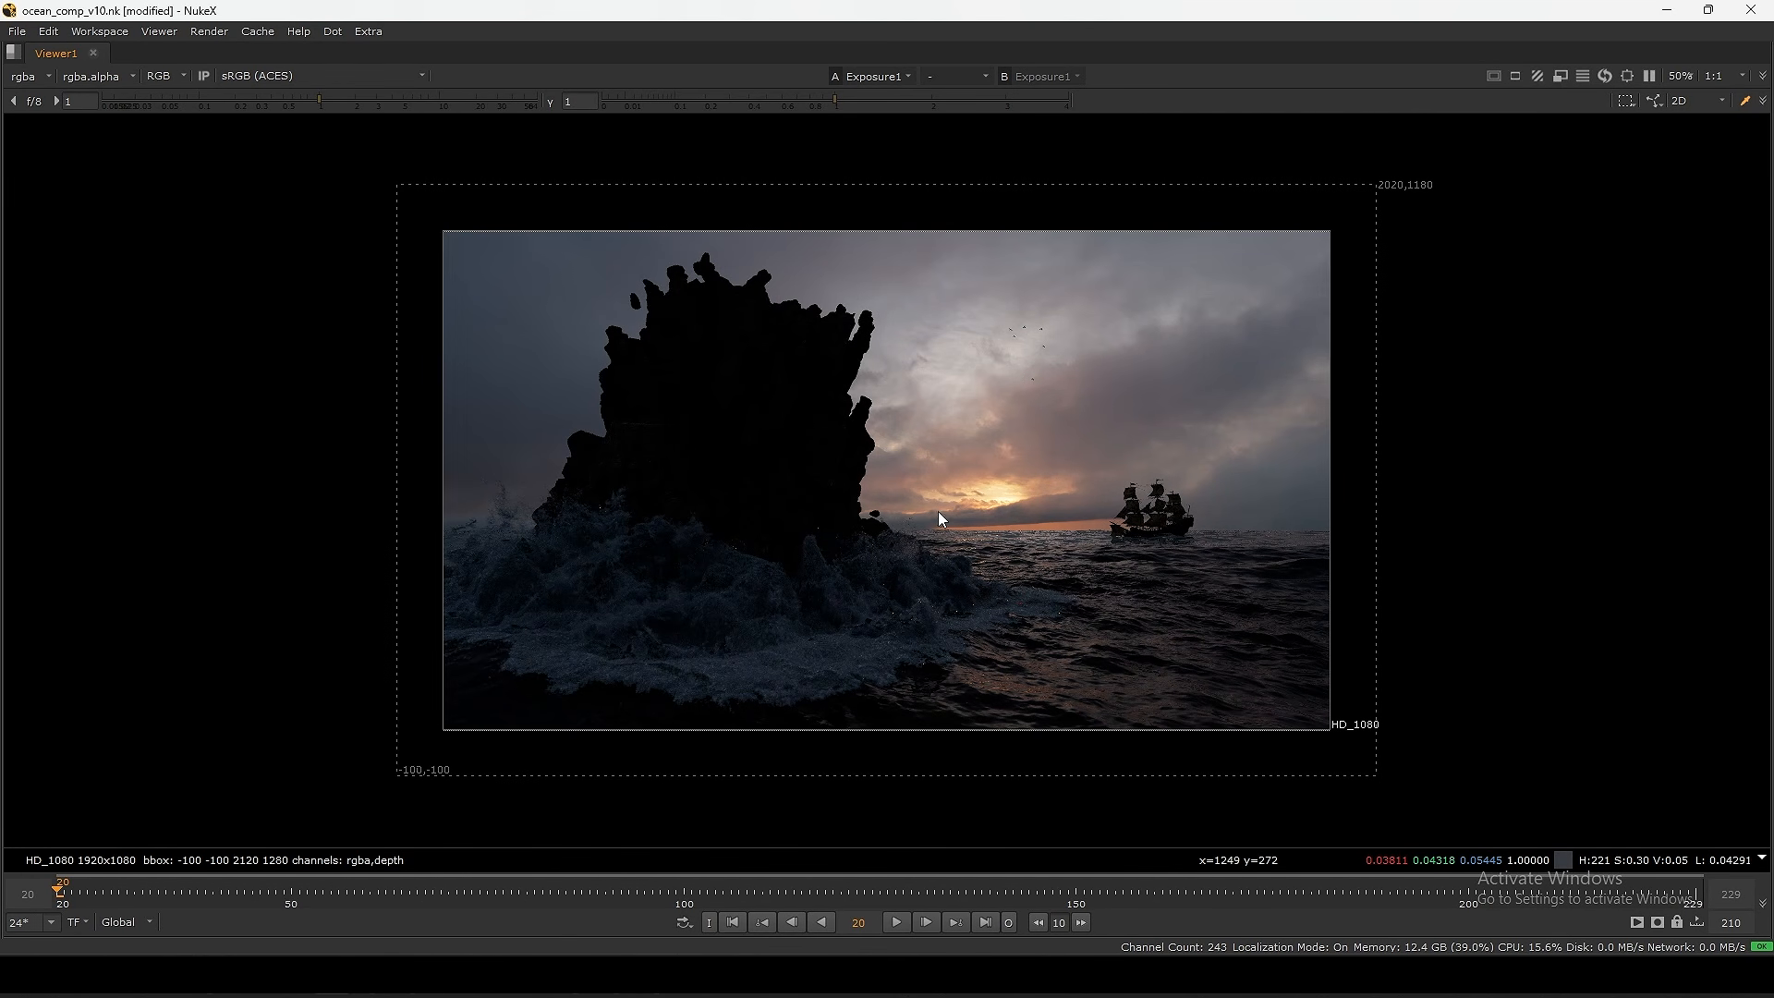
key(h)
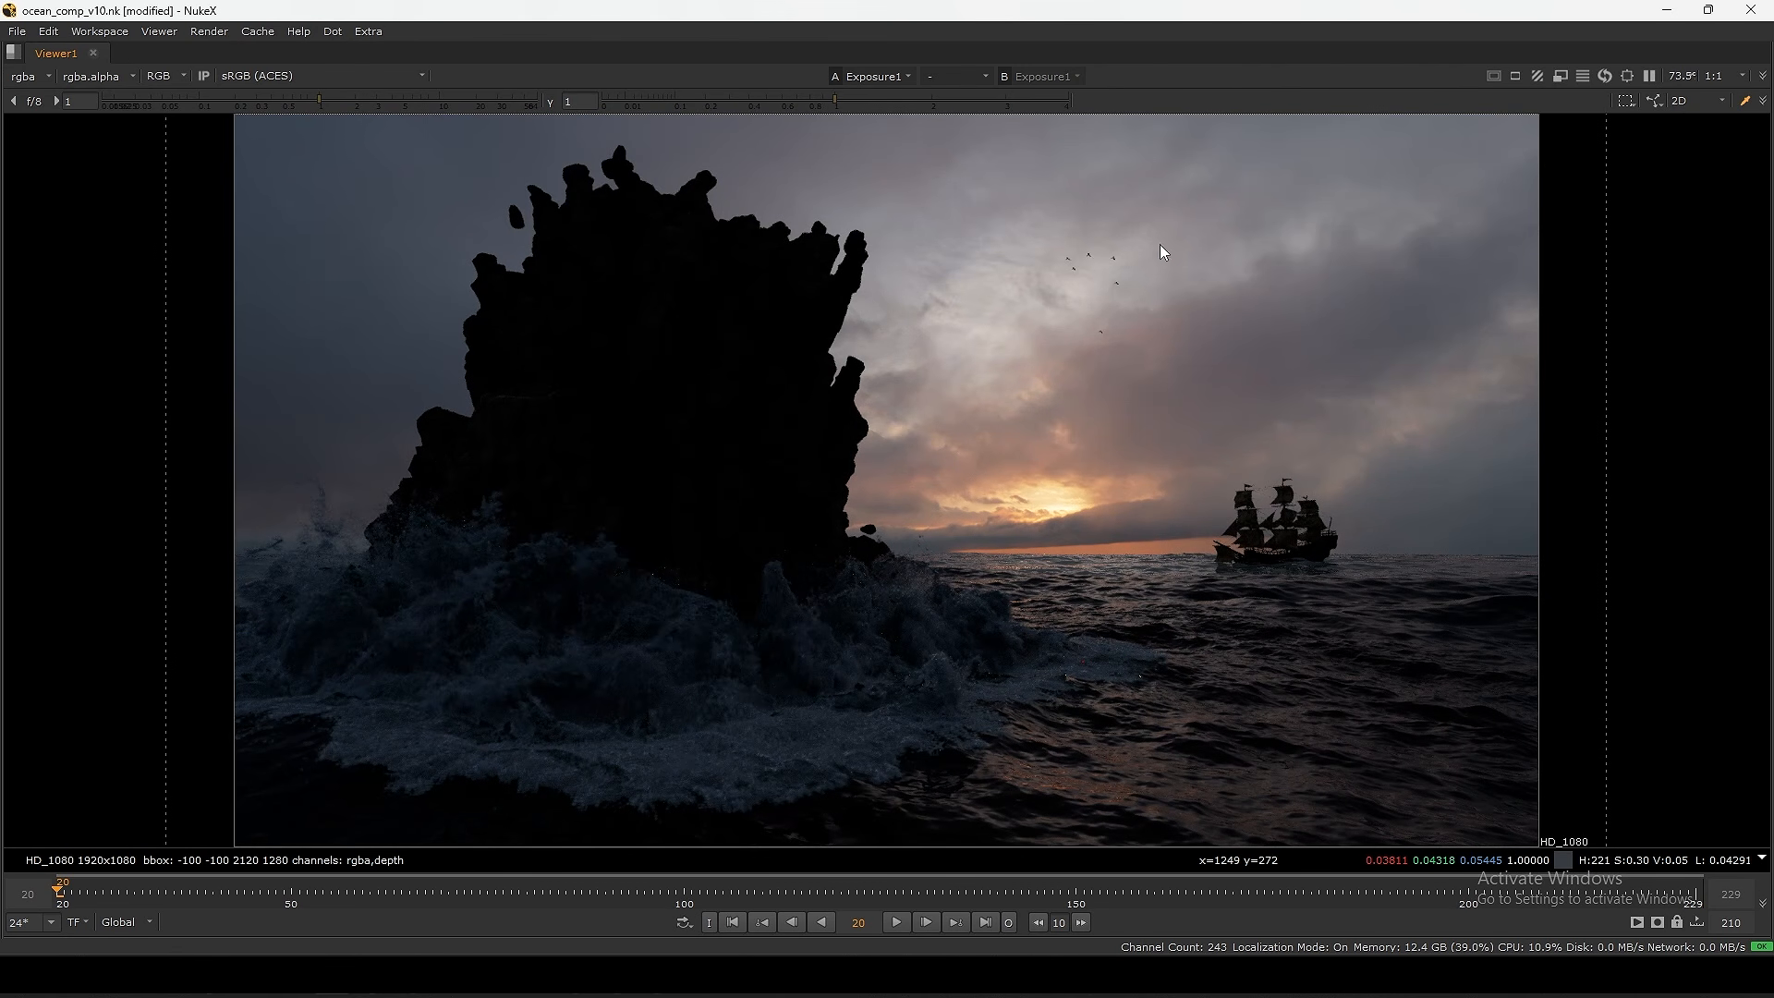
key(space)
- Locate the slap comp group in the overall node tree and view its Merge1 output
scroll(1238, 436, down, 5)
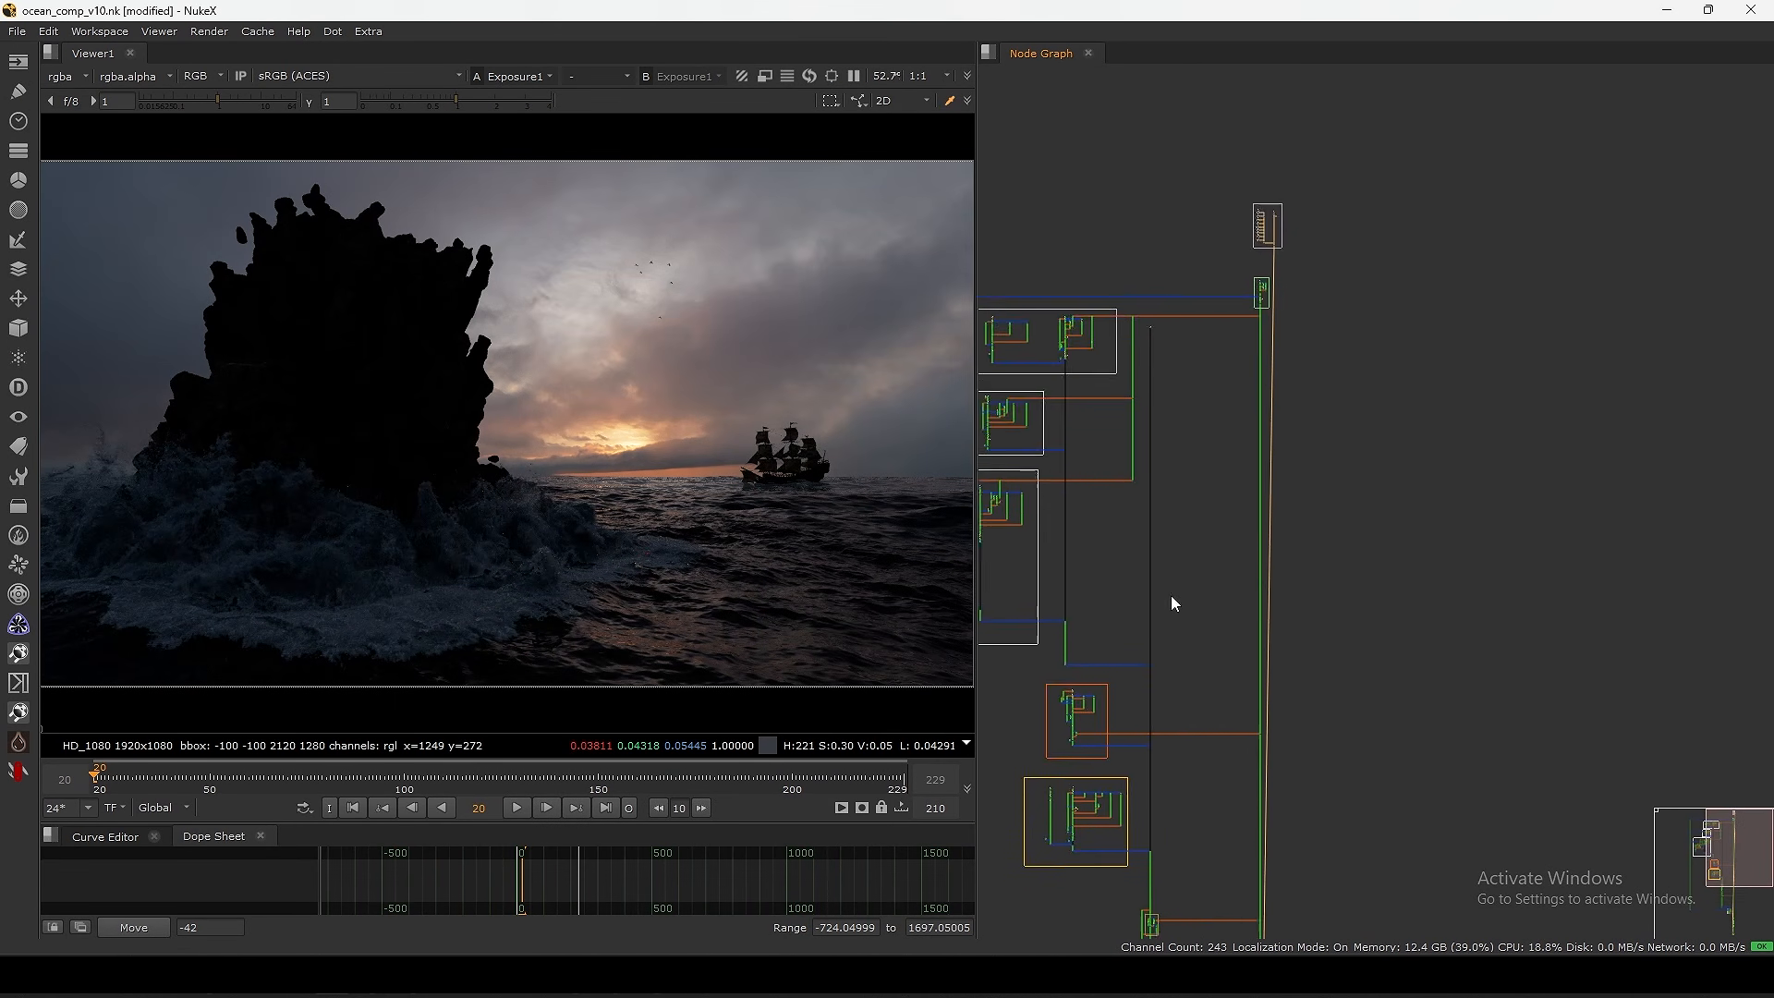
scroll(1221, 579, down, 3)
middle_drag(1172, 595, 1277, 269)
scroll(1305, 202, up, 8)
middle_drag(1305, 201, 1321, 362)
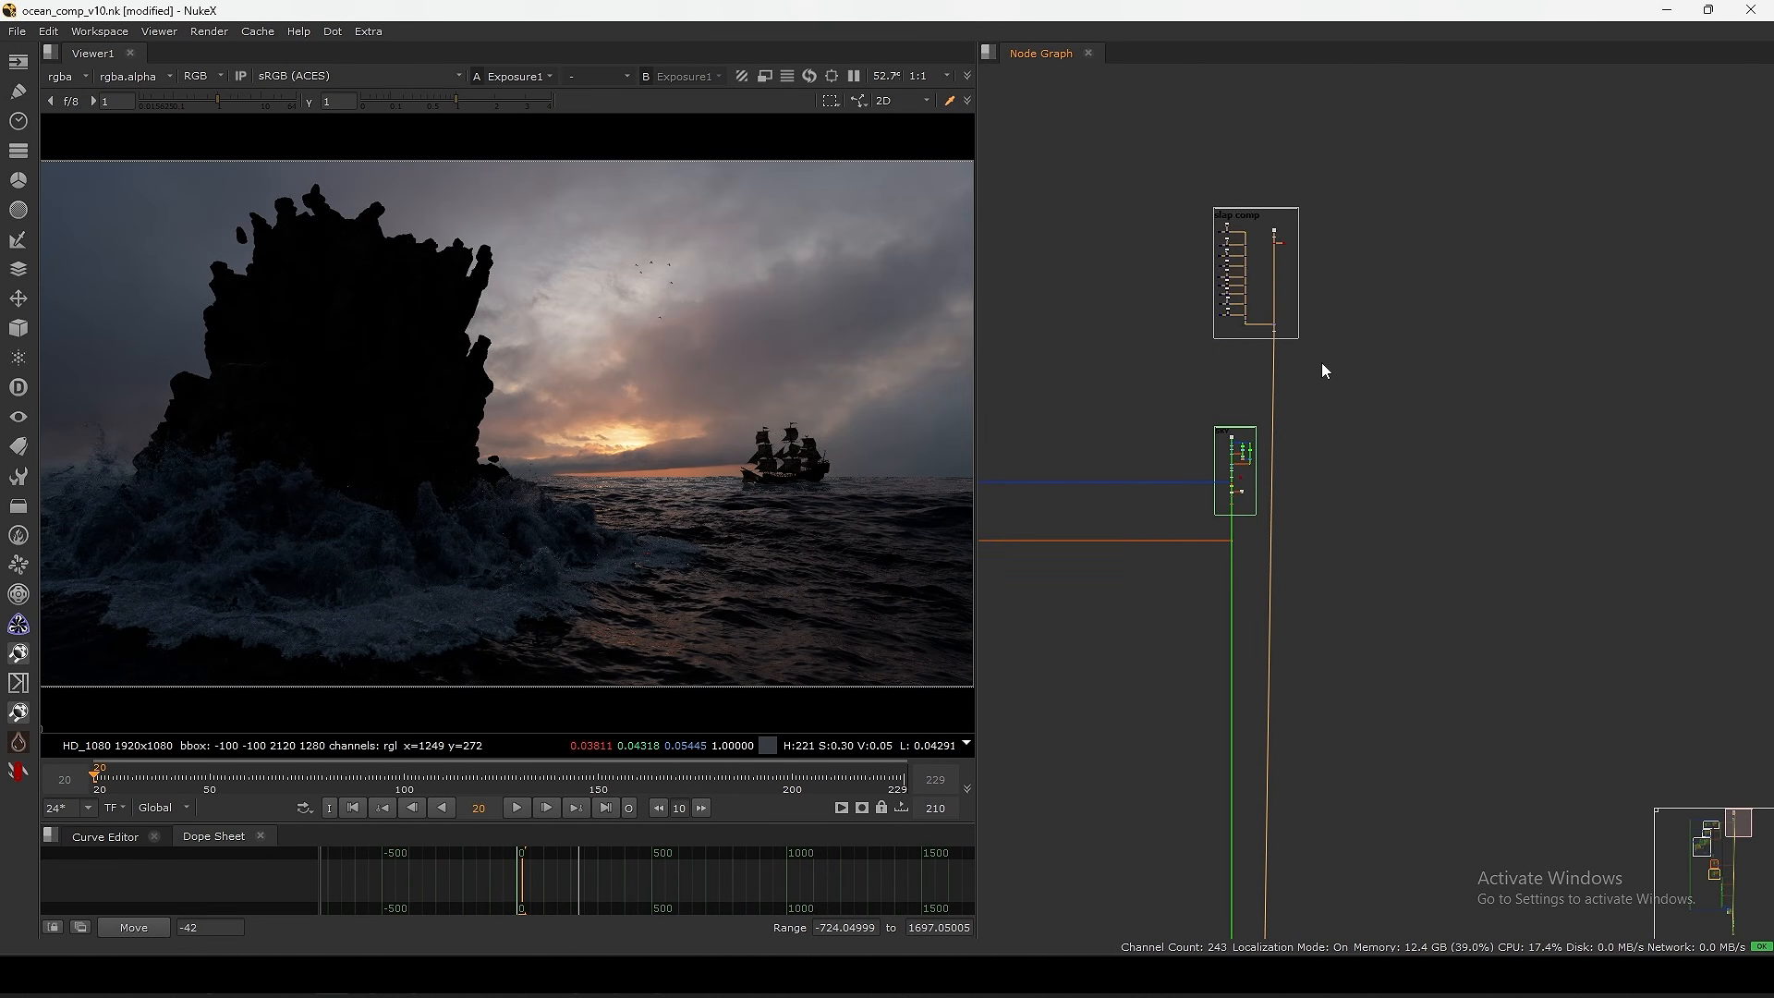
scroll(1299, 301, up, 5)
drag(1306, 333, 1206, 395)
key(1)
key(f)
- Follow the node tree down to its output nodes and view the final render in Read19
scroll(1227, 419, down, 6)
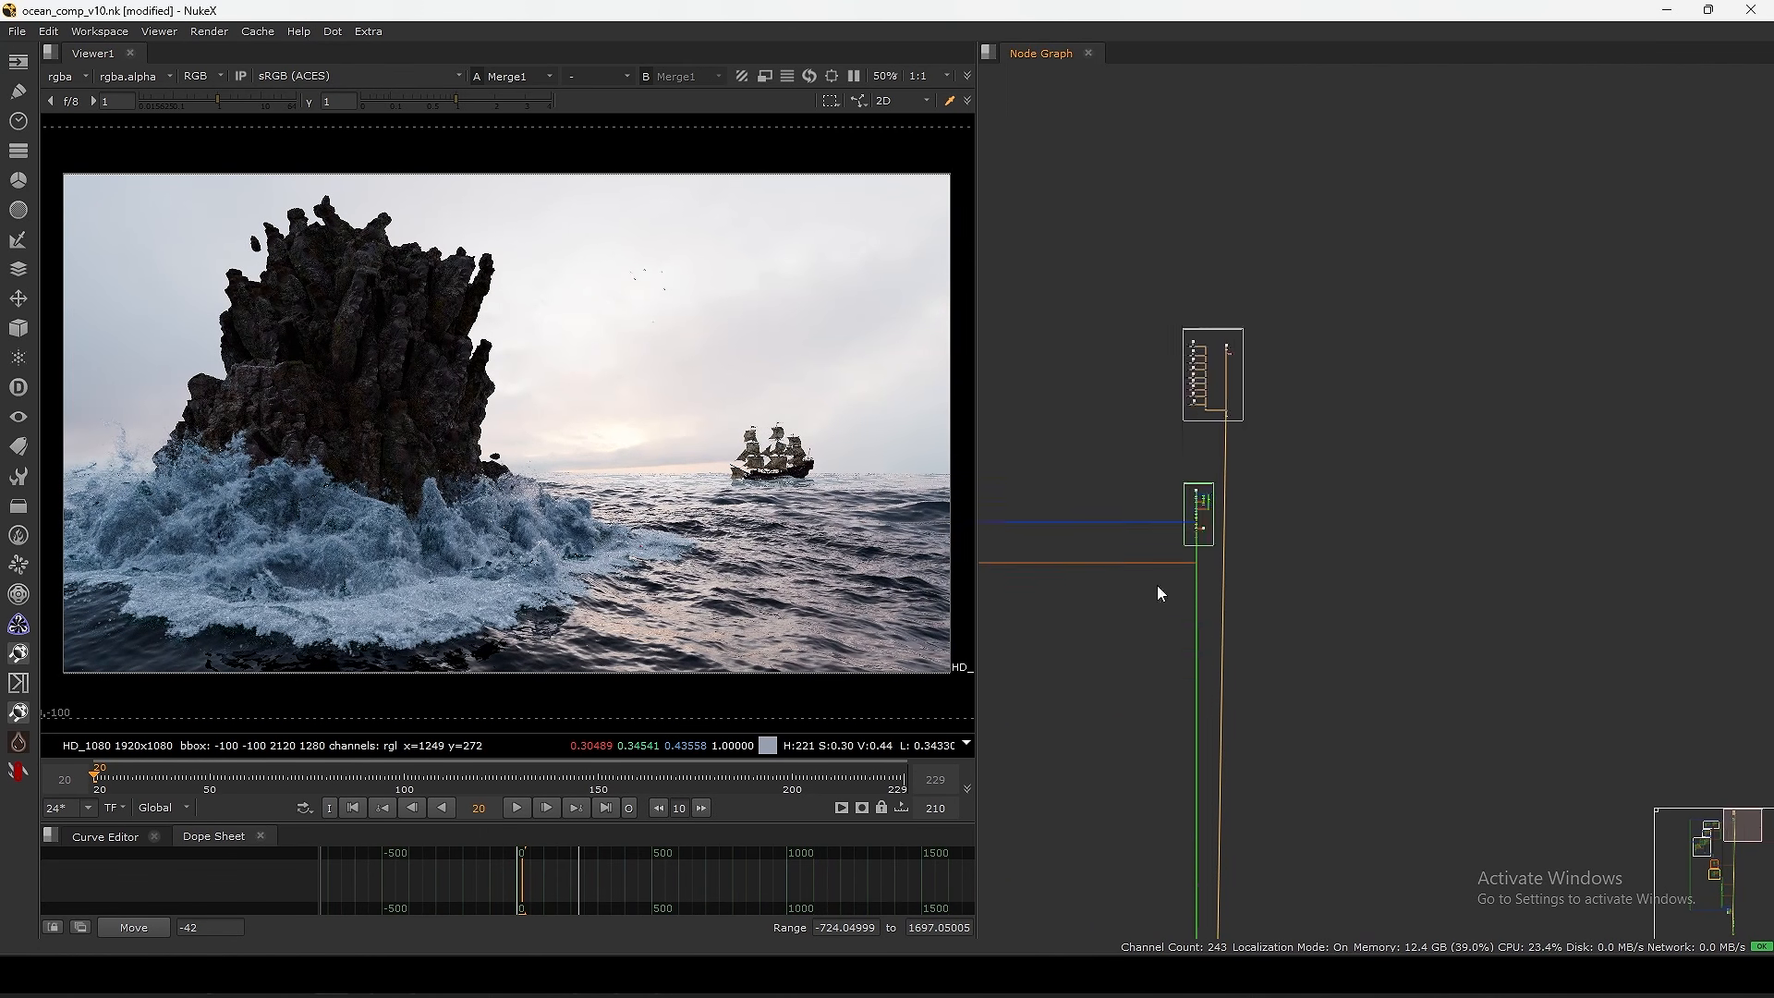
middle_drag(1166, 684, 1205, 194)
middle_drag(1224, 859, 1280, 290)
middle_drag(1275, 783, 1302, 340)
scroll(1334, 602, up, 5)
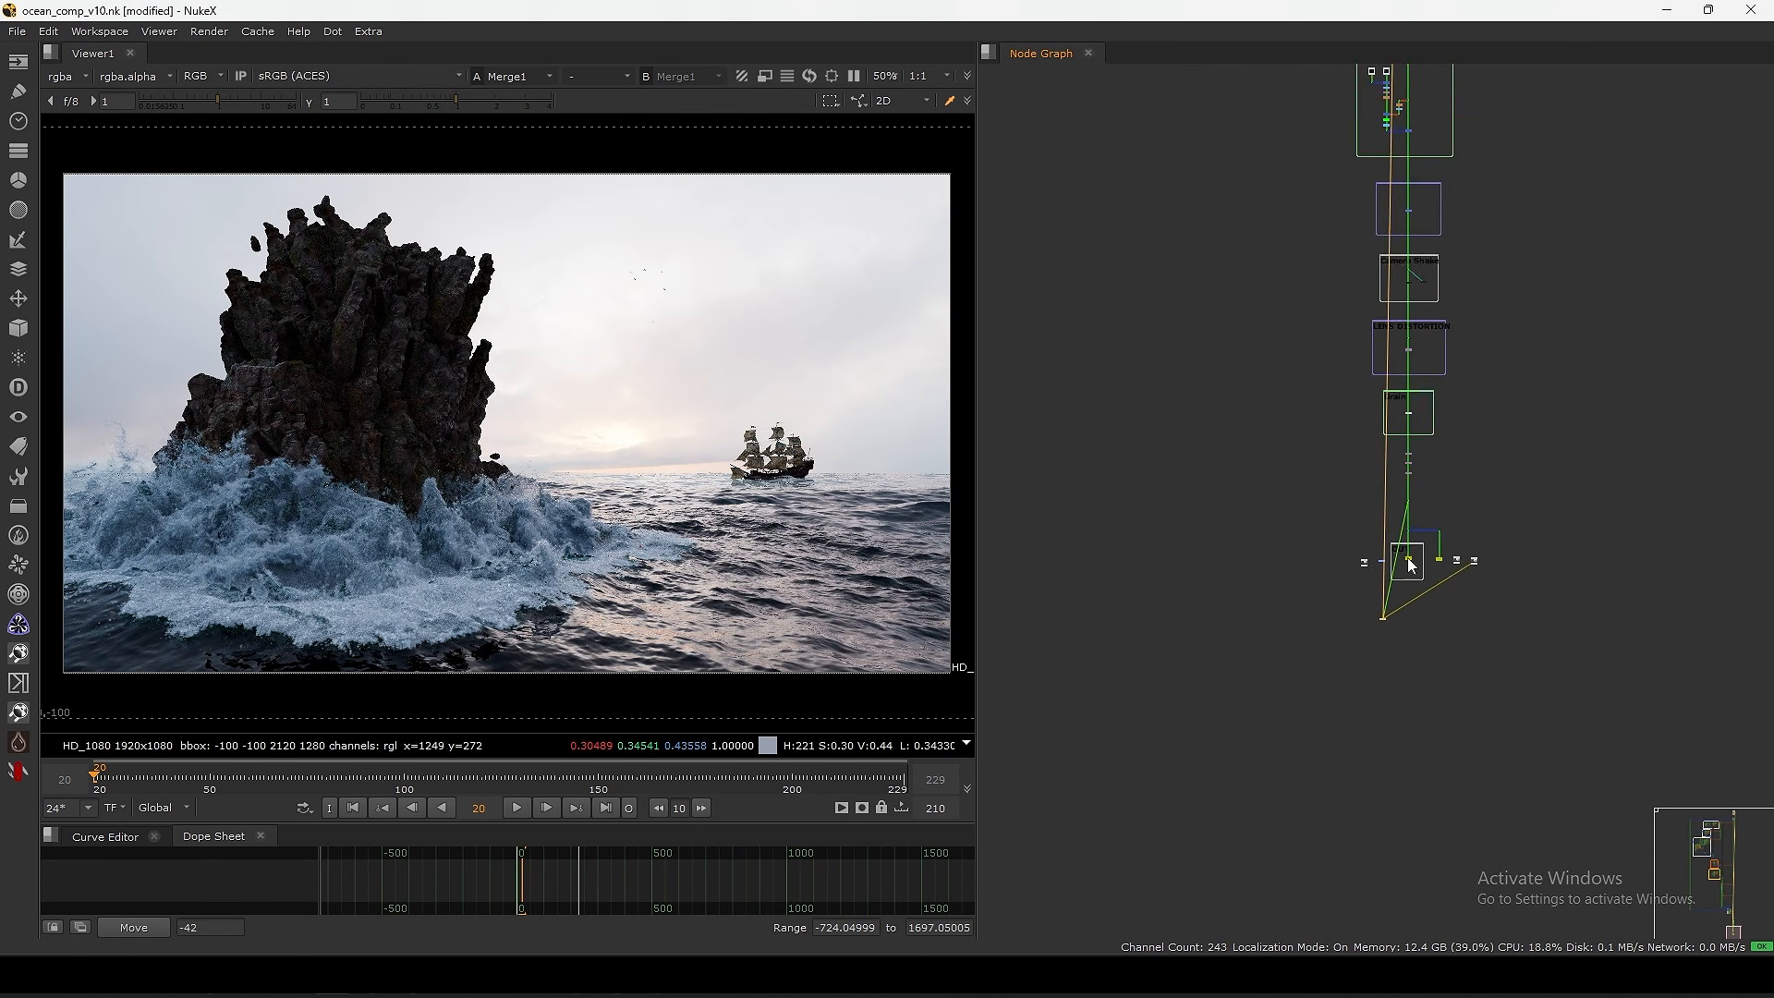
scroll(1407, 561, up, 6)
middle_drag(1407, 637, 1271, 545)
scroll(1453, 490, up, 4)
drag(1501, 425, 1495, 432)
key(1)
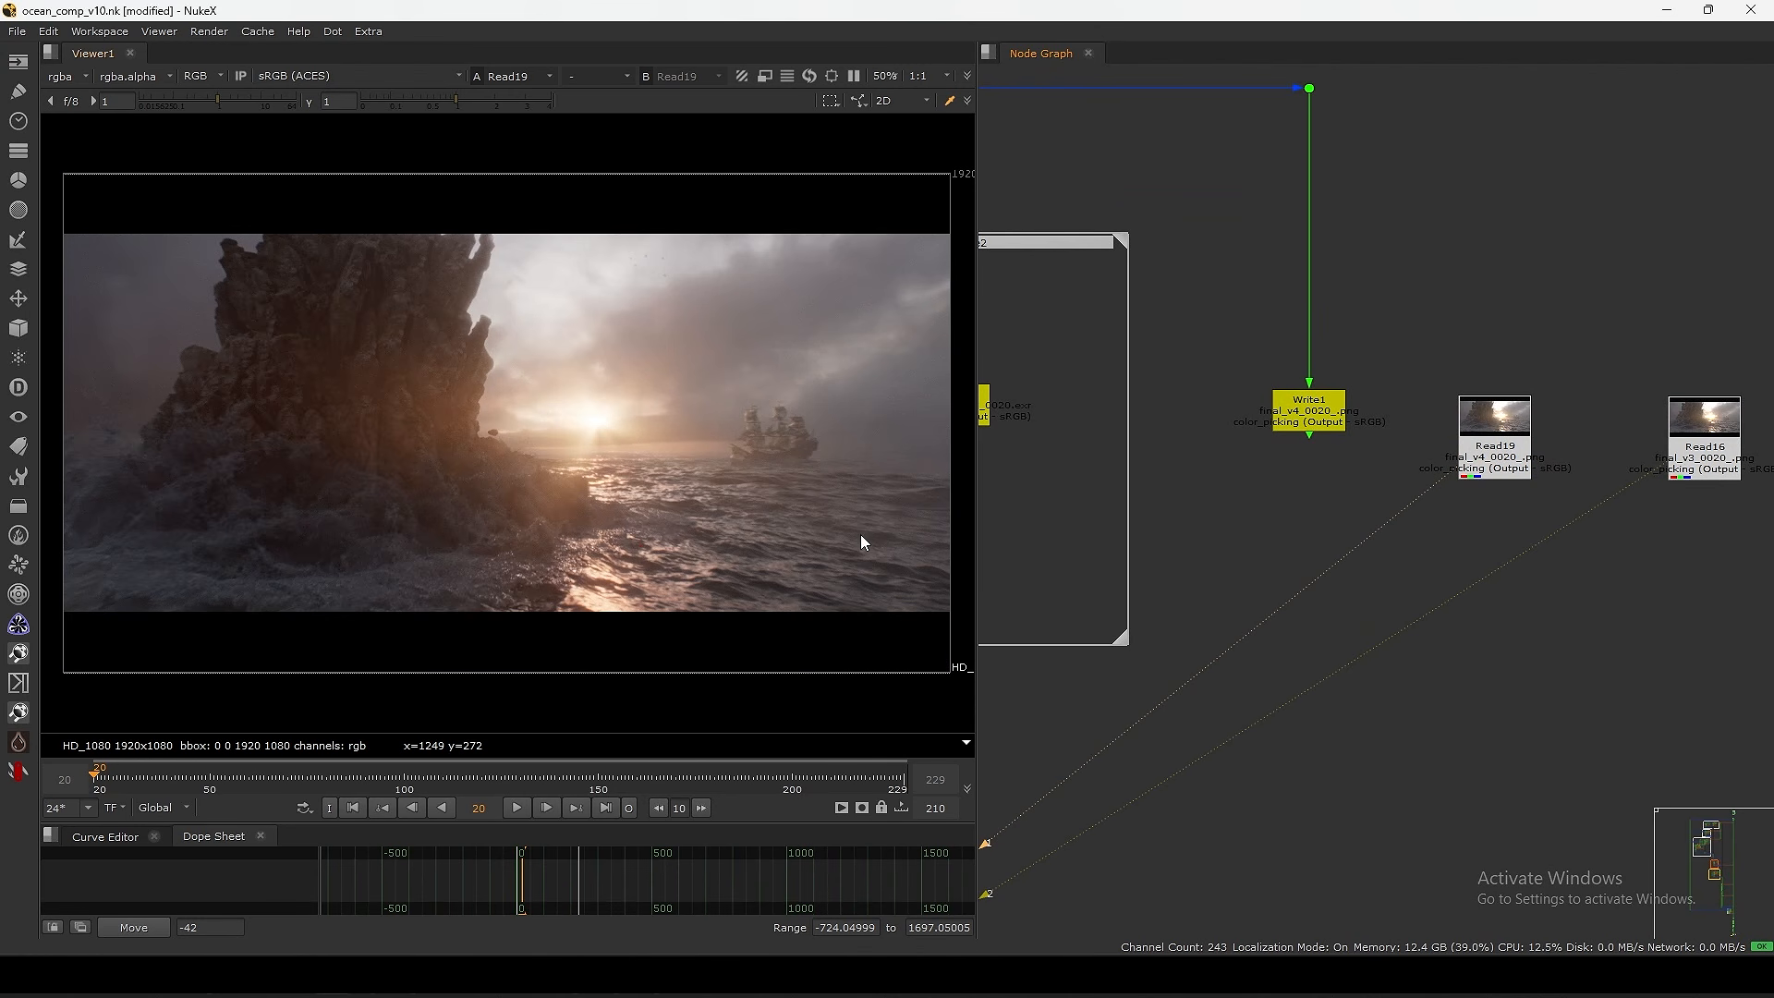
drag(836, 304, 301, 570)
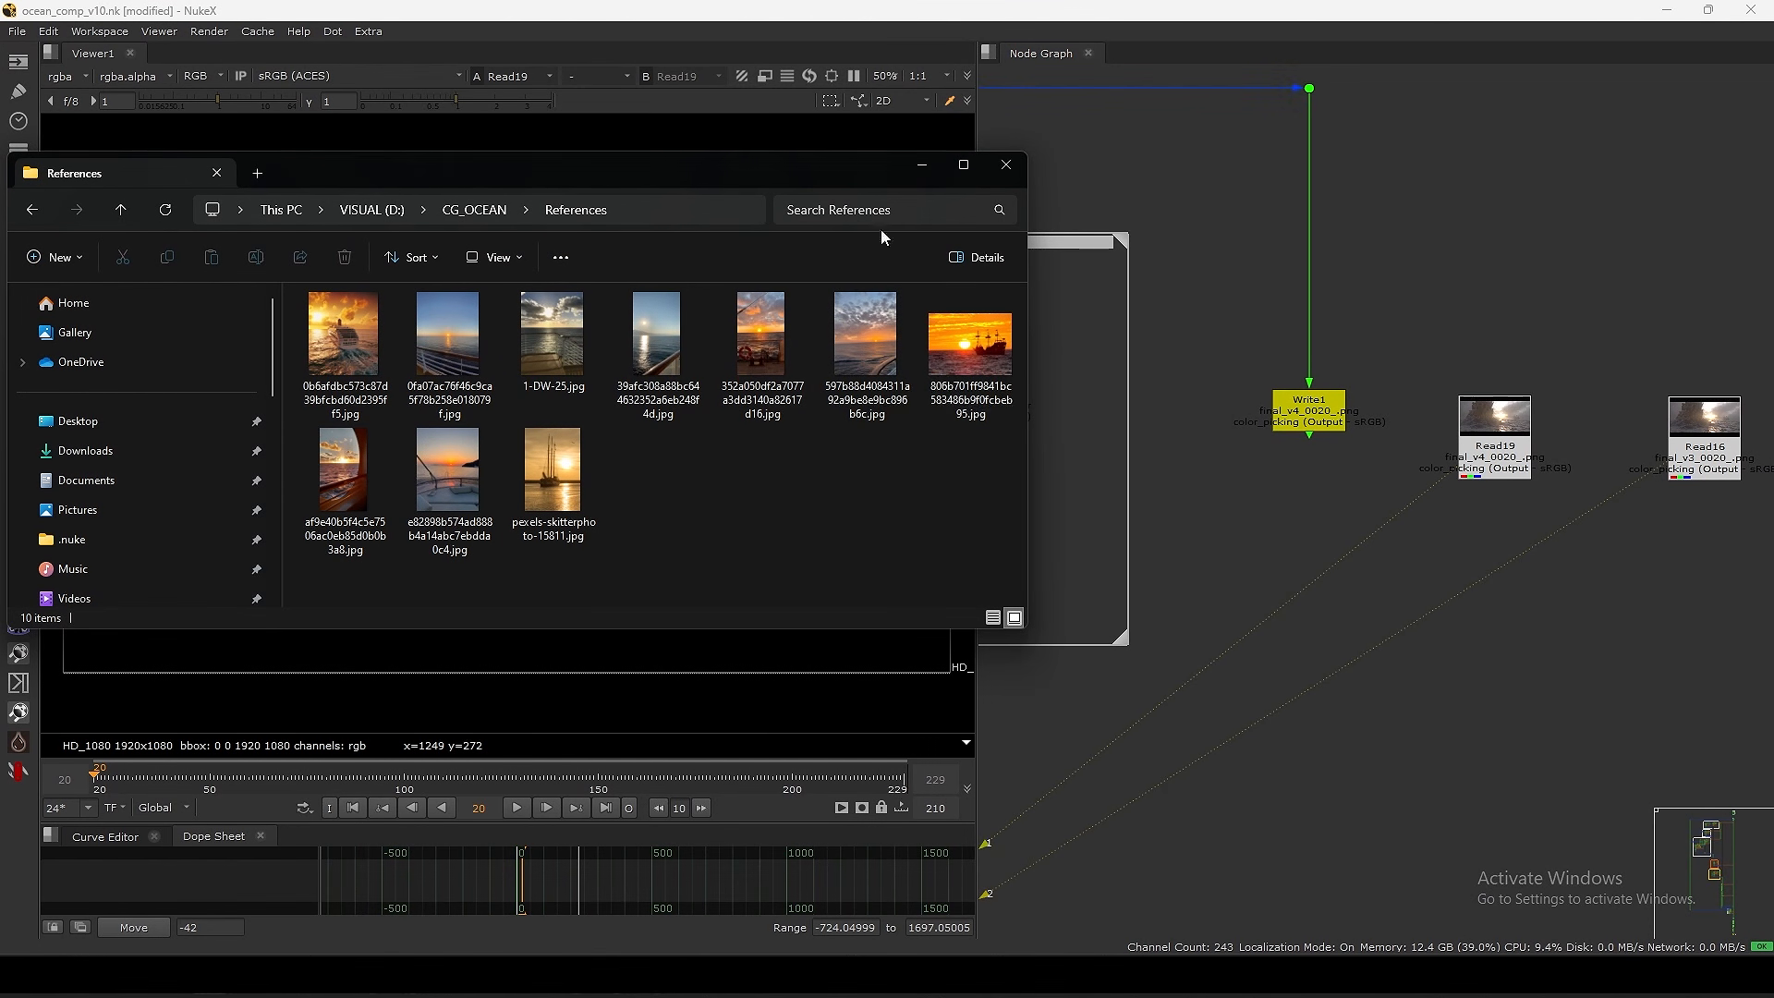
- Switch to File Explorer's References folder, enlarge its thumbnails and open pexels-skitterphoto-15811.jpg in the photo viewer
drag(880, 170, 803, 666)
drag(637, 667, 1380, 131)
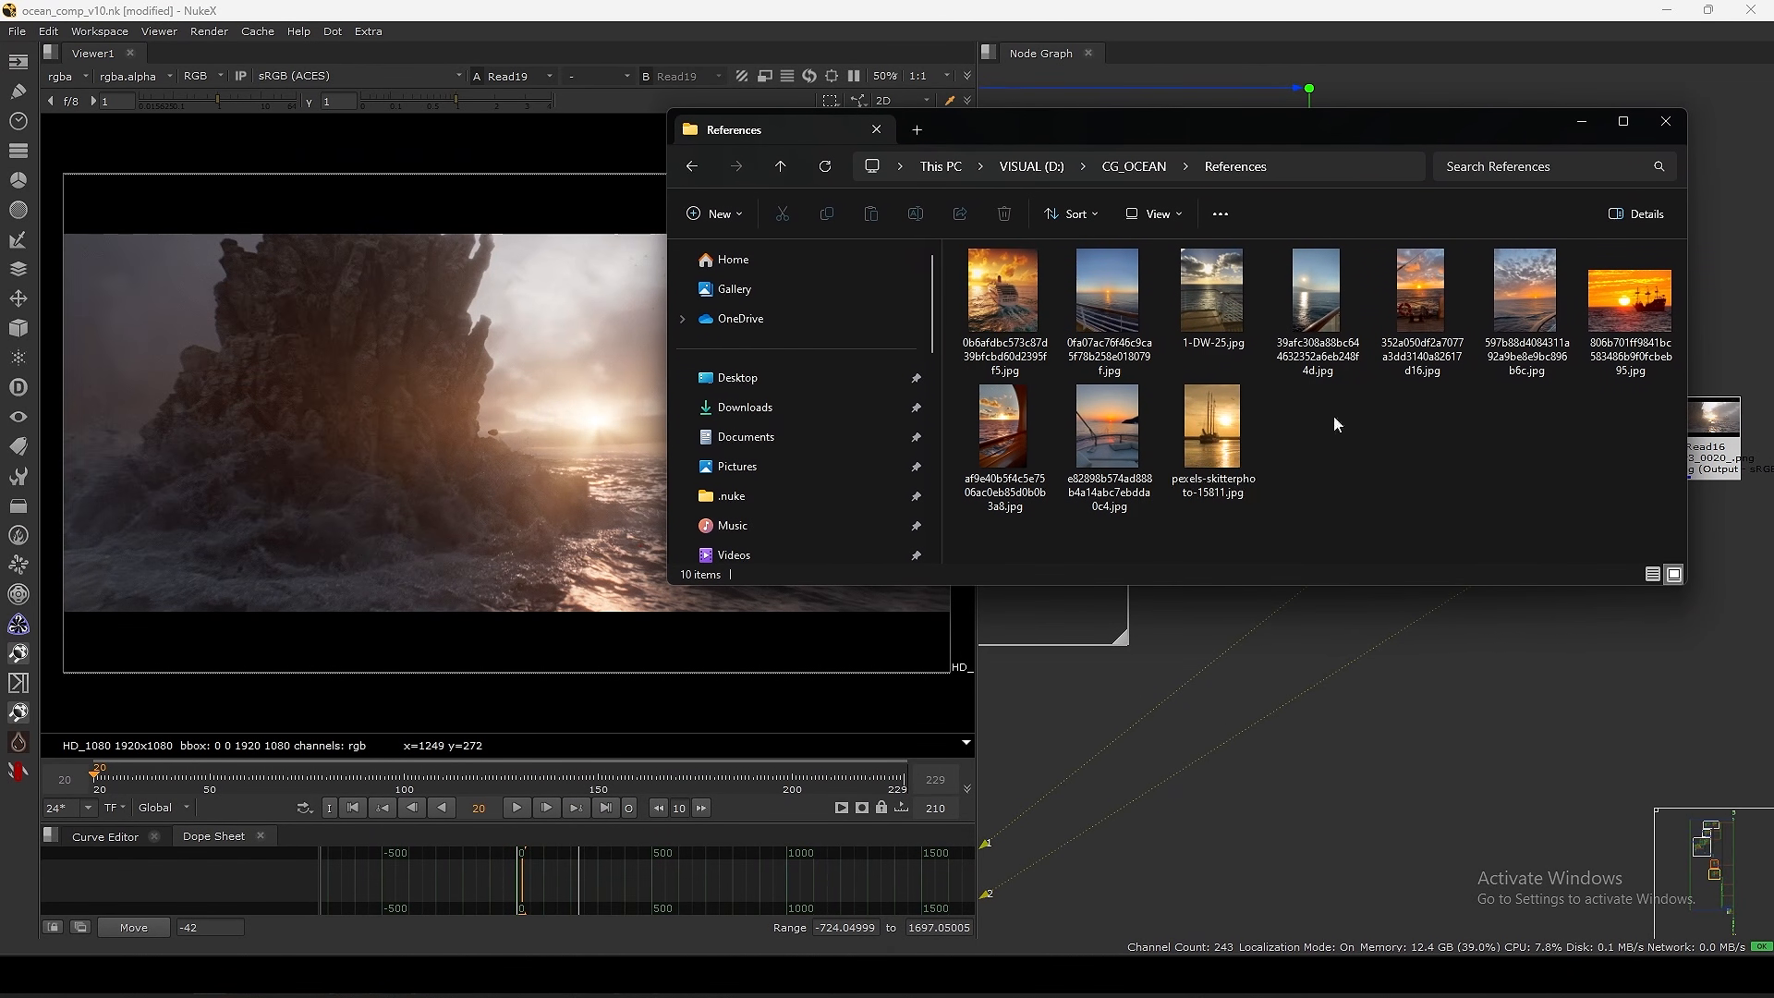
ctrl+scroll(1478, 419, up, 5)
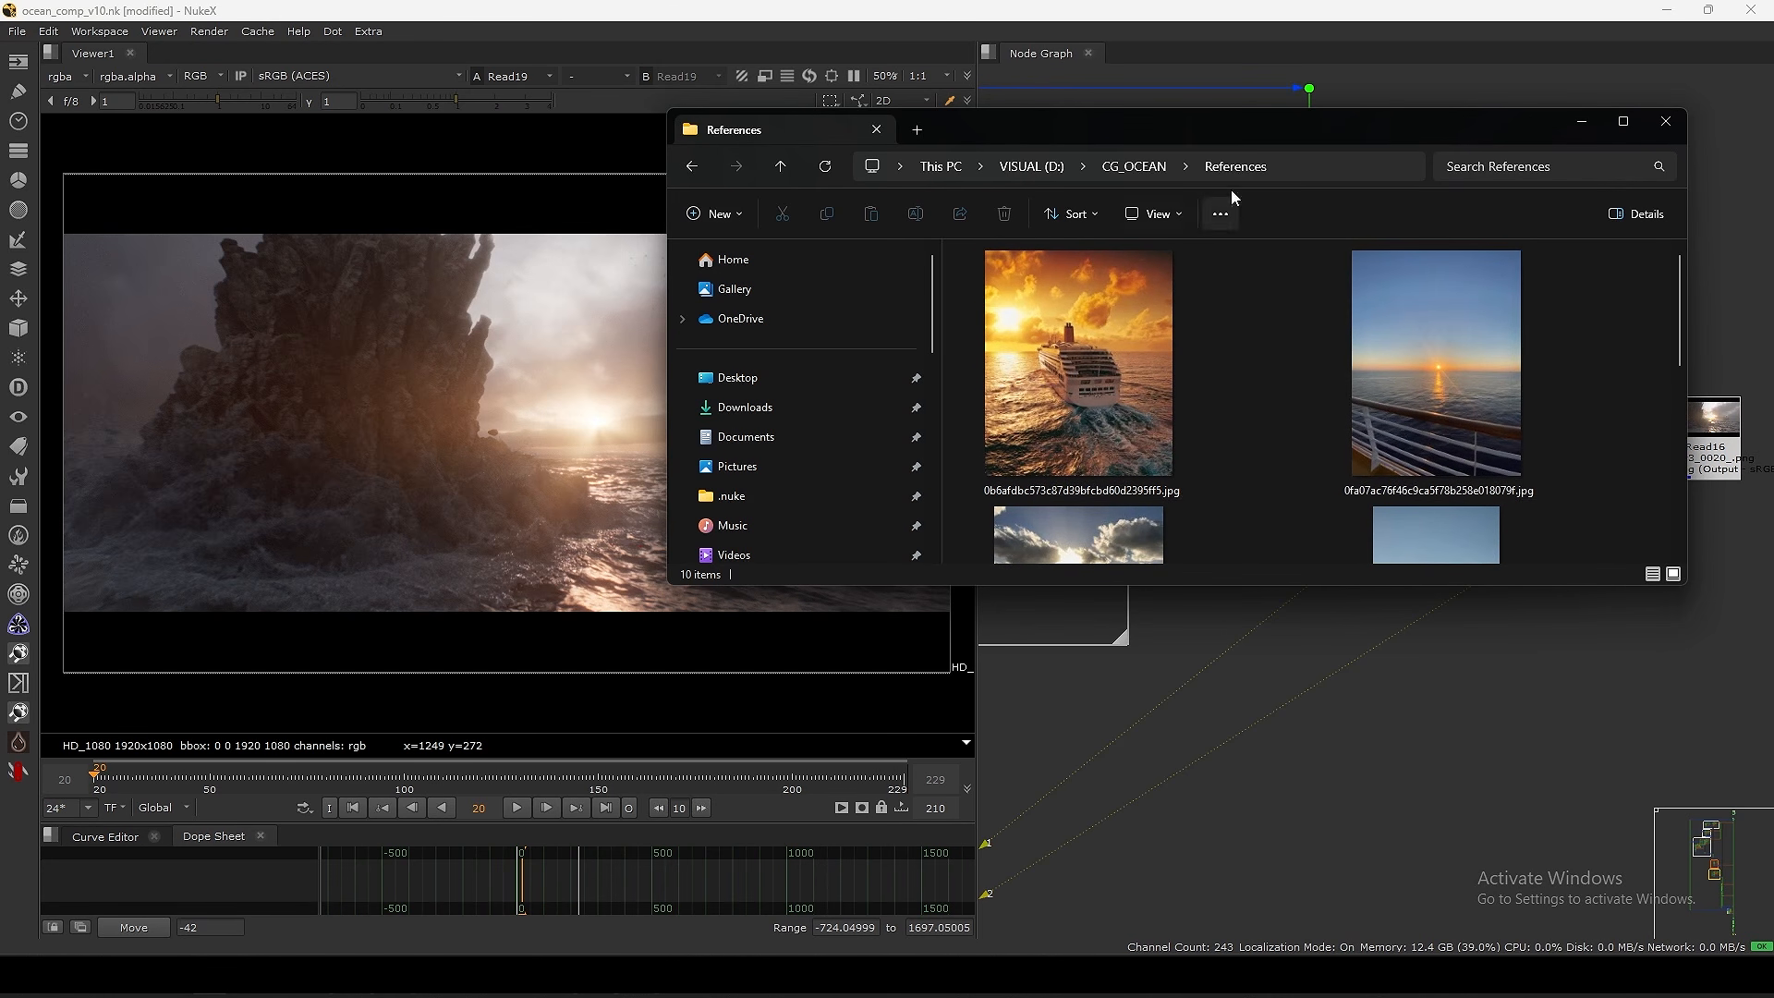
drag(1327, 129, 1228, 109)
click(1285, 357)
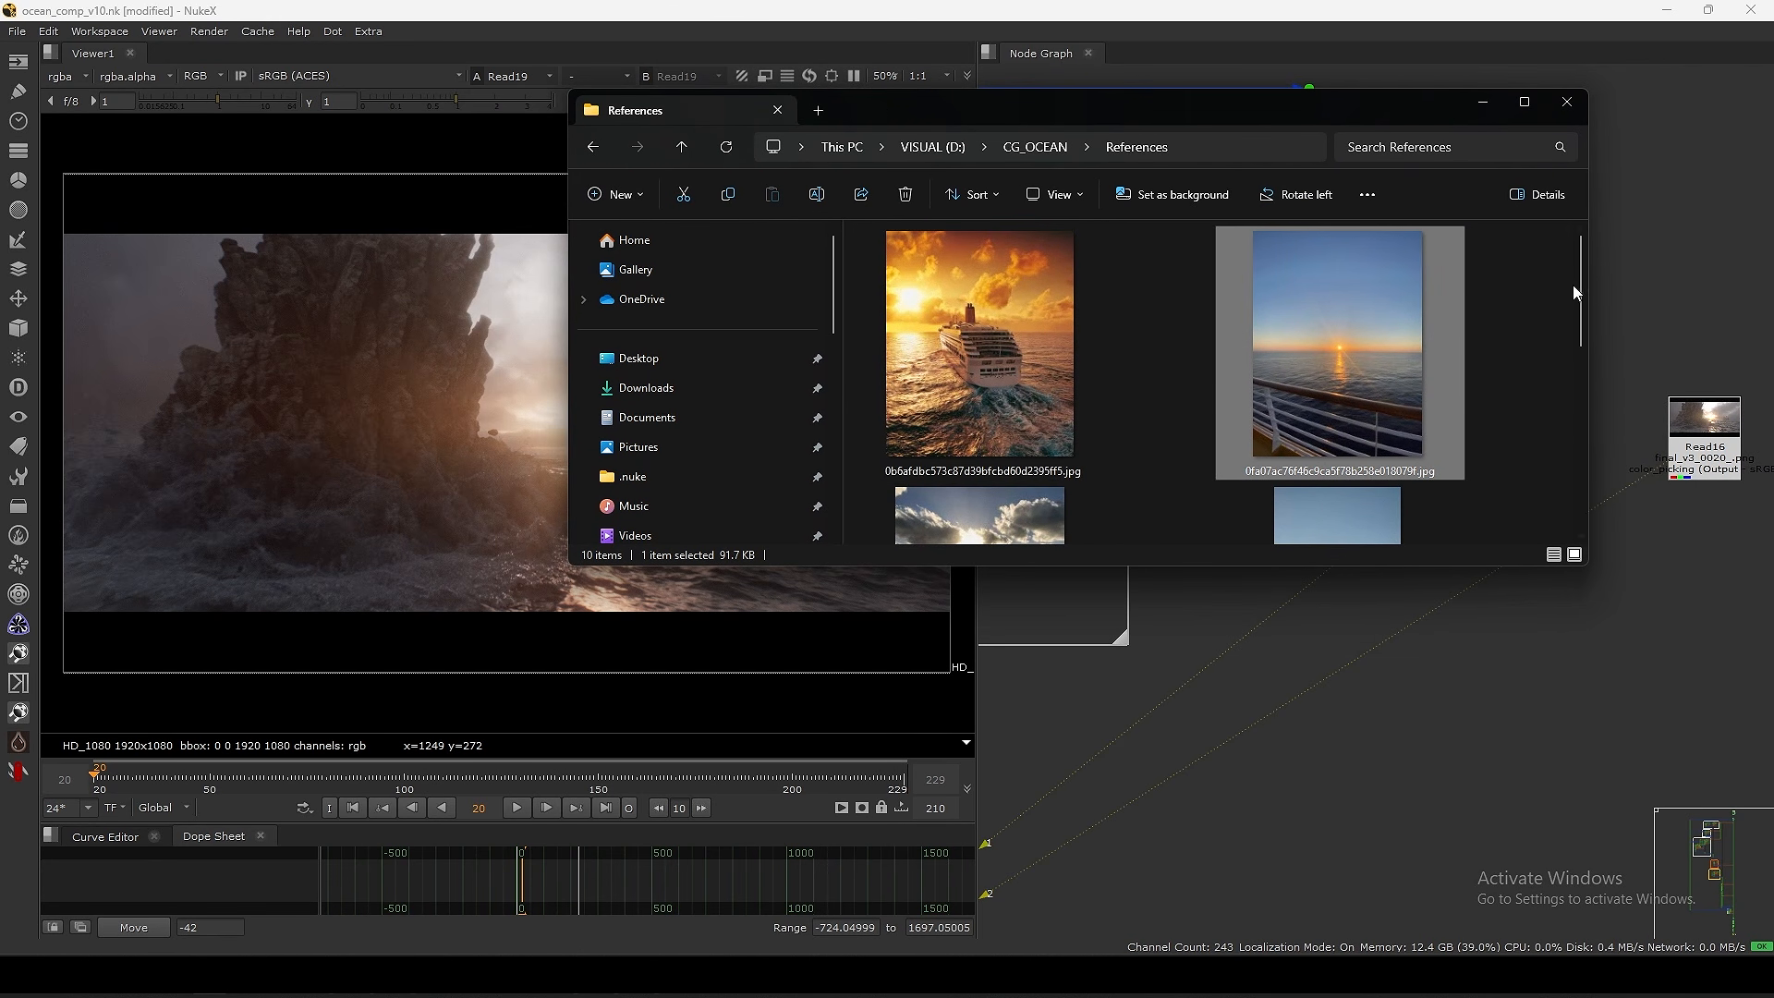
drag(1572, 285, 1472, 464)
click(1354, 475)
double_click(1354, 474)
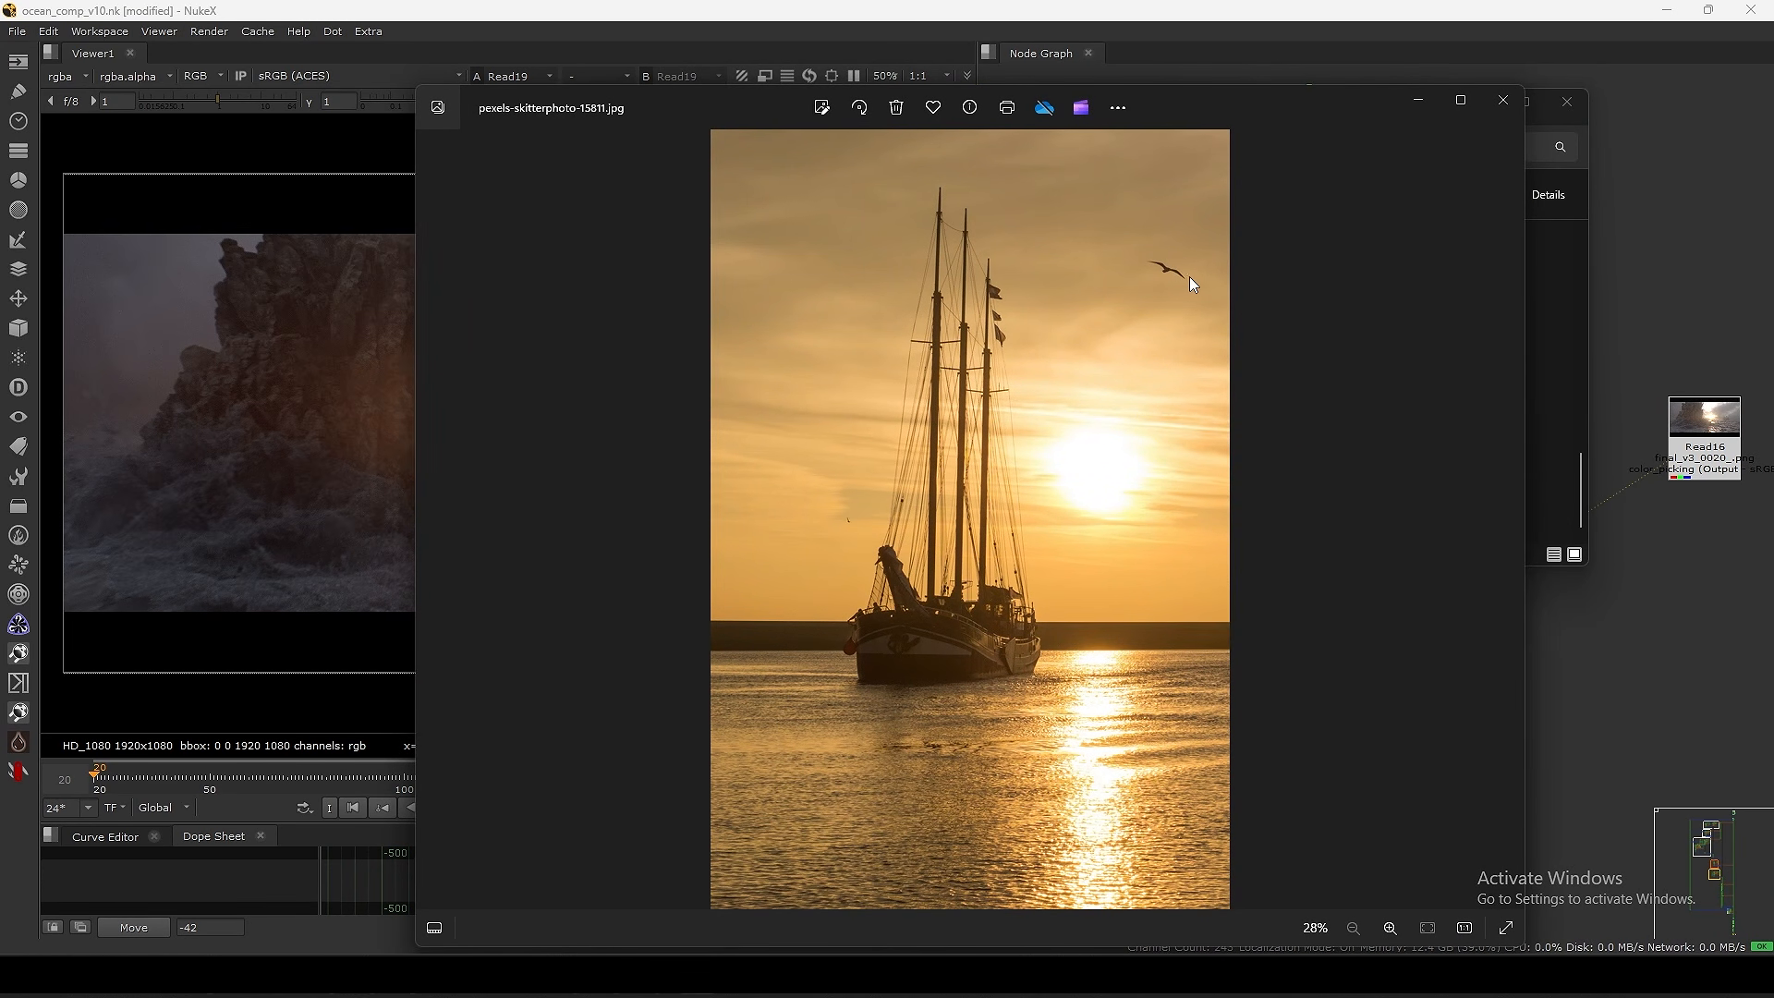
- Browse to the sunset reference framed by the ship's round opening and examine its sun, horizon and water reflections
click(430, 520)
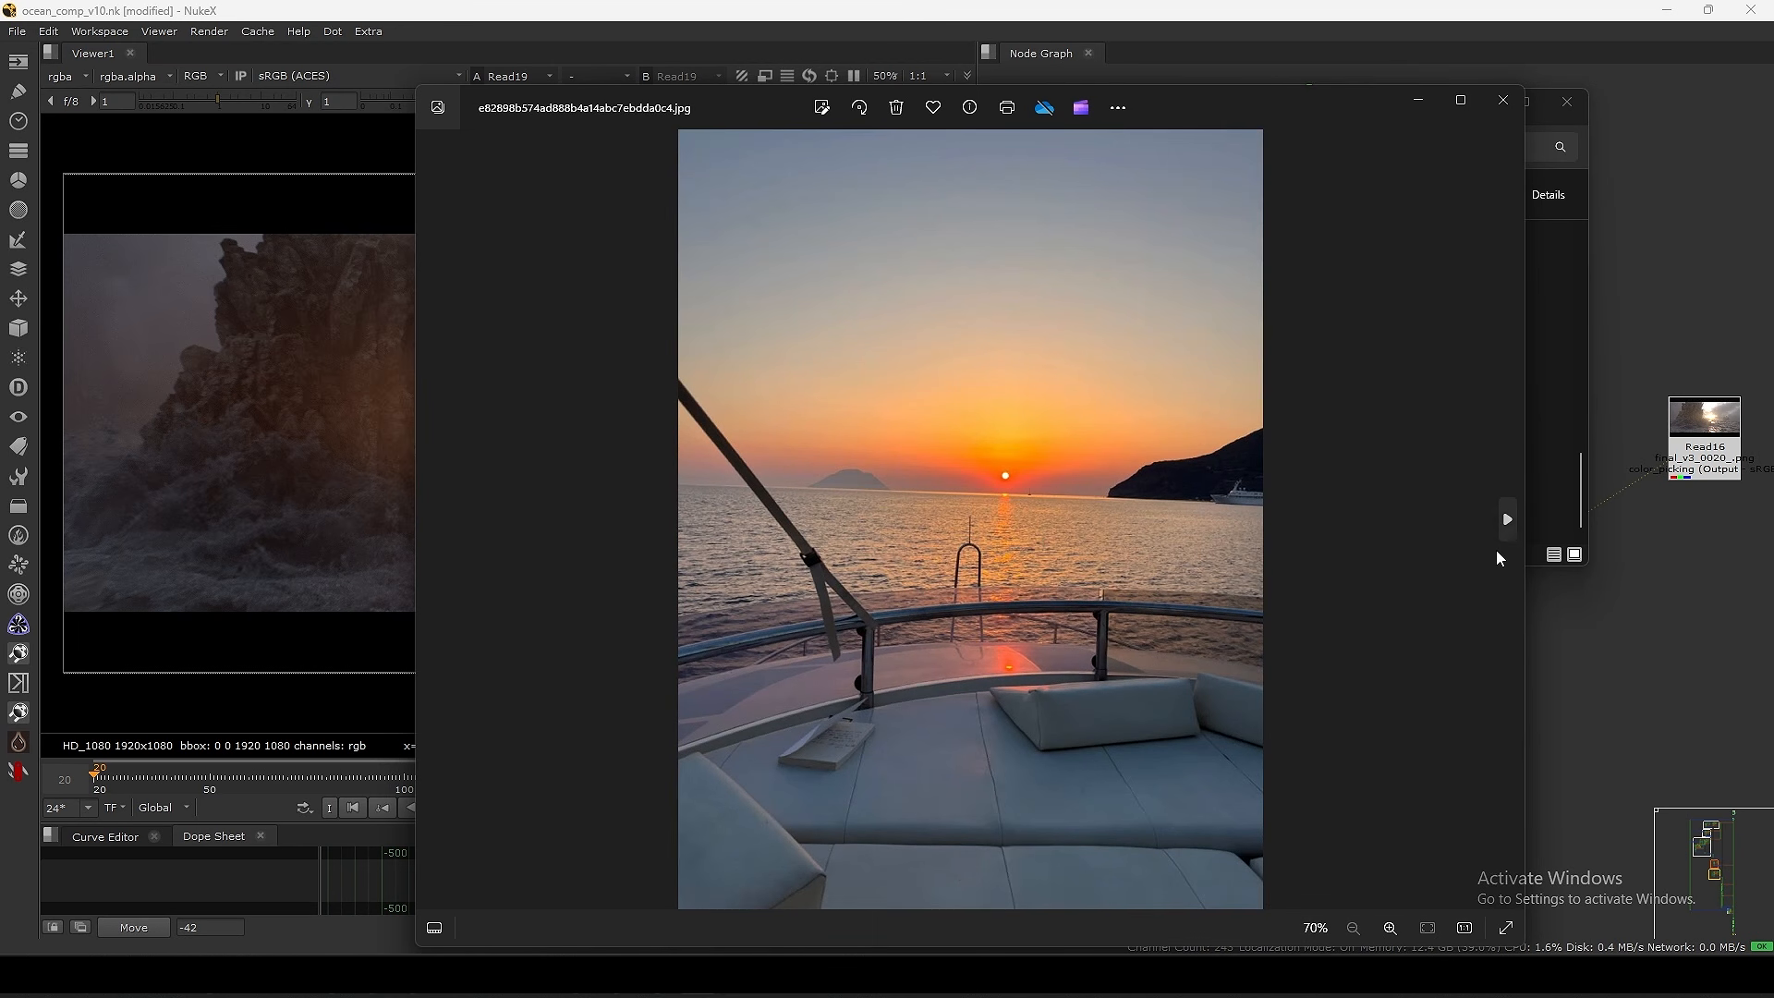
click(1504, 520)
key(Left)
key(Left)
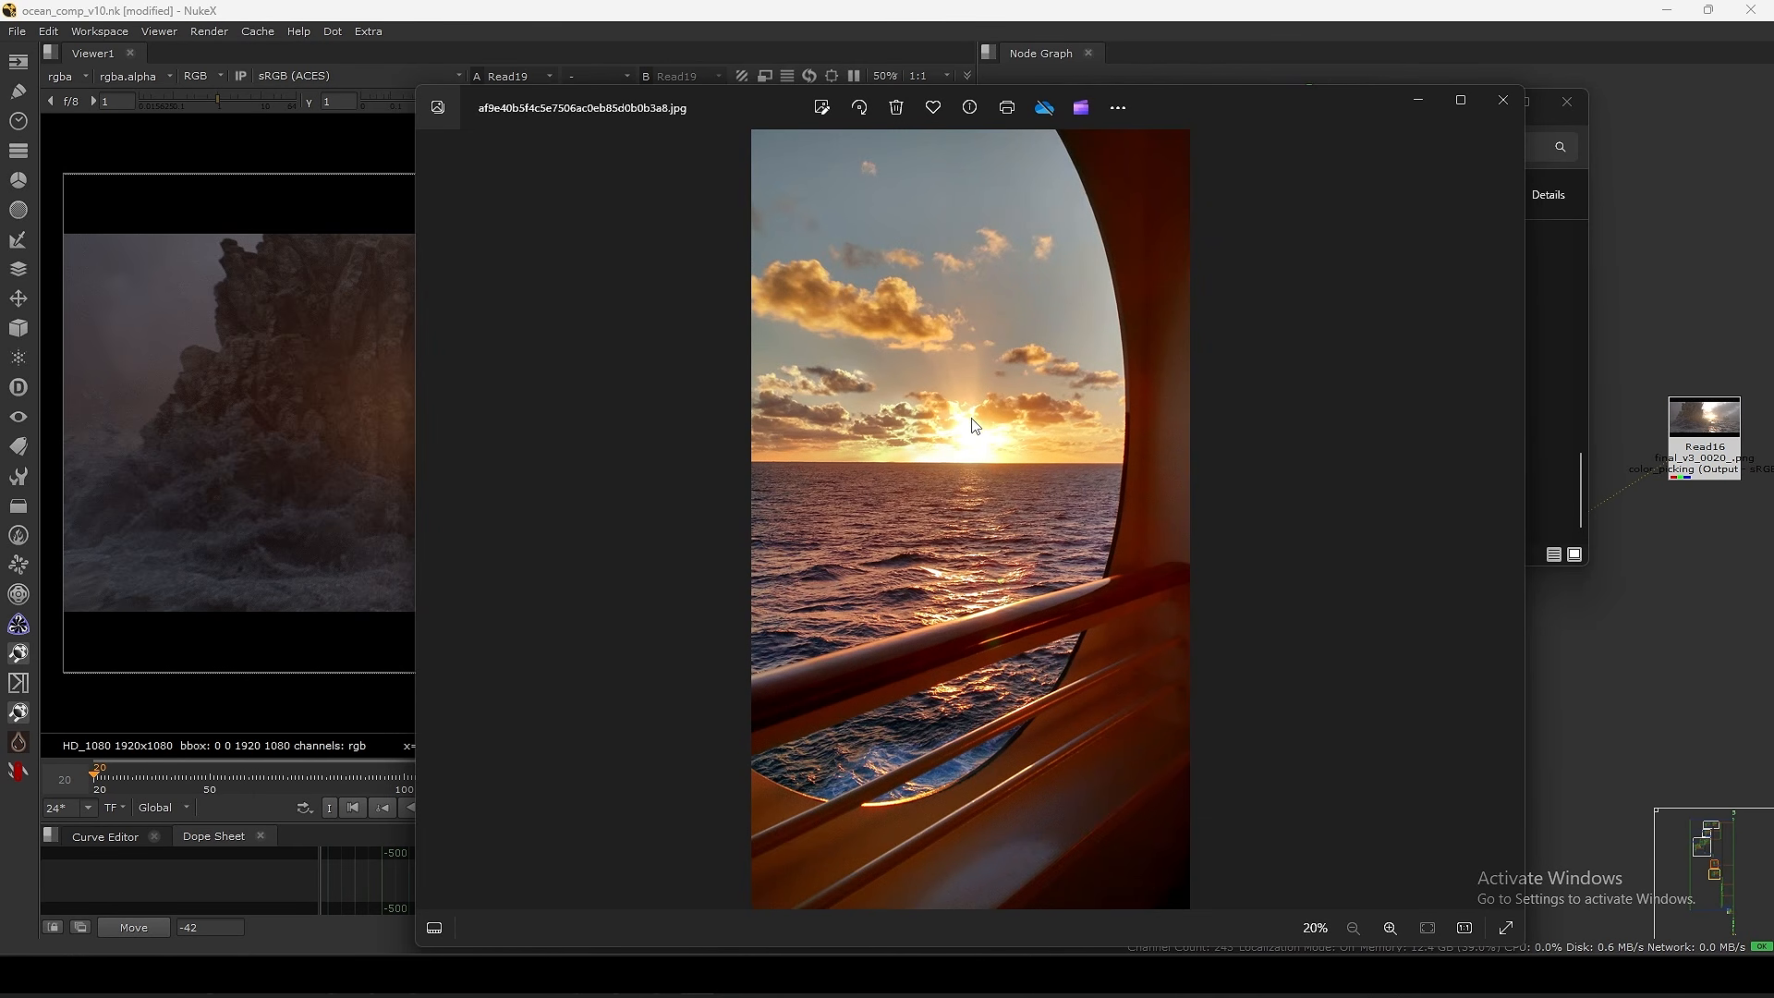
double_click(970, 432)
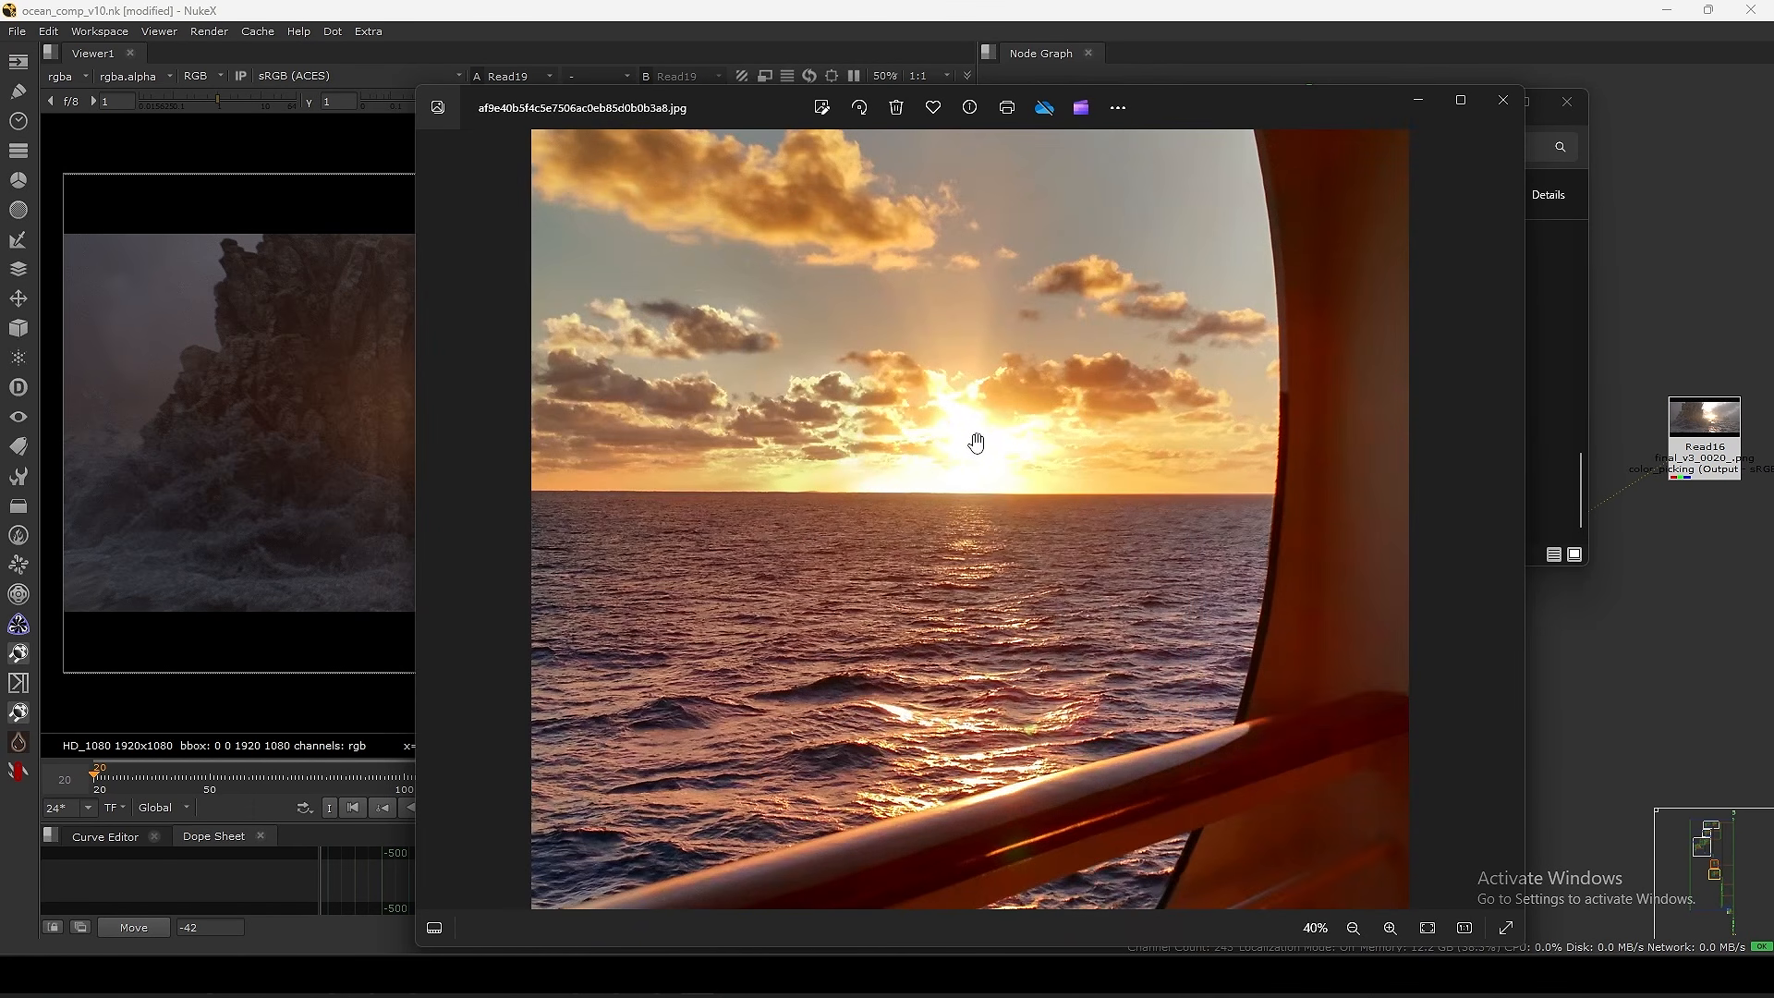
drag(951, 734, 948, 536)
drag(919, 612, 921, 509)
double_click(921, 509)
- Examine the pirate ship silhouette reference and the sunset reference with the red lifebuoy
key(Right)
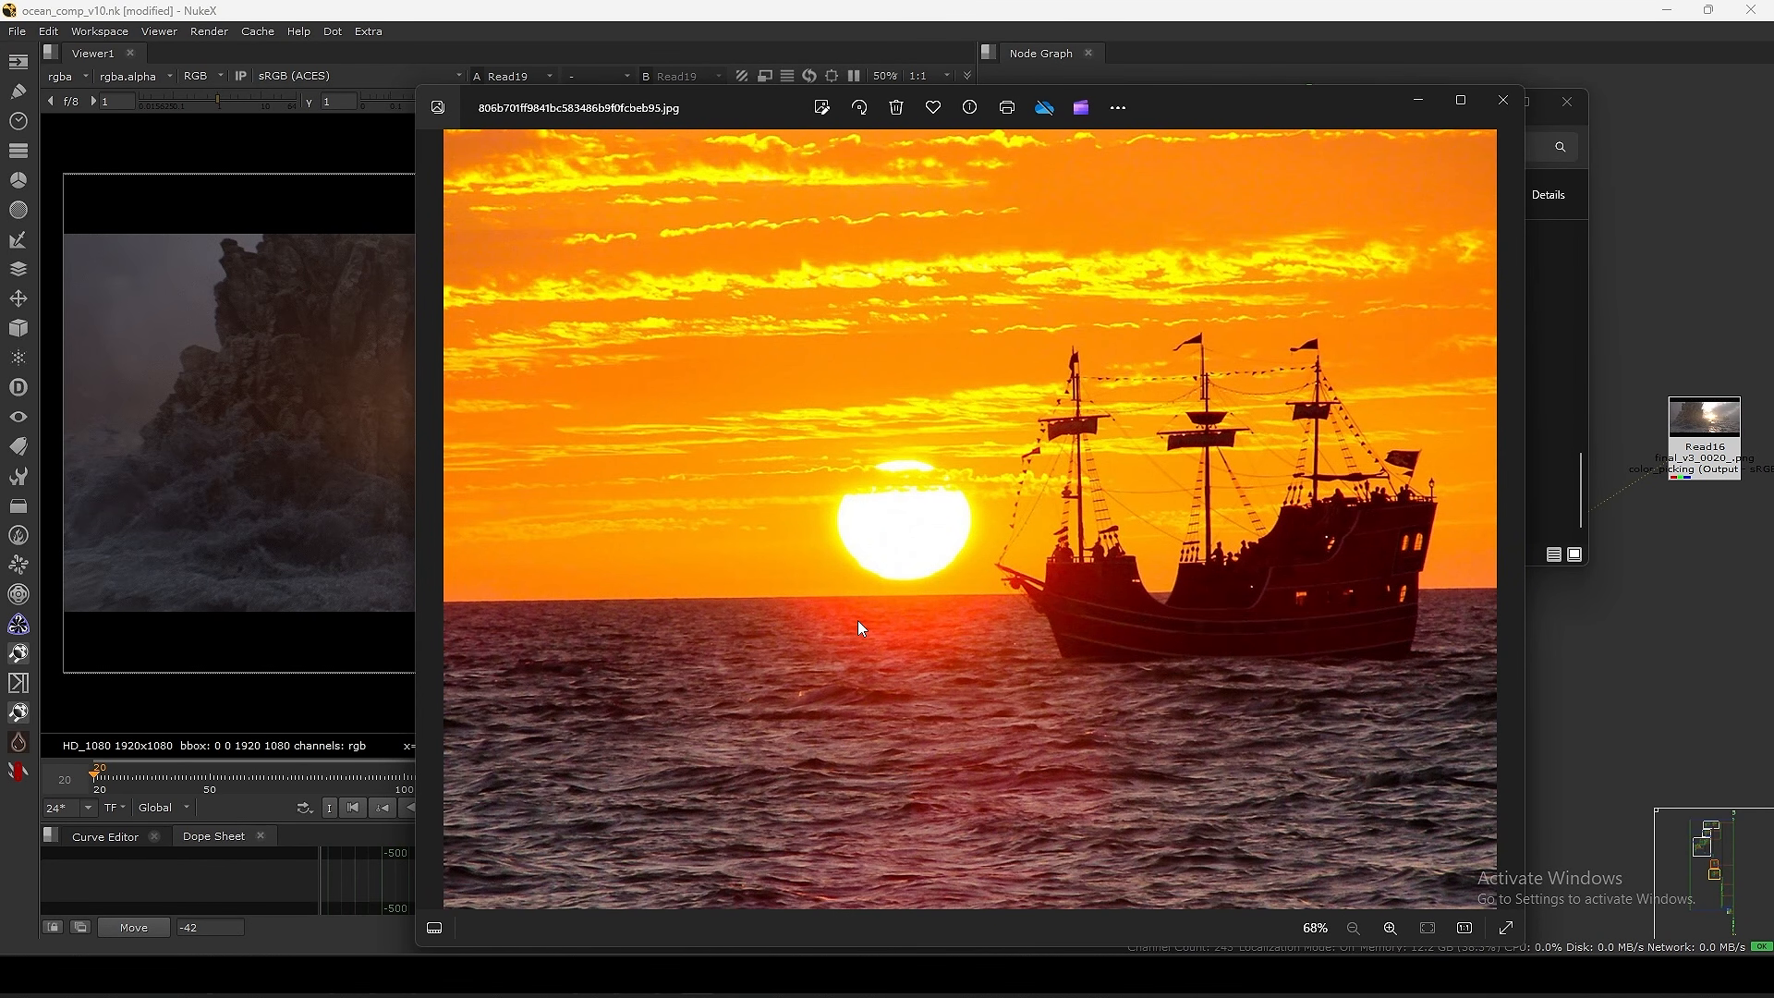
key(Right)
scroll(996, 528, up, 3)
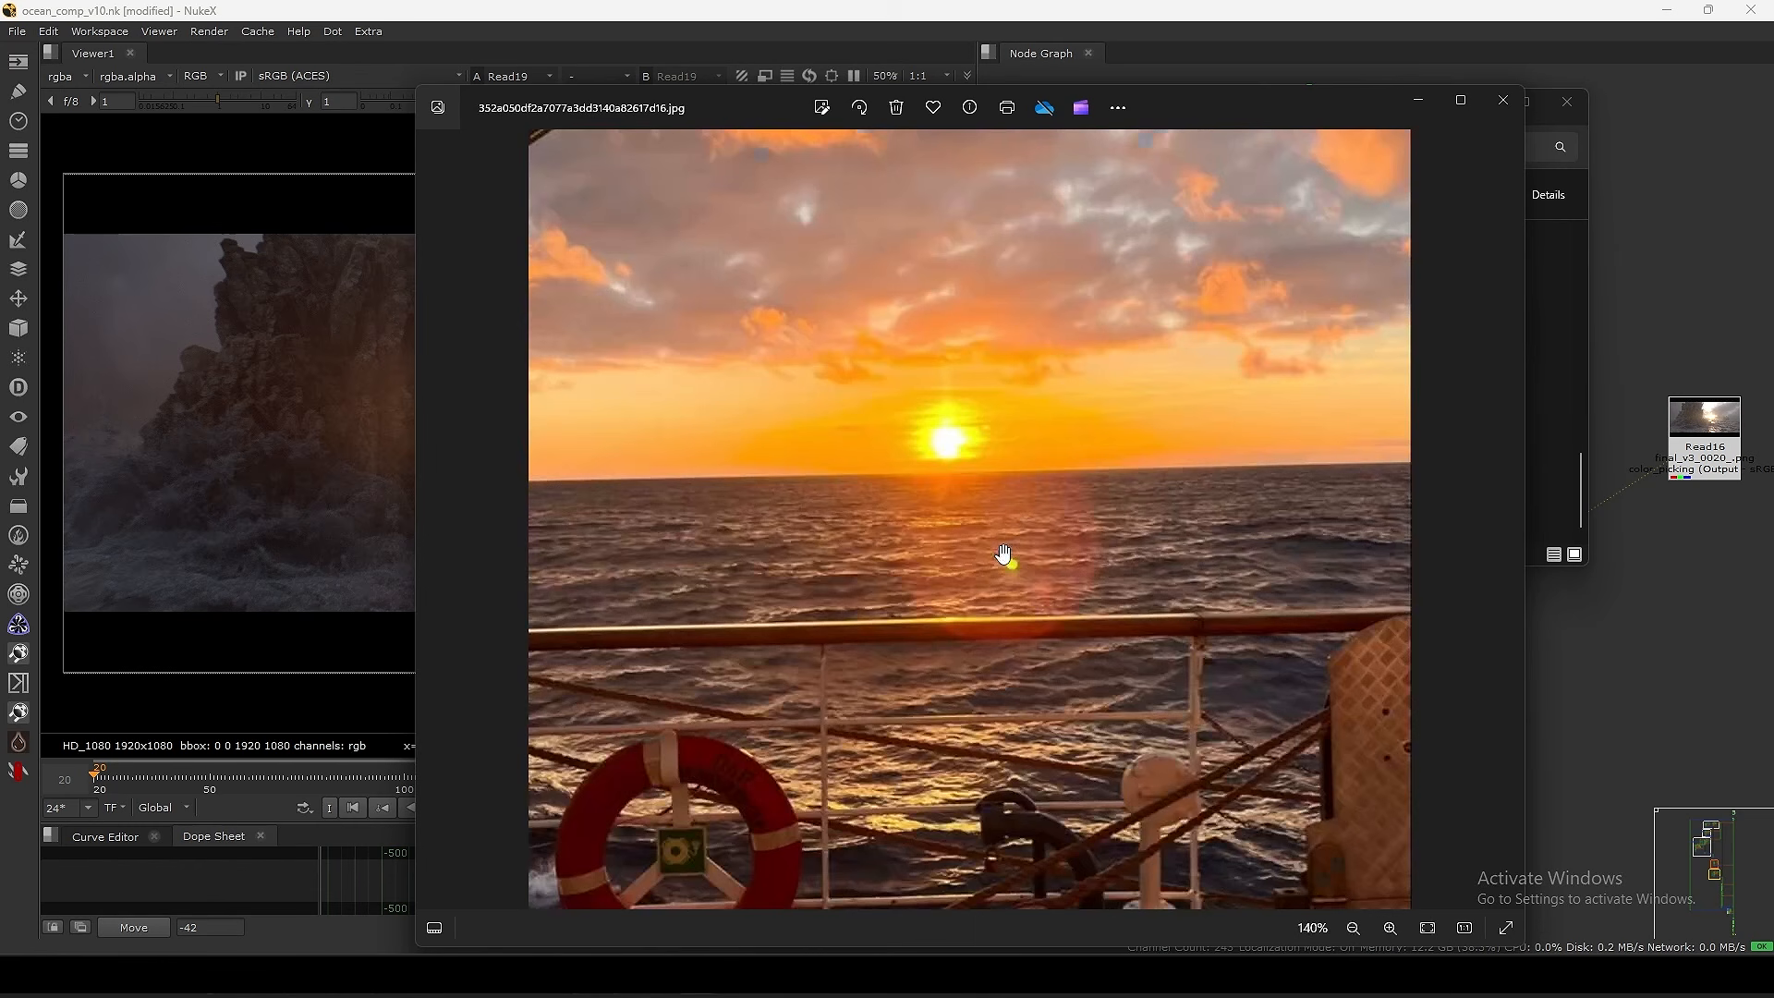
- Browse the remaining sunset references, examining the sun and its water reflection in 1-DW-25.jpg and the low-sun horizon photo
key(Right)
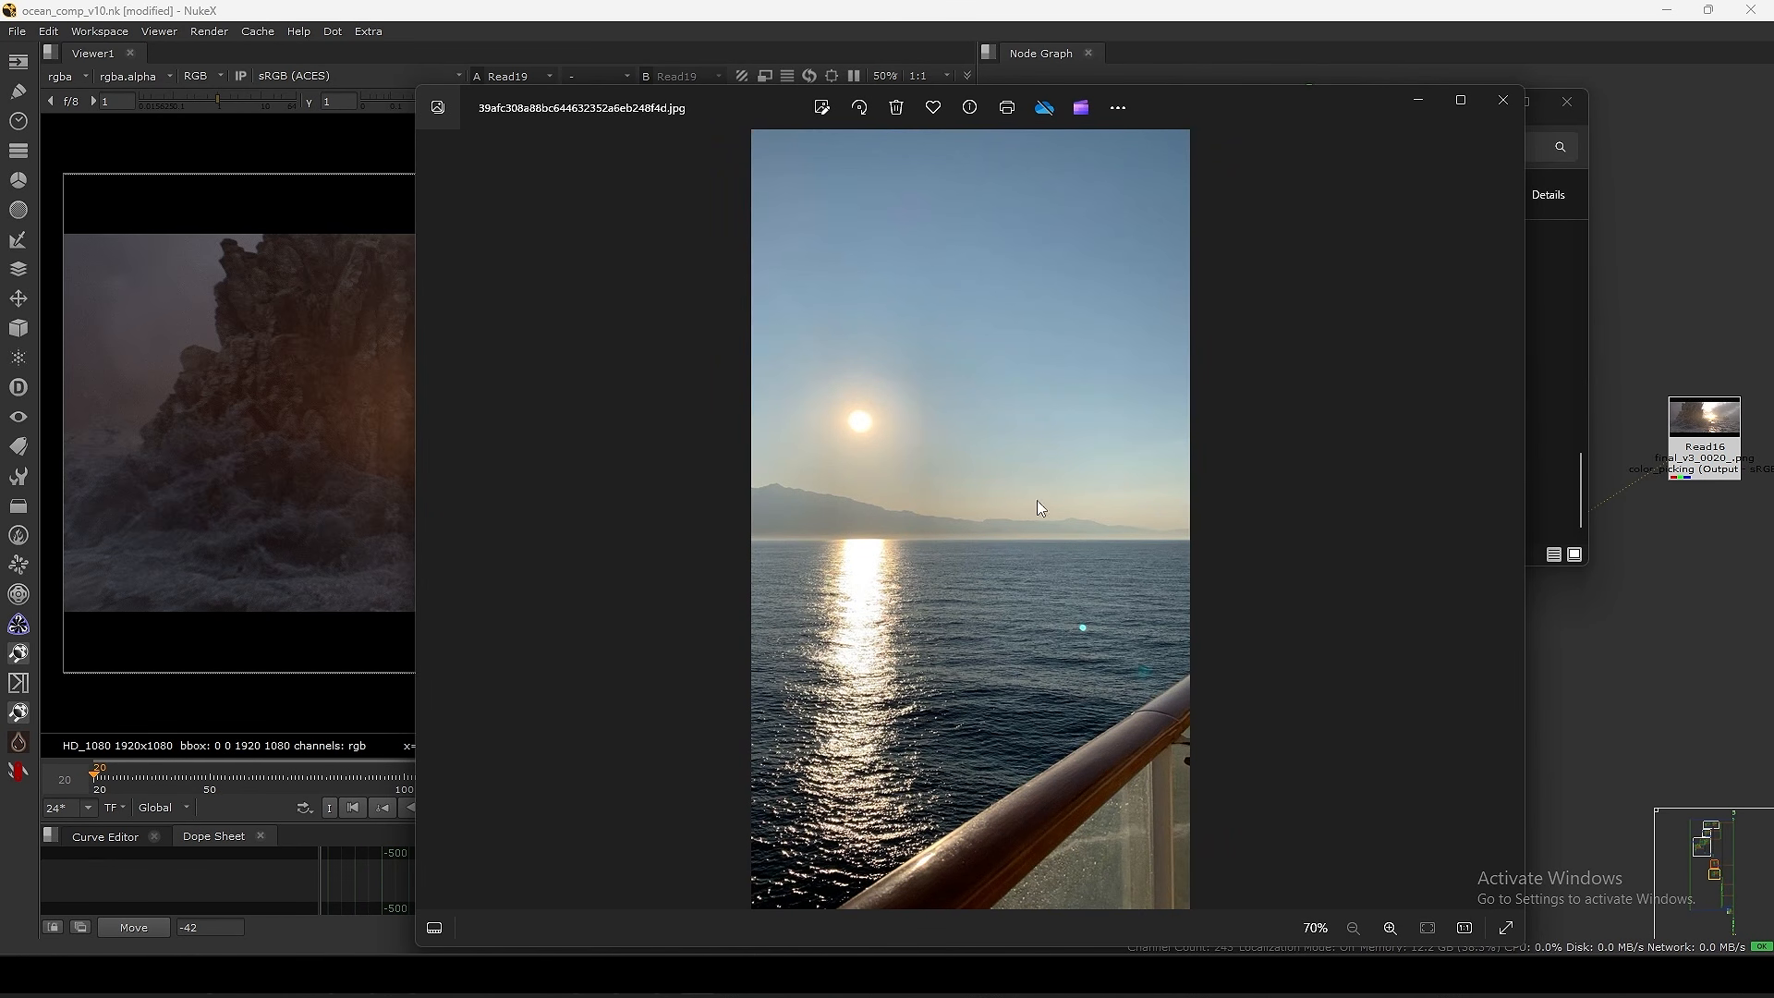
key(Left)
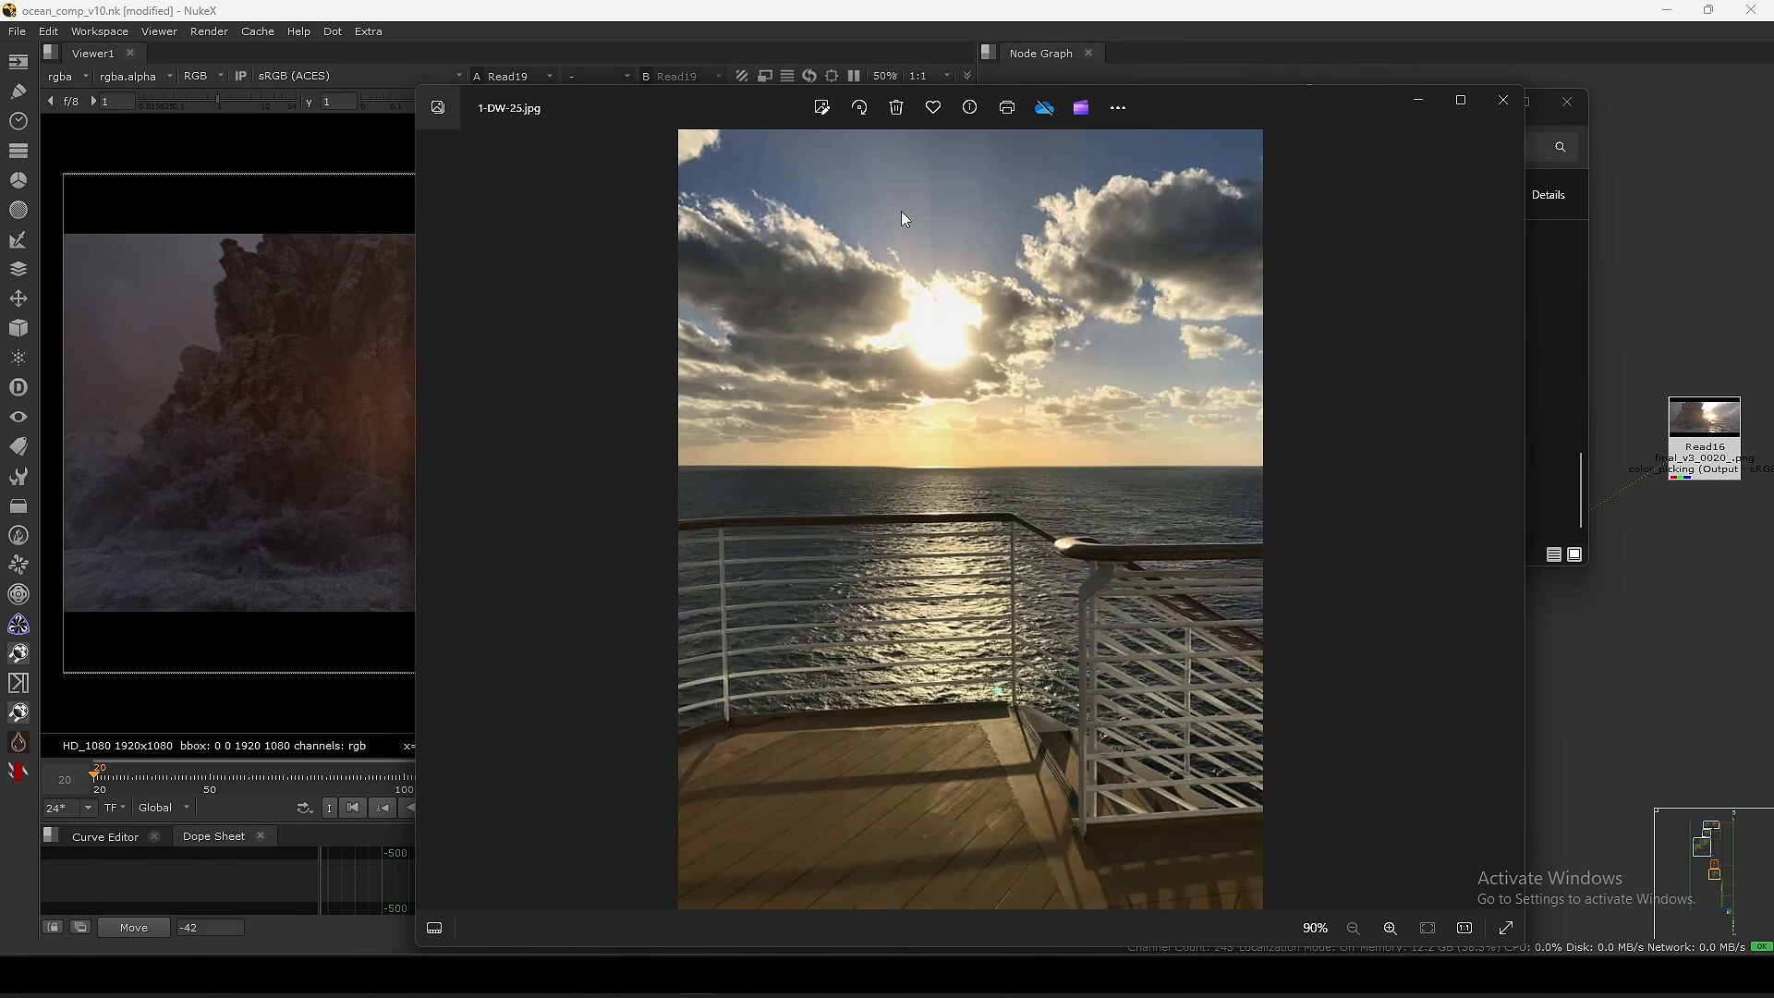
scroll(942, 319, up, 5)
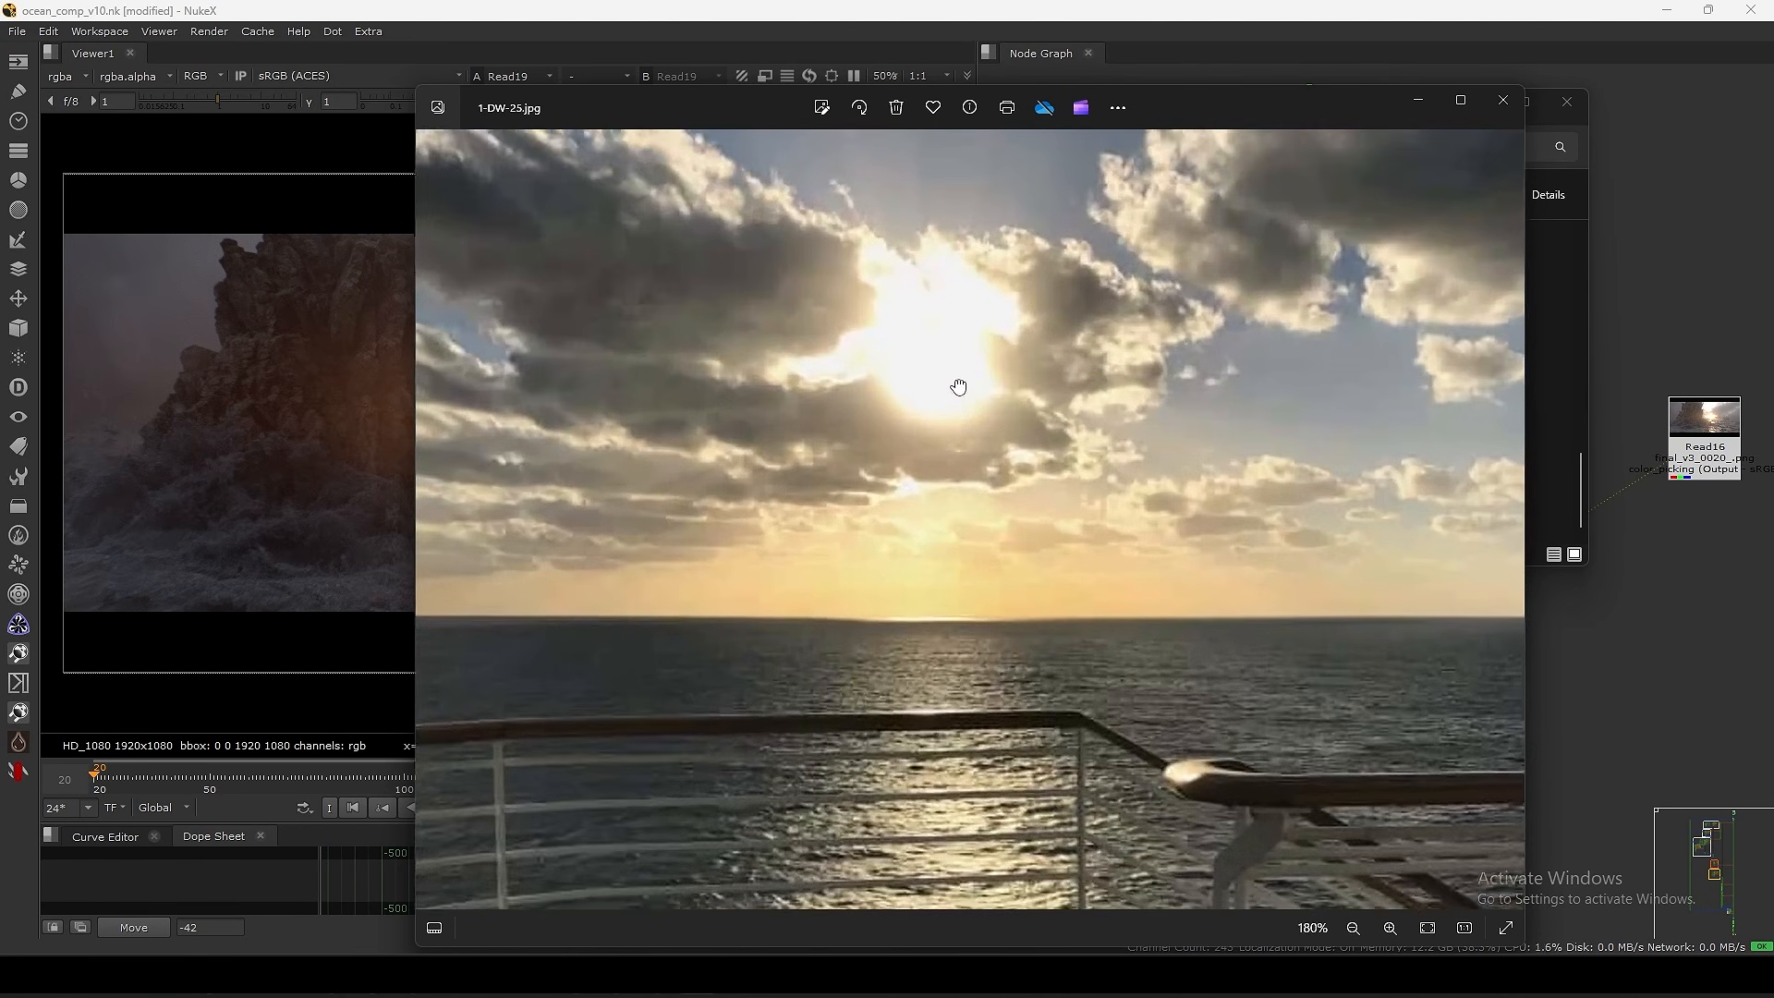
key(Right)
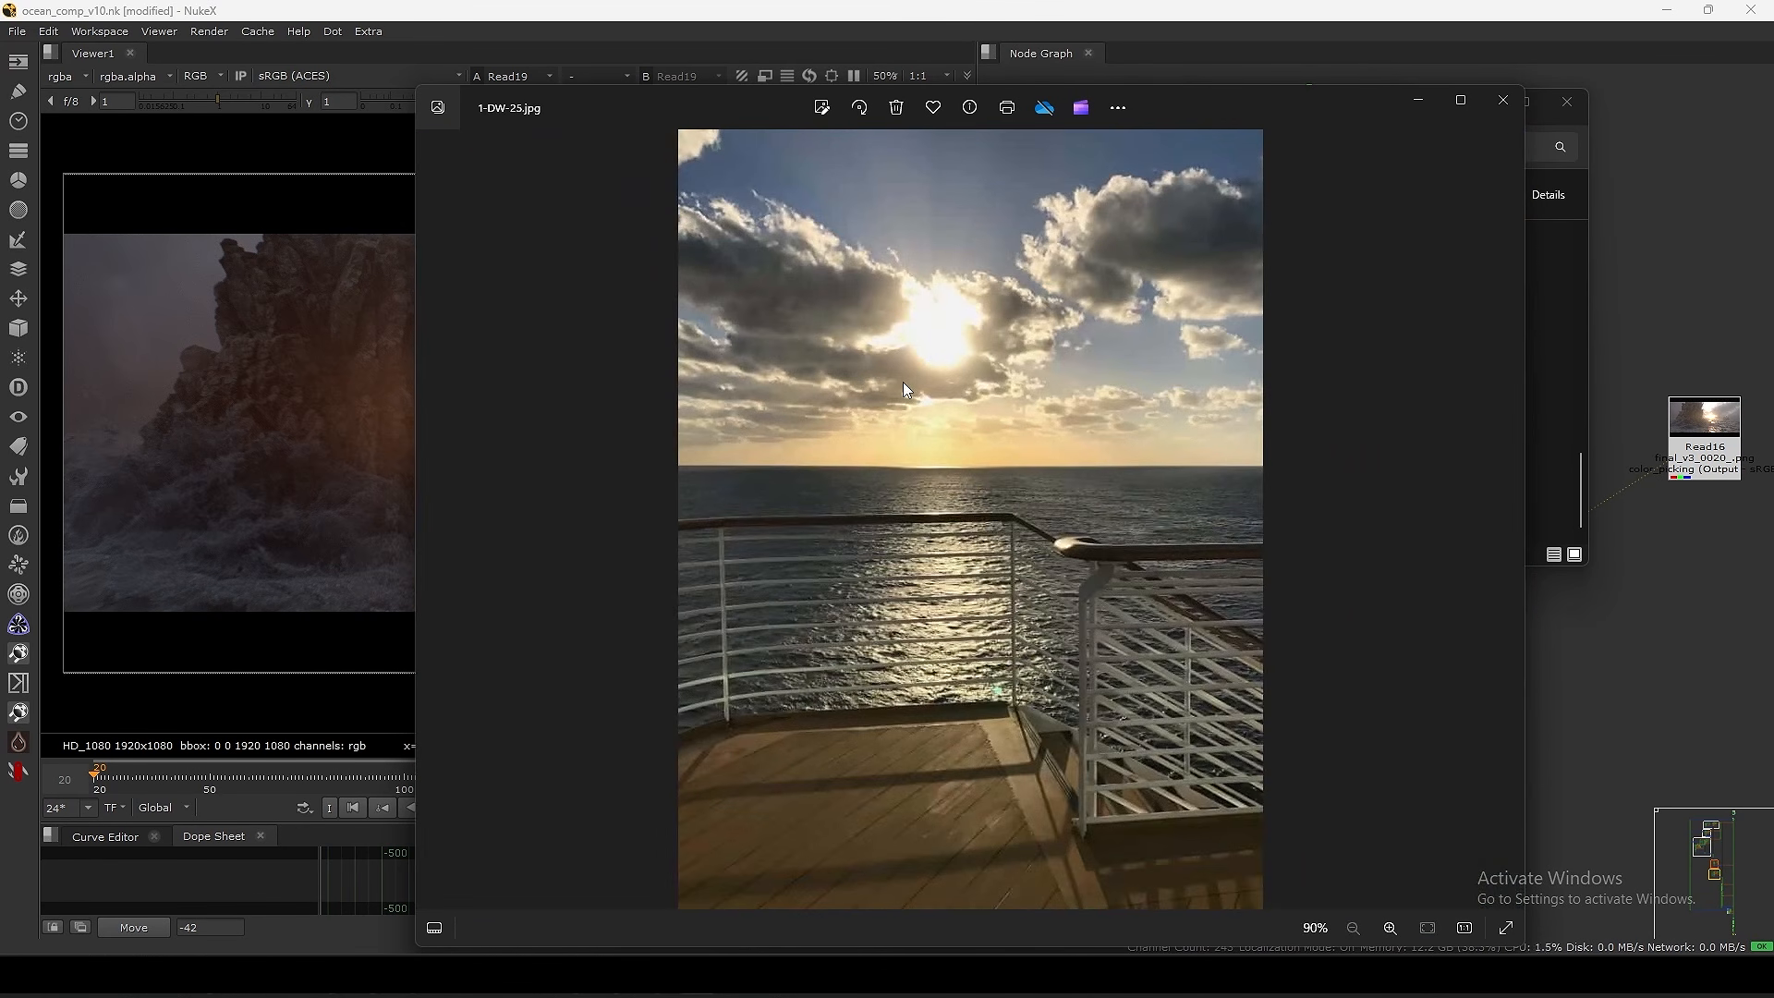
scroll(979, 534, up, 3)
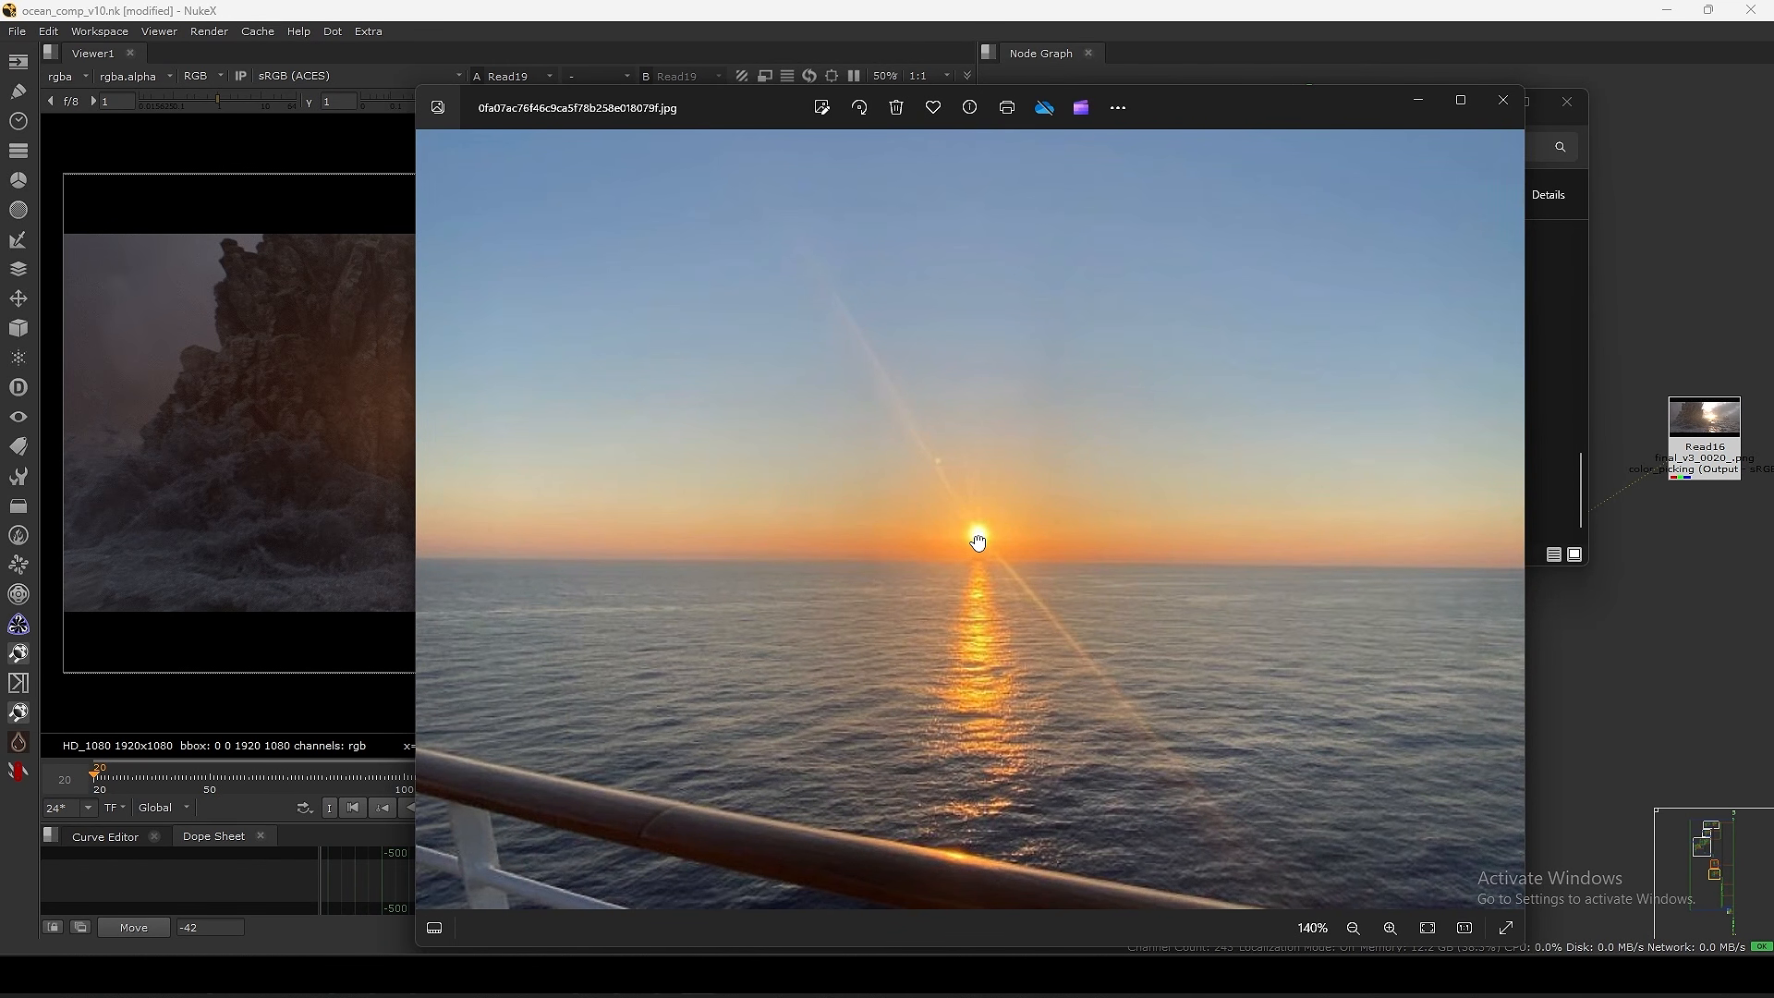
- Browse the sunset references from the ship railing photo past the cruise ship and red lifebuoy to the pirate ship silhouette
scroll(974, 536, down, 3)
key(Right)
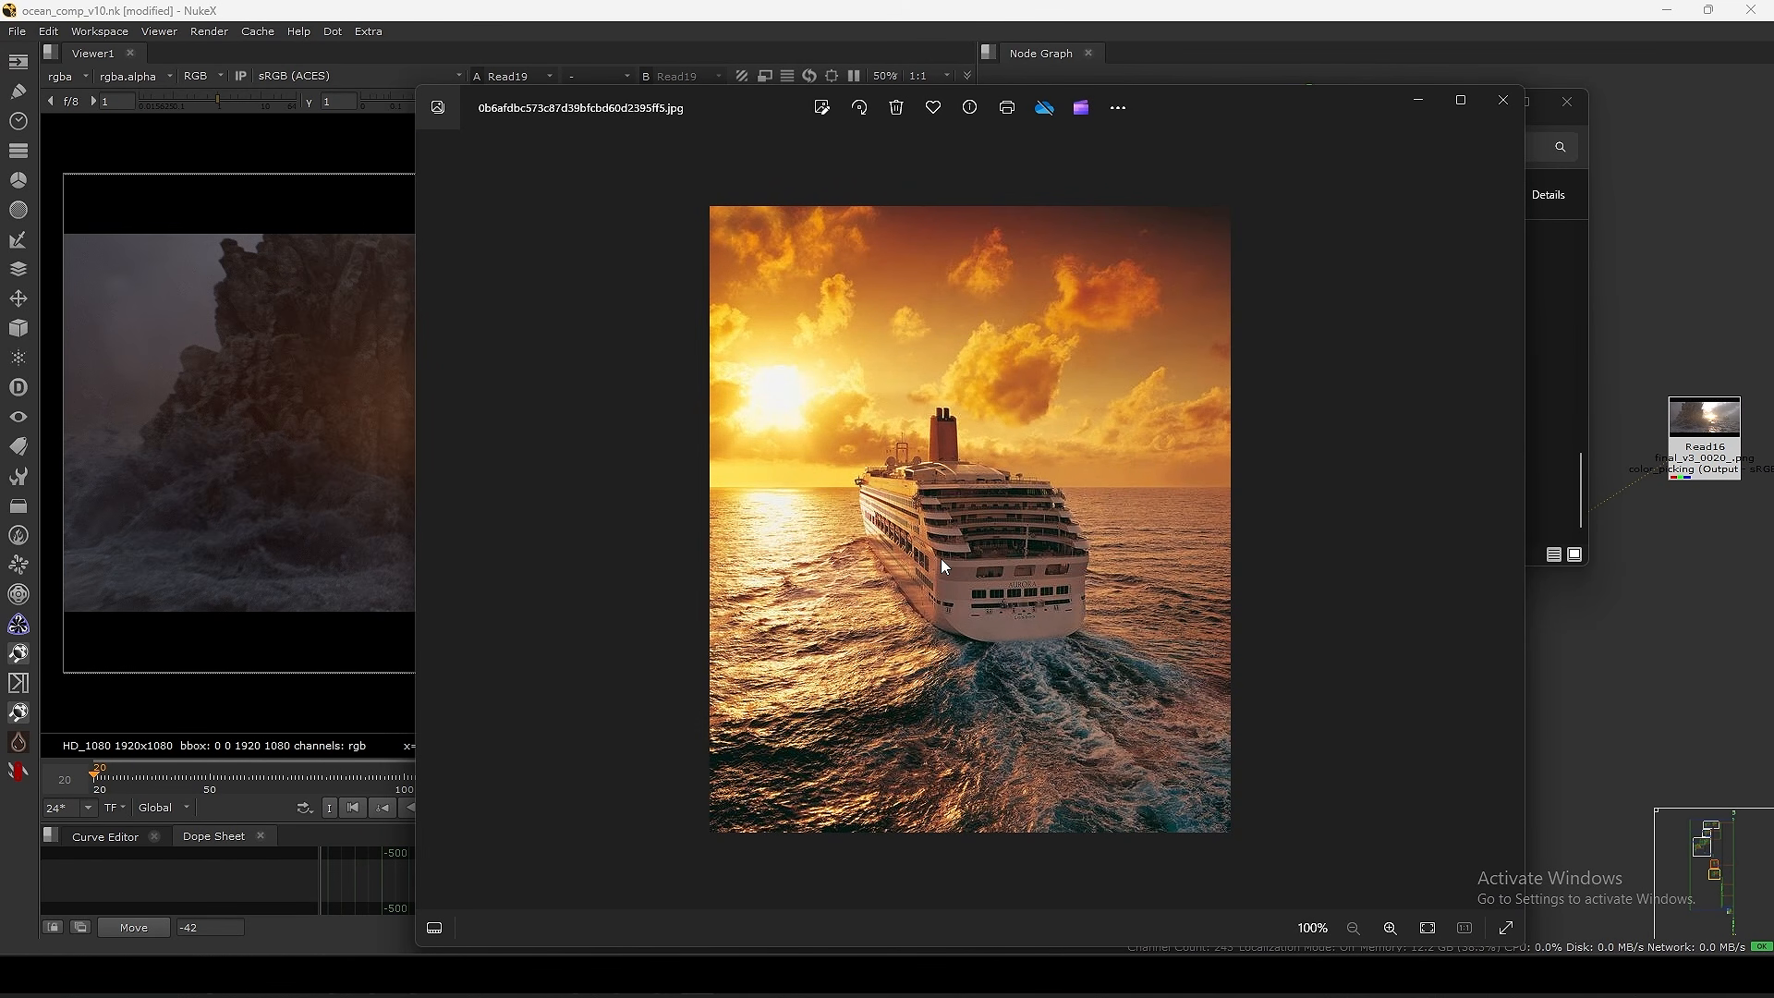
key(Right)
key(Right)
key(Right)
key(Right)
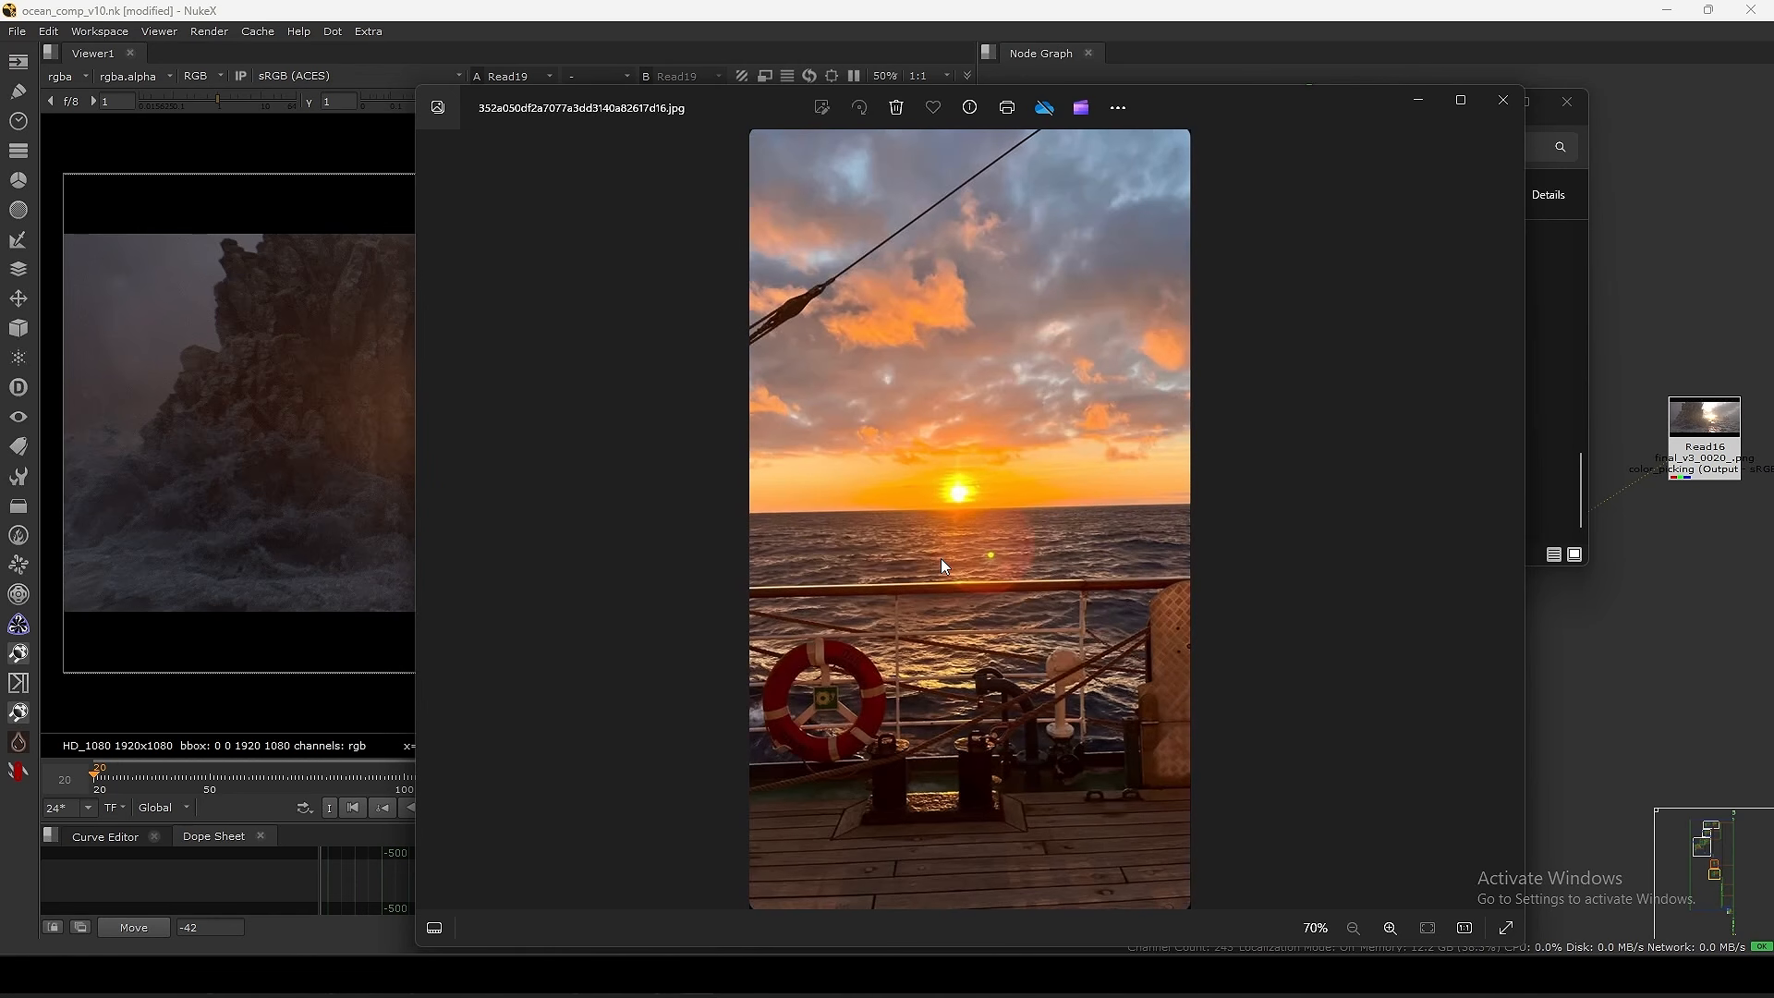
key(Right)
key(Right)
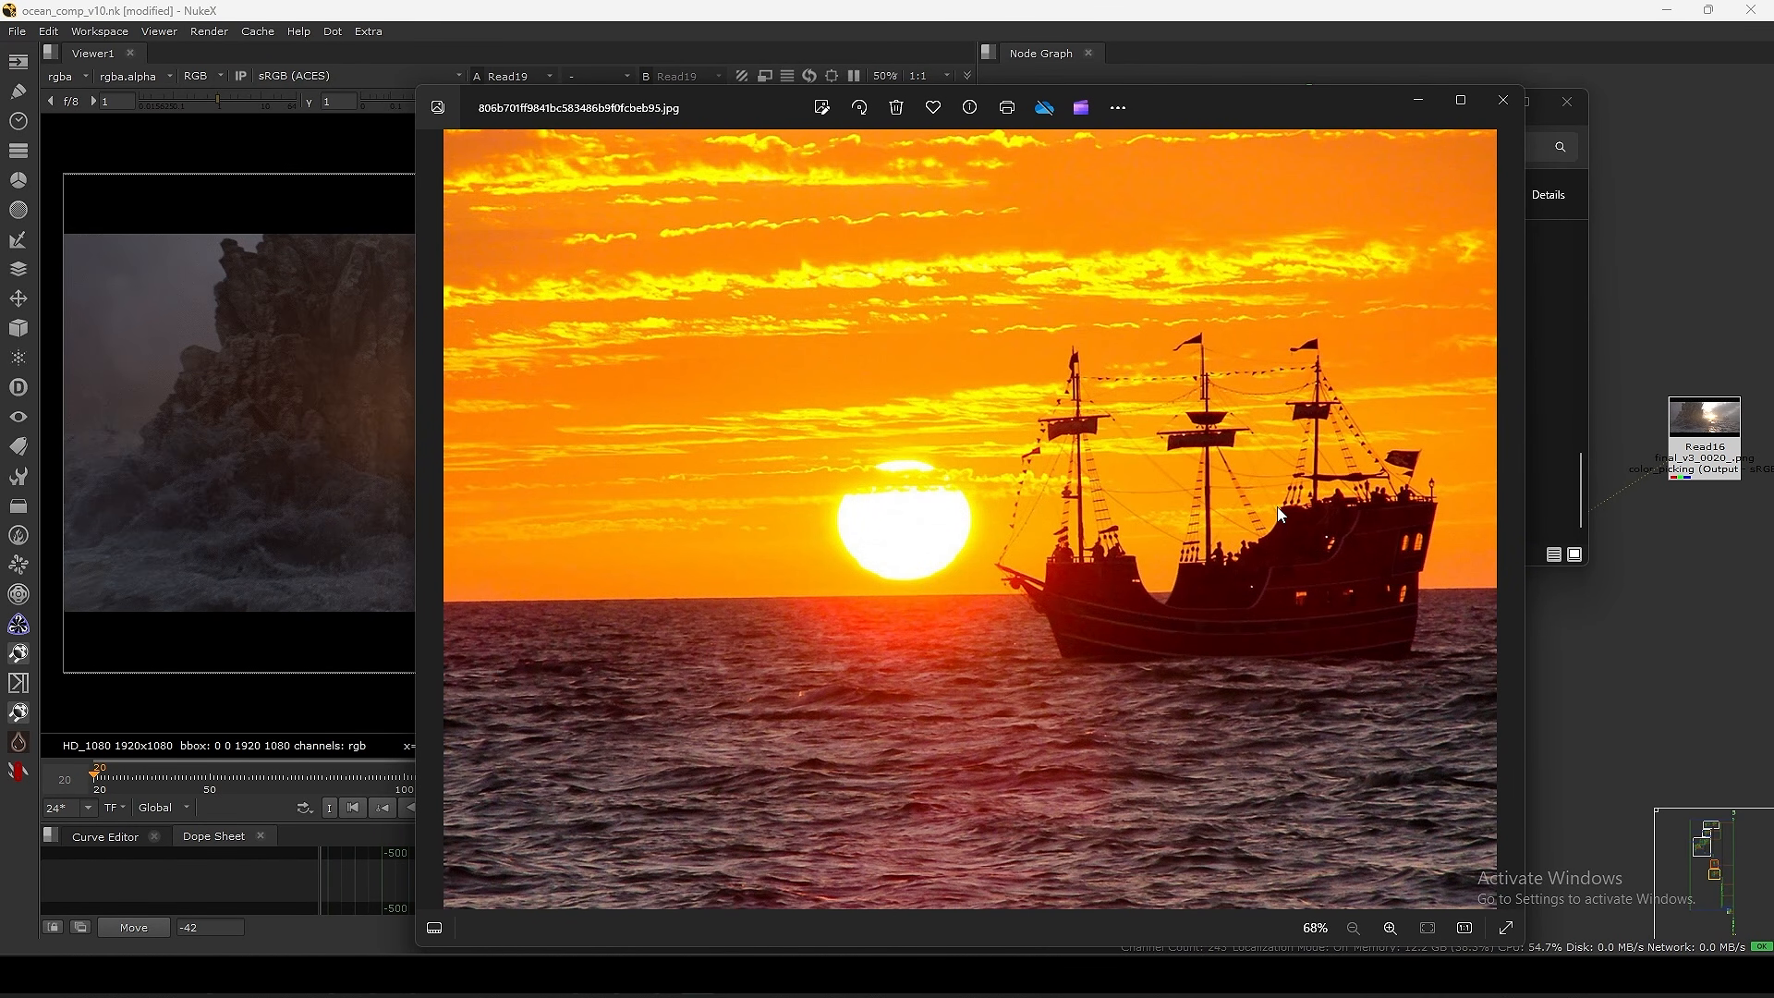
- Minimize the photo viewer, return to Nuke and inspect the final Write1, Read19 and Read16 nodes at the end of the script
drag(1311, 108, 1307, 109)
click(1414, 103)
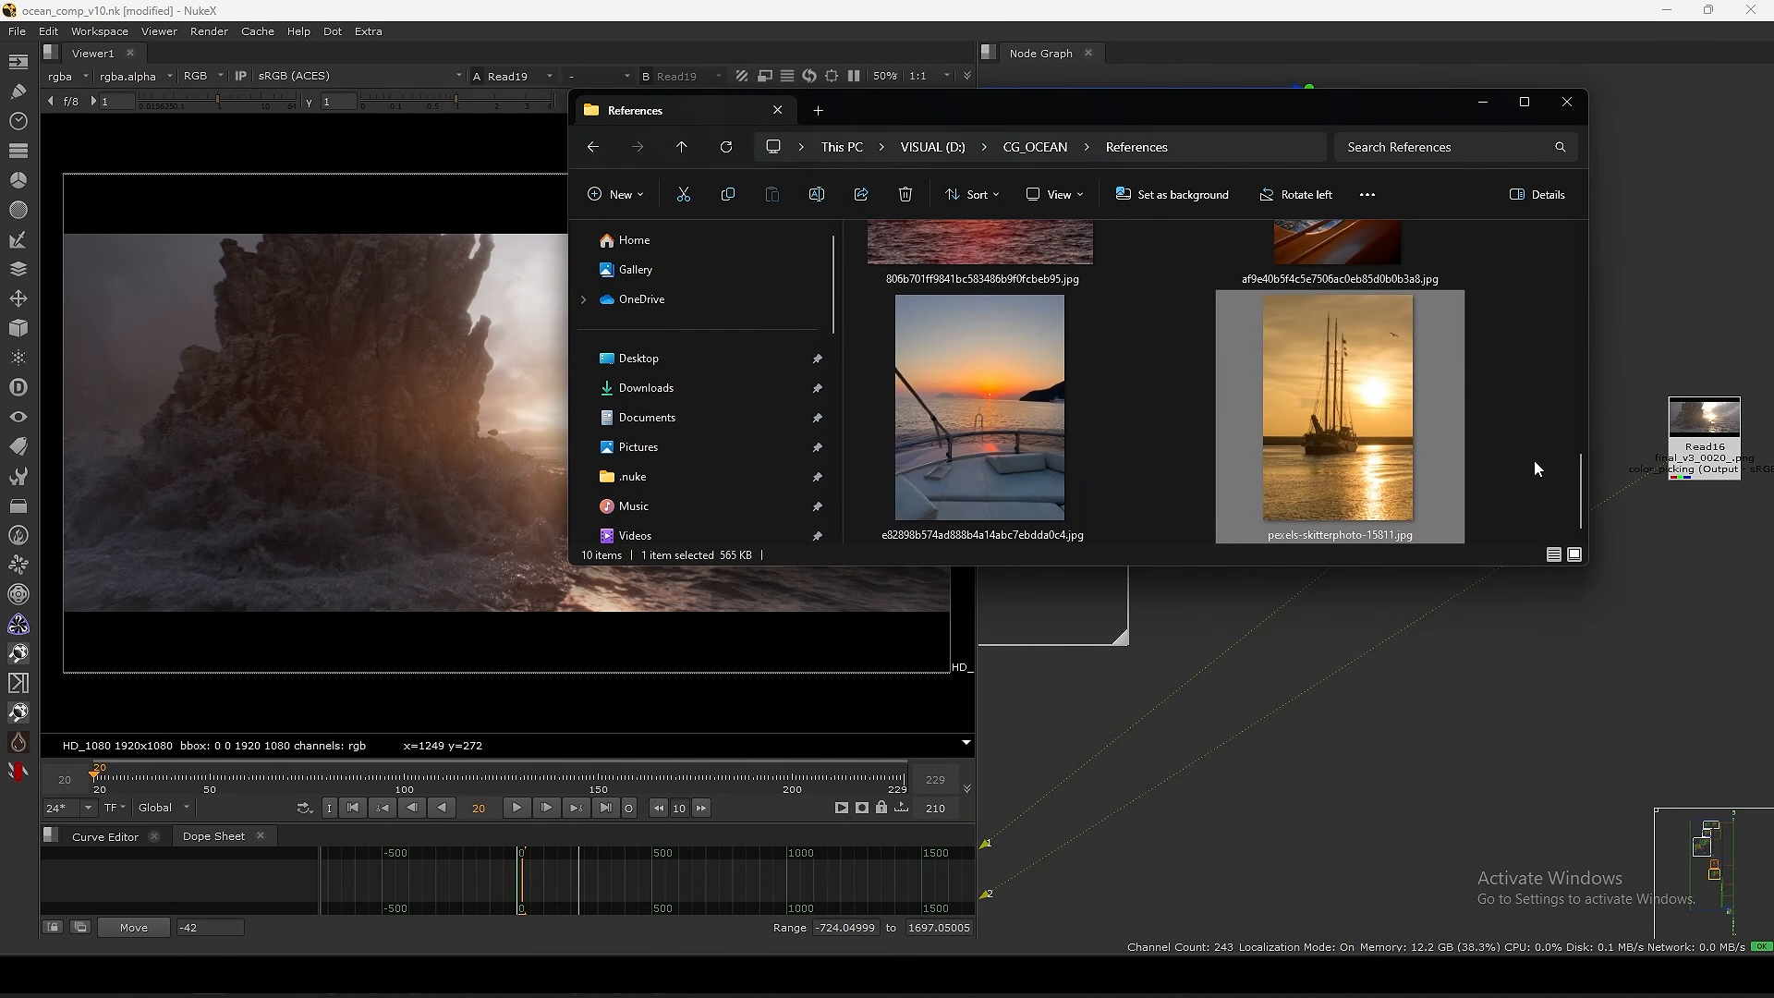
ctrl+scroll(1533, 460, down, 3)
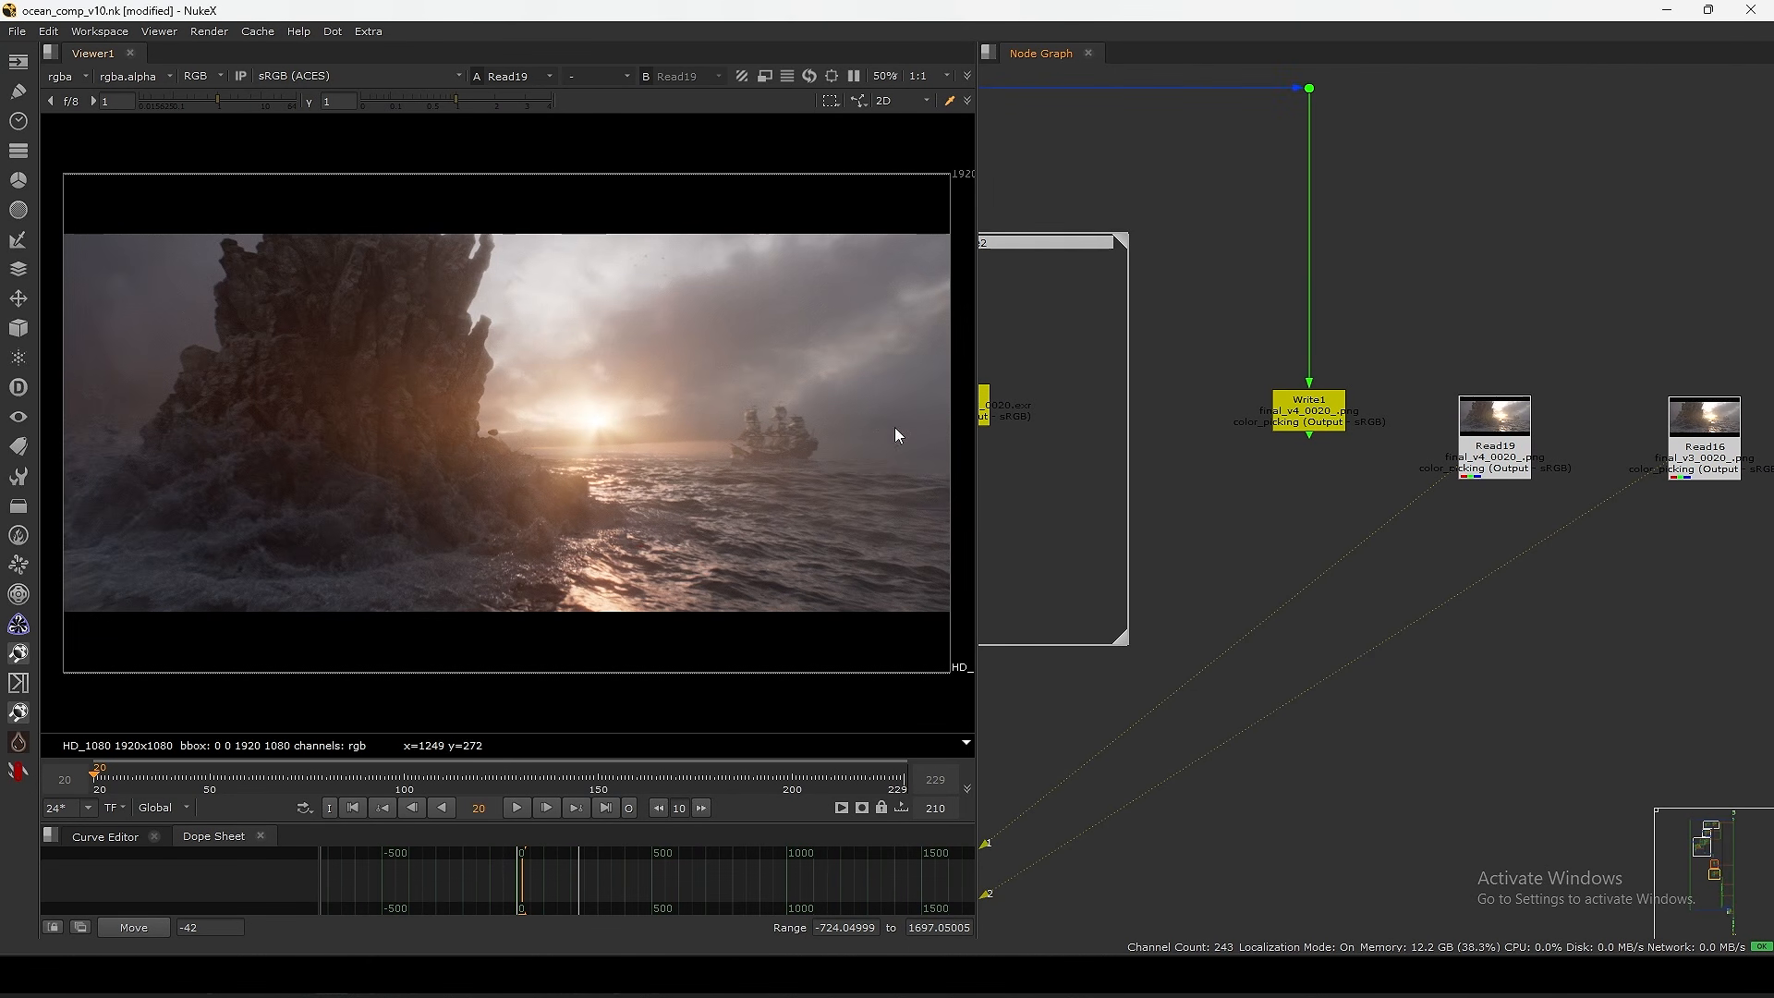
key(f)
middle_drag(1267, 356, 1218, 334)
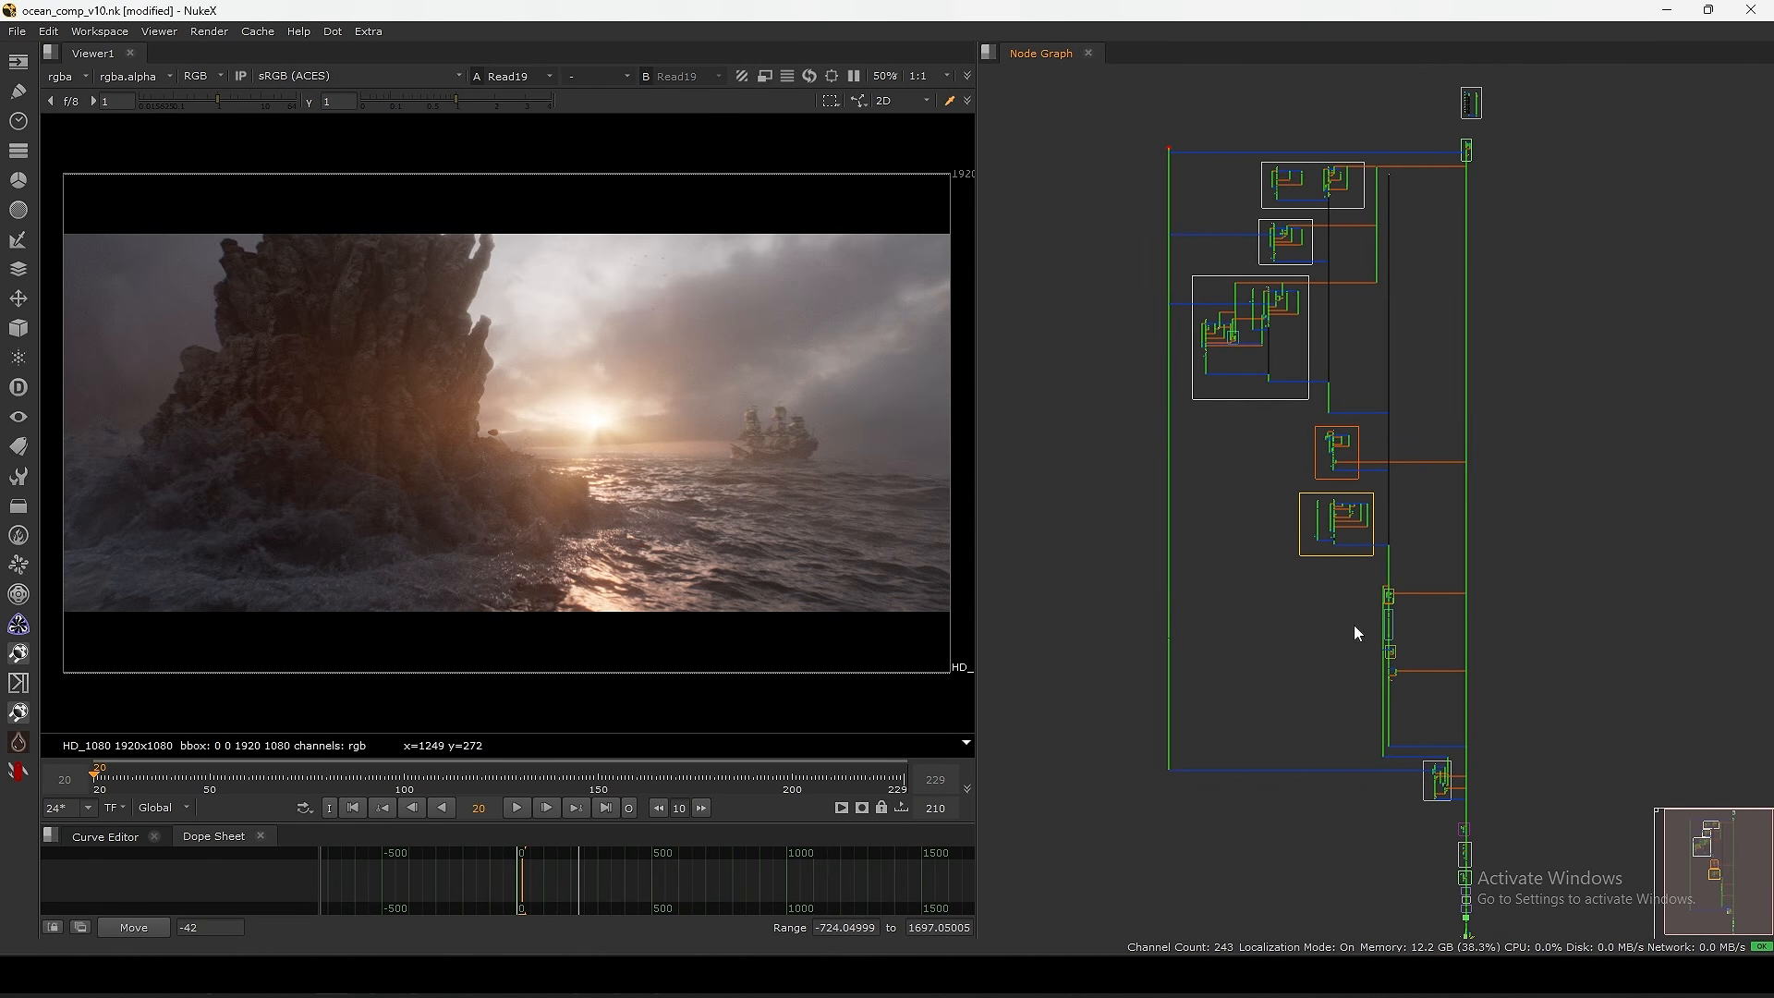
scroll(1244, 328, up, 10)
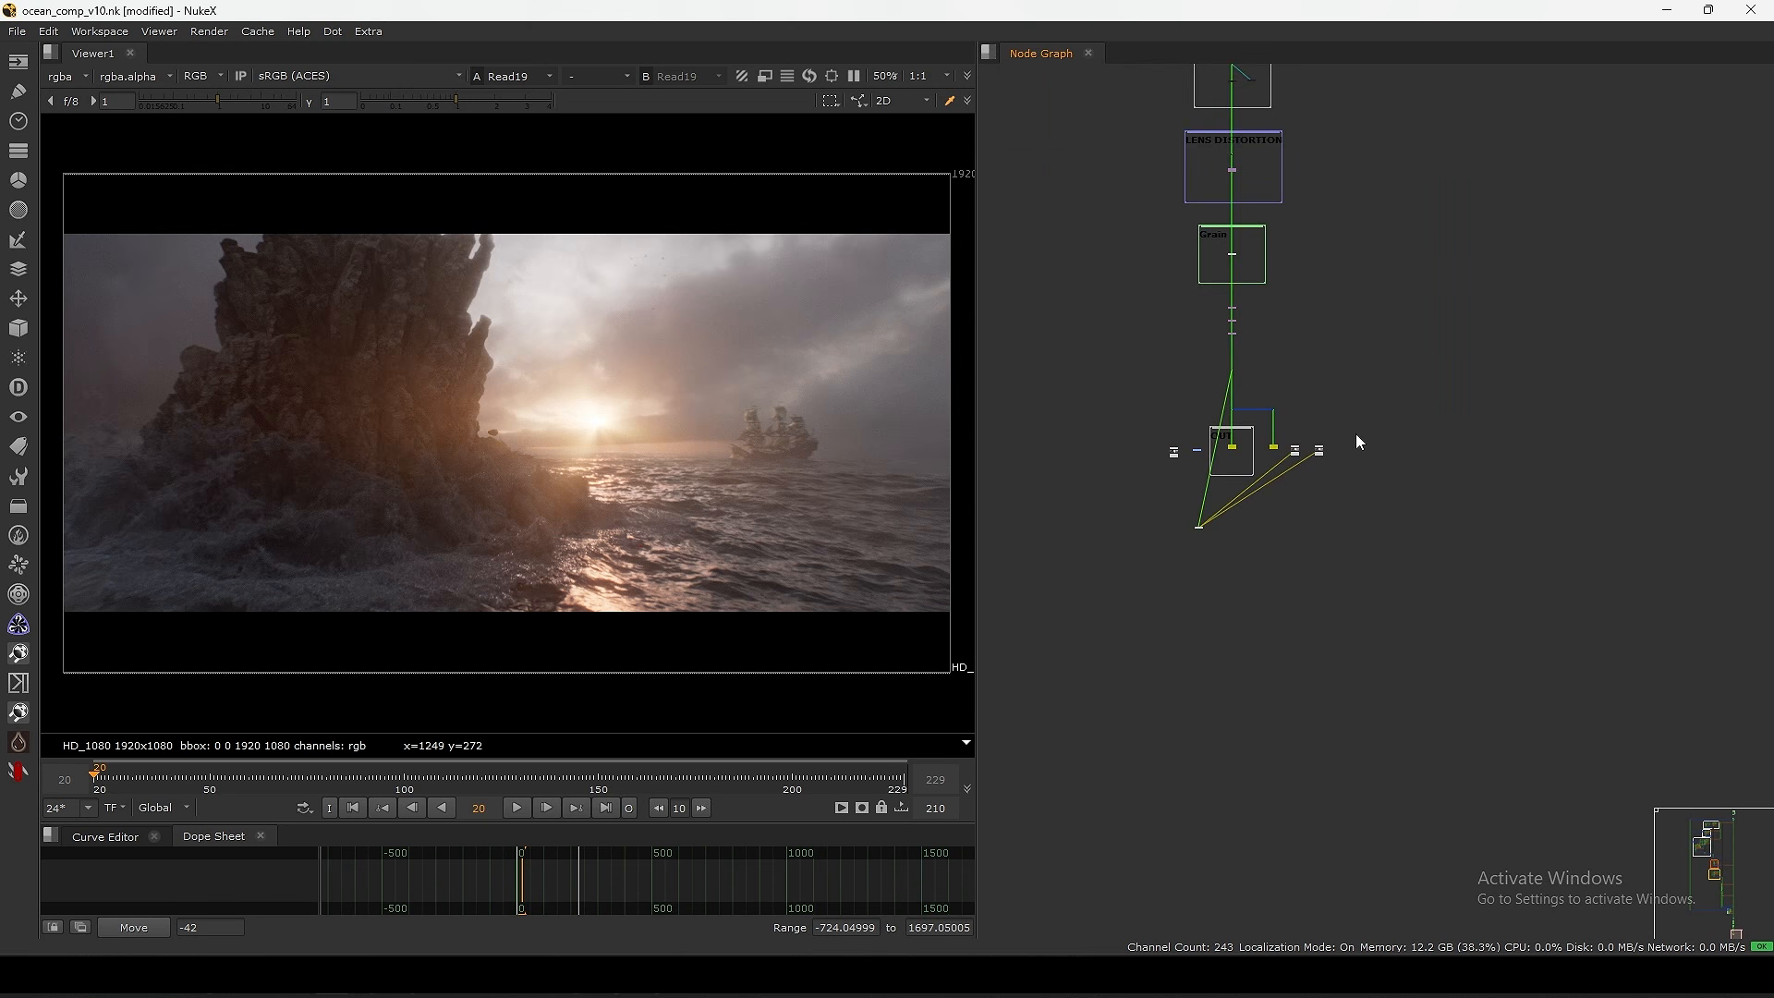
scroll(1360, 443, up, 4)
- Preview the final render by playing and scrubbing the timeline, and return to frame 20
click(512, 807)
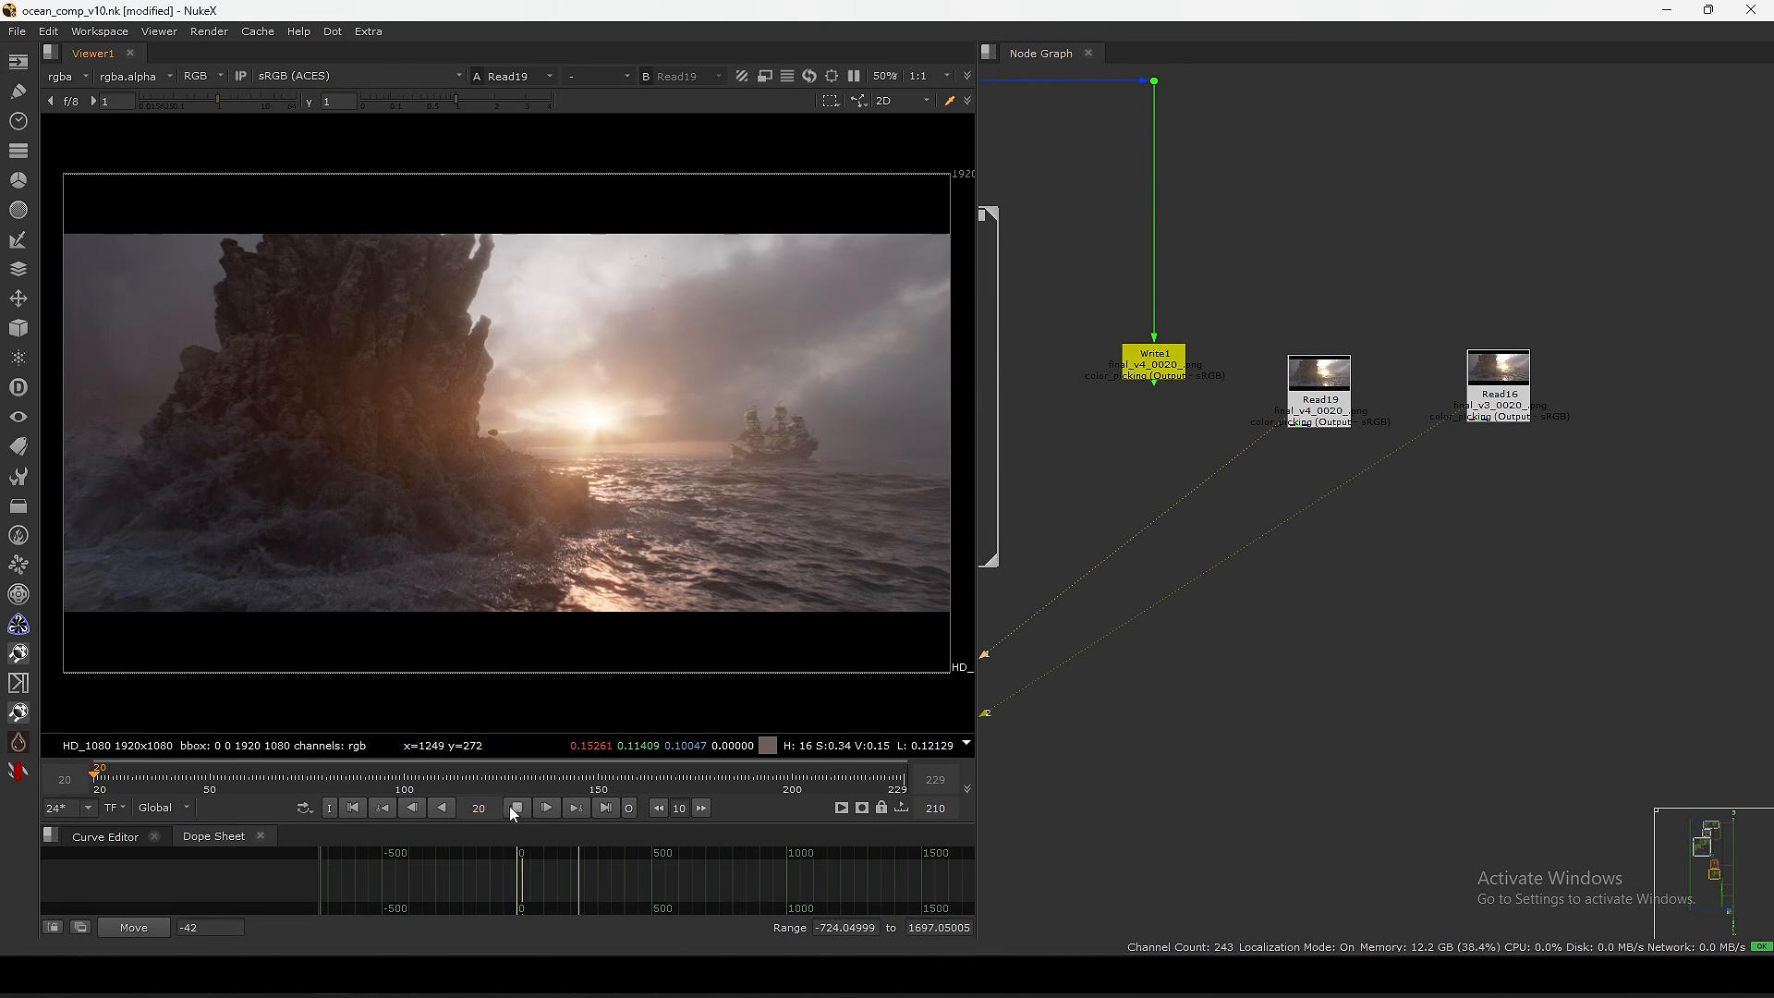
drag(171, 776, 357, 780)
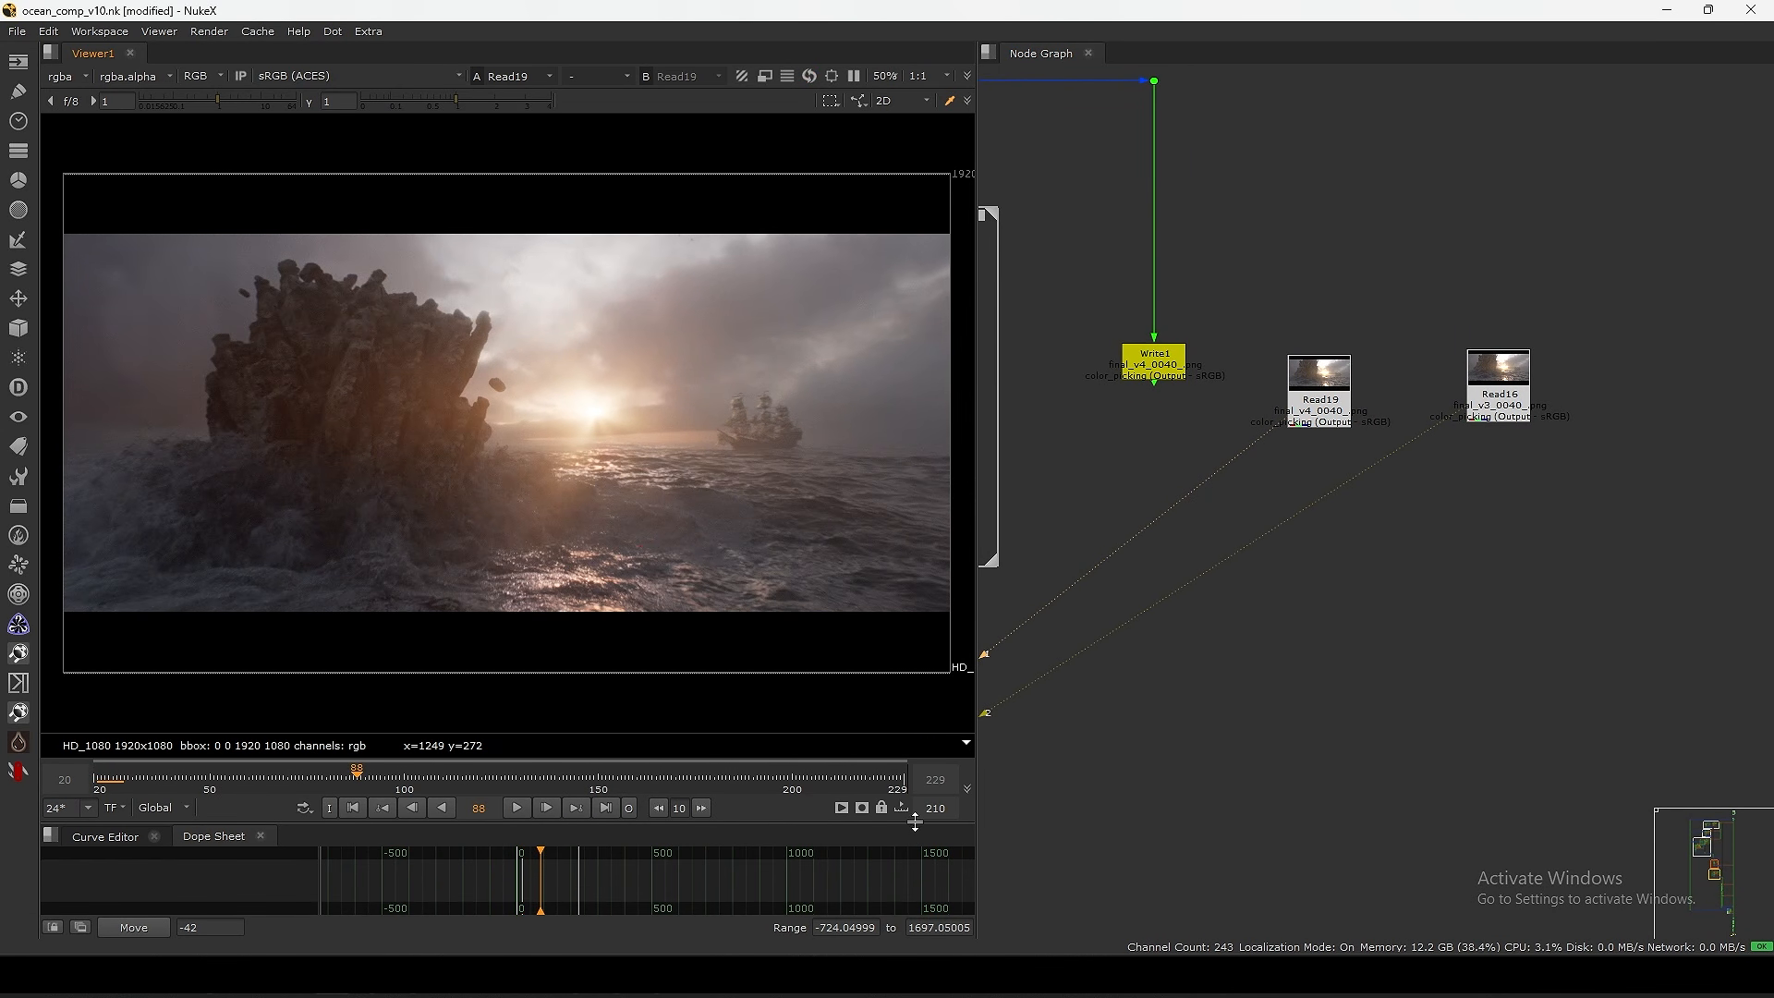
mouse_move(225, 778)
mouse_down()
mouse_move(412, 793)
mouse_move(223, 787)
mouse_up()
click(346, 811)
- Show the SKY group's ScanlineRender output and the Switch2 output in the viewer
key(f)
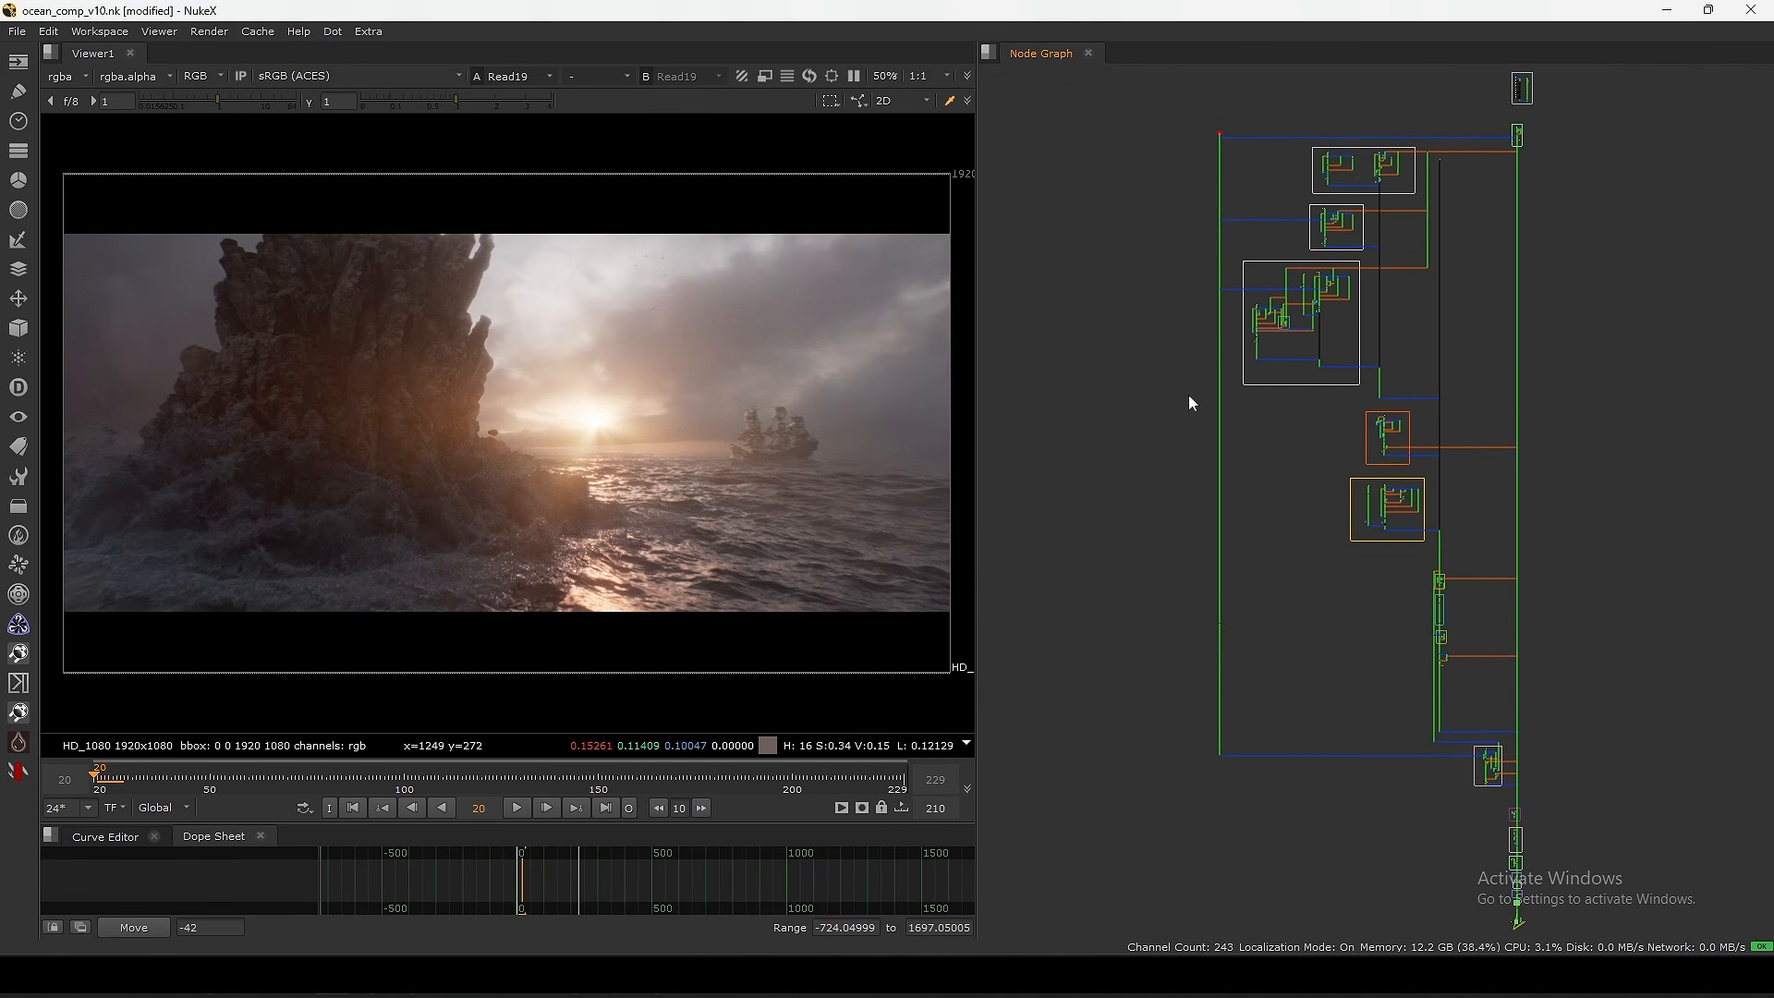
drag(887, 261, 105, 578)
middle_drag(1357, 277, 1280, 326)
scroll(1334, 265, up, 10)
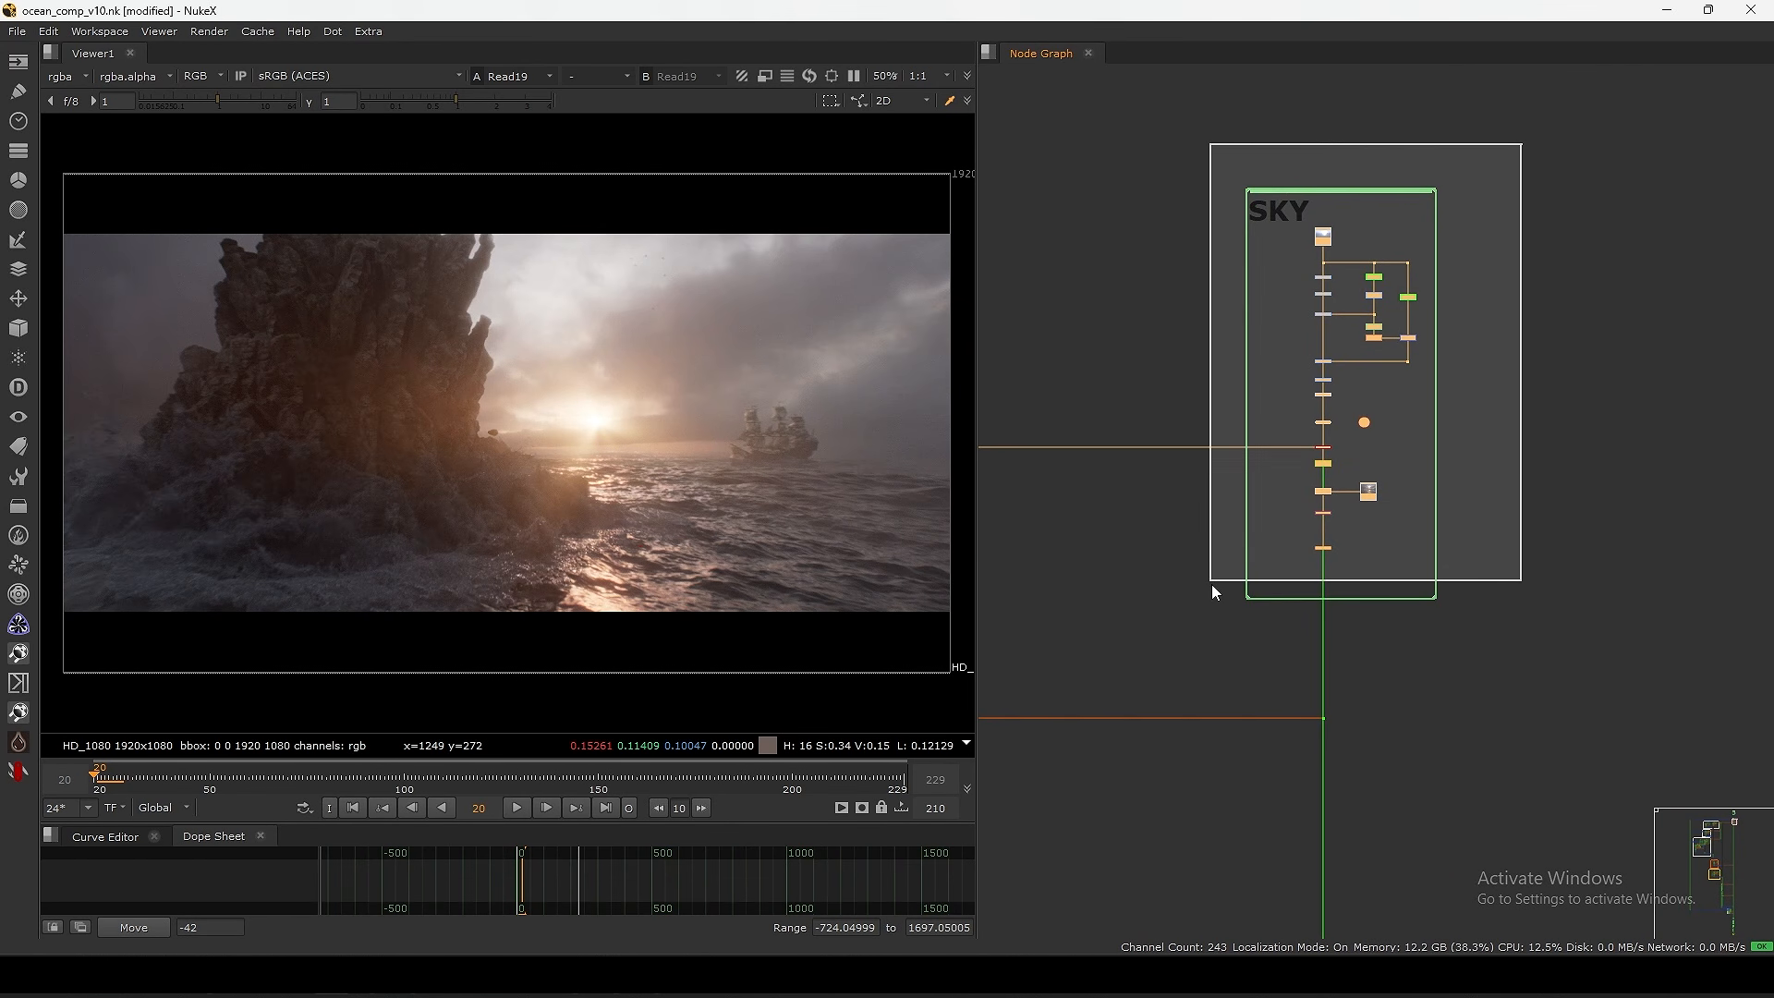
scroll(1356, 497, up, 5)
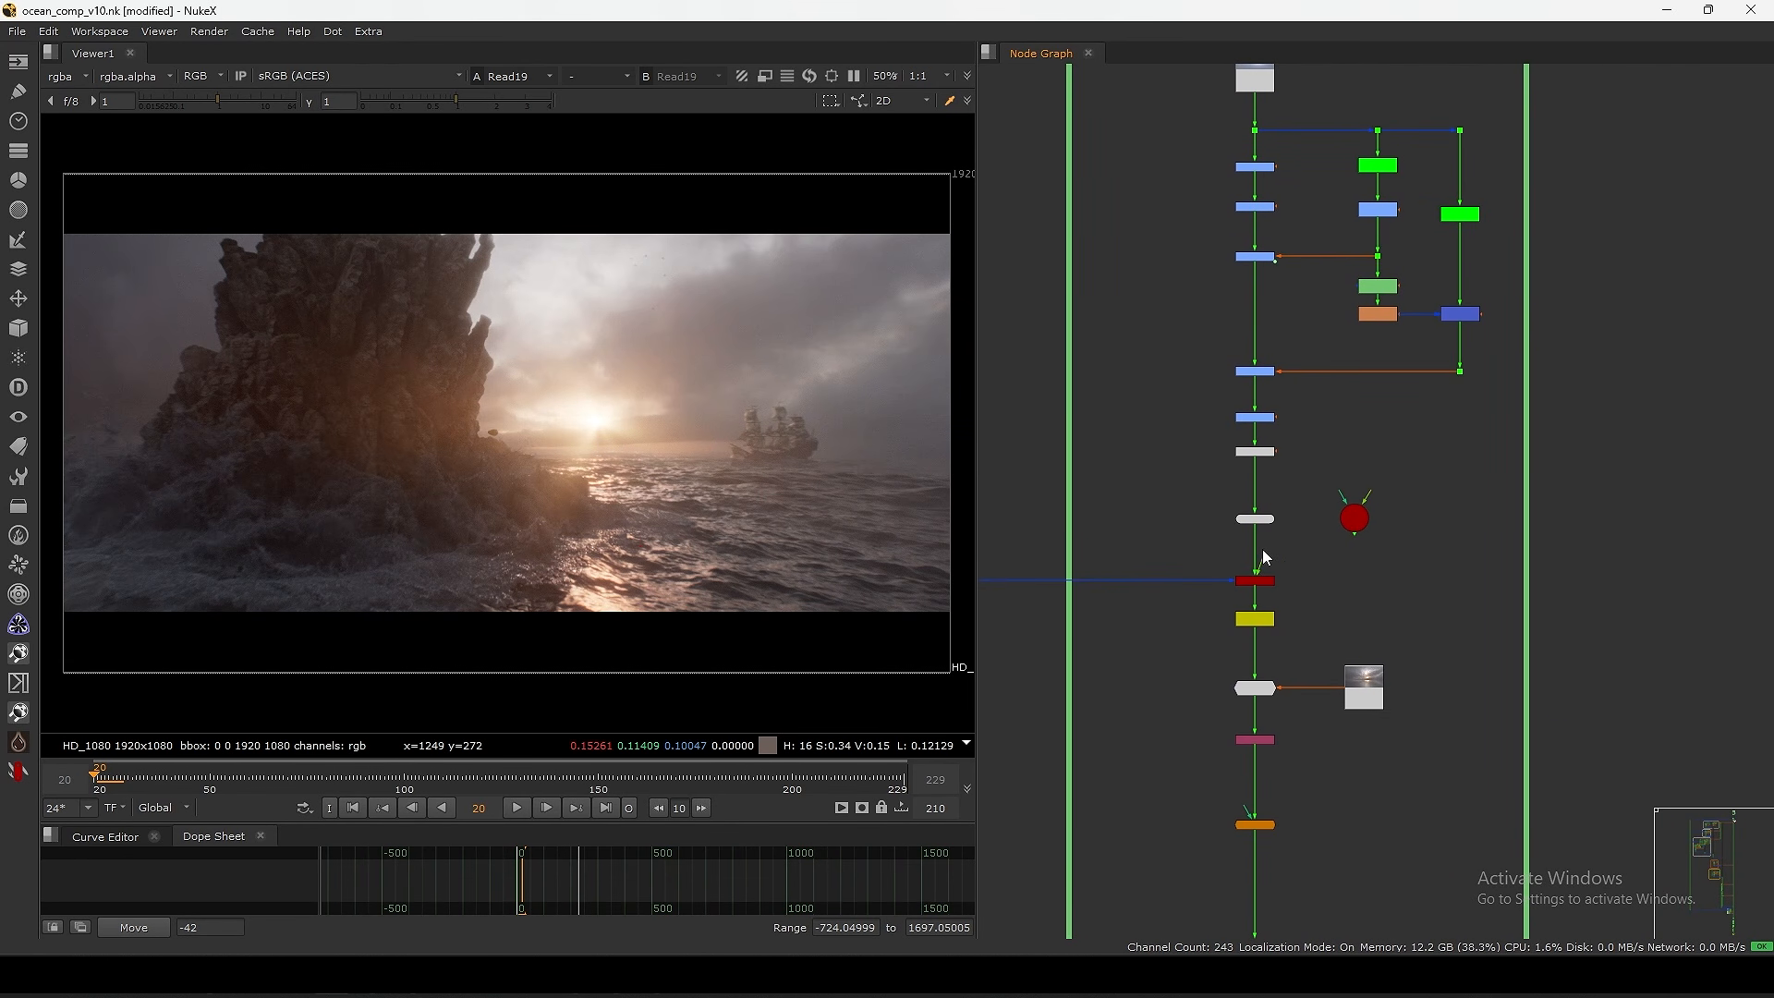
drag(1249, 591, 1204, 592)
key(1)
middle_drag(1201, 590, 1222, 516)
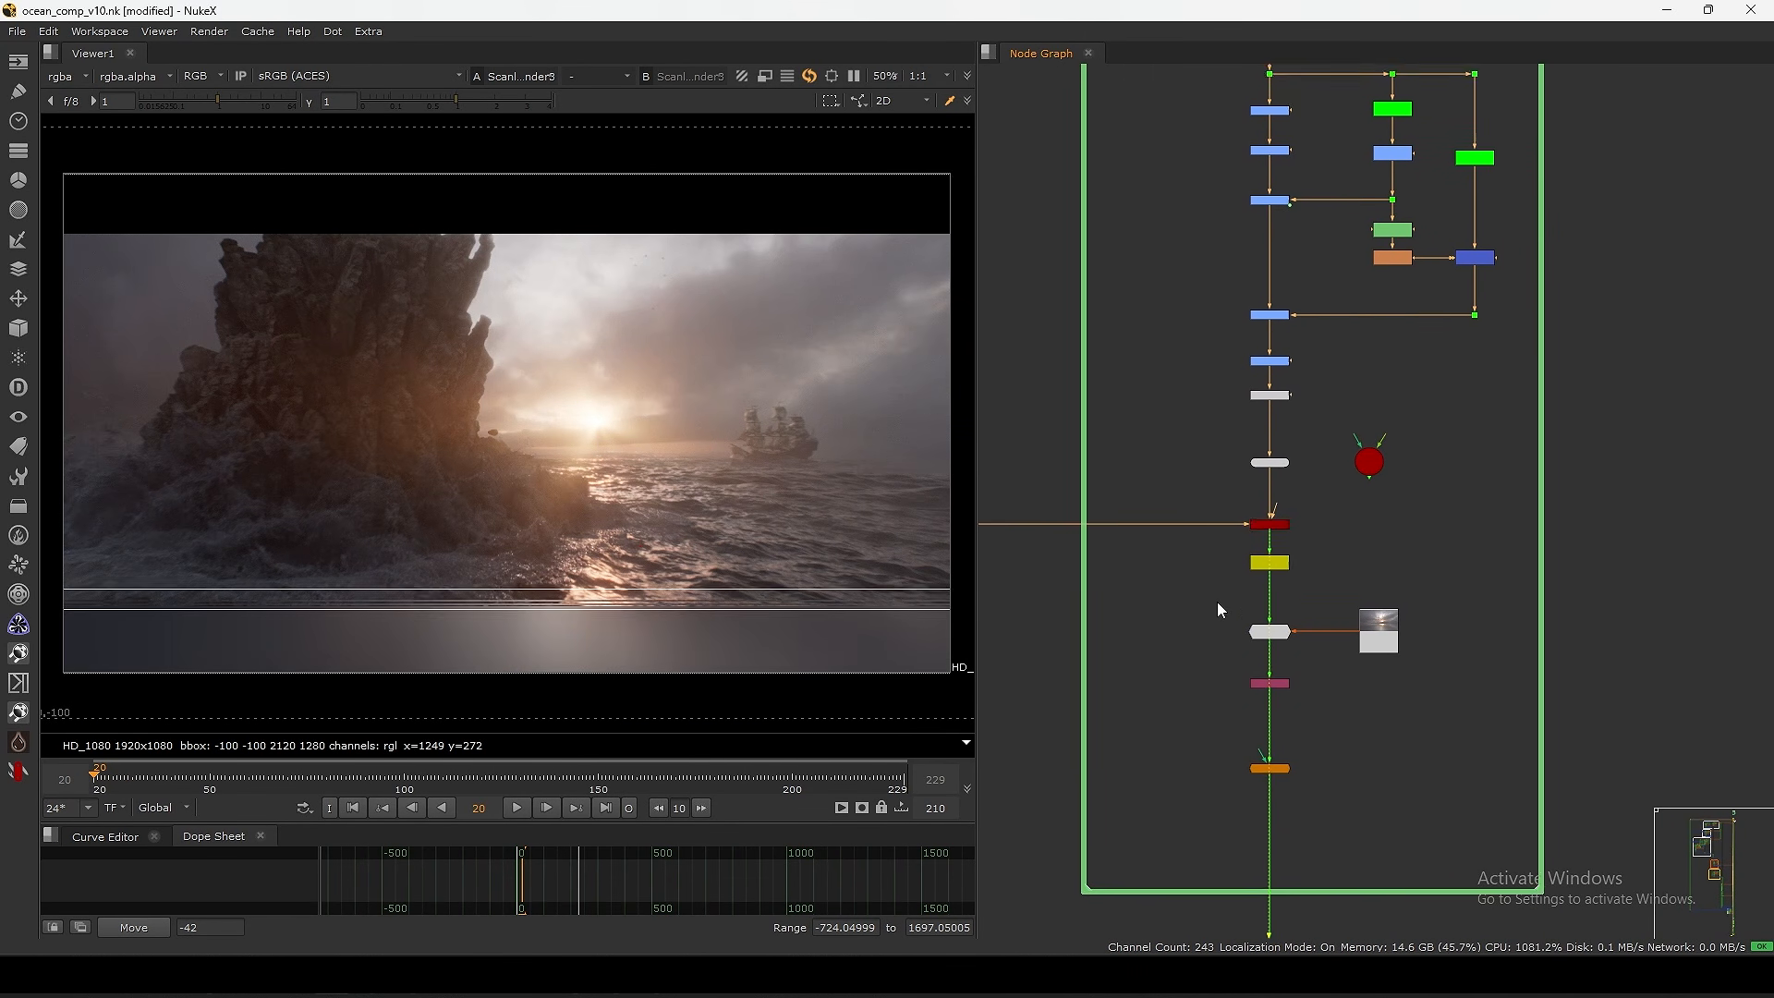
click(1281, 618)
key(1)
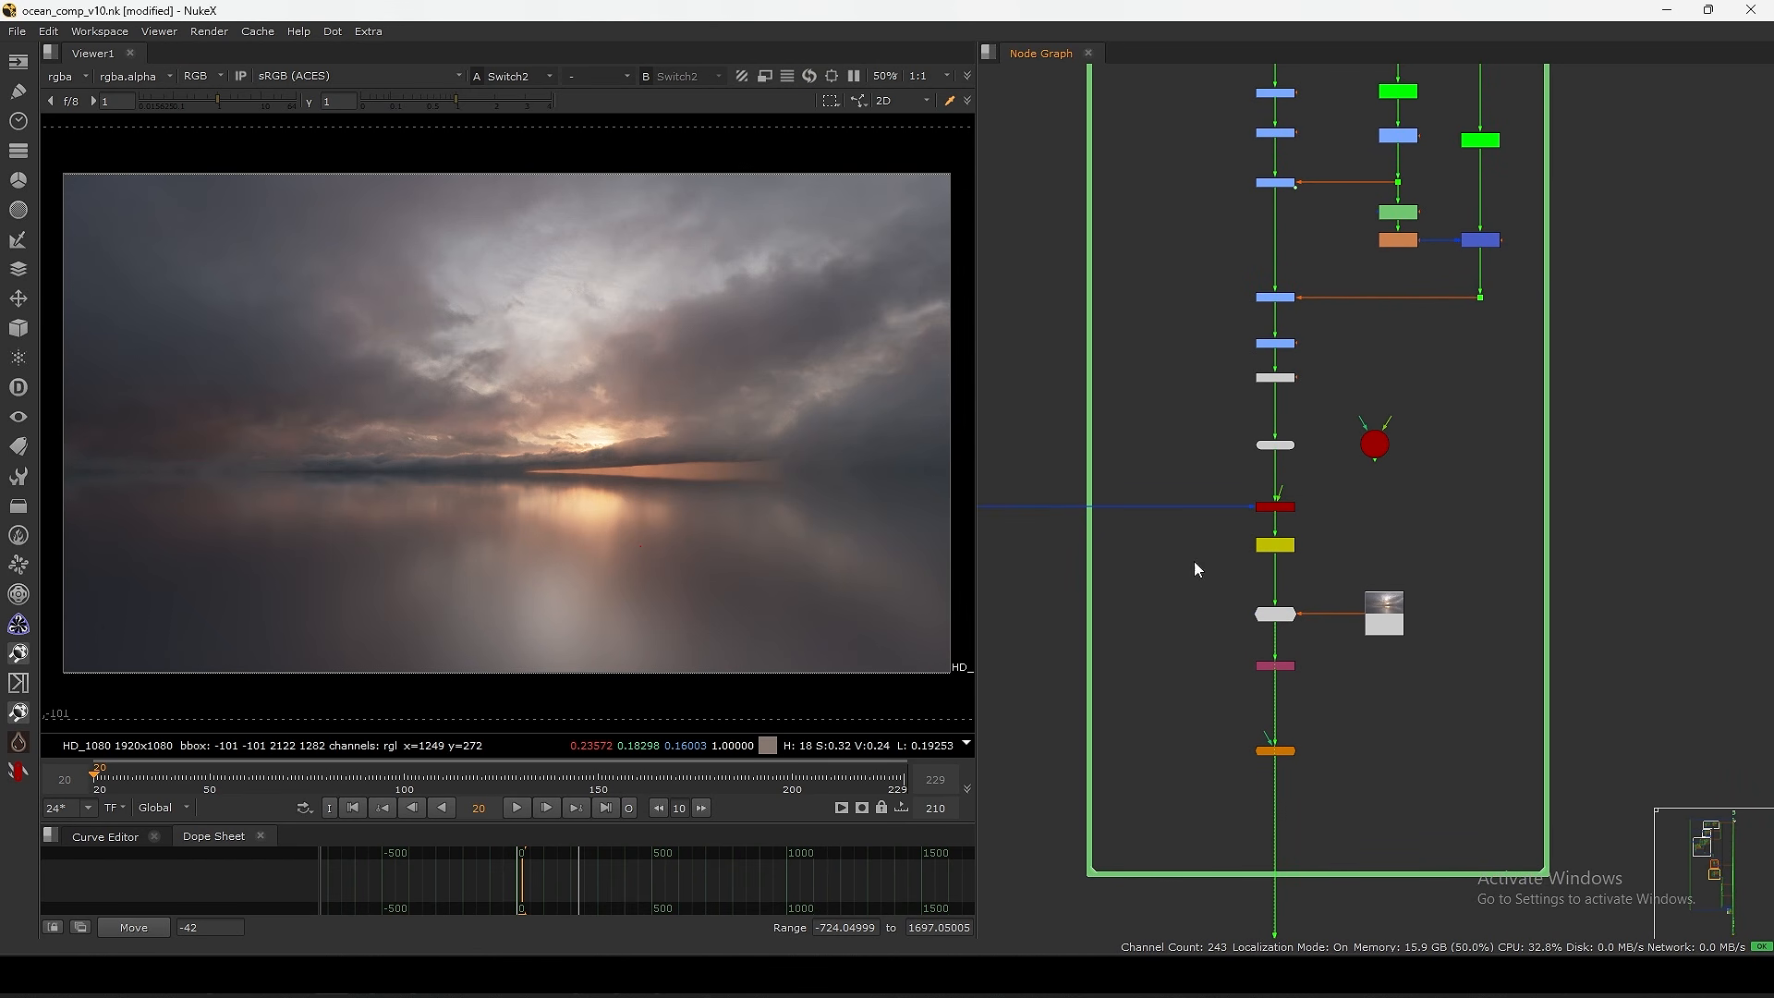
- Compare the sky without and with its grading by disabling and re-enabling the grading nodes on the SKY group's main branch
middle_drag(1223, 103, 1227, 341)
middle_drag(1252, 650, 1236, 591)
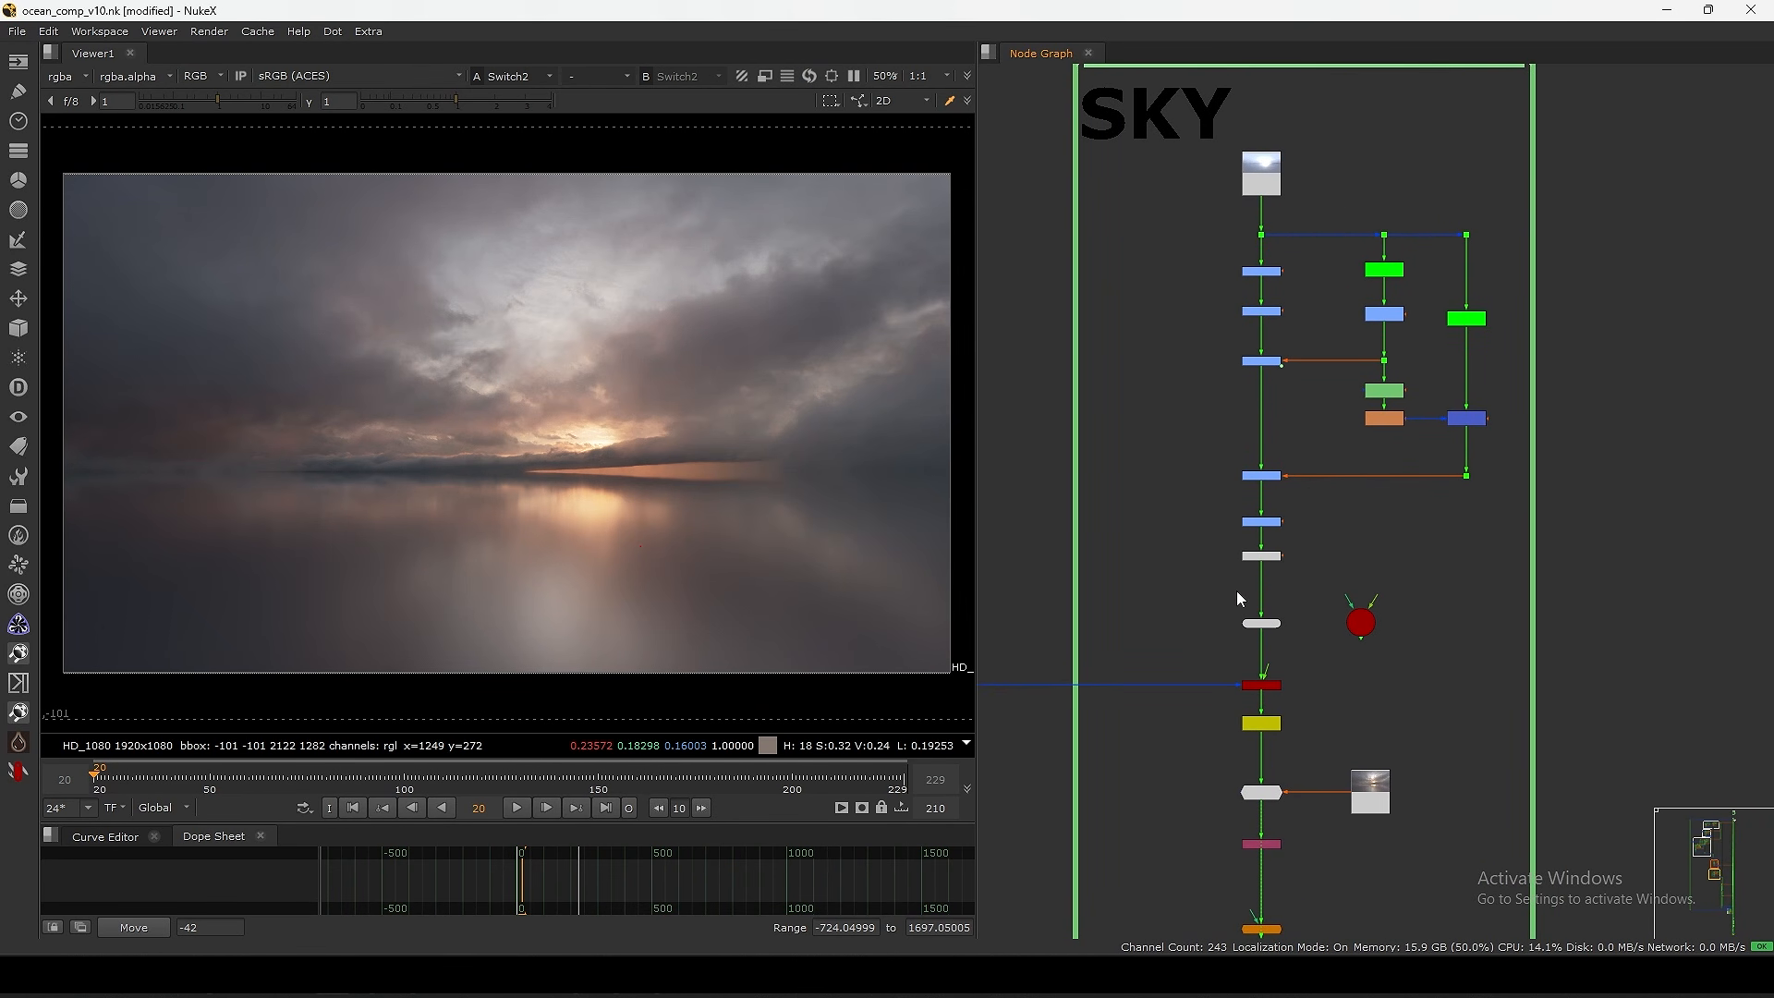
drag(1219, 246, 1310, 537)
key(d)
click(1261, 556)
key(d)
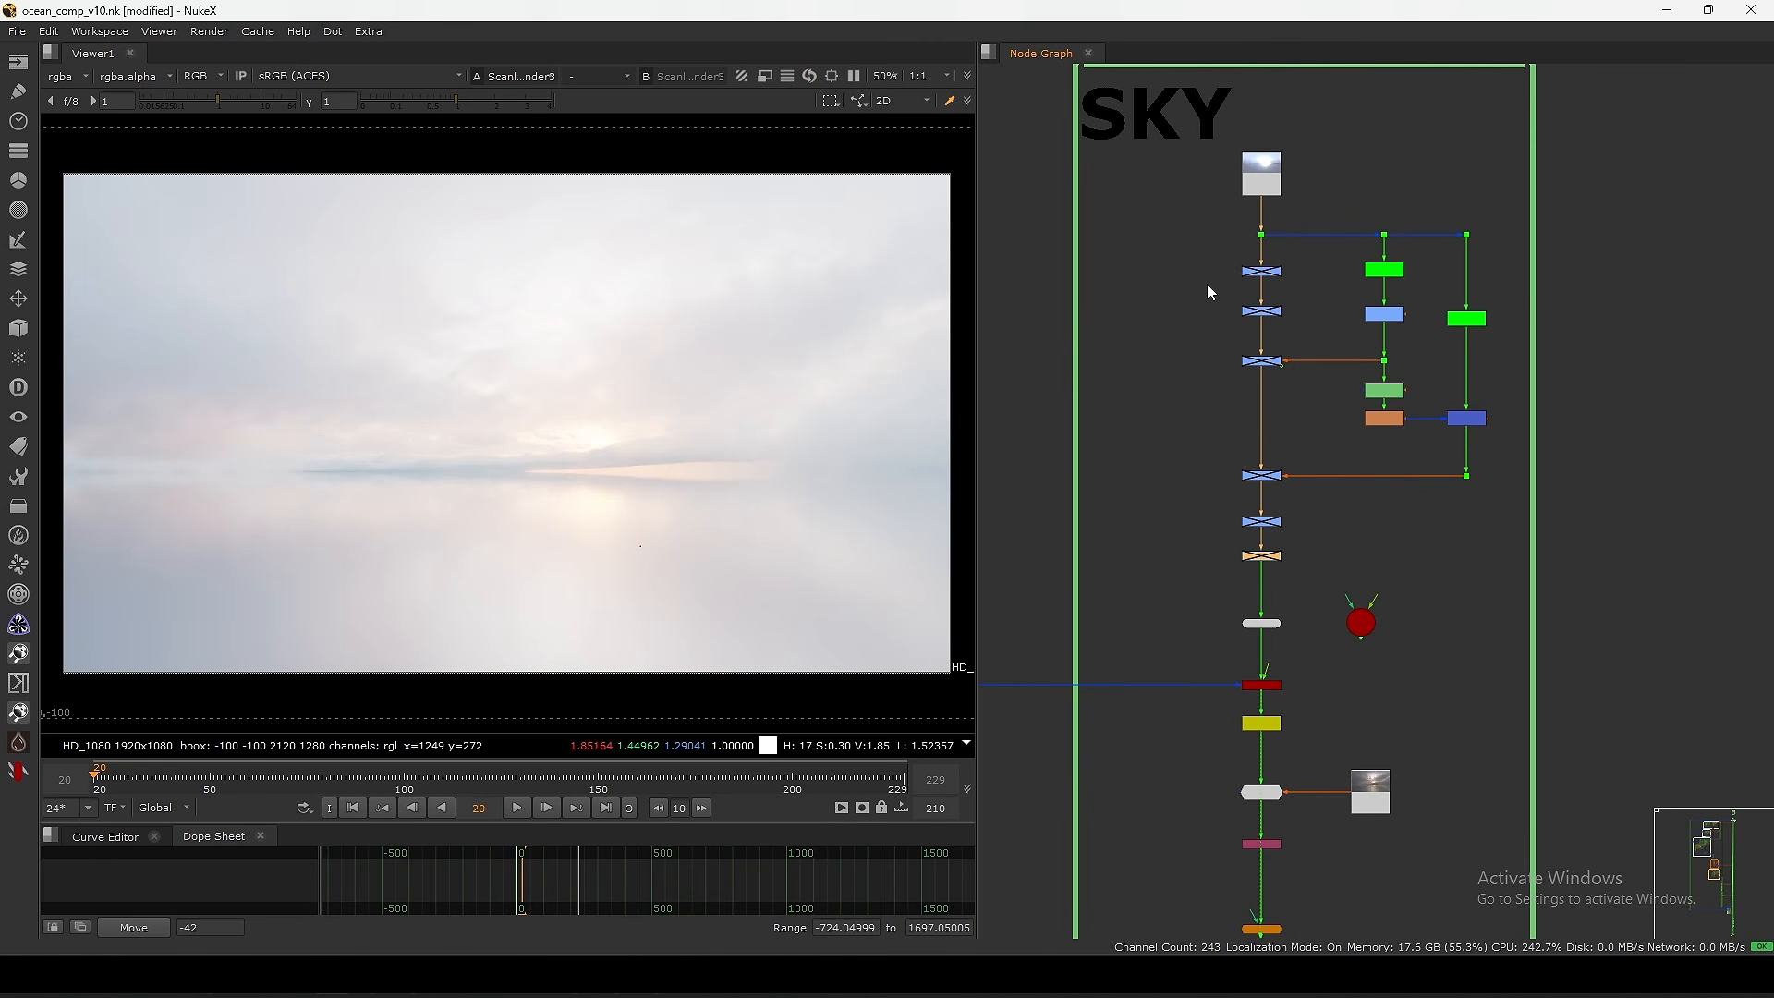
drag(1210, 254, 1319, 597)
key(d)
- Display the Switch2 output again and inspect the nodes below it in the SKY group
middle_drag(1278, 845, 1319, 504)
click(1262, 543)
key(1)
click(1305, 635)
scroll(1318, 504, up, 4)
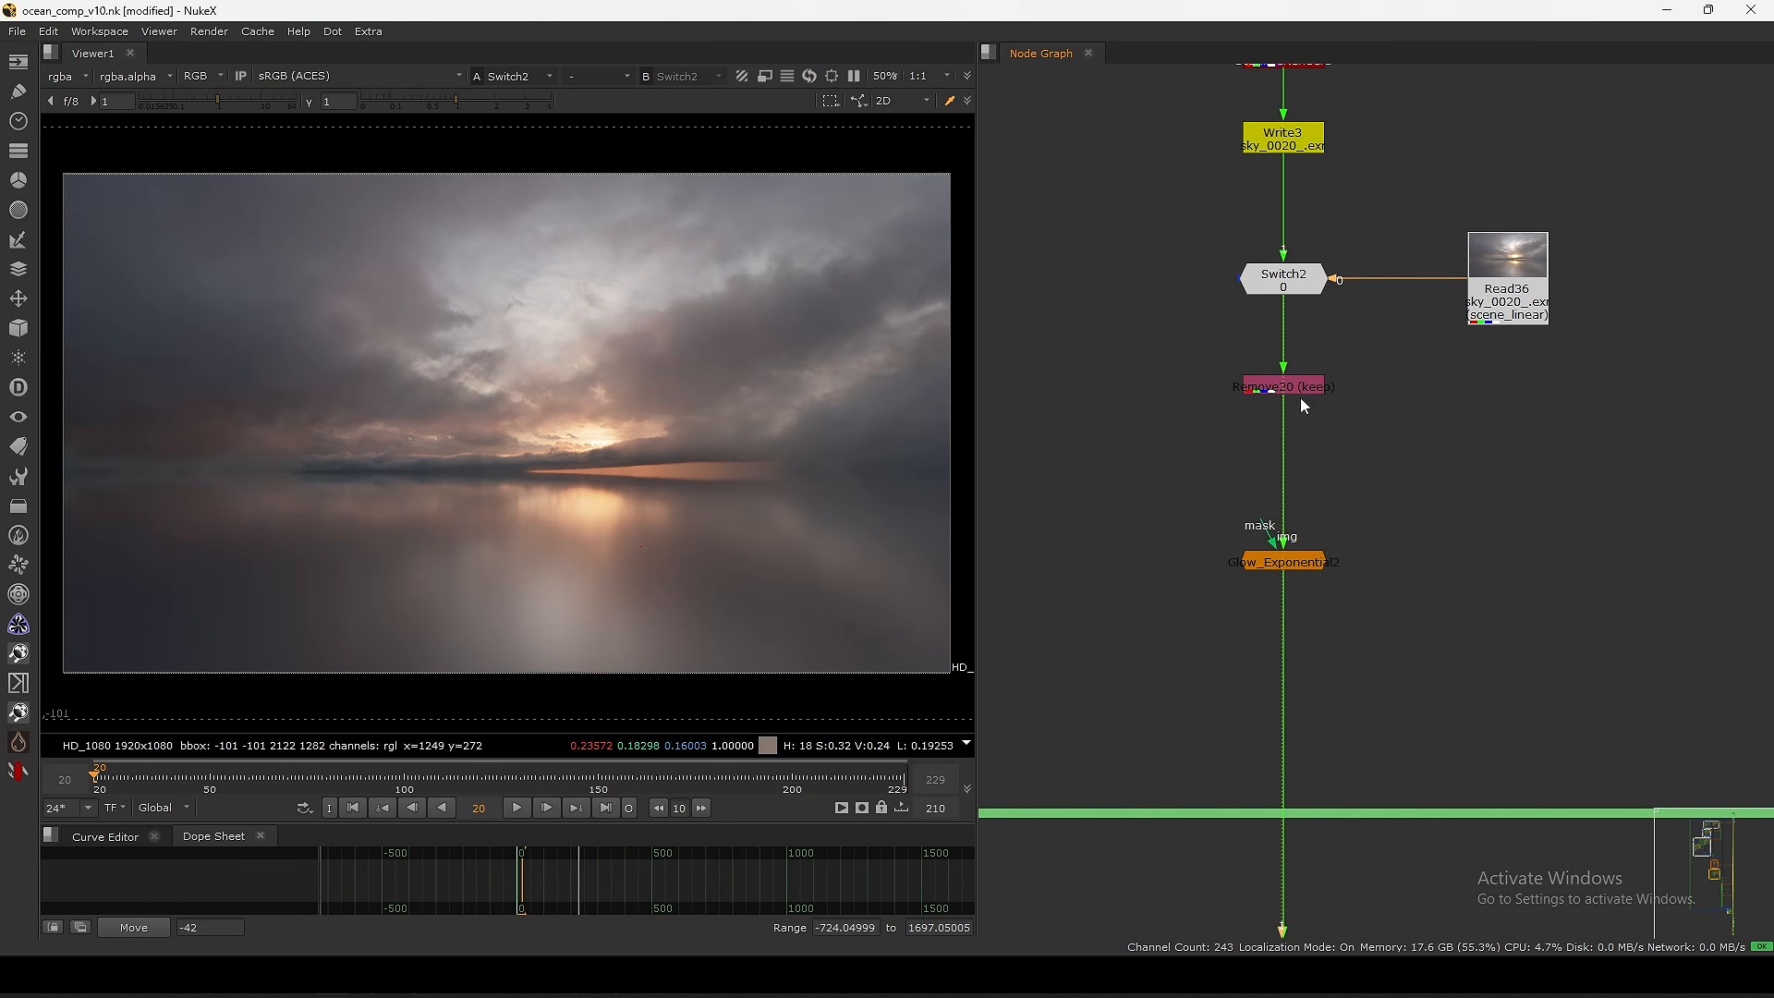
- View the Glow_Exponential2 output and toggle the node off and on to compare the glow around the sun
drag(1278, 563, 1279, 569)
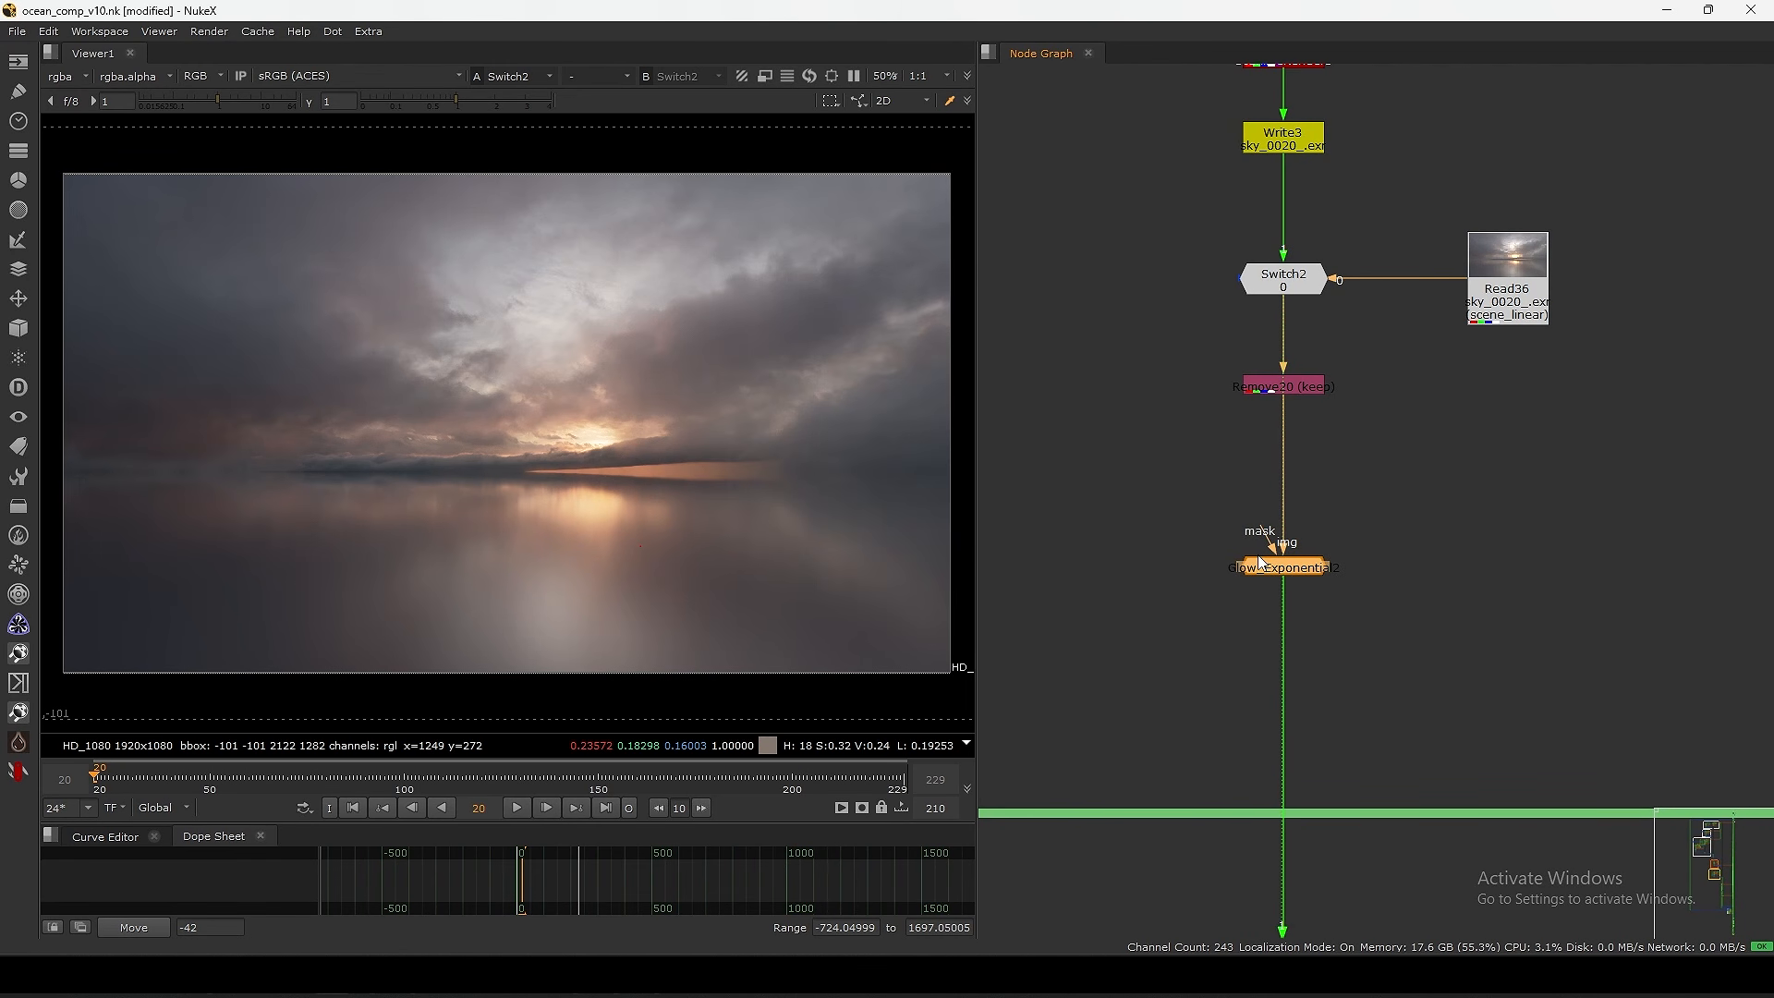
key(1)
drag(1374, 517, 1149, 629)
key(d)
key(d)
key(d)
key(d)
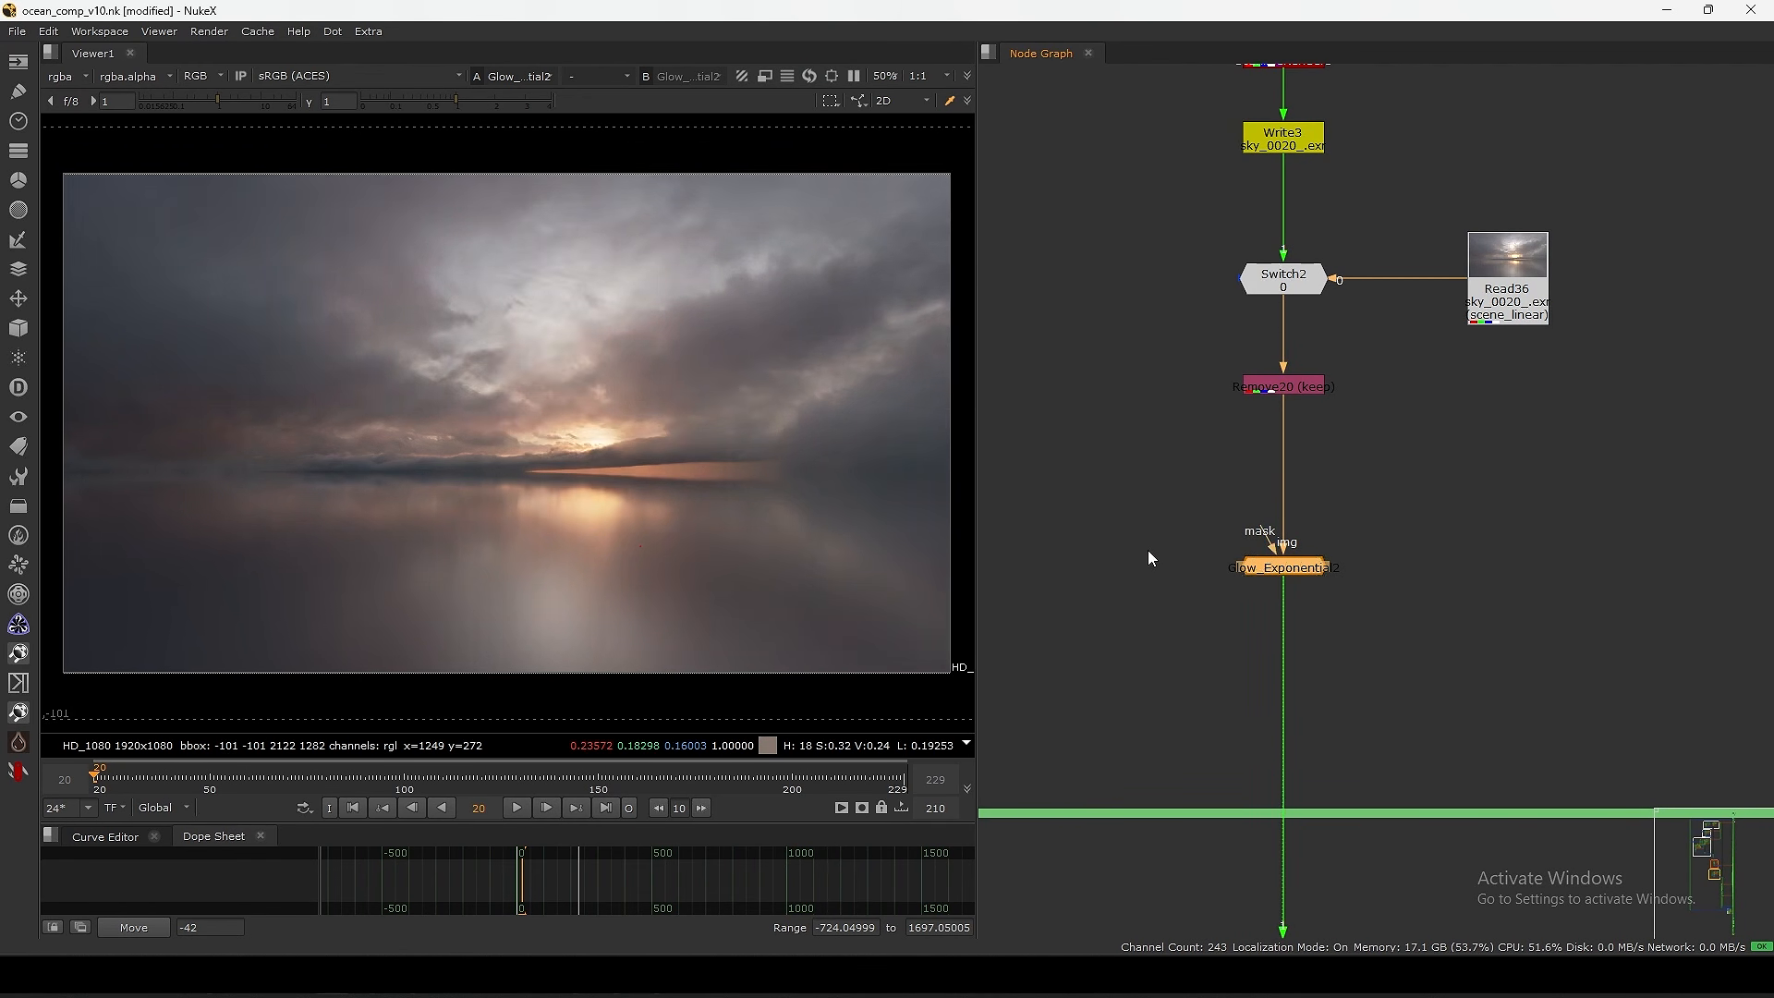
key(d)
key(d)
key(d)
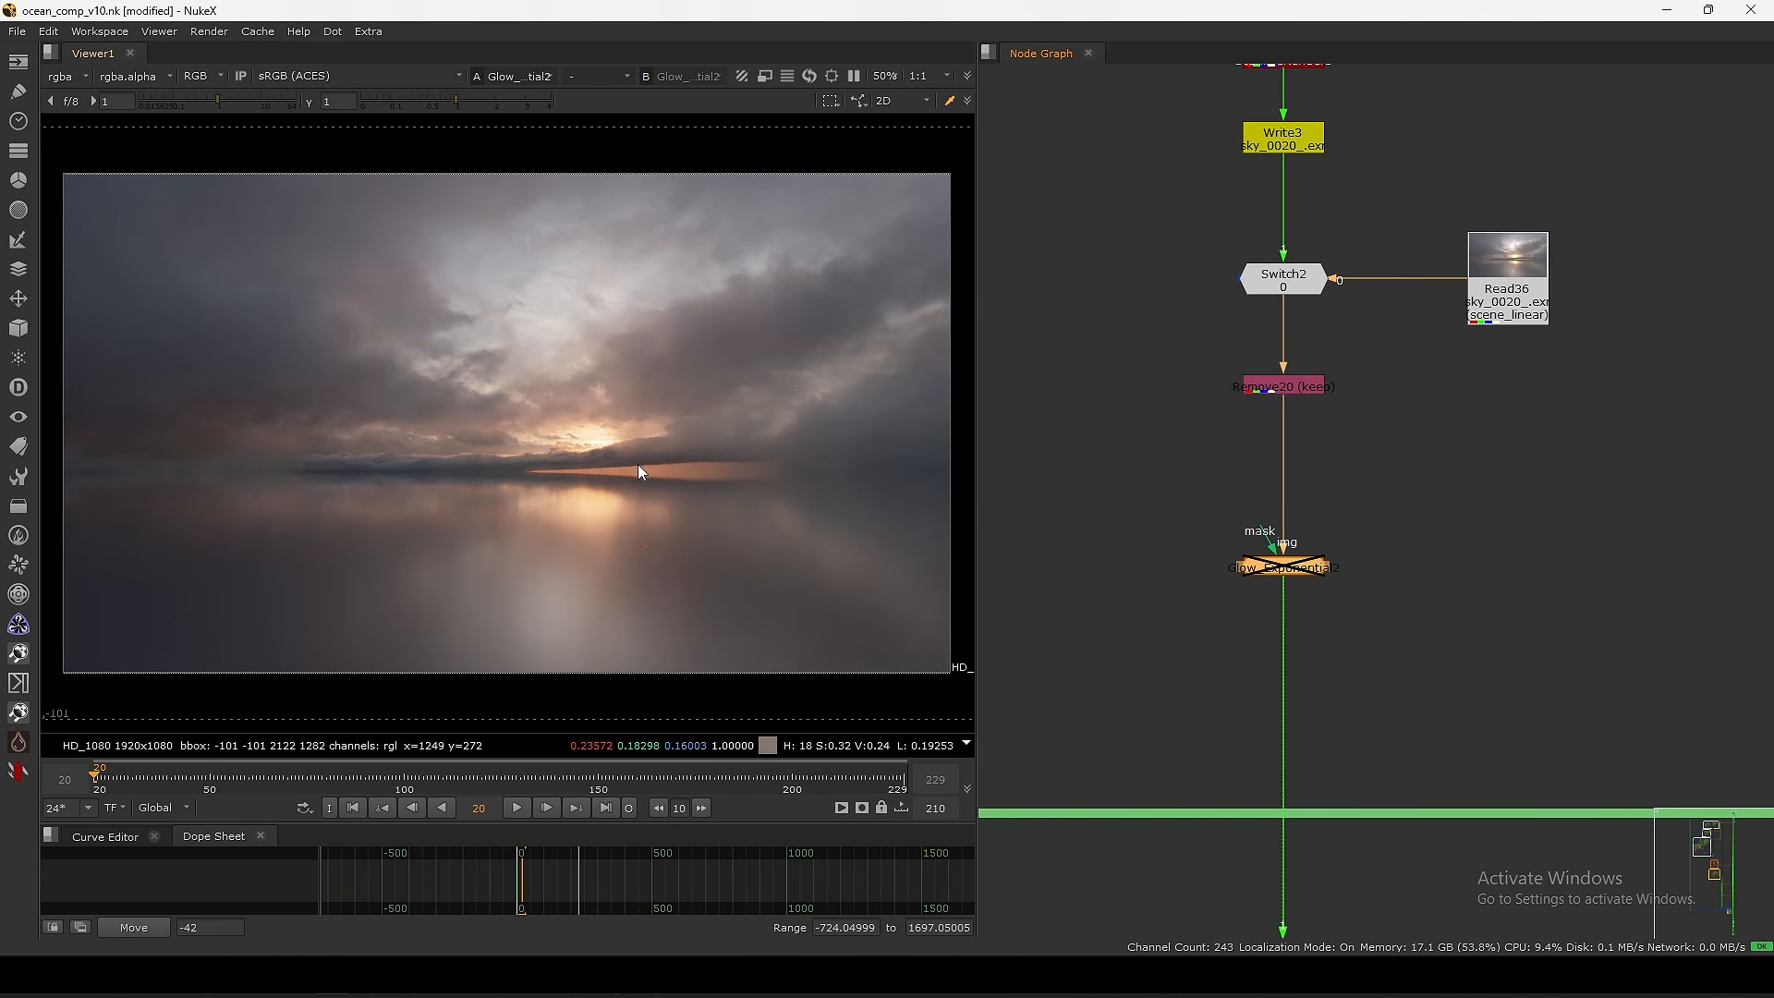
- Enlarge the Node Graph to the full window and select the nodes of the SKY group
middle_drag(1260, 407, 1452, 407)
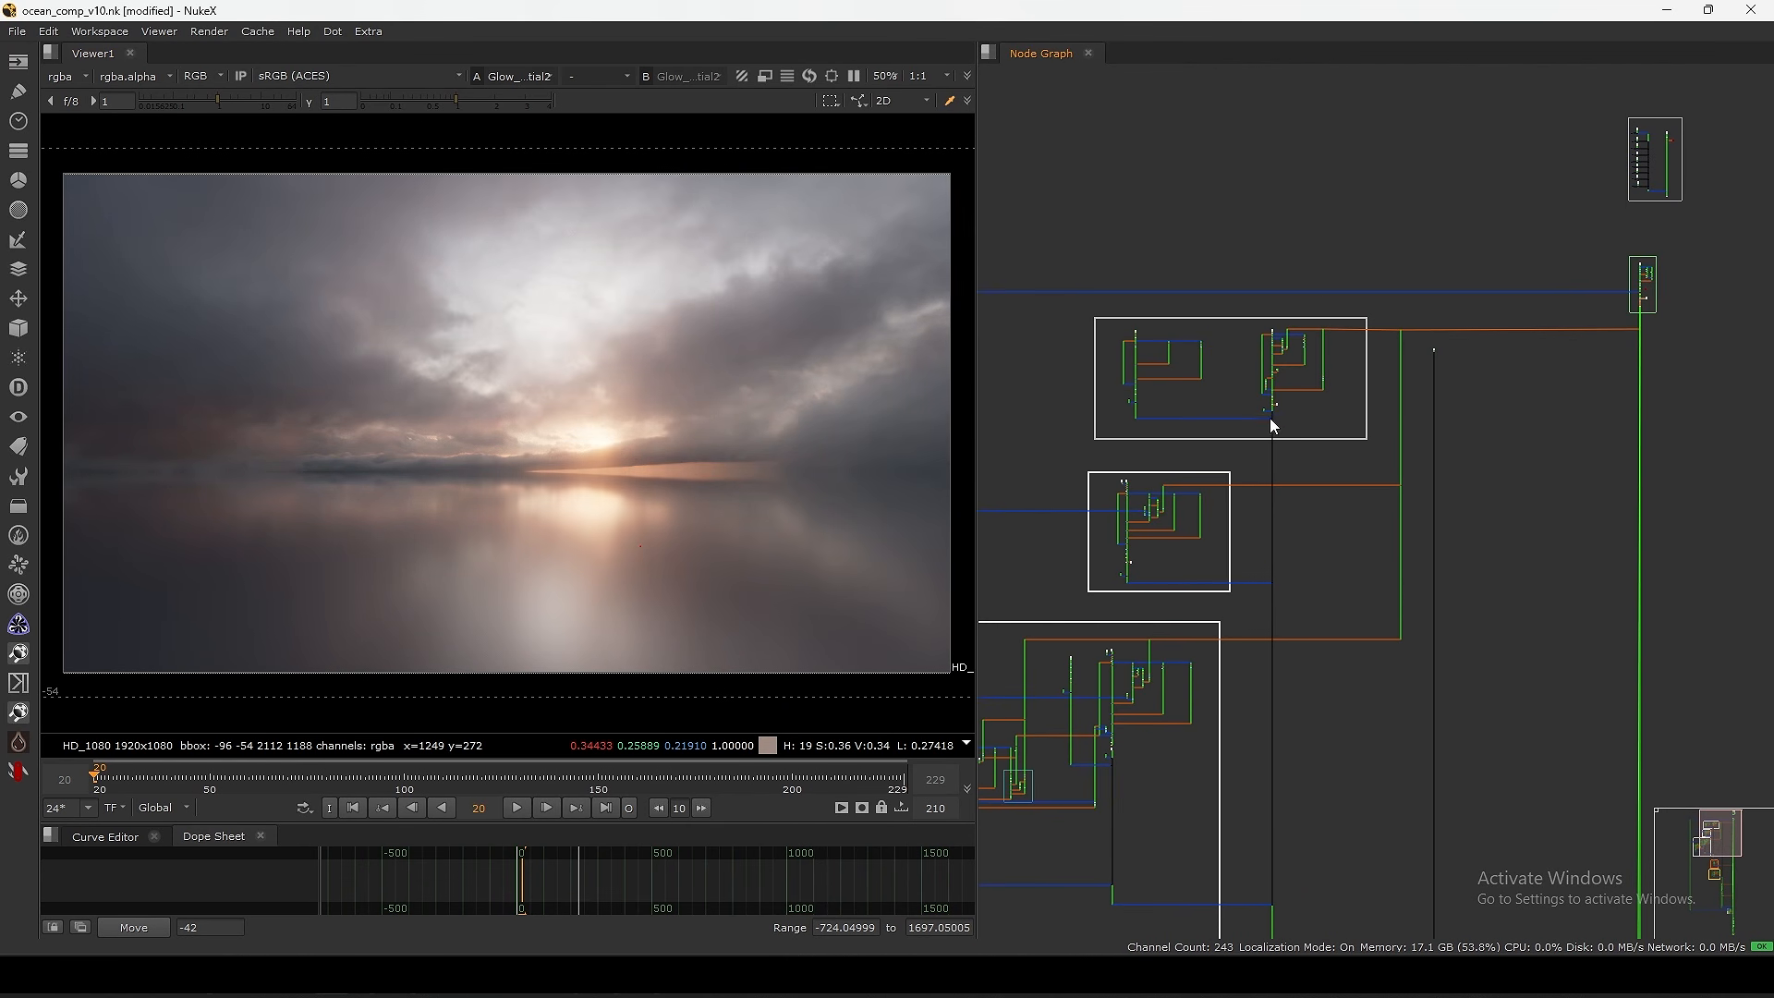
scroll(1367, 379, up, 4)
key(space)
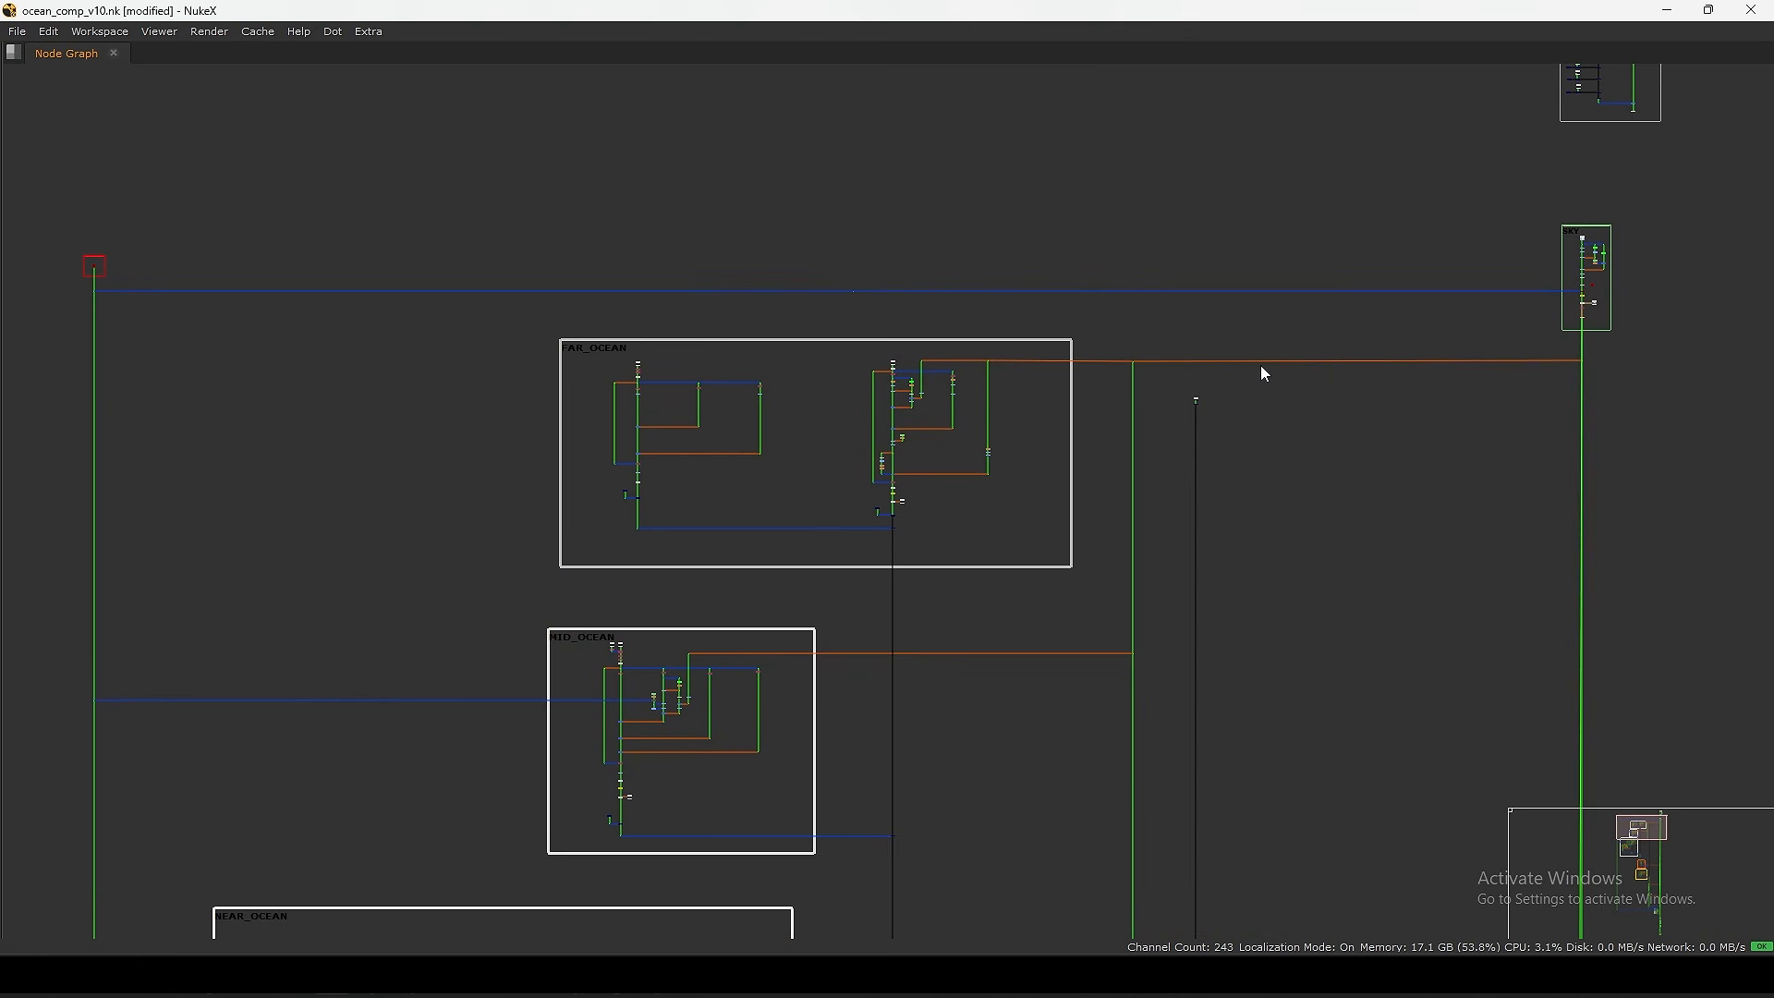
drag(1662, 198, 1532, 462)
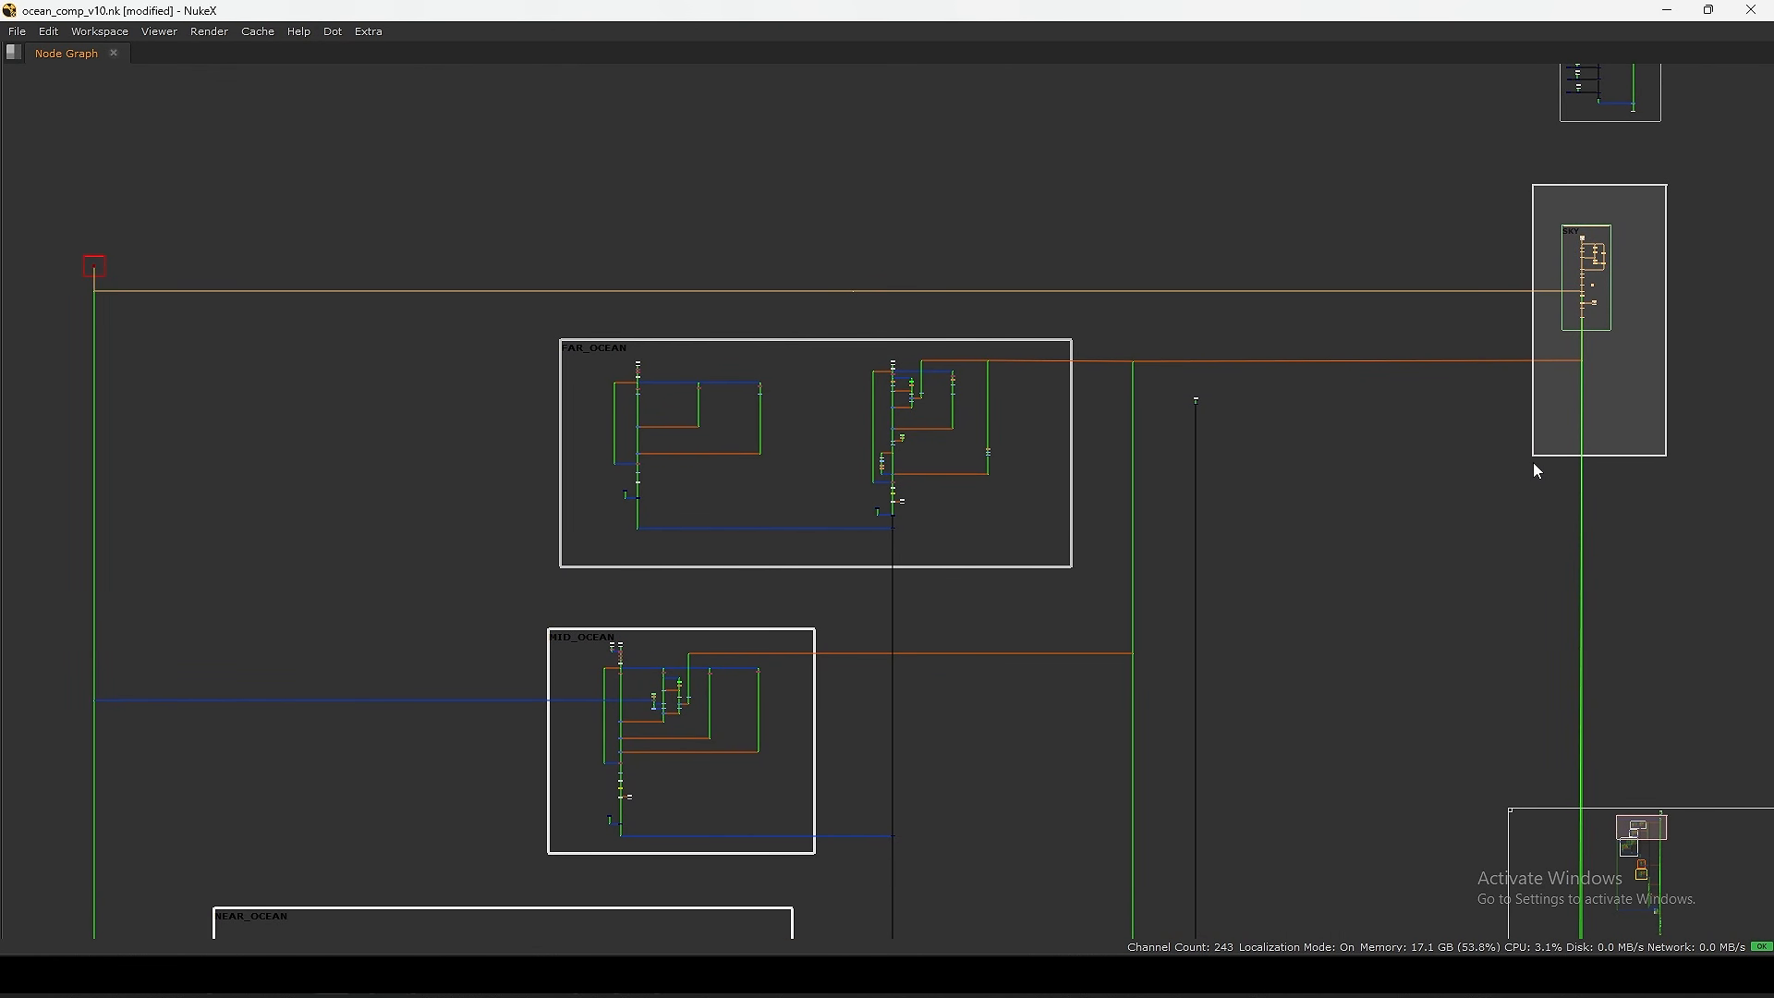
- Examine the red-framed node at the head of the long vertical pipe that feeds the SKY group
middle_drag(406, 328, 1048, 328)
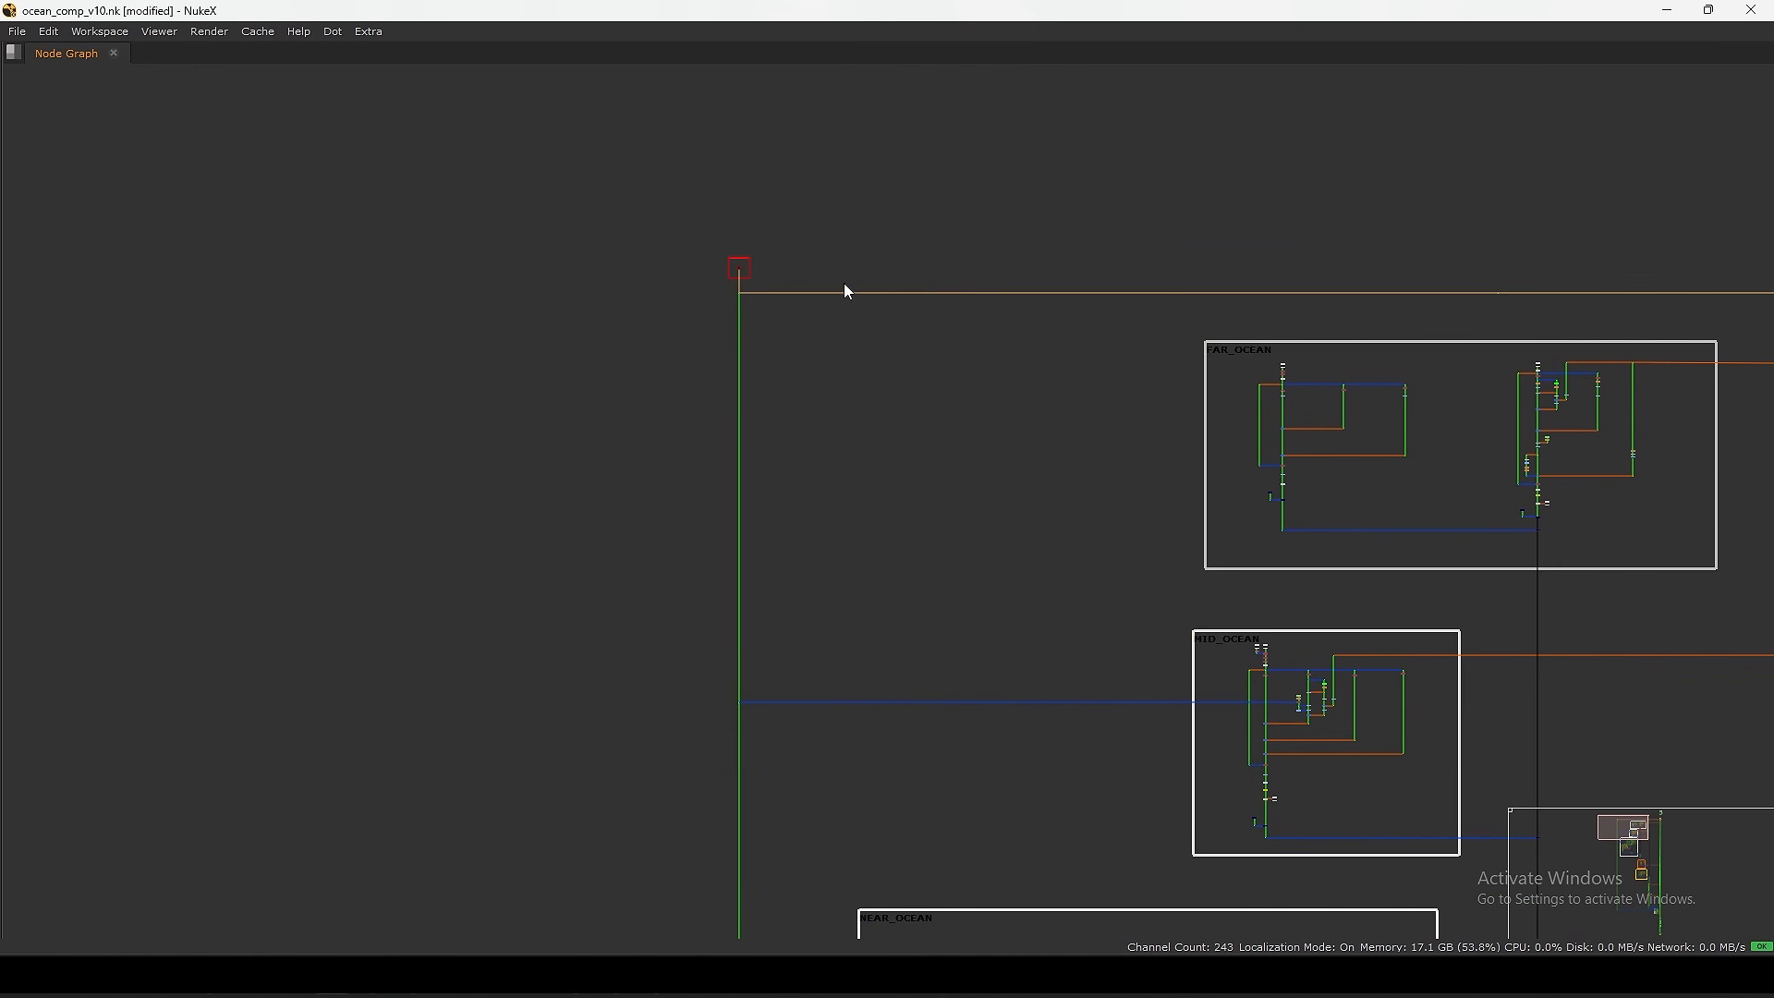
drag(844, 168, 609, 410)
scroll(740, 246, up, 2)
scroll(794, 246, up, 2)
scroll(860, 314, down, 8)
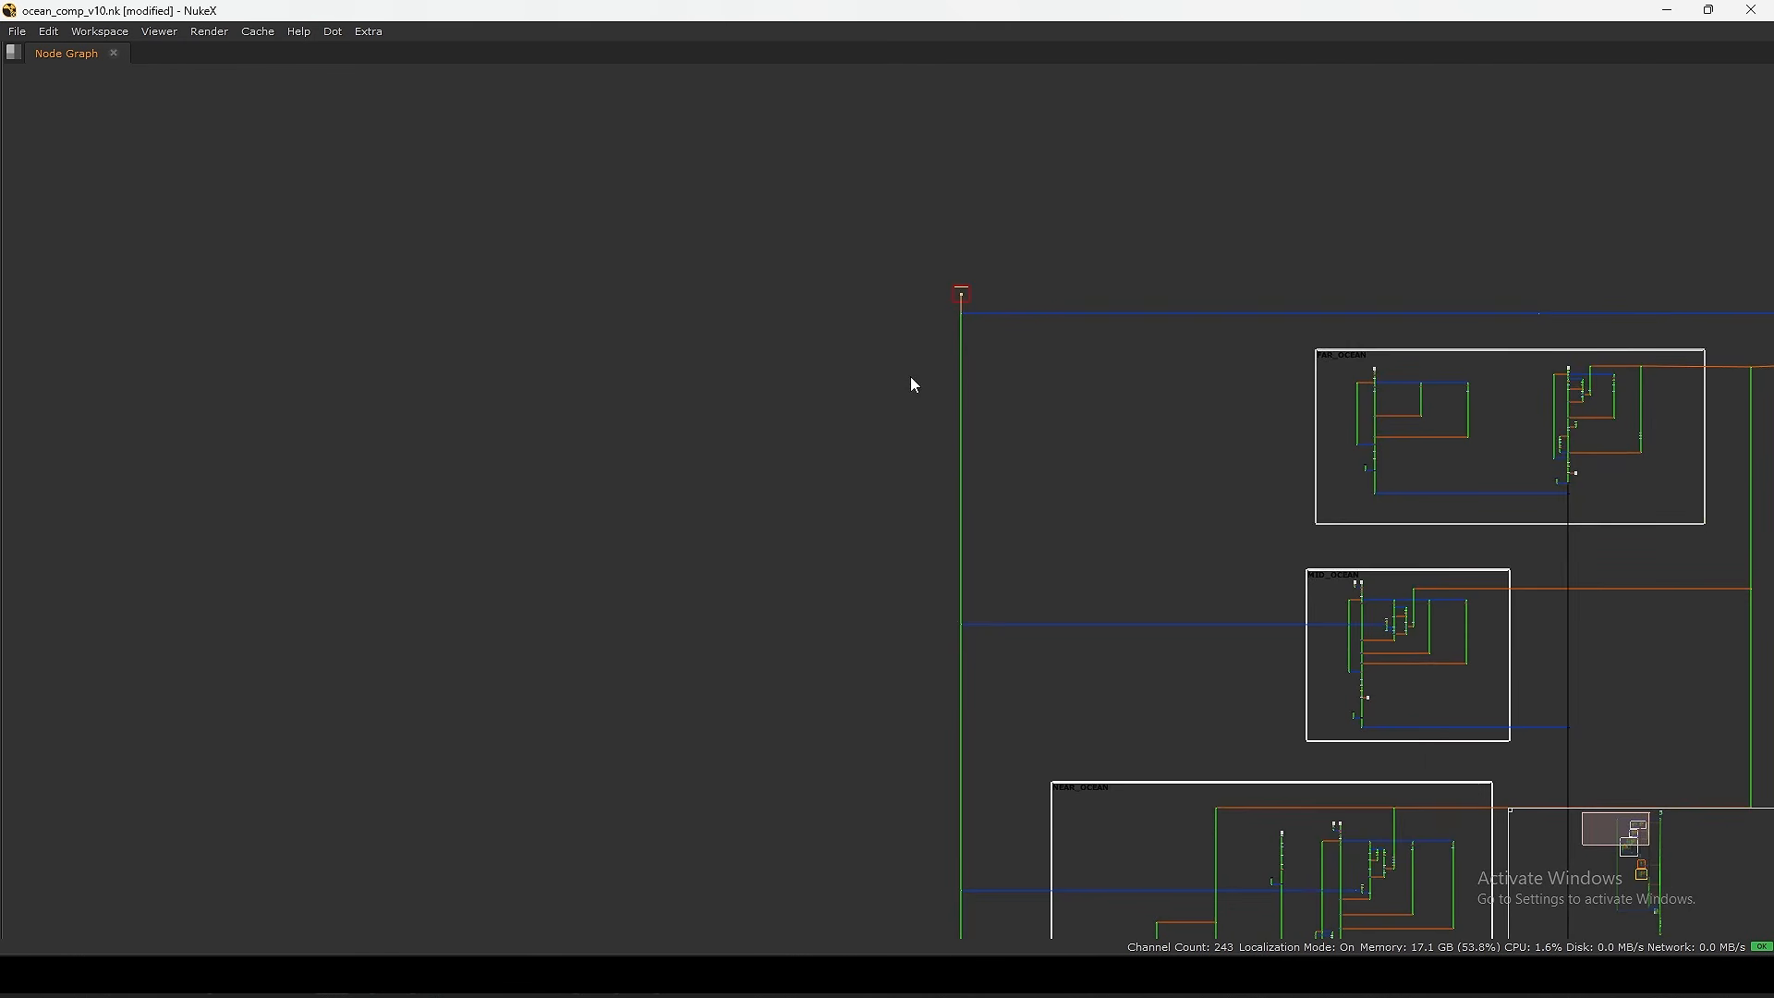
- Trace the long vertical pipe down to the framed group near the script's end and restore the layout with the viewer
scroll(1059, 669, up, 4)
middle_drag(1302, 697, 1221, 630)
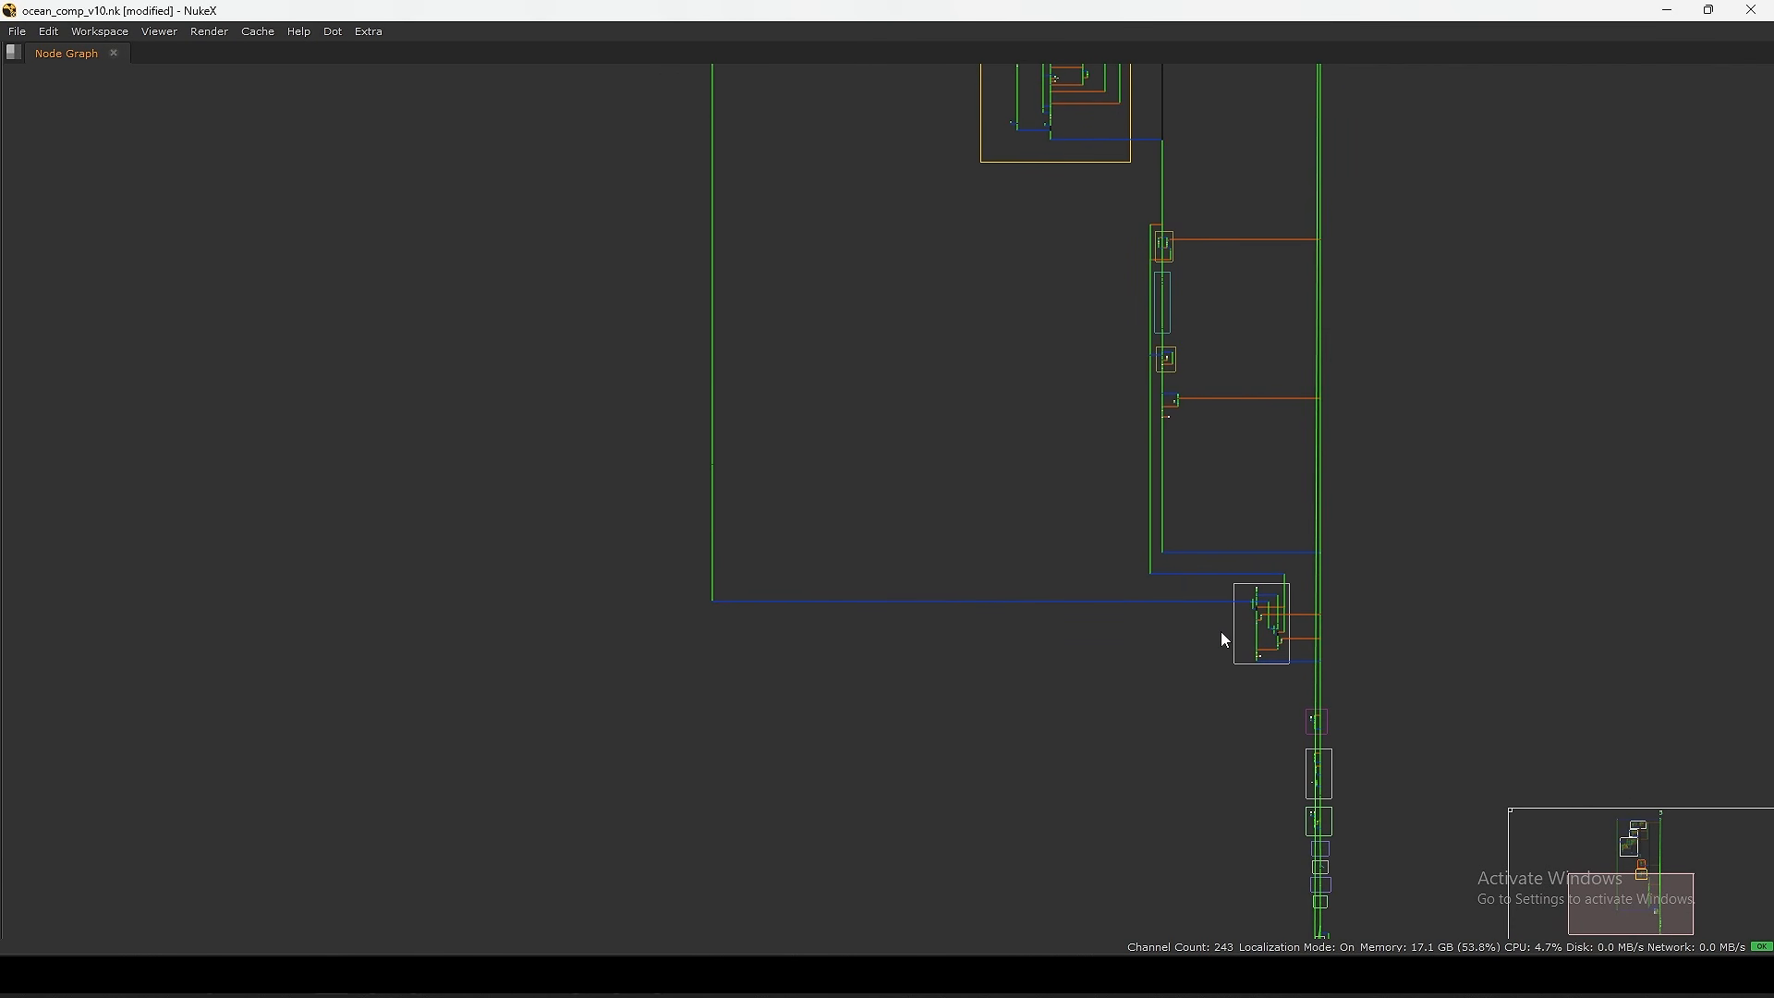
ctrl+click(1248, 655)
scroll(1249, 647, down, 4)
click(914, 529)
drag(1386, 167, 902, 931)
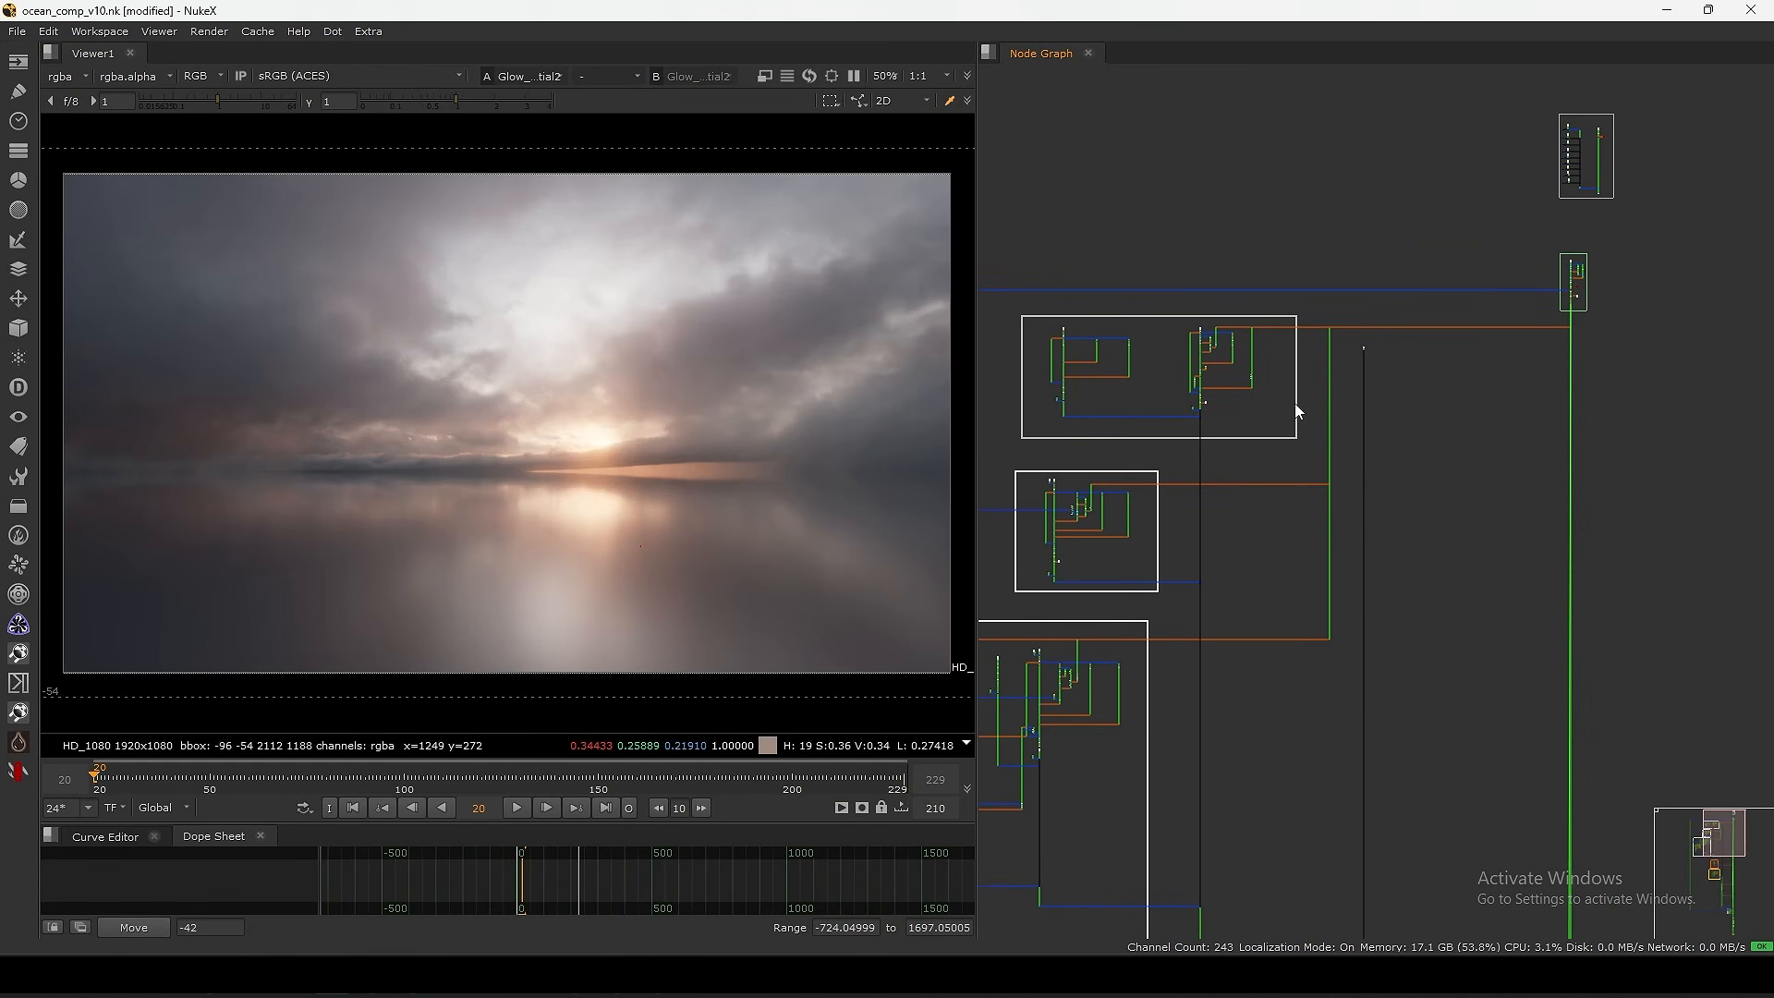
- Enlarge the Node Graph and examine the FAR_OCEAN, MID_OCEAN and NEAR_OCEAN groups in order
scroll(1184, 364, up, 5)
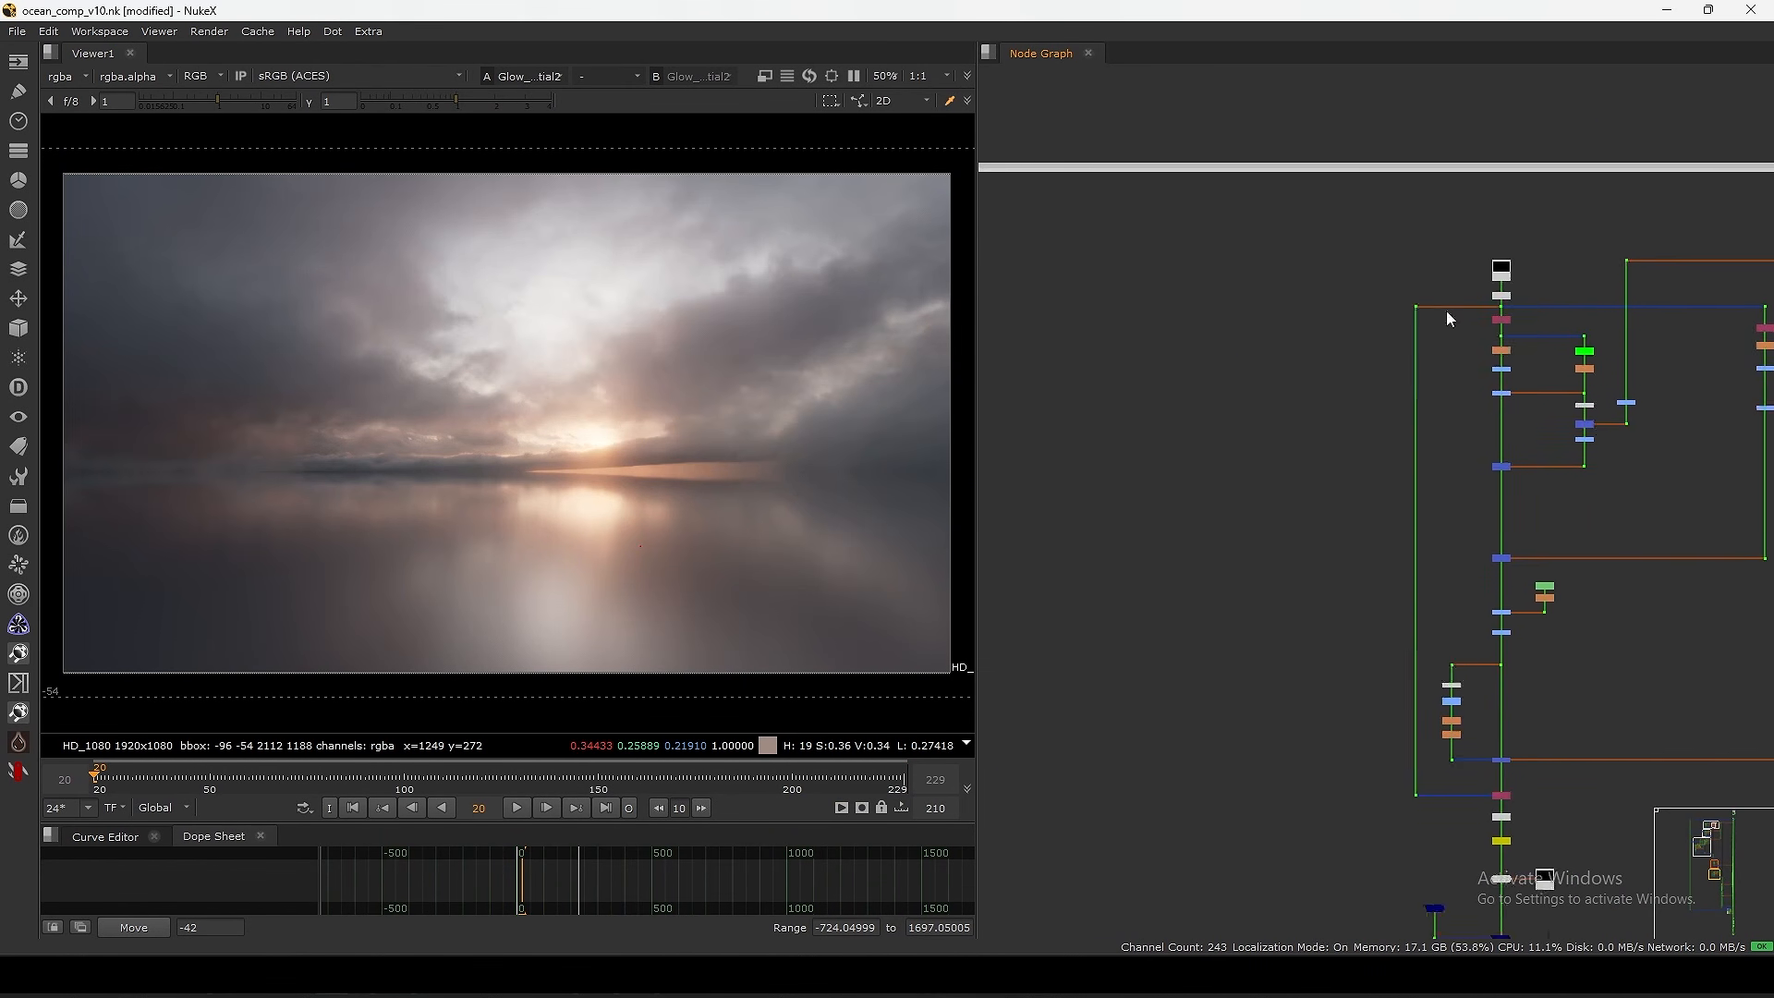
key(space)
scroll(1168, 348, down, 5)
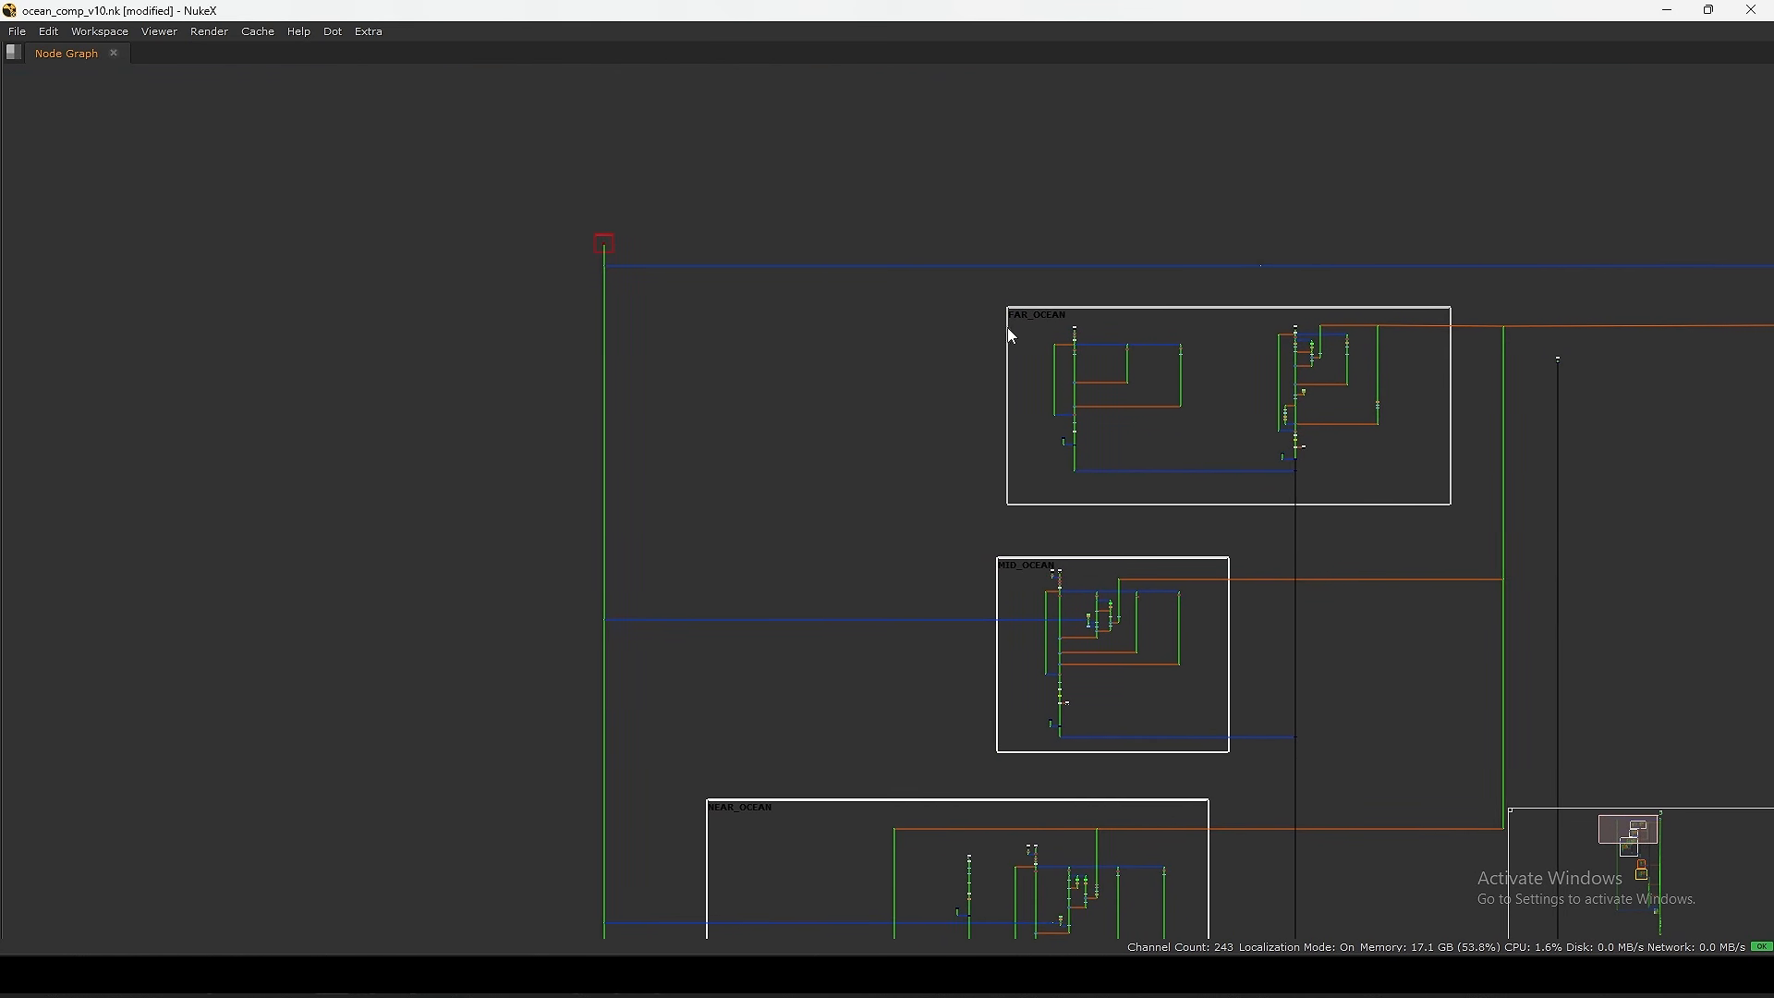
scroll(992, 314, up, 2)
drag(1093, 319, 1094, 320)
middle_drag(955, 689, 1018, 373)
drag(1022, 296, 1129, 346)
middle_drag(1066, 620, 1327, 242)
drag(1052, 217, 877, 349)
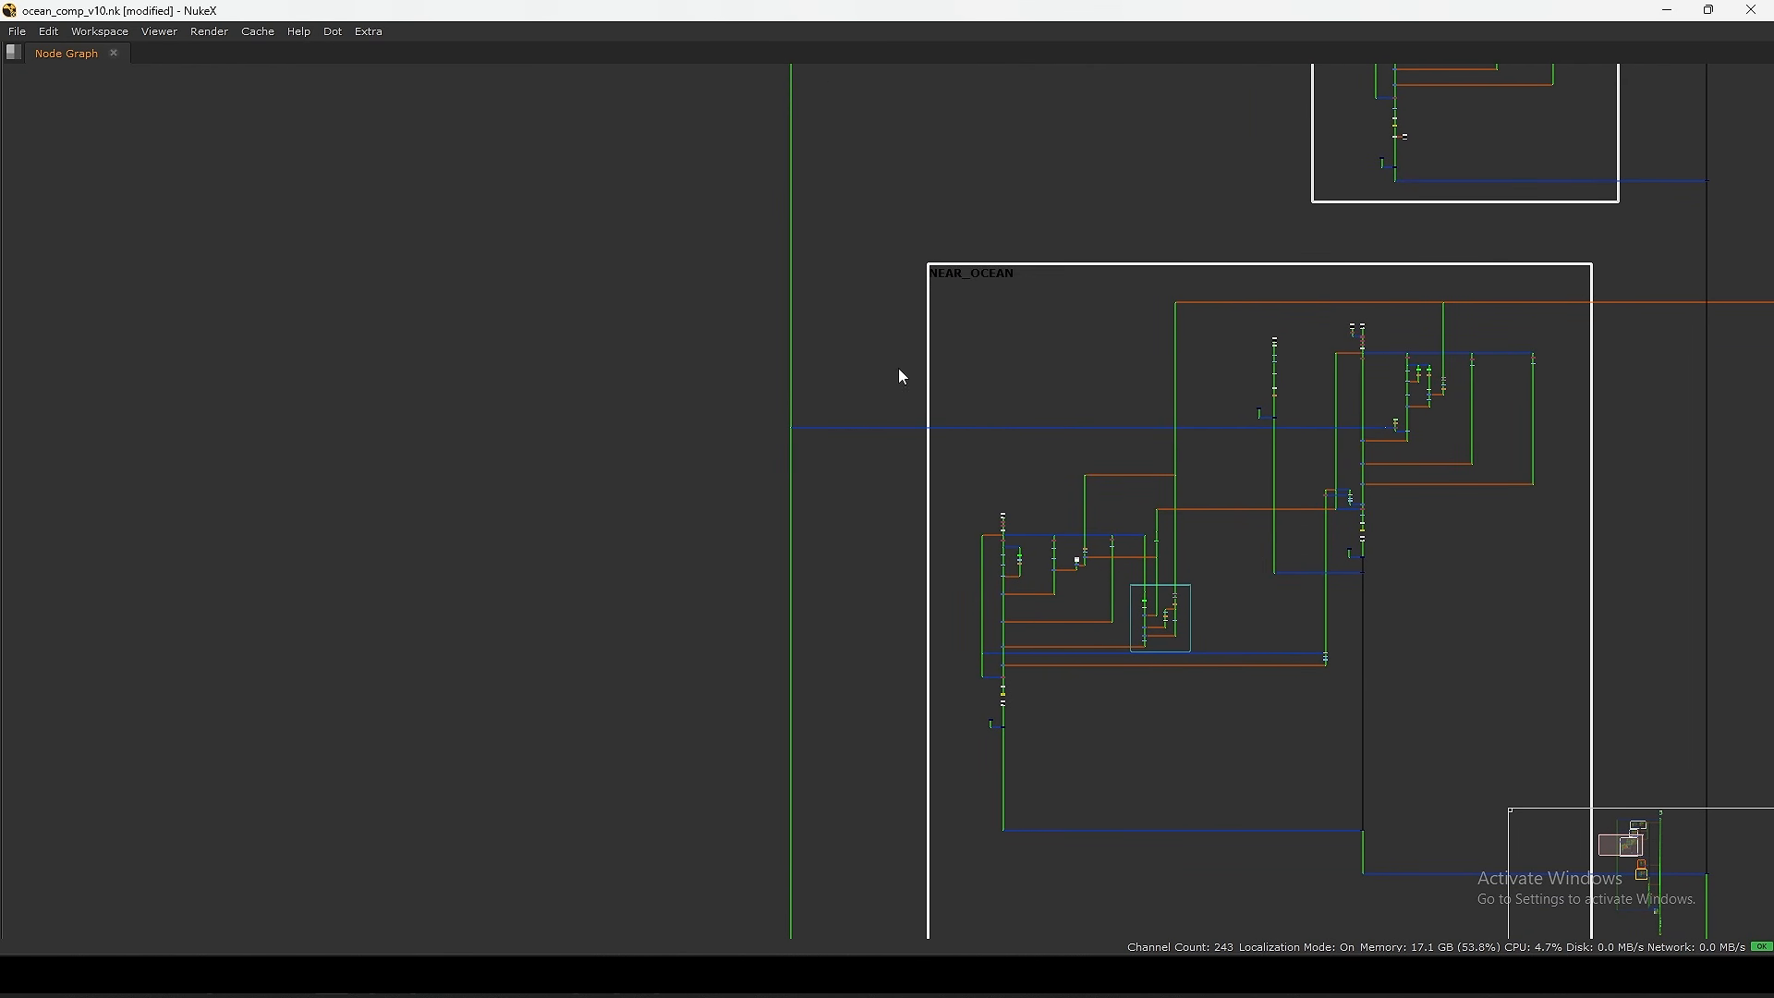
middle_drag(1054, 710, 1074, 642)
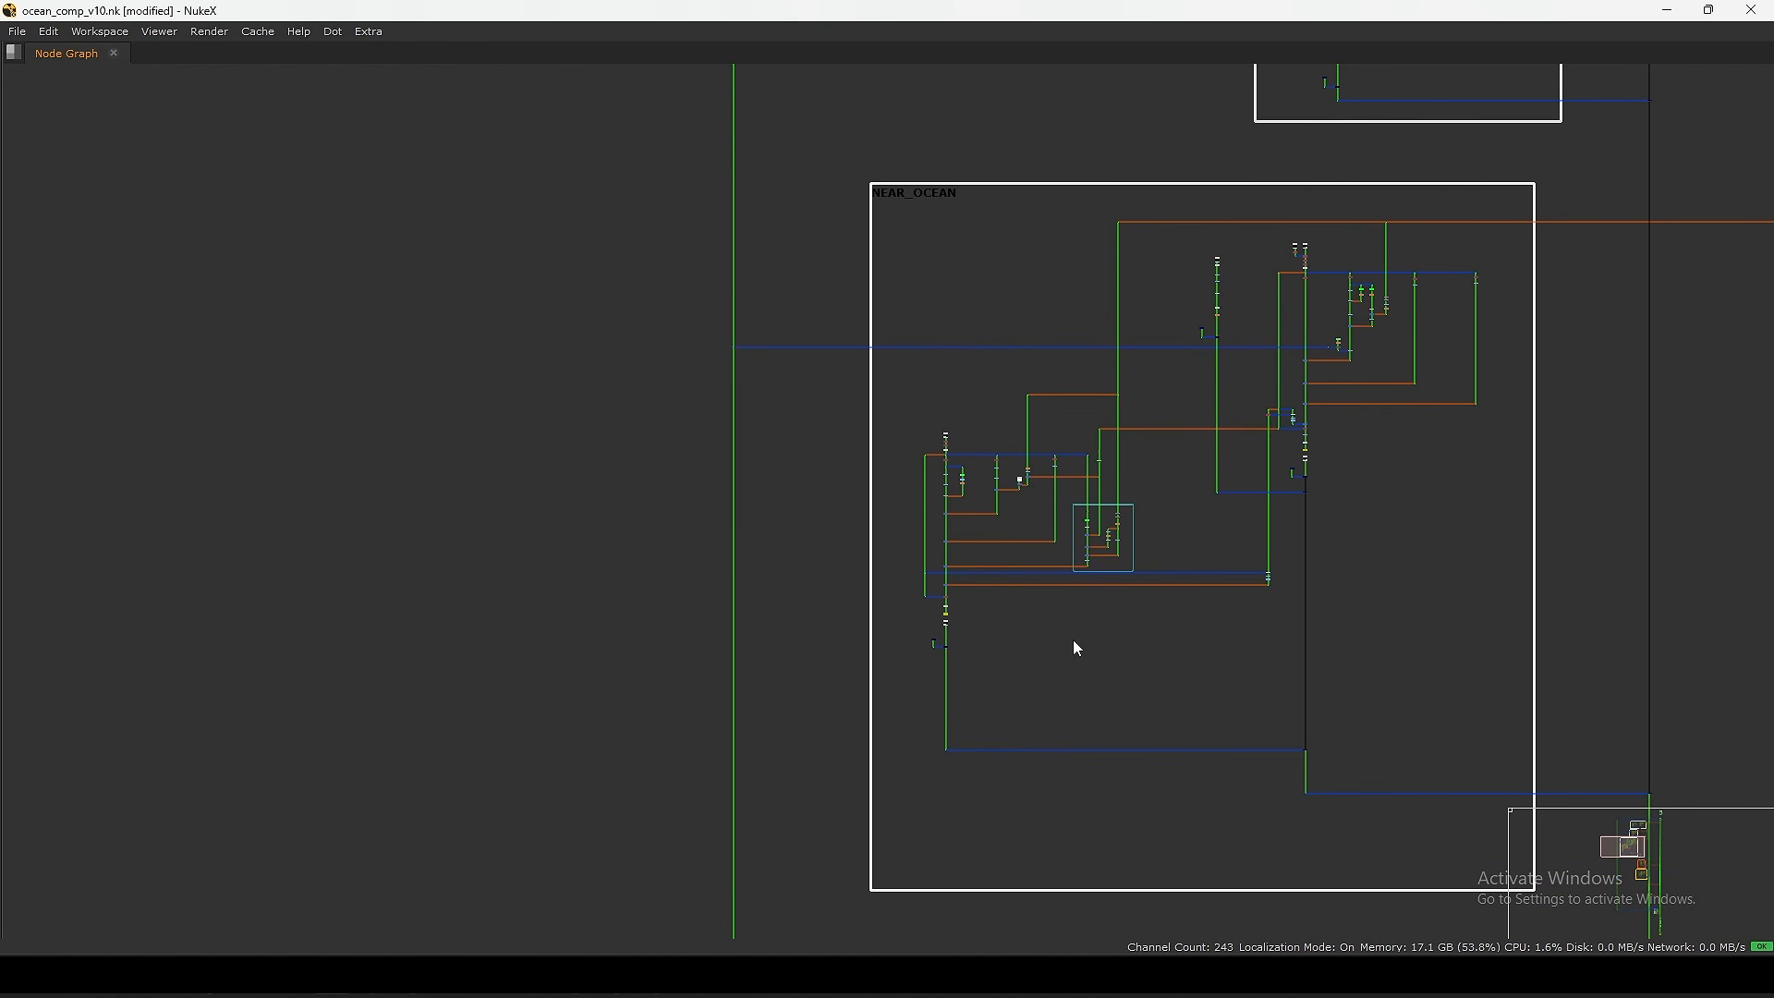
- Examine the orange and yellow framed groups below NEAR_OCEAN, and return to the whole graph beside the viewer
middle_drag(1386, 900, 979, 262)
scroll(1178, 388, up, 2)
drag(1110, 369, 1233, 450)
middle_drag(1145, 722, 1114, 416)
middle_drag(1053, 583, 1082, 432)
drag(986, 367, 1136, 463)
scroll(1126, 443, down, 3)
scroll(1121, 443, down, 4)
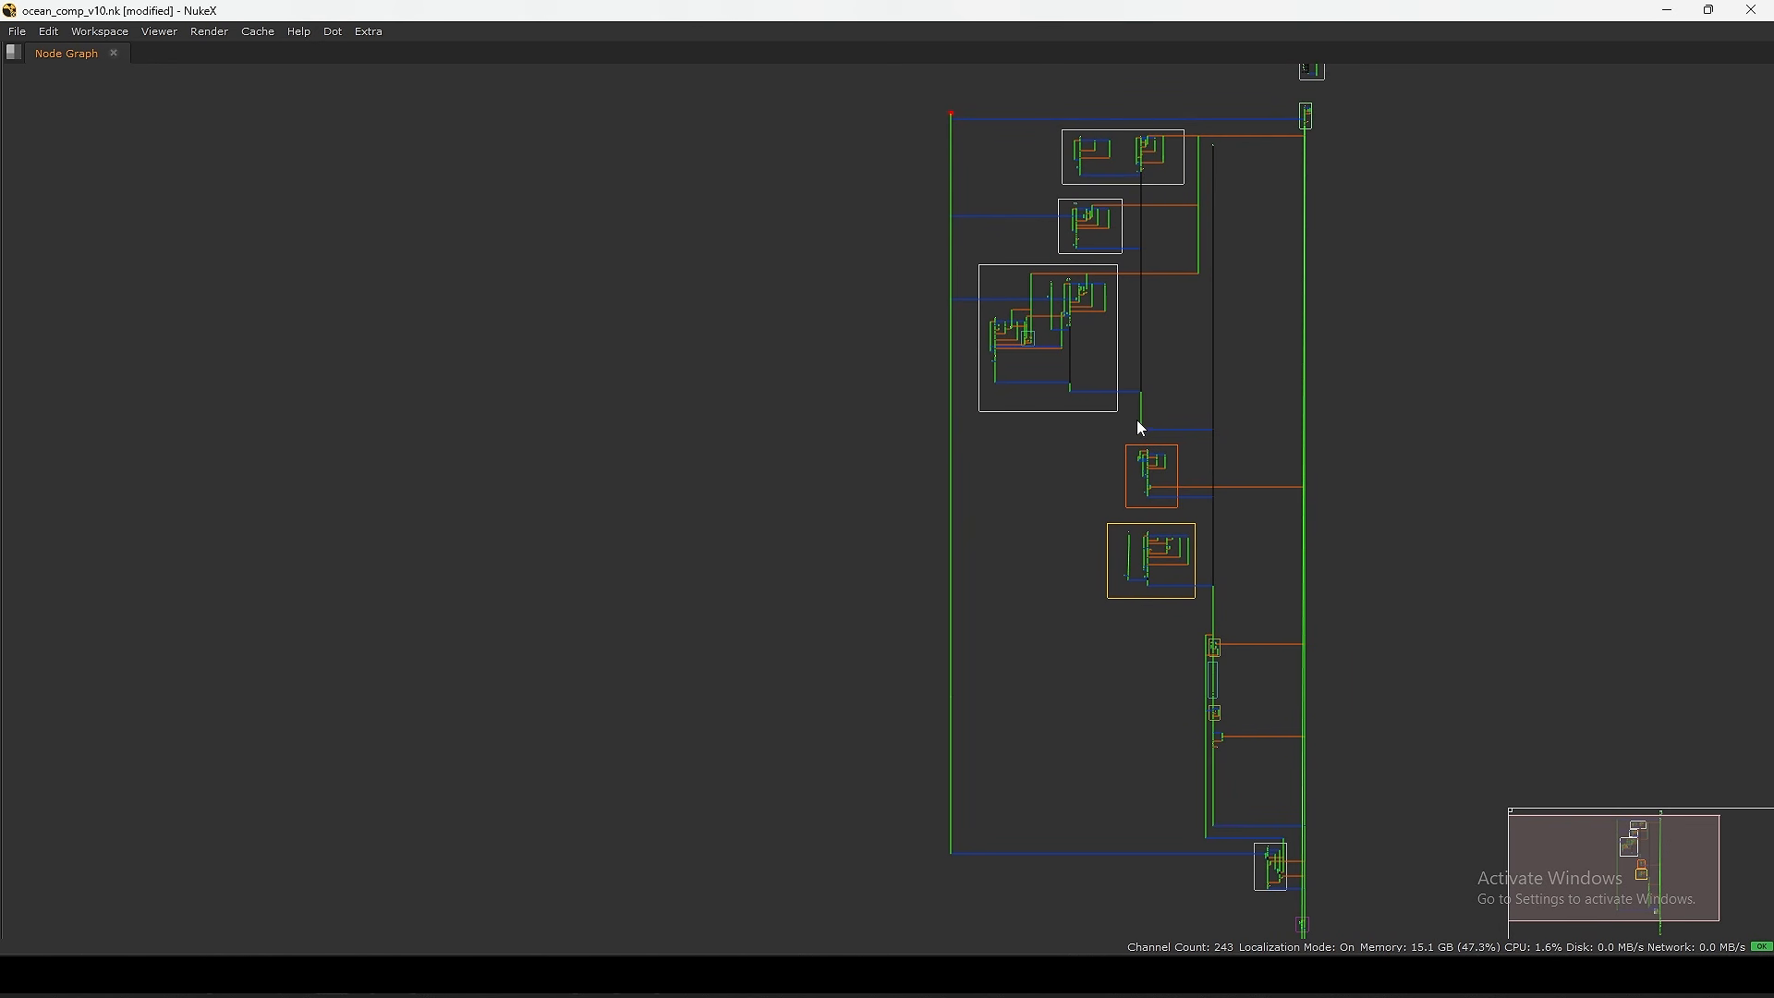
key(space)
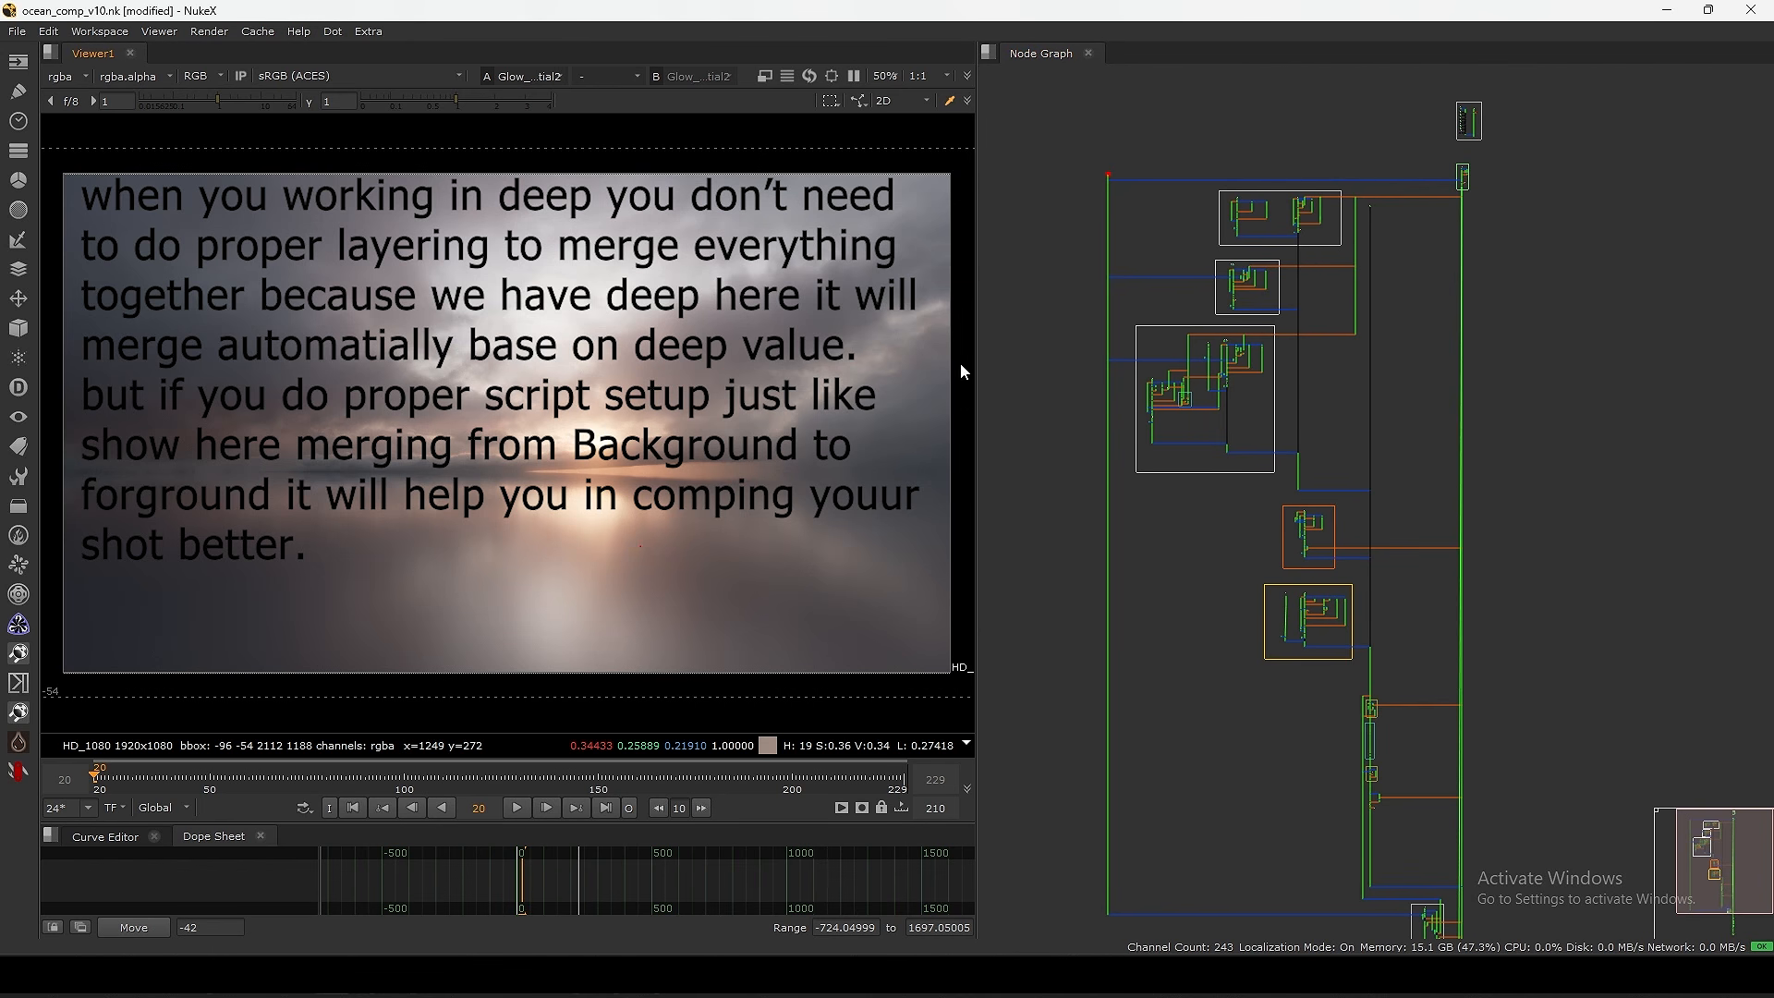
- Display the first, second, third and fifth DeepRecolor nodes of the slap comp group in the viewer, one after another
scroll(1323, 204, up, 6)
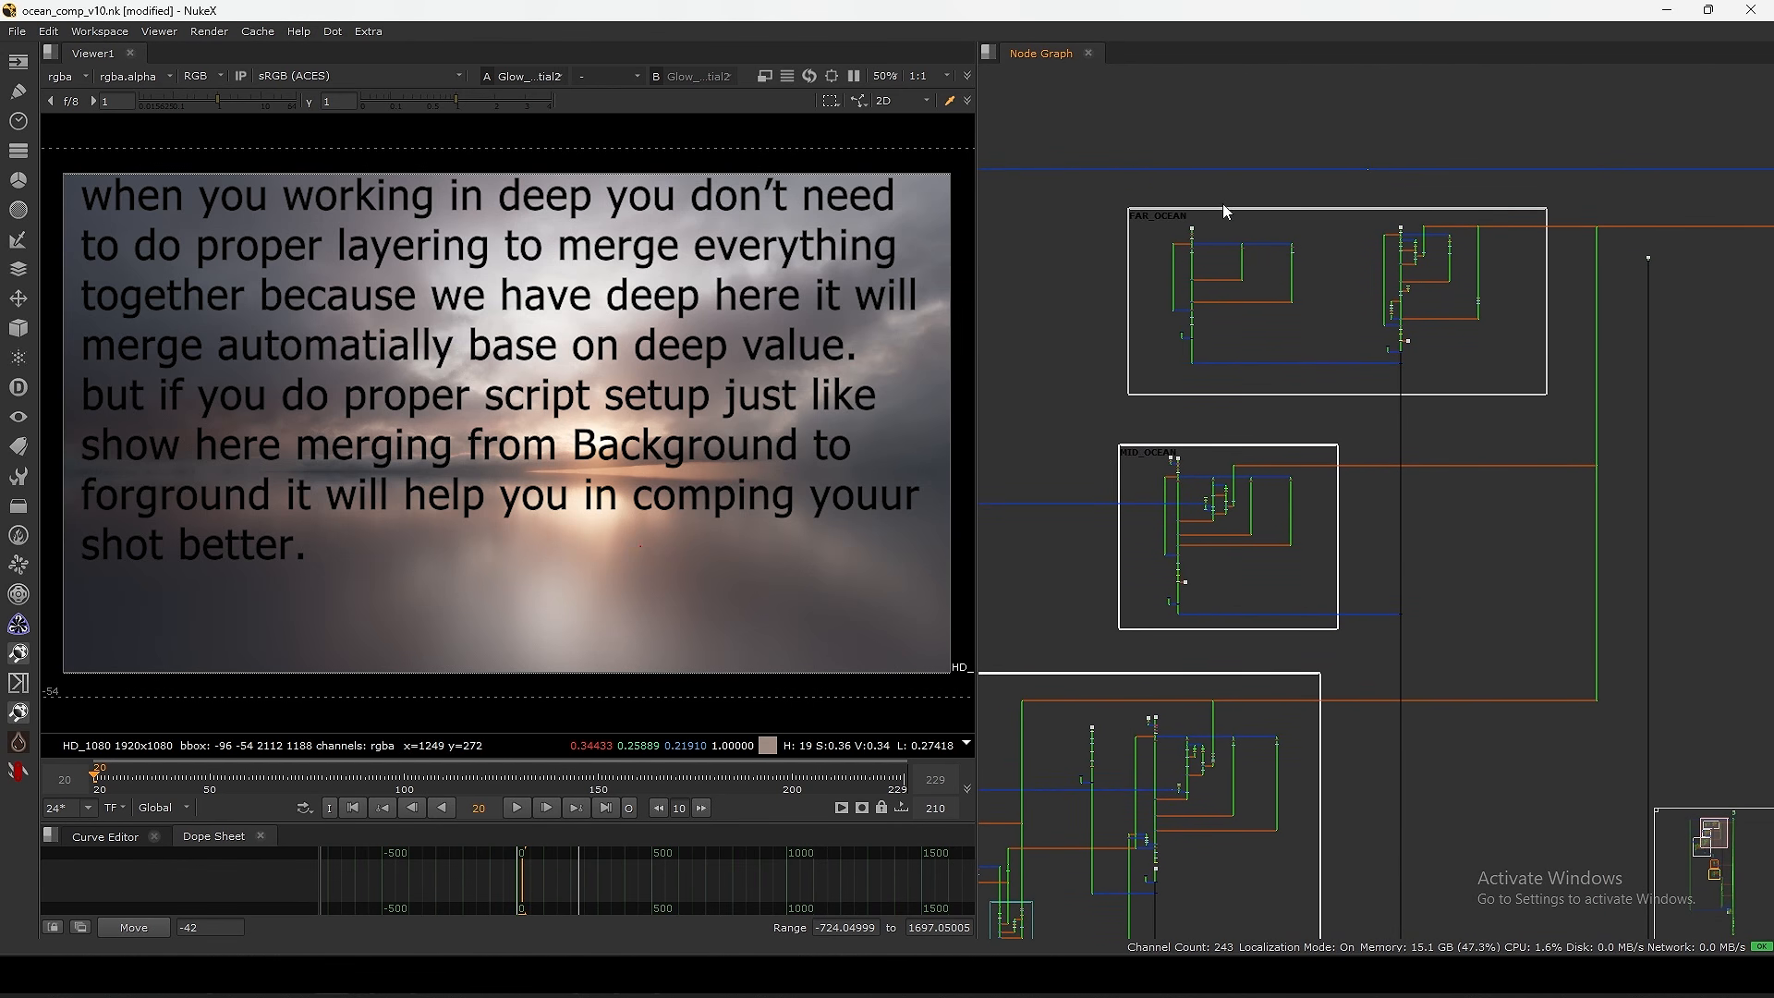
scroll(1291, 231, down, 5)
scroll(1317, 396, up, 7)
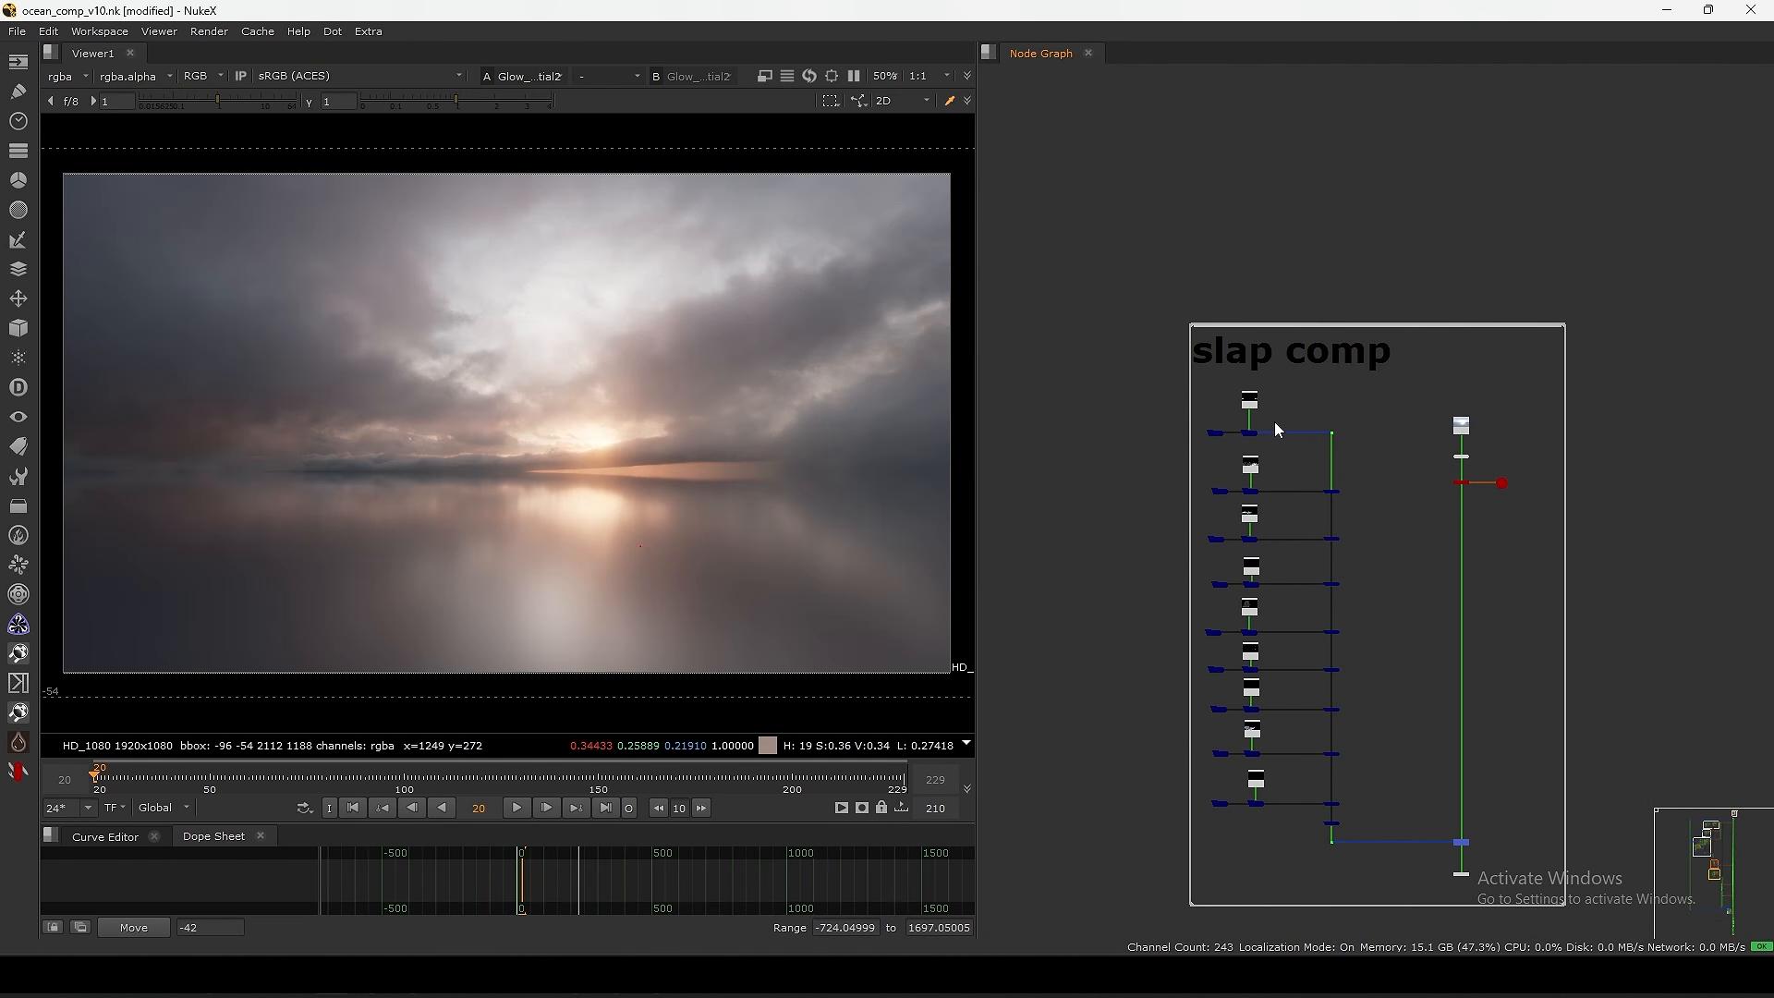
click(1244, 433)
key(1)
scroll(1238, 462, up, 4)
middle_drag(1248, 458, 1302, 418)
click(1321, 473)
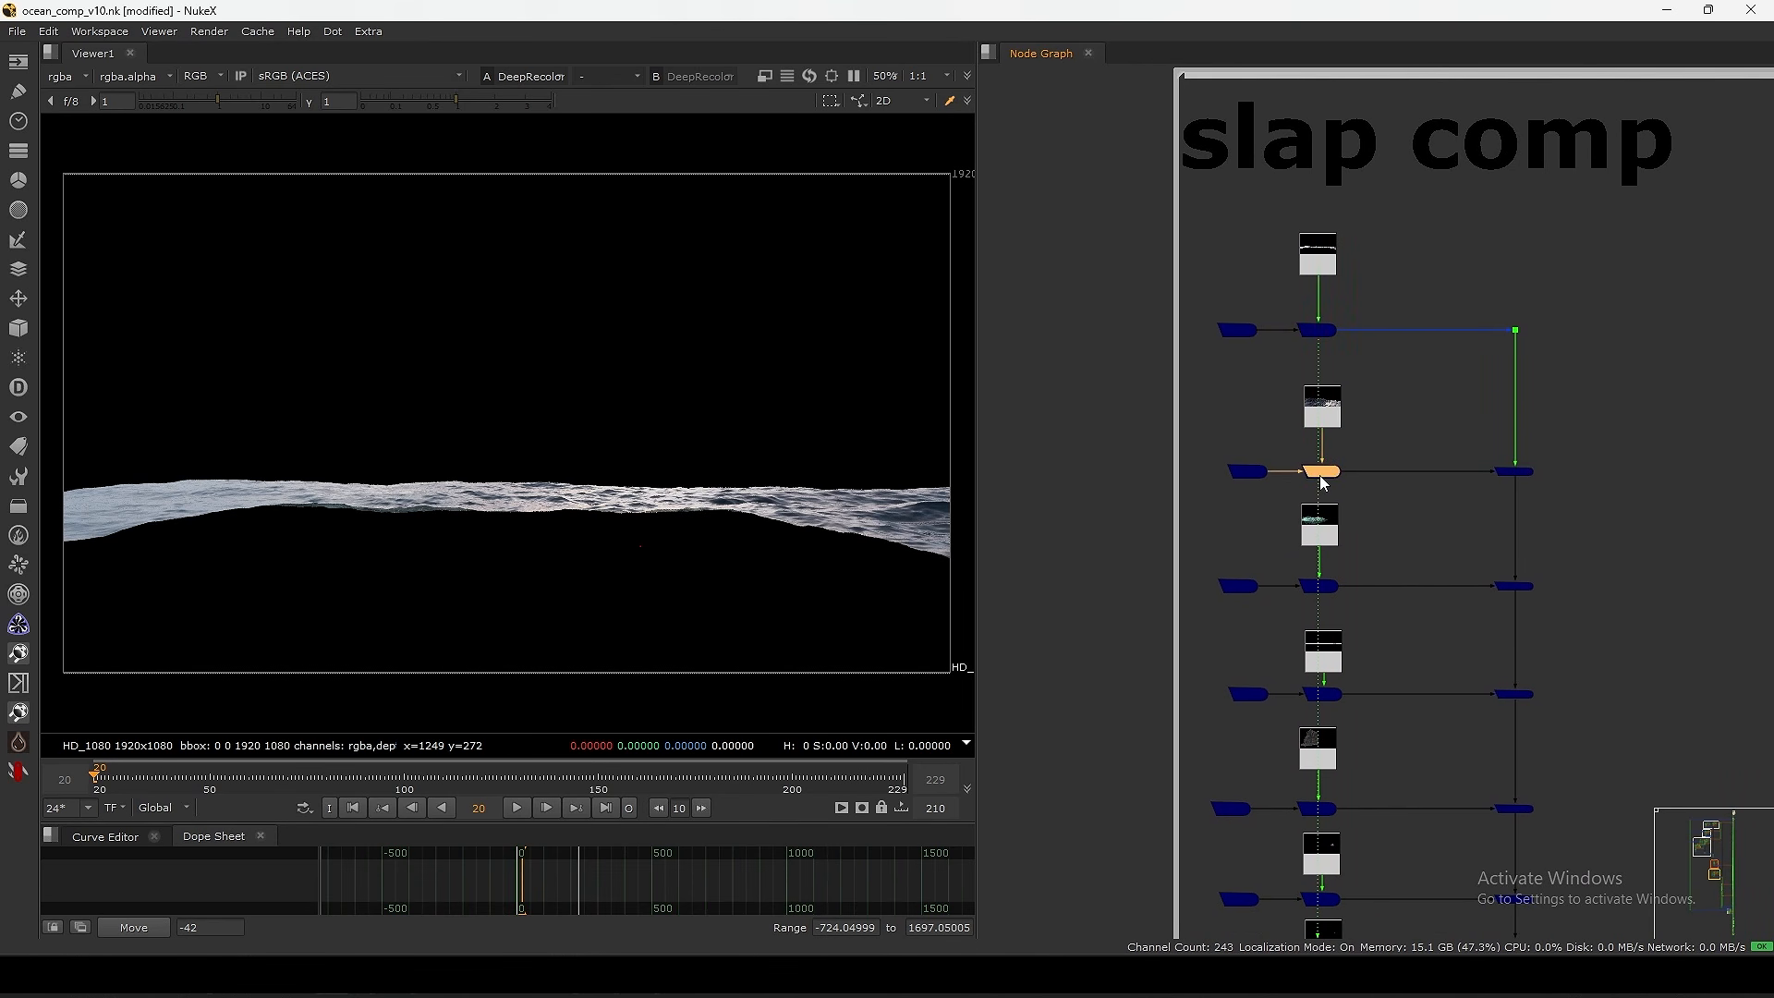
key(1)
click(1319, 586)
click(1318, 810)
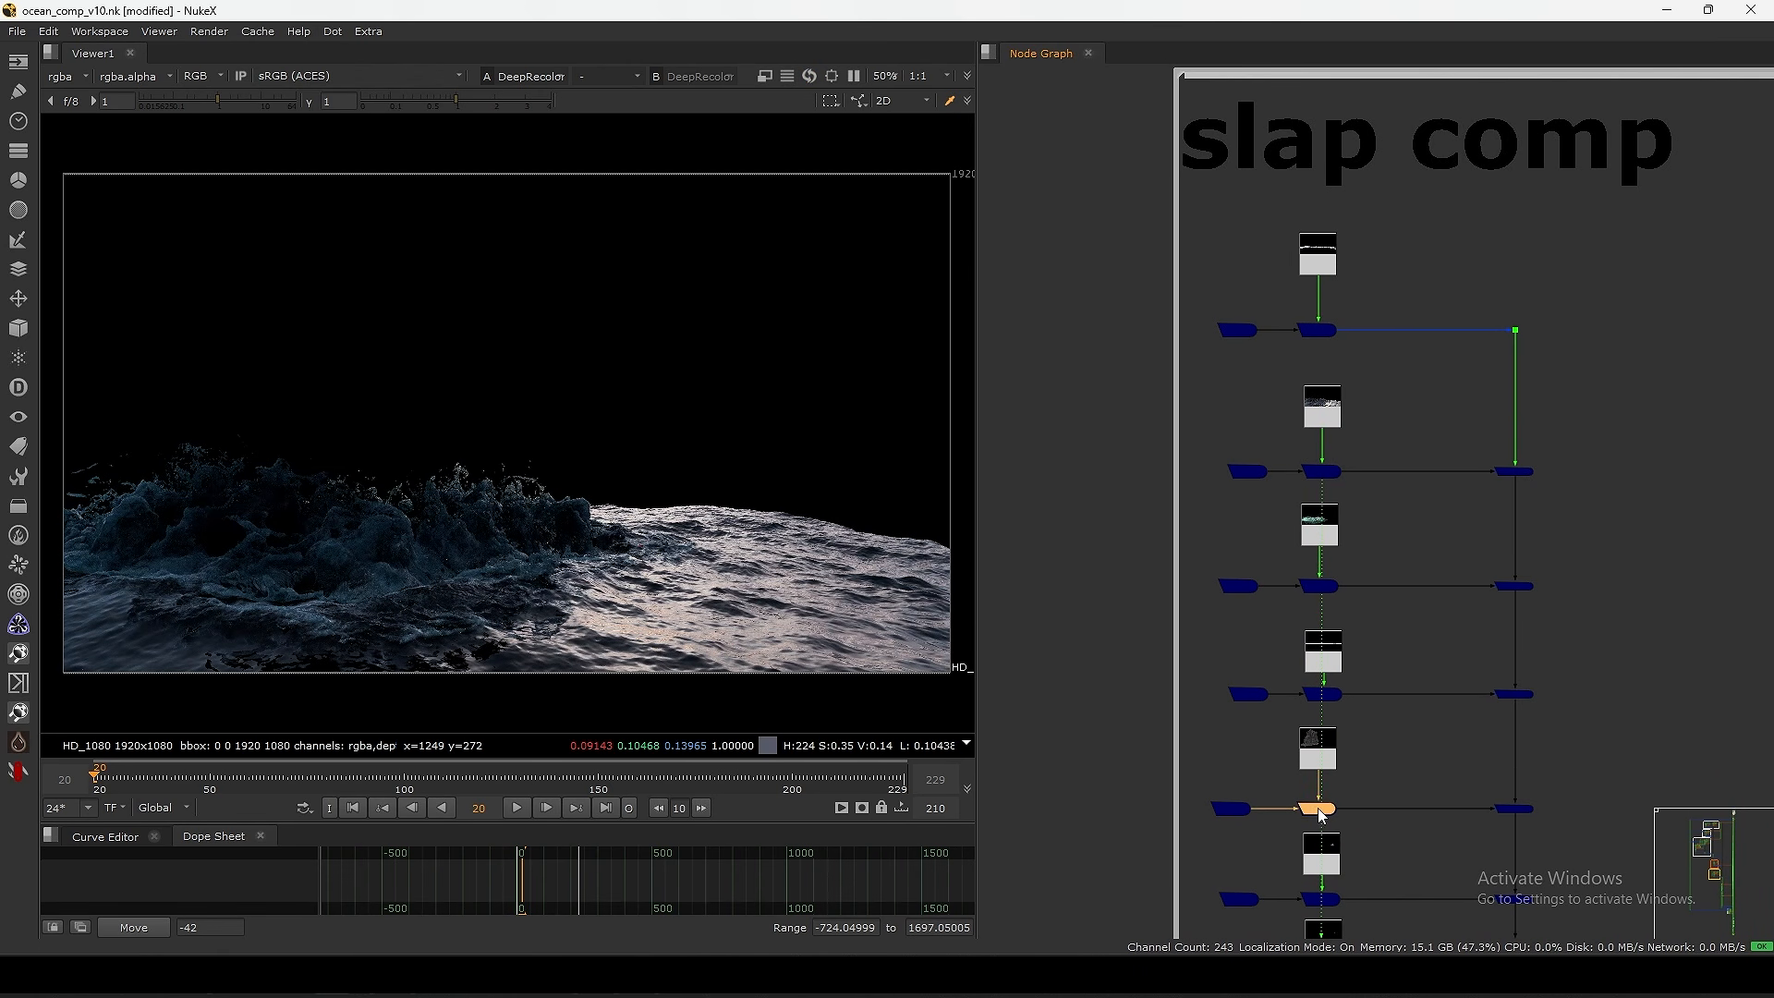
key(1)
- Display the sixth, seventh and last DeepRecolor nodes of the slap comp group in the viewer
middle_drag(1318, 817, 1298, 514)
click(1300, 600)
key(1)
click(1303, 689)
key(1)
middle_drag(1309, 813, 1318, 588)
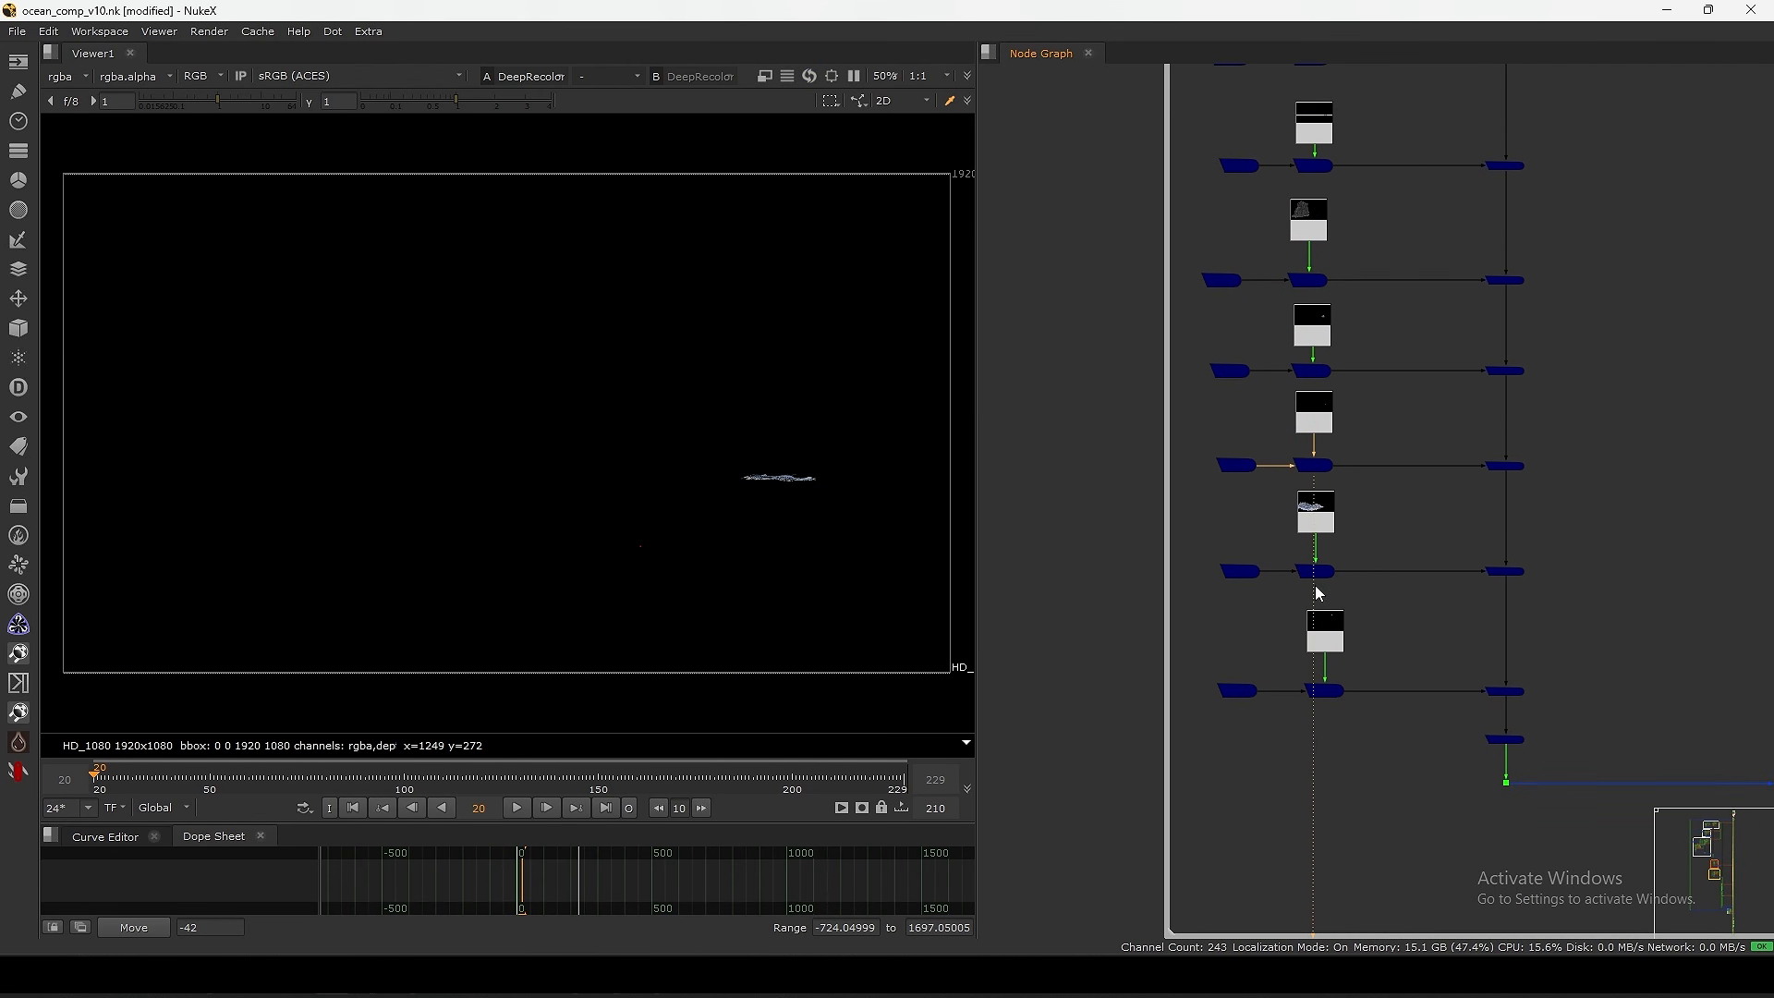
click(1324, 695)
key(1)
- Display the DeepMerge beside the last slap comp element and enlarge the merged image around the ship
scroll(1337, 633, down, 12)
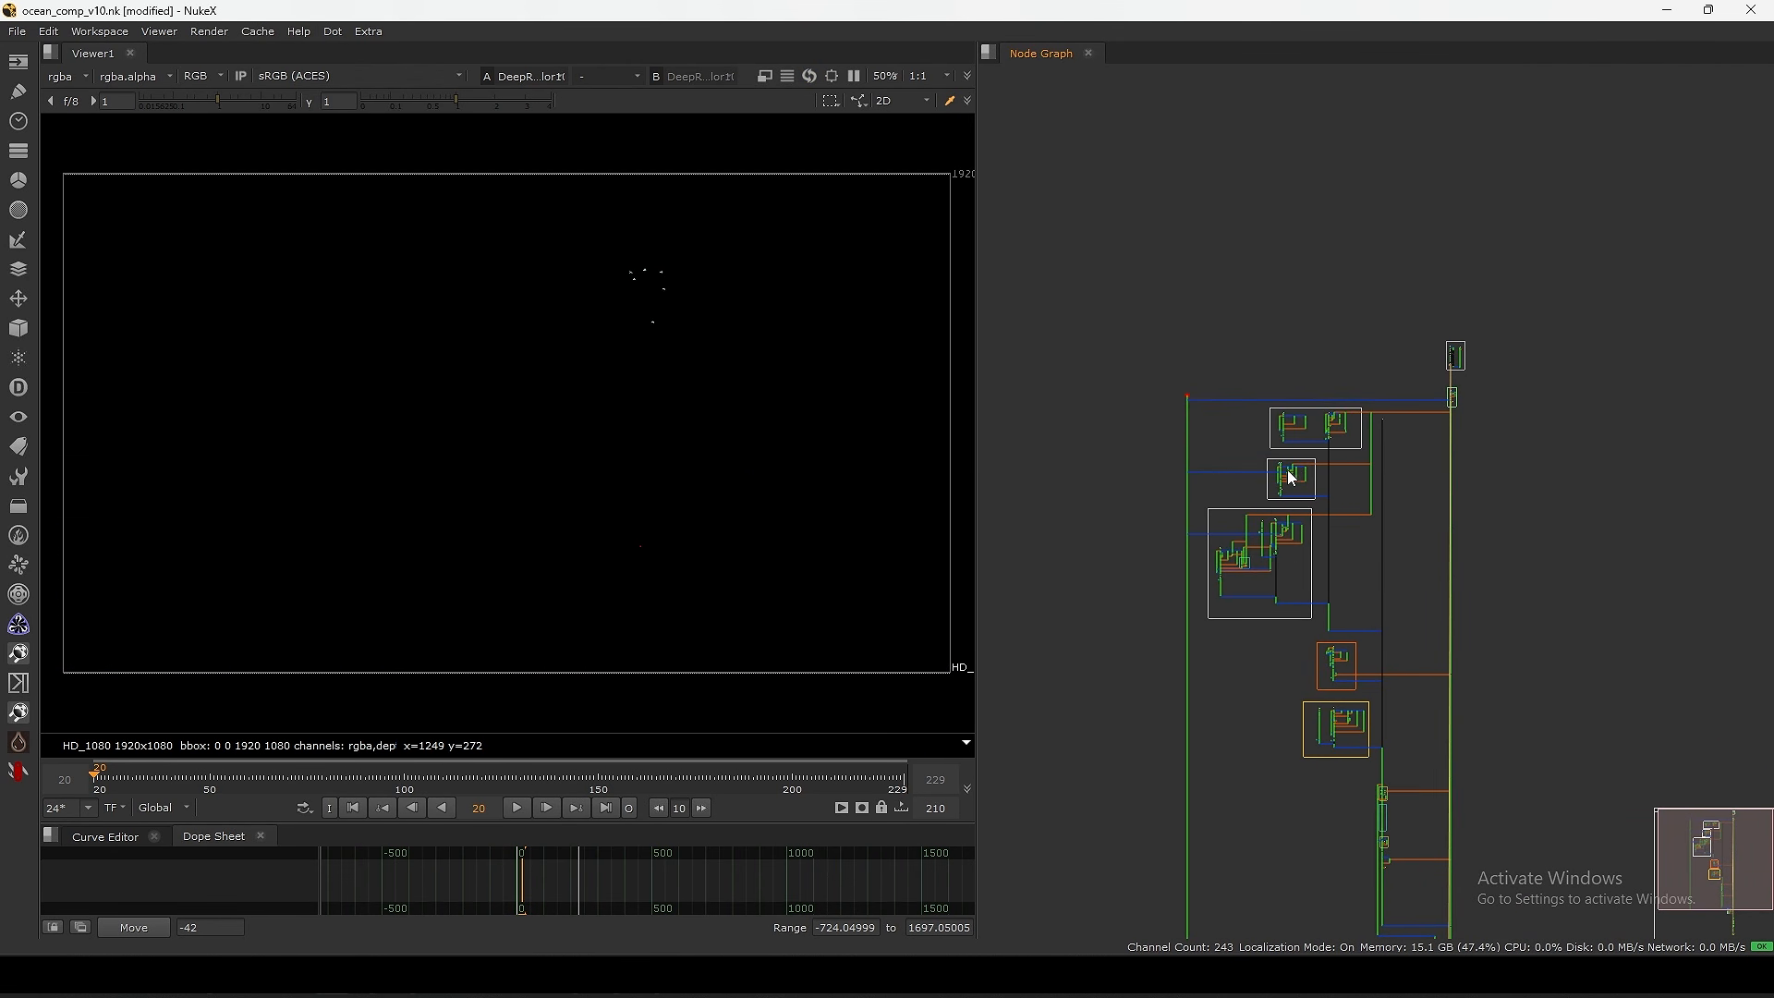
scroll(1289, 471, up, 10)
scroll(1434, 376, up, 3)
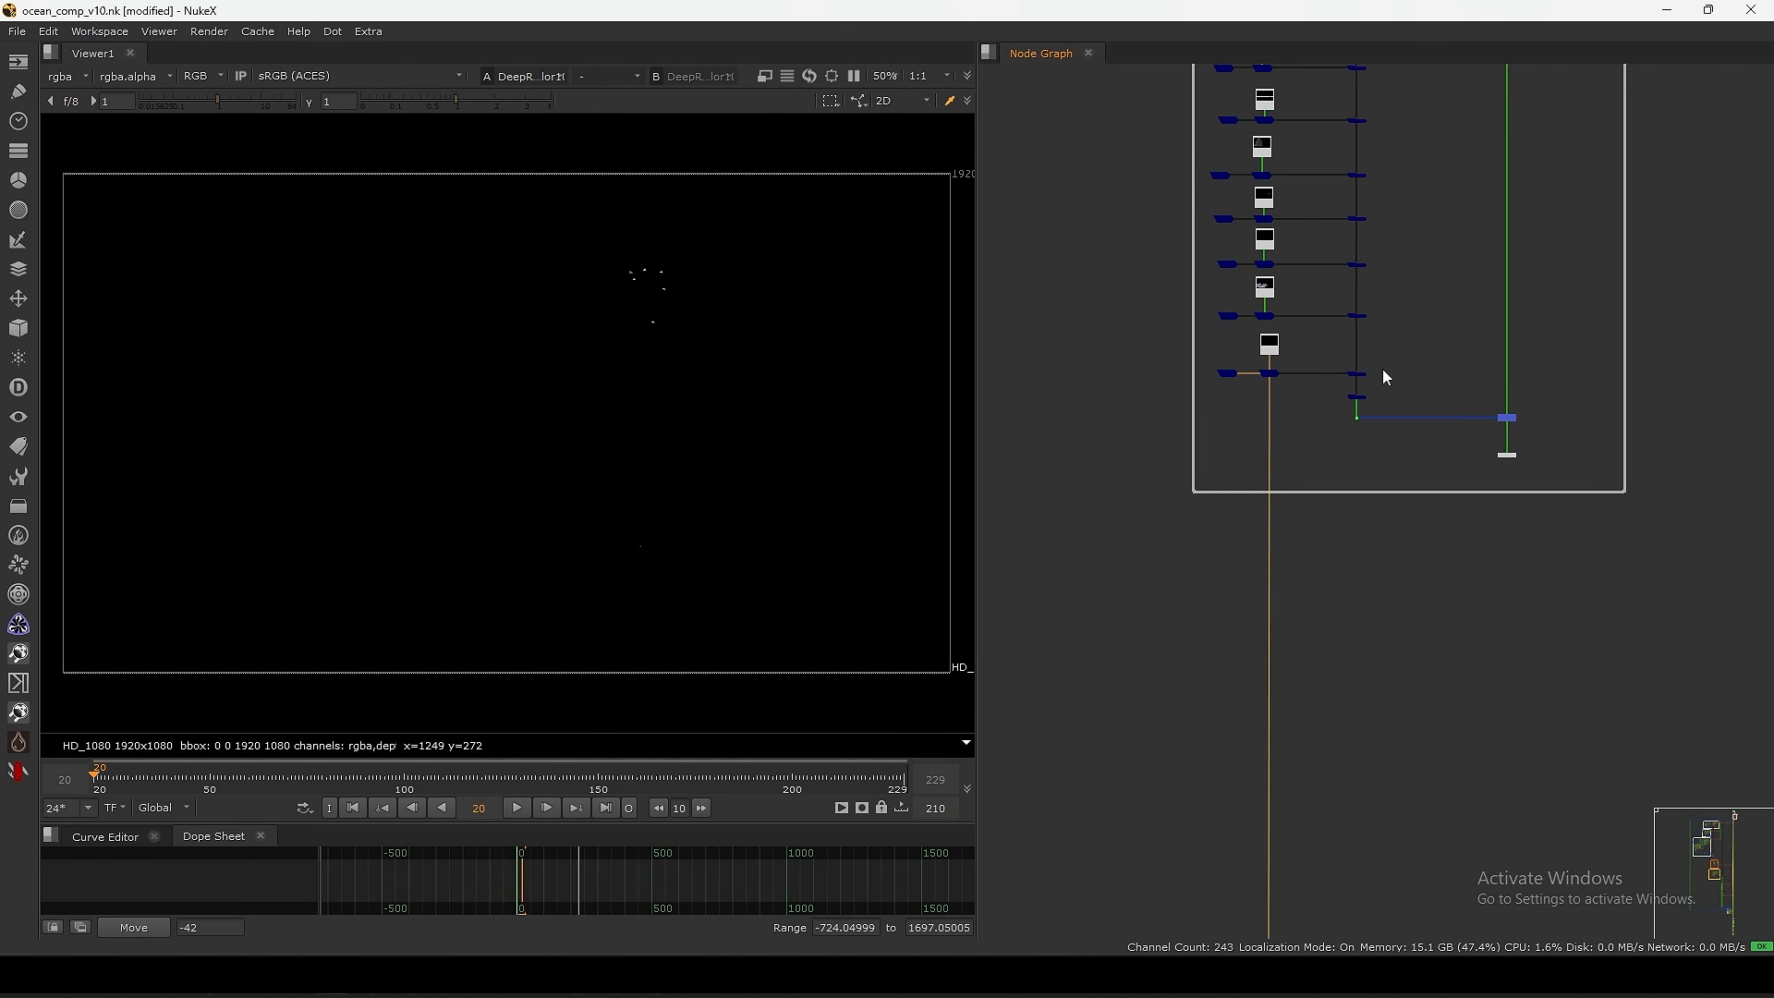
click(1357, 373)
key(1)
middle_drag(869, 484, 822, 486)
drag(824, 471, 762, 491)
scroll(843, 487, up, 4)
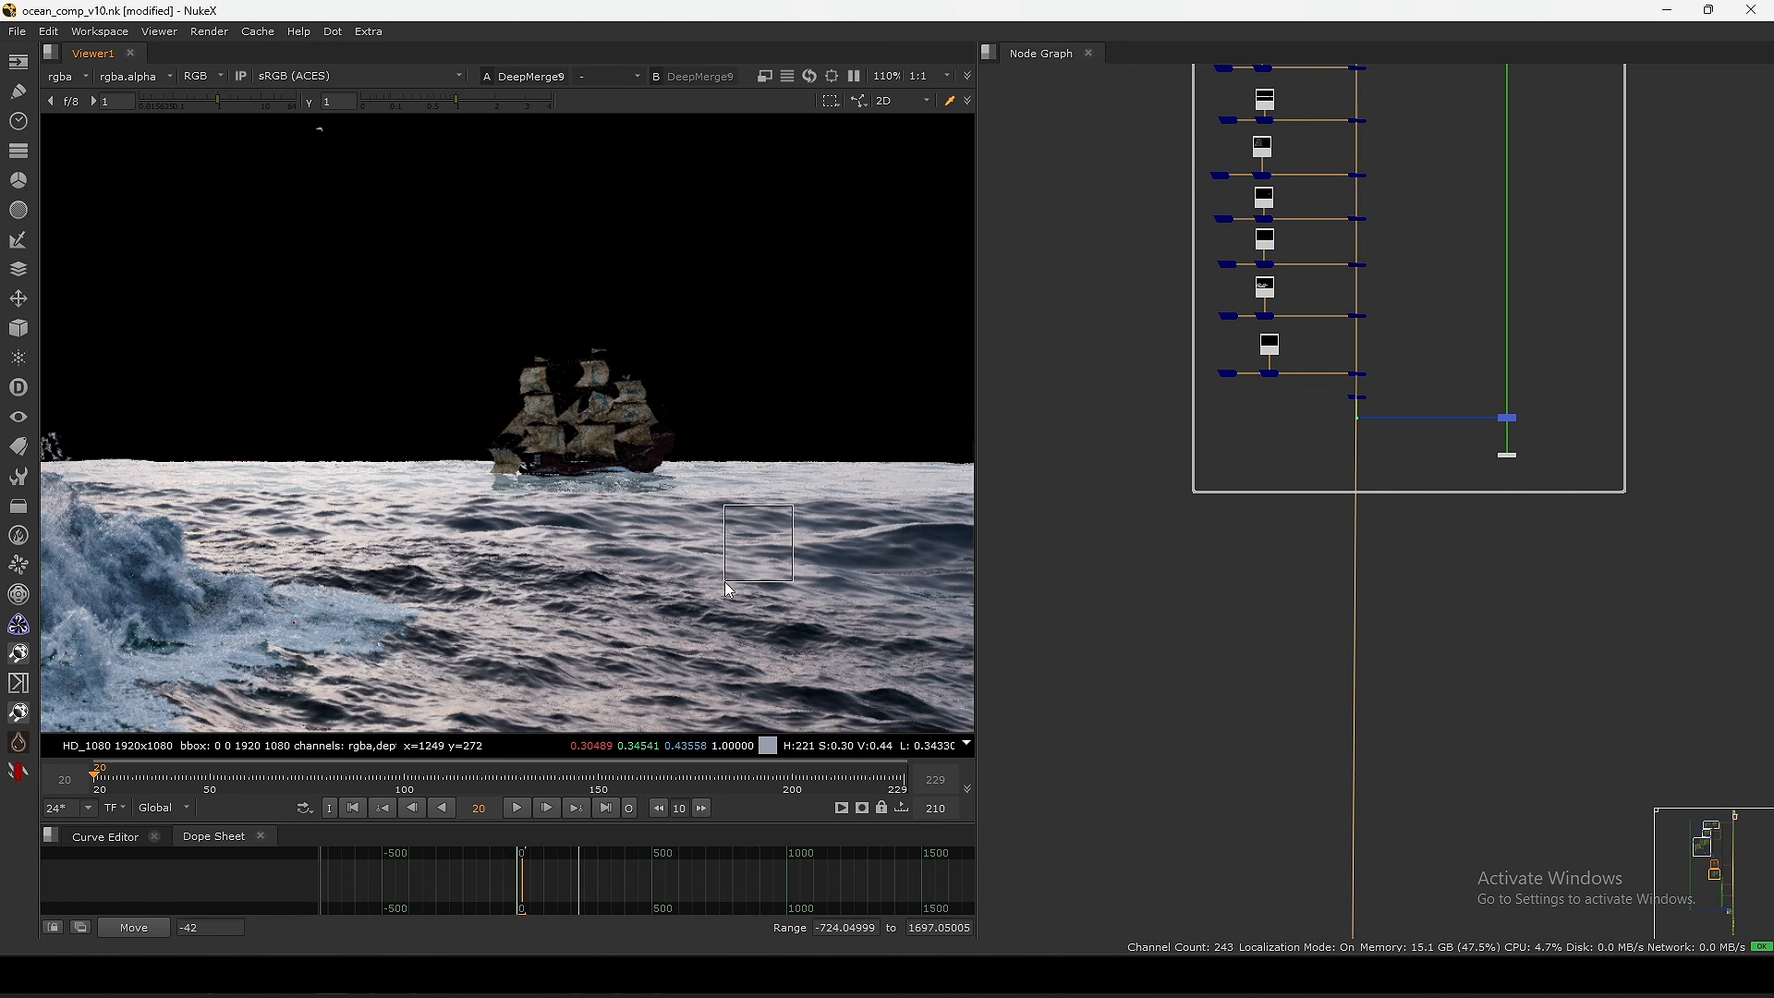
- Examine the merged water around the ship and the splash at the rock, and fit the full image in the viewer
middle_drag(701, 614, 792, 445)
drag(760, 449, 501, 797)
middle_drag(700, 512, 627, 637)
drag(786, 428, 761, 451)
middle_drag(684, 590, 770, 606)
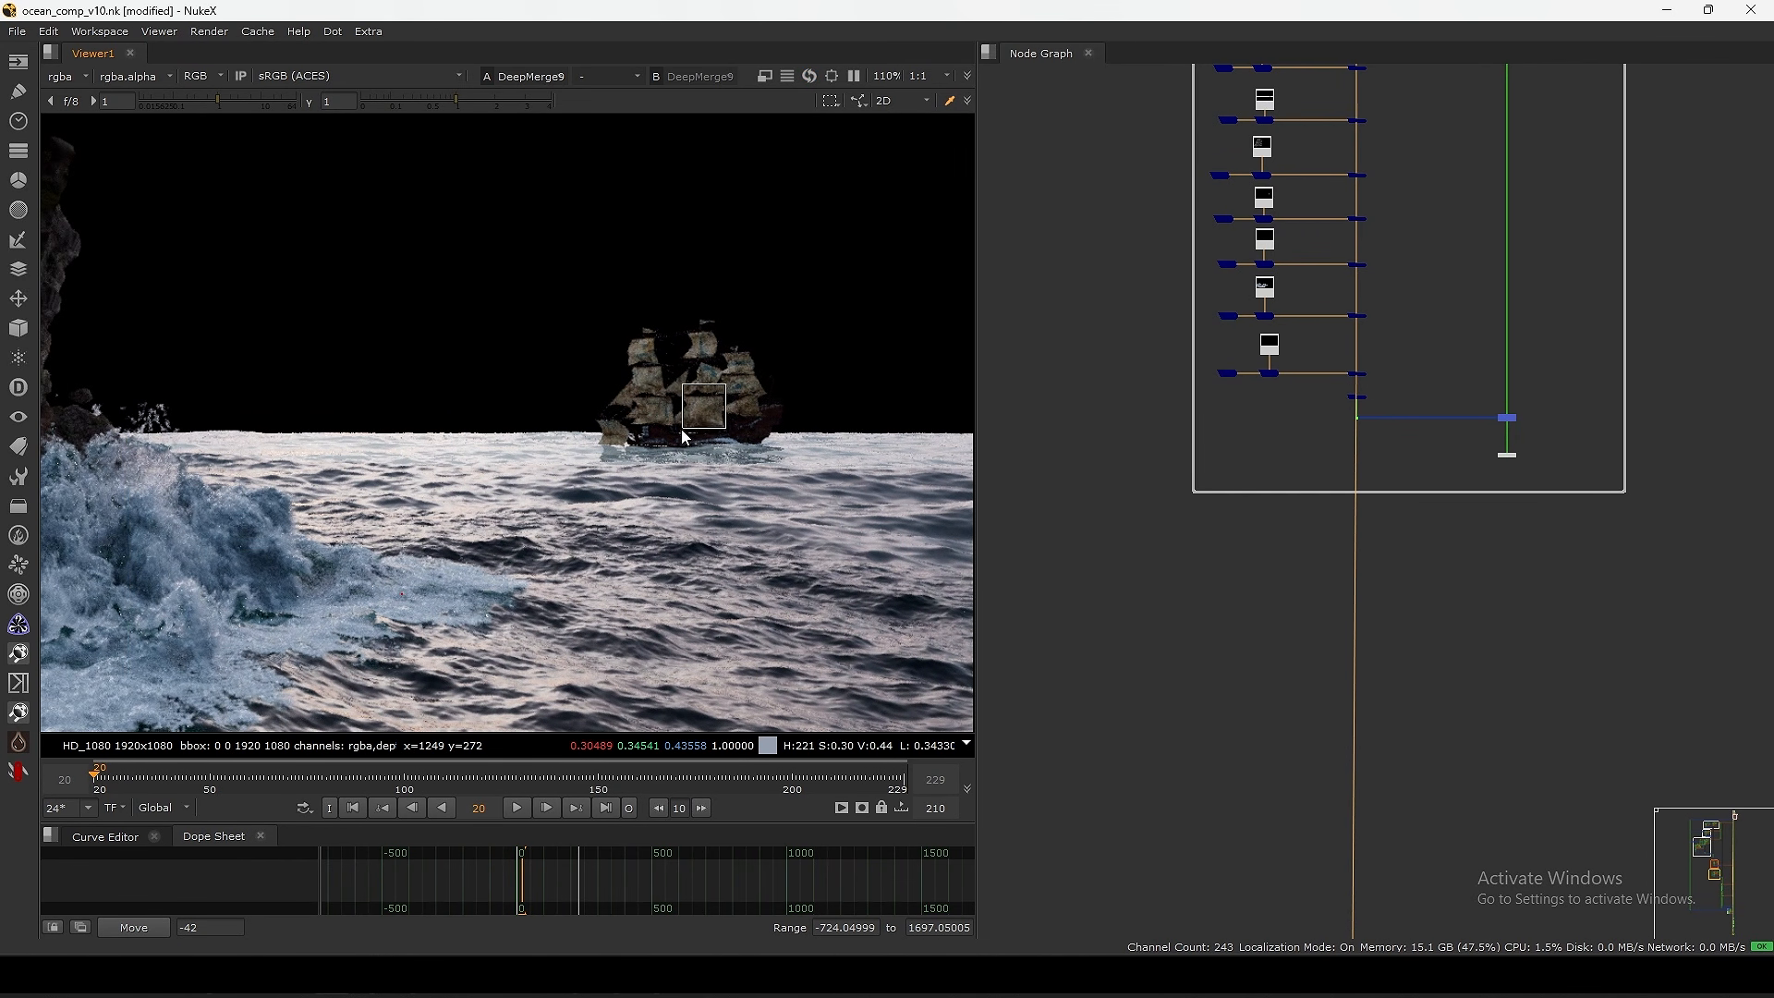
drag(681, 430, 678, 430)
middle_drag(362, 460, 652, 404)
drag(298, 216, 148, 374)
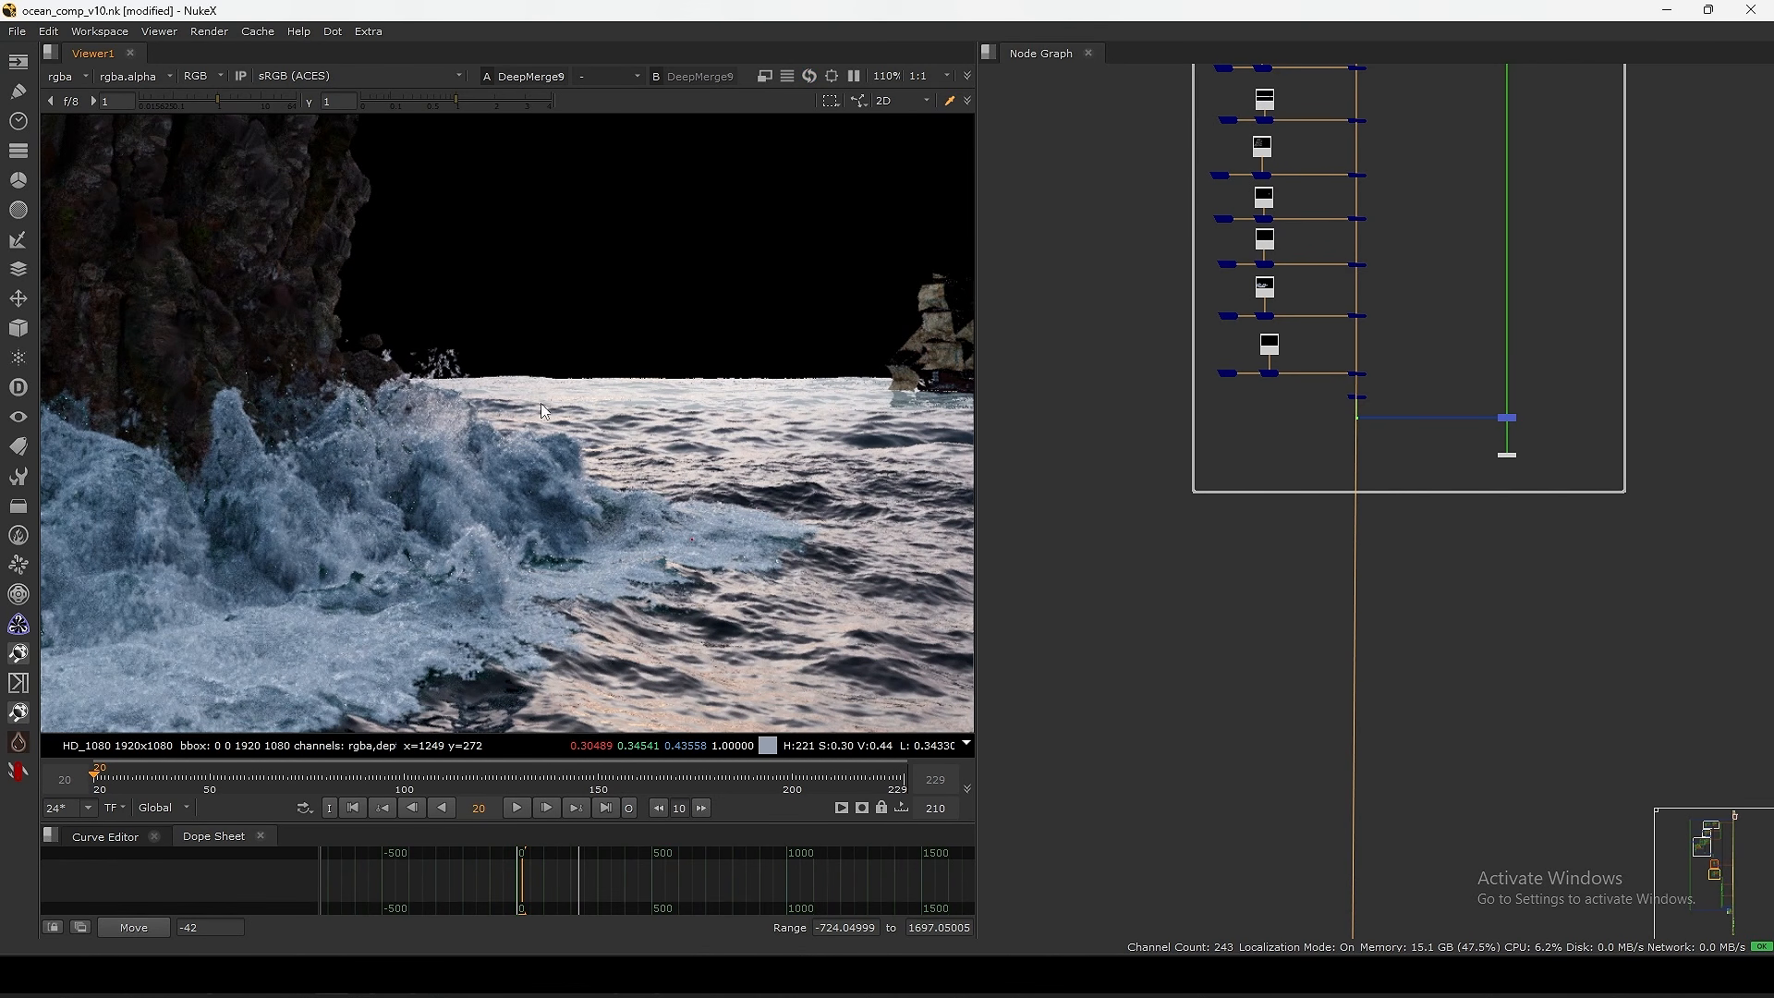
key(f)
key(f)
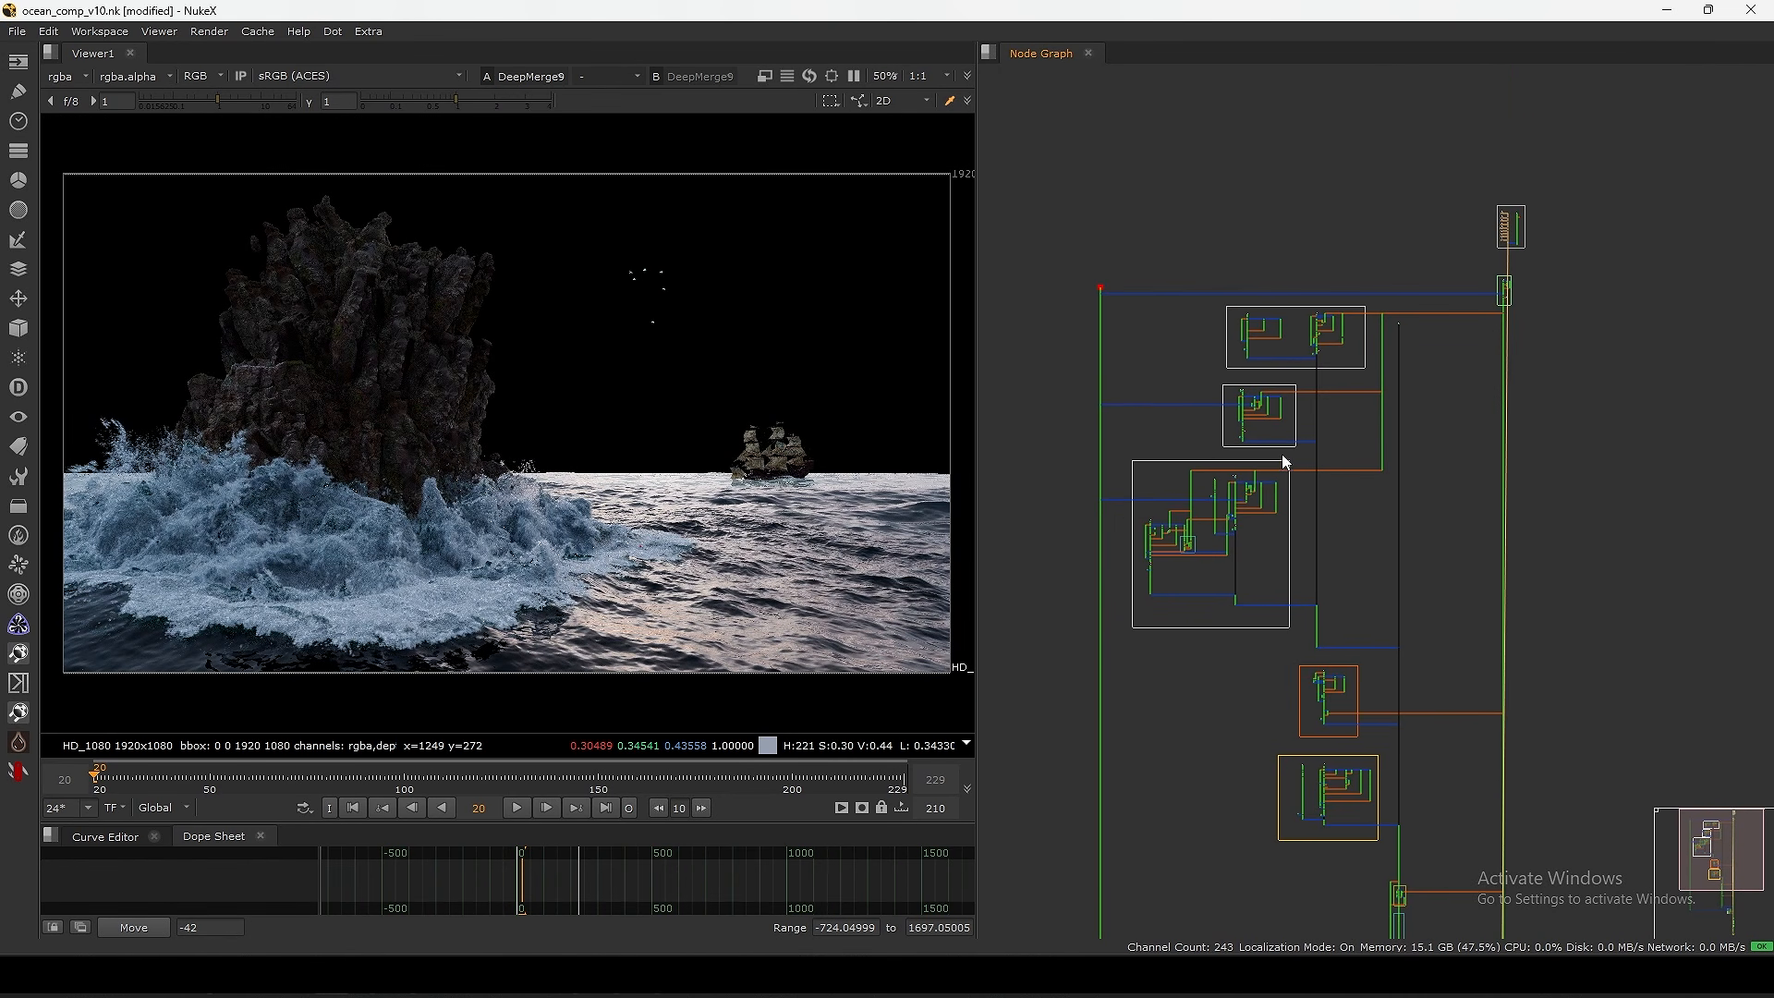
- Enlarge the Node Graph and examine the FAR_OCEAN and MID_OCEAN groups from top to bottom
key(space)
scroll(1301, 406, up, 5)
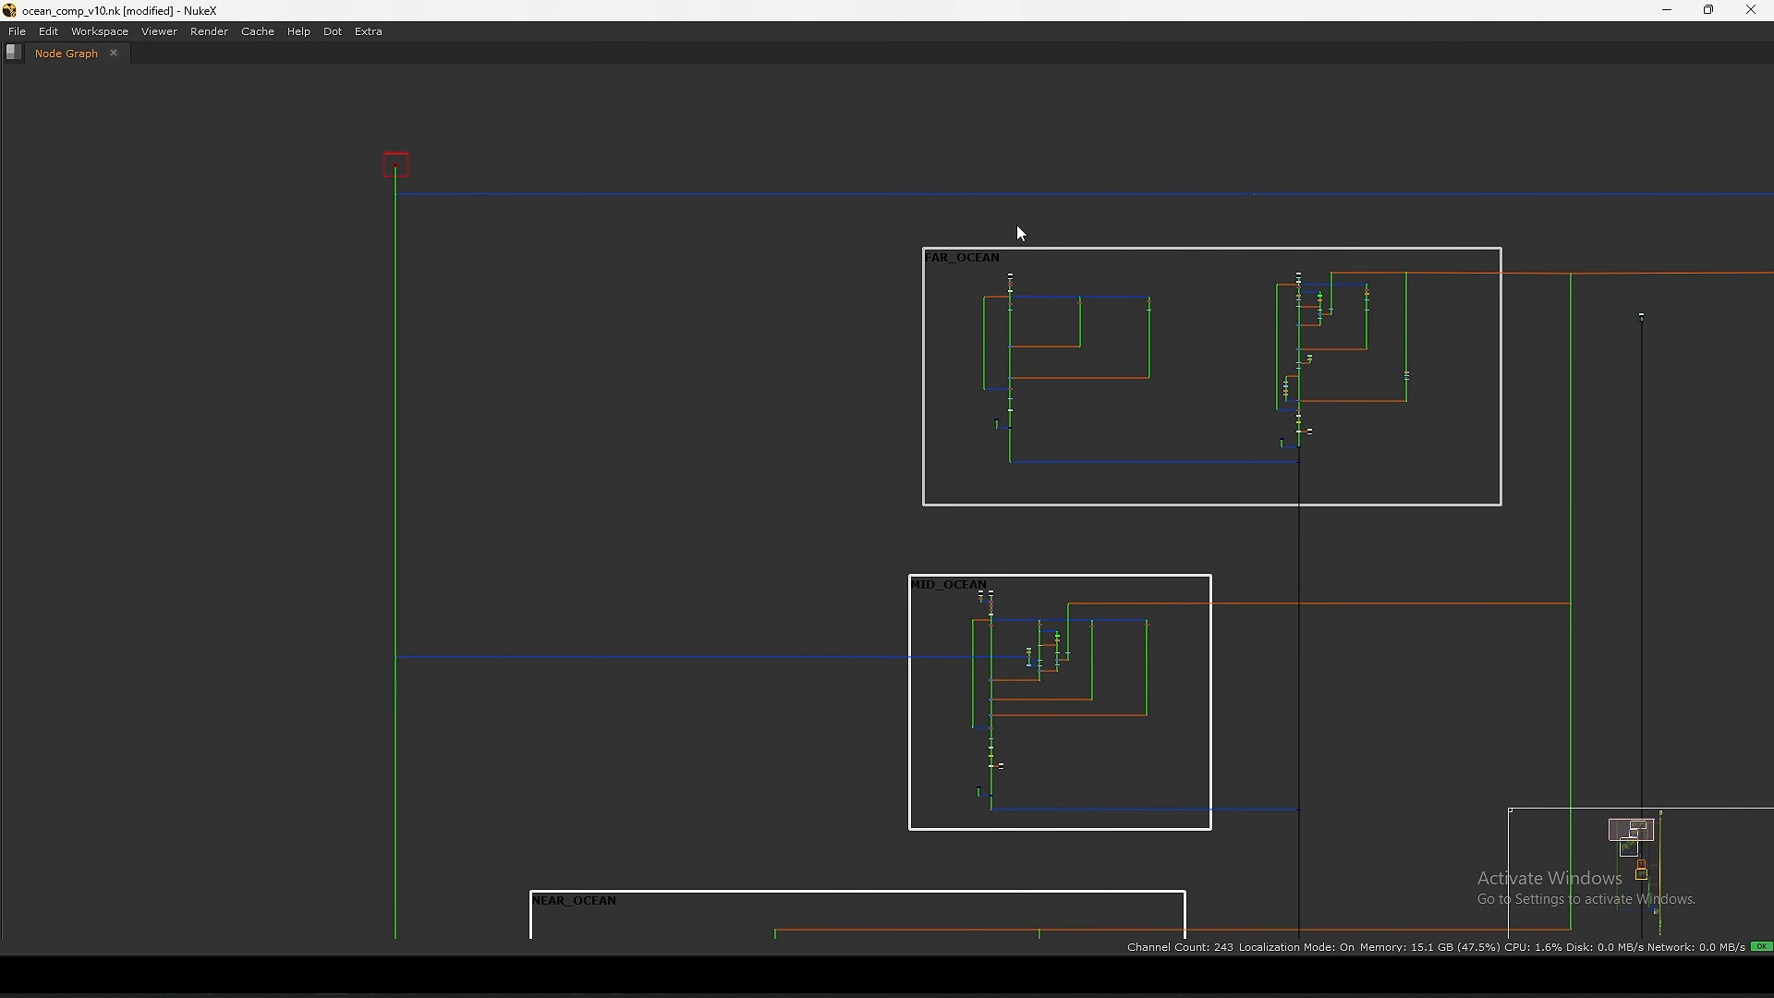
middle_drag(924, 523, 1037, 303)
scroll(1056, 356, up, 4)
middle_drag(924, 692, 1141, 264)
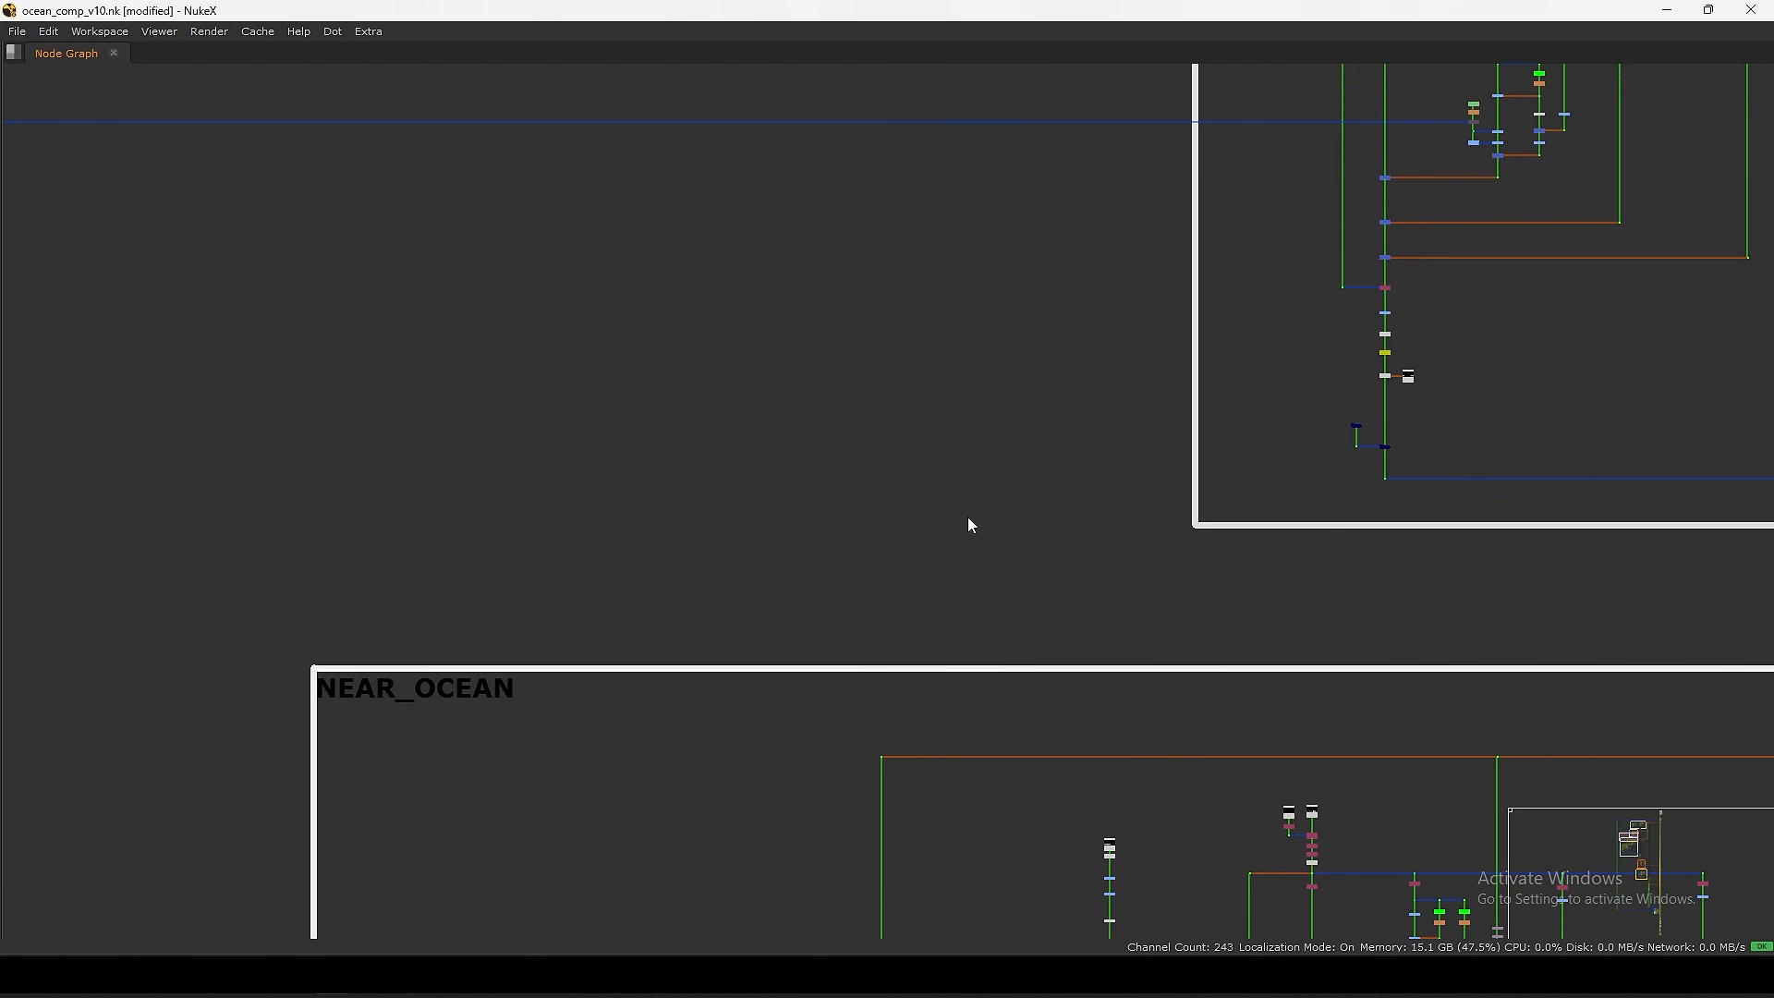
- Examine the NEAR_OCEAN group up close and as a whole
scroll(968, 518, up, 6)
scroll(944, 483, down, 6)
middle_drag(802, 722, 974, 447)
middle_drag(645, 470, 835, 430)
drag(904, 280, 508, 473)
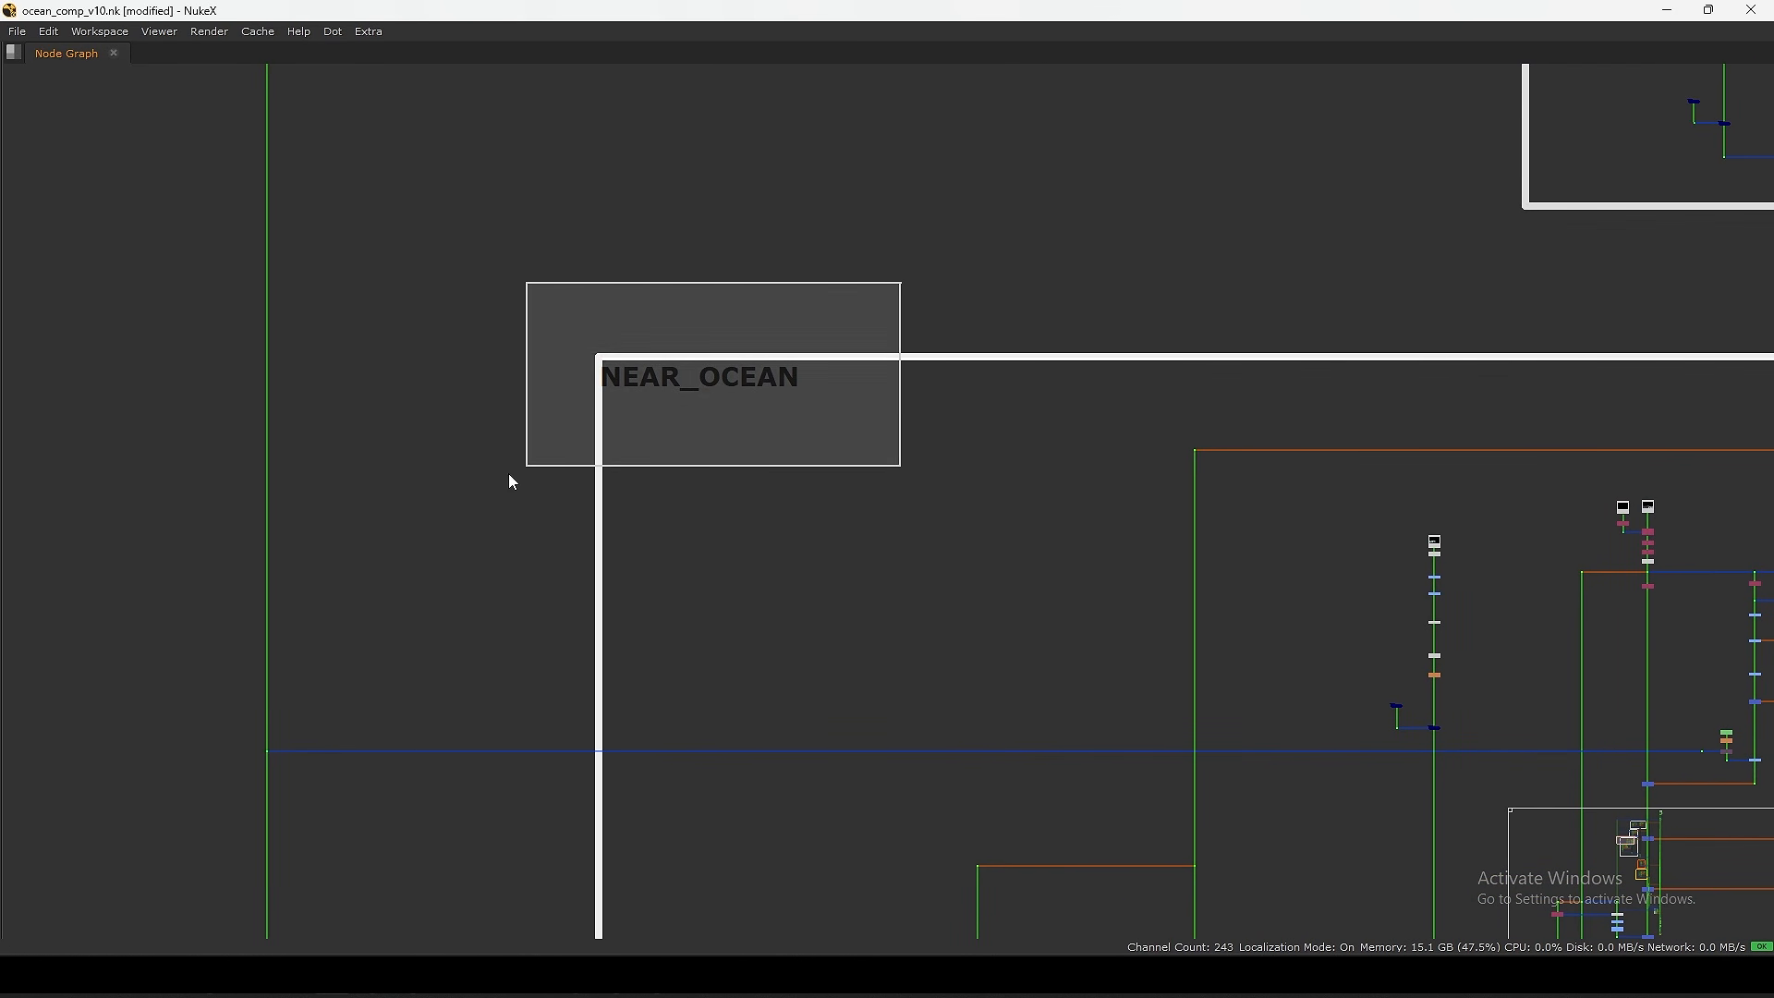
scroll(1020, 342, down, 8)
middle_drag(1212, 508, 1051, 442)
scroll(1090, 480, down, 1)
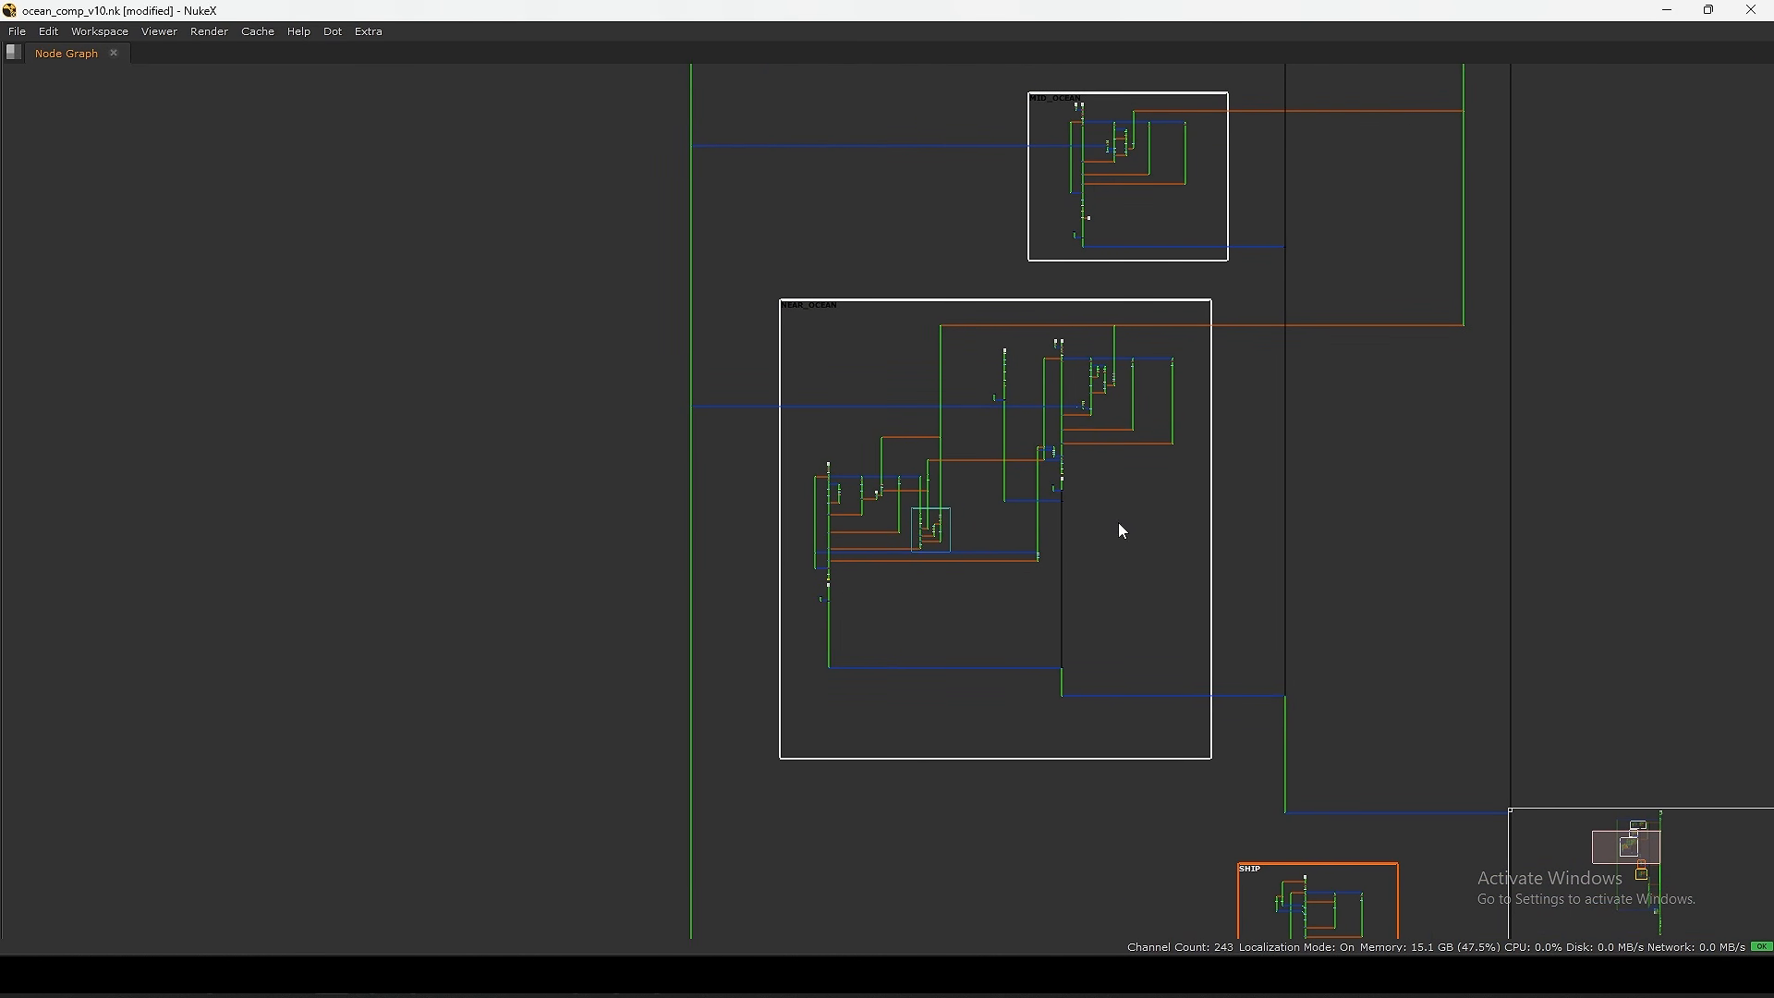
- Examine the orange SHIP group and the yellow framed group below it, and restore the layout with the viewer
middle_drag(1248, 901, 1183, 429)
scroll(1183, 430, up, 3)
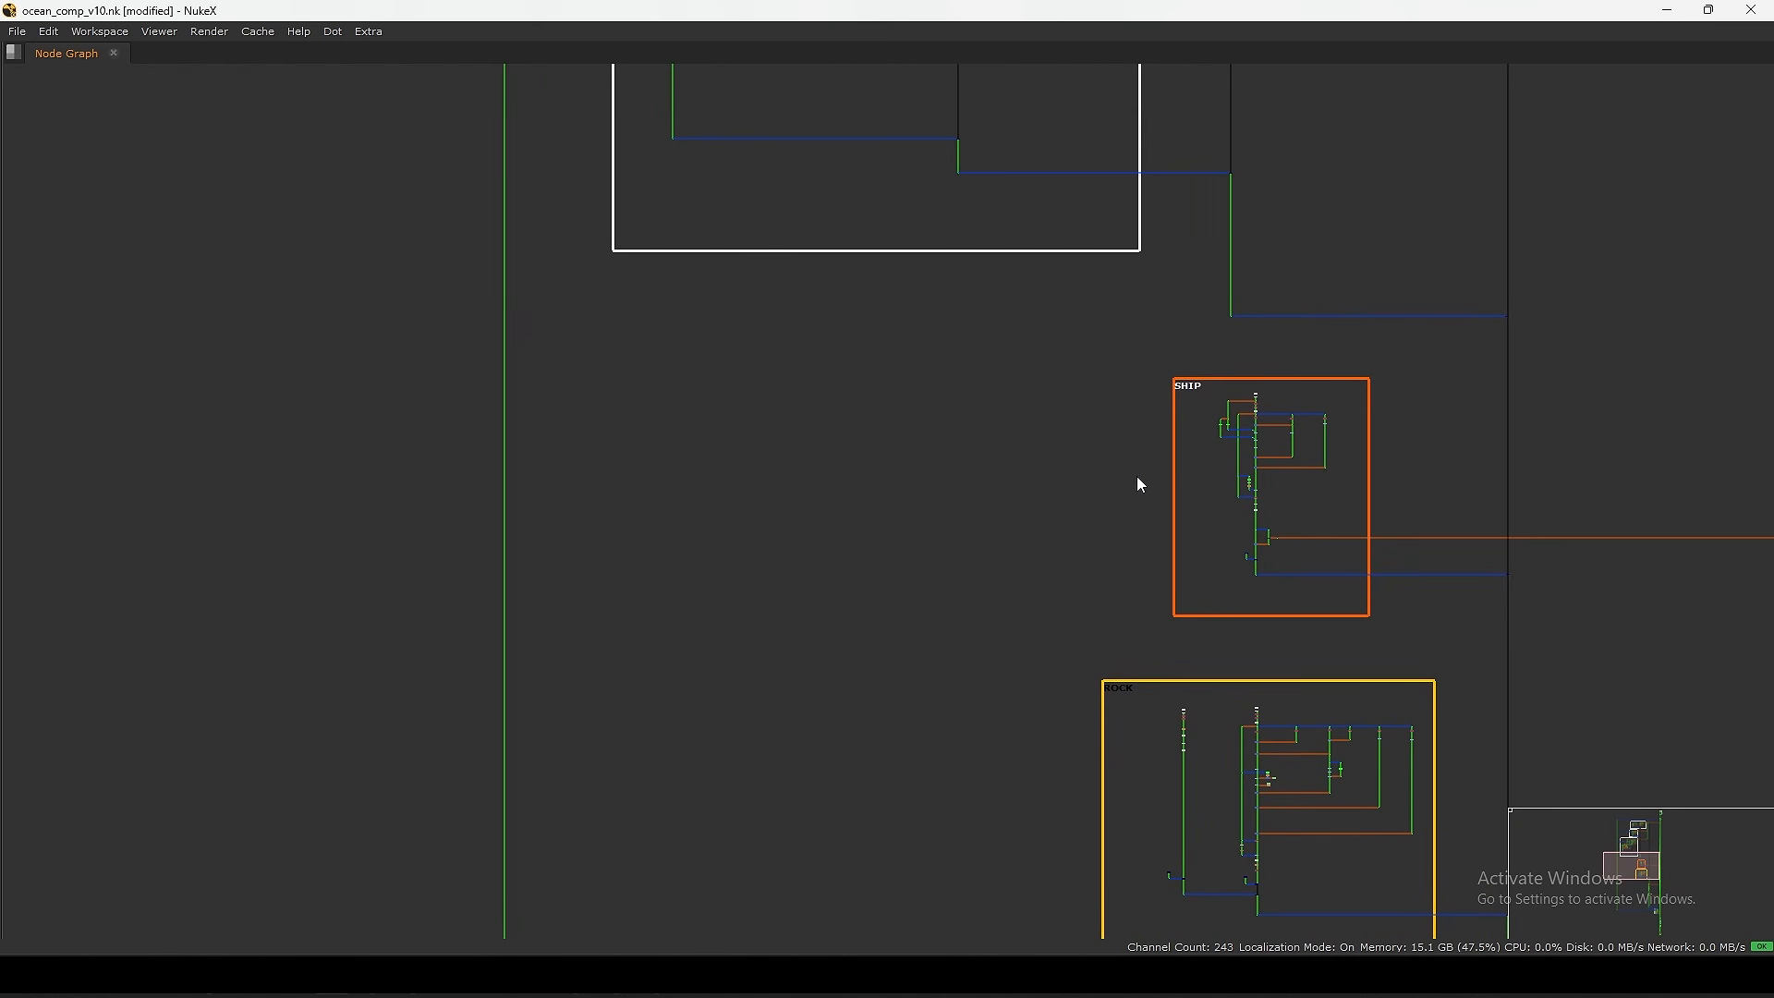
middle_drag(1129, 683, 1119, 472)
scroll(1112, 491, up, 5)
scroll(1022, 530, down, 10)
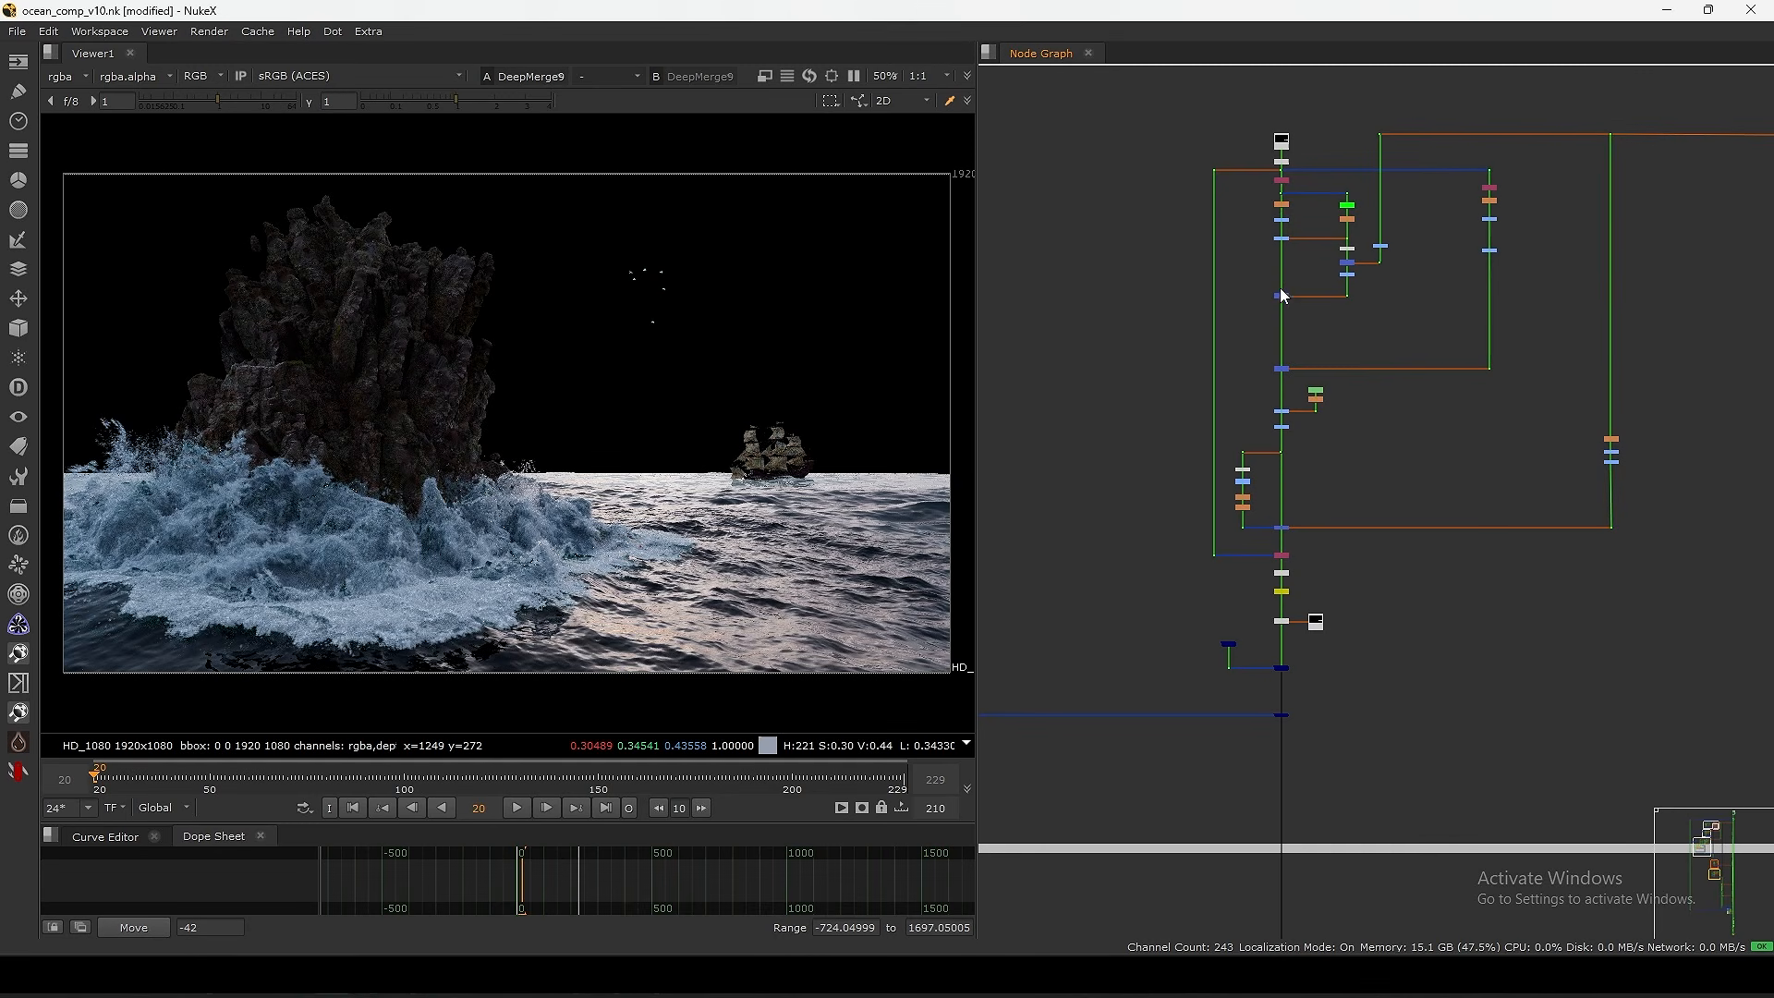
- Display the Unpremult8 node below Read2 in the viewer and enlarge the ocean strip
scroll(1271, 277, up, 6)
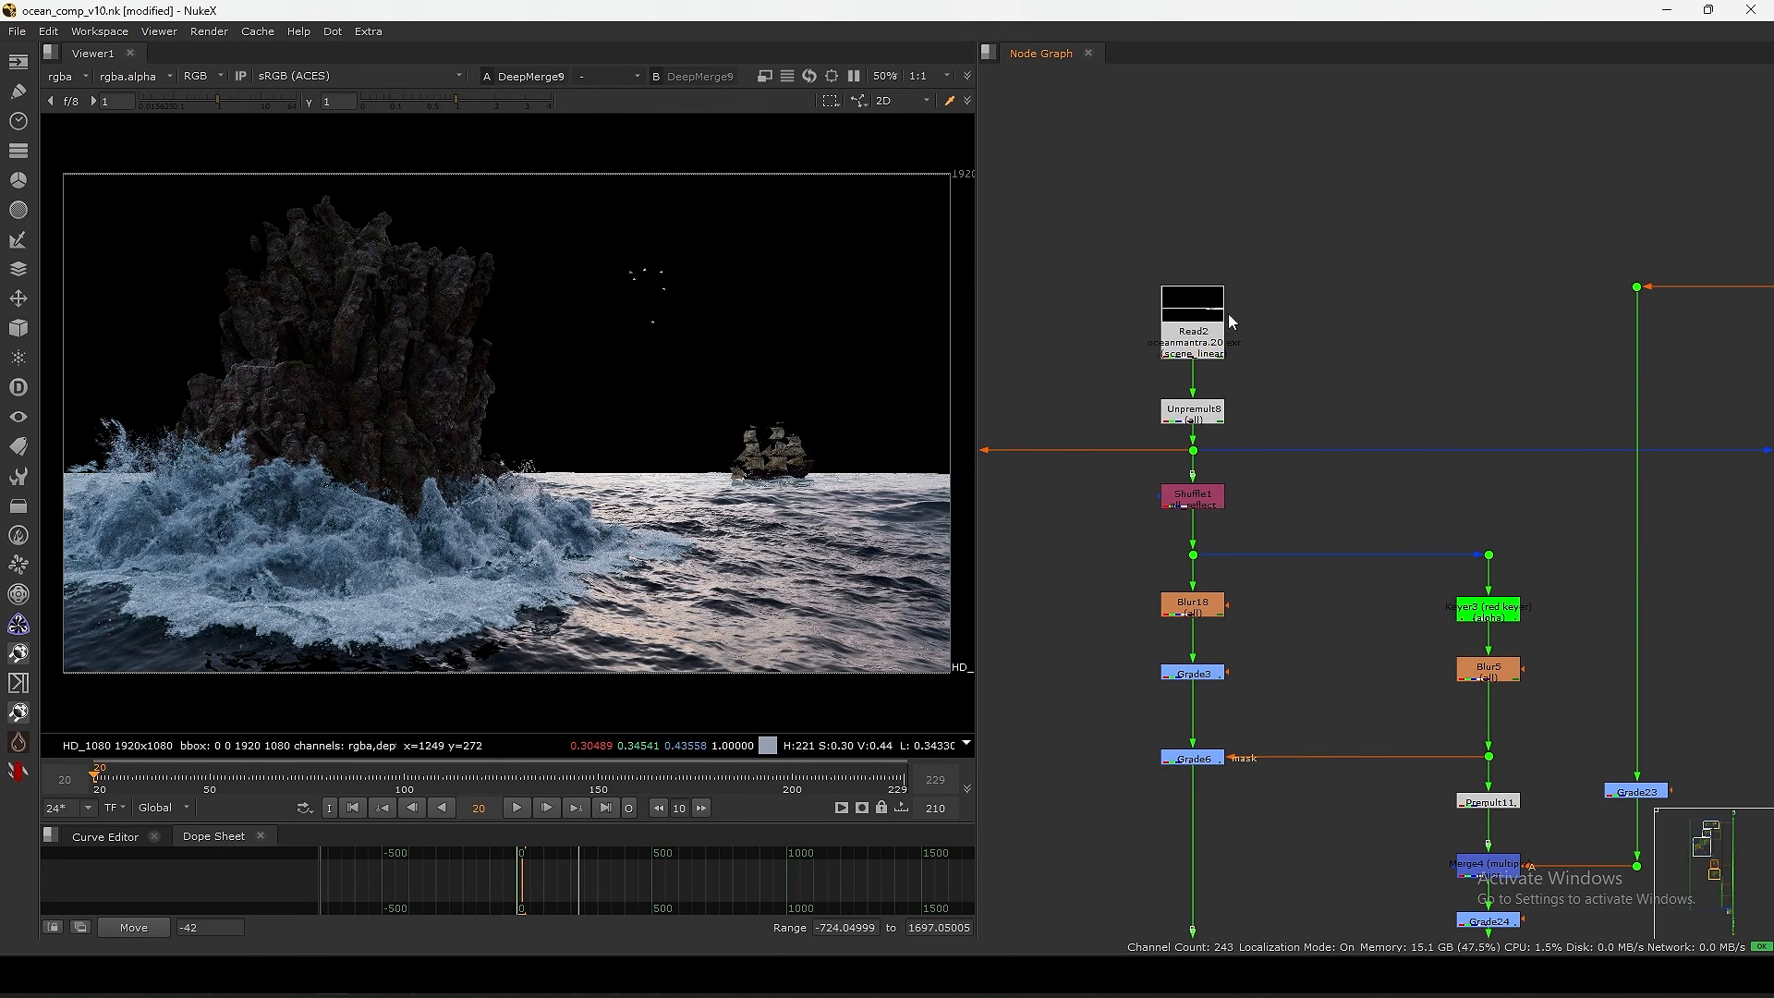
drag(1188, 398, 1188, 378)
key(1)
scroll(824, 435, up, 4)
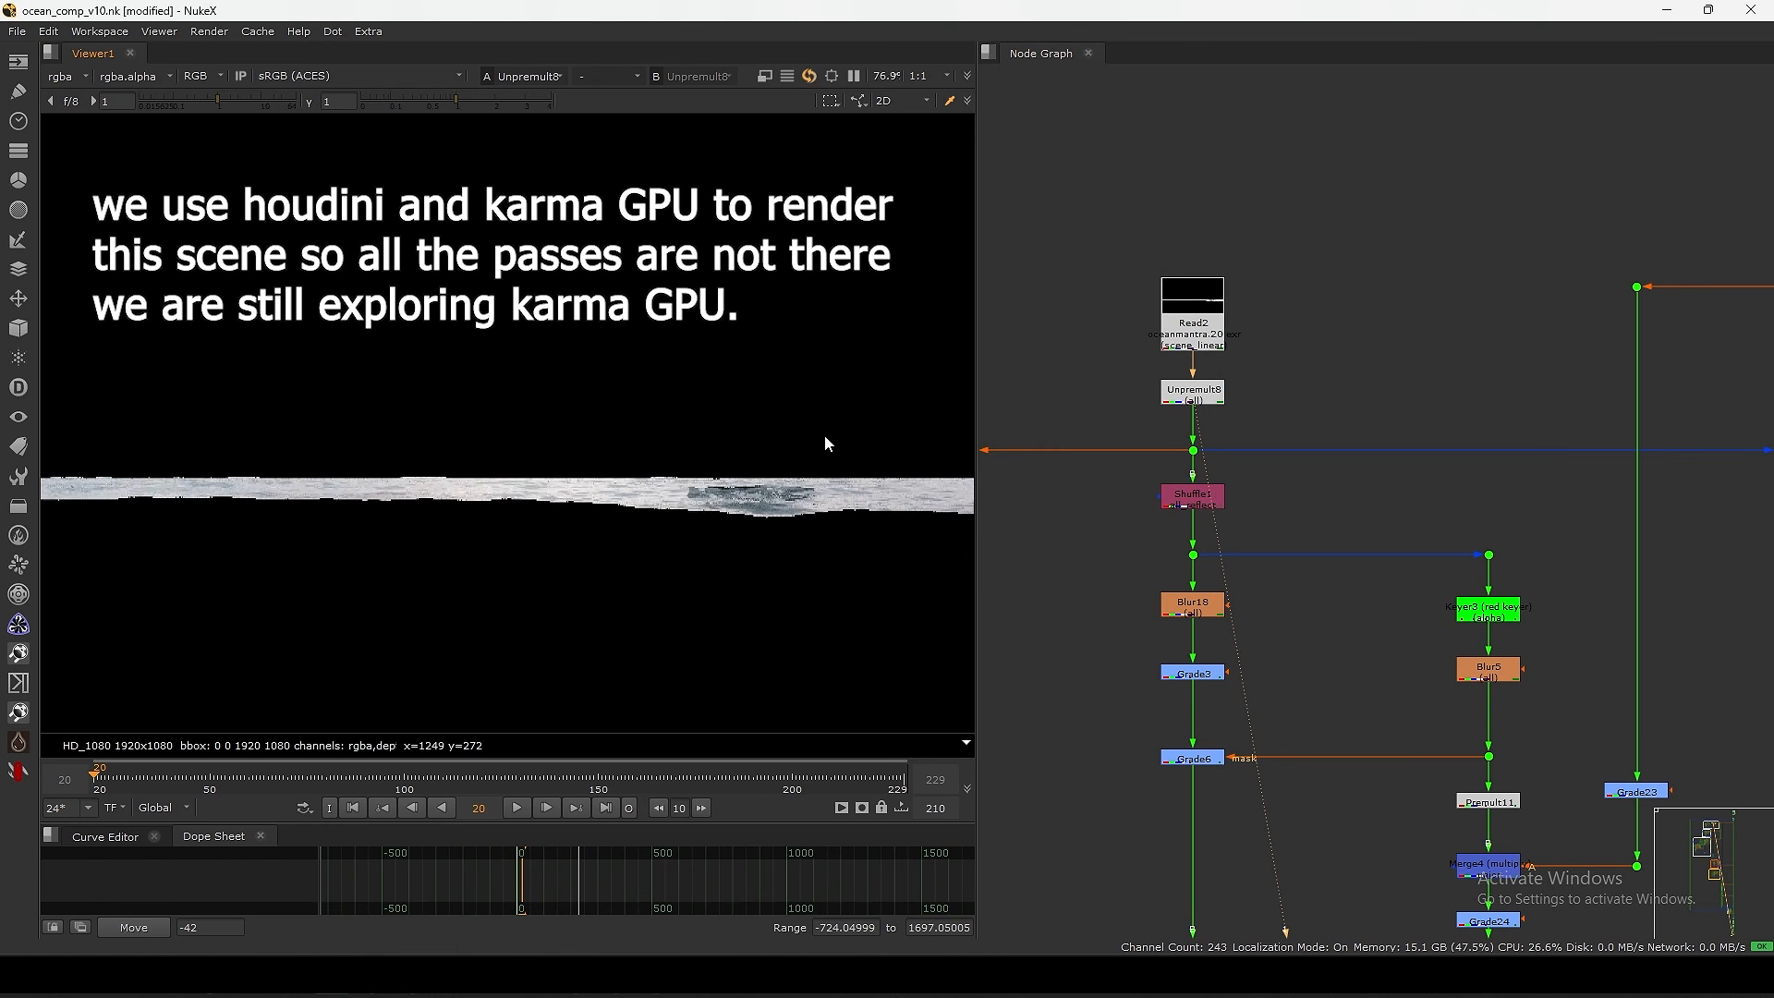
- Display the all_reflect pass of Shuffle1 in the viewer and examine the node
middle_drag(1126, 395, 1172, 296)
click(1218, 400)
key(1)
click(1099, 432)
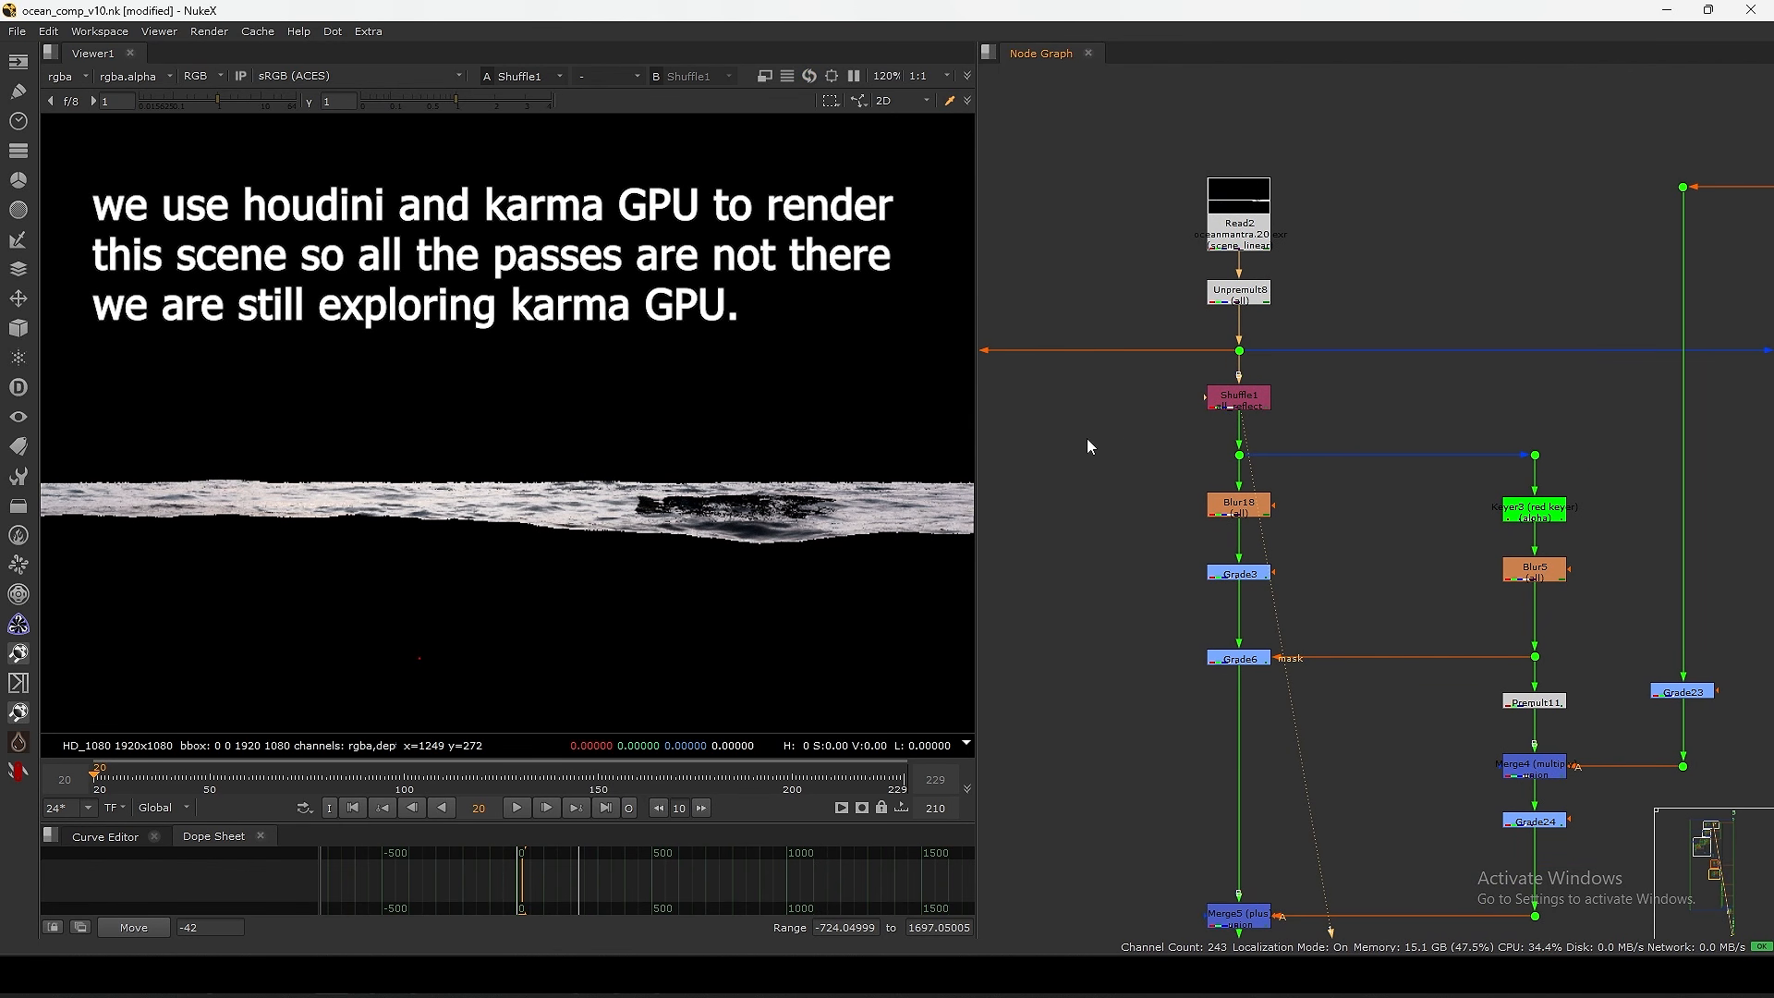
scroll(1227, 423, down, 5)
scroll(1234, 446, up, 5)
click(1123, 447)
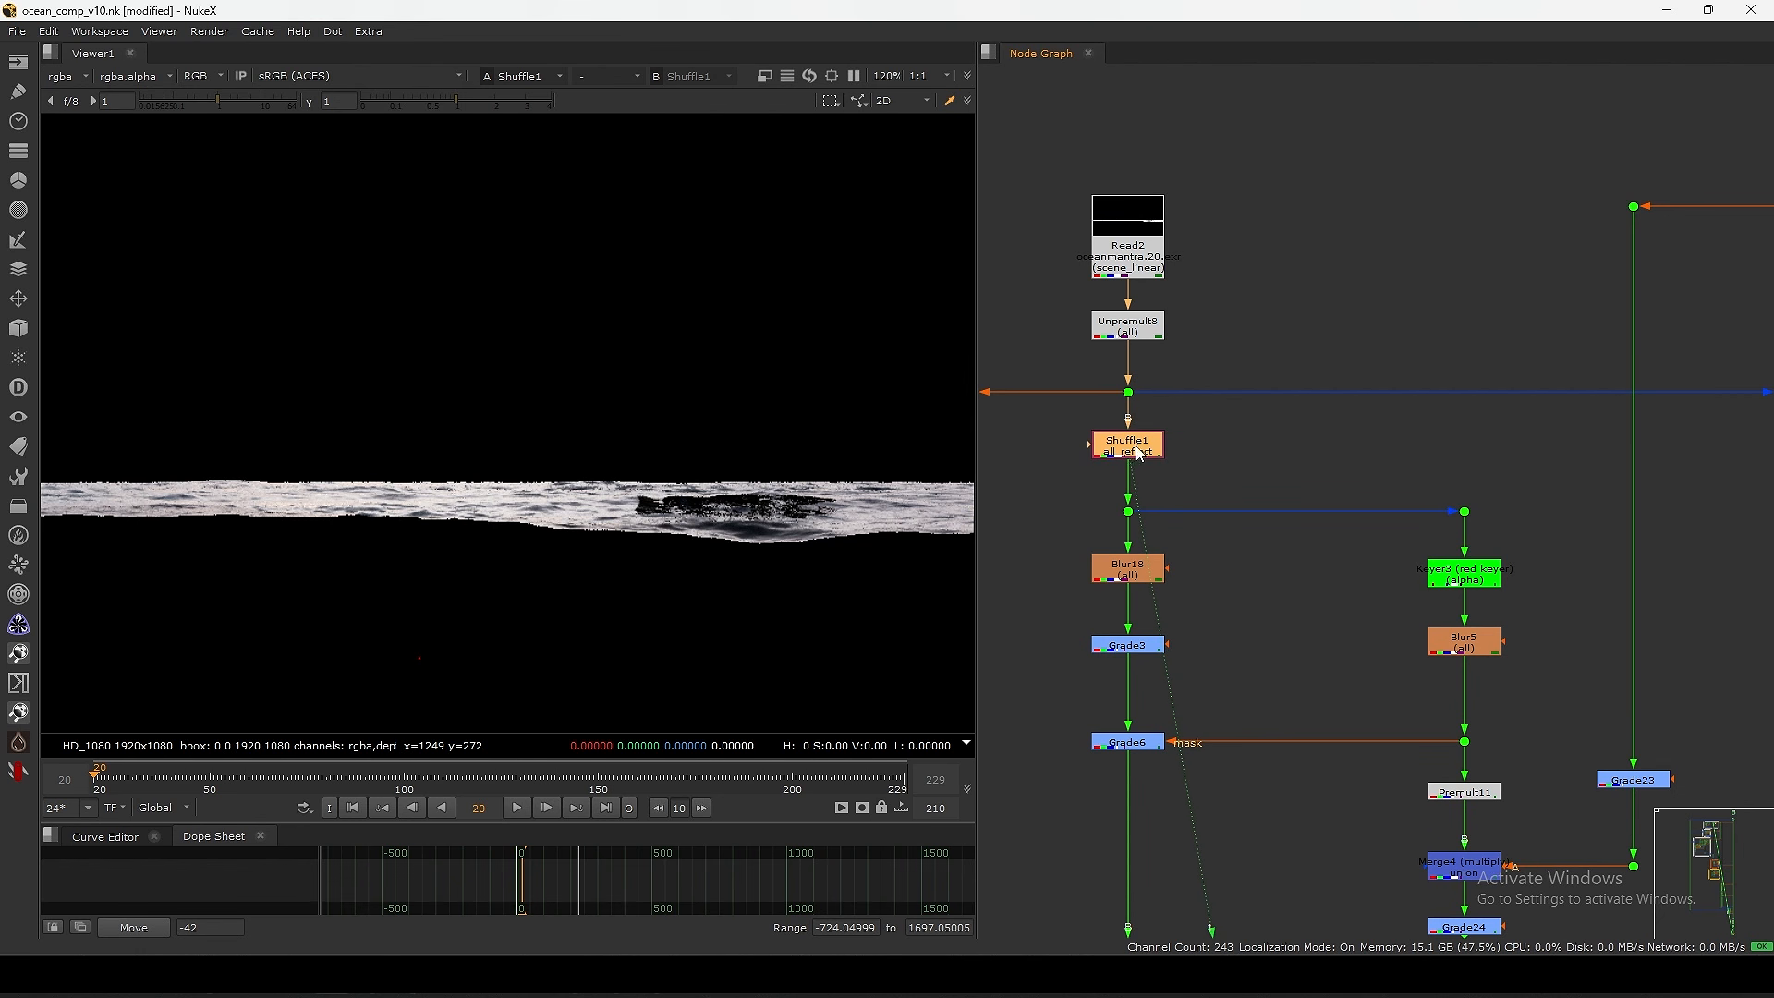
click(1117, 464)
- Display a node from the branch to the right of the Read2 pipe in the viewer
scroll(1119, 461, up, 4)
click(1160, 437)
scroll(1210, 418, down, 7)
middle_drag(1566, 480, 1448, 386)
scroll(1441, 421, up, 6)
click(1556, 338)
key(1)
click(1378, 406)
- Display the Merge40 node in the viewer to check the combined ocean passes
scroll(1376, 412, down, 4)
scroll(1505, 340, up, 5)
scroll(1615, 305, down, 10)
middle_drag(1436, 467, 1201, 805)
scroll(1361, 423, up, 4)
click(1401, 427)
key(1)
click(1372, 492)
- Examine the Read2 node and the Unpremult8 node below it at the head of the pipe
scroll(1275, 295, up, 2)
click(1274, 296)
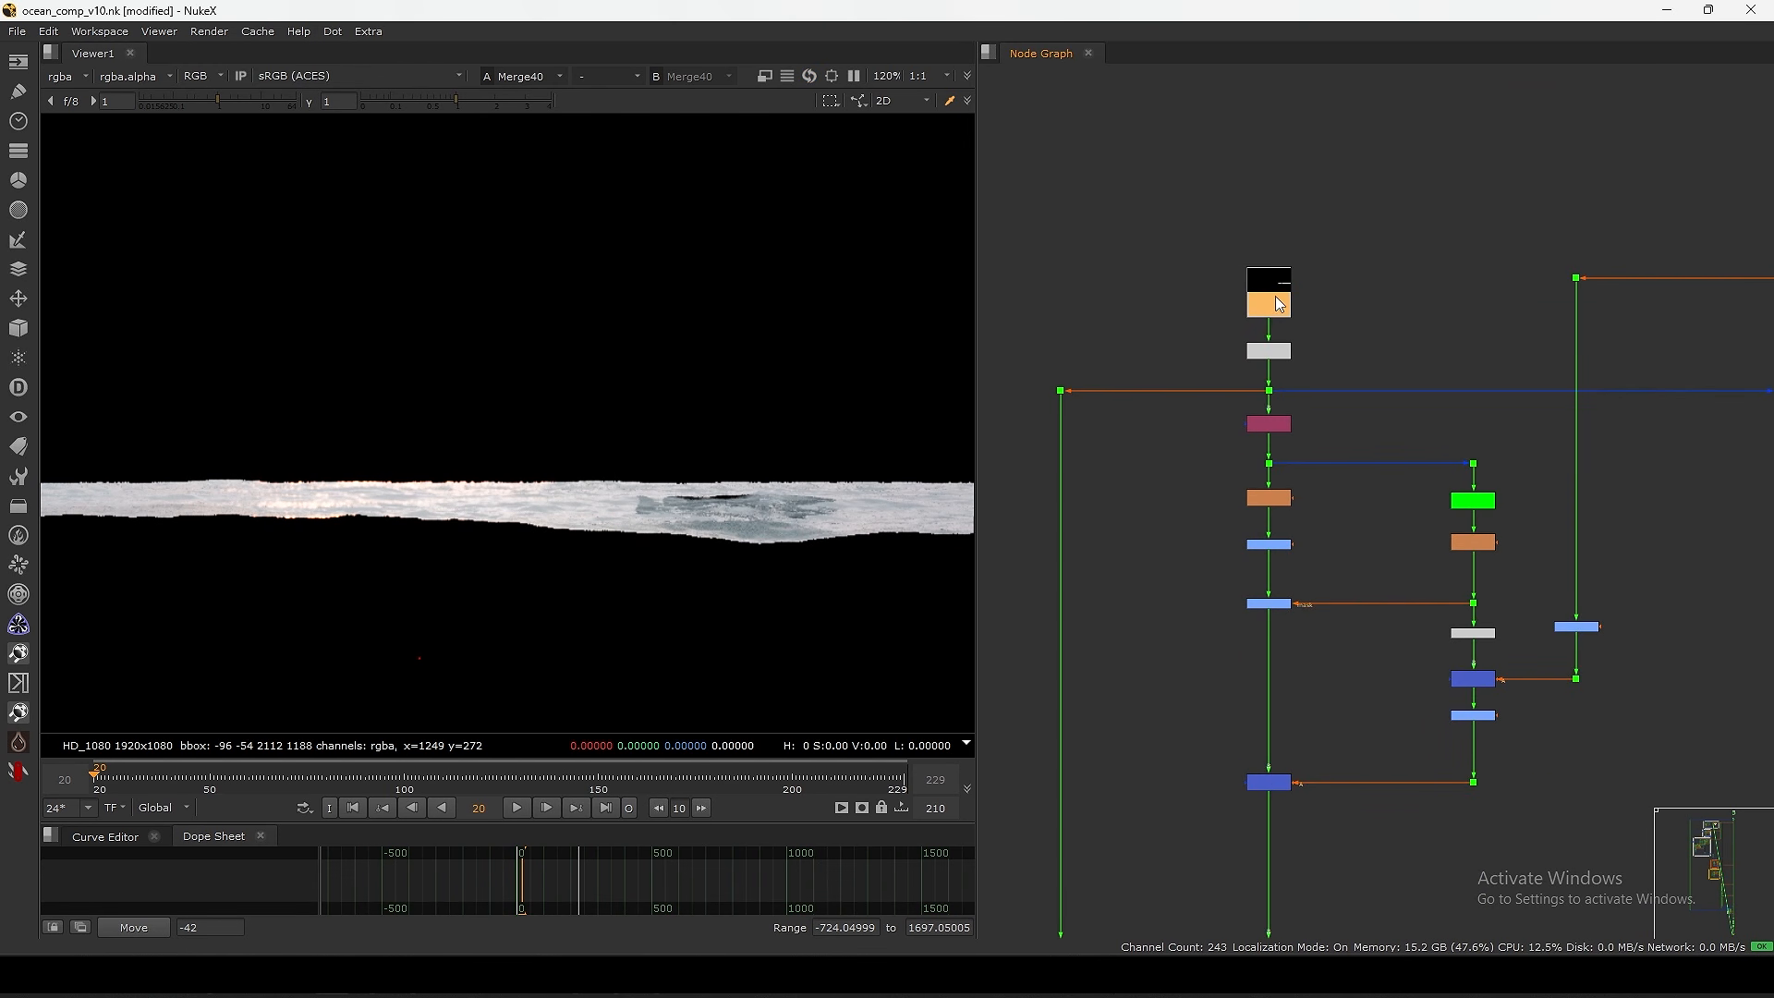
scroll(1275, 296, up, 3)
click(1346, 280)
drag(1325, 273, 1327, 283)
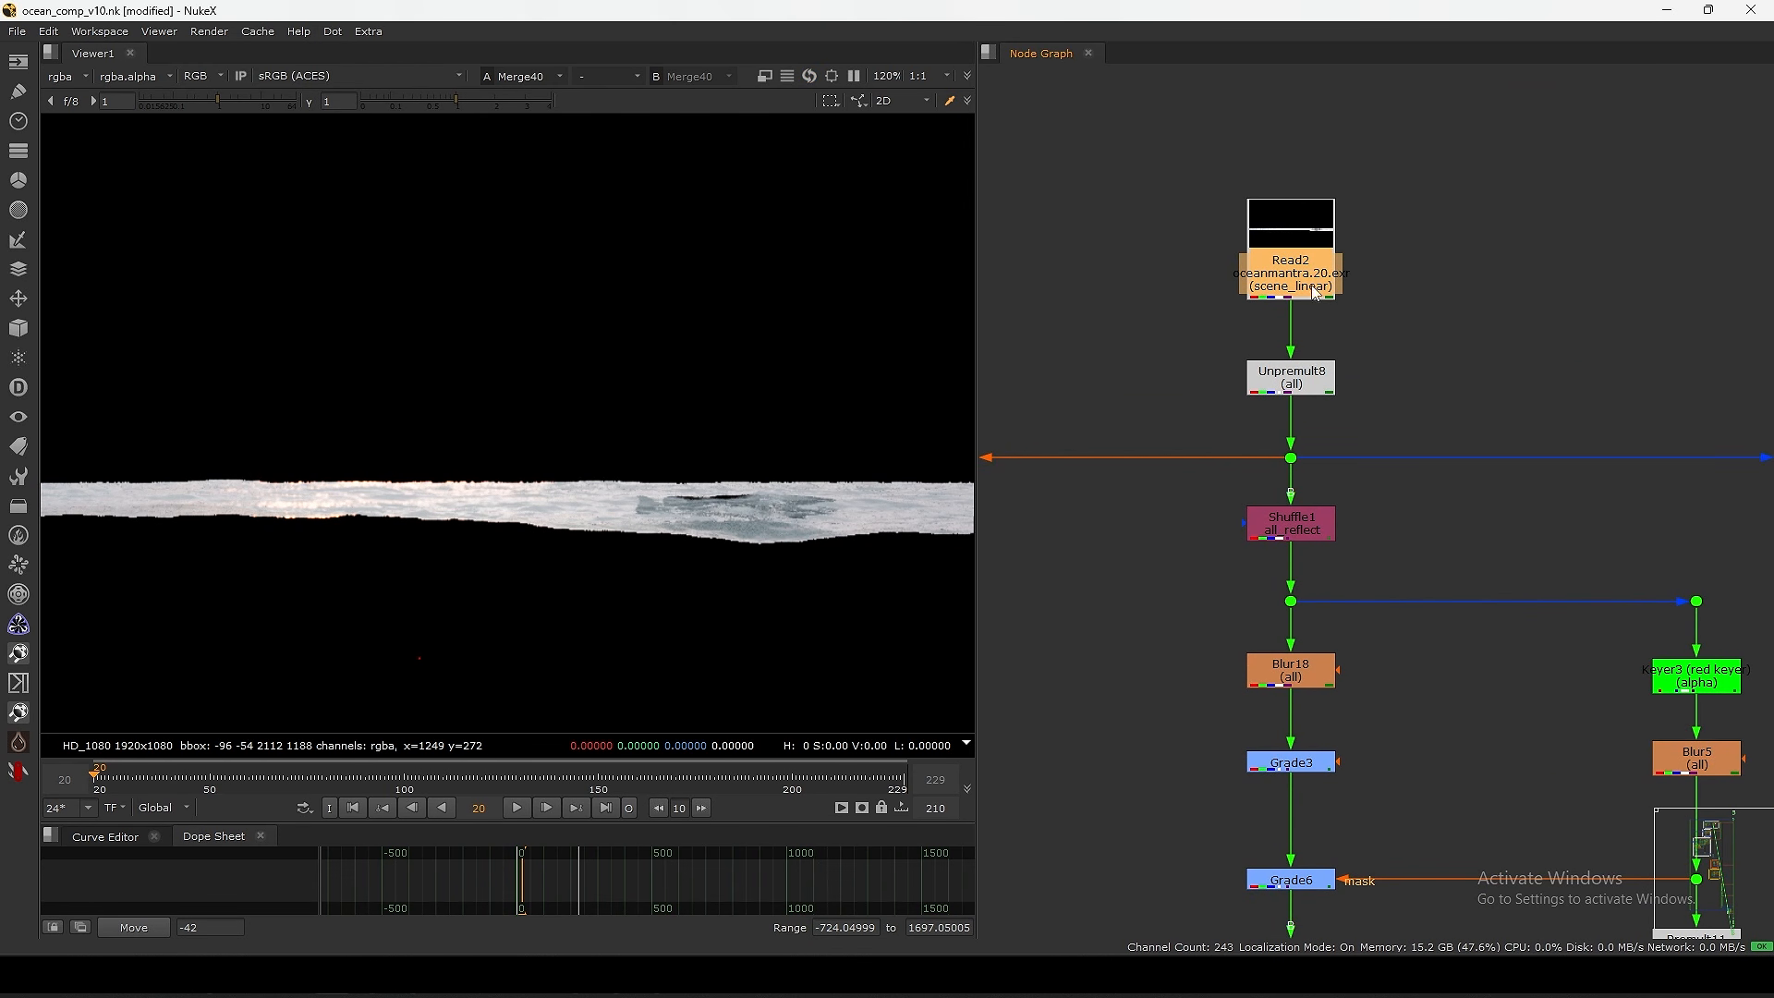
click(1345, 314)
drag(1290, 380, 1290, 370)
- Follow the Read2 pipe down to the merge and grading nodes and examine the branches feeding it
scroll(1289, 370, down, 5)
middle_drag(1236, 616, 1216, 212)
scroll(1283, 351, up, 3)
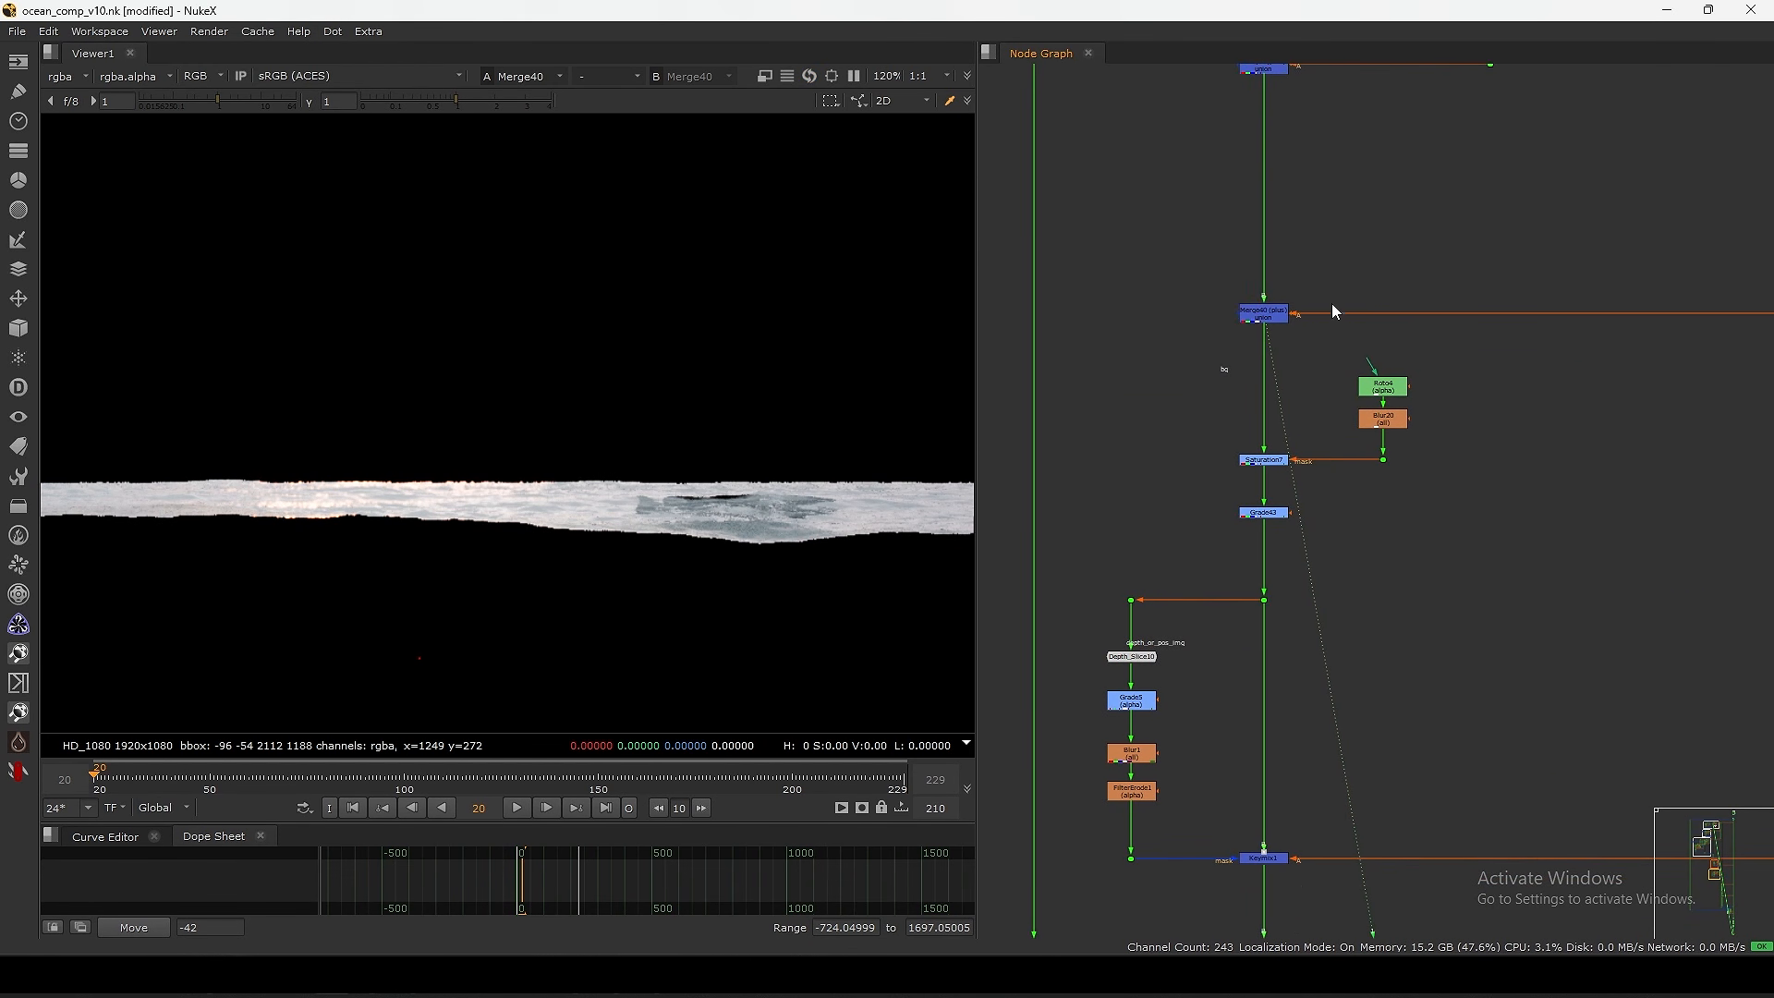
drag(1362, 264, 1212, 392)
scroll(1294, 392, down, 5)
scroll(1314, 296, up, 1)
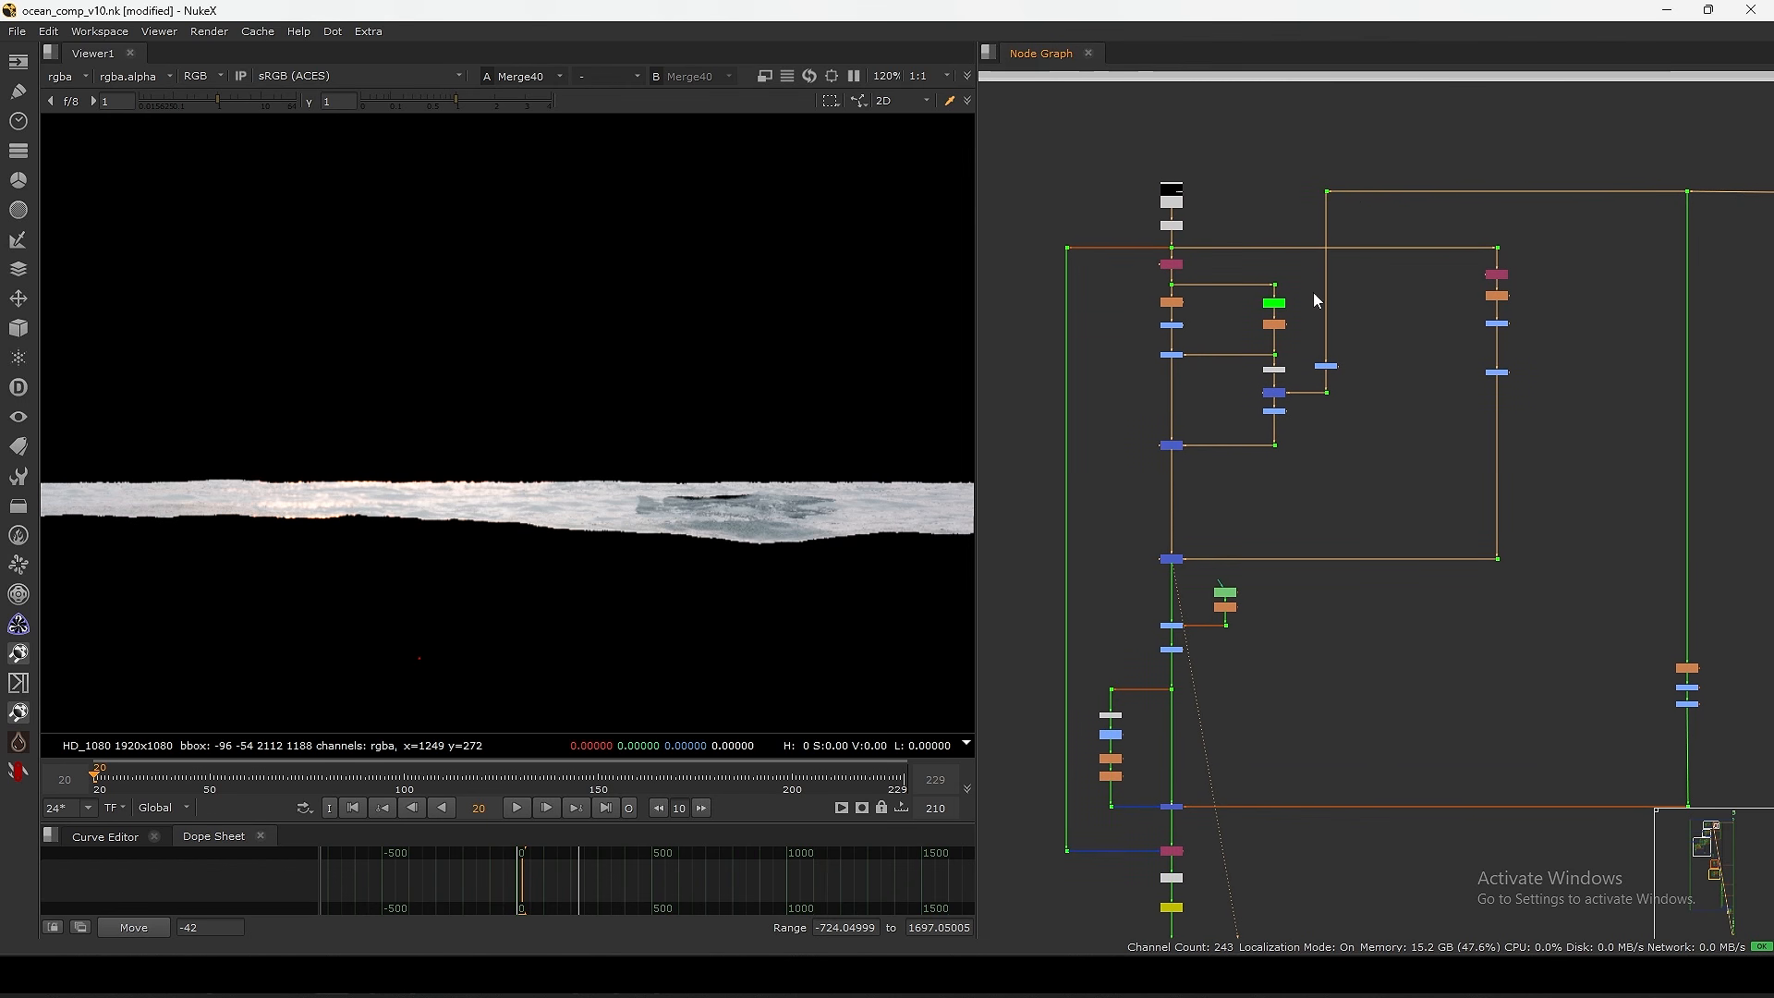
- Display Copy18 and the Premult9 node below it in the viewer
middle_drag(1191, 653, 1247, 228)
scroll(1232, 436, up, 5)
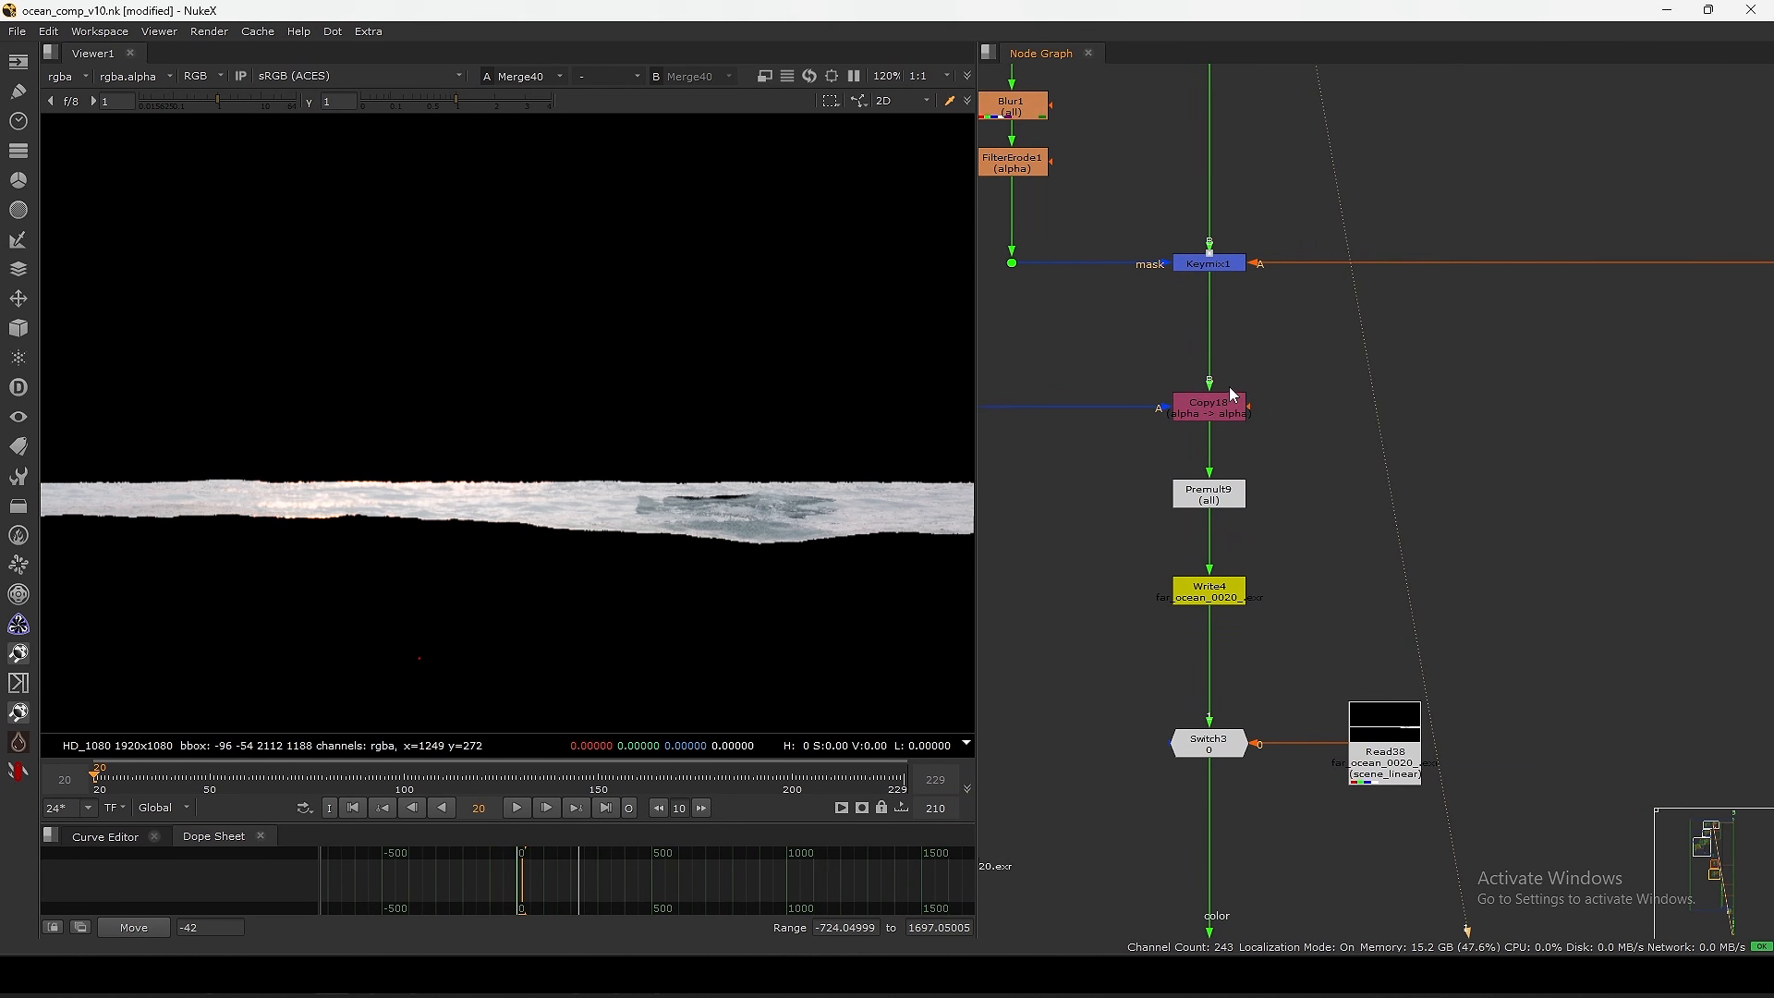
middle_drag(1229, 391, 1255, 405)
drag(1314, 364, 1188, 452)
key(1)
middle_drag(1218, 513, 1246, 403)
click(1251, 406)
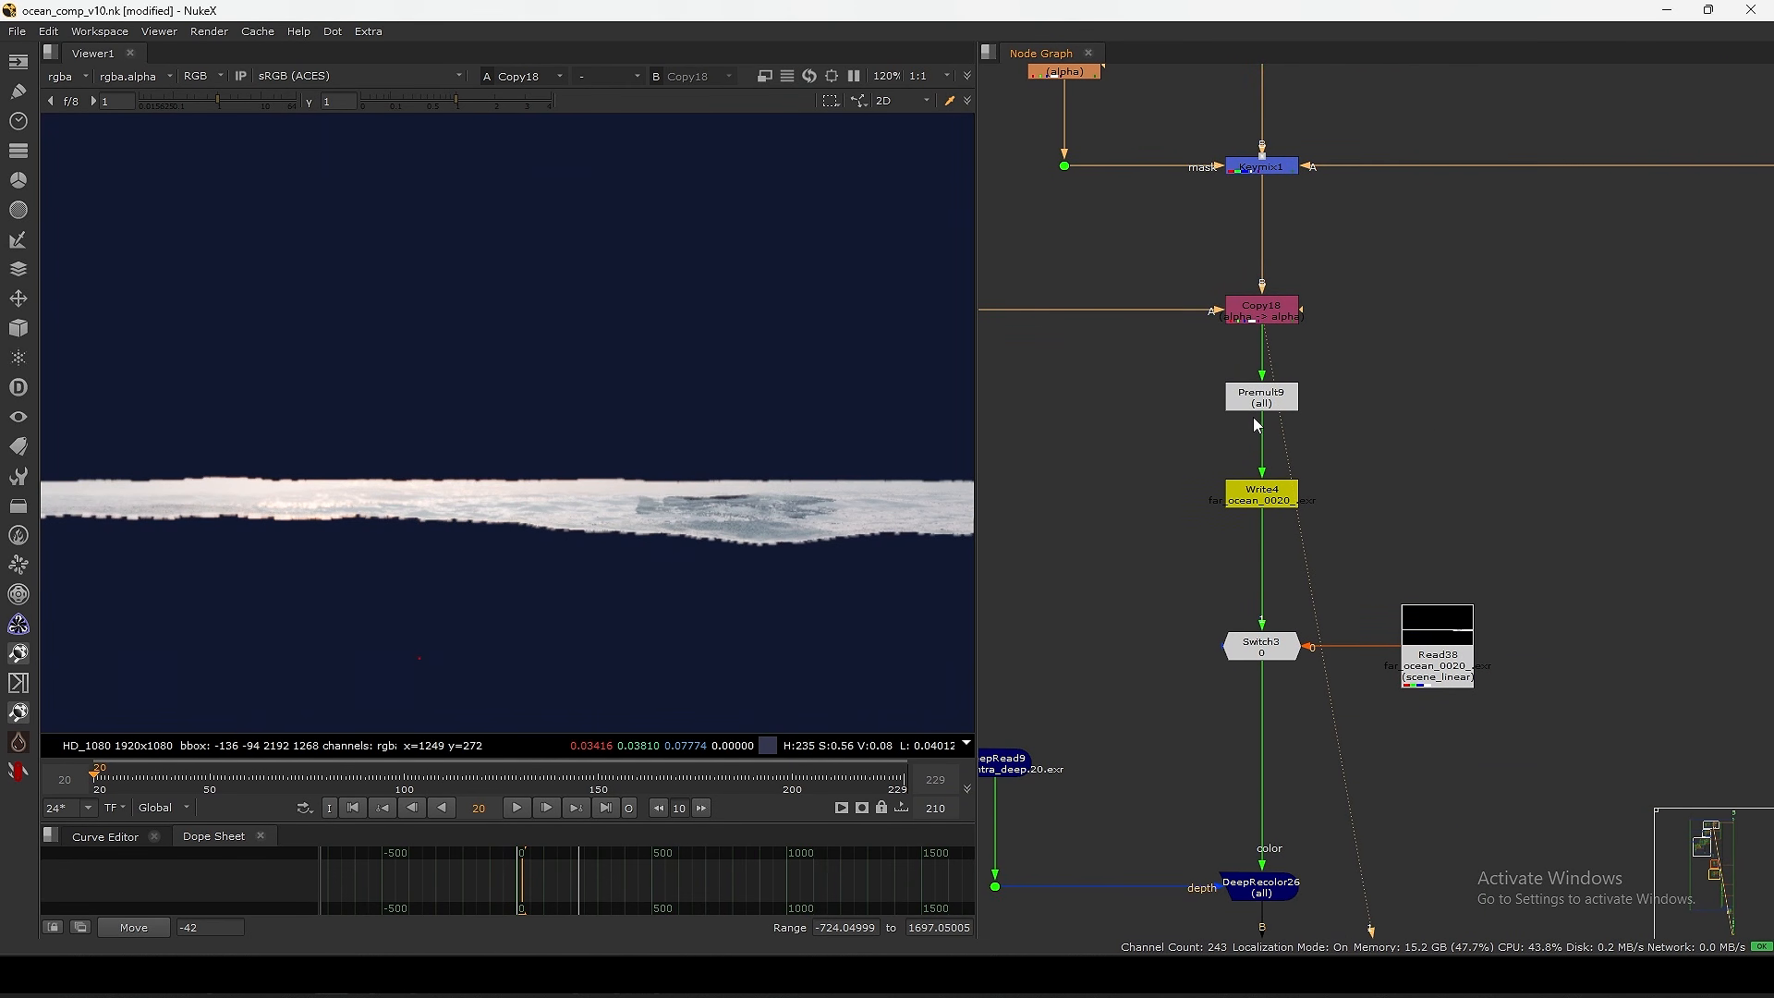
key(1)
- Compare the pre-rendered Read38 with the Switch3 output in the viewer
middle_drag(1251, 569, 1219, 391)
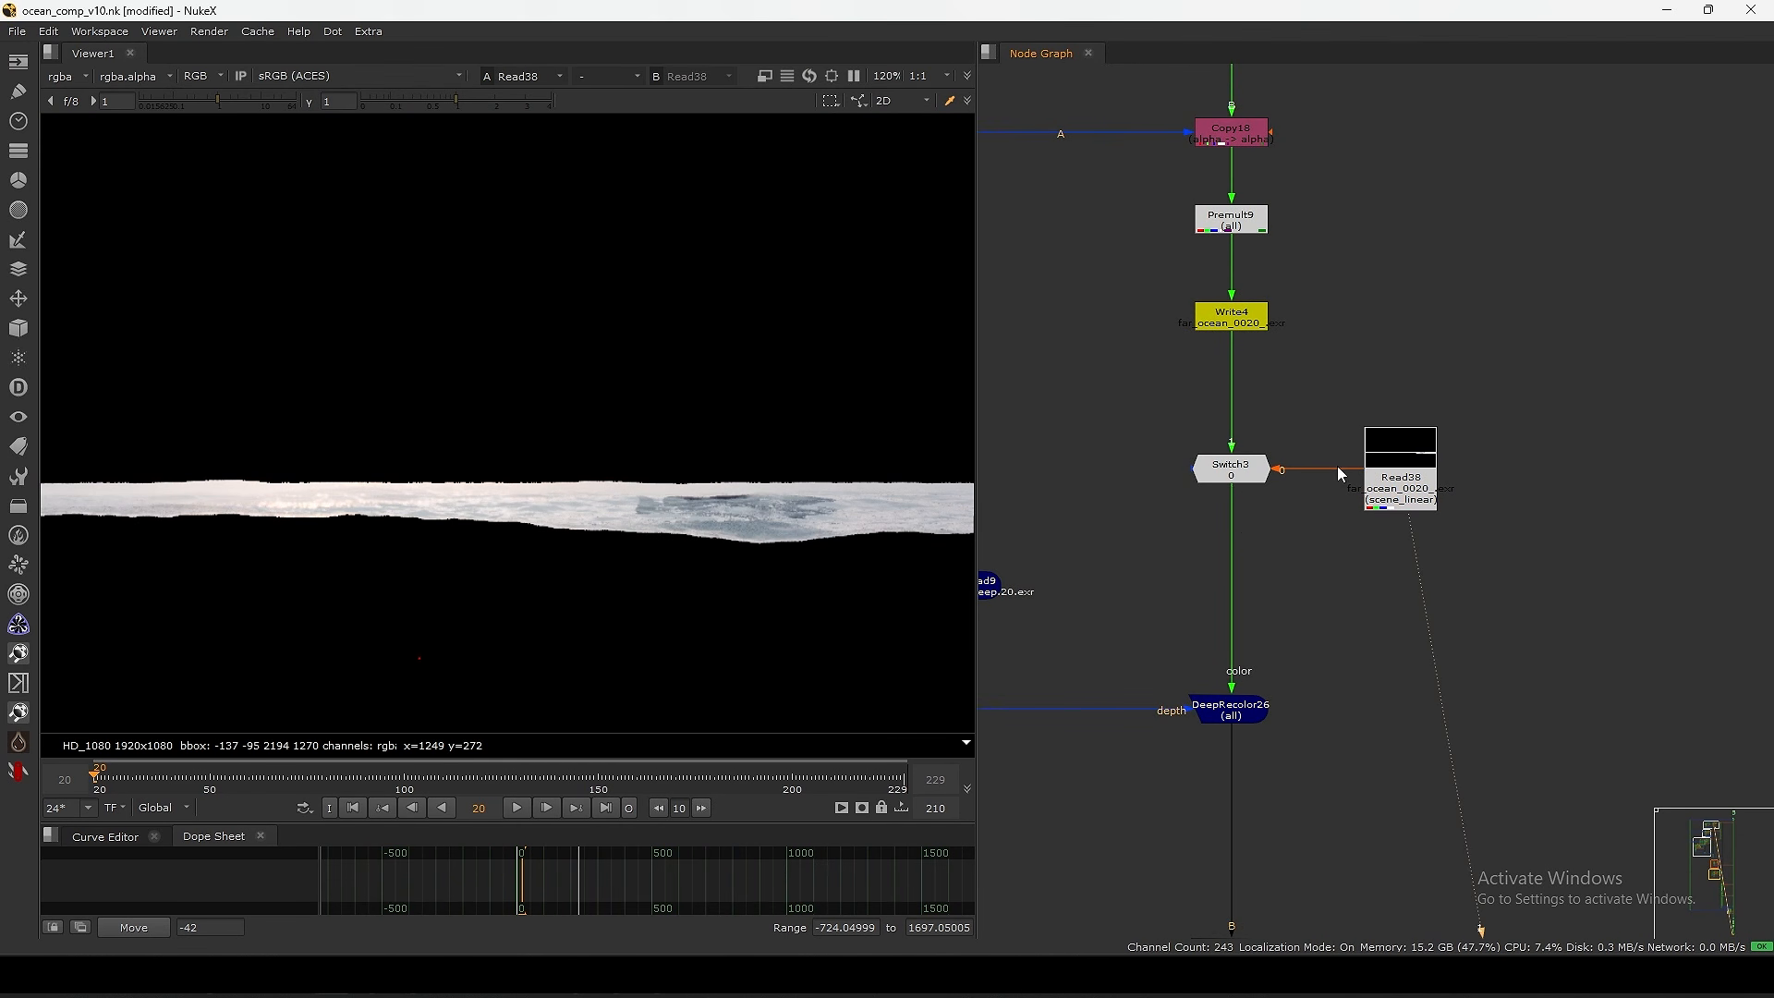
click(1245, 479)
key(1)
- Examine DeepRead9 with its depth connection, and display DeepRecolor26 in the viewer
middle_drag(1124, 650, 1307, 446)
click(1154, 361)
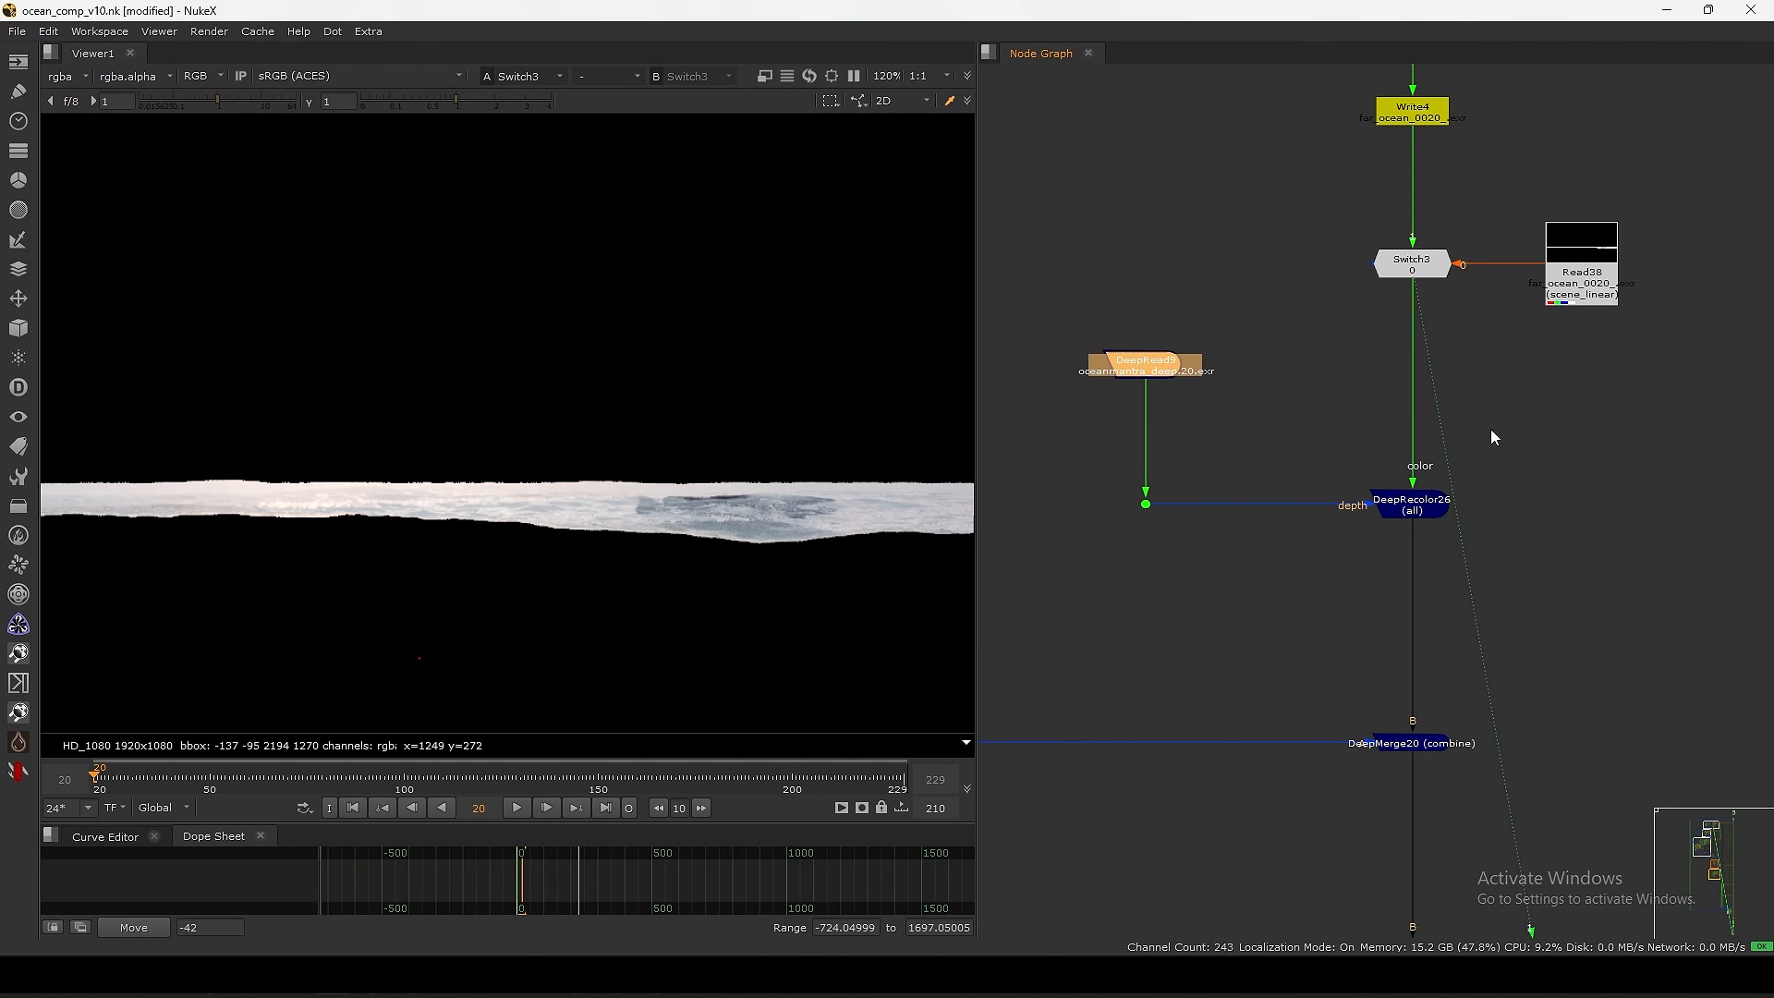
drag(1542, 428, 1300, 593)
key(1)
click(1301, 593)
drag(1244, 428, 1022, 603)
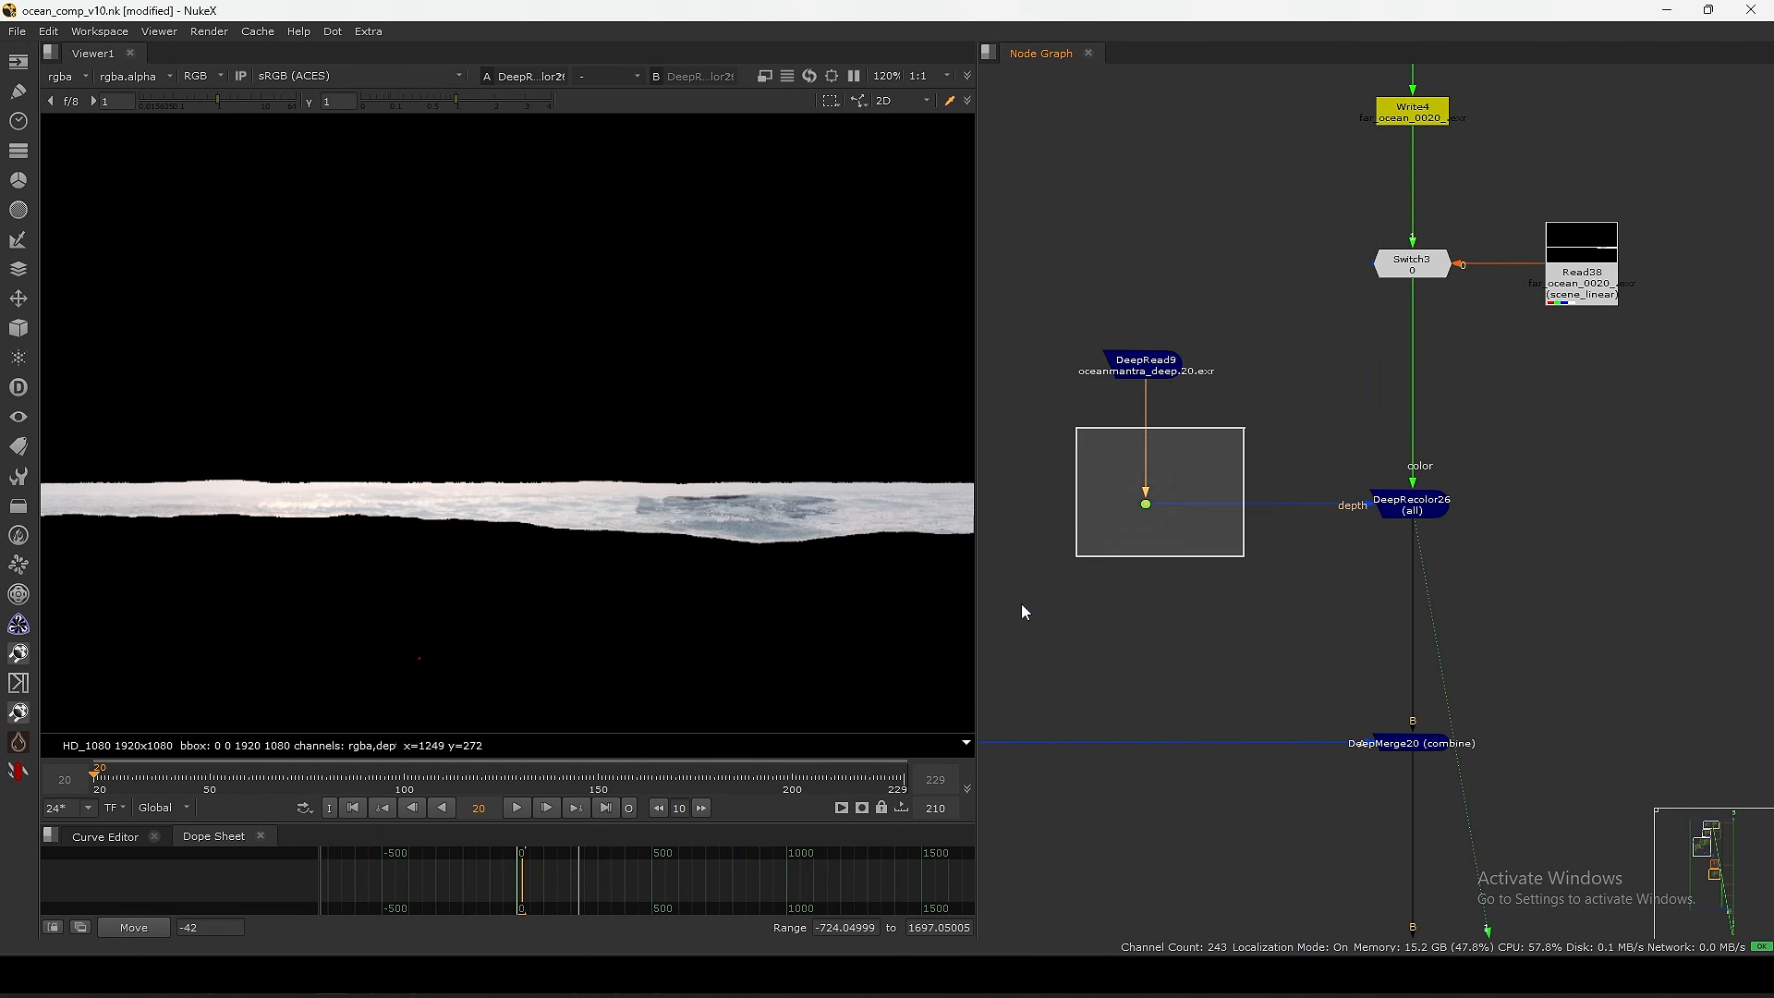
drag(1494, 431, 1328, 565)
middle_drag(1275, 627, 1405, 523)
scroll(1185, 744, down, 3)
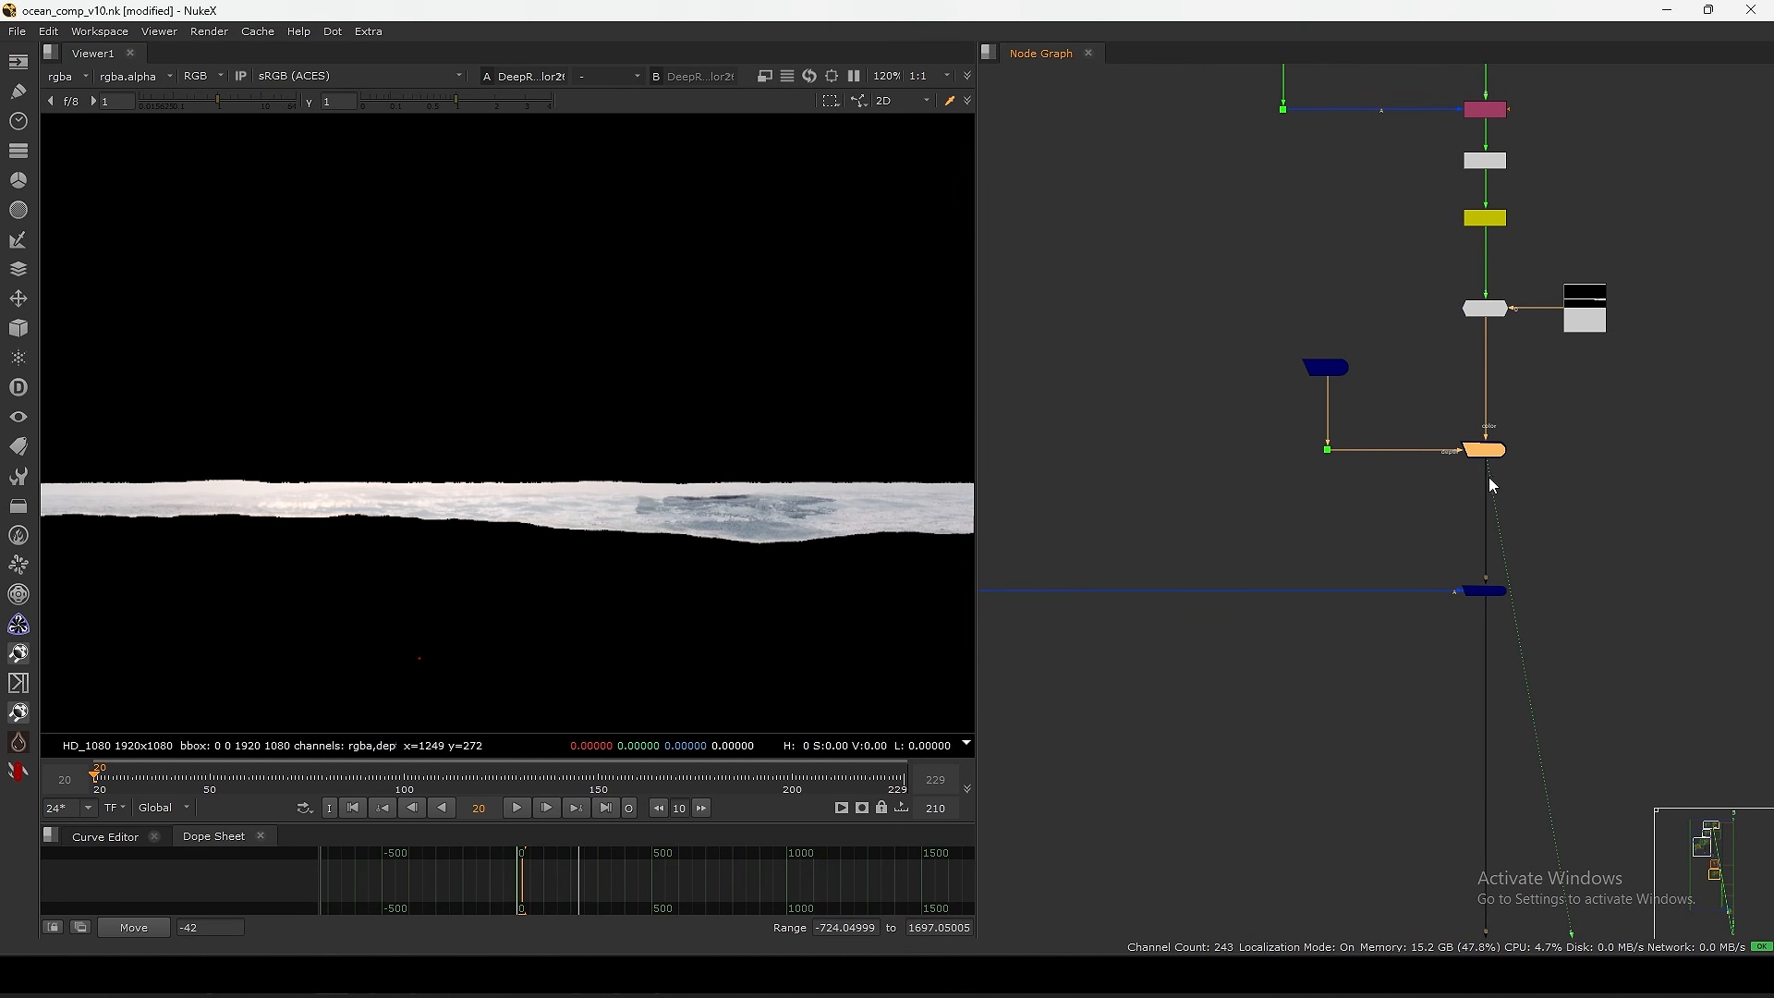
- Move to the other node tree in FAR_OCEAN and display its Read29 node in the viewer
scroll(1492, 458, down, 5)
middle_drag(1020, 622, 1221, 556)
scroll(1221, 557, down, 3)
middle_drag(1095, 517, 1303, 632)
scroll(1134, 310, up, 5)
middle_drag(1189, 180, 1240, 325)
scroll(1251, 322, up, 4)
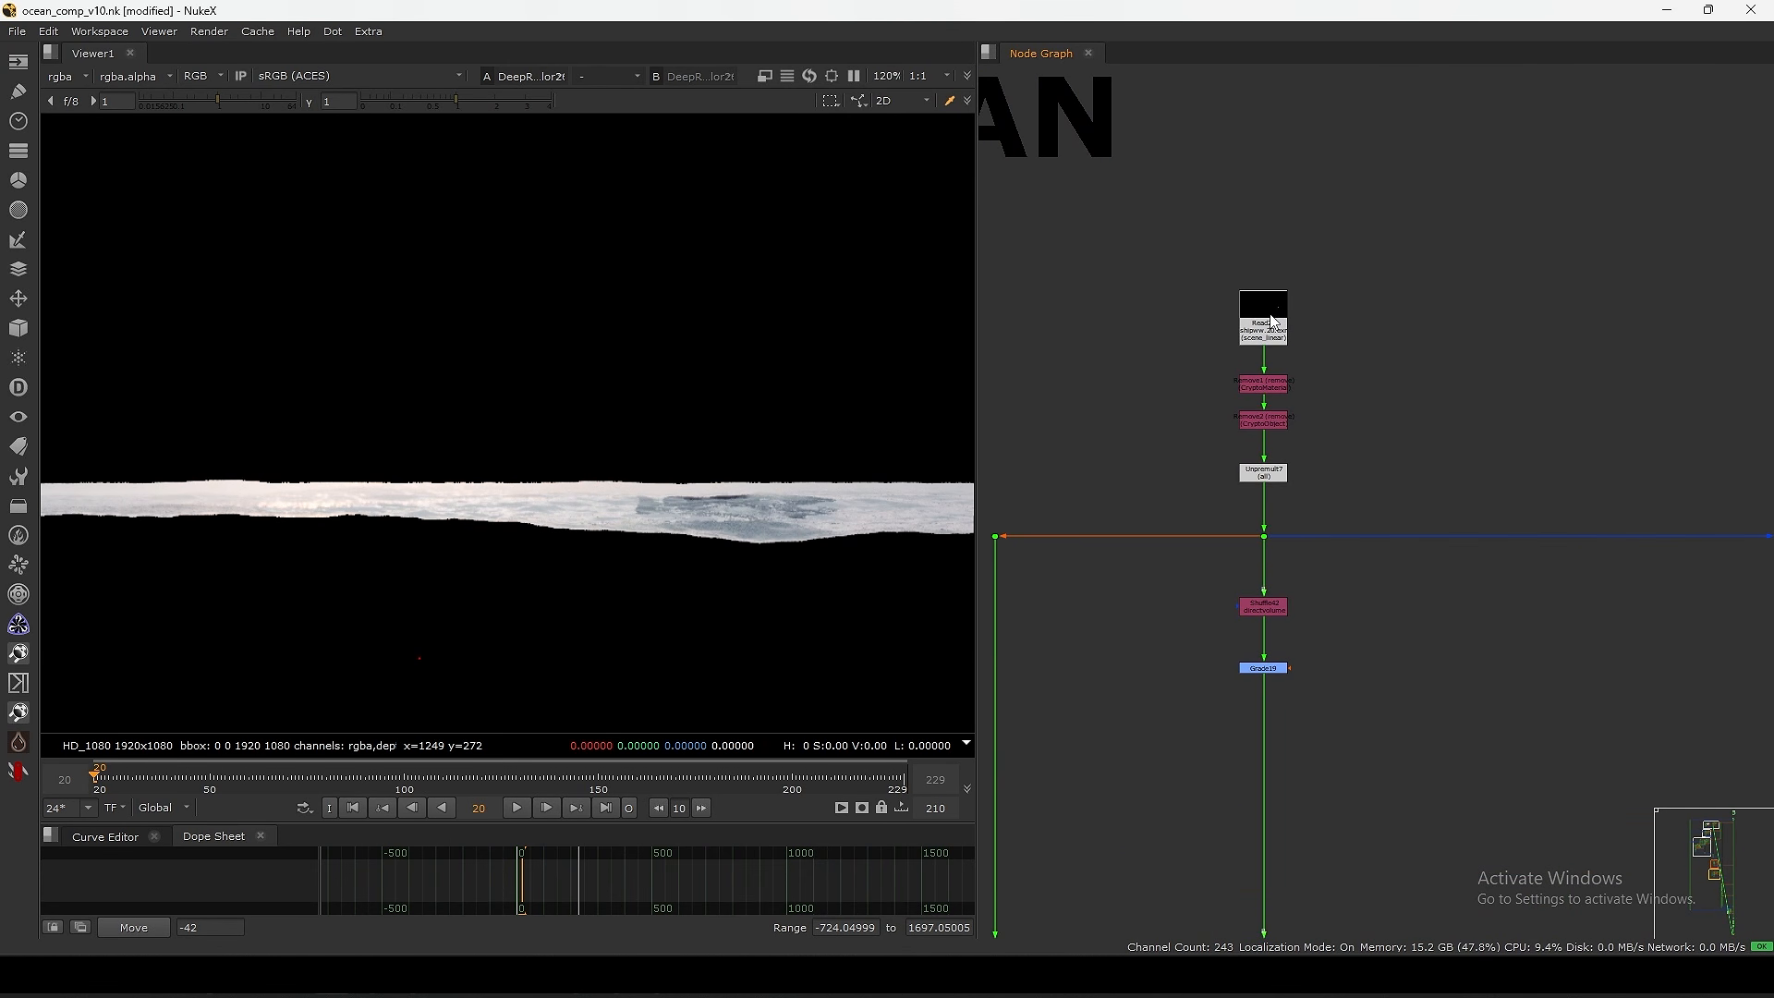
click(1260, 327)
key(1)
click(1298, 322)
- Examine the passes and merges of the Read29 tree inside the FAR_OCEAN group
scroll(1282, 356, down, 6)
scroll(1306, 328, up, 10)
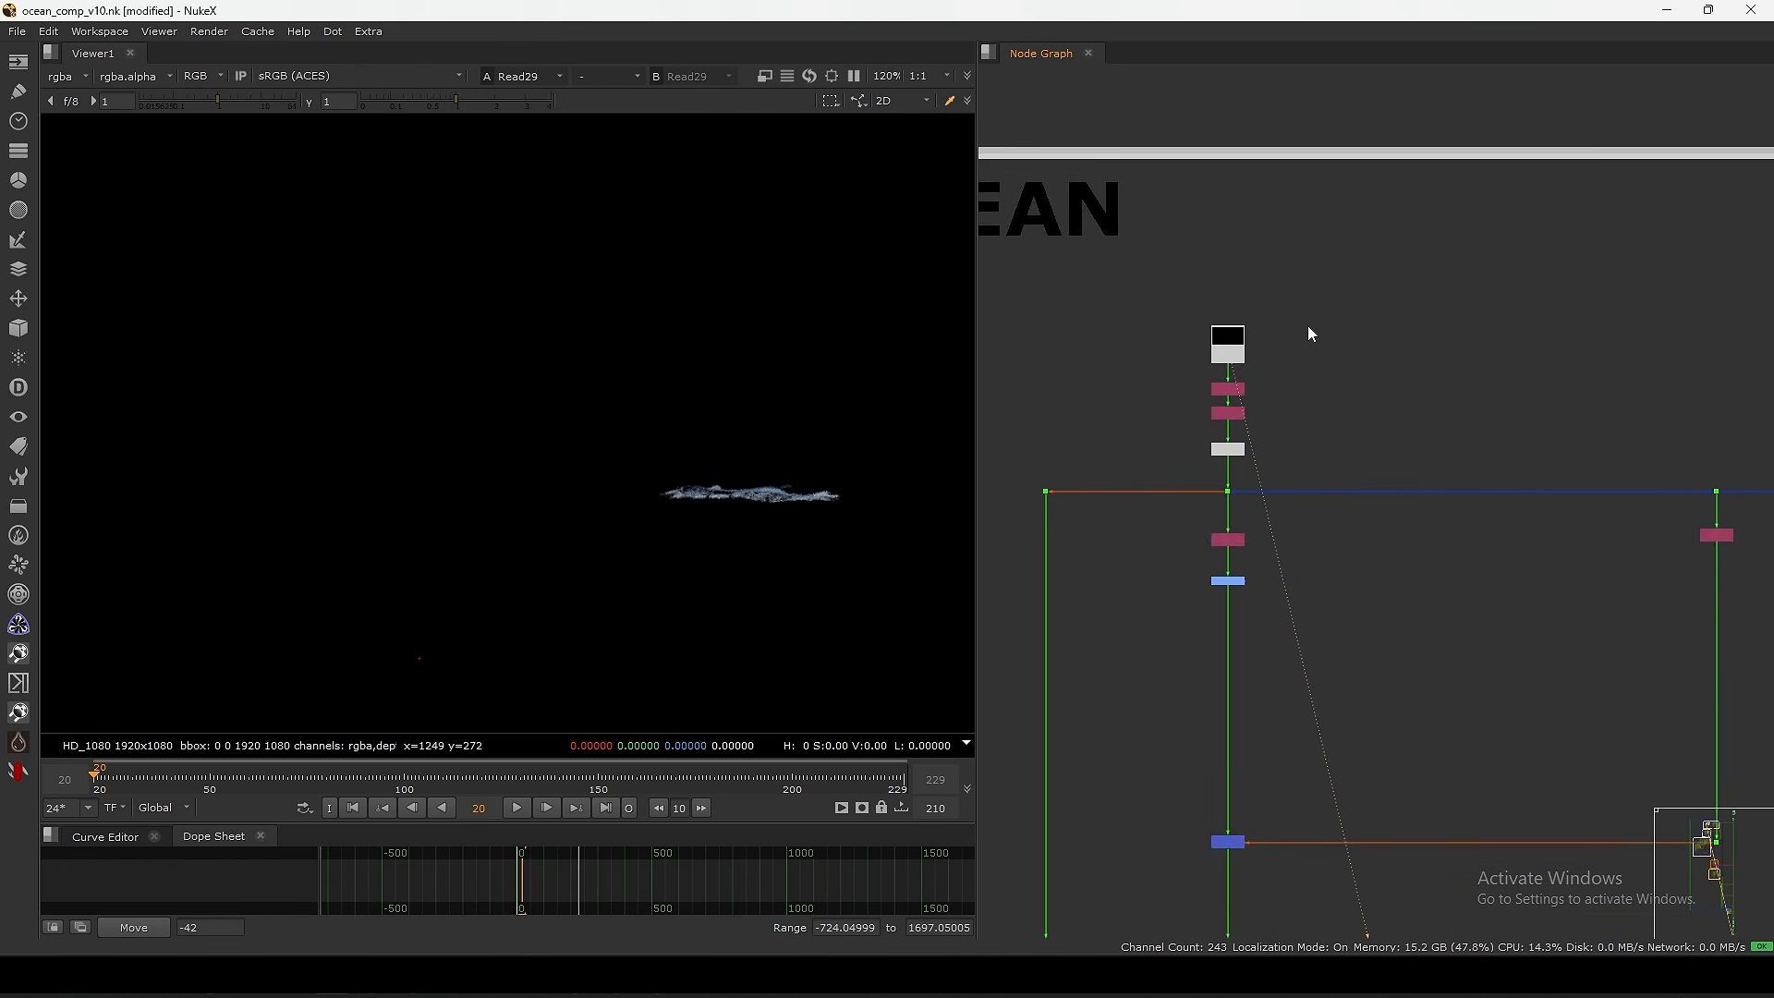
scroll(1211, 426, down, 10)
middle_drag(1180, 721, 1192, 476)
scroll(1299, 381, down, 1)
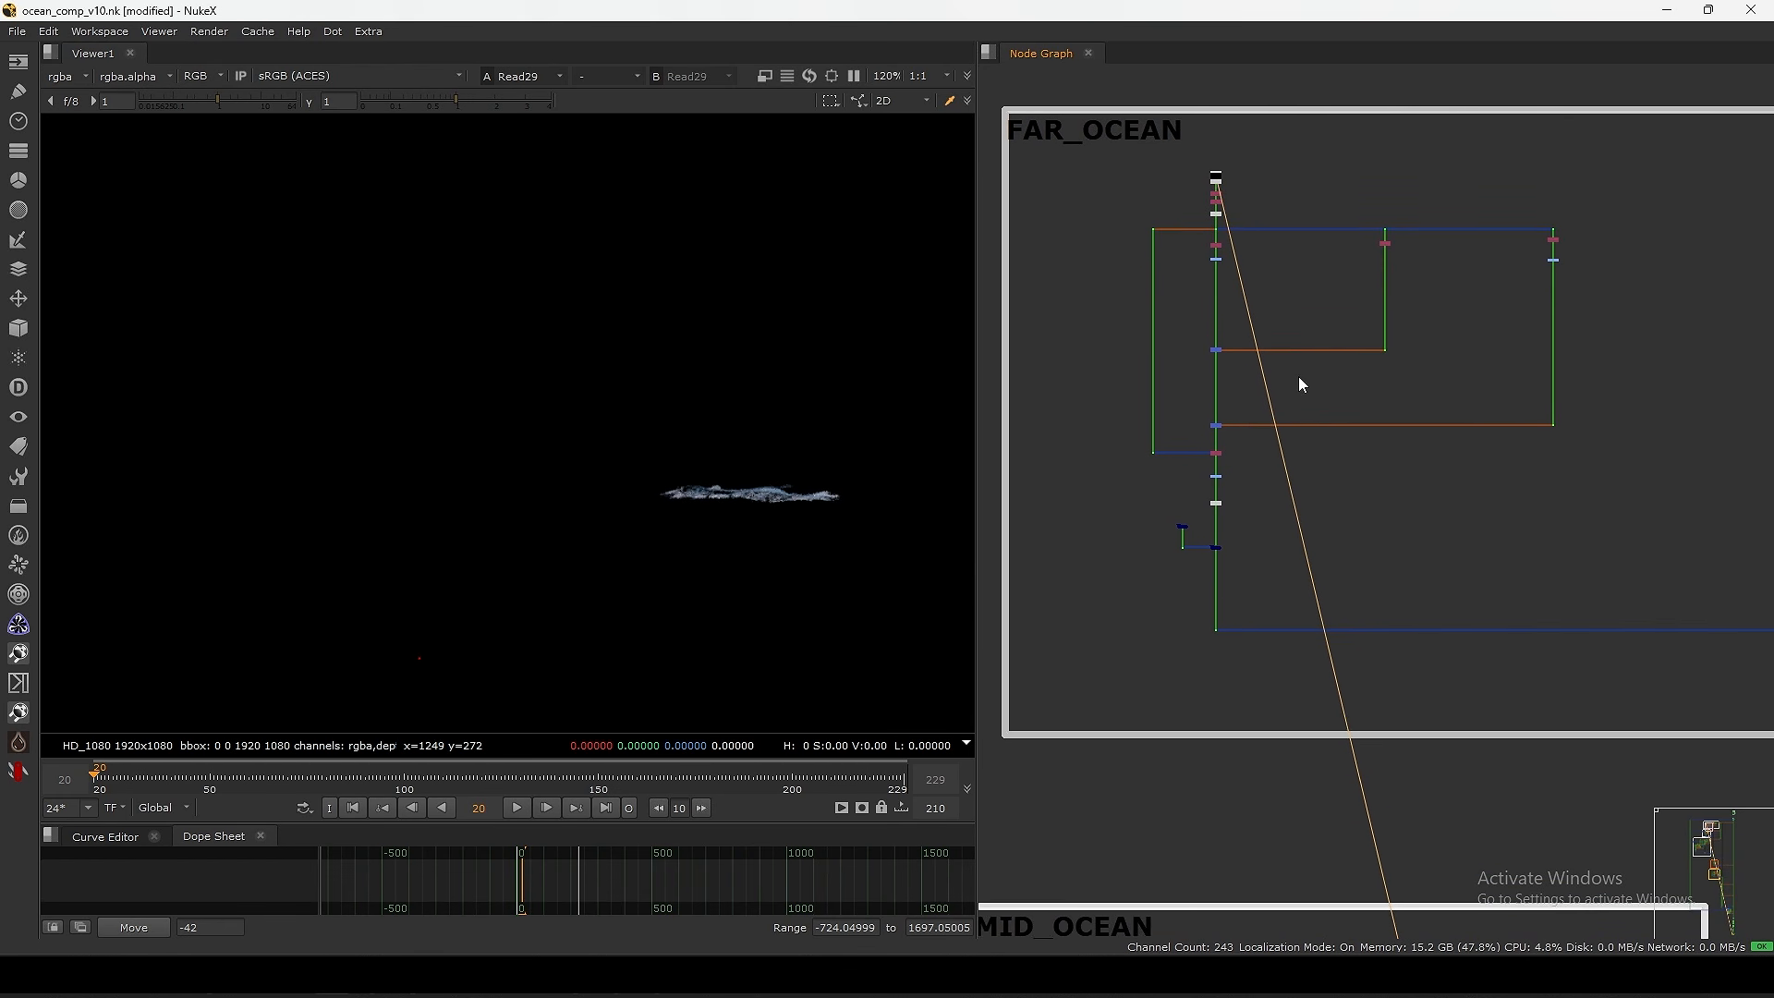
scroll(1357, 268, up, 3)
middle_drag(1361, 260, 1358, 345)
scroll(1294, 346, up, 3)
- Enlarge the Node Graph and select the whole Read29 tree to examine its connection to the main ocean pipe
key(space)
scroll(1085, 342, down, 3)
drag(669, 225, 1272, 577)
middle_drag(1032, 620, 1117, 476)
drag(825, 617, 921, 617)
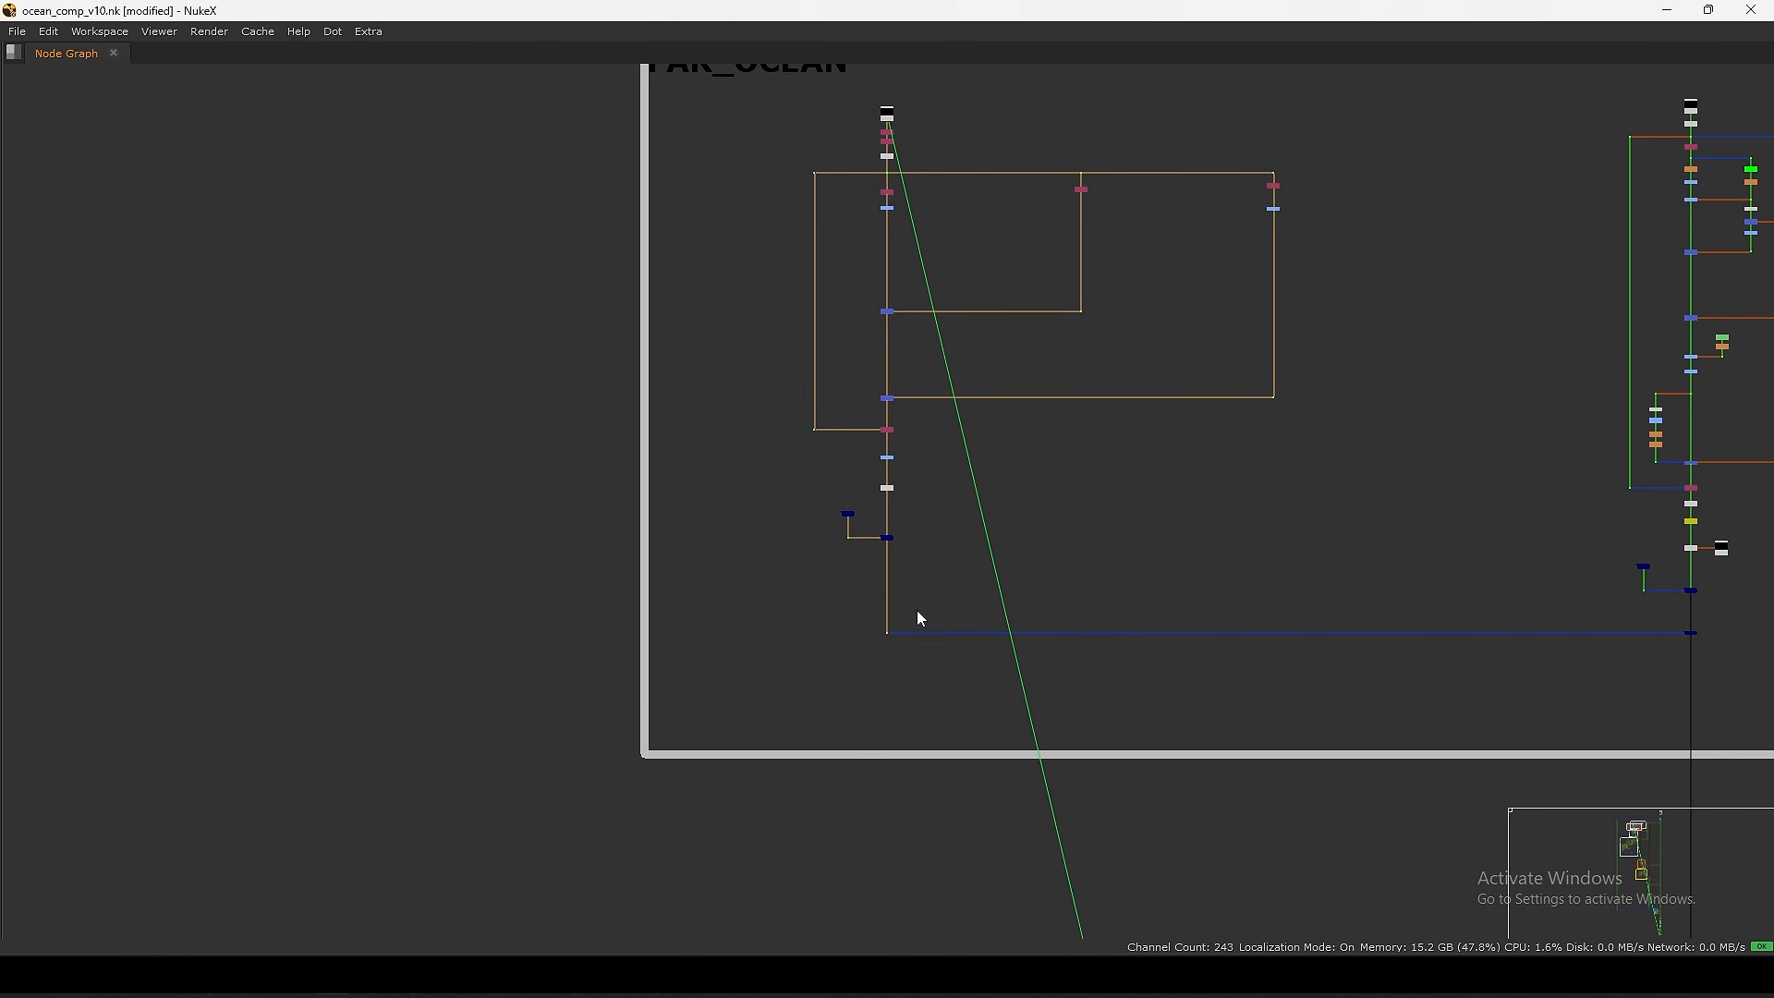
- Display the DeepMerge that combines the two FAR_OCEAN trees and fit the whole image in the viewer
key(1)
middle_drag(1639, 609, 1312, 658)
drag(1318, 739, 1404, 671)
key(1)
key(space)
scroll(1476, 545, up, 5)
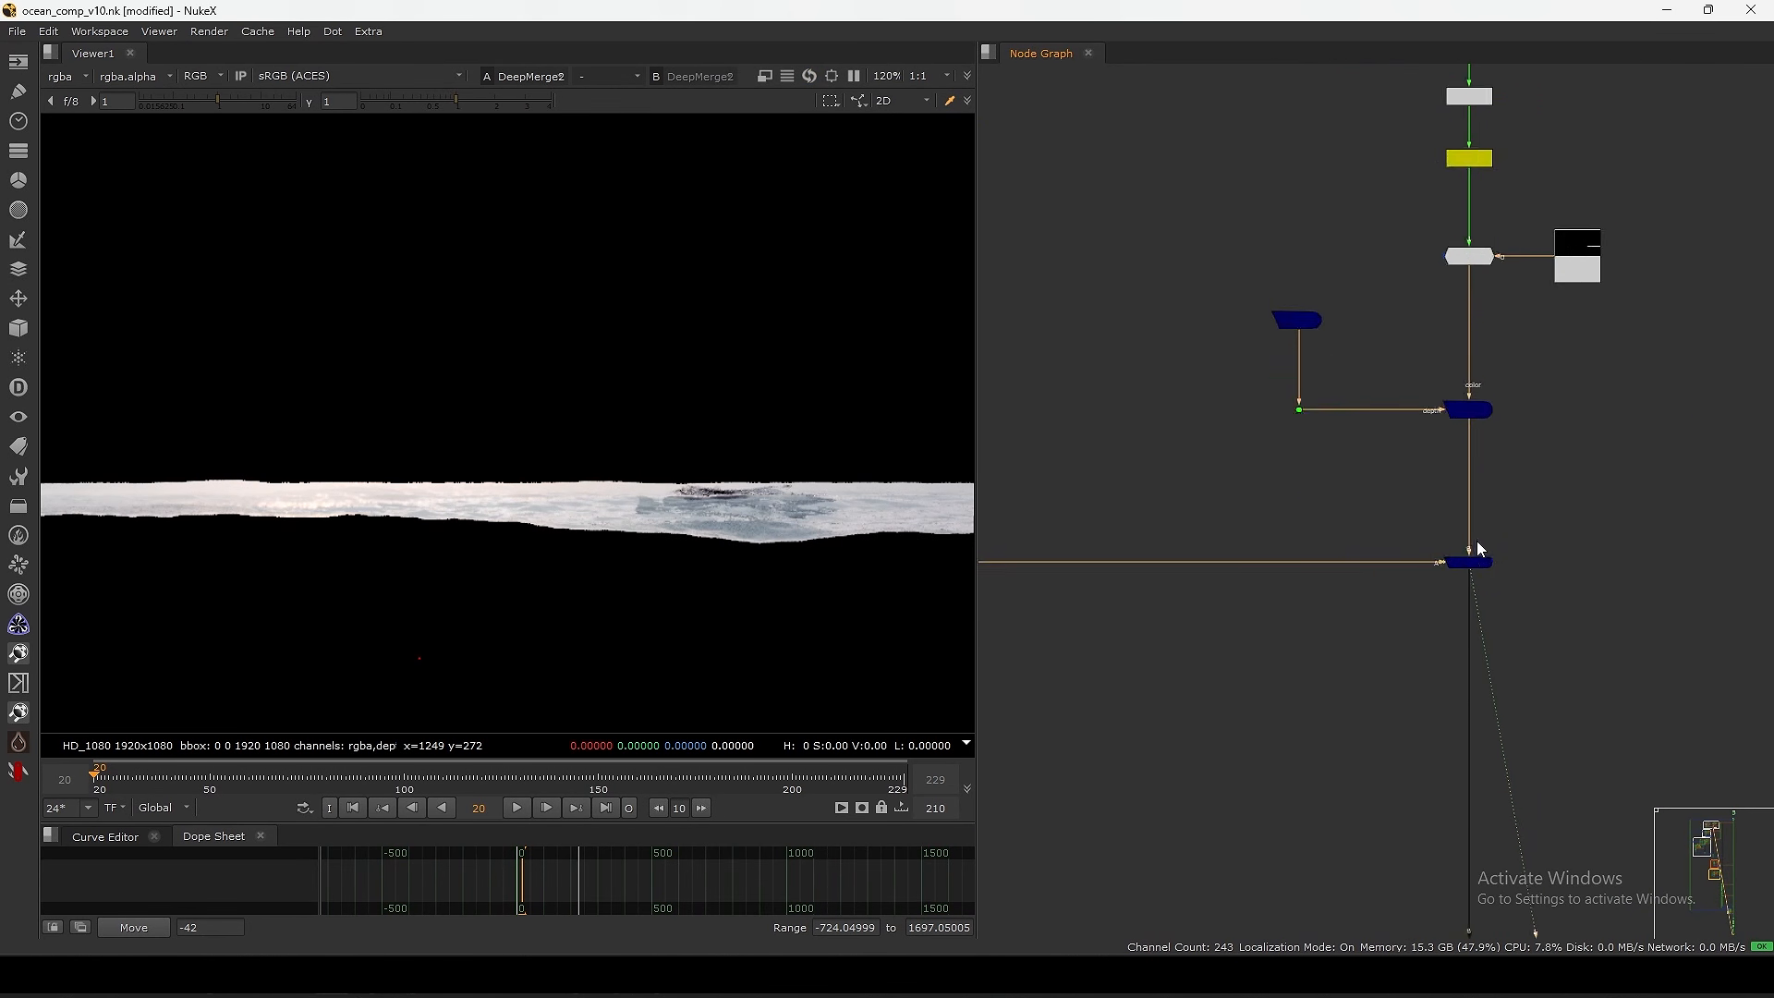
scroll(827, 480, up, 6)
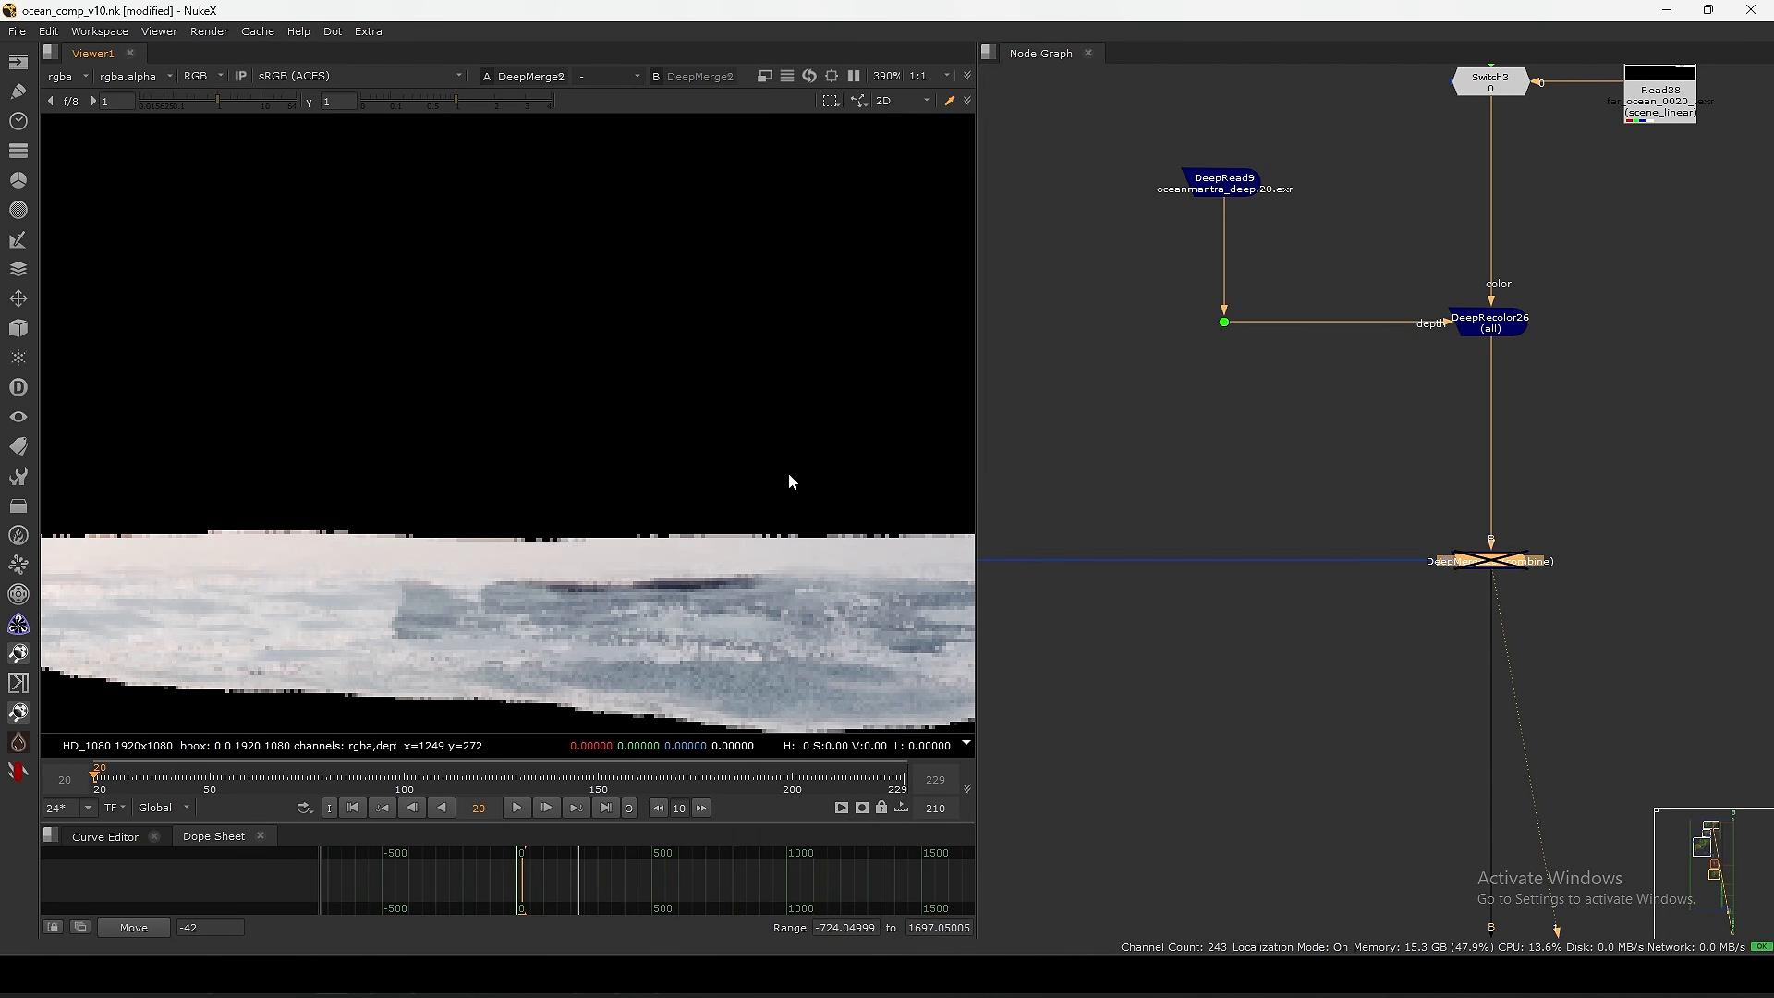
key(f)
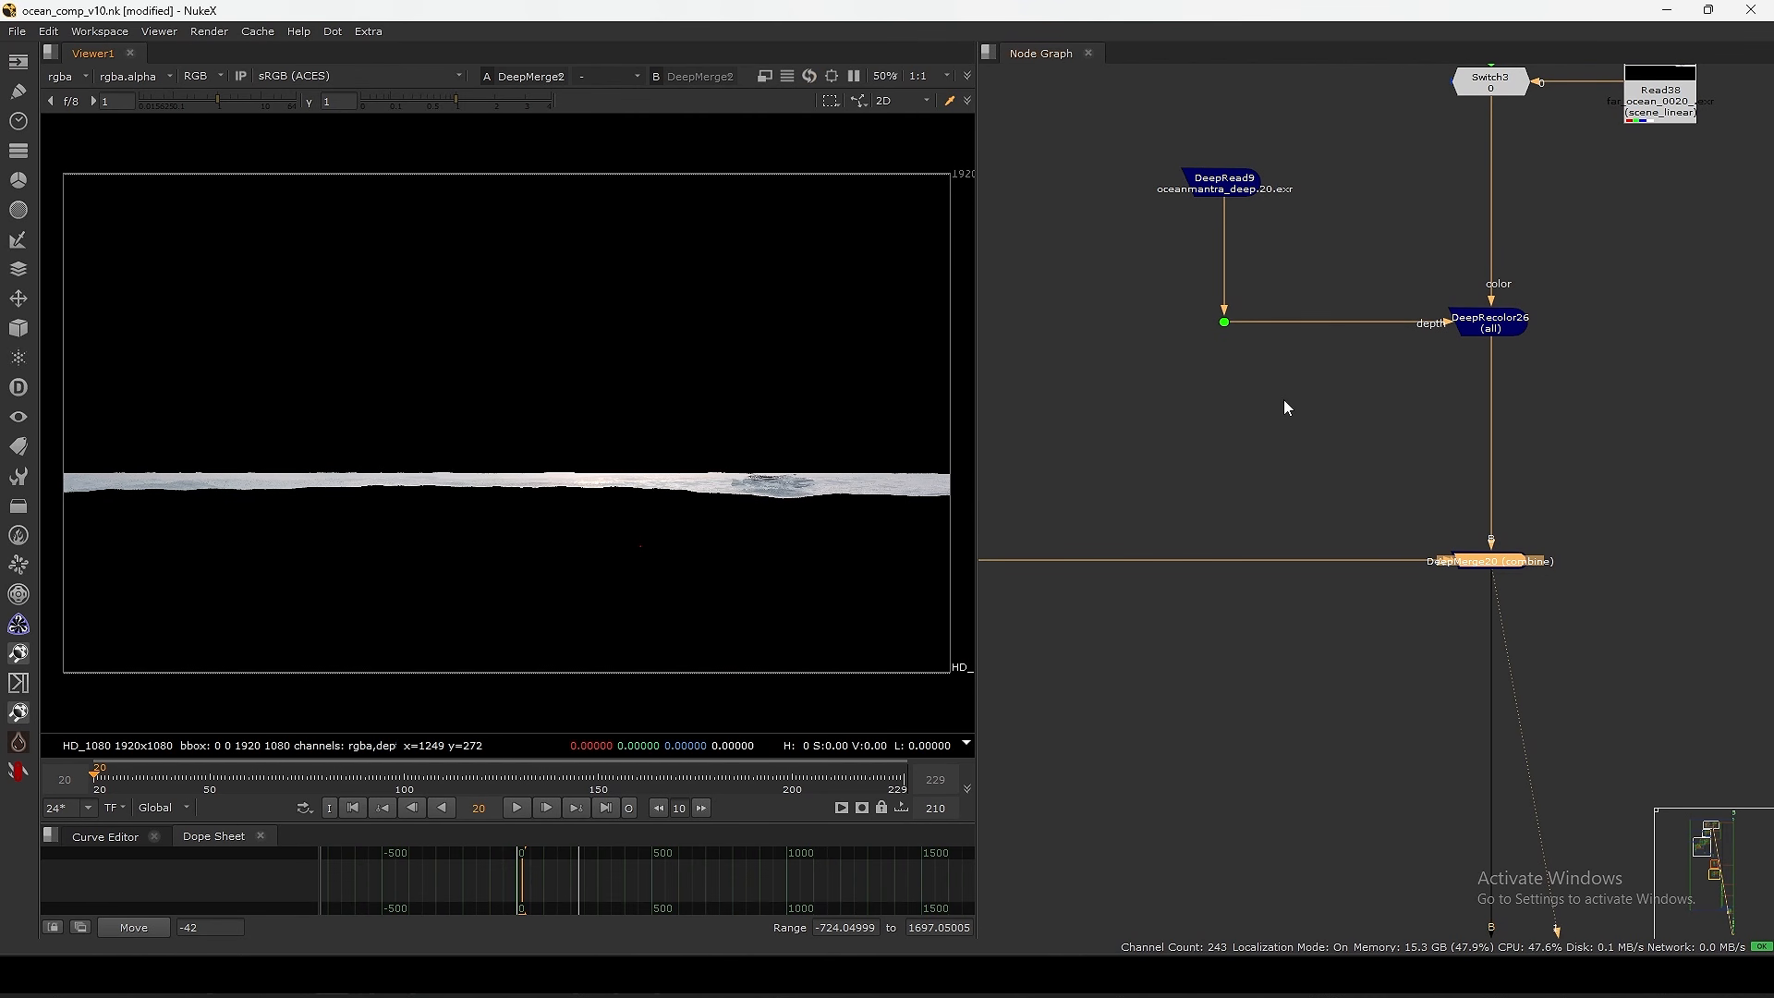
- Move to the MID_OCEAN group and examine how Remove4 and Copy16 bring the Read30 normals into the Read31 render
scroll(1348, 534, down, 8)
scroll(1289, 435, up, 6)
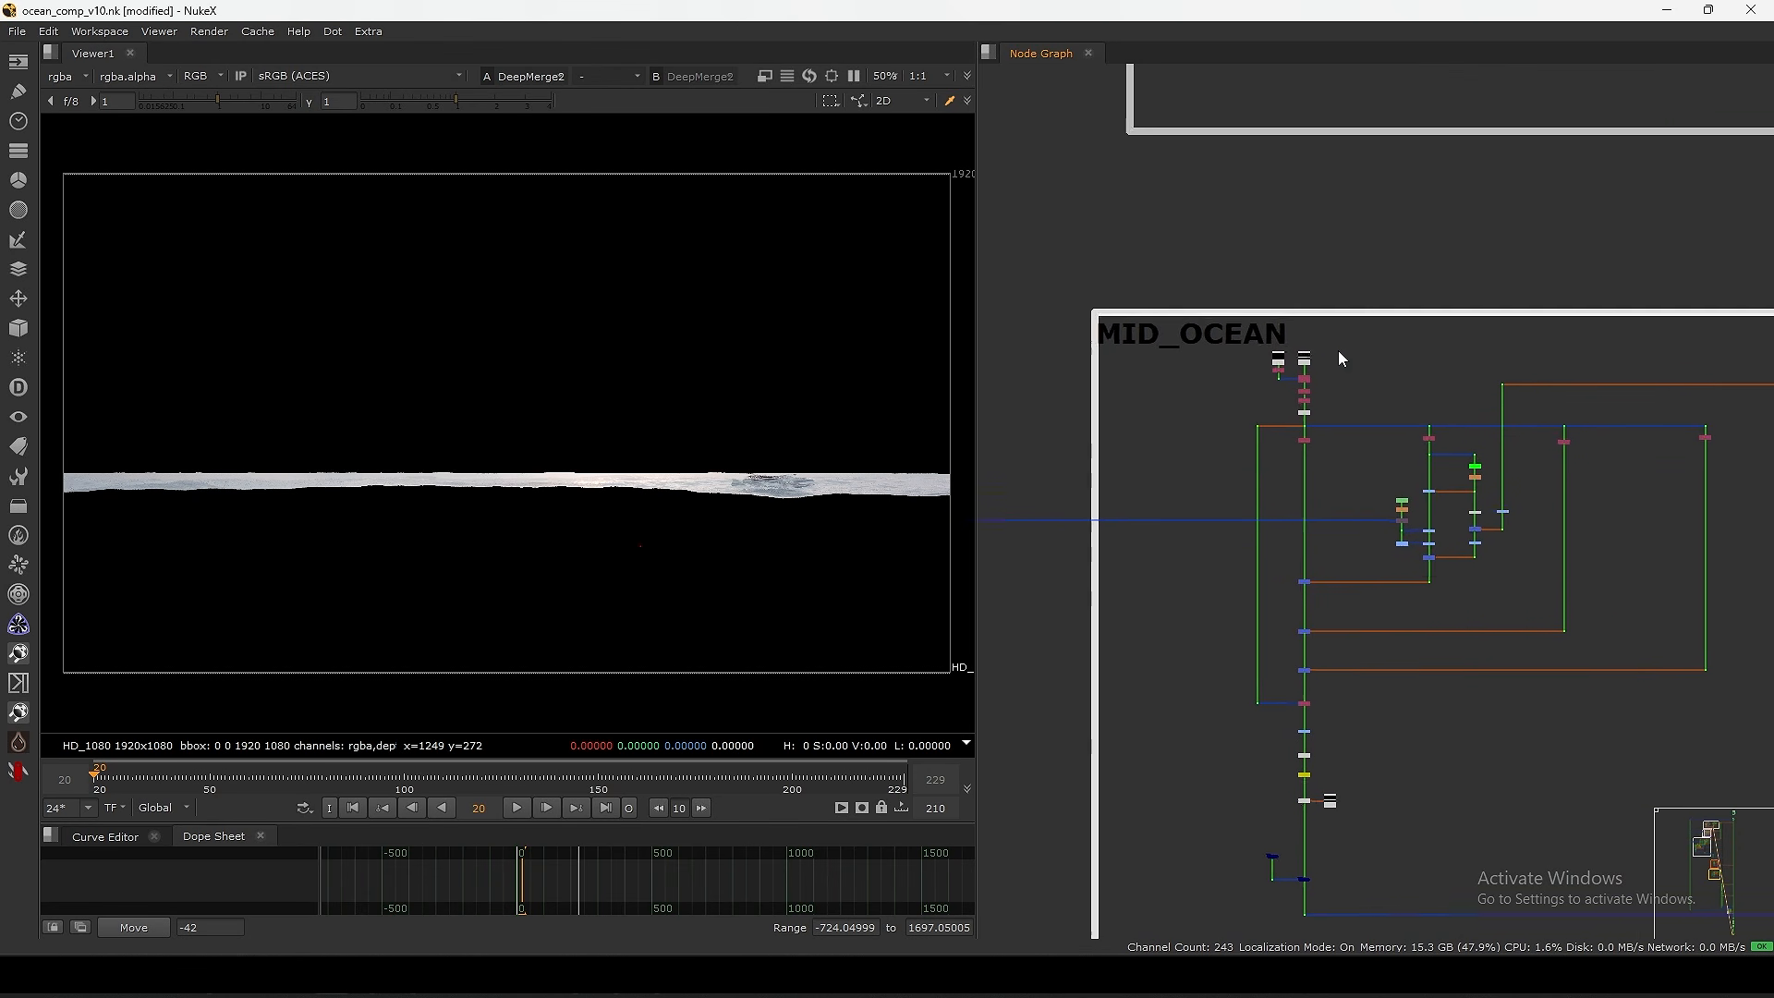
scroll(1296, 379, up, 4)
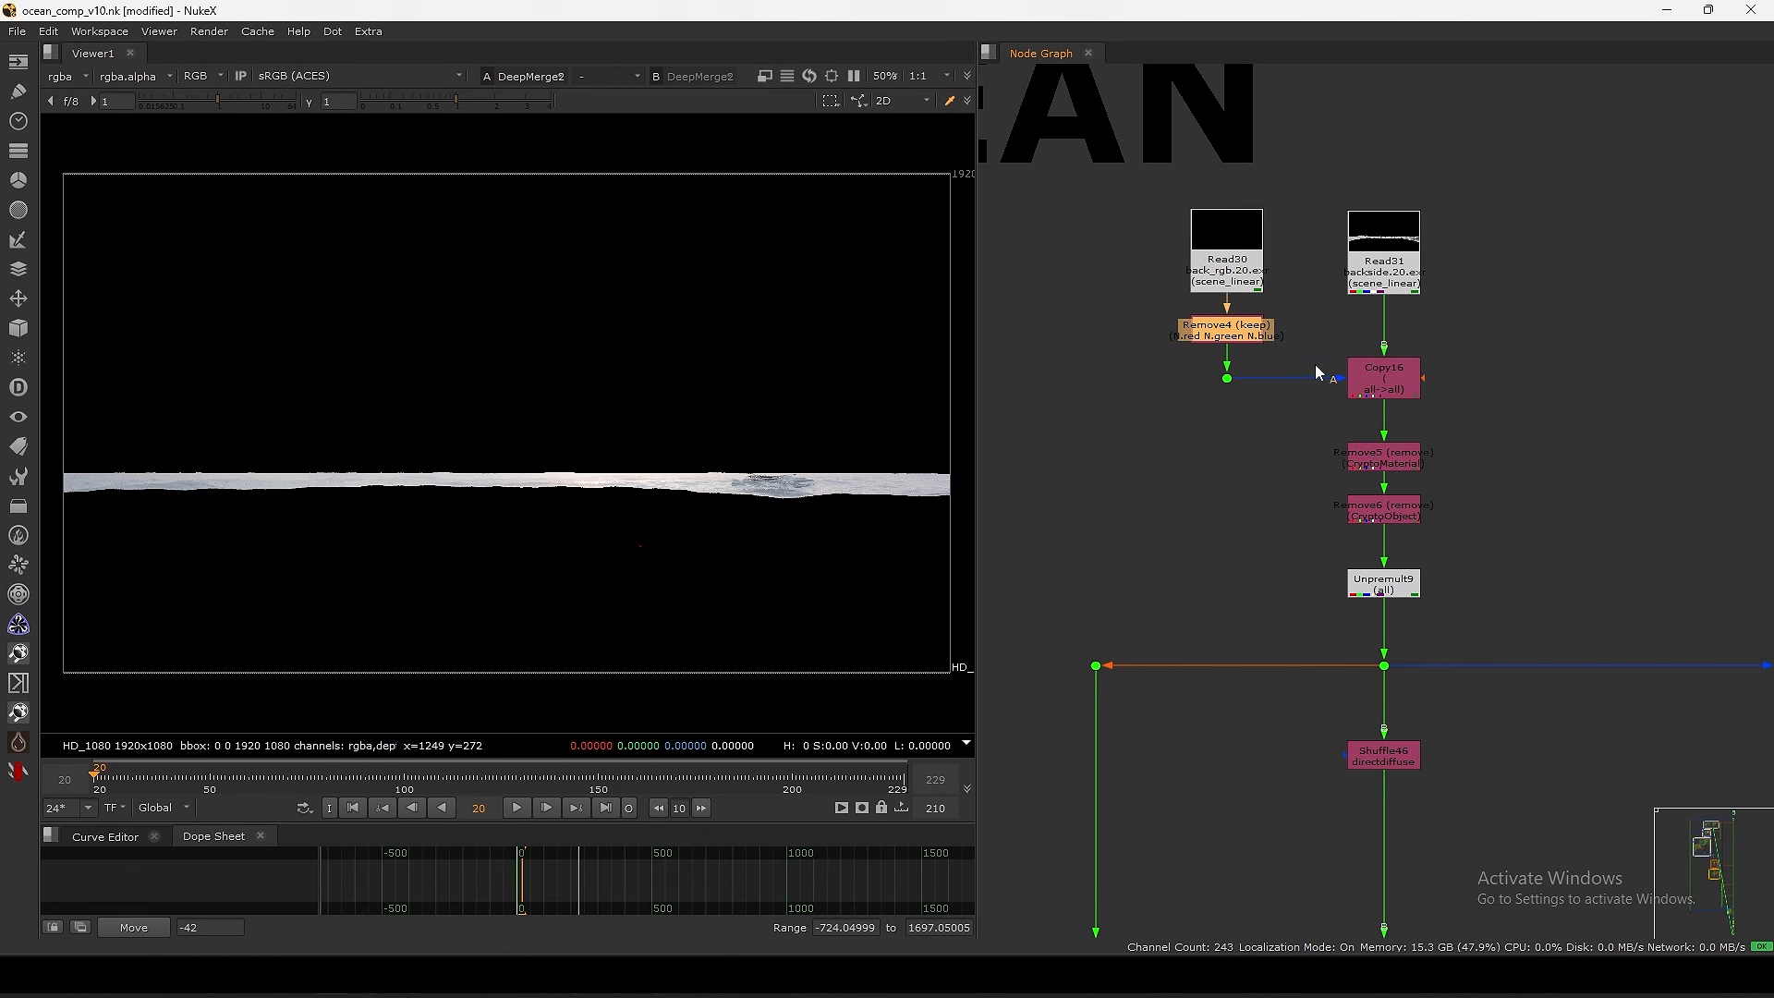
click(1383, 379)
click(1226, 337)
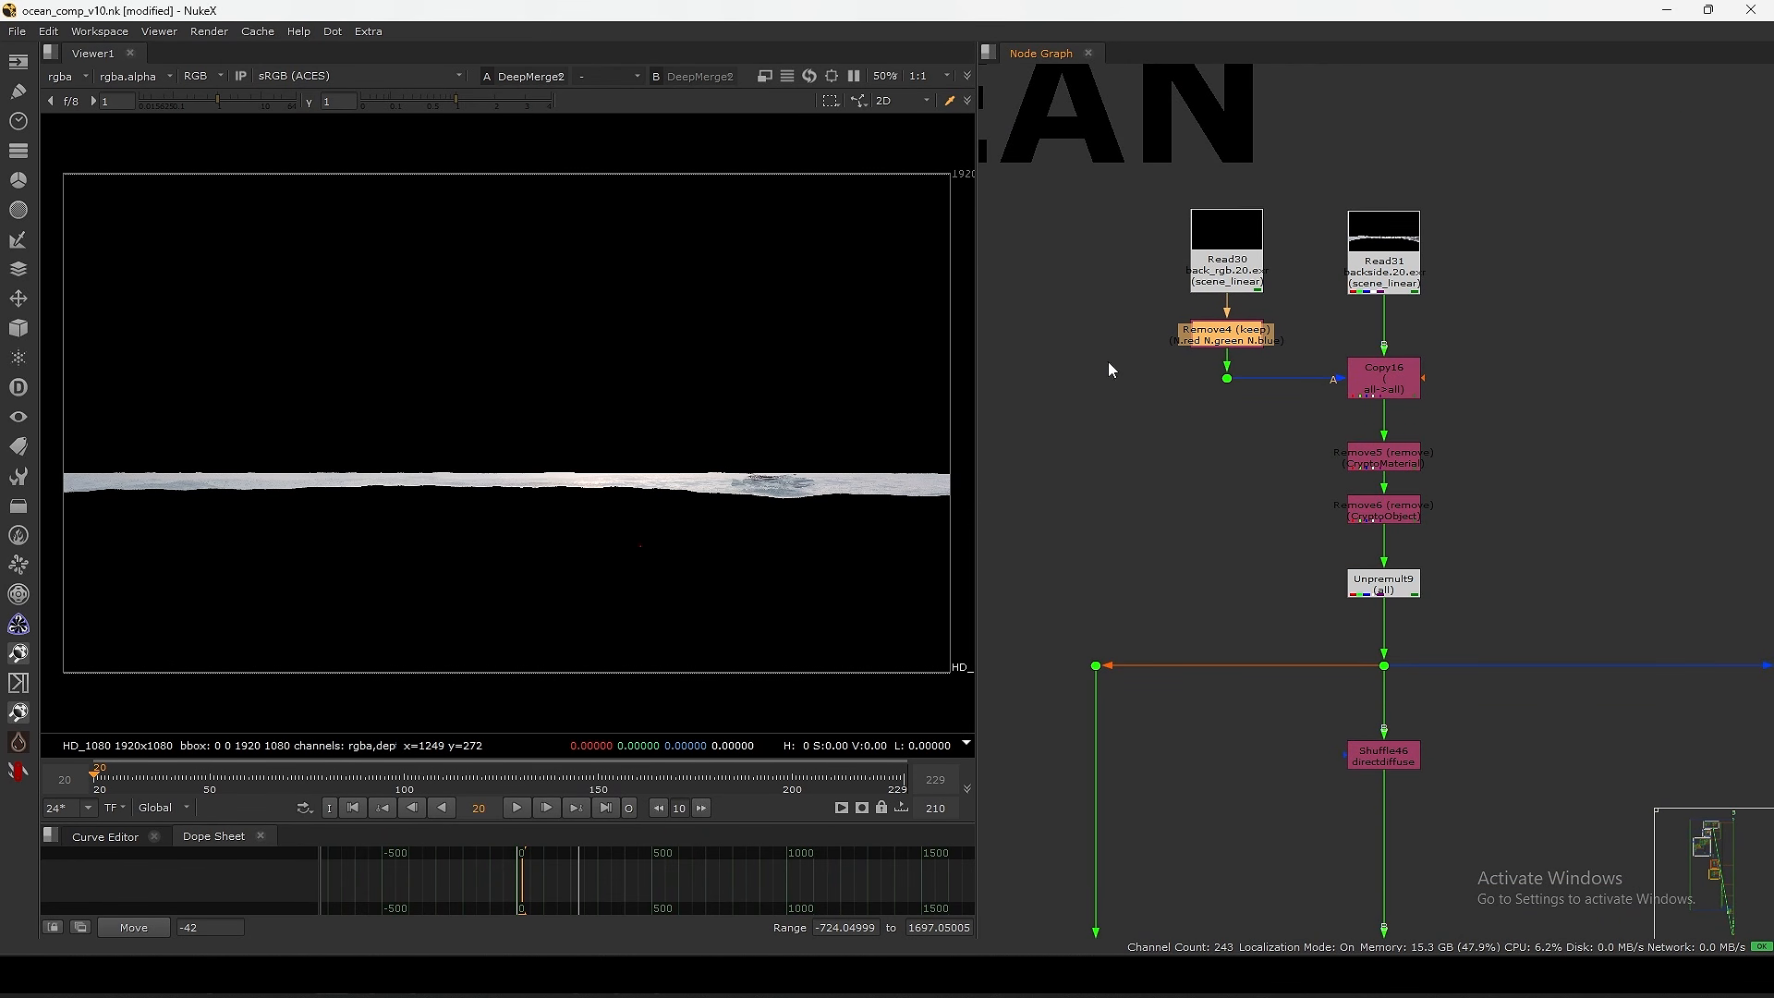
scroll(1319, 530, down, 1)
scroll(1330, 529, down, 3)
scroll(1338, 384, up, 4)
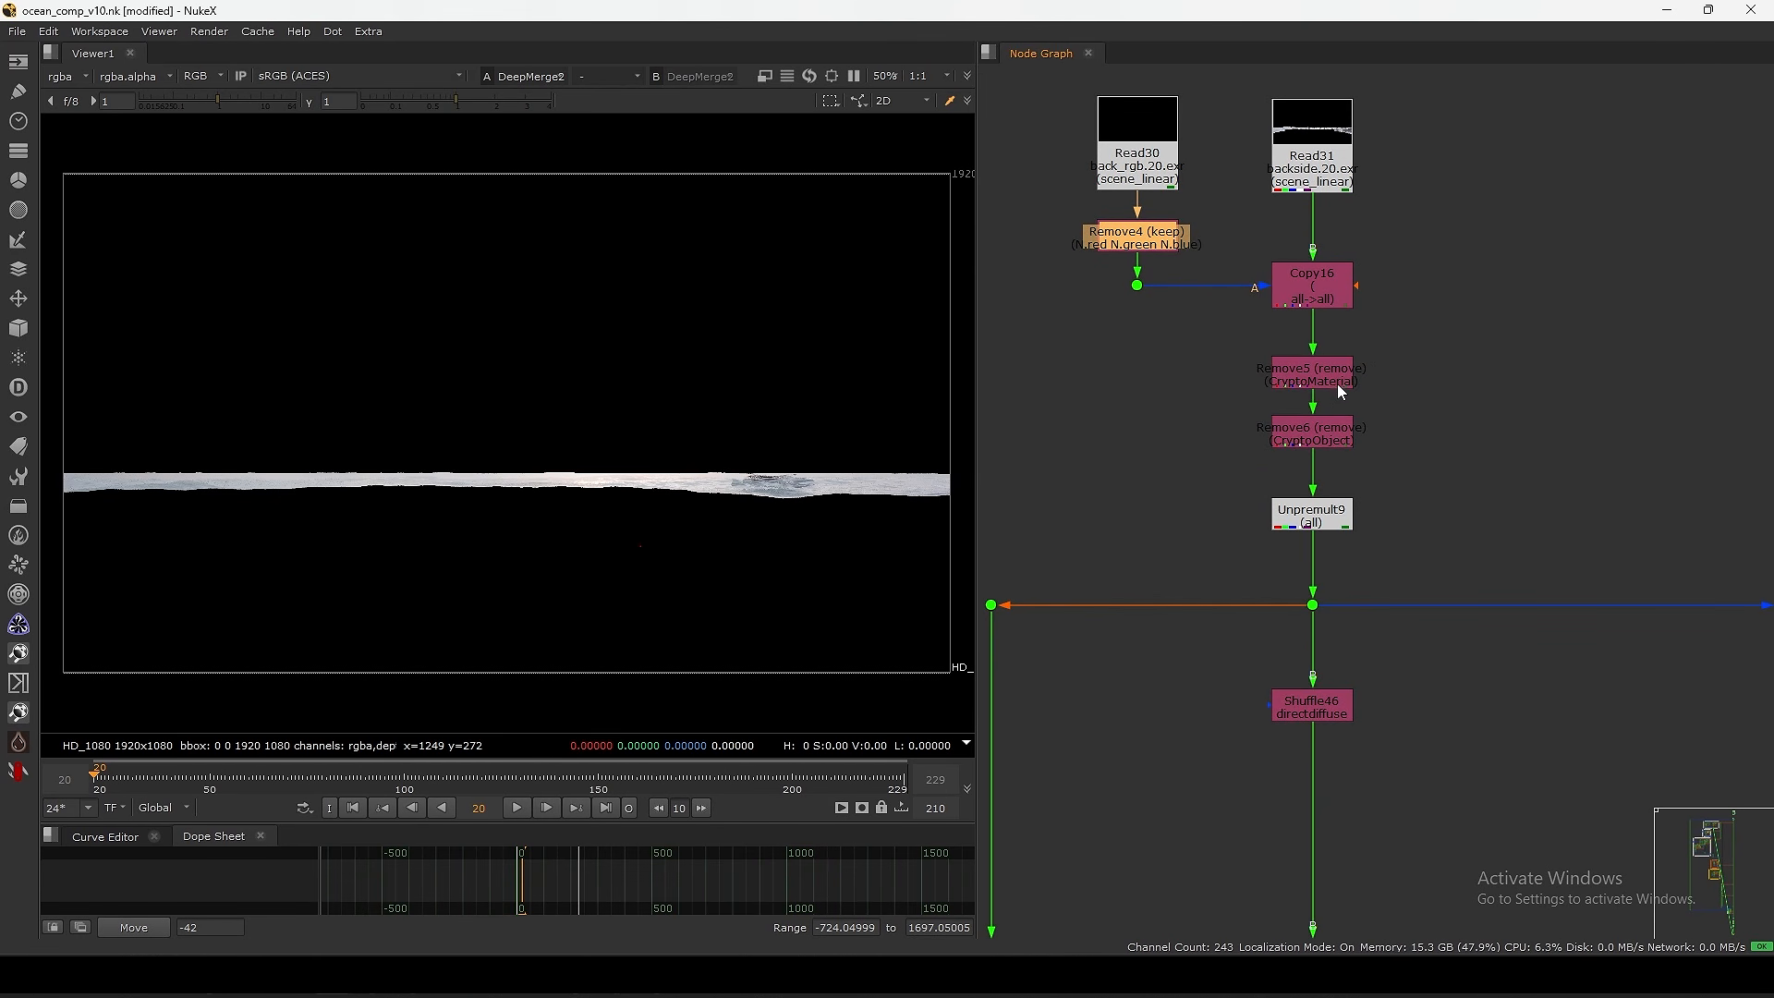
- Select the CryptoMaterial and CryptoObject Remove nodes below Copy16 to examine them
drag(1413, 324, 1268, 453)
scroll(1268, 452, down, 3)
scroll(1336, 429, up, 4)
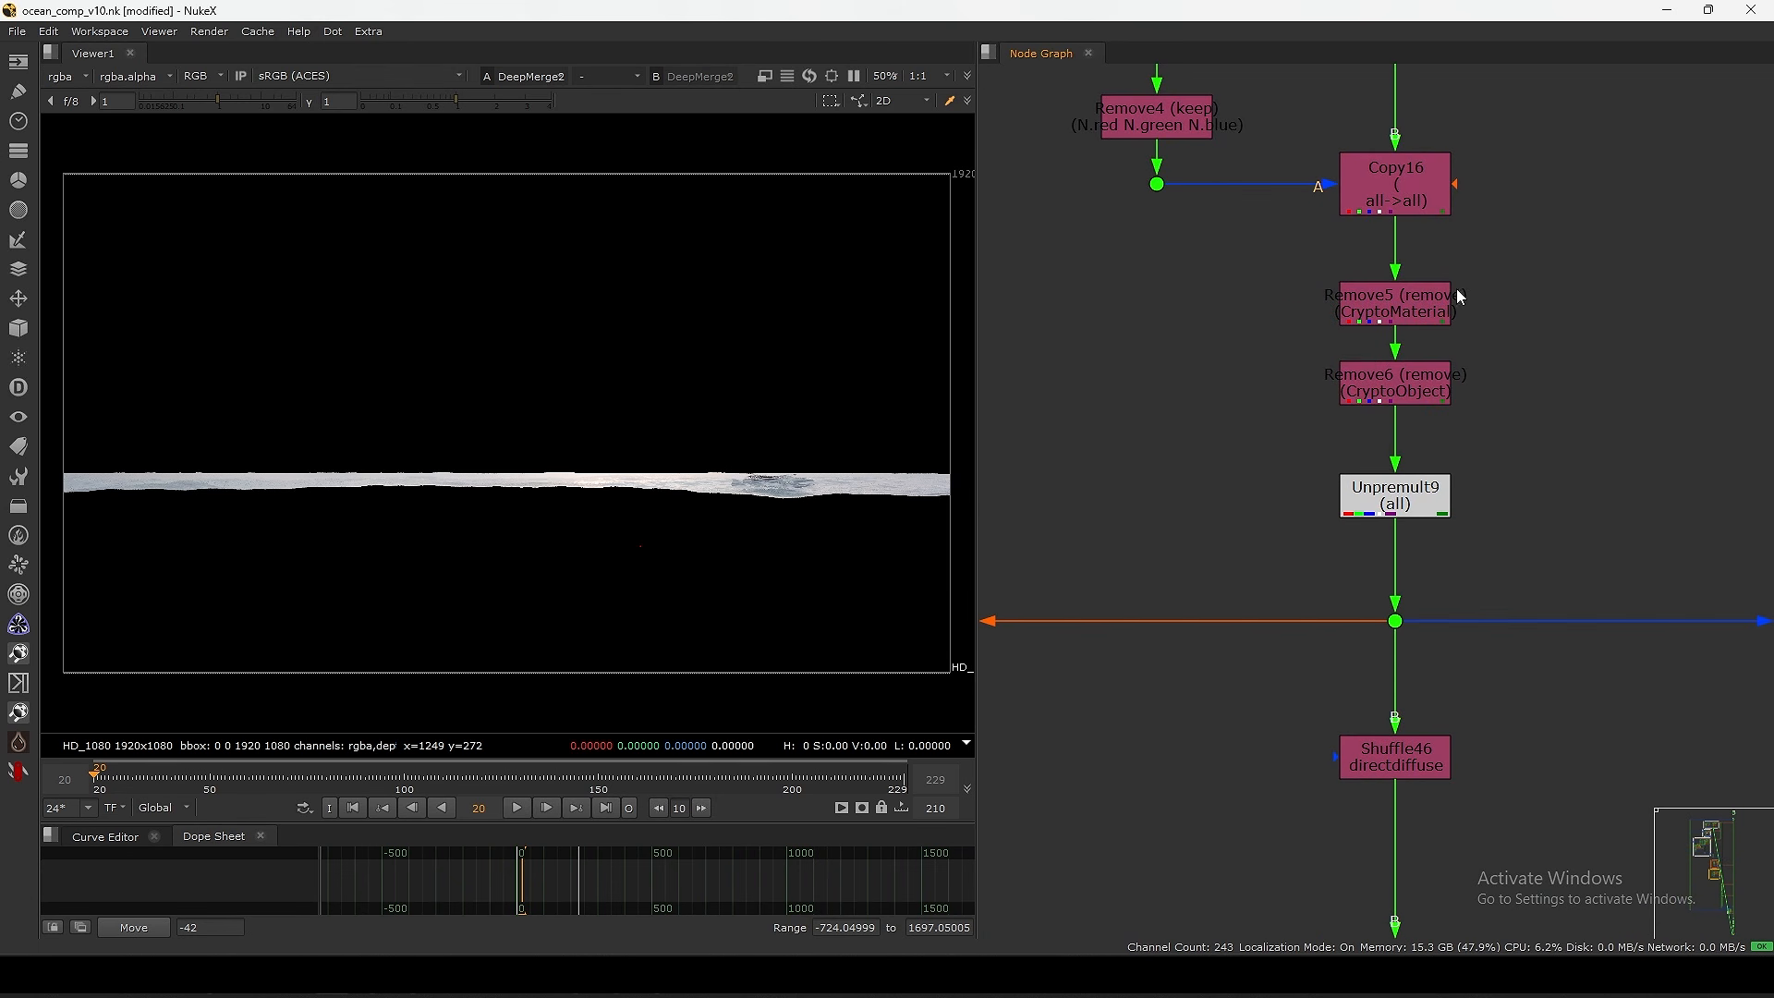
drag(1504, 261, 1344, 392)
scroll(1332, 424, down, 3)
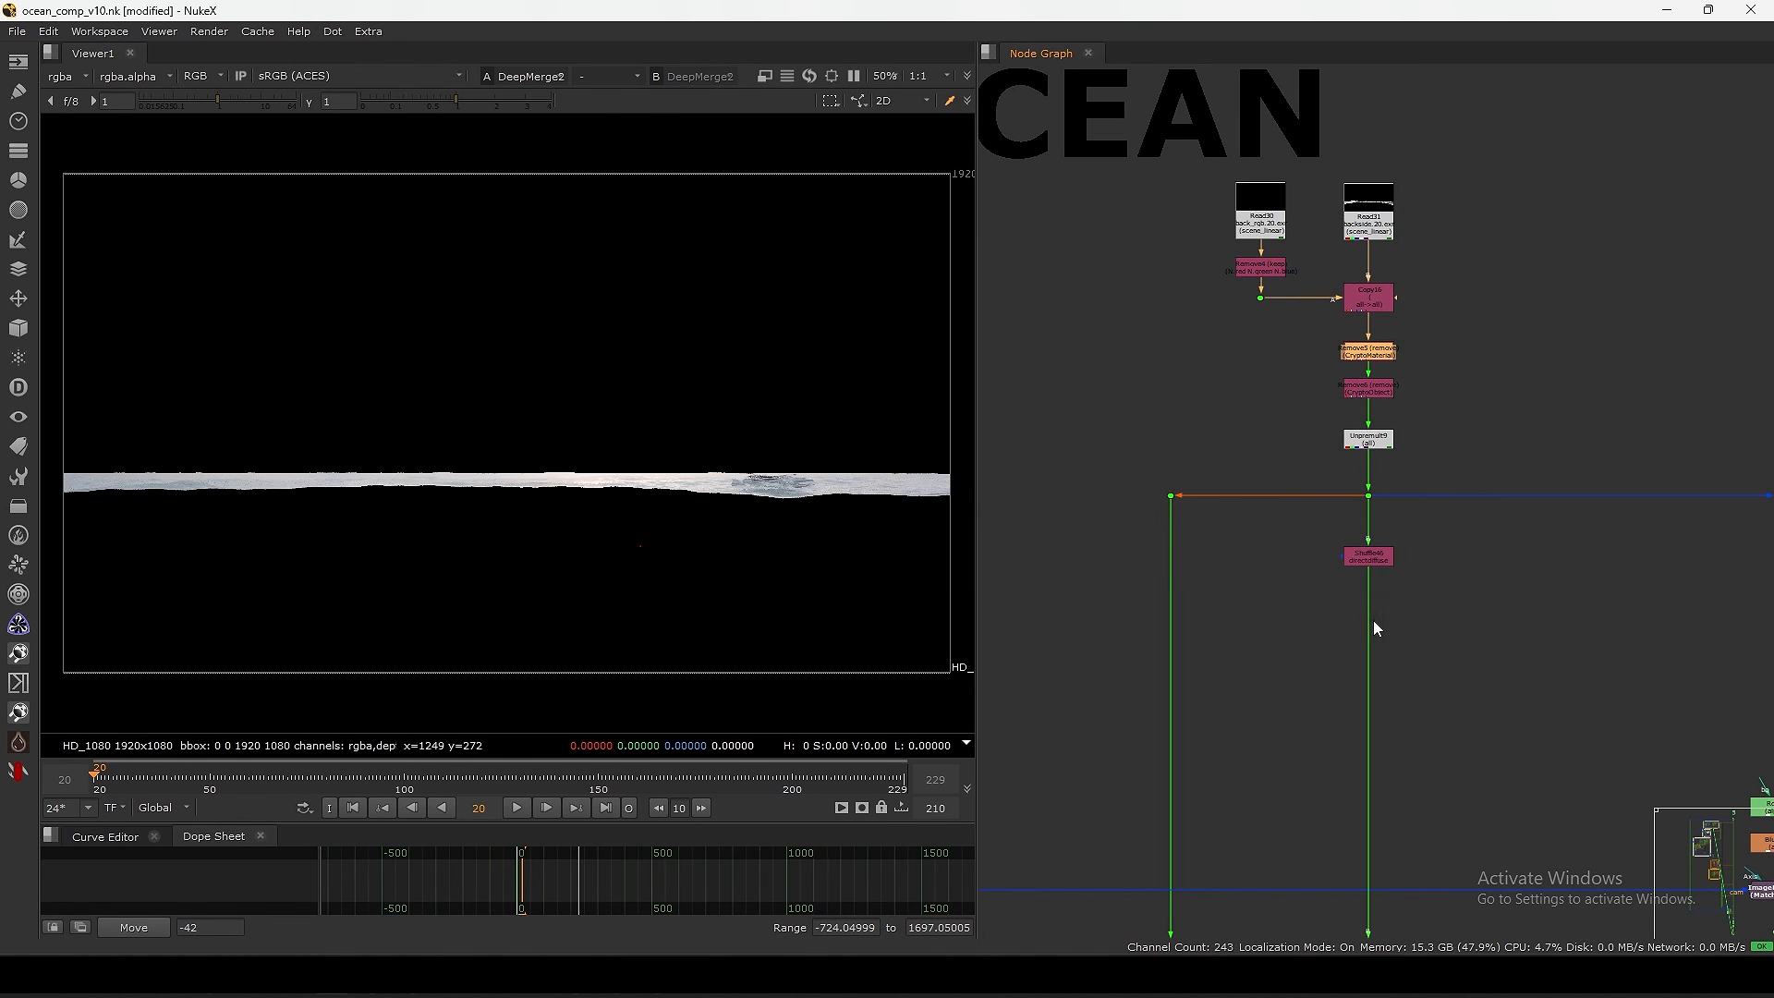
- Add a Dot to the side branch below Unpremult9 in MID_OCEAN and place it beyond the existing corner Dot
middle_drag(1326, 706, 1440, 494)
scroll(1440, 494, down, 4)
scroll(1363, 397, up, 4)
mouse_move(1437, 356)
mouse_down()
mouse_move(1274, 429)
mouse_move(1383, 391)
mouse_up()
click(1245, 413)
key(period)
drag(1244, 414, 1170, 453)
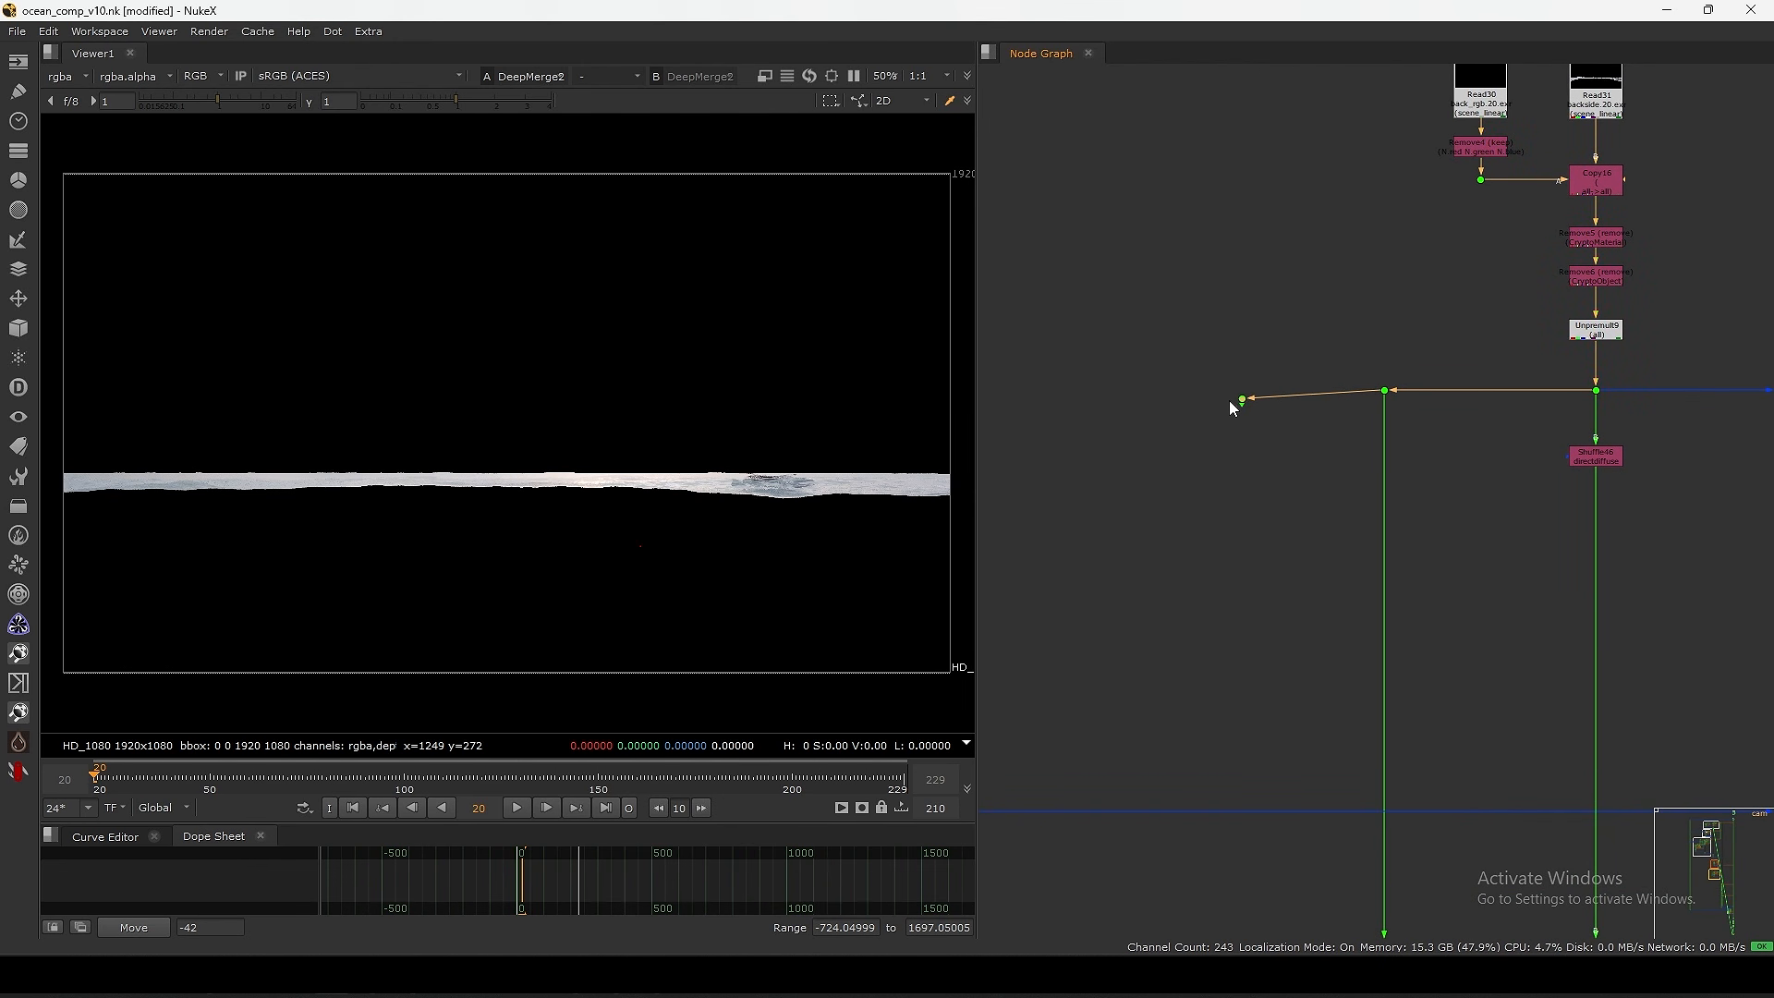
- Enlarge the Node Graph to examine the shuffled passes and merges inside the MID_OCEAN group
scroll(1232, 407, down, 5)
middle_drag(1363, 416, 1164, 368)
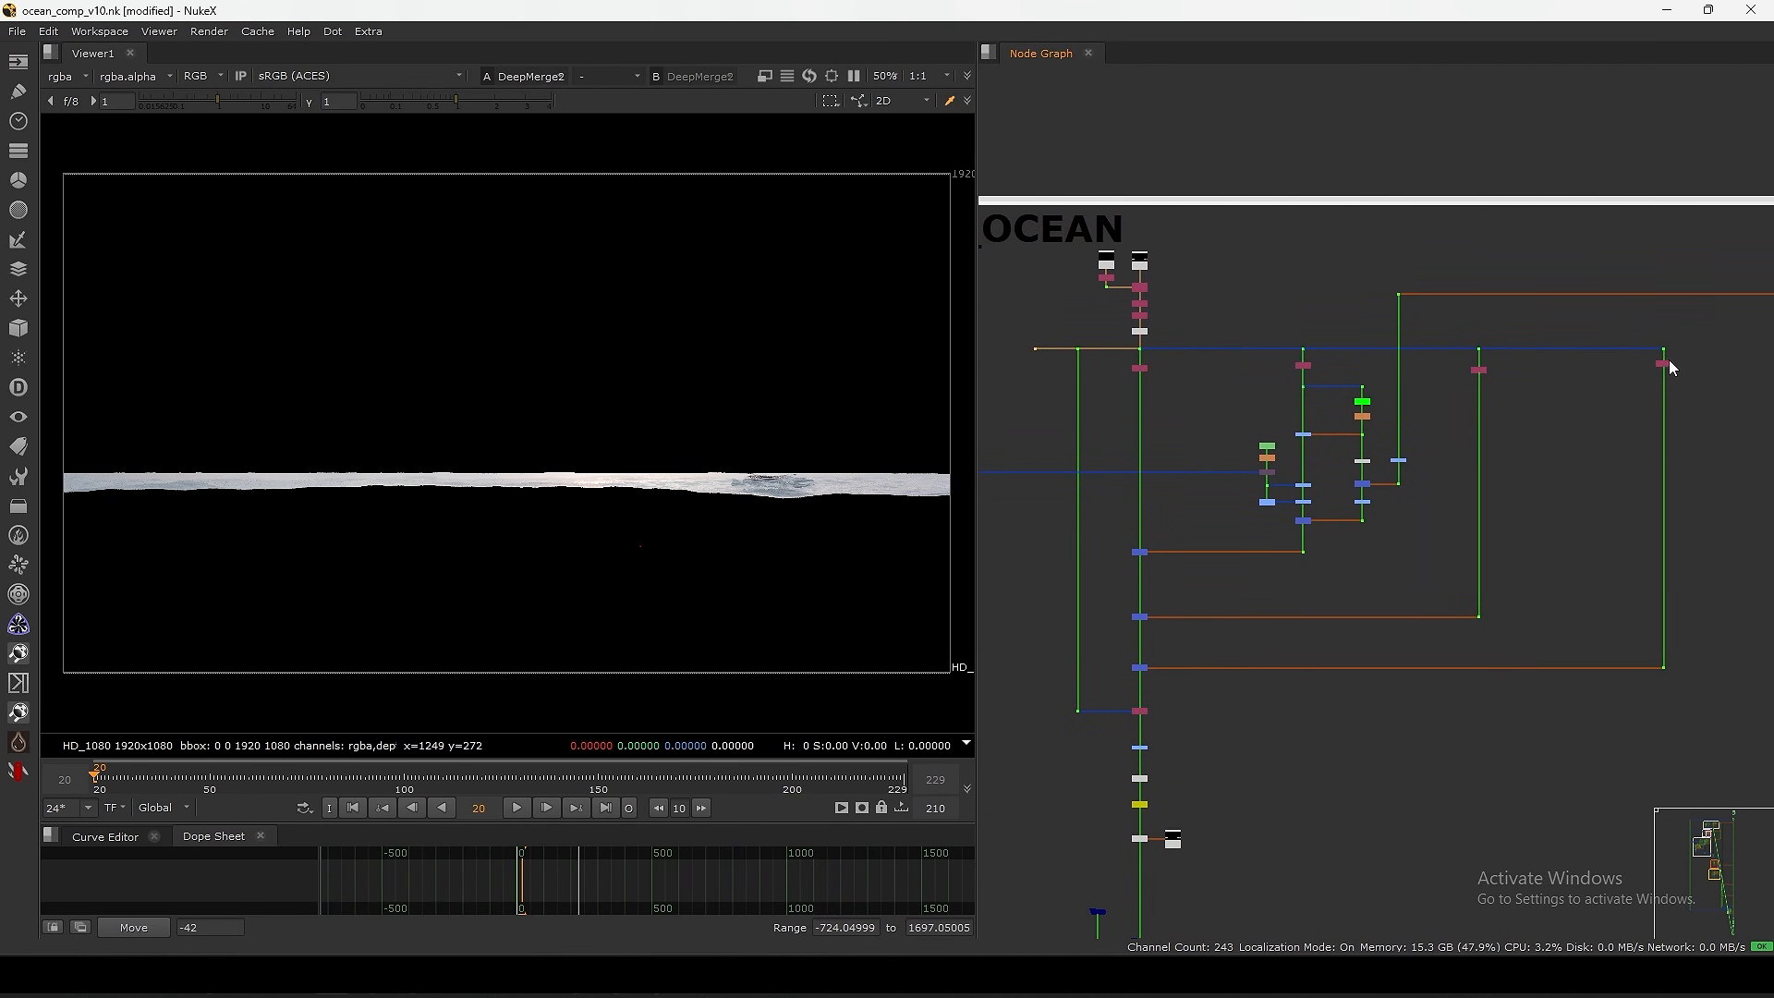
key(space)
middle_drag(1283, 395, 1116, 375)
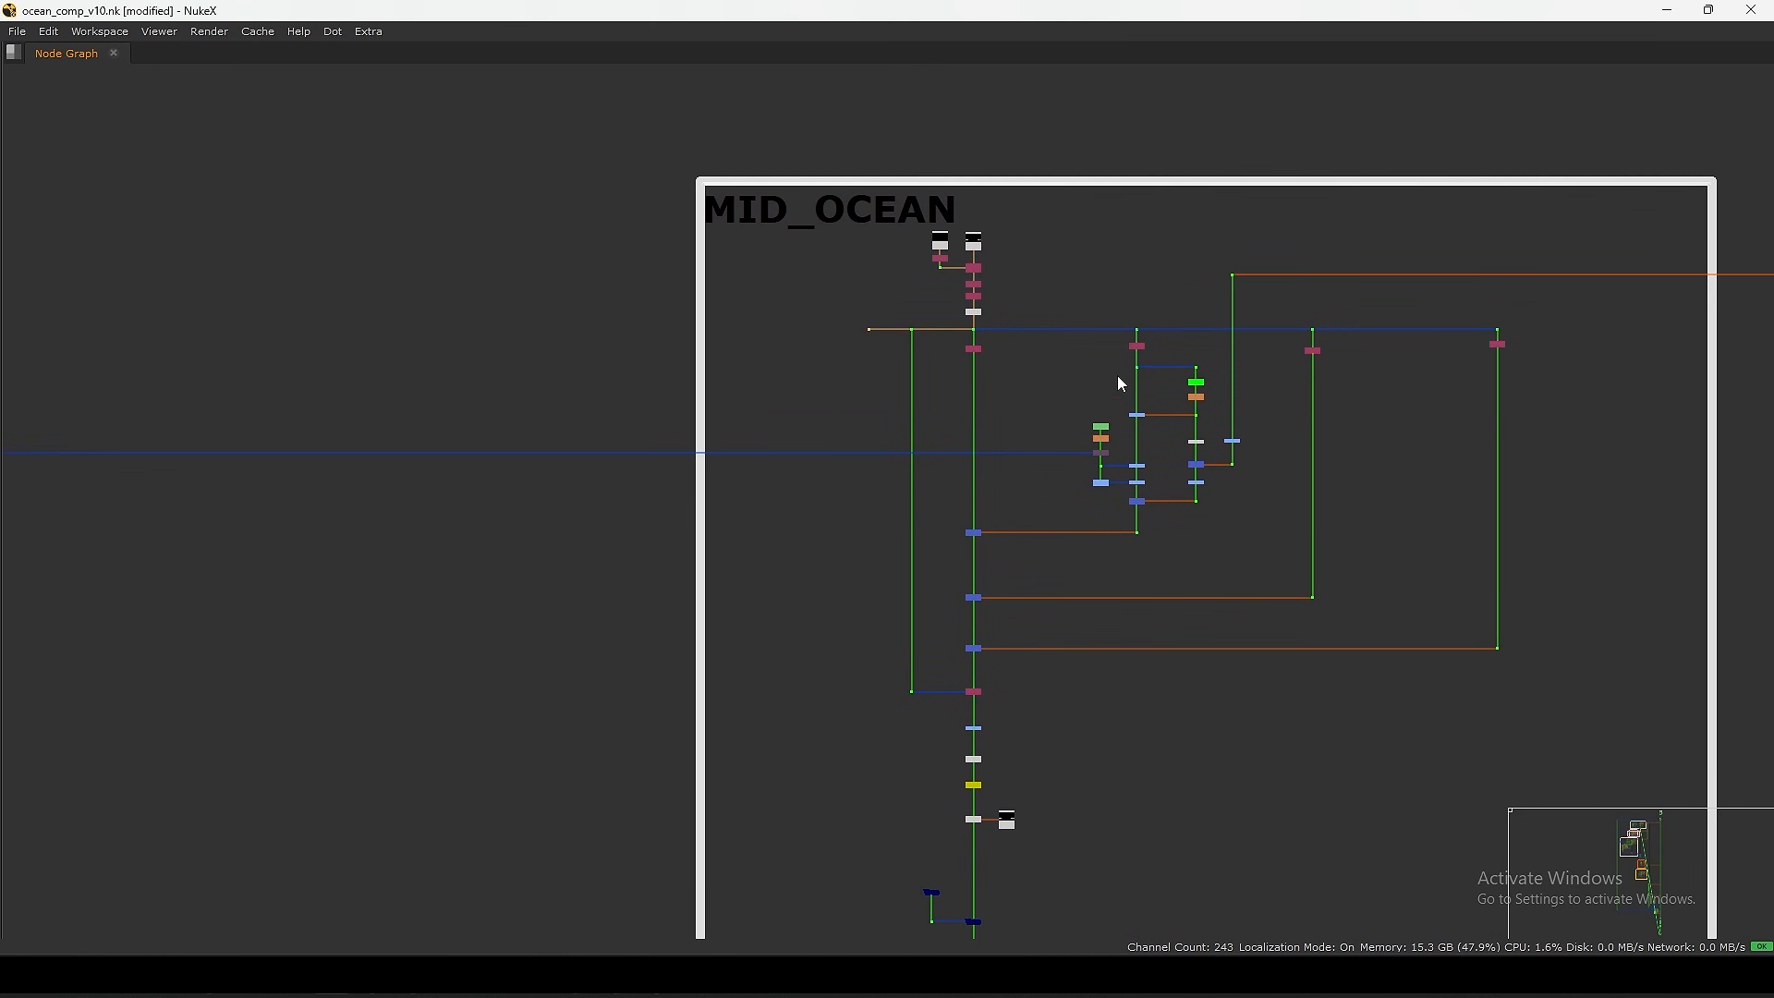
- Display the DeepMerge that joins the MID_OCEAN tree to the main ocean pipe in the viewer
scroll(1084, 476, down, 4)
mouse_move(1028, 697)
middle_down()
mouse_move(1107, 504)
mouse_move(1130, 507)
mouse_move(1124, 526)
mouse_move(1102, 352)
middle_up()
scroll(1108, 462, up, 5)
drag(1127, 686, 998, 782)
key(1)
key(space)
middle_drag(1140, 587, 1286, 482)
scroll(1289, 484, up, 3)
drag(1347, 420, 1173, 536)
scroll(1230, 493, down, 10)
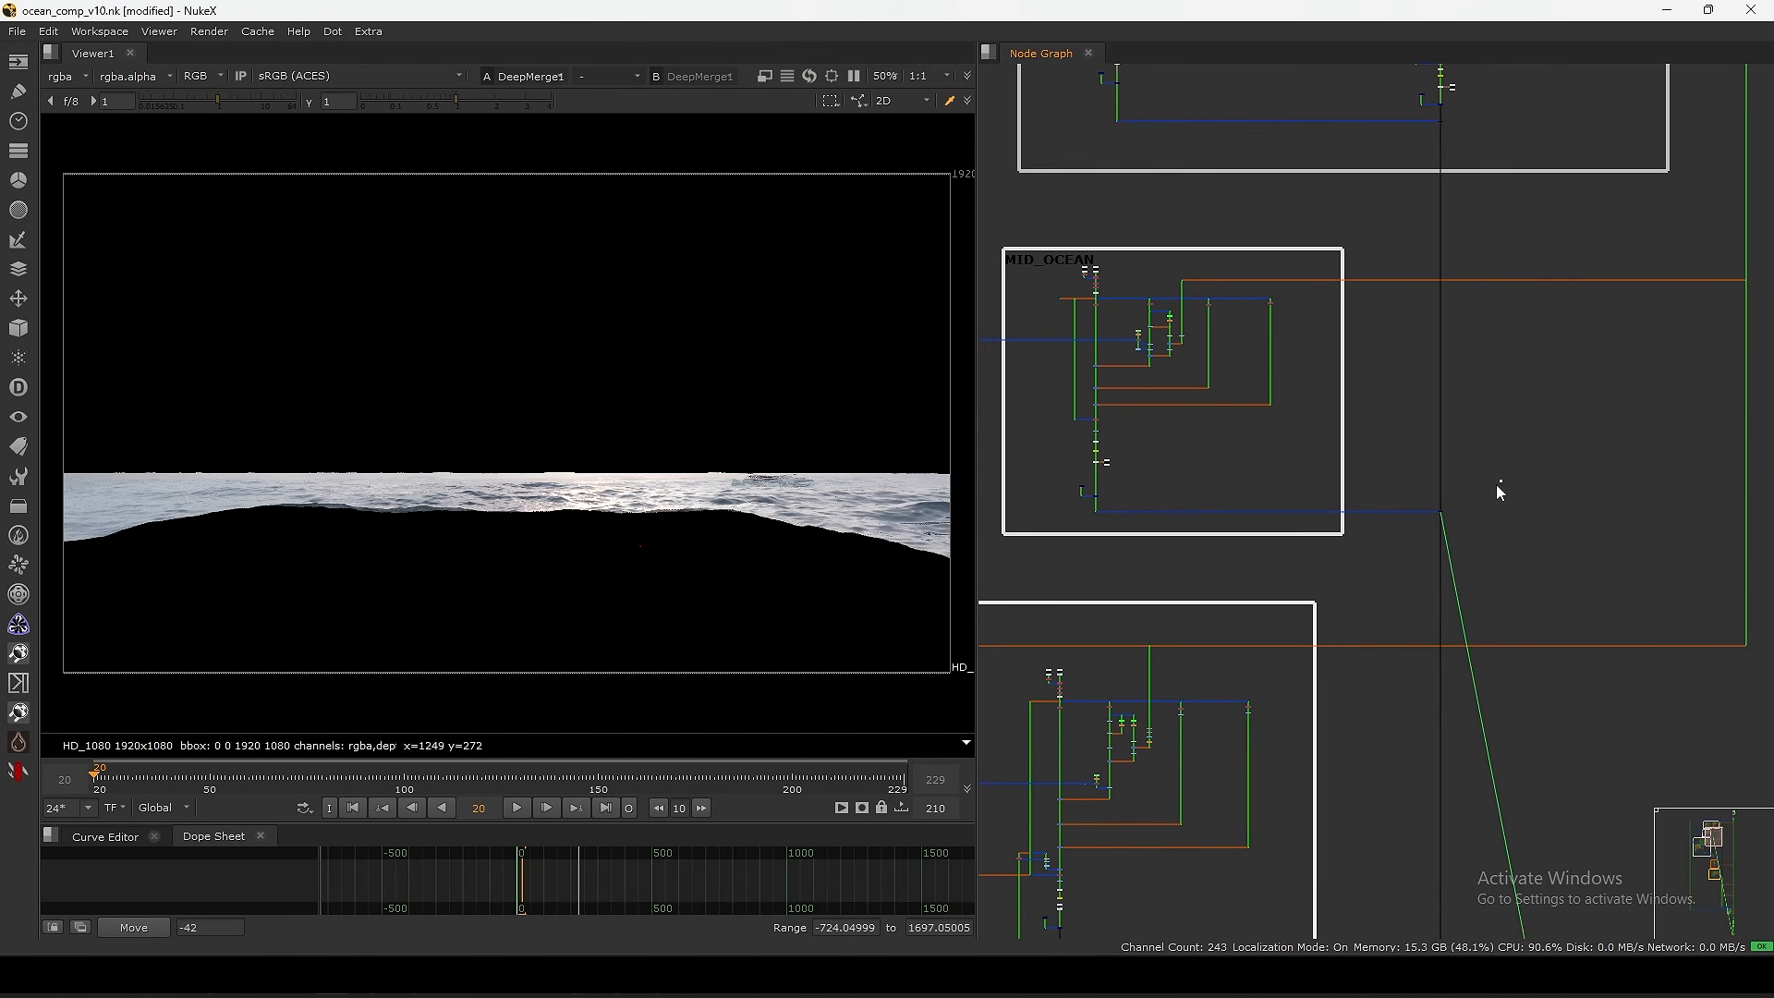
drag(1494, 484, 1398, 558)
key(1)
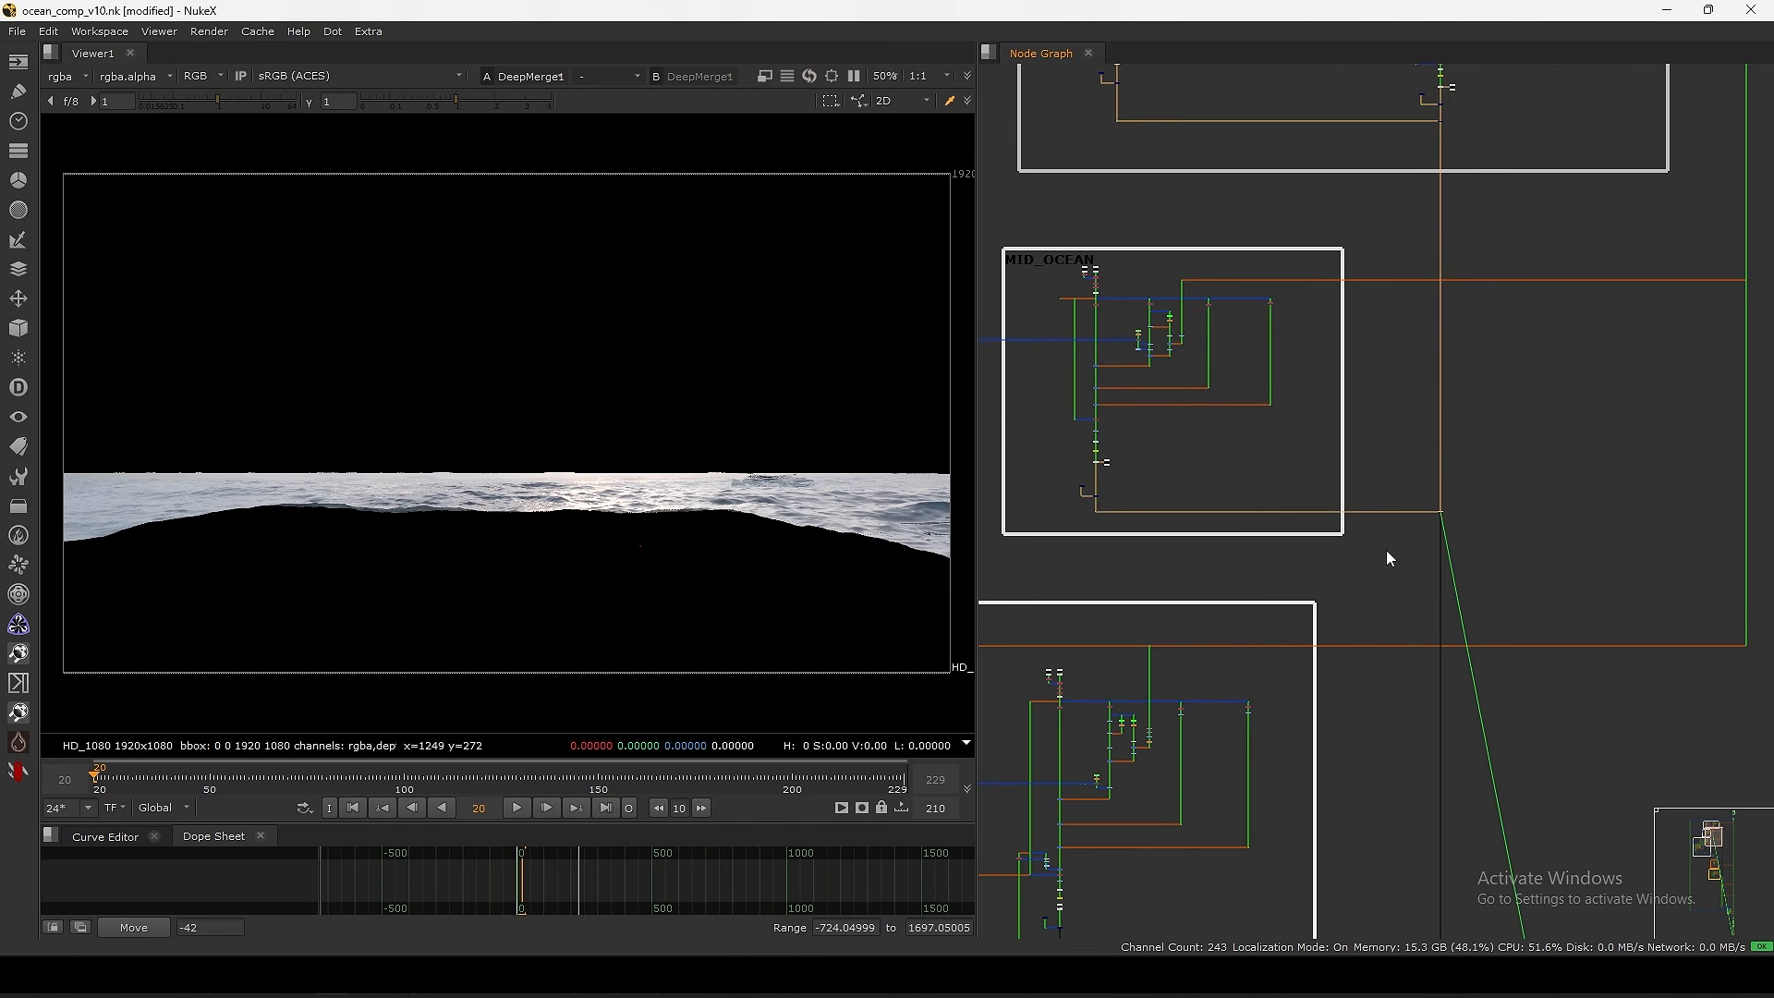
- Display the DeepMerge where the NEAR_OCEAN group joins the main ocean pipe in the viewer
middle_drag(1414, 720, 1472, 396)
scroll(1474, 394, down, 4)
middle_drag(1490, 683, 1483, 488)
drag(1503, 450, 1464, 530)
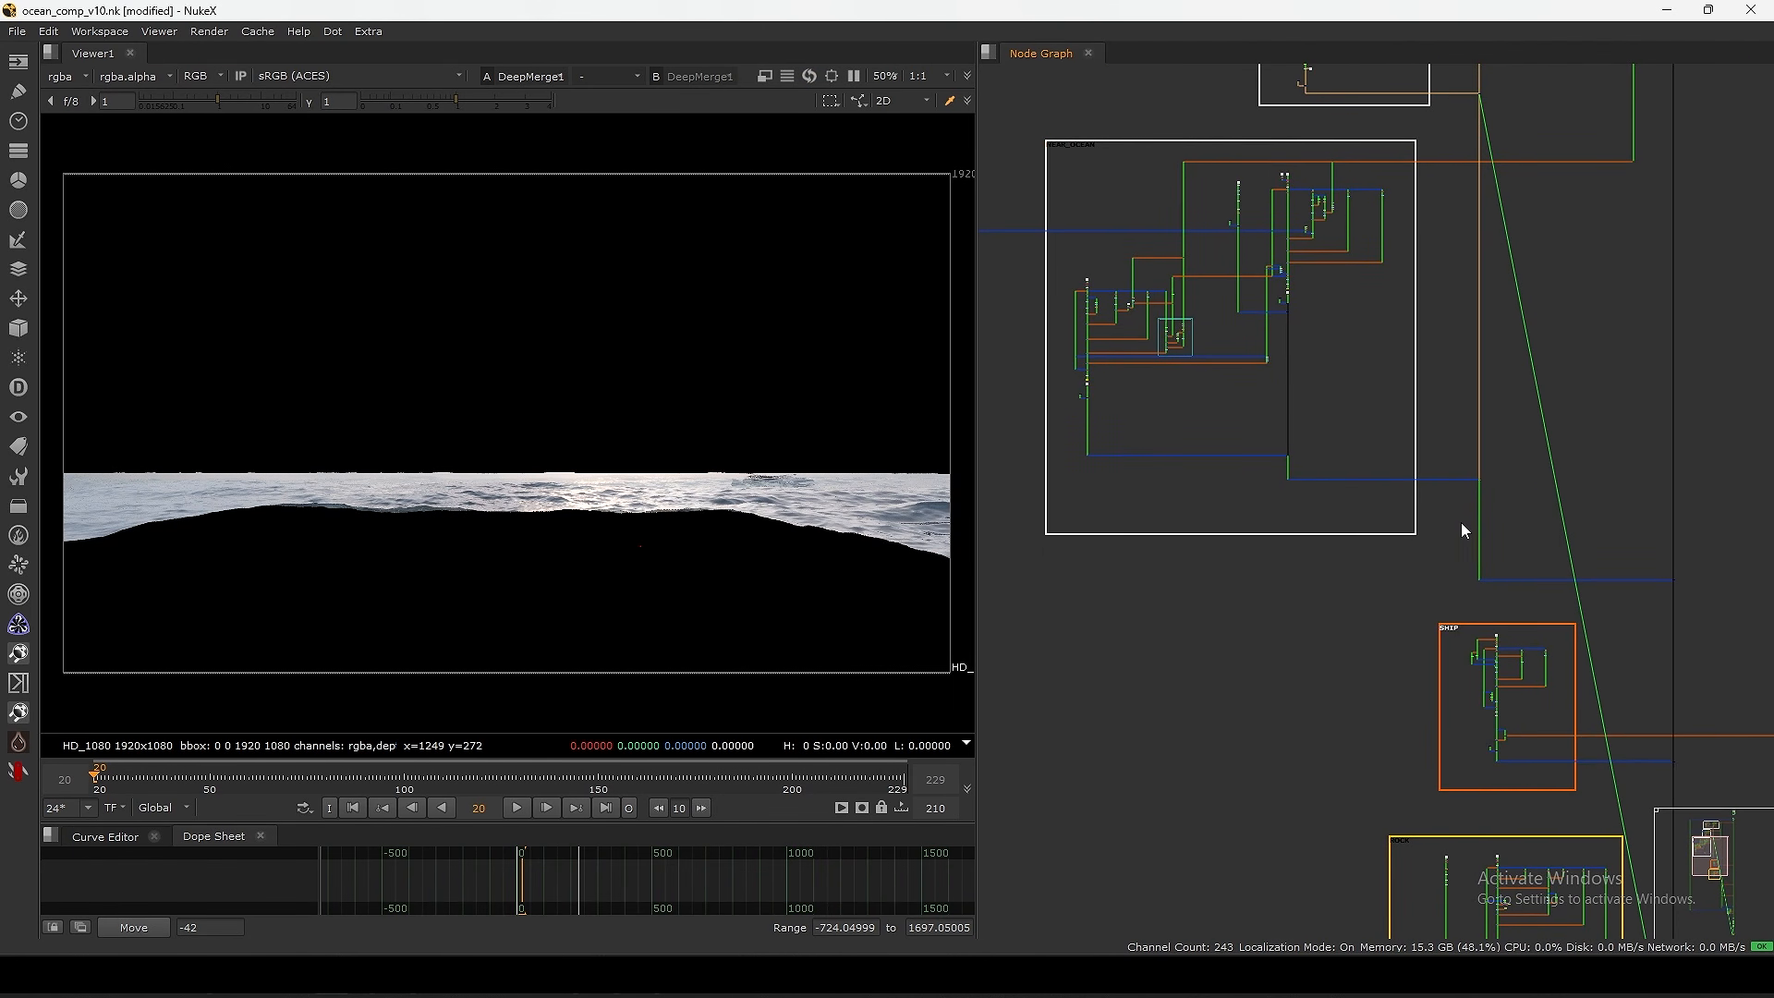
key(1)
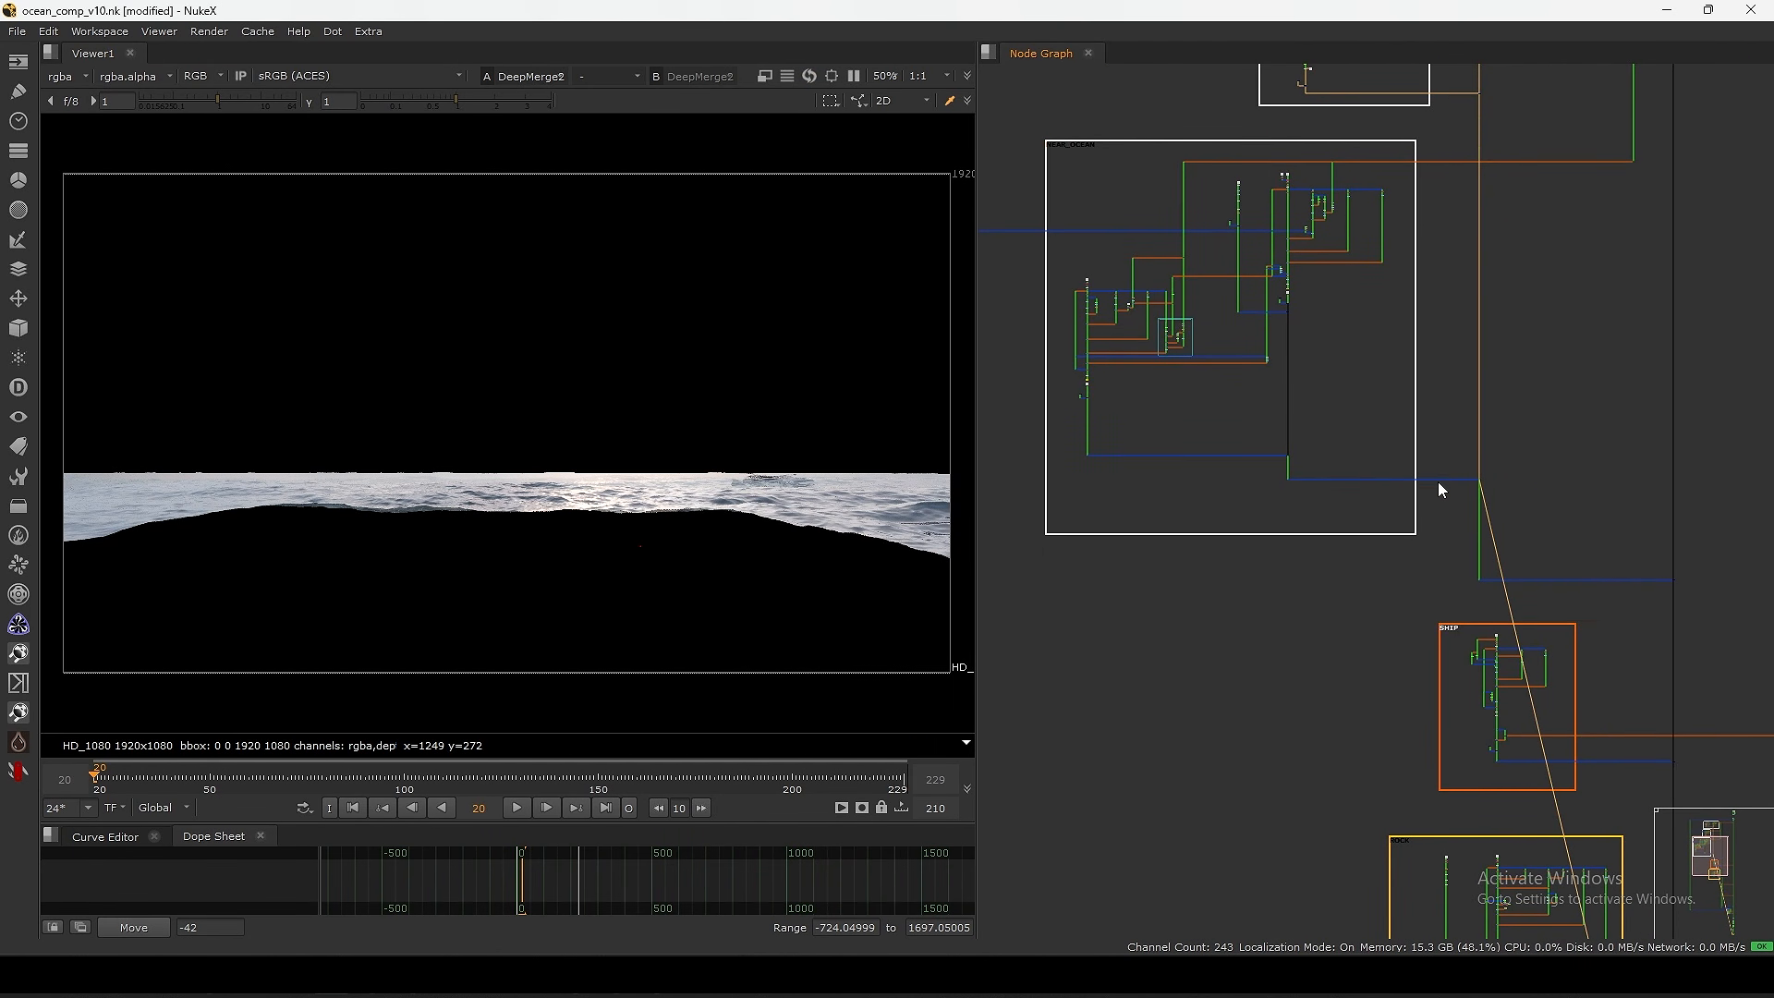
scroll(1486, 512, up, 3)
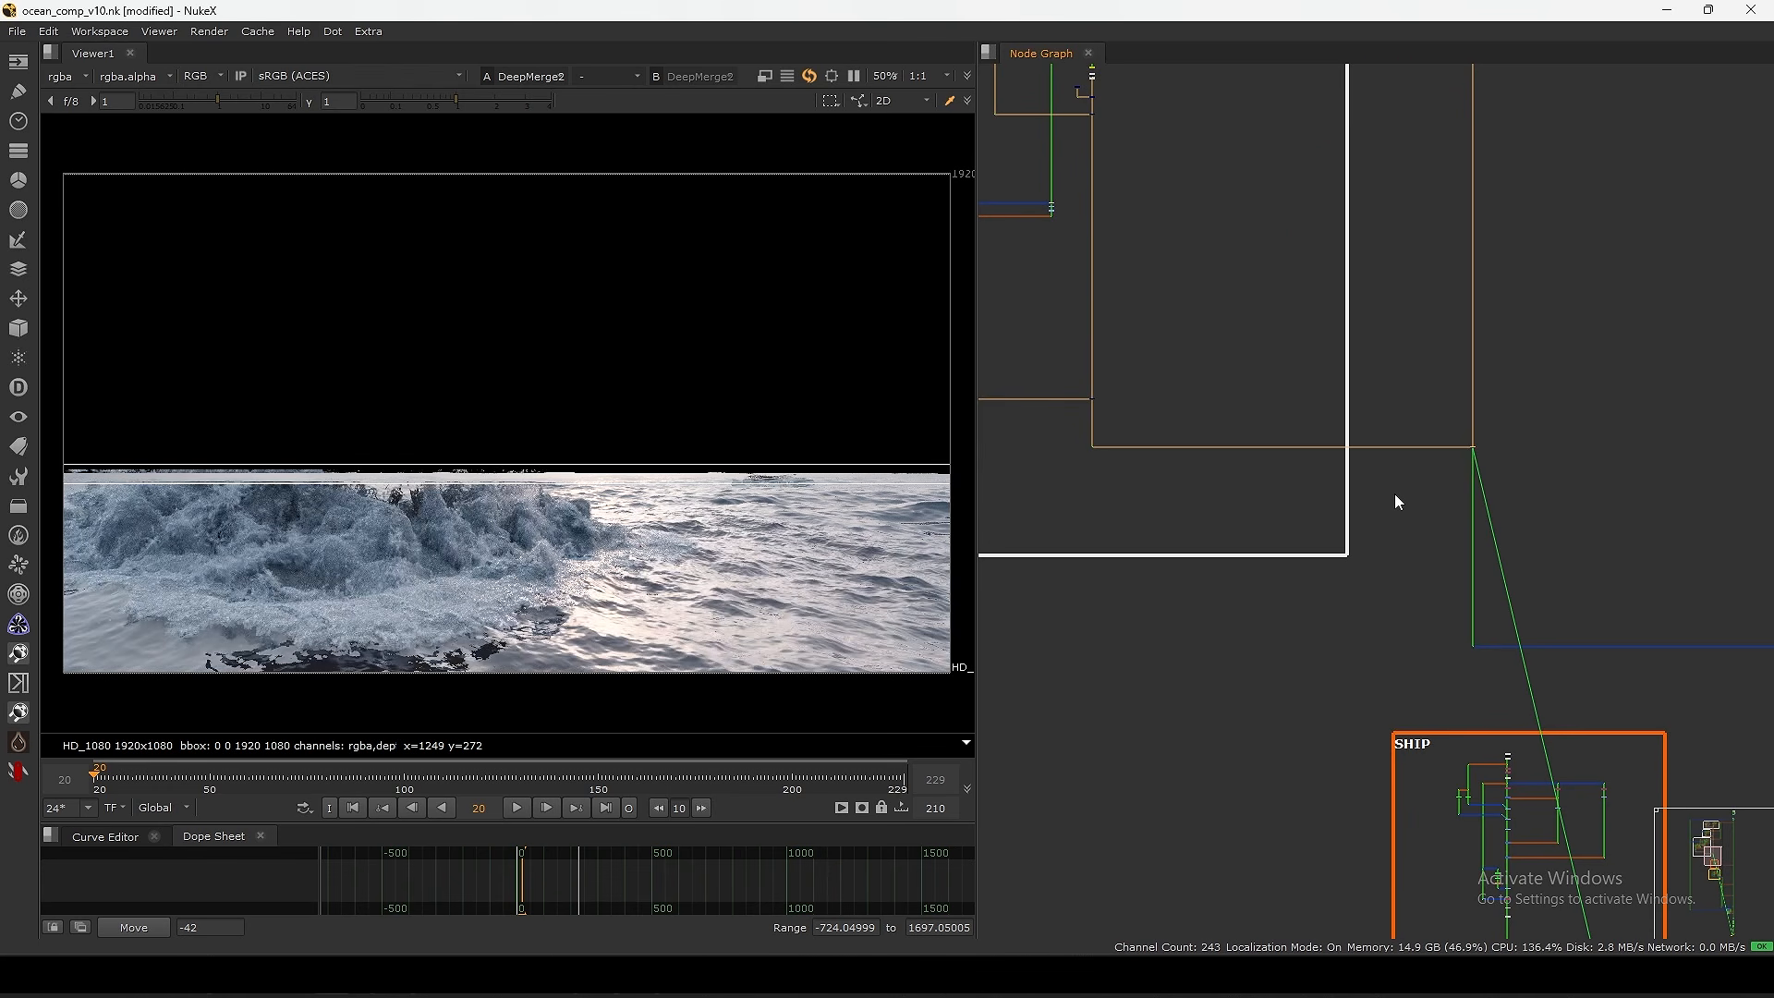
- Examine the NEAR_OCEAN group's layout and select its joining DeepMerge on the main ocean pipe
middle_drag(1394, 493, 1520, 475)
scroll(1520, 475, down, 2)
middle_drag(1194, 347, 1196, 566)
middle_drag(1395, 456, 1356, 495)
drag(1494, 654, 1579, 743)
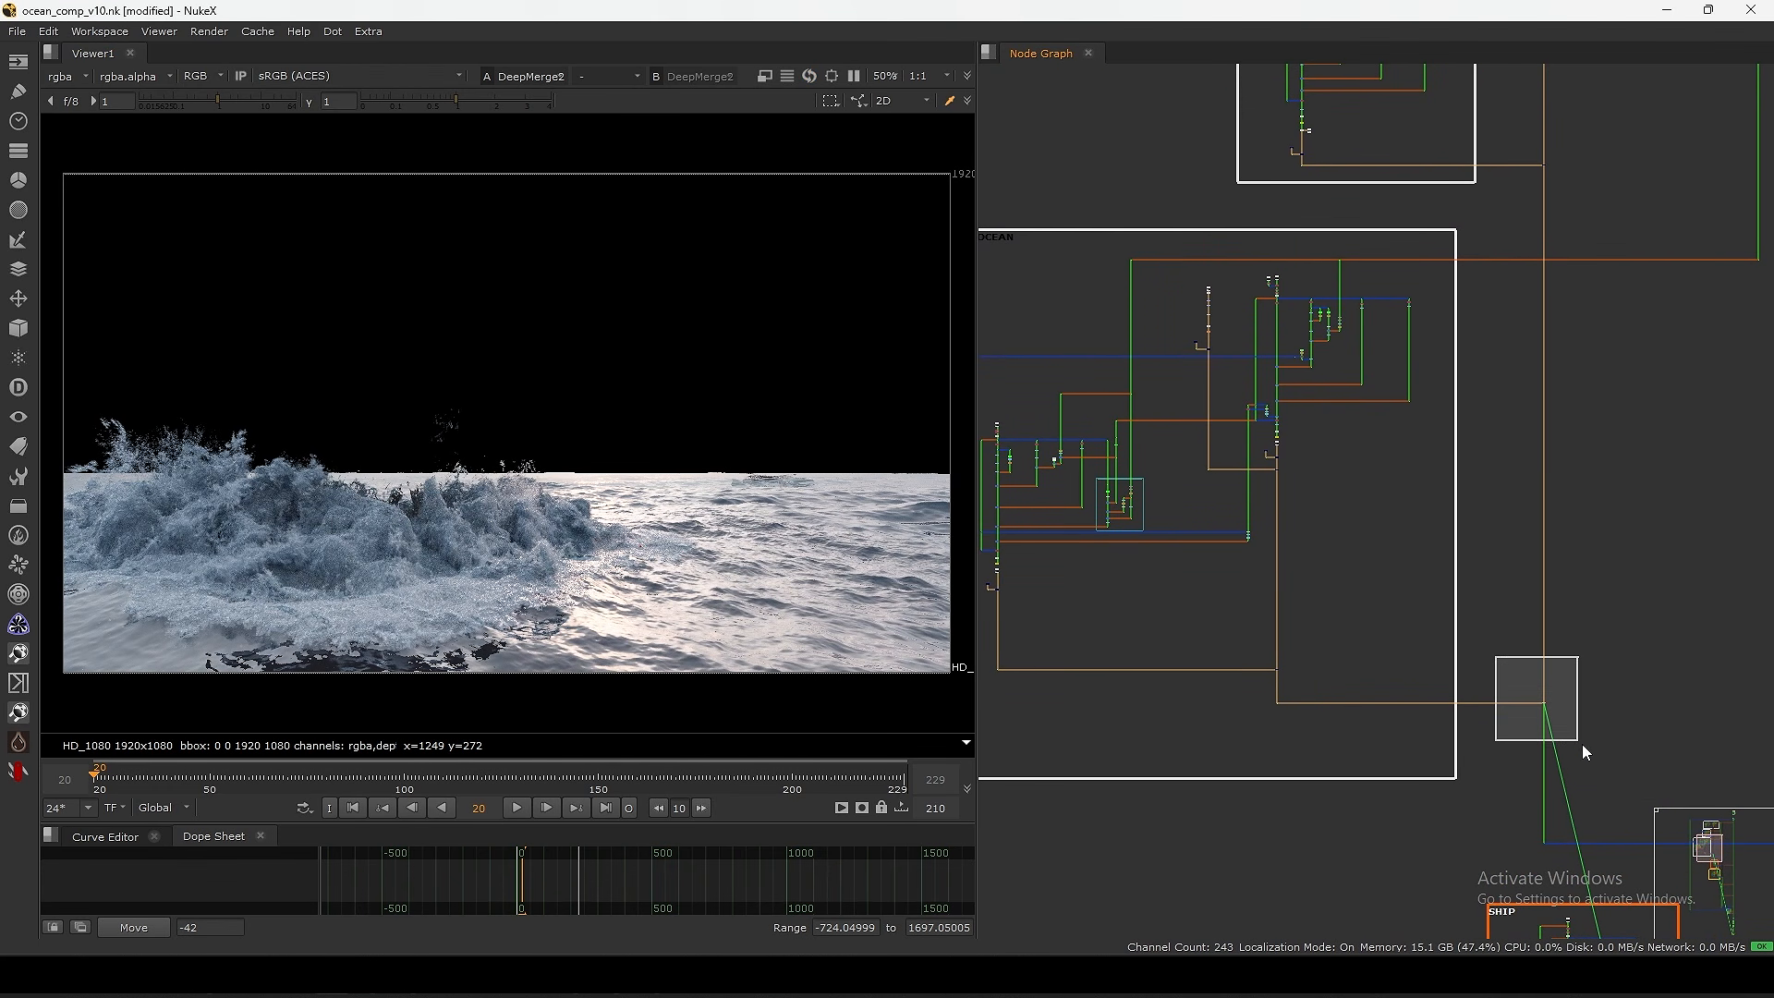
middle_drag(1420, 484, 1451, 574)
middle_drag(1283, 424, 1328, 446)
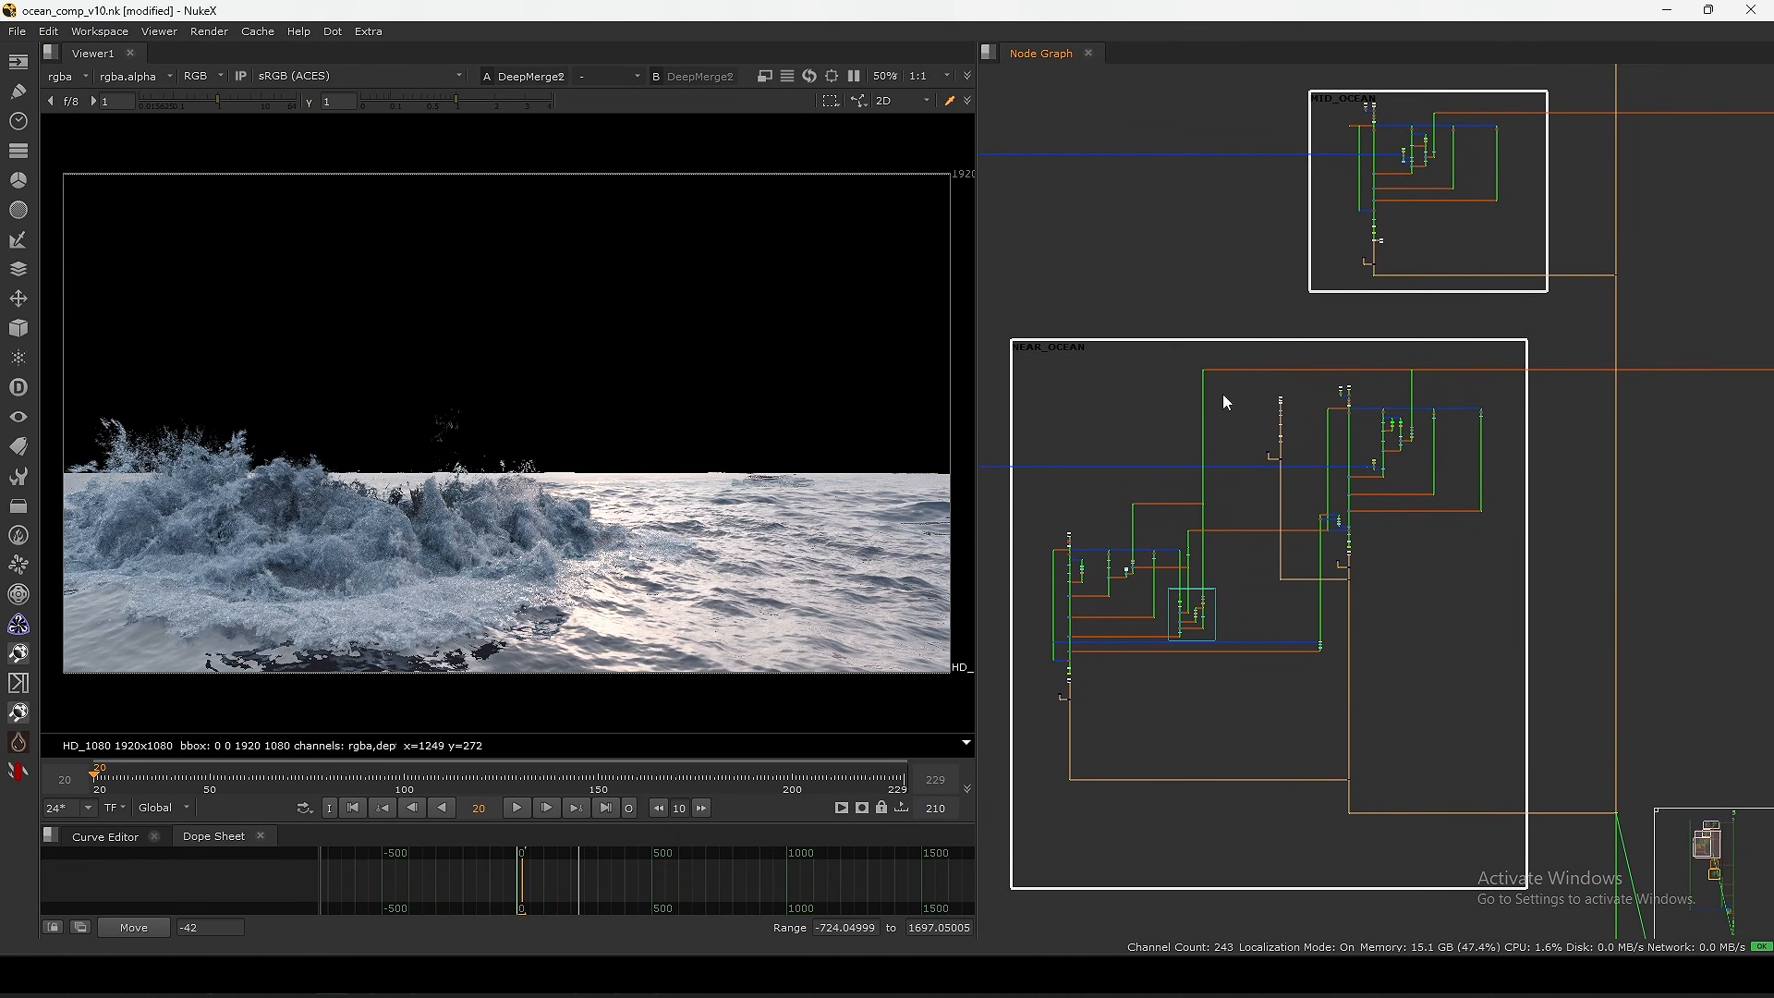
- Display NEAR_OCEAN's Read28 render in the viewer, followed by its graded result at Premult5
scroll(1299, 512, up, 10)
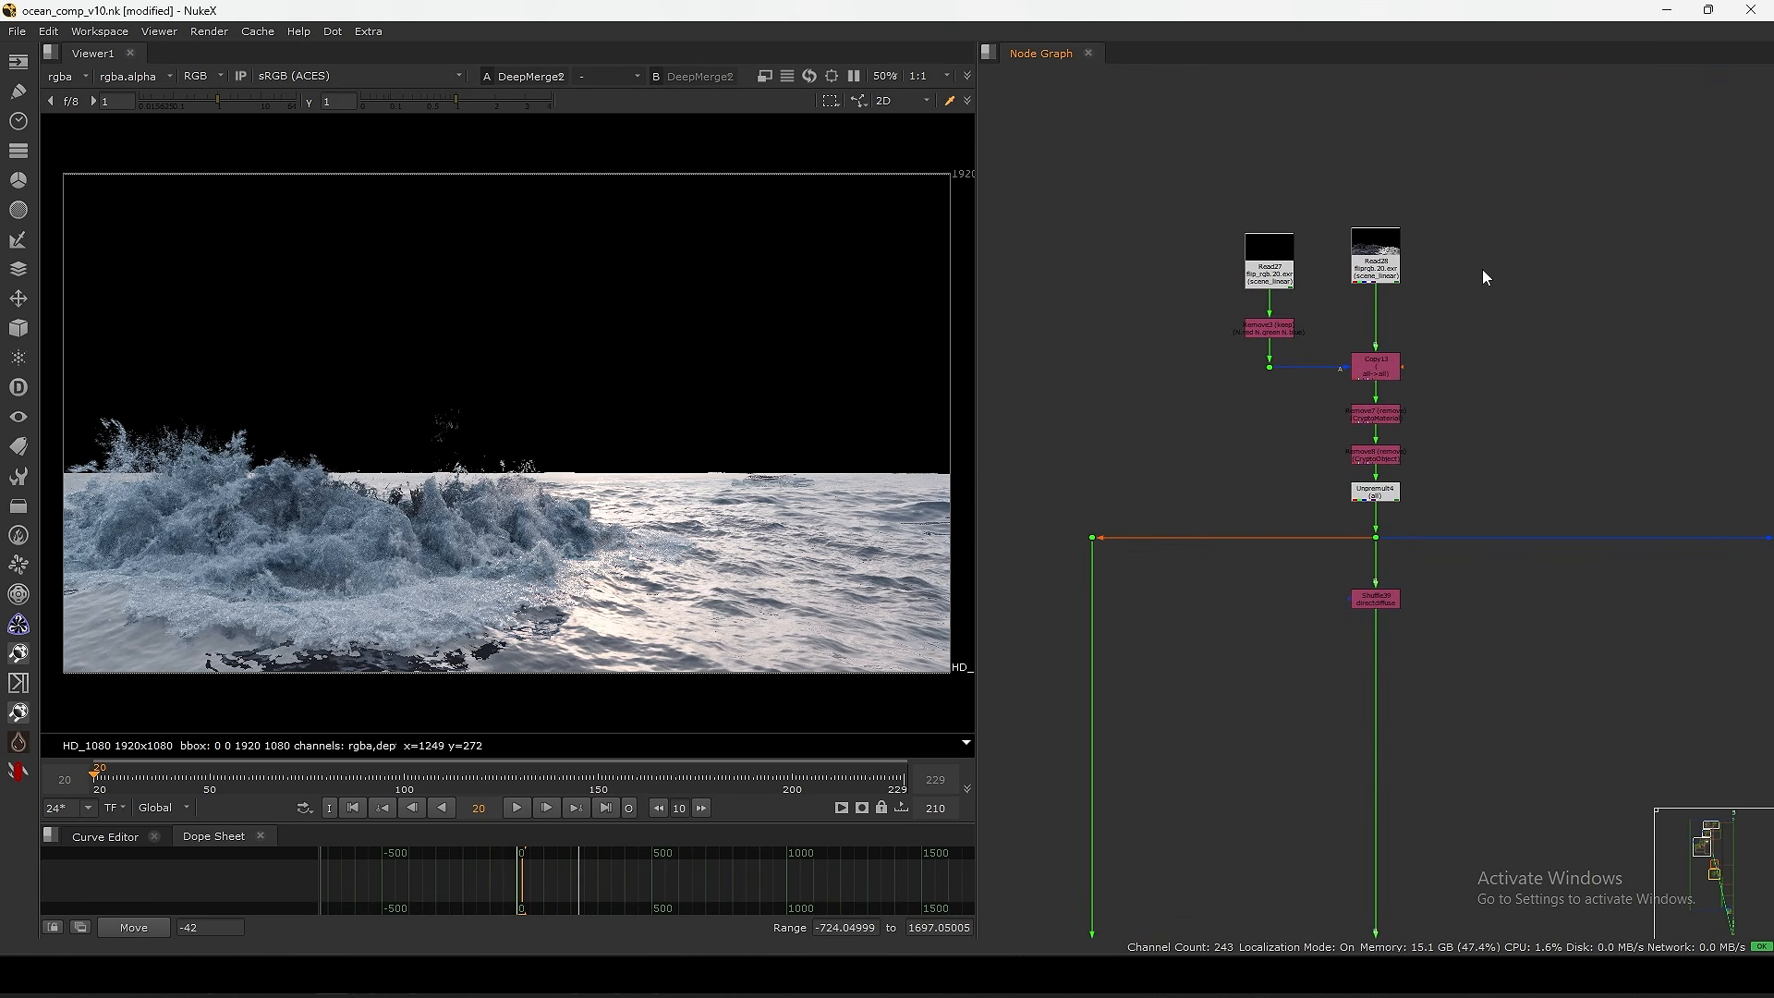
key(1)
scroll(1239, 425, down, 5)
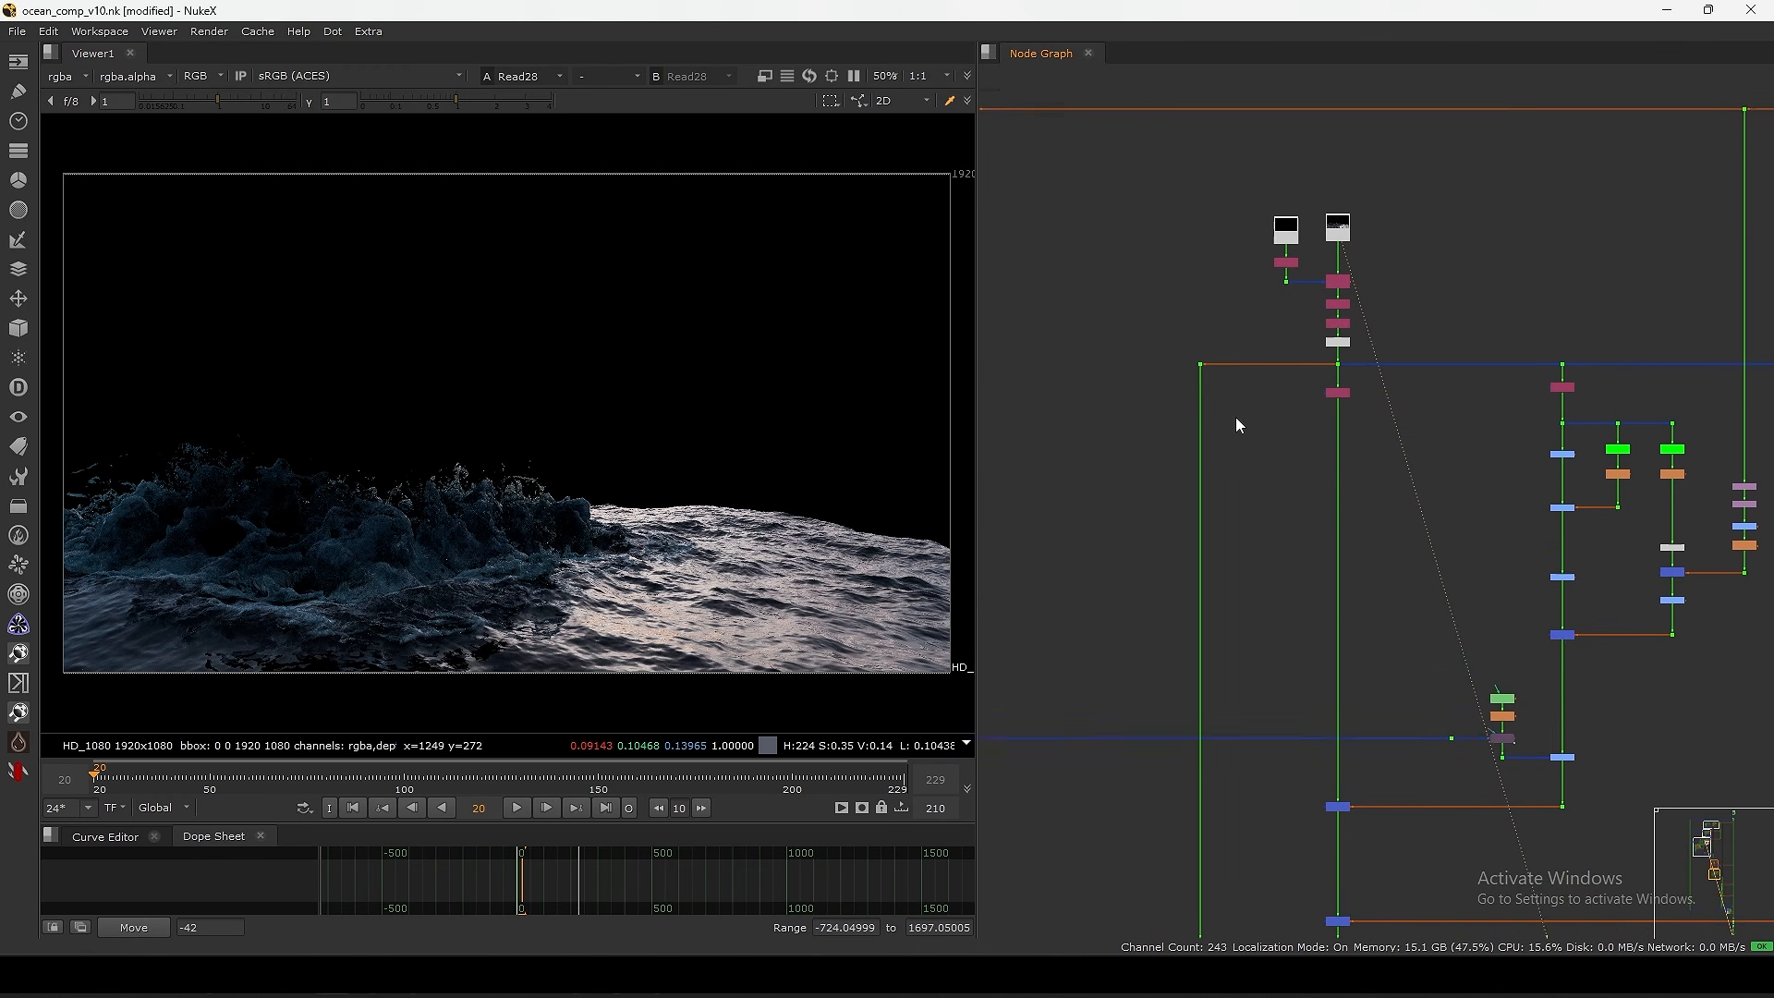
middle_drag(1359, 510, 1186, 261)
scroll(1186, 261, down, 5)
scroll(1160, 552, up, 4)
middle_drag(1160, 552, 1219, 456)
scroll(1218, 450, up, 4)
key(2)
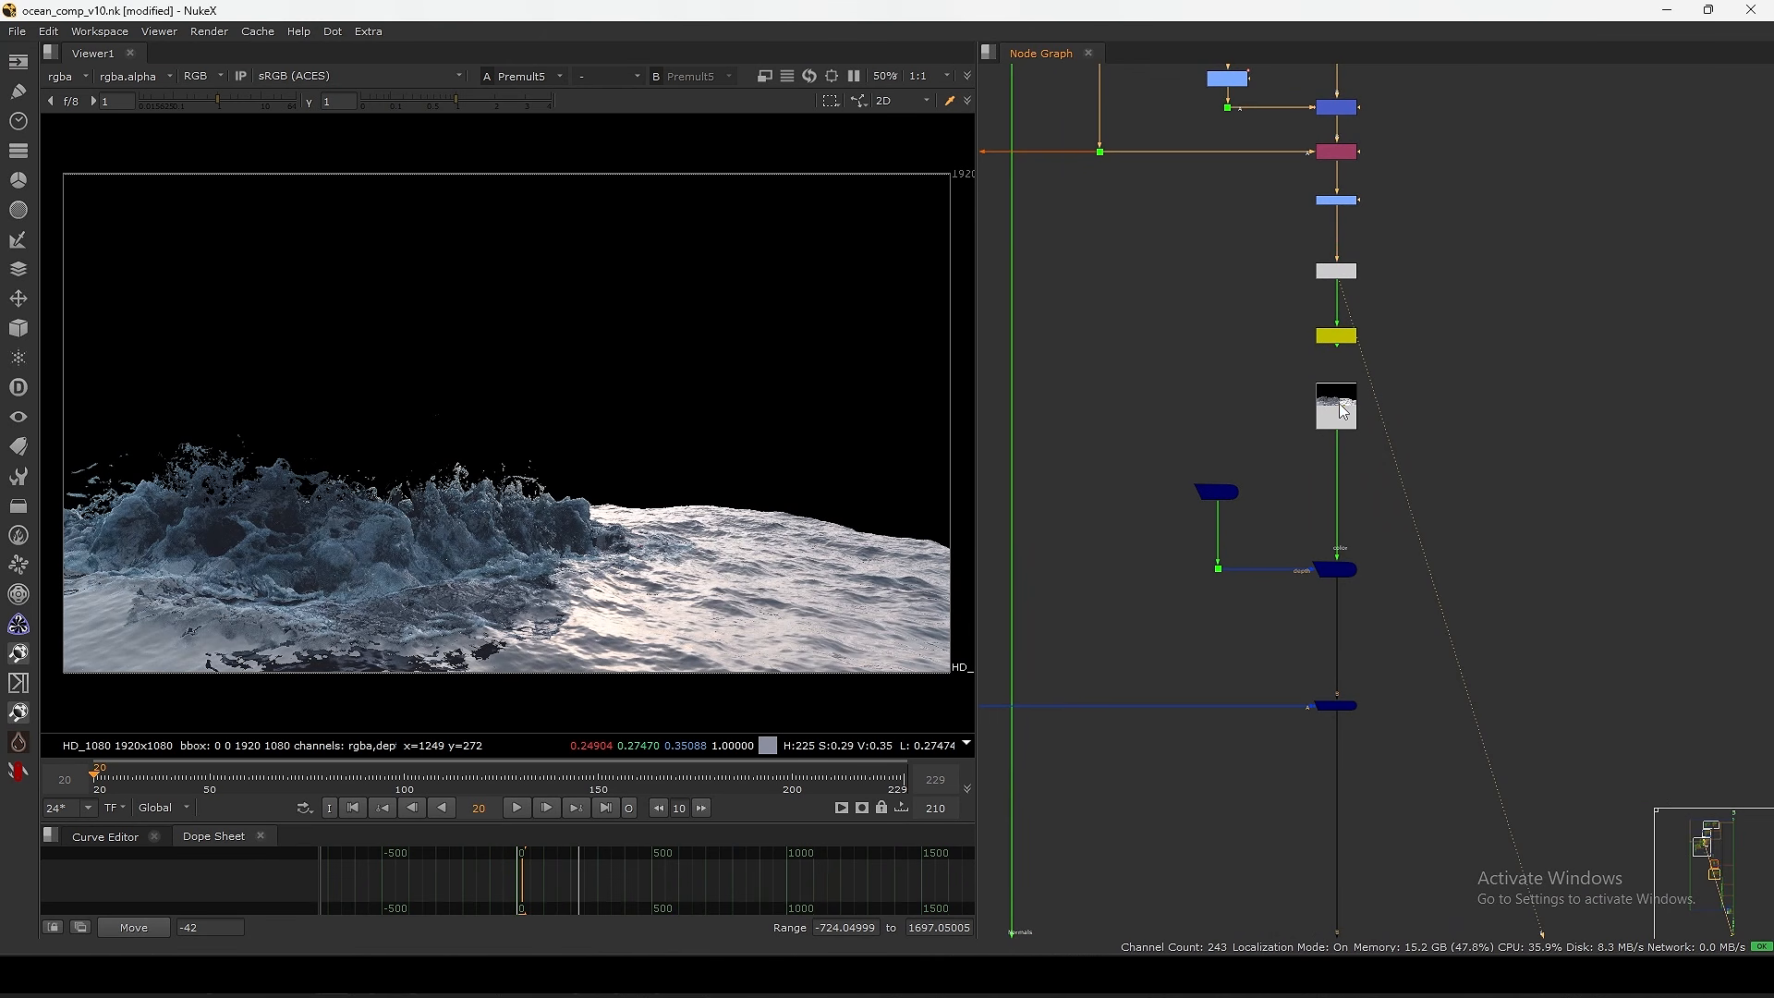
- Display the pre-rendered Read40 and the DeepRecolor23 below it in the viewer
click(1339, 404)
key(1)
click(1342, 573)
key(1)
middle_drag(1304, 601, 1444, 446)
scroll(1445, 446, down, 3)
scroll(1475, 431, up, 4)
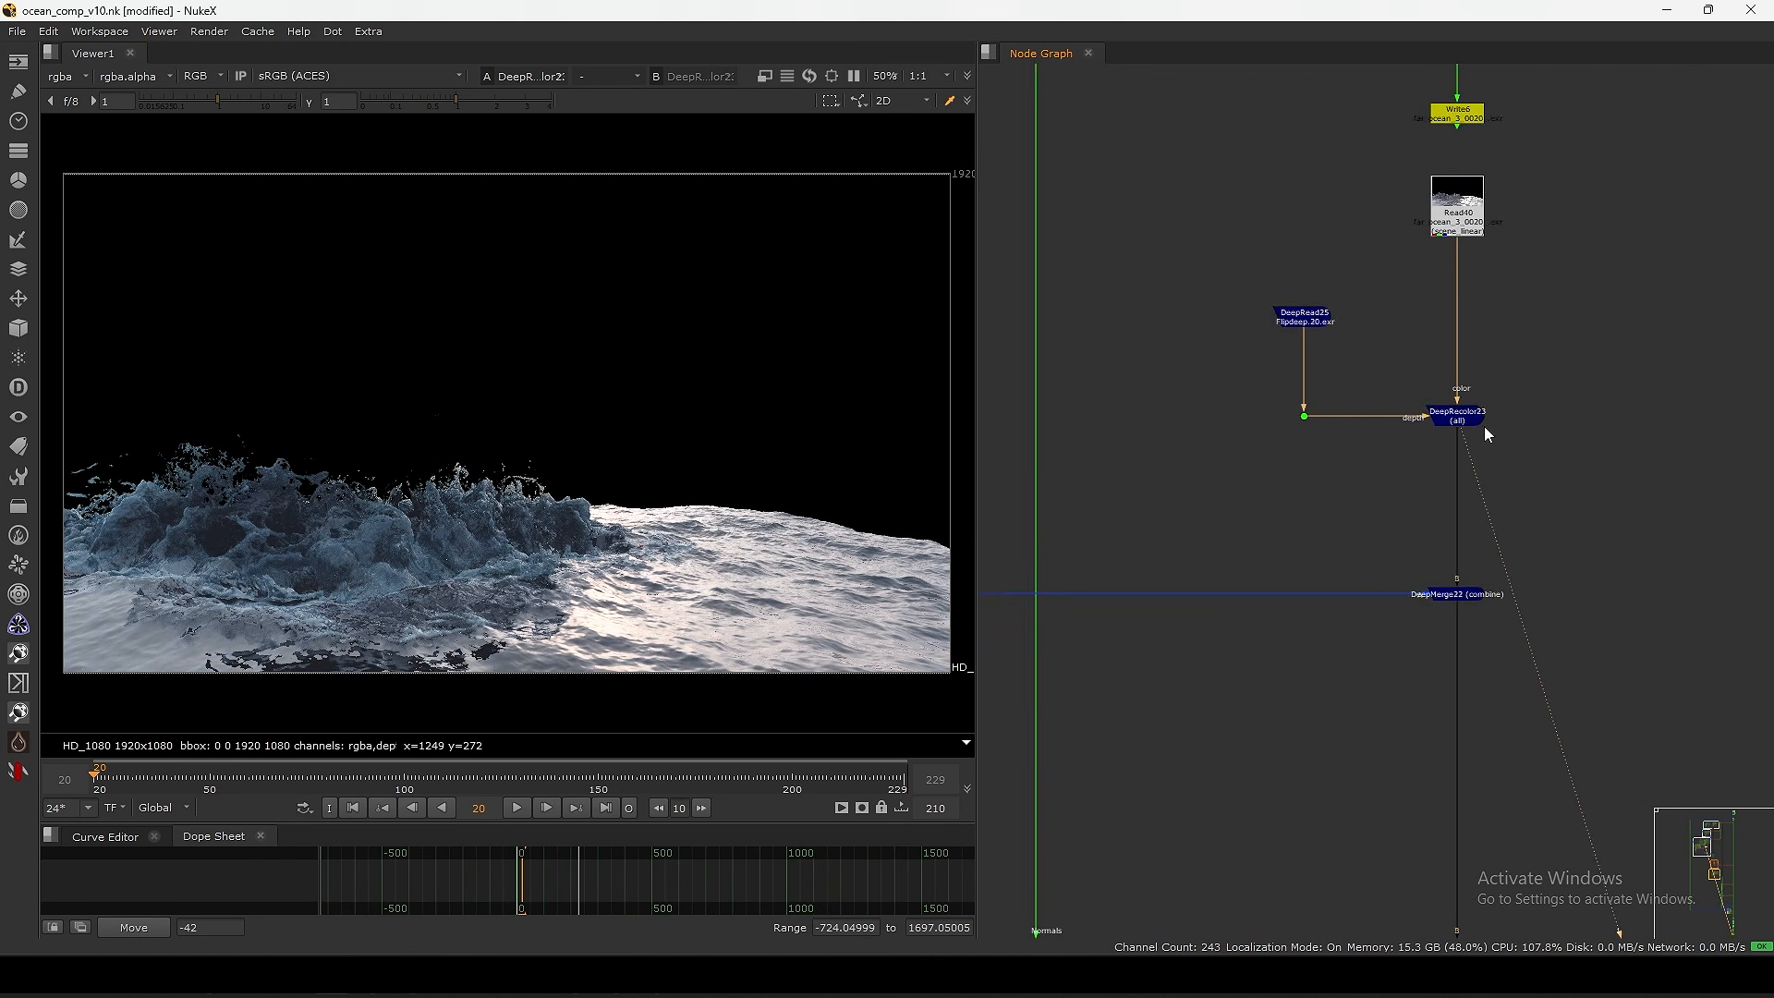
- Move to the separate single-column tree in NEAR_OCEAN and display its Read26 node in the viewer
scroll(1484, 425, down, 6)
middle_drag(1338, 590, 1581, 523)
middle_drag(1440, 485, 1345, 521)
middle_drag(1395, 315, 1205, 626)
scroll(1294, 314, up, 4)
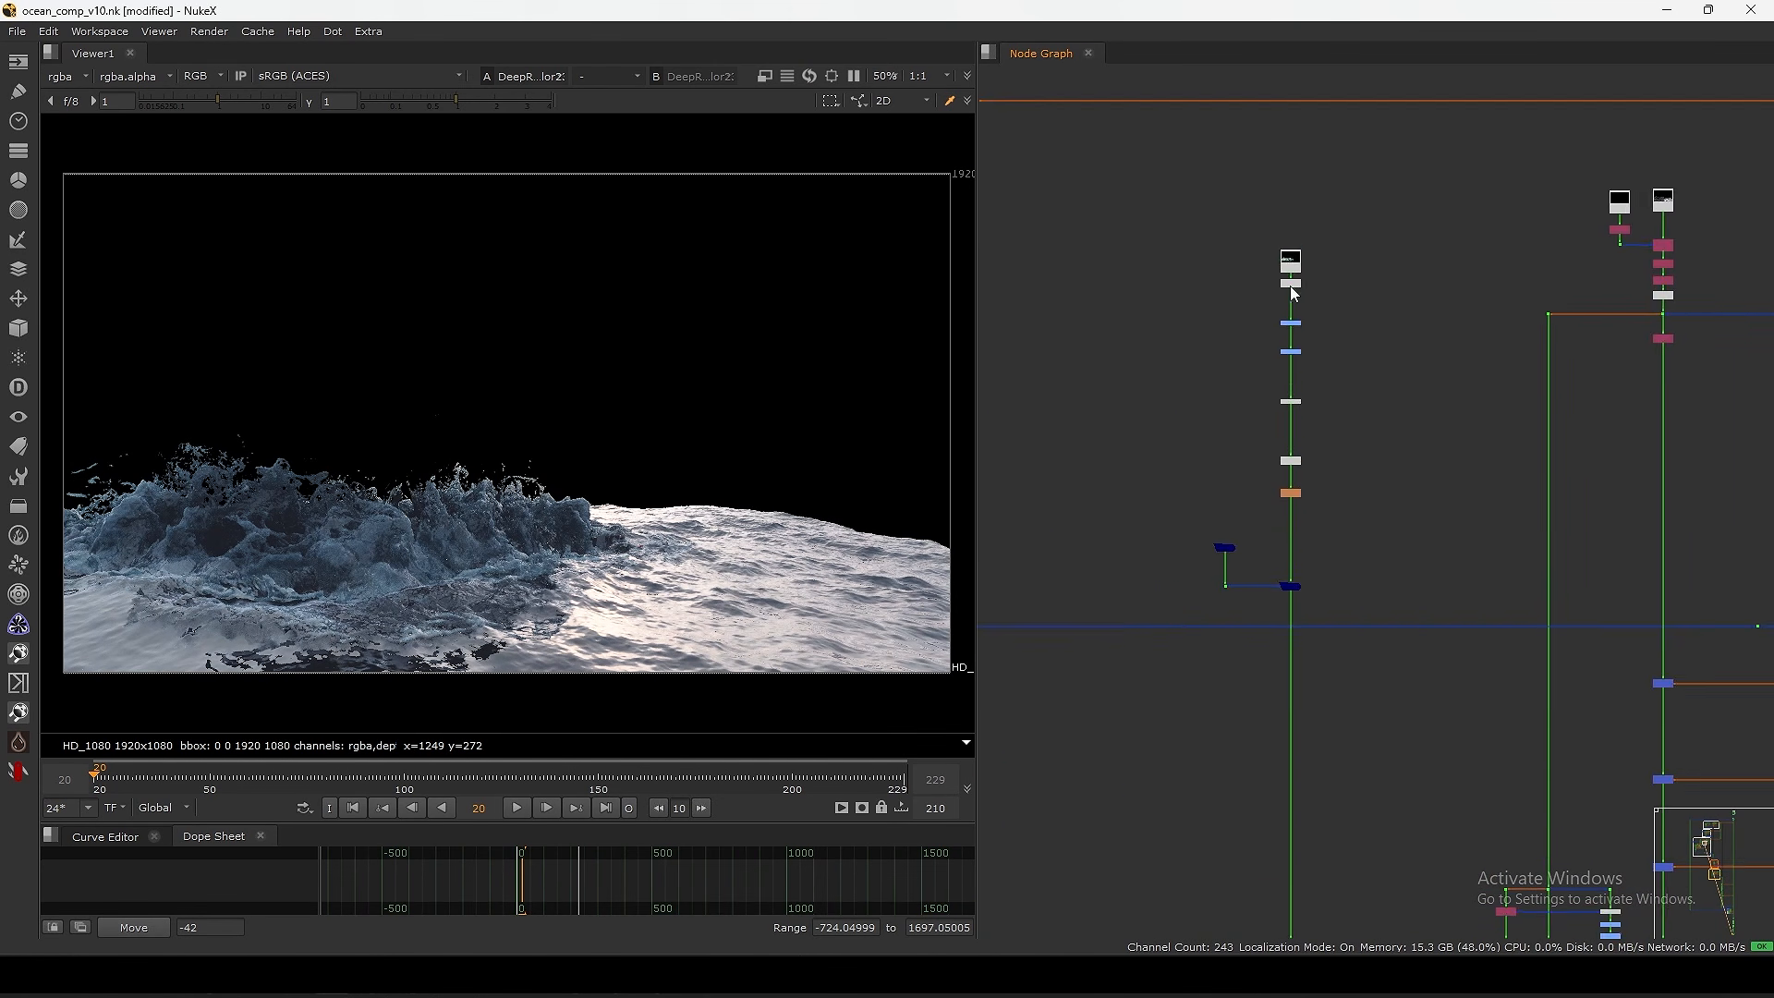
scroll(1294, 294, up, 3)
click(1266, 249)
key(1)
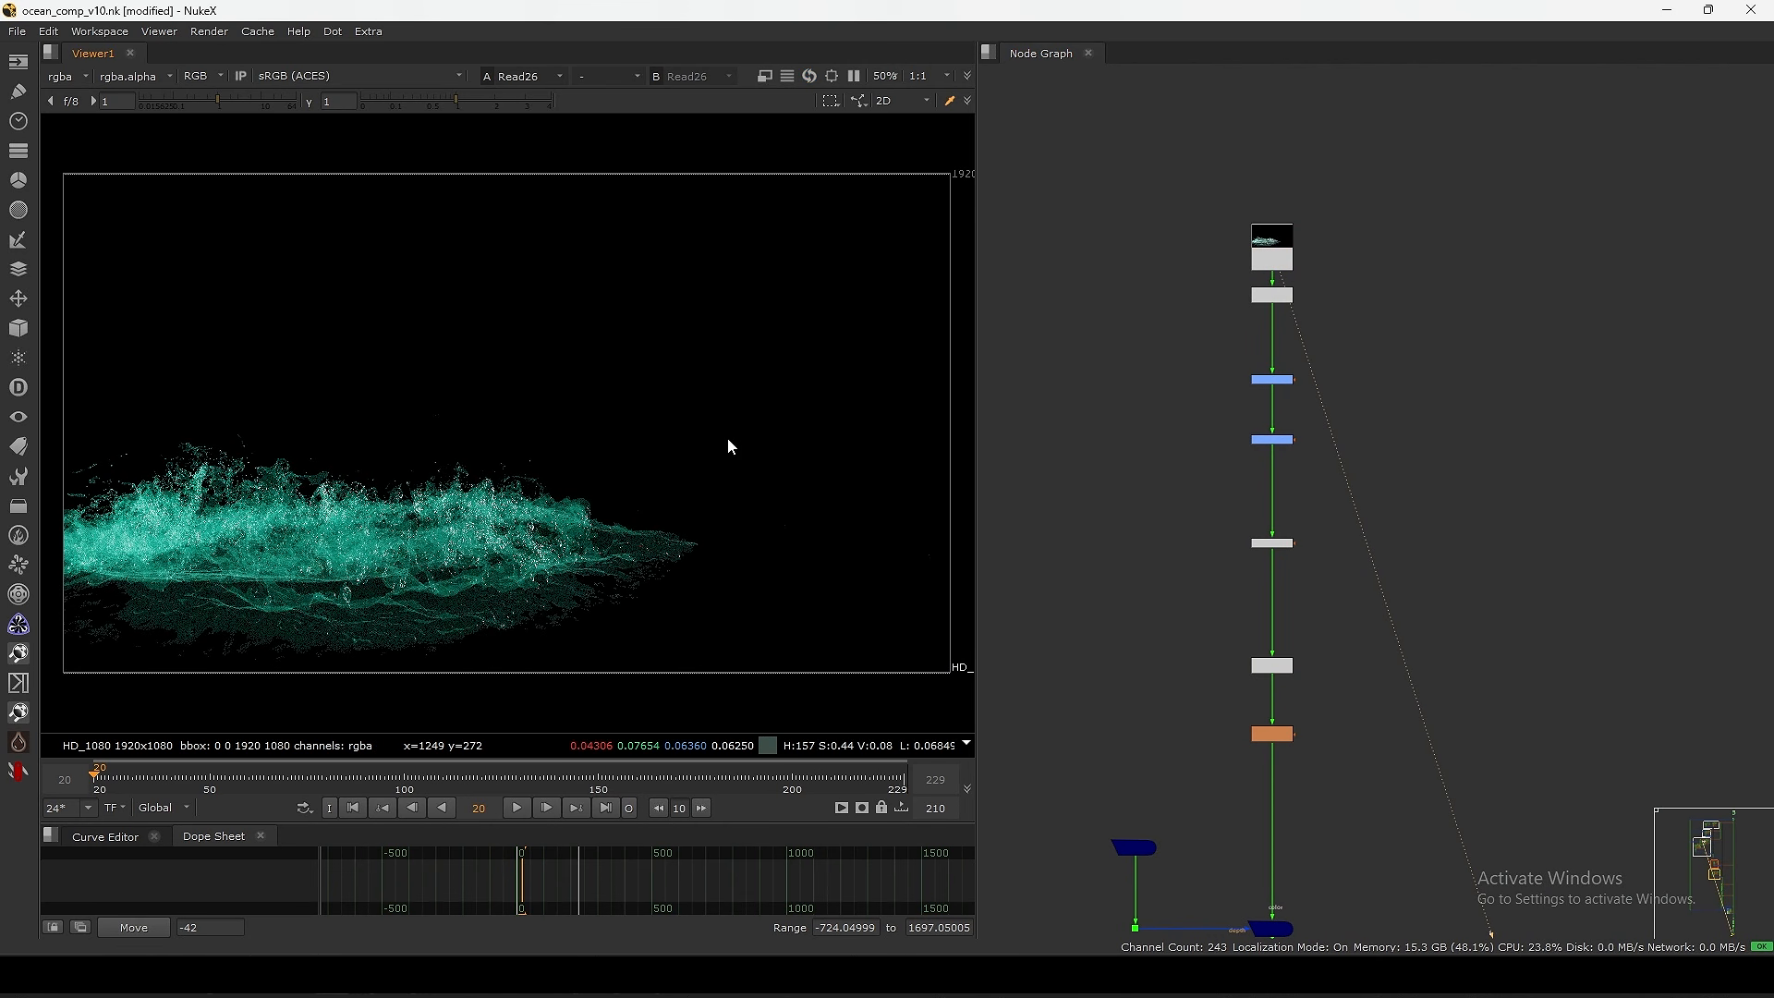
- Display DeepMerge22, which combines the Read26 tree with the water, and inspect the splash up close
scroll(1236, 328, down, 8)
scroll(1348, 298, up, 5)
middle_drag(1358, 620, 1208, 351)
click(1189, 358)
key(1)
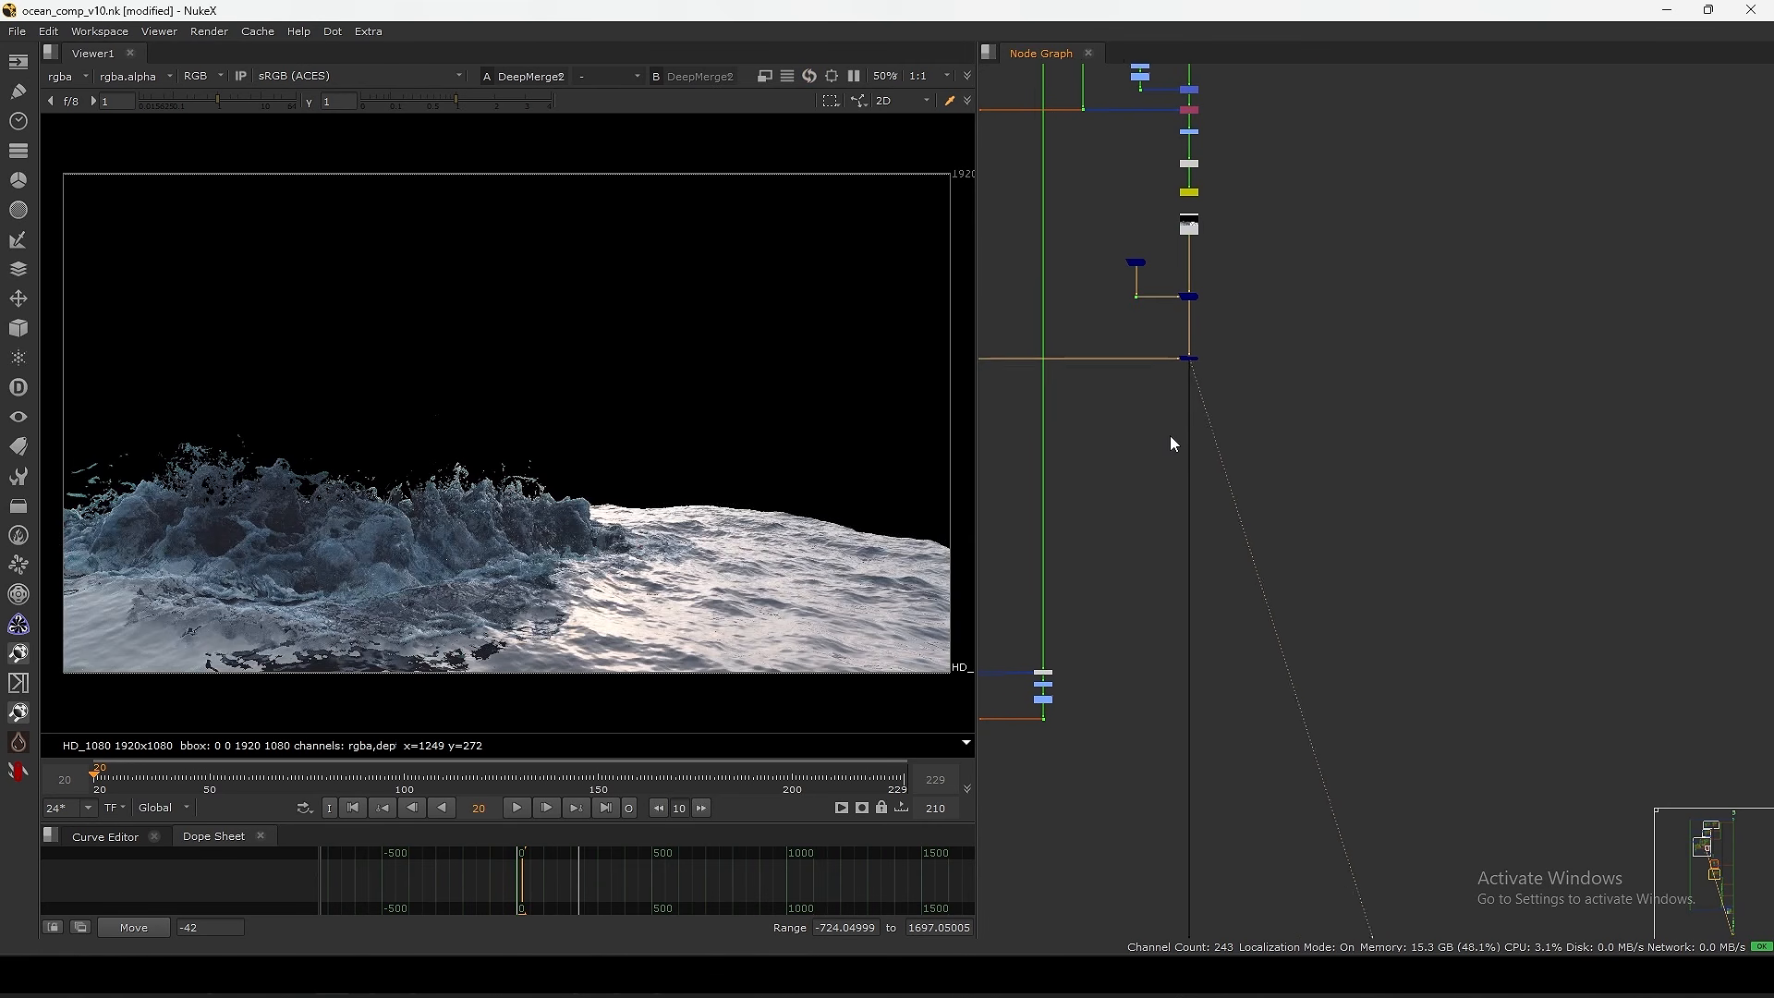
middle_drag(1173, 444, 1349, 400)
scroll(416, 535, up, 5)
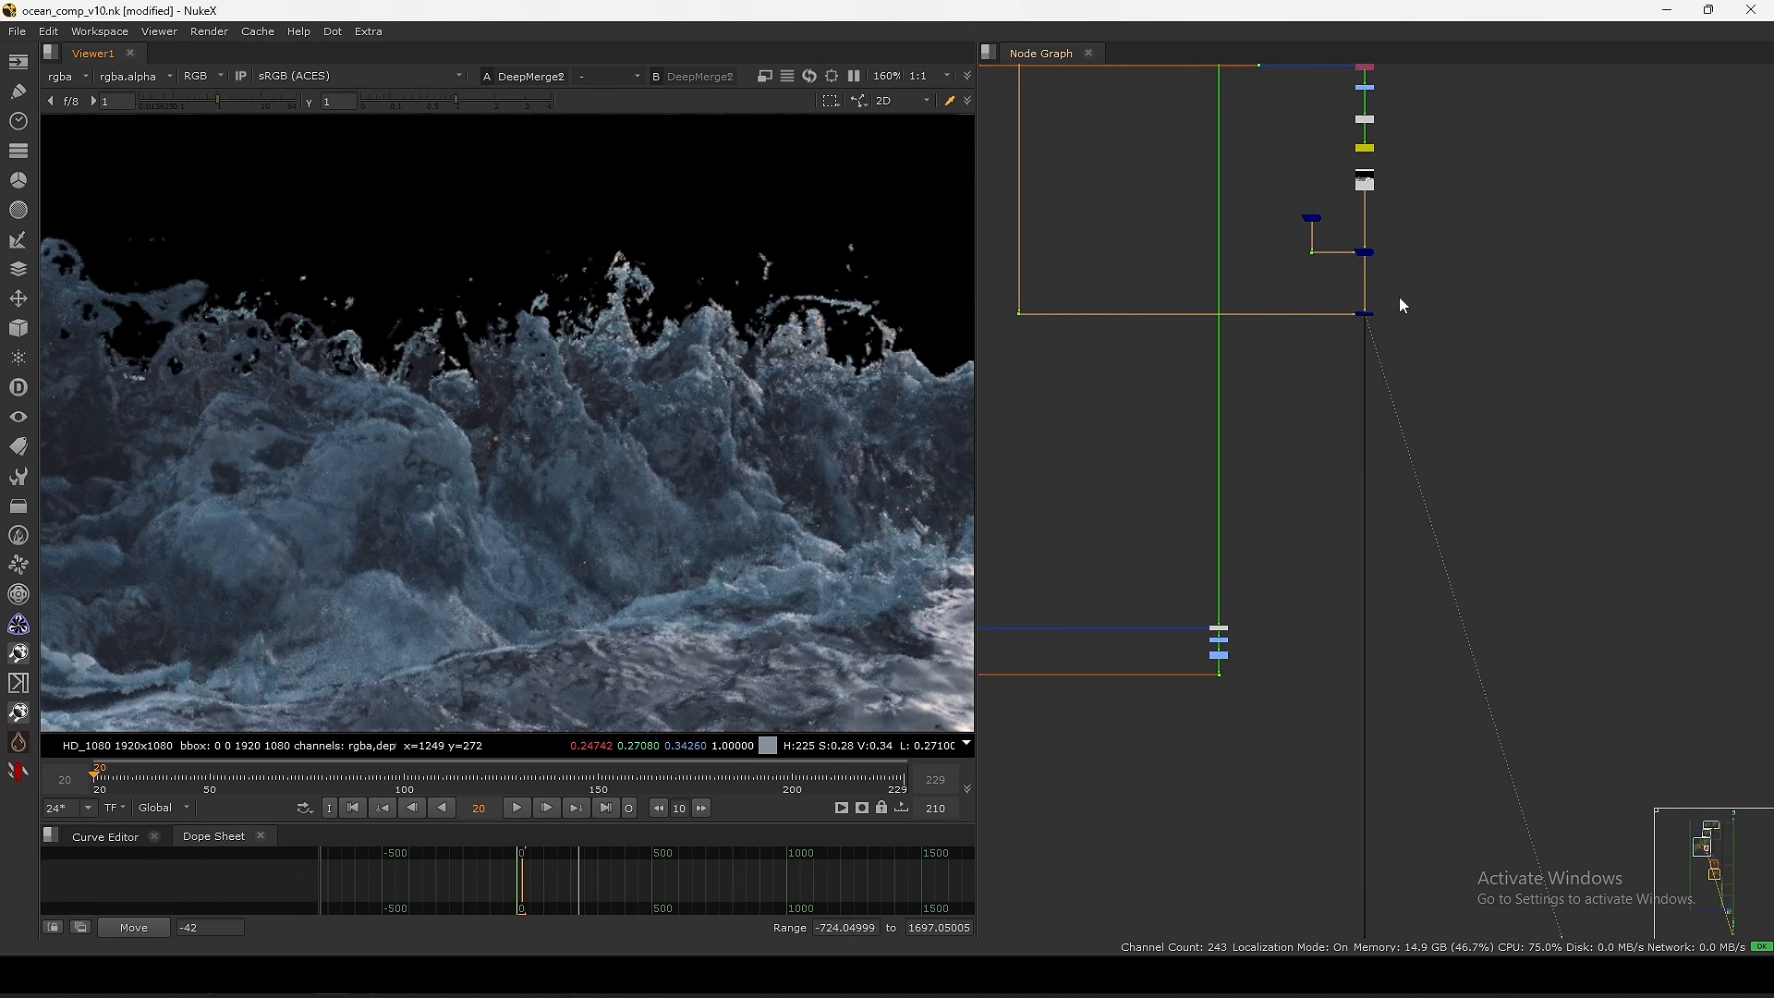
click(1365, 314)
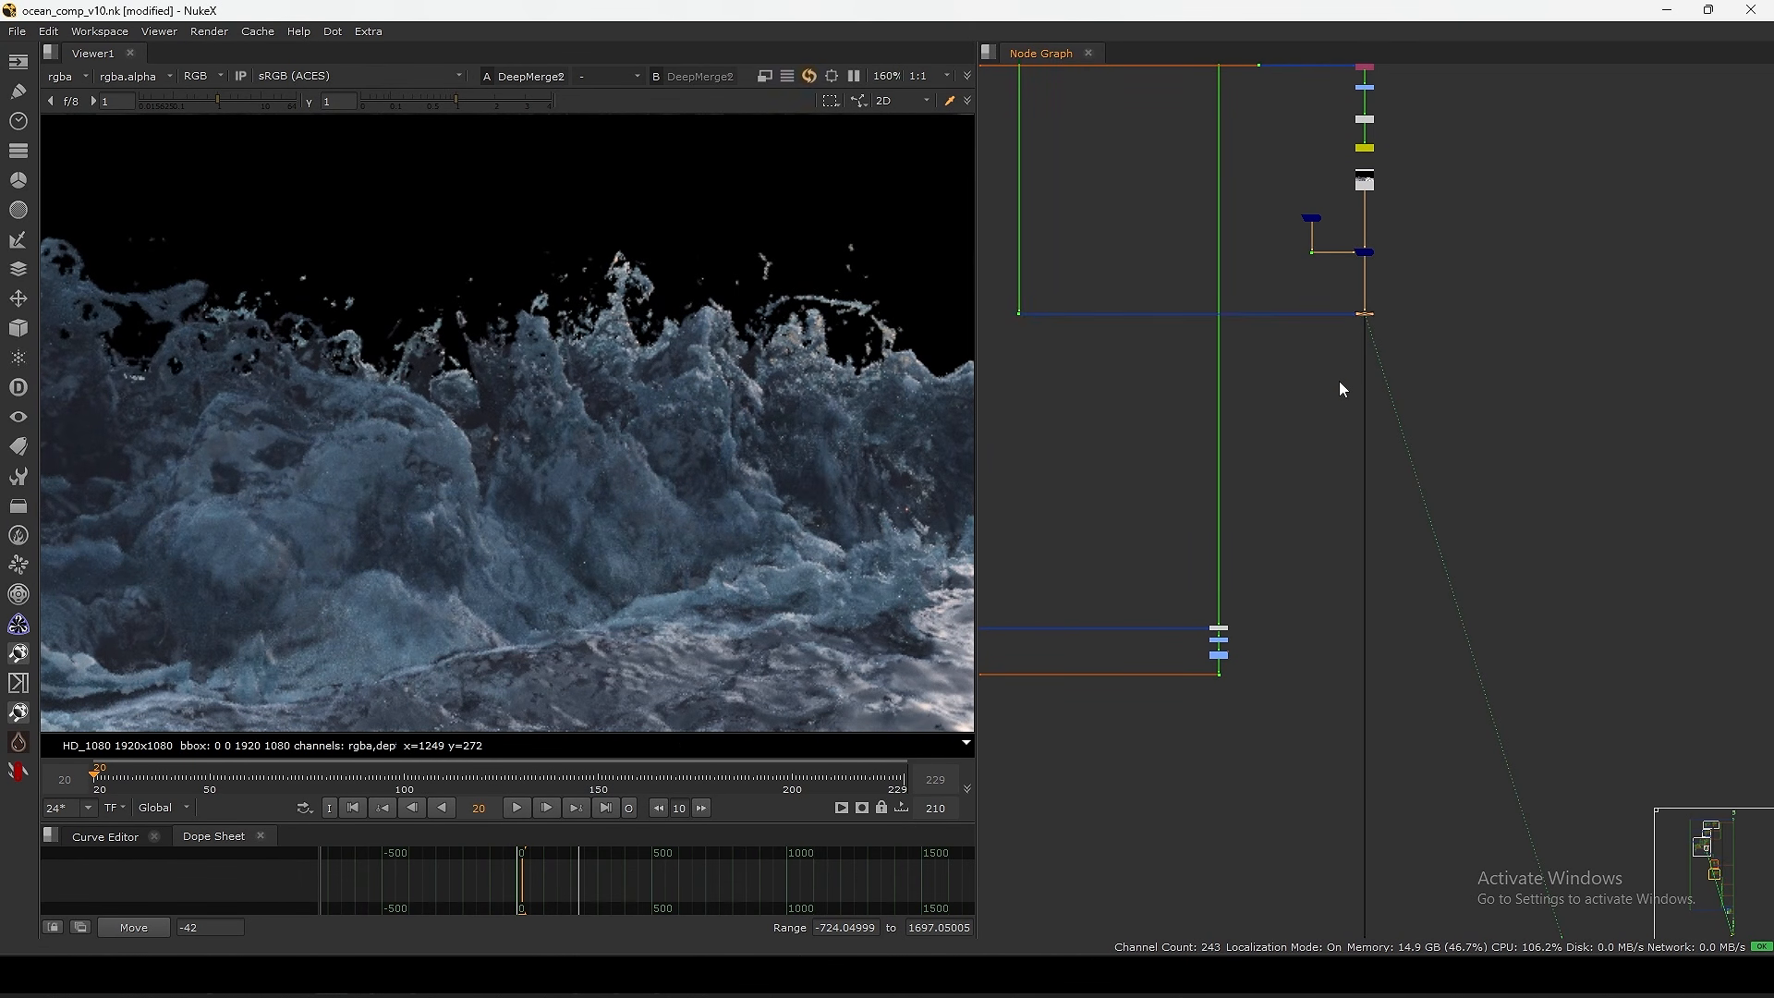
- Move to the remaining NEAR_OCEAN tree and display its Read25 whitewater render in full in the viewer
scroll(1338, 380, down, 4)
scroll(1200, 295, up, 6)
click(1188, 274)
key(1)
scroll(651, 508, down, 5)
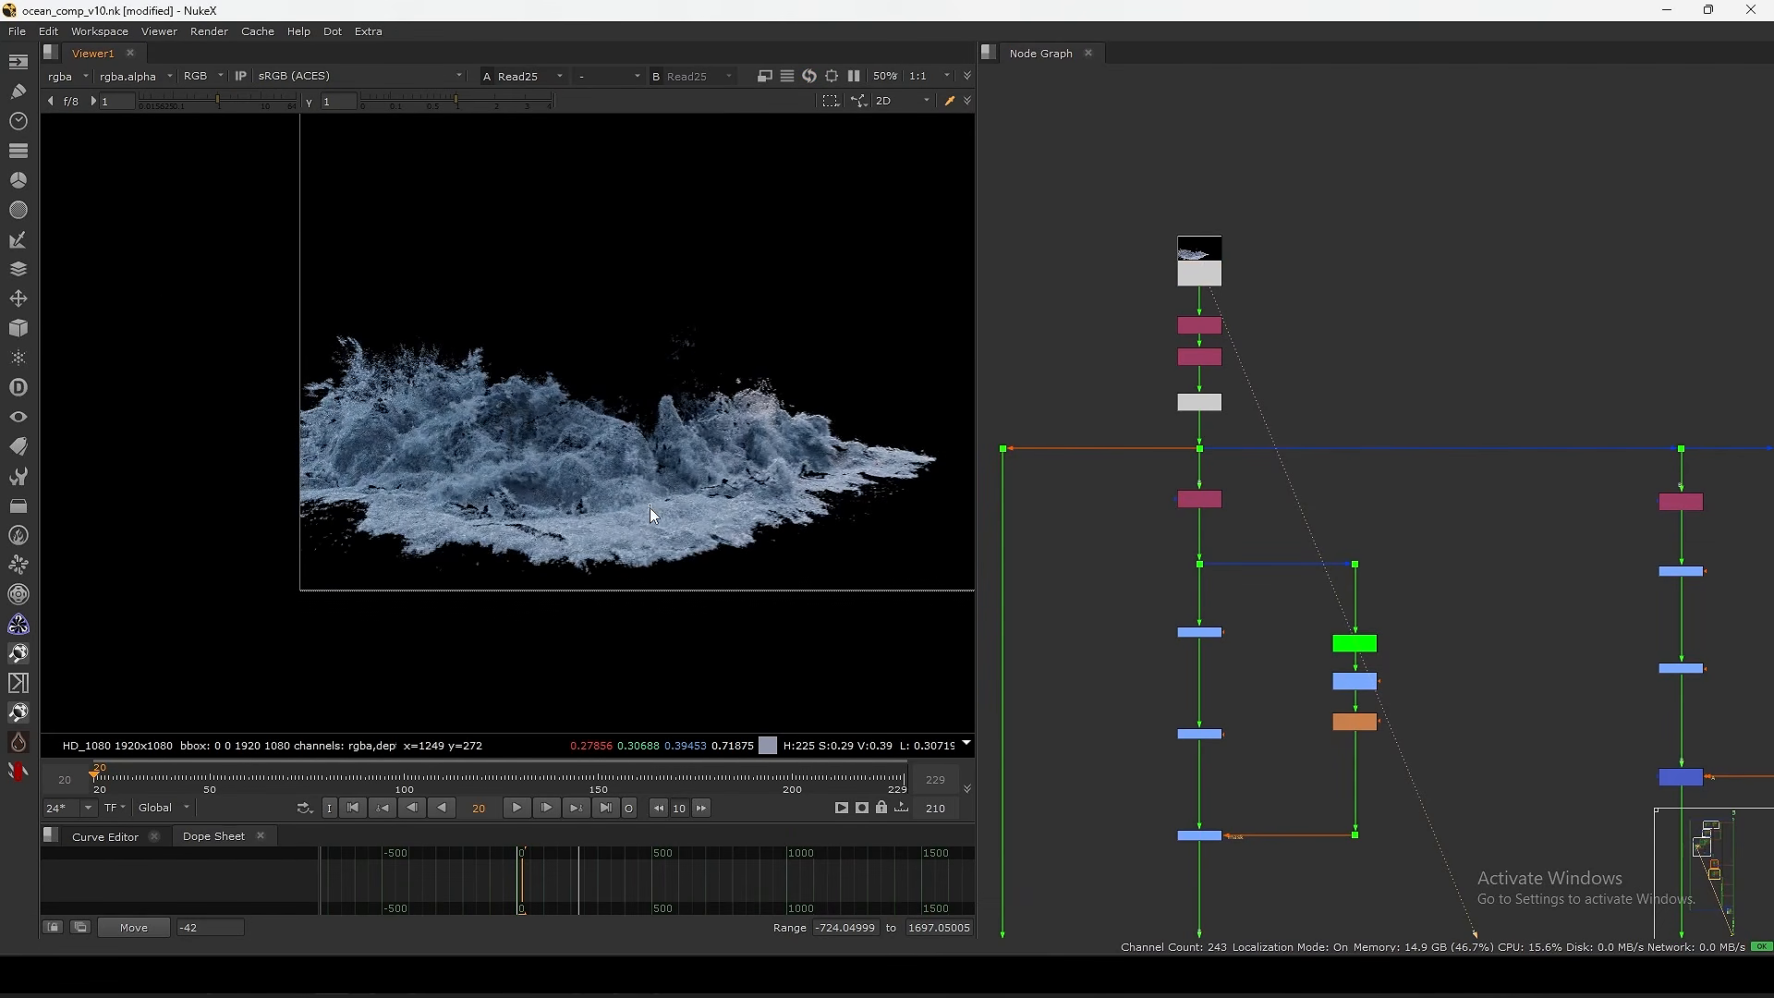
scroll(1233, 419, down, 5)
scroll(1275, 452, up, 6)
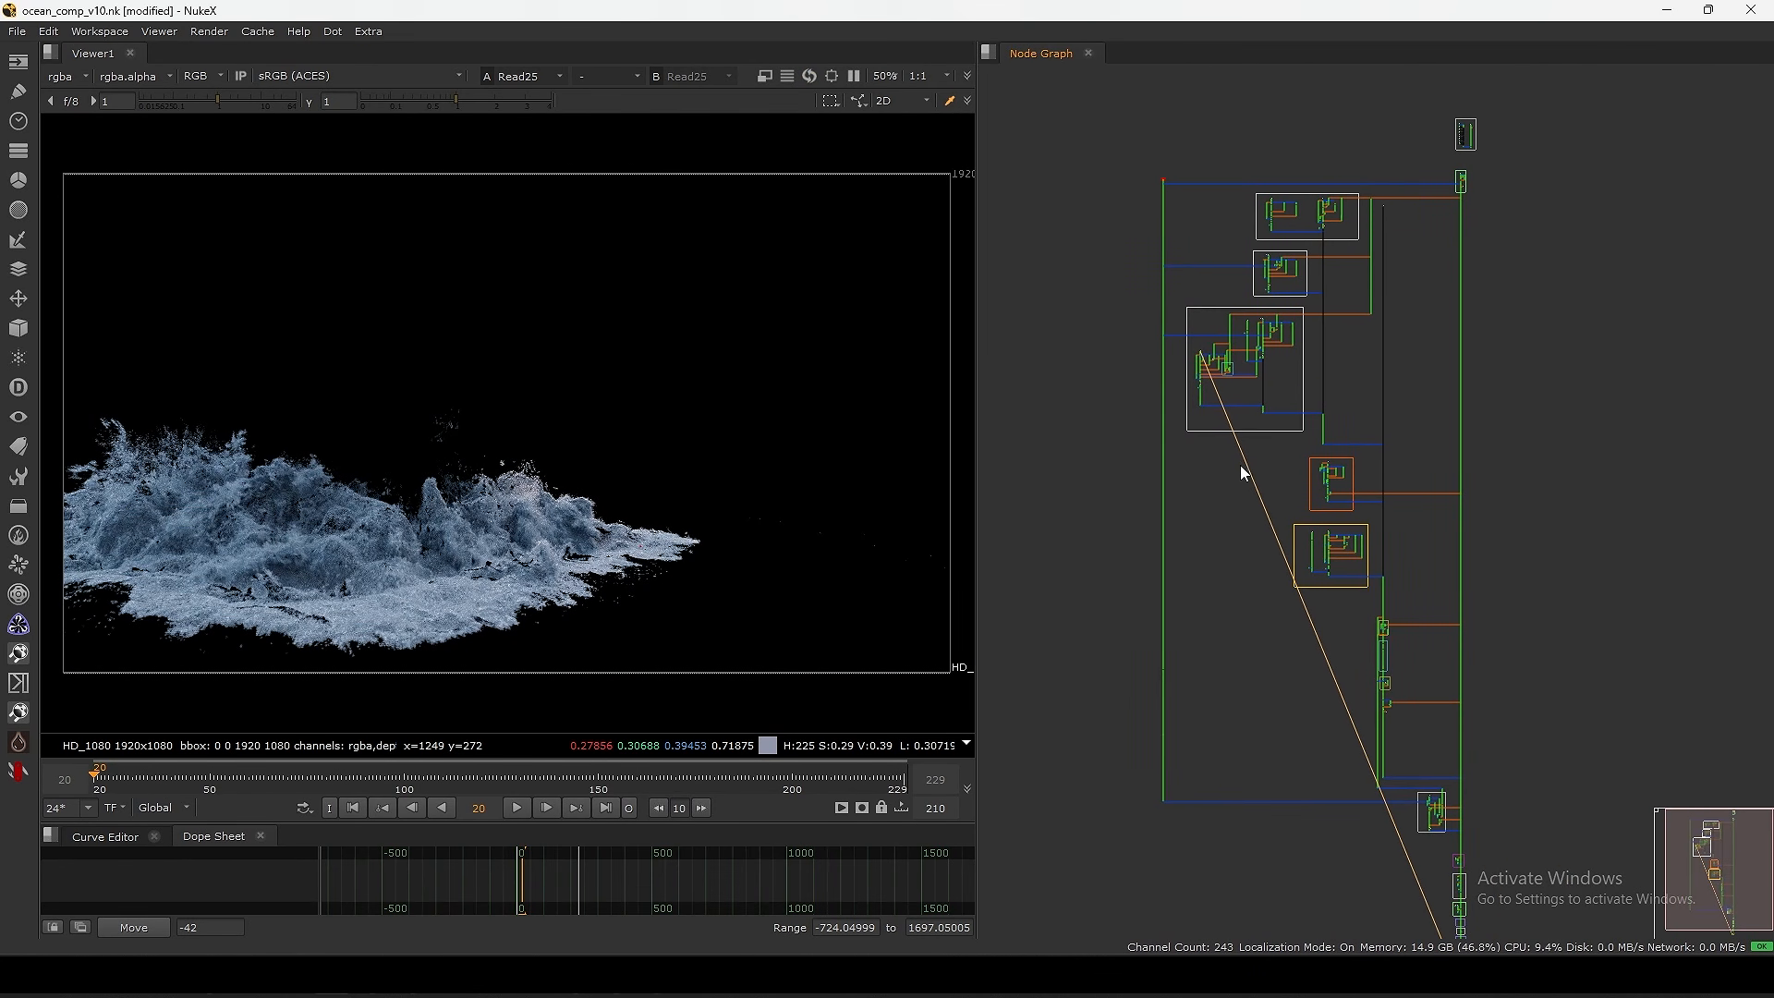
- Enlarge the Node Graph and examine the Read25 tree's passes and merges down to its Premult7 and Write7 nodes
key(space)
scroll(1302, 411, up, 5)
scroll(1299, 402, down, 2)
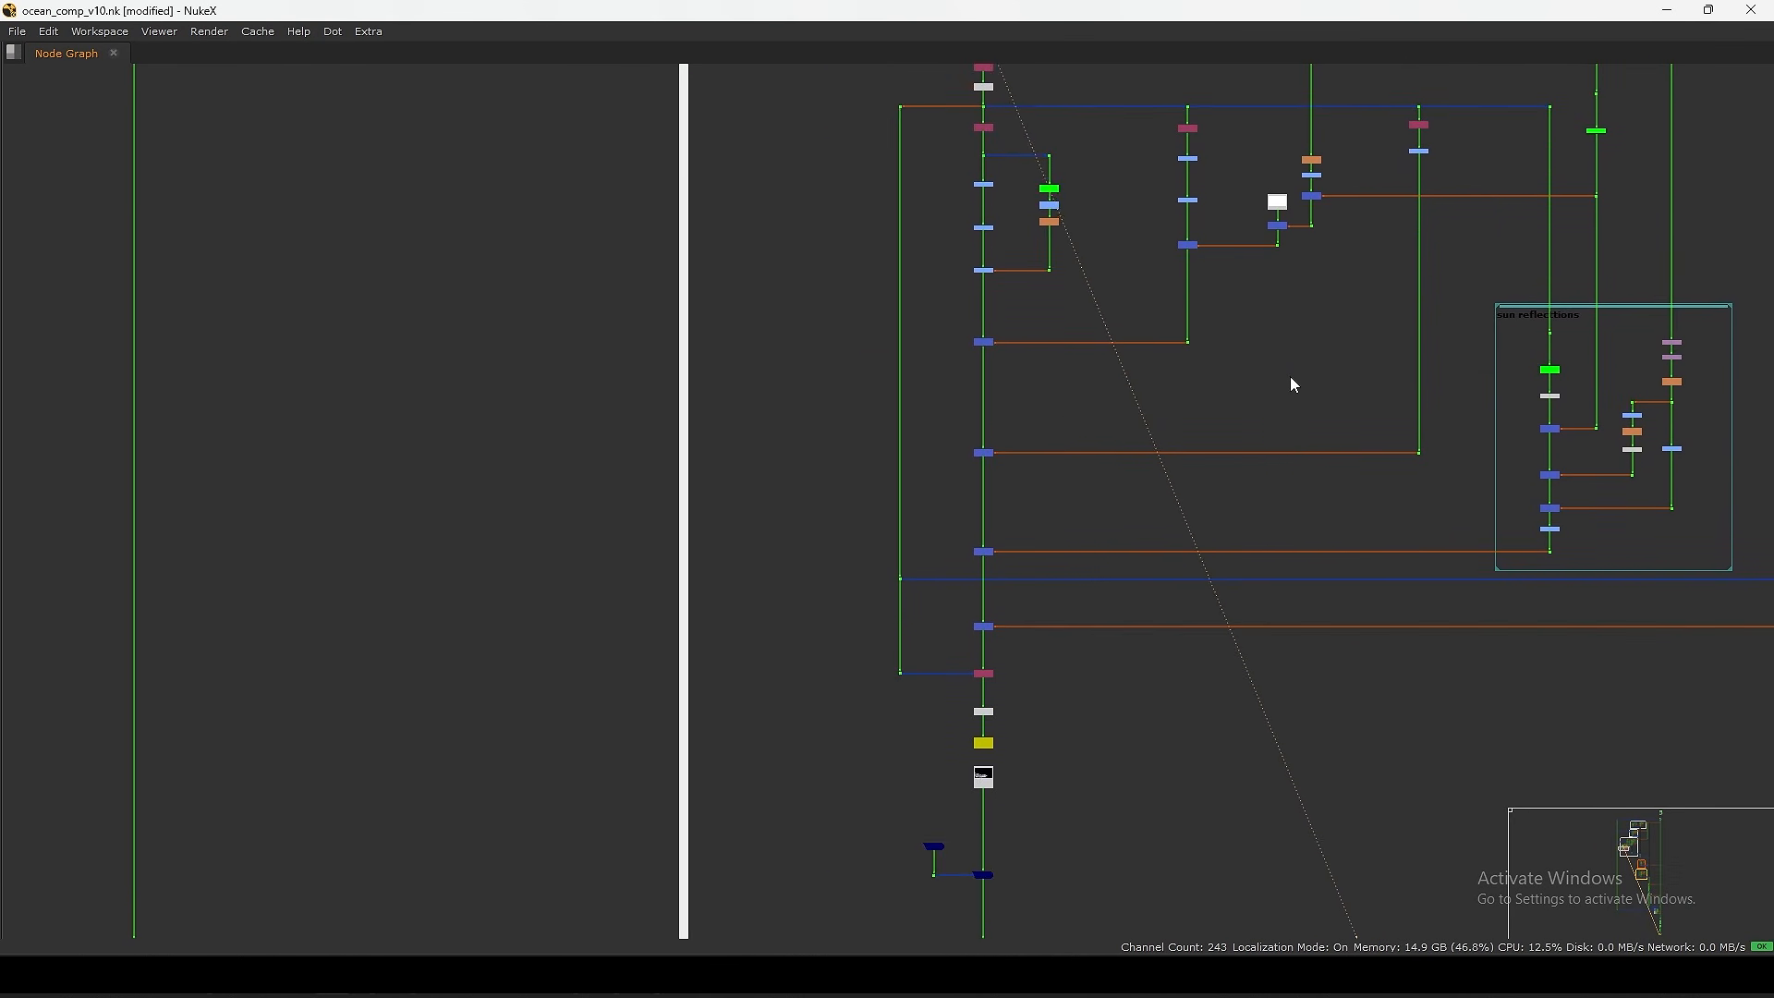
drag(894, 211, 1499, 605)
middle_drag(1329, 632, 1379, 469)
click(1237, 527)
scroll(984, 620, up, 5)
middle_drag(985, 620, 1221, 363)
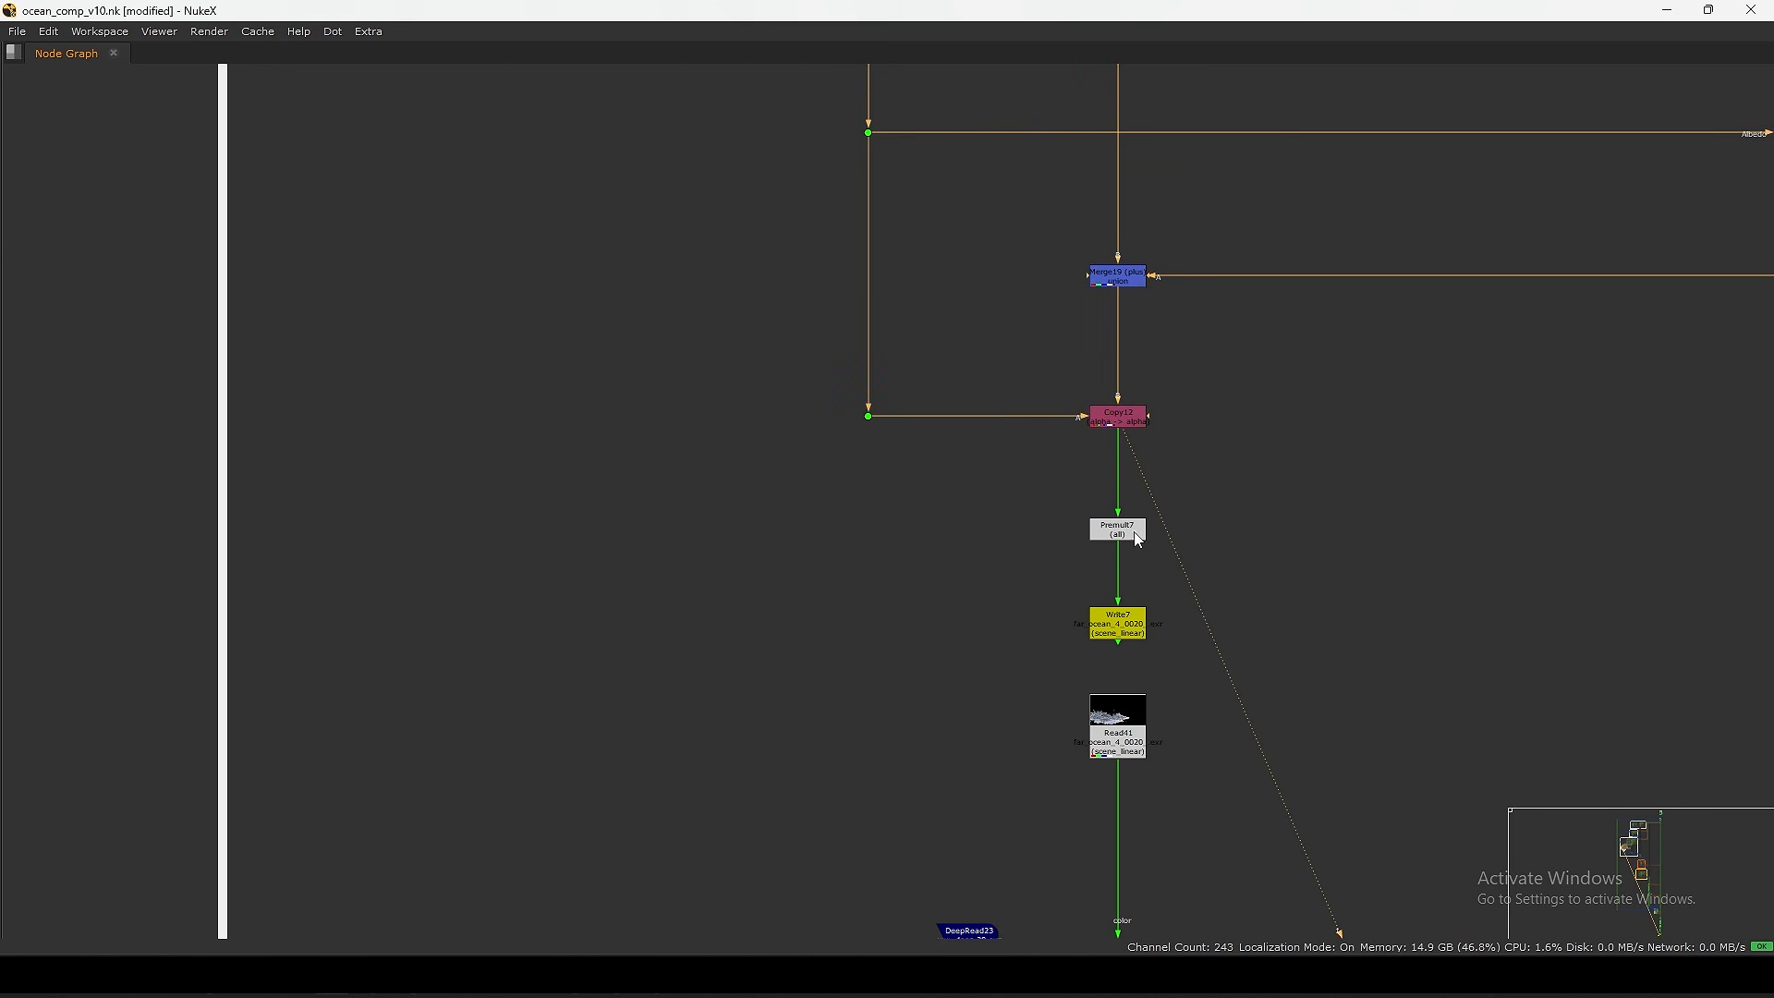
- Display the pre-rendered Read41 whitewater and its DeepRecolor21 in the viewer
key(space)
click(1266, 647)
key(1)
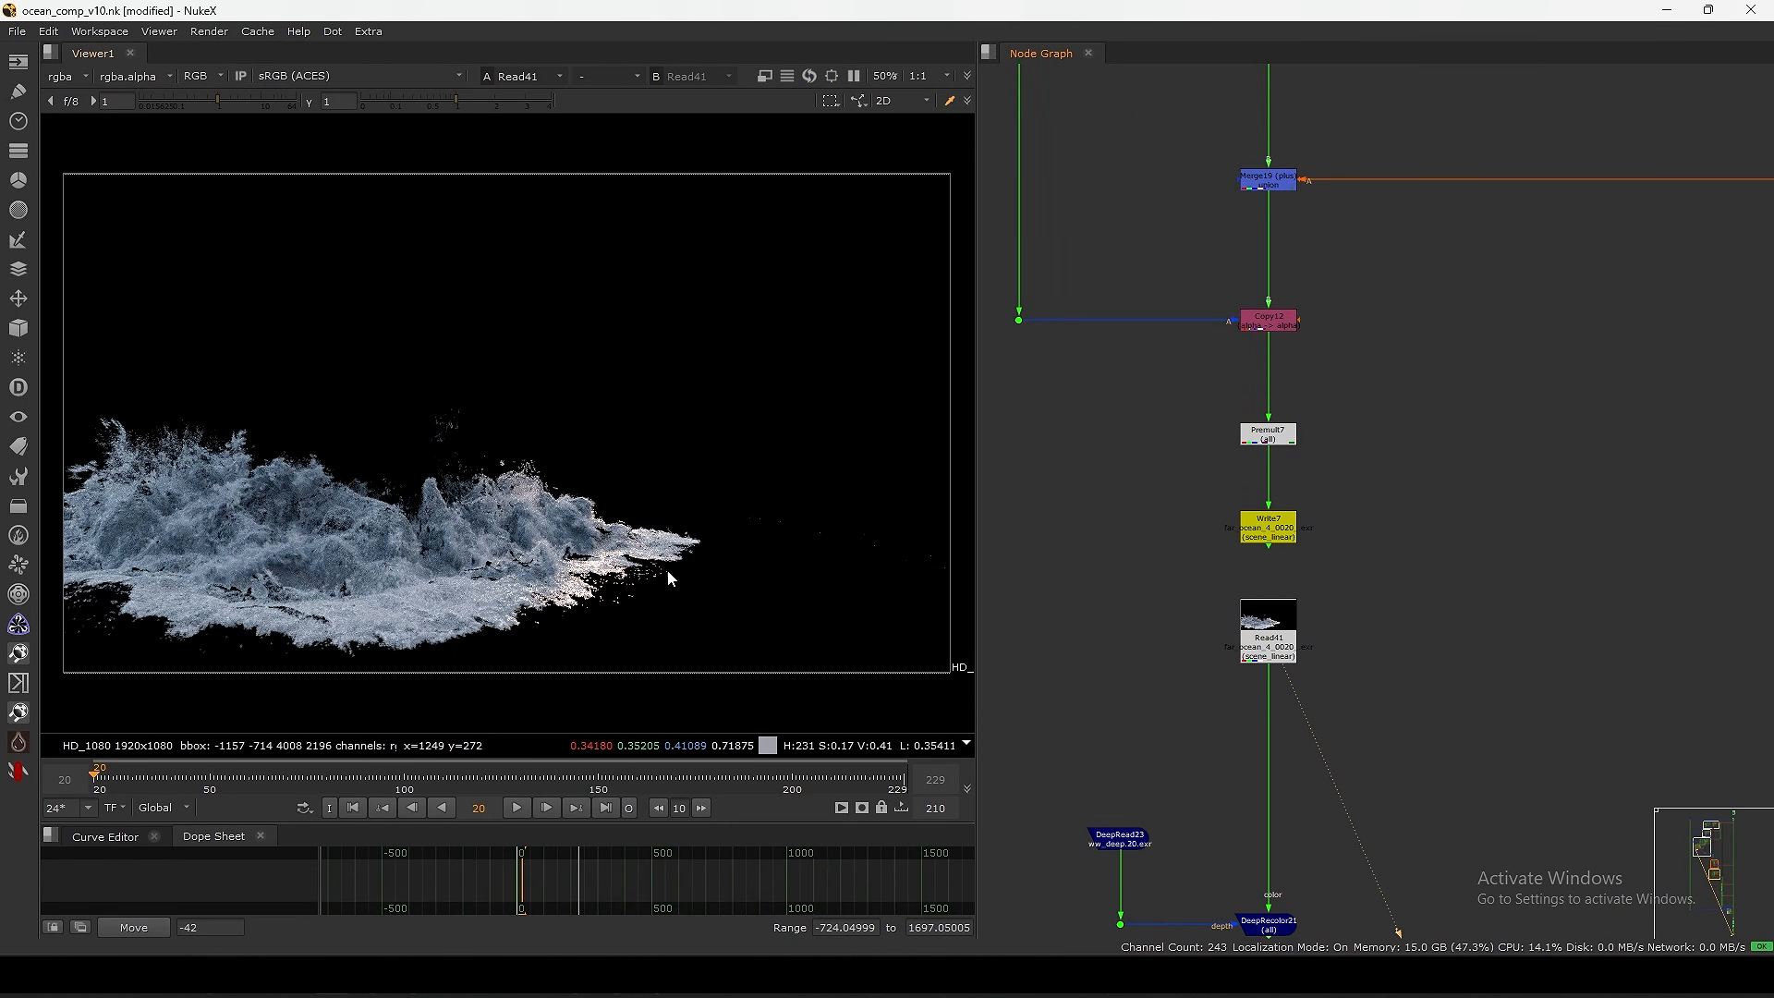
middle_drag(1210, 676, 1301, 434)
click(1347, 689)
key(1)
scroll(1347, 686, down, 1)
scroll(1347, 689, down, 5)
middle_drag(1256, 786, 1166, 499)
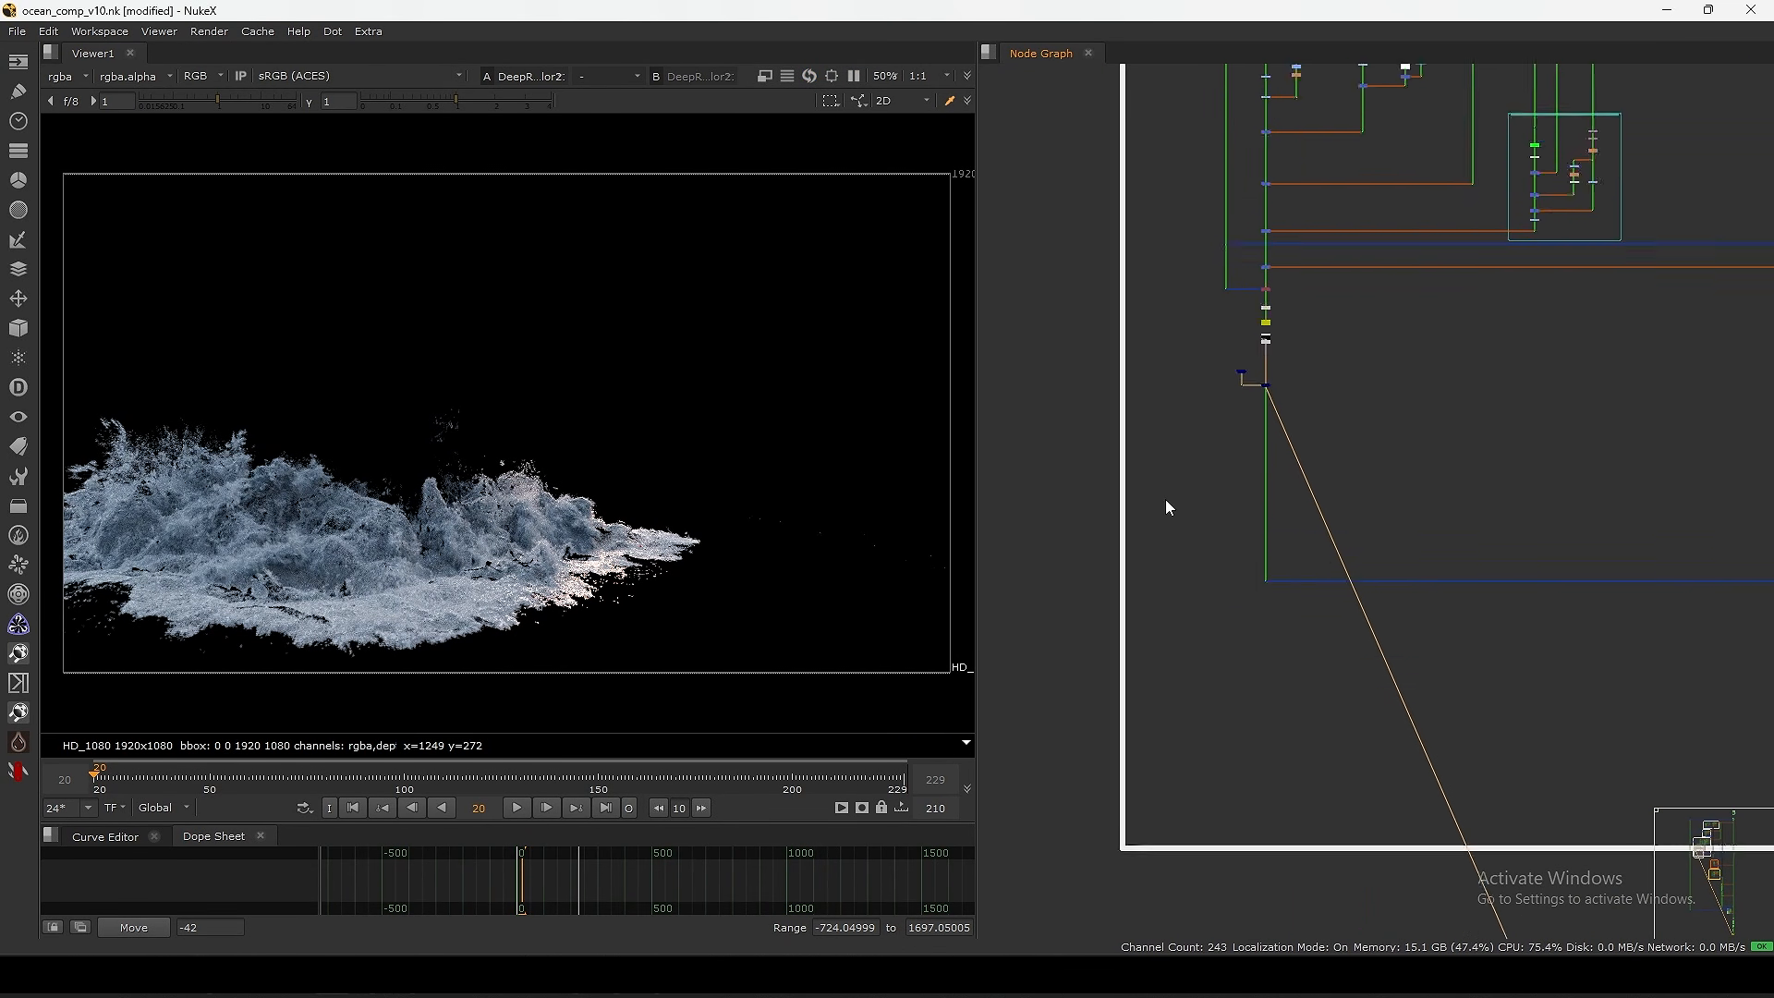
- Display the DeepMerge that combines the whitewater tree with the rest of NEAR_OCEAN in the viewer
scroll(1444, 550, down, 1)
middle_drag(1444, 550, 943, 497)
drag(1406, 501, 1252, 554)
key(1)
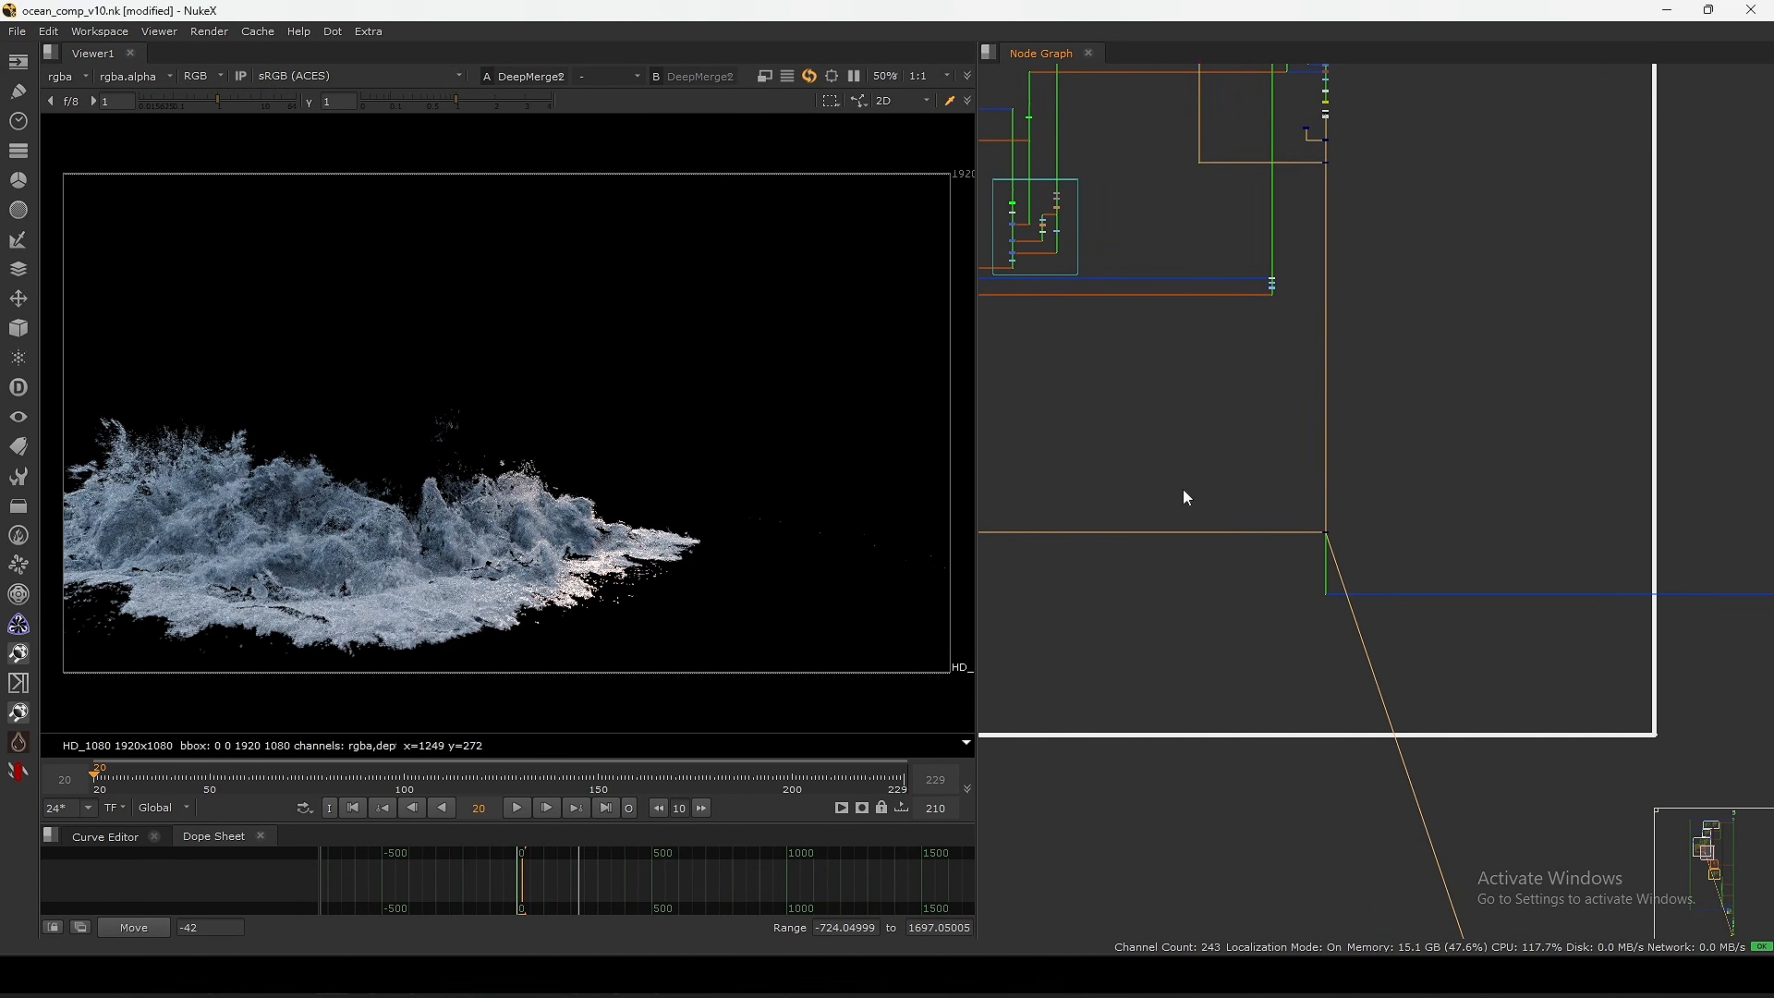
- Display the deep merges that combine NEAR_OCEAN with the mid and far ocean passes in the viewer
scroll(1162, 407, down, 3)
middle_drag(1321, 477, 1239, 478)
scroll(1138, 521, up, 4)
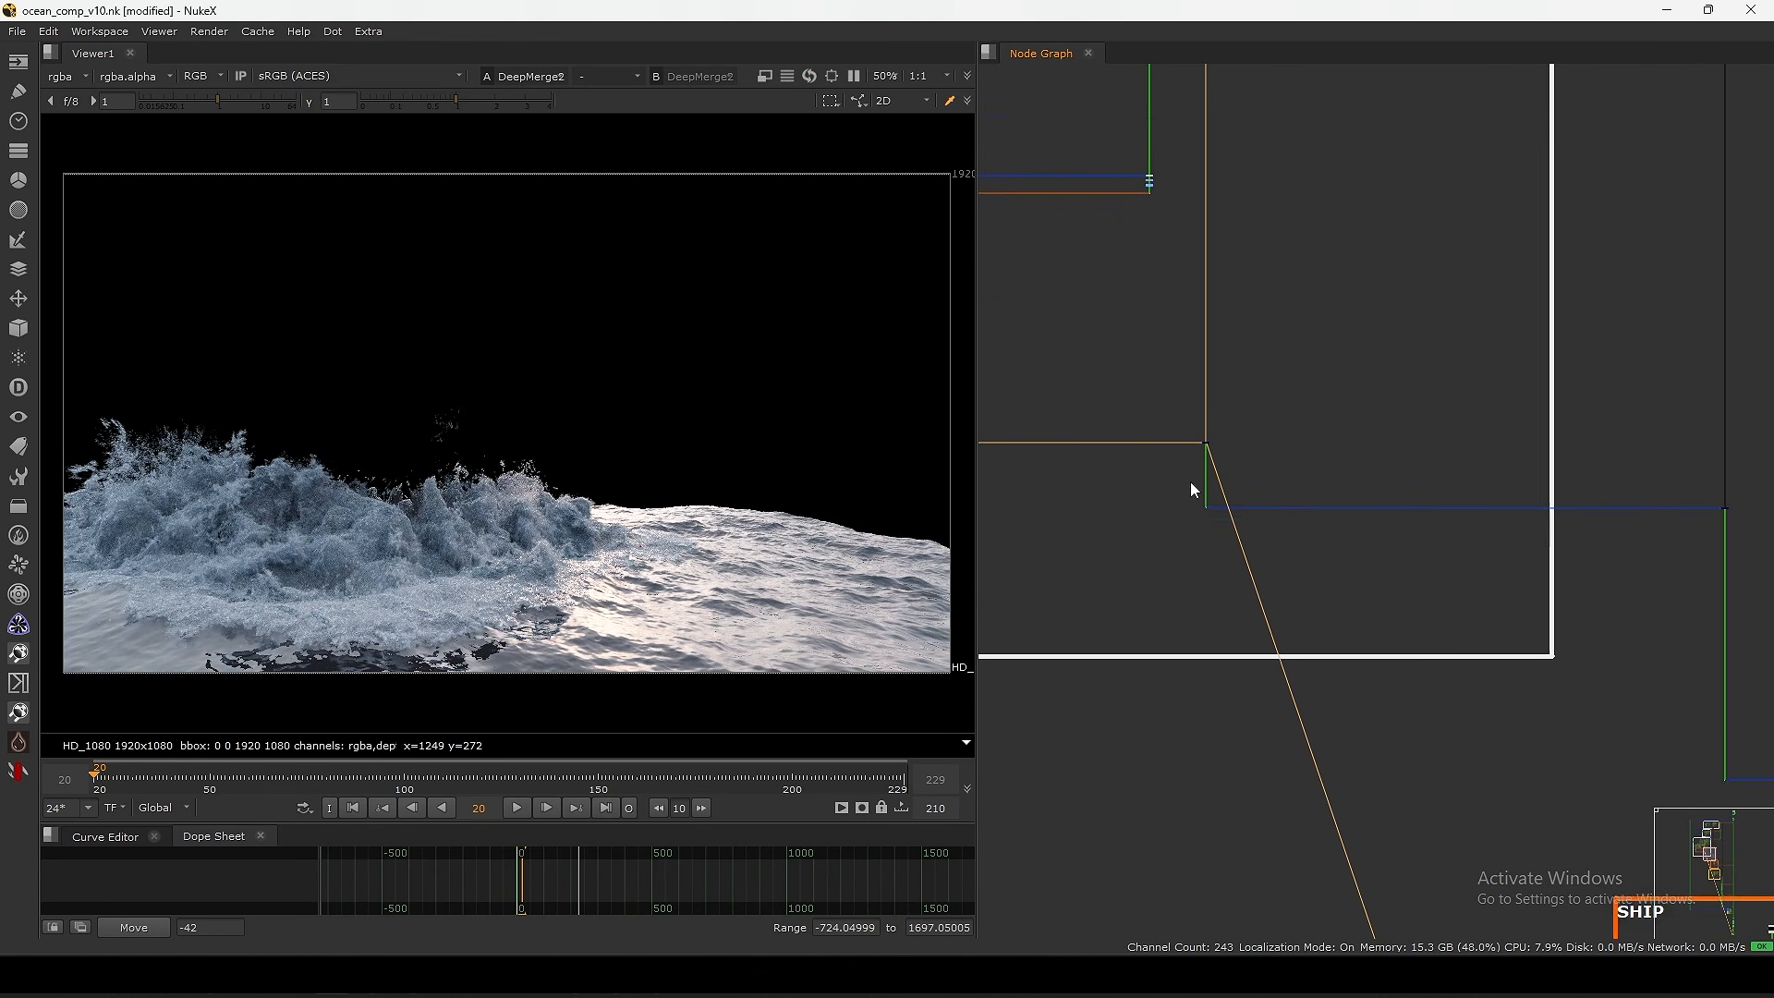
middle_drag(1422, 454, 1034, 450)
drag(1400, 441, 1529, 534)
key(1)
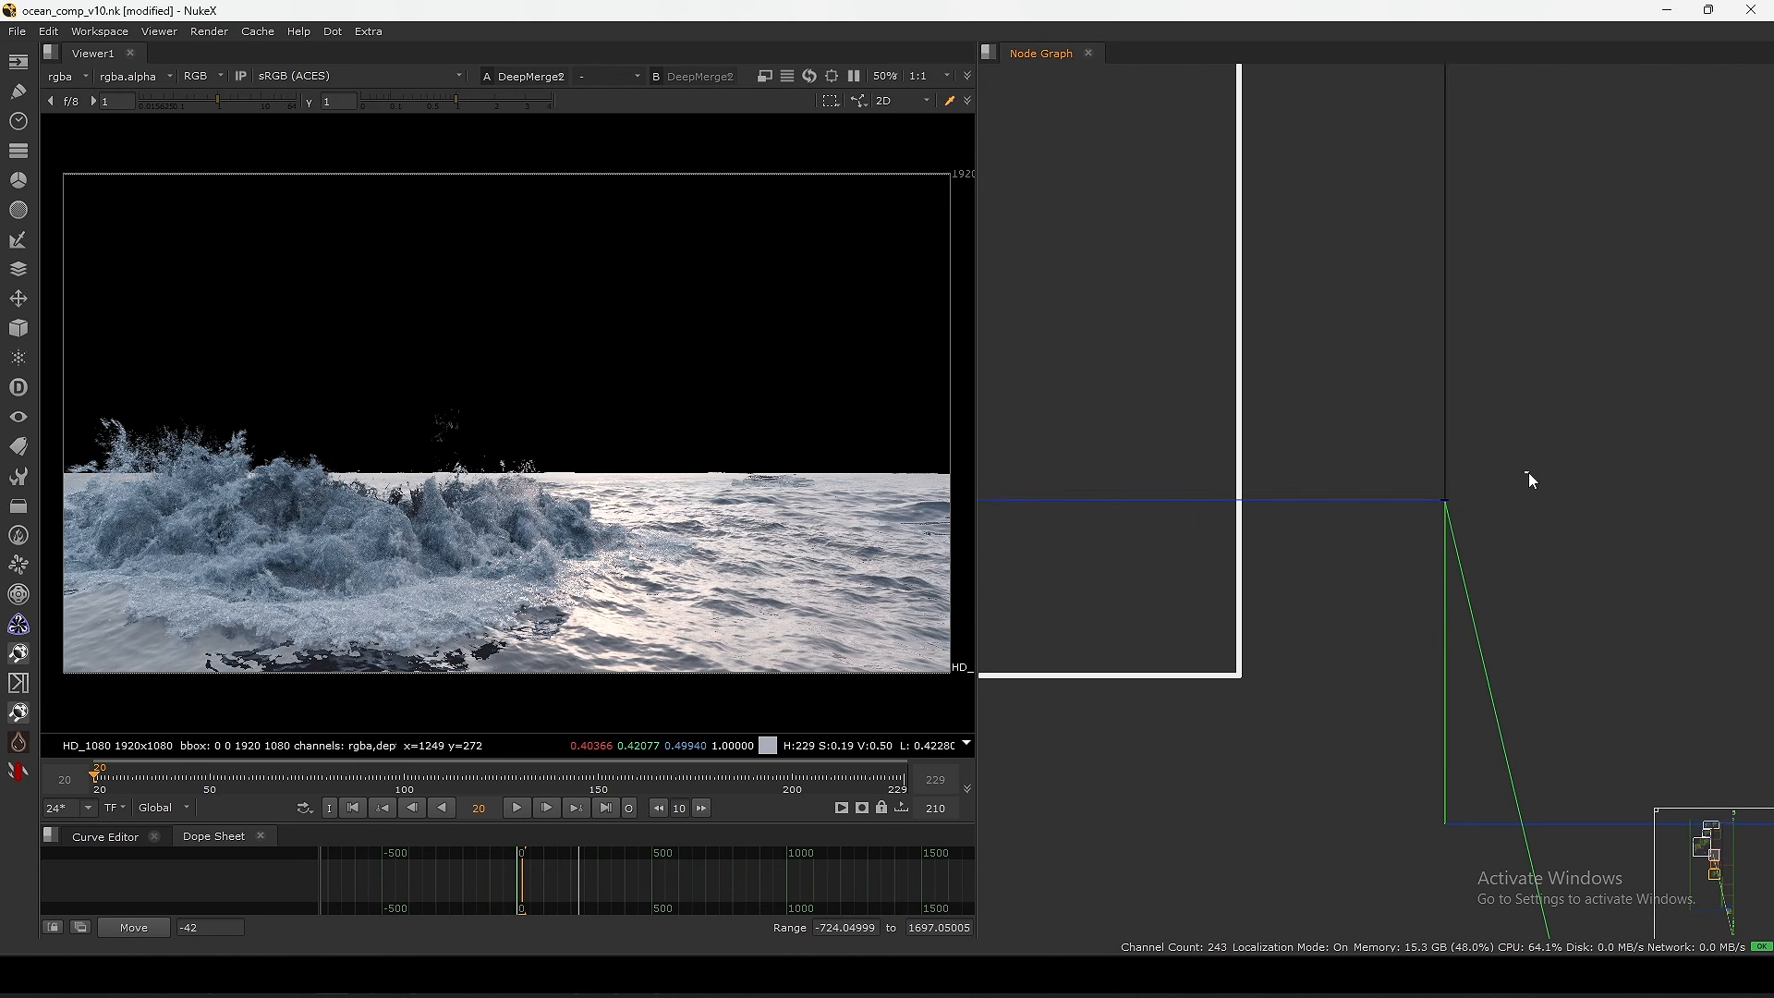
- Locate the Constant2 node at the start of the main deep pipe, shift it upward and display it in the viewer
middle_drag(1437, 554, 1319, 429)
scroll(1402, 476, down, 3)
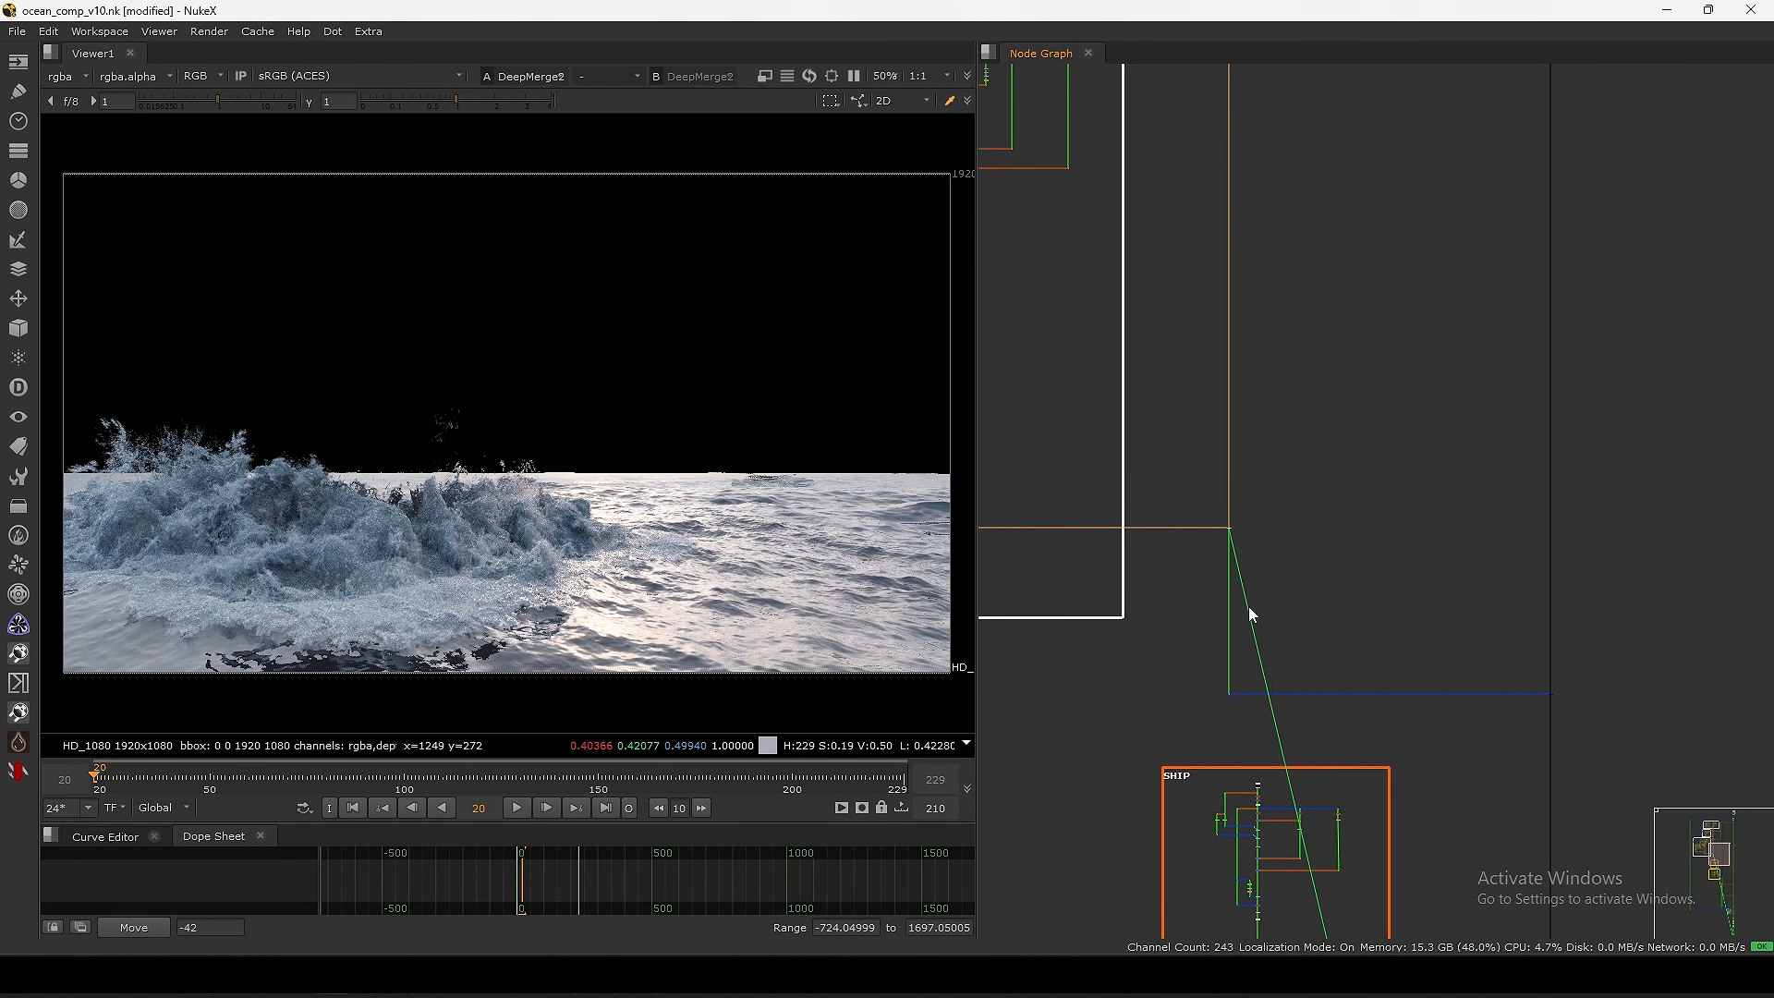
scroll(1298, 522, down, 3)
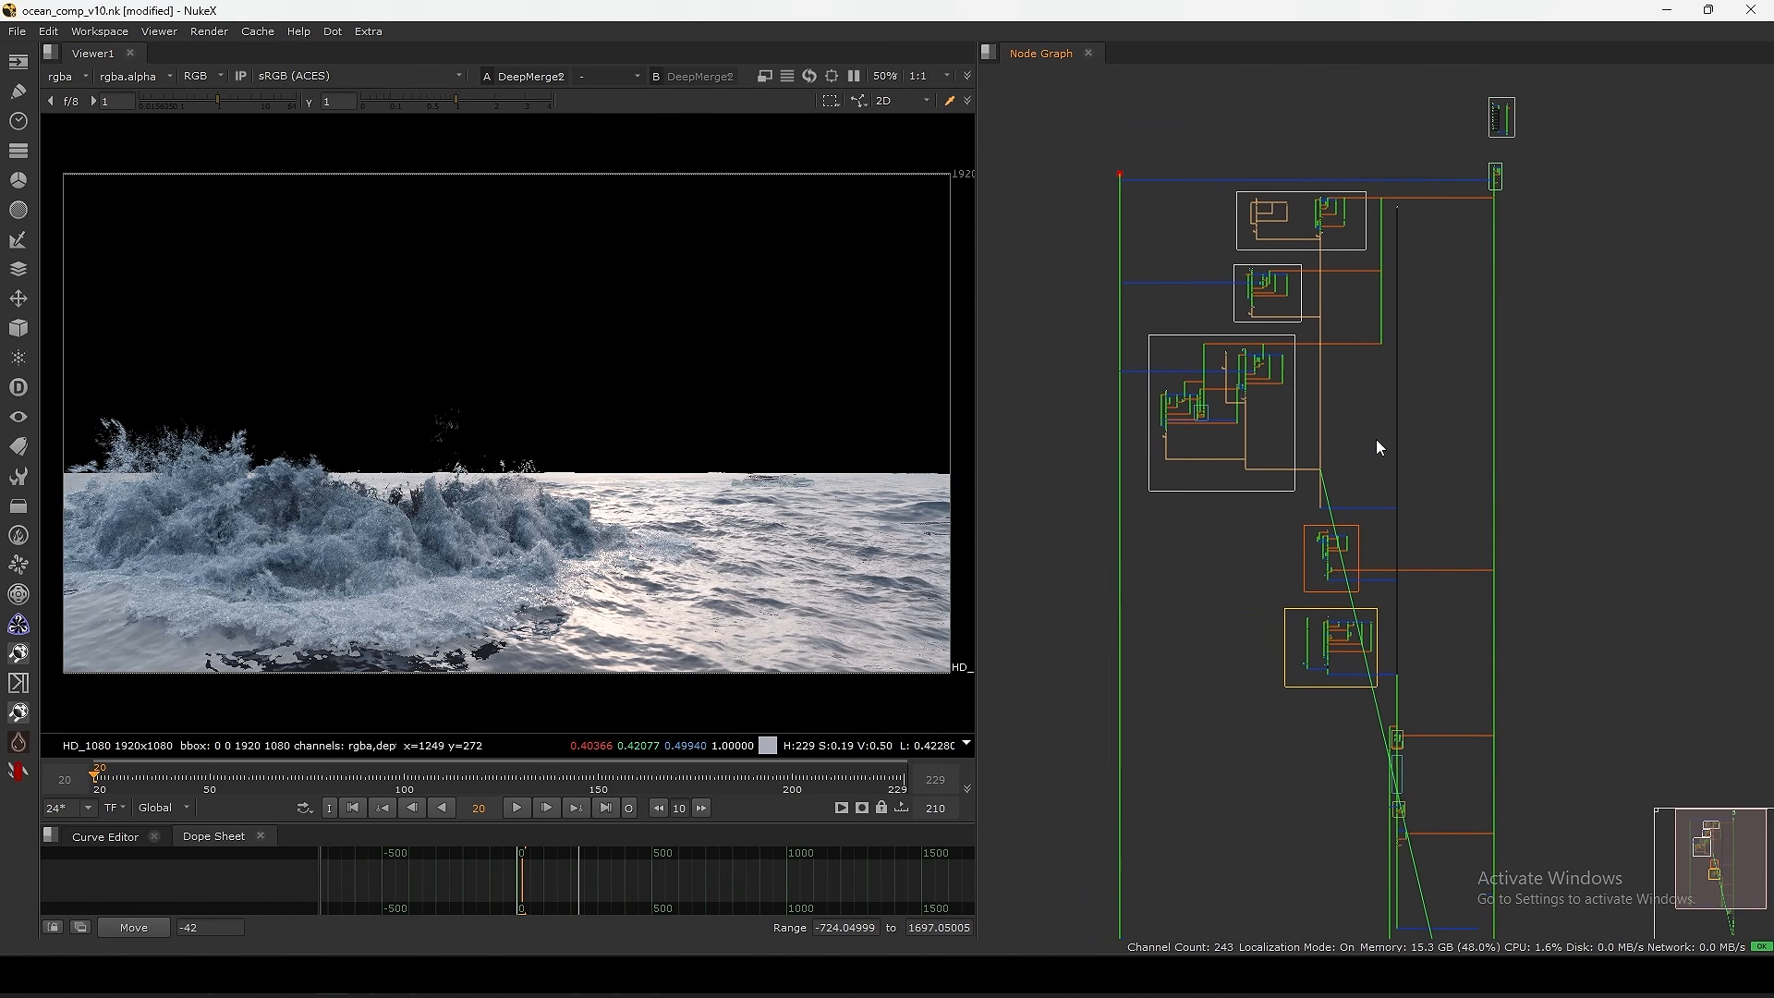
scroll(1442, 293, up, 5)
scroll(1377, 281, up, 4)
scroll(1395, 266, up, 2)
middle_drag(1397, 268, 1391, 442)
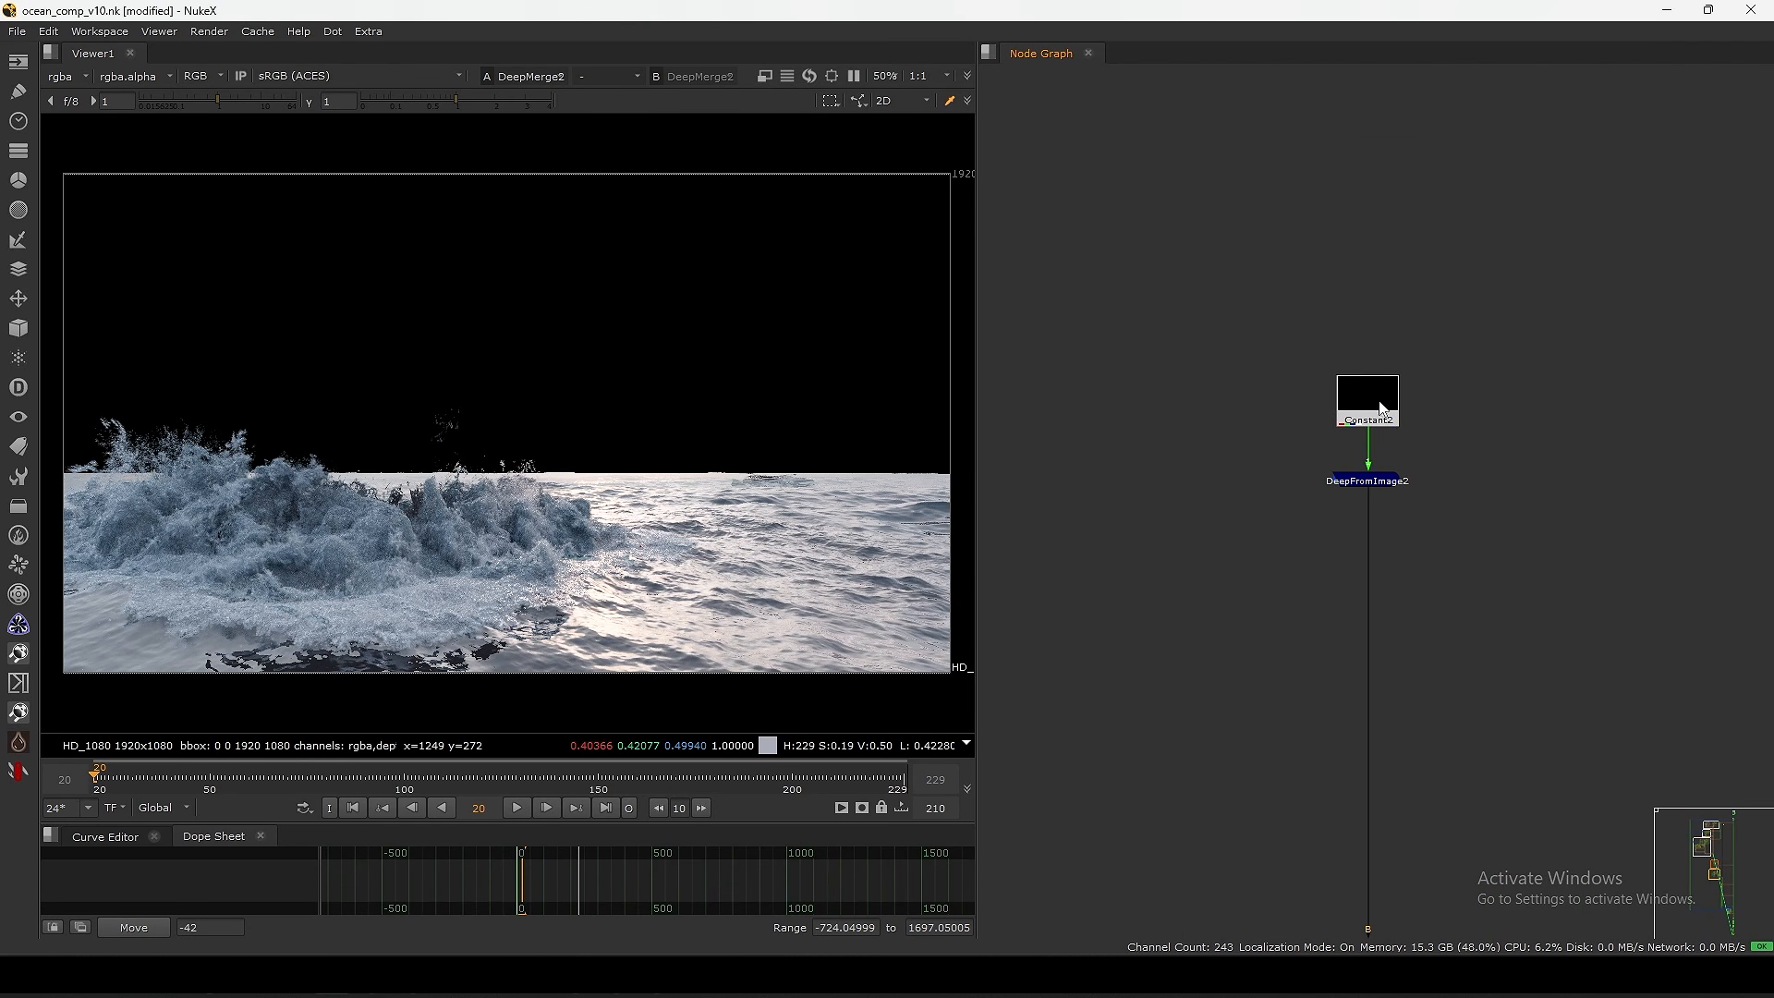
drag(1383, 403, 1389, 286)
key(1)
click(1408, 343)
- Shift DeepFromImage2 closer beneath Constant2 and display it in the viewer
drag(1376, 485, 1378, 398)
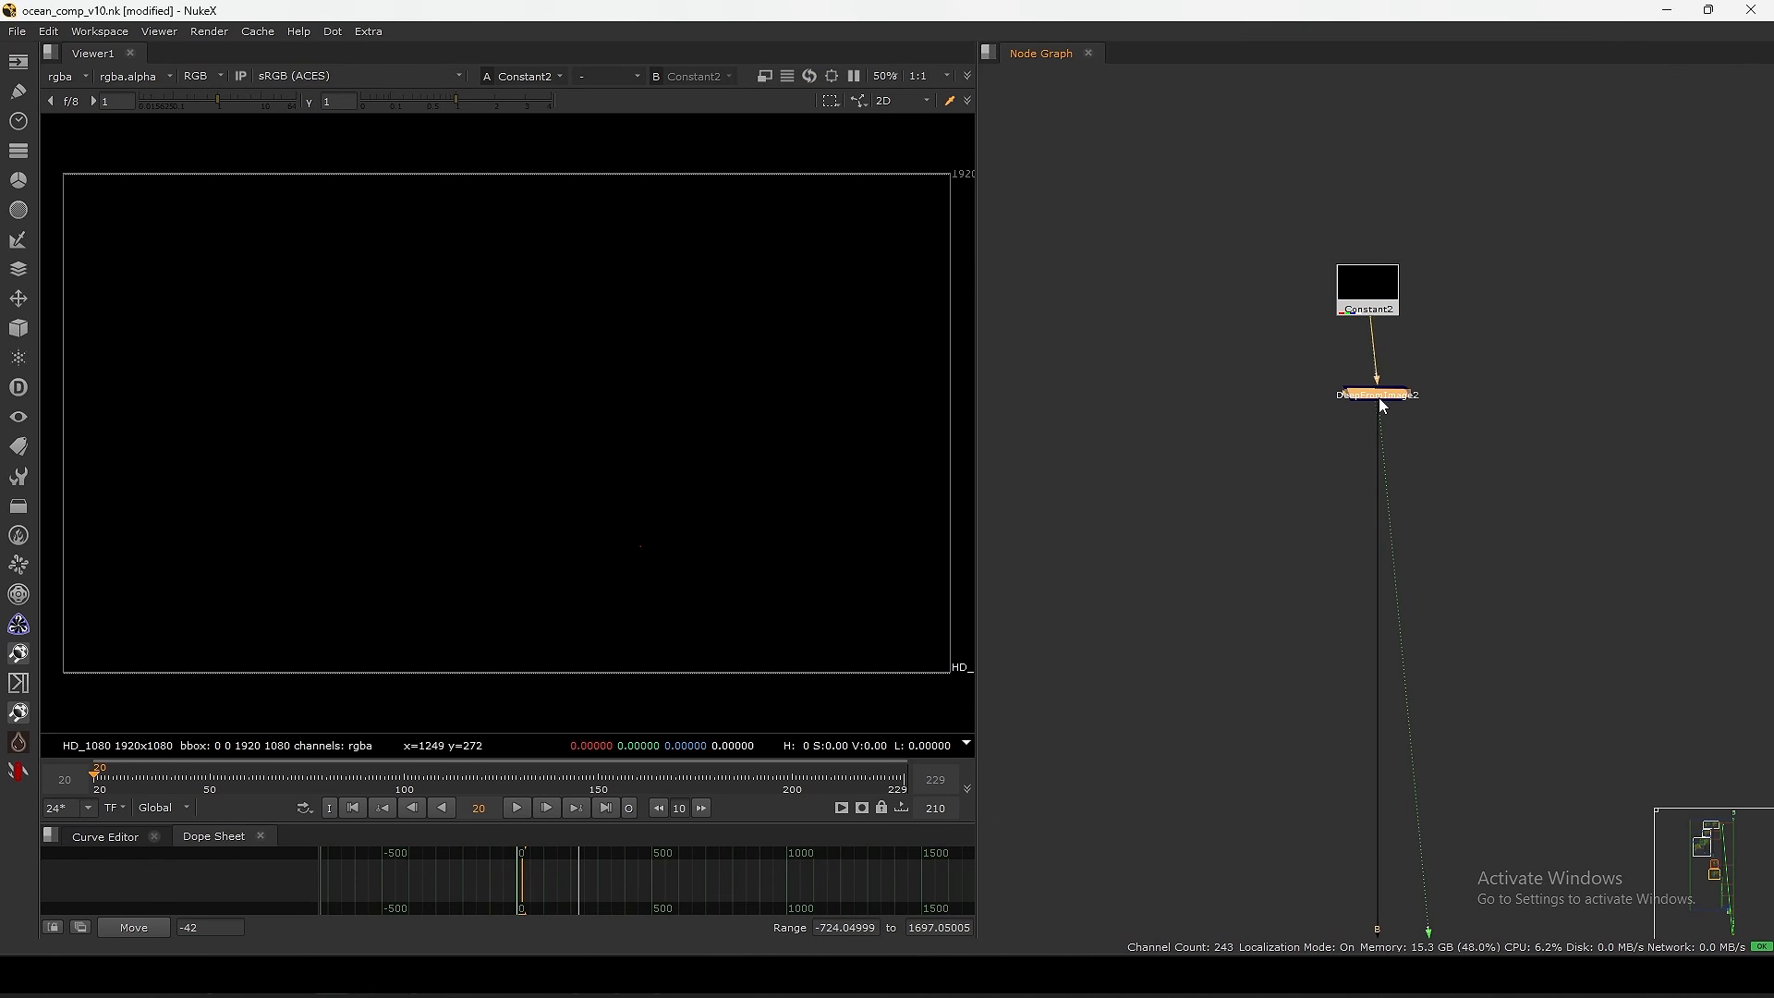
scroll(1406, 392, up, 3)
click(1501, 345)
drag(1499, 345, 1240, 488)
drag(1380, 154, 1375, 171)
drag(1367, 416, 1376, 358)
key(1)
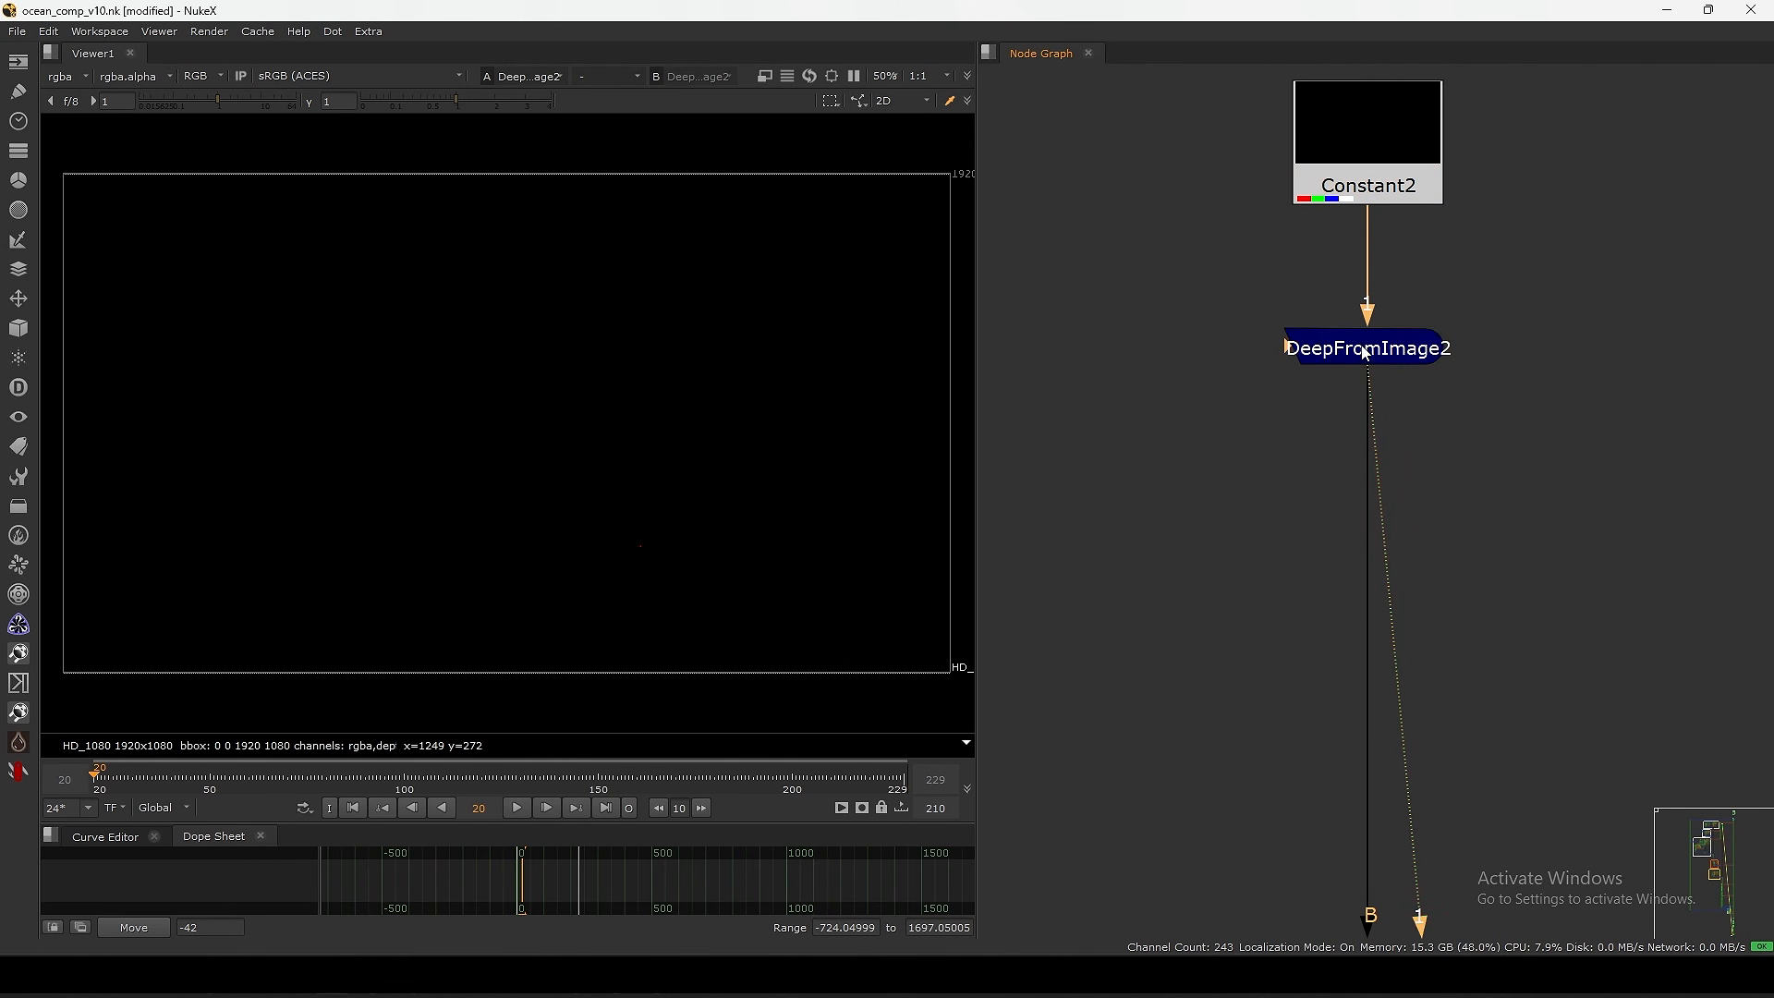
- Set the z value of DeepFromImage2 to 10000 and close its properties
double_click(1370, 345)
text(000)
key(Return)
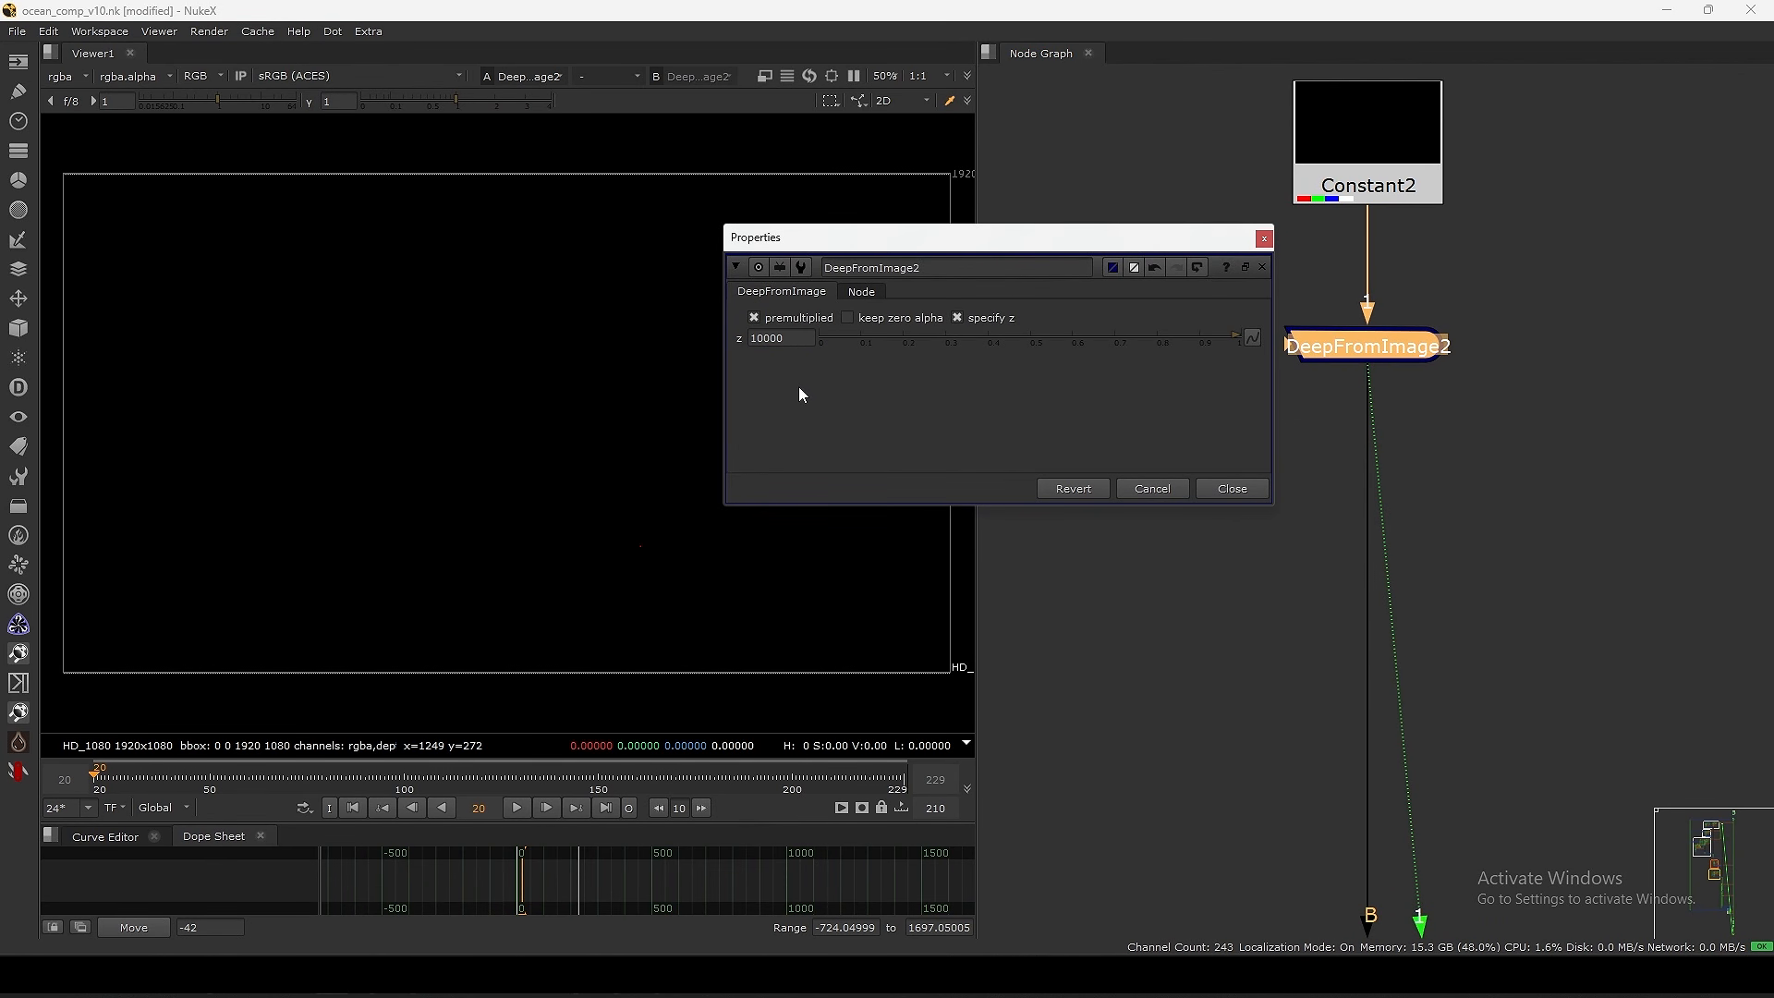
click(1231, 488)
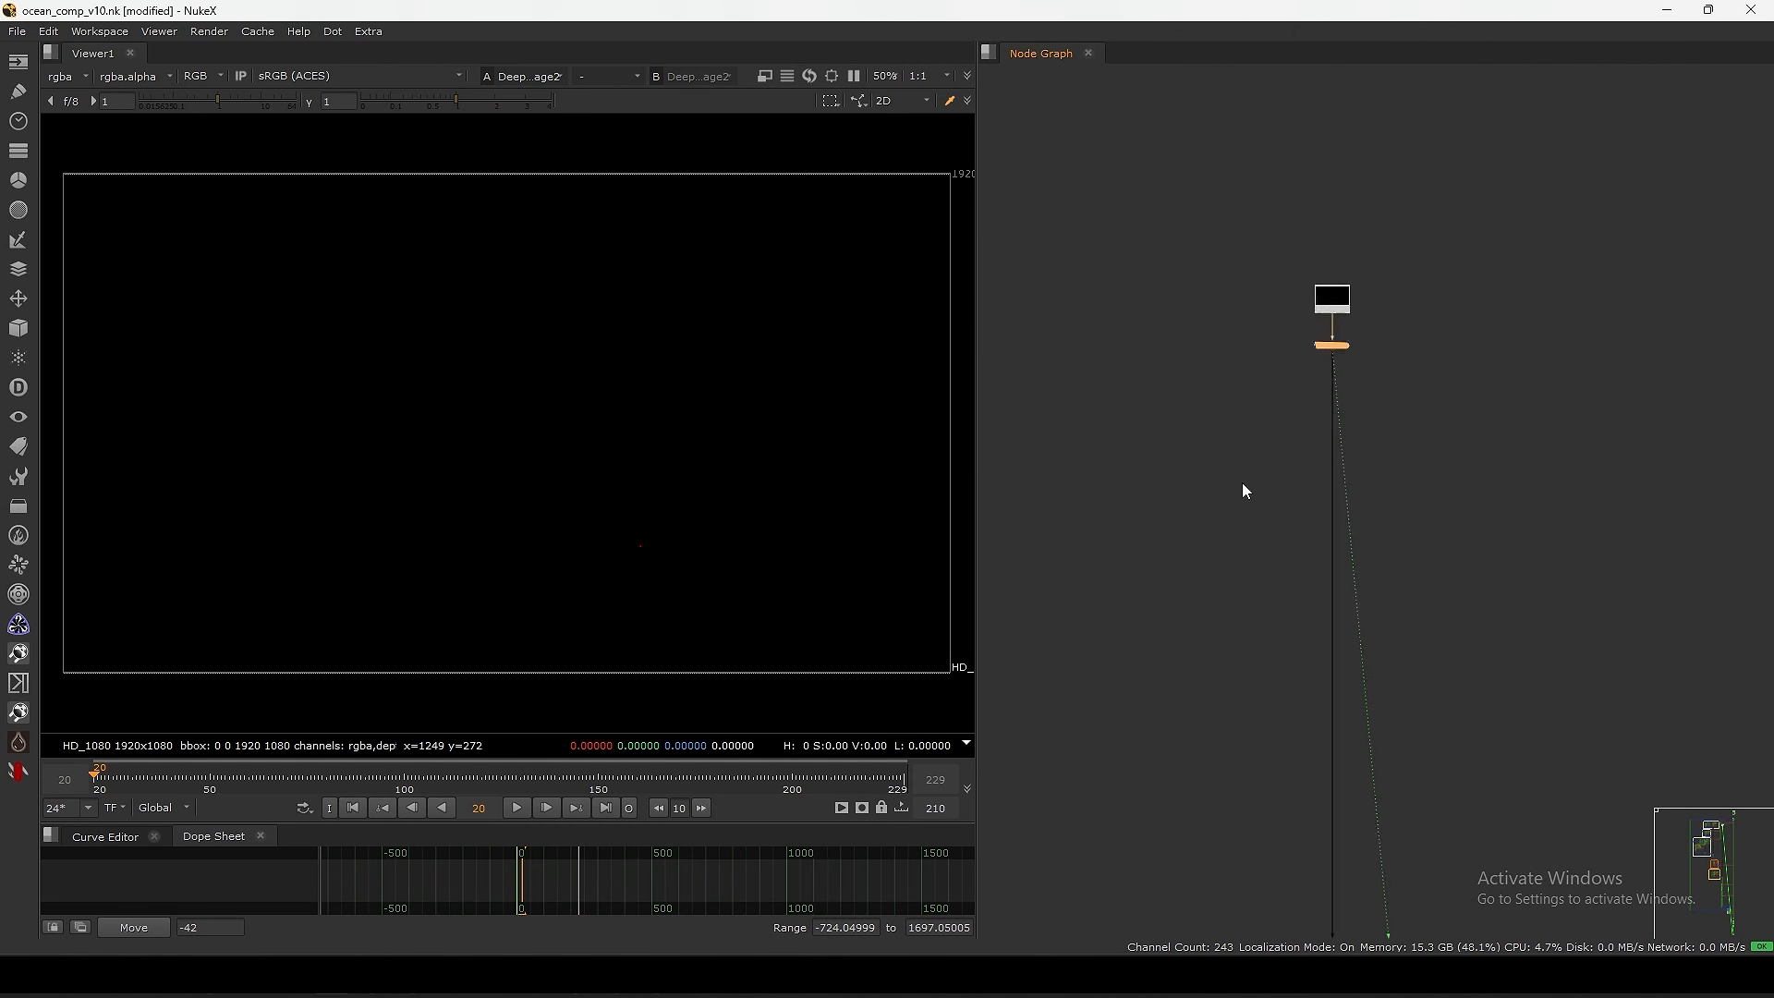
- Return to DeepMerge18, where the constant meets the ocean passes, and display it in the viewer
scroll(1241, 482, down, 10)
scroll(1226, 436, up, 10)
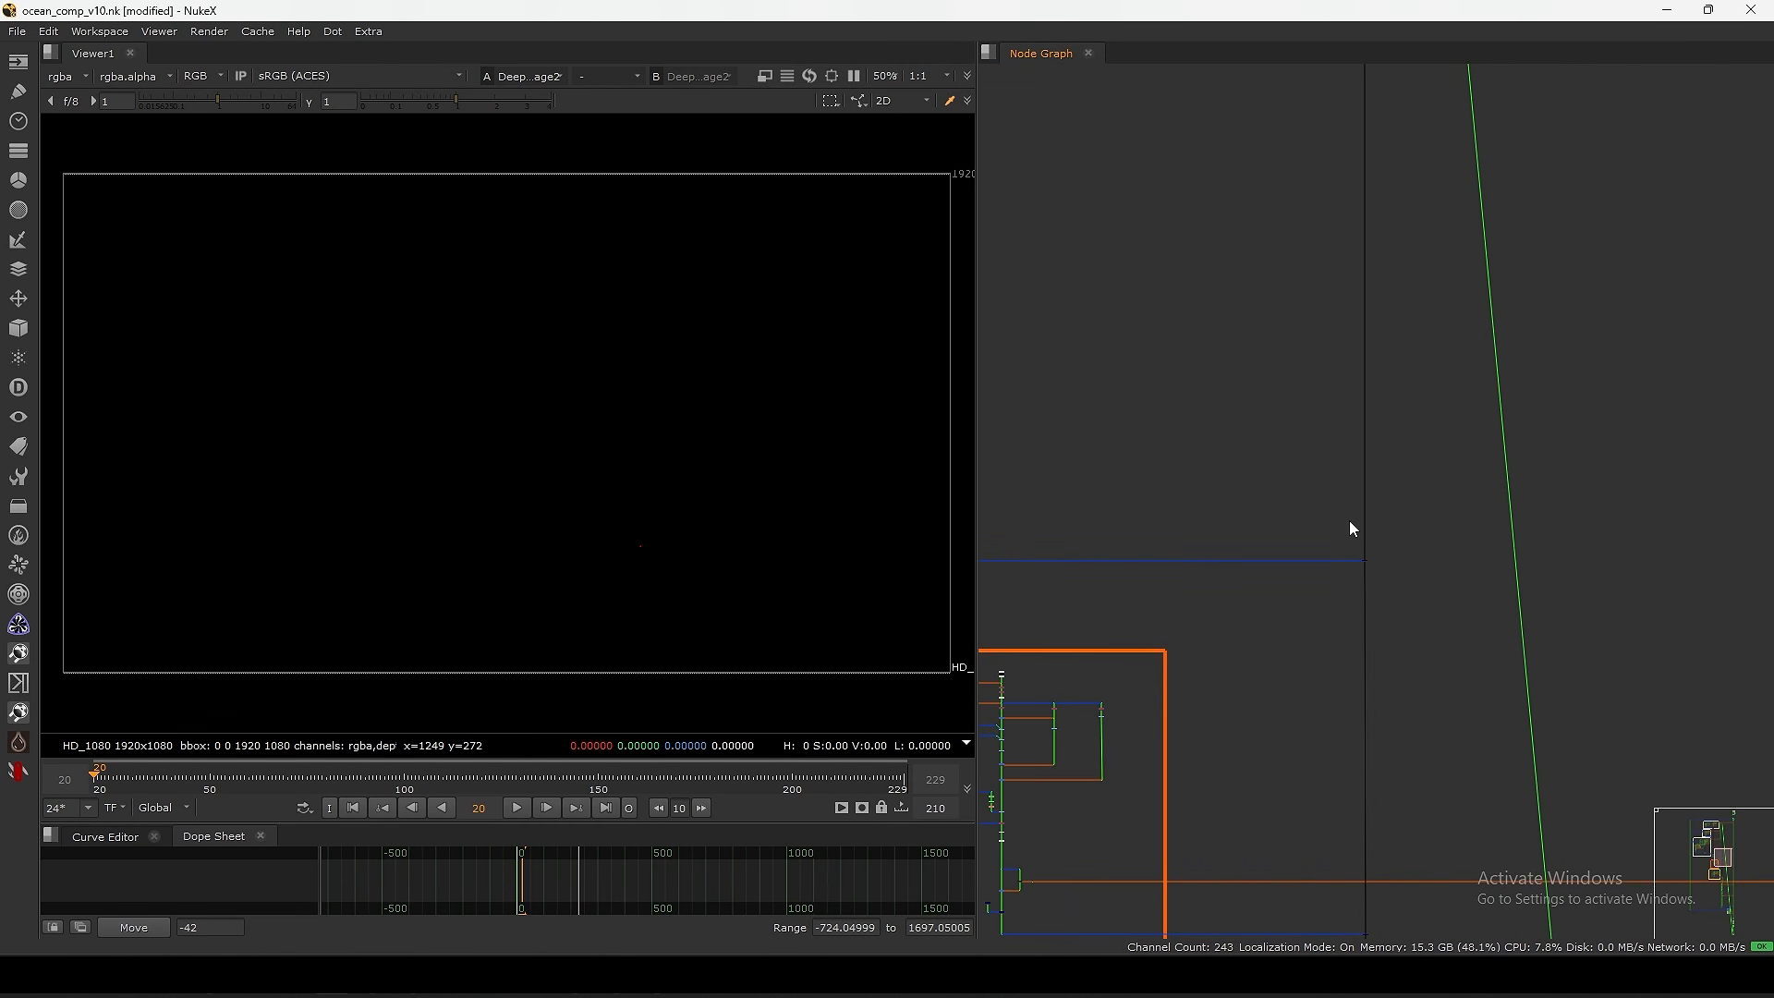
scroll(1376, 549, up, 6)
middle_drag(1384, 539, 1415, 515)
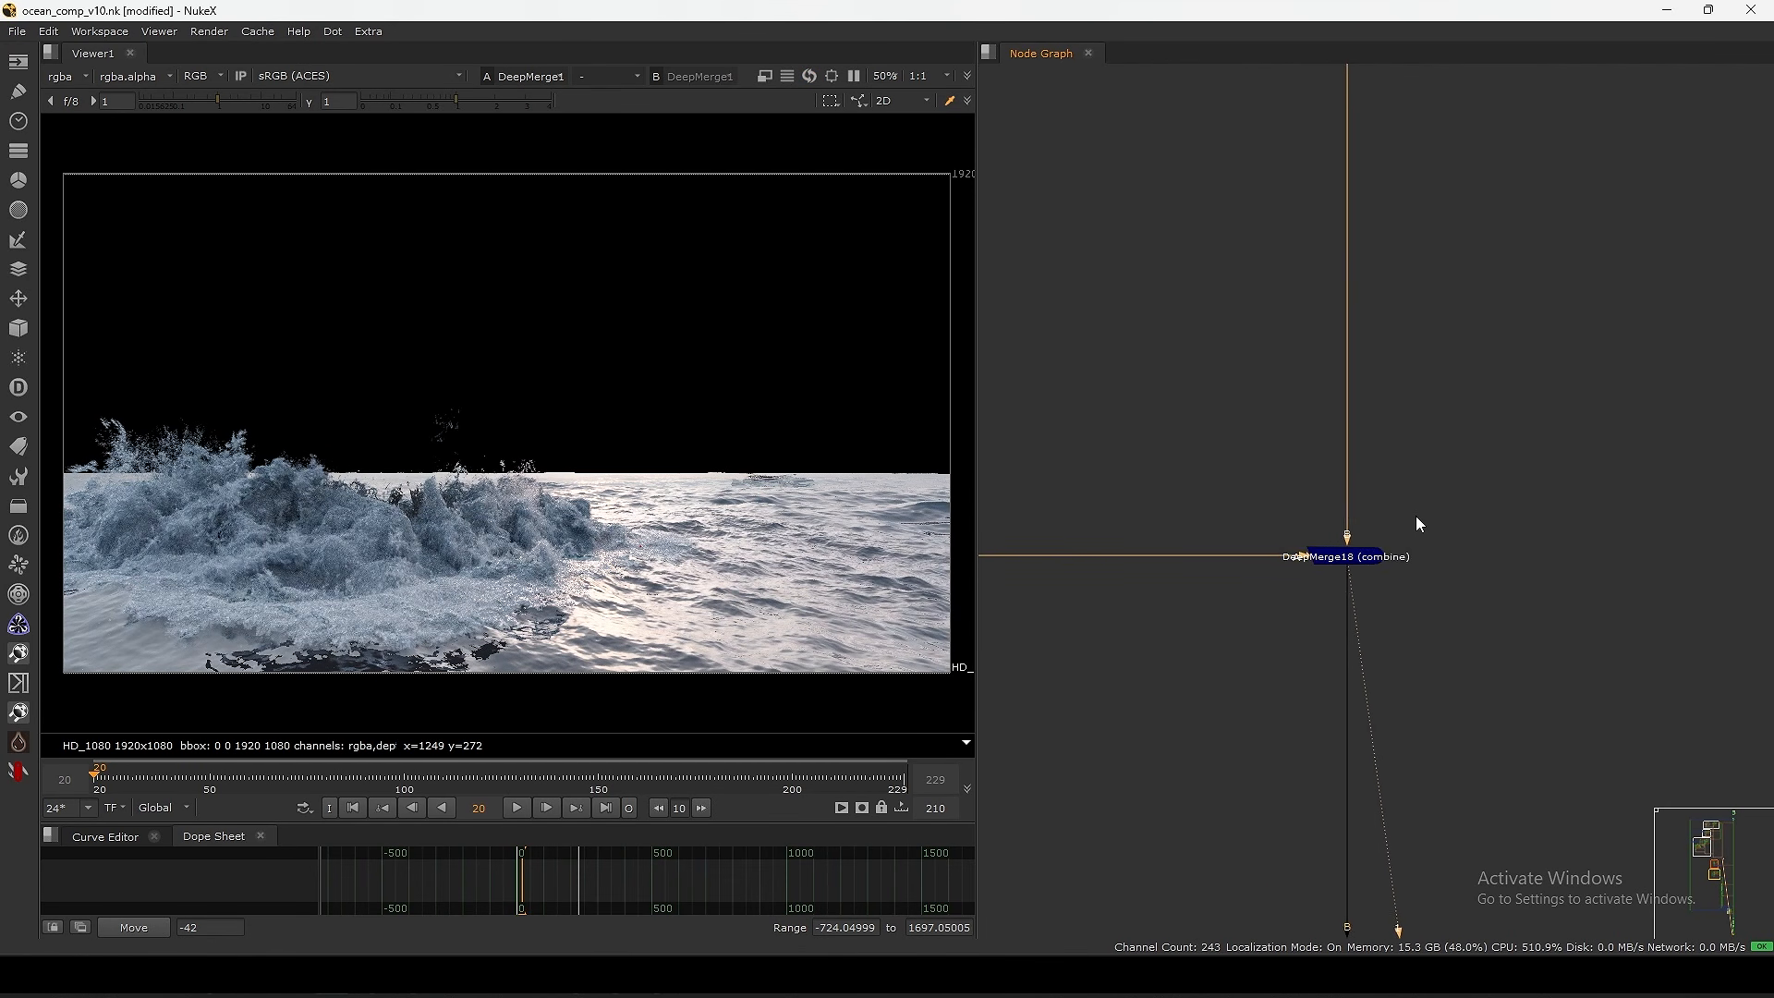
scroll(1417, 516, up, 3)
drag(1529, 353, 1076, 638)
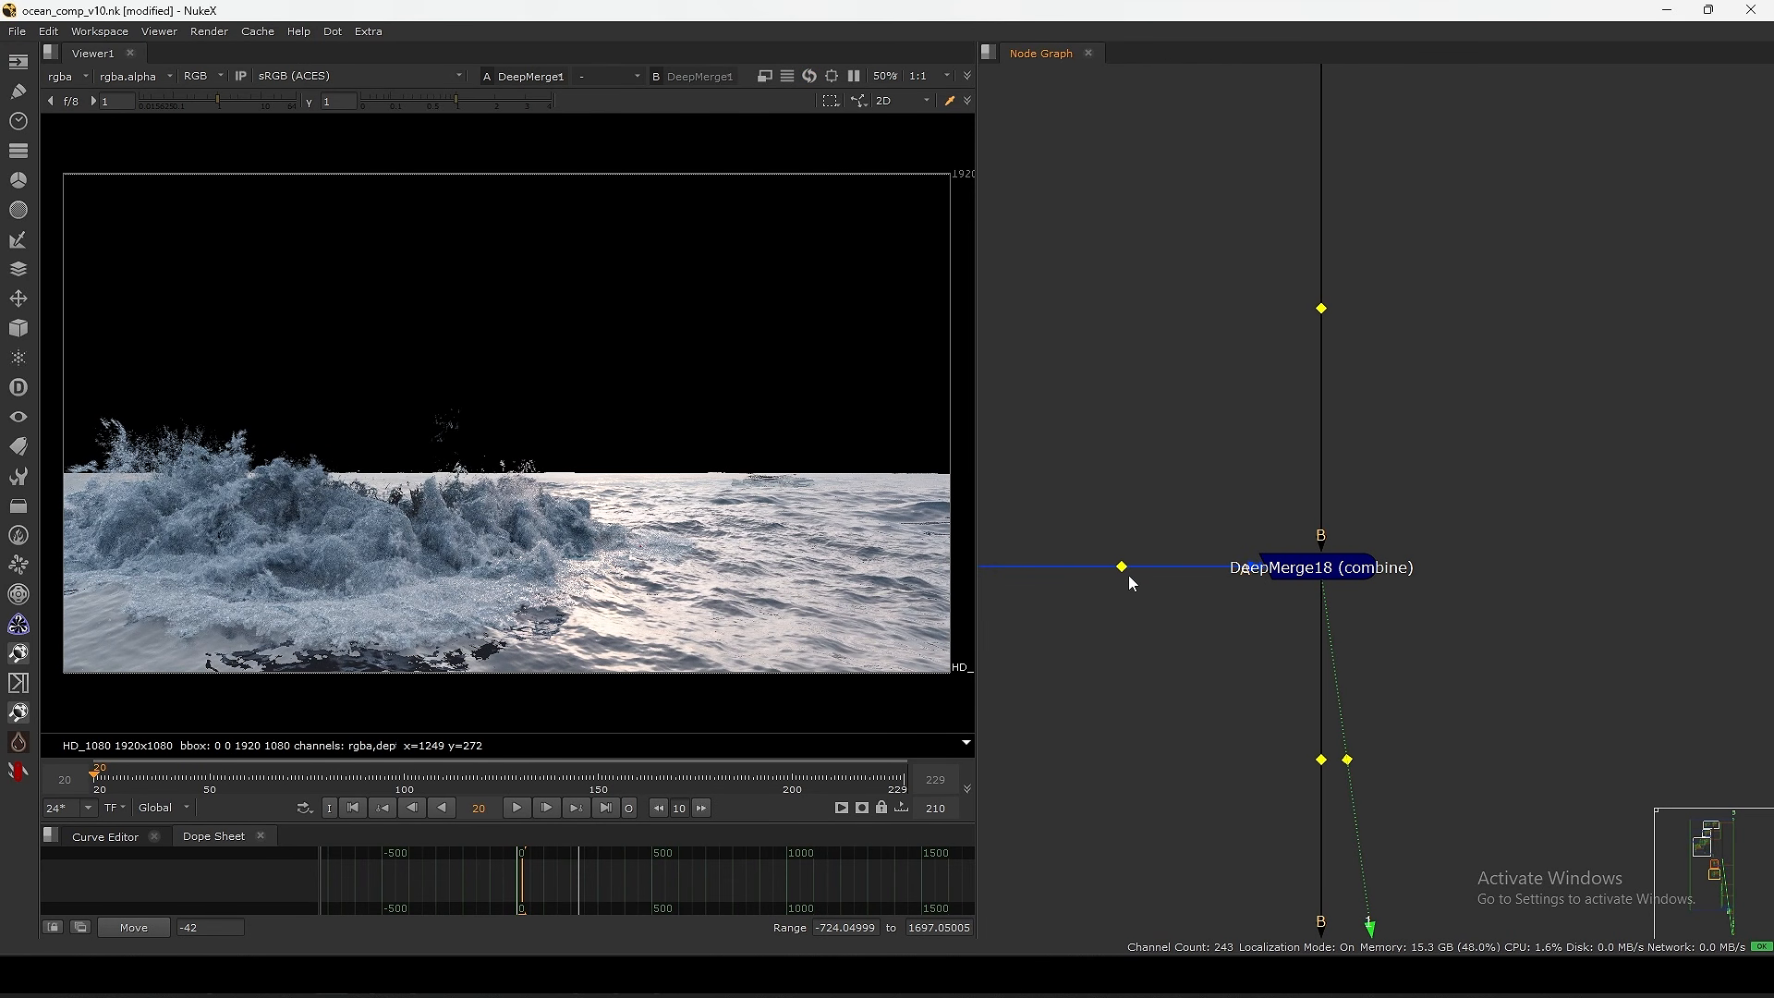
- Insert a dot on the A input and the B input of DeepMerge18, displaying each one in the viewer
ctrl+click(1125, 568)
drag(1156, 519, 1045, 672)
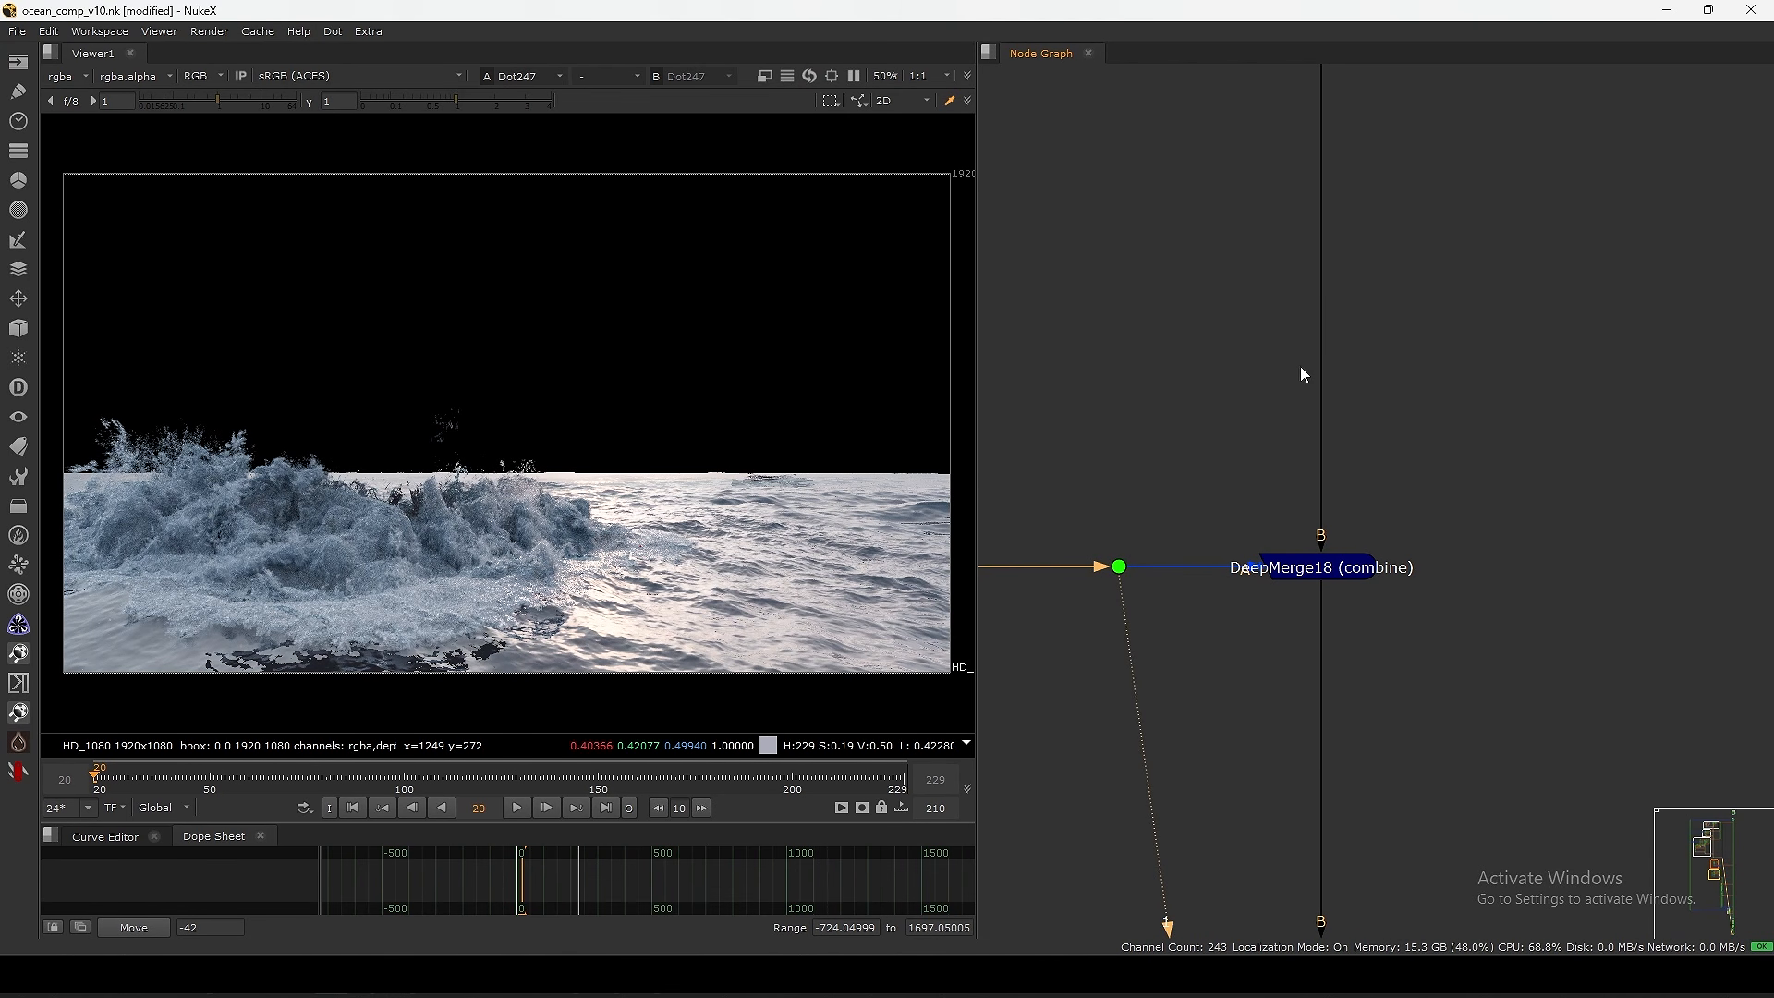
ctrl+click(1321, 302)
key(1)
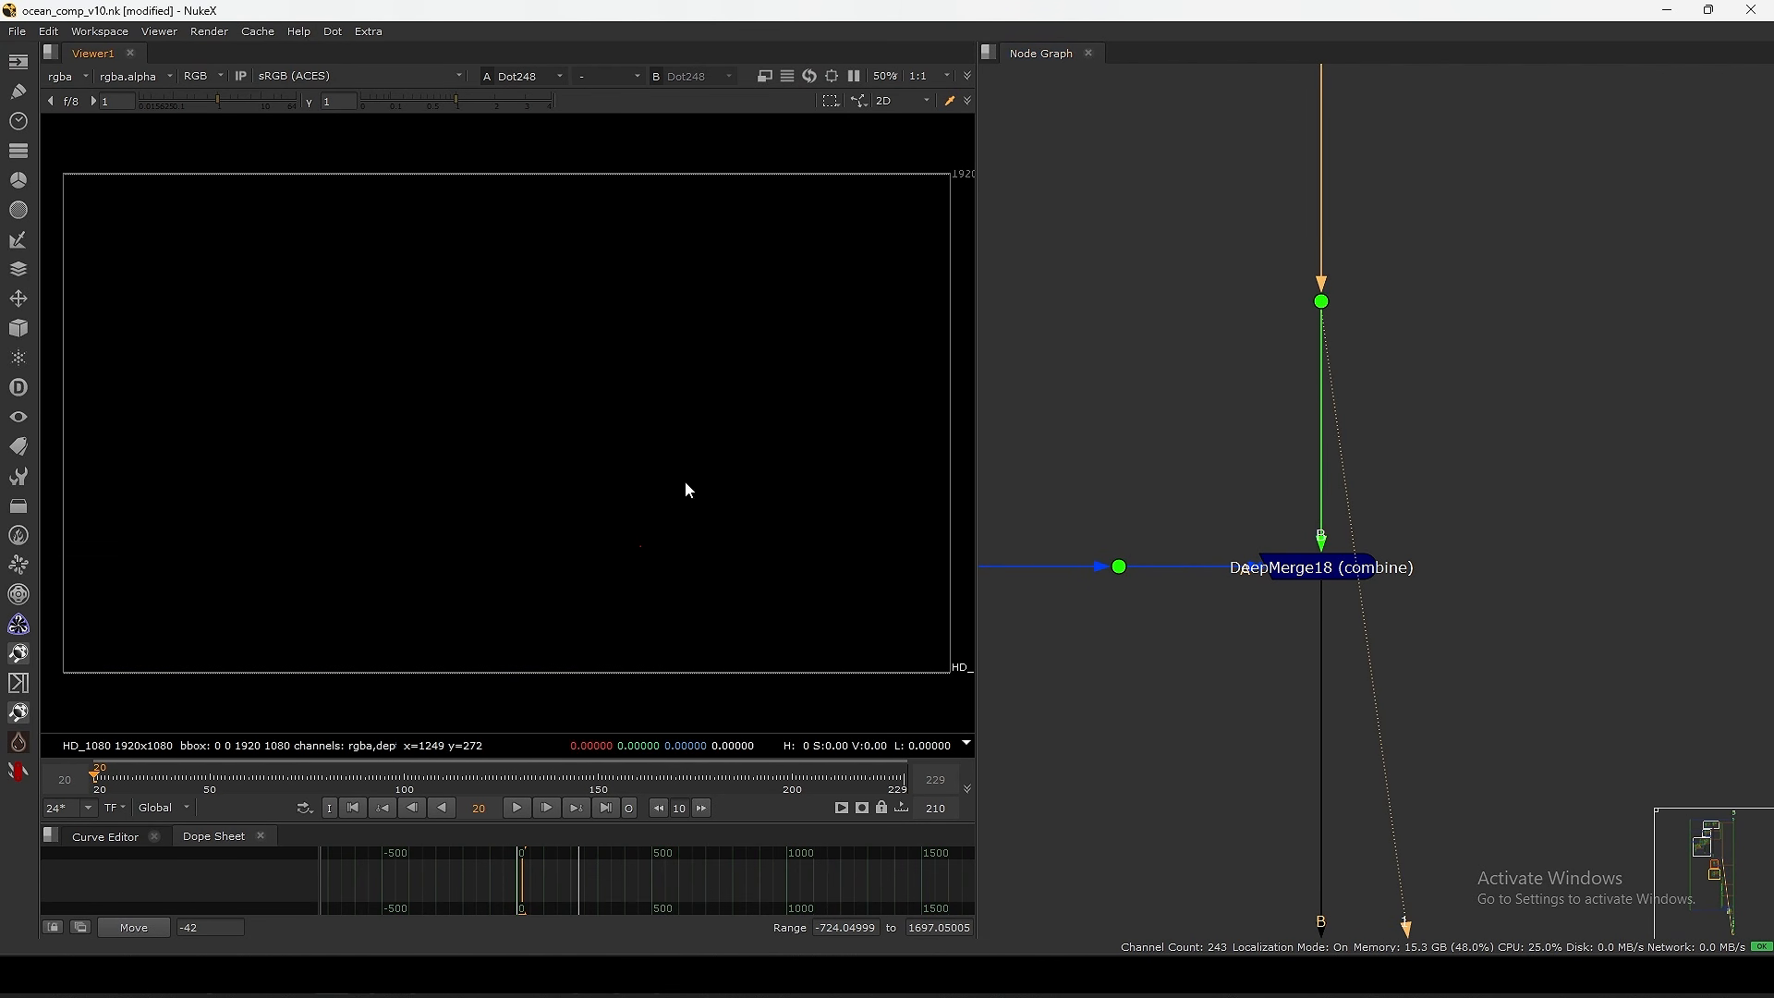
- Display DeepMerge18 and toggle between its alpha channel and full color to check the combined ocean
middle_drag(1251, 620, 1346, 436)
drag(830, 320, 570, 620)
key(a)
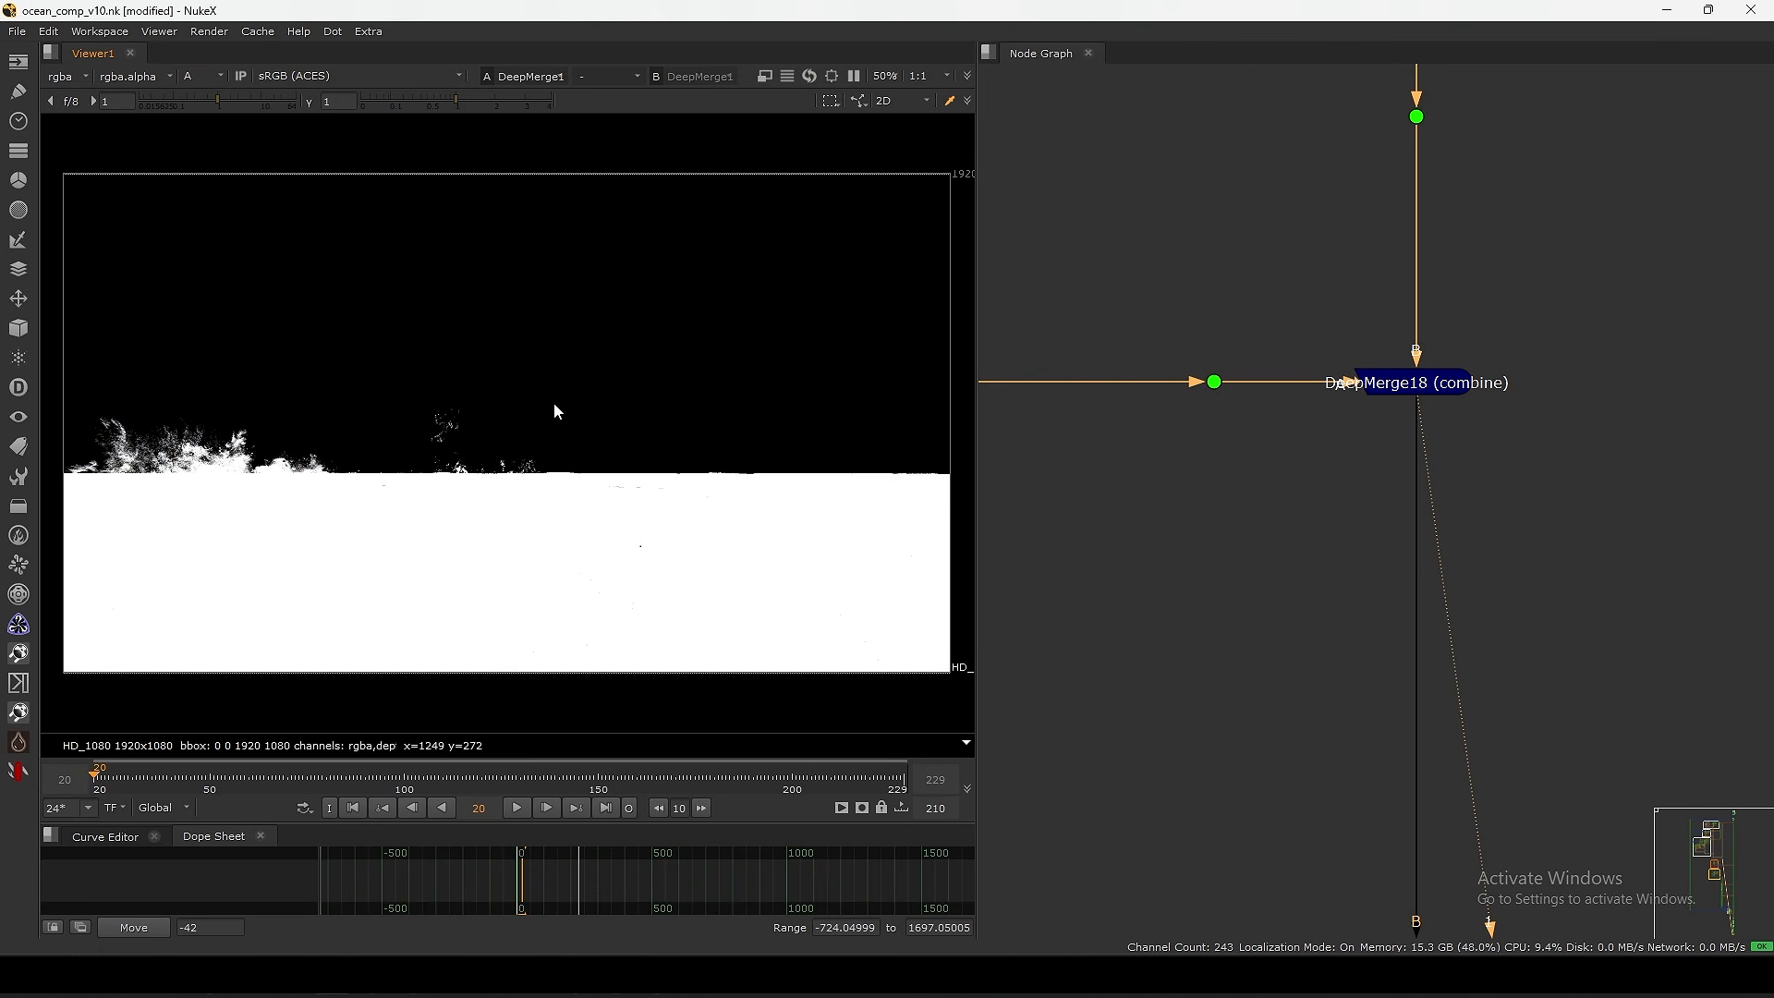
key(a)
key(a)
key(a)
key(a)
key(a)
- Move to the SHIP backdrop and highlight the nodes of the ship's render tree
scroll(1361, 480, down, 10)
middle_drag(1313, 537, 1376, 508)
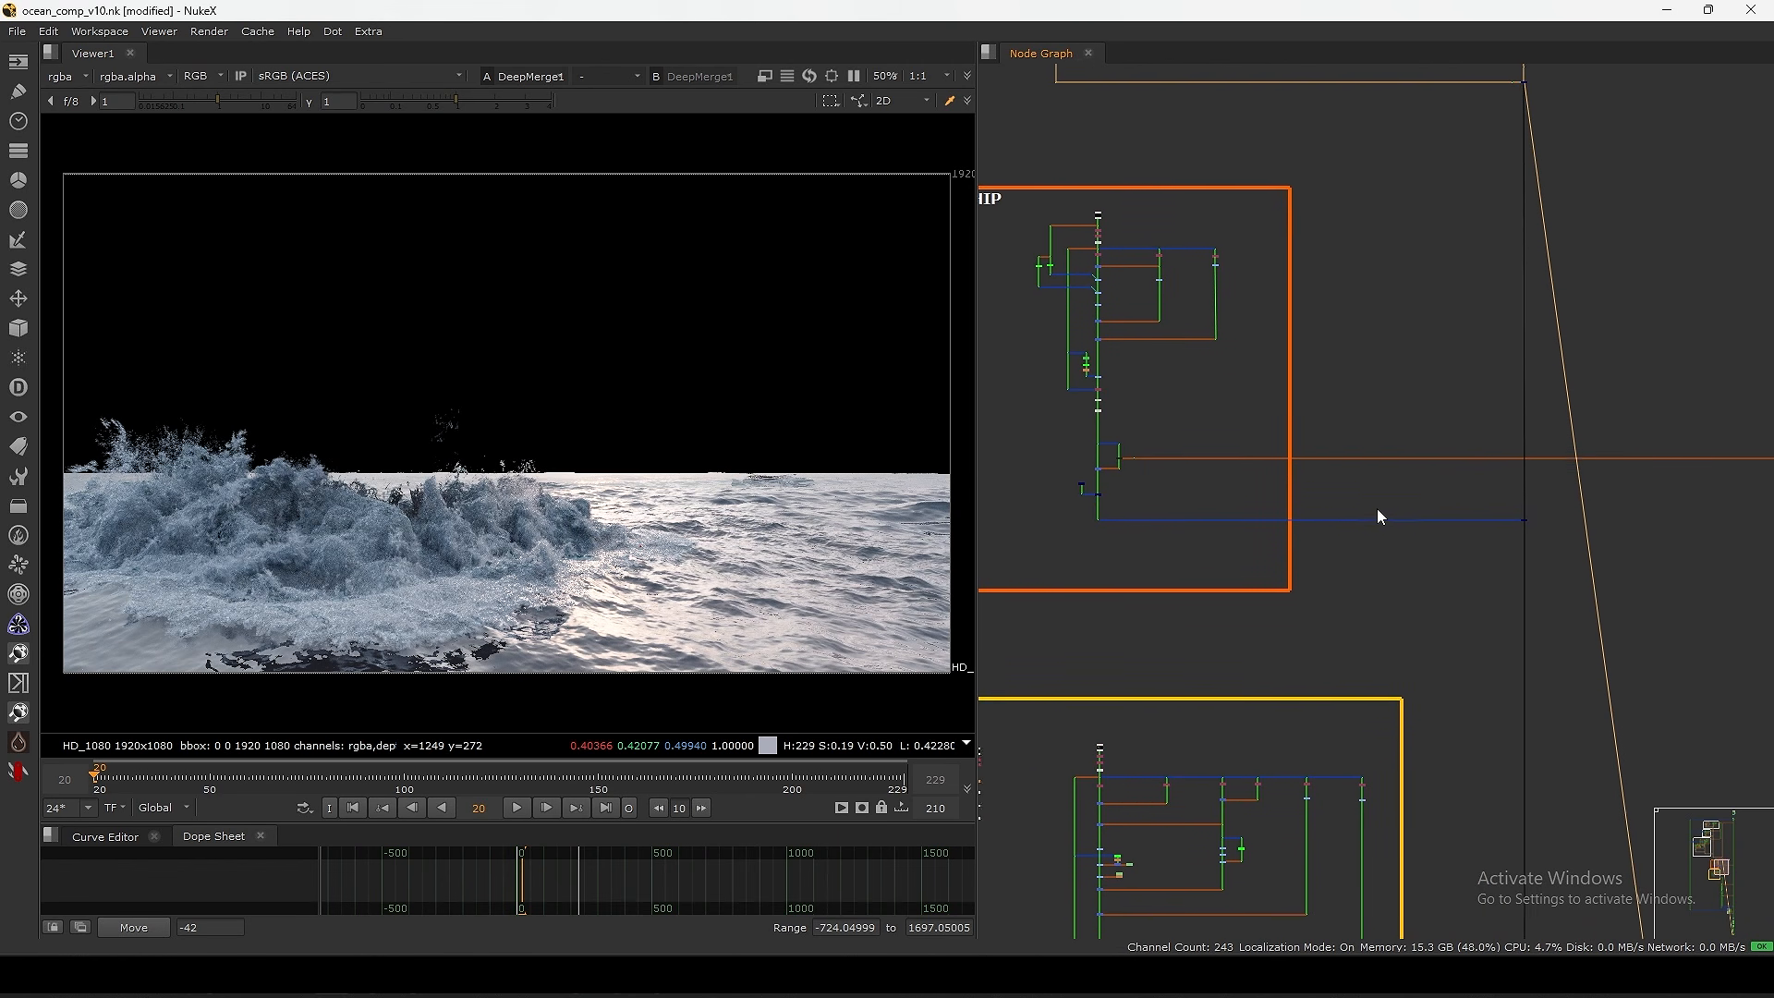
scroll(1305, 313, up, 4)
drag(1178, 197, 1653, 592)
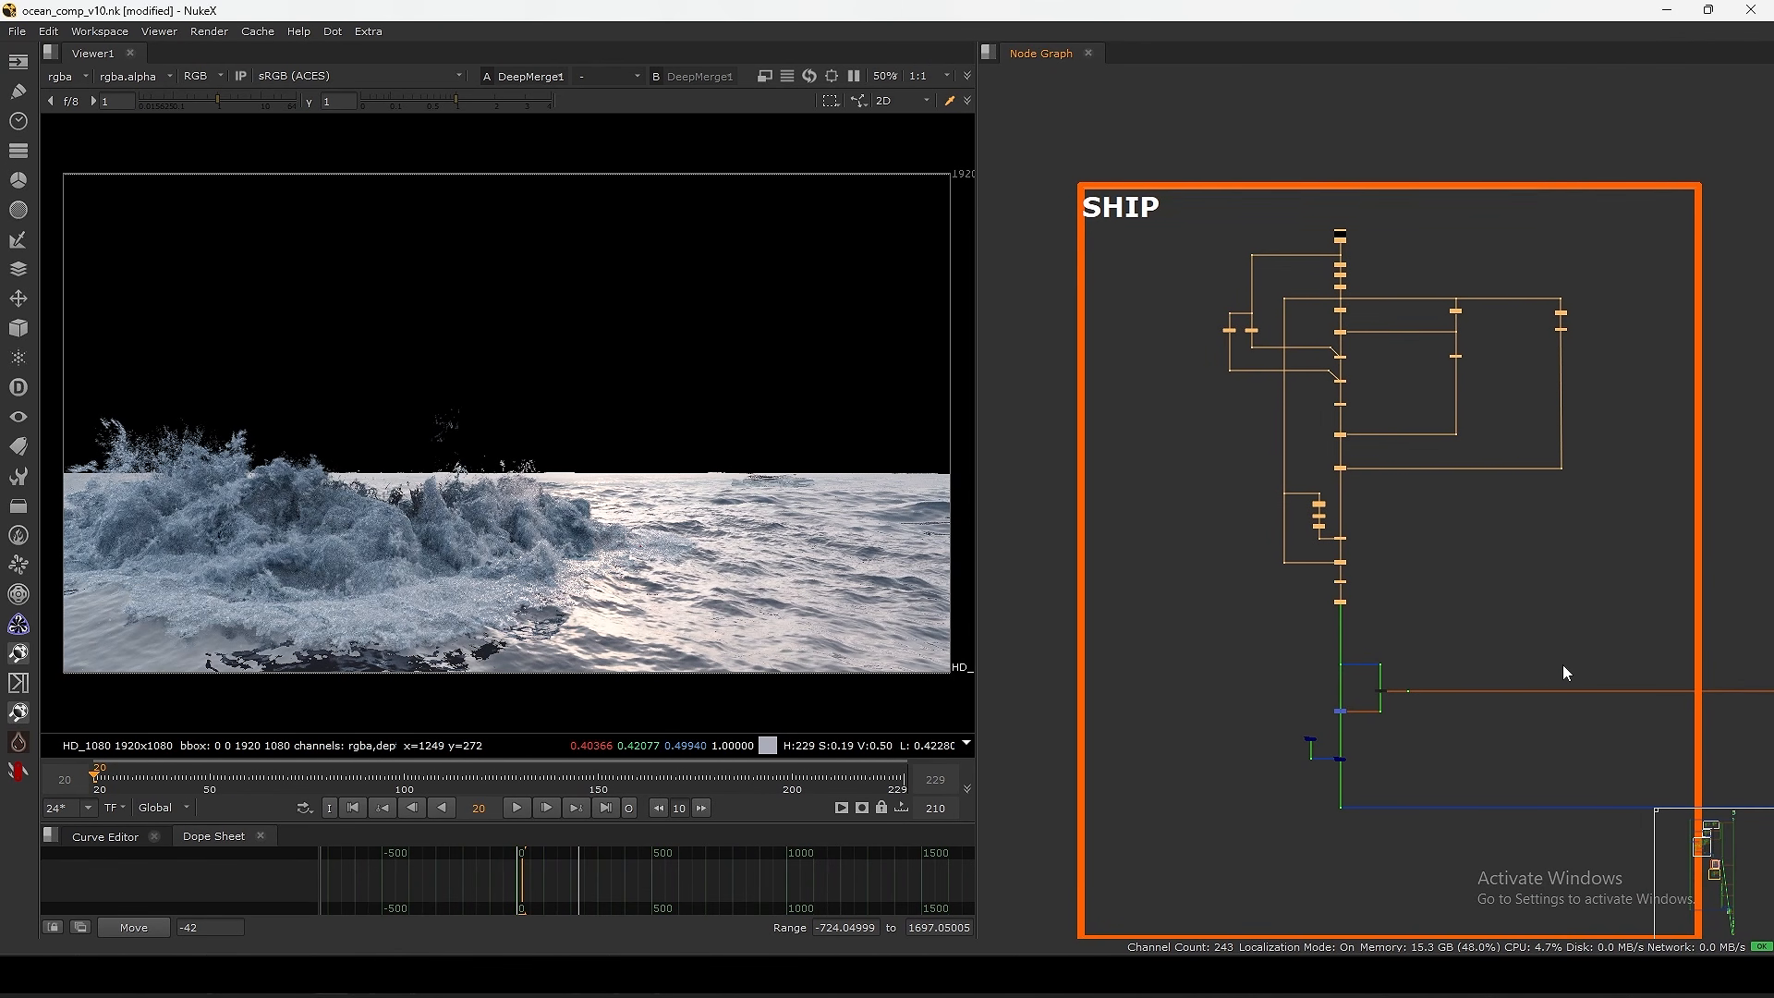
middle_drag(1563, 665, 1494, 511)
click(1354, 354)
- Display the DeepMerge that places the ship in the ocean, with the ship enlarged in the viewer
middle_drag(1277, 644, 1280, 577)
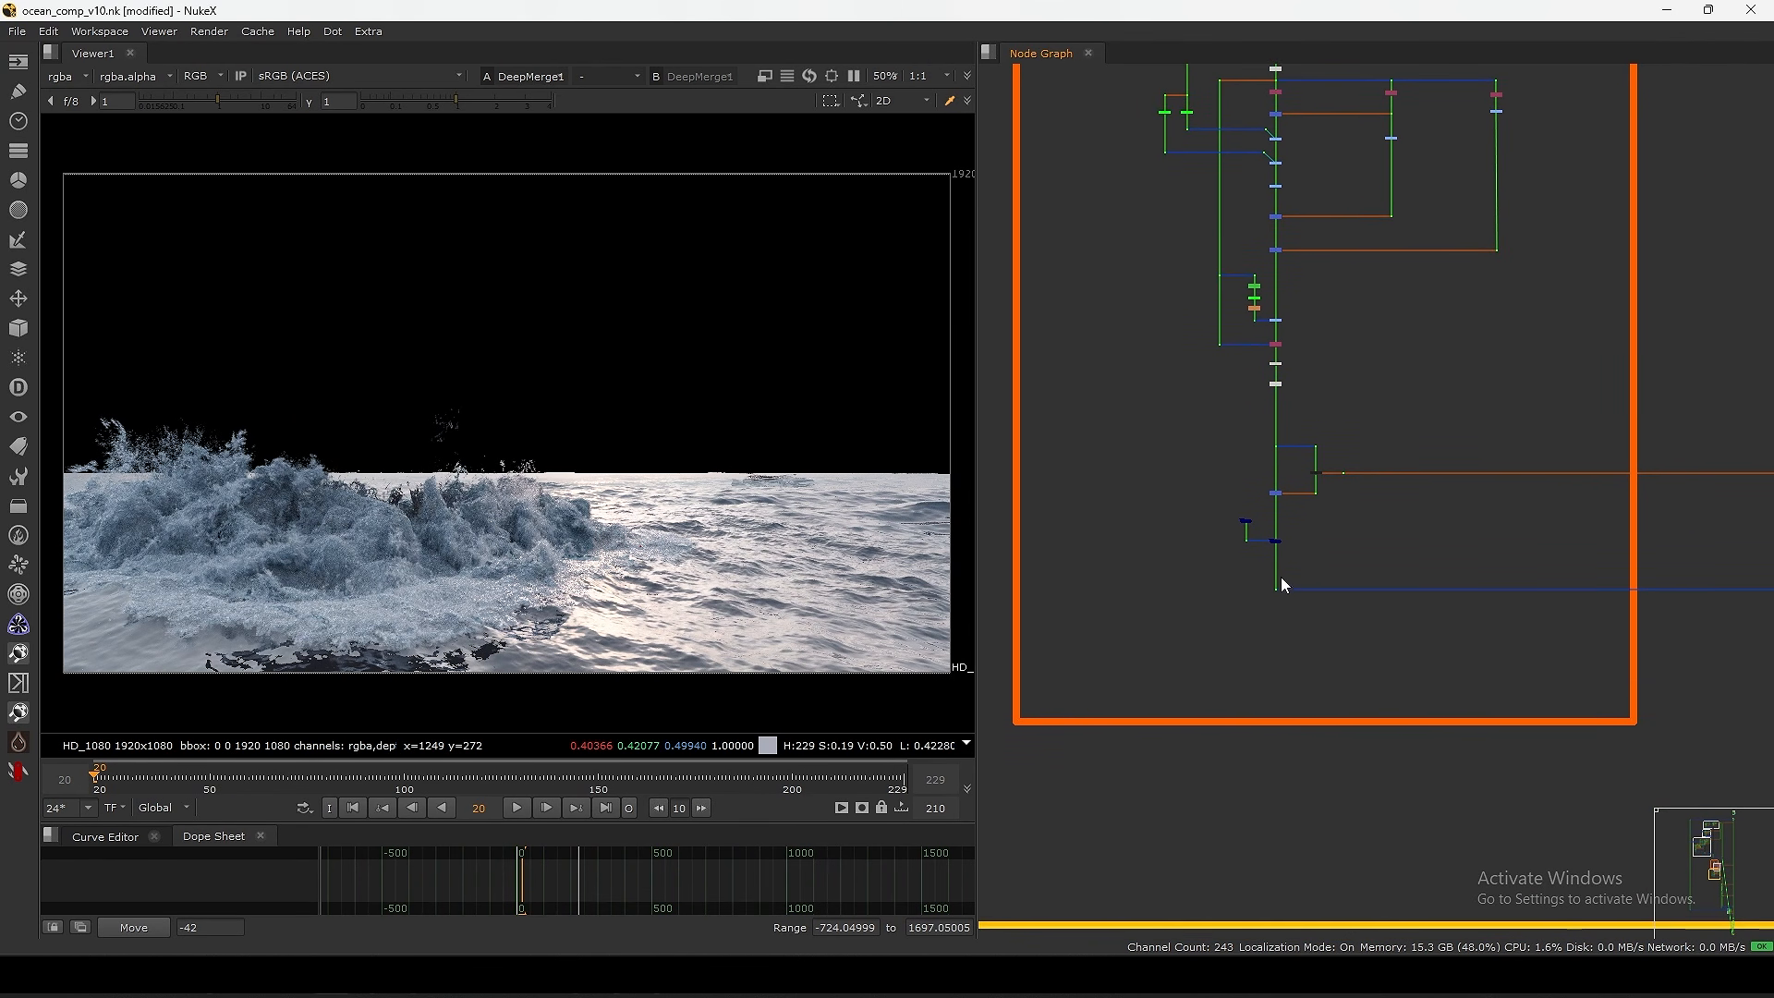
scroll(1280, 576, up, 1)
drag(1364, 548, 1236, 651)
key(1)
middle_drag(1410, 647, 1271, 617)
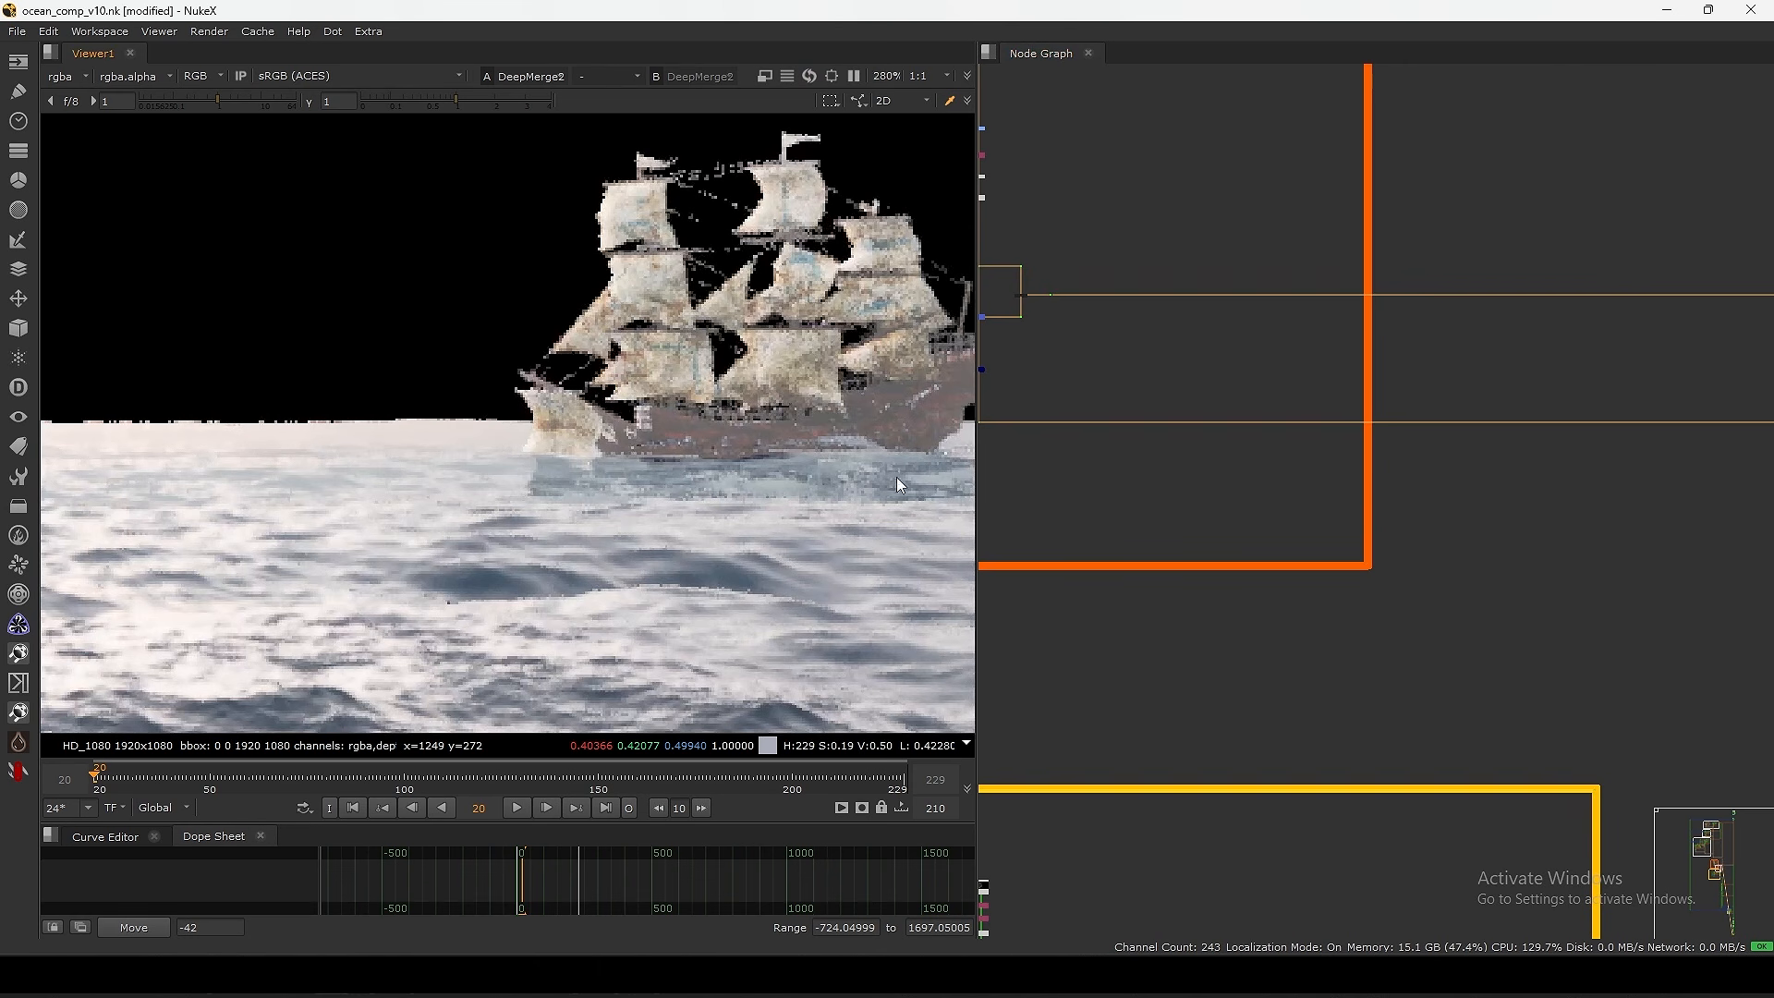
- Display the isolated ship from Dot108 at the end of the SHIP tree
middle_drag(896, 477, 1193, 434)
drag(1195, 412, 1304, 354)
key(1)
middle_drag(801, 488, 737, 501)
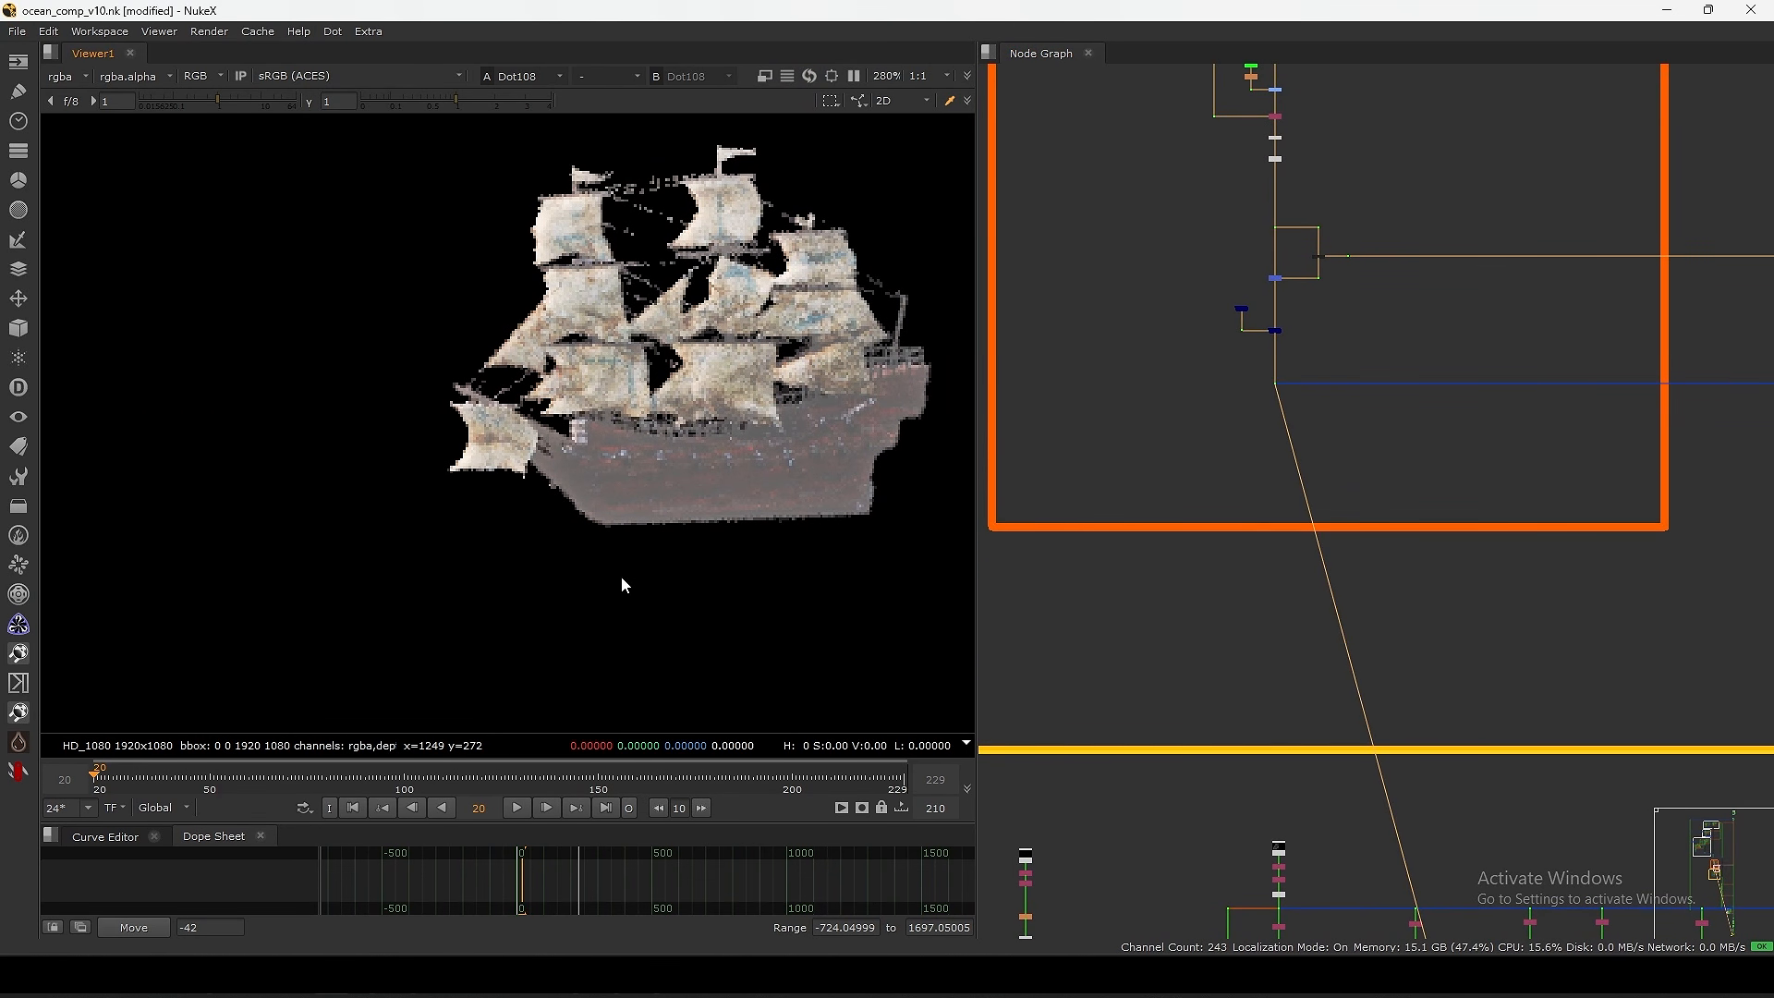
drag(522, 641, 923, 483)
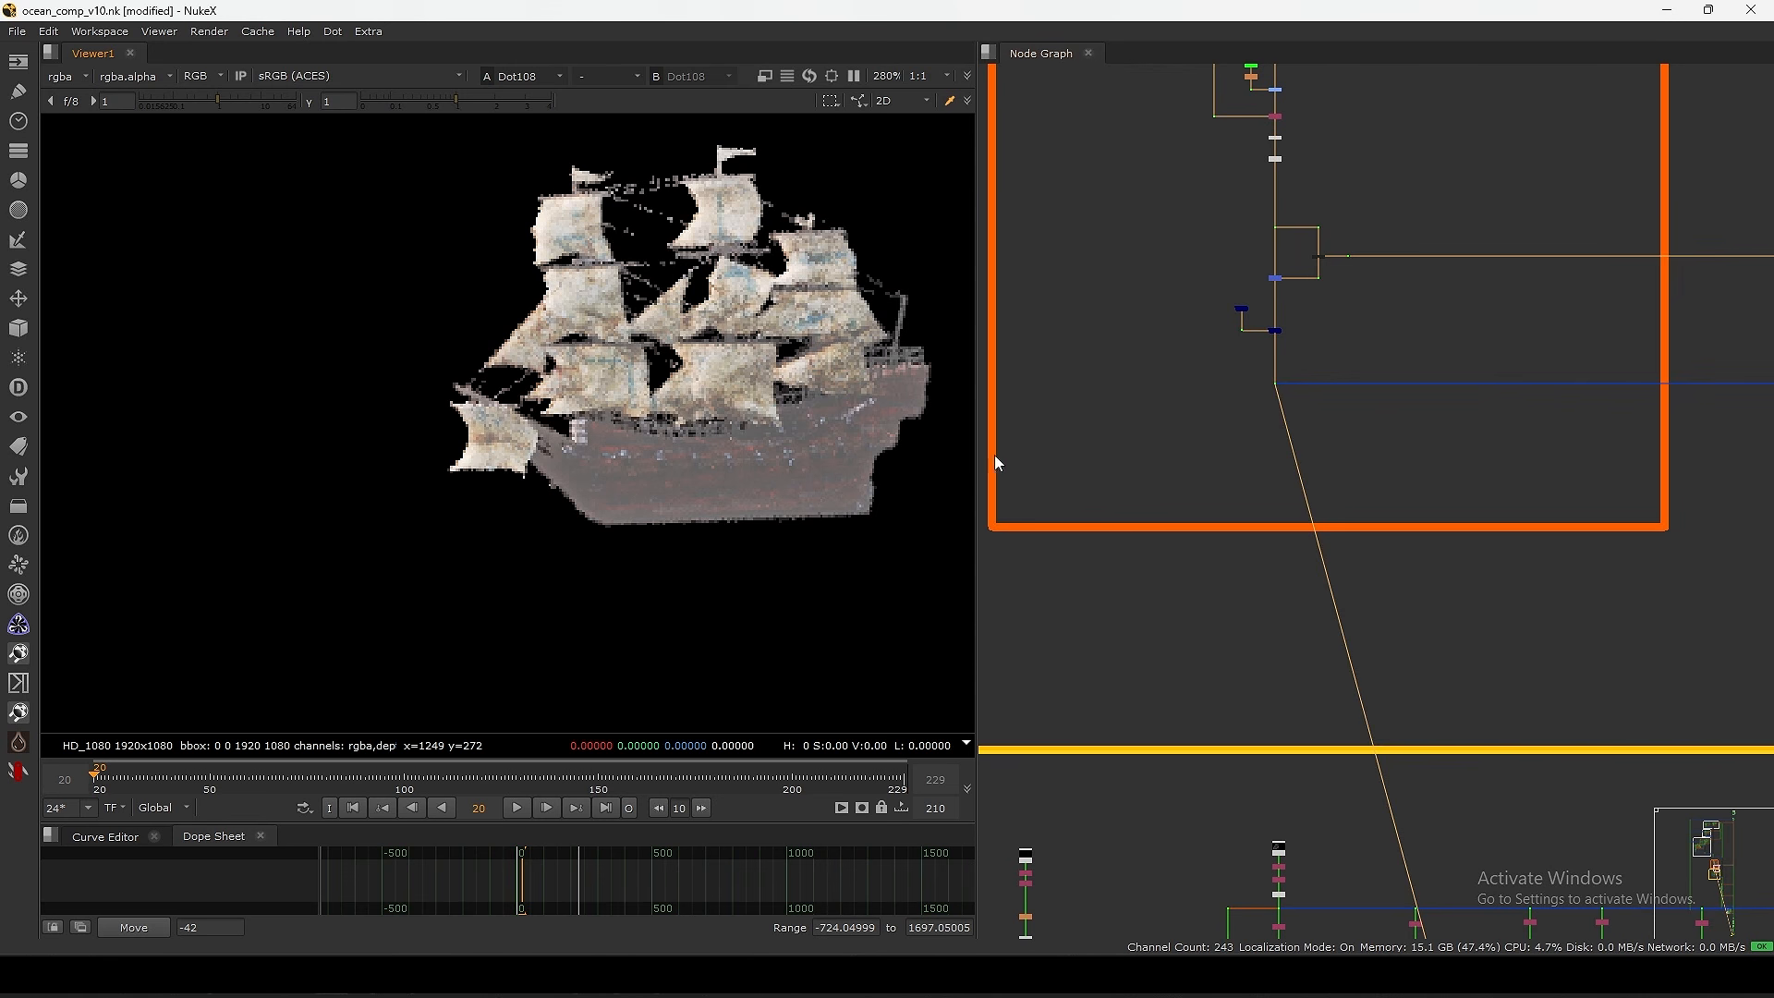
- Return to the ship's DeepMerge on the main pipe and display the ship combined with the ocean again
middle_drag(1536, 425, 1150, 504)
middle_drag(1536, 470, 1268, 486)
scroll(1533, 472, up, 5)
drag(1608, 422, 1150, 493)
key(1)
middle_drag(759, 471, 696, 490)
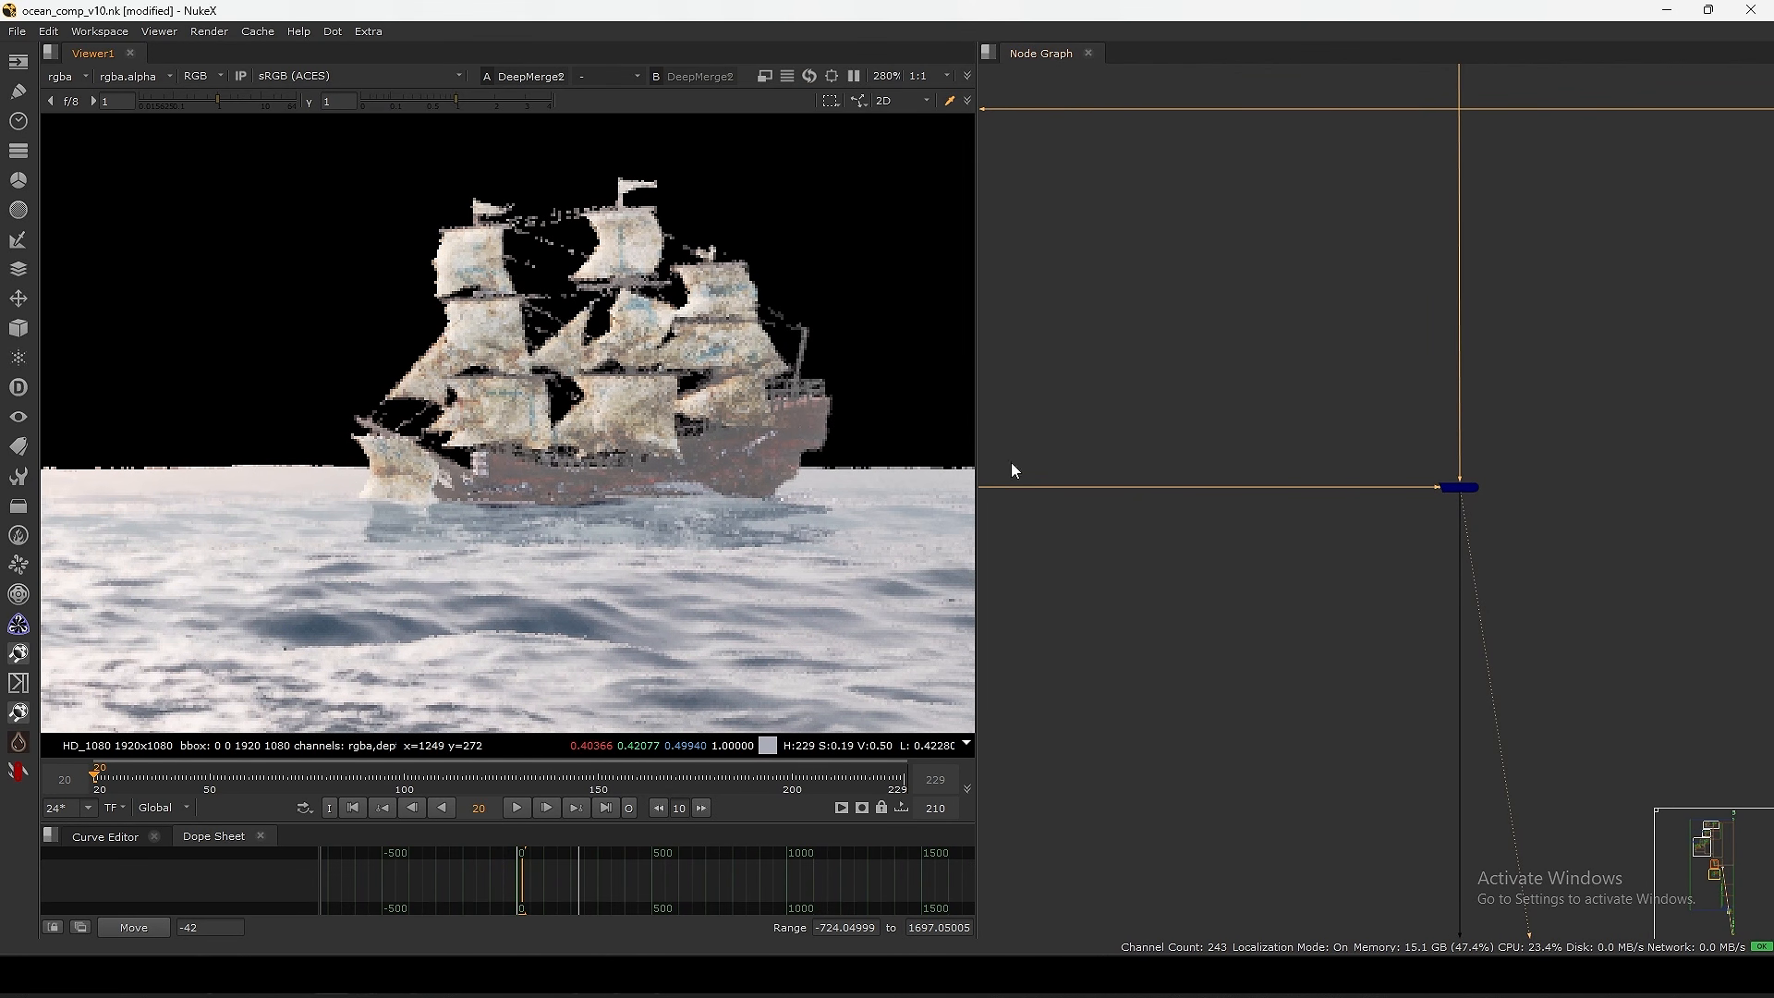
- Disable and re-enable the ship's DeepMerge to compare the ocean with and without the ship
drag(1334, 427, 1561, 514)
key(d)
key(d)
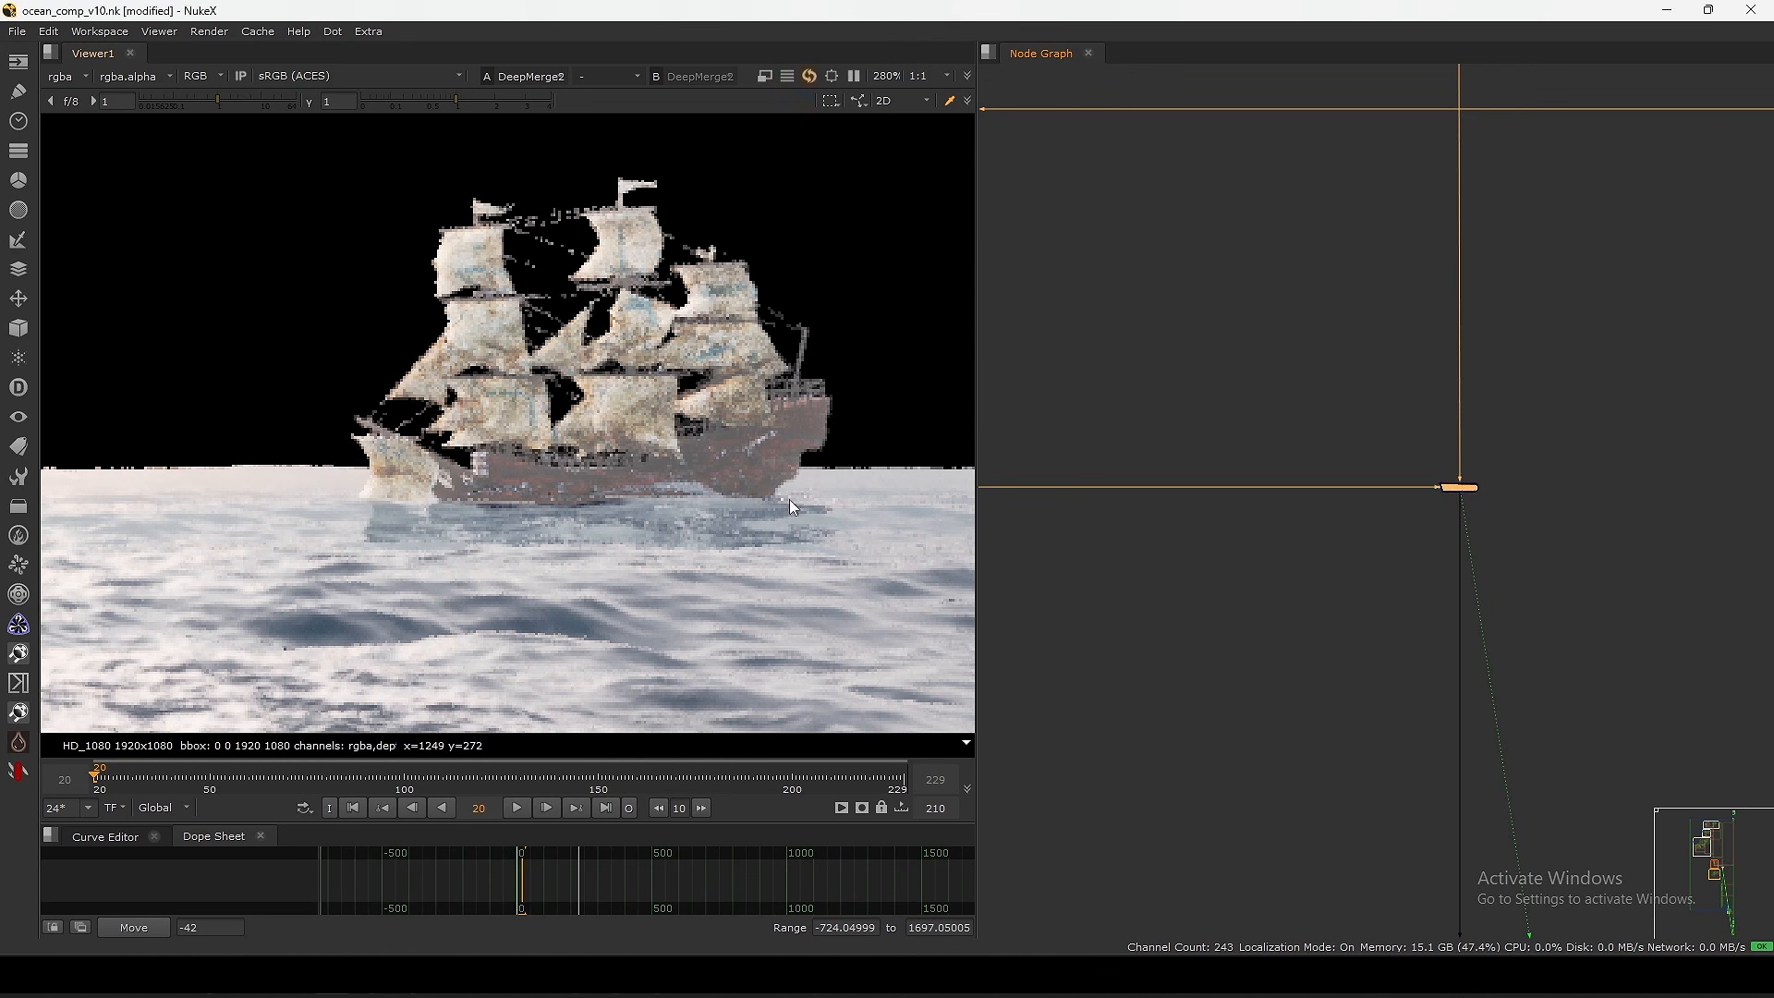
- Fit the full frame in the viewer and highlight the main render tree inside the rock backdrop
scroll(1367, 388, down, 10)
scroll(1201, 539, up, 4)
key(f)
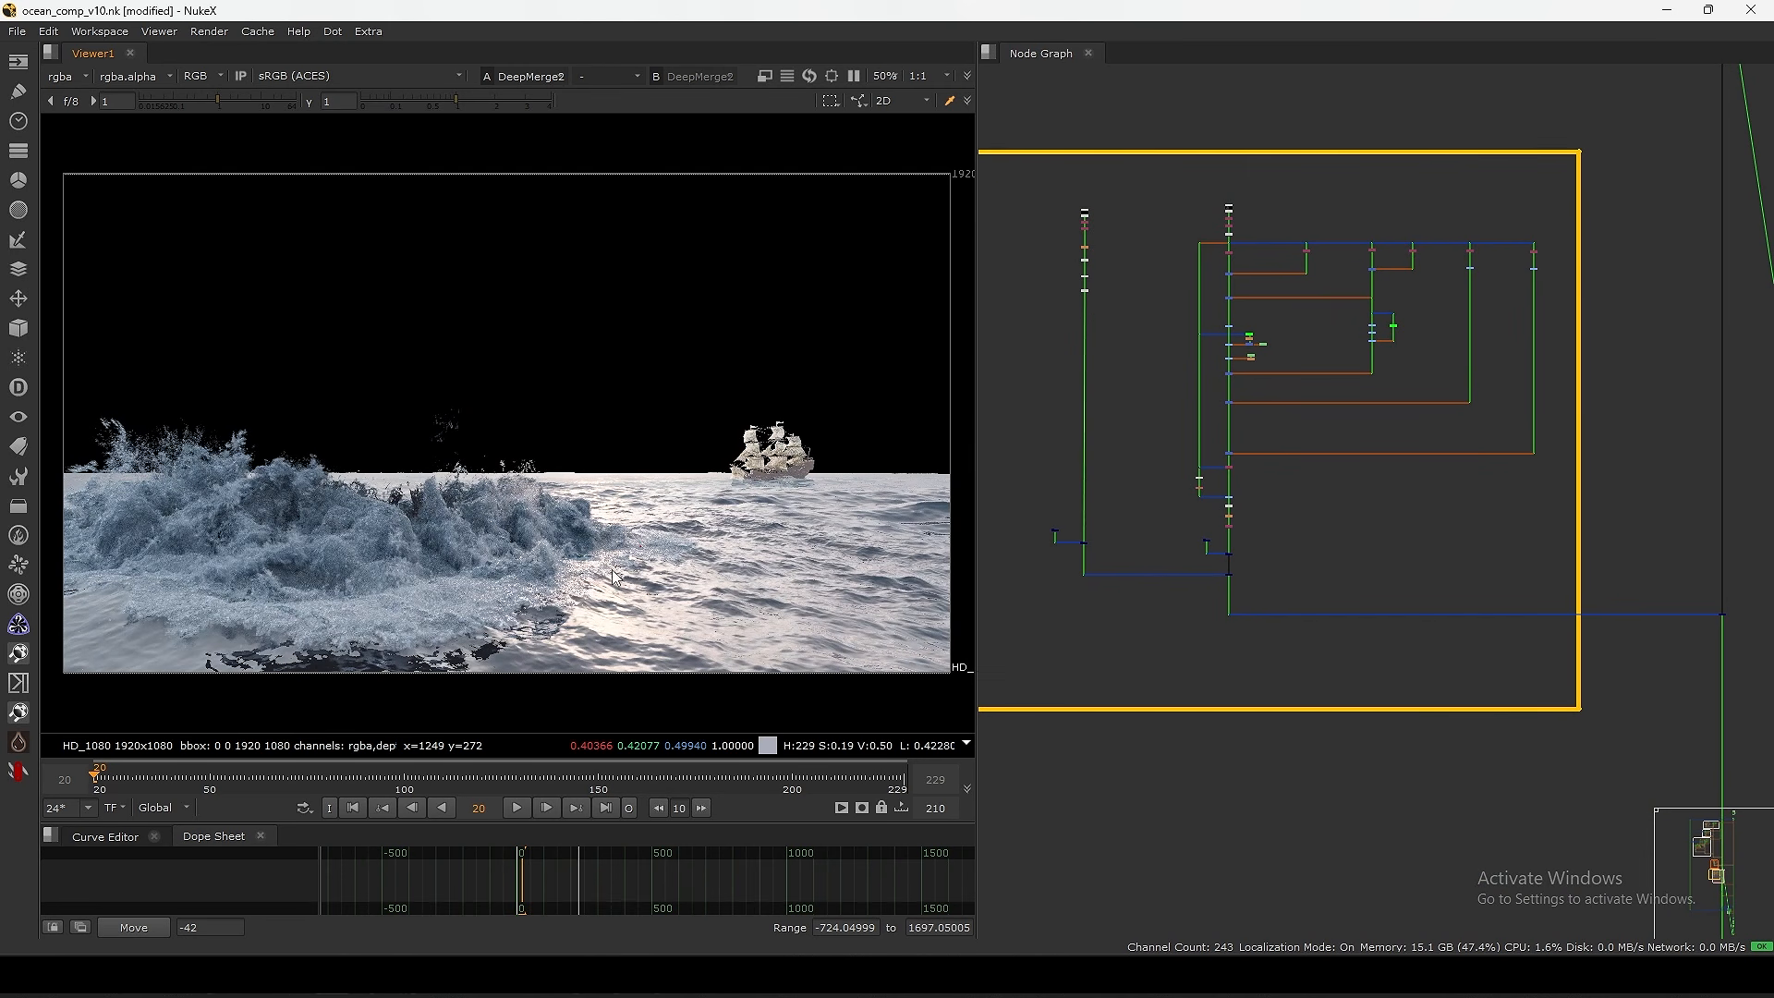
ctrl+click(1229, 613)
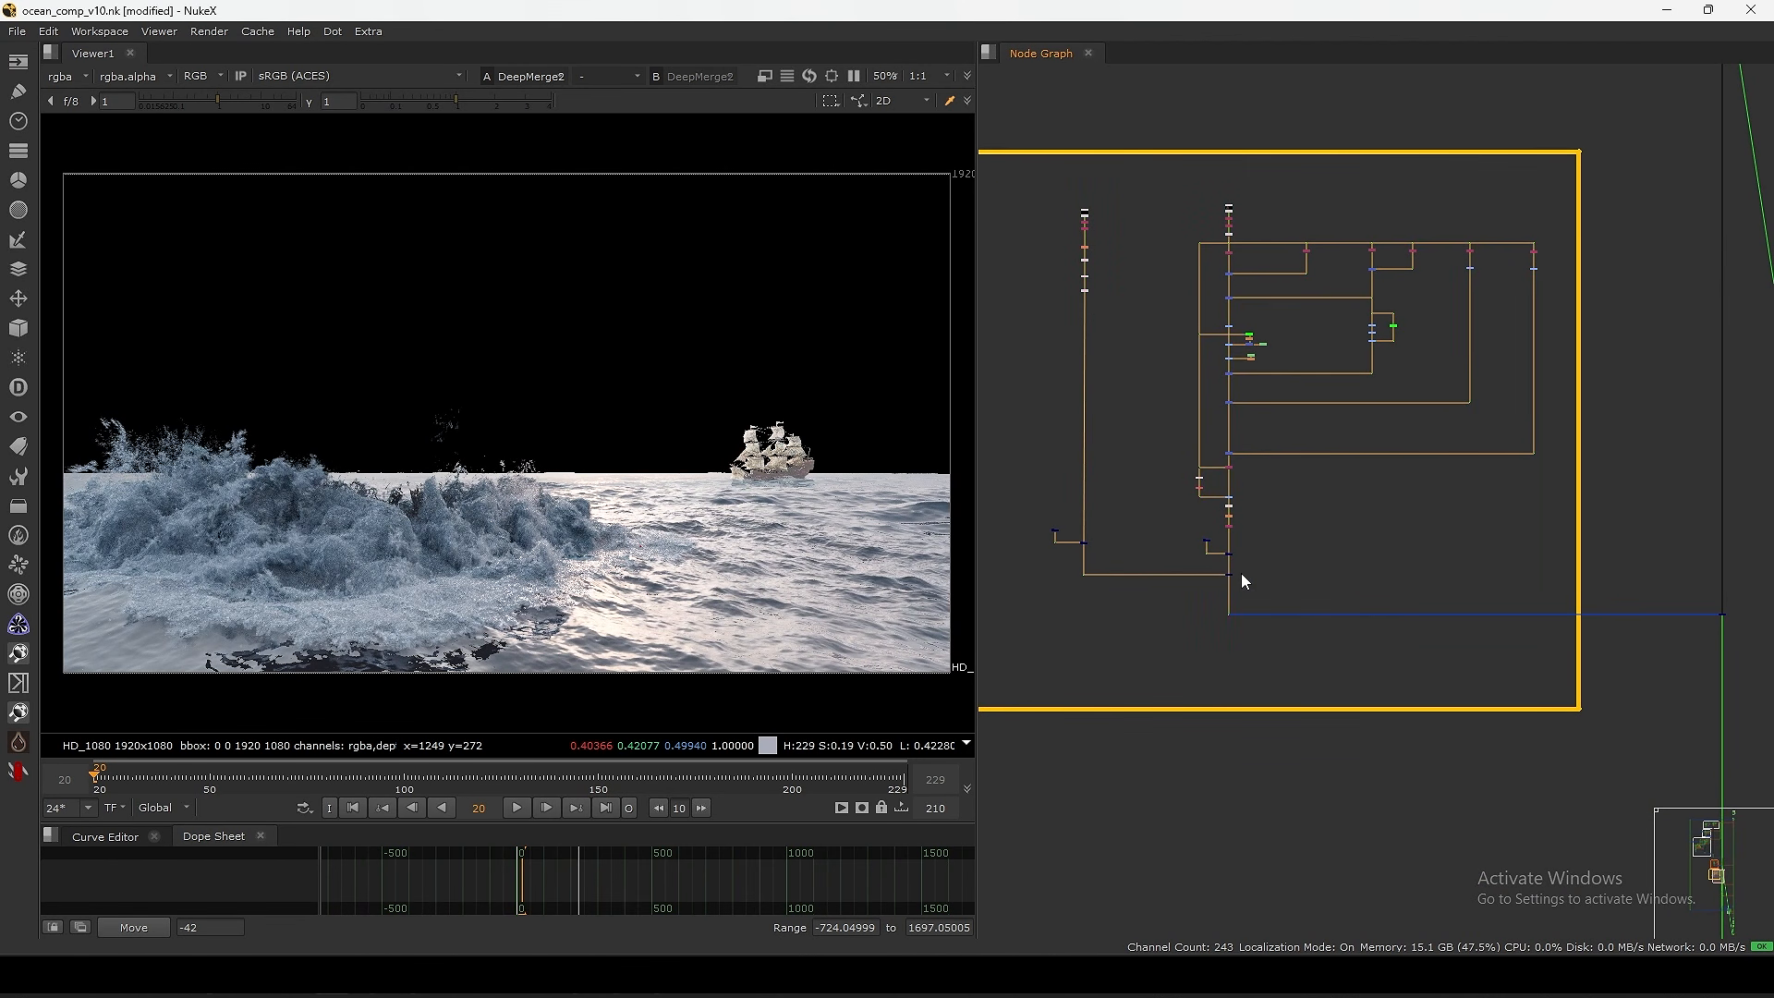
drag(1178, 172, 1625, 467)
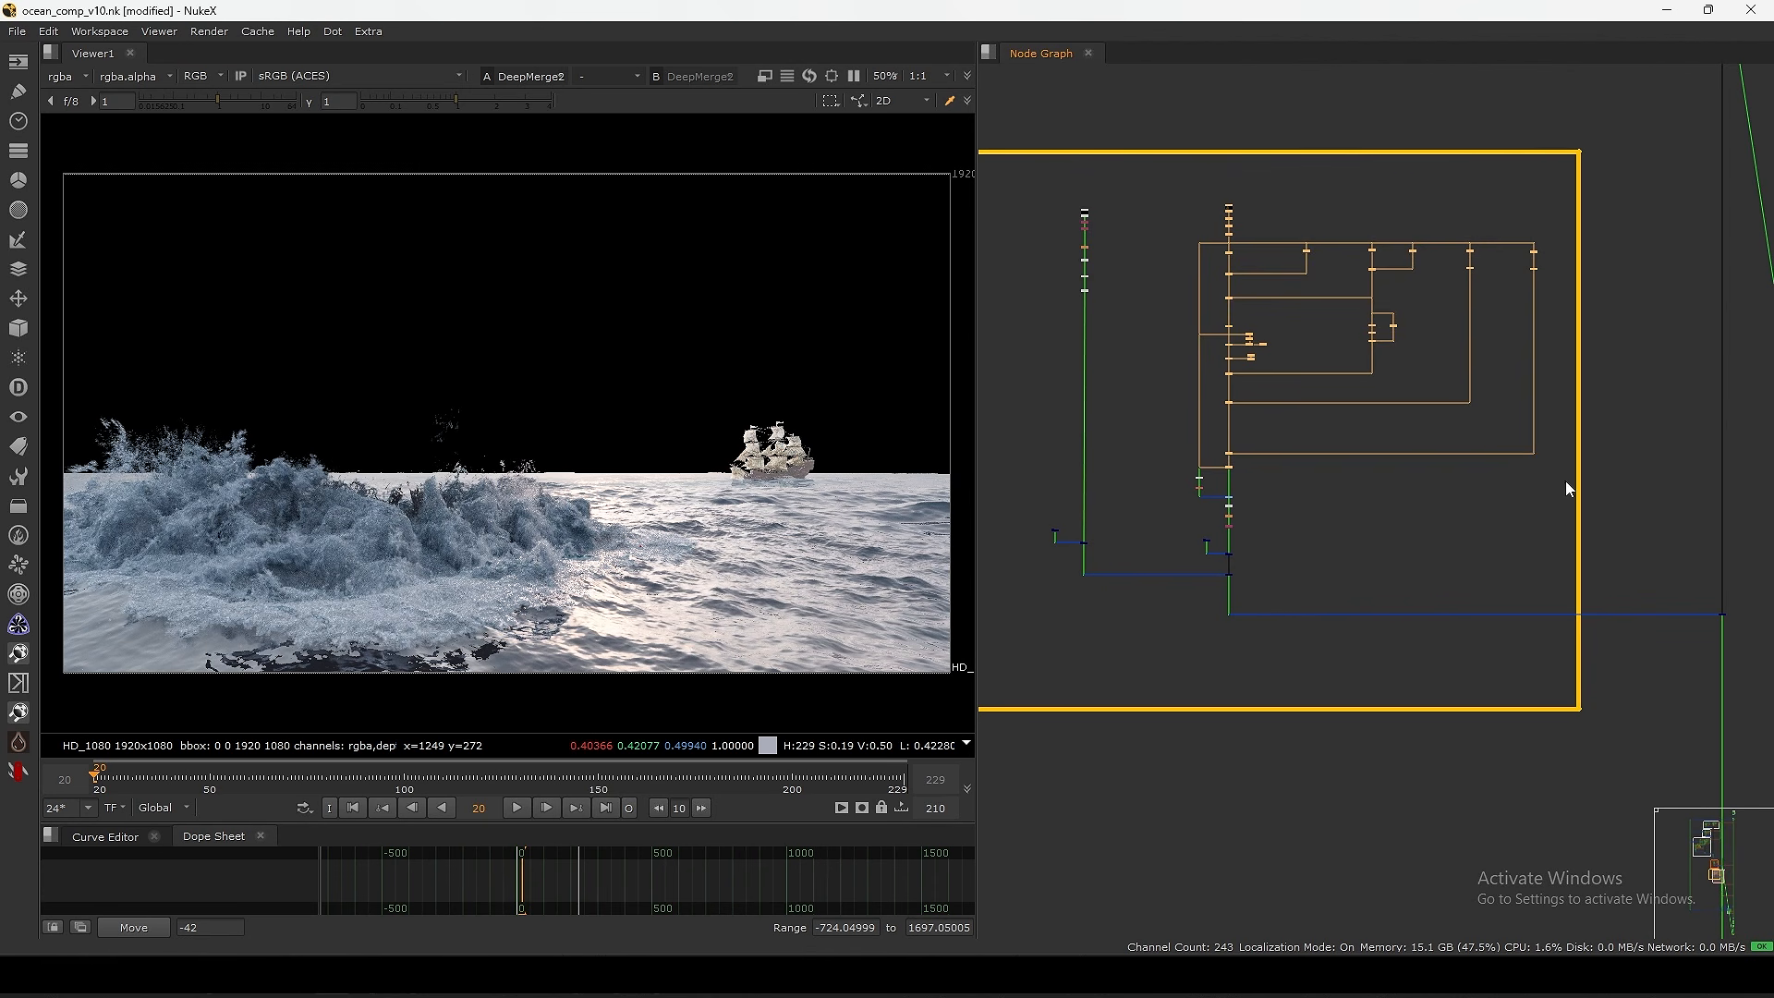
- Display Dot86 at the end of the rock backdrop's smaller side tree in the viewer
scroll(1254, 521, up, 2)
scroll(1254, 521, up, 1)
middle_drag(1255, 521, 1307, 482)
middle_drag(1156, 562, 1283, 638)
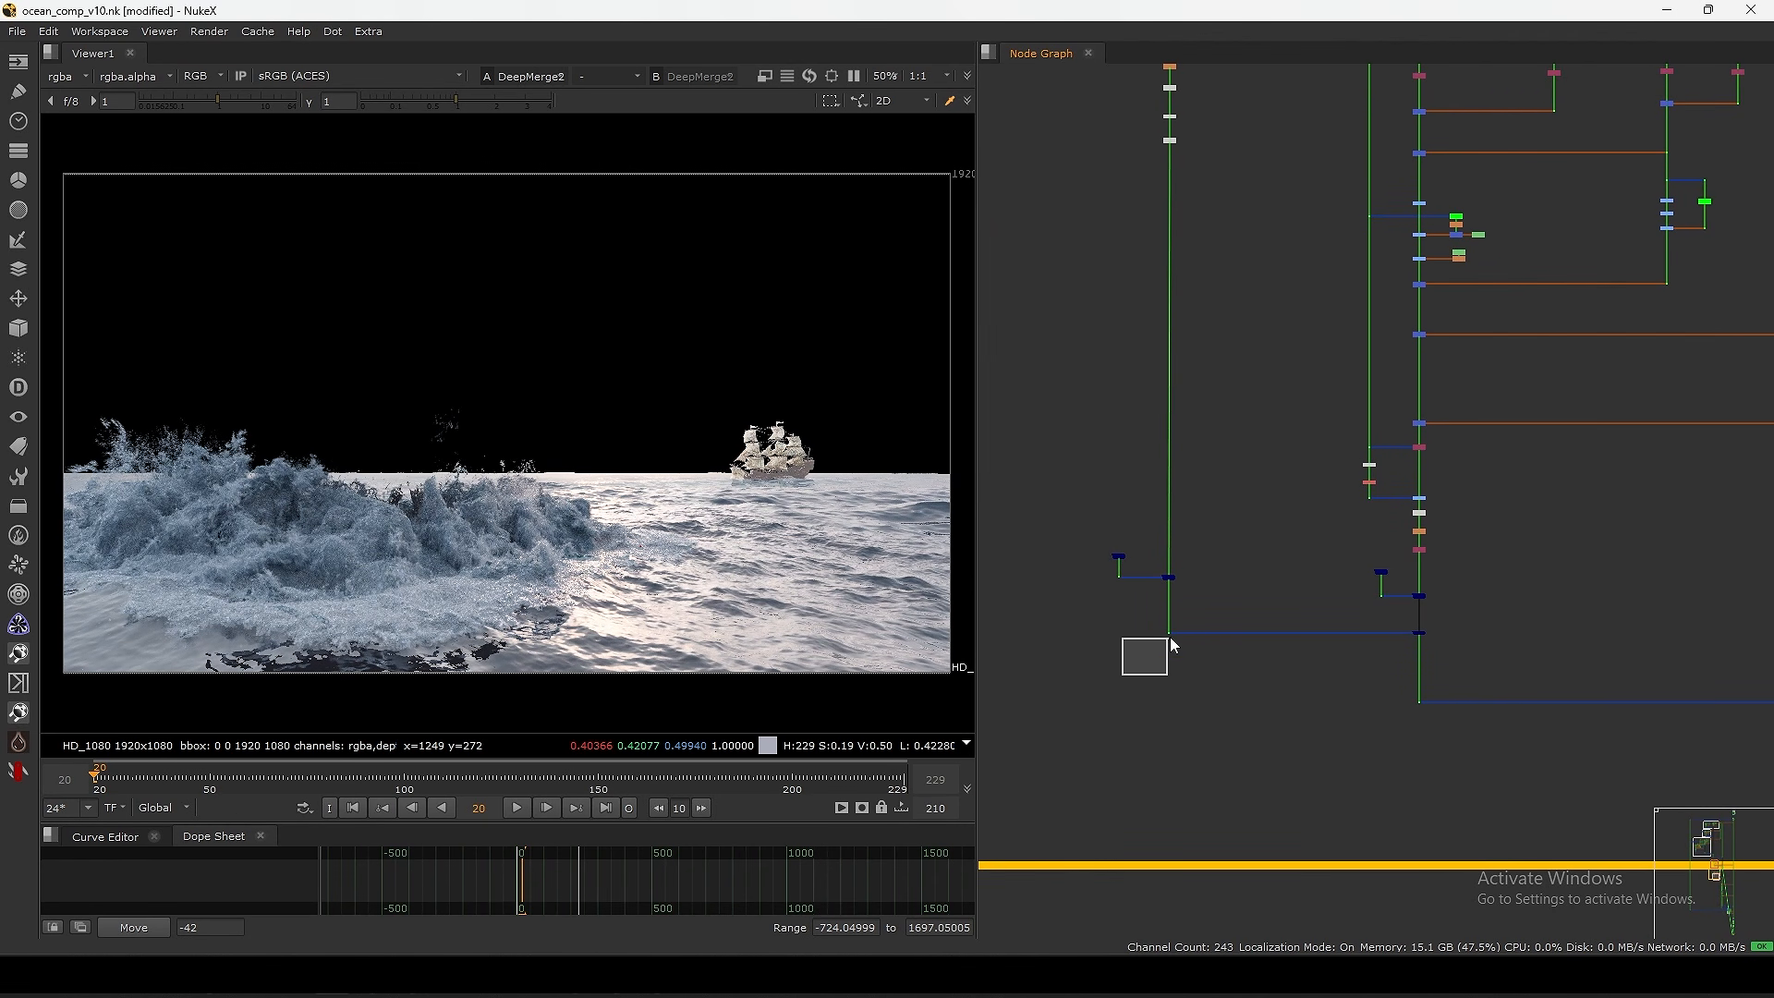
drag(1170, 636, 1189, 598)
key(1)
drag(337, 187, 146, 489)
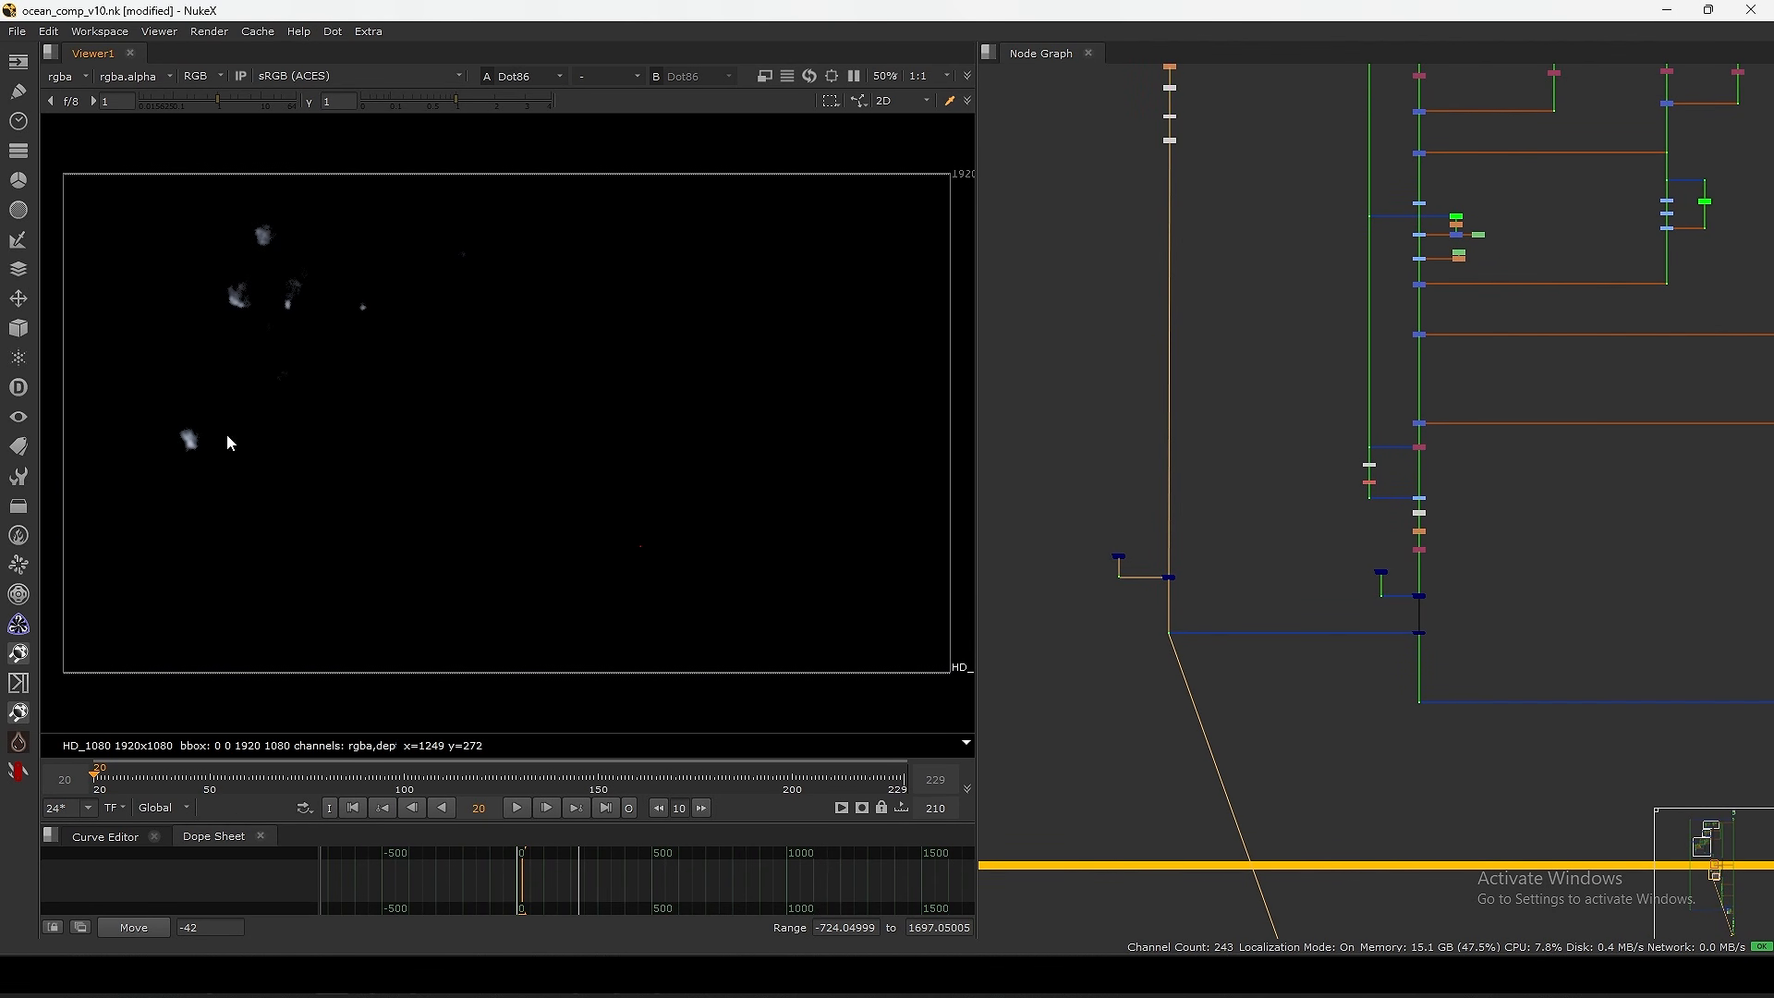
- Examine the nodes of the rock backdrop's smaller side tree from its read node down to its deep recolor
middle_drag(1075, 227, 1133, 498)
scroll(1223, 381, down, 1)
middle_drag(1287, 649, 1187, 420)
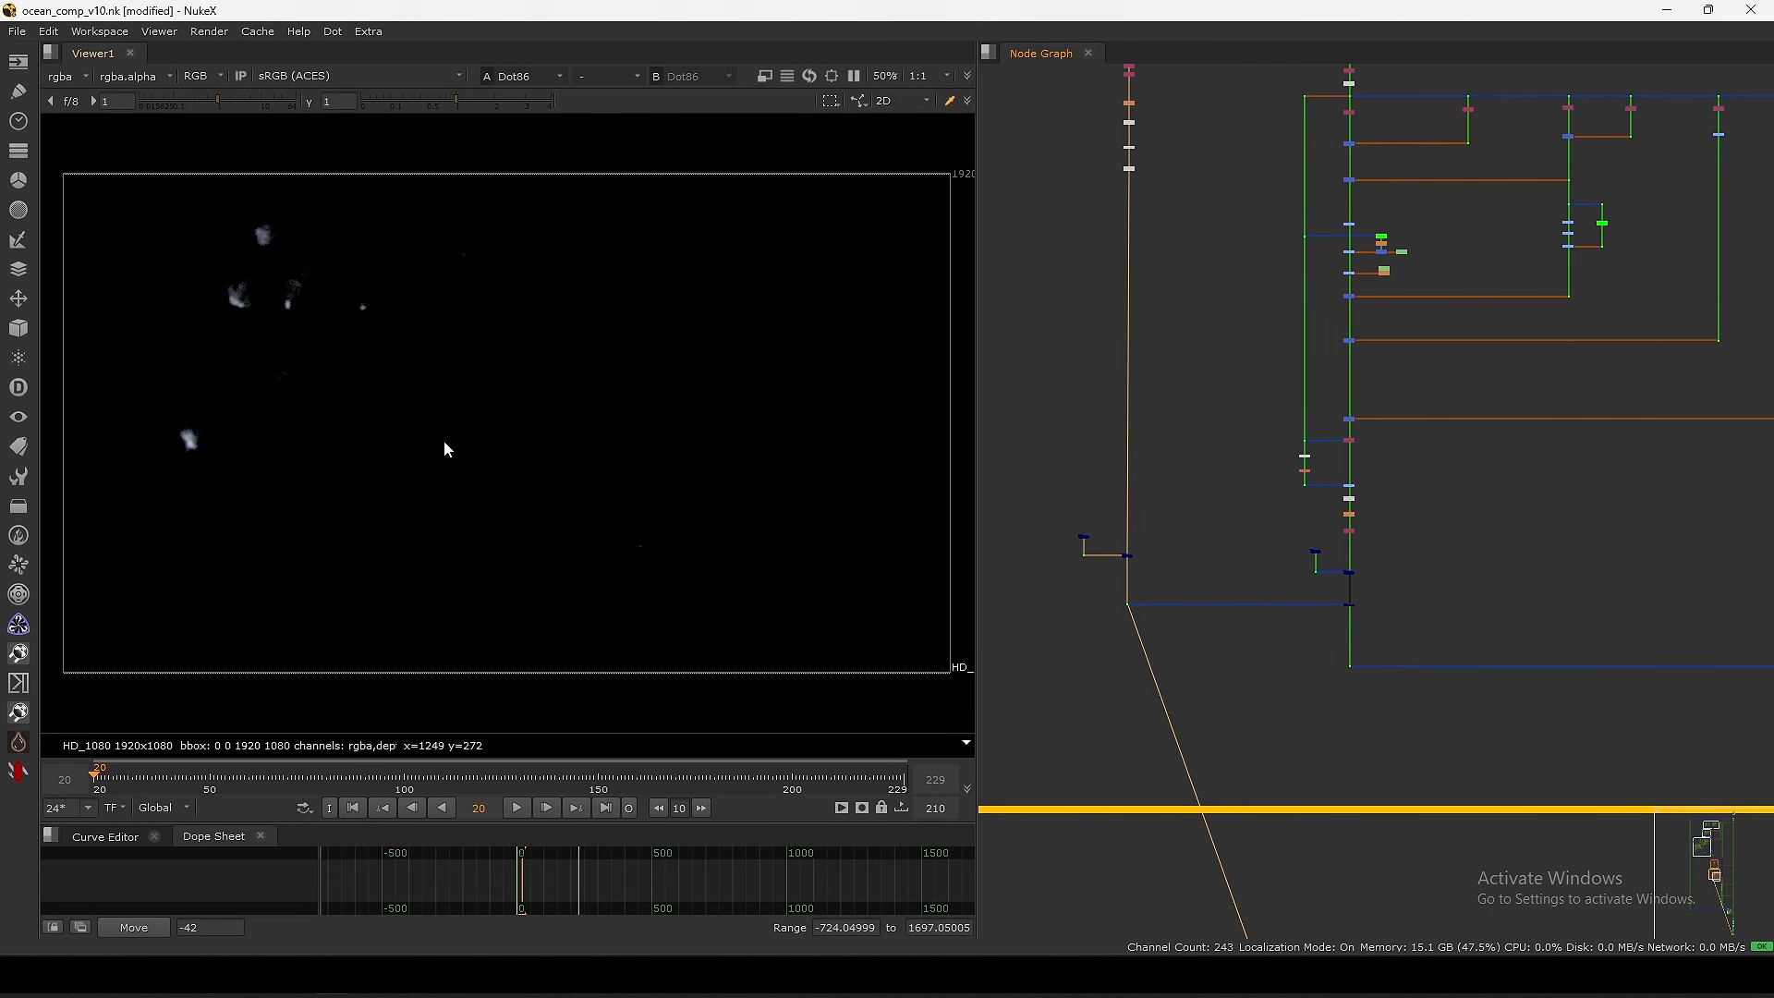
middle_drag(1144, 278, 1167, 435)
scroll(1154, 232, up, 5)
middle_drag(1154, 232, 1199, 269)
scroll(1200, 269, down, 2)
middle_drag(1192, 739, 1136, 194)
- Display Shuffle6 at the end of the main rock tree in the viewer
drag(1229, 541, 1051, 663)
middle_drag(1457, 596, 1339, 588)
scroll(1386, 556, up, 2)
drag(1437, 433, 1360, 396)
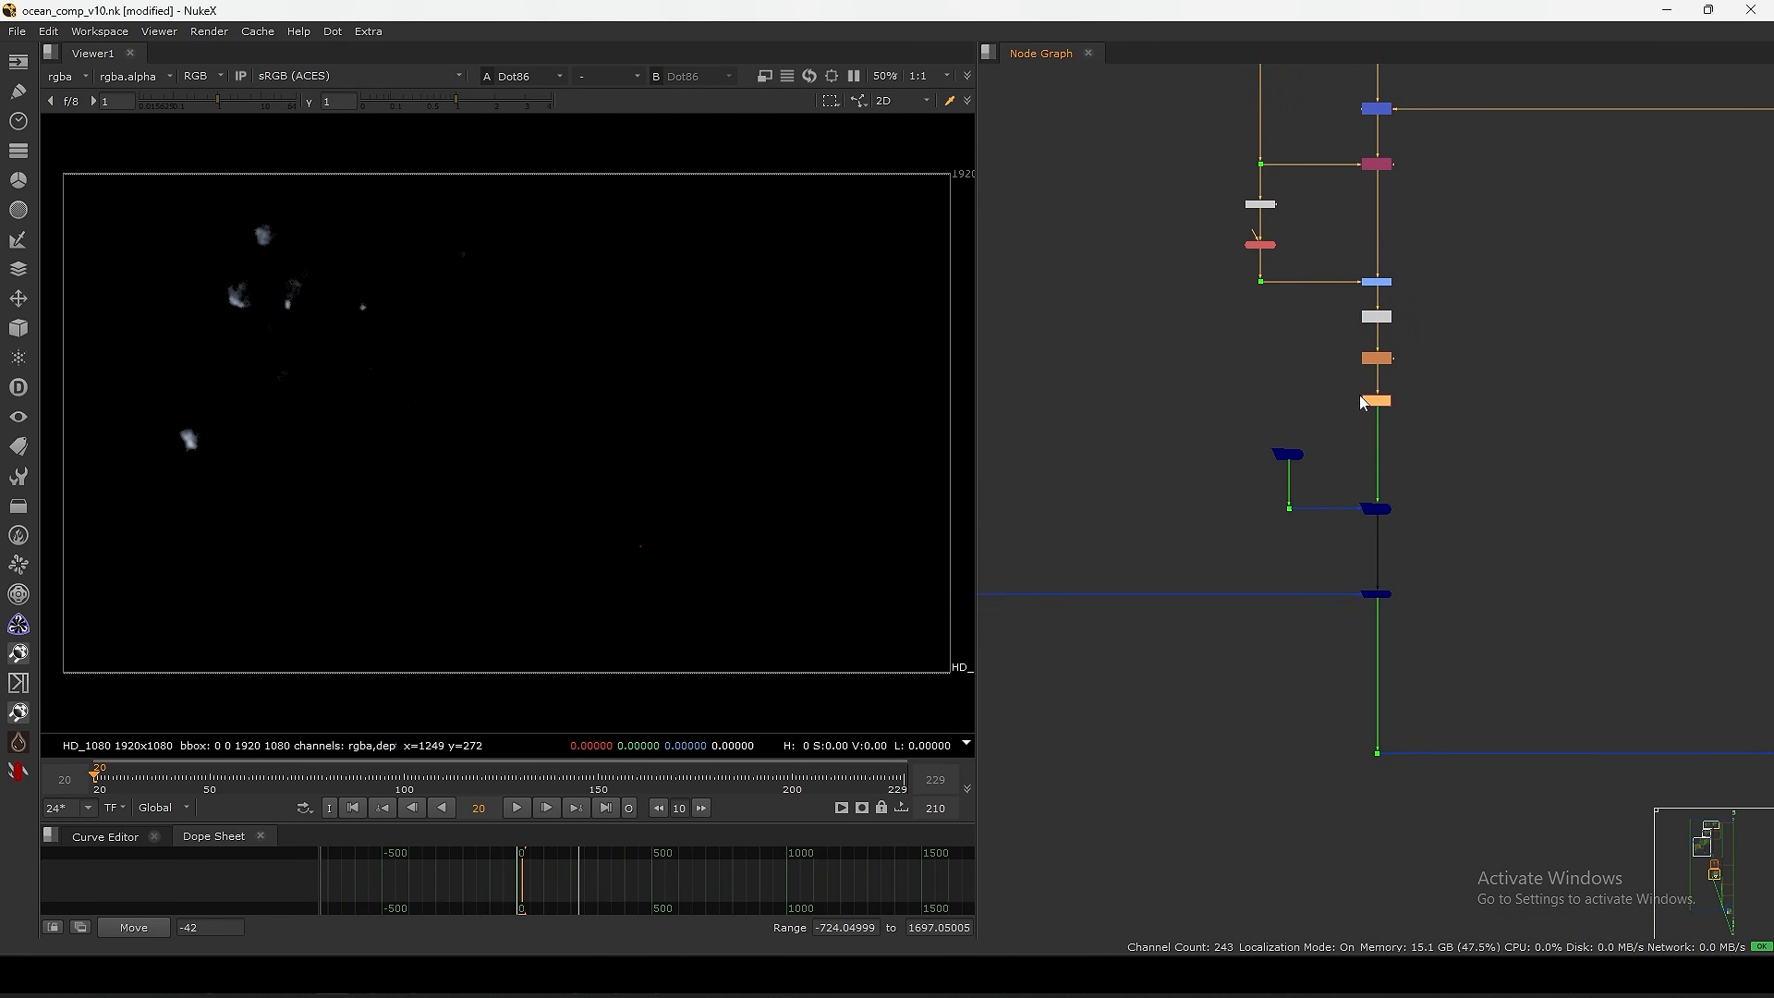
key(1)
click(1273, 381)
drag(518, 266, 290, 521)
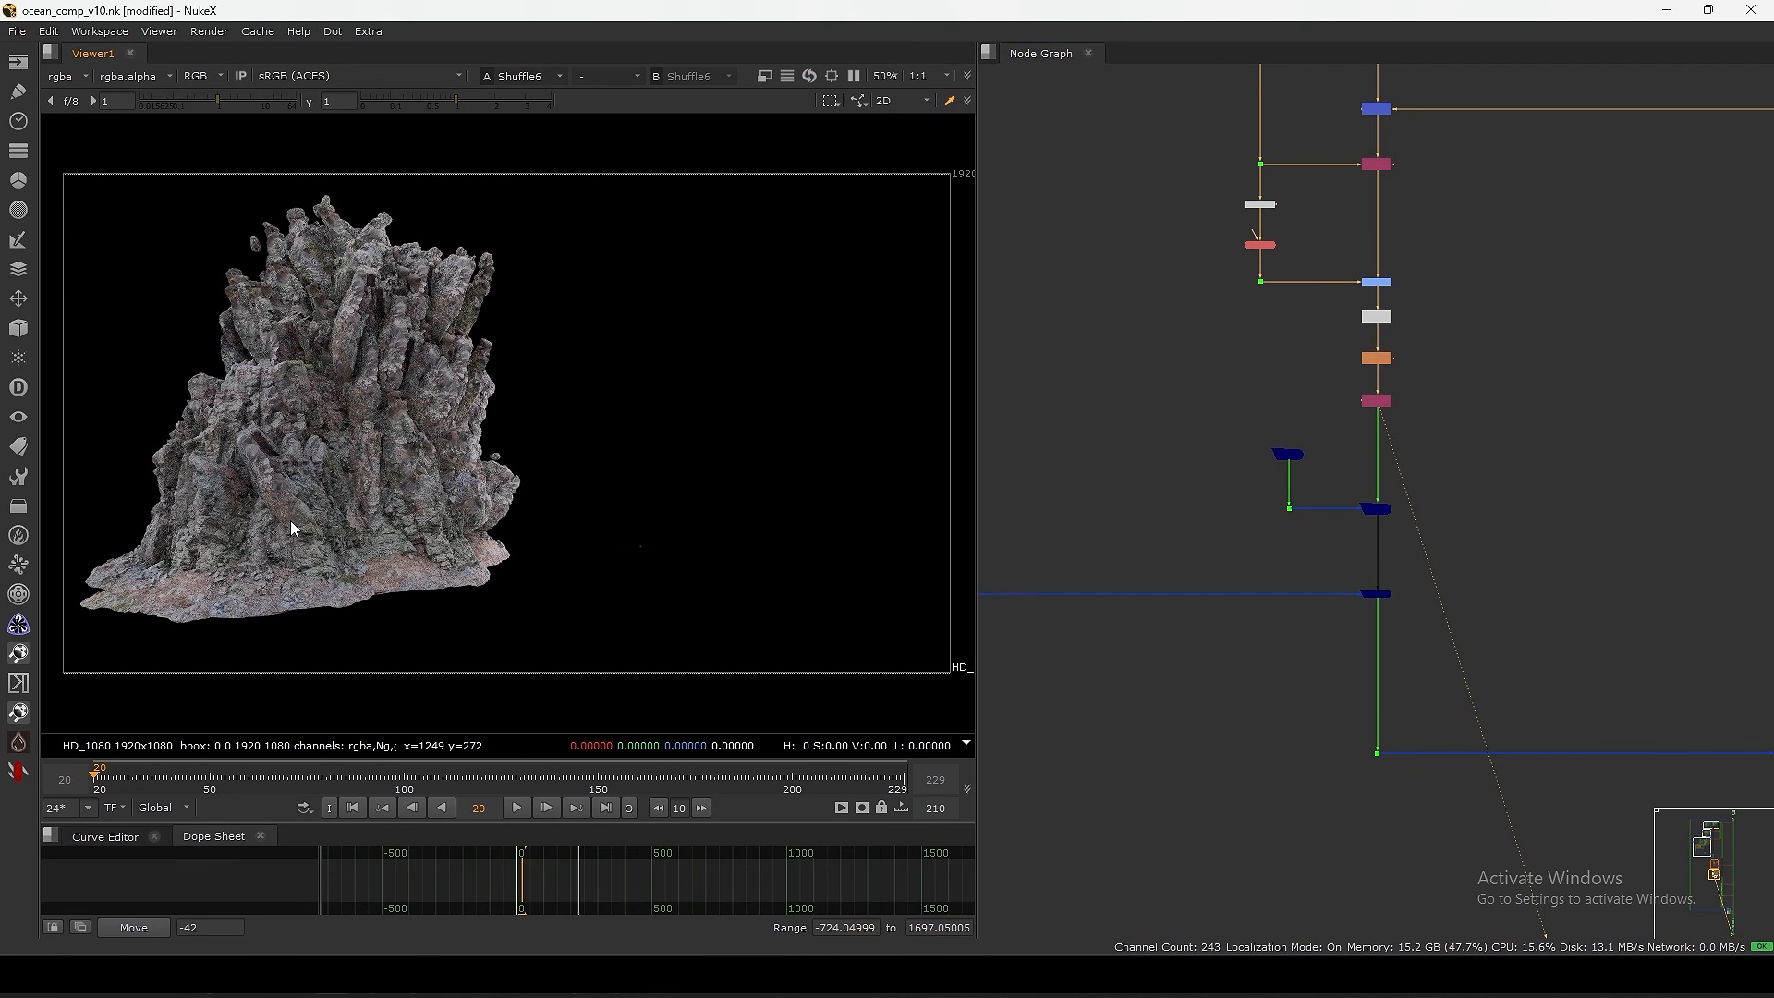
- Display the source render at the start of the main rock tree in the viewer
scroll(1312, 452, down, 6)
middle_drag(1328, 274, 1323, 483)
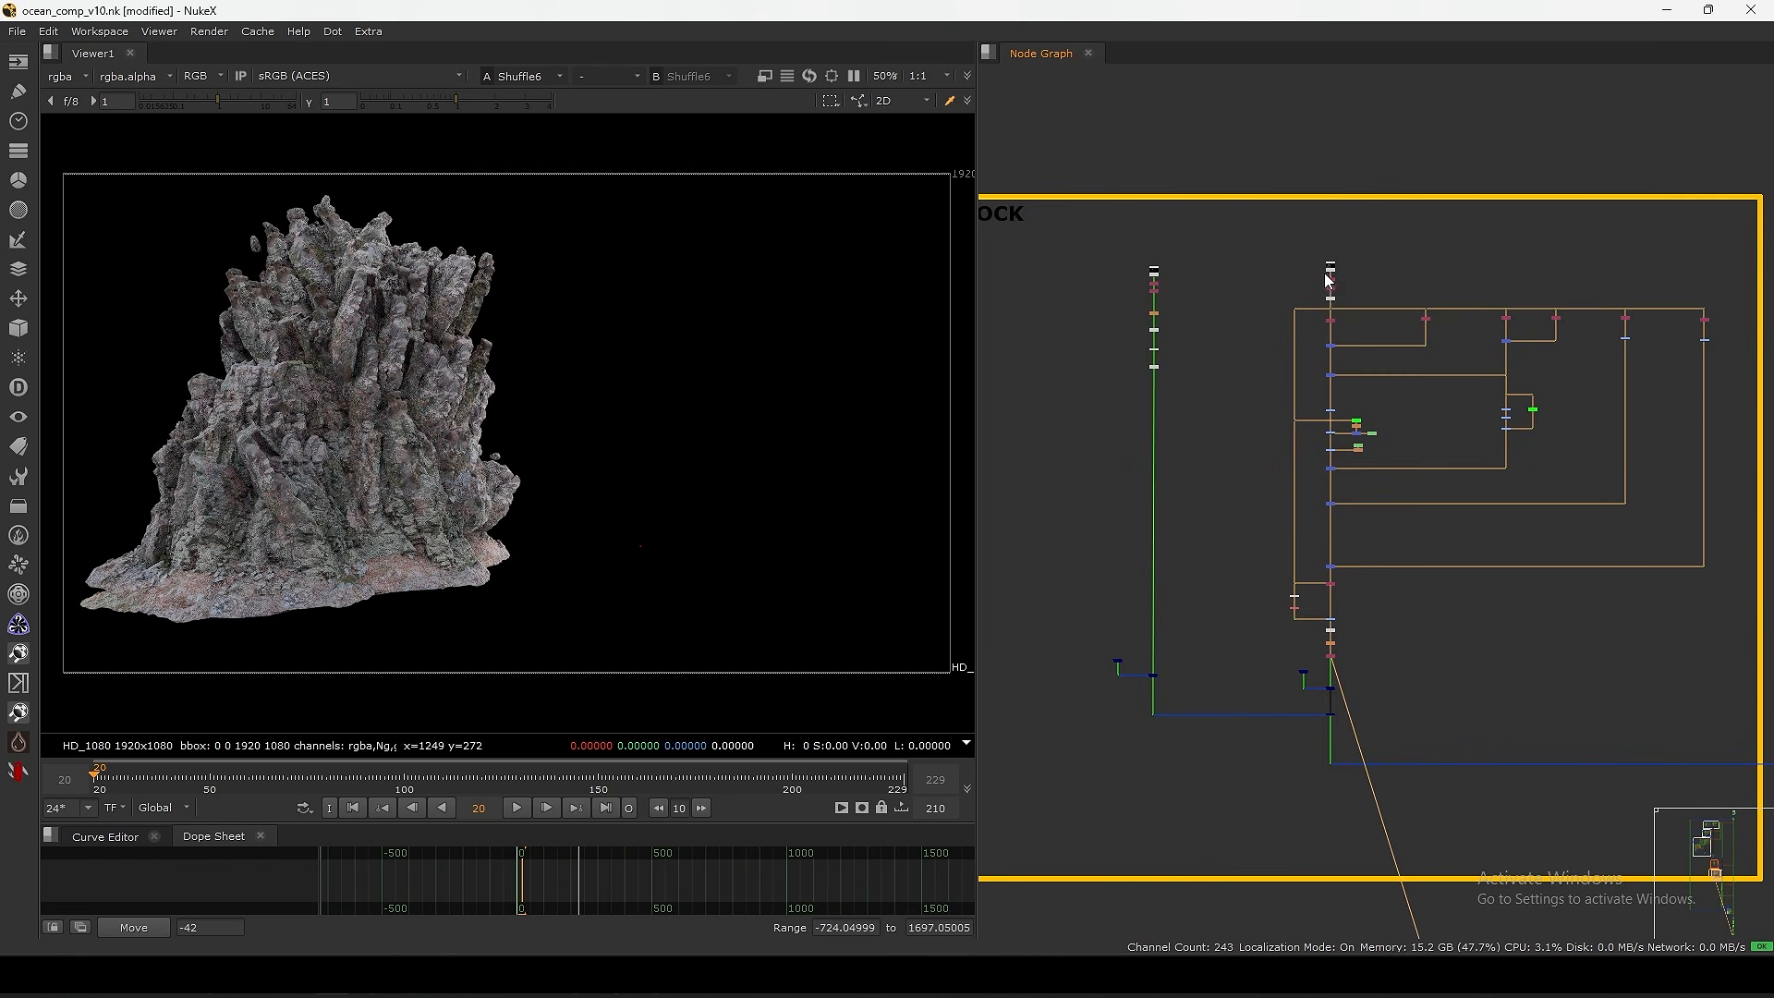
scroll(1324, 270, up, 7)
click(1333, 273)
key(1)
drag(462, 256, 197, 534)
- Follow the main rock tree down to Shuffle6 and display the graded rock for comparison with its source render
scroll(1312, 622, down, 3)
middle_drag(1312, 622, 1274, 278)
middle_drag(1266, 744, 1278, 582)
middle_drag(1310, 690, 1308, 332)
click(1271, 560)
key(1)
scroll(1271, 561, up, 5)
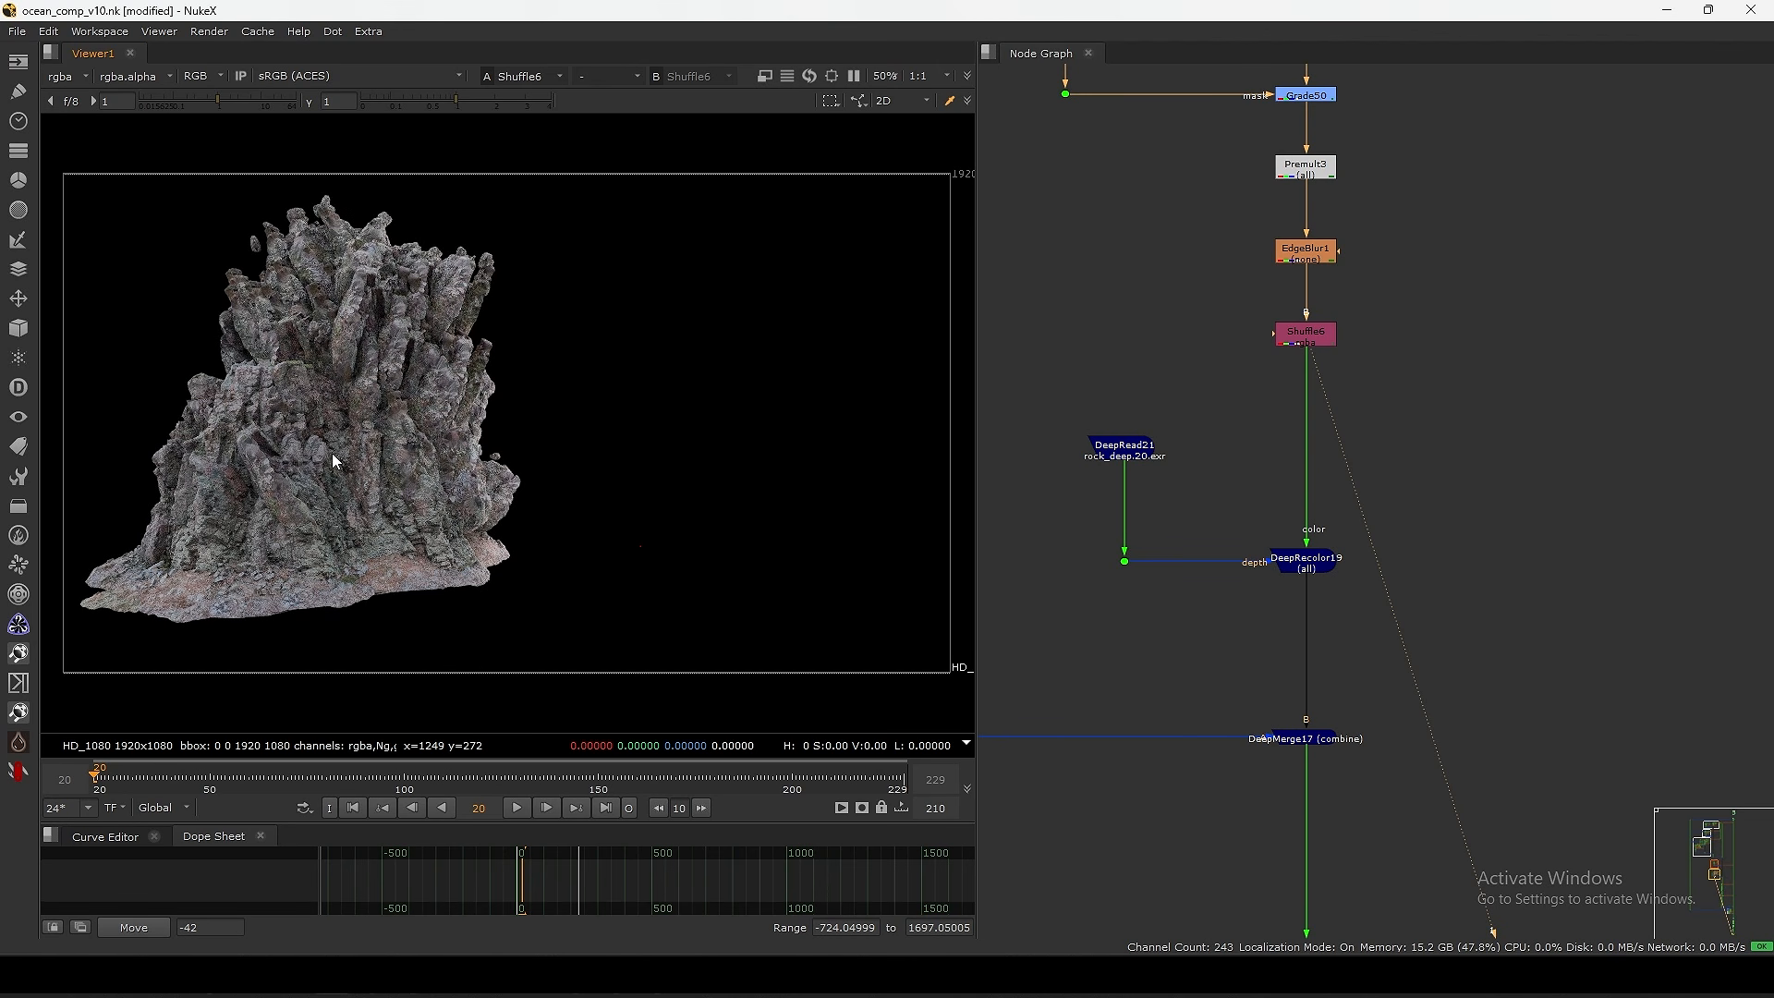
- Display the rock's DeepRecolor19, followed by DeepMerge17, which combines it with the side tree
middle_drag(1293, 572, 1292, 441)
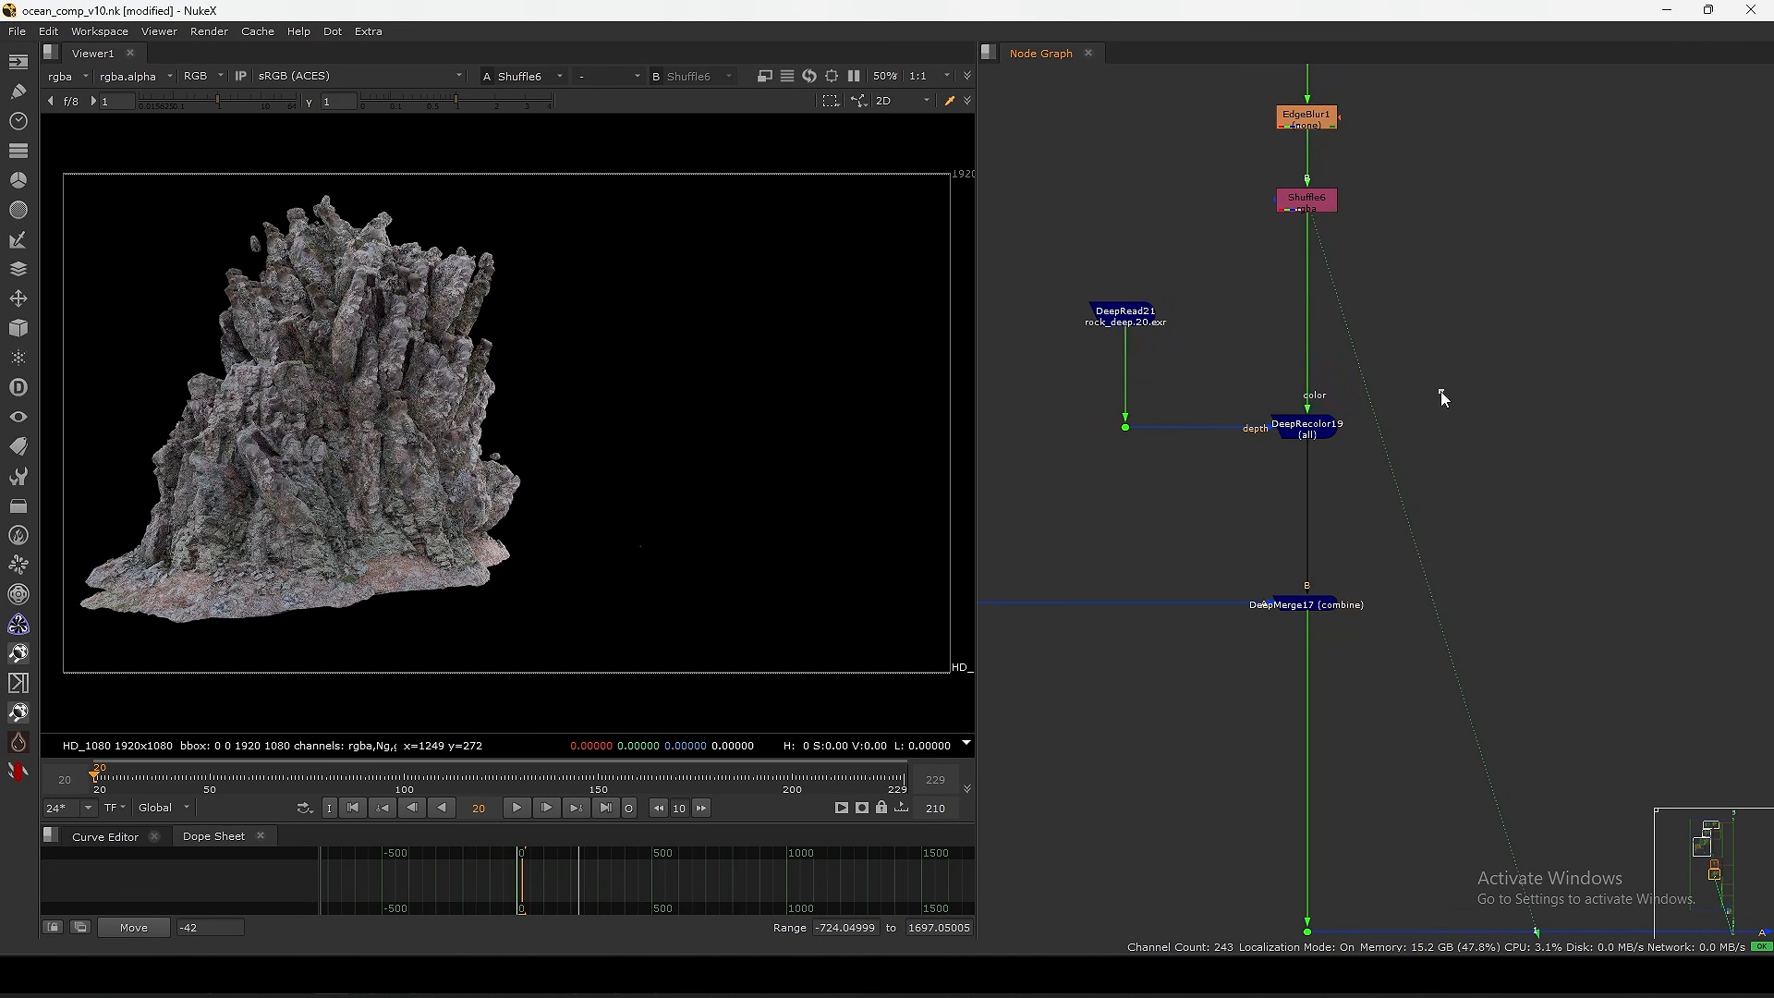
drag(1441, 391, 1203, 557)
key(1)
drag(1475, 545, 1158, 712)
key(1)
alt+middle_drag(1285, 533, 1203, 656)
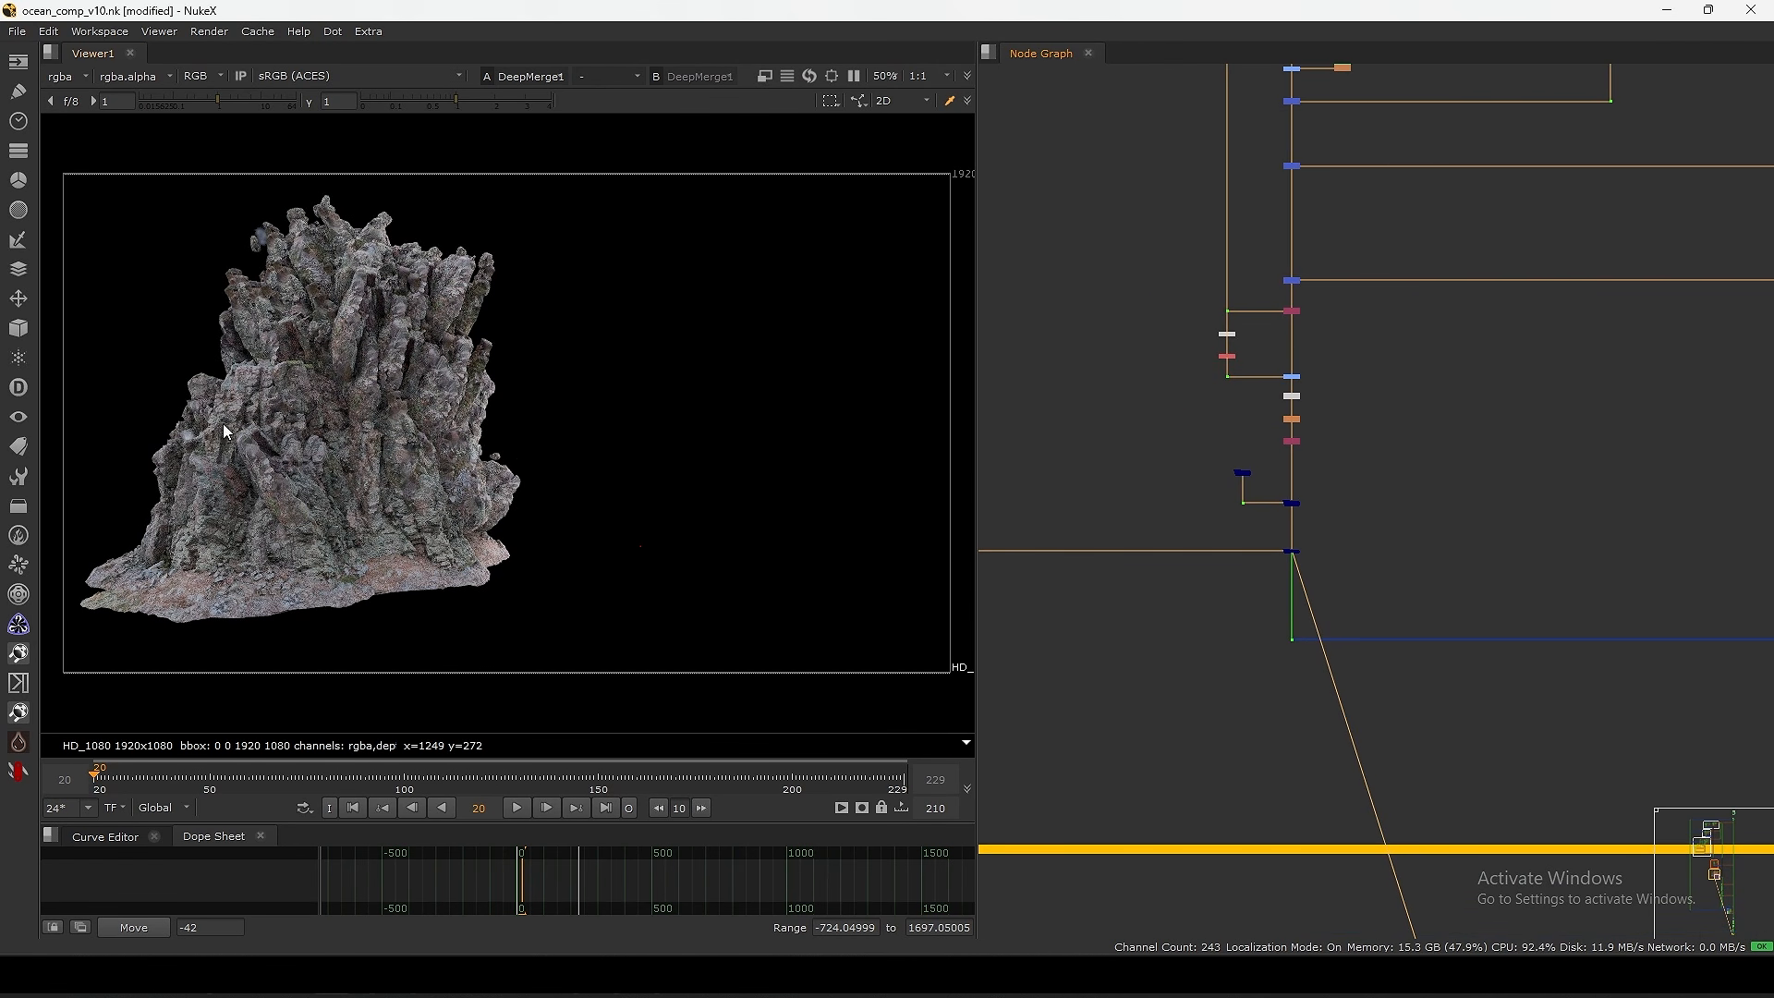
- Inspect the upper edge of the merged rock up close, restoring the full frame in the viewer
scroll(224, 425, up, 3)
middle_drag(315, 204, 473, 342)
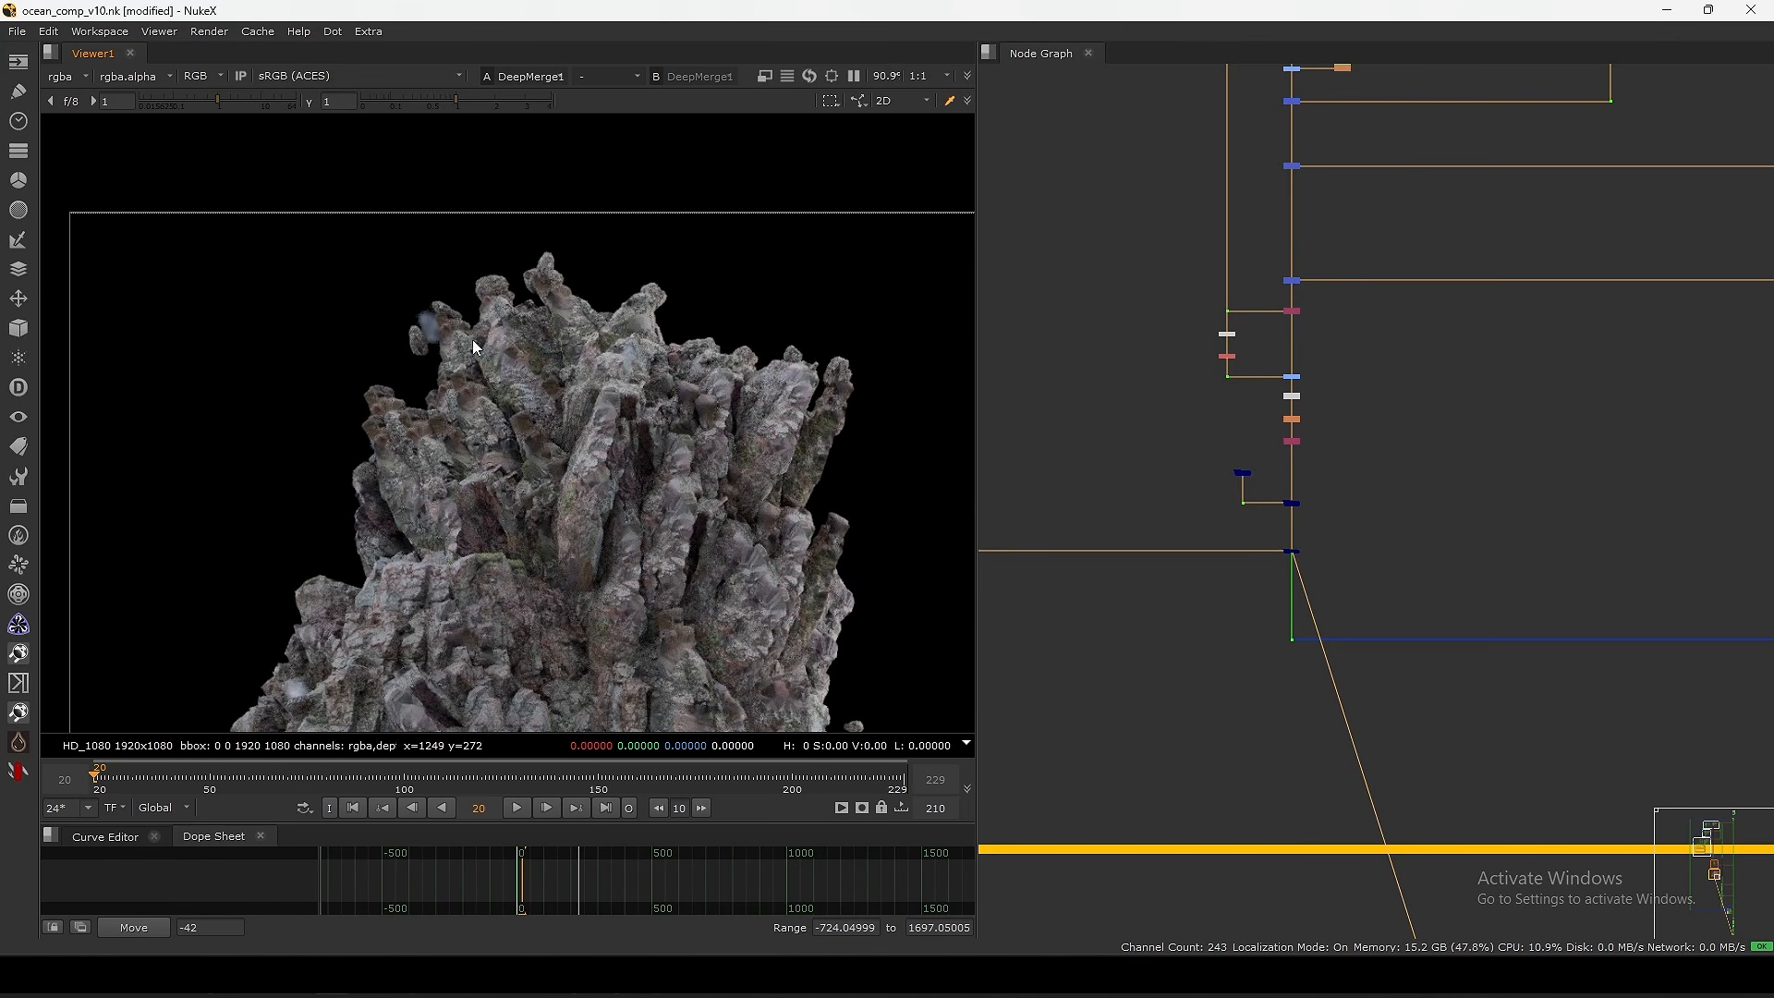
scroll(473, 346, up, 2)
click(1250, 584)
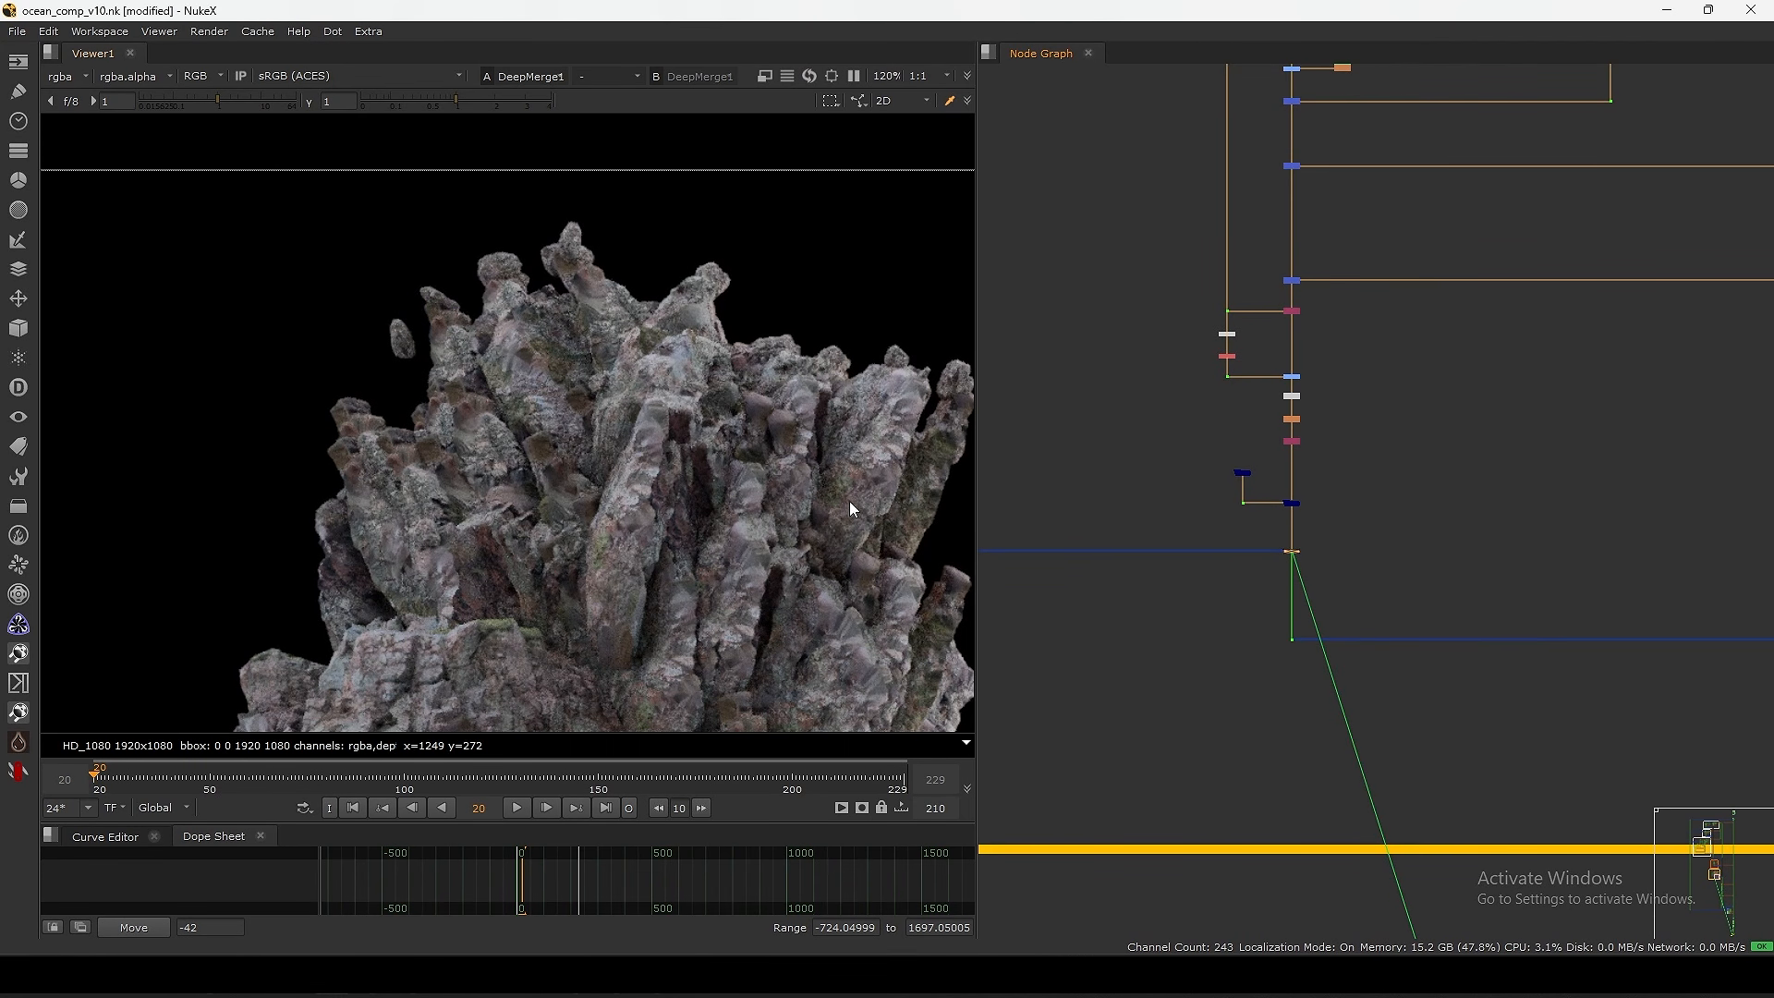
key(f)
- Display the deep merge that combines the rock with the ocean and the ship
scroll(1113, 462, down, 5)
scroll(1515, 478, up, 2)
drag(1504, 473, 1409, 553)
key(1)
scroll(1367, 536, up, 4)
drag(1577, 451, 1428, 558)
scroll(1212, 491, down, 6)
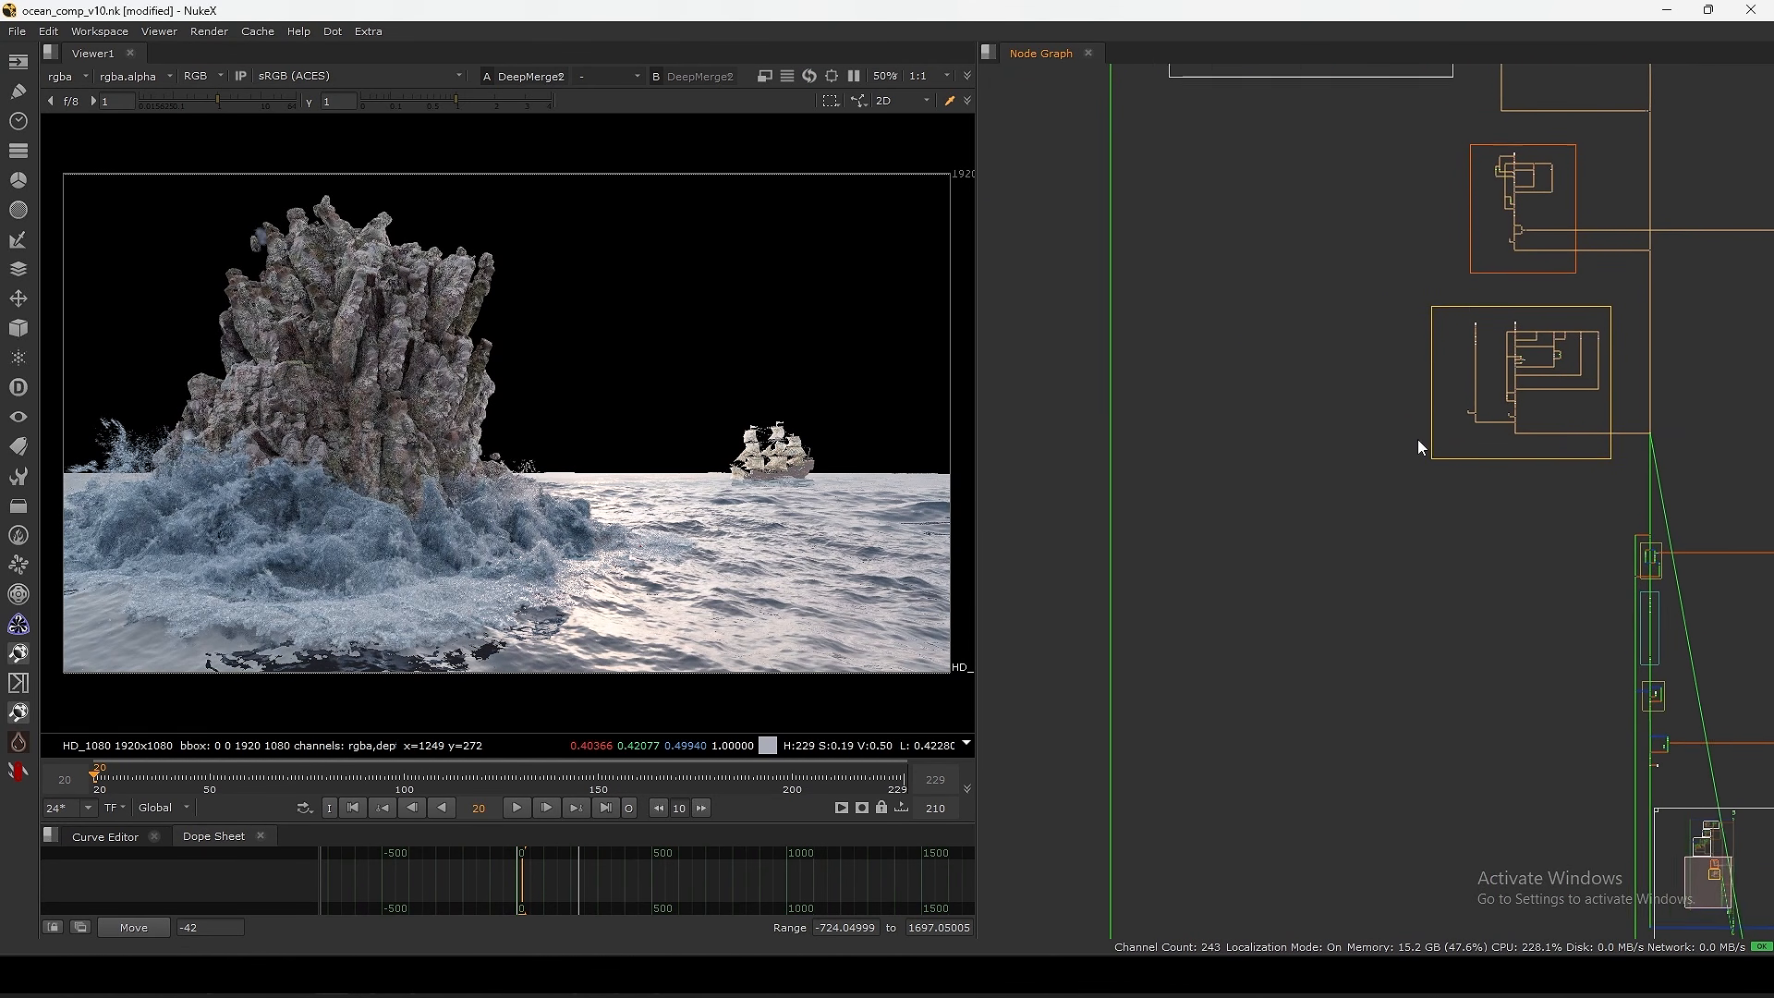
- Display Dot98 at the rock group's output to view the rock on its own
scroll(1420, 447, up, 5)
drag(1253, 497, 1307, 464)
key(1)
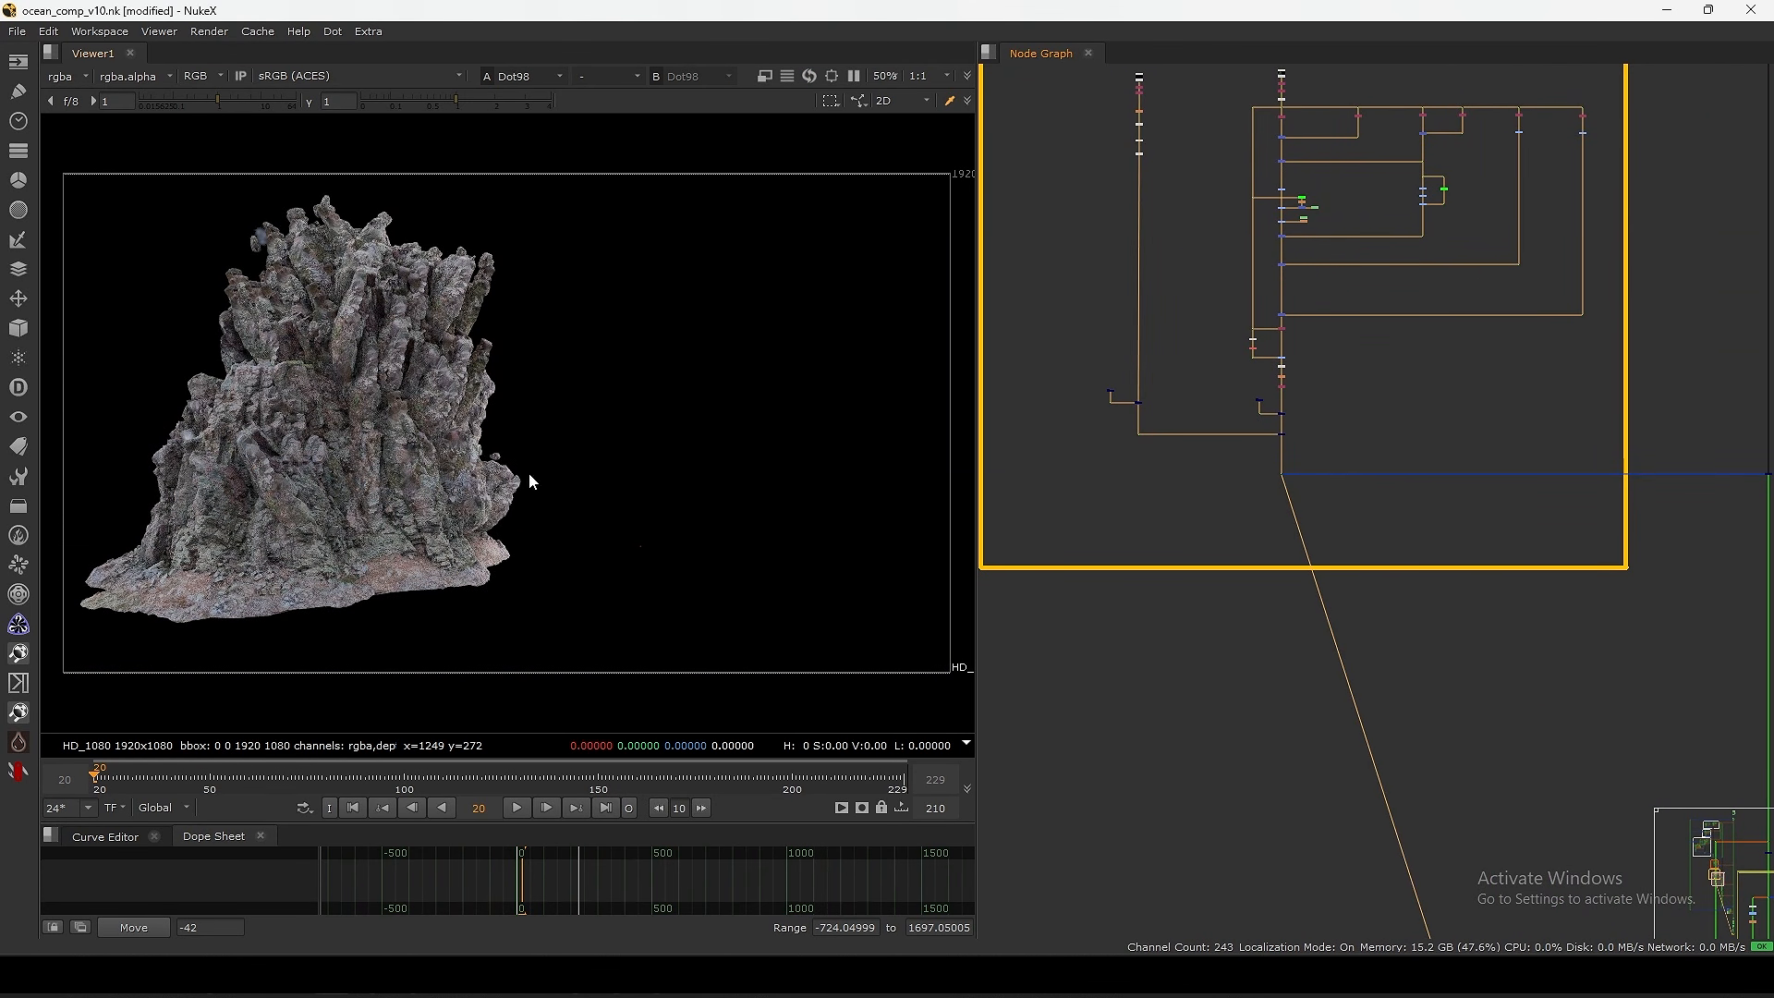
middle_drag(473, 399, 508, 397)
middle_drag(1673, 483, 1262, 504)
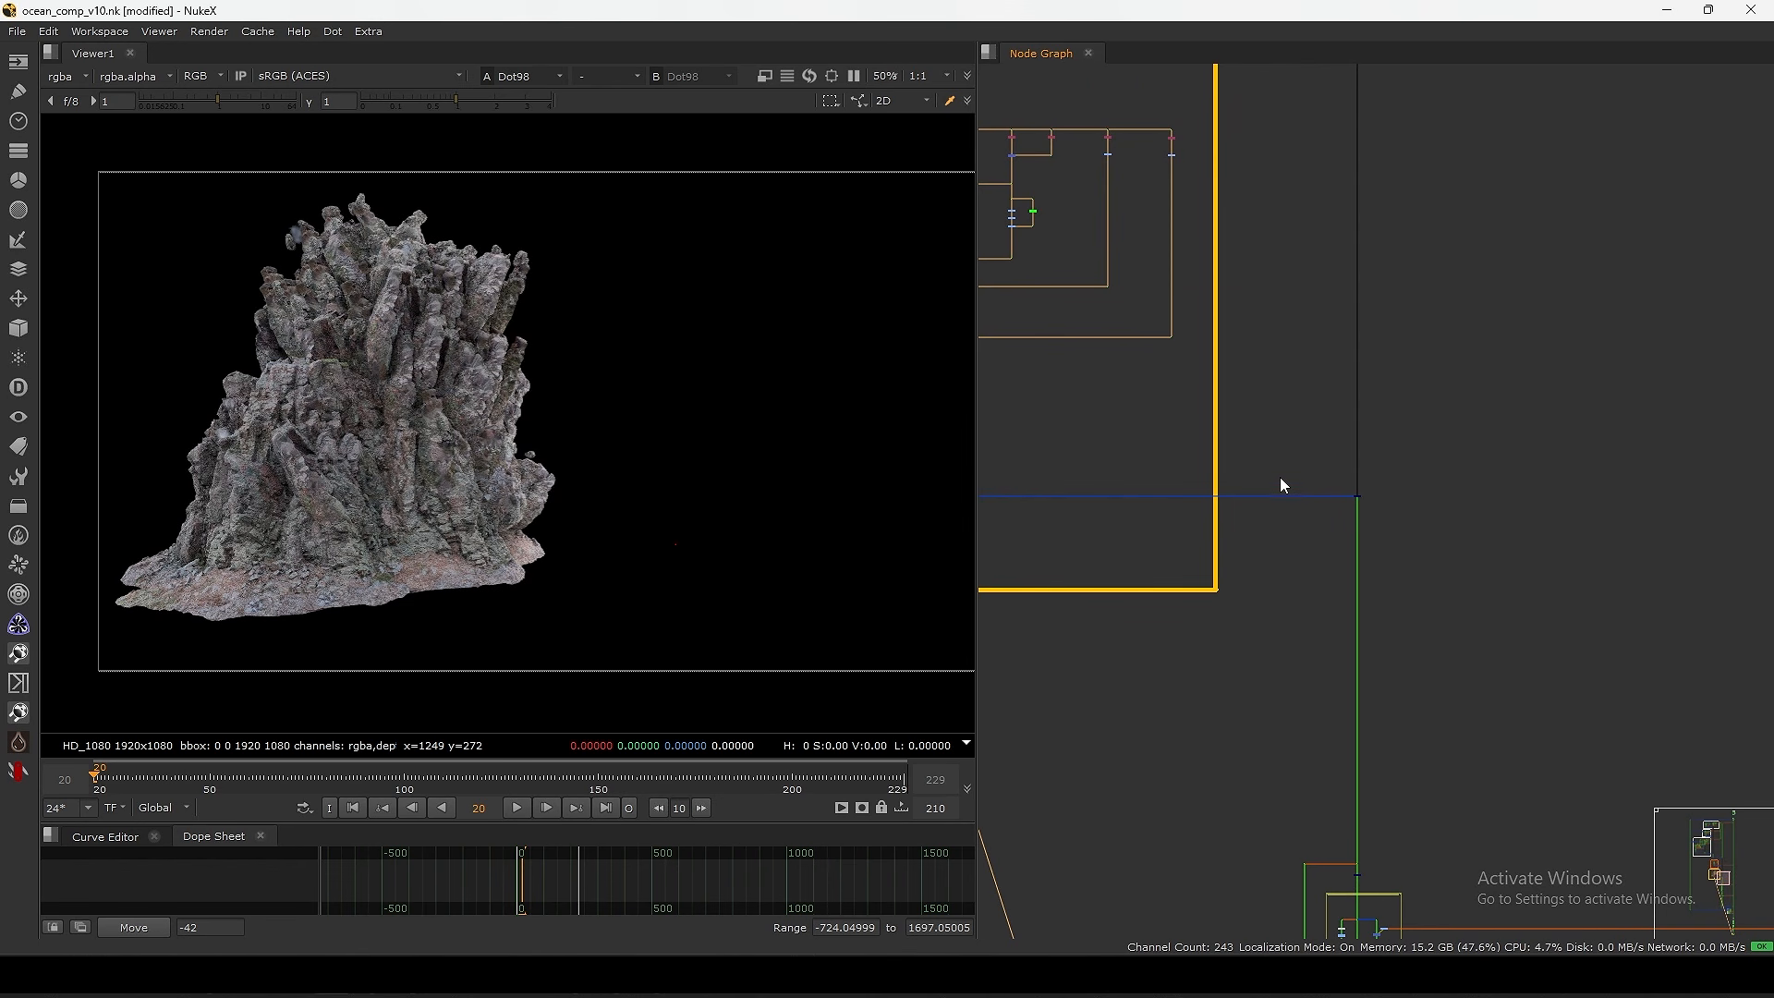
- Display the main tree's deep merge and toggle it off and on to compare the ocean with and without the rock
drag(638, 390, 203, 627)
drag(1296, 460, 1440, 535)
key(1)
drag(1451, 461, 1316, 545)
key(d)
key(d)
key(d)
key(d)
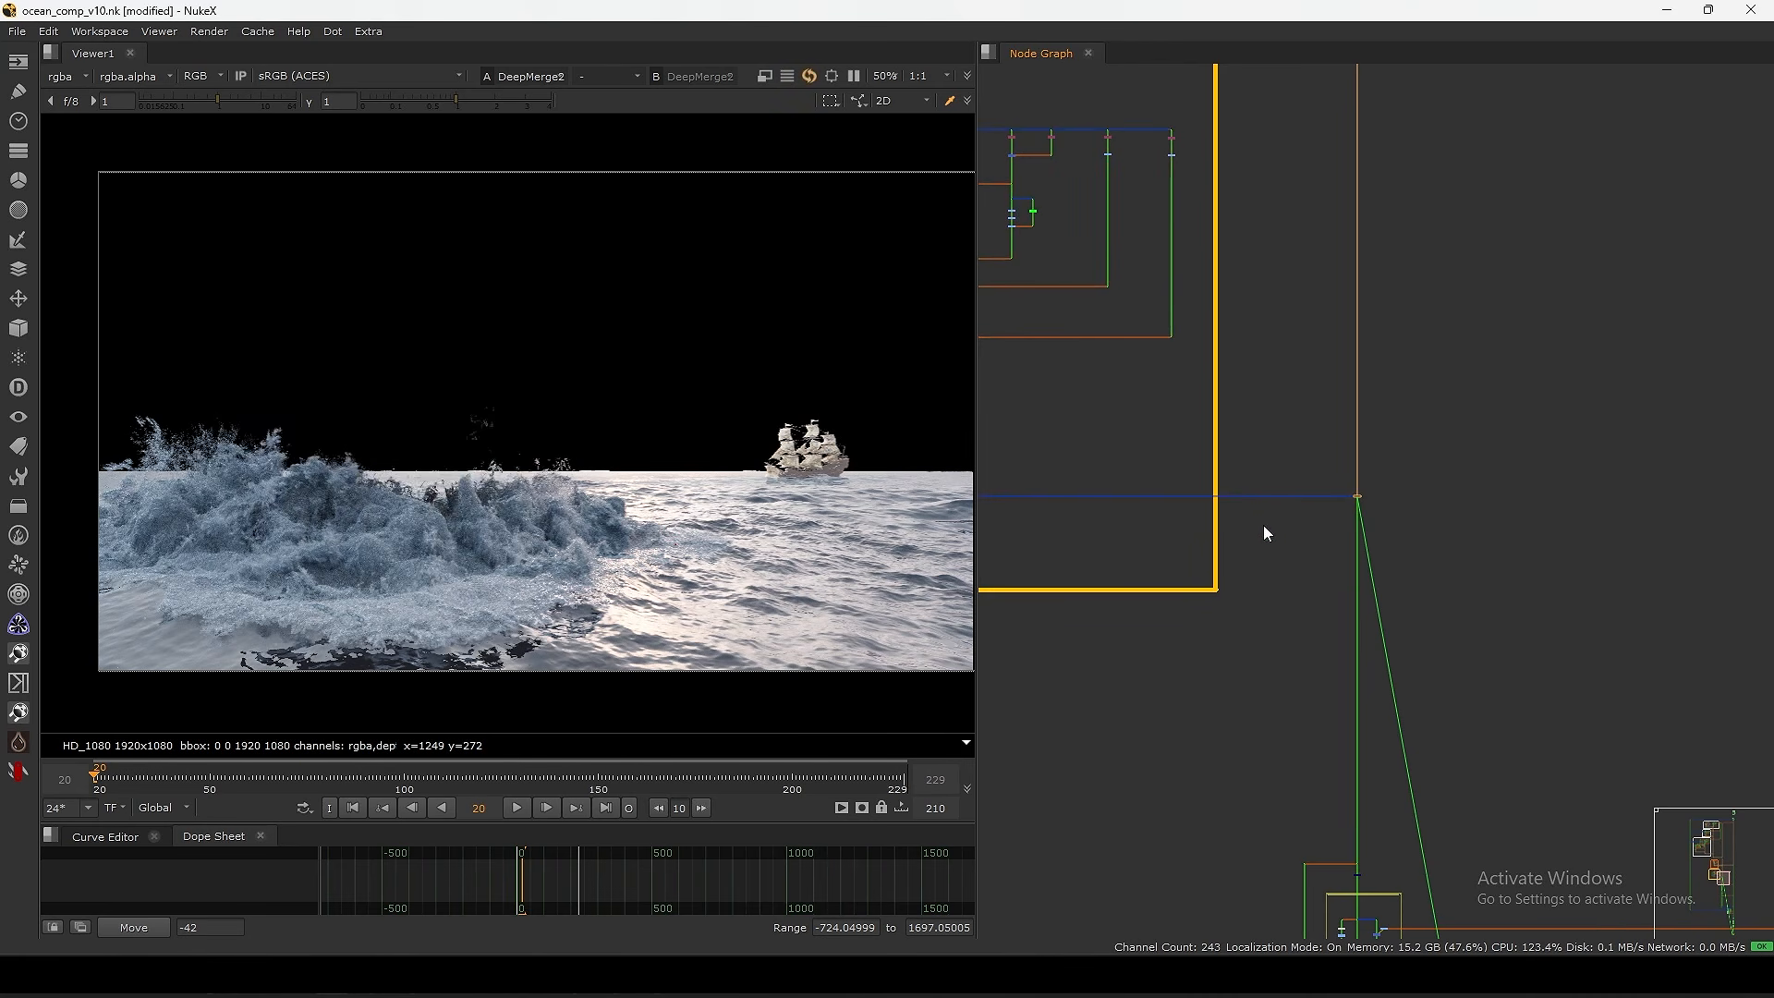
- Follow the main tree from the rock group down to the Haze/Atmos group
scroll(1386, 611, down, 8)
key(space)
scroll(1395, 589, up, 4)
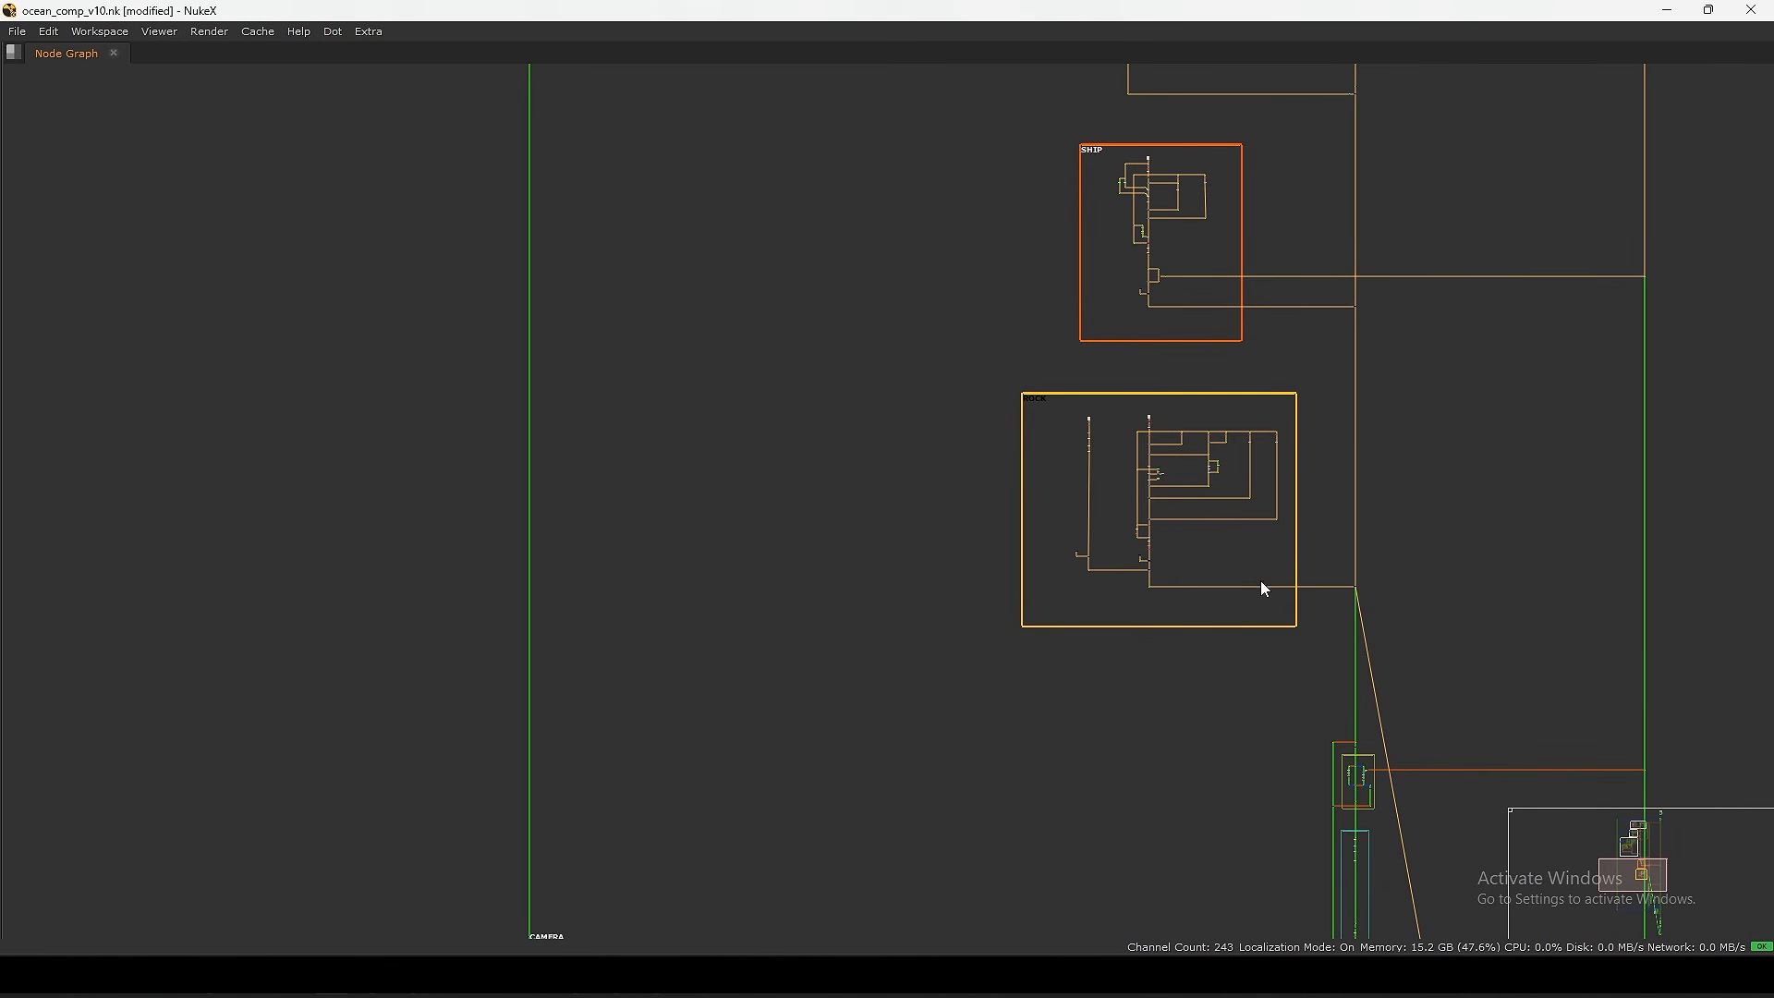
key(space)
scroll(1270, 508, down, 6)
middle_drag(1269, 471, 1346, 558)
scroll(1397, 684, up, 3)
middle_drag(1397, 688, 1319, 353)
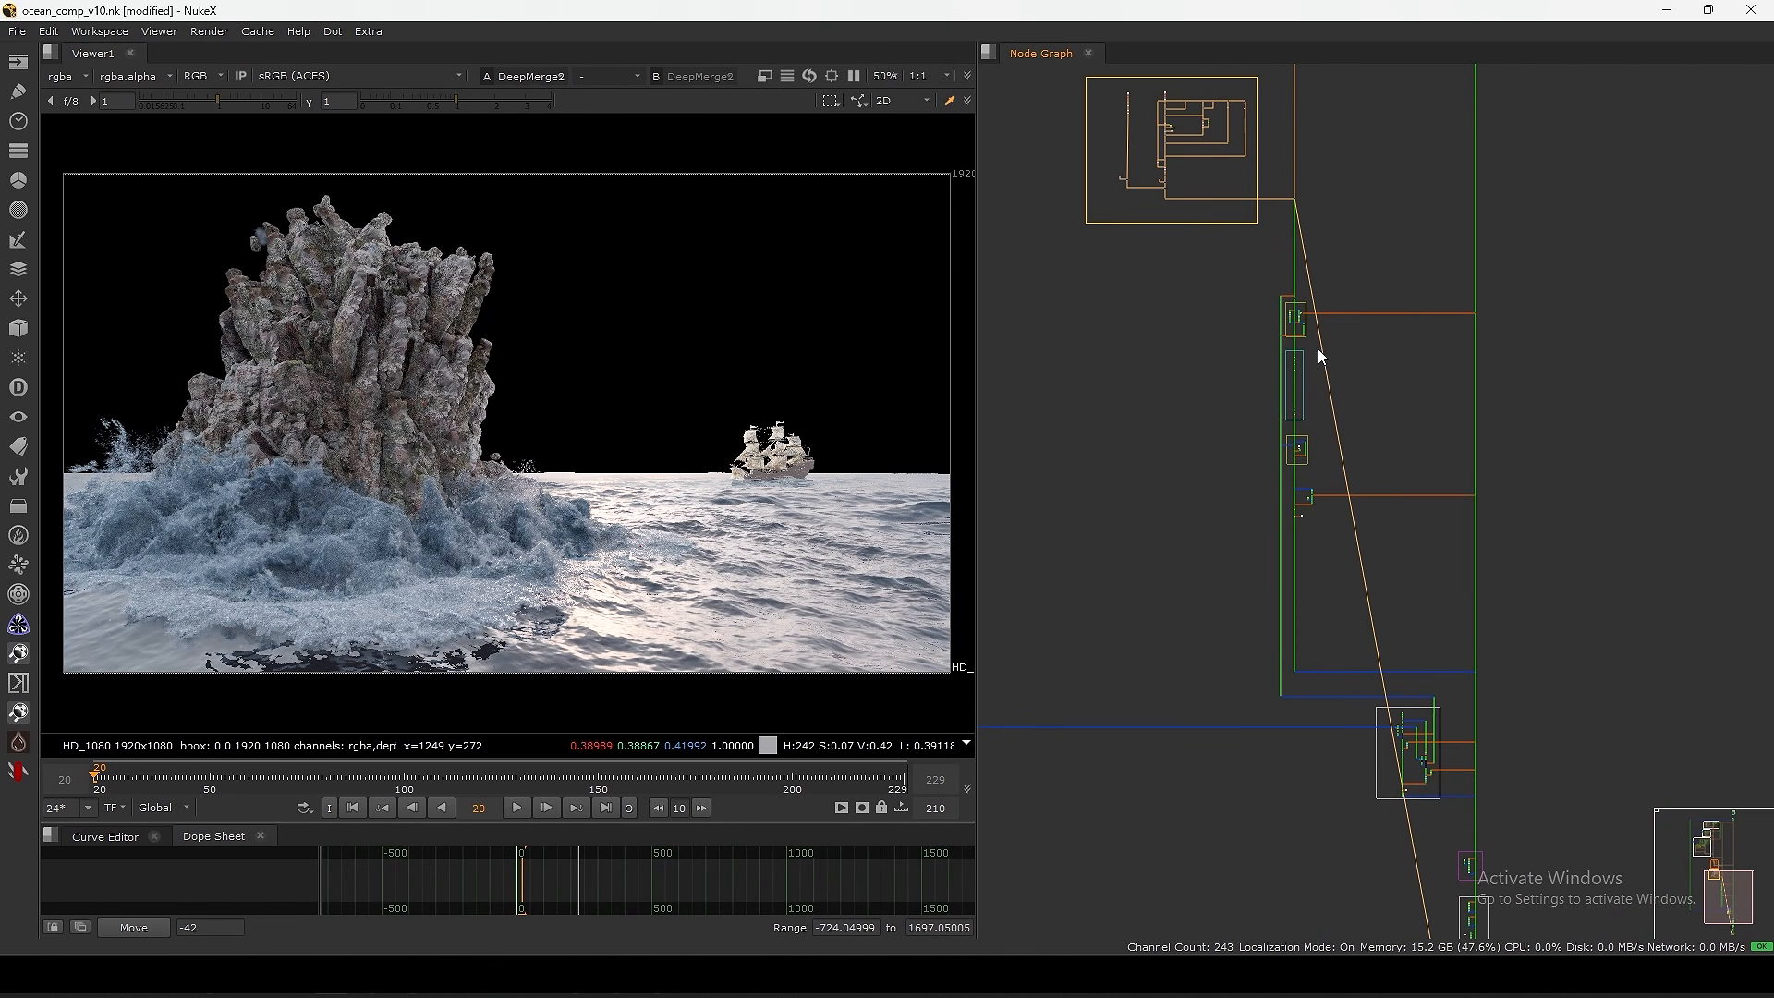
scroll(1275, 343, up, 2)
drag(1148, 713, 1422, 279)
scroll(1340, 287, up, 4)
click(1405, 210)
key(f)
scroll(1299, 242, up, 3)
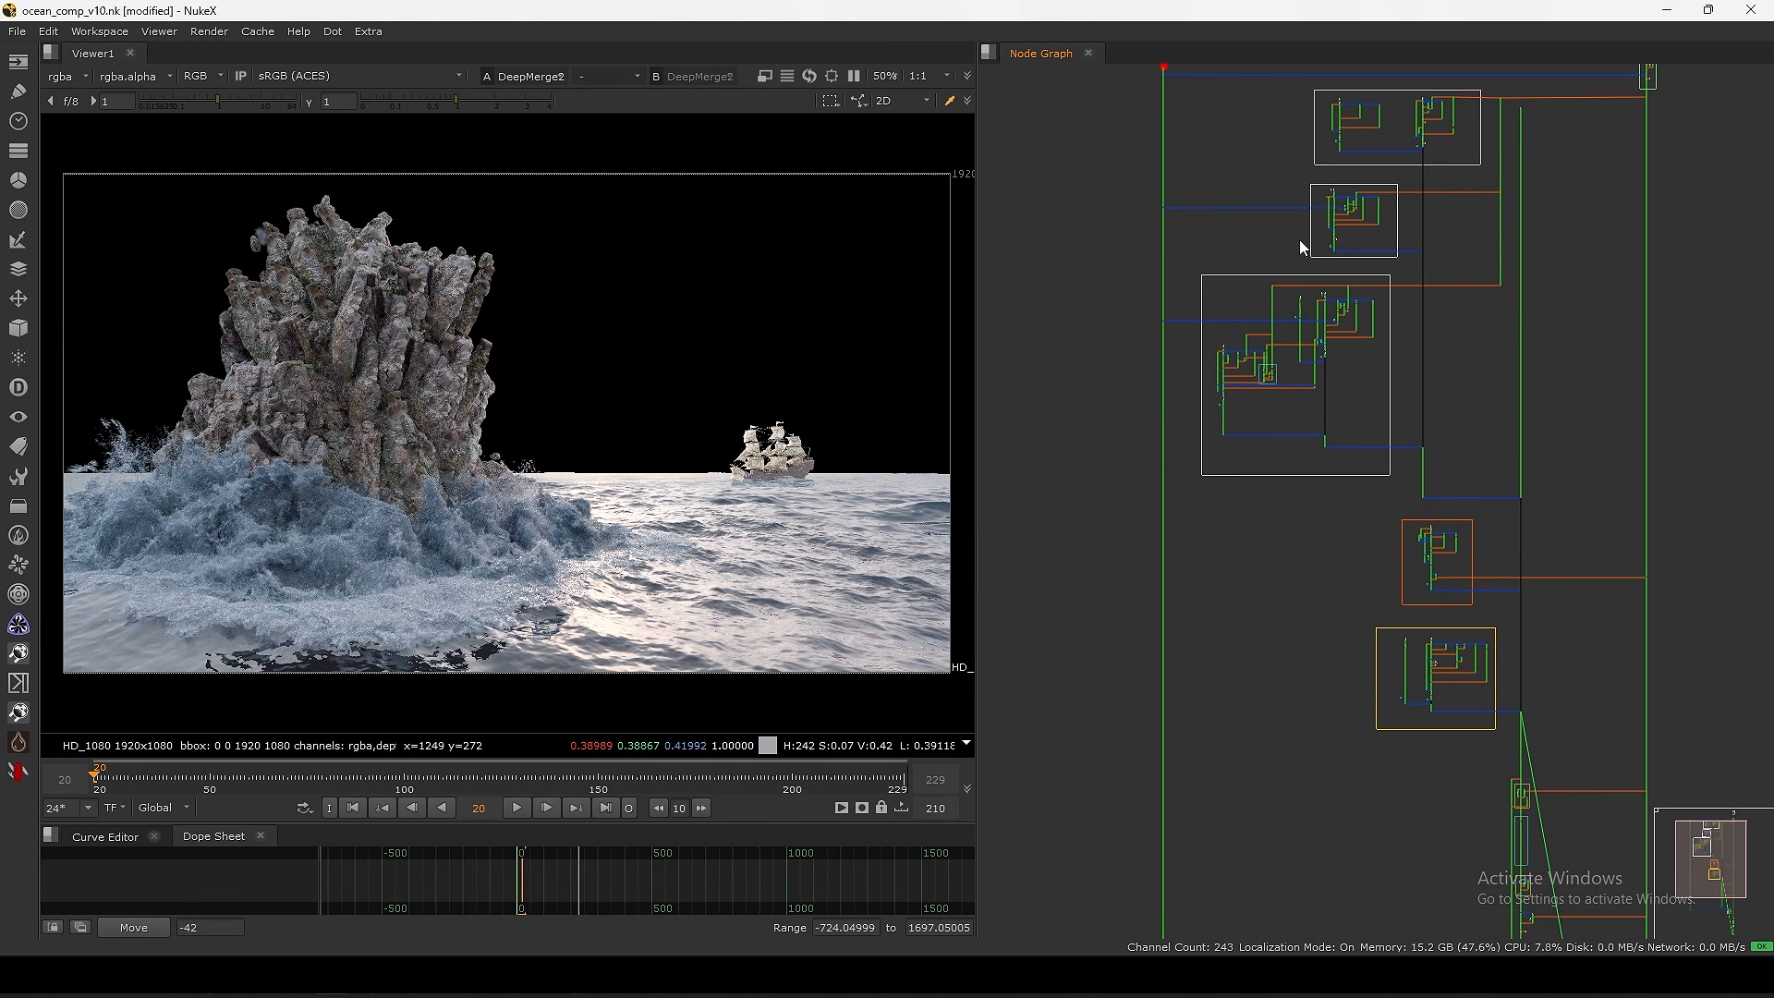
middle_drag(1342, 601, 1067, 356)
scroll(1201, 416, up, 5)
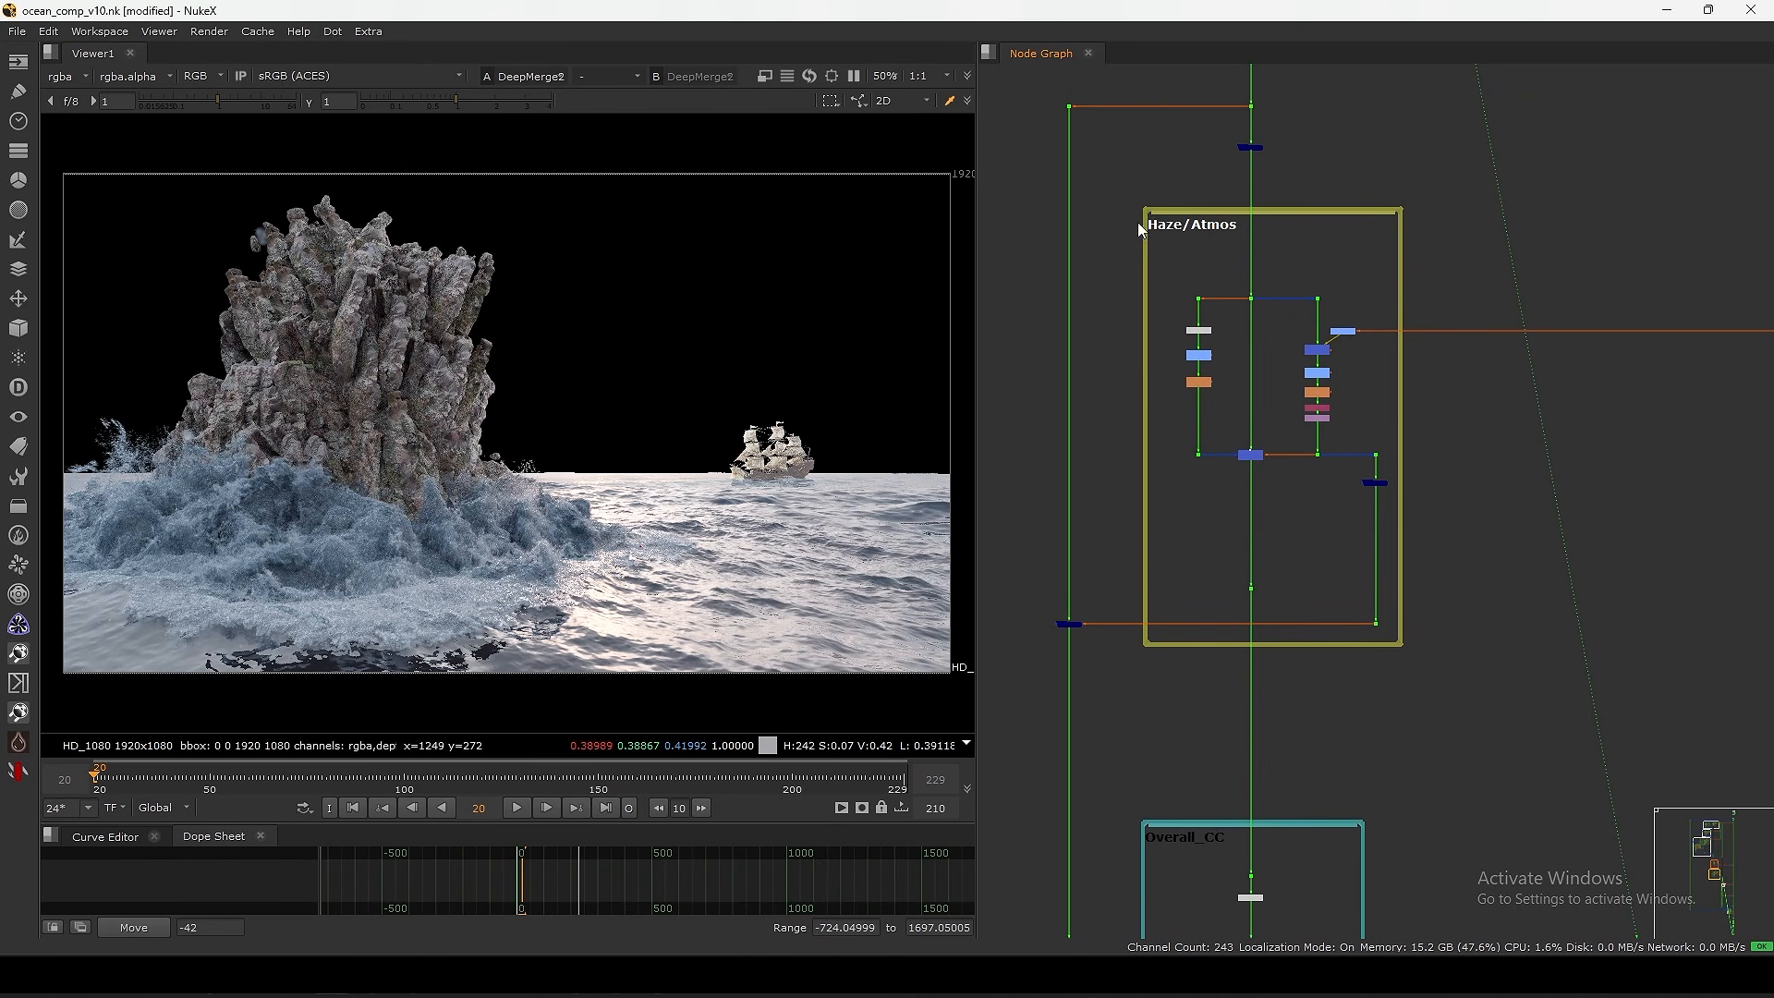
- Look over the Haze/Atmos and Overall_CC groups and display Dot174 at the Haze/Atmos output
drag(1129, 170, 1432, 643)
middle_drag(1290, 802, 1287, 307)
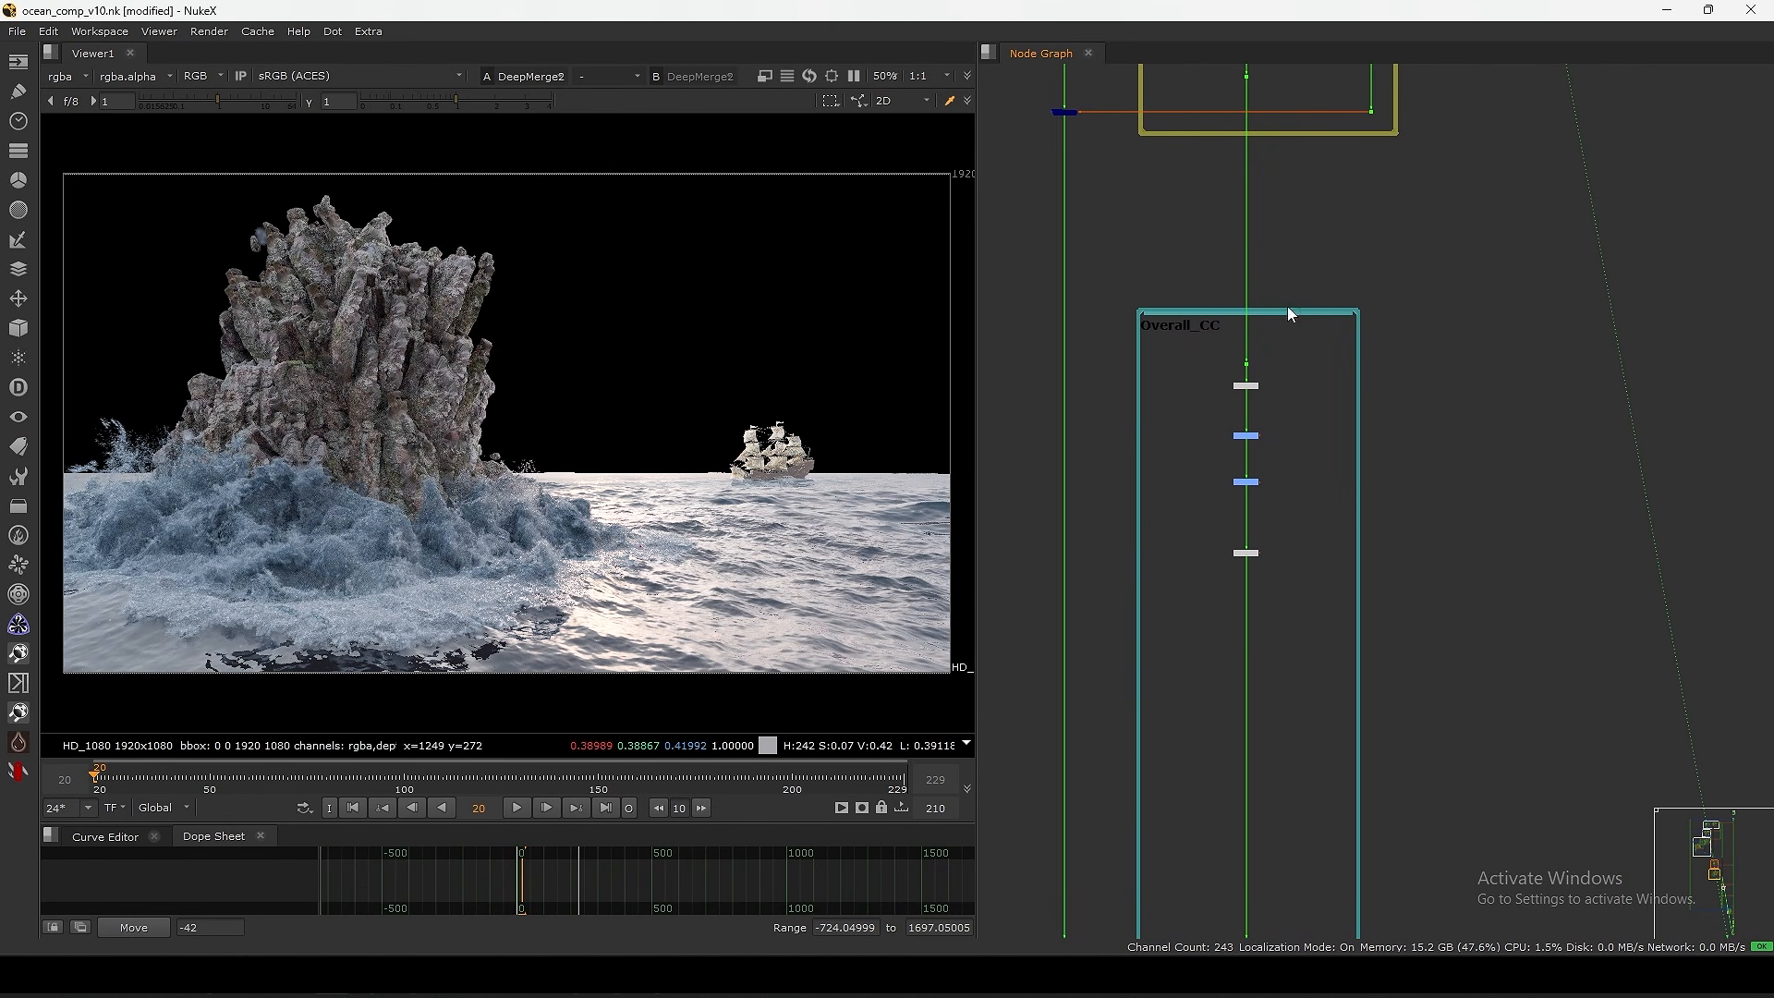
drag(1476, 243, 1171, 754)
middle_drag(1171, 754, 1239, 491)
middle_drag(1266, 294, 1269, 554)
click(1258, 364)
key(1)
click(1235, 441)
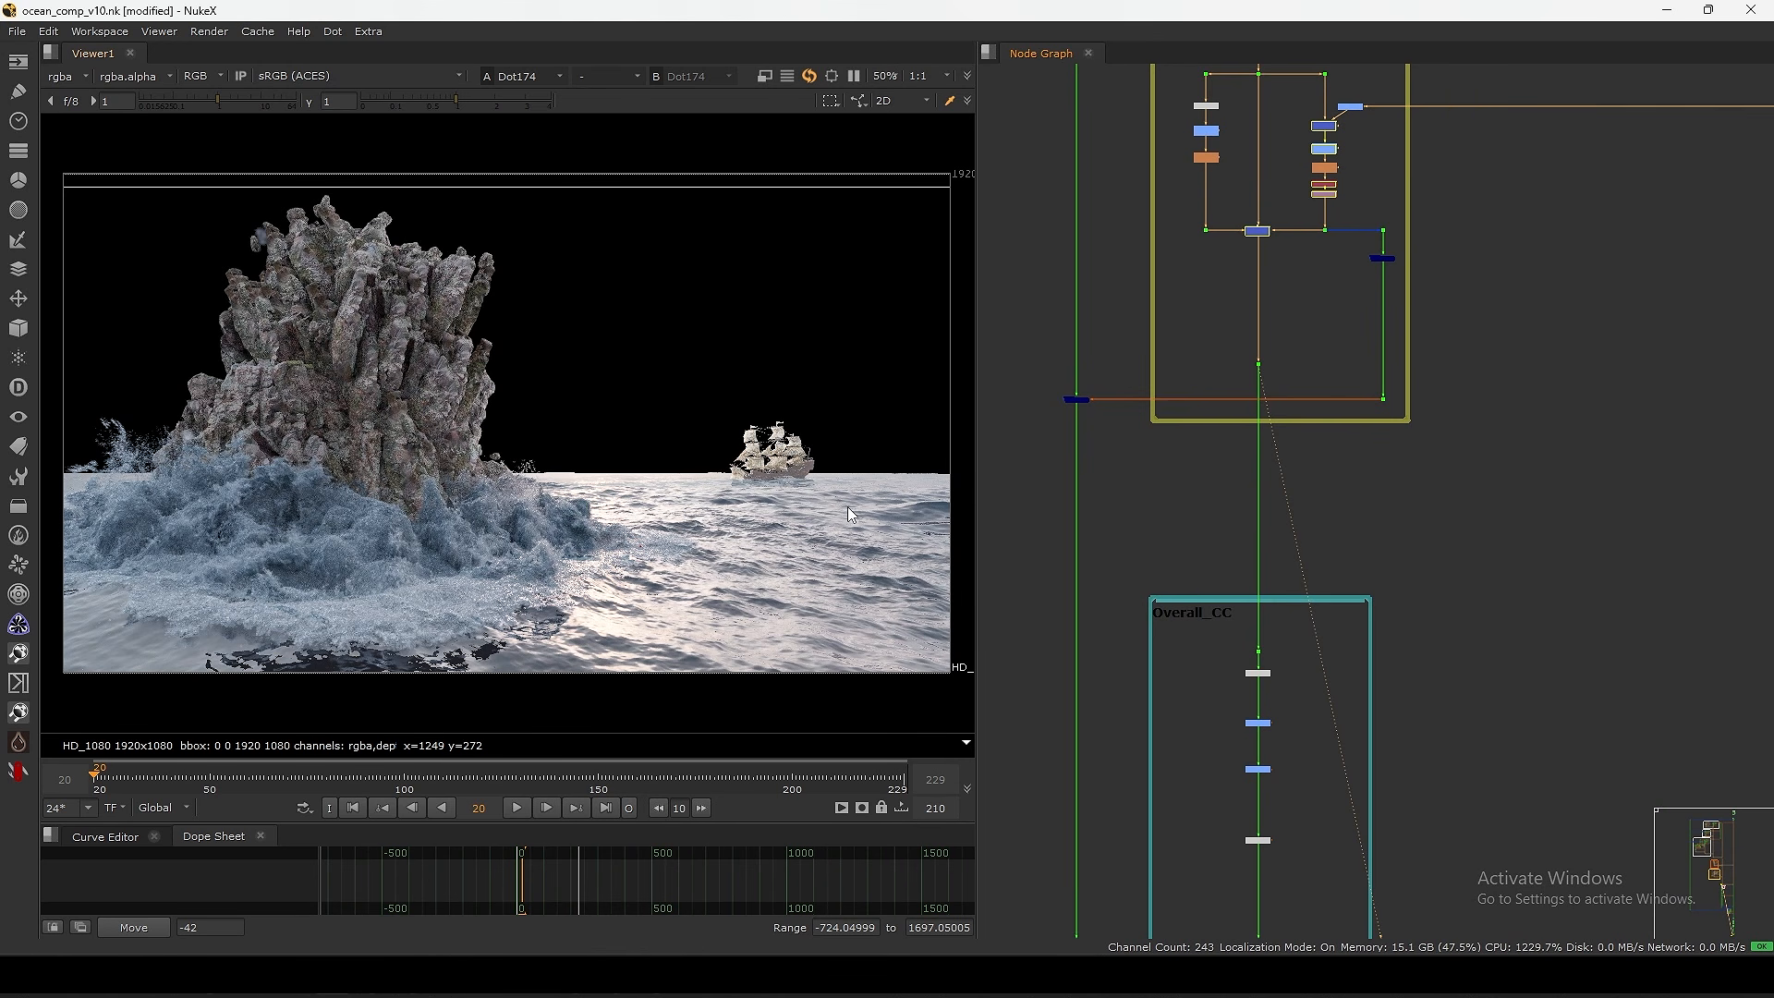
- Display Dot180 at the start of the depth branch in the Haze/Atmos group
middle_drag(1248, 297, 1218, 491)
middle_drag(1223, 876, 1302, 449)
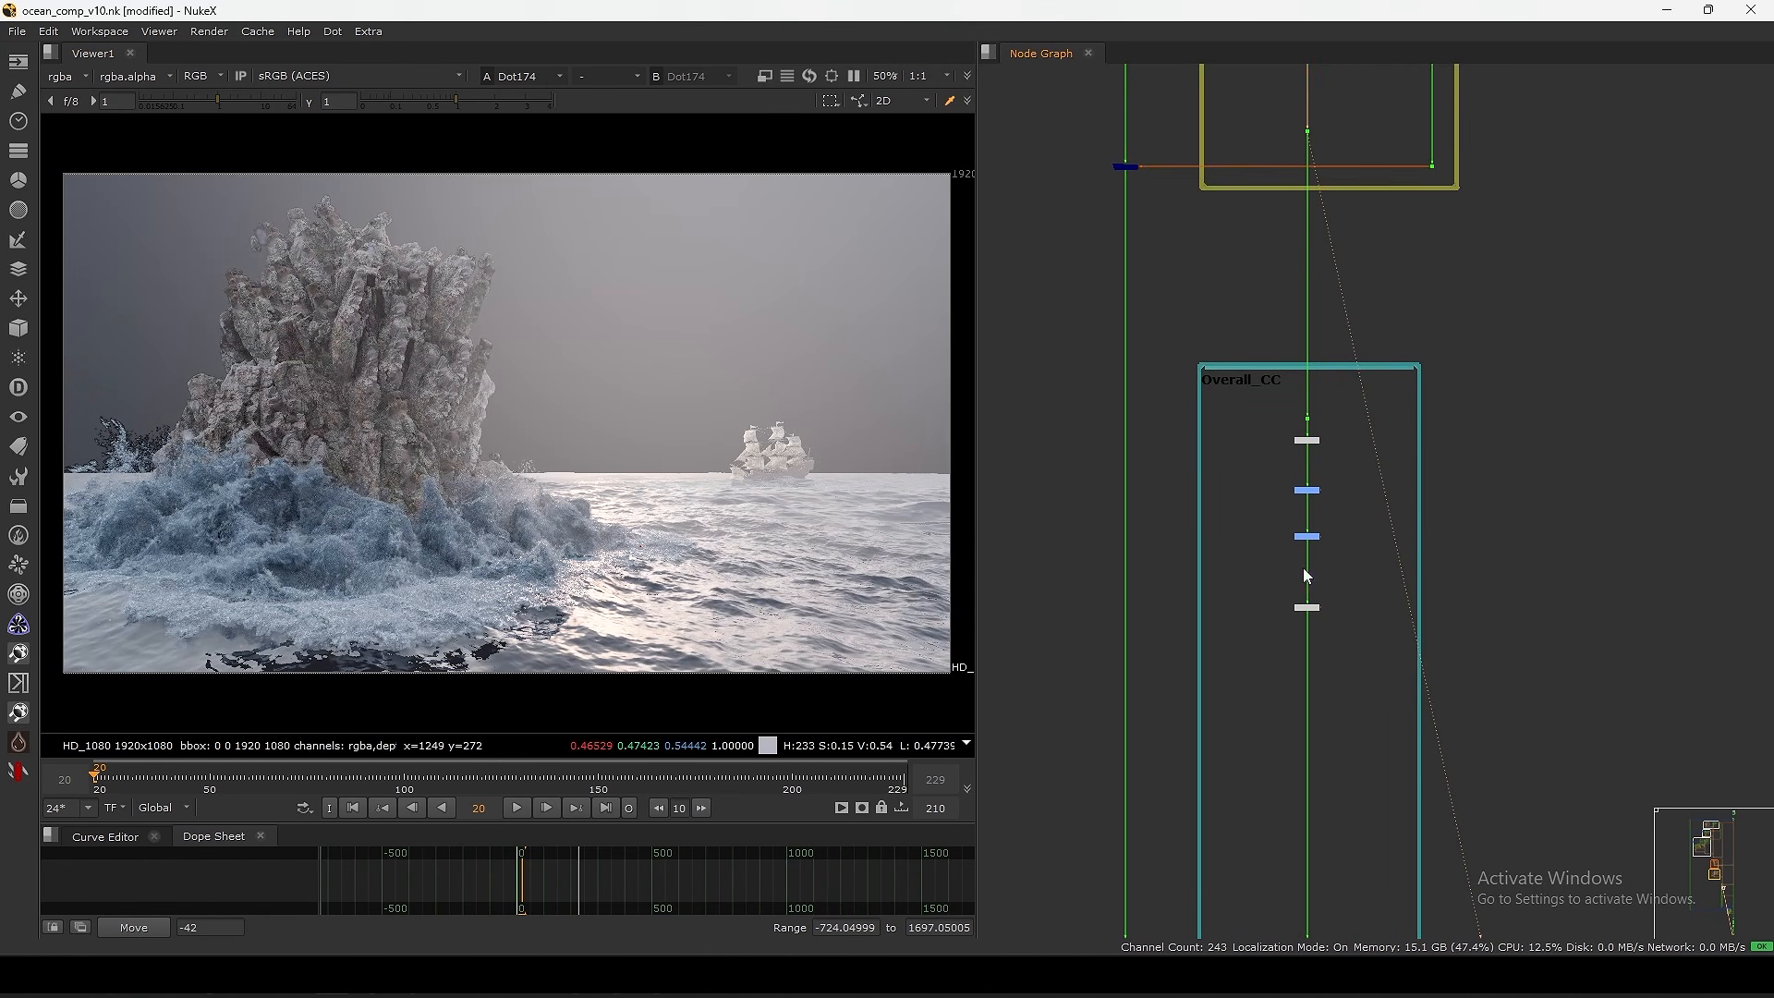
middle_drag(1309, 645, 1291, 455)
scroll(1278, 568, down, 3)
middle_drag(1273, 203, 1238, 513)
scroll(1235, 420, up, 4)
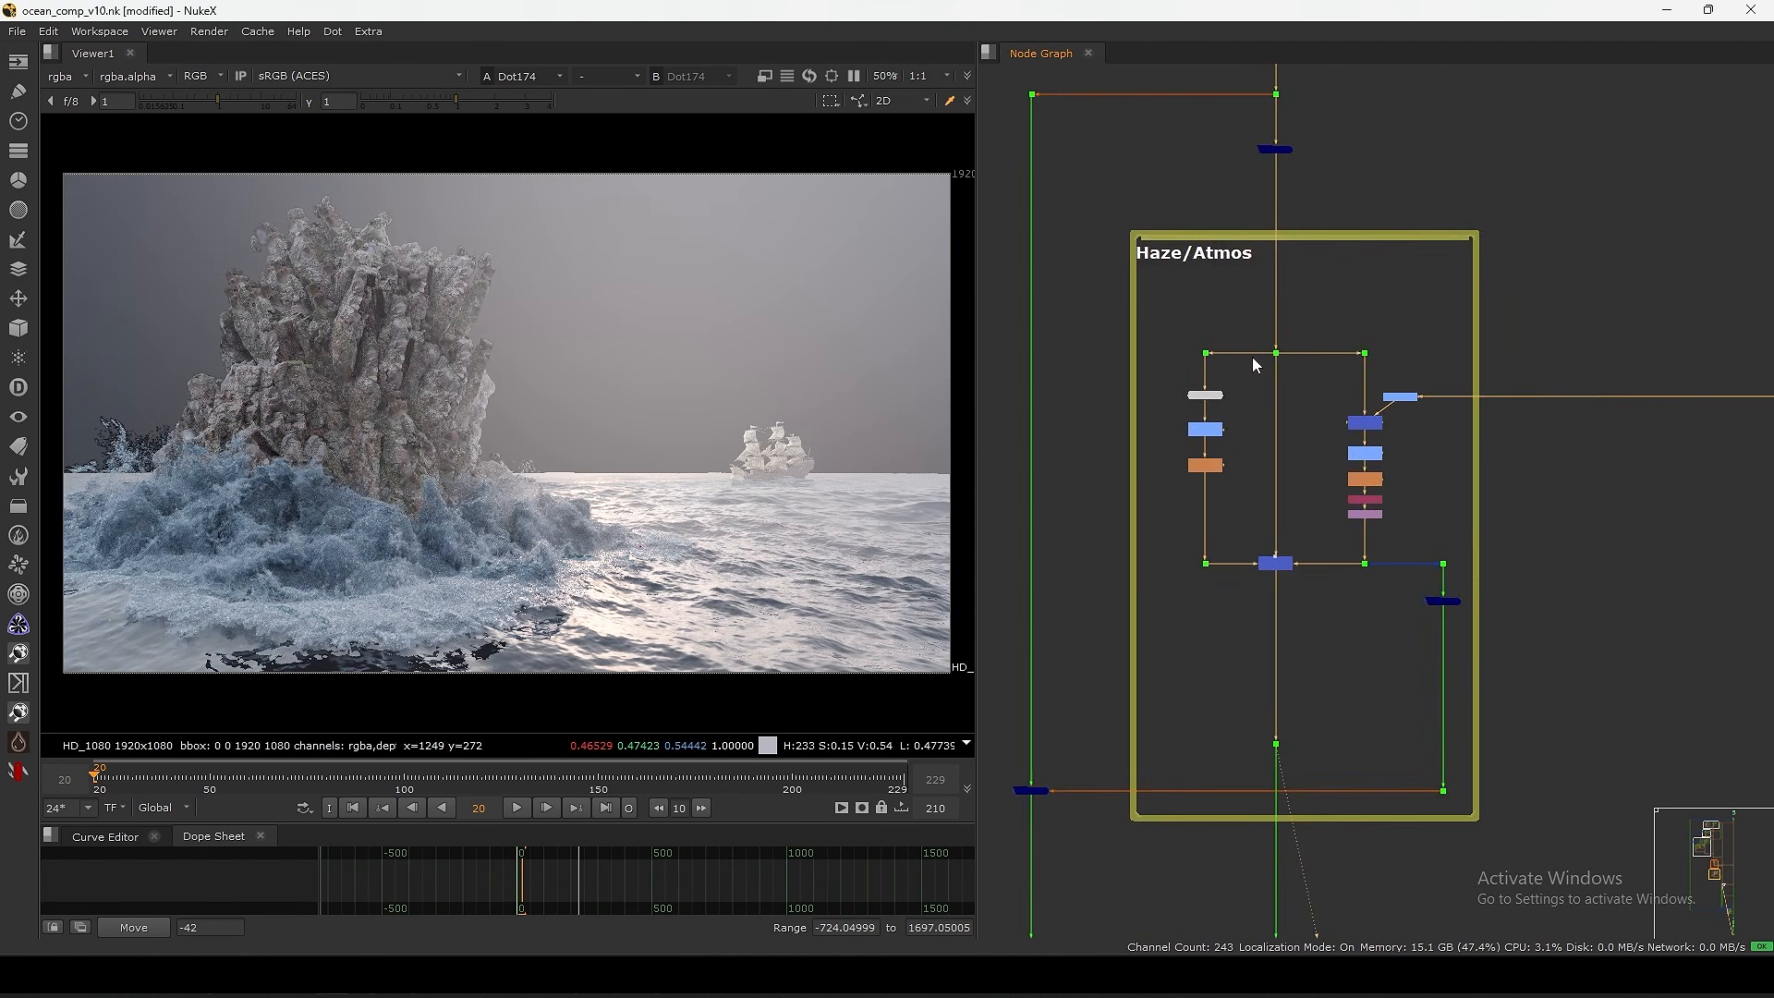
scroll(1205, 375, up, 4)
click(1207, 324)
key(1)
middle_drag(1208, 326, 1202, 335)
- View the depth layer of Dot180 and return the viewer to rgba
click(66, 76)
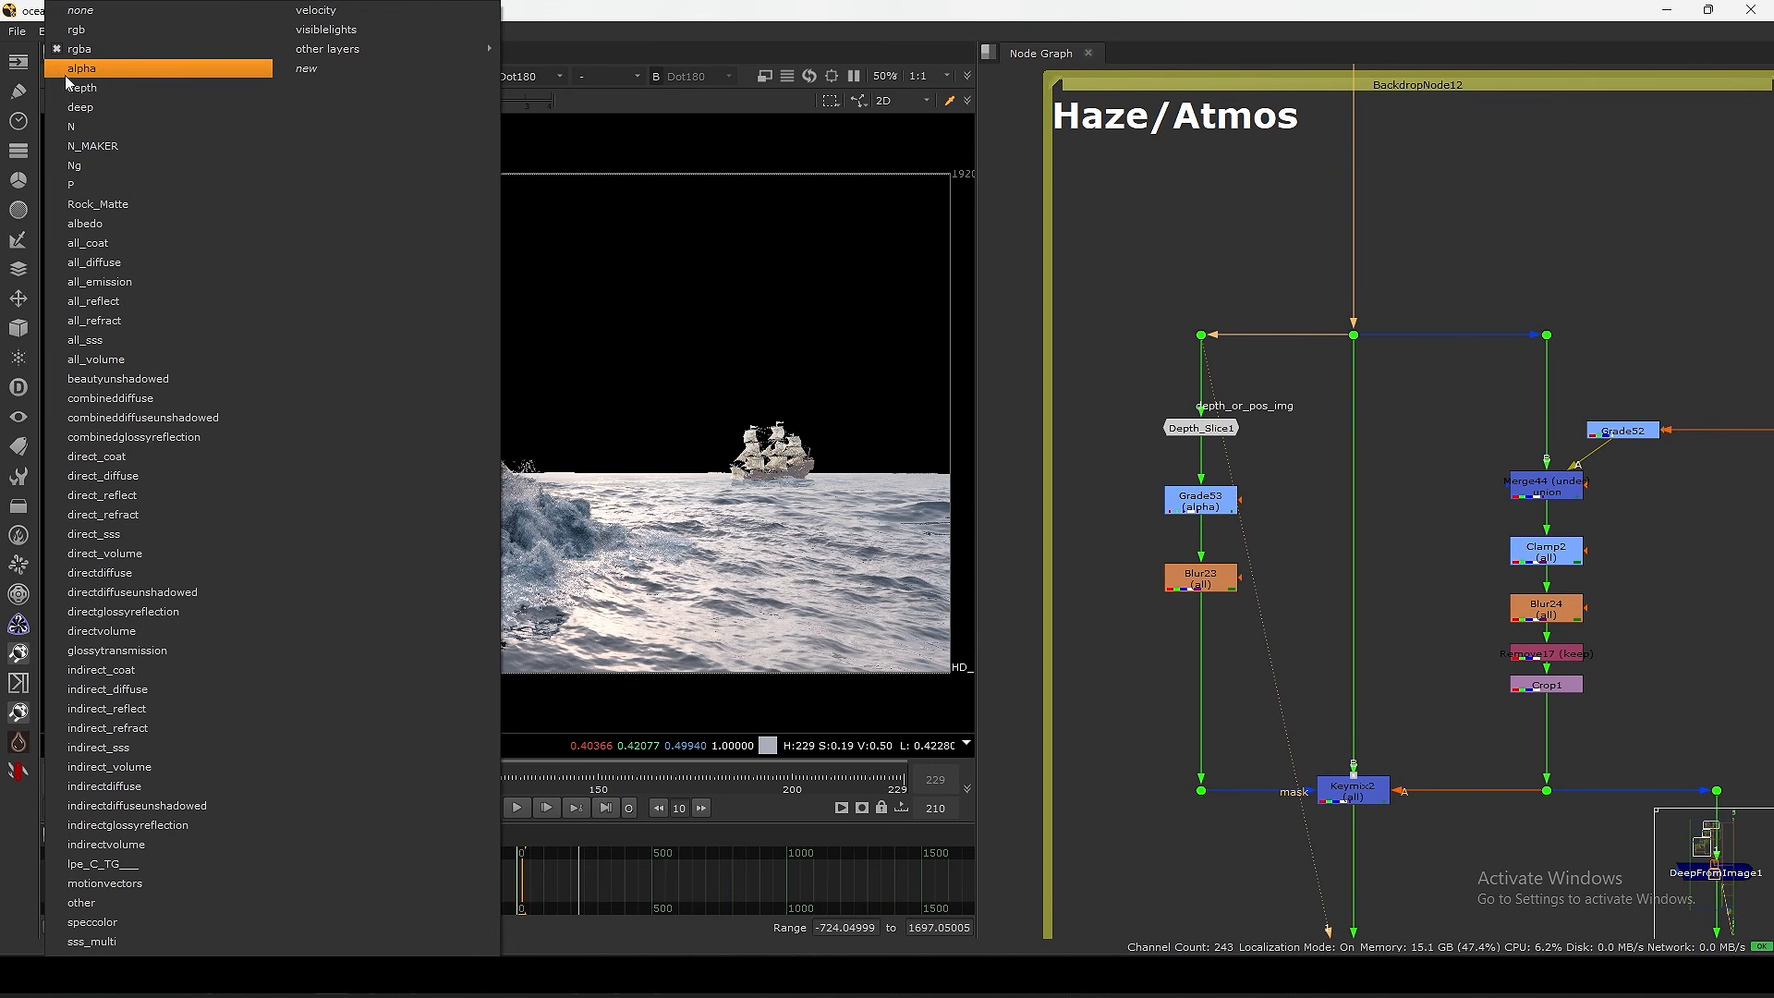
click(81, 89)
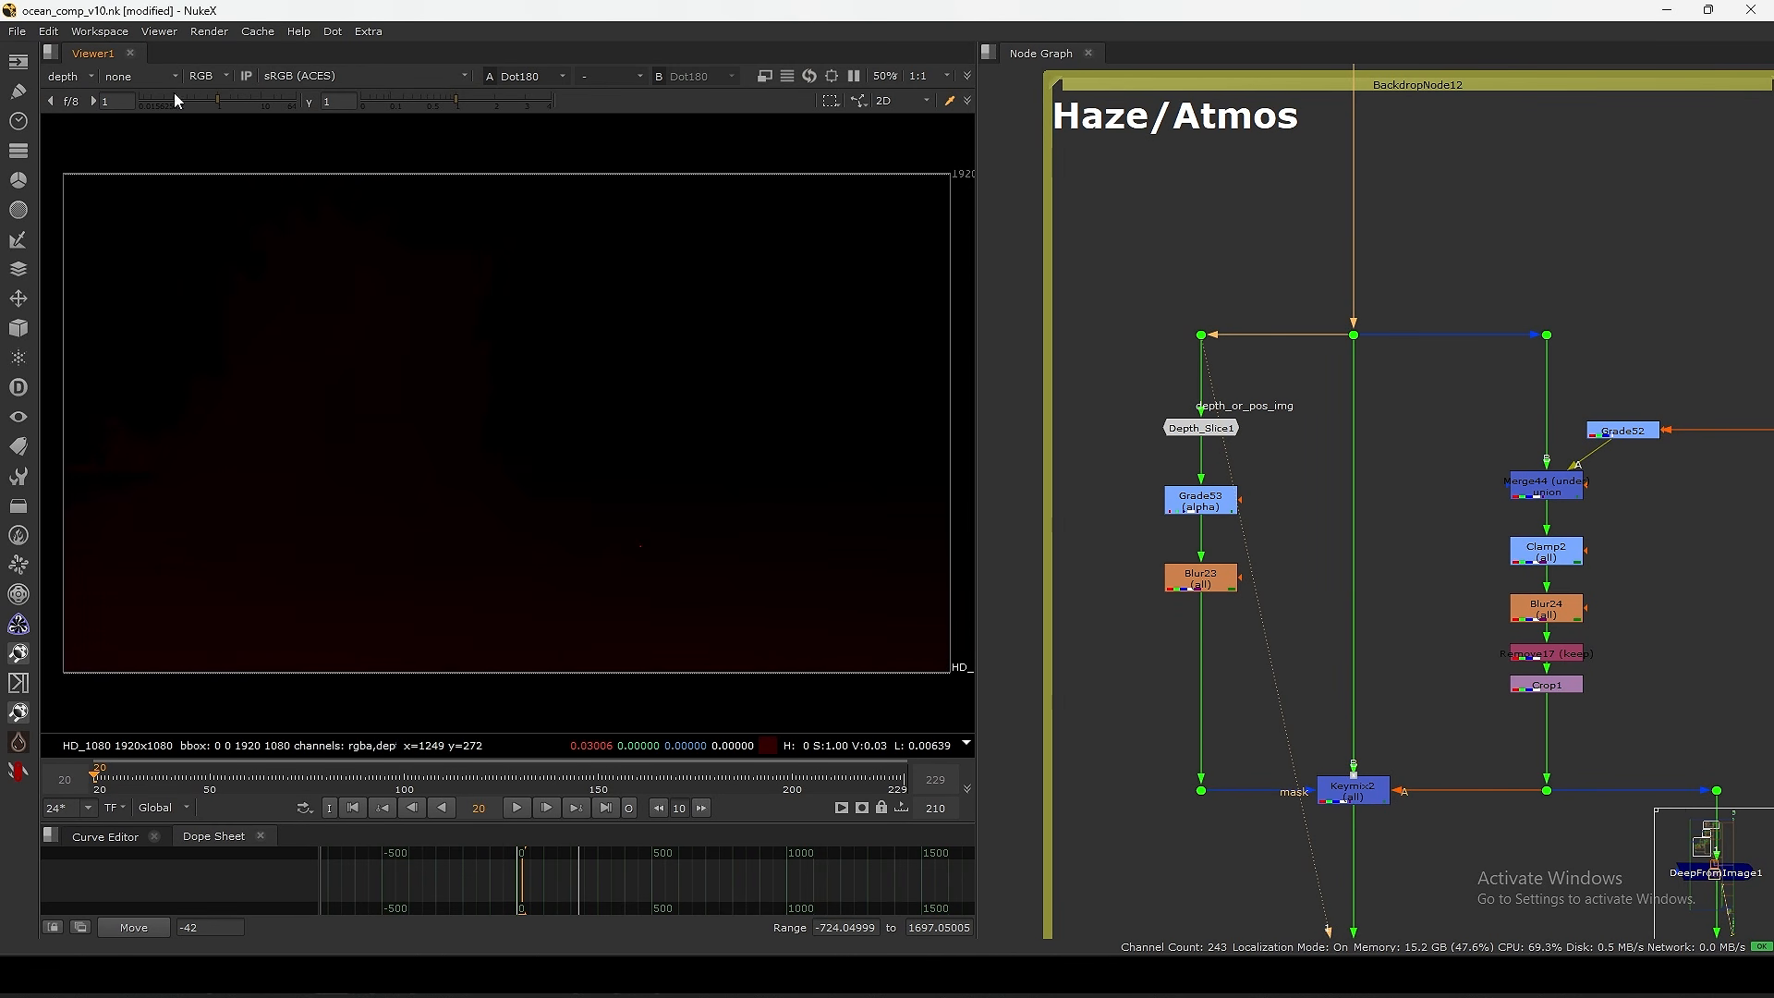
click(67, 76)
click(93, 68)
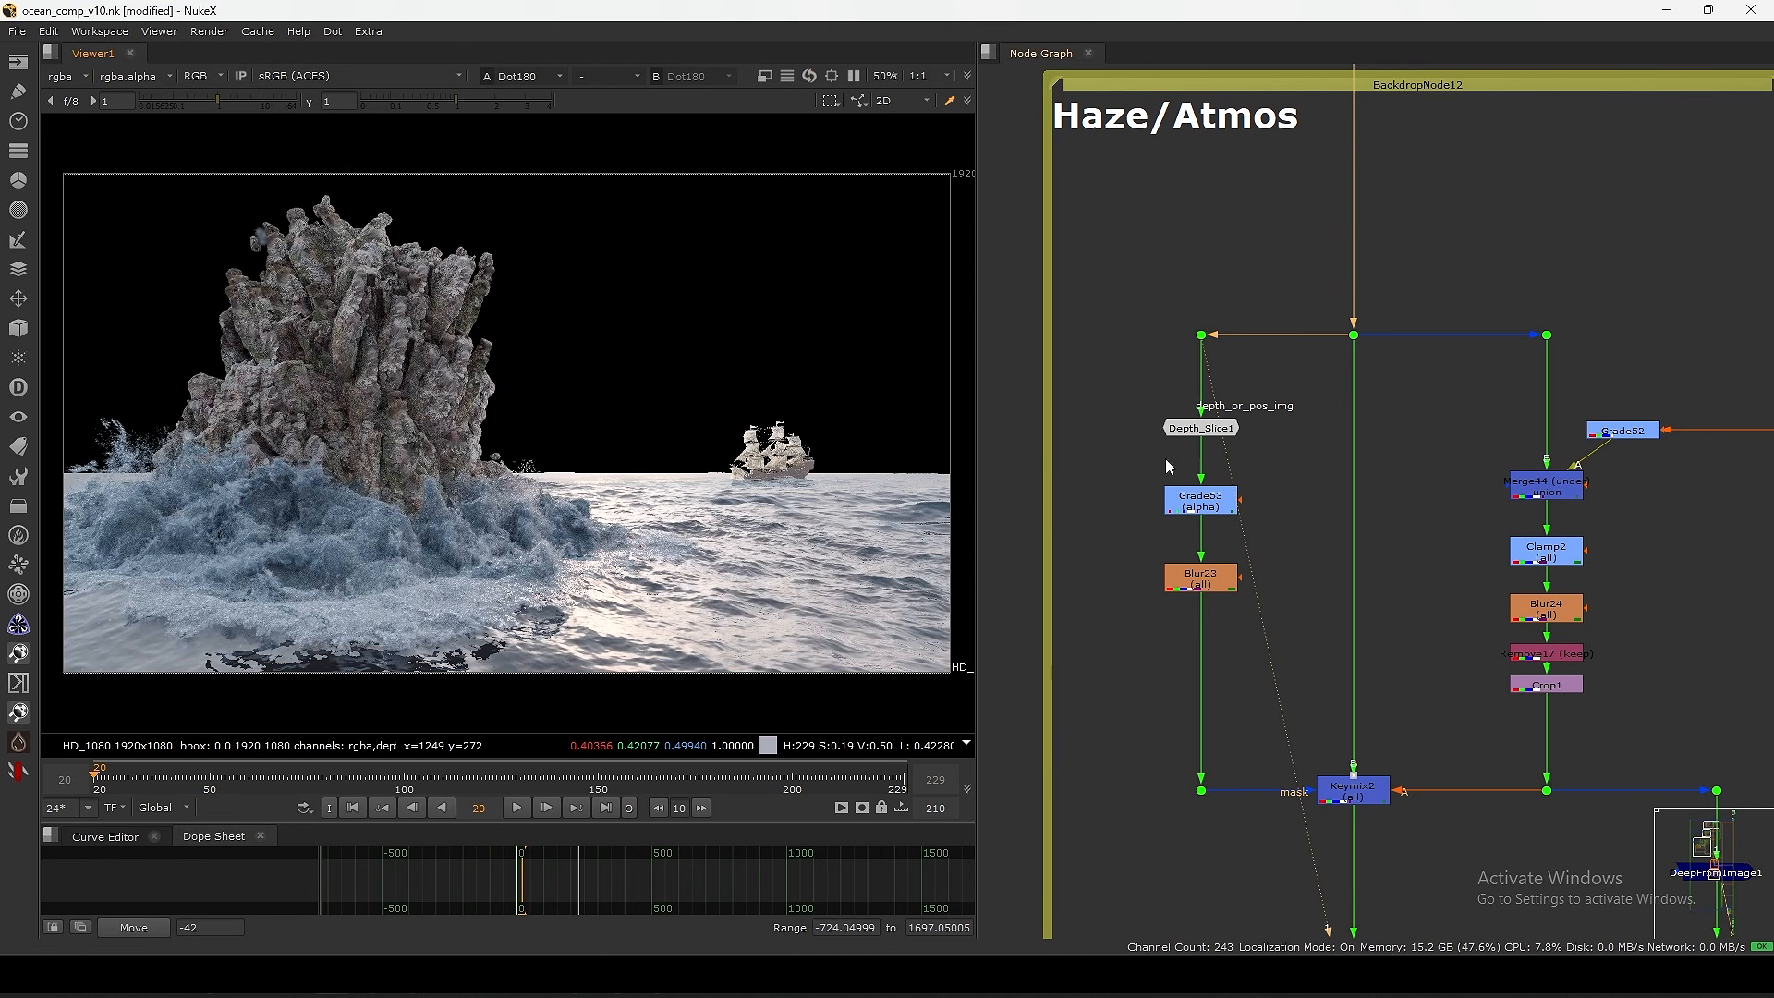
- Display Depth_Slice1 in the depth branch and check its properties
drag(1311, 269, 1059, 834)
drag(1204, 438, 1211, 438)
click(1269, 290)
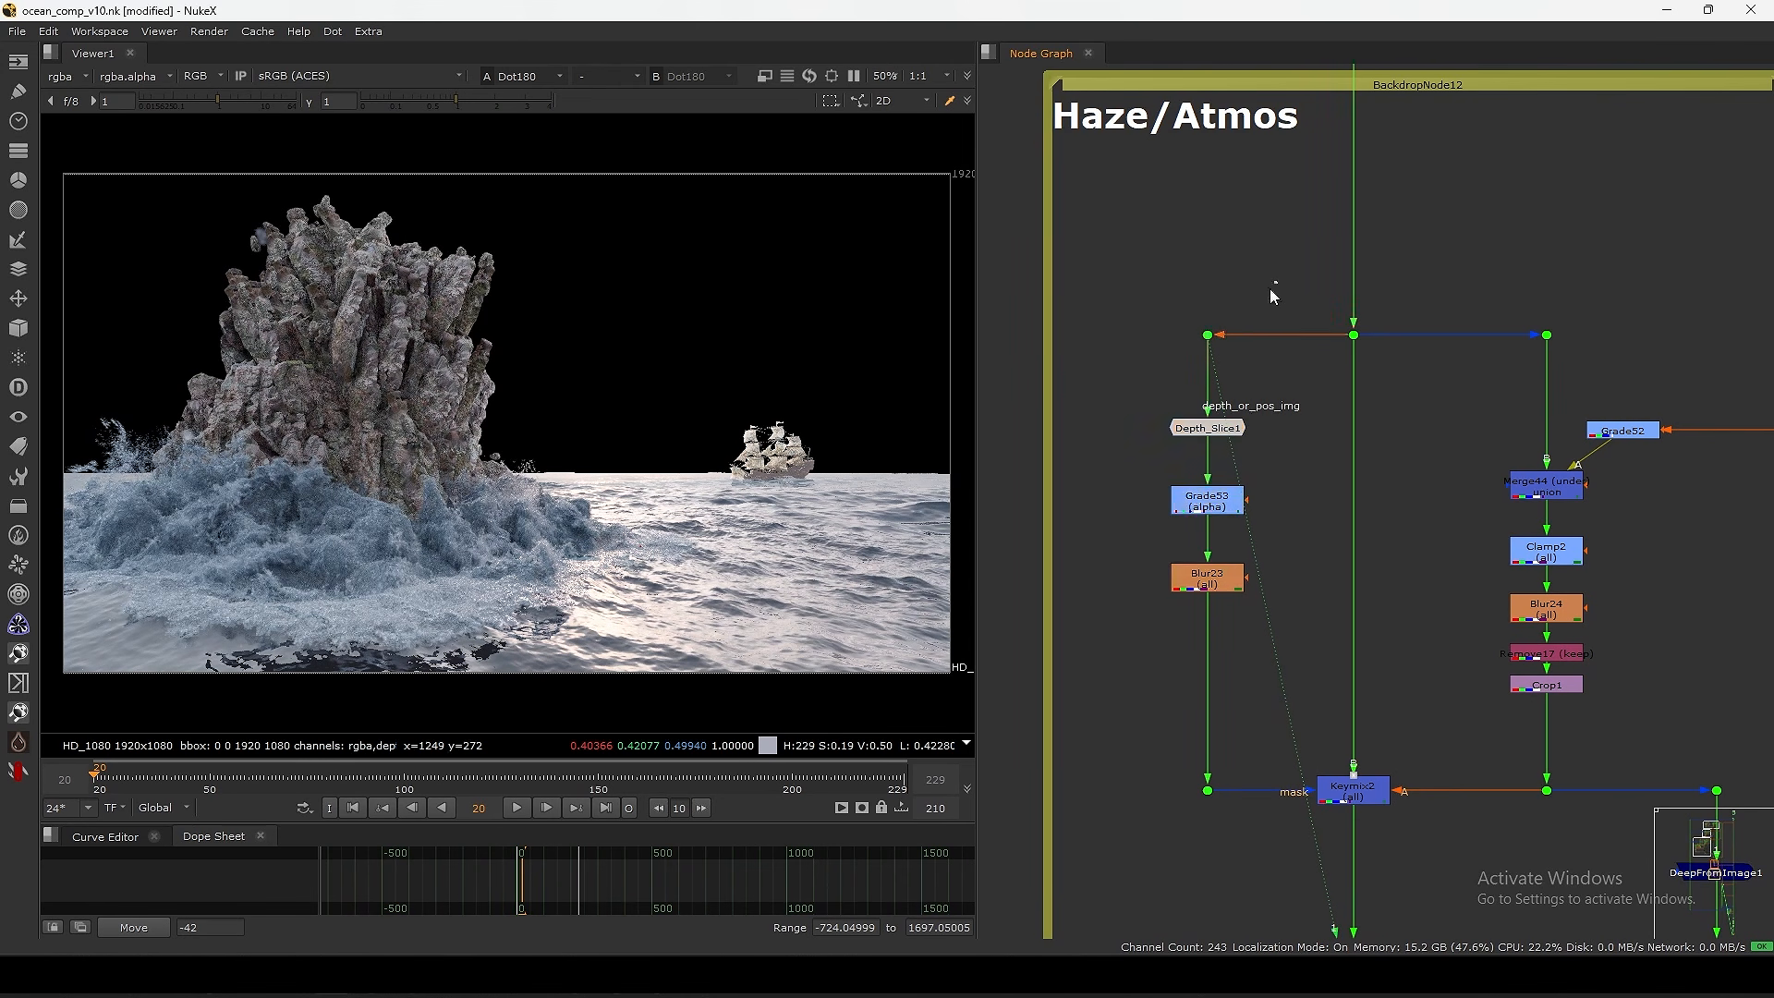
key(1)
scroll(1211, 430, up, 3)
double_click(1211, 429)
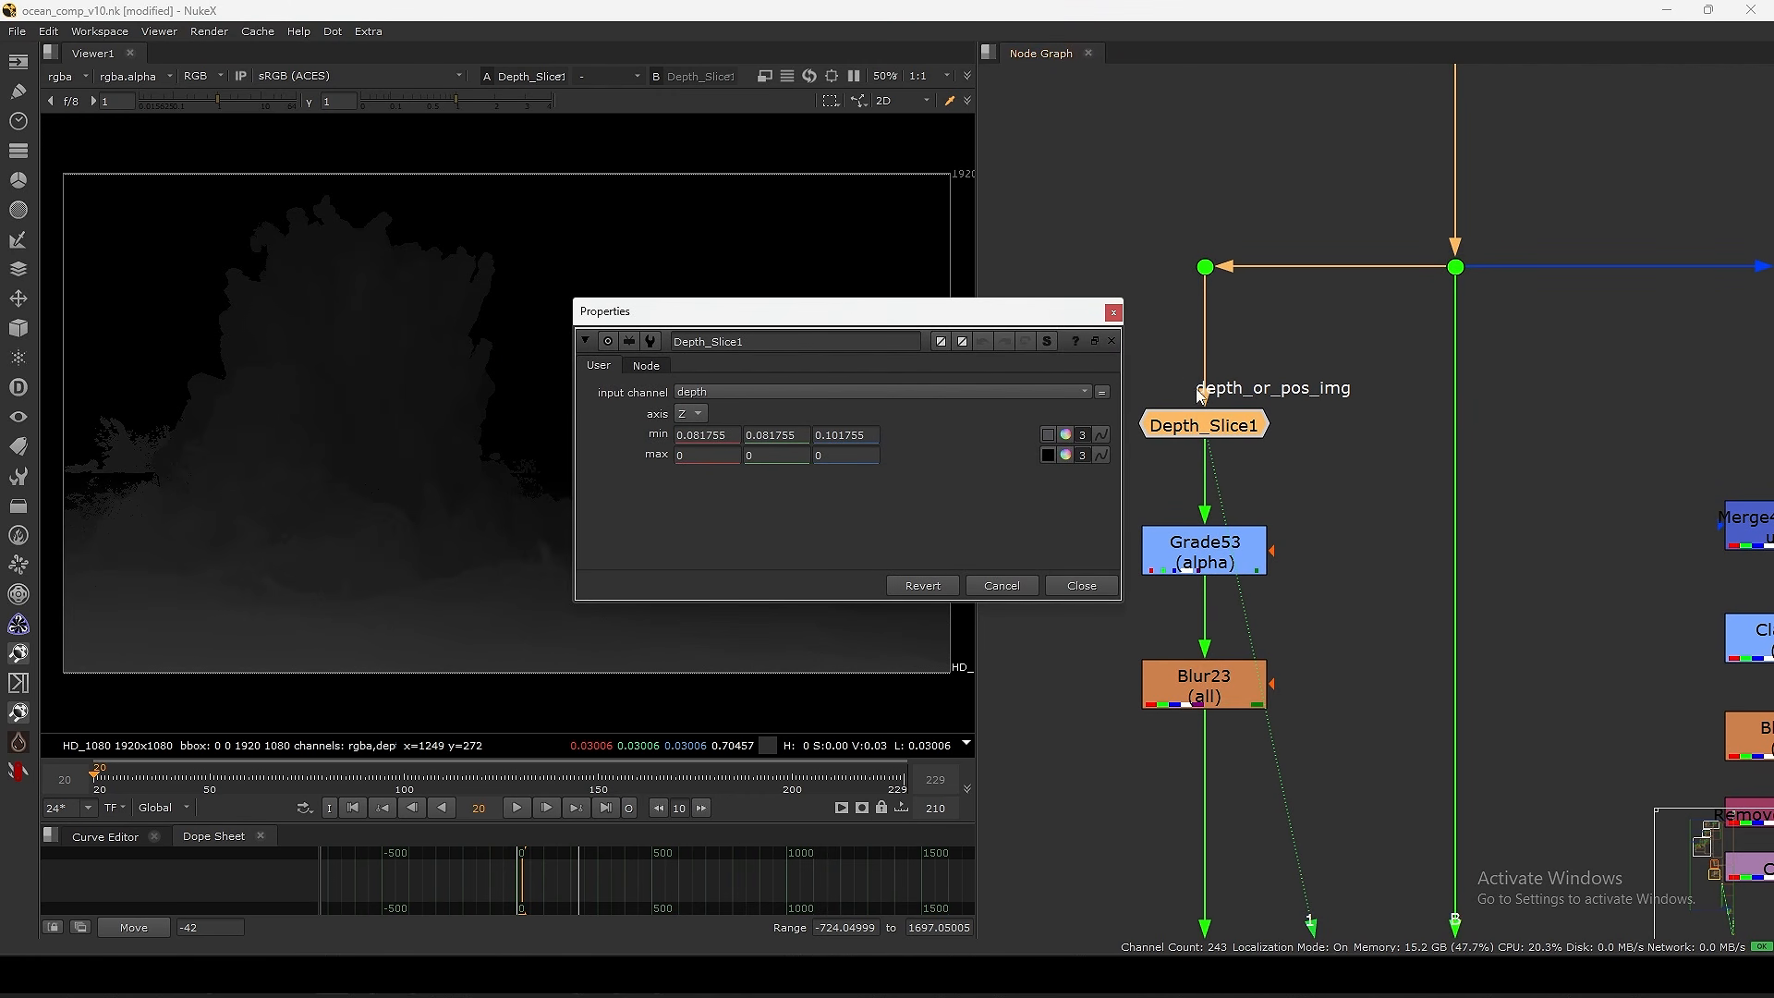
drag(1053, 311, 1073, 278)
click(1130, 281)
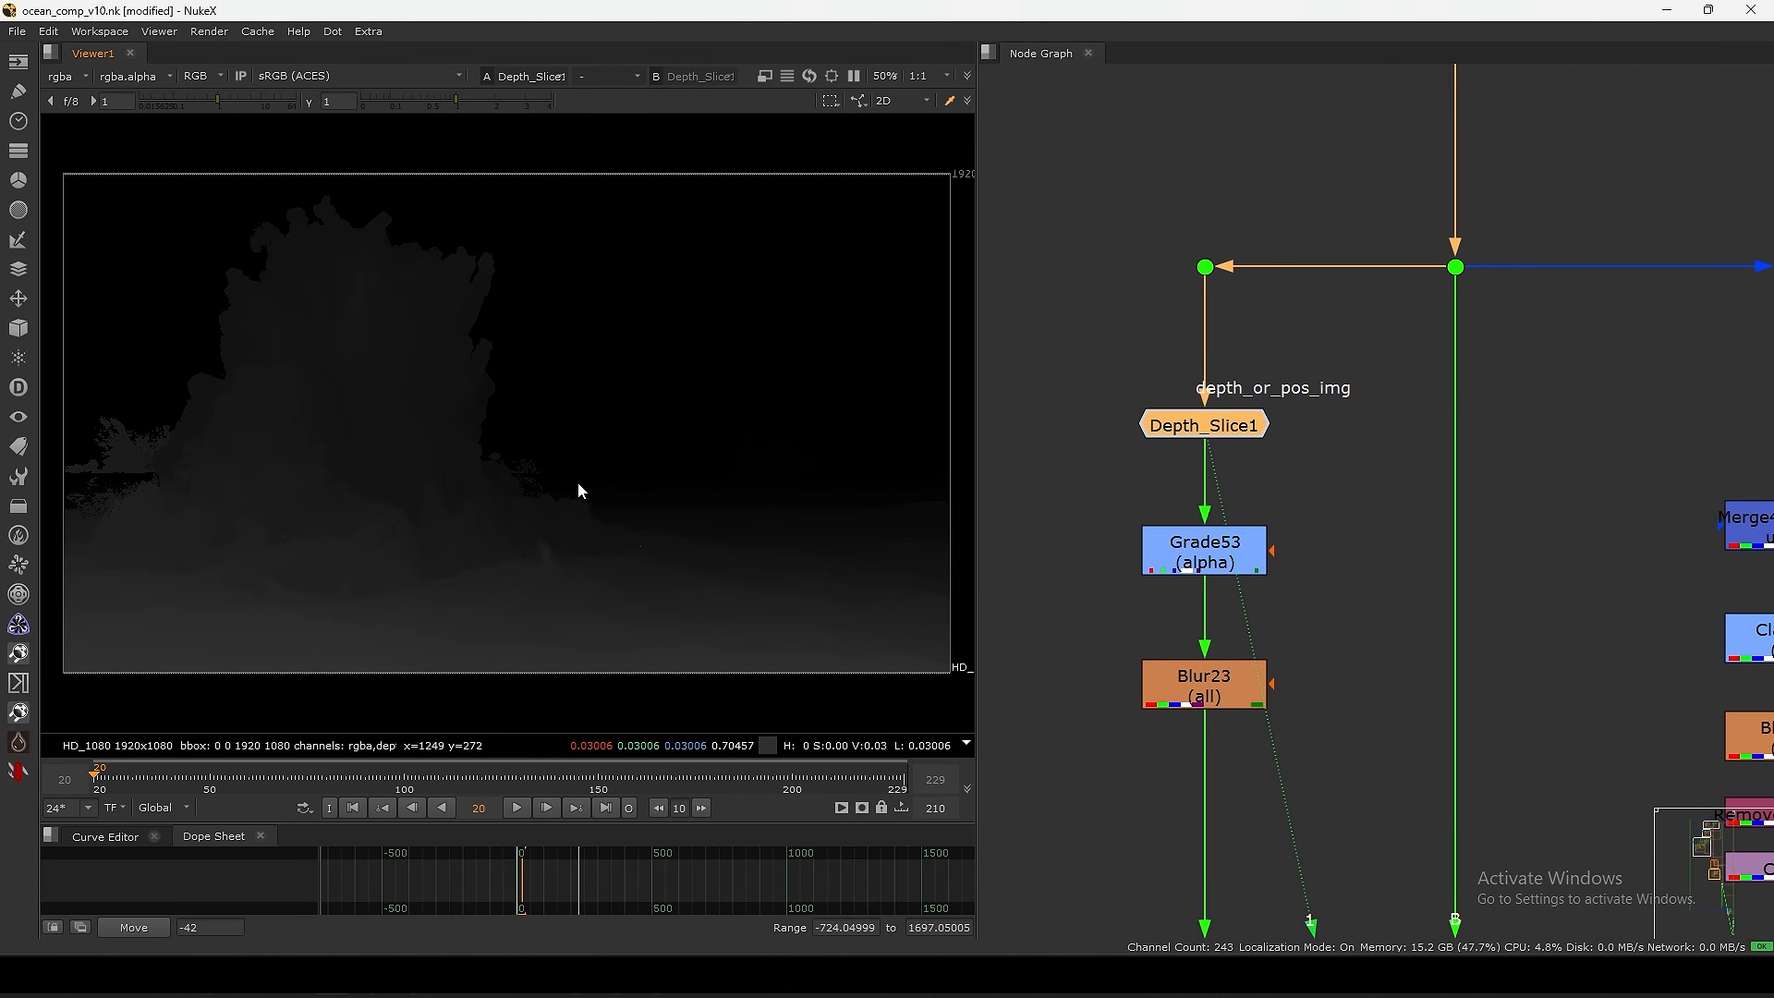
- View the alpha of Depth_Slice1 and compare it with the graded, blurred mask at Blur23
key(a)
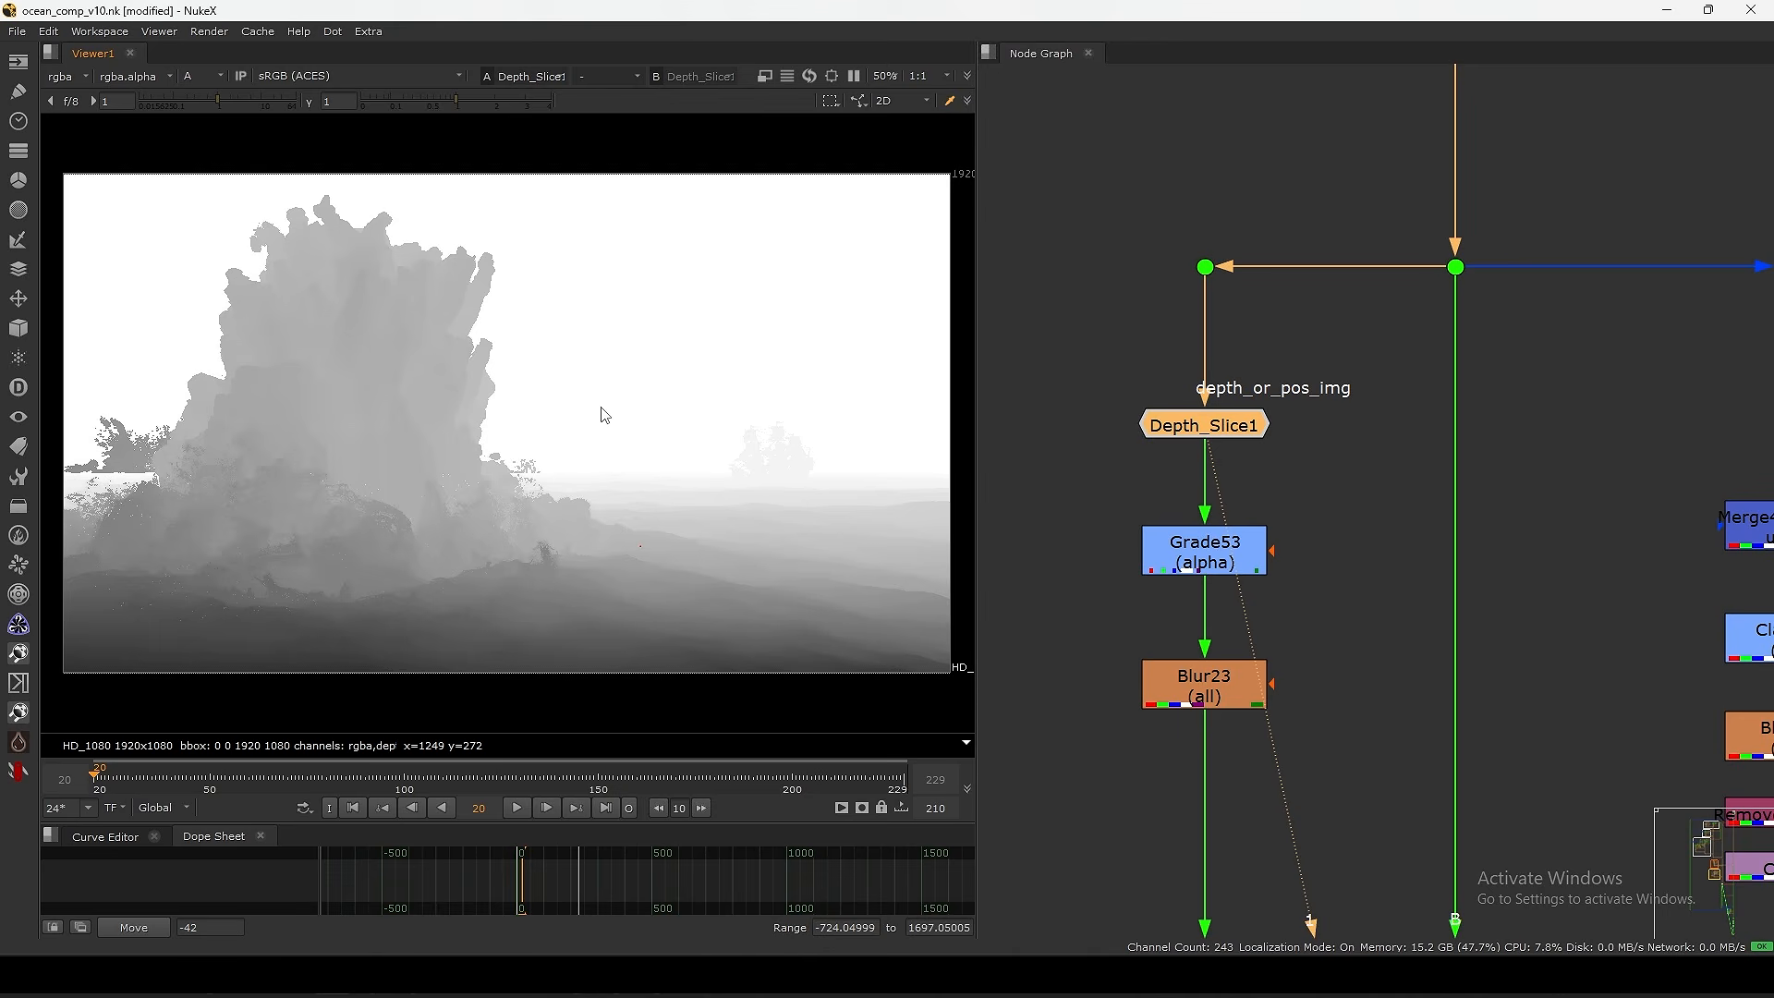
key(a)
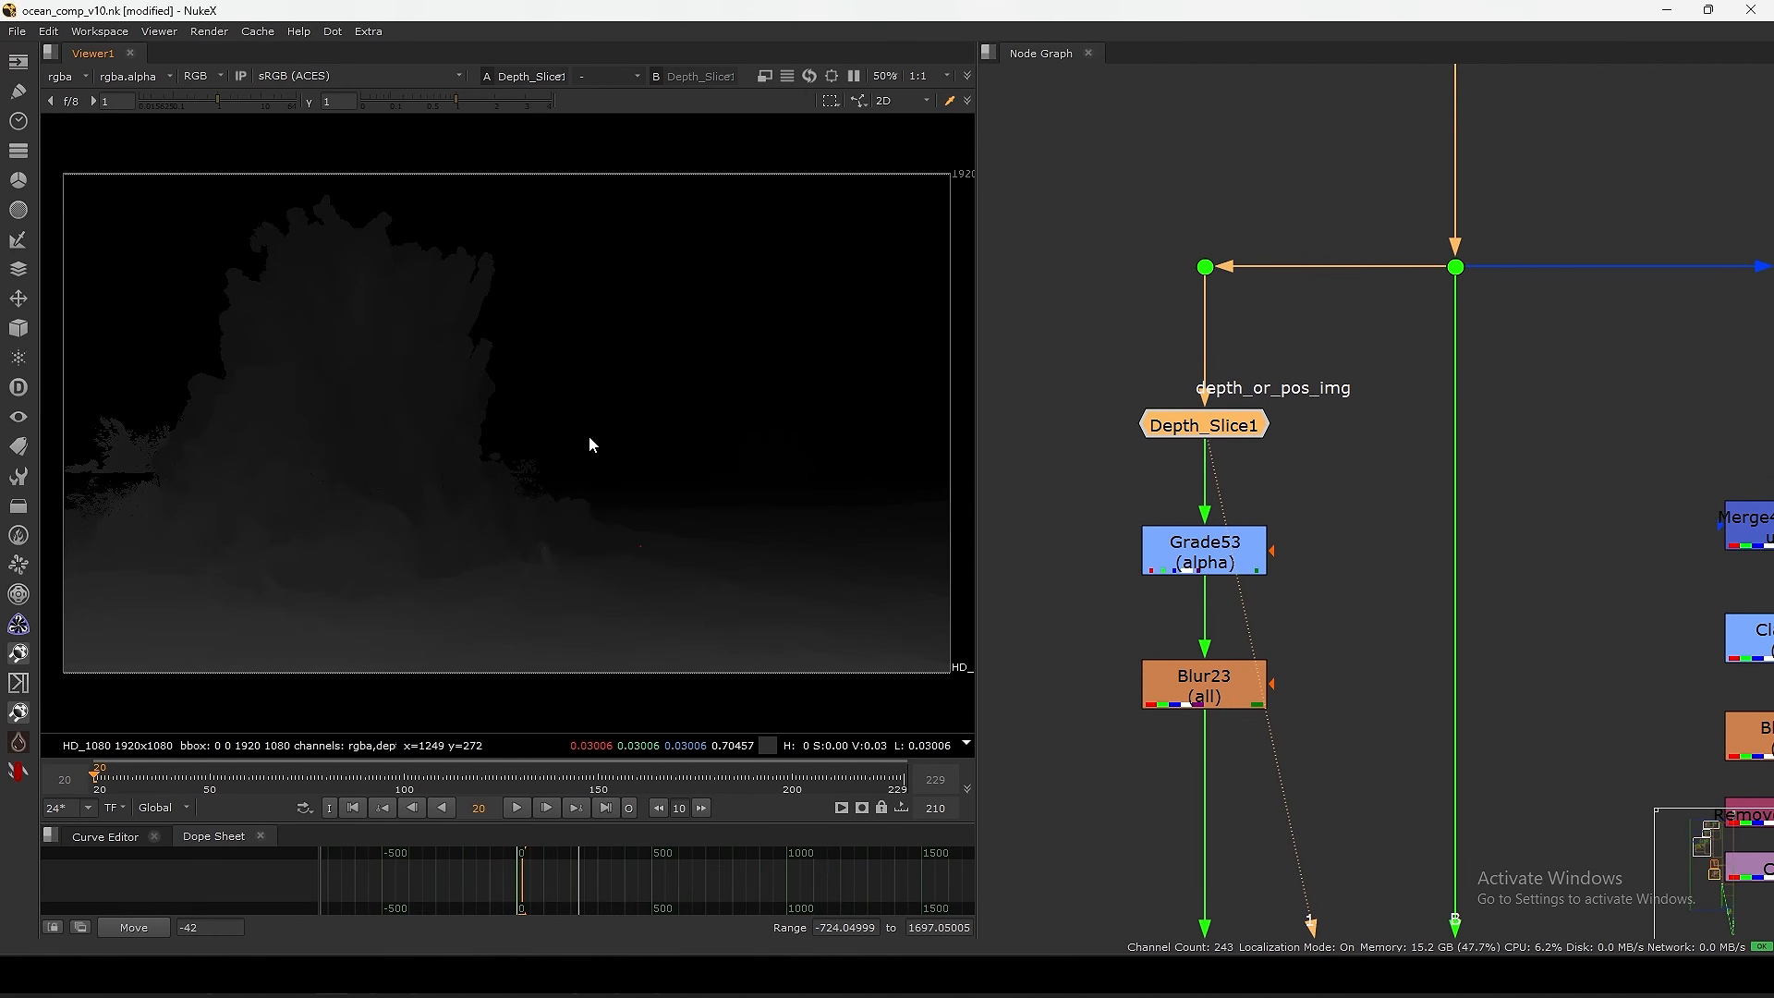
key(a)
middle_drag(1224, 614, 1243, 464)
click(1242, 518)
key(1)
scroll(1275, 688, down, 3)
middle_drag(1275, 688, 1205, 506)
middle_drag(1376, 592, 1366, 575)
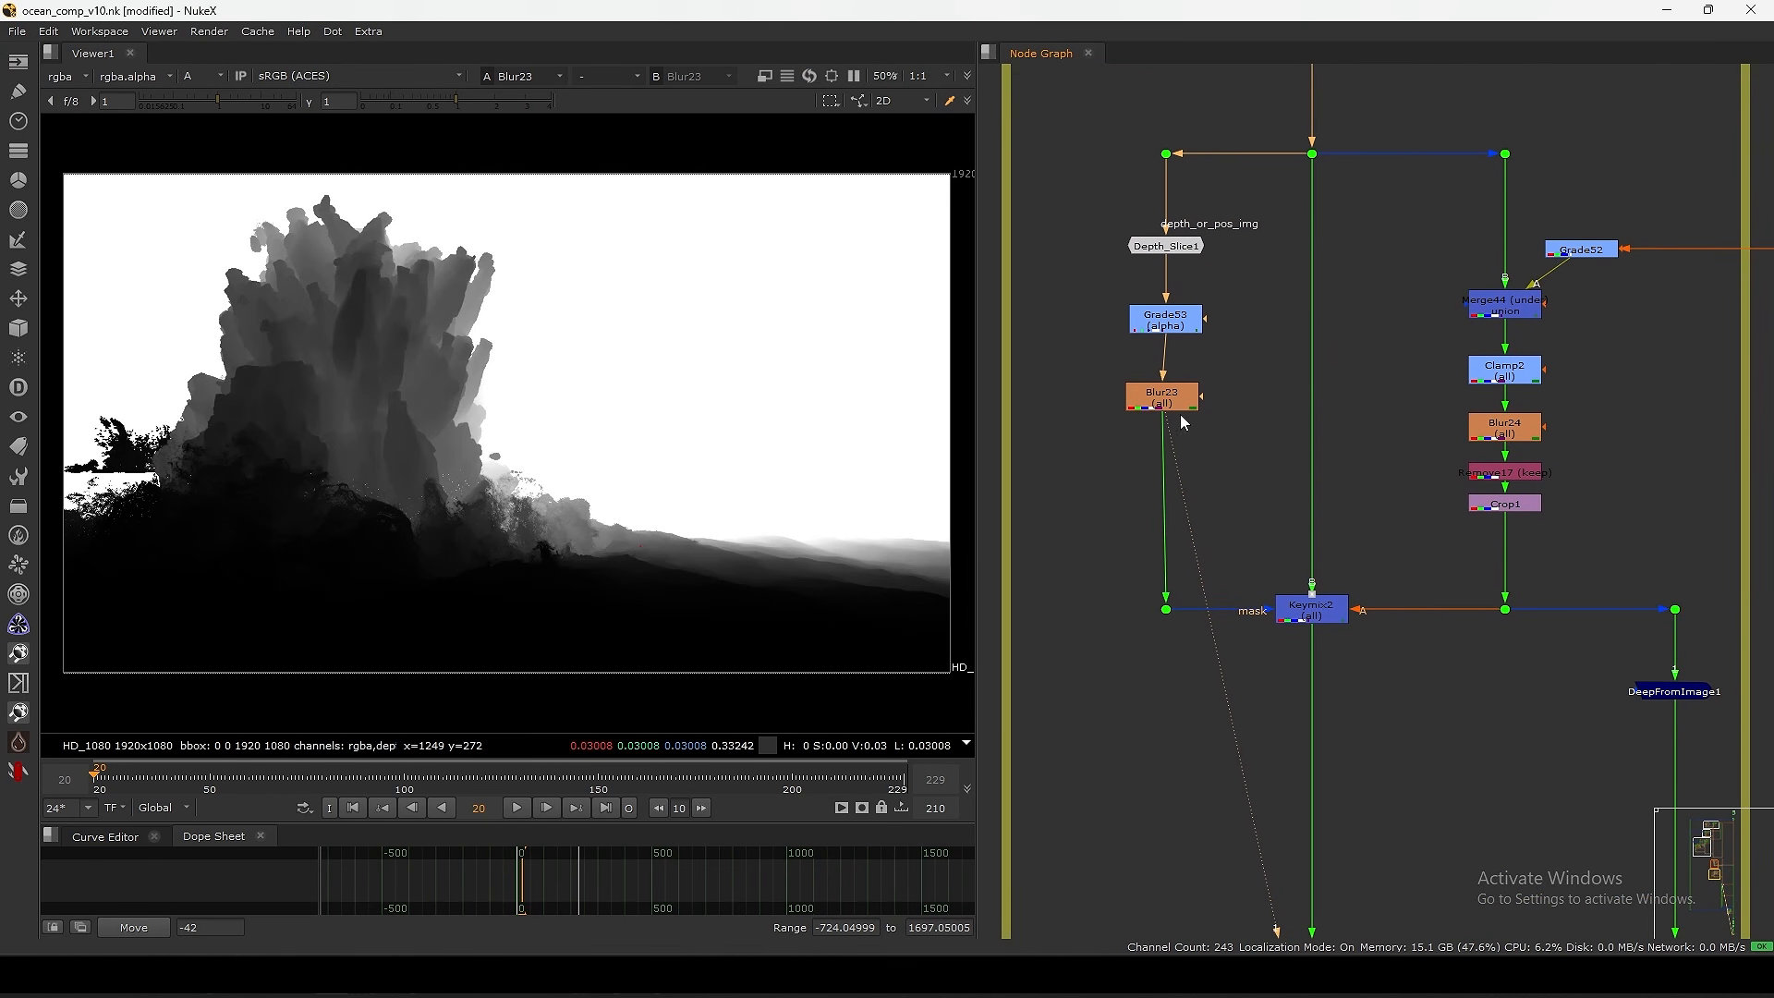
drag(1164, 395, 1168, 399)
- Display Dot183 at the start of the haze colour branch with the viewer back in full colour
click(1507, 507)
middle_drag(1482, 530, 1225, 611)
click(1247, 234)
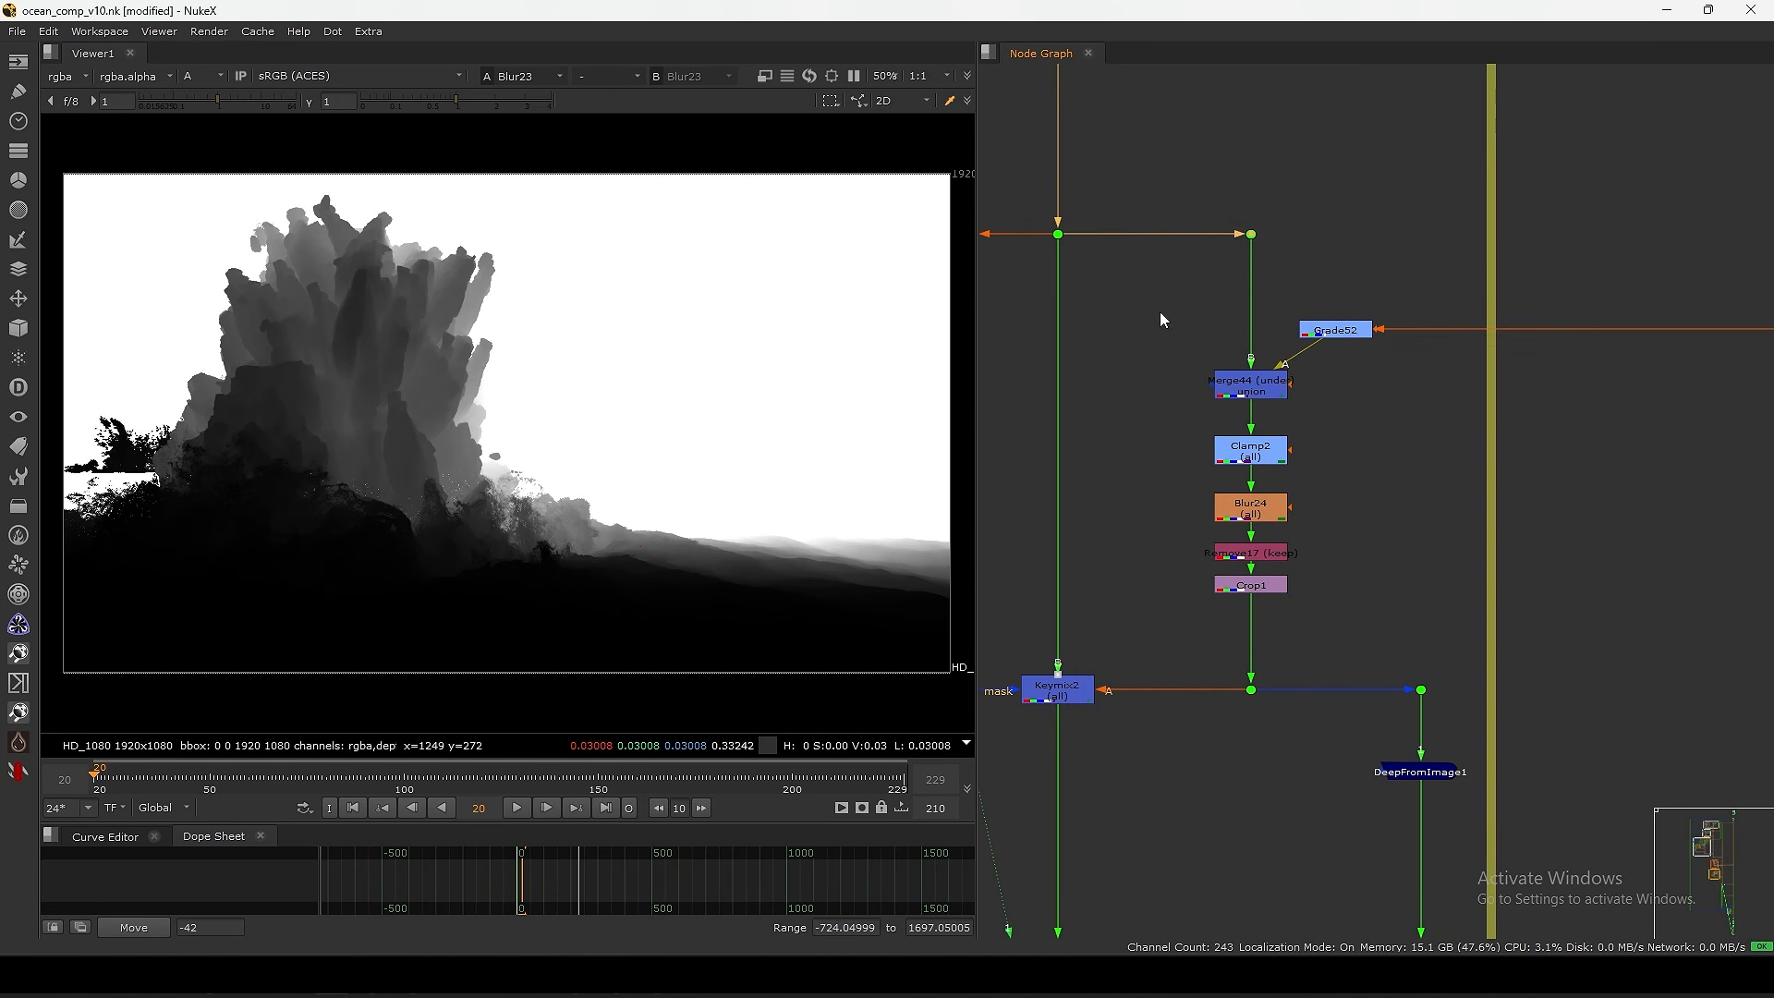
key(1)
middle_drag(1211, 339, 1299, 355)
mouse_move(1442, 345)
mouse_down()
mouse_move(1472, 346)
mouse_move(1439, 346)
mouse_up()
key(a)
key(a)
key(a)
- Display Merge44, which places the Grade52 sky under the ocean, rock and ship
click(1439, 370)
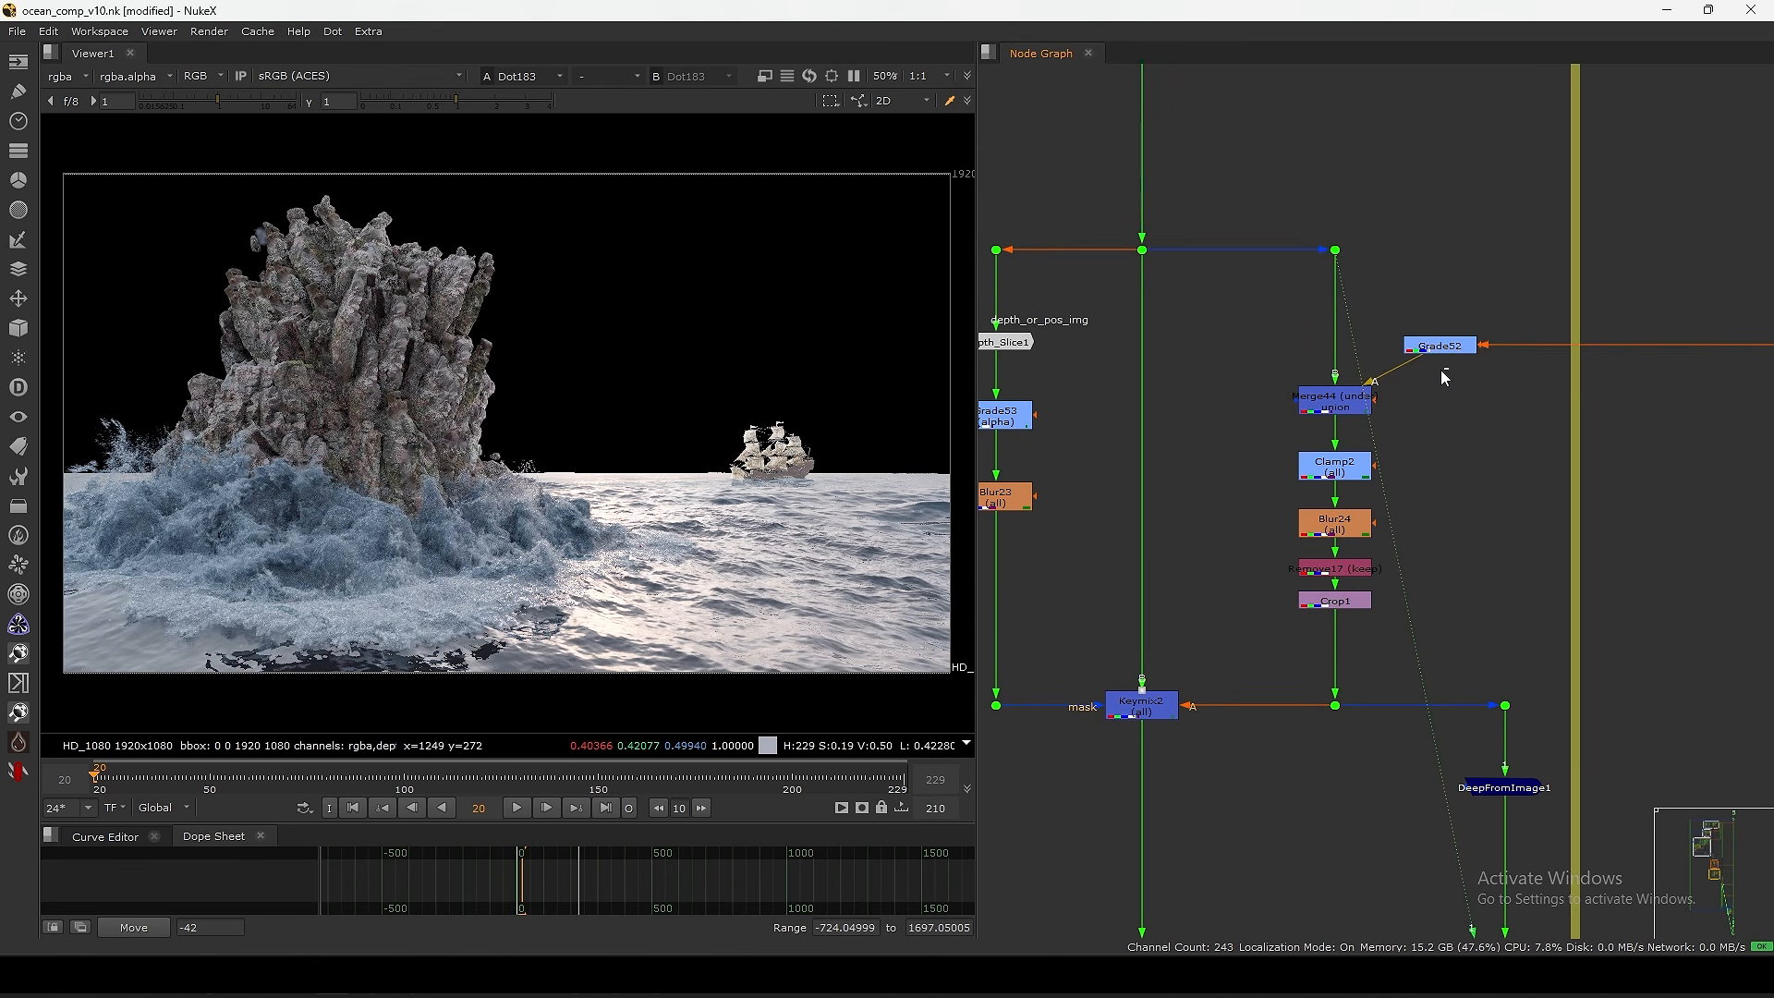
click(1332, 403)
key(1)
click(1416, 391)
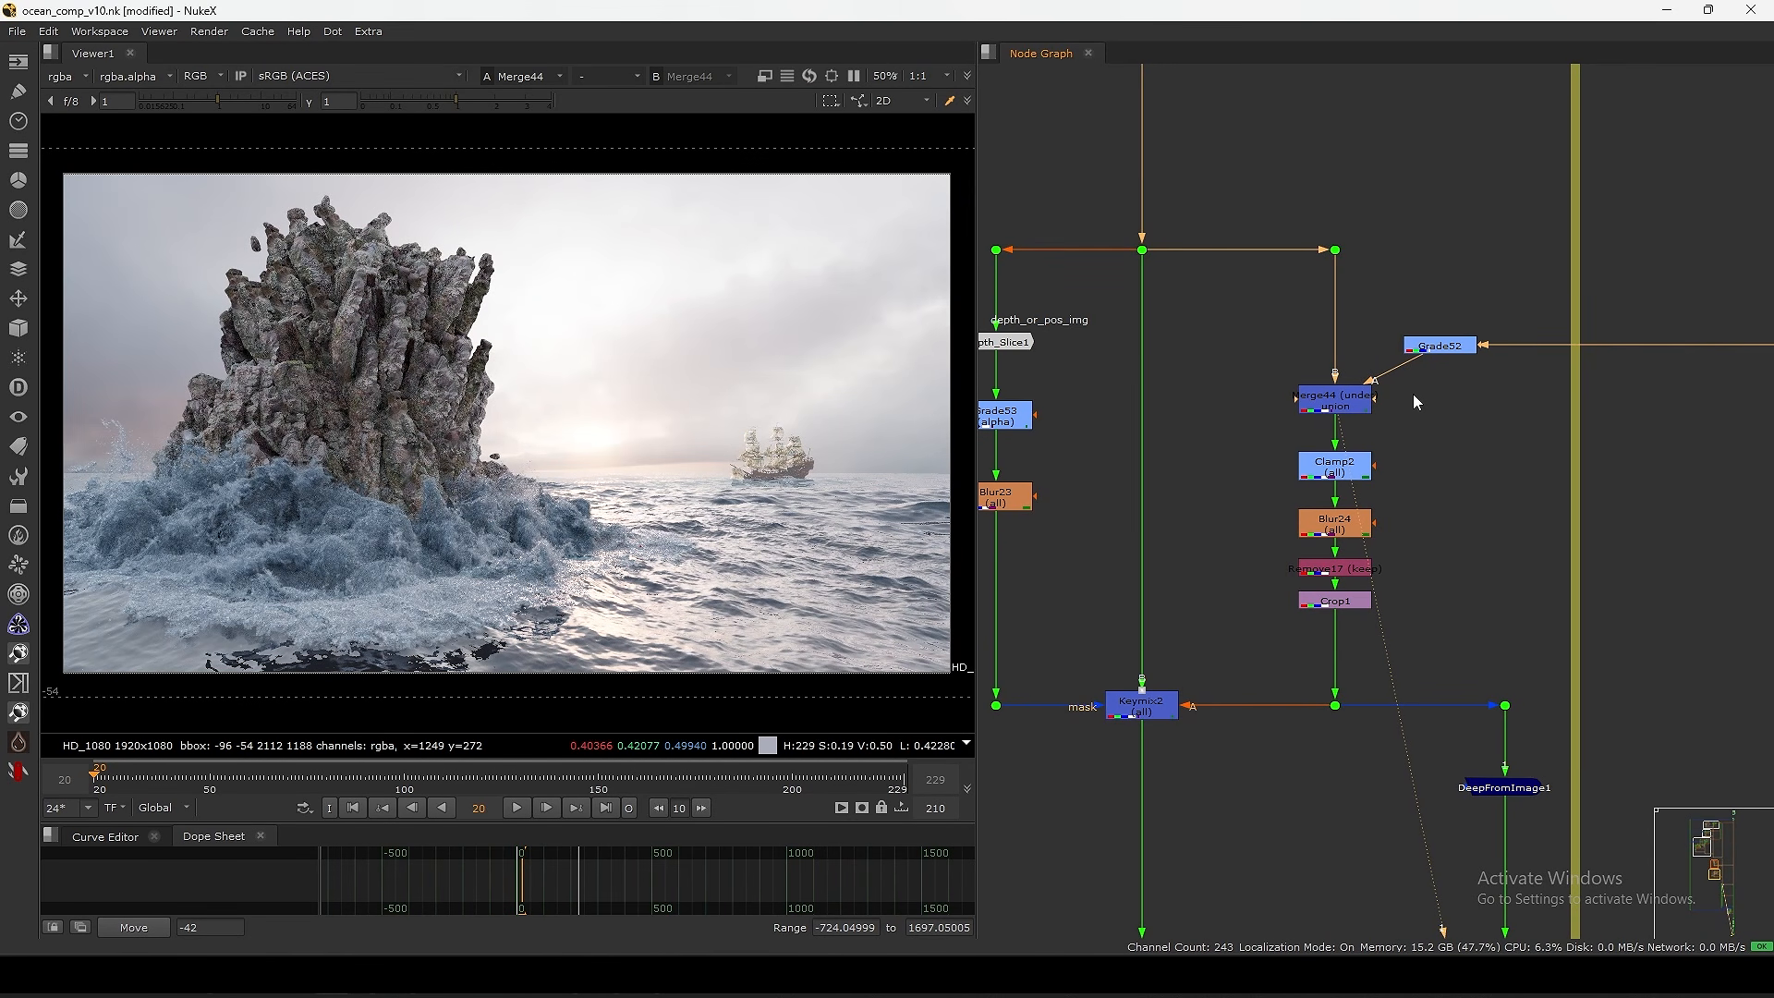
drag(1444, 349, 1439, 350)
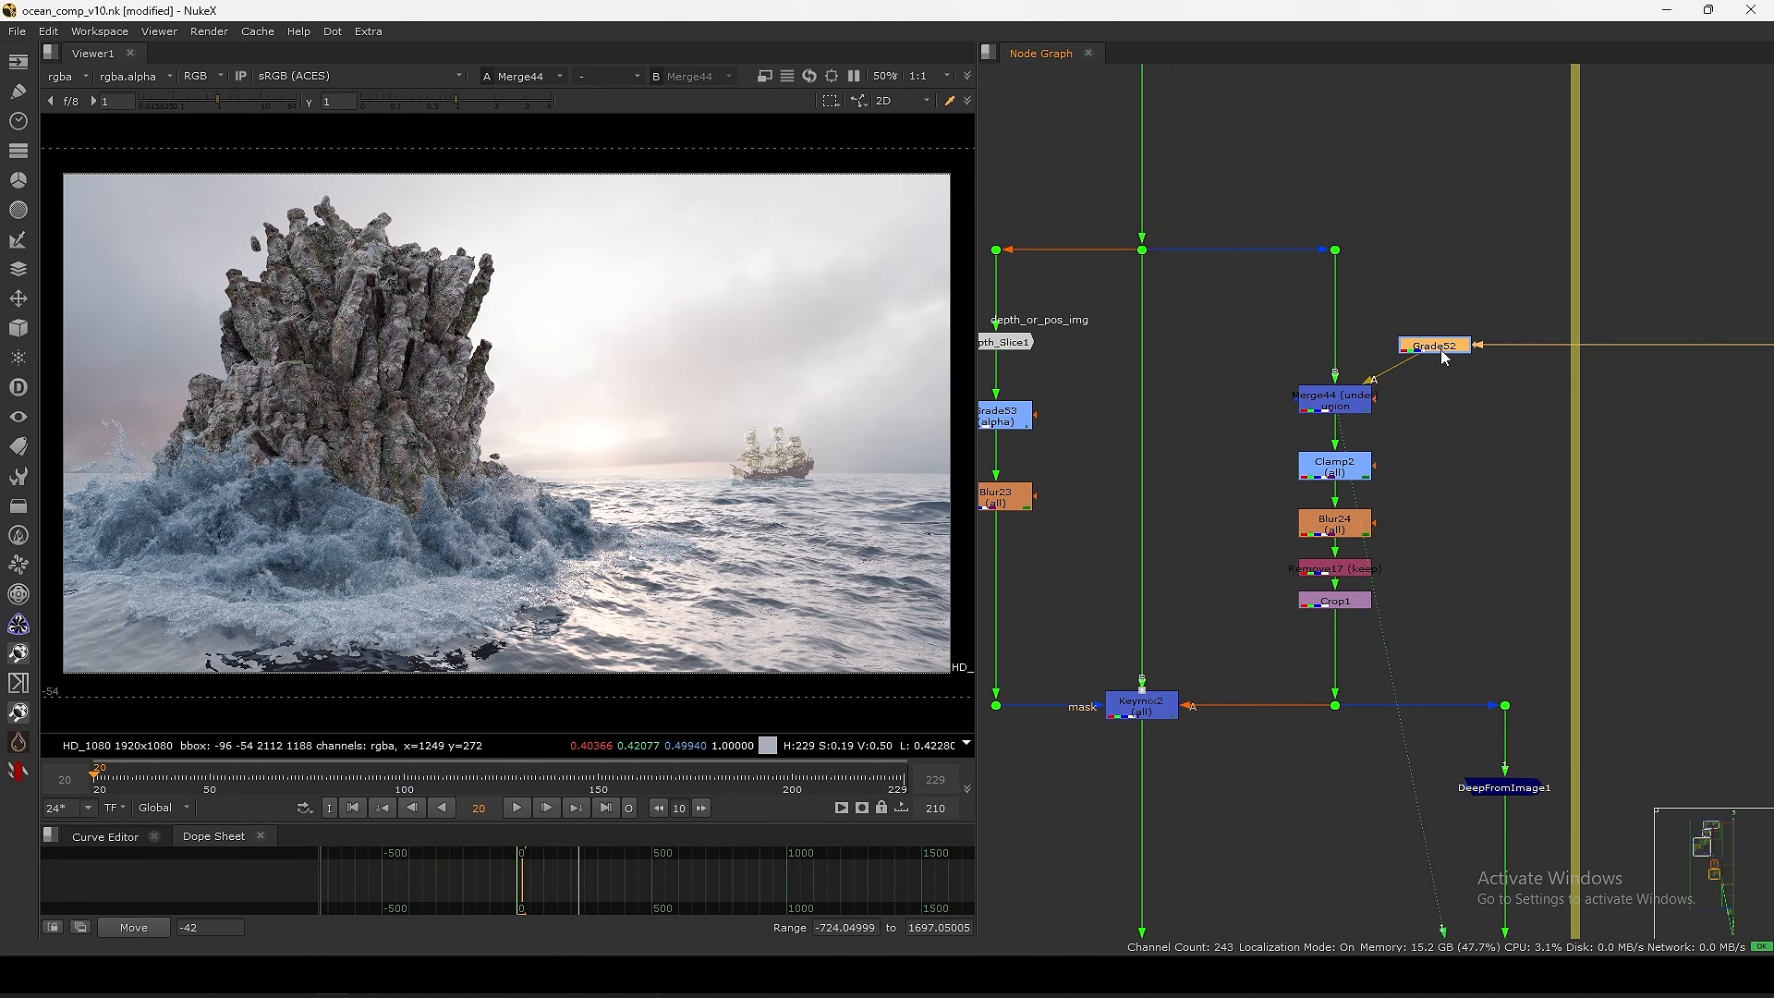
- Display Clamp2 and Blur24 in the haze colour branch
click(1345, 401)
click(1344, 437)
click(1347, 463)
key(1)
click(1348, 520)
key(1)
middle_drag(1393, 503, 1402, 439)
drag(1352, 402, 1351, 395)
middle_drag(1338, 530, 1355, 477)
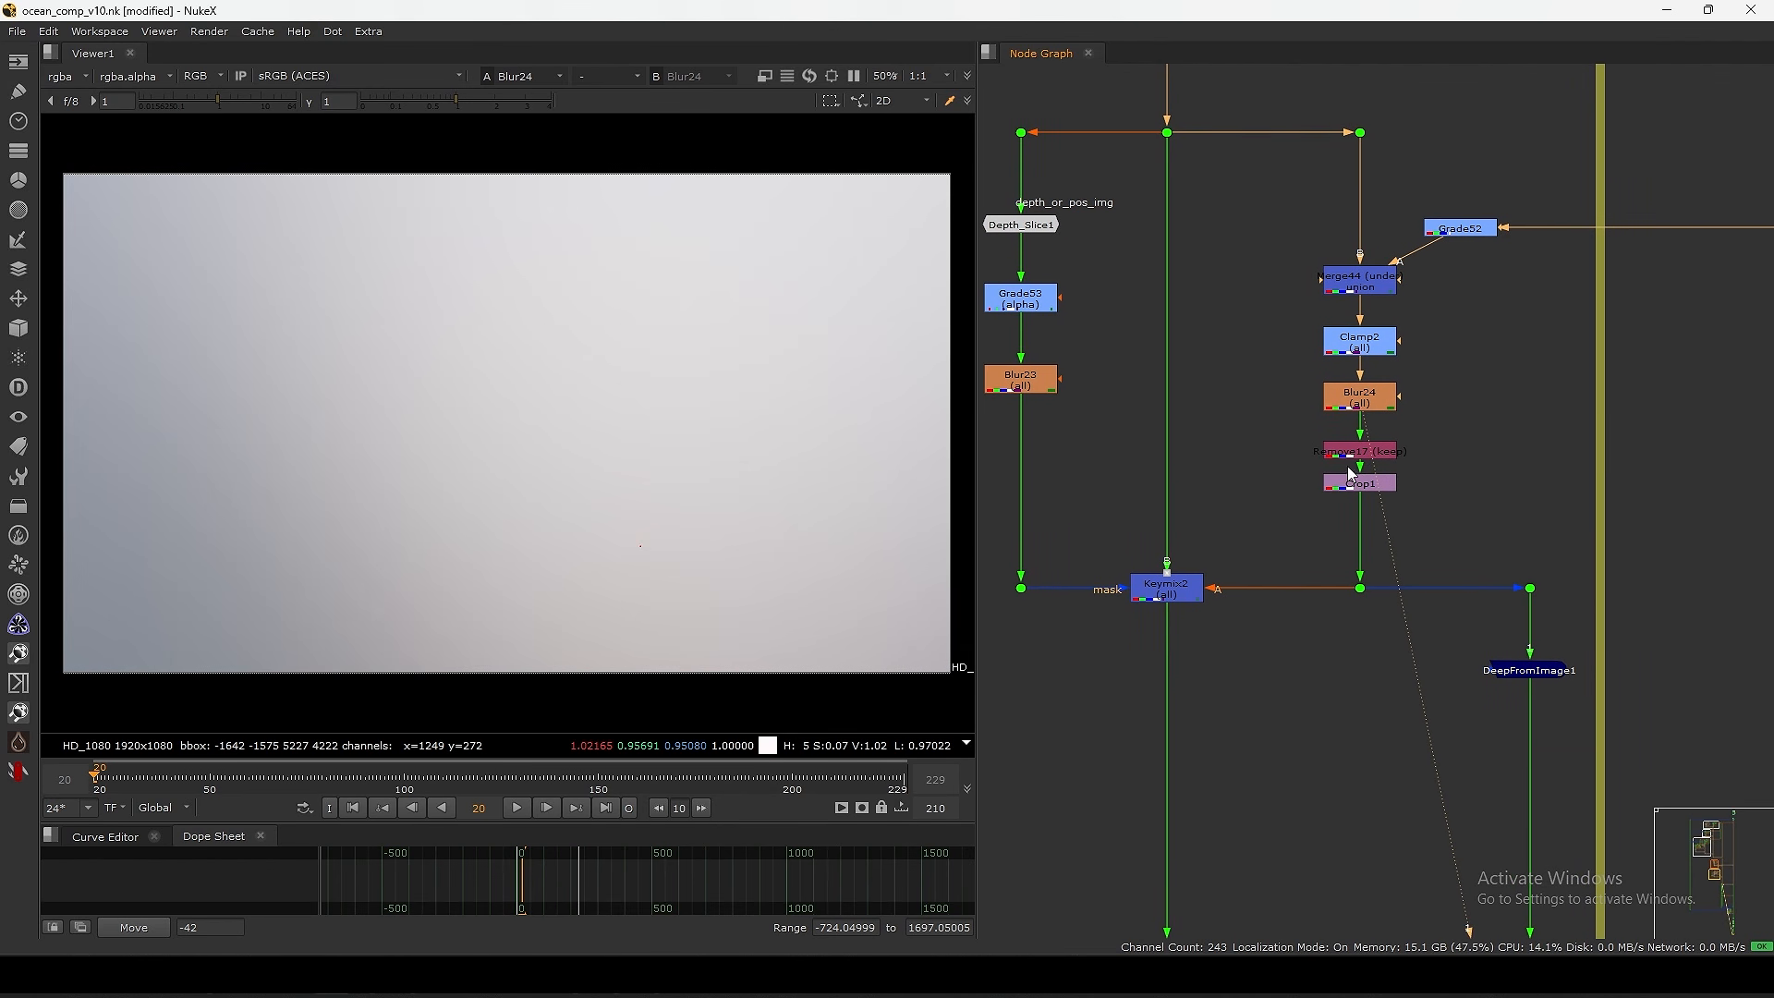
- Display Crop1 at the end of the haze colour branch, followed by Keymix2
click(1360, 487)
key(1)
click(1313, 542)
middle_drag(1313, 542, 1392, 441)
click(1242, 486)
key(1)
middle_drag(1232, 521, 1252, 505)
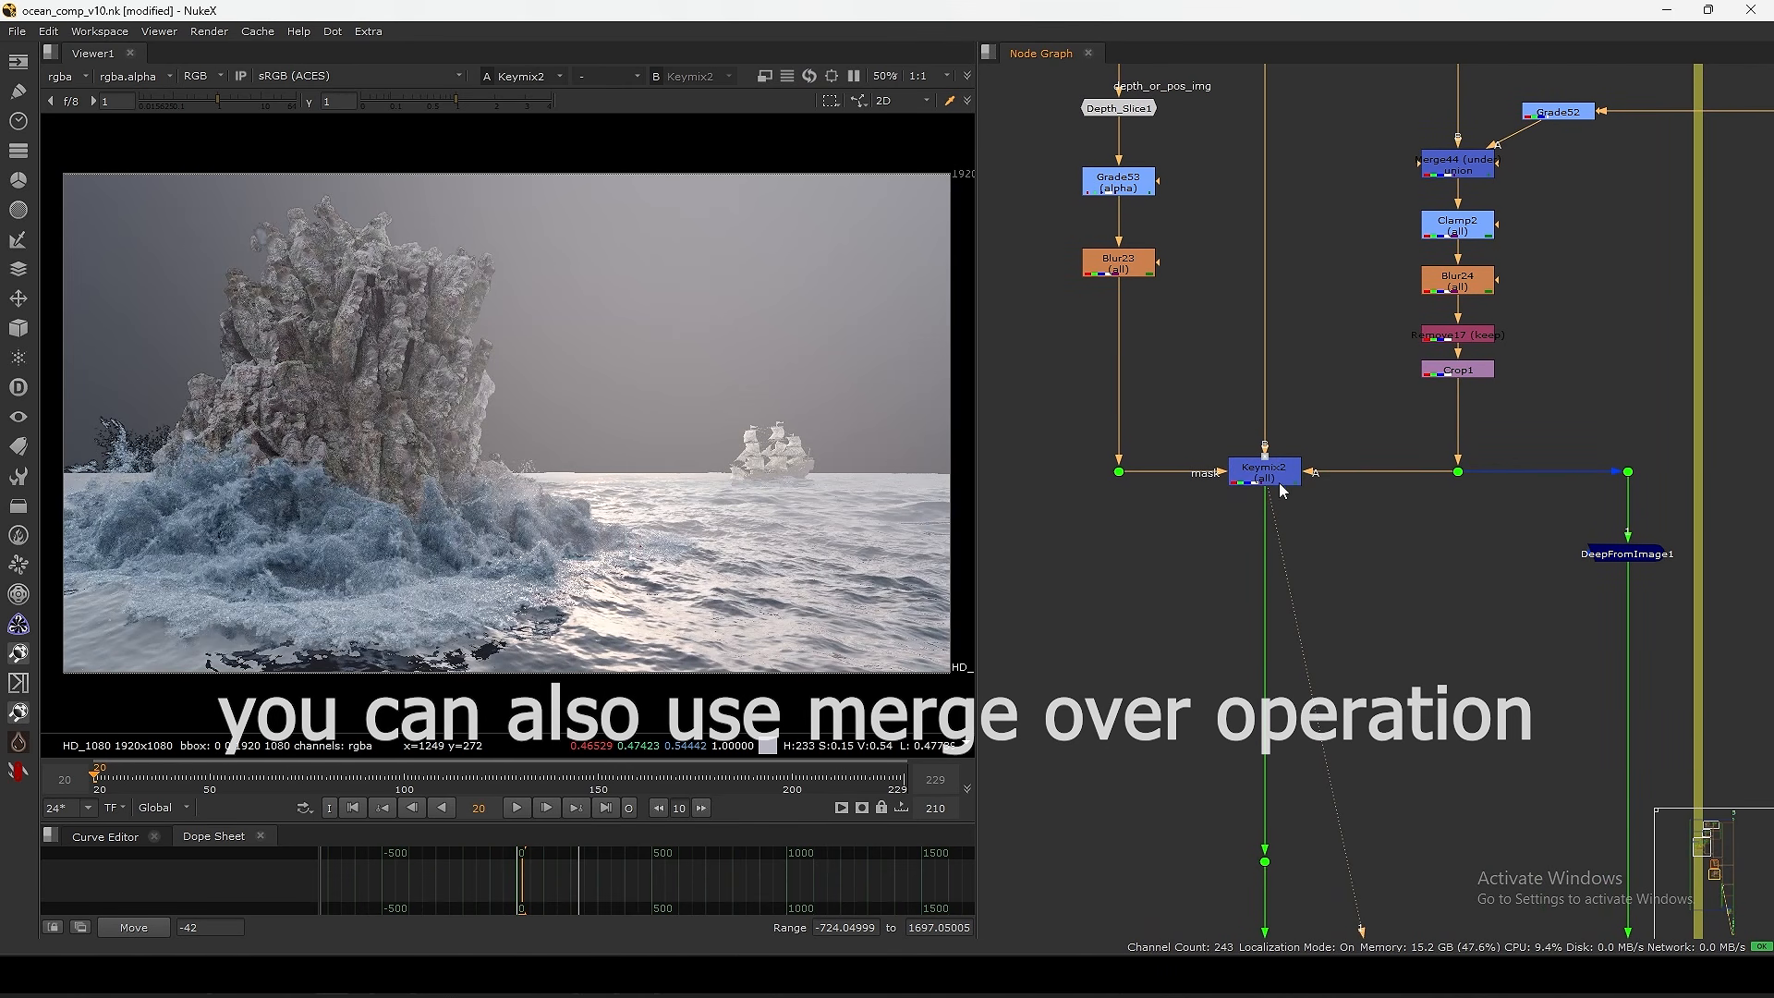
- Open Keymix2's properties, close them, and toggle the node off and on to compare the haze
double_click(1277, 481)
click(1402, 431)
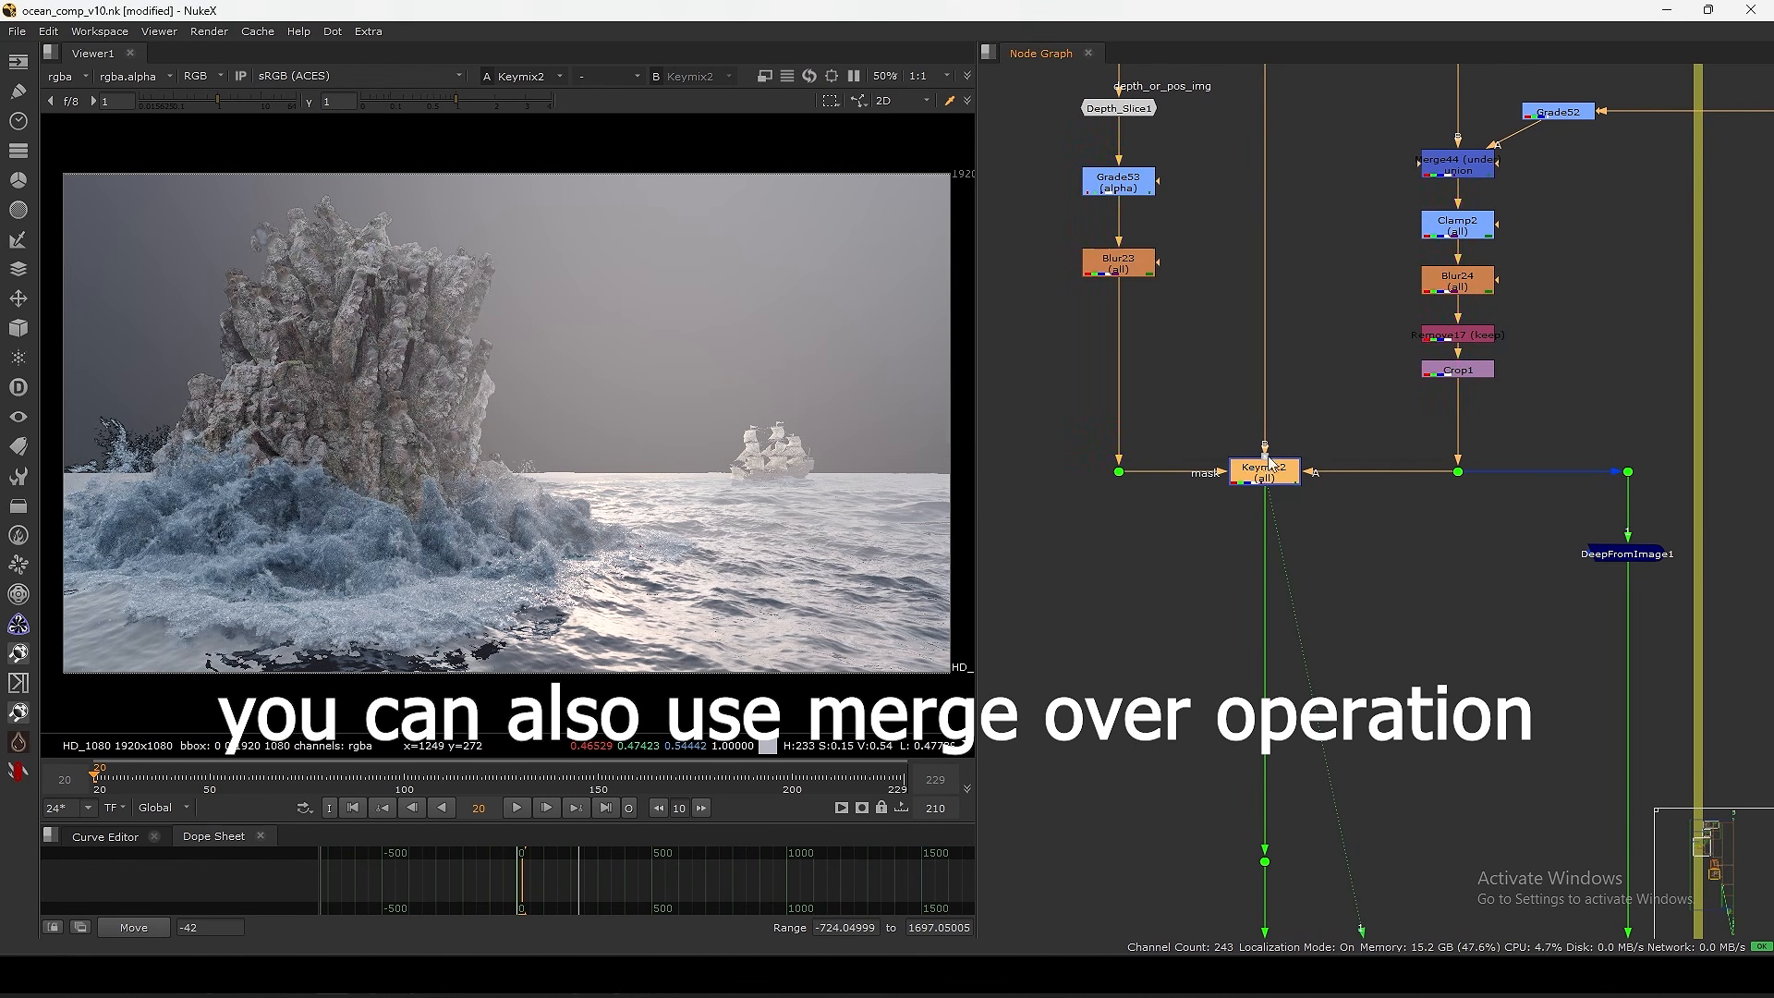
key(d)
key(d)
key(d)
key(d)
- Display Dot182, the mask input of Keymix2, and view its alpha channel
click(1118, 471)
key(1)
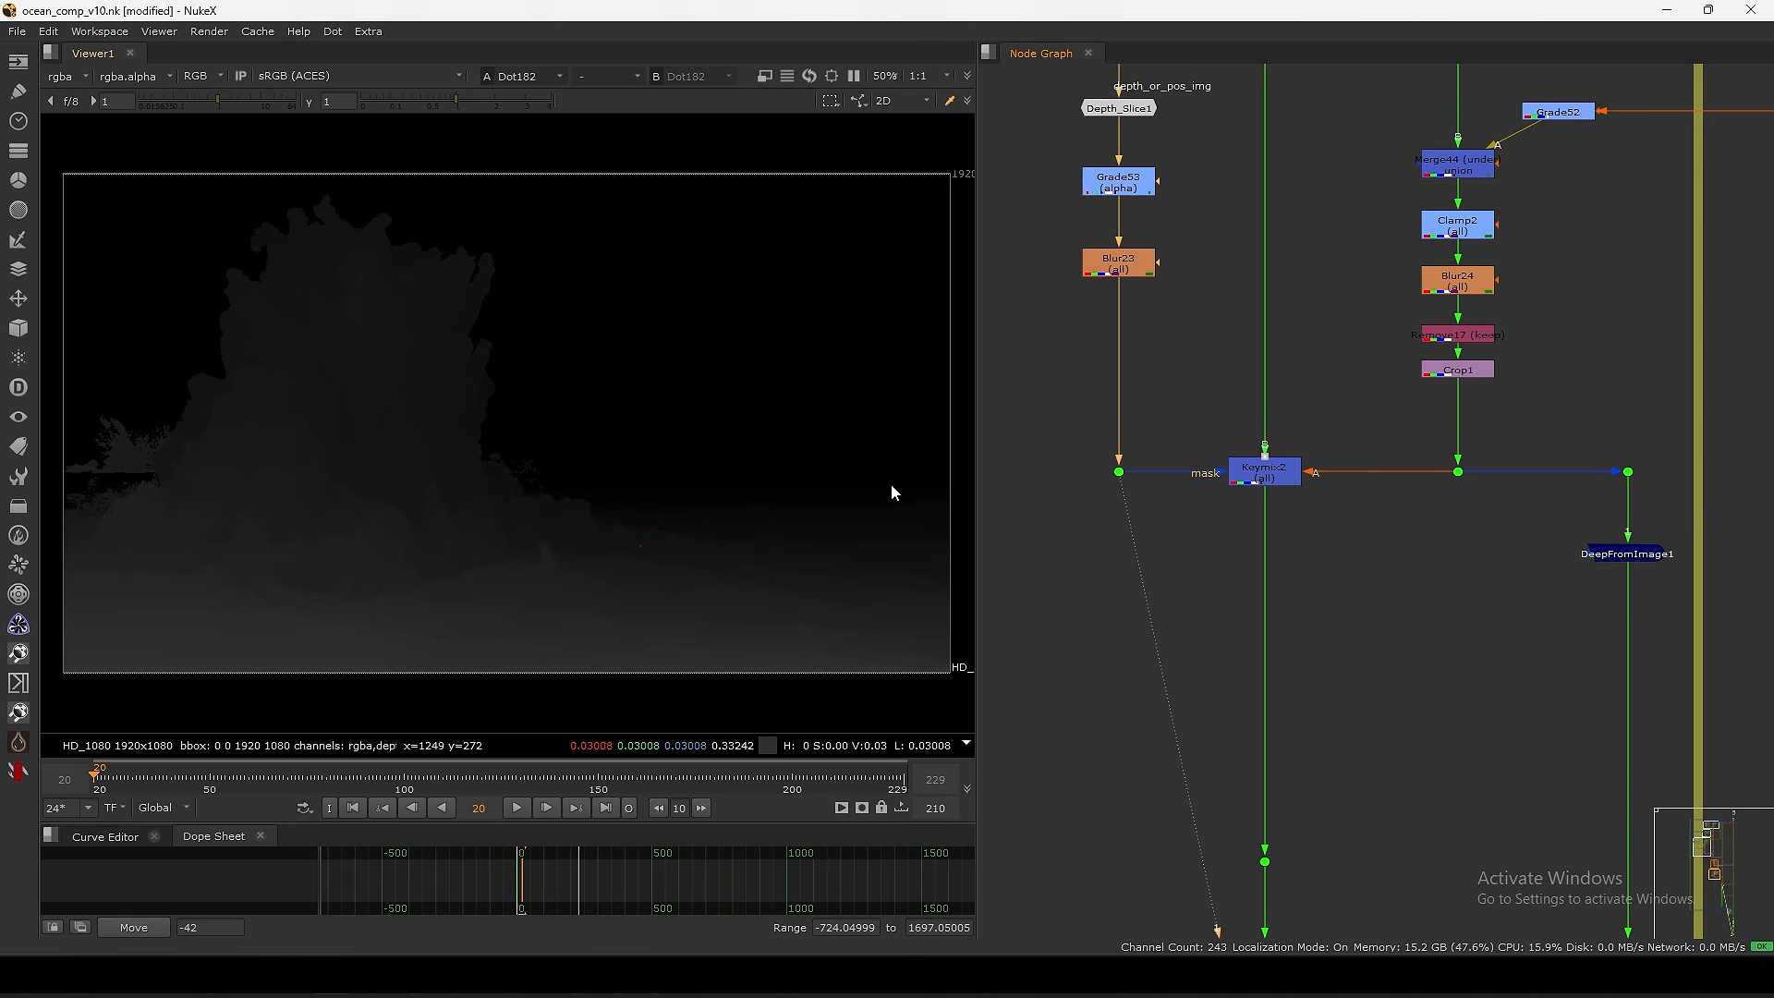
key(a)
key(a)
key(a)
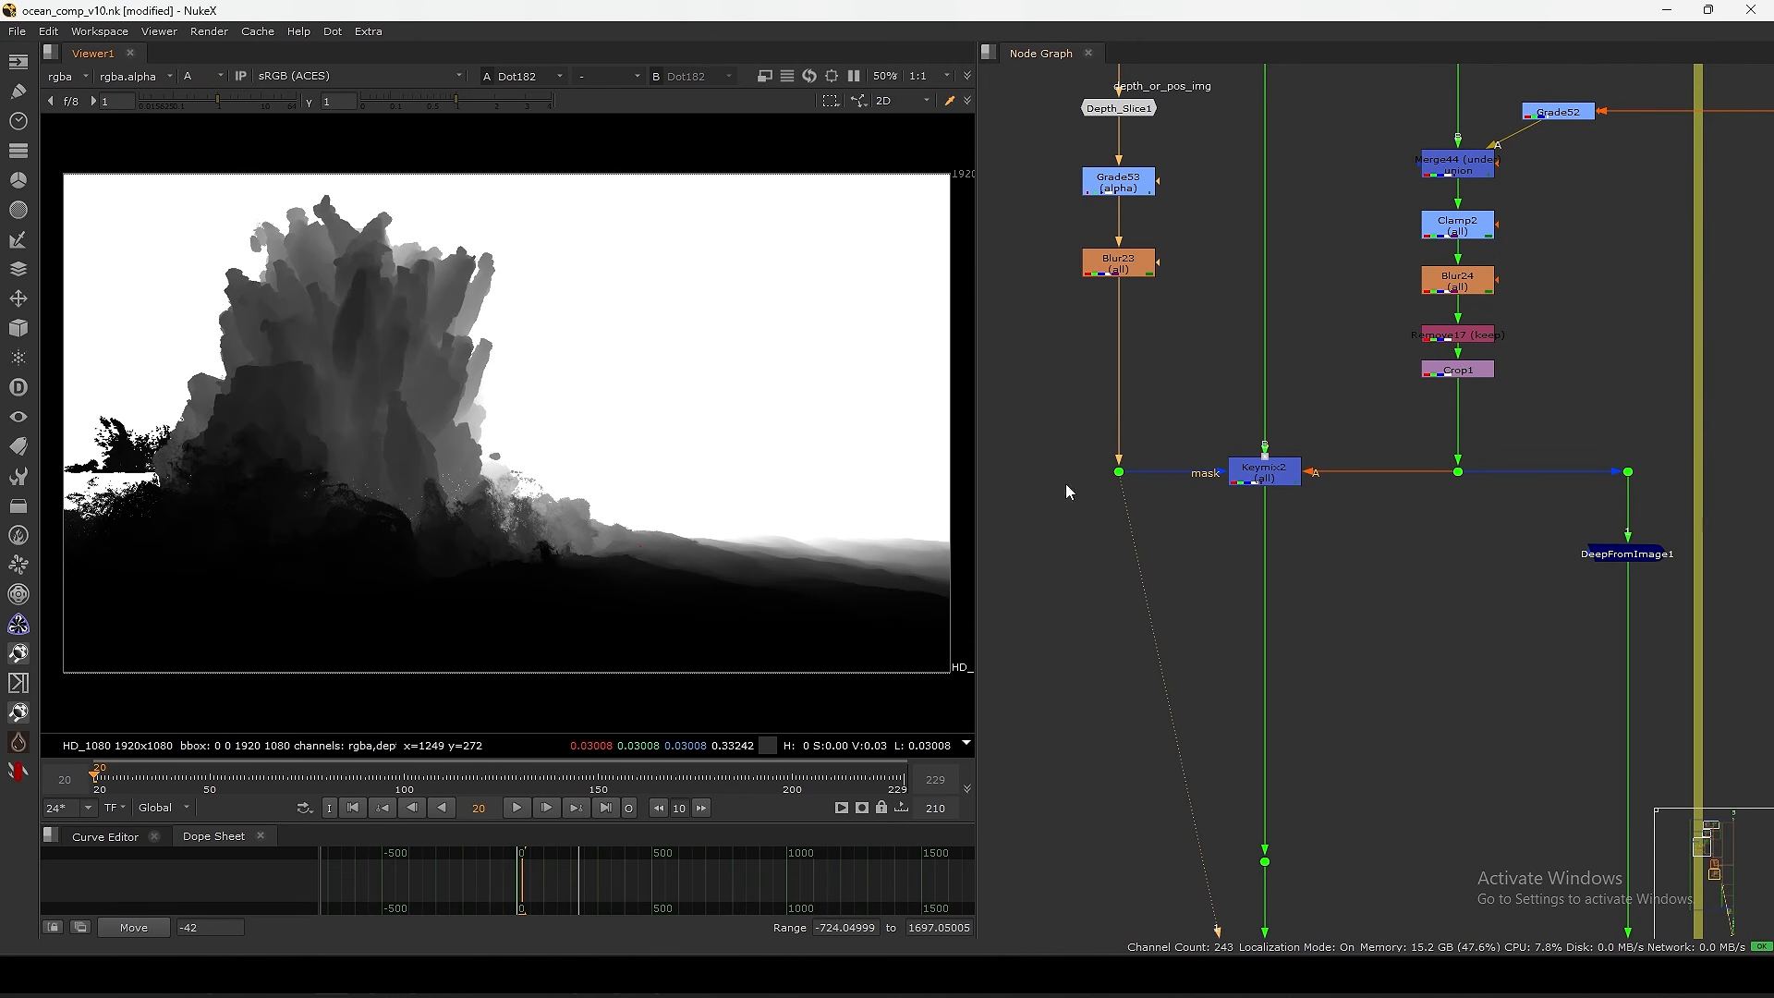
- Display the alpha channel of Keymix2
click(1251, 476)
key(1)
scroll(1258, 499, down, 5)
scroll(1360, 462, up, 7)
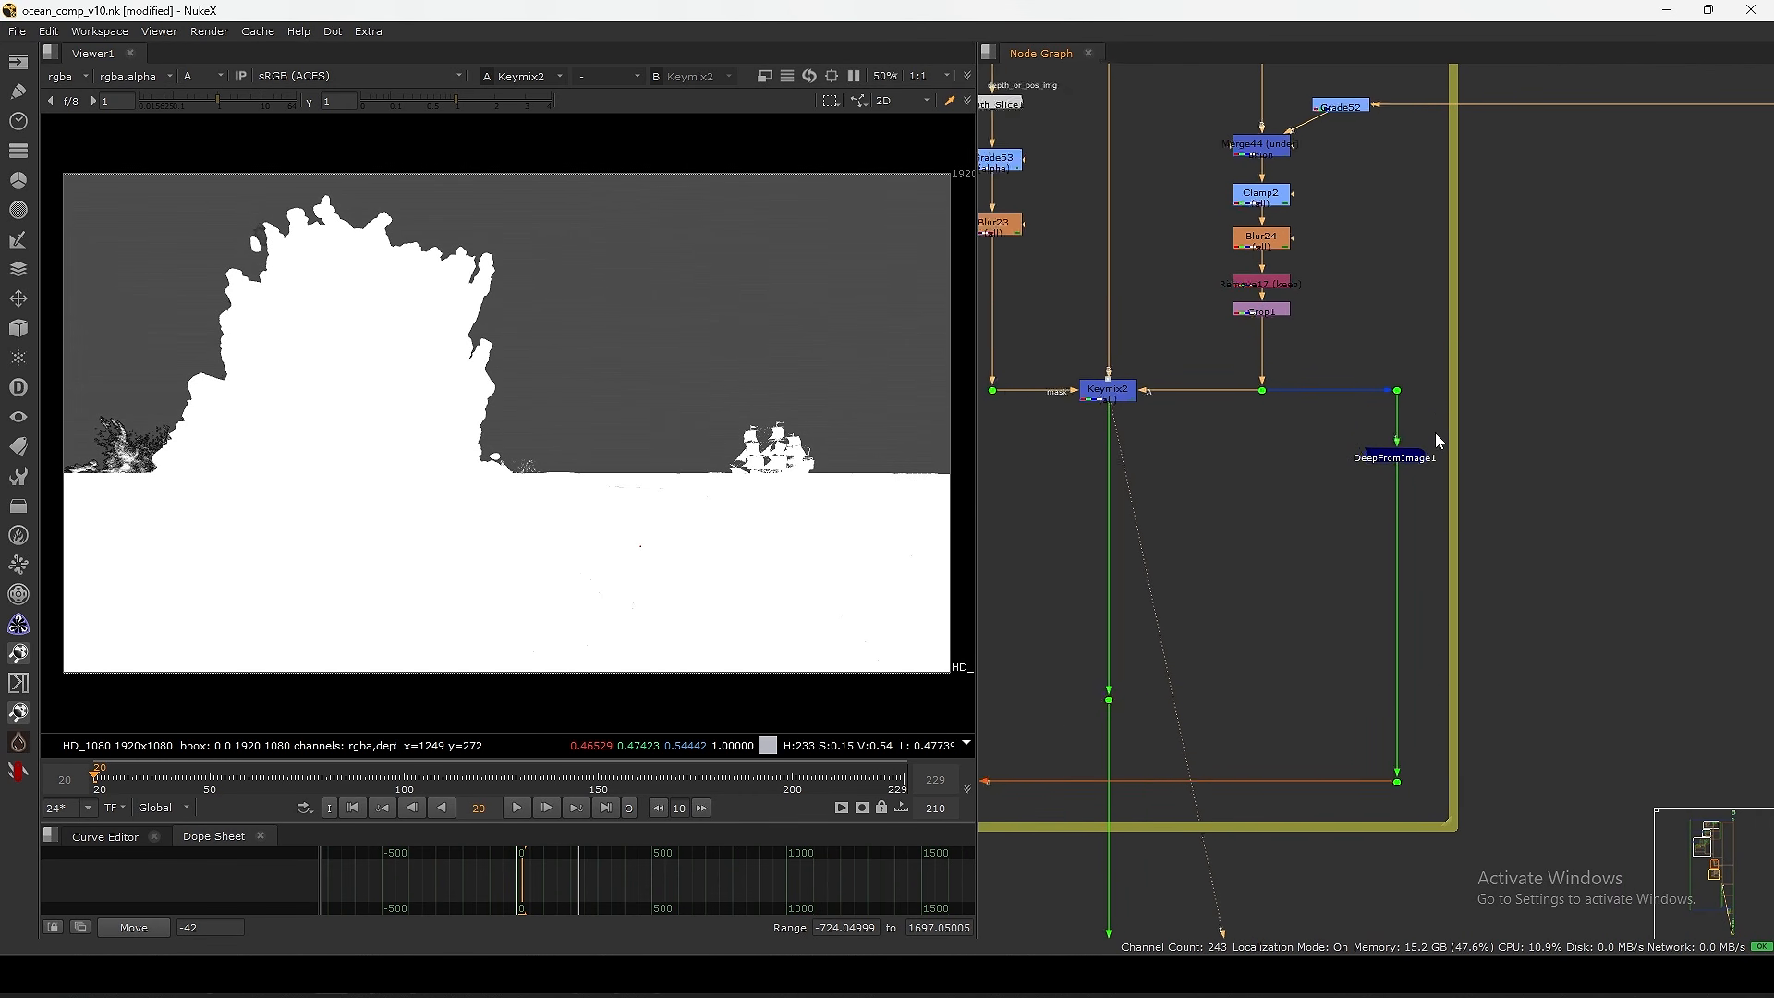
- Follow the haze colour branch to its deep conversion and display DeepFromImage1
click(1392, 385)
key(1)
scroll(1406, 458, down, 2)
scroll(1394, 463, up, 5)
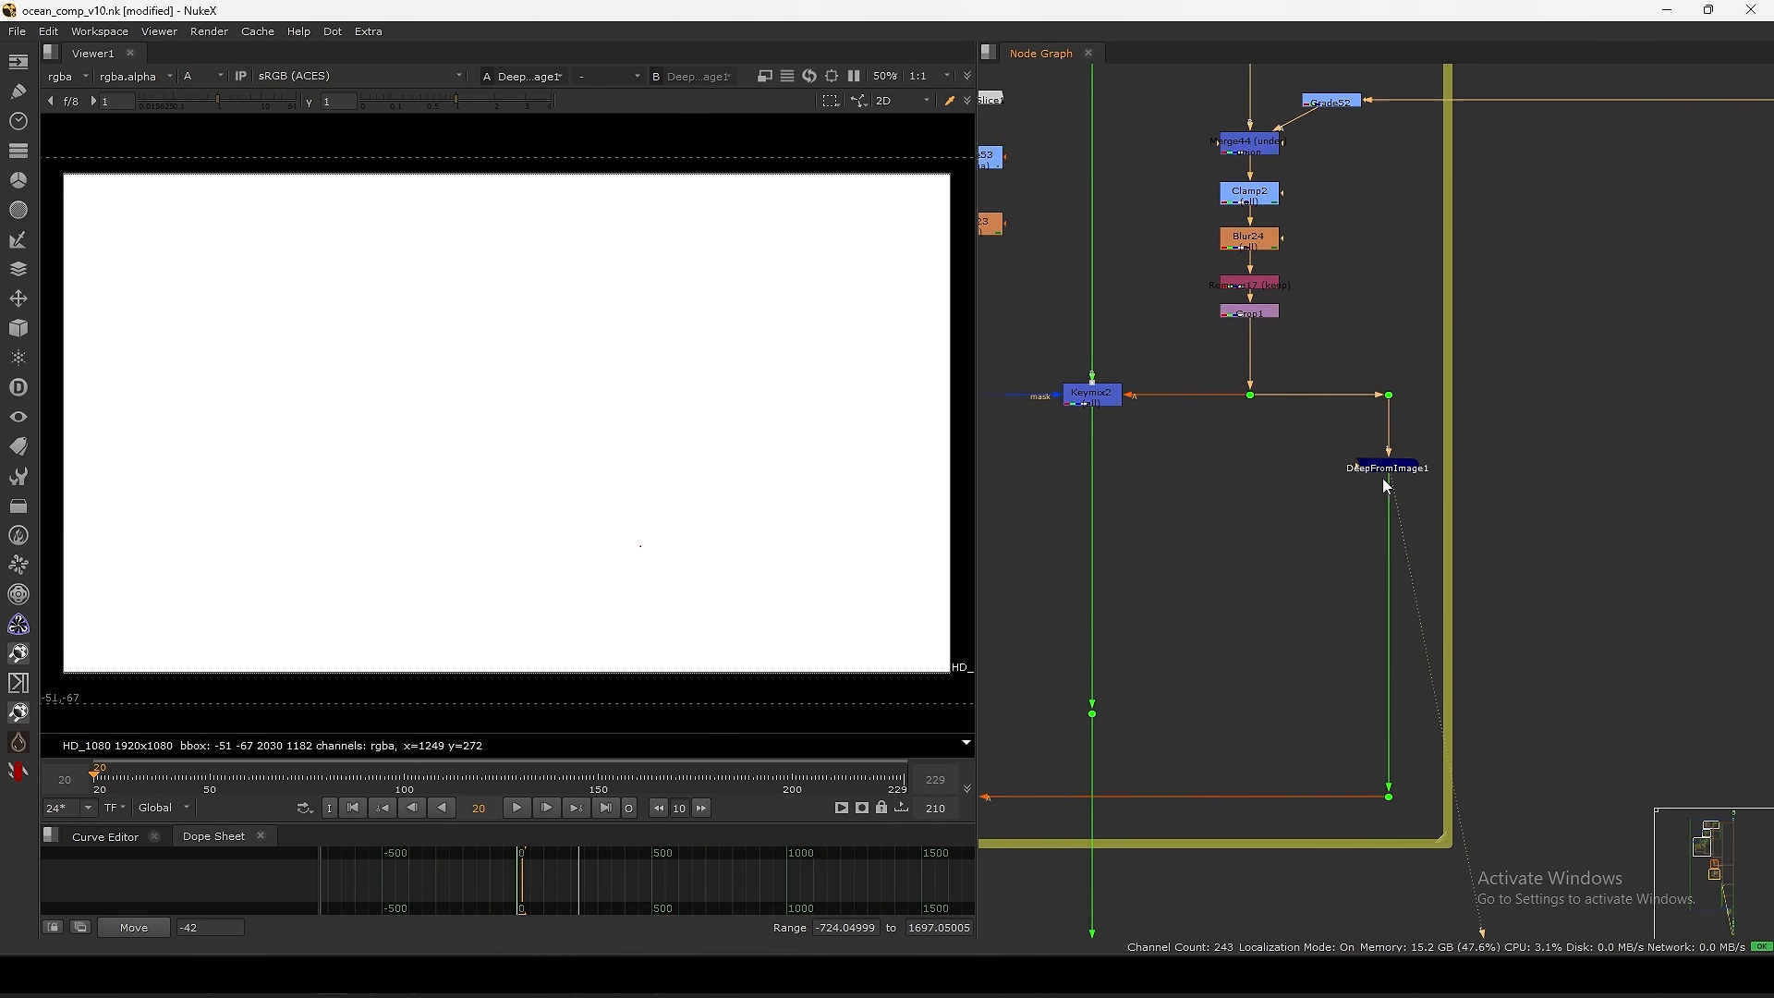
click(1454, 441)
key(1)
click(1355, 406)
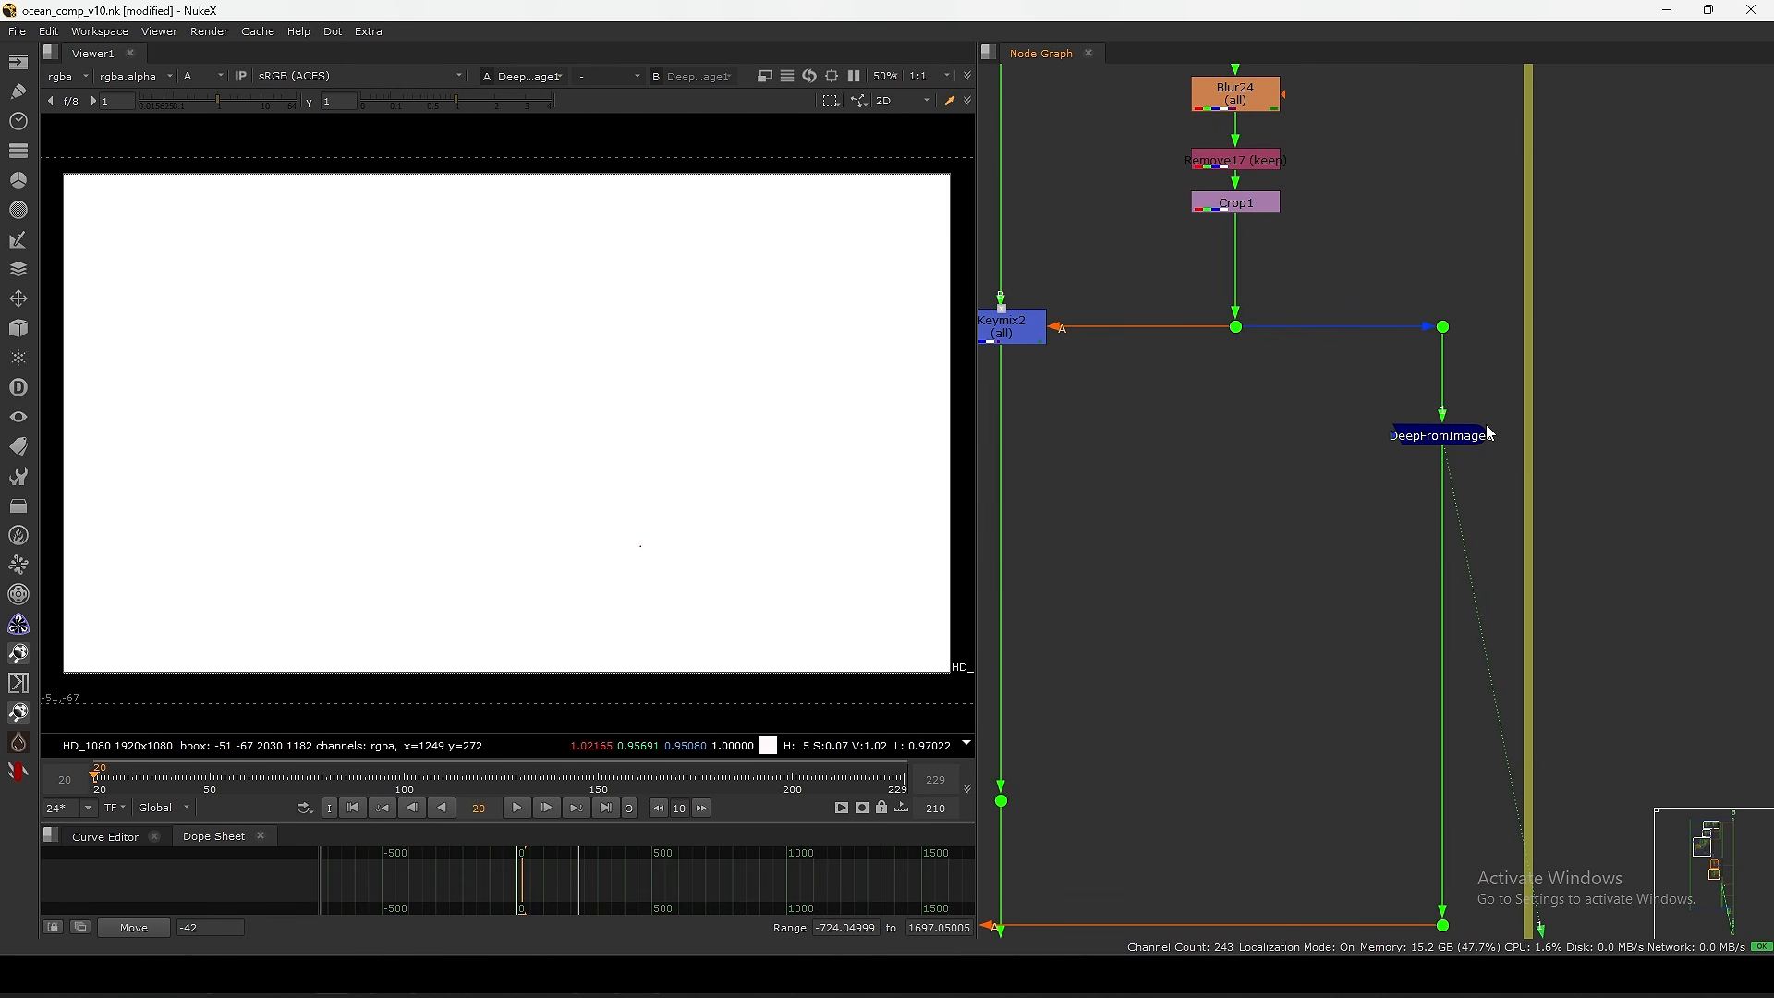
- Display Dot185, where the deep stream branches from the main pipe above the Haze/Atmos backdrop
scroll(1482, 427, down, 7)
middle_drag(1261, 533, 1328, 458)
scroll(1308, 454, up, 3)
scroll(1302, 527, down, 6)
scroll(1275, 349, up, 4)
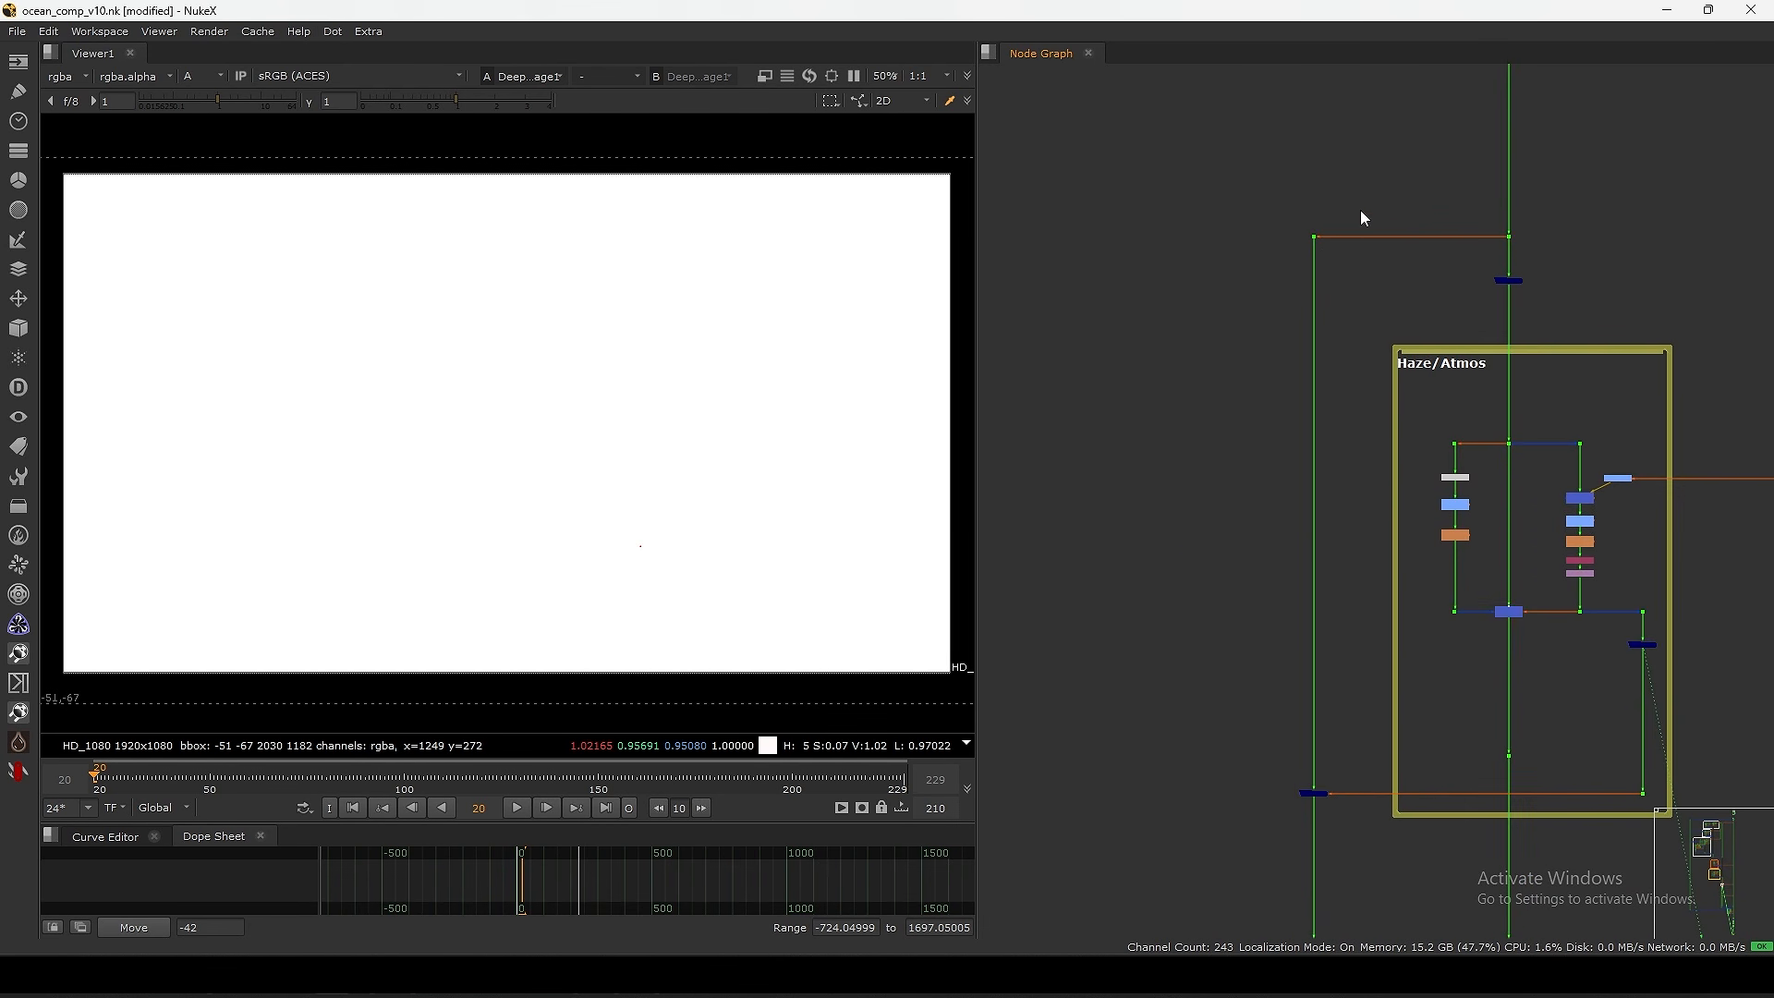
drag(1373, 276, 1269, 193)
key(1)
- Display DeepMerge8, which combines the haze with the deep stream, and follow its output to the DEFOCS backdrop
middle_drag(1316, 667, 1249, 452)
scroll(1295, 571, up, 3)
drag(1326, 514, 1123, 651)
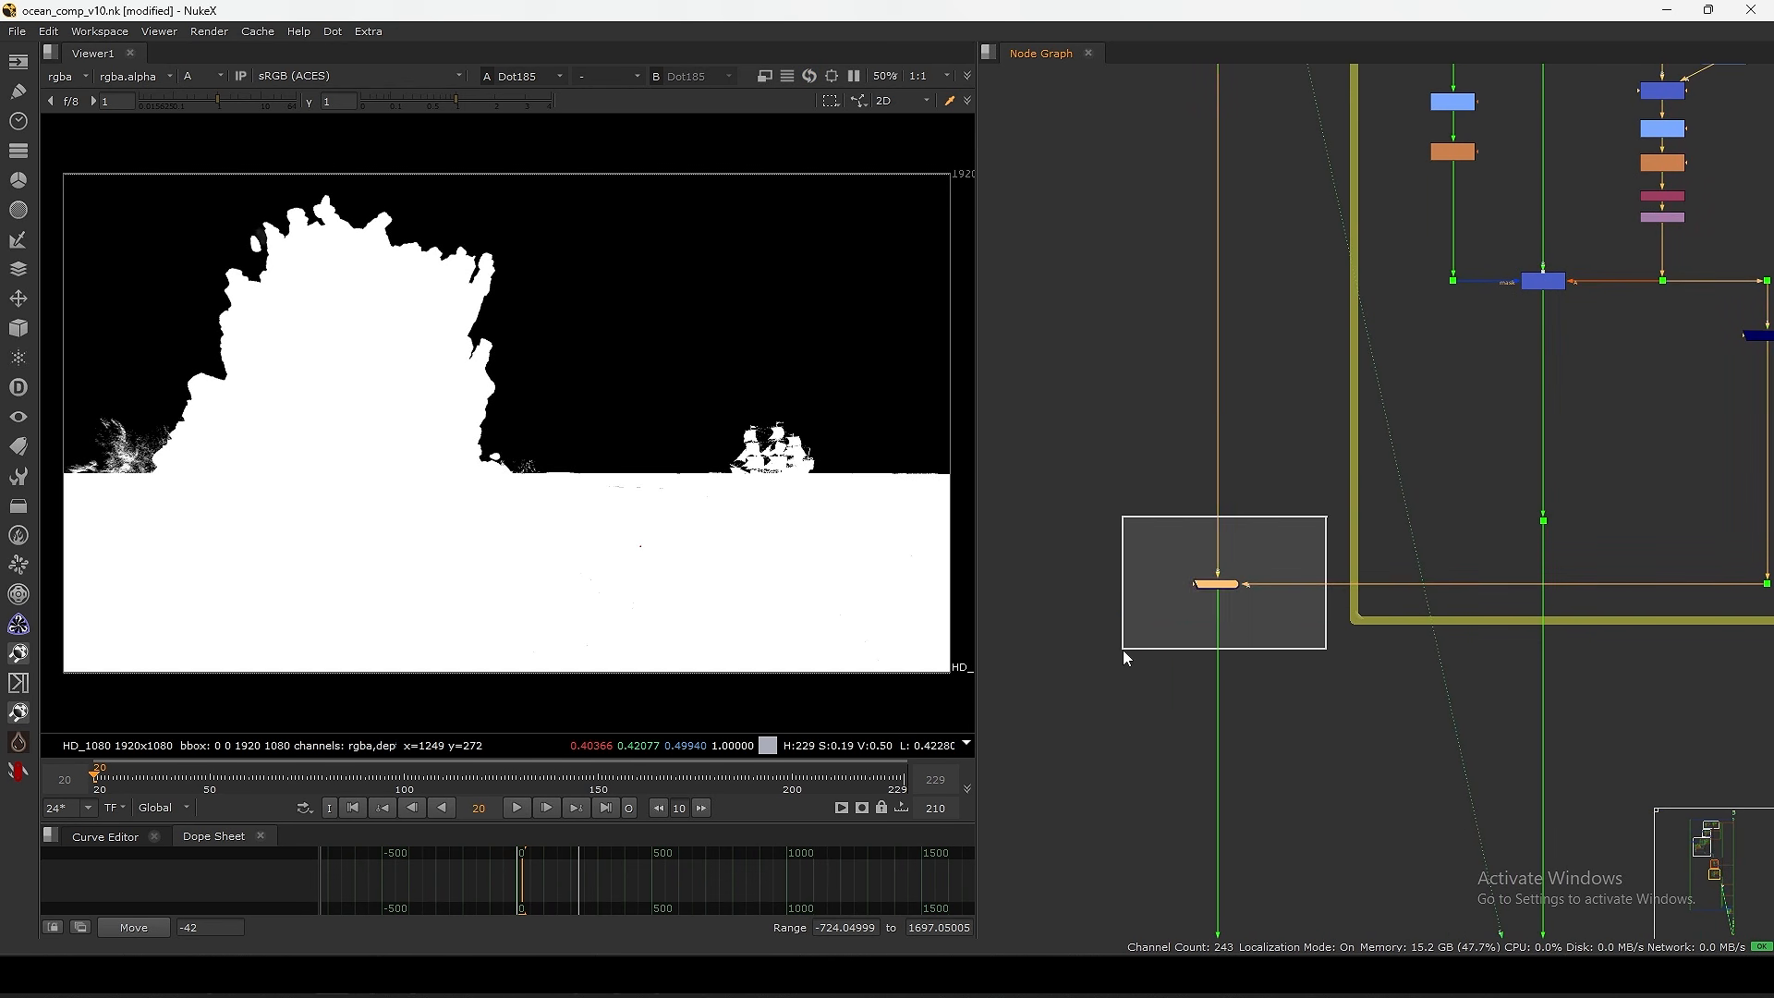
key(1)
scroll(1224, 596, down, 9)
middle_drag(1193, 762, 1208, 517)
scroll(1306, 592, up, 8)
mouse_move(1249, 730)
middle_down()
mouse_move(1306, 592)
mouse_move(1250, 734)
middle_up()
scroll(1231, 591, down, 7)
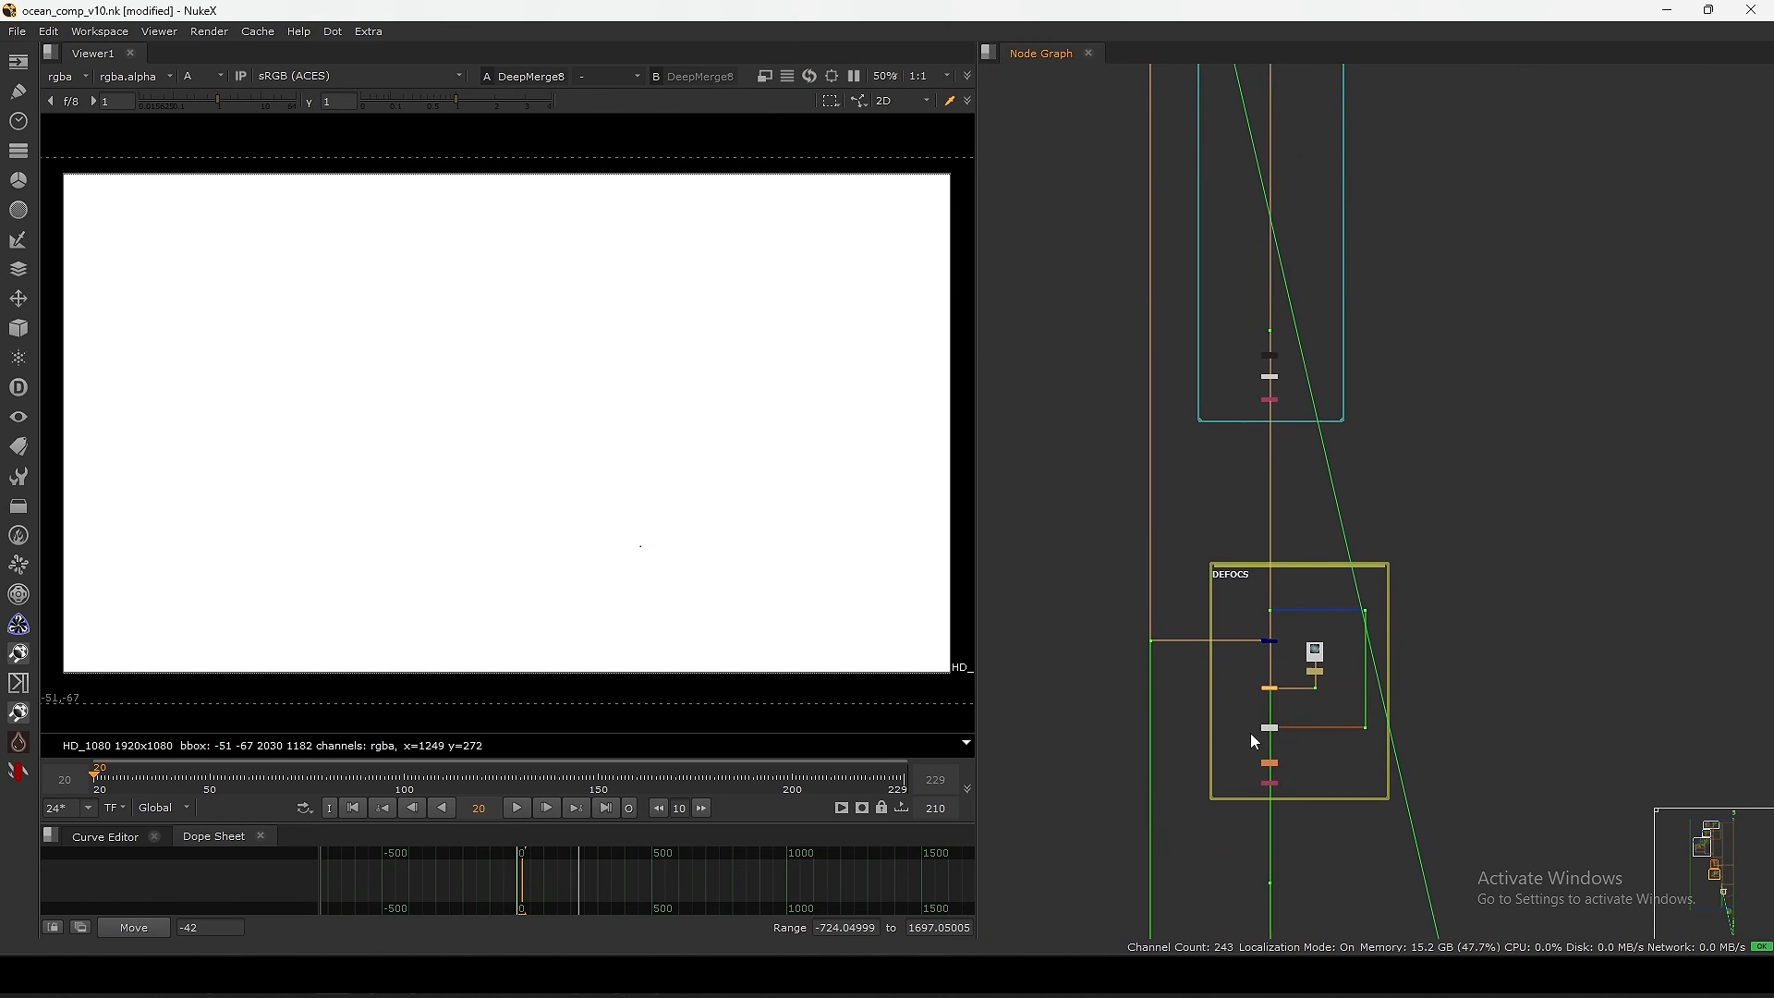
- Display Dot174 on the main pipe directly below Keymix2 in the Haze/Atmos backdrop
middle_drag(1259, 397, 1329, 743)
scroll(1374, 230, up, 2)
drag(1381, 226, 1231, 301)
key(1)
- Return to the DeepMerge8 output beside Haze/Atmos and follow the main pipe into the Overall_CC backdrop
drag(1211, 234, 1111, 334)
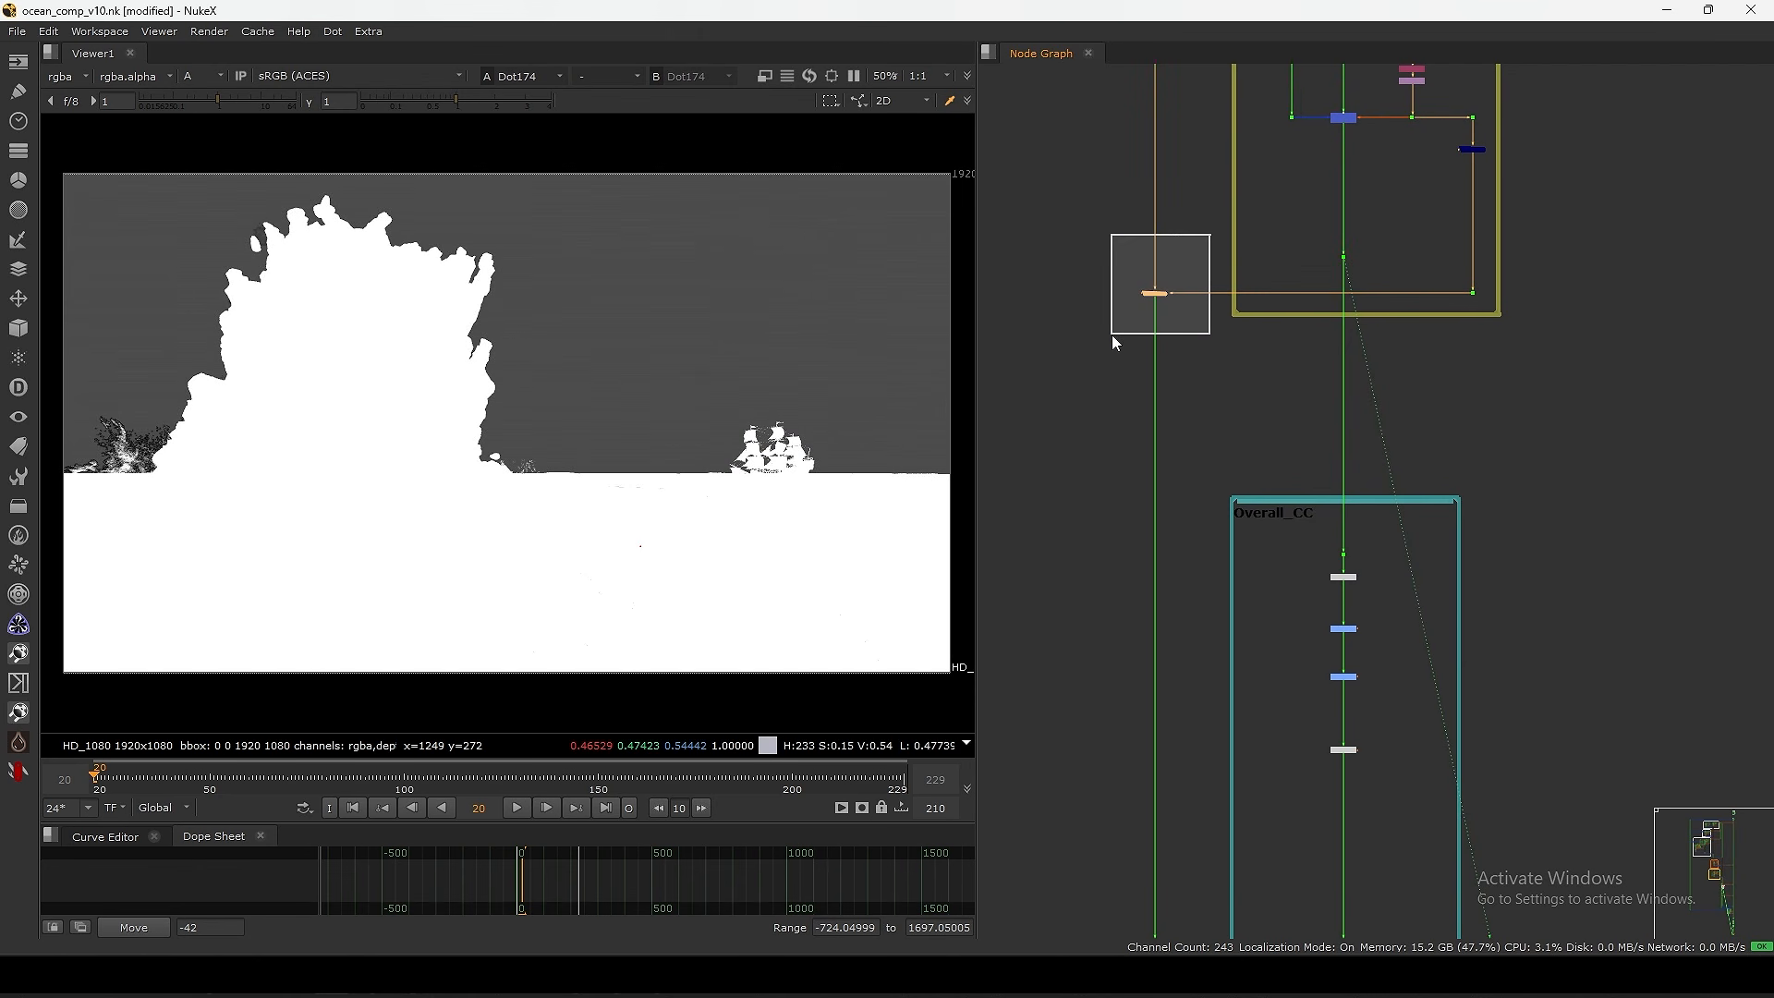
key(1)
scroll(1161, 301, up, 8)
drag(1252, 231, 1099, 346)
scroll(1200, 294, down, 8)
middle_drag(1295, 522, 1268, 362)
scroll(1322, 273, up, 4)
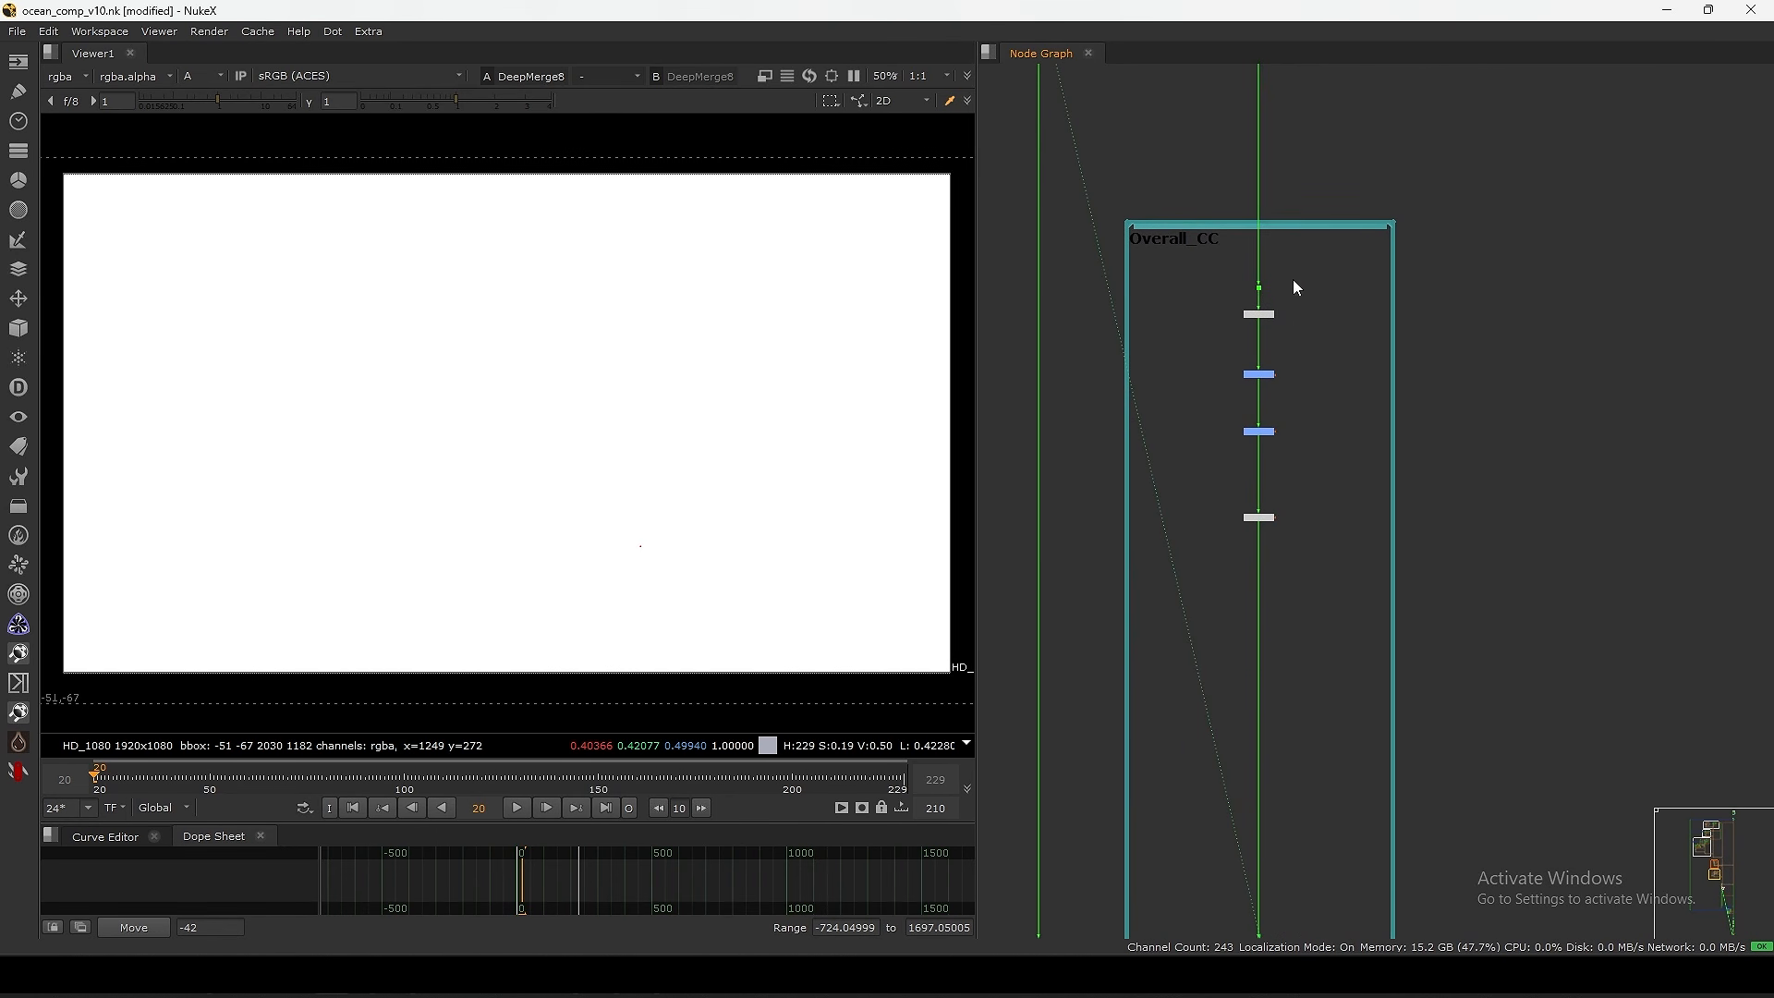
- Display Dot166 at the start of Overall_CC and switch the viewer from alpha back to RGB
drag(1327, 249, 1227, 303)
key(1)
key(a)
key(a)
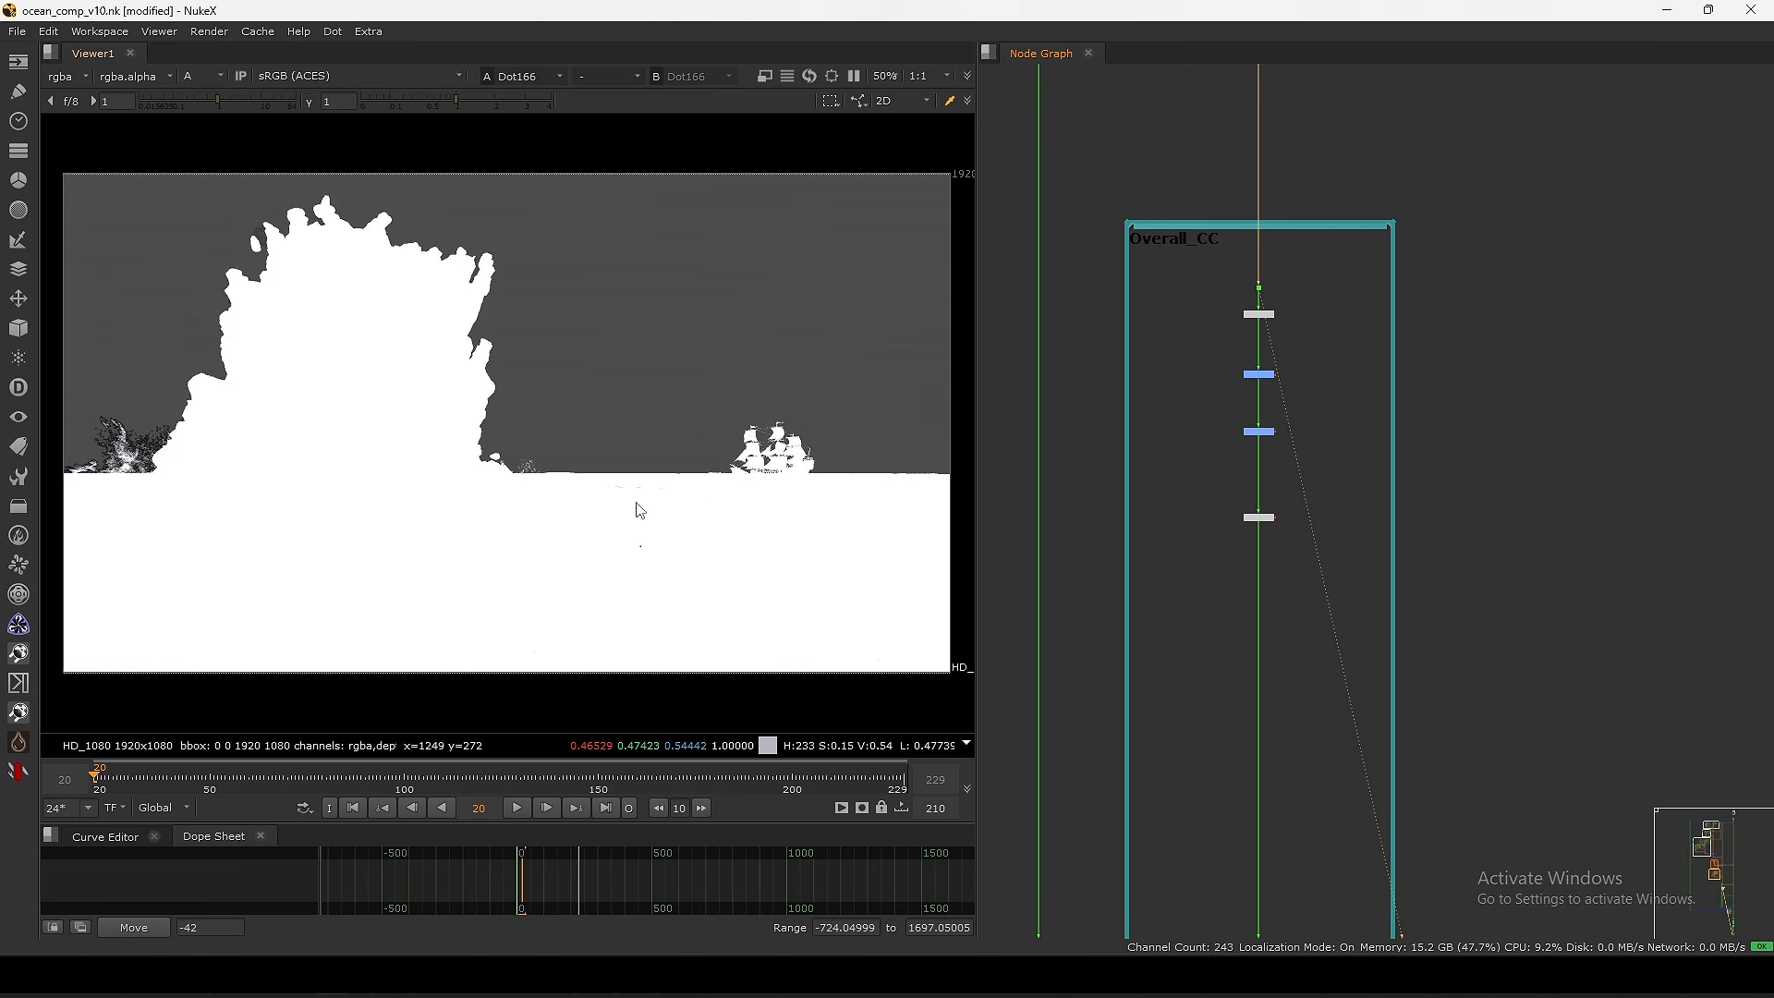
key(a)
- Display Exposure1, the node after the Merge, and examine the sky and the light around the sun
scroll(1414, 341, down, 8)
middle_drag(1428, 102, 1199, 470)
scroll(1283, 384, up, 4)
middle_drag(1285, 291, 1282, 400)
scroll(1270, 319, up, 4)
scroll(1219, 325, up, 9)
key(2)
drag(1534, 386, 1259, 515)
key(1)
drag(1382, 439, 1382, 454)
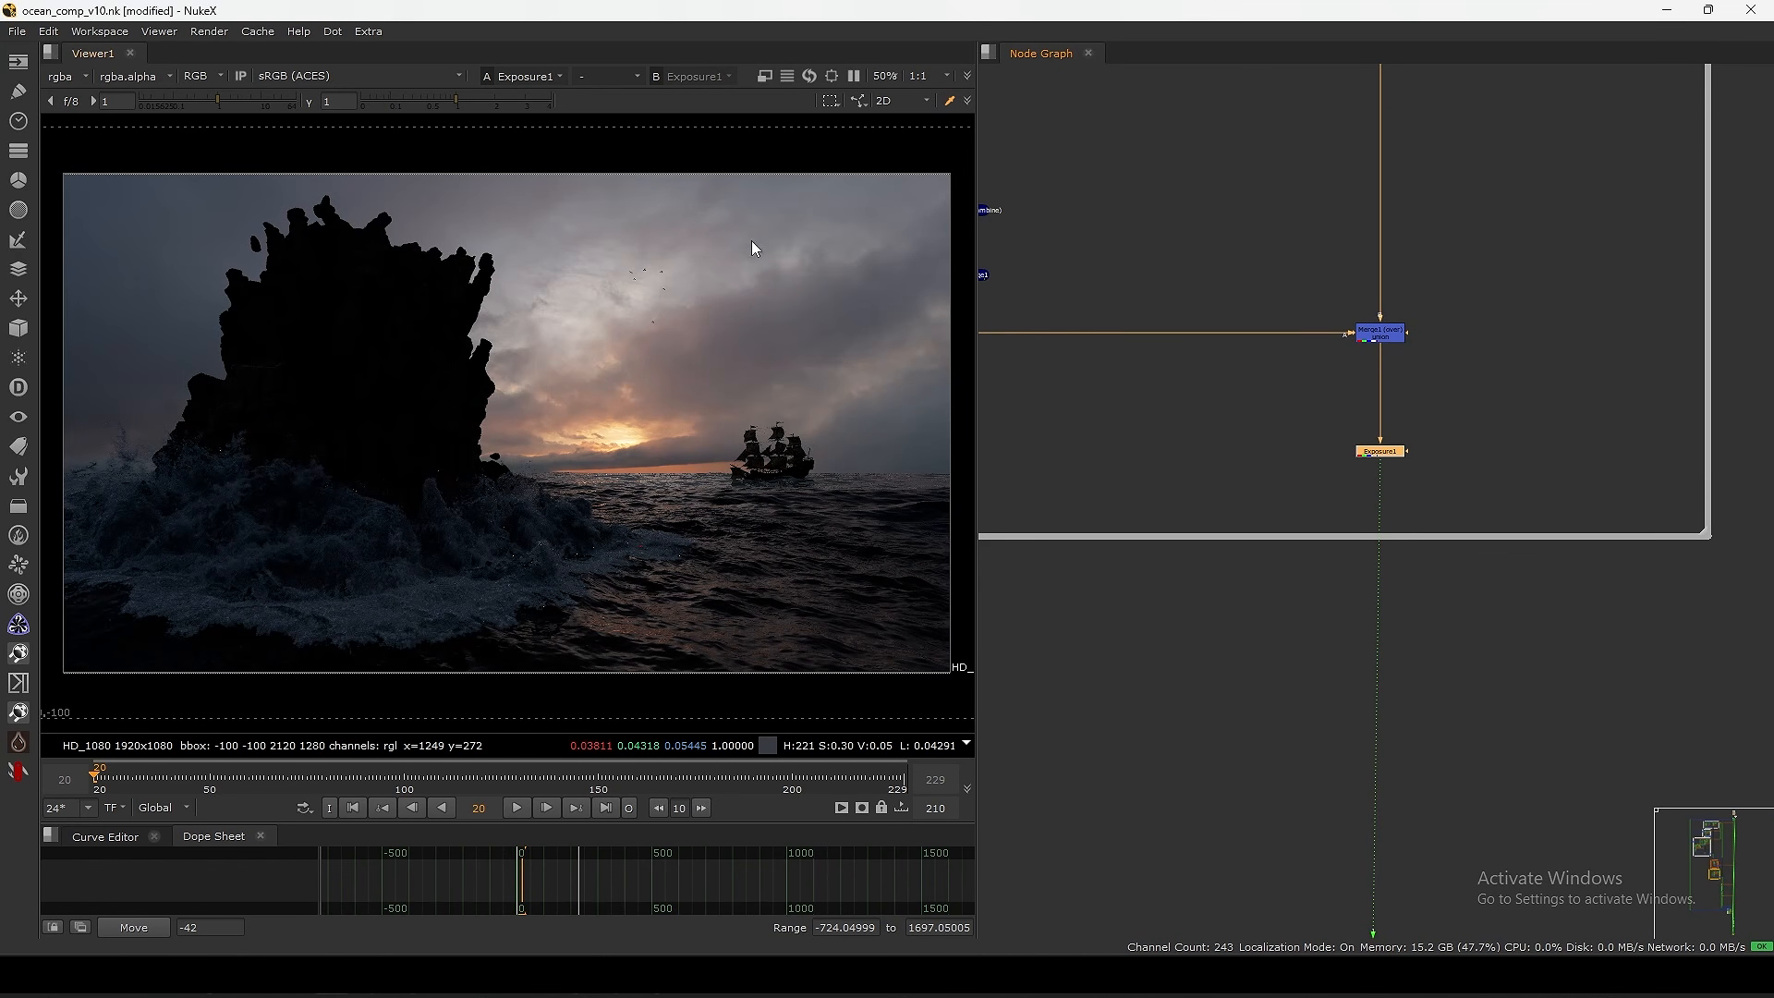
mouse_move(892, 196)
mouse_down()
mouse_move(635, 349)
mouse_move(495, 474)
mouse_up()
drag(667, 424, 569, 470)
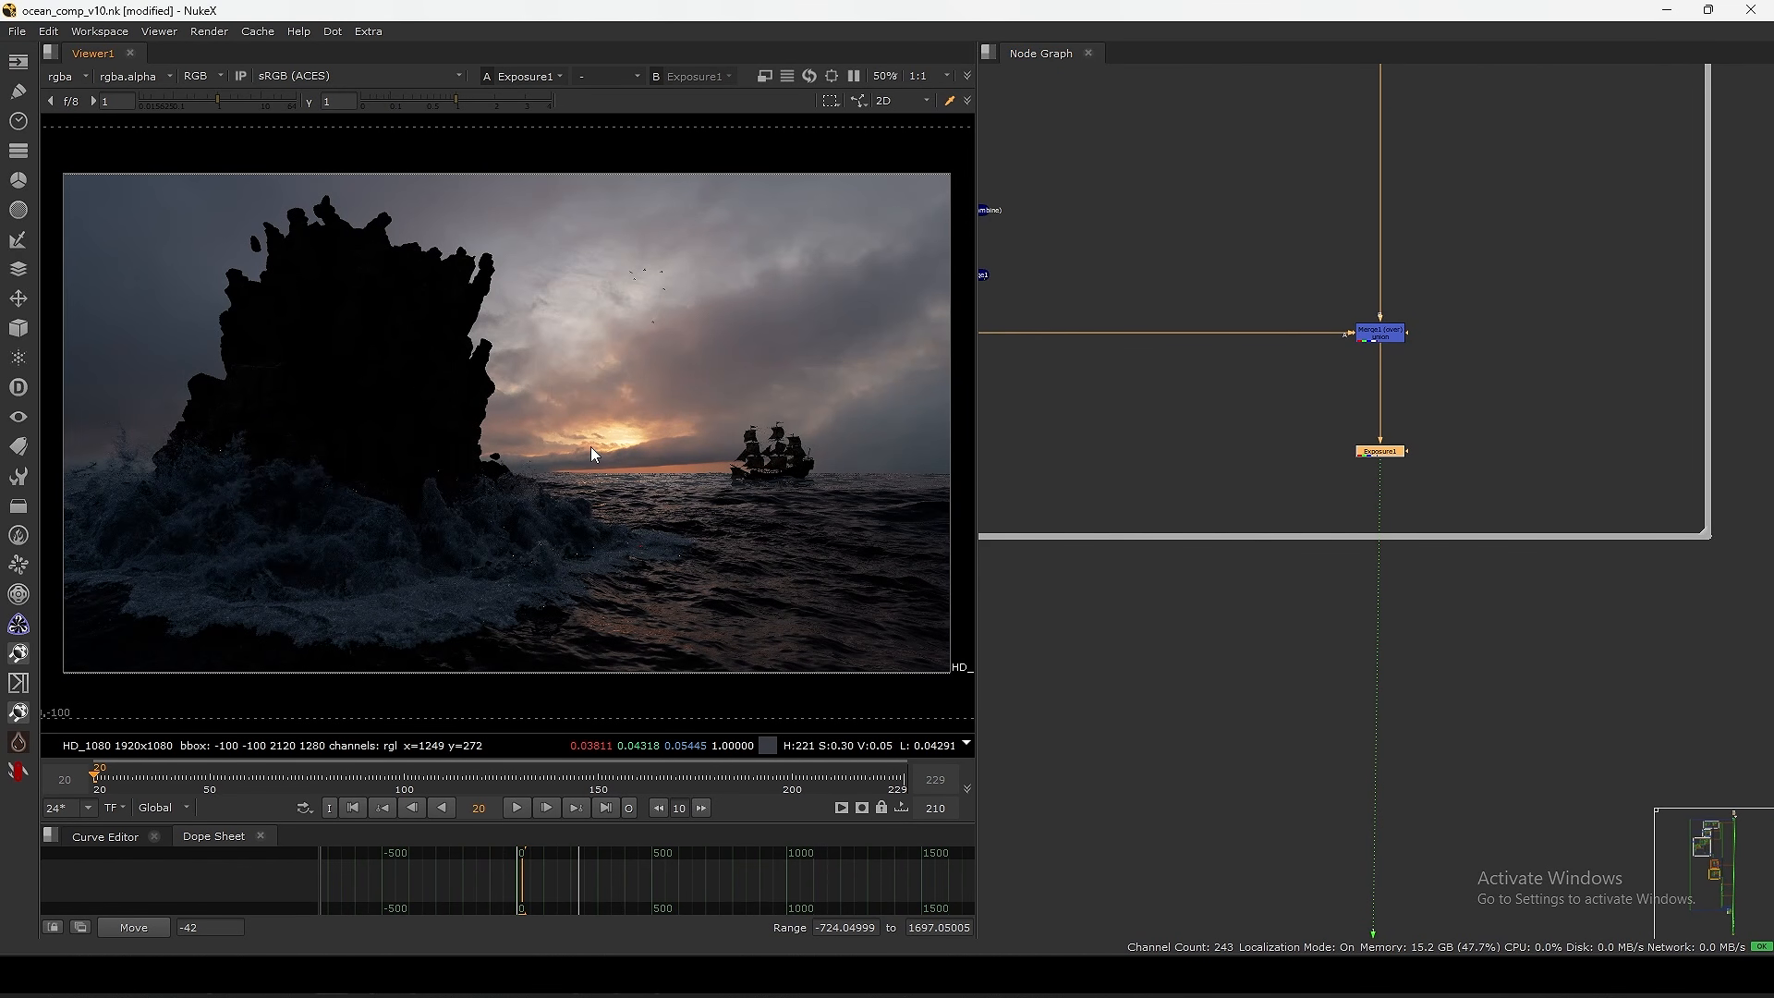
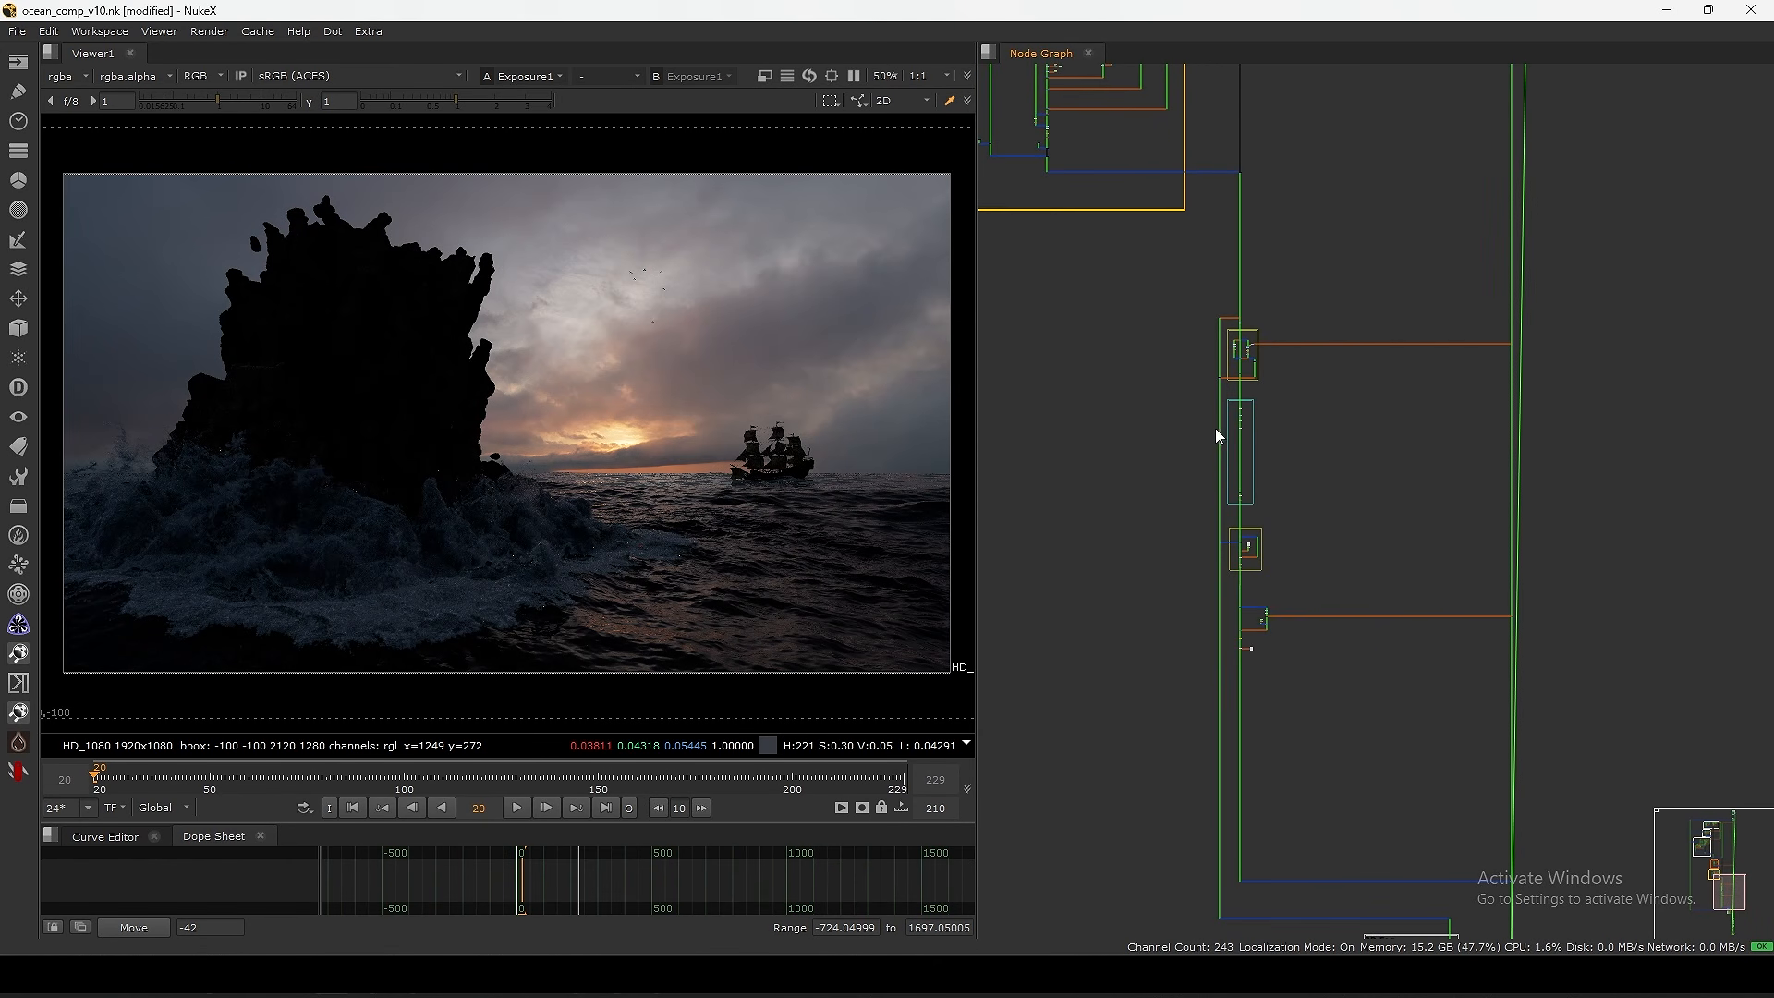
- Display Dot166 at the start of Overall_CC and disable Grade2 and Saturation2
scroll(1219, 430, up, 5)
scroll(1228, 480, up, 6)
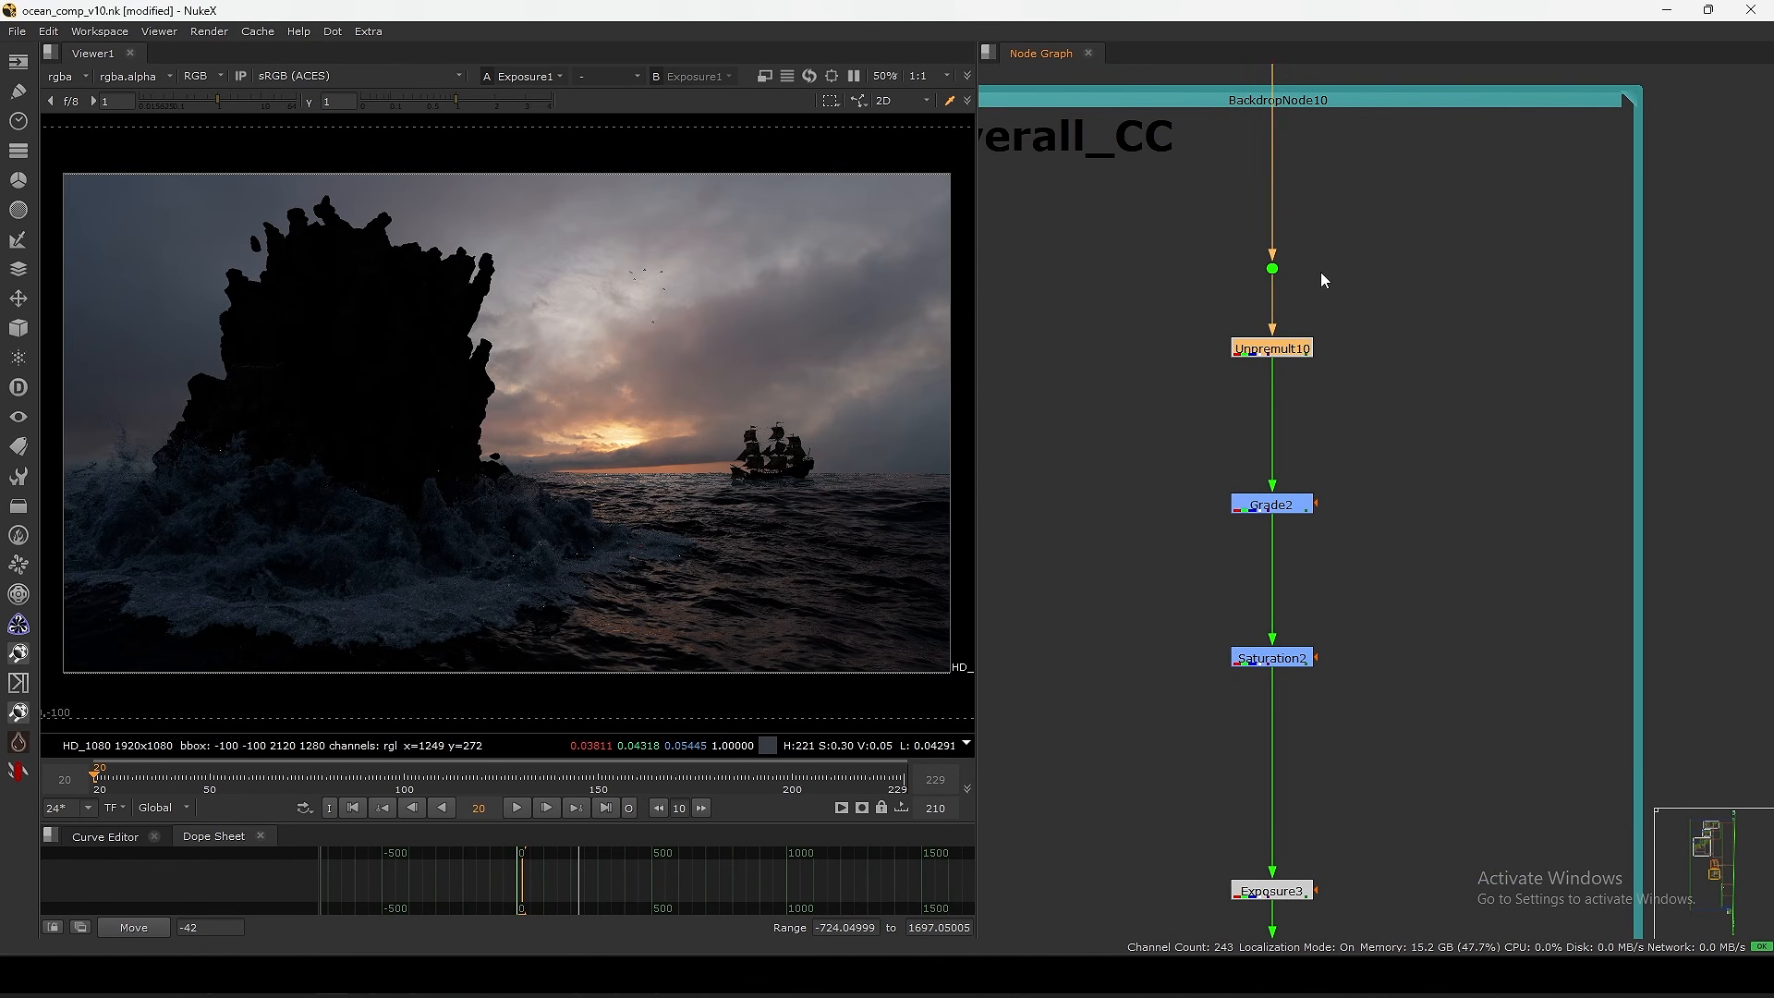
drag(1370, 204, 1209, 317)
key(1)
middle_drag(1228, 443, 1245, 303)
drag(1382, 313, 1191, 570)
key(d)
- Display Premult15 at the end of the Overall_CC backdrop
scroll(1258, 614, down, 3)
scroll(1244, 657, down, 2)
middle_drag(1247, 654, 1269, 536)
scroll(1294, 535, up, 5)
drag(1457, 539, 1390, 577)
double_click(1304, 622)
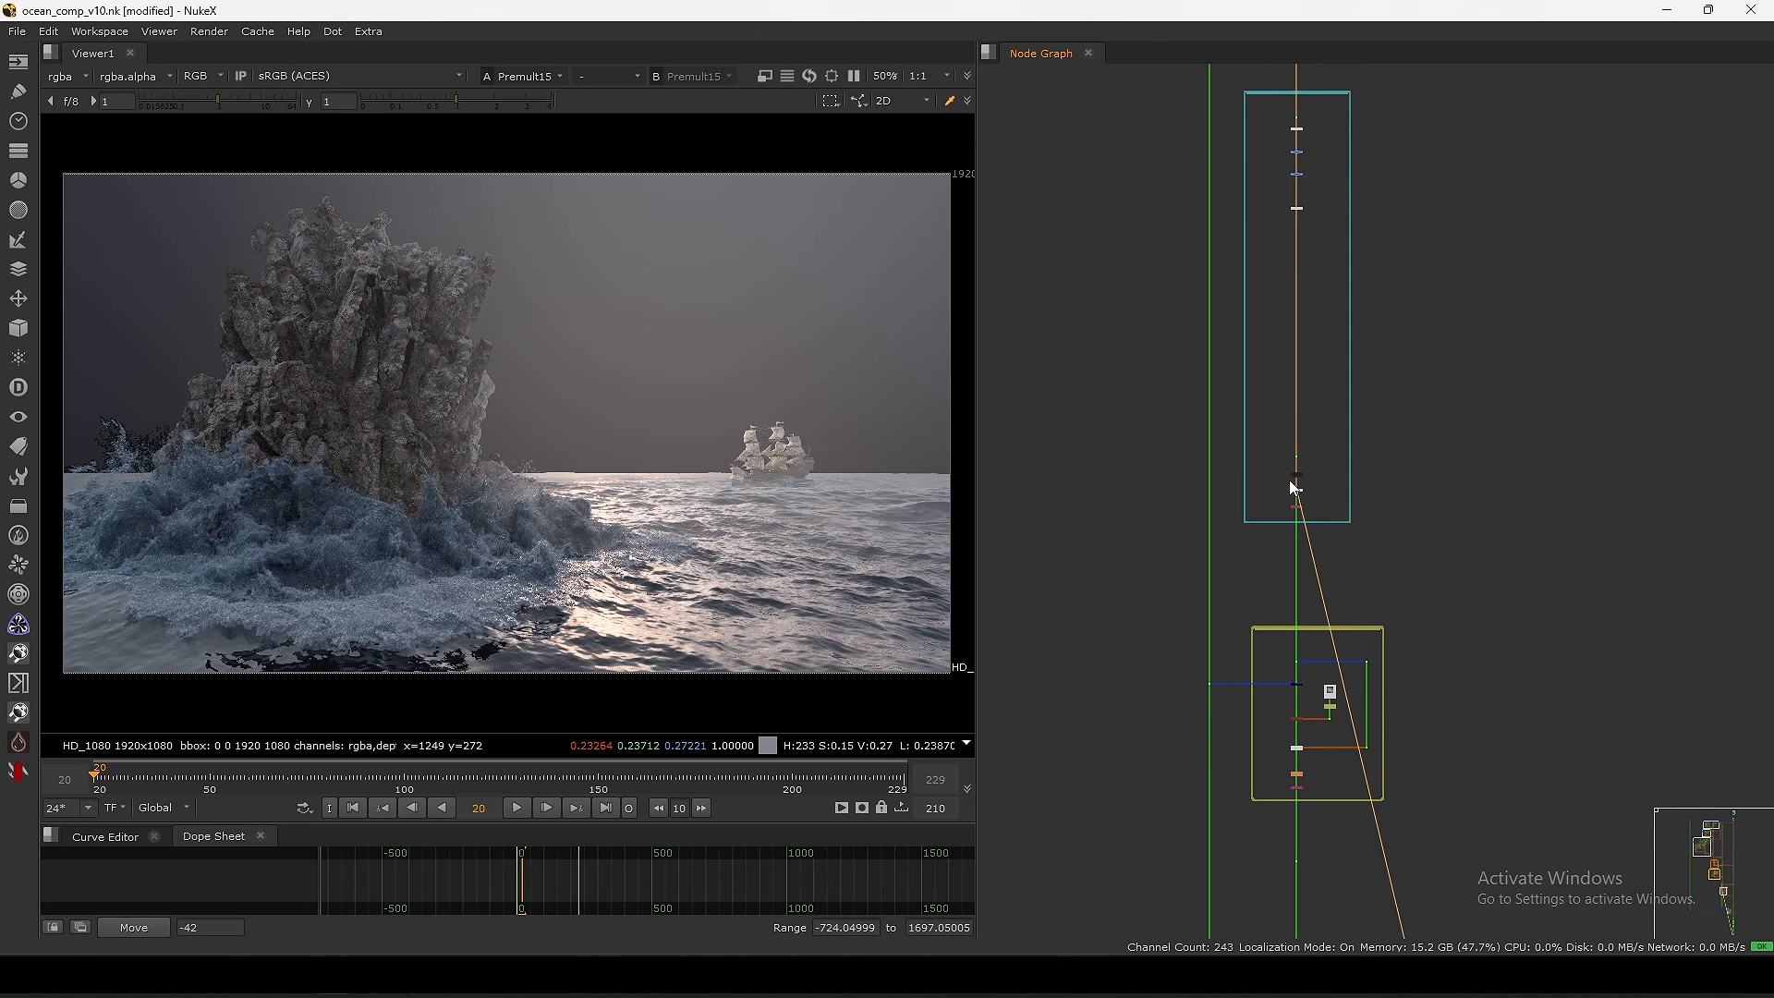
scroll(1288, 480, up, 6)
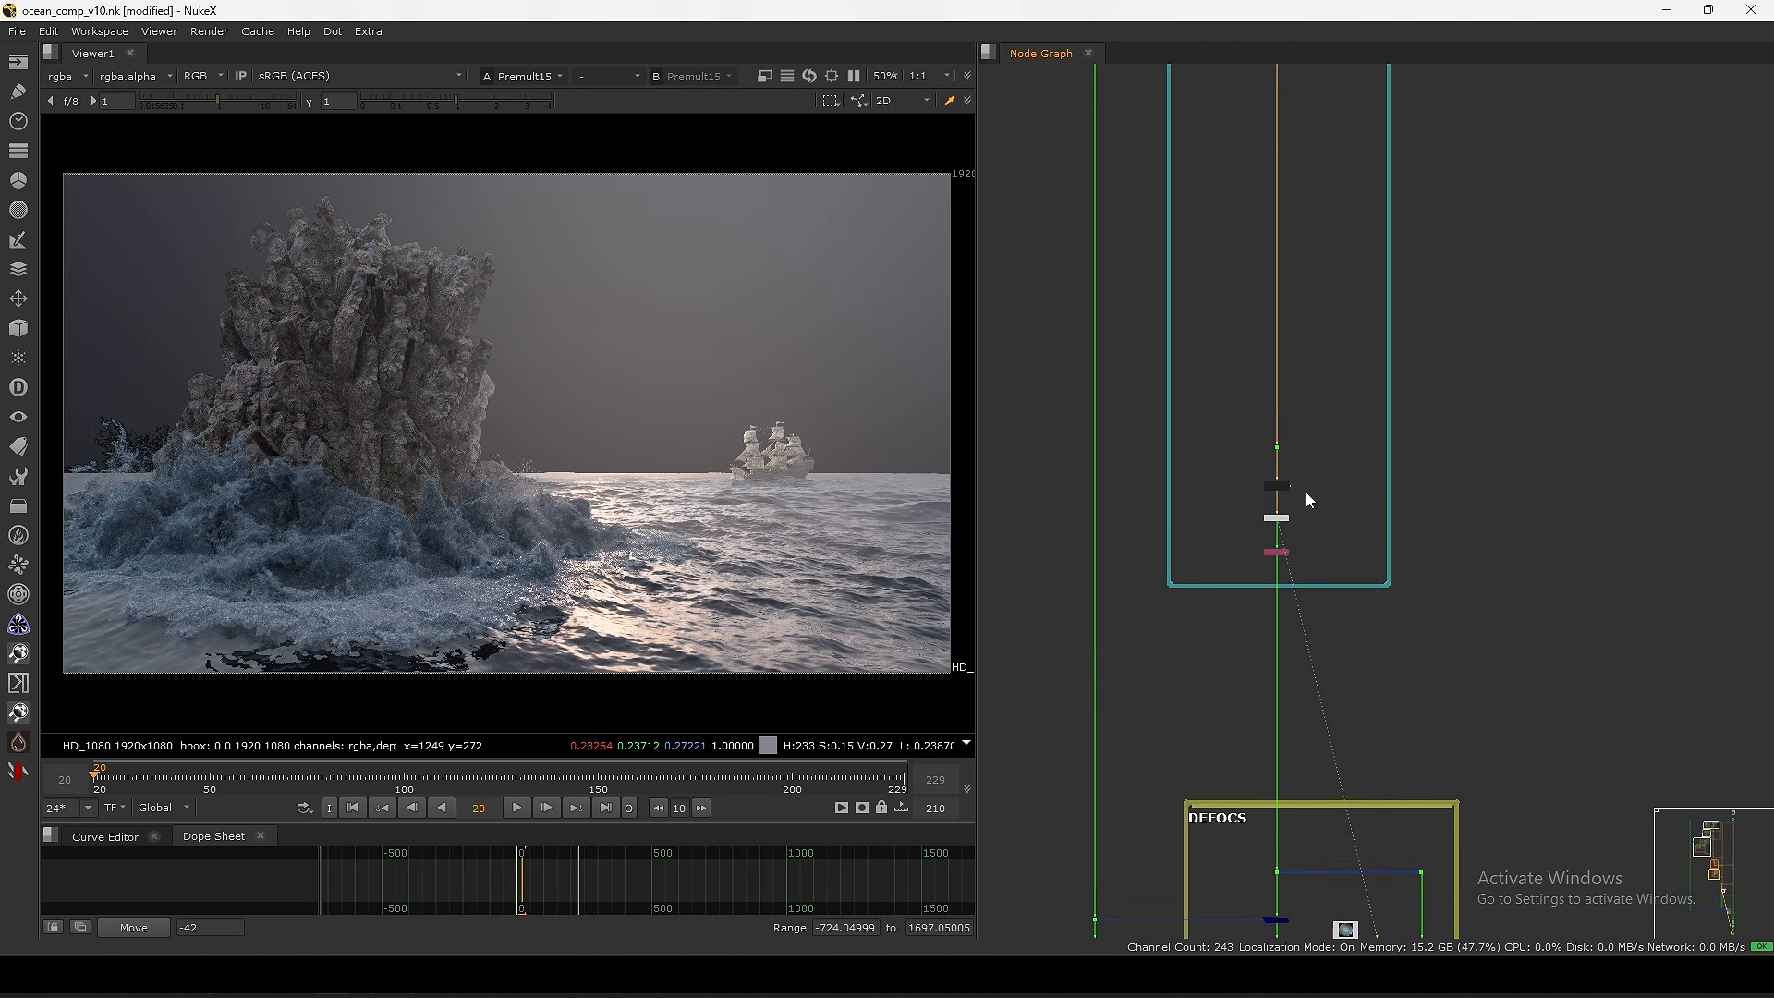
drag(1350, 480, 1206, 549)
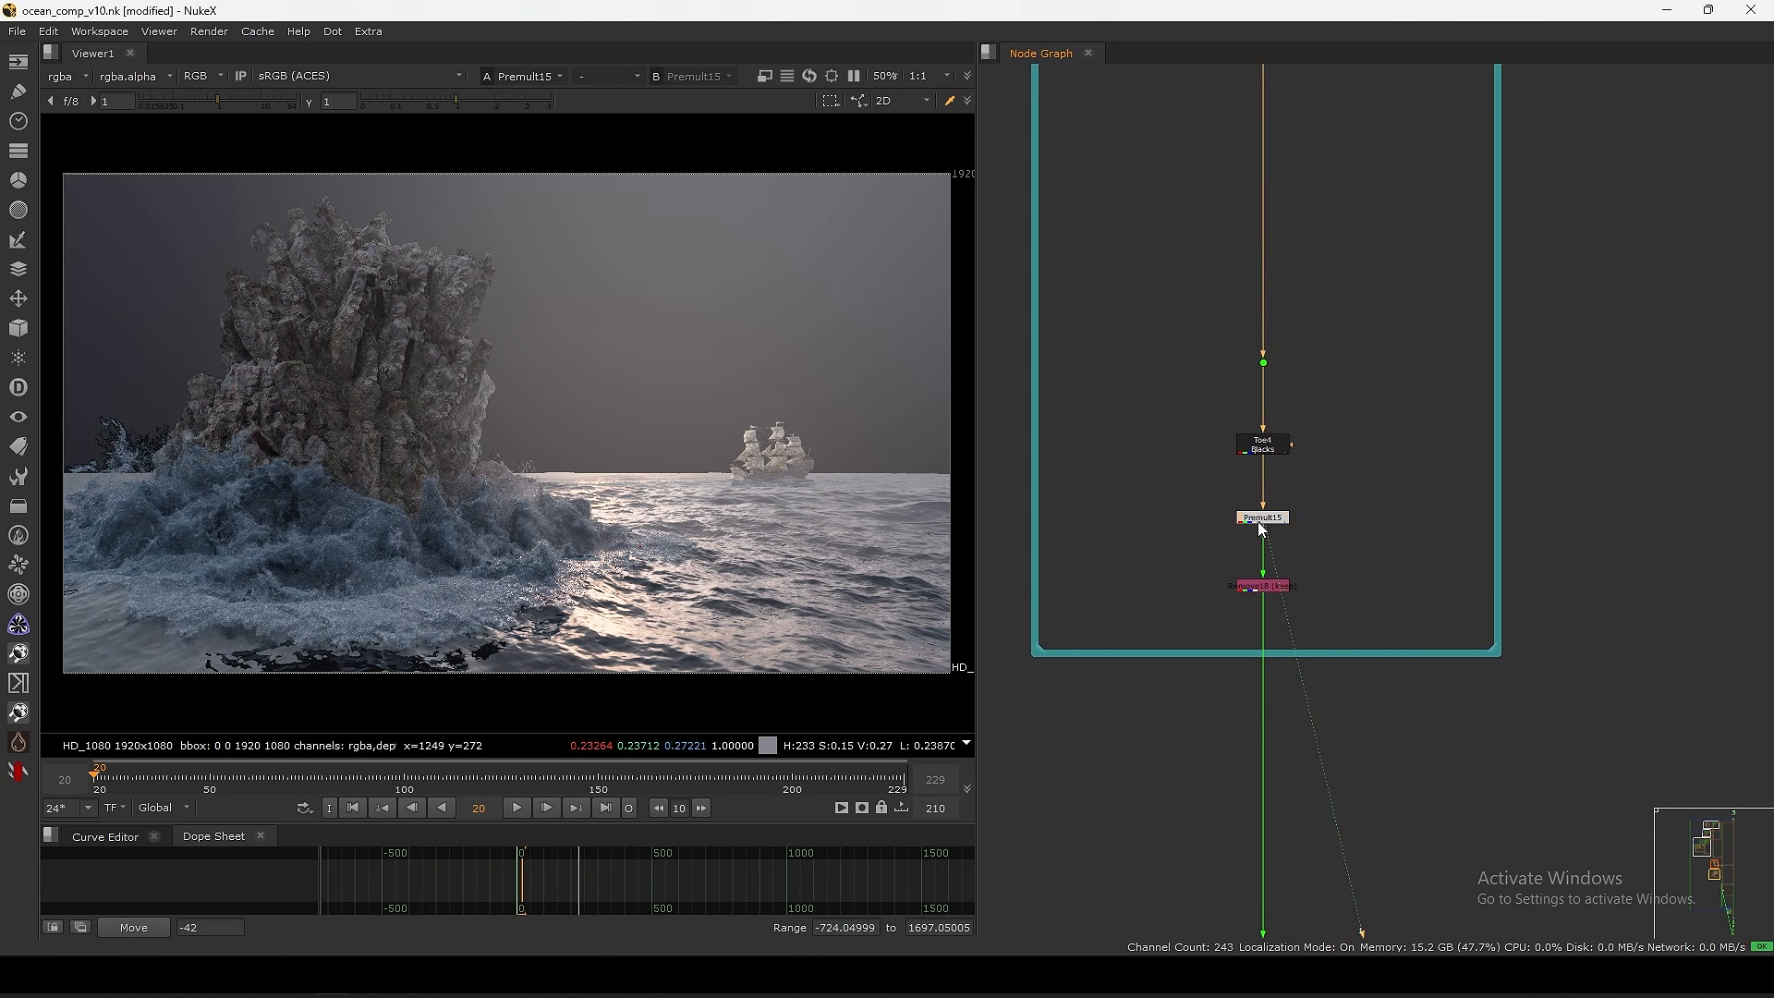
middle_drag(1200, 503, 1218, 514)
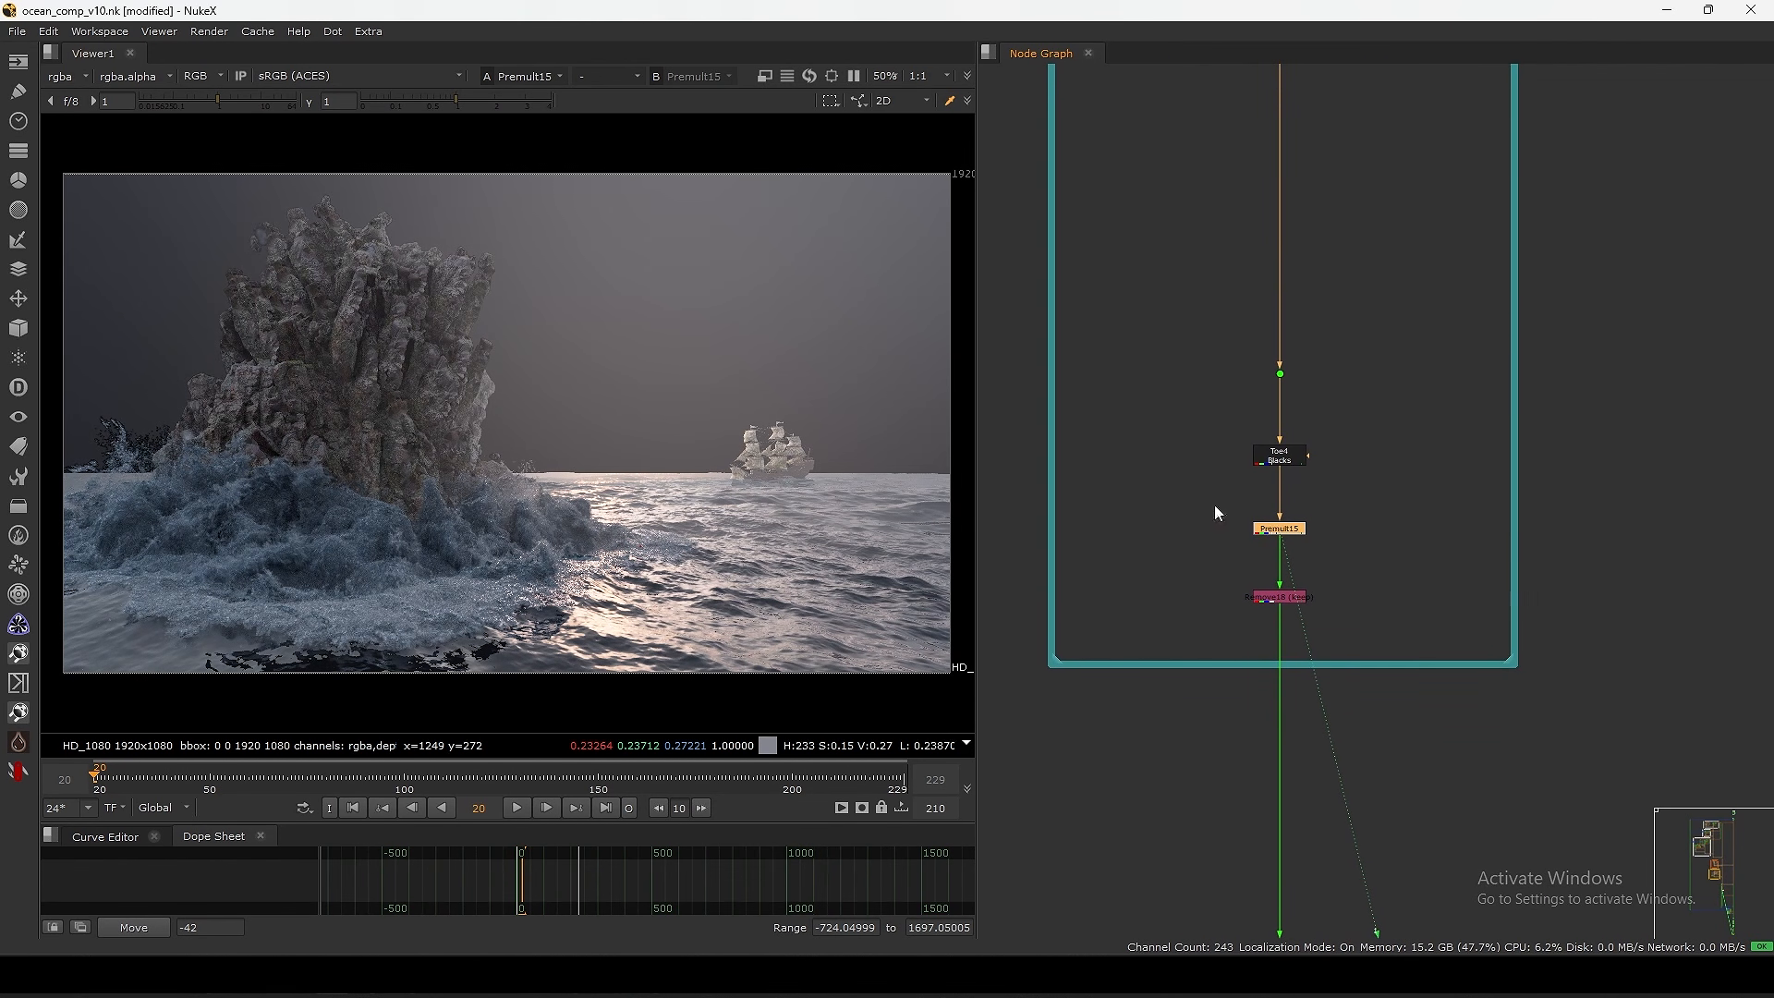
- Toggle the Toe4 blacks node above Premult15 to check its effect
scroll(1279, 462, up, 3)
click(1271, 477)
key(d)
scroll(1279, 485, down, 5)
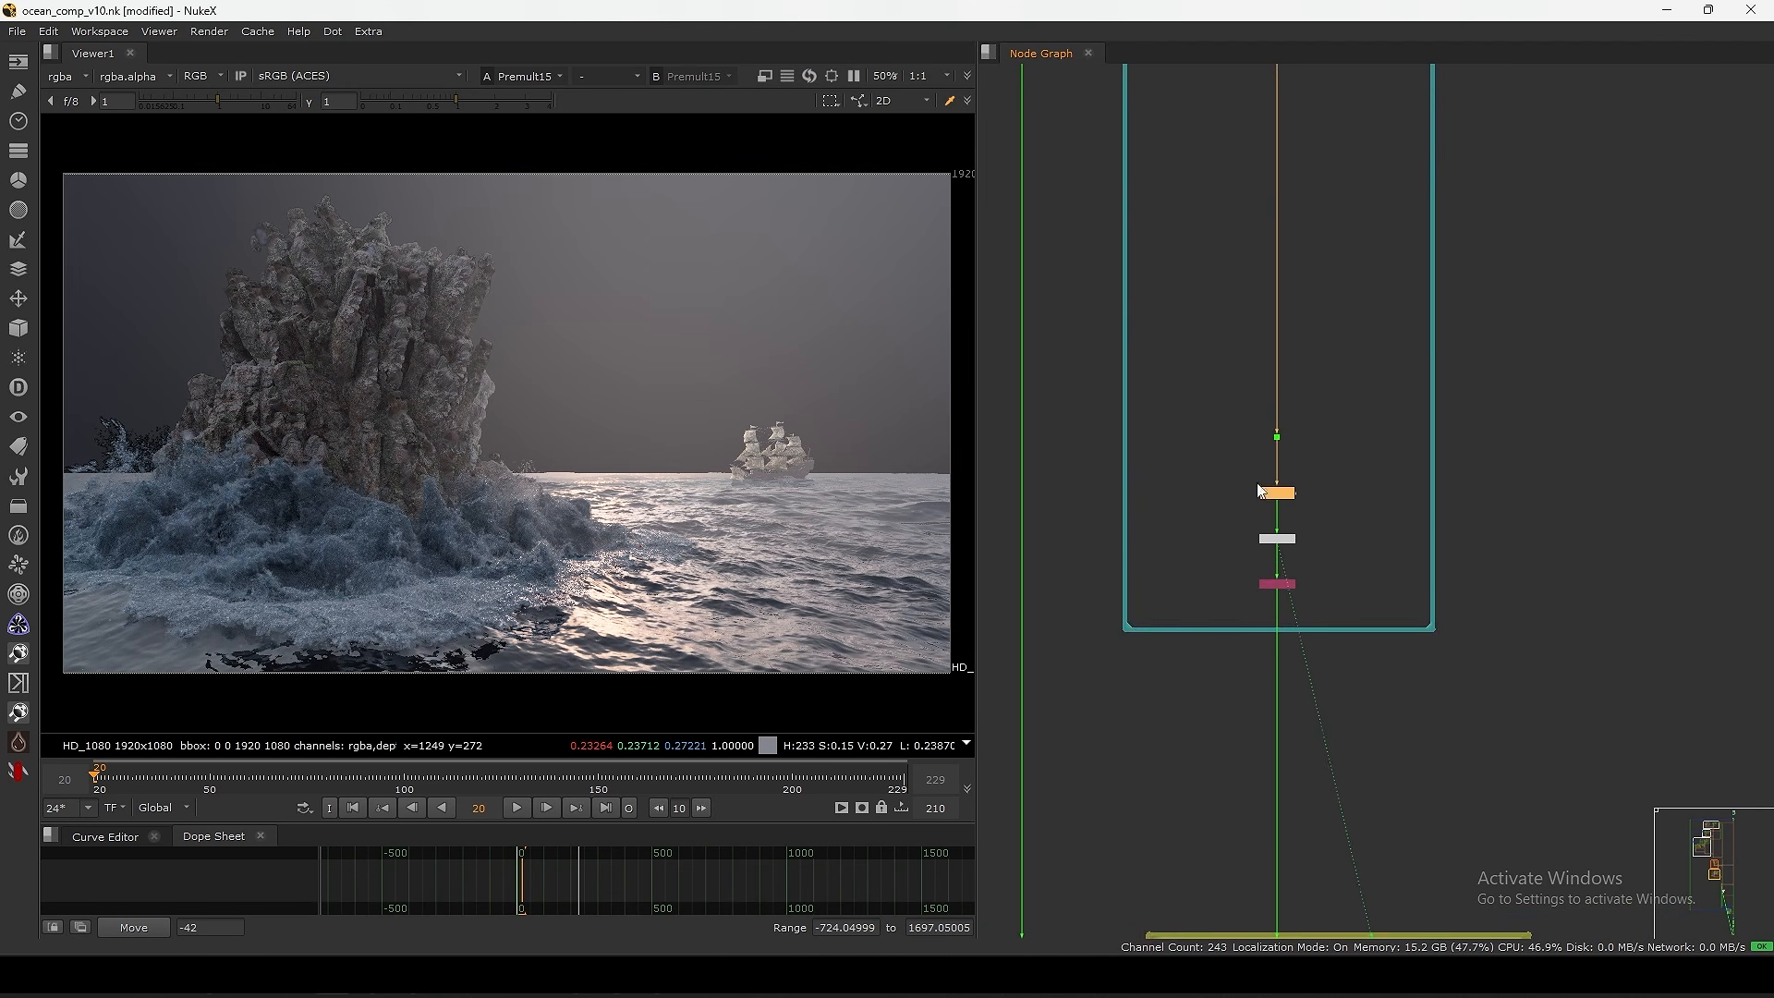
- Toggle Grade2, Saturation2 and Exposure3 together to compare the overall correction, leaving all three enabled
middle_drag(1269, 300, 1285, 772)
drag(1347, 275, 1253, 525)
key(d)
key(d)
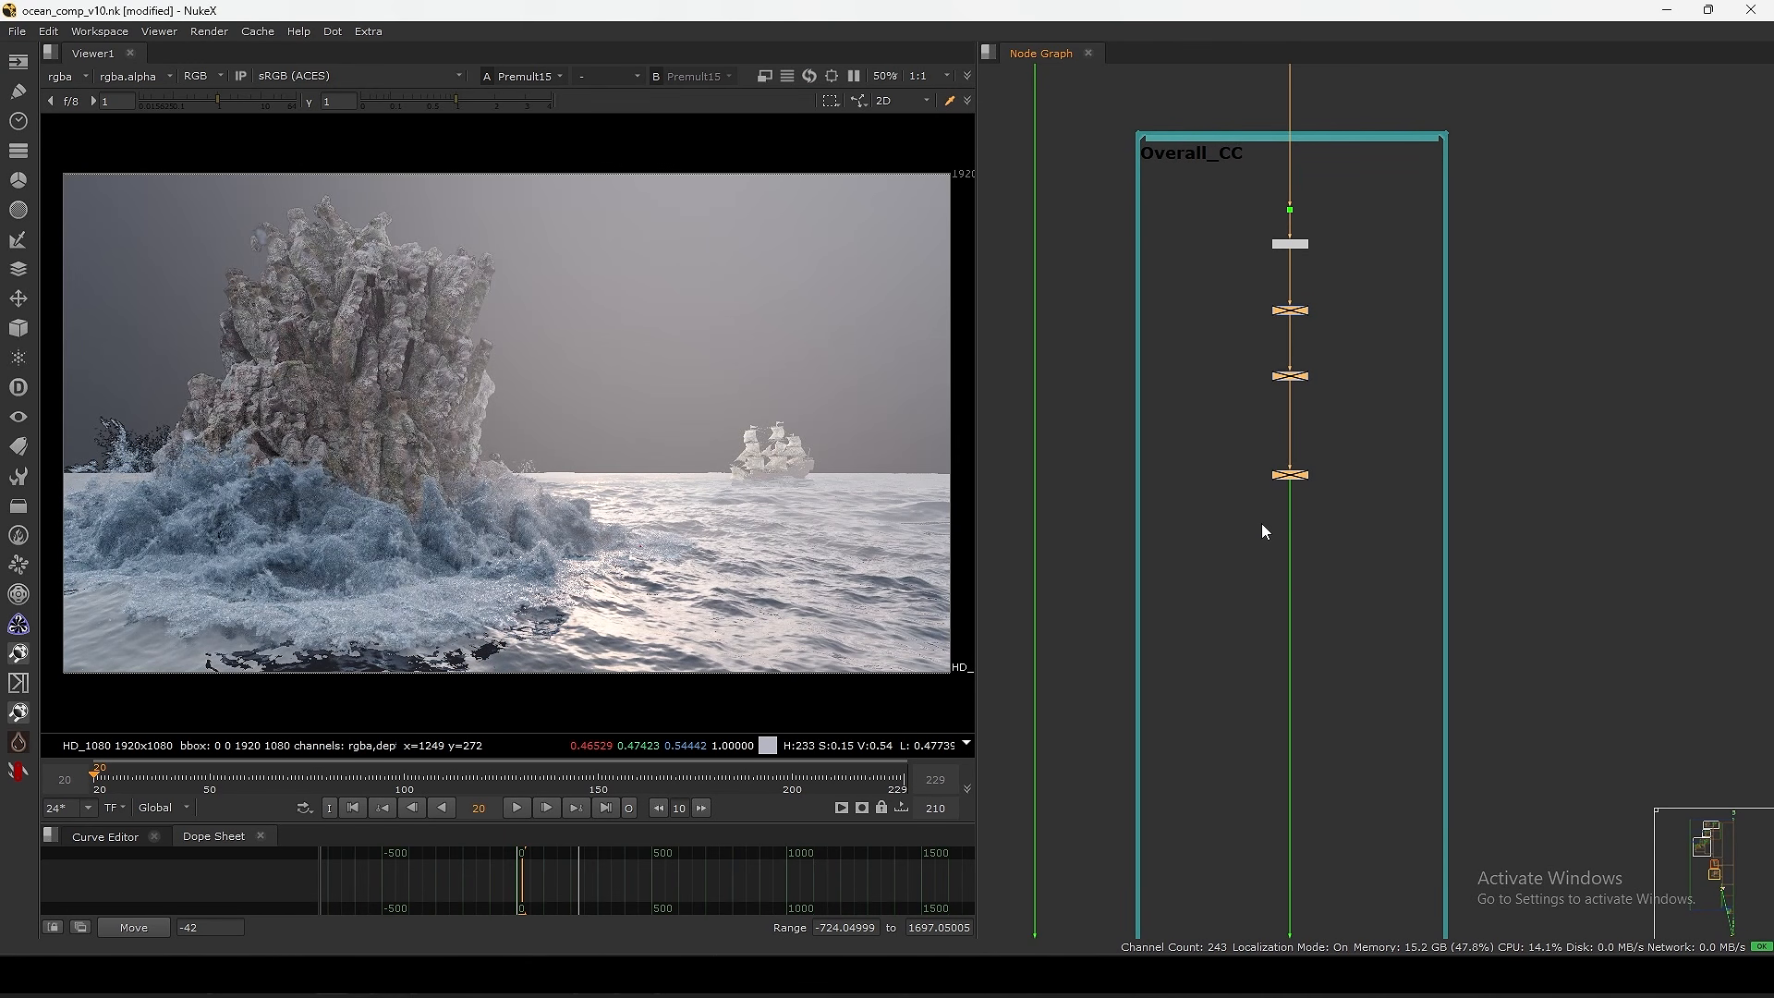
key(d)
- Display Remove18, the last node of Overall_CC, and follow its output to the DEFOCS backdrop
scroll(1247, 508, down, 5)
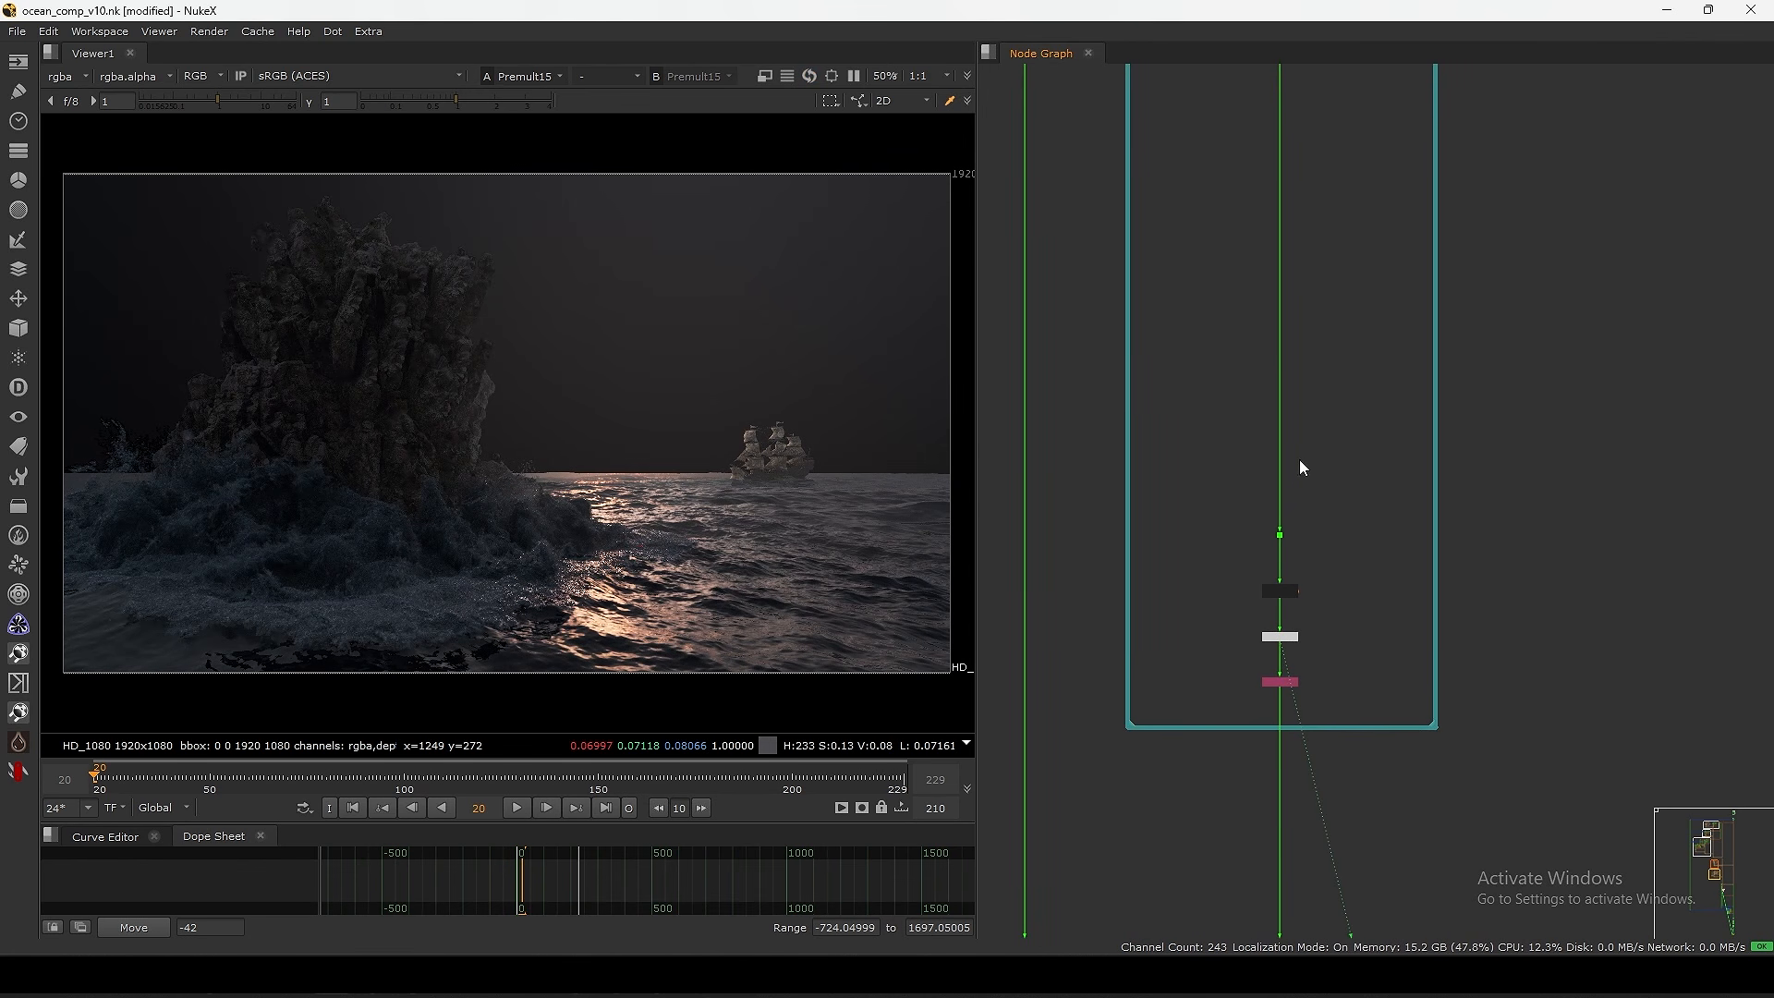
middle_drag(1298, 458, 1296, 301)
scroll(1271, 529, up, 3)
drag(1271, 526, 1272, 552)
key(1)
scroll(1272, 551, down, 7)
middle_drag(1256, 690, 1272, 495)
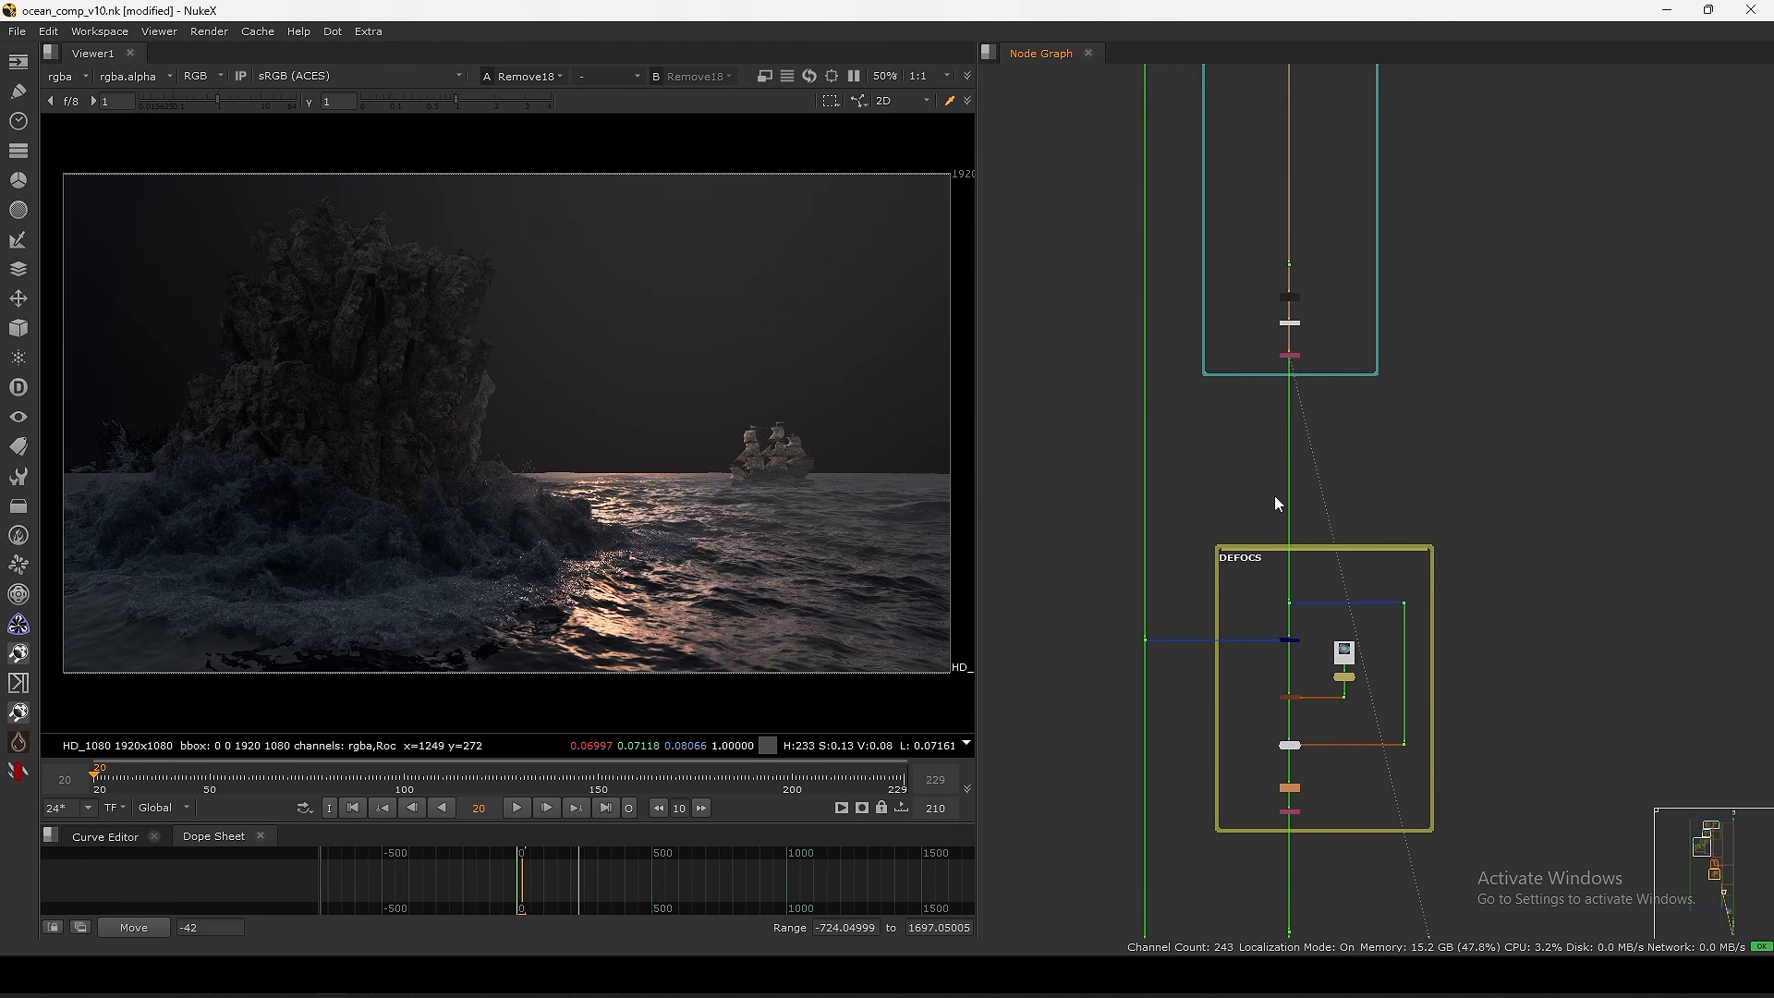
- Display DeepRecolor9 in the DEFOCS backdrop and Dot186, which feeds its depth input
scroll(1289, 434, up, 5)
drag(1366, 348, 1265, 454)
key(1)
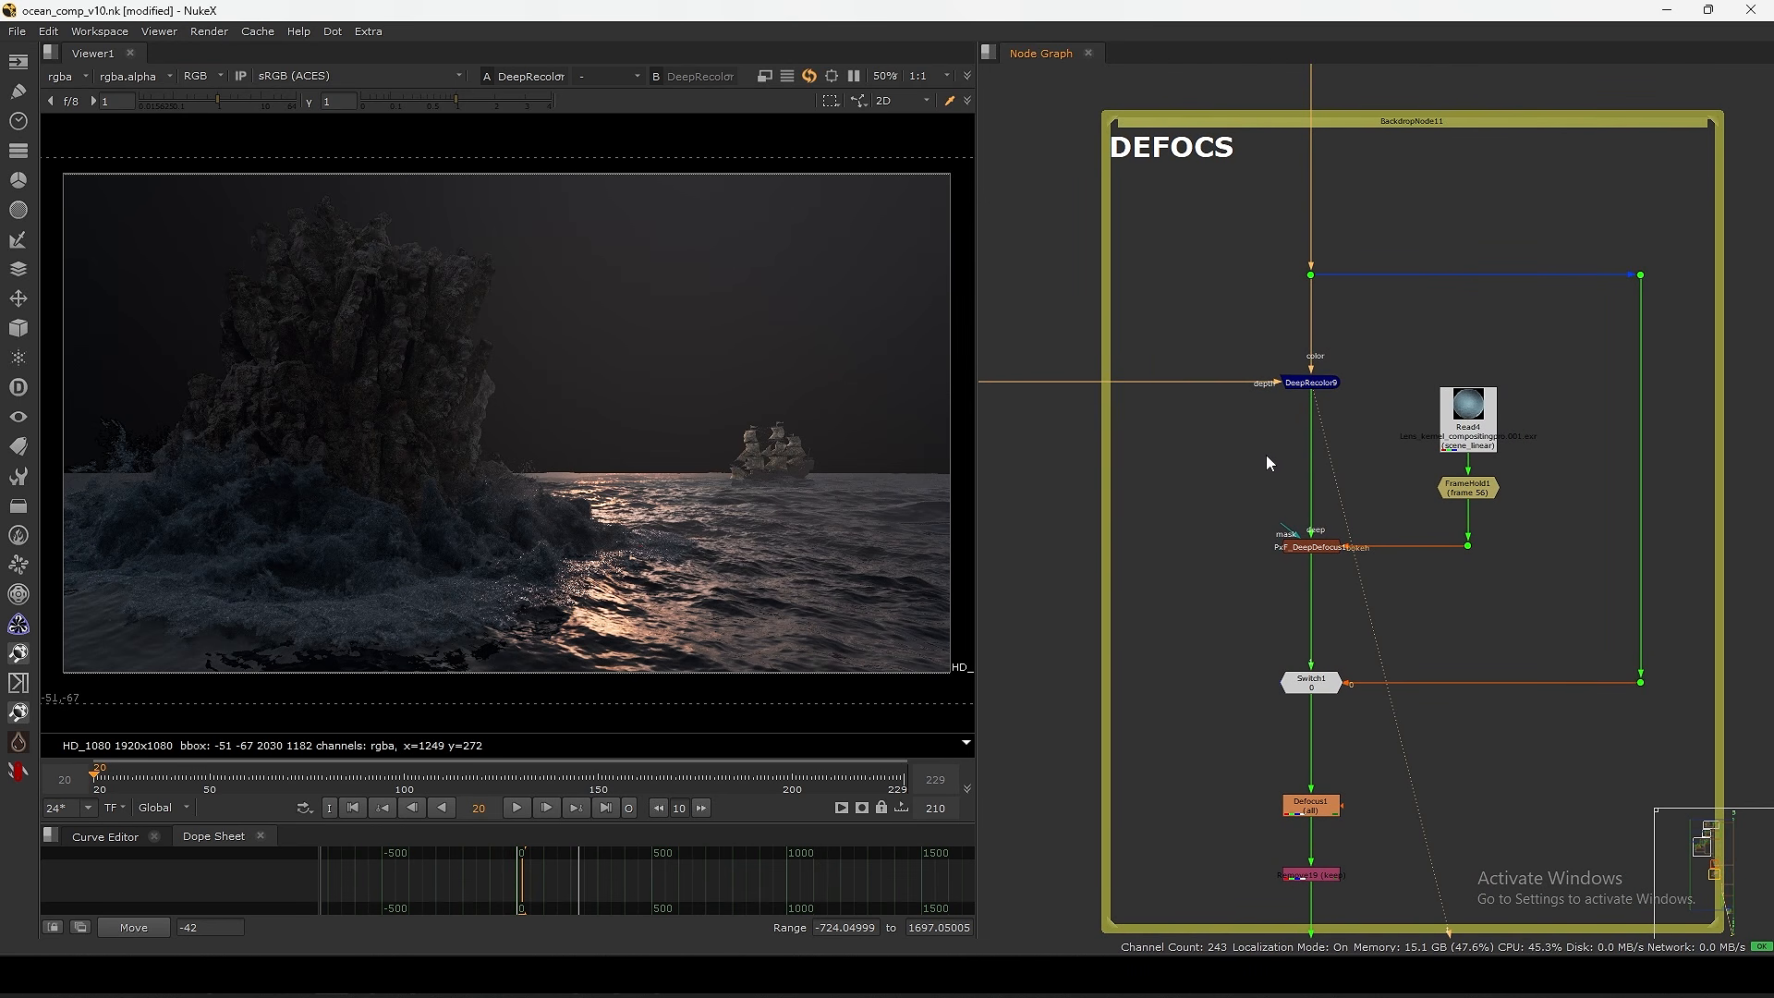
middle_drag(1079, 427, 1275, 435)
drag(1200, 348, 1016, 467)
key(1)
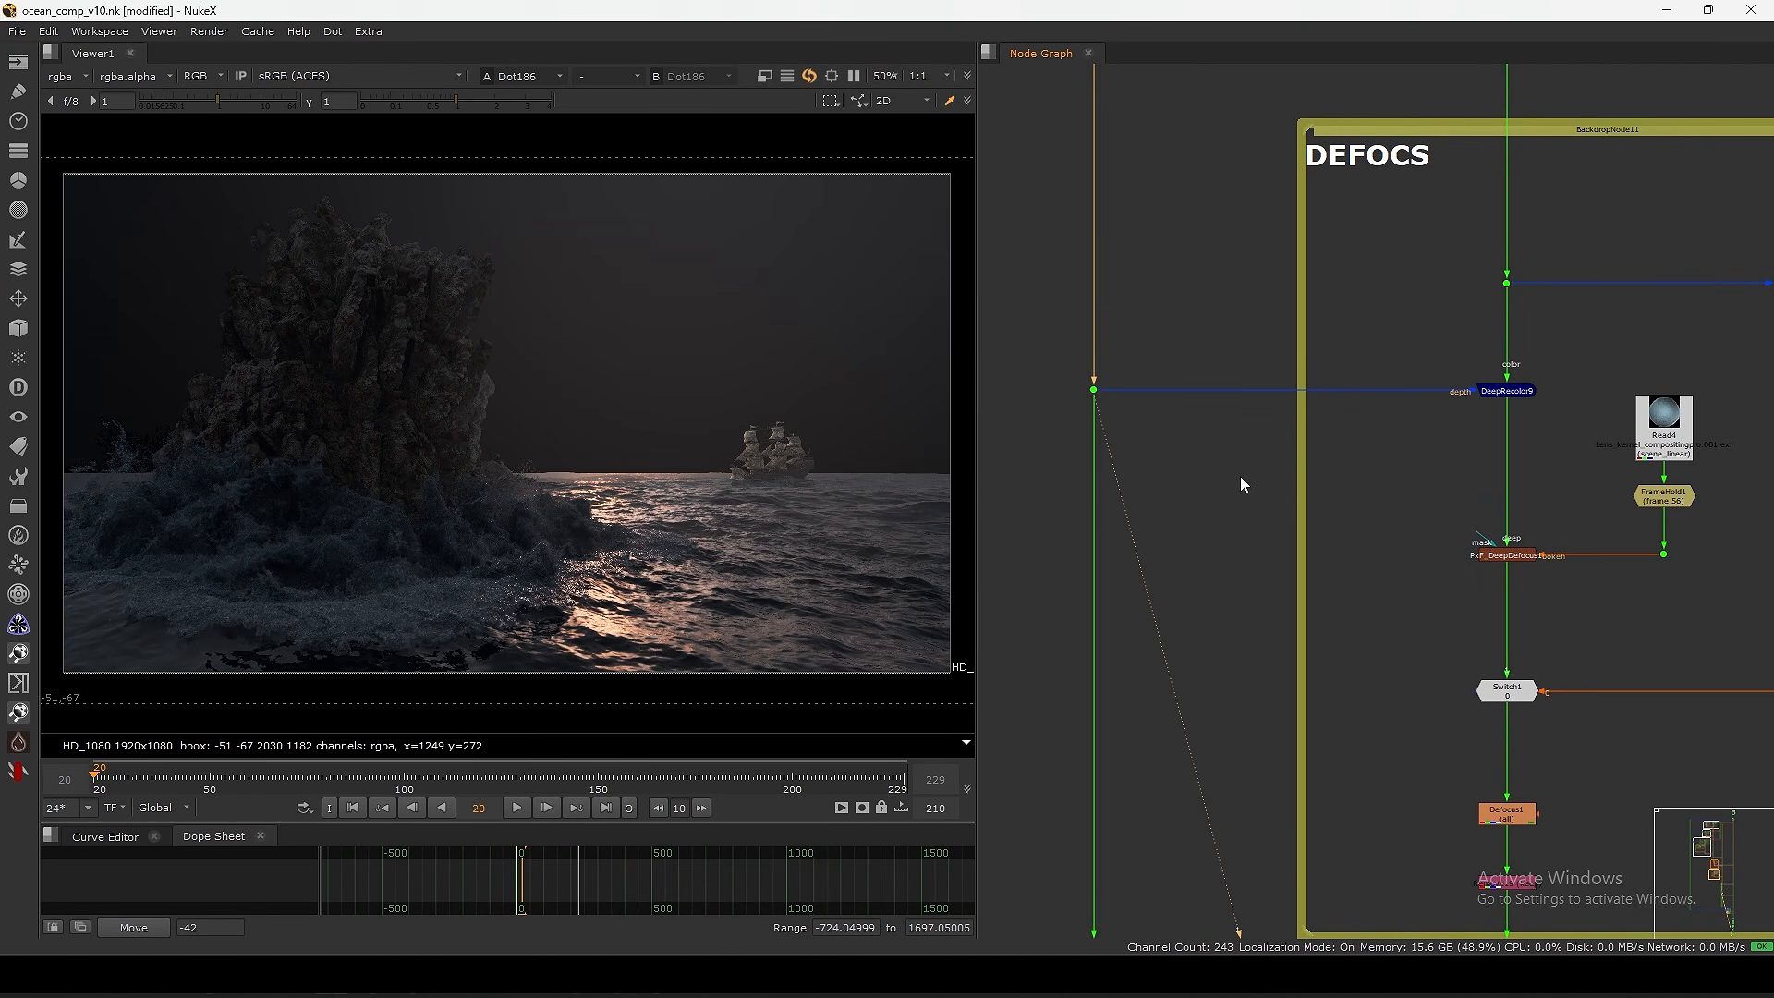
- Display DeepRecolor9 again and select it
middle_drag(1351, 422, 1222, 460)
scroll(1401, 401, up, 3)
drag(1427, 380, 1273, 512)
key(1)
click(1294, 501)
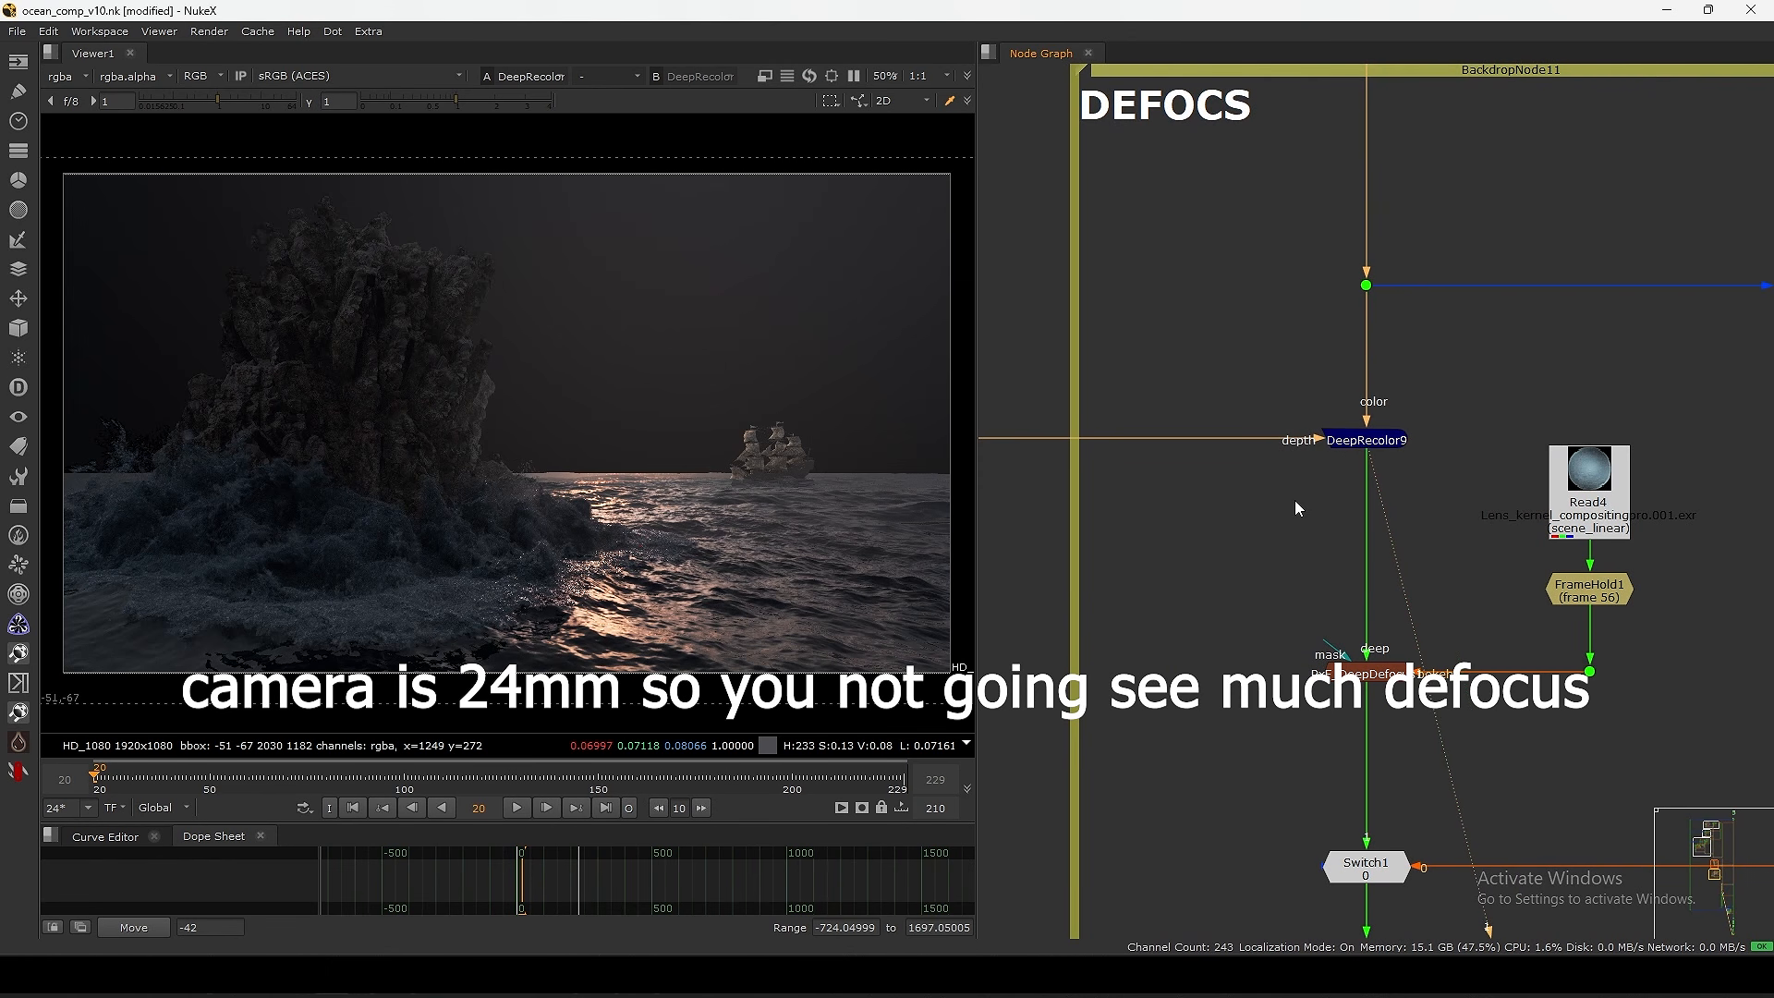
click(1361, 443)
- Trace DeepRecolor9's color input back to Overall_CC by selecting the nodes of that backdrop
scroll(1361, 447, down, 10)
middle_drag(1314, 446, 1306, 641)
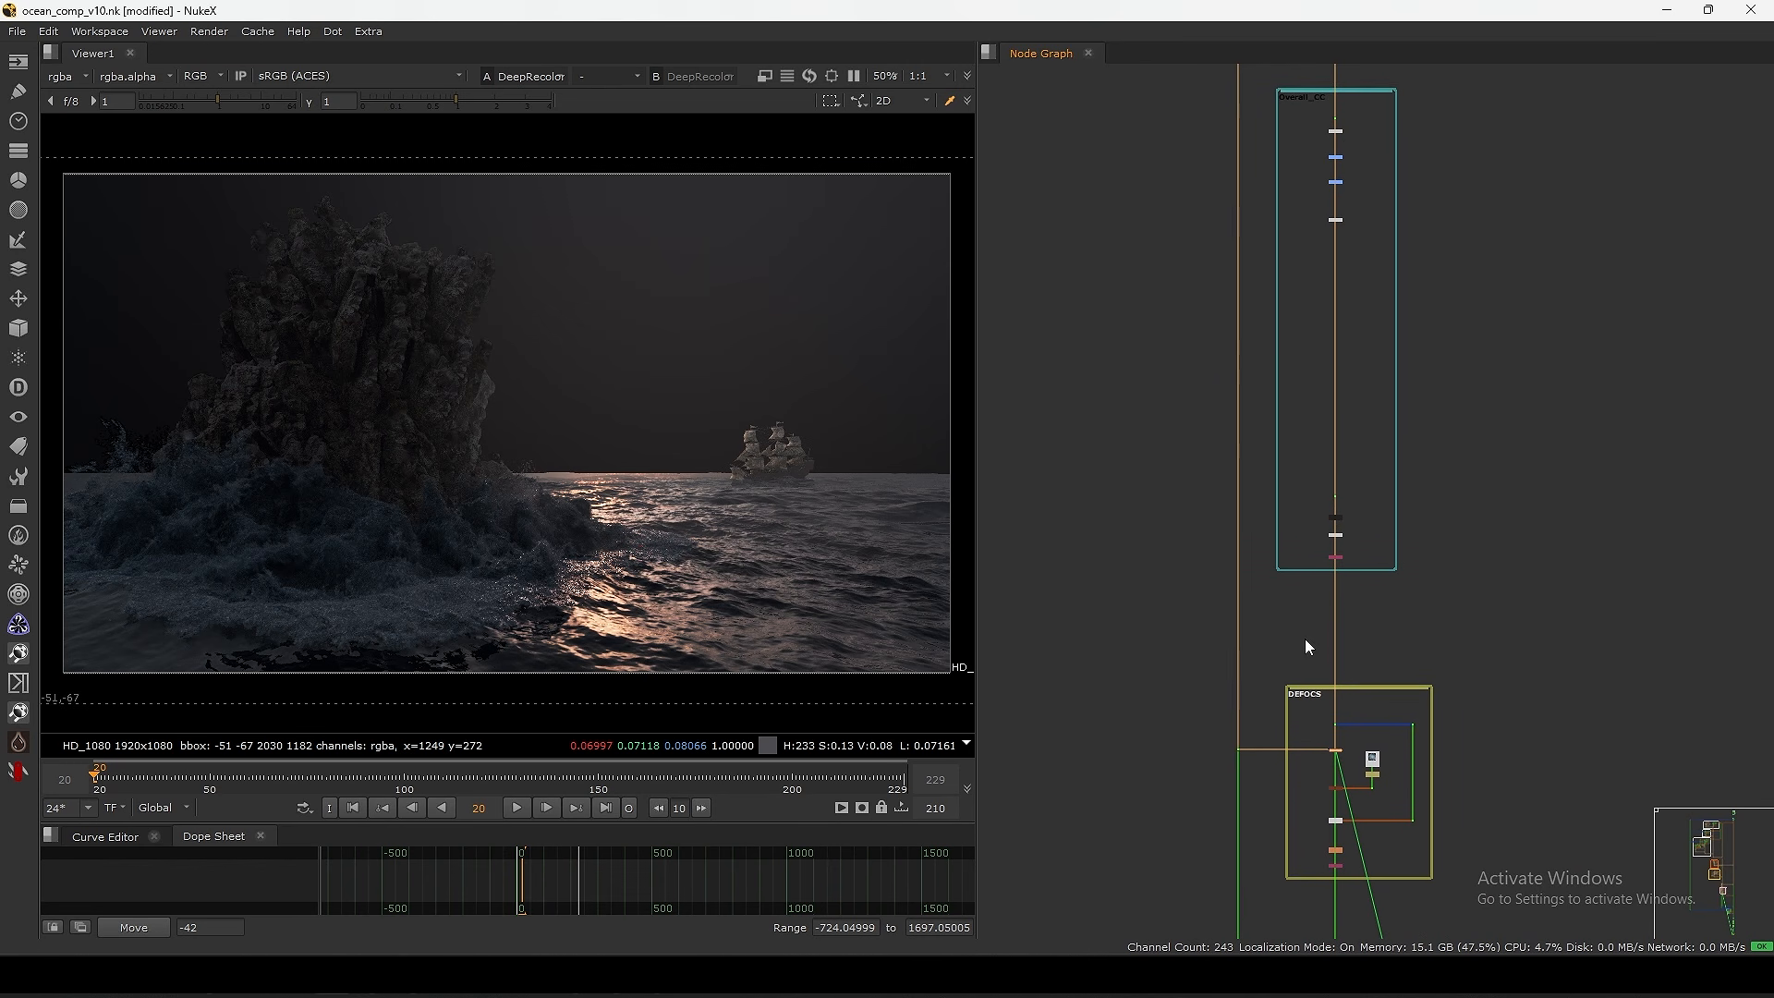
drag(1447, 576, 1280, 152)
middle_drag(1249, 887, 1229, 412)
scroll(1331, 525, up, 8)
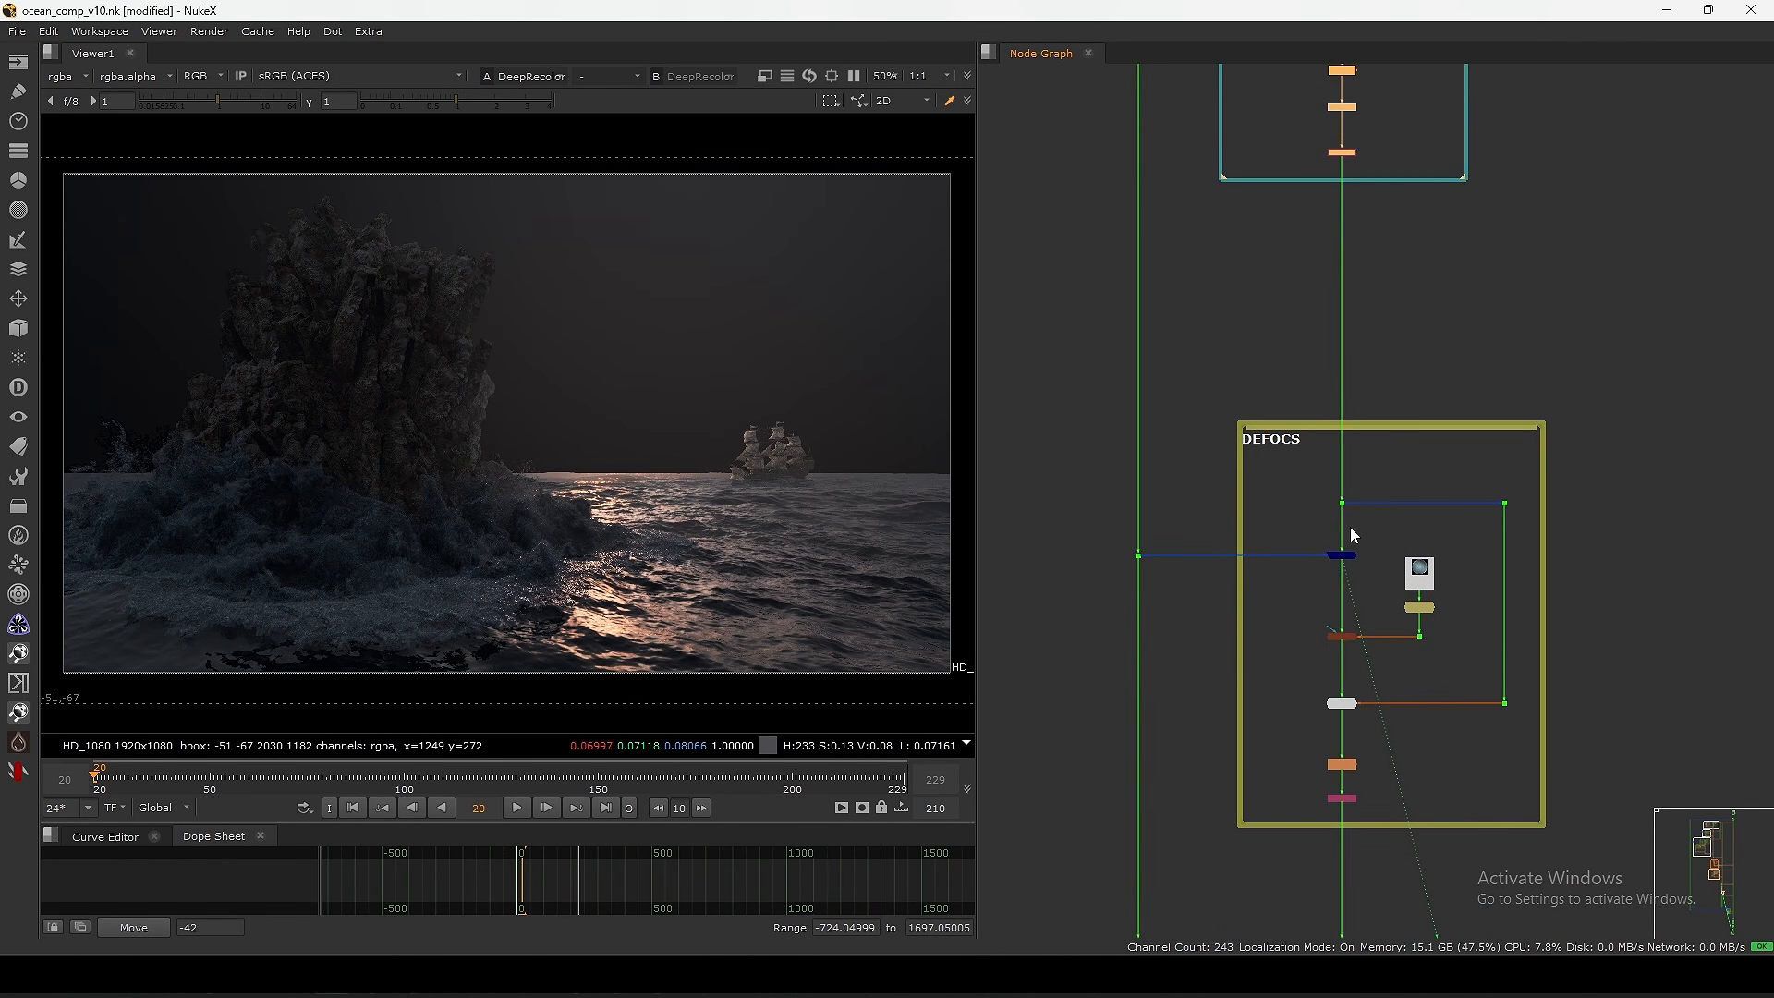
- Display PxF_DeepDefocus1, the deep defocus node below DeepRecolor9
middle_drag(1450, 748, 1382, 408)
scroll(1397, 433, up, 3)
click(1192, 485)
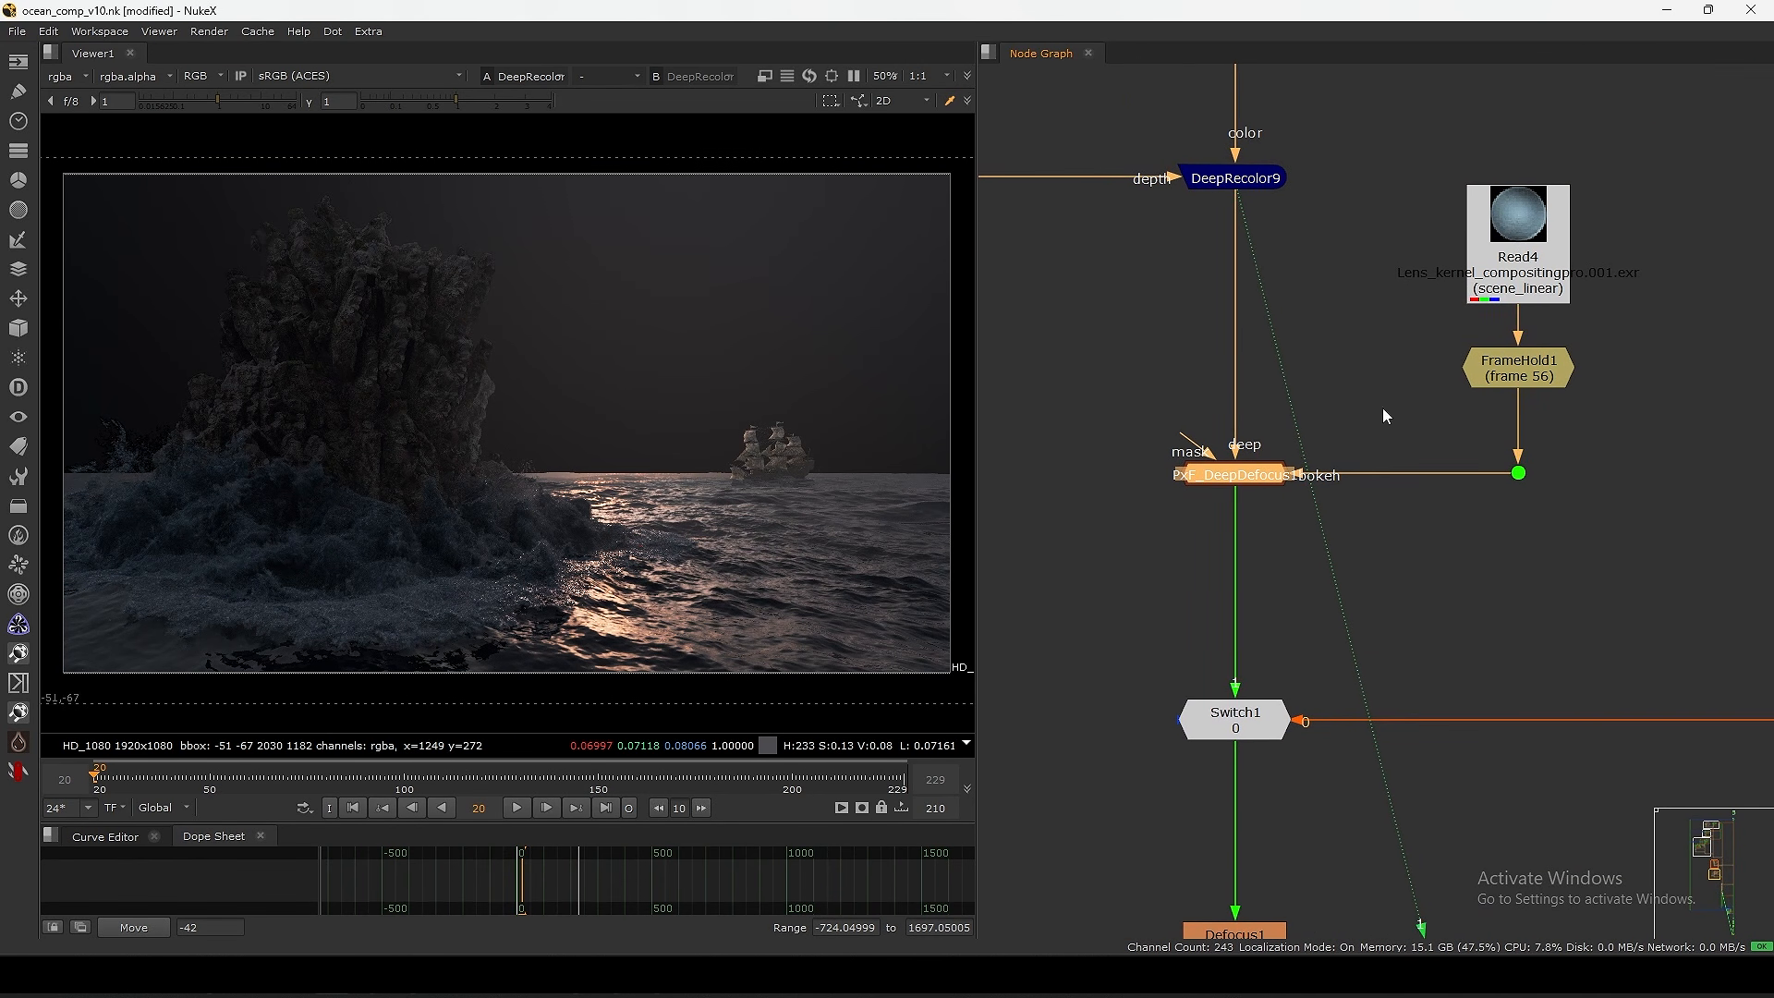
scroll(1220, 485, up, 5)
click(1264, 458)
click(1328, 436)
key(1)
click(1256, 503)
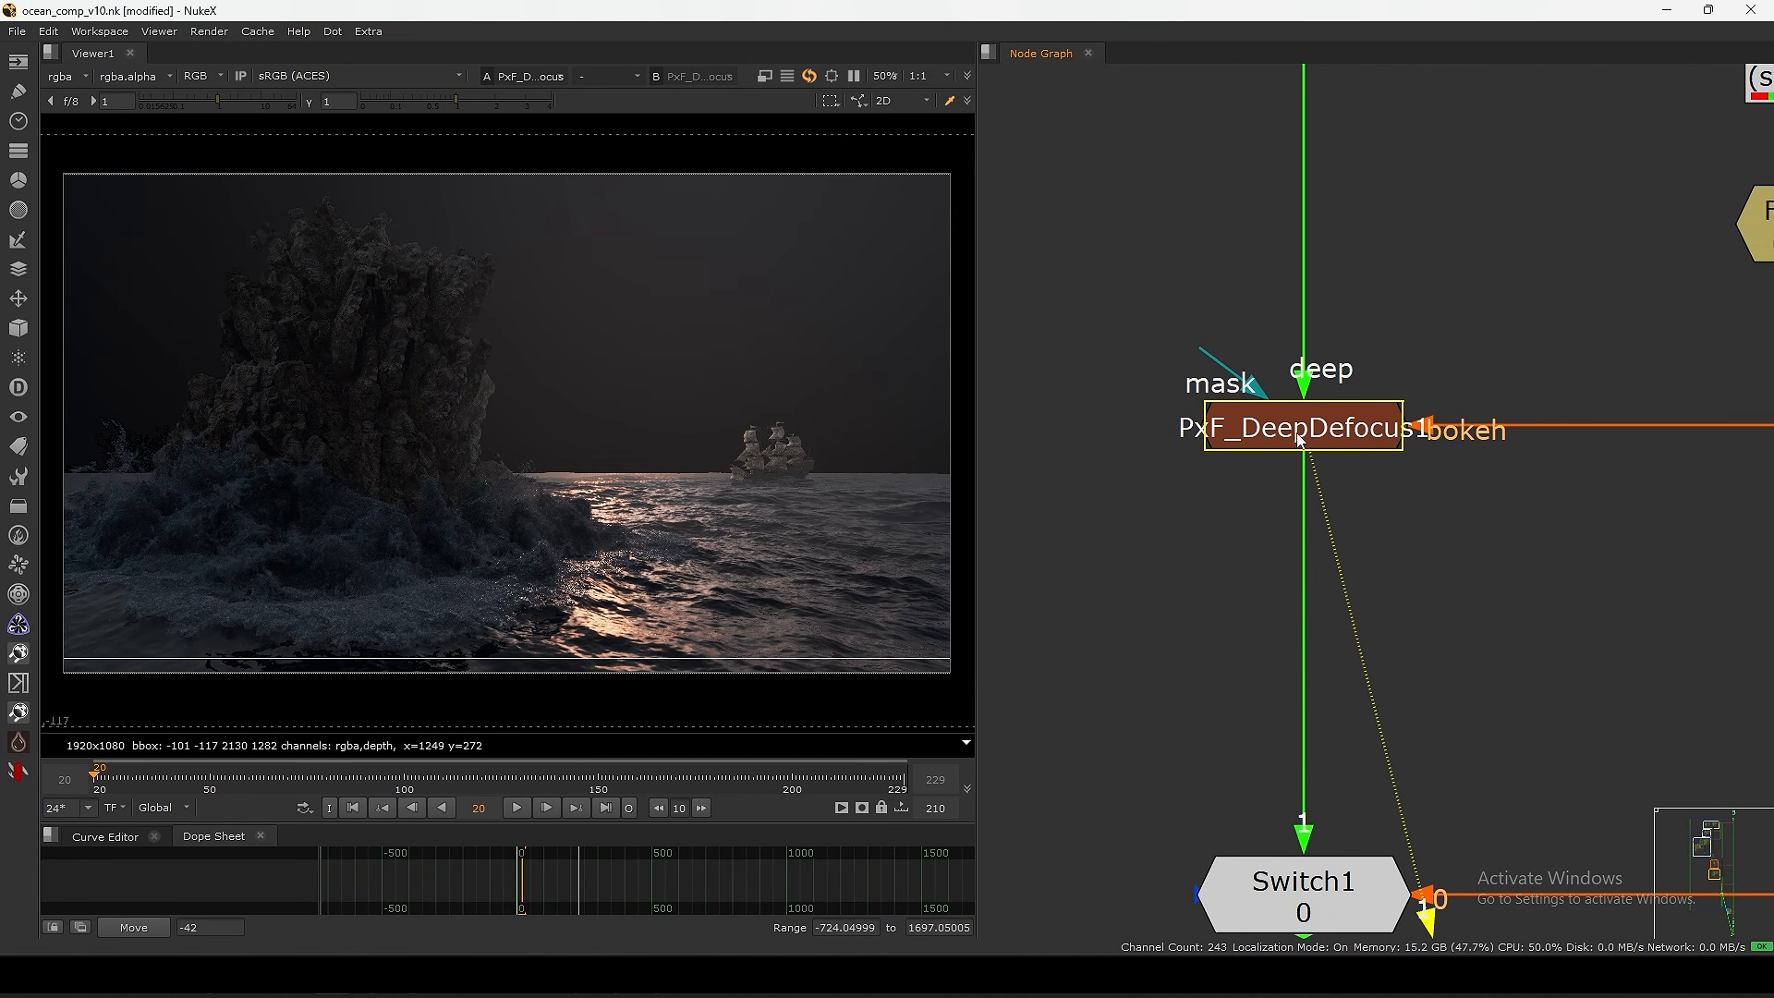
click(1301, 441)
click(1268, 459)
click(1299, 425)
click(1247, 529)
- Add a Bokeh filter node below PxF_DeepDefocus1 as an alternative and delete it again
key(Tab)
text(b)
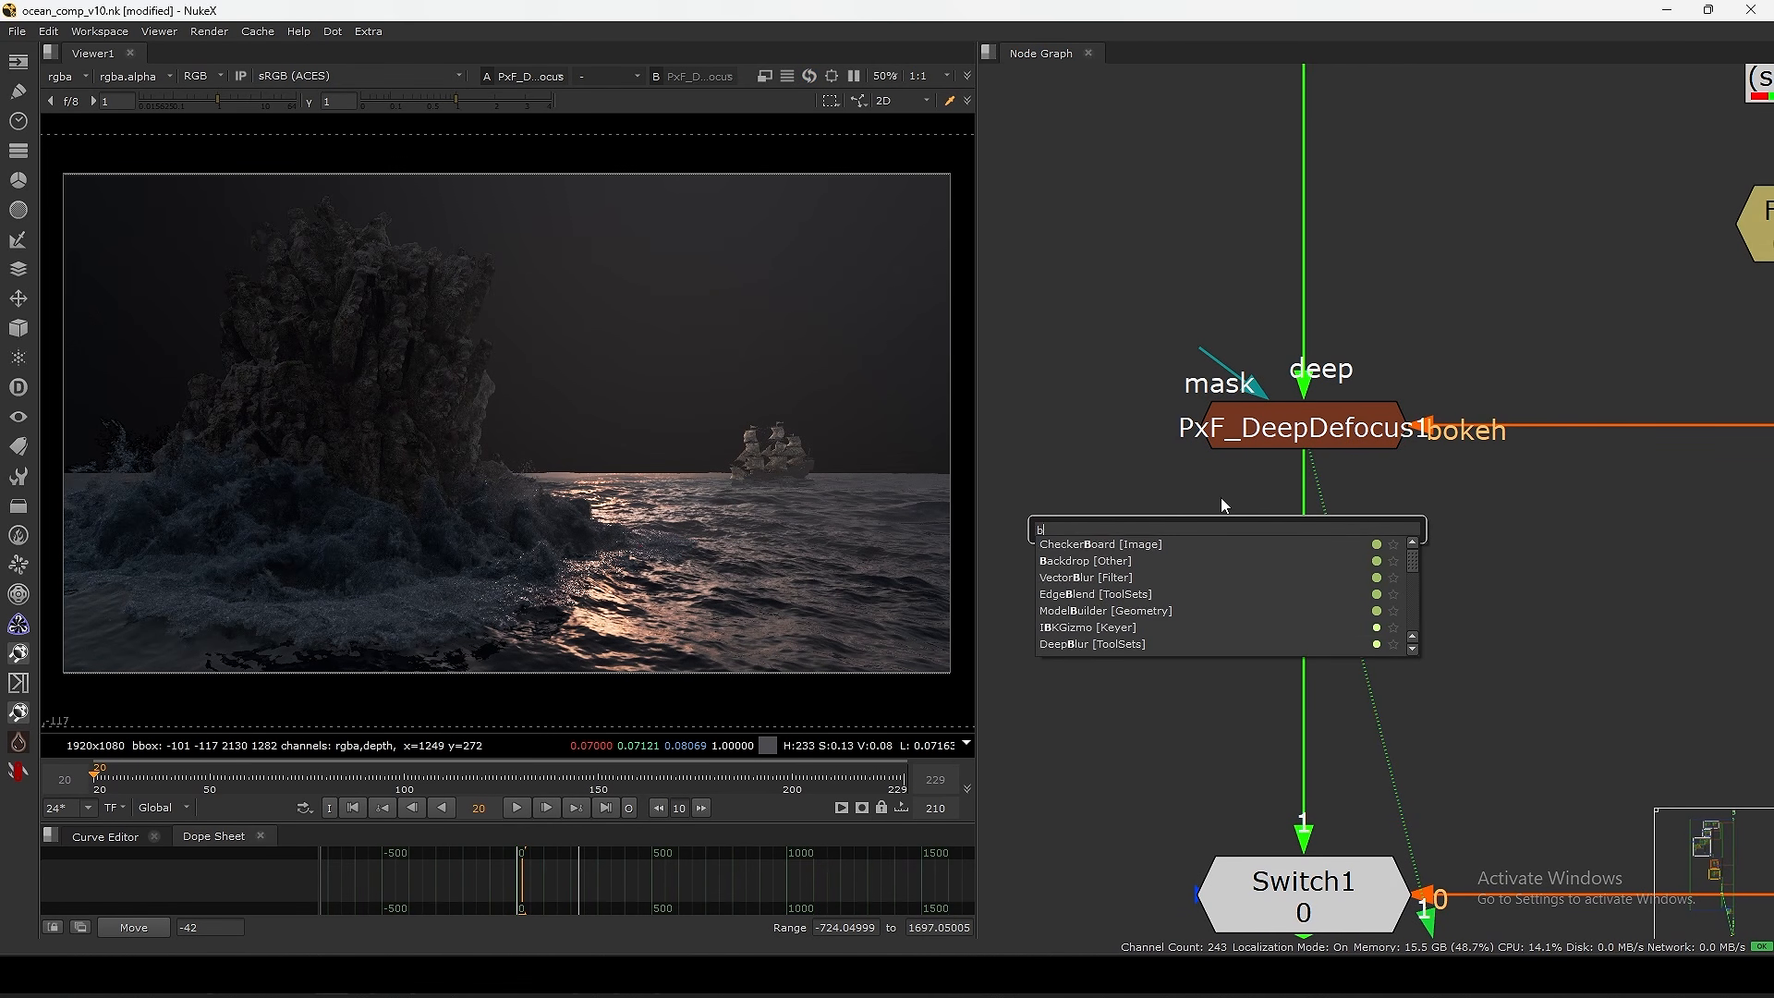
text(okhe)
key(BackSpace)
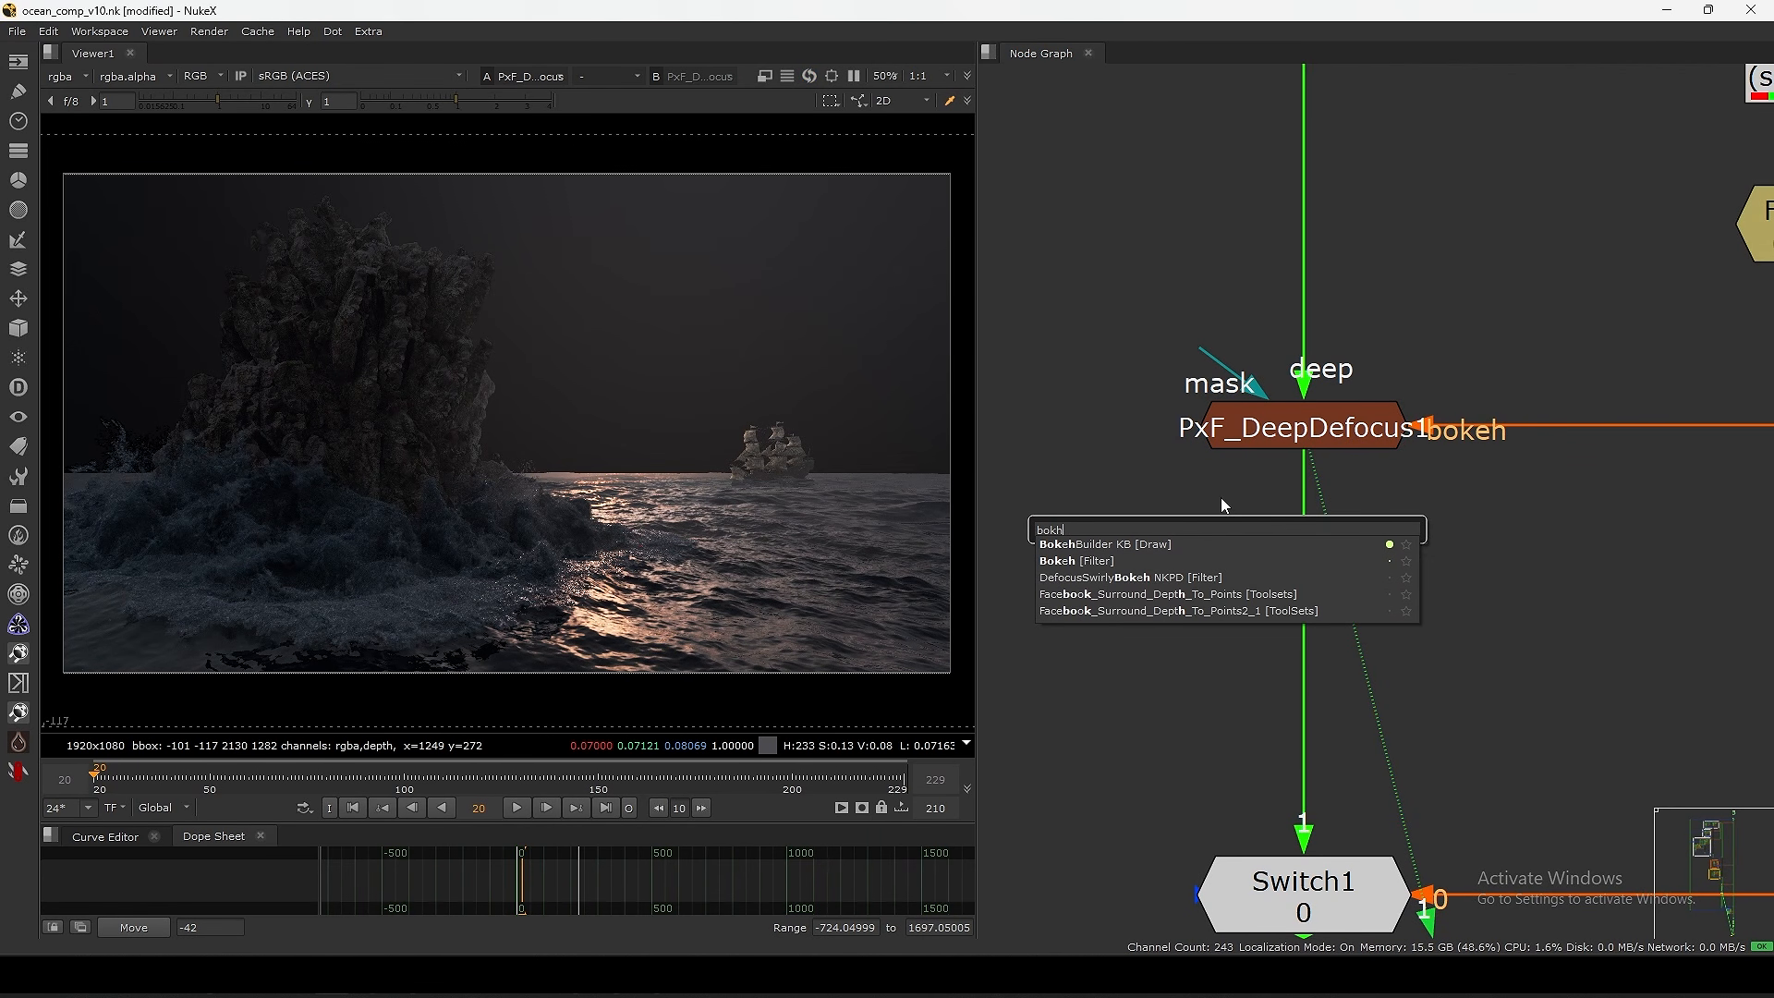
click(1071, 562)
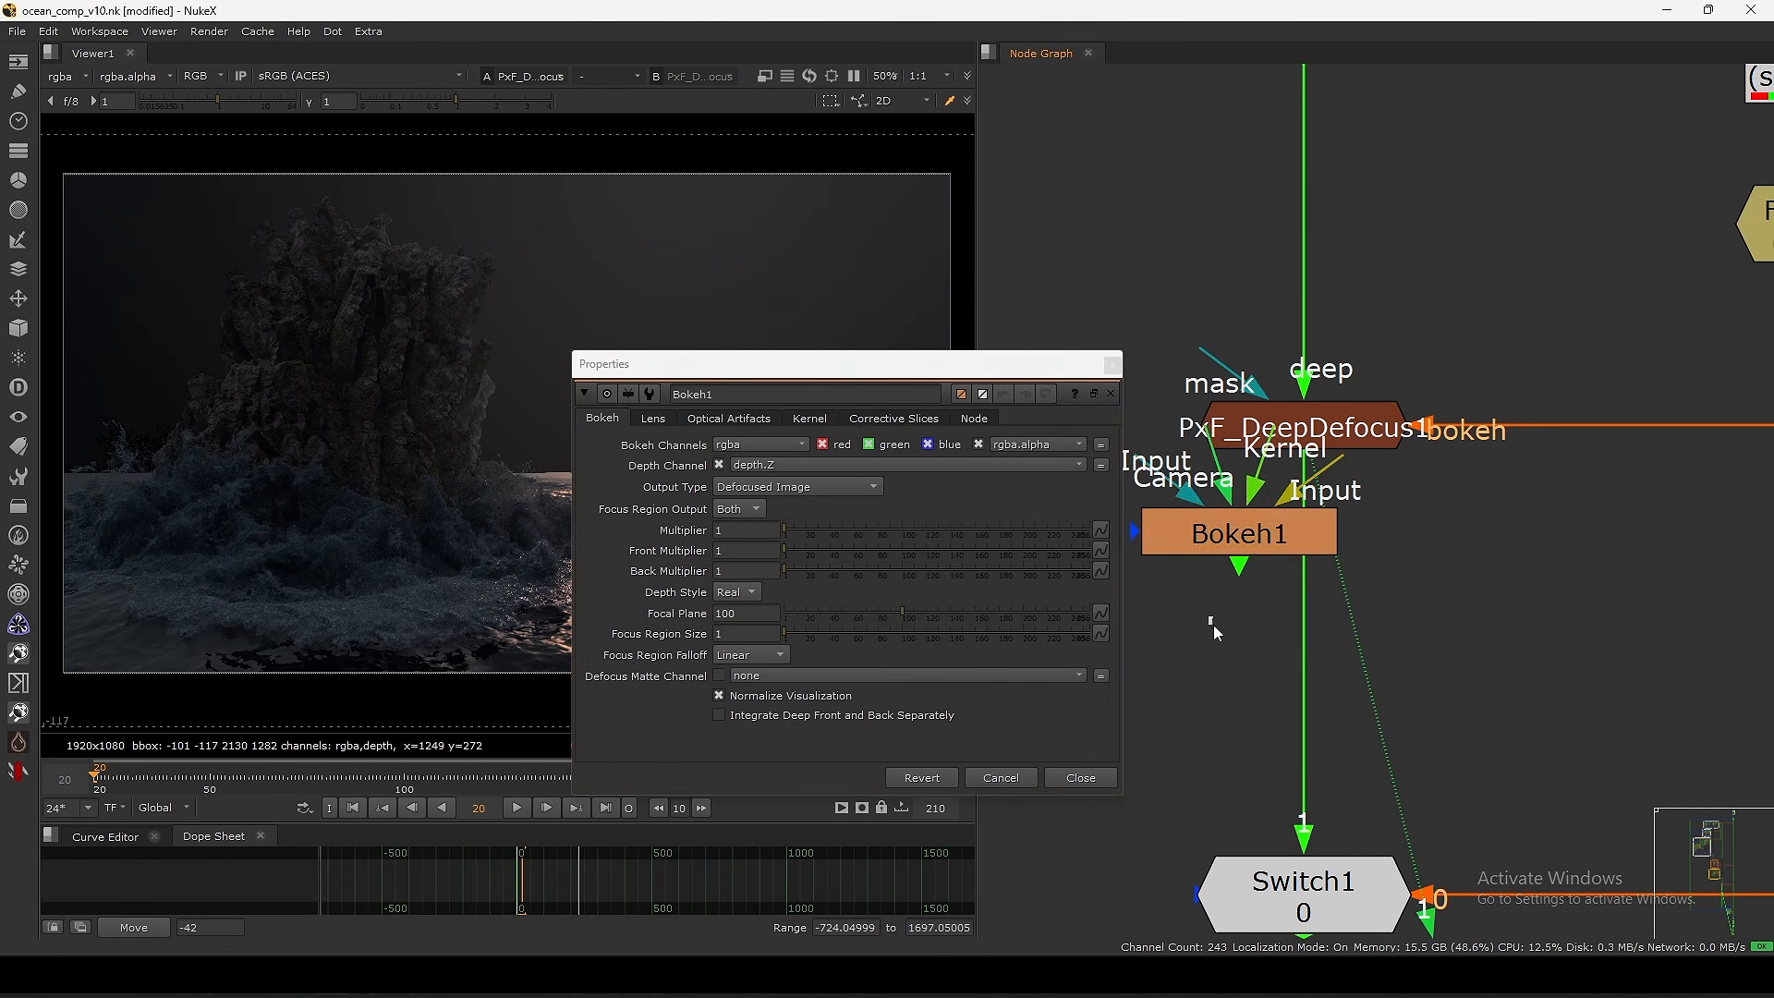
key(Delete)
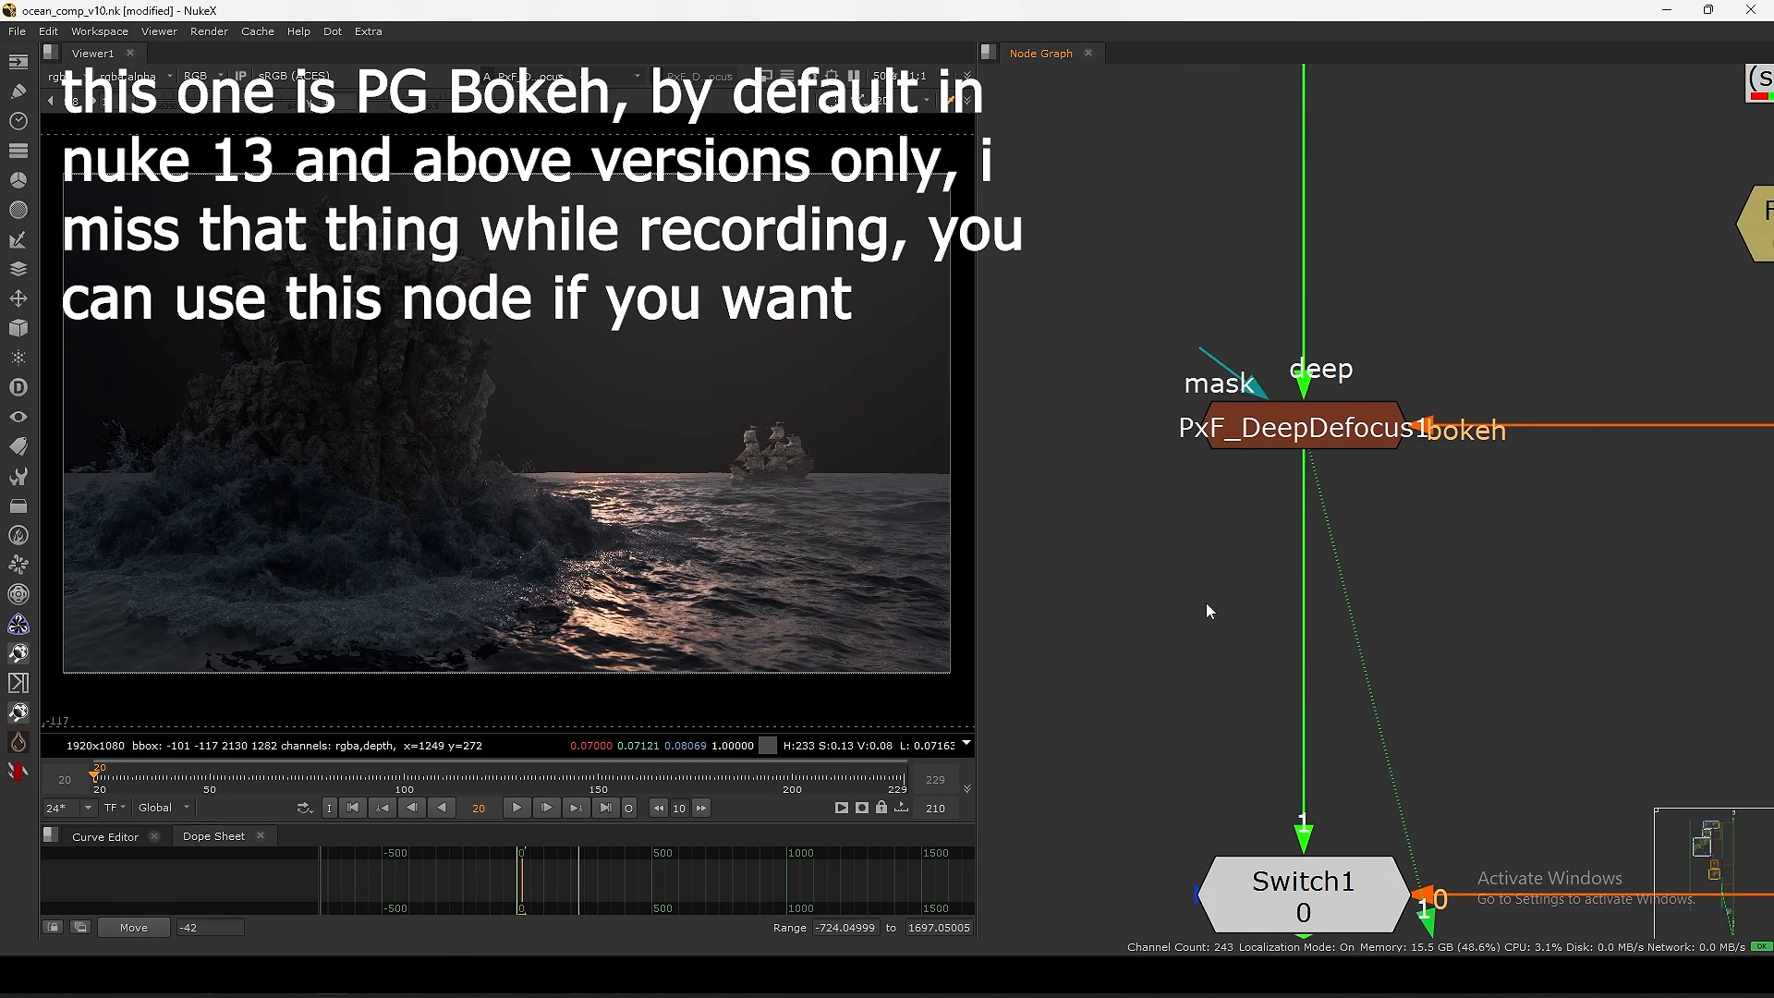
- Move the bokeh input branch with Read4, FrameHold1 and its dot farther away from PxF_DeepDefocus1
click(1301, 438)
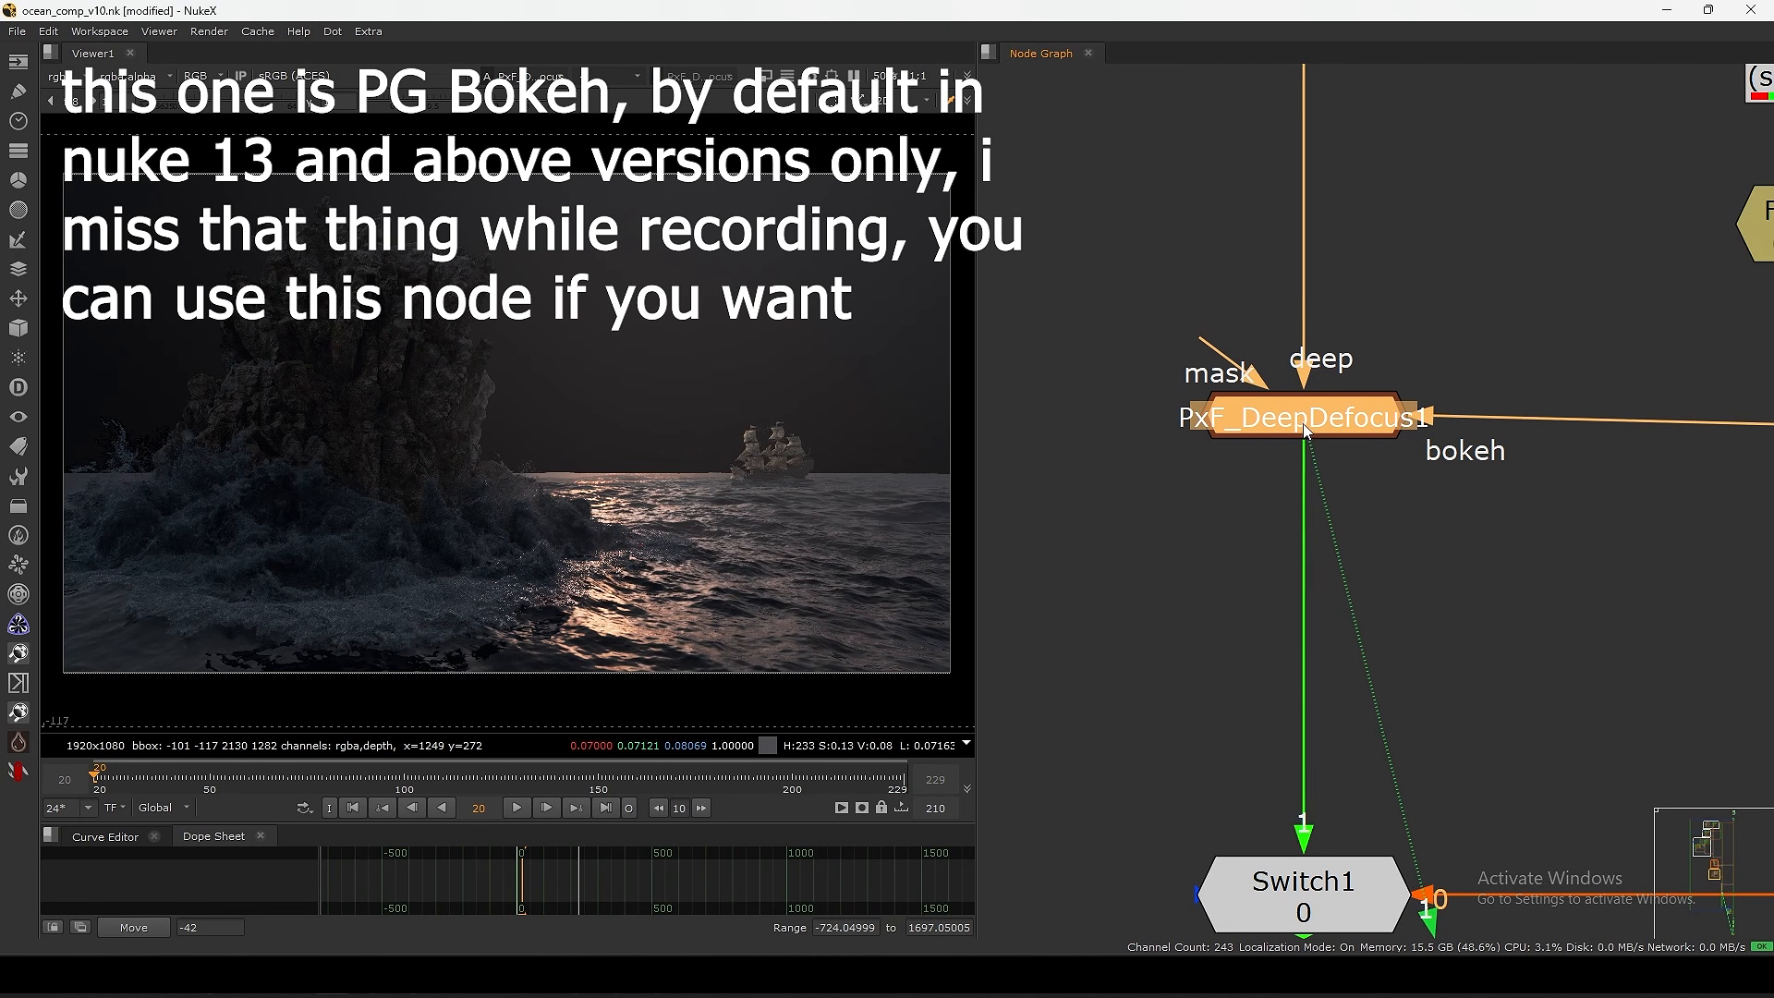
scroll(1304, 434, down, 3)
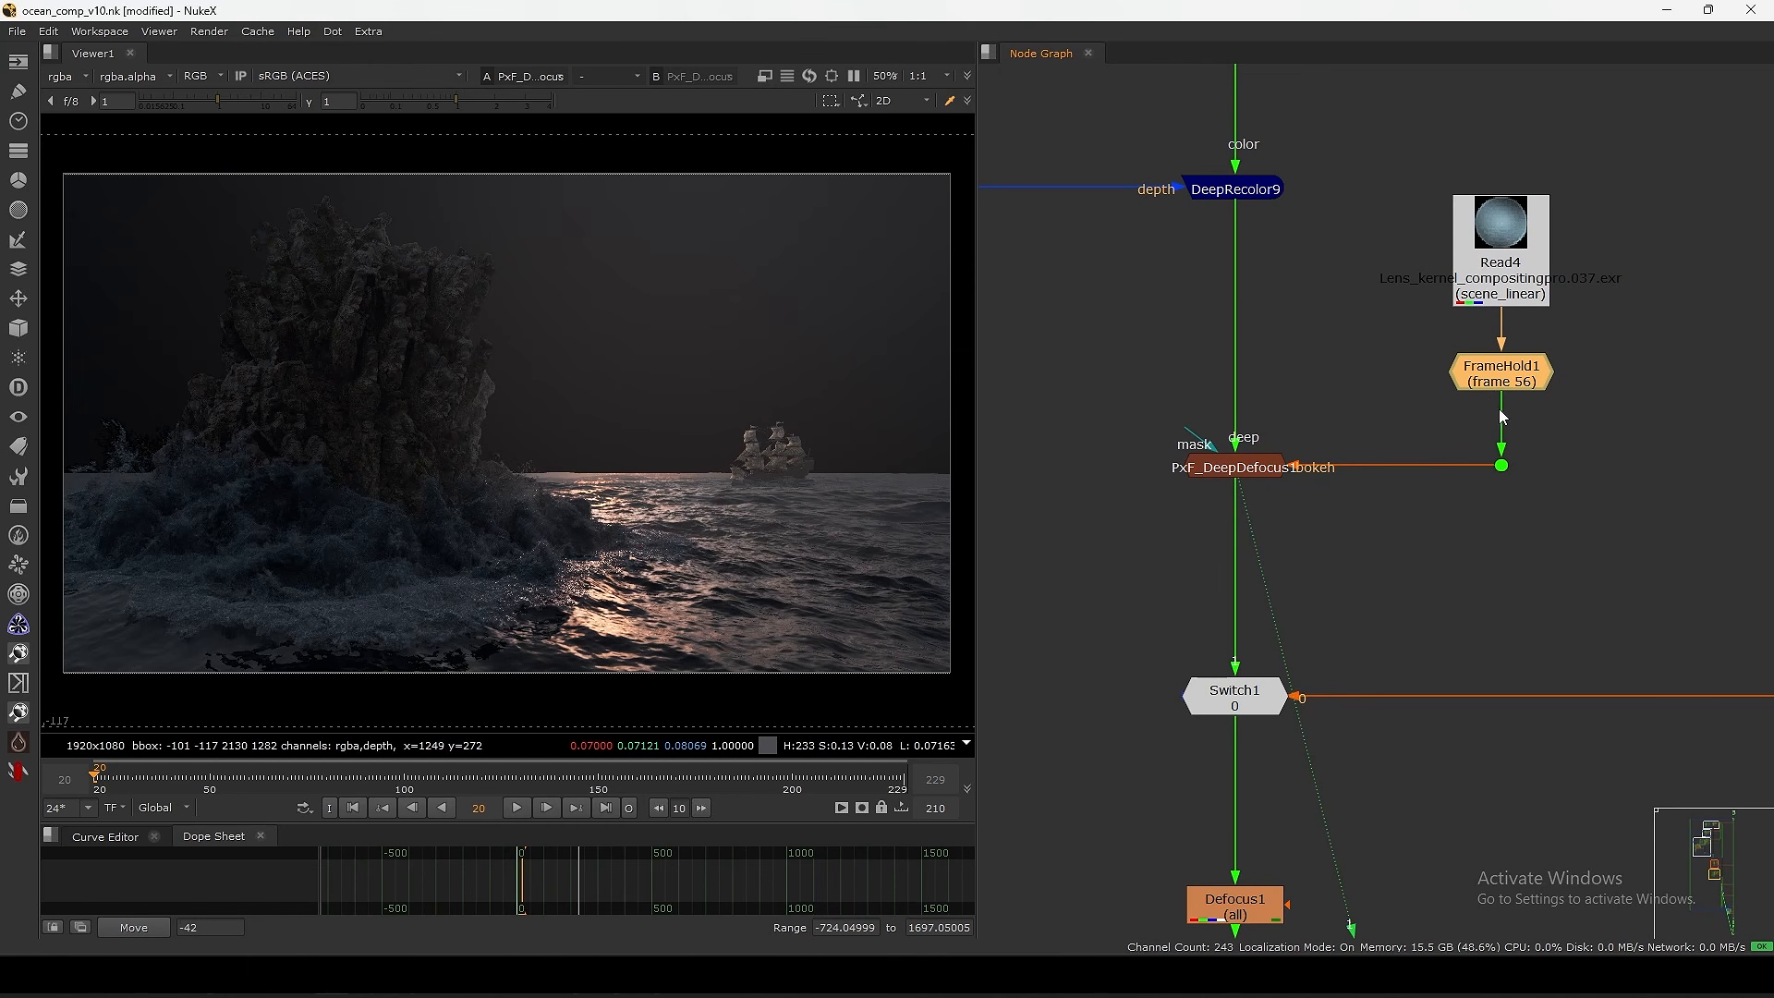
ctrl+drag(1501, 466, 1561, 466)
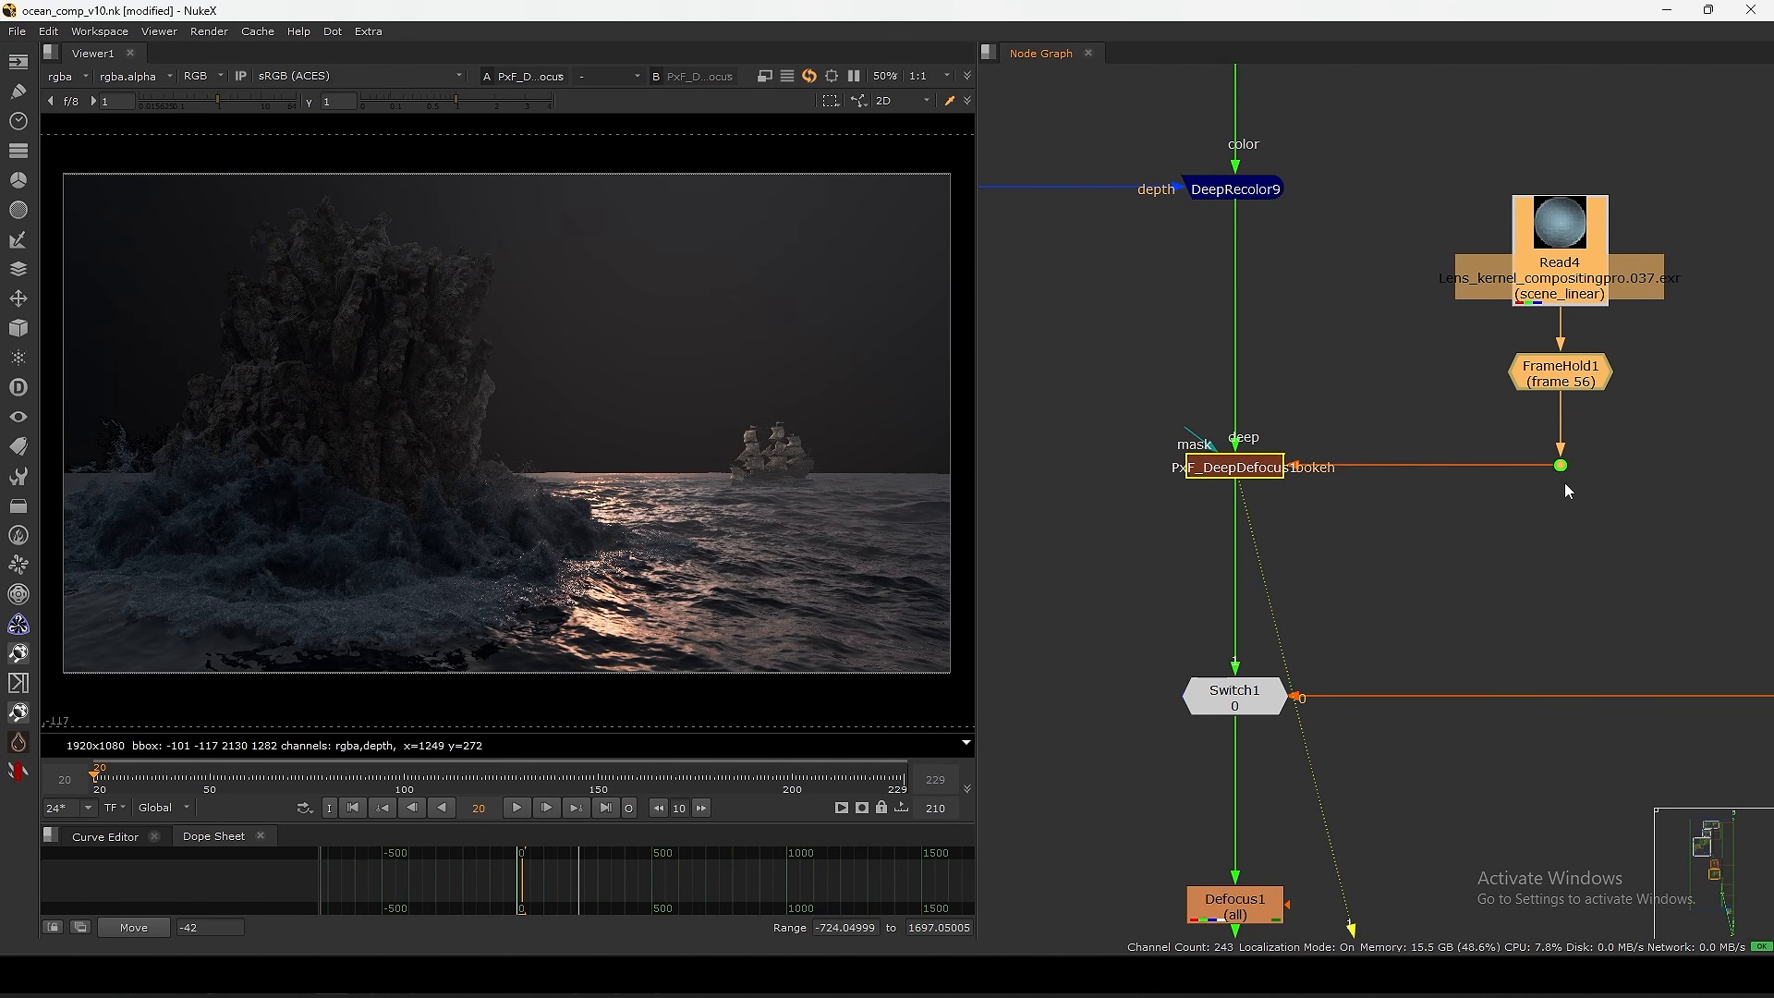
click(1566, 479)
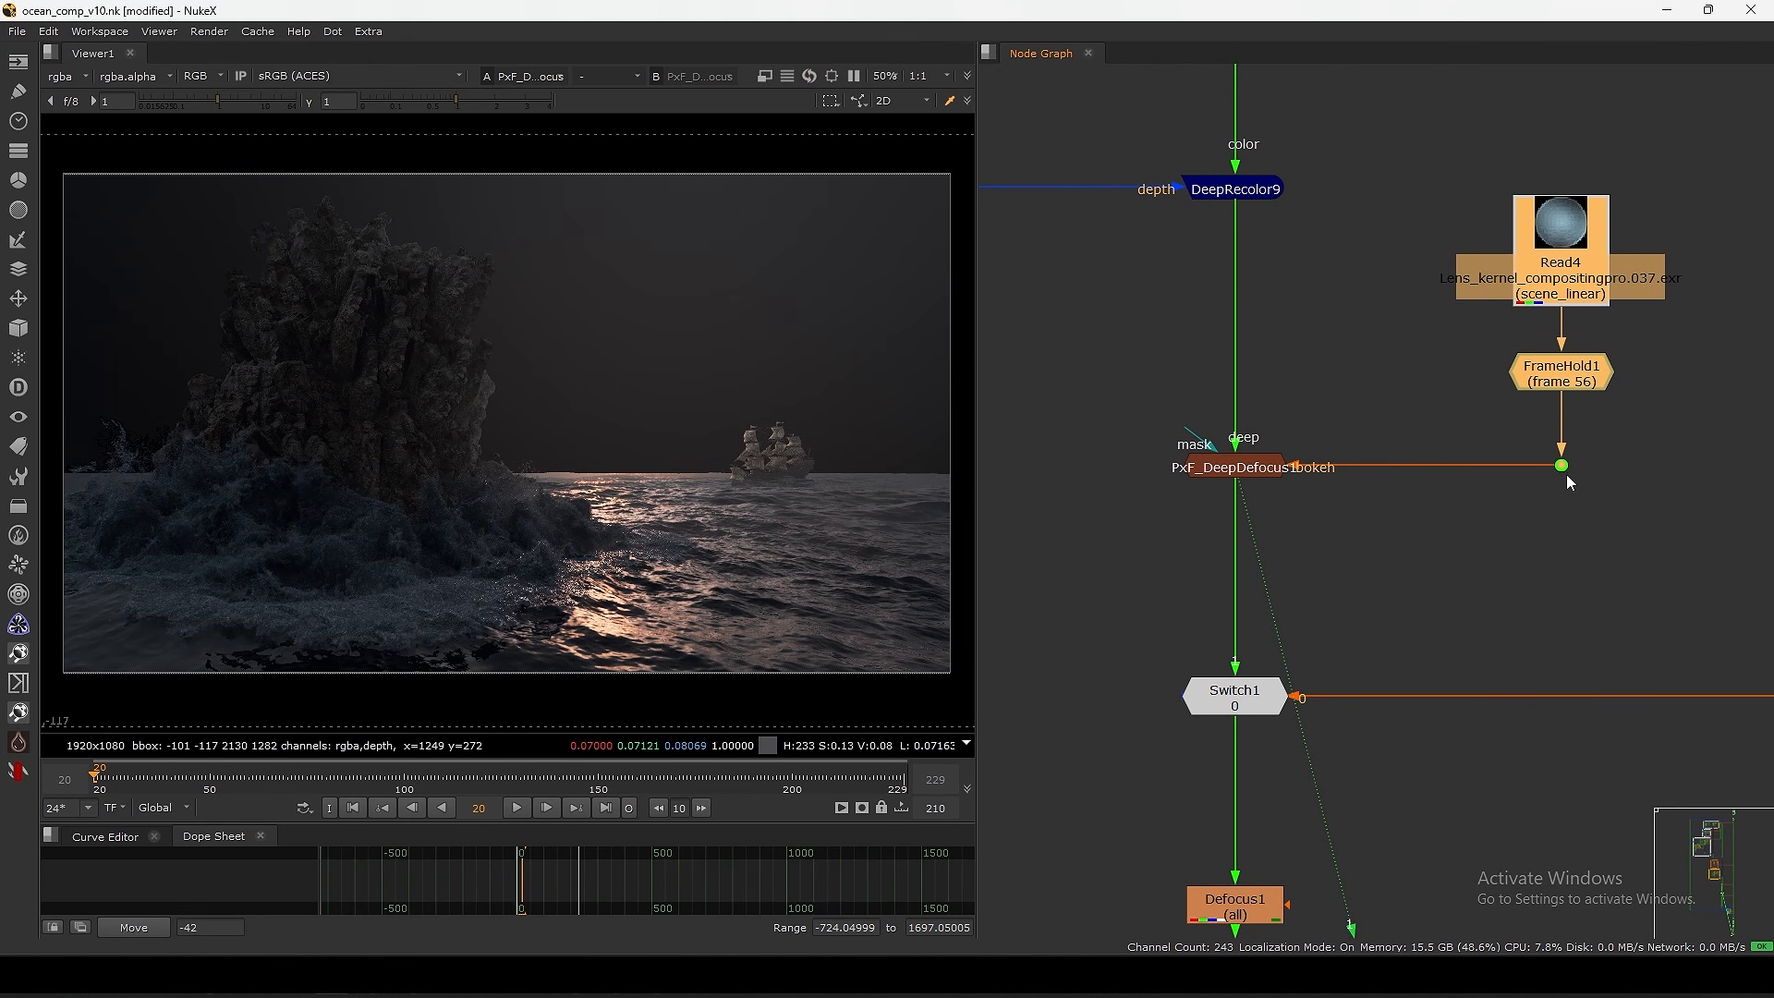
- Review the main, DeepSlices, Lens Simulation and Bokeh settings of the PxF_DeepDefocus1 node and close its properties
double_click(1251, 467)
click(889, 277)
click(982, 277)
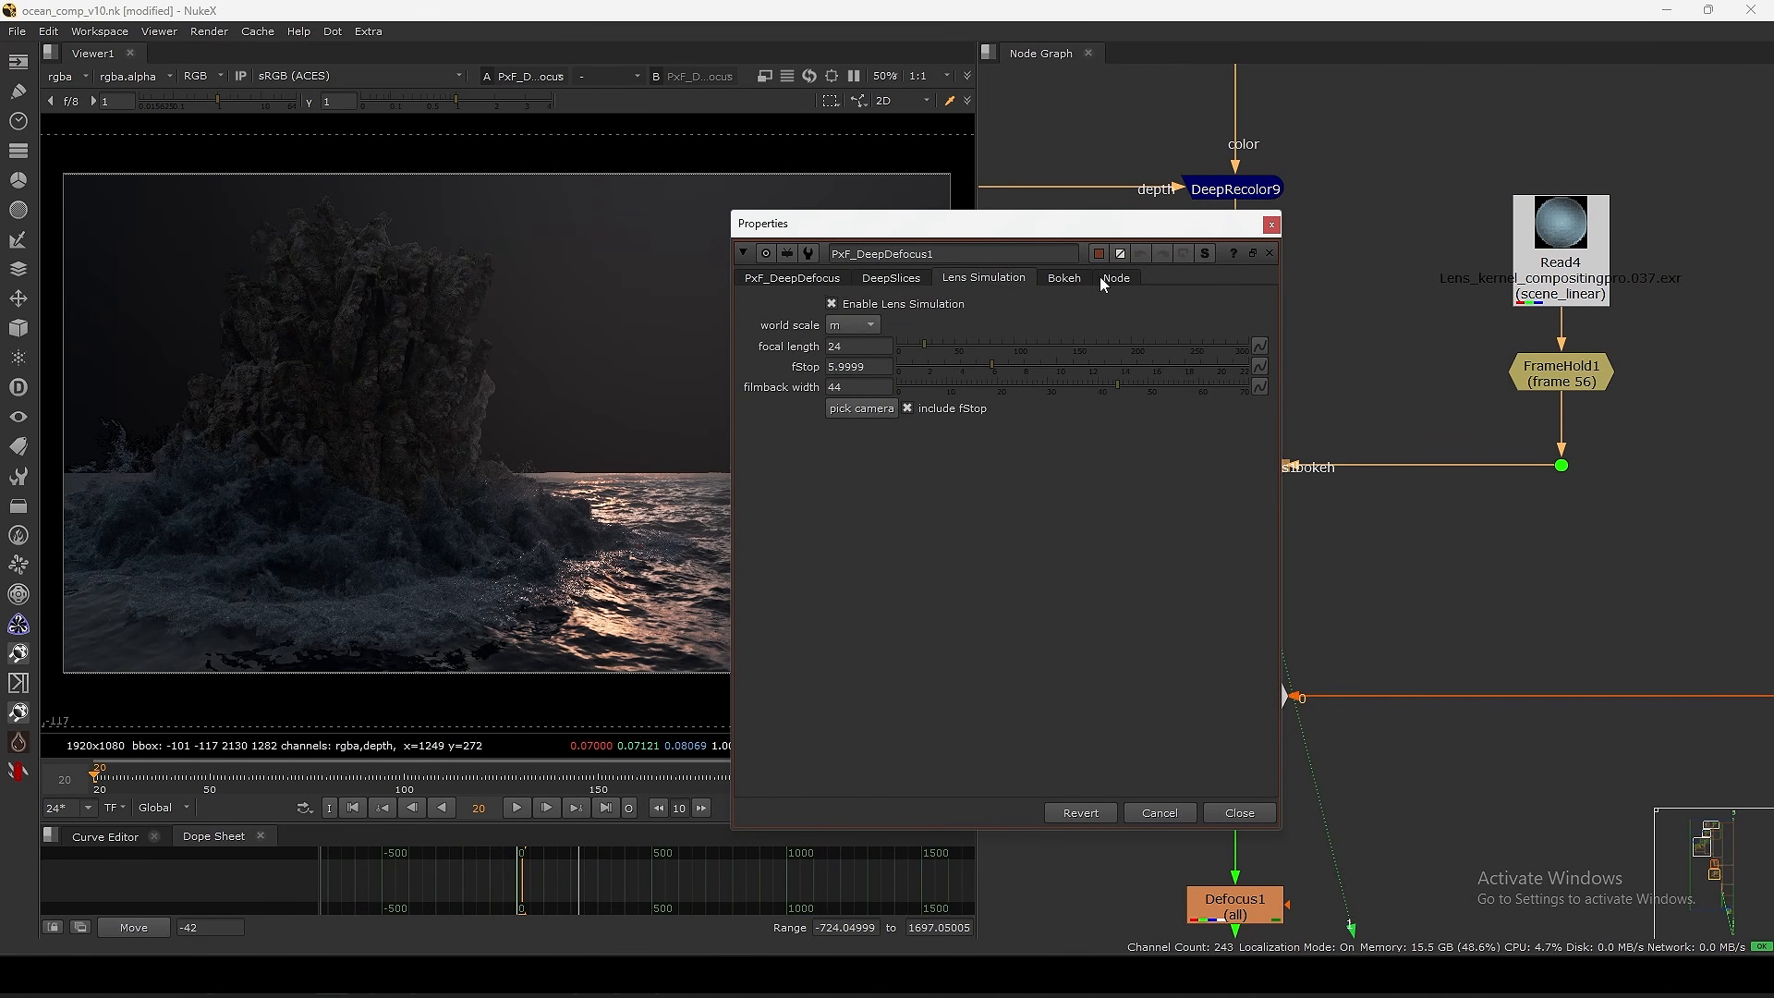
click(1063, 277)
click(983, 277)
click(818, 277)
drag(1138, 229, 1119, 229)
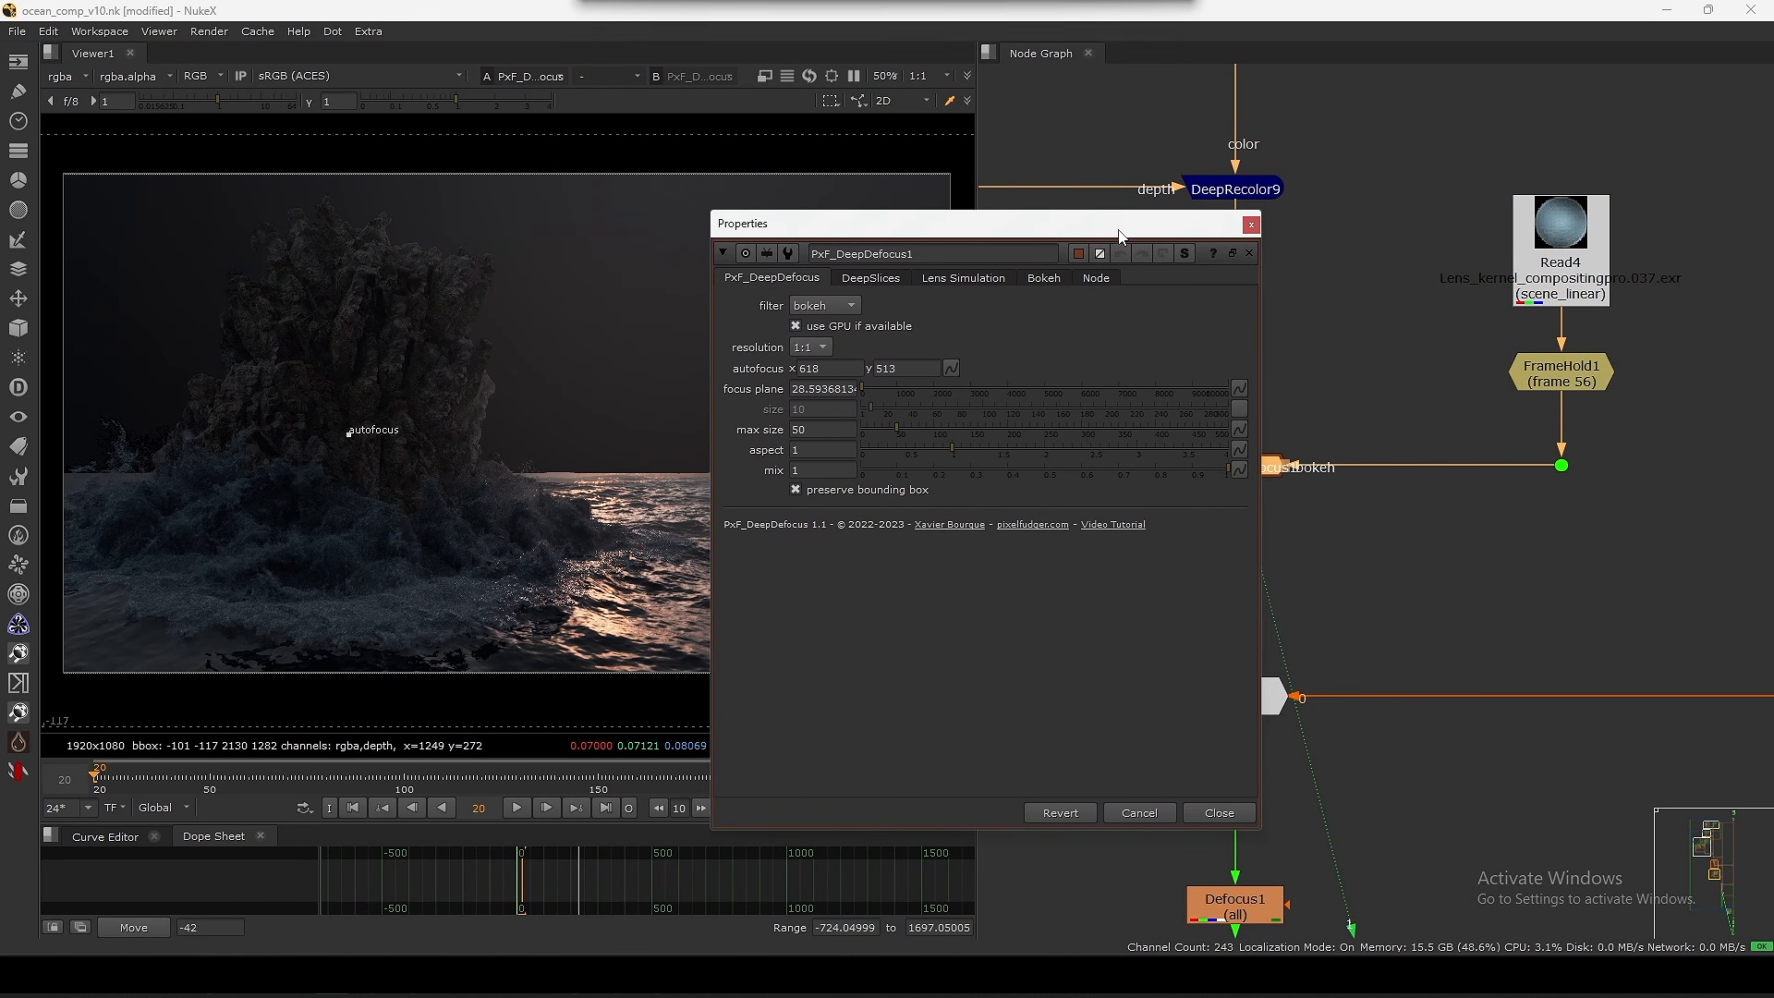
click(1252, 225)
click(1339, 383)
click(1238, 459)
click(1344, 397)
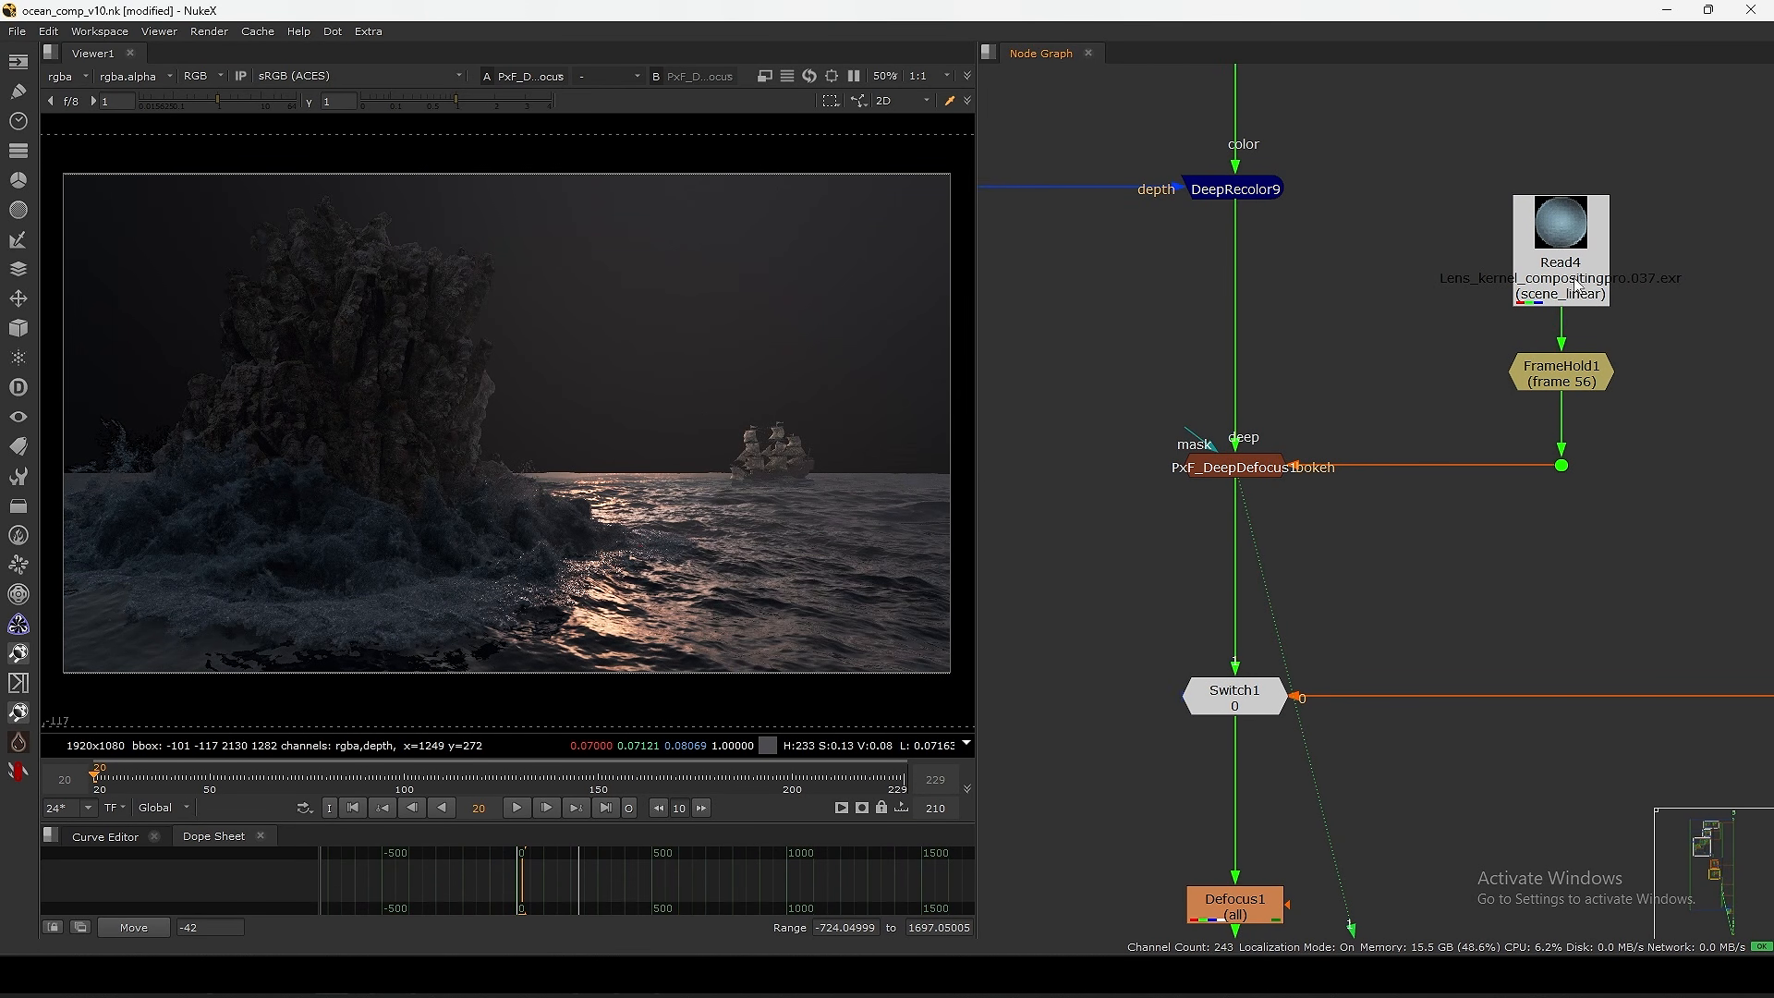
- View the lens kernel image from Read4 and the held frame from FrameHold1 in the viewer
click(1573, 281)
key(1)
click(1543, 318)
click(1559, 268)
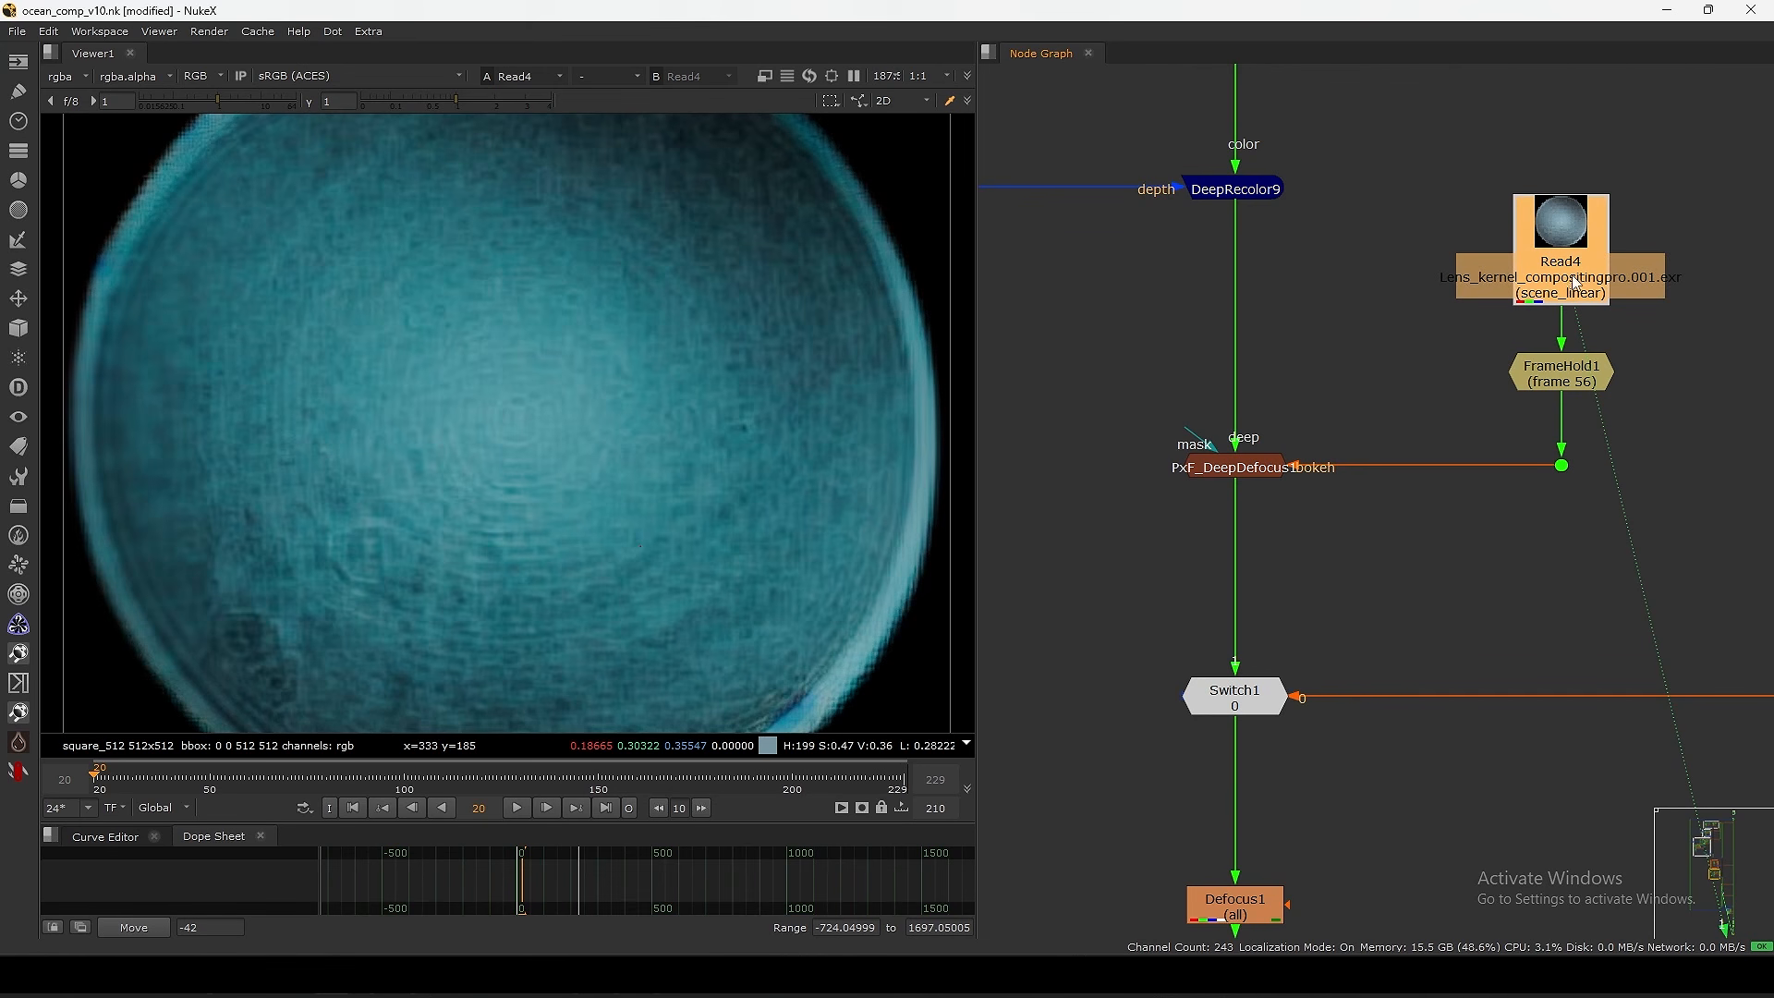
scroll(661, 469, down, 3)
click(1576, 385)
key(1)
click(1469, 415)
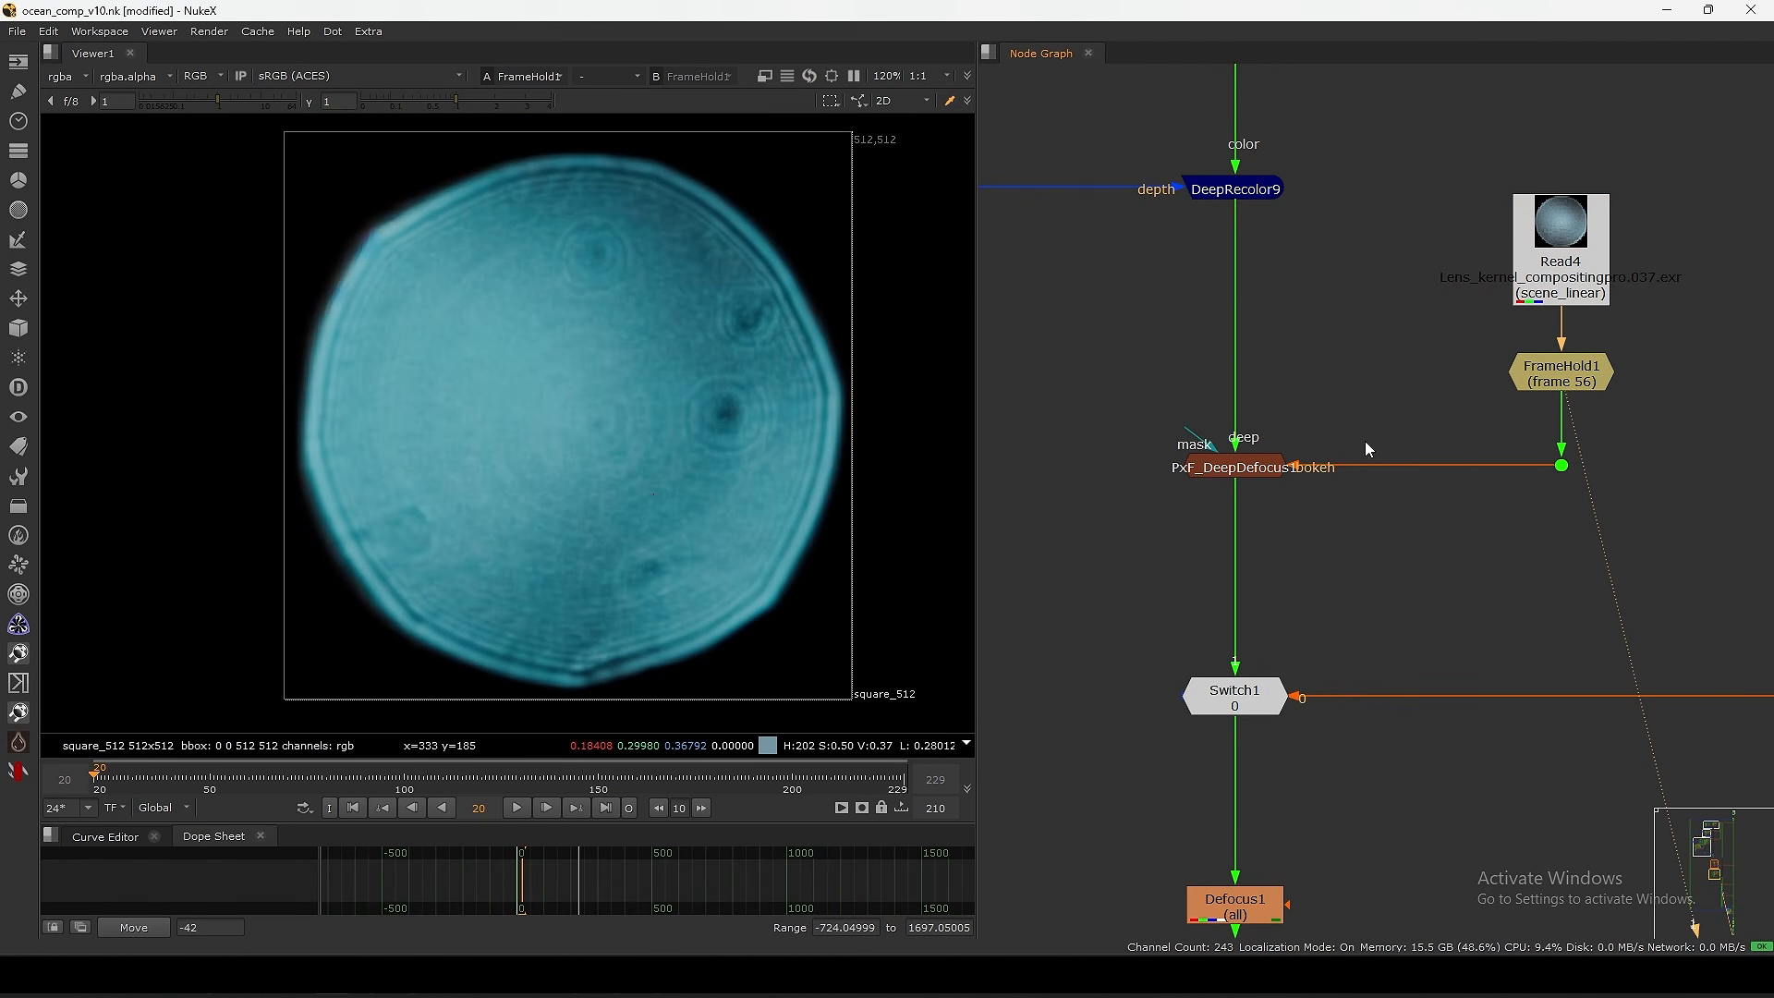
- Show the output of PxF_DeepDefocus1 in the viewer
drag(765, 382, 667, 462)
drag(1393, 368, 1345, 390)
click(1243, 462)
key(1)
click(1131, 504)
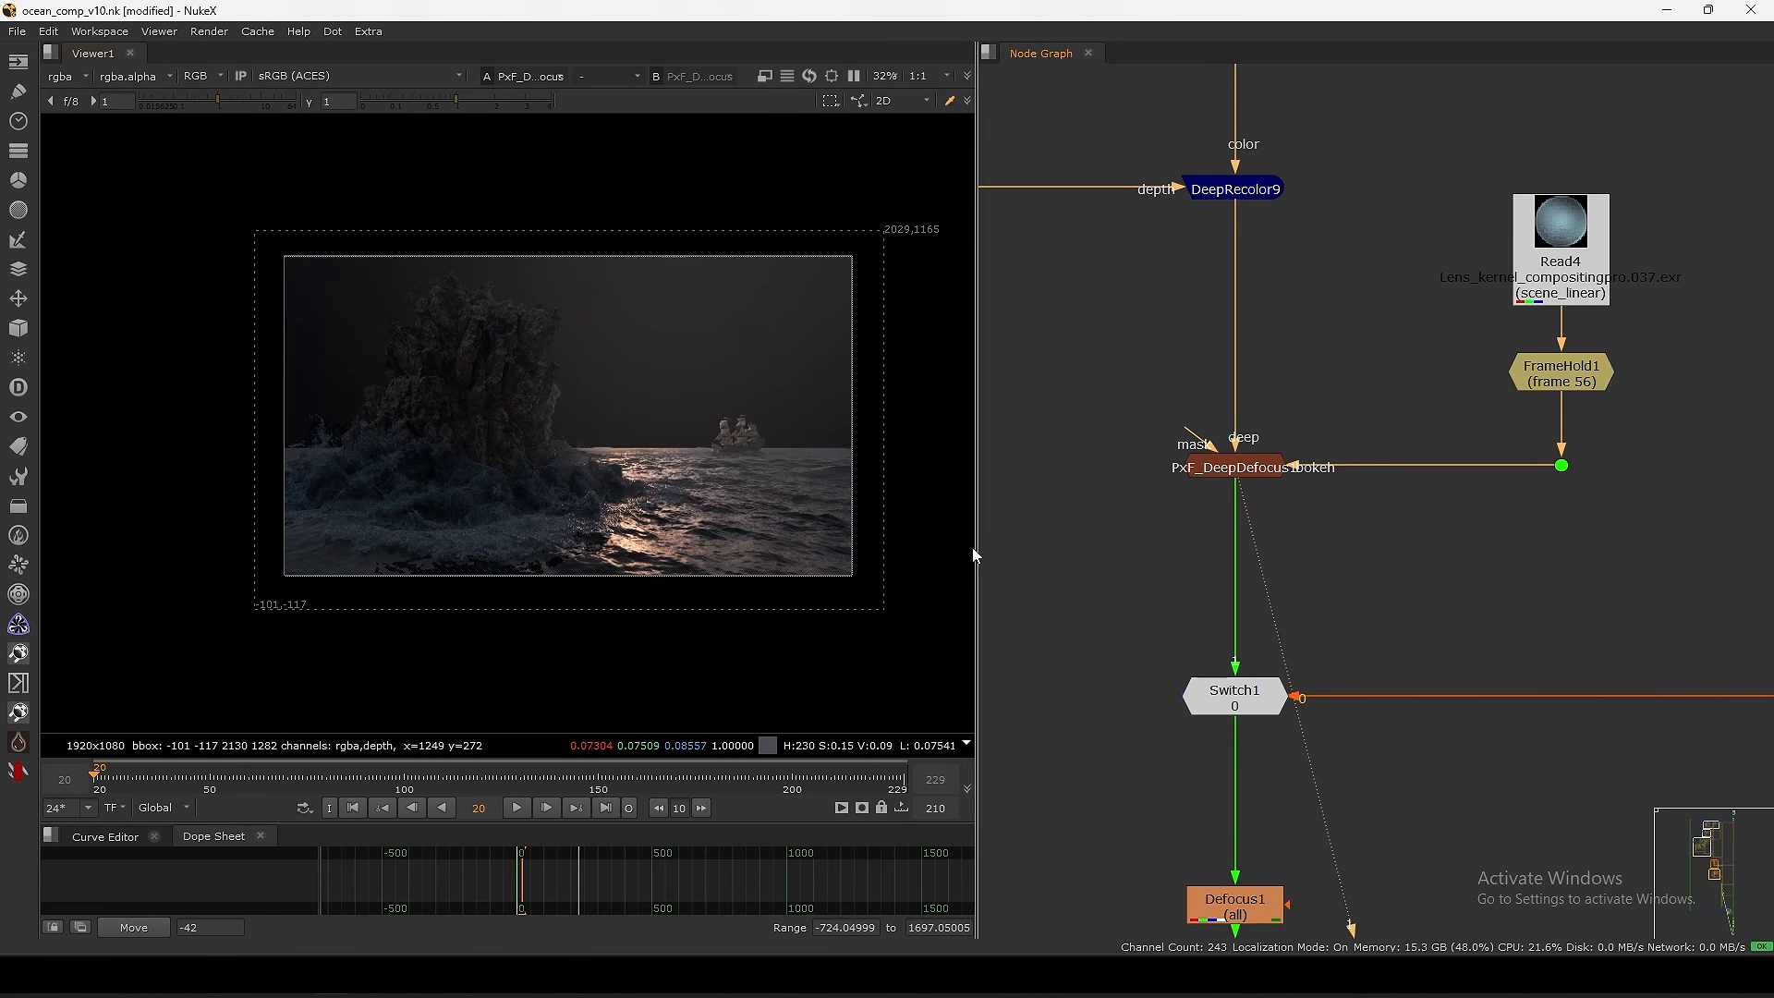
- Examine the fStop and other Lens Simulation values of PxF_DeepDefocus1 and close its properties
double_click(1212, 467)
click(965, 277)
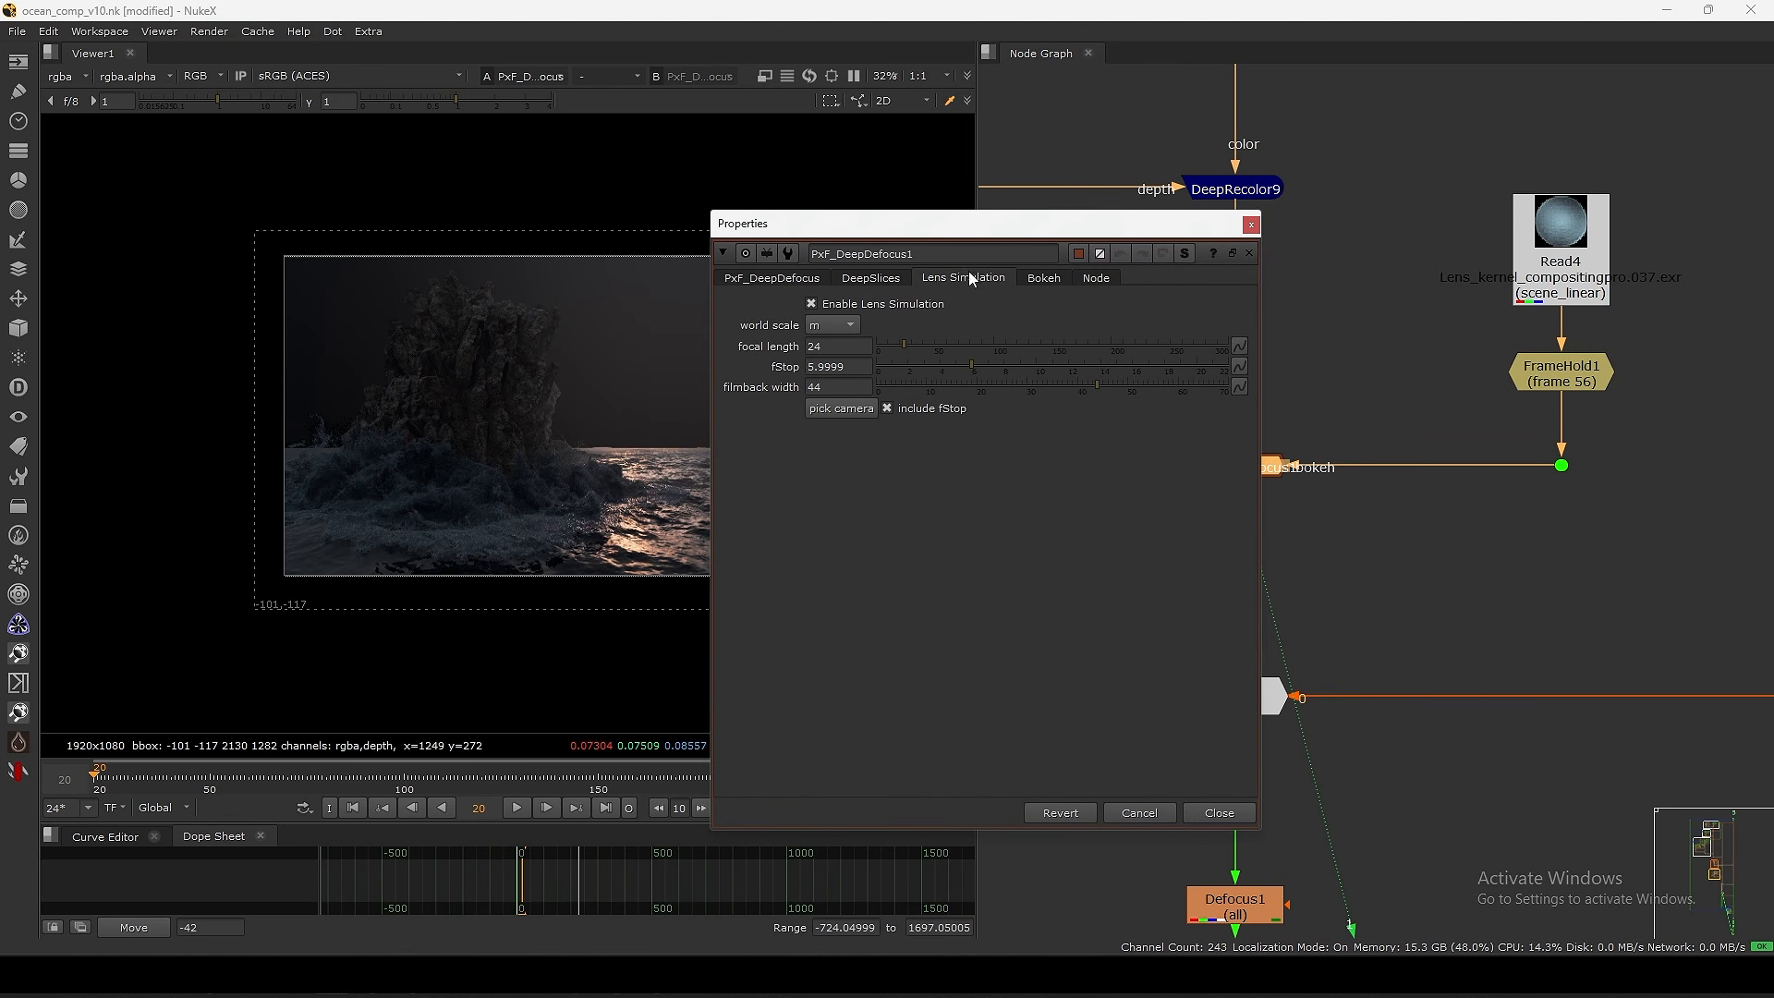
drag(968, 222, 1023, 204)
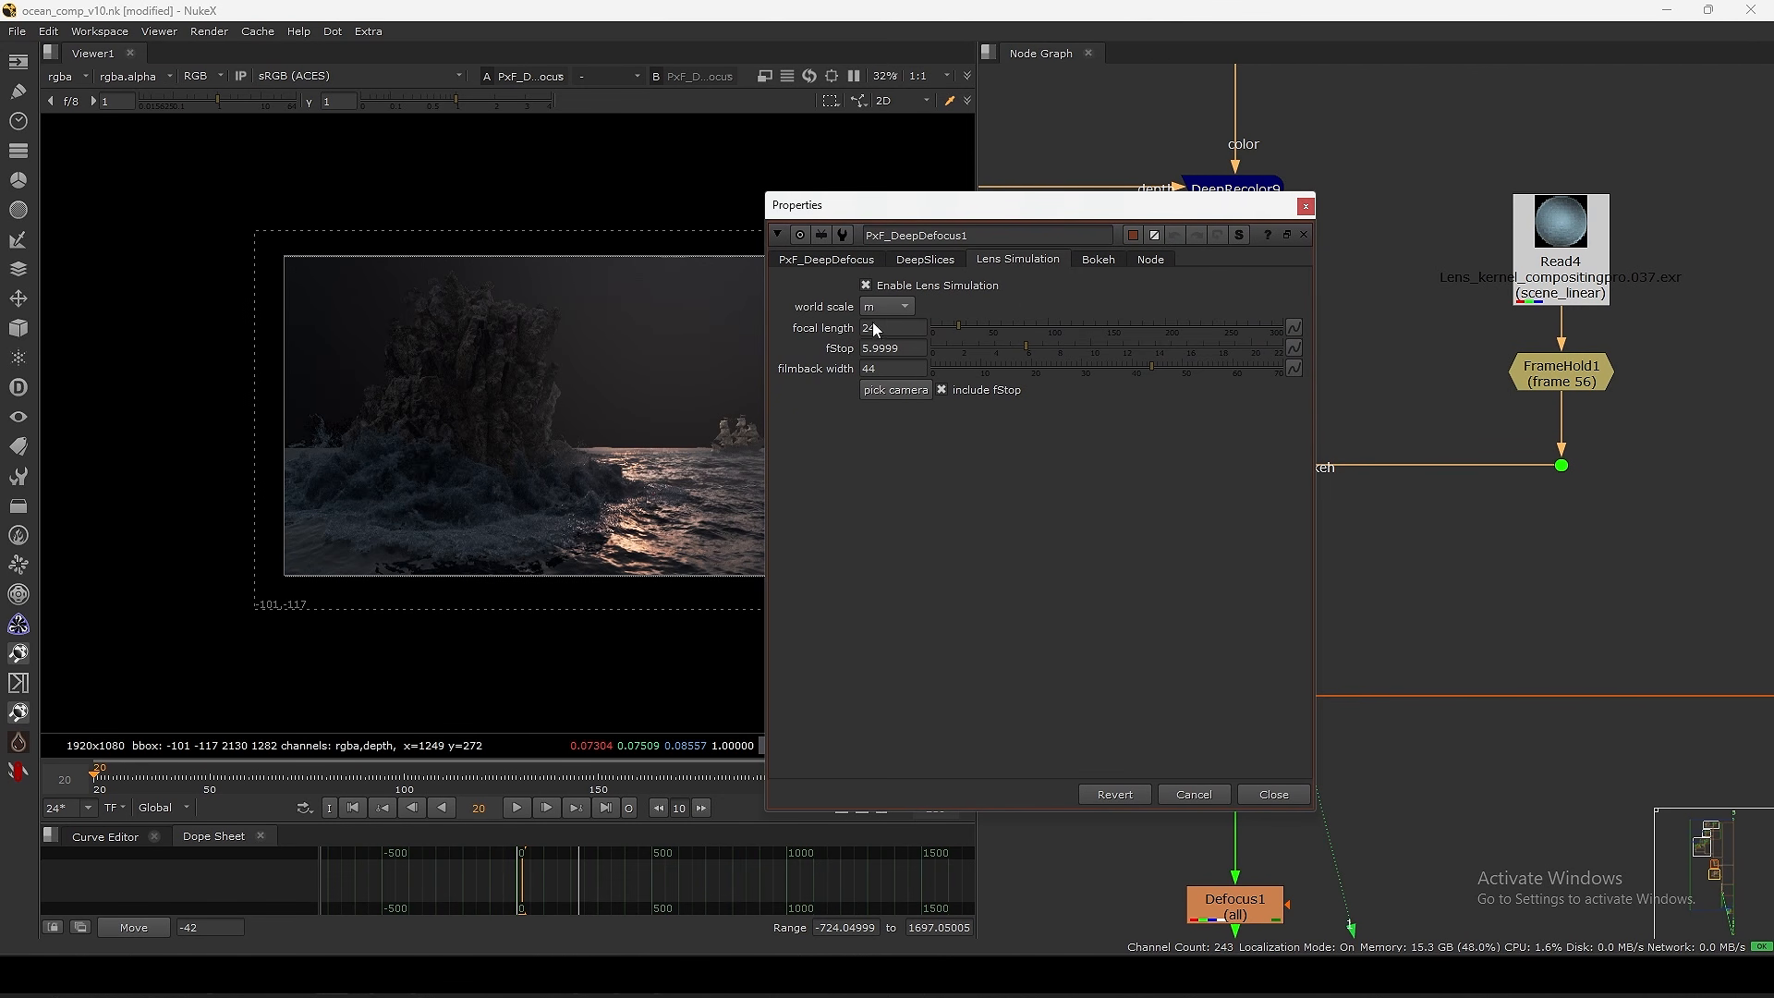
drag(968, 205, 1151, 155)
drag(801, 293, 508, 512)
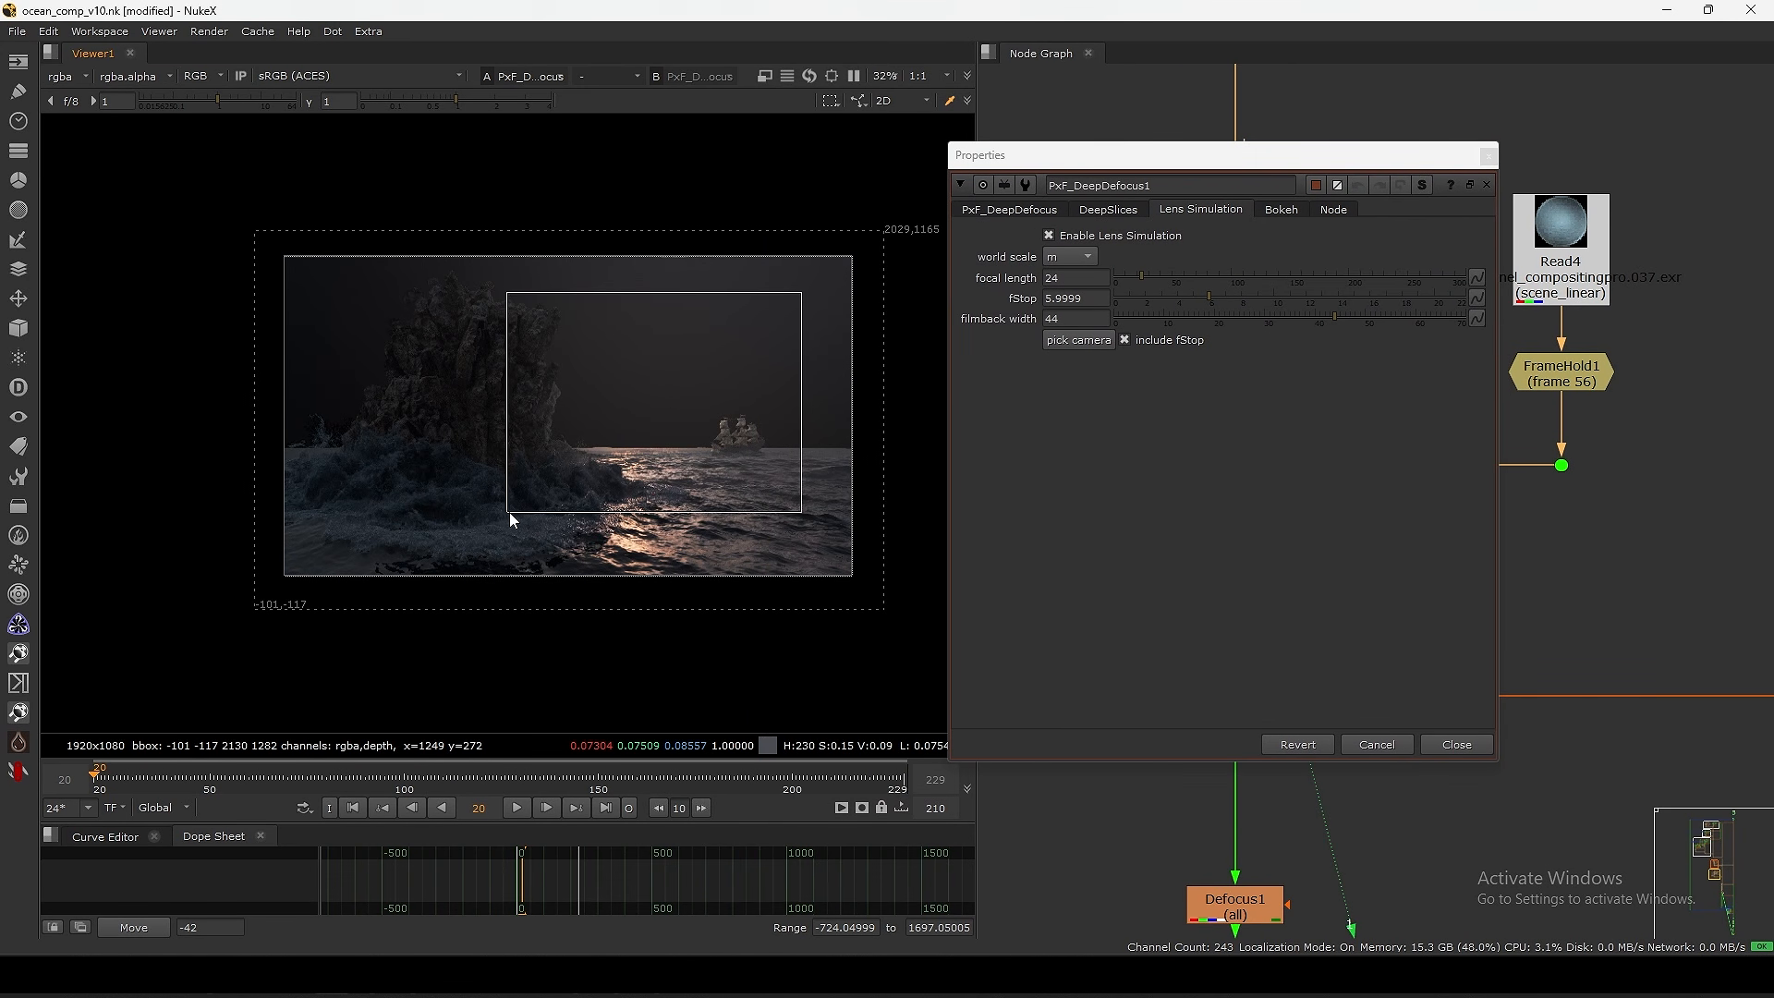
drag(1083, 299, 1005, 320)
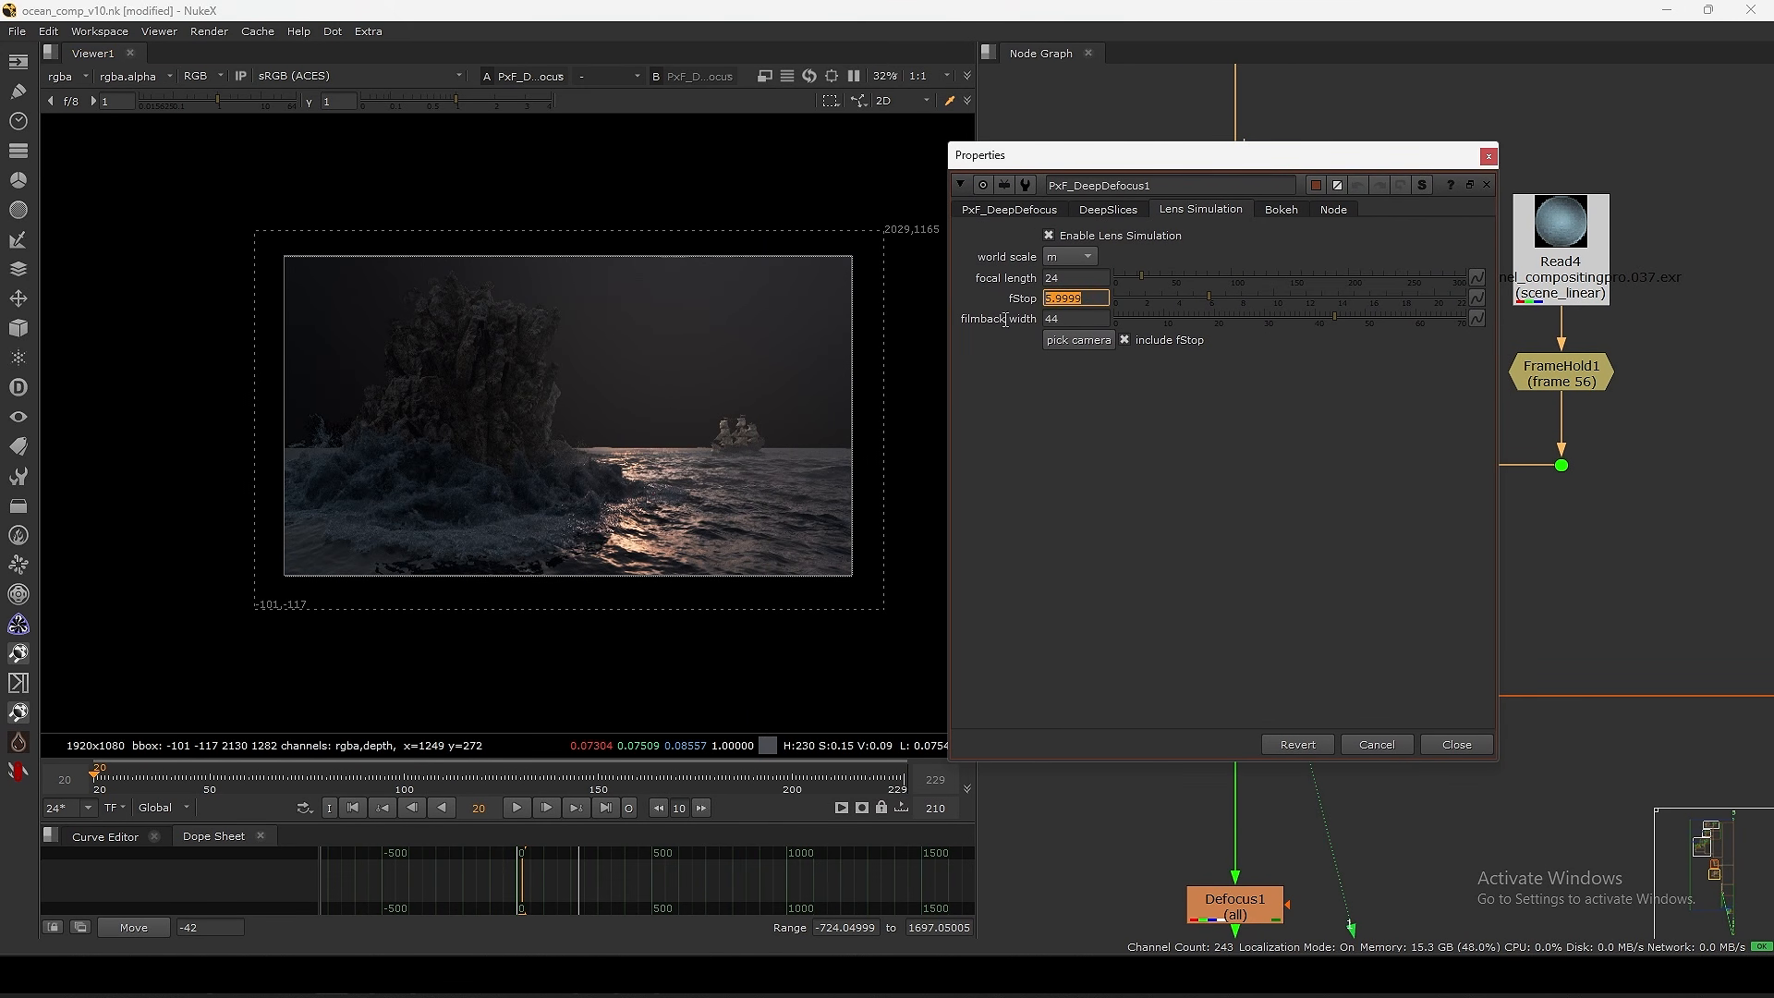
click(1486, 181)
- Show the DeepRecolor9 output and inspect the sea and ship area up close
drag(1378, 156, 1252, 203)
key(1)
scroll(663, 472, up, 3)
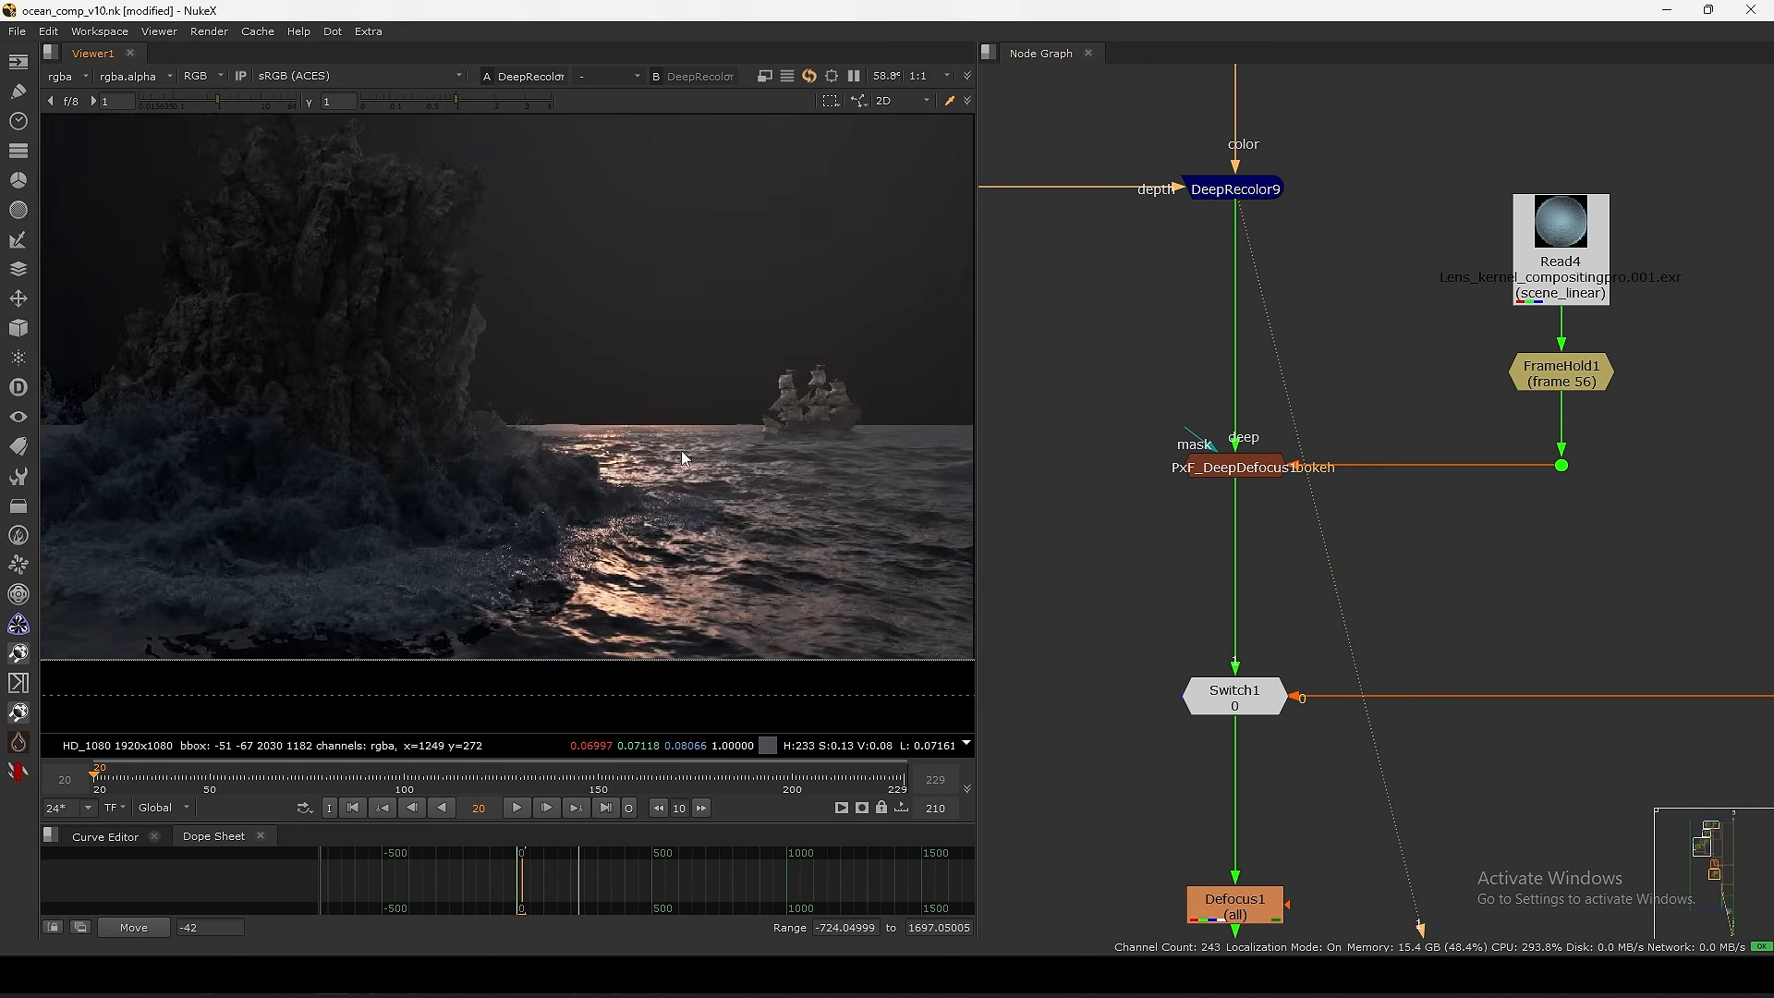
scroll(693, 451, up, 3)
middle_drag(777, 425, 702, 445)
scroll(698, 442, up, 3)
key(f)
scroll(1218, 556, down, 4)
- Show the Switch1 output and inspect the detail where the spray meets the rock
middle_drag(1217, 552, 1220, 410)
scroll(1218, 556, up, 4)
click(1249, 316)
key(1)
scroll(462, 466, up, 6)
scroll(545, 531, up, 2)
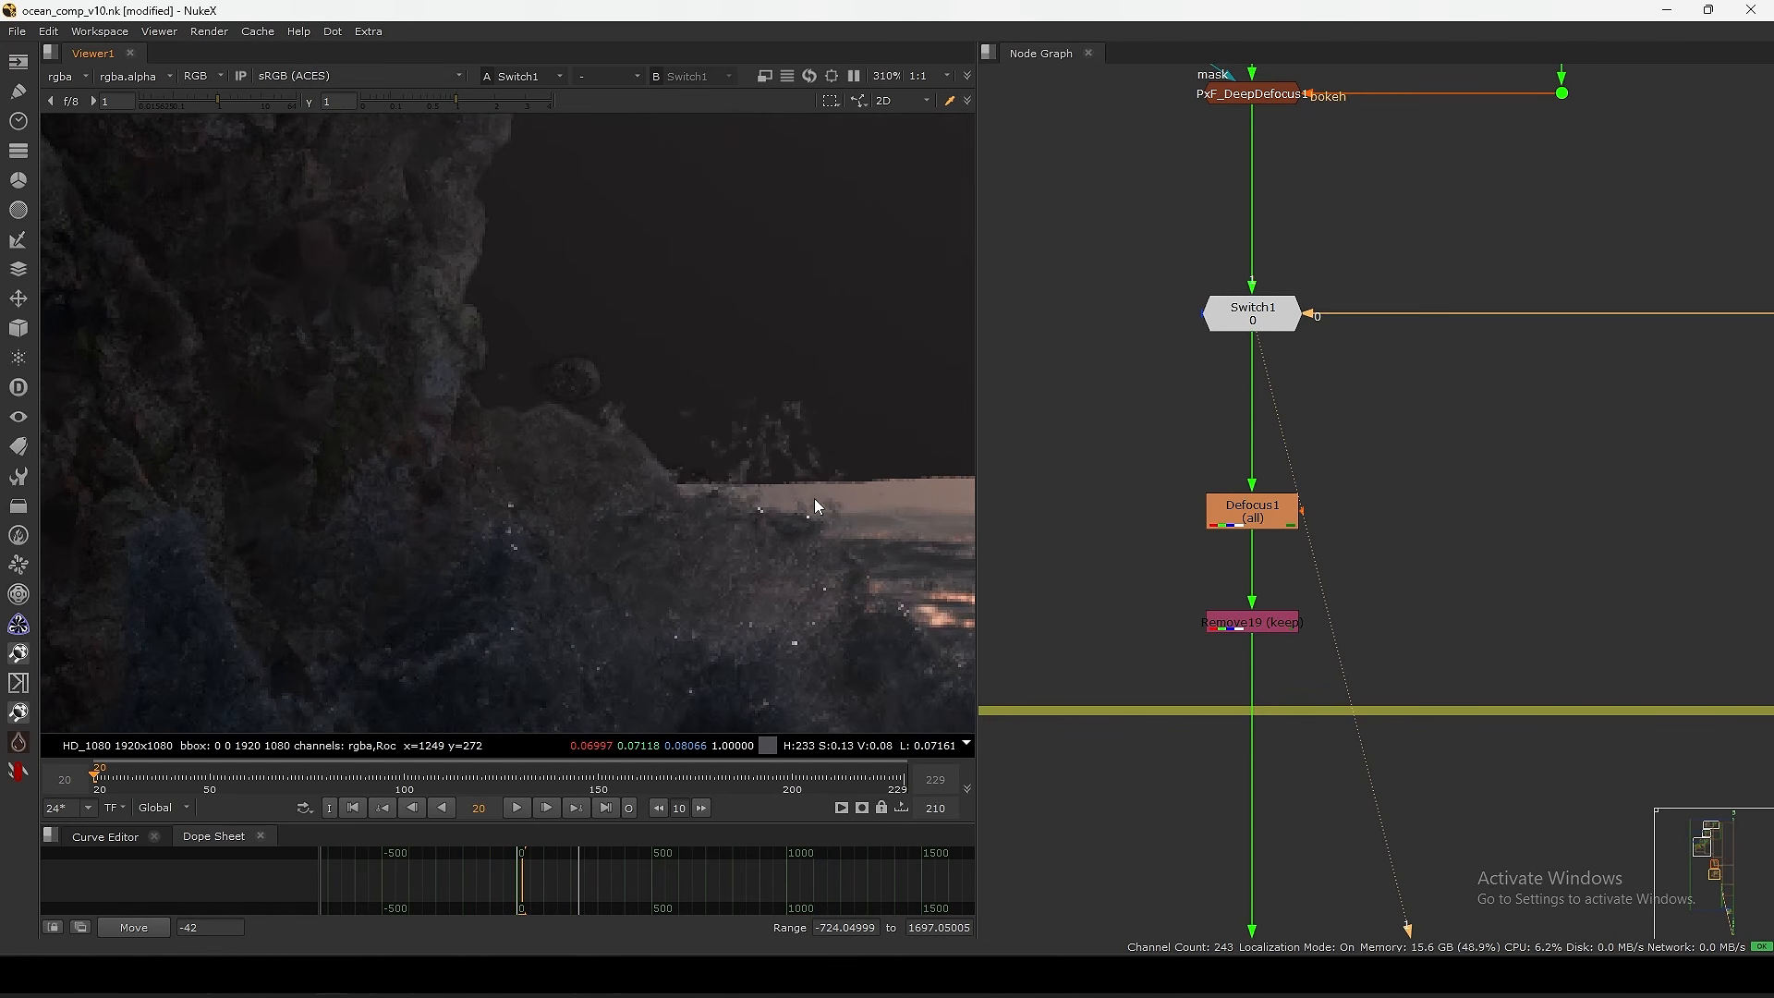
scroll(1217, 531, up, 2)
- Show the Defocus1 output and check the node's defocus settings
click(1273, 454)
key(1)
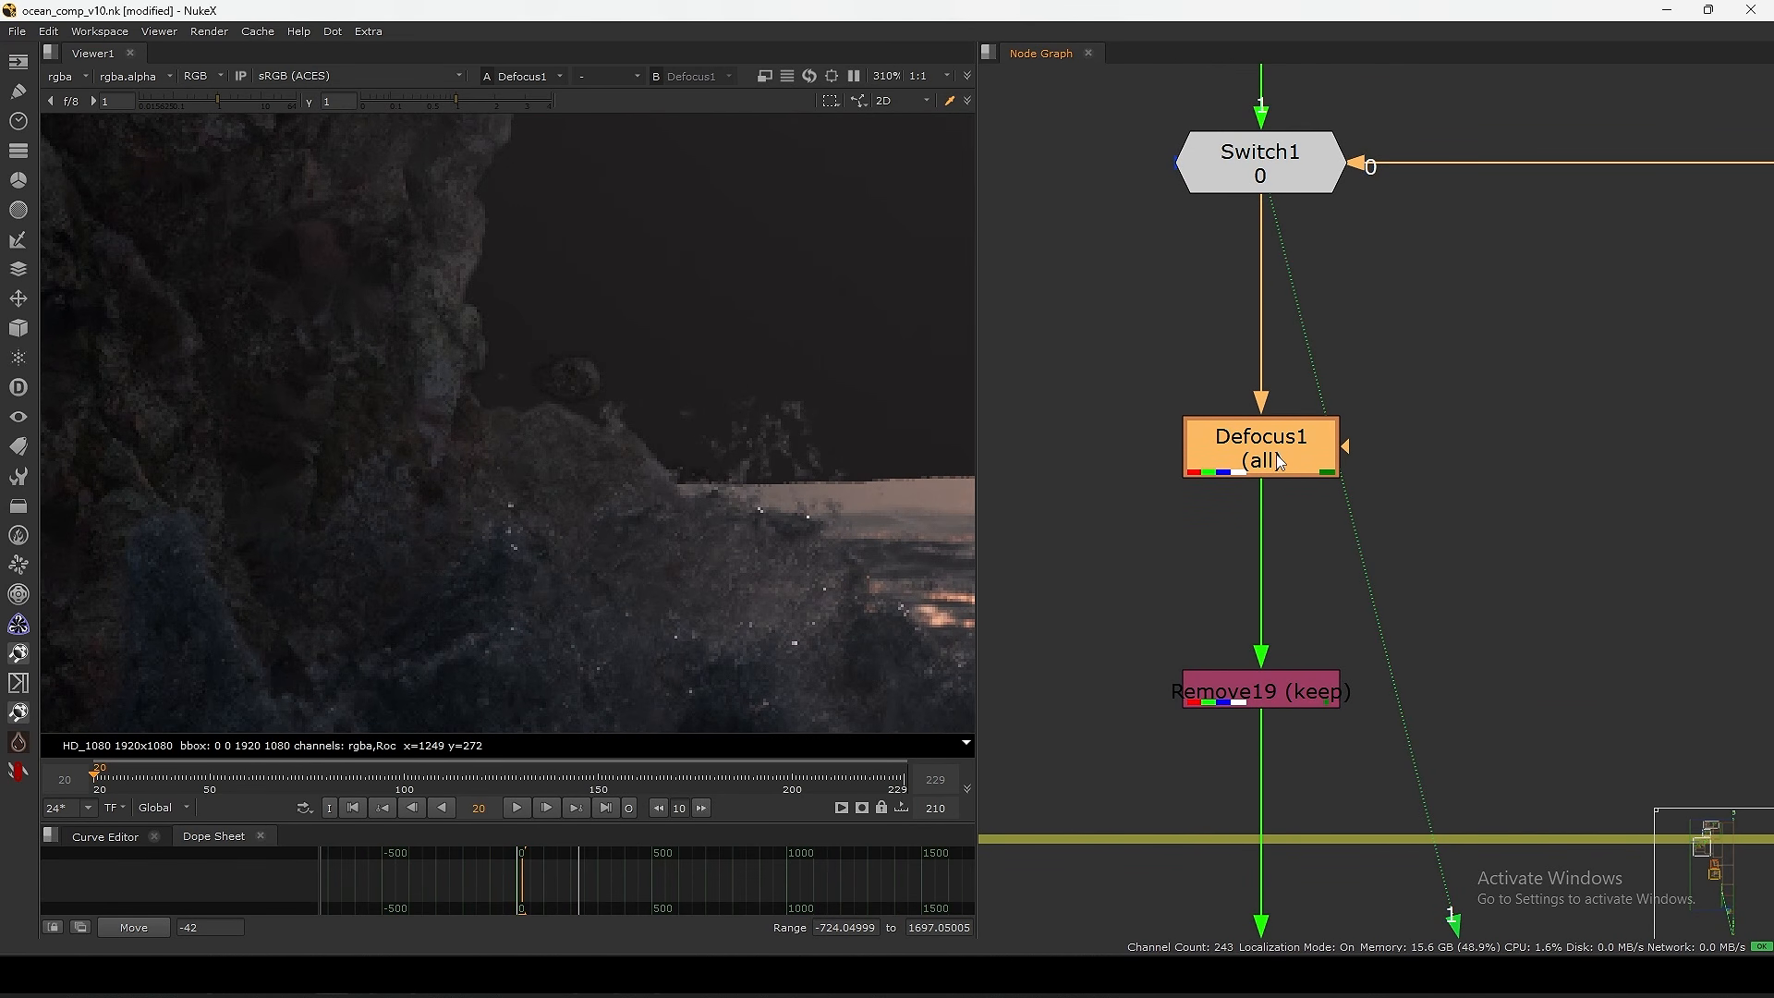
double_click(1261, 452)
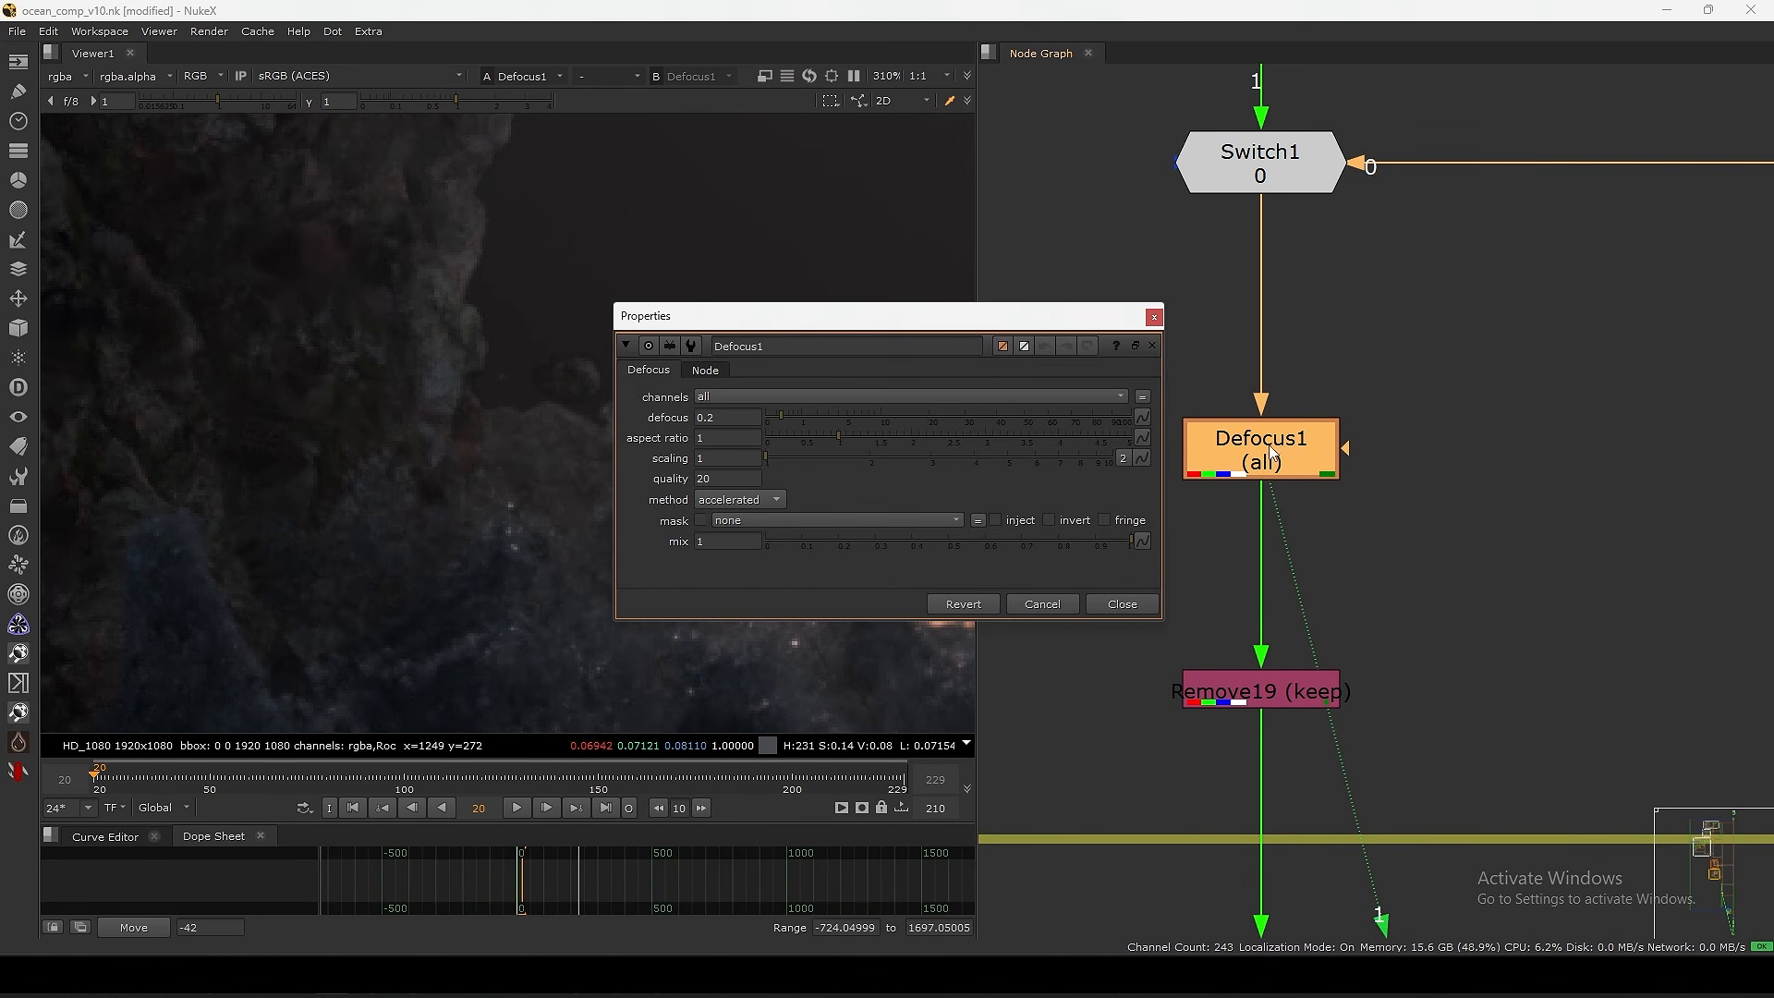
click(1169, 319)
key(f)
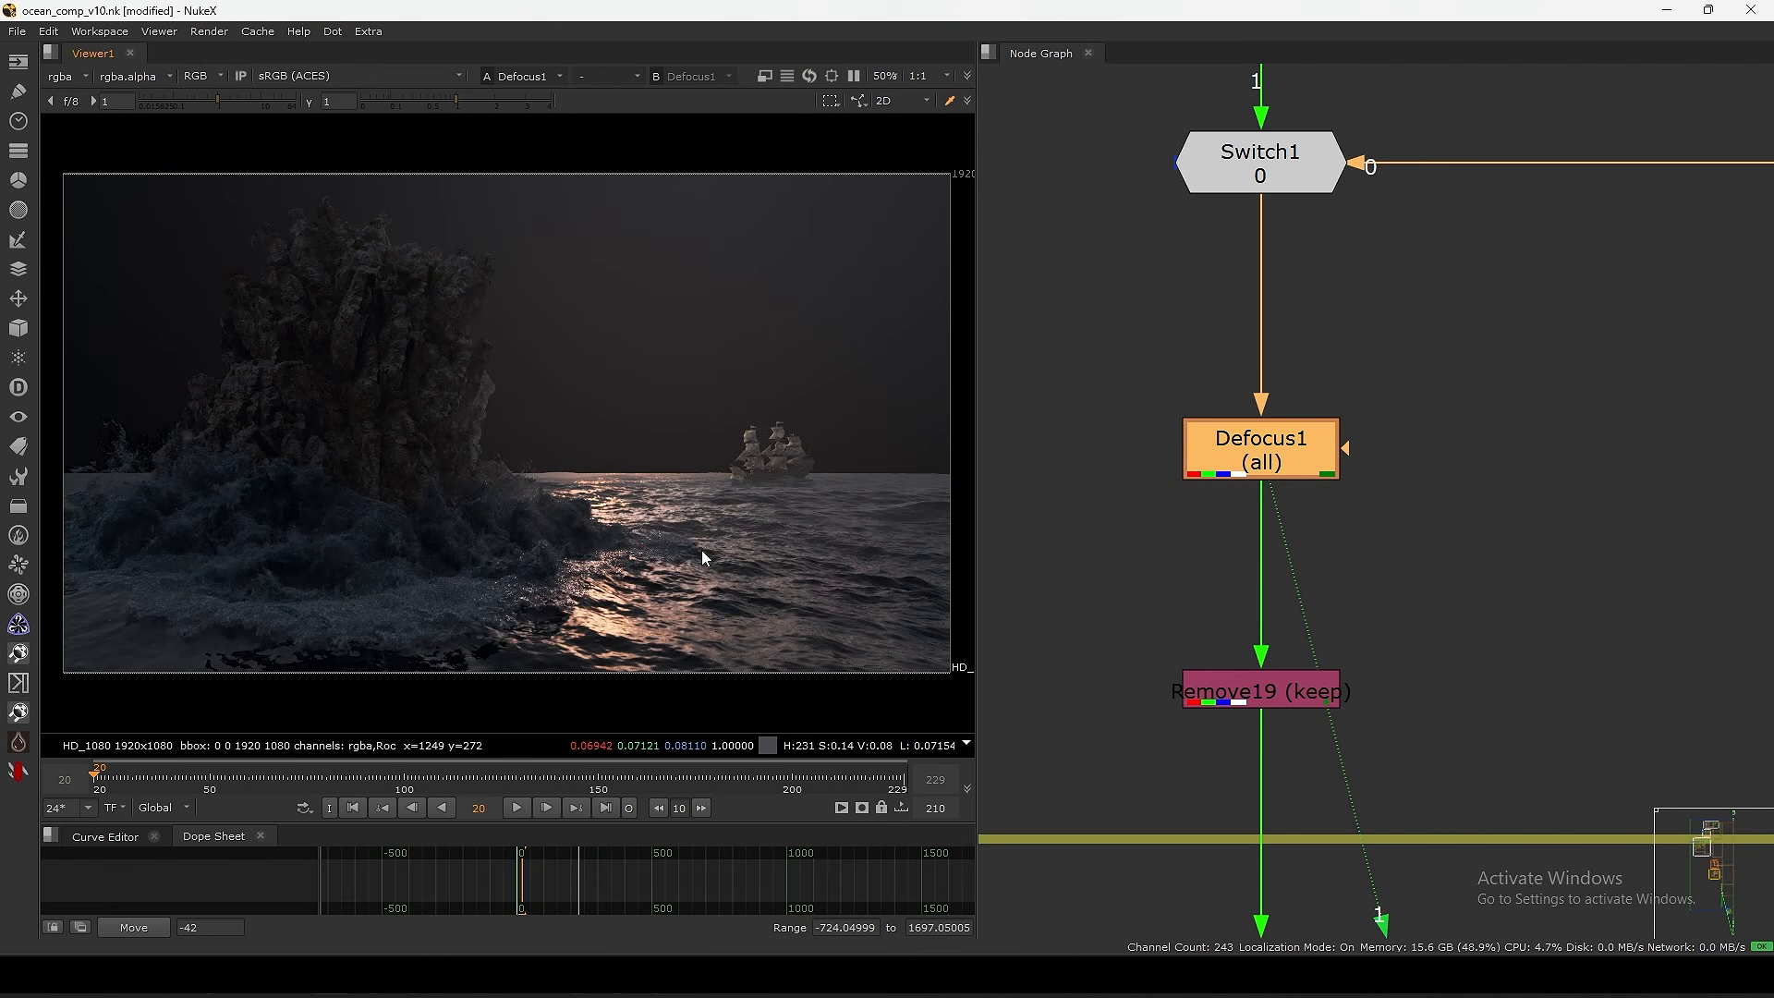
- Compare the water highlights with Defocus1 disabled and enabled
scroll(701, 551, up, 10)
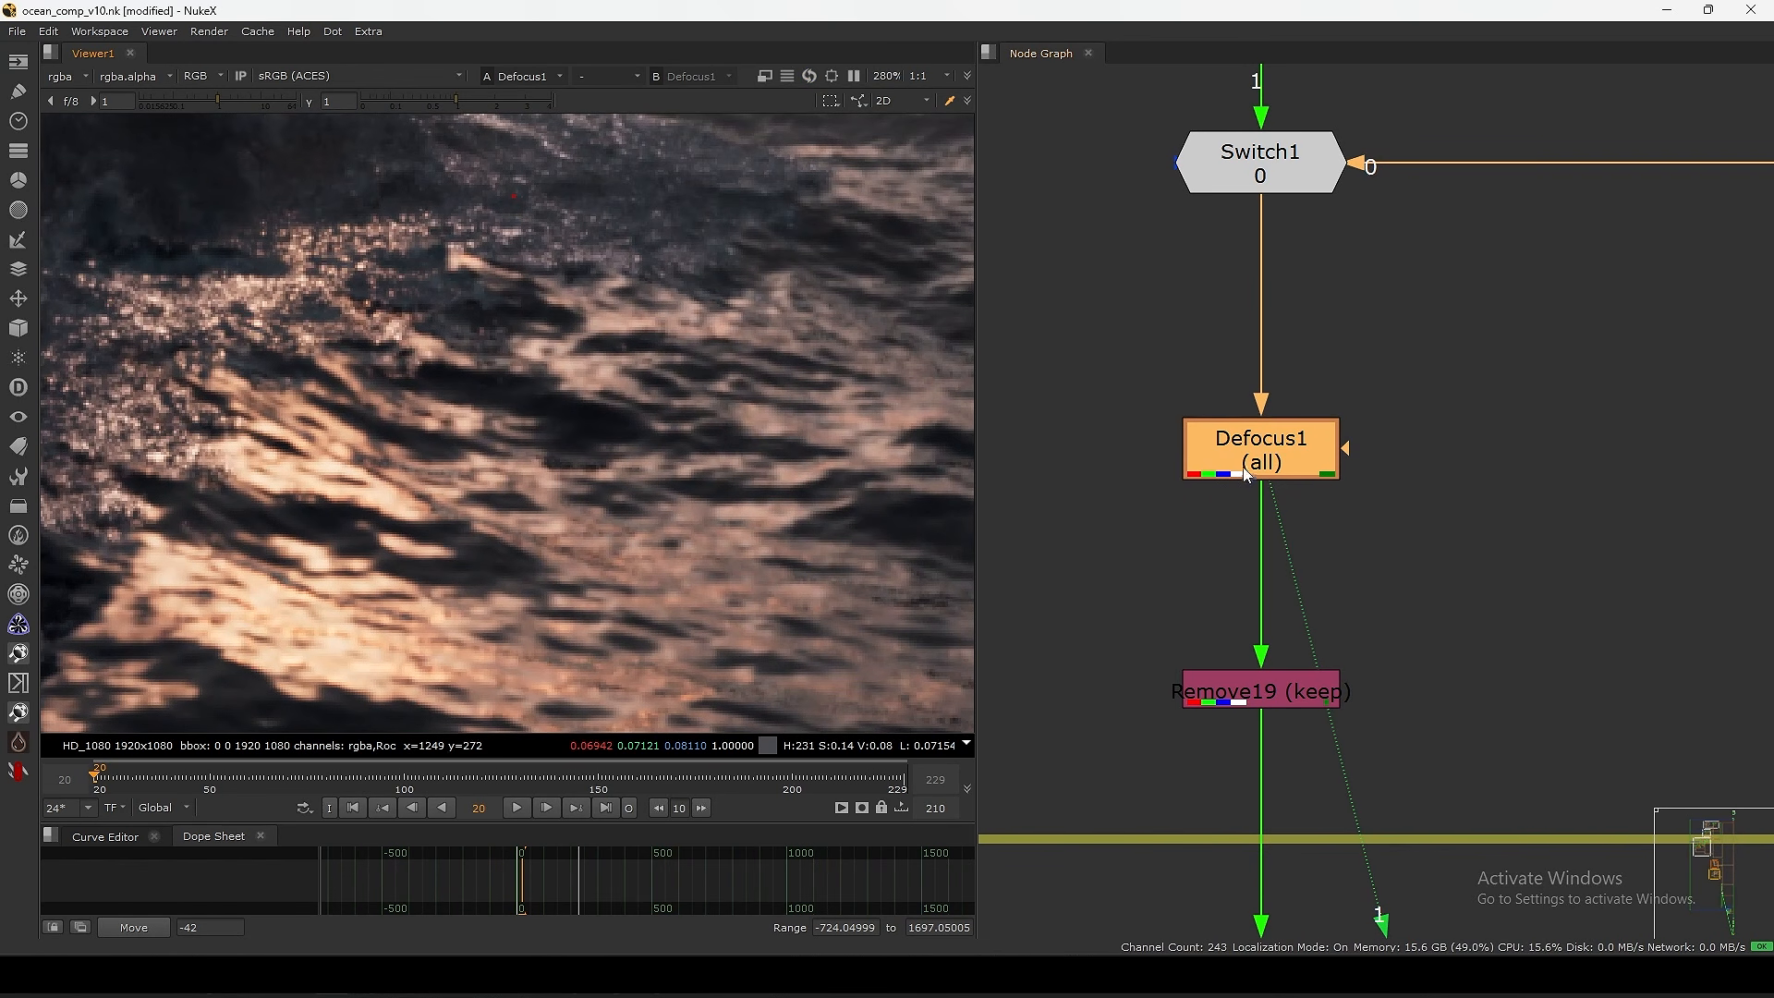
key(d)
middle_drag(449, 399, 505, 495)
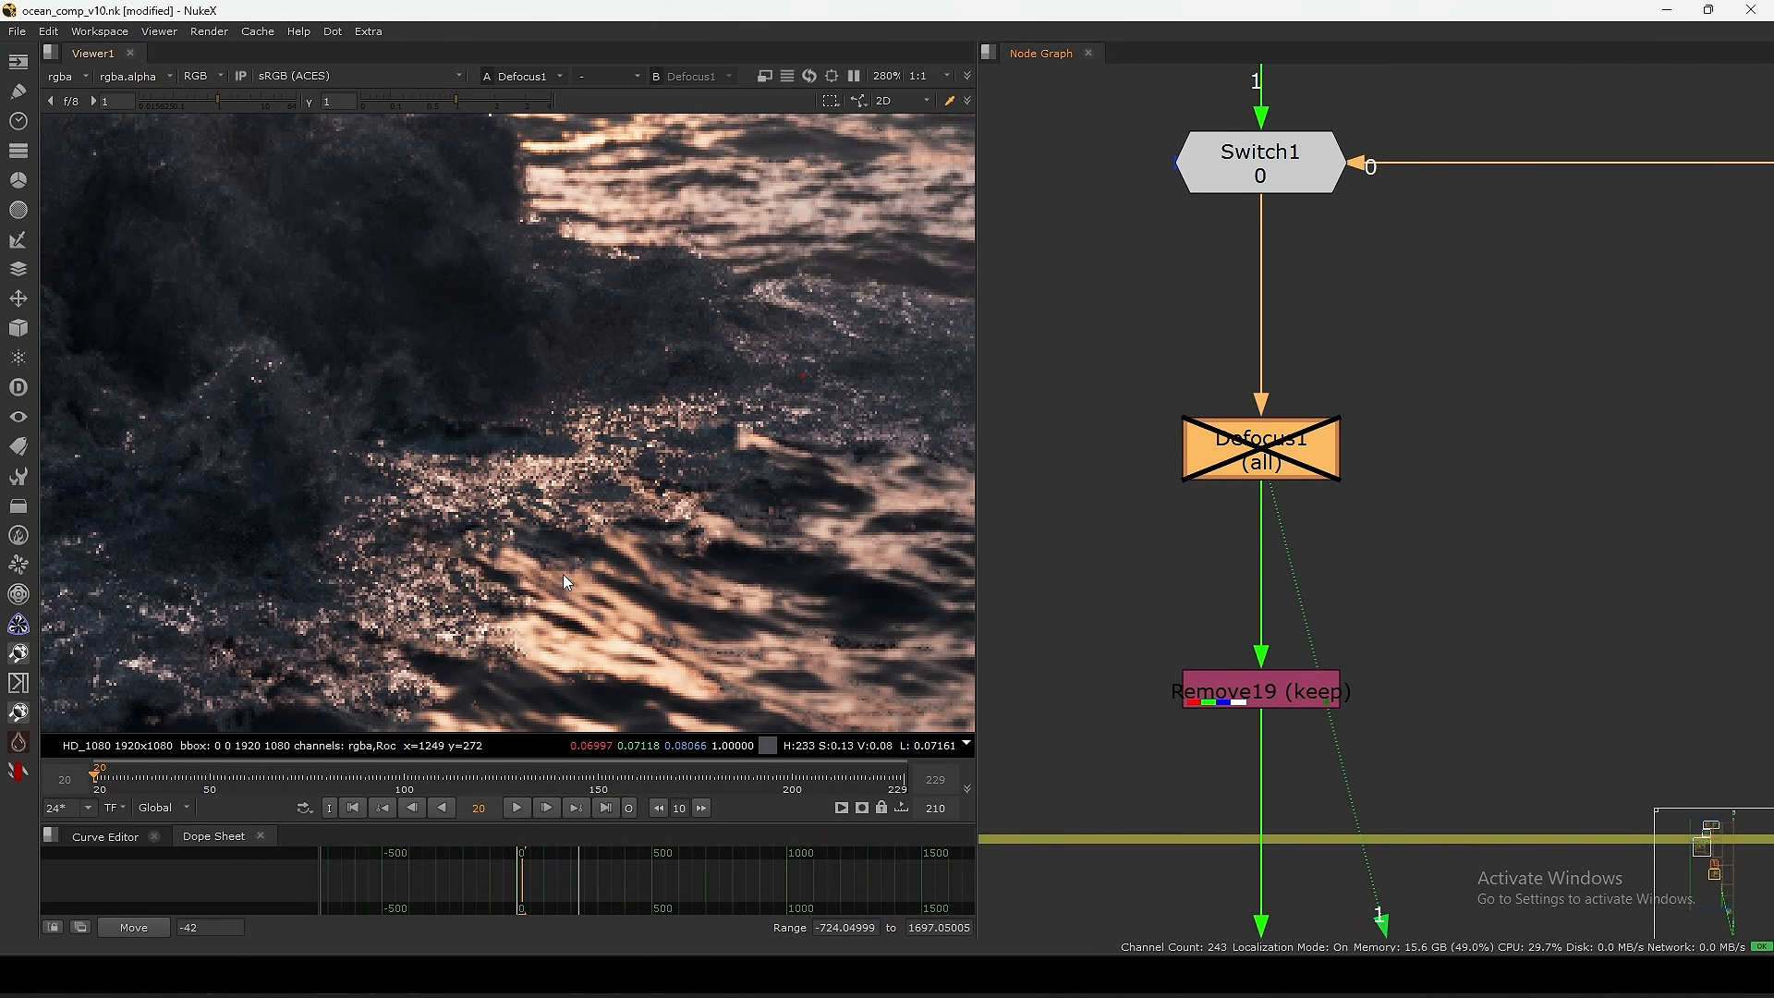
scroll(567, 582, down, 3)
scroll(580, 480, down, 2)
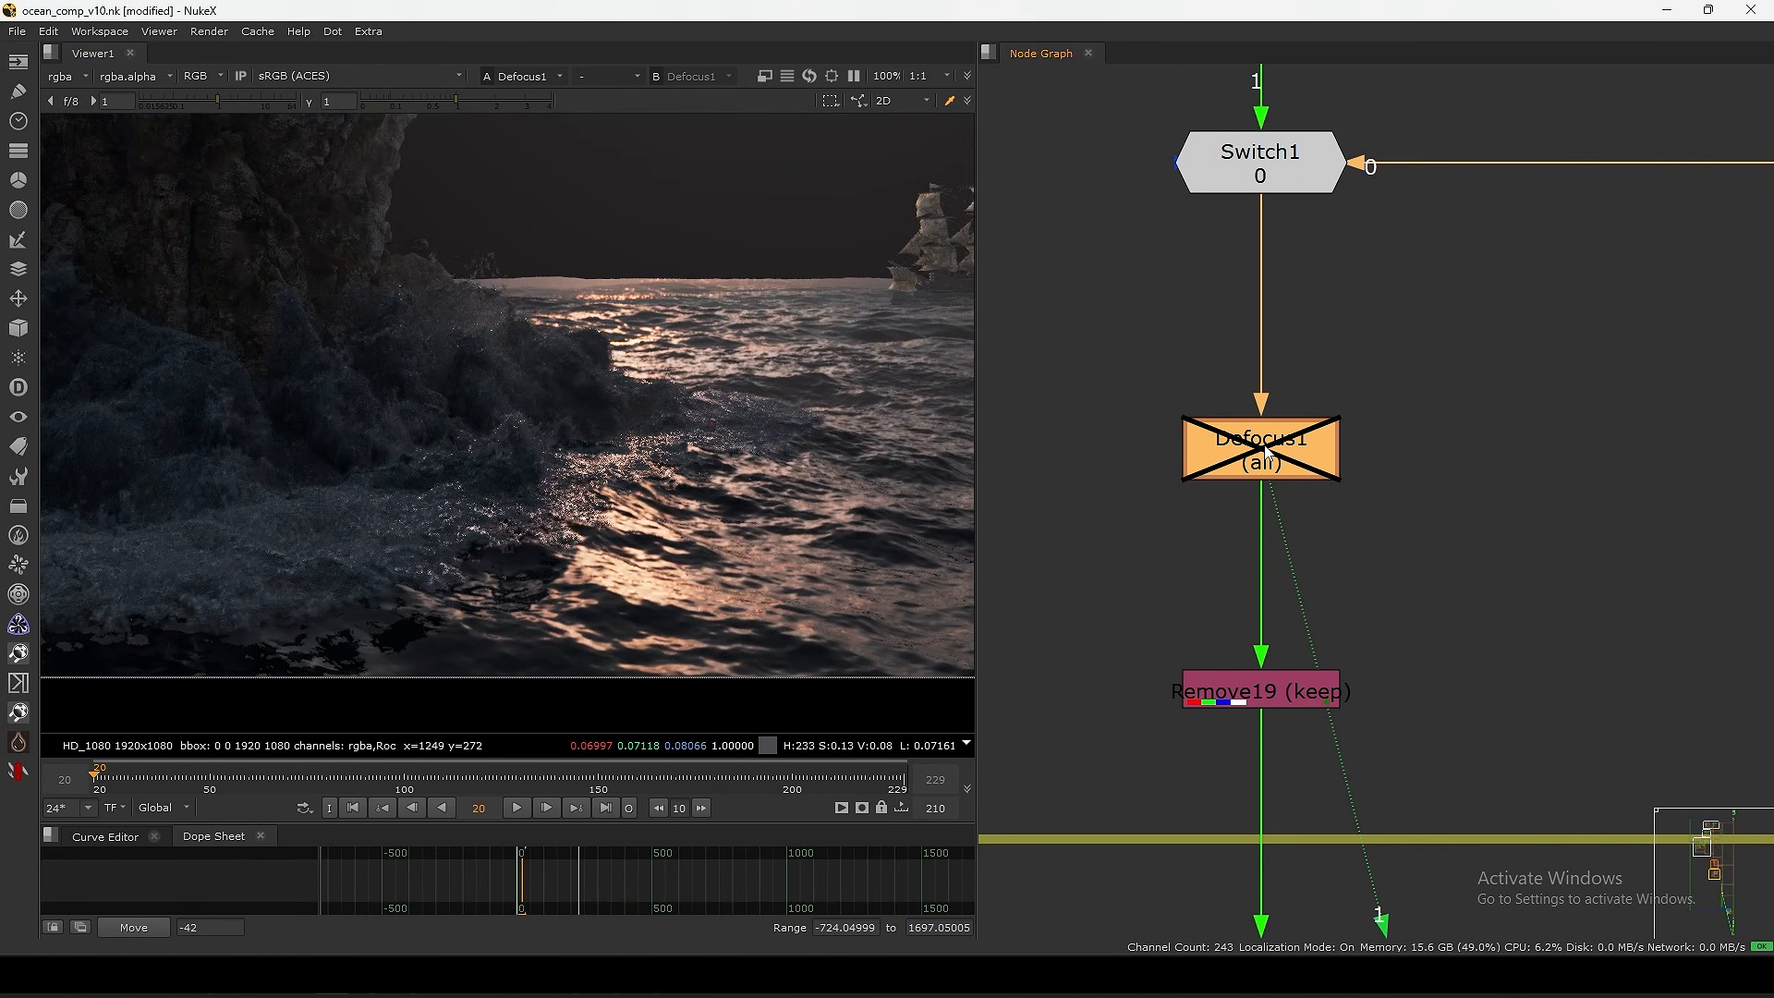
key(d)
scroll(661, 485, down, 2)
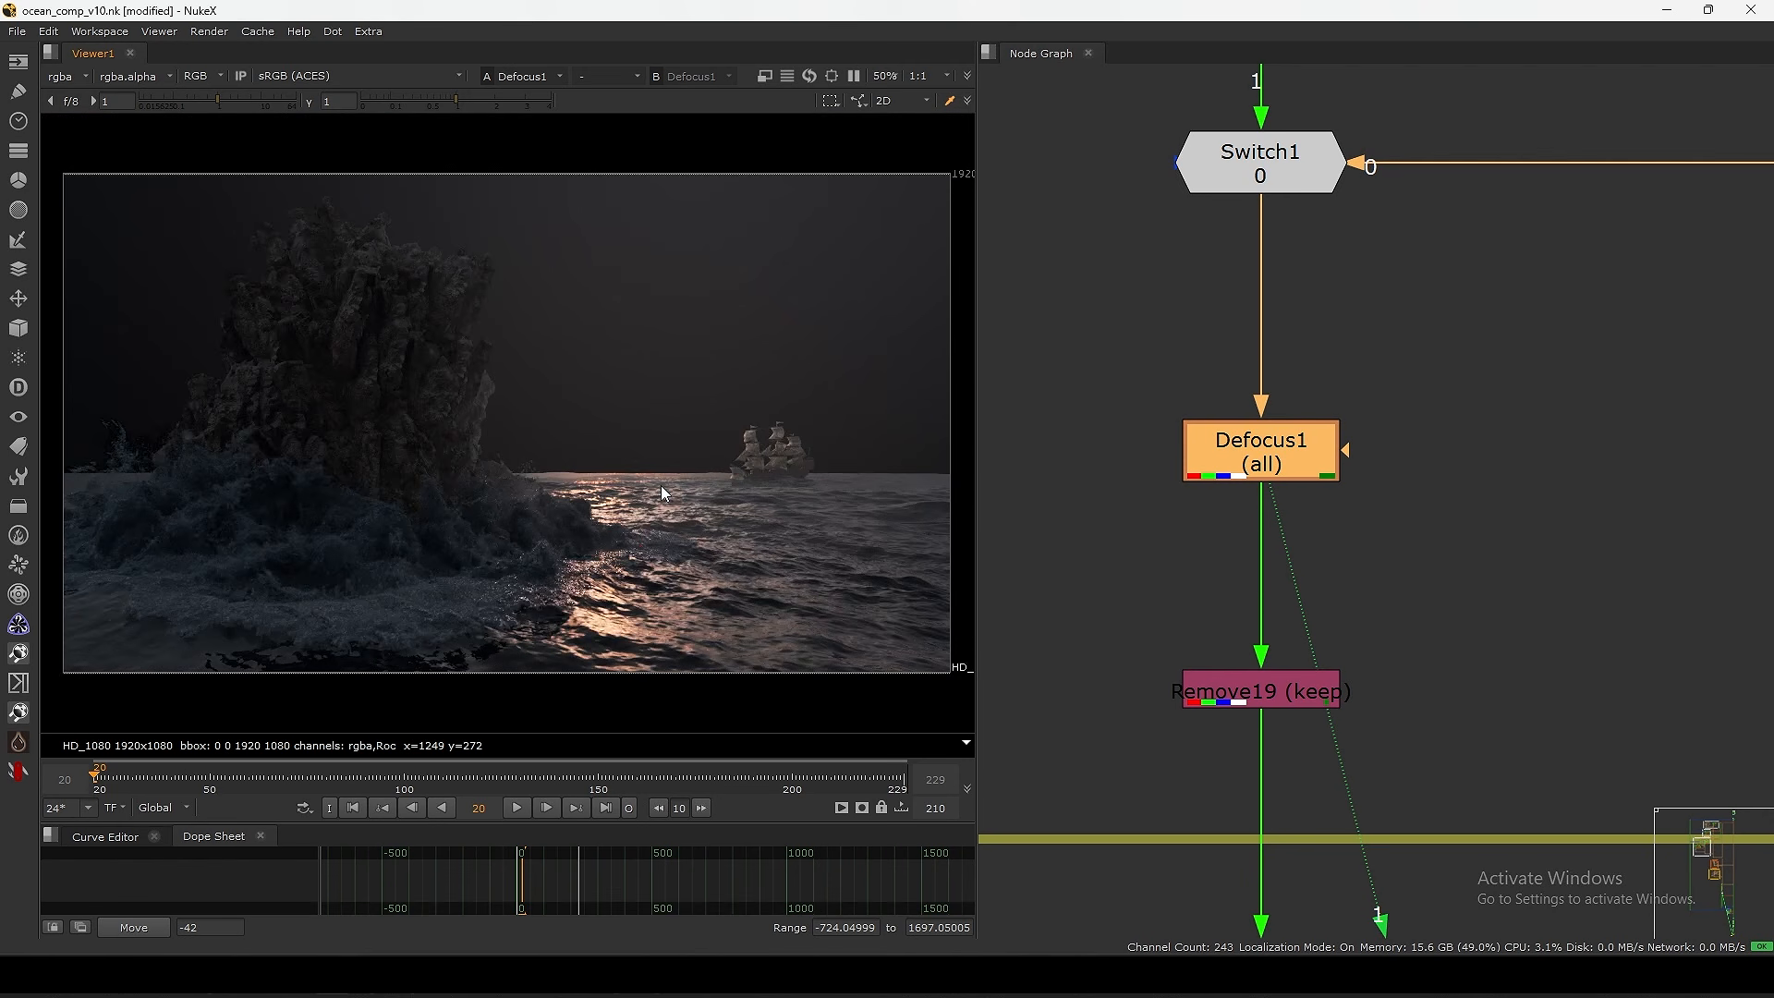
- Show the Remove19 output and toggle Defocus1 off and on to compare the softened water detail
click(1236, 688)
key(1)
click(1214, 451)
key(d)
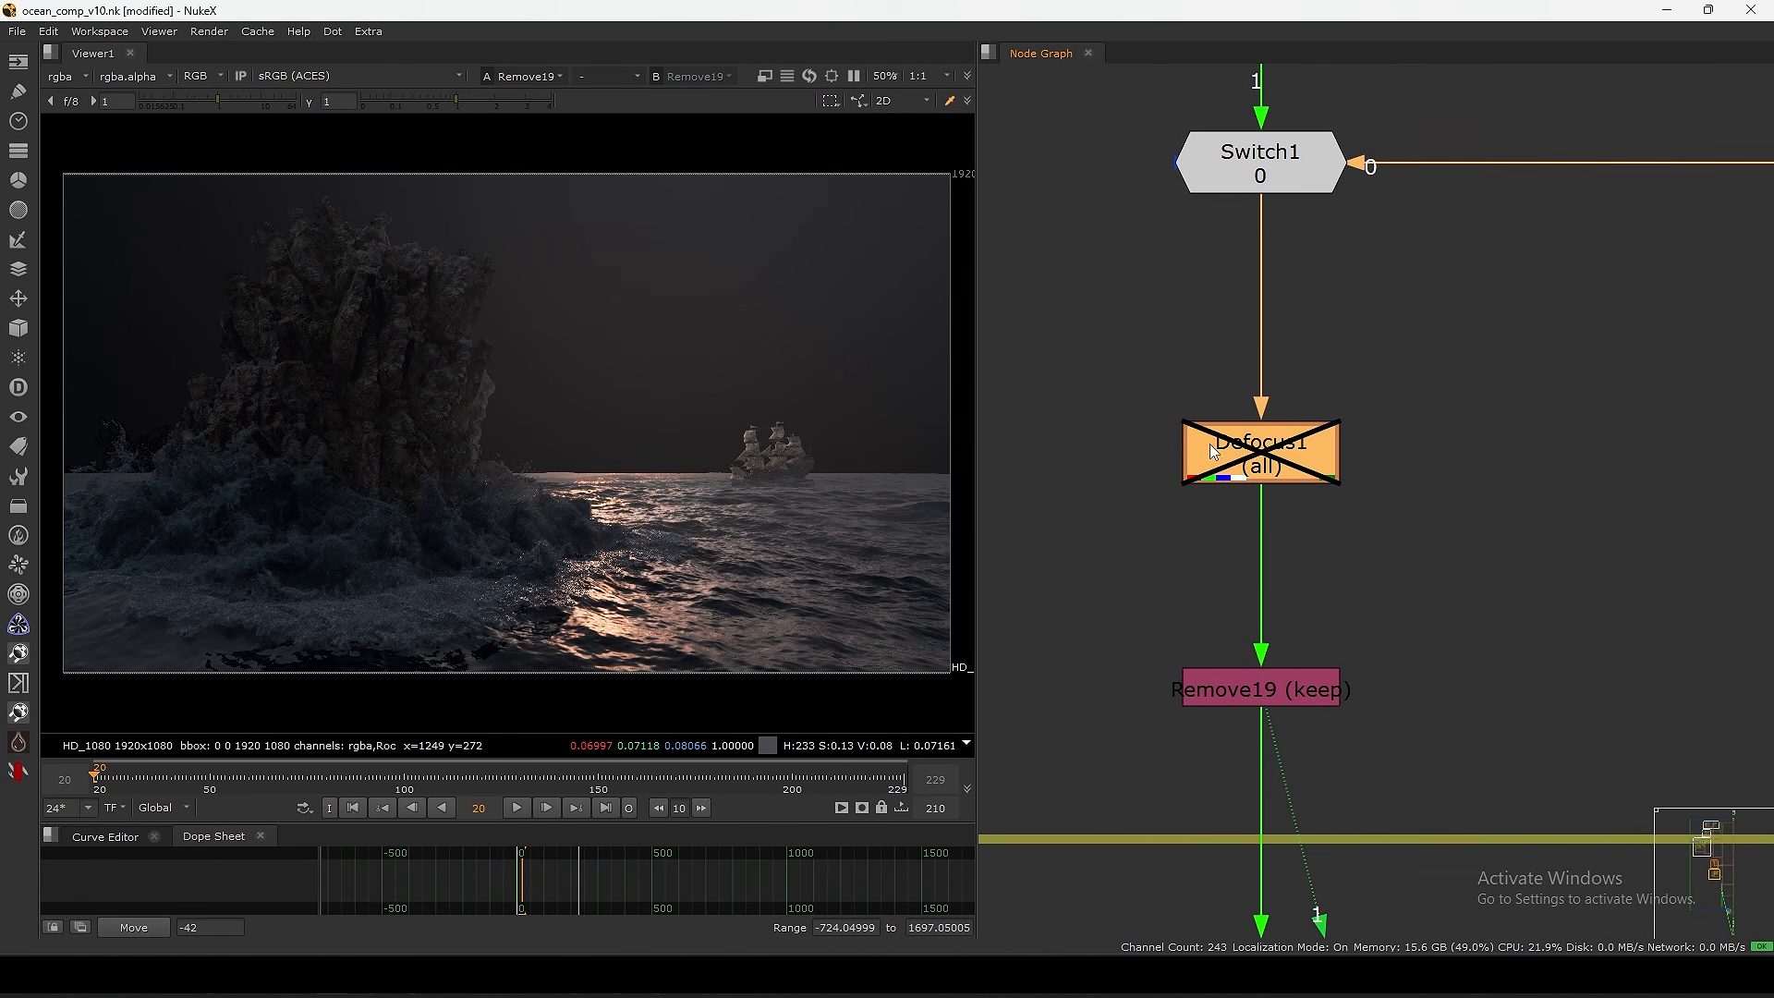
key(d)
scroll(663, 508, up, 7)
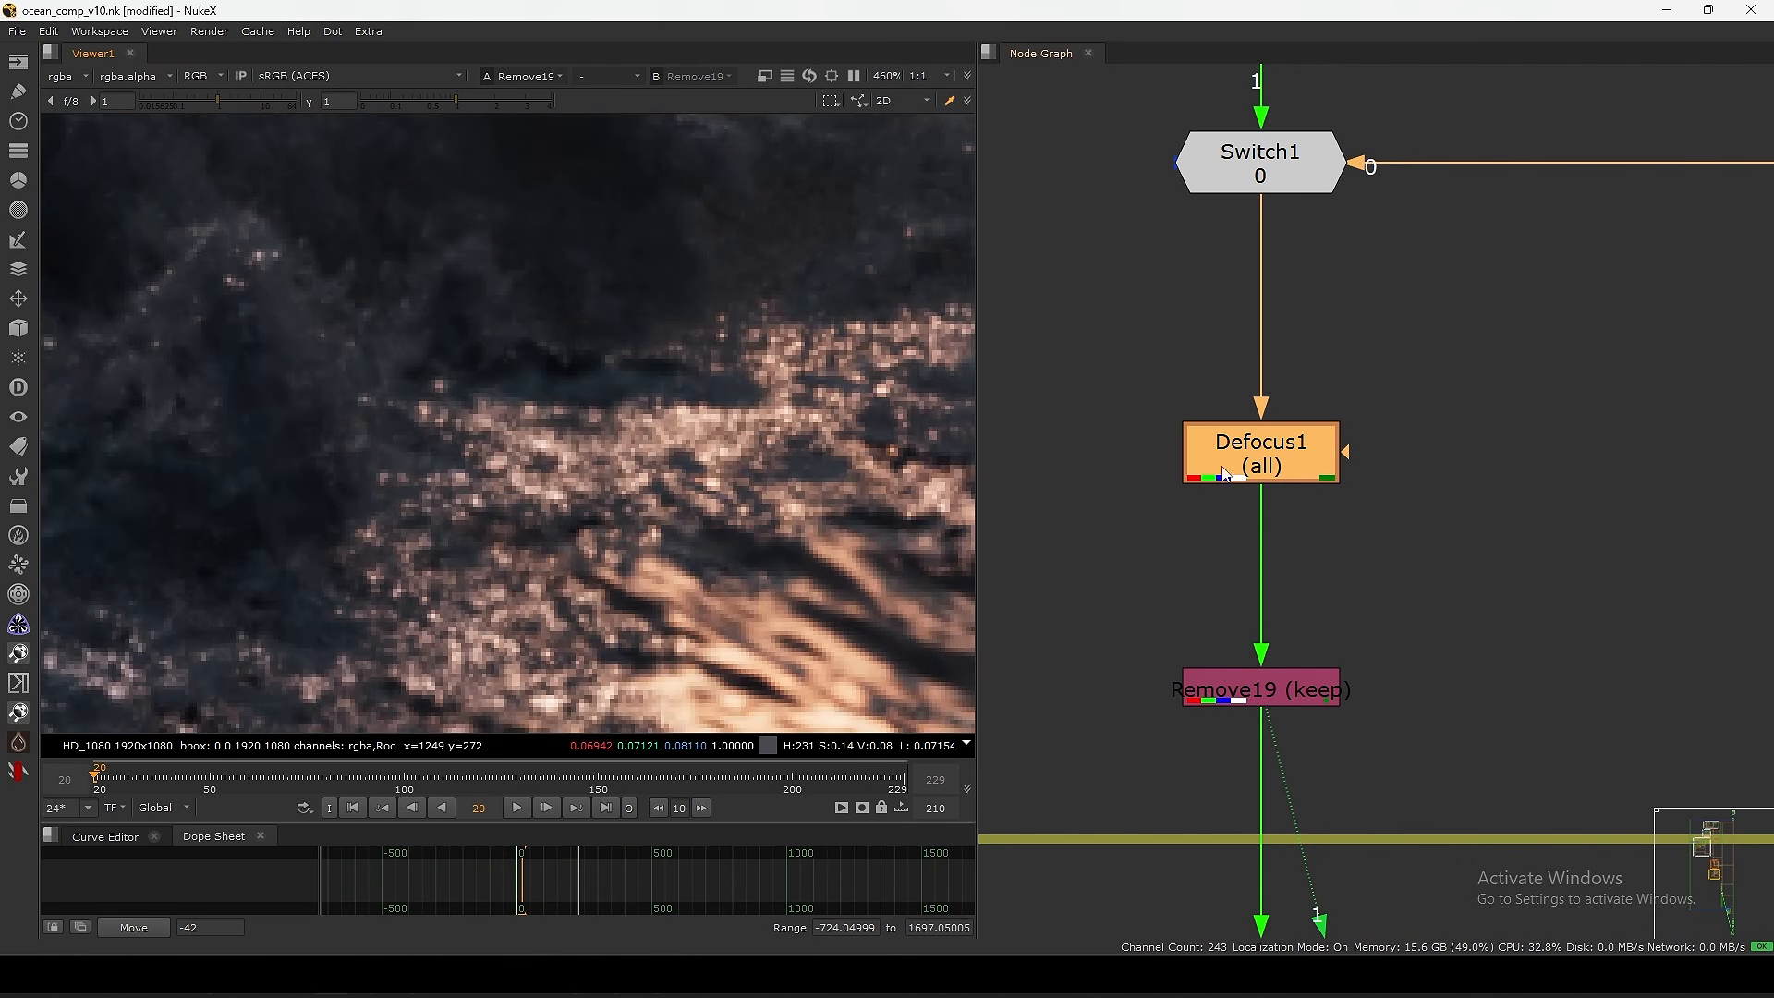
key(d)
scroll(579, 510, down, 7)
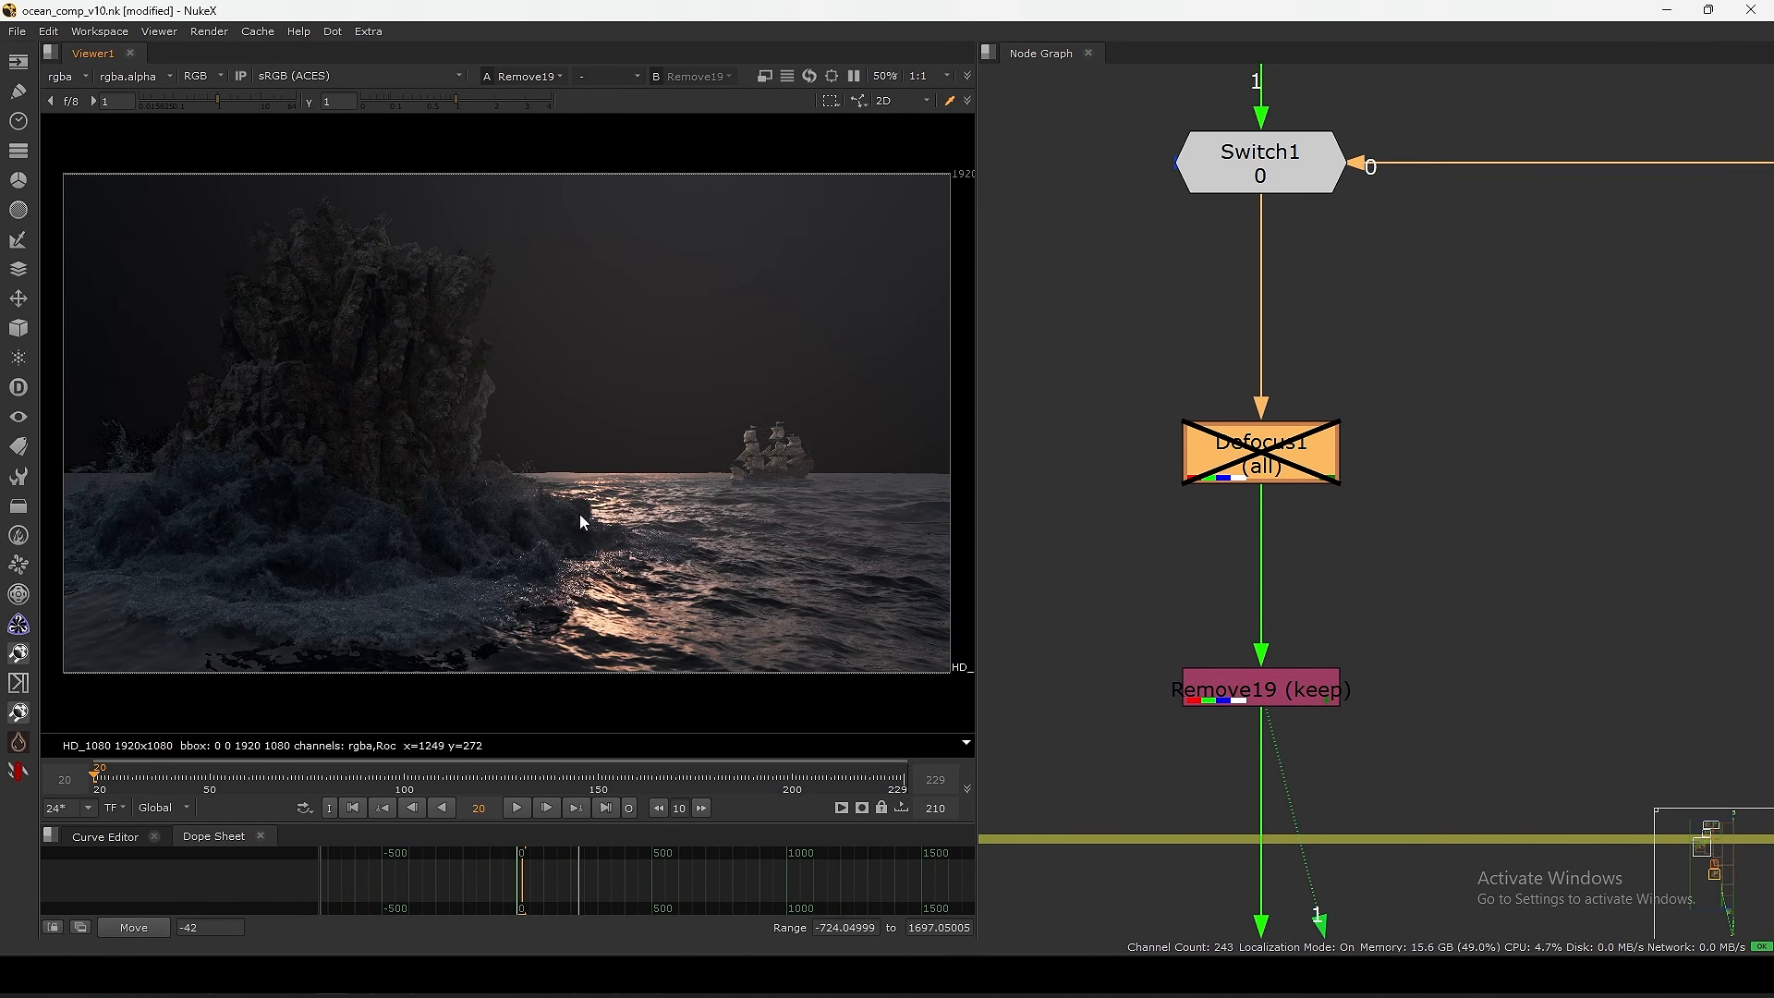
scroll(579, 514, up, 6)
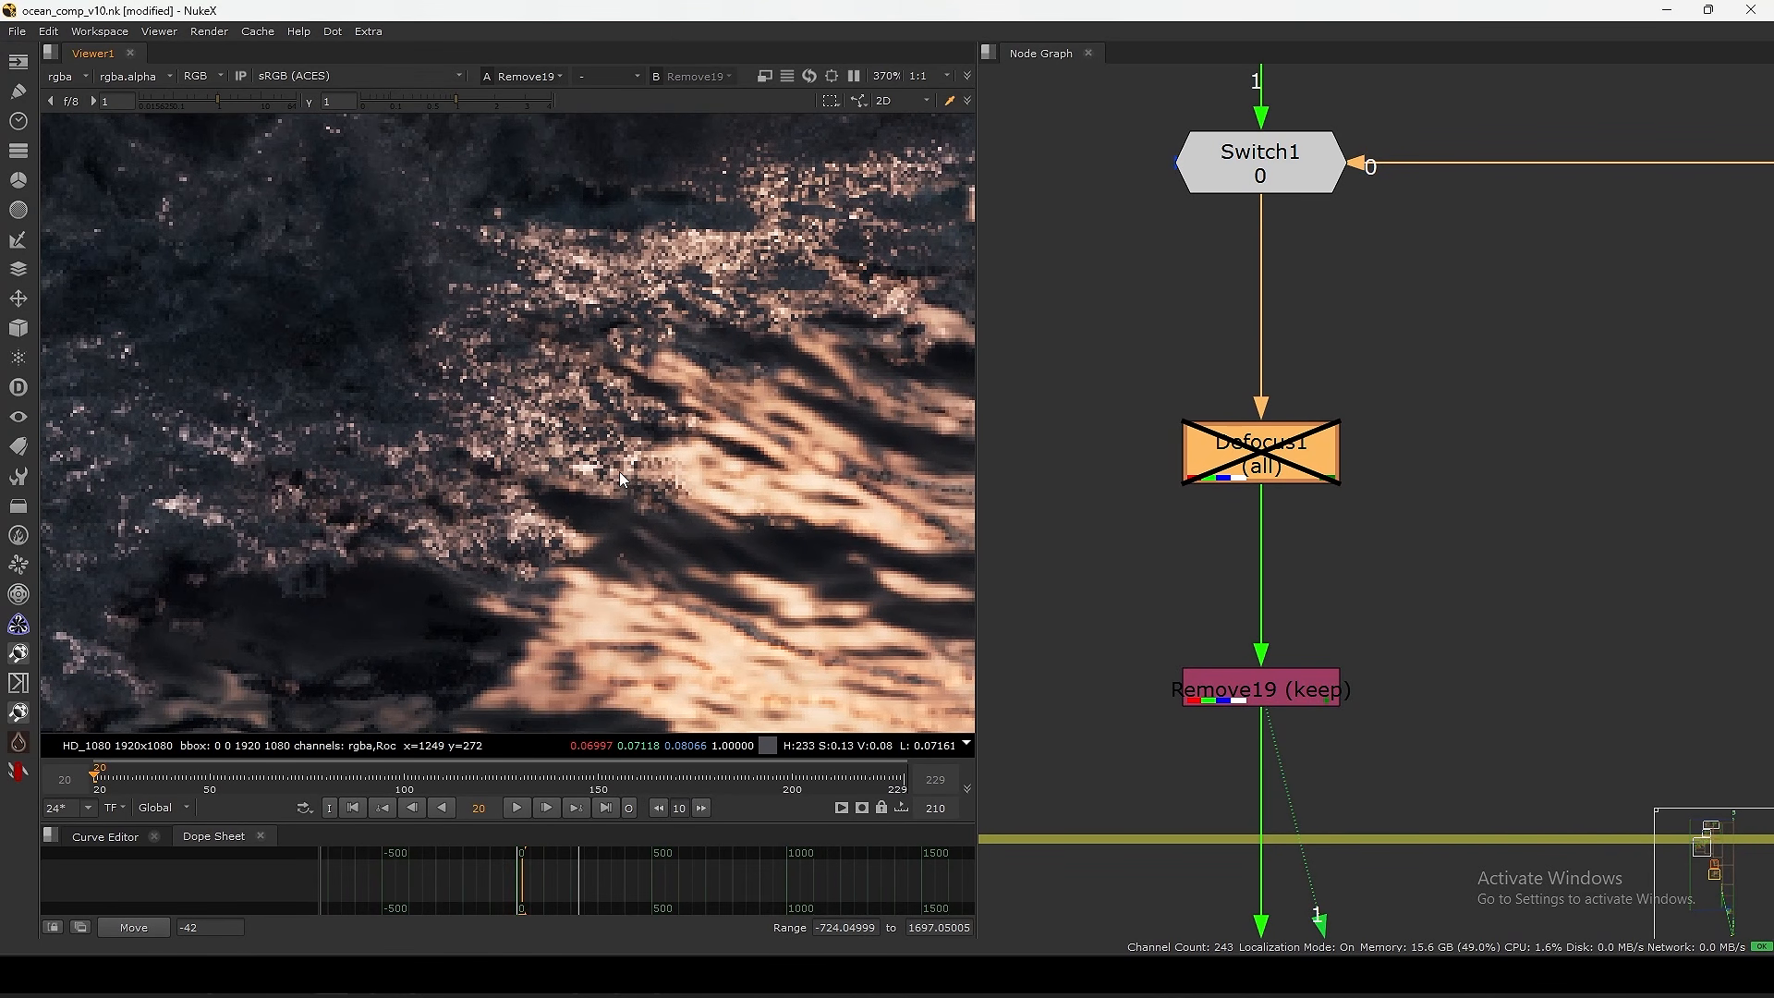
key(f)
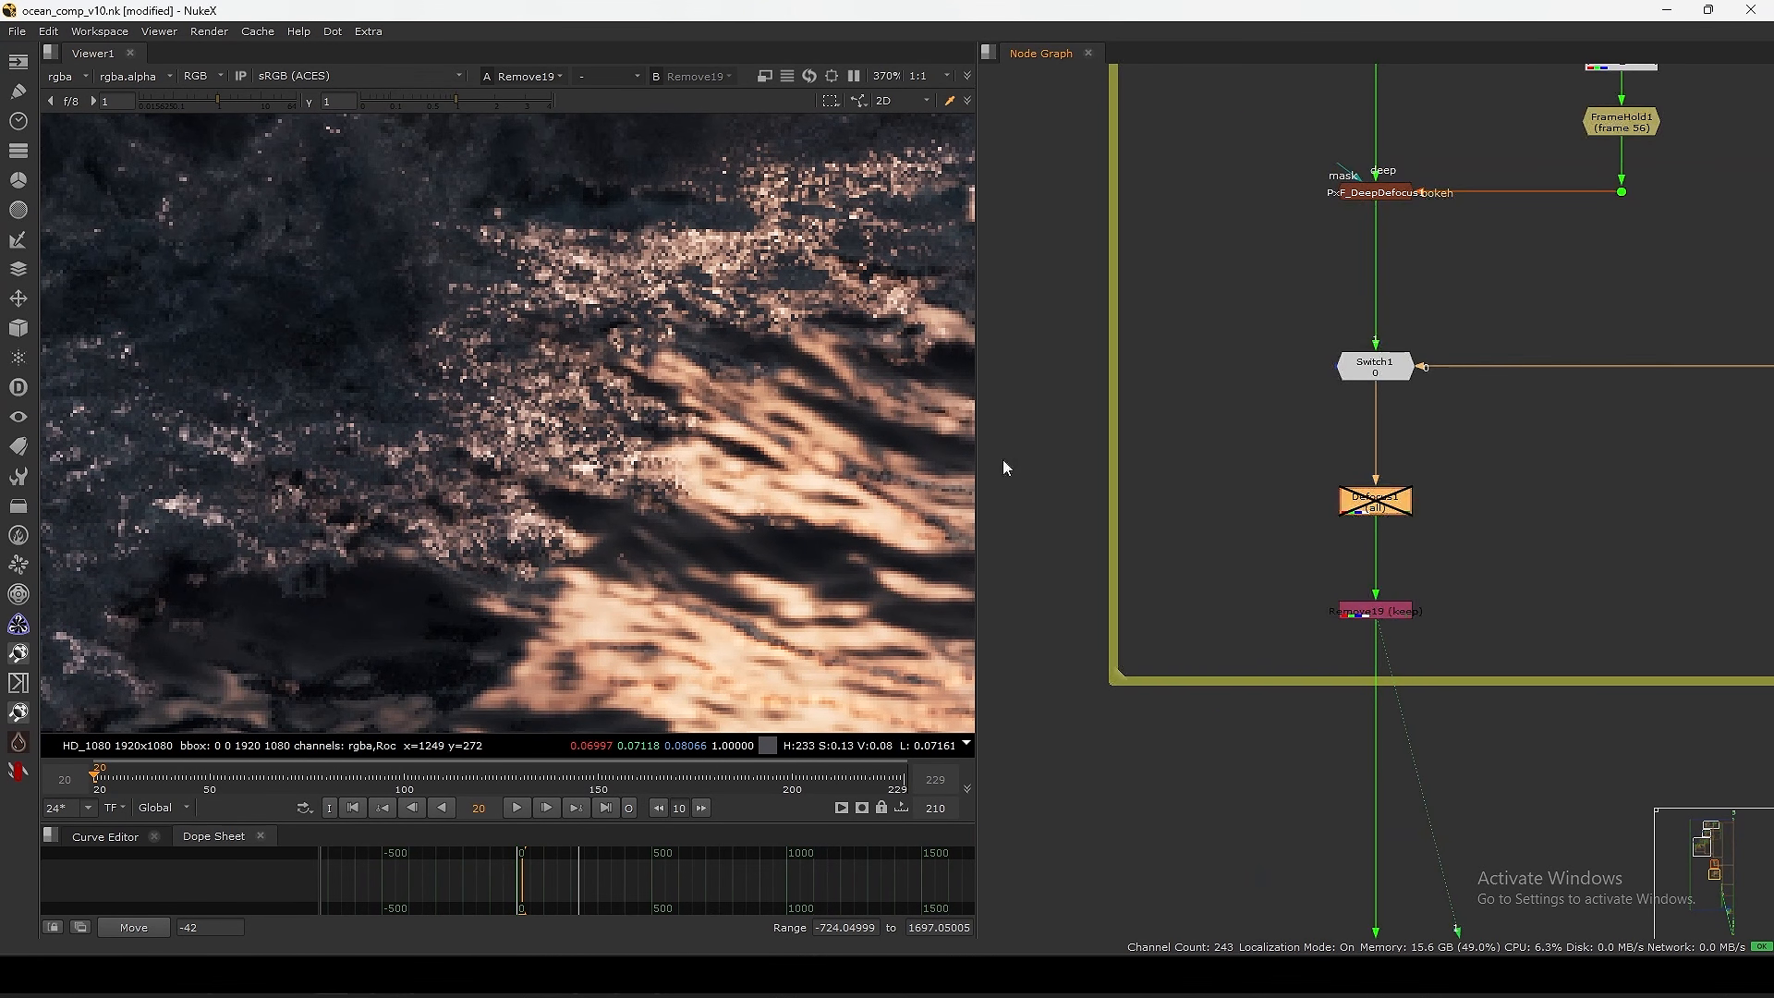
key(d)
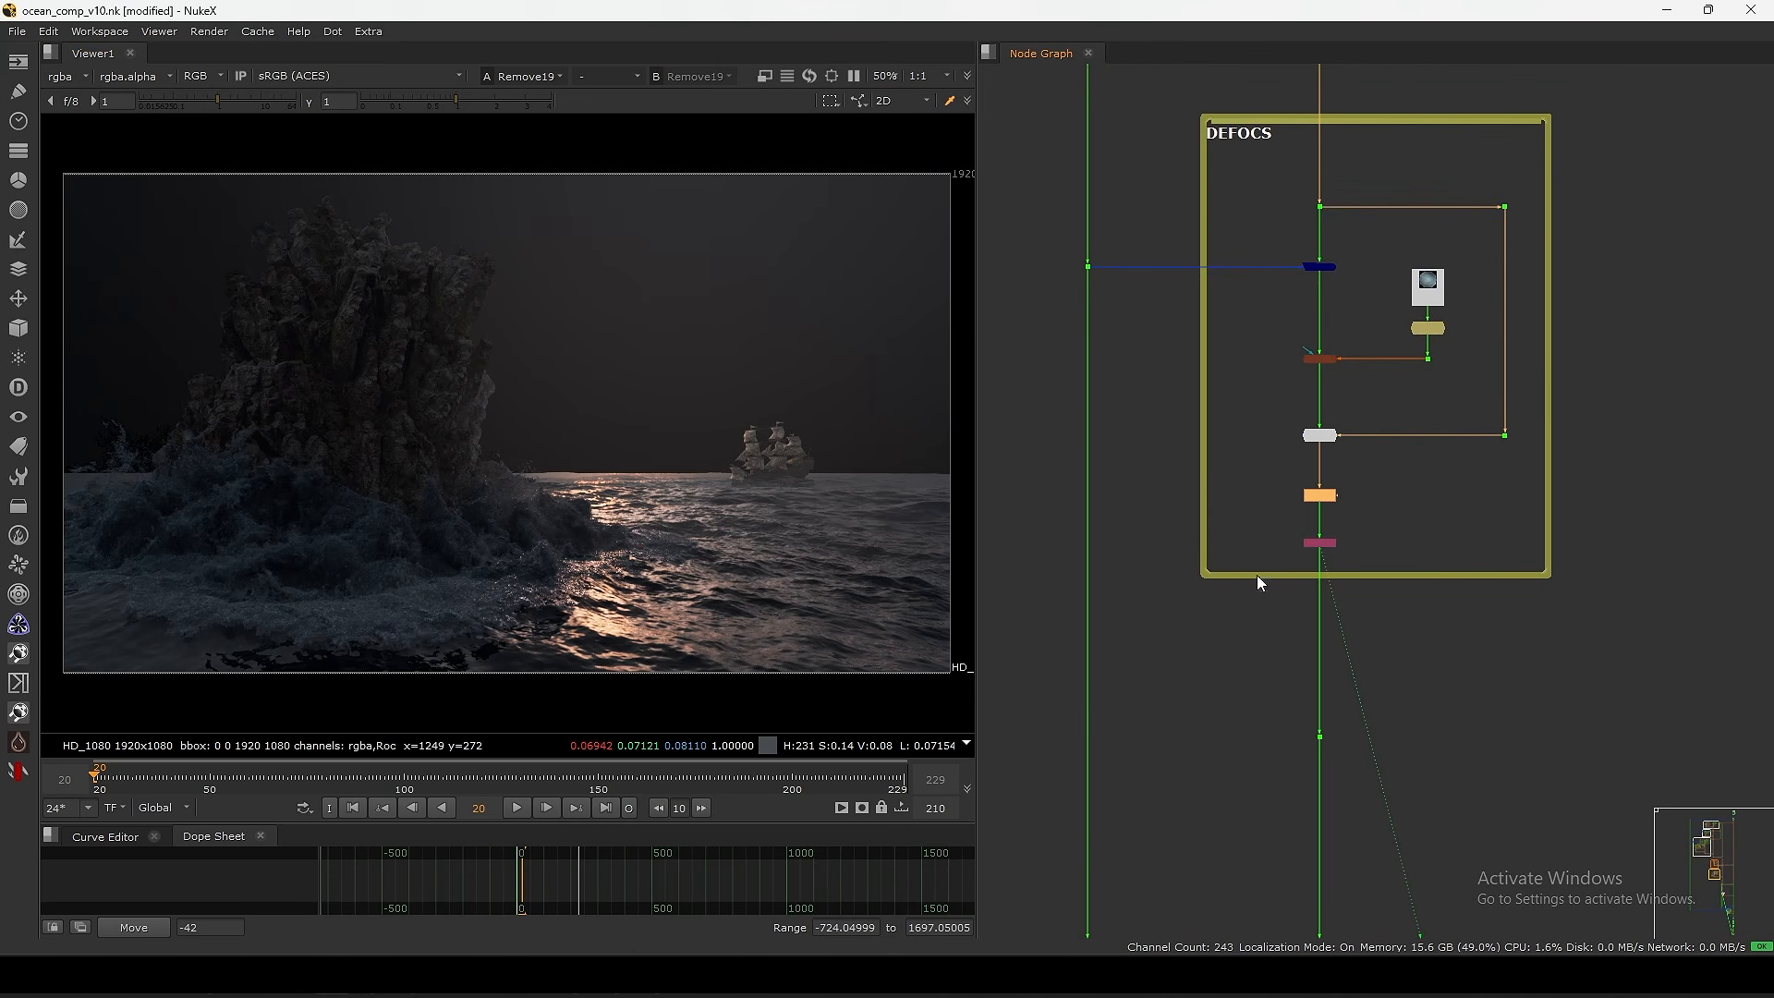
- View the glow side branch and the Merge2 stage below the DEFOCS section
scroll(1238, 617, down, 2)
middle_drag(1306, 605, 1278, 447)
scroll(1458, 506, up, 3)
click(1431, 522)
key(1)
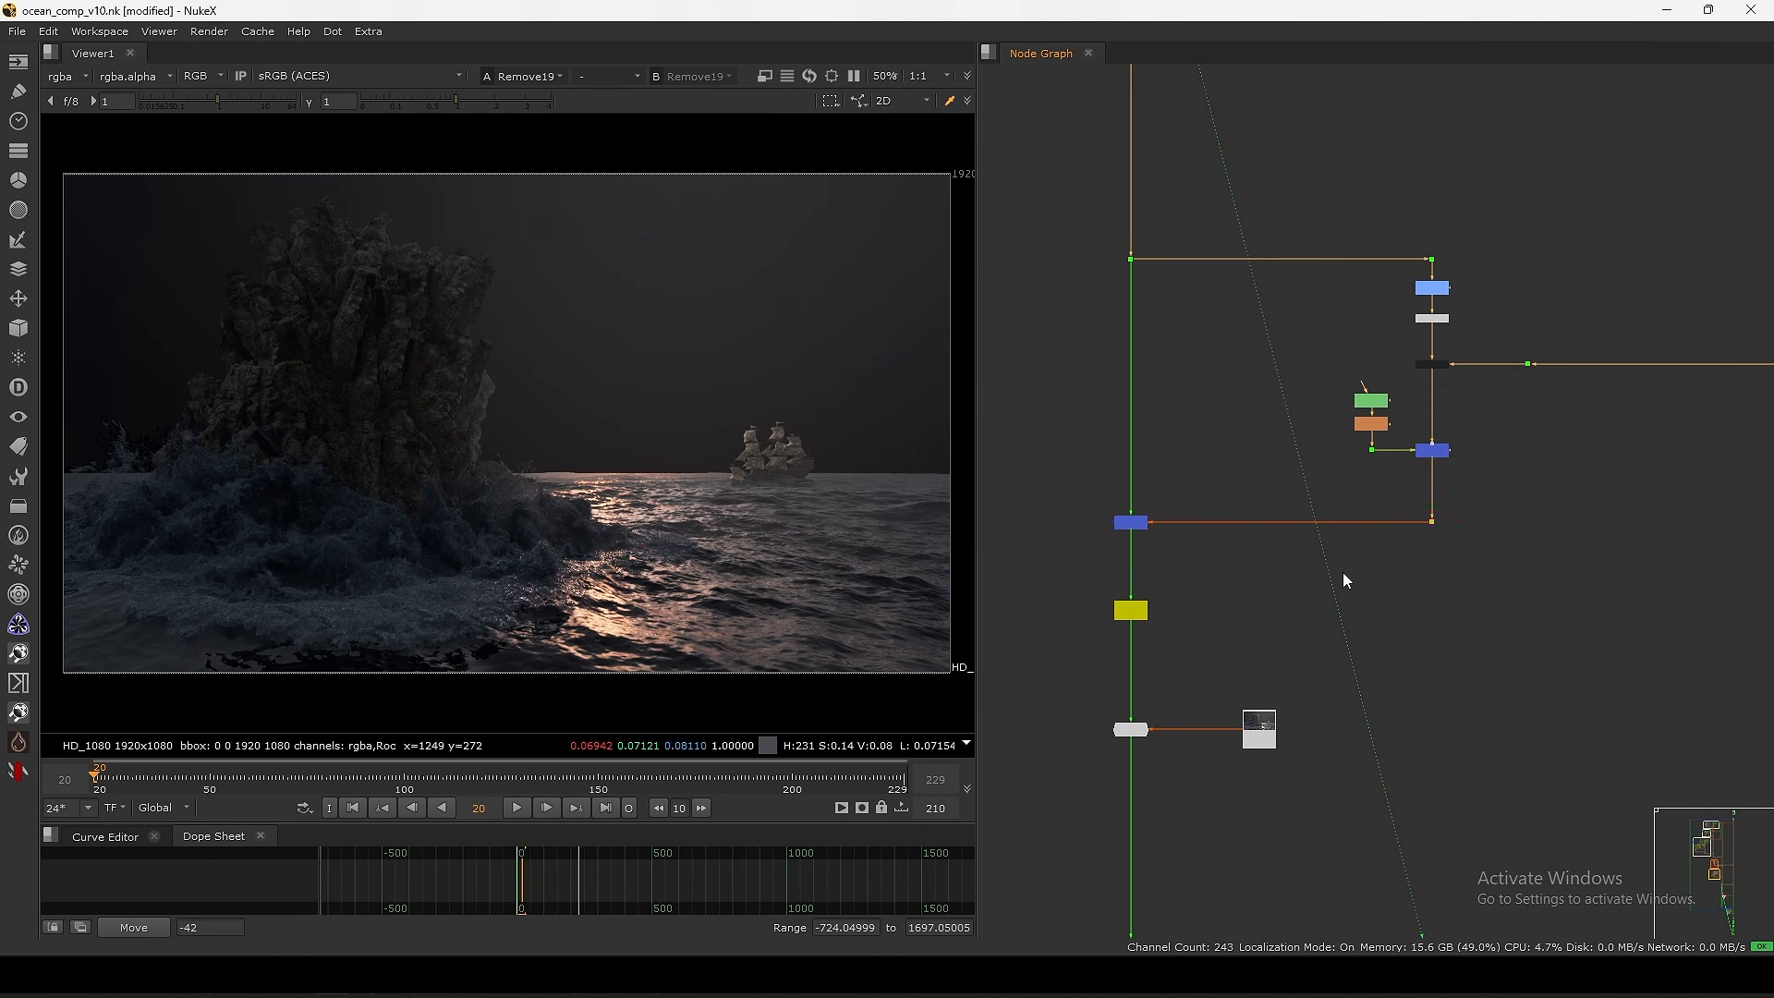
click(1128, 609)
key(1)
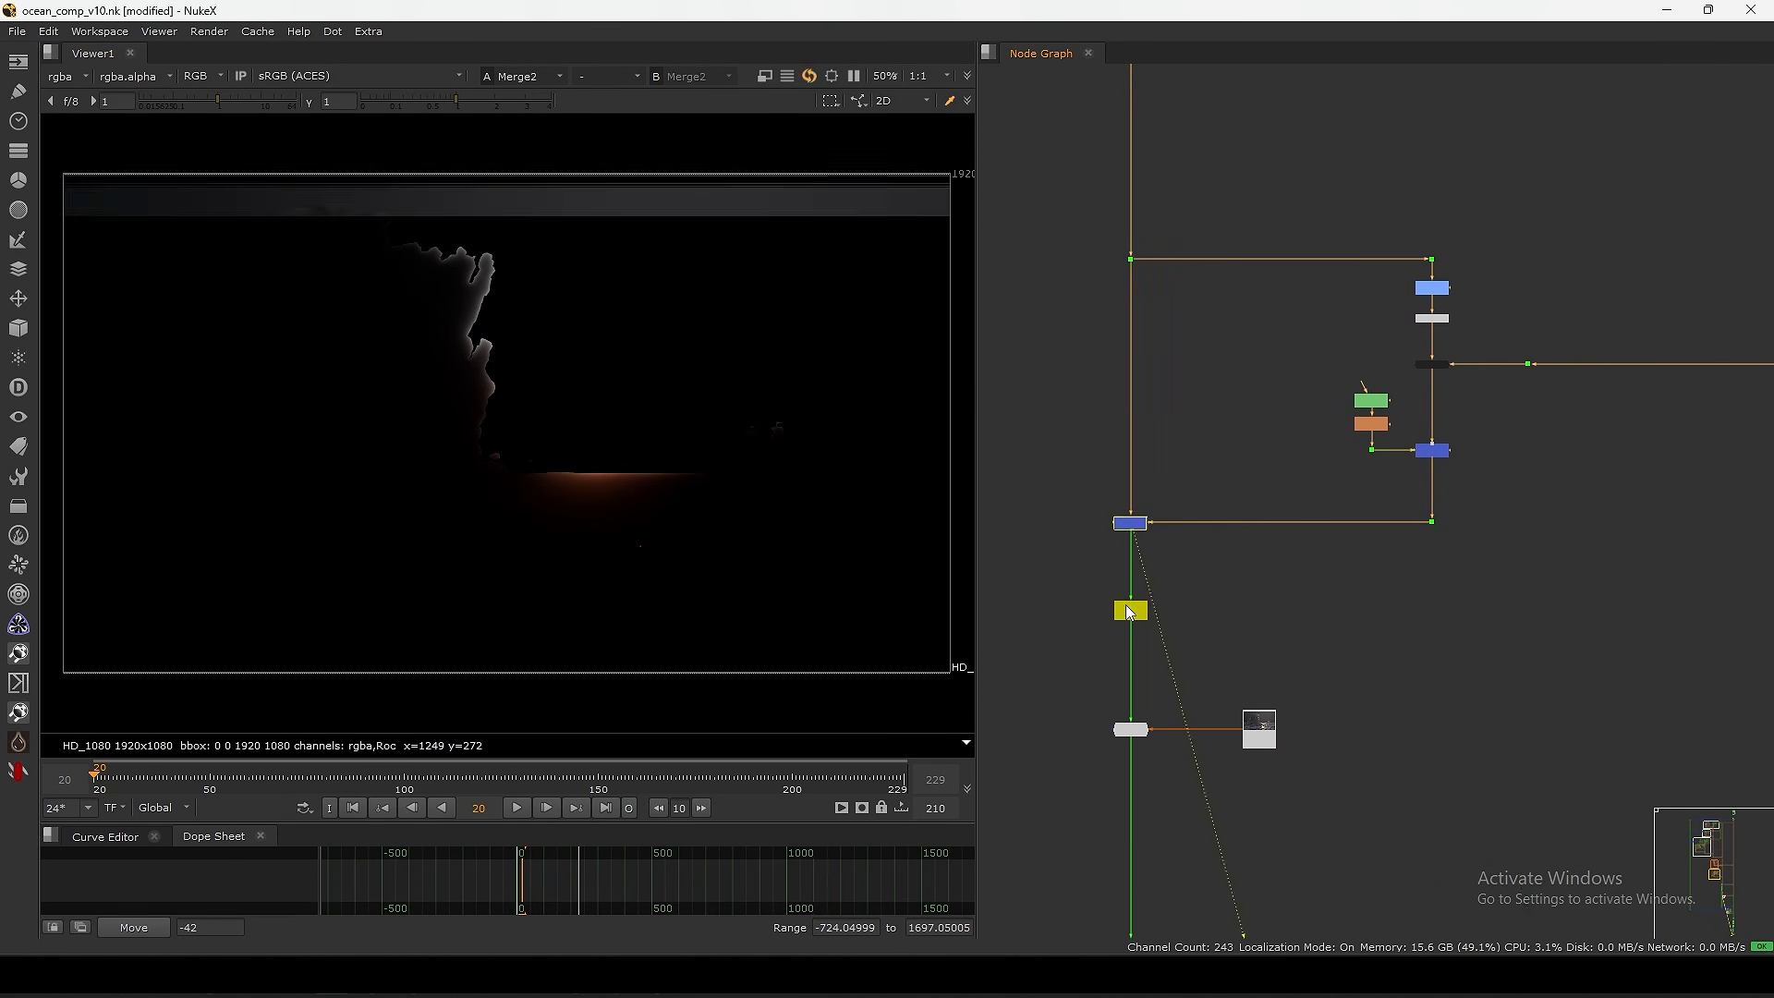
- Show the Switch5 output and shift the read node feeding it closer to the switch
middle_drag(1183, 729, 1192, 606)
drag(1093, 566, 1199, 651)
key(1)
middle_drag(1199, 651, 1258, 614)
drag(1333, 573, 1303, 580)
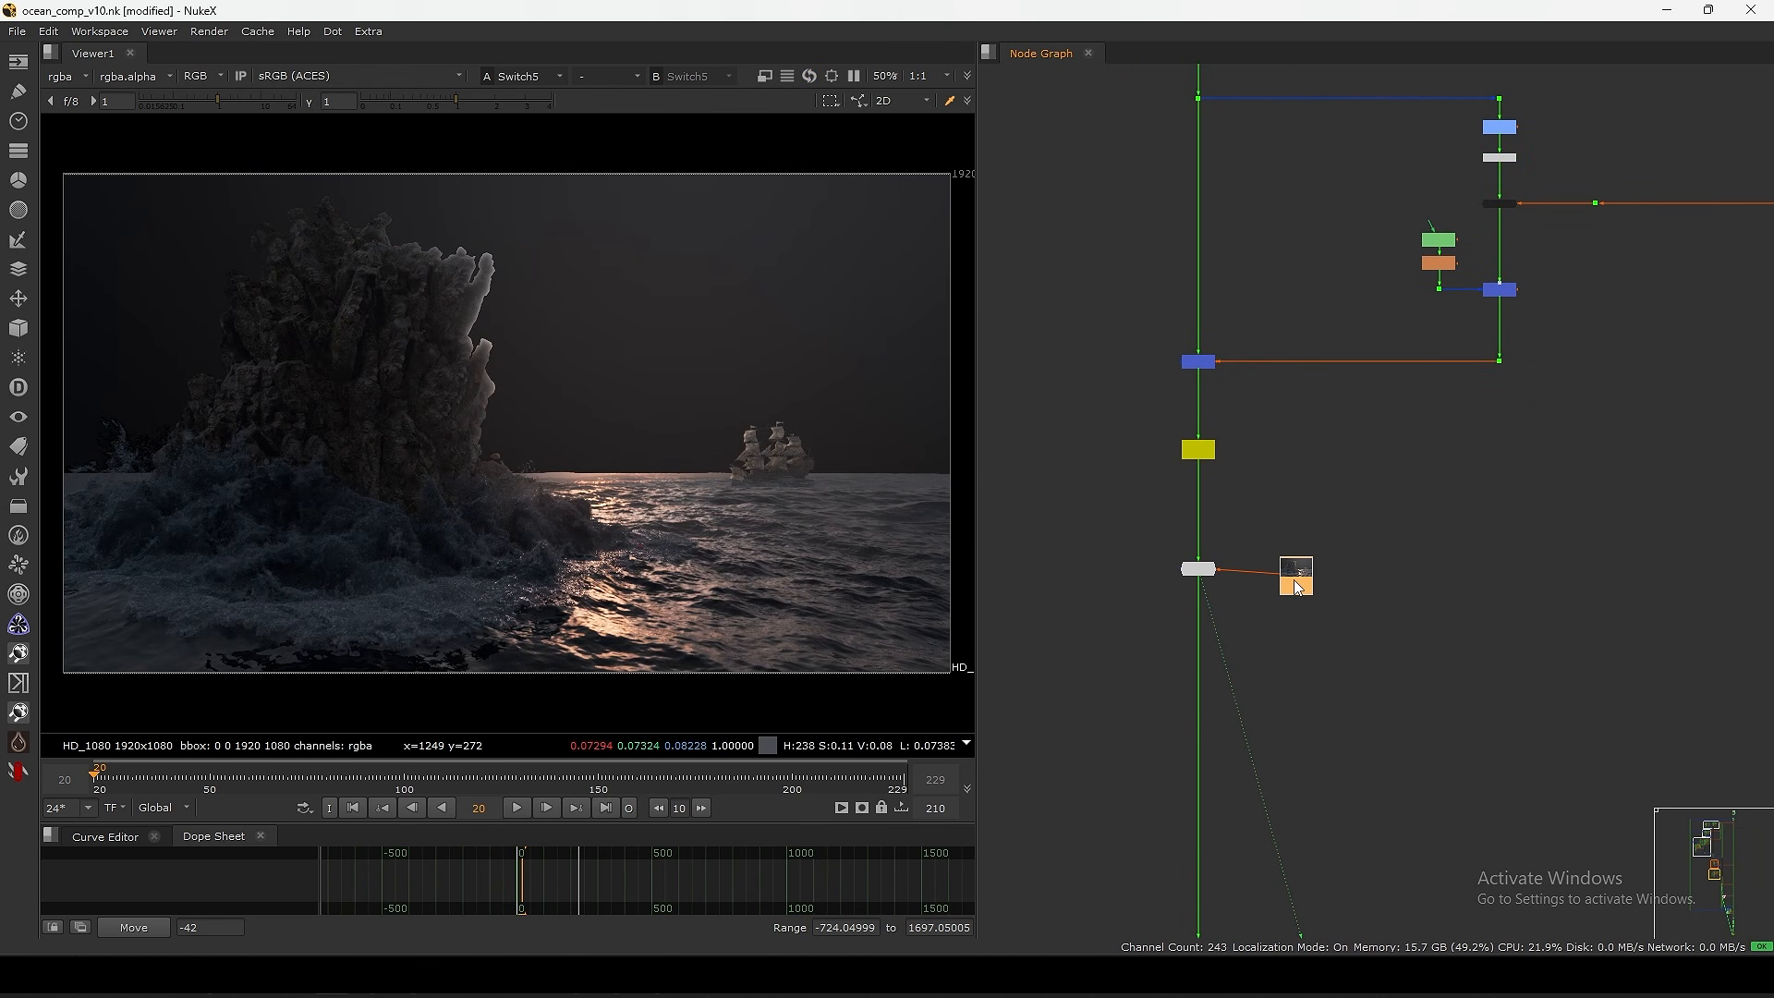
drag(1231, 522, 1113, 647)
scroll(1261, 535, down, 6)
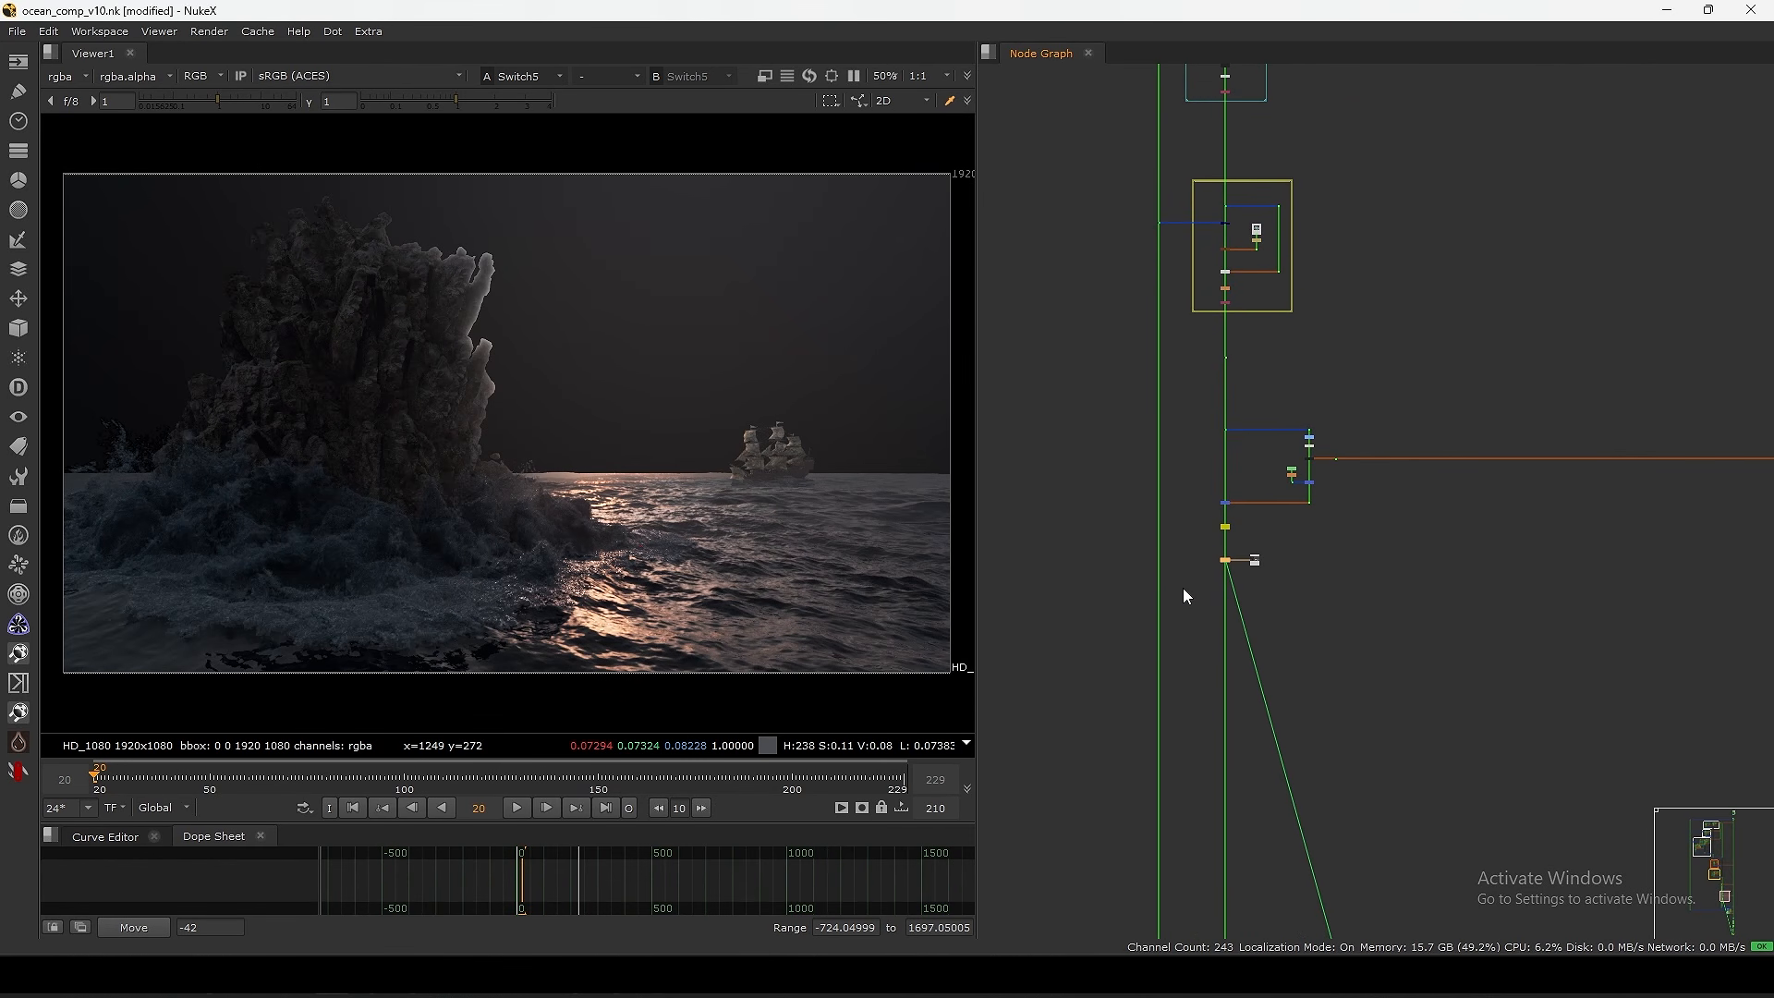
- Go to the read node at the end of the water spray tree and view the Read41 render
scroll(1184, 585, down, 8)
middle_drag(1119, 488, 1261, 709)
scroll(1228, 444, up, 4)
middle_drag(1231, 435, 1235, 768)
scroll(1256, 491, down, 5)
middle_drag(1212, 587, 1392, 730)
scroll(1201, 467, up, 6)
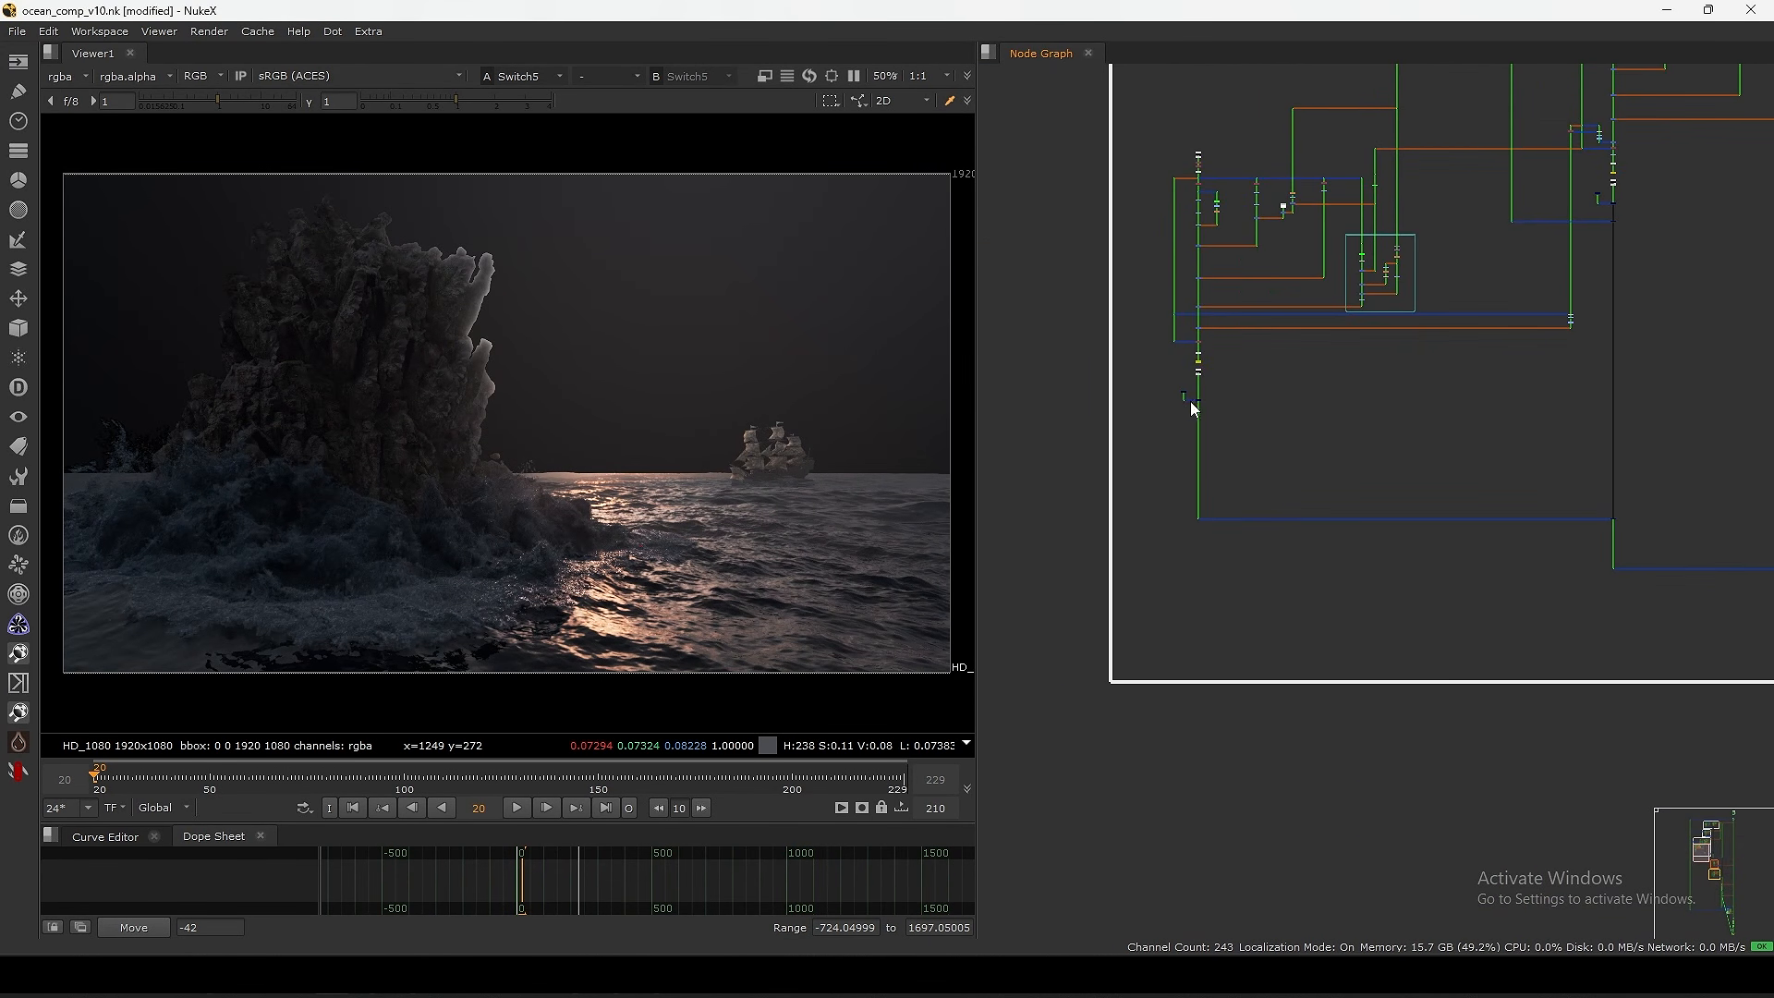
scroll(1190, 393, up, 6)
scroll(1234, 331, up, 2)
click(1208, 335)
key(1)
click(1252, 306)
- View the Read40 ocean surface render in the viewer
scroll(1243, 324, down, 6)
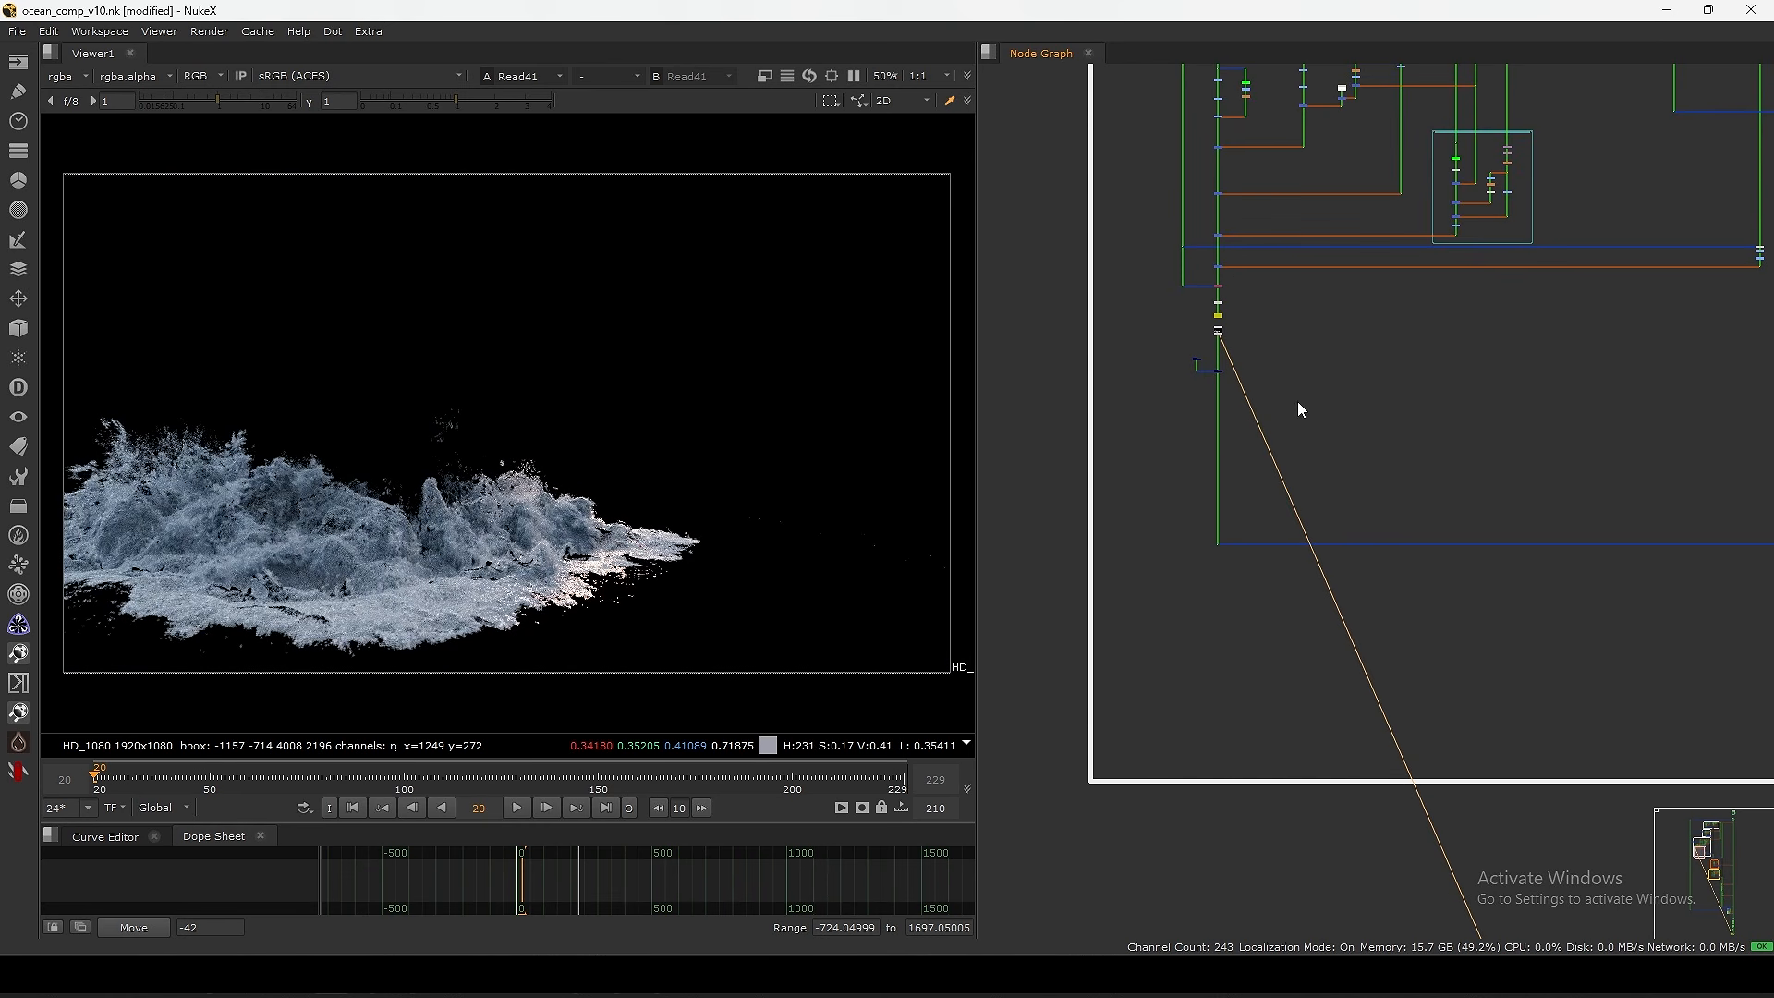
scroll(1302, 409, up, 8)
click(1303, 427)
key(1)
scroll(1228, 574, down, 5)
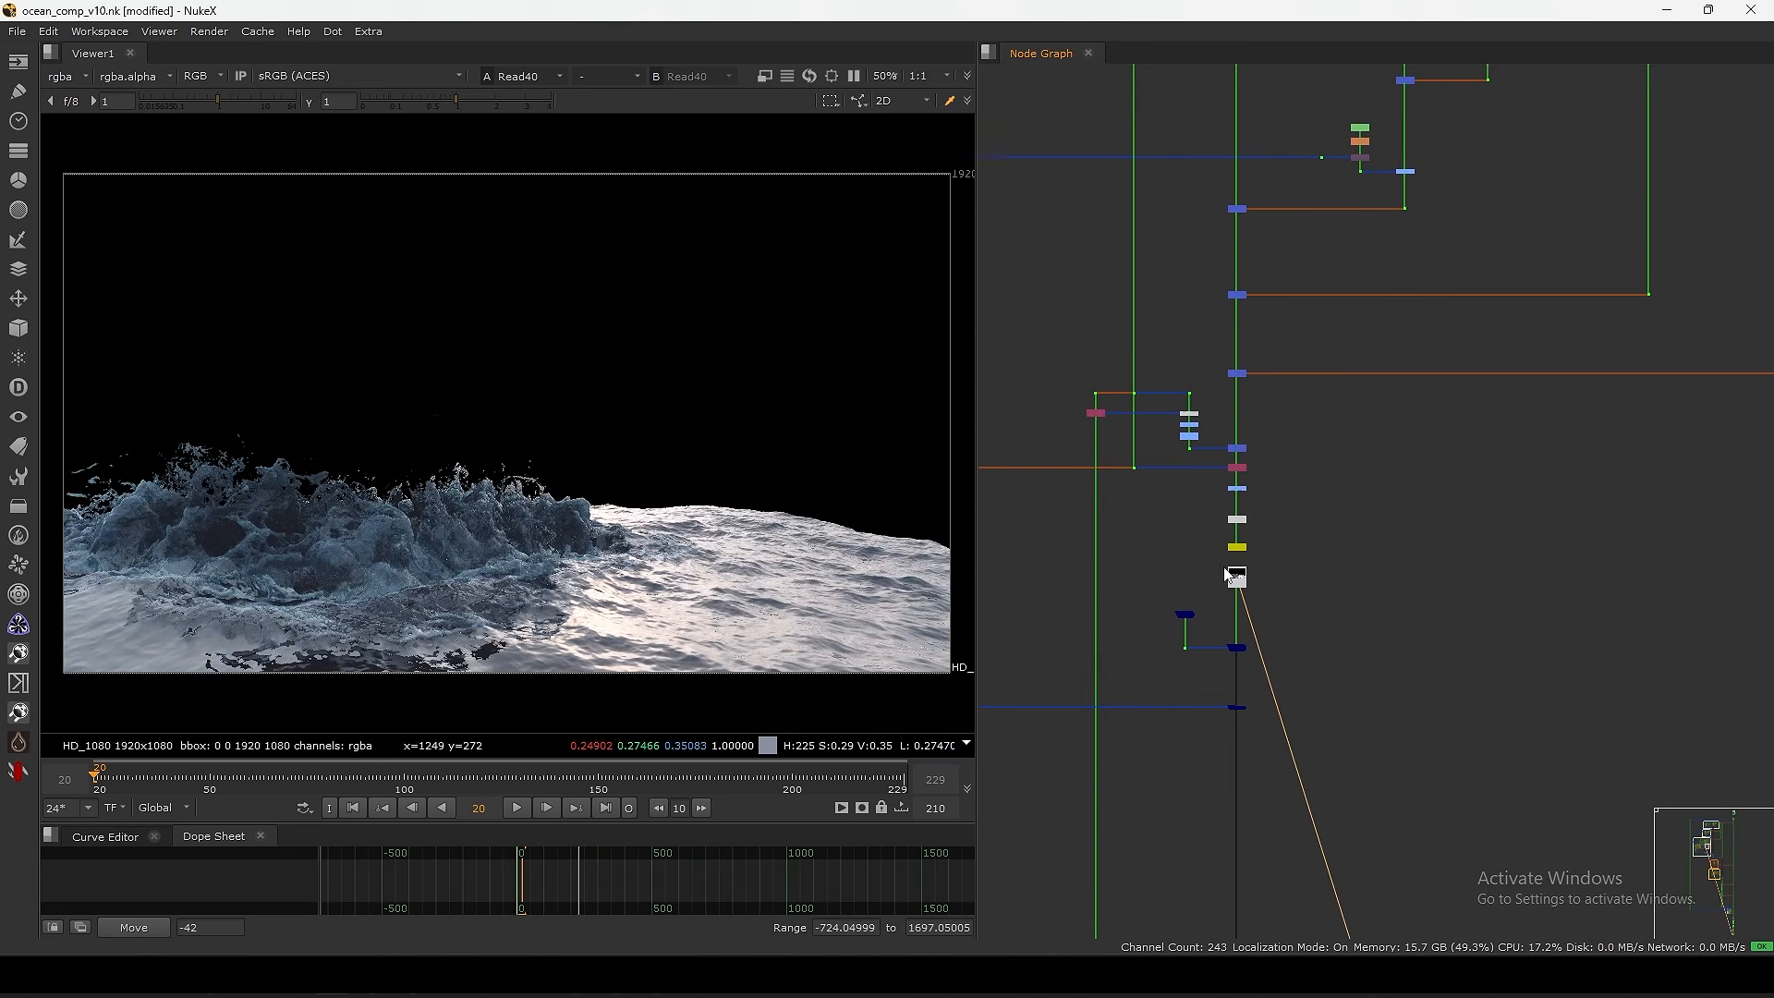
- Go past the SHIP and ROCK sections and show the DeepMerge2 output combining the elements
scroll(1234, 531, down, 7)
middle_drag(1249, 381, 1227, 513)
scroll(1227, 514, down, 3)
middle_drag(1242, 910, 1243, 590)
middle_drag(1466, 733, 1208, 414)
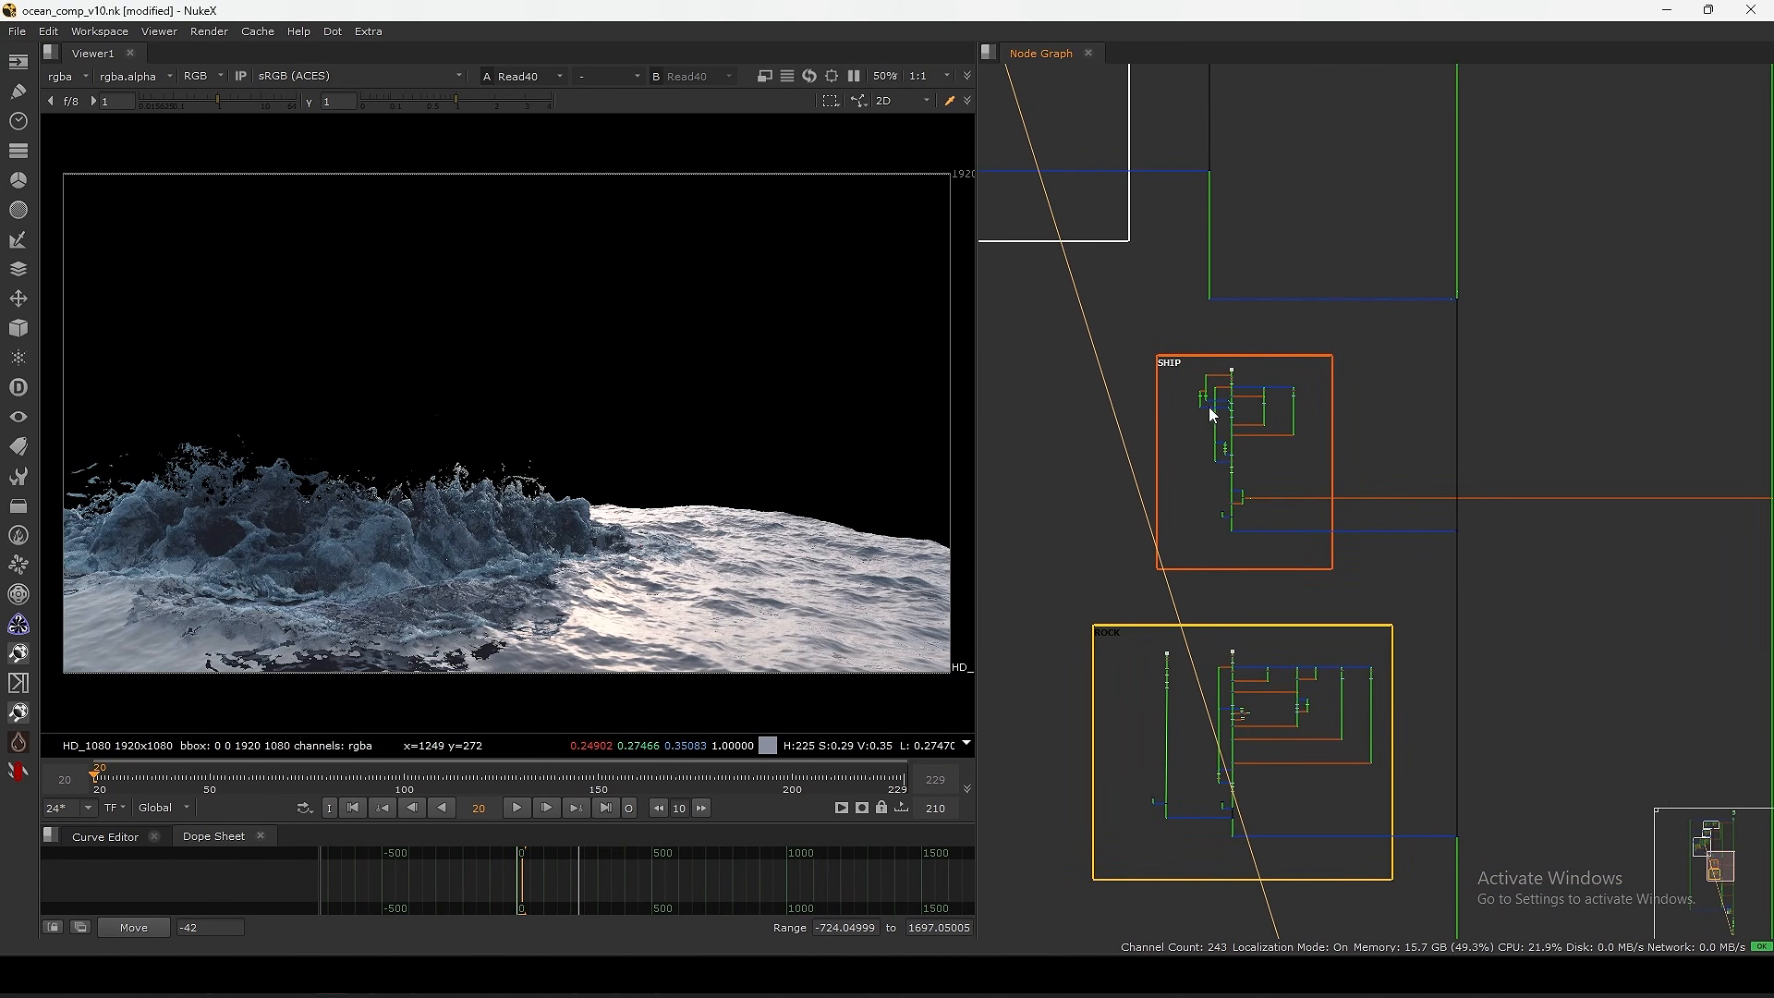
middle_drag(1219, 657, 1204, 392)
scroll(1264, 504, up, 3)
middle_drag(1543, 557, 1405, 561)
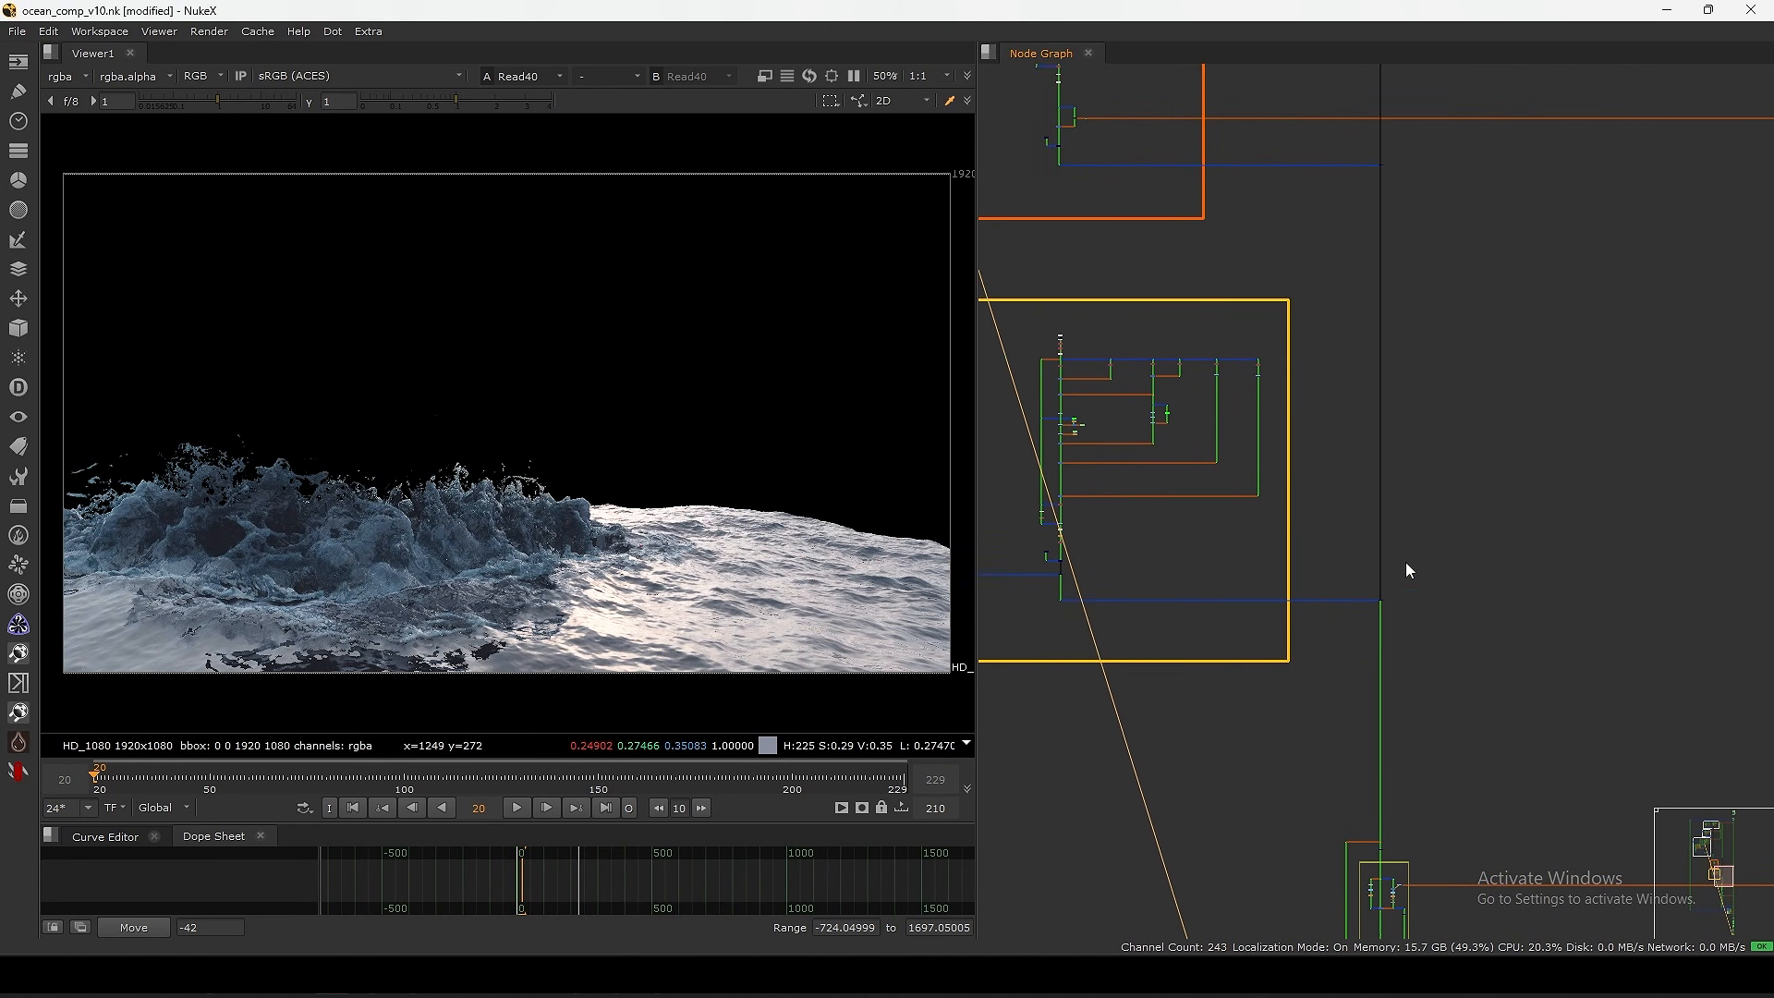
drag(1447, 535, 1372, 620)
key(1)
- Return to the yellow-framed tree and select the dot that carries its merged output to the main branch
middle_drag(1270, 768, 1362, 592)
scroll(1343, 453, down, 3)
drag(1496, 429, 1369, 546)
scroll(1225, 482, up, 5)
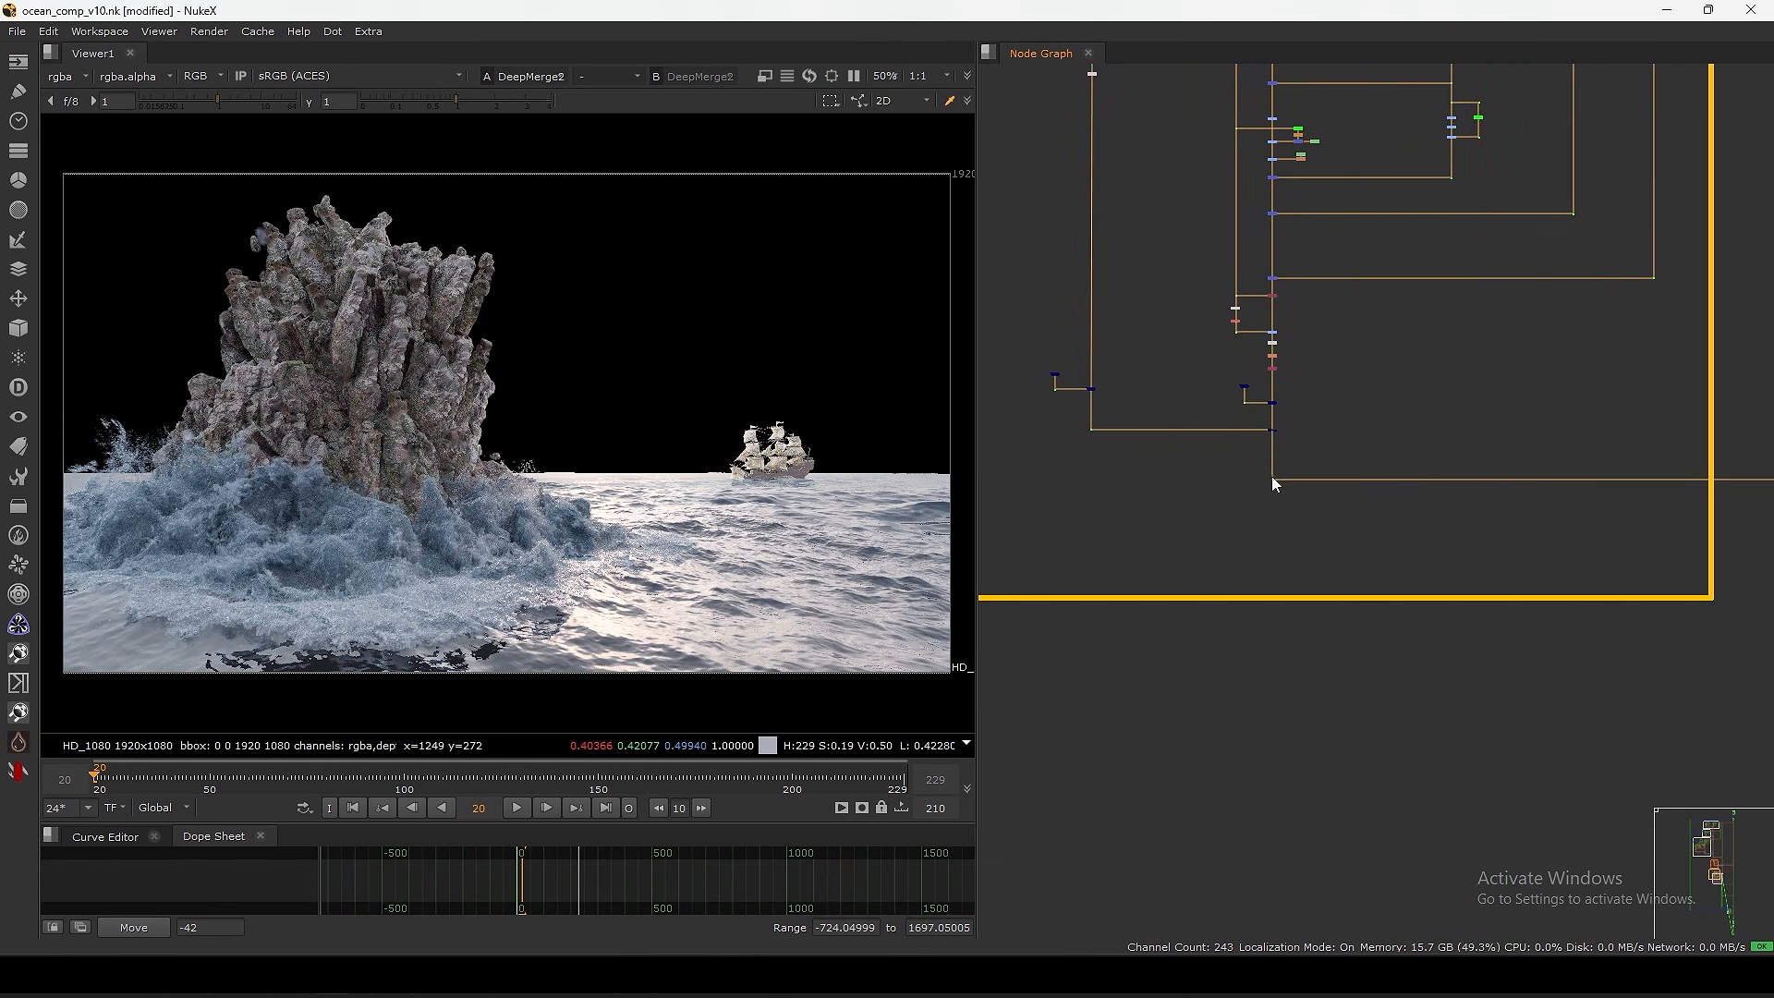
drag(1220, 524, 1289, 467)
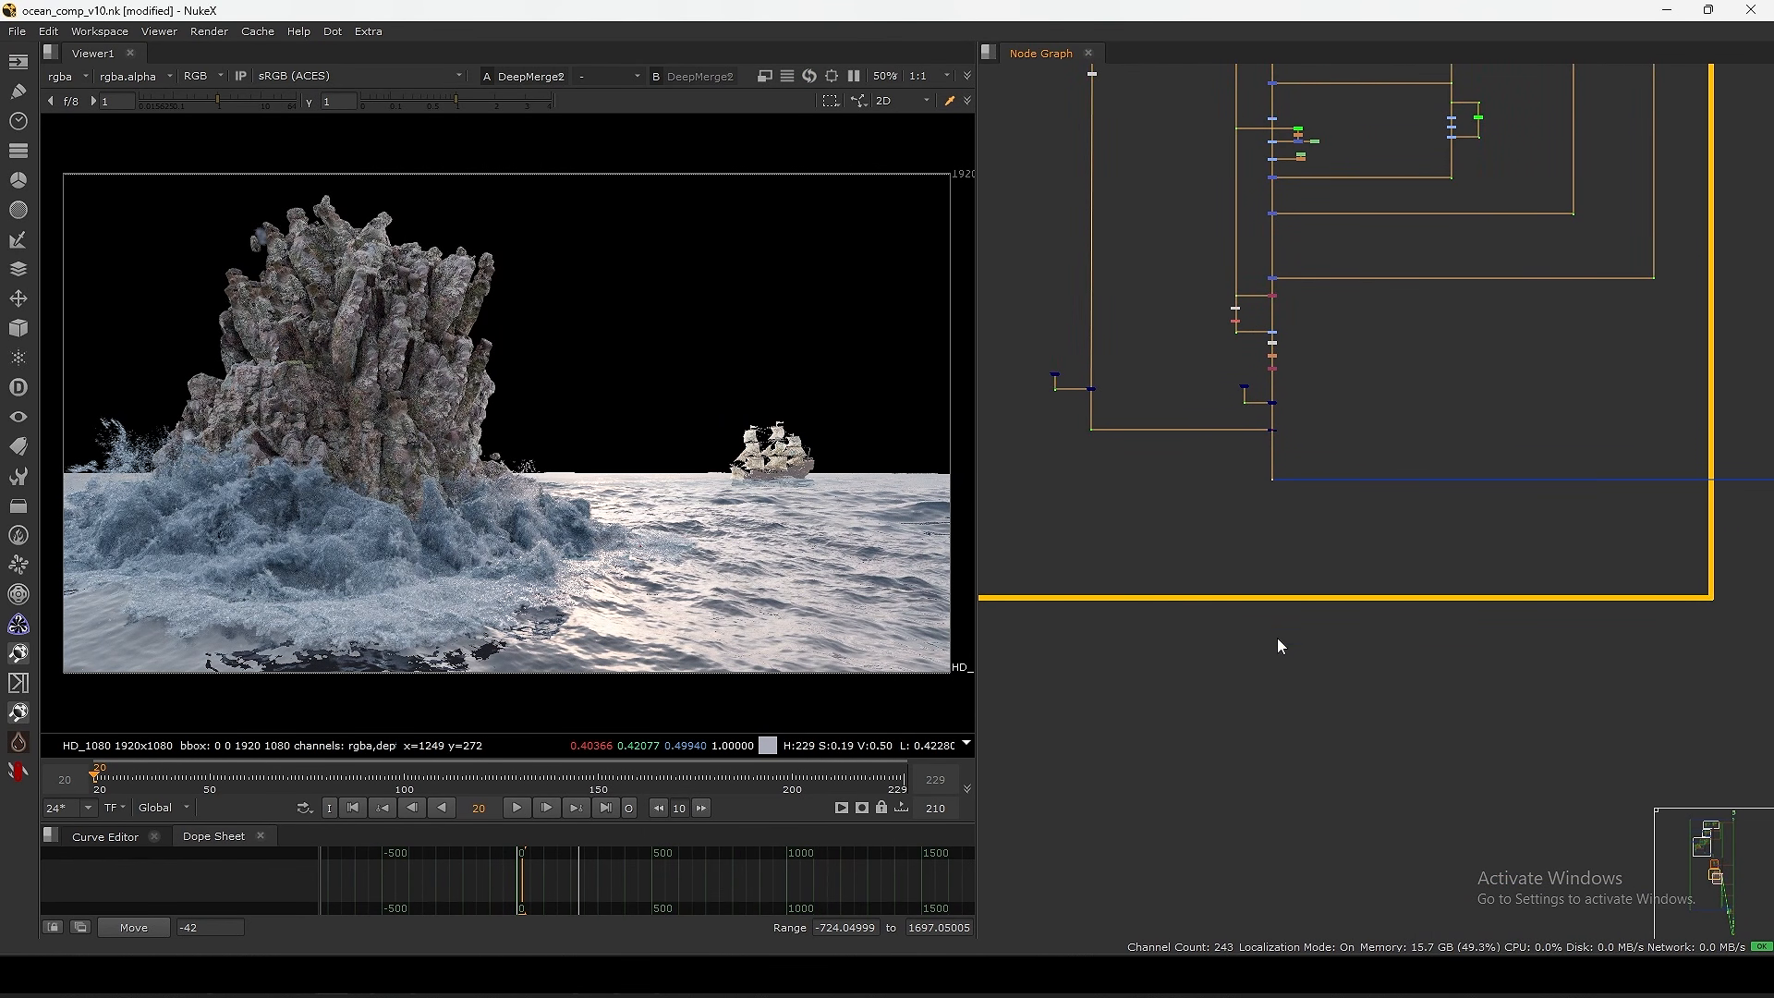
- Follow the main branch below the yellow-framed tree through the small grouped sections toward the 2D Fog area
middle_drag(1416, 534, 1212, 454)
scroll(1213, 454, down, 6)
middle_drag(1270, 702, 1278, 571)
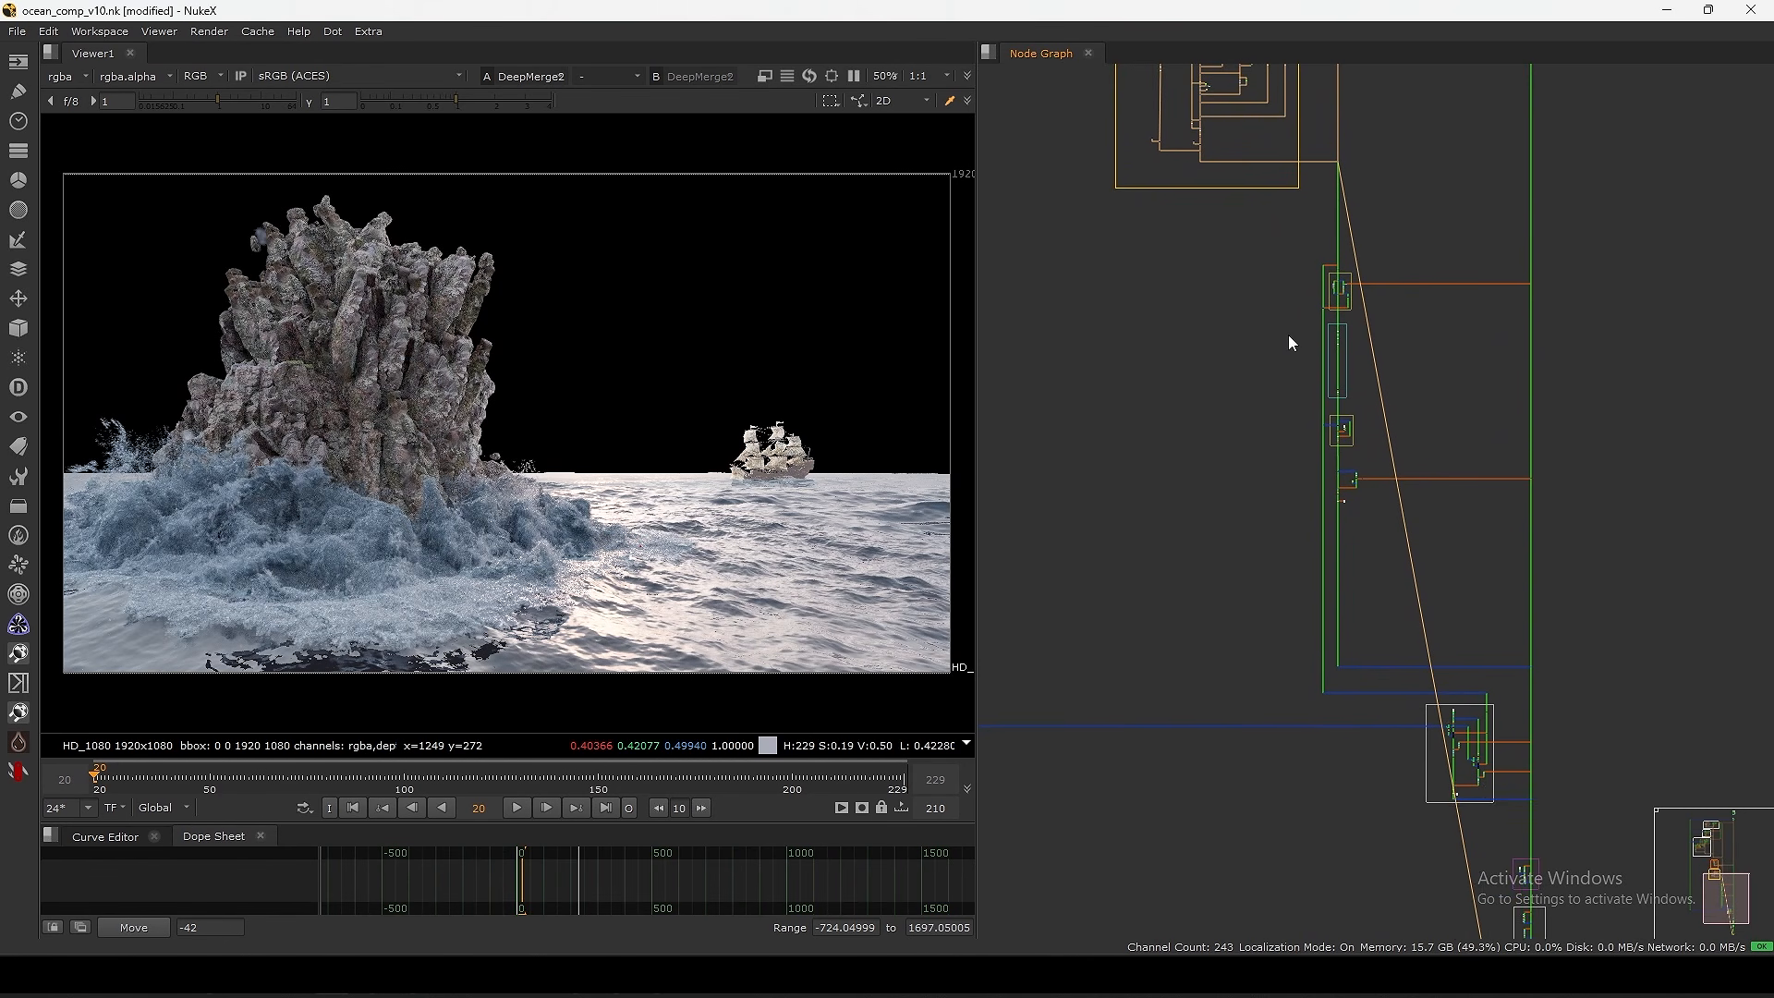
middle_drag(1287, 334, 1280, 434)
drag(1381, 228, 1308, 313)
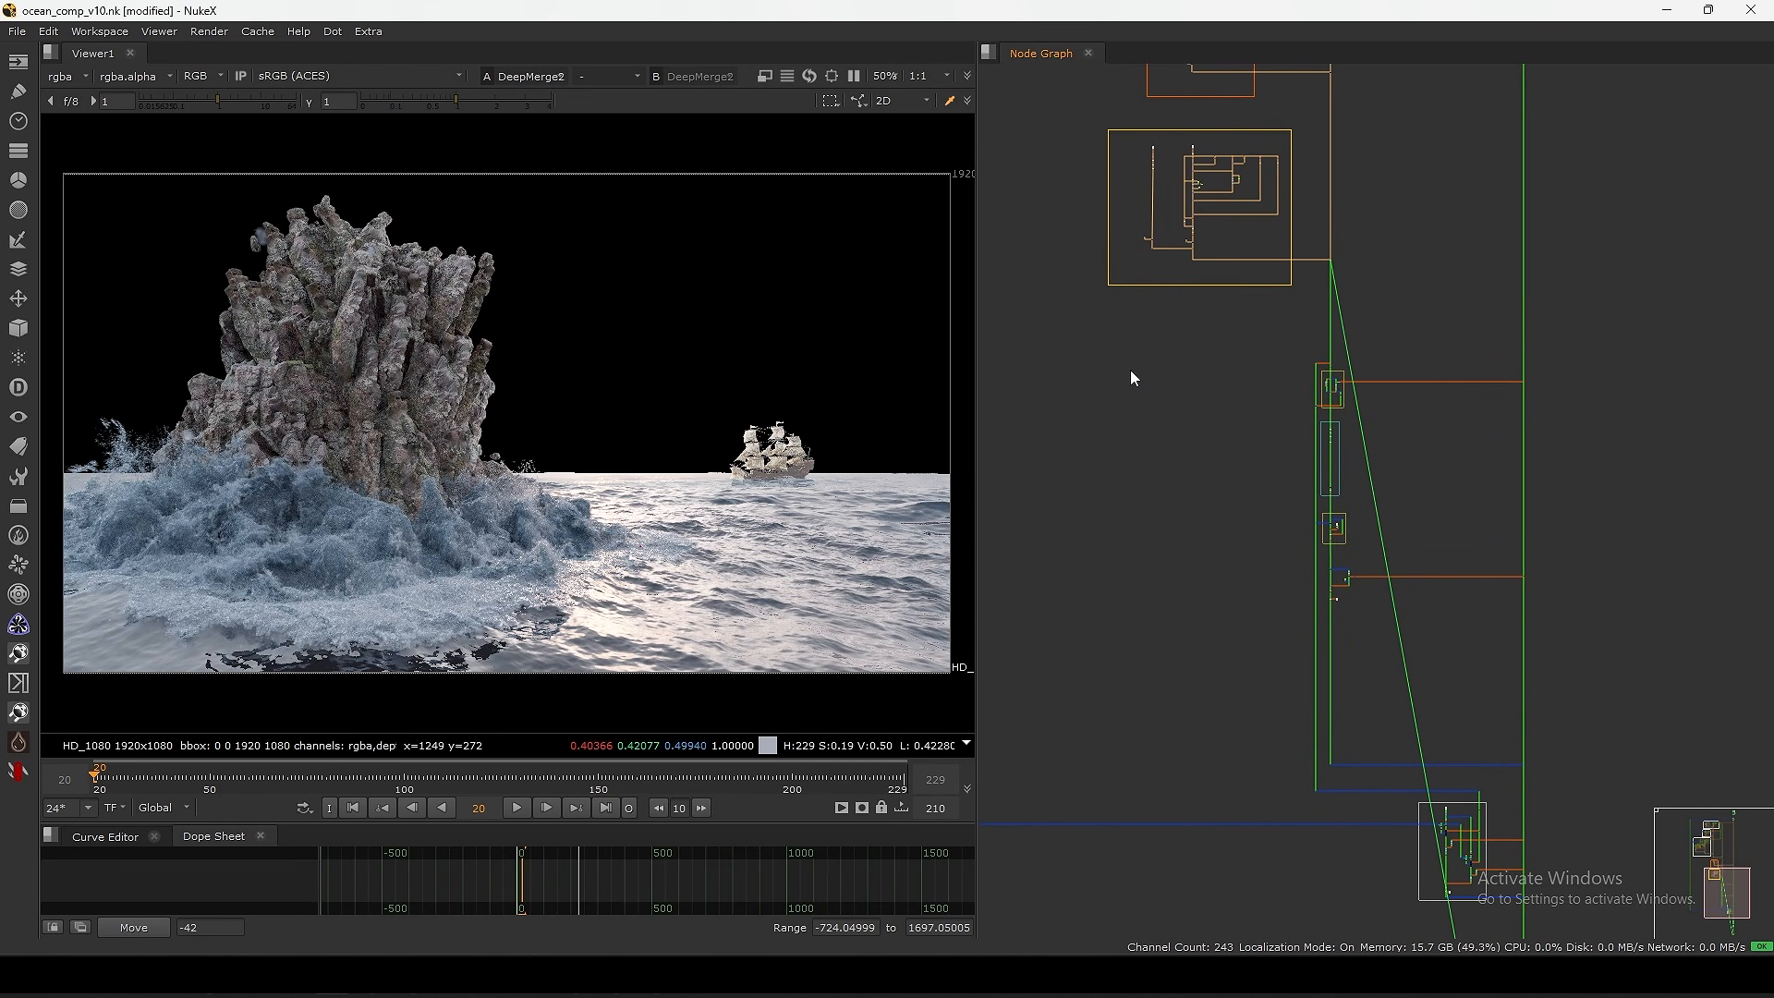
click(1297, 370)
middle_drag(1268, 751, 1251, 560)
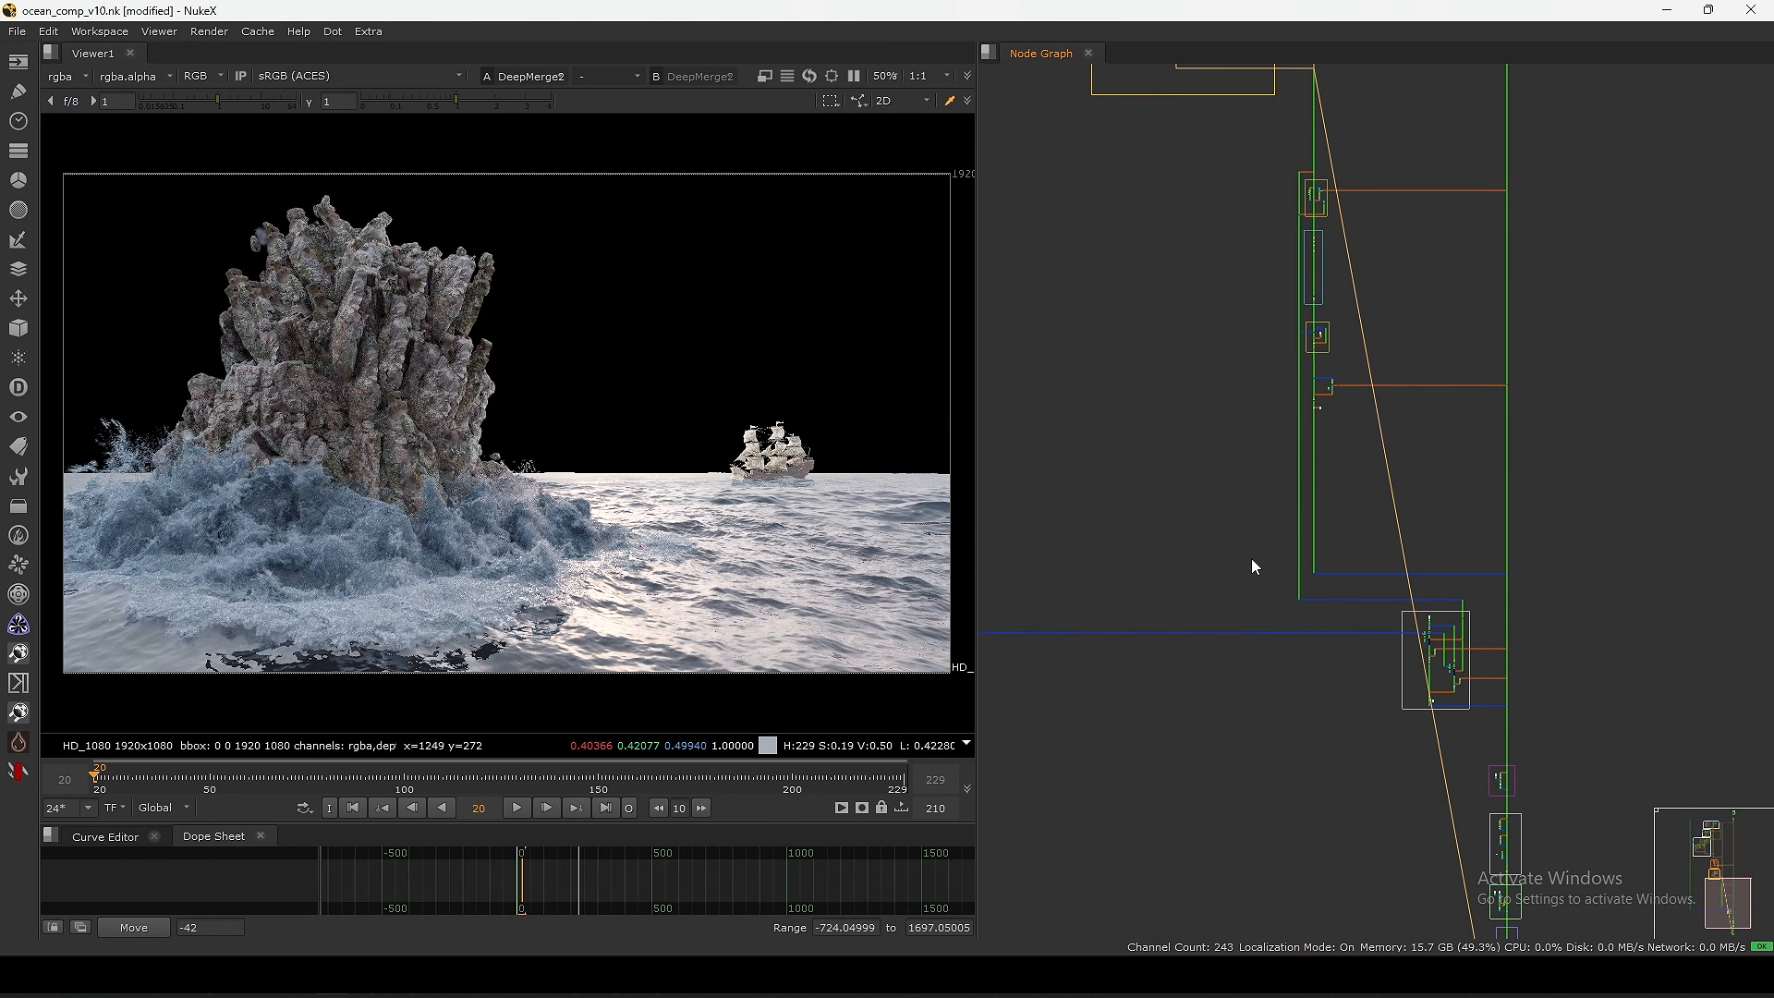
- View the Merge2 output at the end of the elements branch
scroll(1334, 401, up, 5)
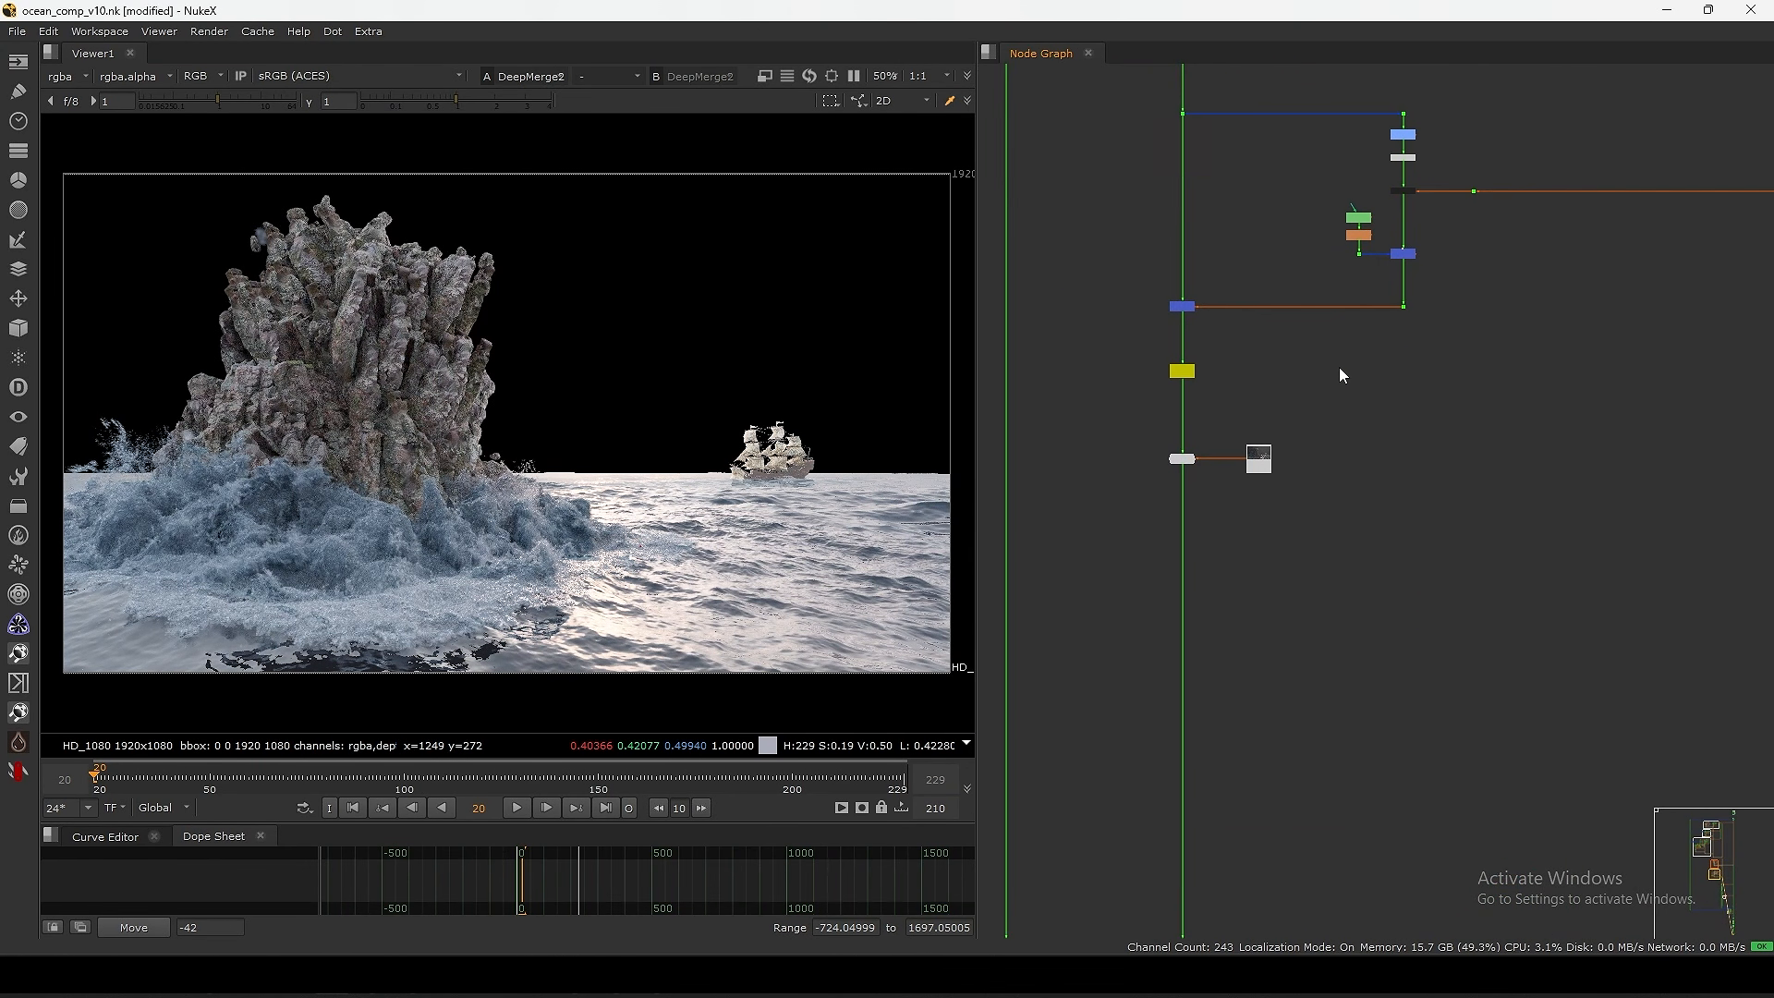
drag(1192, 366, 1184, 372)
drag(1241, 268, 1149, 319)
key(1)
scroll(1225, 436, up, 2)
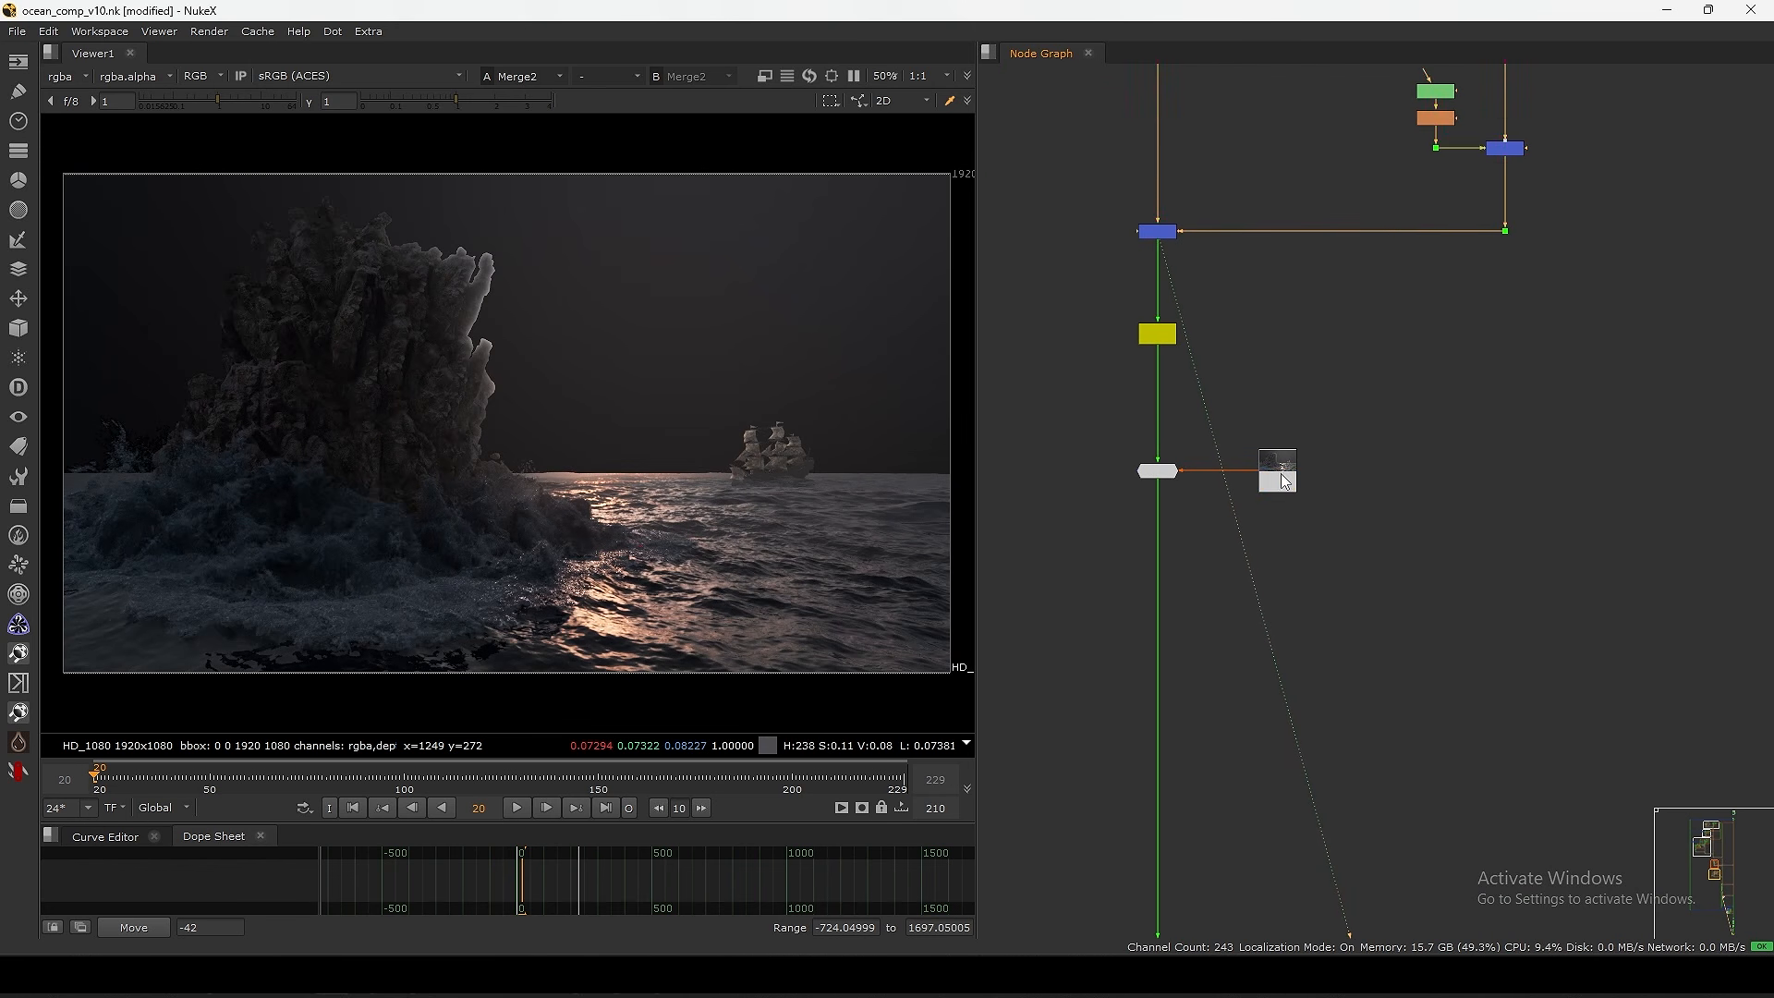
- View the Read15 pre-render beside the switch, play it briefly and return to the first frame
click(1279, 464)
key(1)
click(517, 808)
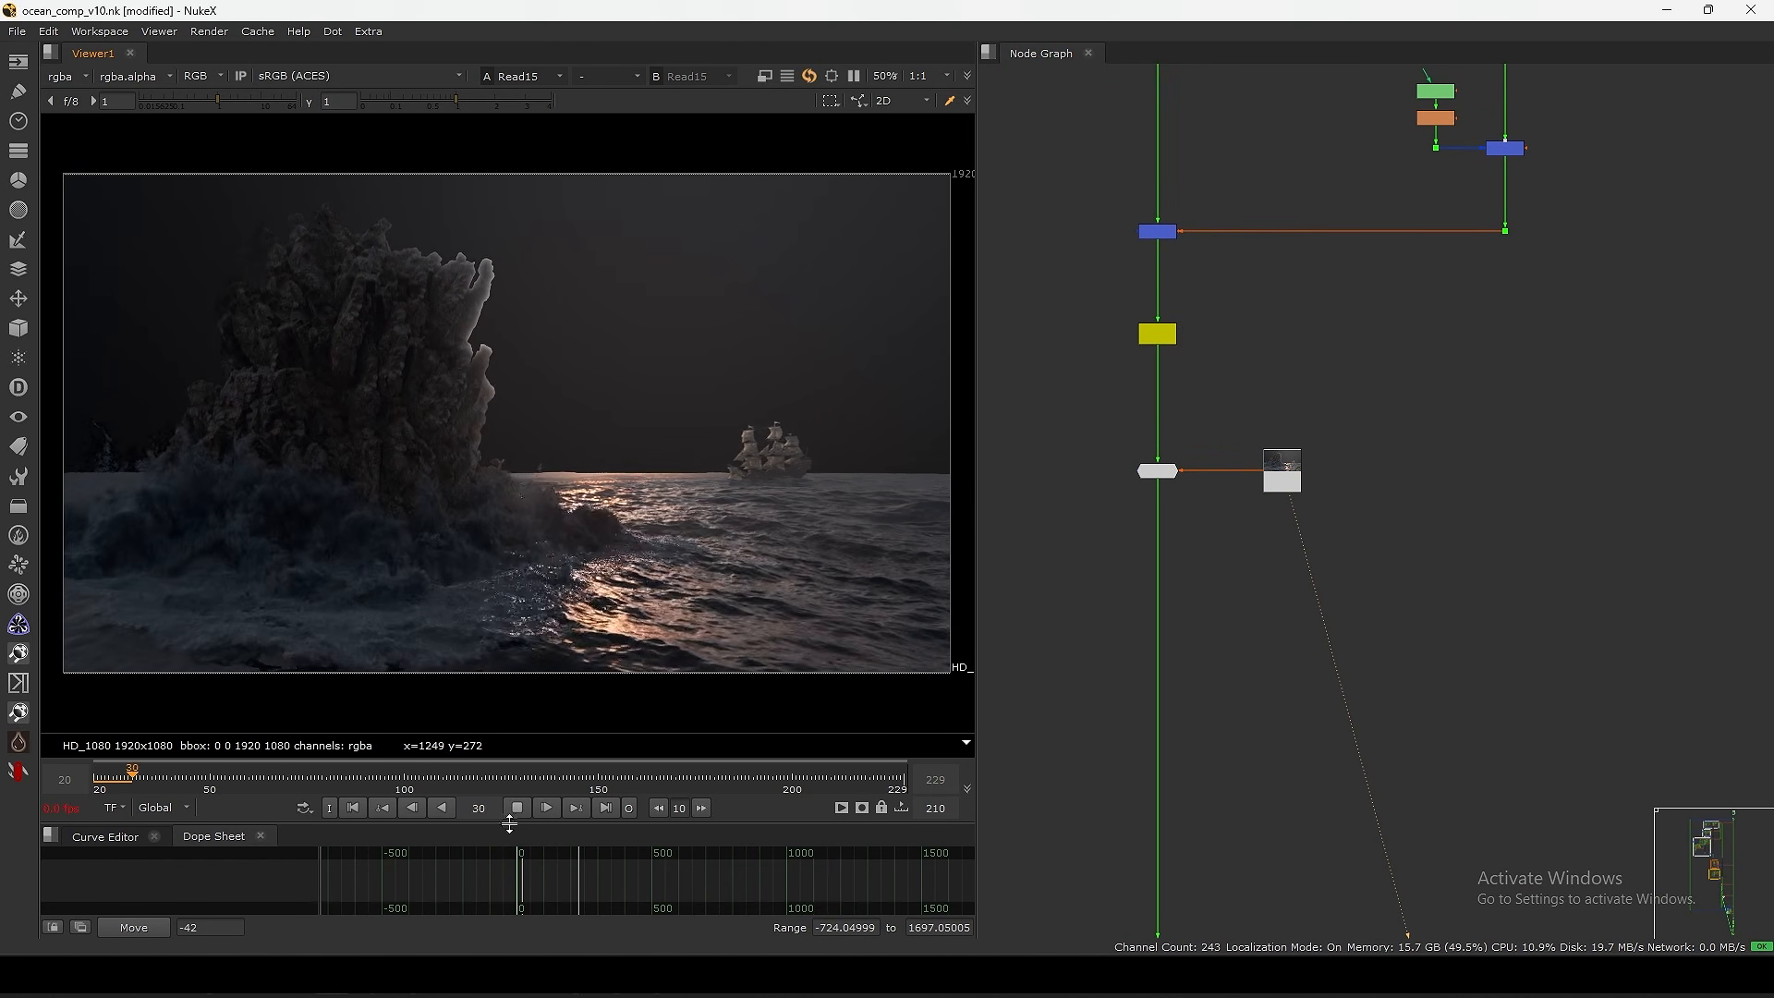
click(352, 808)
scroll(1272, 519, down, 5)
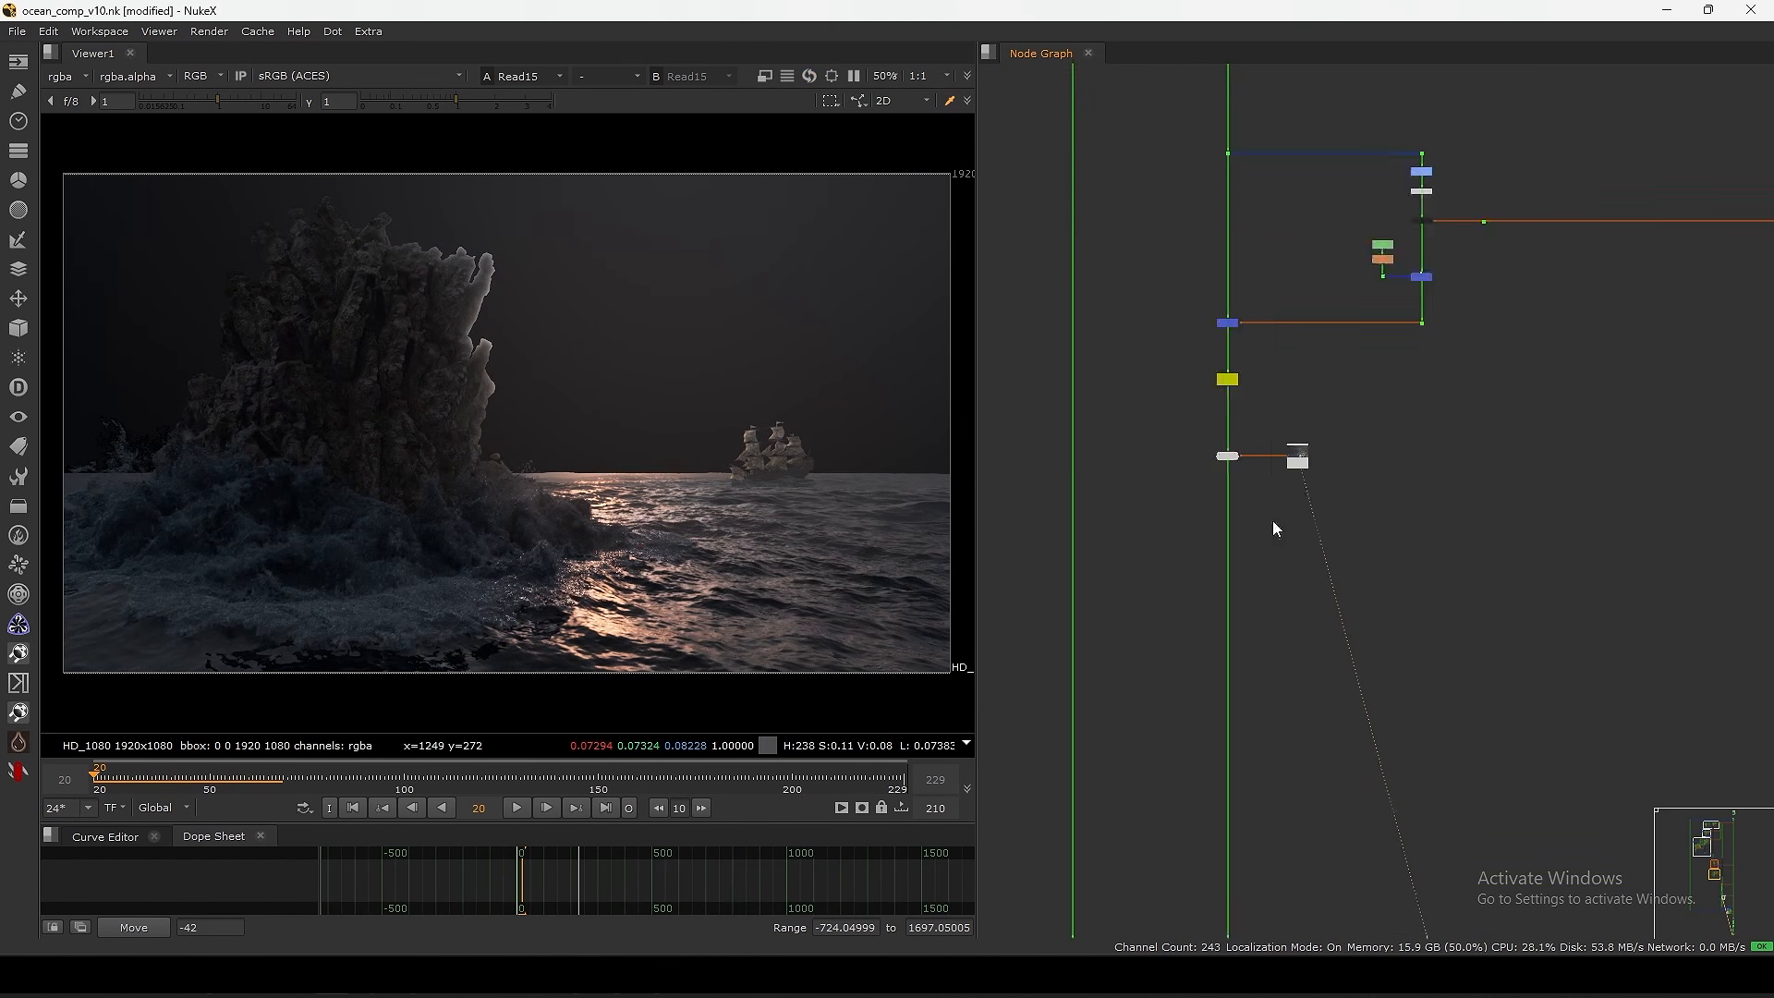
- Go to the junction above the 2D Fog section and view Merge43
scroll(1202, 479, down, 3)
middle_drag(1394, 587, 1339, 535)
scroll(1387, 521, up, 3)
drag(1525, 488, 1430, 568)
key(1)
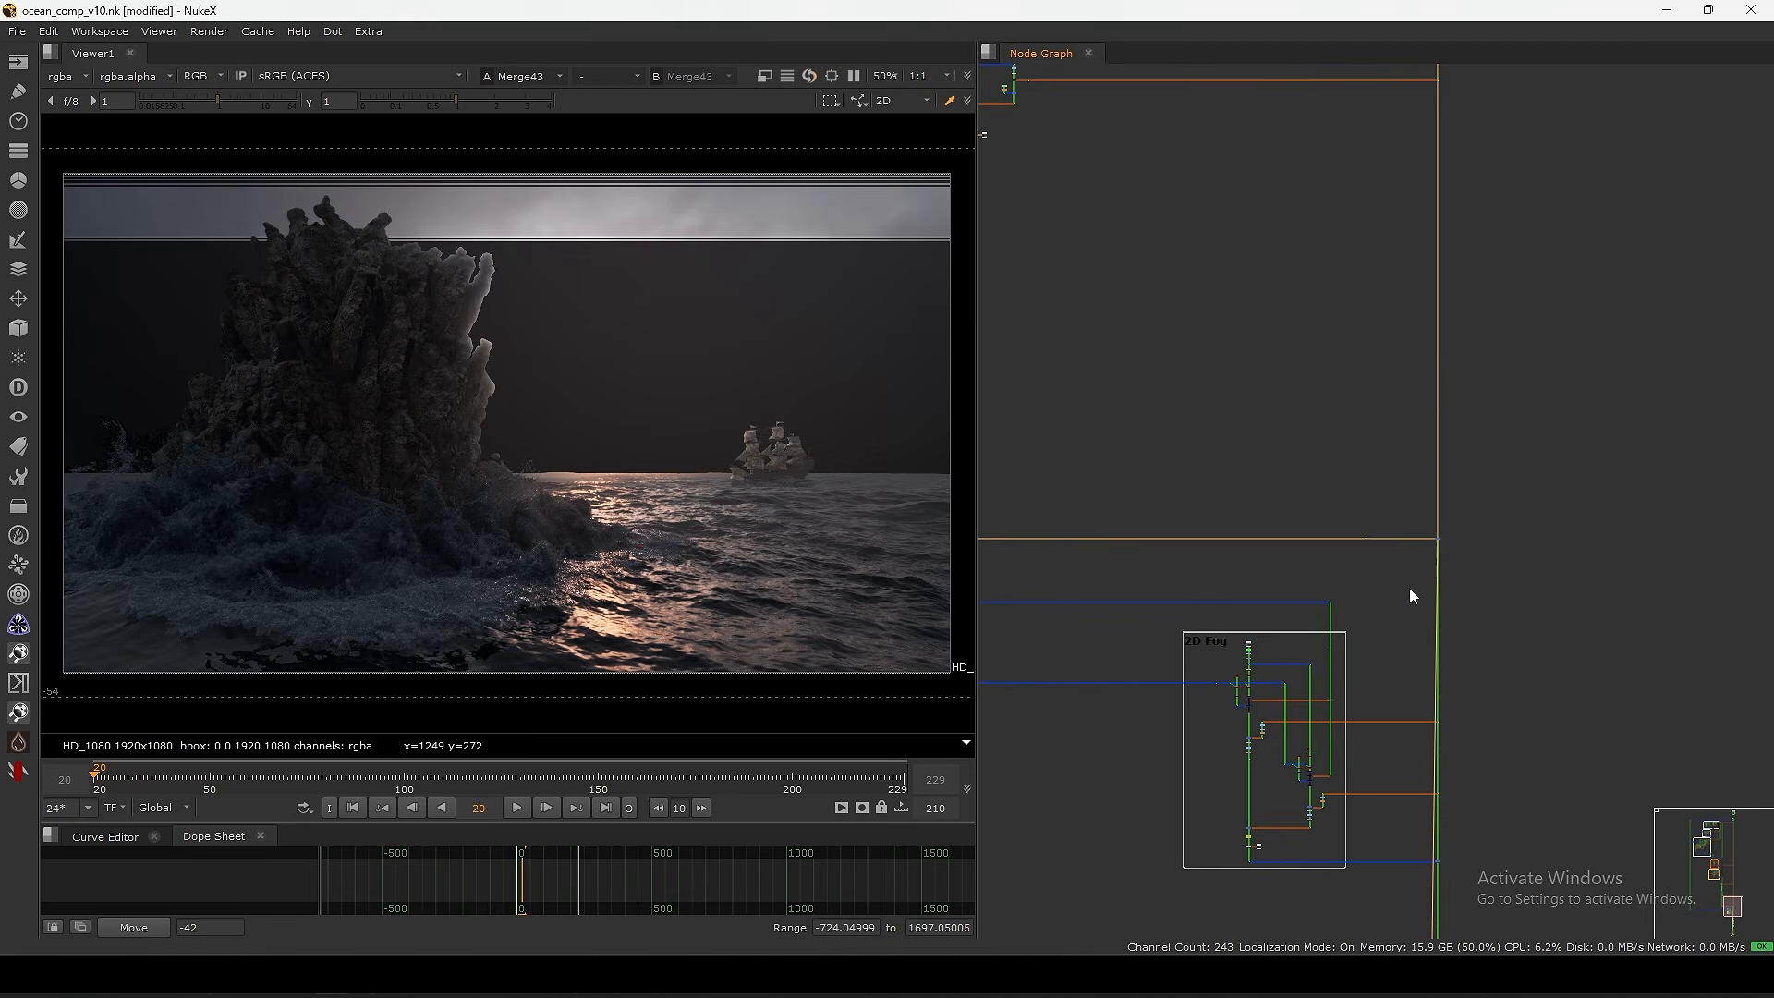
- View the sky branch through Dot3 above the merge
middle_drag(1408, 585, 1430, 736)
drag(1516, 187, 1429, 280)
key(1)
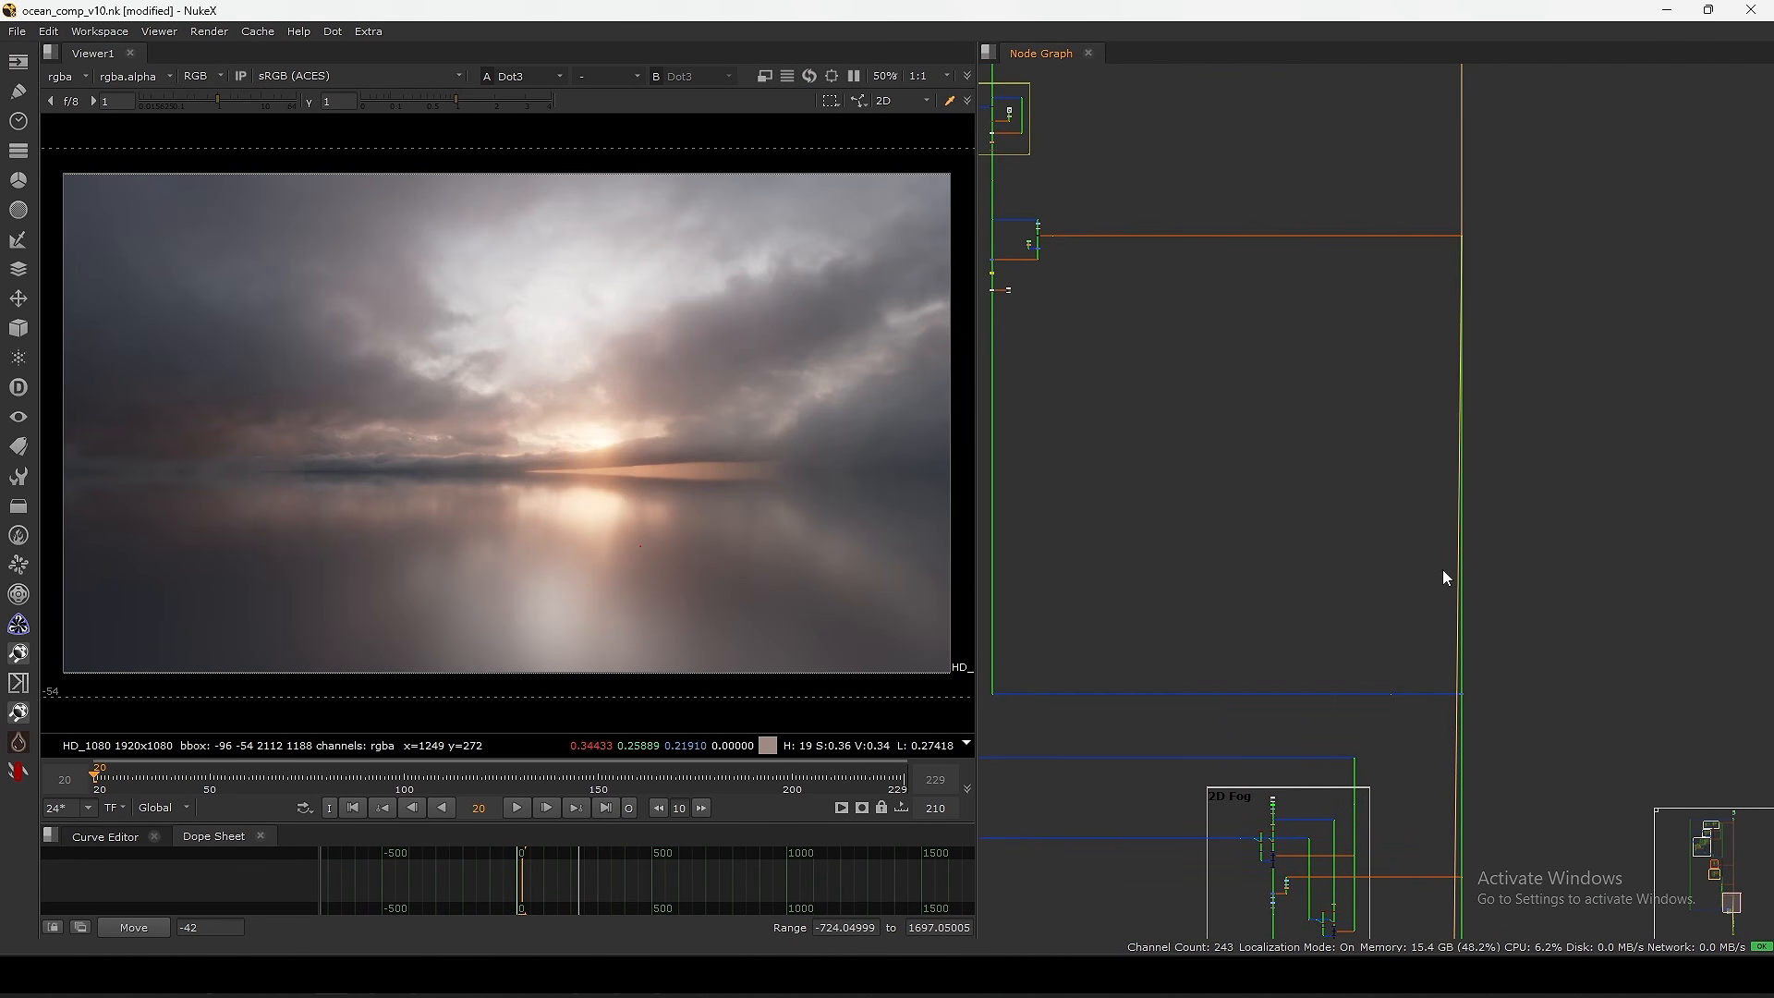
- Switch the viewer back to Merge43, where the sky branch joins the rendered elements, and inspect the node
scroll(1434, 567, up, 3)
middle_drag(1442, 638, 1482, 562)
scroll(1483, 609, up, 2)
drag(1482, 572, 1427, 668)
key(1)
middle_drag(1443, 632, 1478, 540)
scroll(1479, 540, up, 2)
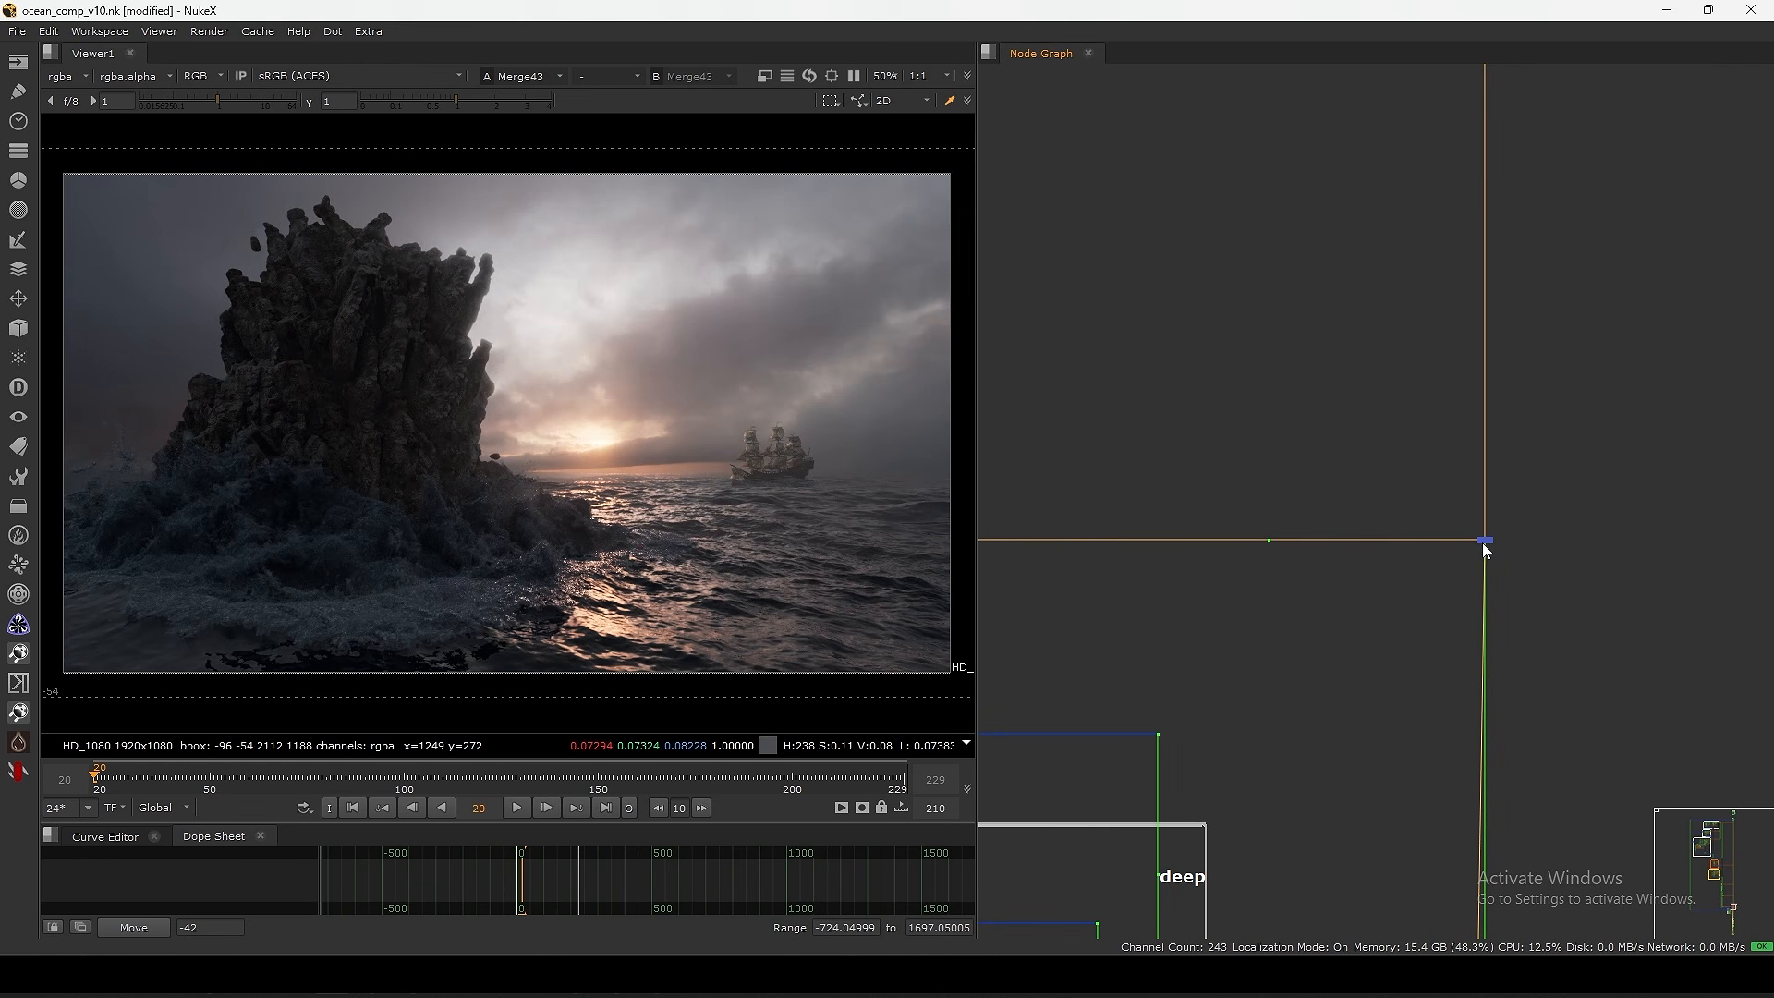
drag(1484, 540, 1479, 540)
scroll(1423, 606, down, 10)
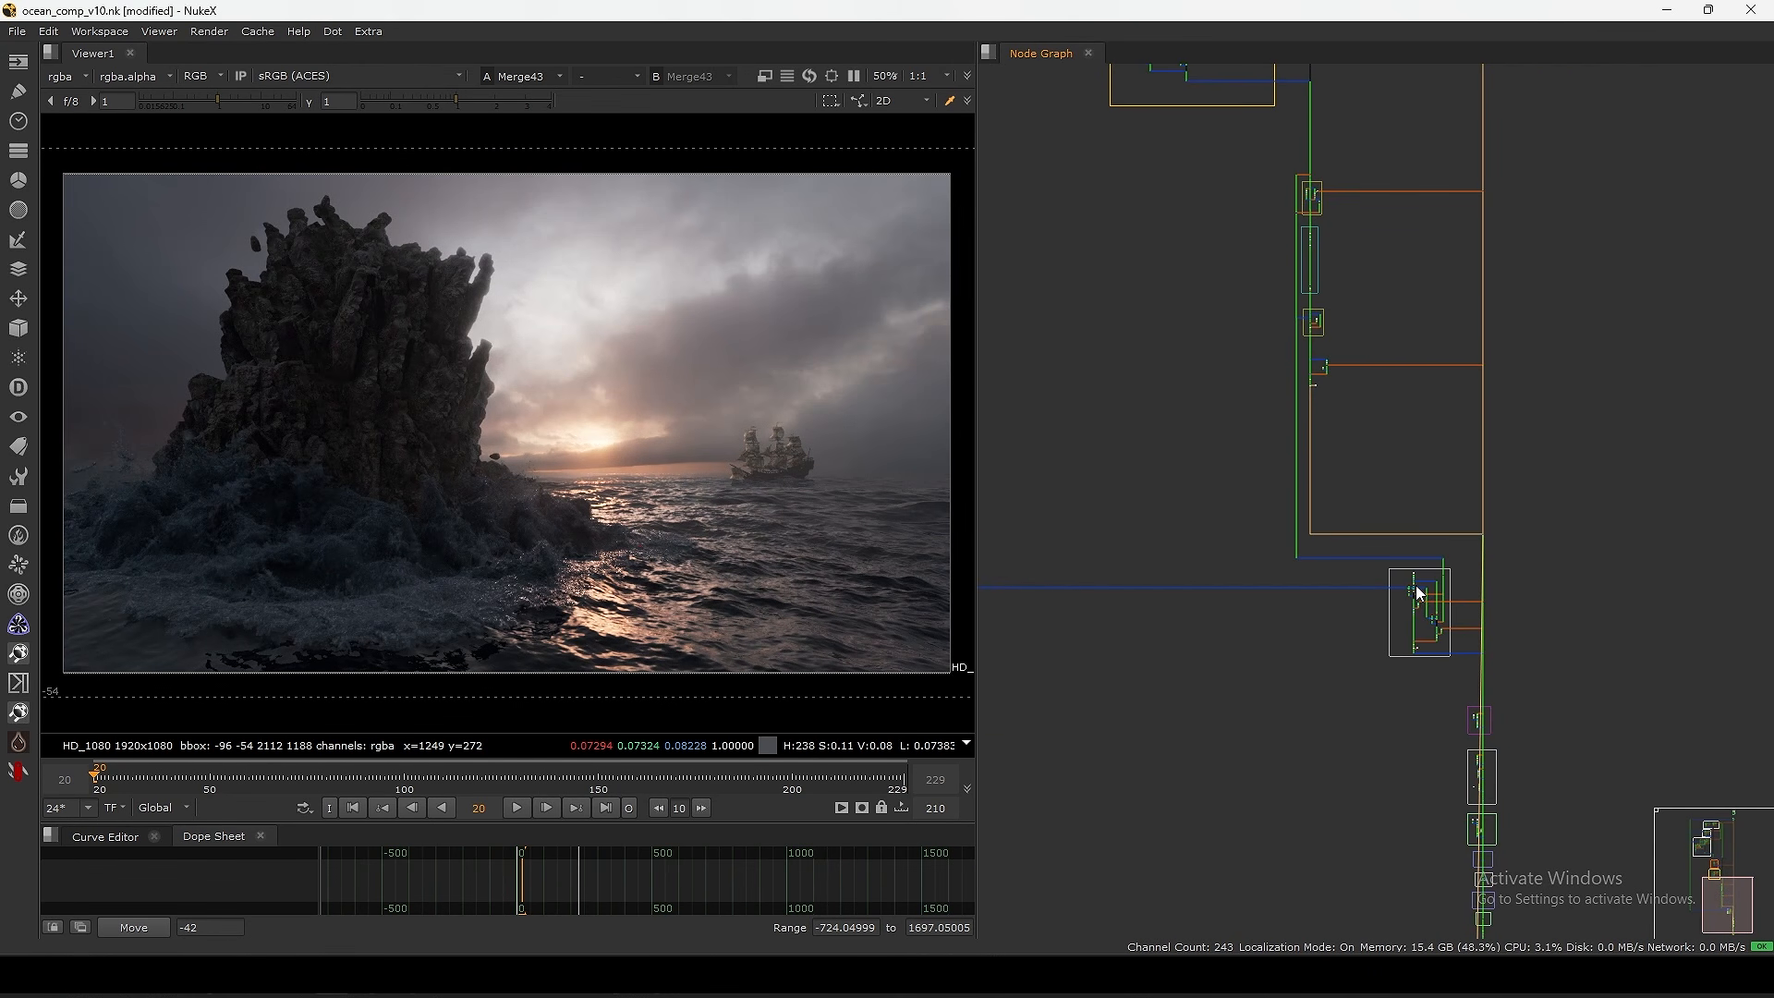
- Go to the slap comp section and load its Exposure1 node in the viewer
middle_drag(1413, 628, 1362, 970)
scroll(1401, 375, up, 3)
scroll(1400, 375, up, 8)
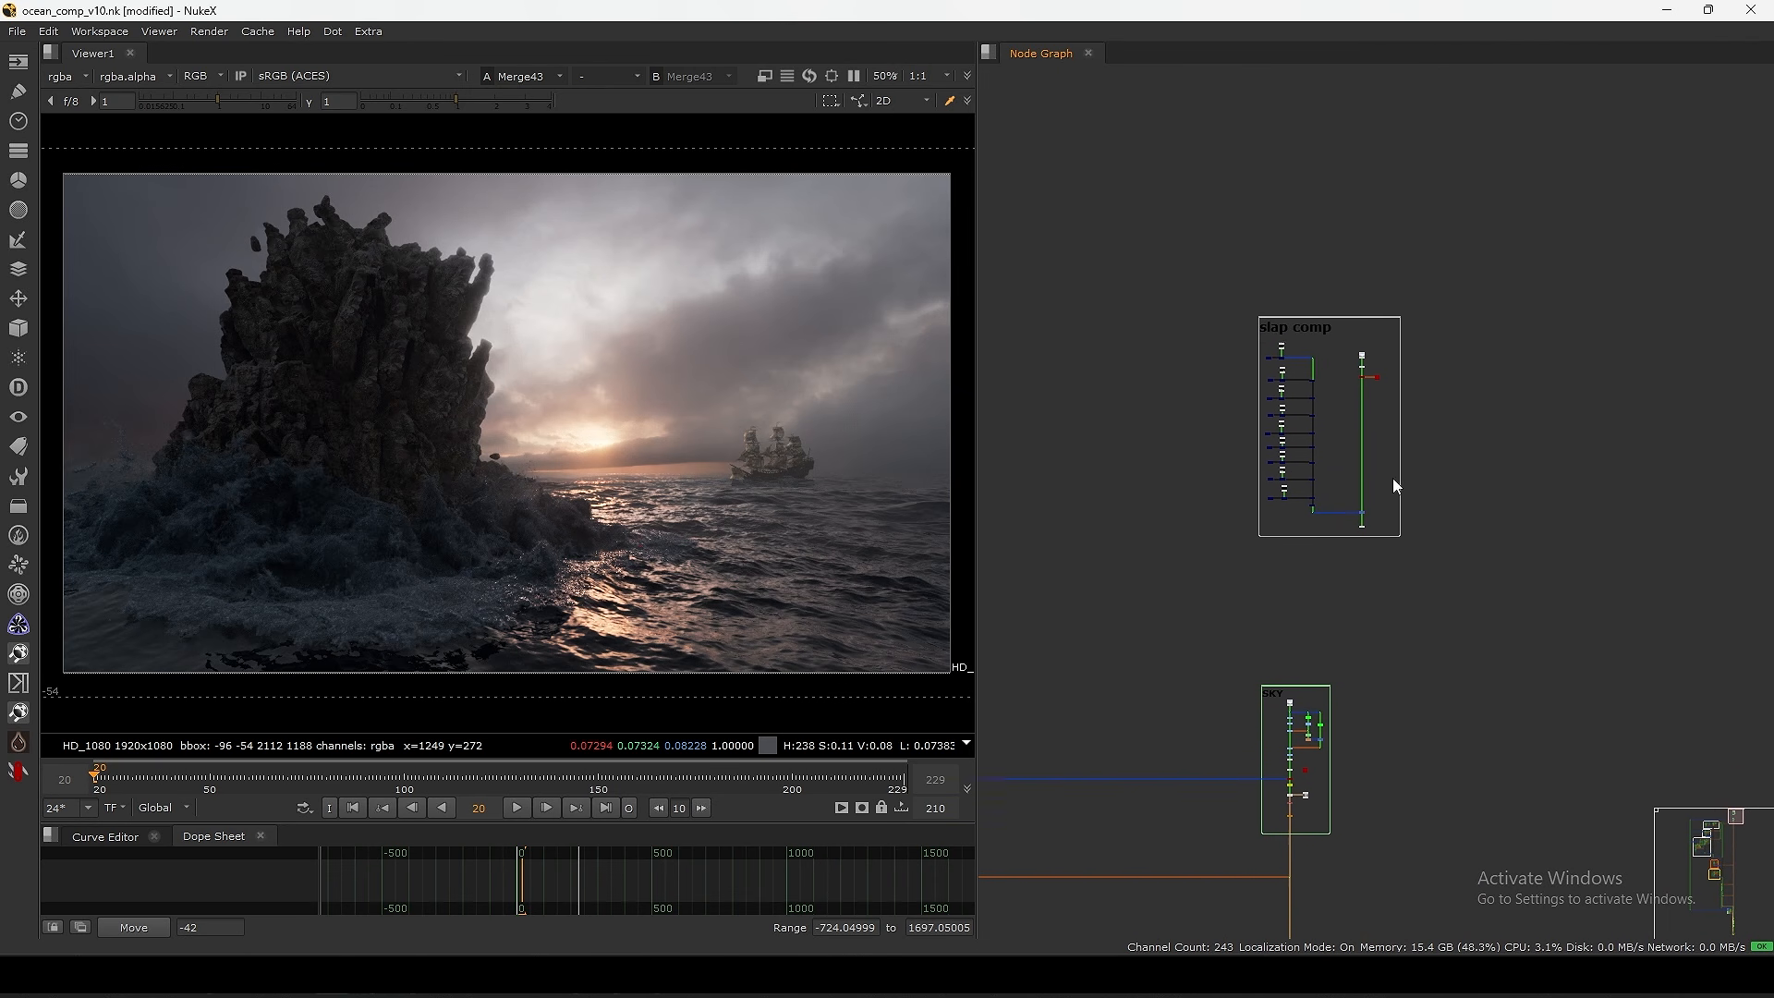
middle_drag(1386, 447, 1445, 435)
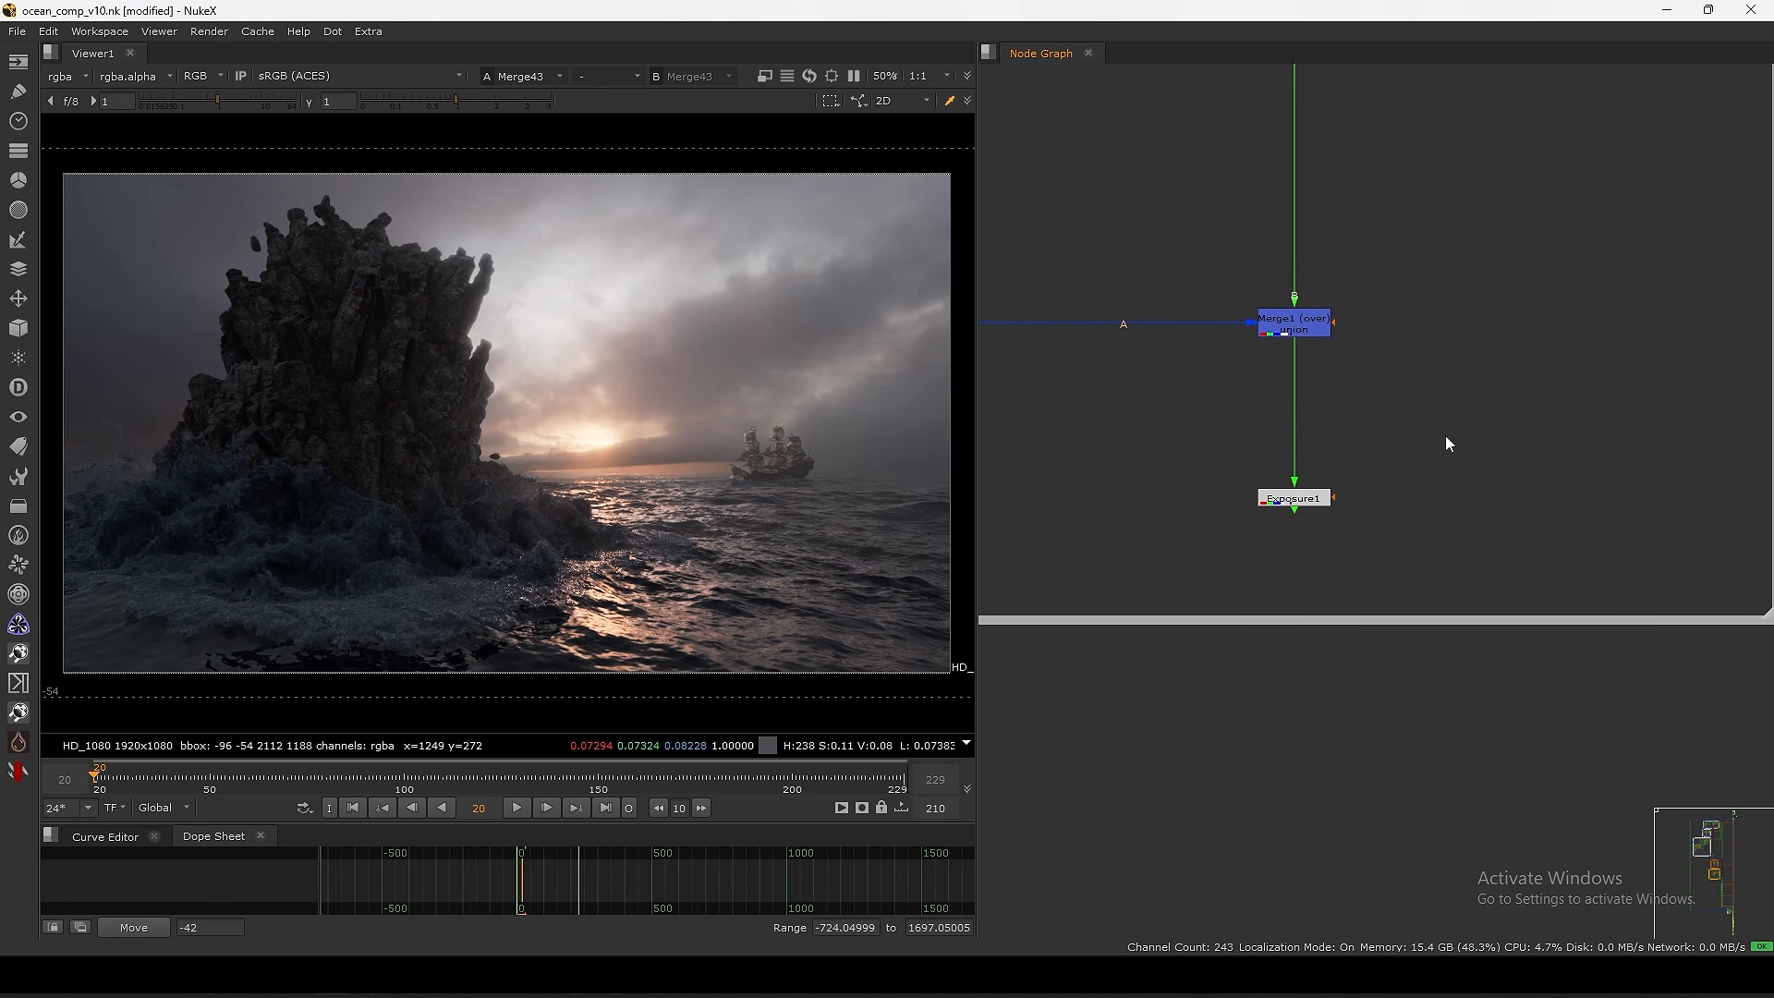
drag(1416, 441, 1162, 584)
key(1)
key(1)
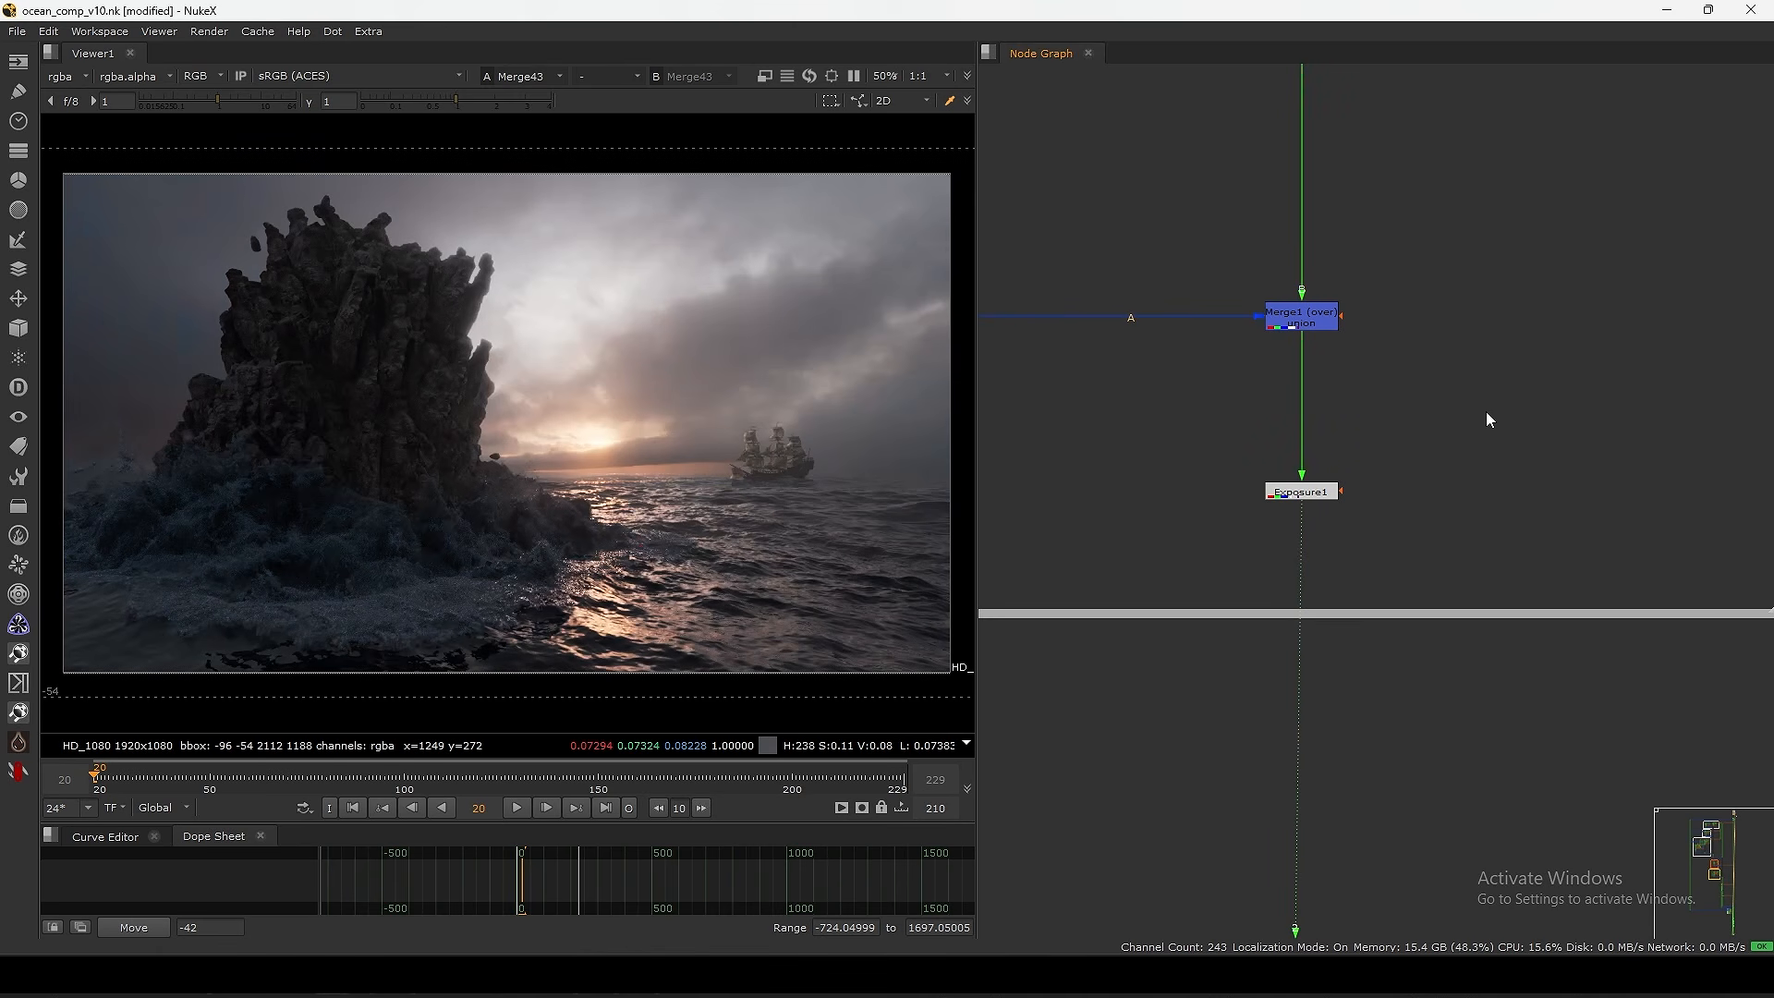
- Compare the slap comp's Exposure1 output with Merge43, paying attention to the water beneath the sun
key(2)
key(2)
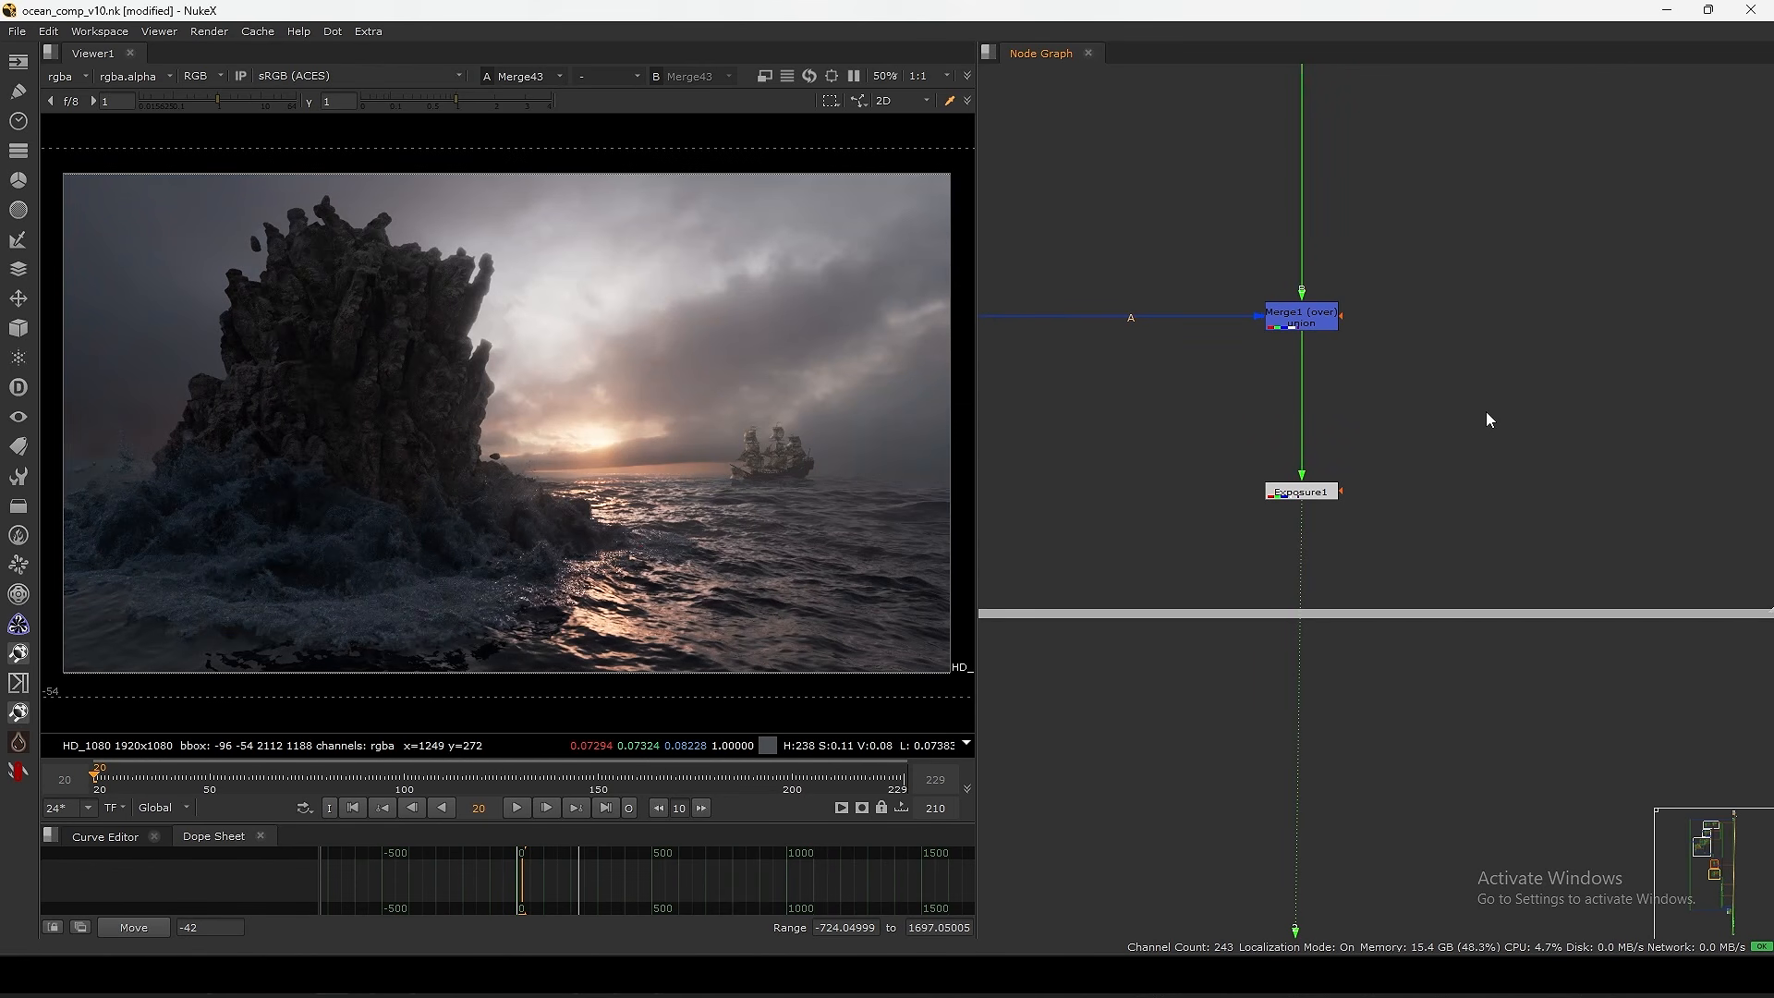
key(1)
key(2)
key(1)
key(2)
key(1)
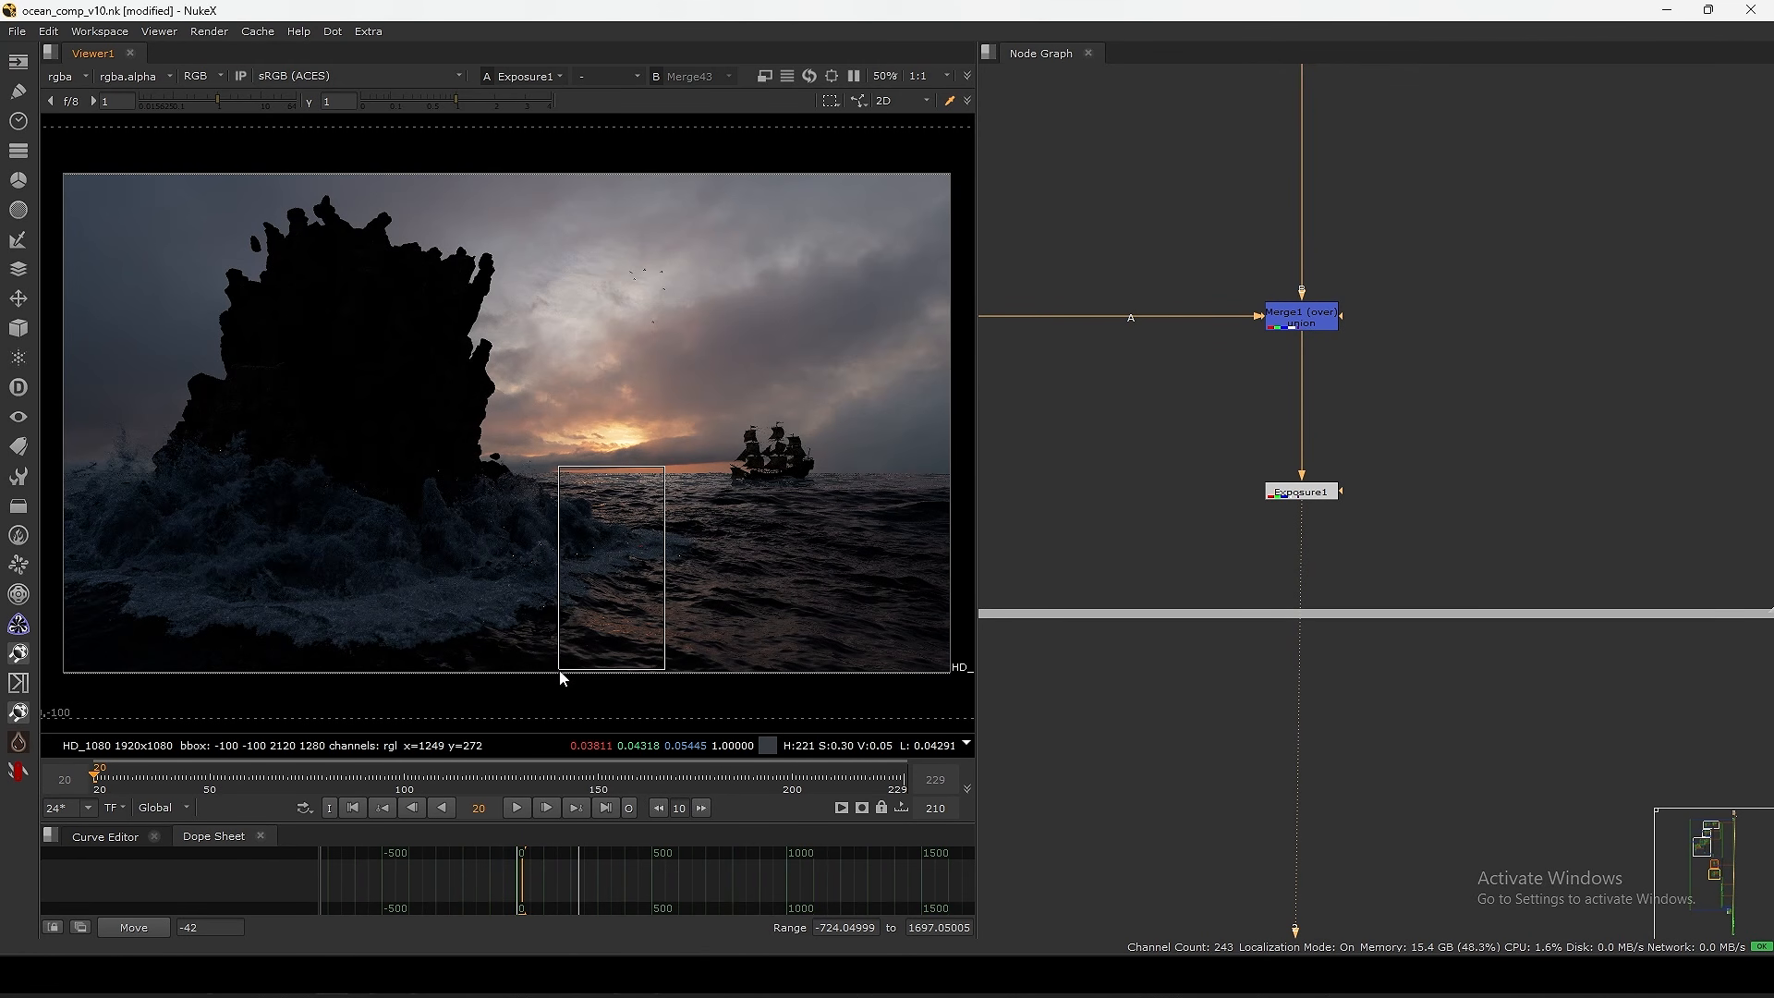
key(1)
drag(607, 582, 557, 661)
- Switch to the References folder, view the first three sunset ocean photos, and close the image and folder windows
key(alt+Tab)
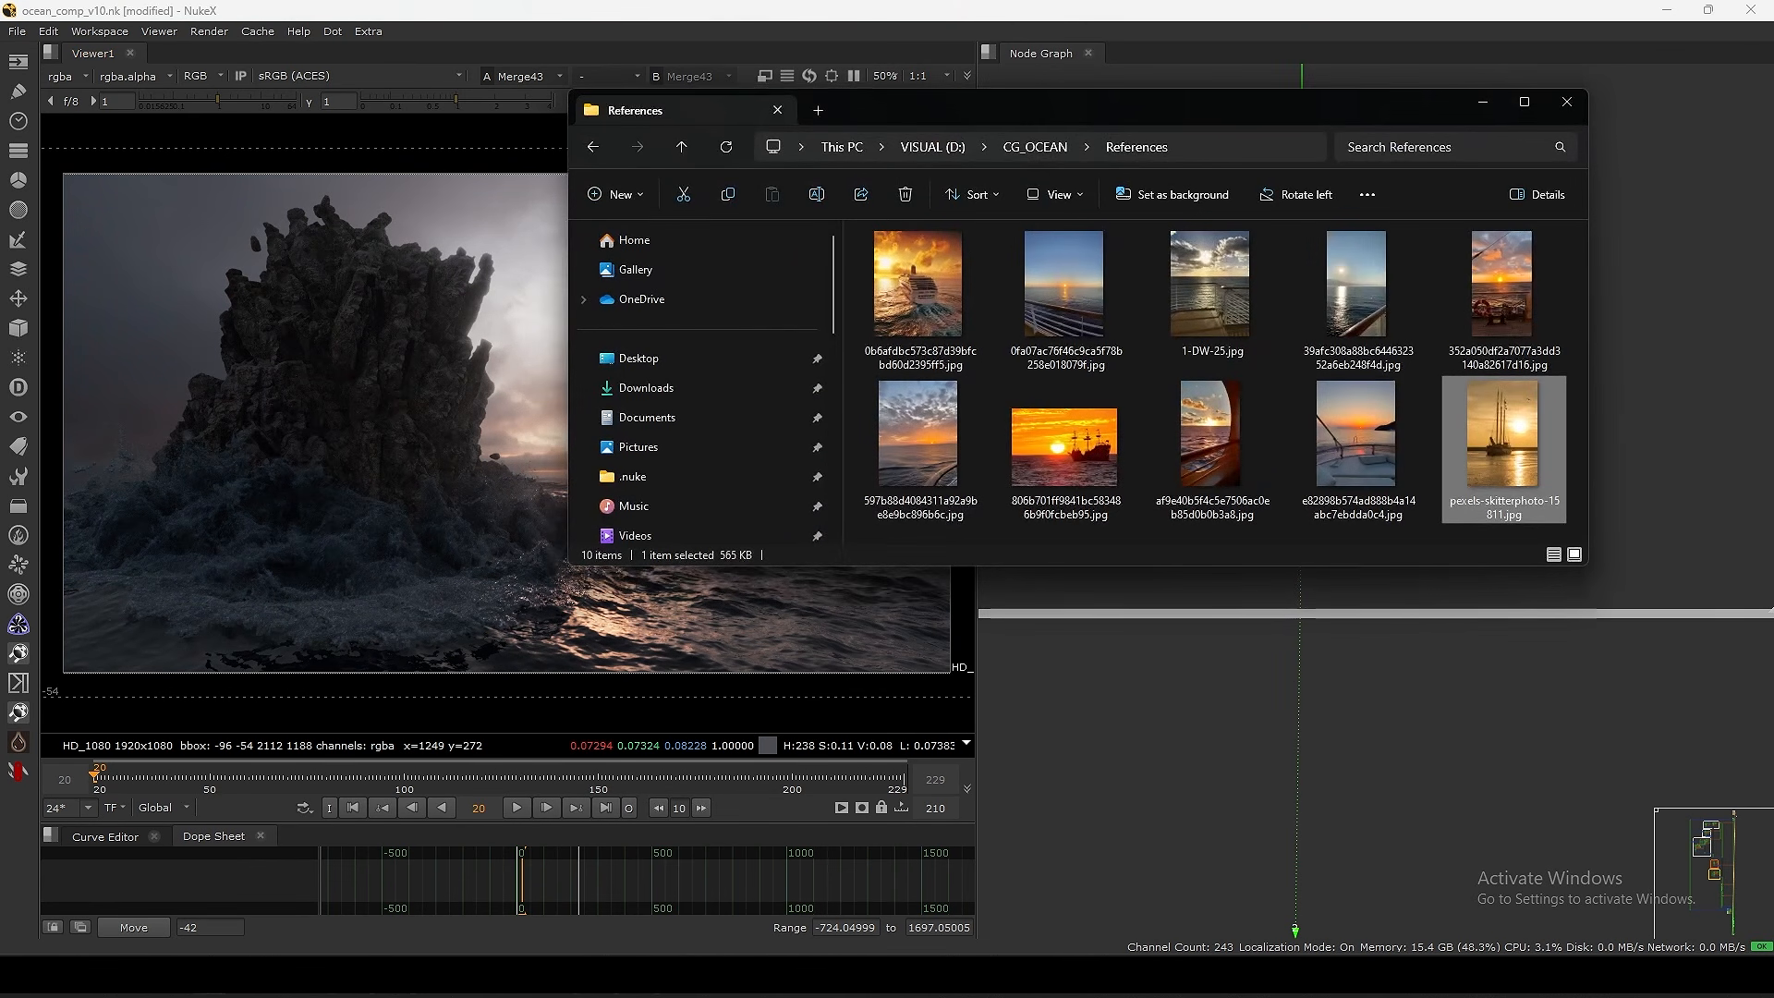
double_click(907, 307)
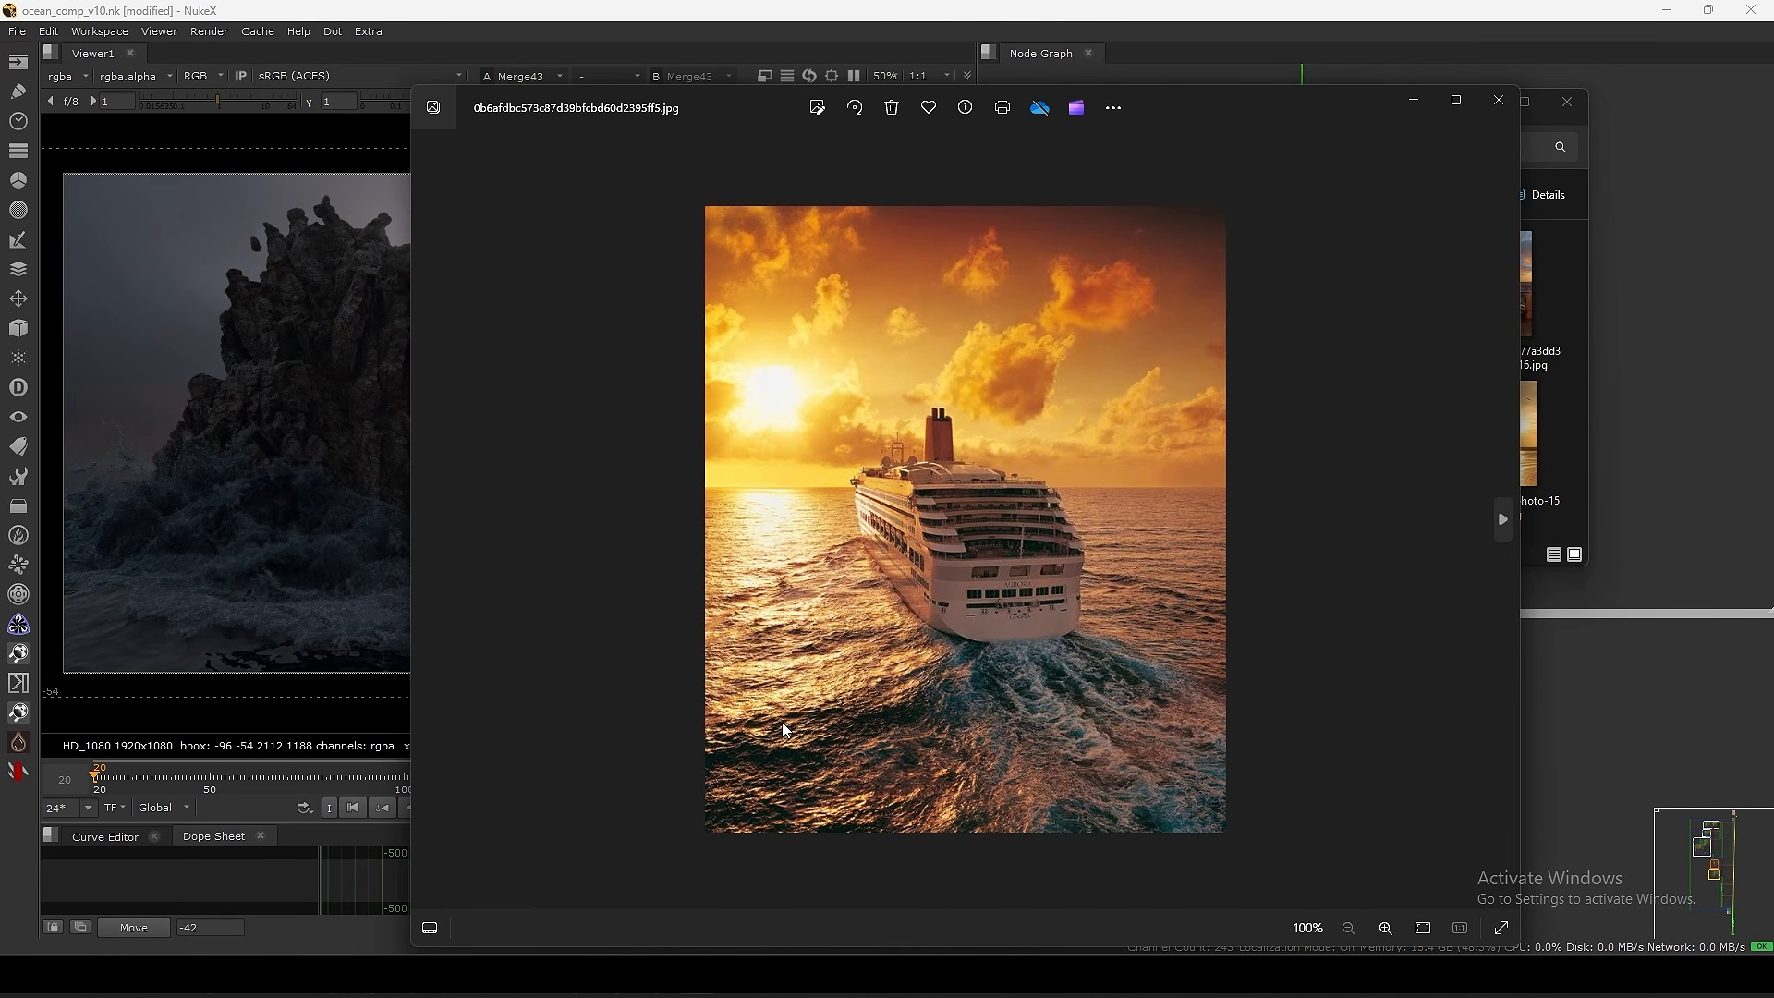
key(Right)
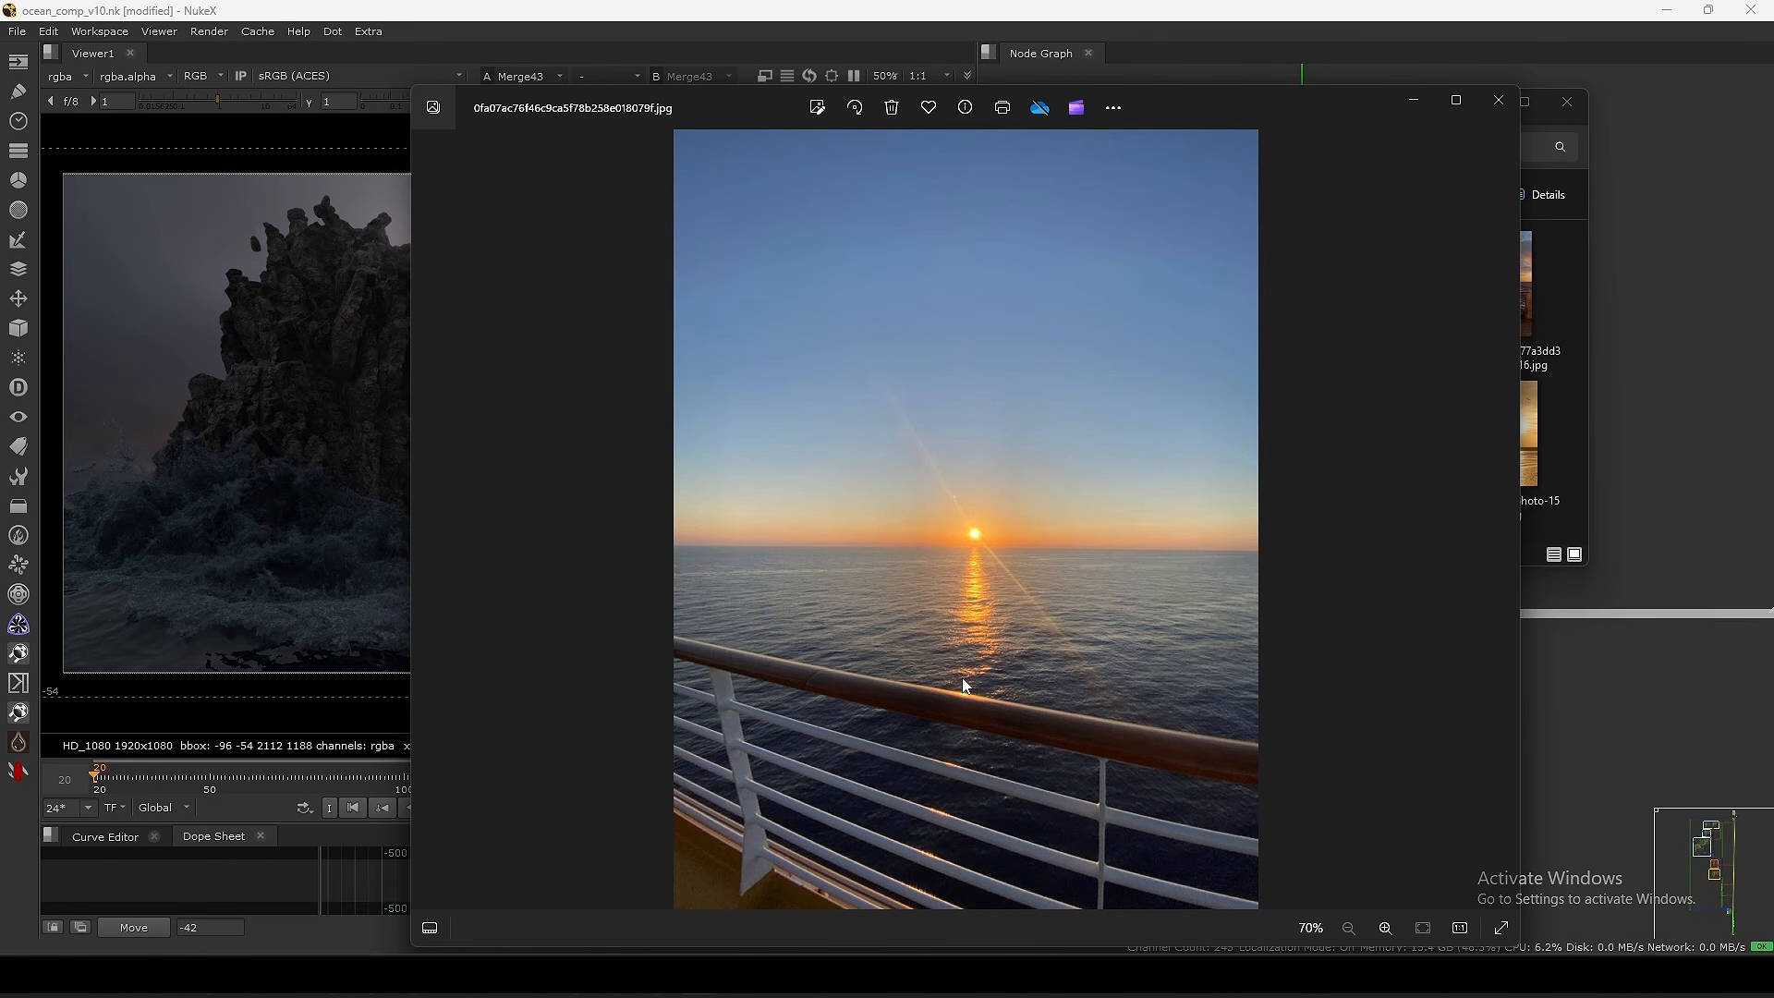
key(Right)
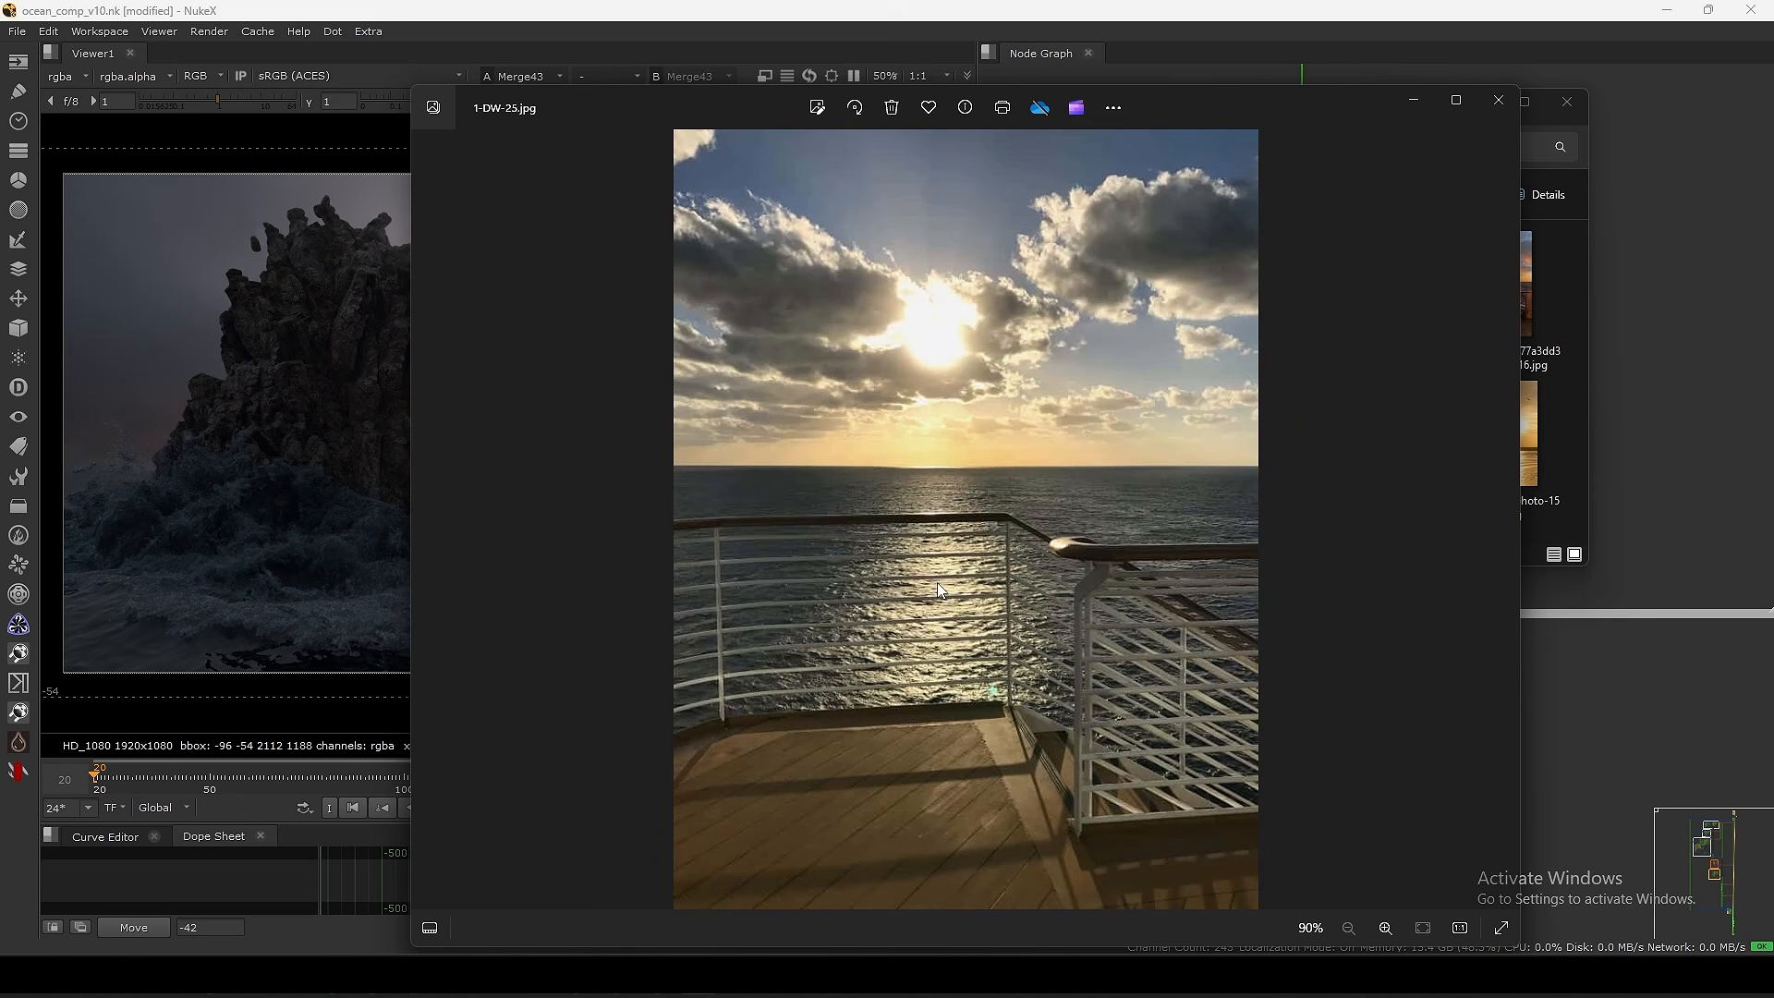
click(1413, 100)
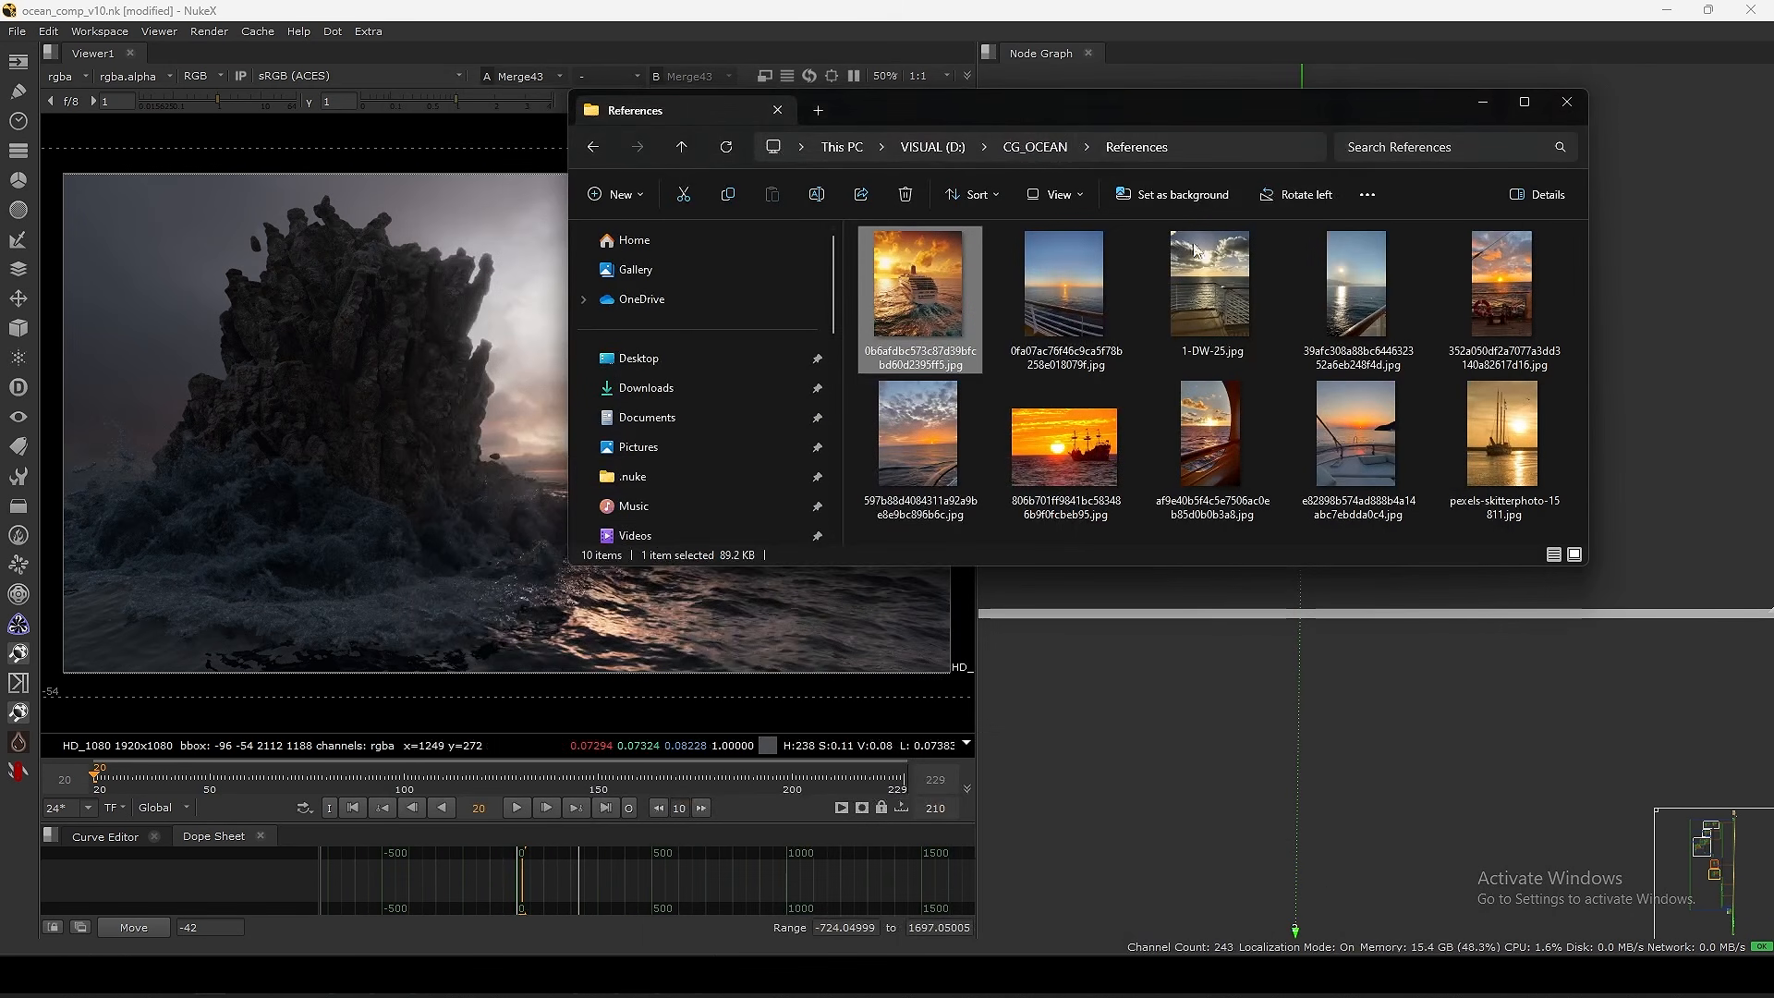
click(1498, 108)
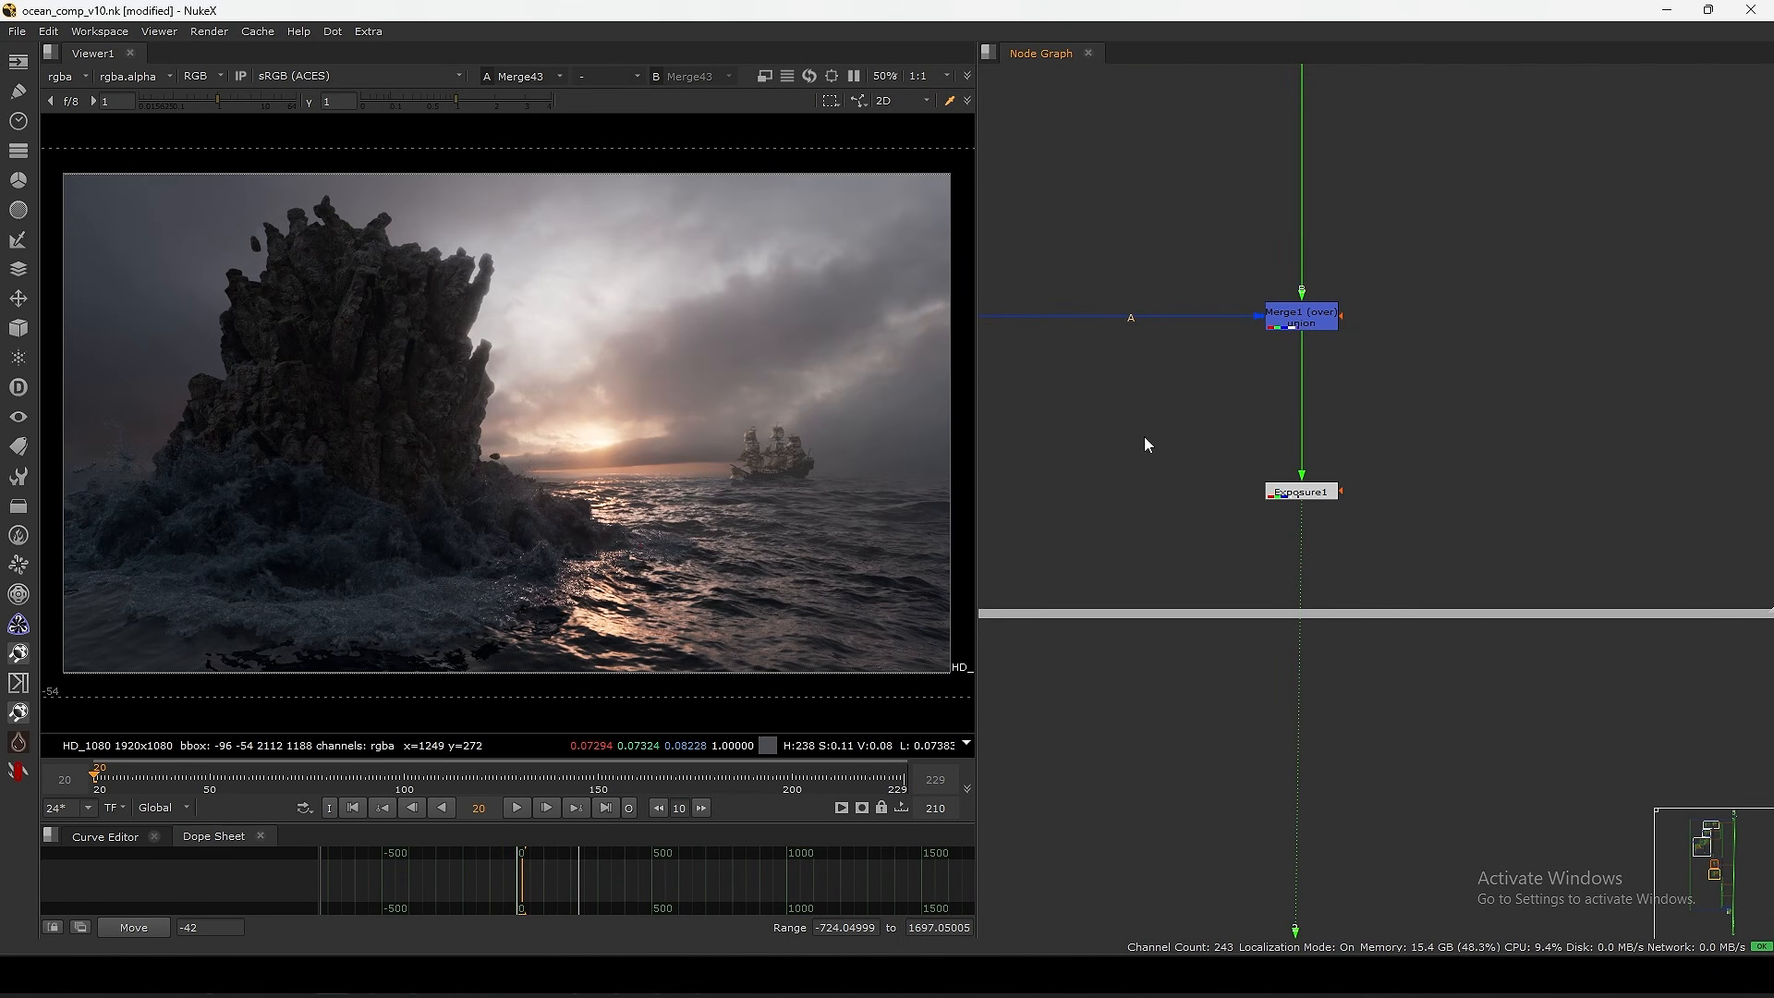
- Examine the Exposure1 water up close at viewer gain 0.2, reset the gain, and view the full Merge43 frame
key(1)
scroll(656, 581, up, 6)
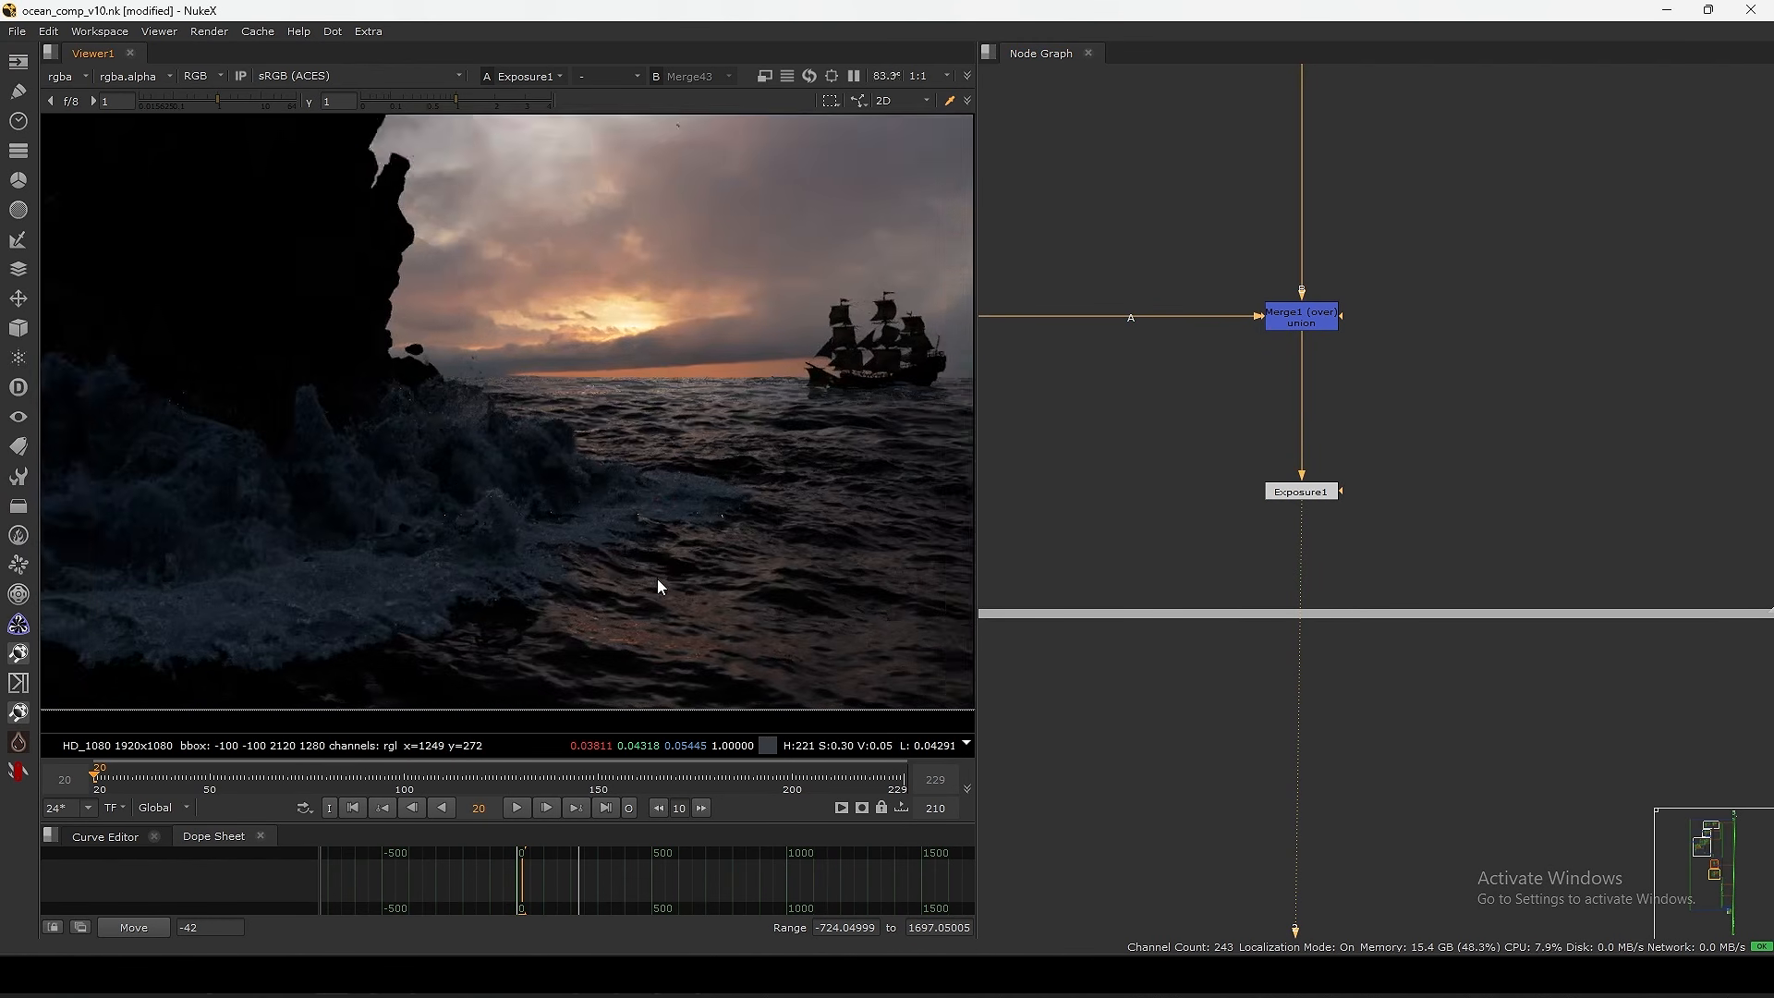
scroll(628, 555, down, 2)
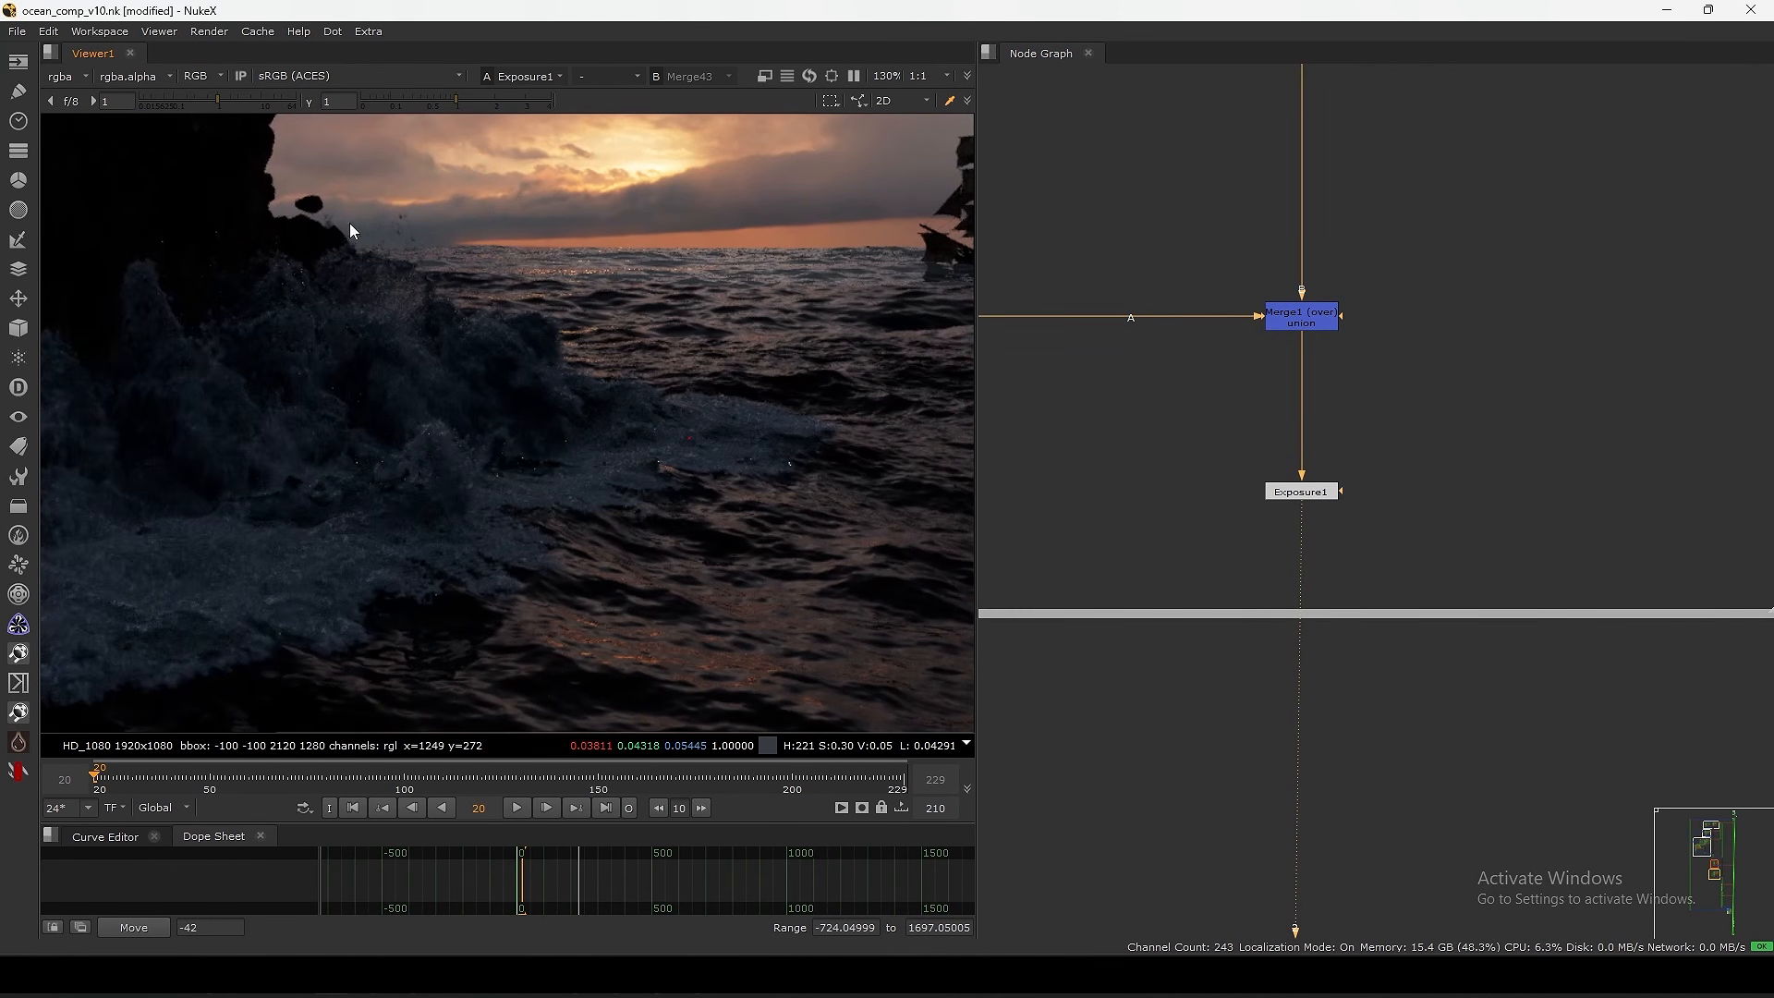
mouse_move(214, 104)
mouse_down()
mouse_move(229, 105)
mouse_move(187, 109)
mouse_up()
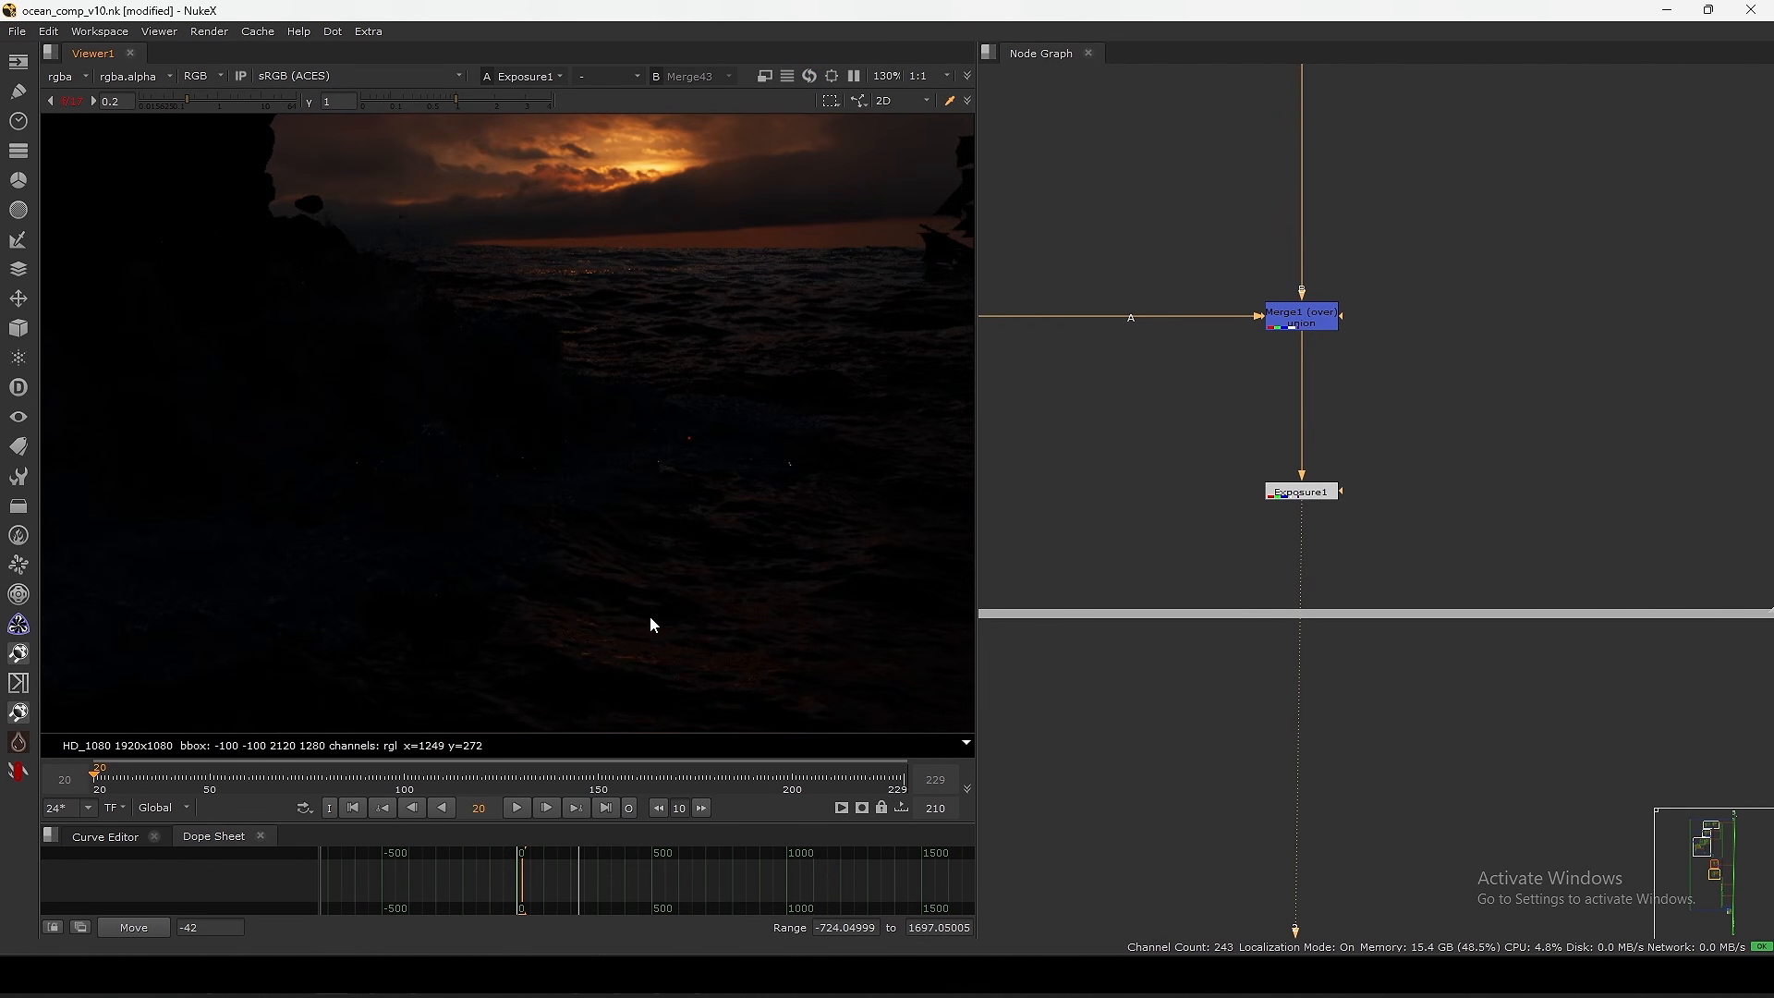
click(79, 102)
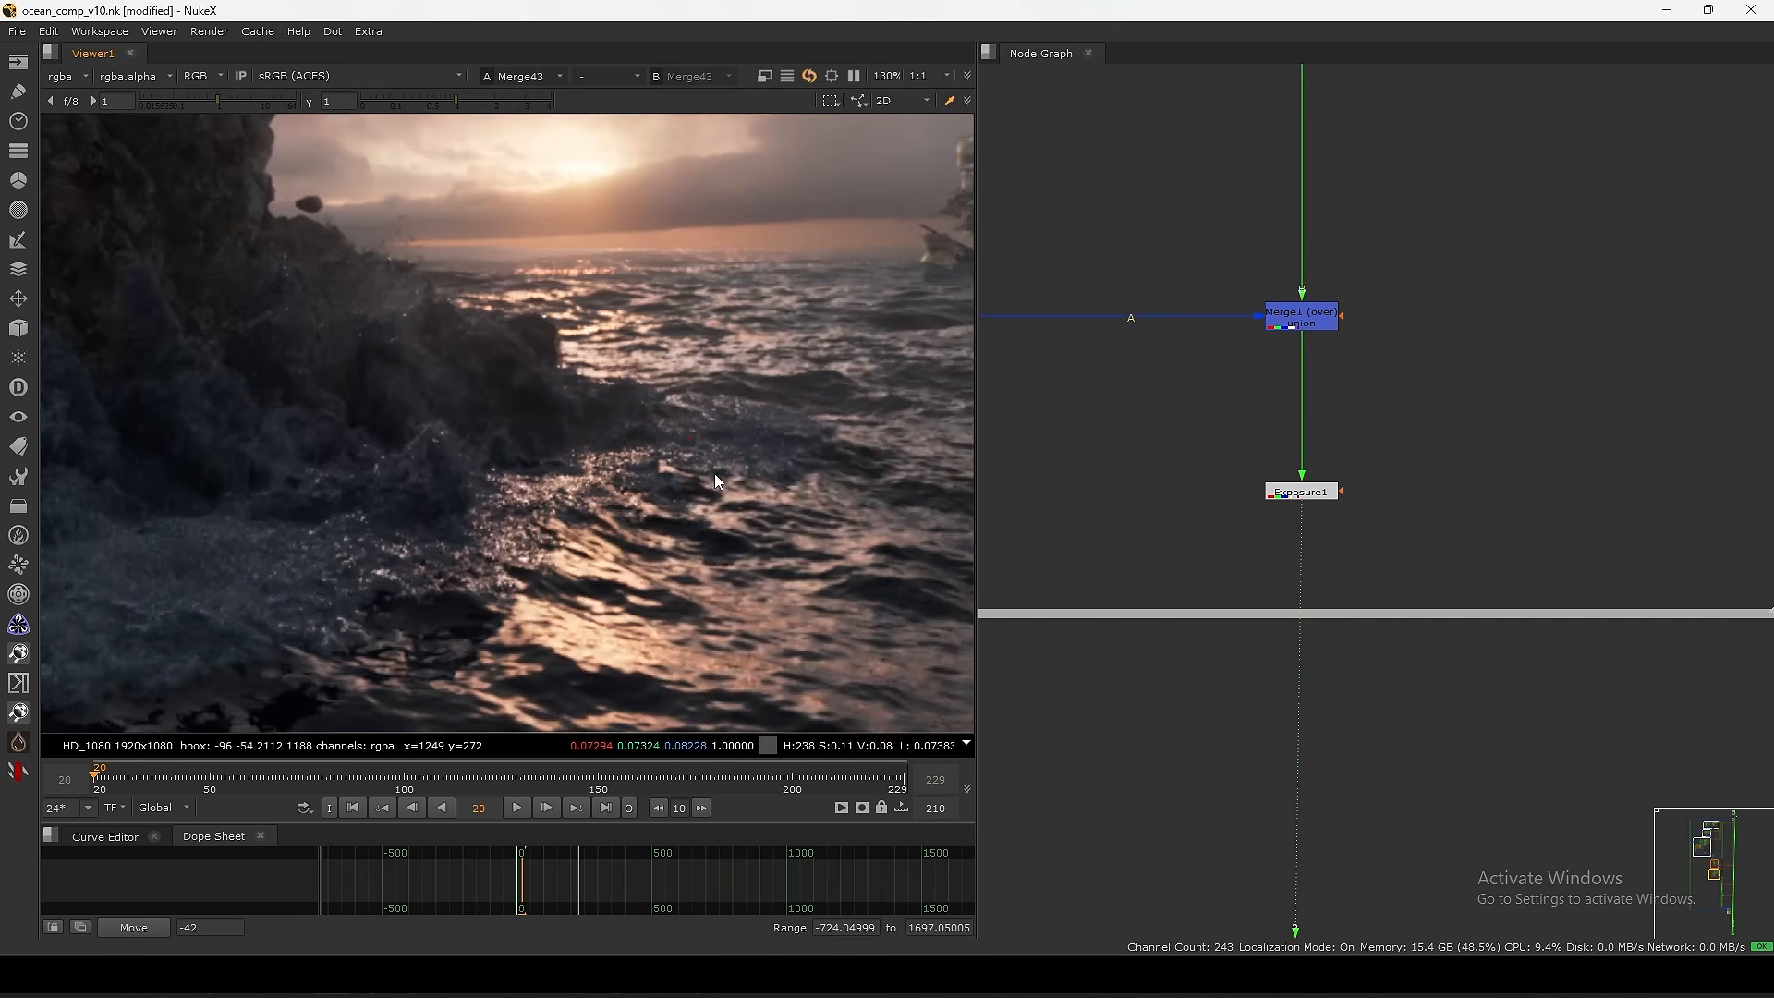
key(f)
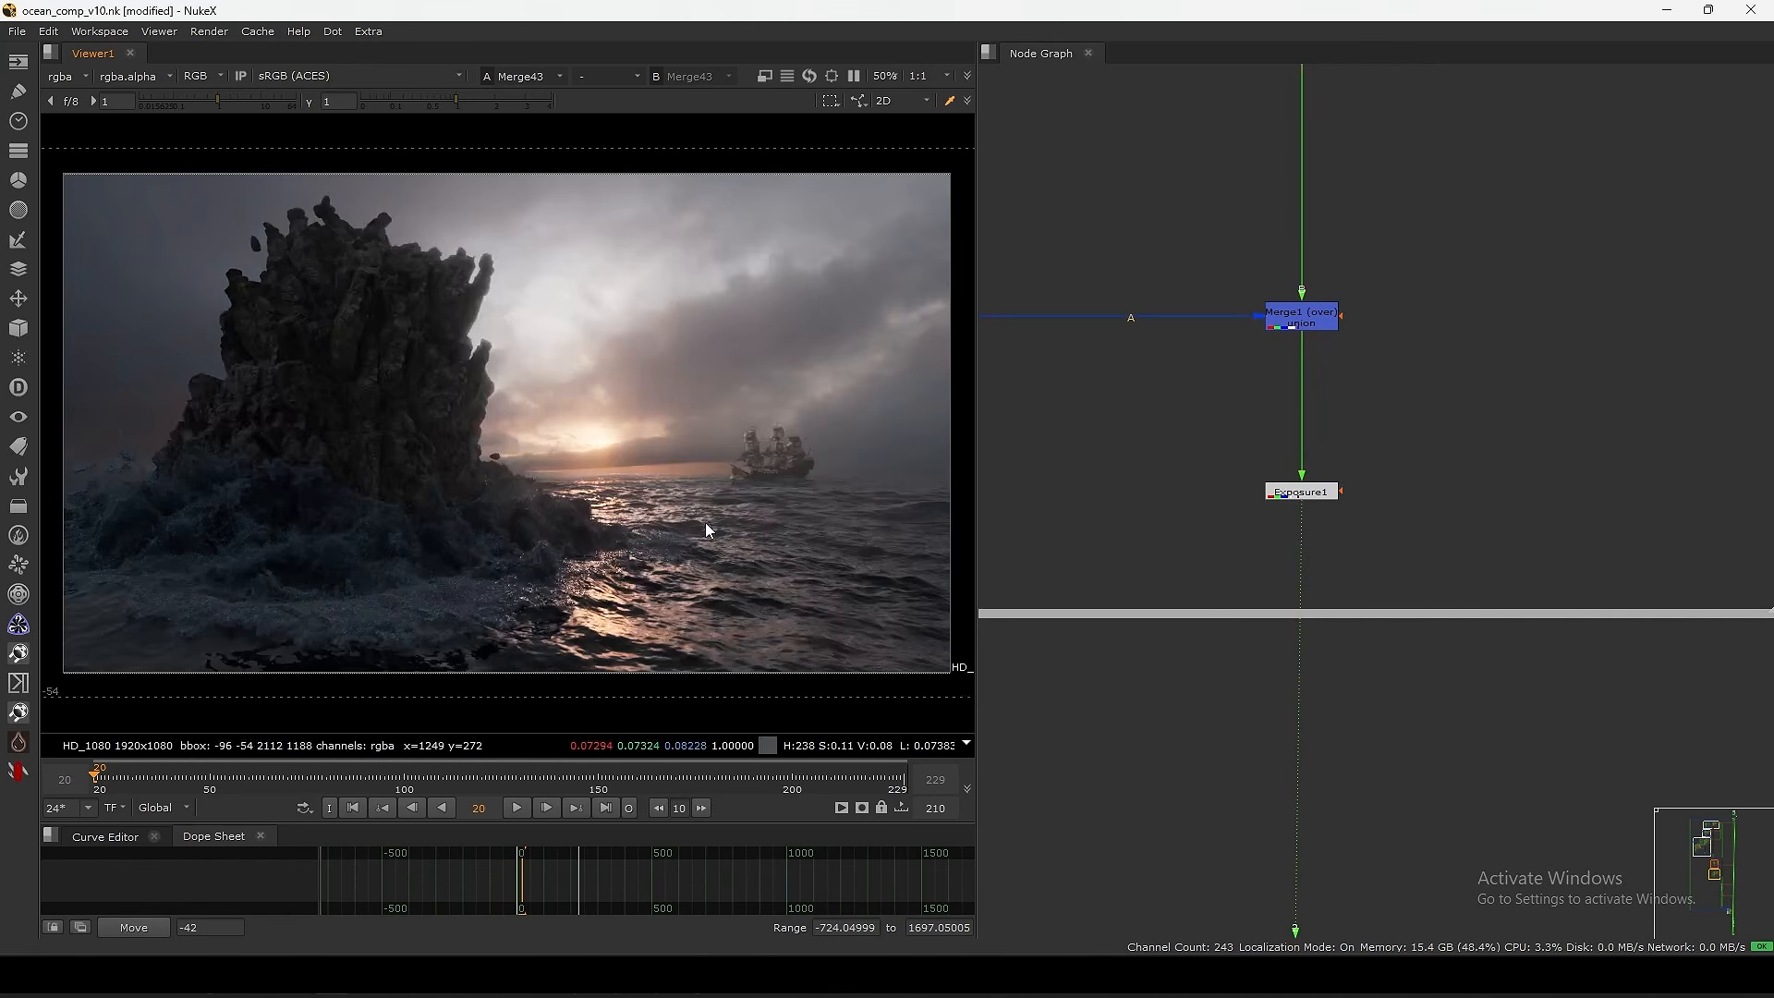
- Compare the two viewer inputs again, examining the ship up close in Merge43 and Exposure1
key(1)
key(2)
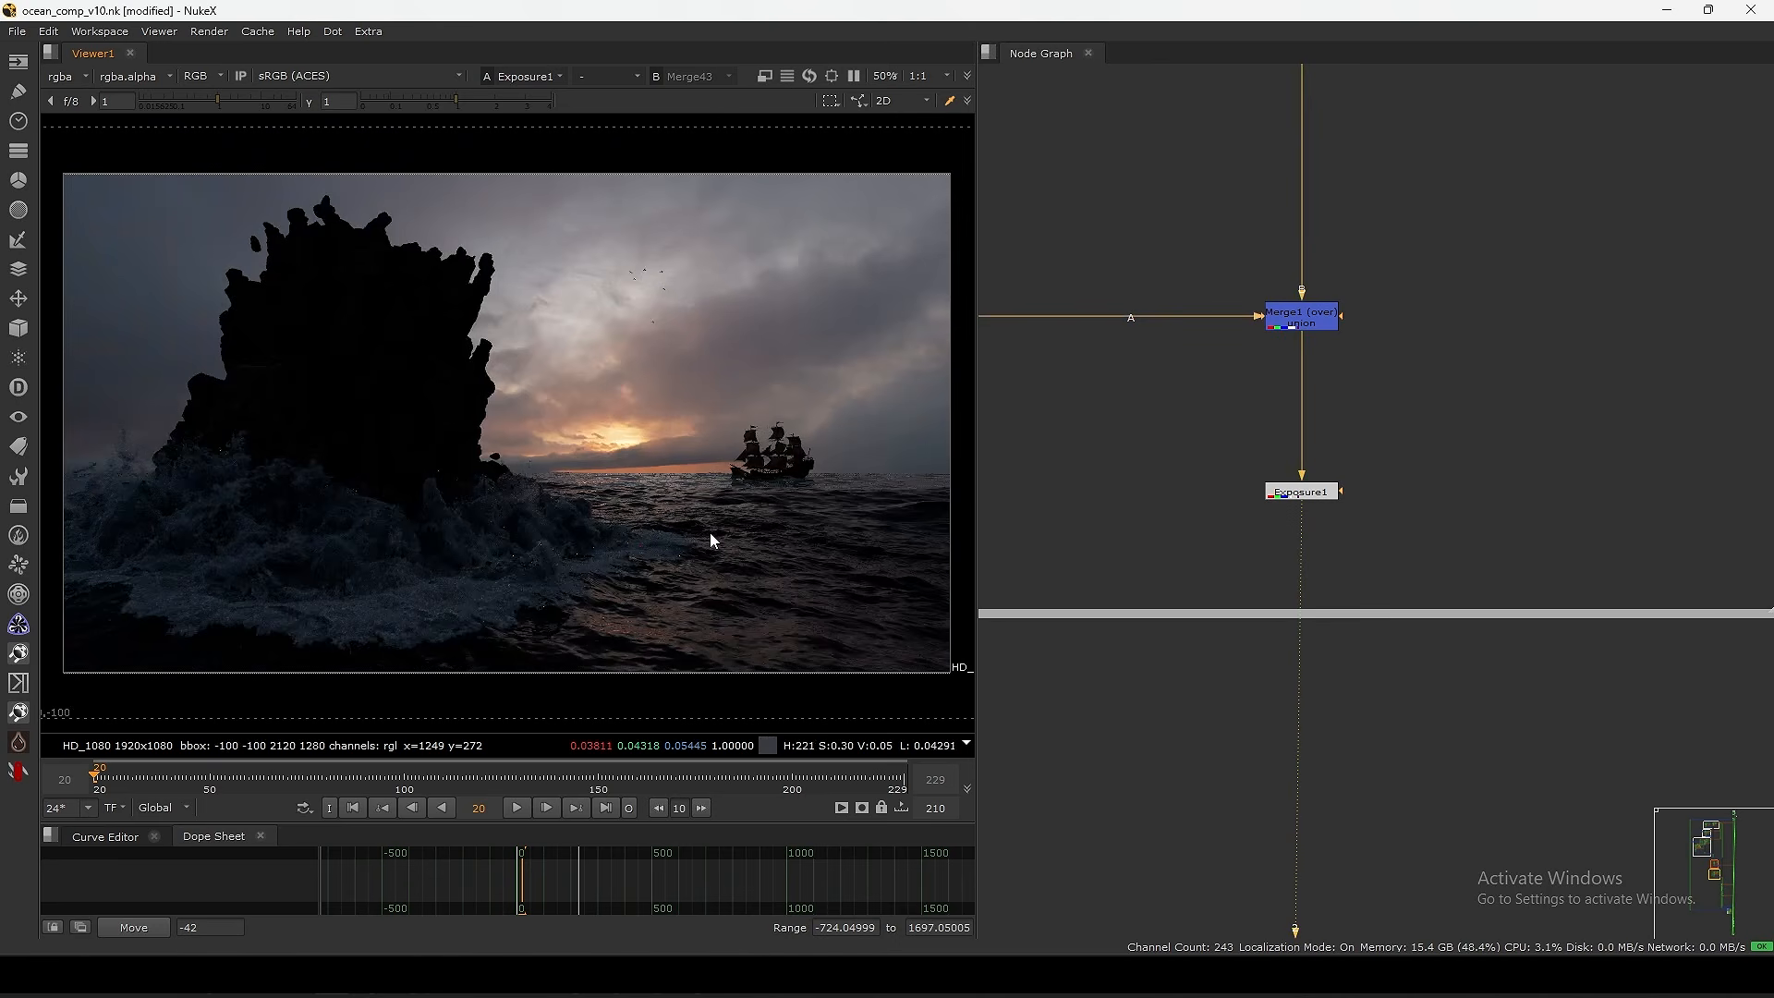
key(1)
scroll(804, 466, up, 7)
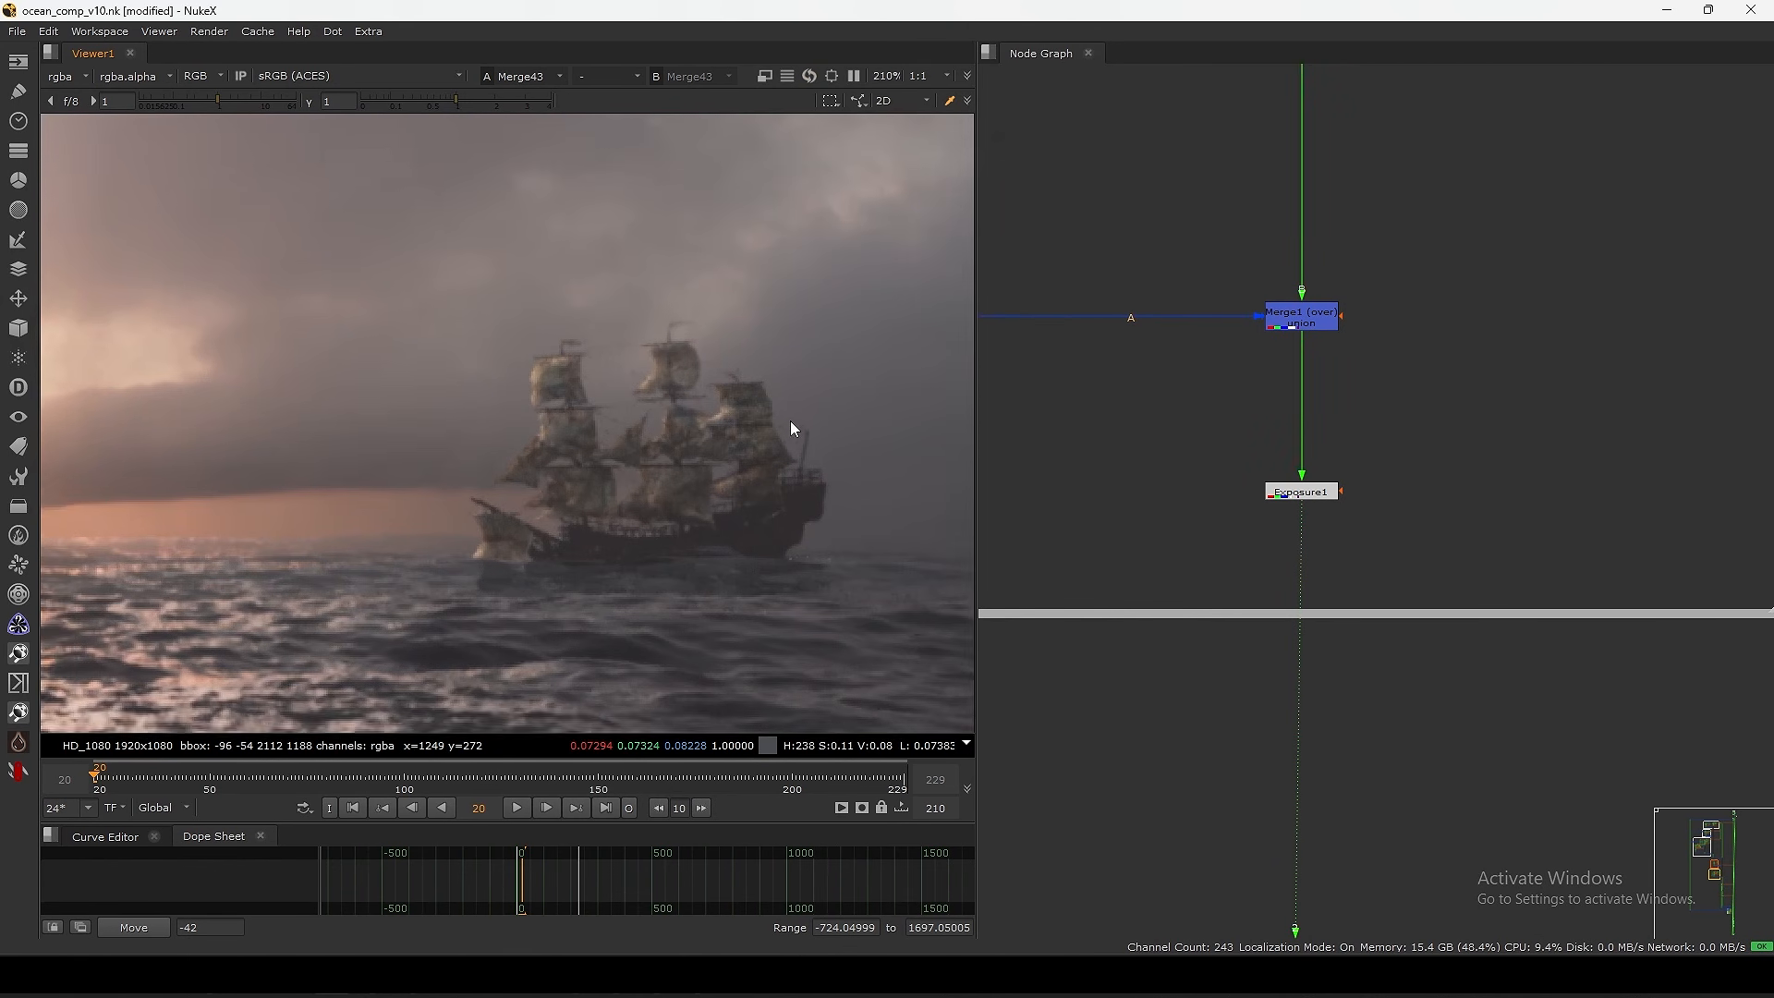
key(1)
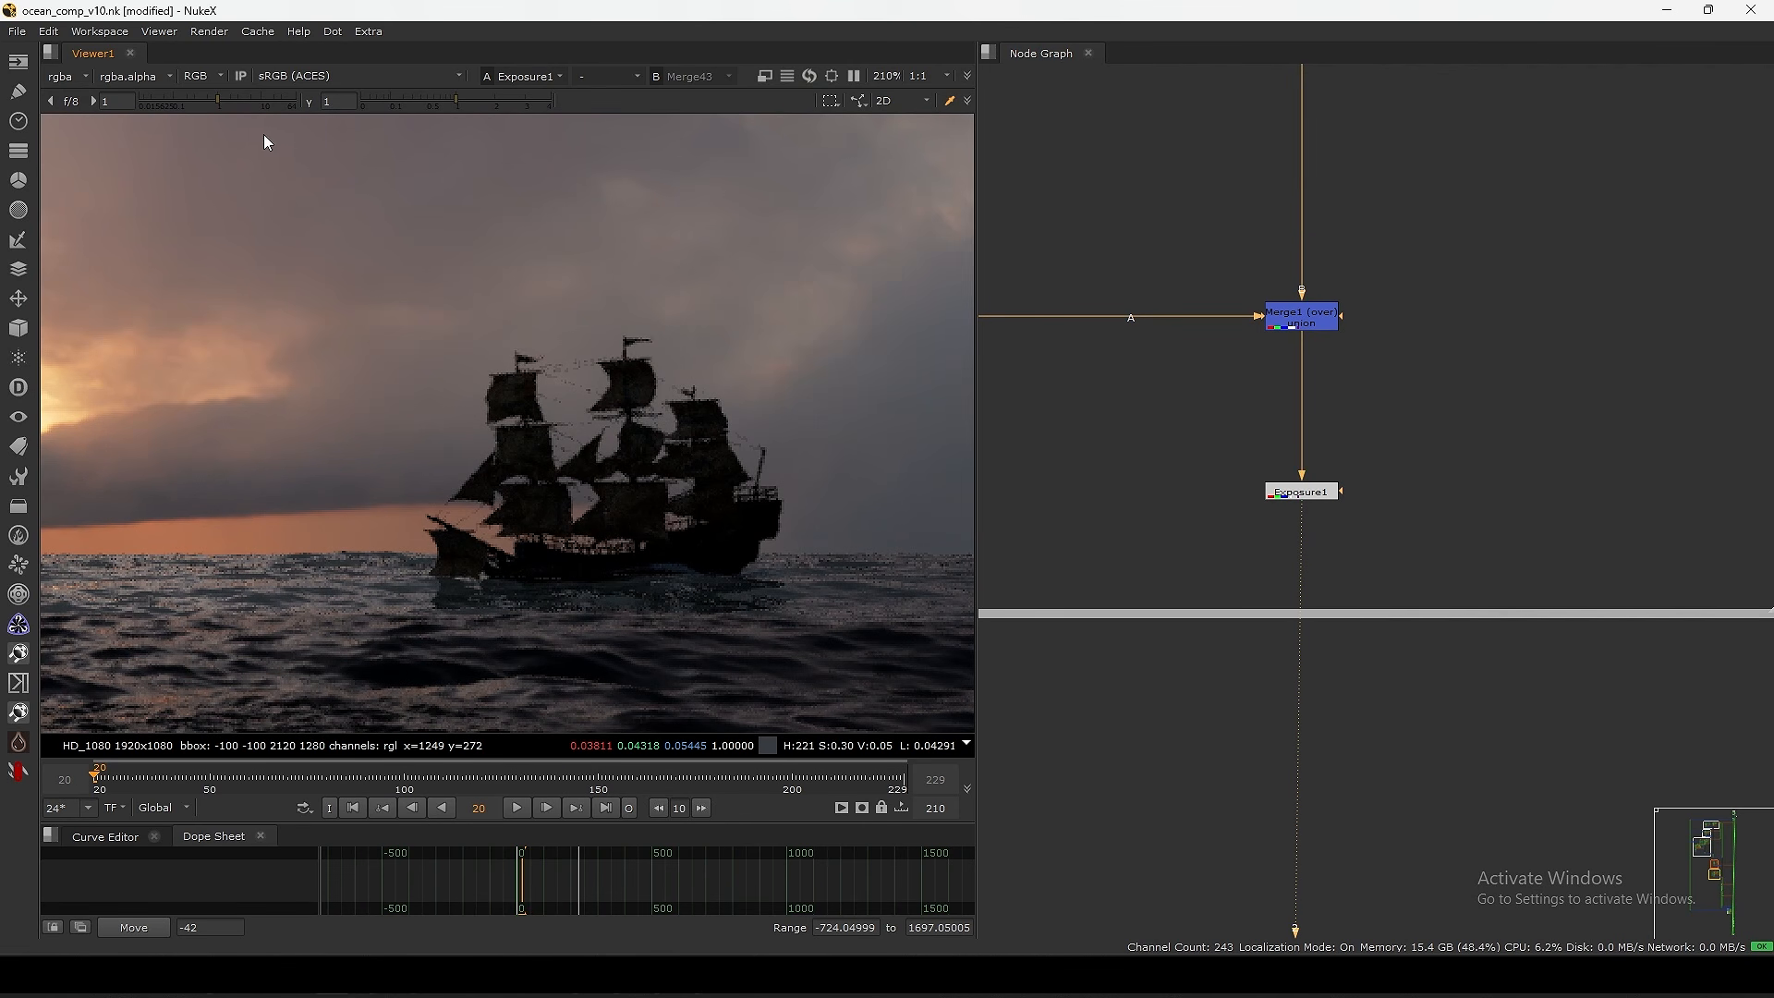
- Check the slap comp ship at viewer gain 11, reset the gain, and switch to Merge43
drag(219, 100, 263, 96)
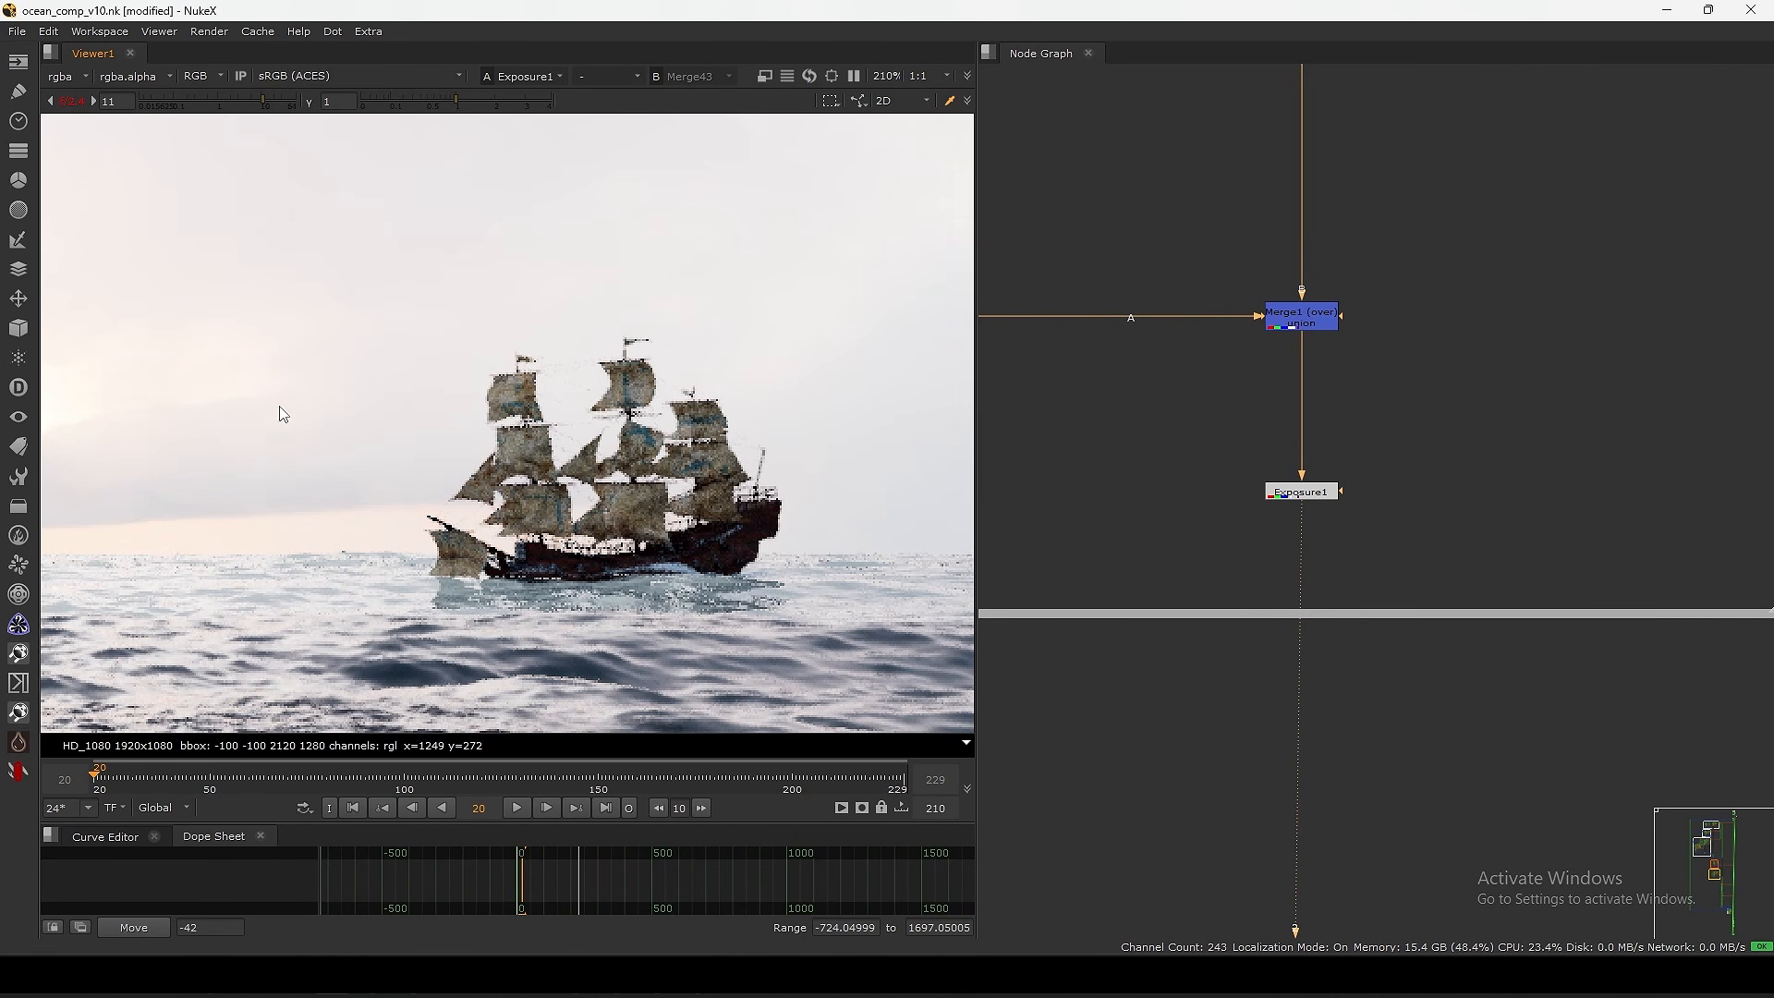
click(72, 102)
key(2)
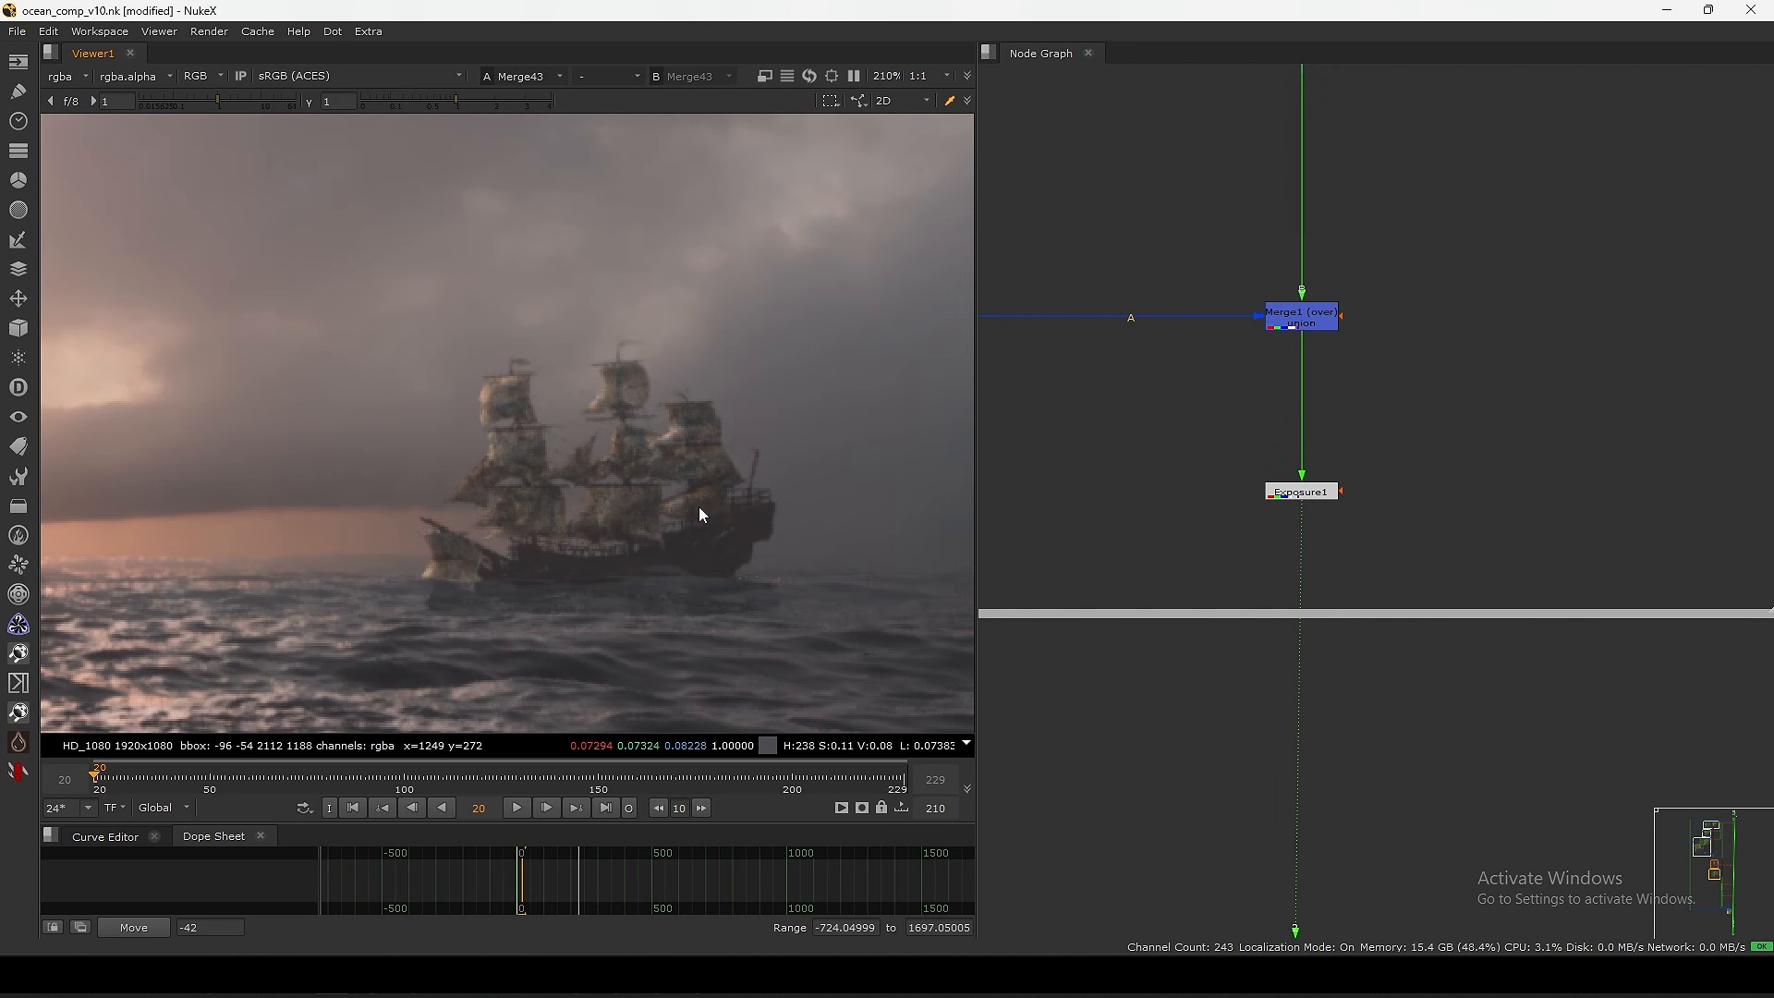
- Examine the ship and the surrounding sea and sky in the Merge43 close-up
drag(626, 588, 599, 601)
middle_drag(617, 502, 689, 518)
middle_drag(545, 471, 573, 438)
drag(287, 423, 286, 424)
middle_drag(899, 445, 591, 482)
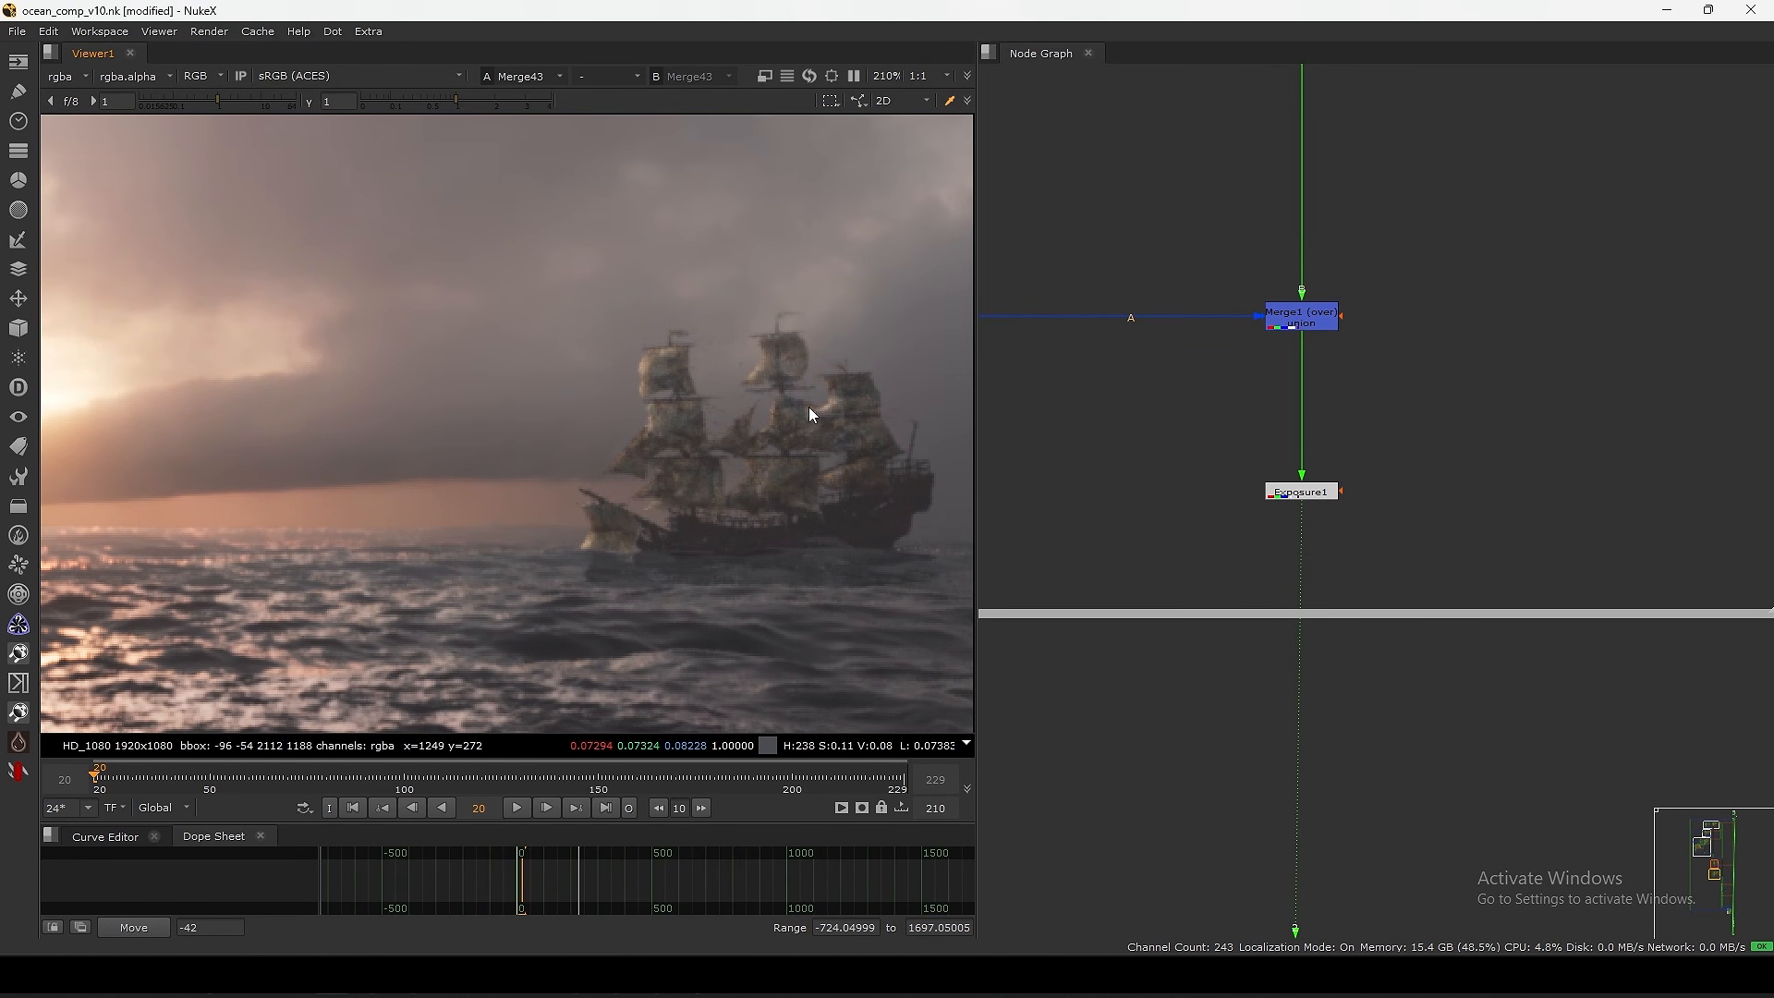
- Examine the rock's upper edges and waterline against the sky up close in Merge43, ending on the full frame
key(f)
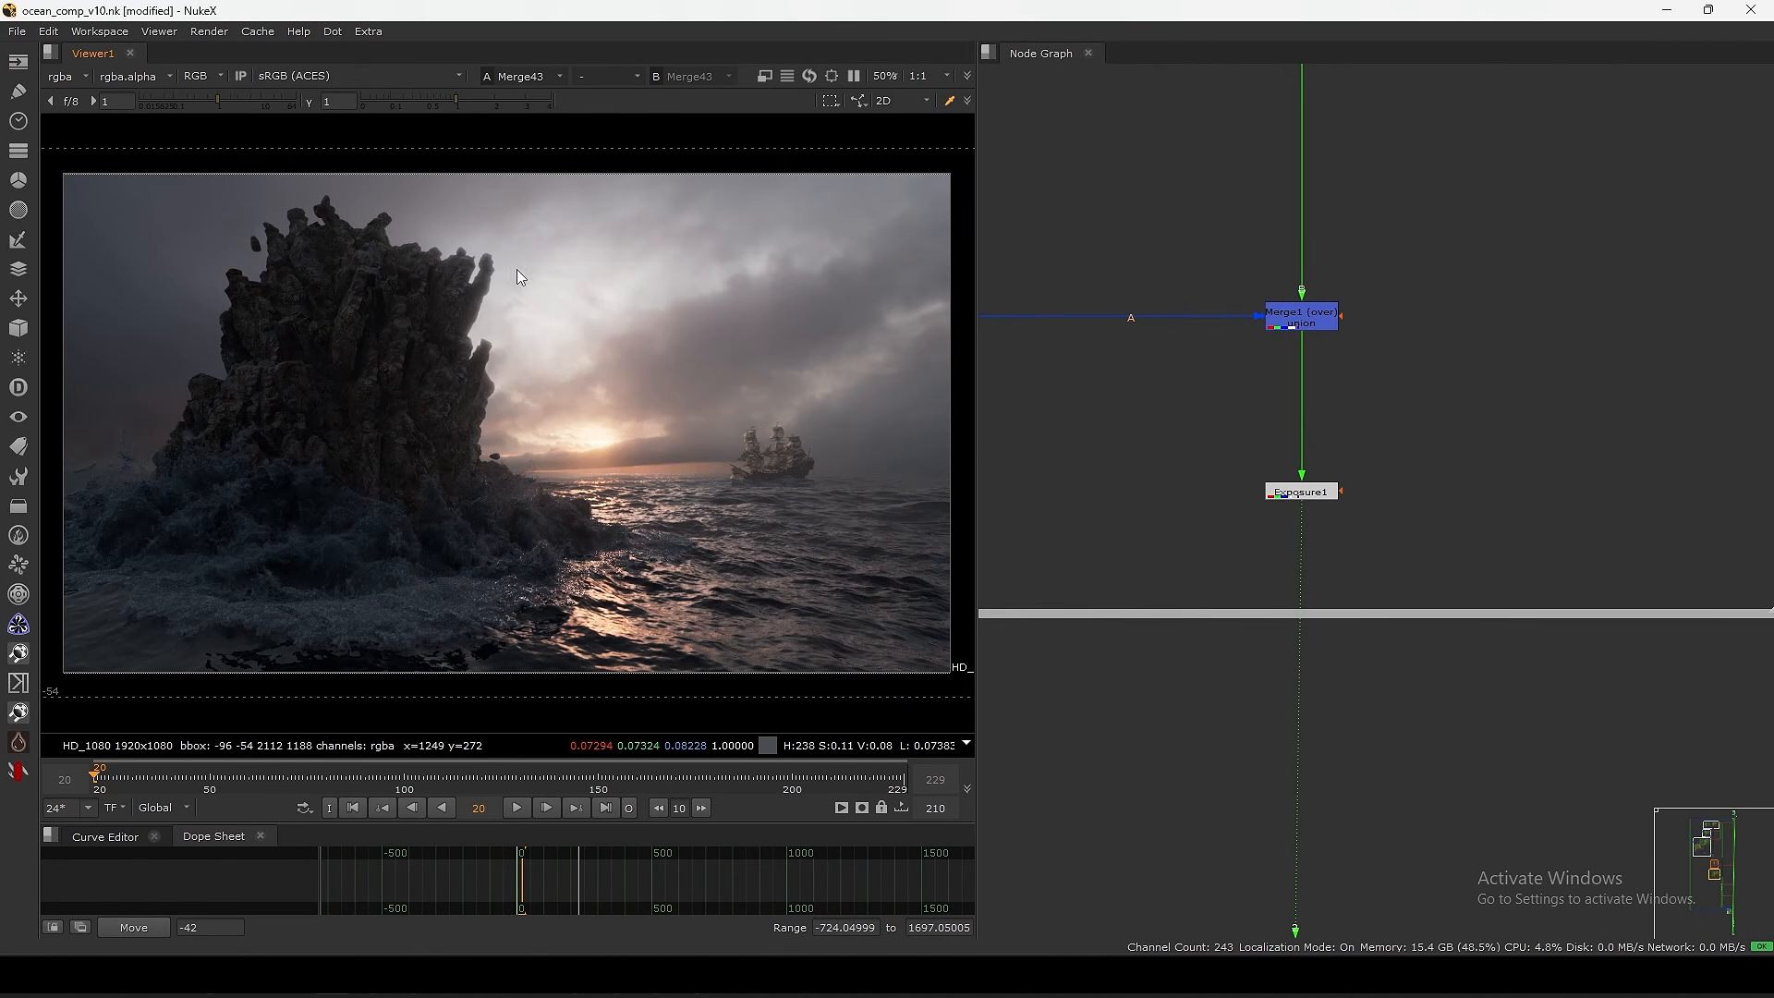
middle_drag(496, 280, 590, 336)
scroll(589, 337, up, 4)
scroll(554, 354, up, 1)
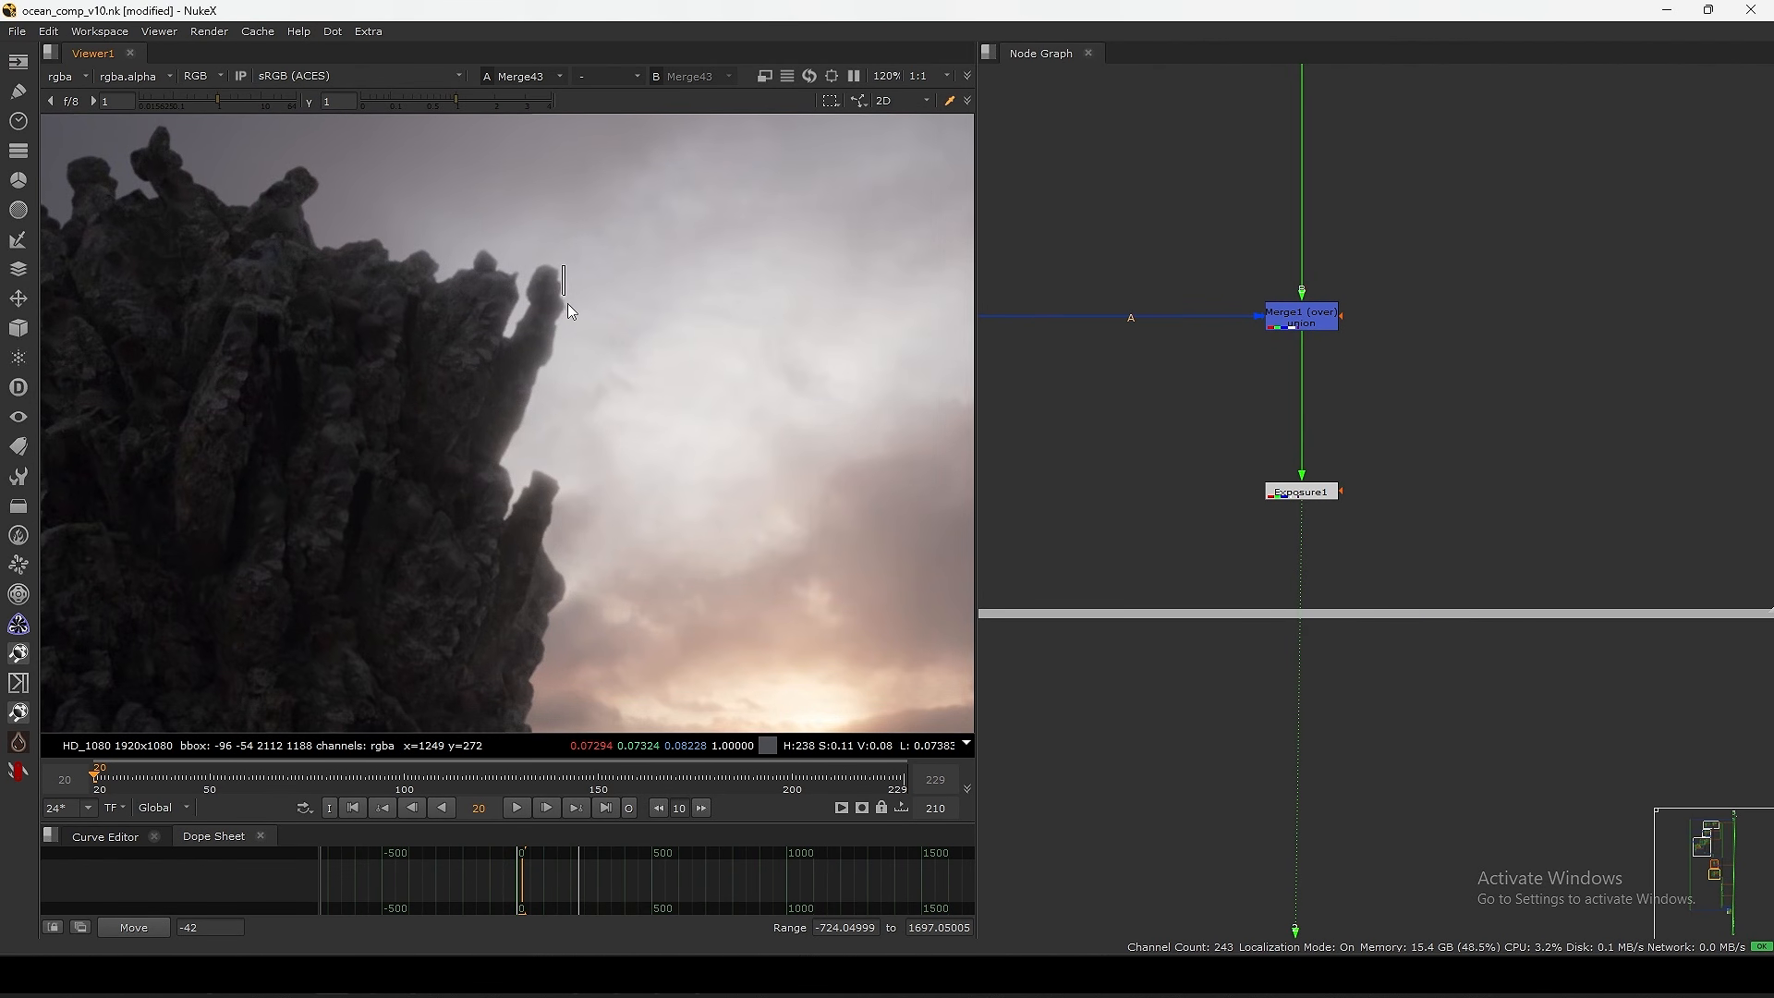
middle_drag(551, 575, 571, 456)
drag(545, 493, 562, 511)
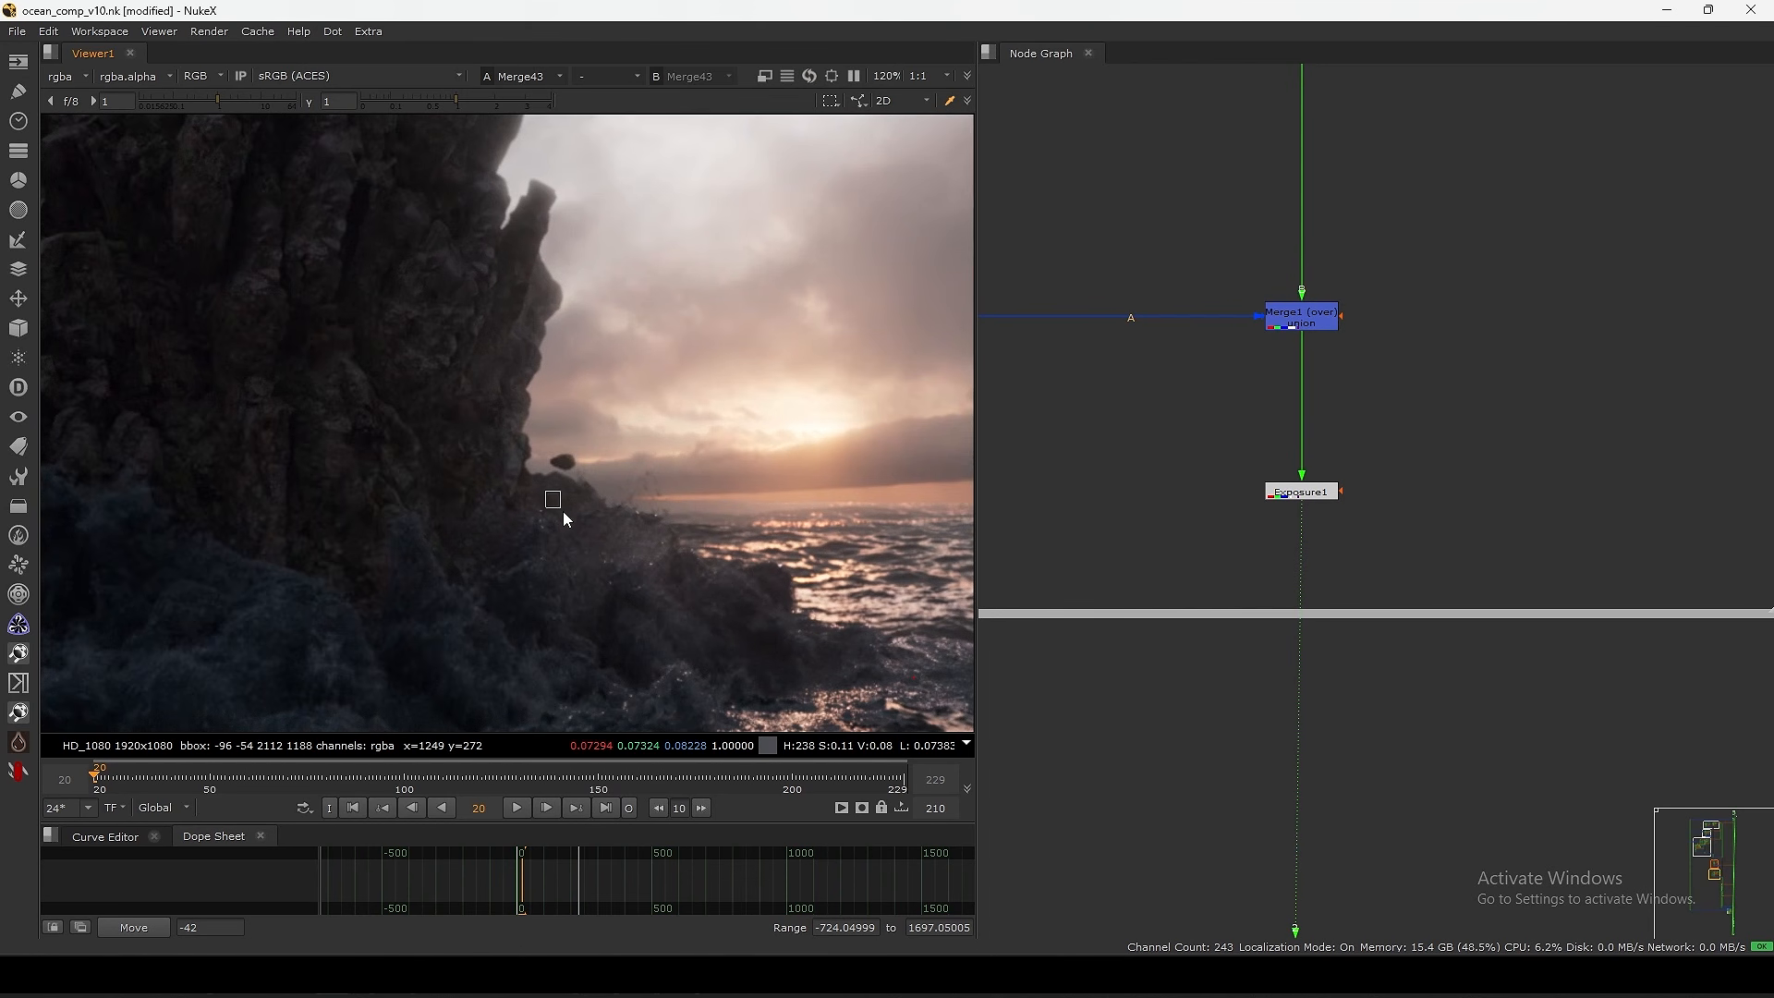
mouse_move(563, 406)
middle_down()
mouse_move(569, 486)
mouse_move(594, 390)
middle_up()
drag(594, 391, 617, 508)
middle_drag(569, 337, 600, 468)
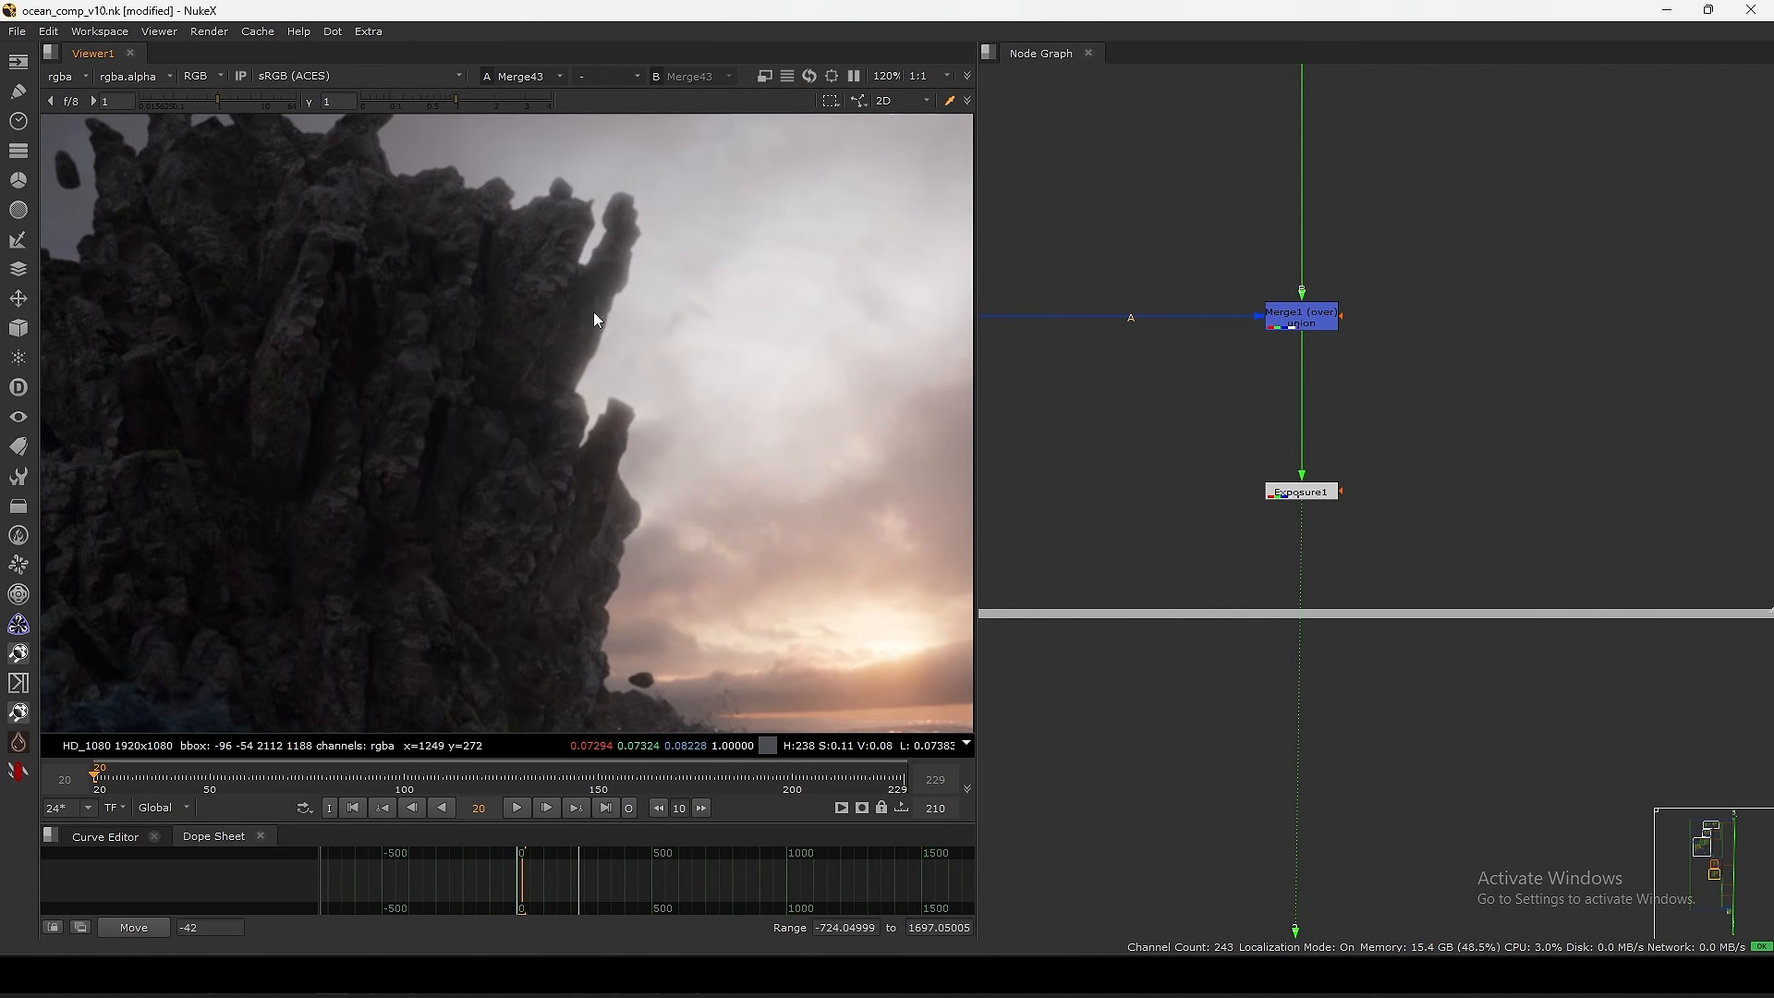
key(f)
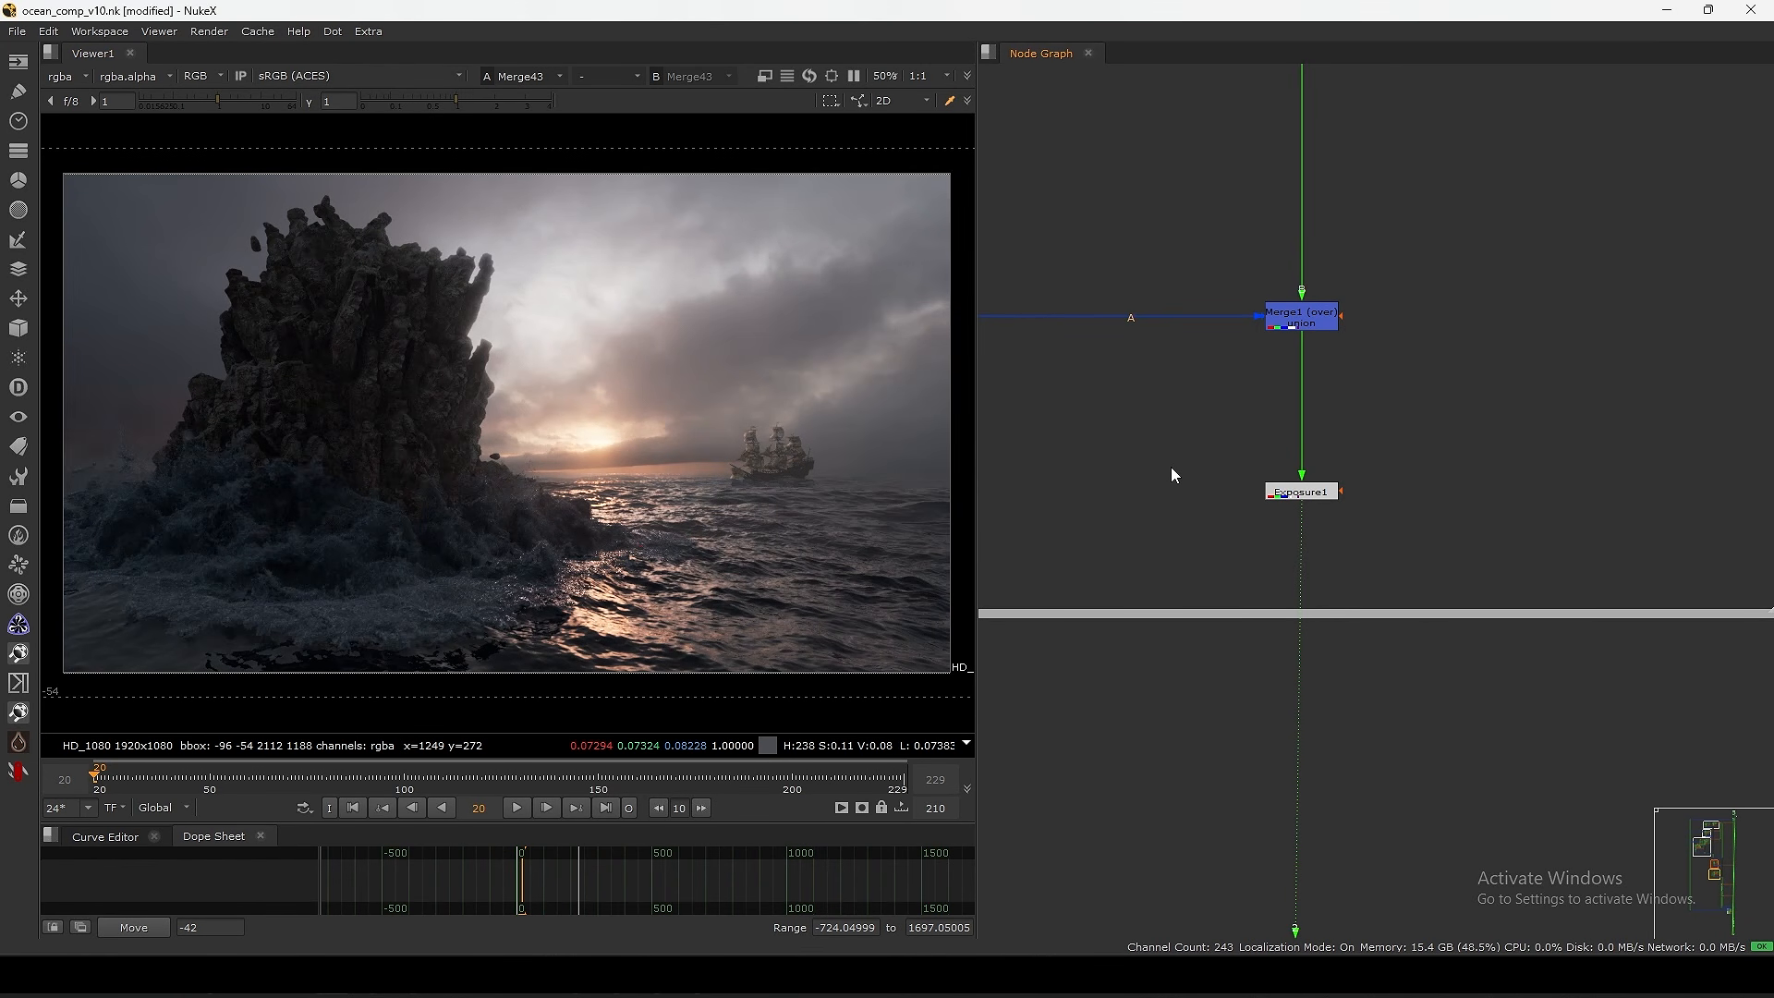
- Compare the Merge43 result repeatedly with the Exposure1 slap comp at full frame
key(2)
key(1)
key(2)
key(1)
key(2)
key(1)
key(2)
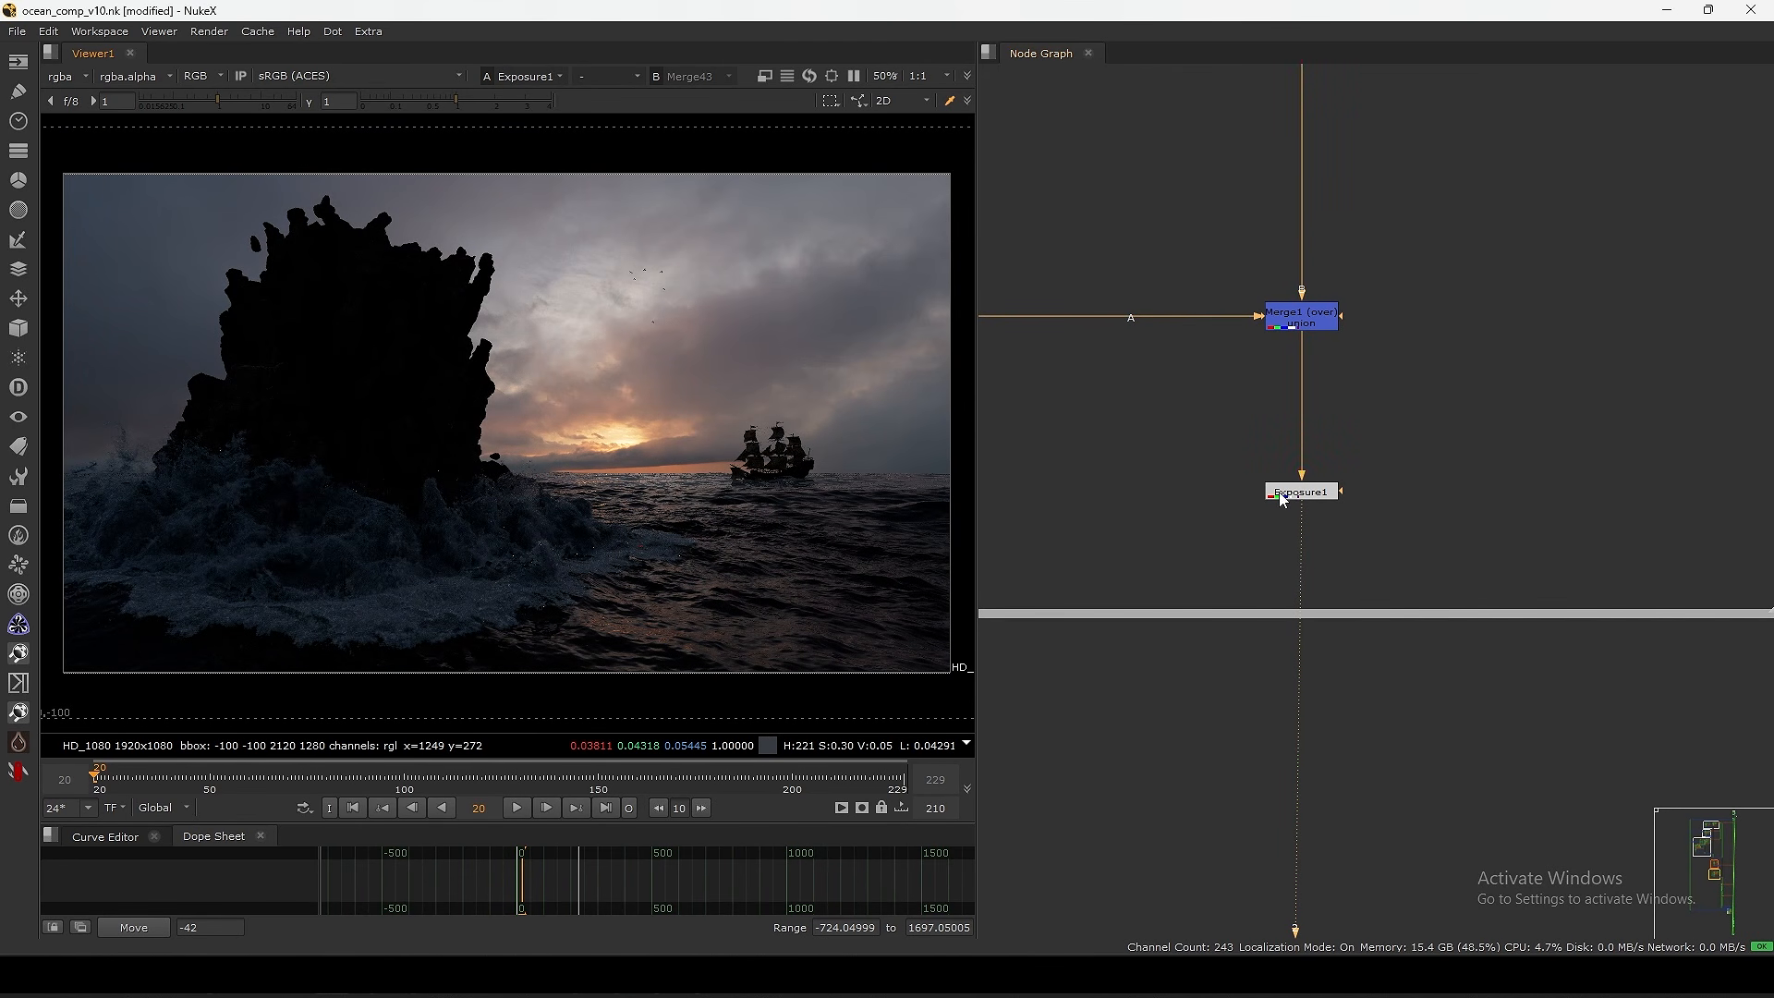
- Sample the sun glow and the water beneath it to compare colour values in Exposure1 and Merge43
ctrl+shift+drag(642, 423, 604, 454)
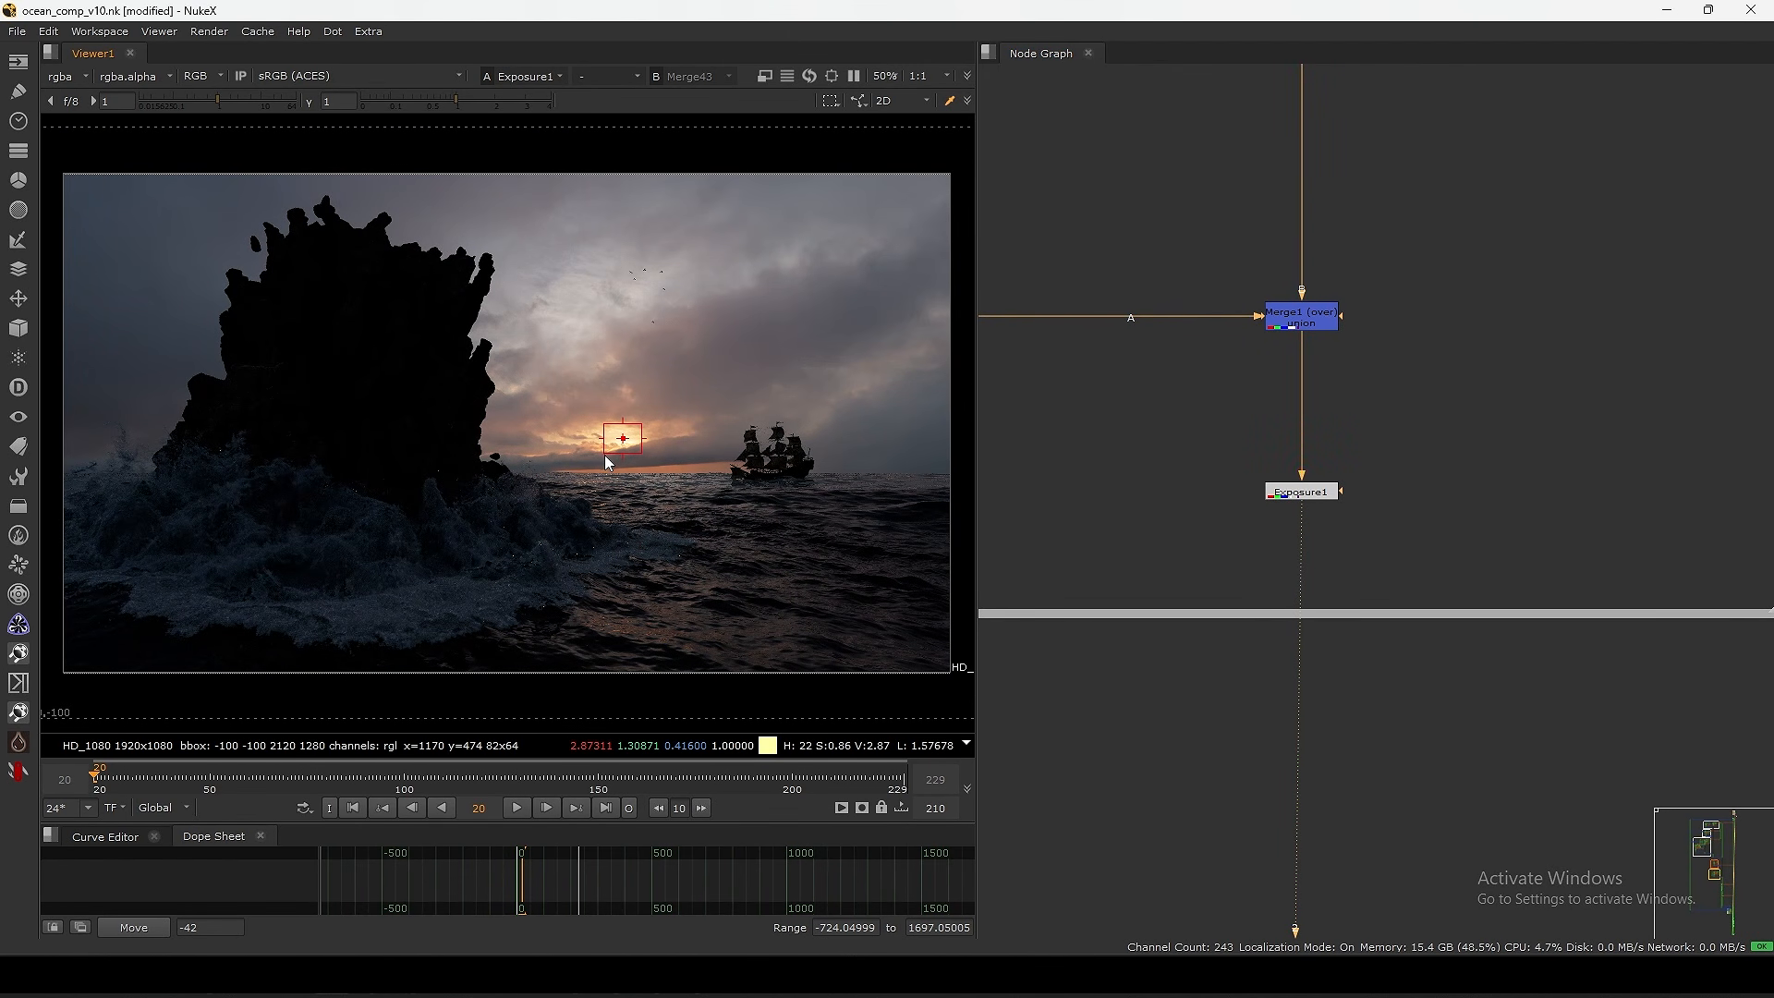
key(1)
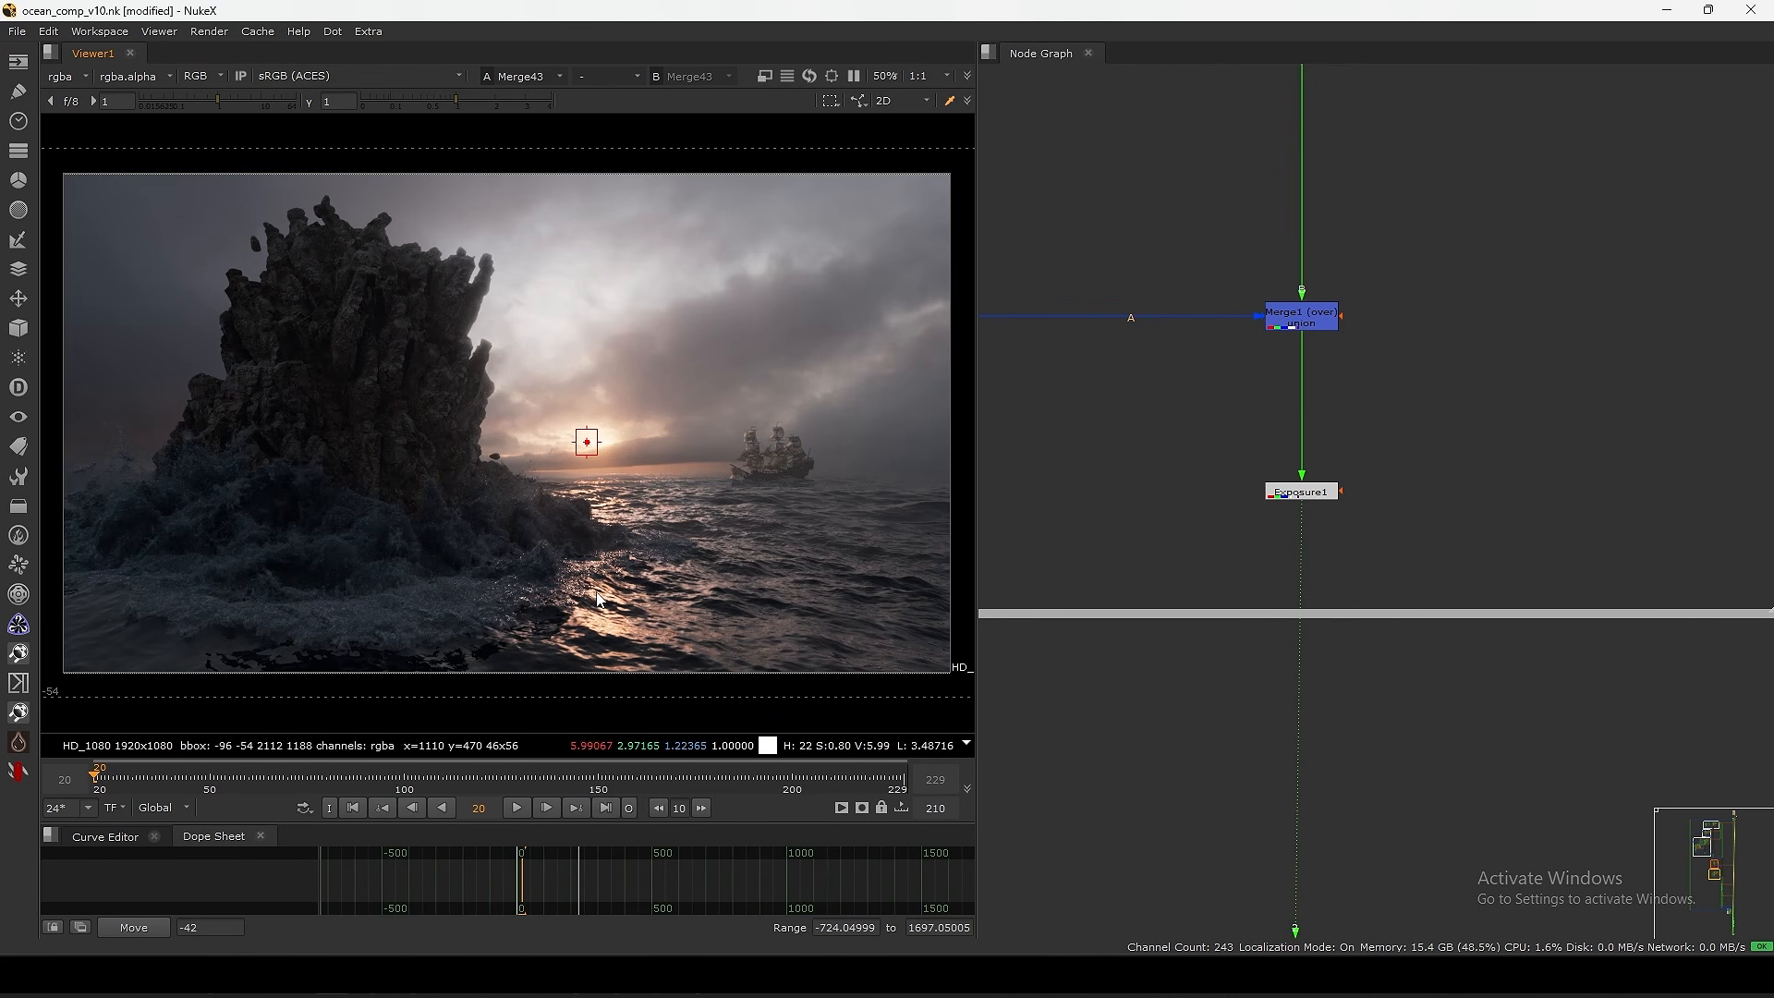
ctrl+shift+drag(592, 434, 602, 683)
key(1)
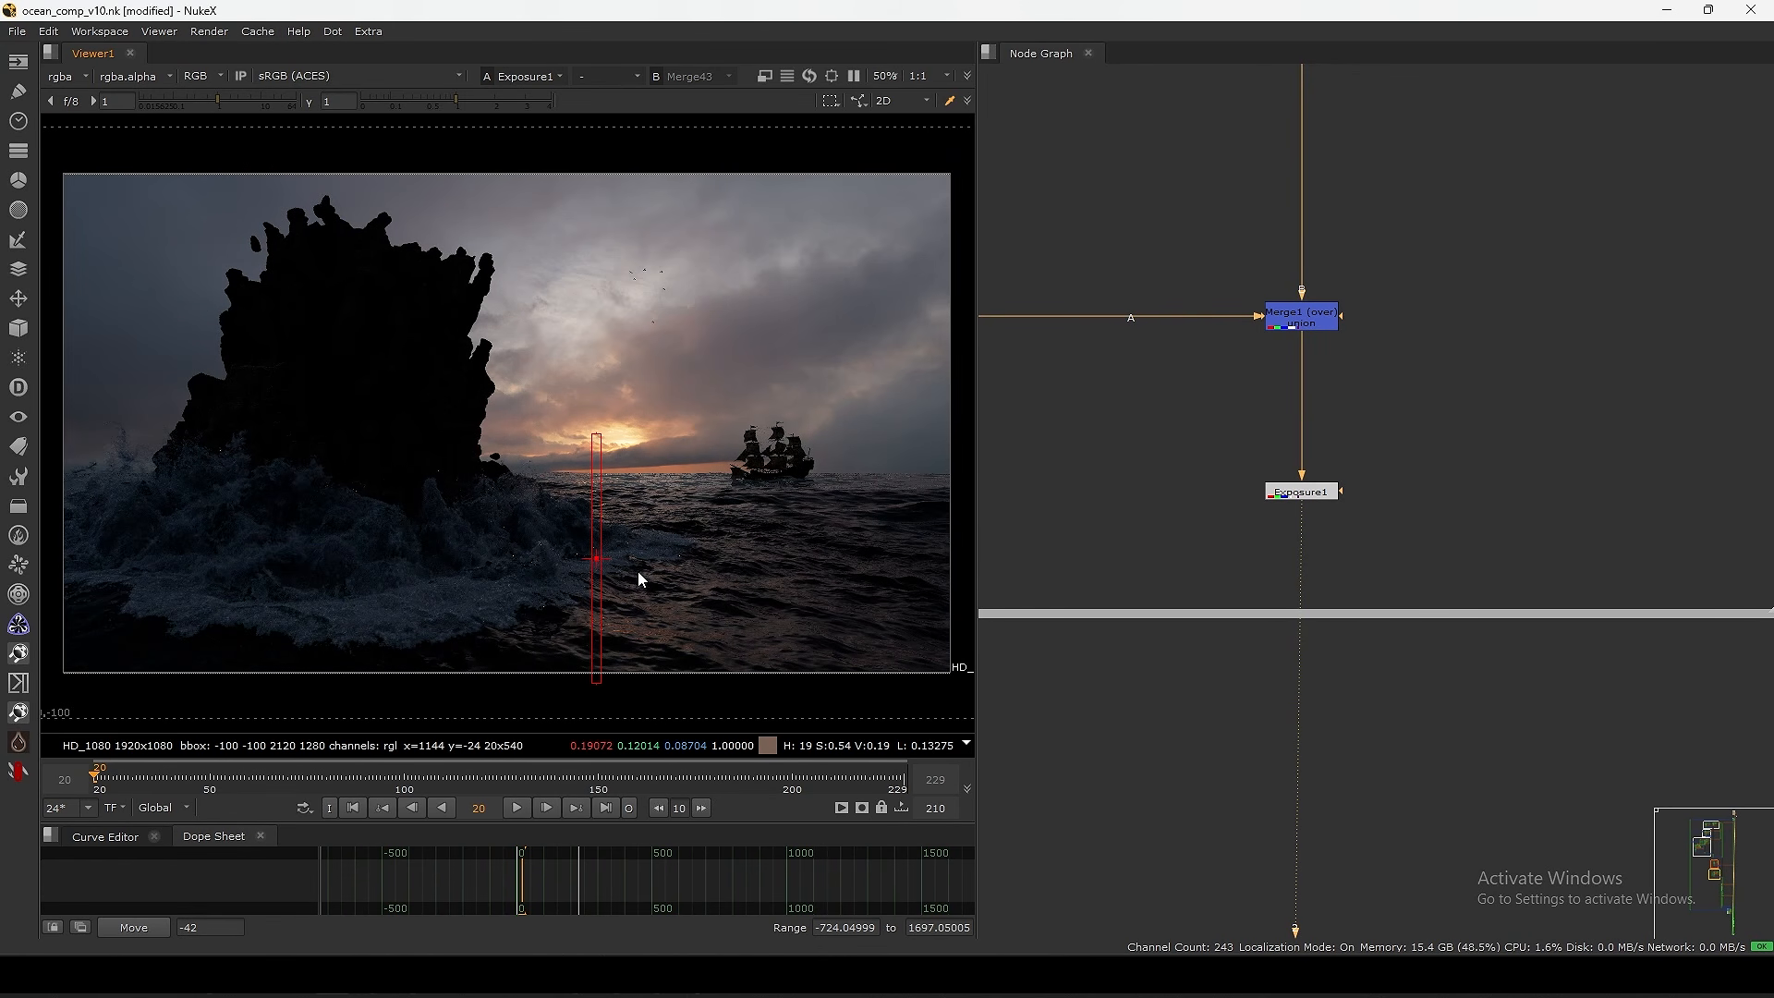
scroll(640, 545, up, 1)
key(2)
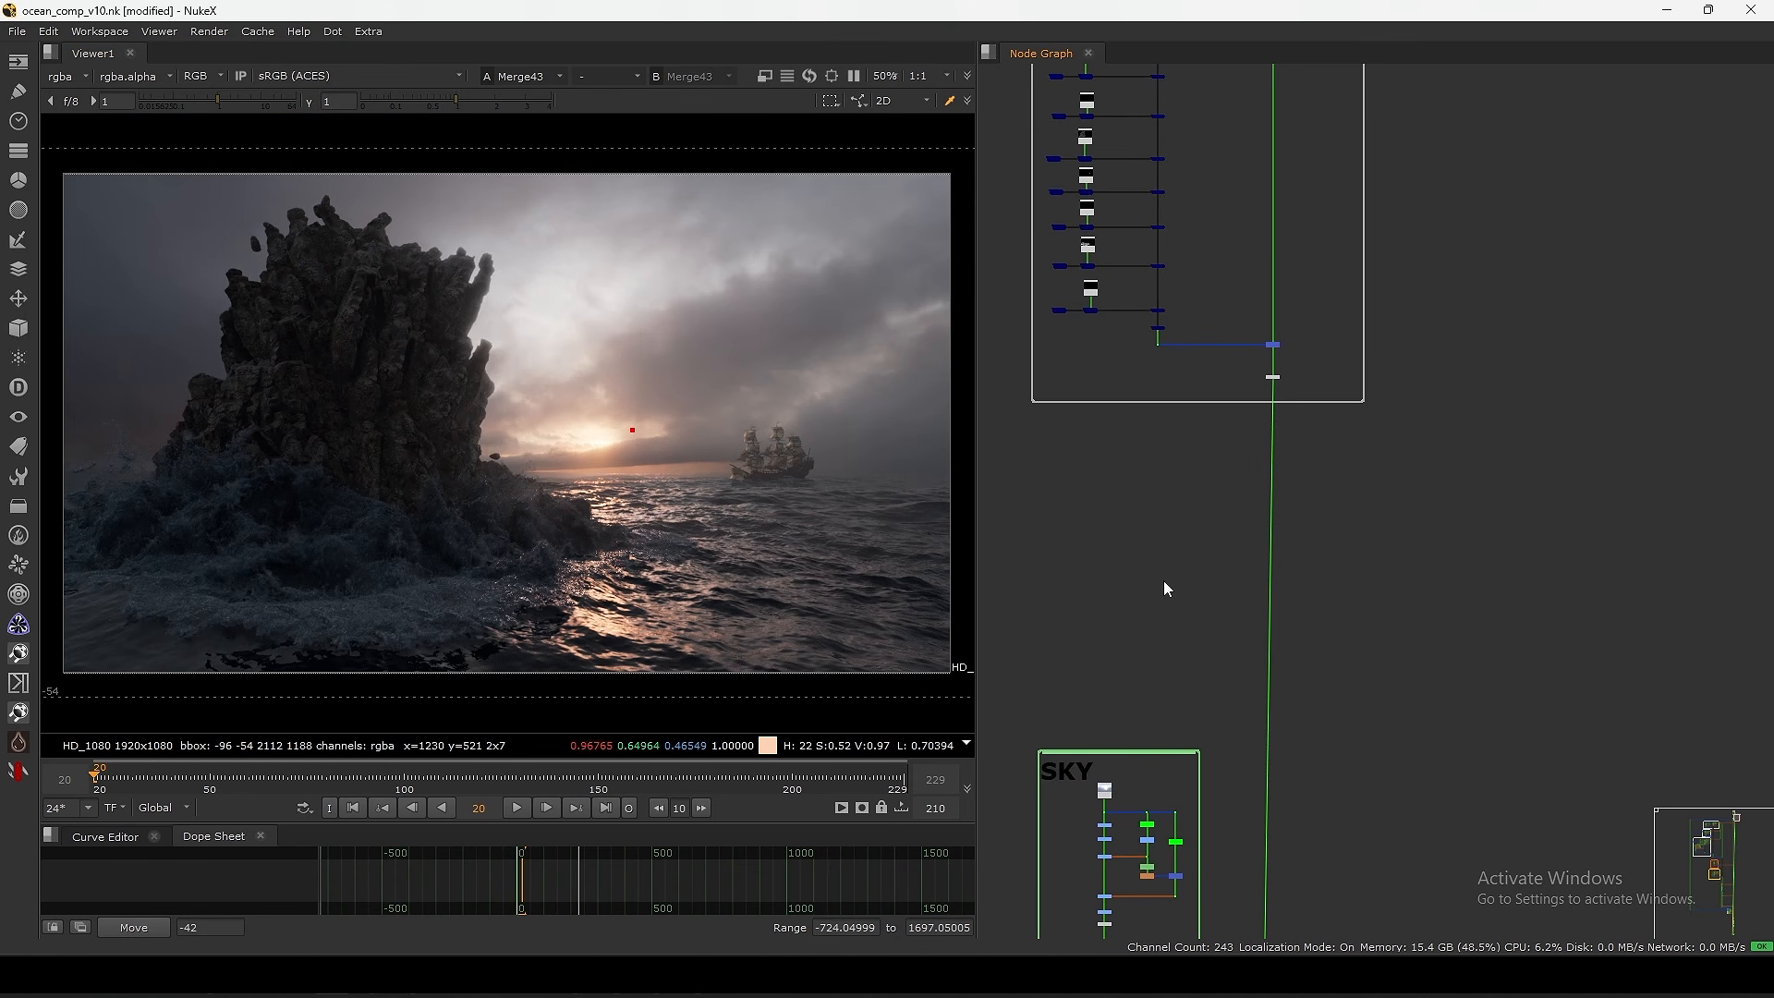
- Toggle the merge that joins the foreground branch to the sky pipe off and on to compare the result
scroll(1162, 580, down, 6)
middle_drag(1156, 726, 1263, 257)
scroll(1210, 414, down, 5)
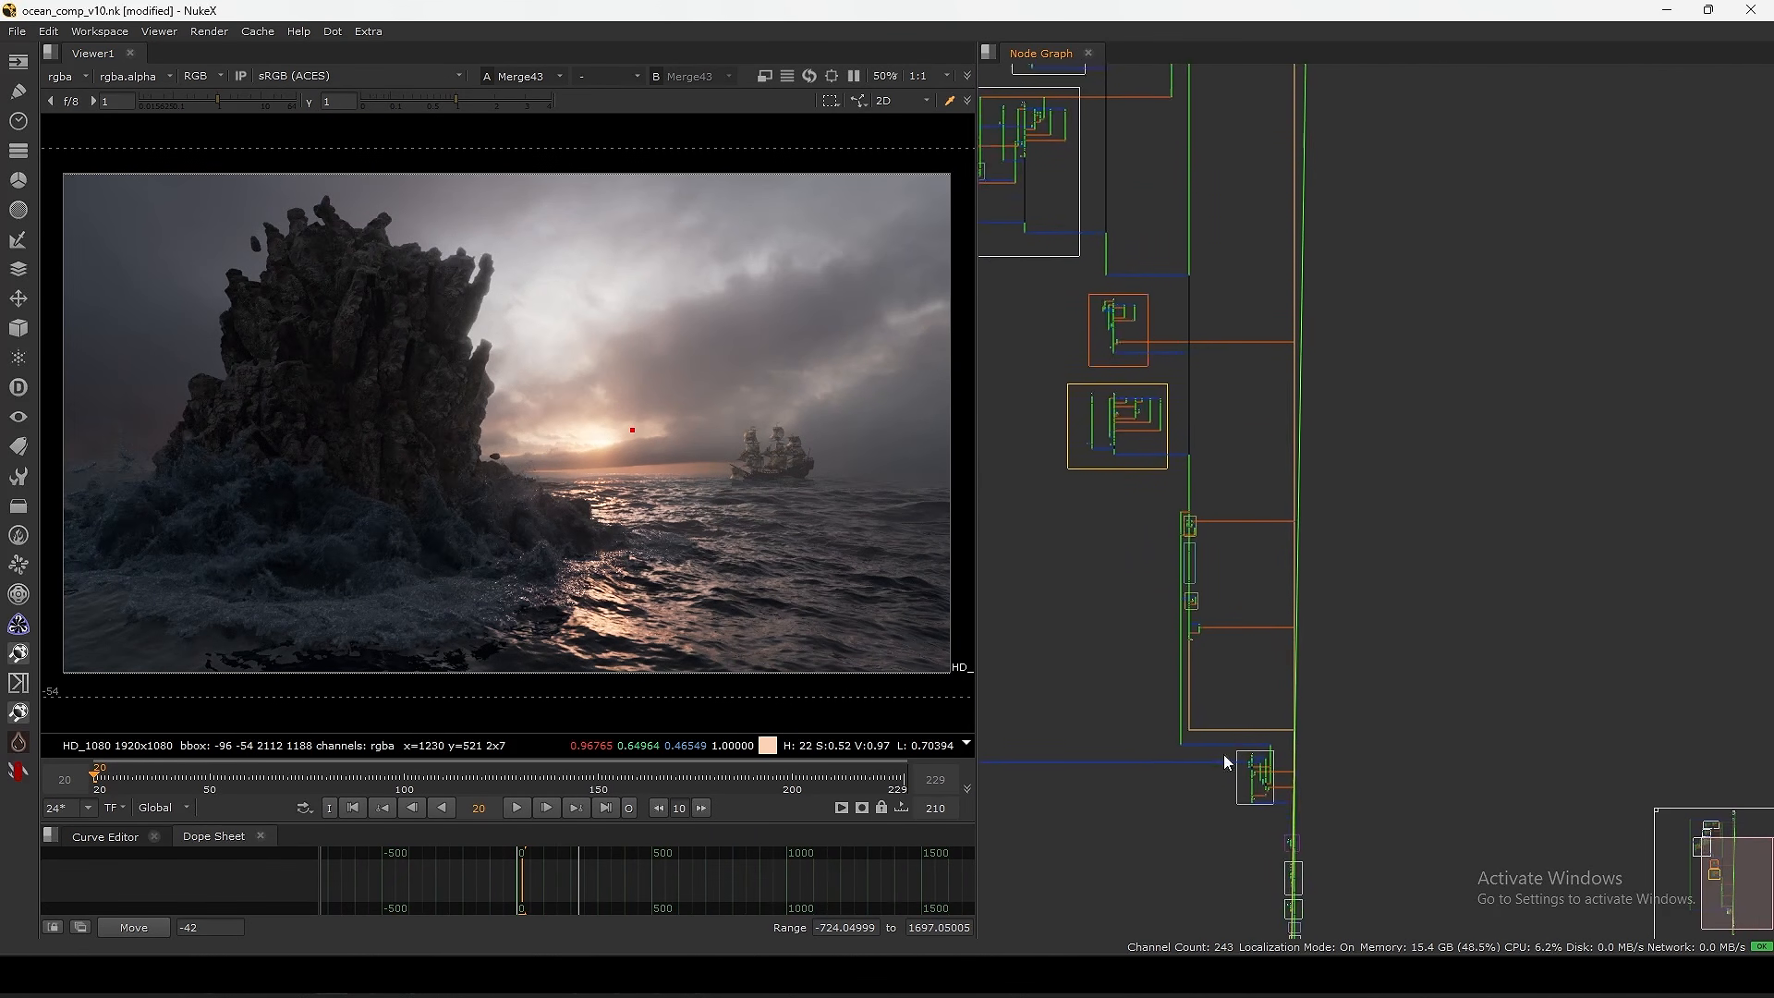
middle_drag(1223, 756, 1230, 505)
scroll(1295, 492, up, 8)
drag(1459, 344, 1323, 466)
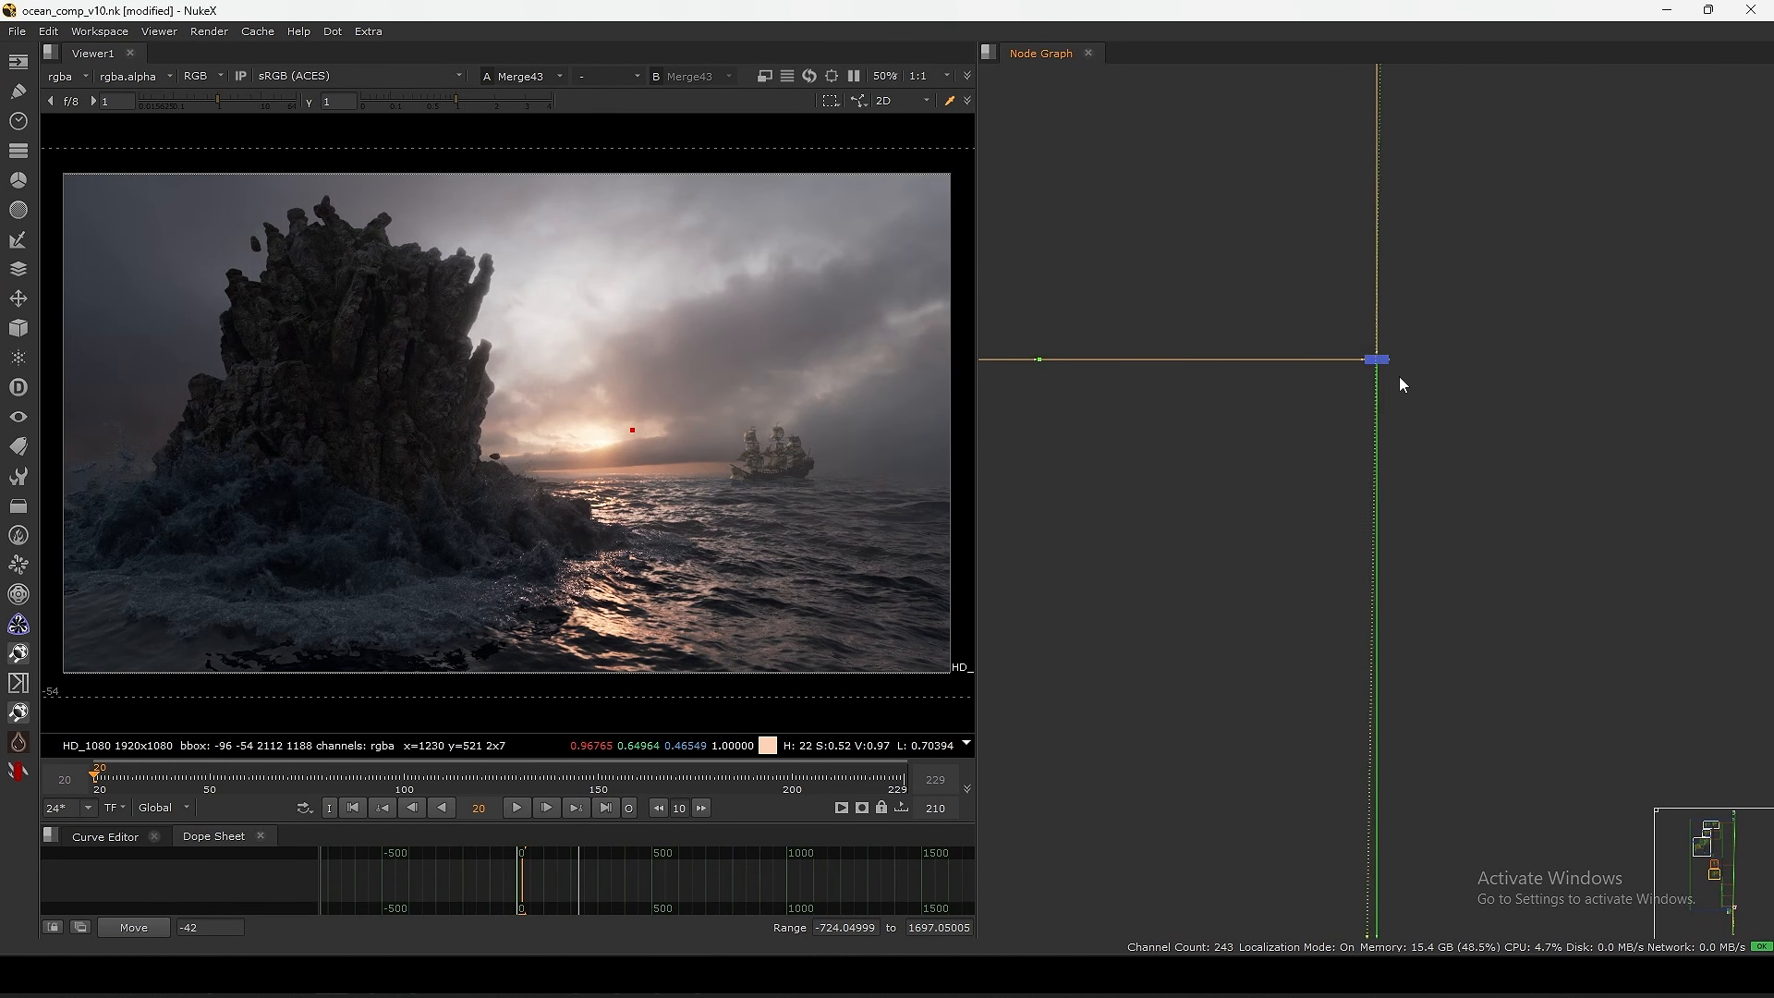
drag(1488, 286, 1330, 423)
key(d)
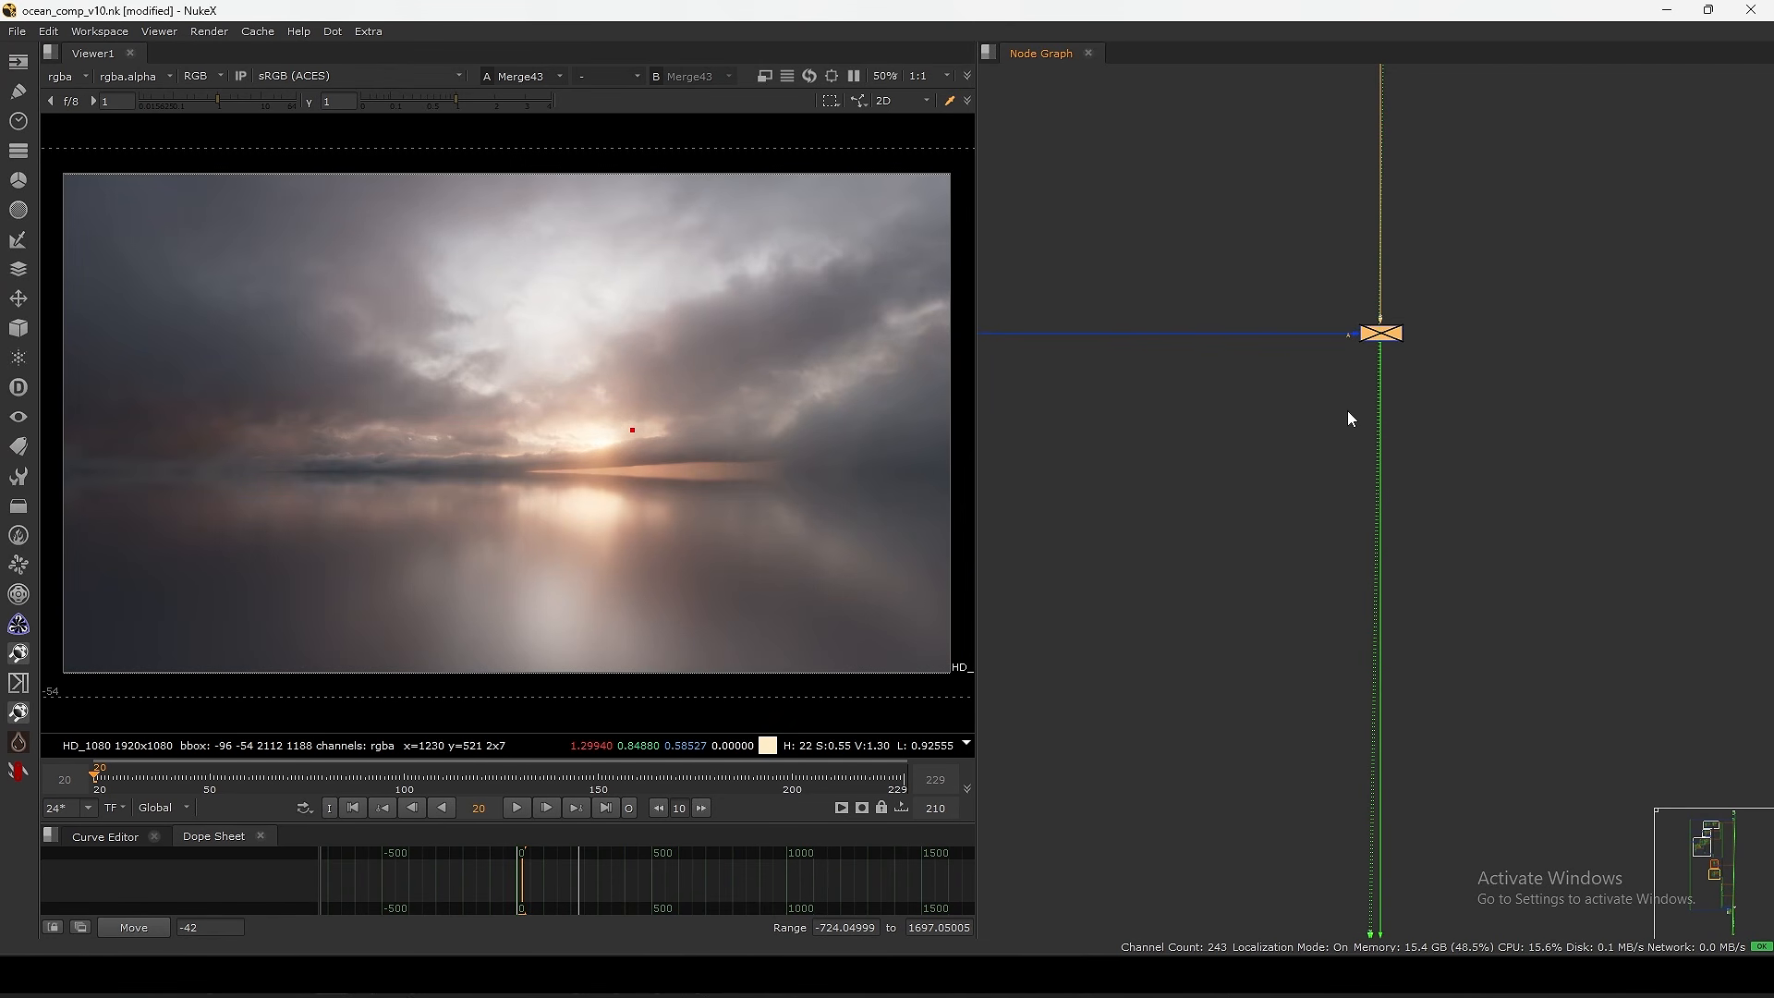
key(d)
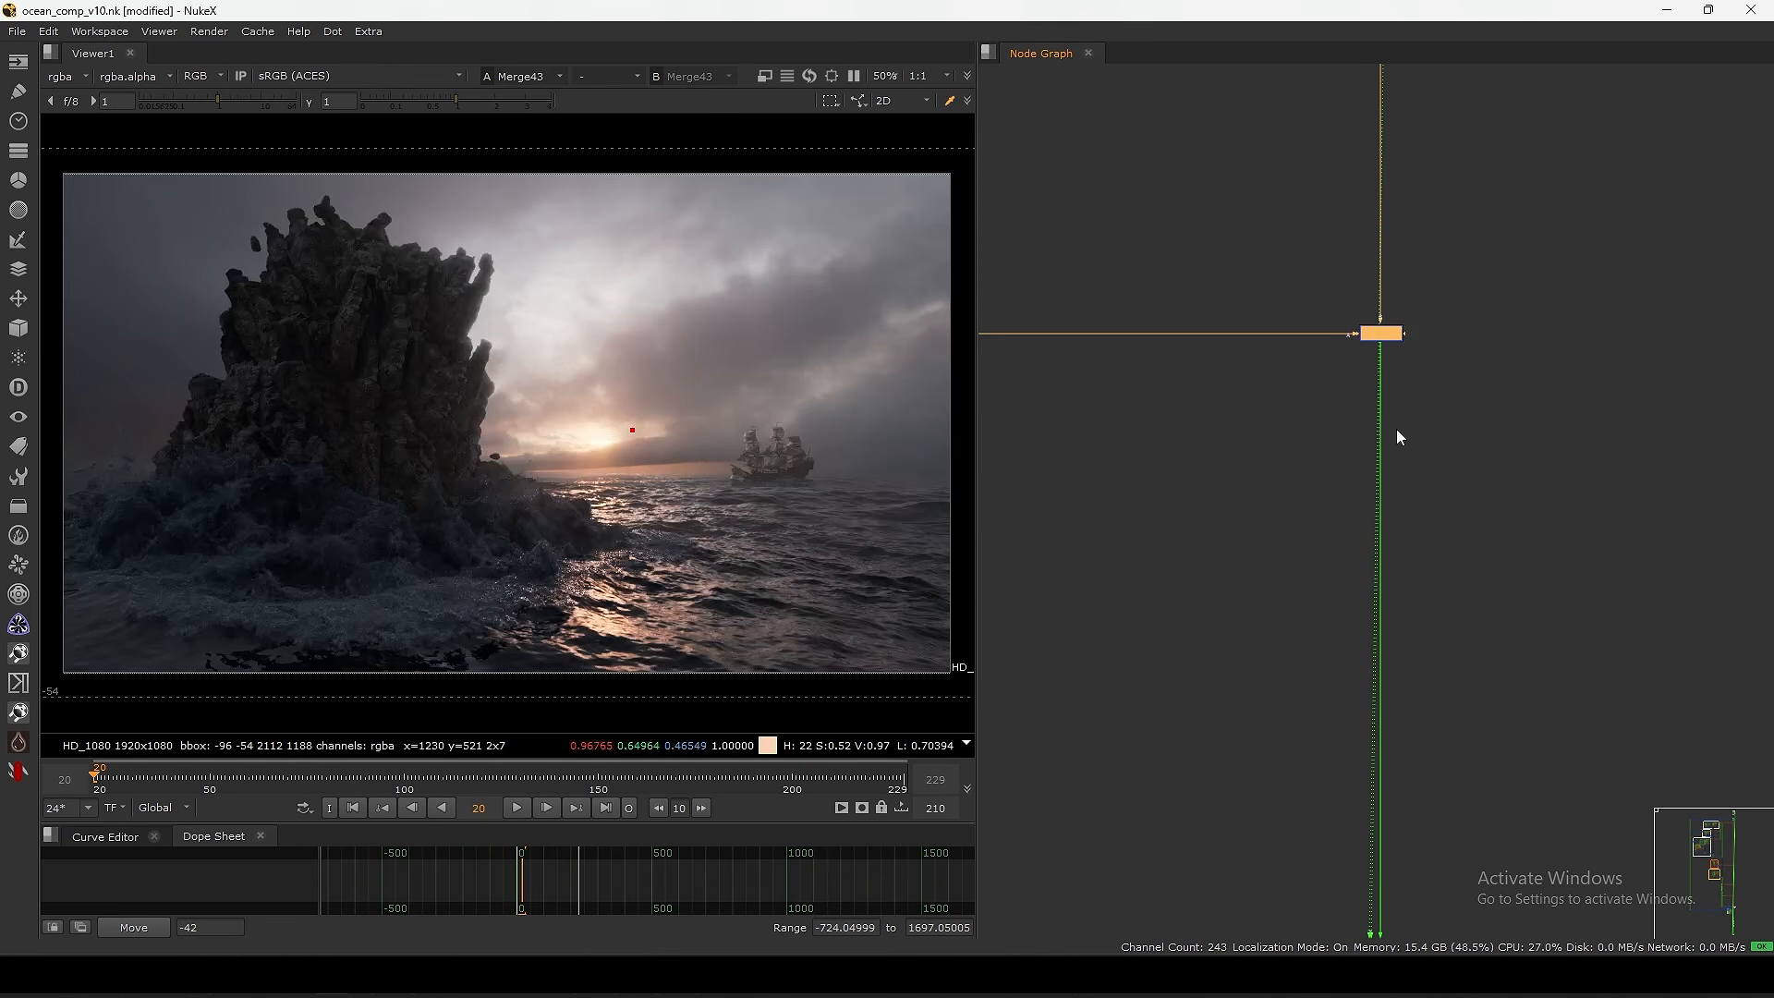
key(d)
key(d)
key(d)
key(d)
- Examine the branch above the 2D Fog backdrop, from its last nodes up past the Overall_CC backdrop
scroll(1376, 442, down, 5)
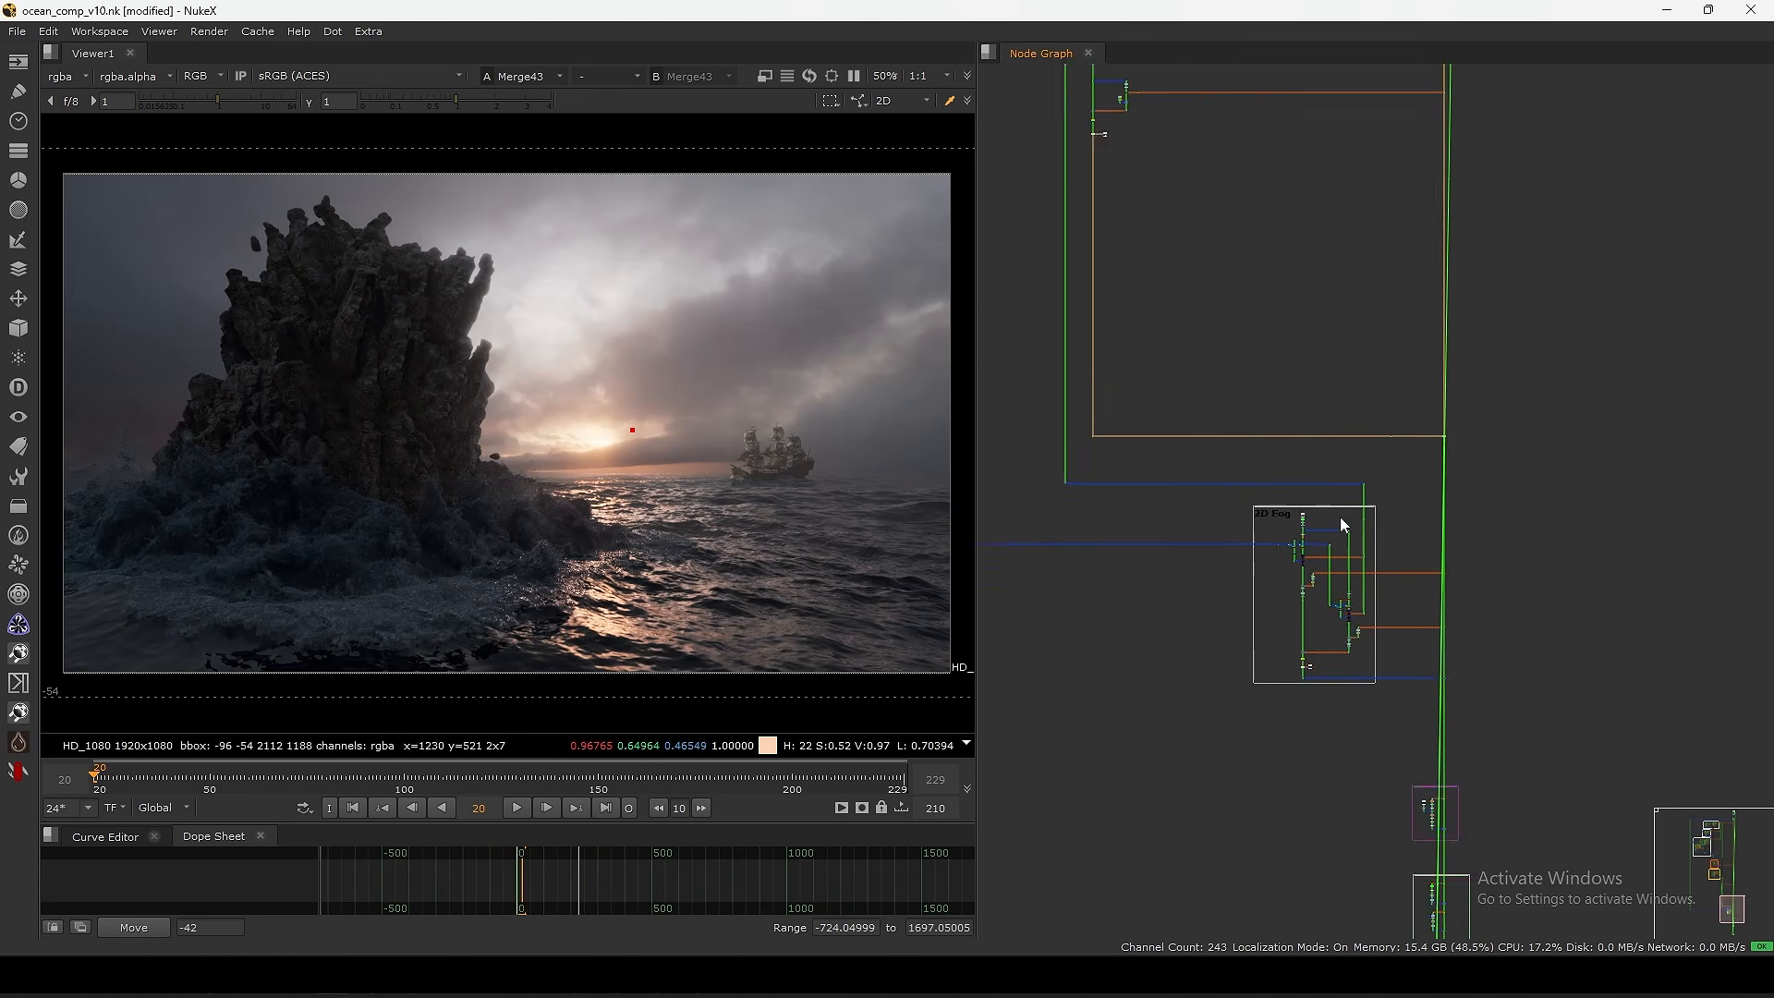
scroll(1343, 525, down, 2)
middle_drag(1343, 525, 1413, 552)
middle_drag(1268, 270, 1315, 563)
scroll(1269, 549, up, 5)
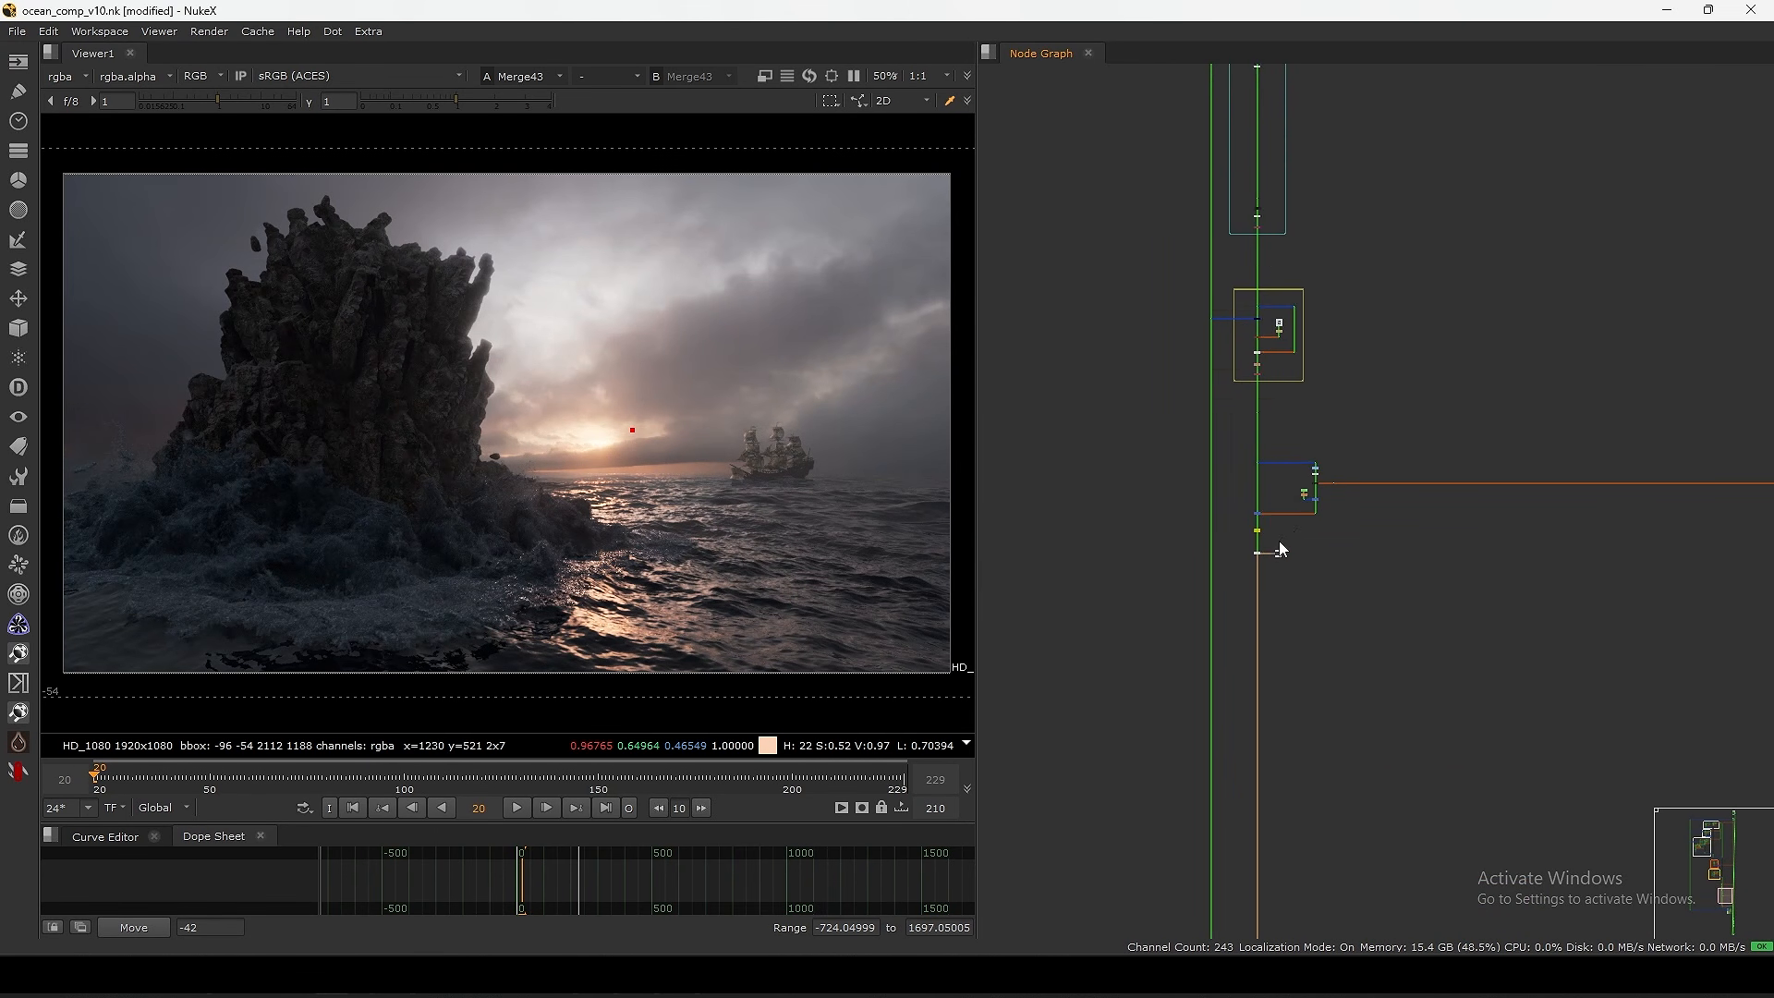
scroll(1282, 549, up, 5)
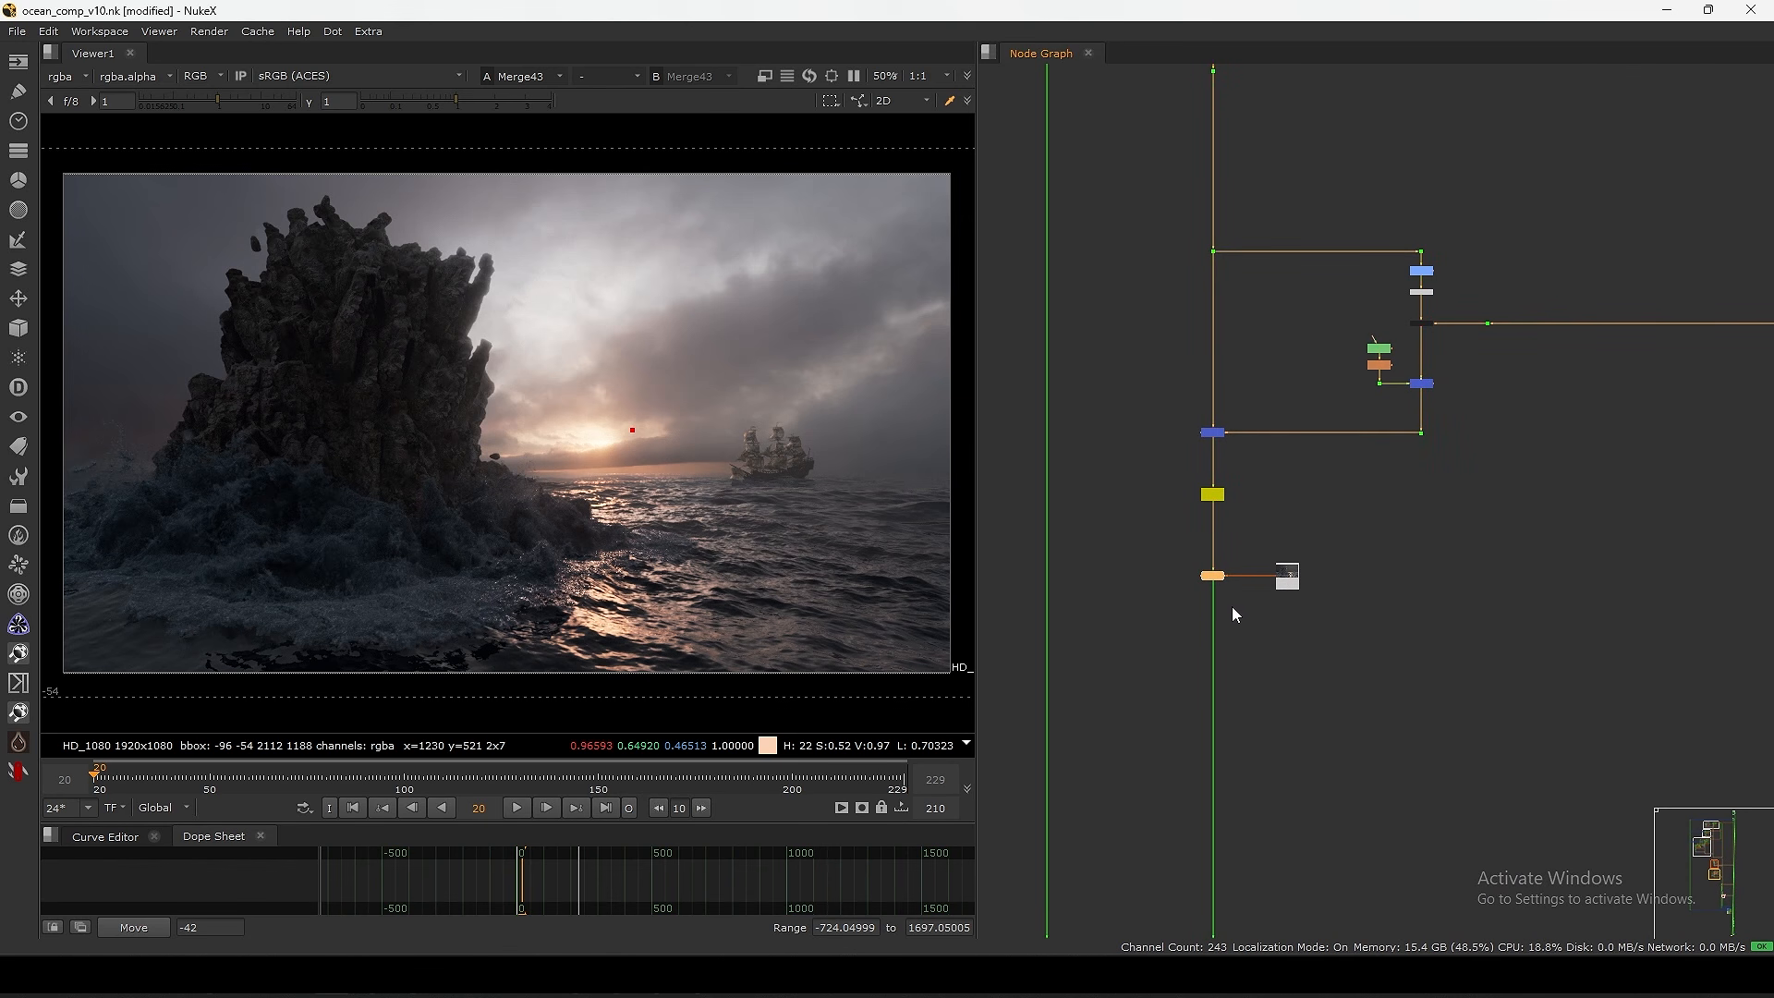
scroll(1230, 575, up, 5)
click(1355, 565)
scroll(1347, 532, down, 10)
middle_drag(1316, 274, 1261, 463)
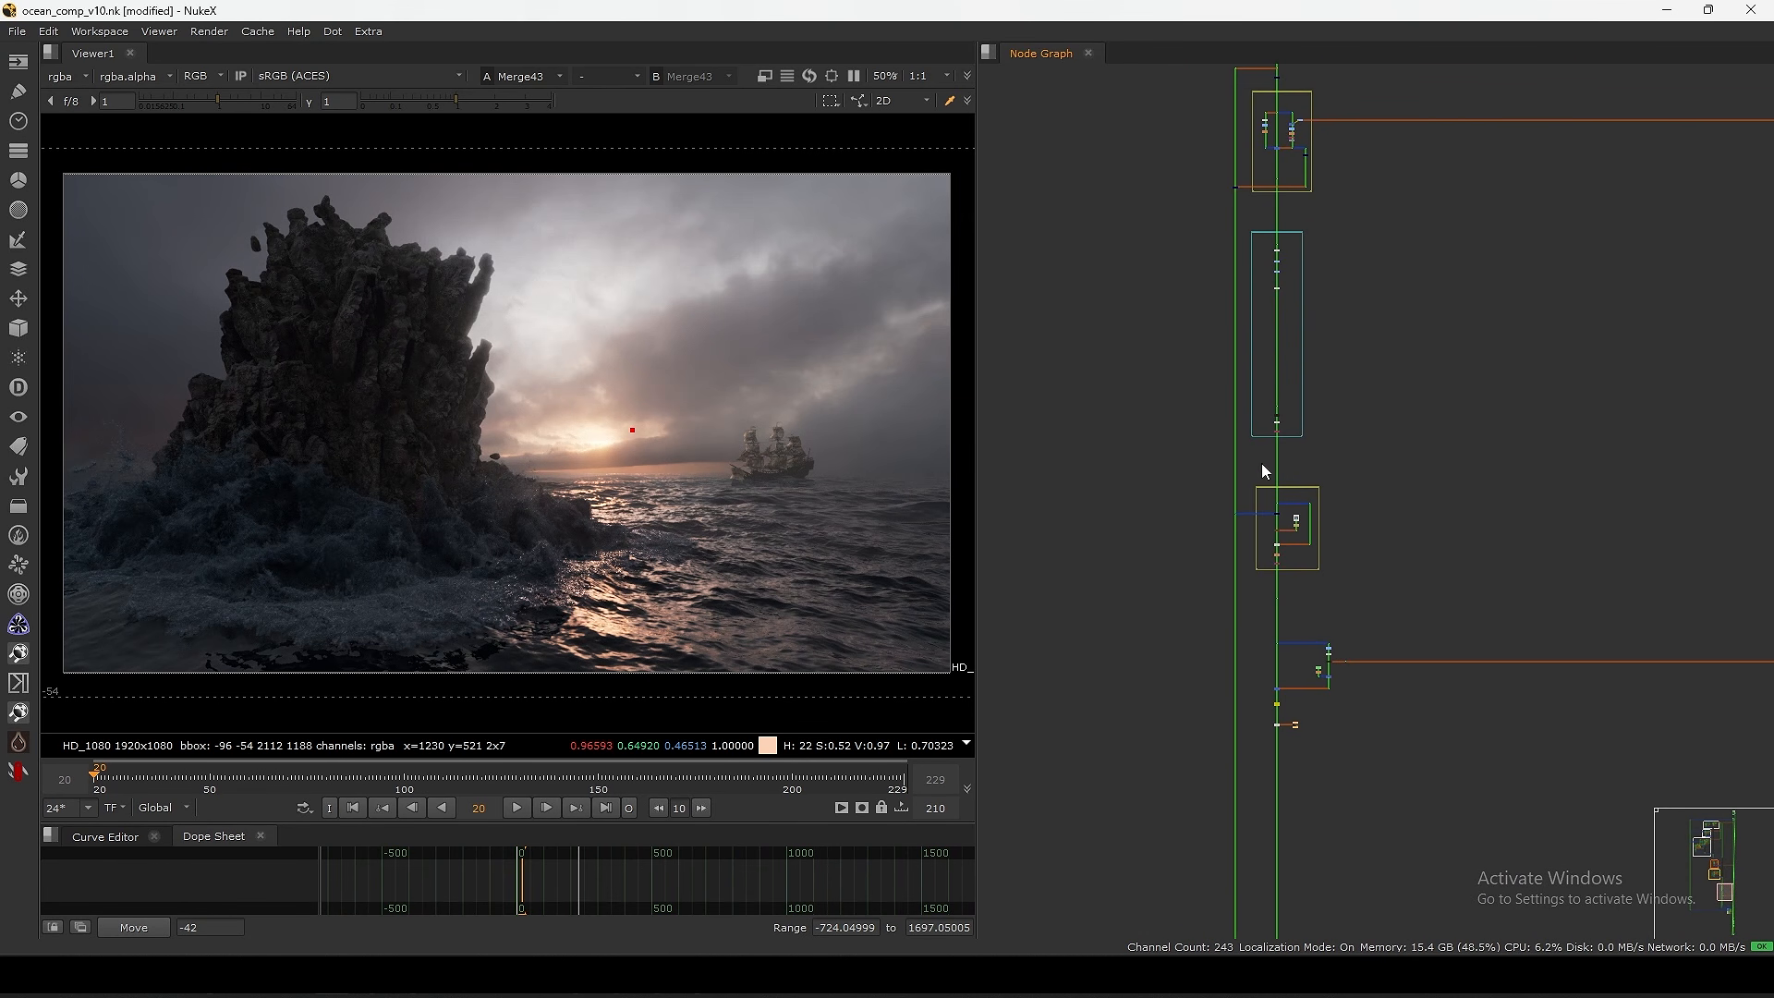
scroll(1304, 147, up, 8)
middle_drag(1255, 124, 1260, 230)
scroll(1260, 230, up, 4)
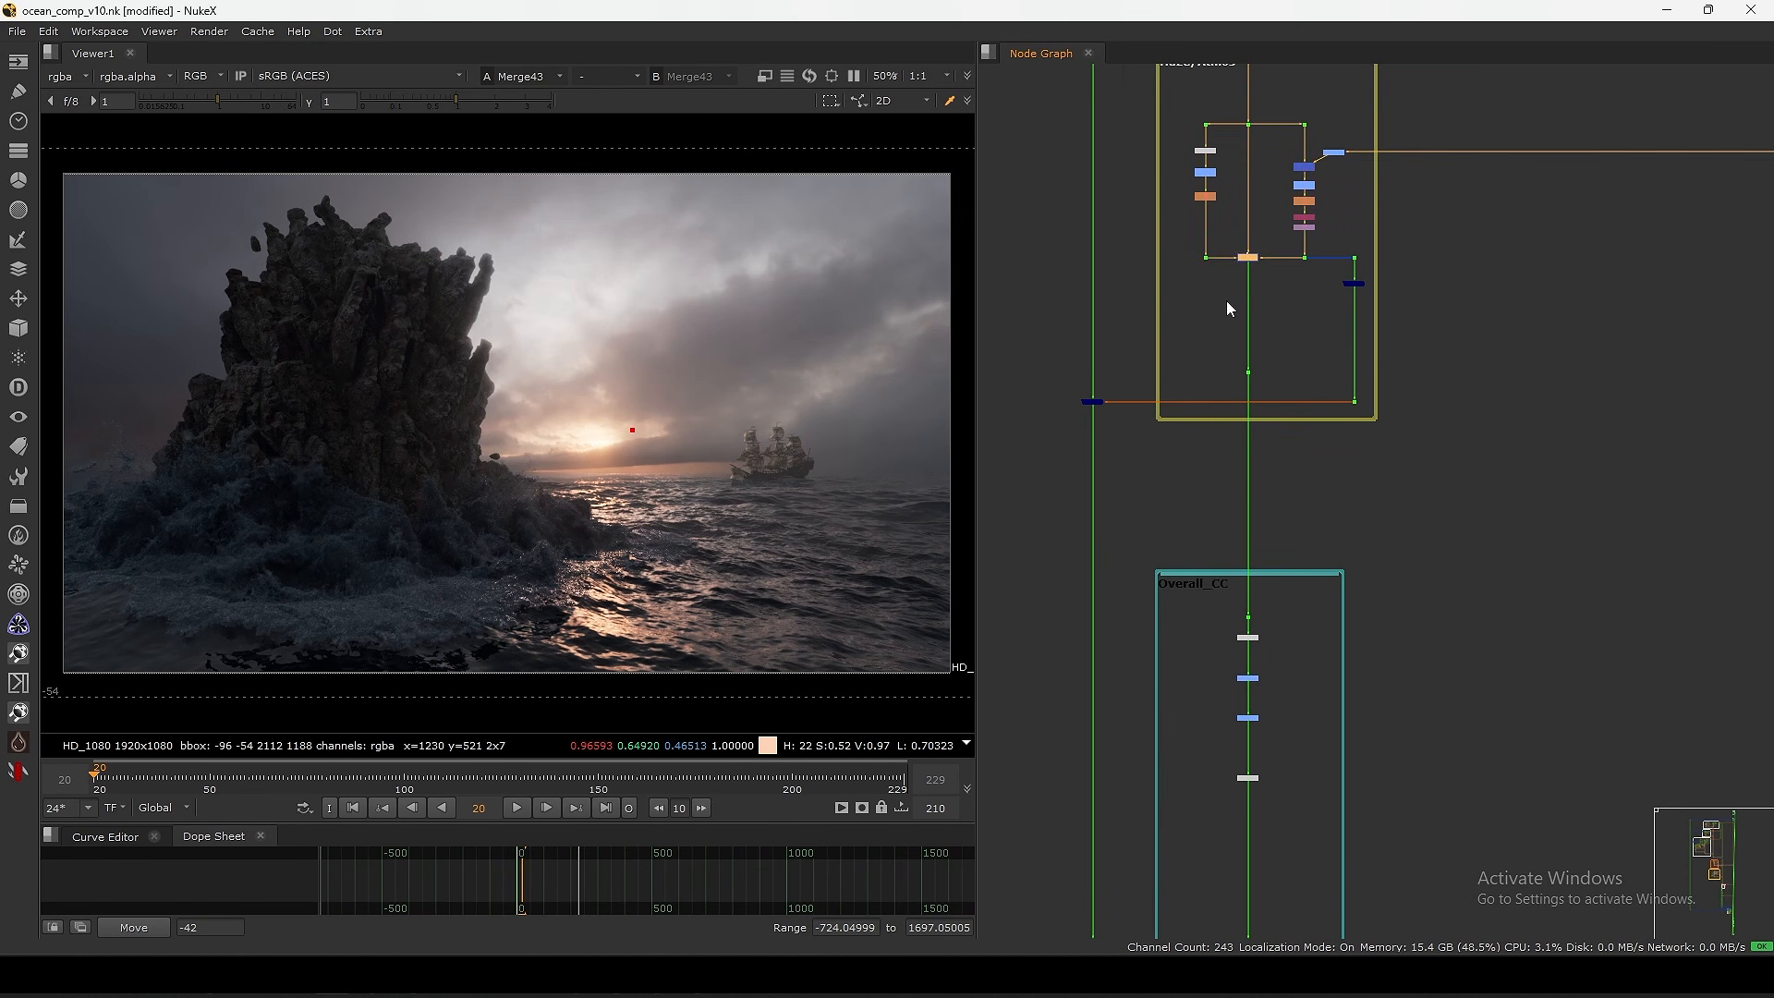
- Toggle Keymix2 in the backdrop above Overall_CC off and on to compare its effect on the full frame
scroll(1244, 348, down, 8)
middle_drag(1260, 617, 1292, 246)
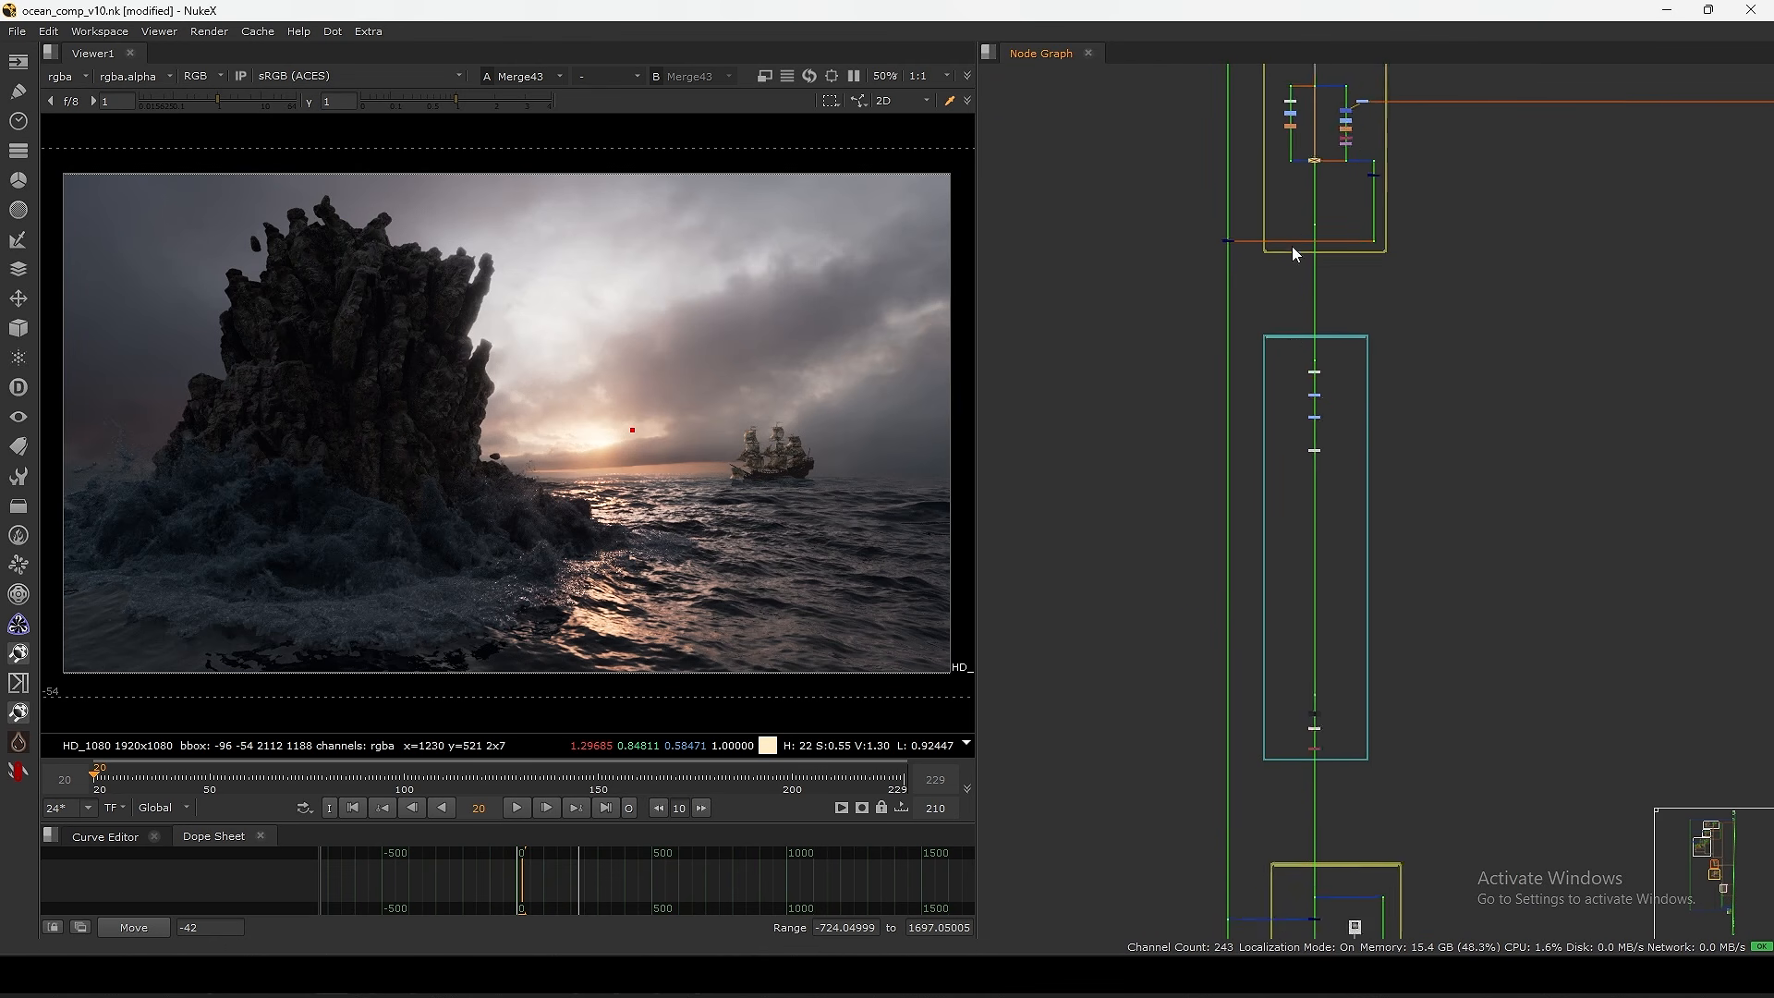
scroll(1293, 349, up, 8)
drag(1294, 332, 1178, 440)
key(d)
key(d)
key(d)
key(d)
key(d)
key(d)
key(d)
key(d)
key(d)
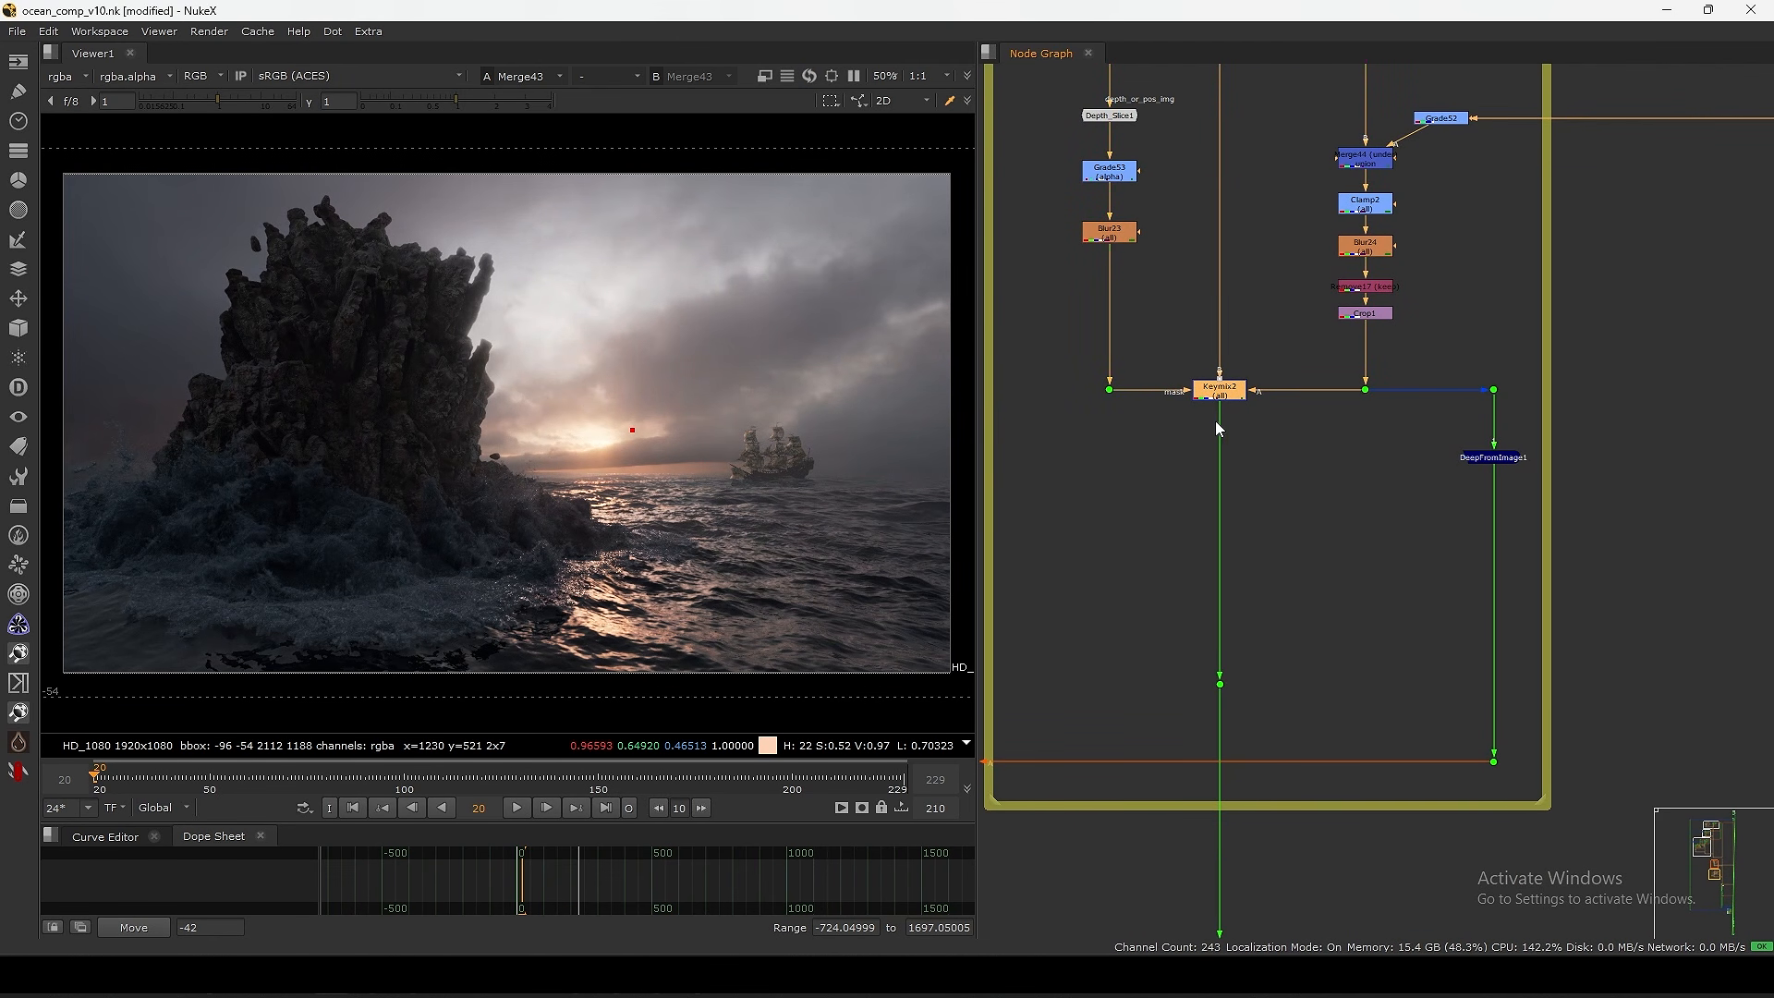
- Check Keymix2's effect on the ship and surrounding sea up close, toggling it before restoring the full frame
middle_drag(880, 528, 664, 534)
mouse_move(664, 533)
alt+middle_down()
mouse_move(739, 473)
mouse_move(778, 374)
alt+middle_up()
mouse_move(777, 375)
mouse_down()
mouse_move(573, 564)
mouse_move(374, 577)
mouse_up()
drag(1154, 330, 1289, 440)
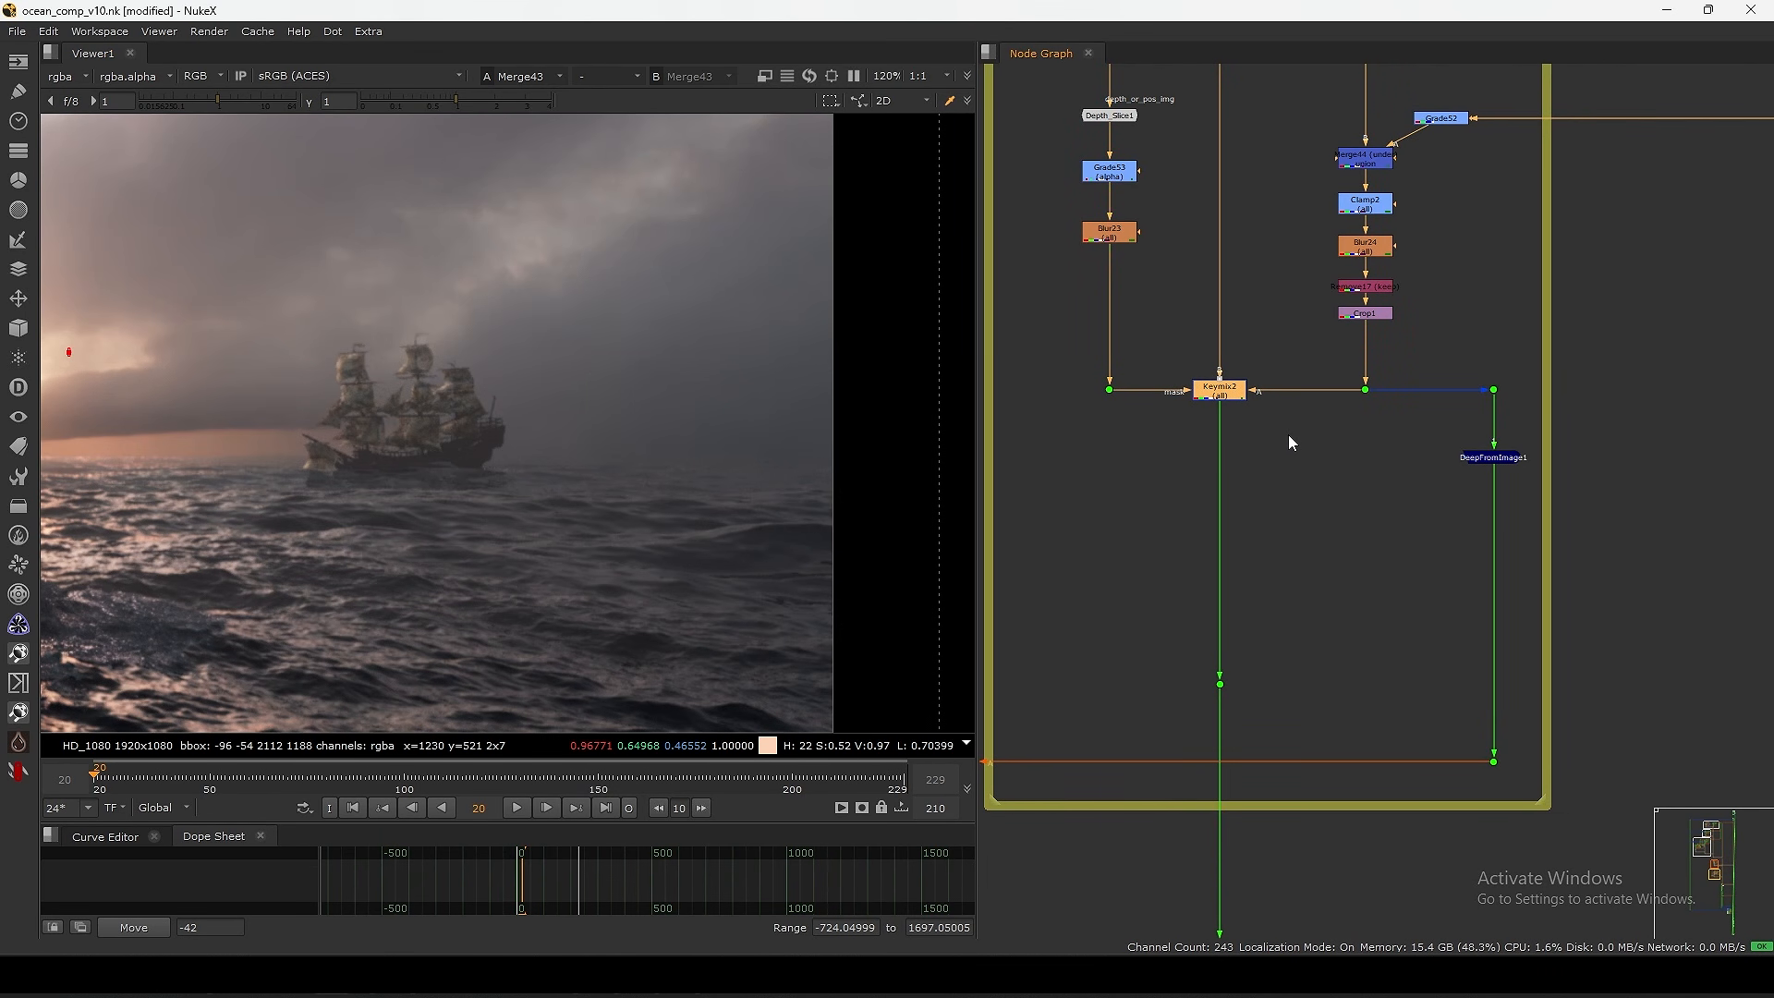
key(d)
key(d)
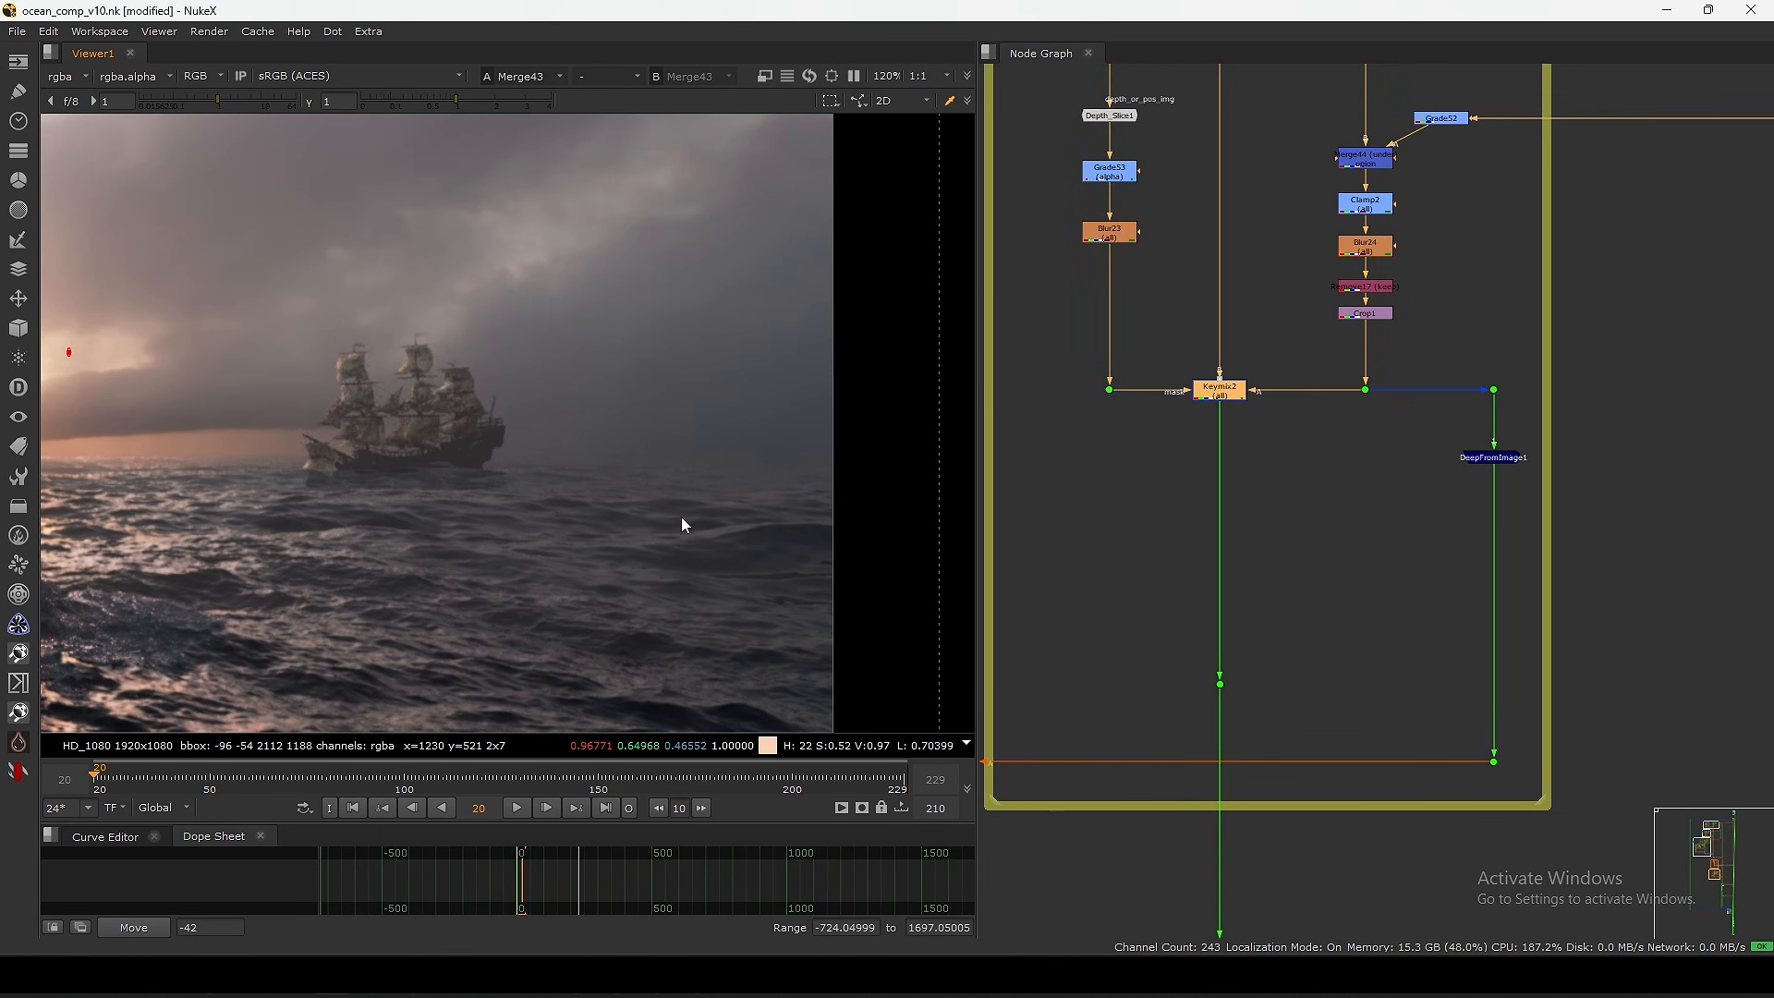
key(f)
- Check the Toe4 Blacks node on the water up close at viewer gain 4.5, toggling it, and reset the gain
scroll(1120, 399, down, 8)
middle_drag(1100, 647, 1196, 335)
scroll(1247, 407, up, 5)
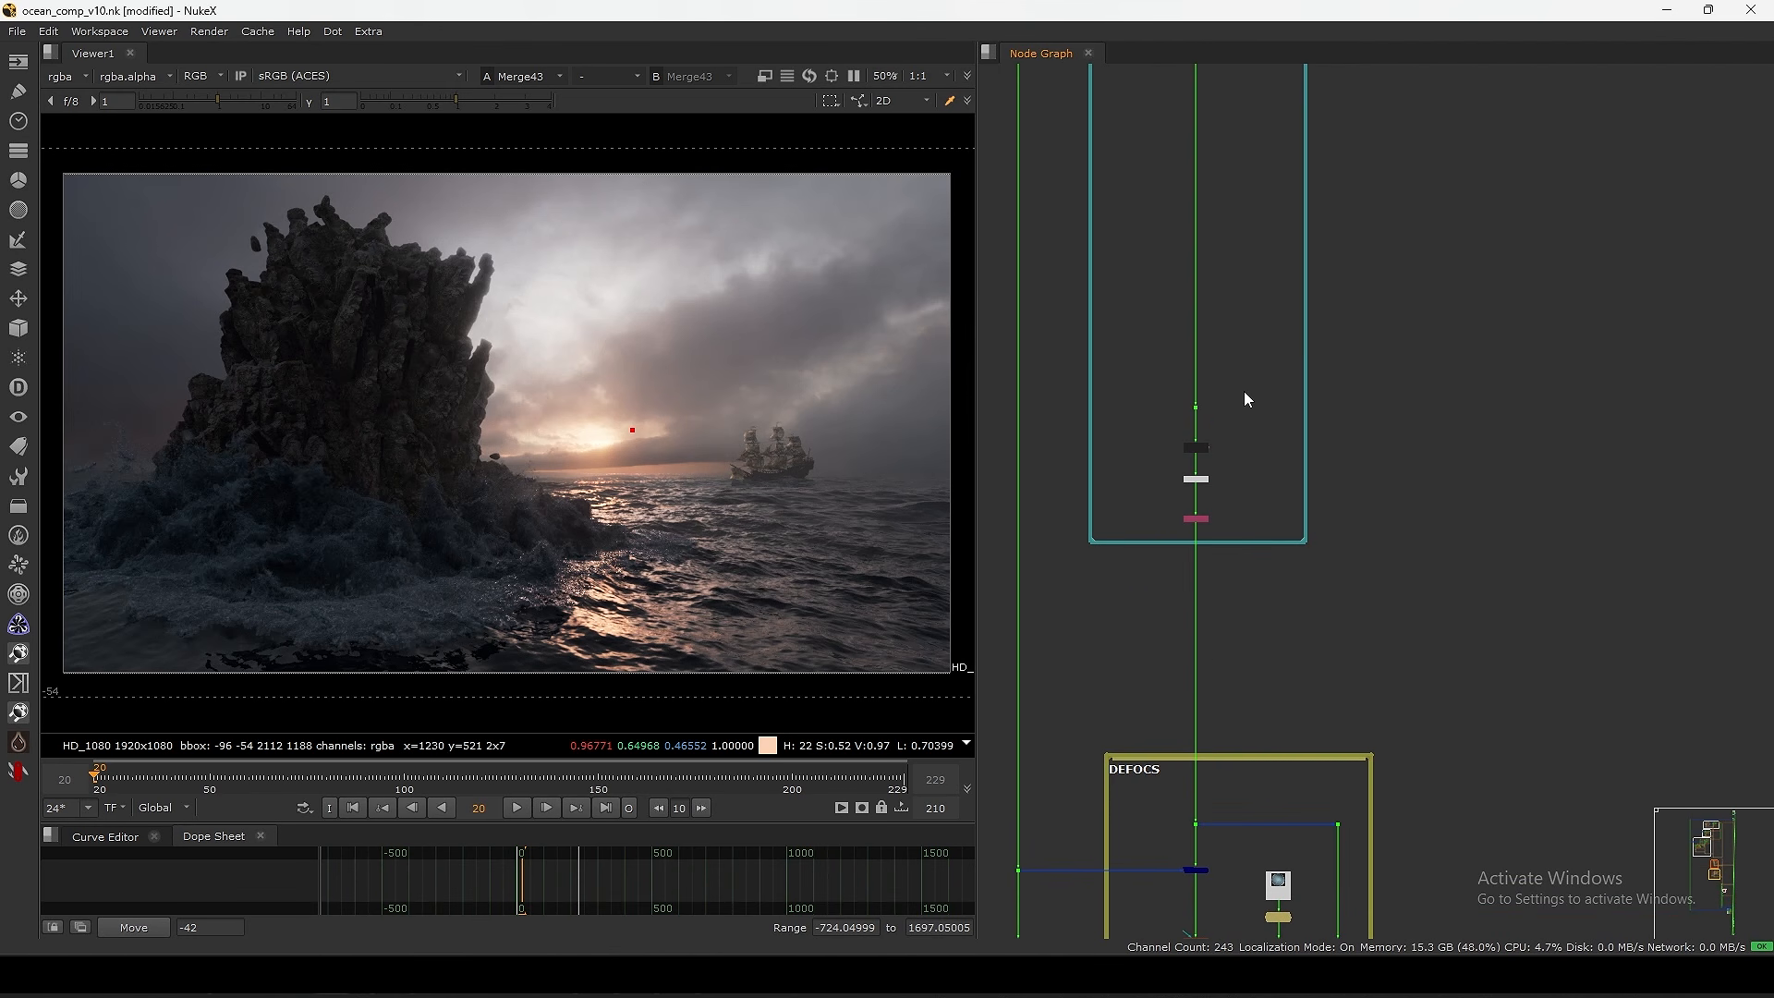
click(246, 100)
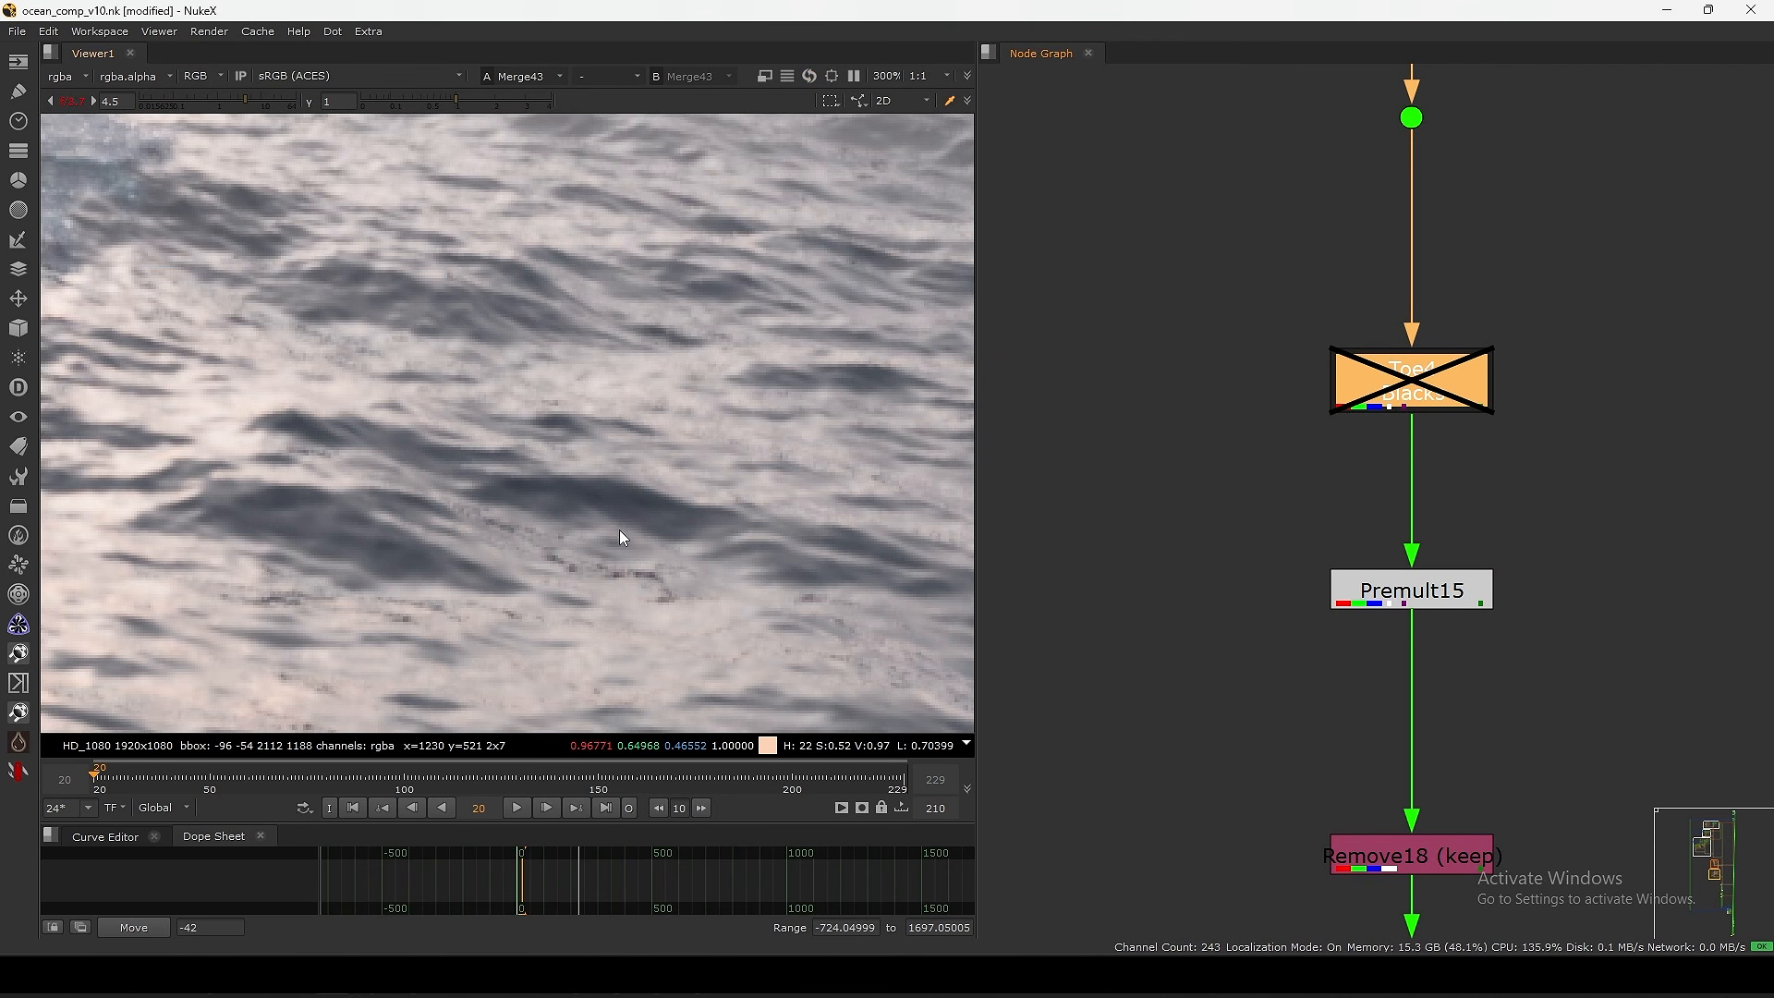
scroll(656, 508, up, 4)
key(d)
key(d)
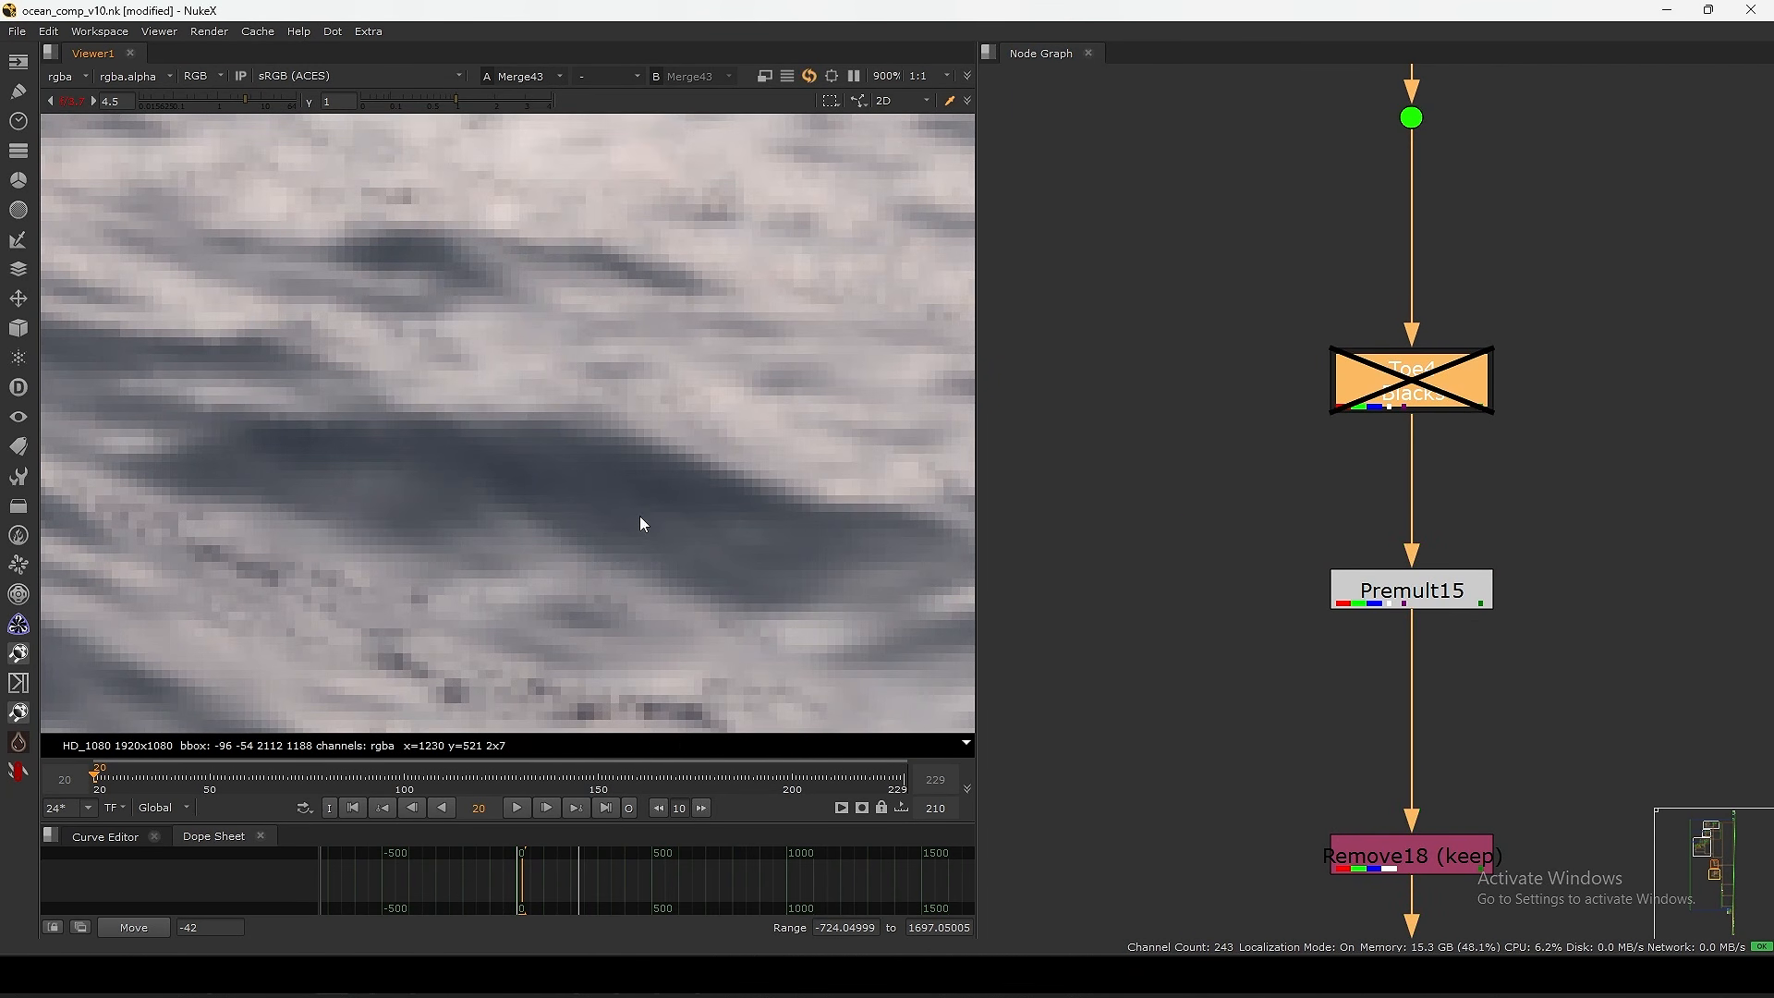
scroll(651, 515, up, 2)
key(d)
key(f)
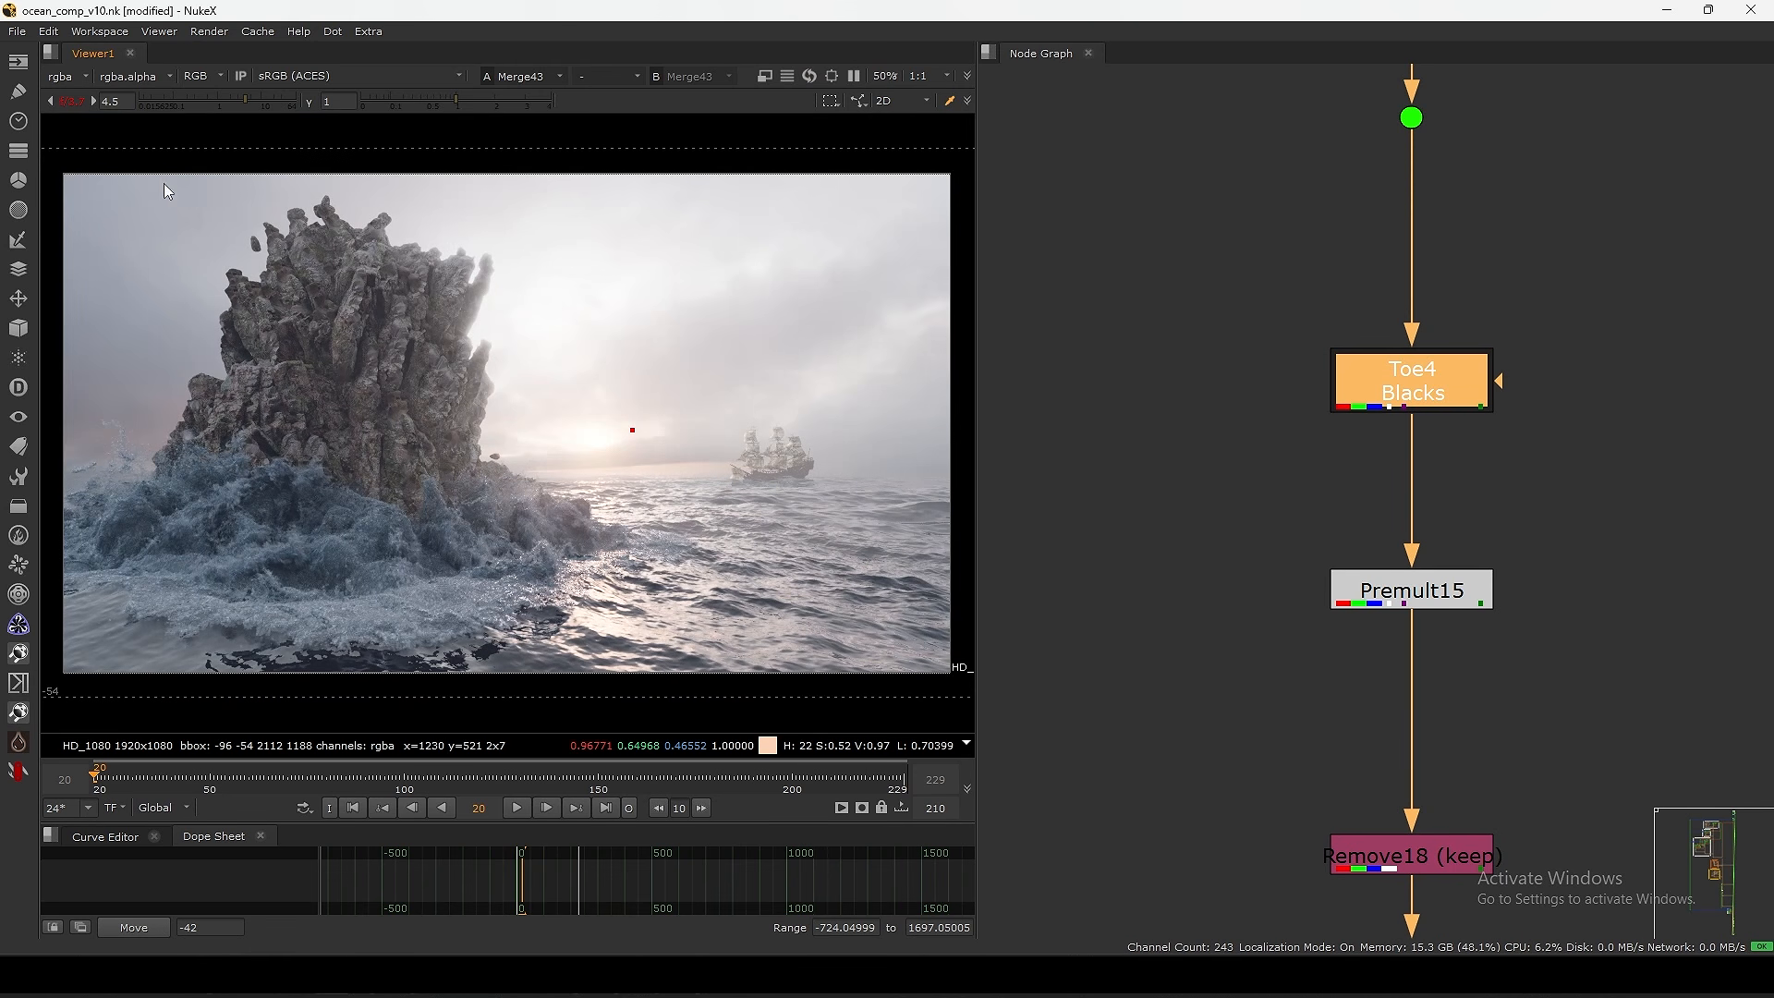
click(72, 100)
- Reconnect the B input of Merge53 to the dot above it in the BIRDS backdrop
scroll(1121, 502, down, 6)
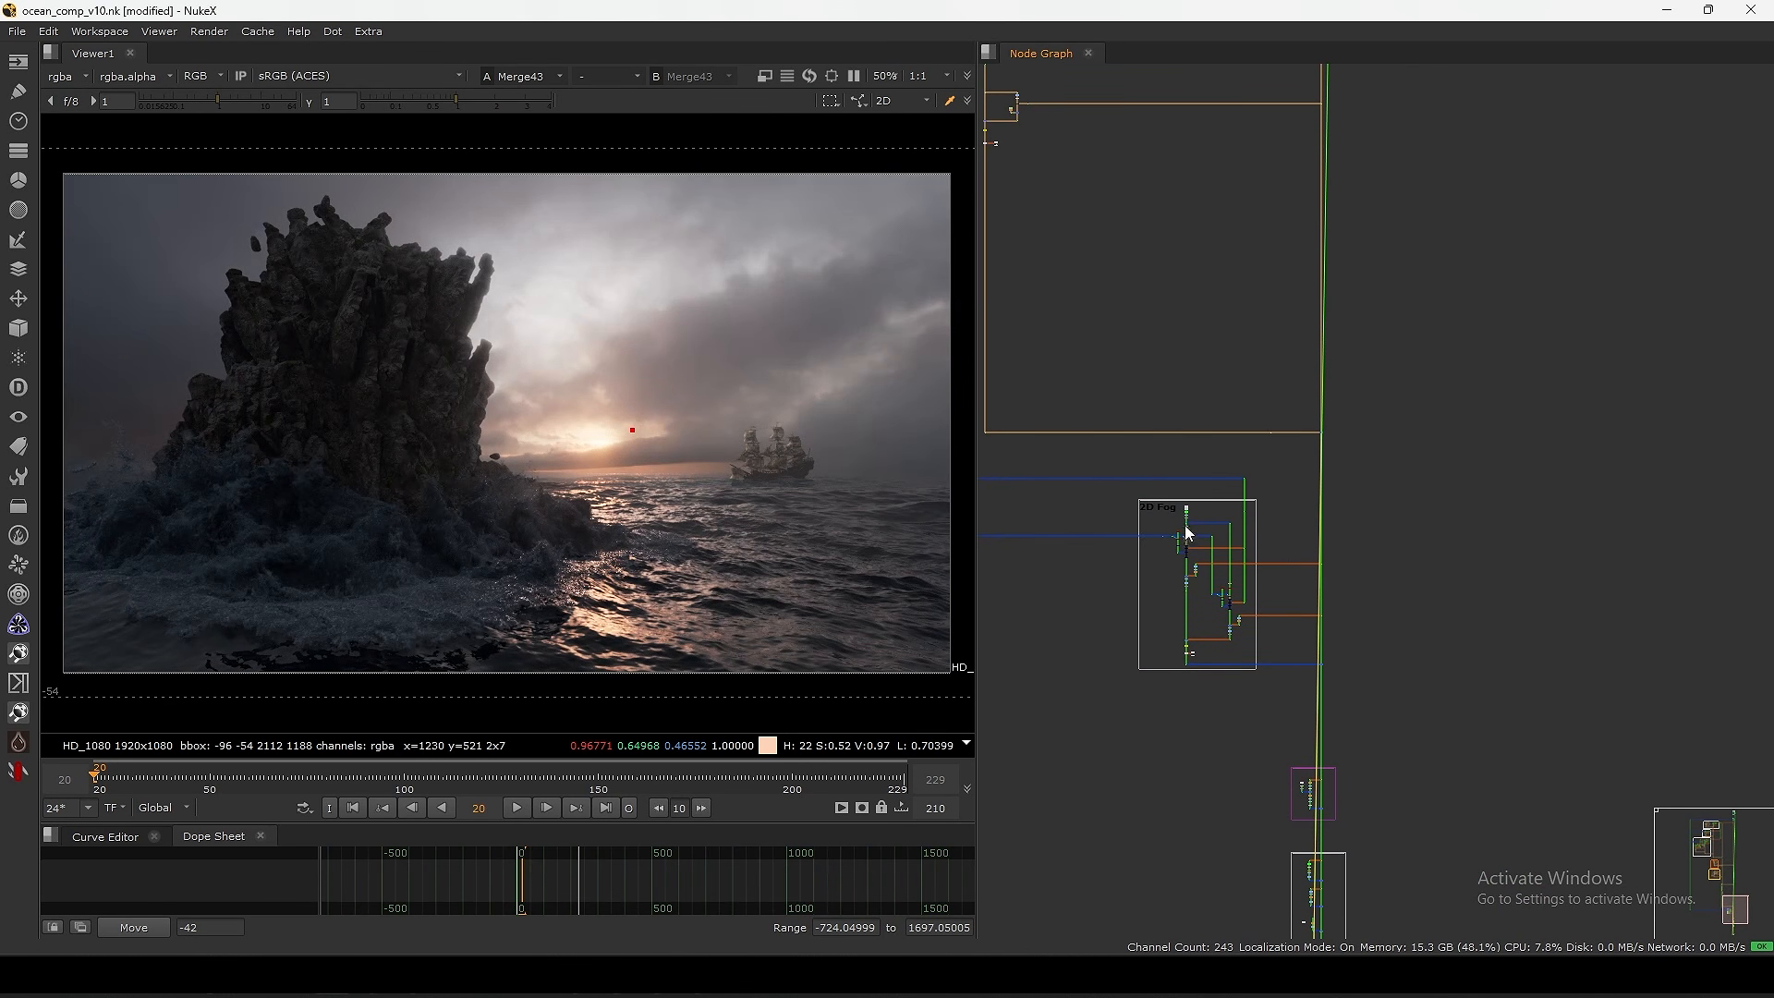
scroll(1305, 473, up, 4)
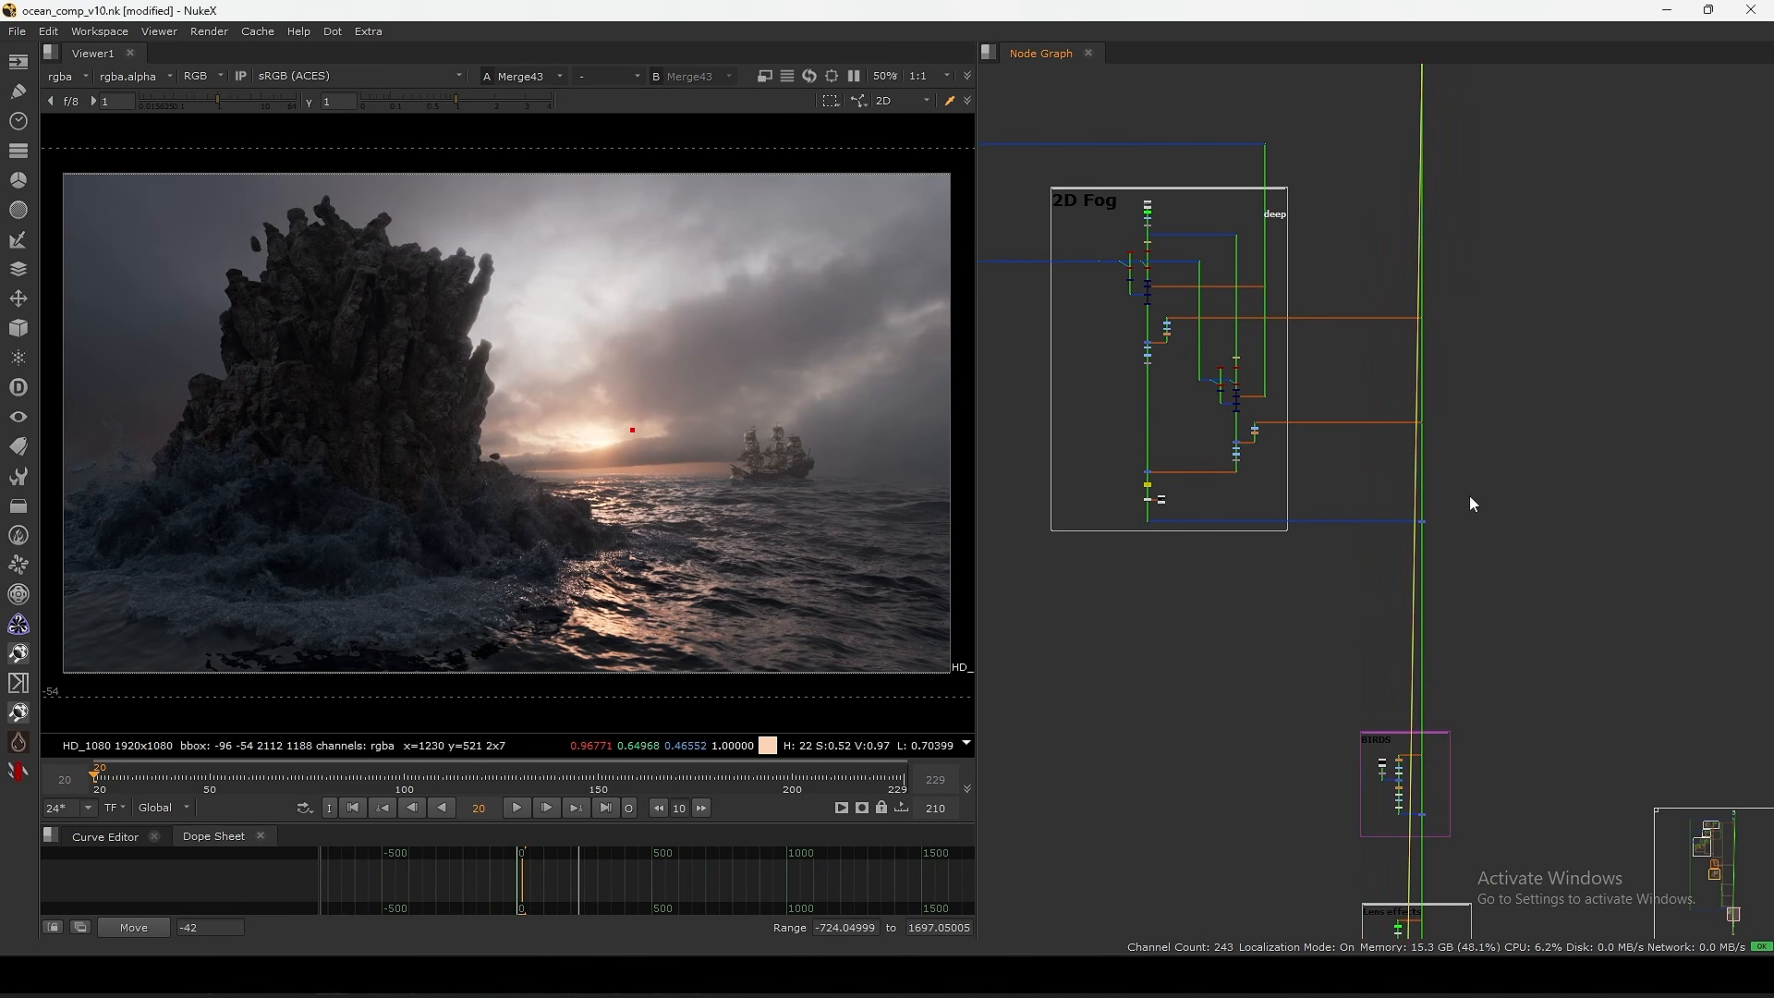
middle_drag(1316, 769, 1235, 412)
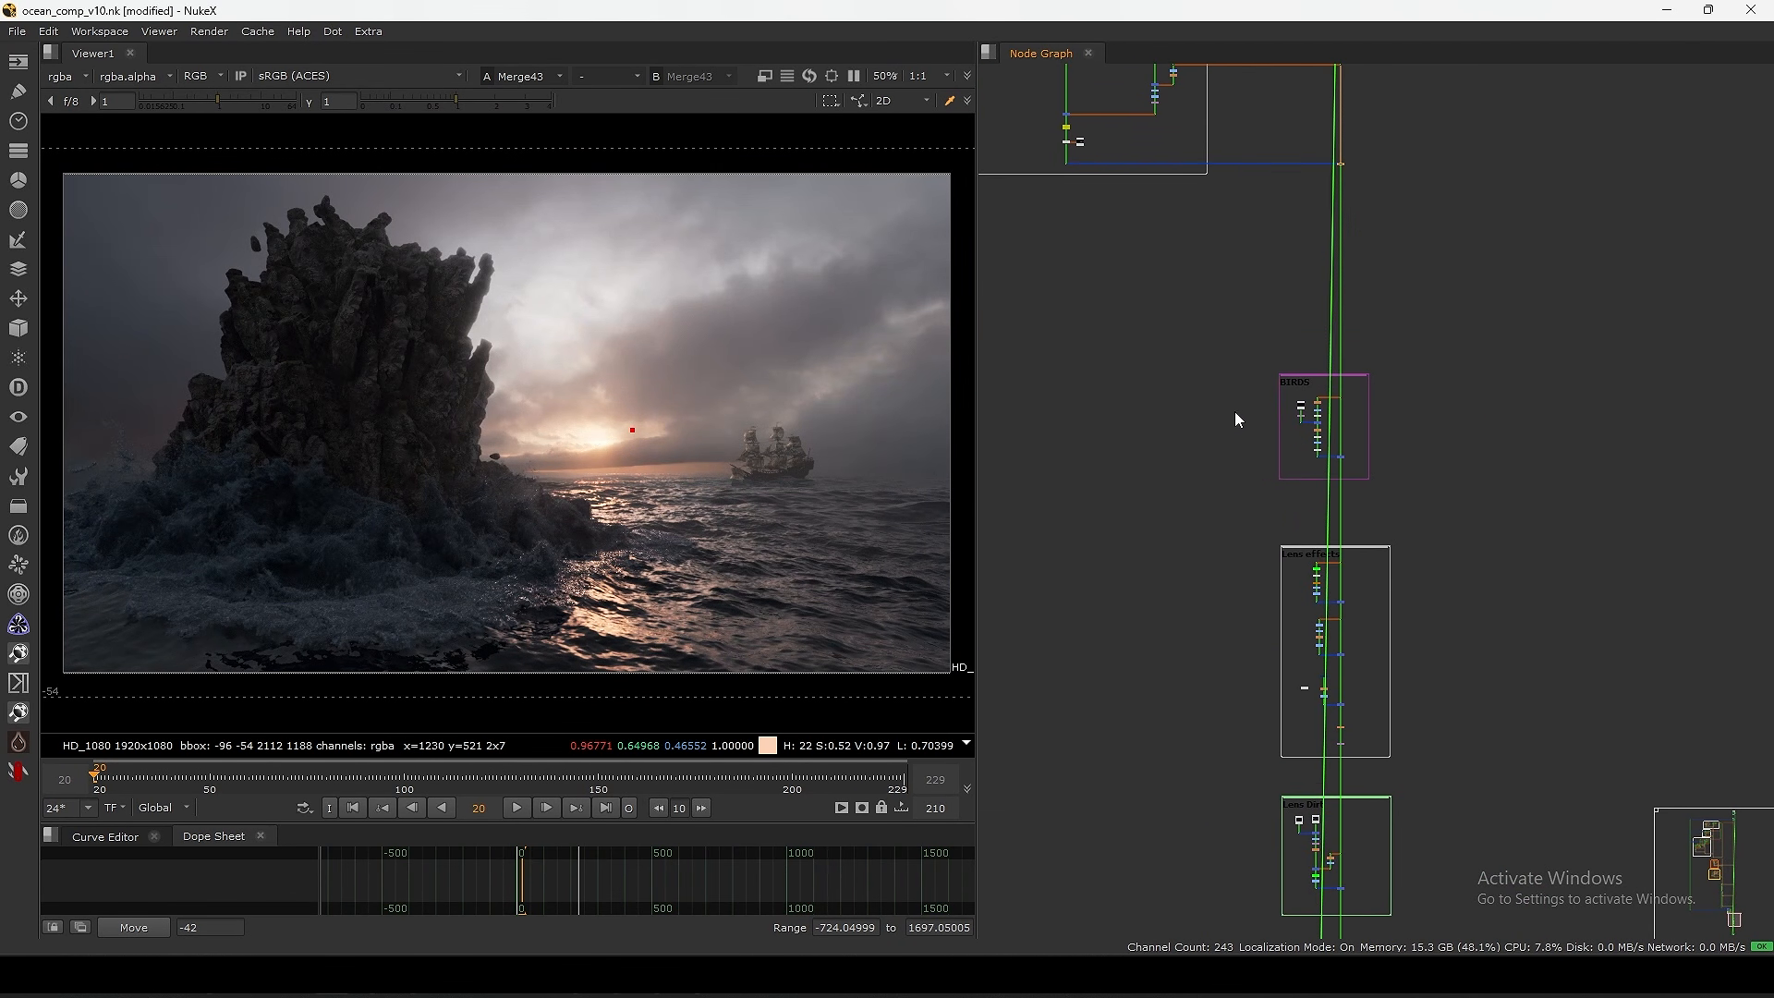
drag(1392, 363, 1261, 496)
scroll(1339, 438, up, 1)
scroll(1336, 462, up, 5)
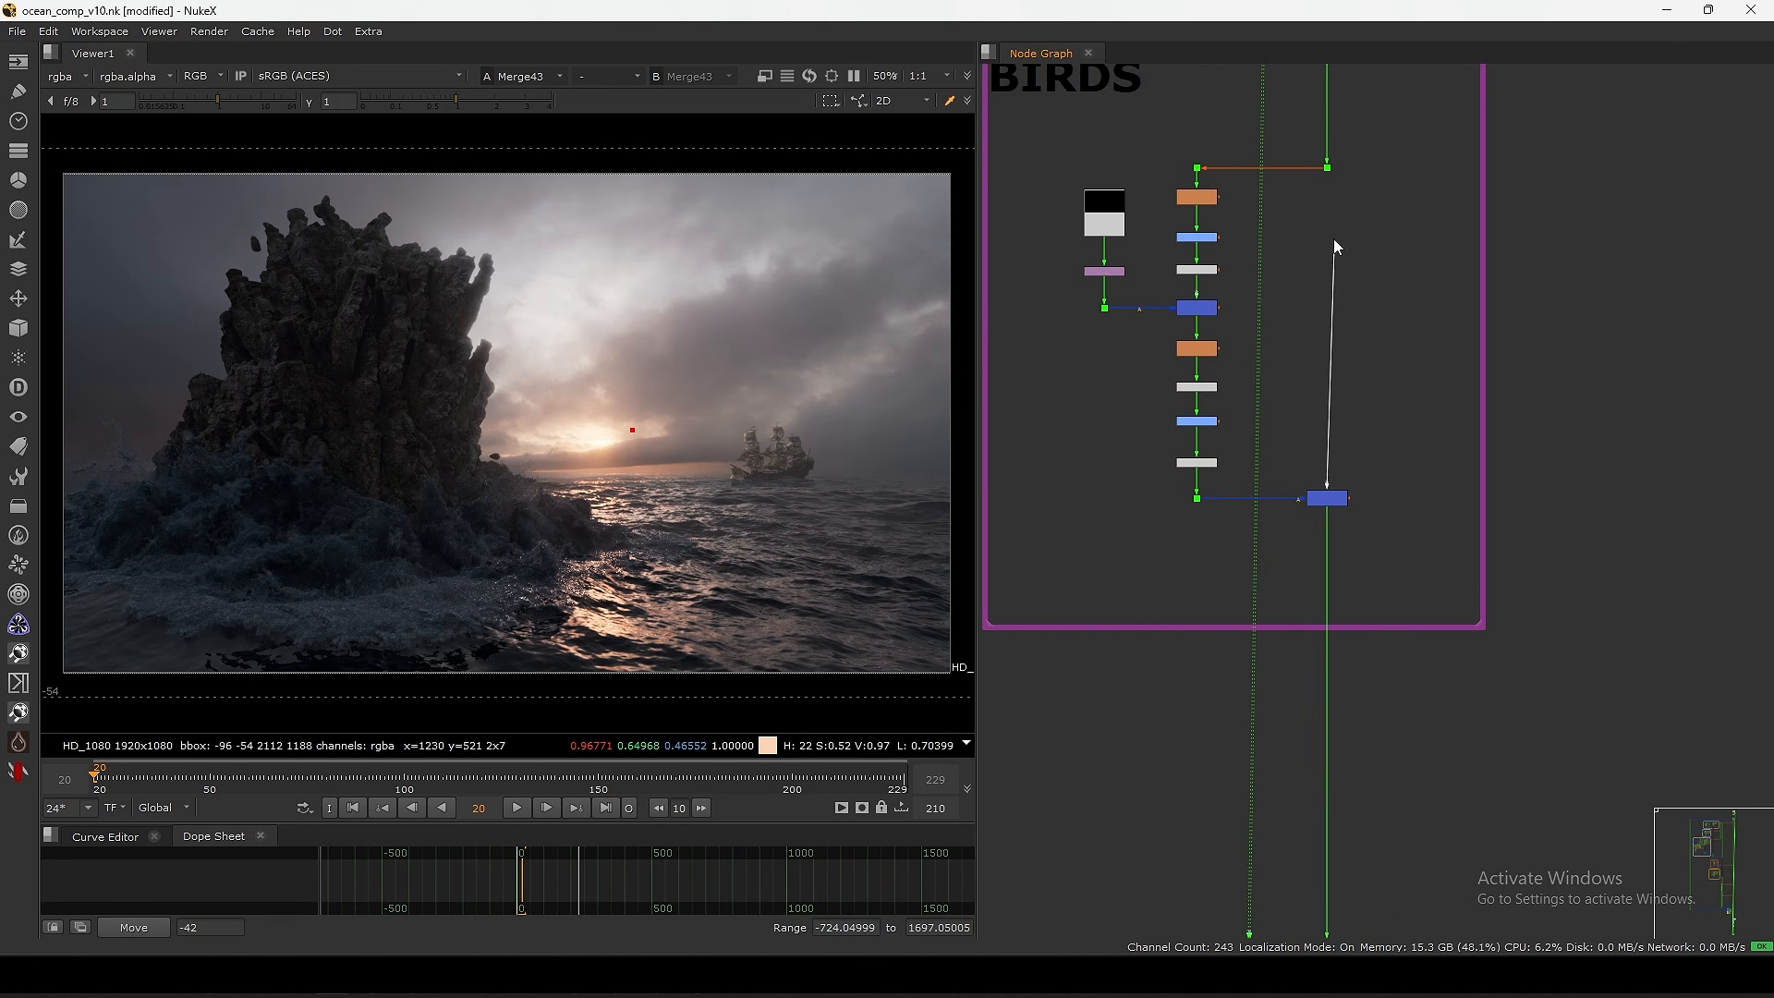
drag(1336, 248, 1327, 167)
scroll(1293, 360, up, 3)
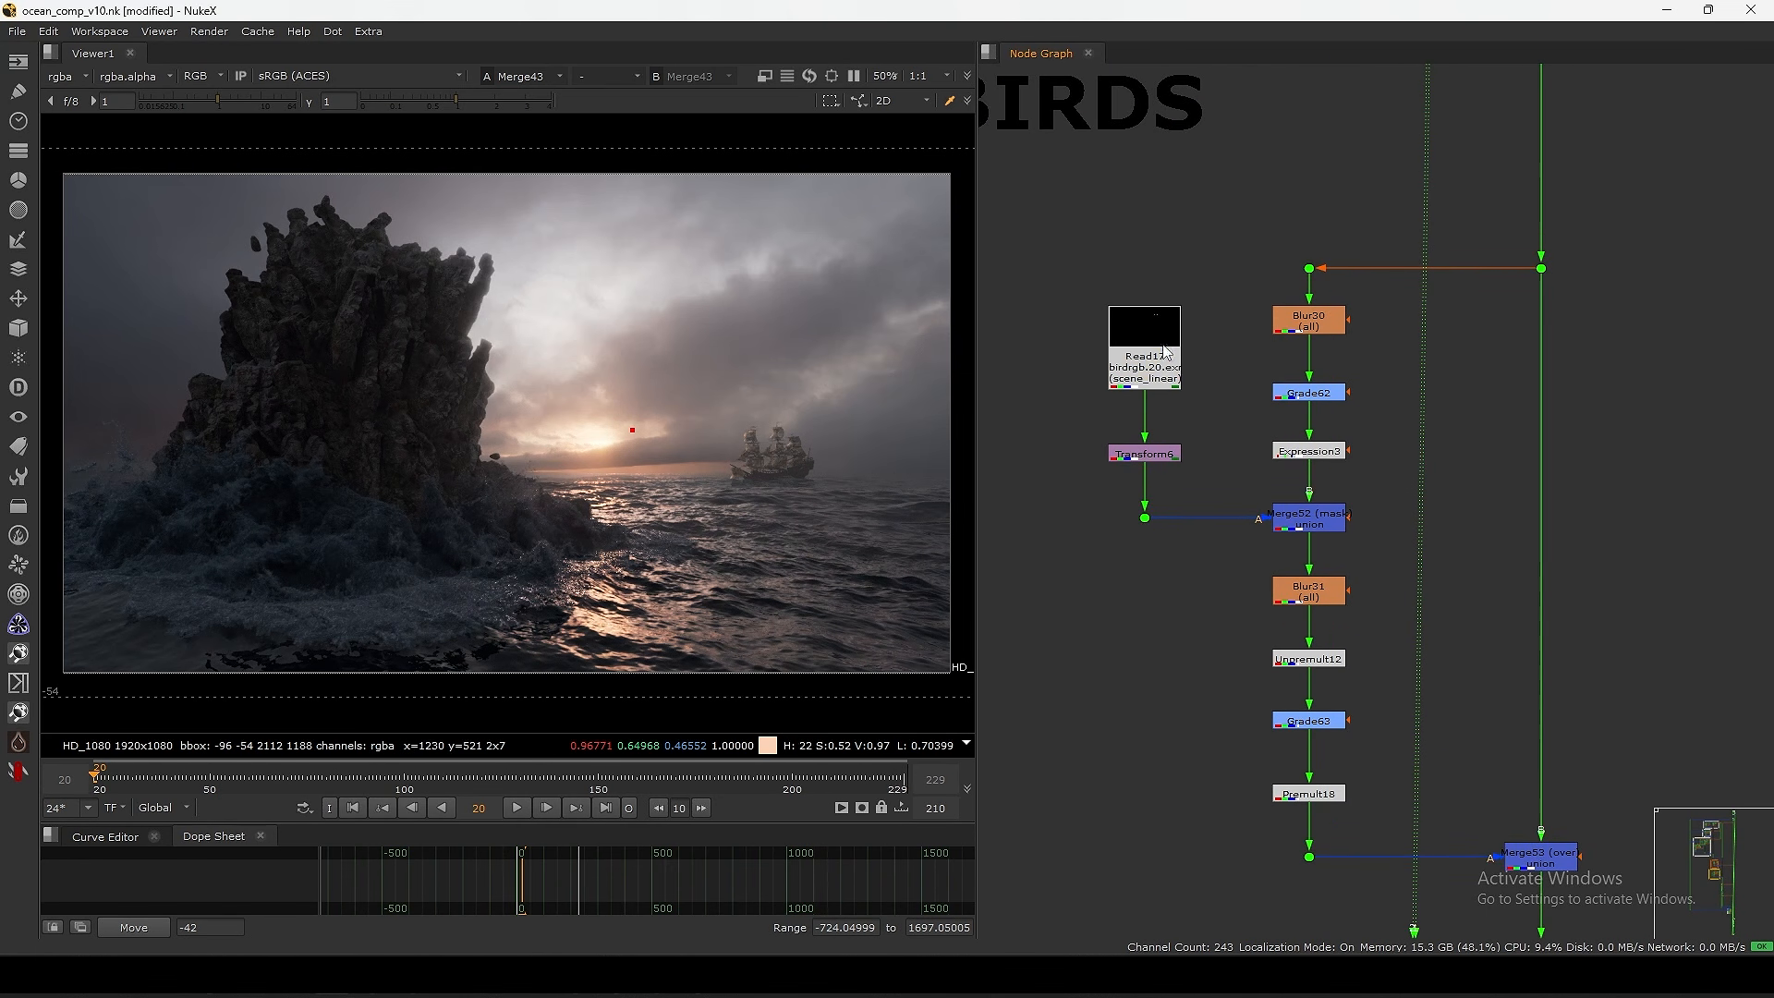
- Move Read17 farther above its transform node and view the birds' alpha and colour up close
drag(1166, 352, 1166, 278)
key(1)
key(a)
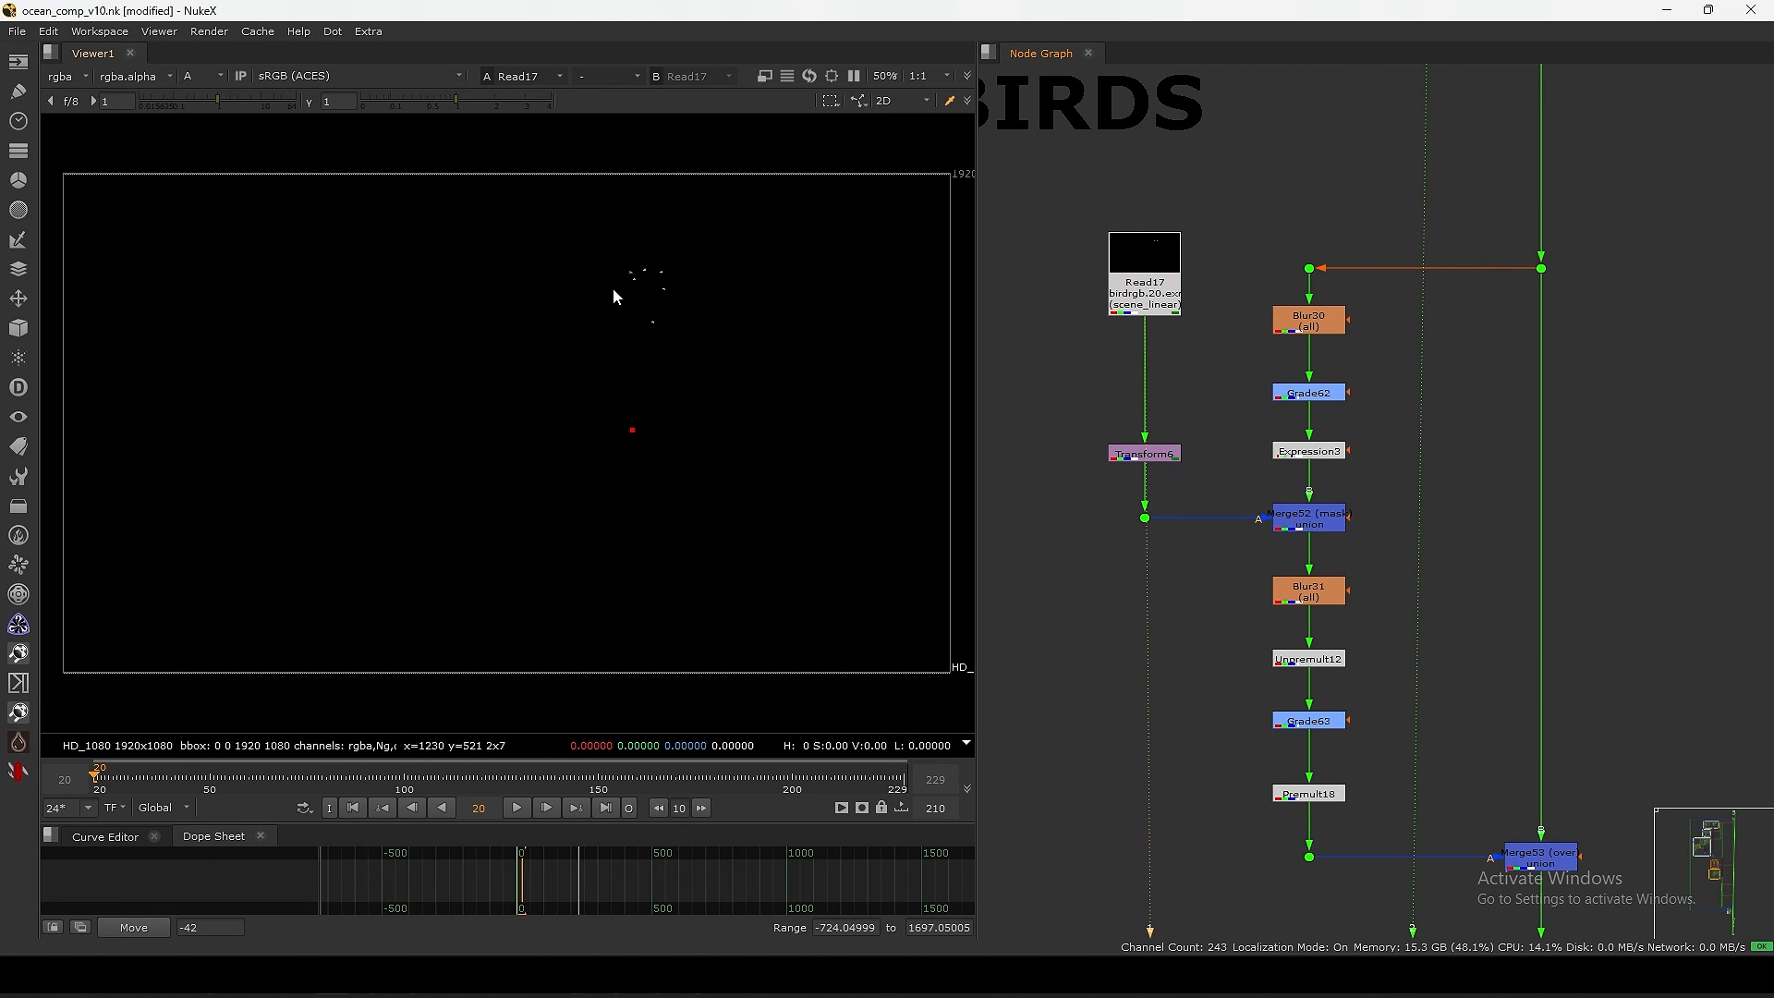
scroll(652, 292, up, 8)
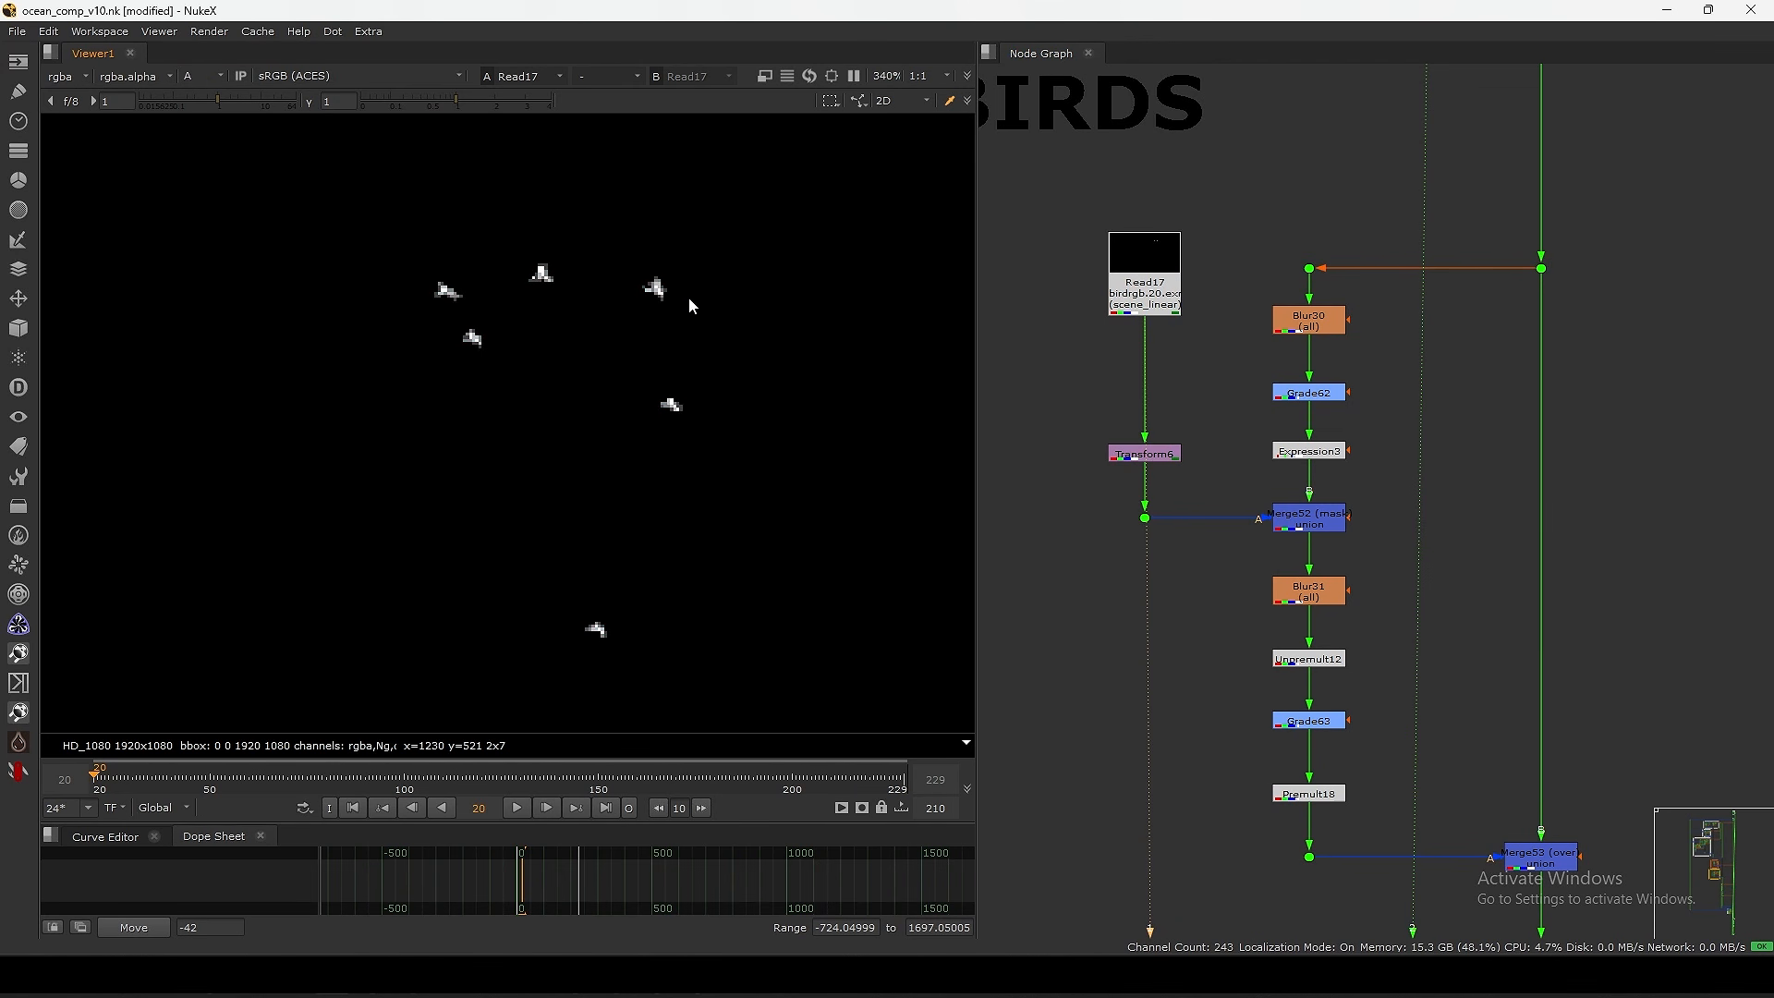
key(a)
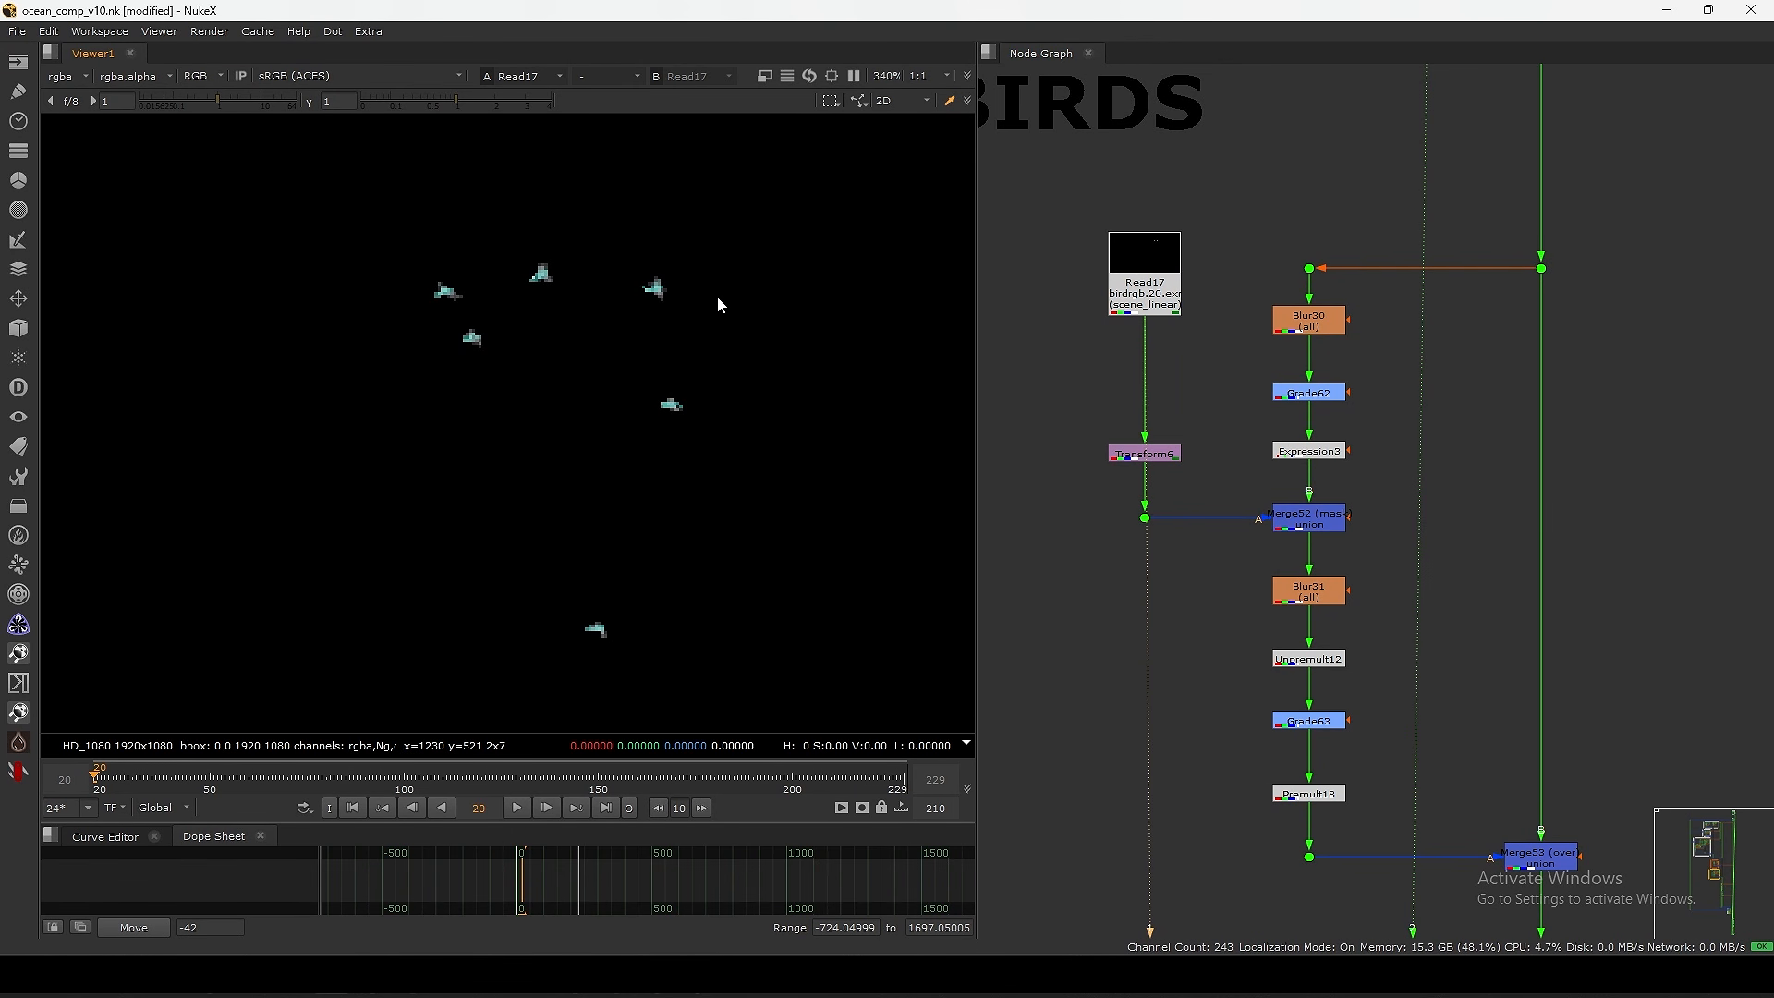
- Examine the full-frame alpha of Blur30 and Expression3 in the BIRDS branch and return the viewer to colour
key(a)
key(f)
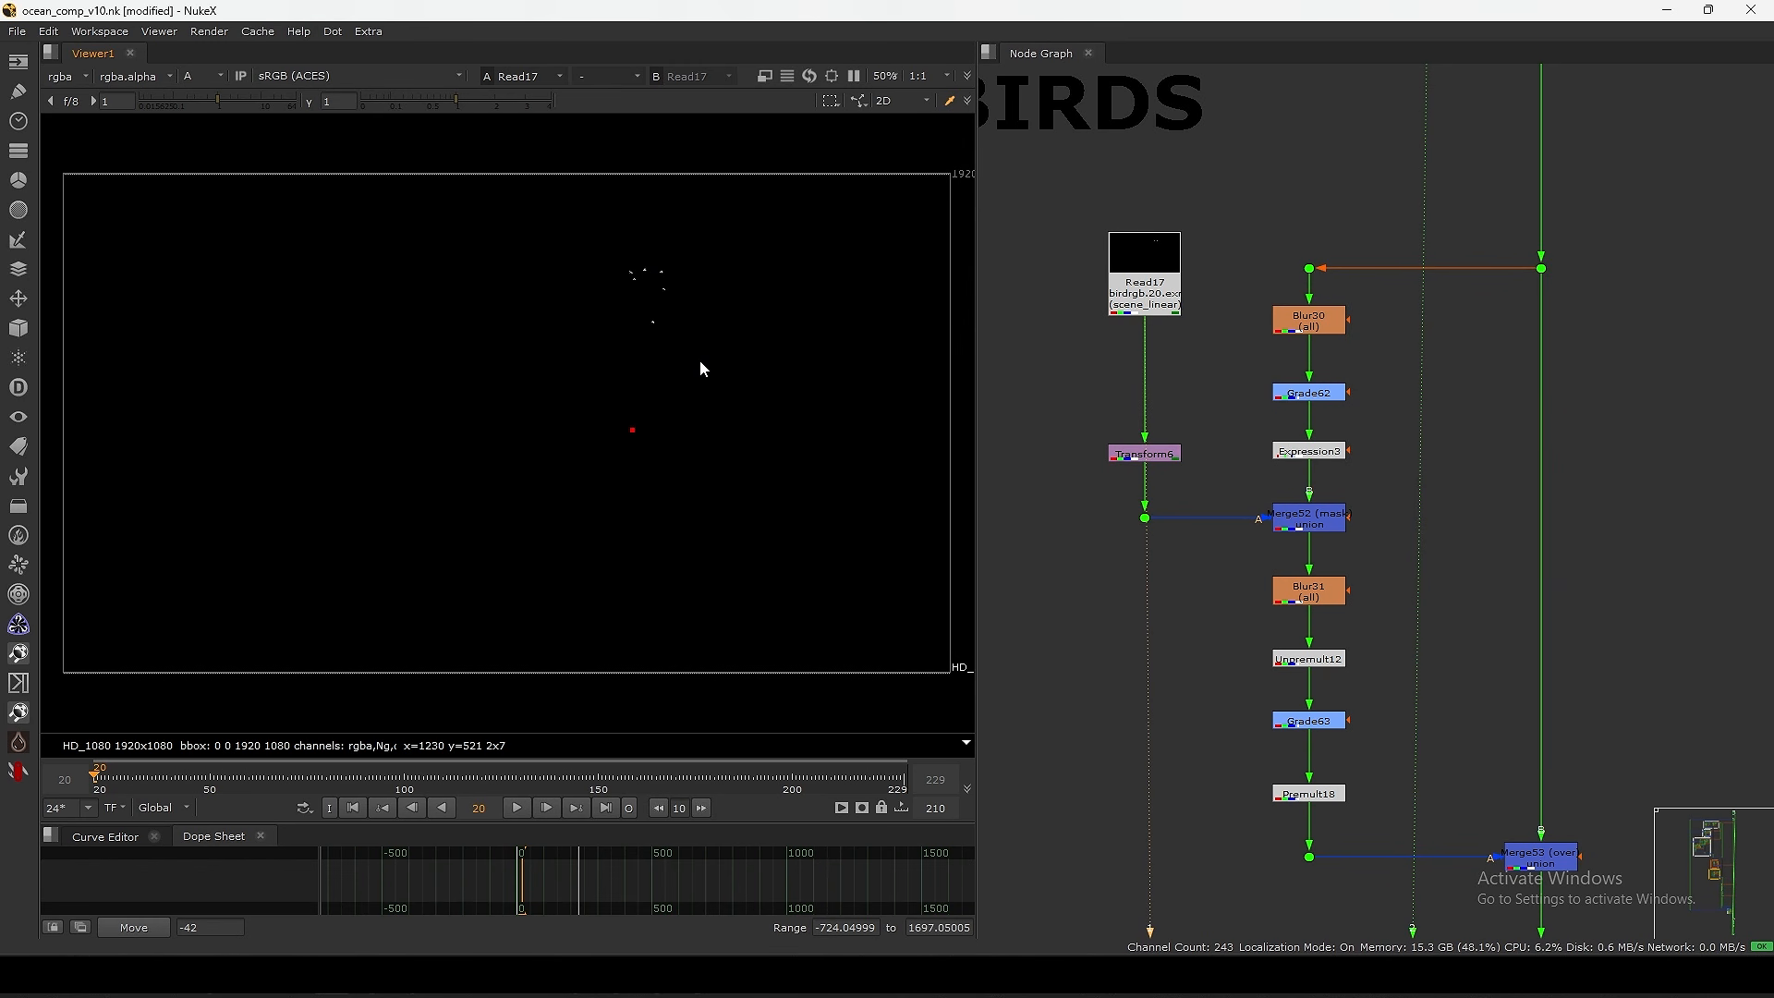
click(1298, 327)
key(1)
click(1295, 341)
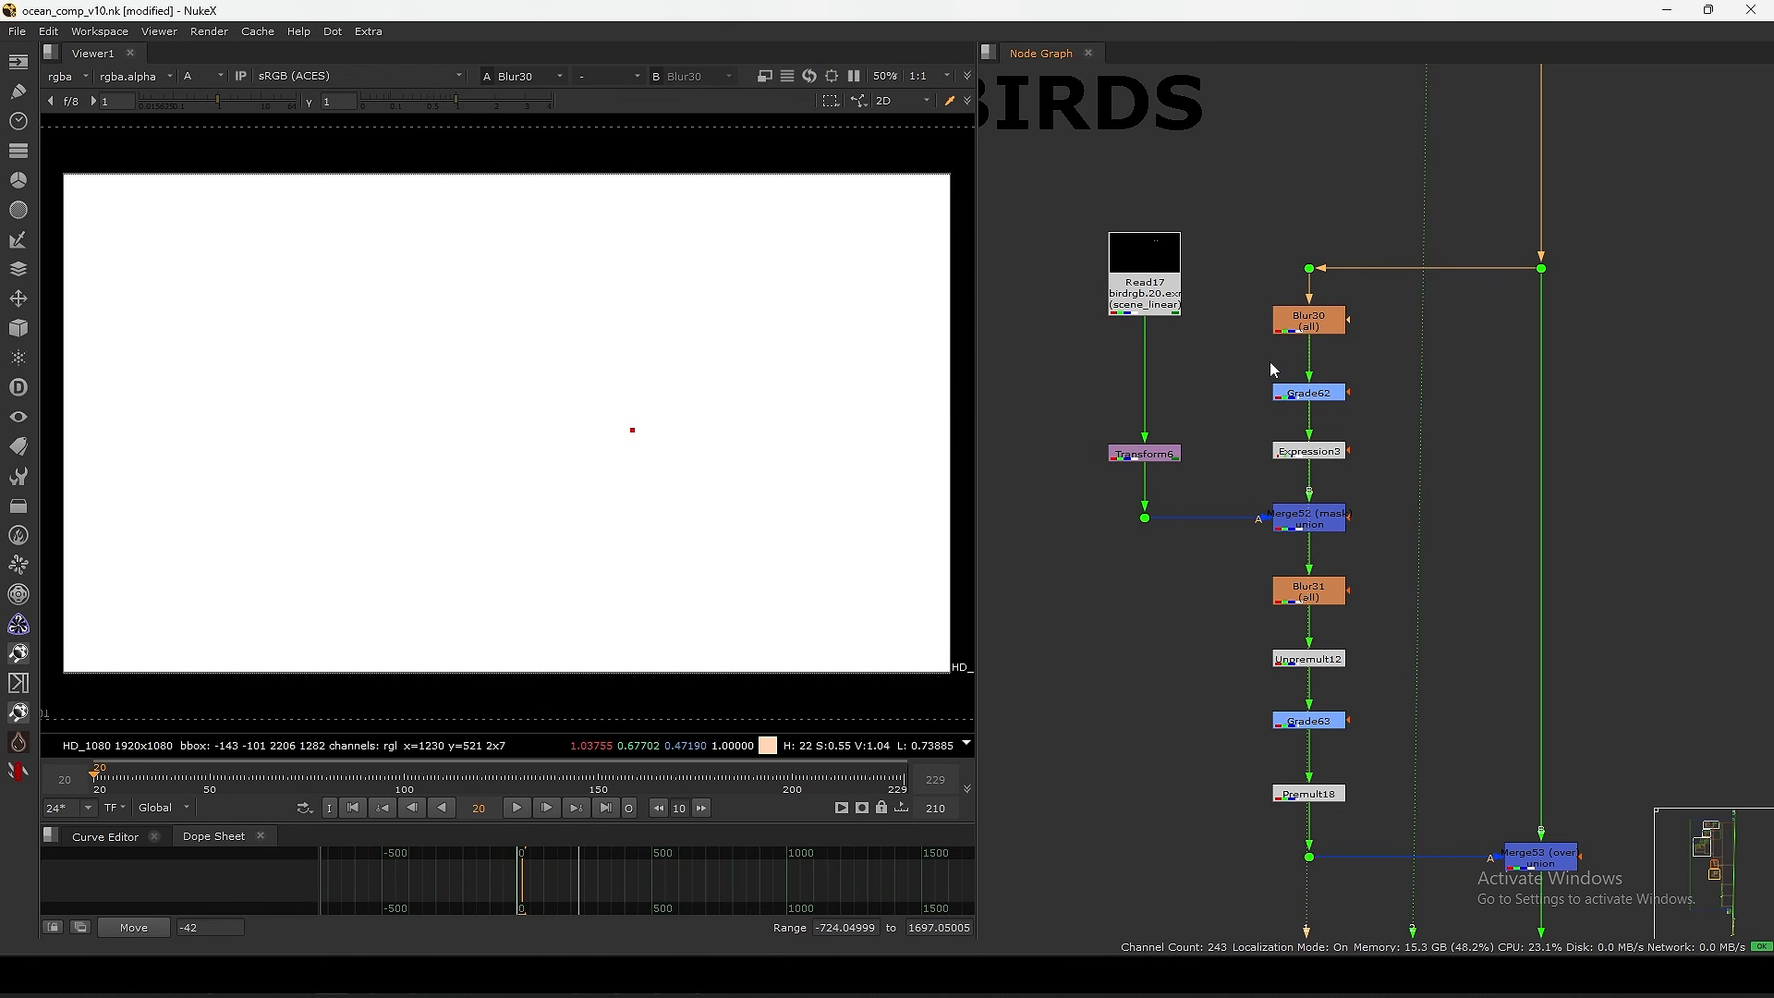
click(1308, 451)
key(1)
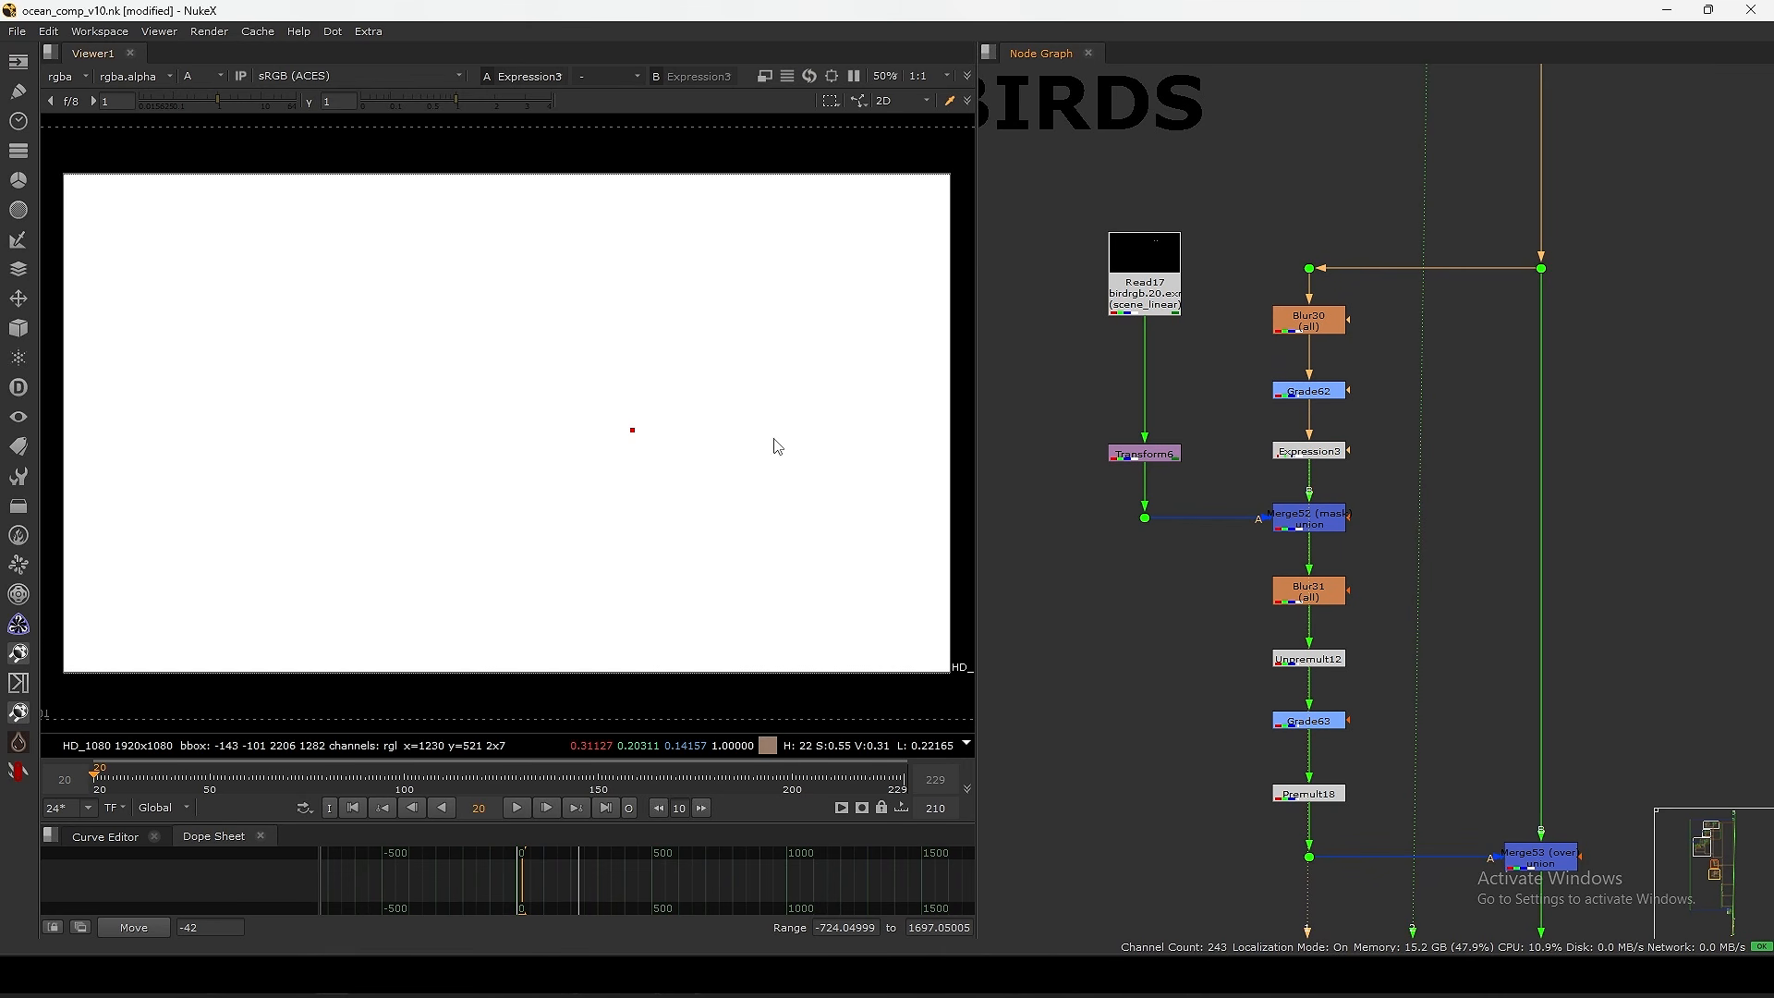
key(a)
- View the blurred background through Blur30, Grade62 and Expression3 in colour and check Expression3's alpha
click(1309, 323)
key(1)
click(1312, 395)
key(1)
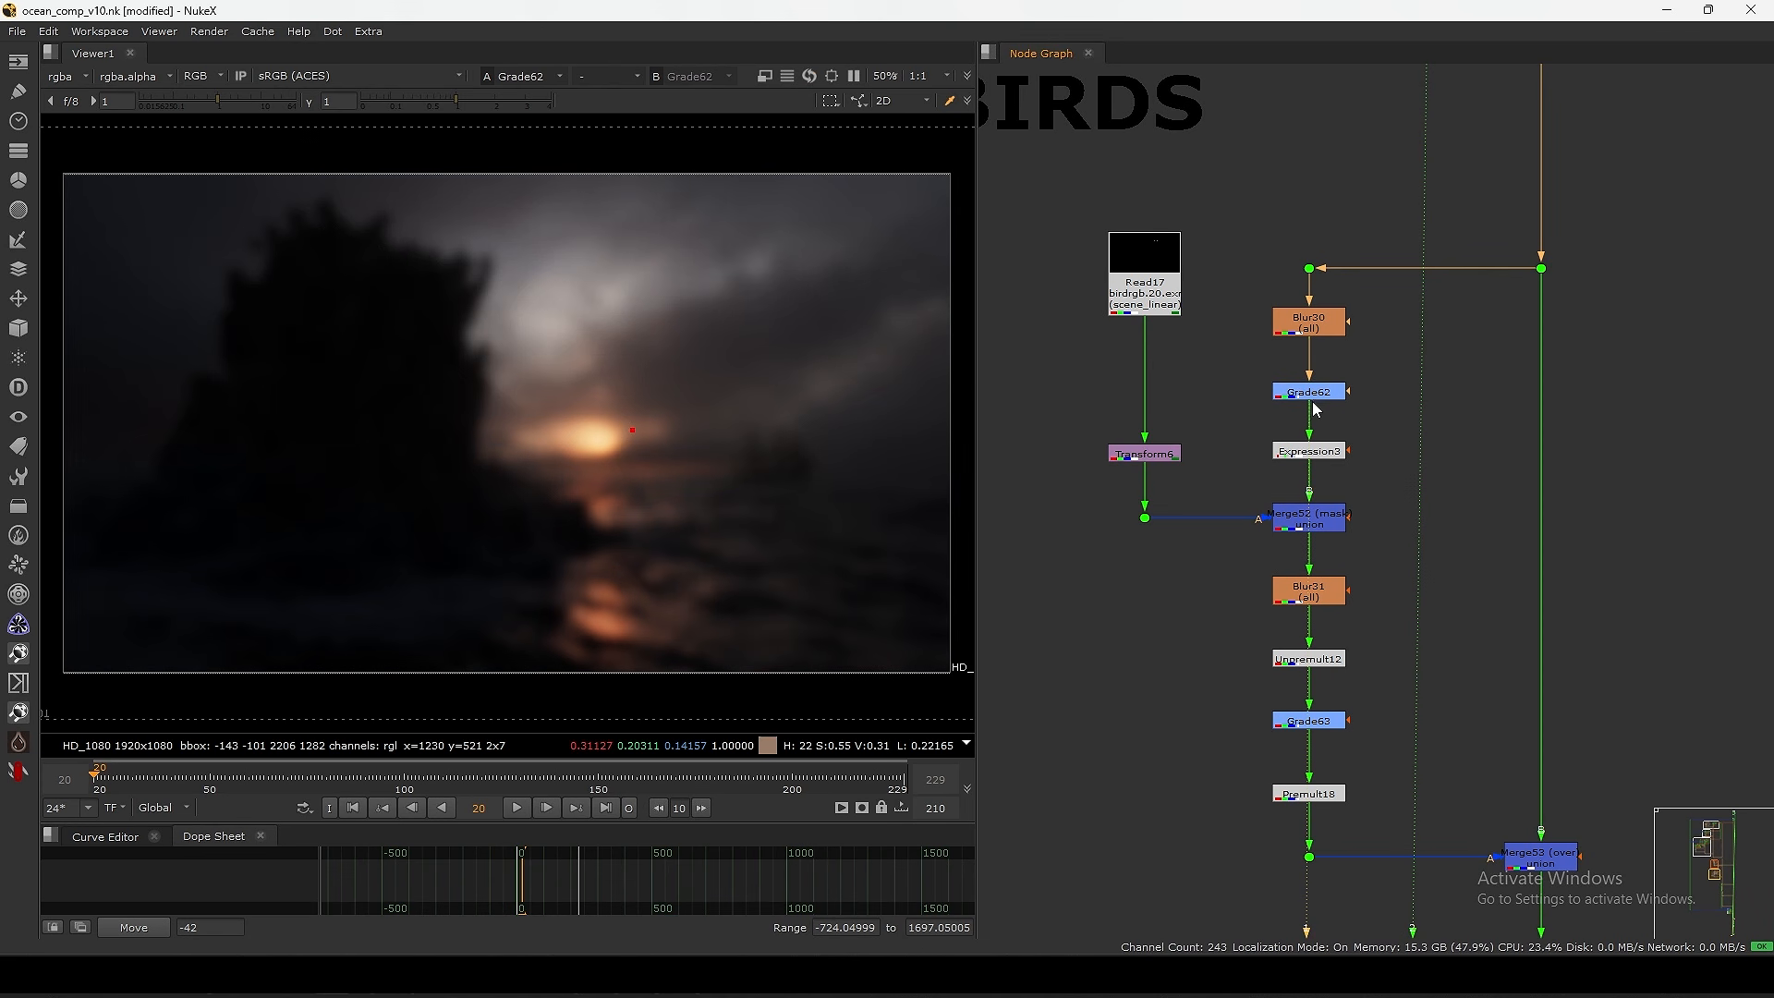
key(1)
click(1300, 478)
middle_drag(1291, 503, 1293, 452)
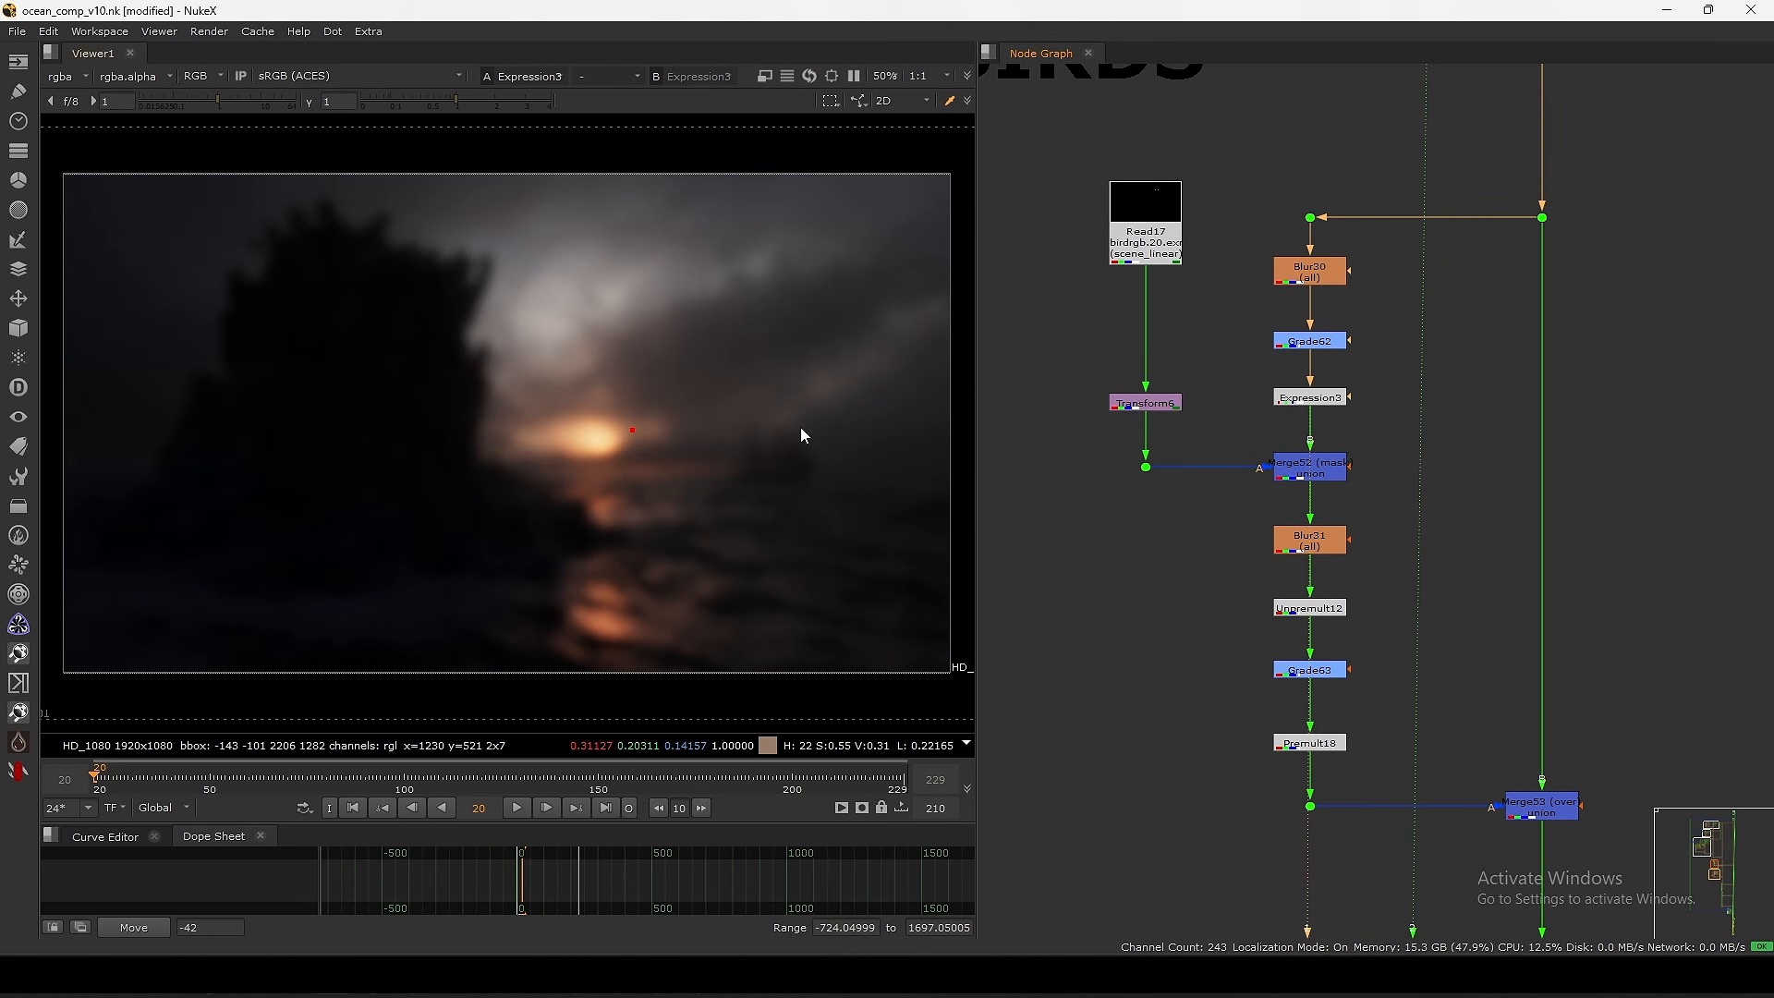
key(a)
key(a)
- View the Merge52 mask result up close on the birds and play a few frames
click(1315, 474)
key(1)
click(1034, 477)
scroll(693, 324, up, 7)
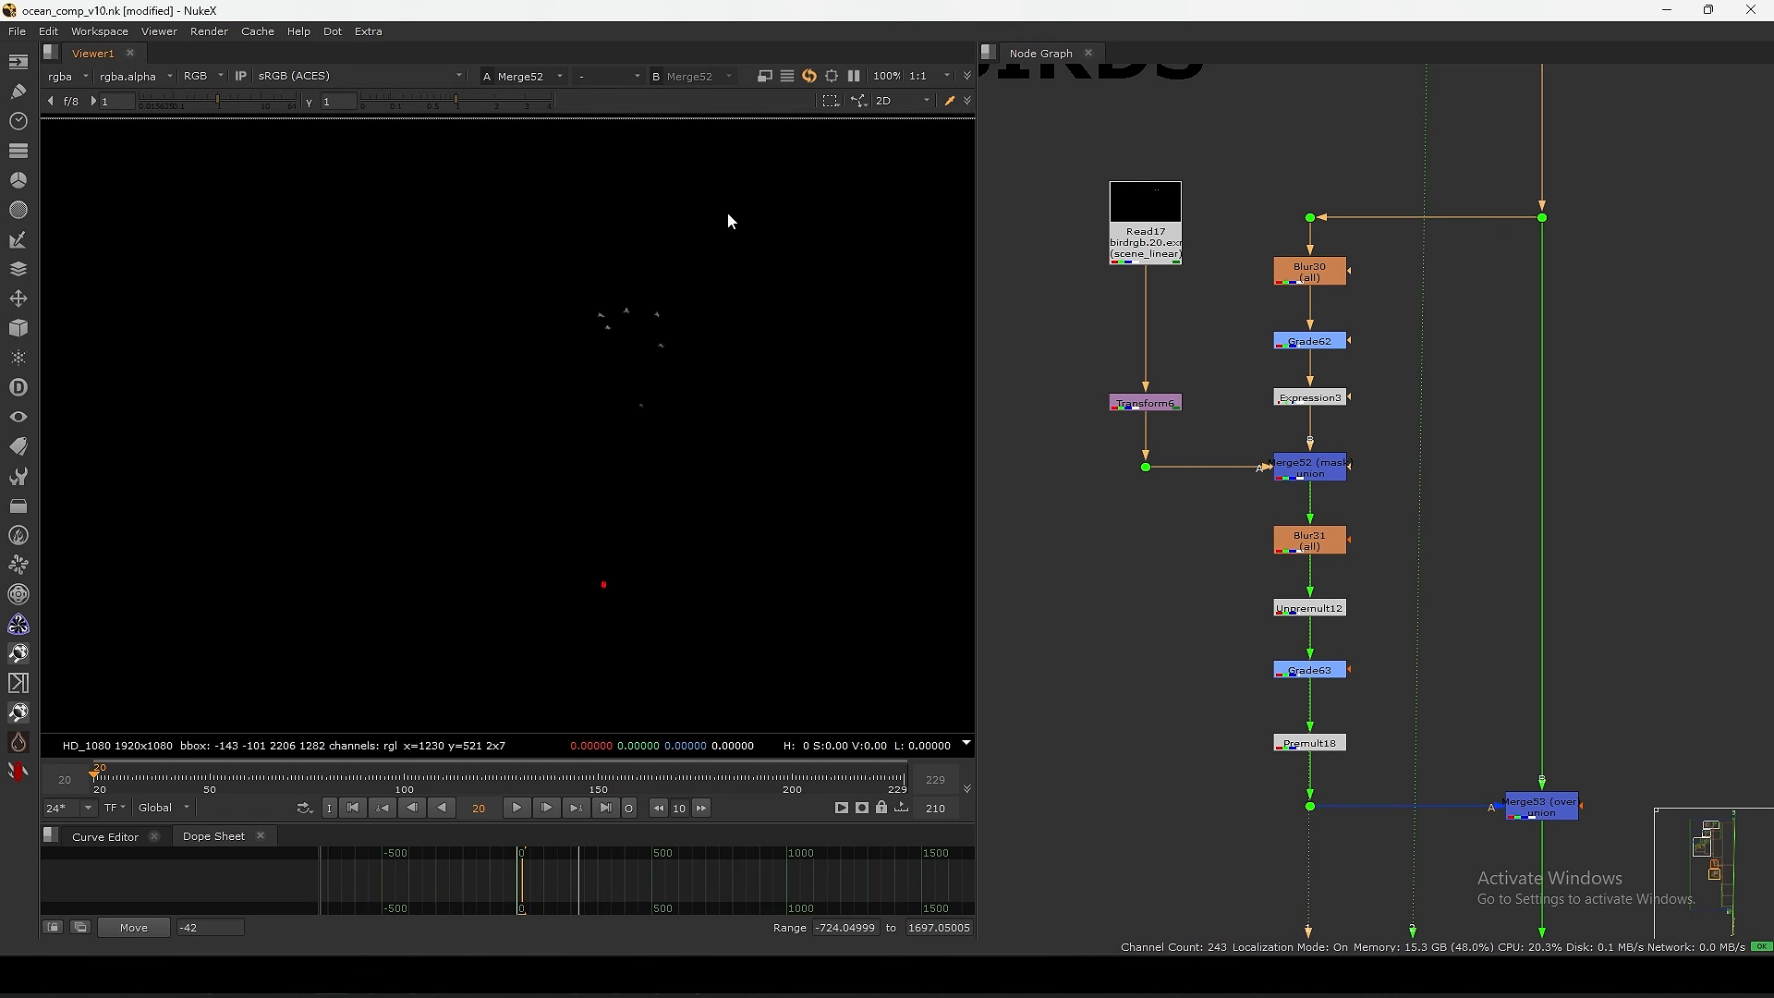
middle_drag(651, 368, 637, 450)
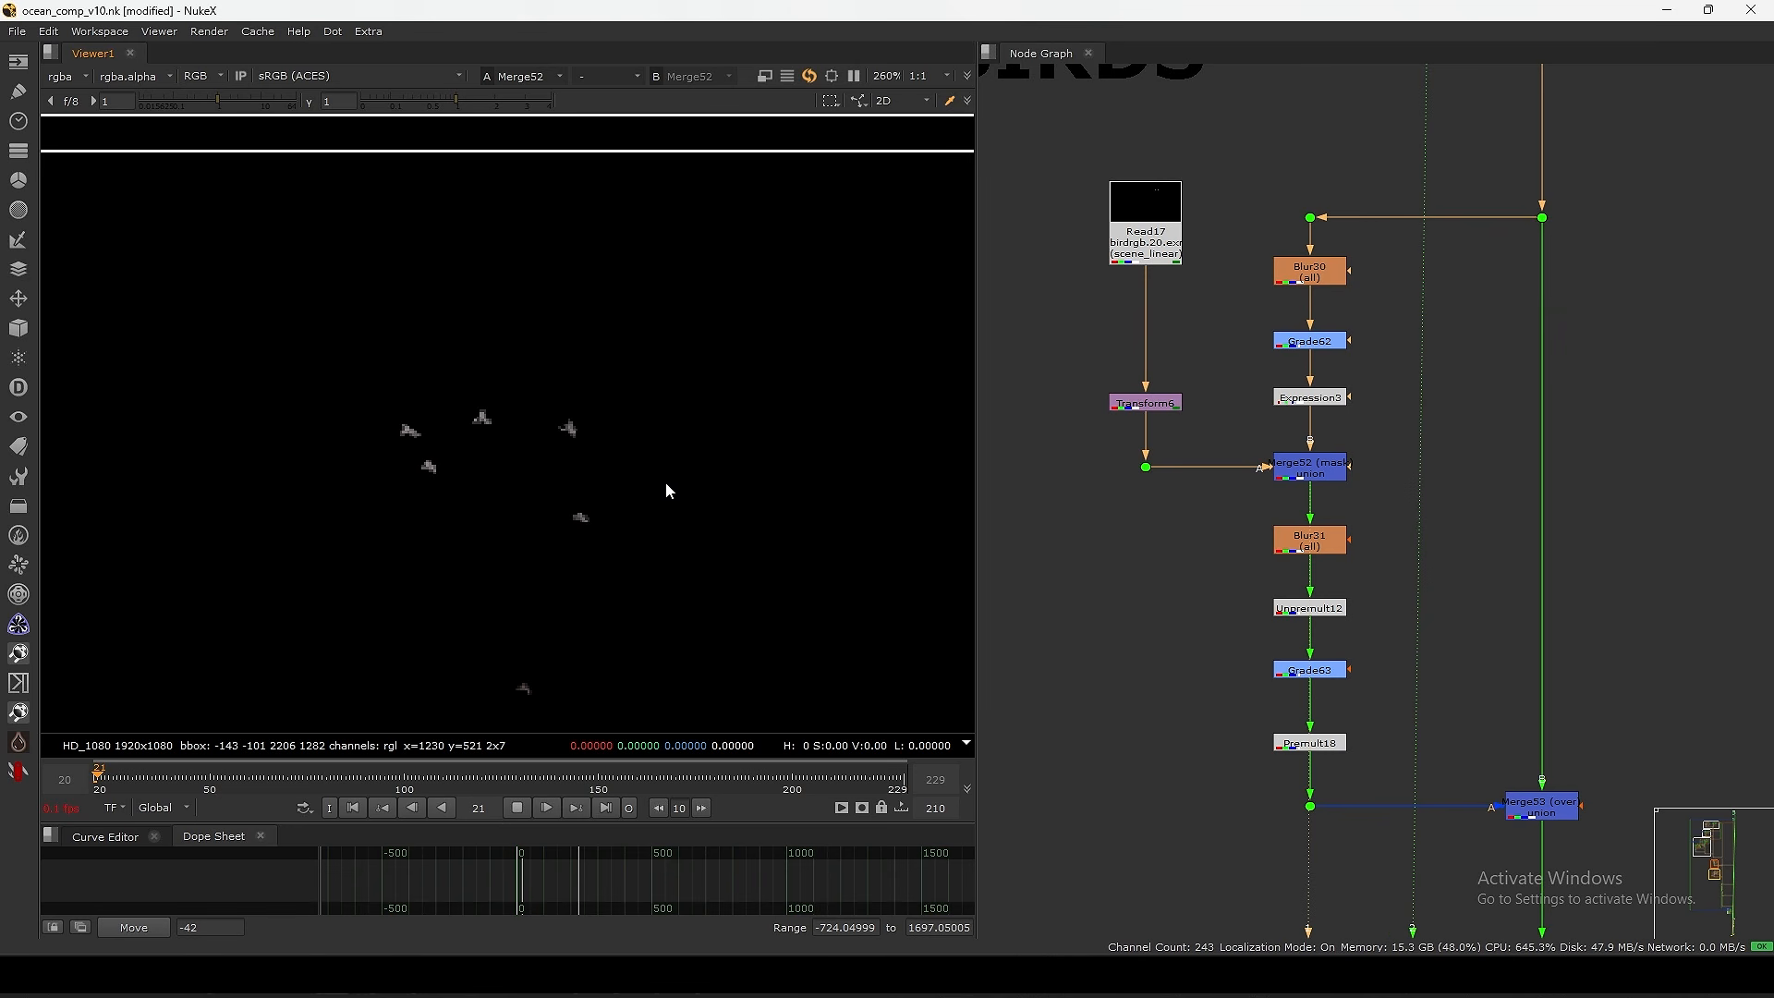
key(space)
key(space)
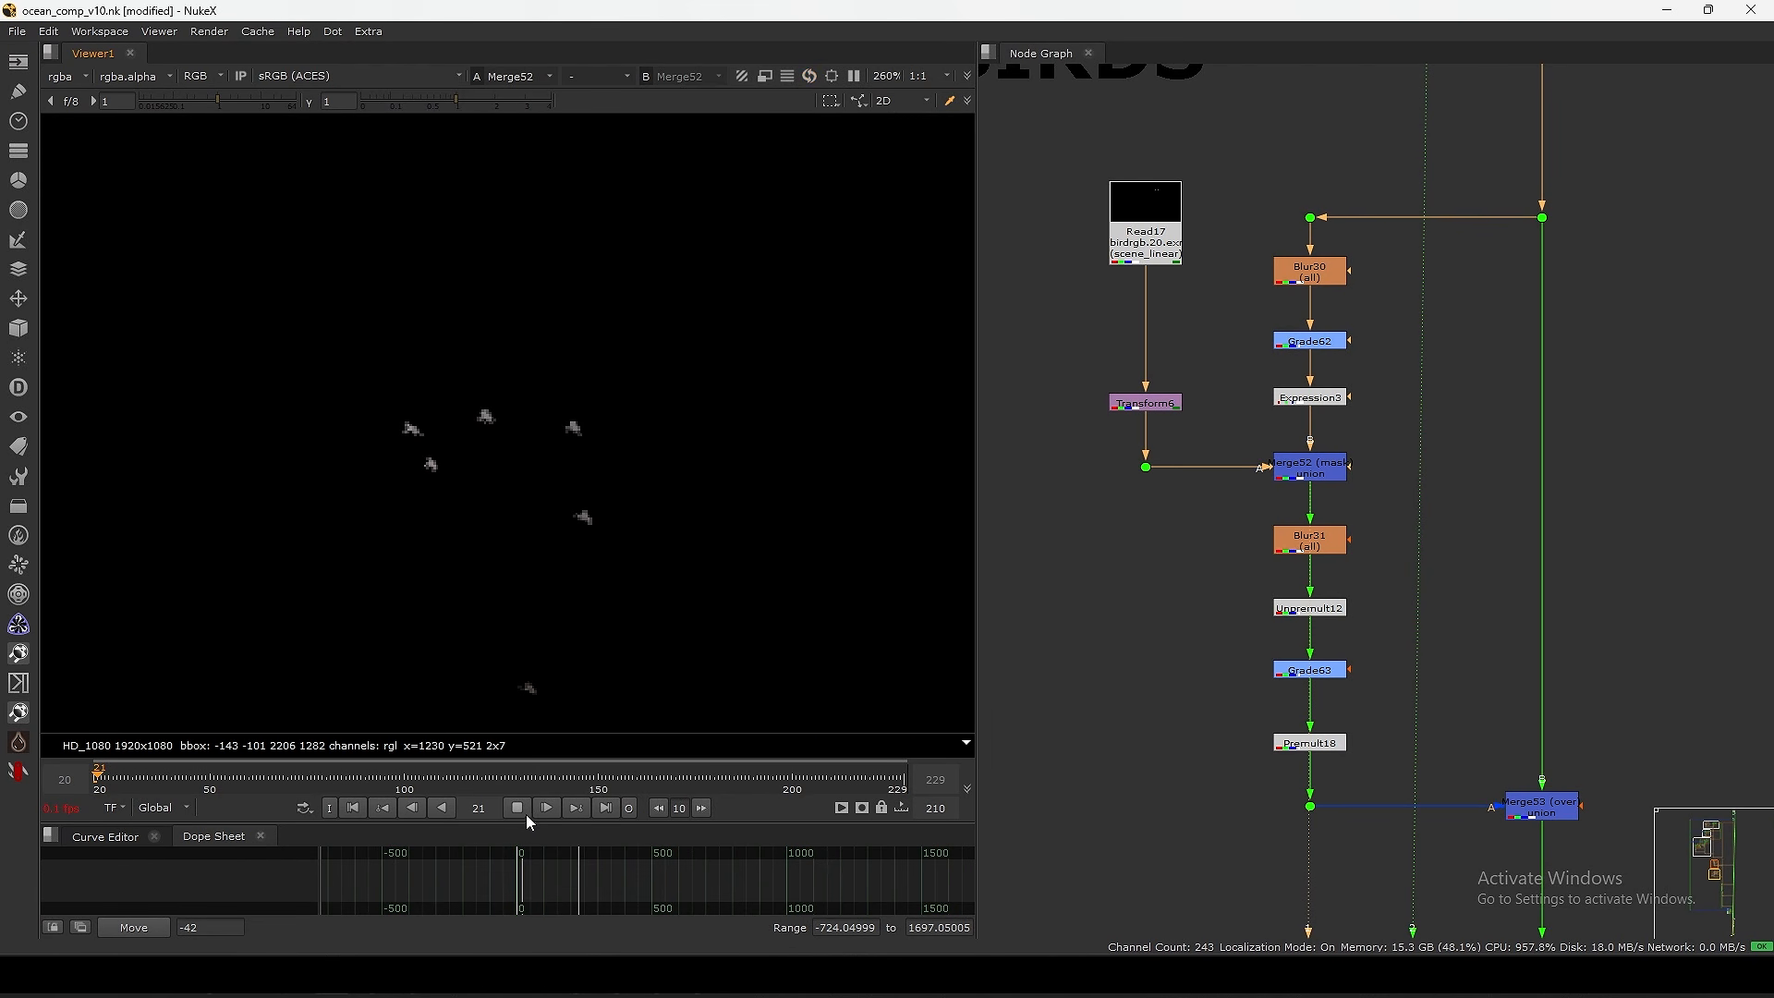
- Follow the birds through Blur31, Premult18 and Merge53 up close and return to the full frame
middle_drag(1270, 594, 1265, 542)
ctrl+shift+click(1300, 527)
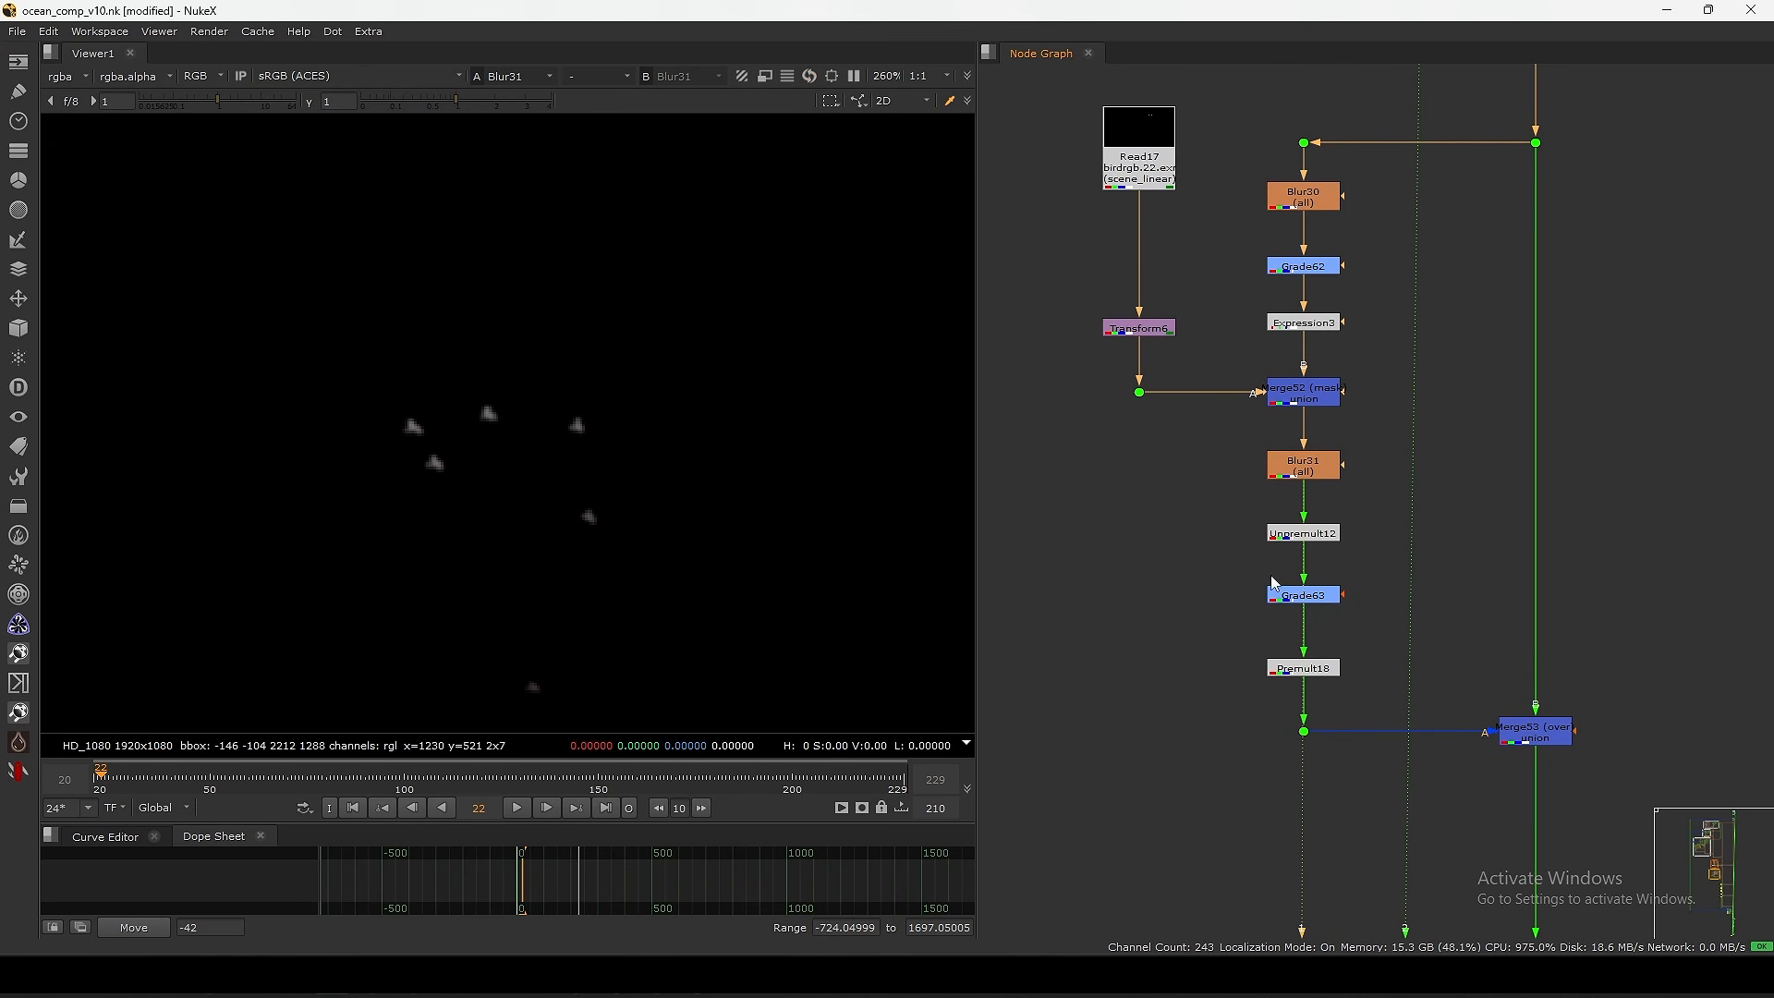
middle_drag(1269, 614, 1249, 505)
ctrl+shift+click(1288, 552)
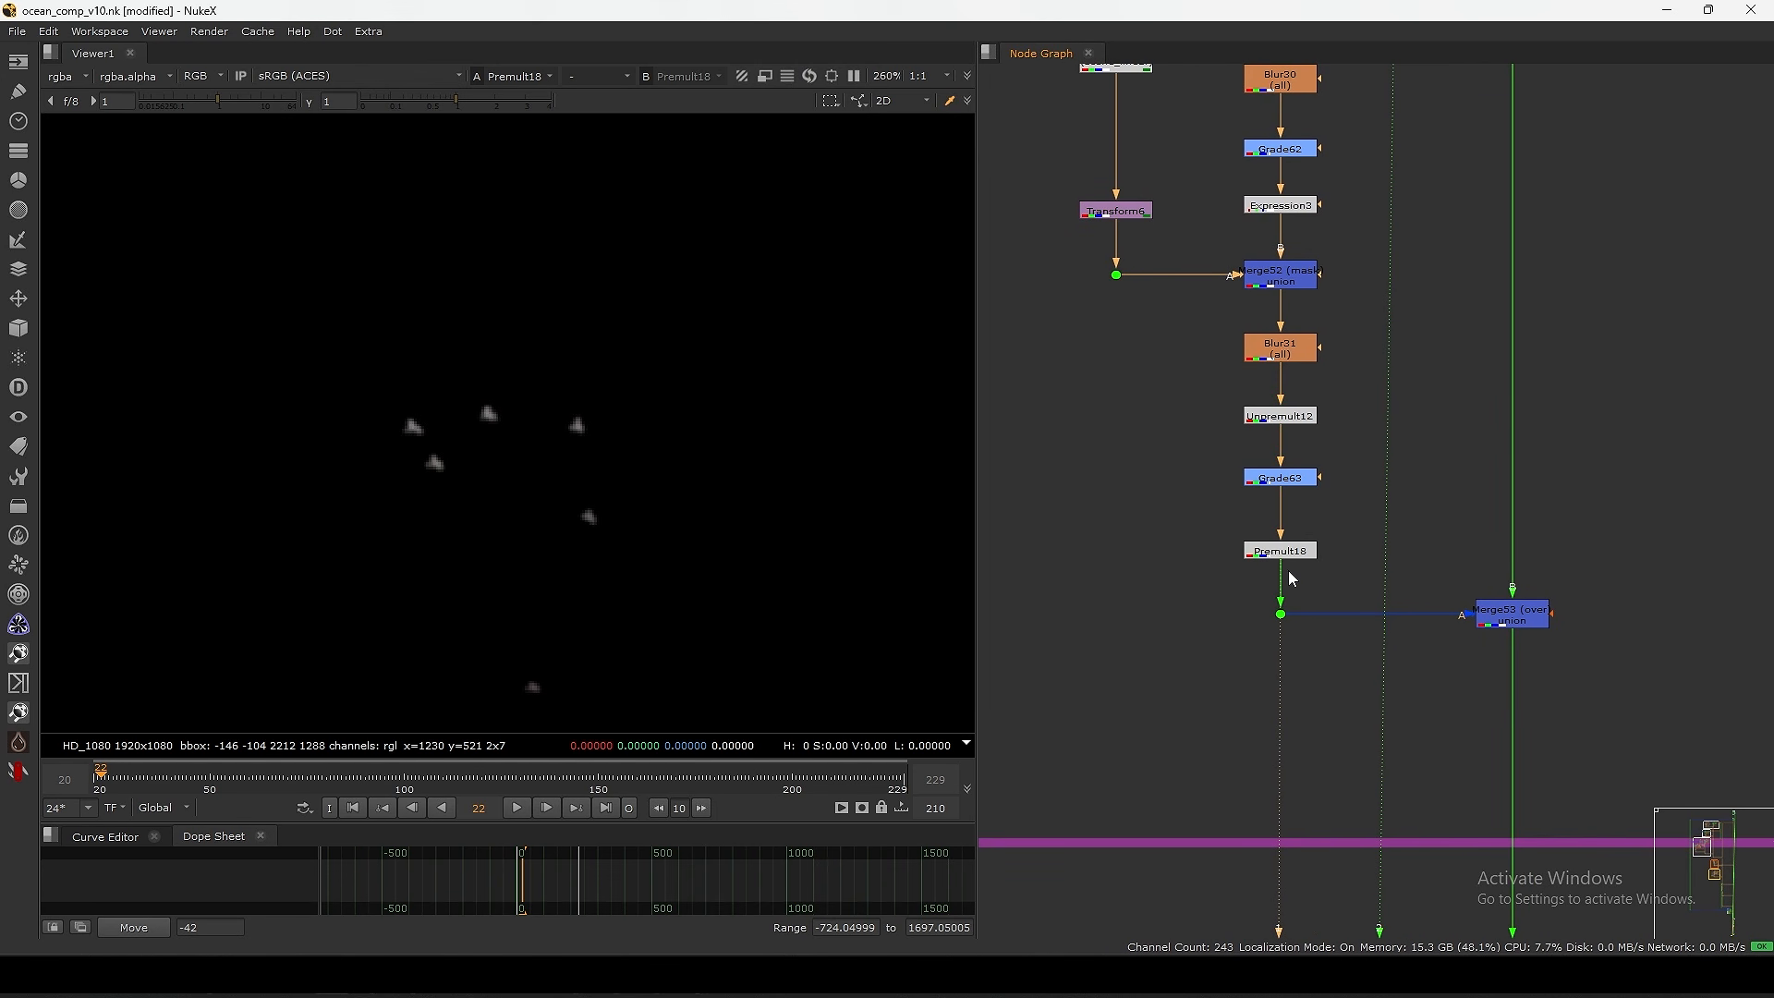
click(1518, 621)
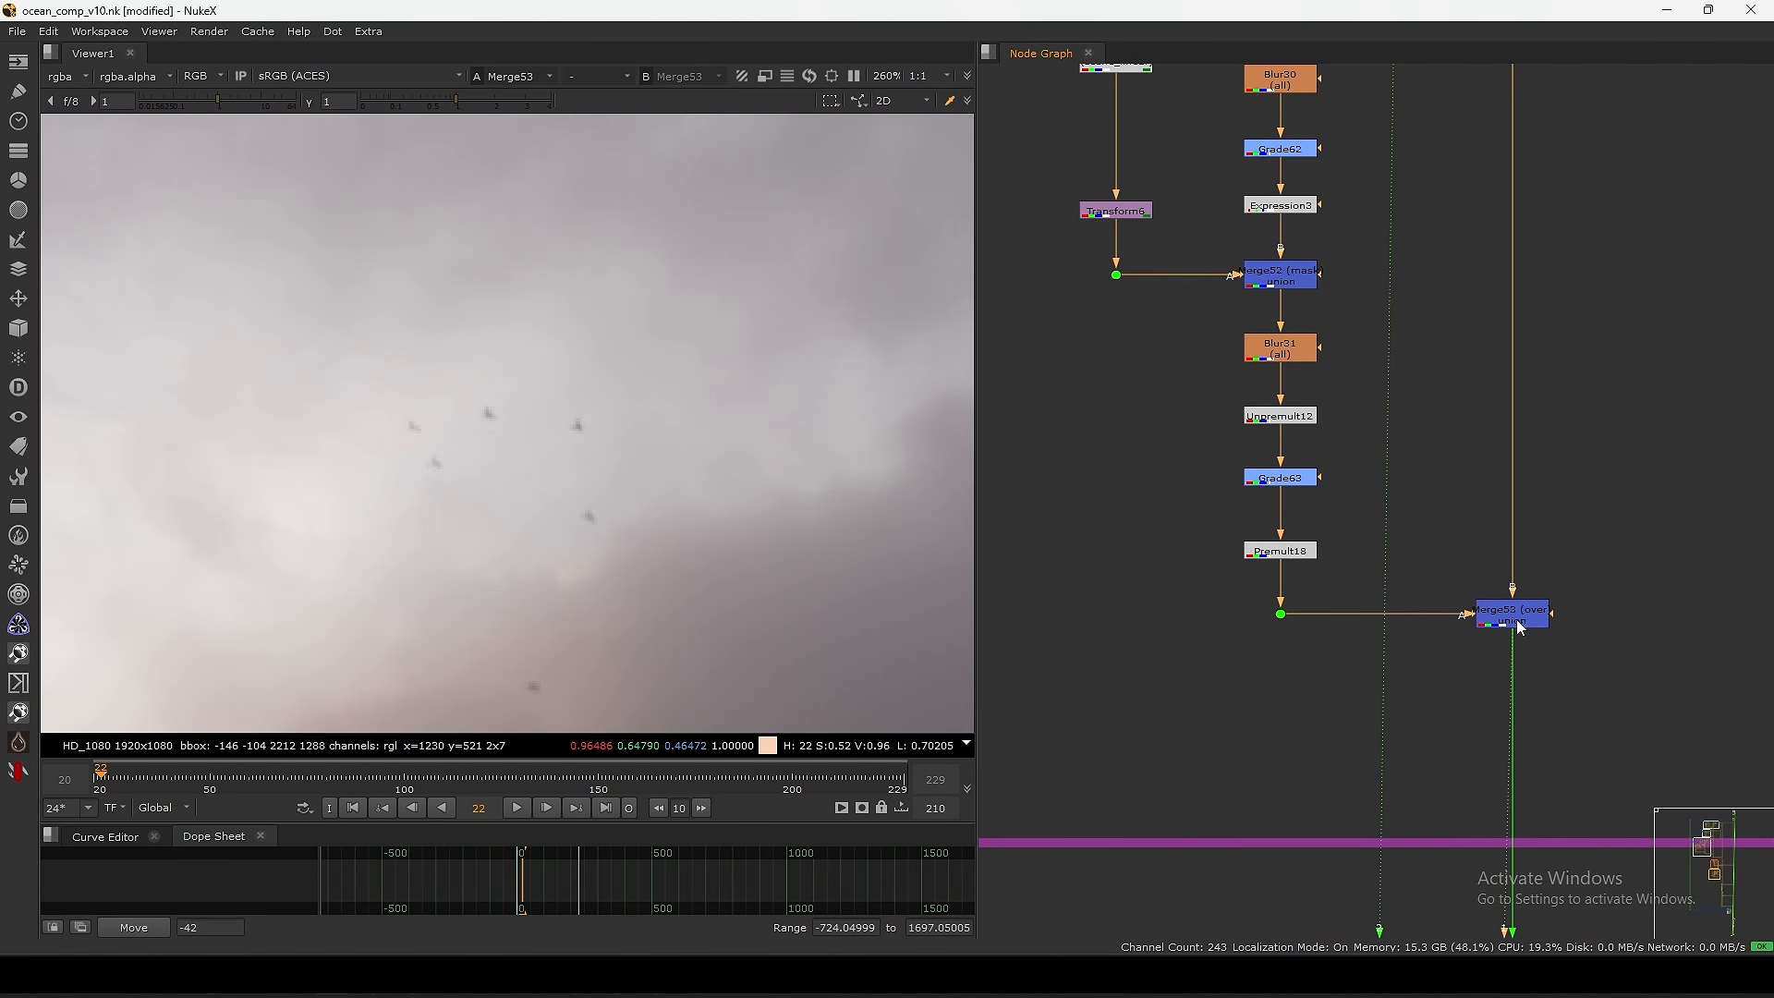
click(1515, 619)
key(f)
scroll(707, 257, up, 4)
middle_drag(703, 251, 652, 367)
key(f)
- Go to the first branch of the Lens effects backdrop and view Merge3, toggling it to compare its effect
scroll(1287, 445, down, 5)
scroll(1347, 424, up, 4)
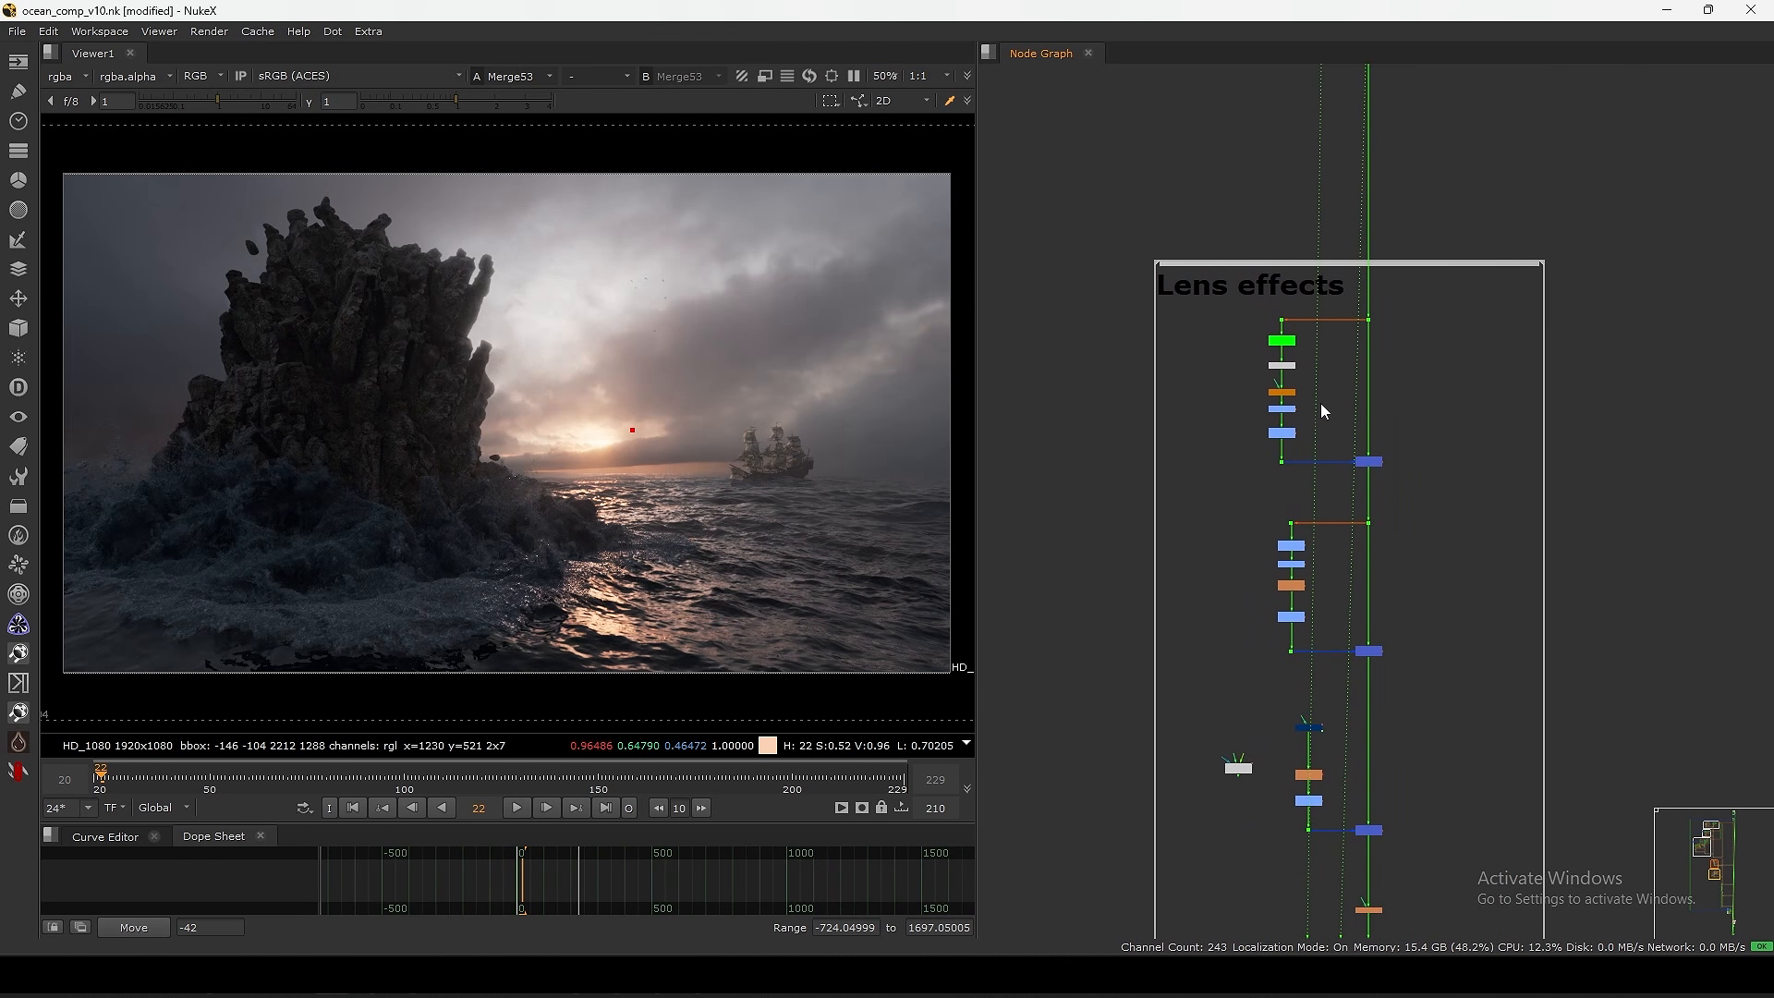
drag(1430, 177, 1182, 880)
scroll(1201, 420, up, 4)
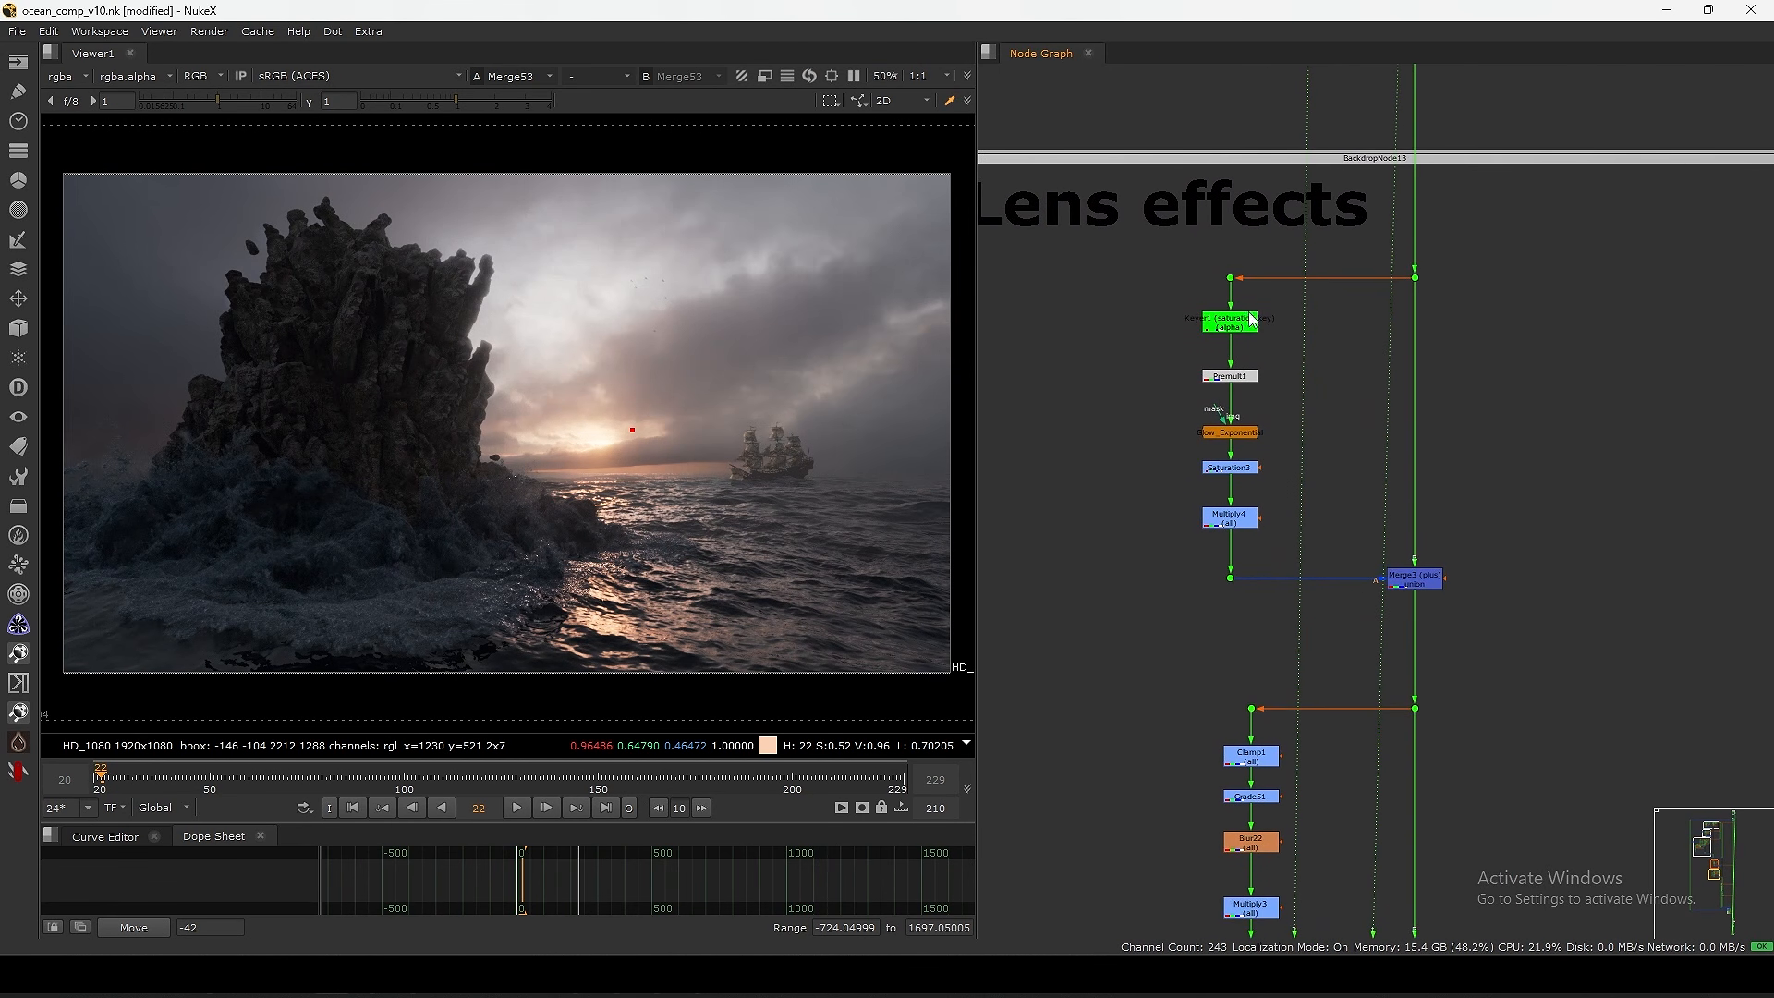
middle_drag(1254, 354, 1279, 363)
drag(1315, 295, 1247, 349)
drag(1238, 648, 1291, 608)
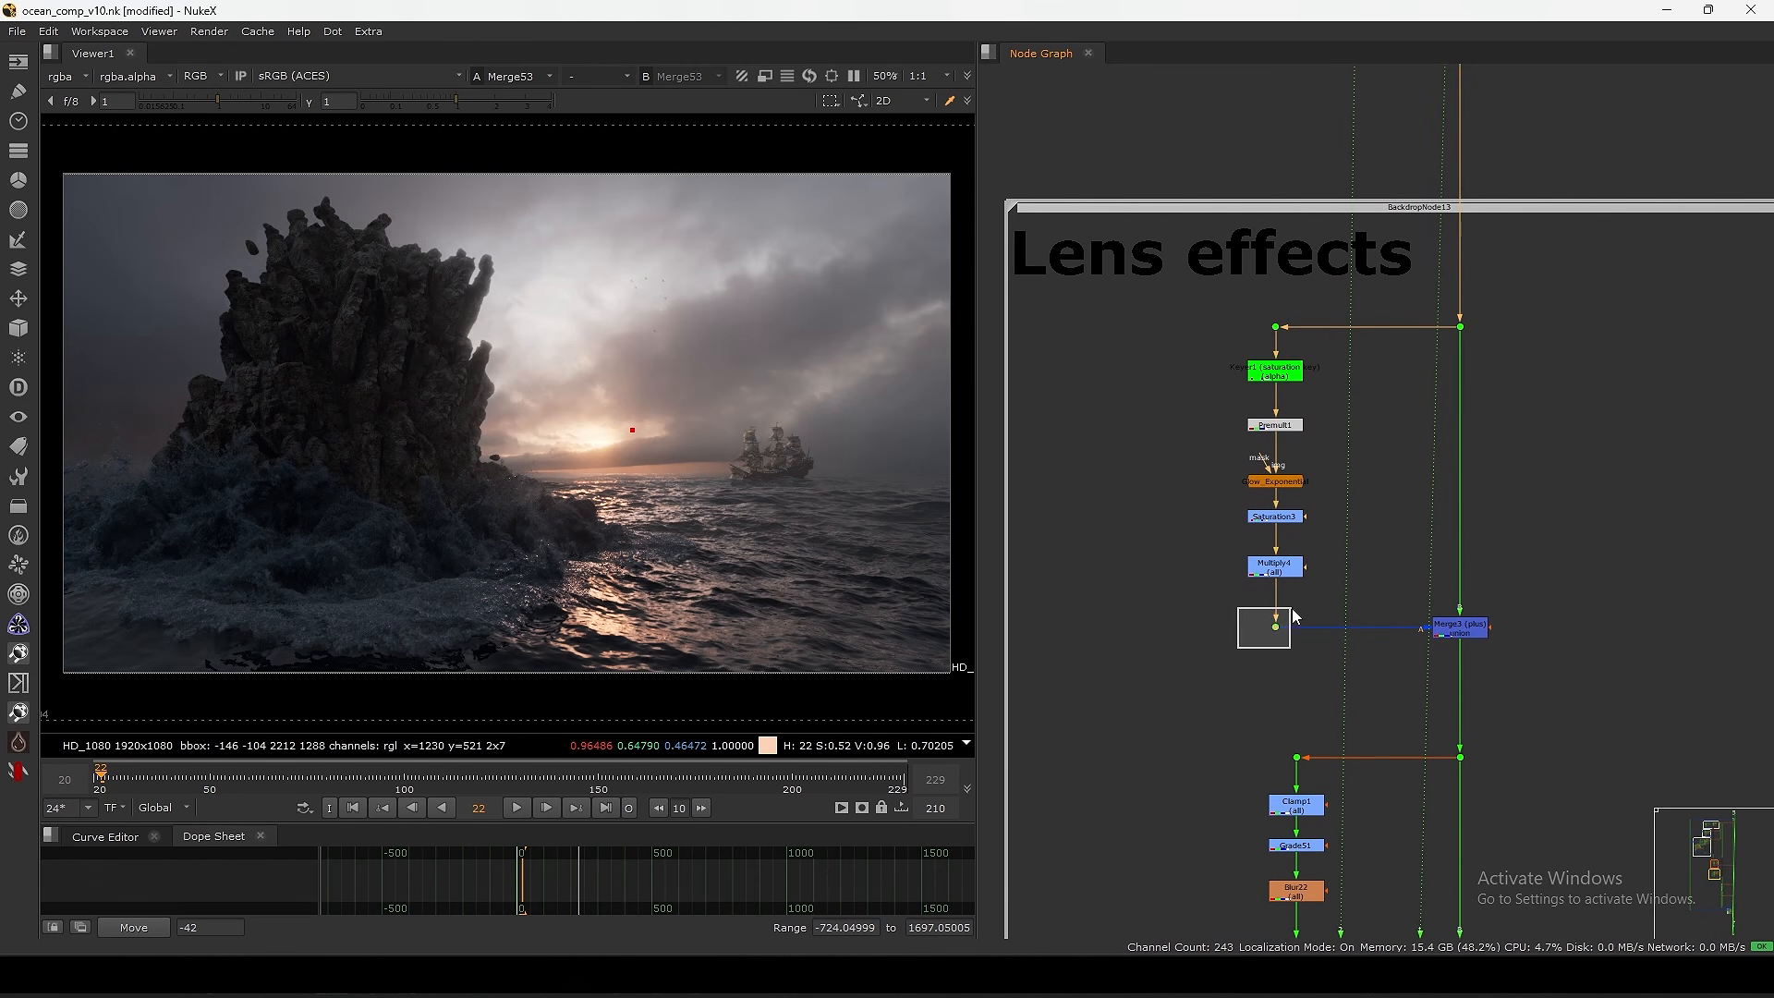
click(1468, 633)
key(1)
key(d)
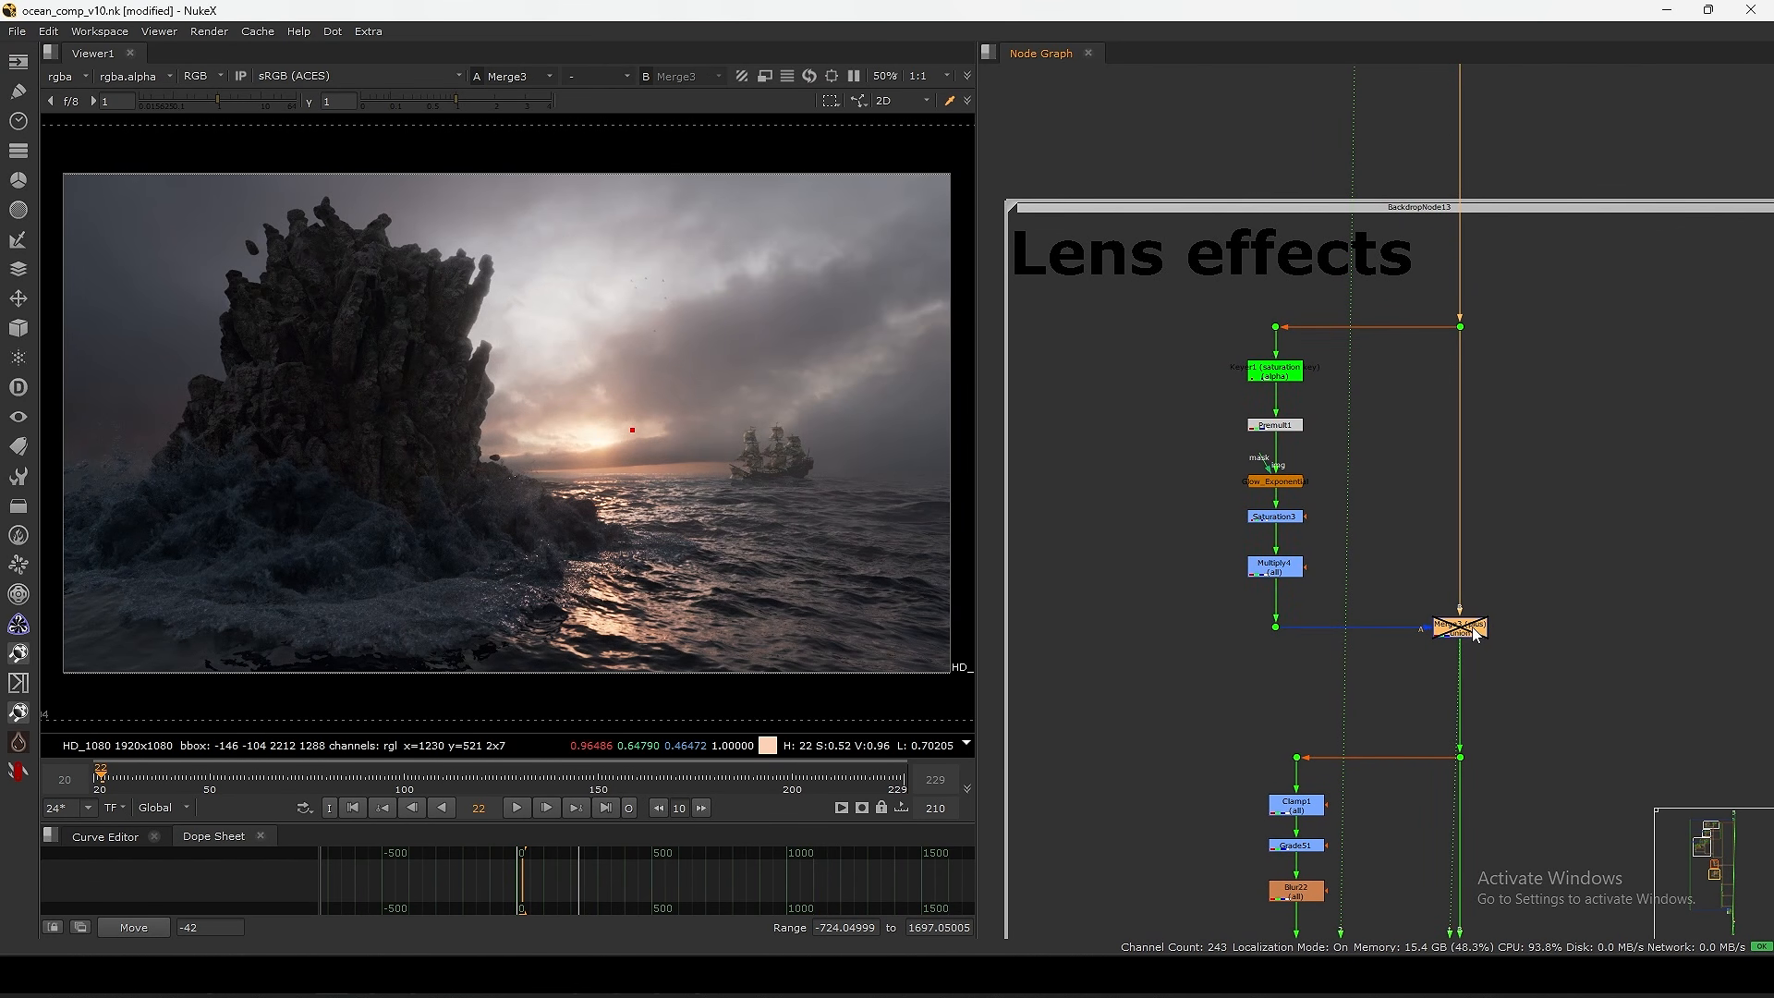
key(d)
- View the Keyer1 saturation key, comparing its alpha with the colour image
click(1274, 383)
key(1)
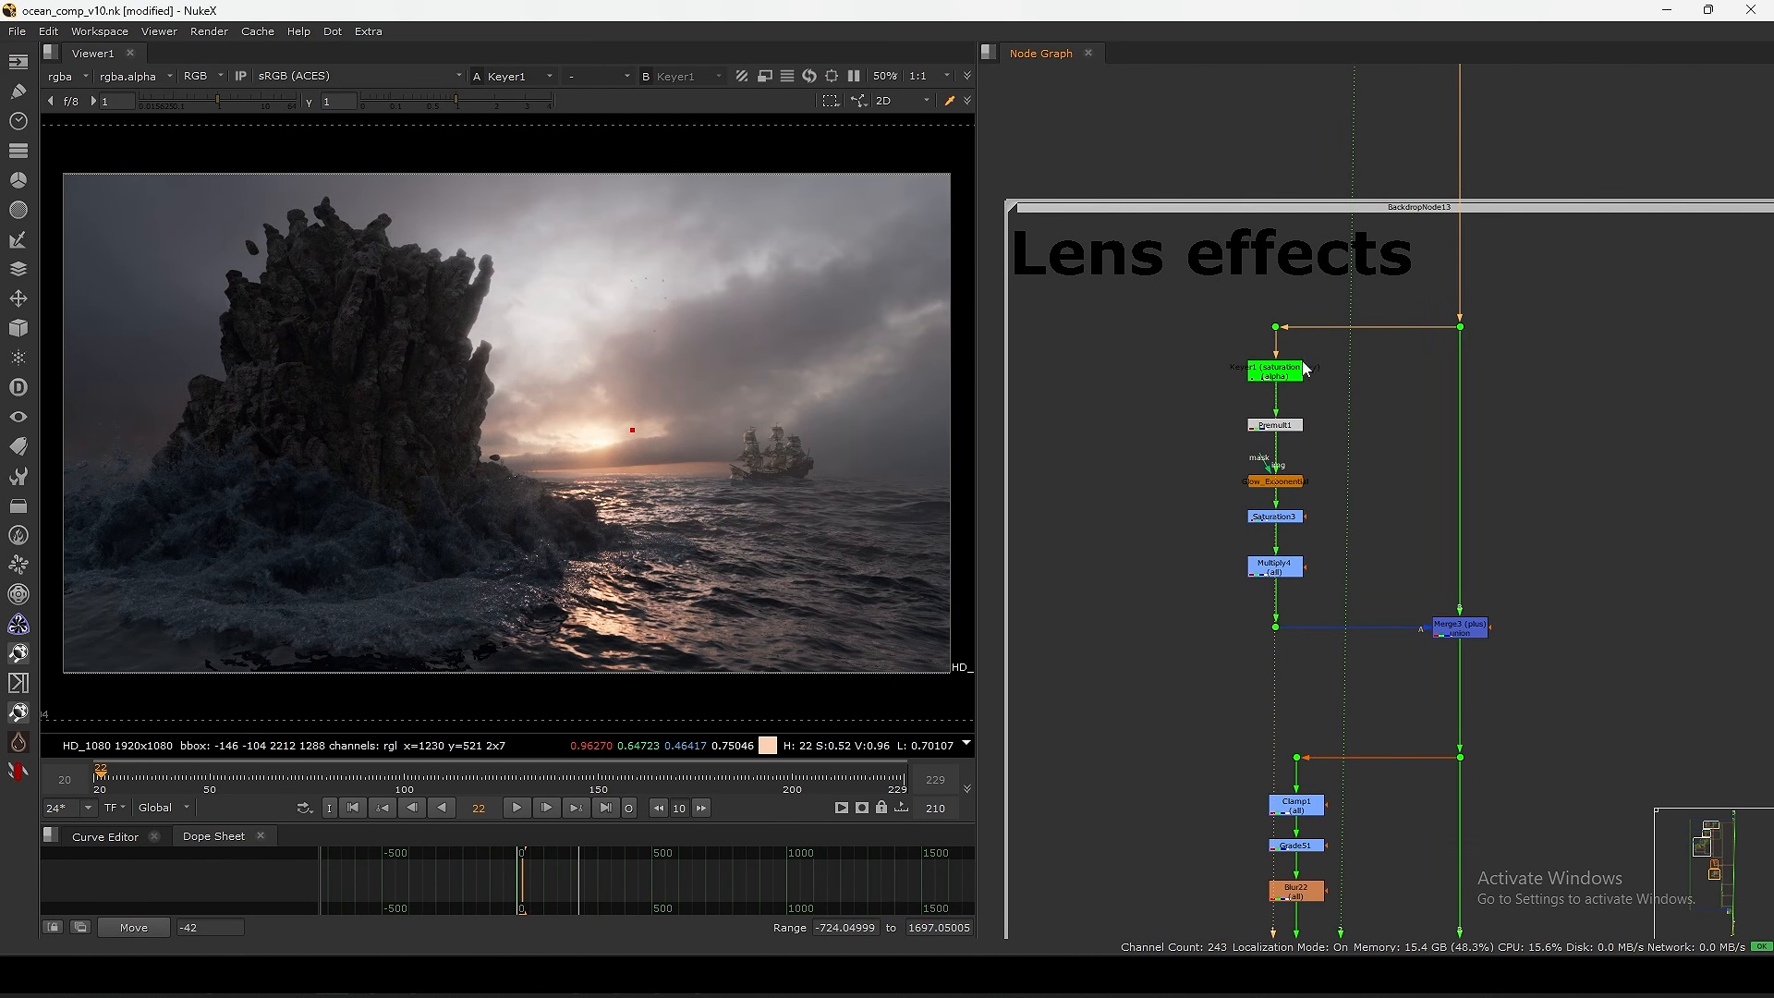
scroll(1305, 370, up, 3)
key(a)
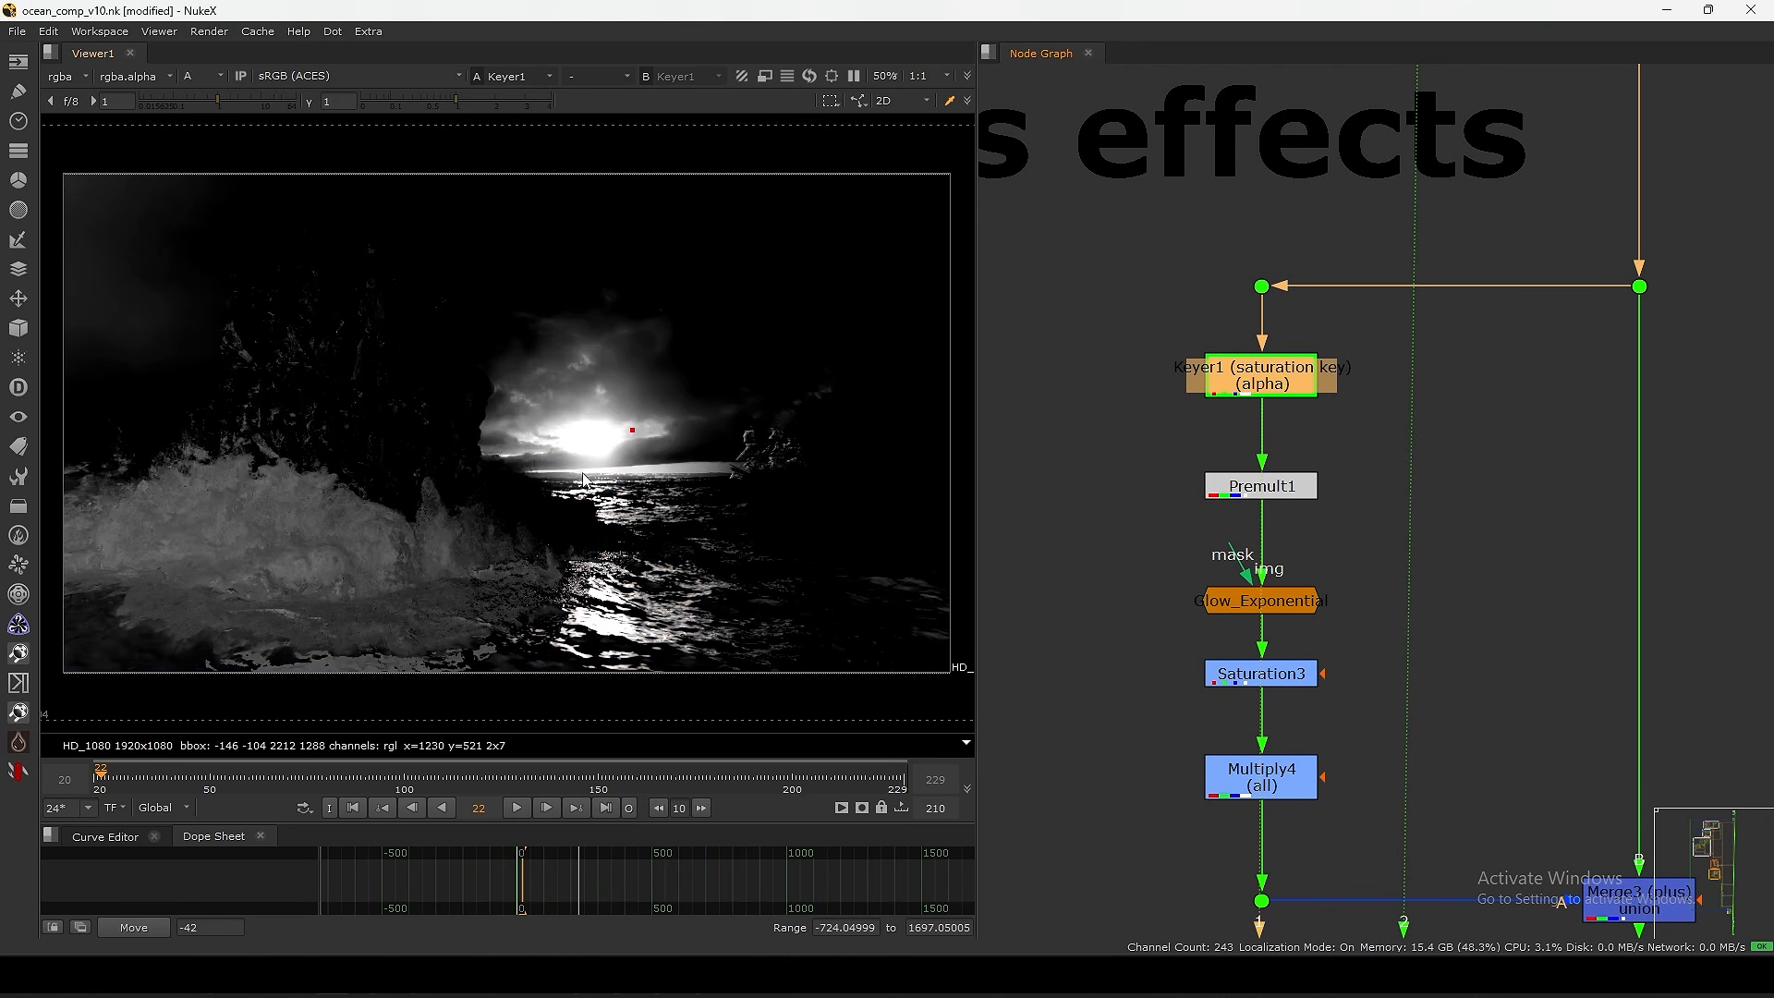
key(a)
key(a)
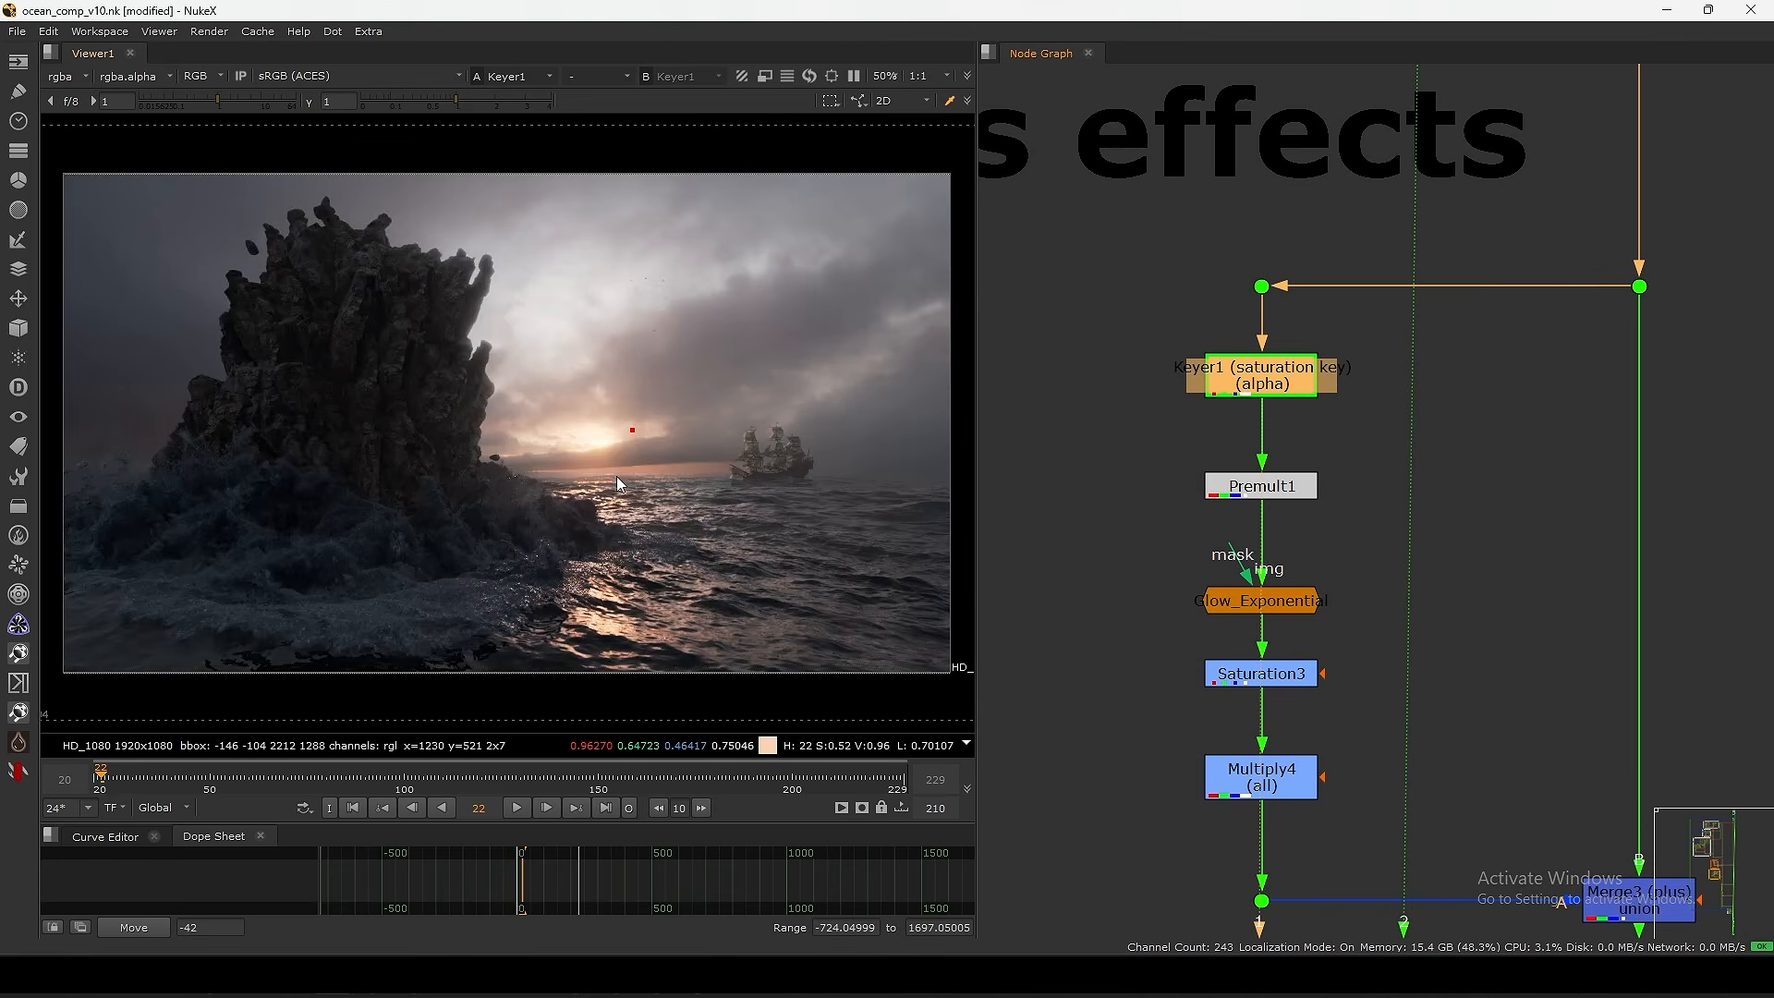
- View Premult1 and Glow_Exponential in alpha and colour, toggling the glow node to see its effect
click(1256, 492)
key(1)
middle_drag(1196, 572, 1223, 421)
click(1275, 454)
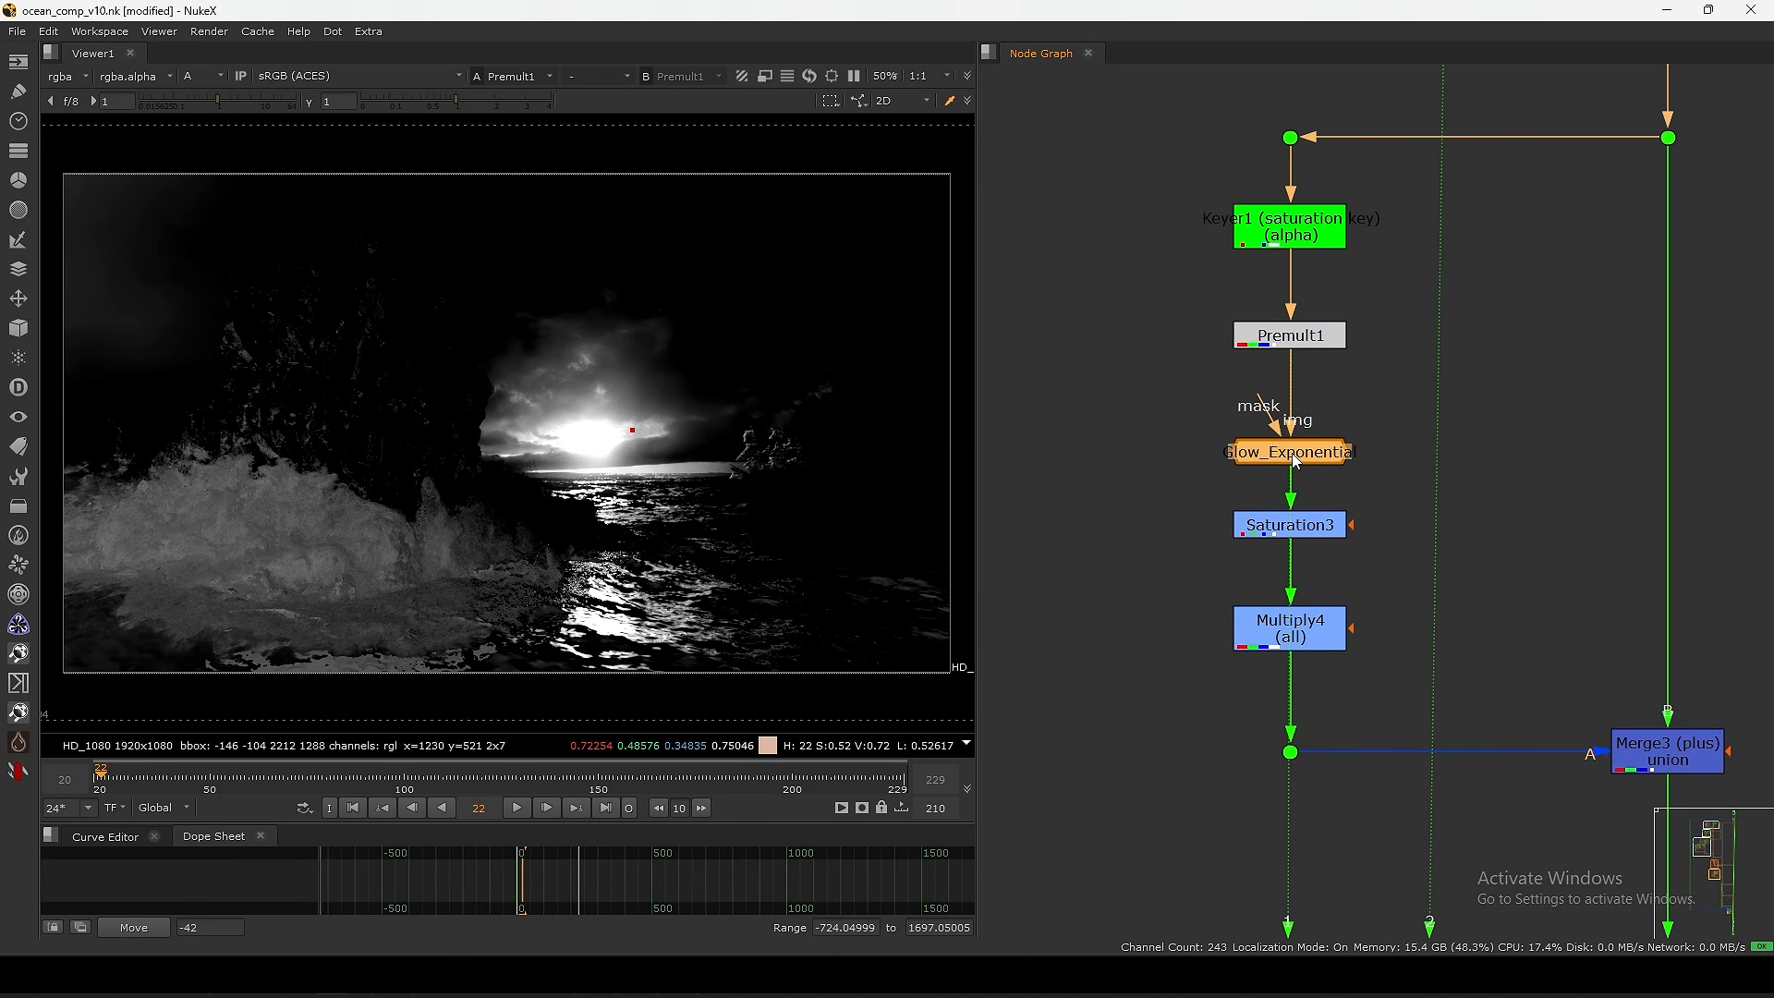
key(1)
key(a)
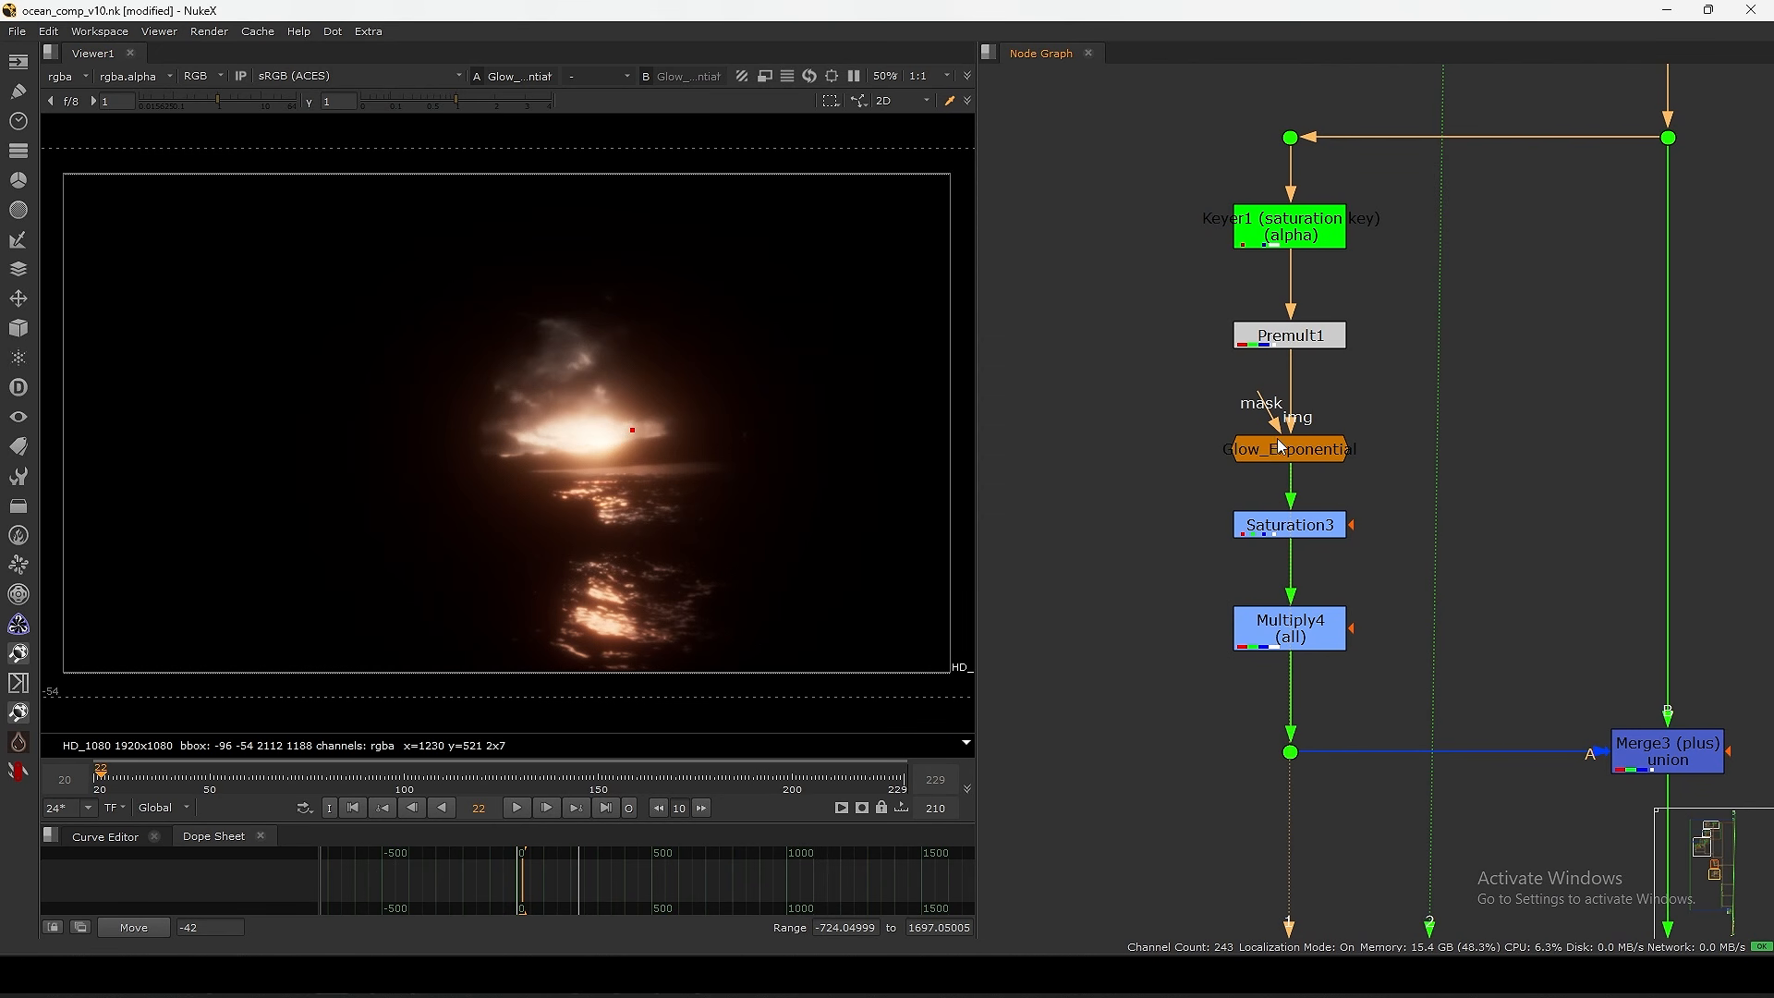
key(d)
key(d)
- Recheck the Keyer1 alpha that drives the glow and return to colour
click(1290, 227)
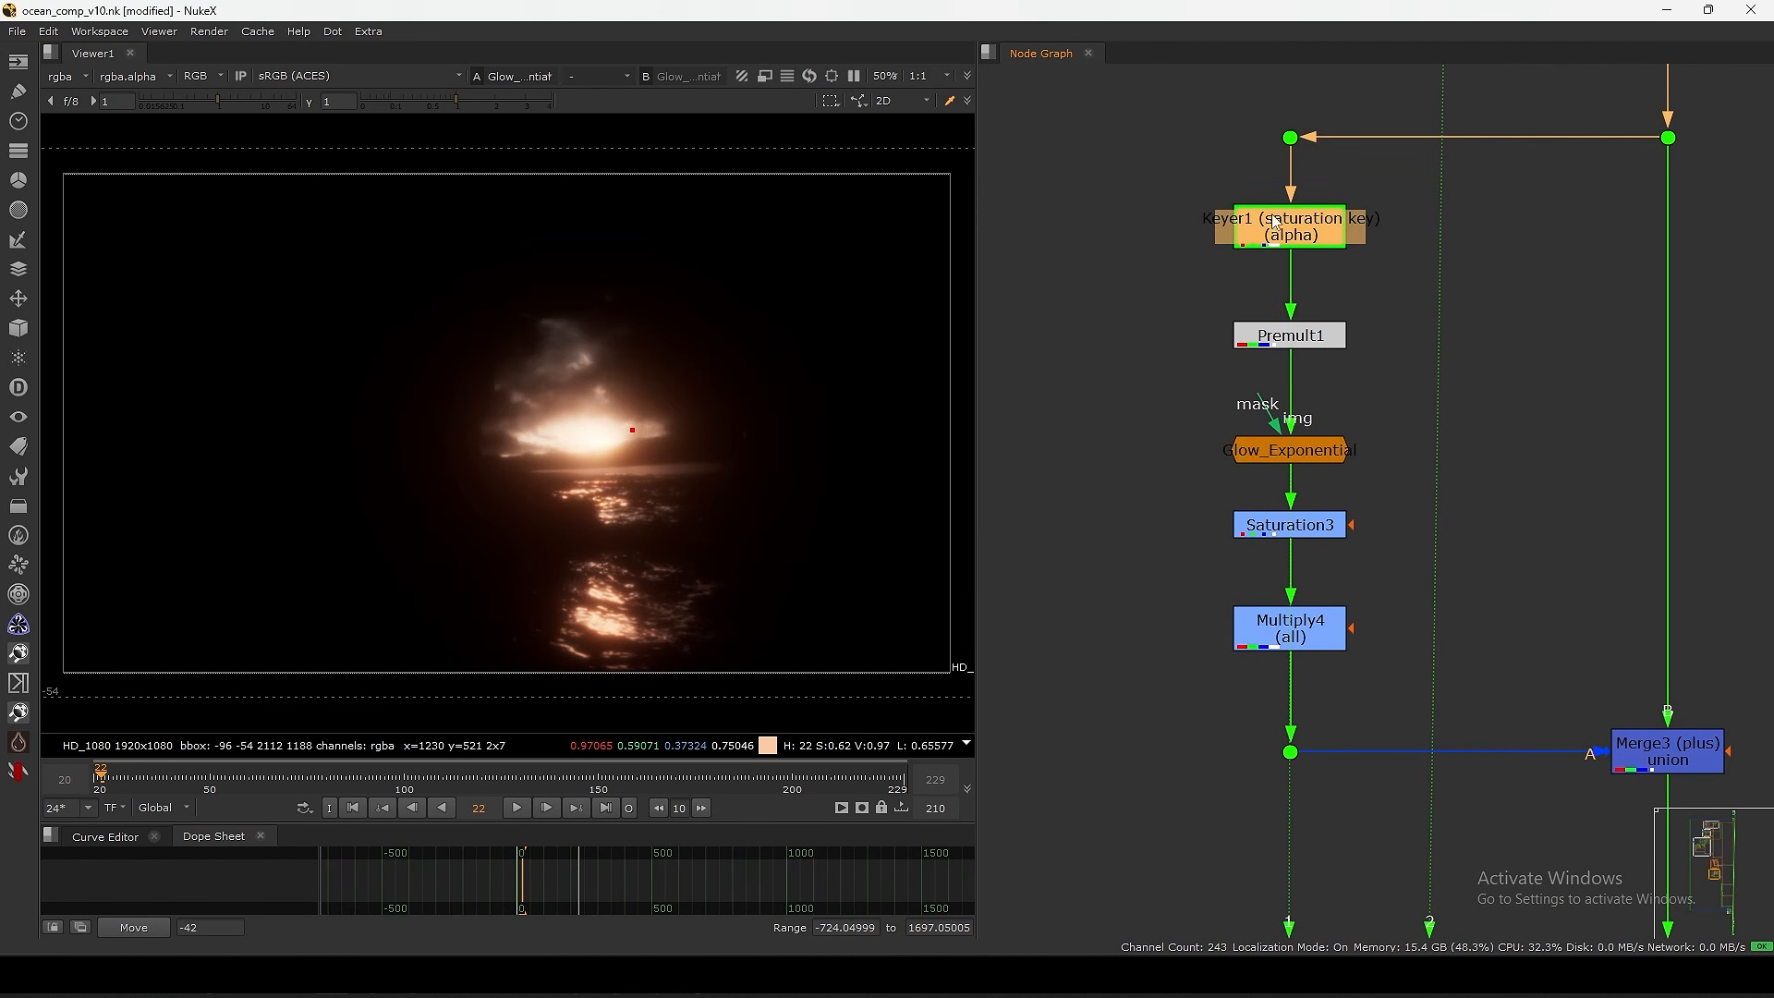
key(1)
key(a)
key(a)
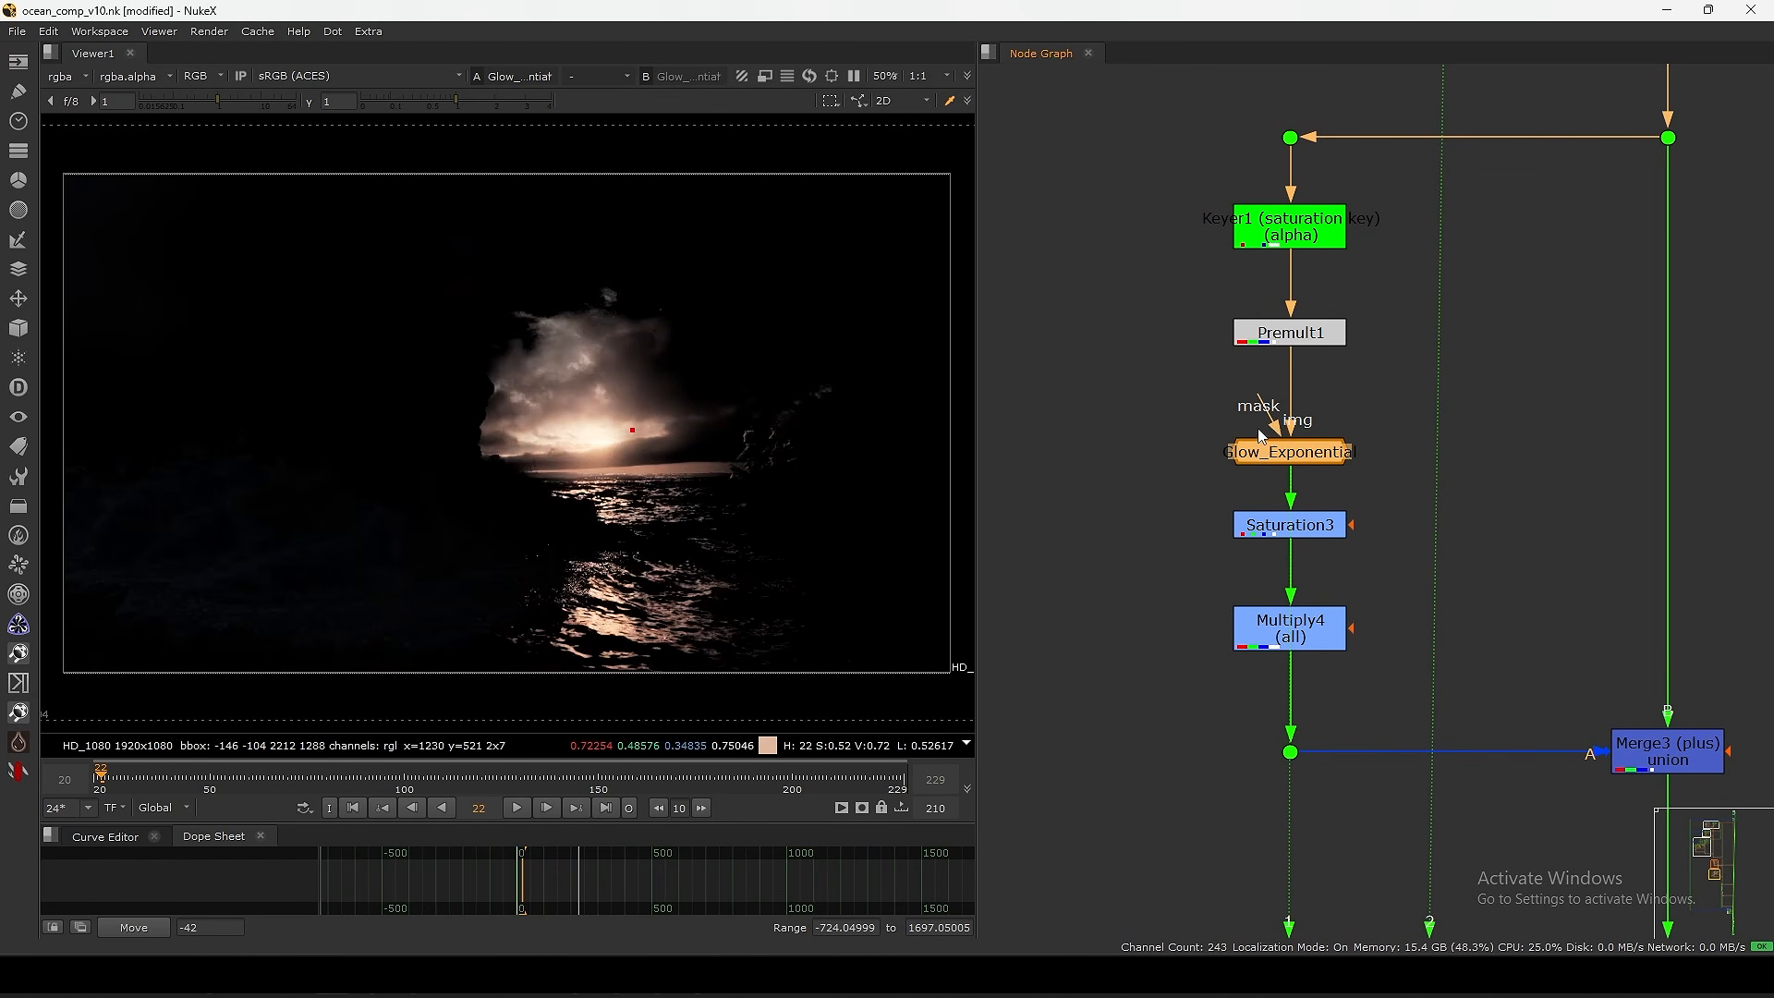
- View the glow after Saturation3 and Multiply4, and inspect Multiply4's properties without changing them
click(1290, 525)
key(1)
middle_drag(1265, 617, 1190, 437)
click(1218, 457)
key(1)
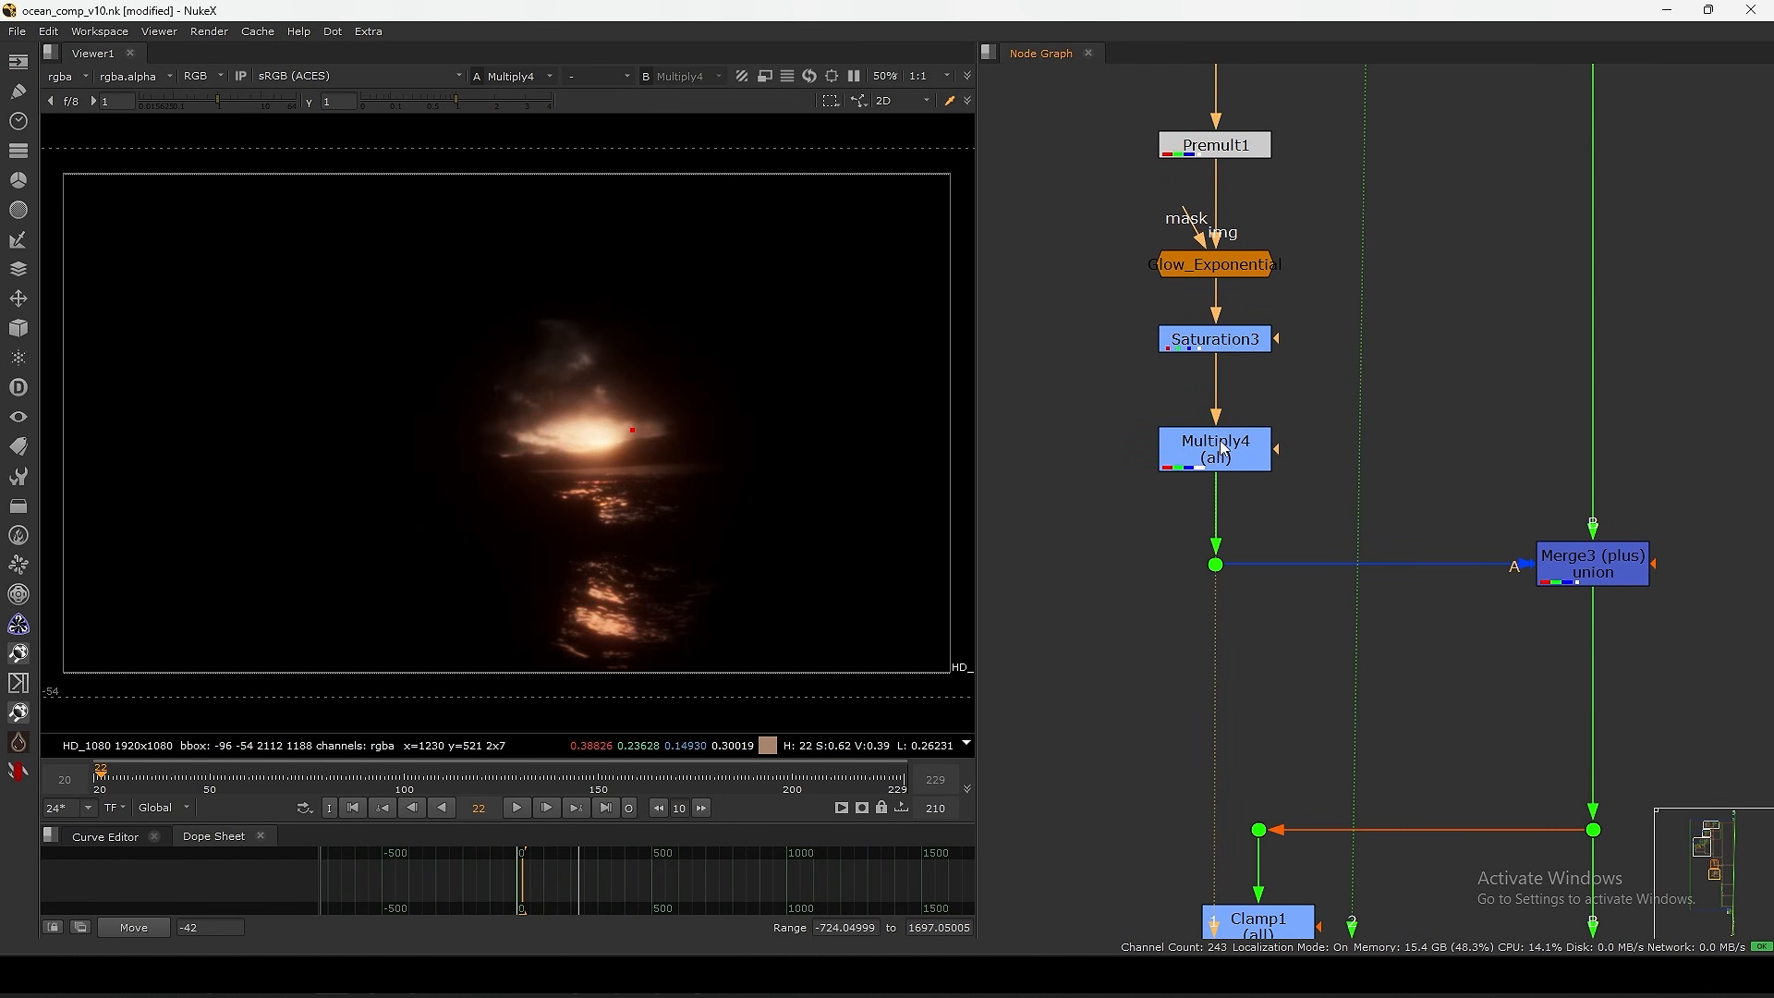
double_click(1213, 456)
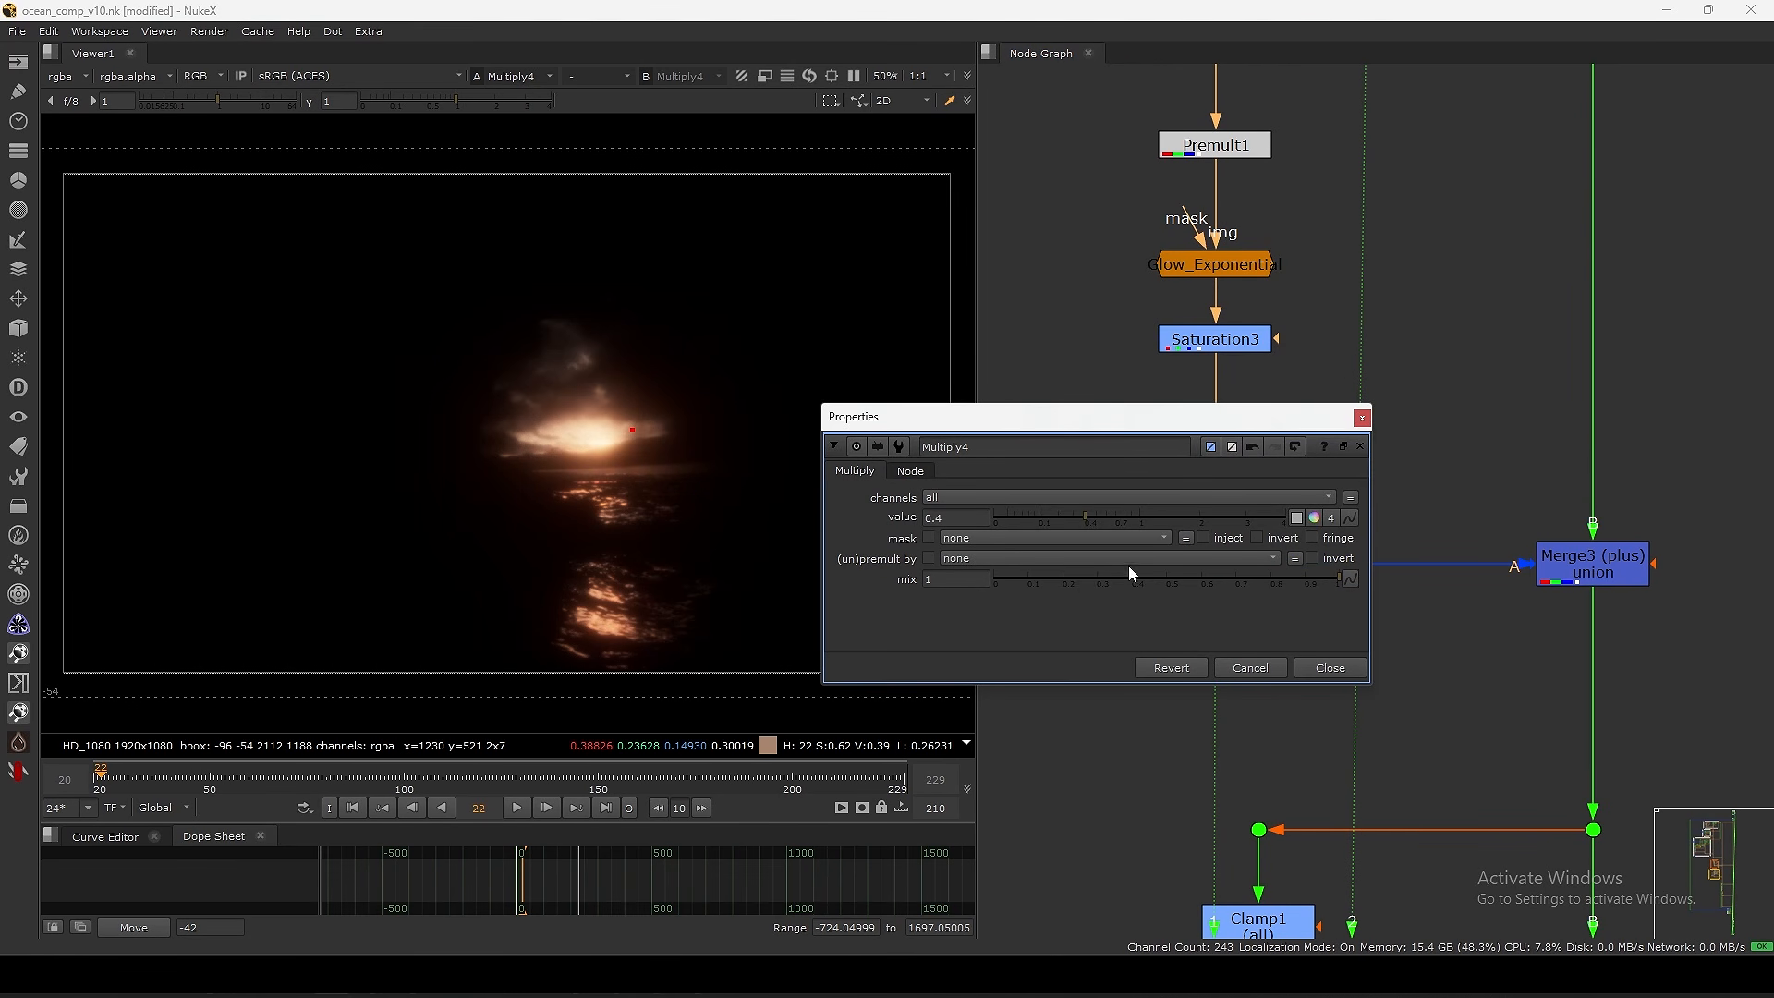
click(1324, 671)
- View Merge3 and toggle Multiply4 to compare glow strength on the sun and water reflection, leaving it enabled
click(1593, 566)
key(1)
click(1452, 578)
click(1222, 453)
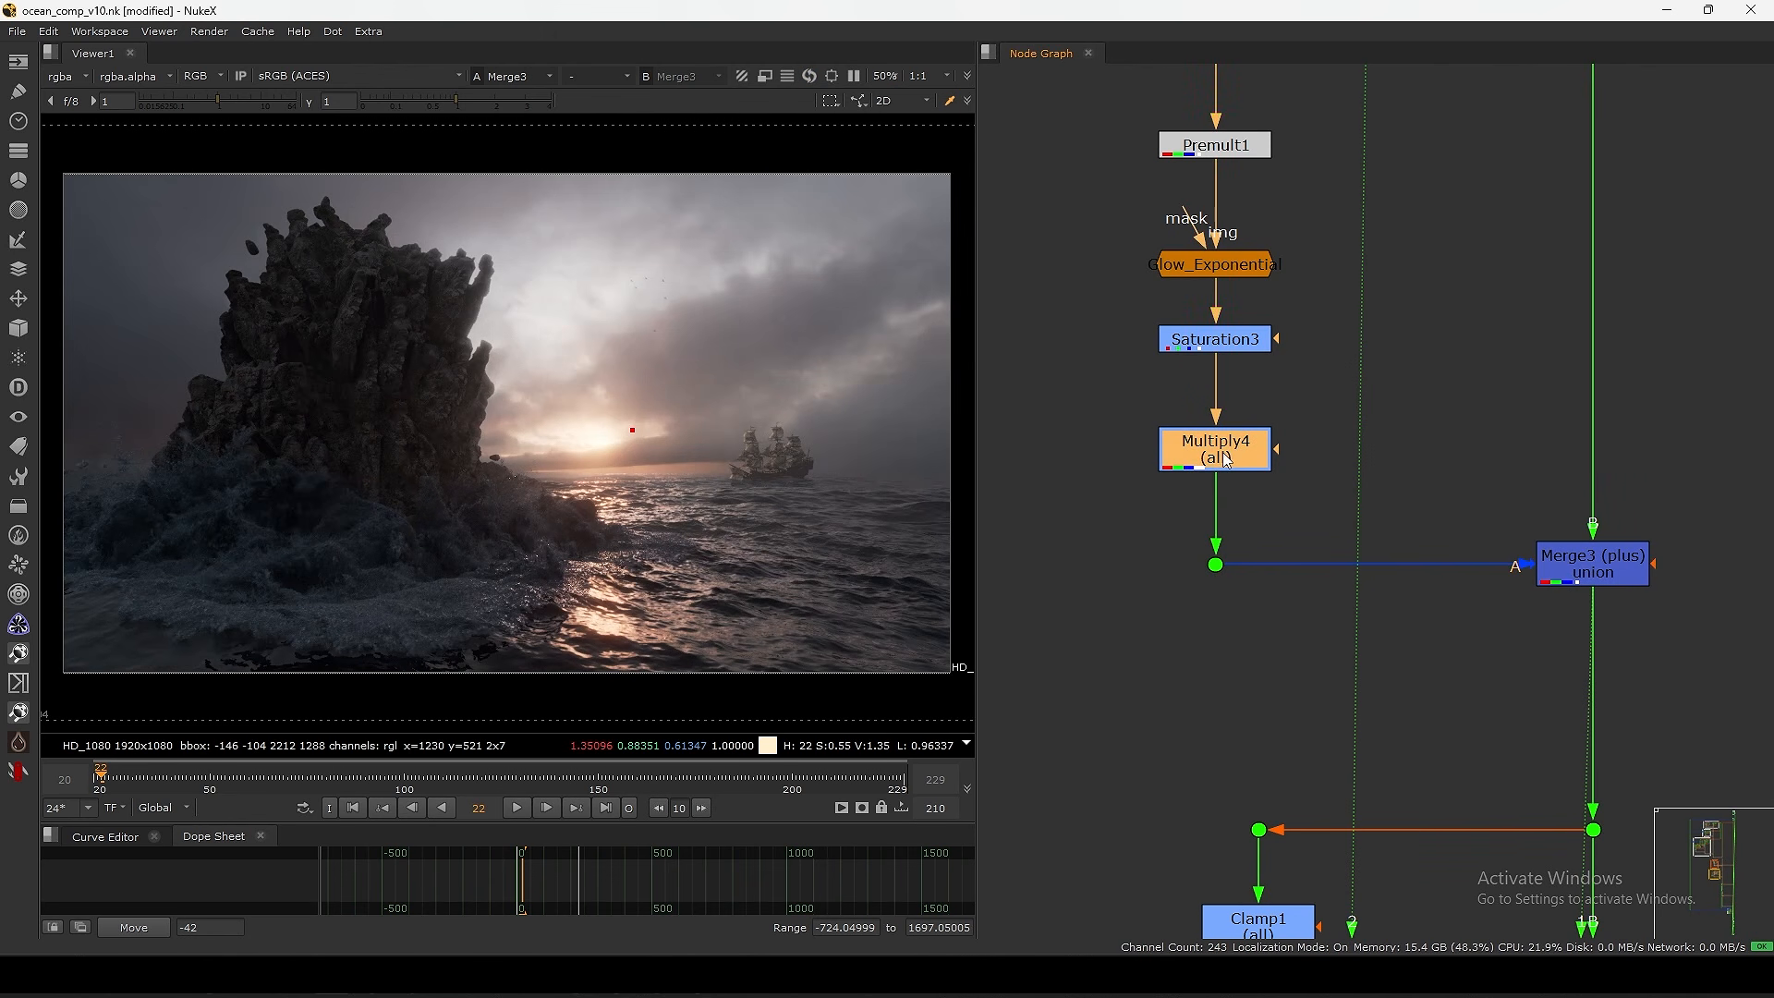
key(d)
key(d)
key(d)
scroll(626, 559, up, 1)
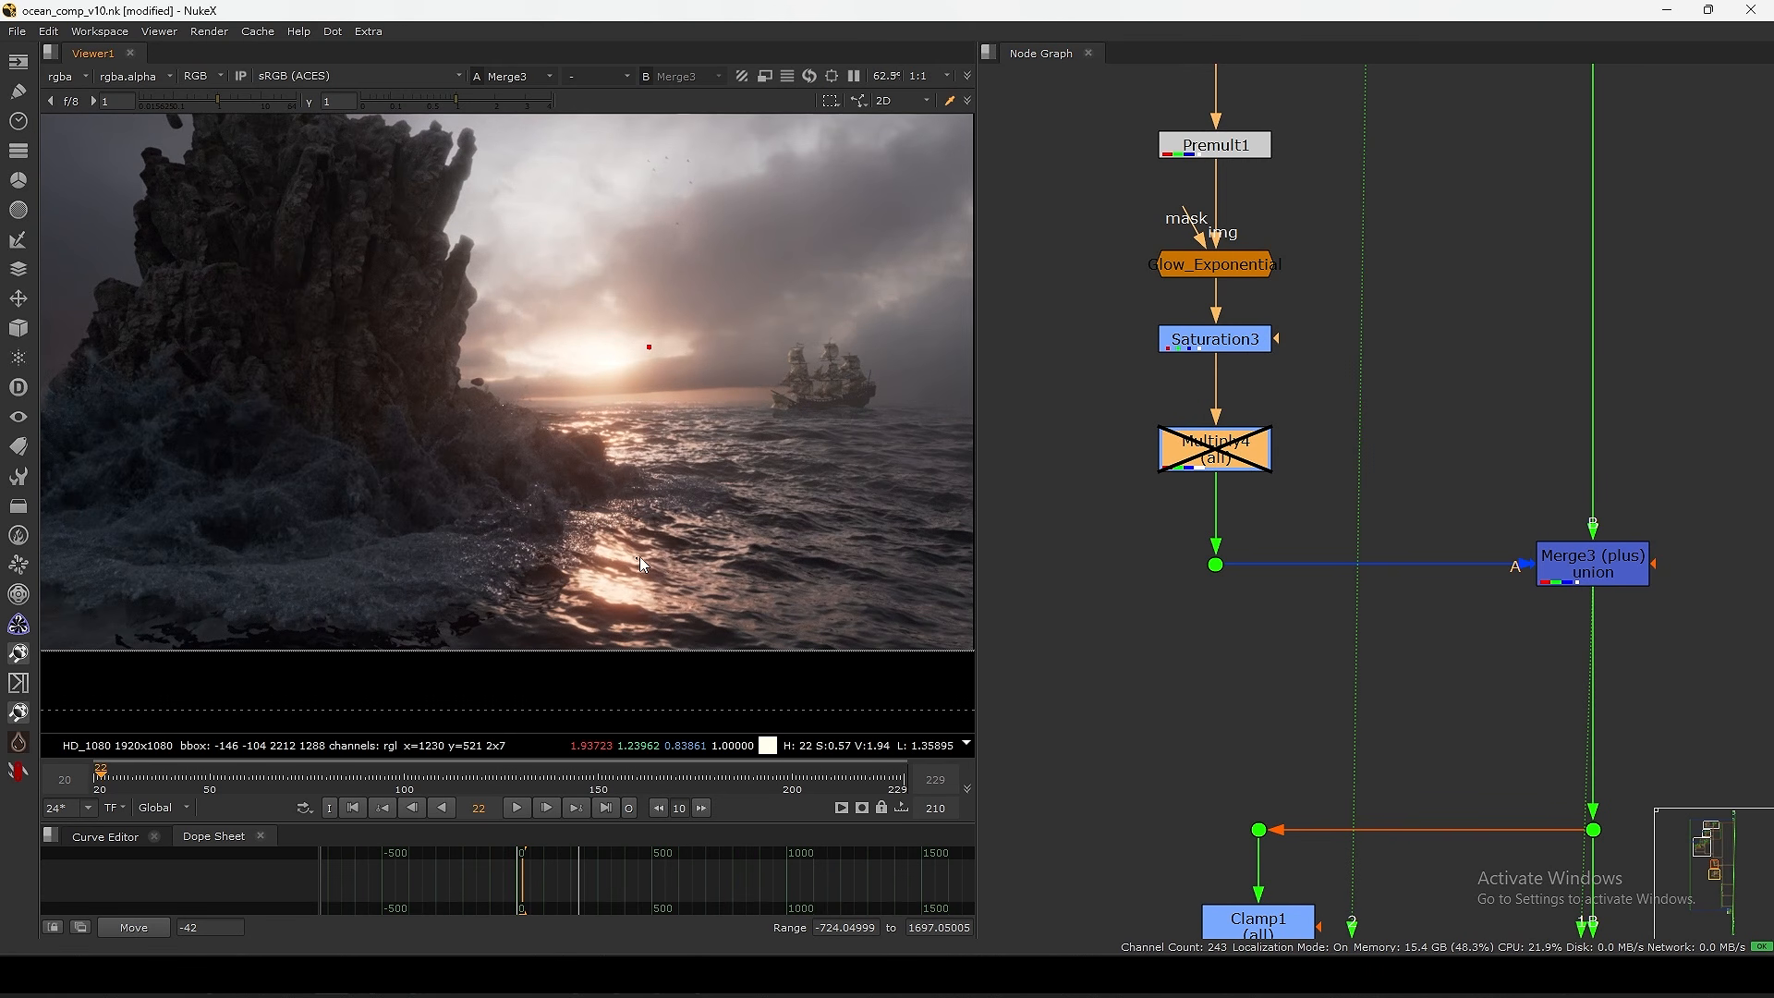
key(d)
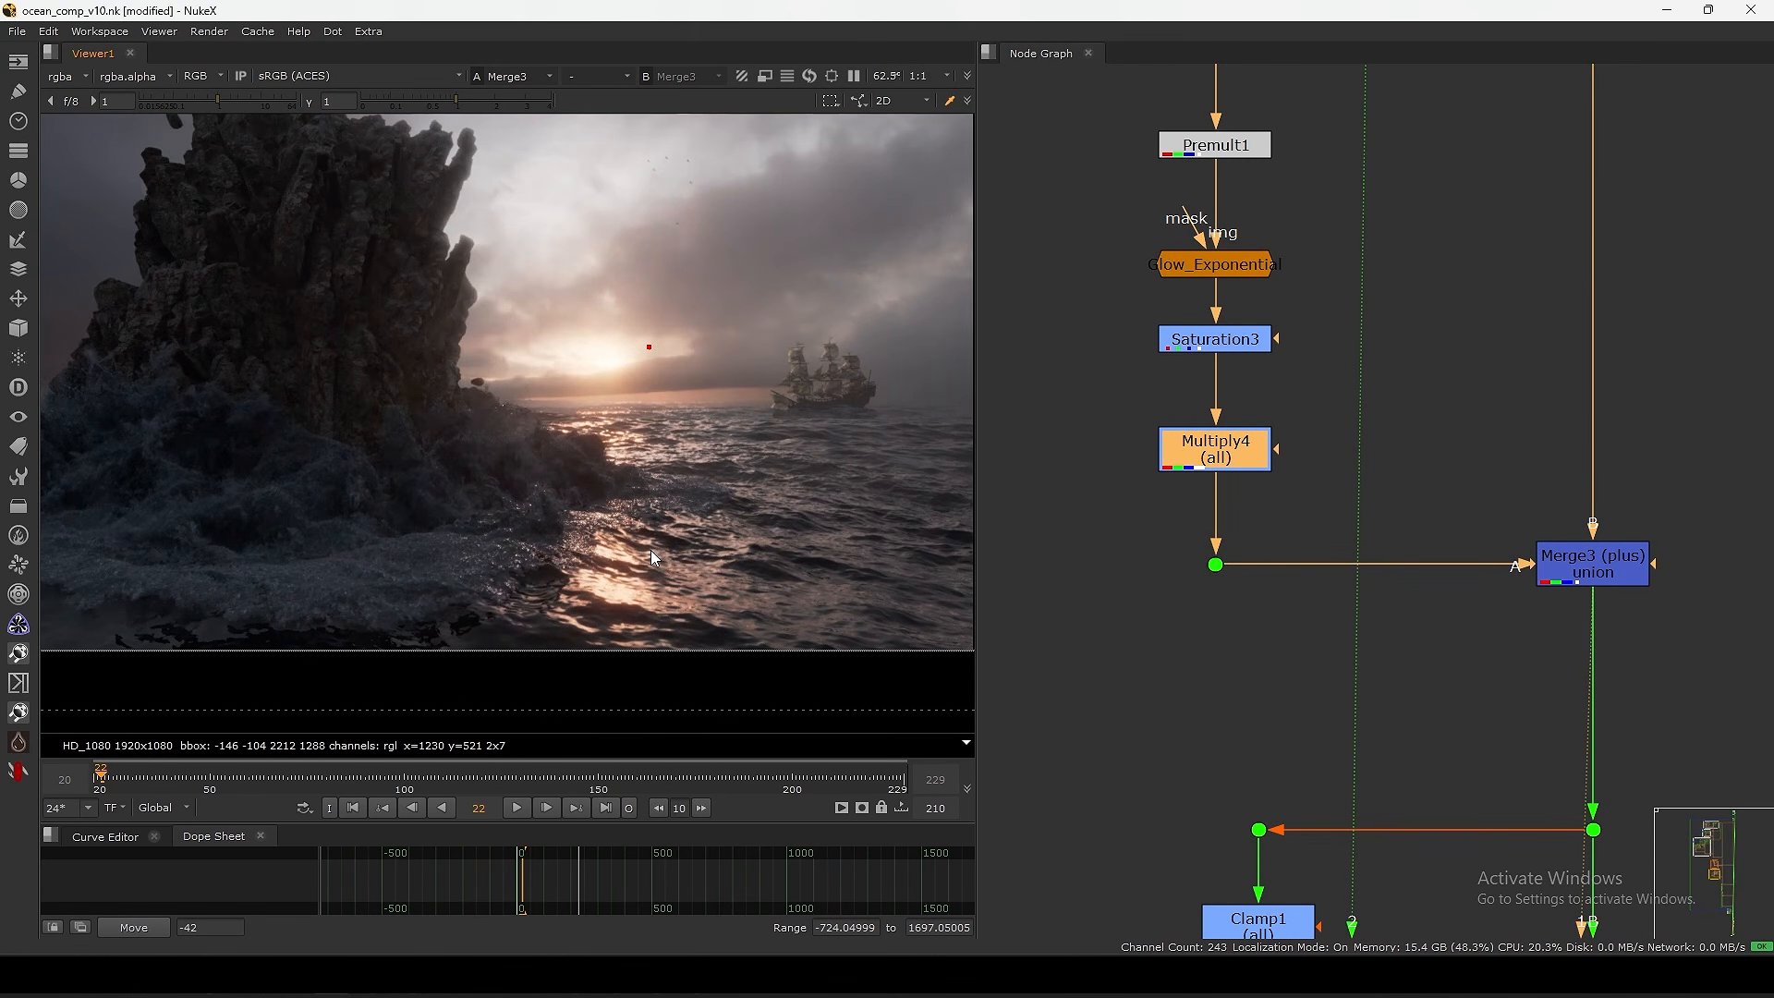
key(f)
- View Clamp1 and Blur22 in the second Lens effects branch
middle_drag(1369, 703, 1378, 447)
middle_drag(1345, 636, 1364, 444)
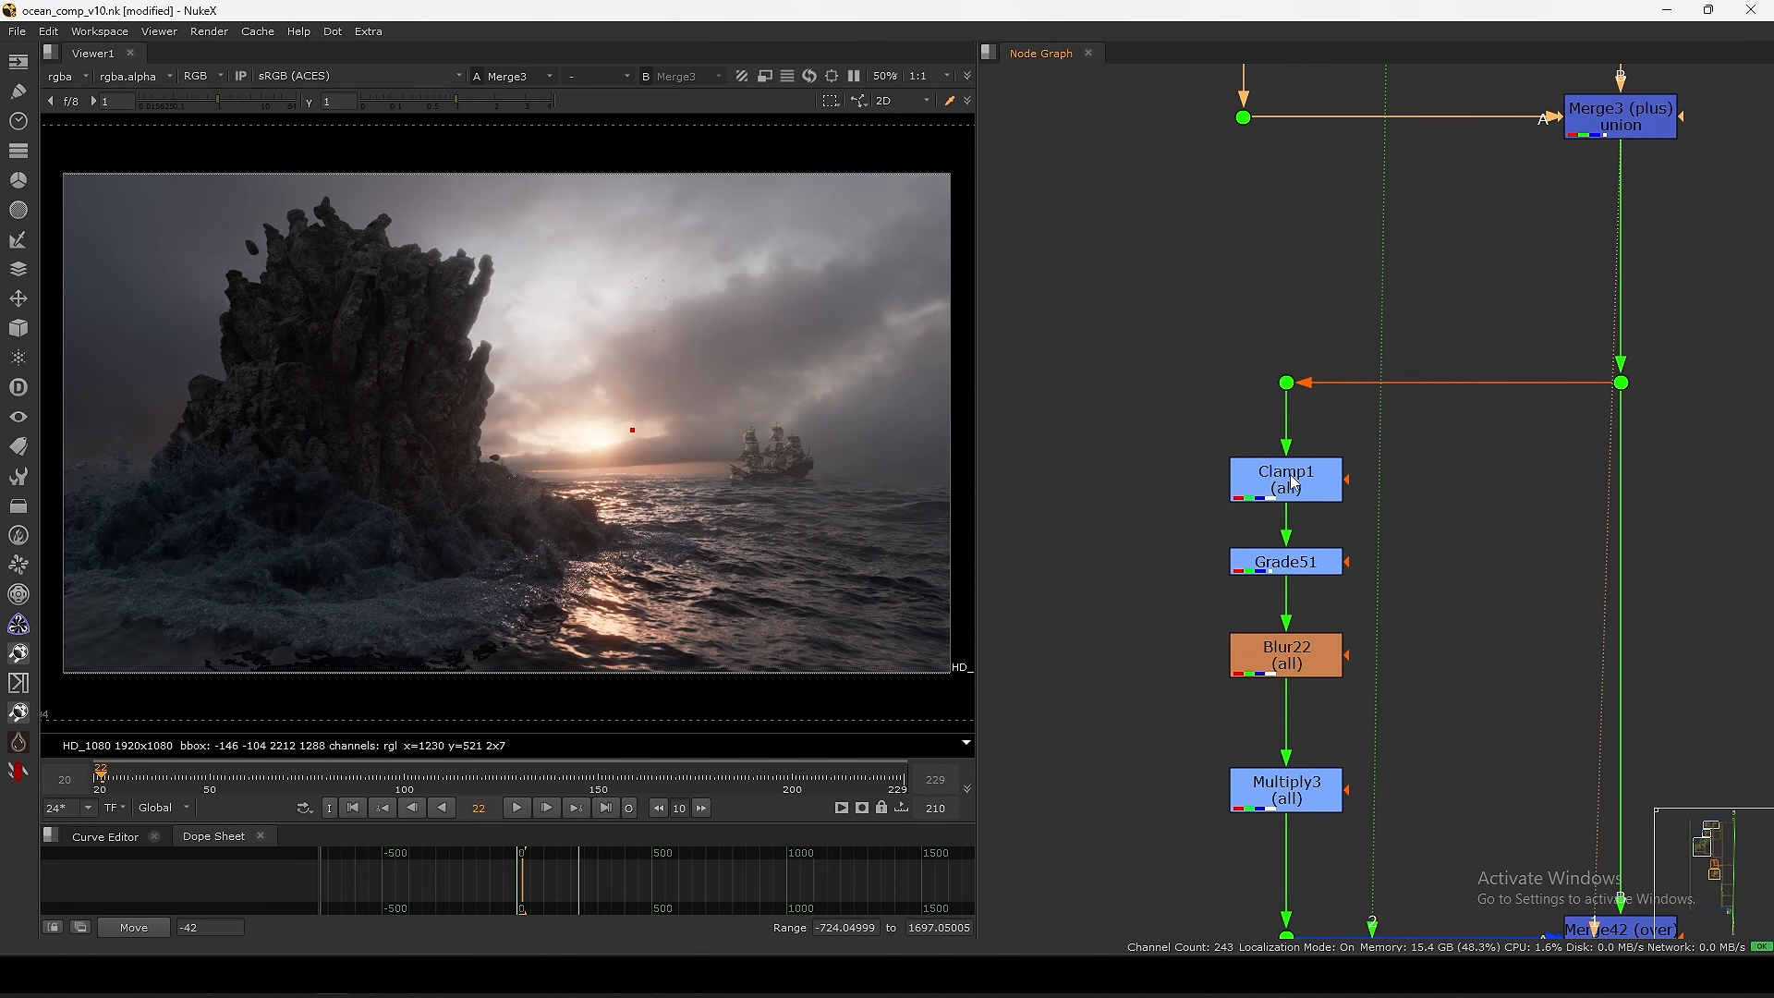
click(1290, 481)
key(1)
click(1274, 510)
middle_drag(1275, 512, 1289, 417)
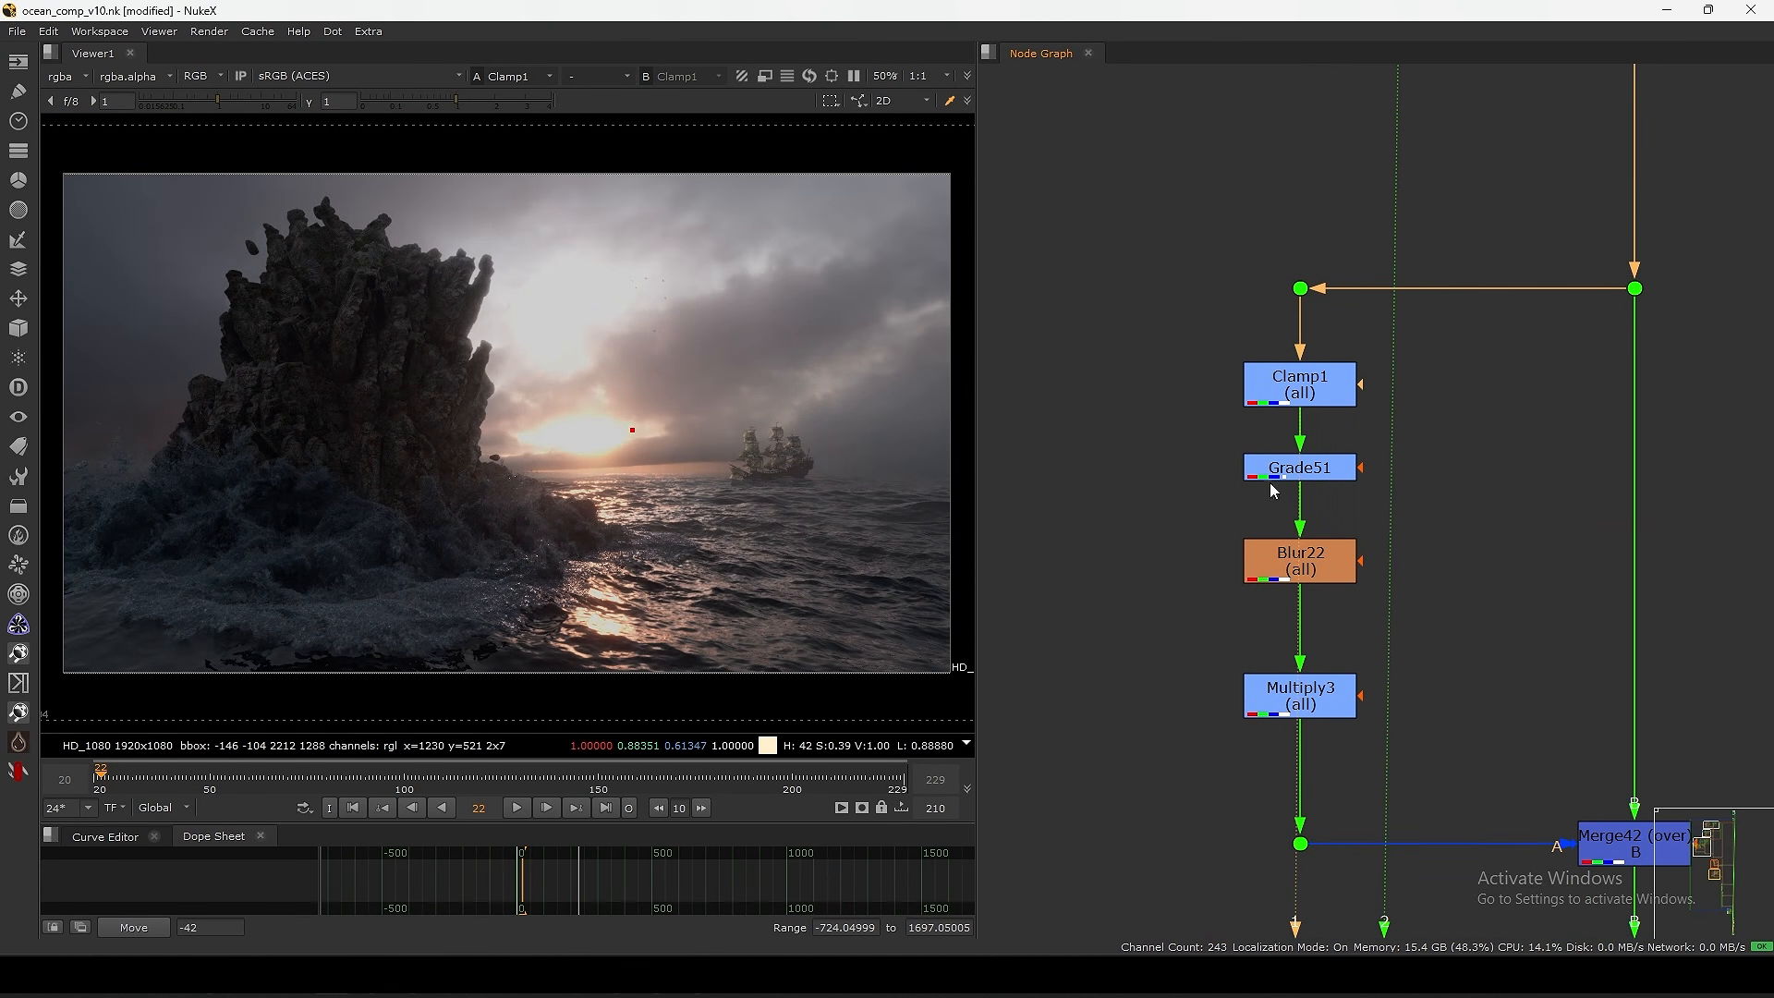
click(1300, 560)
key(1)
click(1156, 574)
- Toggle Clamp1 and Grade51 in turn to compare their influence on the Blur22 output, leaving both enabled
click(1305, 394)
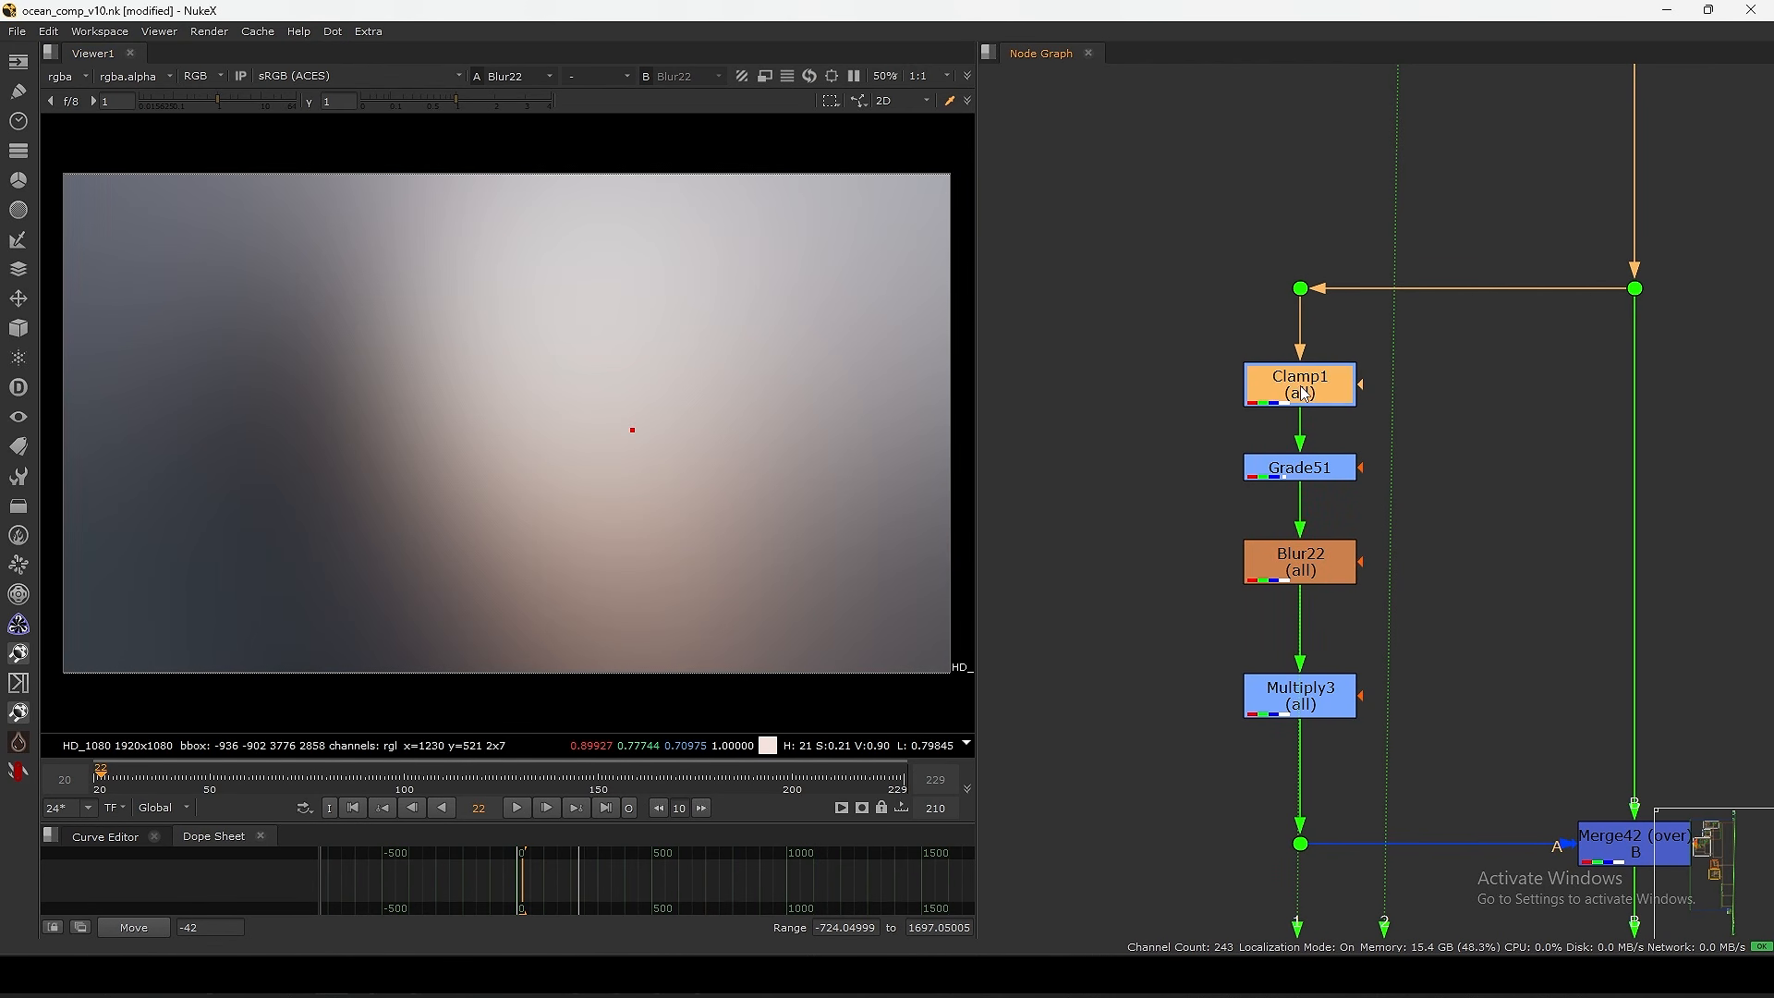
key(d)
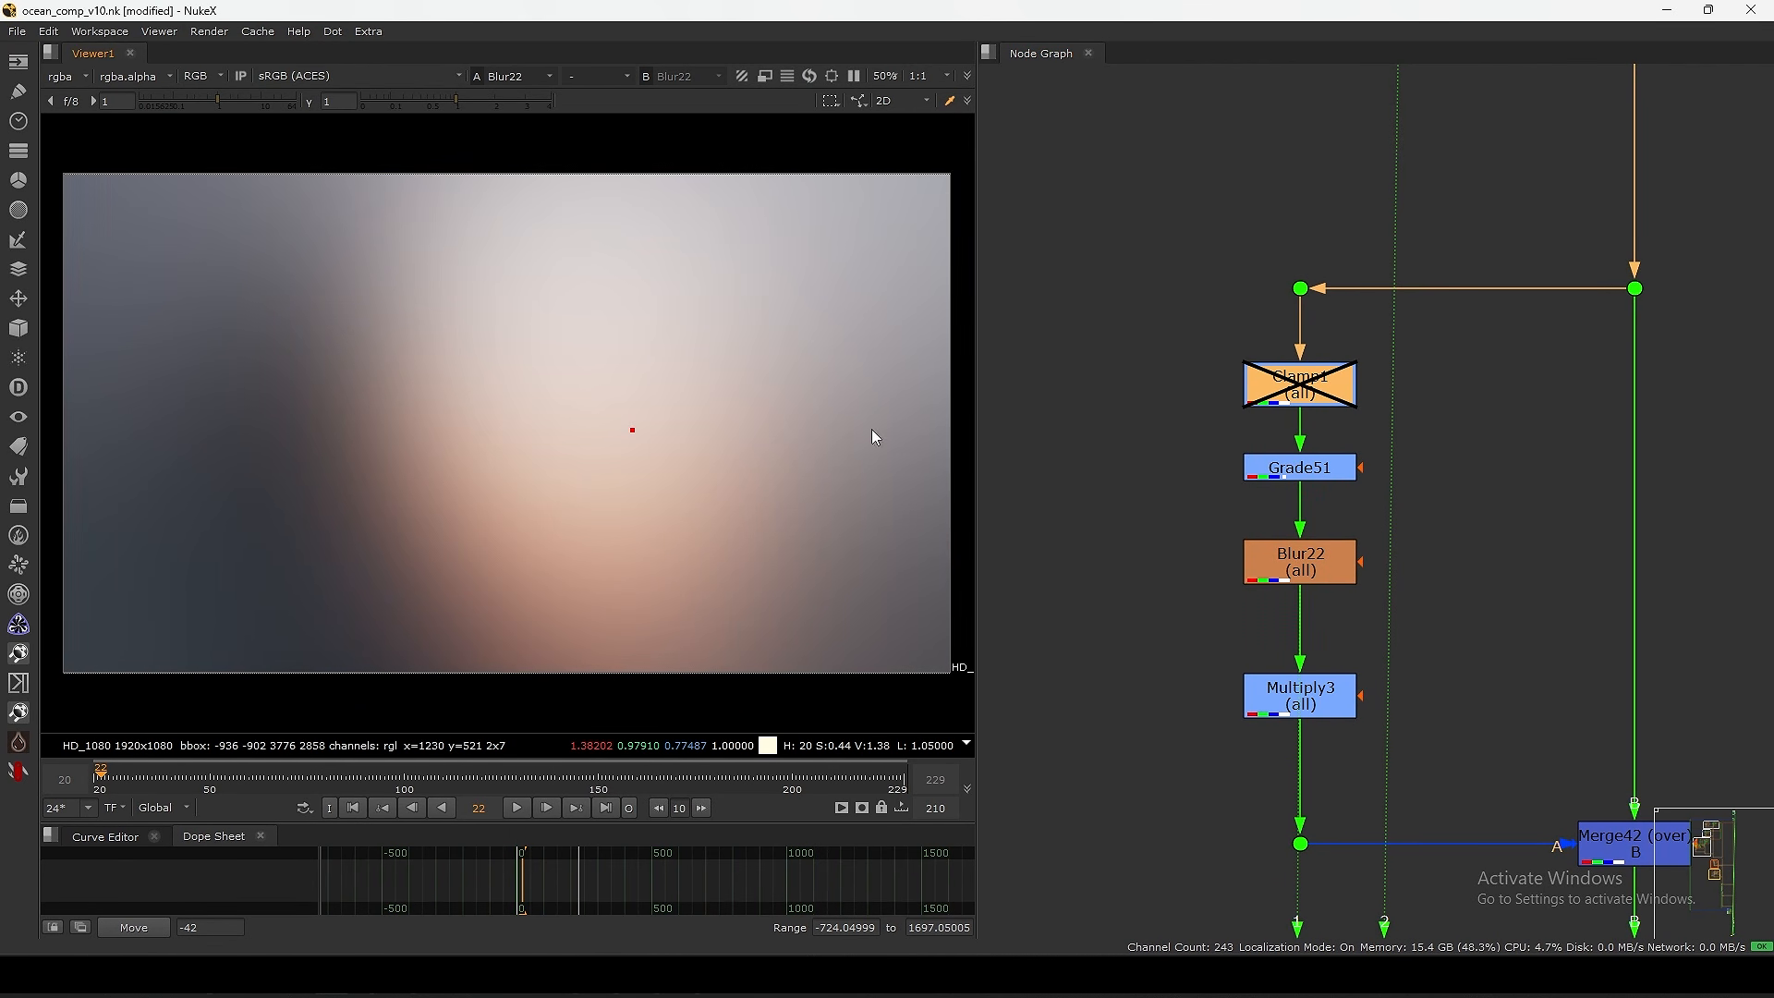
key(d)
click(1316, 471)
key(d)
key(d)
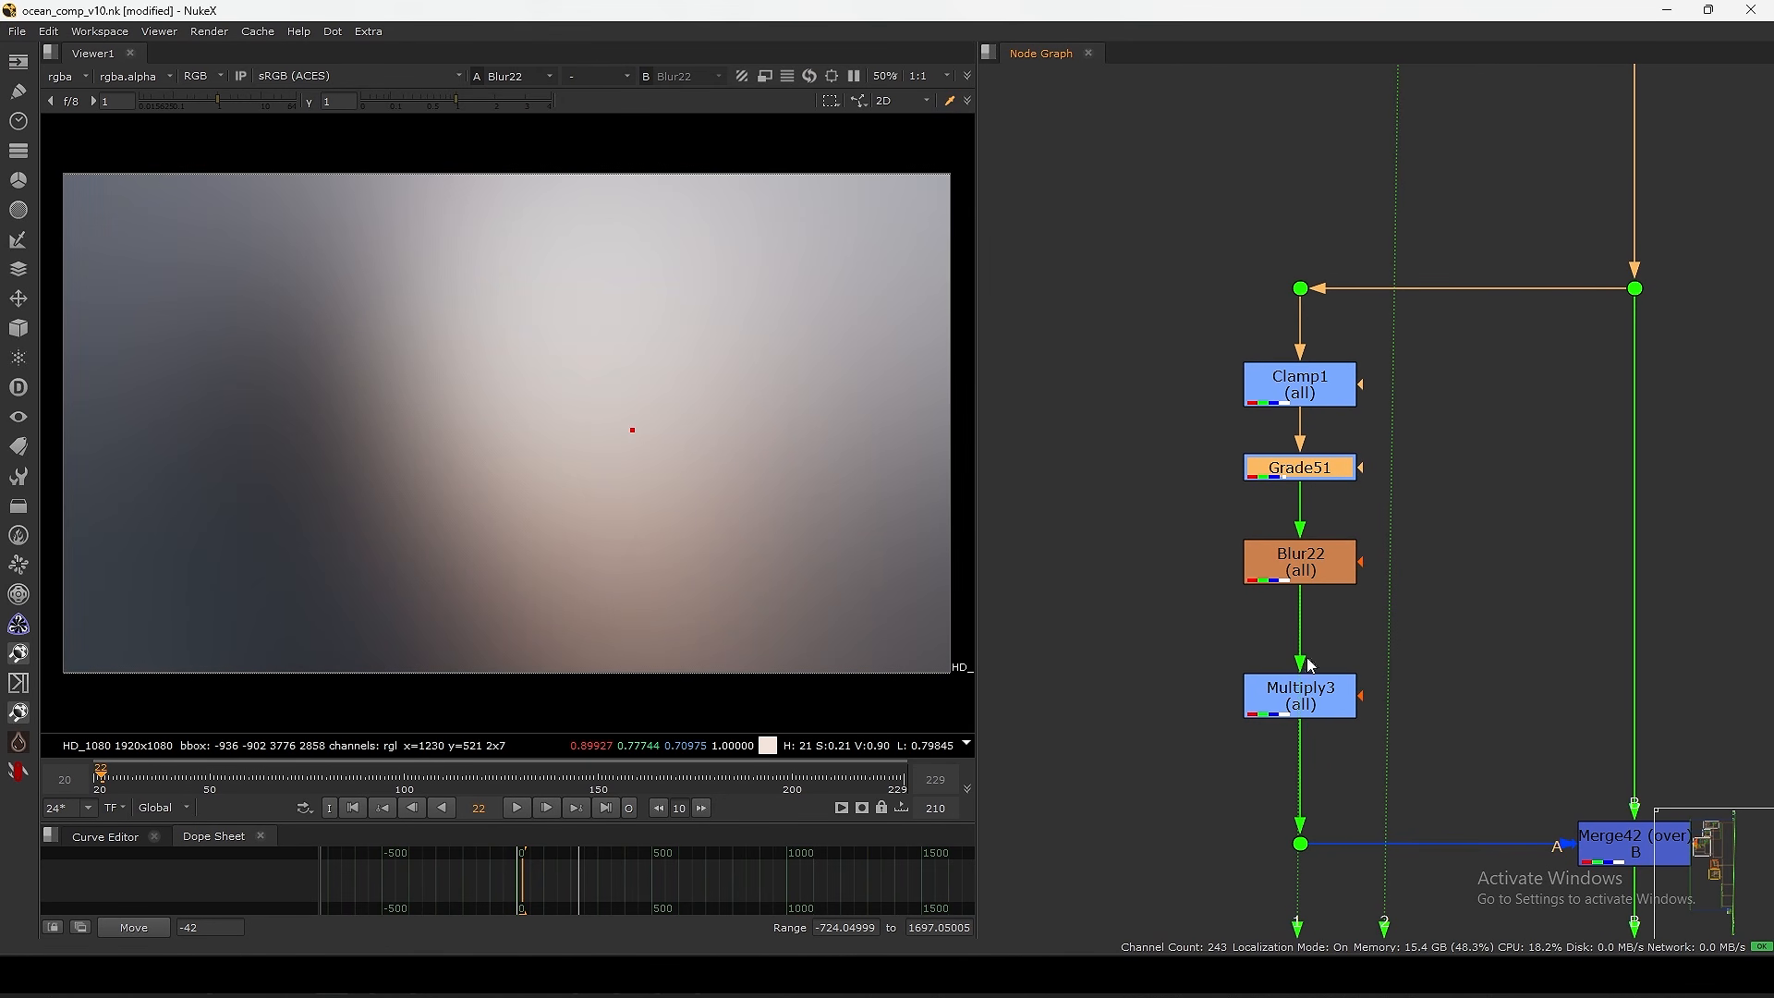
- View Multiply3 and inspect its properties without changing them
middle_drag(1310, 665, 1287, 510)
click(1238, 529)
key(1)
double_click(1236, 527)
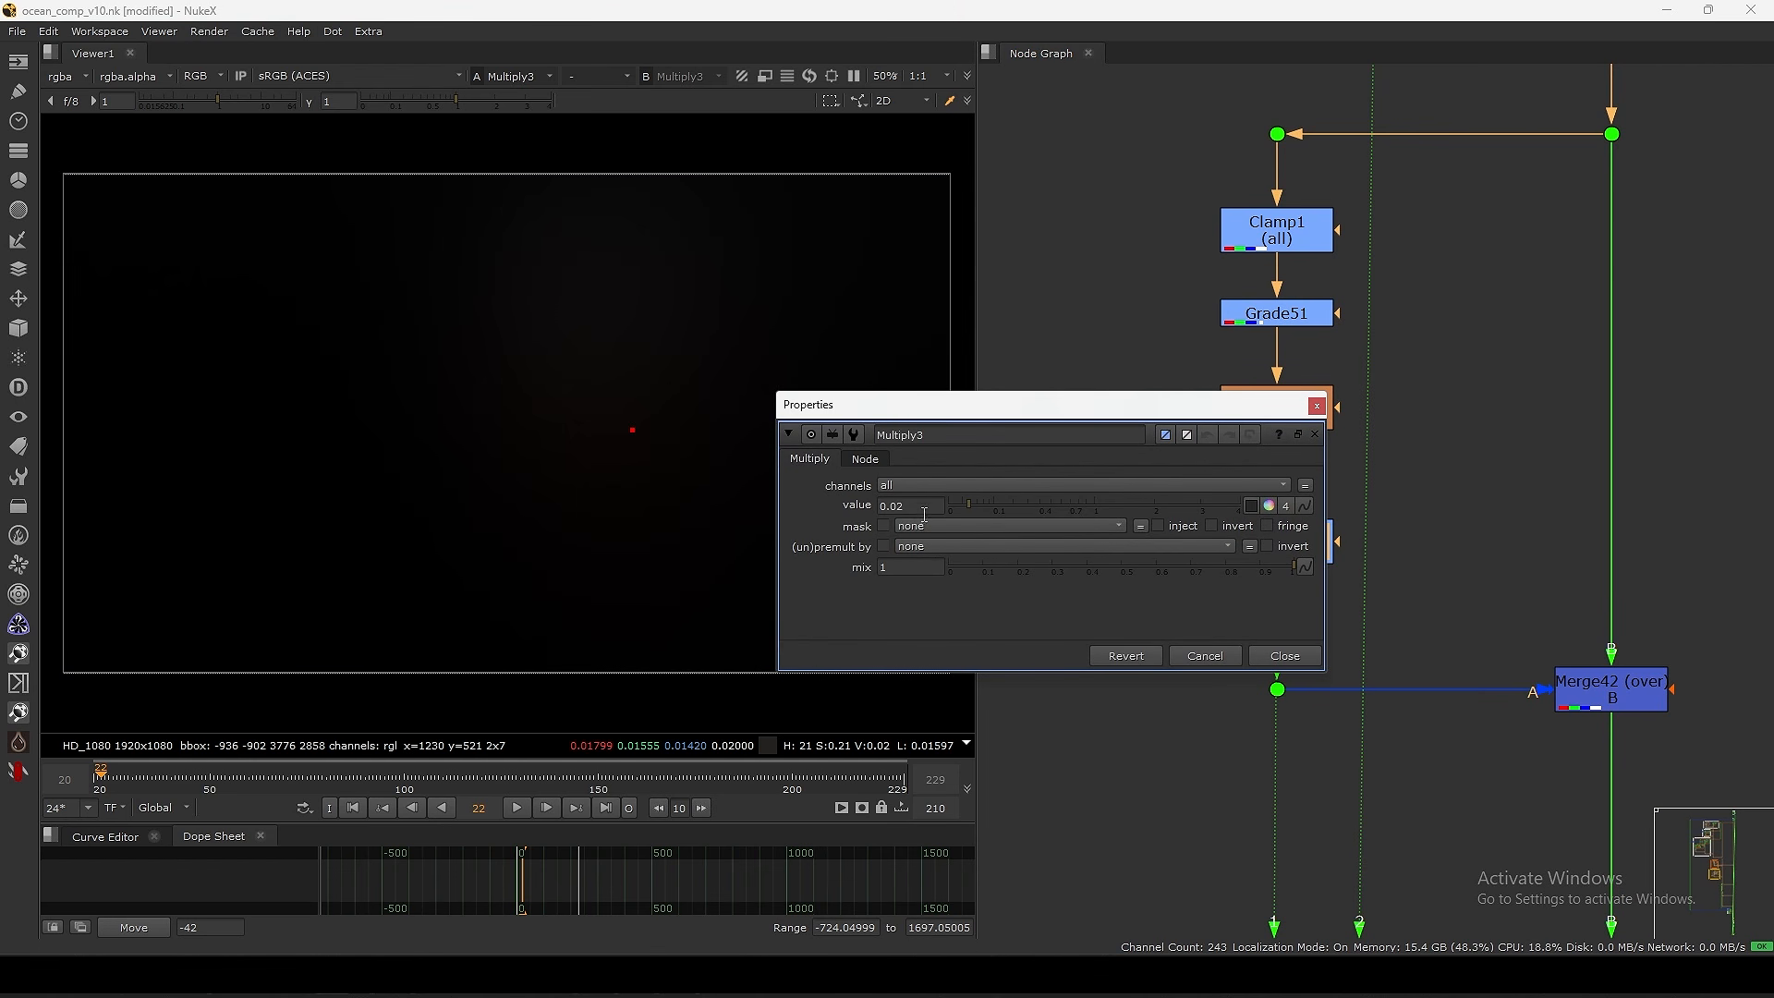
click(1289, 656)
- View Merge42 and toggle it off and on while examining the rock face up close
middle_drag(1339, 658, 1261, 603)
click(1517, 633)
key(1)
click(1431, 567)
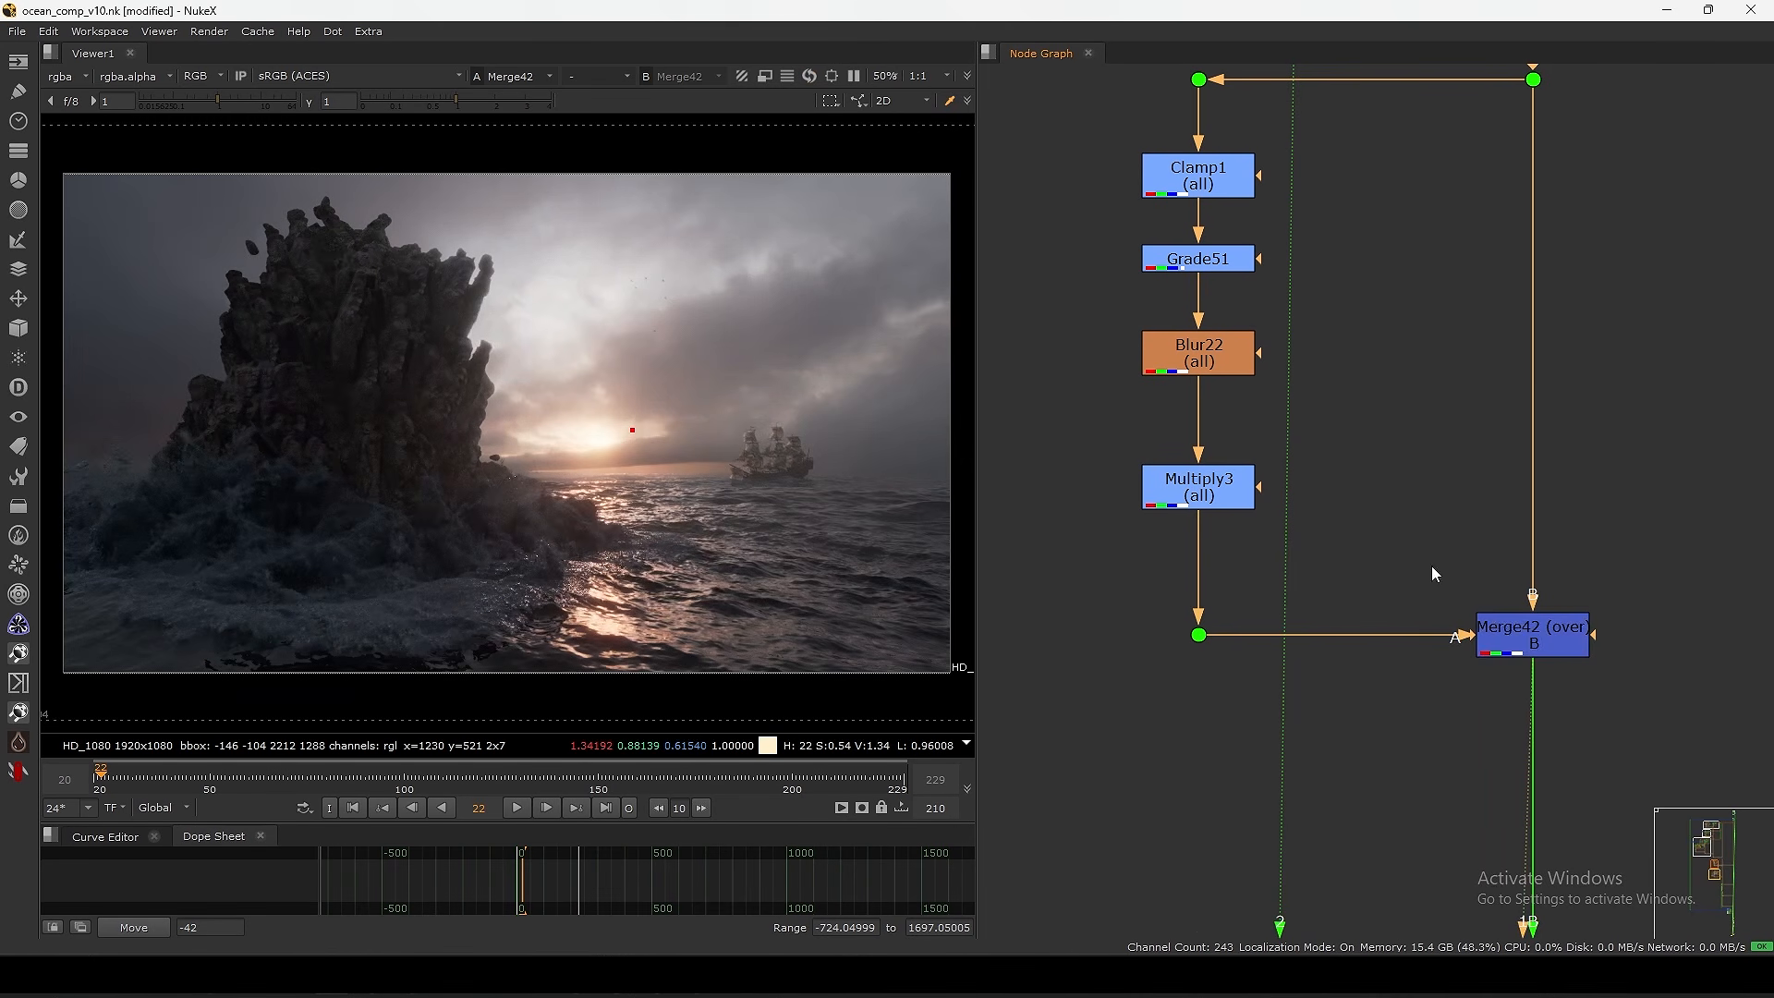
click(1533, 643)
key(d)
scroll(614, 564, up, 4)
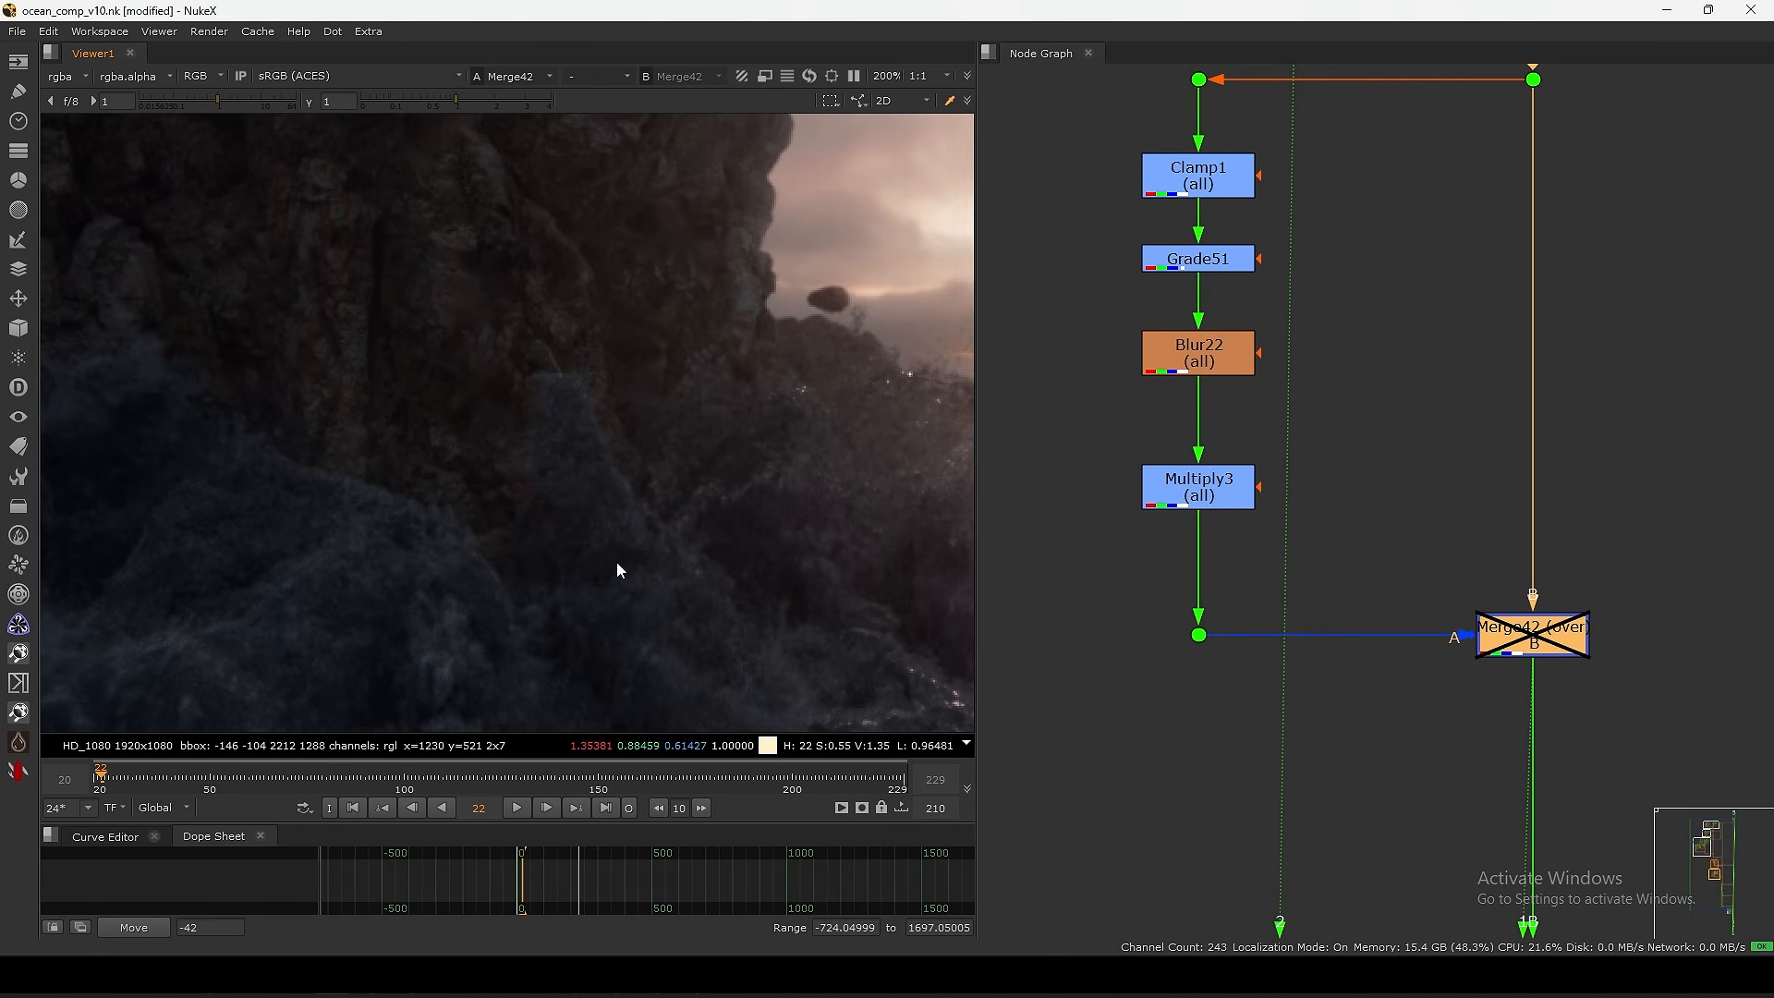
key(d)
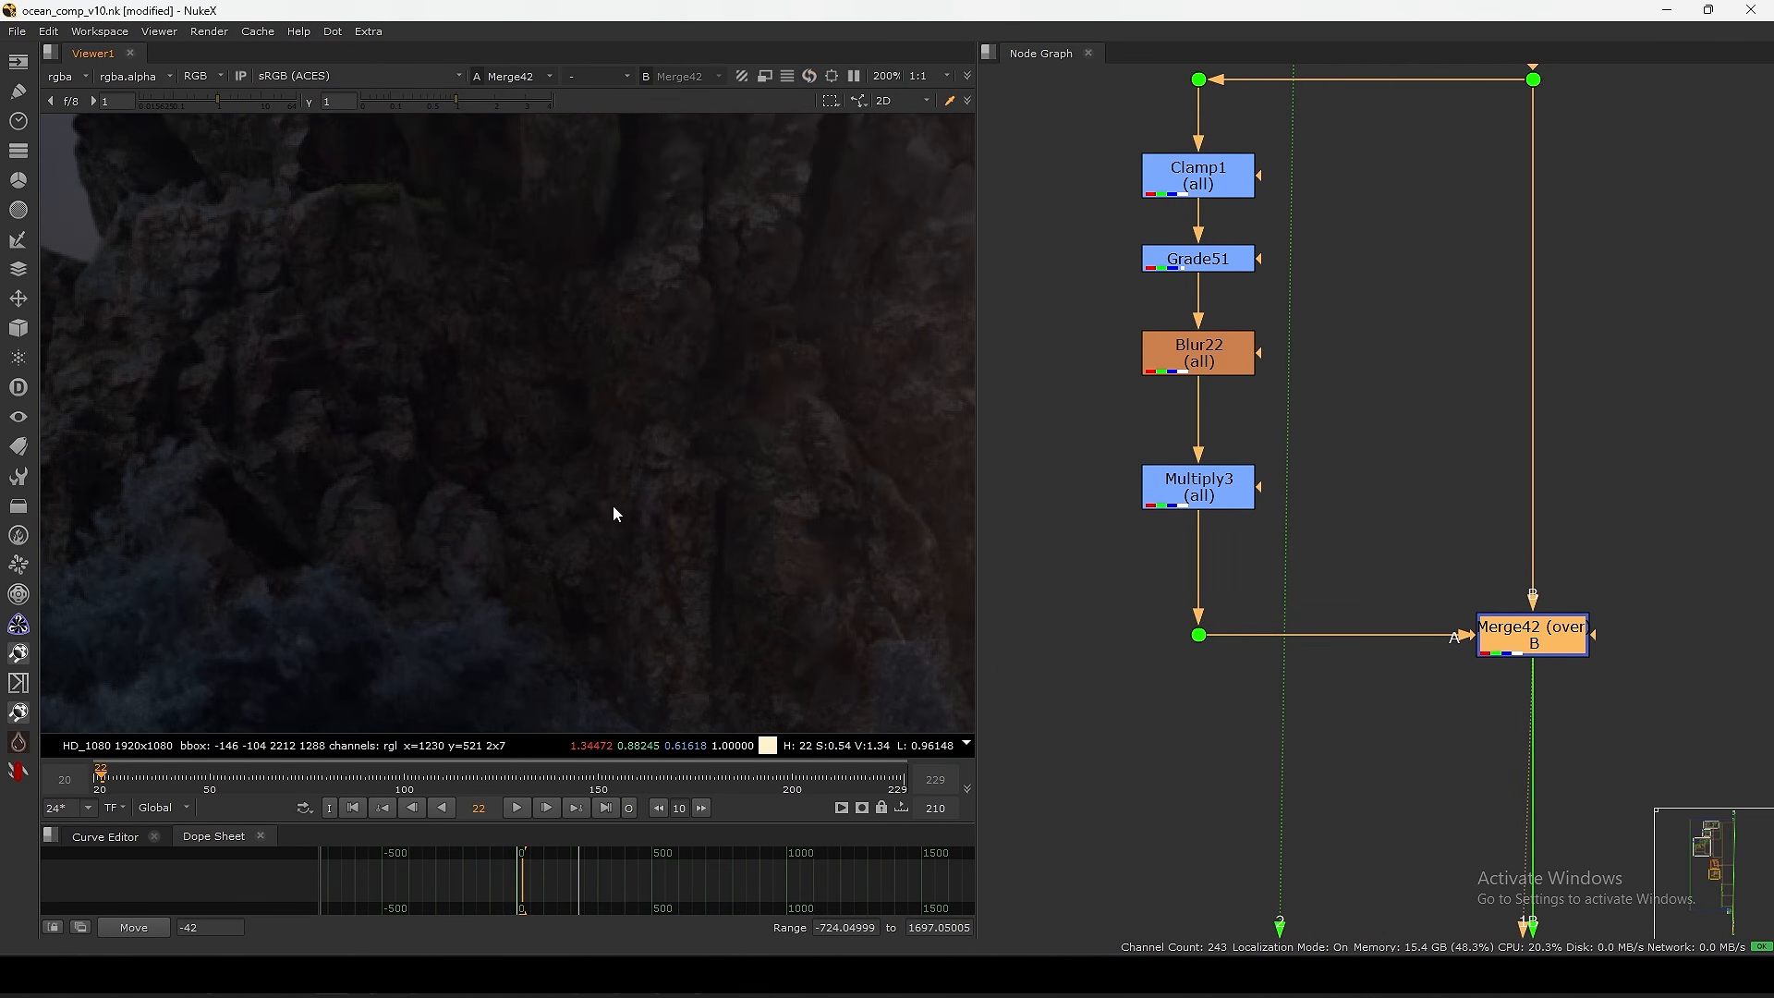
- Raise the viewer gamma to 1.3, toggle Merge42 repeatedly to compare the dark rock areas, leave it enabled, and reset the gamma
drag(457, 102, 469, 103)
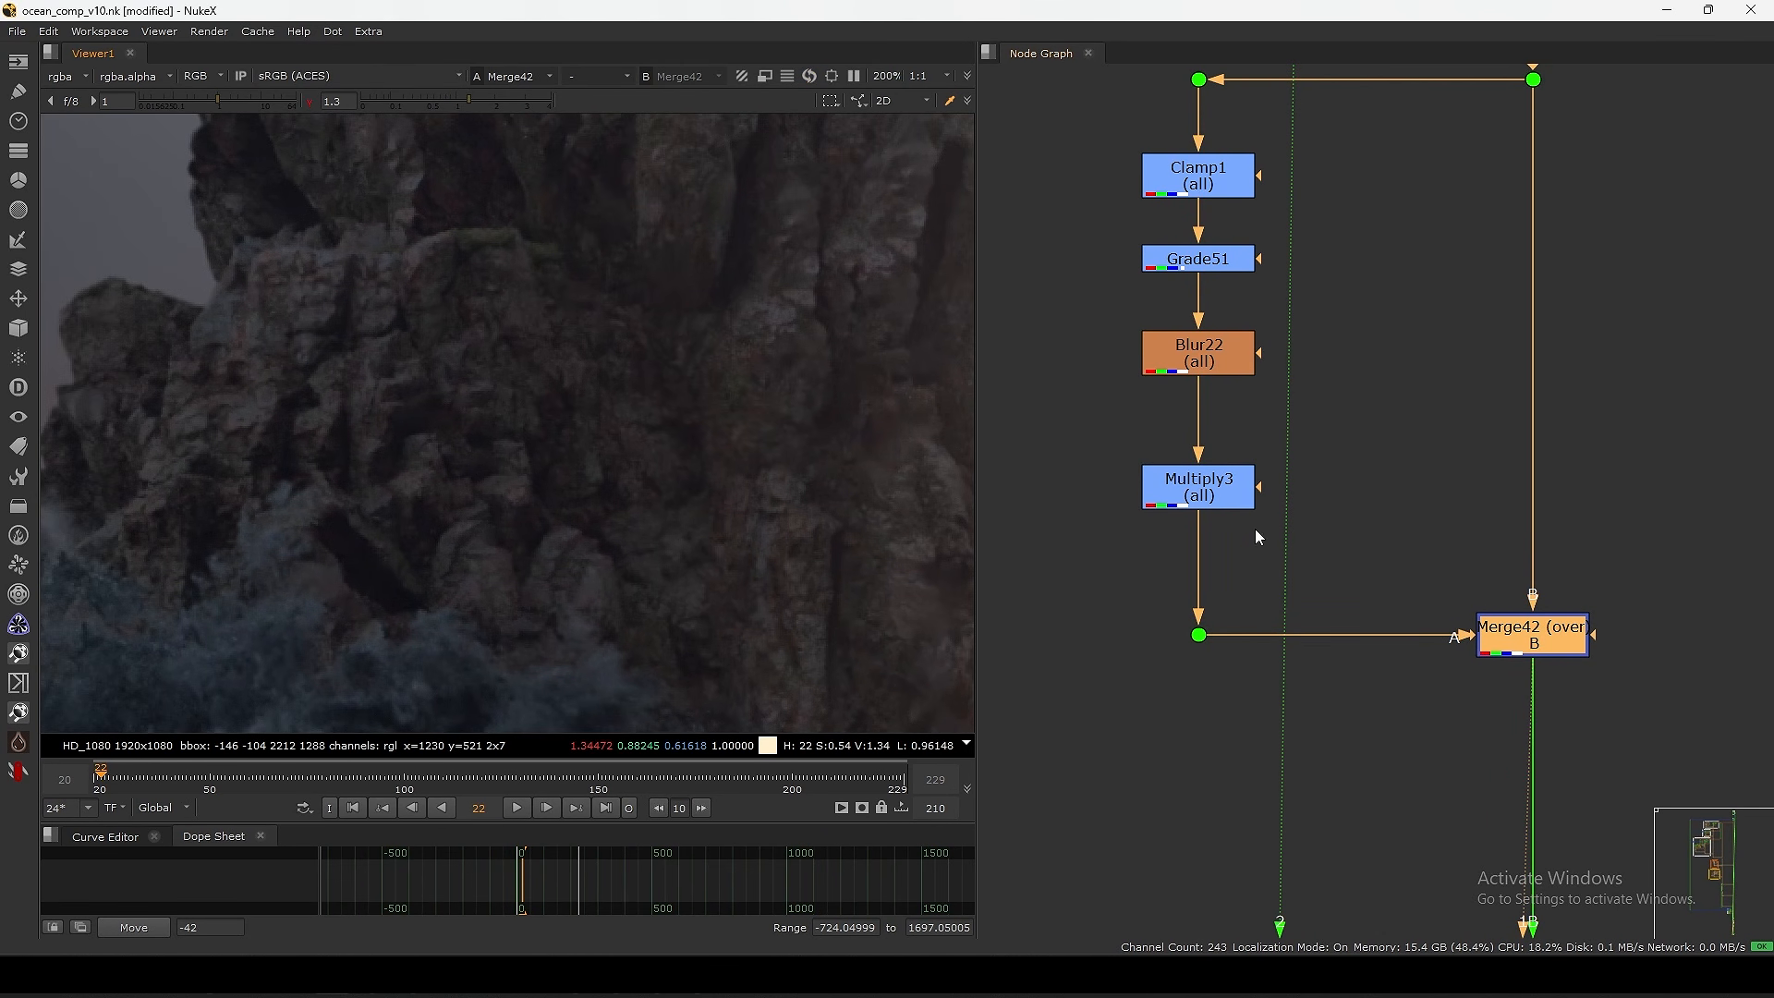
key(d)
key(d)
key(d)
key(d)
key(d)
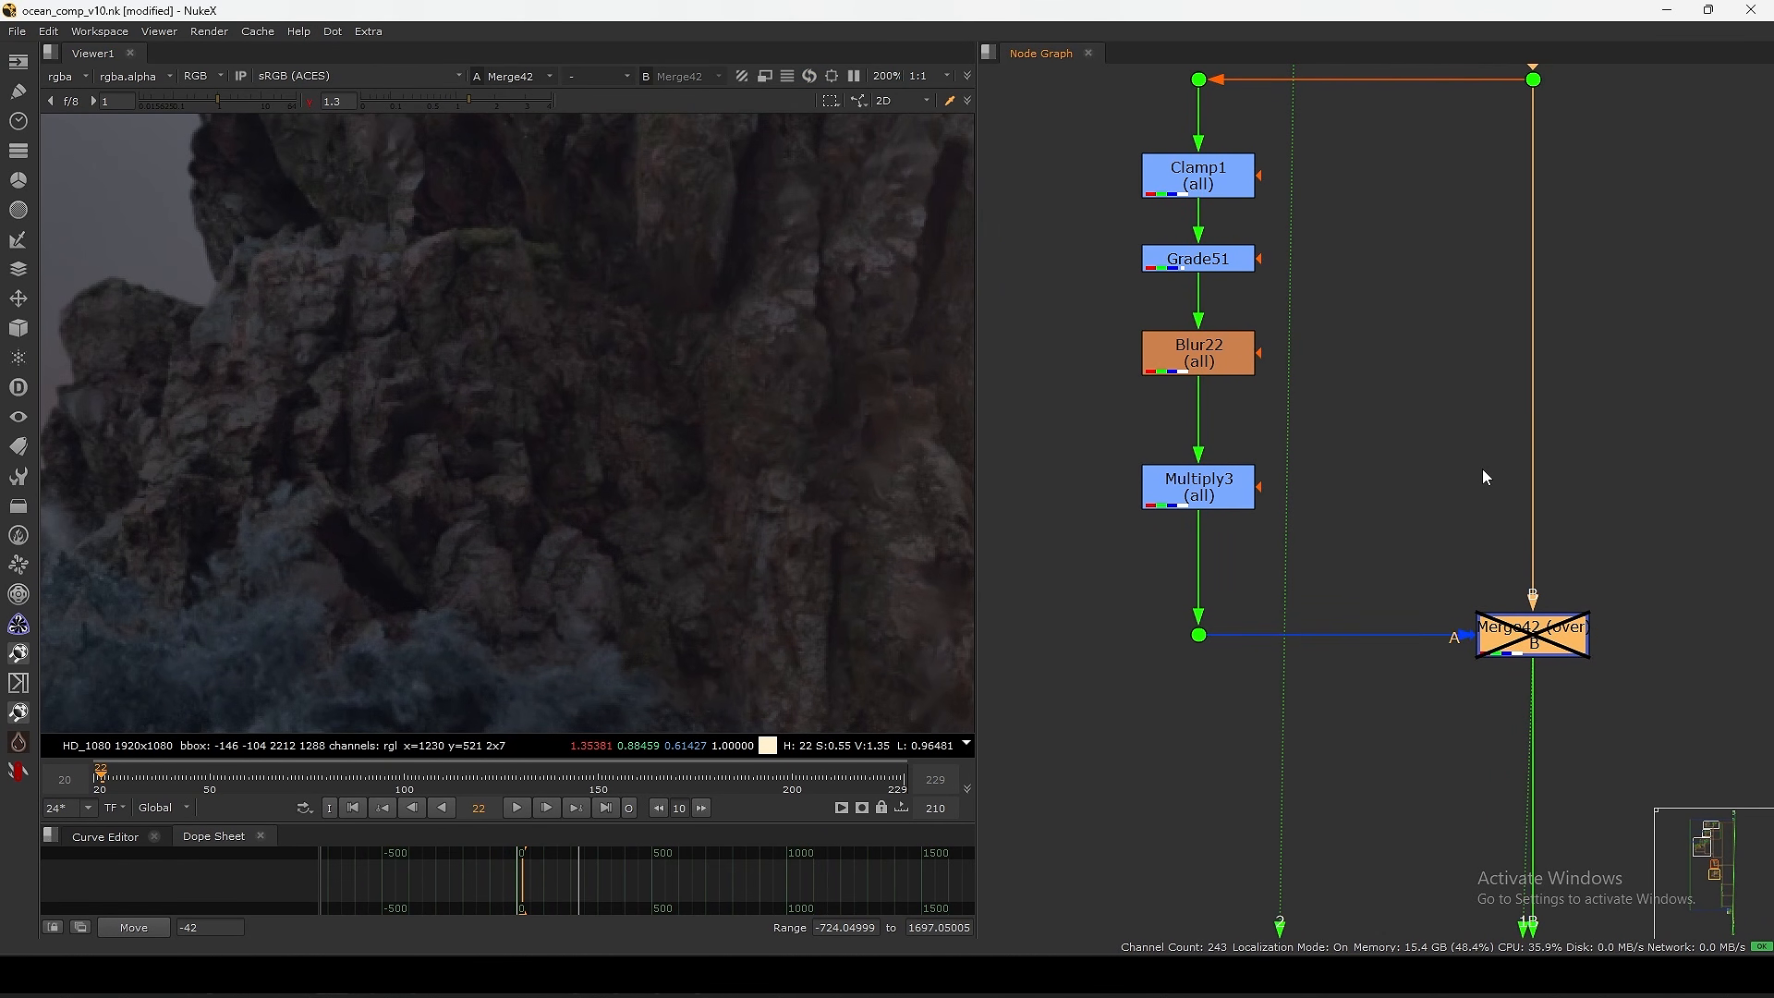
key(d)
key(d)
key(d)
key(f)
click(309, 102)
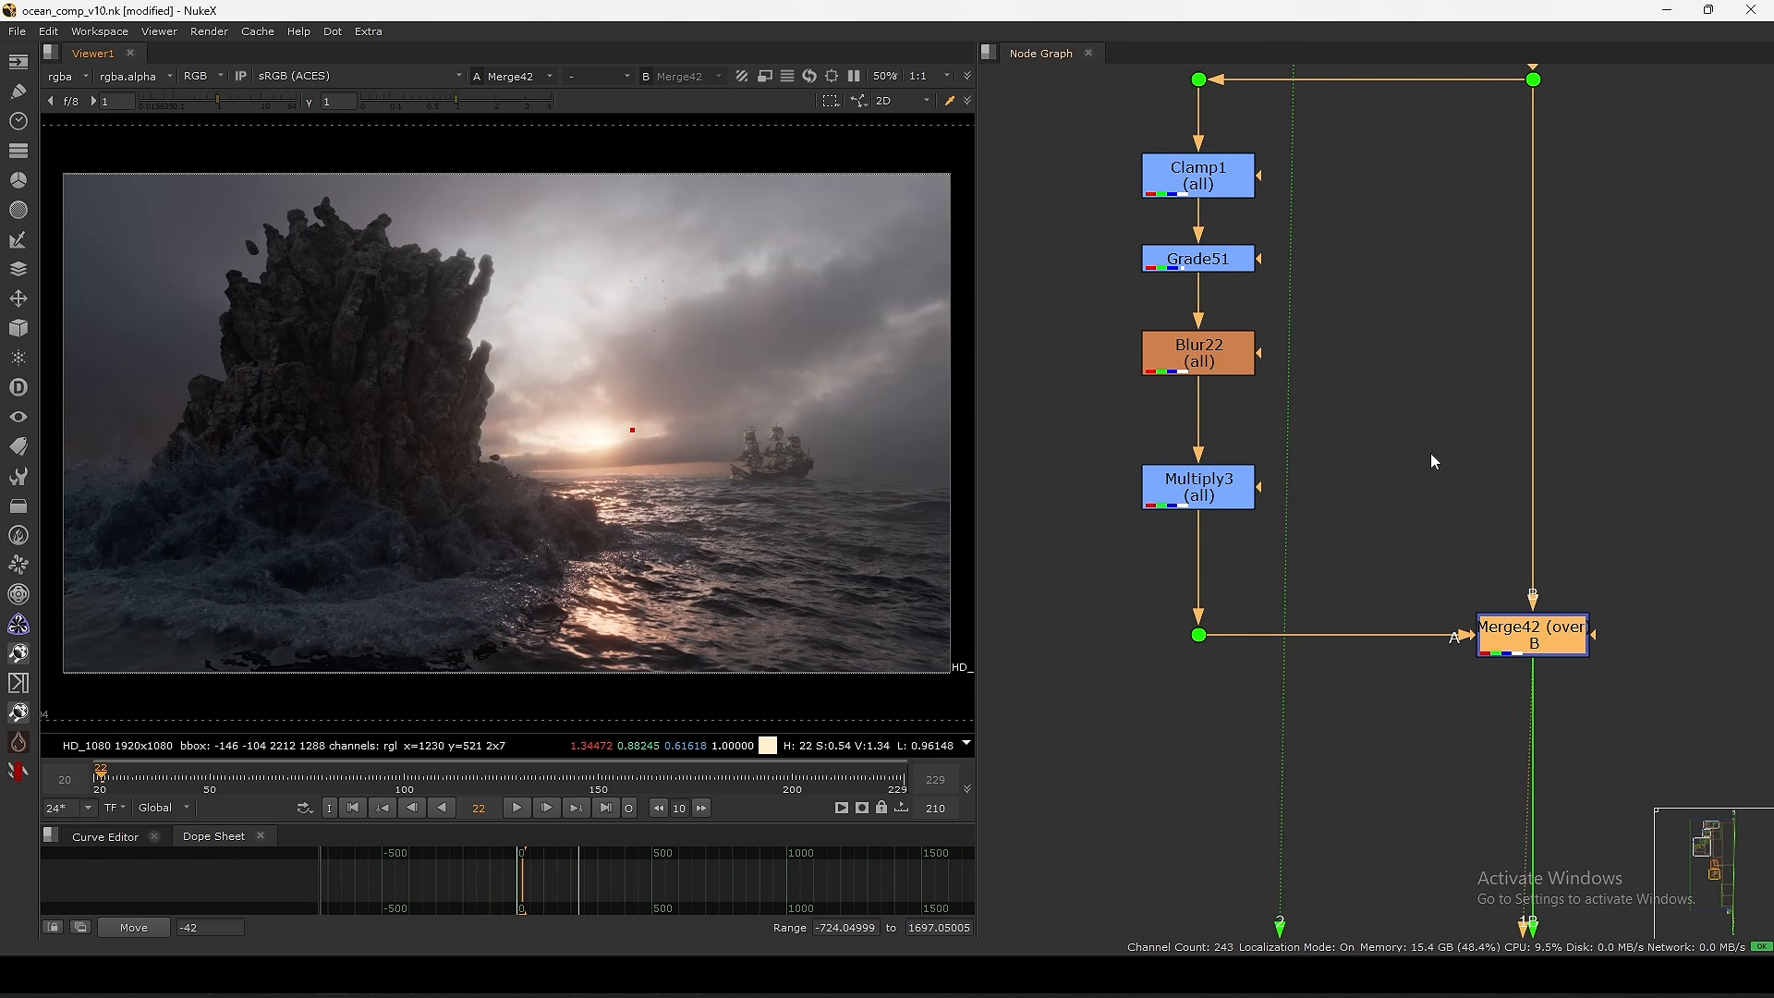
- View the SpotFlare node's output in the next lens effects branch, undoing any accidental node moves
middle_drag(1434, 460, 1466, 105)
scroll(1467, 105, down, 3)
drag(1378, 381, 1357, 422)
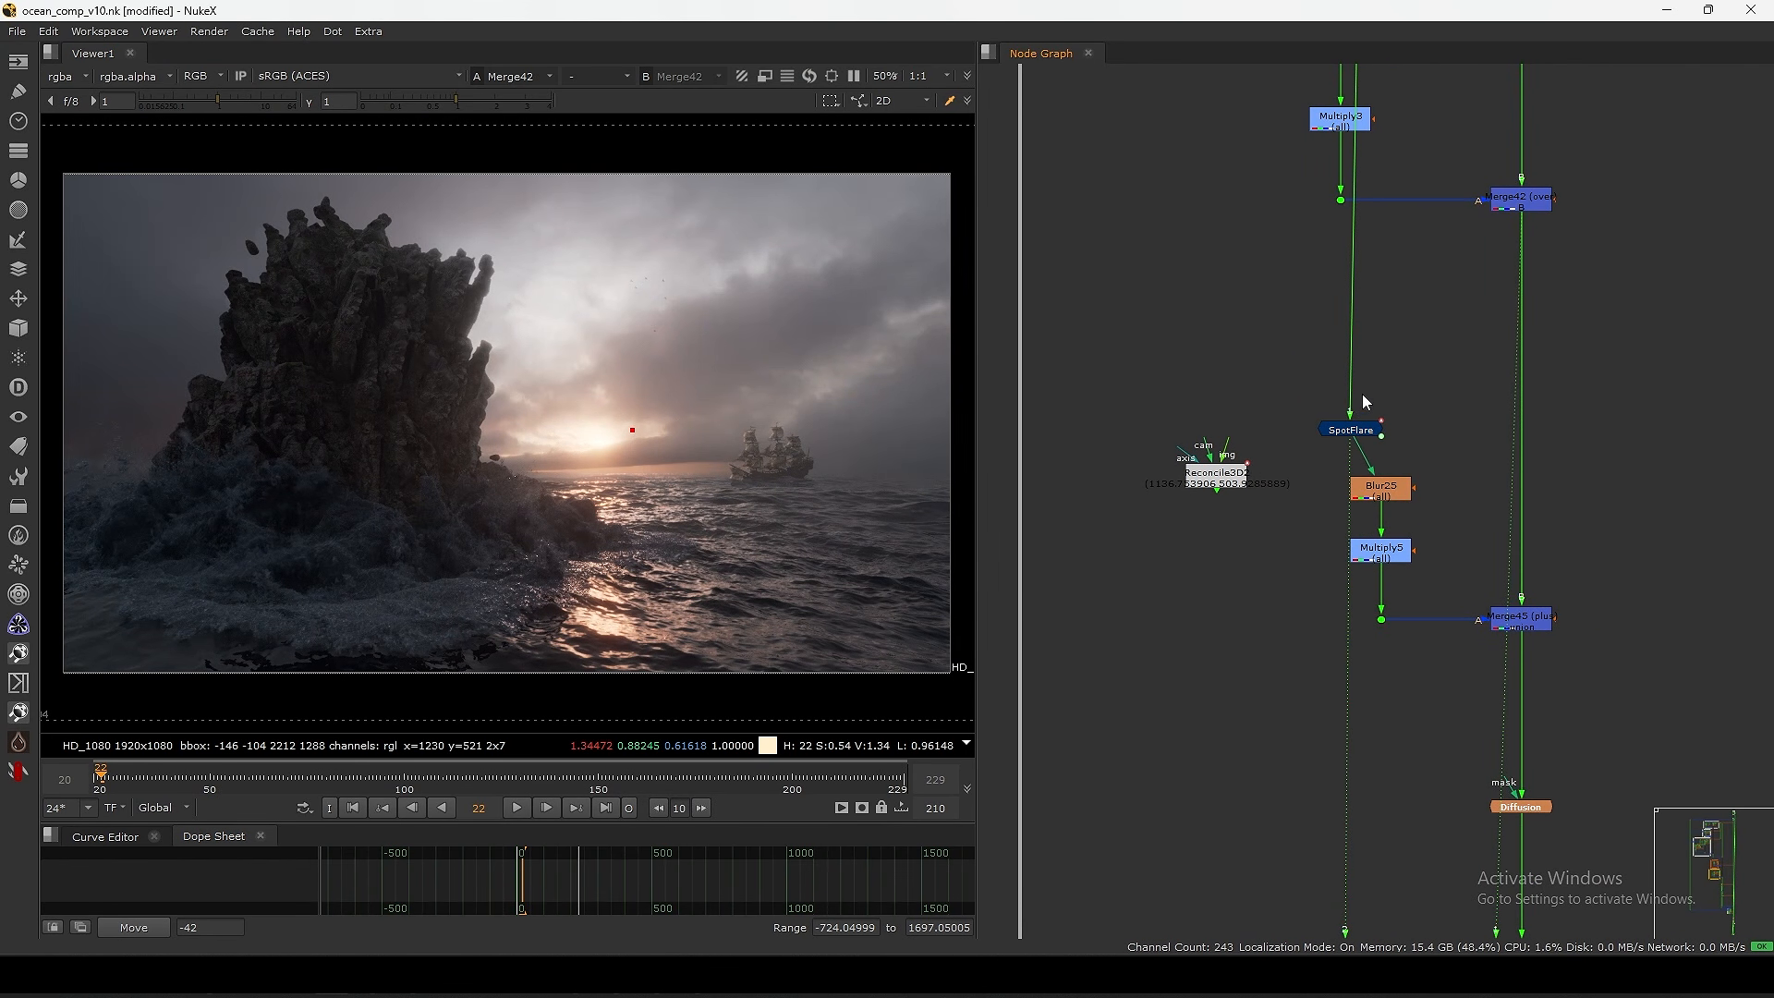
scroll(1373, 358, up, 2)
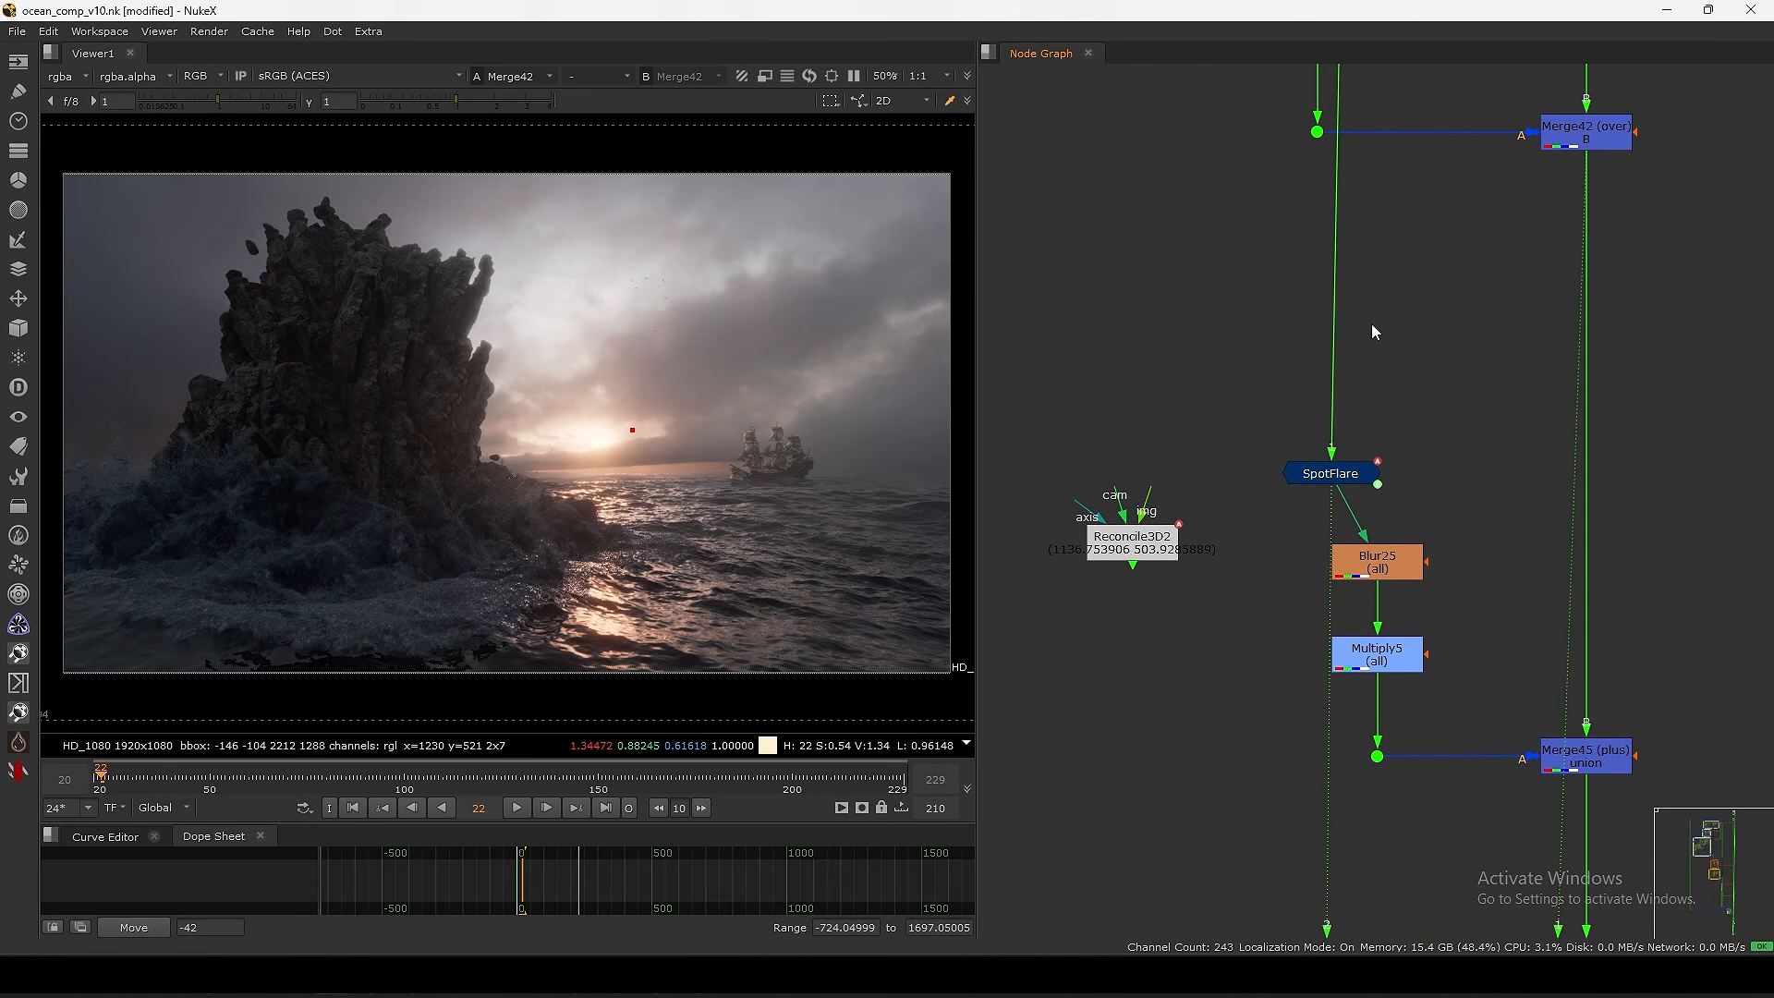
key(ctrl+z)
key(ctrl+z)
middle_drag(1304, 549, 1340, 469)
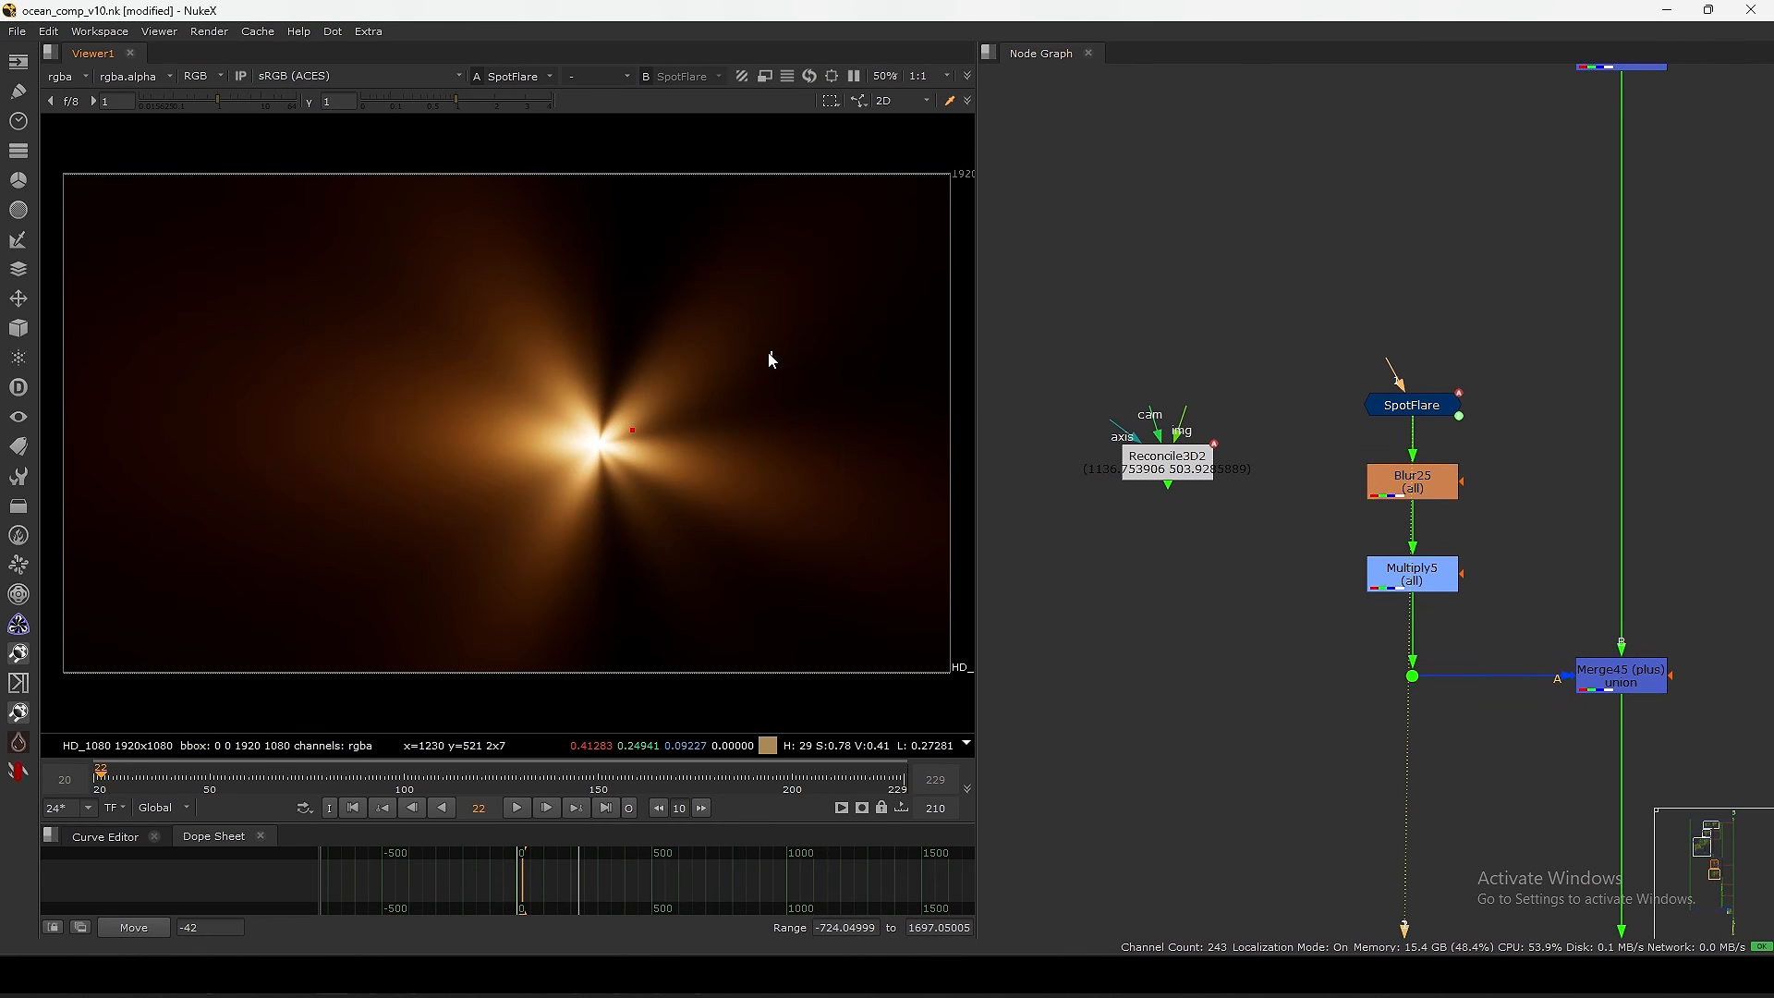
scroll(1472, 357, up, 1)
drag(1524, 325, 1283, 457)
click(1275, 475)
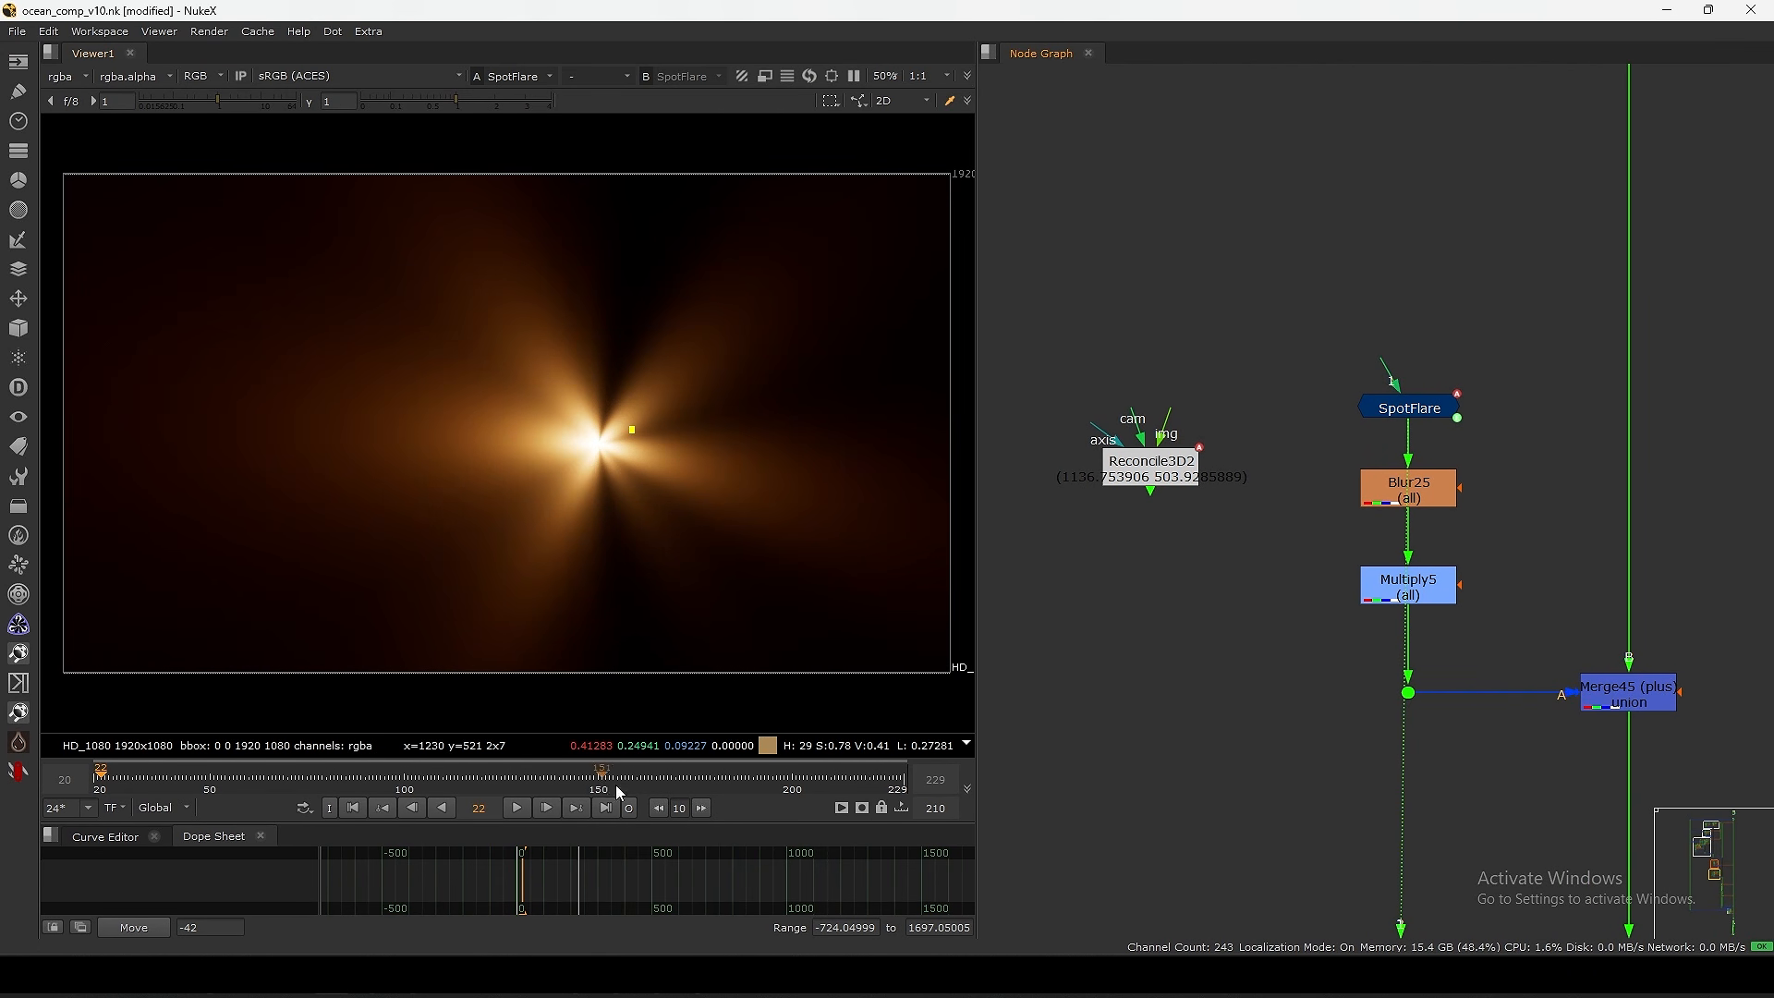
- Switch to the photo viewer, browse the sunset-over-sea reference photos for sun flares, and minimize it to return to Nuke
click(687, 995)
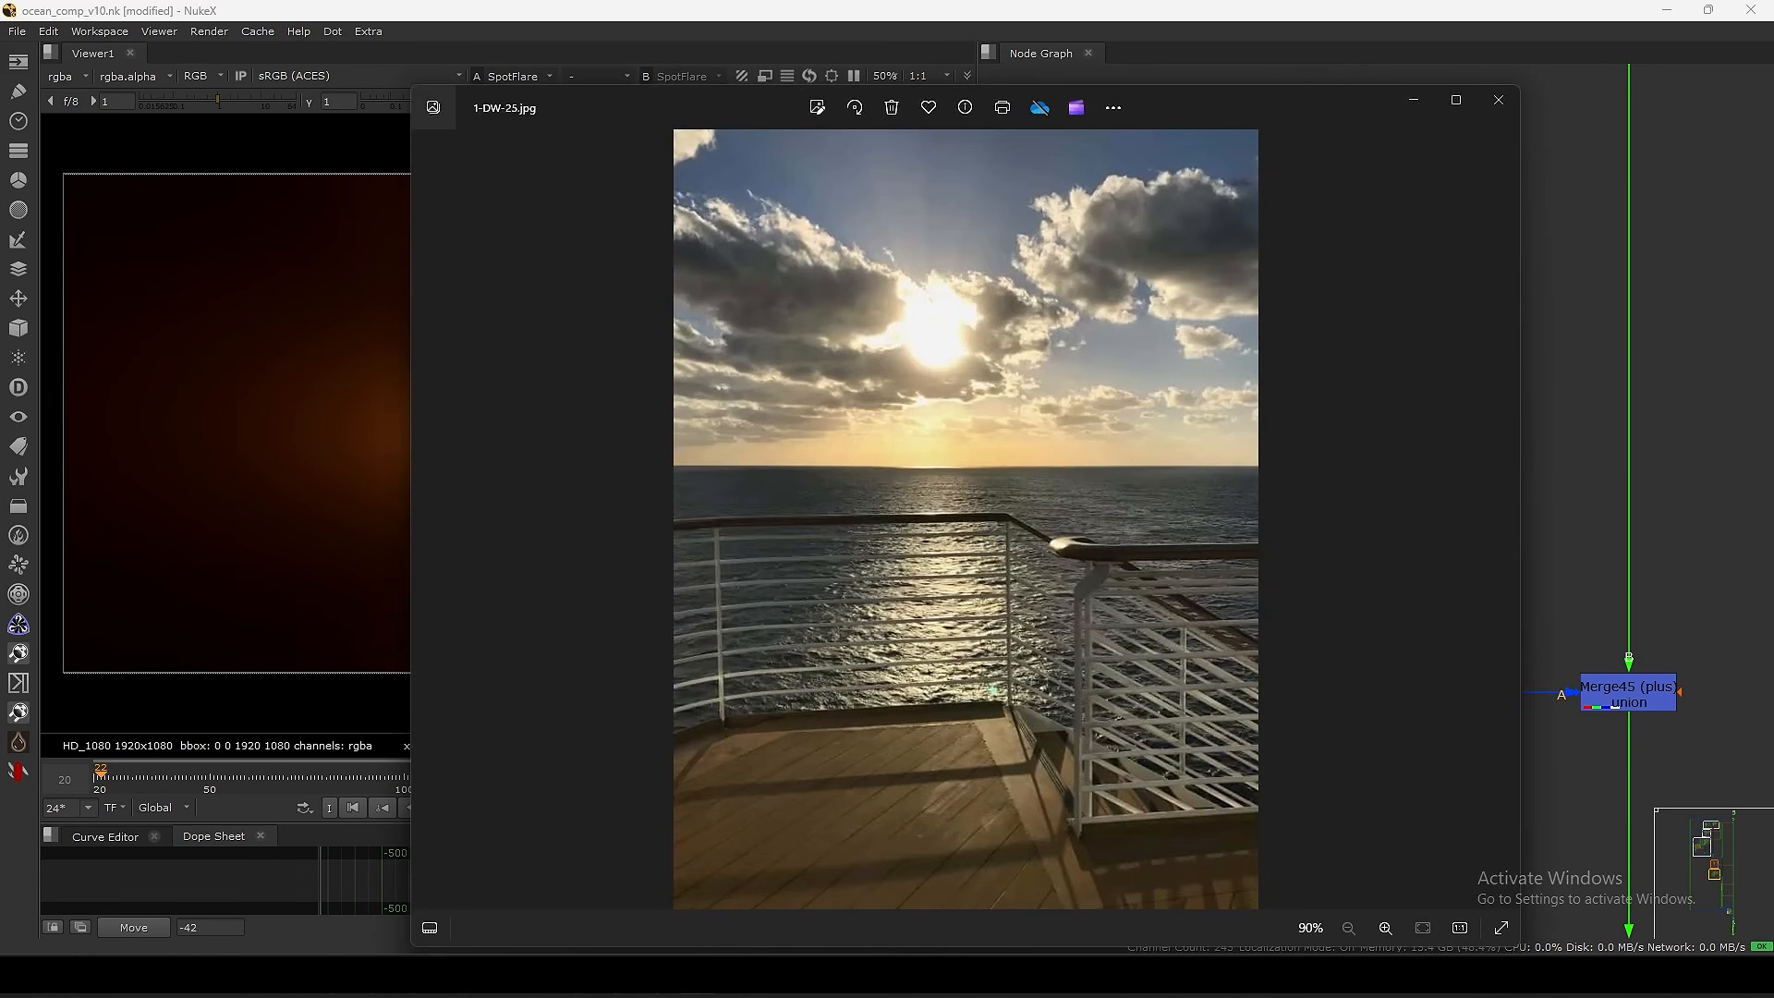
key(Right)
key(Right)
key(Right)
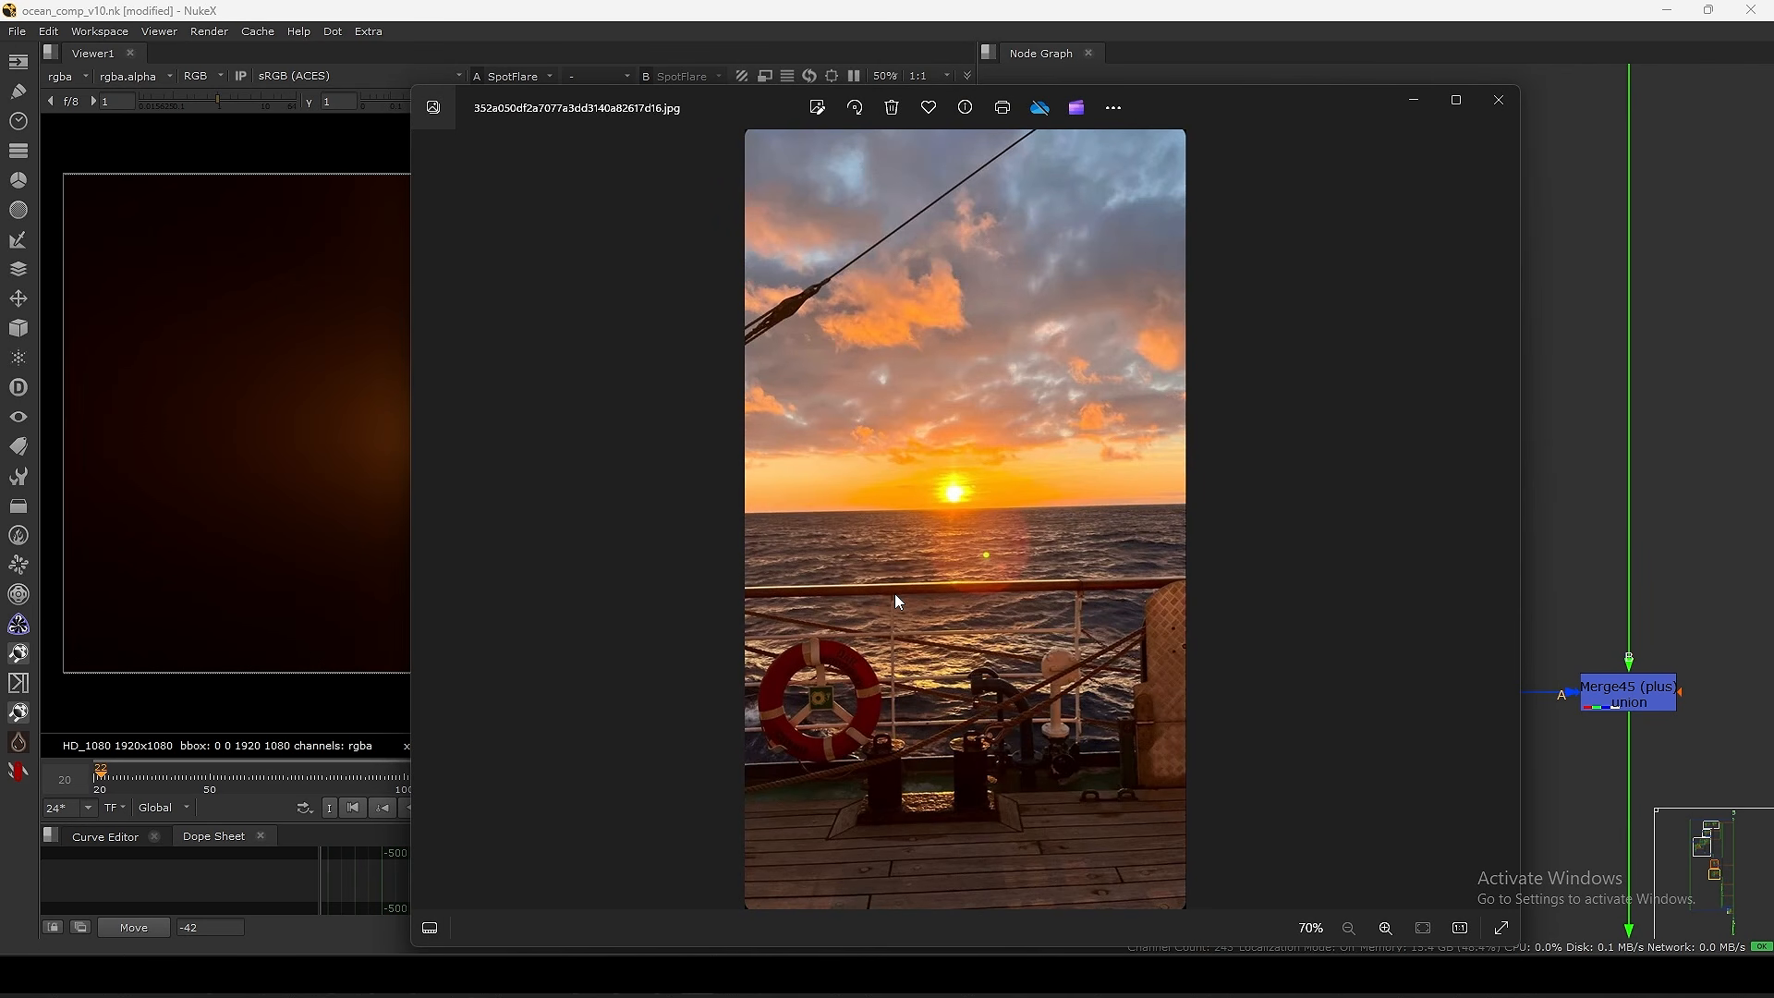
key(Right)
key(Right)
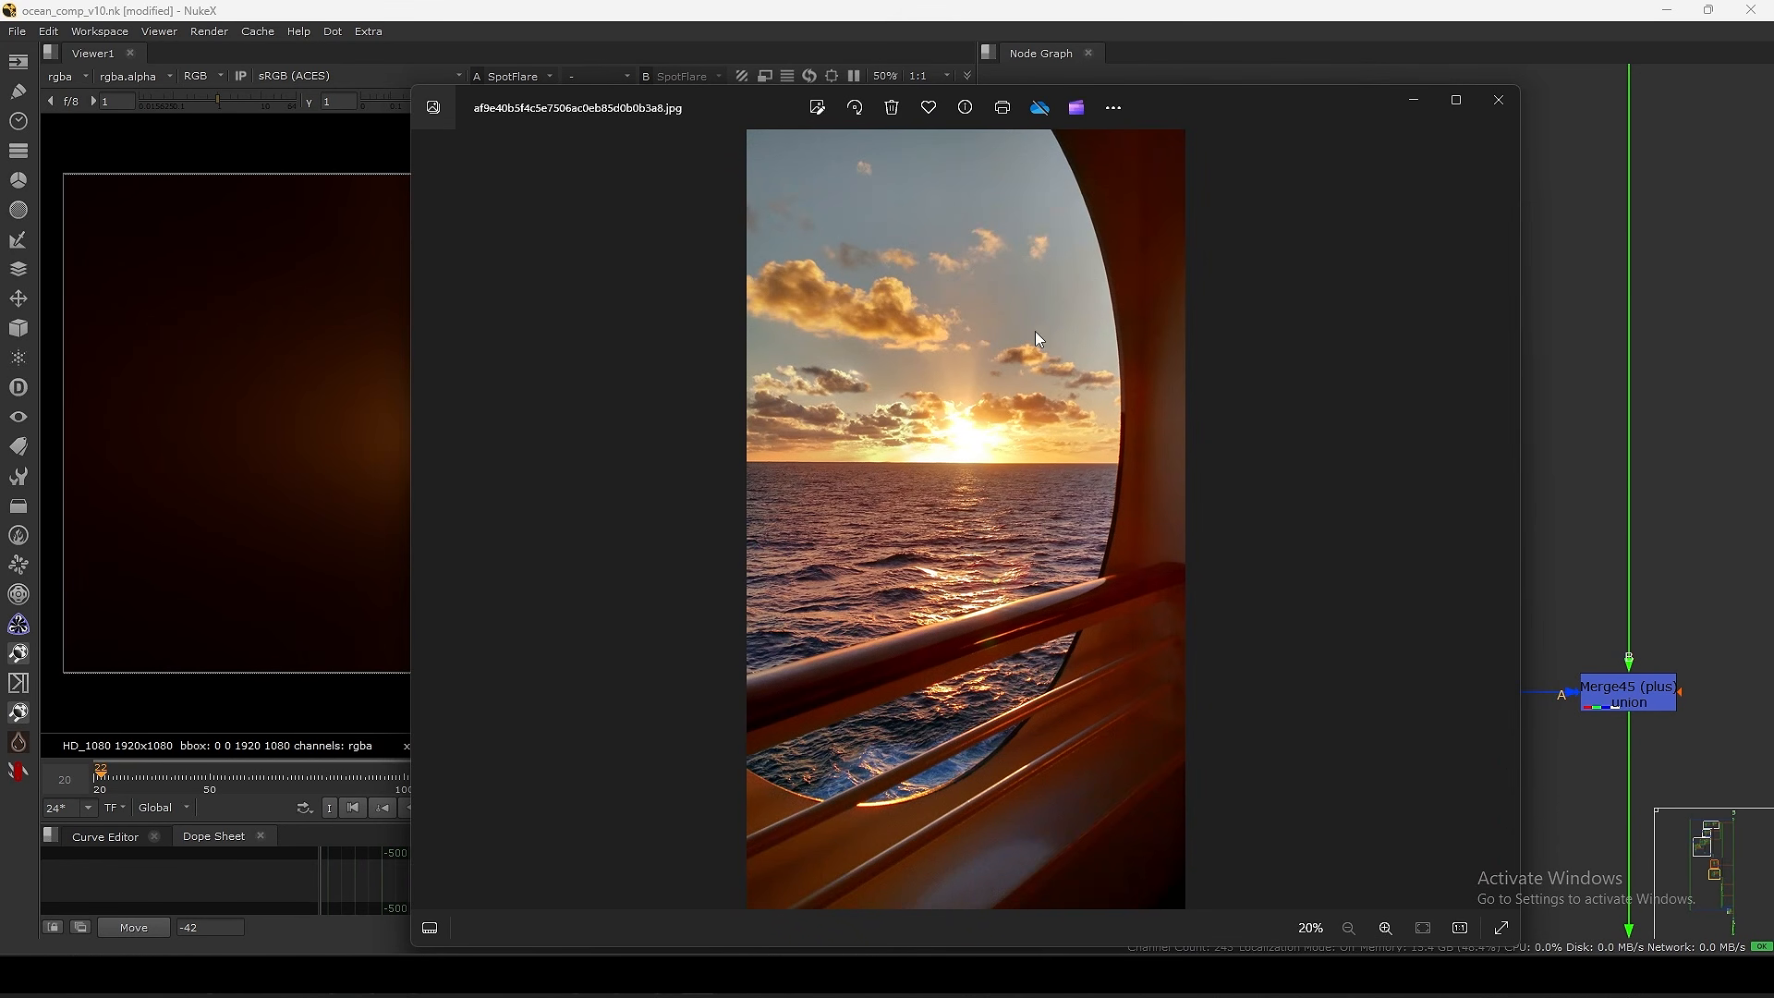
click(1414, 104)
click(712, 973)
click(1413, 102)
- View Merge42 with the viewer gain lowered to 0.16, examine the sun up close, and reset the gain
scroll(1183, 569, down, 4)
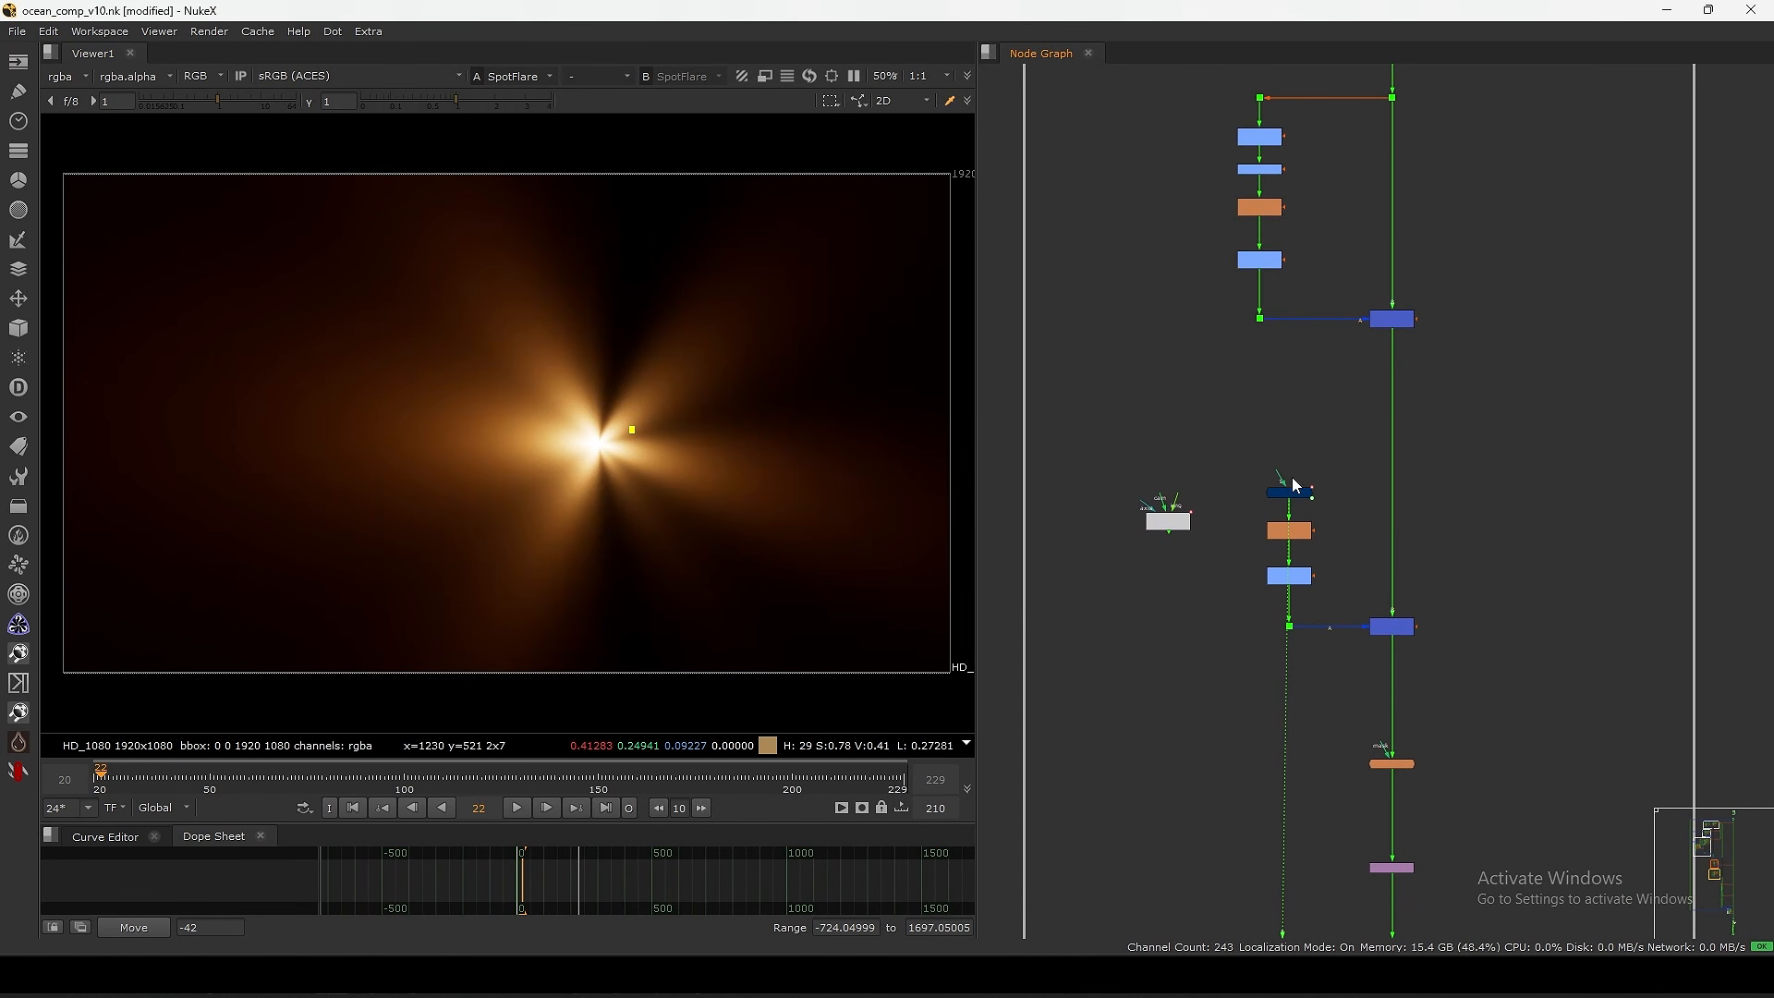
drag(1482, 260, 1374, 378)
key(1)
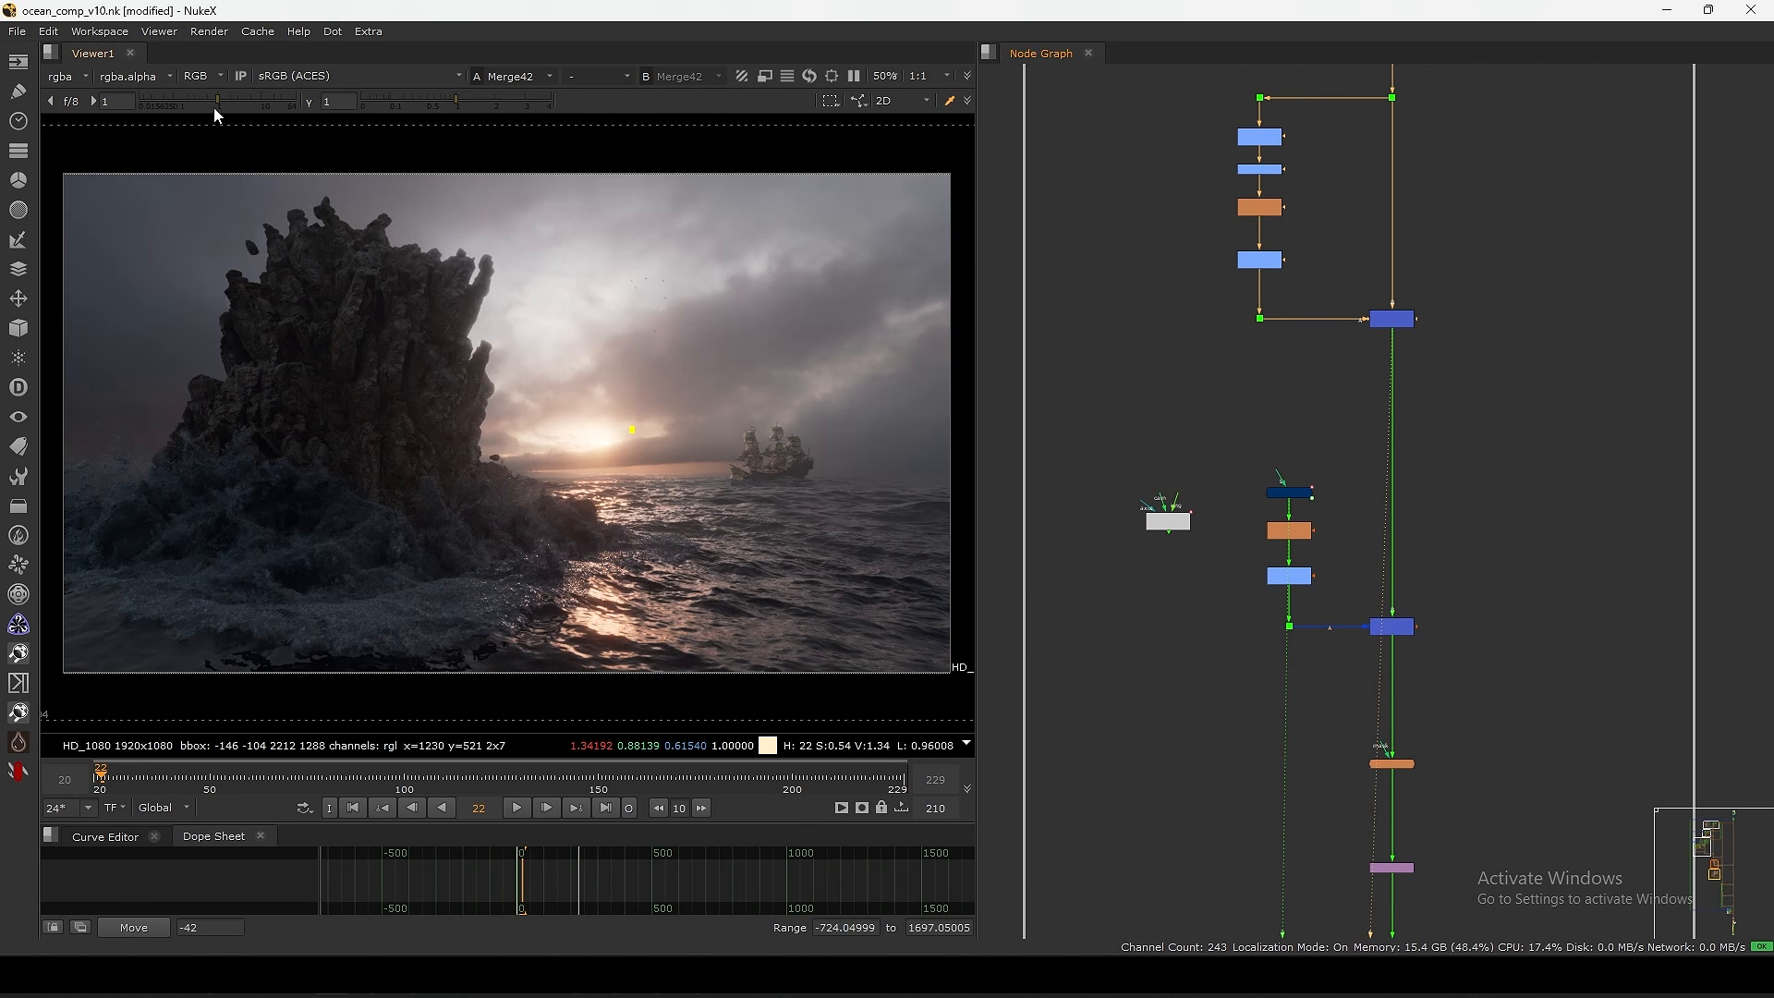
drag(213, 104, 183, 113)
scroll(618, 411, up, 6)
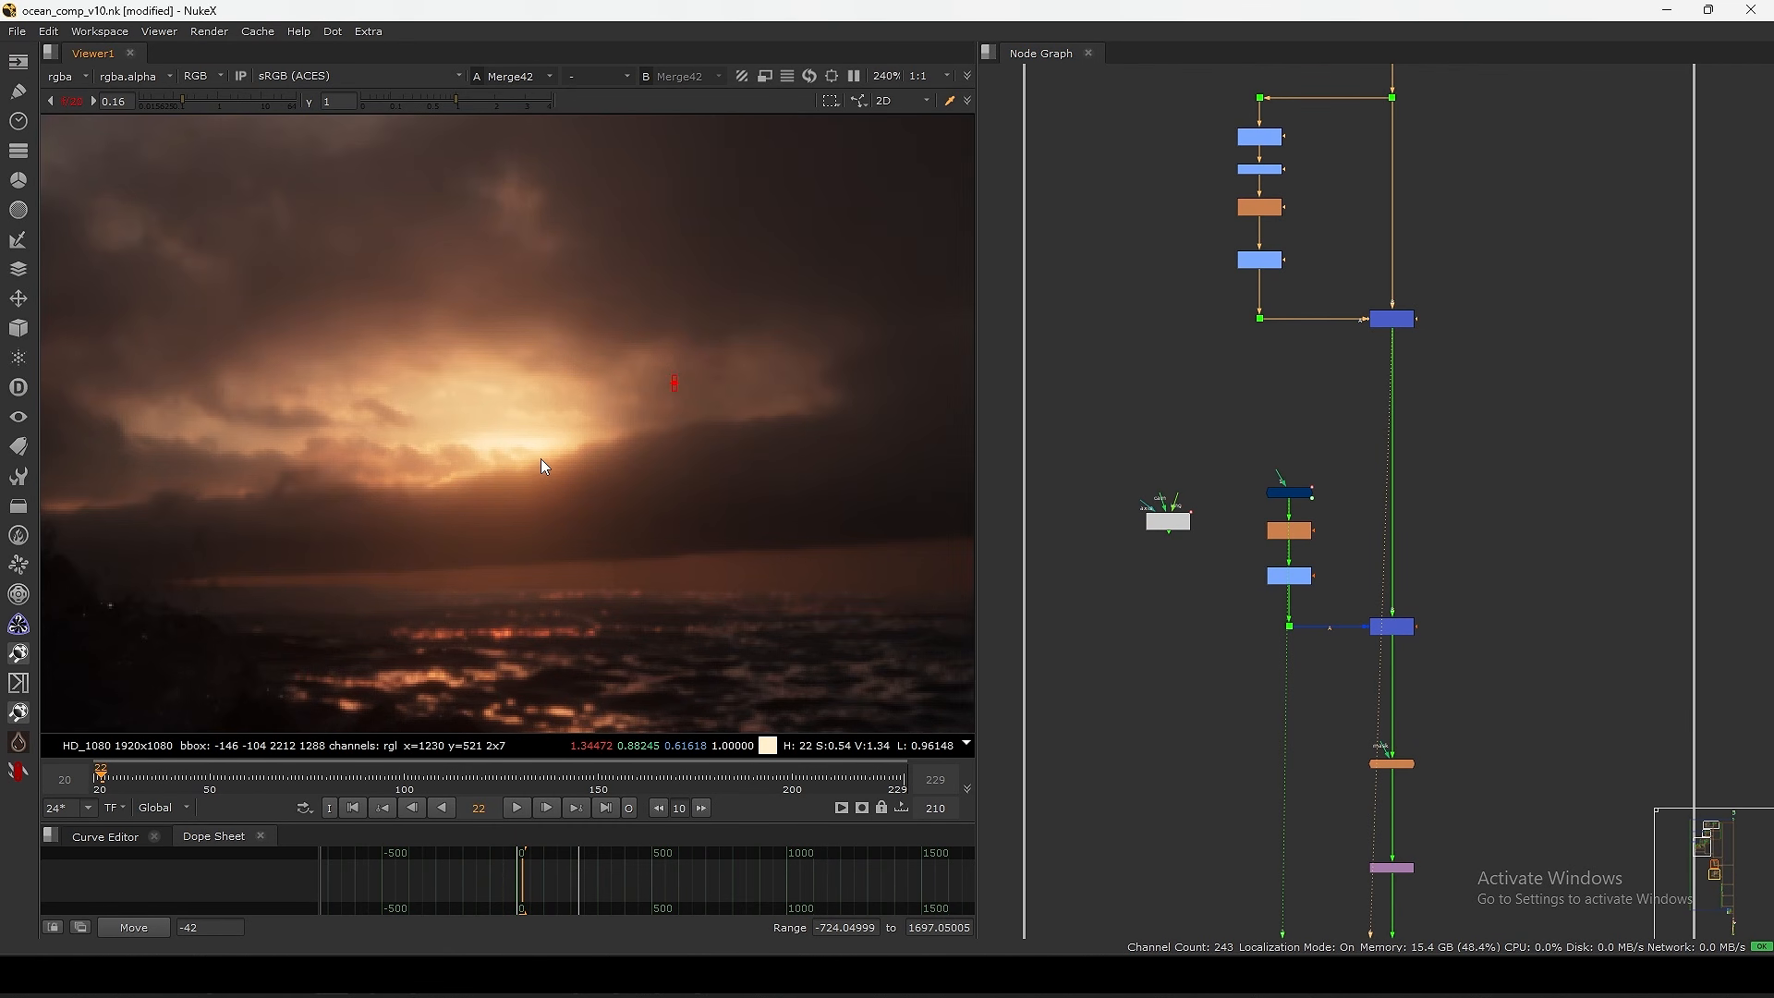
scroll(539, 456, down, 6)
click(74, 101)
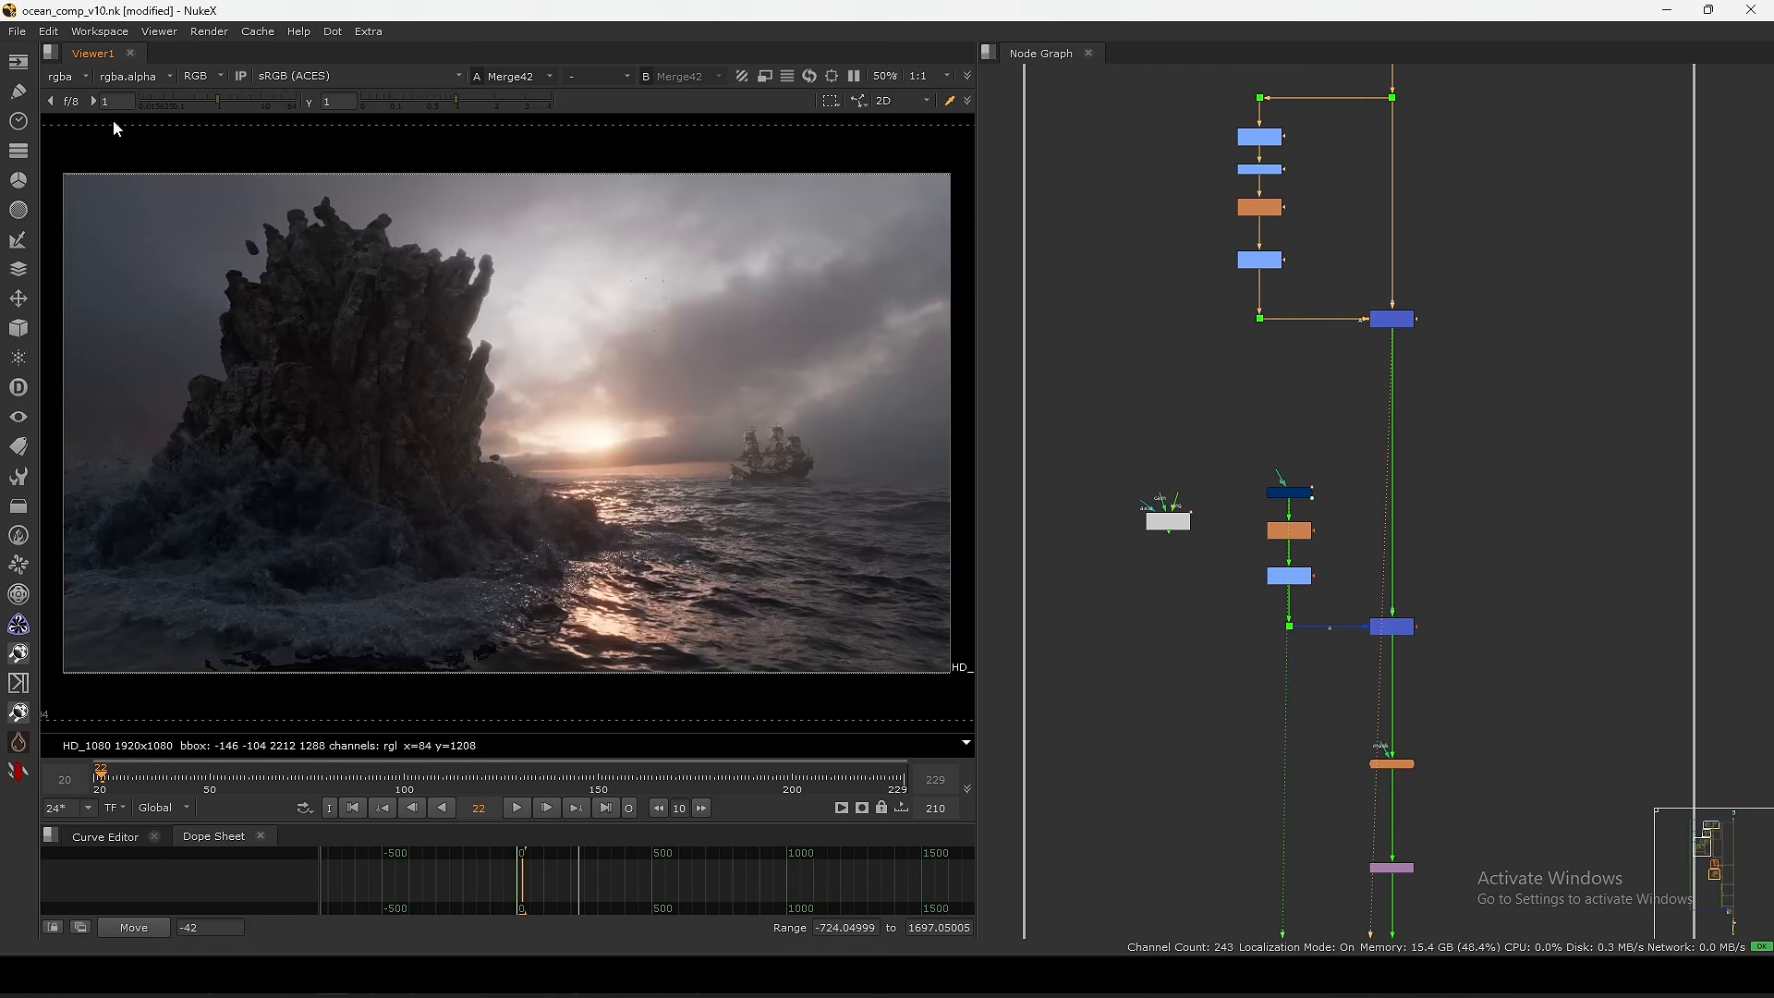
- View the original SpotFlare output again and centre its branch for inspection
scroll(1275, 499, up, 4)
drag(1316, 494, 1315, 484)
key(1)
middle_drag(1282, 572, 1290, 429)
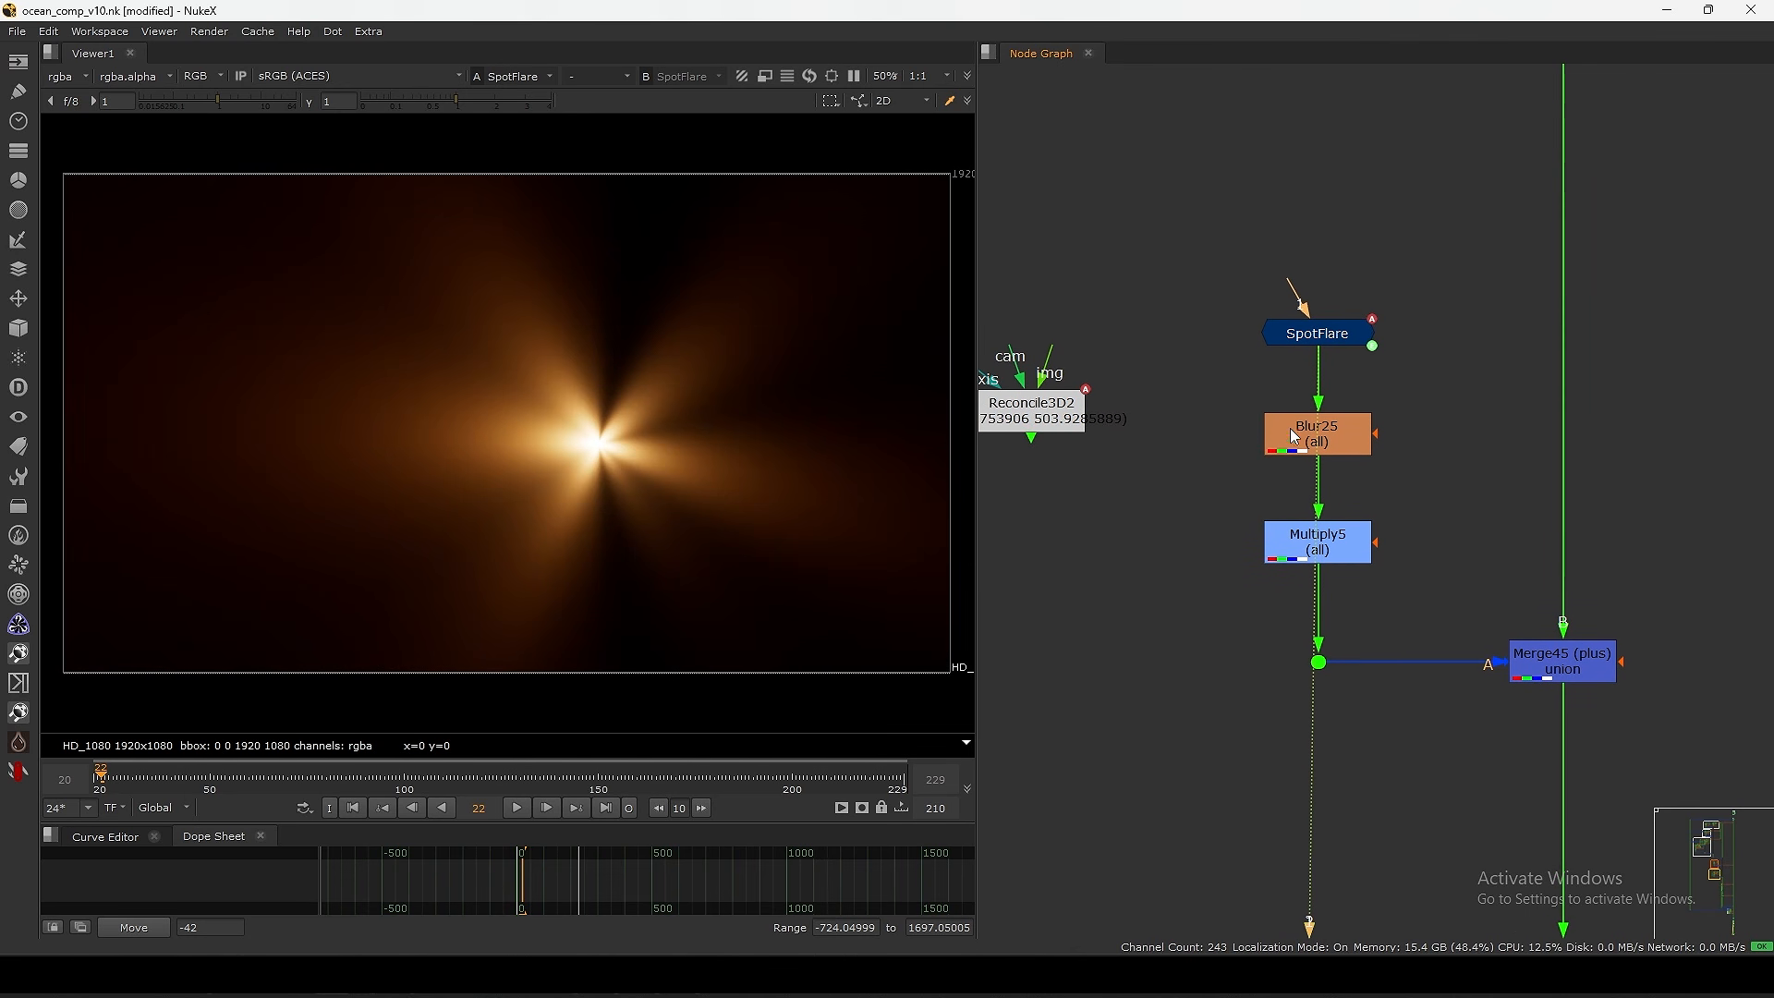
middle_drag(1328, 352, 1362, 410)
- Add a SpotFlare MHD node above the existing SpotFlare and view its output with its properties open
key(Tab)
text(s)
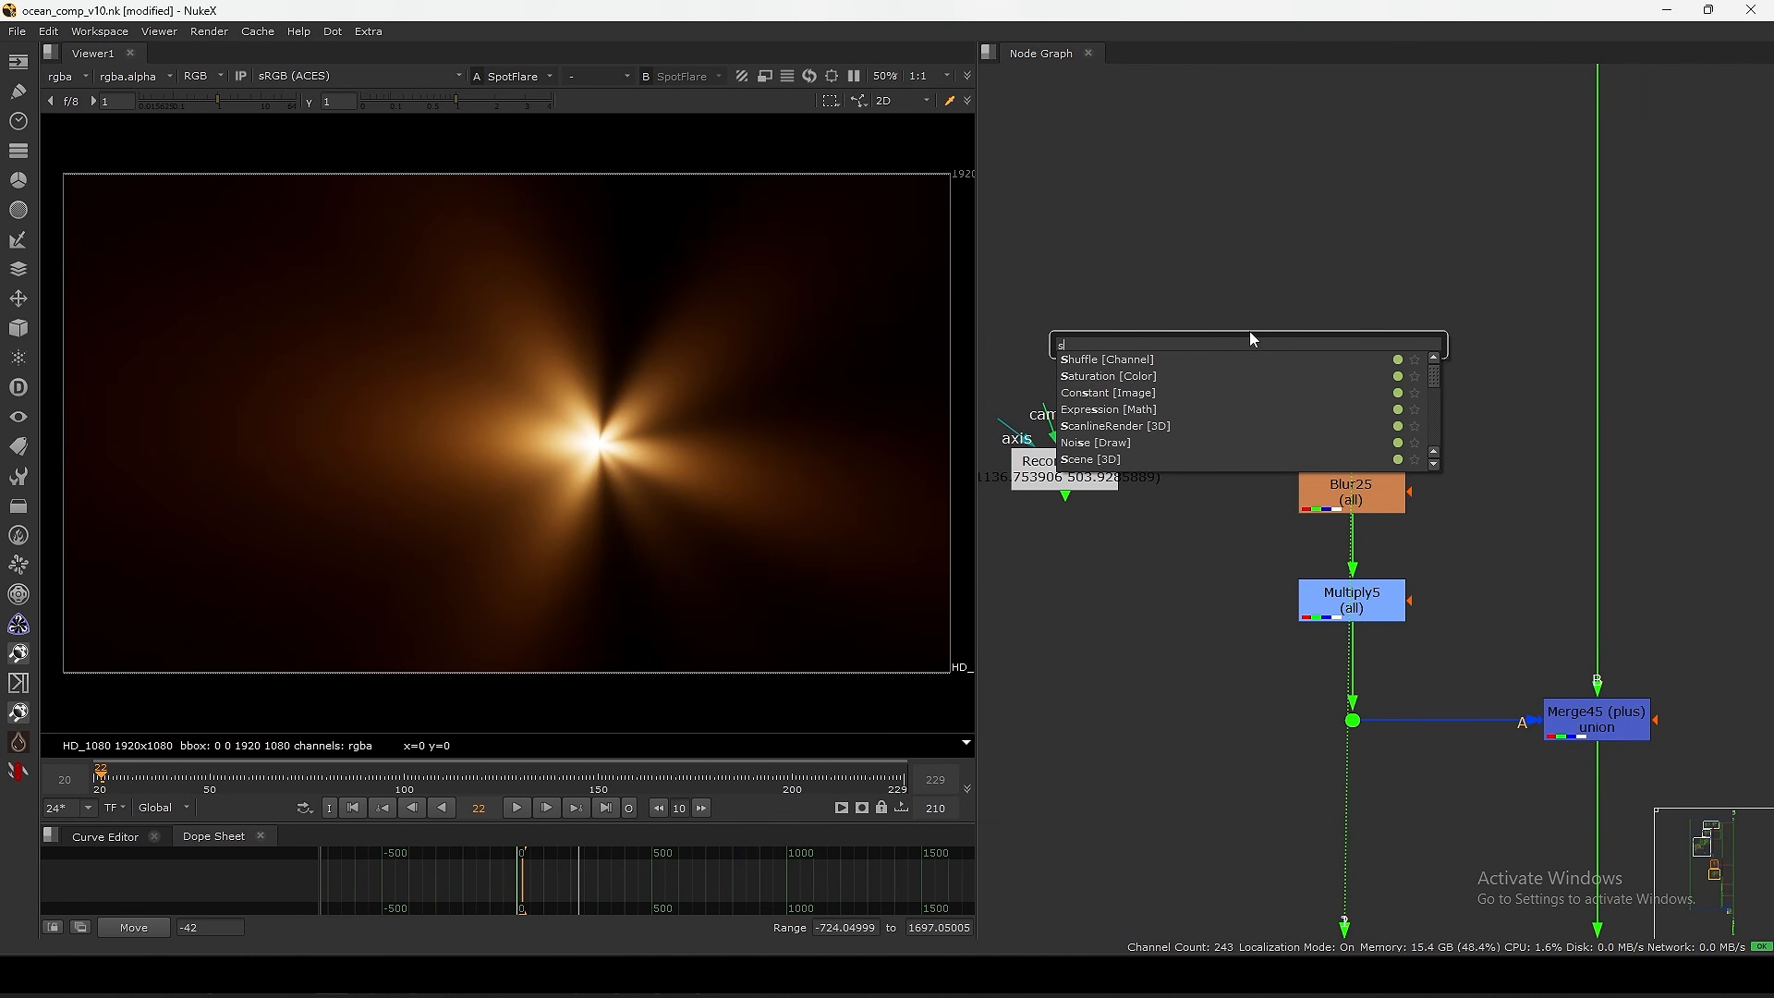
text(potfl)
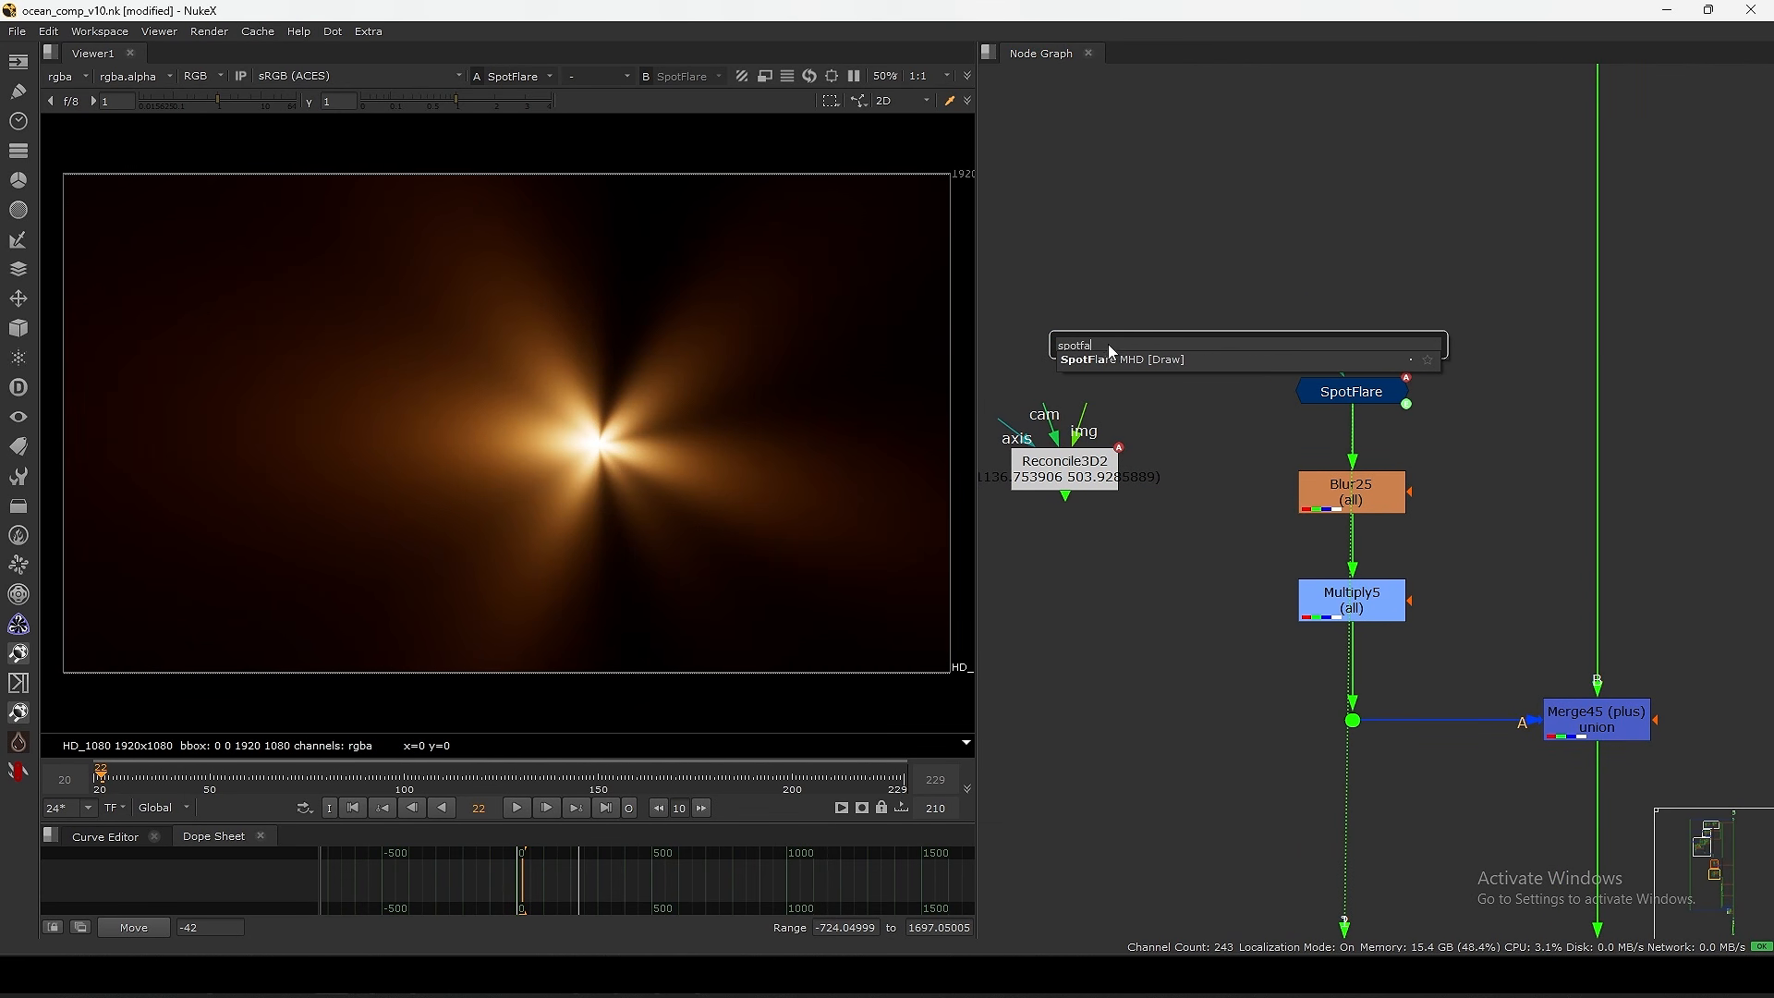
key(Return)
drag(1255, 355, 1344, 251)
key(1)
click(1262, 207)
drag(1122, 118, 1176, 496)
drag(1350, 254, 1288, 244)
key(1)
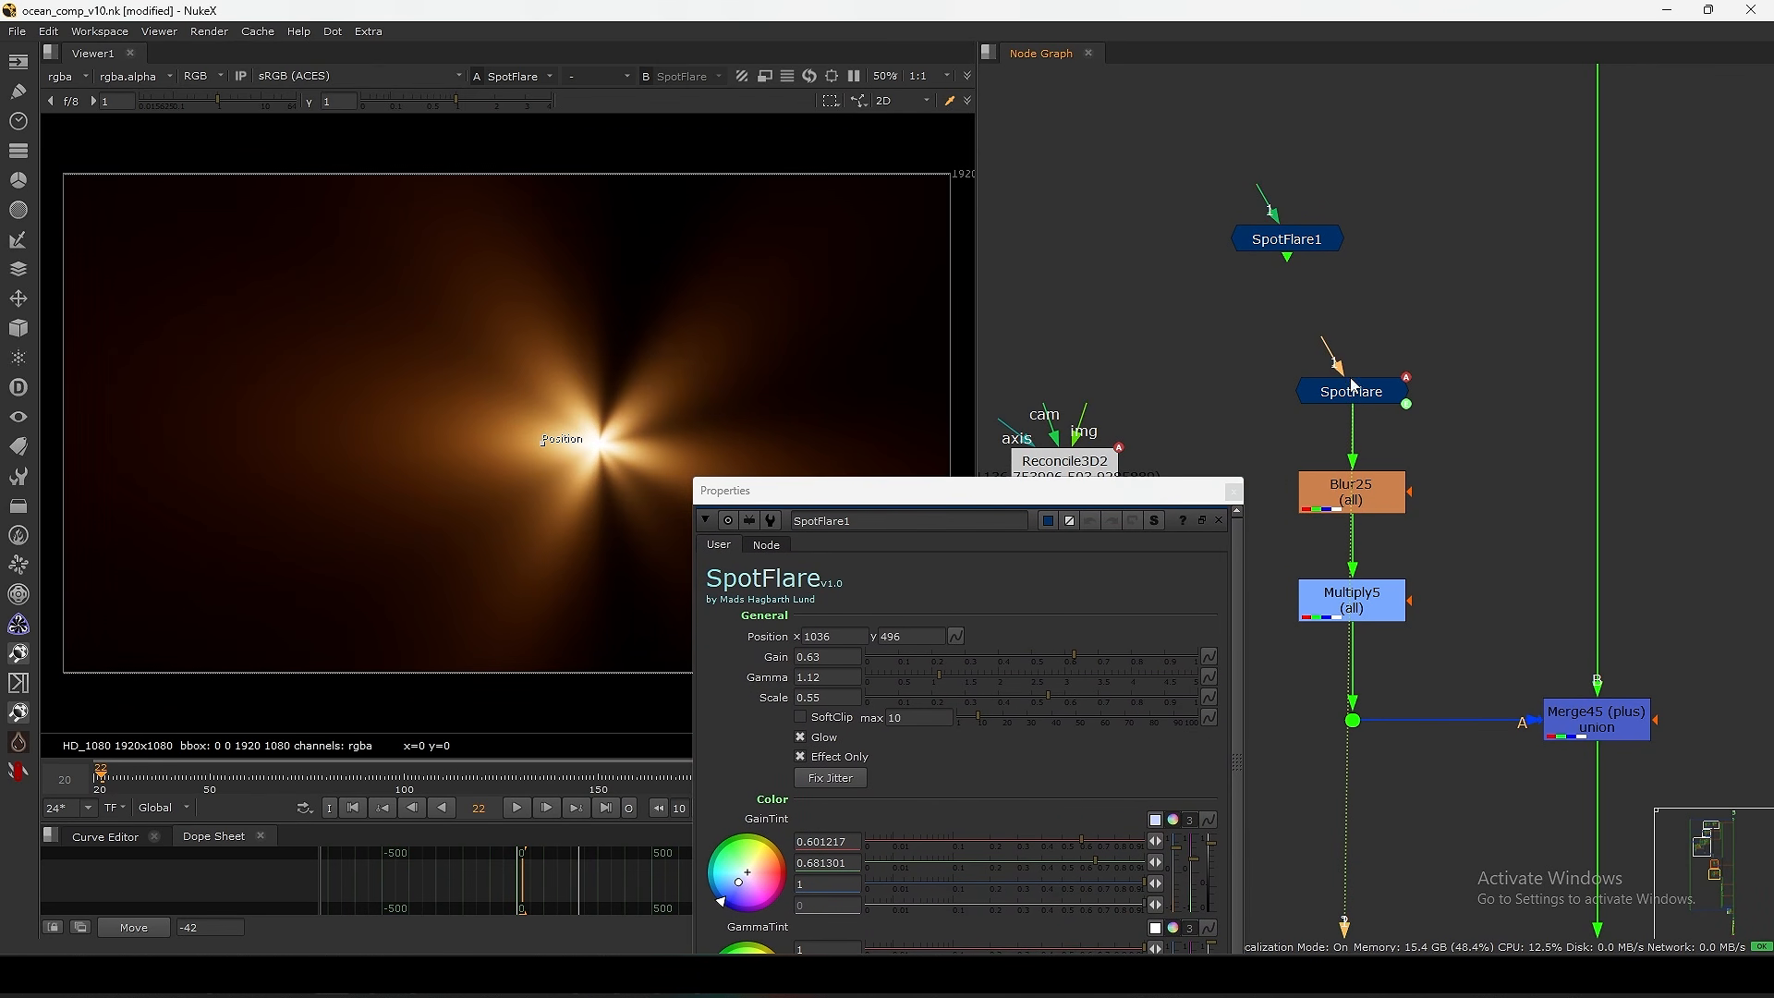
key(1)
drag(1082, 488, 1411, 66)
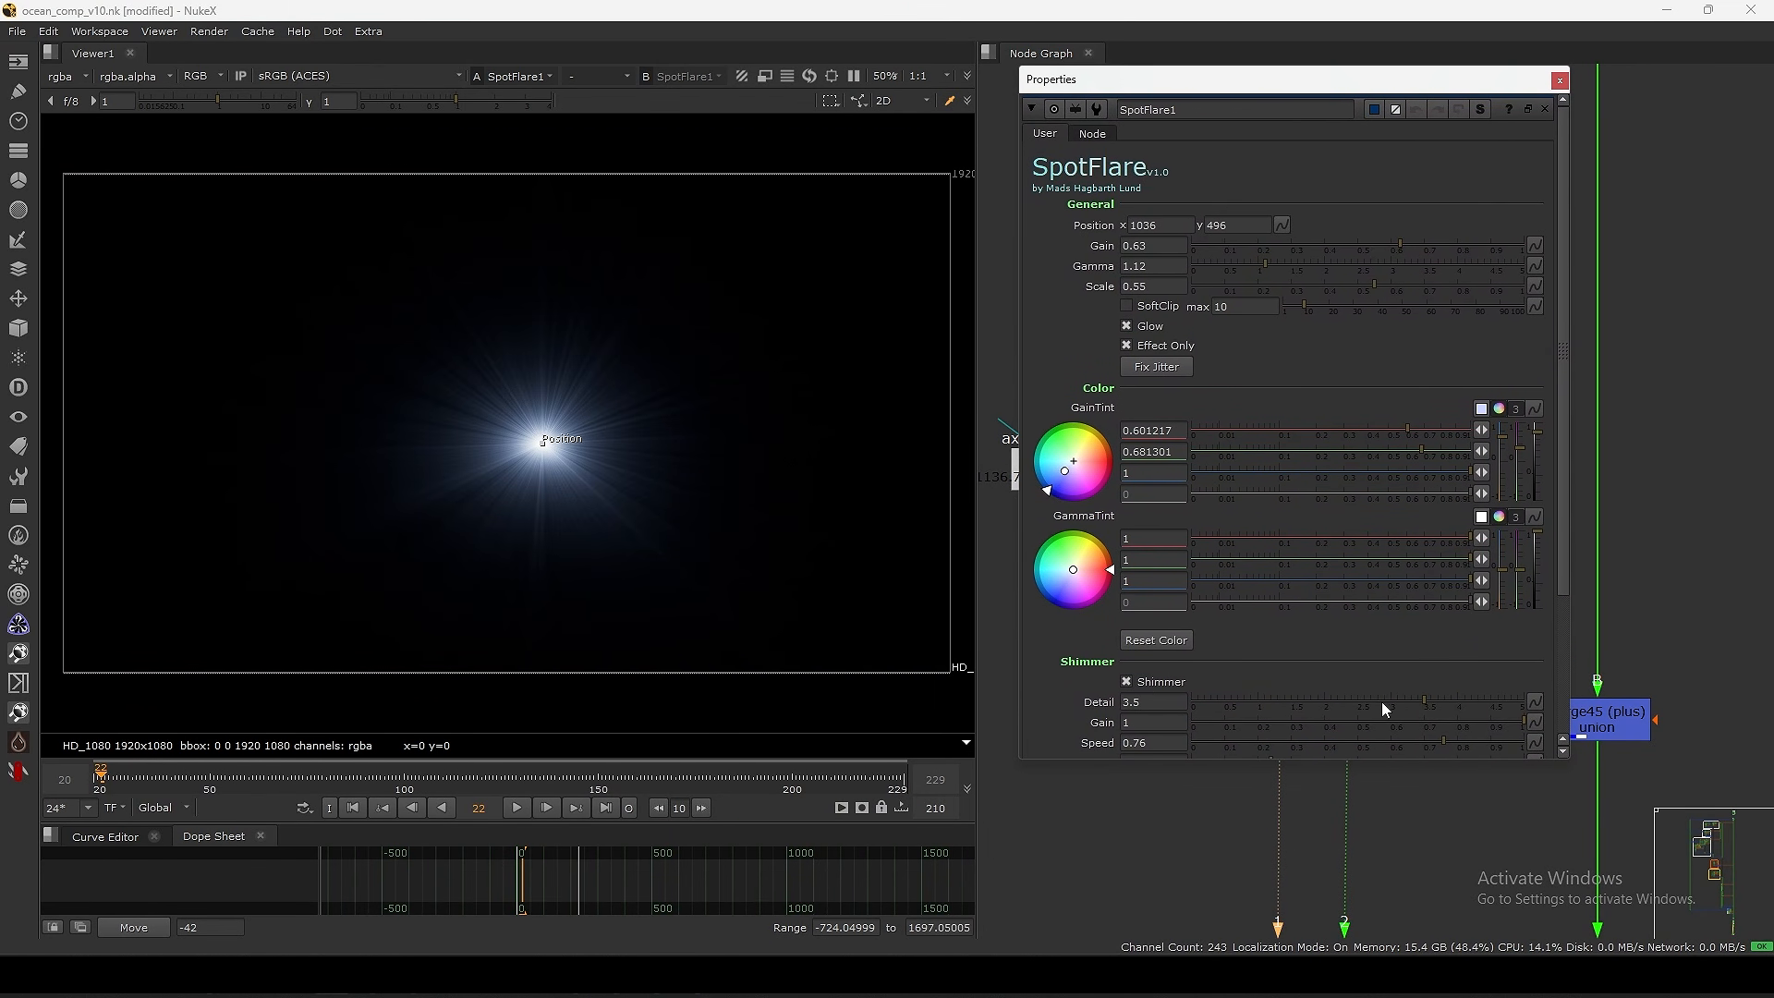
- Turn off Glow on SpotFlare1, set its Shimmer Detail to 1.76, and move the flare to about x 1236, y 638
mouse_move(1382, 701)
mouse_down()
mouse_move(1284, 711)
mouse_move(1306, 700)
mouse_up()
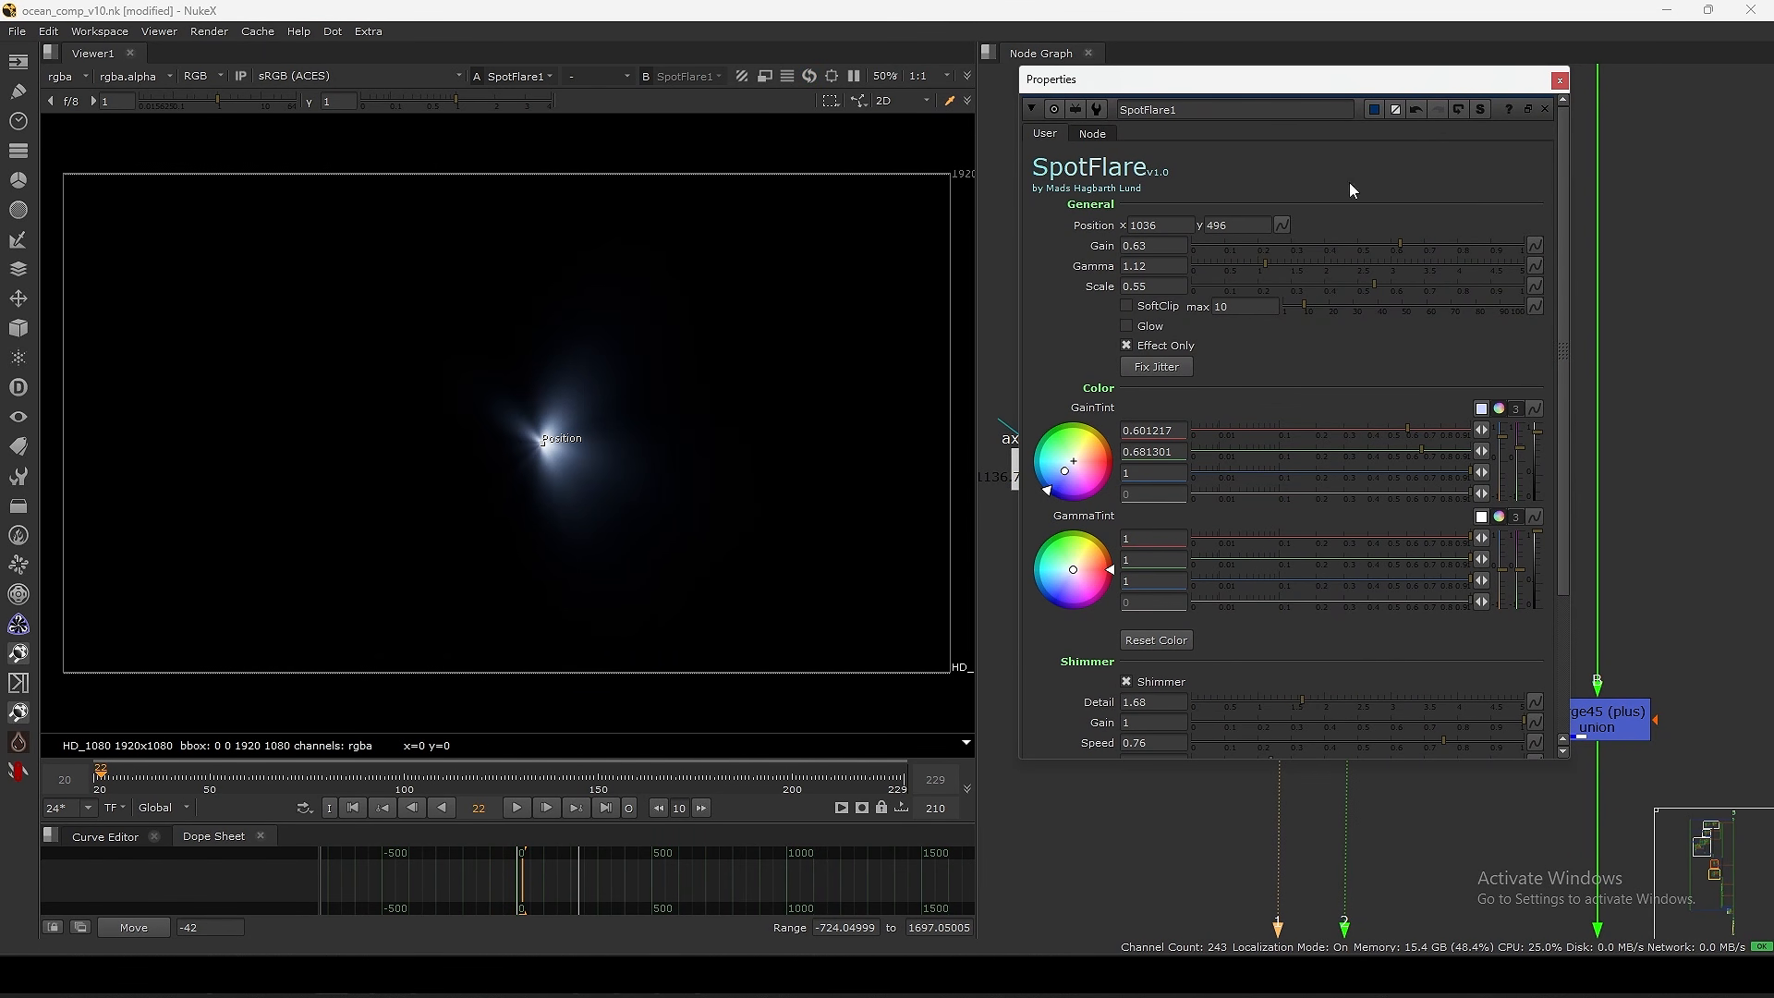
scroll(587, 428, up, 5)
drag(525, 454, 689, 334)
mouse_move(1300, 702)
mouse_down()
mouse_move(1330, 701)
mouse_move(1308, 704)
mouse_up()
click(1559, 82)
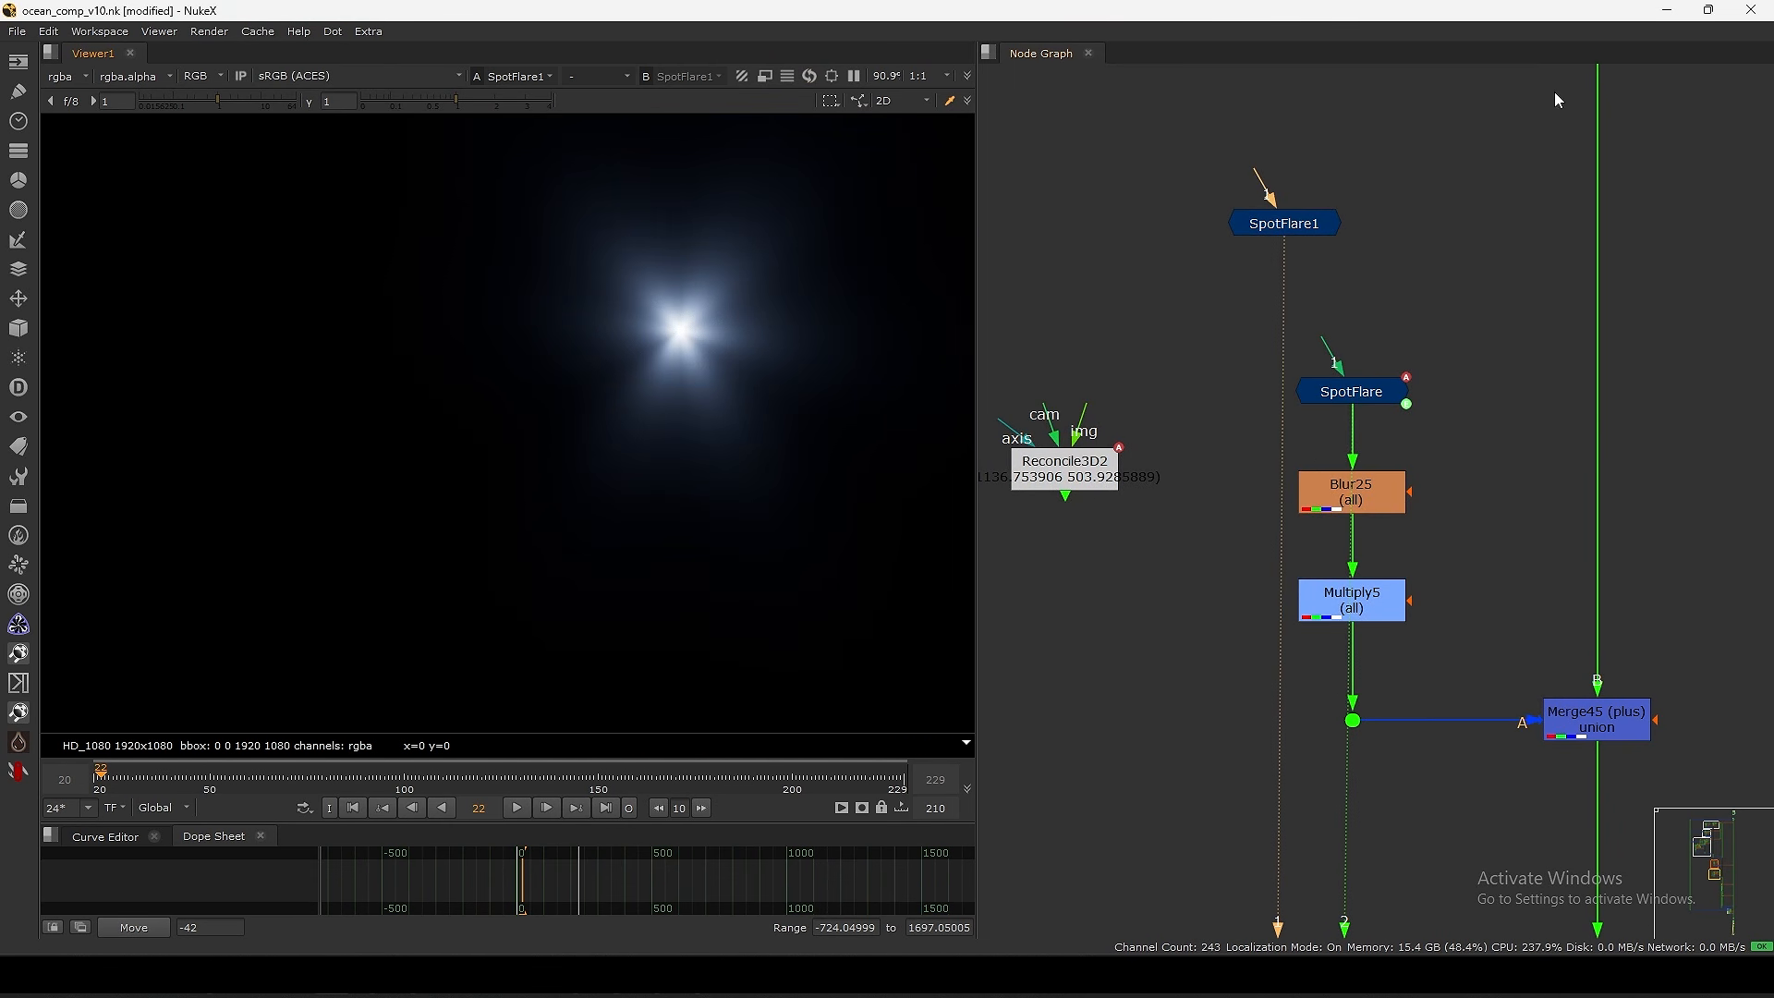
- View the original SpotFlare at full frame to compare it with the new flare
drag(1304, 227, 1295, 227)
click(1327, 325)
click(1336, 392)
key(1)
key(f)
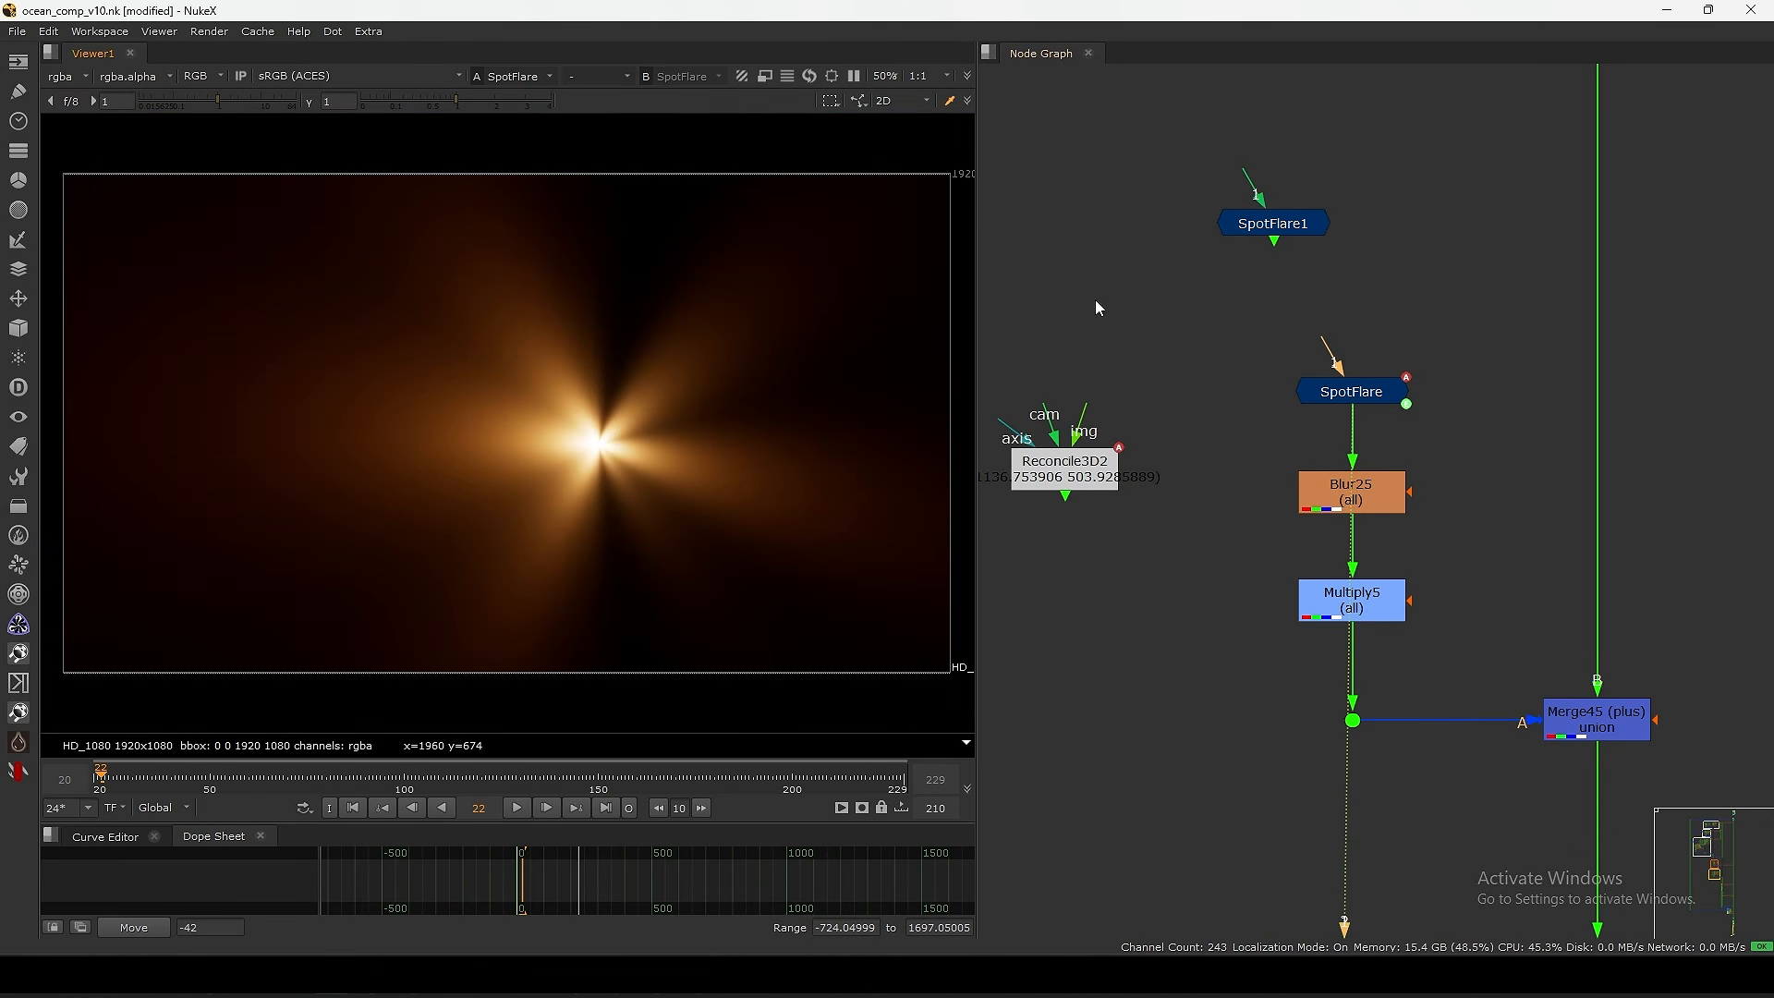
- Set SpotFlare1's Gain to 0.655, Gamma to 1.88 and Scale to 0.61, and shift the flare towards the image centre
click(1271, 228)
key(1)
double_click(1271, 230)
click(1279, 225)
click(1324, 183)
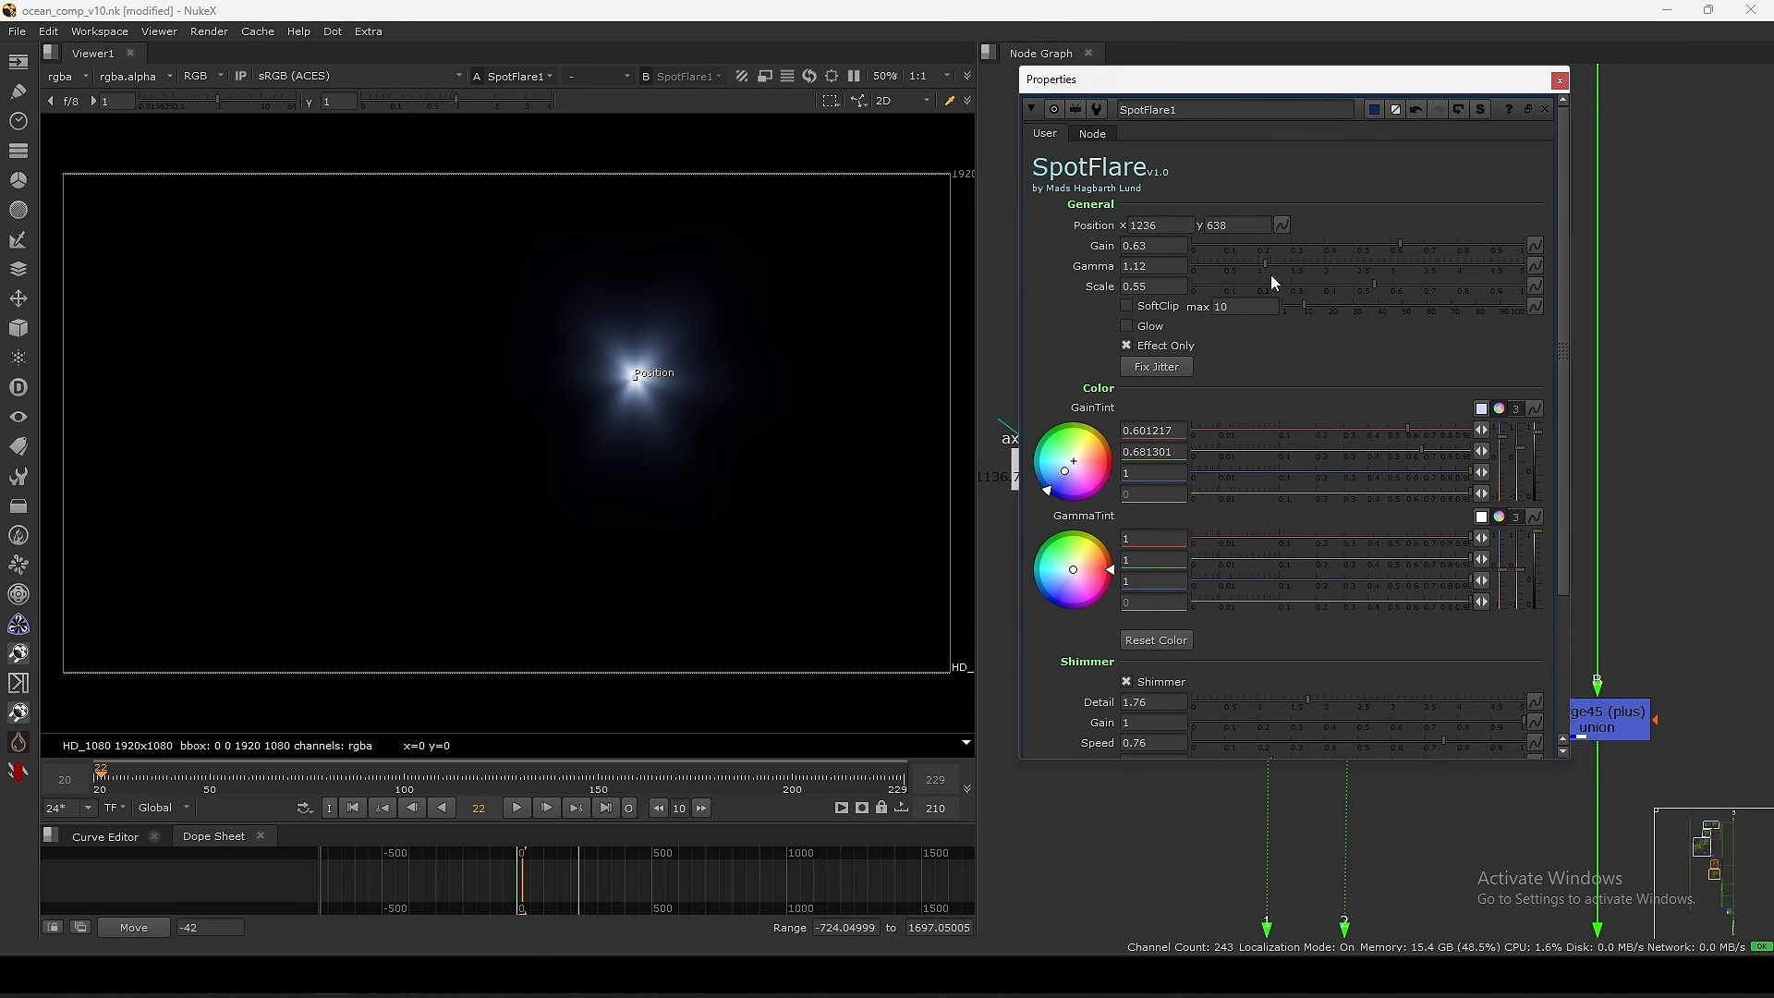
drag(1268, 267, 1395, 284)
drag(1403, 246, 1408, 245)
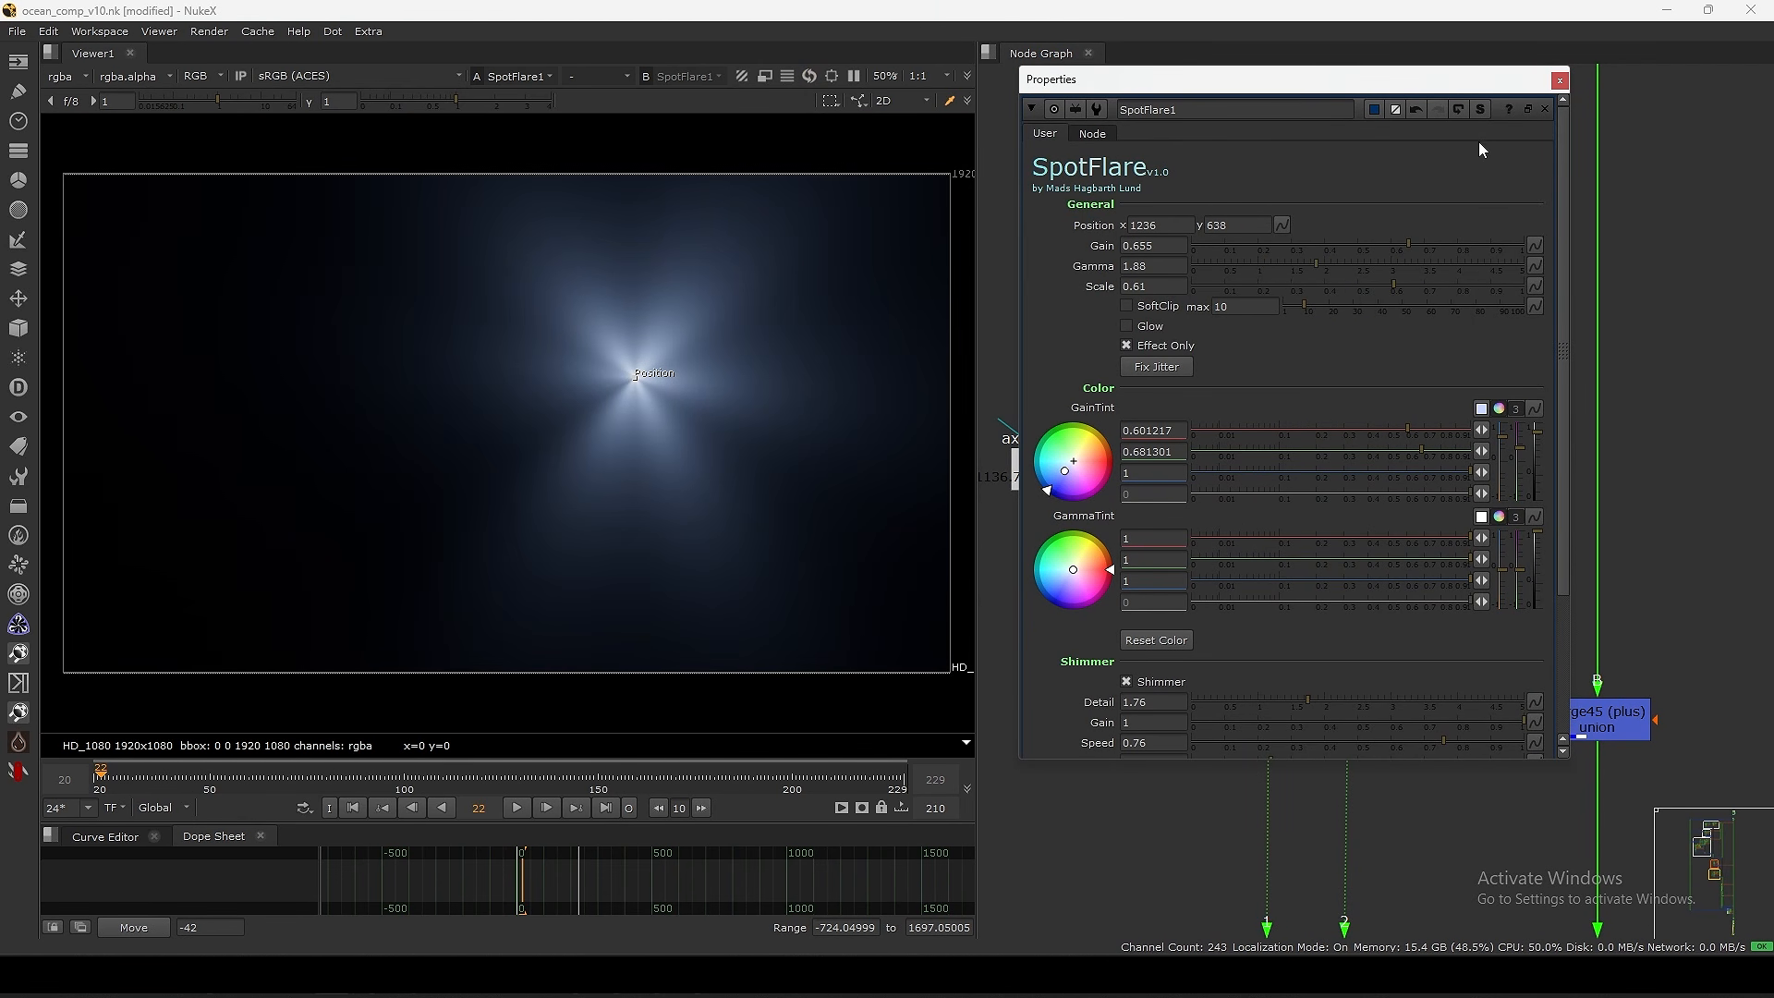
drag(635, 377, 586, 408)
click(1559, 80)
- View the original SpotFlare again and select the Reconcile3D2 node beside it
drag(1333, 398, 1332, 392)
key(1)
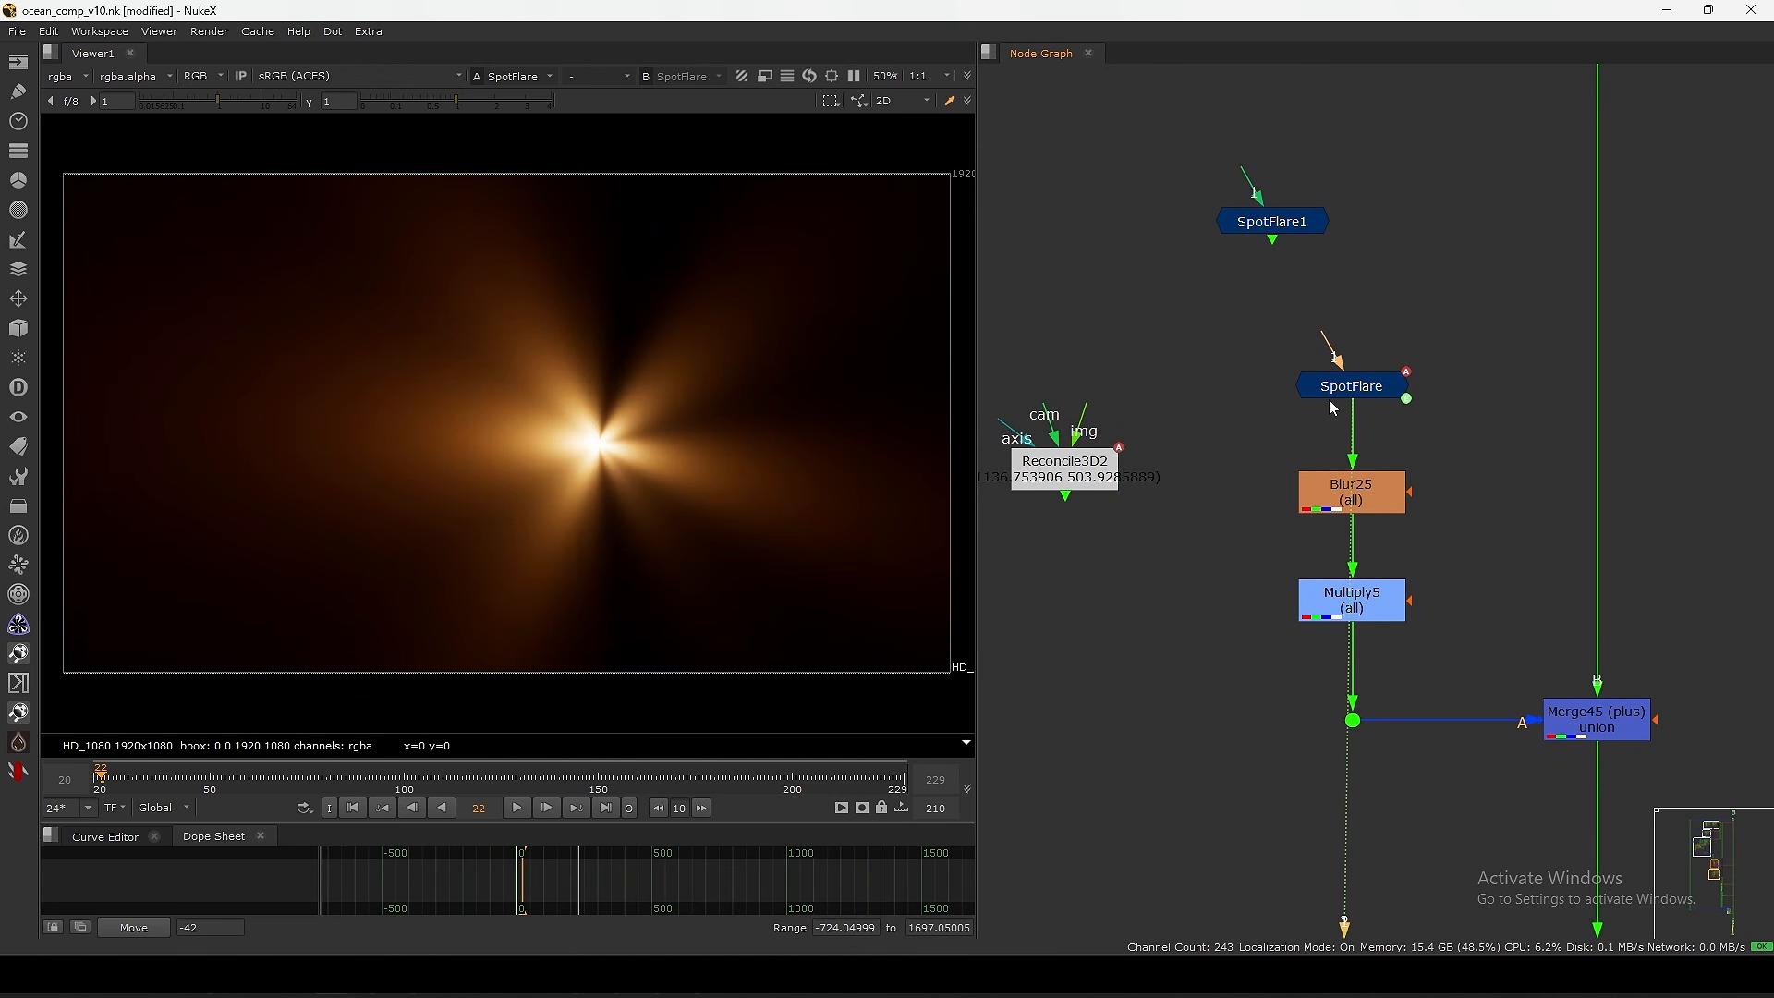
middle_drag(1105, 505, 1240, 488)
drag(1200, 451, 1212, 469)
click(1214, 504)
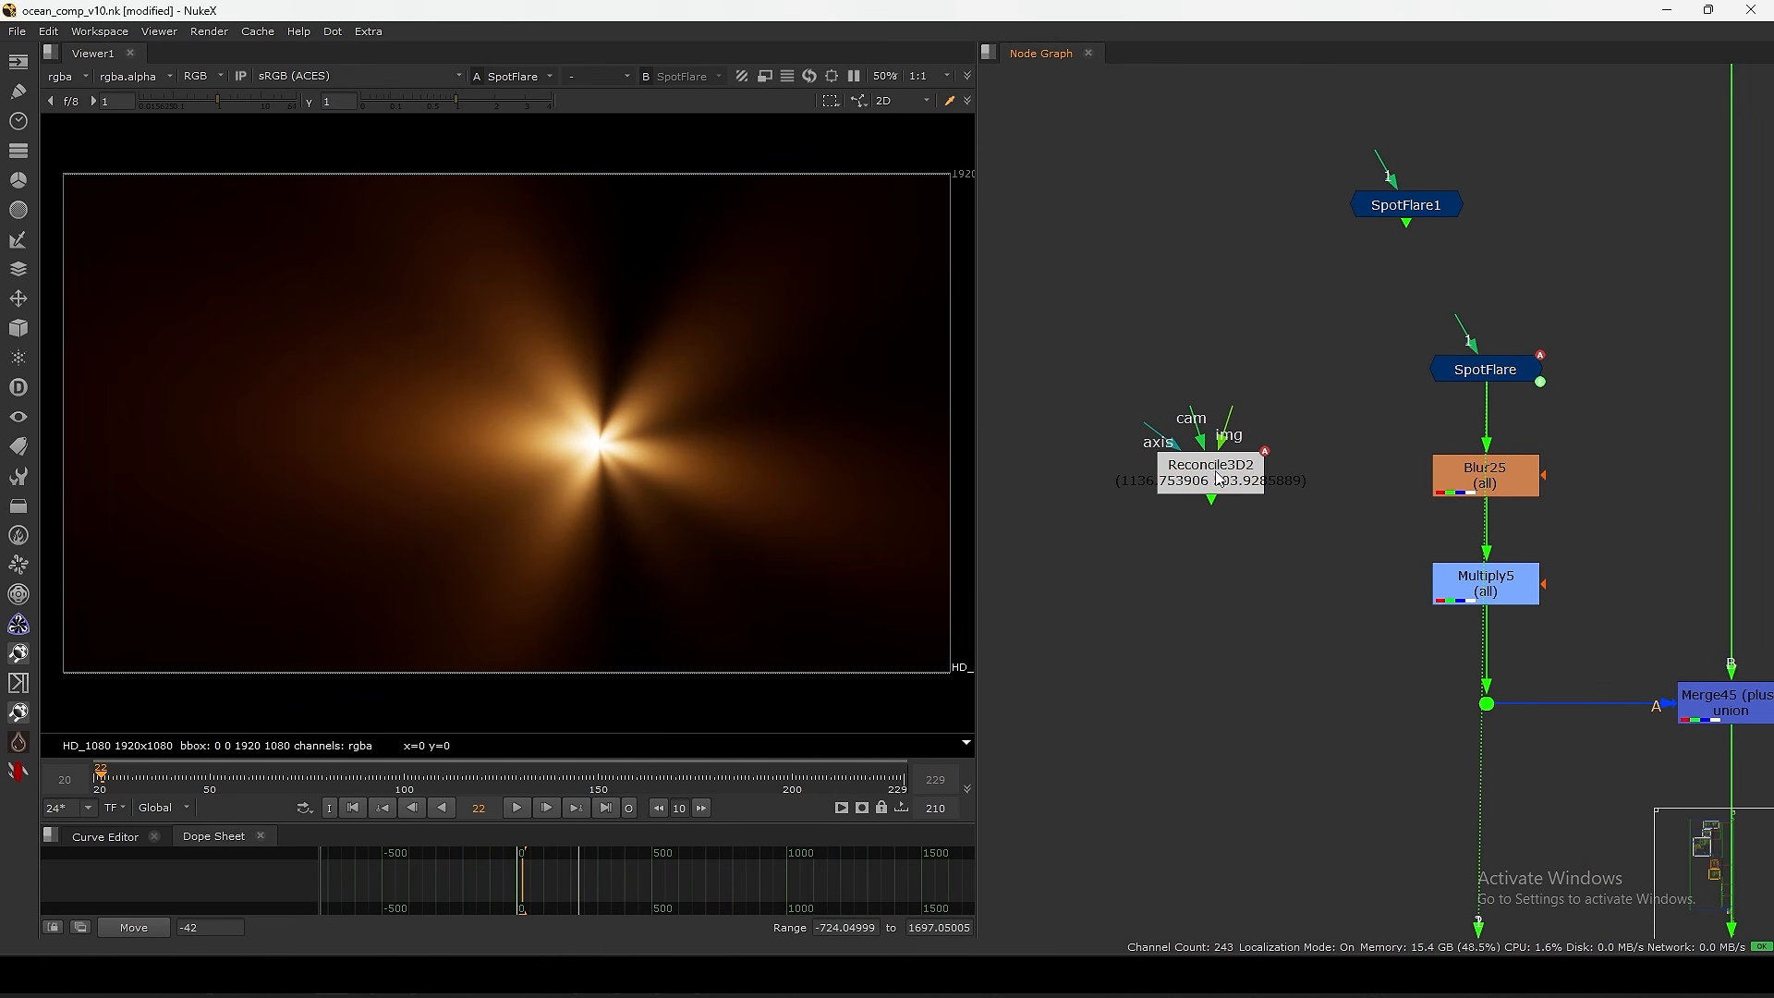
click(1213, 478)
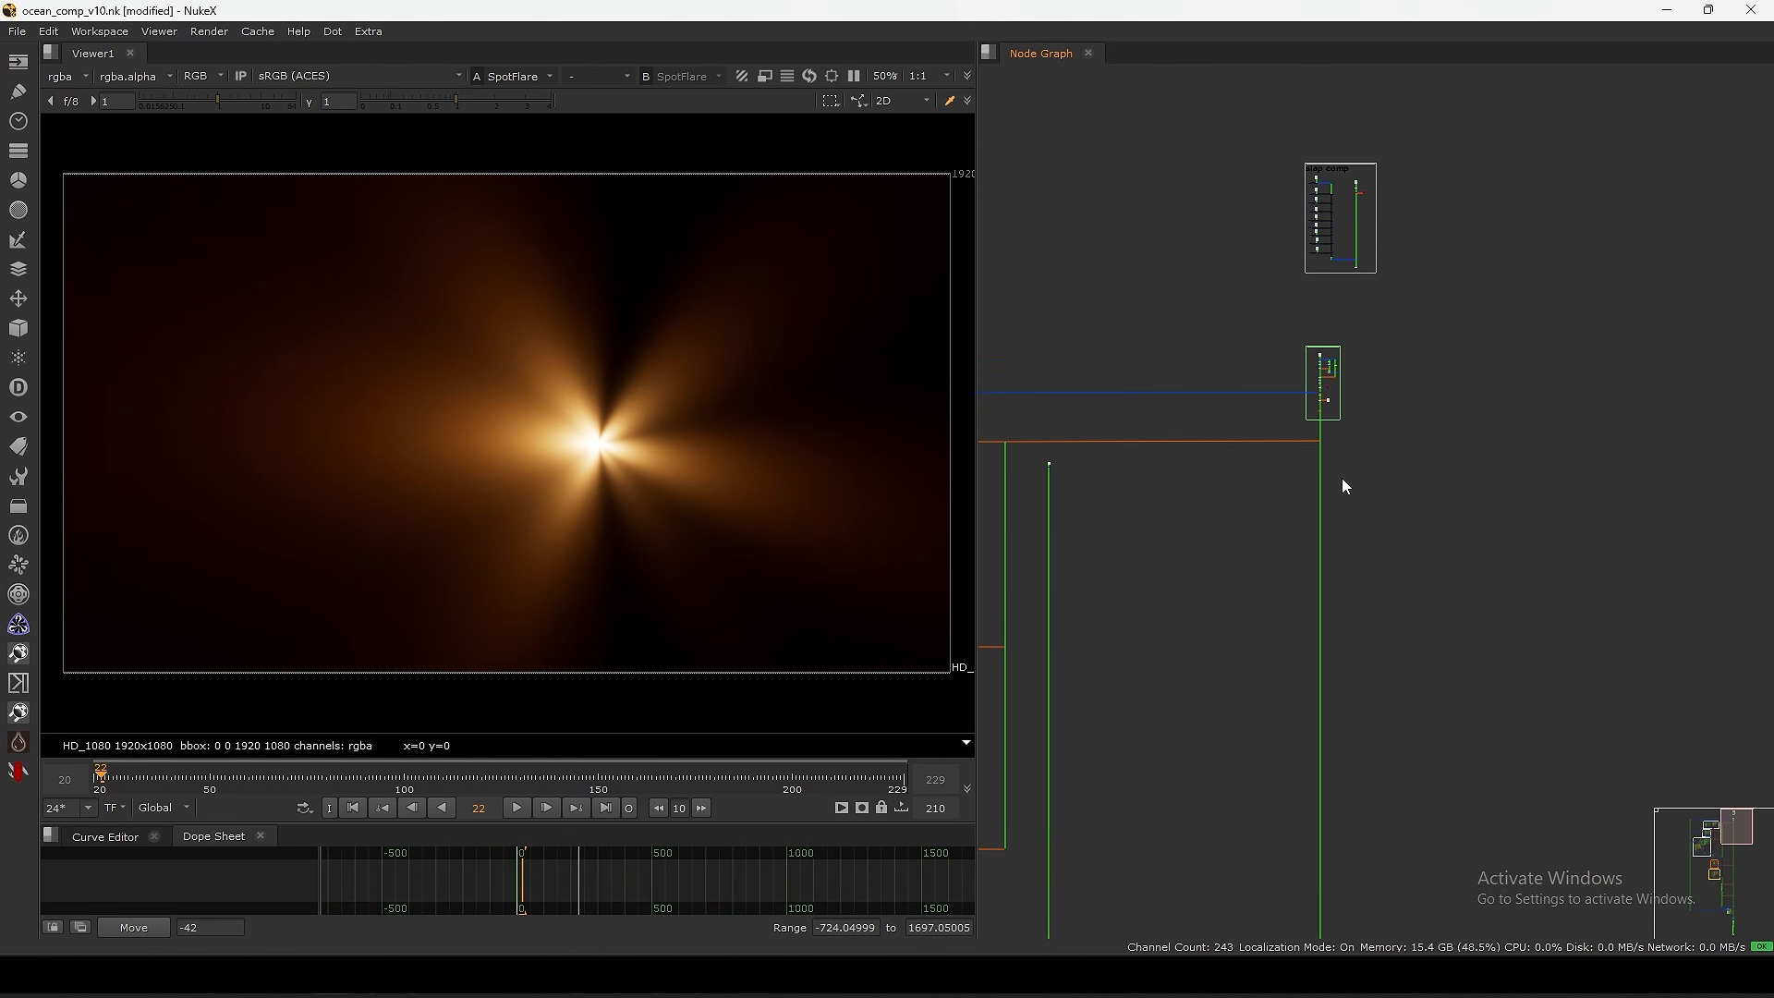
- View Sphere3 in the sky setup and look around the 3D scene to face the sun
scroll(1358, 432, up, 10)
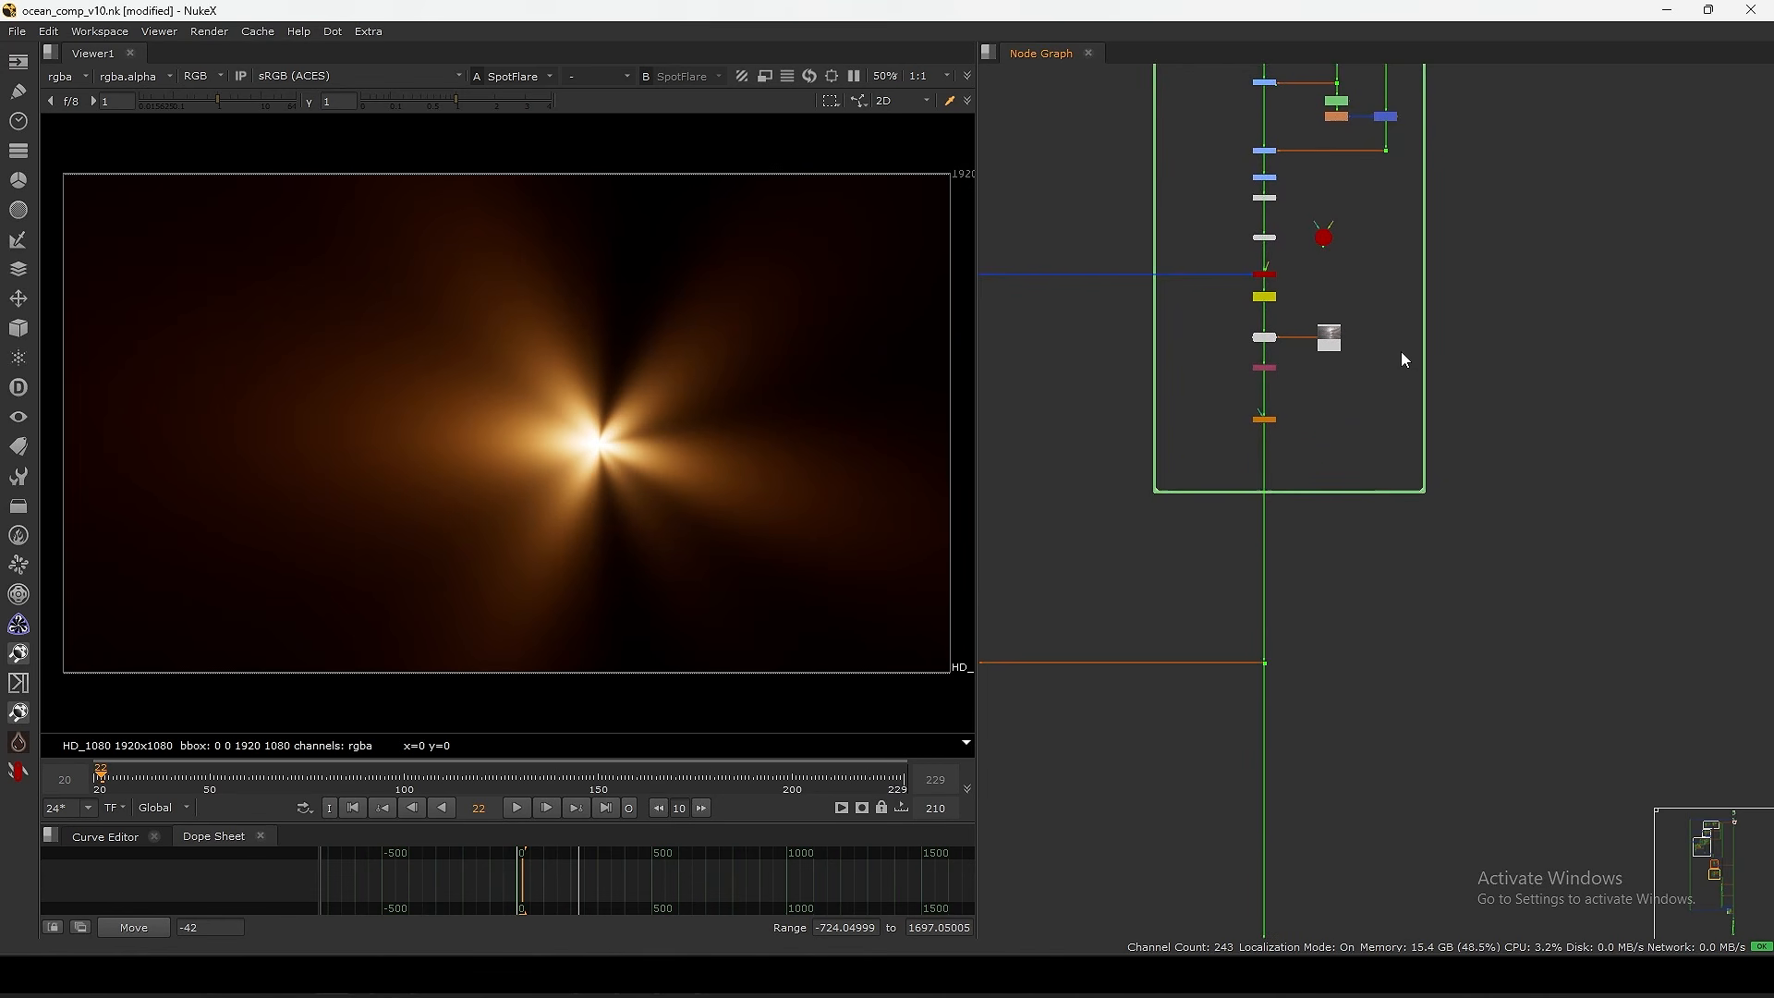
scroll(1338, 434, up, 2)
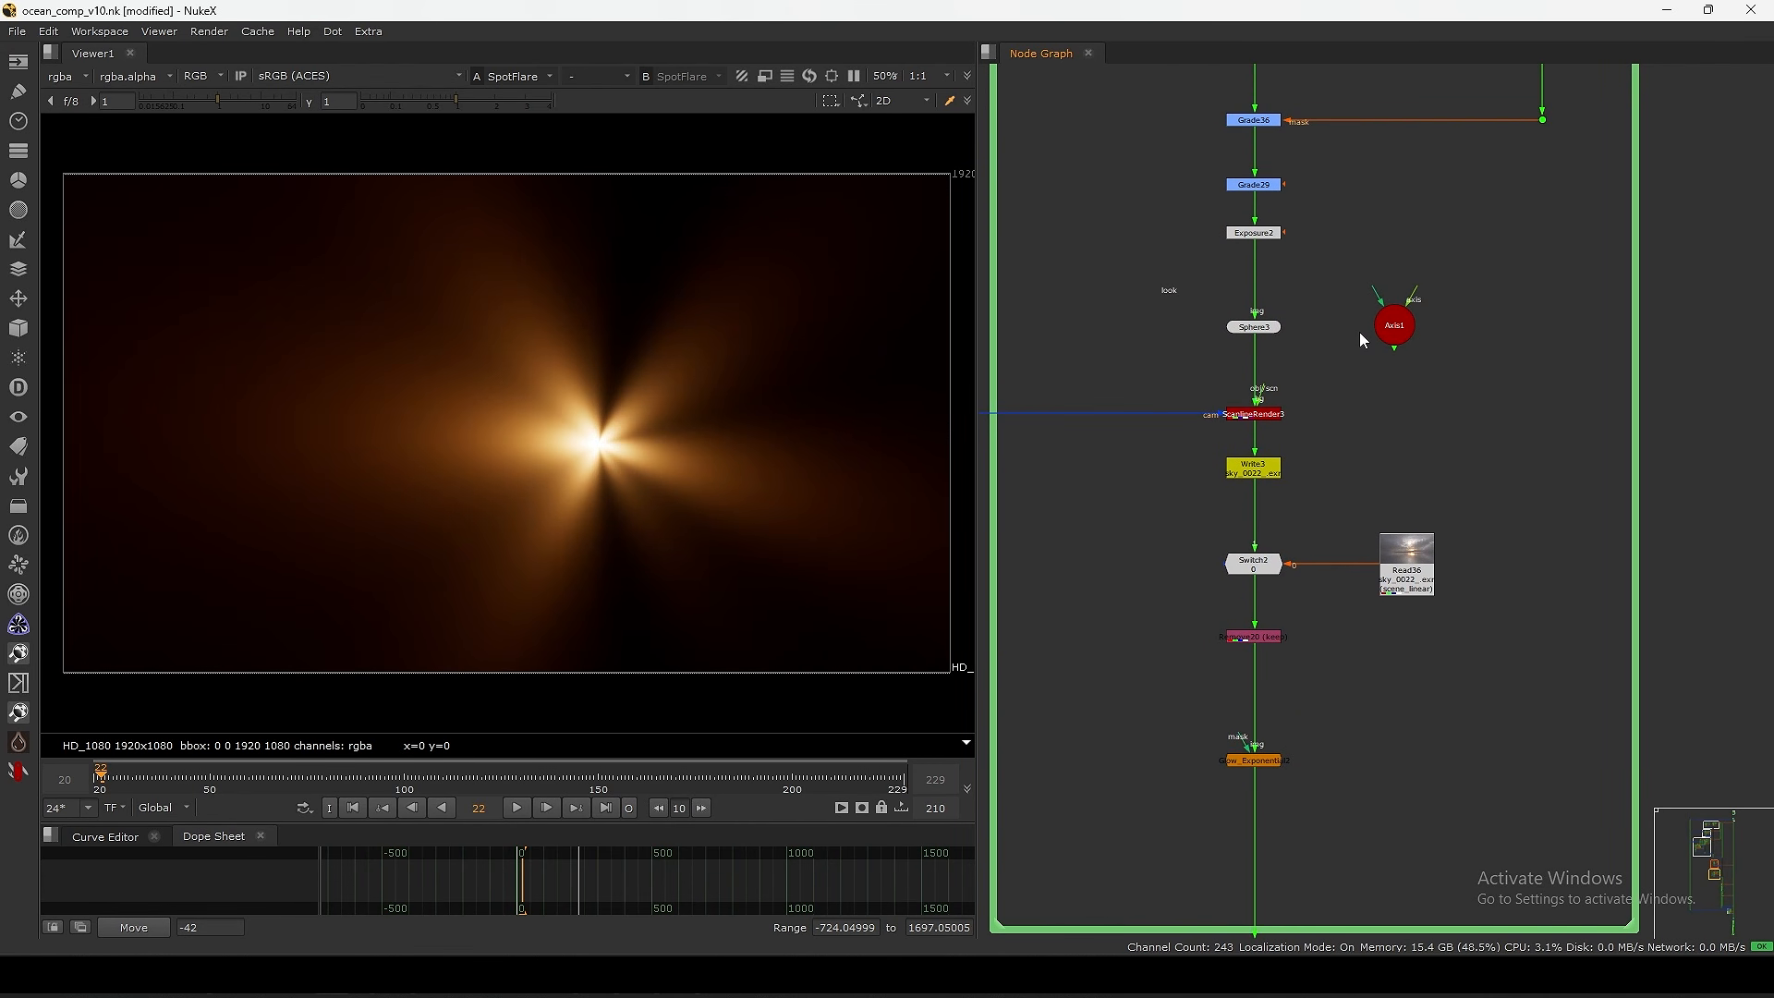
scroll(1327, 368, up, 3)
key(1)
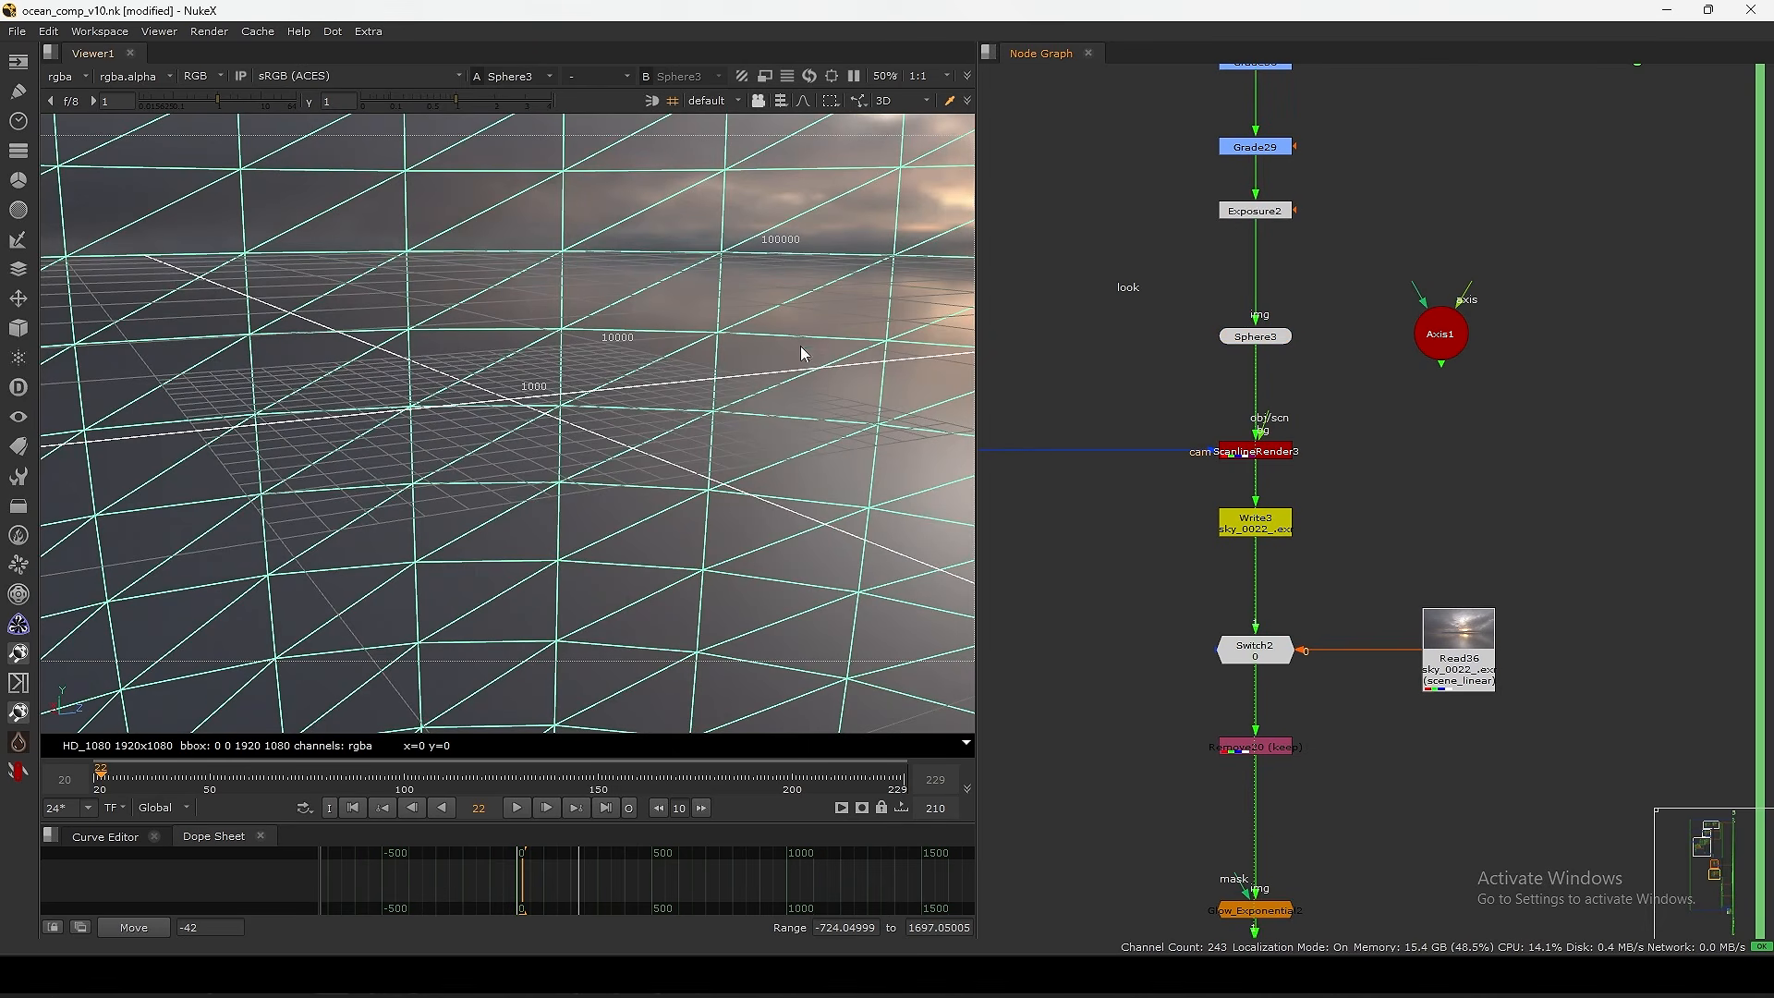
scroll(800, 354, down, 5)
ctrl+drag(629, 483, 731, 366)
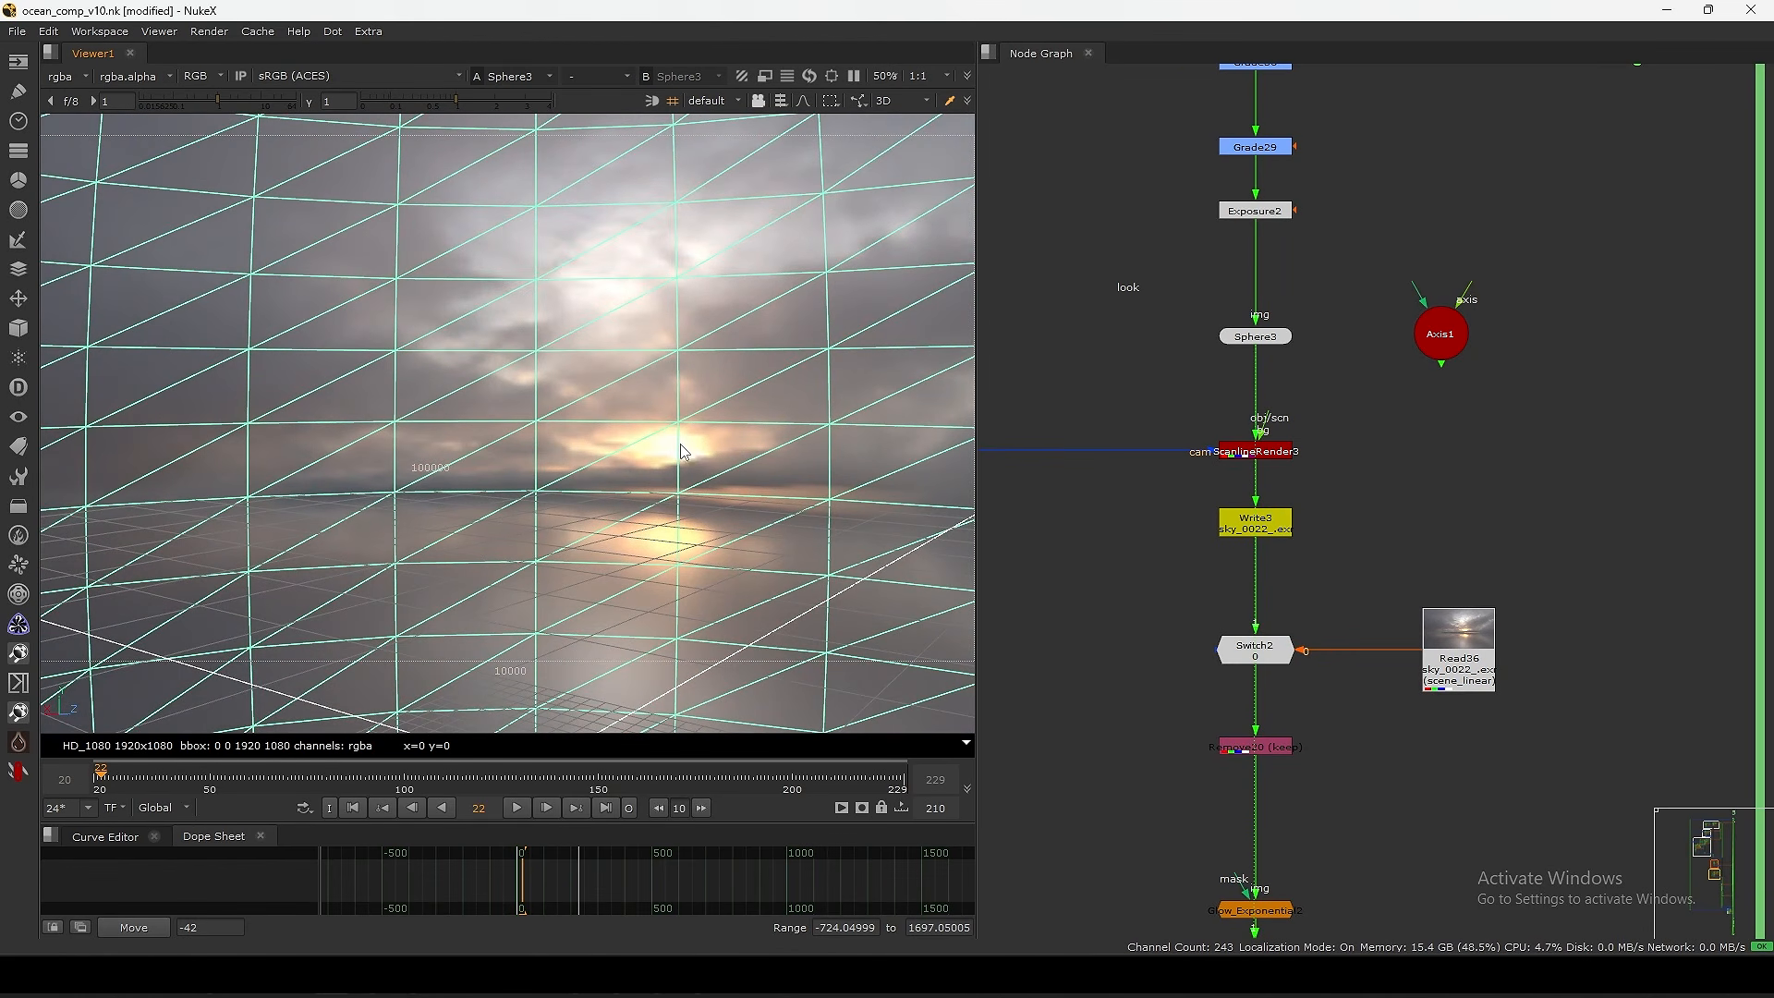
- Place Axis1 slightly farther from the sky nodes, open its properties, and examine its position at the sun on the sphere
drag(1441, 333, 1487, 323)
double_click(1487, 323)
ctrl+drag(675, 508, 403, 533)
scroll(403, 534, down, 10)
ctrl+drag(620, 580, 657, 578)
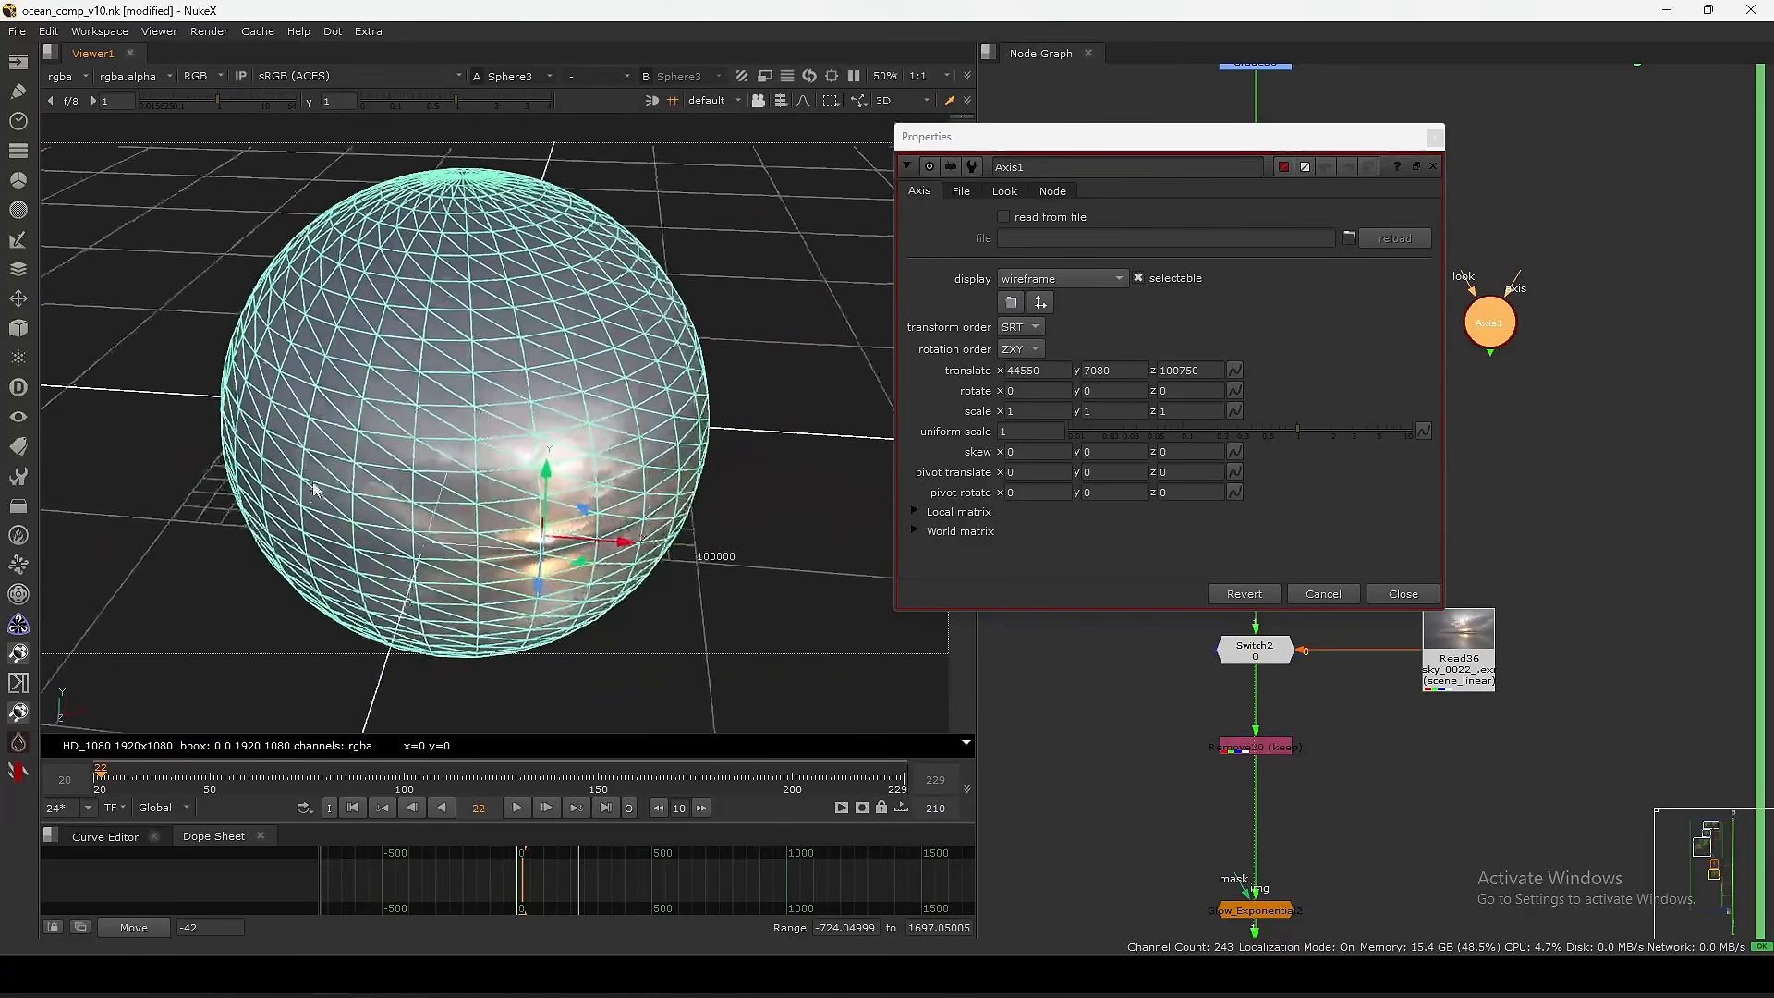
- Examine Axis1's position against the sun on the sphere up close, and close its properties
scroll(614, 492, up, 4)
ctrl+drag(614, 491, 583, 308)
scroll(587, 370, up, 5)
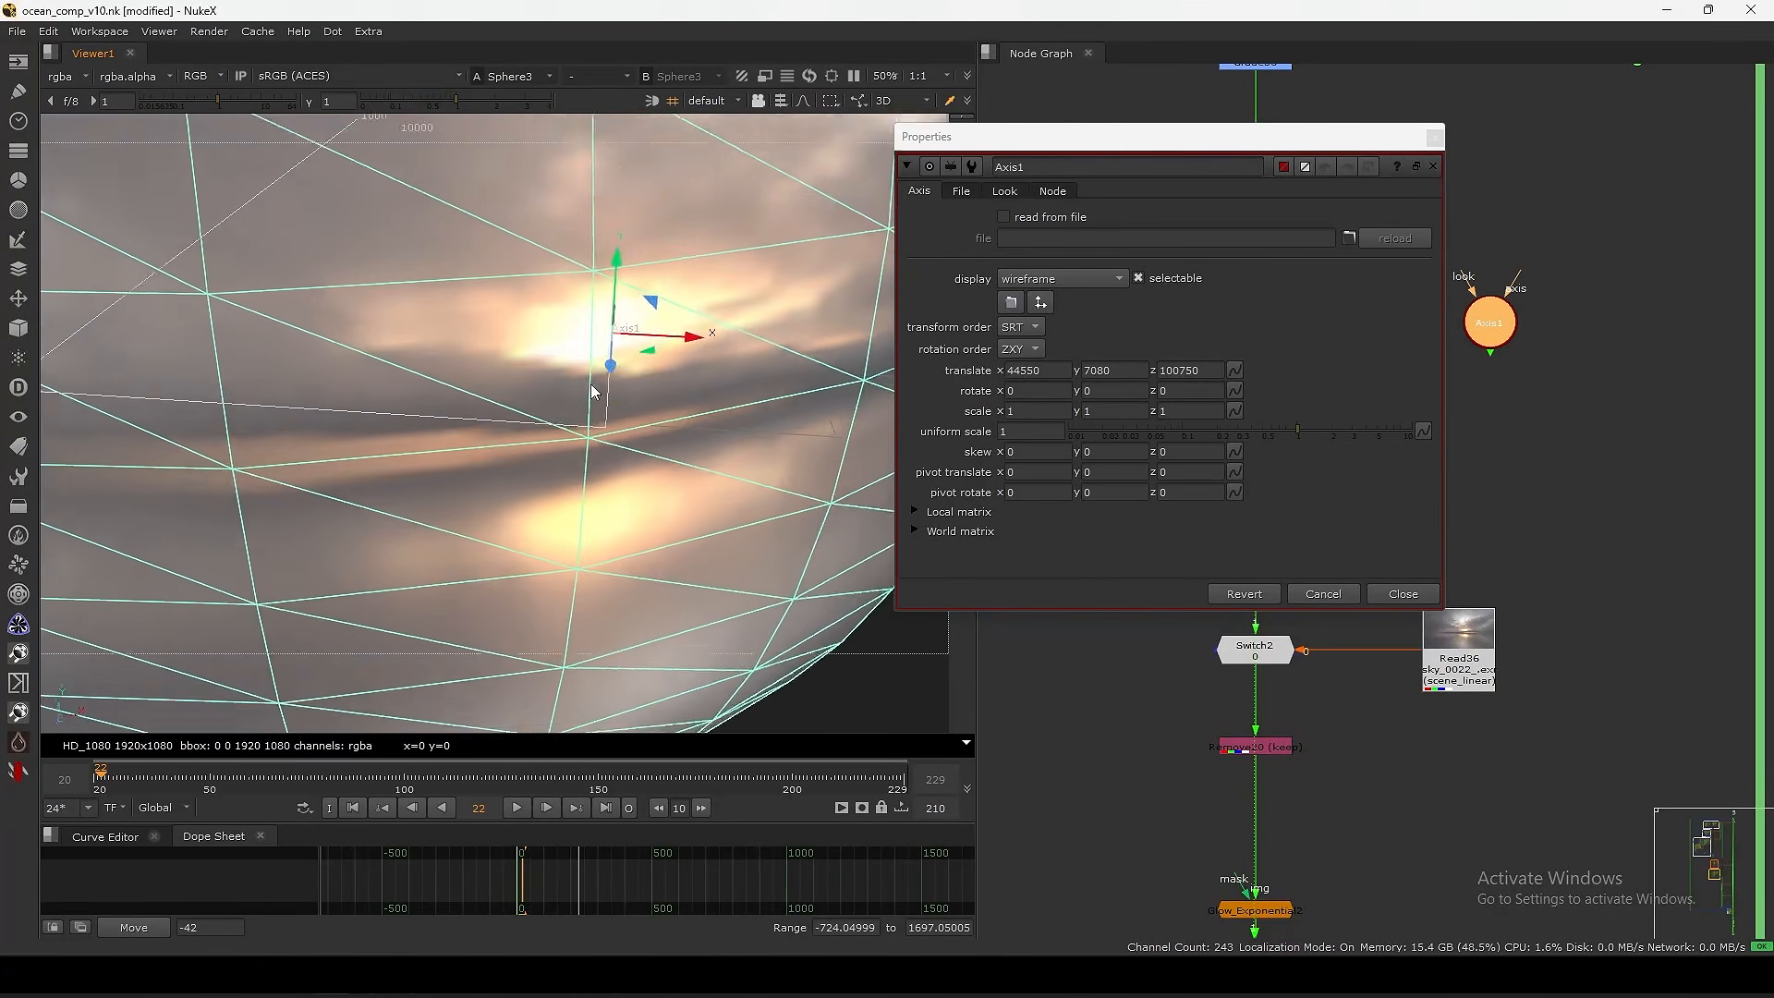
ctrl+drag(591, 388, 801, 459)
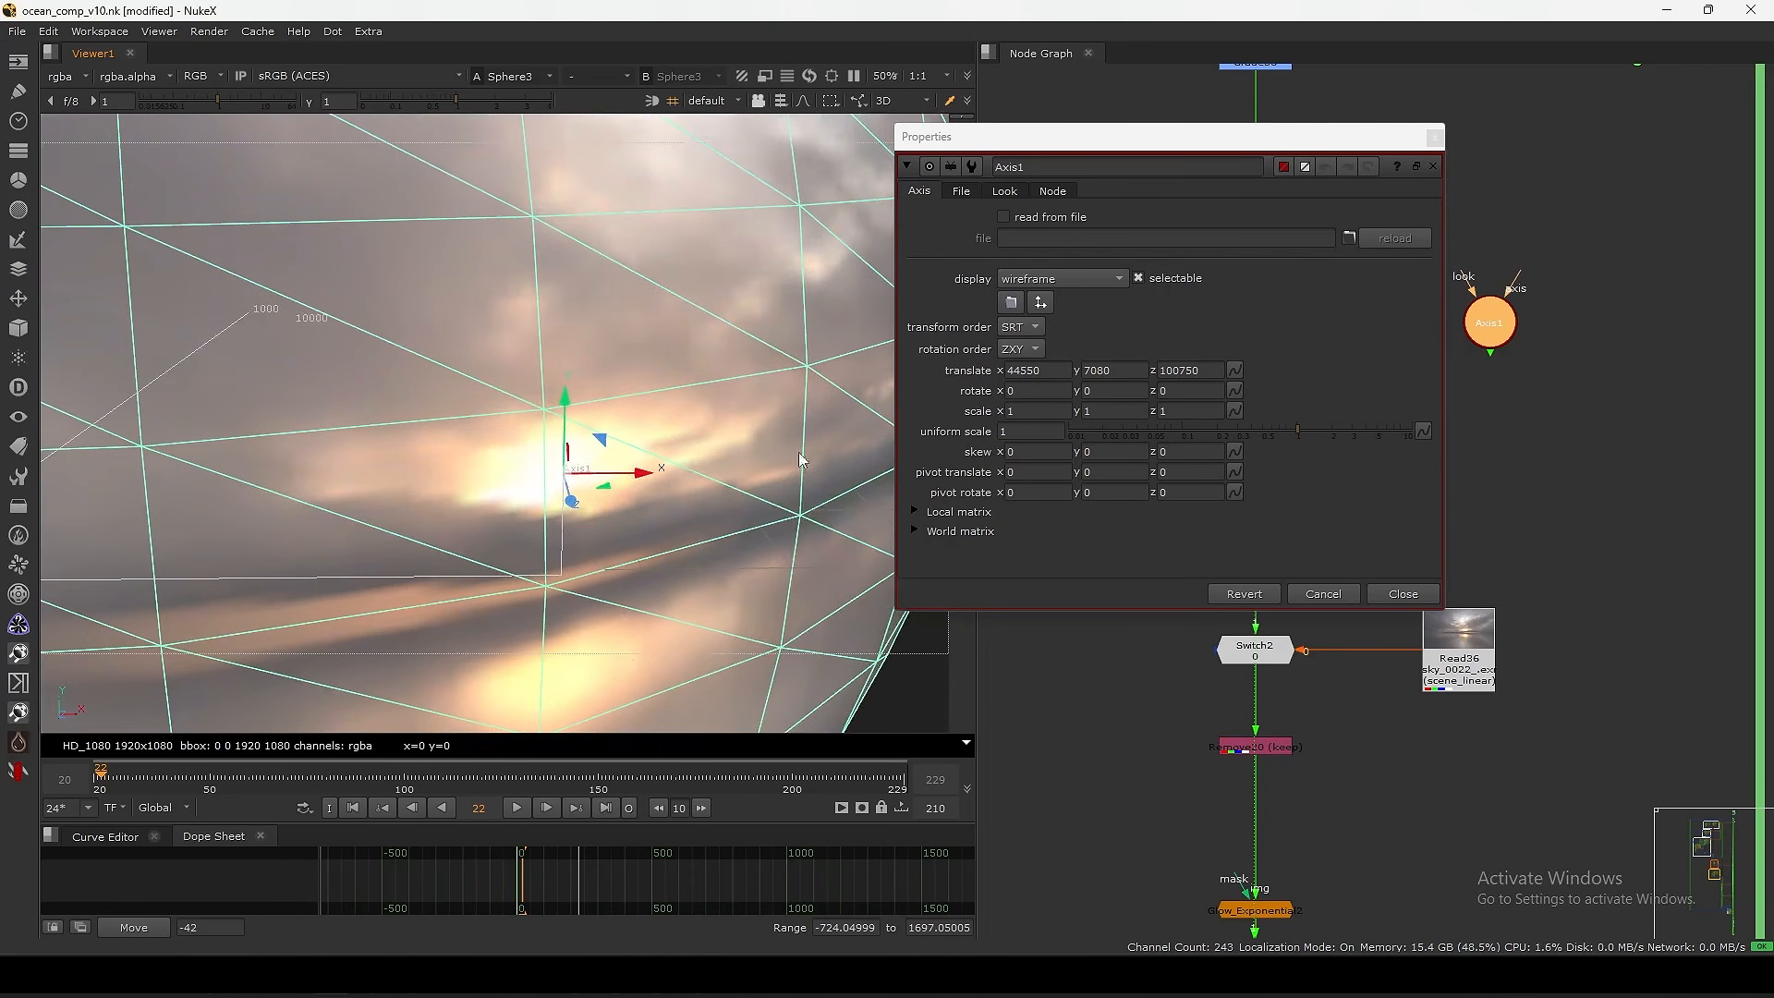
click(1400, 594)
- Add a Reconcile3D node below Axis1 and close its properties
click(1465, 400)
key(Tab)
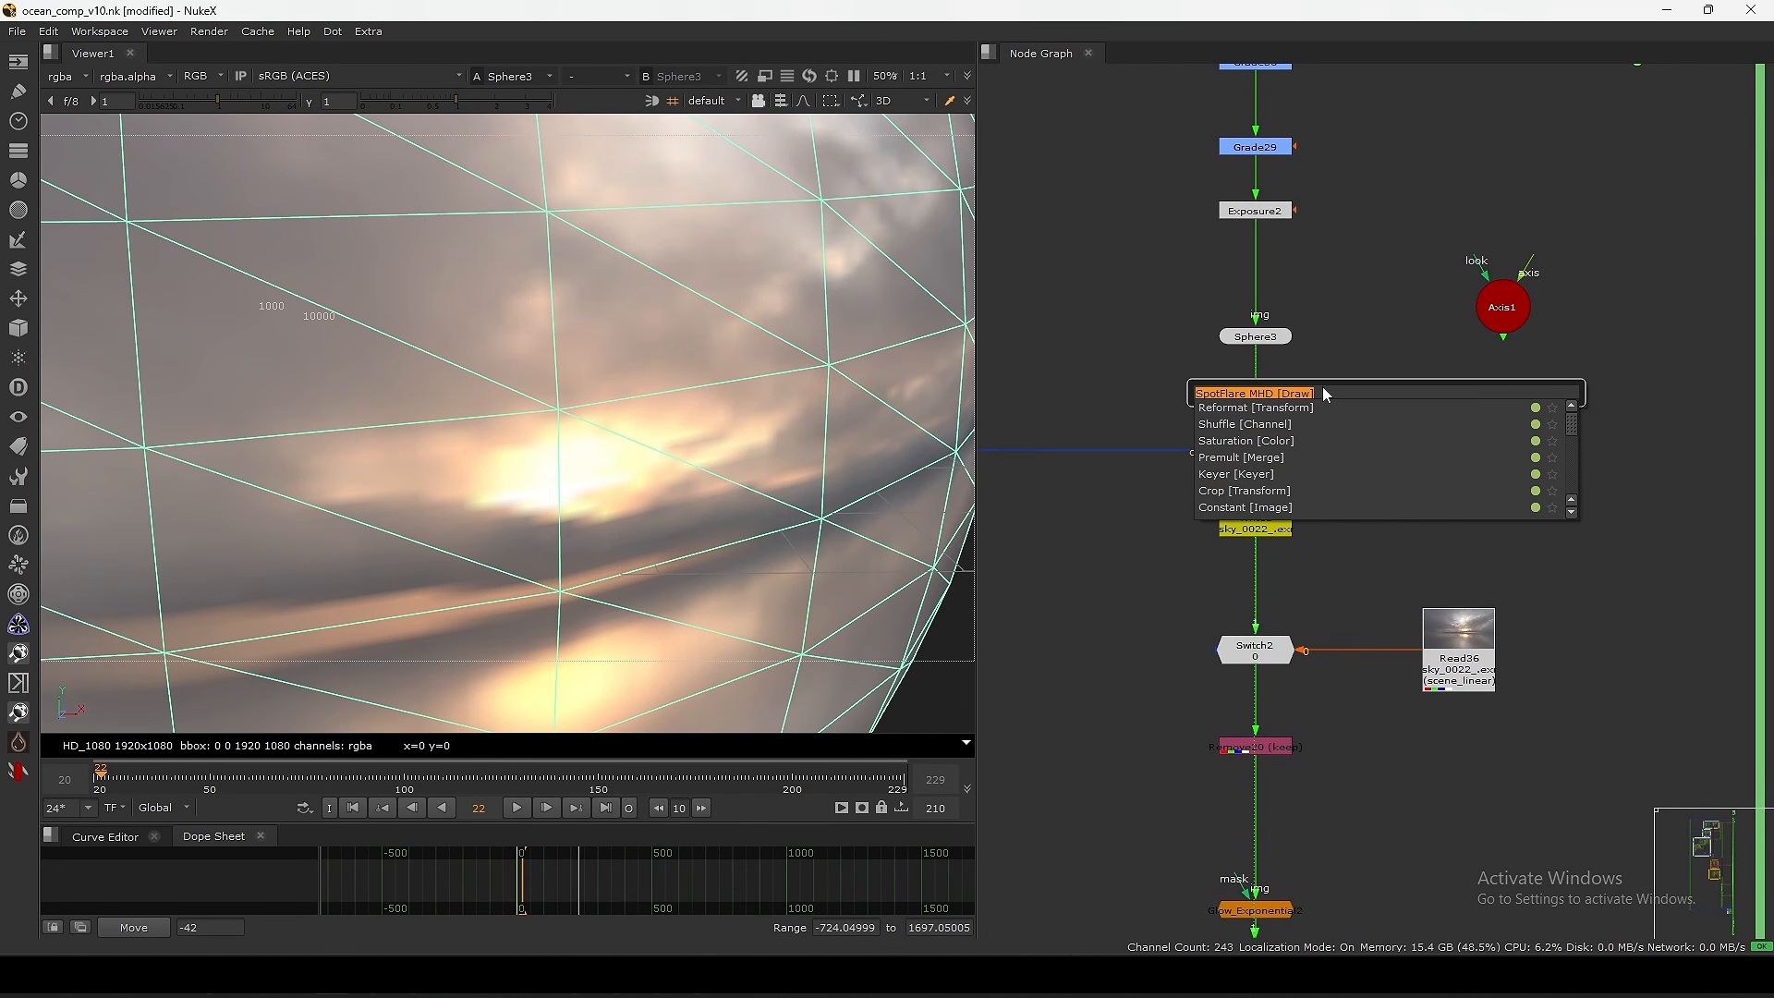
text(reca)
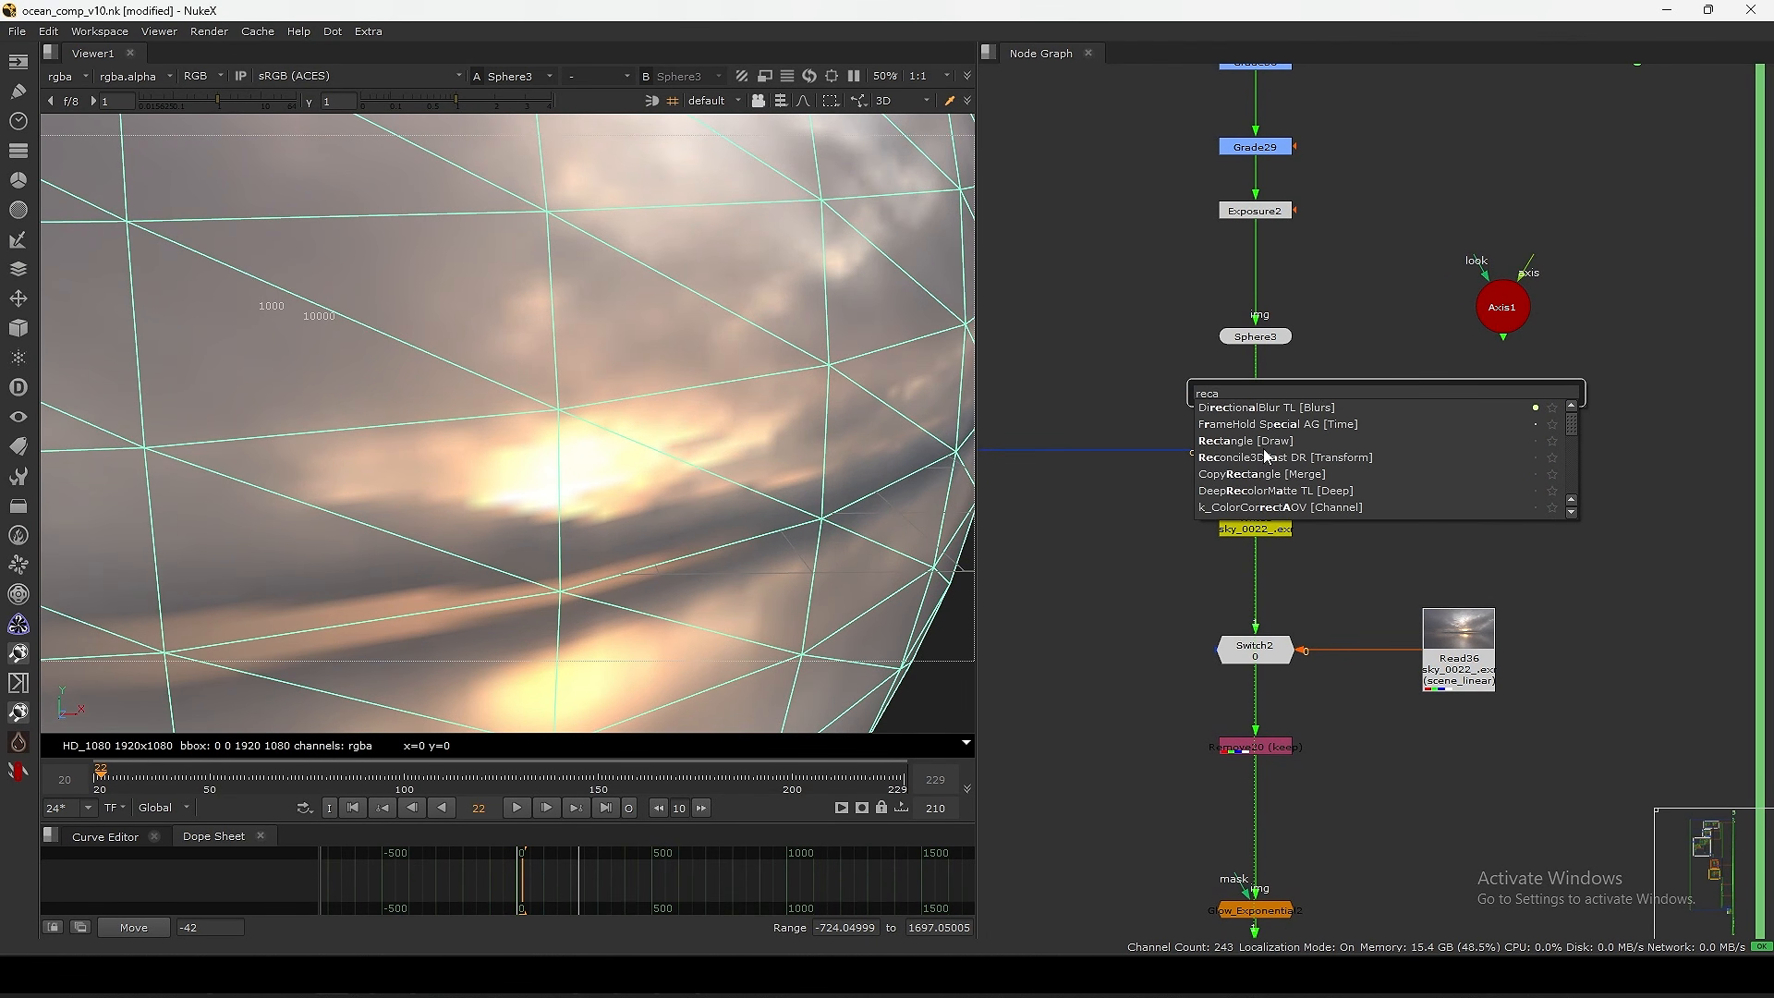
key(BackSpace)
key(BackSpace)
key(BackSpace)
key(BackSpace)
text(3d)
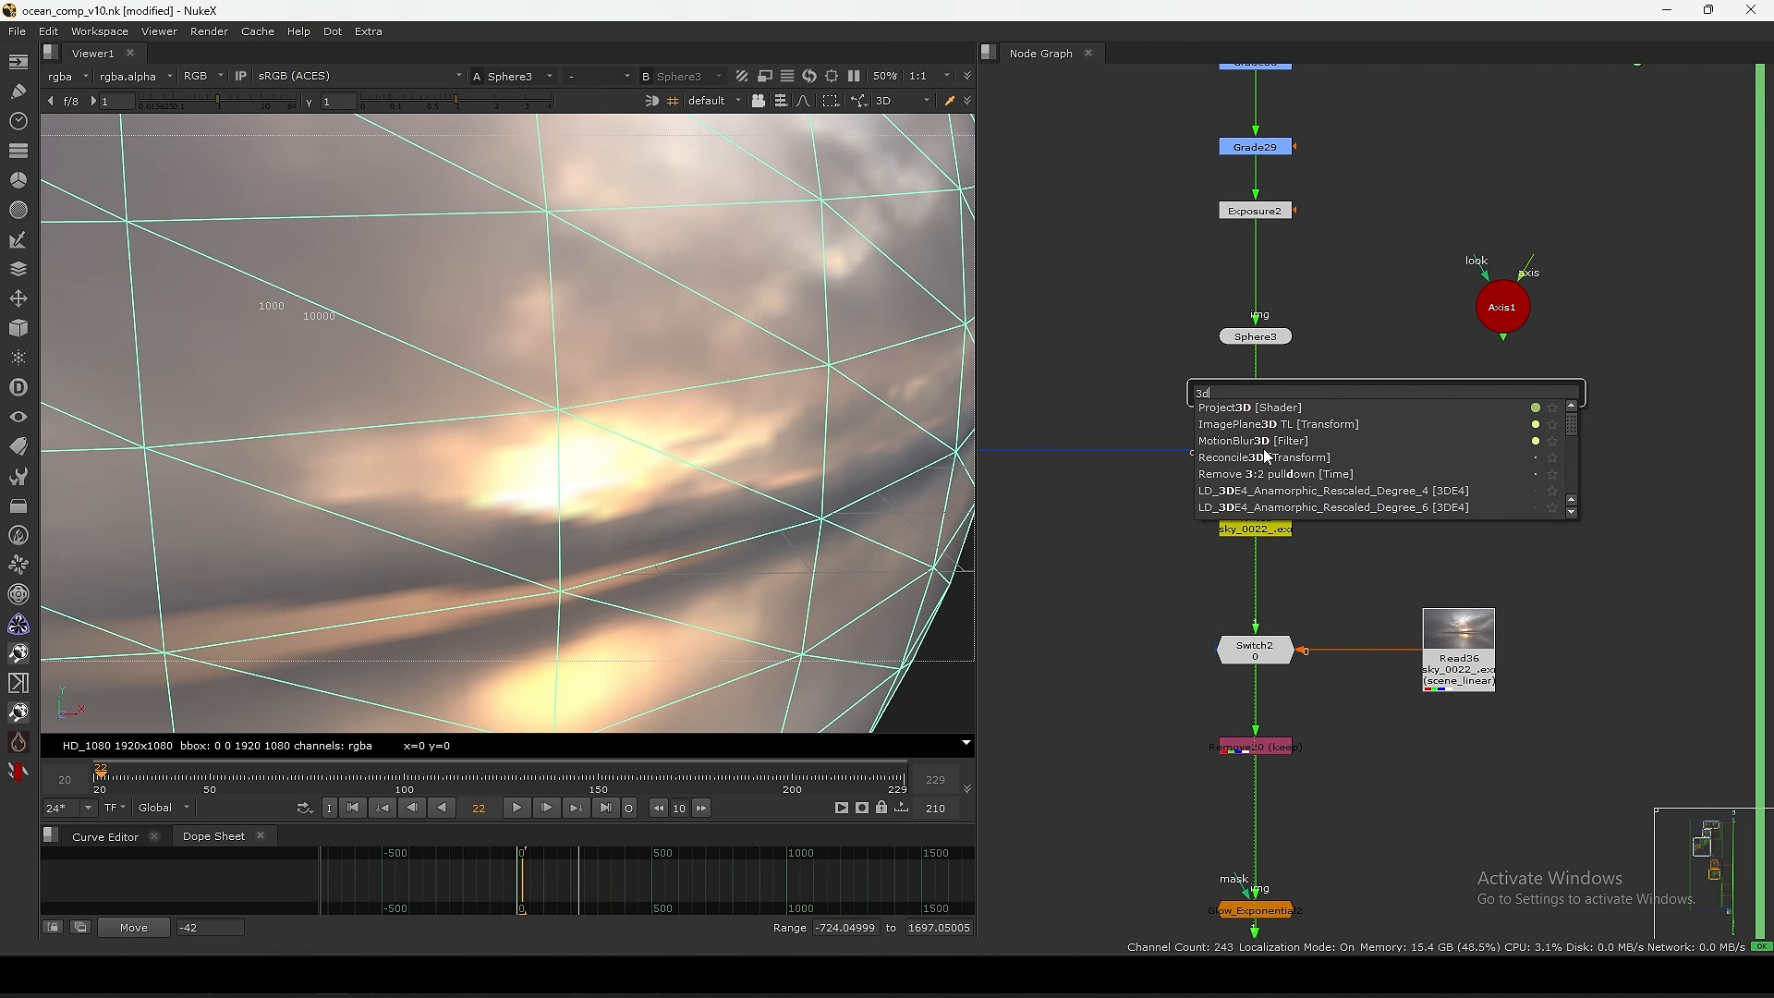
click(1239, 459)
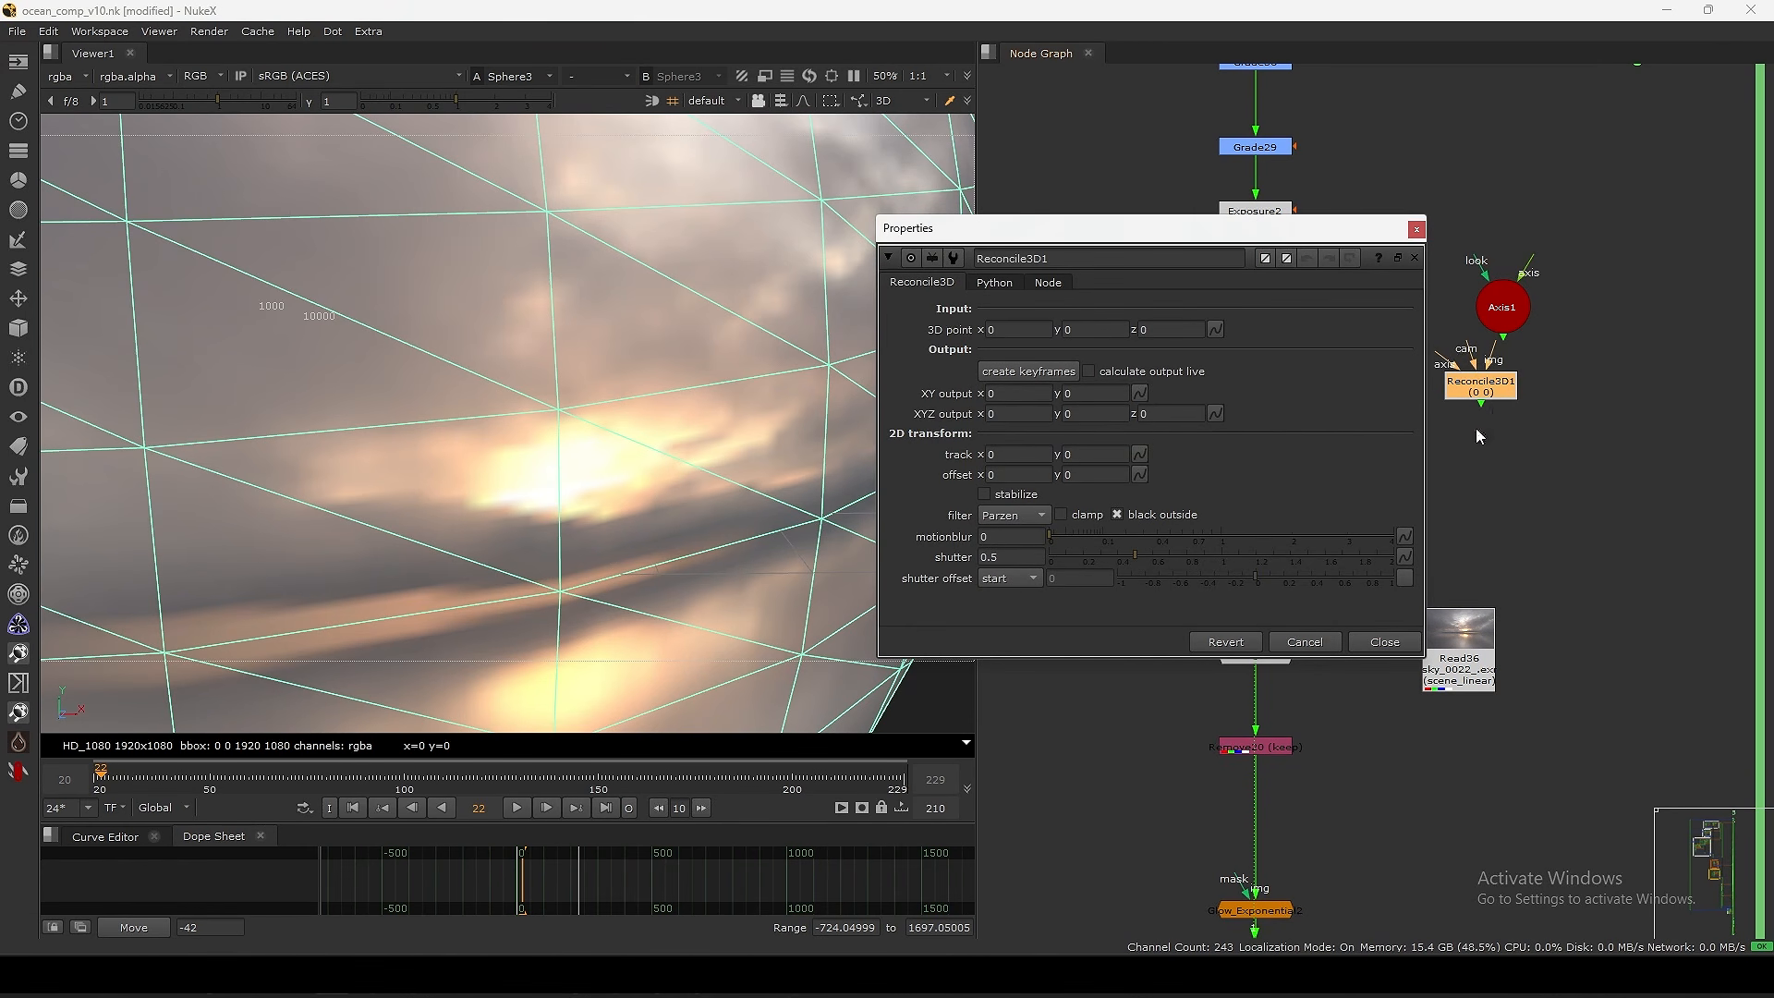
click(1419, 234)
- Arrange Axis1 and the new Reconcile3D1 node with space between them beside the sky nodes
middle_drag(1423, 366, 1356, 432)
scroll(1400, 442, up, 2)
drag(1443, 475, 1458, 548)
click(1354, 459)
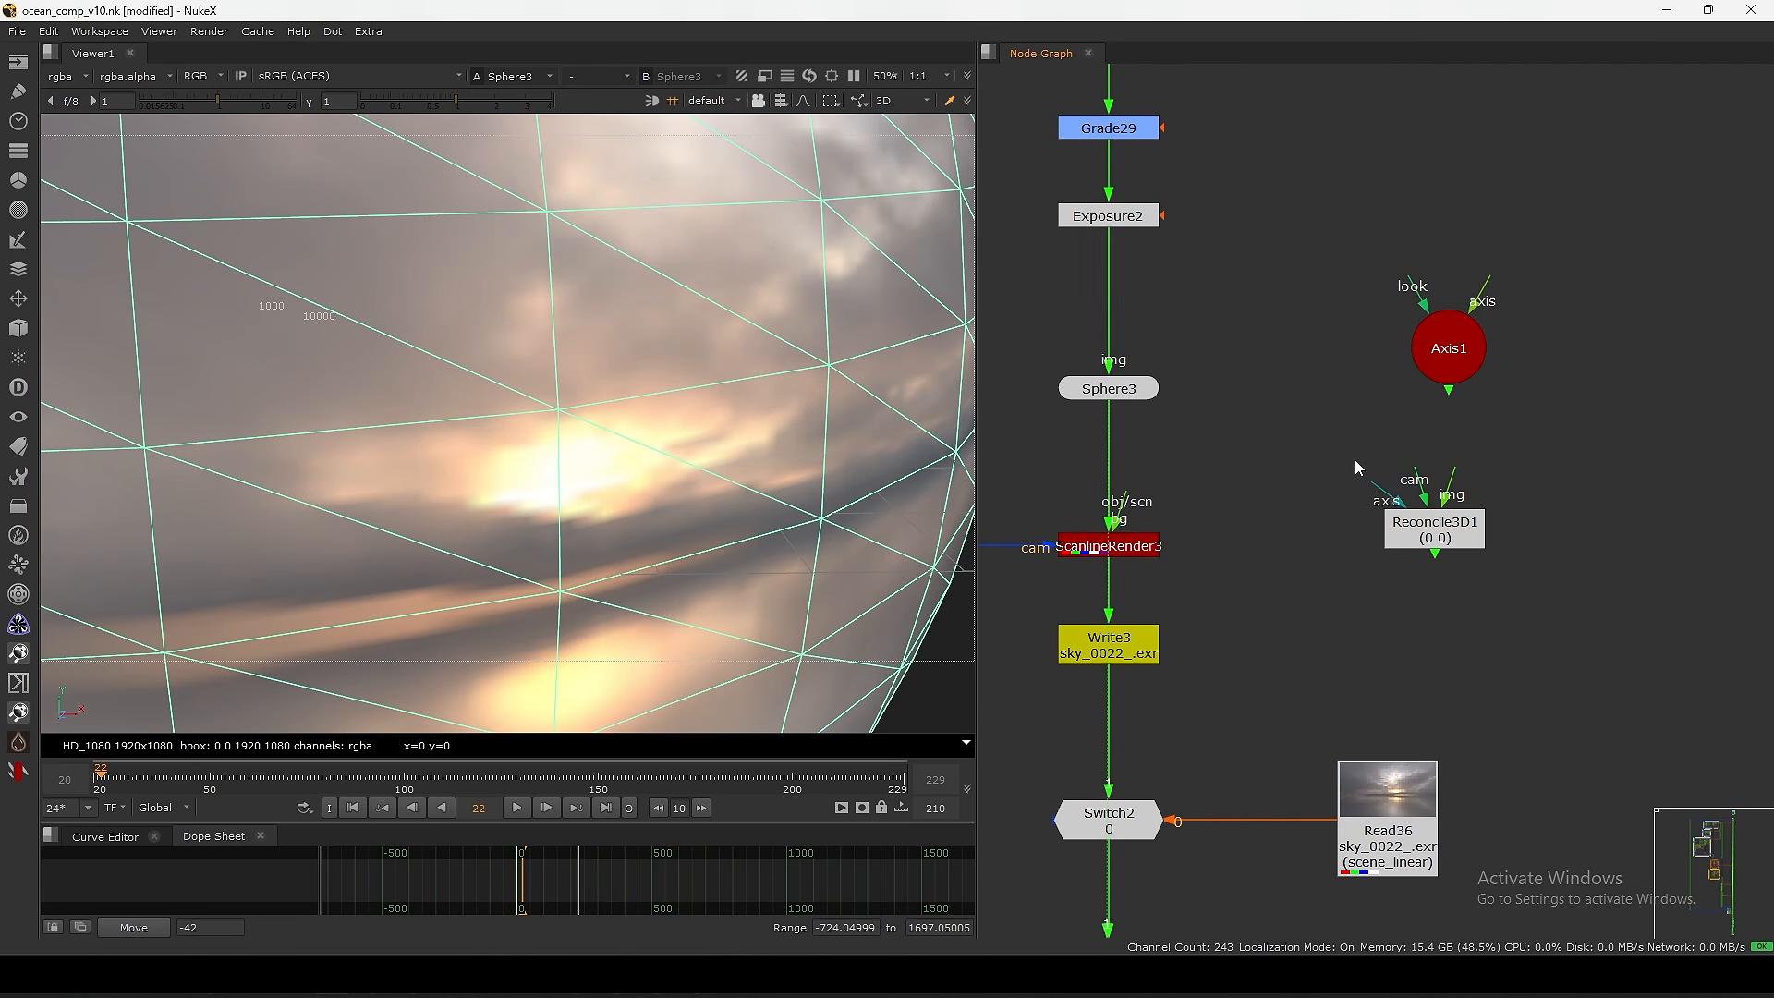
drag(1446, 354, 1471, 300)
drag(1432, 520, 1439, 451)
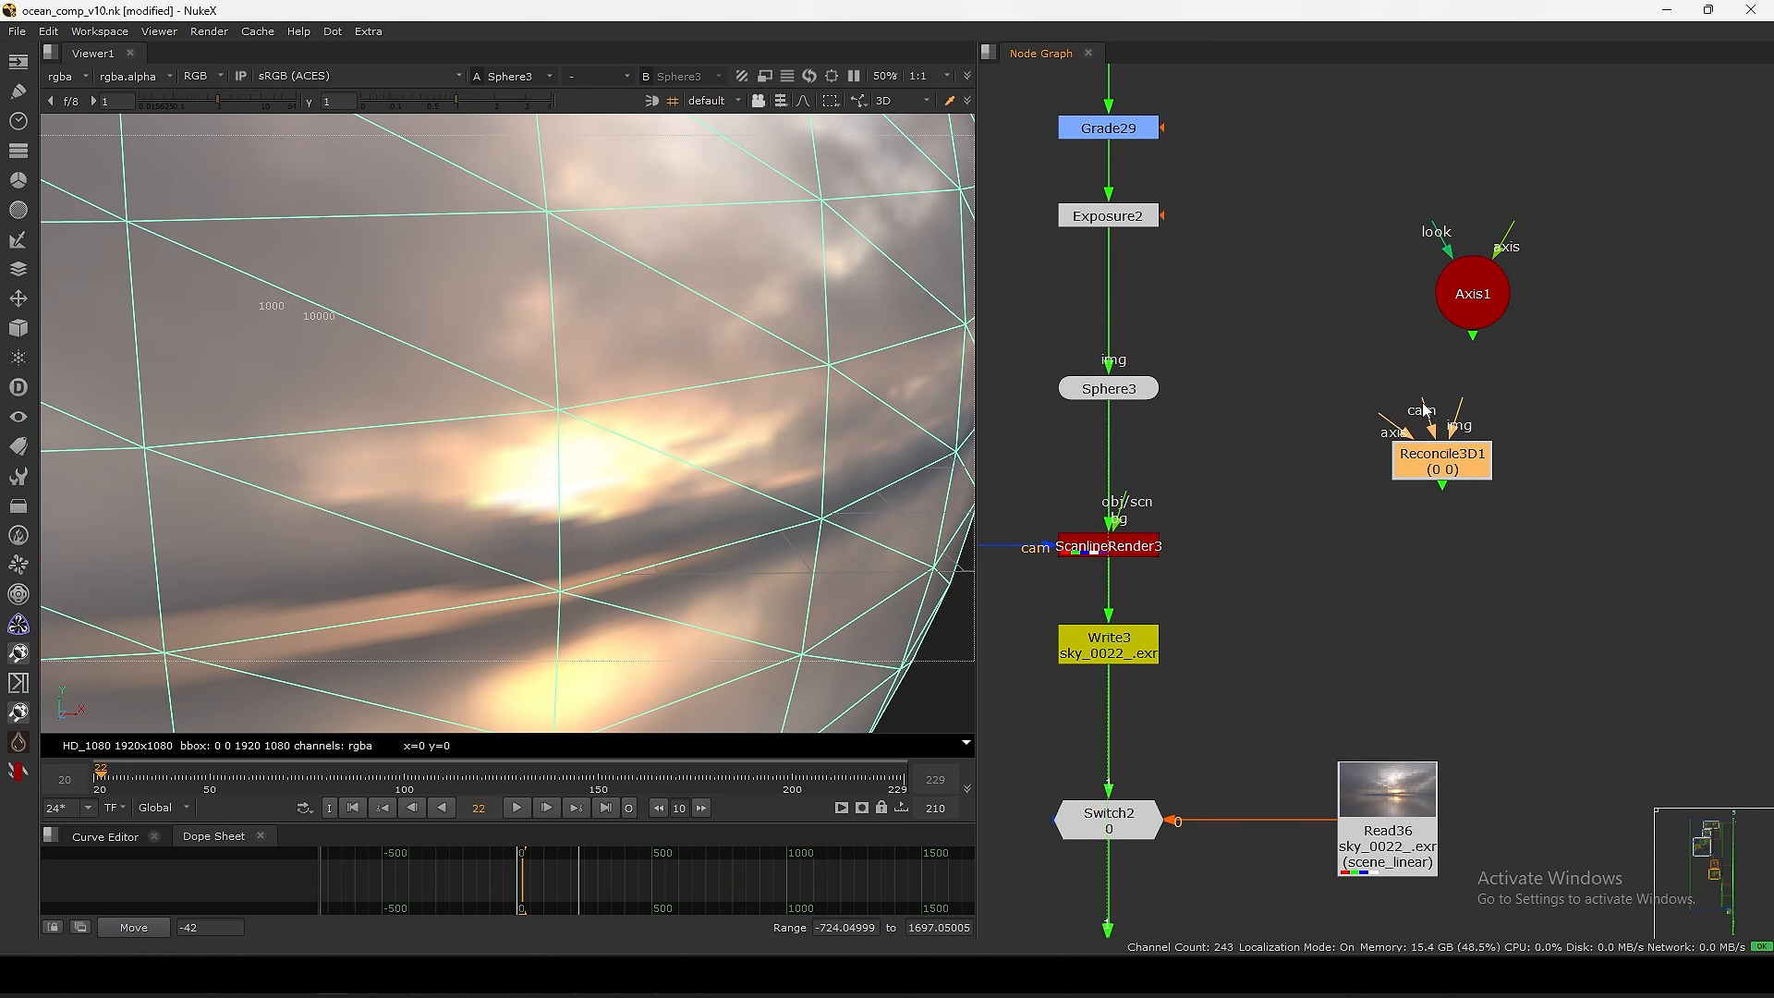
- Move Reconcile3D1 near ScanlineRender3's camera pipe and connect its cam input to the dot there
drag(1273, 485, 1183, 562)
middle_drag(1184, 561, 1292, 532)
ctrl+click(1228, 394)
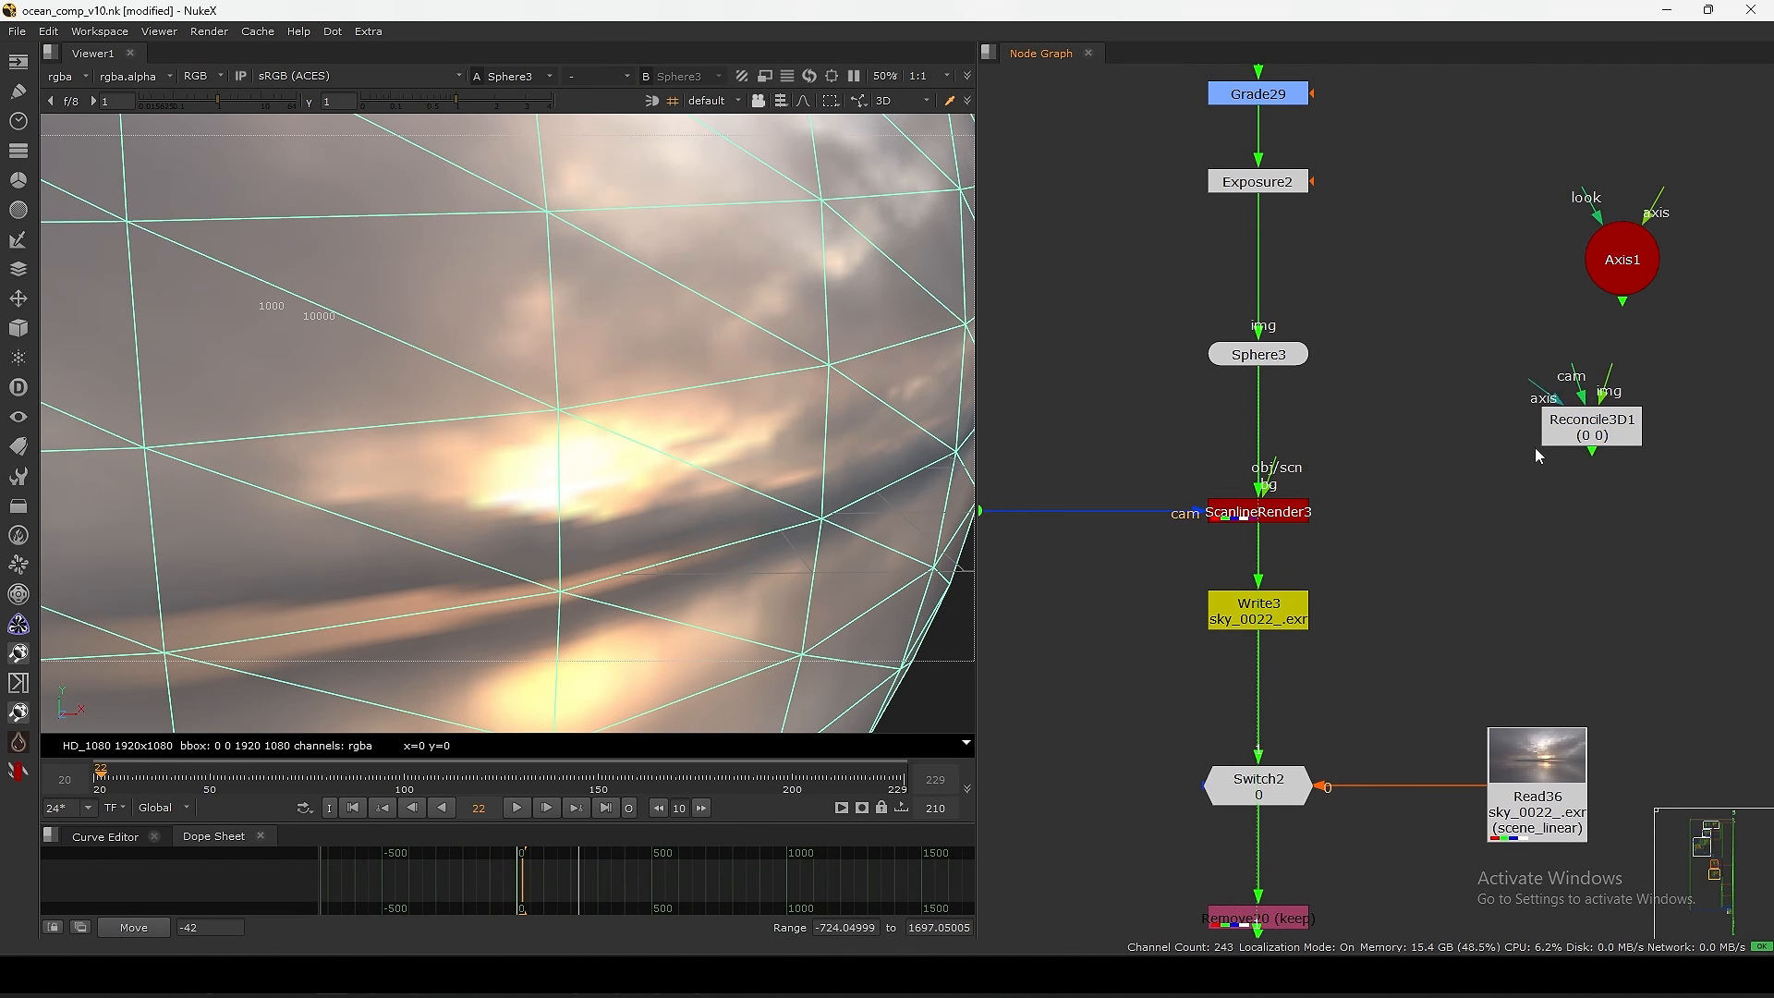
drag(1600, 412, 1146, 629)
middle_drag(1146, 629, 1375, 529)
drag(1375, 528, 1201, 586)
drag(1227, 435, 1205, 418)
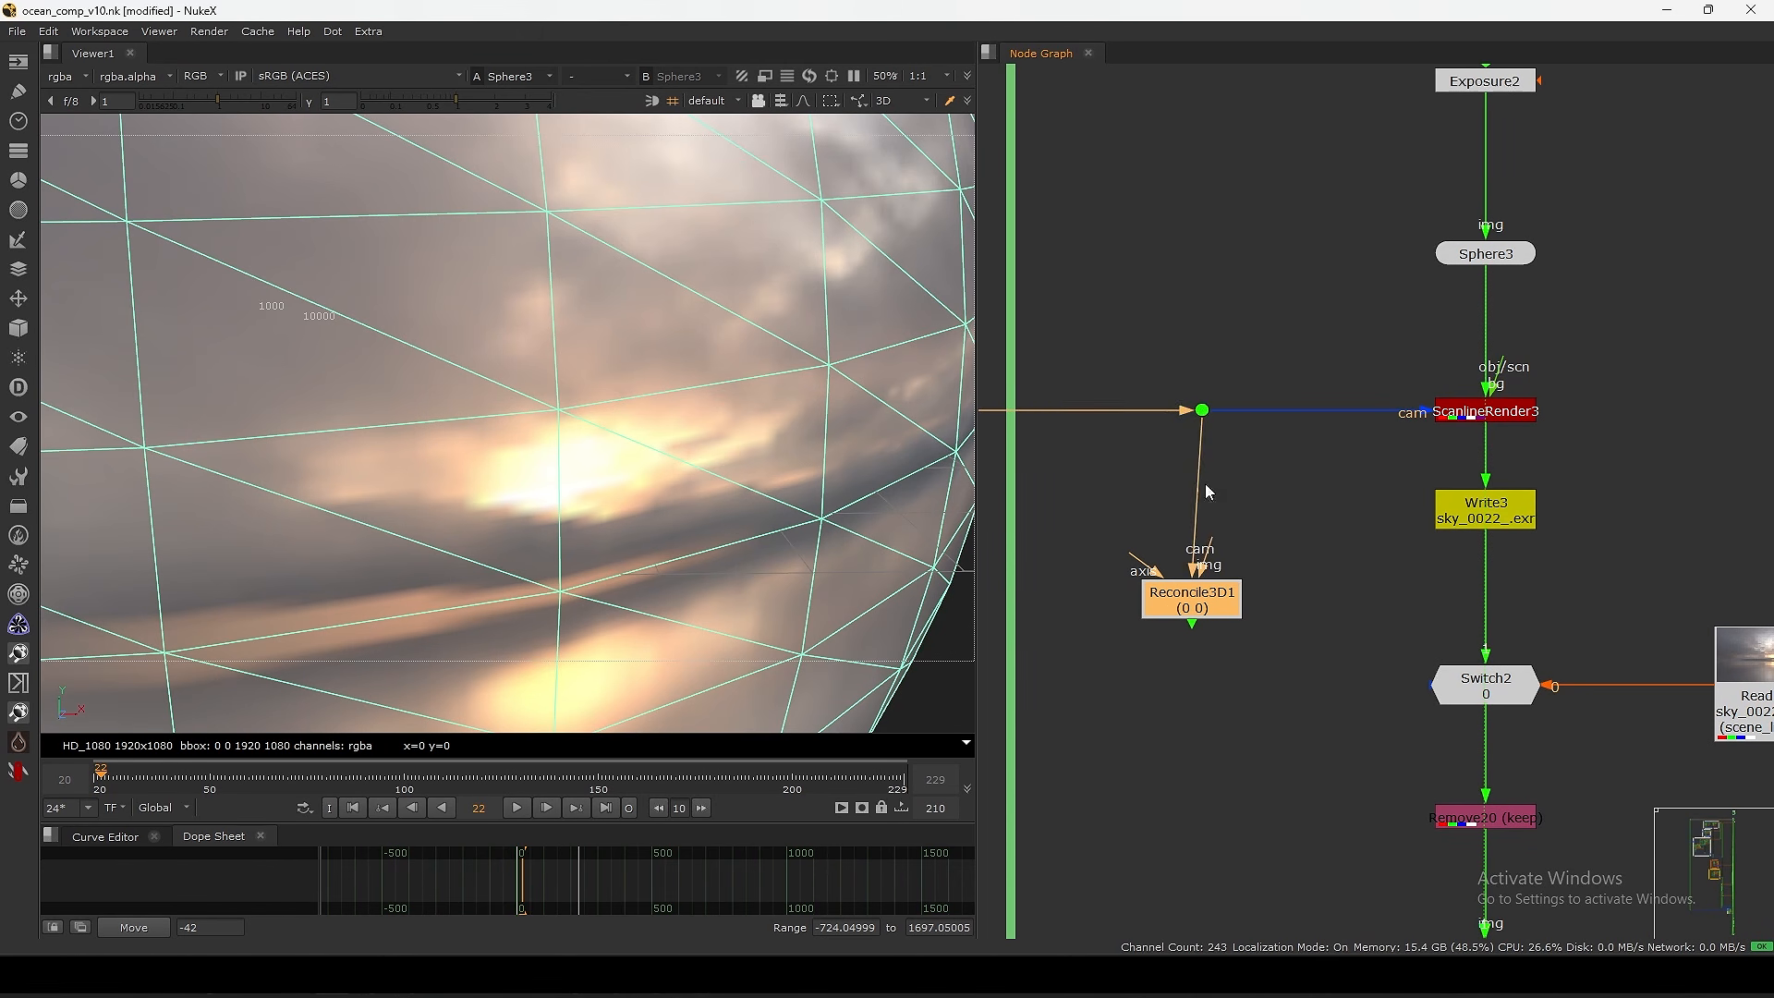
- Connect Reconcile3D1's axis input to Axis1 and place Axis1 above it beside the sky nodes
drag(1199, 579, 1342, 482)
middle_drag(1341, 482, 988, 706)
drag(988, 706, 1485, 402)
middle_drag(1383, 462, 1450, 434)
drag(1545, 365, 1124, 528)
middle_drag(1124, 527, 1368, 401)
drag(1368, 401, 1204, 306)
drag(1138, 642, 1196, 622)
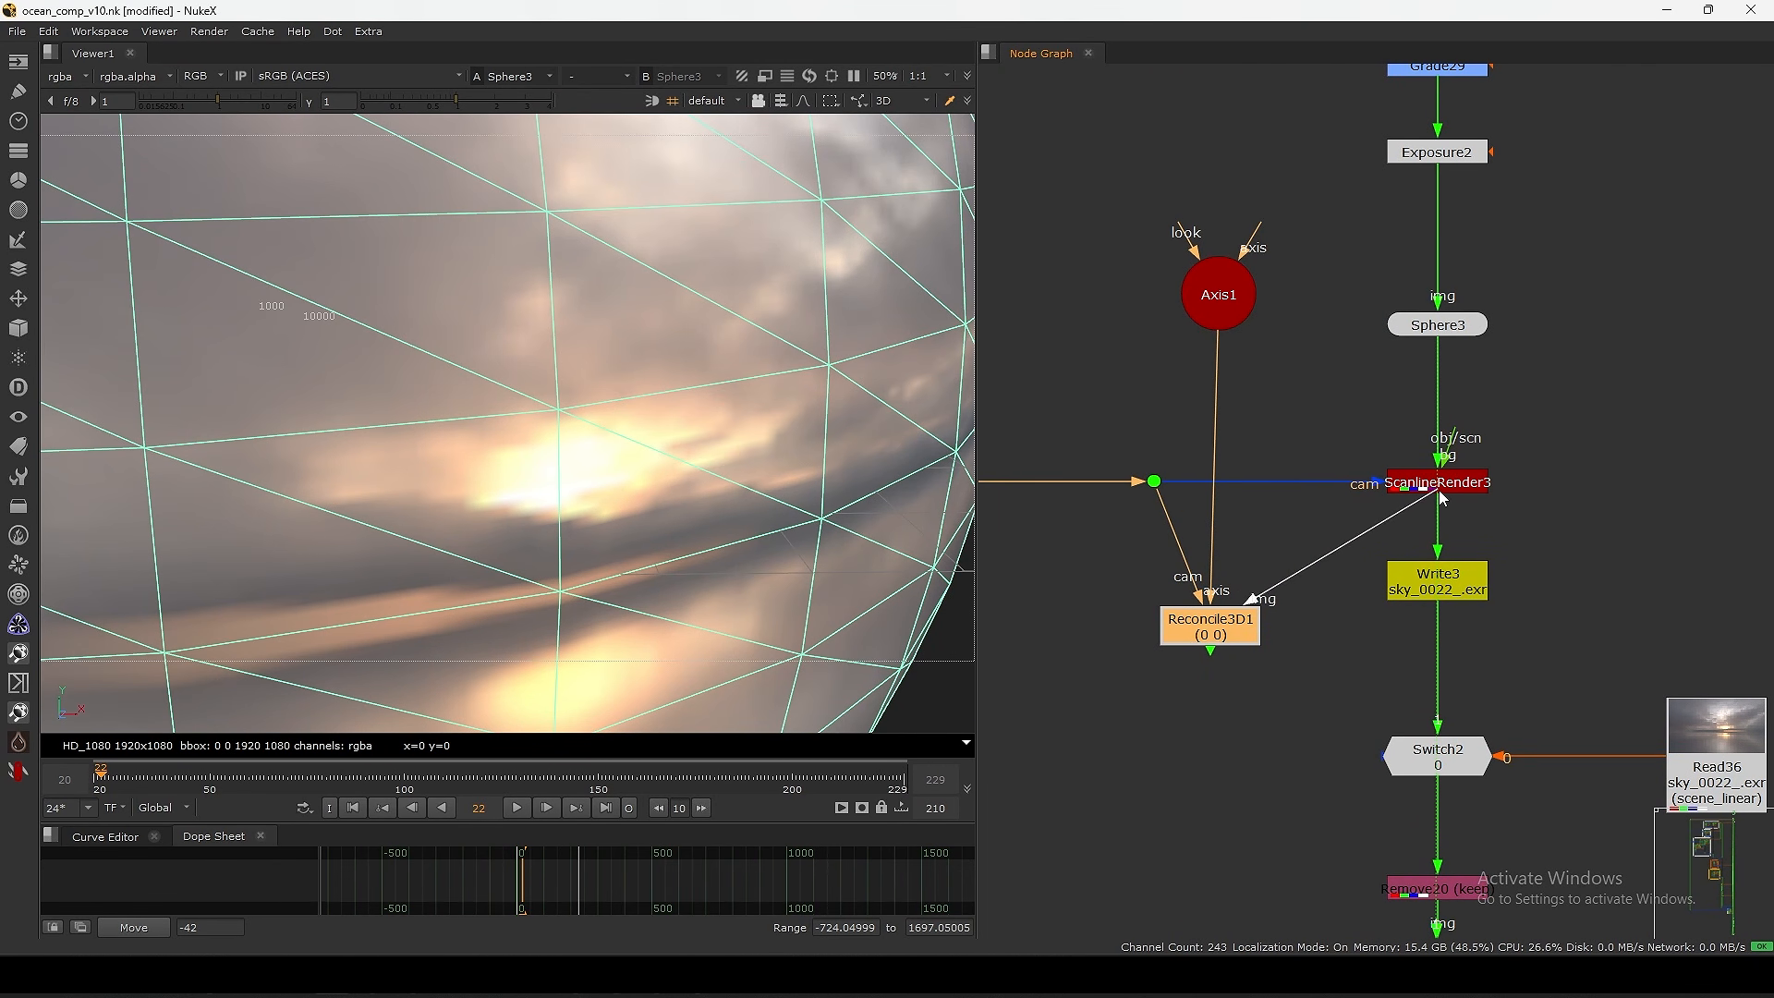
- Connect Reconcile3D1's img input to ScanlineRender3 and view Reconcile3D1
drag(1435, 489, 1434, 490)
middle_drag(1205, 636, 1243, 601)
drag(1246, 601, 1219, 610)
key(1)
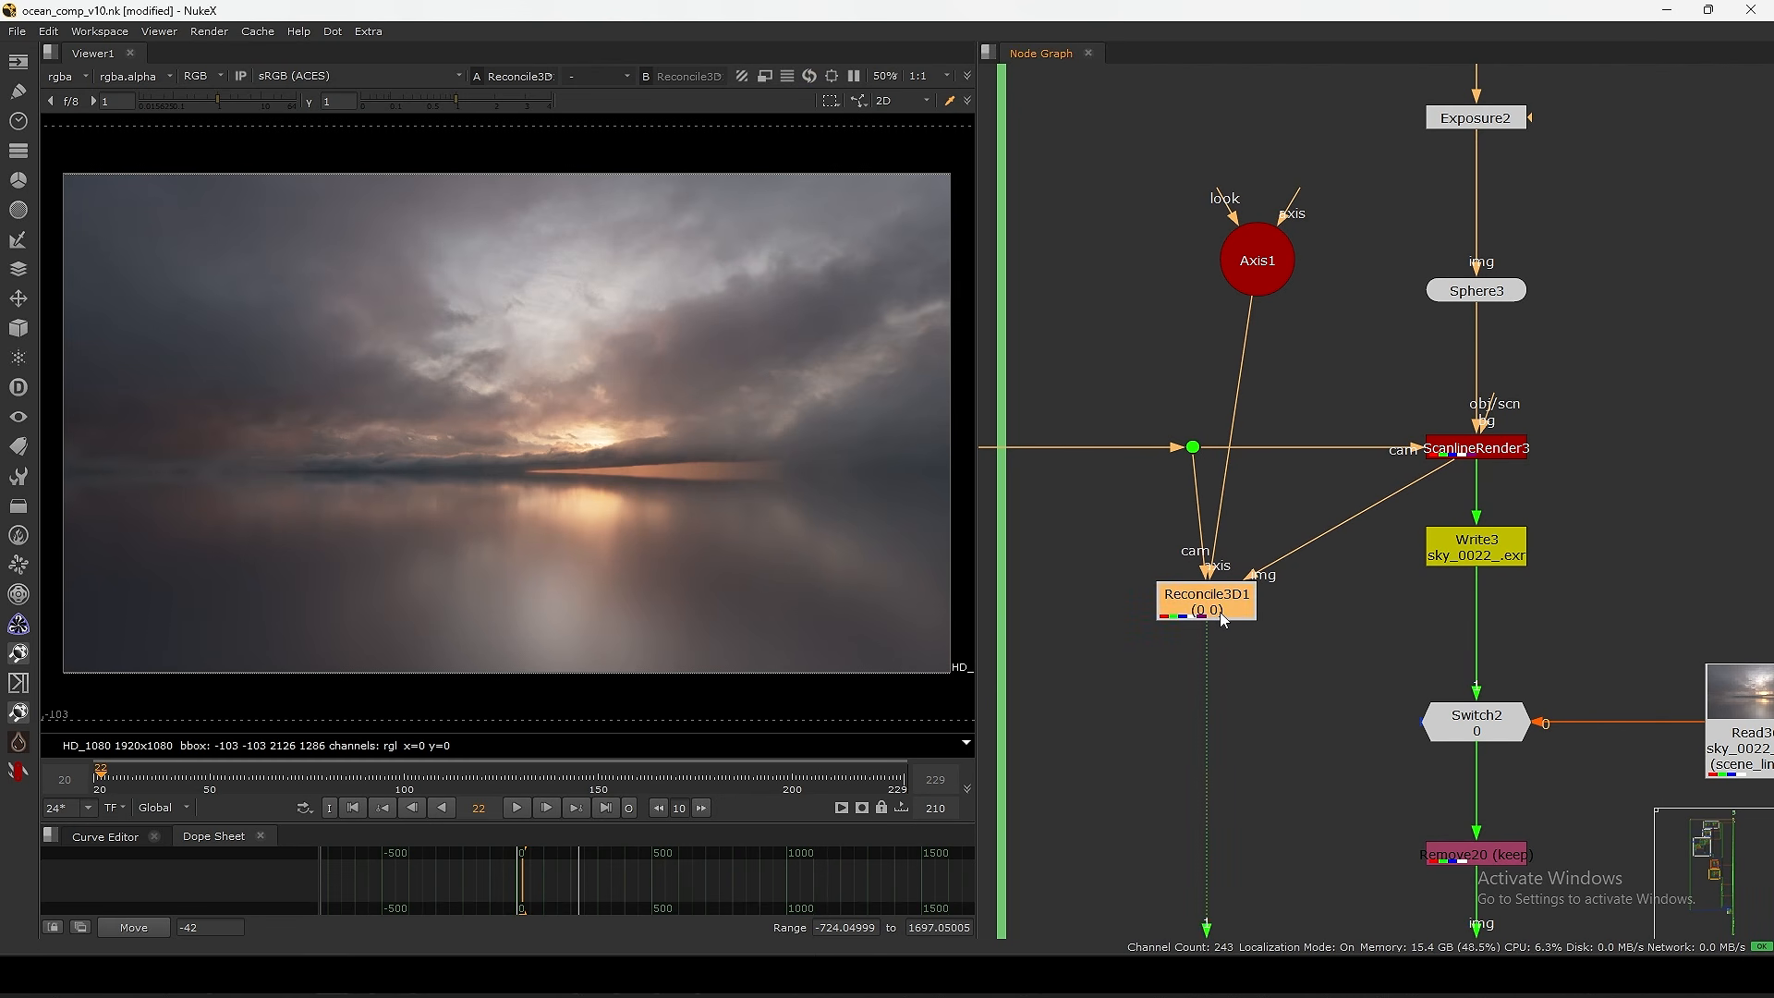
- Create keyframes for Reconcile3D1's output over the global frame range 20-229, and close its properties
double_click(1219, 606)
drag(1202, 228, 1445, 231)
click(1287, 379)
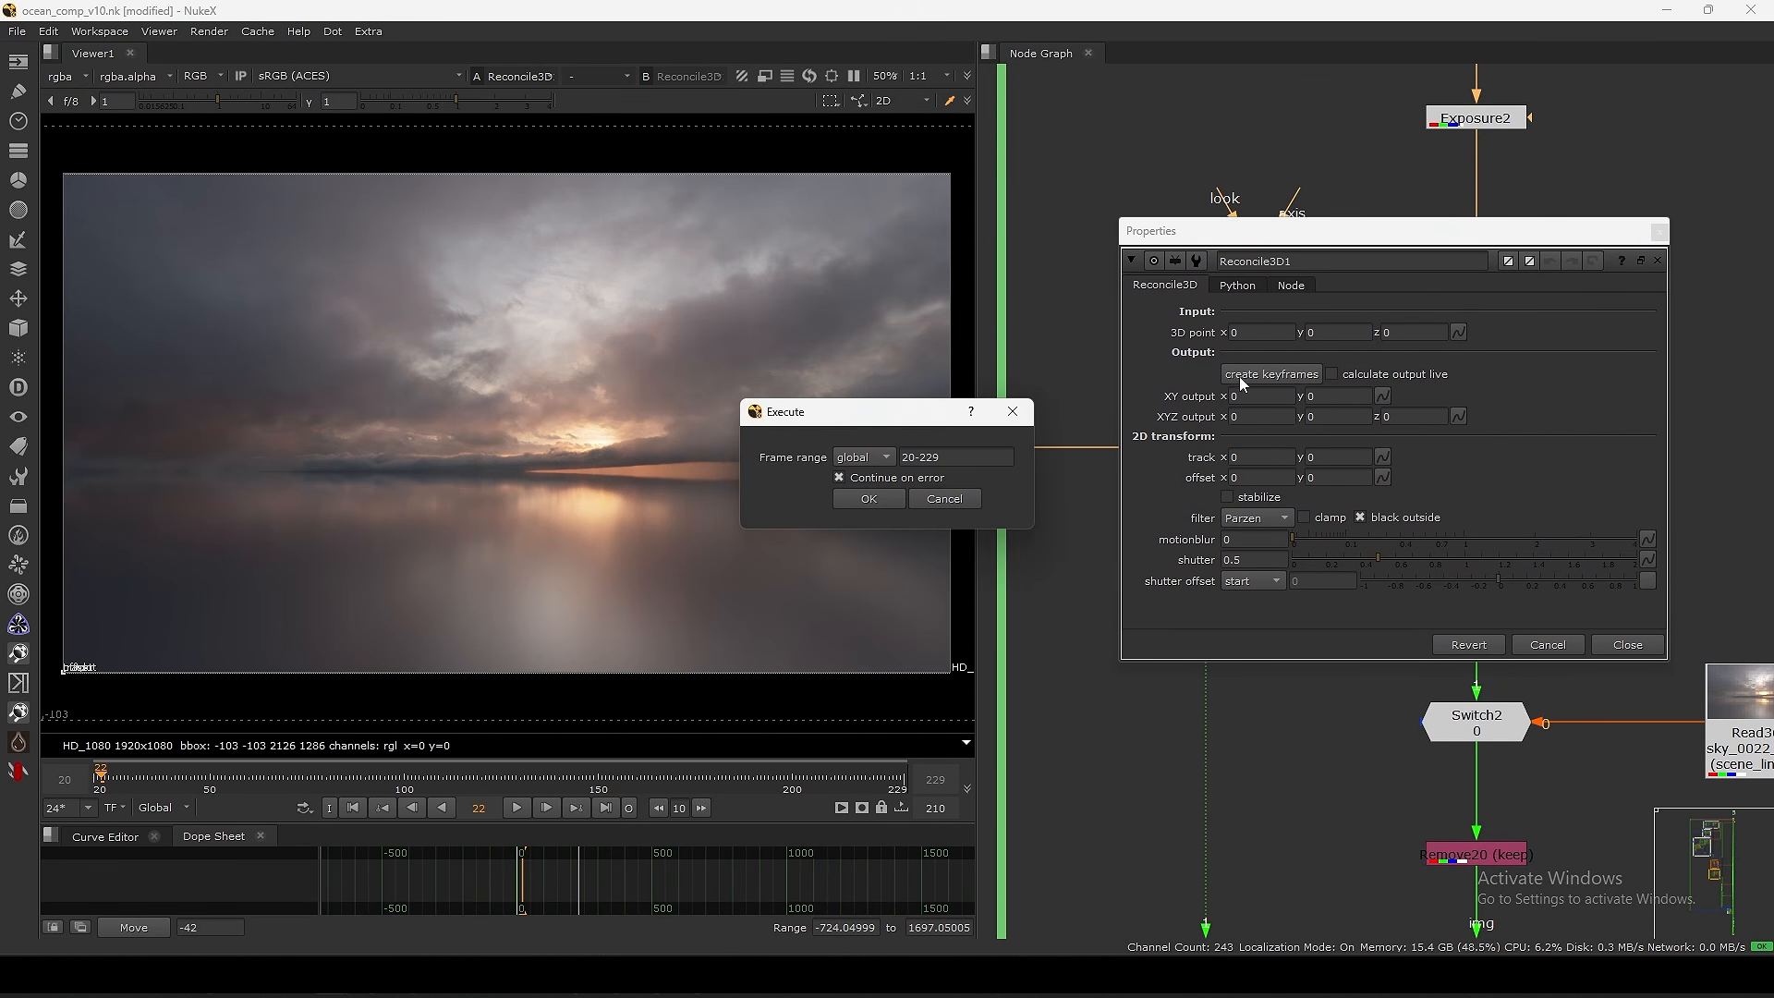
click(866, 508)
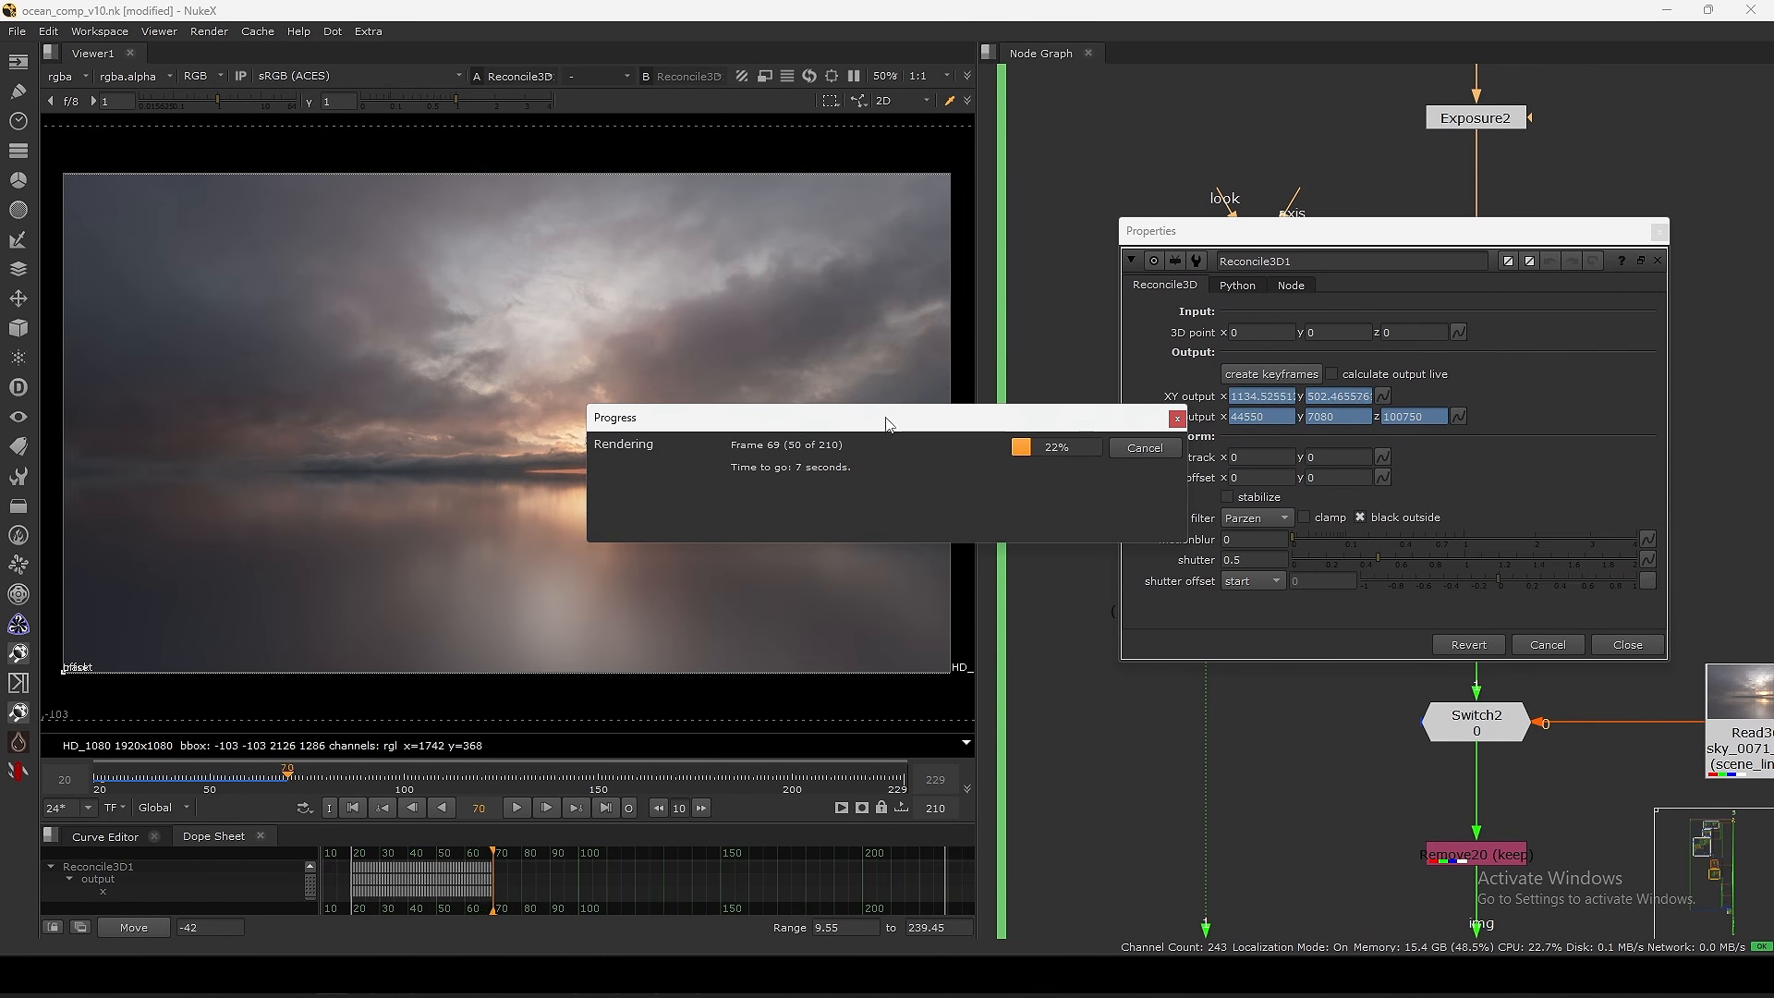
drag(884, 413, 1041, 425)
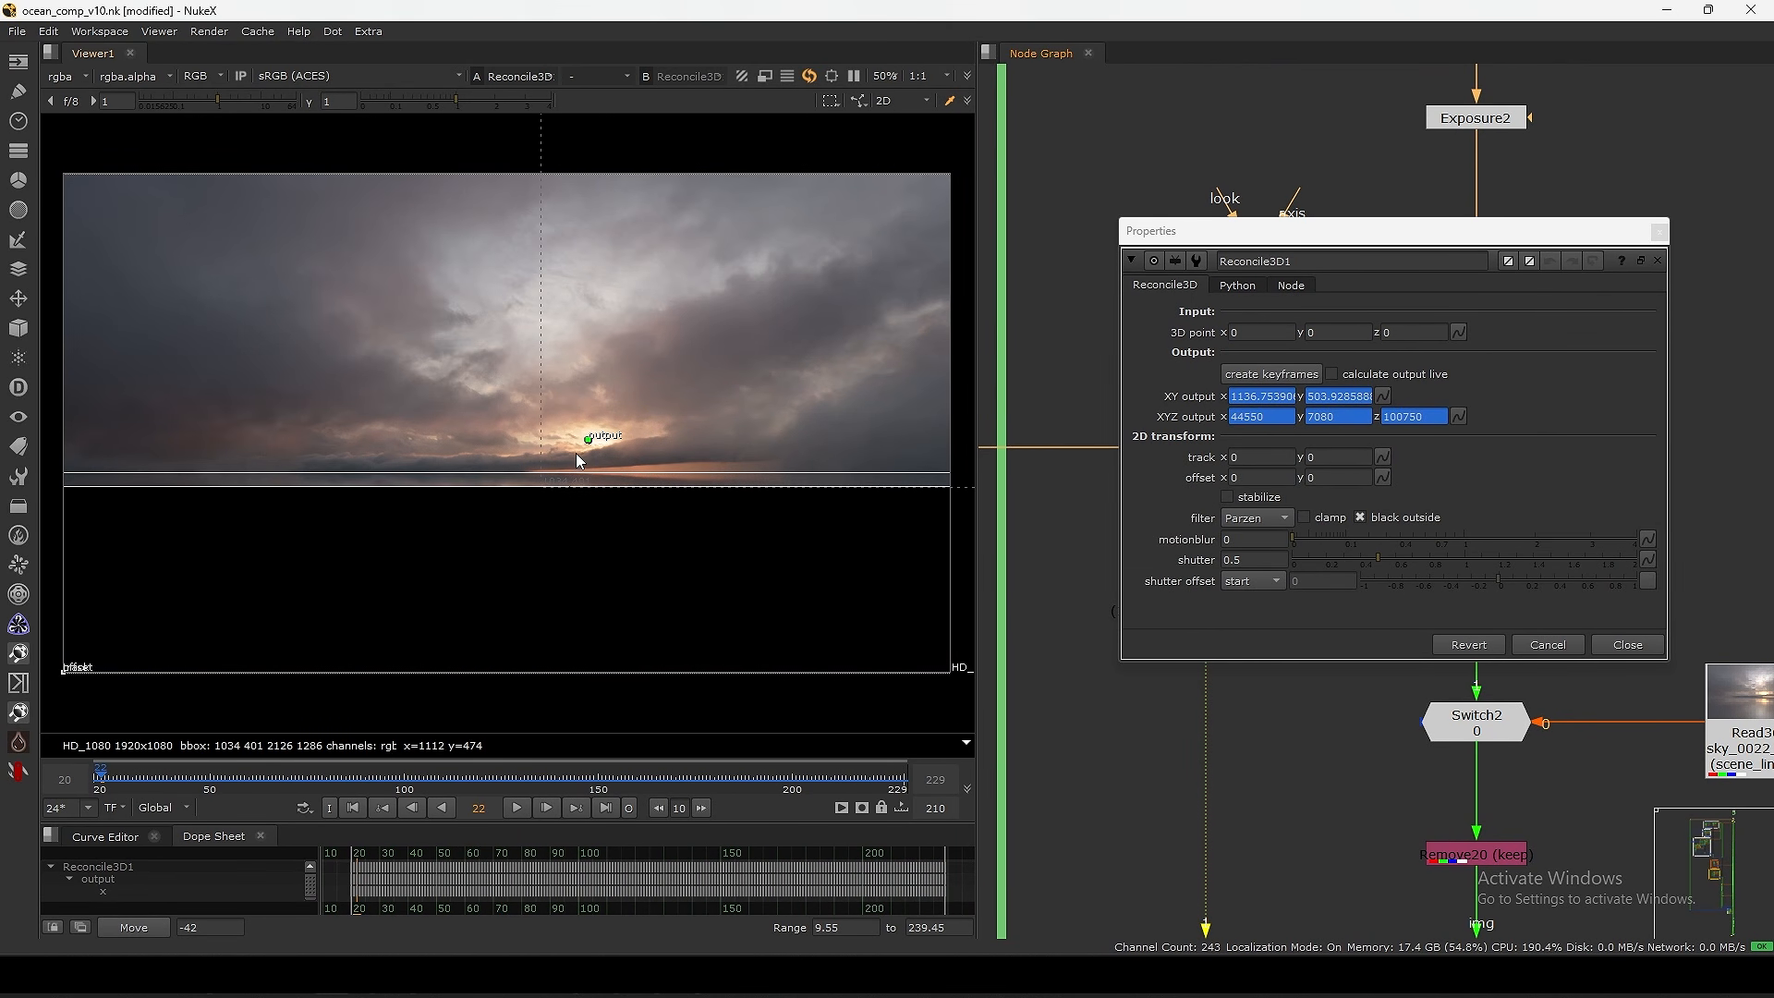
click(1656, 261)
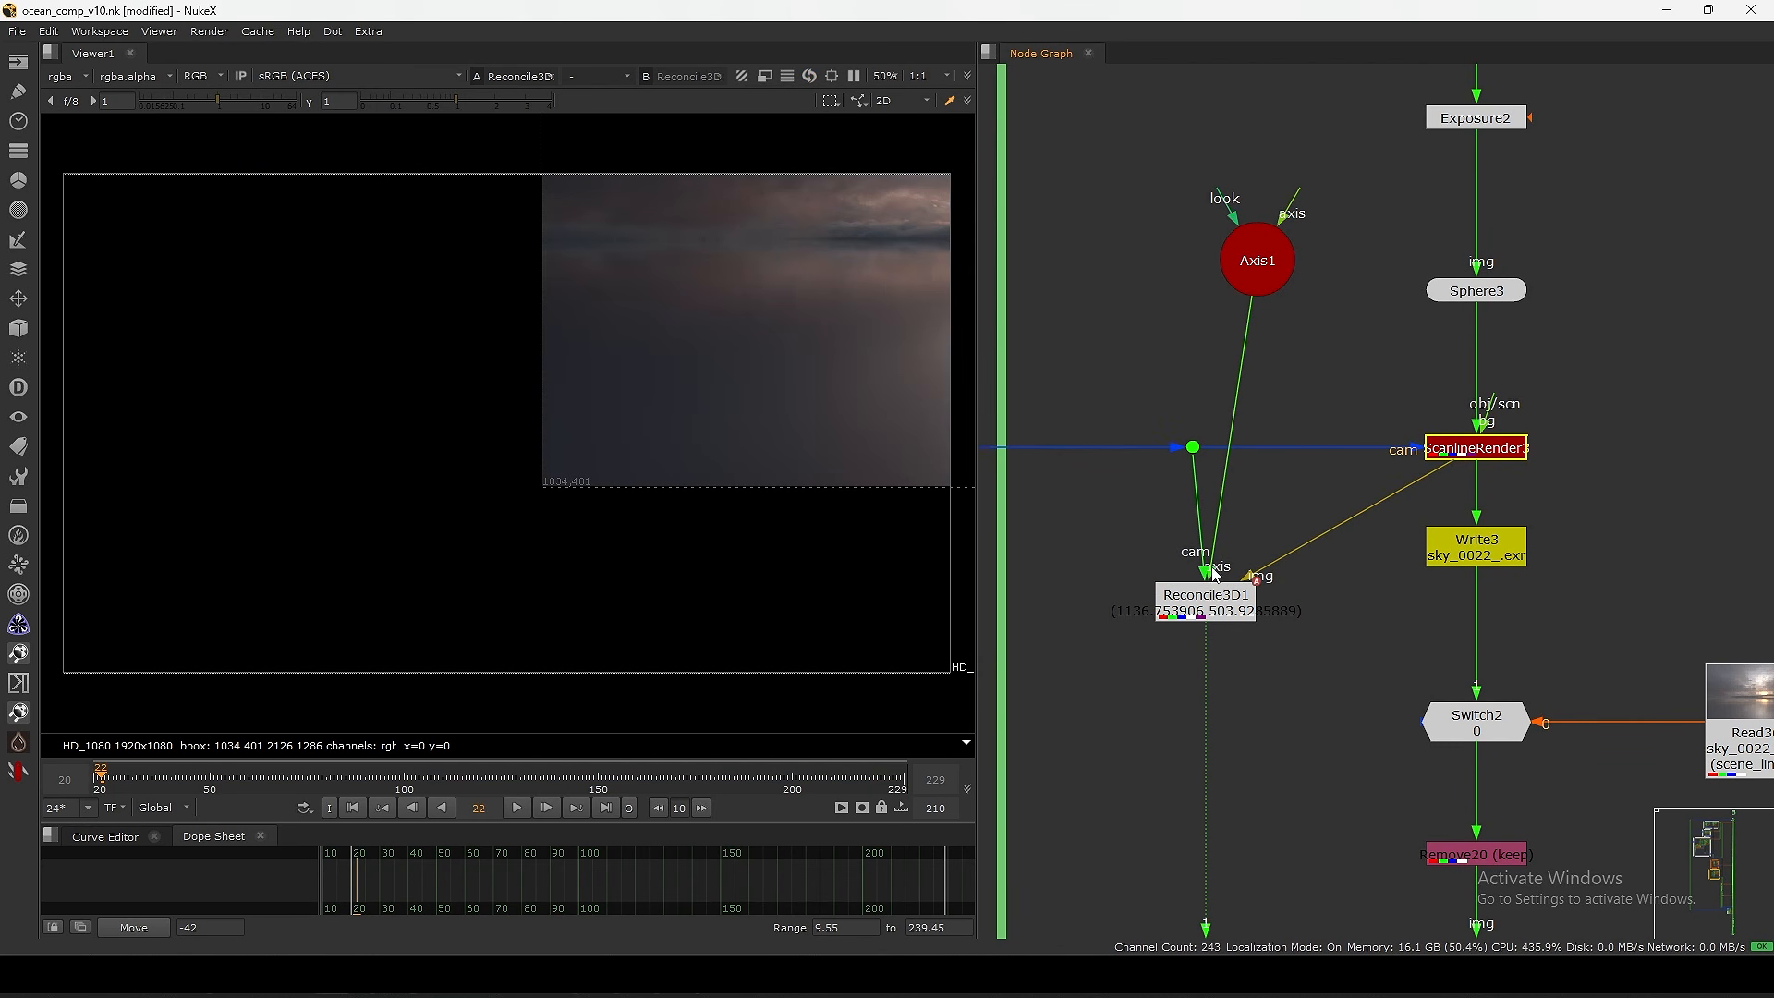
- Disconnect Reconcile3D1 from its inputs and view ScanlineRender3
drag(1205, 568, 1233, 554)
drag(1203, 596, 1207, 596)
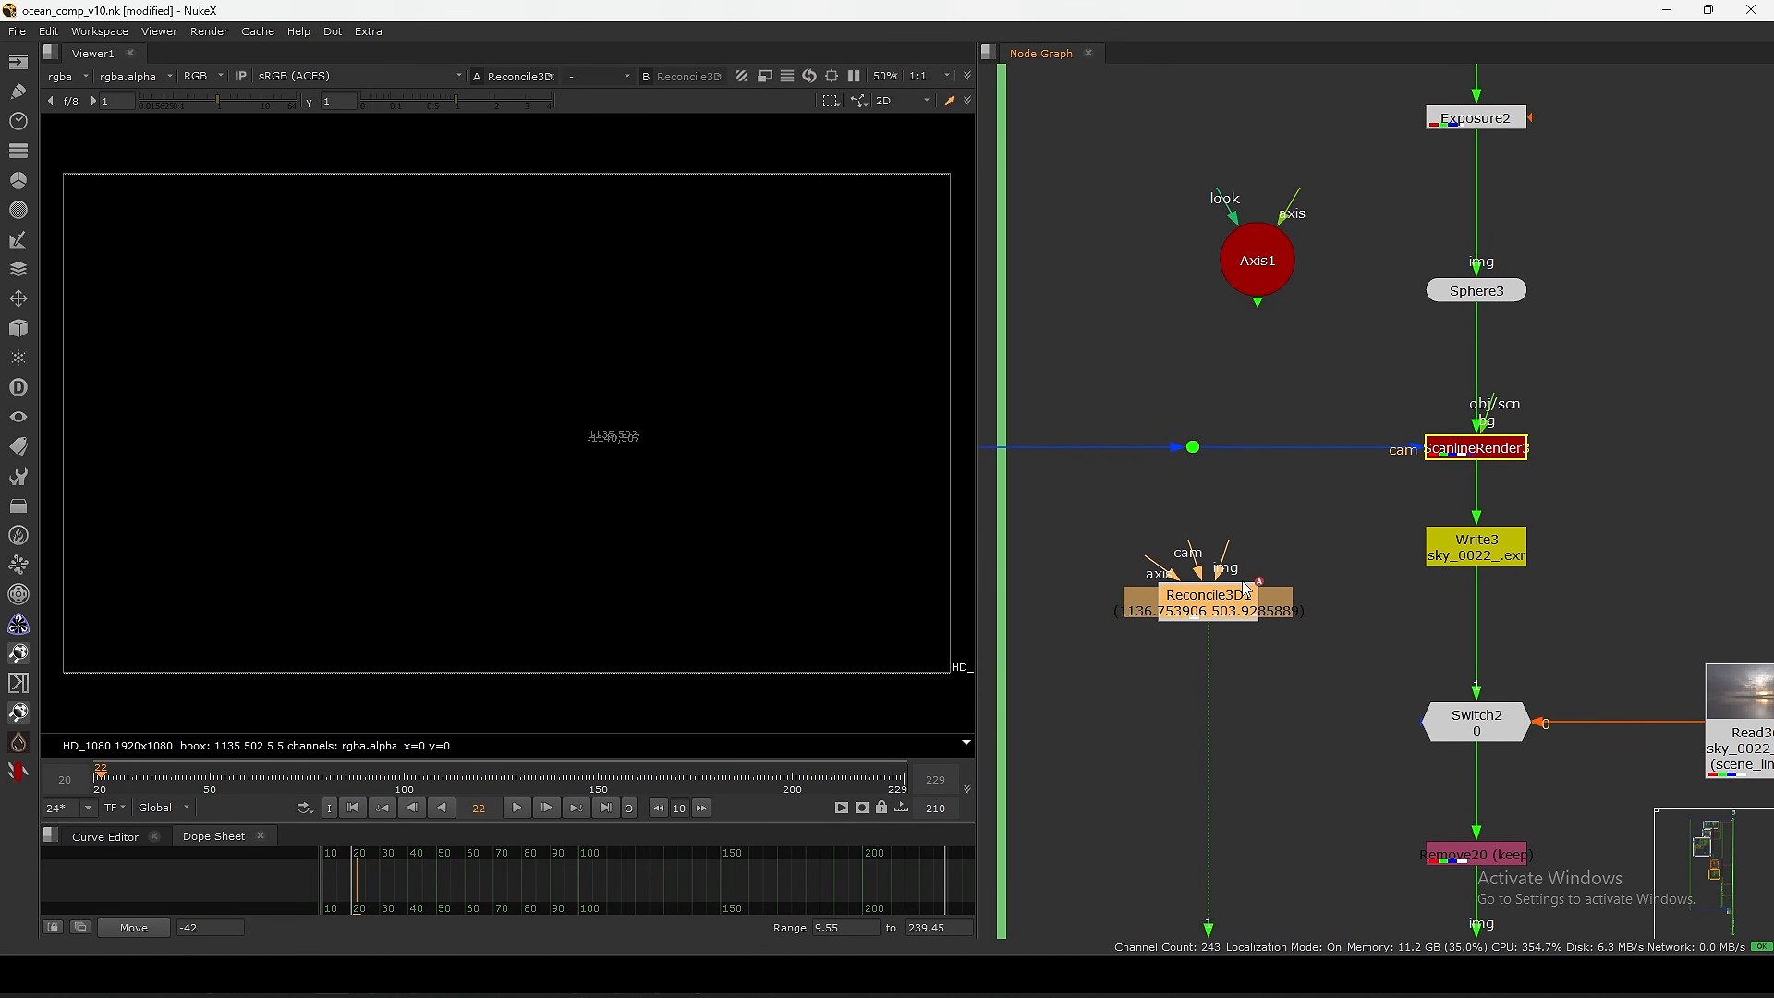
click(1490, 453)
key(1)
- Check Reconcile3D1's output point against the sun at several frames of the sky render, and return to the first frame
double_click(1207, 596)
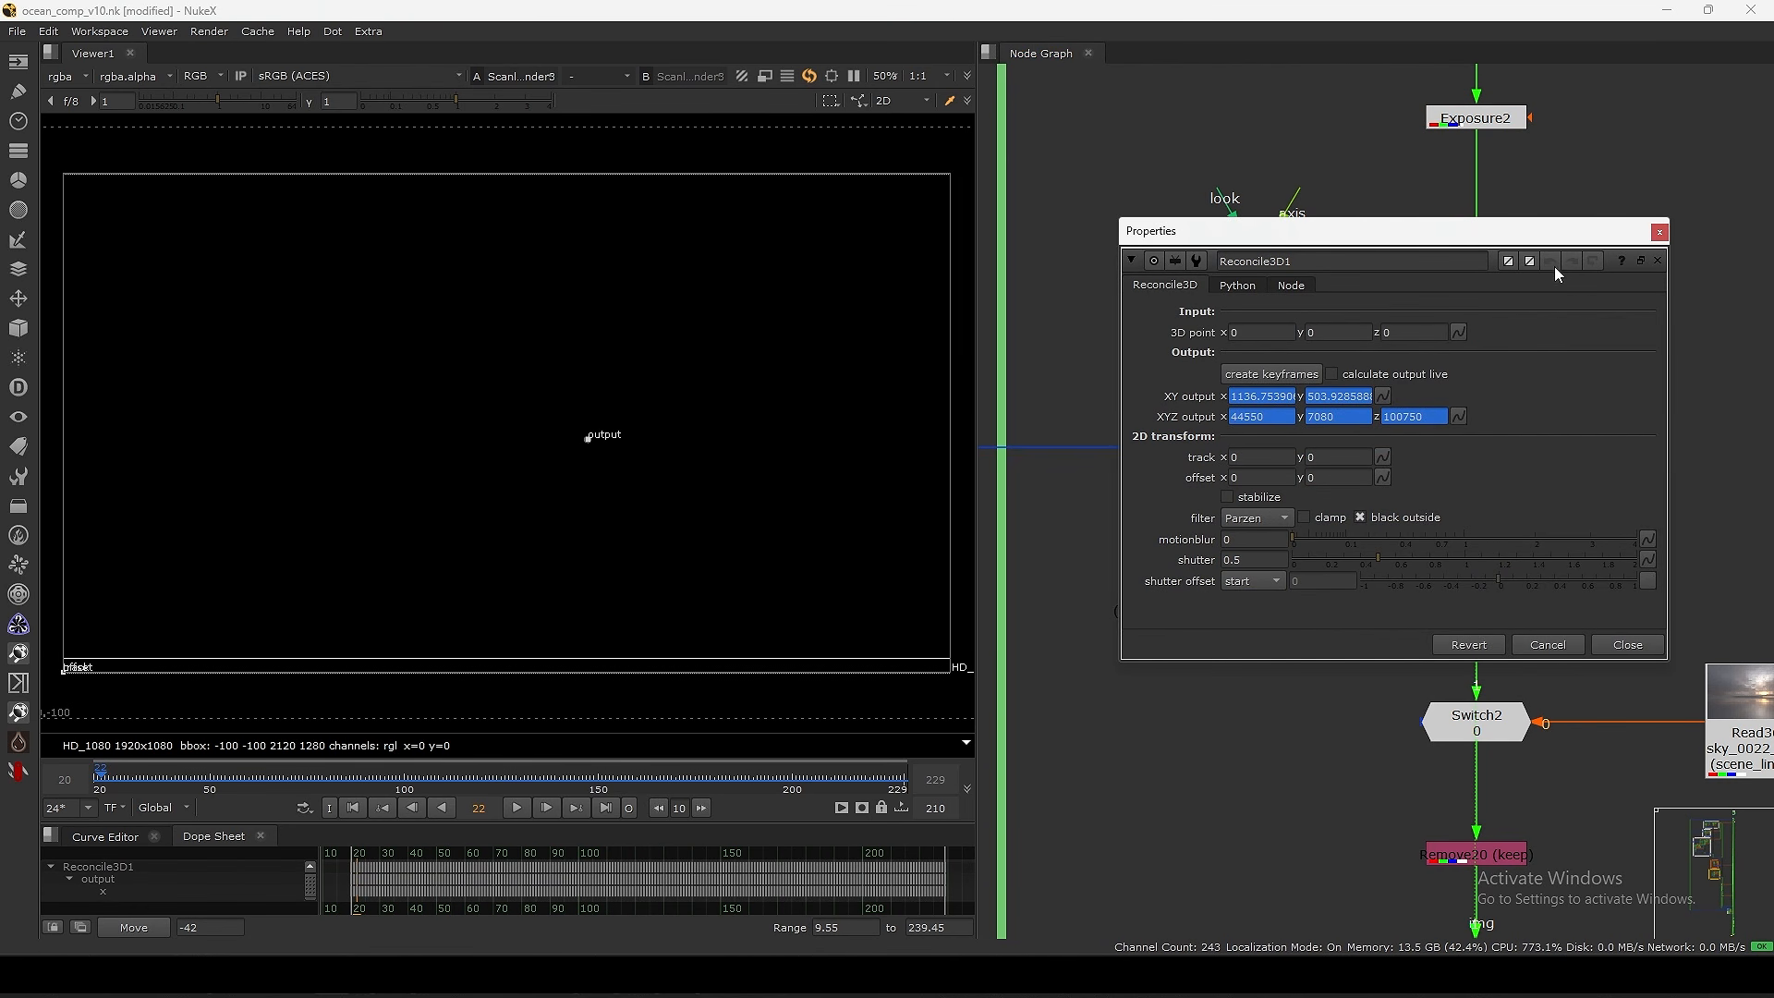
drag(1275, 230, 1287, 184)
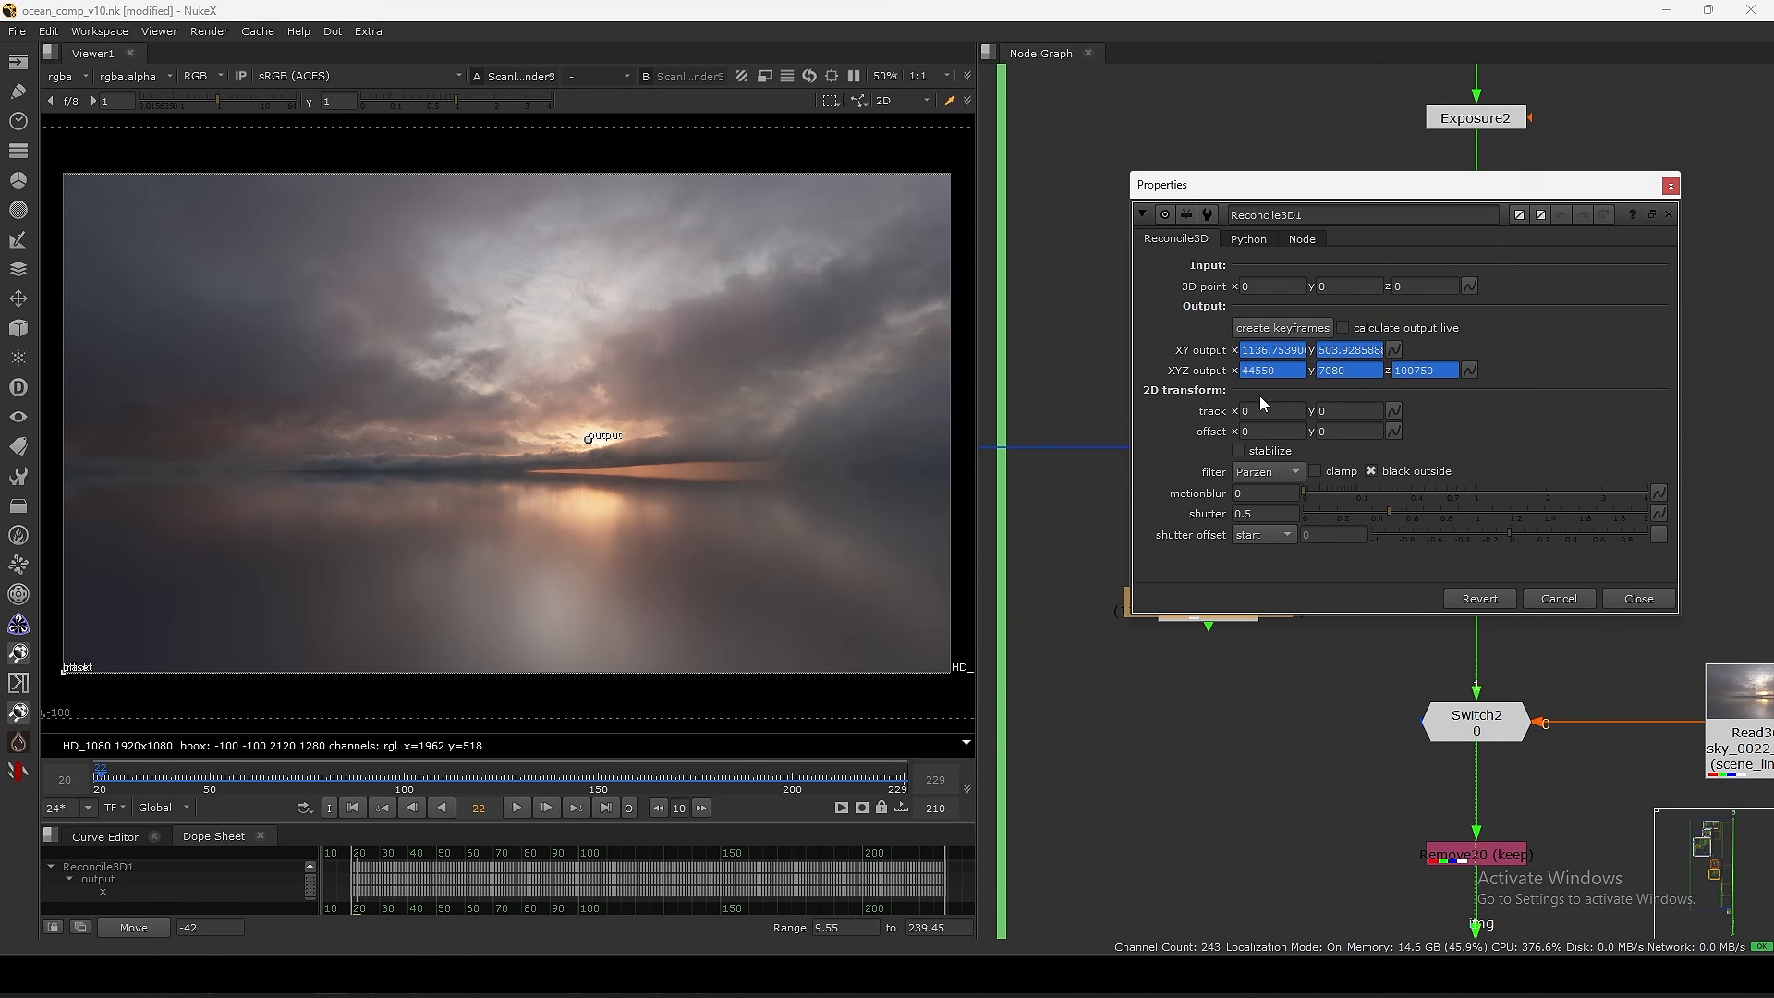
scroll(602, 421, up, 10)
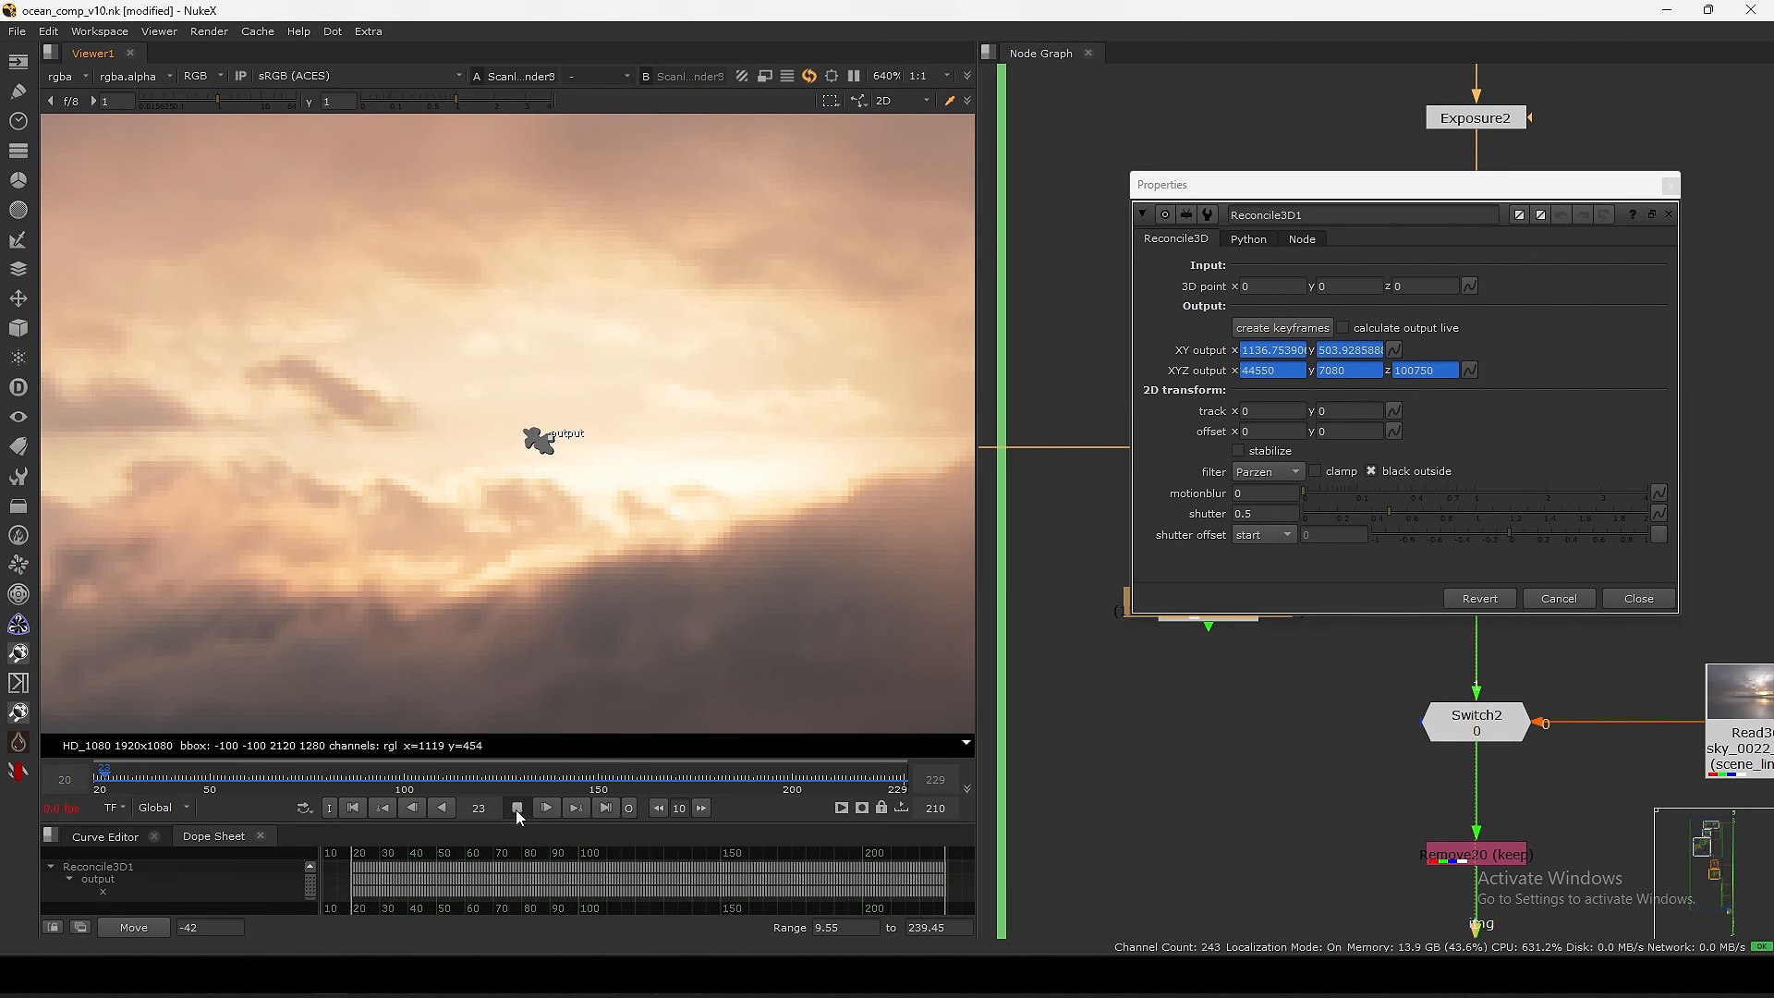
middle_drag(1384, 810, 1206, 832)
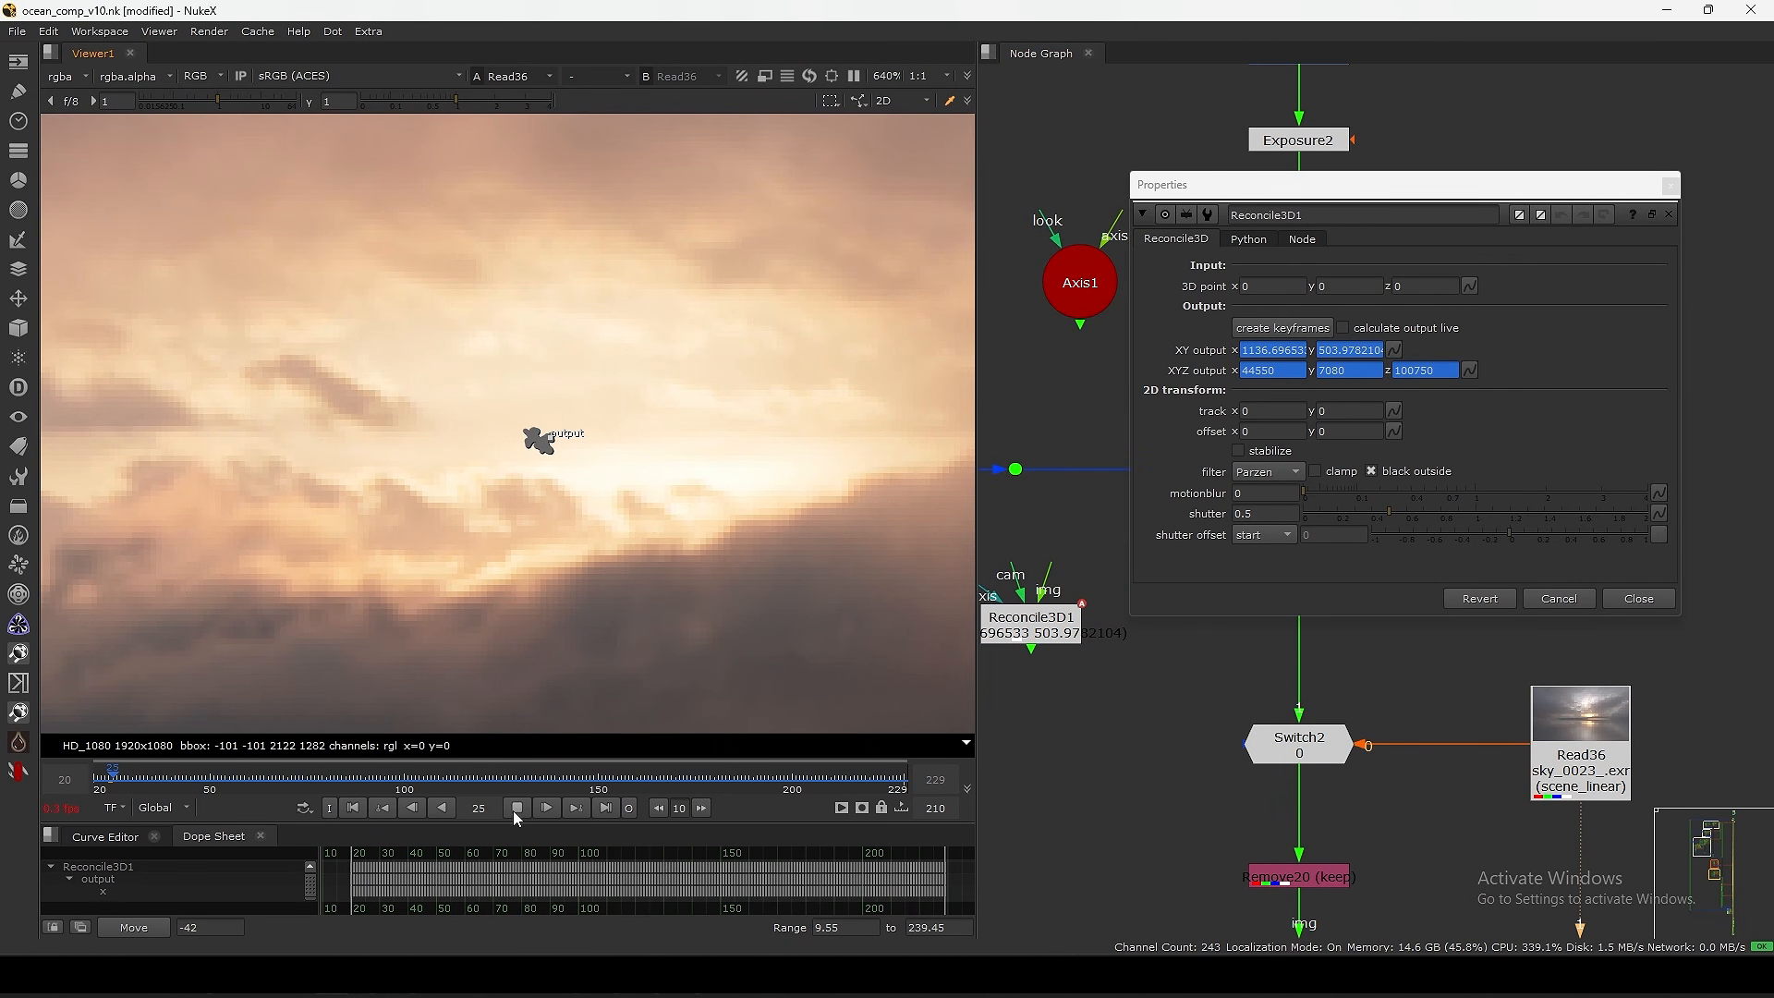
click(513, 809)
click(582, 781)
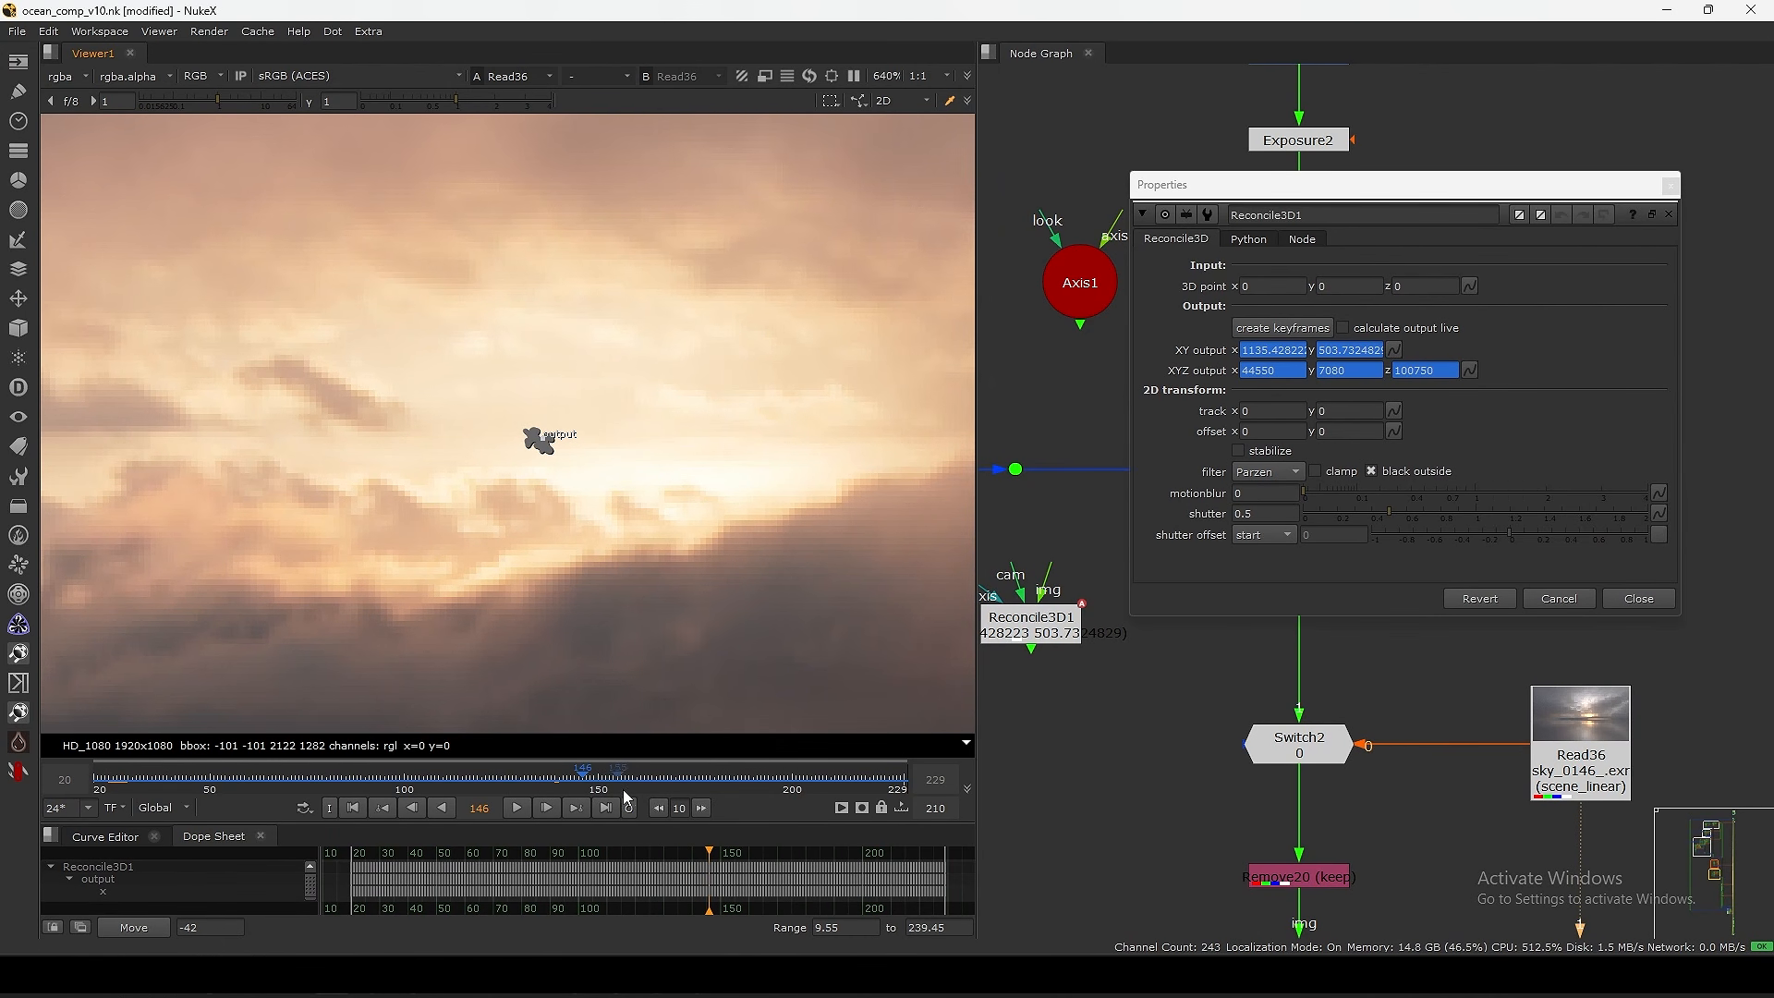
click(477, 781)
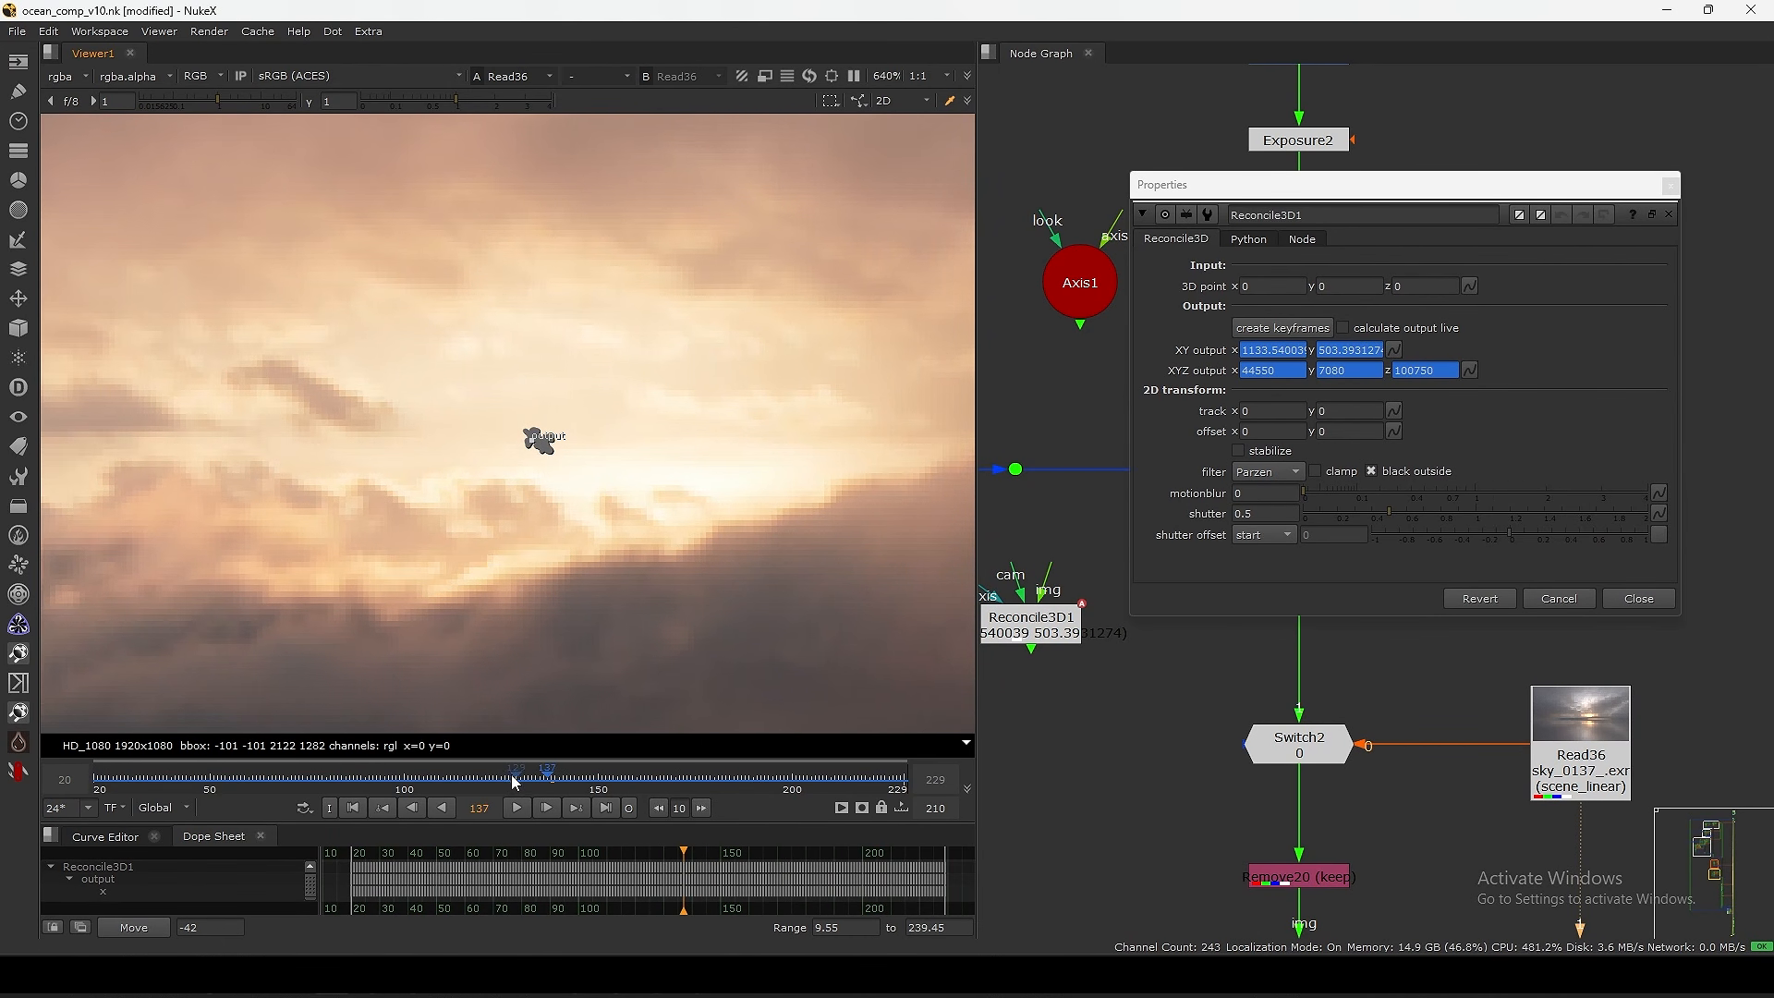
click(354, 808)
click(1668, 187)
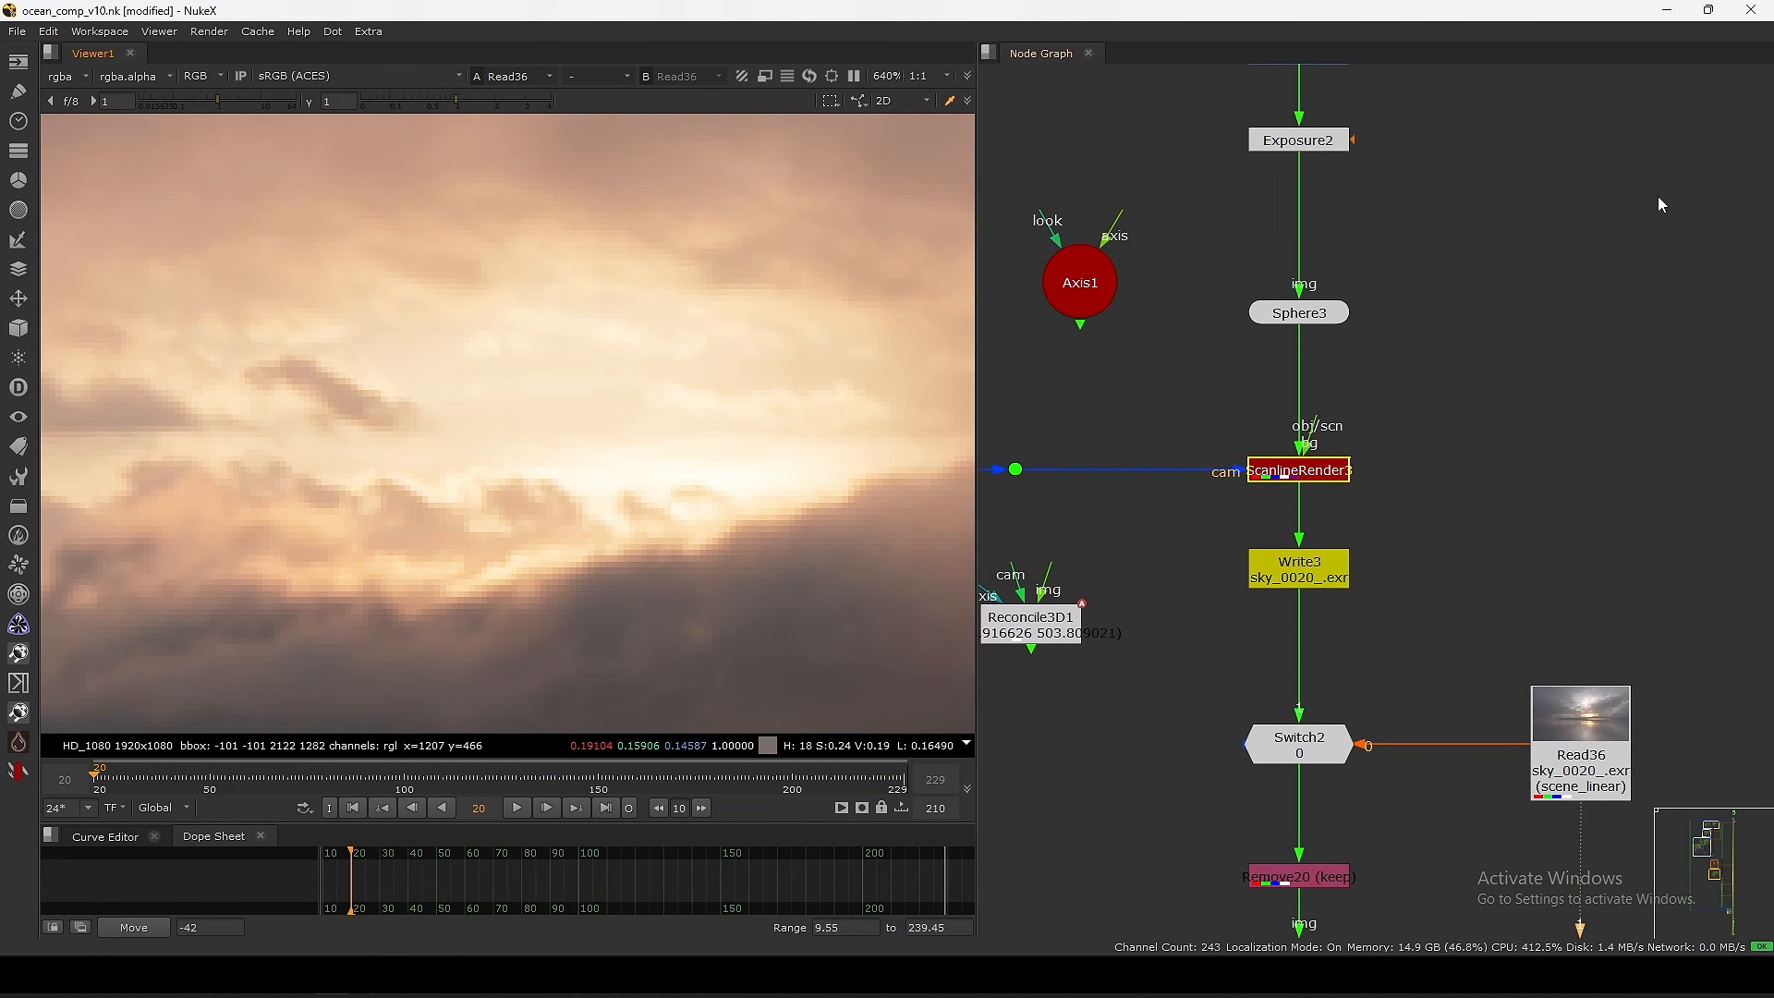
- Delete the Reconcile3D1 node
middle_drag(1188, 599, 1360, 489)
drag(1227, 508, 1215, 531)
key(Delete)
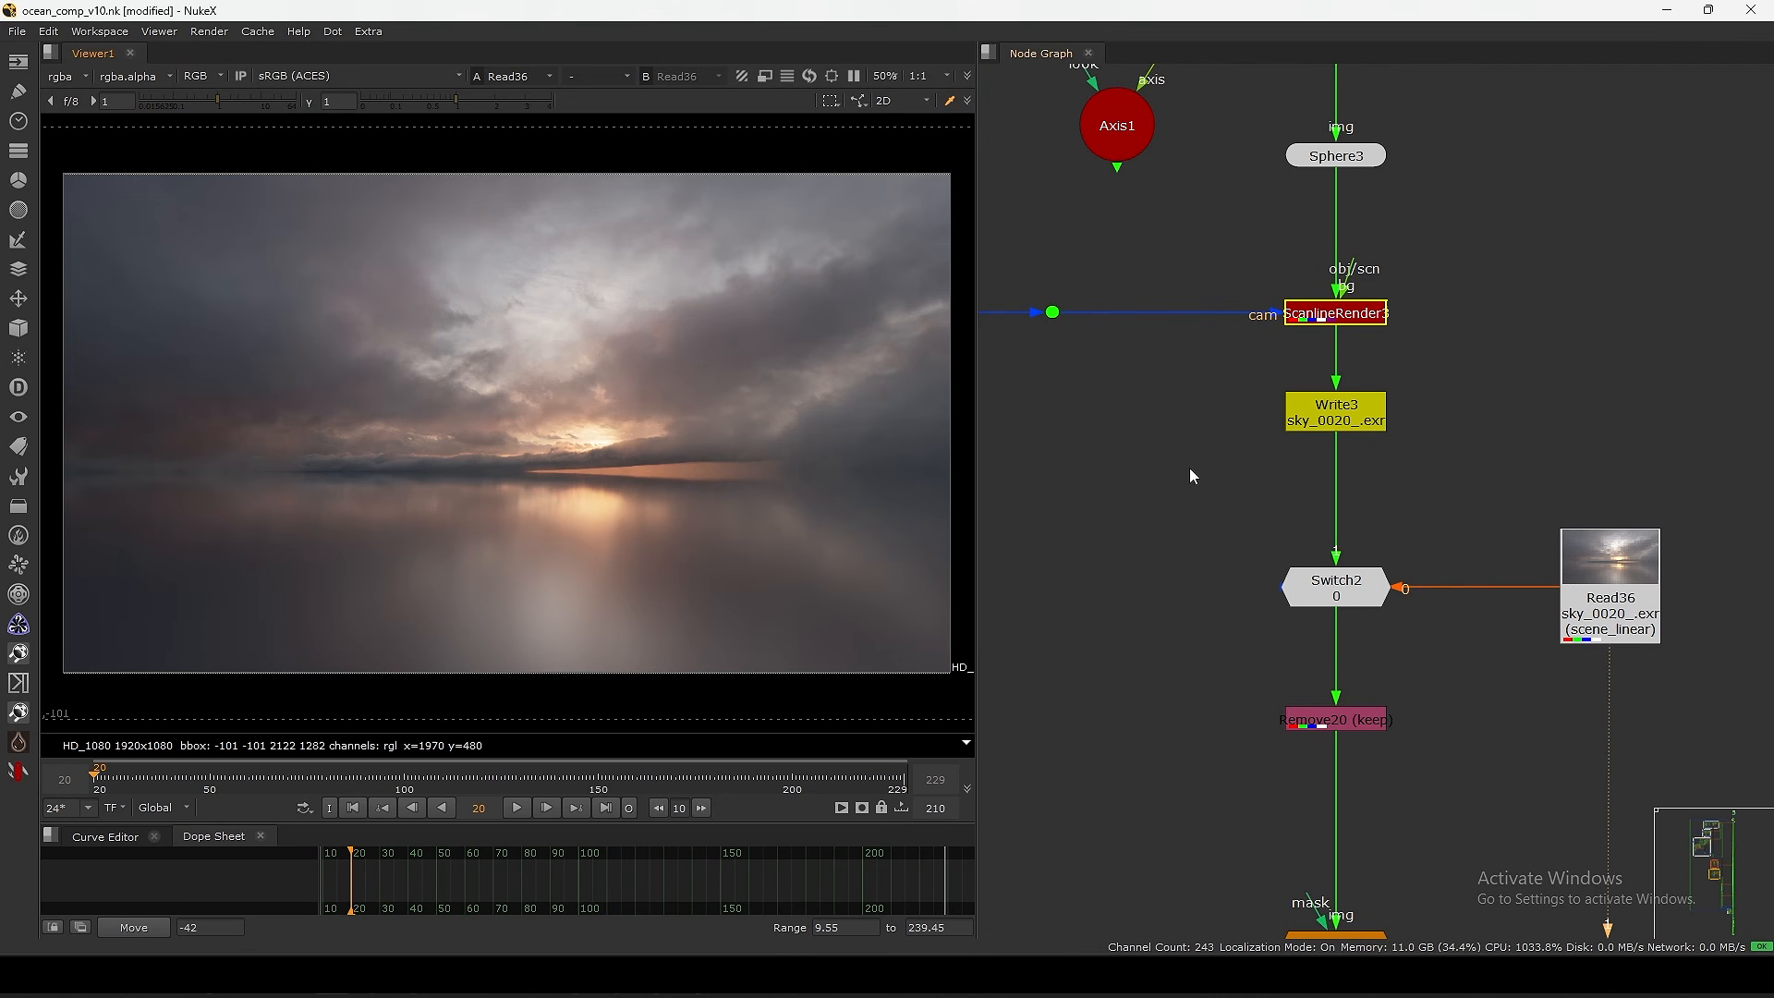
- Go back to the Lens effects group and view Reconcile3D2
scroll(1271, 437, down, 7)
scroll(1161, 626, down, 6)
middle_drag(1100, 795, 1271, 340)
scroll(1271, 340, down, 4)
middle_drag(1228, 781, 1221, 558)
scroll(1346, 462, up, 6)
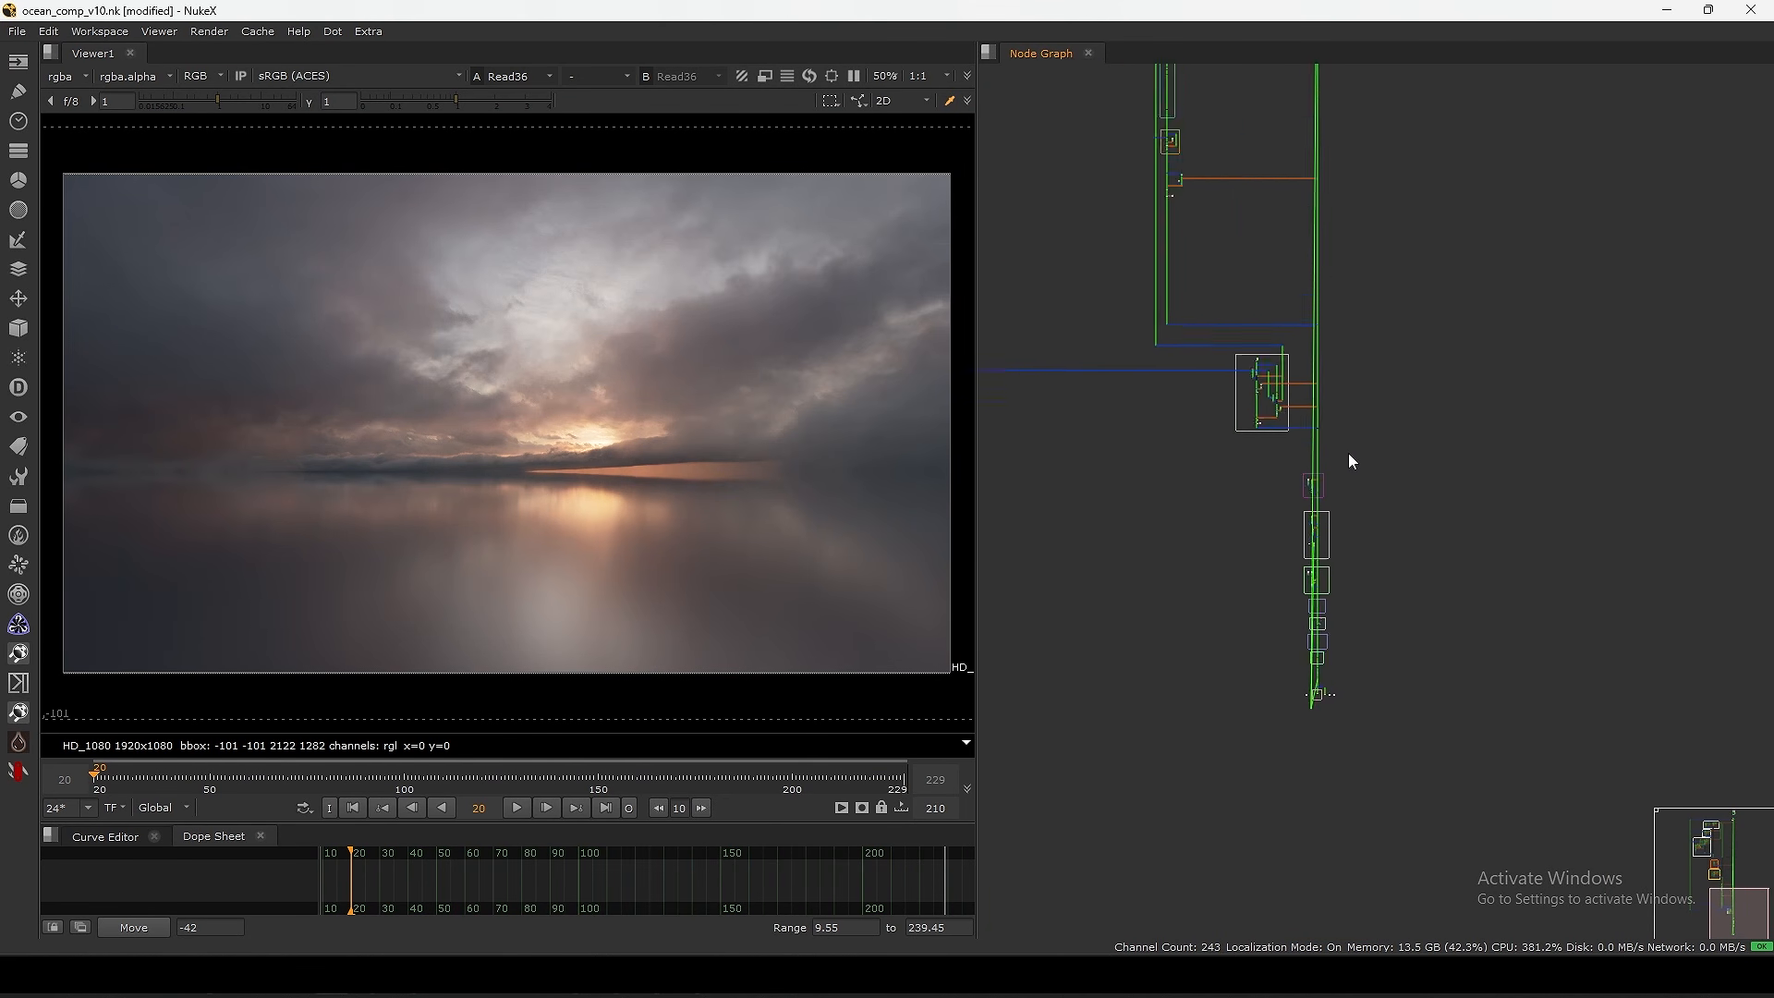
scroll(1351, 319, up, 12)
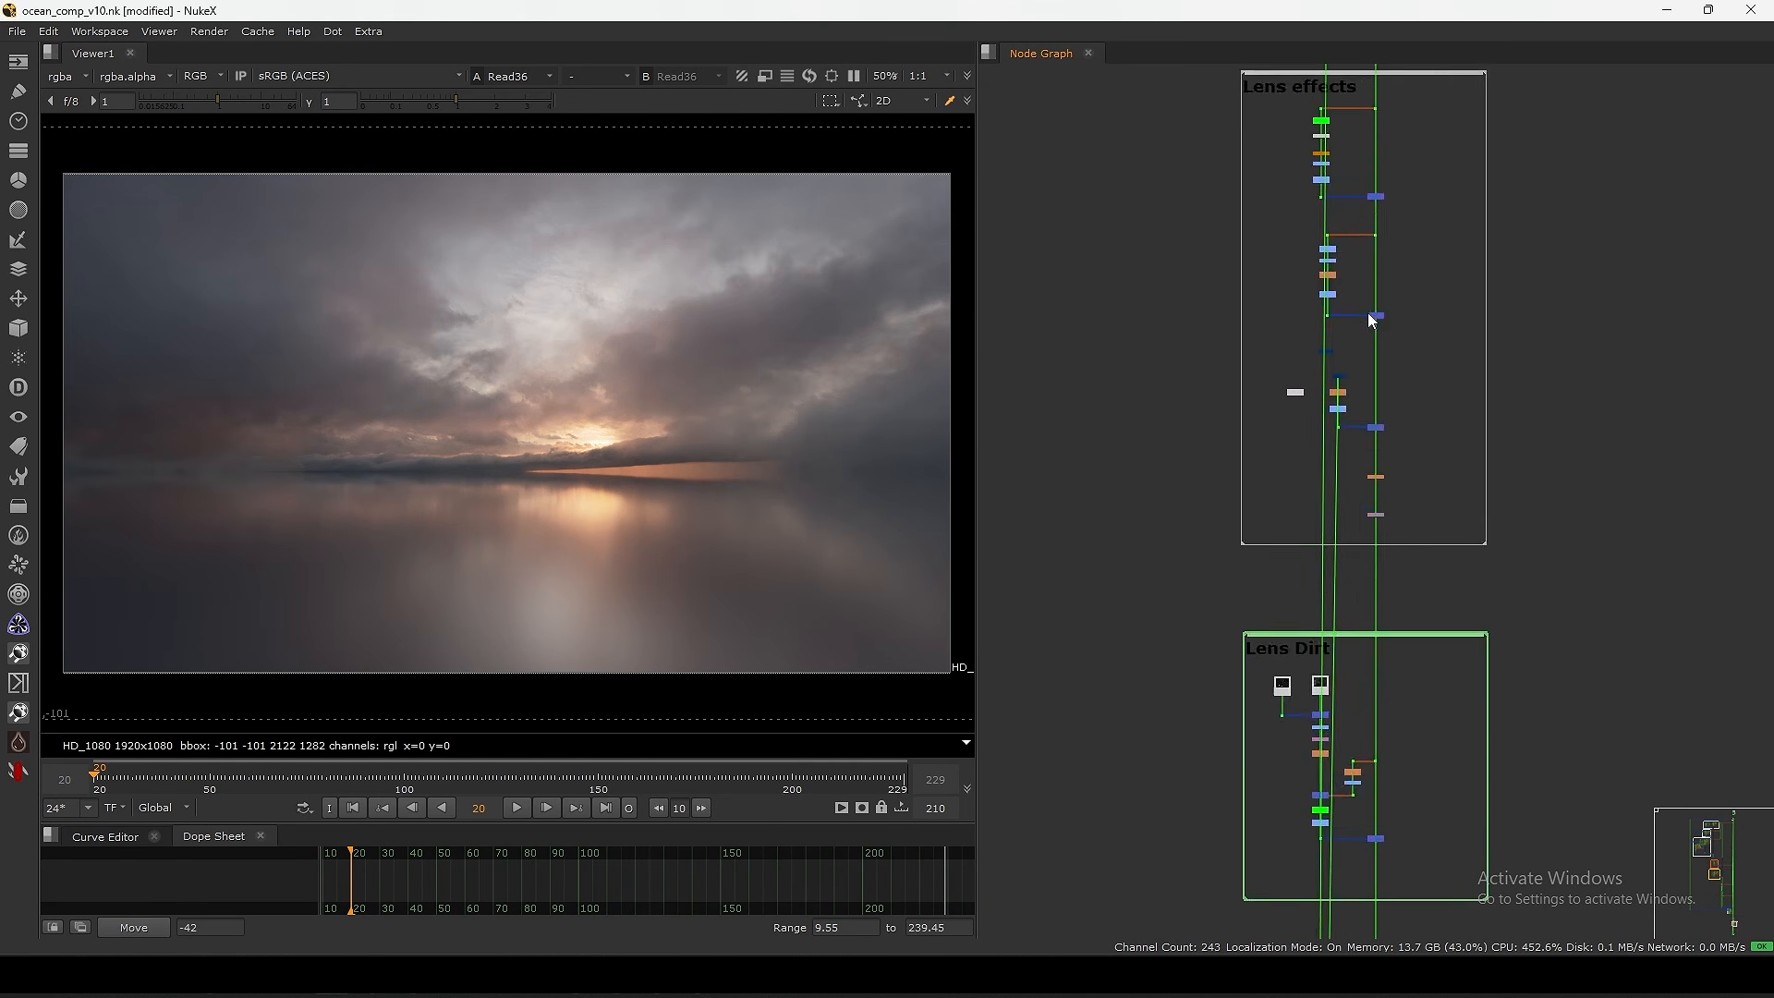
click(1146, 421)
key(1)
- Compare SpotFlare's position with Reconcile3D2's XY output by opening both property sets side by side, and close them
double_click(1487, 291)
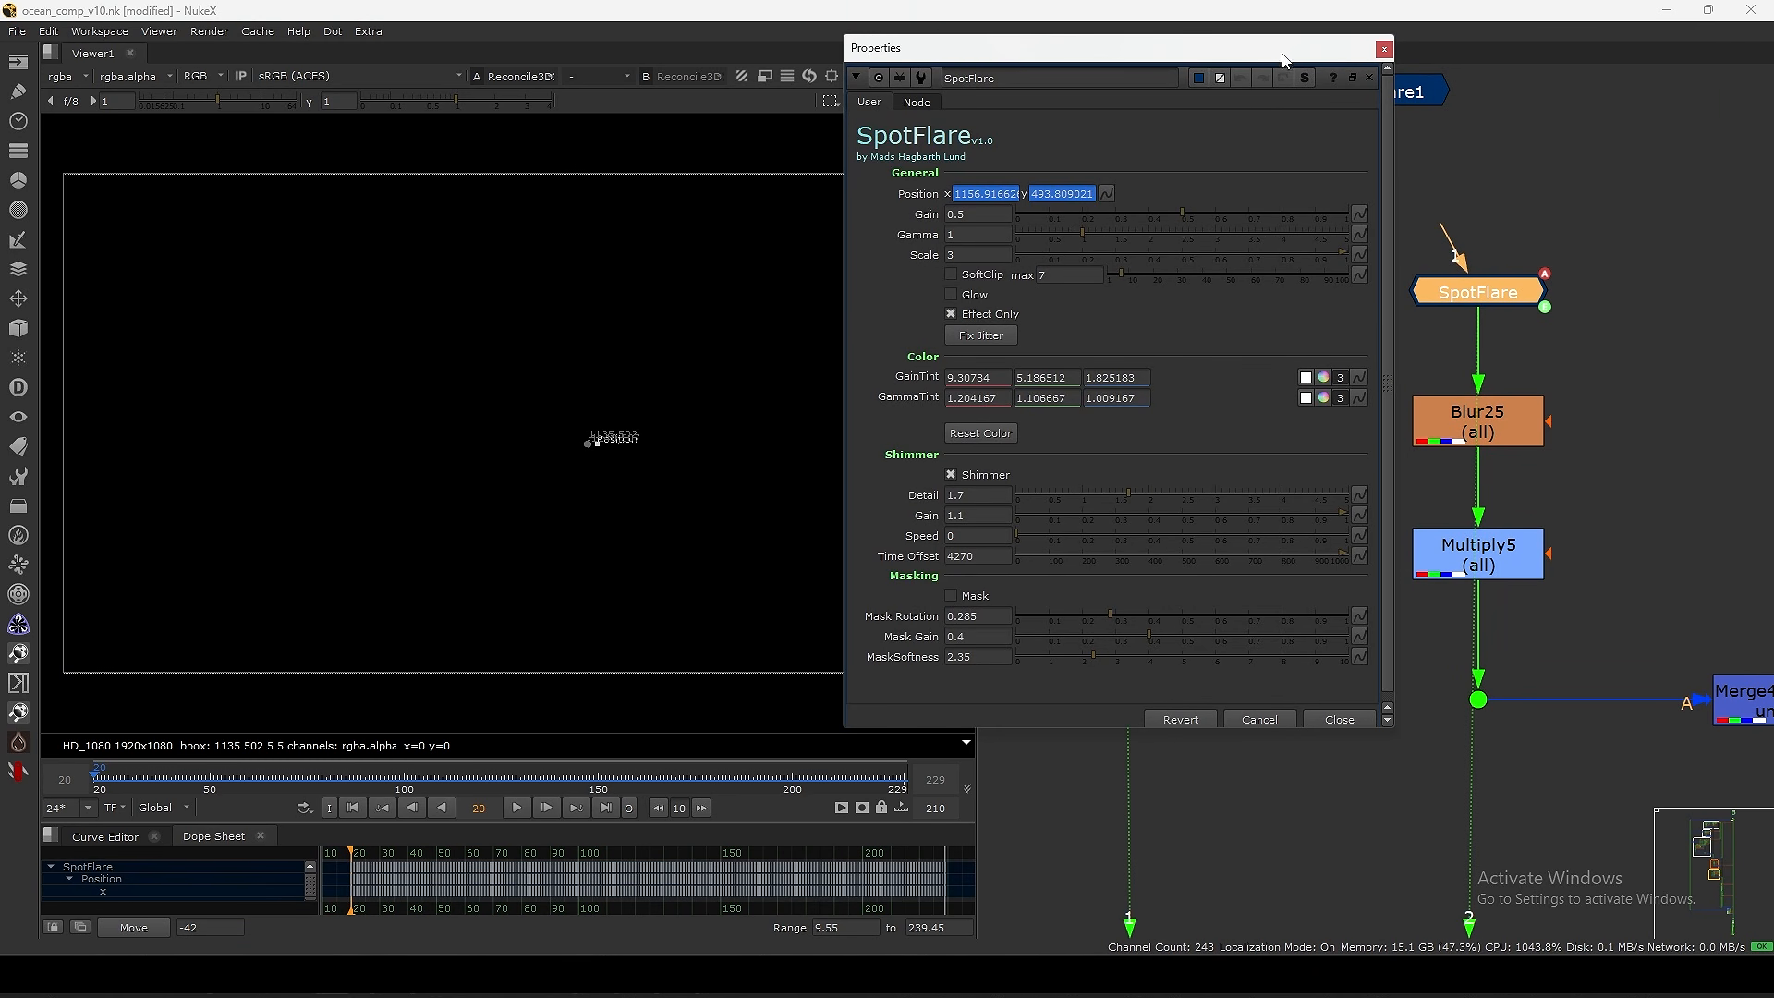
drag(1283, 55, 847, 287)
drag(1107, 421, 1157, 393)
double_click(1157, 392)
drag(992, 242, 1439, 119)
drag(854, 283, 843, 279)
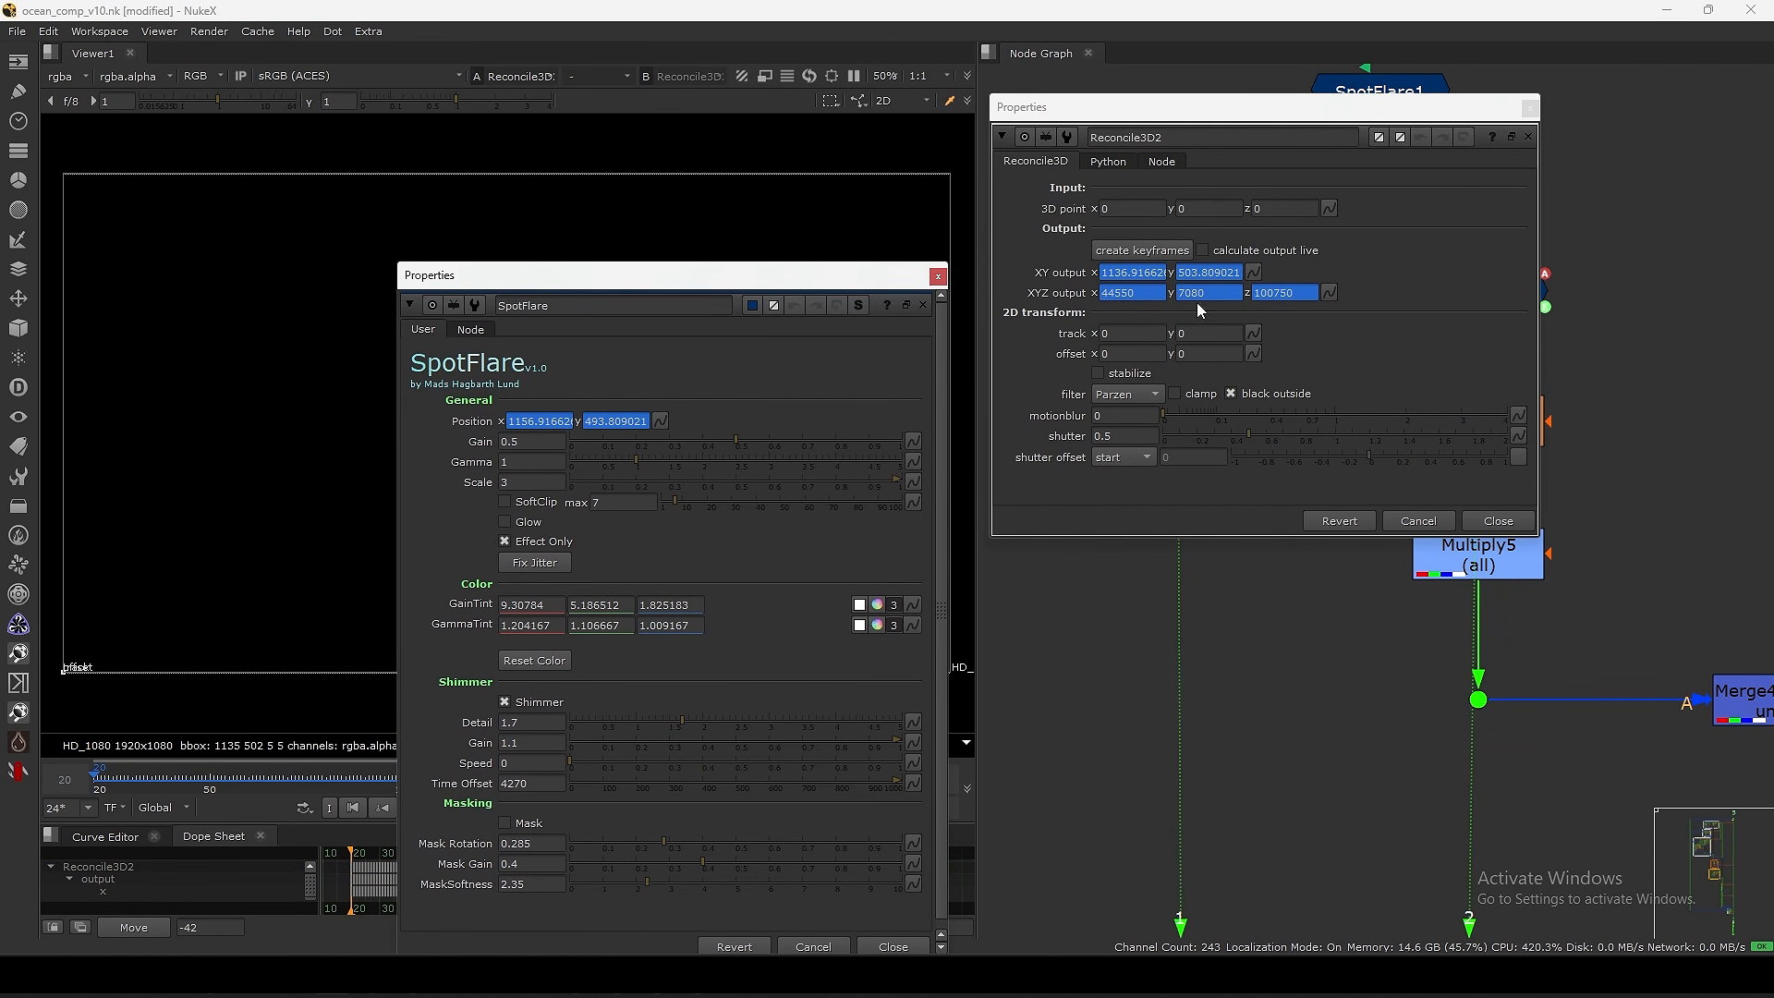
click(937, 276)
click(1498, 520)
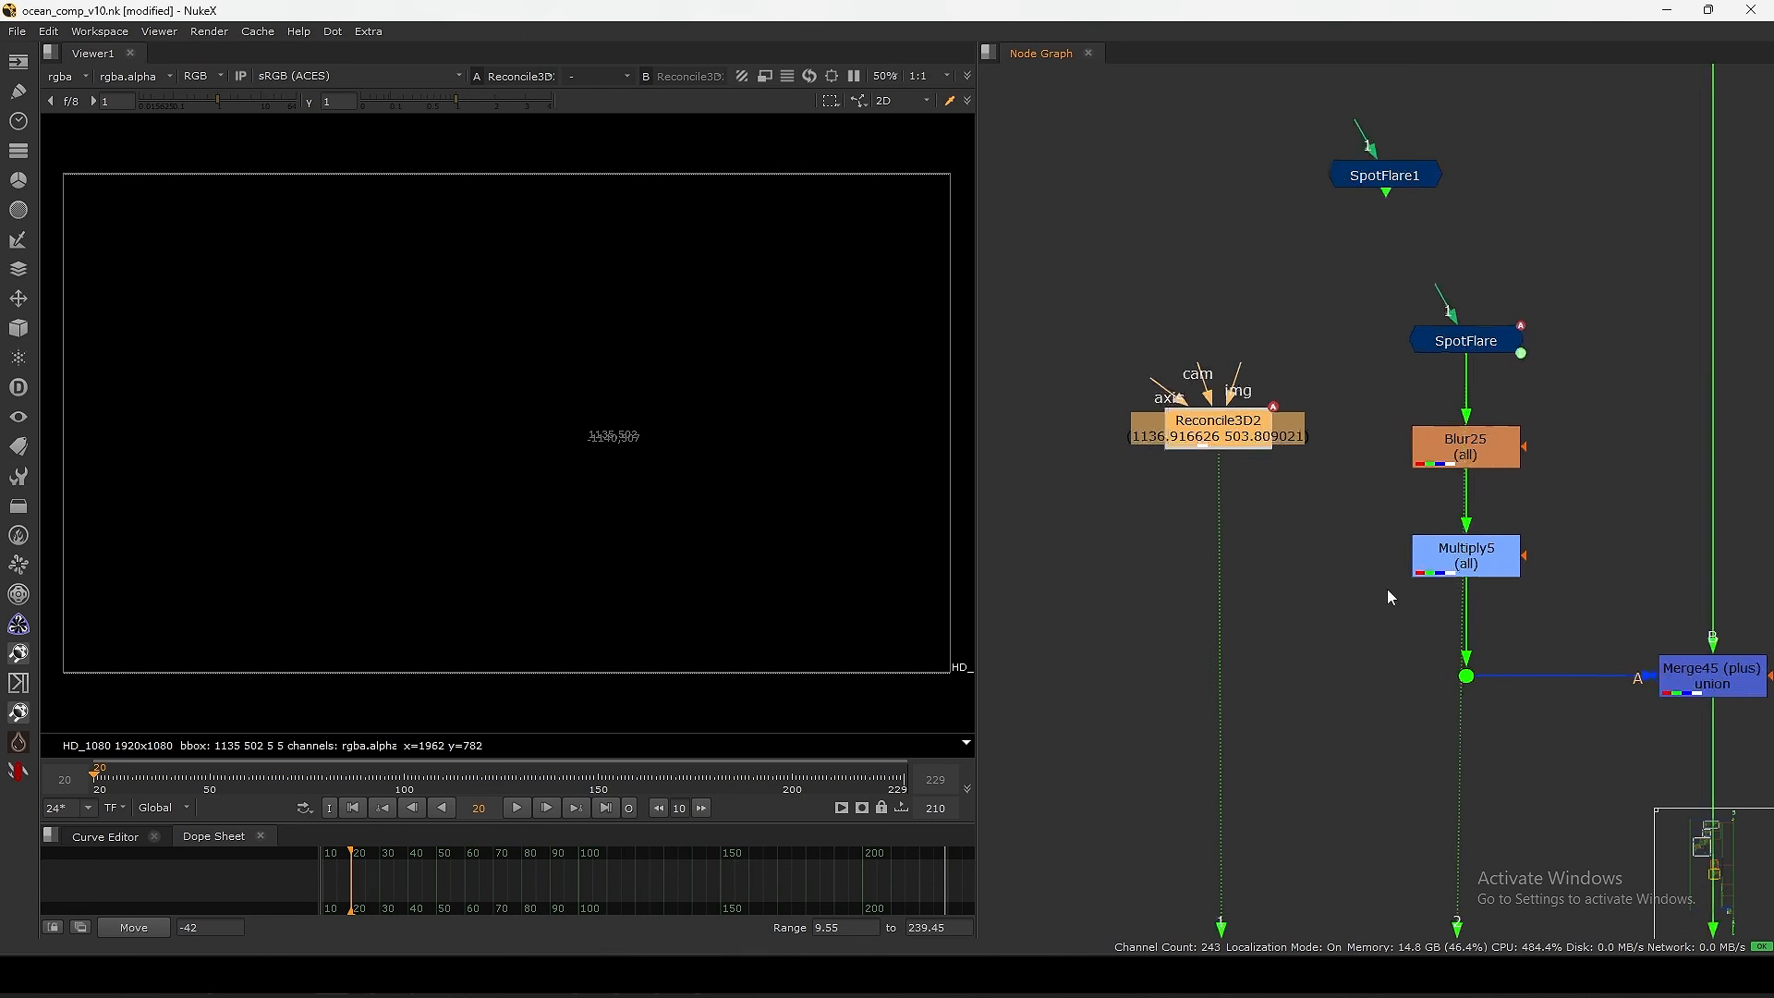
- View the flare after Blur25 and after Multiply5
scroll(1118, 354, down, 2)
click(1349, 418)
key(1)
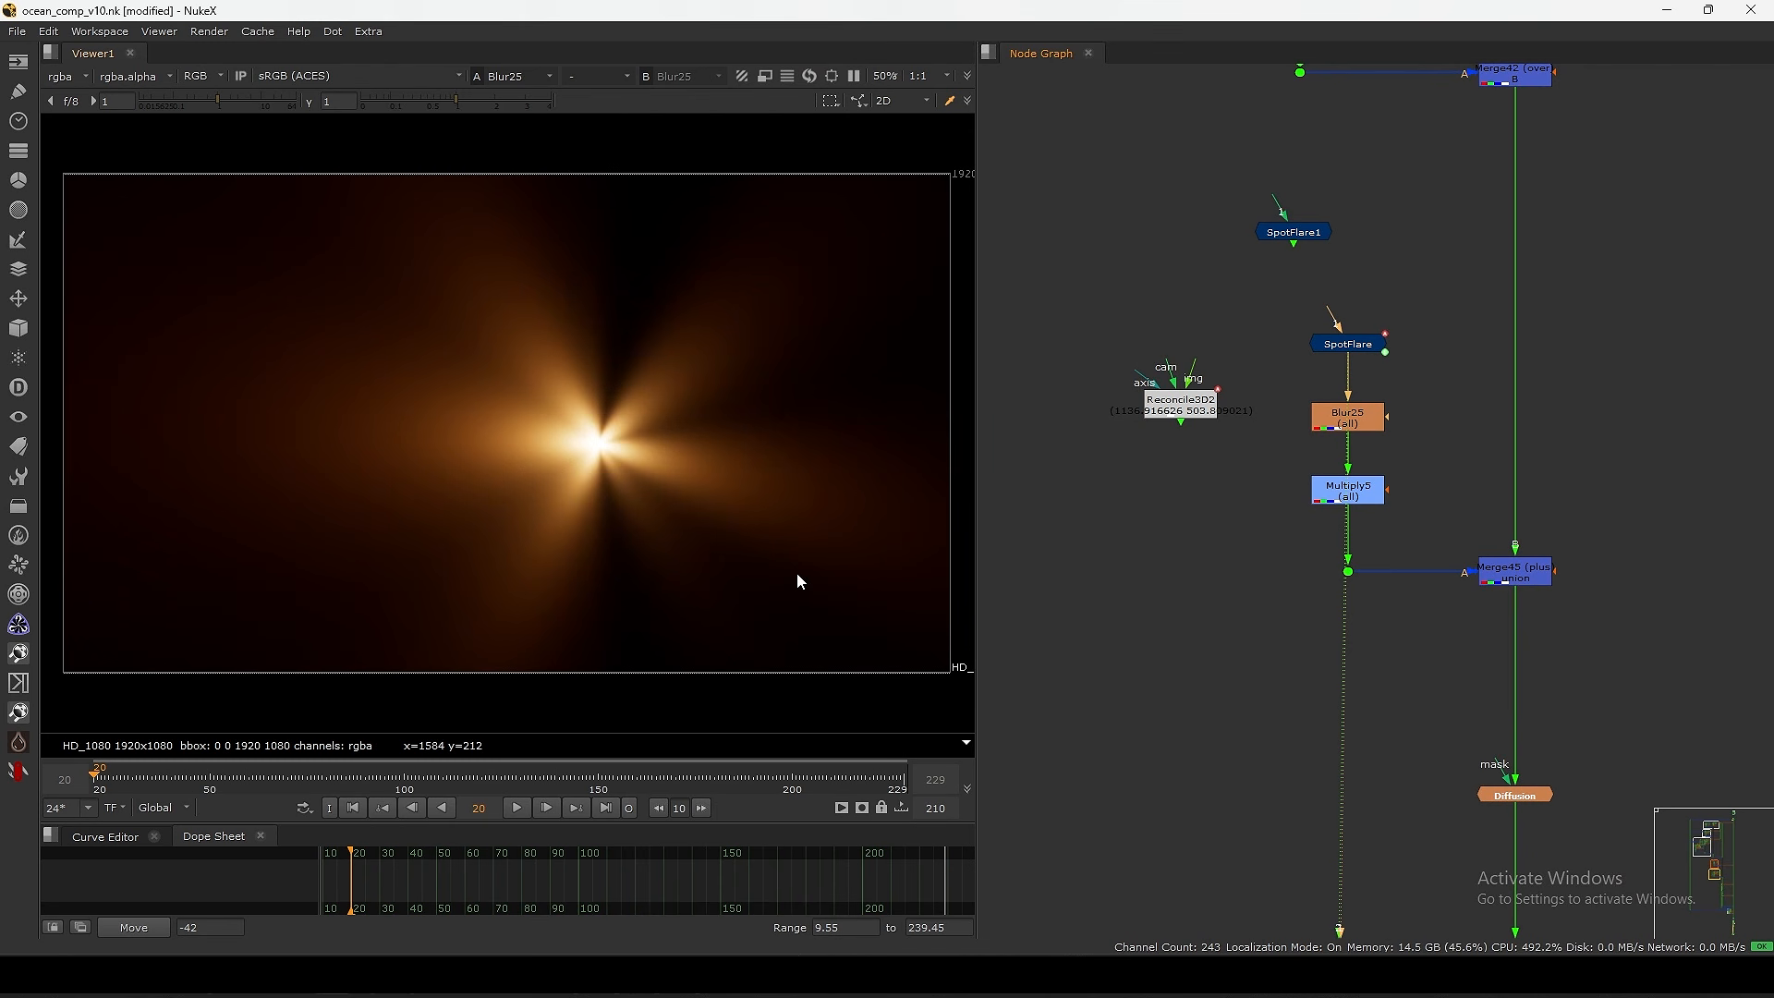
click(1339, 489)
key(1)
- Compare Merge45's result with the flare branch viewed alone at the dot feeding its A input
click(1513, 573)
key(1)
middle_drag(1475, 637, 1448, 610)
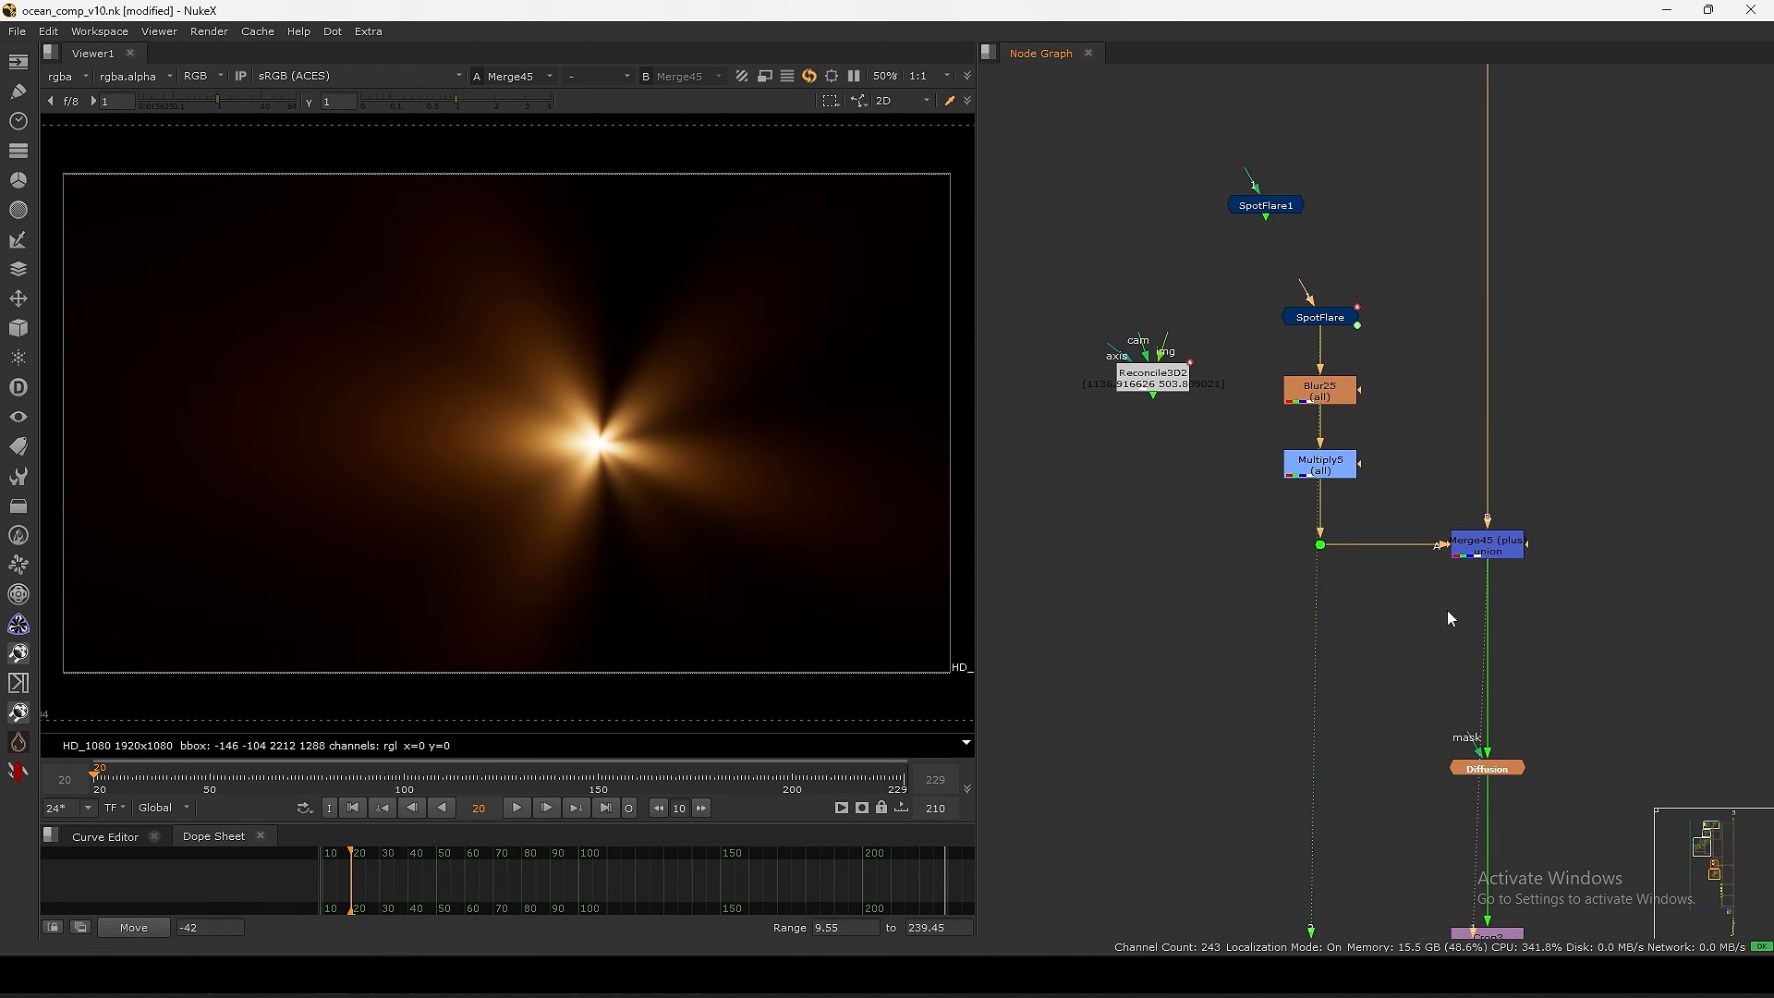
click(1319, 545)
key(1)
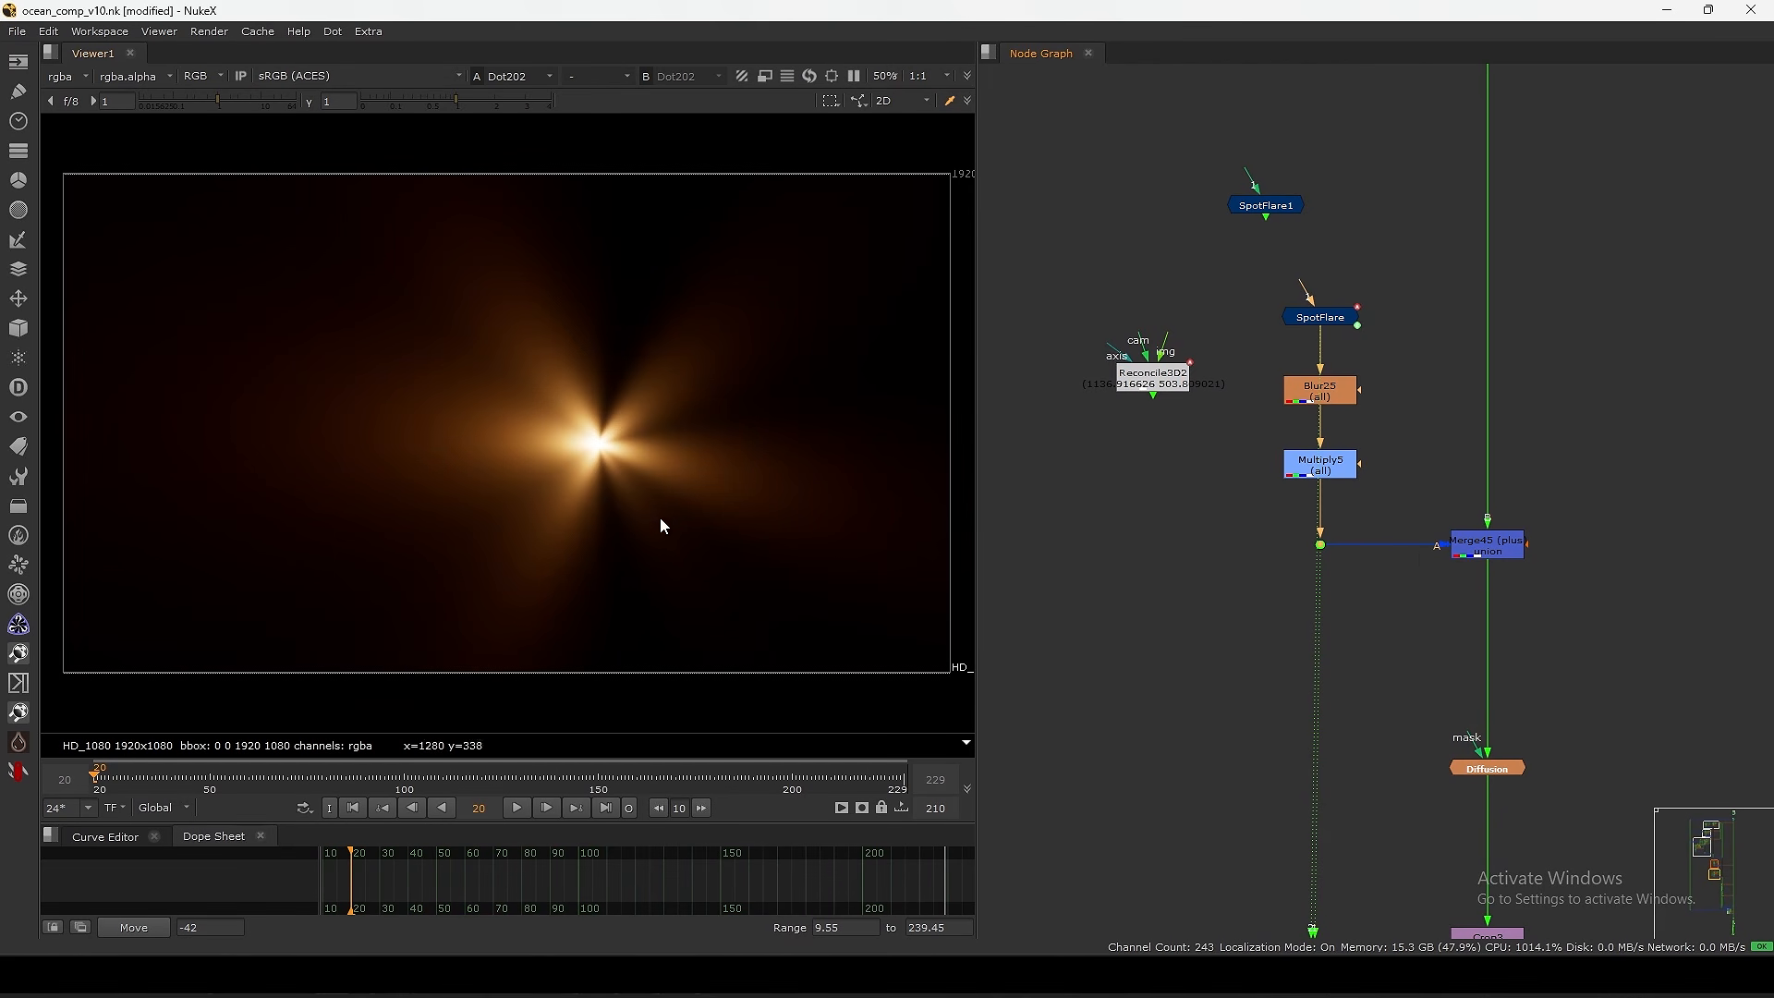
click(1477, 557)
key(1)
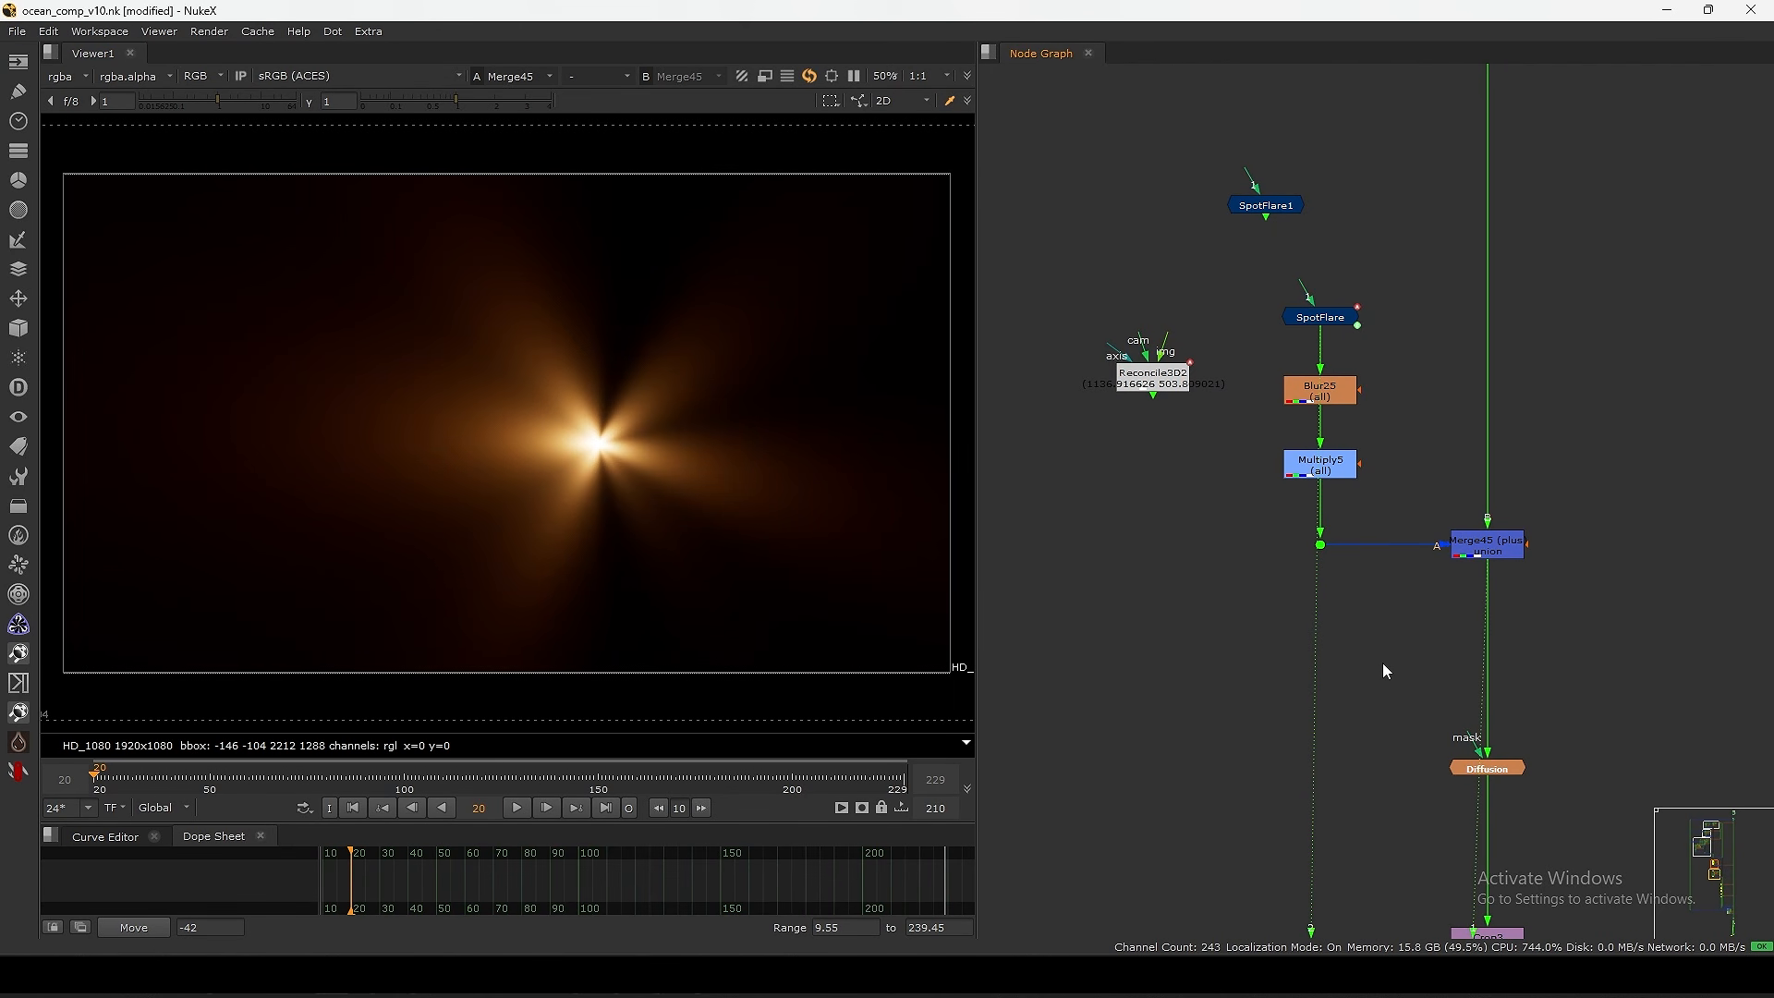
- Follow the node tree to Switch5 and its Read15 input
scroll(1383, 670, down, 12)
middle_drag(1310, 721, 1487, 944)
scroll(1365, 245, up, 9)
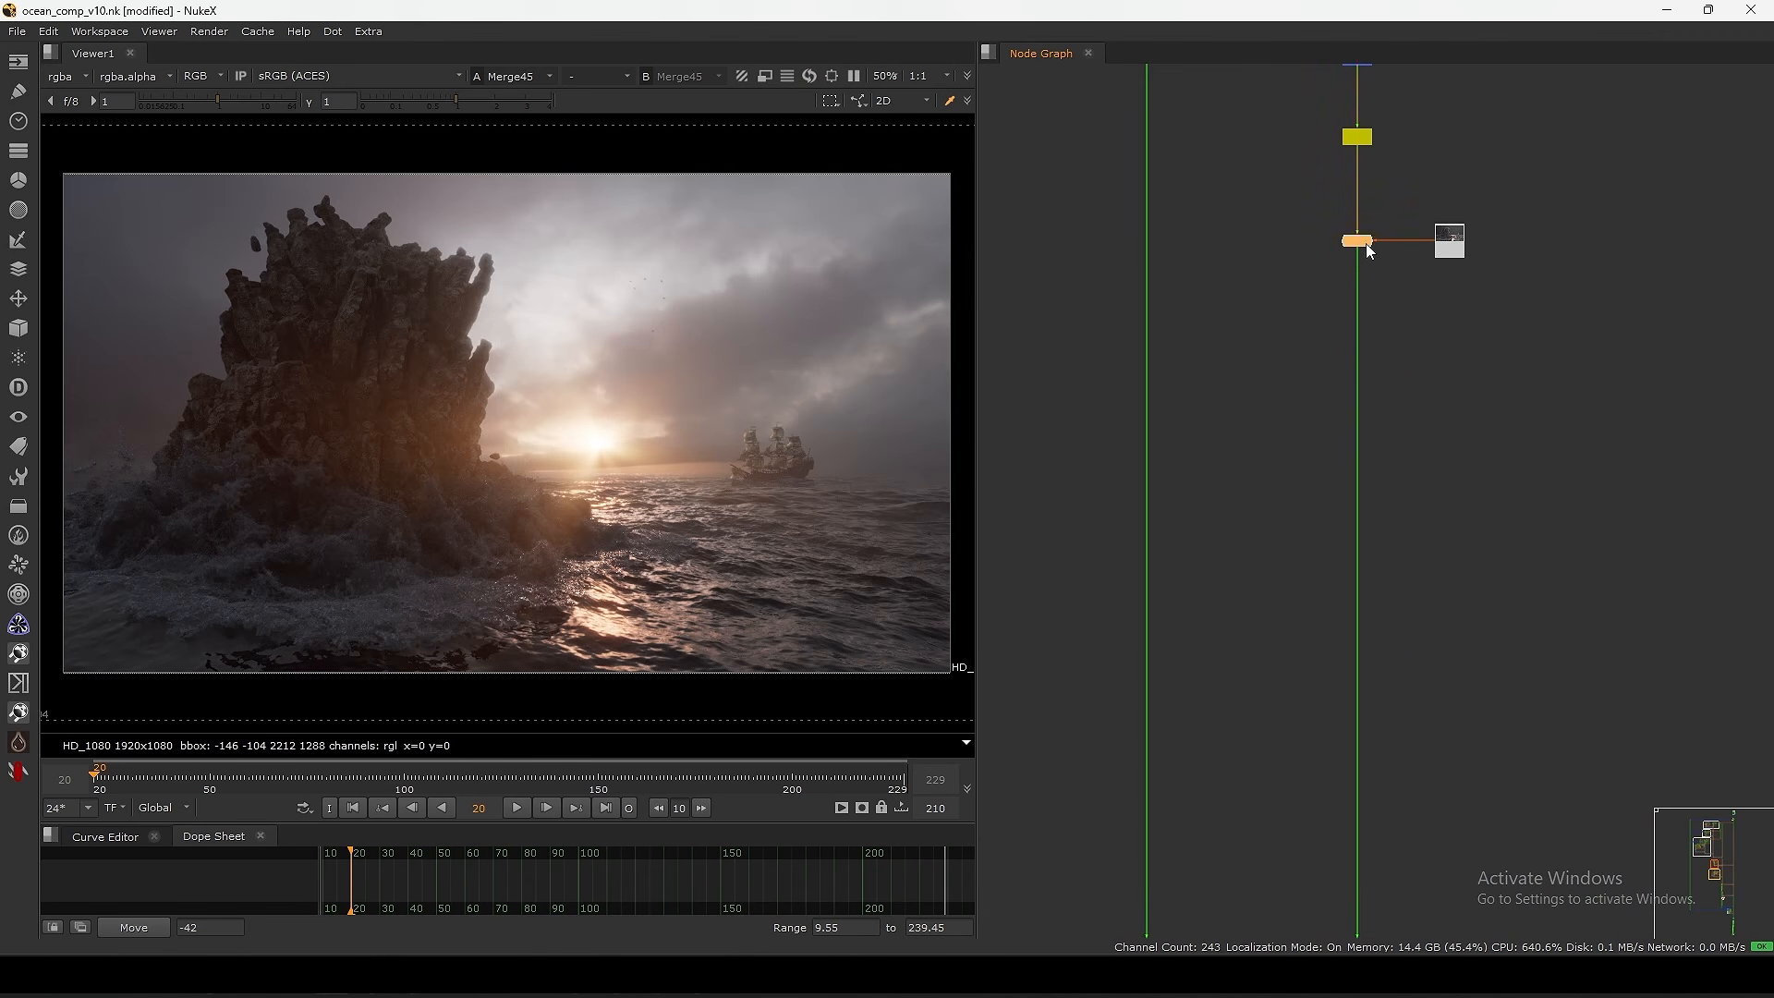
scroll(1366, 245, down, 8)
mouse_move(1366, 245)
middle_down()
mouse_move(1319, 366)
mouse_move(1401, 242)
middle_up()
scroll(1402, 242, up, 11)
drag(1488, 203, 1315, 349)
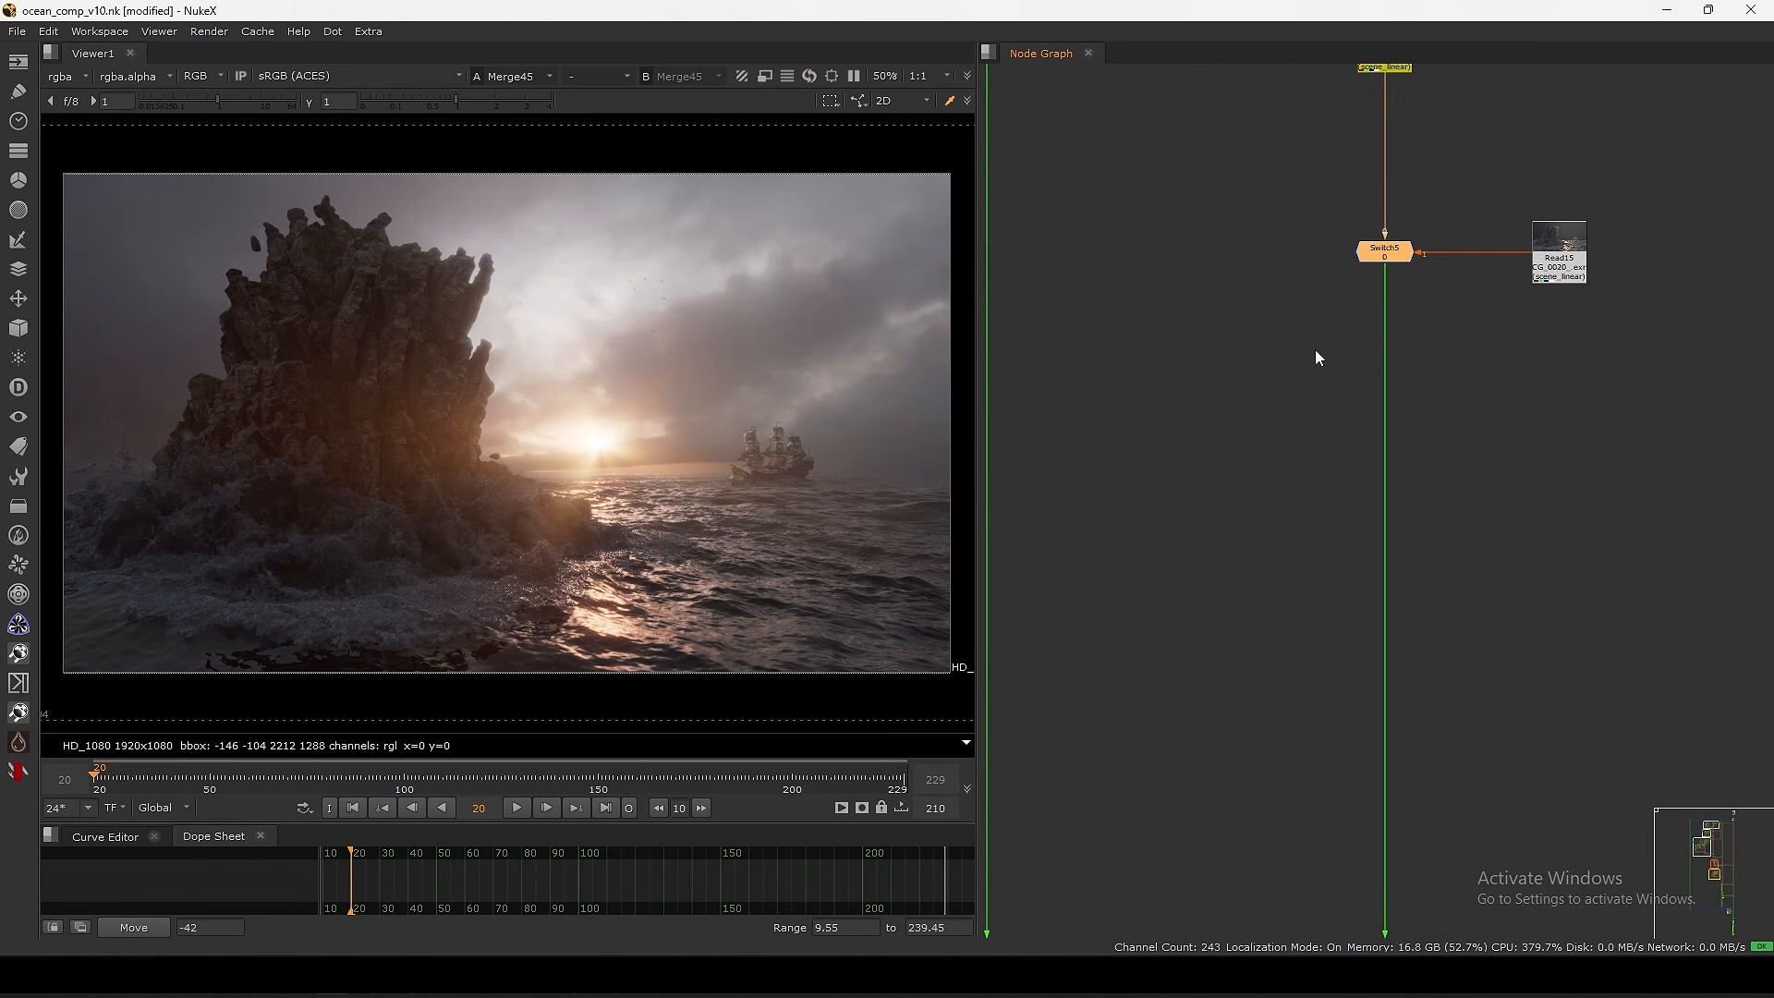
- Return to the end of the Lens effects group and view the result at Crop3
scroll(1310, 357, down, 11)
middle_drag(1256, 711, 1155, 425)
middle_drag(1427, 589, 1166, 106)
scroll(1386, 416, up, 10)
drag(1432, 566, 1250, 659)
key(1)
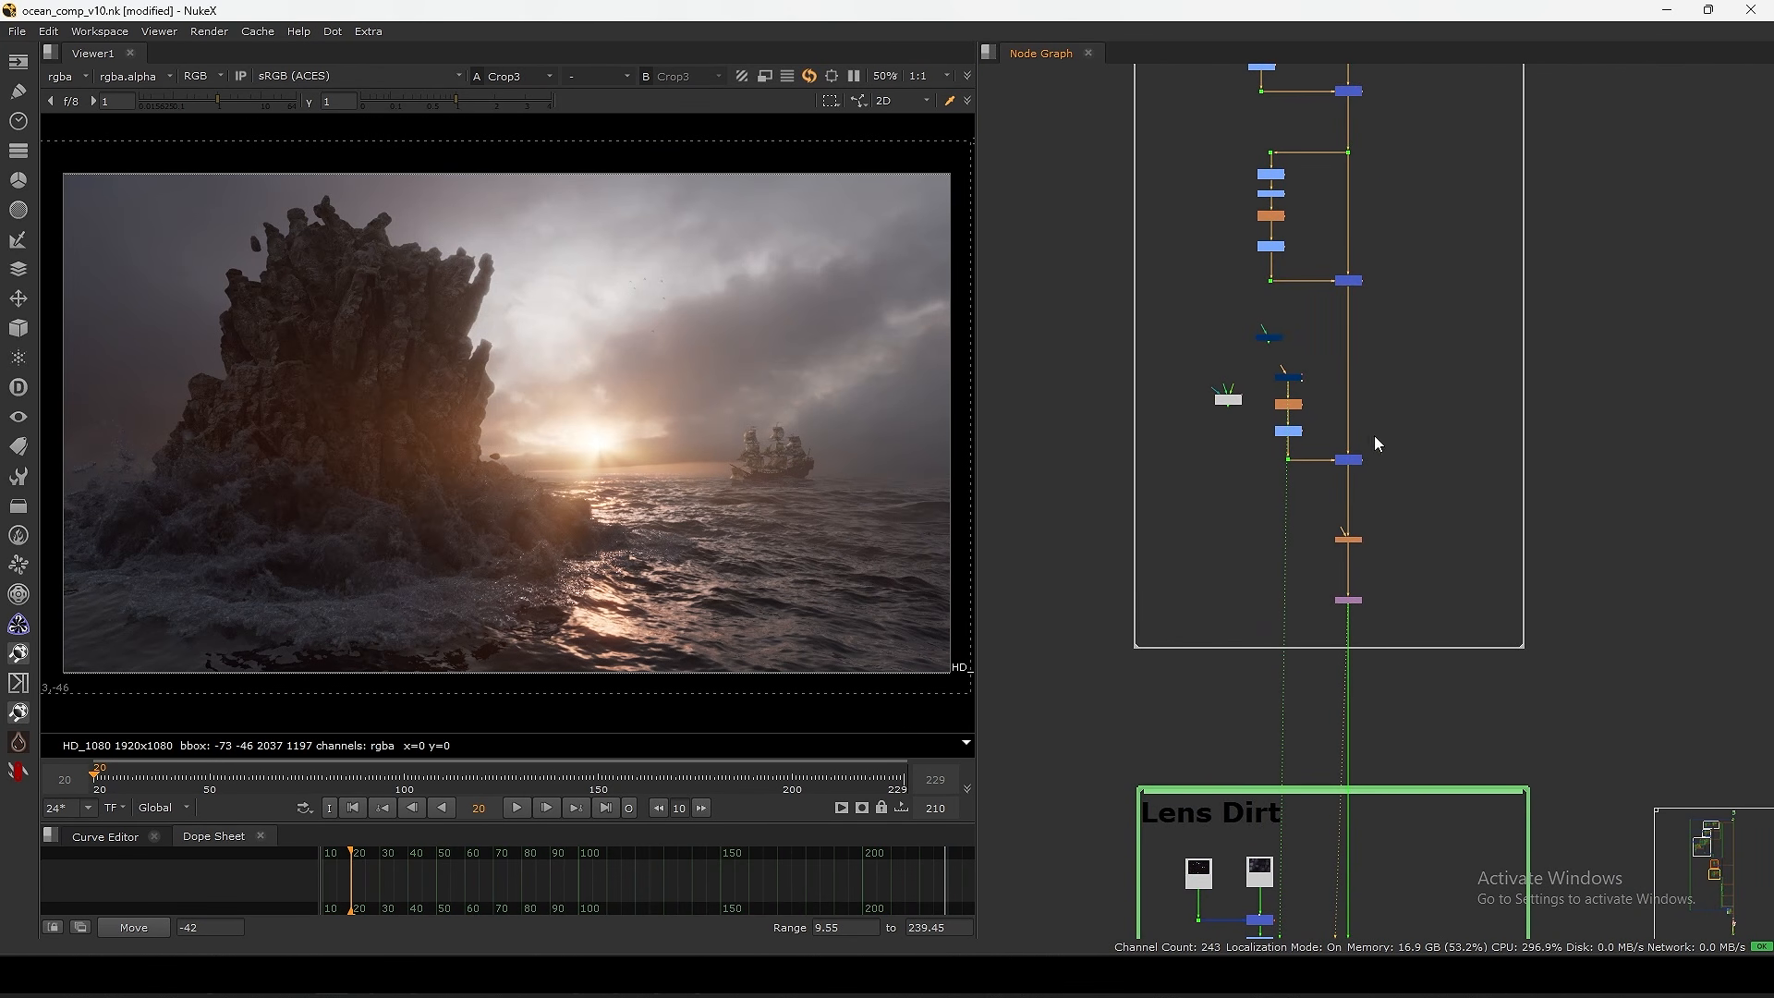
- View Merge45 and toggle the node to check its flare contribution
click(1348, 459)
key(1)
scroll(1347, 462, up, 5)
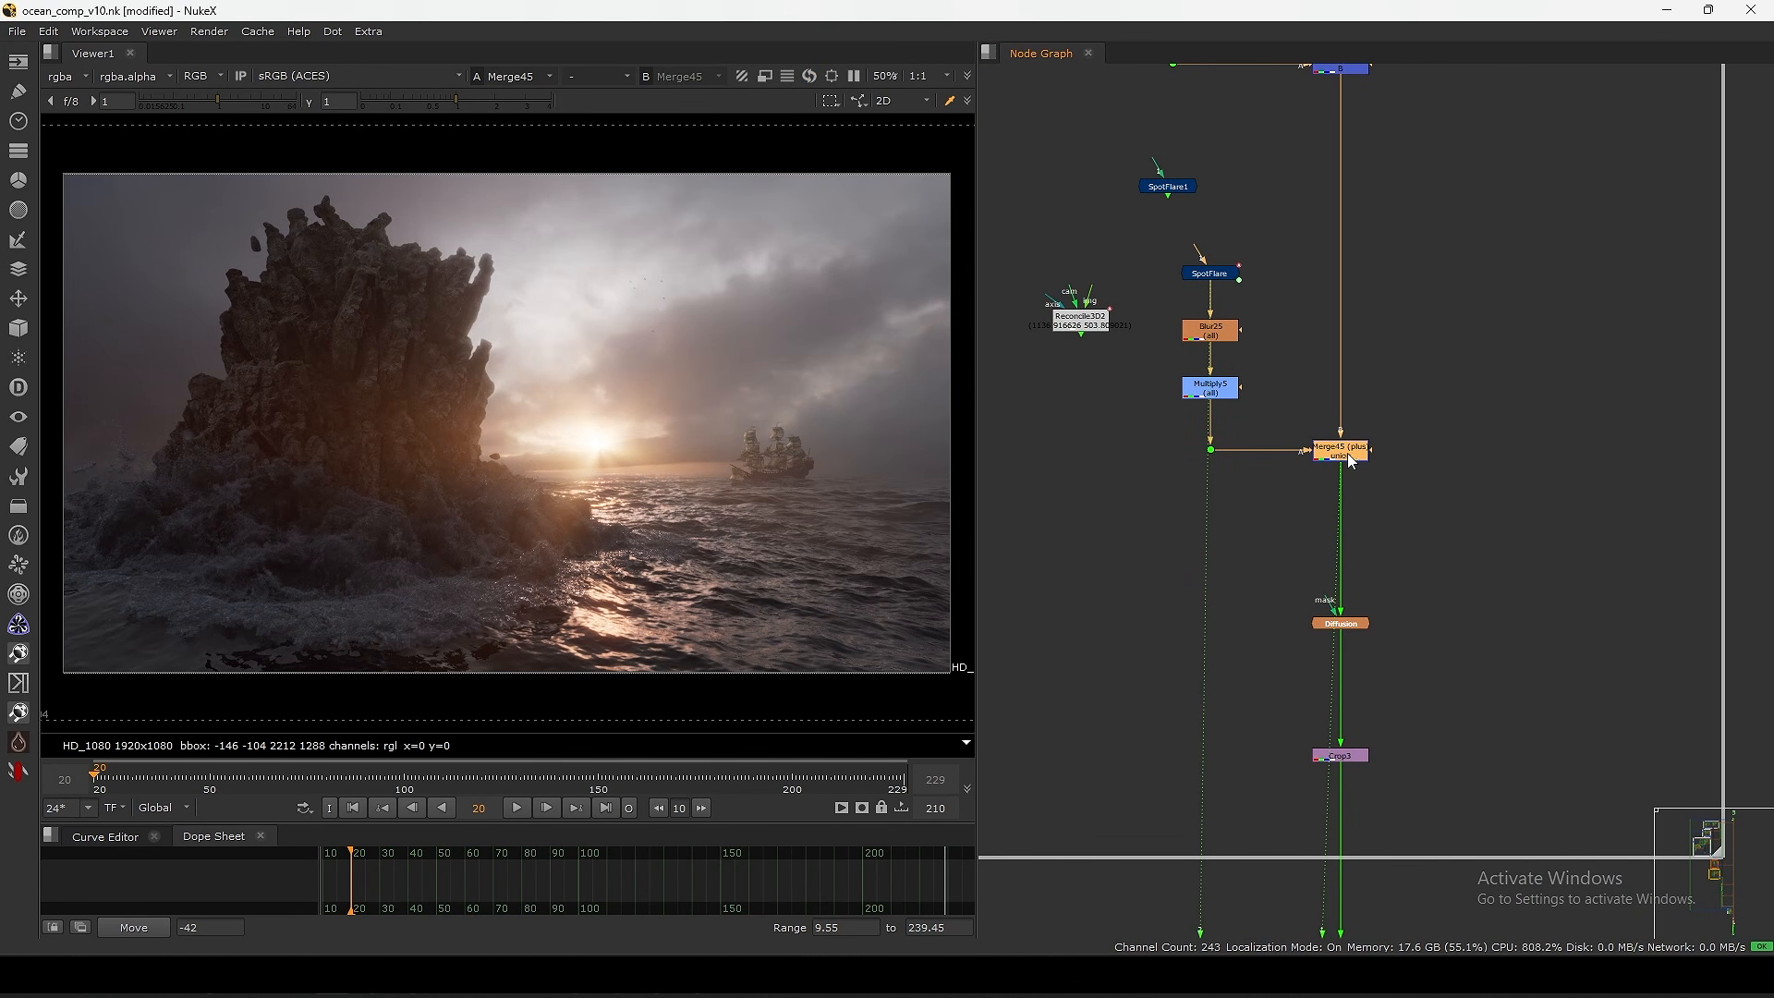
key(d)
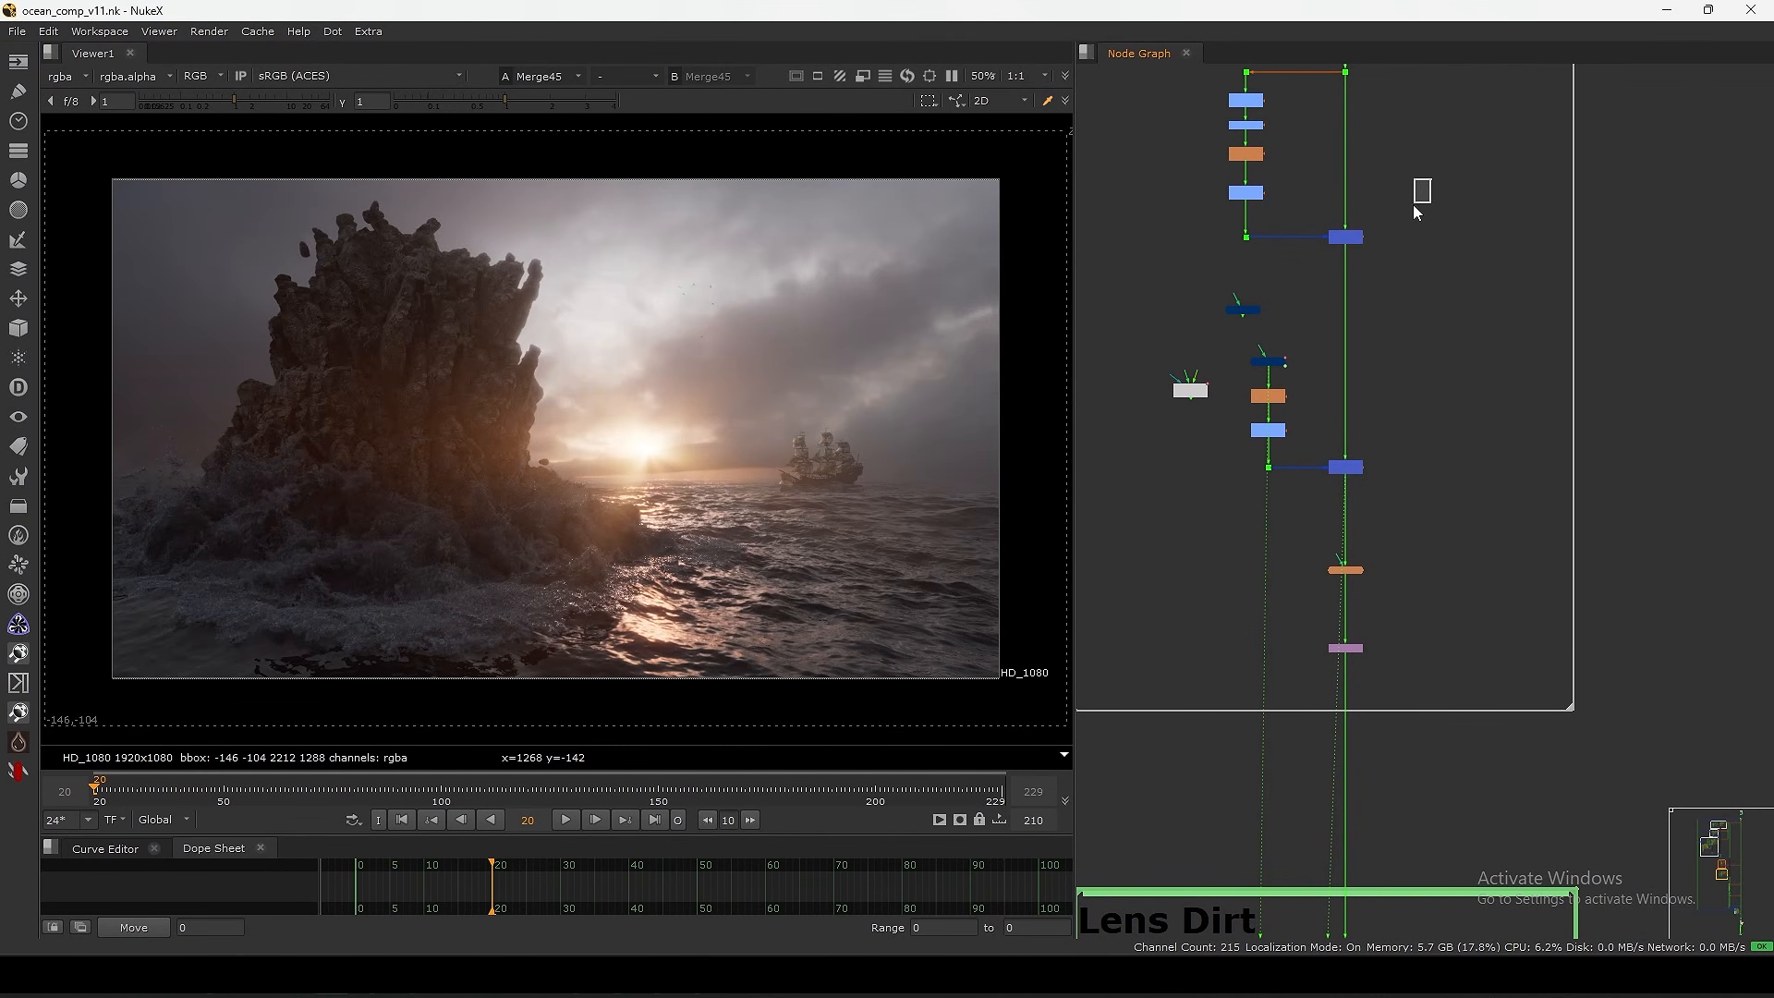
- Compare the image at Merge42, before the flare, with the image at Merge45
drag(1331, 289, 1331, 291)
key(1)
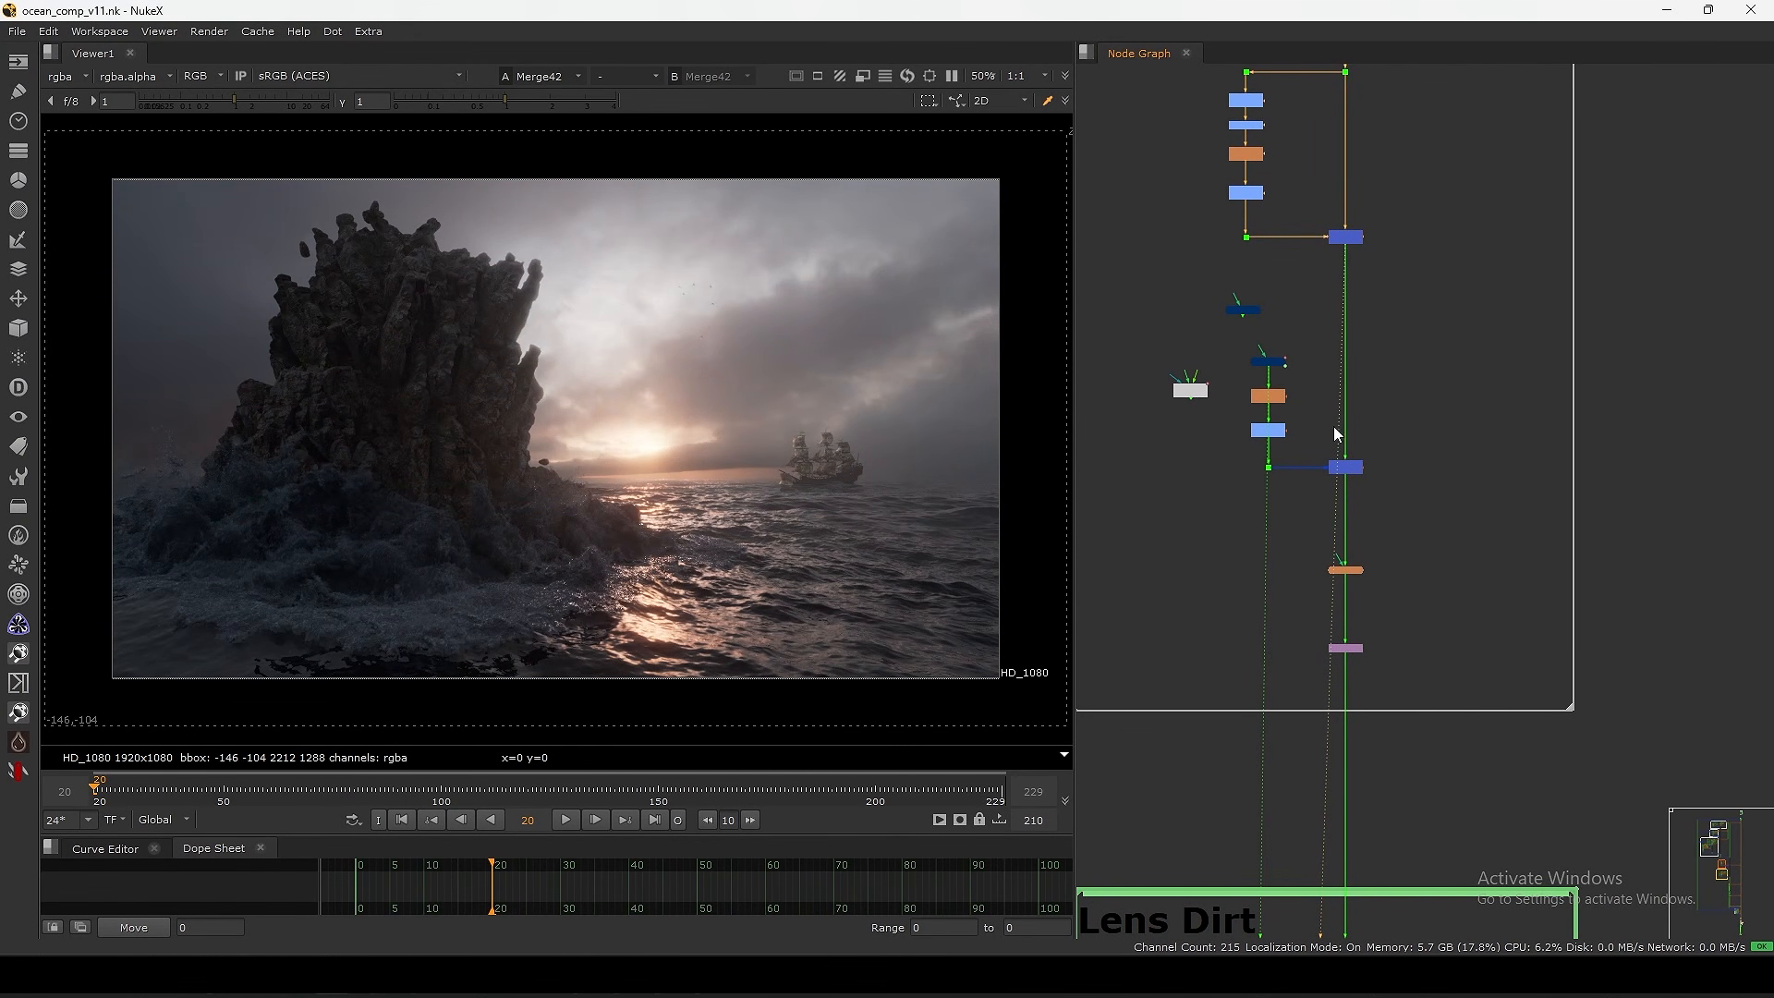
drag(1386, 447, 1313, 519)
key(1)
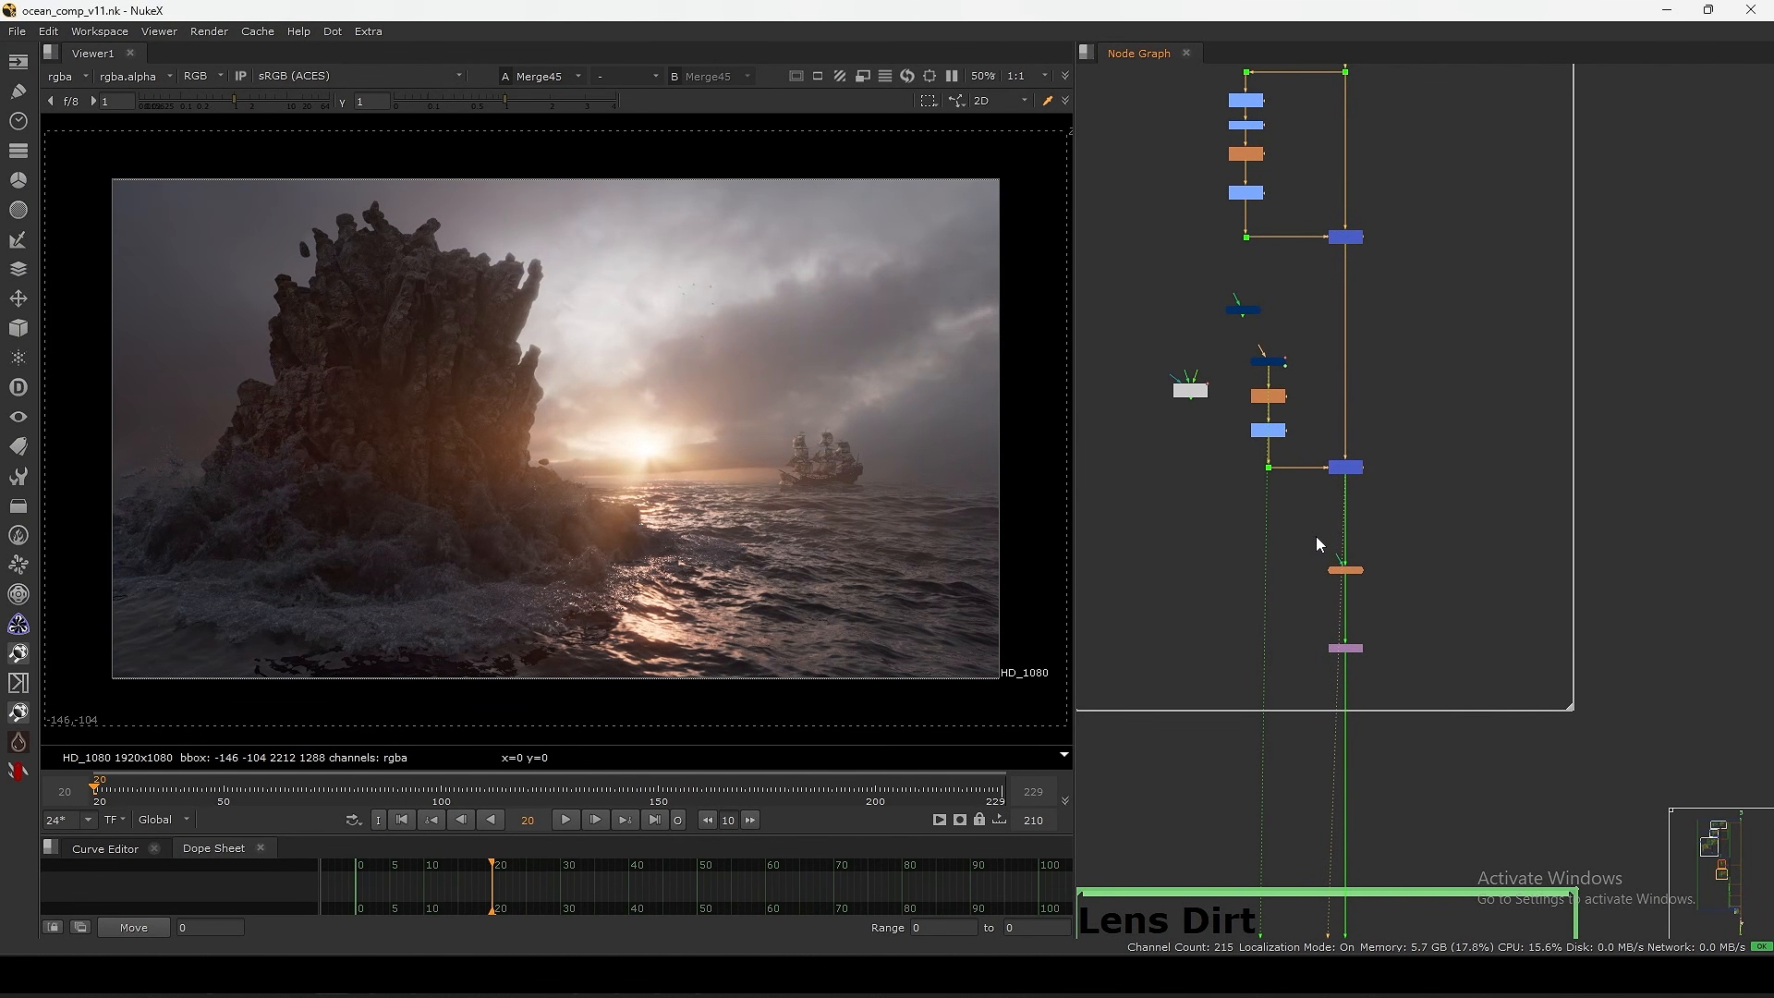
- View the result of the Diffusion node below Merge45
middle_drag(1308, 648, 1320, 570)
scroll(1378, 384, up, 2)
drag(1453, 330, 1262, 503)
middle_drag(1304, 659, 1334, 588)
click(1471, 455)
scroll(1352, 522, up, 3)
mouse_move(1412, 488)
mouse_down()
mouse_move(1428, 517)
mouse_move(1402, 493)
mouse_move(1413, 481)
mouse_up()
key(1)
- Review the Diffusion node's size and amount properties, and close them
click(1362, 562)
middle_drag(1361, 562, 1363, 529)
click(1413, 453)
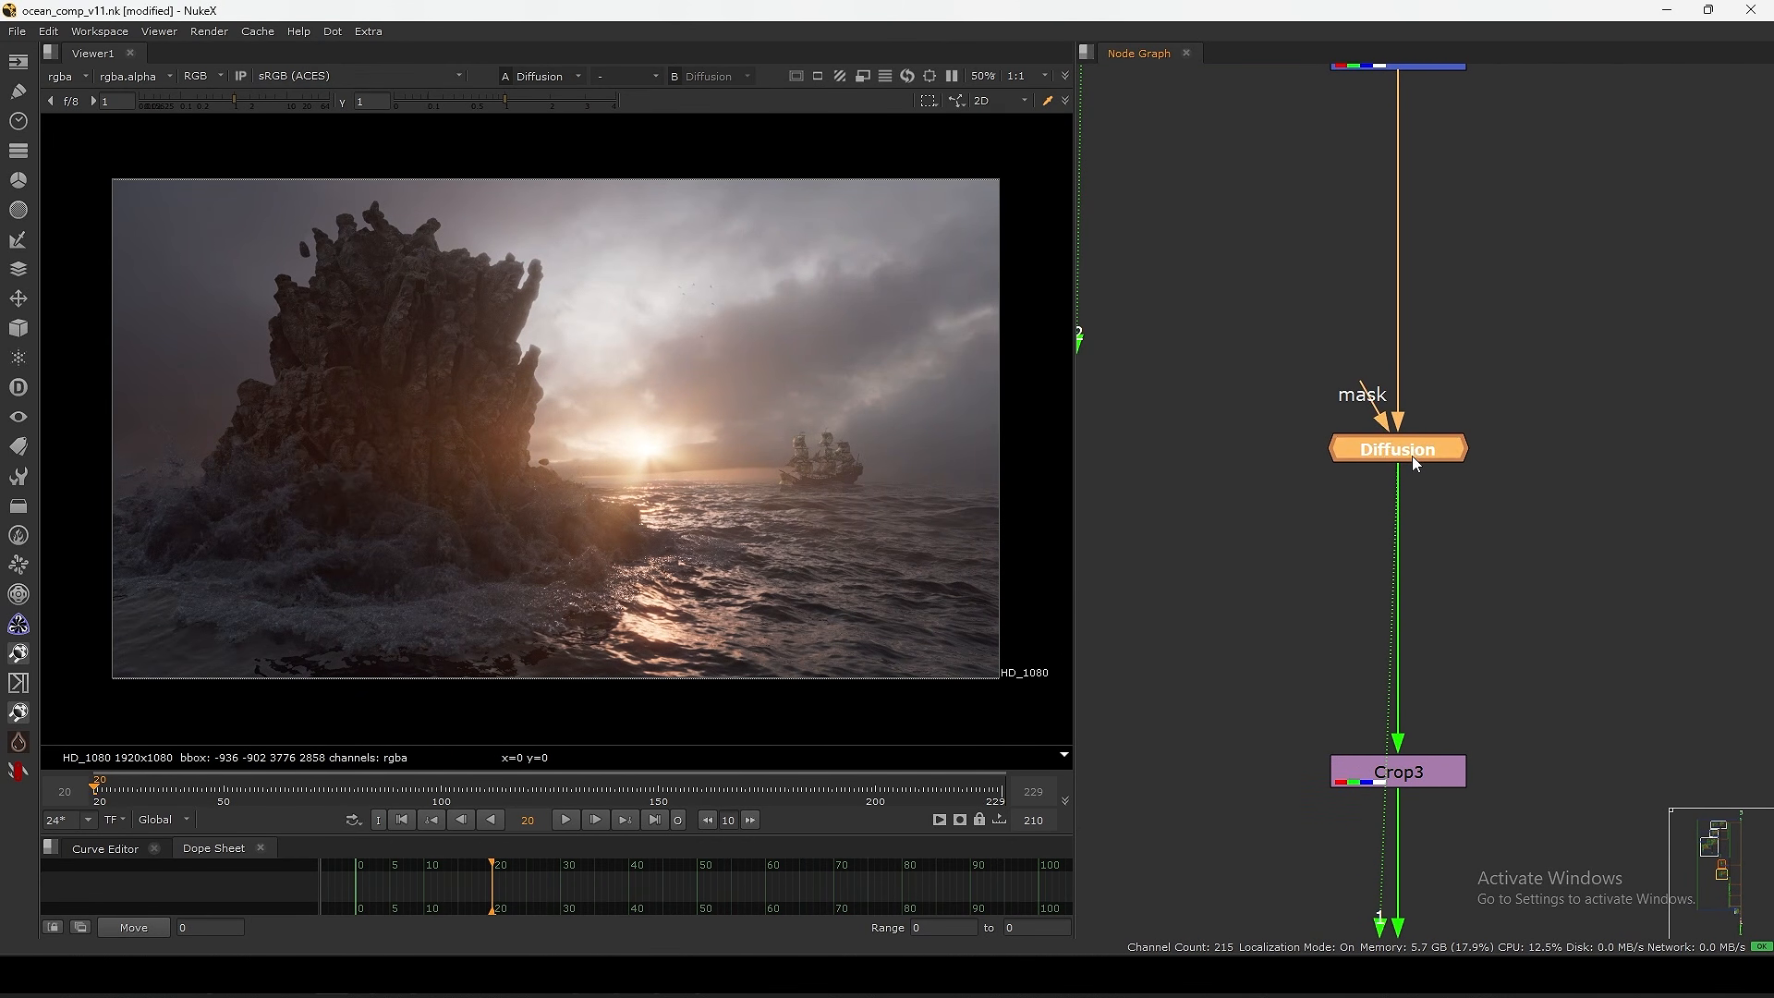
double_click(1415, 454)
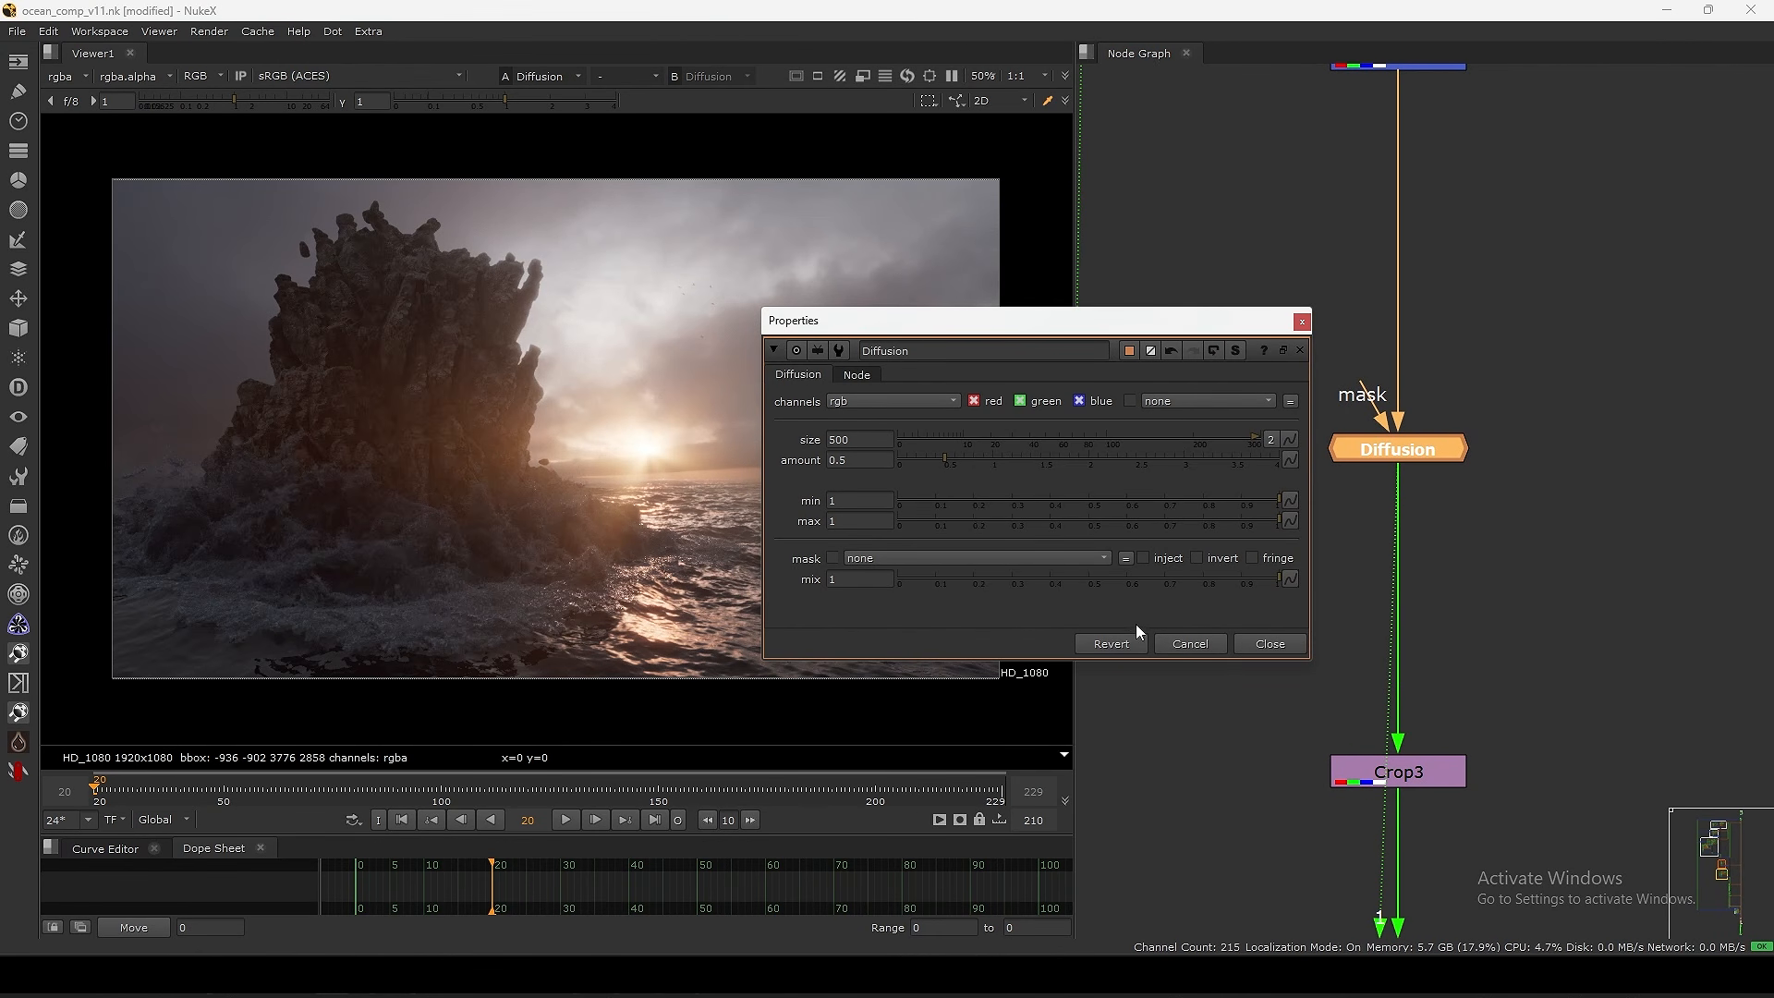
click(1270, 644)
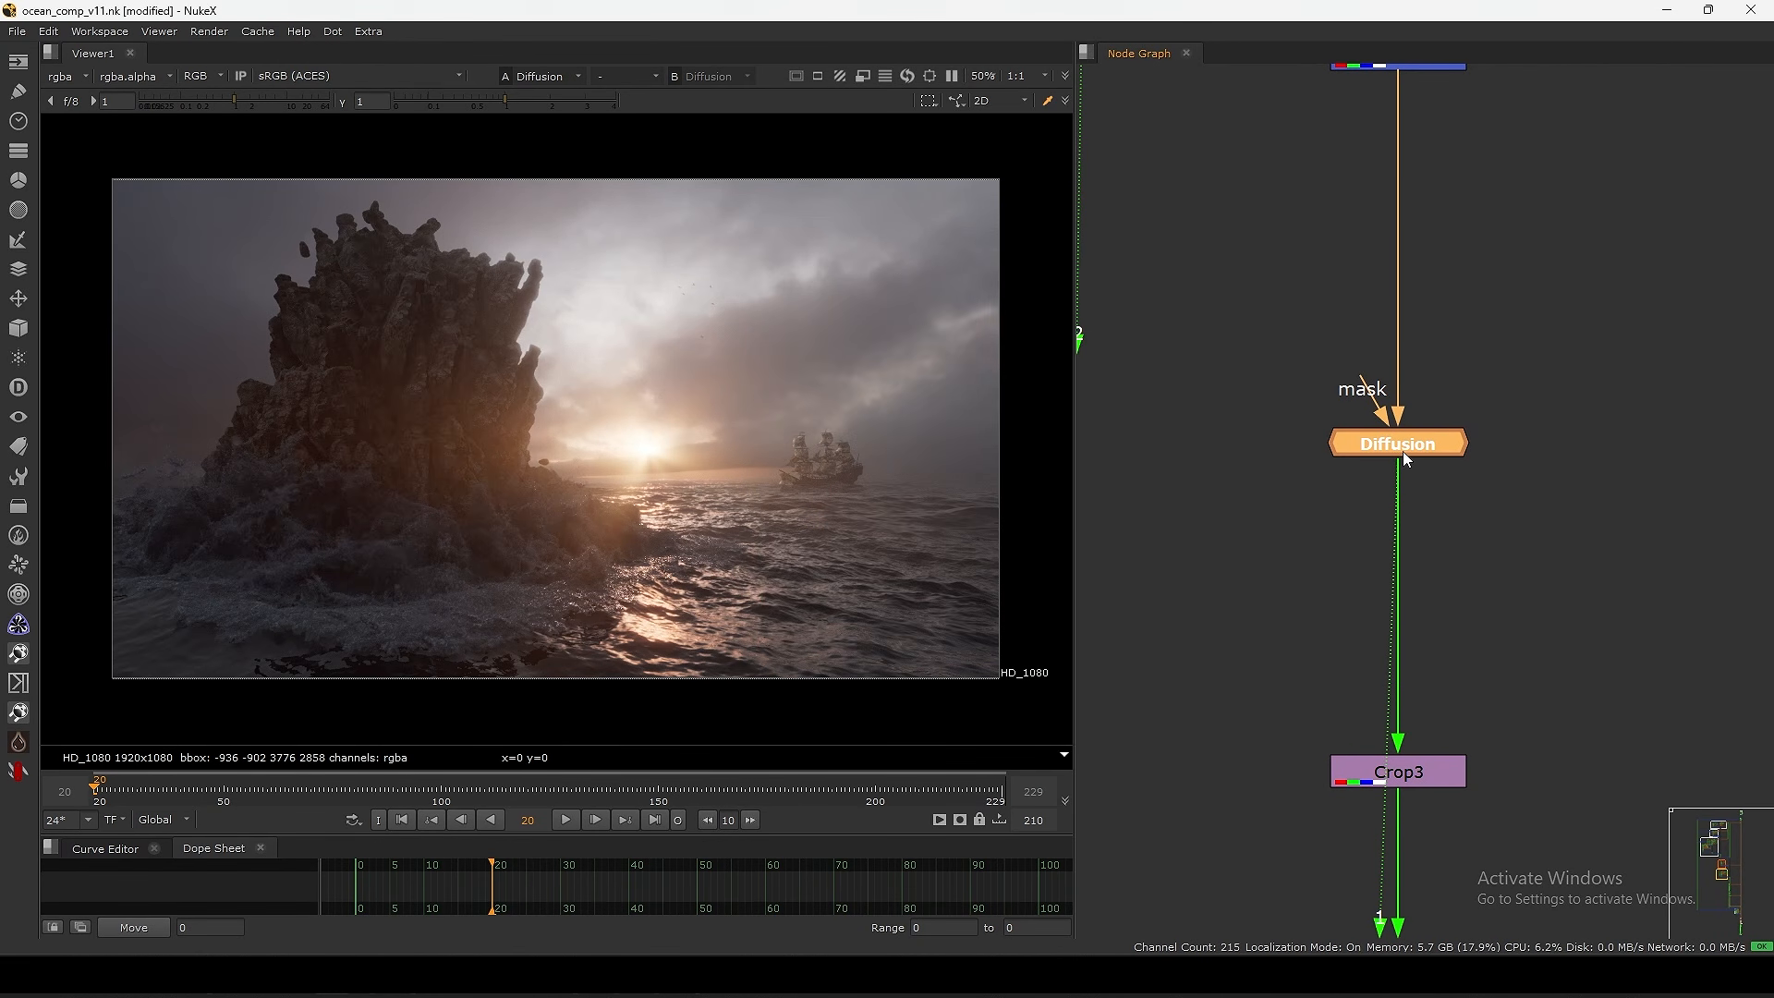
- View the result after Crop3 and check that node's properties
scroll(1385, 388, down, 4)
click(1372, 558)
key(1)
click(1276, 596)
click(1372, 556)
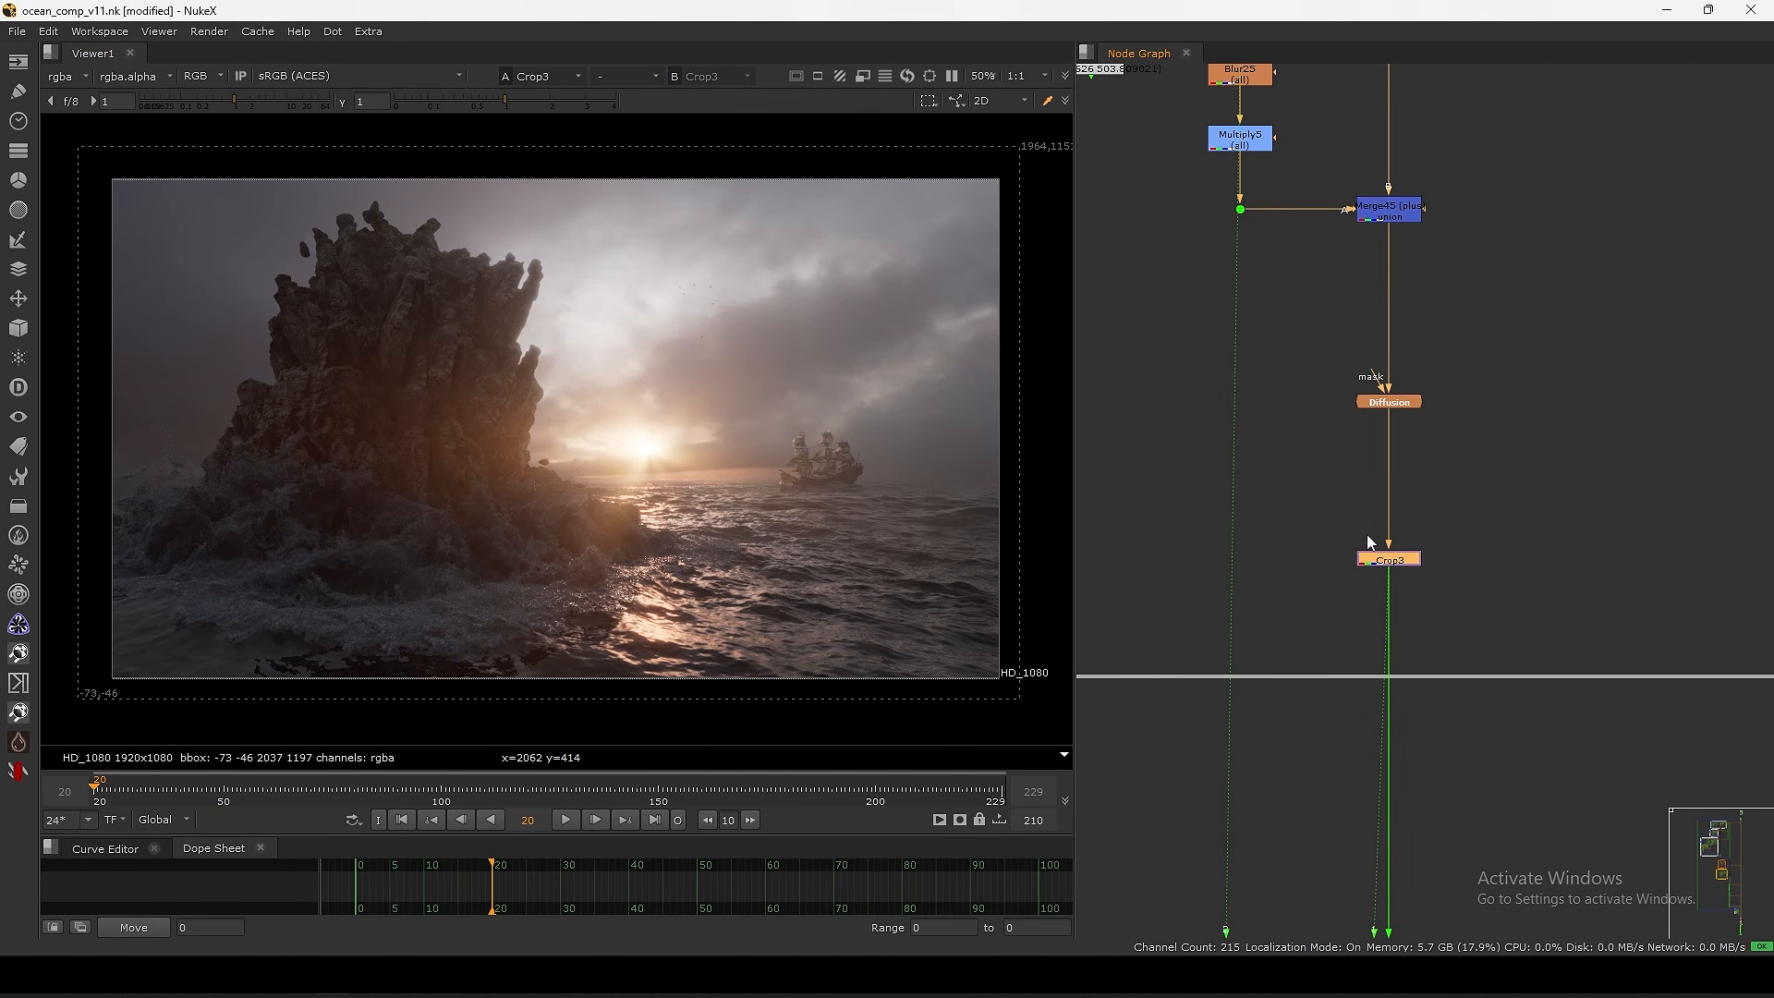
double_click(1389, 560)
click(1328, 463)
- Go to the Lens Dirt group and view Merge47, fitting its whole frame in the viewer
scroll(1299, 603, down, 6)
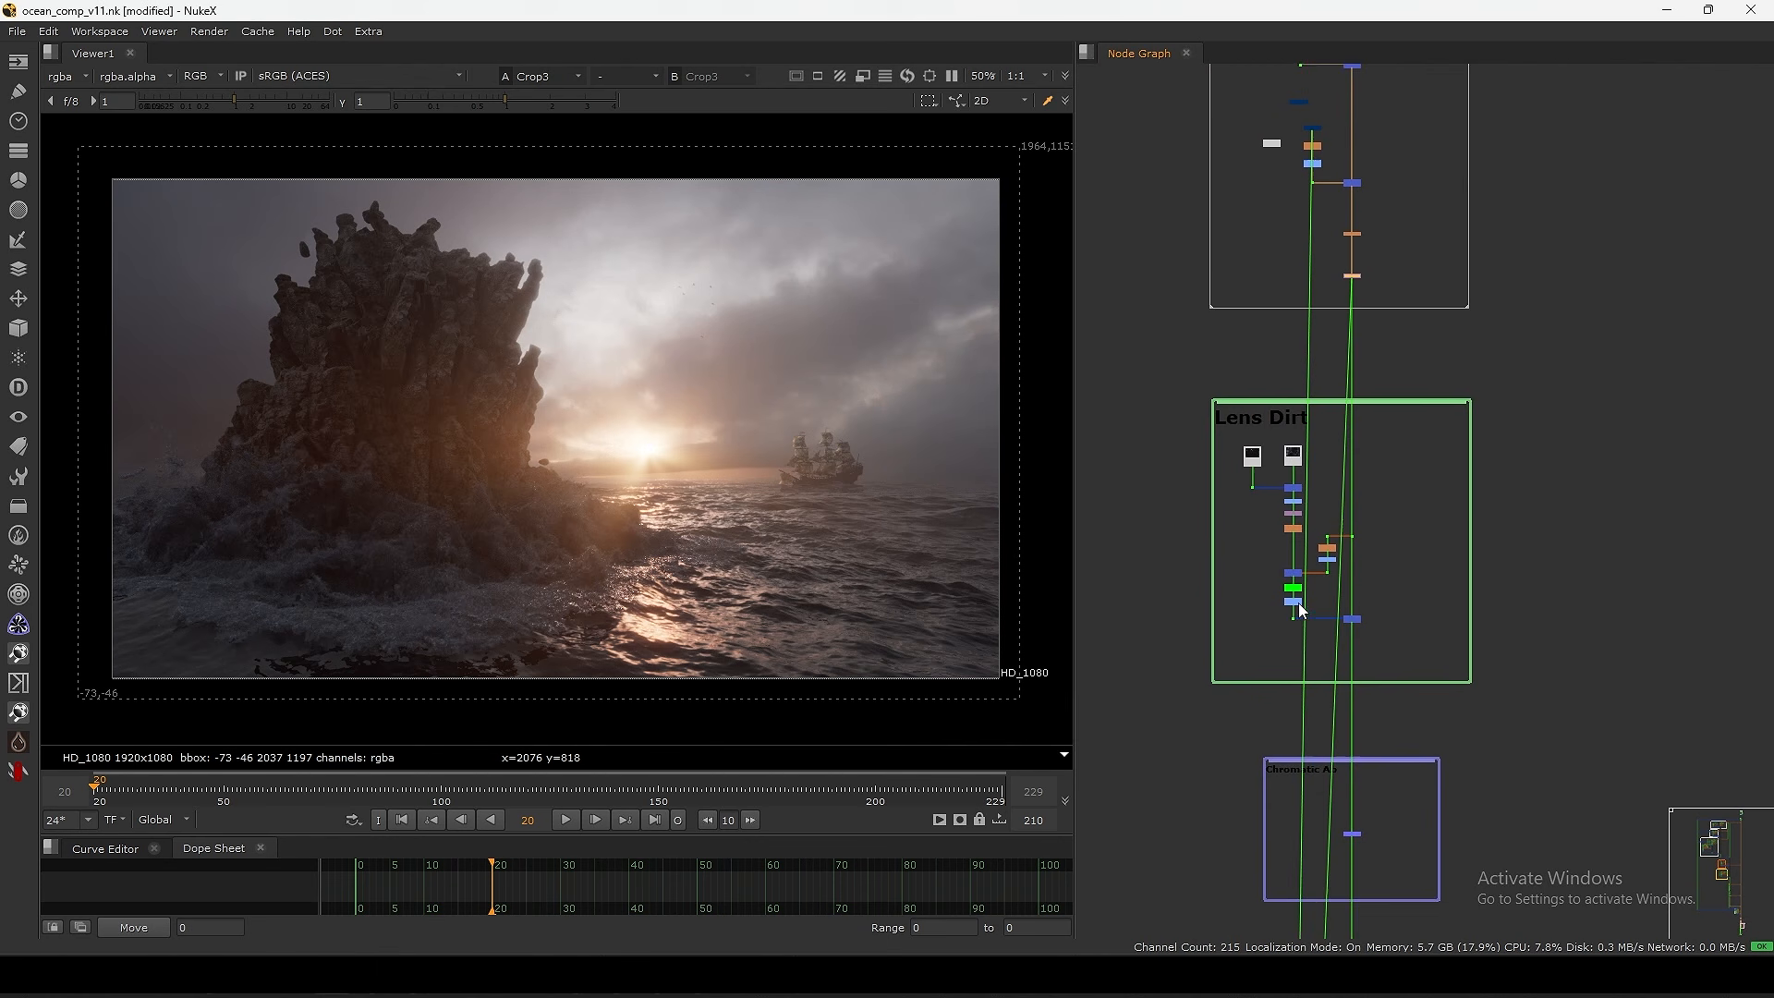
middle_drag(1299, 602, 1343, 552)
scroll(1313, 517, up, 5)
click(1347, 320)
key(1)
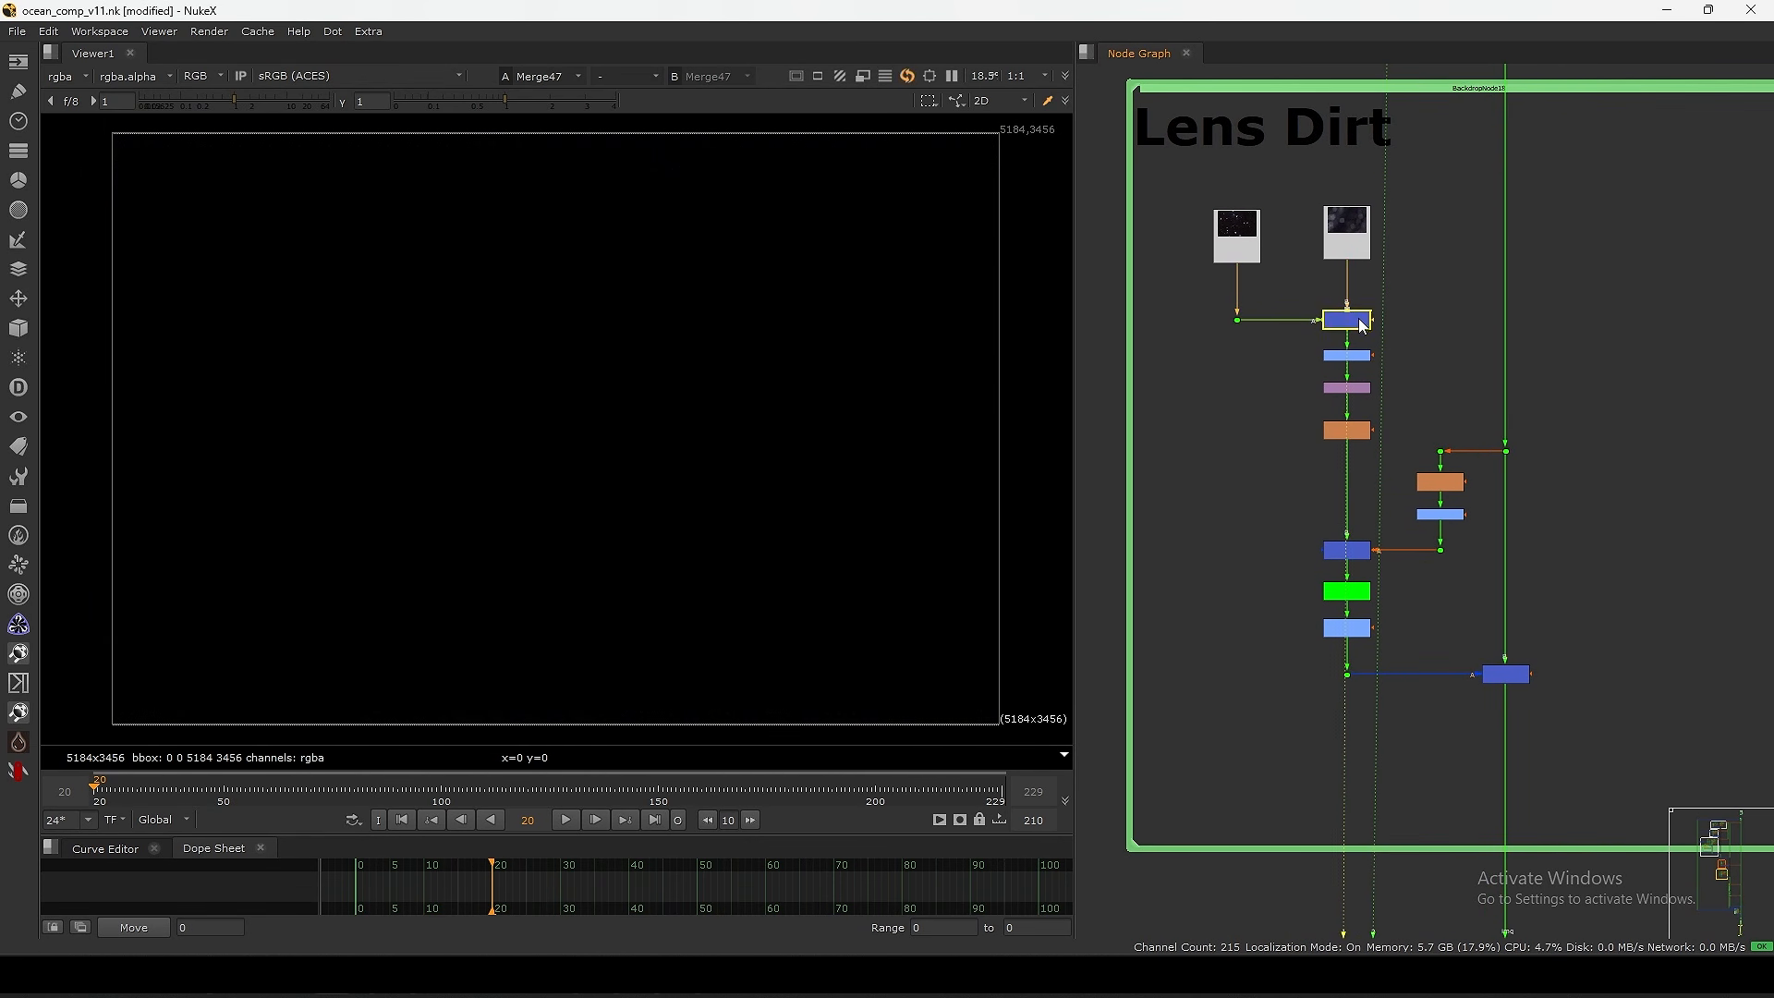
scroll(981, 407, down, 1)
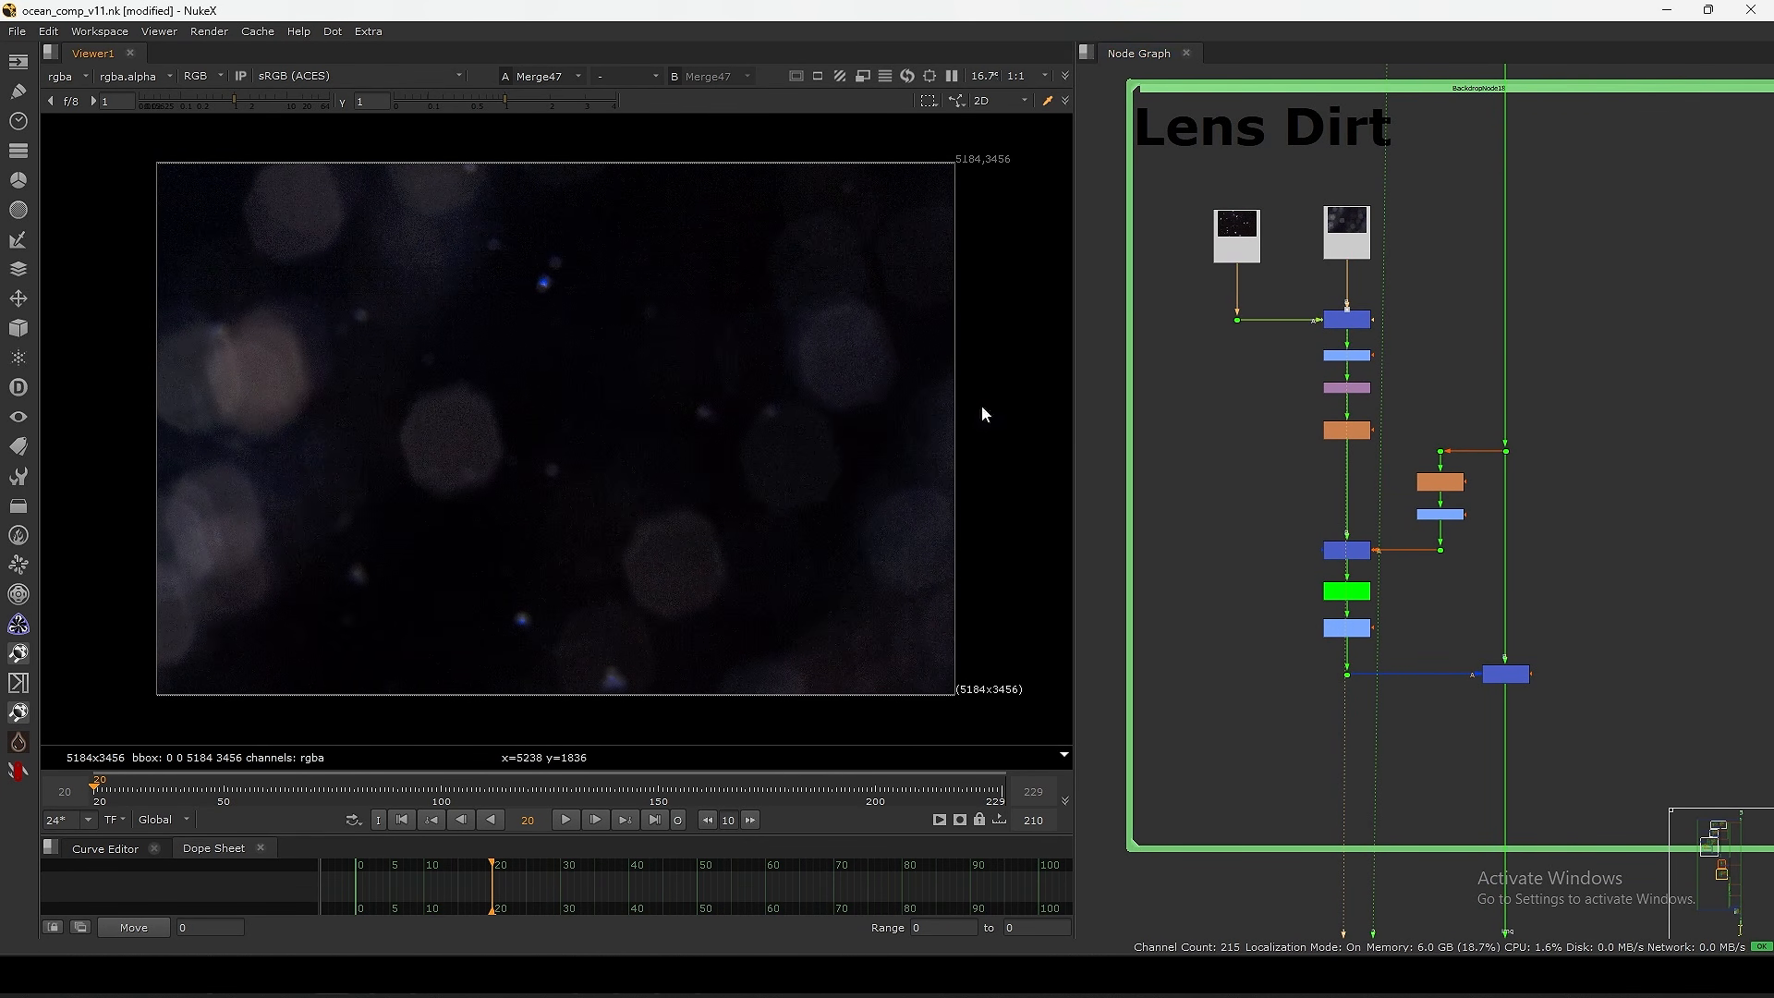
- View the LensDirt-6.png read on its own and return to the combined dirt textures at Merge47
scroll(1297, 264, up, 4)
drag(1252, 272, 1252, 258)
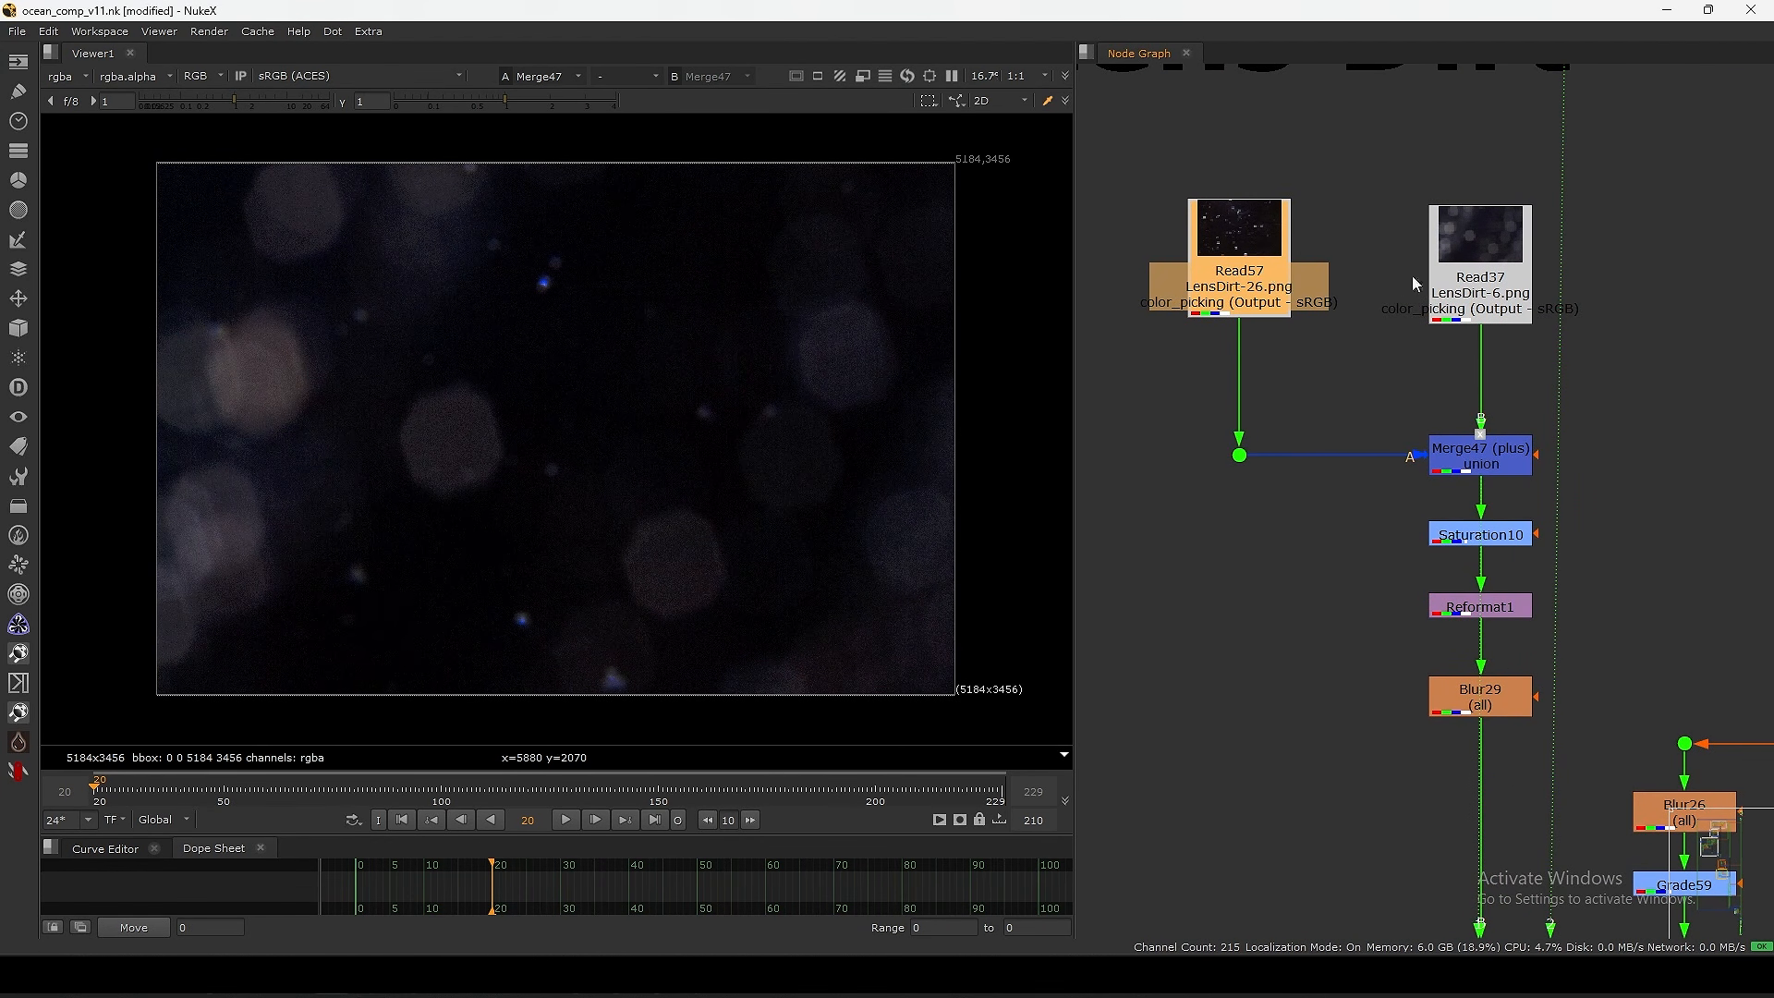
click(1447, 289)
key(1)
drag(1500, 453, 1493, 453)
key(1)
middle_drag(1494, 457, 1444, 451)
click(1441, 450)
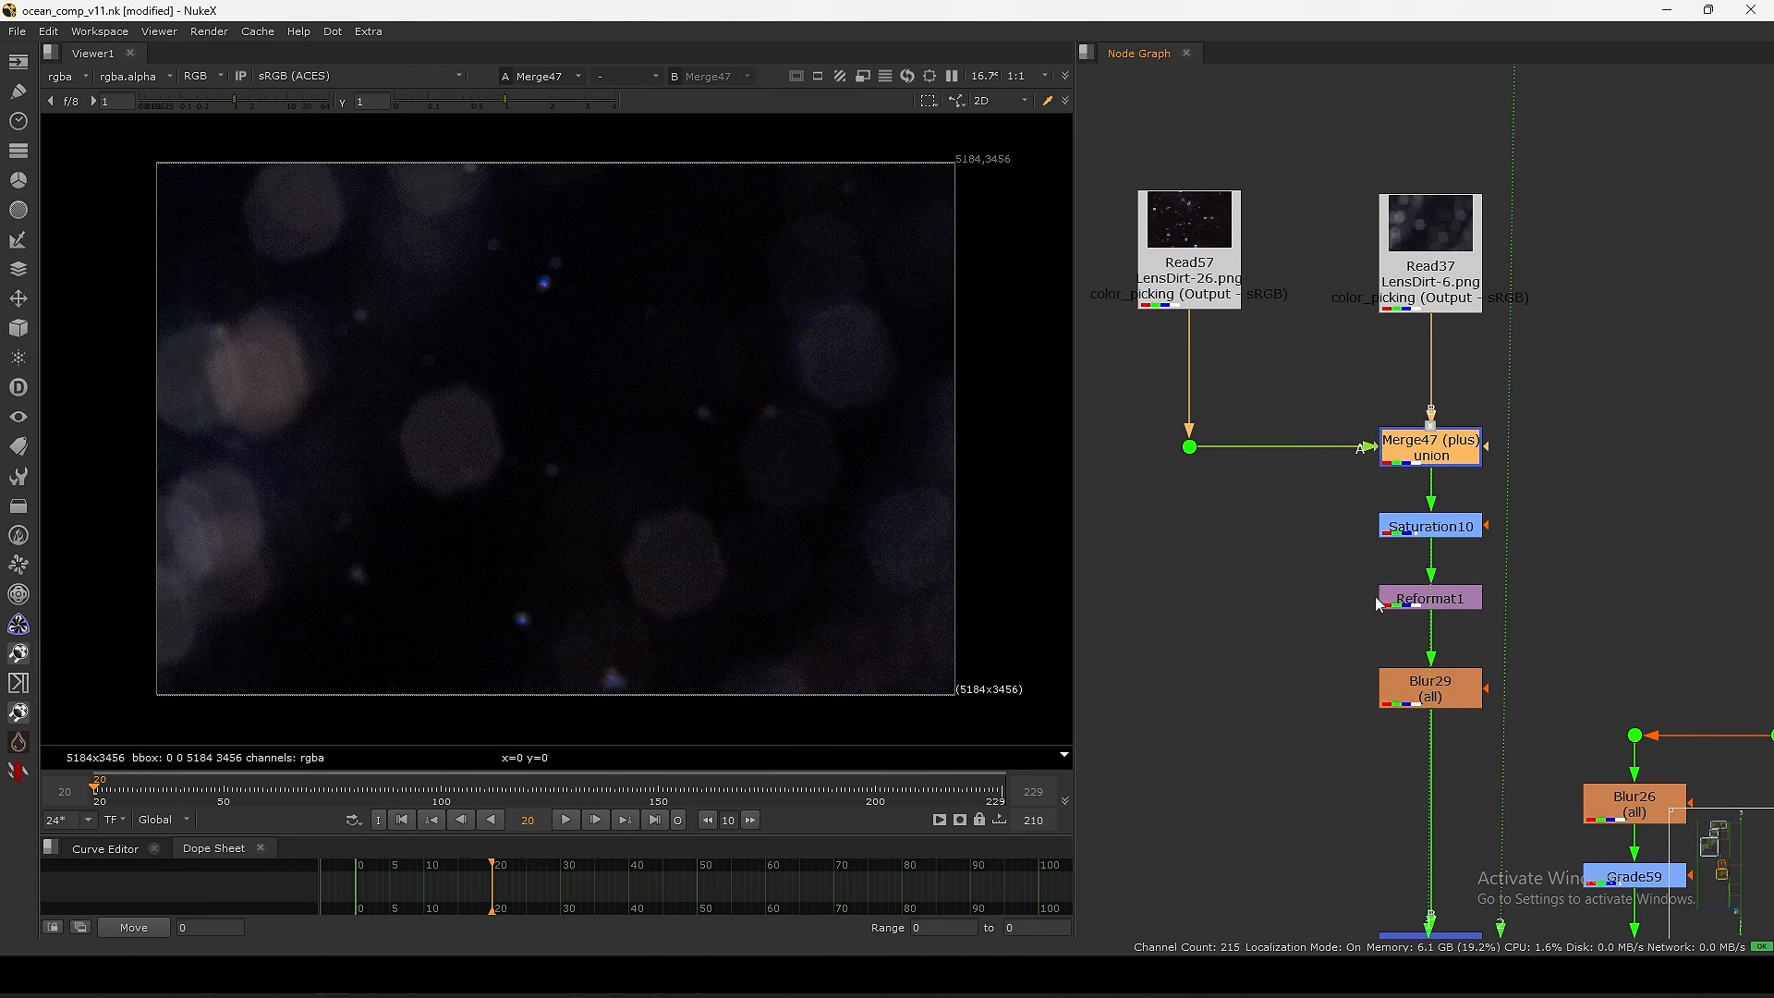
- Toggle Merge47 off and on to compare the dirt textures with and without the added layer
middle_drag(1432, 555, 1394, 446)
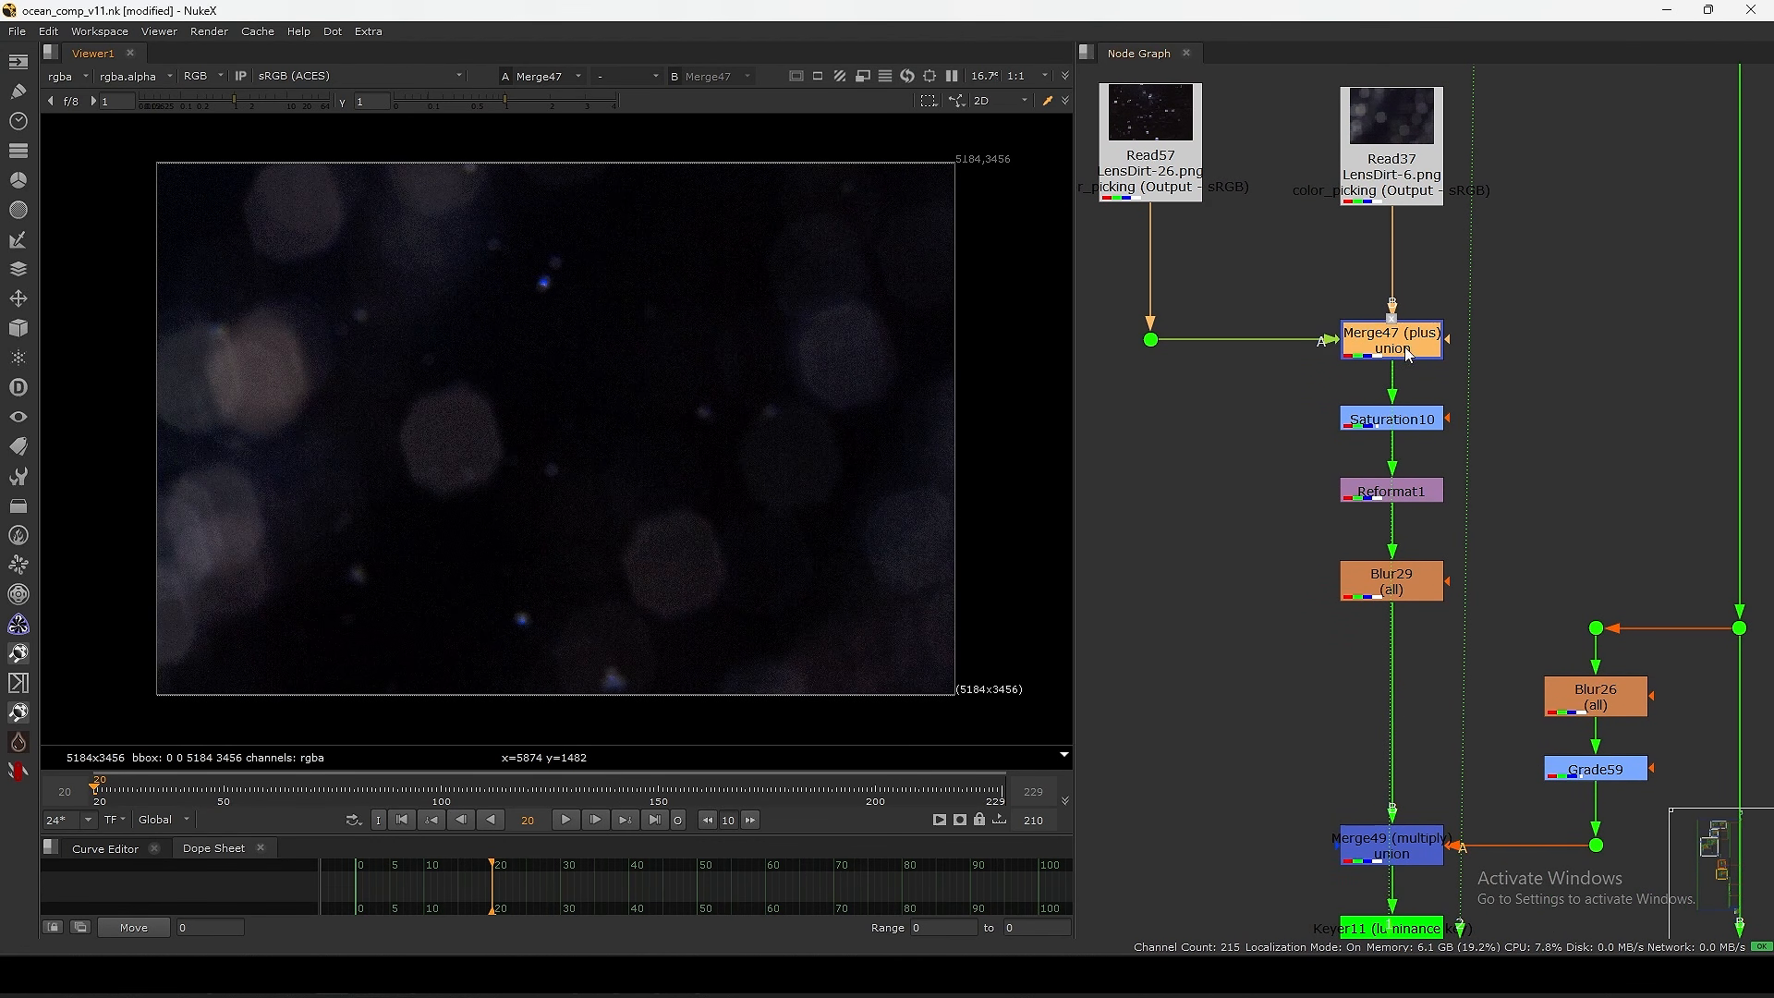
key(d)
key(d)
key(d)
key(d)
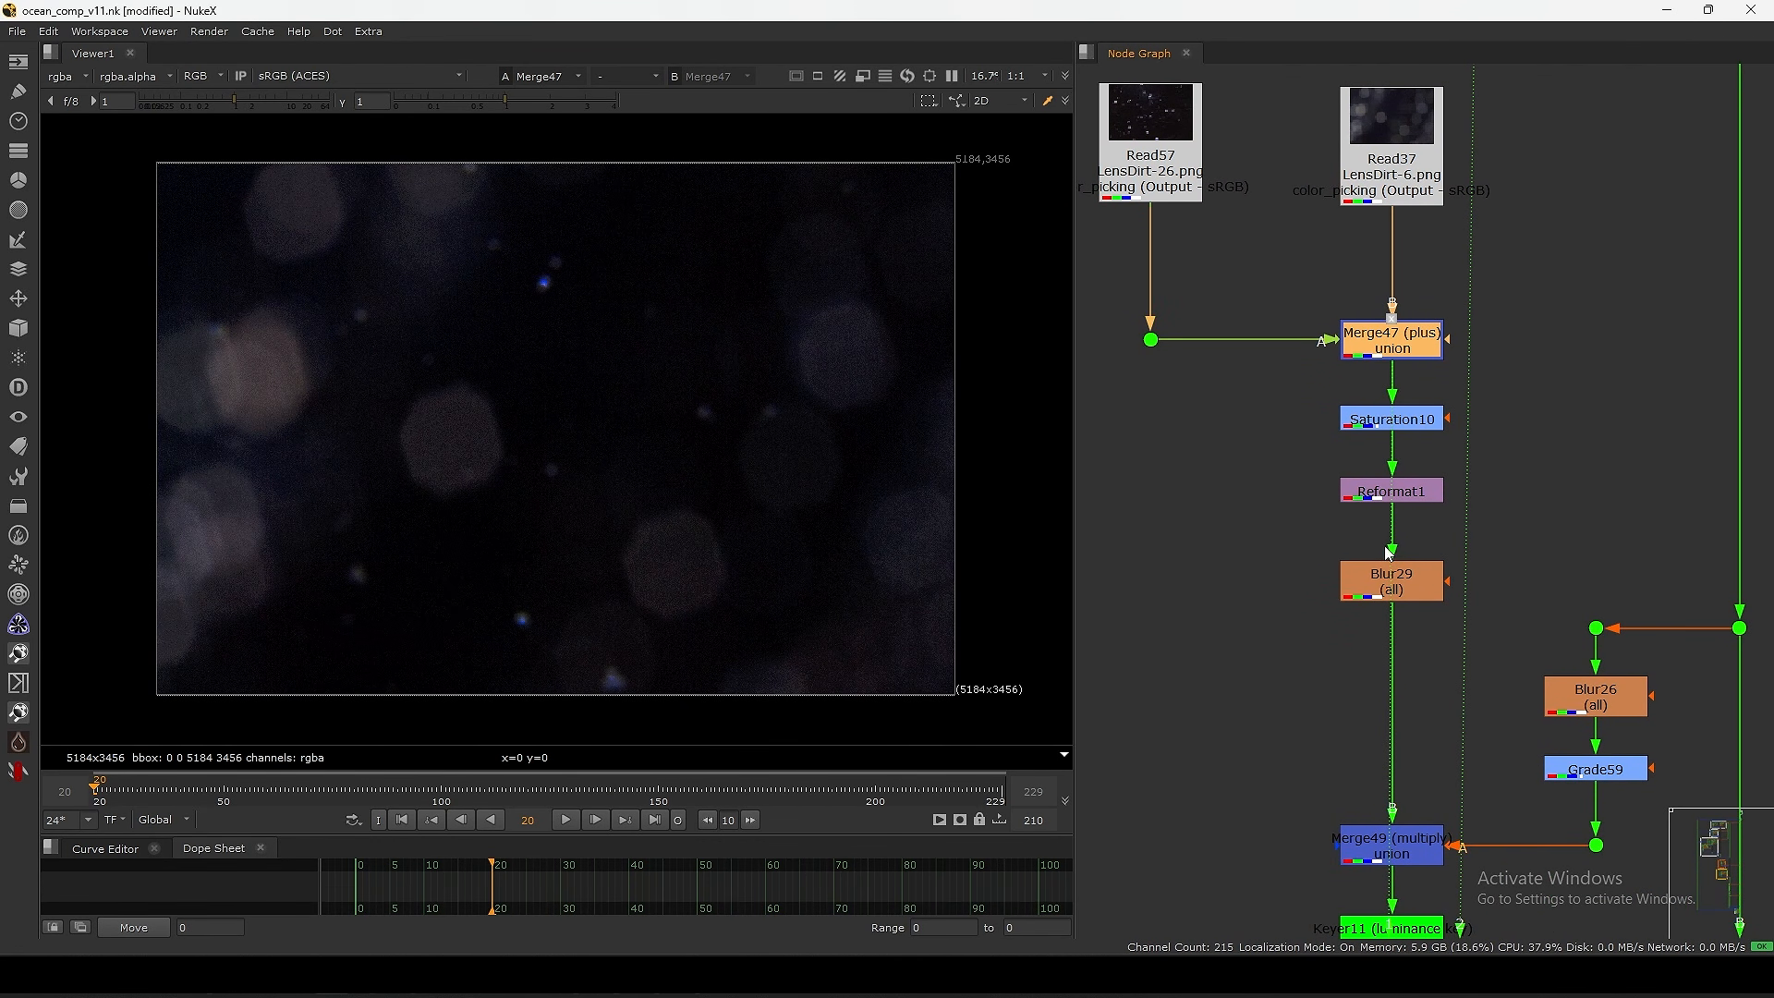
- View the lens dirt after Blur29 and disable that blur for comparison
middle_drag(1335, 717, 1313, 463)
click(1373, 337)
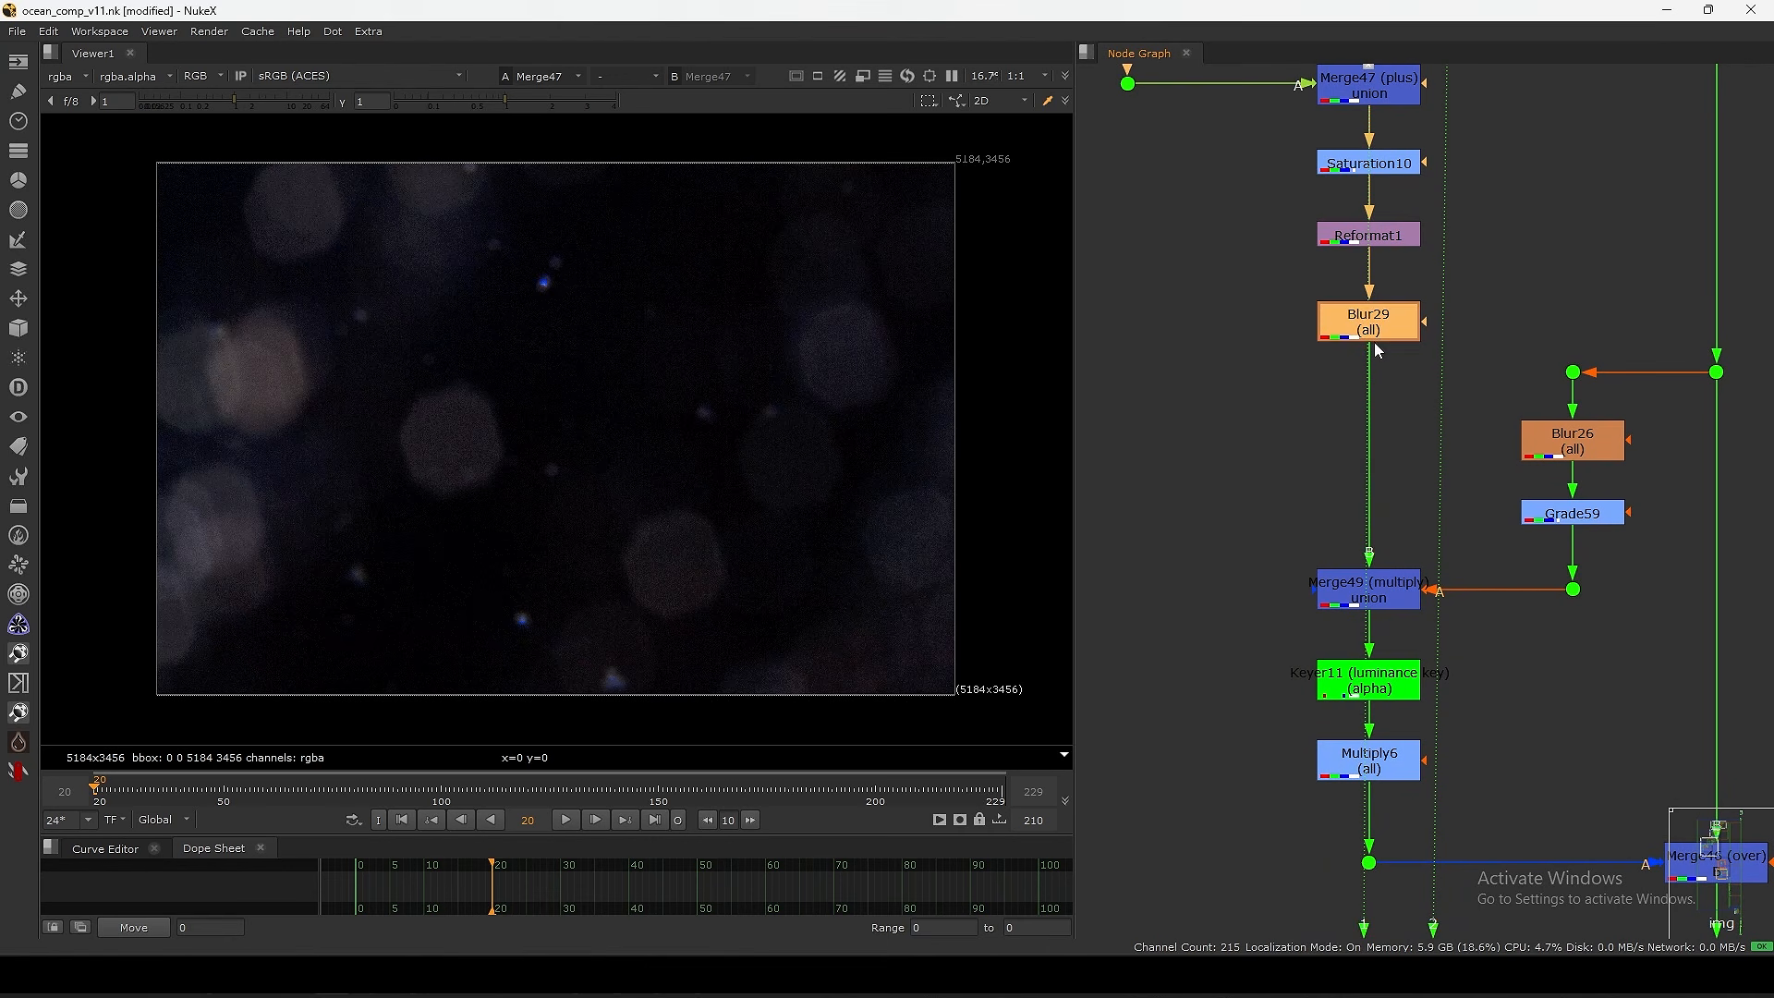
key(1)
click(1299, 404)
middle_drag(1330, 371, 1332, 434)
click(1376, 396)
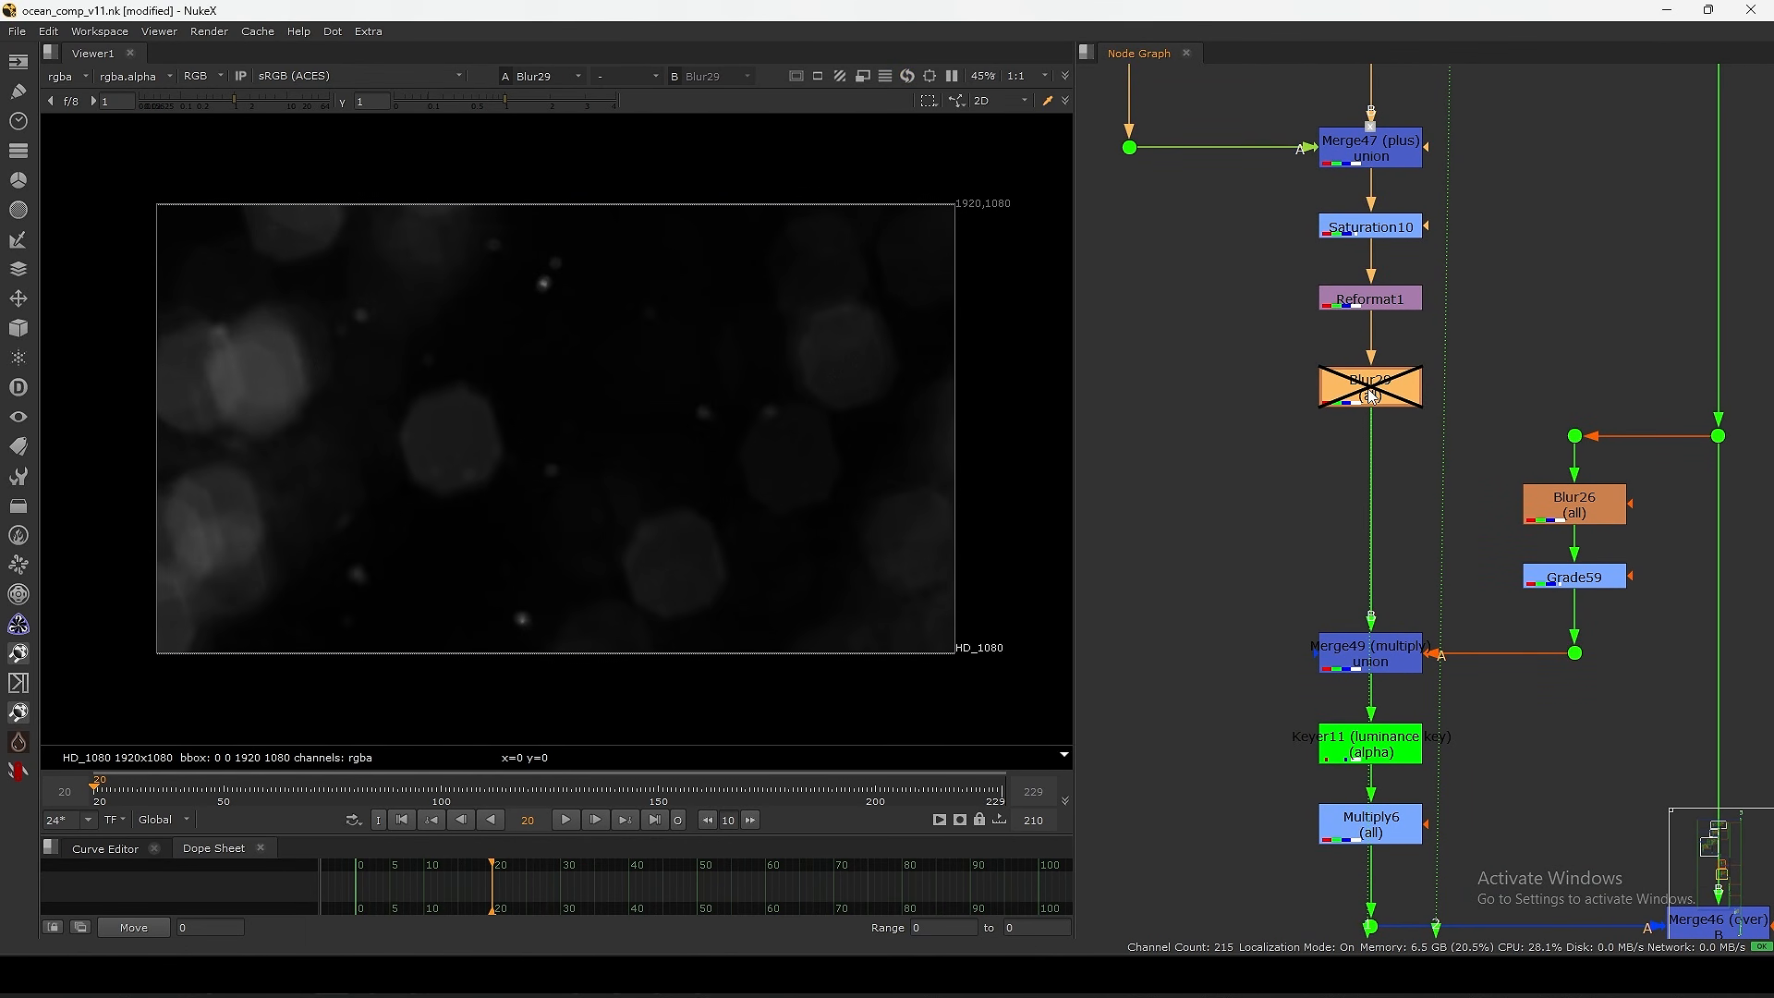
- View the desaturated lens dirt at Saturation10 and re-enable Blur29
click(1369, 229)
key(1)
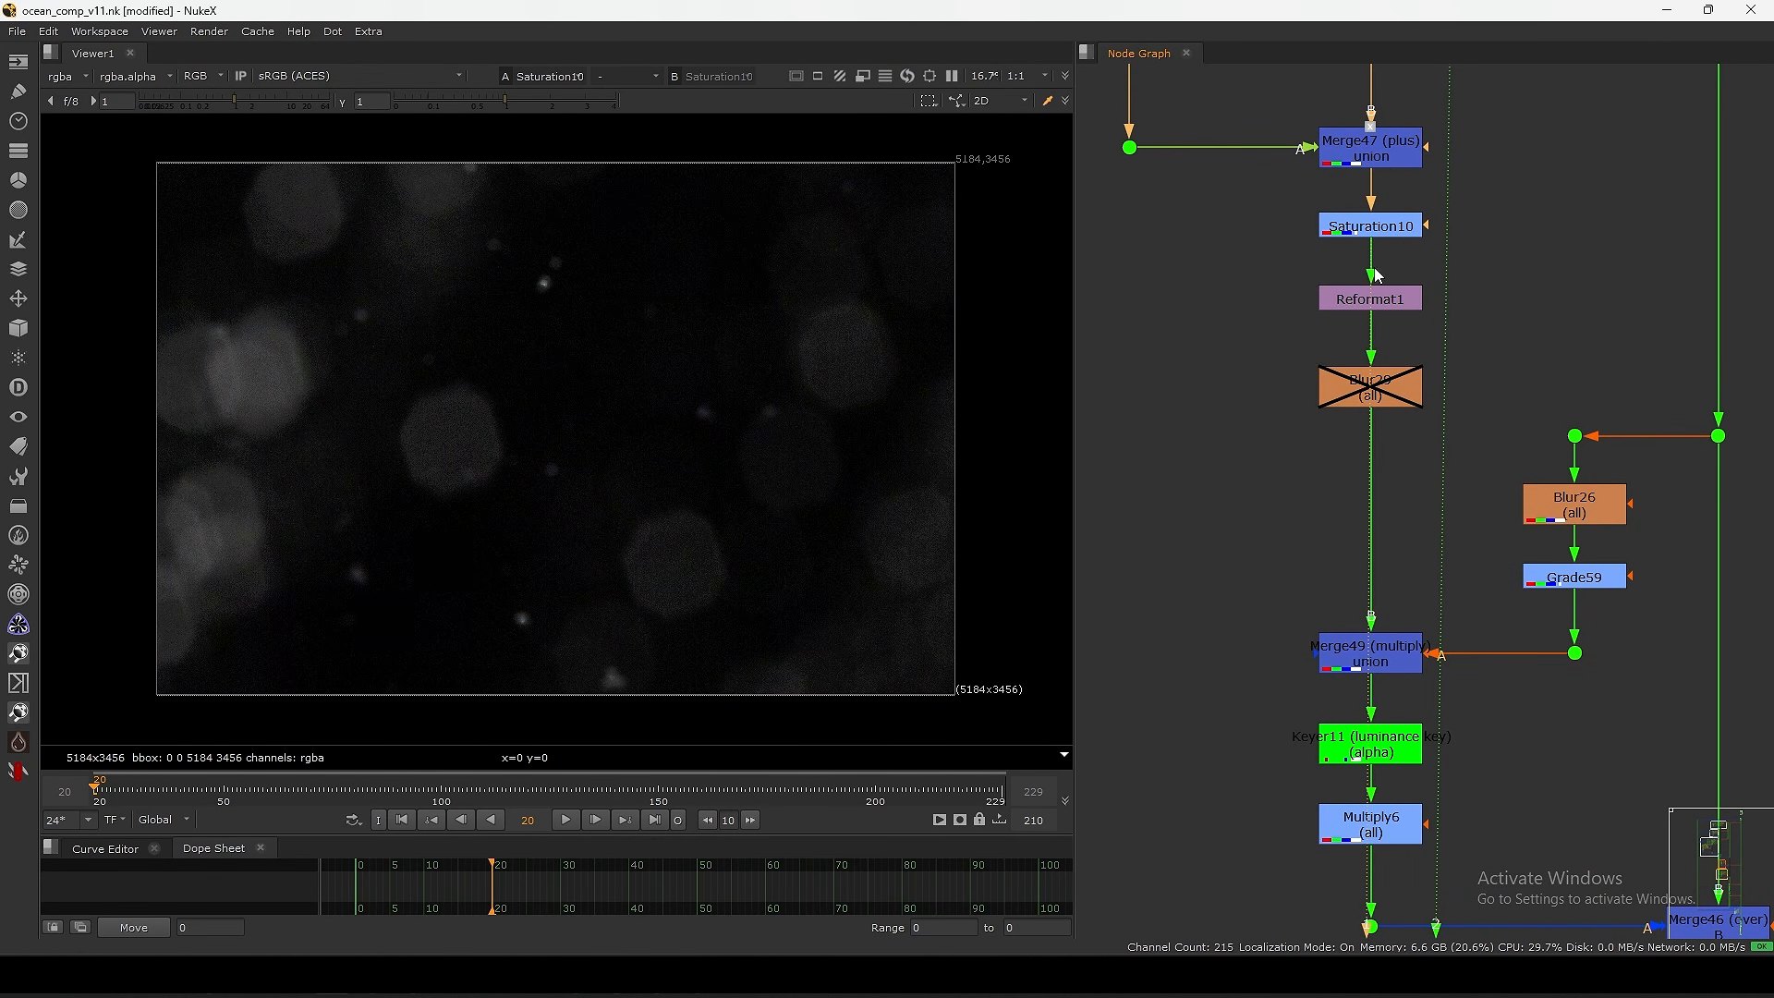
click(1367, 399)
key(d)
- Compare the background branch feeding Merge49 at Blur26 and at Grade59
middle_drag(1347, 653, 1301, 510)
click(1345, 517)
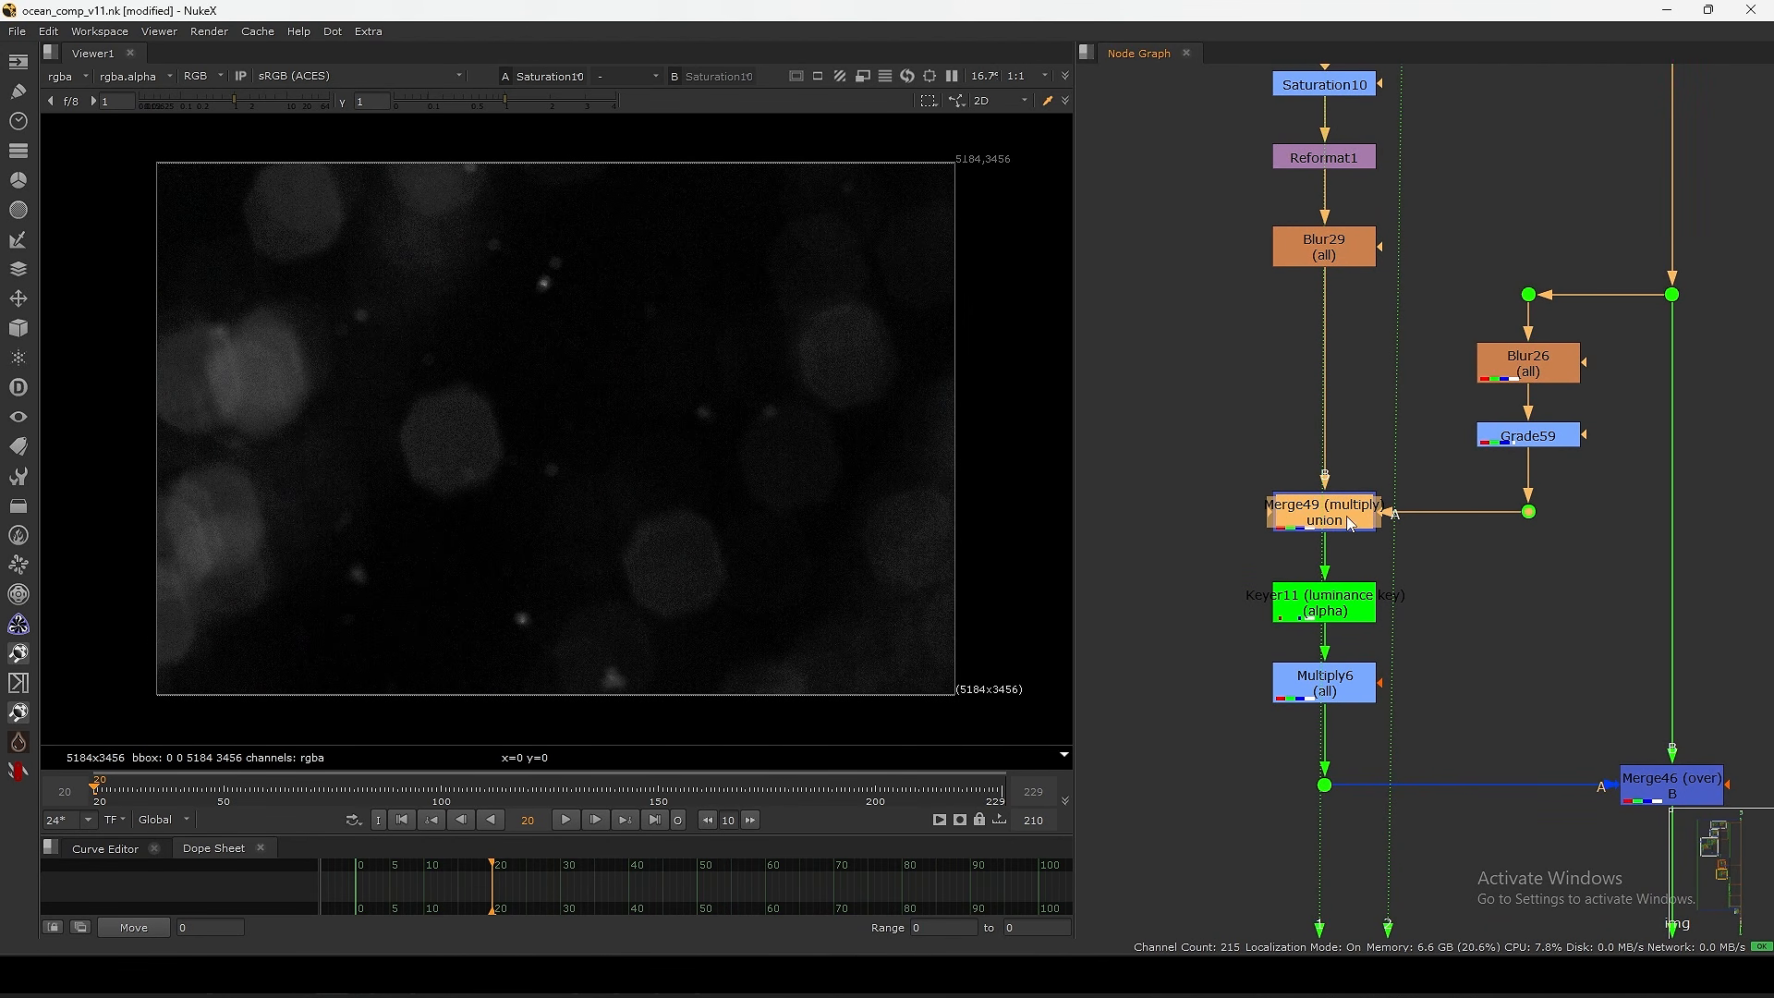
click(1431, 431)
click(1542, 438)
key(1)
middle_drag(1426, 469, 1392, 449)
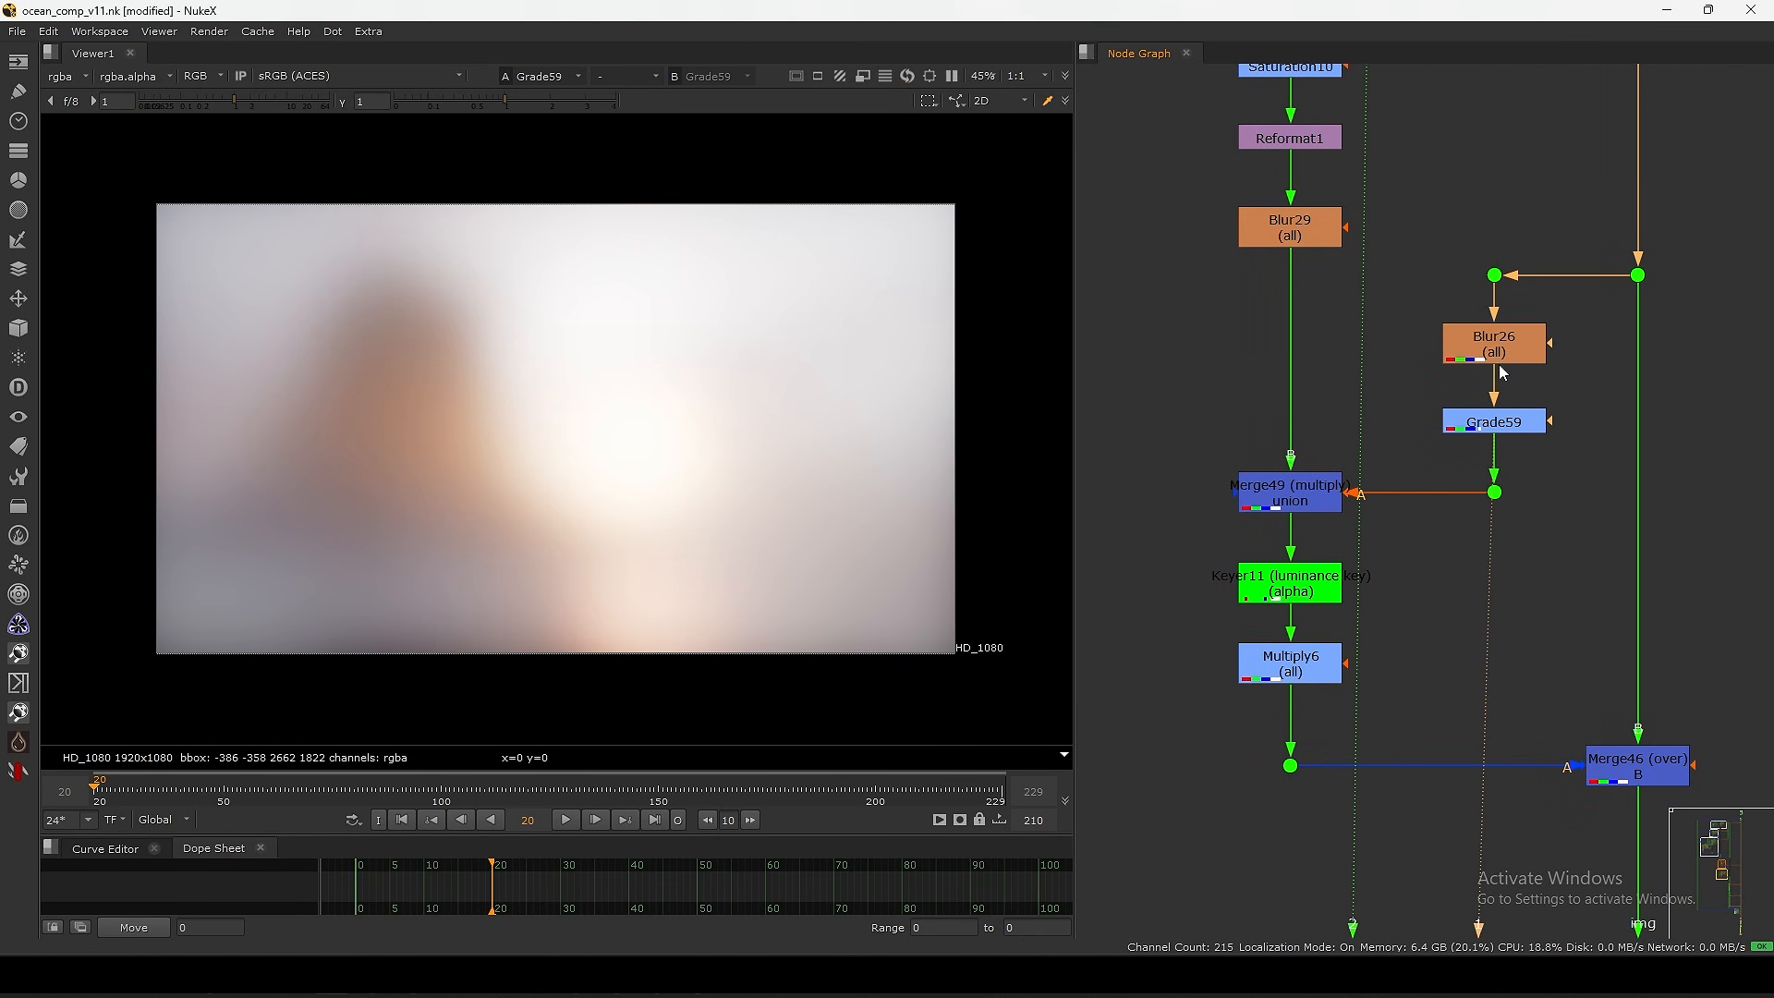
click(1498, 361)
key(1)
click(1499, 426)
key(1)
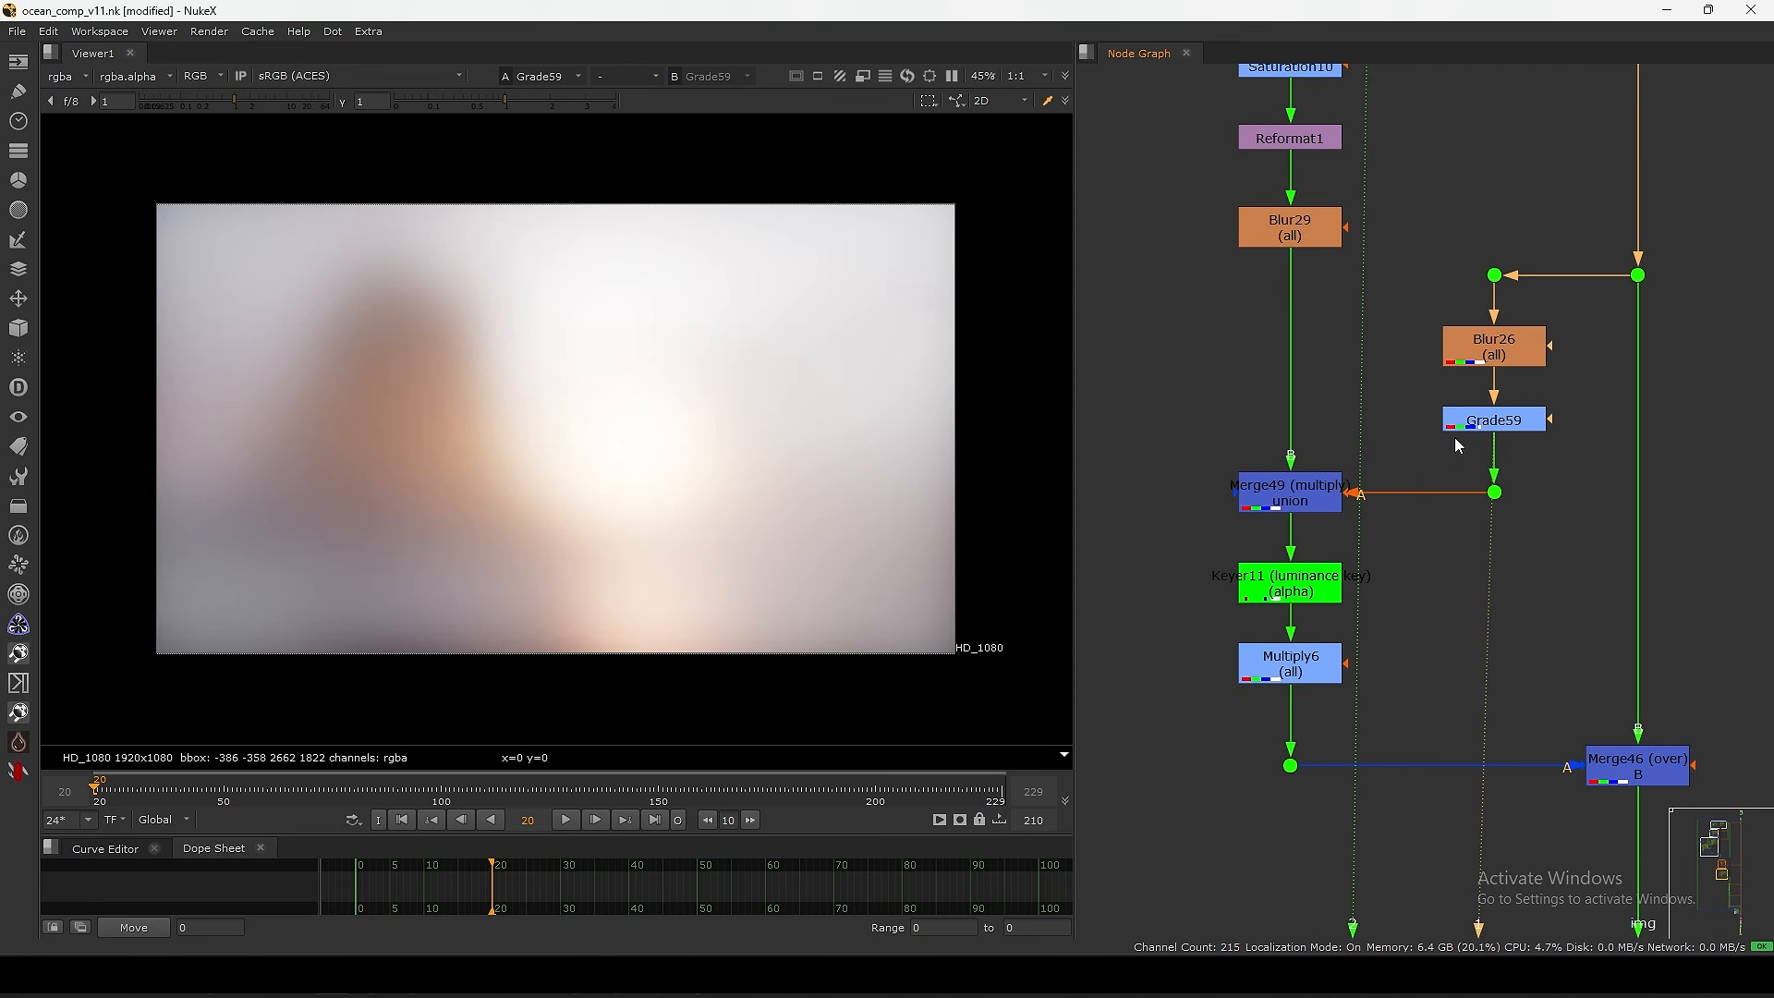
- View the lens dirt multiplied by the blurred background at Merge49
click(1308, 506)
key(1)
click(1317, 554)
middle_drag(1317, 554, 1310, 473)
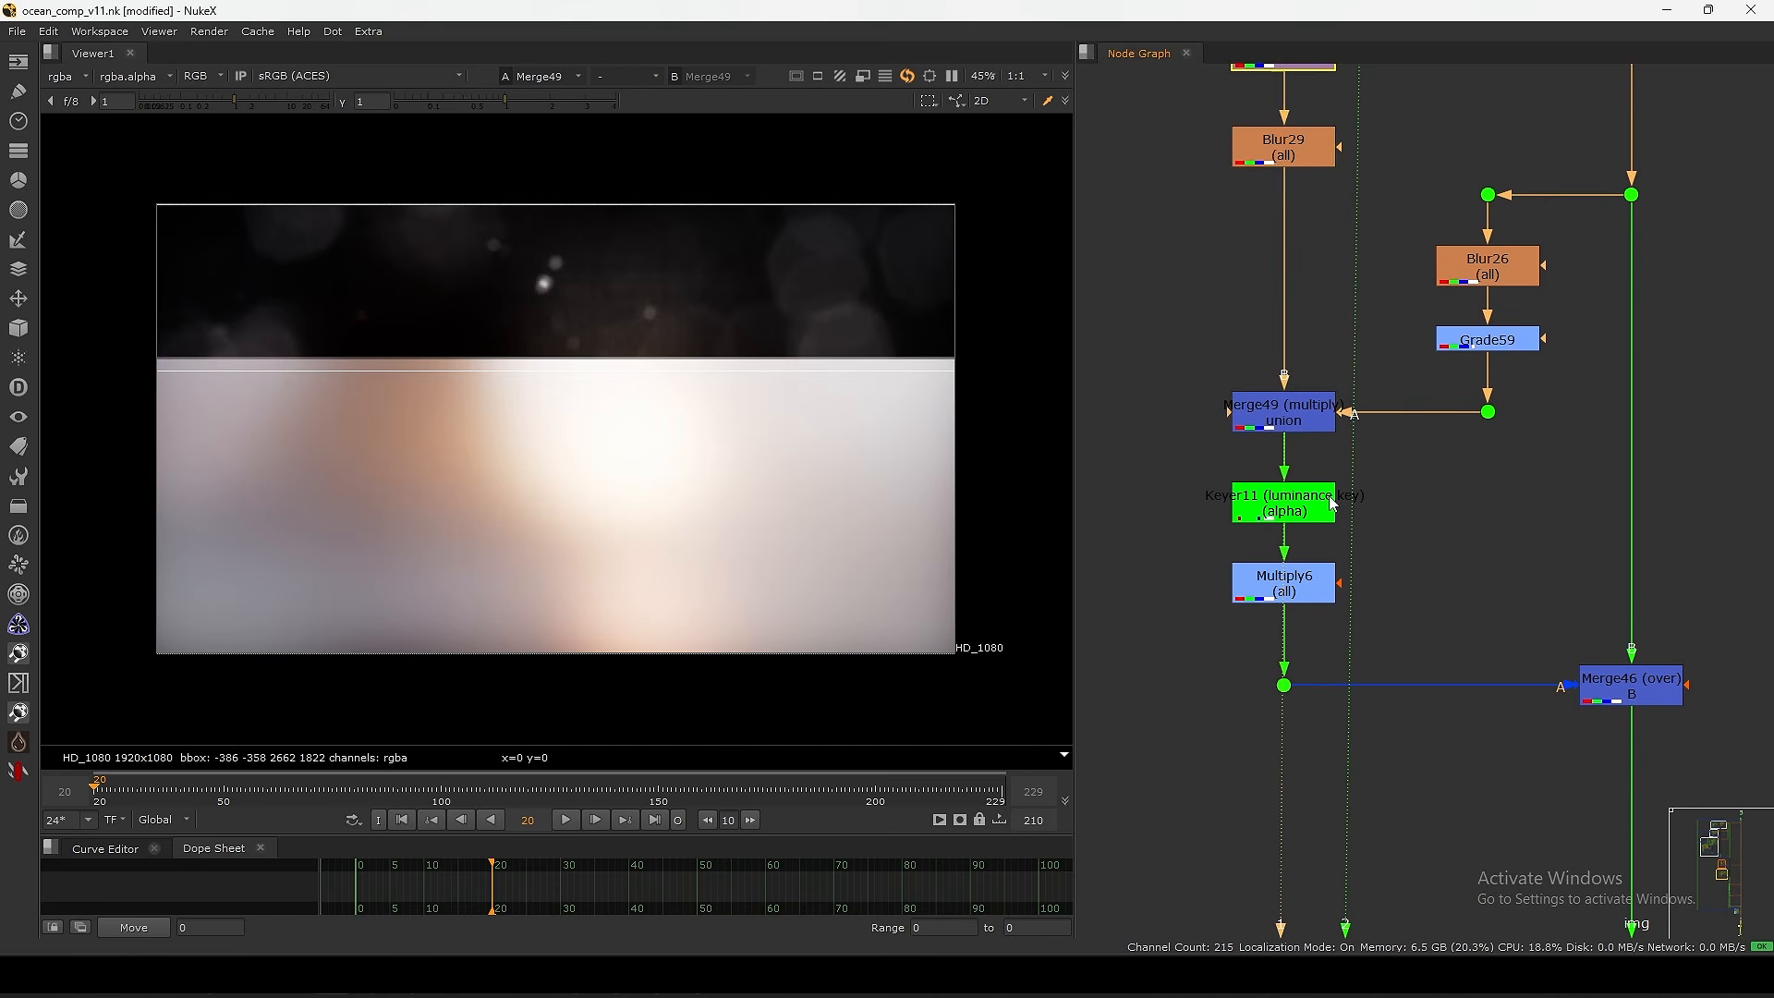
- View the lens dirt after Keyer11 and after Multiply6, and check Multiply6's properties
click(1289, 515)
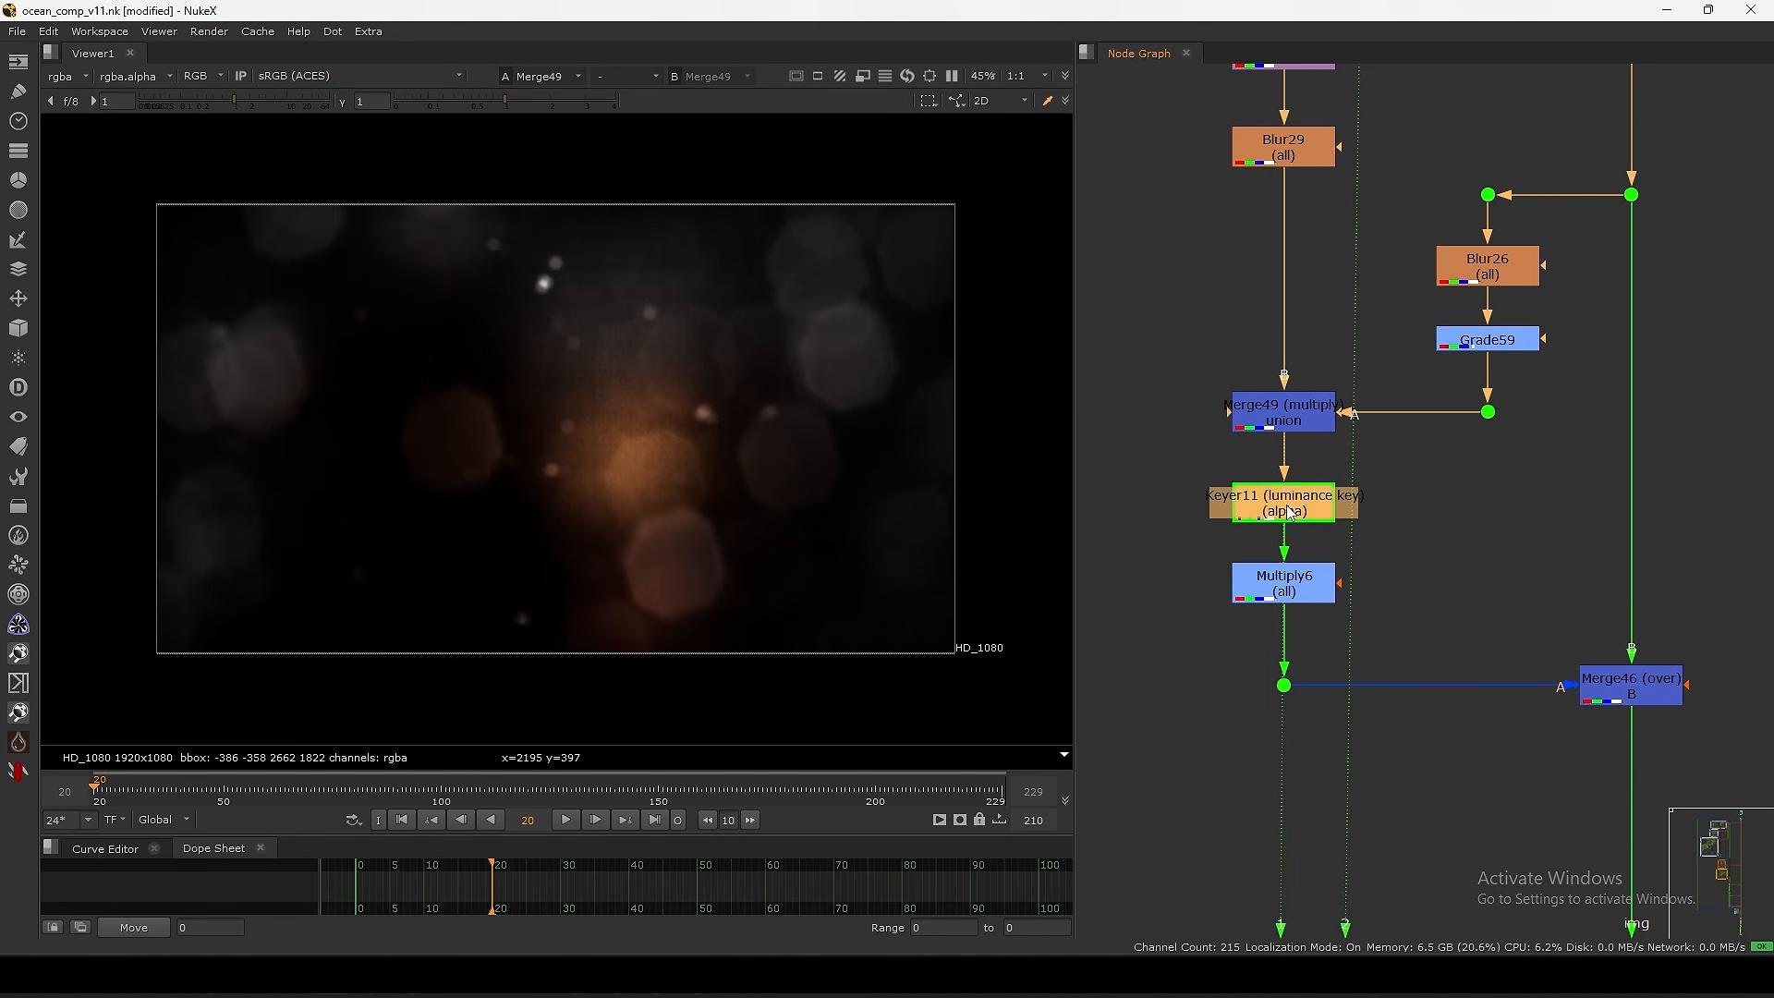
key(1)
click(1360, 553)
middle_drag(1360, 553, 1259, 536)
click(1262, 549)
key(1)
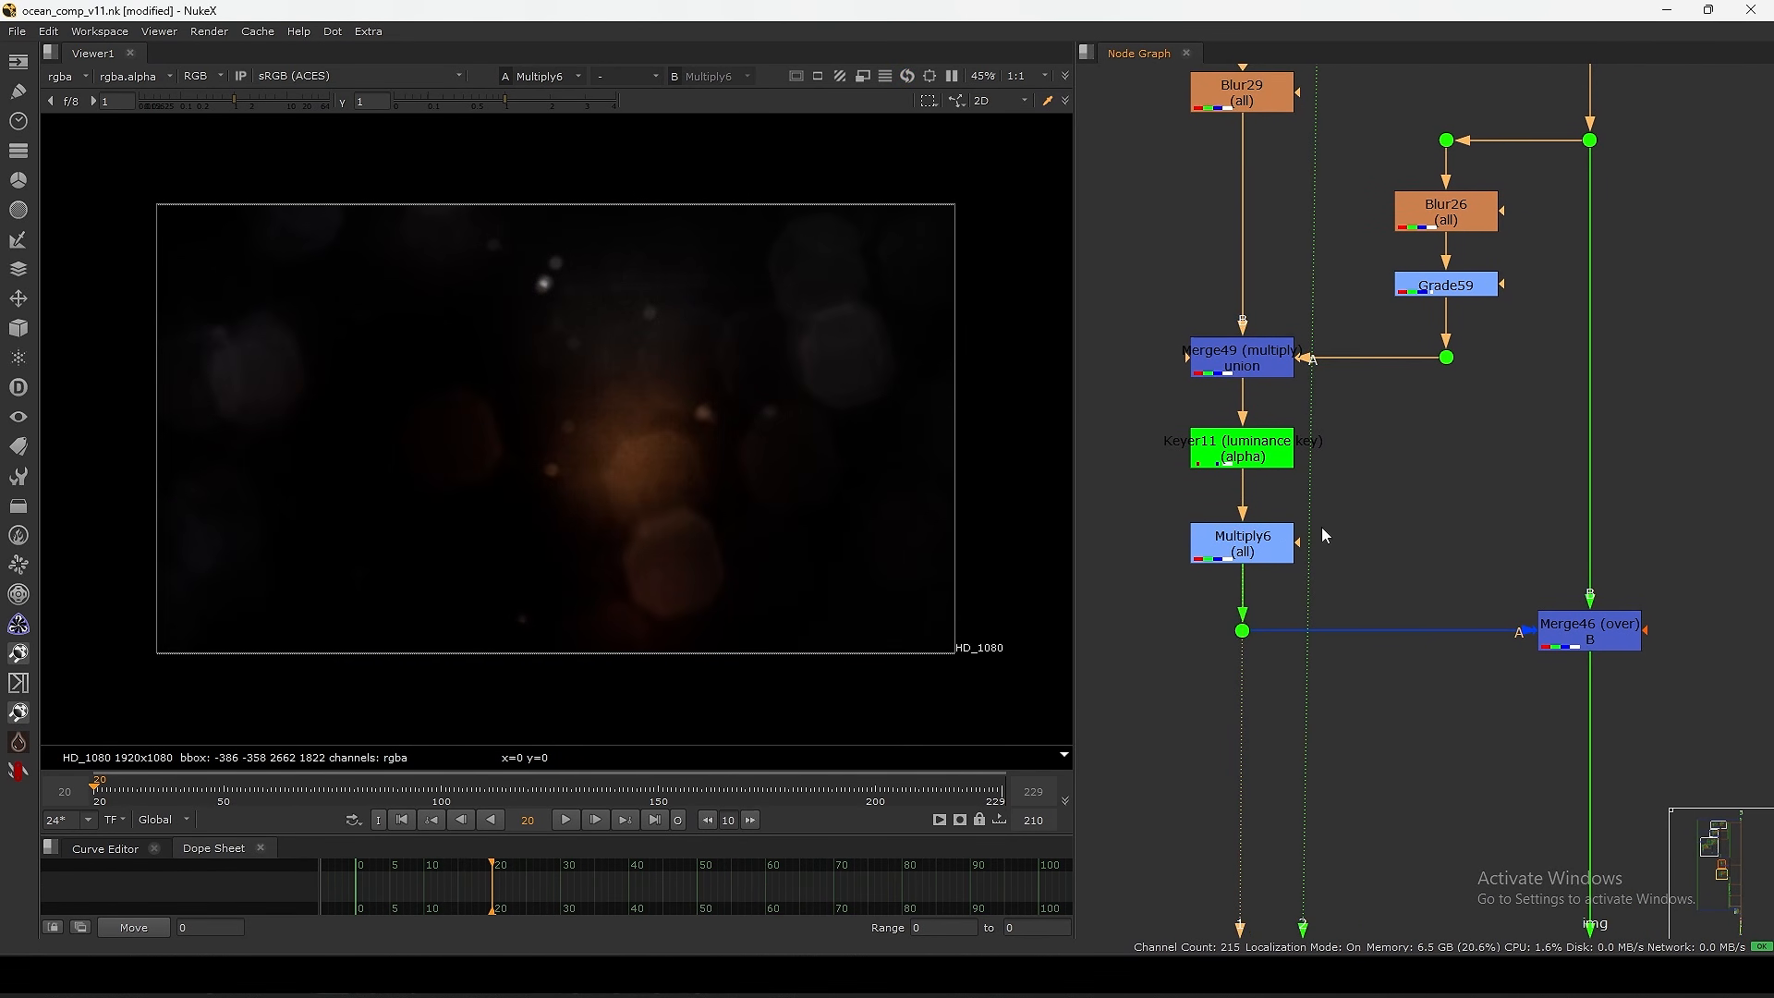
double_click(1254, 550)
click(1131, 686)
- View Merge46 and toggle it off and on repeatedly to compare the shot with and without lens dirt
key(1)
drag(1570, 636, 1555, 652)
key(d)
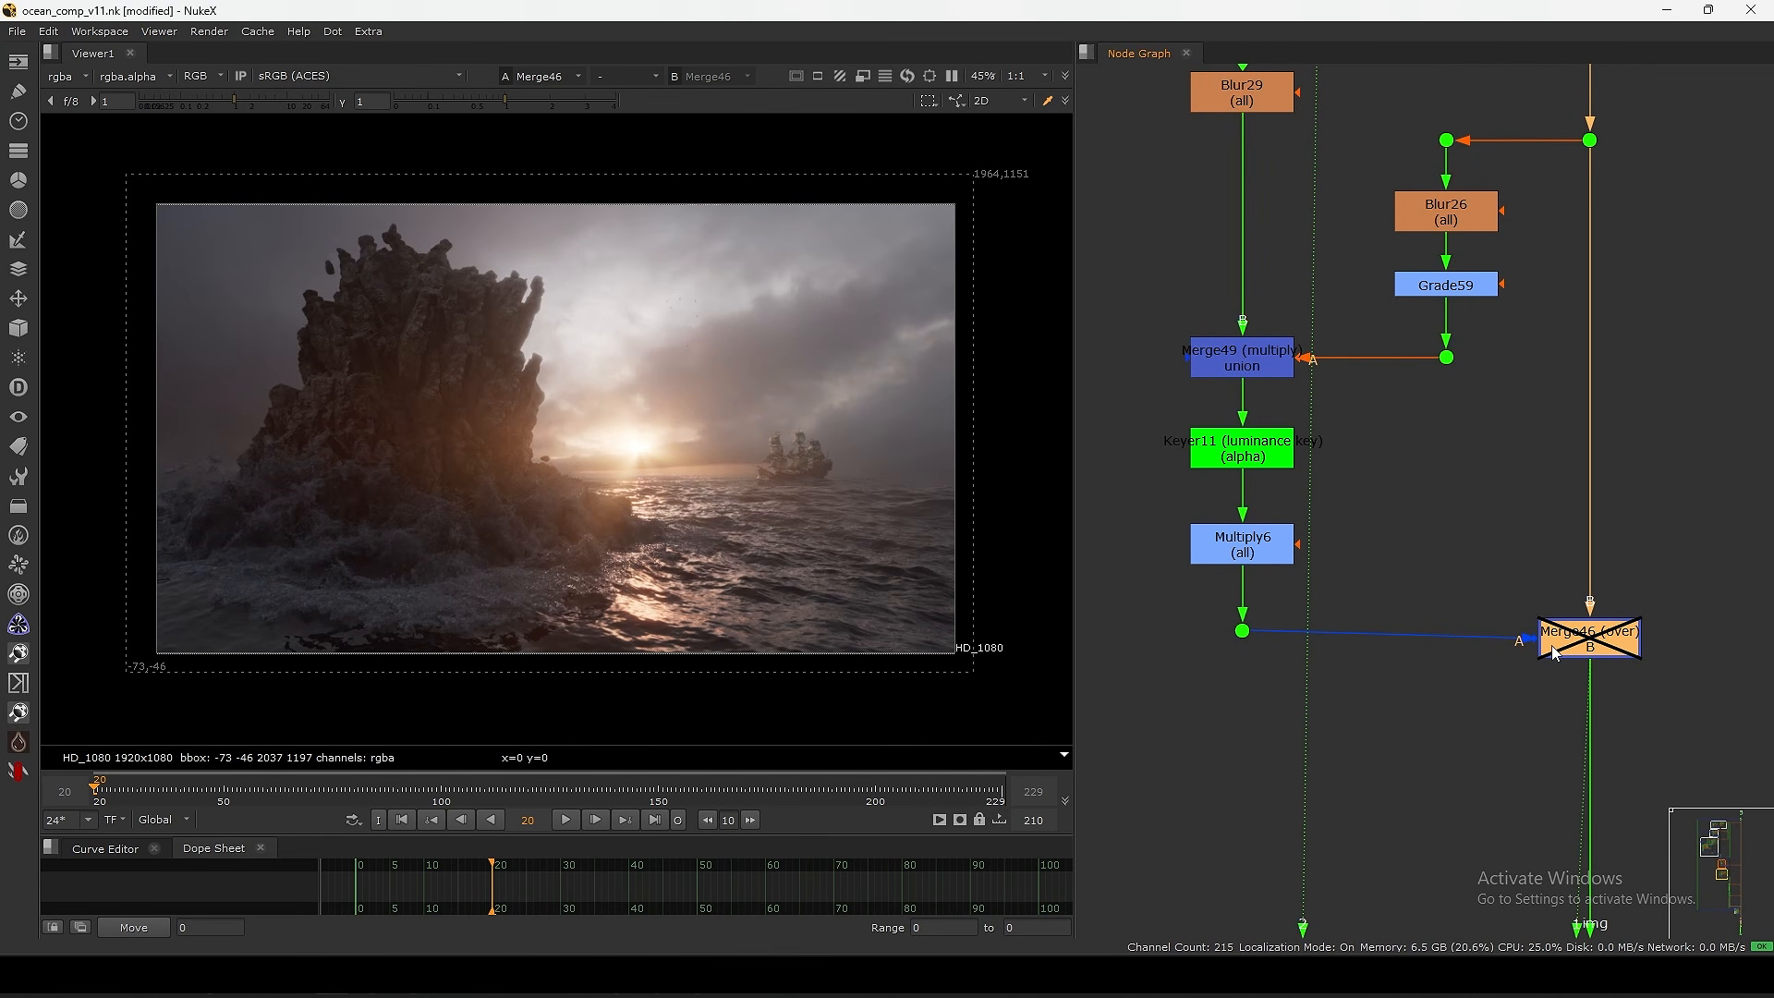
key(d)
key(d)
key(d)
key(d)
key(d)
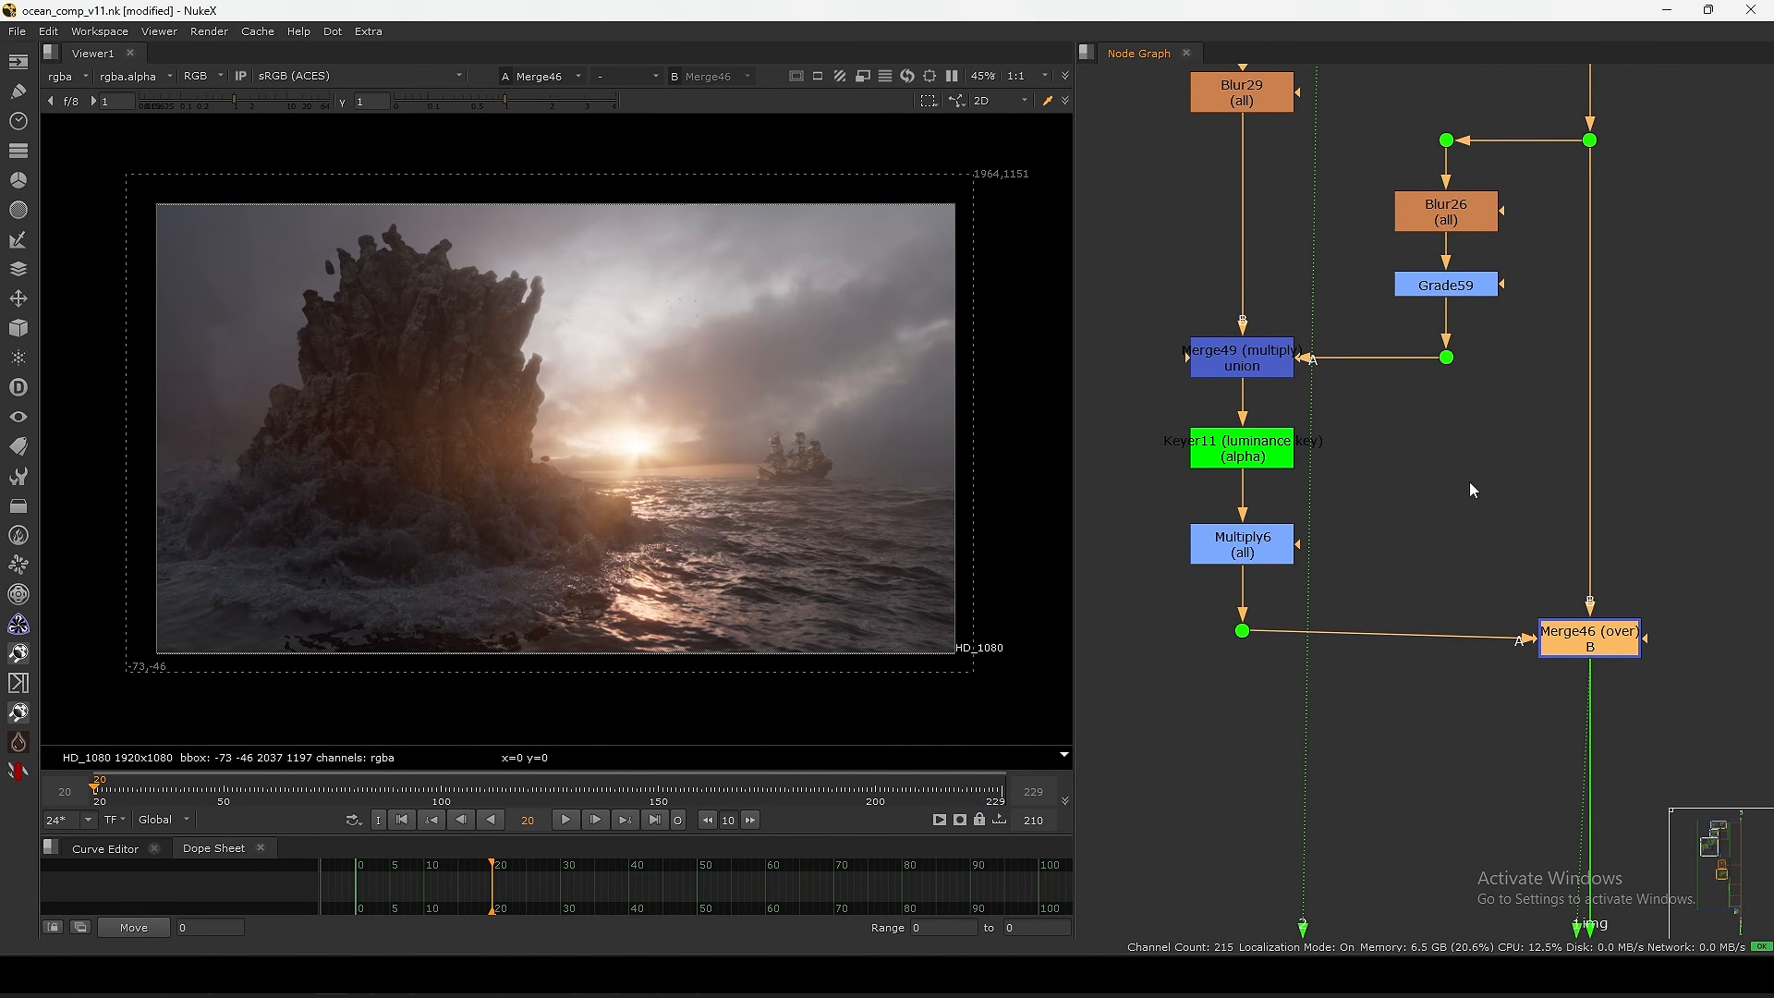
key(d)
key(d)
key(d)
key(d)
drag(1557, 636, 1557, 629)
- Go to the Chromatic Ab group and view the result of the apChroma node
scroll(1520, 582, down, 7)
middle_drag(1474, 924, 1433, 673)
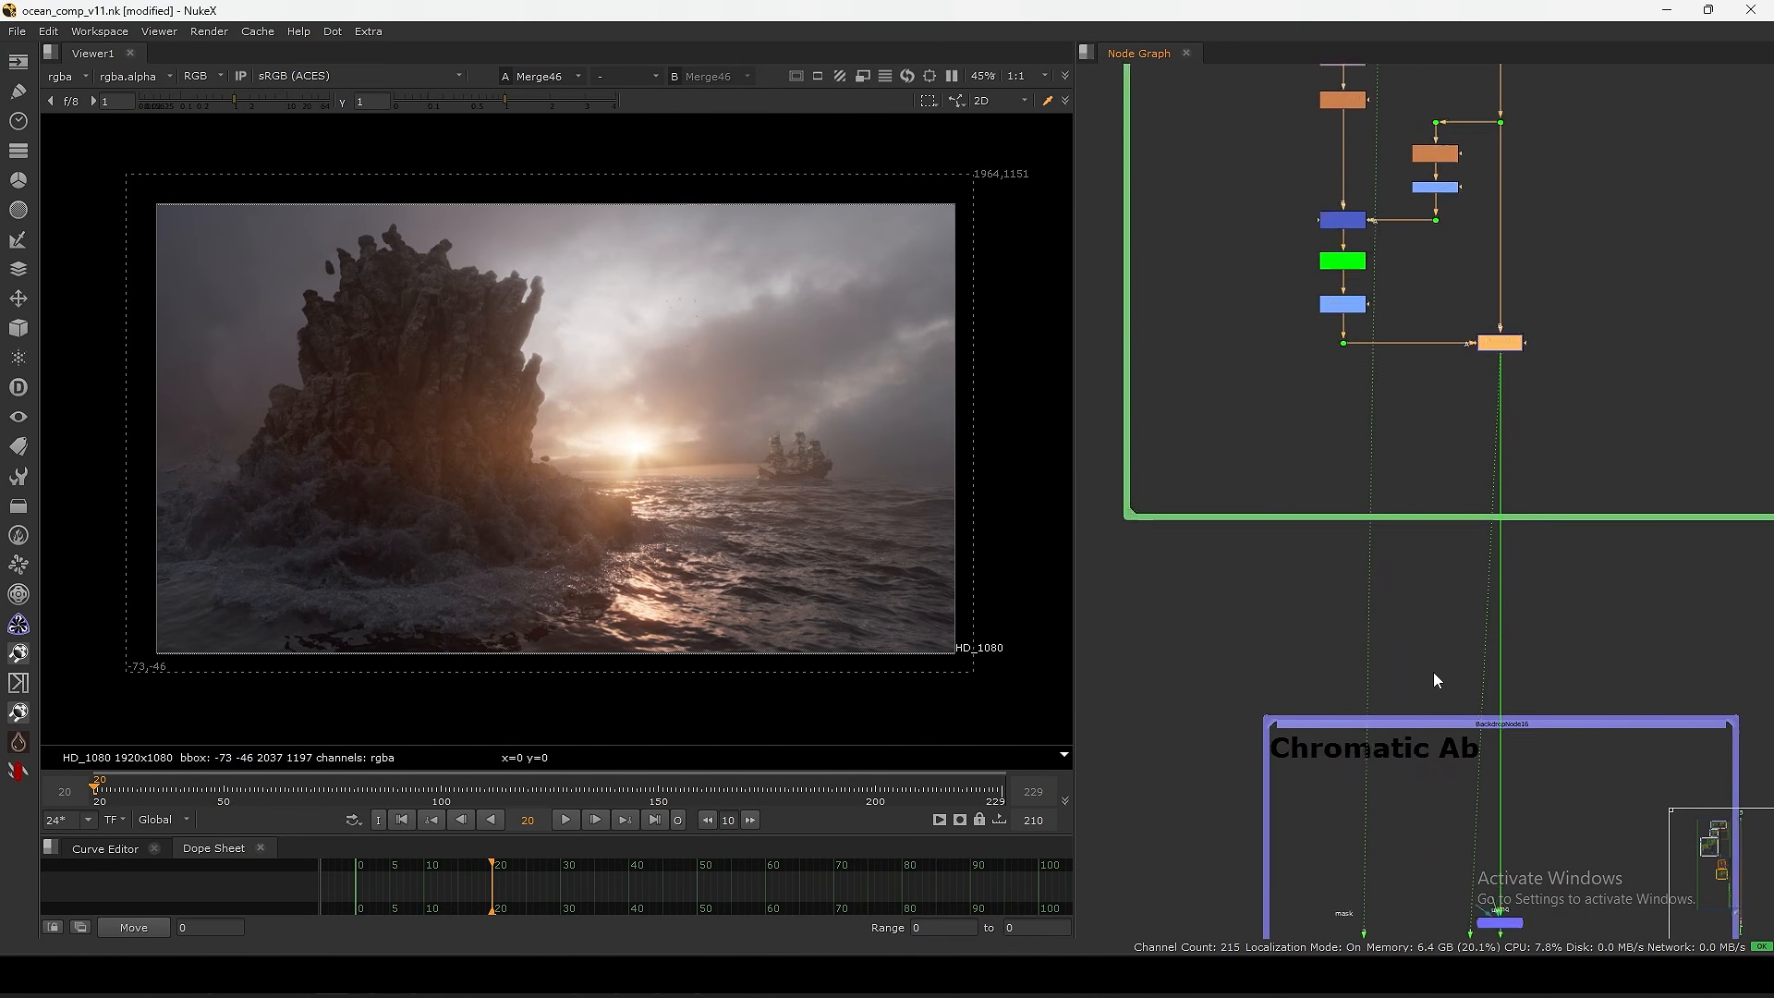
scroll(1432, 679, down, 3)
middle_drag(1433, 803, 1387, 514)
scroll(1413, 514, up, 3)
drag(1552, 488, 1358, 611)
key(1)
click(1412, 600)
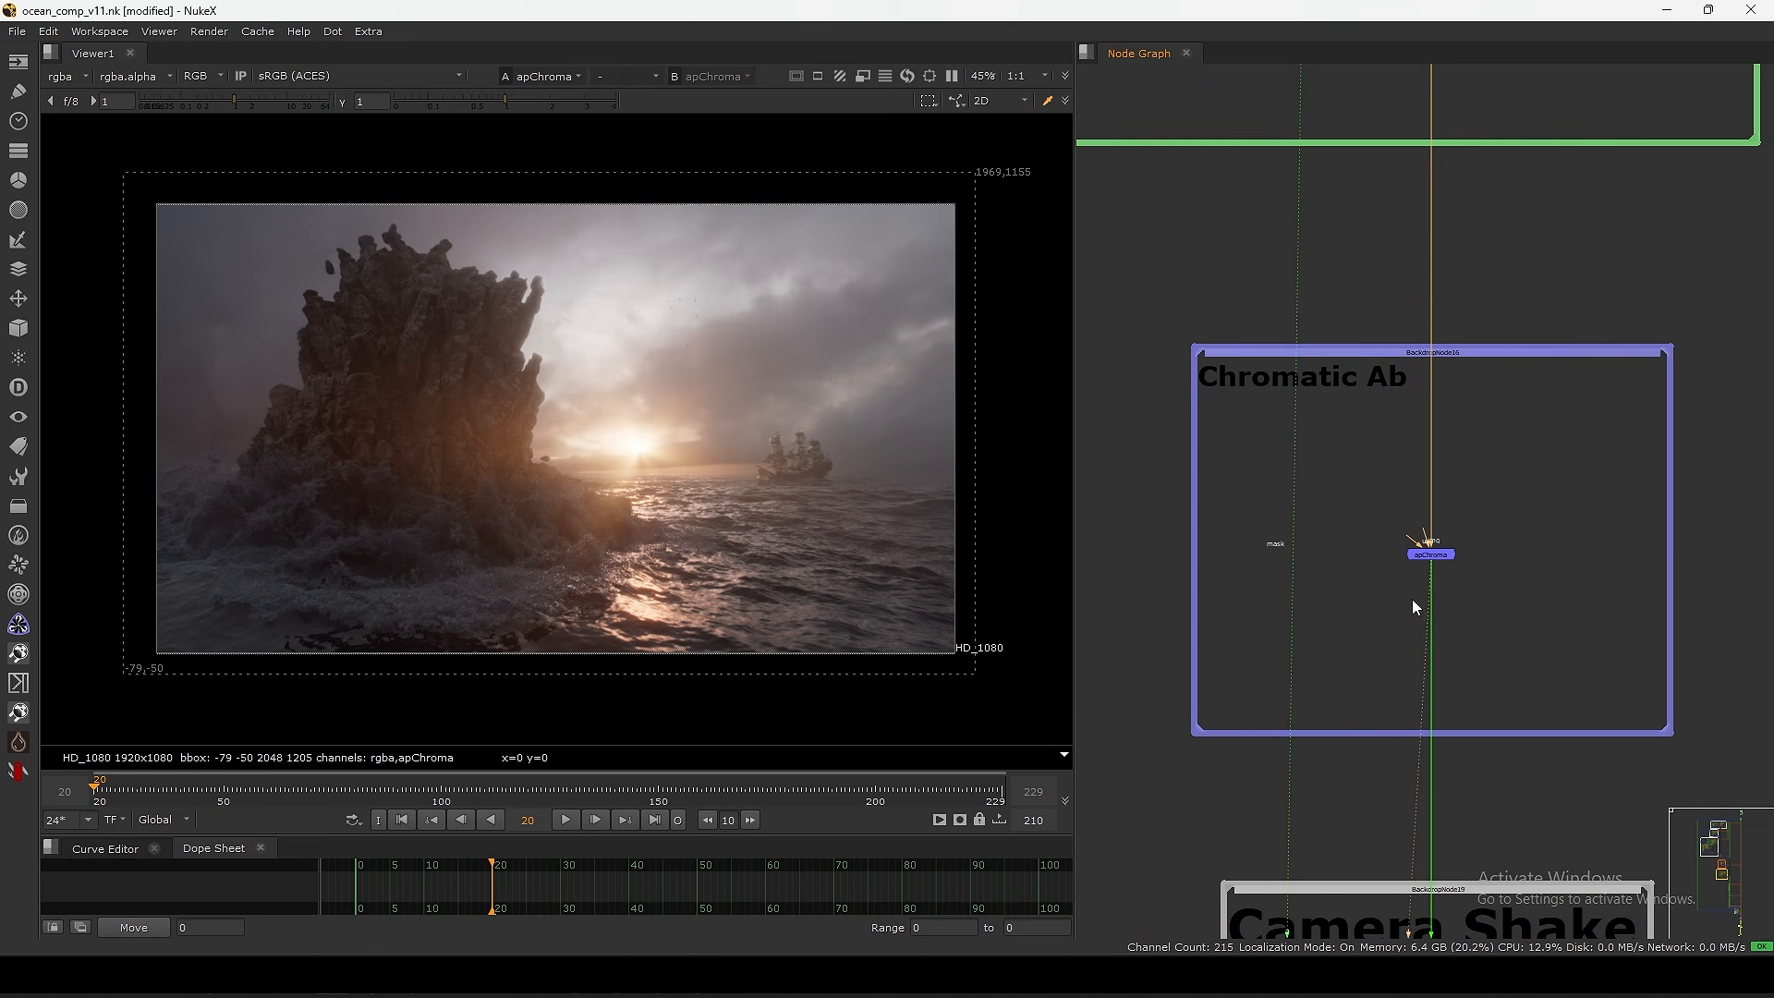
- Disable apChroma to compare the ship close up with and without chromatic aberration
scroll(938, 457, up, 8)
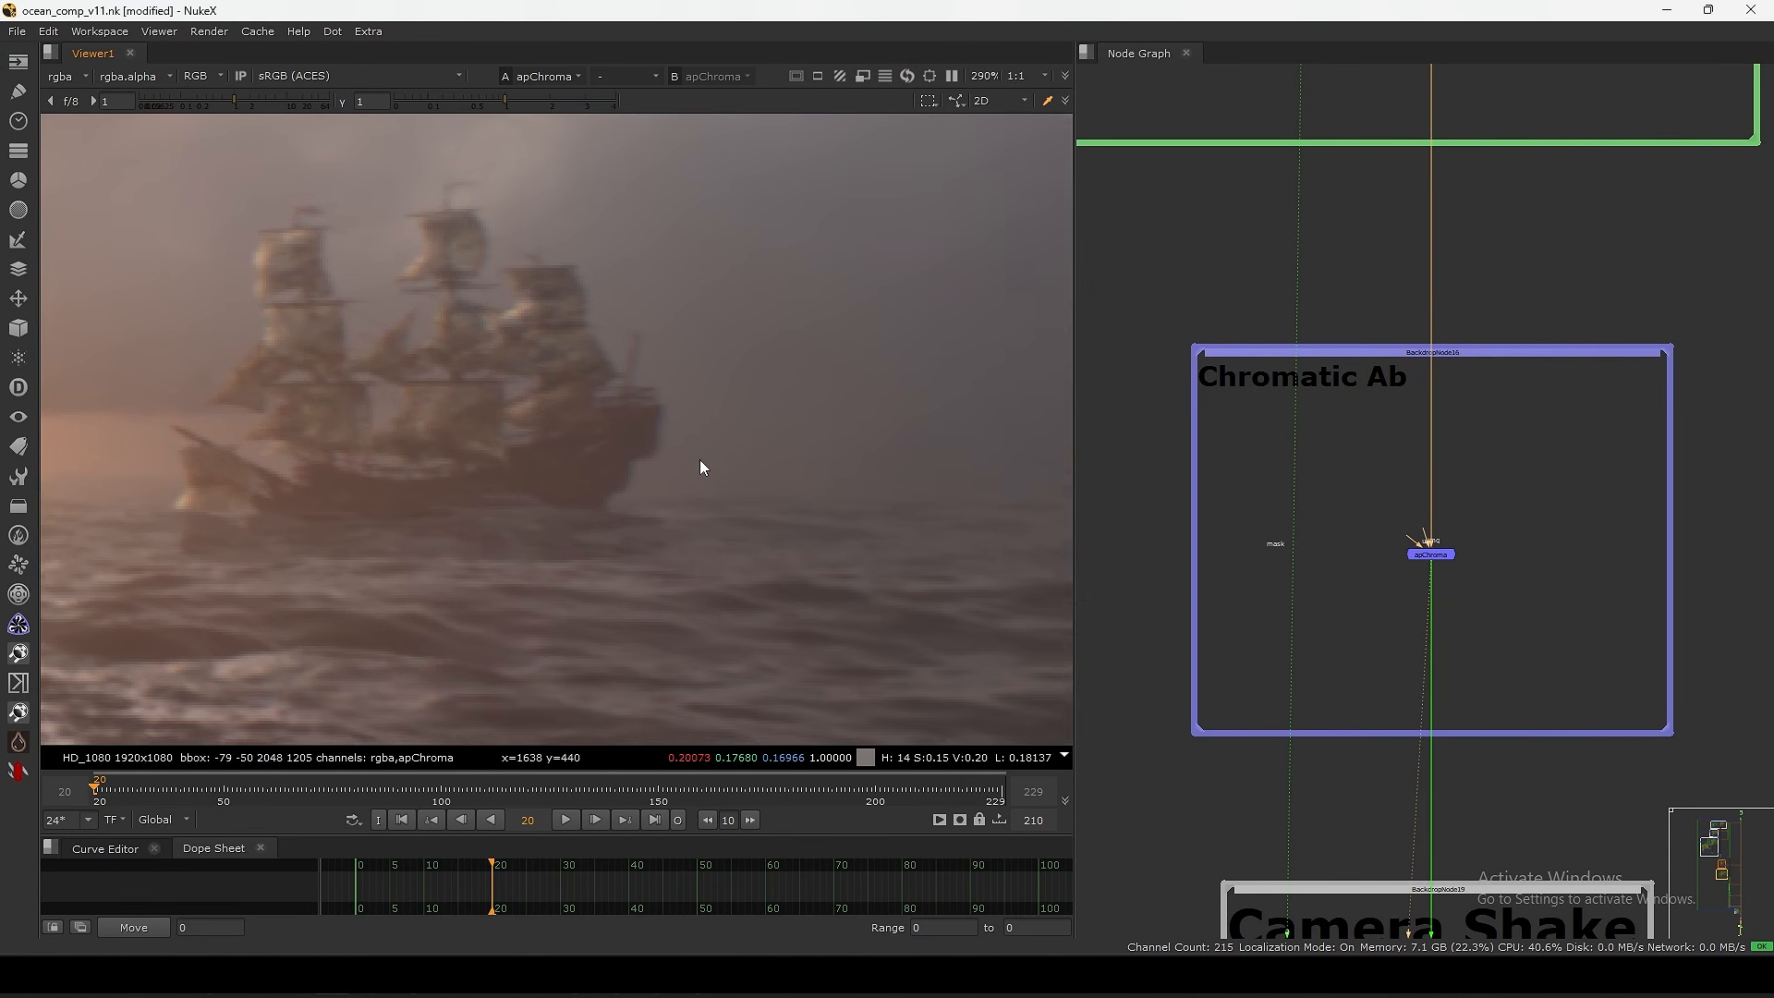
click(1427, 552)
key(d)
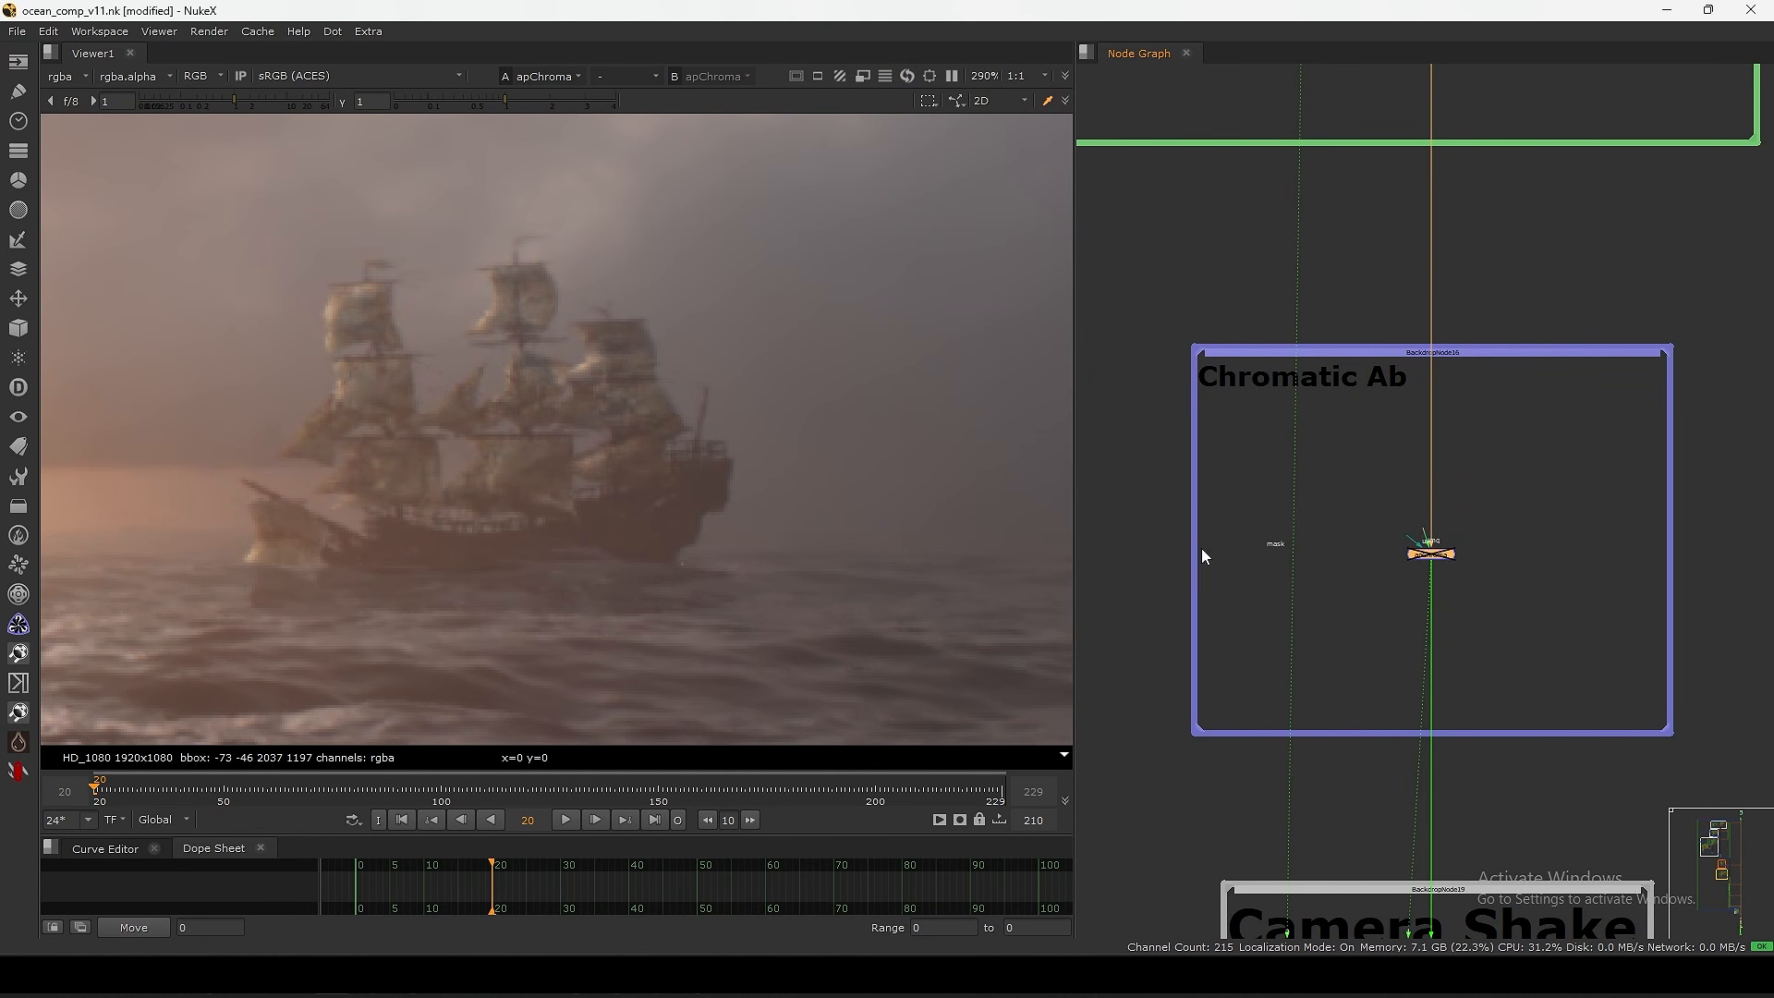
- Inspect the waves and rock close up and toggle apChroma to compare the colour fringing there
scroll(597, 590, down, 8)
scroll(607, 466, up, 7)
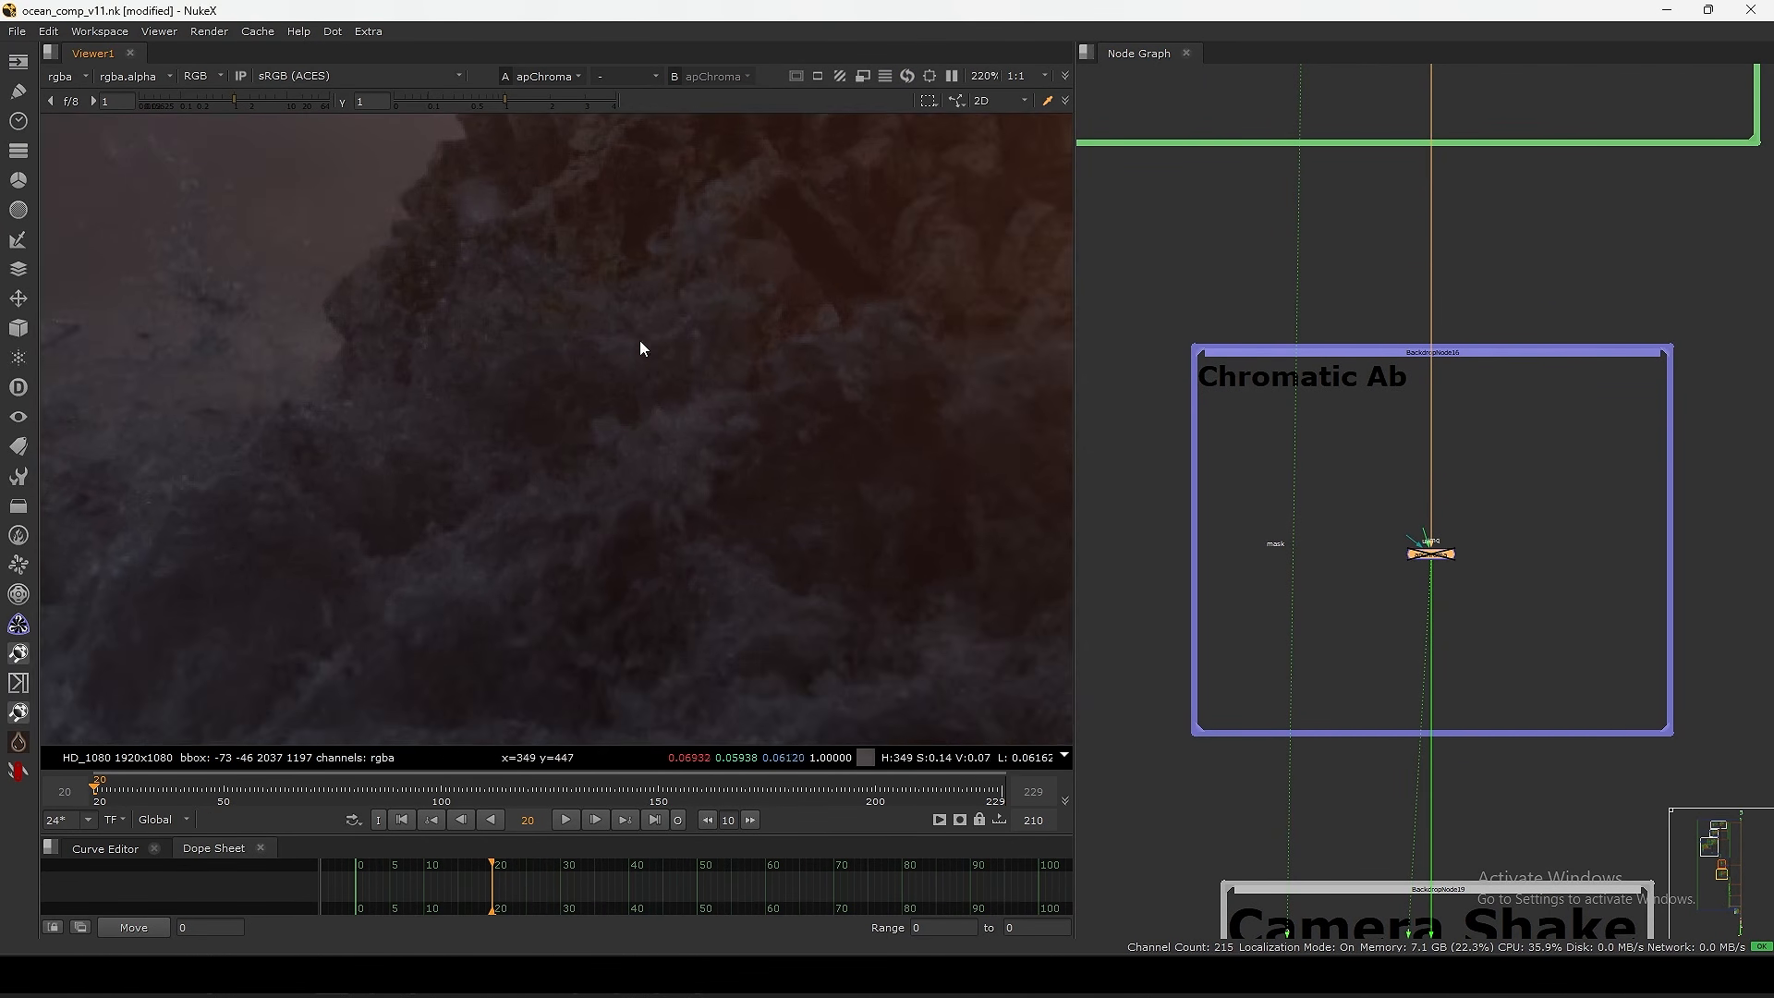
middle_drag(643, 348, 949, 538)
click(1443, 555)
key(d)
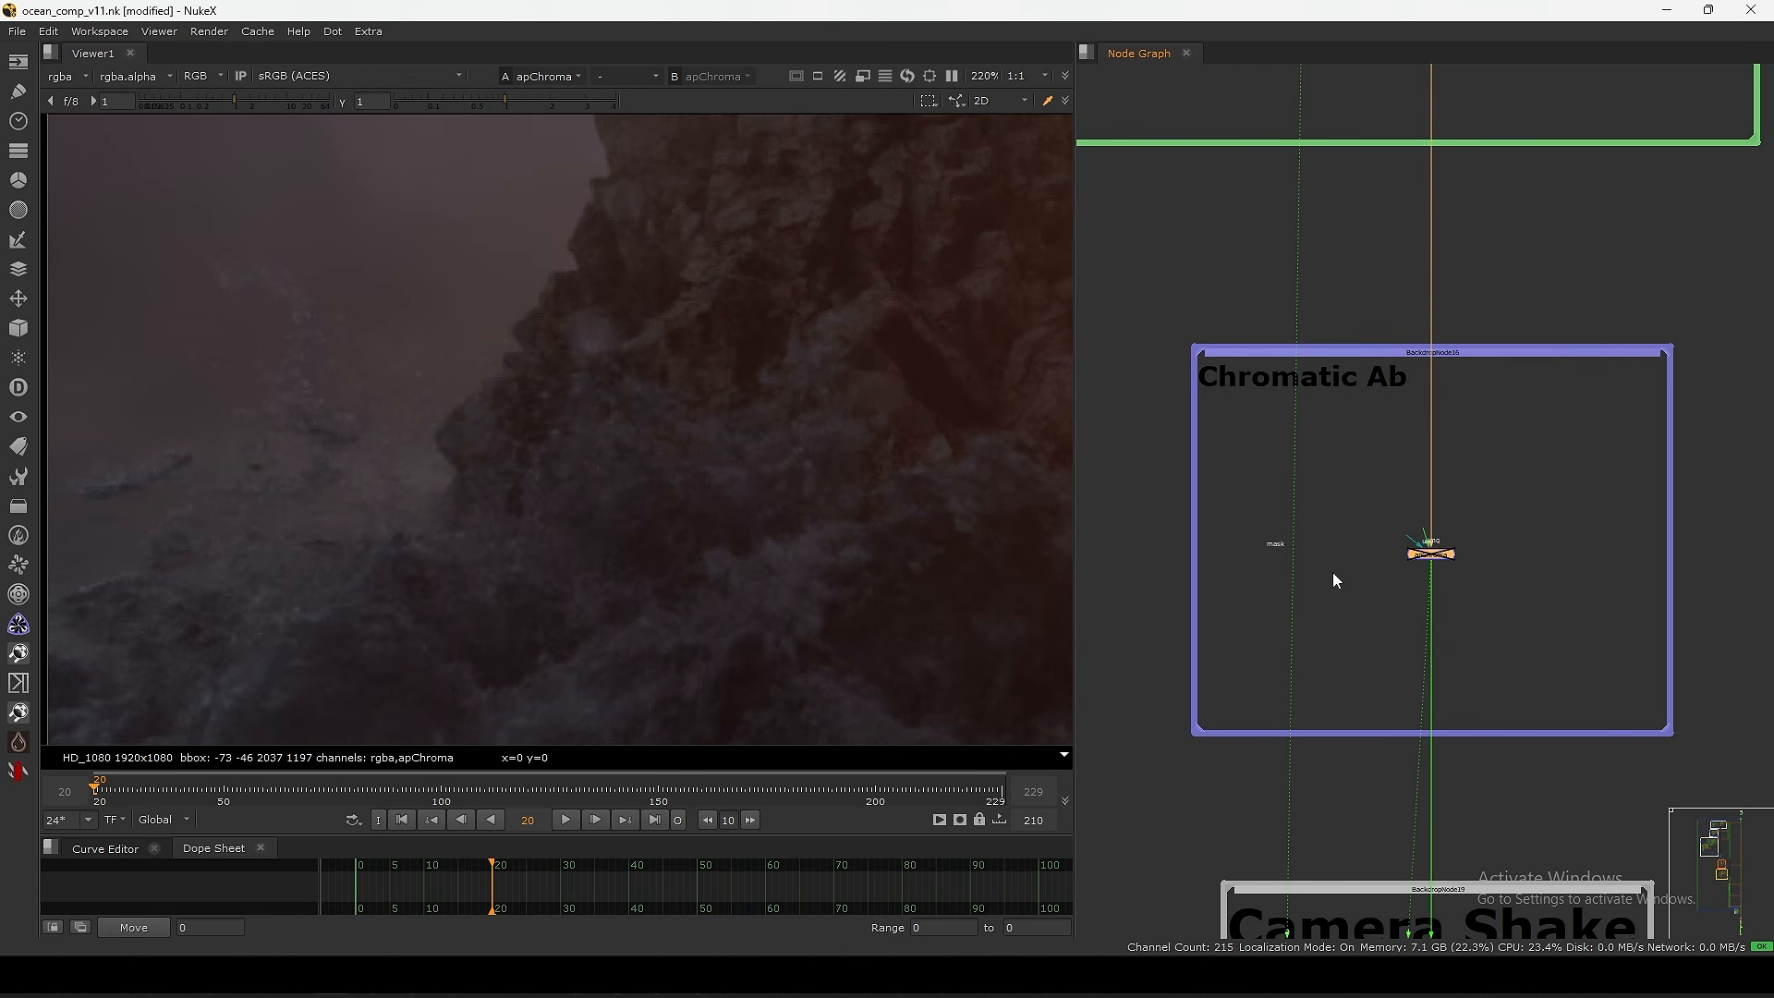
- Re-enable apChroma, fit the full frame in the viewer and select the node in the graph
key(d)
key(f)
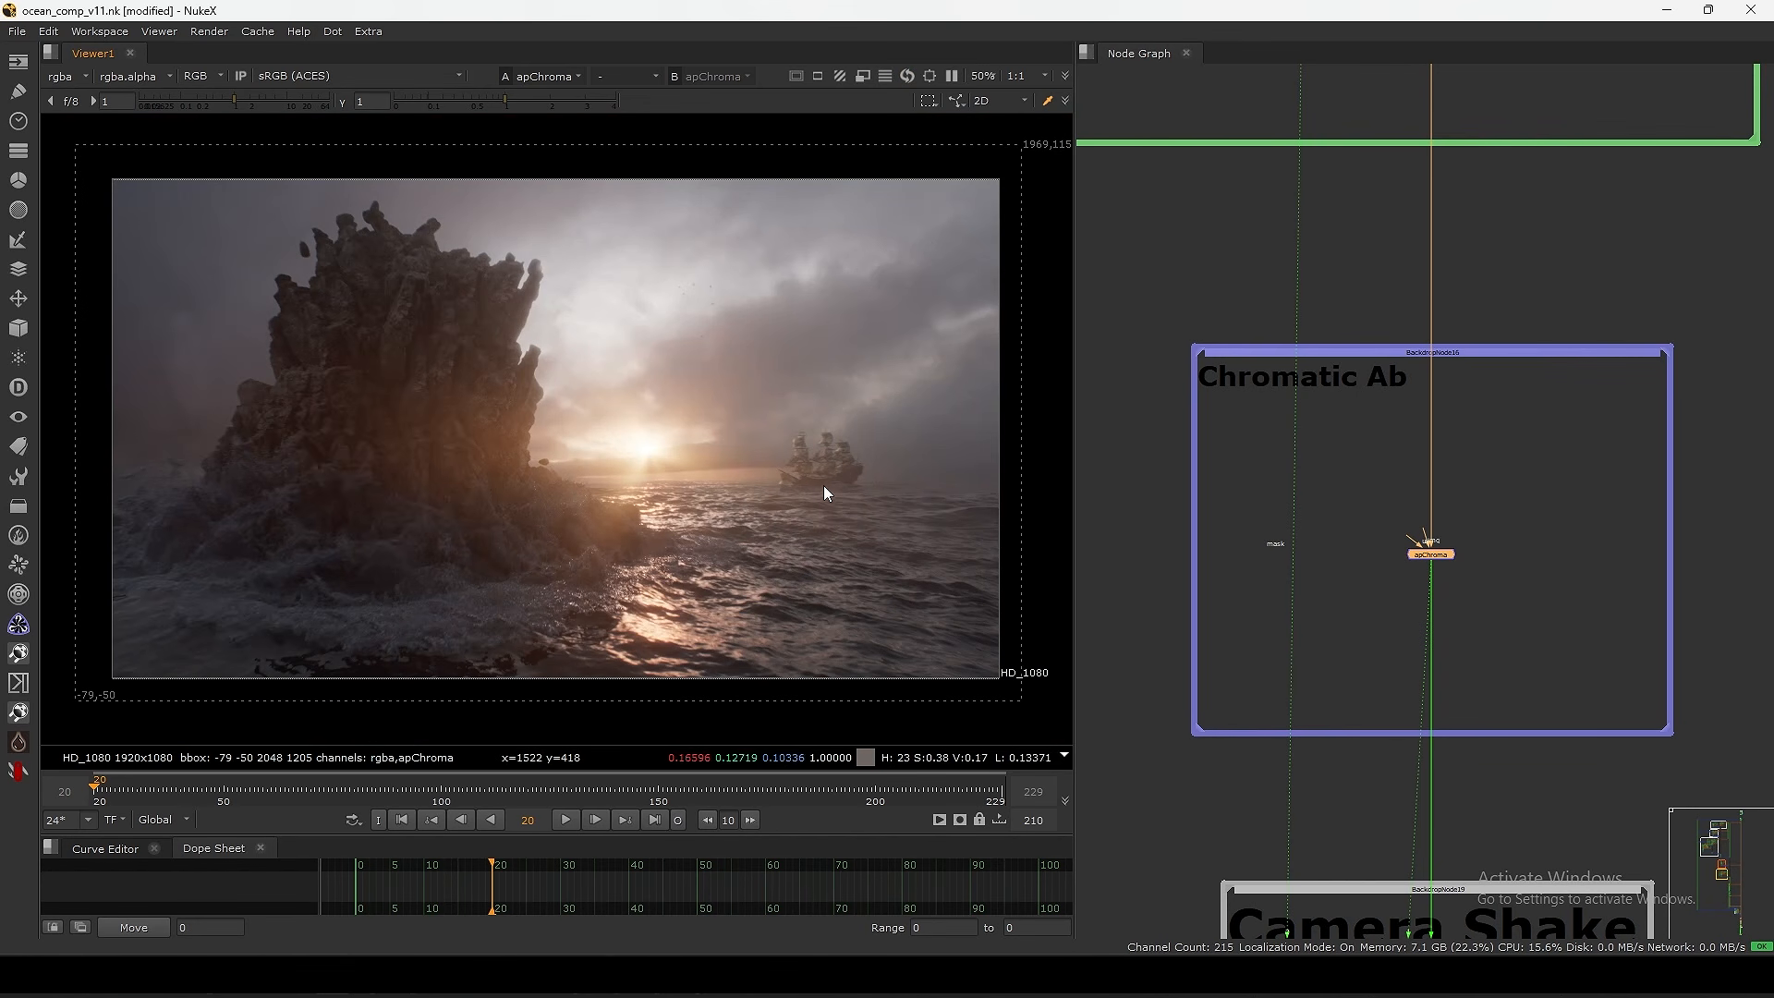
middle_drag(1395, 688, 1395, 453)
scroll(1435, 301, up, 4)
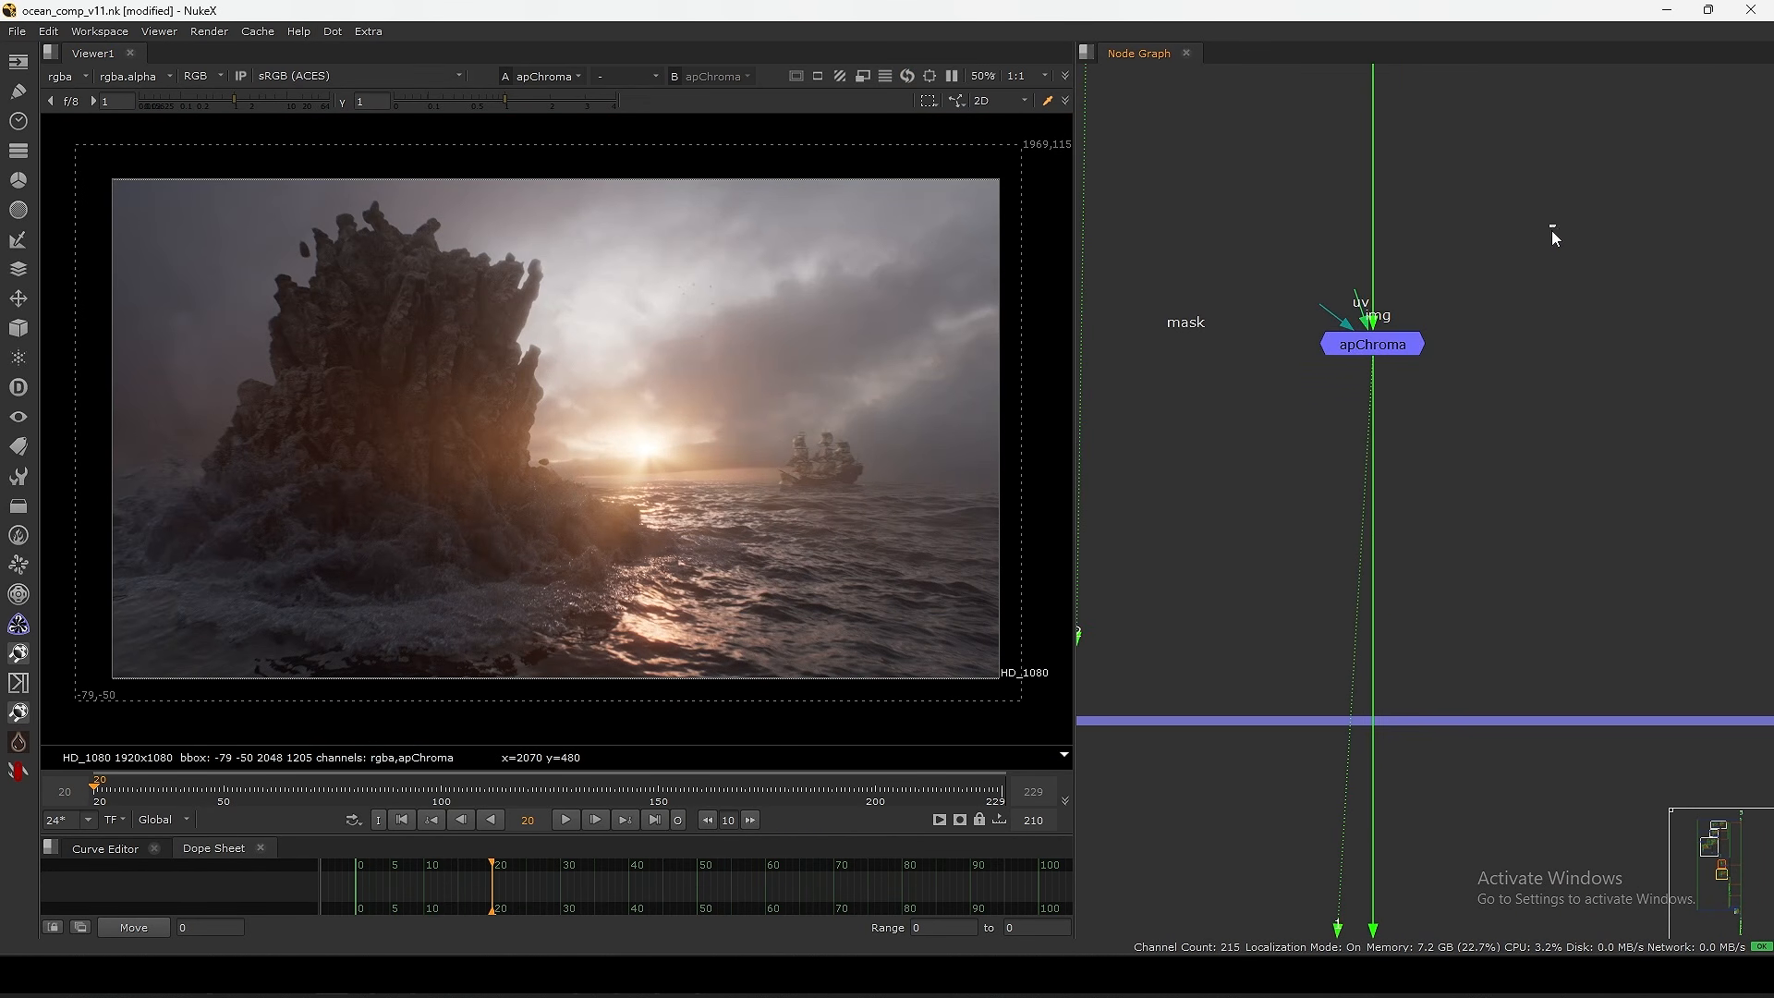
drag(1552, 230, 1238, 432)
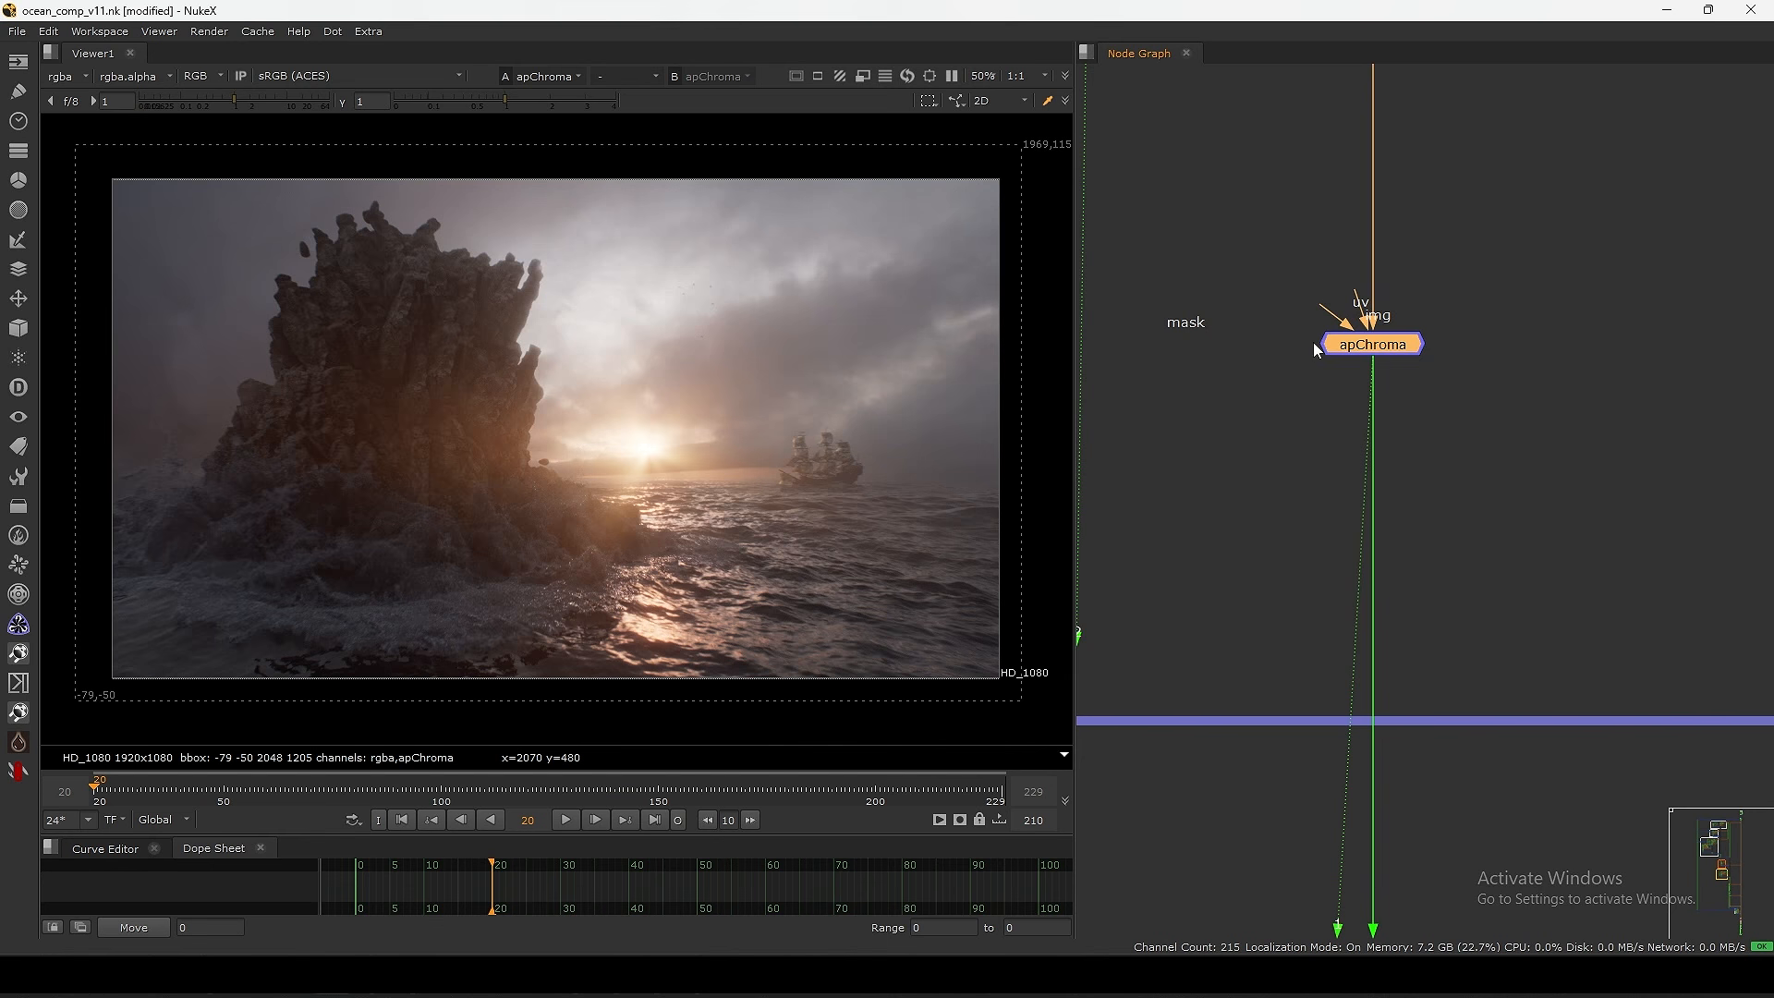
- Go to the Camera Shake group and view the result of bm_CameraShake3
key(f)
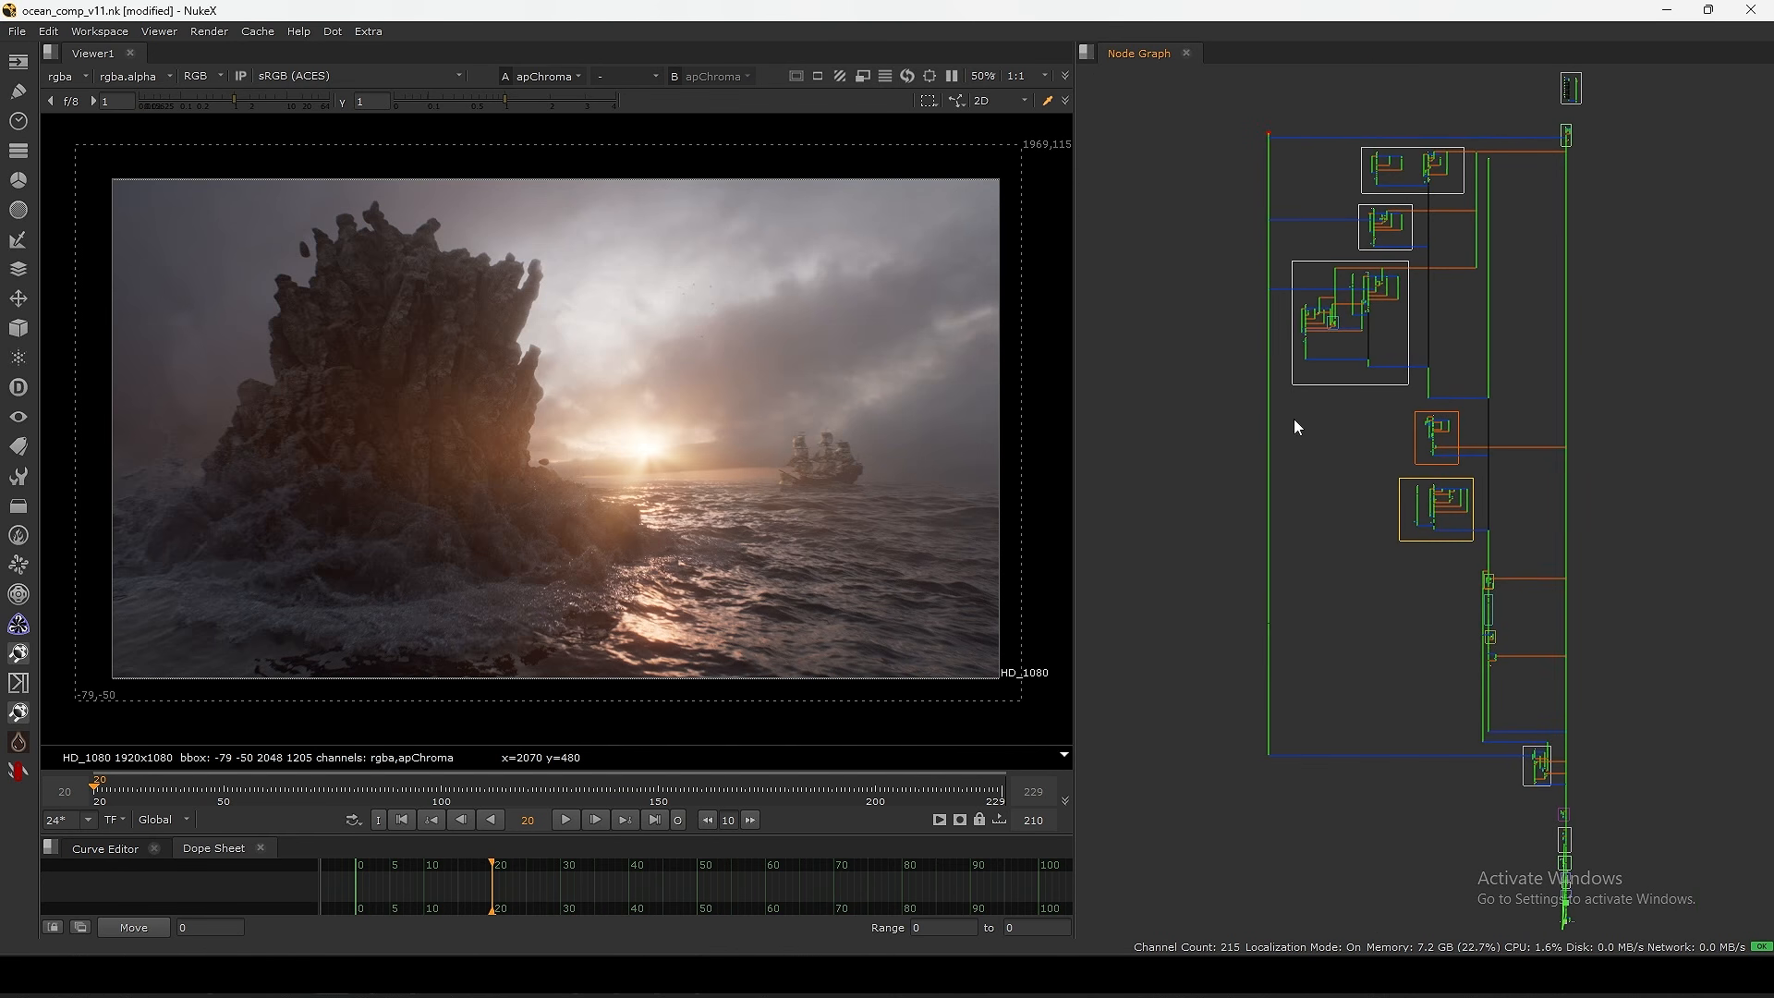
scroll(1395, 504, up, 6)
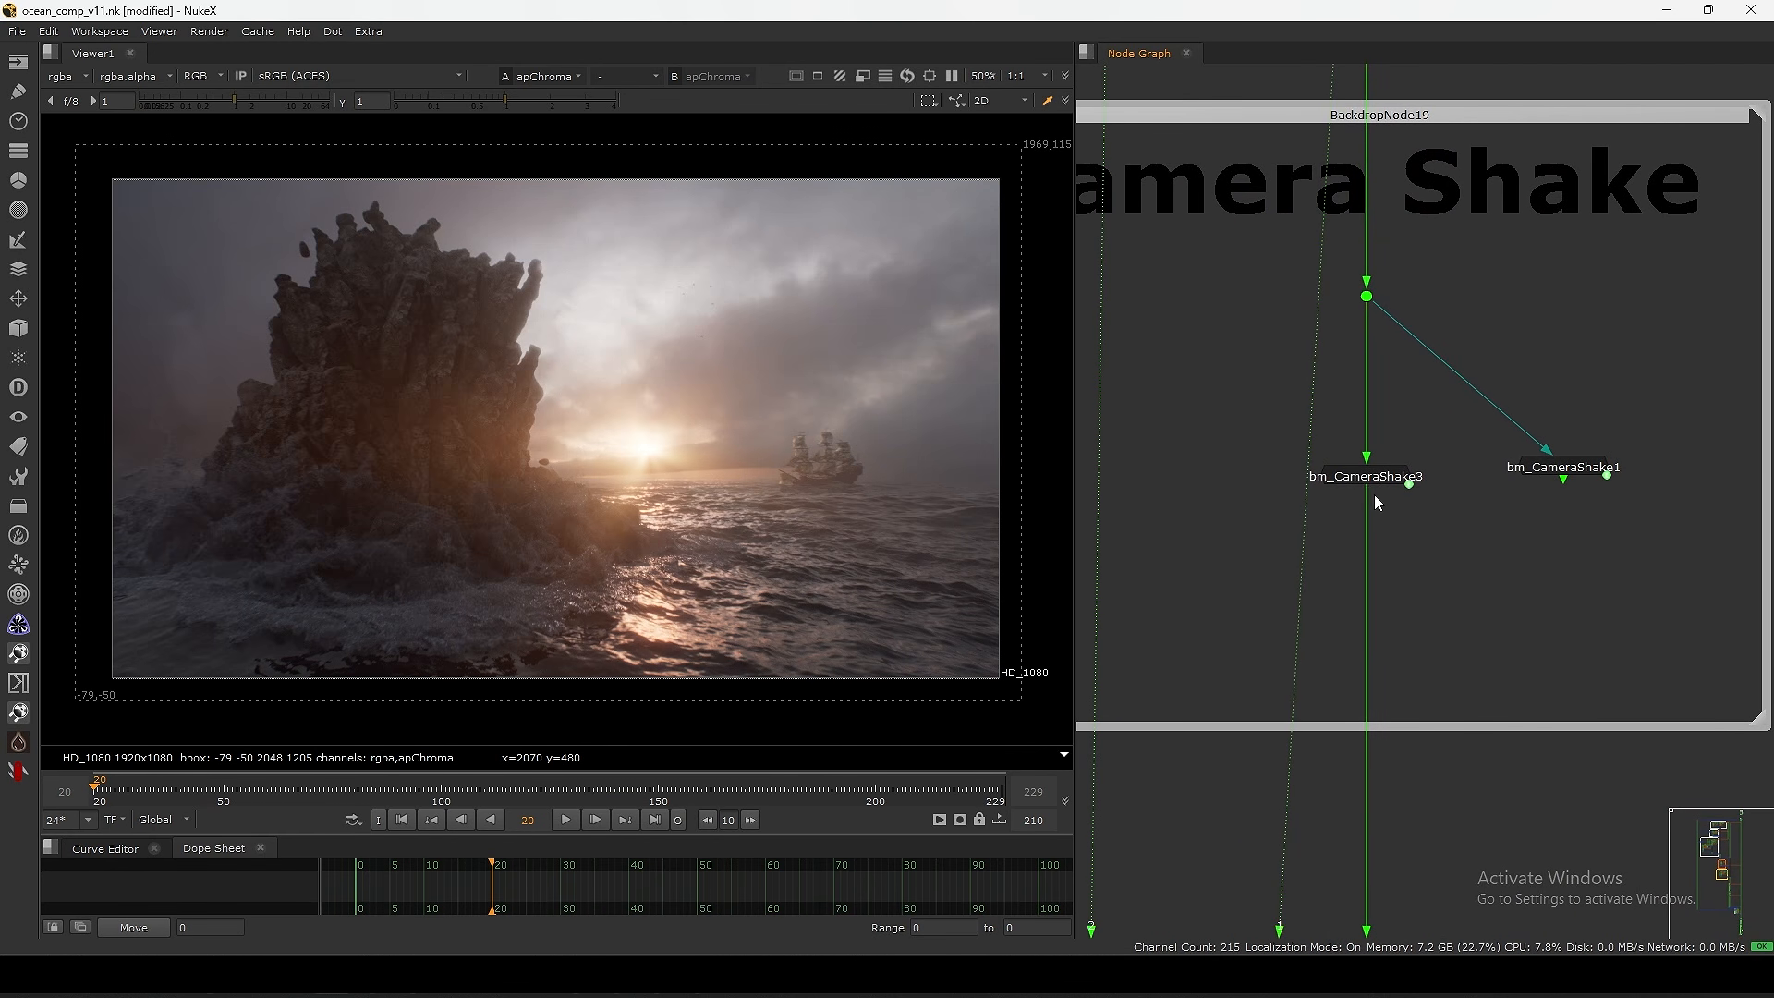
key(1)
scroll(1373, 476, down, 3)
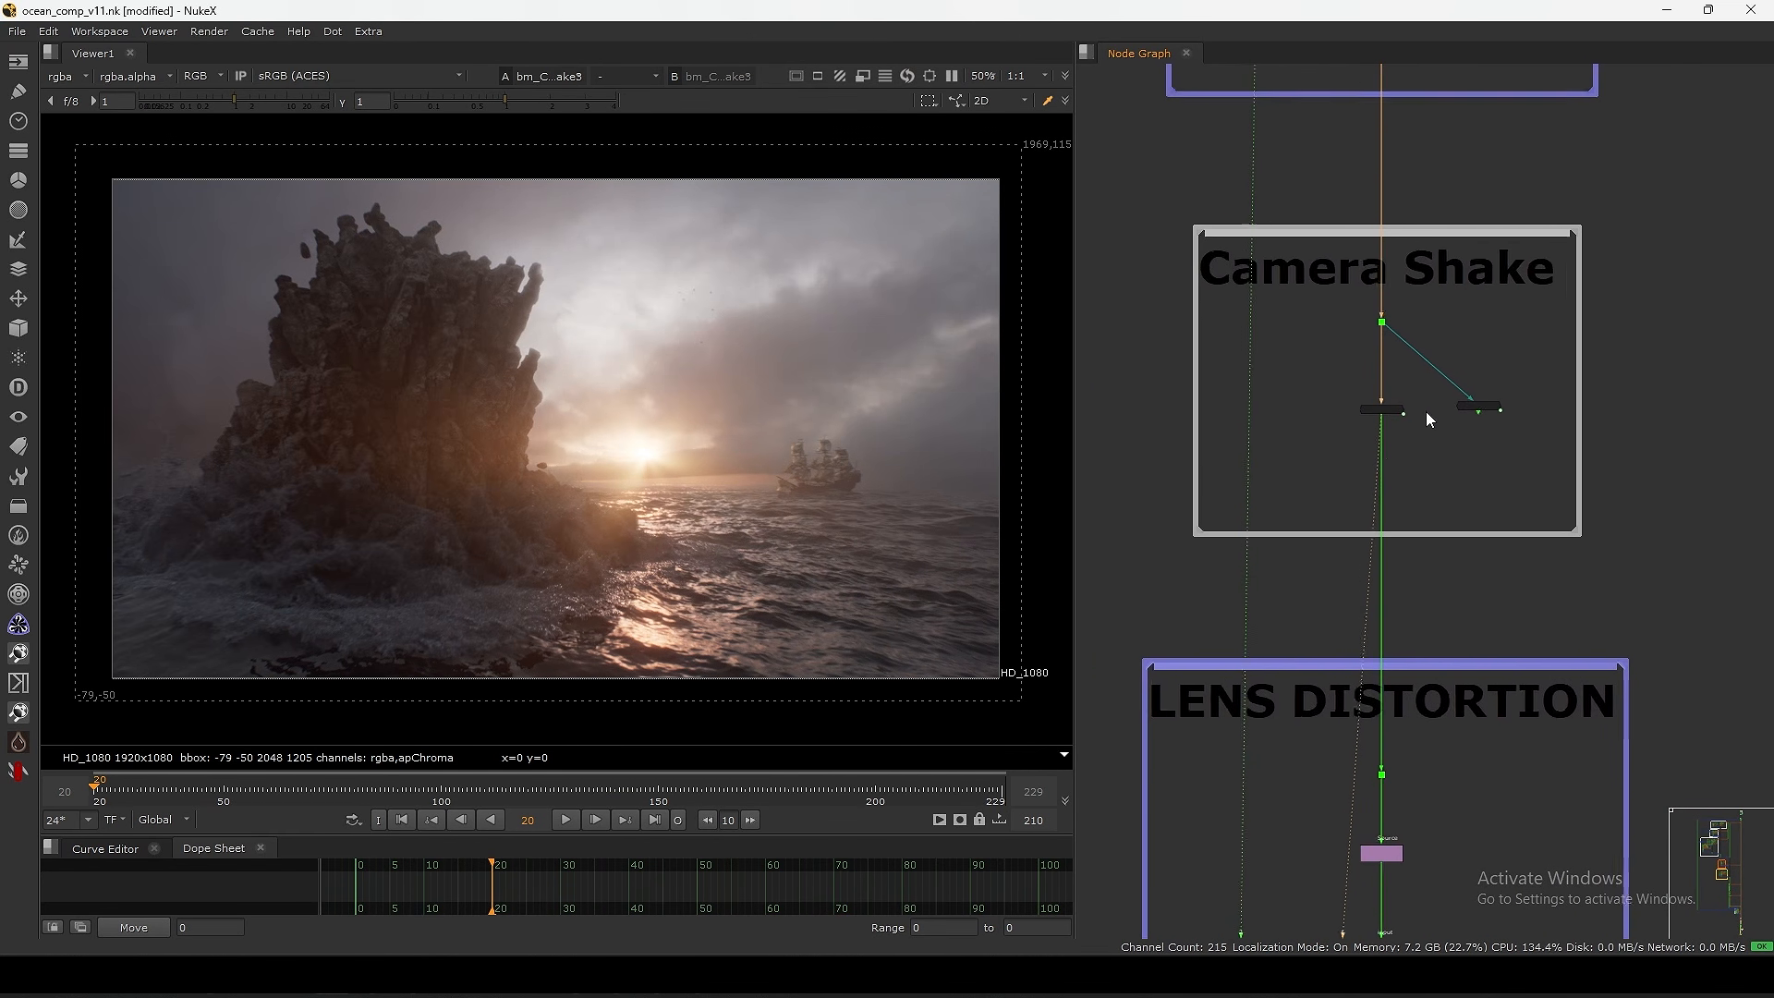
scroll(1374, 420, up, 3)
- Open the properties of bm_CameraShake3 to examine its jitter, shake and float controls, and close them again
click(1369, 405)
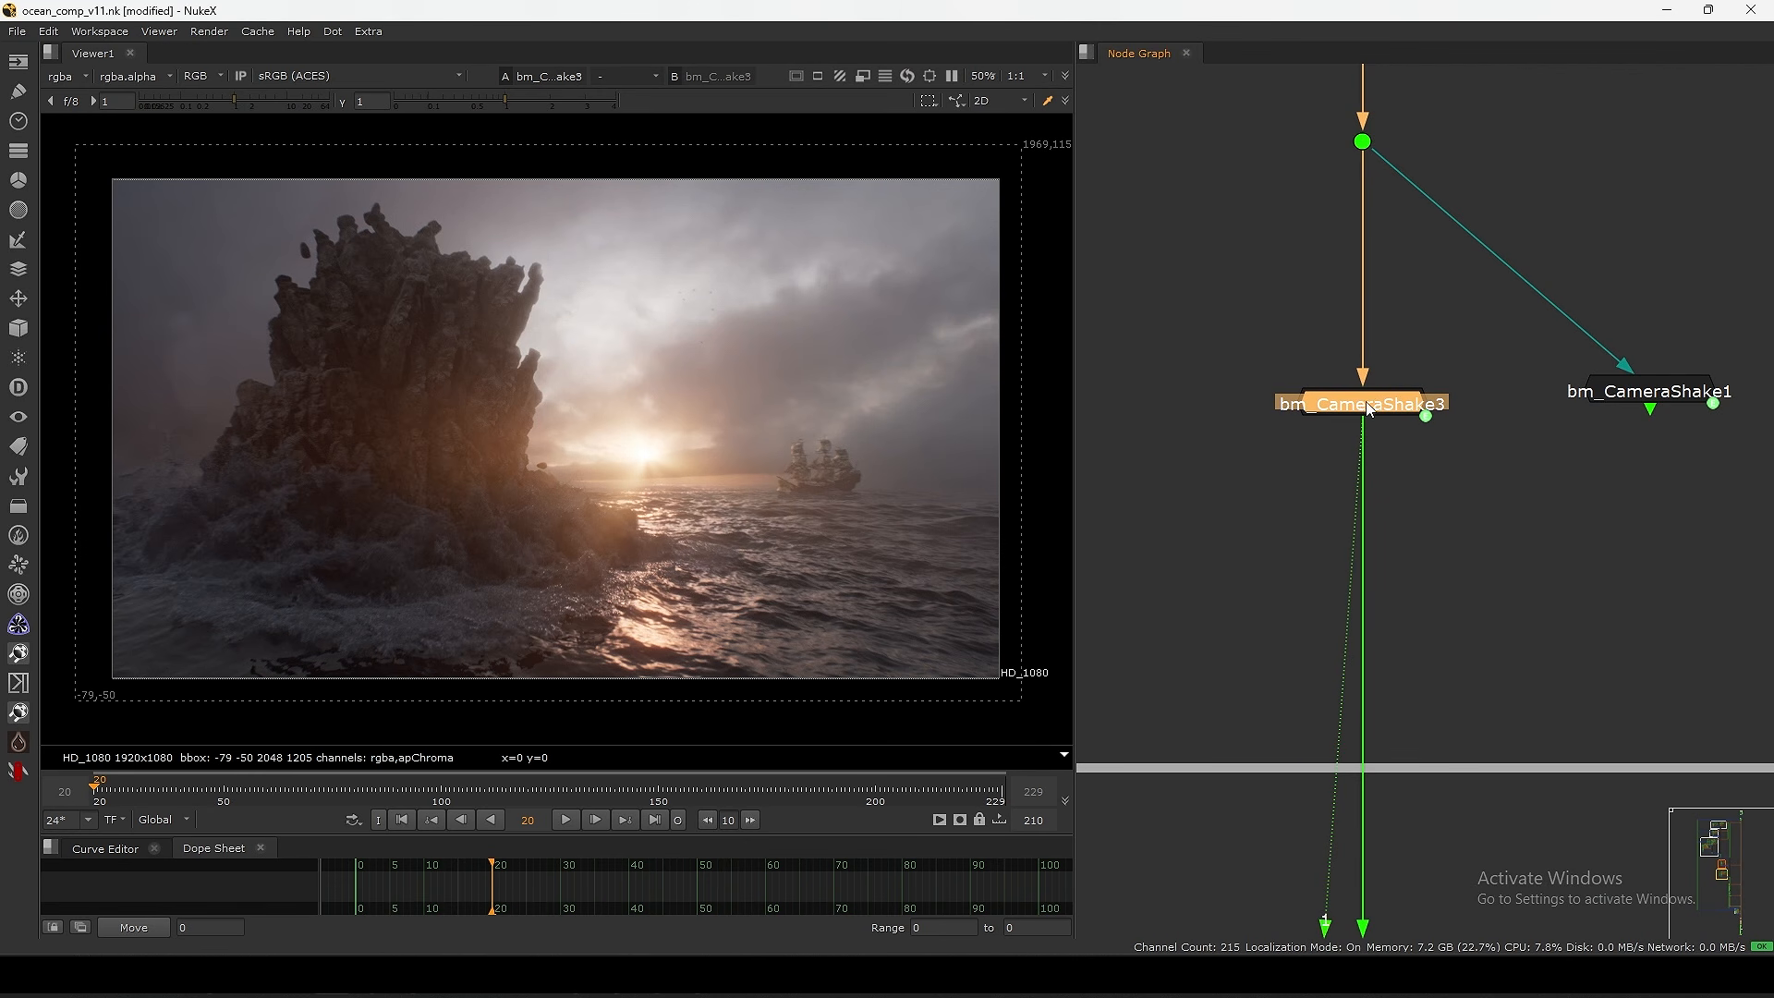
drag(1361, 406, 1364, 404)
click(1333, 443)
double_click(1375, 399)
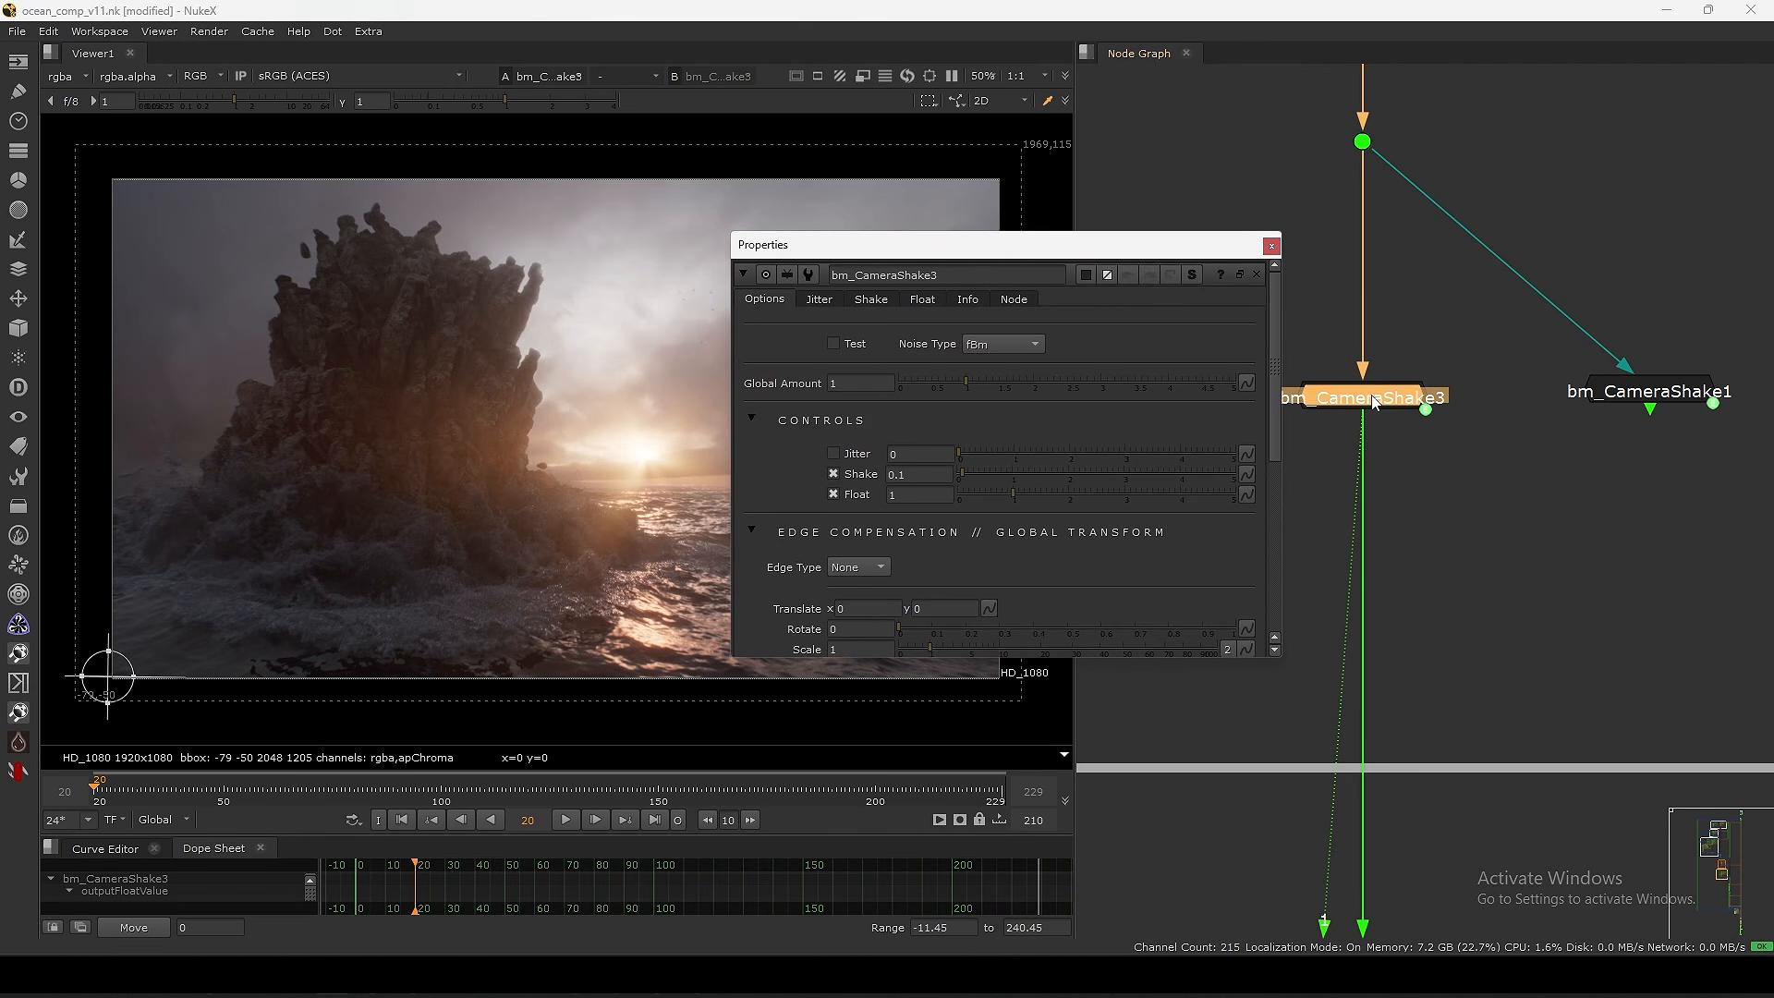
click(1272, 248)
- Go to the LENS DISTORTION group and view the result of LensDistortion1
scroll(1310, 392, down, 4)
middle_drag(1289, 521, 1305, 162)
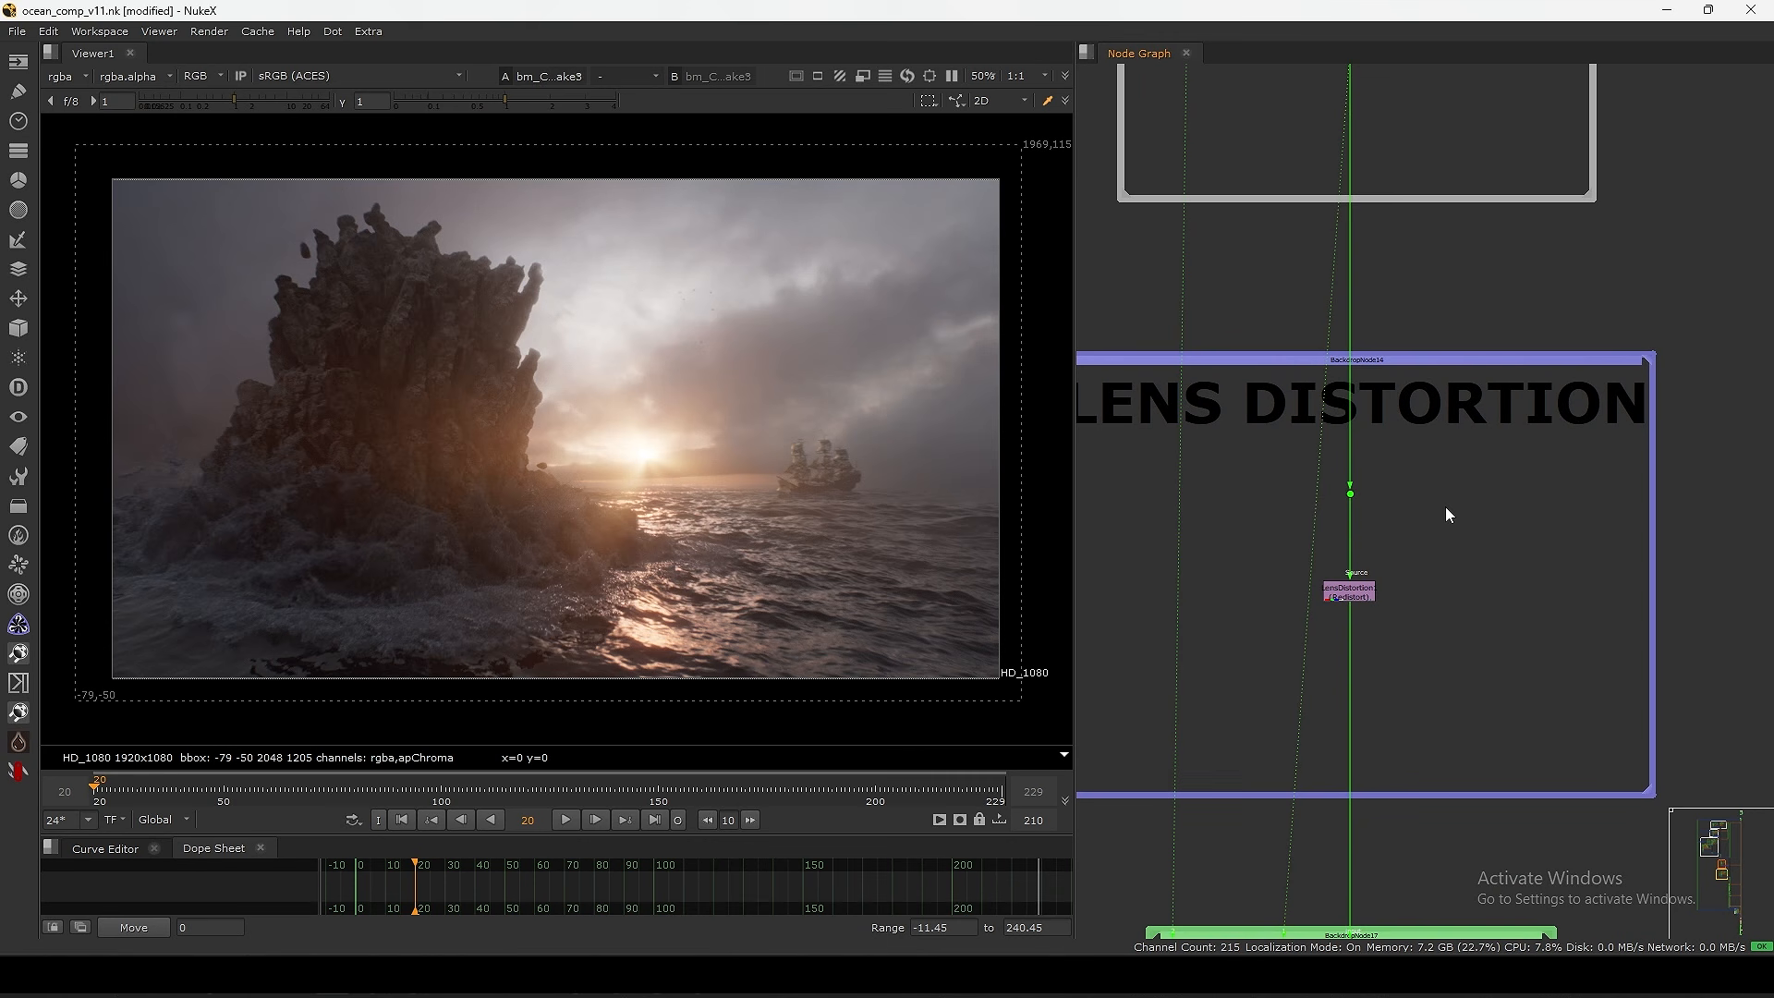
middle_drag(1336, 634, 1416, 527)
scroll(1417, 527, up, 4)
click(1484, 413)
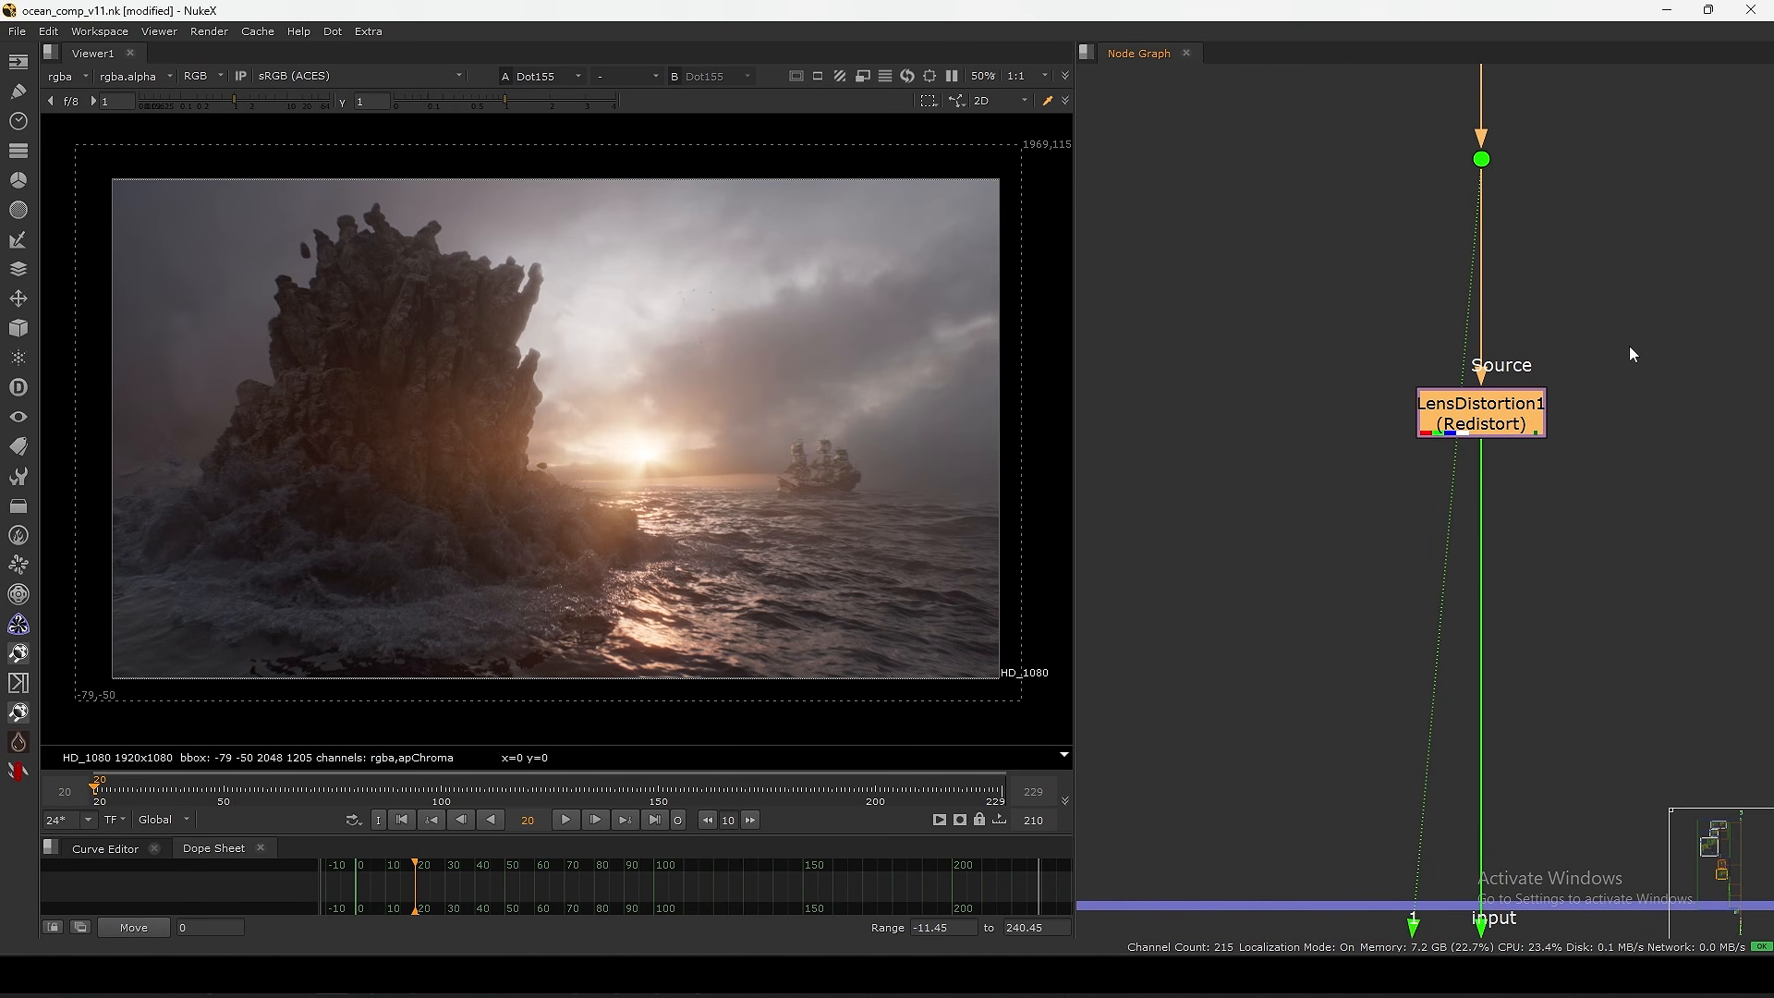
drag(1627, 347, 1258, 582)
drag(1493, 425, 1492, 406)
key(1)
- Toggle LensDistortion1 off and on repeatedly to compare the full frame with and without lens distortion
click(1448, 433)
middle_drag(1449, 425, 1388, 510)
scroll(1392, 514, down, 3)
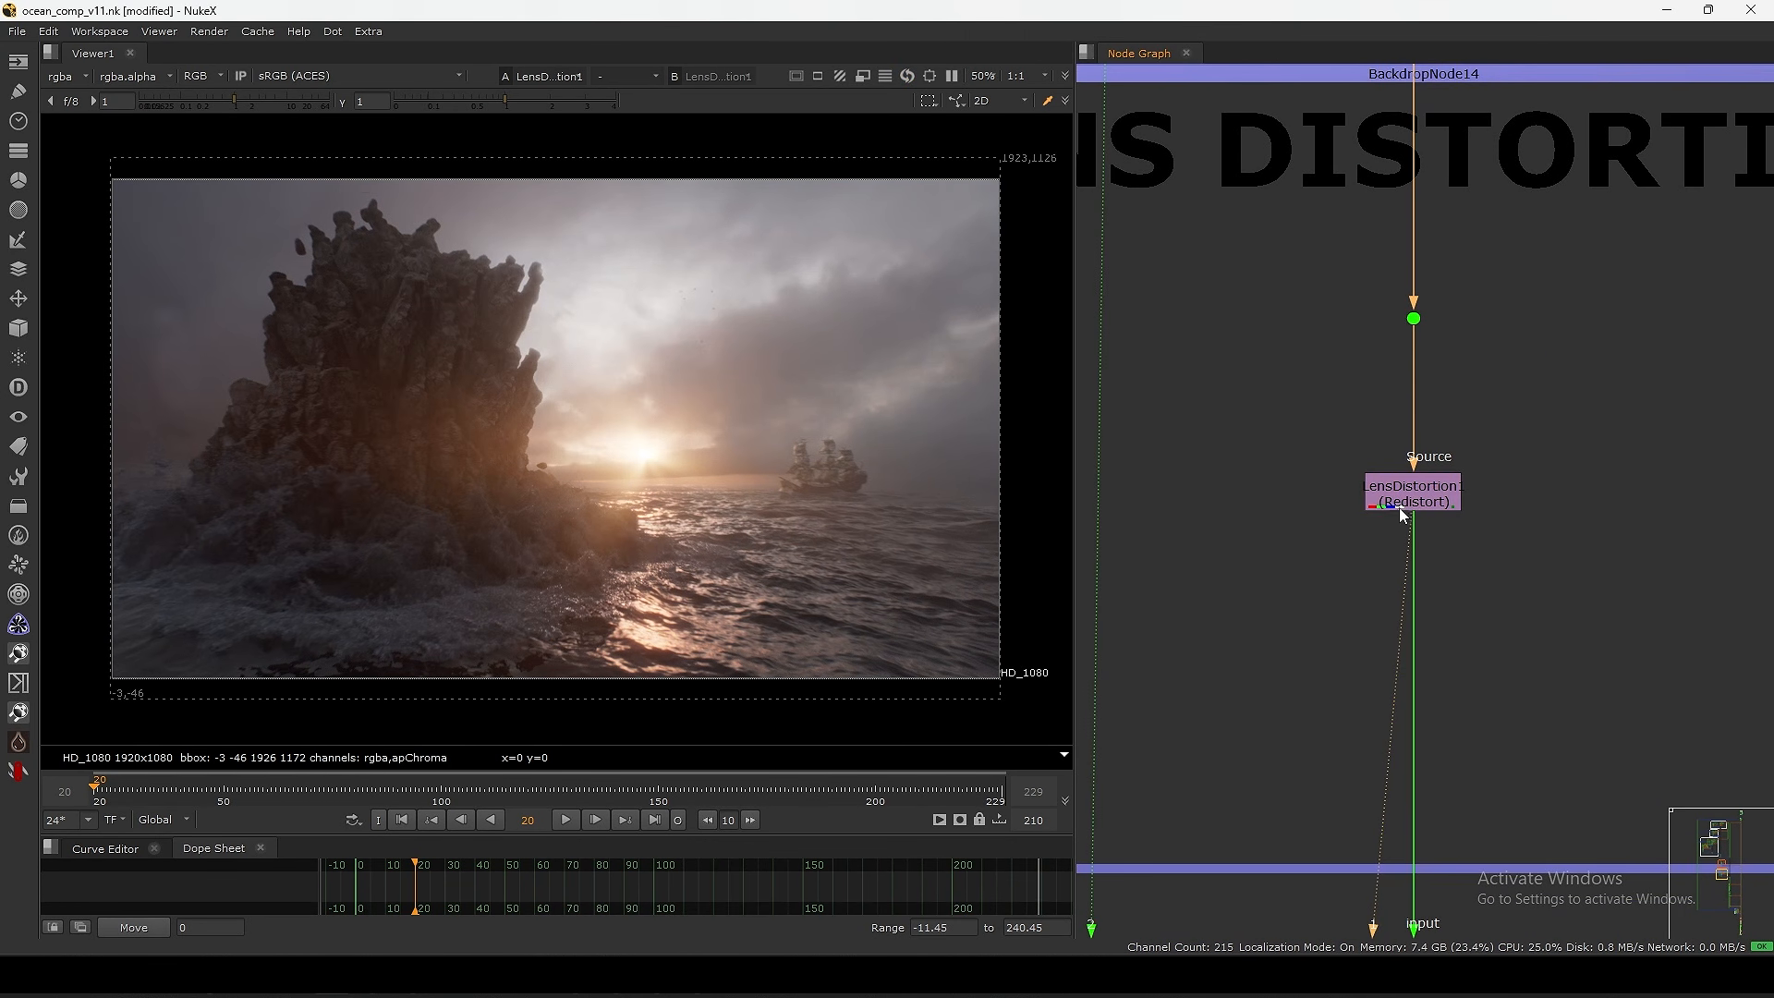
scroll(1403, 514, up, 3)
click(1423, 503)
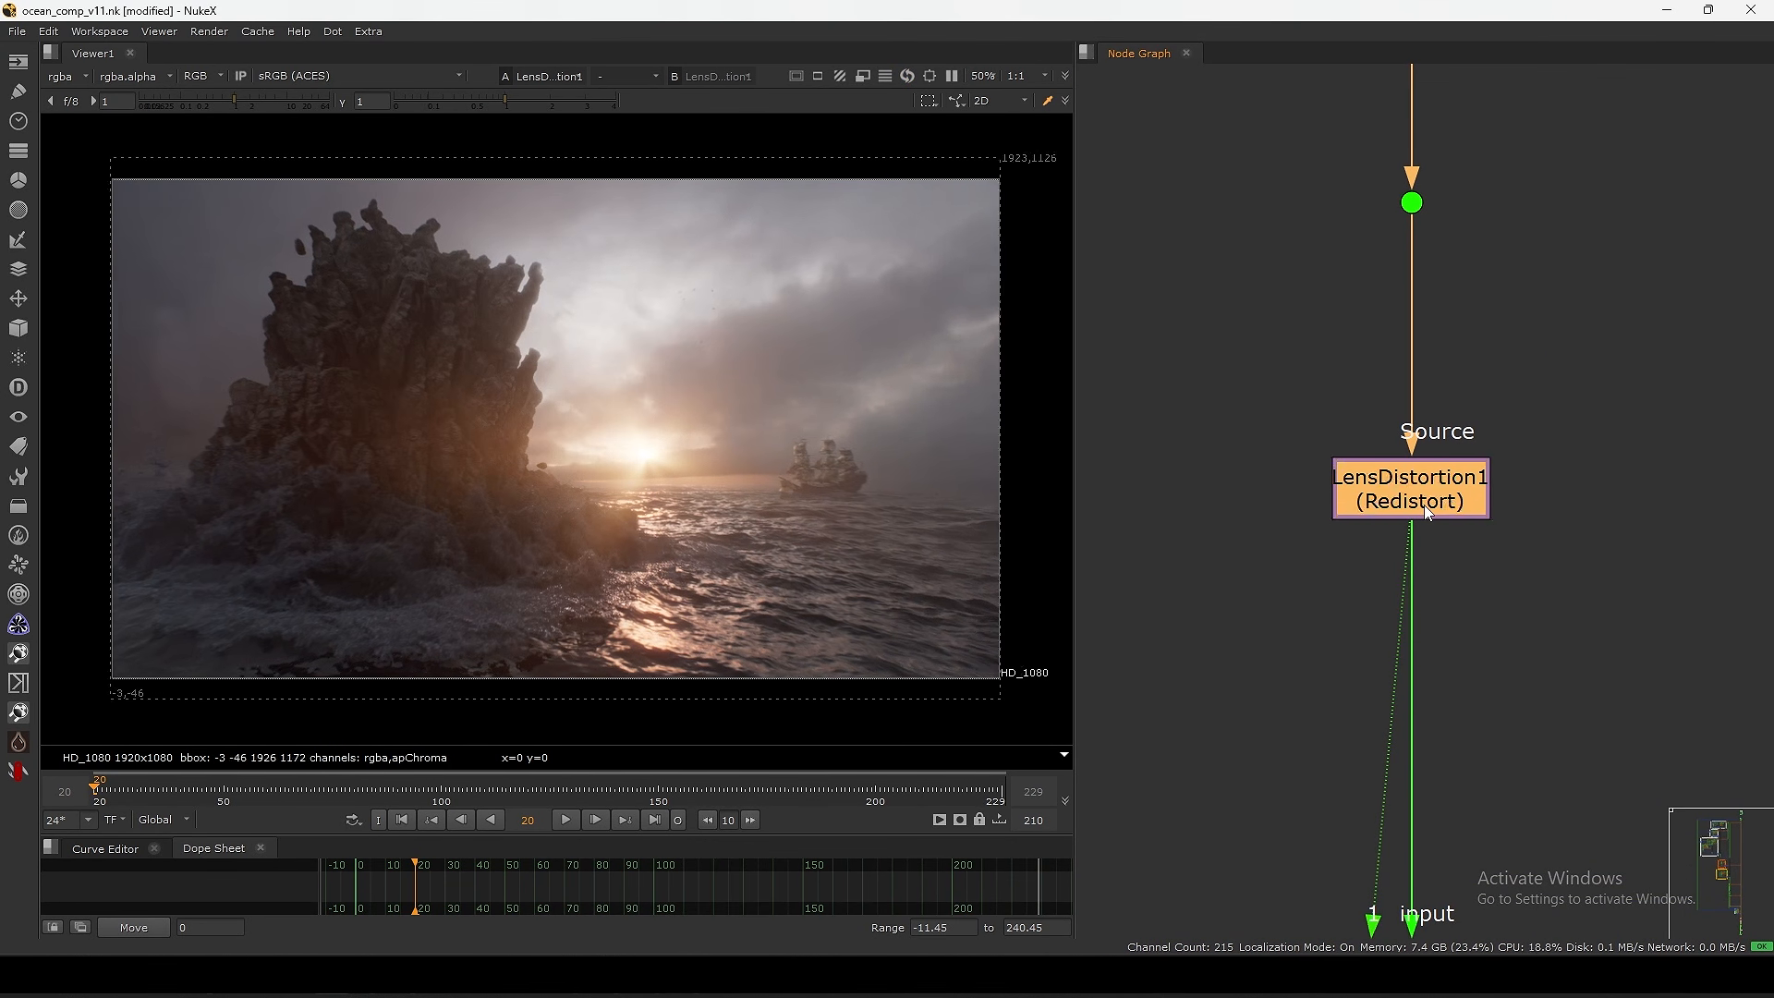
key(d)
key(d)
key(d)
key(d)
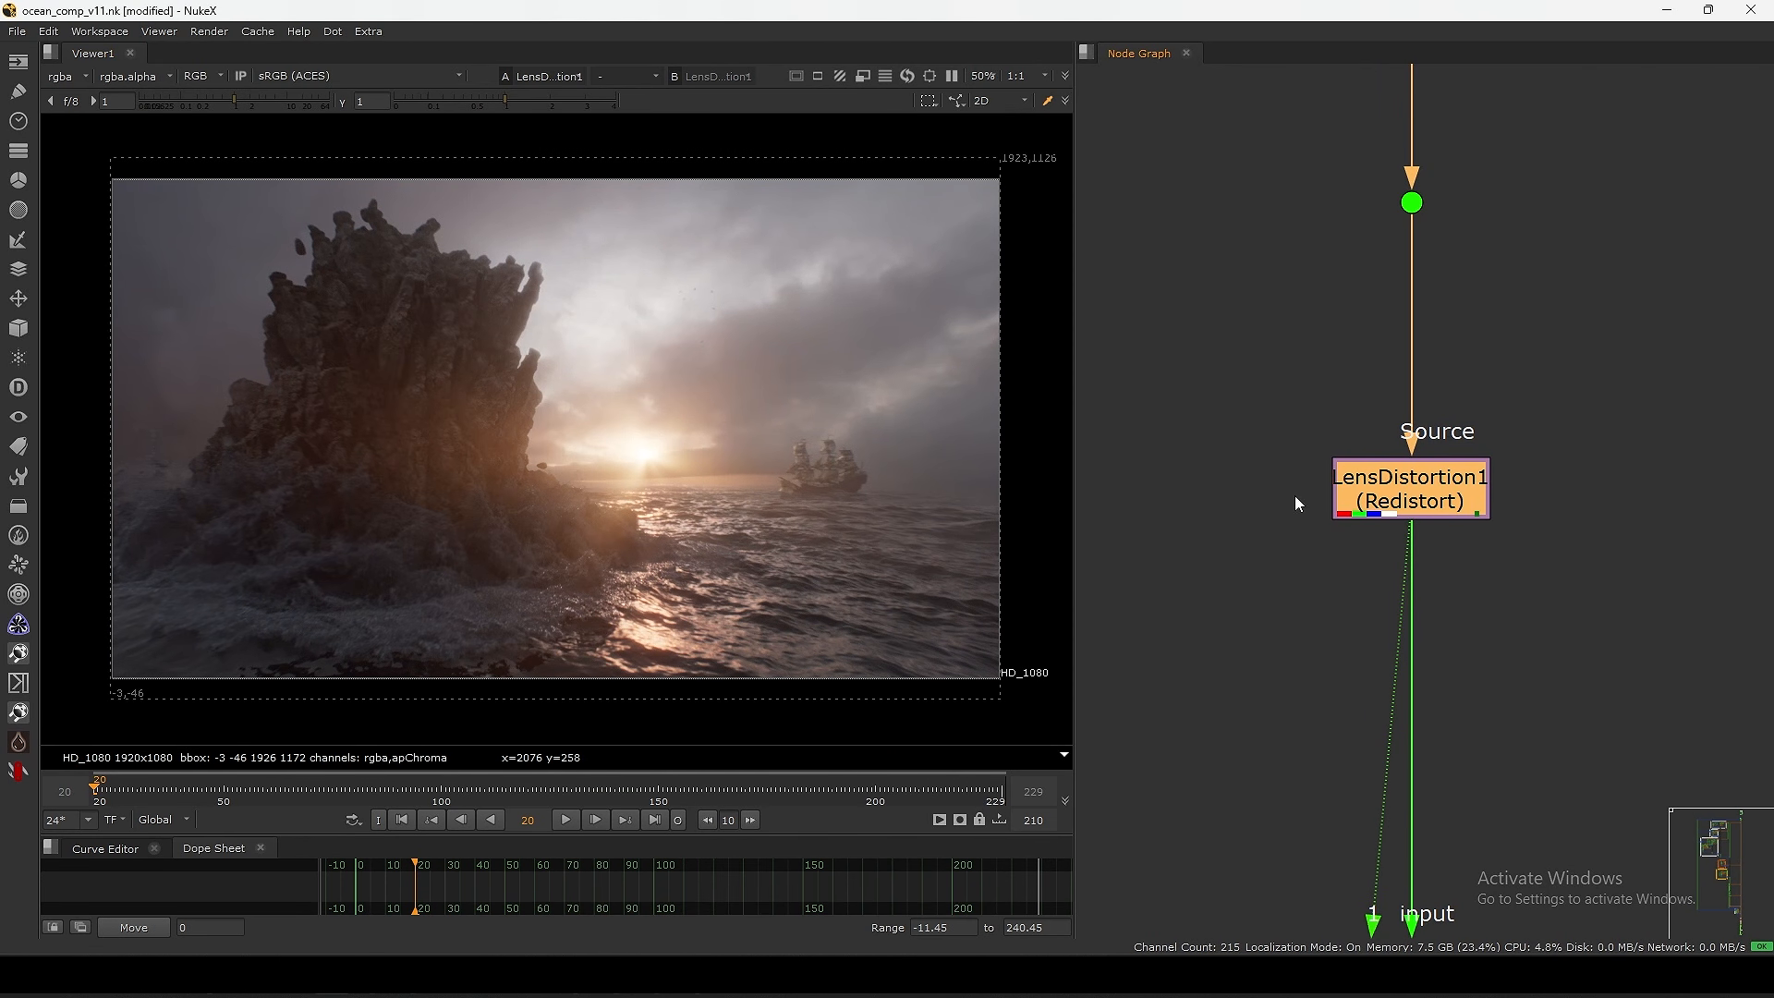
drag(1593, 403, 1242, 629)
key(d)
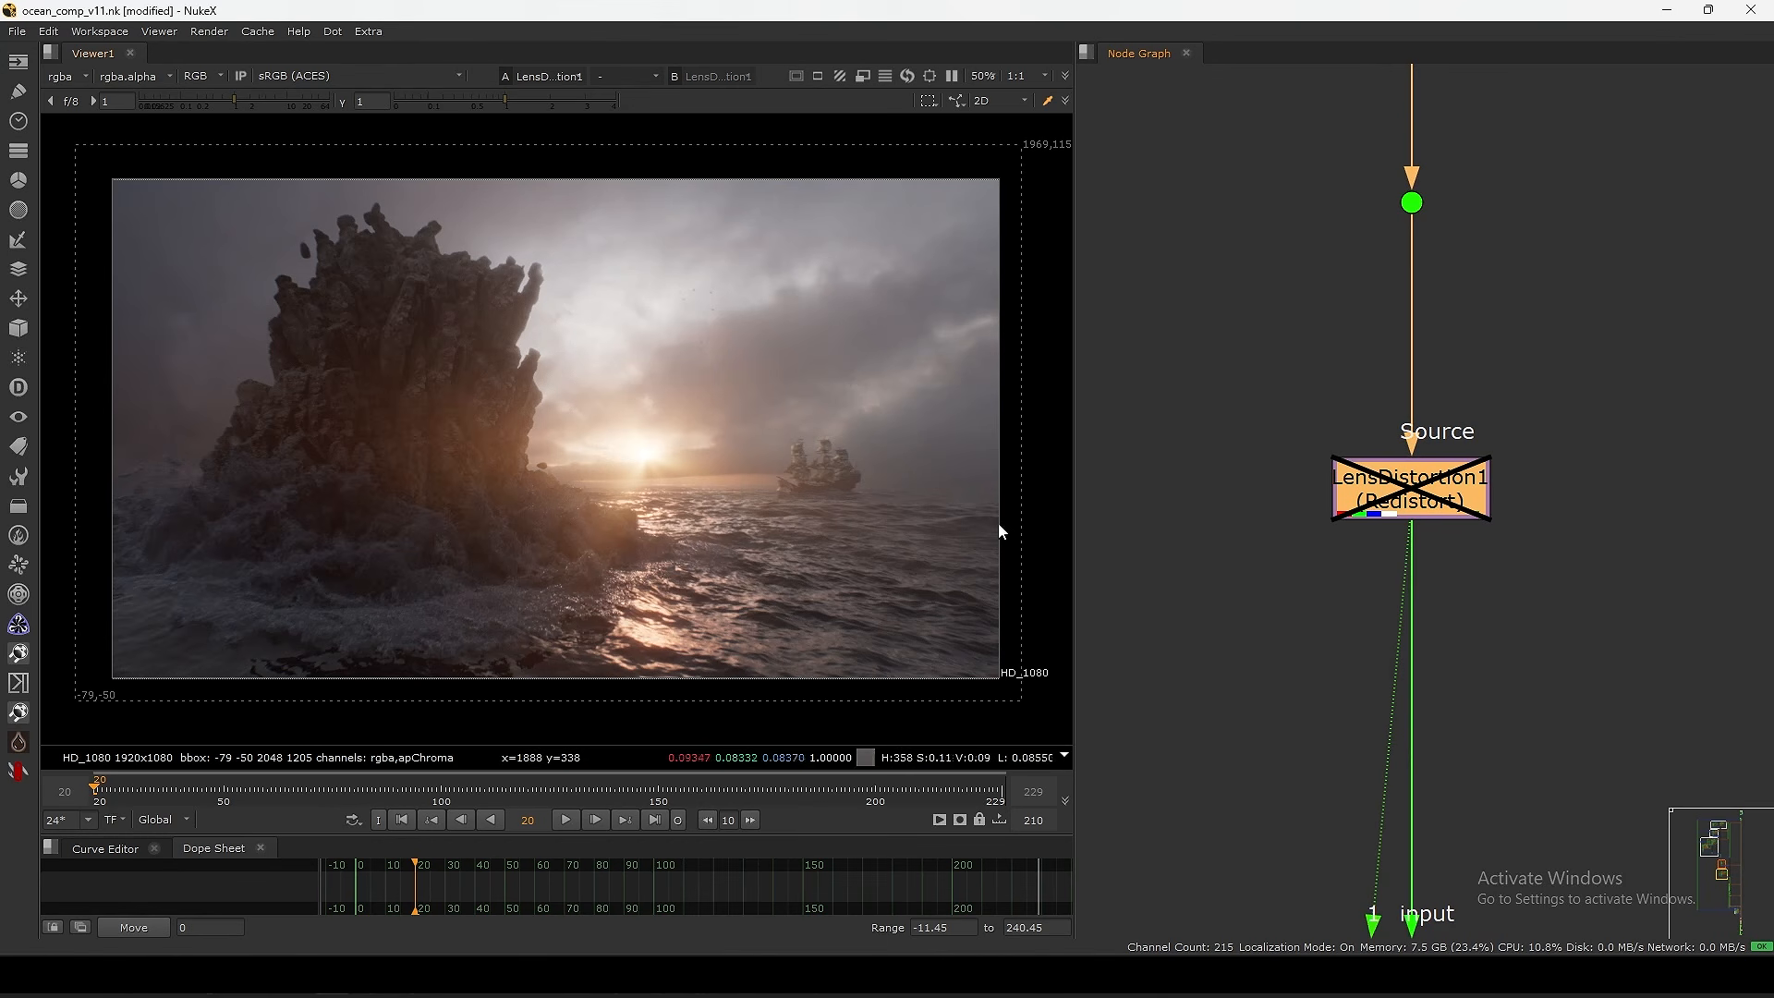
key(d)
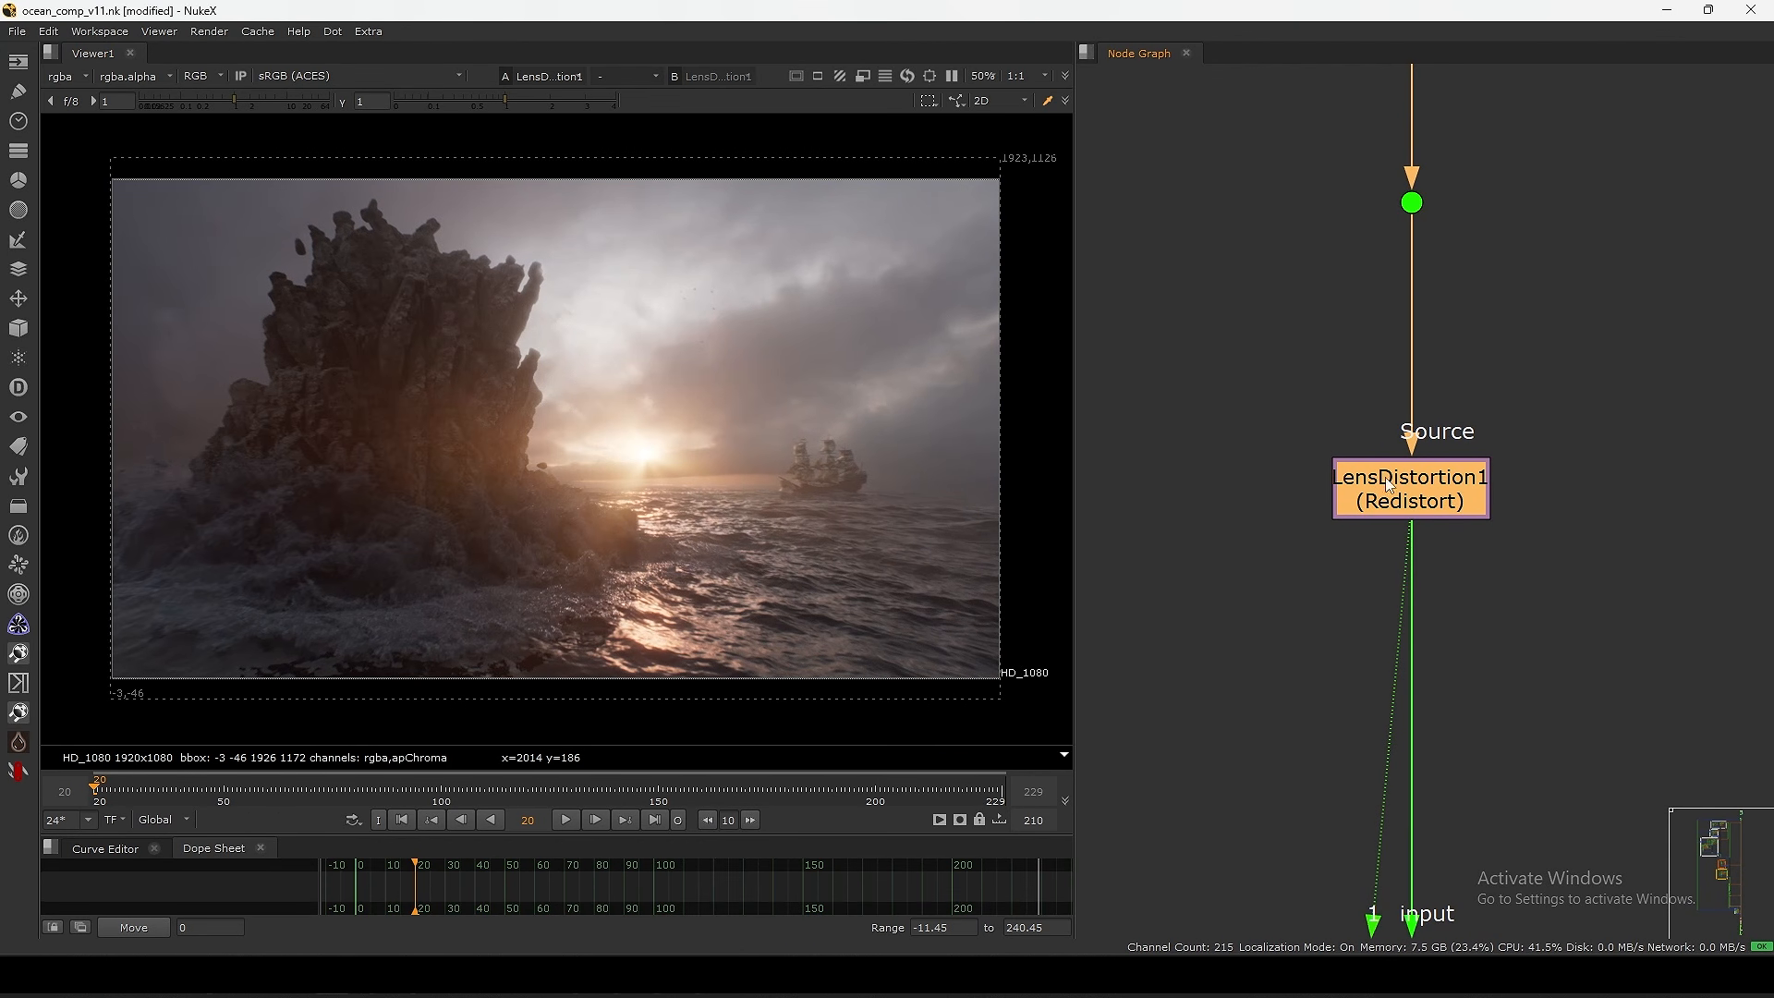
- Open the LensDistortion1 properties, examine the Denominator distortion parameters and close them again
scroll(1423, 523, down, 4)
double_click(1426, 508)
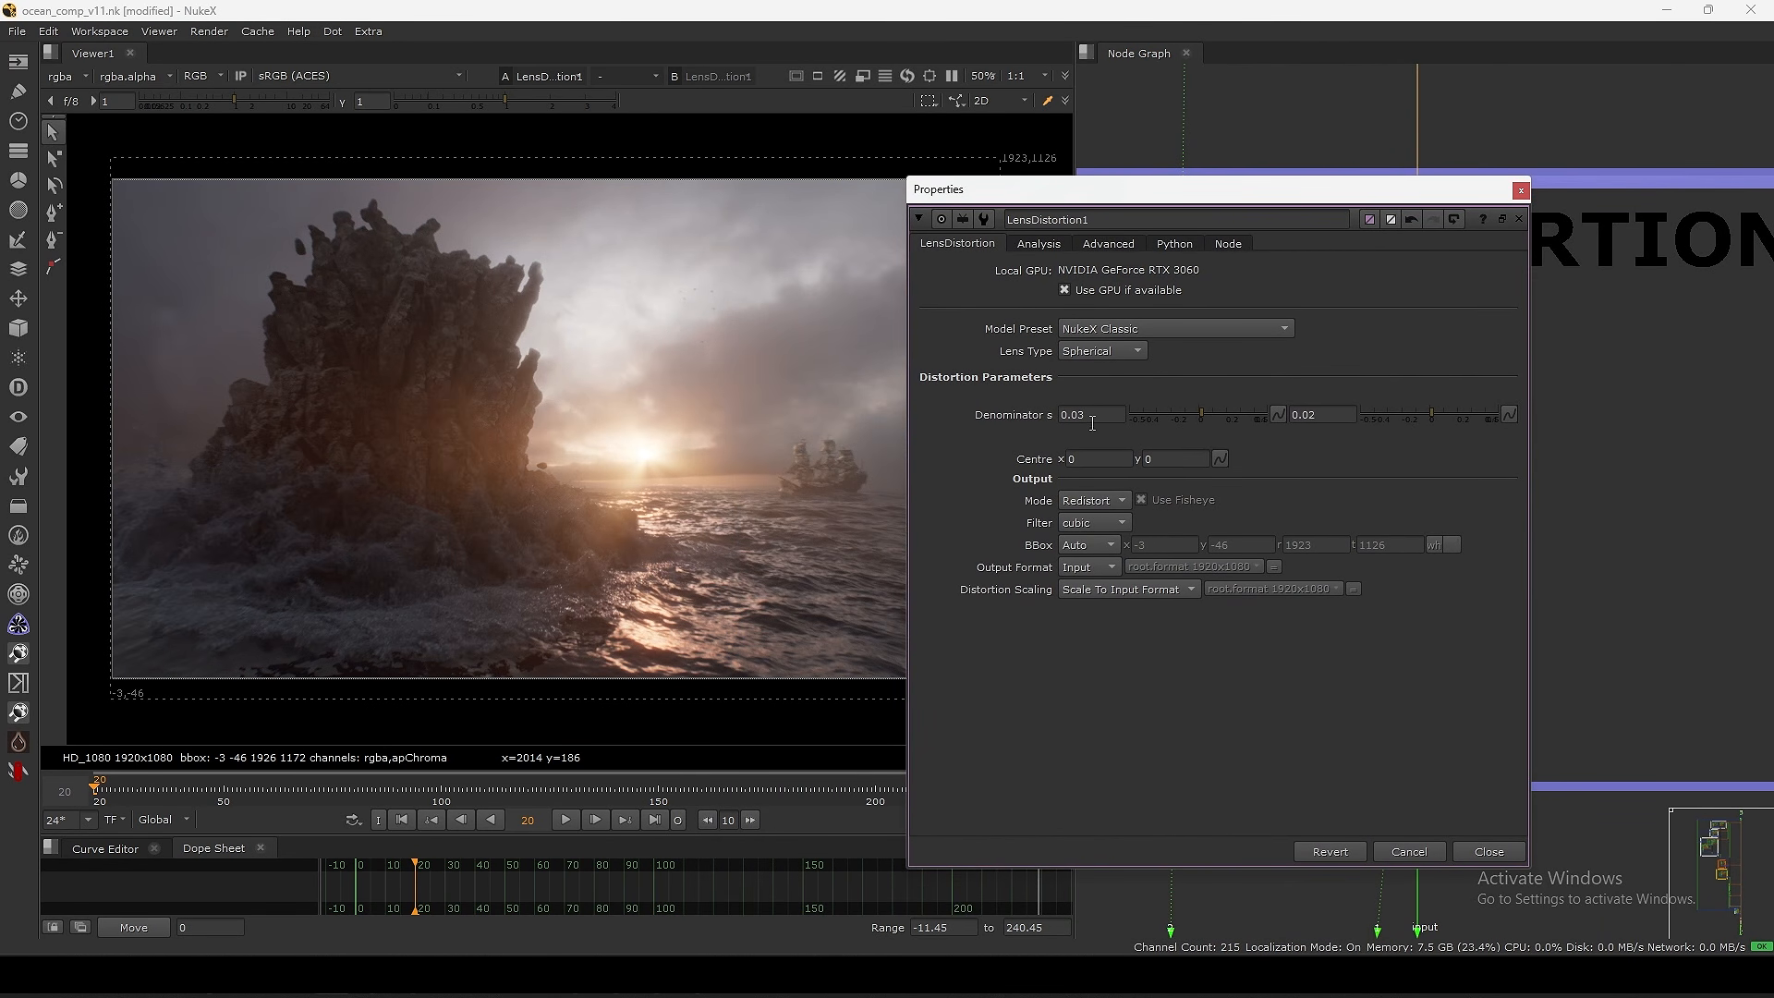
click(1103, 413)
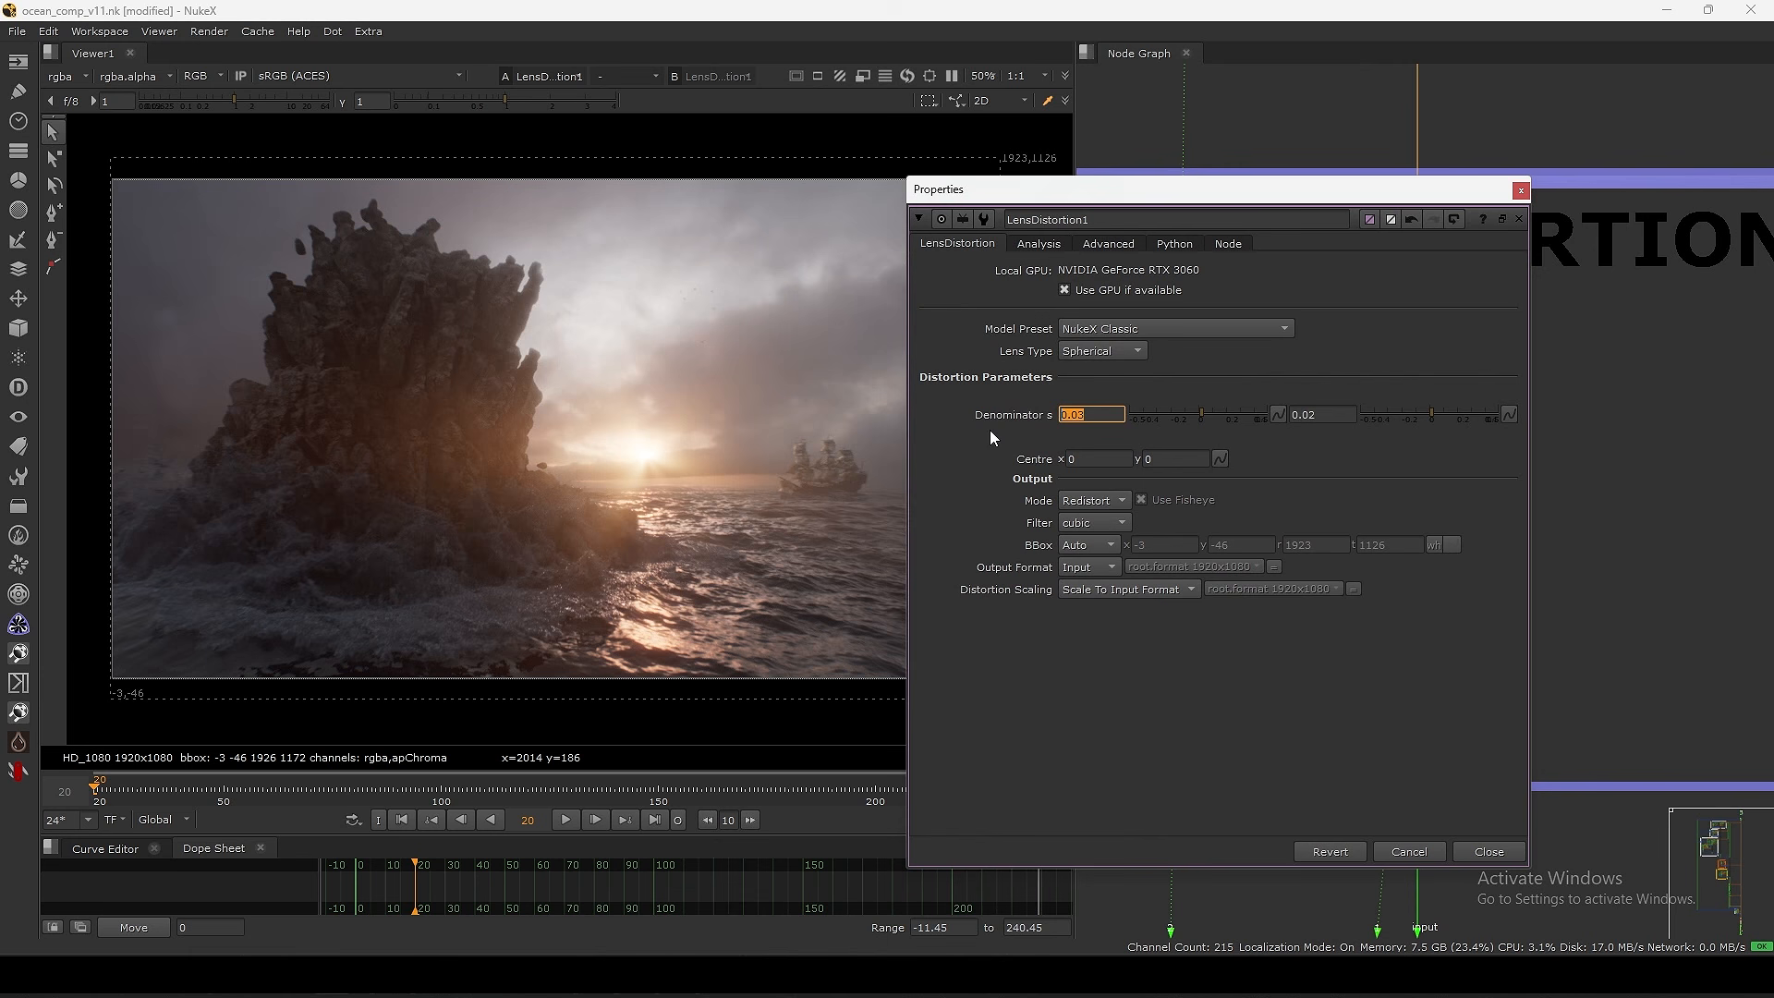
click(1519, 221)
- Select LensDistortion1 and toggle it rapidly to compare how the frame bends, leaving it enabled
drag(1520, 411, 1339, 605)
key(d)
key(d)
key(d)
key(d)
key(d)
key(d)
key(d)
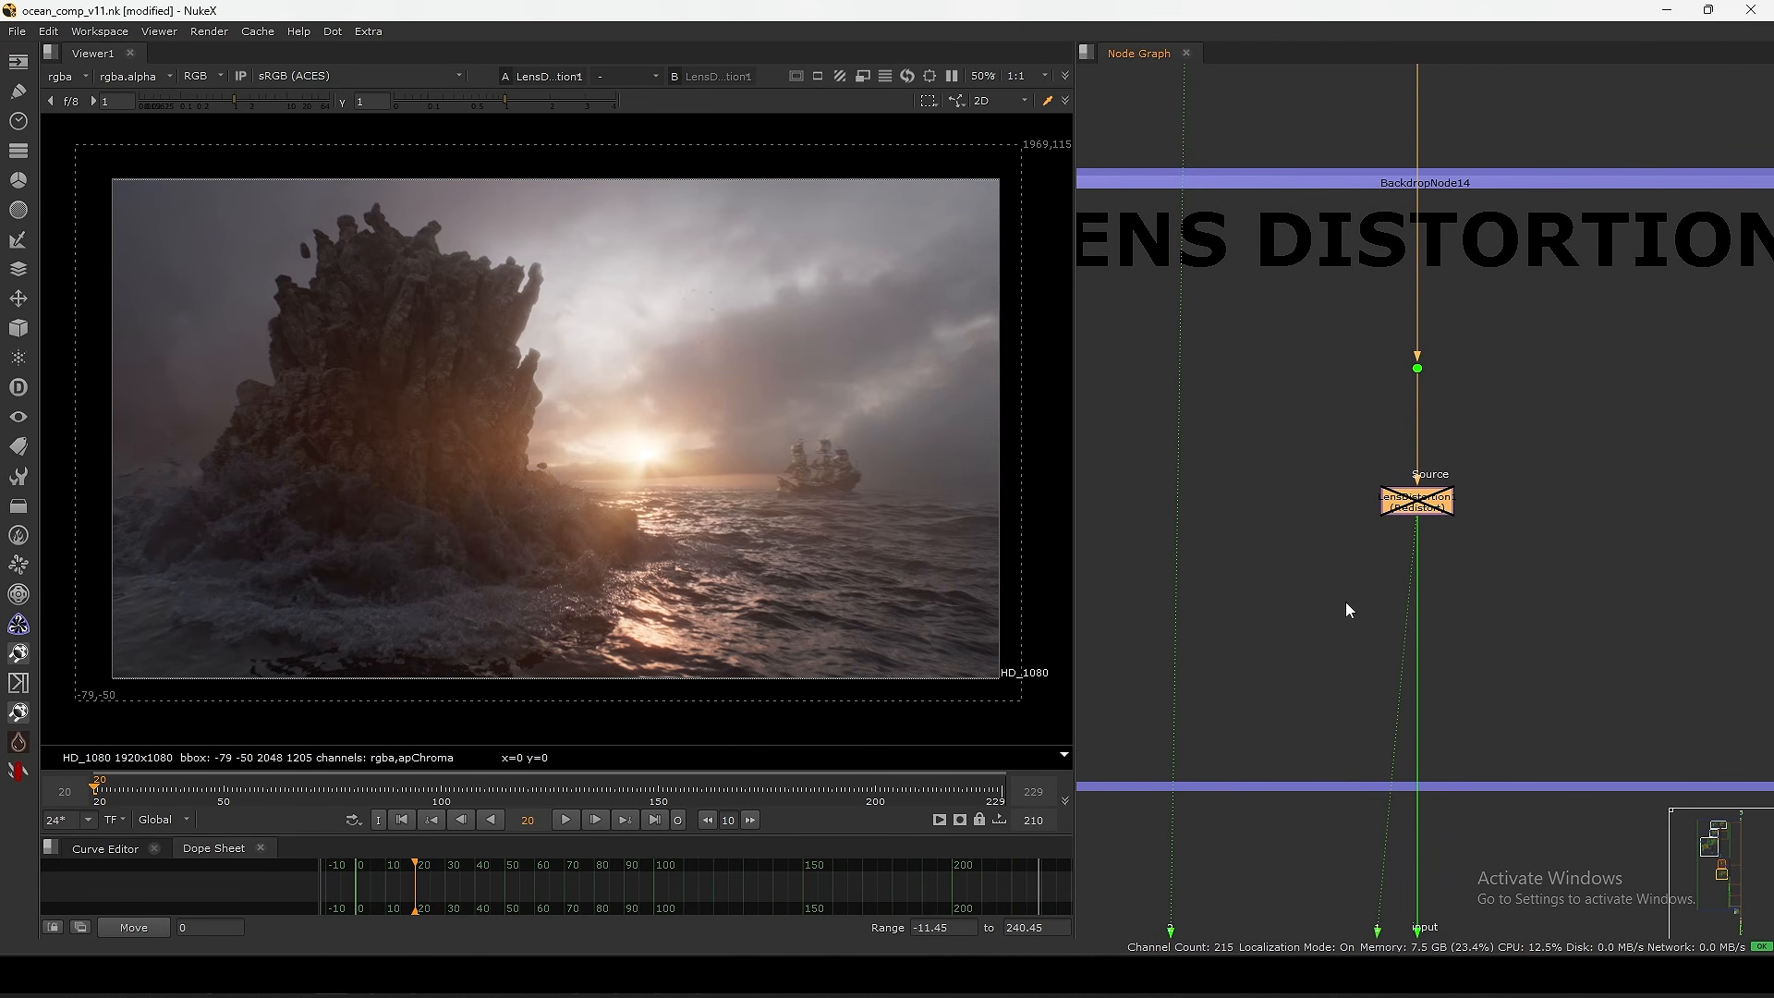
key(d)
key(d)
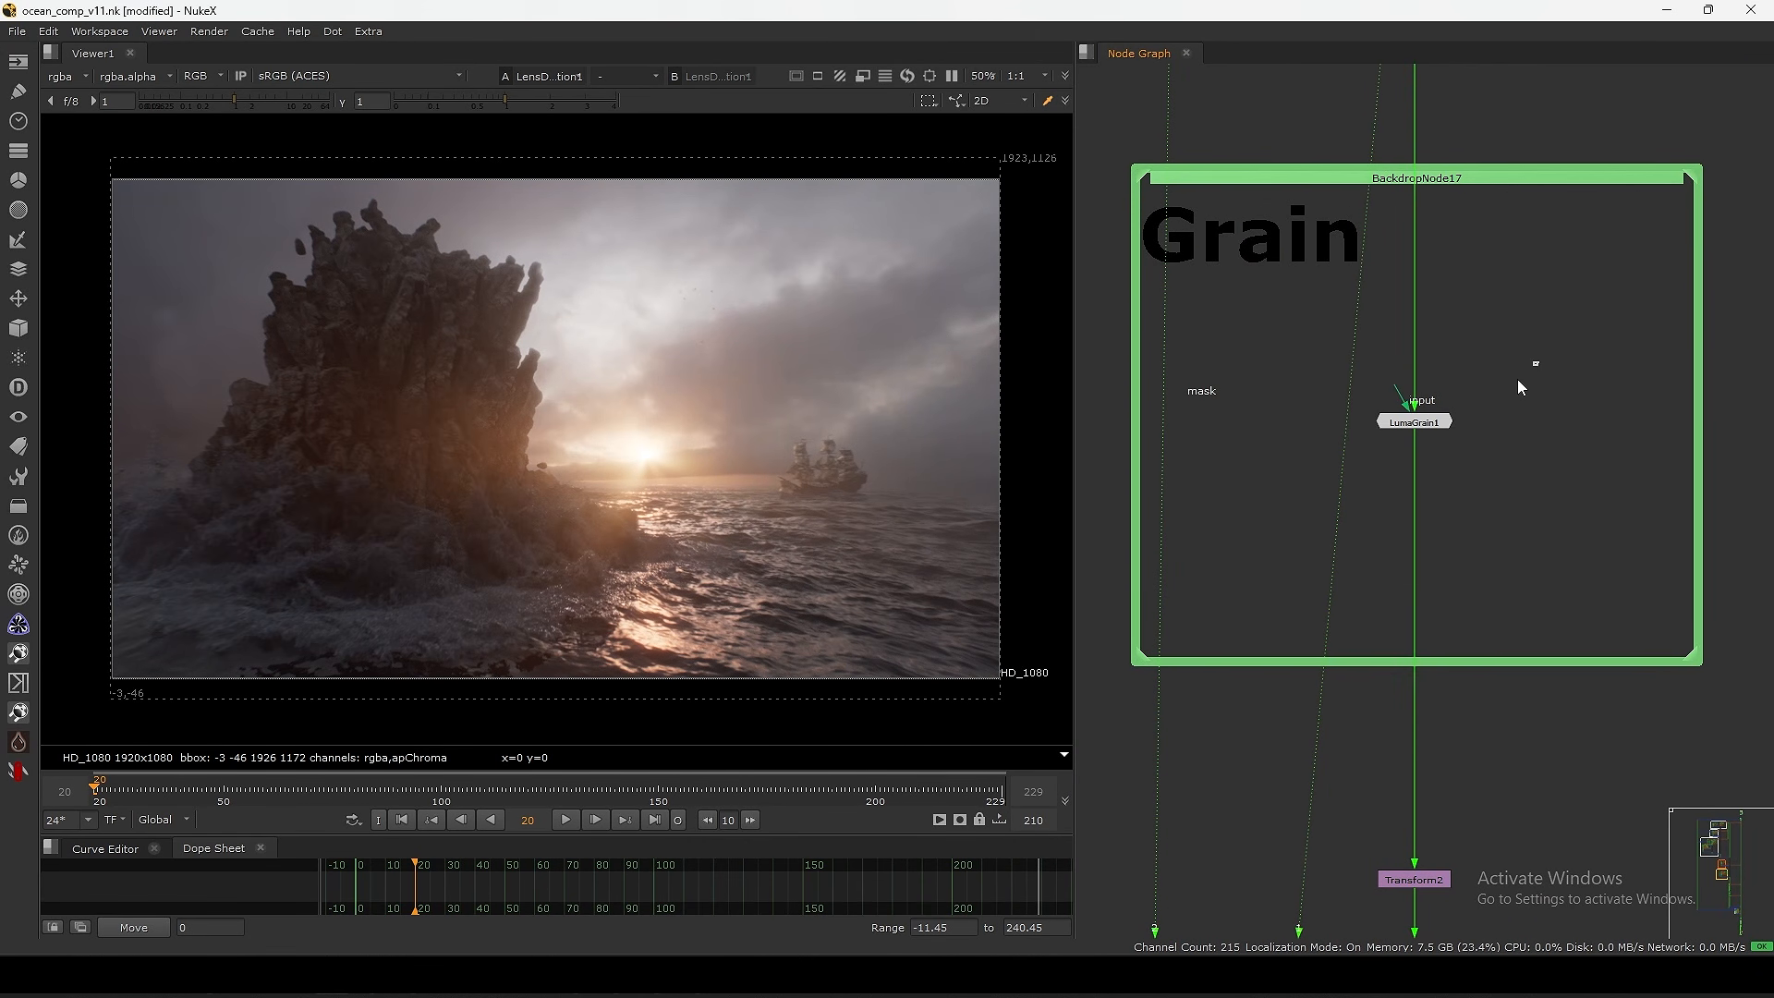
- Go to the Grain group and view the result of the LumaGrain1 node
drag(1538, 363, 1339, 535)
scroll(1458, 420, up, 3)
drag(1582, 324, 1302, 485)
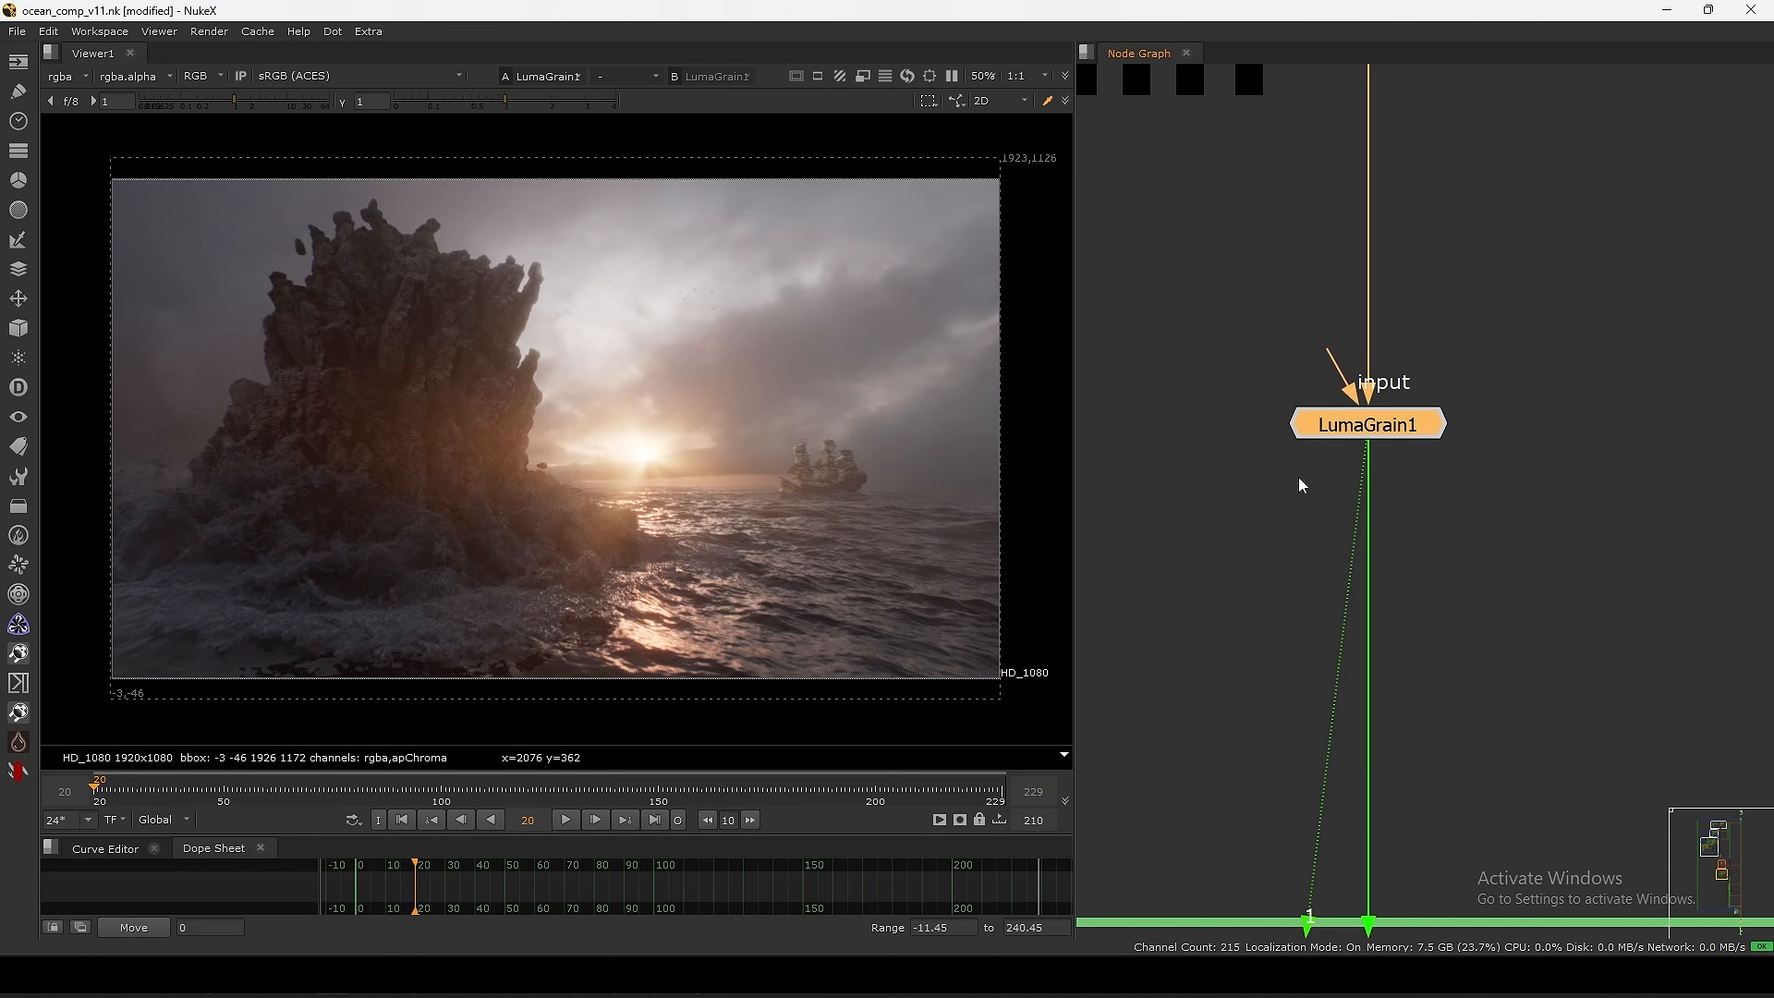
- Toggle LumaGrain1 off and on to compare the grain on the ship close up
scroll(863, 399, up, 5)
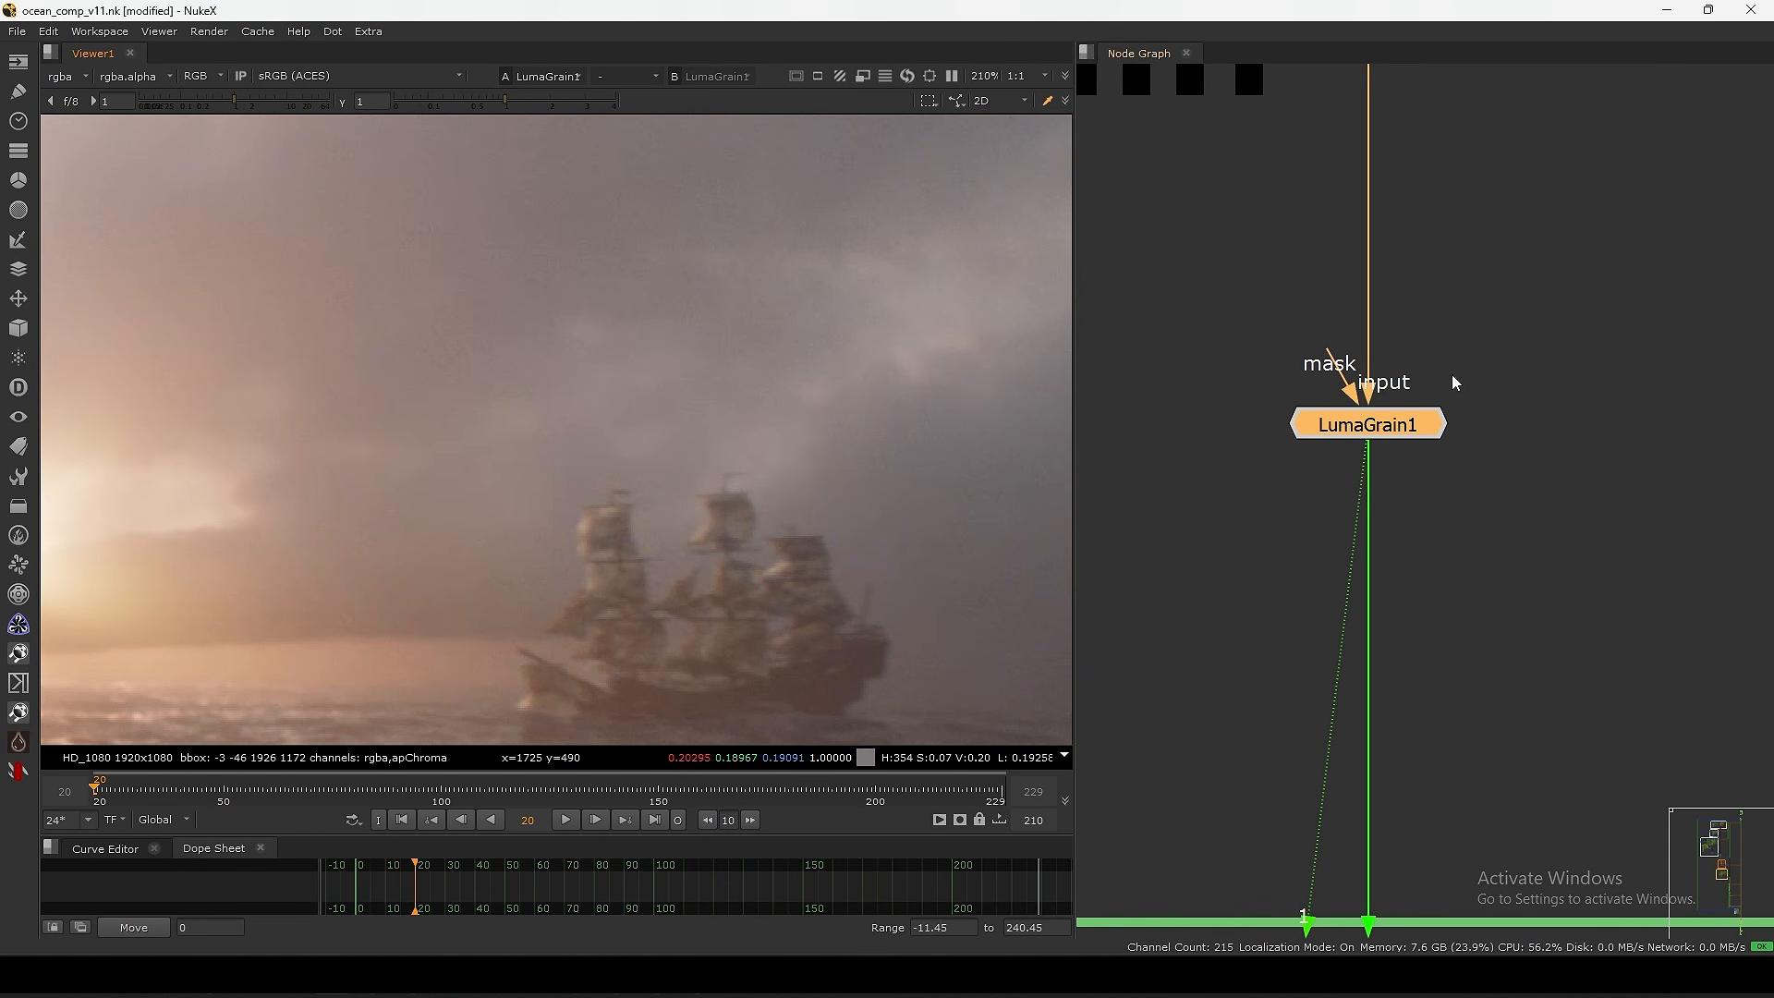
key(d)
key(d)
scroll(811, 556, up, 1)
middle_drag(812, 556, 851, 479)
key(d)
key(d)
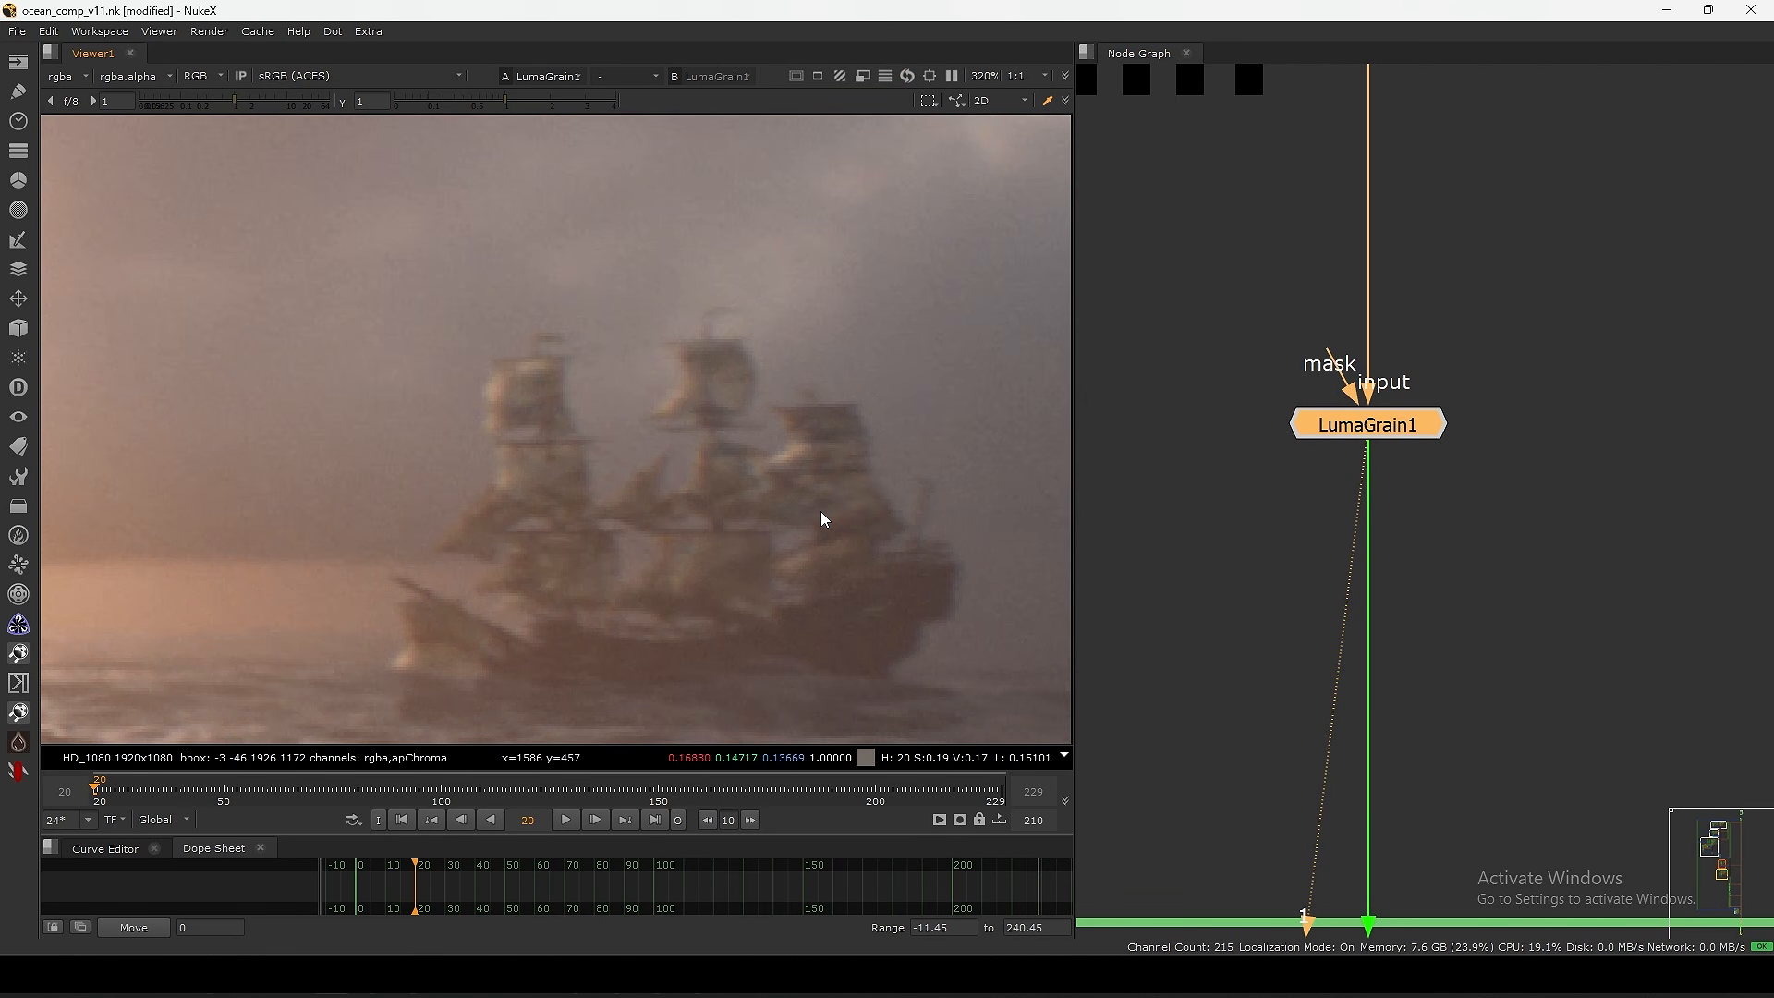
- Inspect the dark rock edge close up and toggle LumaGrain1 to compare the grain there
key(f)
scroll(431, 530, up, 6)
key(d)
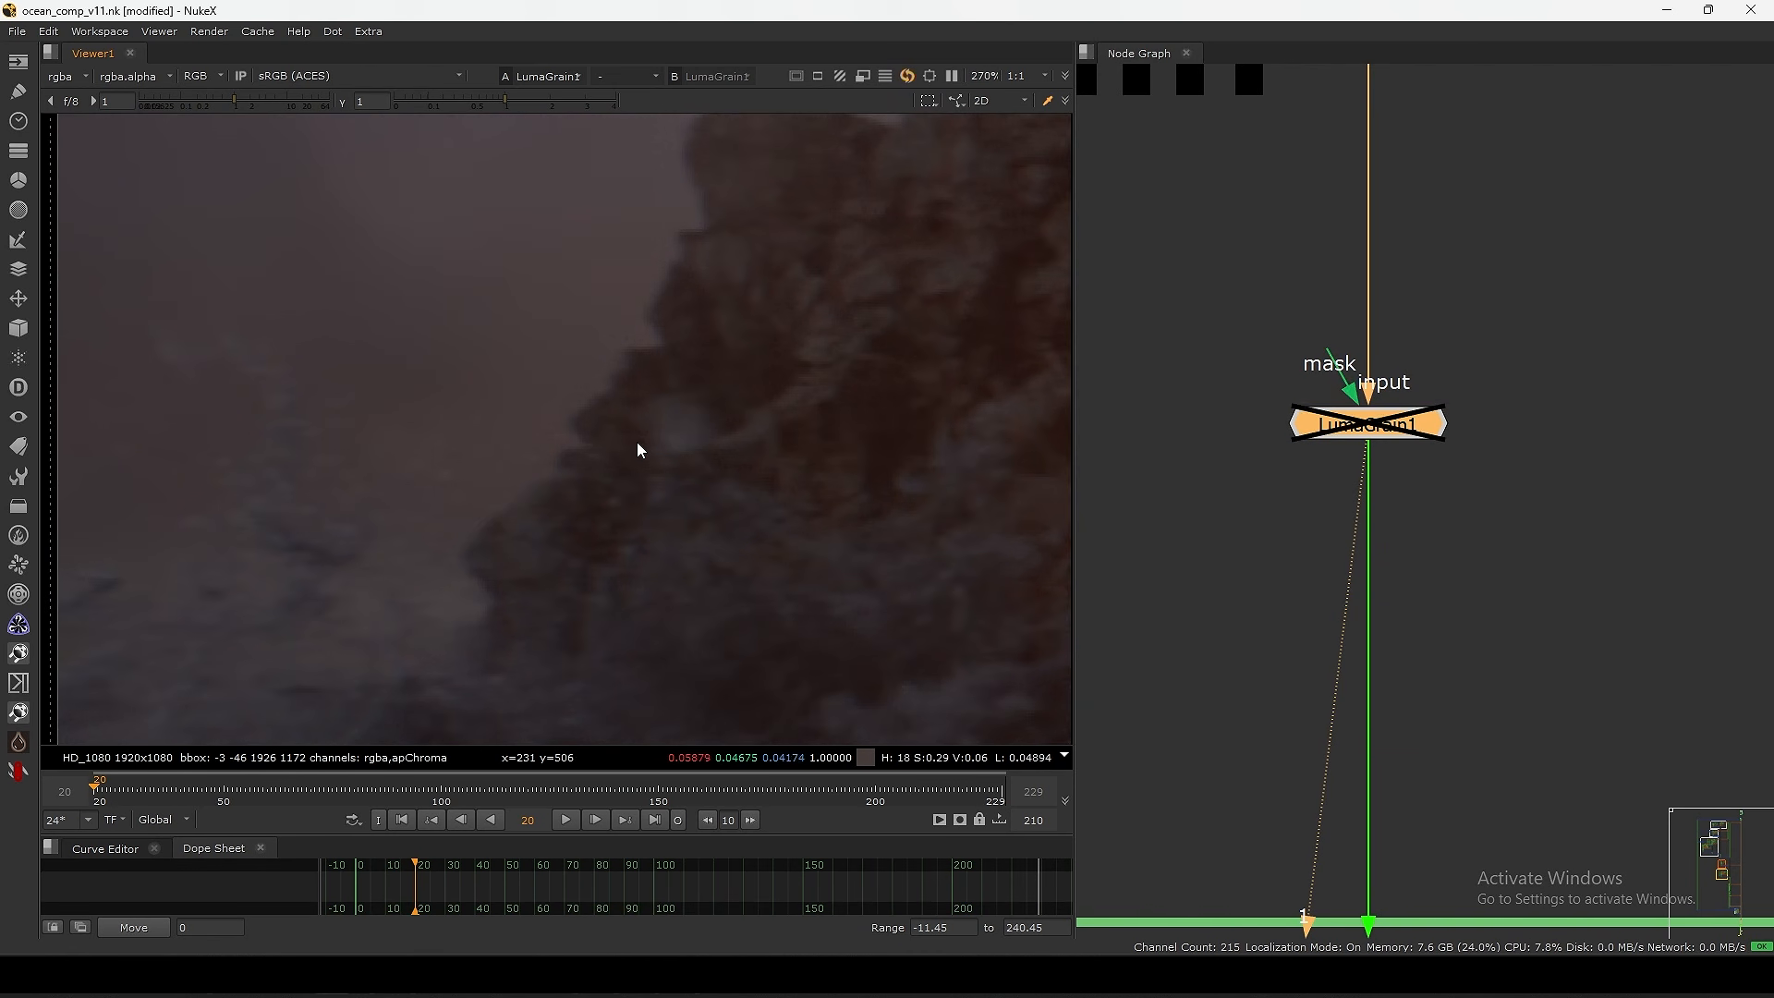
key(d)
key(d)
key(d)
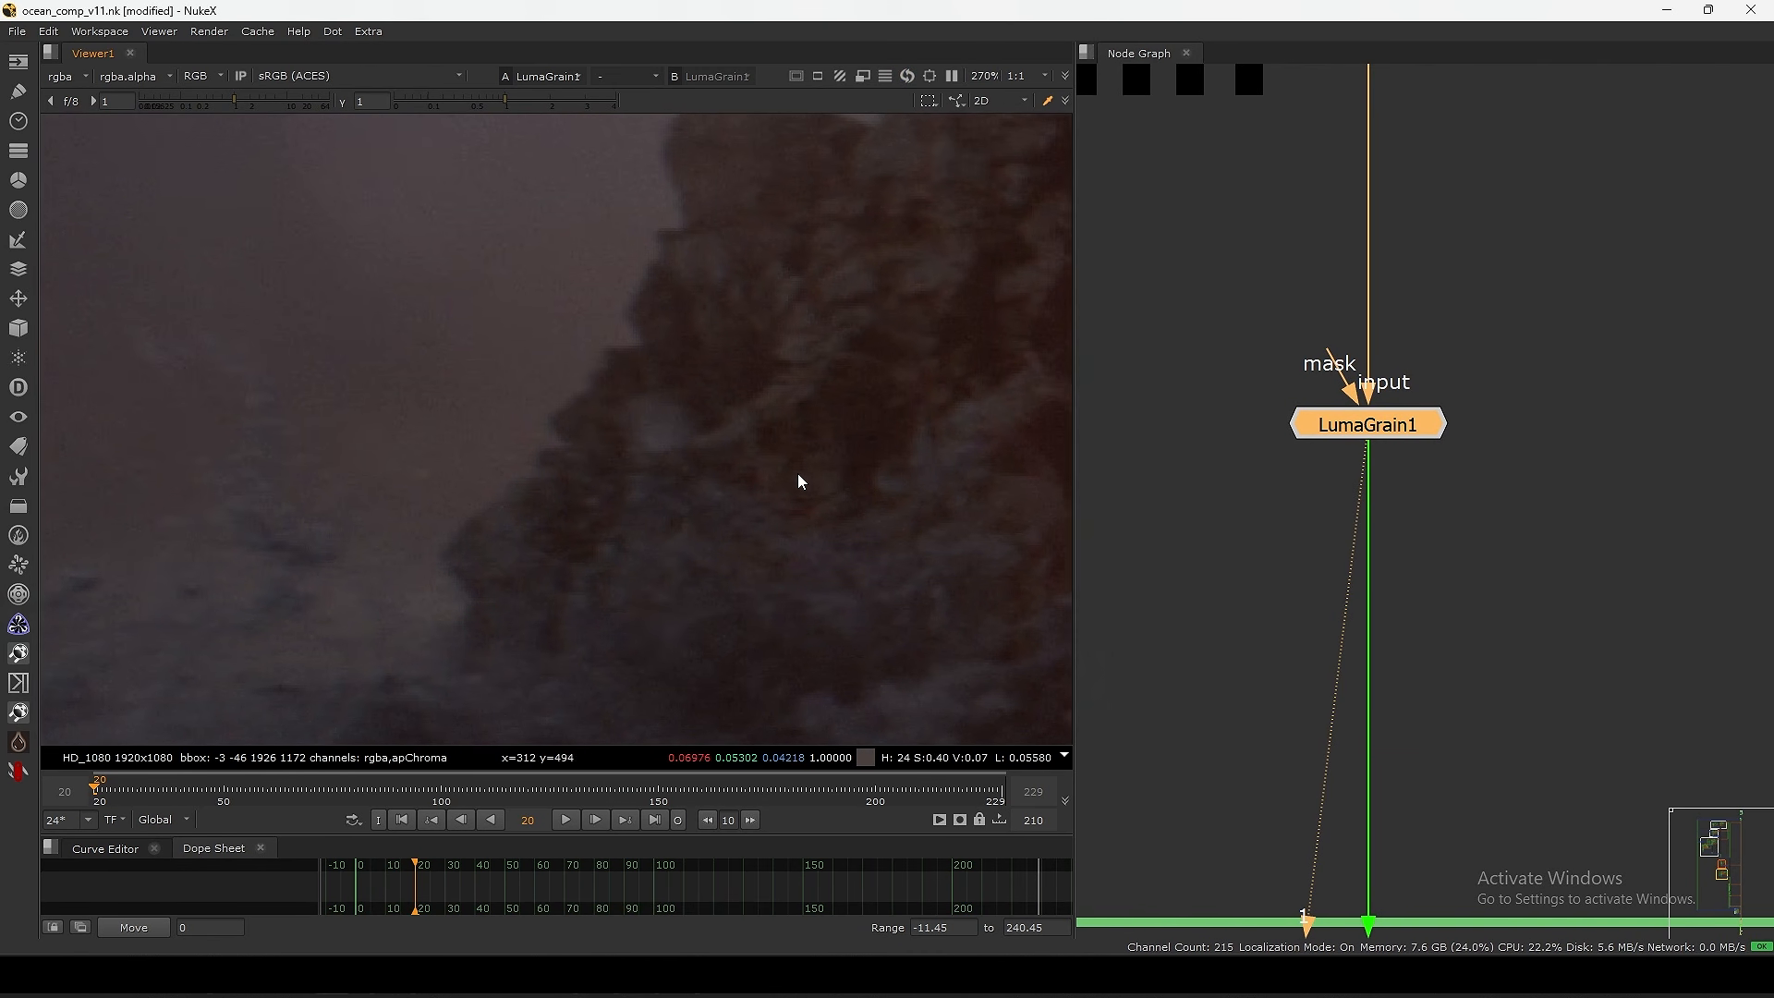
- Open the LumaGrain1 properties, examine the grain size, blacks, mids and highs settings, and close them
key(f)
double_click(1378, 427)
drag(1221, 212, 1459, 142)
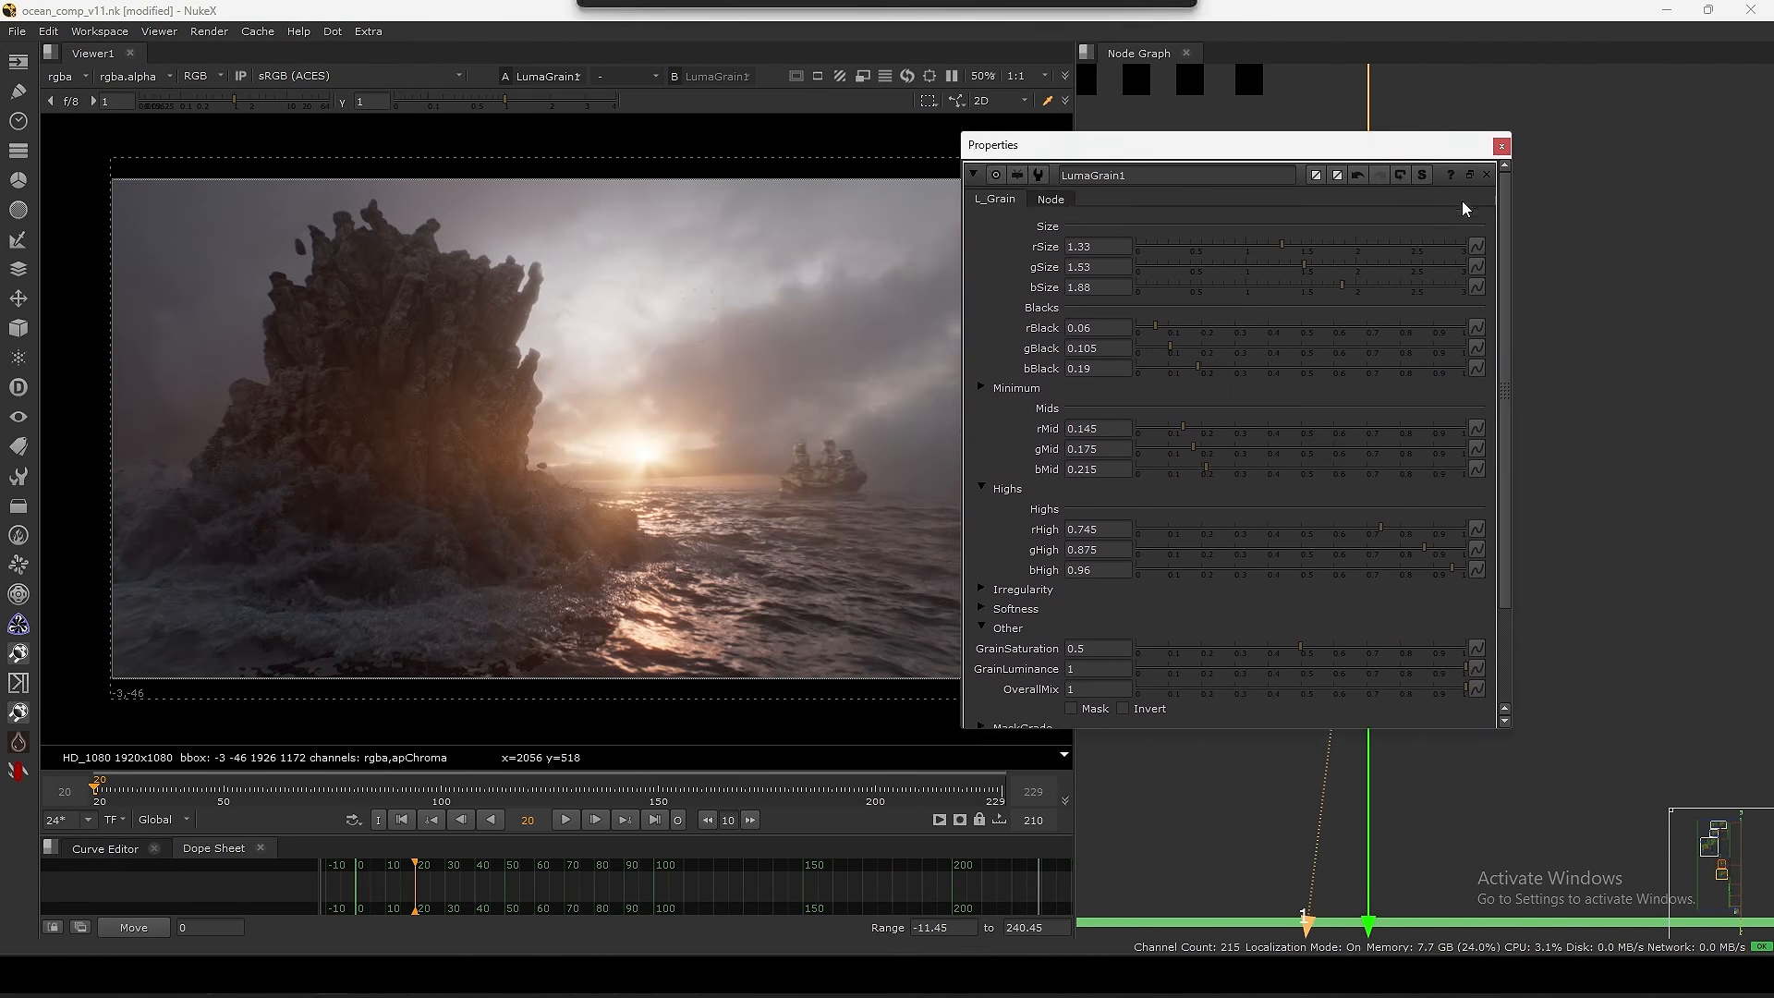
scroll(1508, 552, down, 3)
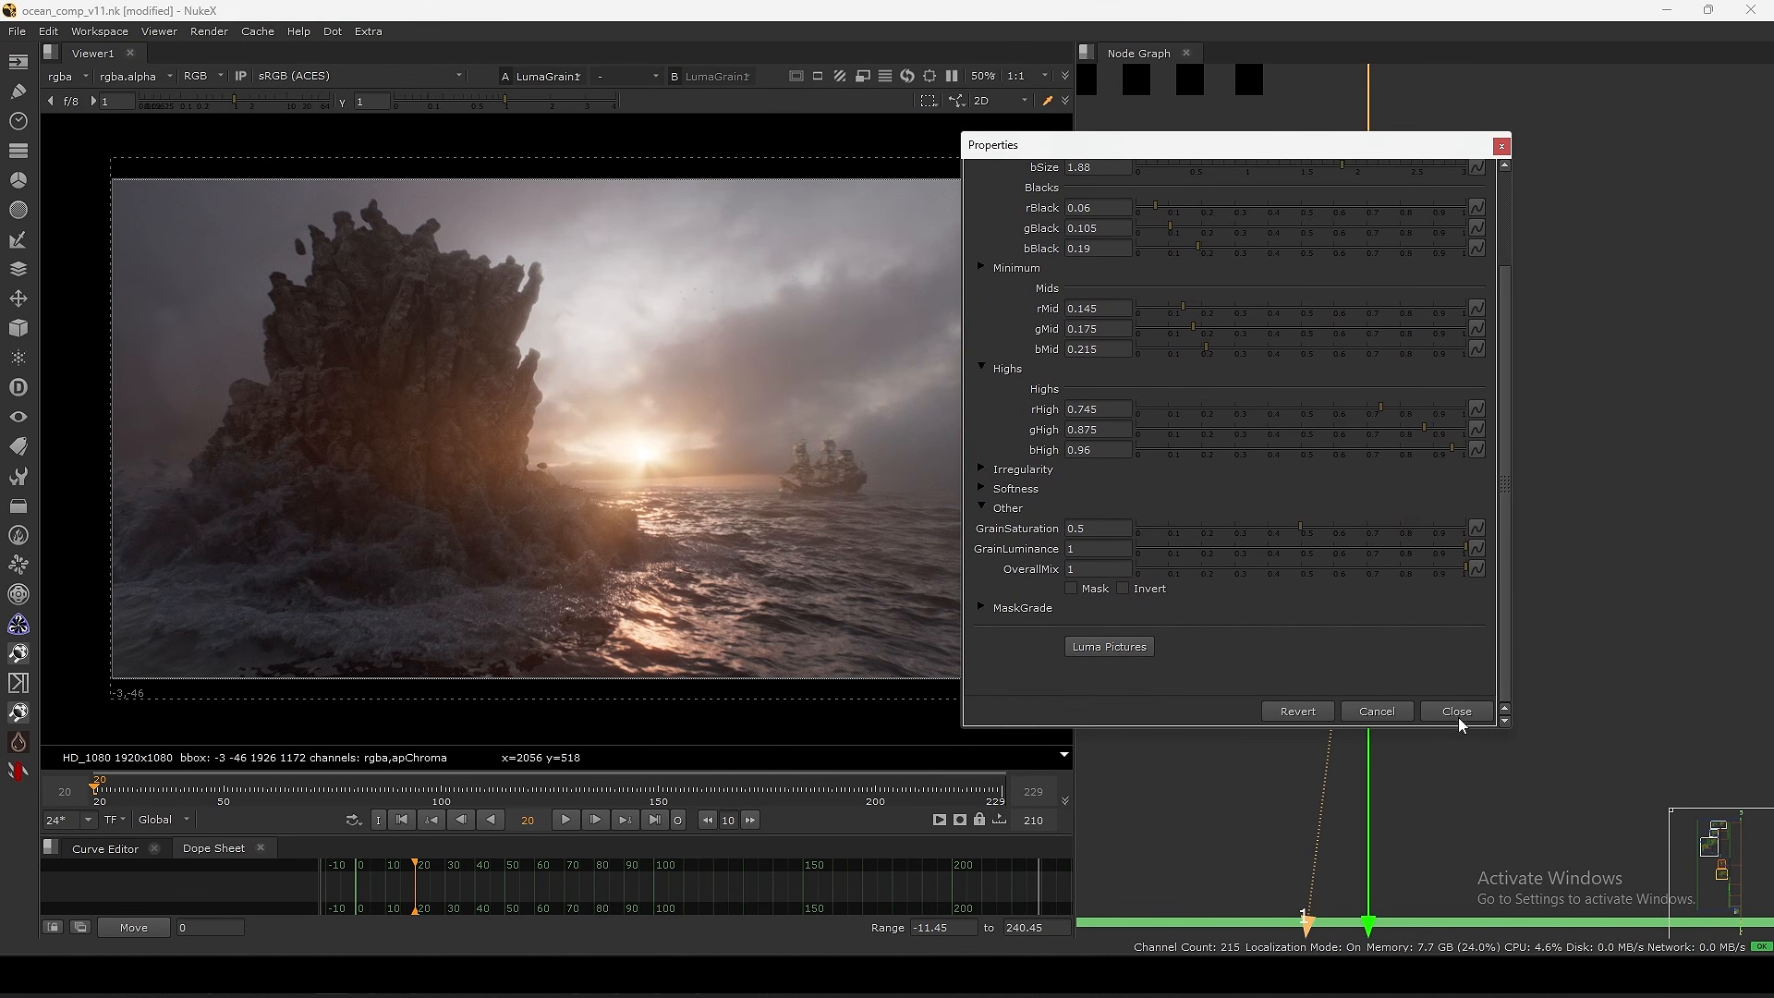
click(1455, 712)
- Inspect the sunlit water close up and disable LumaGrain1 to compare the grain on the highlights
scroll(637, 487, up, 10)
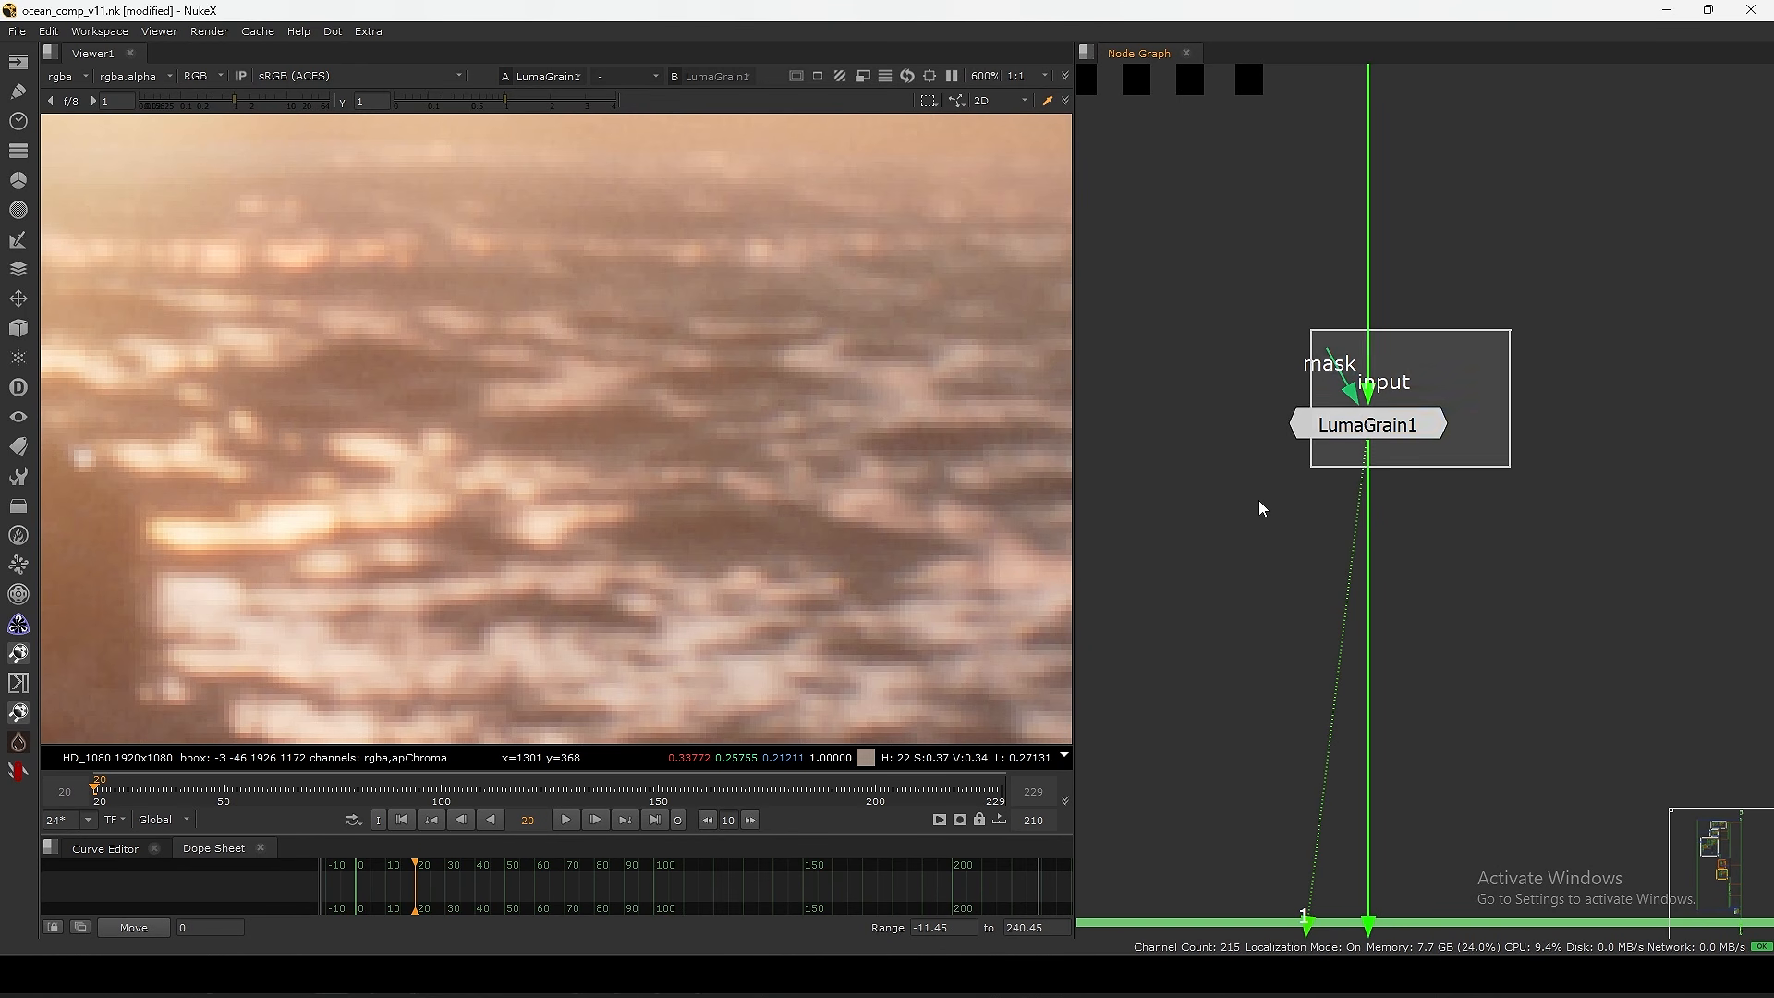
drag(1263, 508, 1235, 529)
key(d)
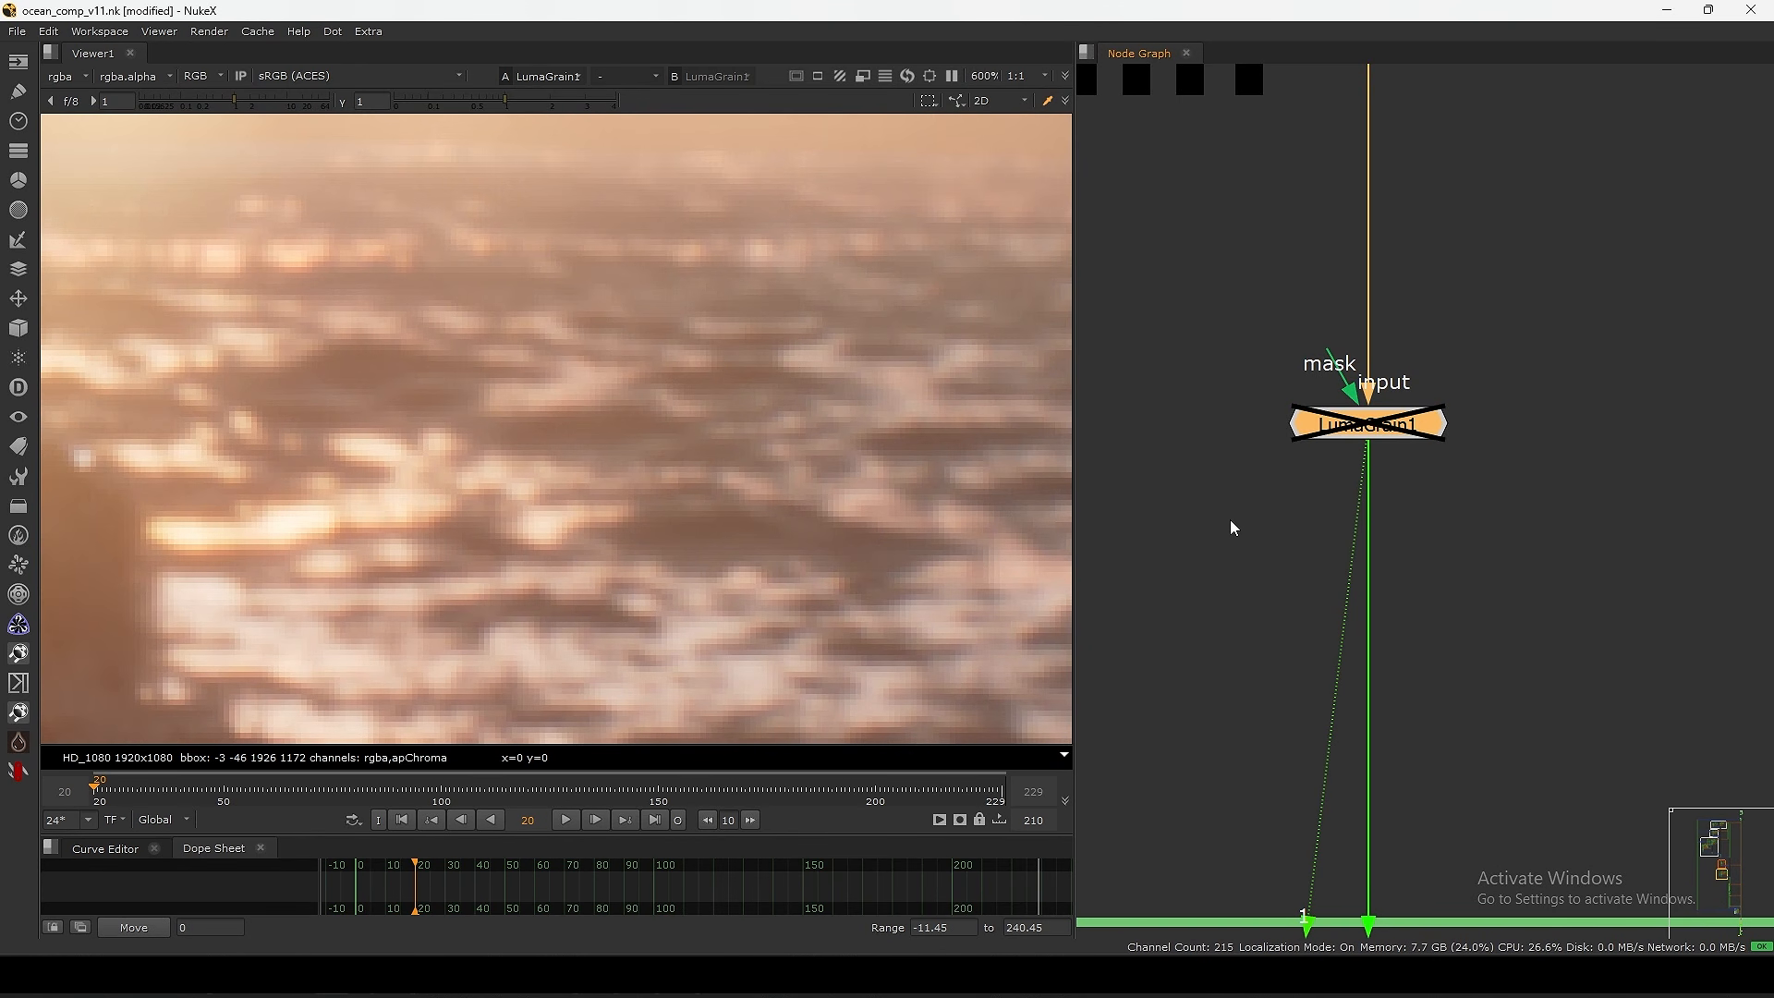
- Go to the nodes between the Grain and OUT groups and examine the edges of the full frame
middle_drag(1312, 665, 1382, 397)
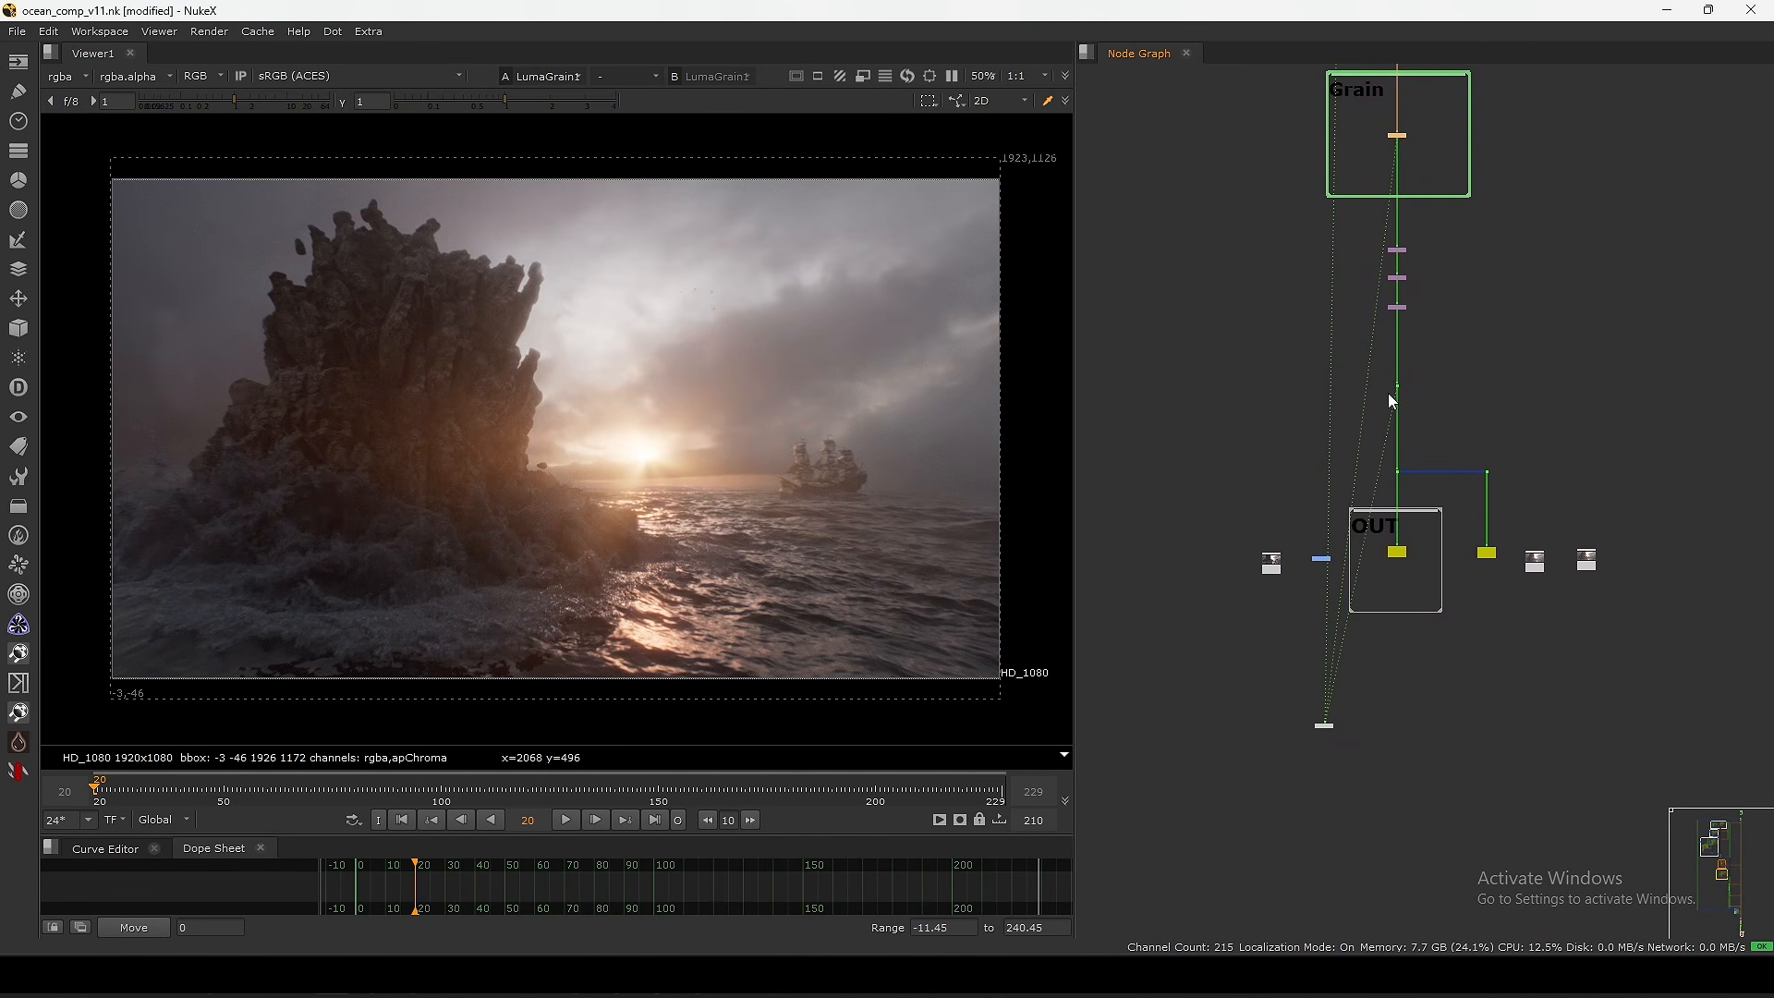
scroll(1392, 378, up, 3)
middle_drag(1426, 318, 1442, 516)
middle_drag(892, 476, 849, 457)
scroll(943, 438, down, 1)
drag(809, 377, 250, 687)
drag(96, 477, 1003, 686)
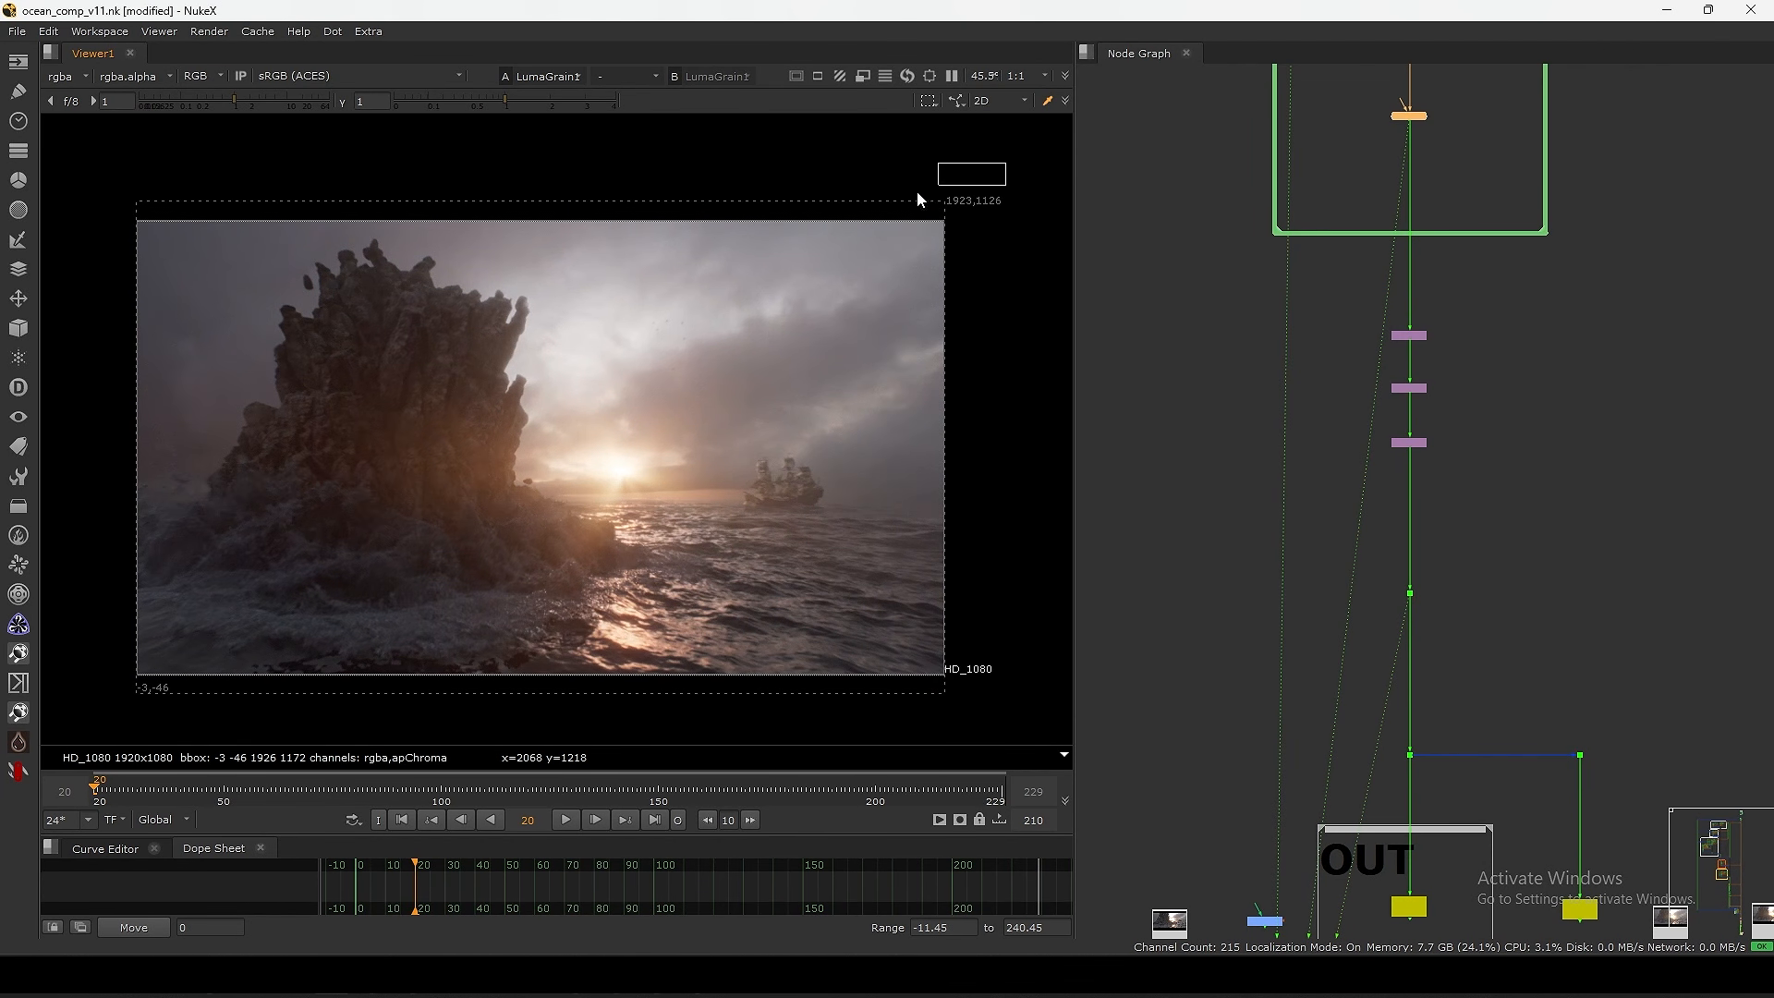
drag(916, 192, 96, 272)
drag(96, 501, 744, 657)
scroll(1401, 343, up, 1)
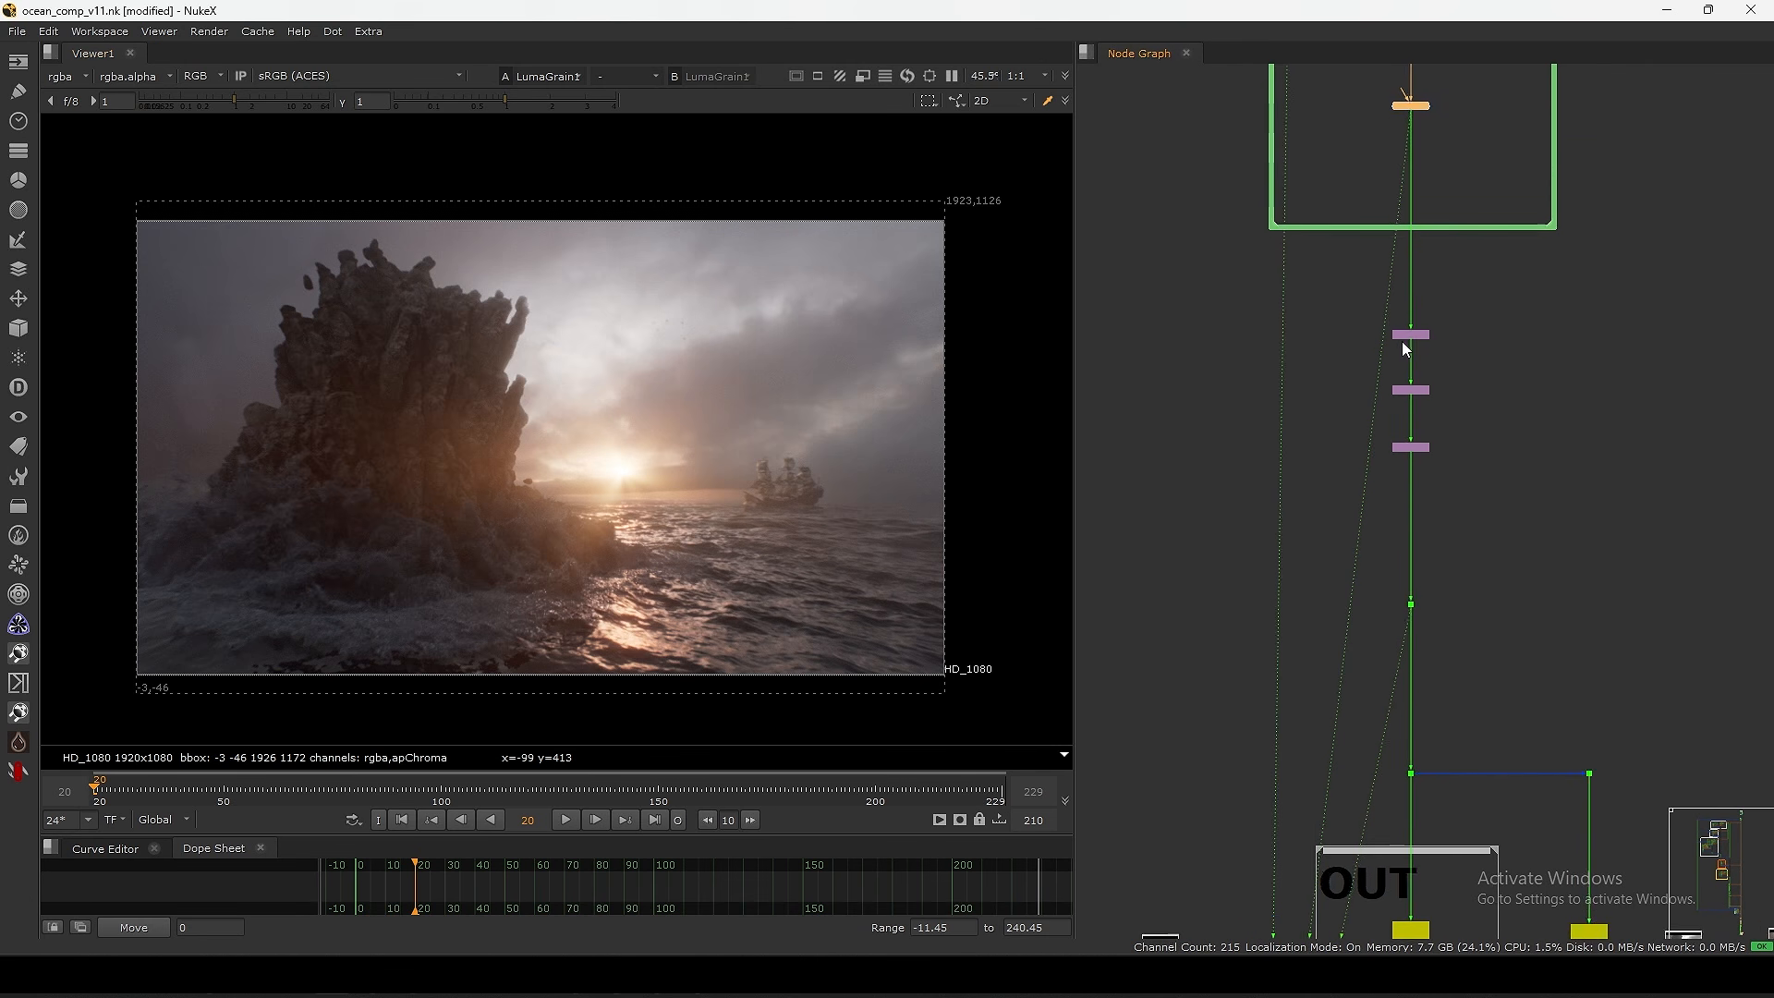
- View the result of Reformat2 below the Grain group and disable the Transform2 and Crop2 nodes above it
scroll(1400, 342, up, 2)
drag(1517, 274, 1331, 392)
drag(1545, 458, 1291, 562)
key(1)
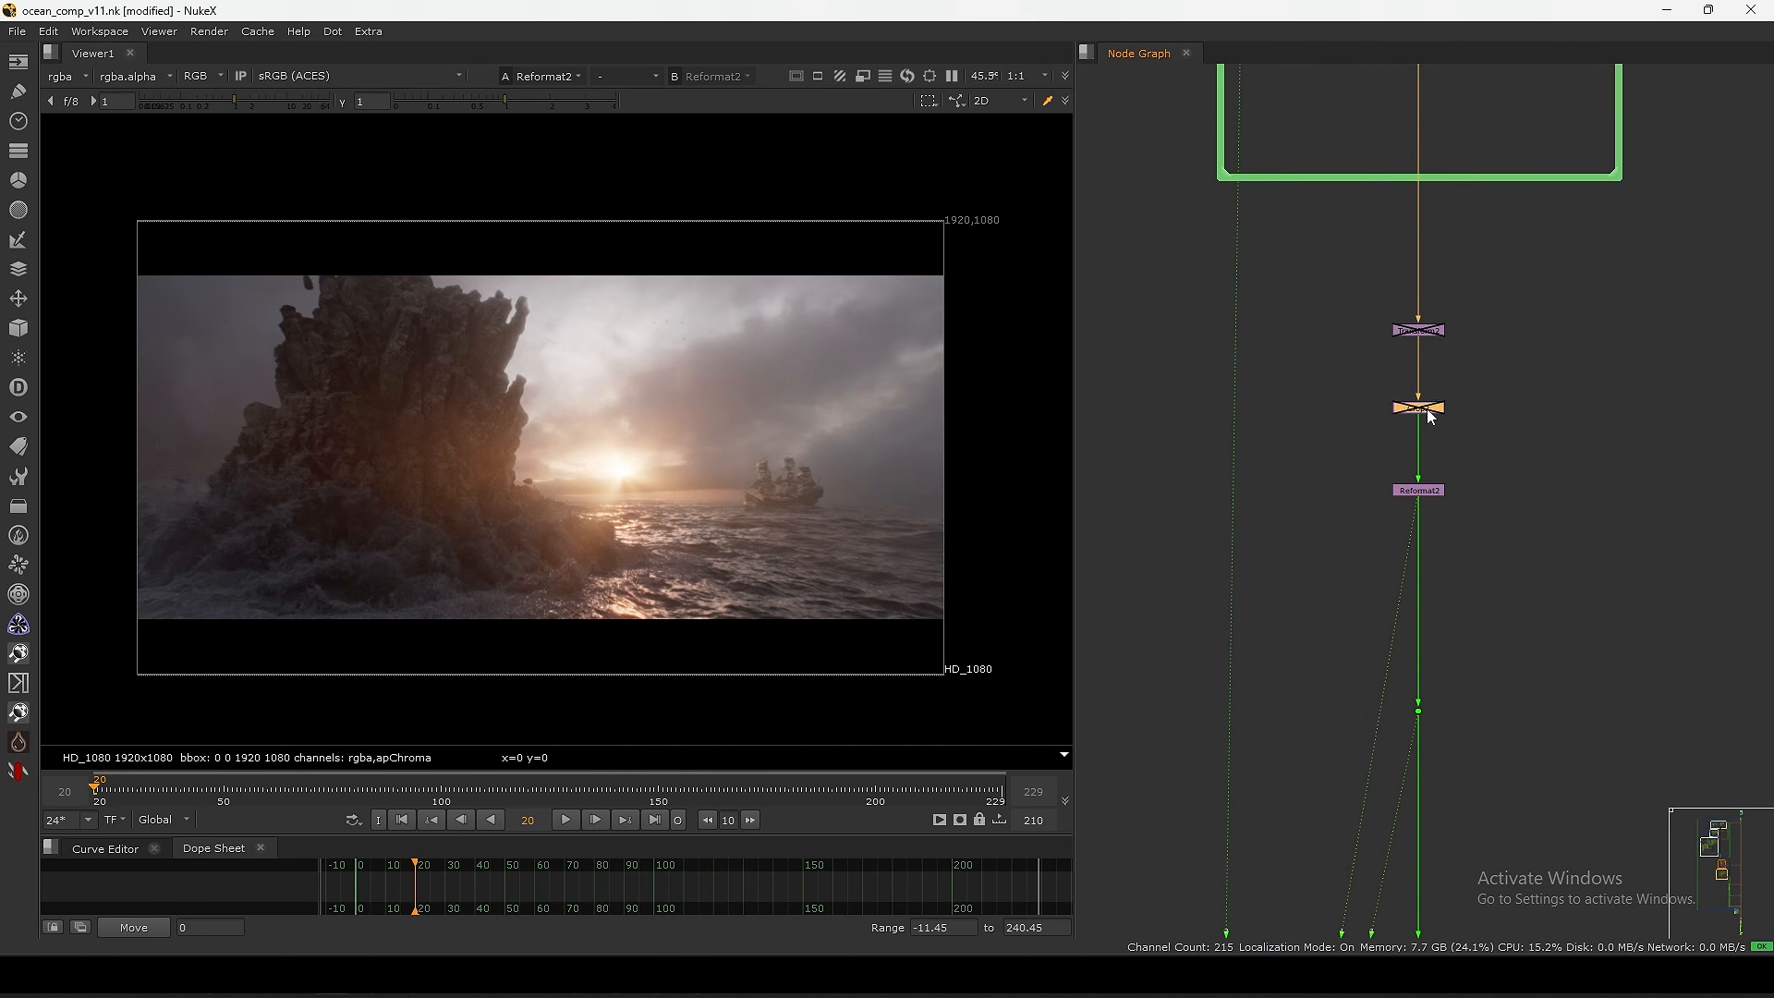
- Re-enable Crop2, select Reformat2 and inspect the cropped frame in full
click(1416, 488)
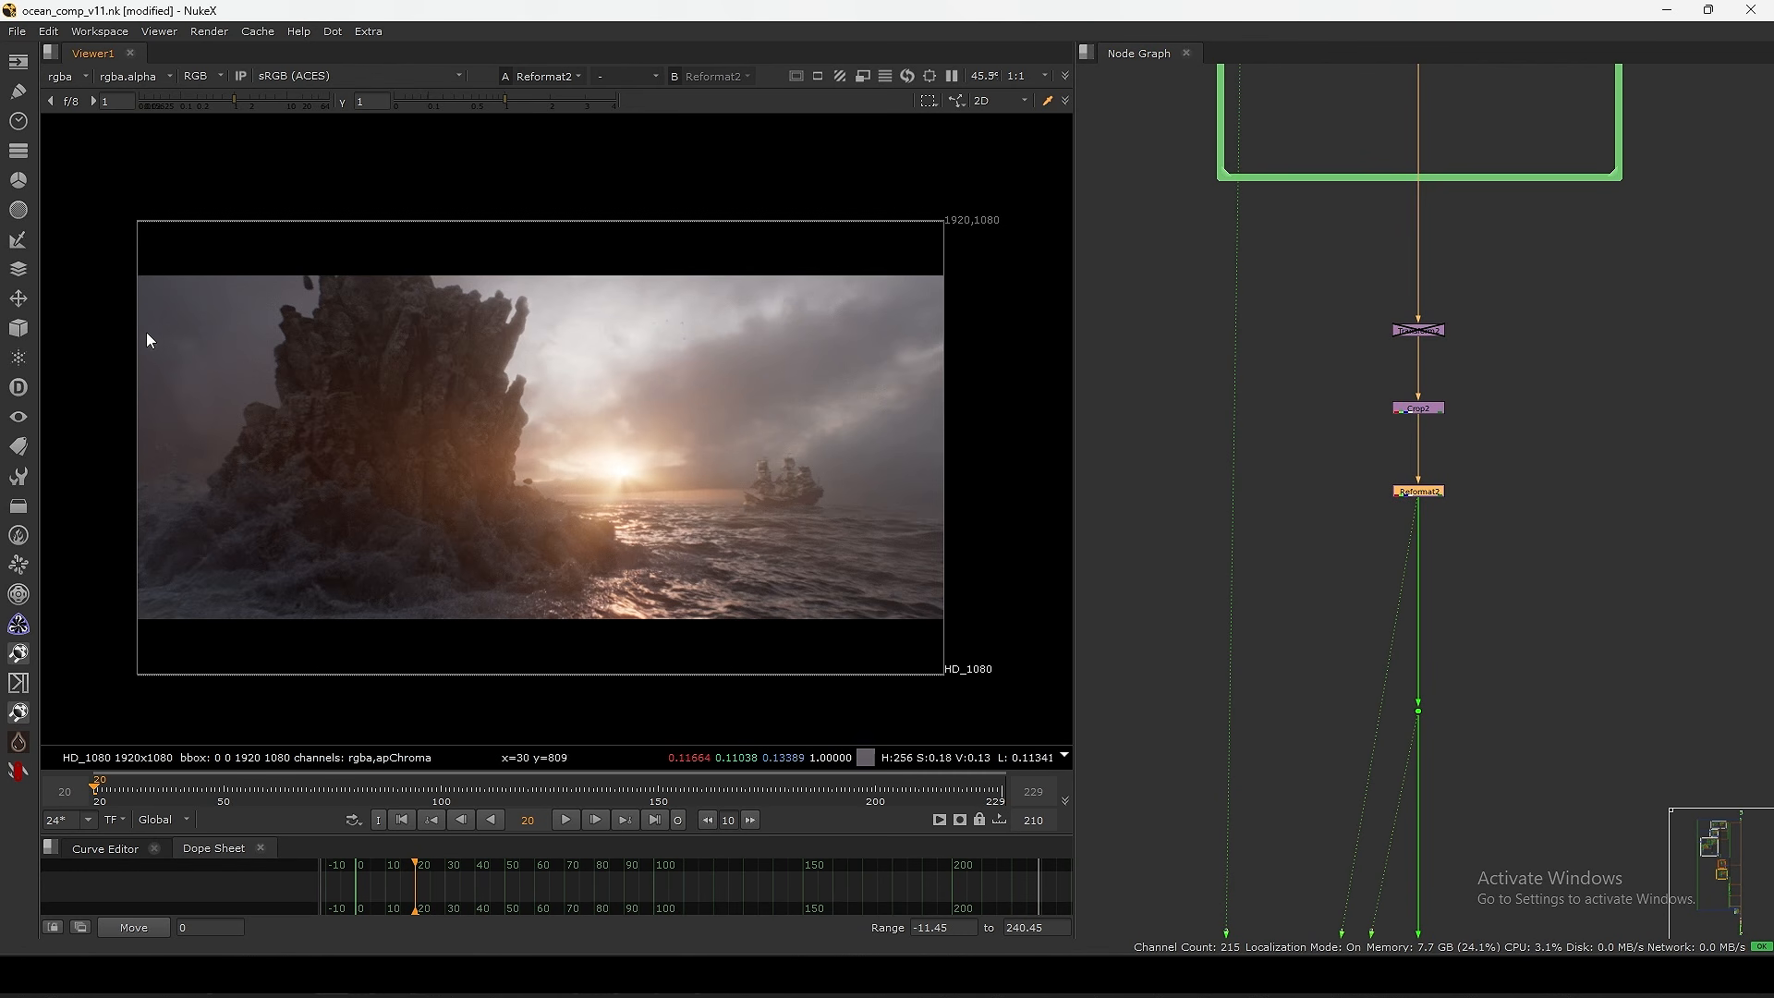
drag(456, 423, 863, 535)
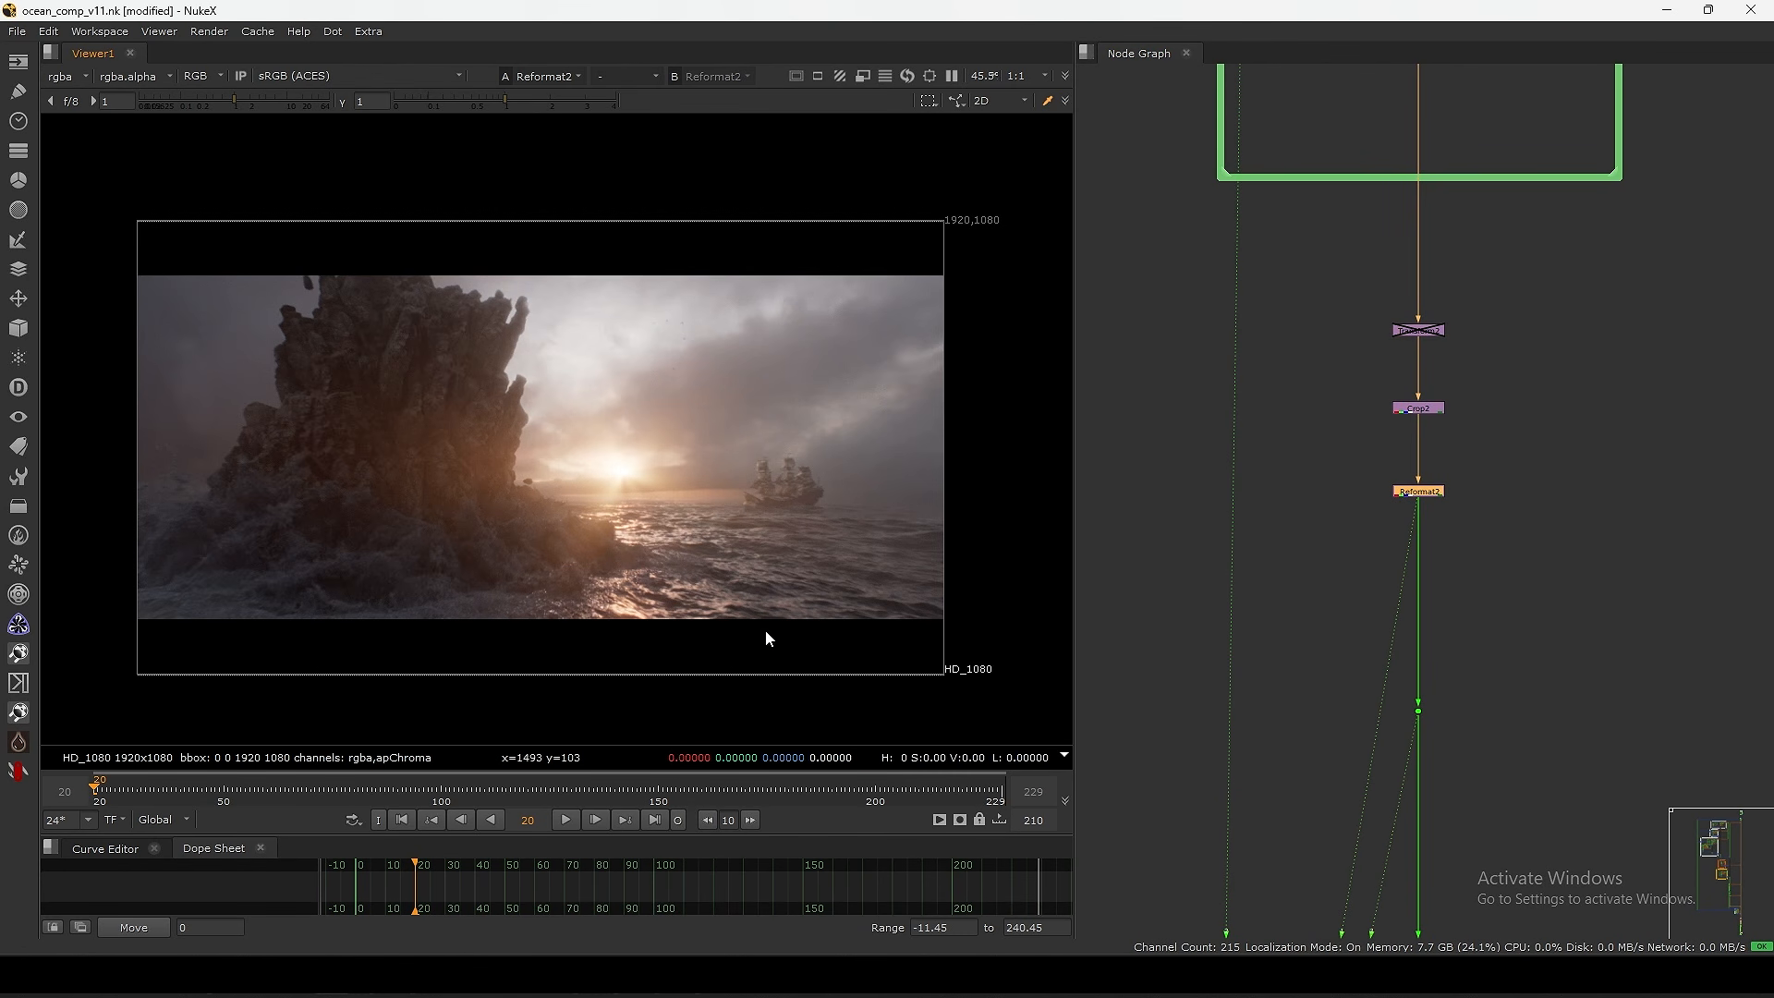
scroll(840, 460, up, 1)
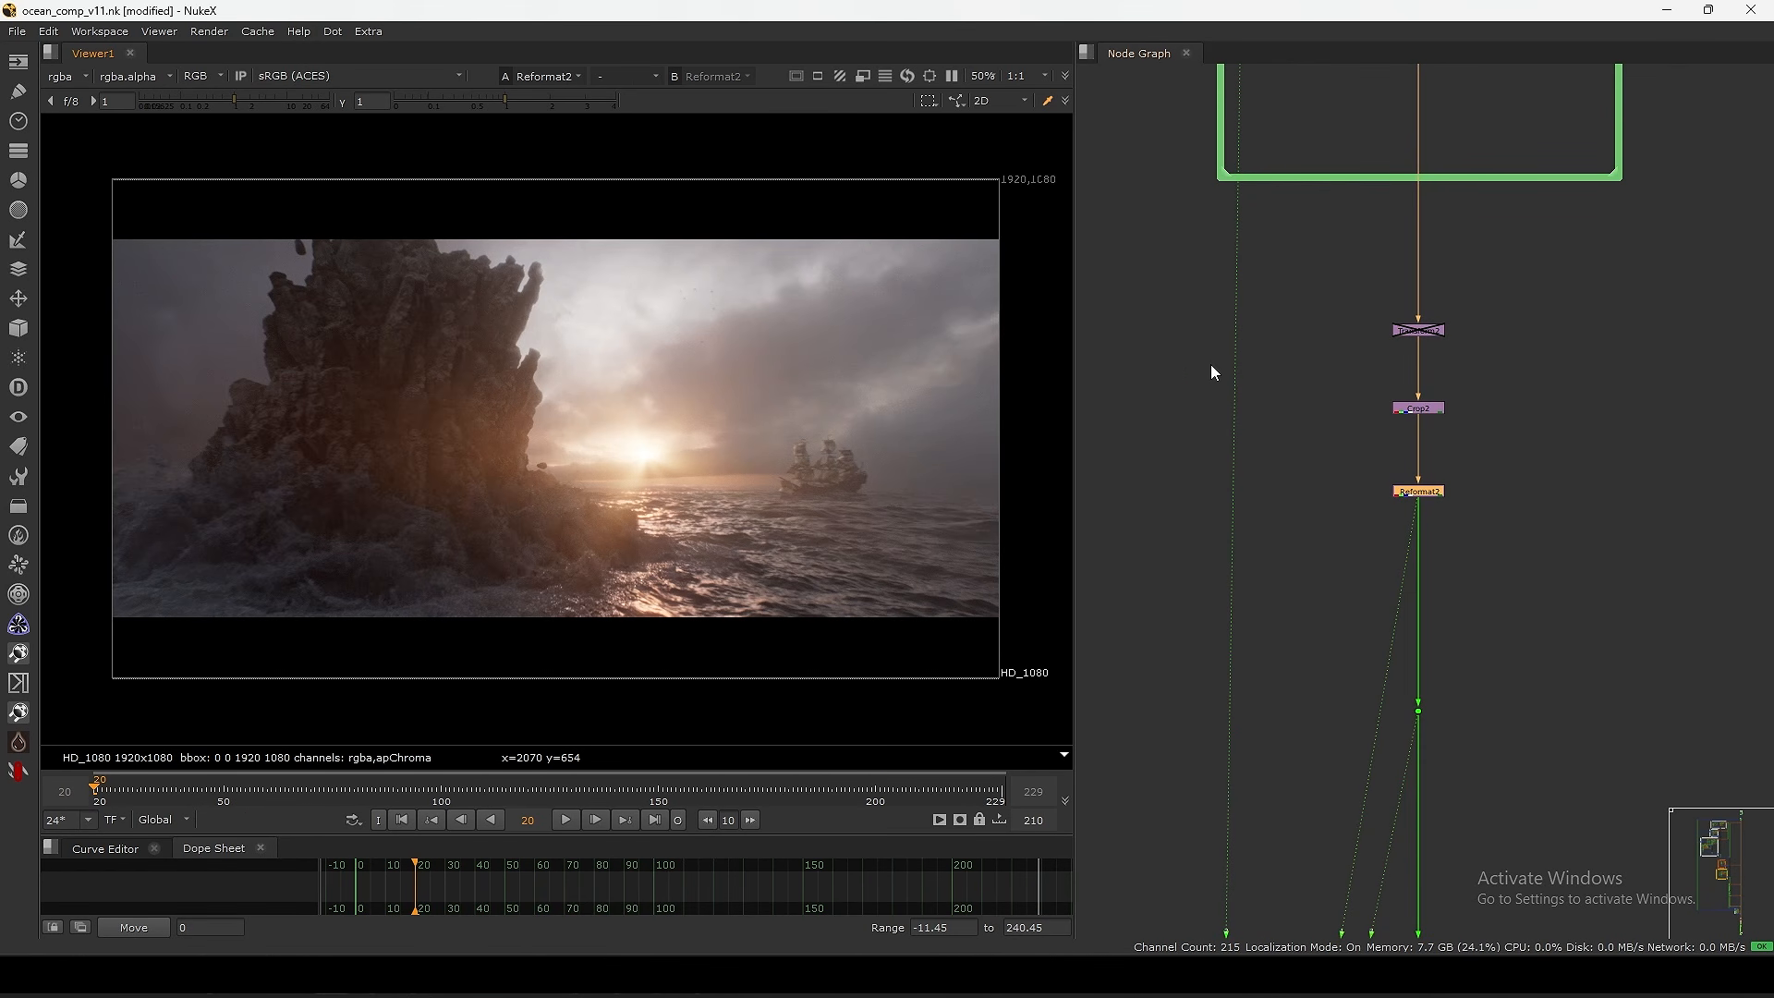
- Toggle Transform2 on and off to compare the framing, and leave the node enabled
drag(1404, 343, 1353, 365)
key(d)
key(d)
key(d)
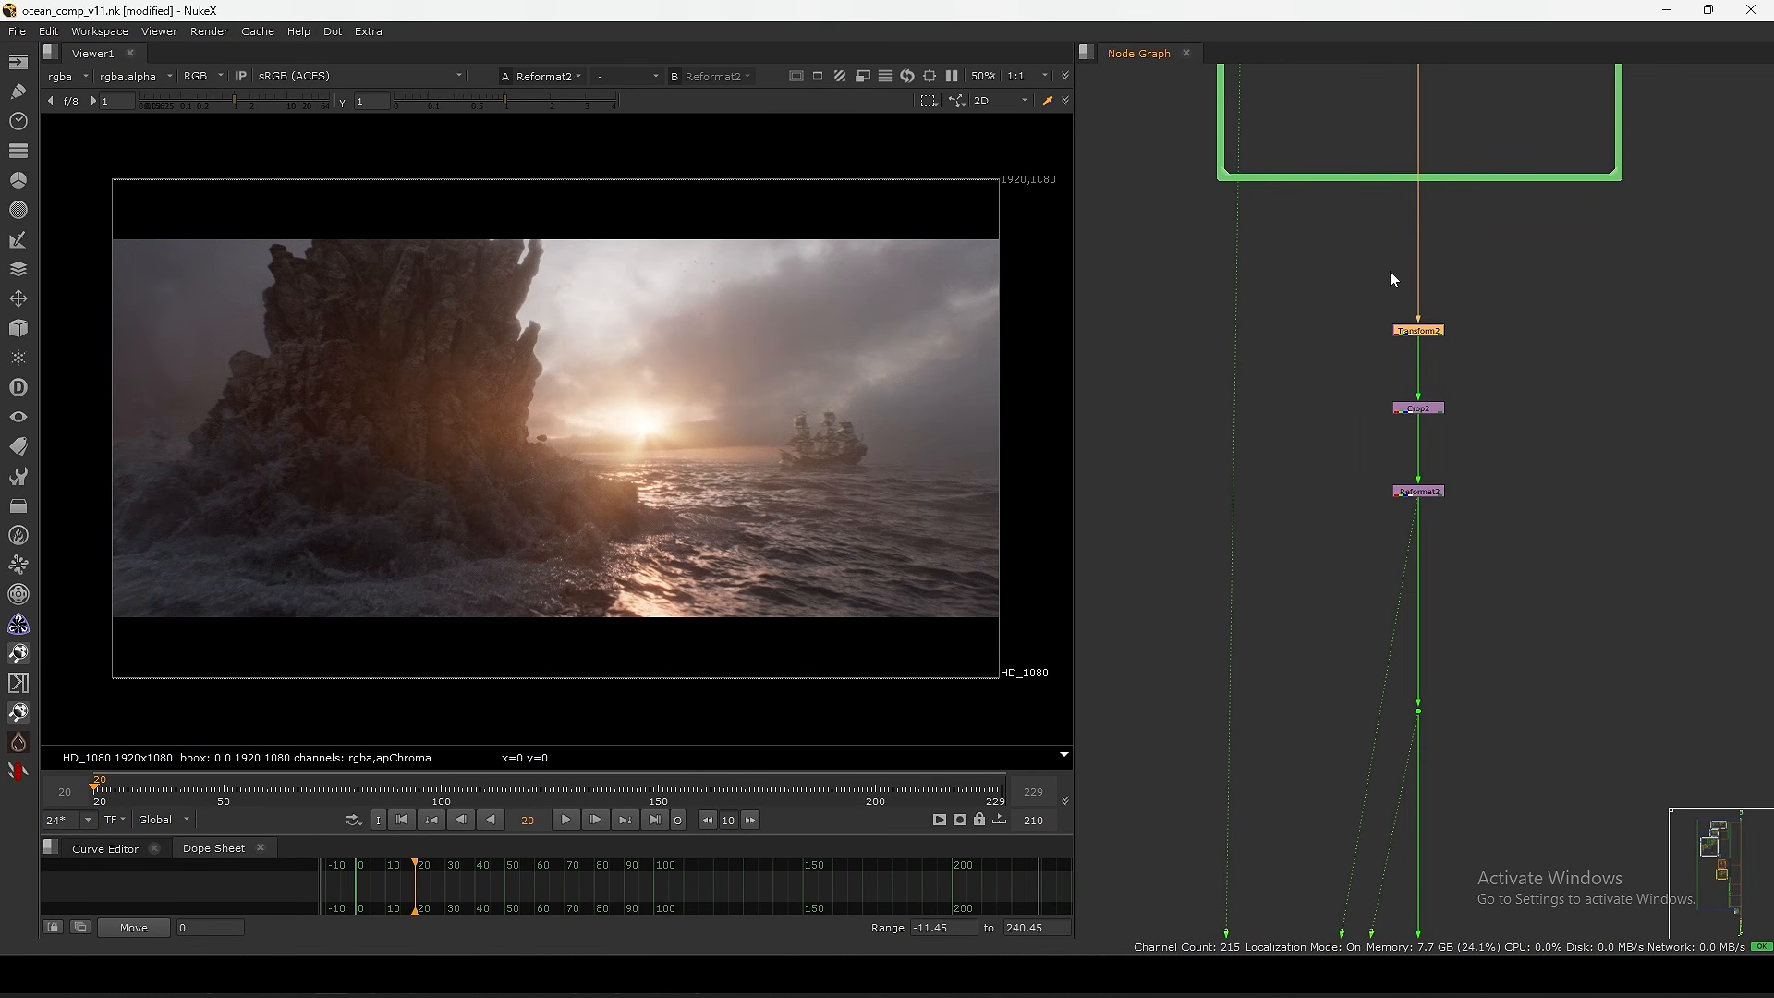
key(d)
key(d)
key(d)
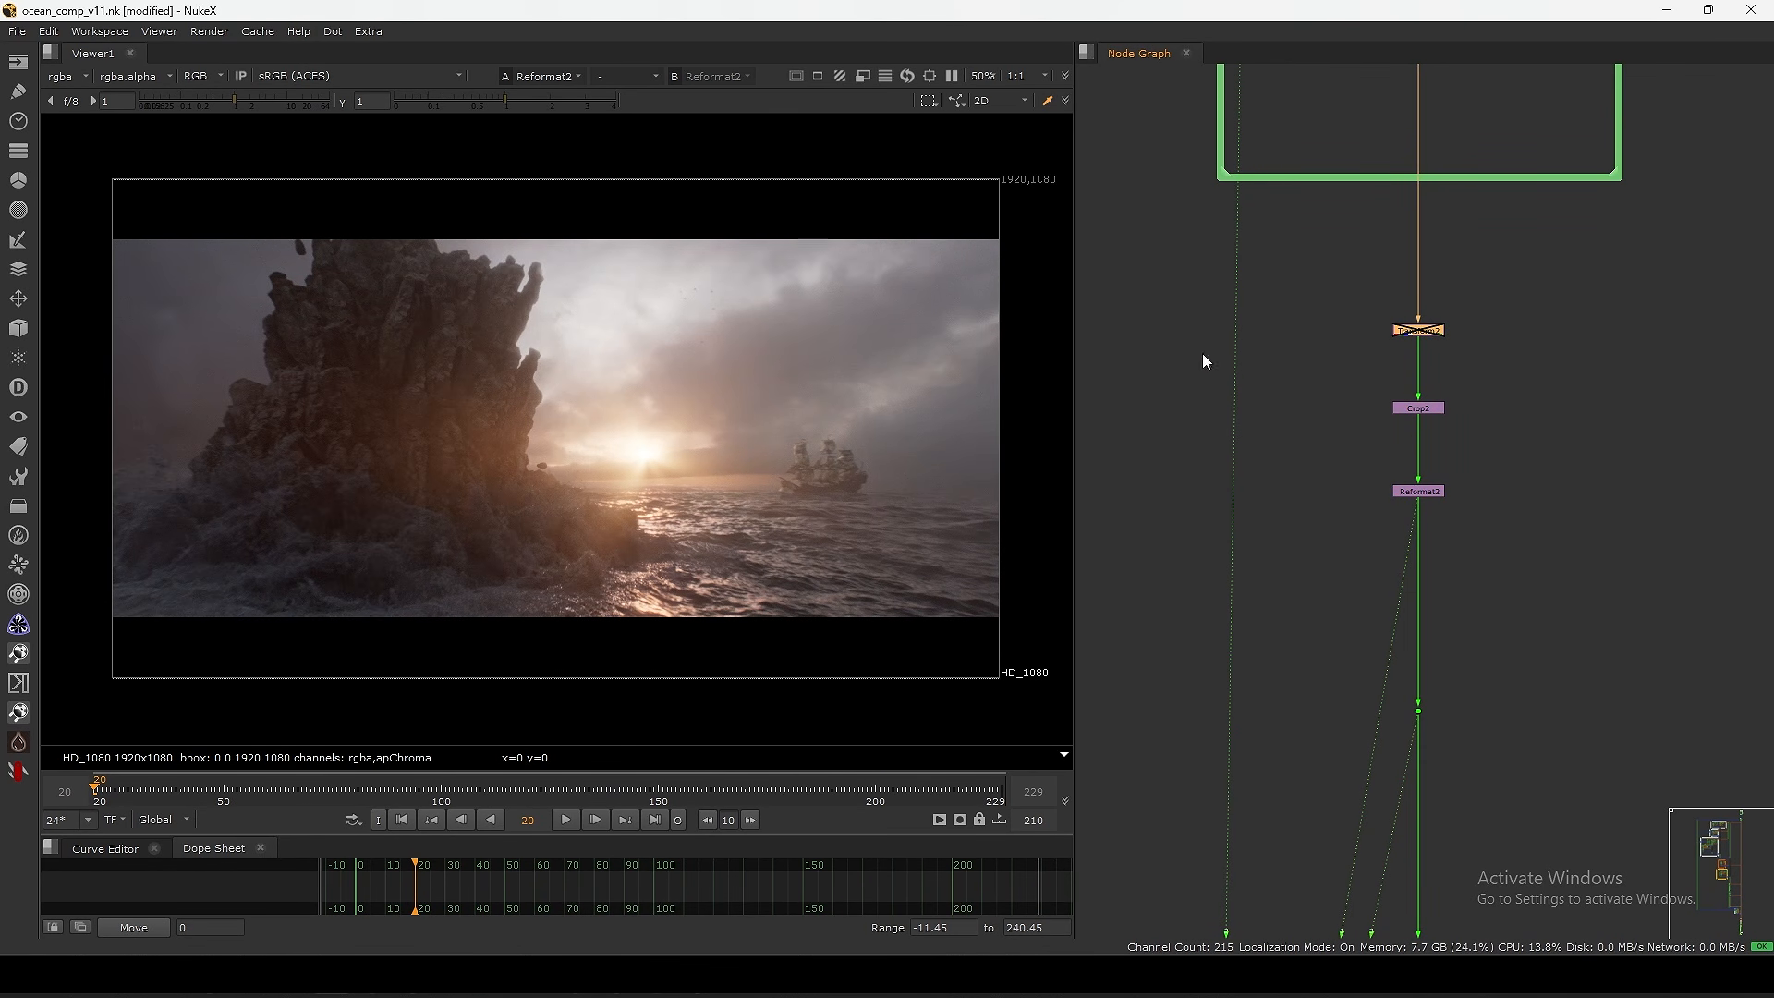
key(d)
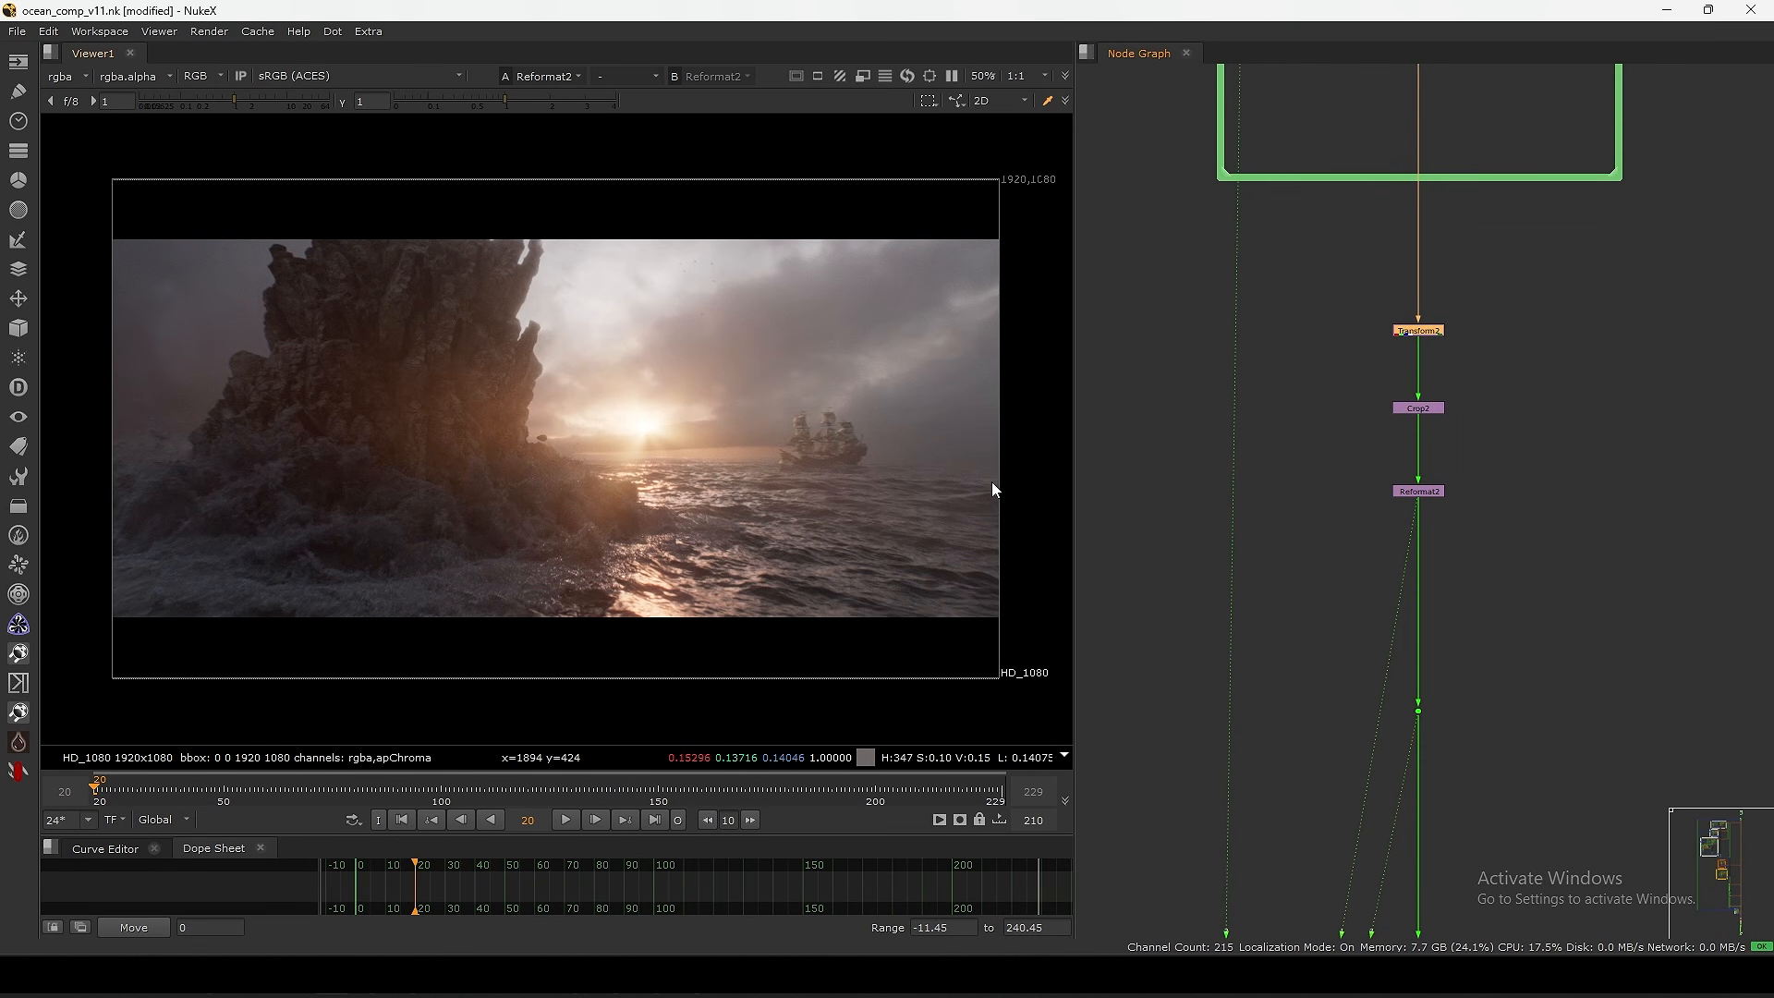
- Compare the frame with Transform2, Crop2 and Reformat2 switched off and on together, leaving all three enabled
drag(1016, 239, 1083, 578)
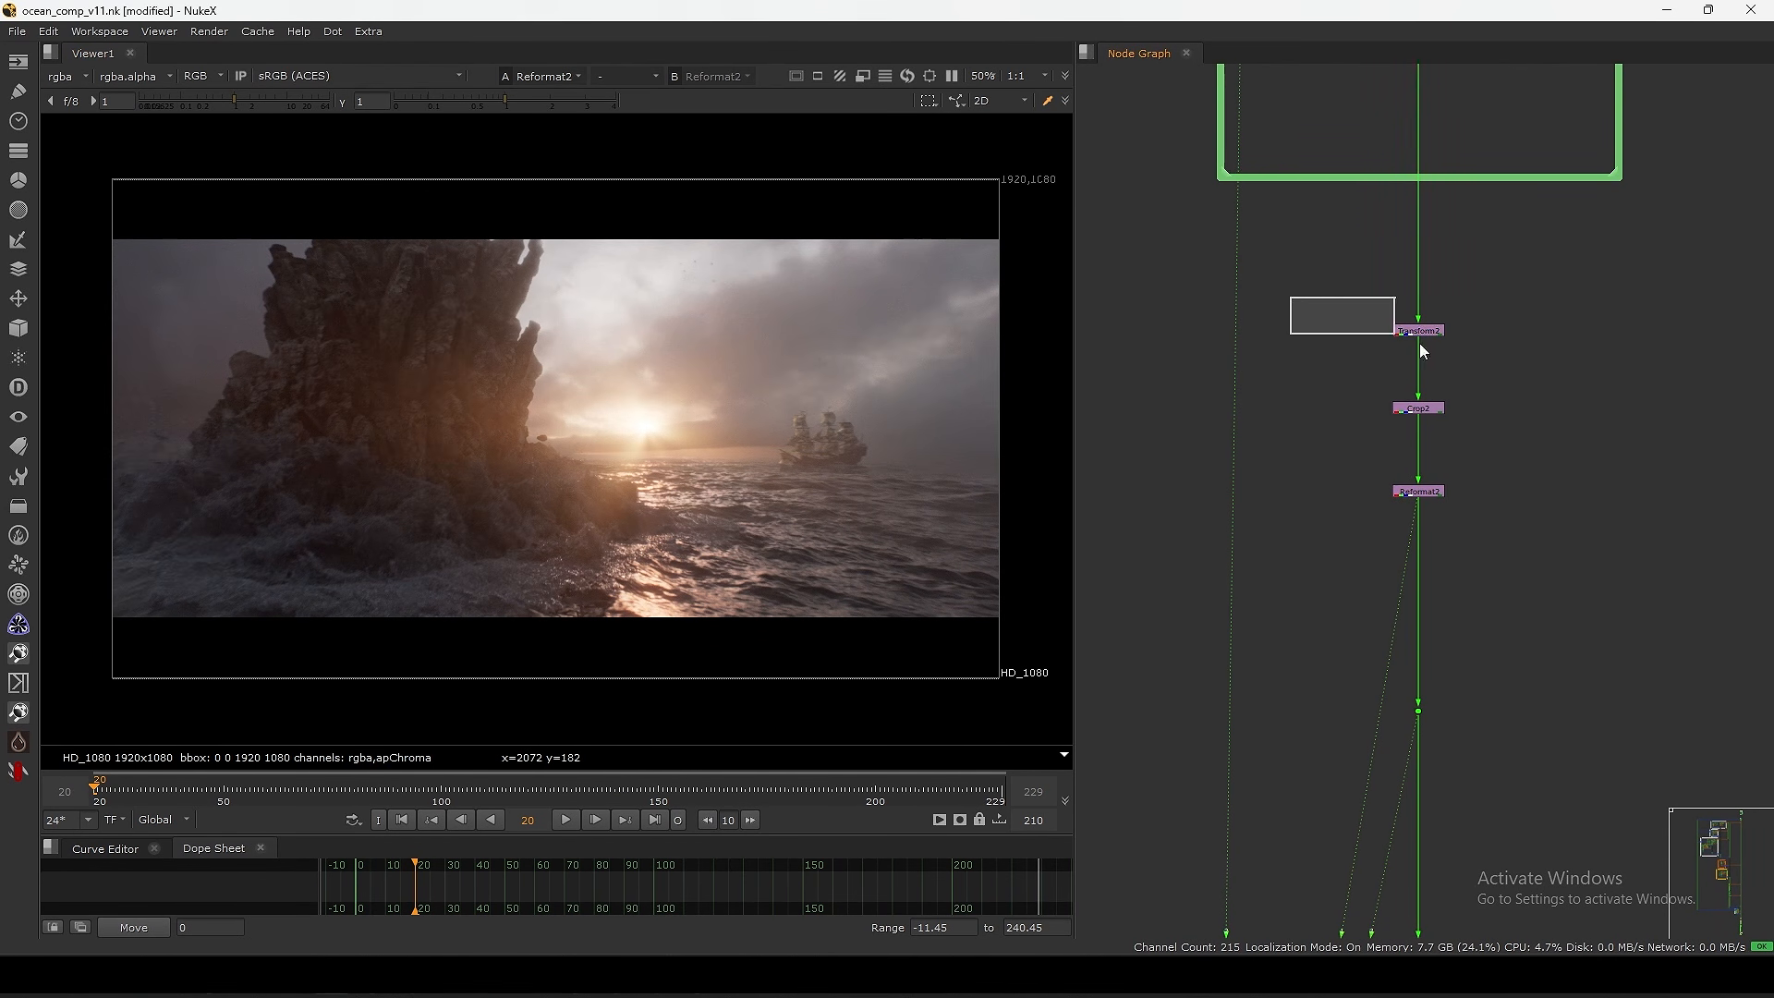
drag(1424, 351, 1427, 355)
key(d)
drag(1029, 202, 124, 514)
drag(1320, 271, 1381, 503)
key(d)
key(d)
key(d)
key(d)
key(d)
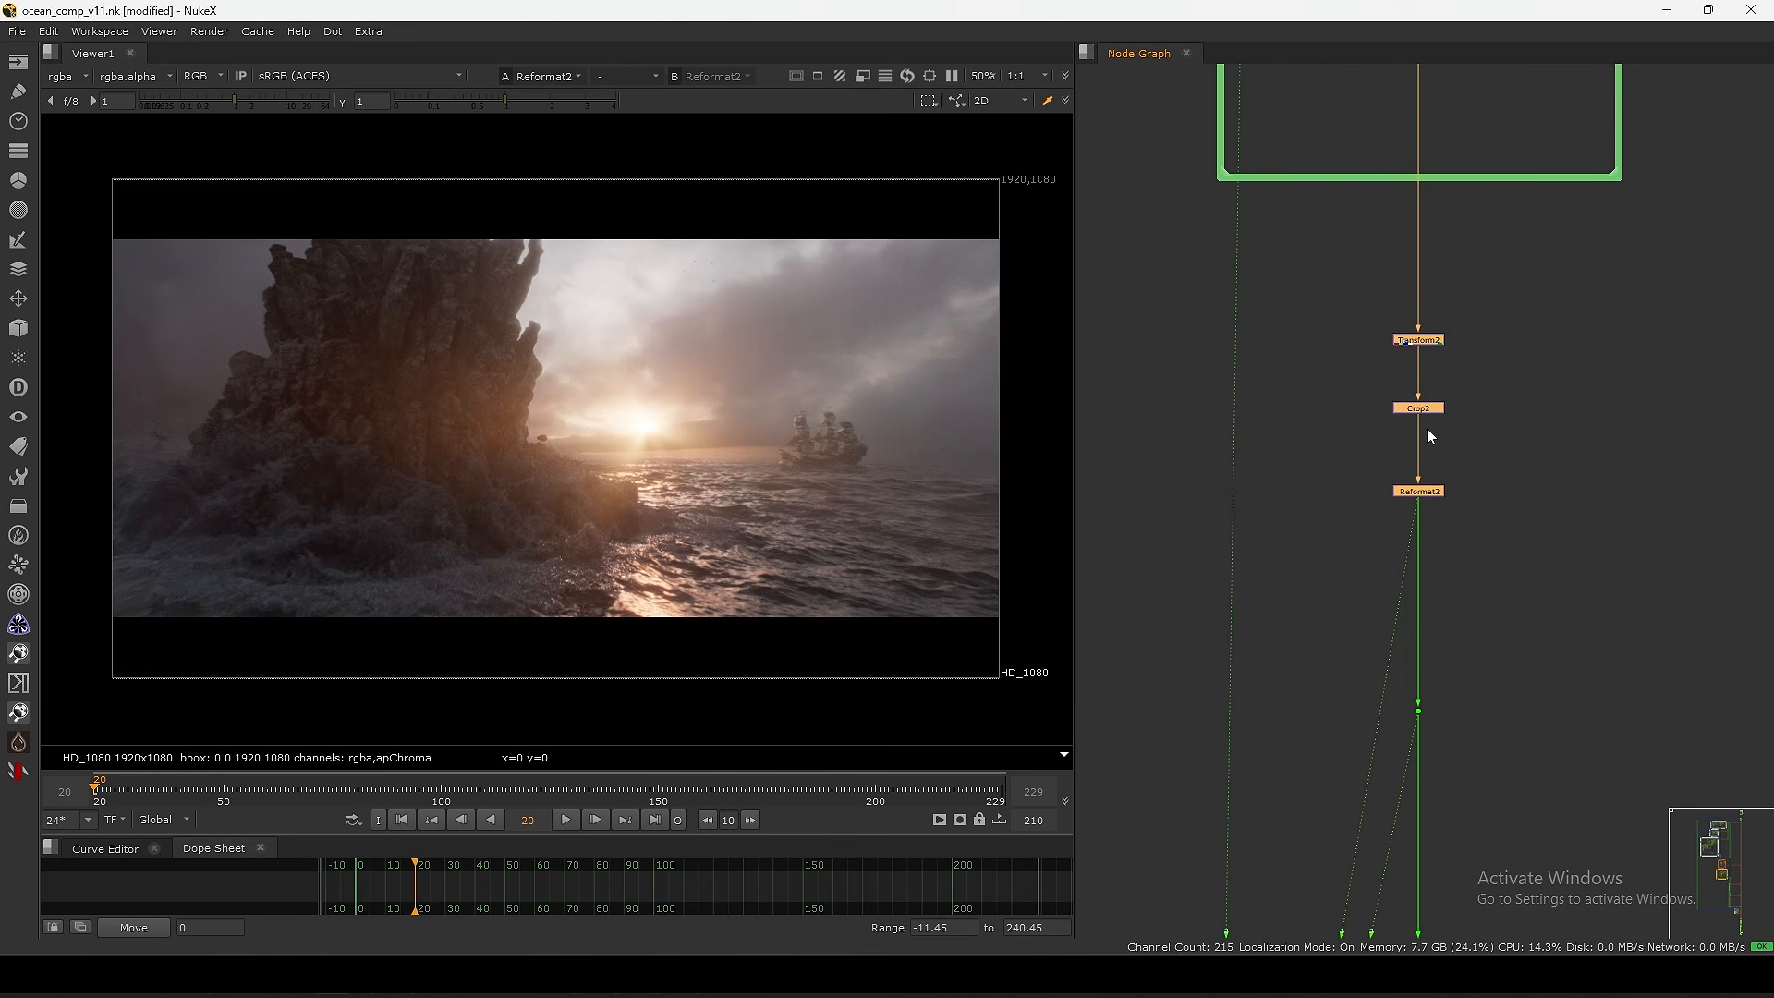
key(d)
key(d)
- Go to the OUT group and view the Read19 render, followed by the comp output dot above the second Write node
scroll(1415, 468, down, 1)
middle_drag(1538, 929, 1383, 475)
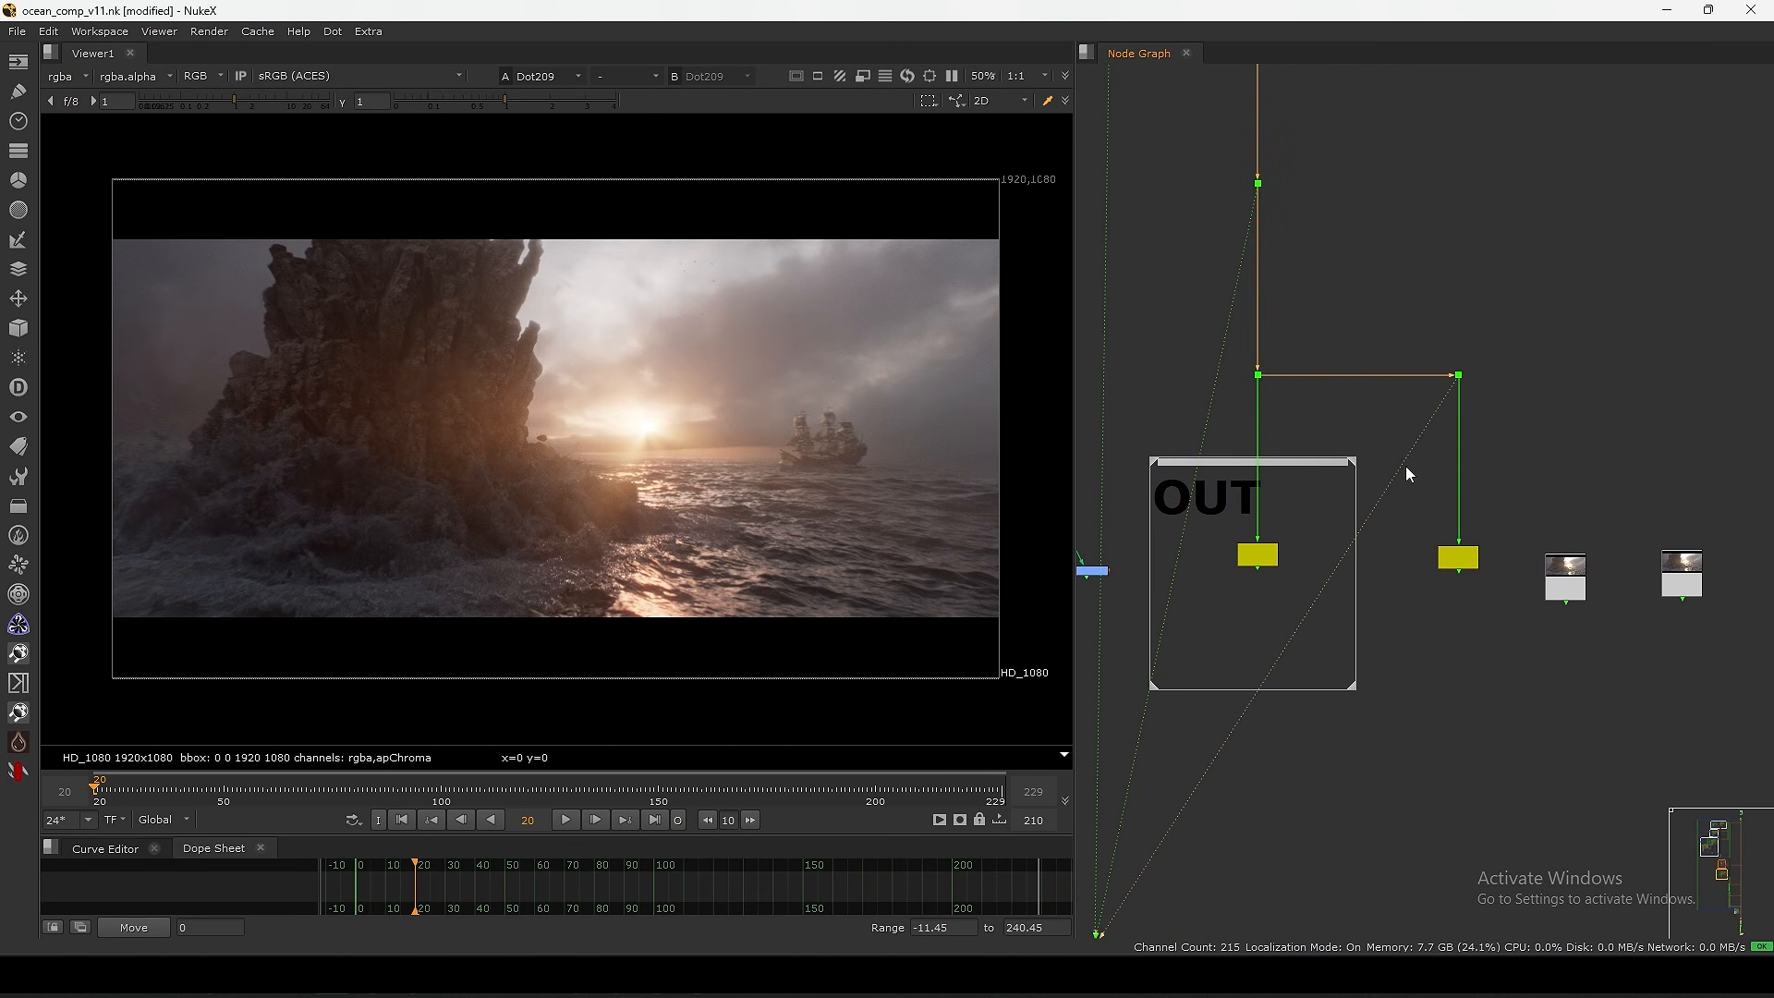
middle_drag(1430, 589, 1360, 524)
scroll(1489, 506, up, 1)
click(1489, 515)
key(1)
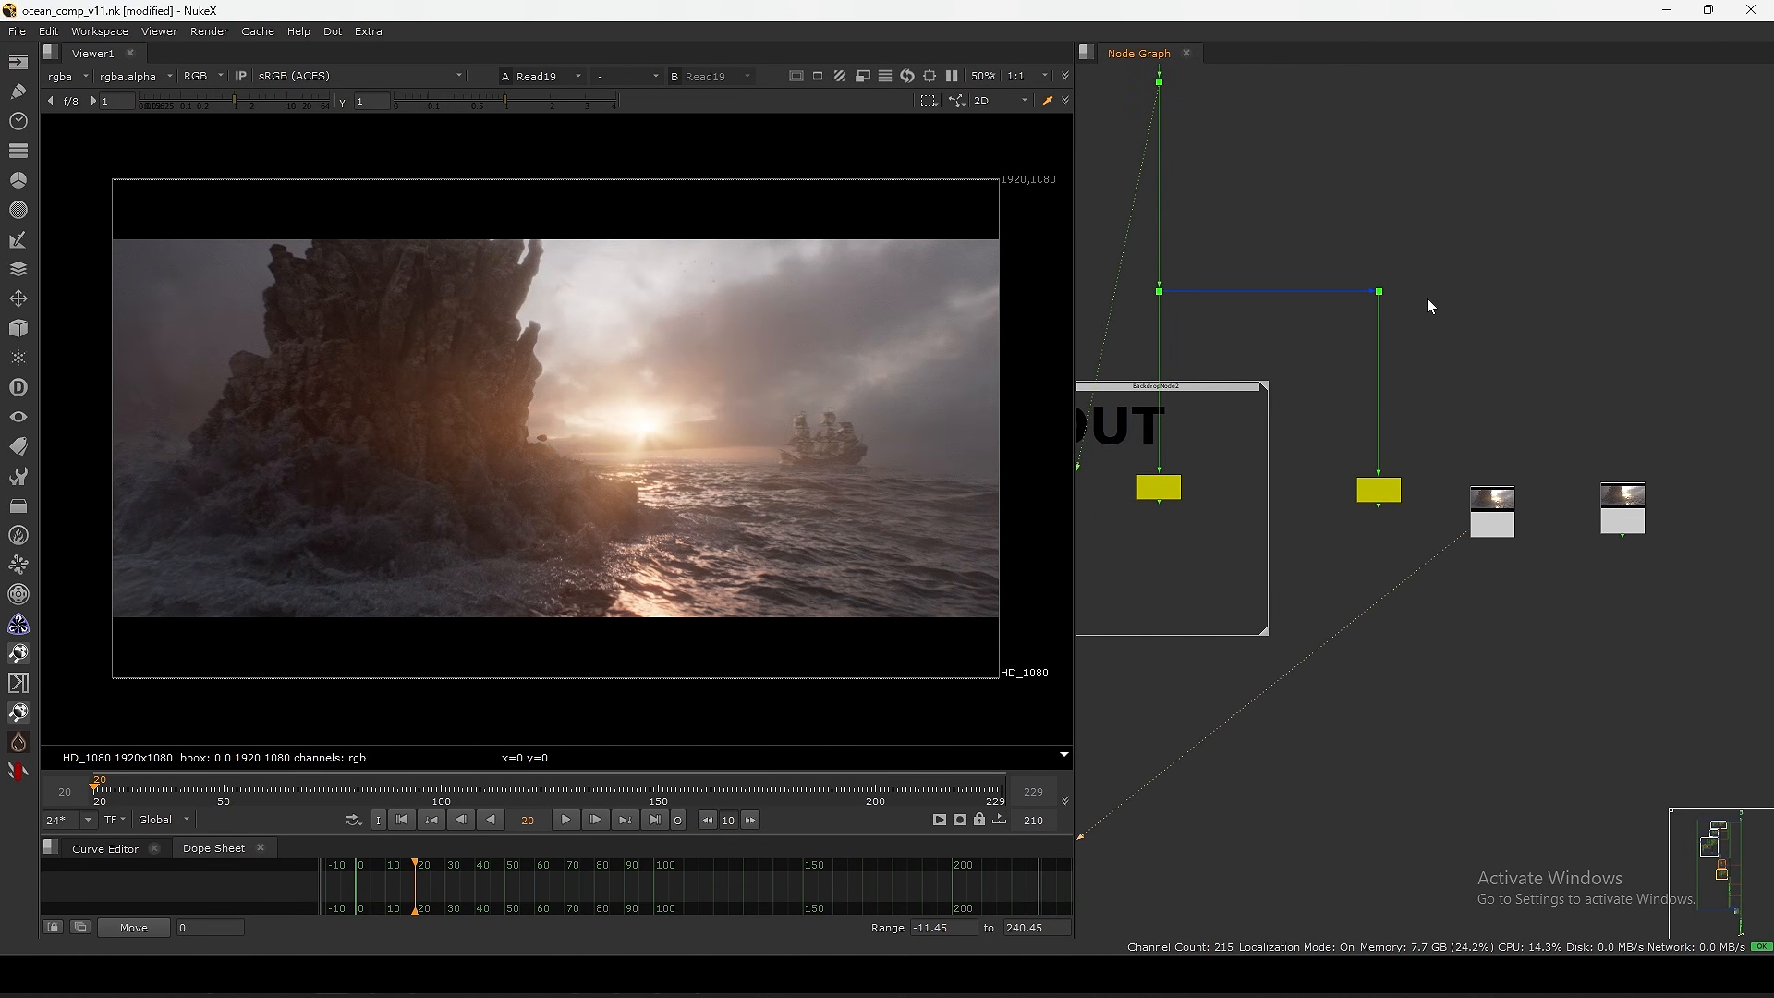
click(1378, 292)
key(1)
- Connect the final_v4 render Read19 to viewer input 1 and the final_v3 render Read16 to input 2
click(1624, 507)
key(2)
drag(1625, 507, 1630, 510)
click(1524, 367)
key(1)
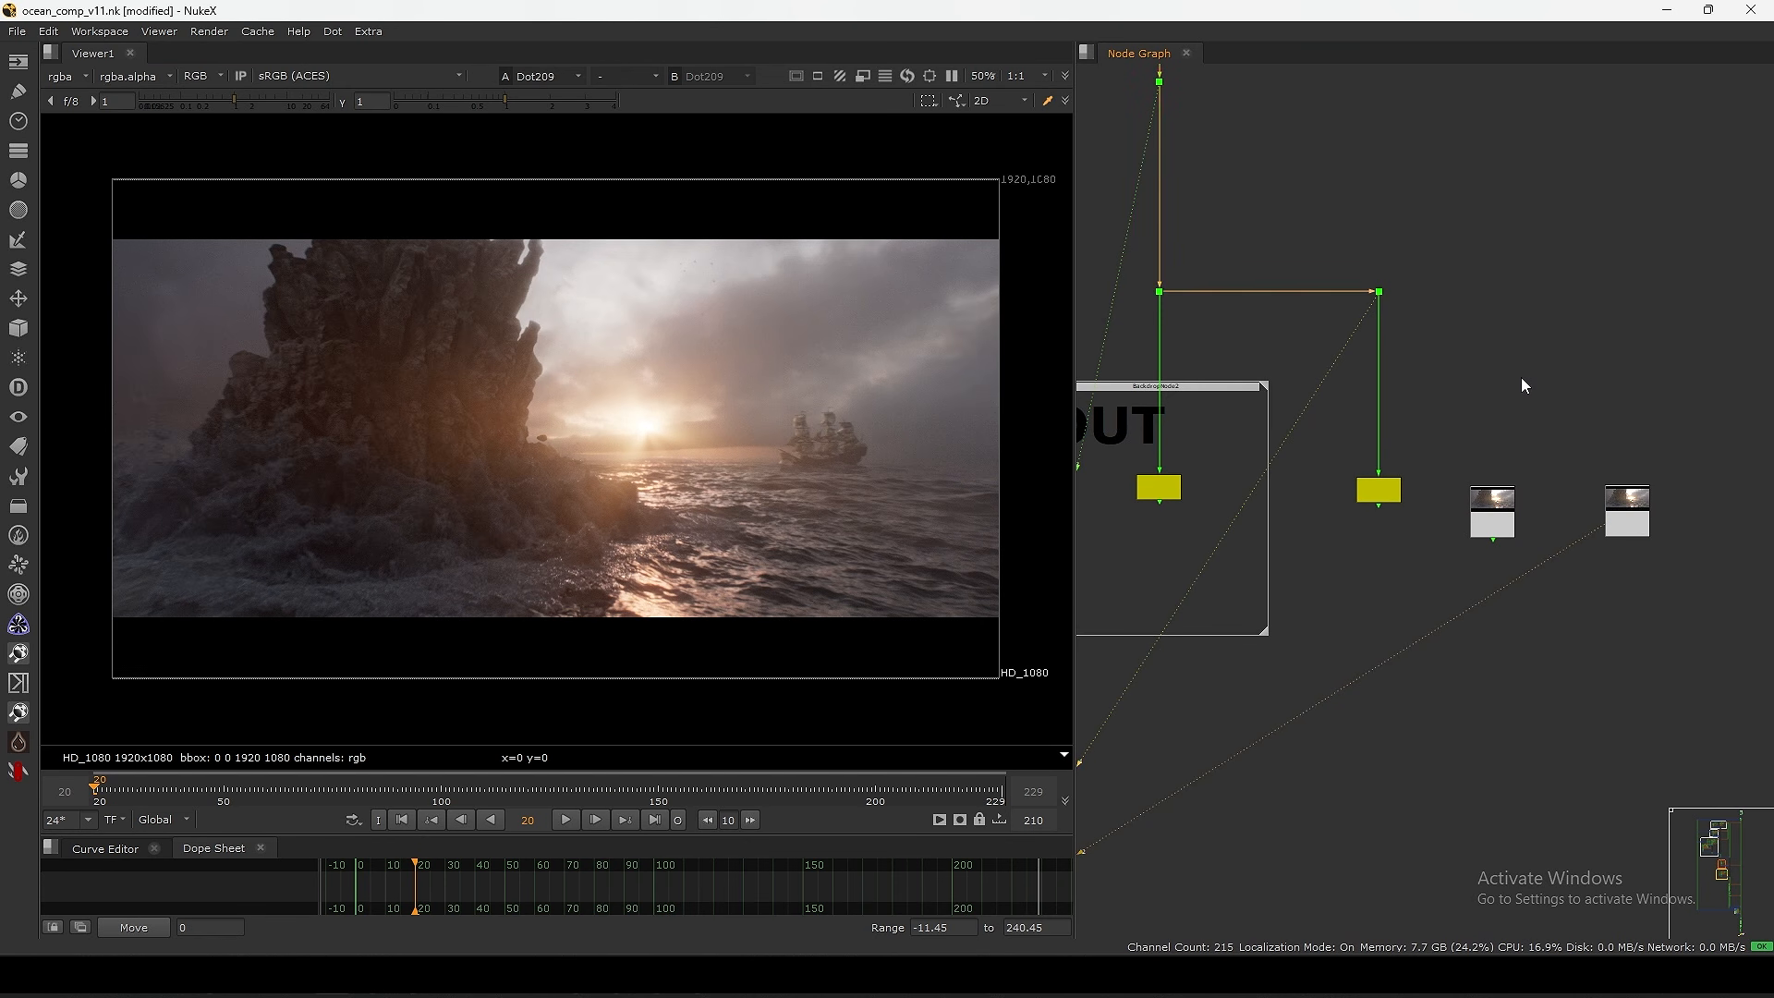
middle_drag(1524, 385, 1353, 364)
scroll(1316, 485, up, 3)
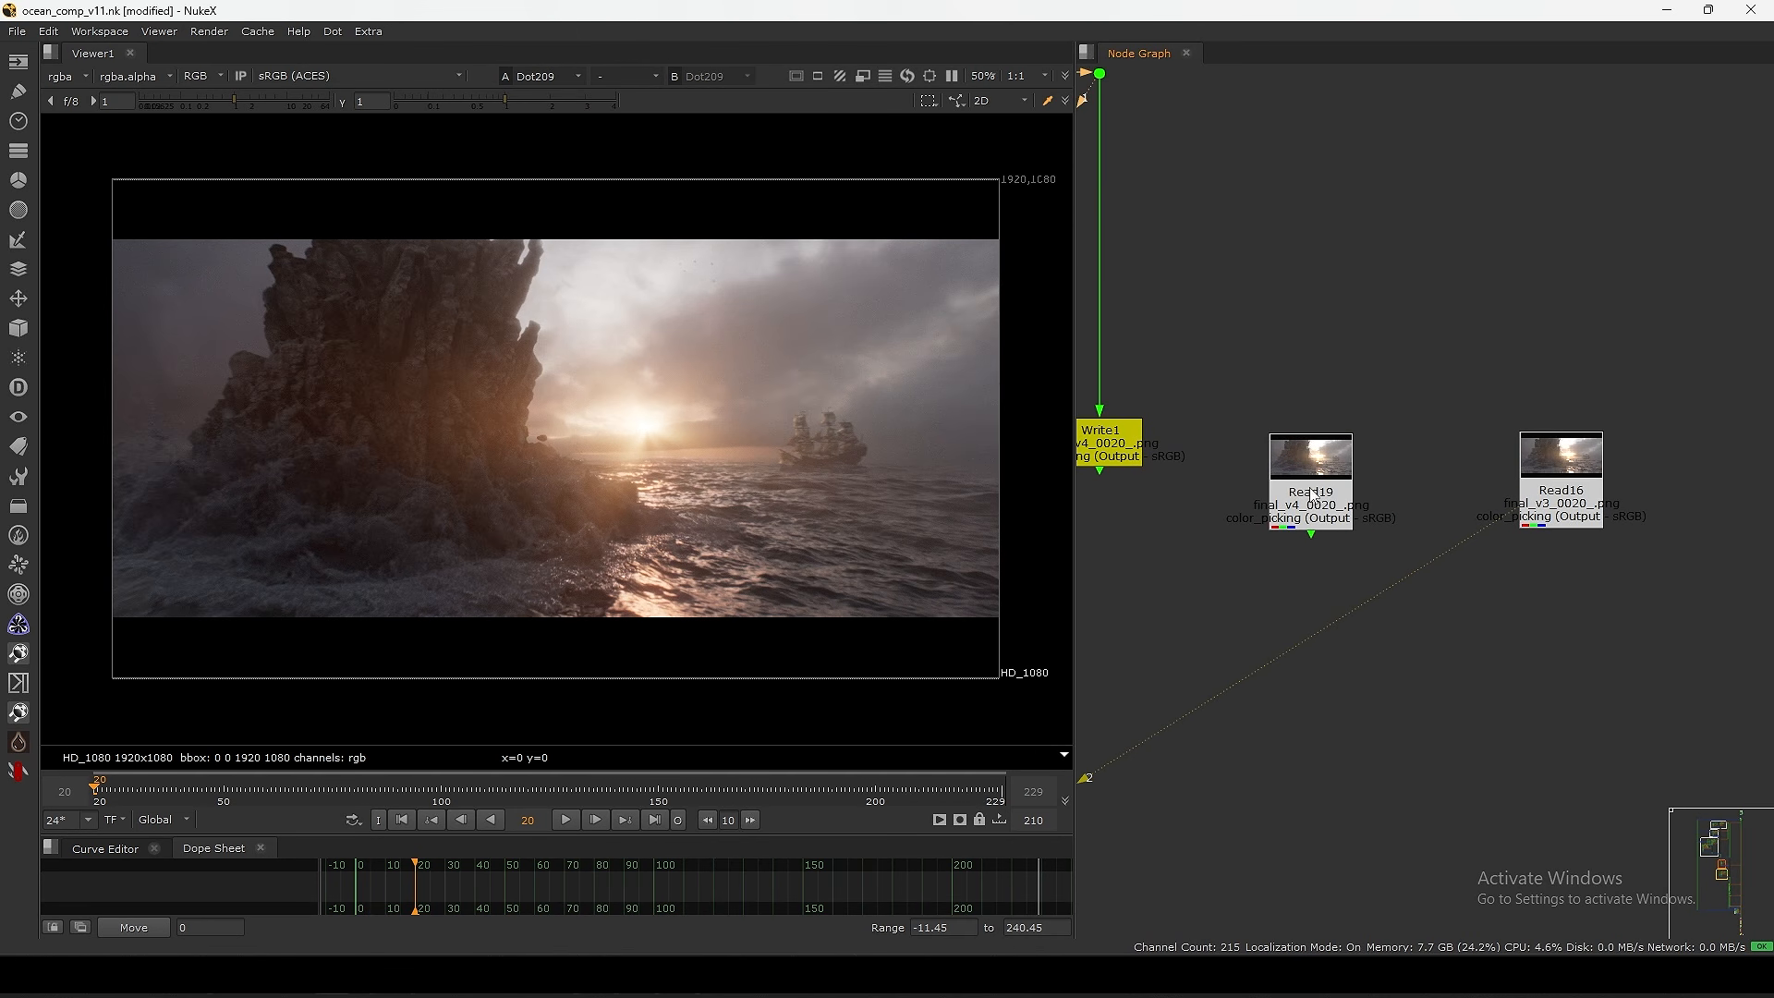
mouse_move(1312, 495)
mouse_down()
mouse_move(1339, 477)
mouse_move(1354, 506)
mouse_move(1333, 506)
mouse_up()
key(1)
click(1568, 486)
key(1)
key(1)
drag(1556, 485, 1559, 484)
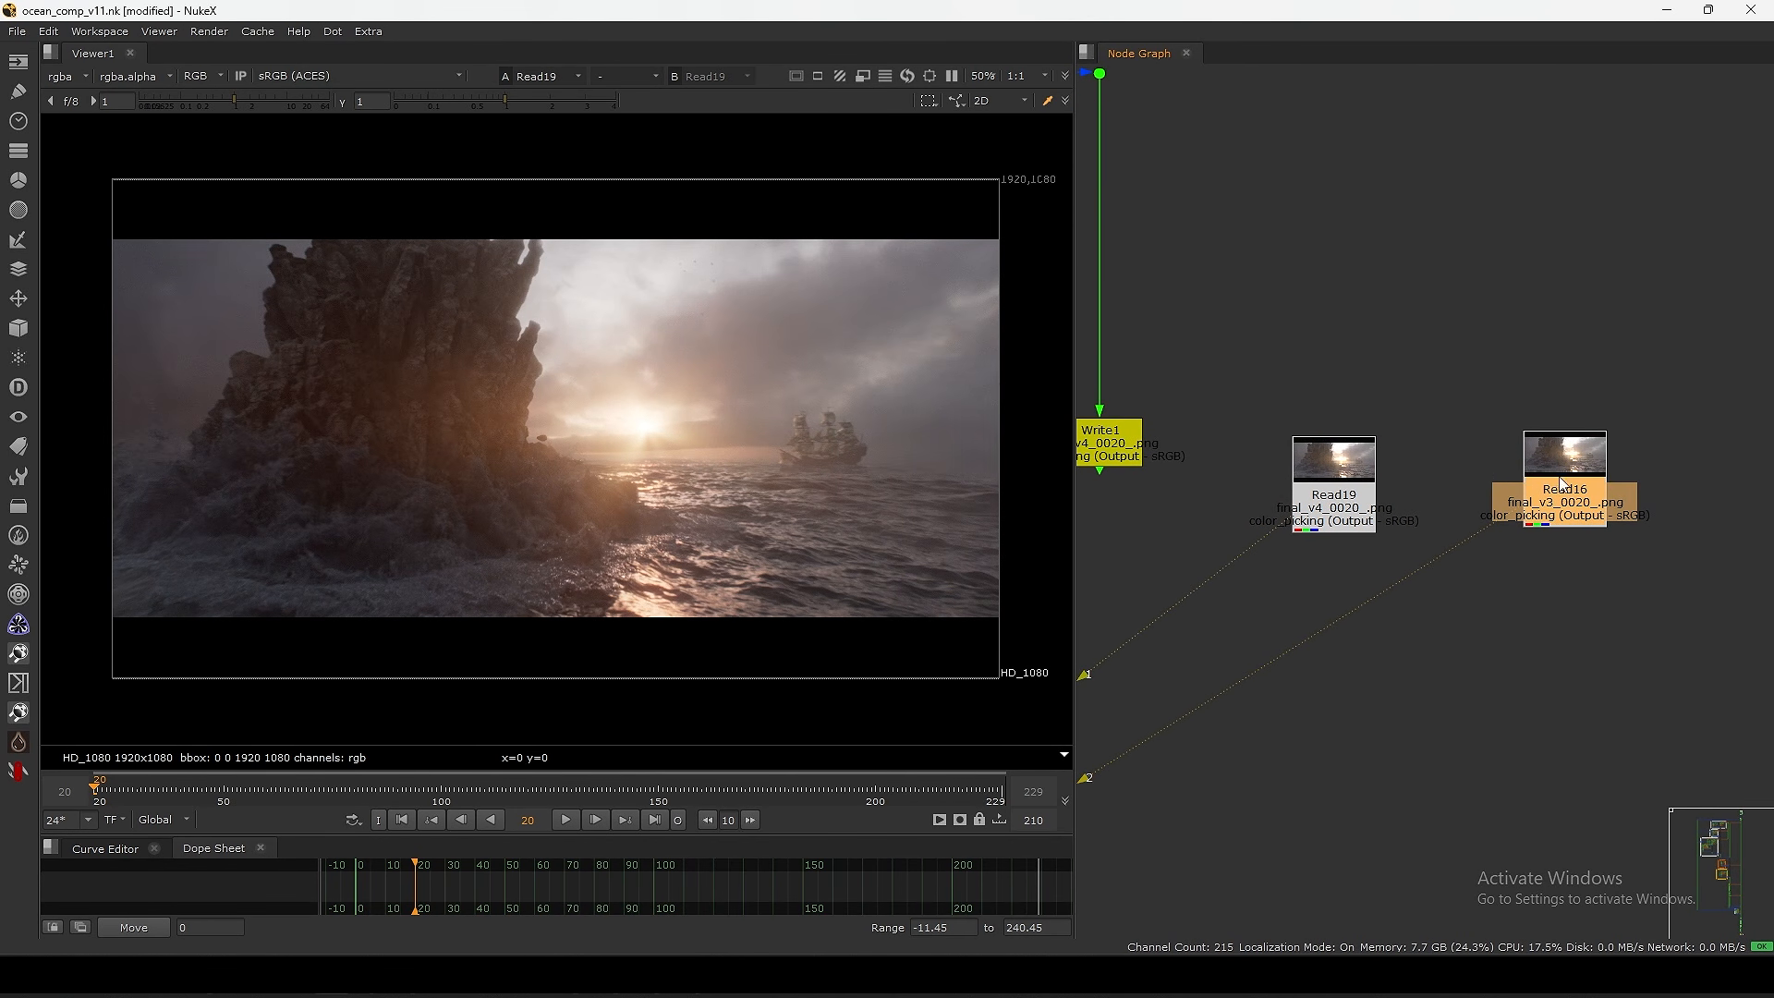
- Go to frame 123 and switch between the final_v4 and final_v3 renders to compare them
click(1495, 463)
click(552, 796)
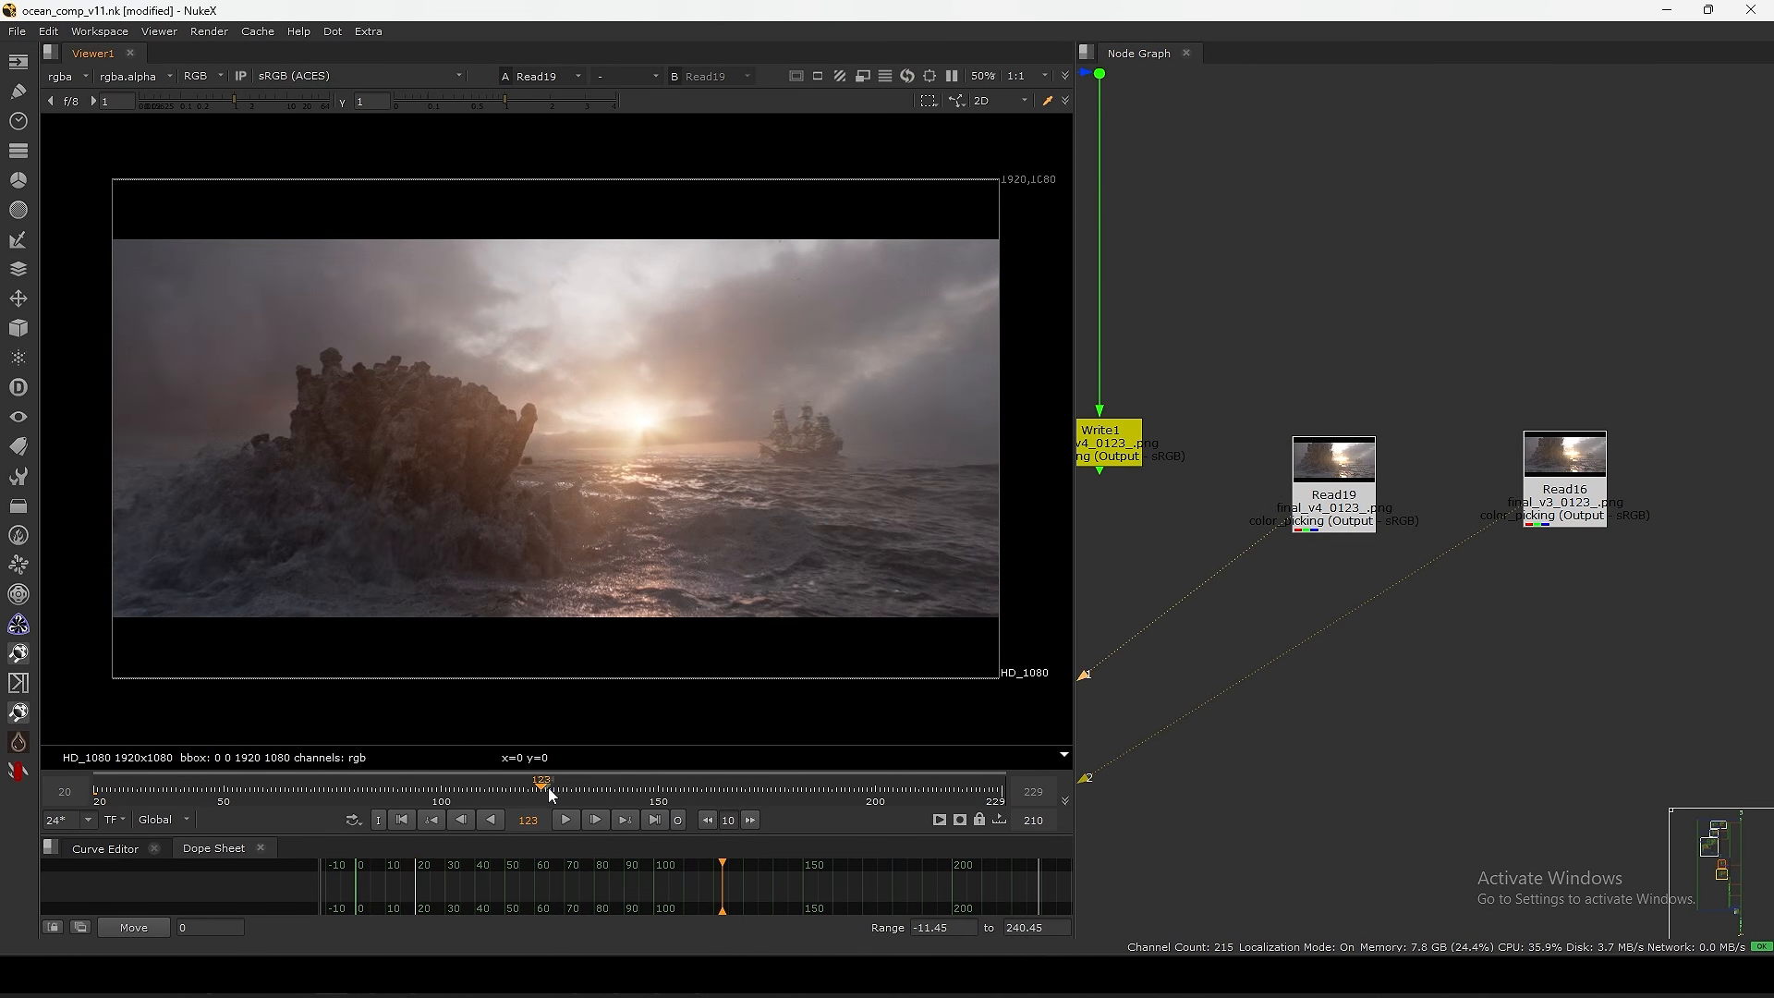
key(1)
key(2)
key(1)
key(2)
key(1)
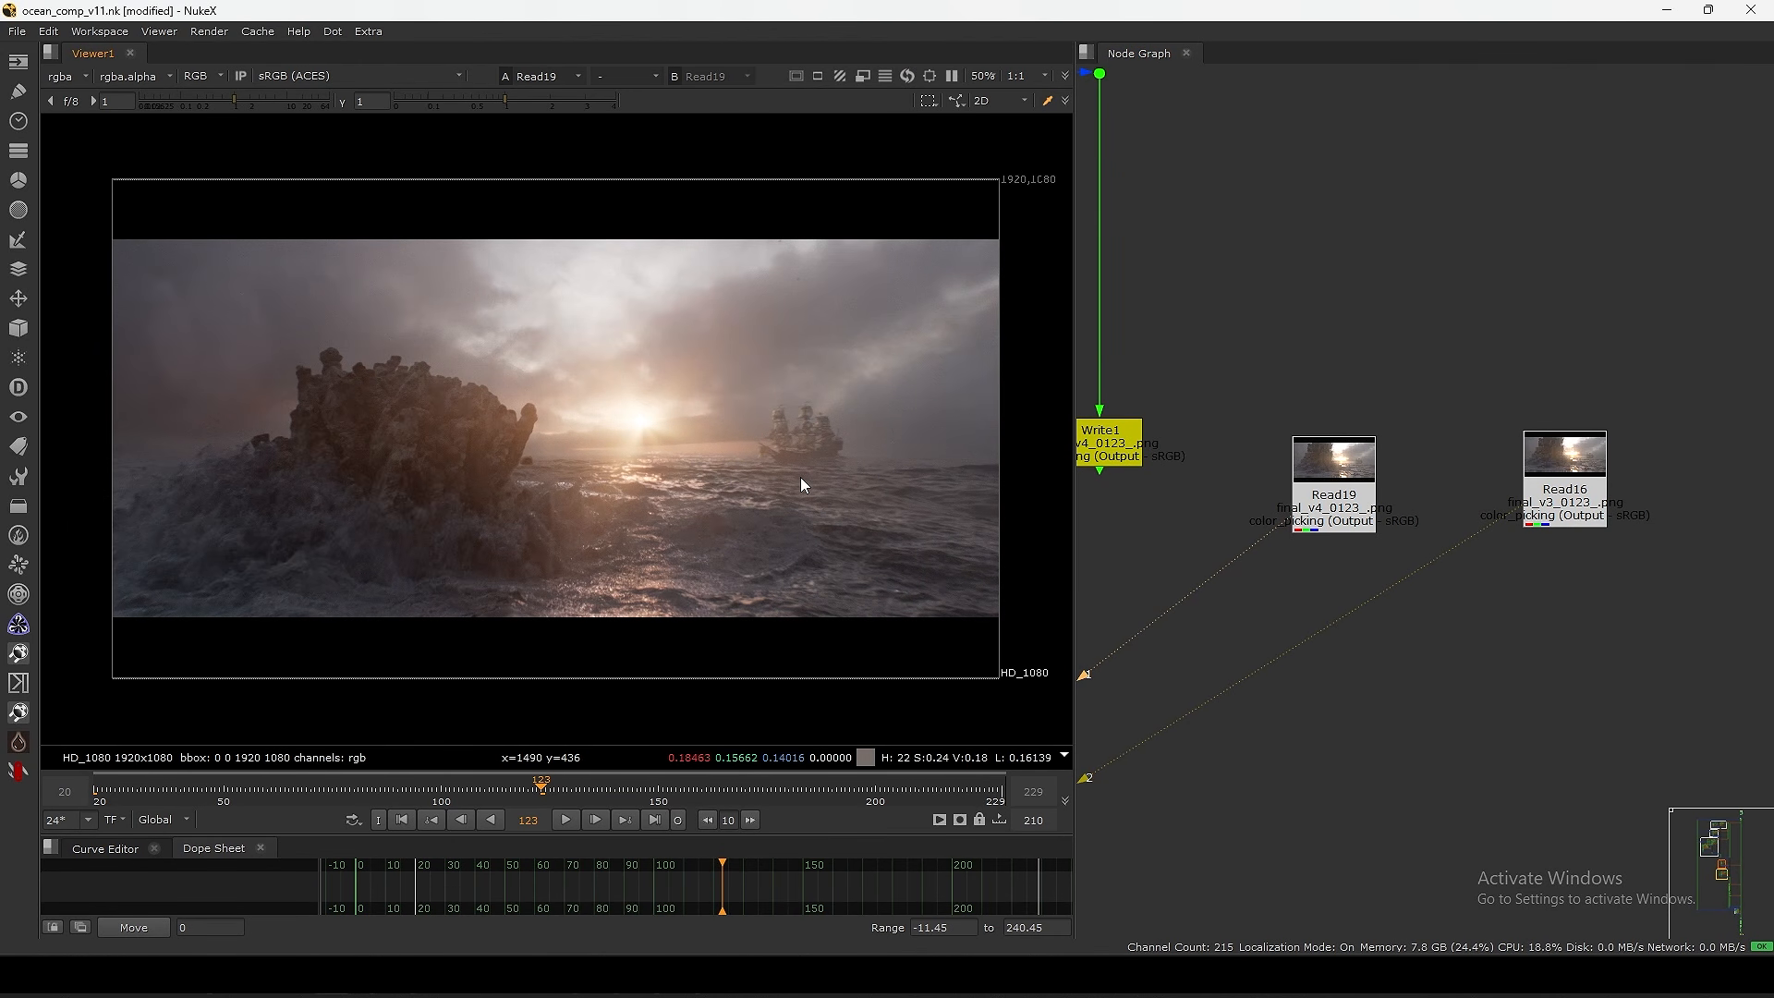
- Compare the two renders close up around the ship and the rock's splashing water, and return to the full frame
scroll(800, 476, up, 2)
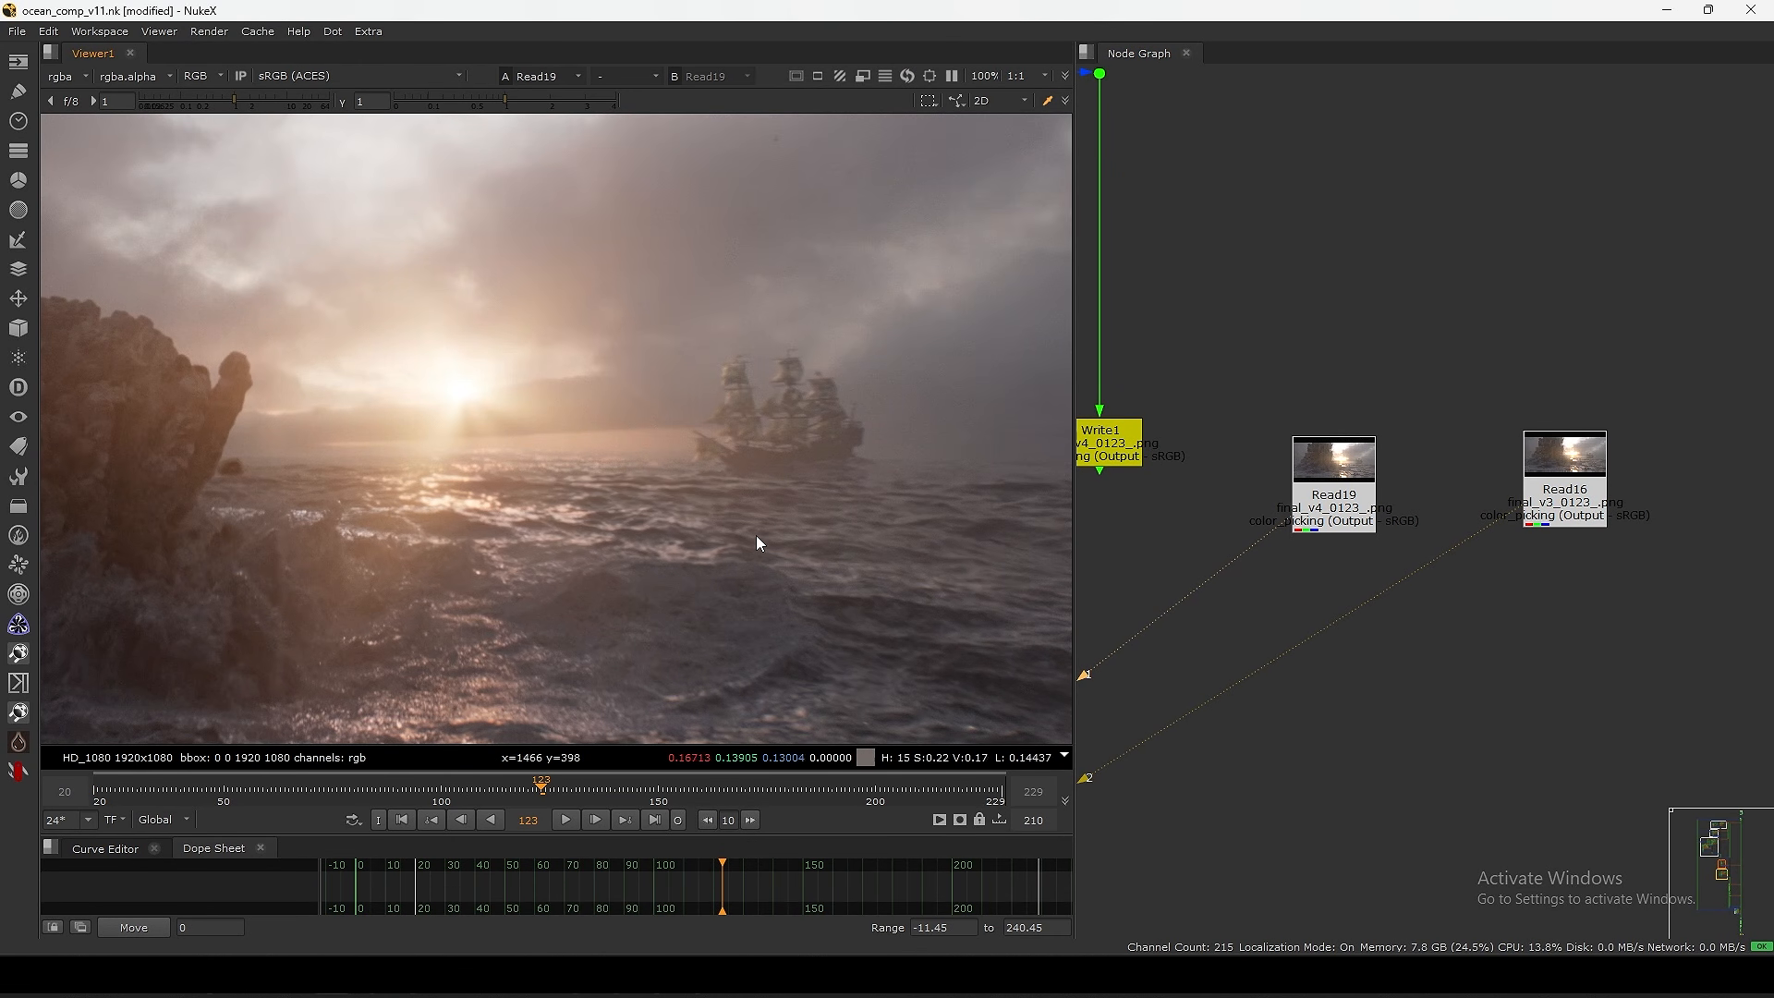
middle_drag(576, 596, 958, 469)
middle_drag(507, 549, 784, 502)
key(2)
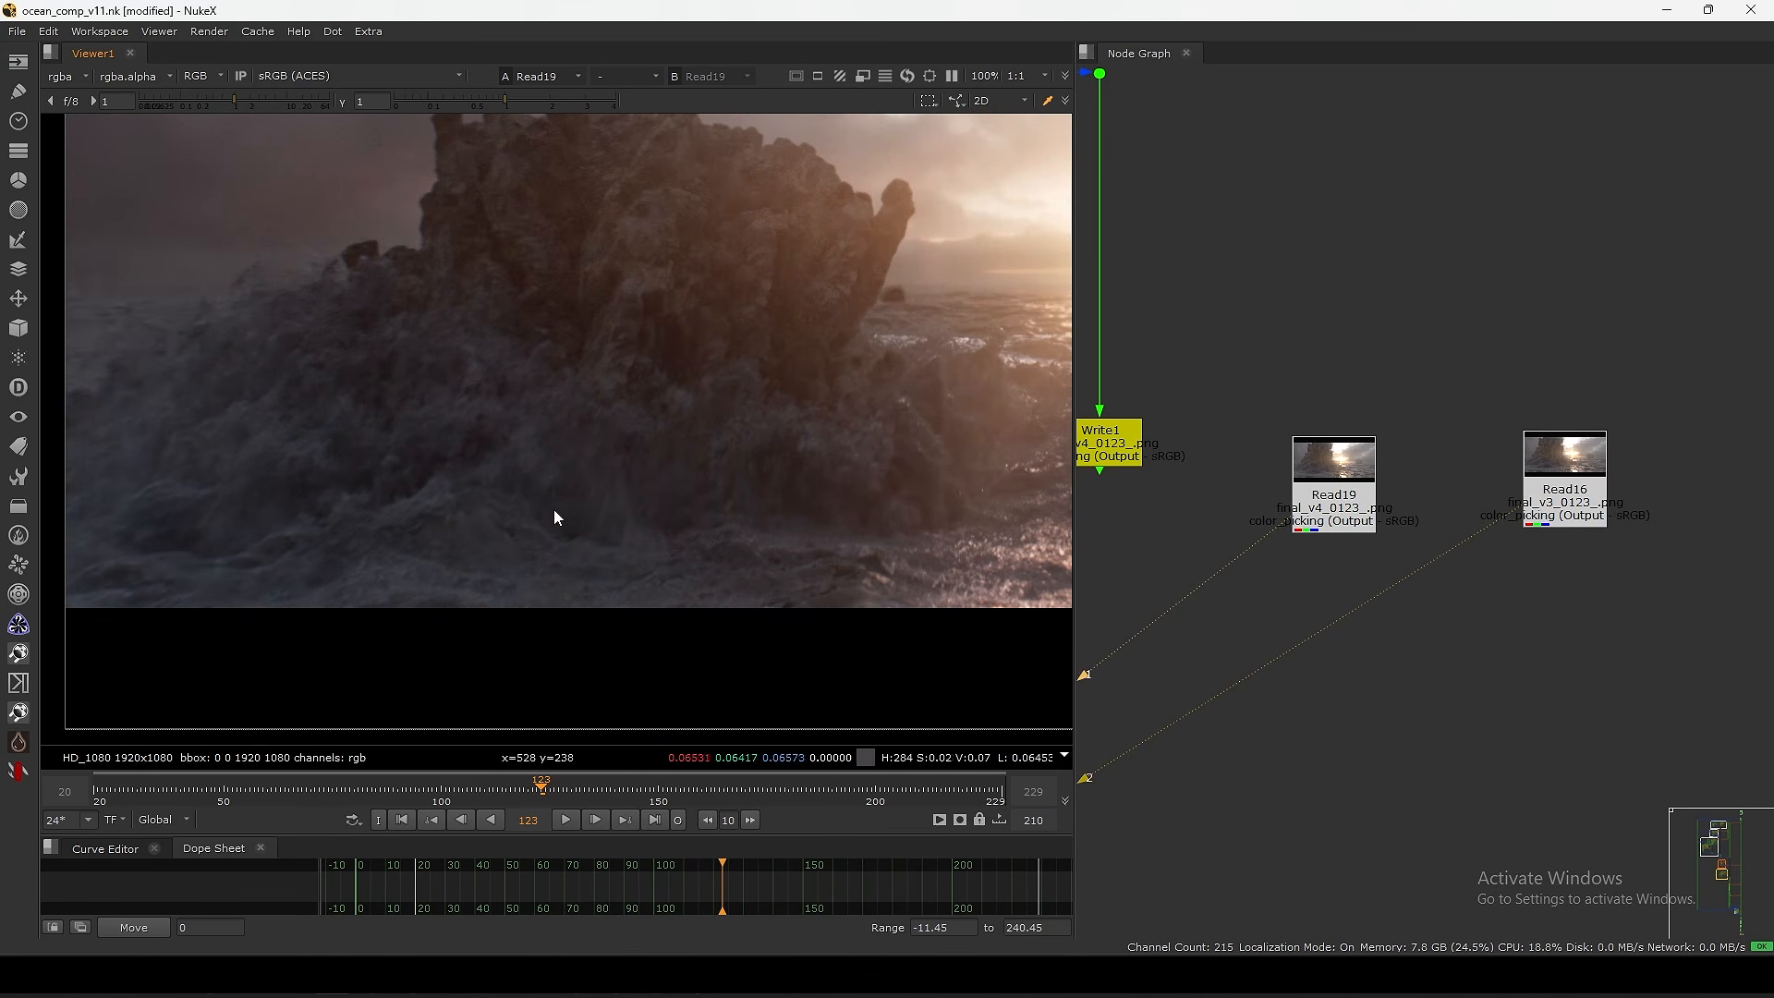
key(2)
key(f)
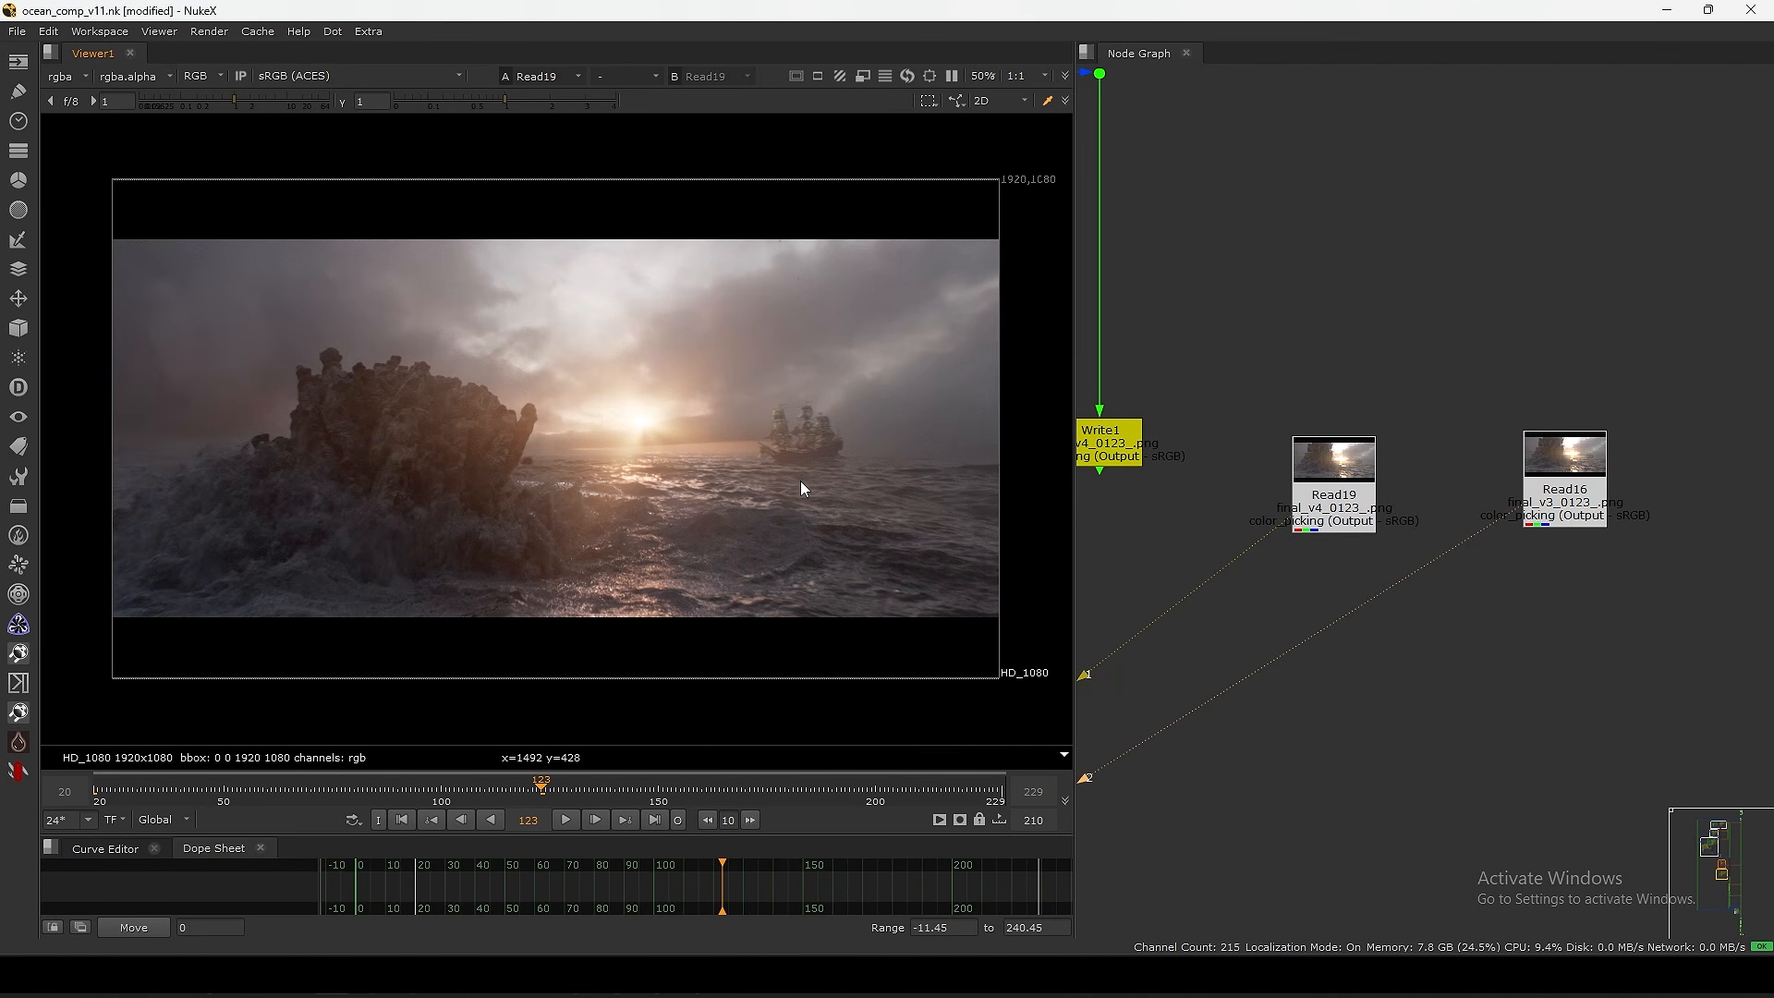
- View the comp output dot above the second Write node and go up the main pipe to the 2D Fog group
scroll(1201, 434, down, 5)
middle_drag(1289, 274, 1372, 359)
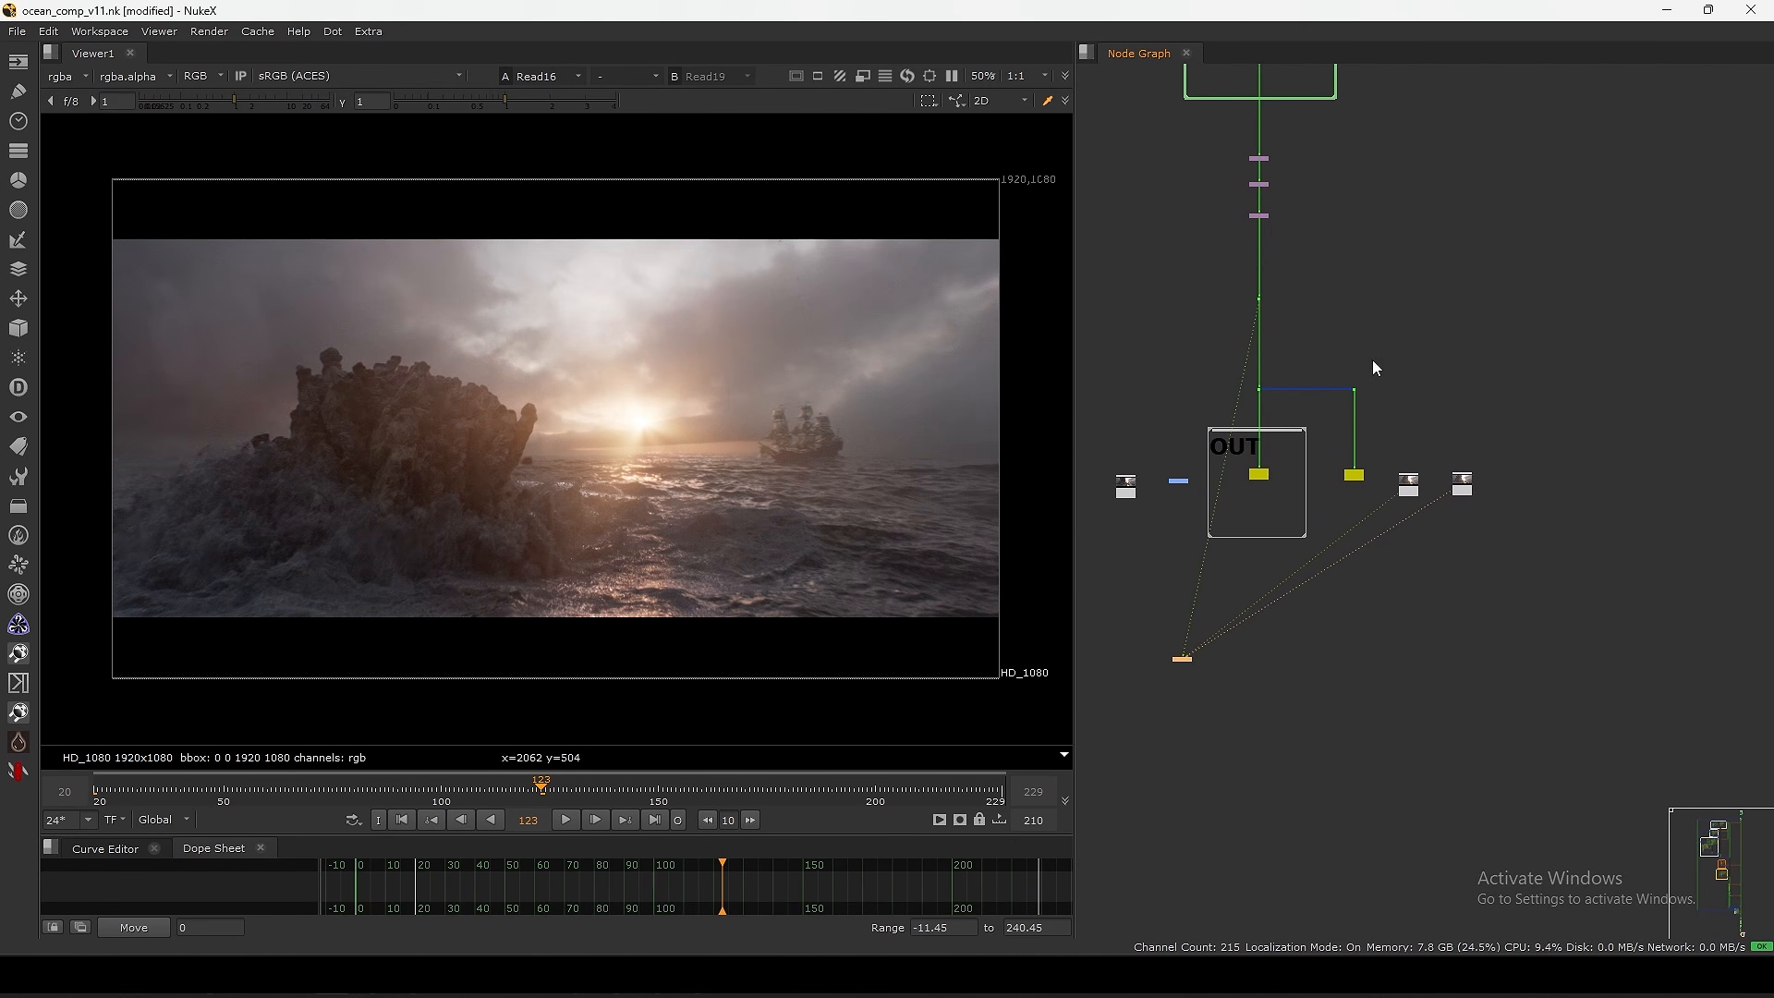
click(1353, 390)
key(1)
middle_drag(1359, 272, 1398, 467)
scroll(1402, 504, down, 8)
middle_drag(1338, 279, 1330, 530)
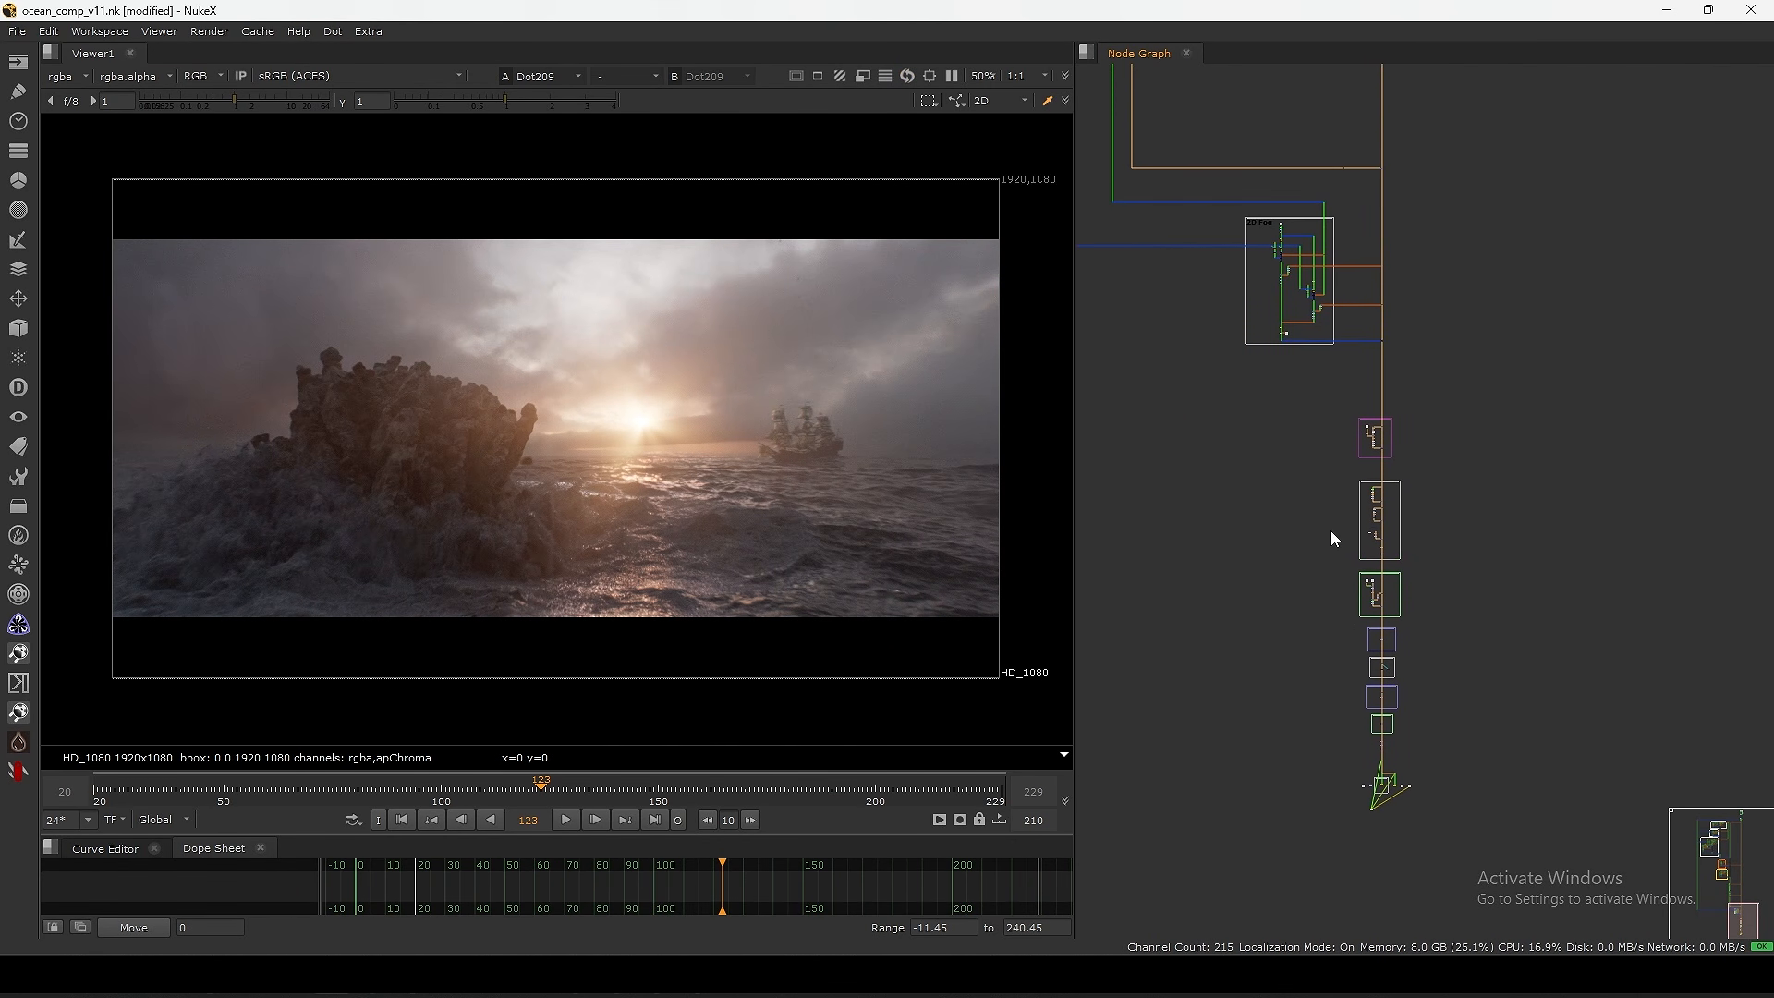
scroll(1367, 360, up, 5)
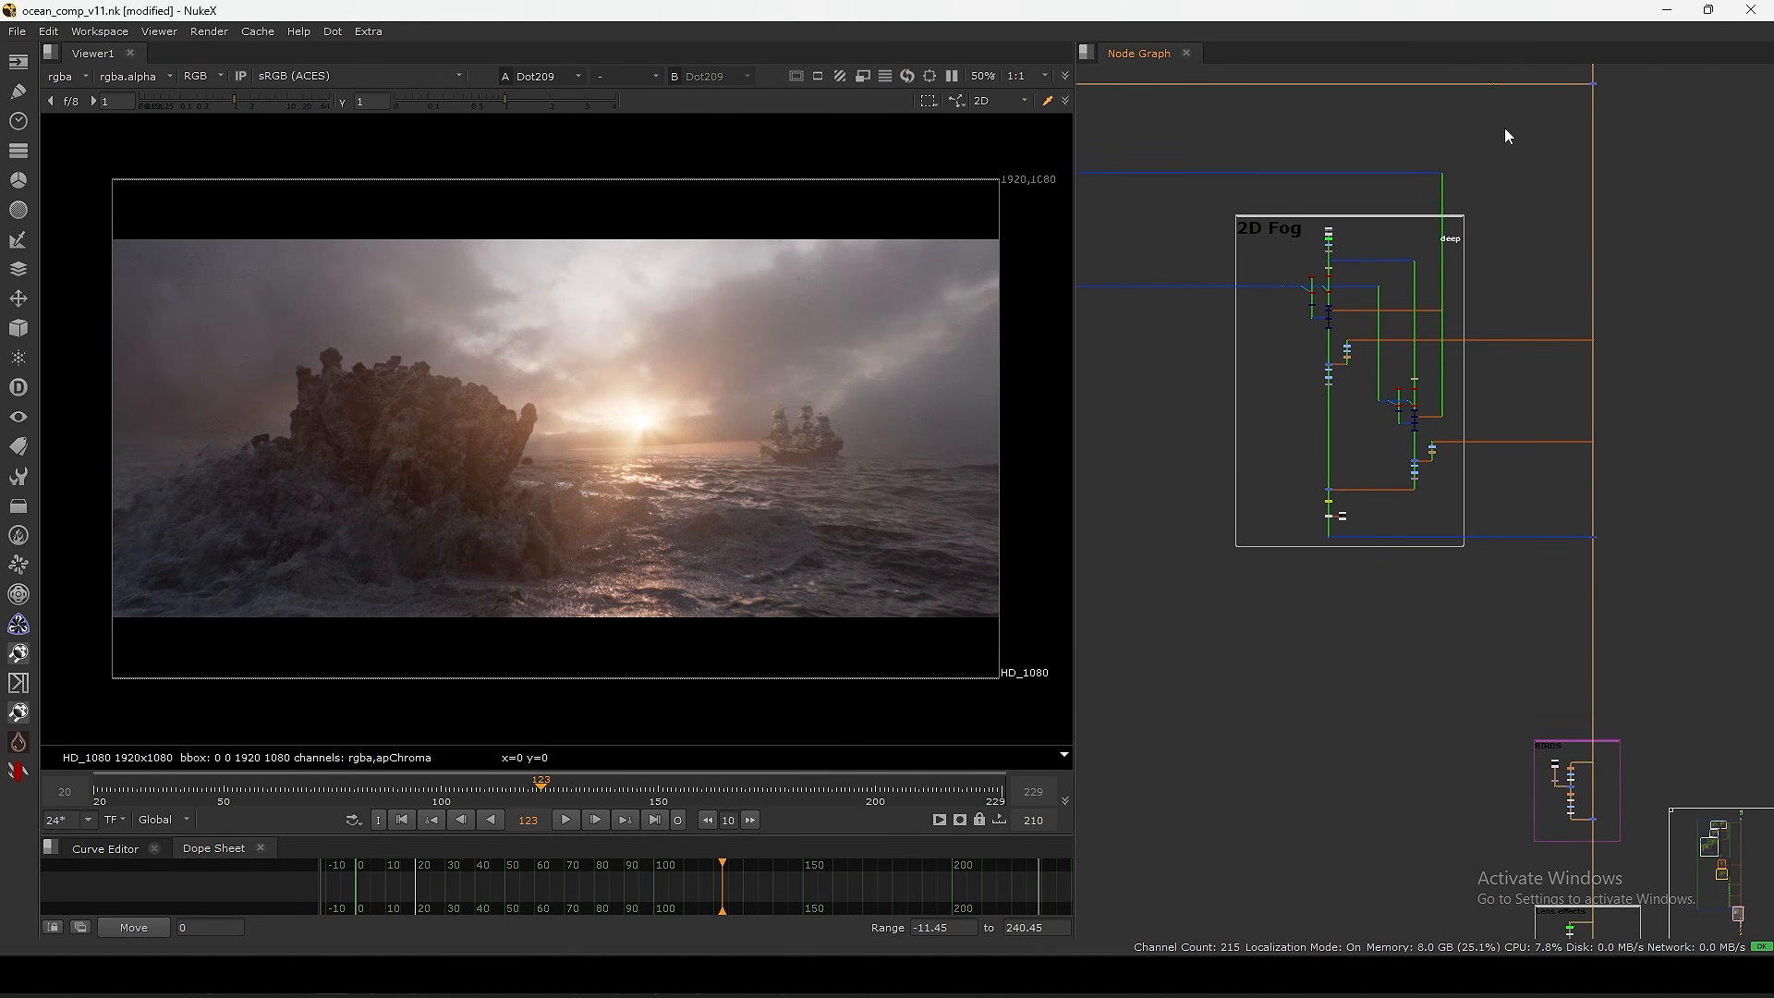
drag(1506, 136, 1164, 645)
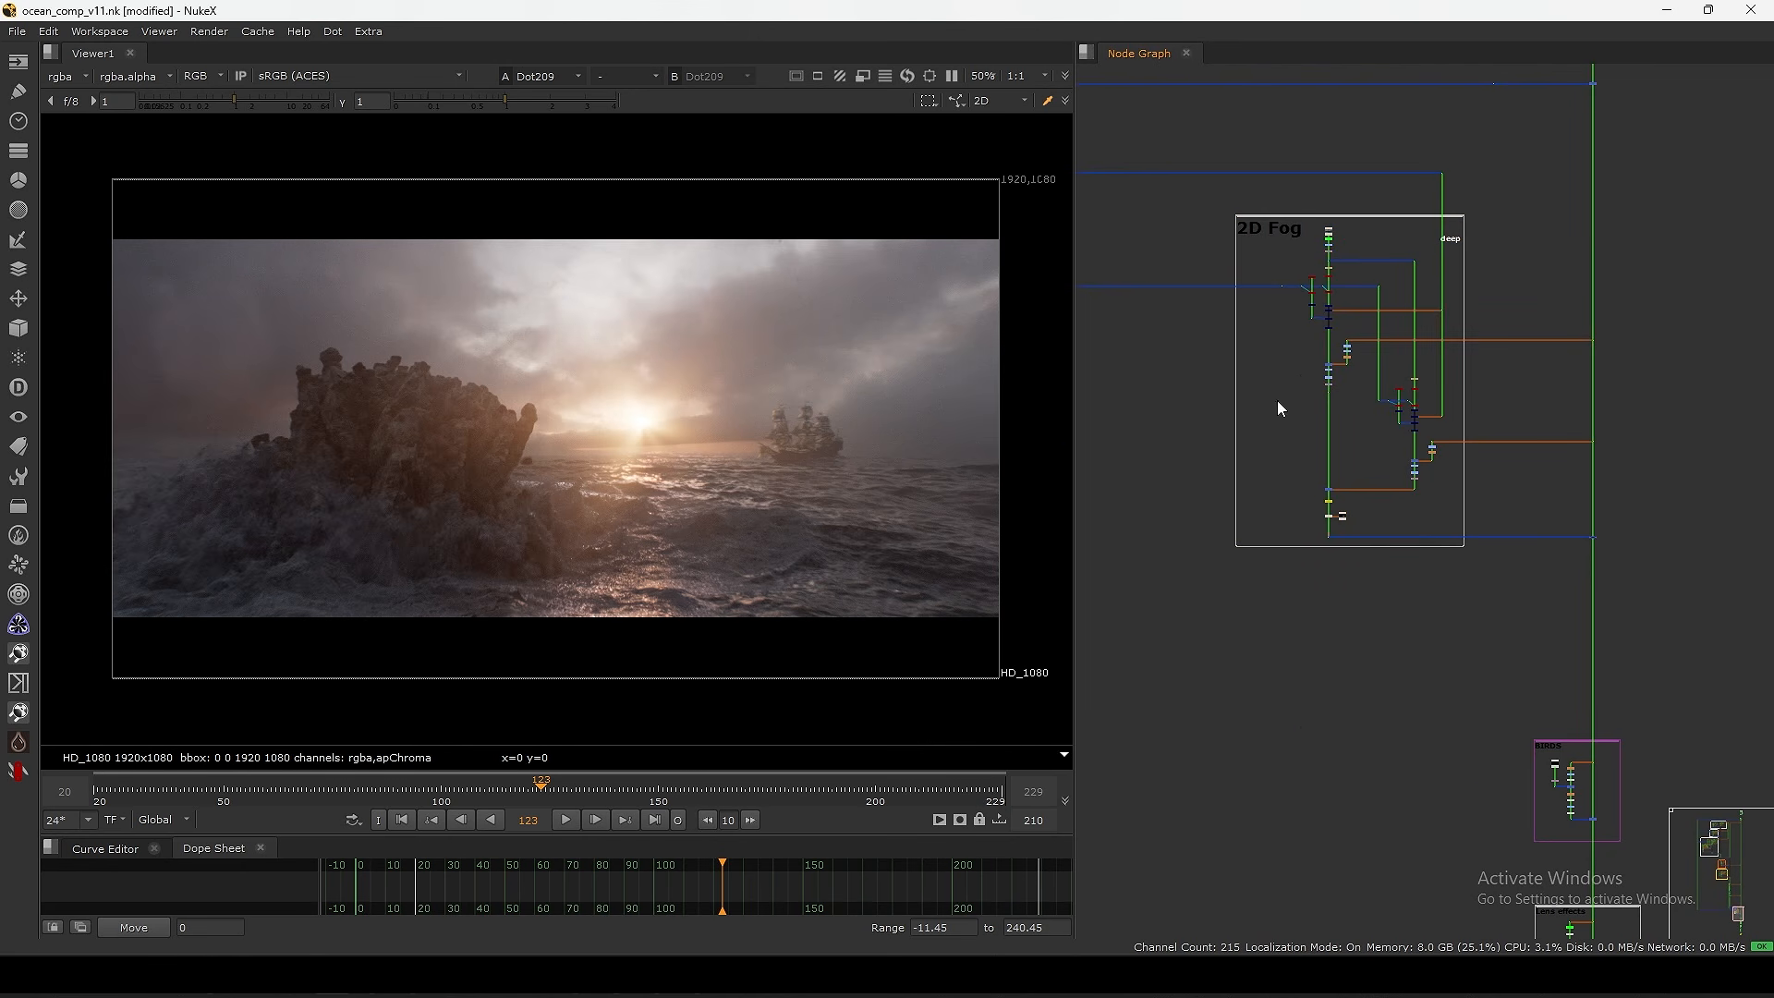
- View the Read44 fog footage of the 2D Fog group in full frame
scroll(1321, 236, up, 10)
middle_drag(1390, 275, 1384, 353)
click(1392, 291)
key(1)
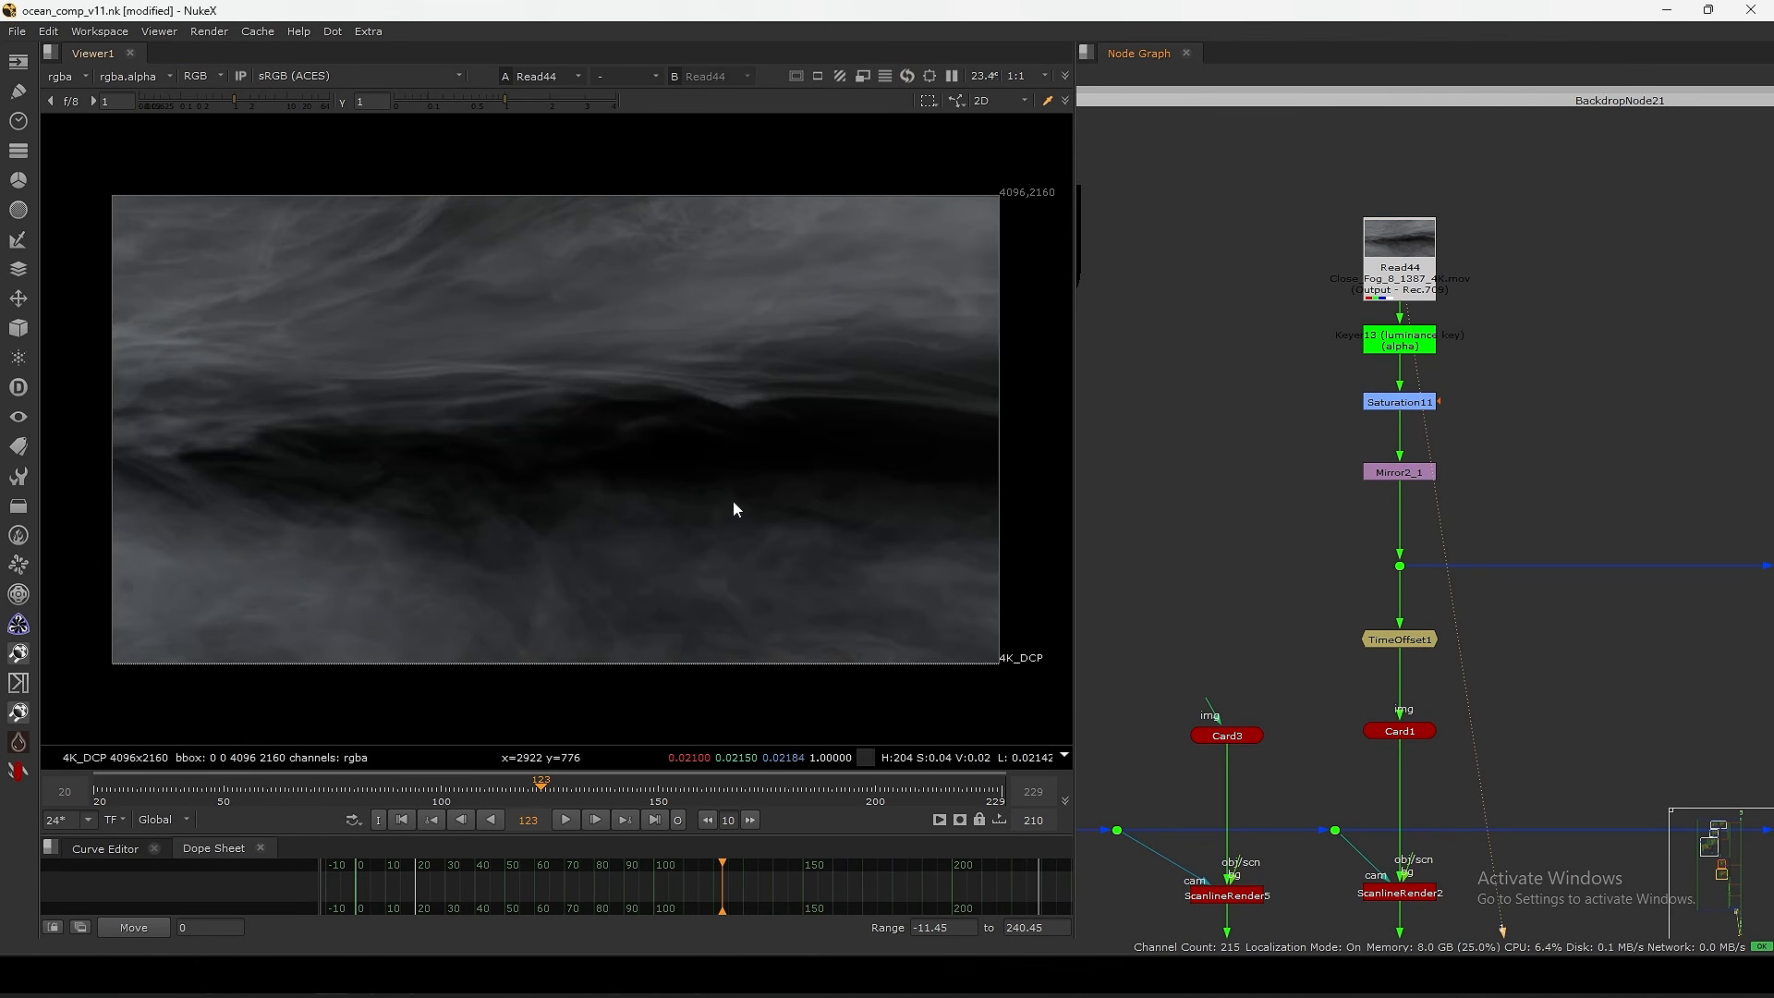
key(f)
drag(1428, 280, 1421, 256)
key(1)
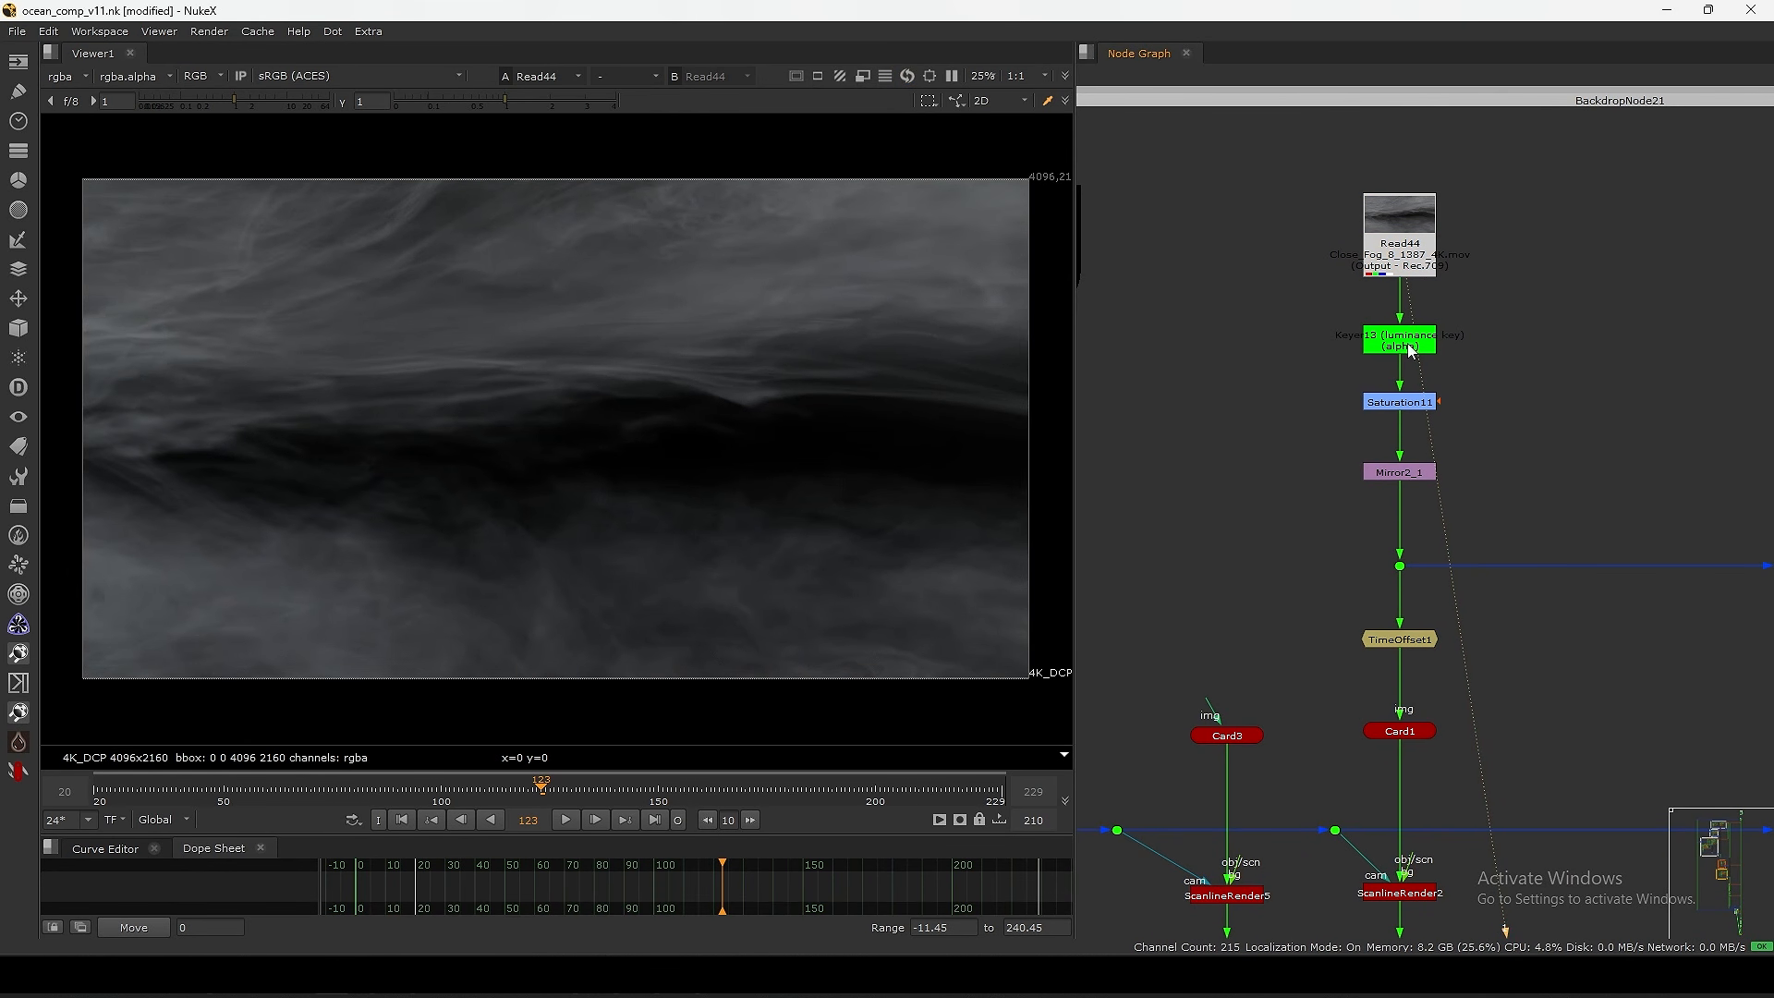
- View the Keyer13 luminance key output and scrub through the fog footage to frame 50
drag(1411, 351, 1411, 325)
key(1)
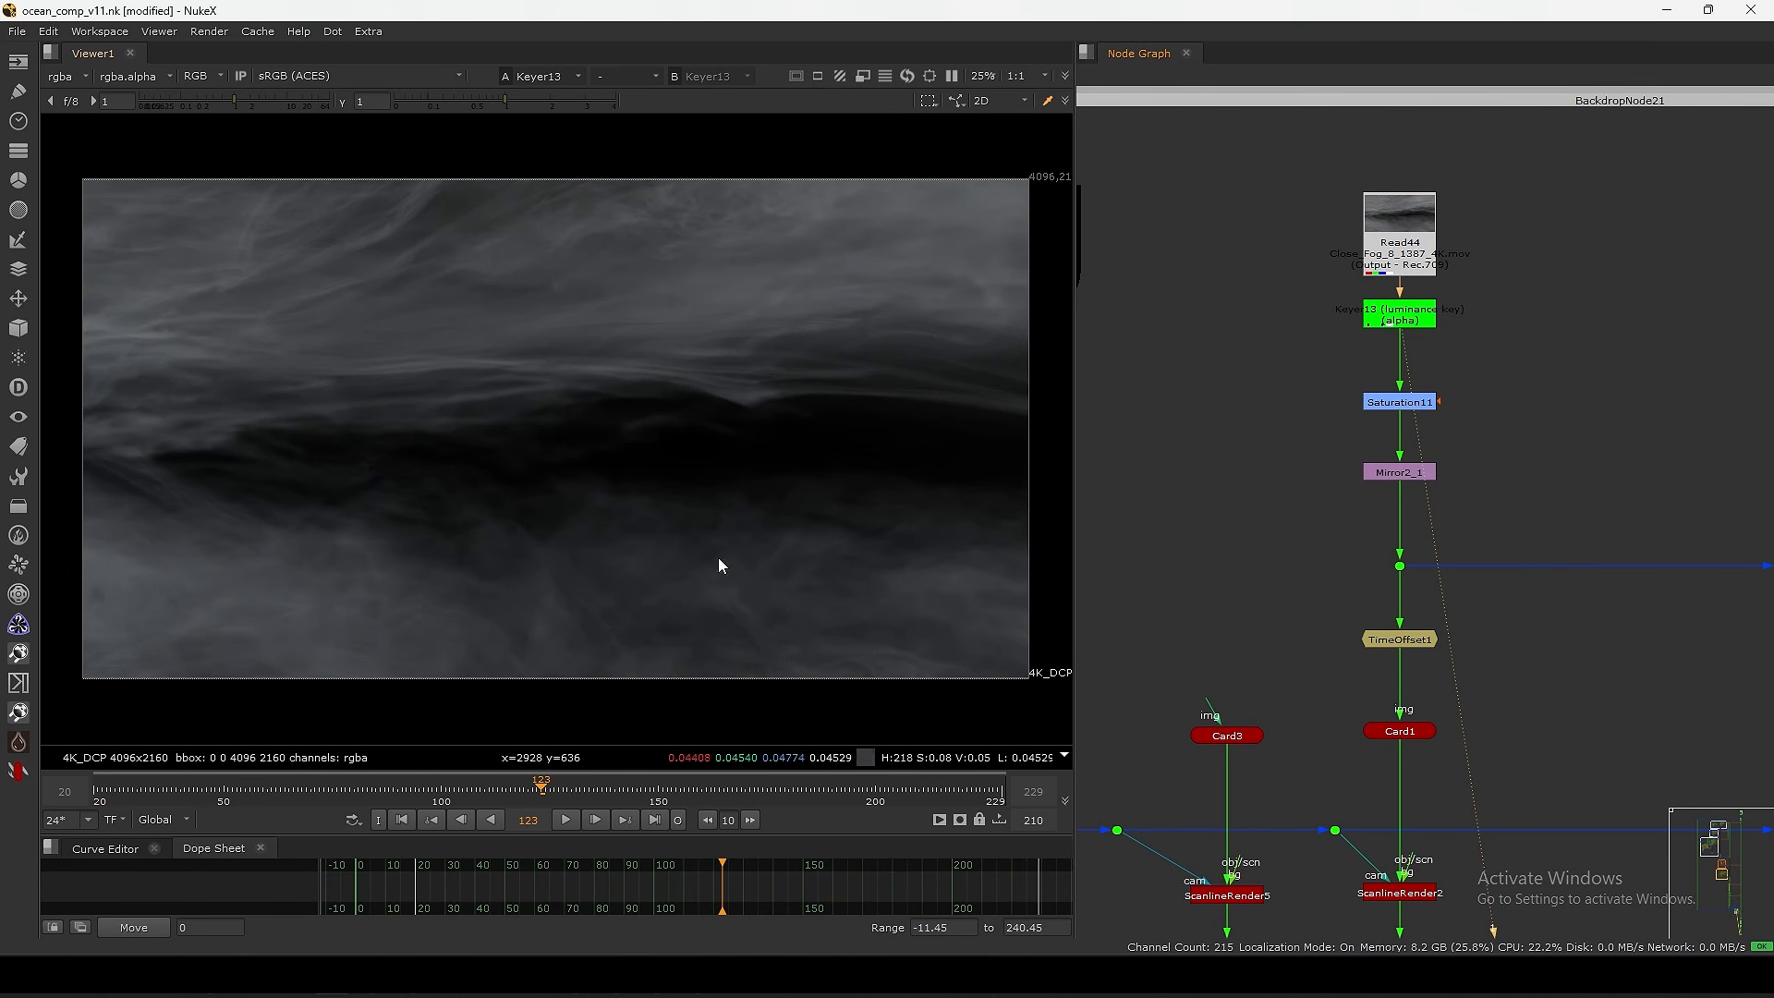
drag(554, 790, 803, 792)
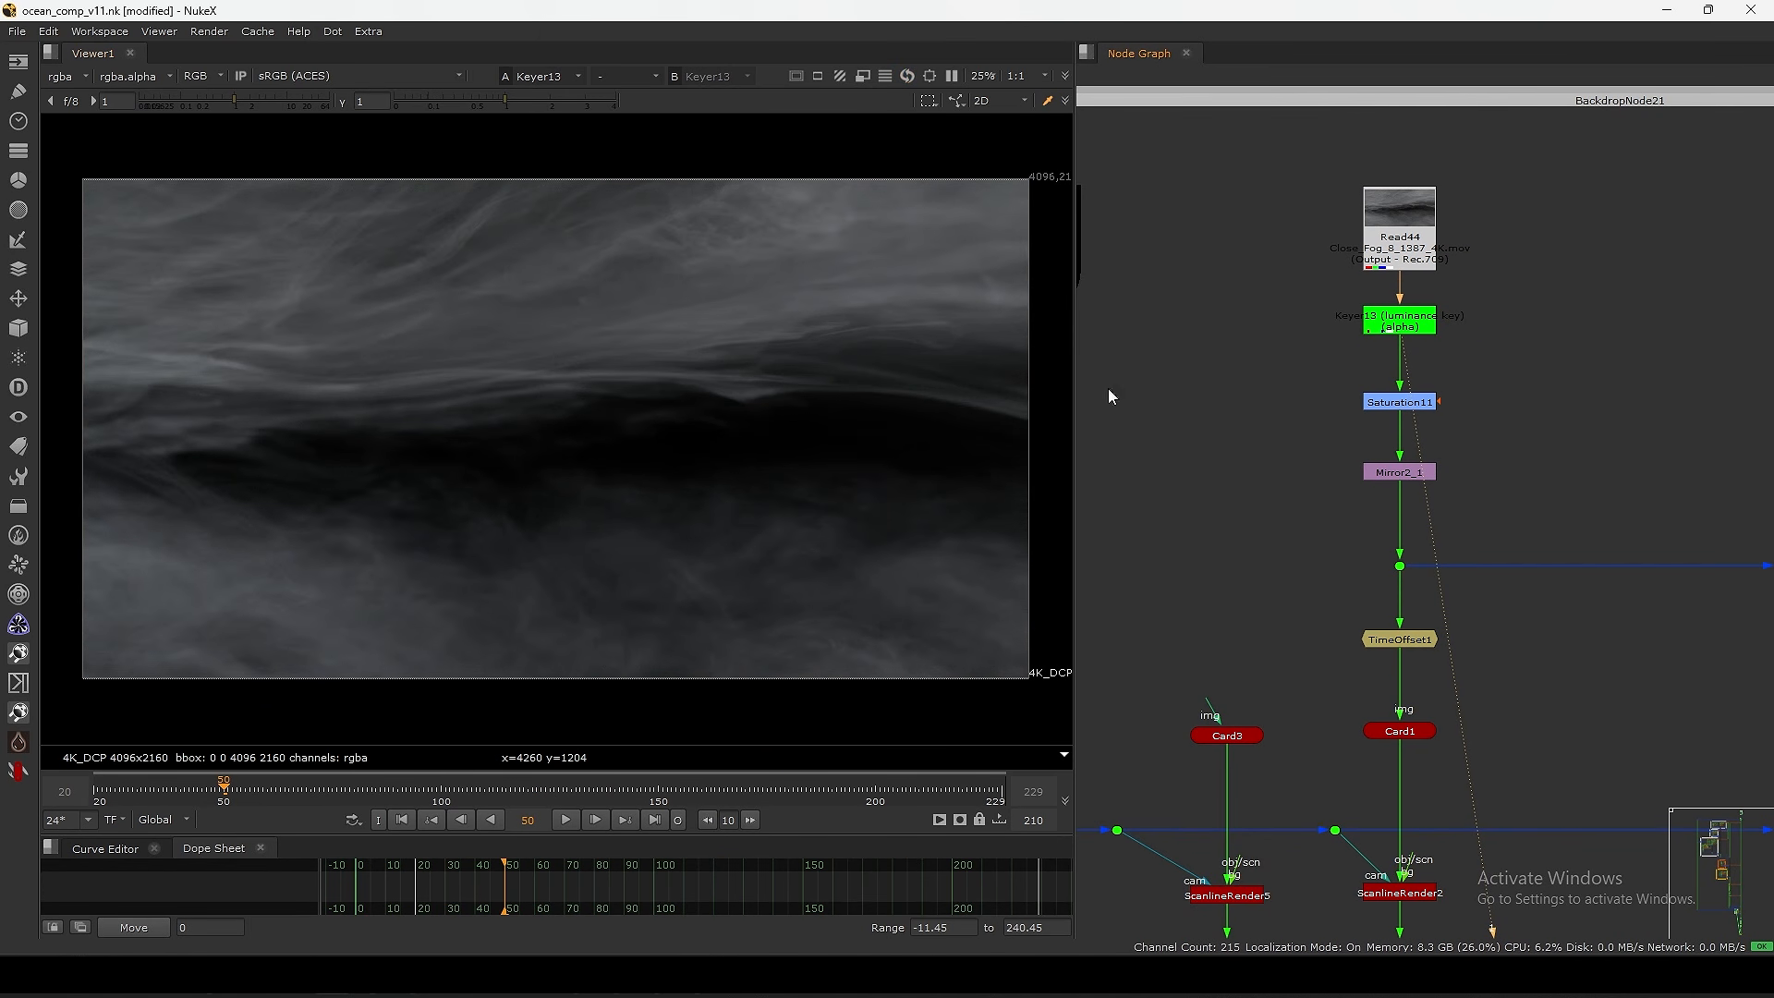
- Show the alpha channel and compare the output of Keyer13 with the unkeyed Read44 footage
click(1400, 327)
key(a)
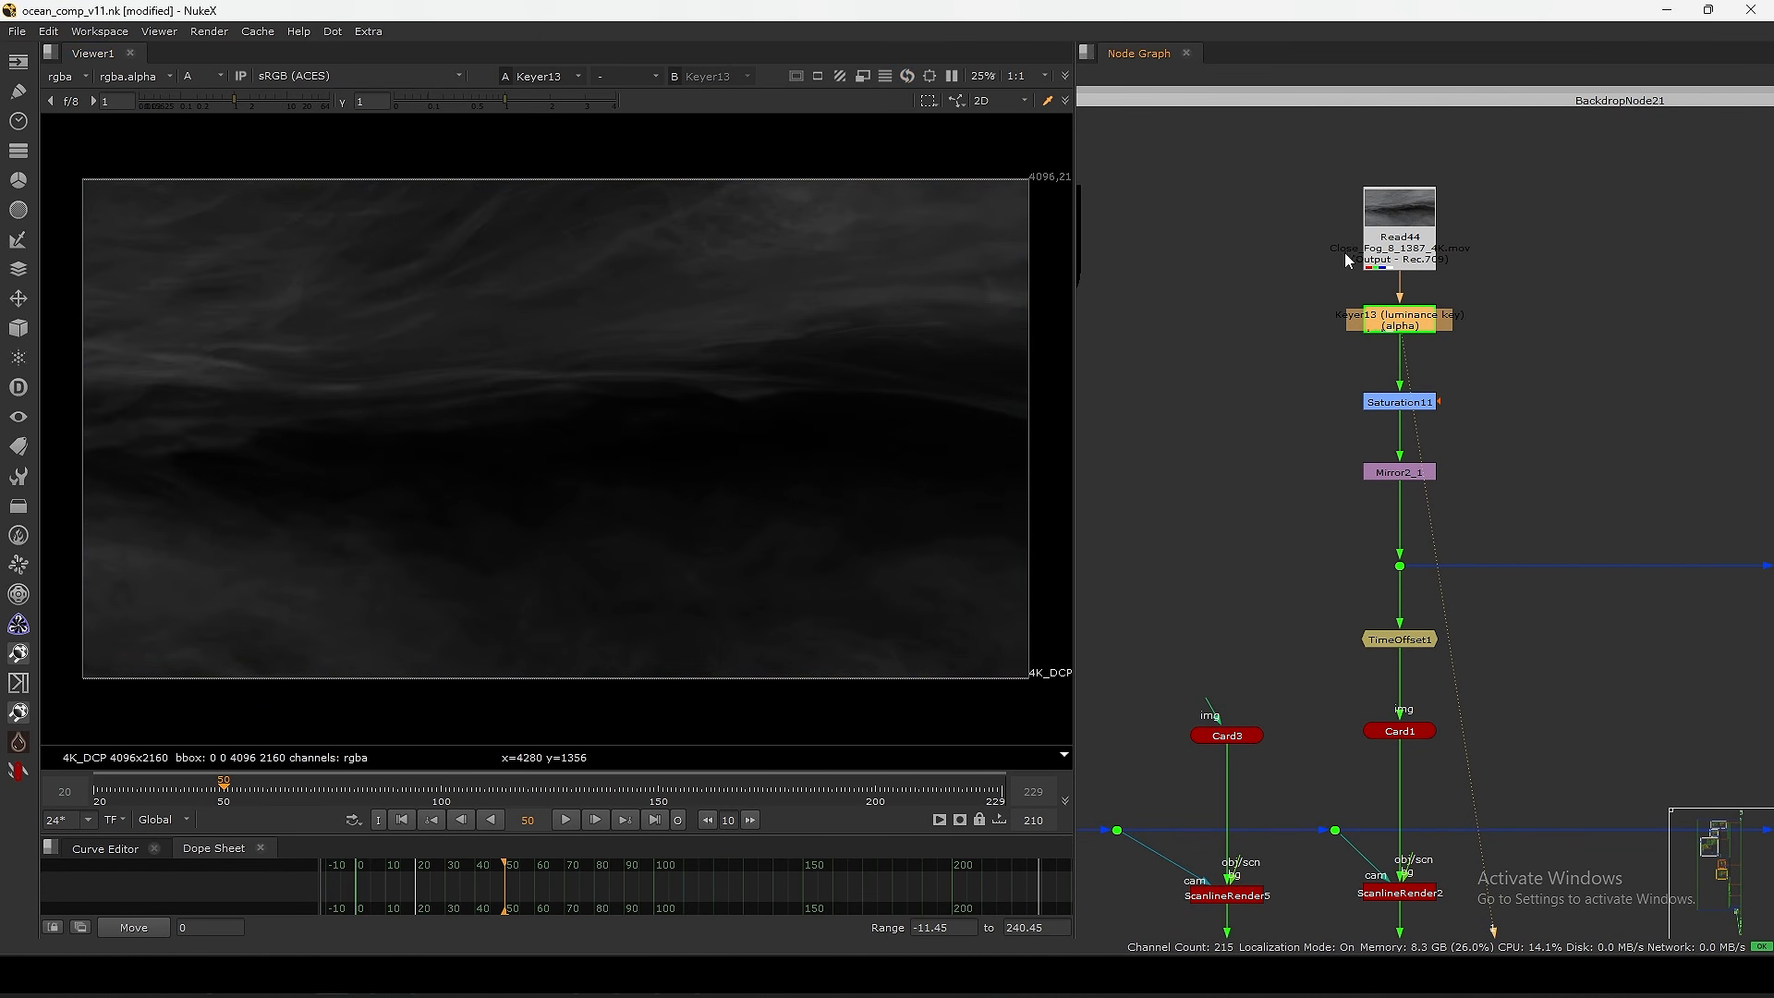
drag(1400, 226, 1400, 223)
key(1)
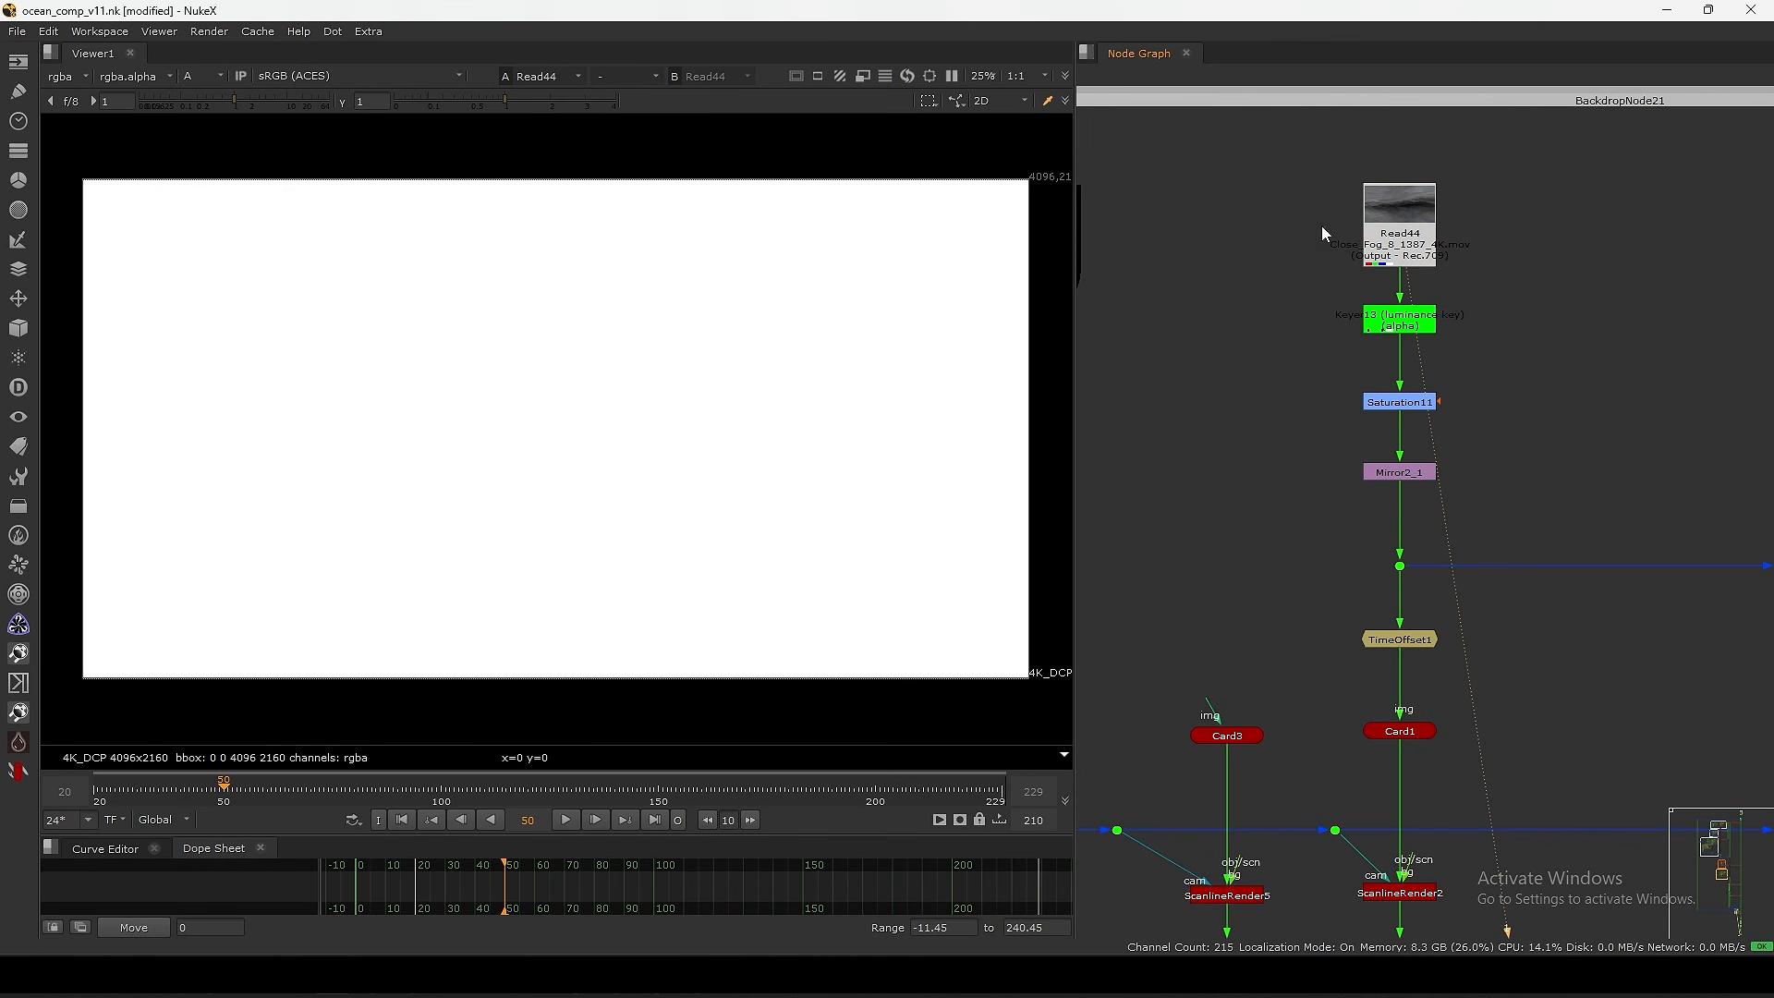
click(1386, 328)
key(1)
- View the alpha after Saturation11 and Mirror2_1 and examine the orientation of the mirrored fog
click(1377, 405)
key(1)
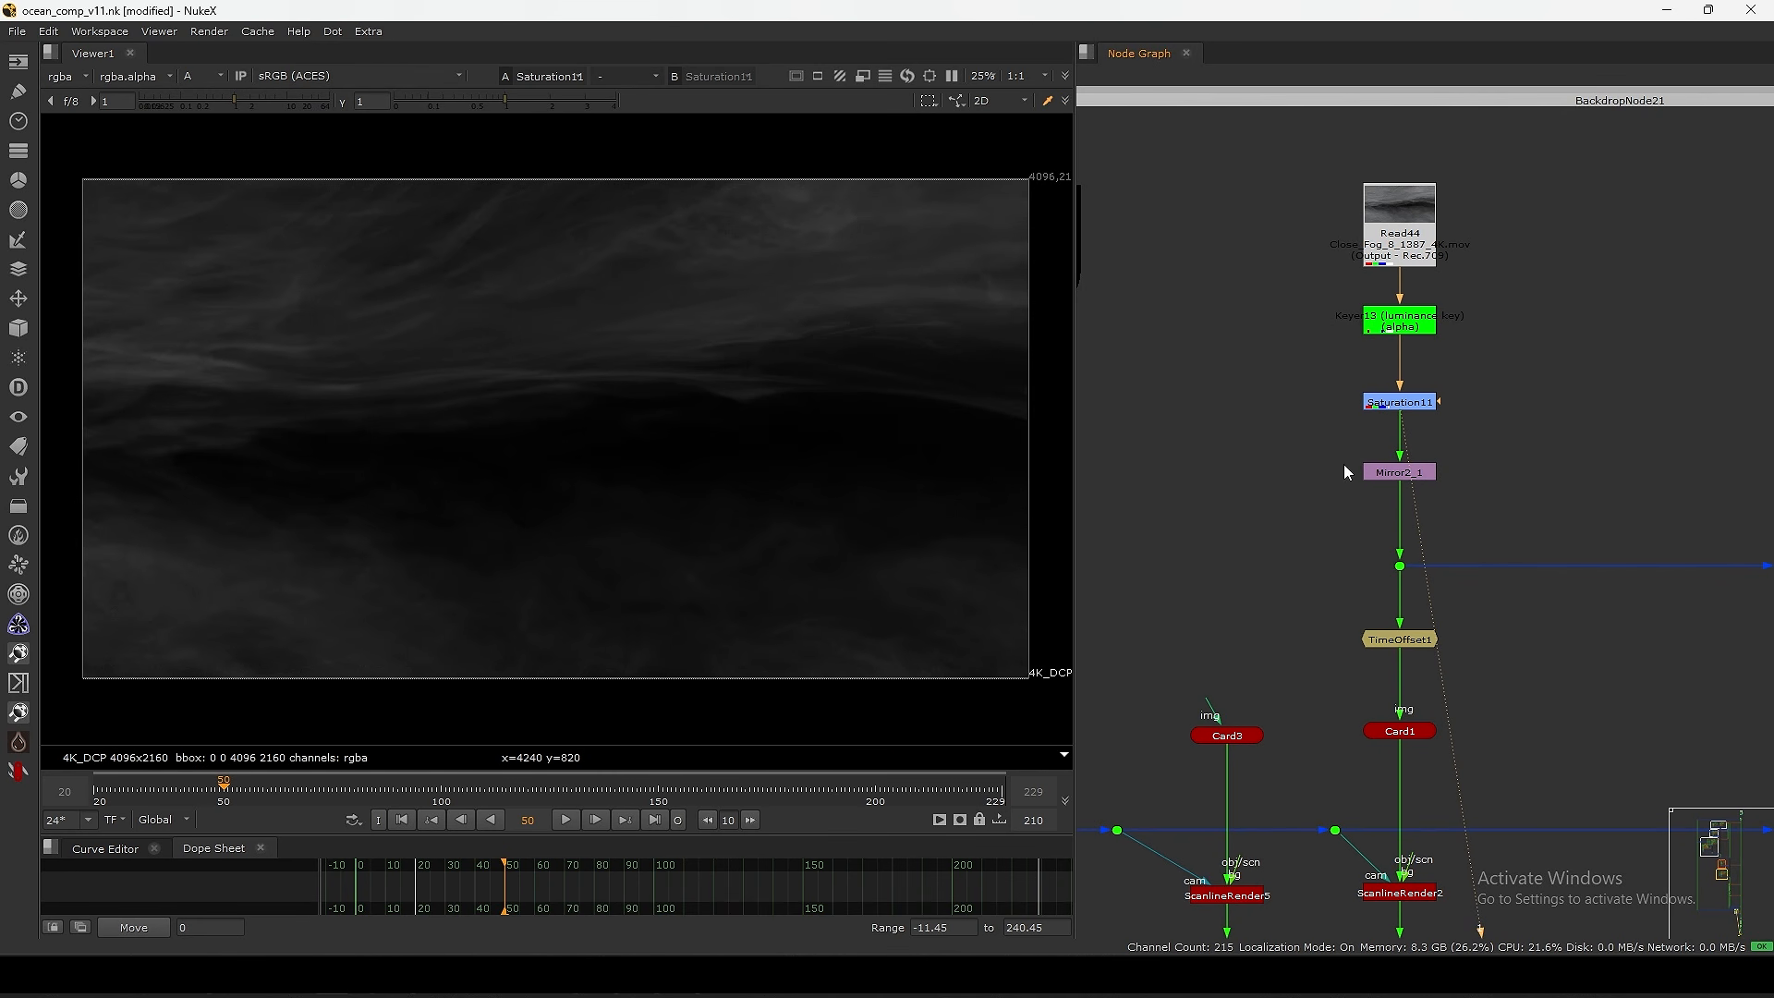
drag(1367, 472, 1367, 478)
key(1)
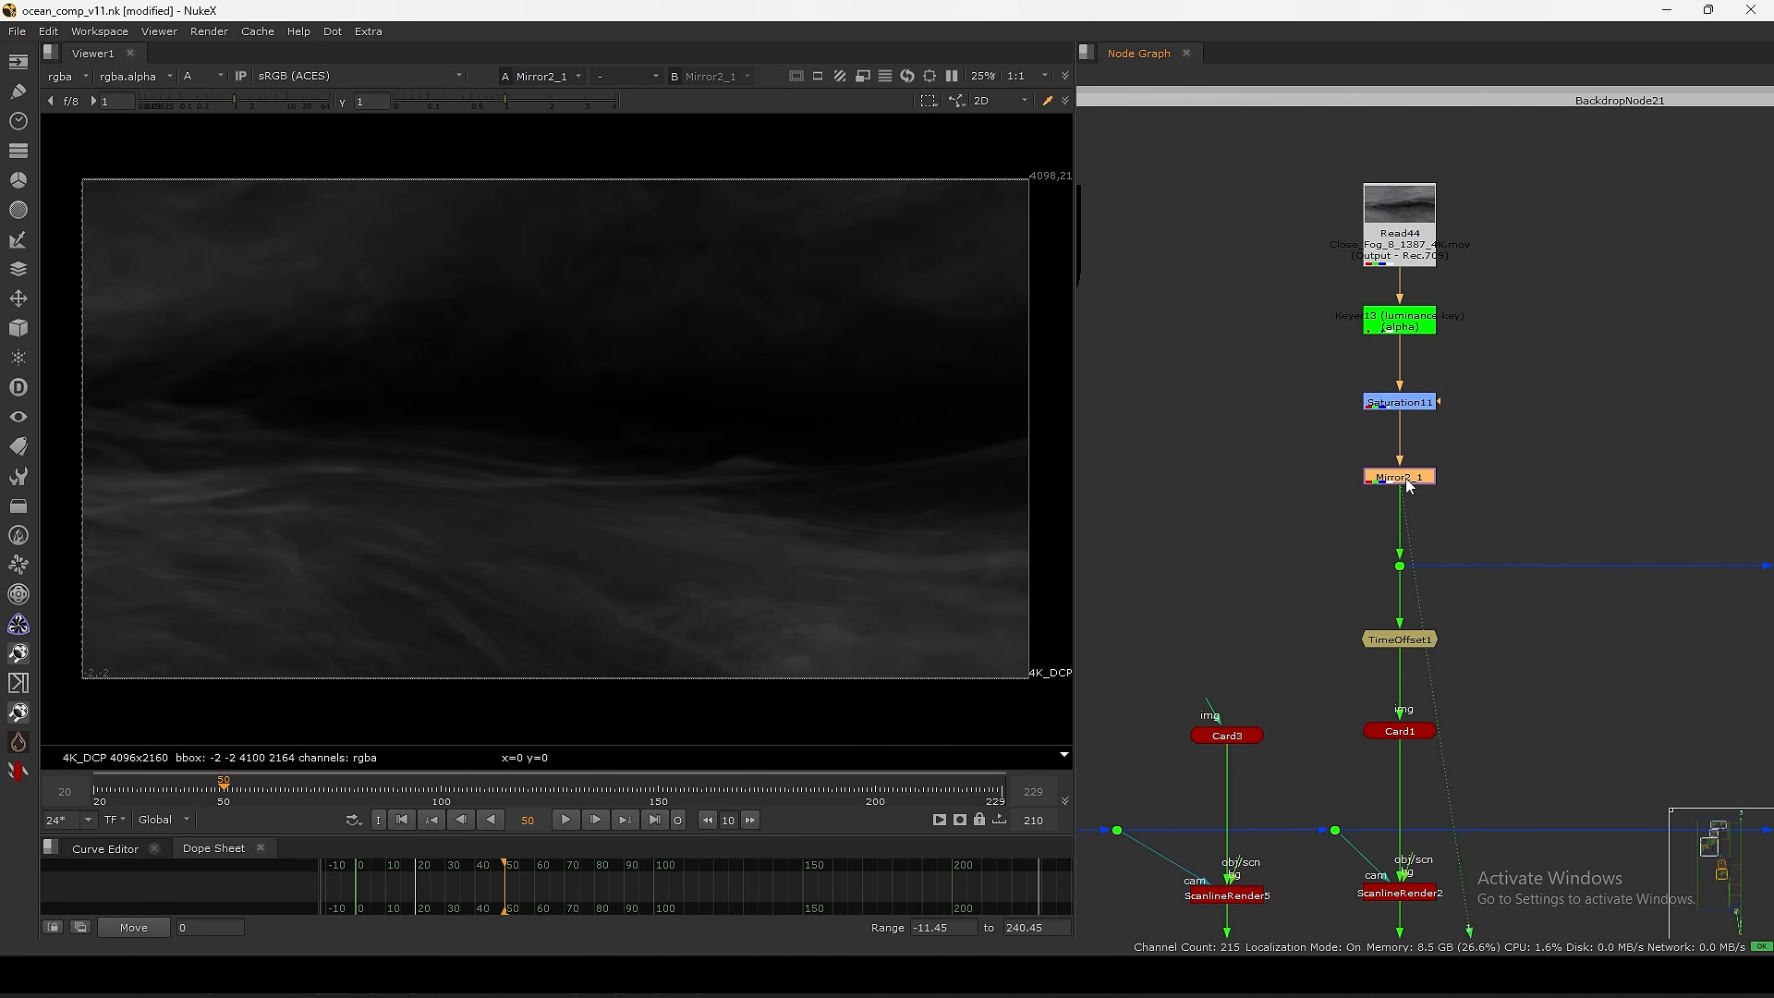
double_click(1405, 479)
click(1335, 381)
drag(956, 319, 589, 554)
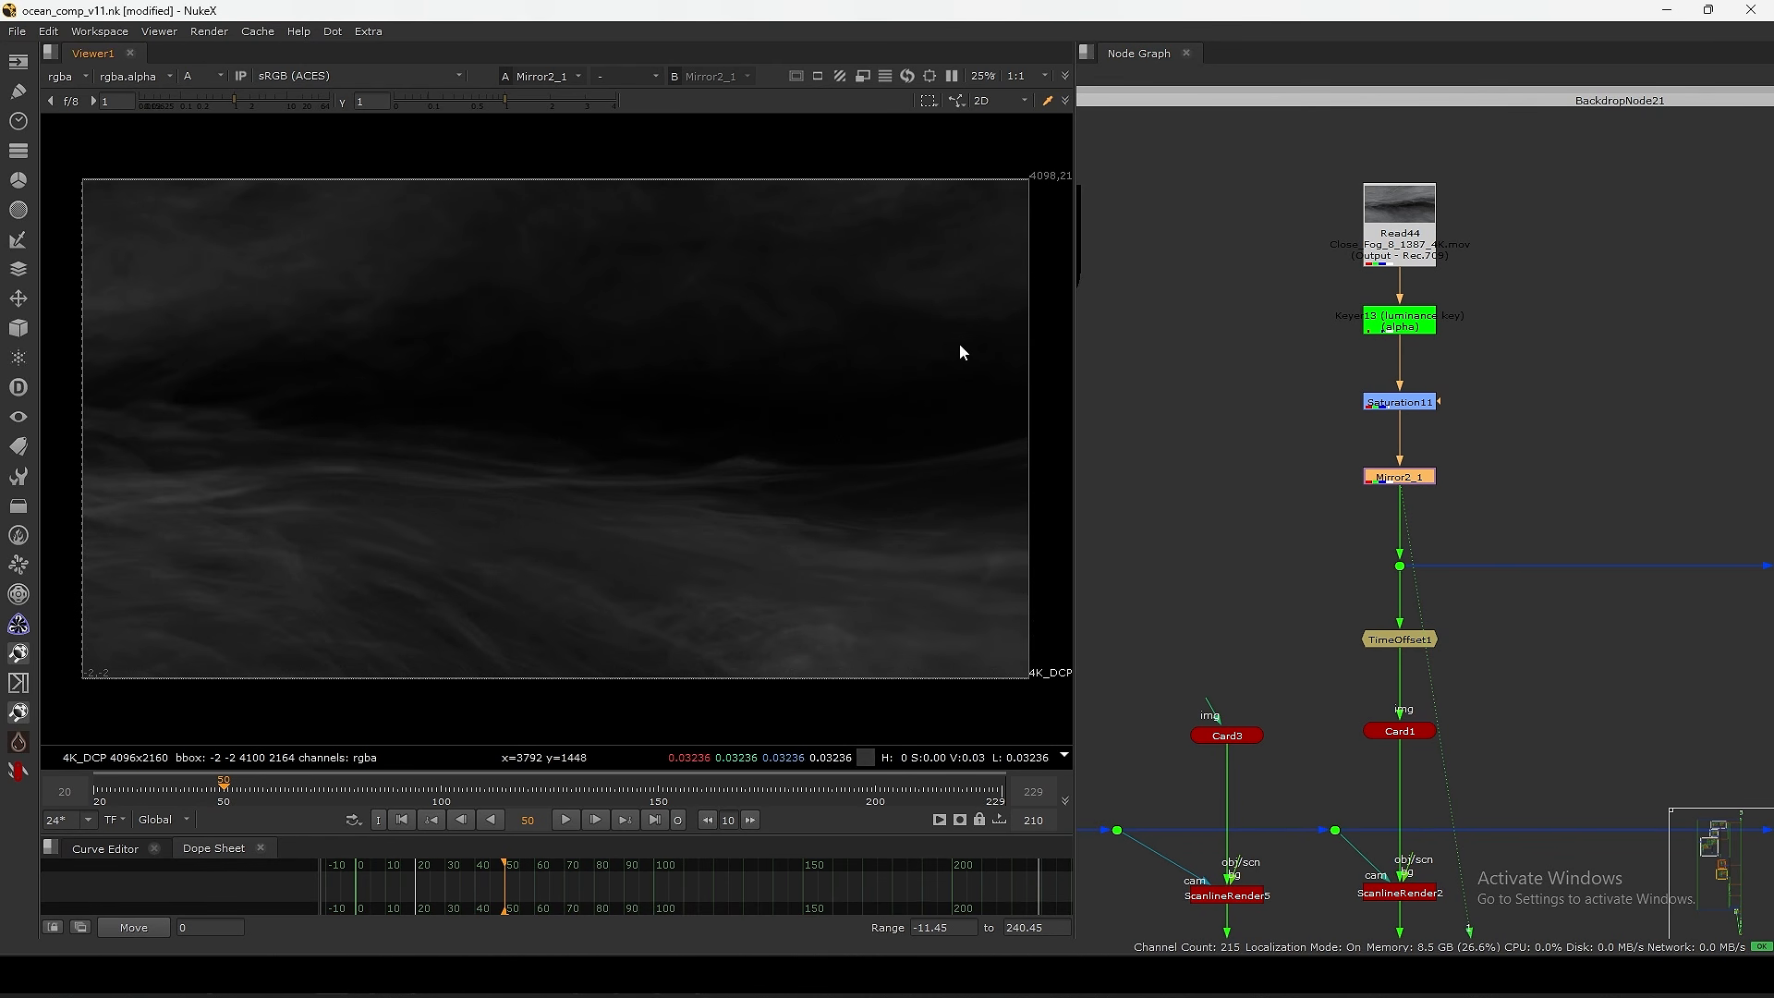
drag(783, 512, 757, 523)
drag(987, 319, 835, 492)
drag(977, 333, 848, 439)
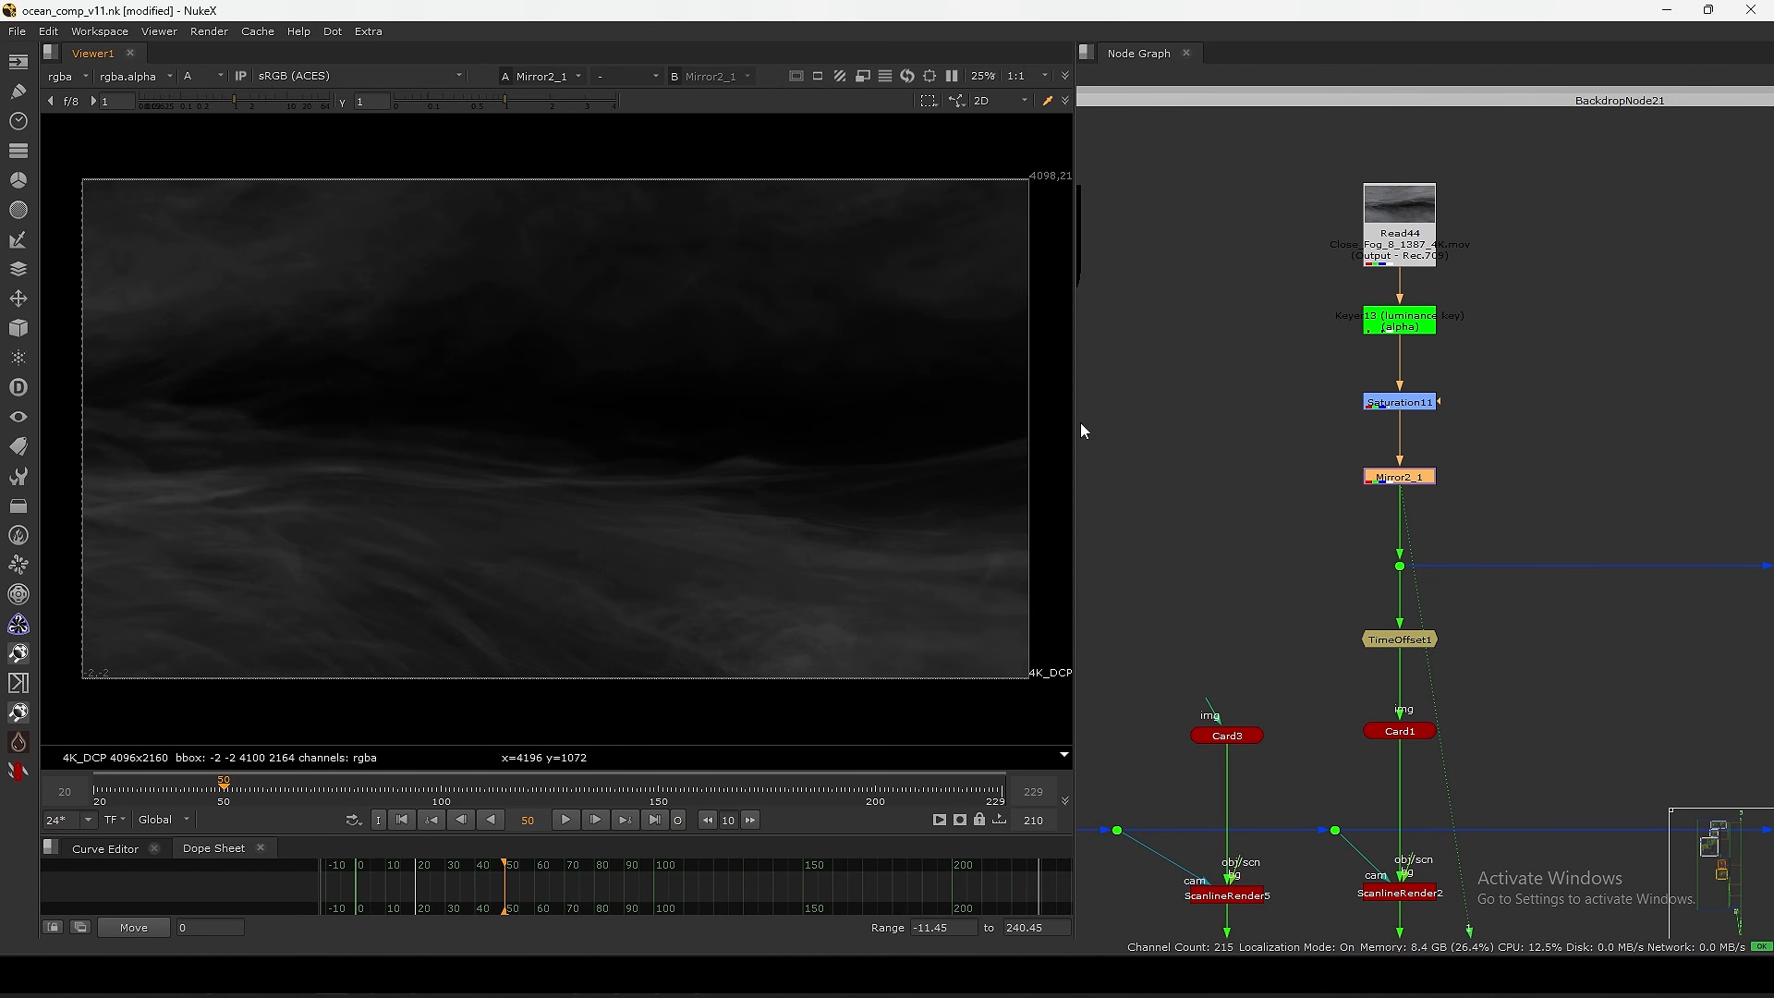
- Go to the deep input dot of the 2D Fog group and view its image in colour
scroll(1420, 479, down, 6)
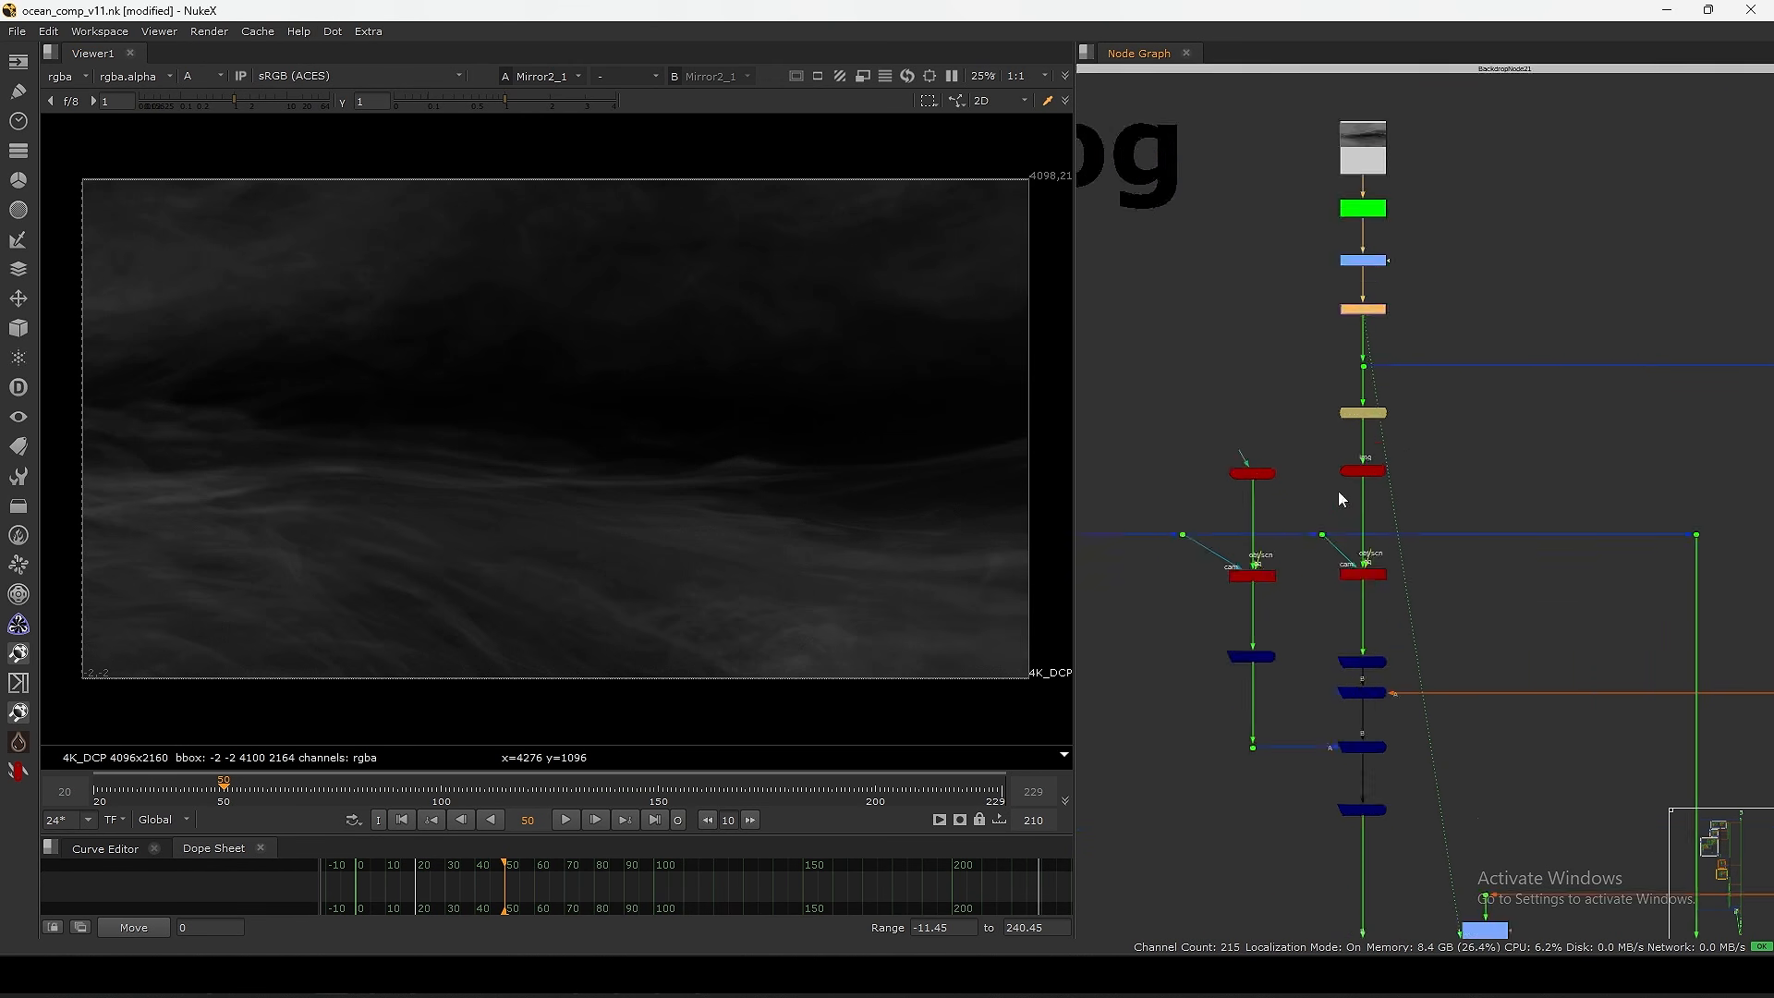
middle_drag(1346, 482, 1378, 421)
scroll(1337, 421, up, 3)
scroll(1330, 448, down, 4)
middle_drag(1611, 323, 1415, 454)
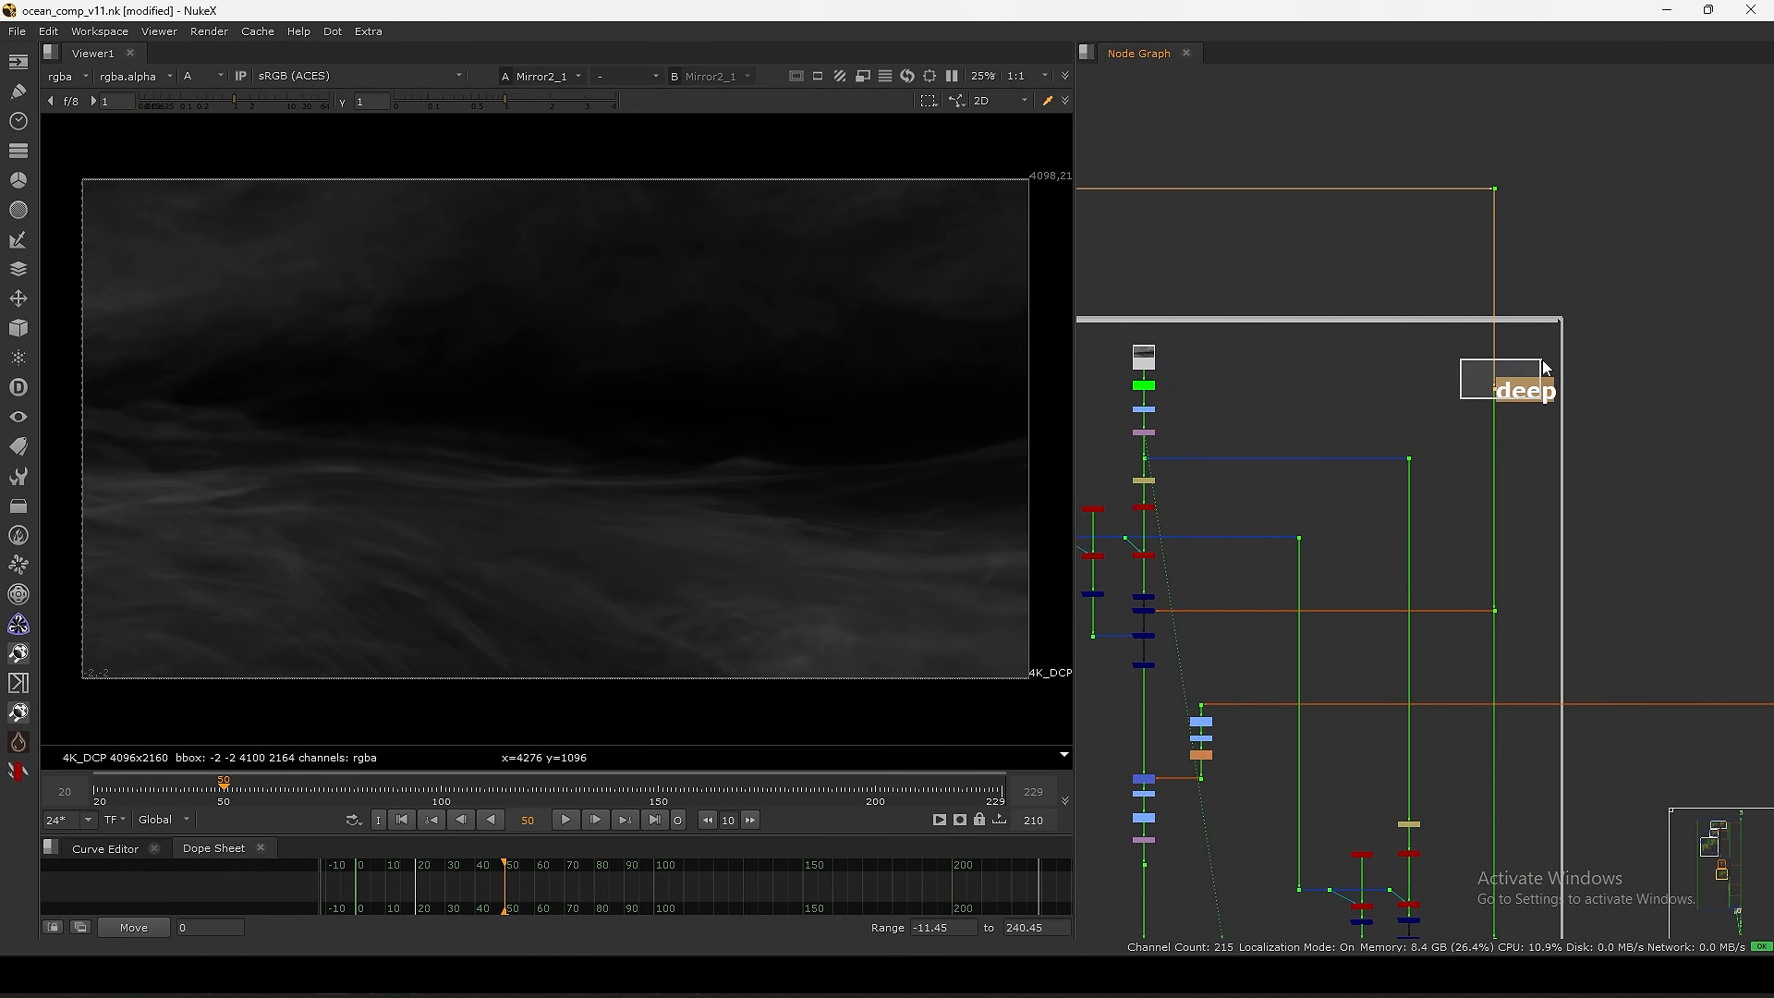
drag(1543, 359, 1543, 361)
key(1)
key(a)
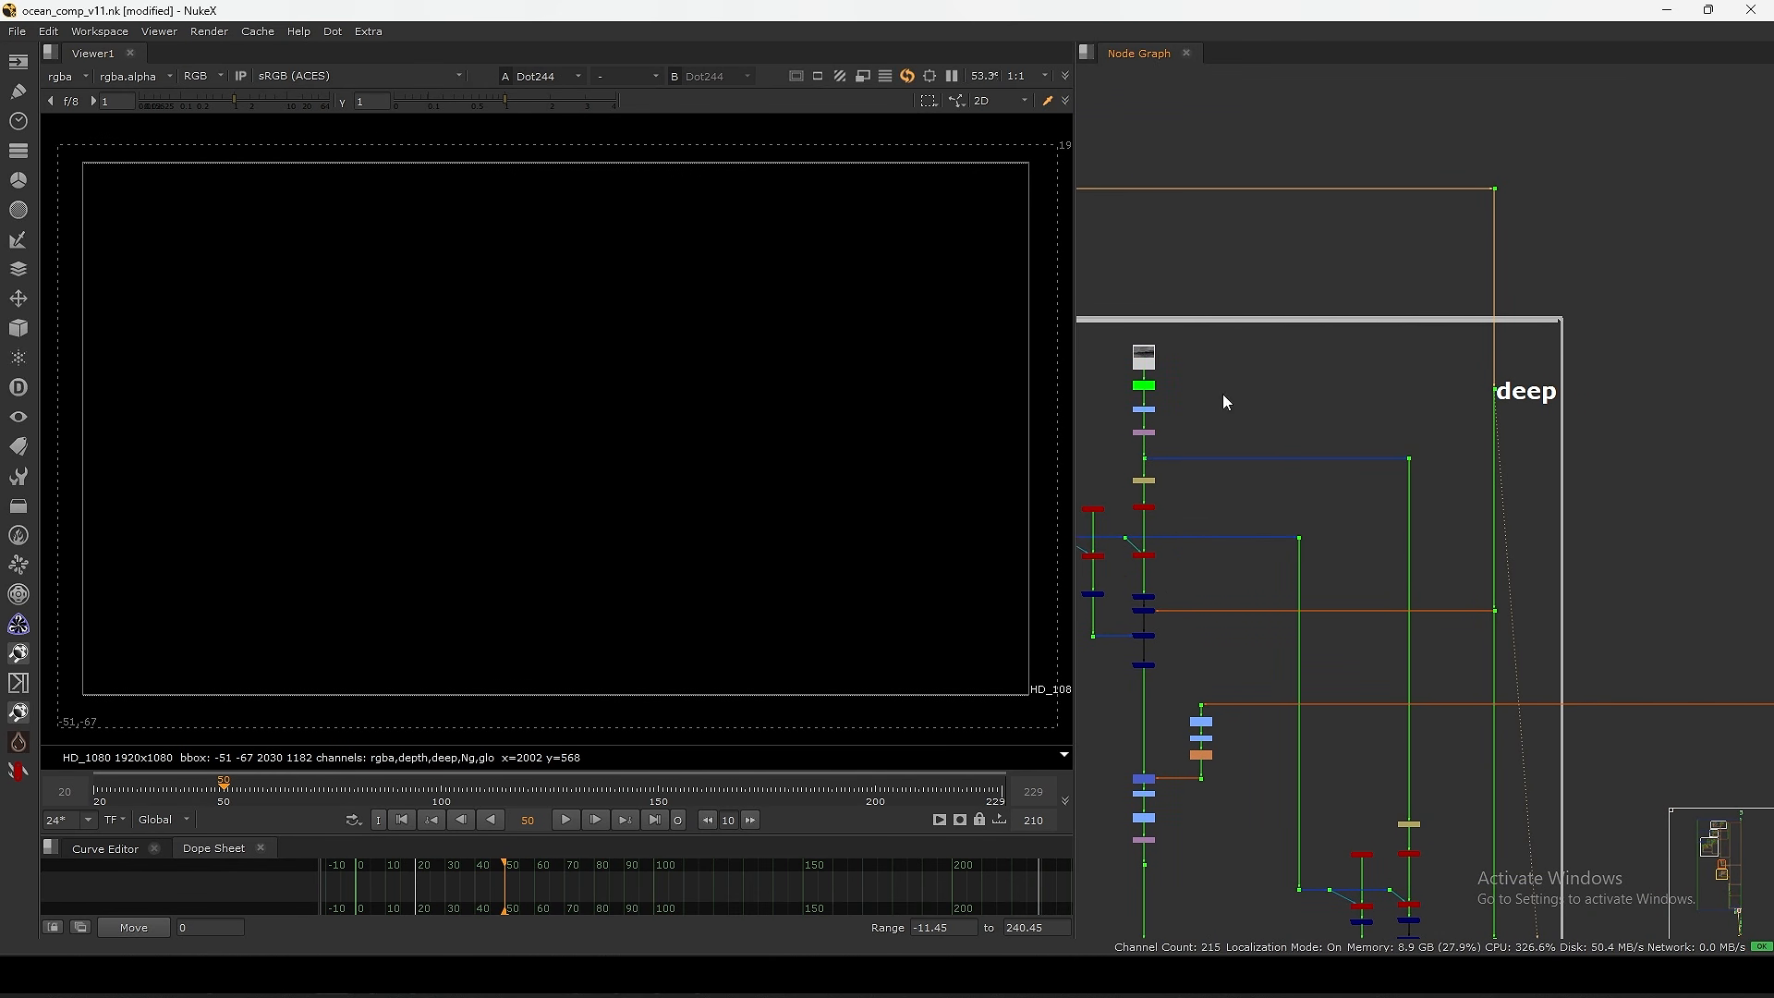
- Move the Card3 and ScanlineRender5 branch, together with its dots, slightly away from the main fog column
middle_drag(1393, 472, 1570, 321)
scroll(1304, 456, up, 3)
middle_drag(1300, 402, 1371, 401)
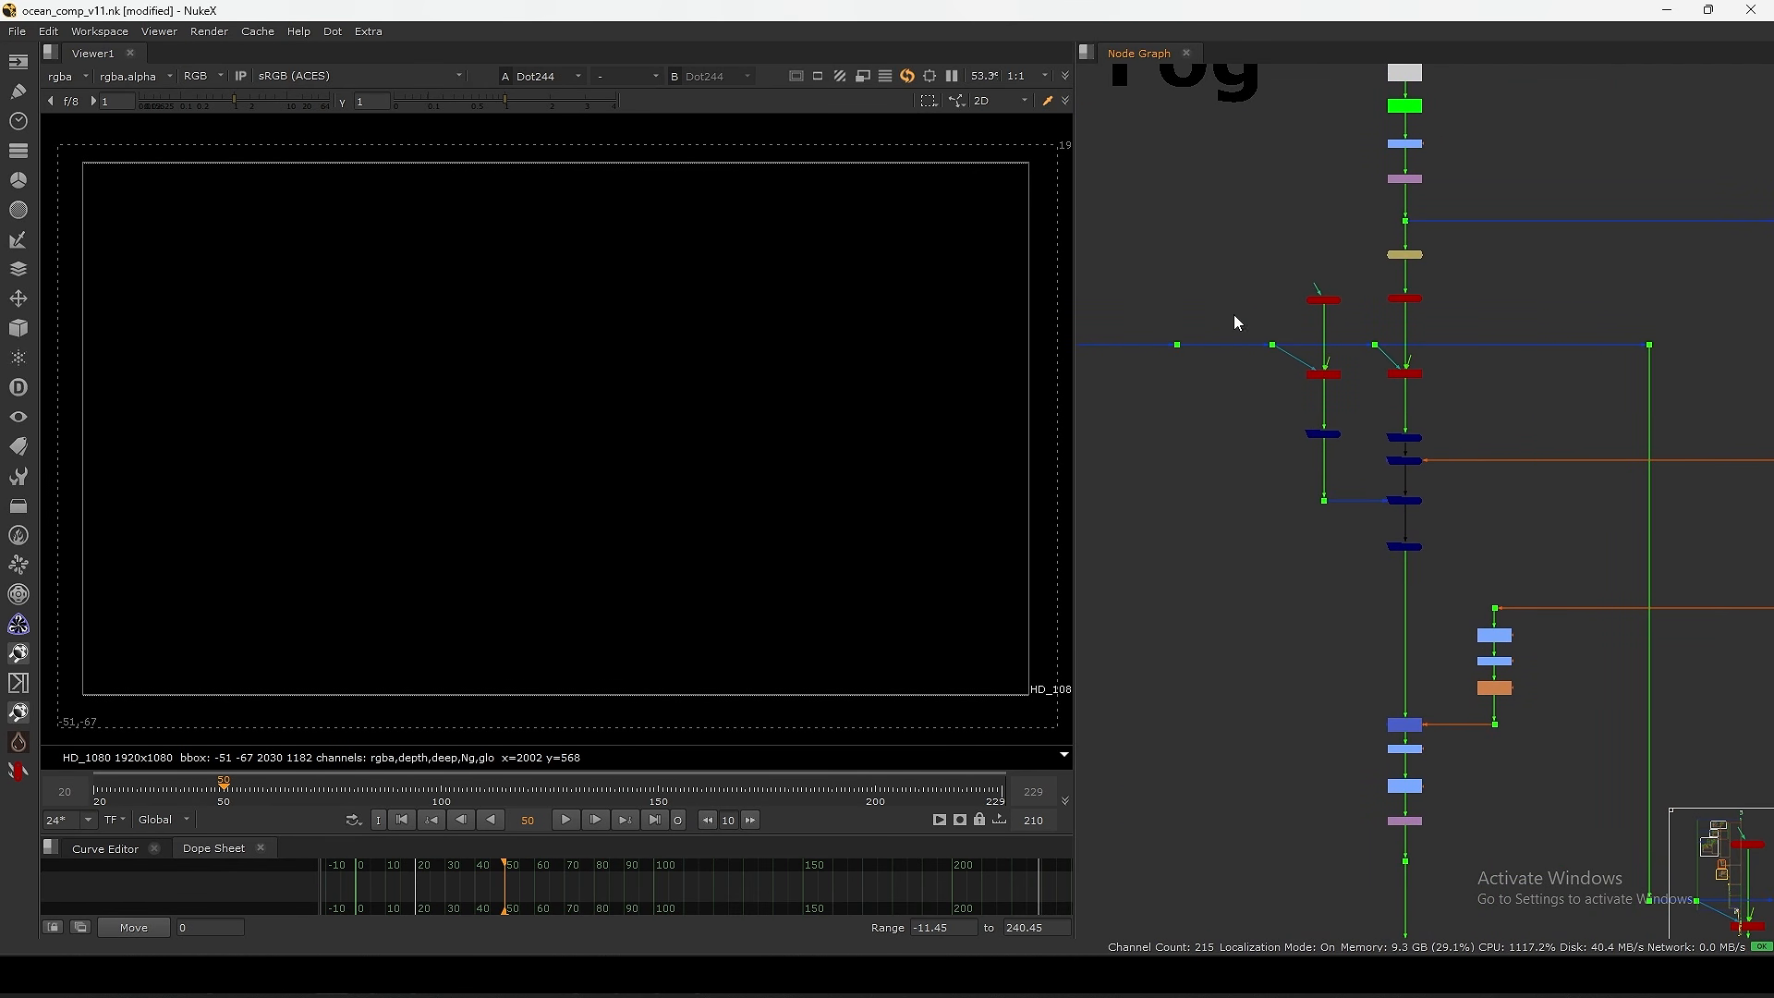
drag(1122, 247, 1375, 554)
drag(1322, 431, 1300, 429)
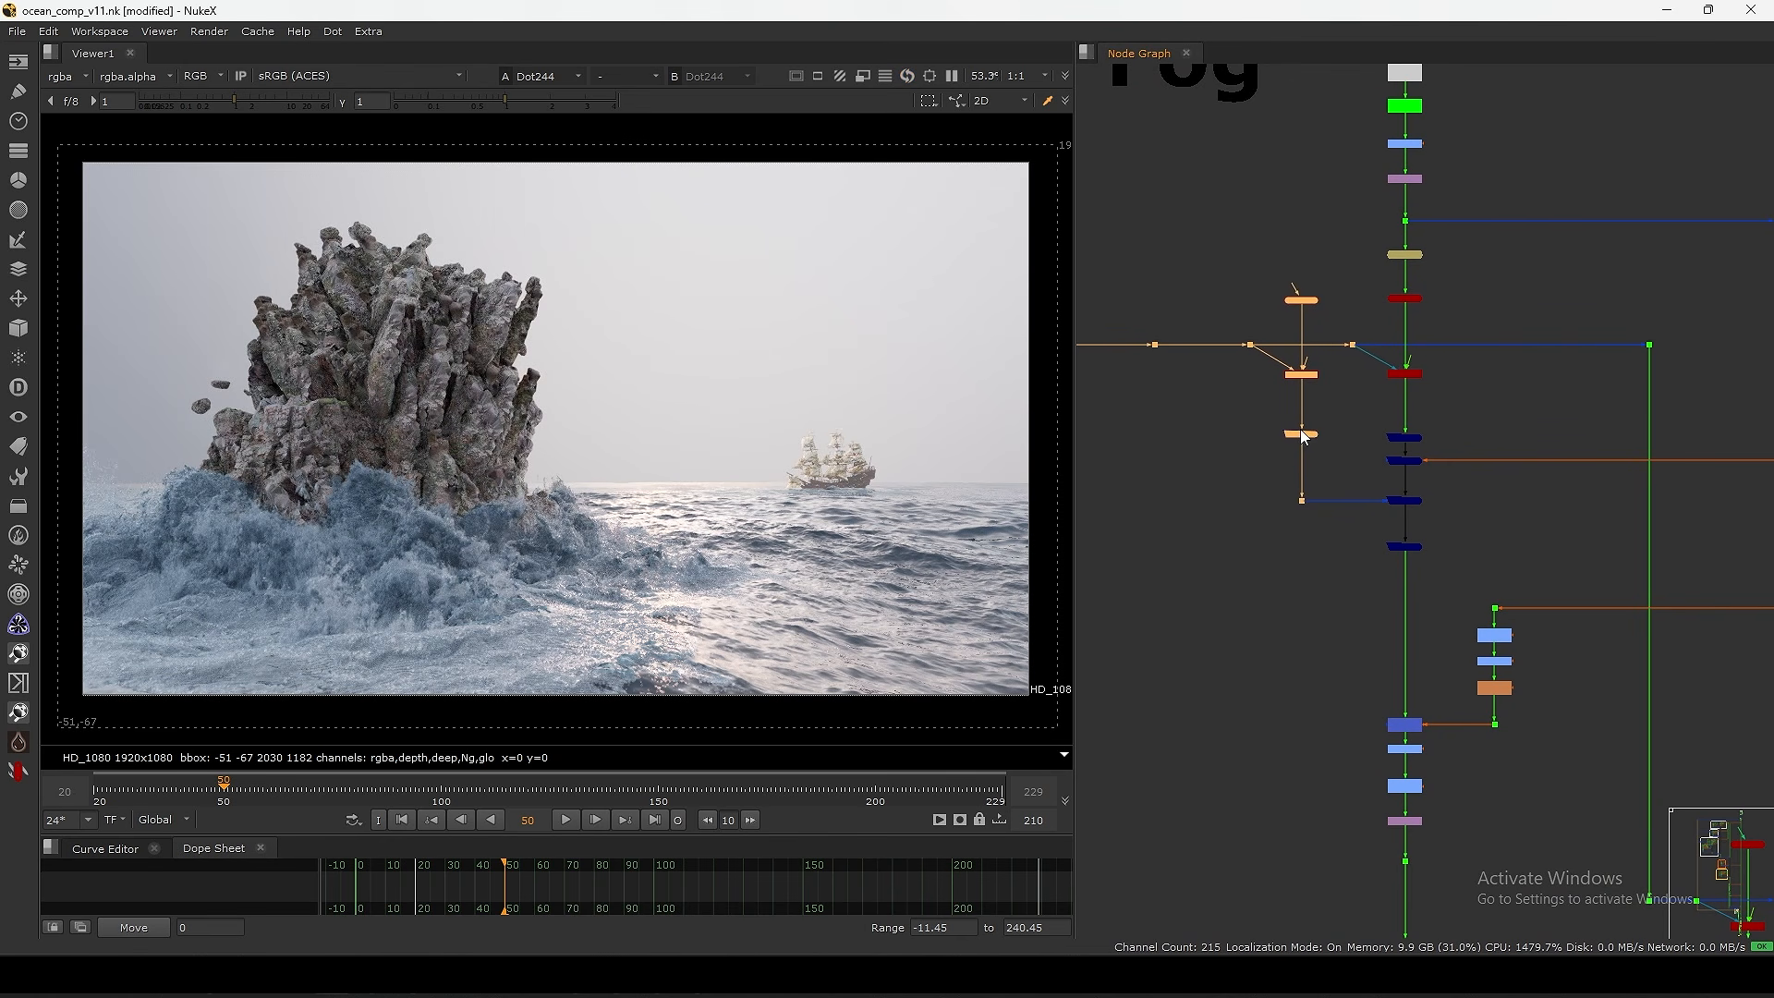
click(1328, 407)
scroll(1365, 319, up, 2)
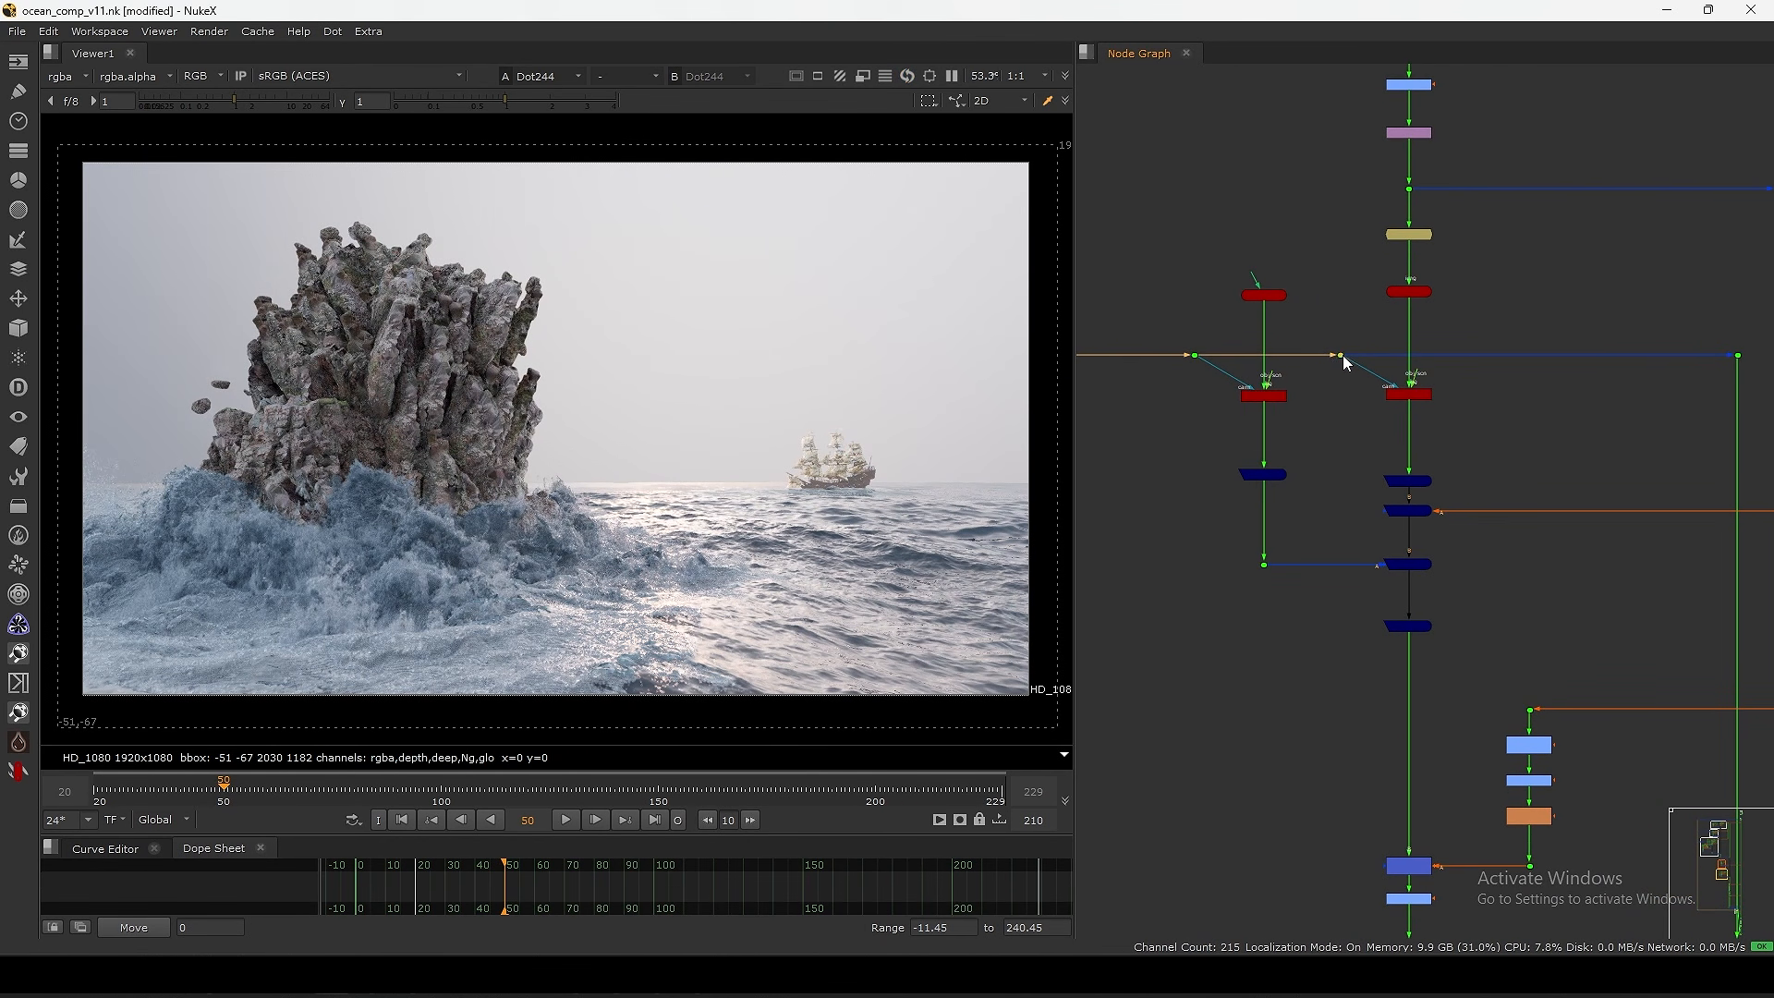
- Display the image at the dot between Mirror2_1 and TimeOffset1 in the viewer
middle_drag(1343, 354, 1293, 451)
scroll(1376, 288, up, 3)
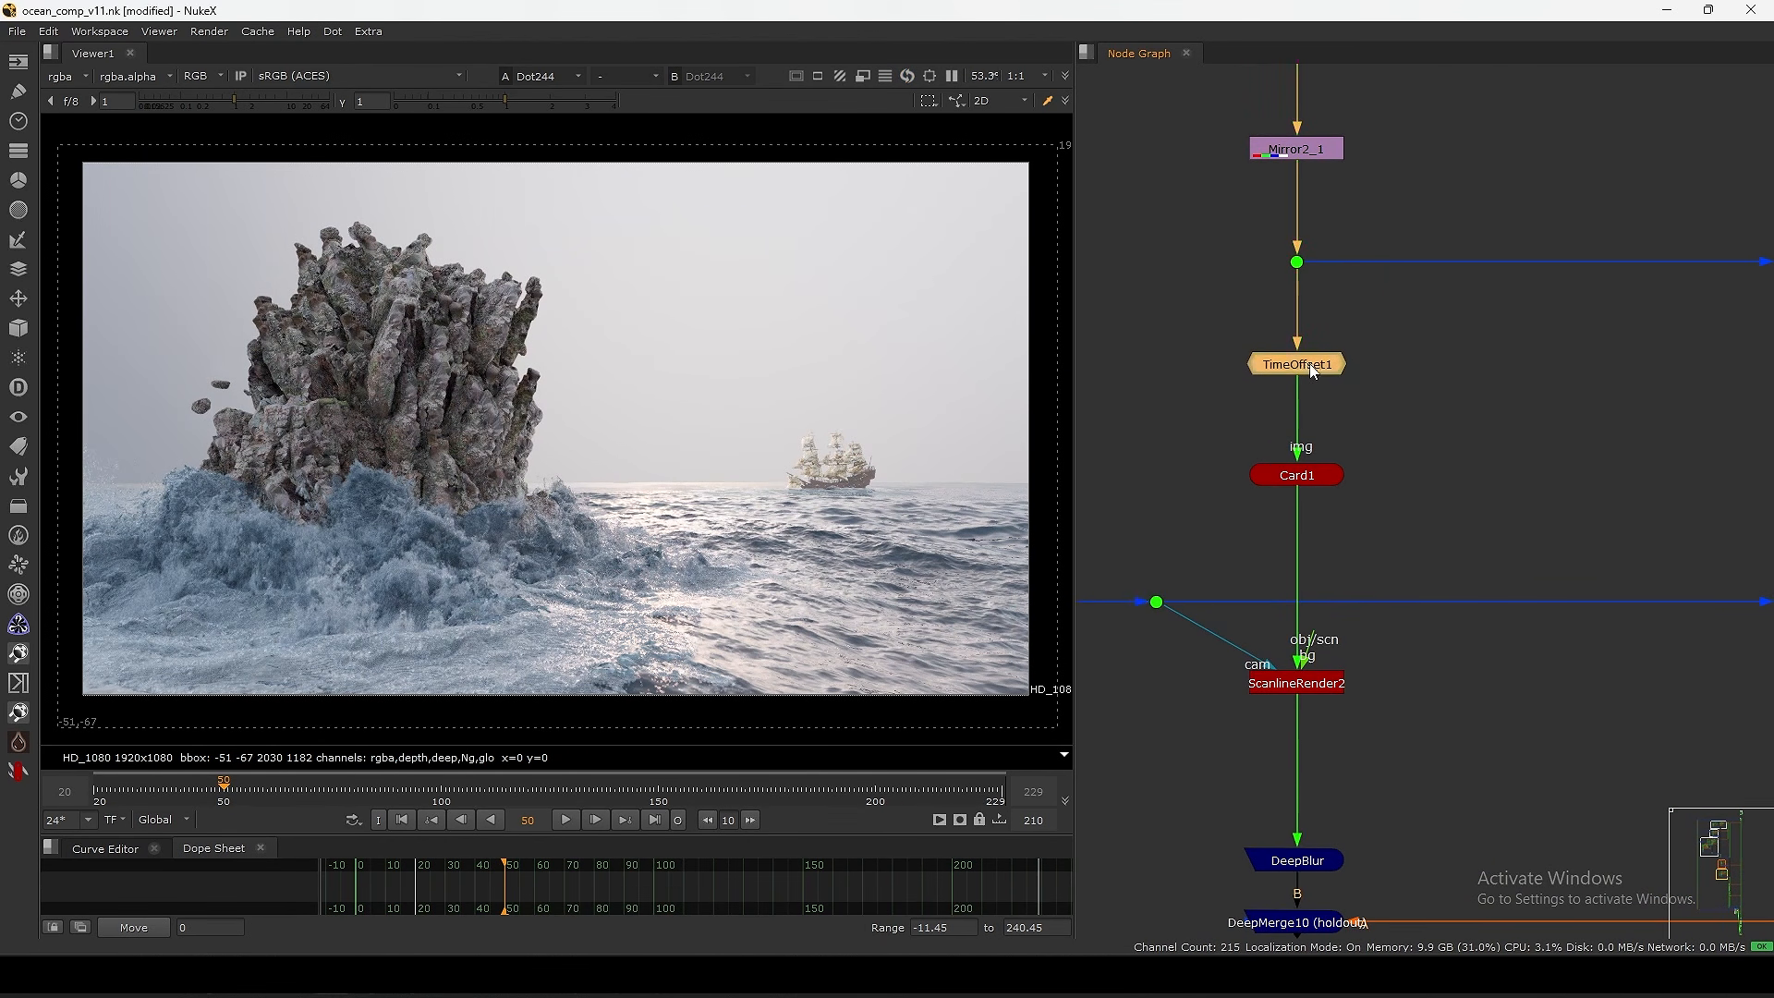
drag(1309, 363, 1302, 354)
drag(1398, 296, 1250, 236)
key(1)
middle_drag(1260, 398, 1325, 371)
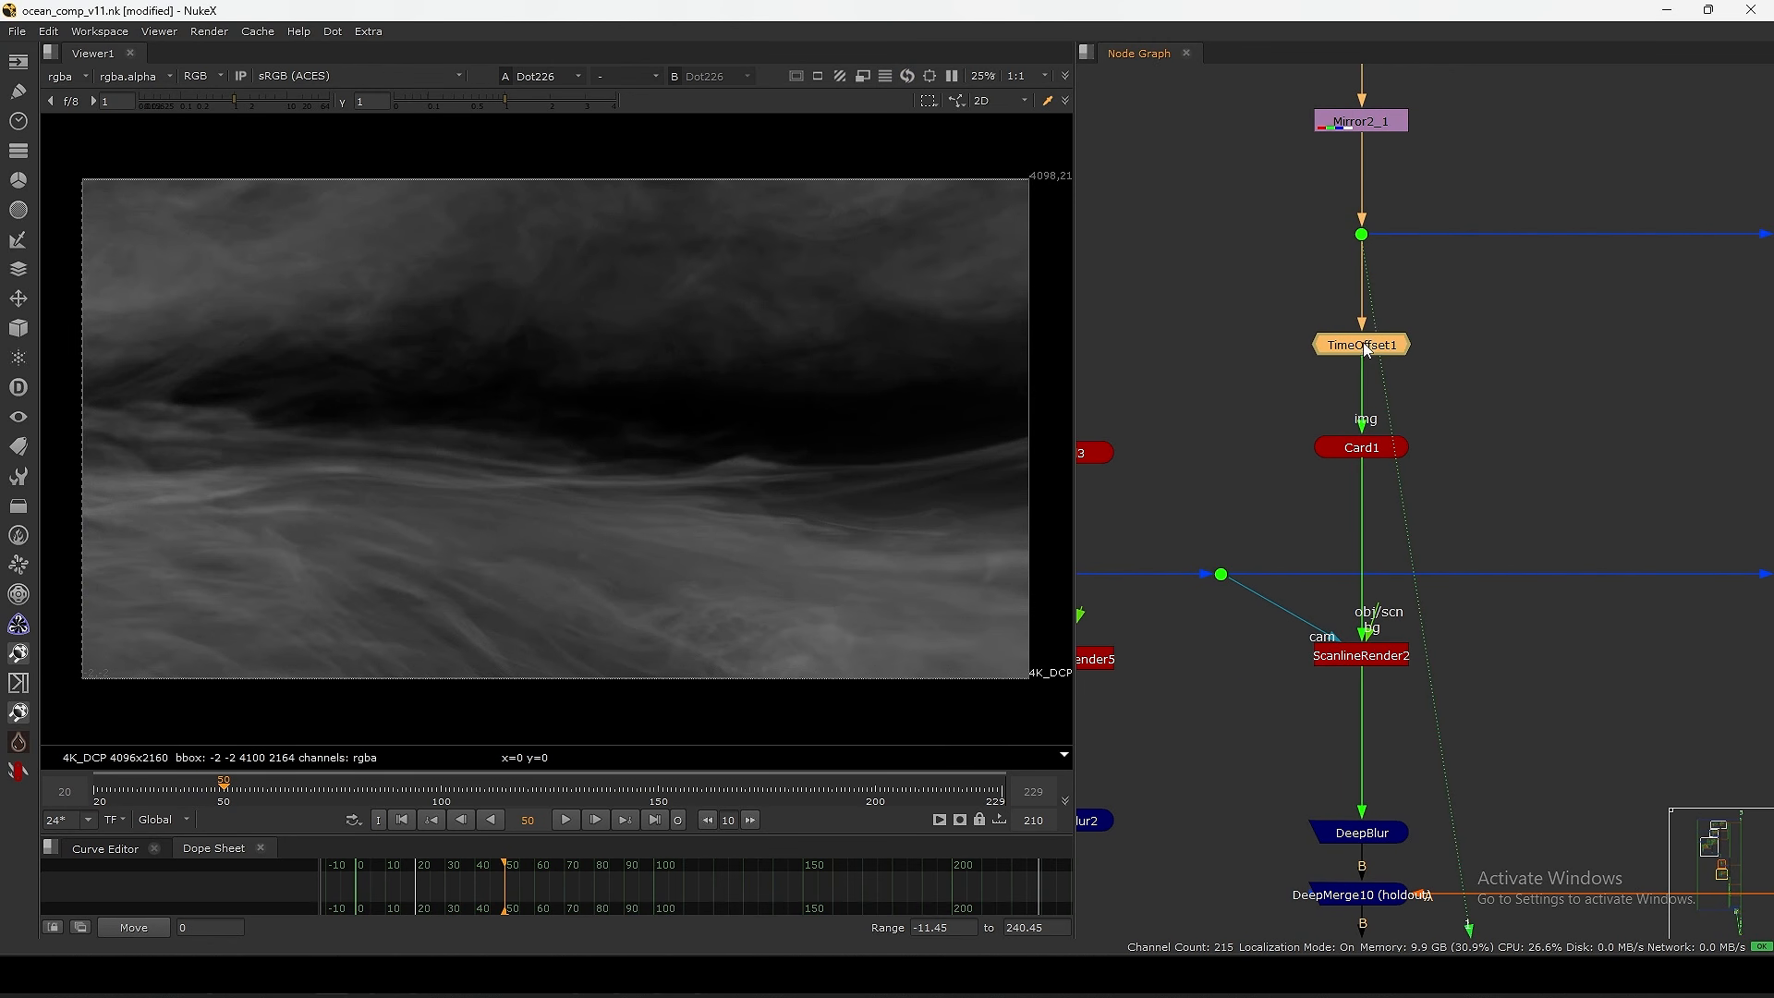
- View Card1 and ScanlineRender2 in 3D and orbit around the textured card to inspect its placement
click(1349, 454)
key(1)
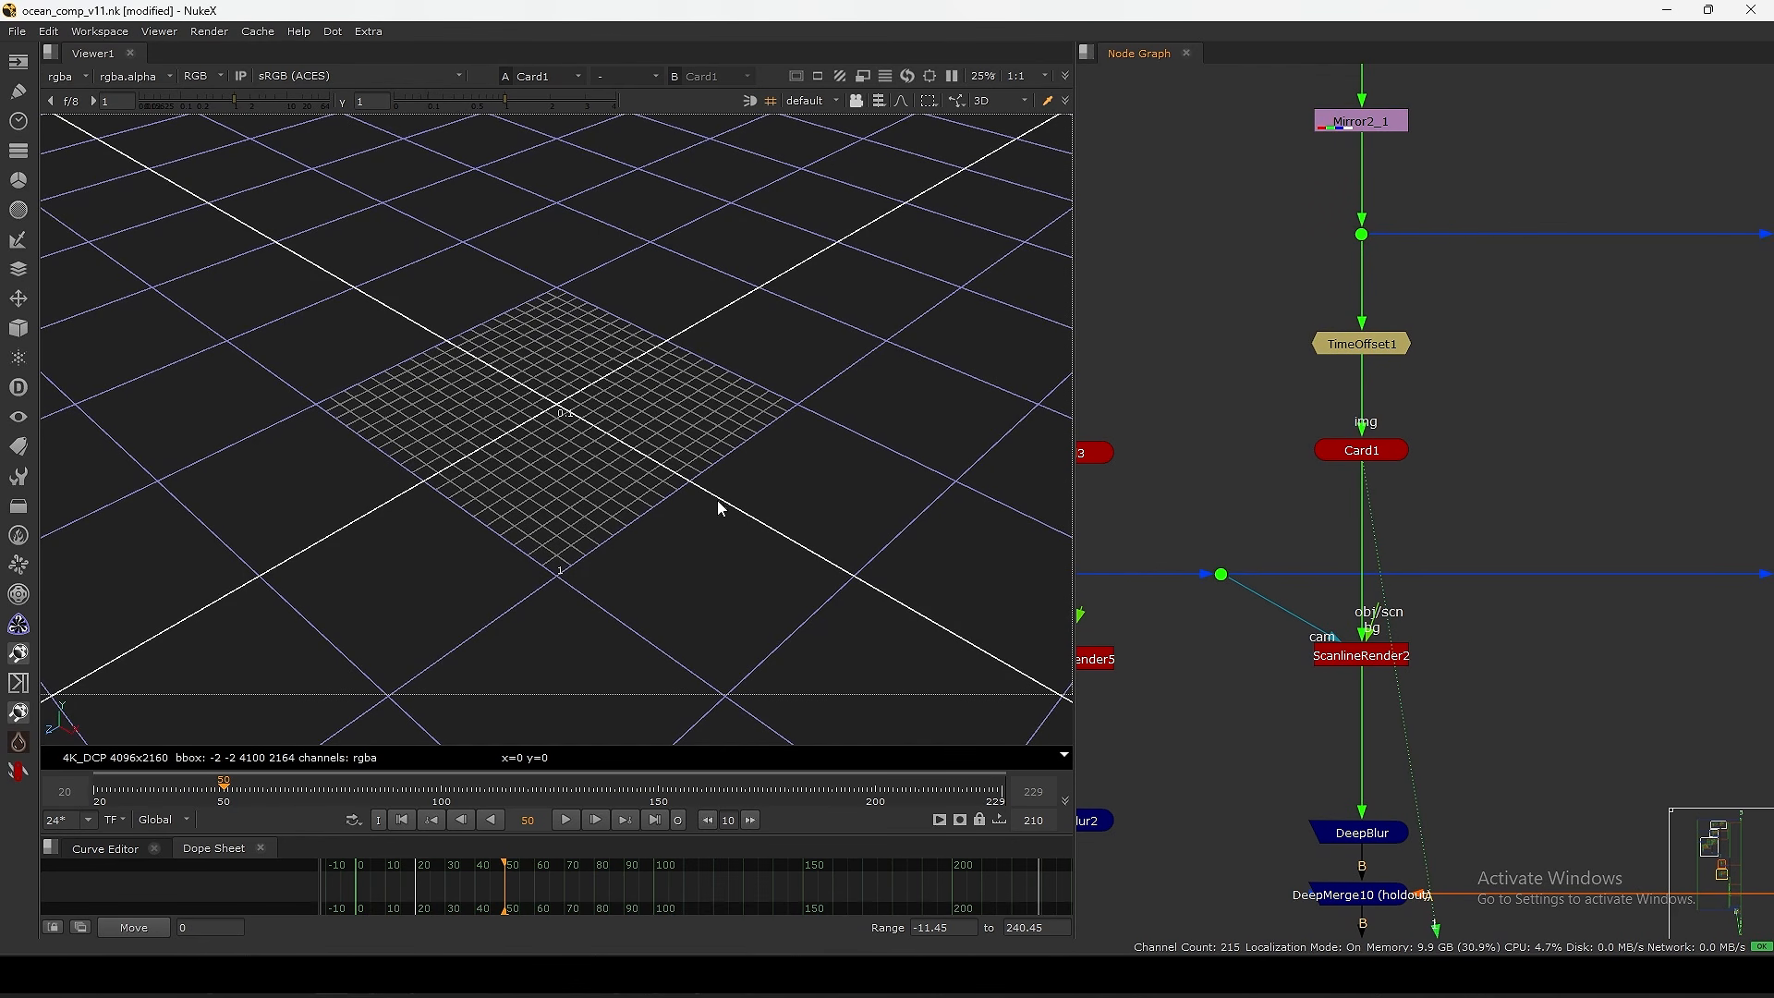
ctrl+drag(905, 459, 1053, 490)
middle_drag(1311, 634, 1328, 465)
drag(1385, 481, 1387, 491)
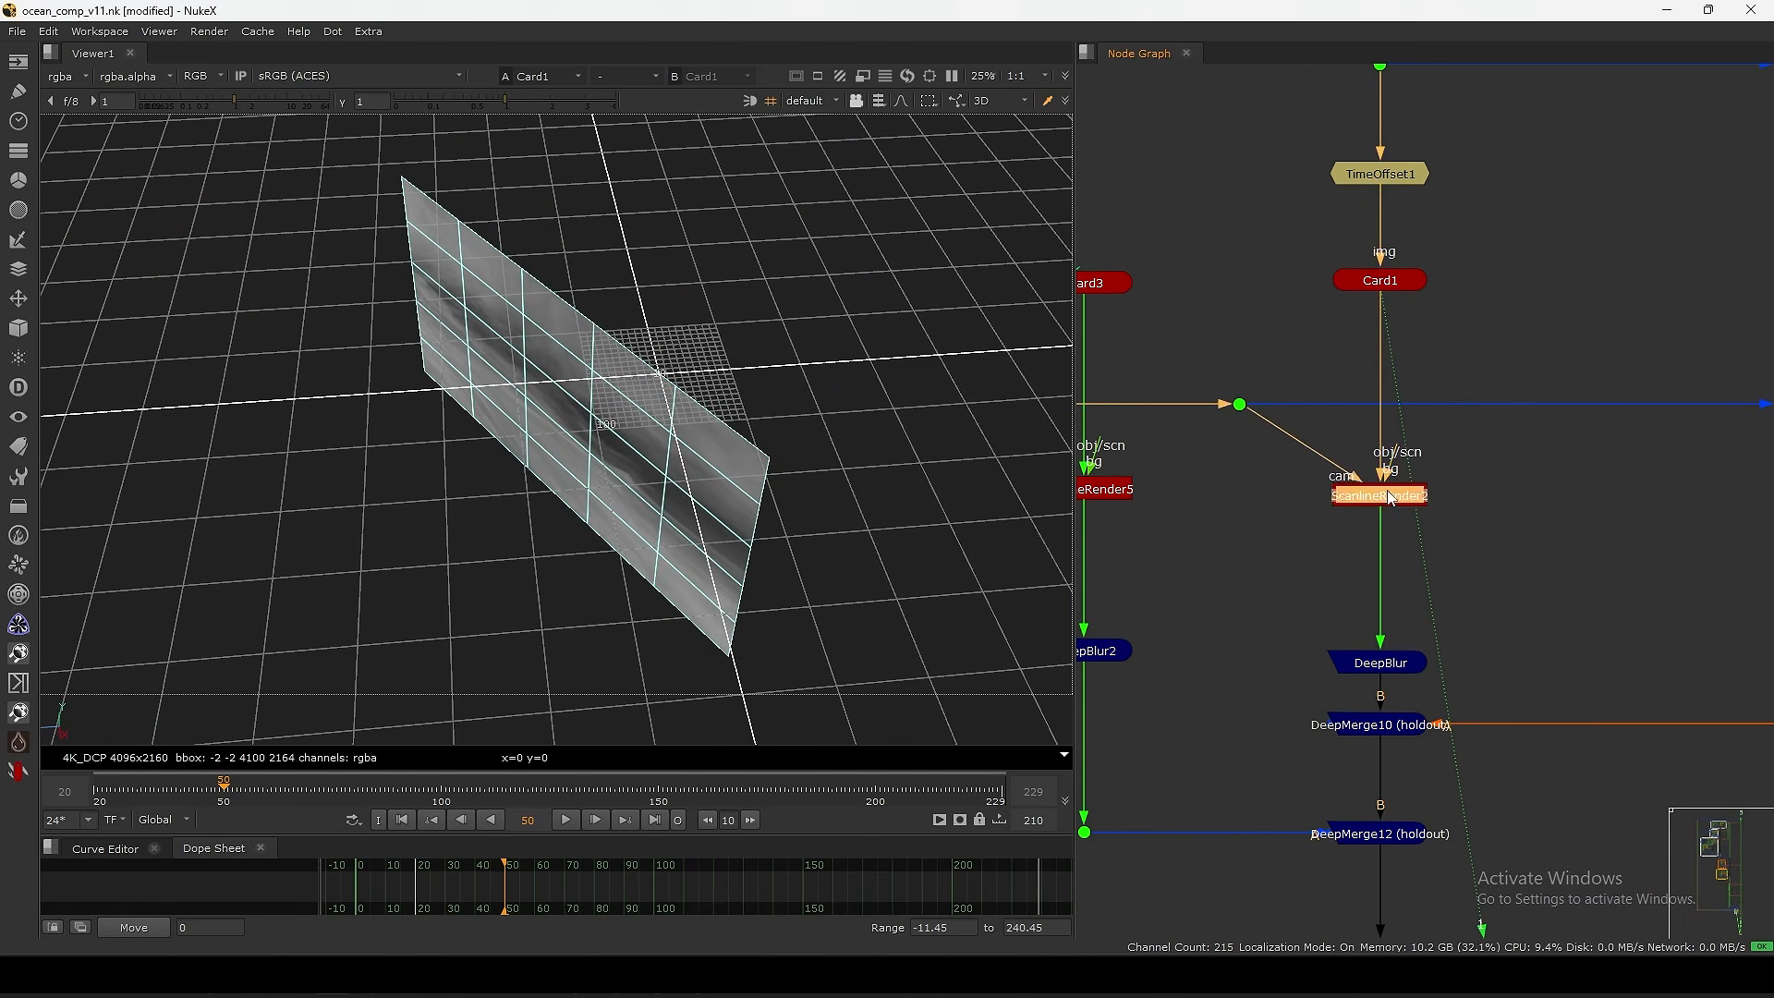
ctrl+drag(813, 527, 671, 455)
click(650, 390)
scroll(645, 519, down, 3)
ctrl+drag(646, 519, 688, 433)
middle_drag(1536, 593, 1420, 557)
click(1421, 557)
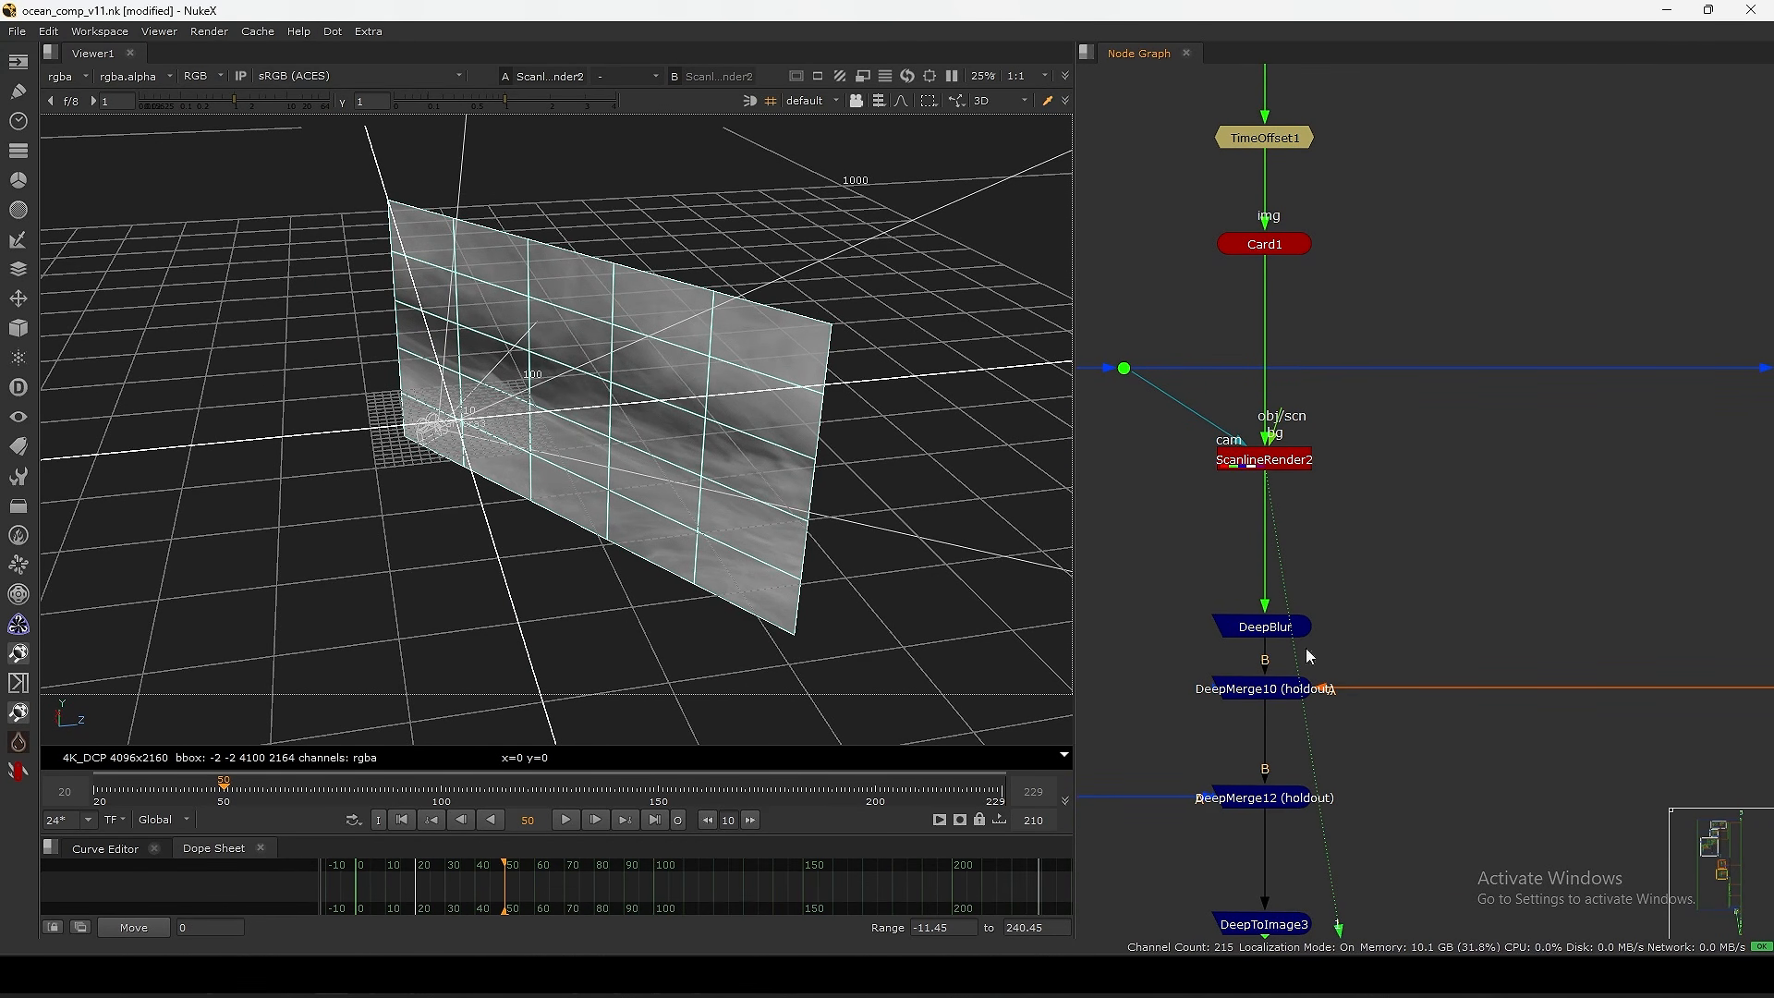
- Duplicate the DeepMerge10 holdout node and place the copy in the empty area beside ScanlineRender2
click(1271, 692)
click(1396, 556)
key(ctrl+v)
drag(1410, 552, 1484, 451)
- Connect the duplicated DeepMerge's A input to ScanlineRender2 and its B input to the deep ocean scene, and view it
scroll(1291, 471, down, 3)
middle_drag(1484, 451, 1121, 573)
drag(1121, 573, 1661, 240)
middle_drag(1280, 532, 1561, 392)
scroll(1441, 445, up, 2)
middle_drag(1192, 539, 1345, 452)
drag(1328, 436, 1409, 446)
key(1)
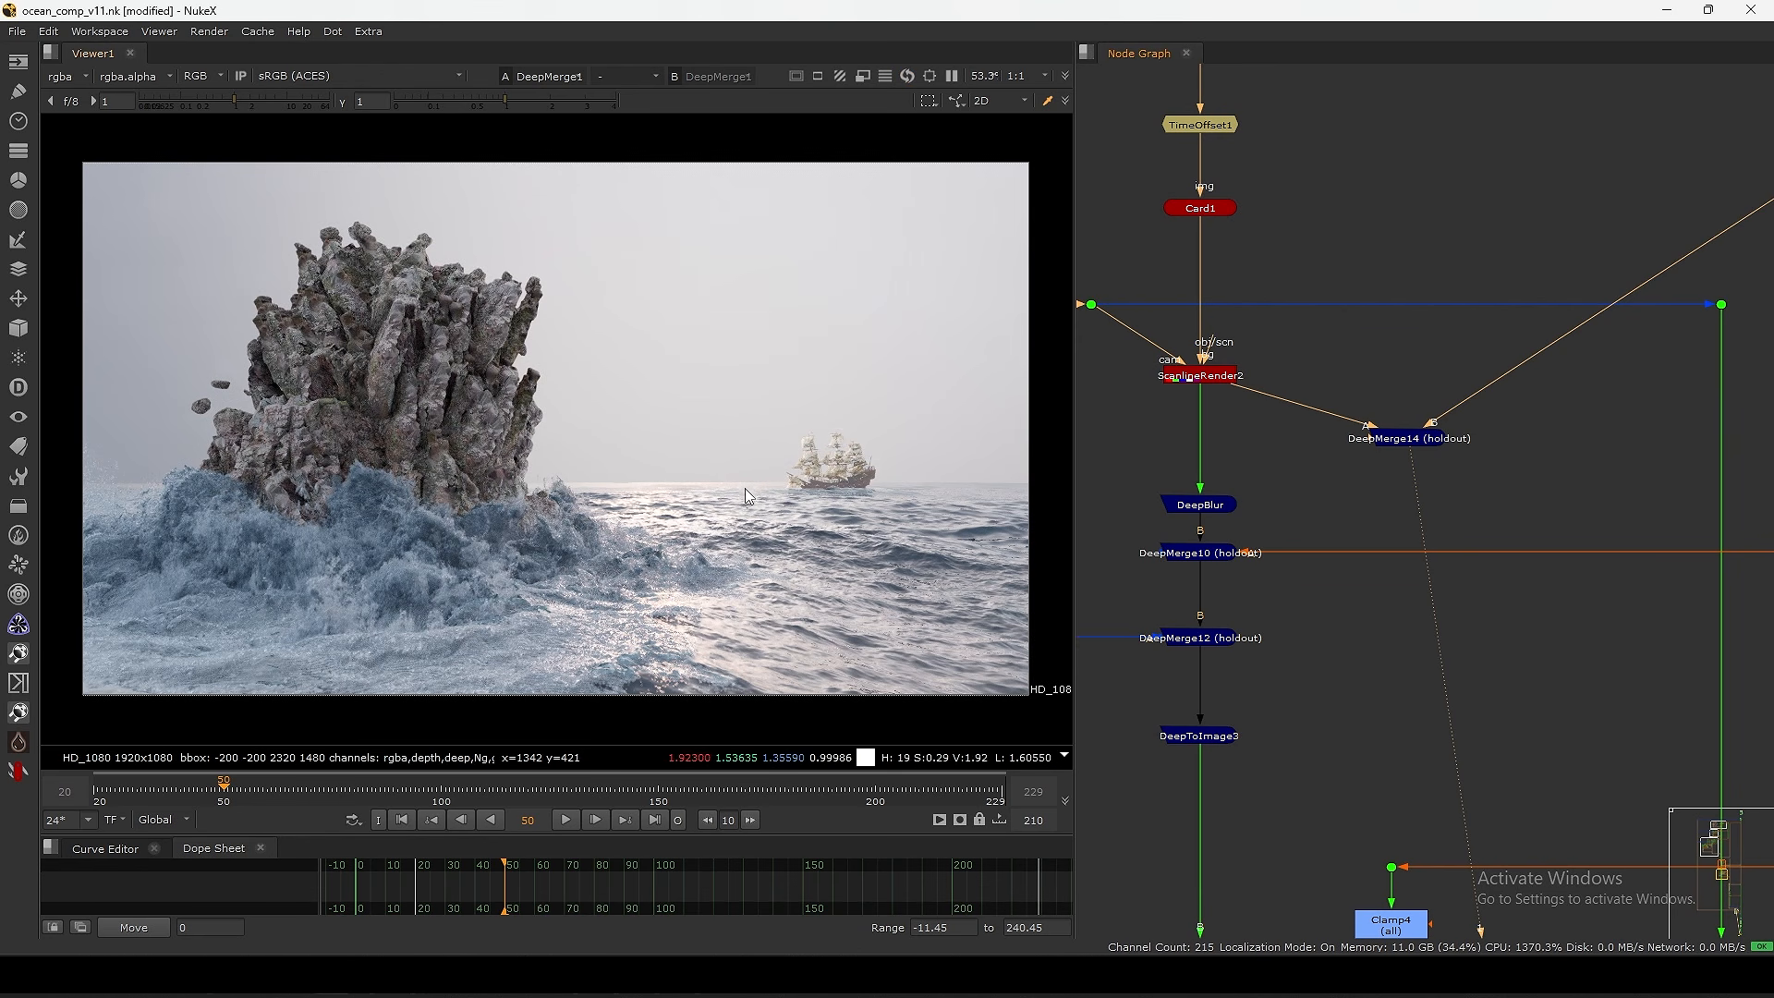
- Set the duplicated DeepMerge's operation to combine and close its properties
drag(1409, 439, 1416, 447)
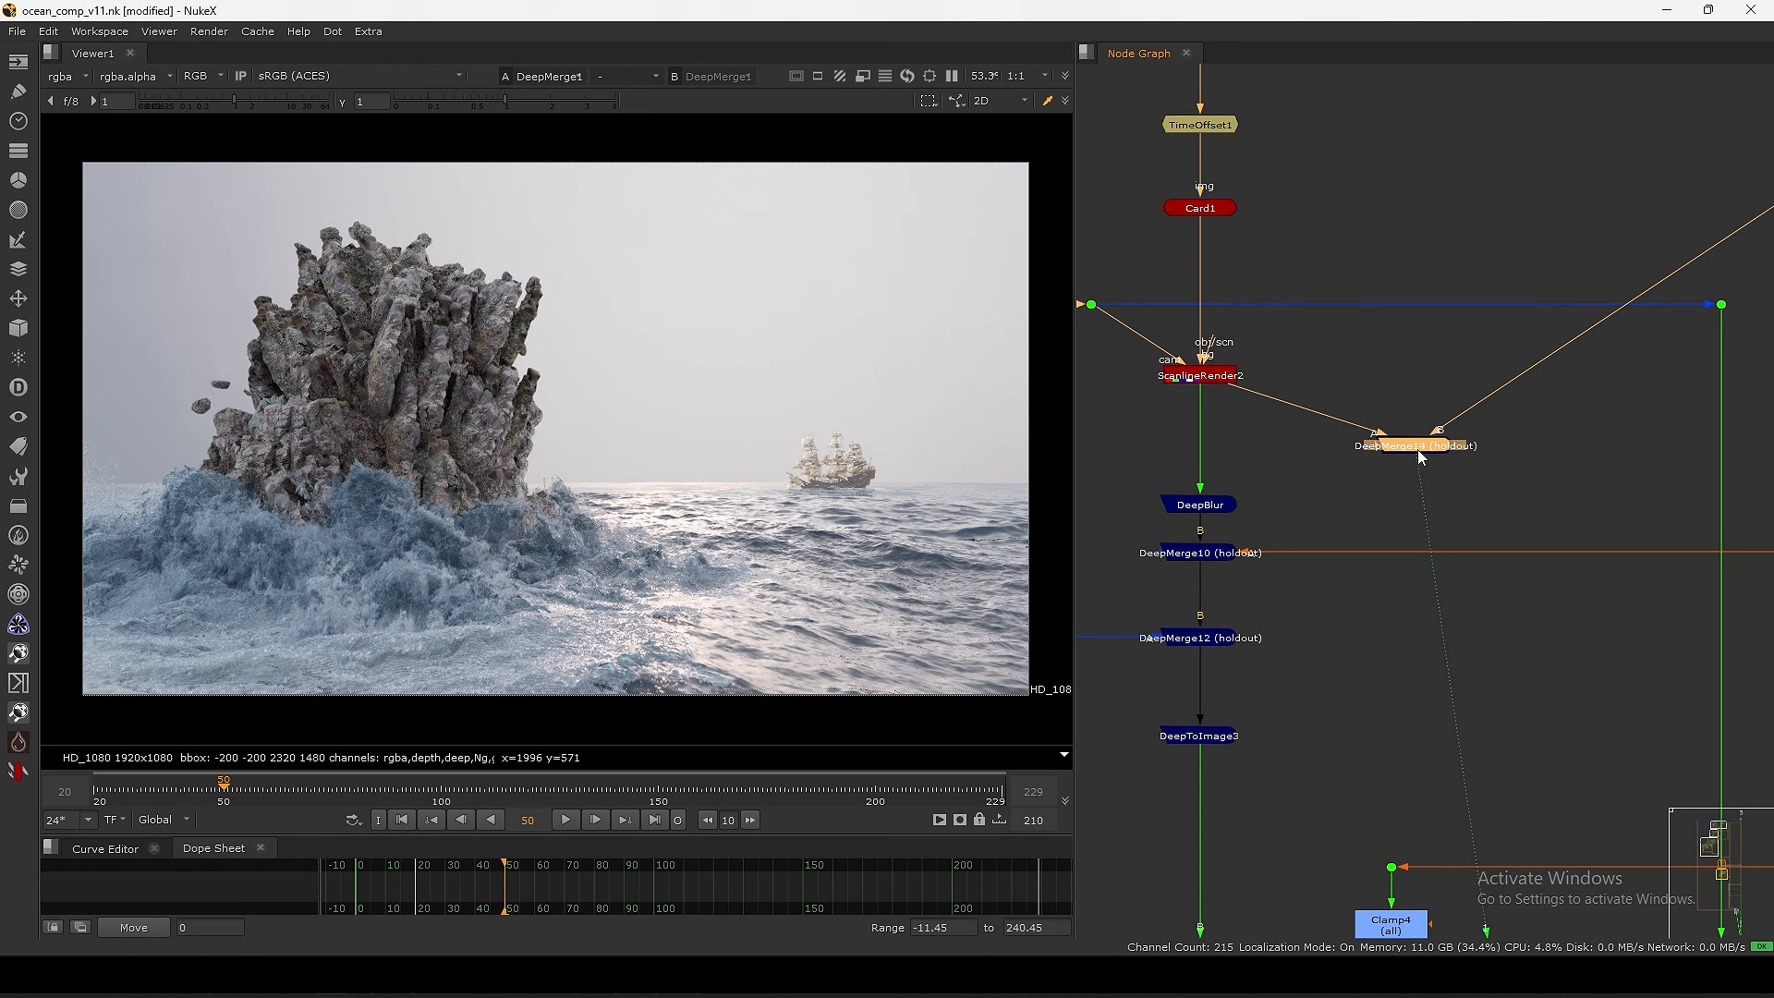
double_click(1427, 453)
click(963, 428)
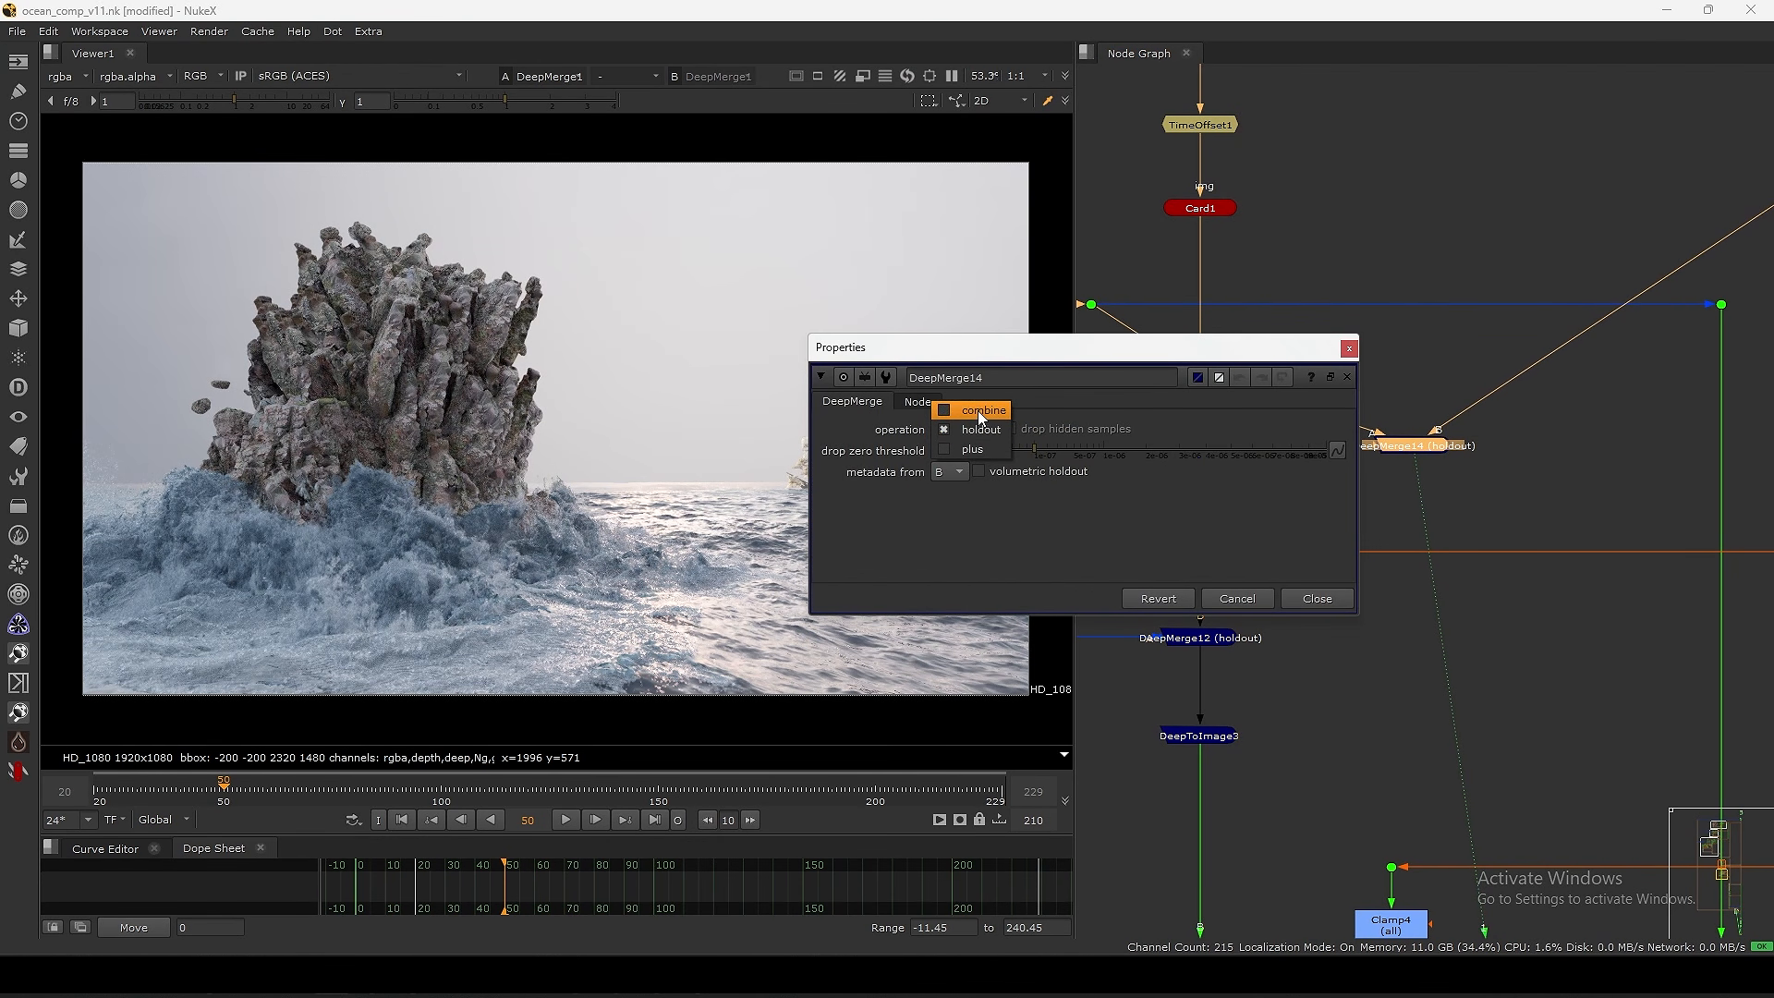
click(961, 409)
click(1349, 349)
- Compare ScanlineRender2 with the combined DeepMerge result in the viewer
drag(1413, 443, 1418, 451)
click(1200, 376)
key(1)
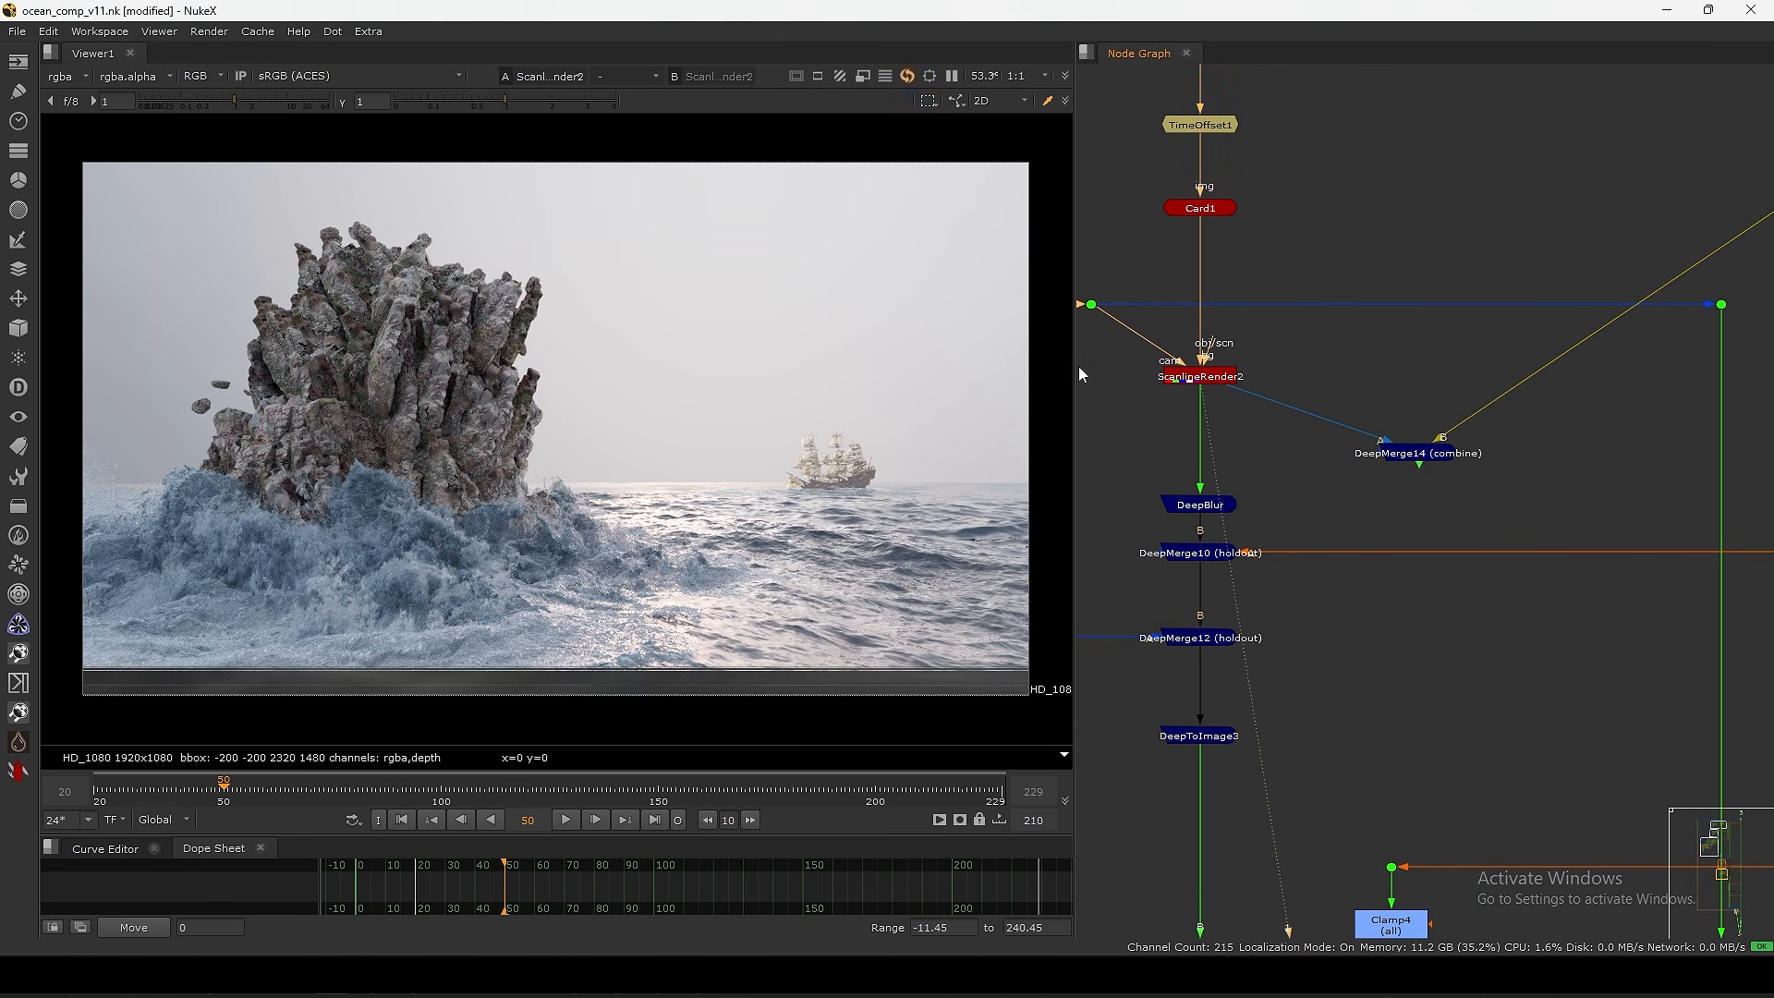
click(1422, 453)
key(1)
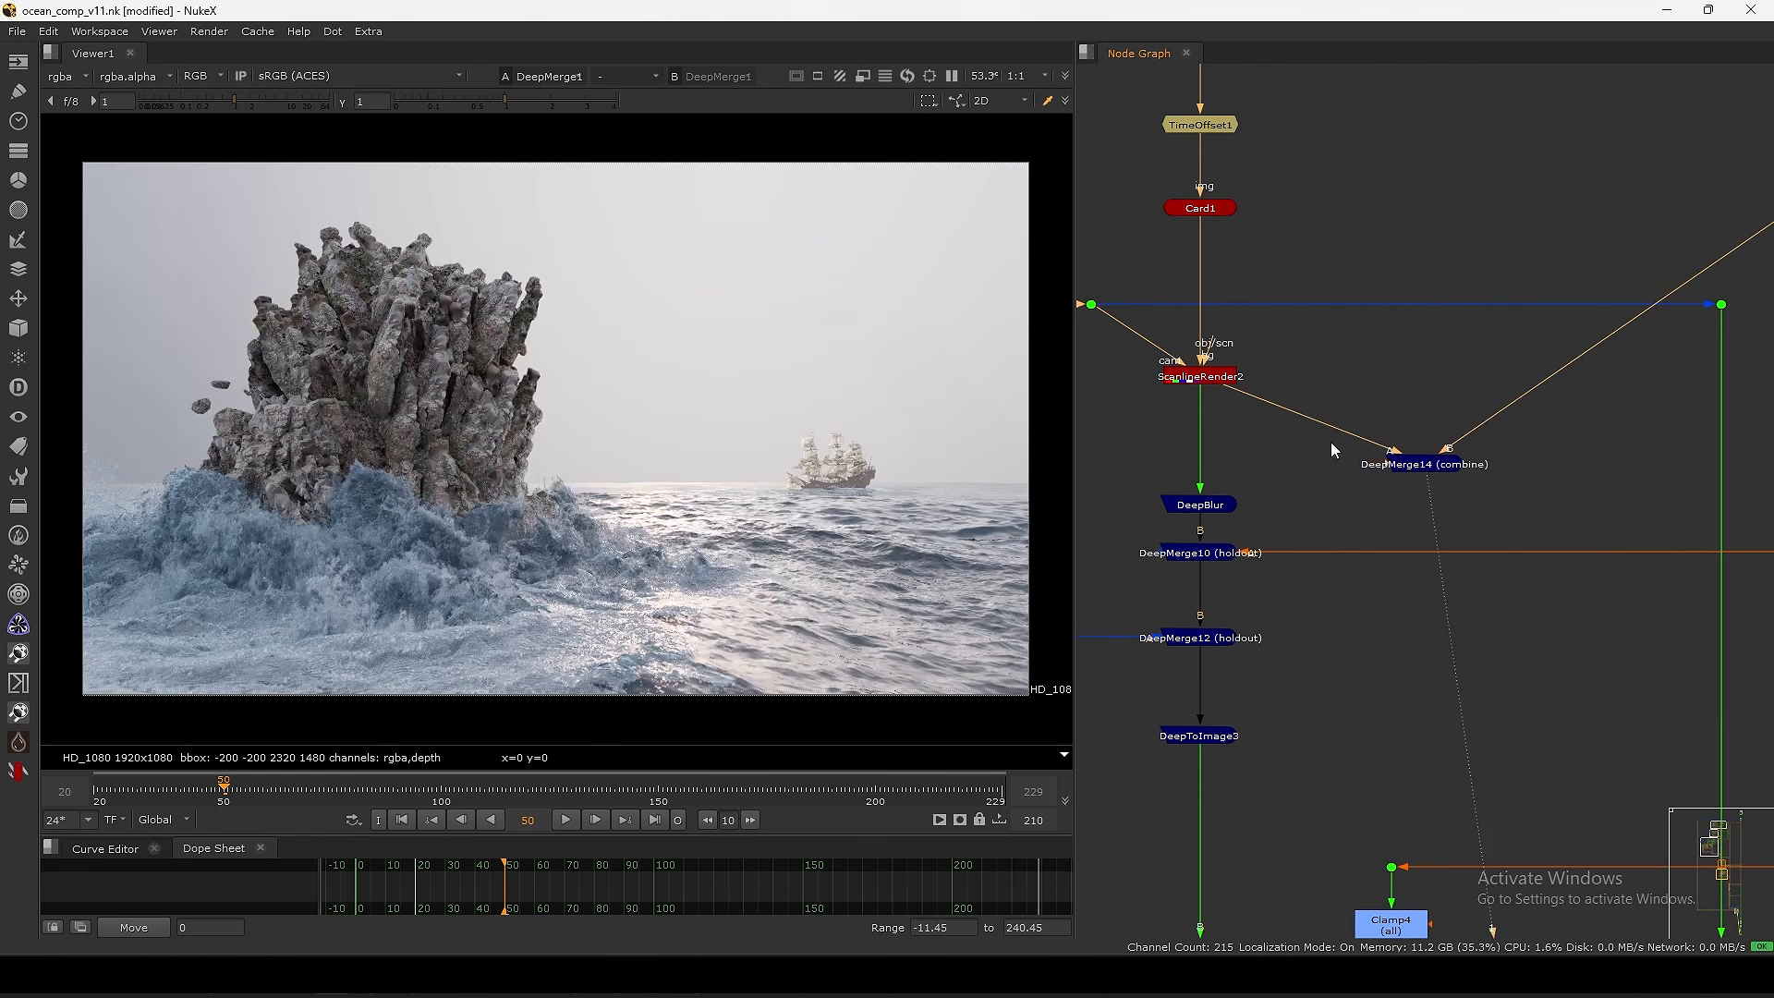
- Toggle the combine DeepMerge off and on to compare the scene with and without the card
middle_drag(1271, 399, 1349, 505)
click(1487, 573)
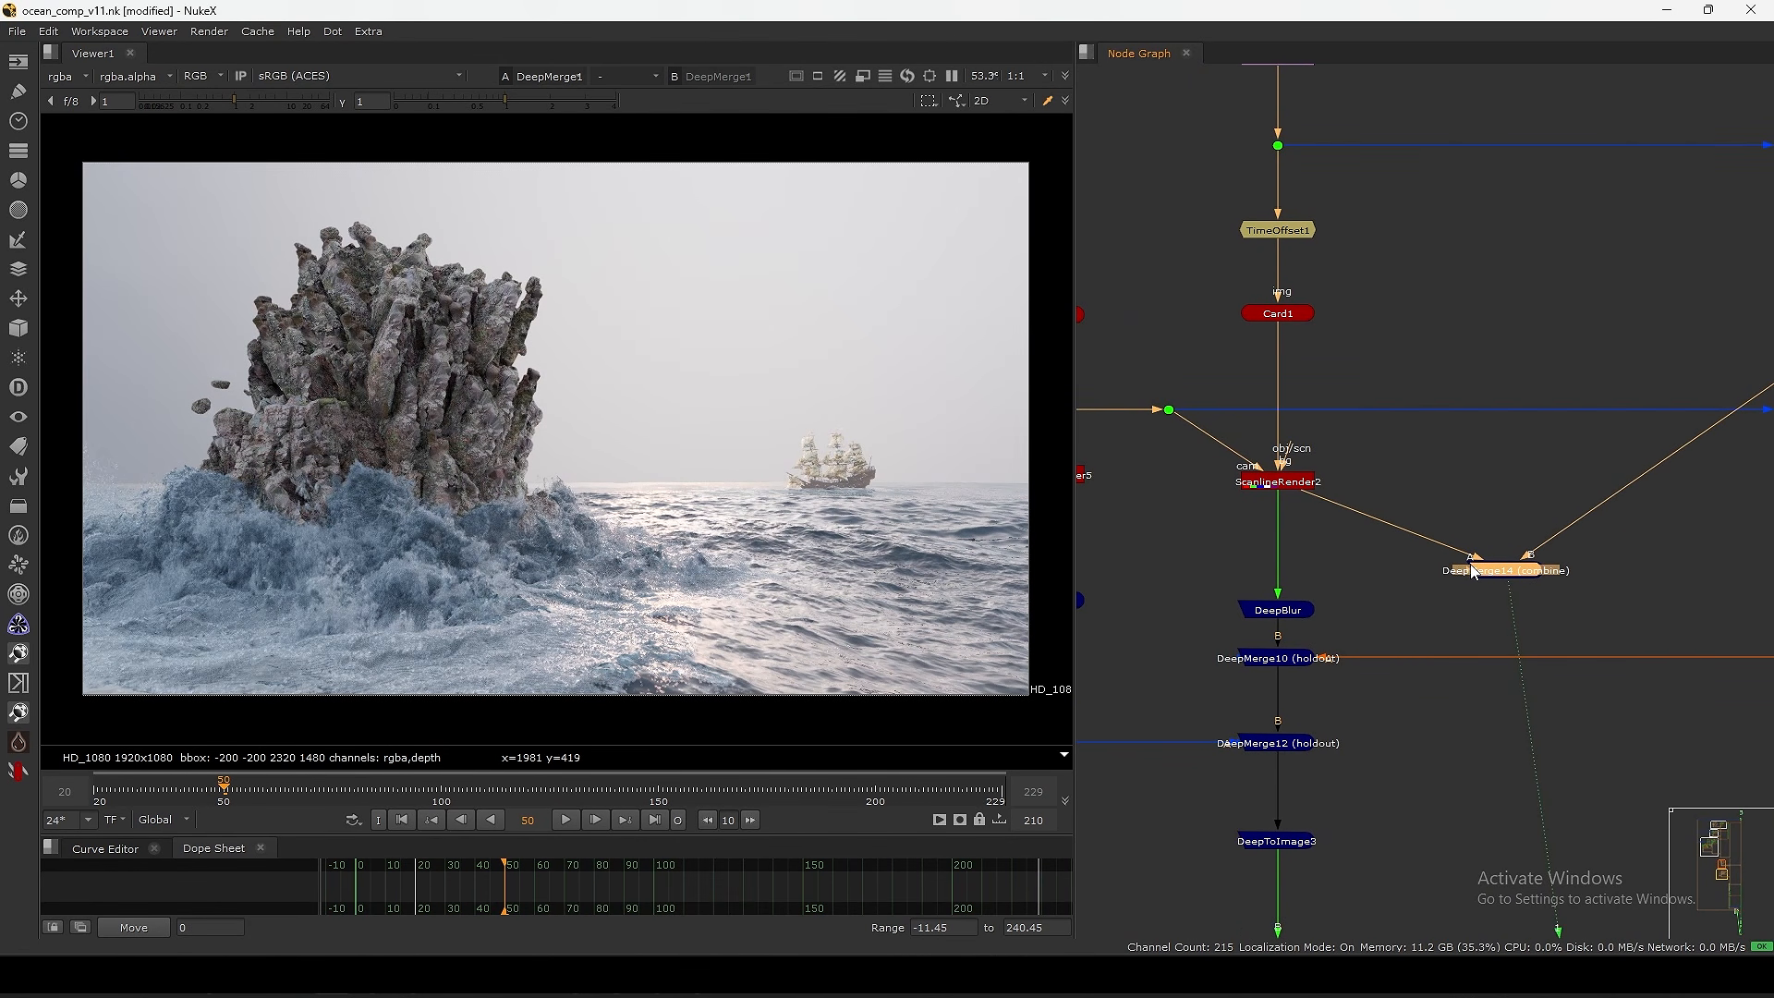
key(d)
key(d)
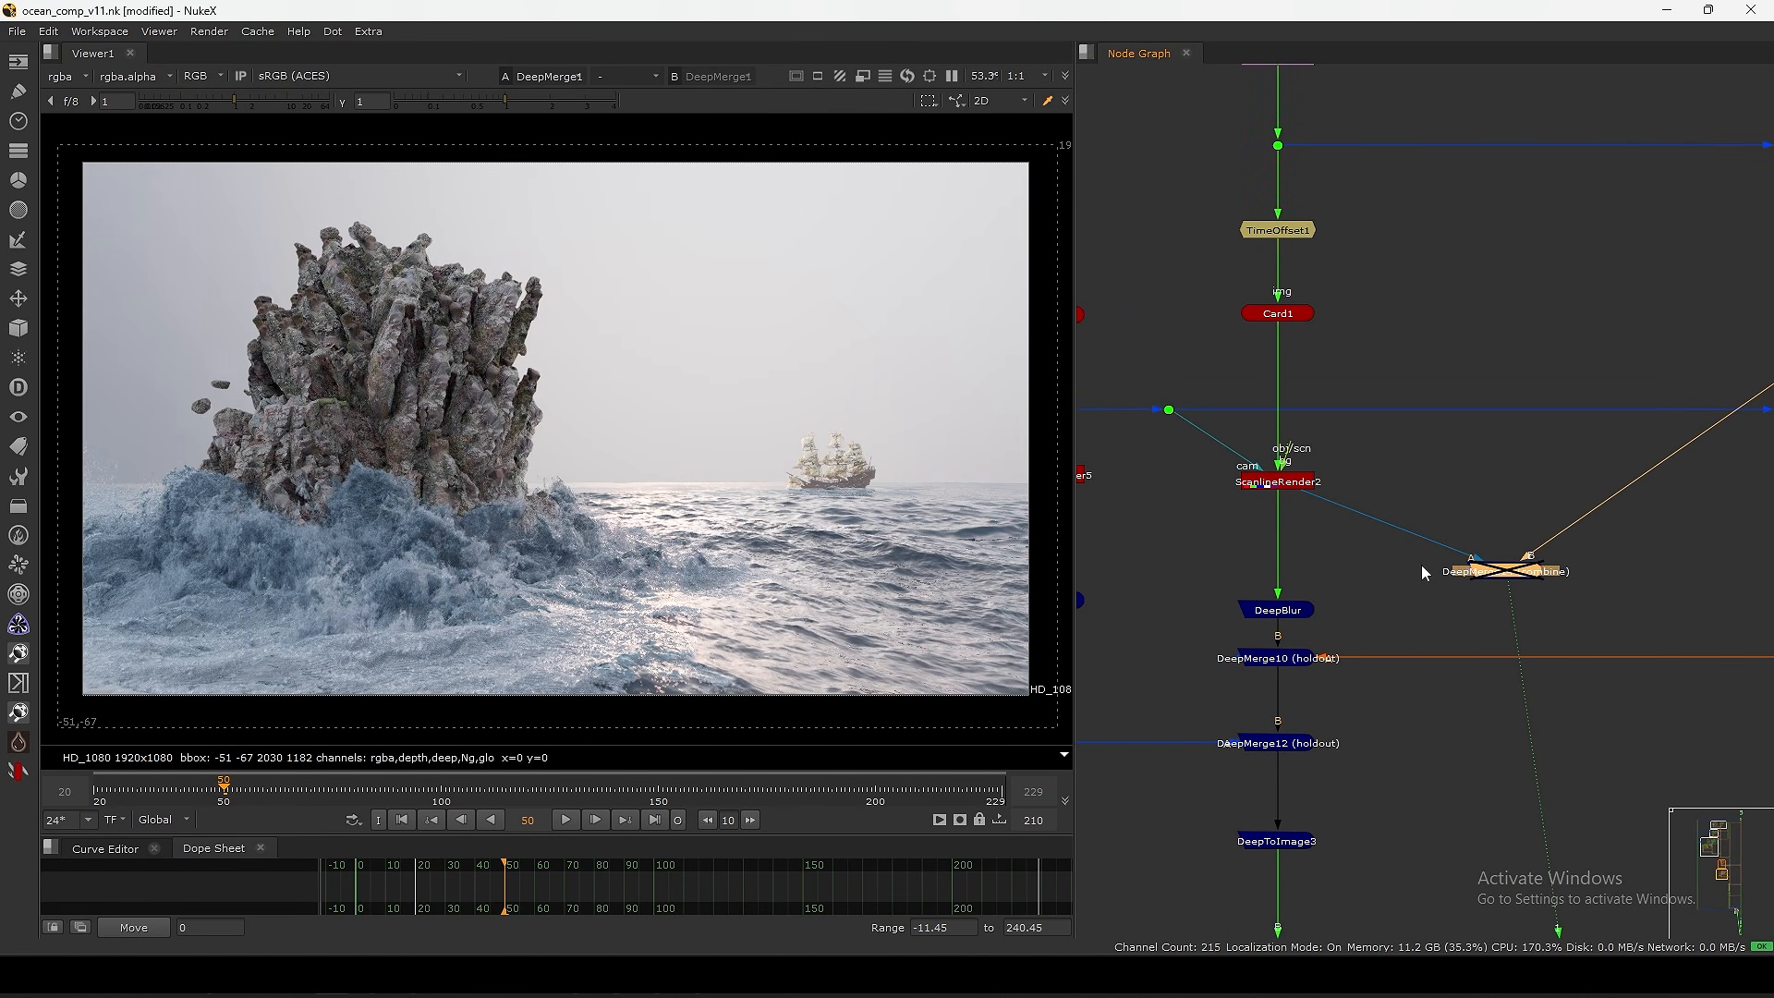
key(d)
- Lower the viewer gain to 0.065 and compare the combine DeepMerge disabled and enabled around the ship
middle_drag(877, 500, 804, 500)
drag(226, 99, 170, 114)
key(d)
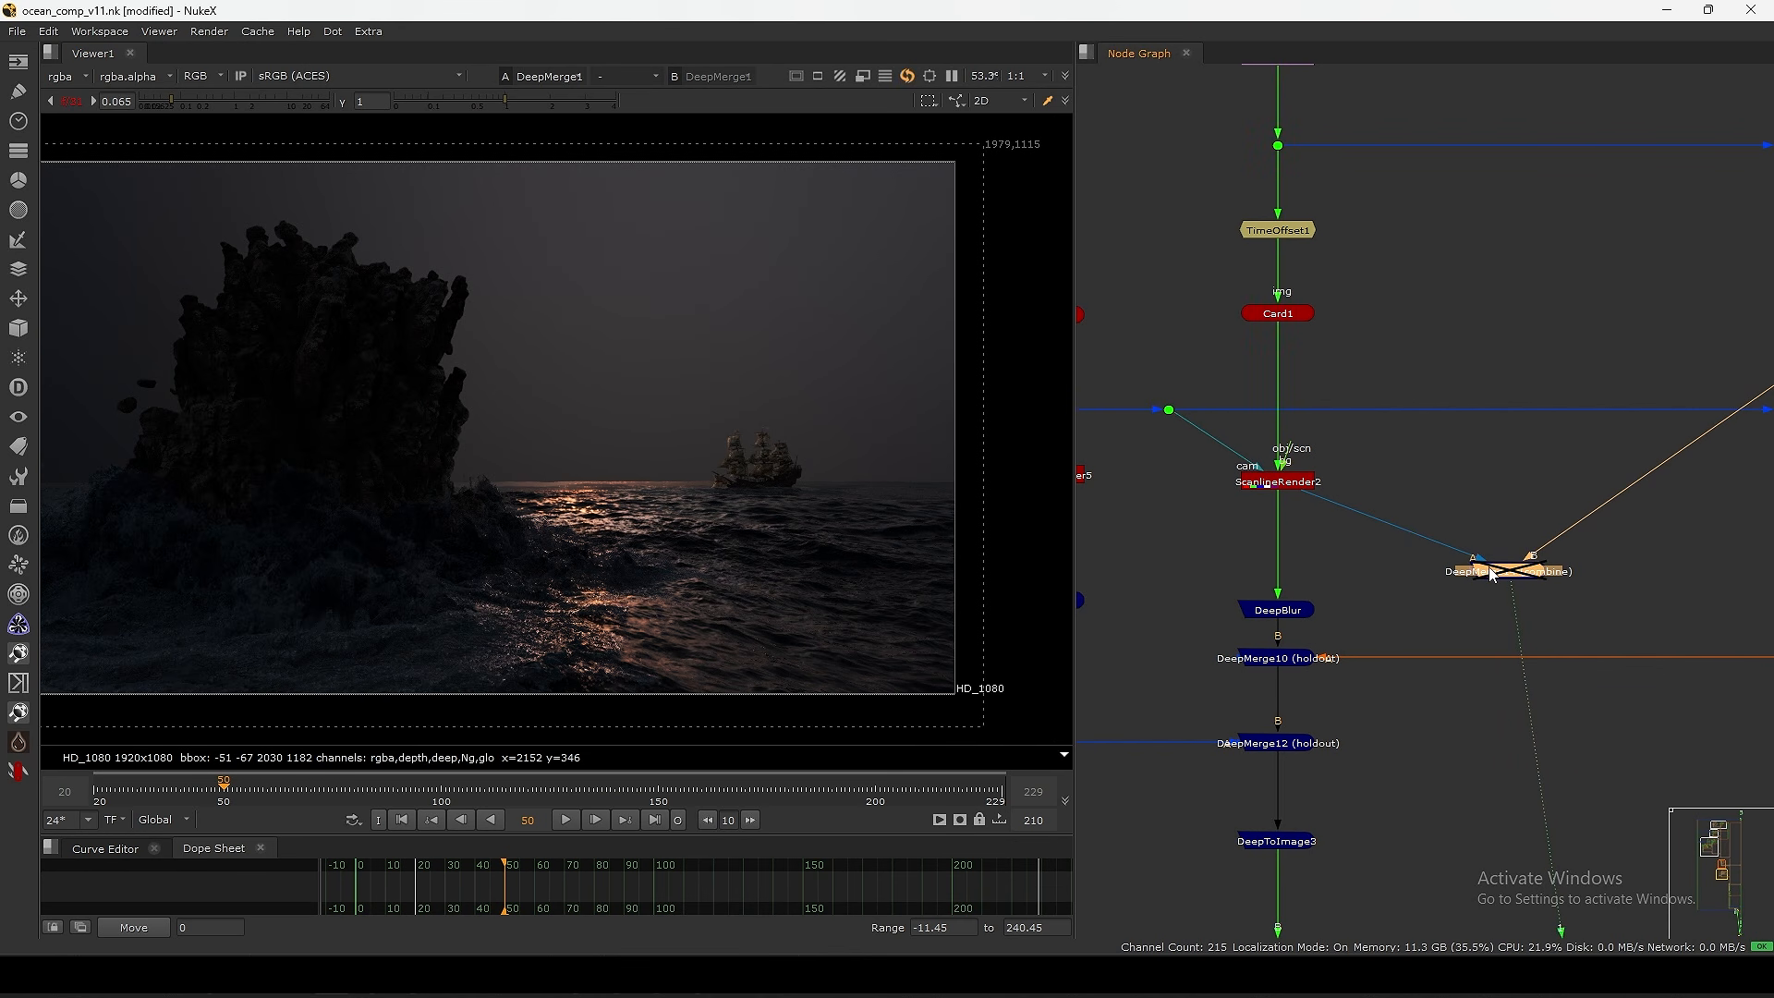
scroll(892, 517, up, 4)
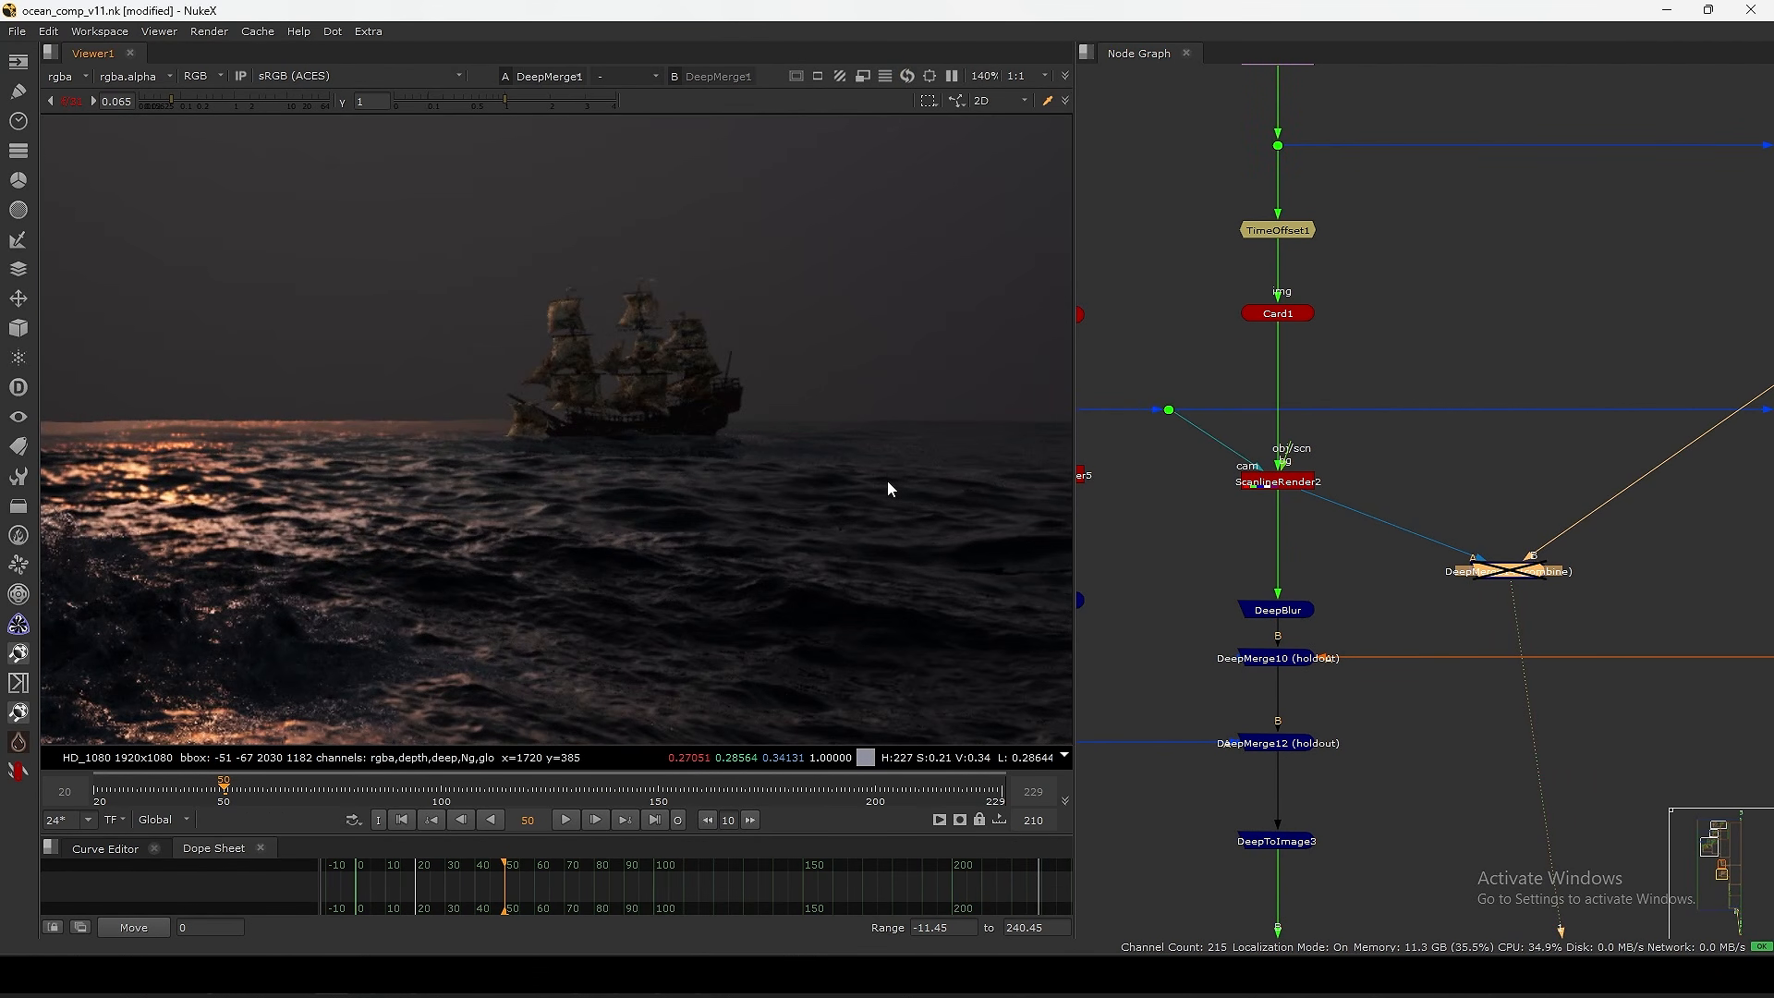
key(d)
scroll(828, 423, up, 5)
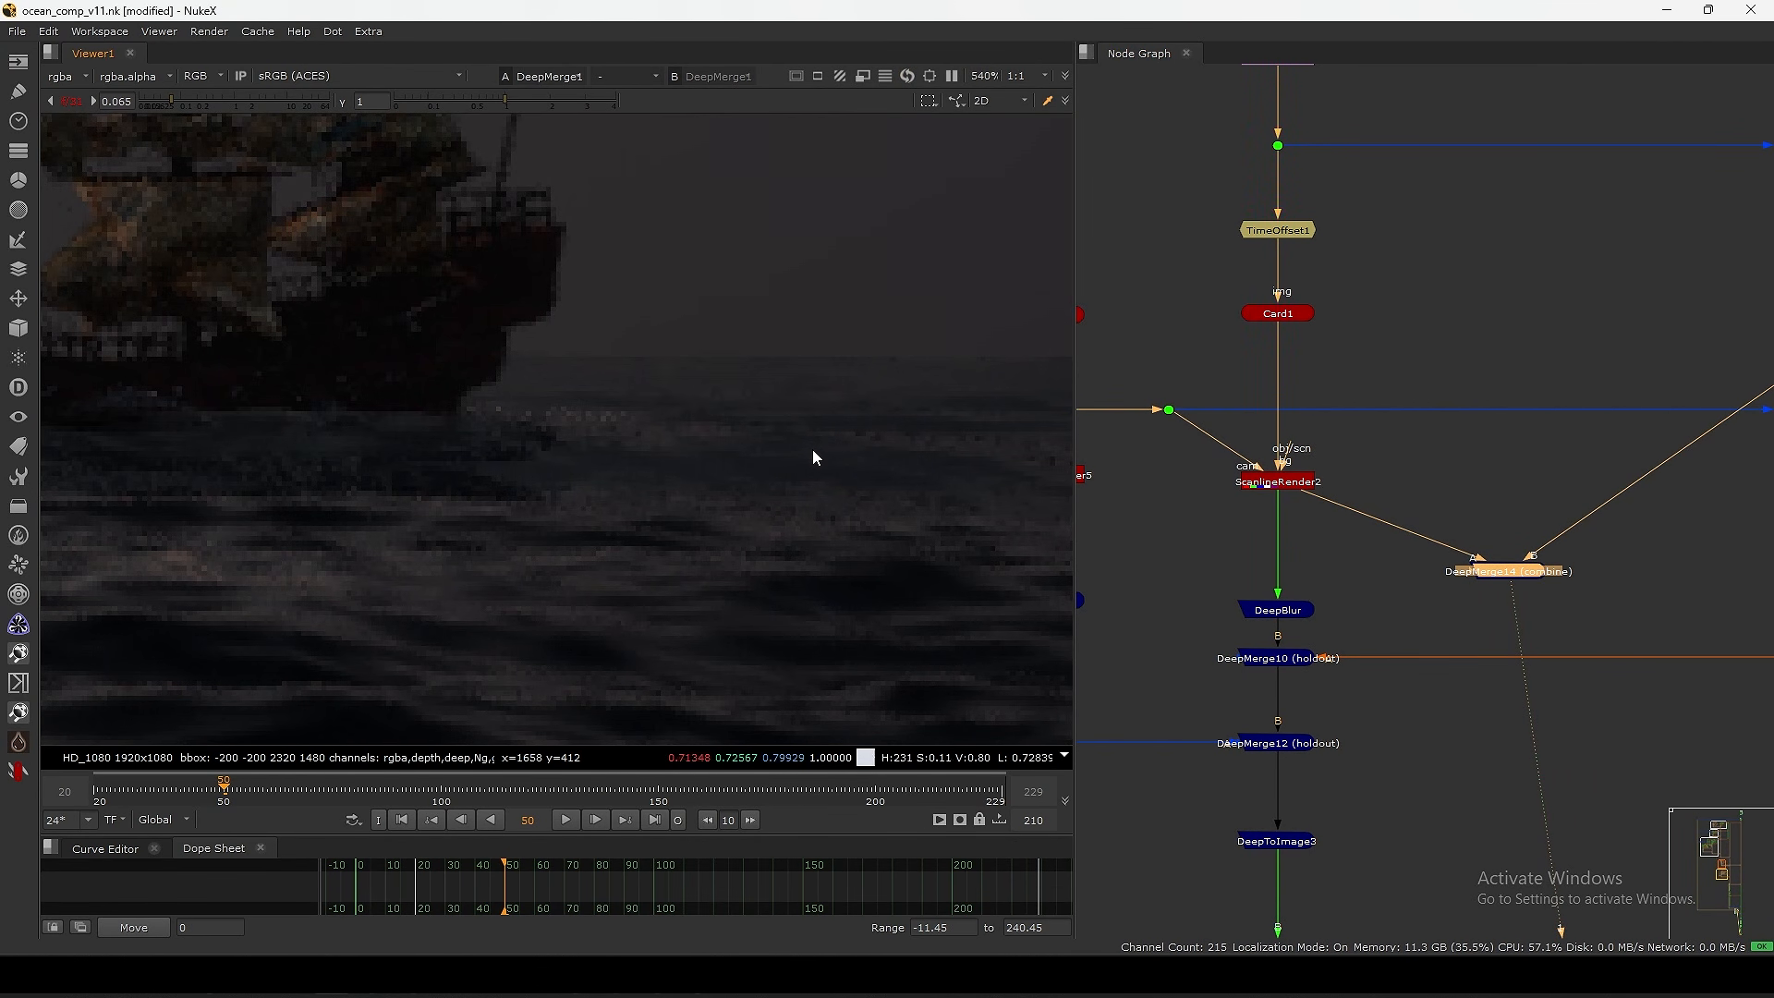
- Fit the image in the viewer, reset the viewer gain, and delete the combine DeepMerge node
key(f)
click(73, 101)
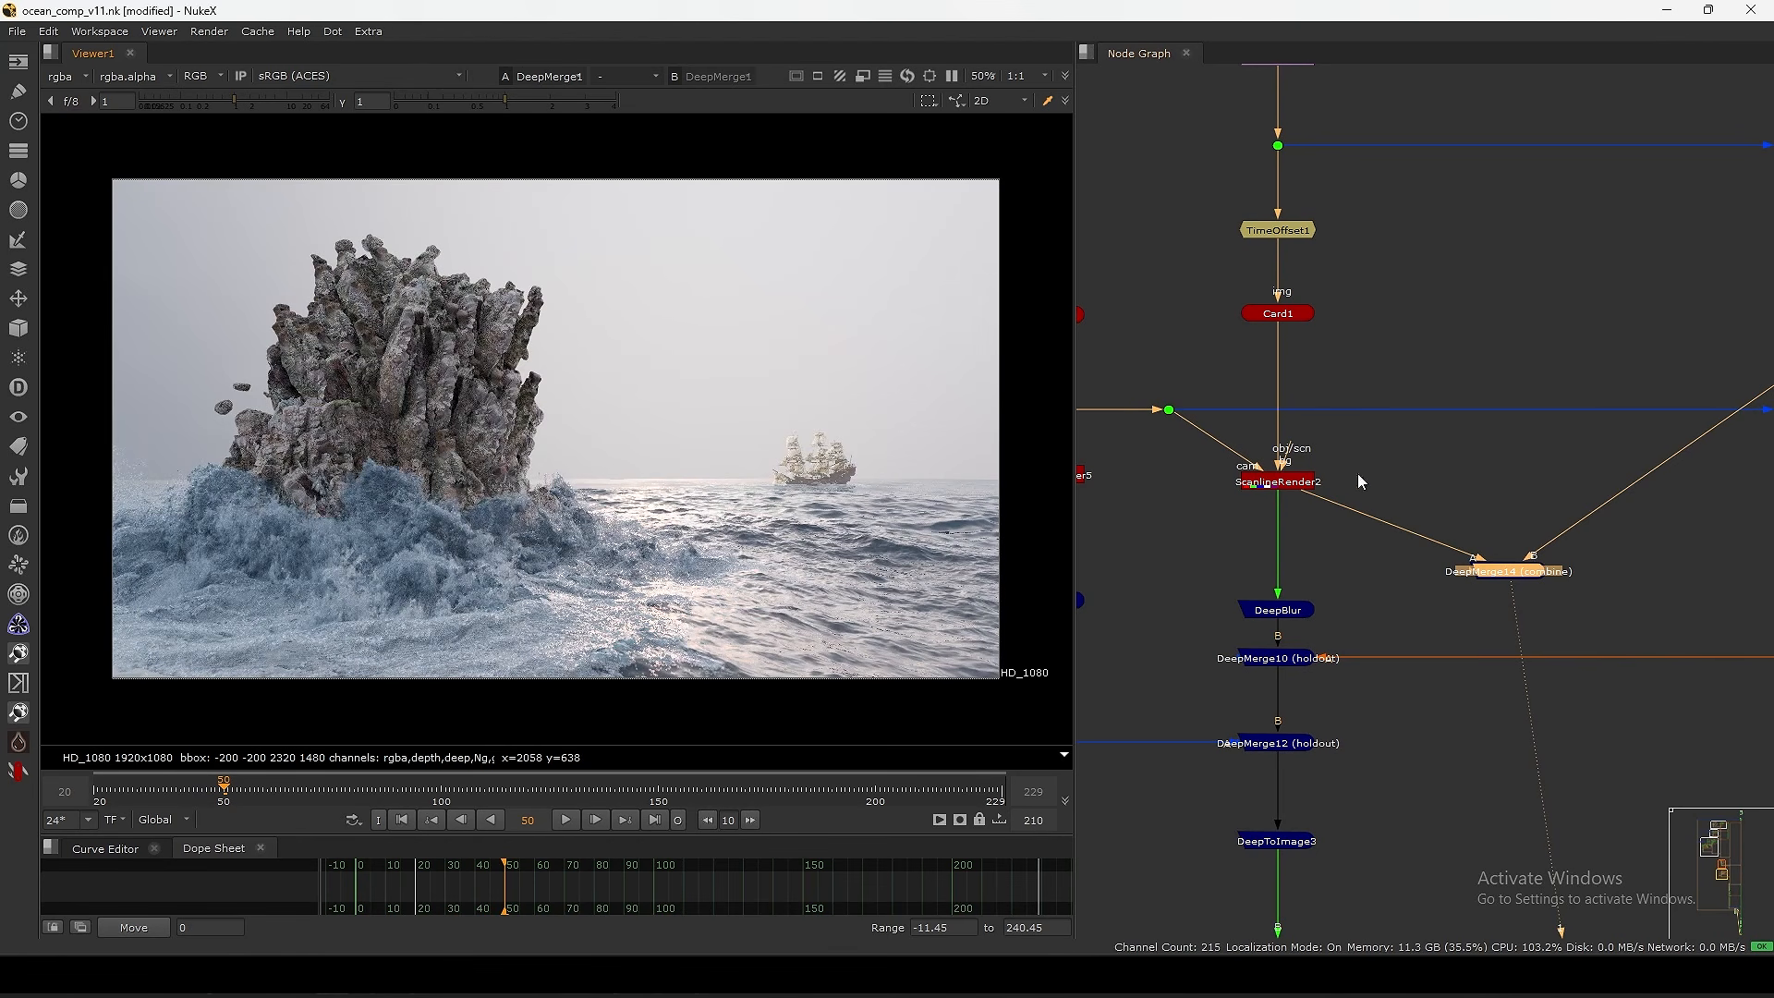
key(Delete)
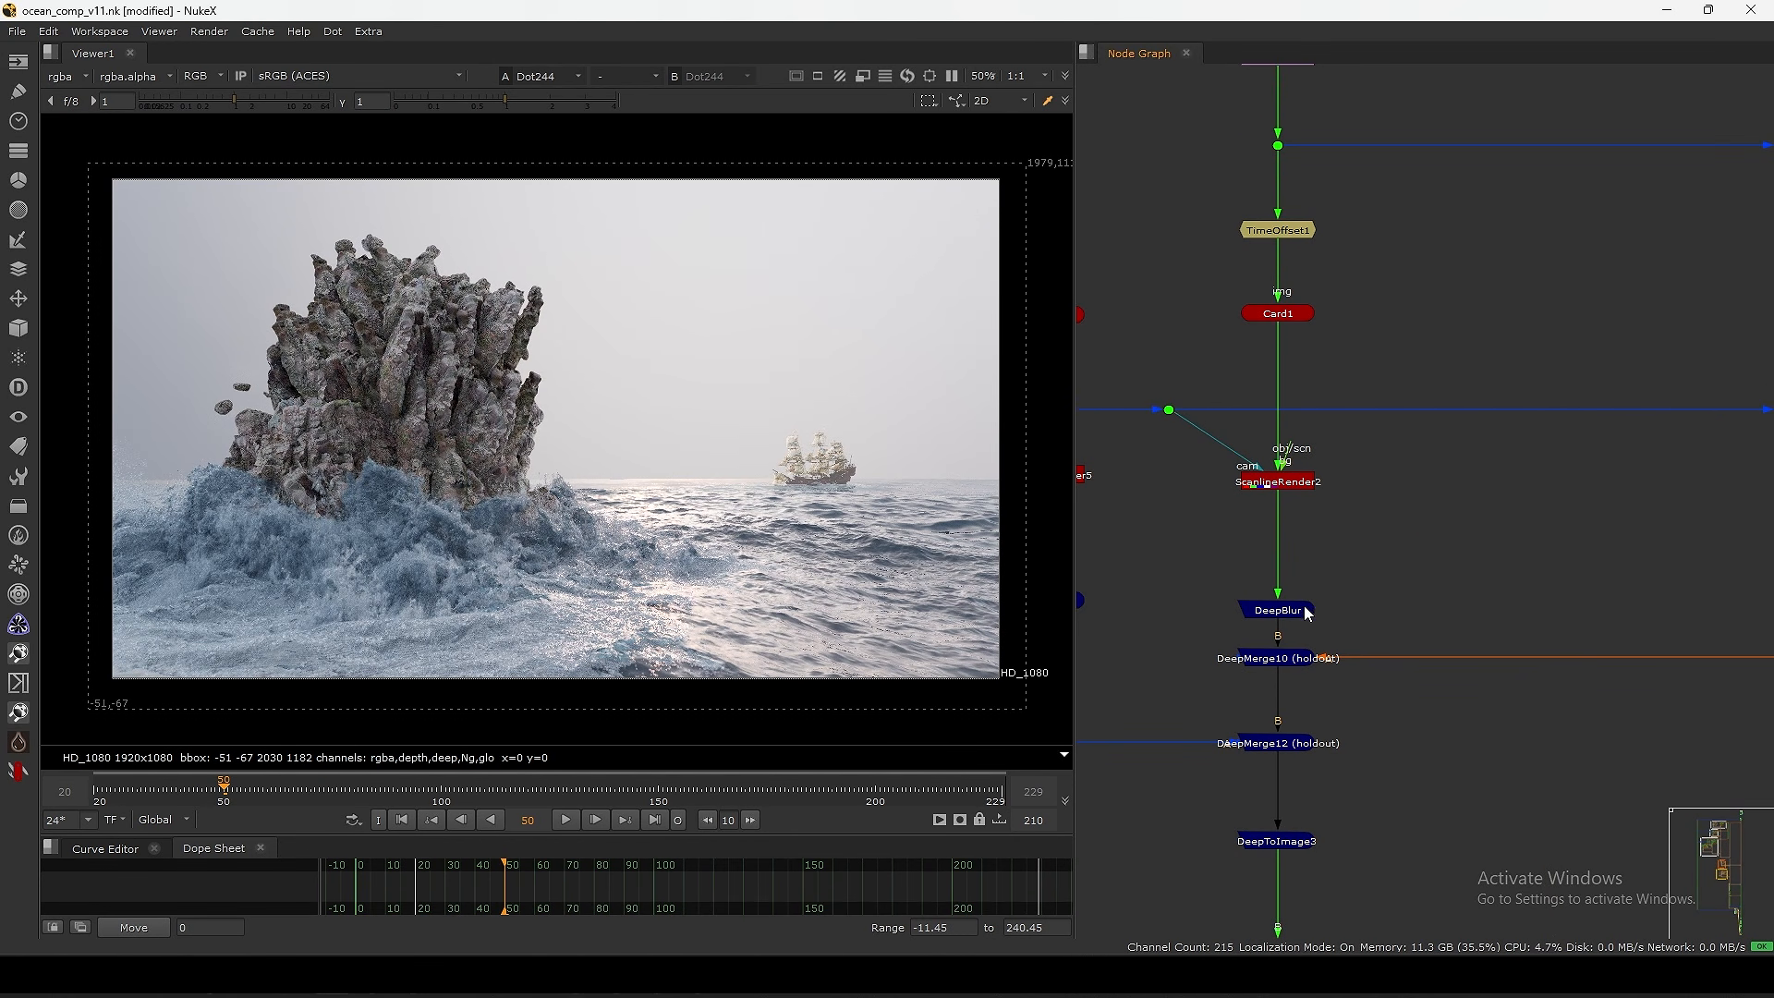
- View the DeepMerge10 holdout result and raise the viewer gain to 4.6
drag(1295, 611, 1285, 588)
click(1275, 656)
key(1)
click(1335, 571)
middle_drag(1336, 566, 1356, 408)
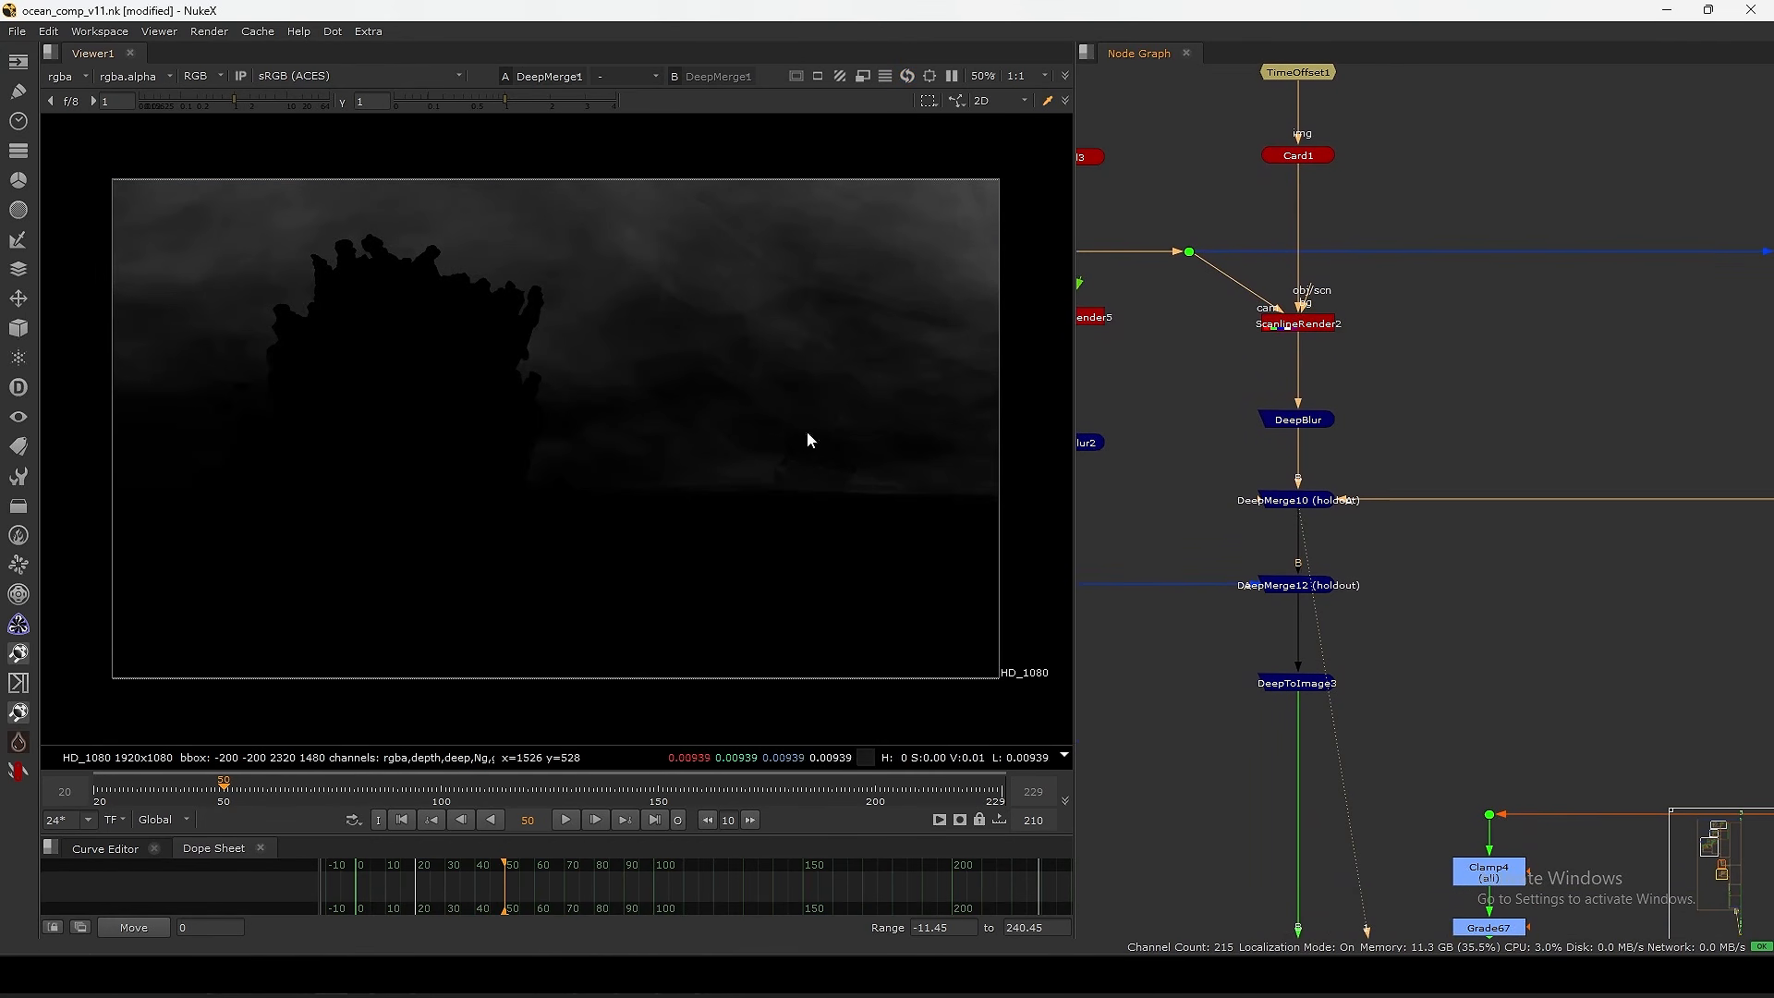
drag(231, 105, 267, 103)
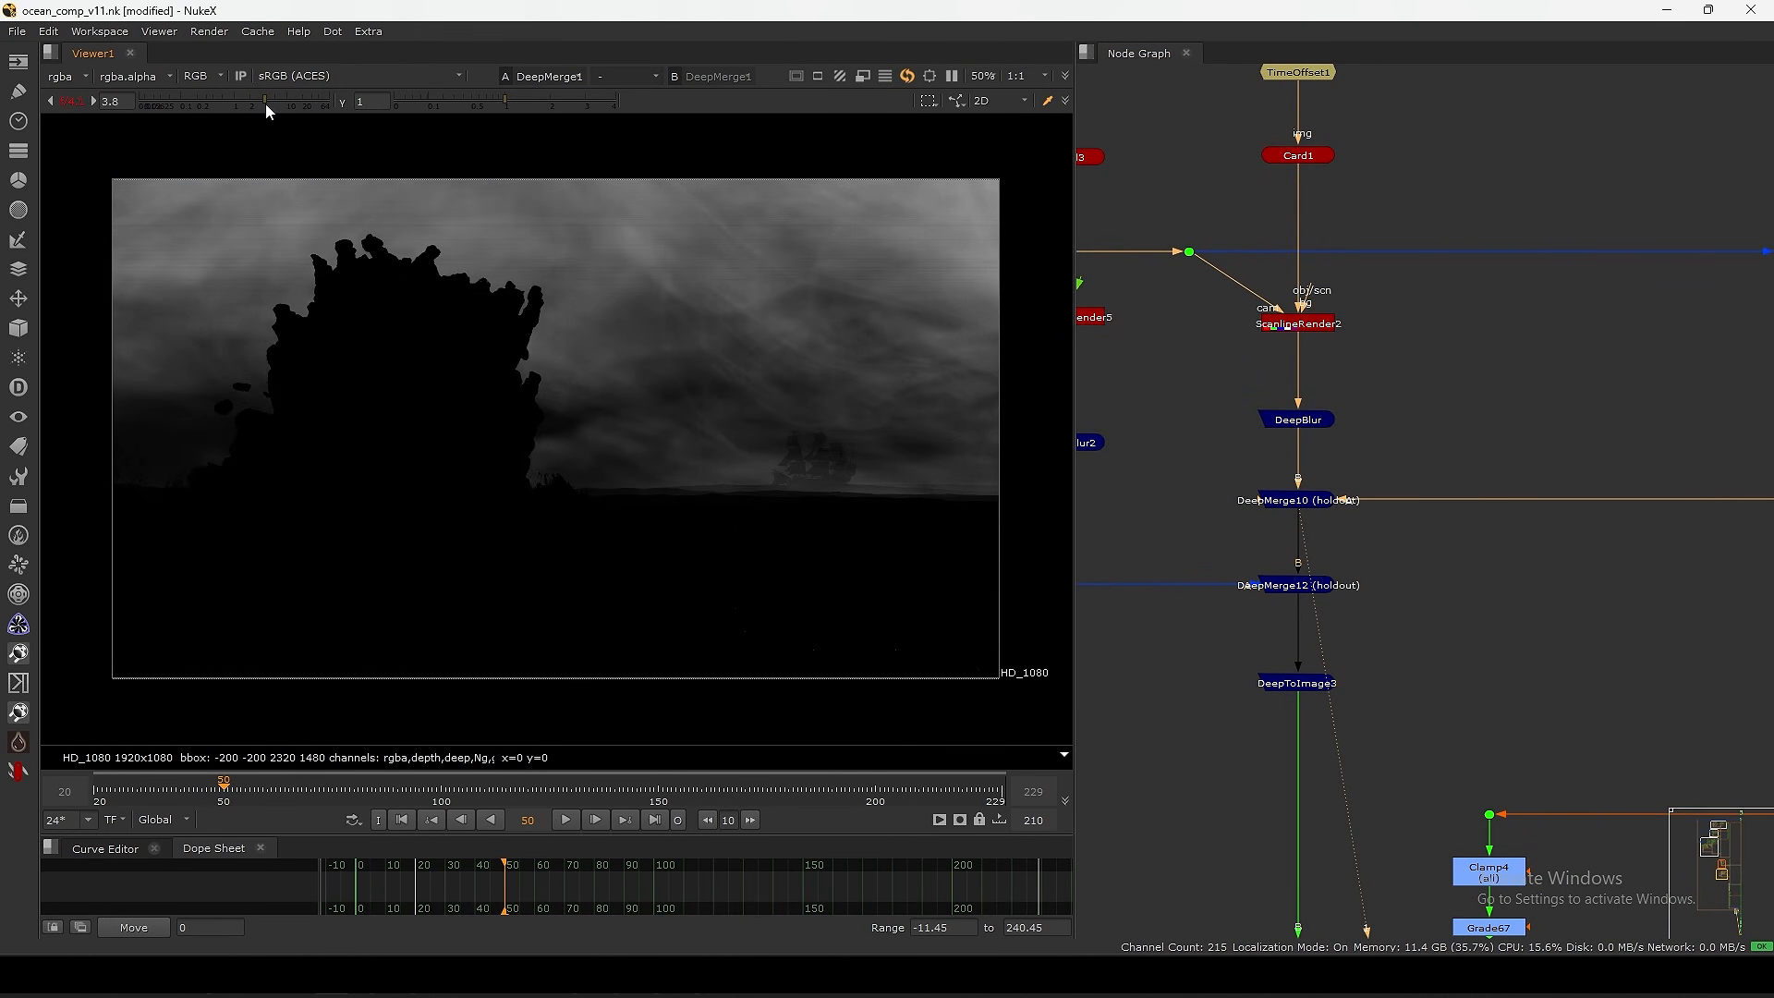
- Disable DeepBlur, and toggle DeepMerge10 off and on to compare the card with and without the holdout
click(1291, 425)
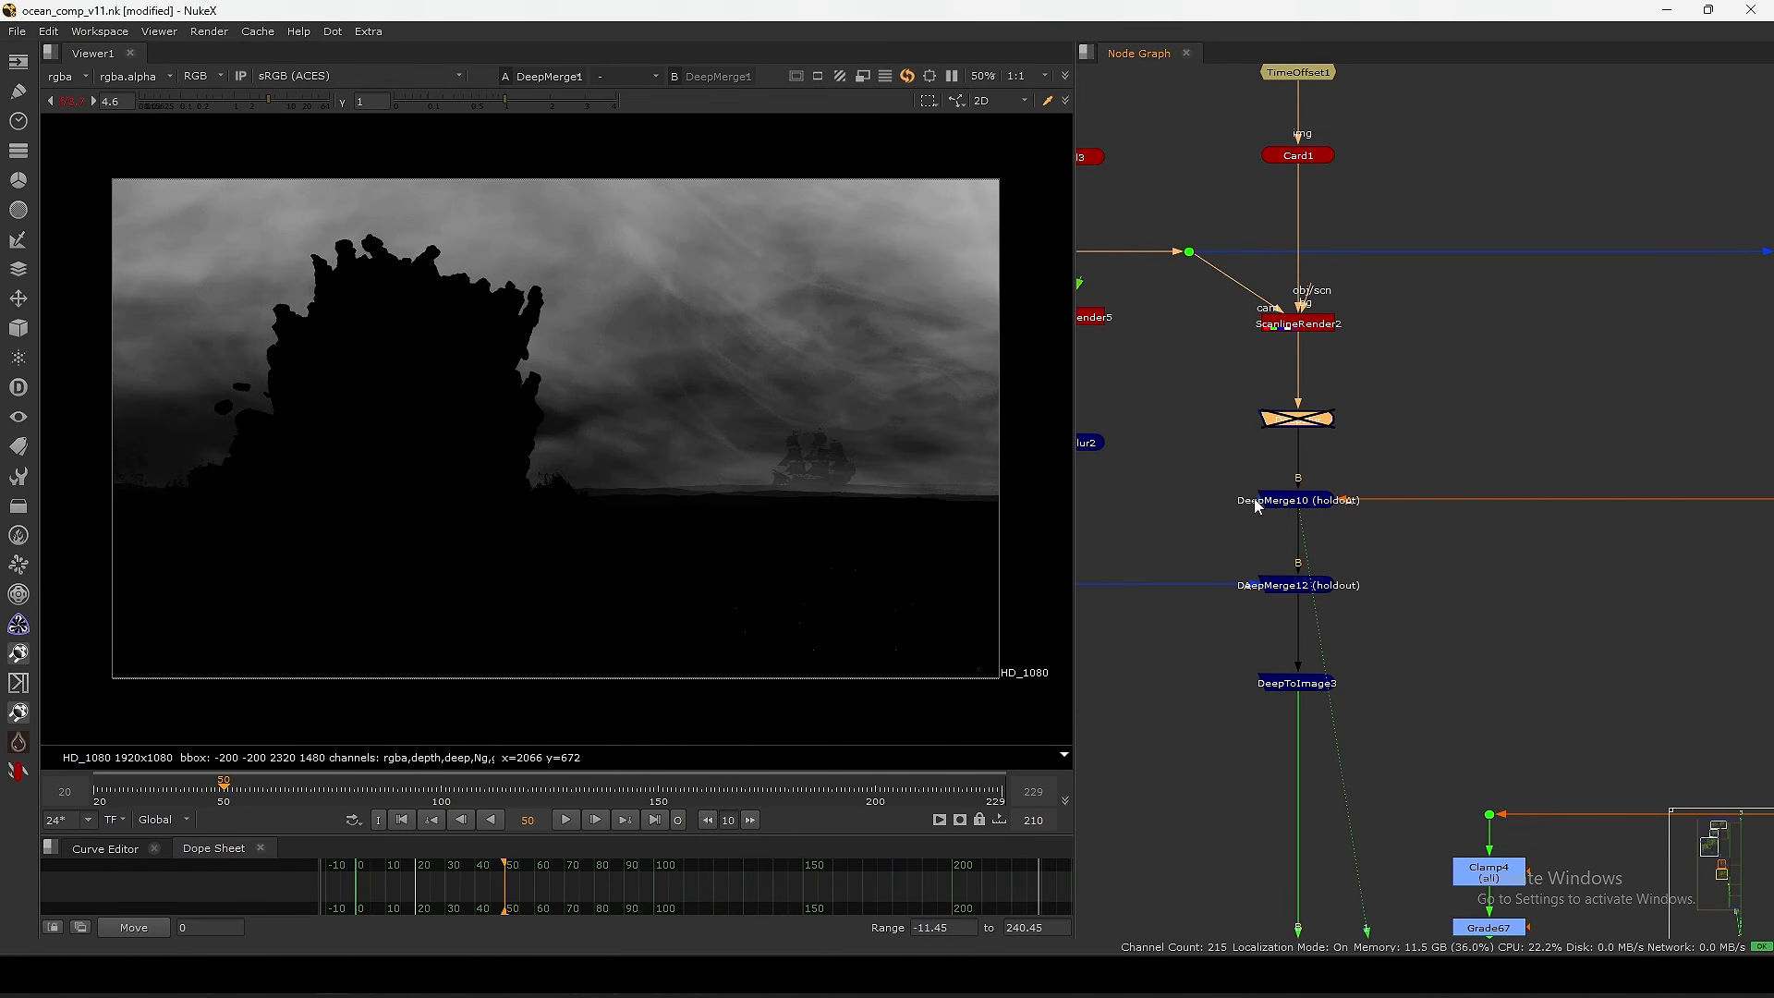
click(1291, 502)
key(d)
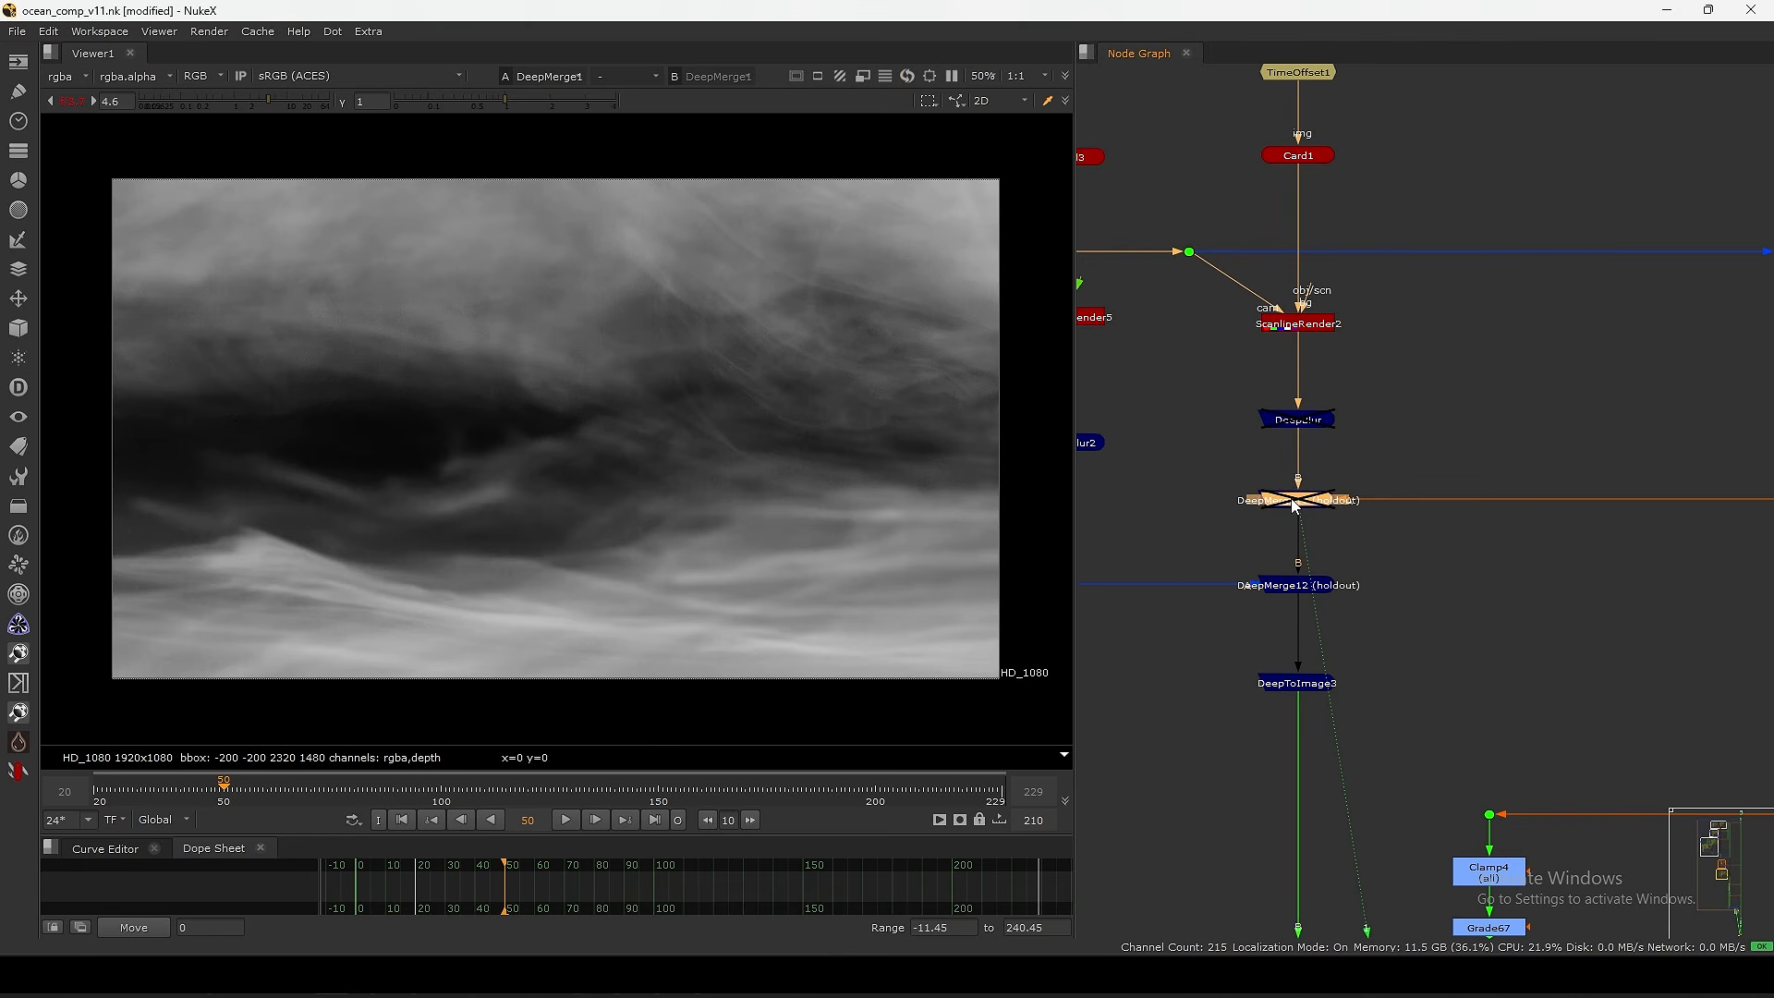
key(d)
scroll(790, 452, up, 2)
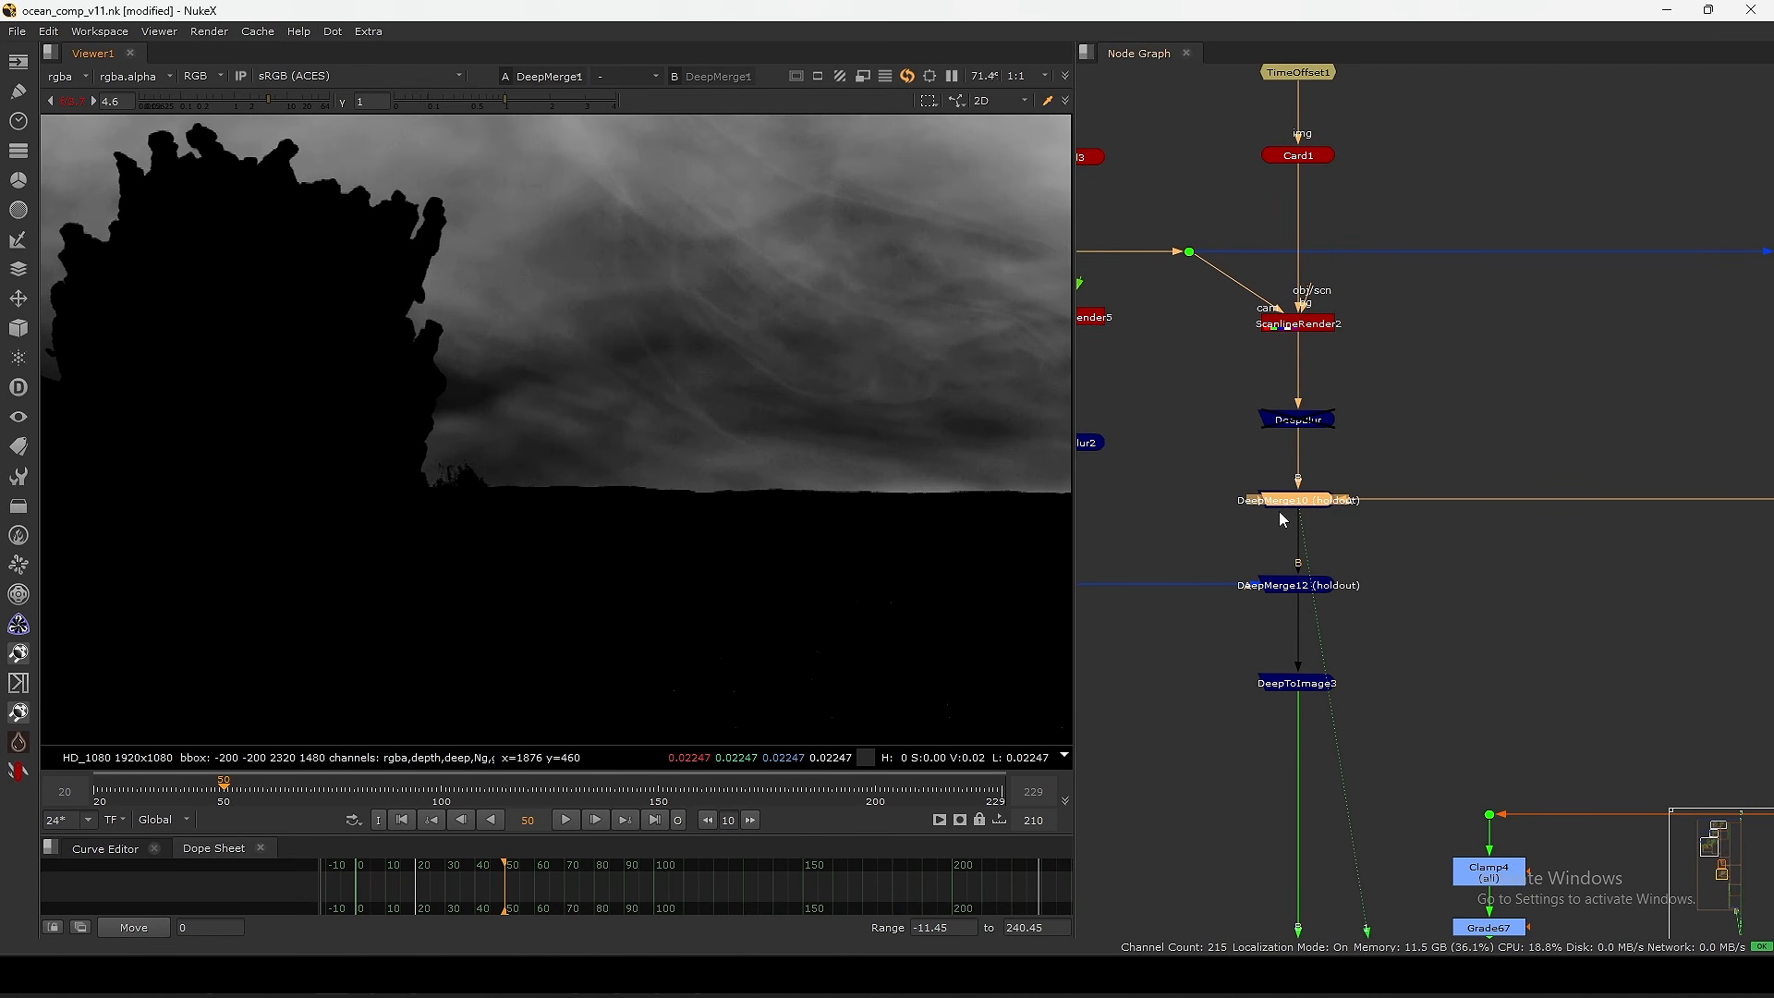
- Open Card1's properties and step its translate z down to -17.9373474
middle_drag(1306, 156, 1355, 329)
double_click(1362, 334)
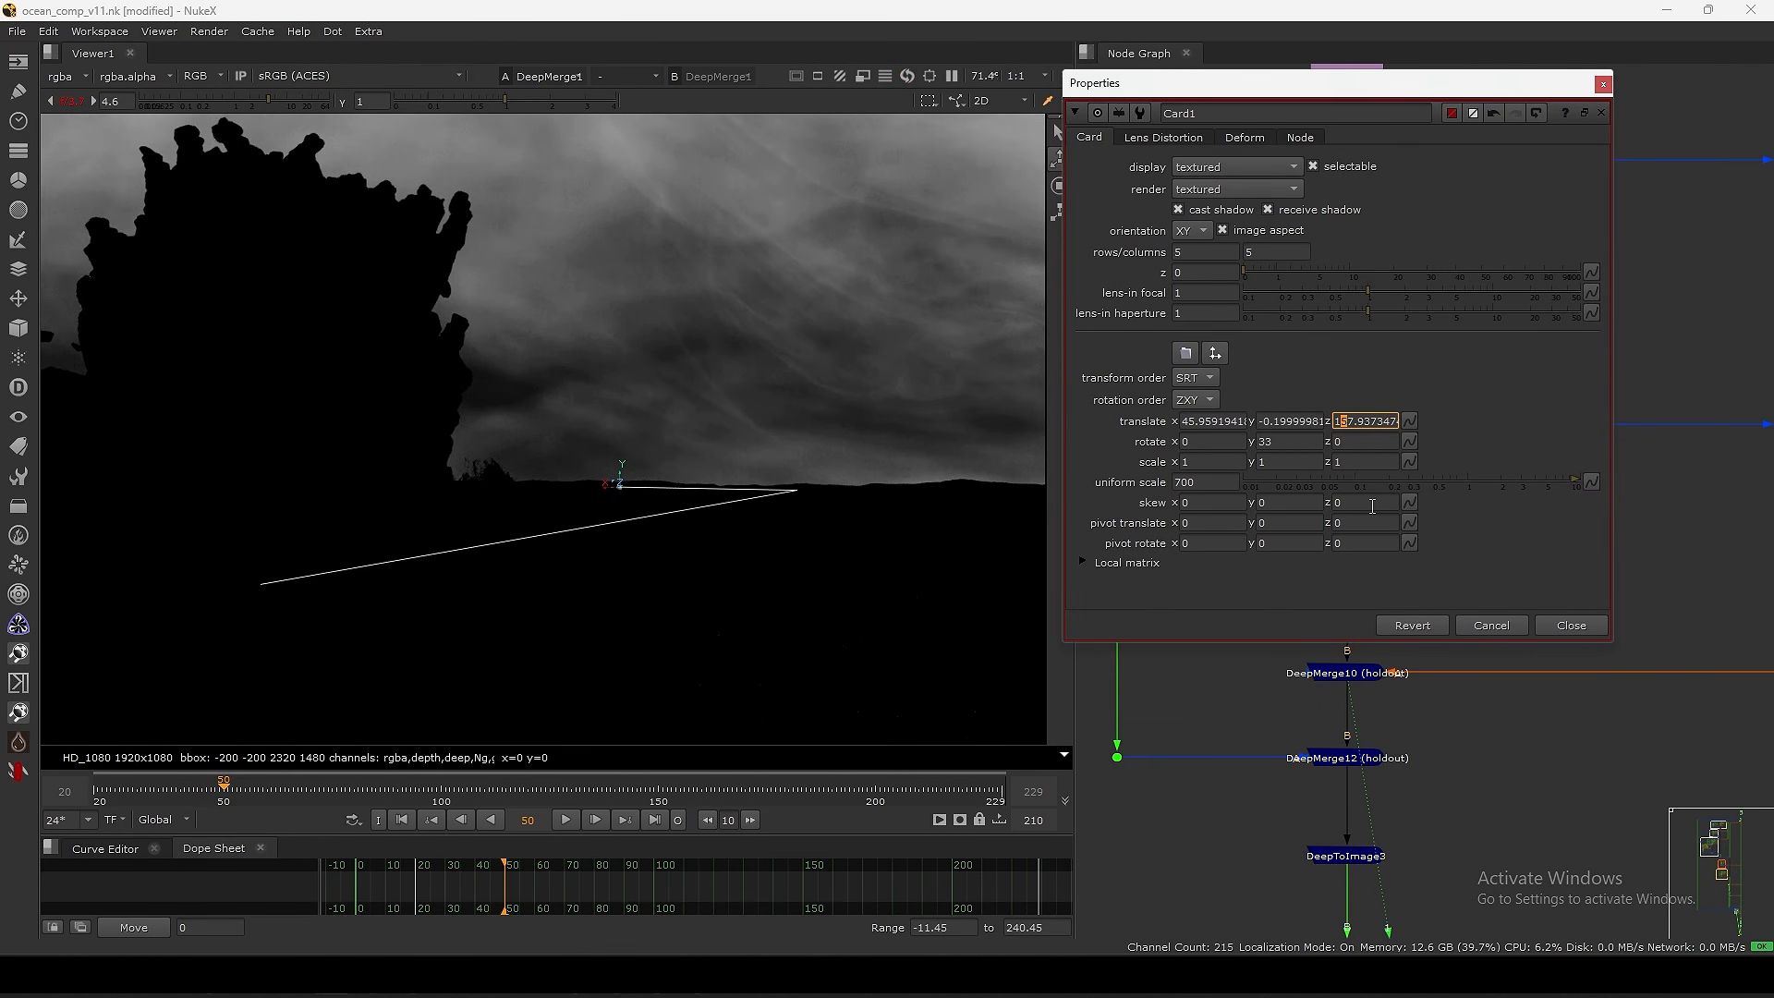
key(Down)
key(Down)
key(Down)
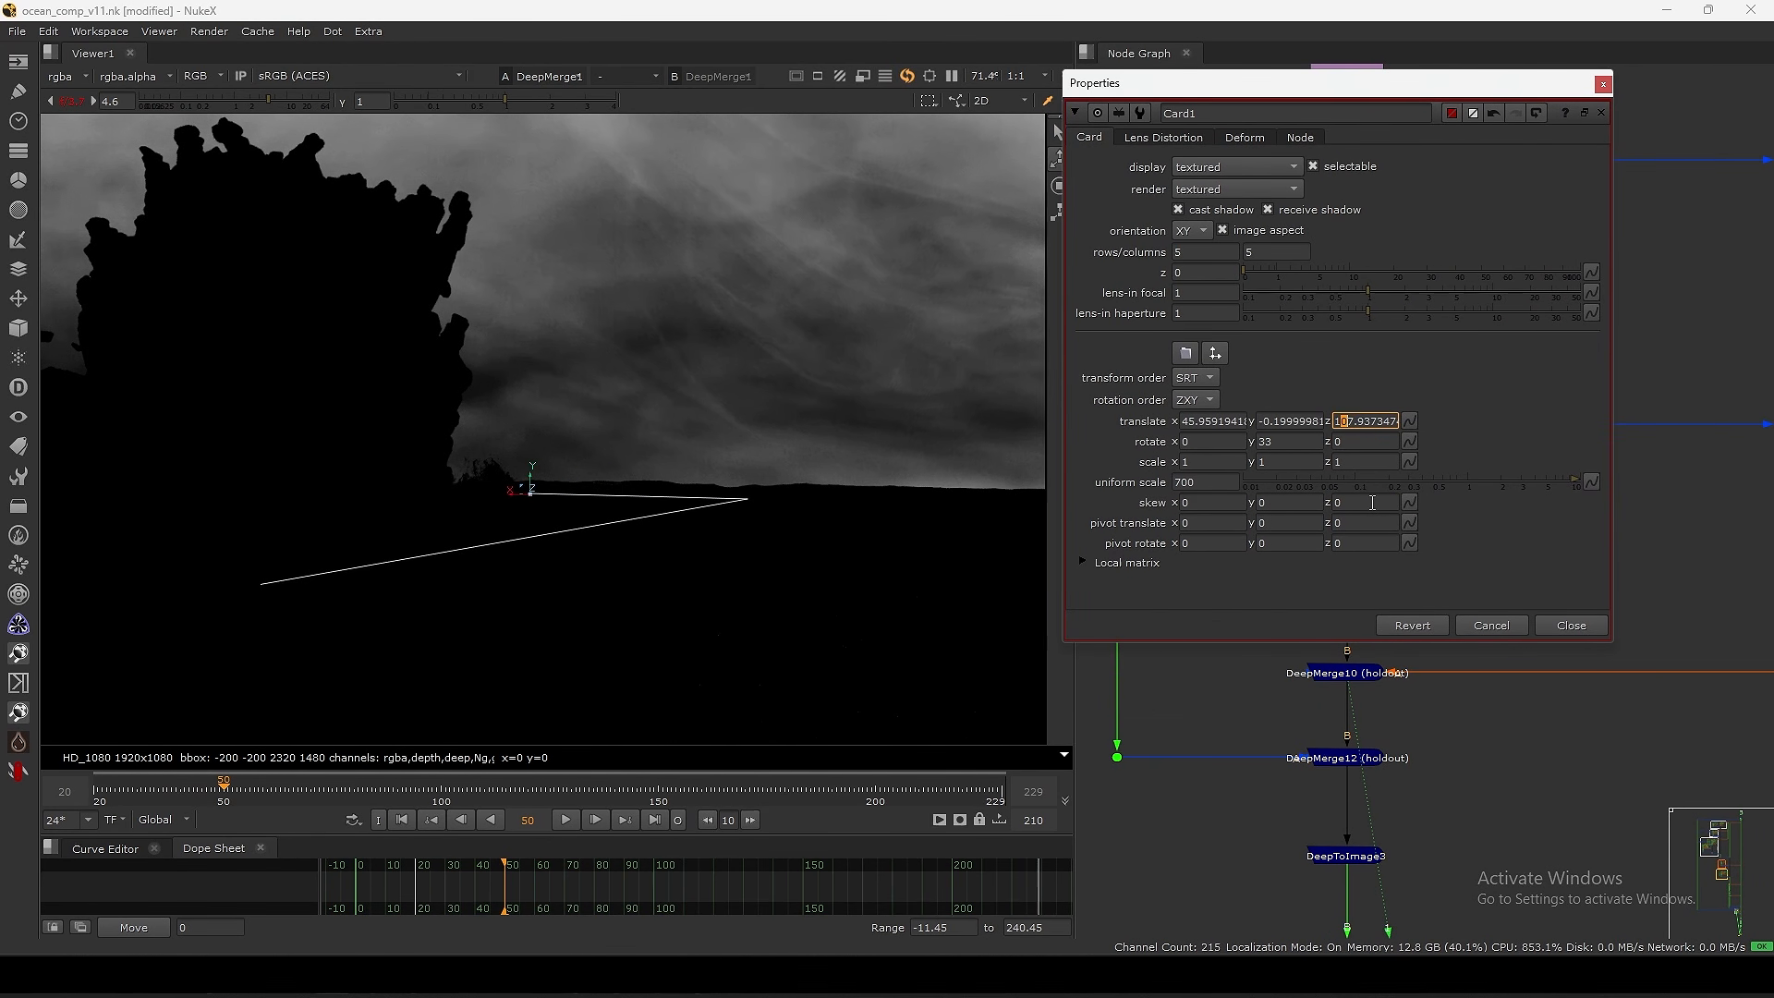
key(Down)
key(Down)
key(Down)
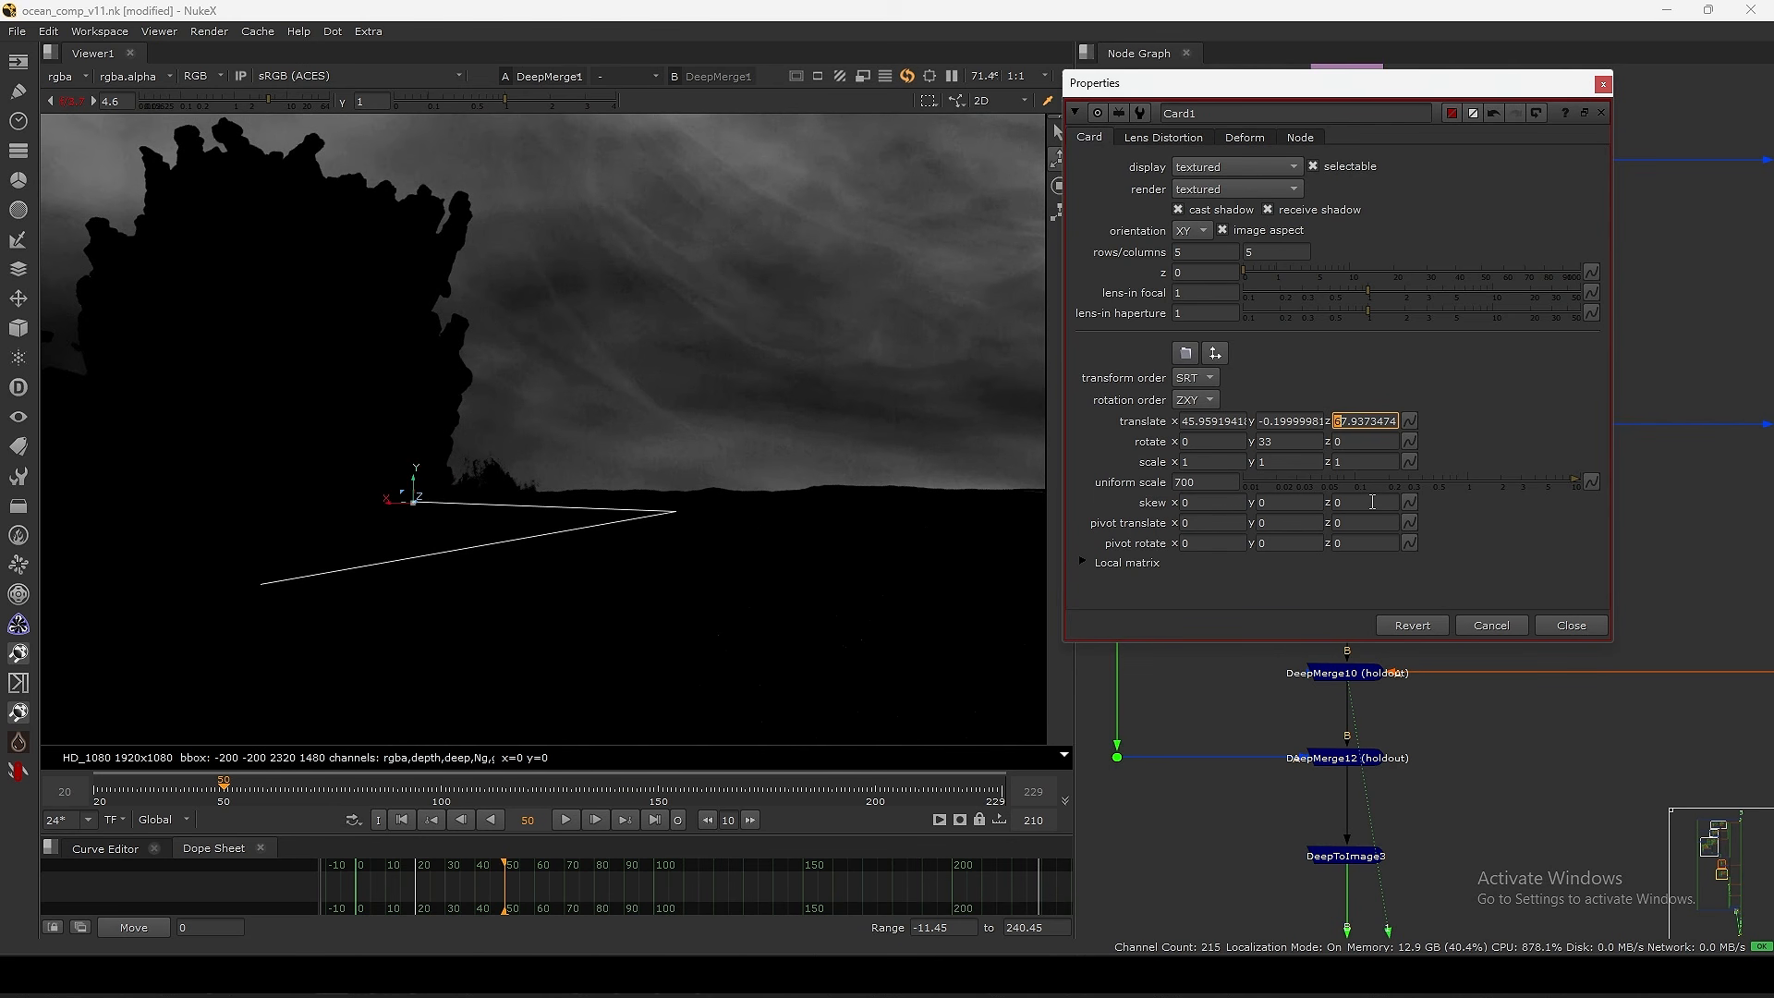
key(Down)
key(Down)
key(Down)
key(Down)
key(Down)
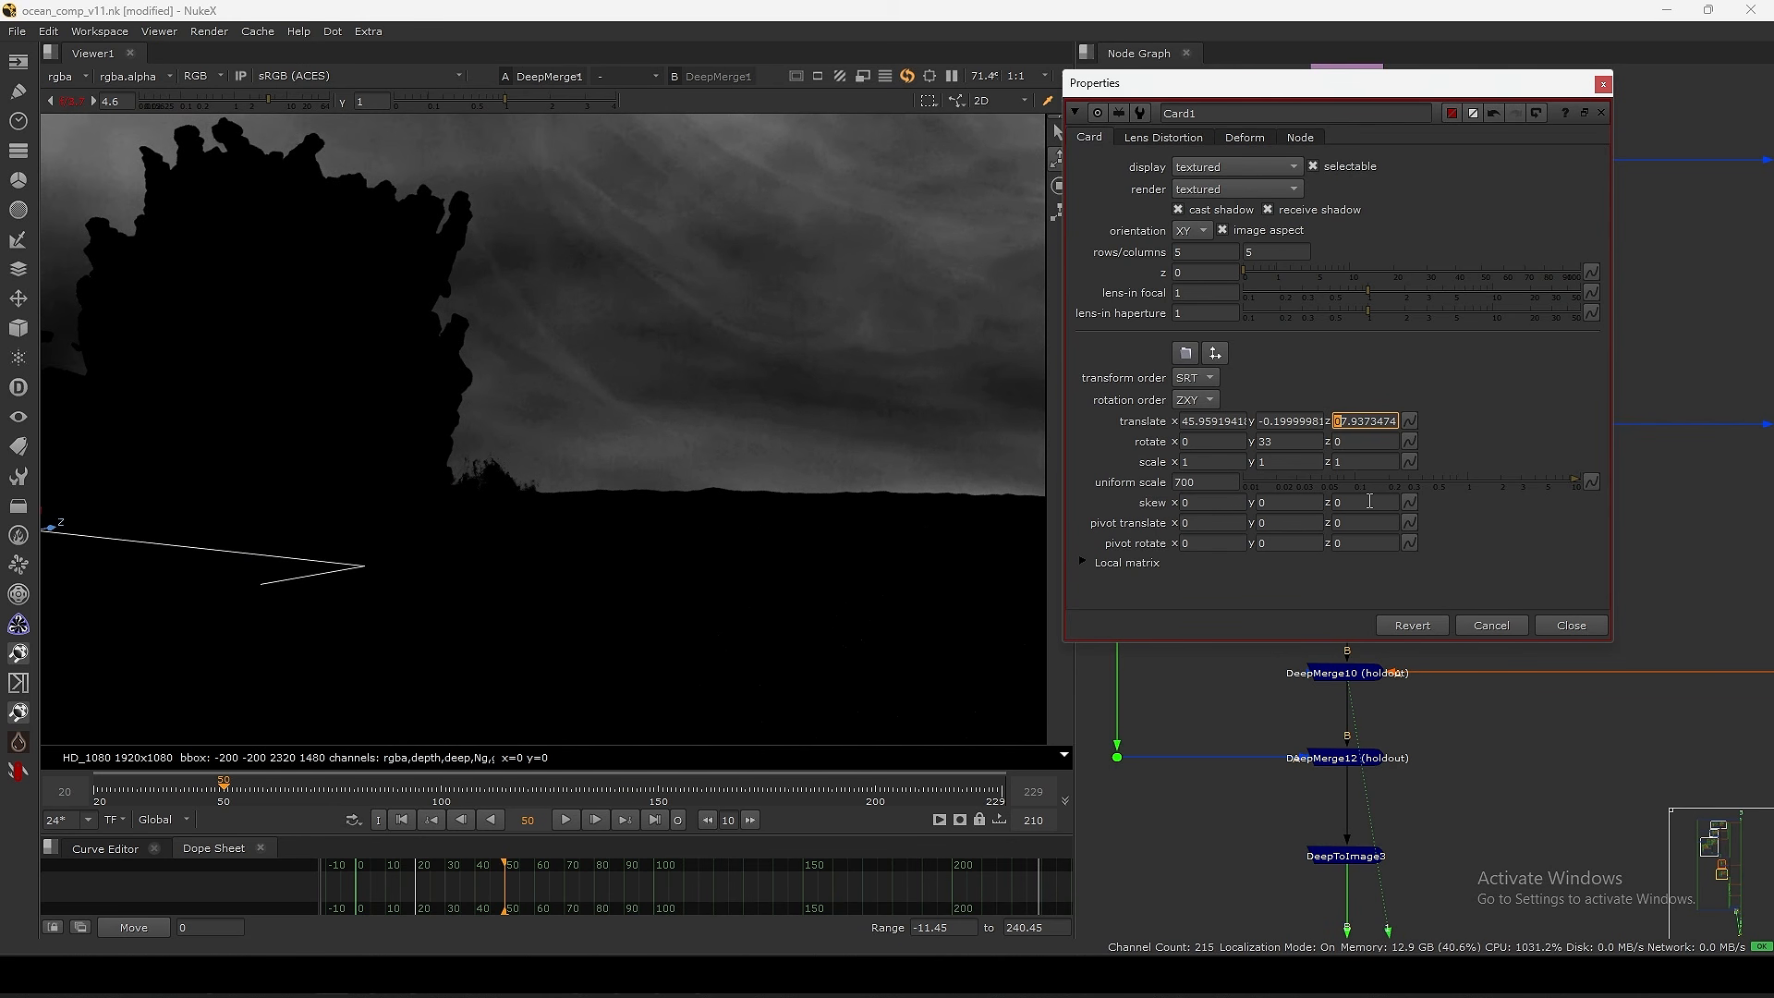
key(Down)
key(Down)
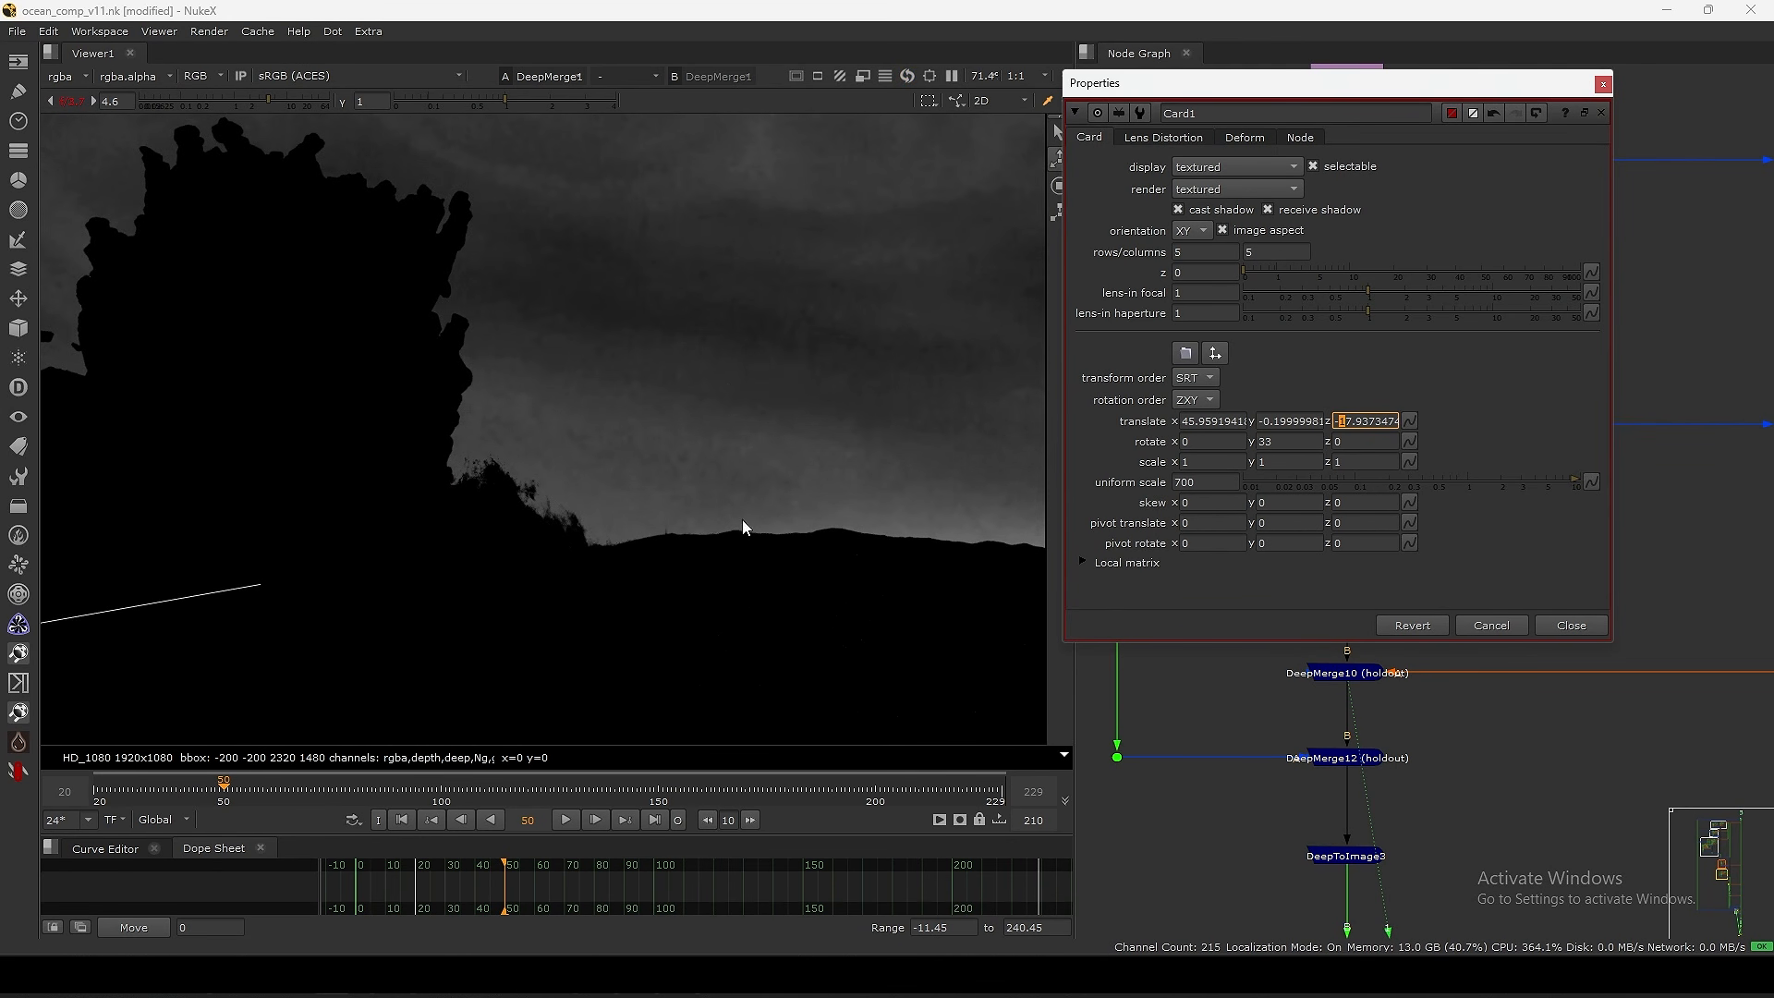
scroll(667, 463, down, 4)
scroll(700, 431, up, 2)
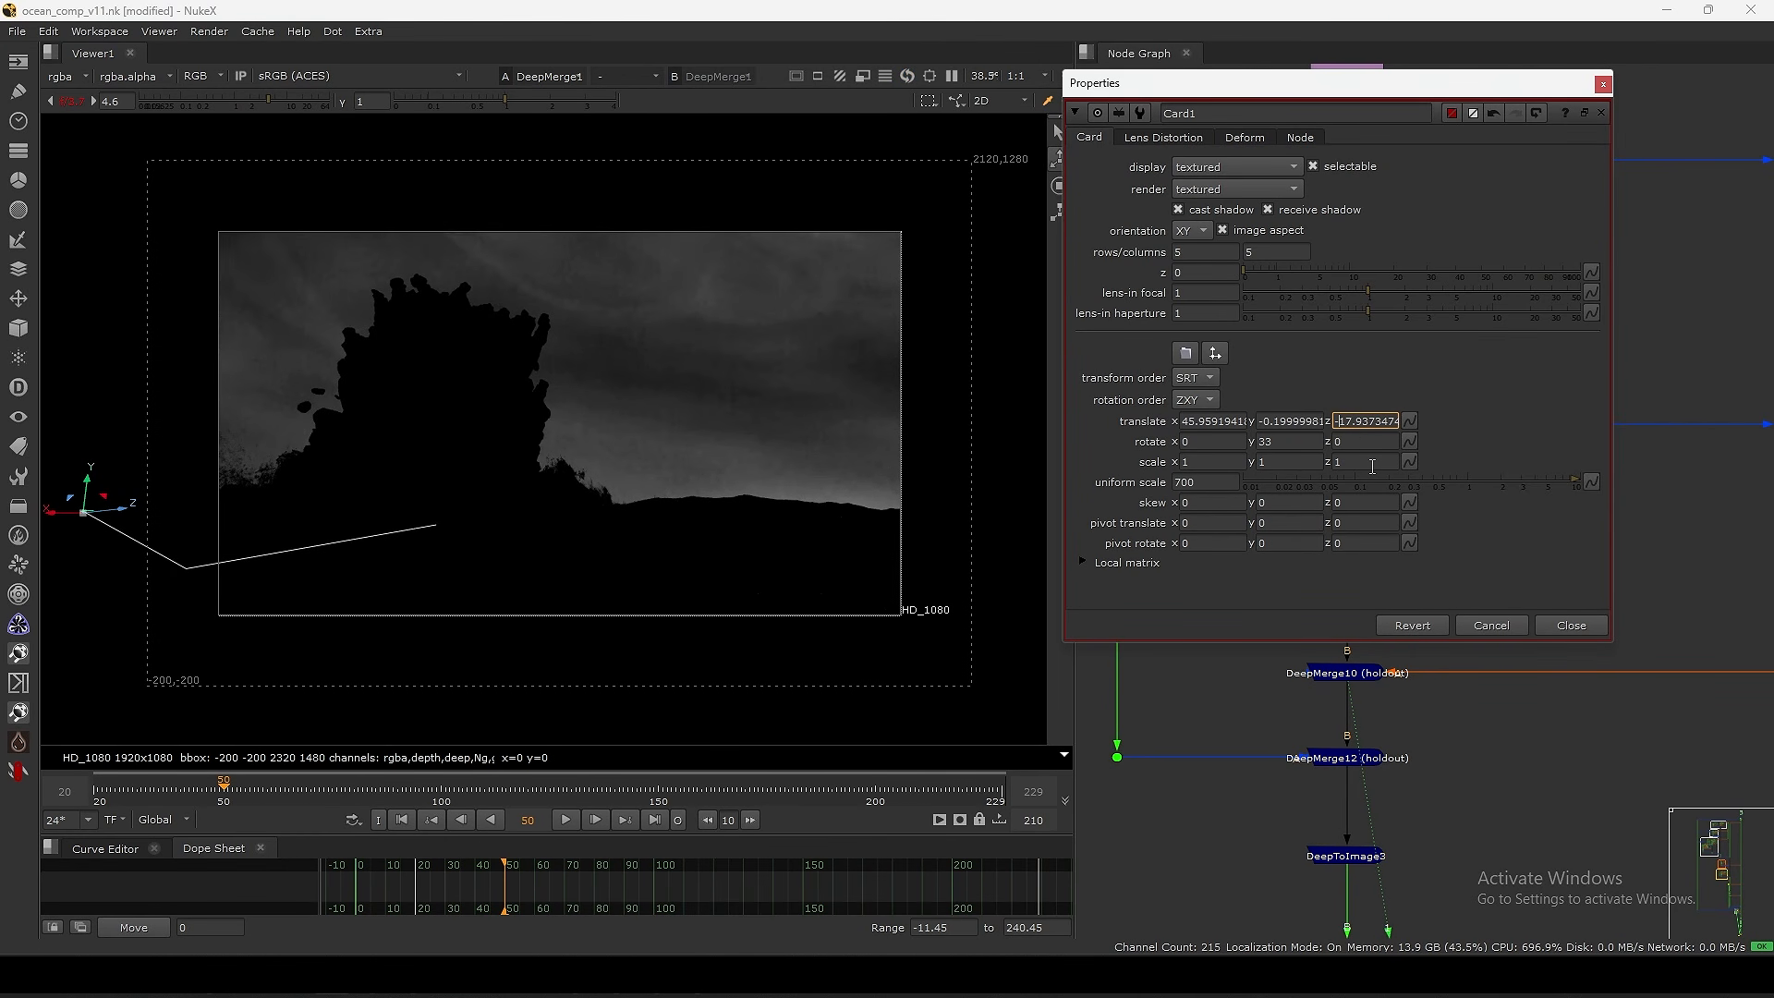
- Lower Card1's translate z further to -35.9373474 and inspect the holdout edge around the rock
key(Up)
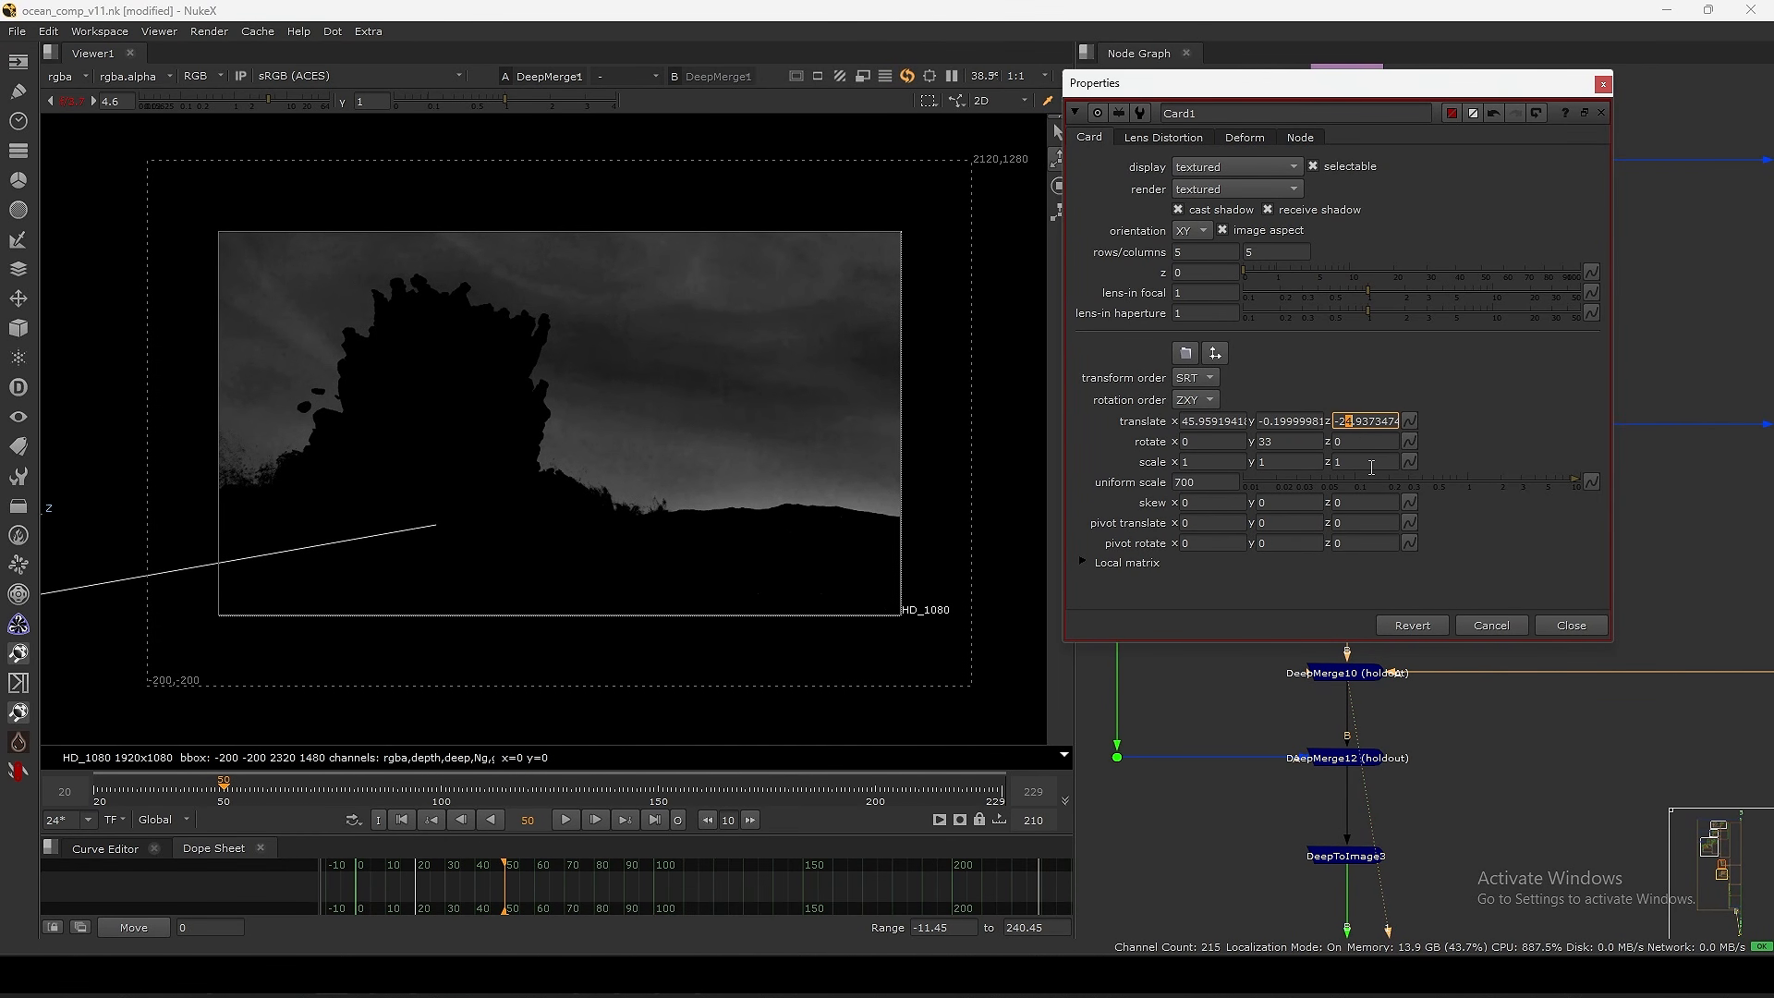
key(Down)
key(Down)
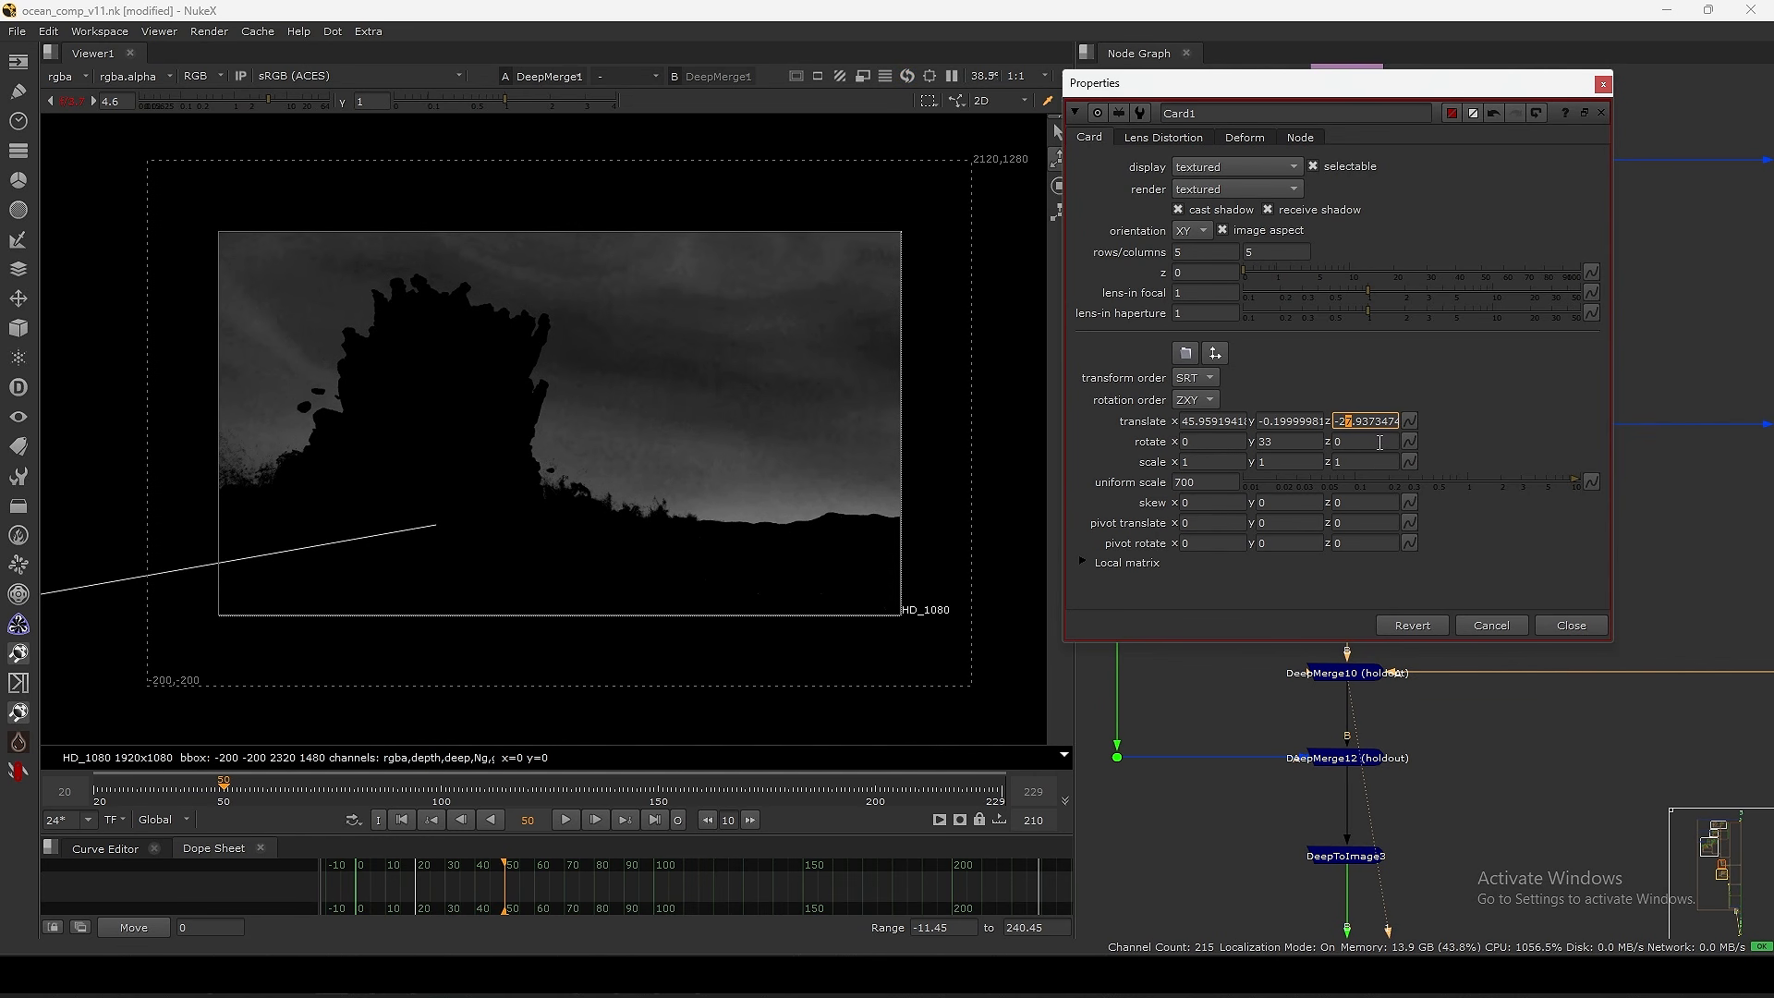
key(Down)
key(Down)
key(Down)
key(Down)
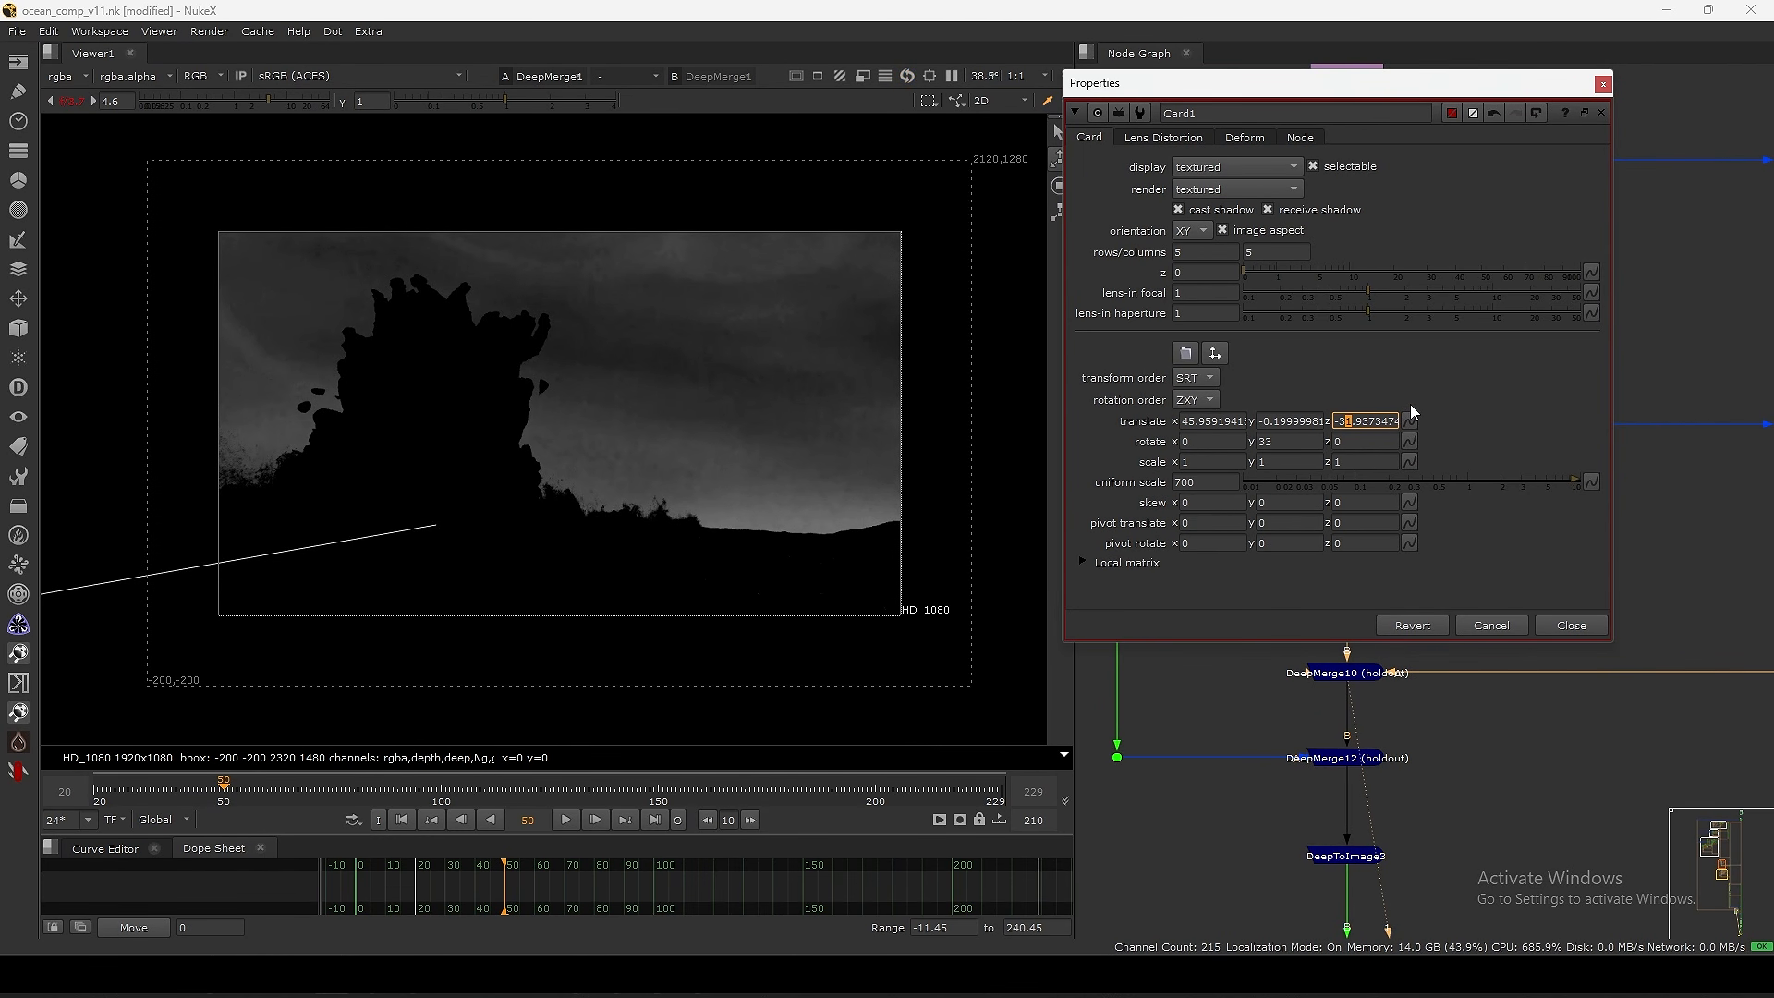
key(Down)
key(Down)
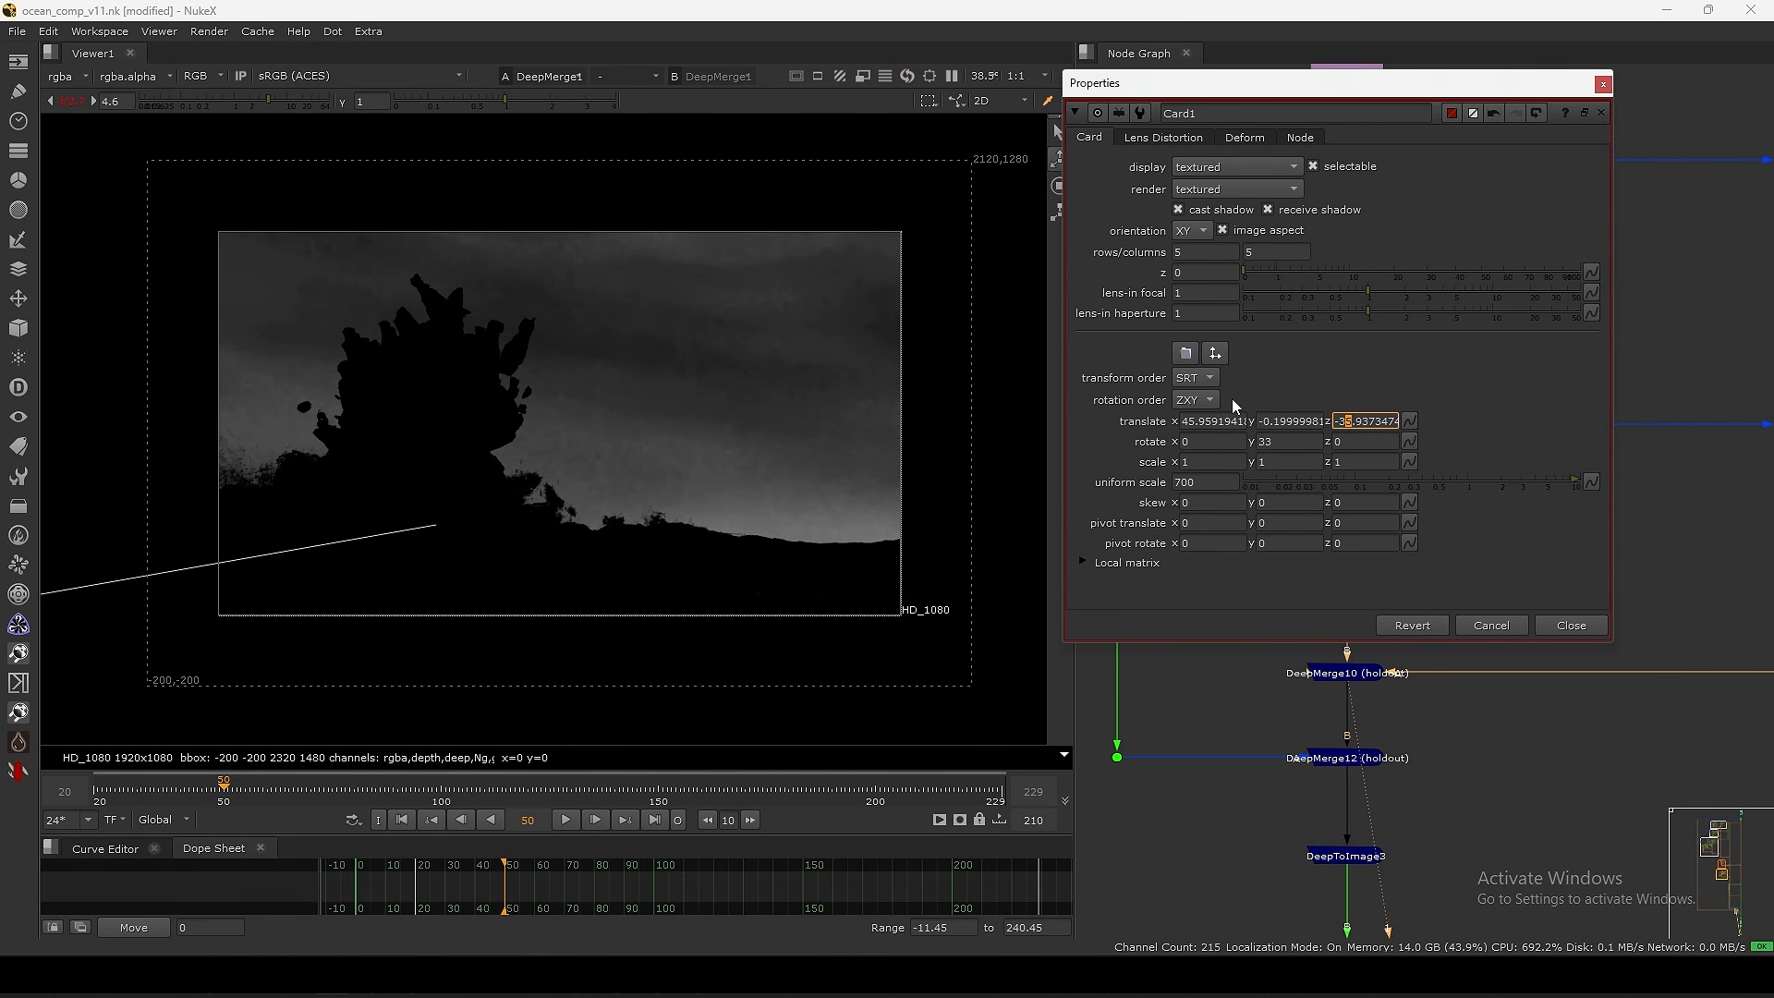
scroll(543, 388, up, 5)
scroll(543, 384, down, 2)
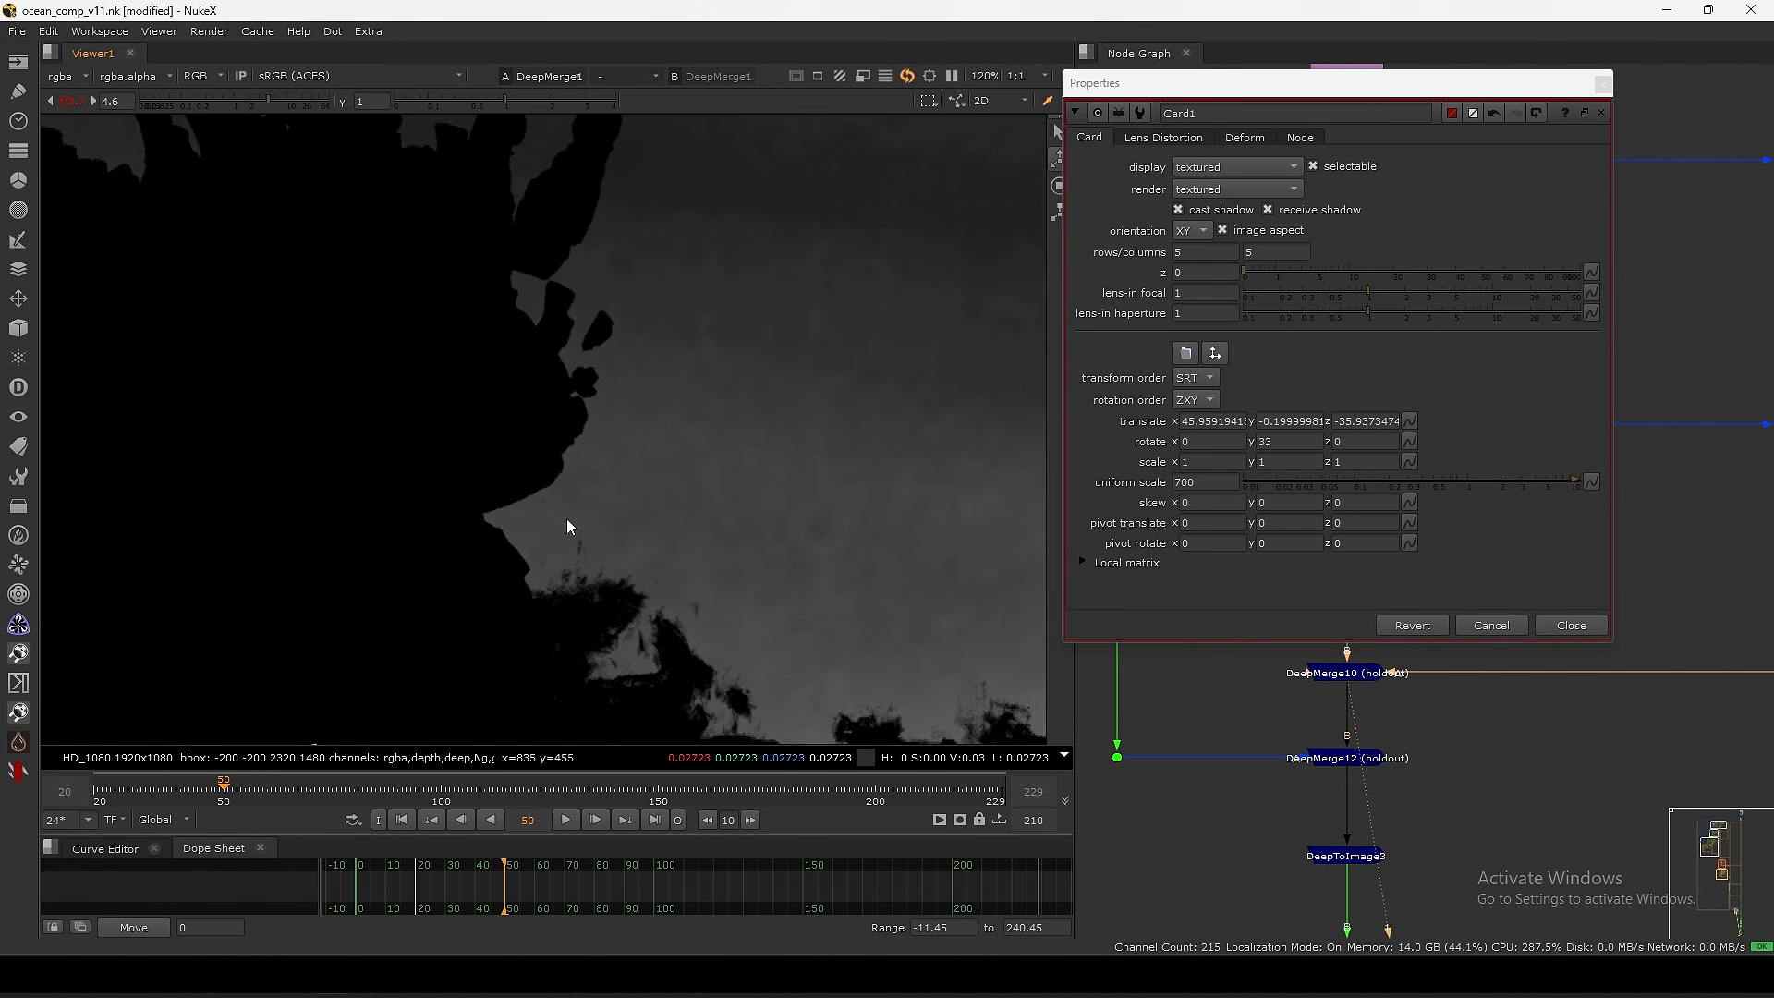
- Move the Card1 properties clear of the node graph and re-enable the DeepBlur node
drag(1509, 91, 842, 631)
middle_drag(1267, 569, 1244, 459)
scroll(1258, 497, up, 6)
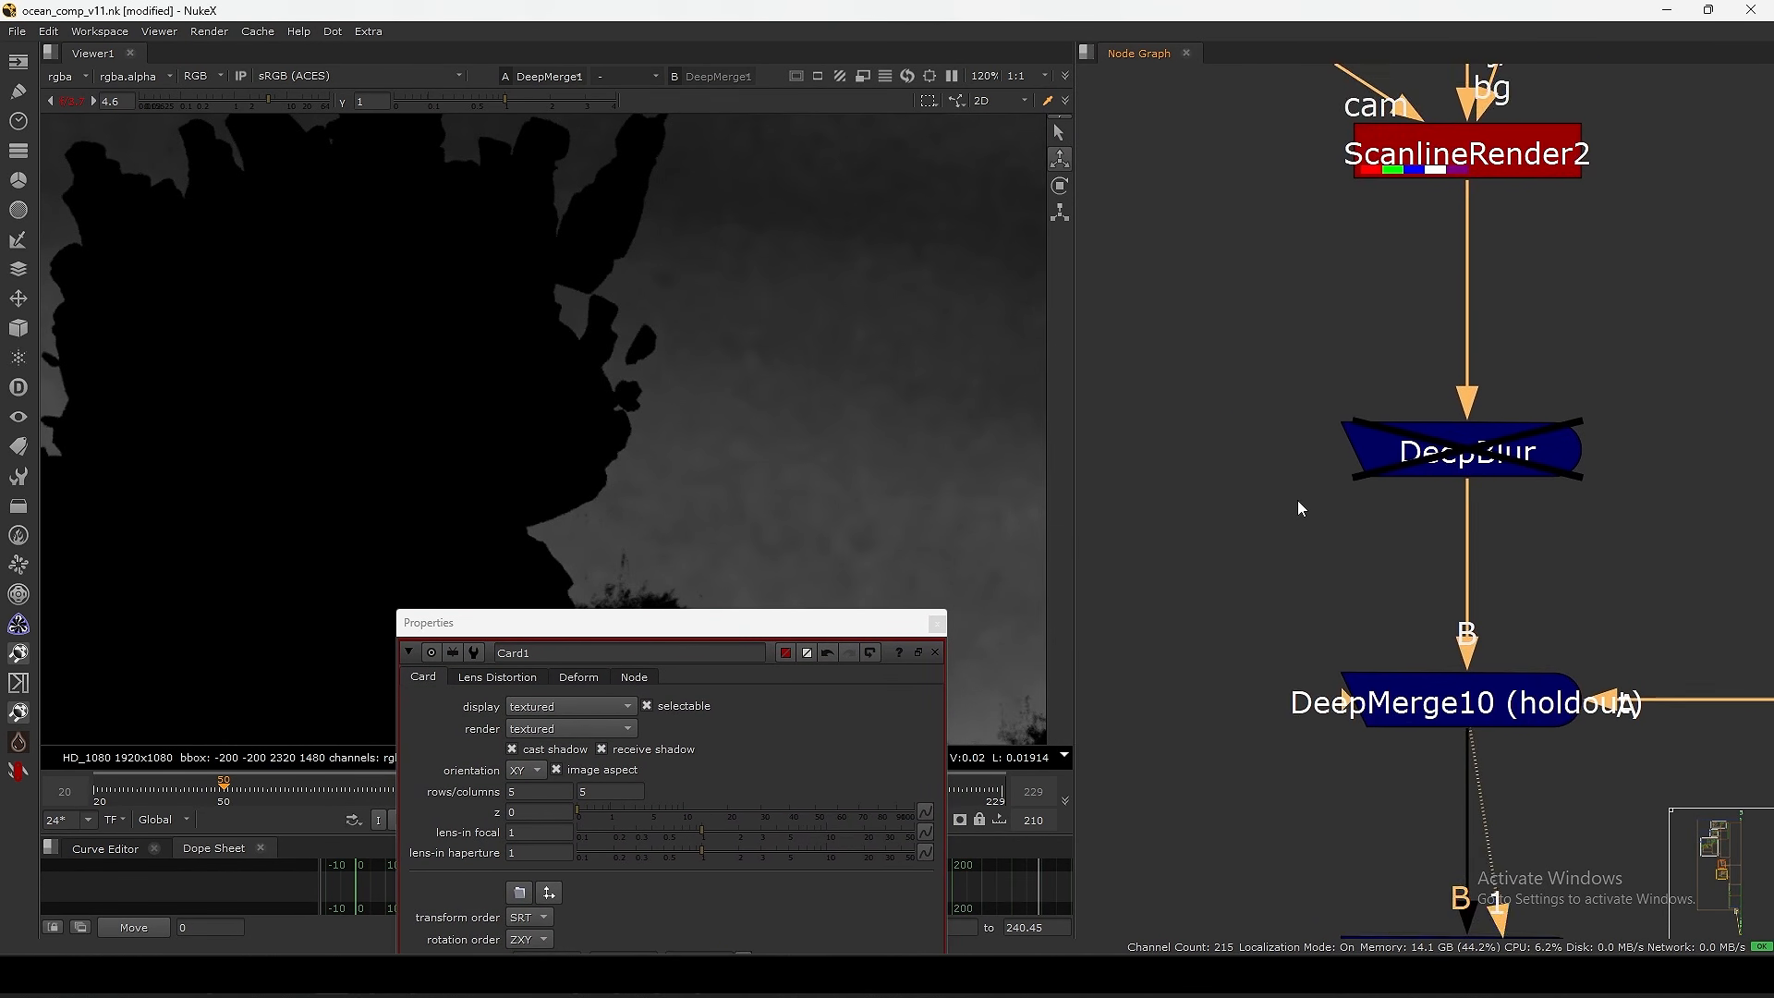
scroll(1296, 500, down, 5)
middle_drag(1177, 559, 1342, 514)
click(1253, 457)
middle_drag(1401, 435, 1297, 467)
- Lower Card1's translate z further, raise it through -15.9373474 and on to 35.9373474 to test the card's depth
drag(1569, 396, 1289, 507)
drag(741, 622, 1385, 256)
scroll(804, 475, down, 3)
click(1337, 594)
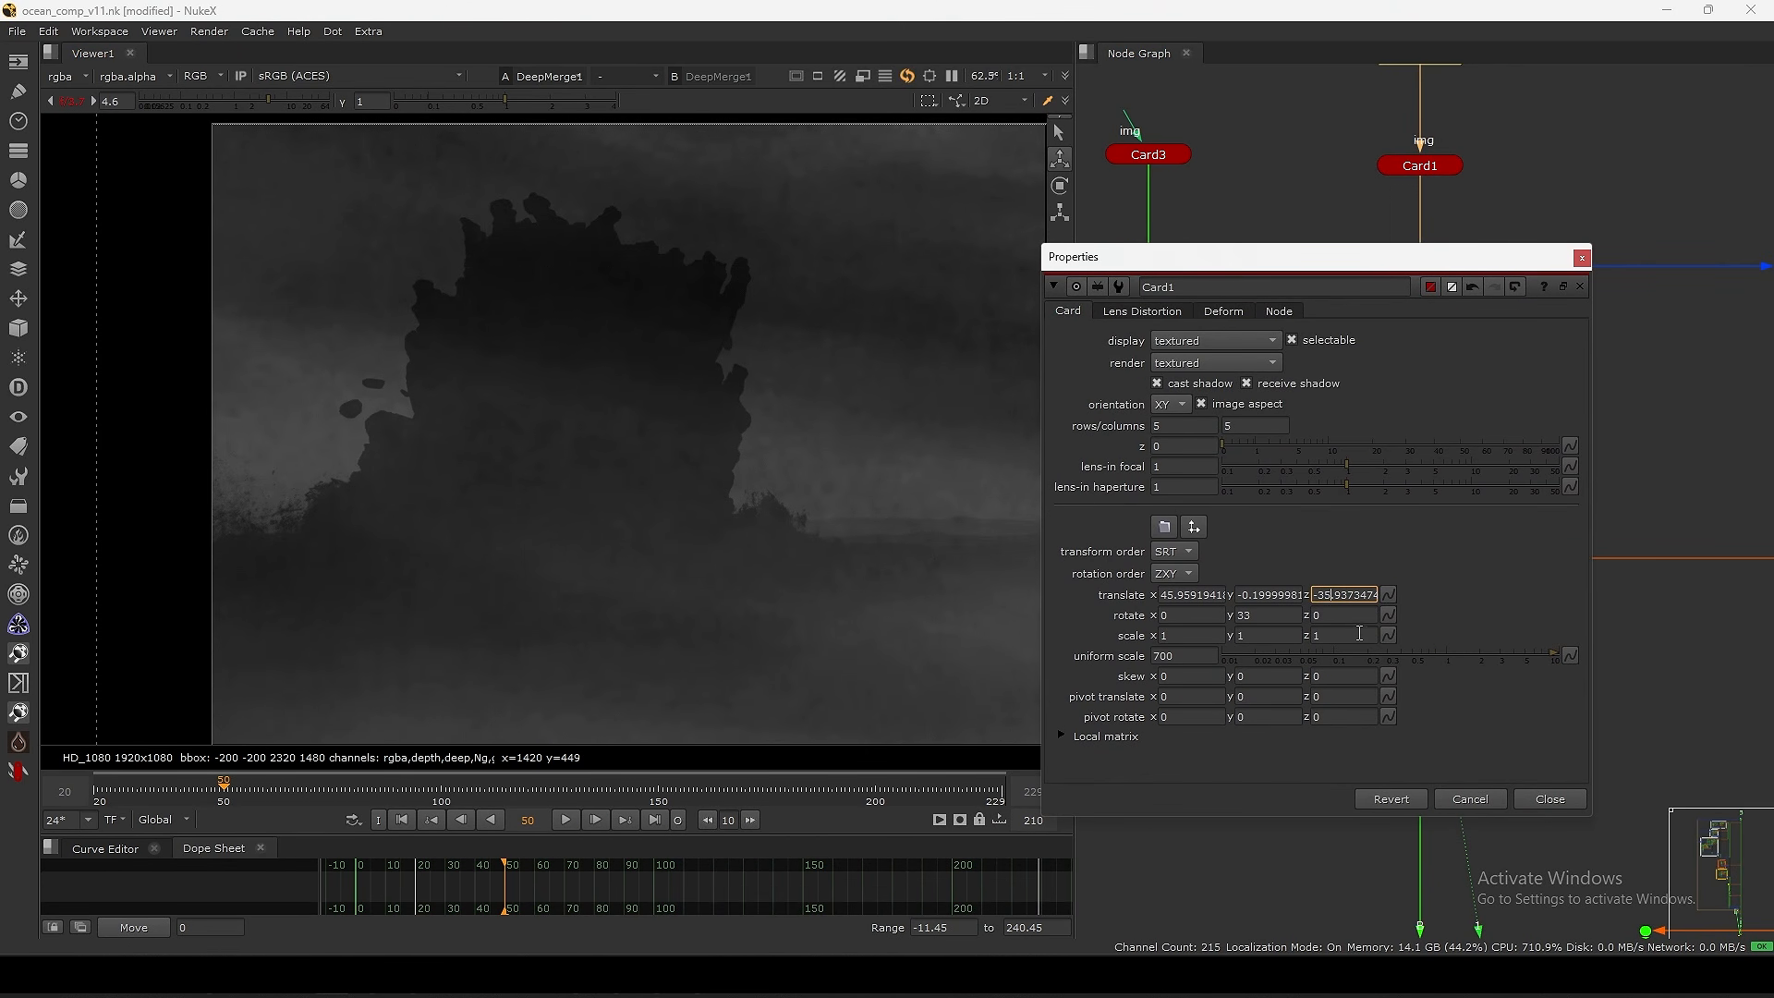
key(Down)
key(Down)
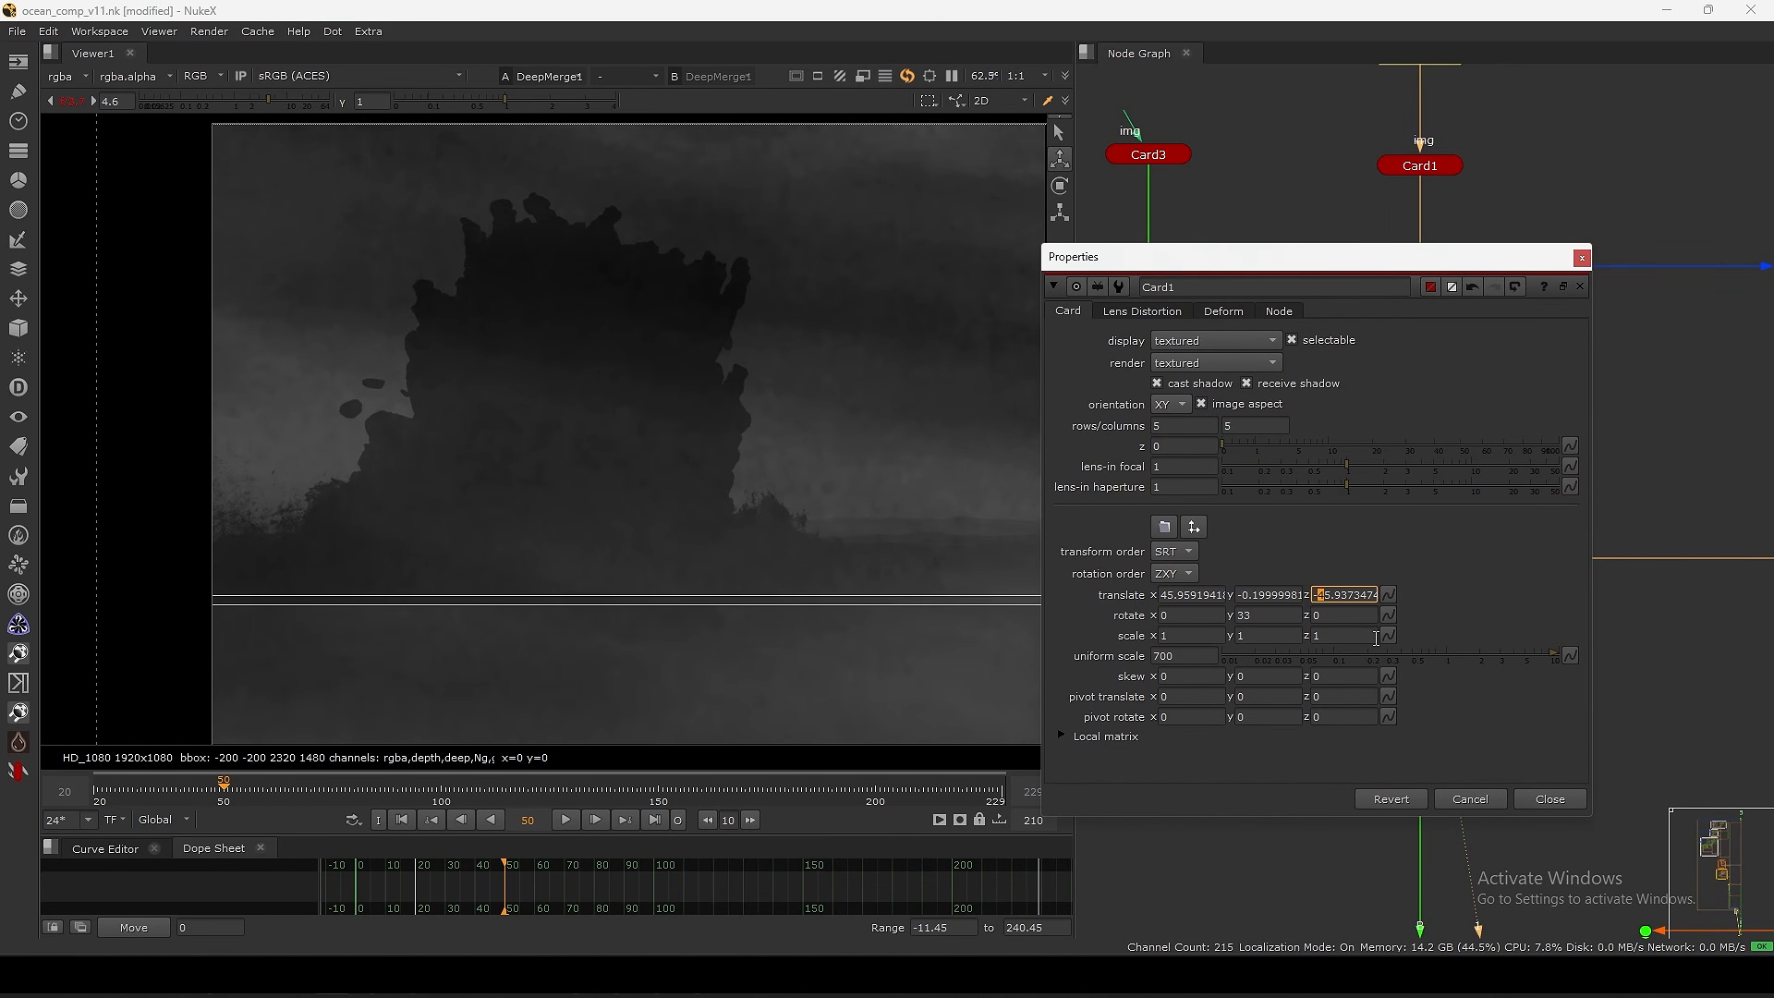
key(Up)
key(Up)
key(Up)
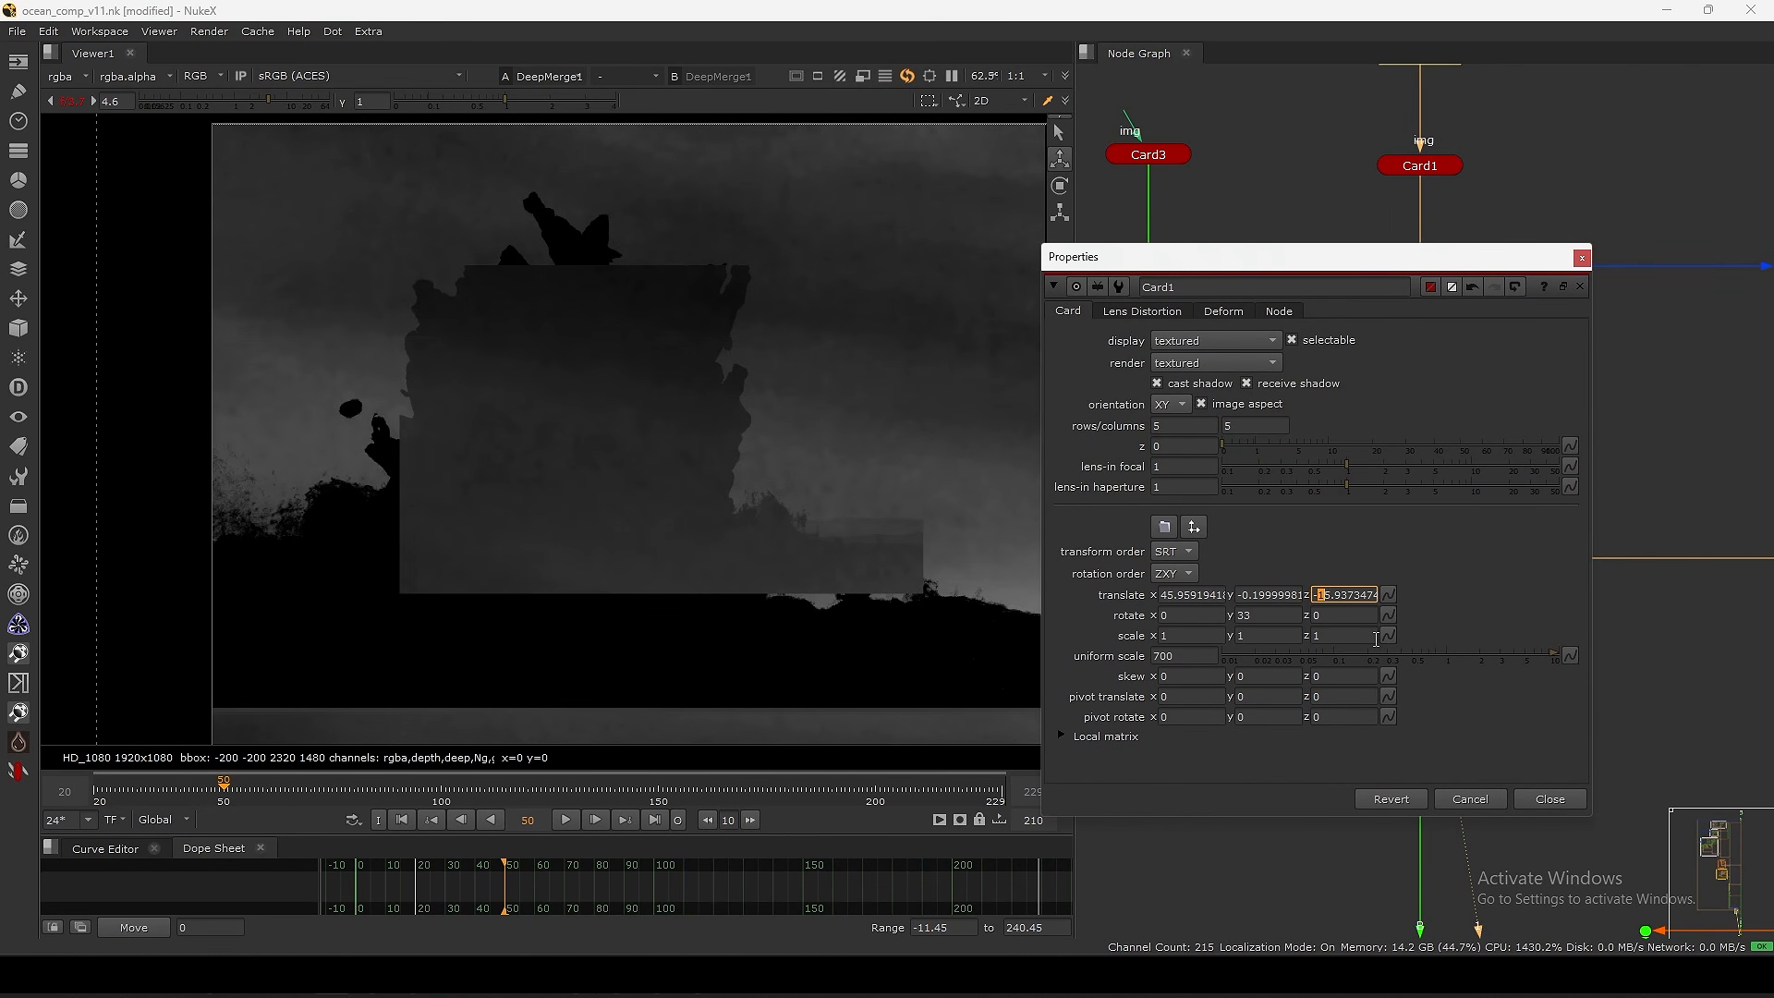
key(Up)
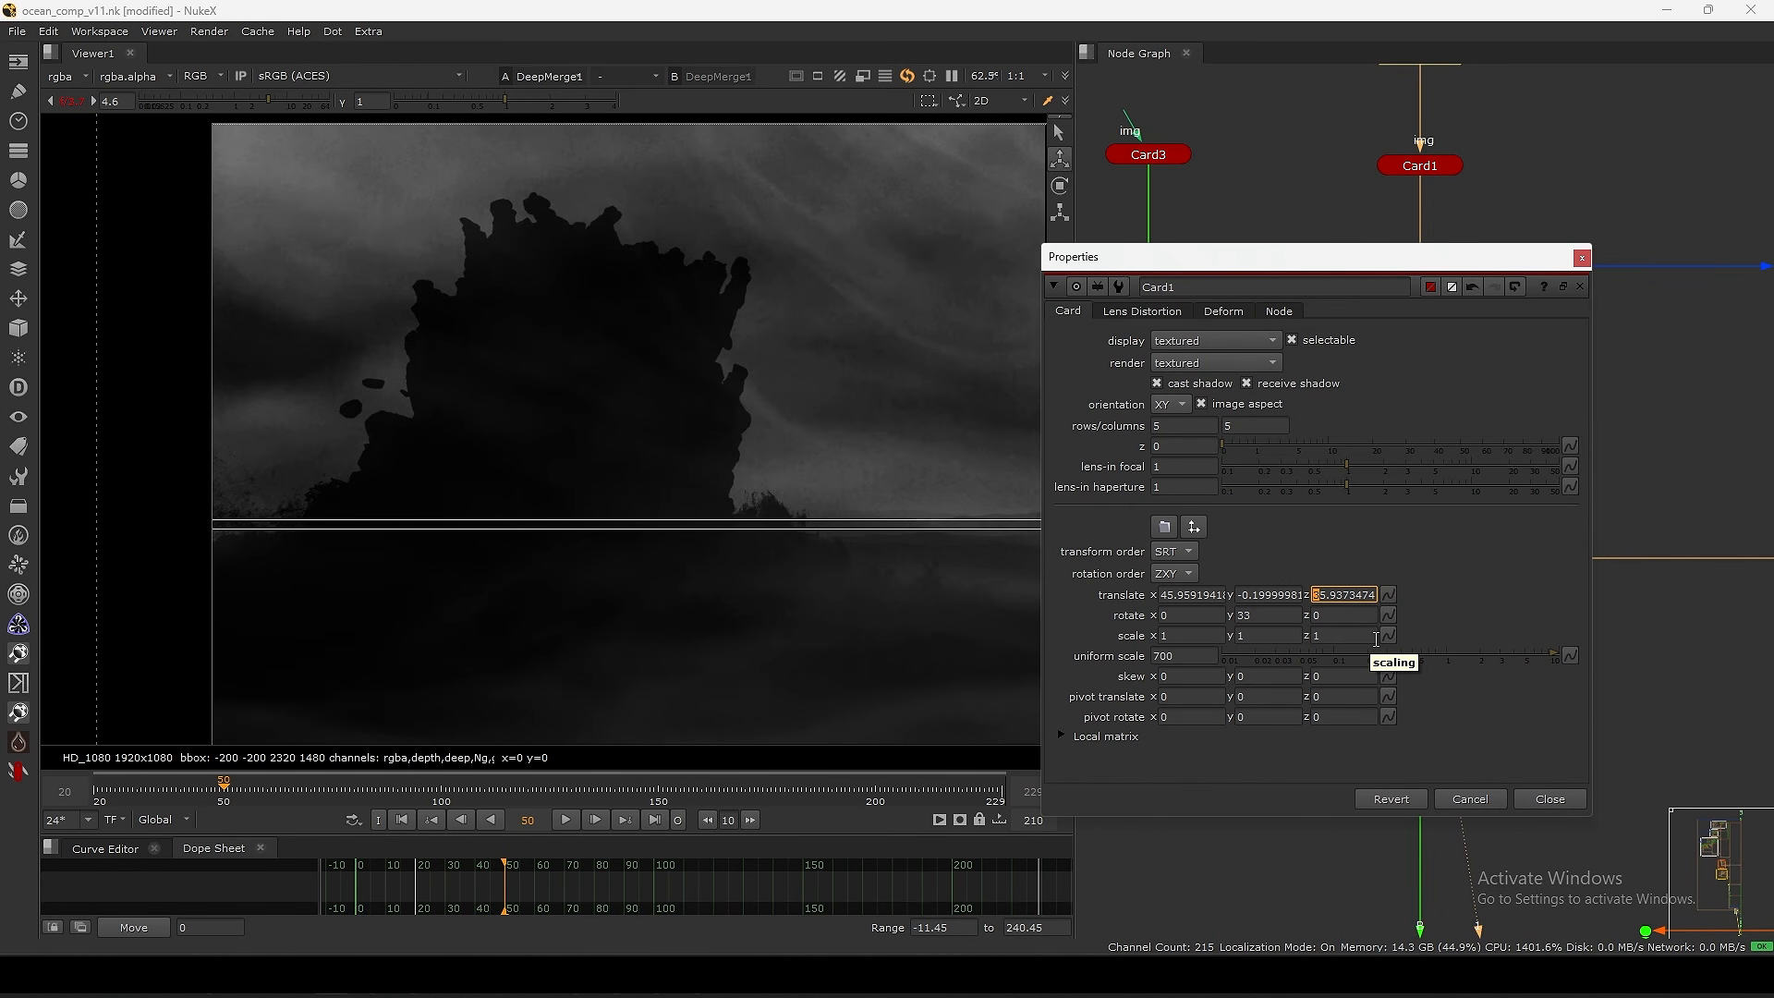
- Examine the mist around the rock and horizon in the viewer, and cancel the Card1 changes
middle_drag(802, 563, 487, 433)
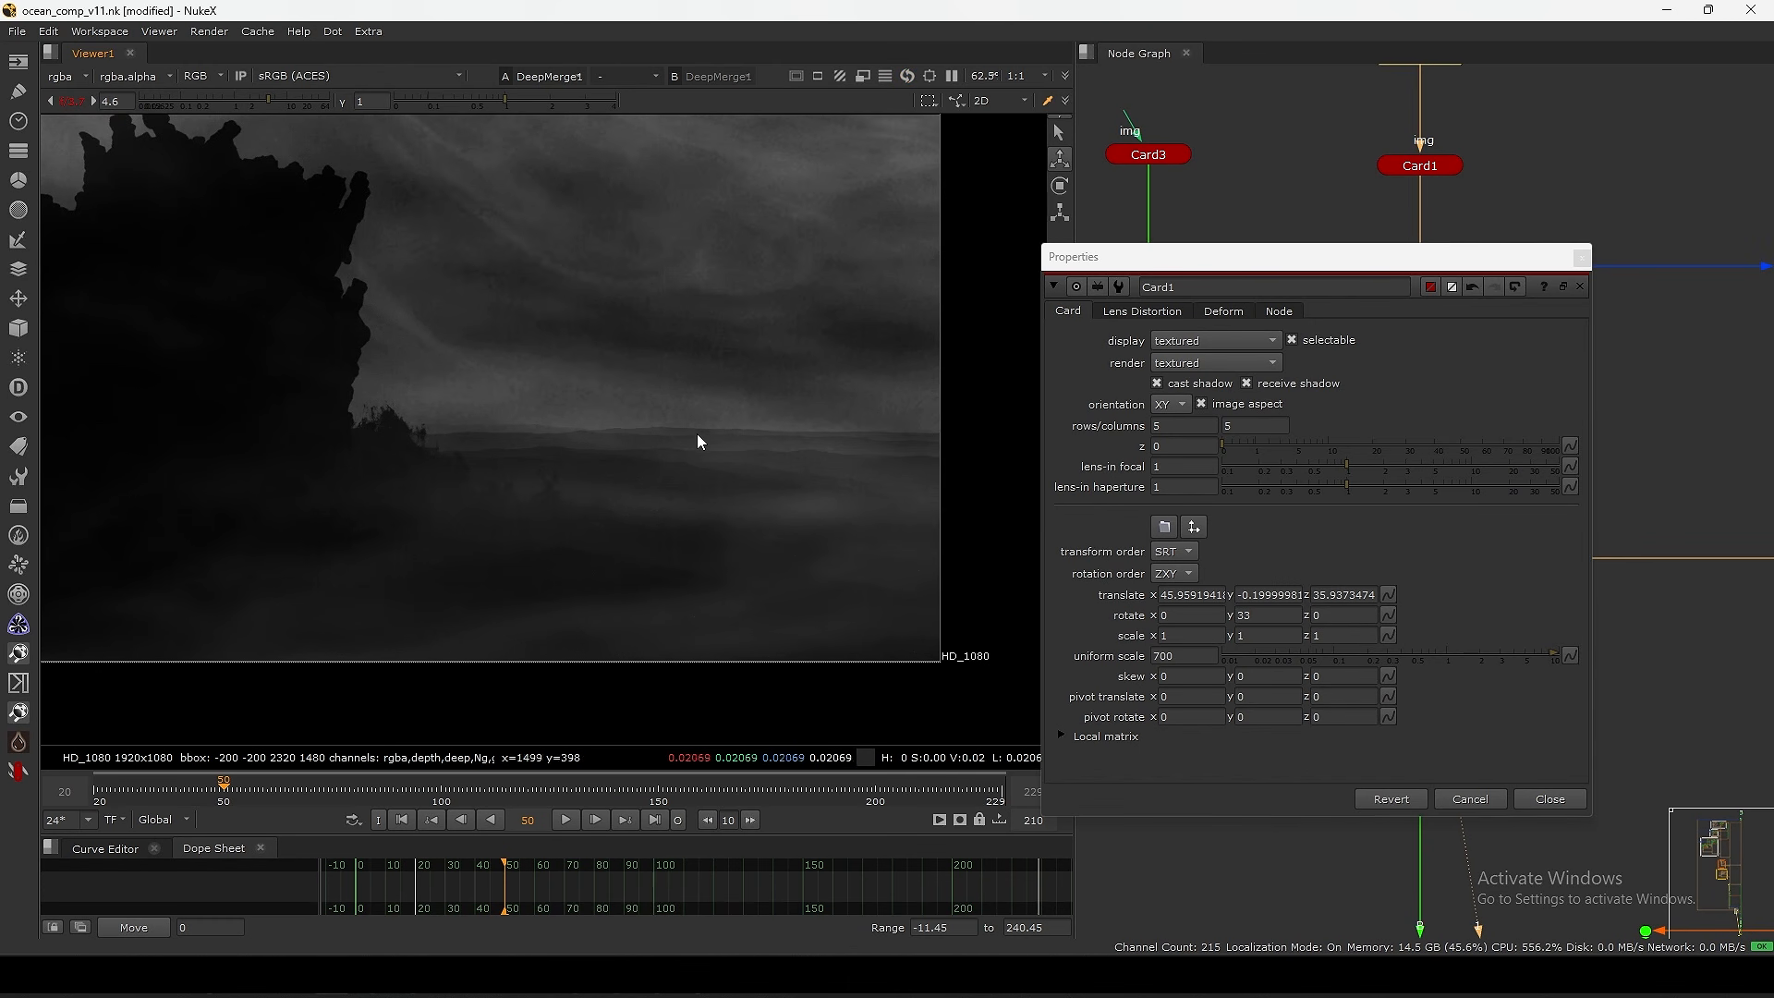
middle_drag(314, 500, 608, 467)
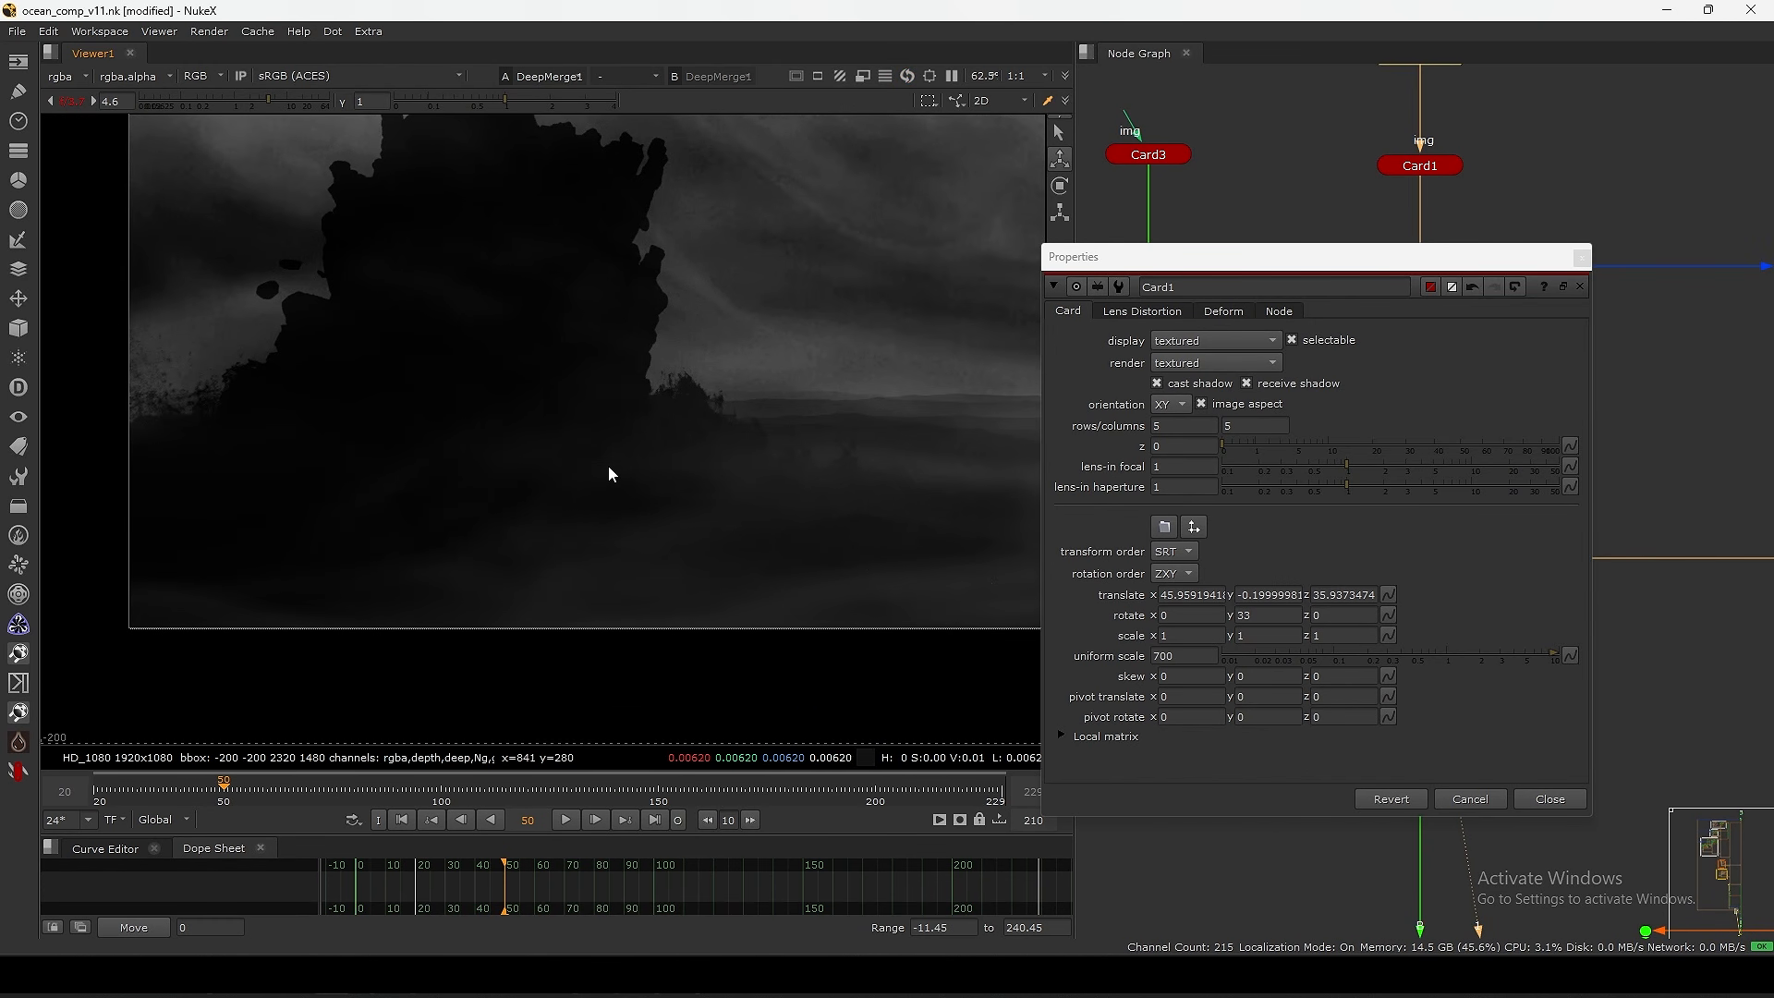
middle_drag(534, 543, 412, 610)
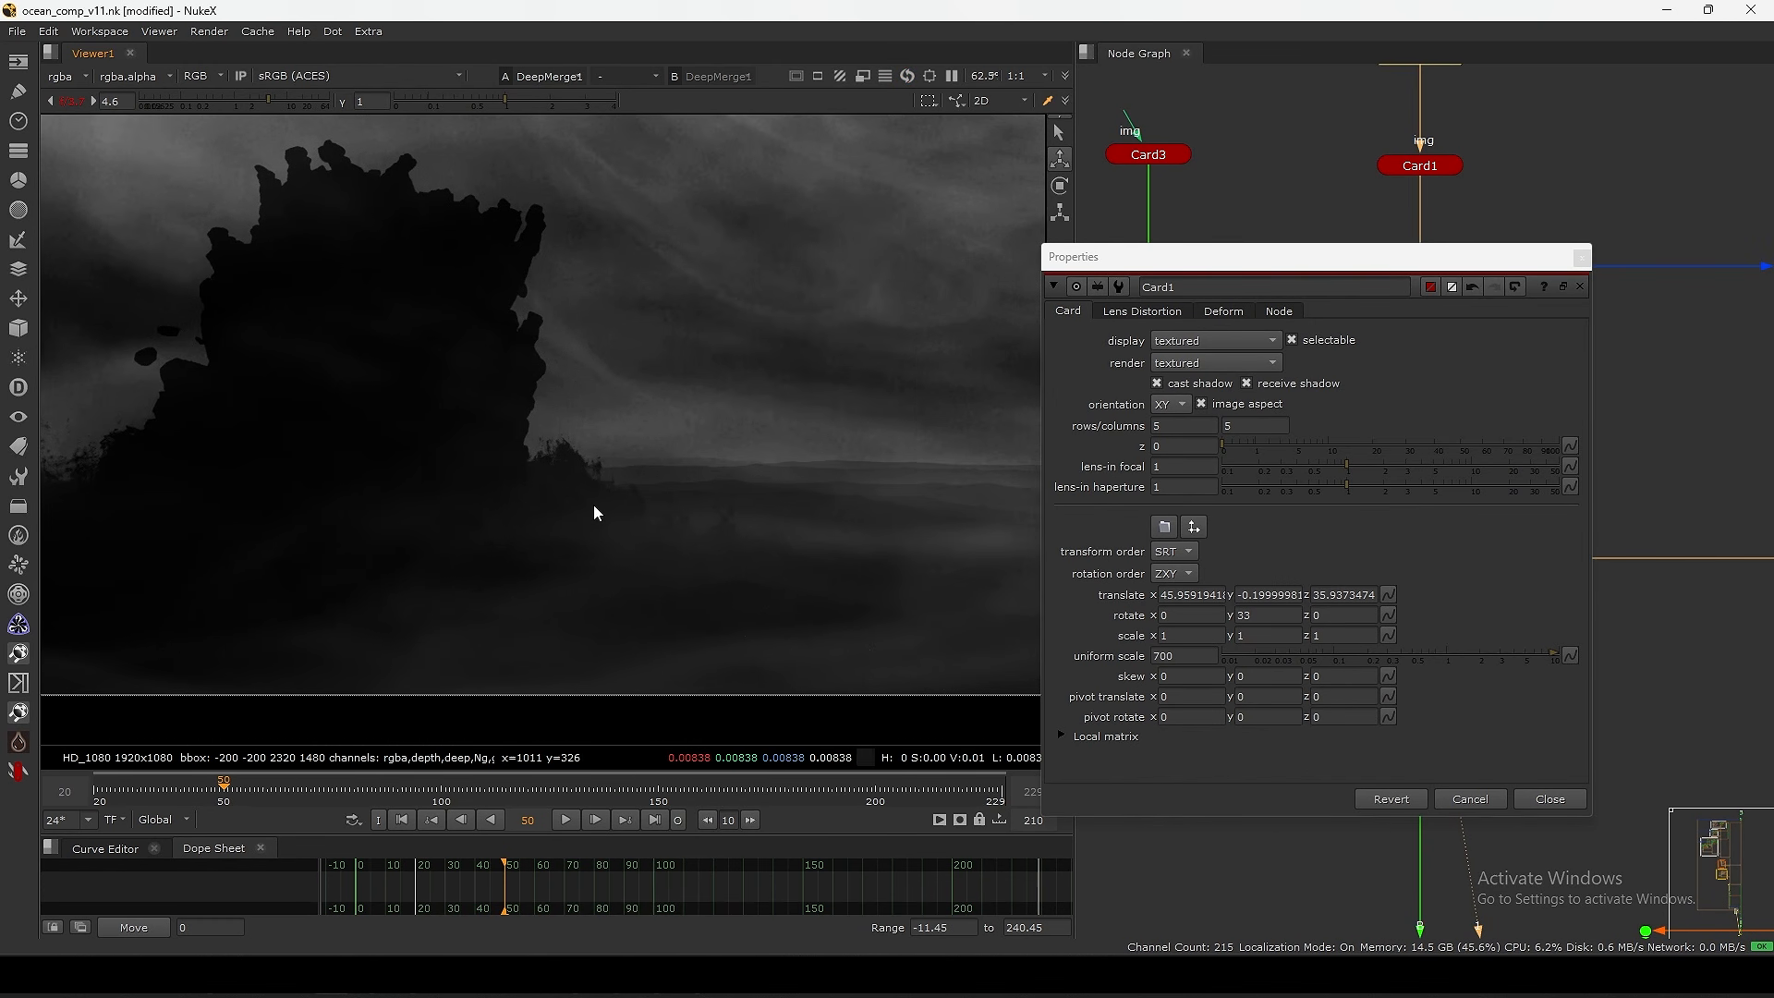
drag(394, 676, 717, 423)
drag(1487, 259, 1314, 266)
click(1296, 806)
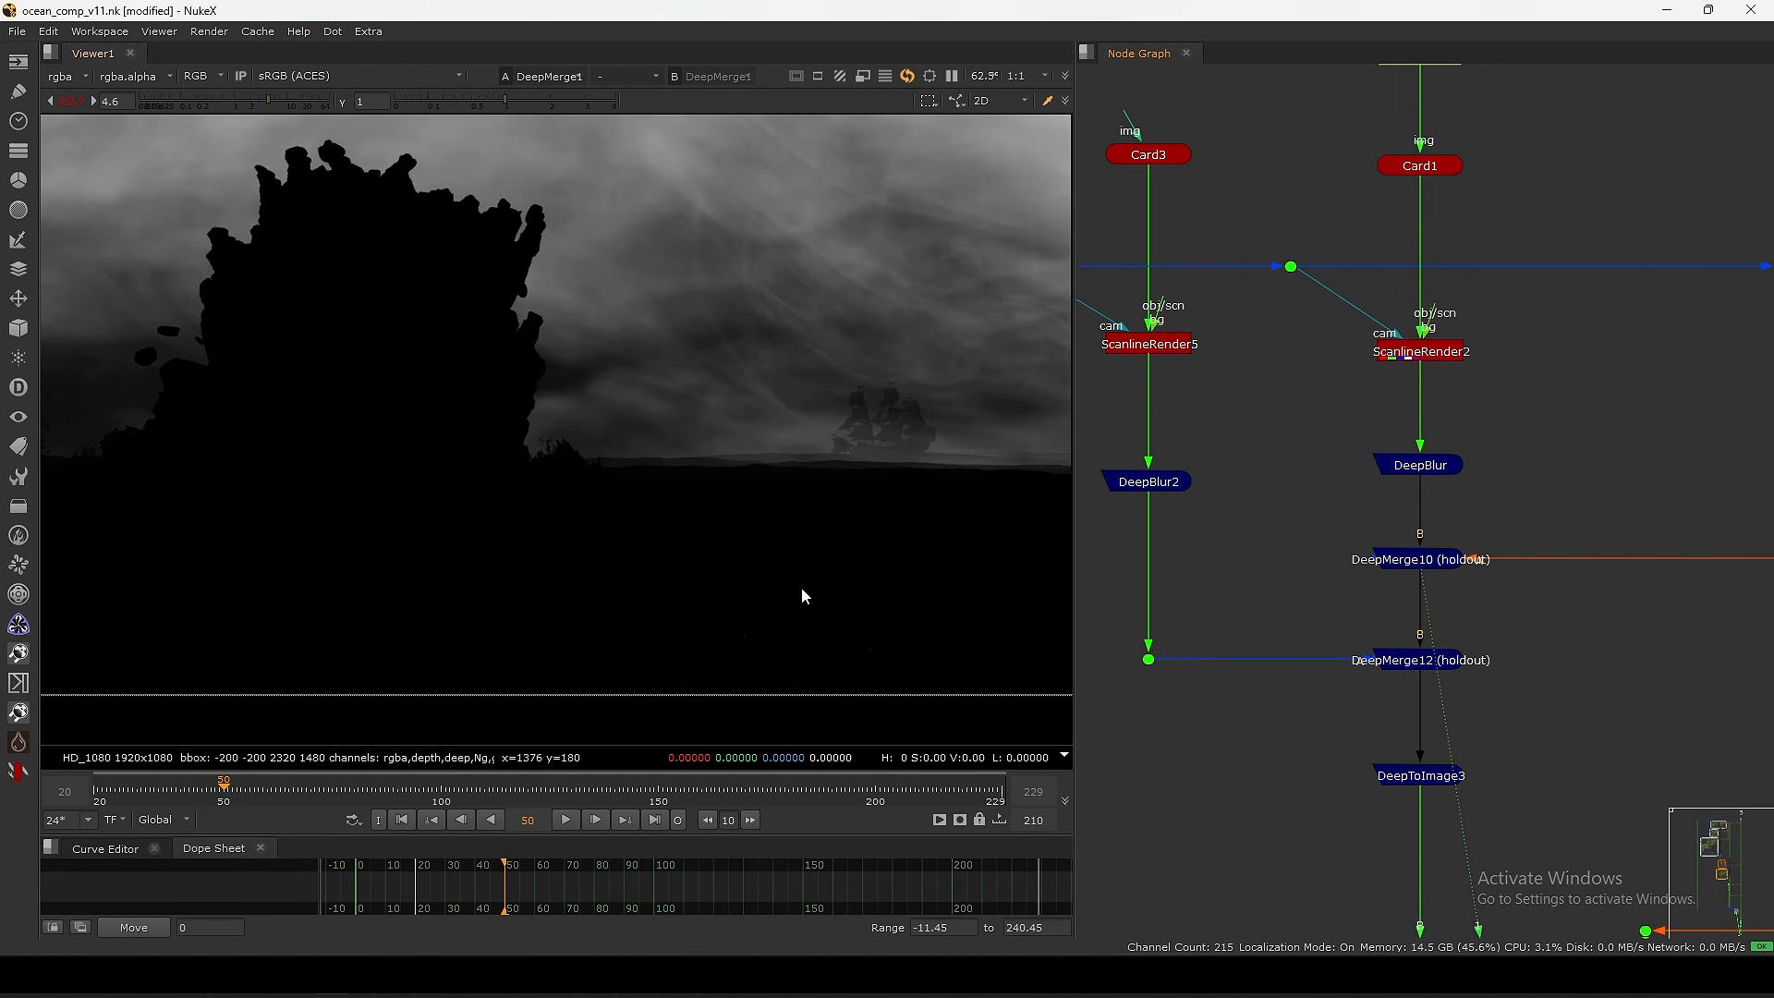
- Toggle DeepBlur off and on to compare the holdout, and open its user-defined Blur control
drag(1541, 419, 1306, 514)
key(d)
key(d)
double_click(1419, 464)
drag(1259, 305, 1485, 231)
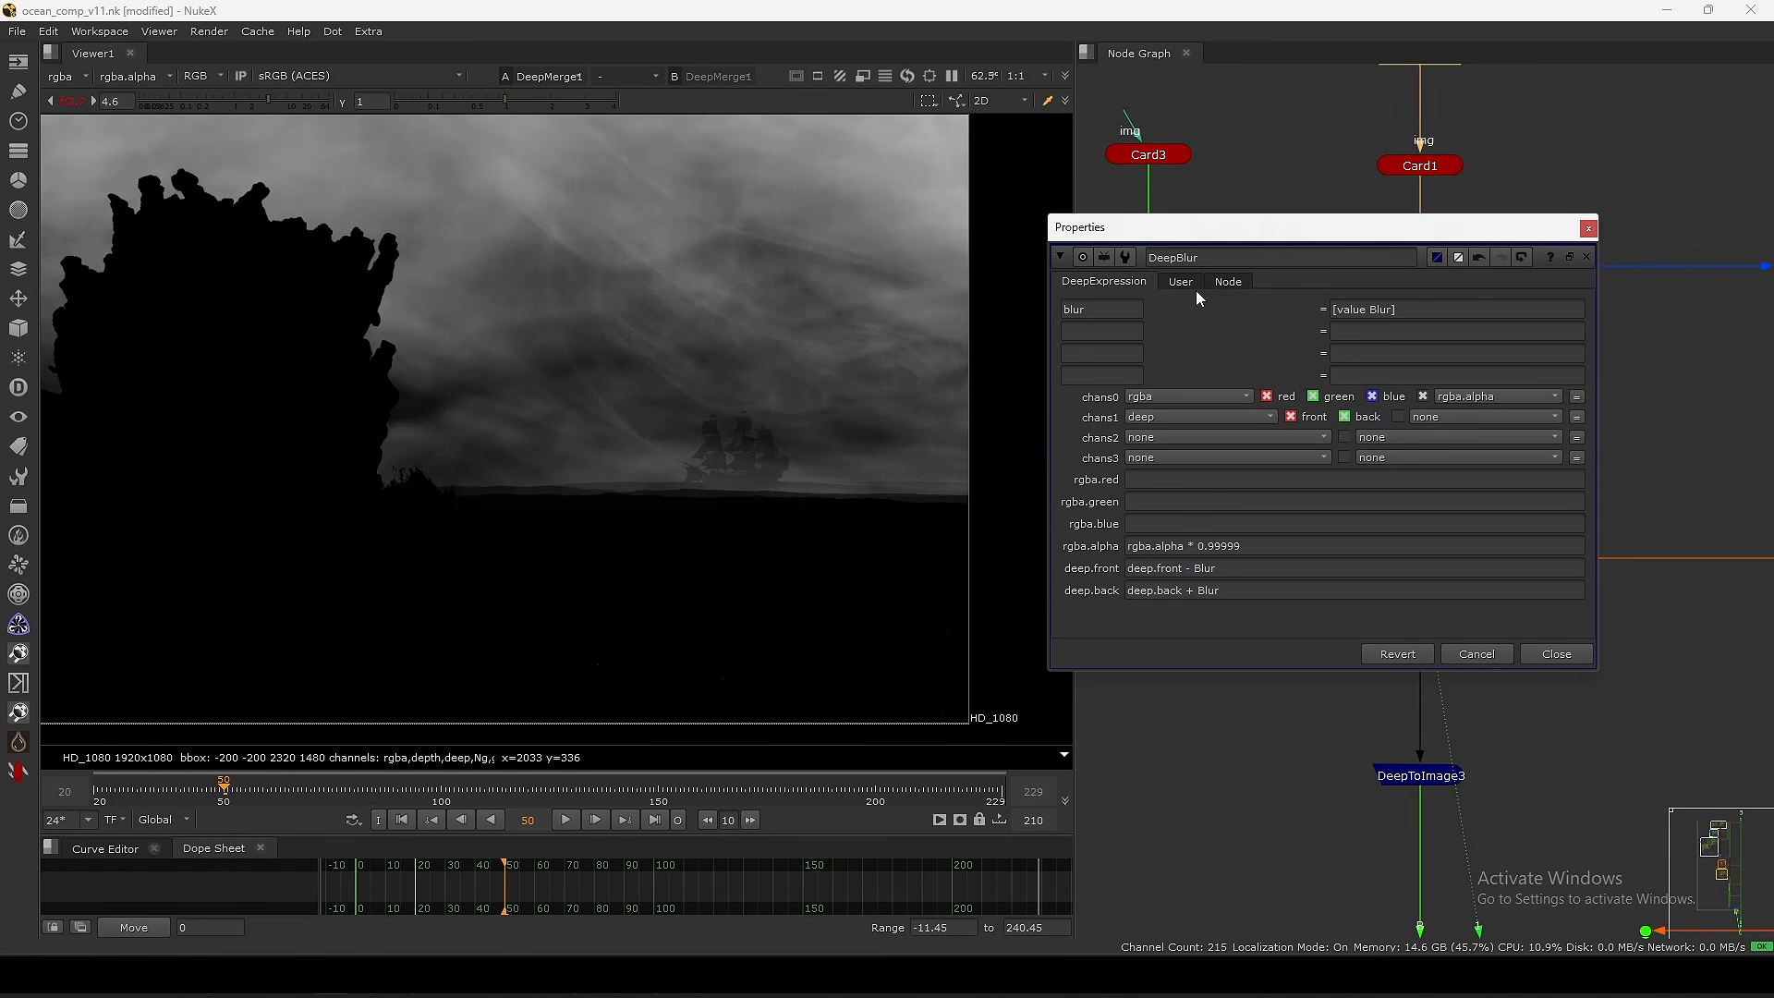
click(1194, 285)
drag(1225, 238, 1248, 237)
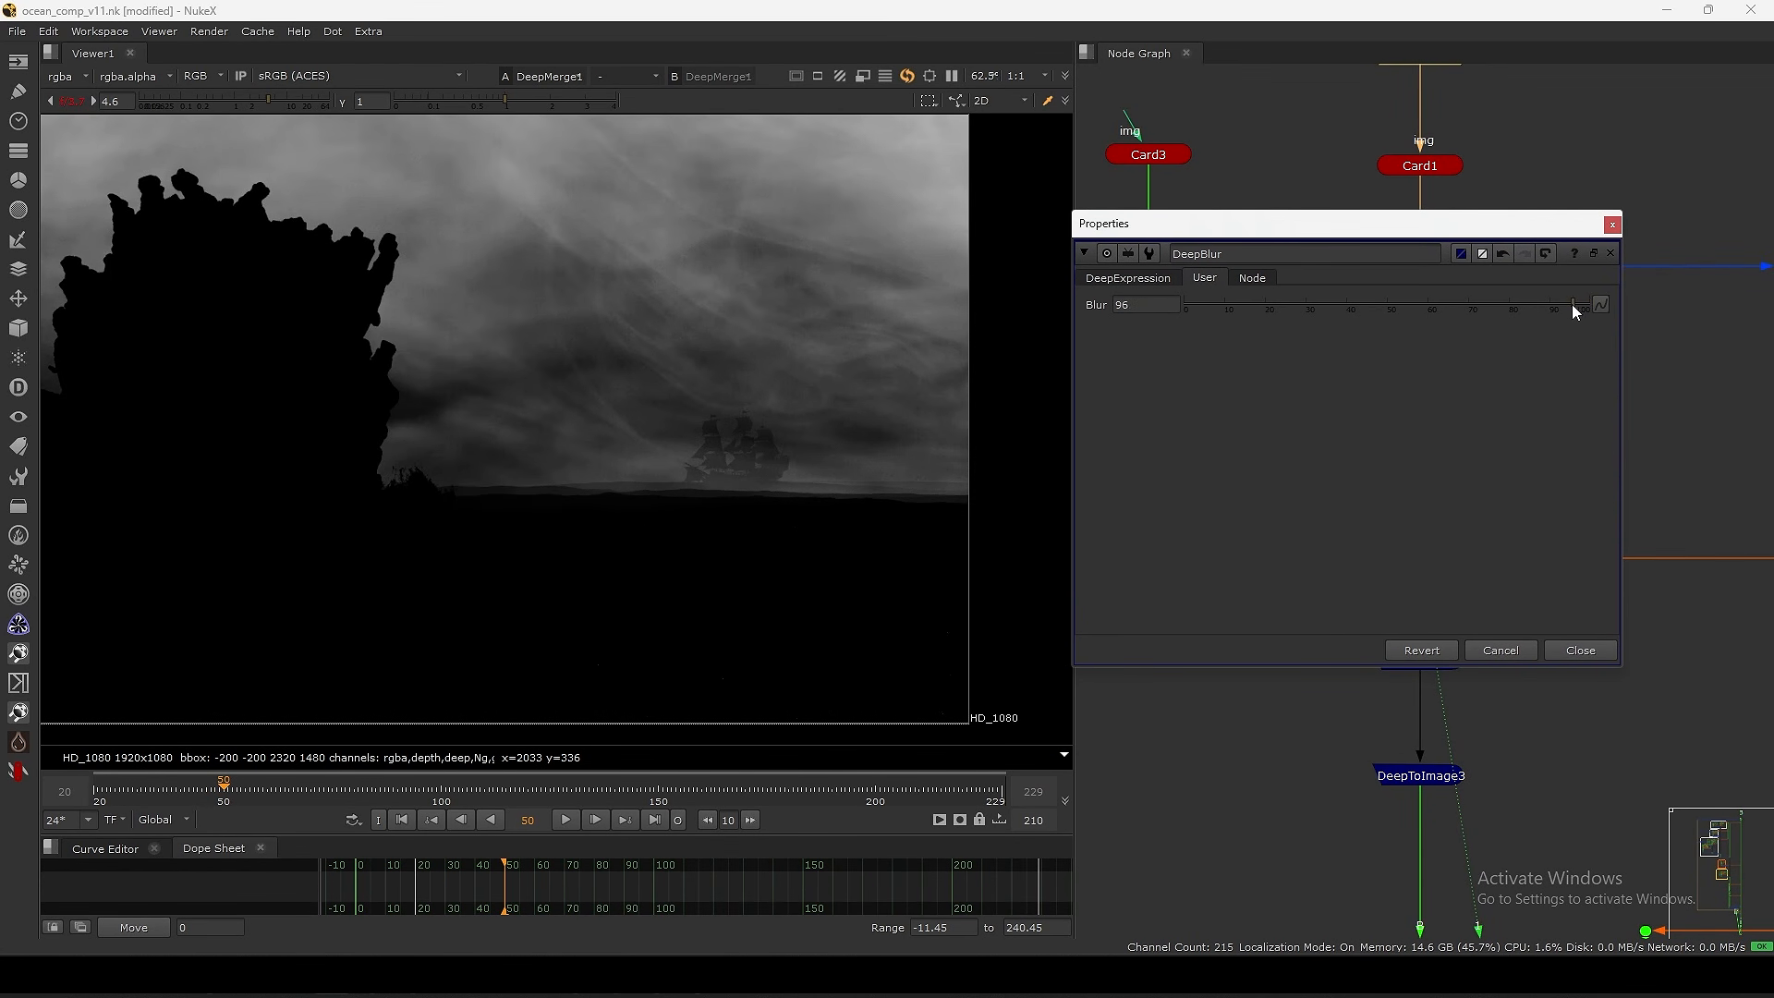
- Try DeepBlur's Blur at 49 and at 71.5 while comparing the ship's holdout, and cancel the changes
drag(1572, 303, 1358, 306)
scroll(802, 458, up, 3)
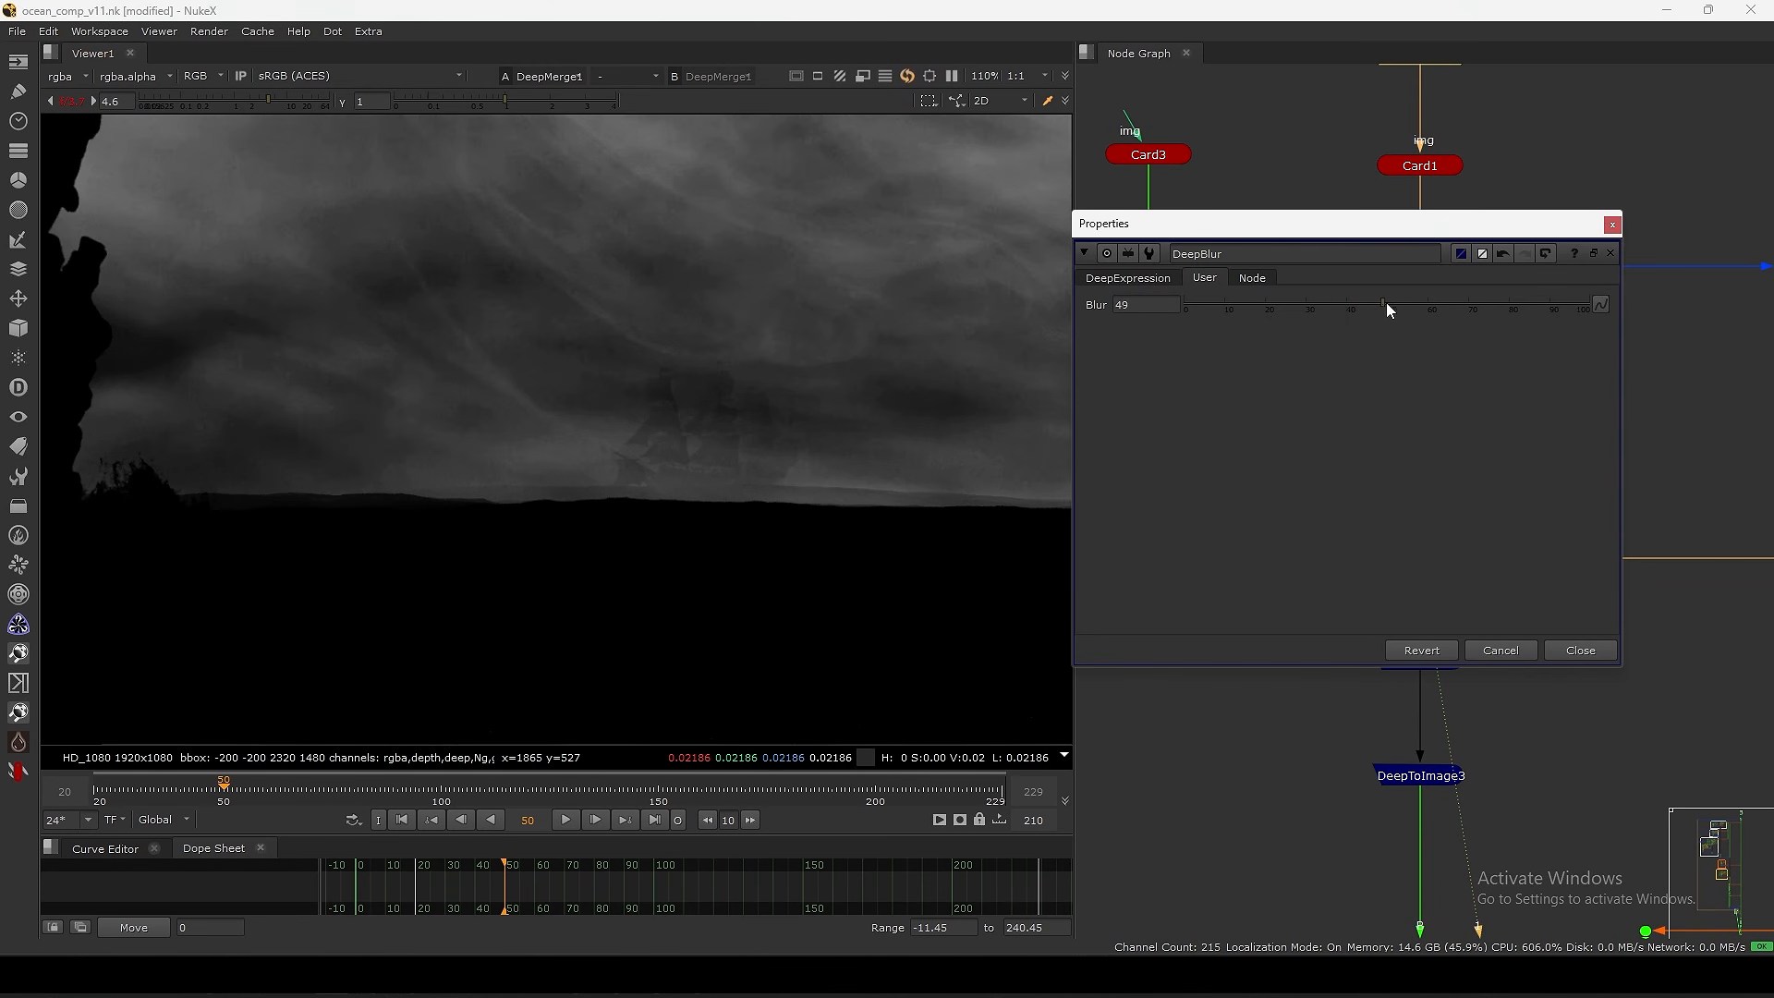
click(1386, 304)
drag(1395, 304, 1435, 307)
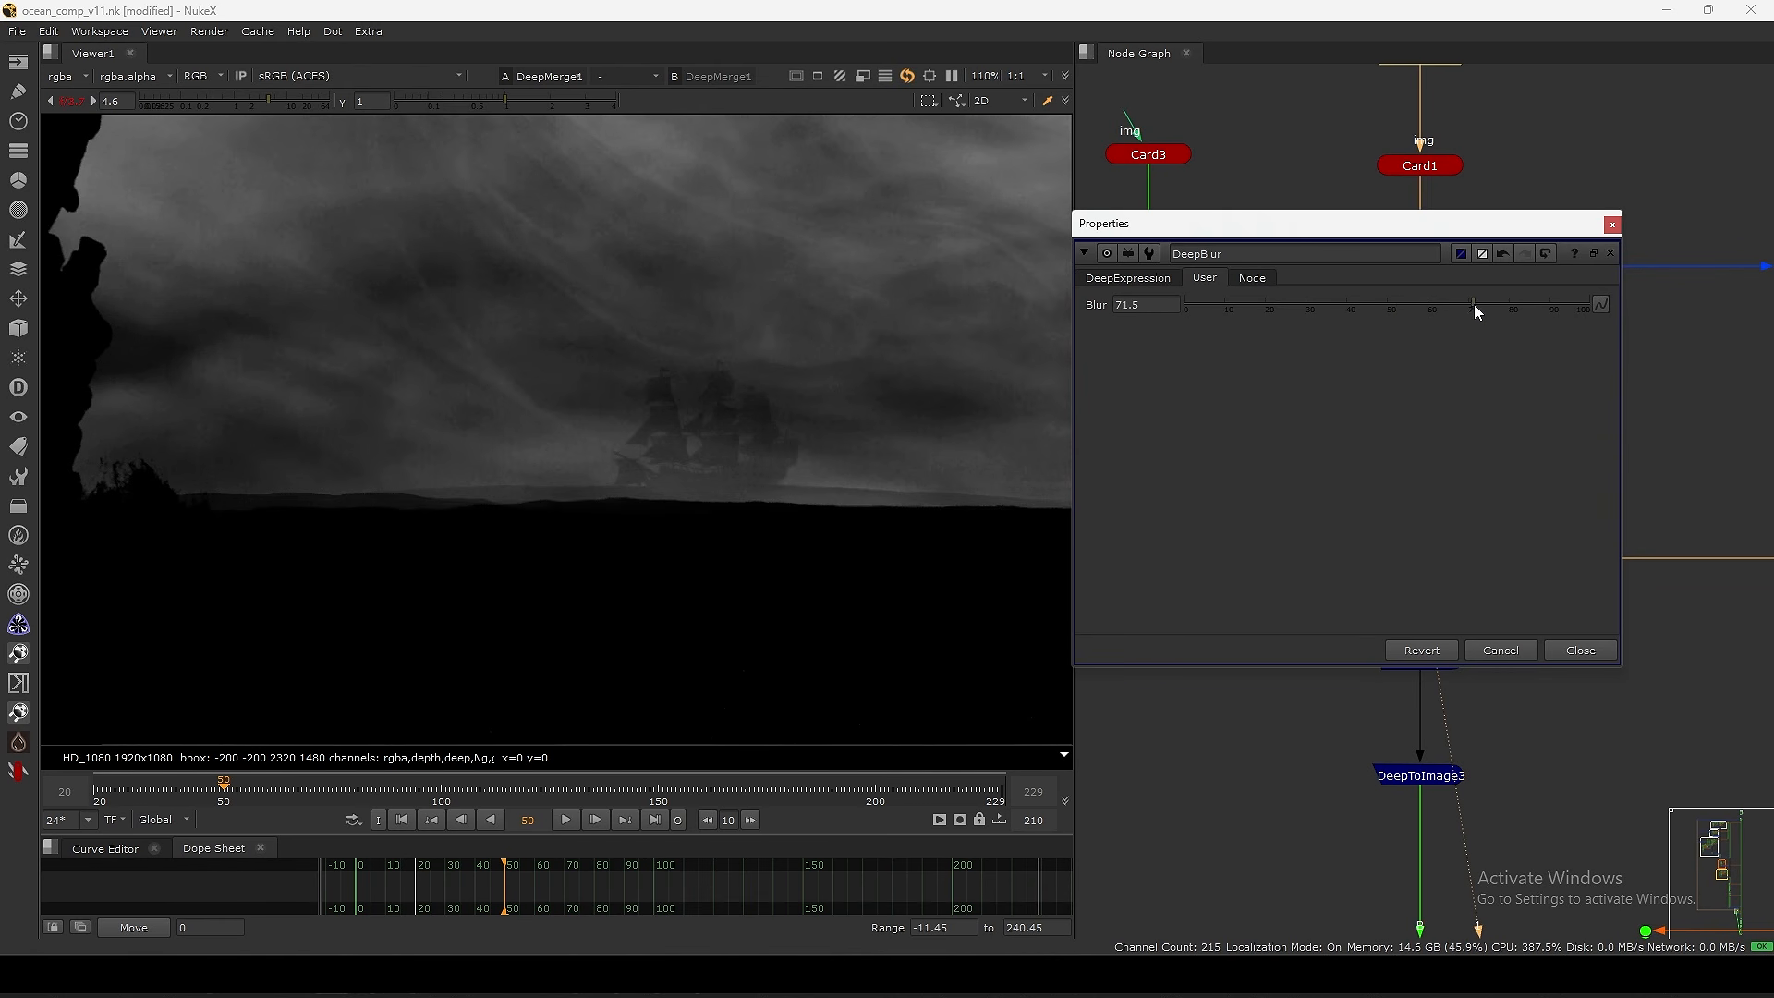
click(1498, 650)
- Fit the full frame in the viewer and view the DeepToImage3 output of the first fog branch
middle_drag(1400, 569, 1400, 423)
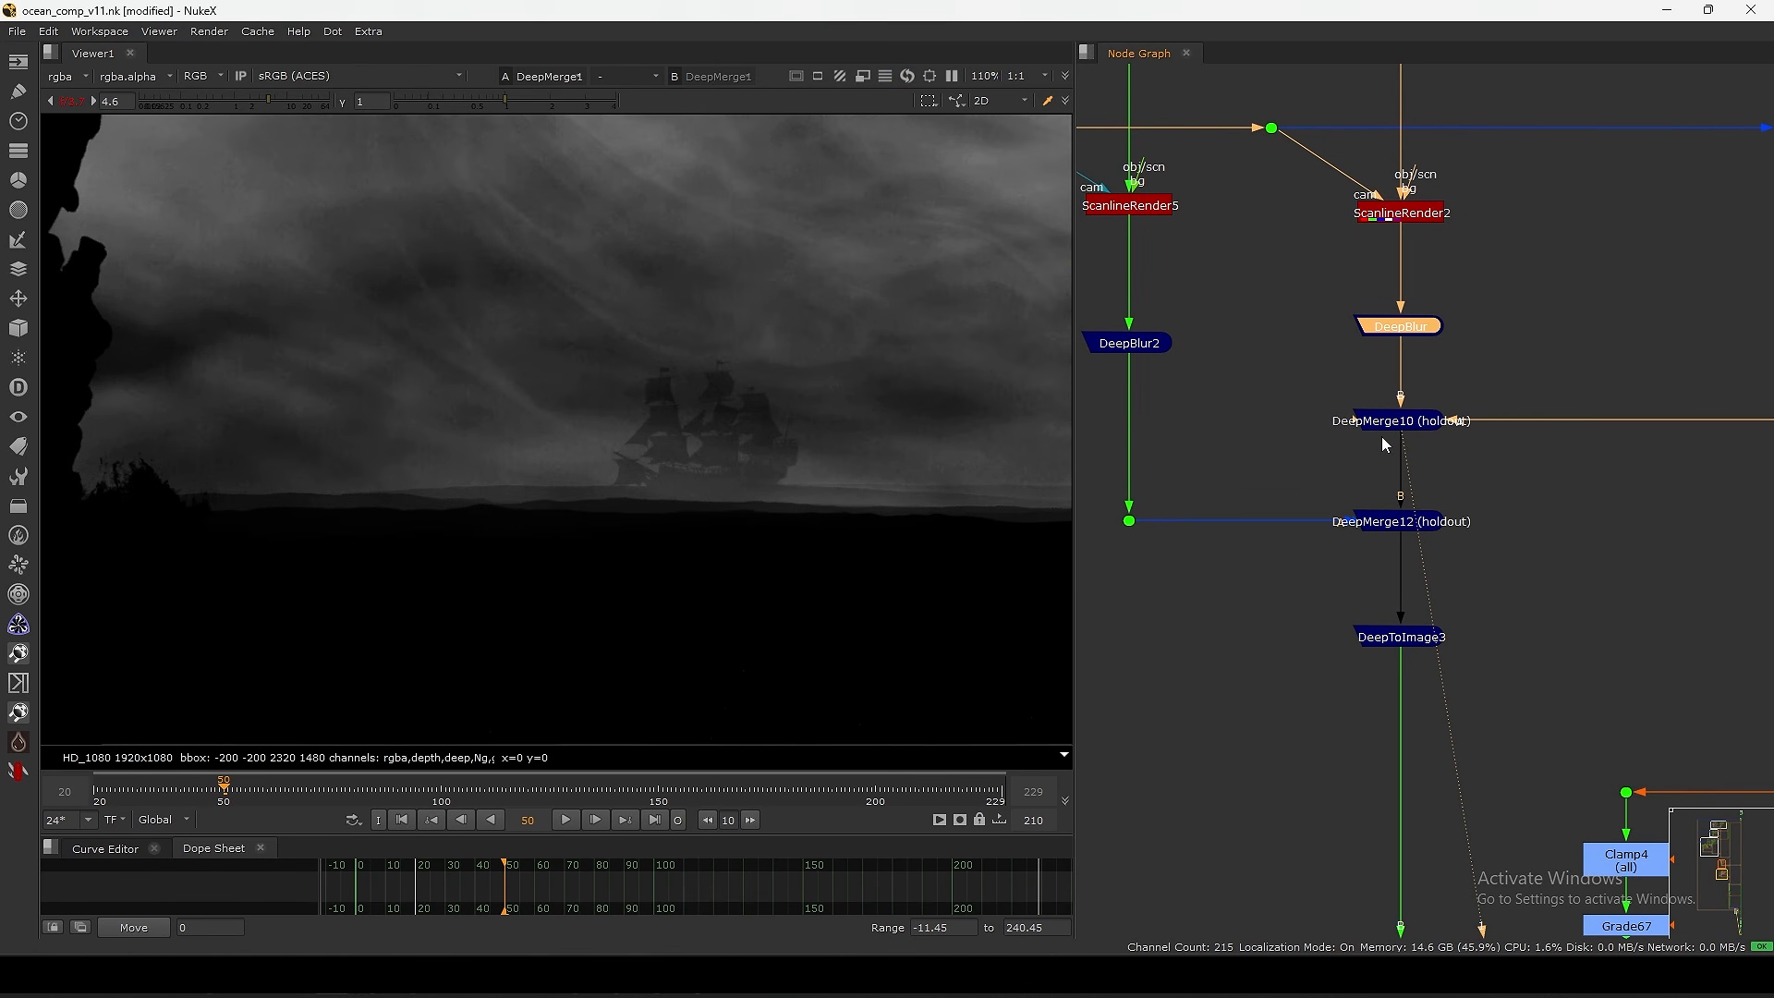
scroll(1280, 506, down, 5)
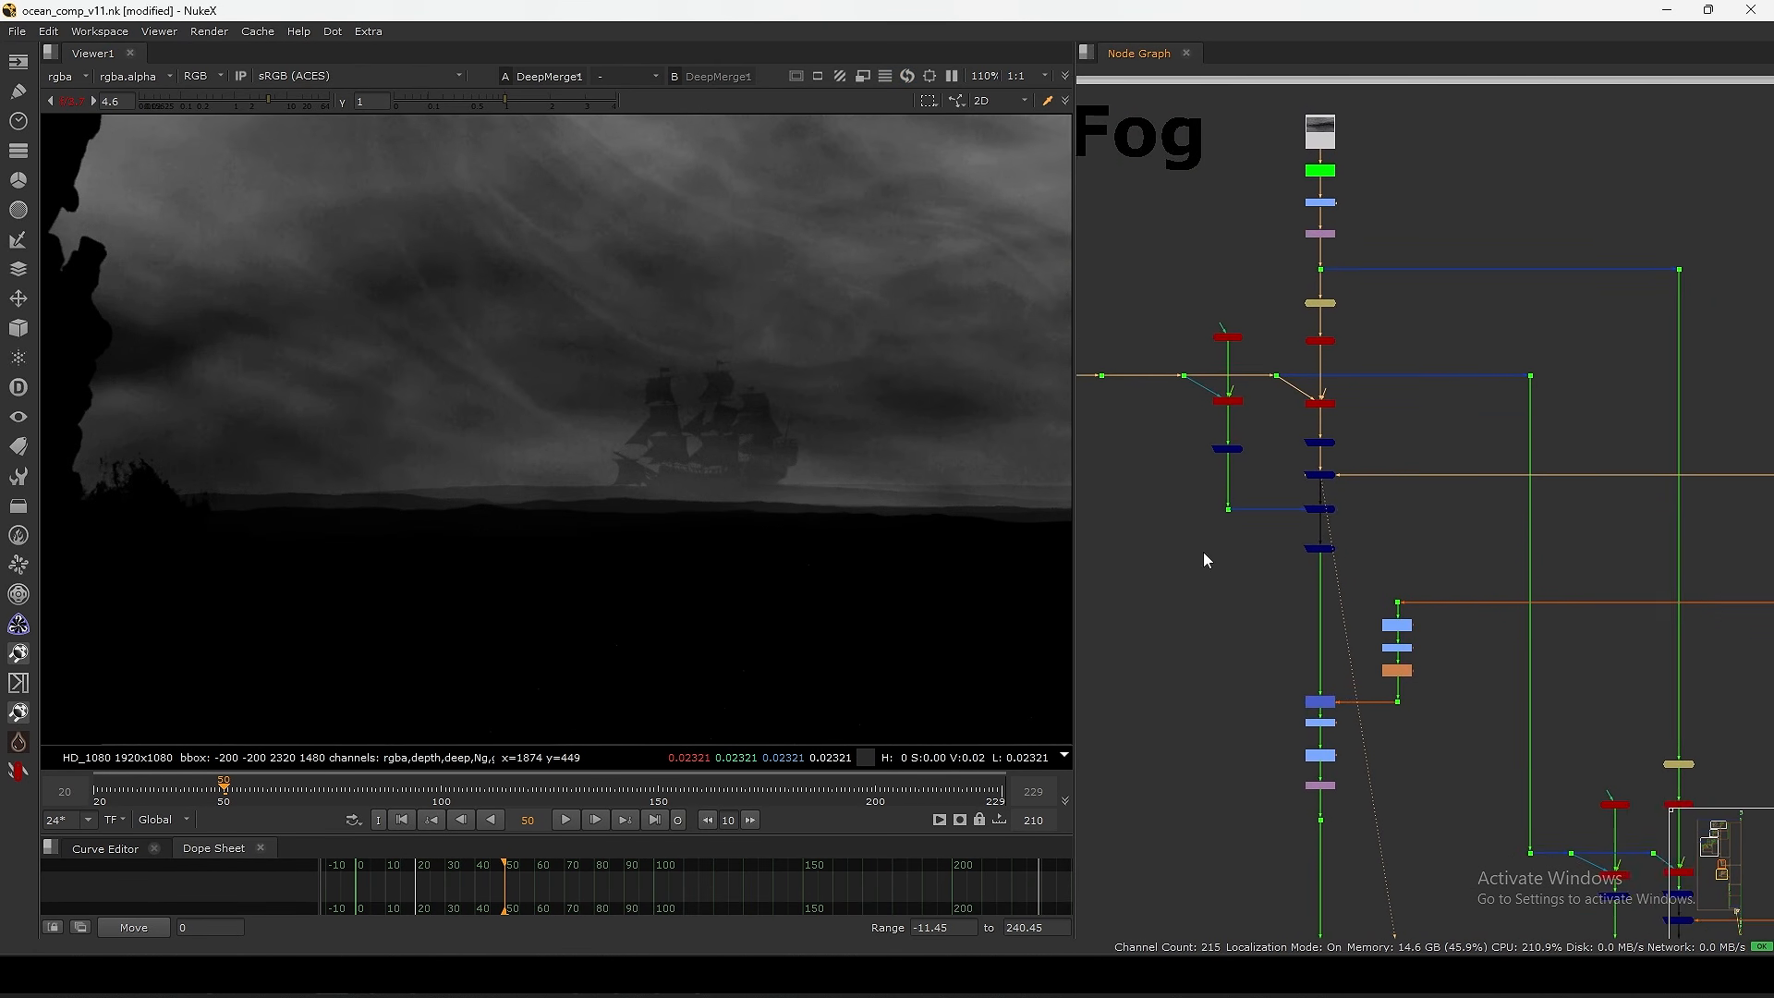
middle_drag(1202, 551, 1242, 563)
key(f)
middle_drag(847, 483, 821, 519)
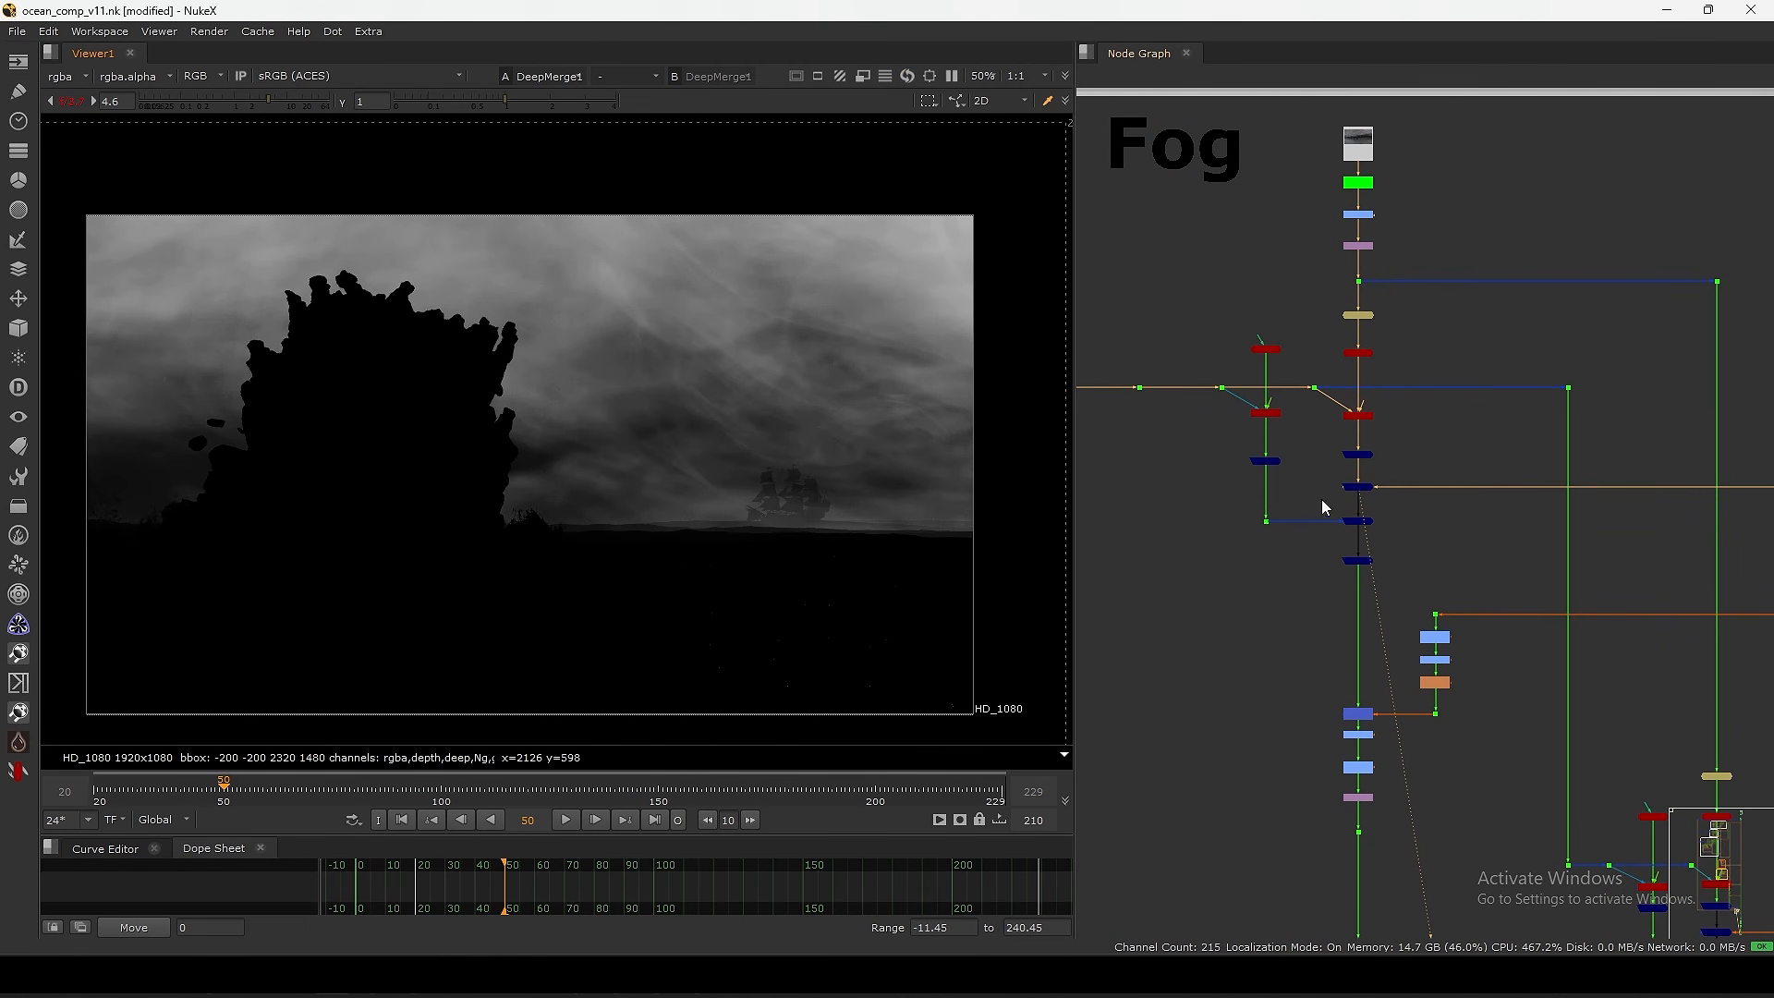
drag(1413, 507, 1388, 554)
key(1)
- View the Merge57 multiply result and the graded fog output at the dot below Crop4
middle_drag(1322, 721, 1288, 464)
scroll(1317, 623, up, 3)
middle_drag(1430, 276, 1394, 415)
scroll(1393, 417, up, 5)
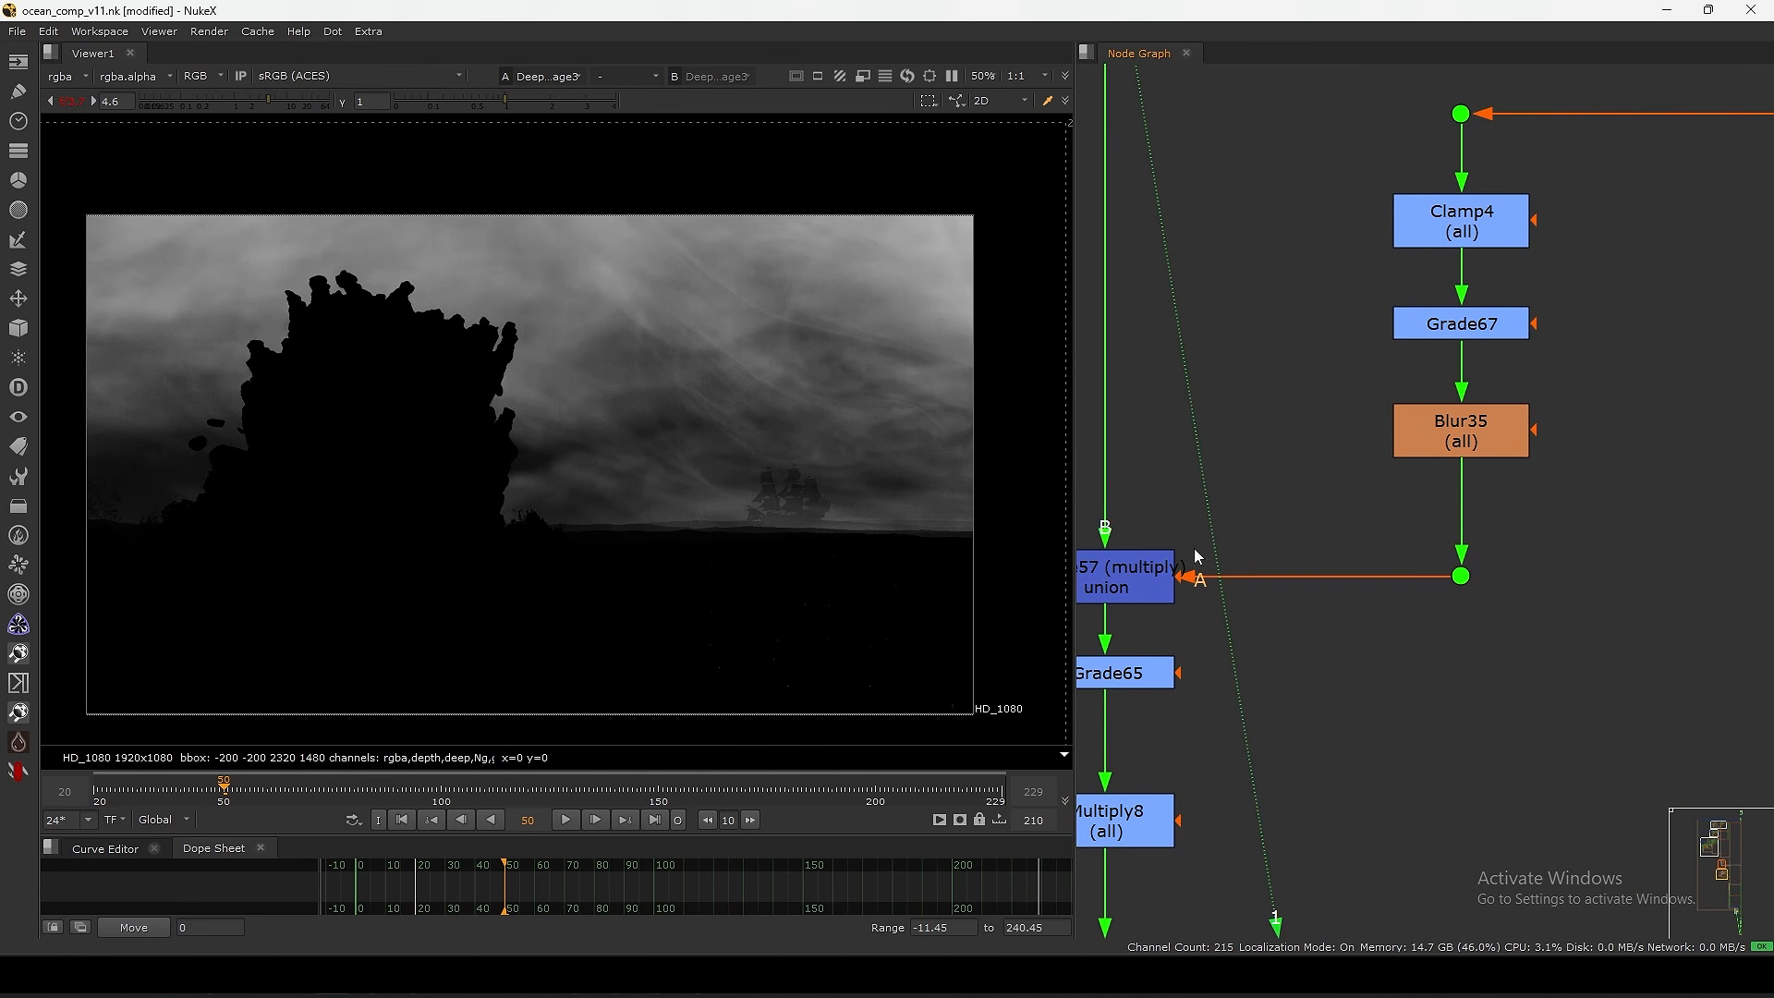
middle_drag(1192, 551, 1296, 505)
click(1280, 525)
key(1)
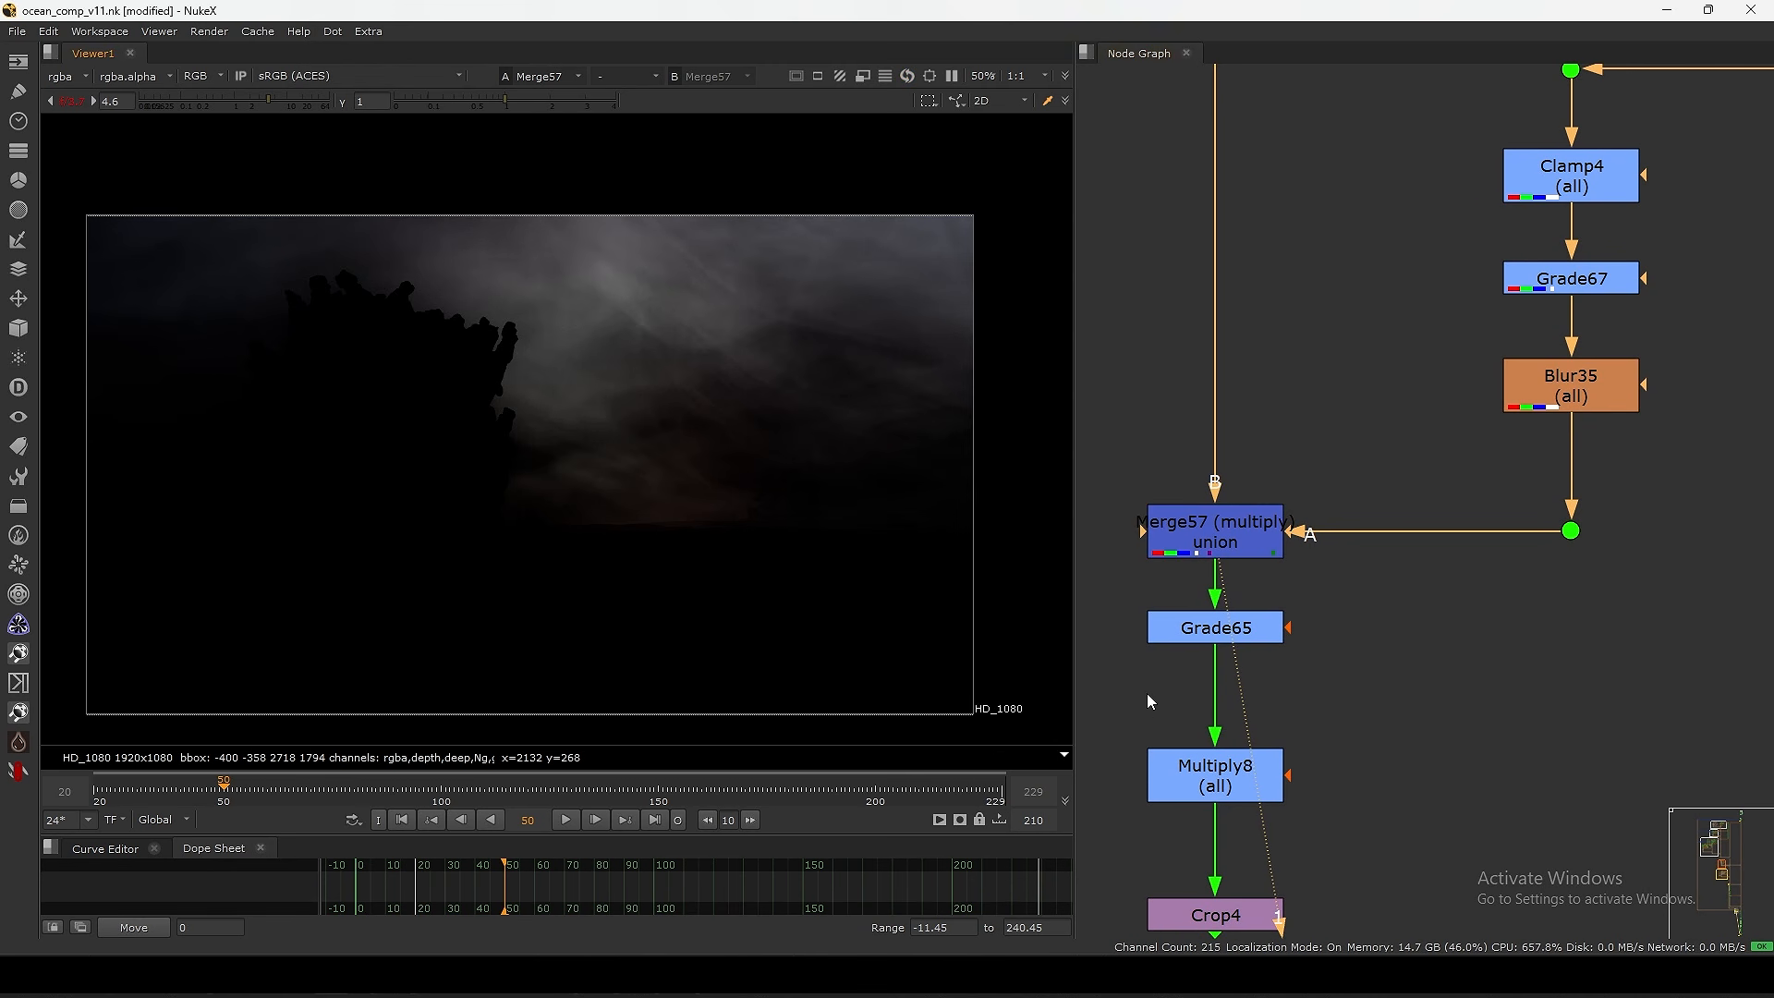
scroll(1317, 522, down, 5)
drag(1267, 475, 1316, 525)
key(1)
- Locate the second fog branch in the node graph and view its DeepToImage output
scroll(1312, 555, down, 6)
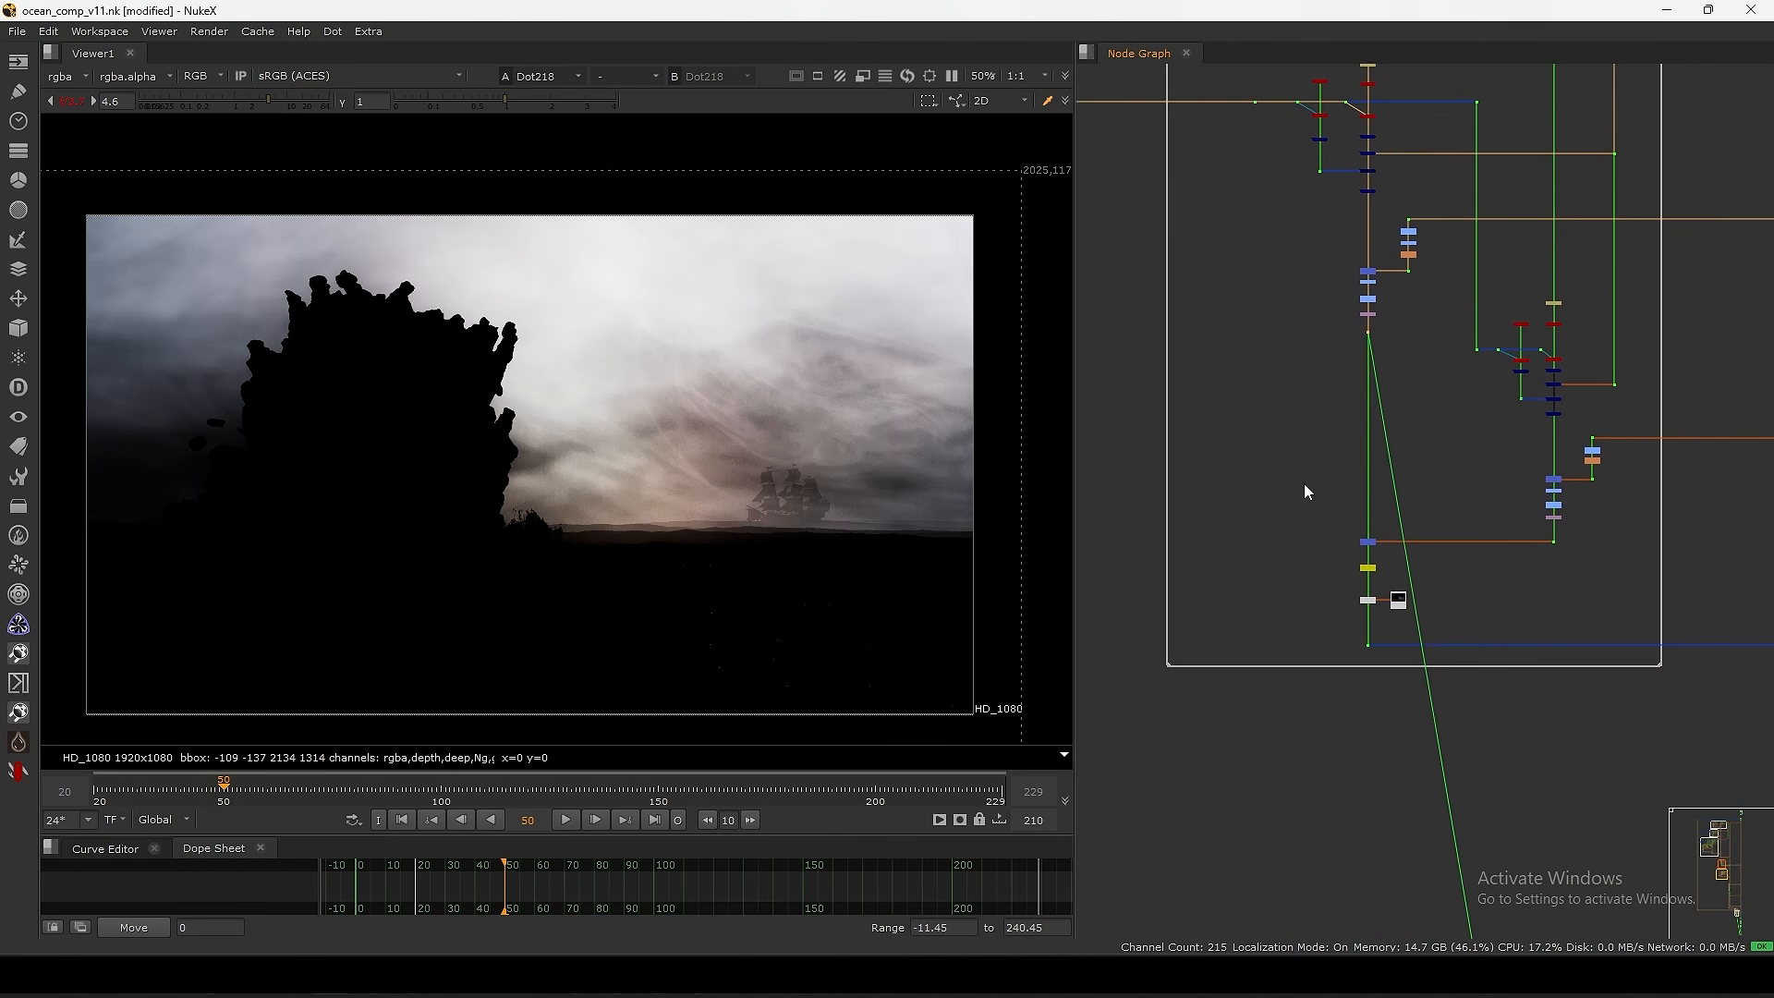
scroll(1304, 484, up, 3)
scroll(1377, 485, up, 3)
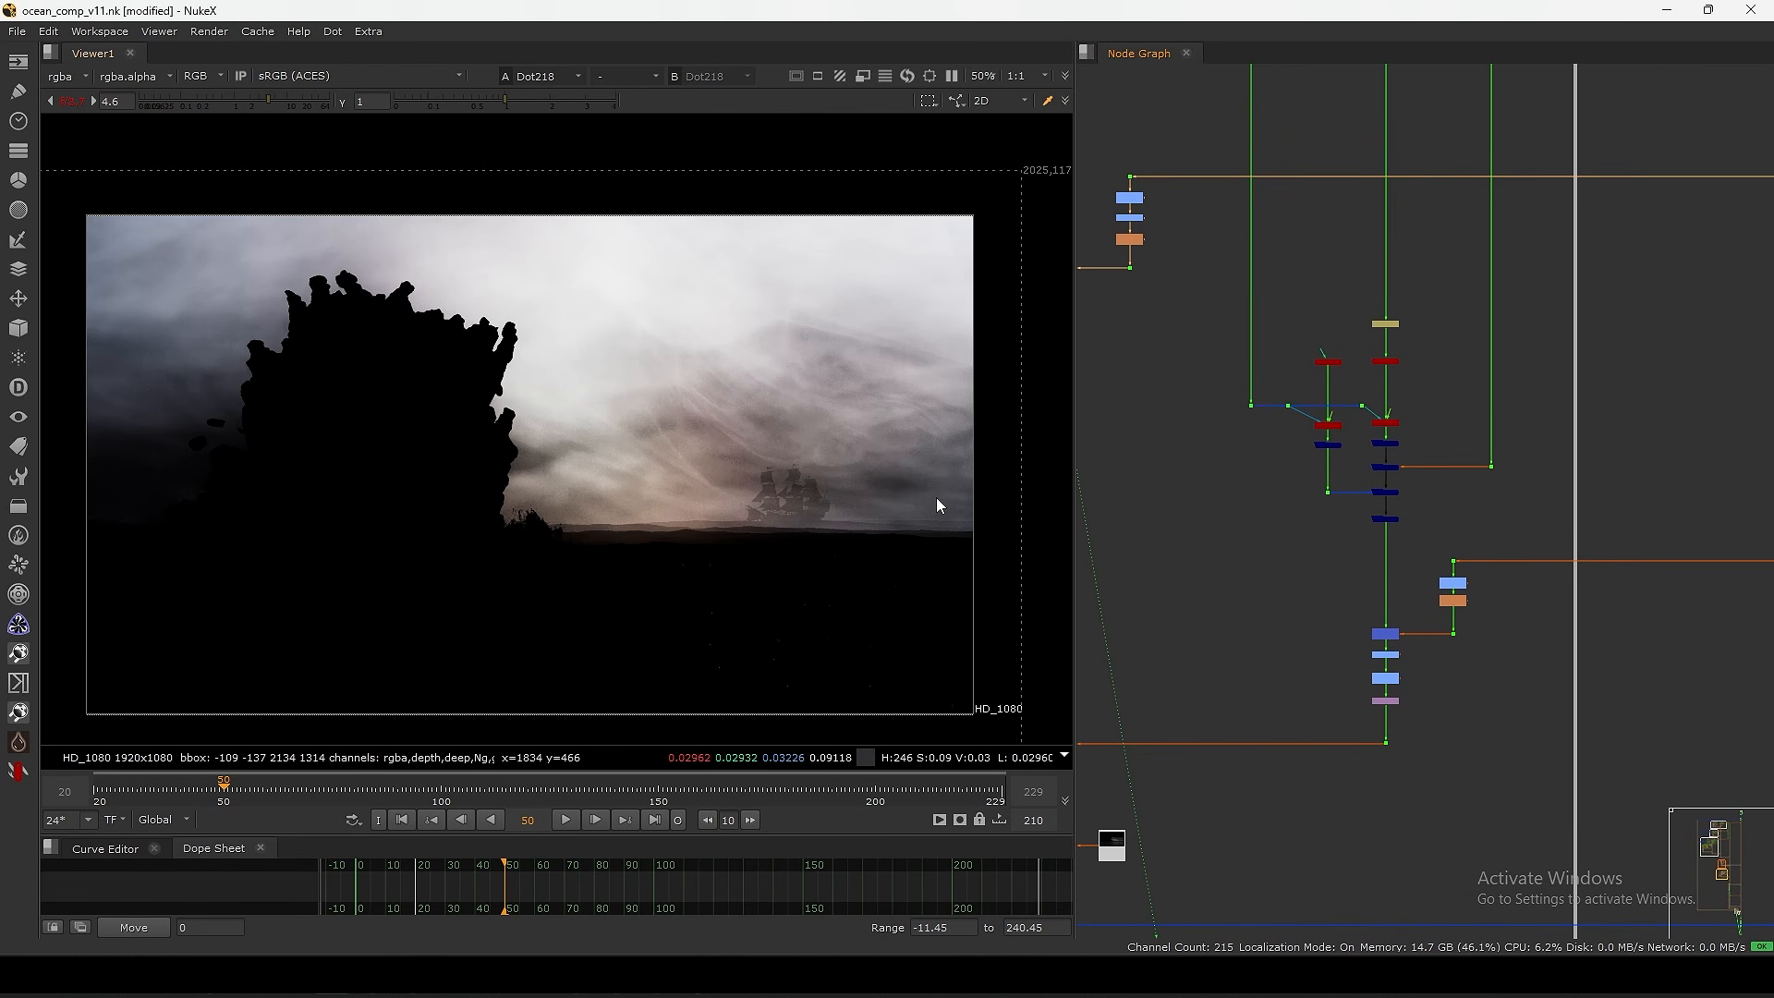
middle_drag(935, 497, 1189, 534)
key(f)
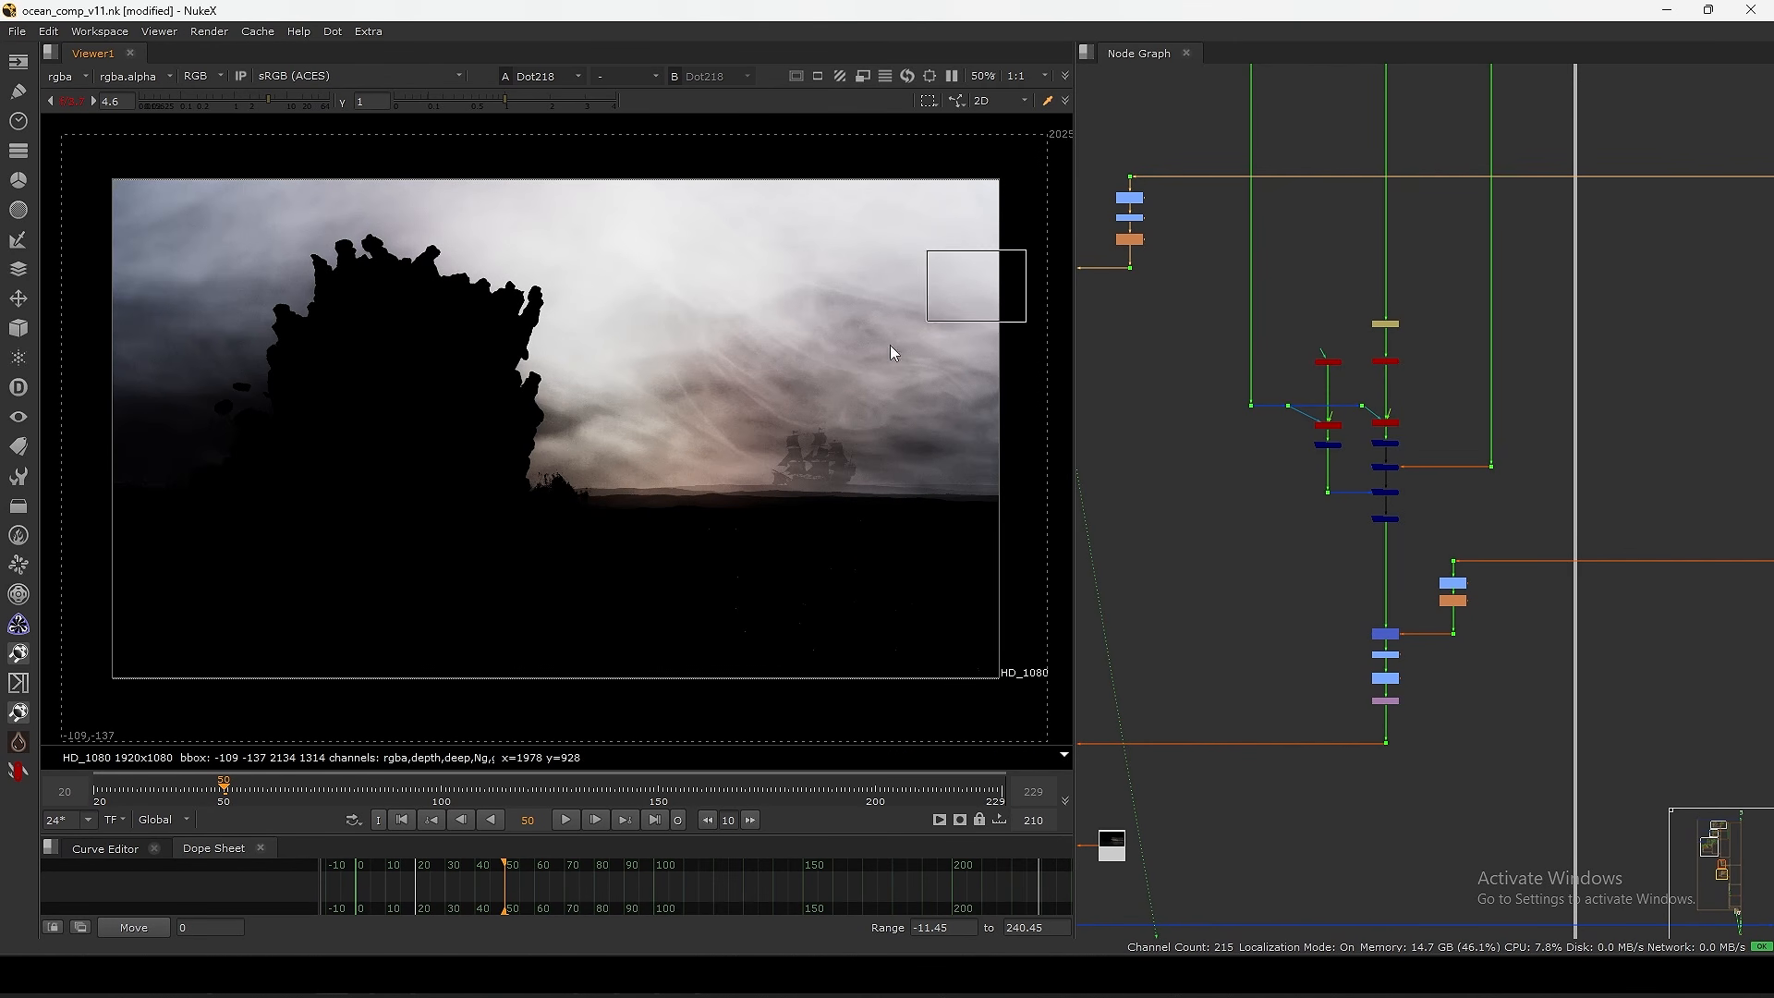
drag(194, 734, 751, 486)
scroll(1334, 530, up, 3)
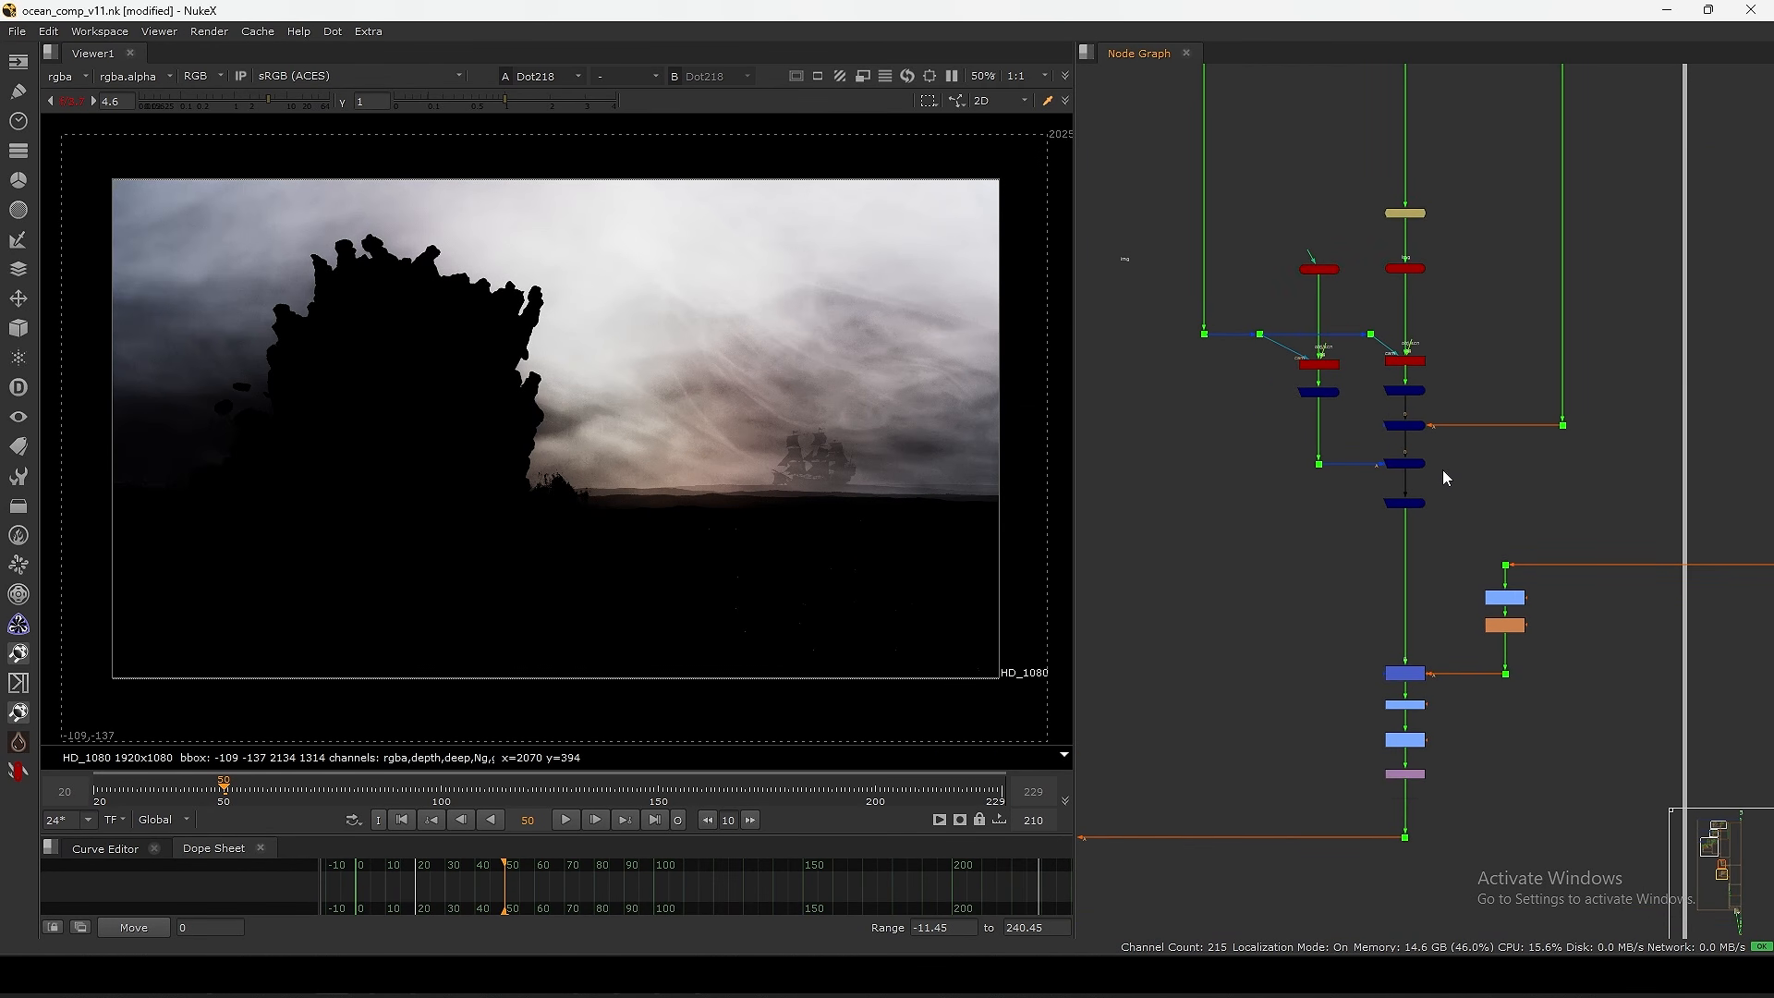
drag(1438, 499, 1442, 487)
key(1)
- View the Merge51 disjoint-over node that combines the two fog branches
middle_drag(1339, 660, 1451, 510)
drag(834, 441, 571, 582)
middle_drag(1262, 556, 1511, 385)
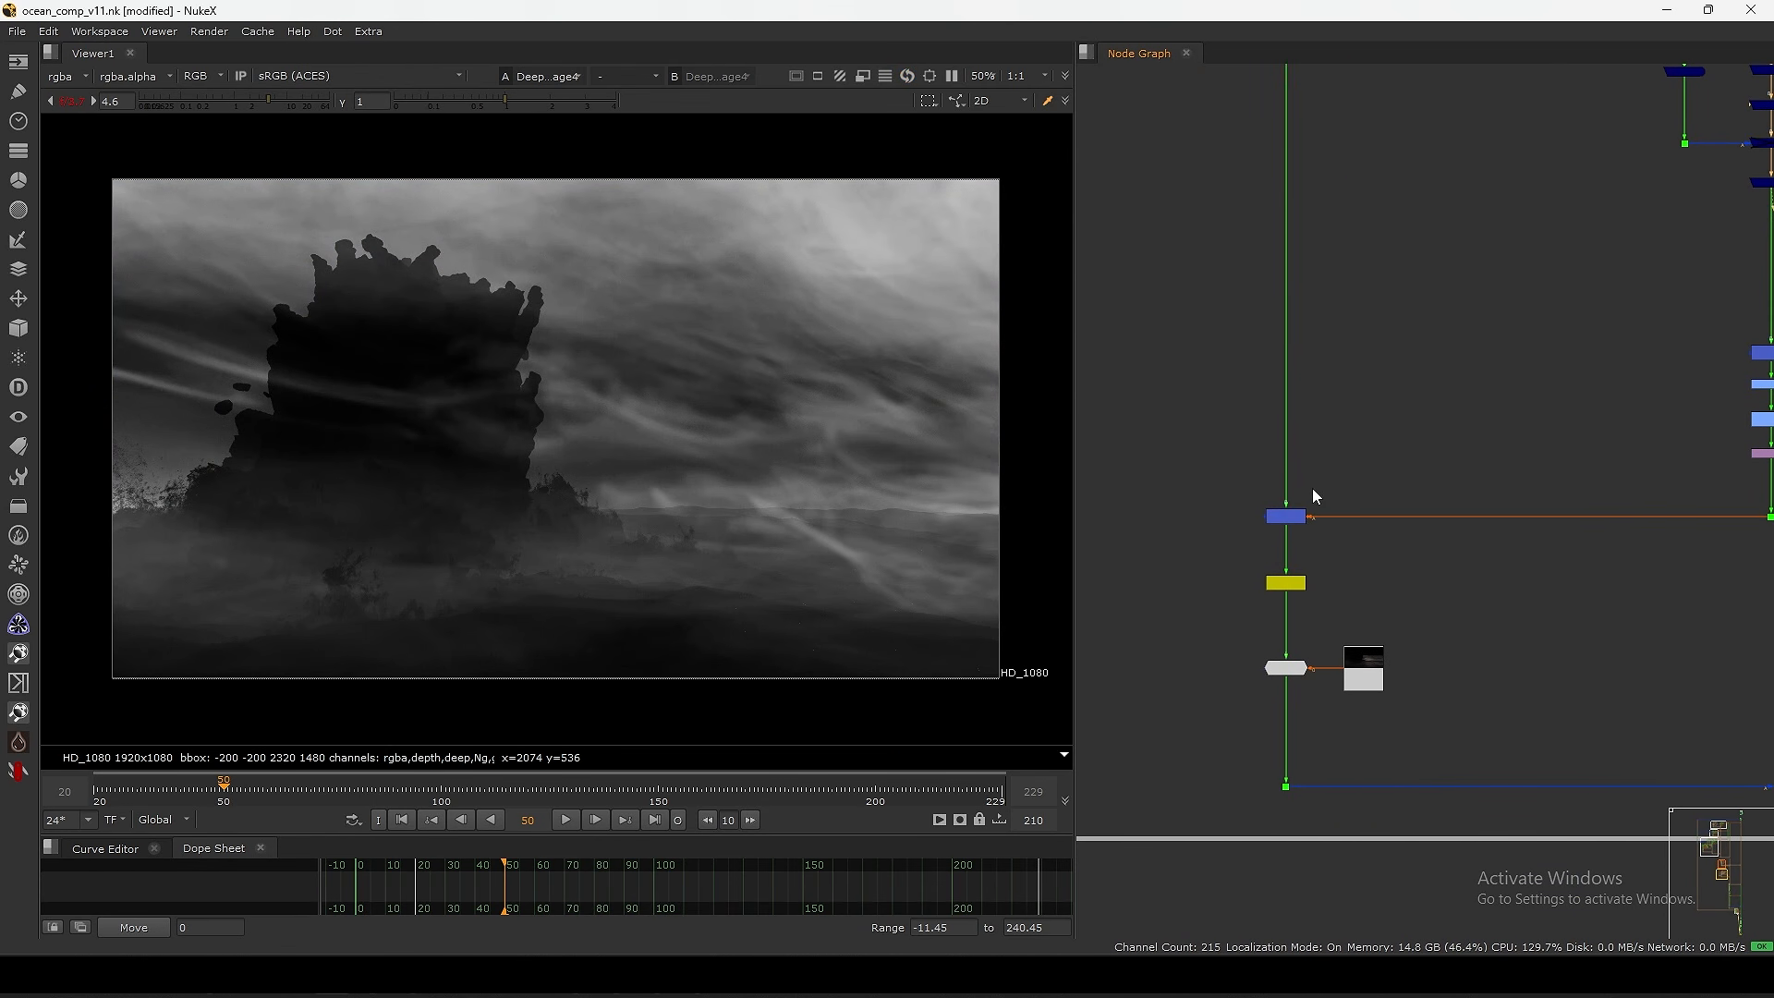
drag(1389, 455, 1261, 536)
key(1)
- Compare the pre-rendered fog_0050_.exr in Read18 with the live Merge51 output, and examine the area the render covers
middle_drag(1311, 605, 1278, 499)
click(1330, 561)
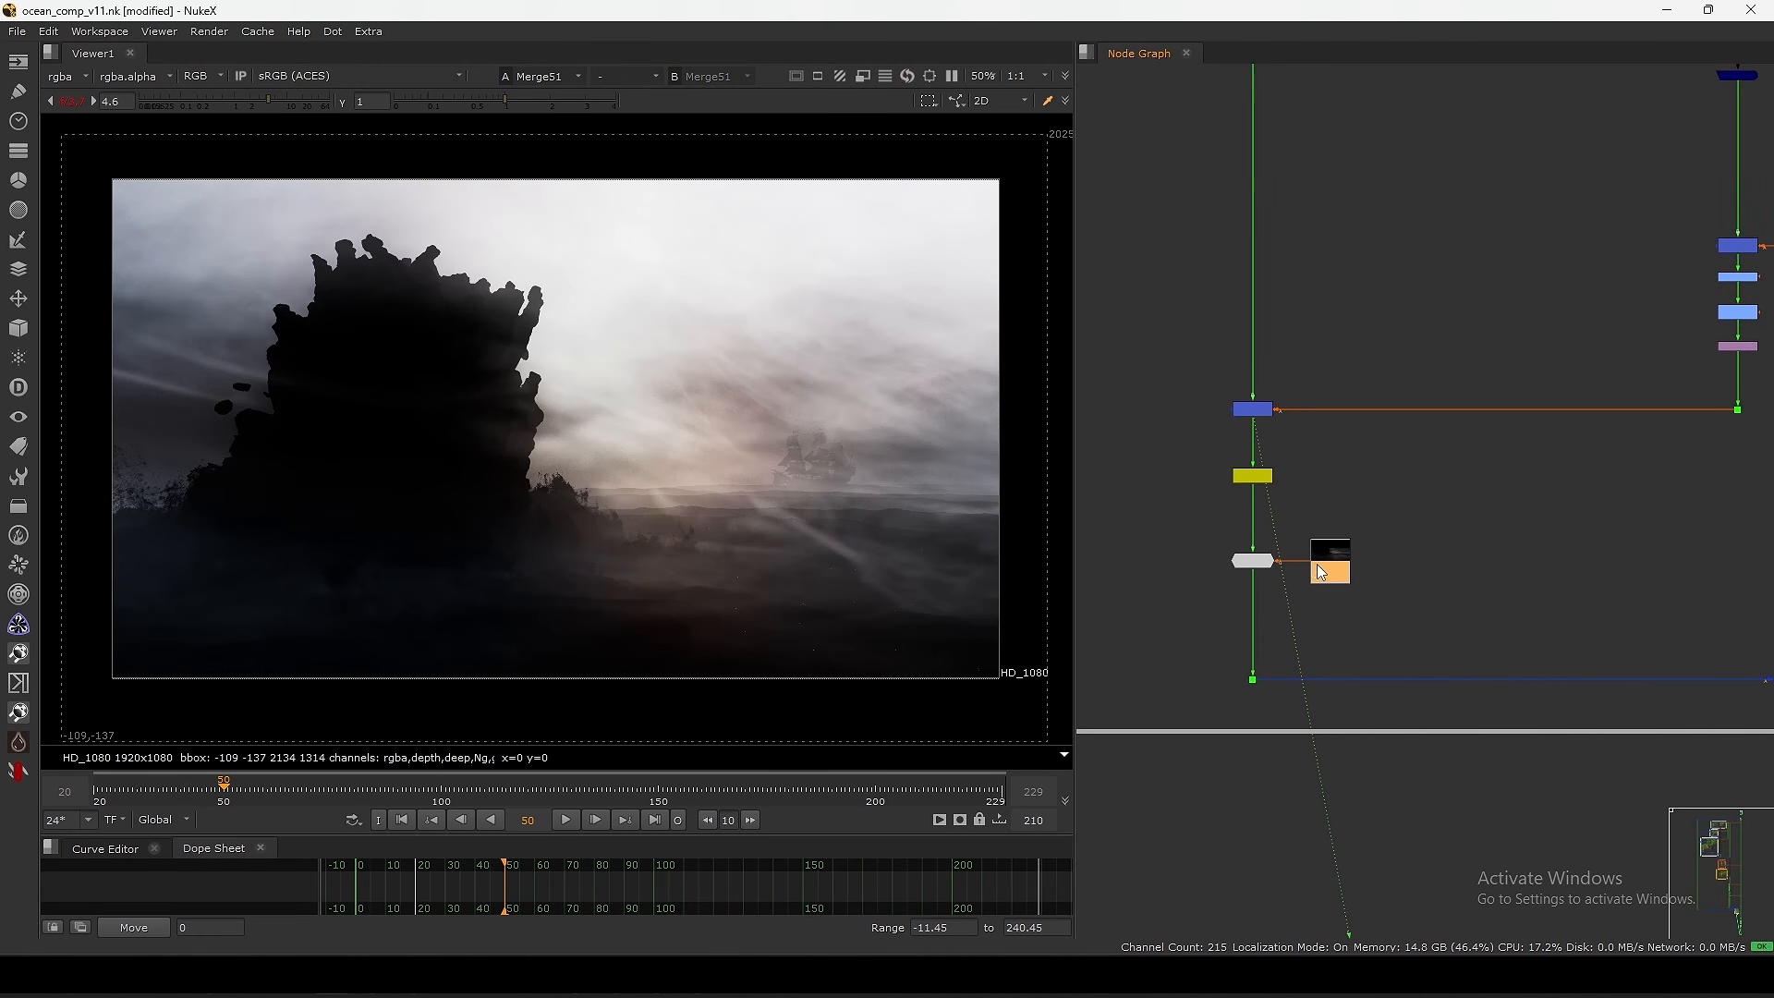
key(1)
scroll(1341, 565, up, 5)
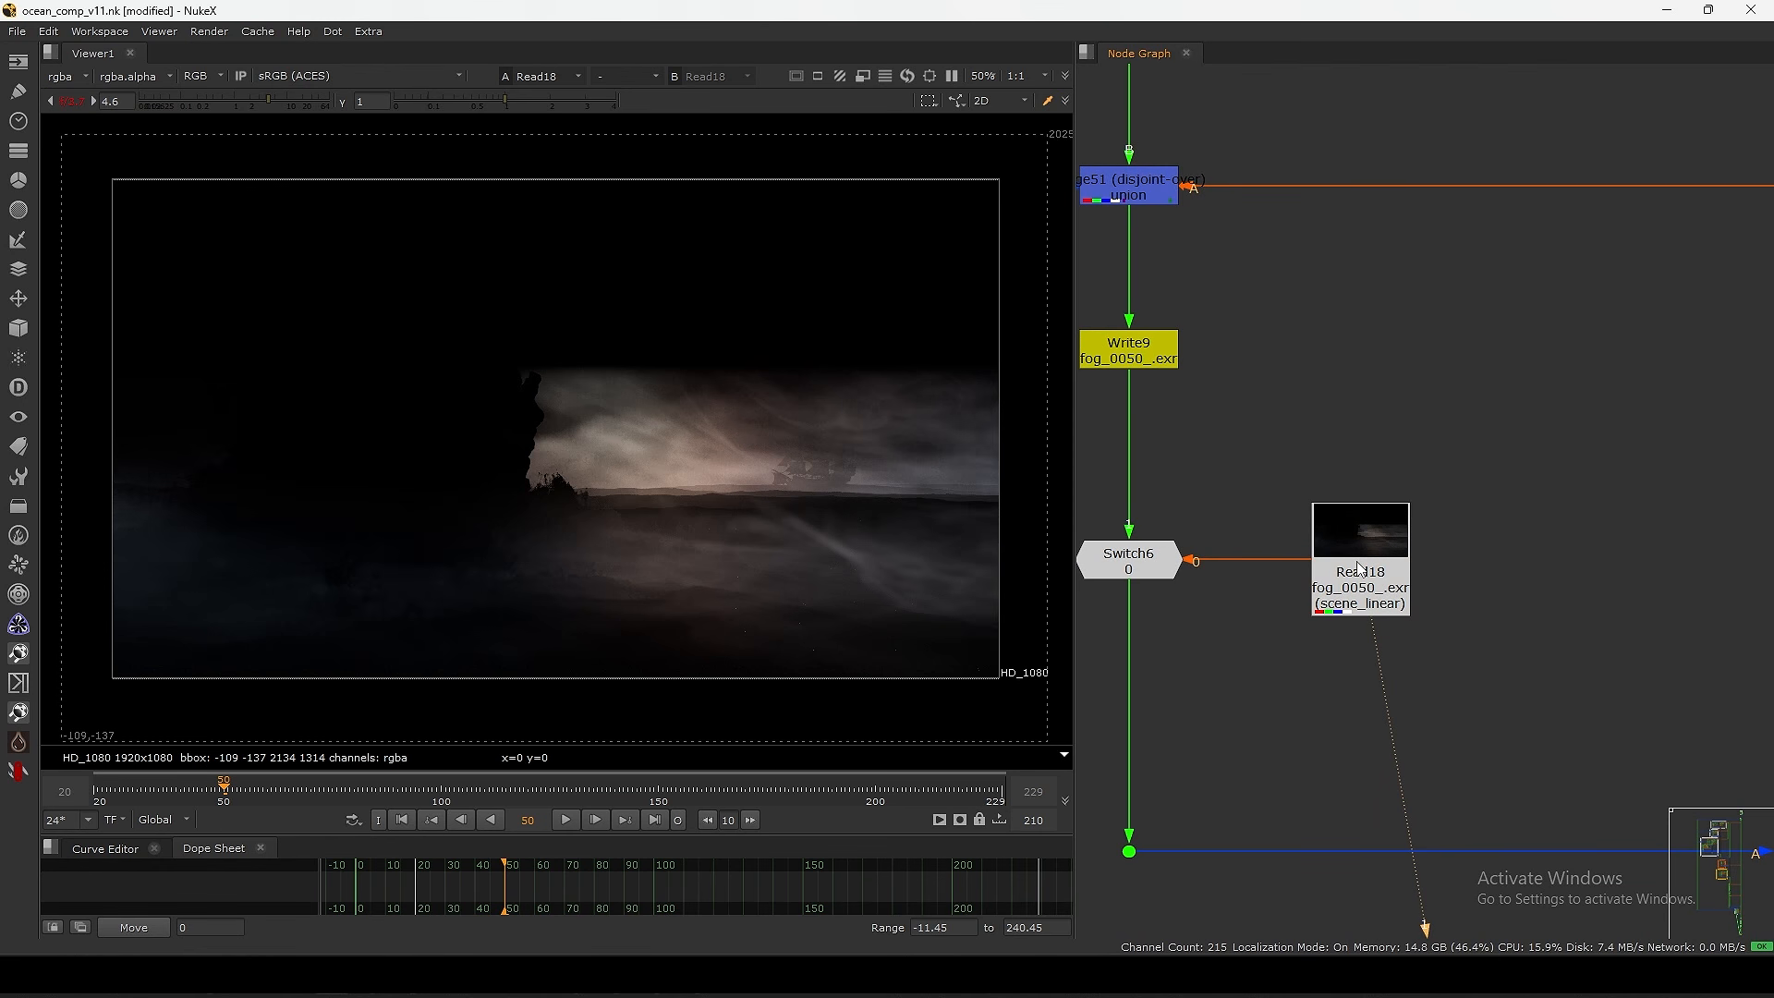
middle_drag(1218, 319, 1275, 367)
click(1187, 231)
key(1)
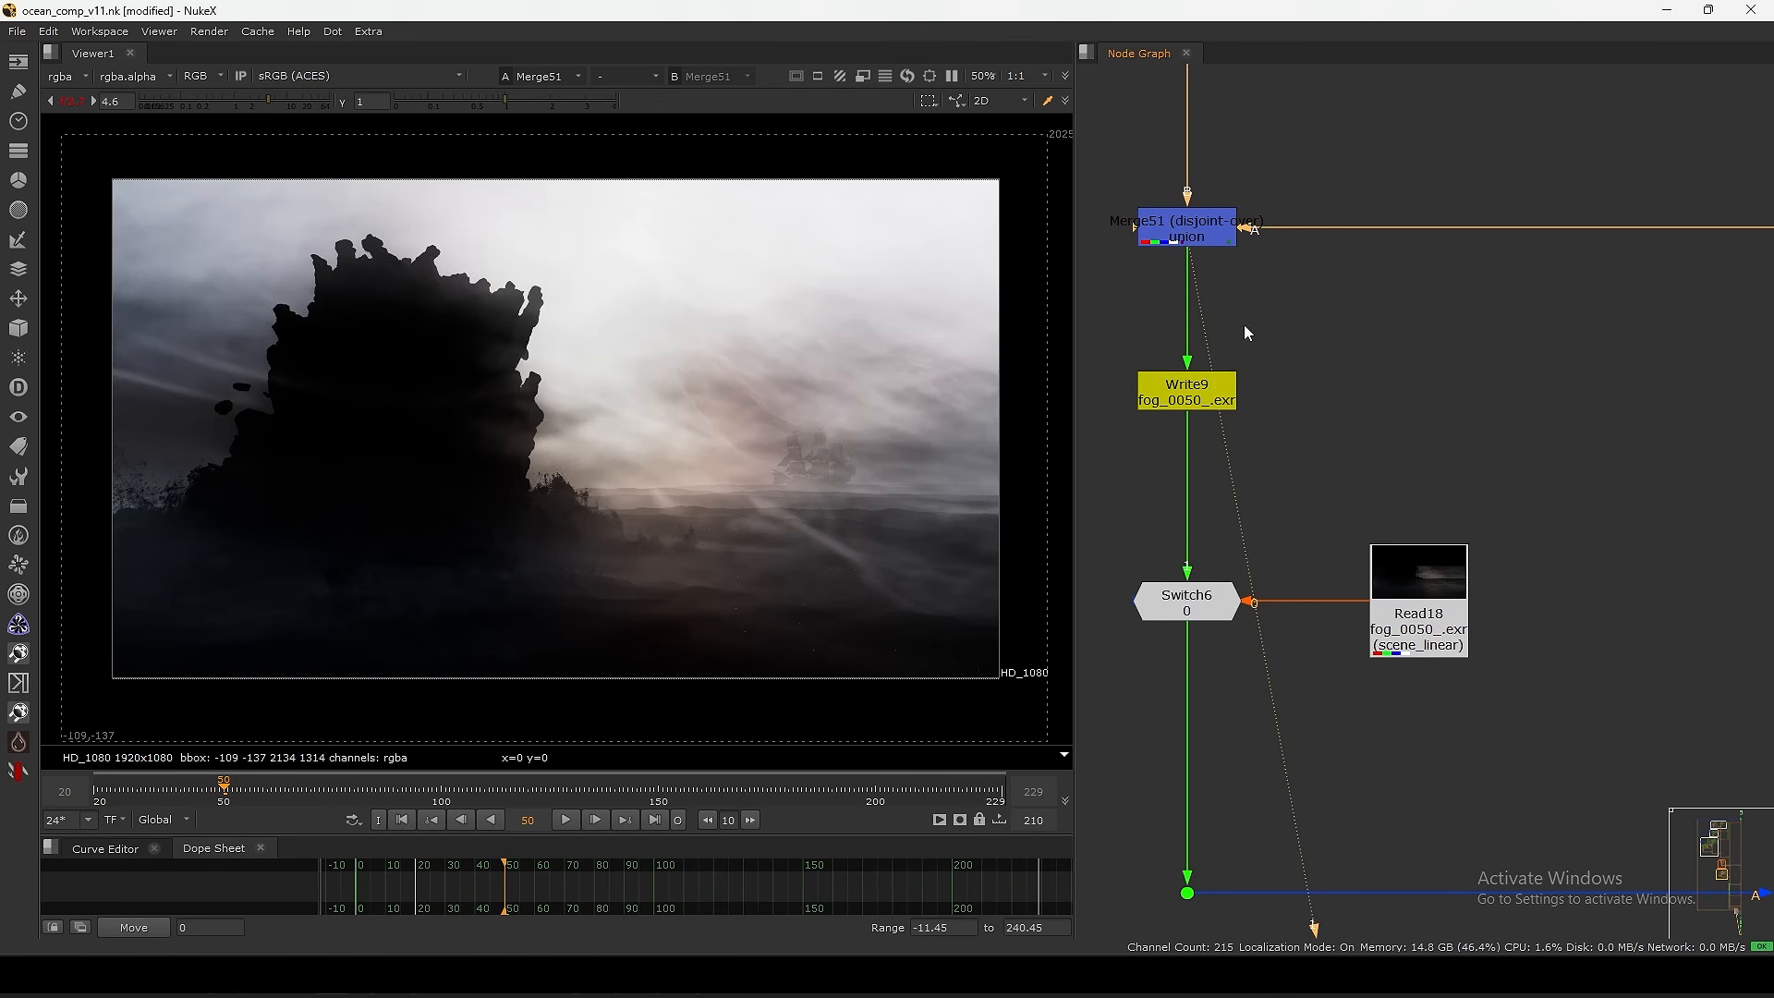
drag(1416, 605, 1413, 605)
key(1)
drag(1001, 171, 139, 361)
drag(100, 715, 1008, 493)
- View the output of Switch6, which selects between the pre-rendered and live fog
scroll(1393, 563, down, 6)
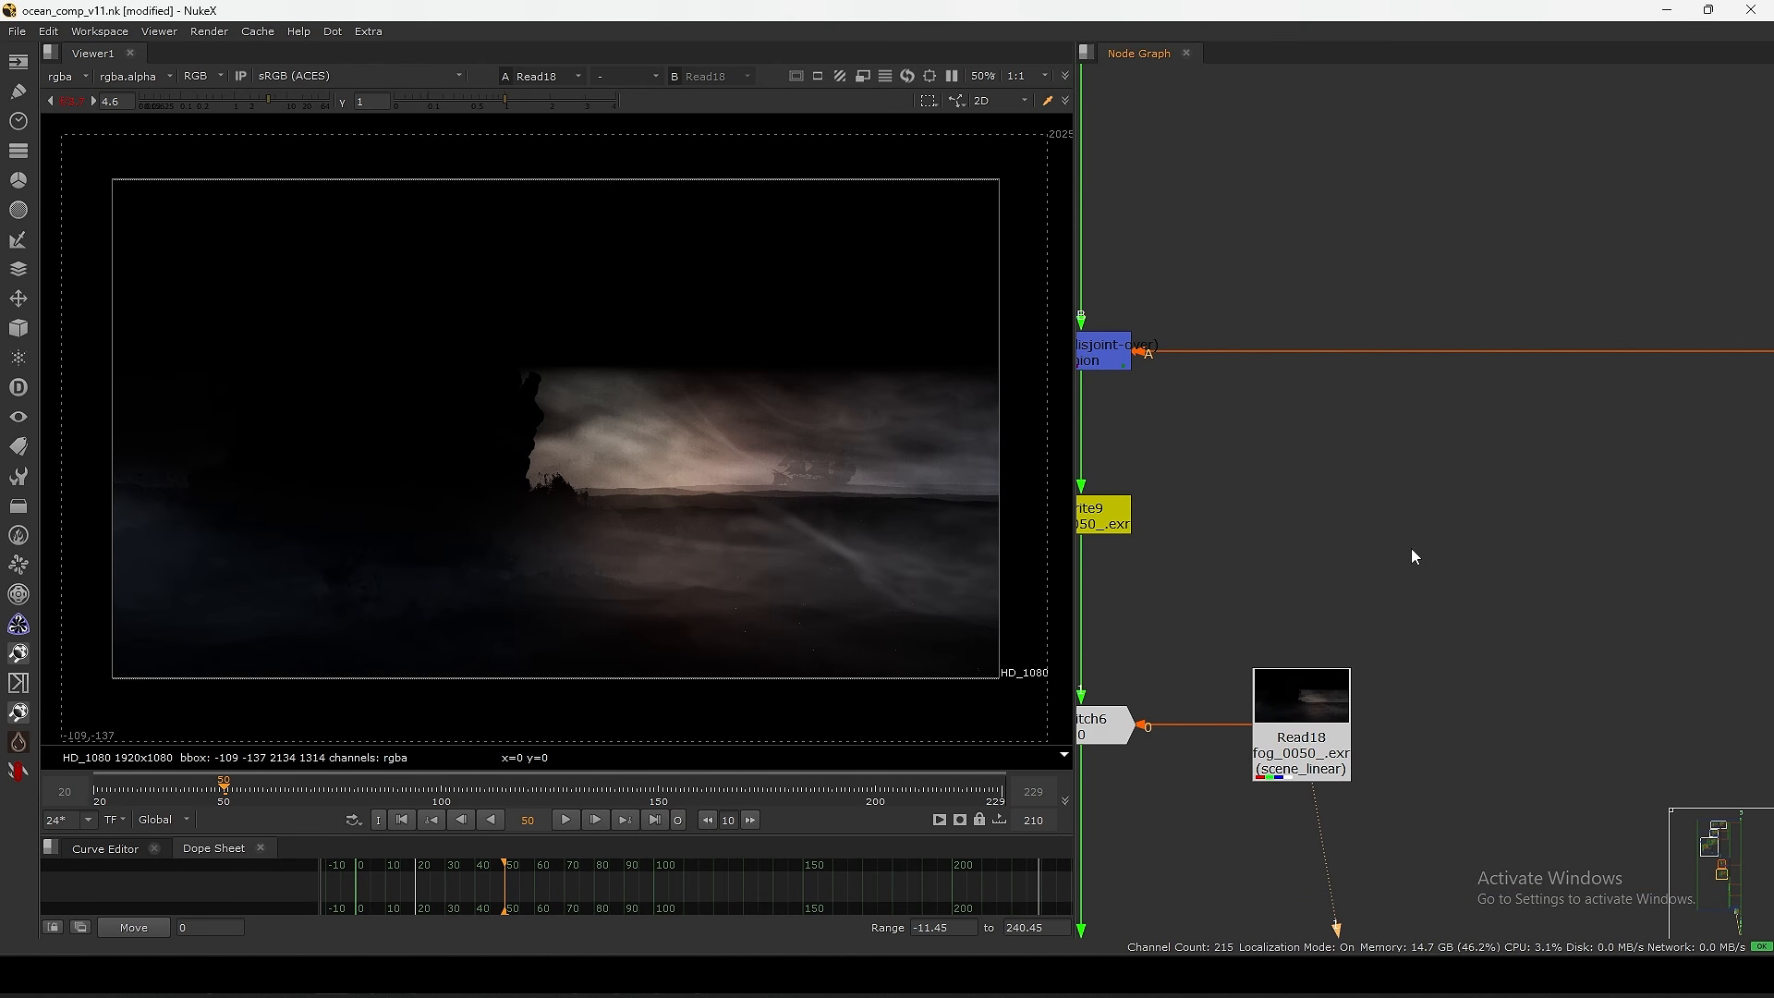
scroll(1316, 450, up, 3)
scroll(1317, 450, up, 2)
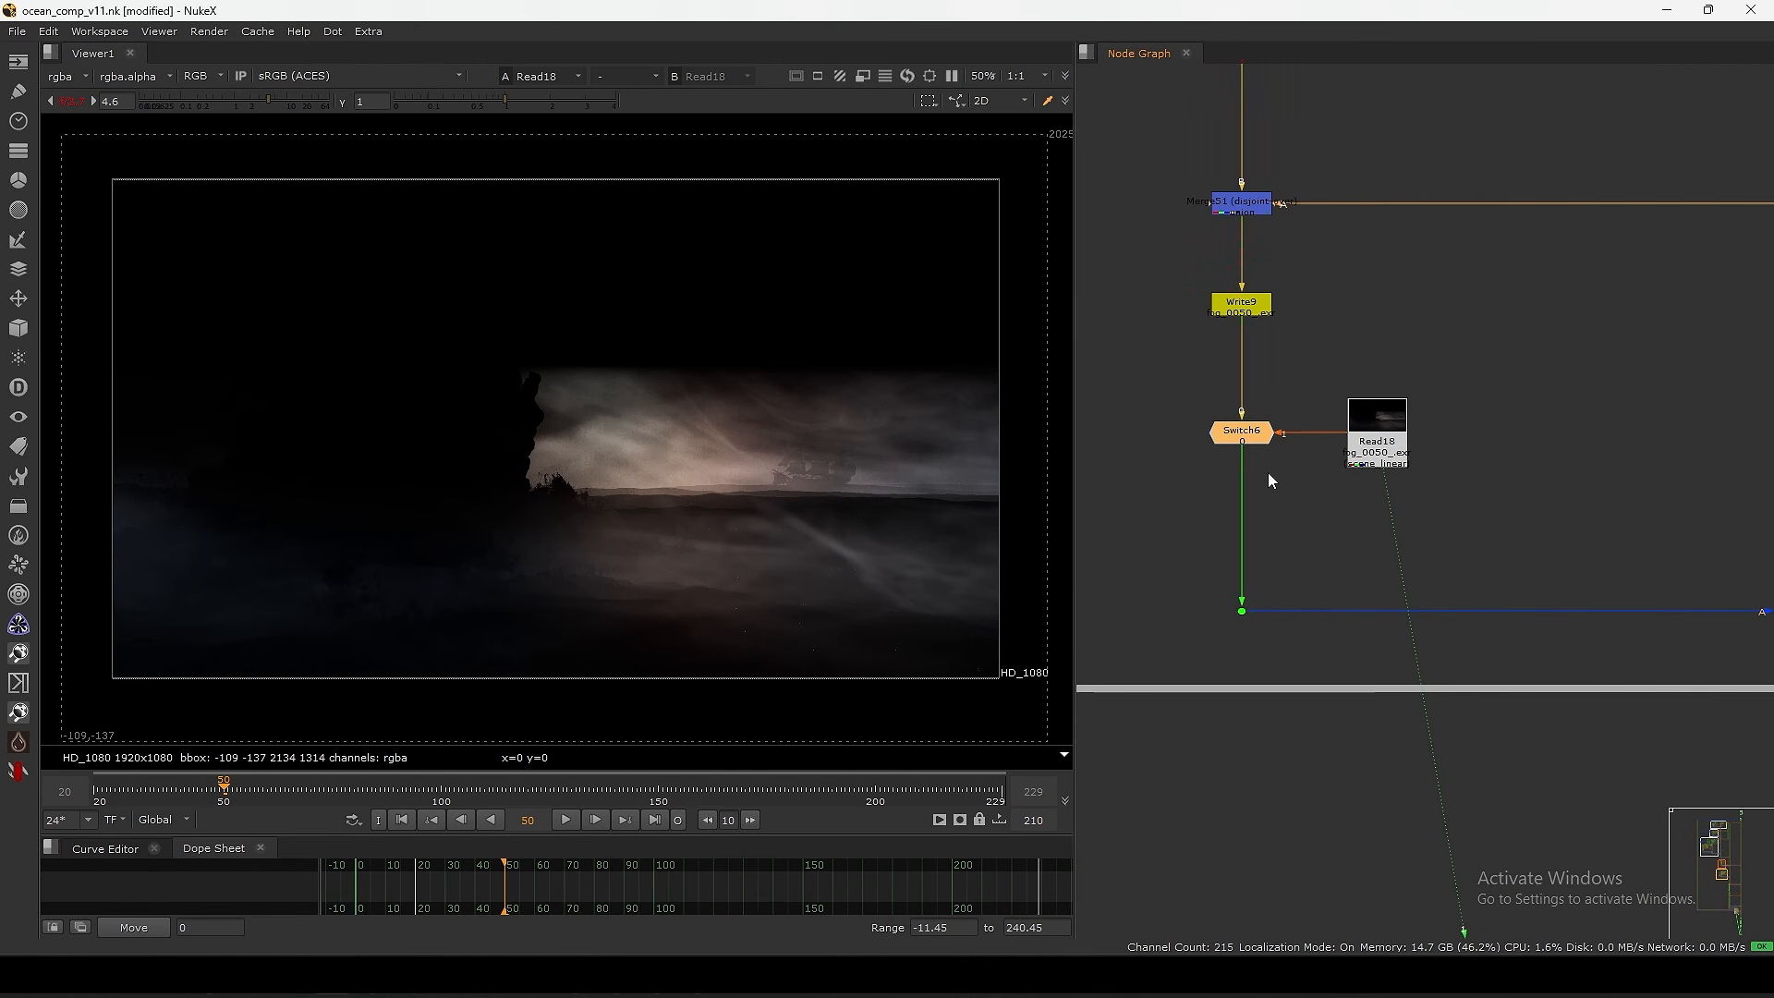
drag(1305, 532, 1116, 730)
key(1)
- View Merge50 where the fog joins the main composite, enable it, and reset the viewer gain to 1
scroll(1168, 436, down, 8)
middle_drag(1259, 531, 1164, 531)
scroll(1383, 452, up, 4)
middle_drag(1506, 358, 1510, 363)
drag(1531, 345, 1409, 430)
key(1)
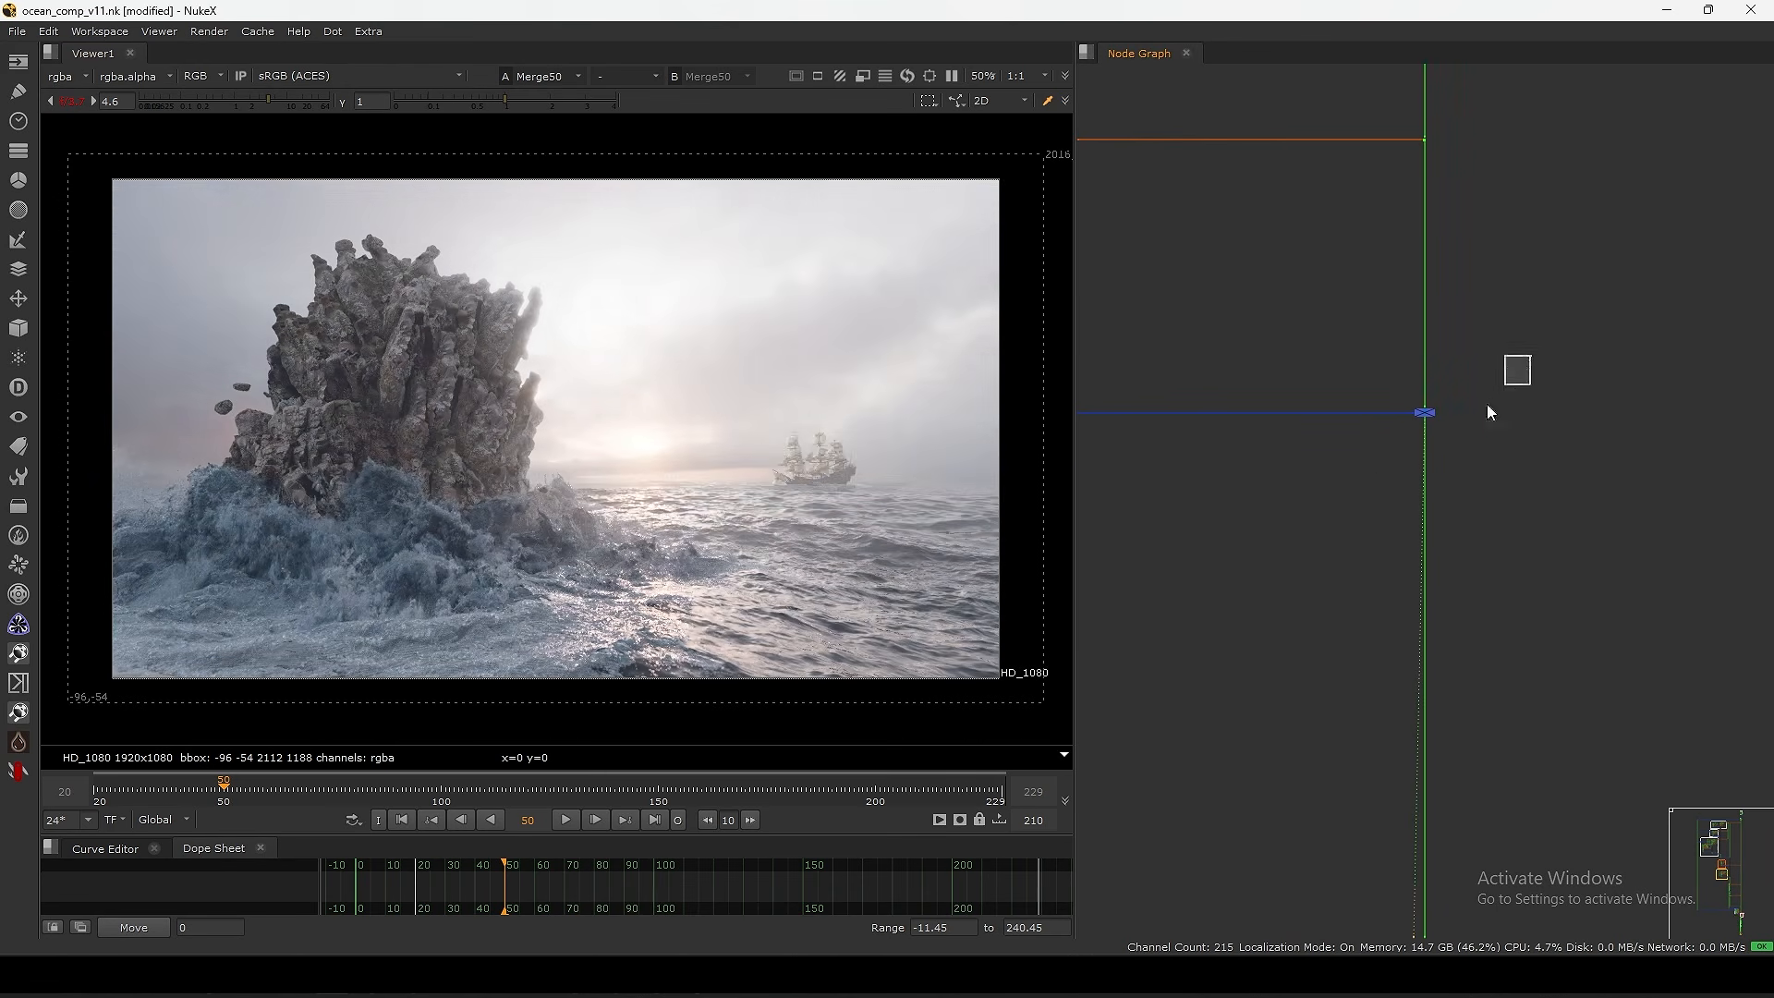
key(d)
click(71, 102)
middle_drag(1268, 498, 1368, 540)
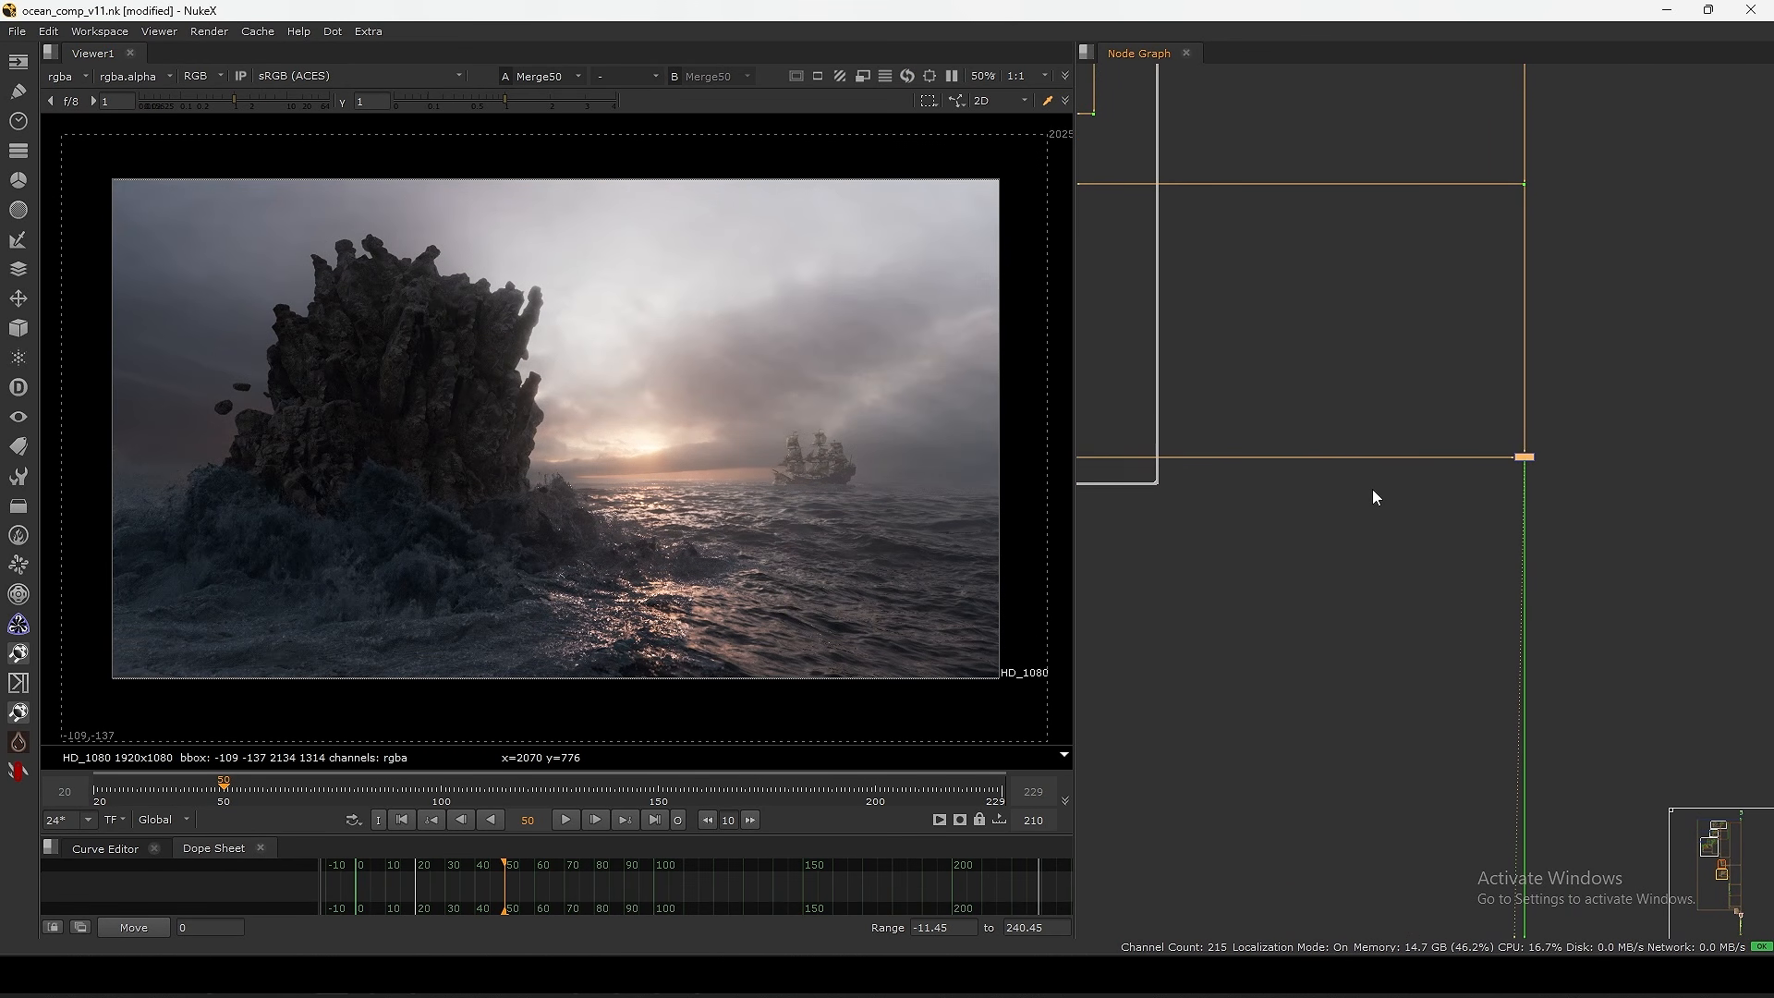
- Toggle Merge50 off and on repeatedly to compare the sky, rock, ship and water with and without the fog
key(d)
key(d)
key(d)
key(d)
key(d)
key(d)
key(d)
key(d)
key(d)
key(d)
key(d)
key(d)
key(d)
key(d)
key(d)
key(d)
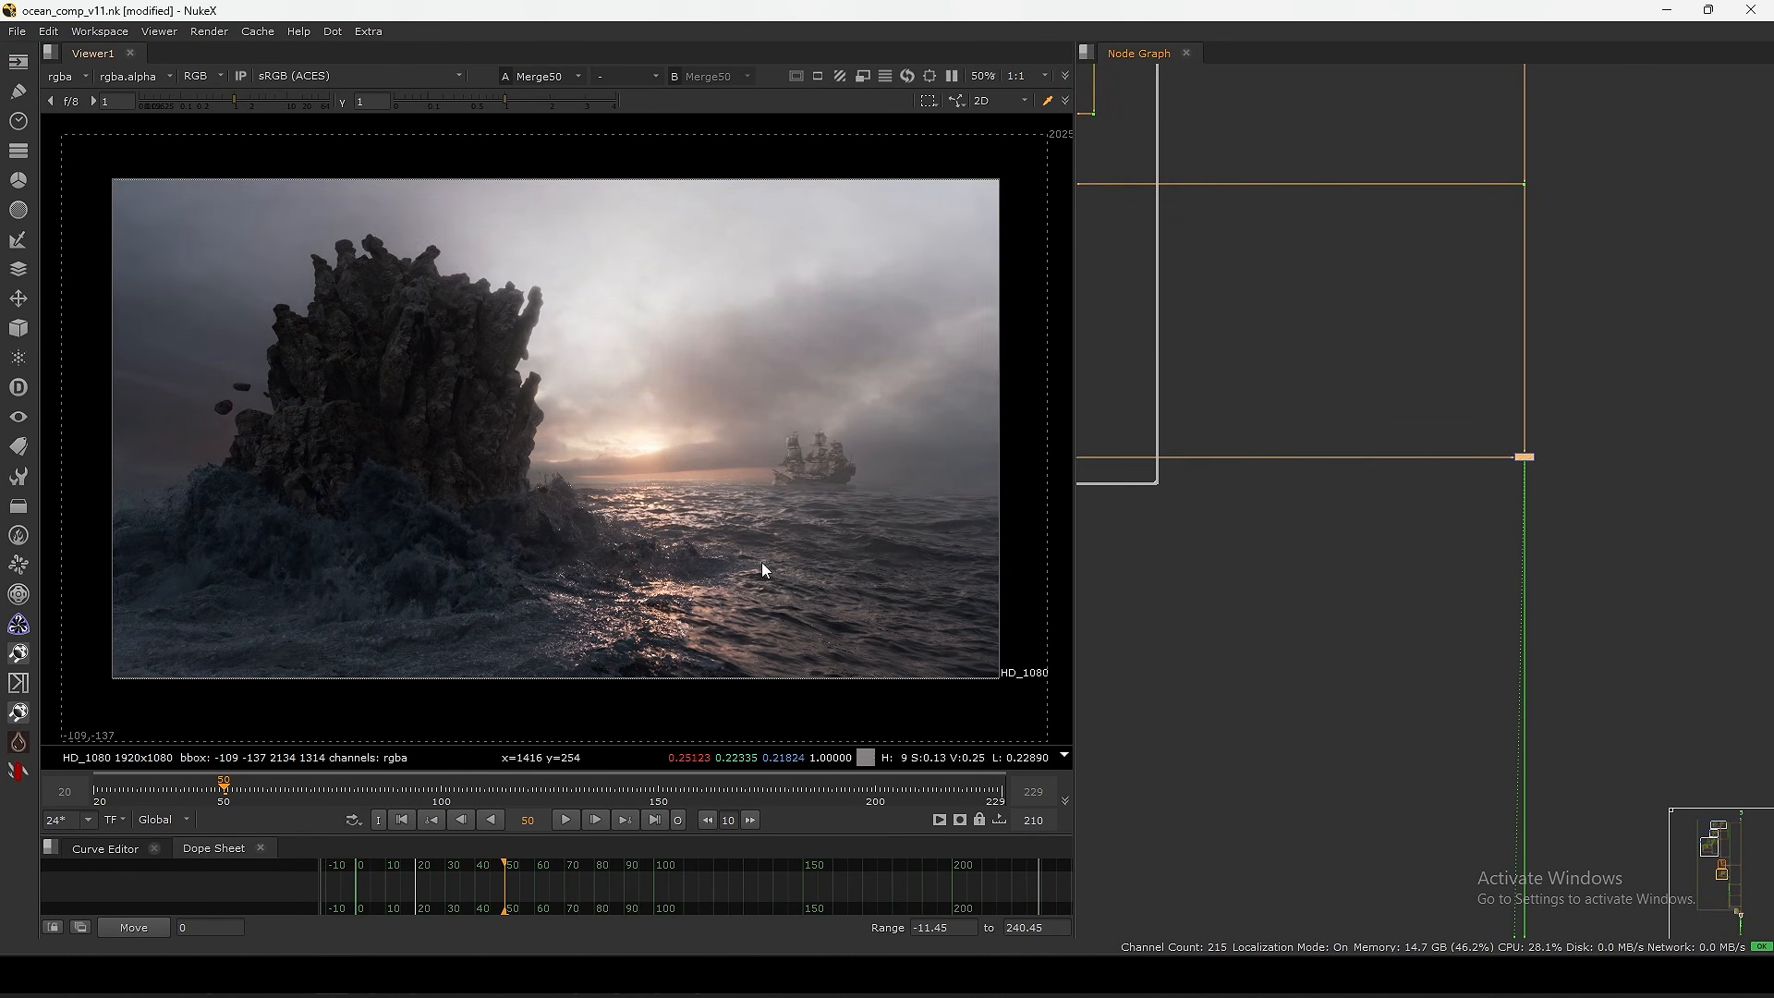
key(d)
key(d)
key(d)
key(d)
key(d)
key(d)
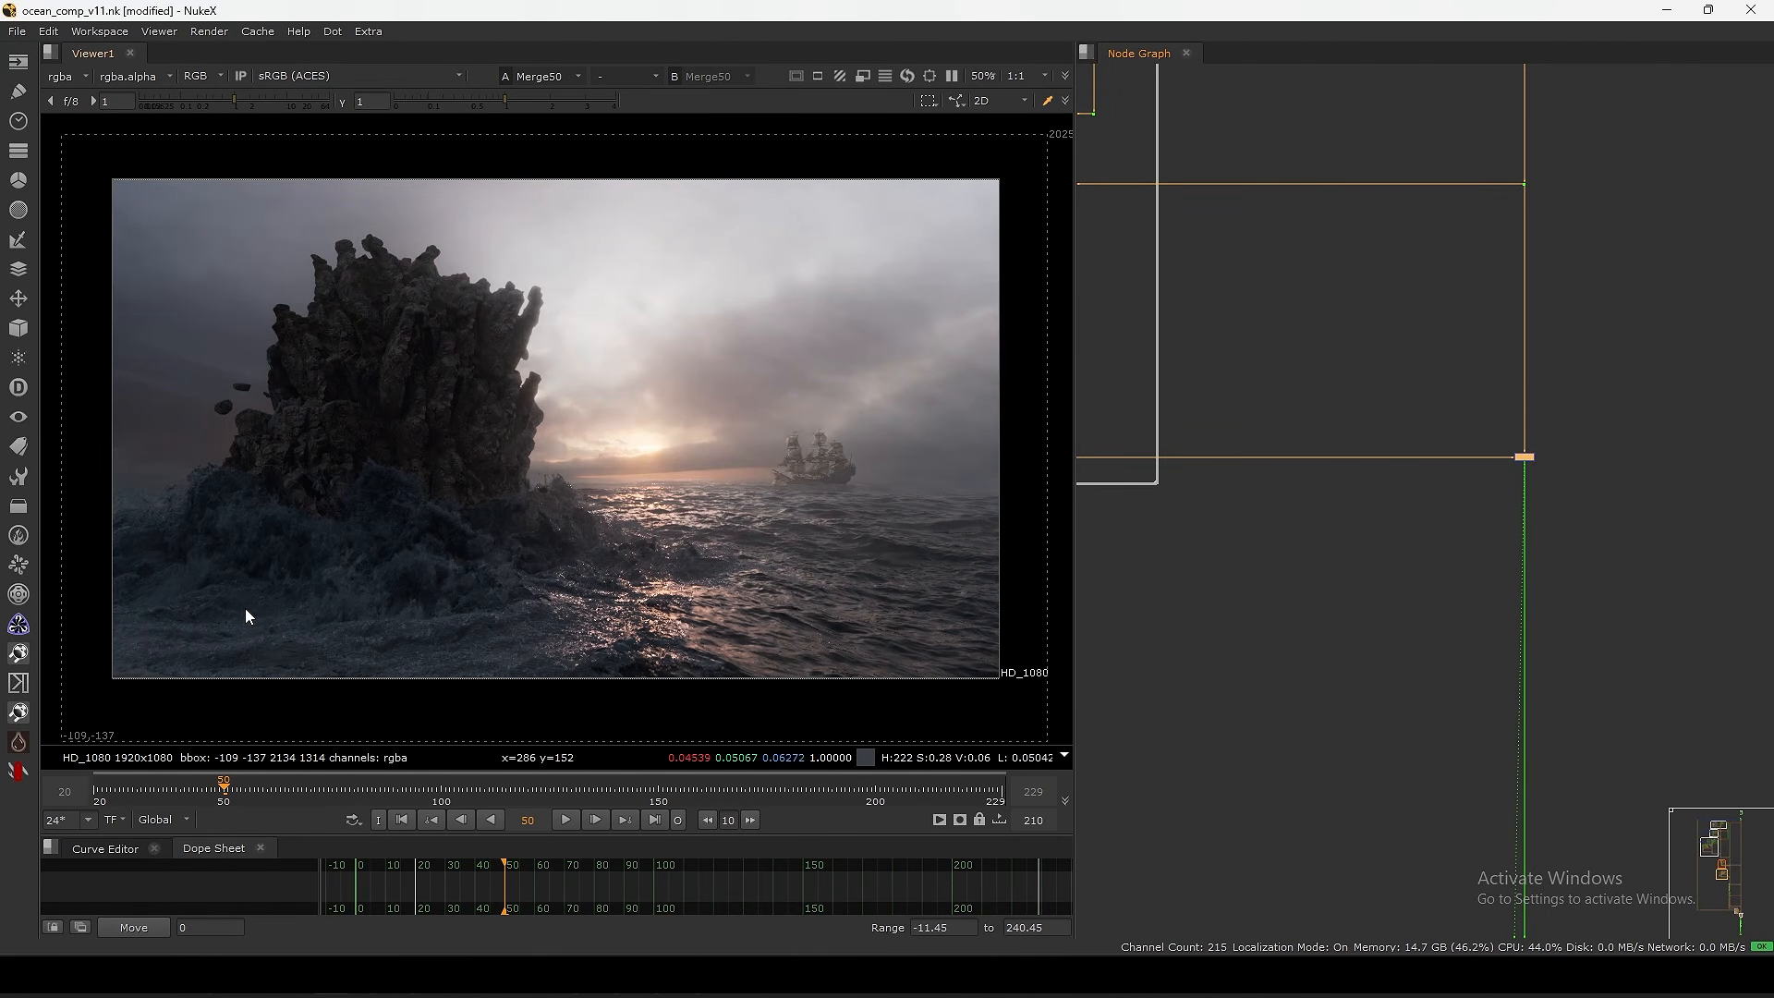
key(d)
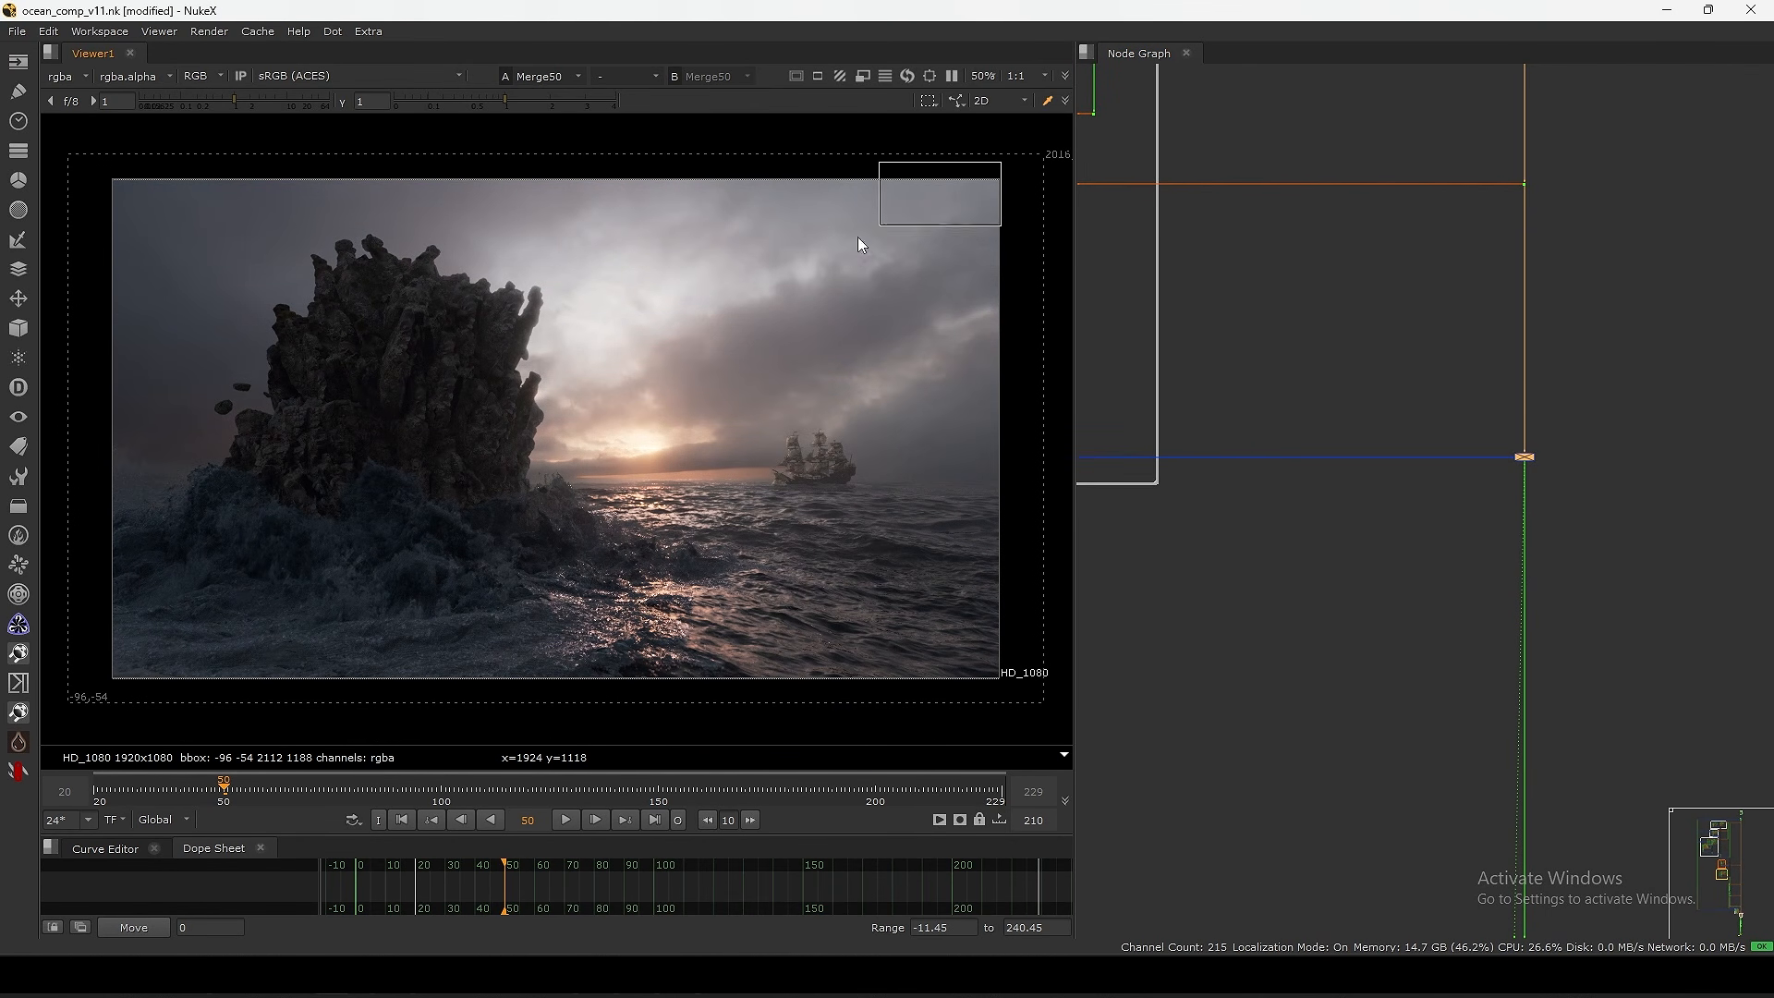
ctrl+shift+drag(857, 236, 641, 406)
key(d)
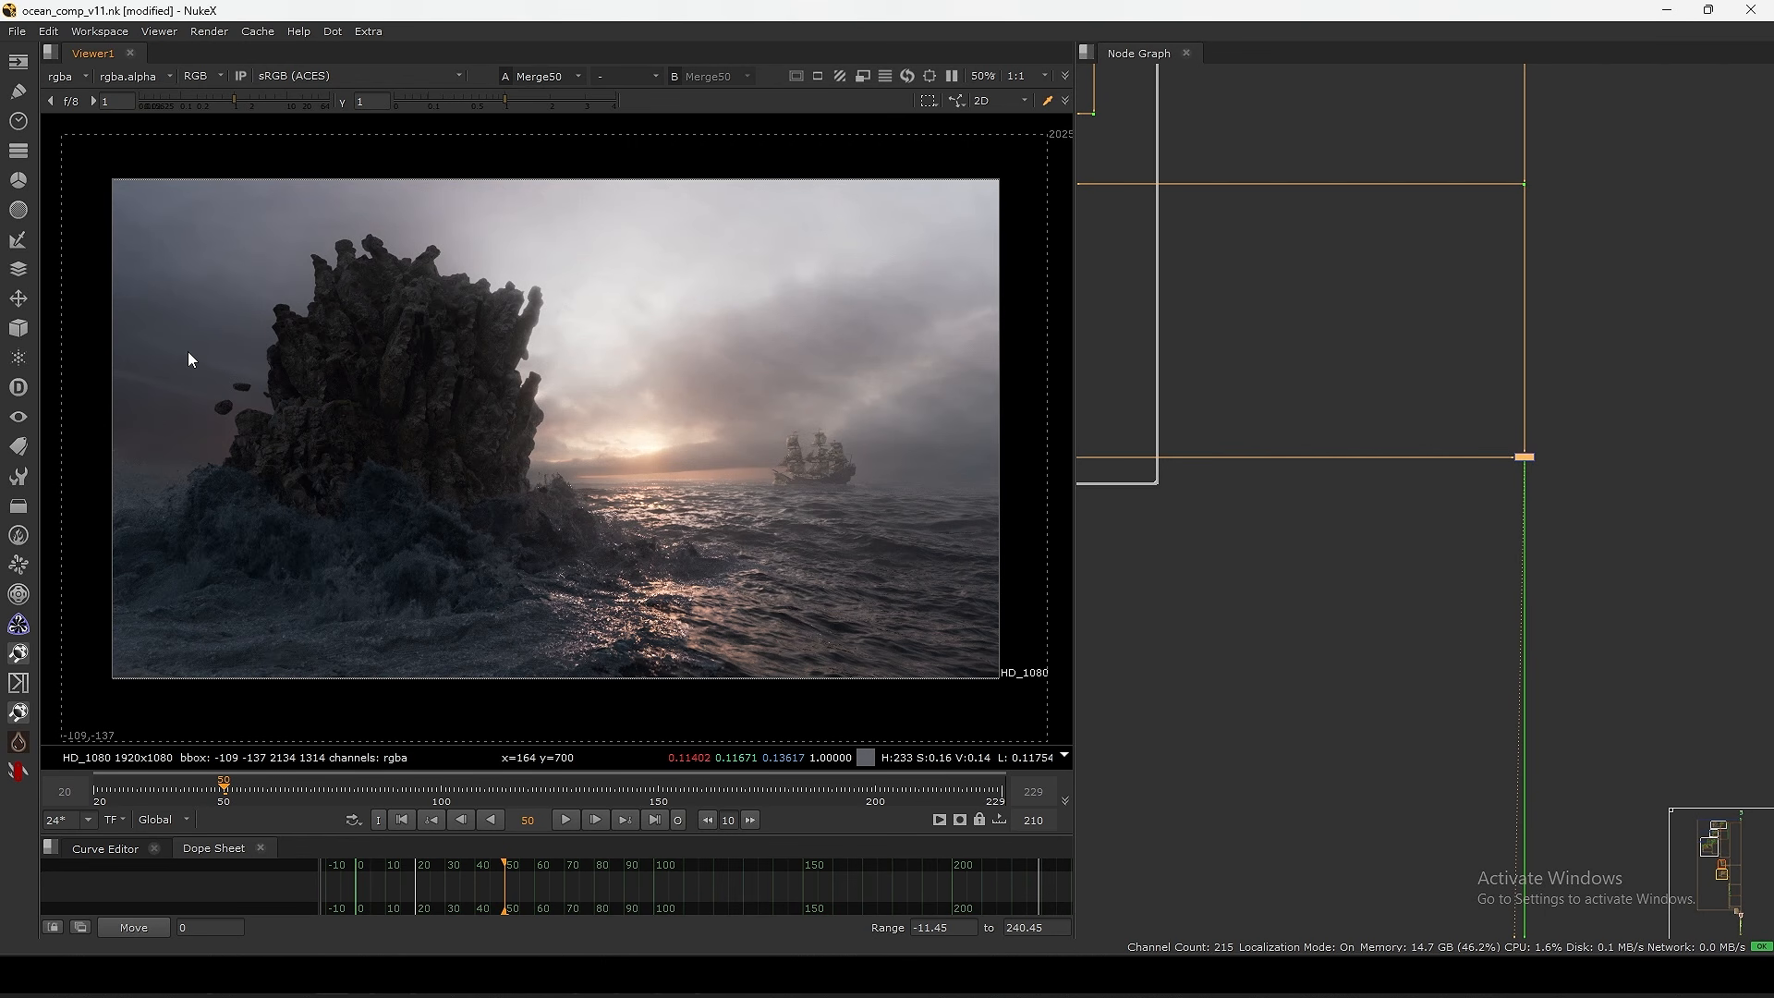
key(d)
key(d)
key(d)
key(d)
key(d)
key(d)
key(d)
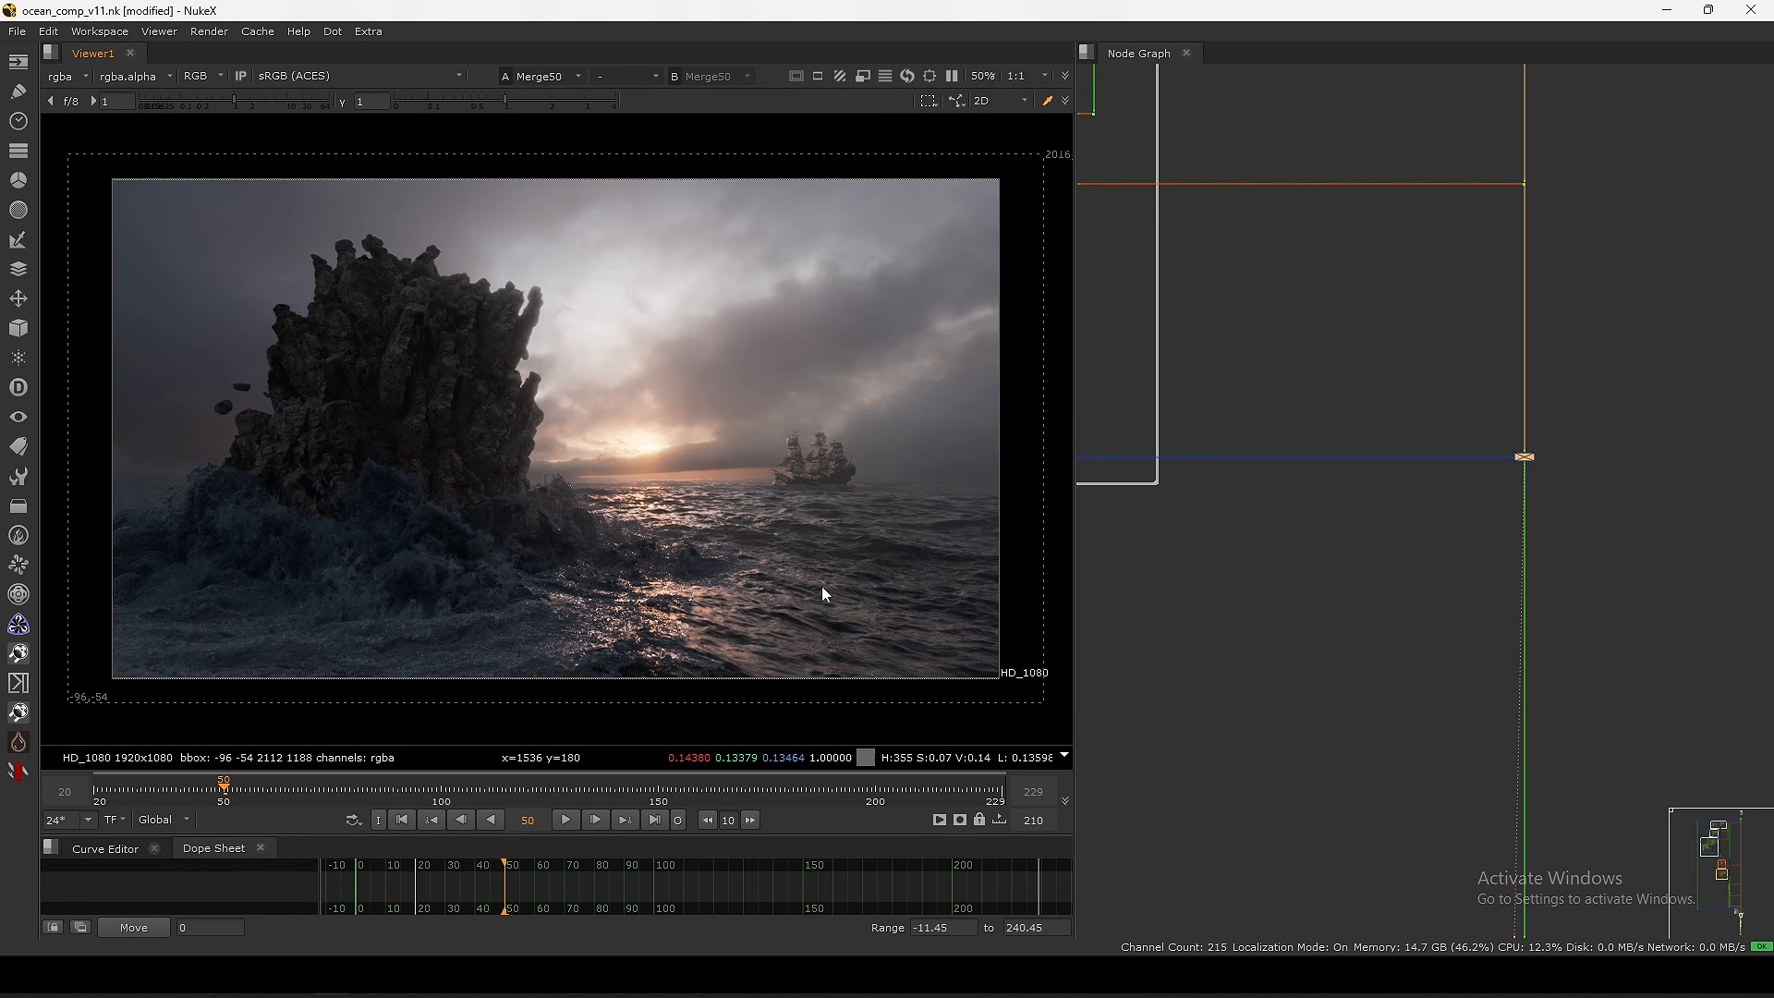
key(d)
key(d)
key(d)
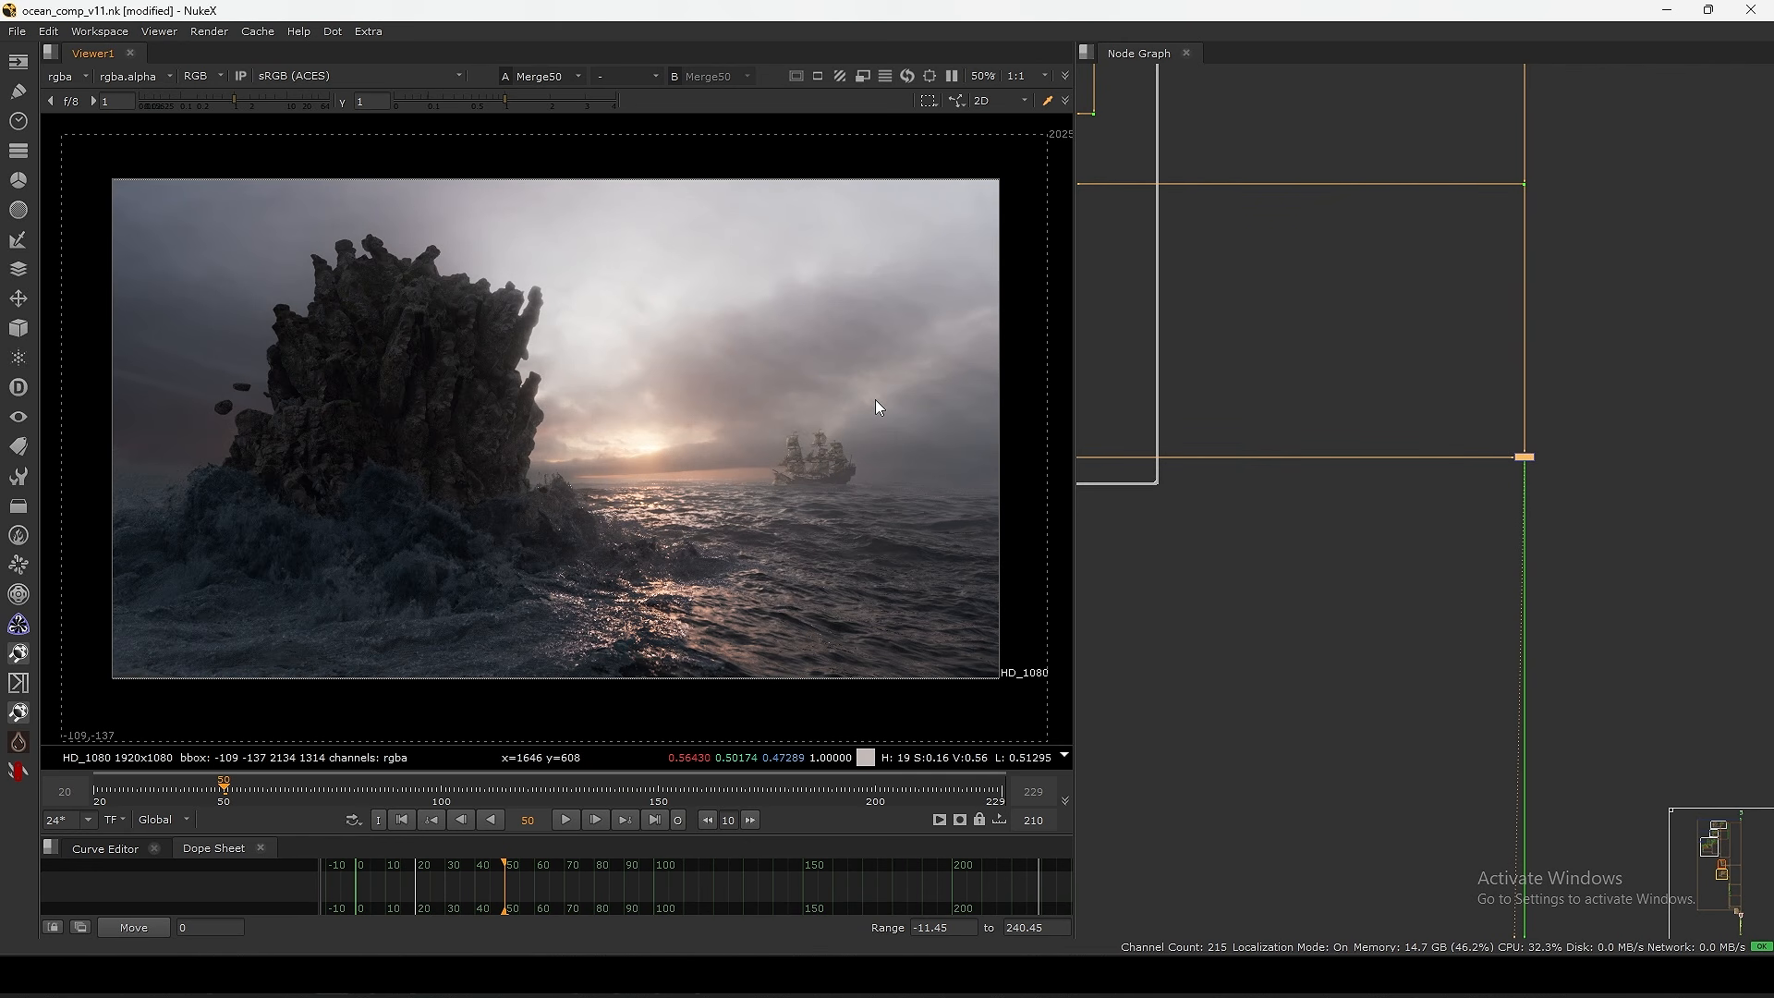
drag(719, 504, 62, 714)
drag(1001, 176, 617, 469)
click(1417, 384)
drag(1418, 390, 1604, 480)
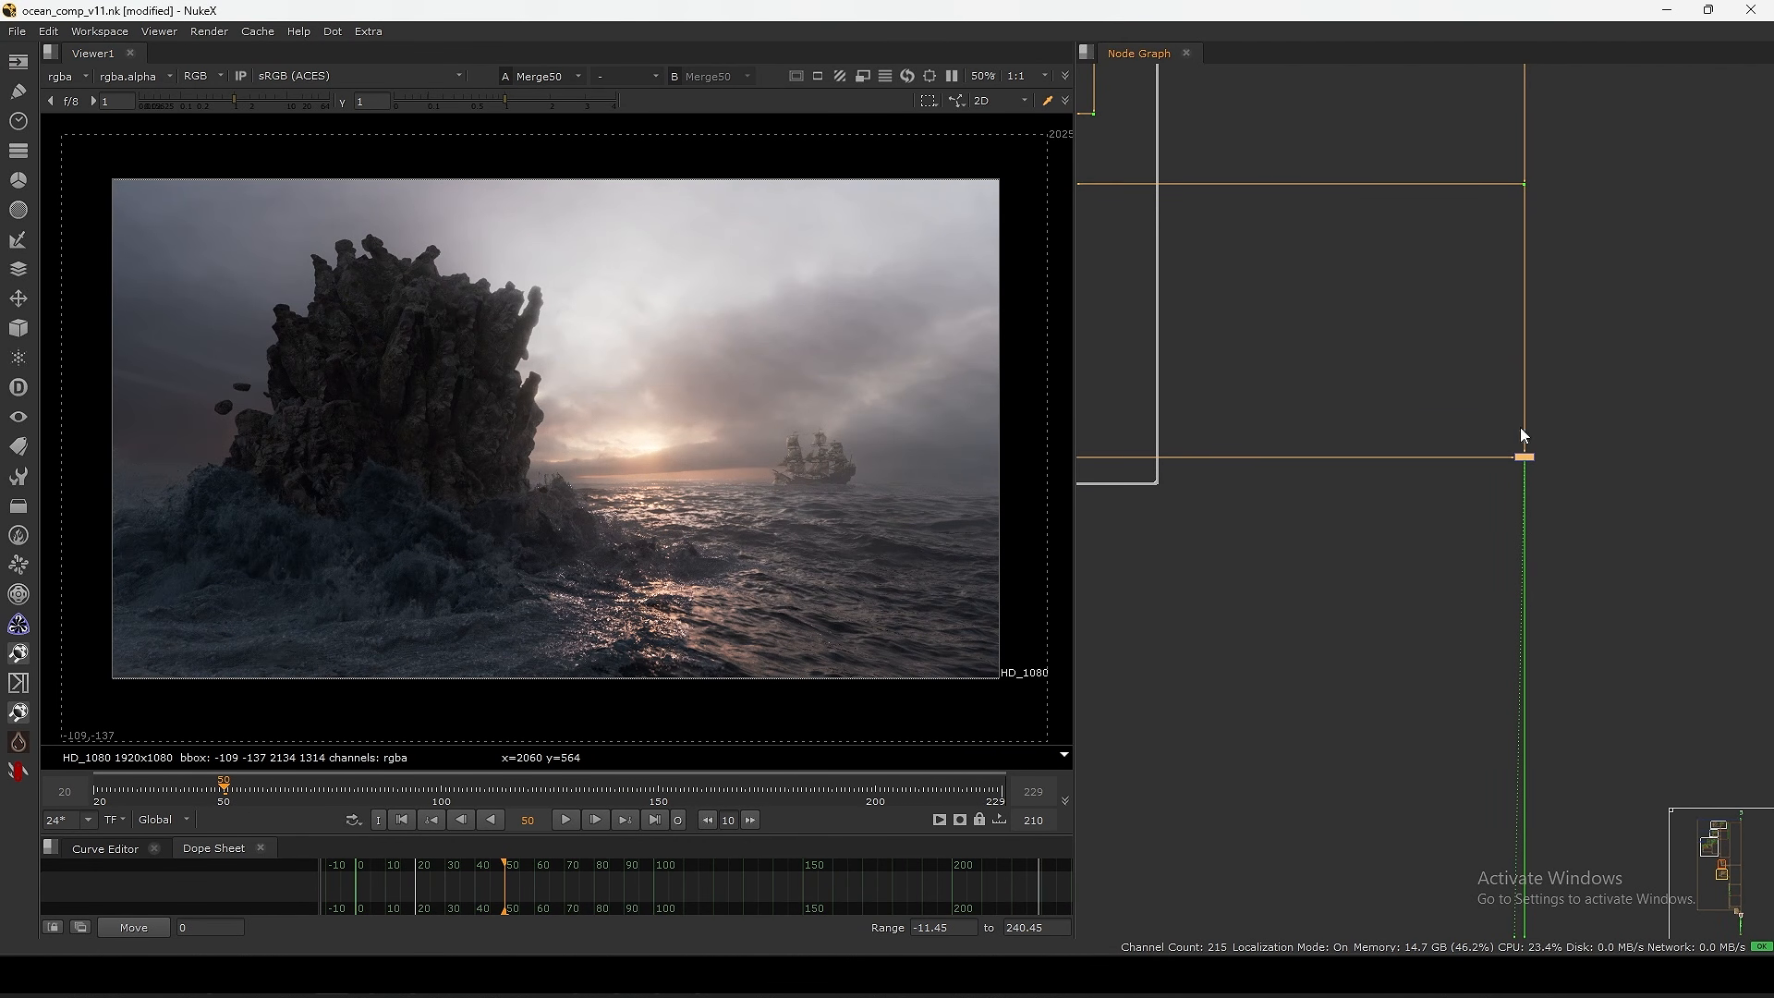
- View the fog output at the dot that ends the 2D Fog branch
middle_drag(1317, 478, 1658, 407)
middle_drag(1376, 457, 1602, 454)
scroll(1385, 334, up, 4)
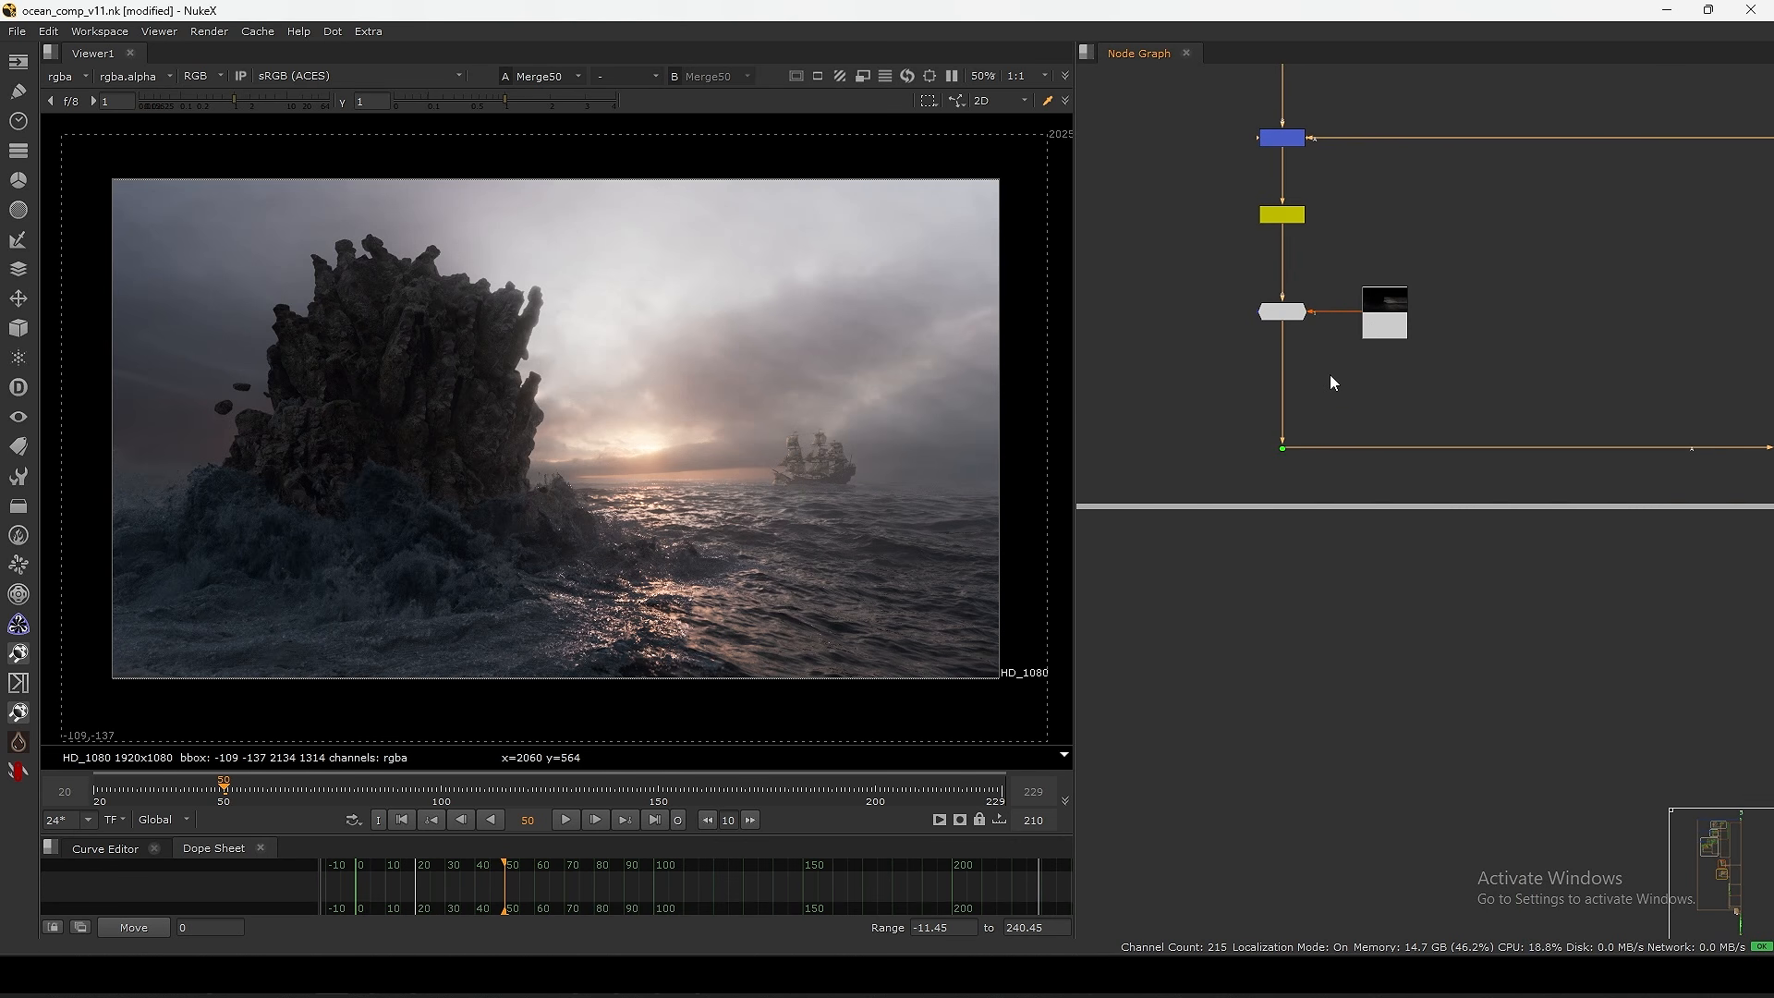
drag(1255, 373, 1352, 464)
key(1)
scroll(925, 354, down, 2)
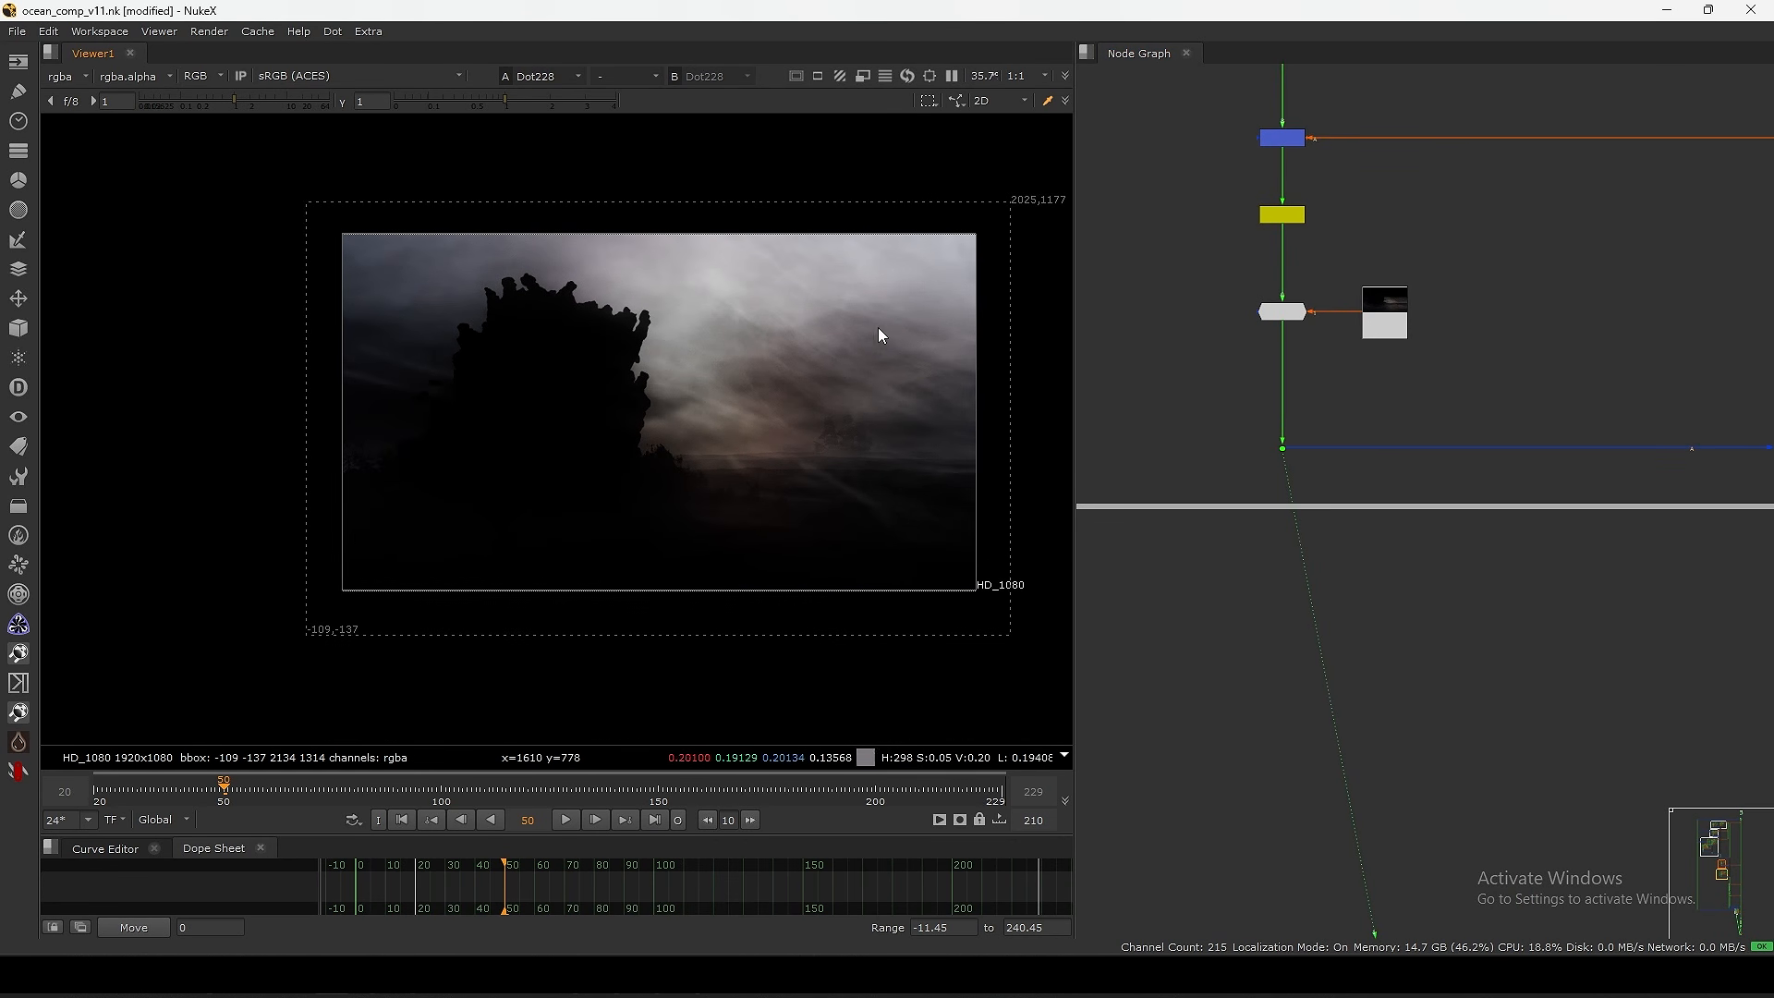
drag(1010, 177, 294, 390)
- View the pre-rendered fog in Read18 and raise the viewer gain to 8.5 to examine its coverage
middle_drag(1335, 368, 1295, 426)
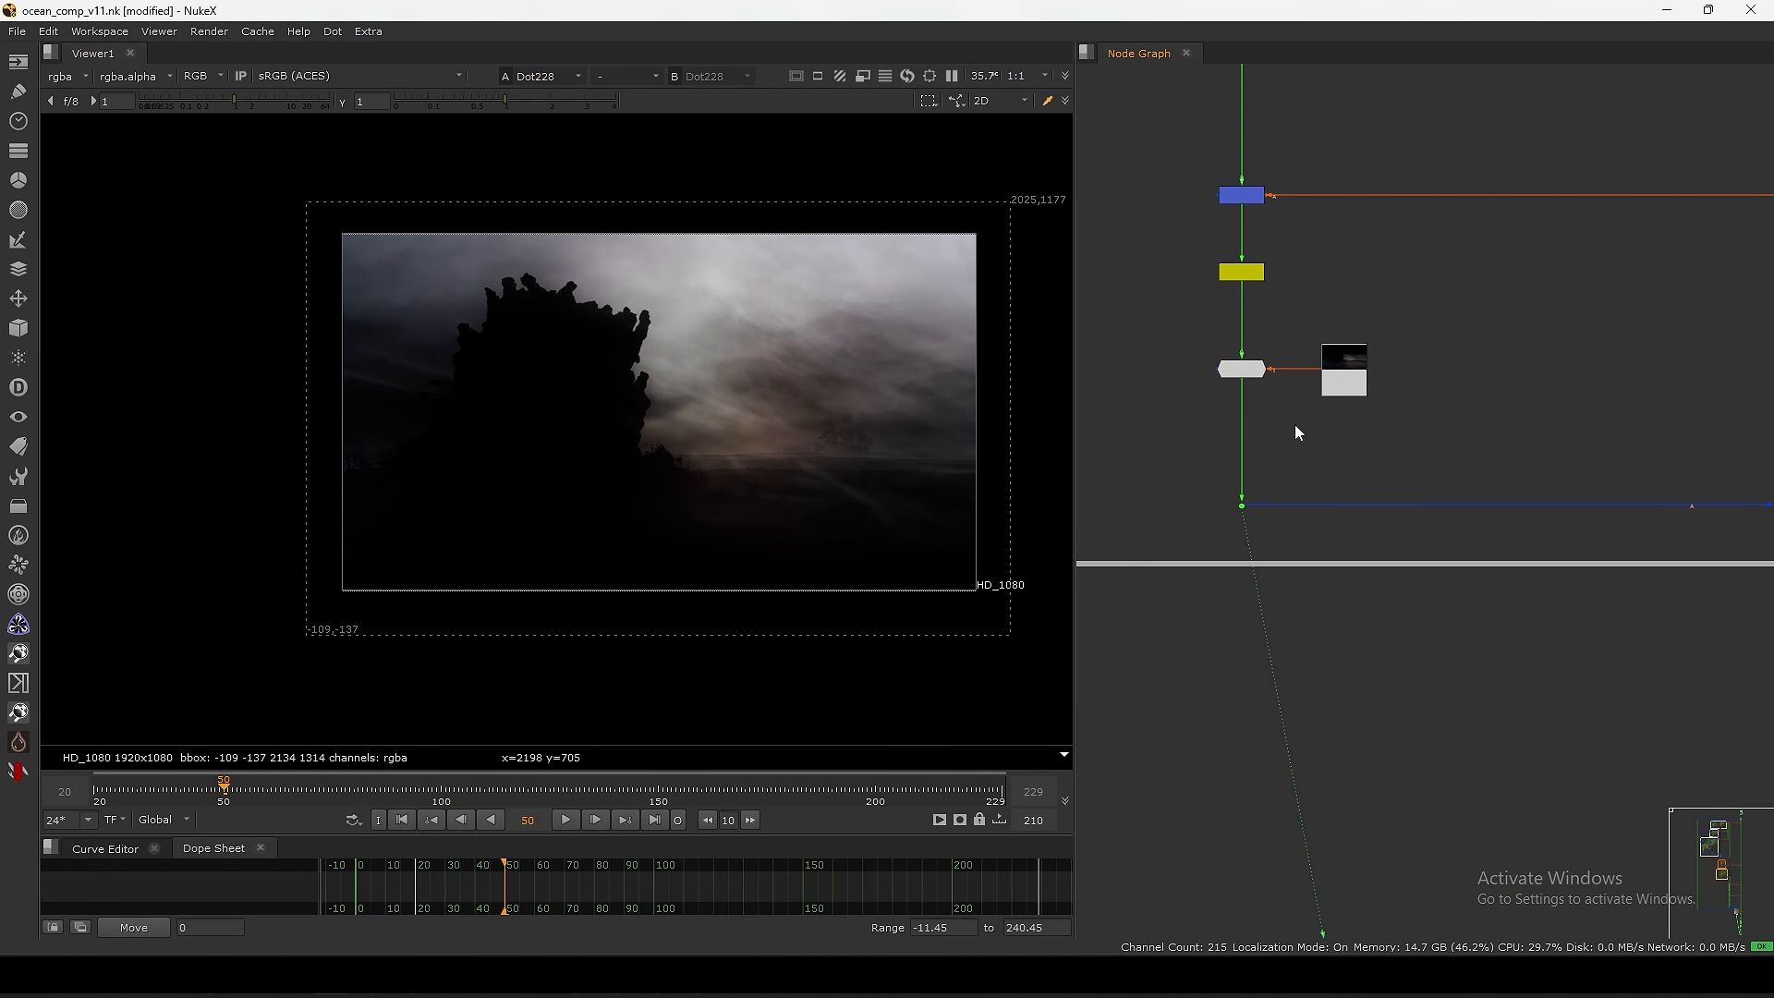
key(1)
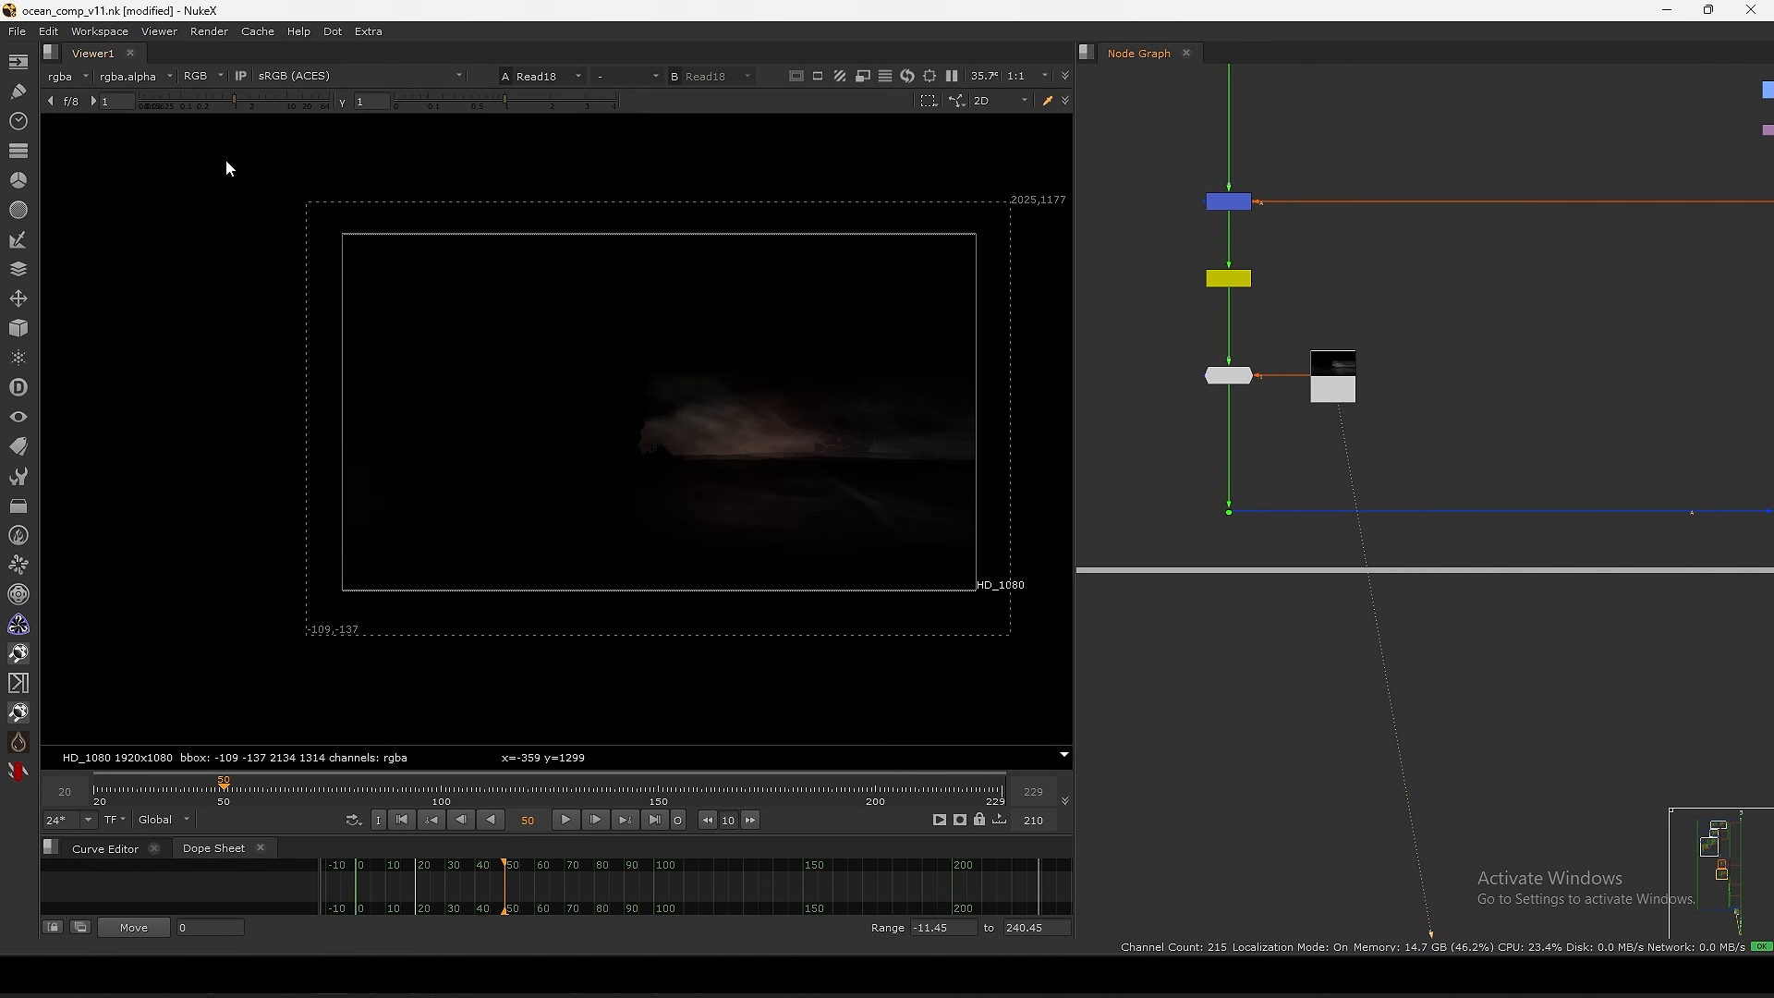
click(270, 101)
drag(271, 106, 283, 101)
drag(275, 194, 1023, 362)
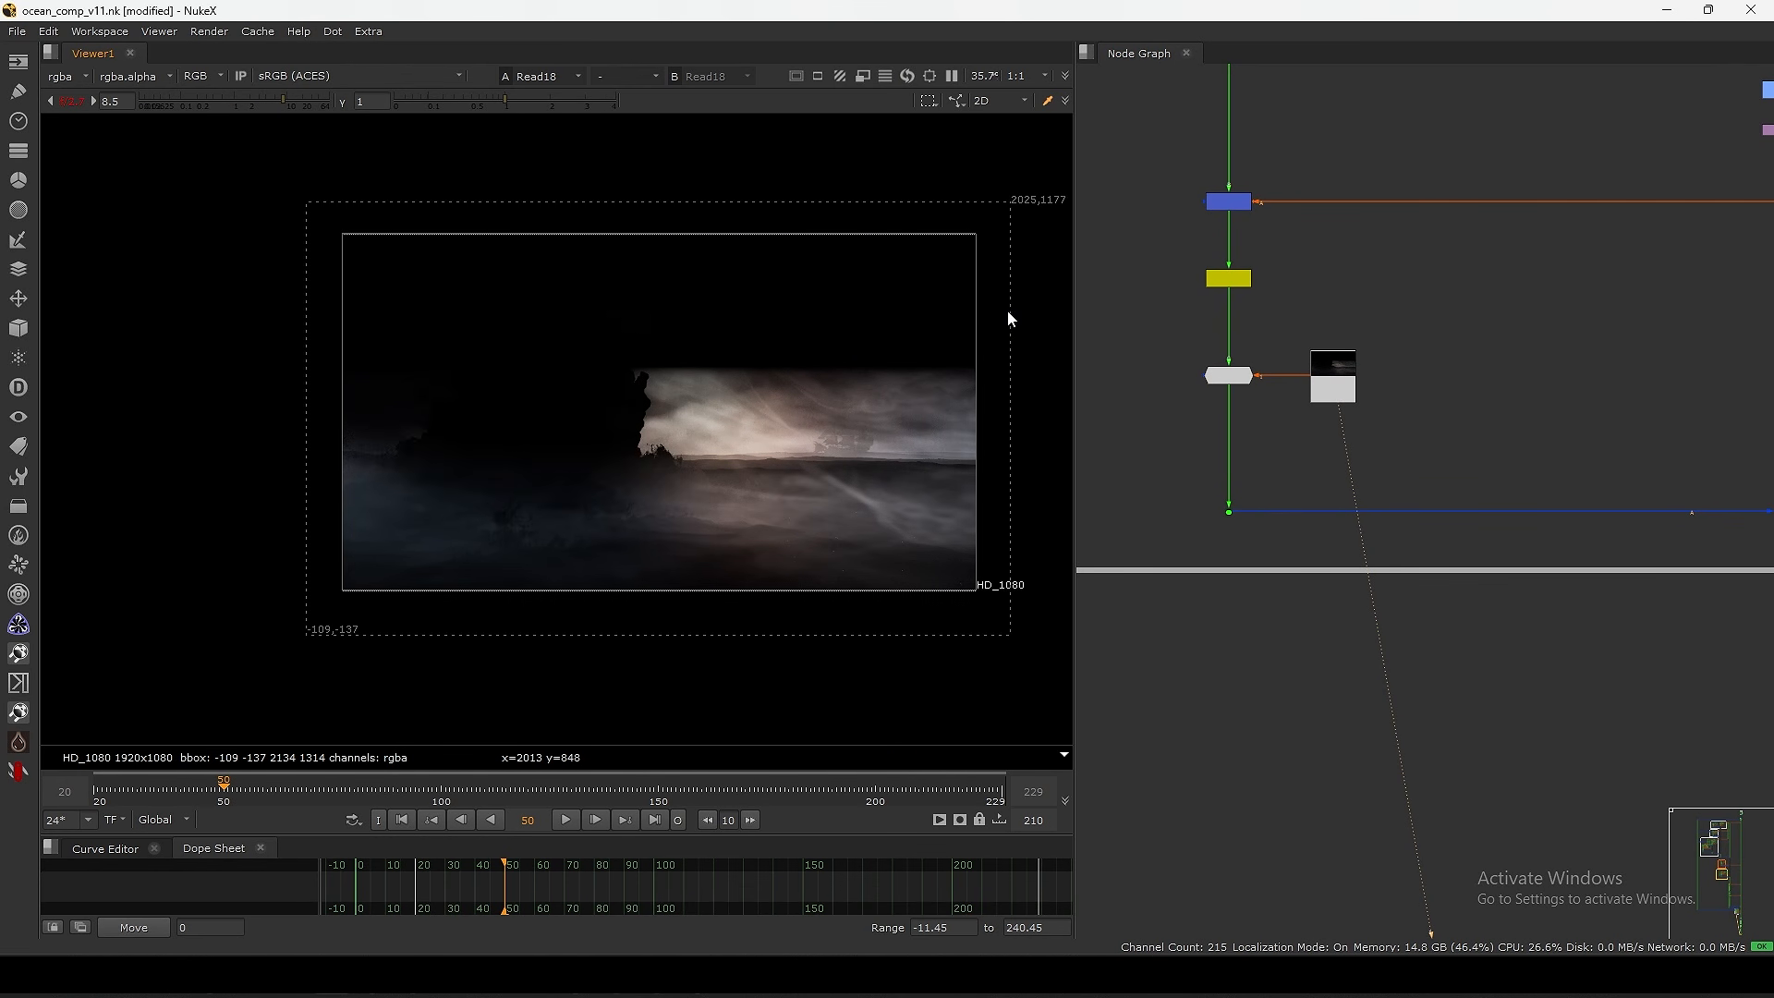
drag(993, 212, 700, 430)
drag(239, 700, 1032, 462)
- Inspect Read18's alpha channel with the viewer gain at 15, then reset the gain to 1 and return to RGB
key(a)
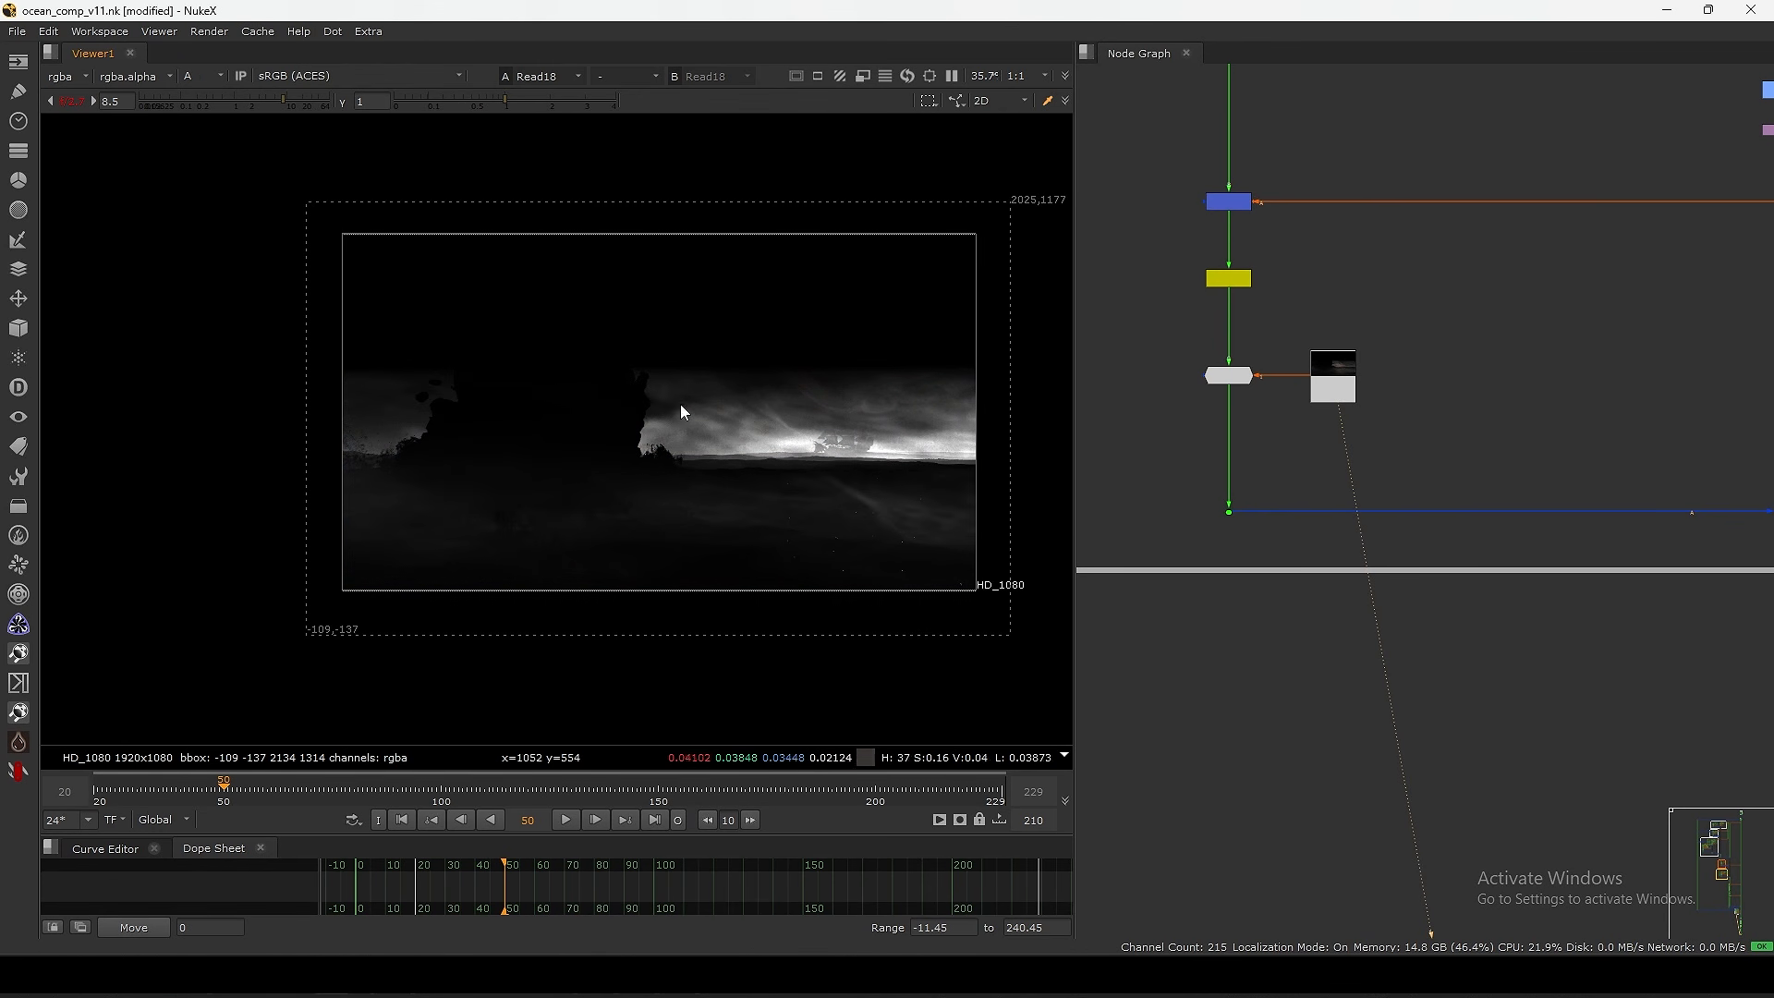
drag(239, 99, 298, 102)
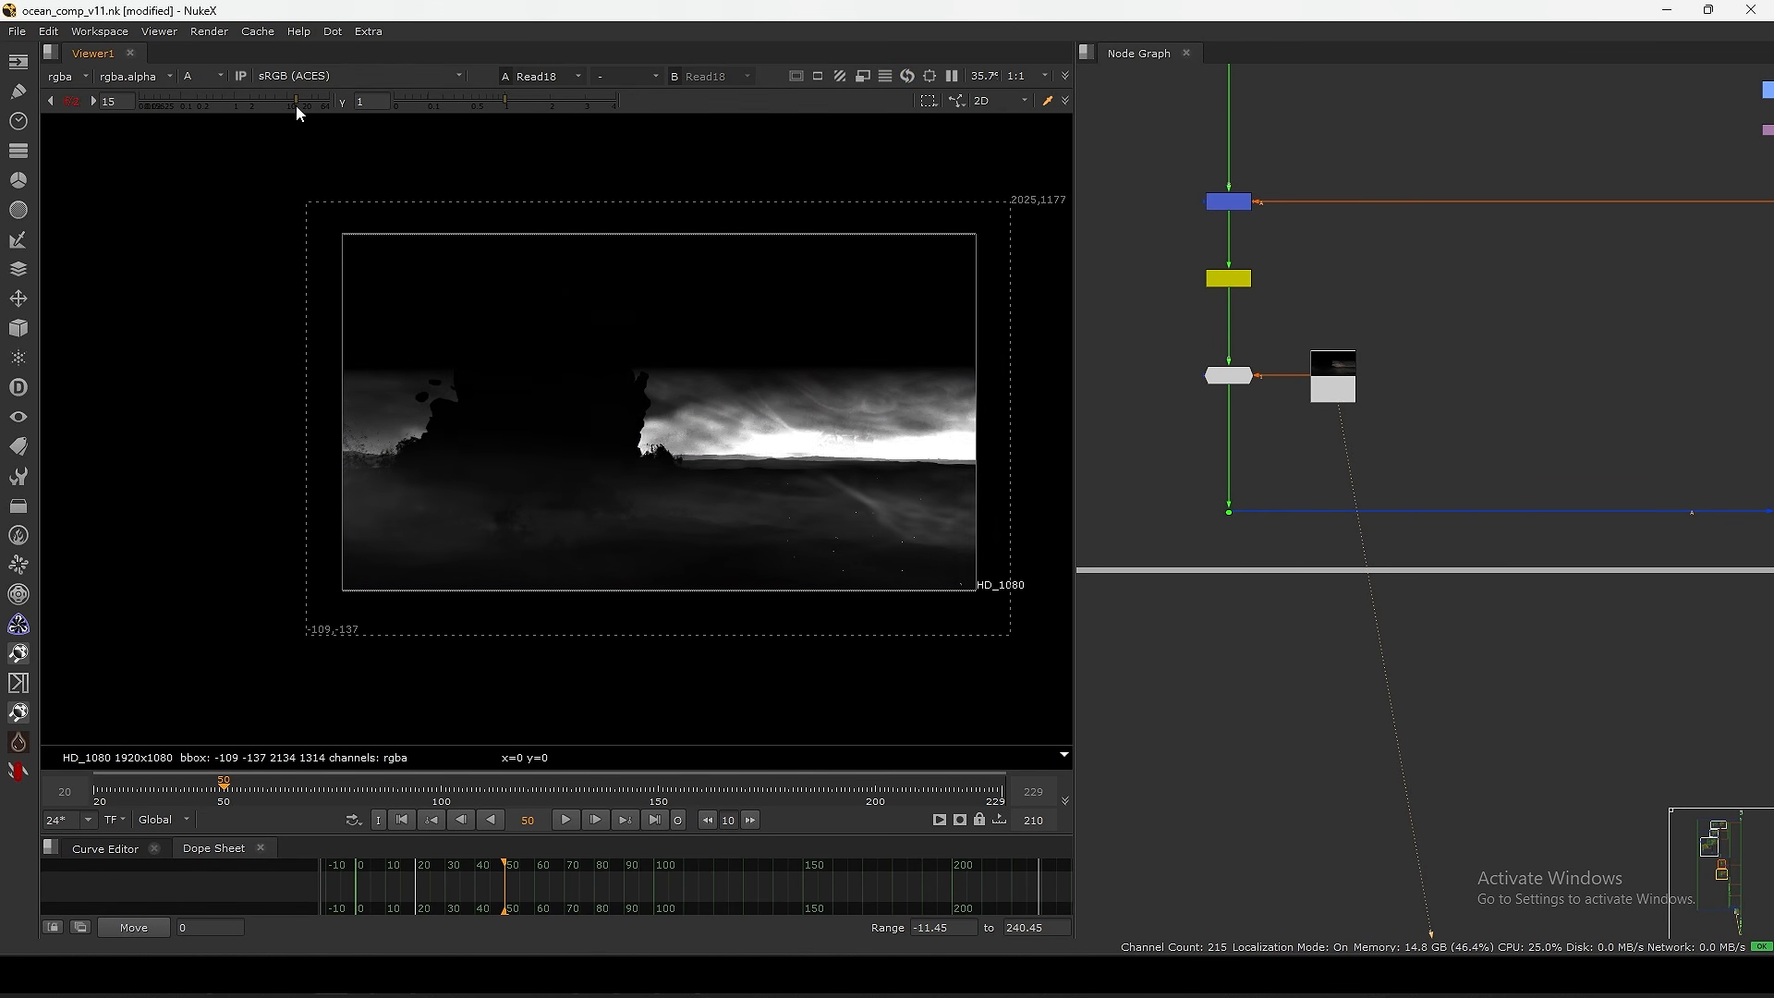
ctrl+click(246, 101)
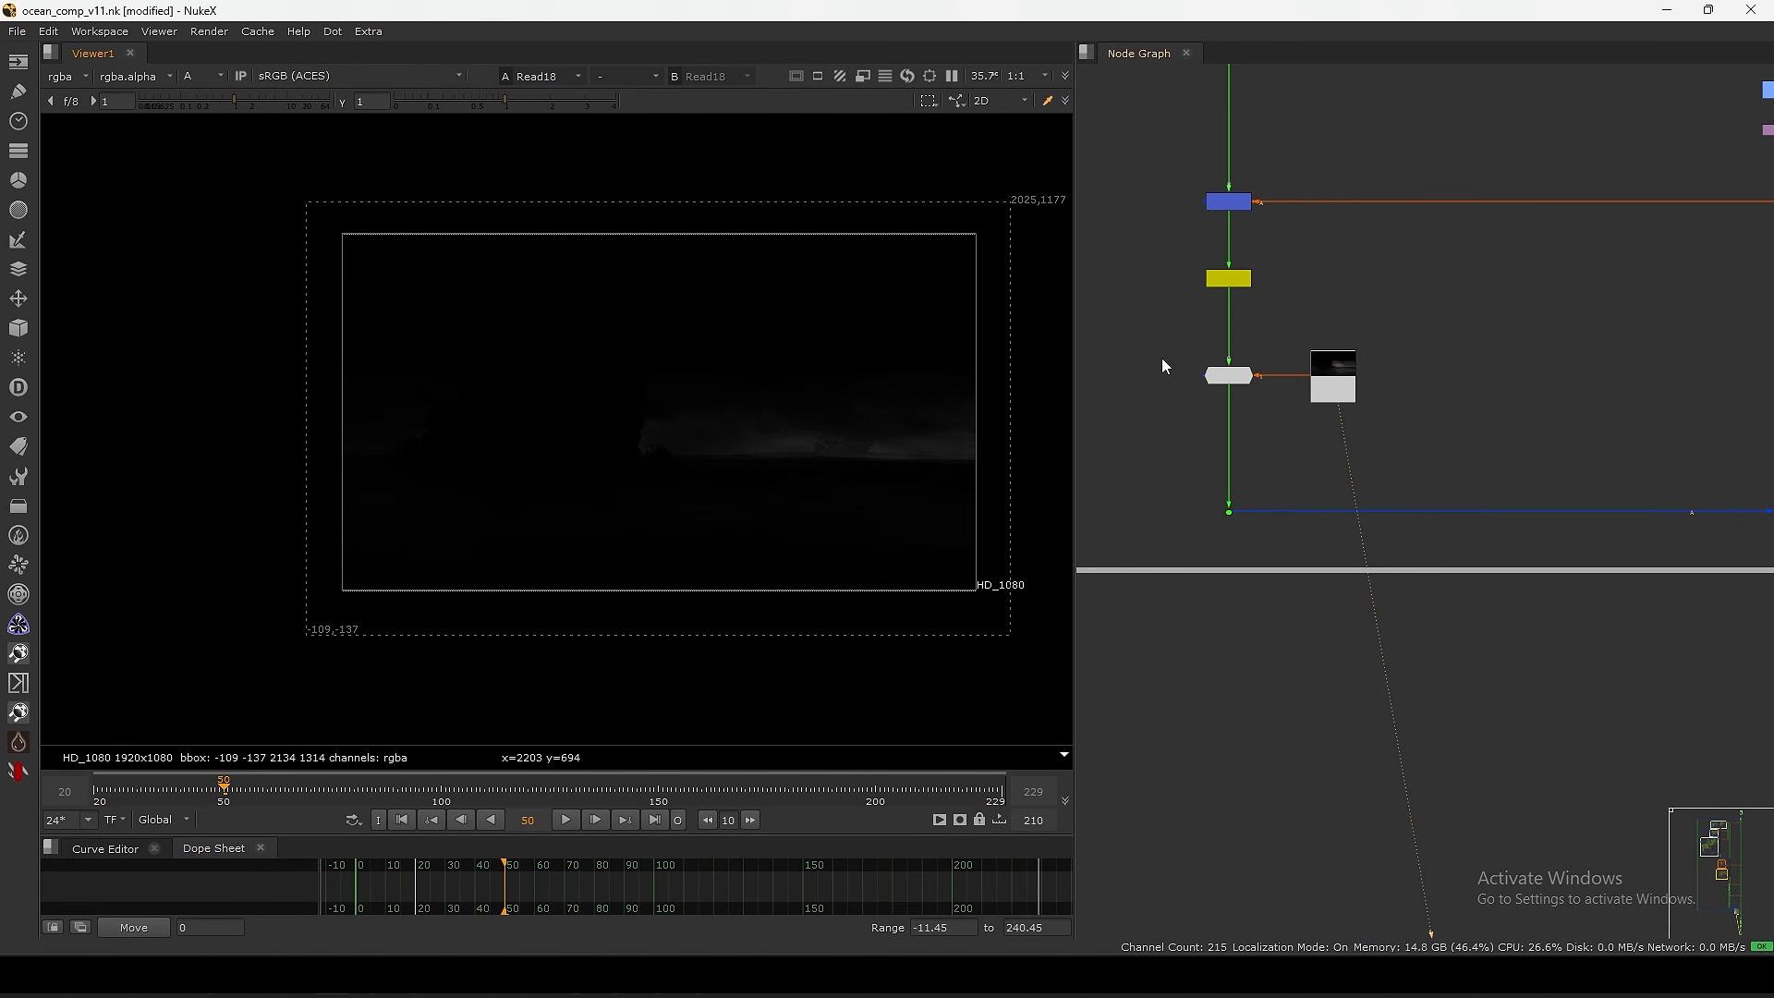
key(a)
- View the DeepMerge10 holdout in the 2D Fog branch with the viewer gain at 6.5, and examine the fog around the rock
scroll(1268, 296, down, 6)
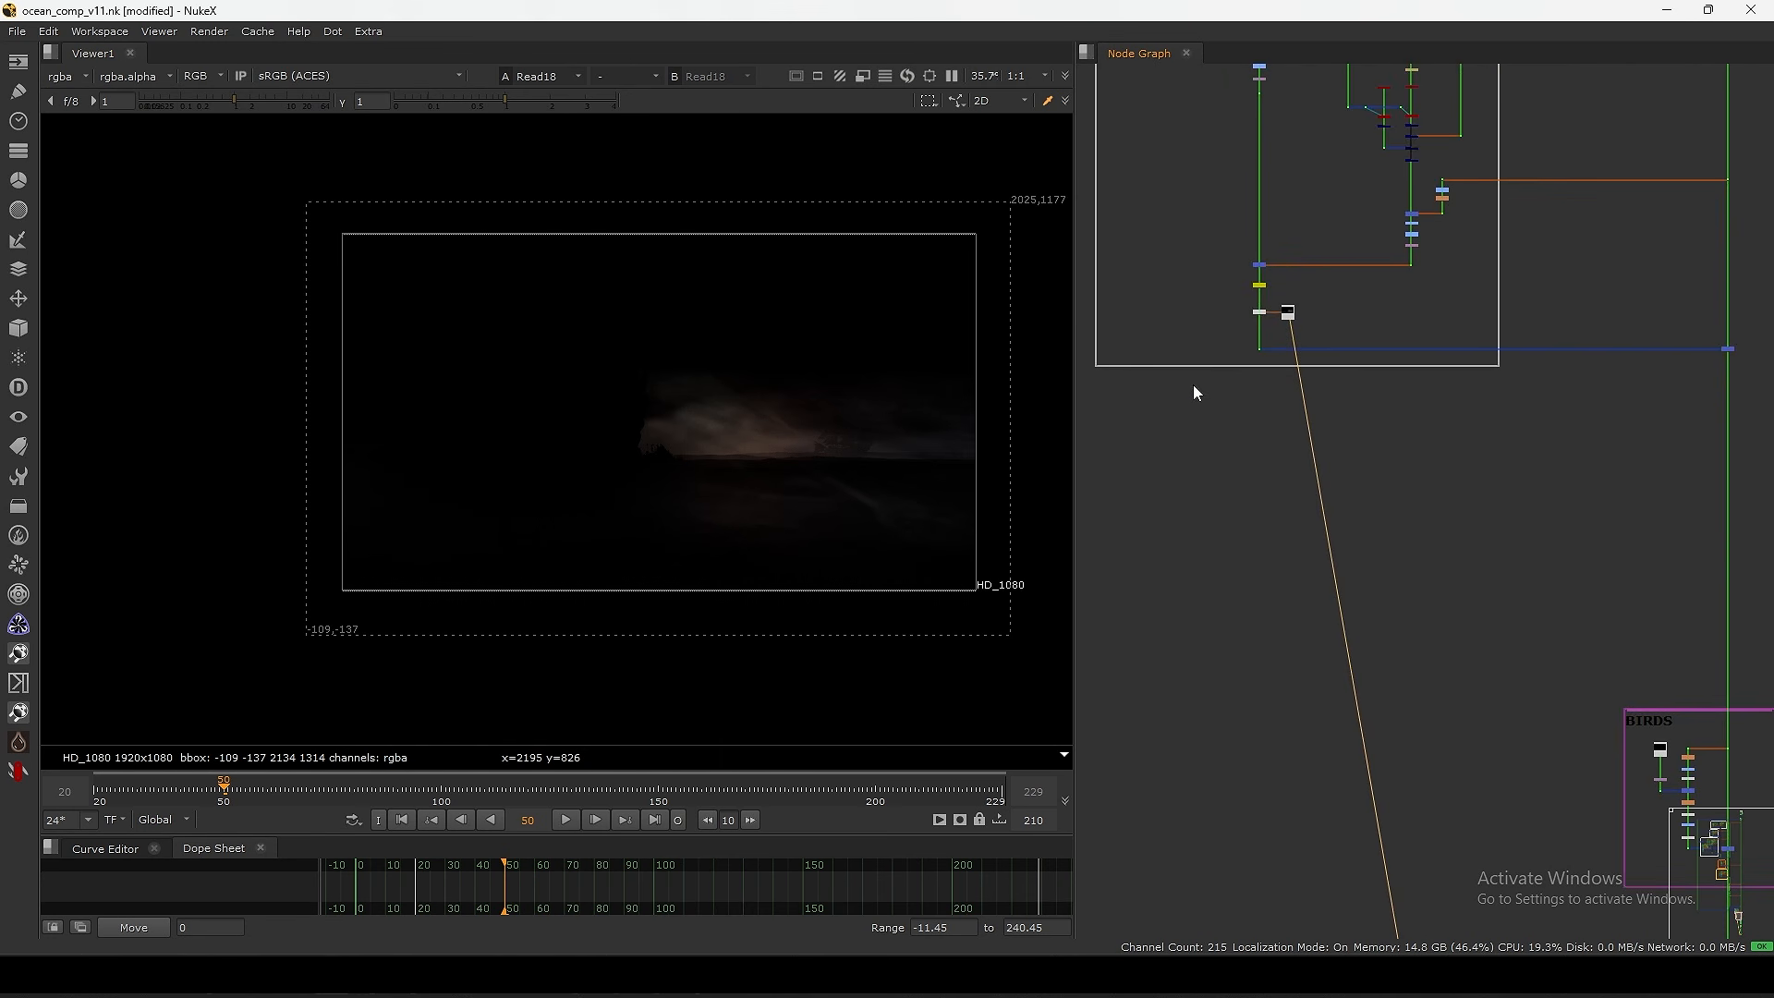
middle_drag(1281, 202, 1272, 432)
middle_drag(1356, 325, 1434, 479)
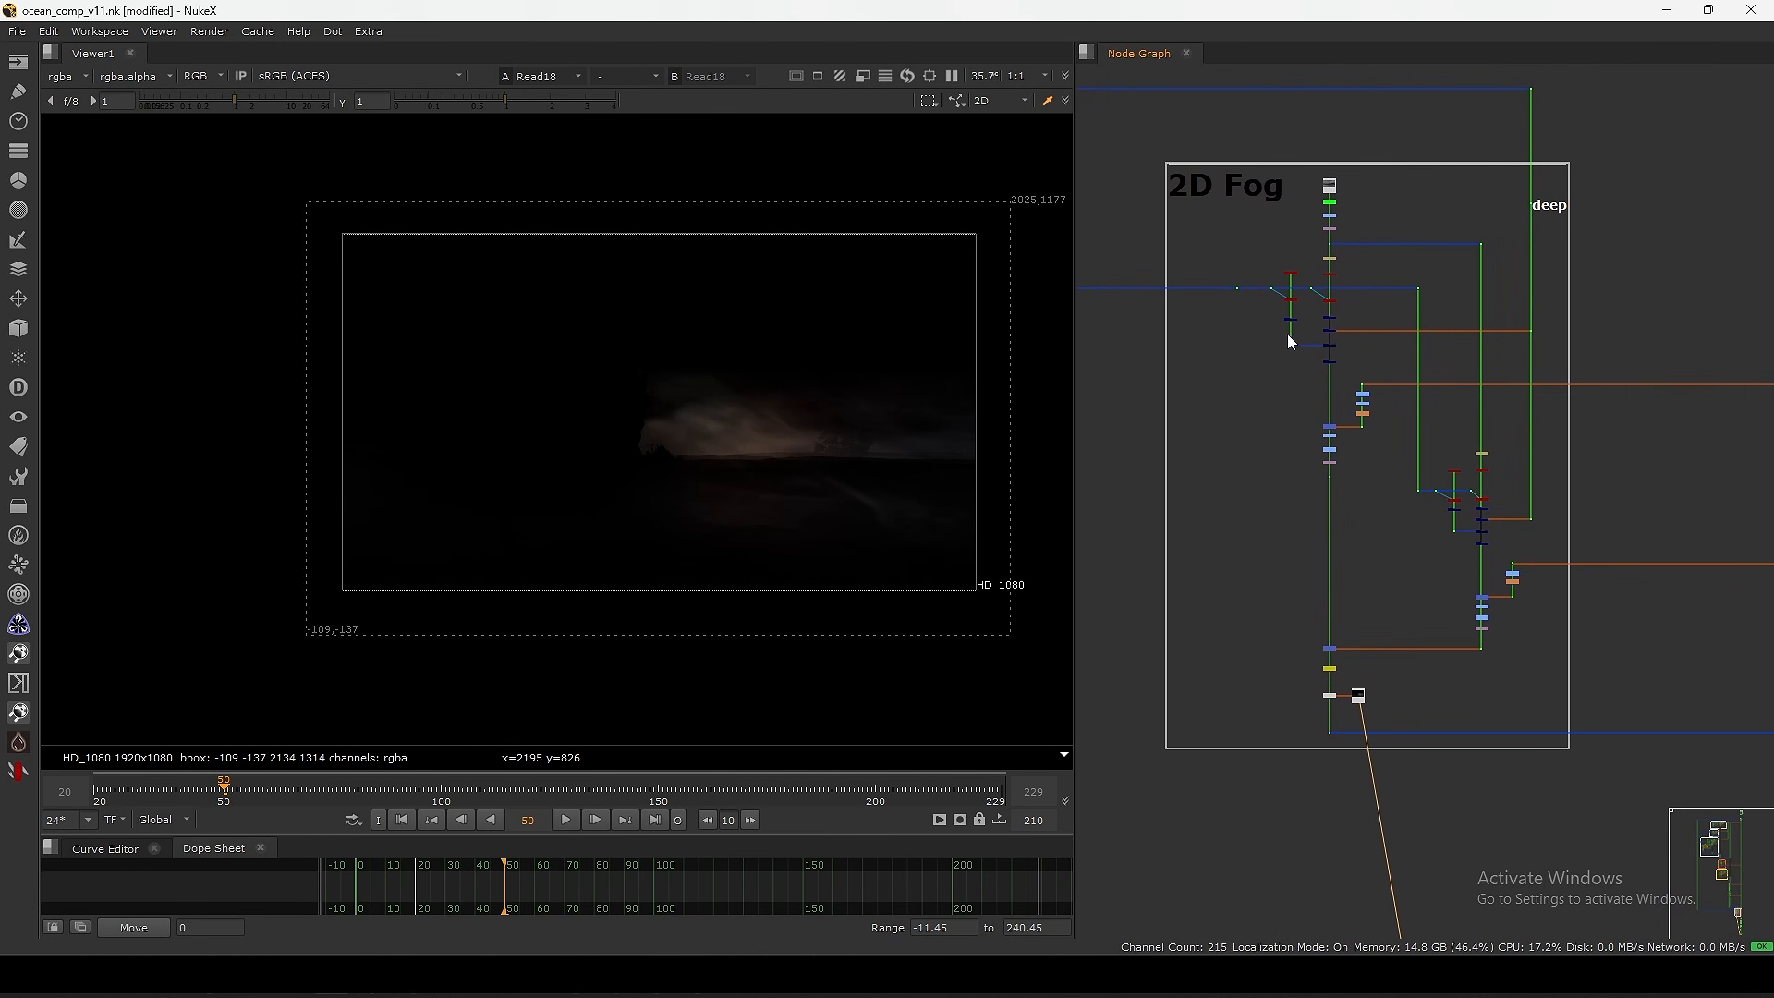
scroll(1323, 319, up, 8)
click(1328, 397)
key(1)
drag(246, 100, 277, 100)
drag(936, 209, 378, 443)
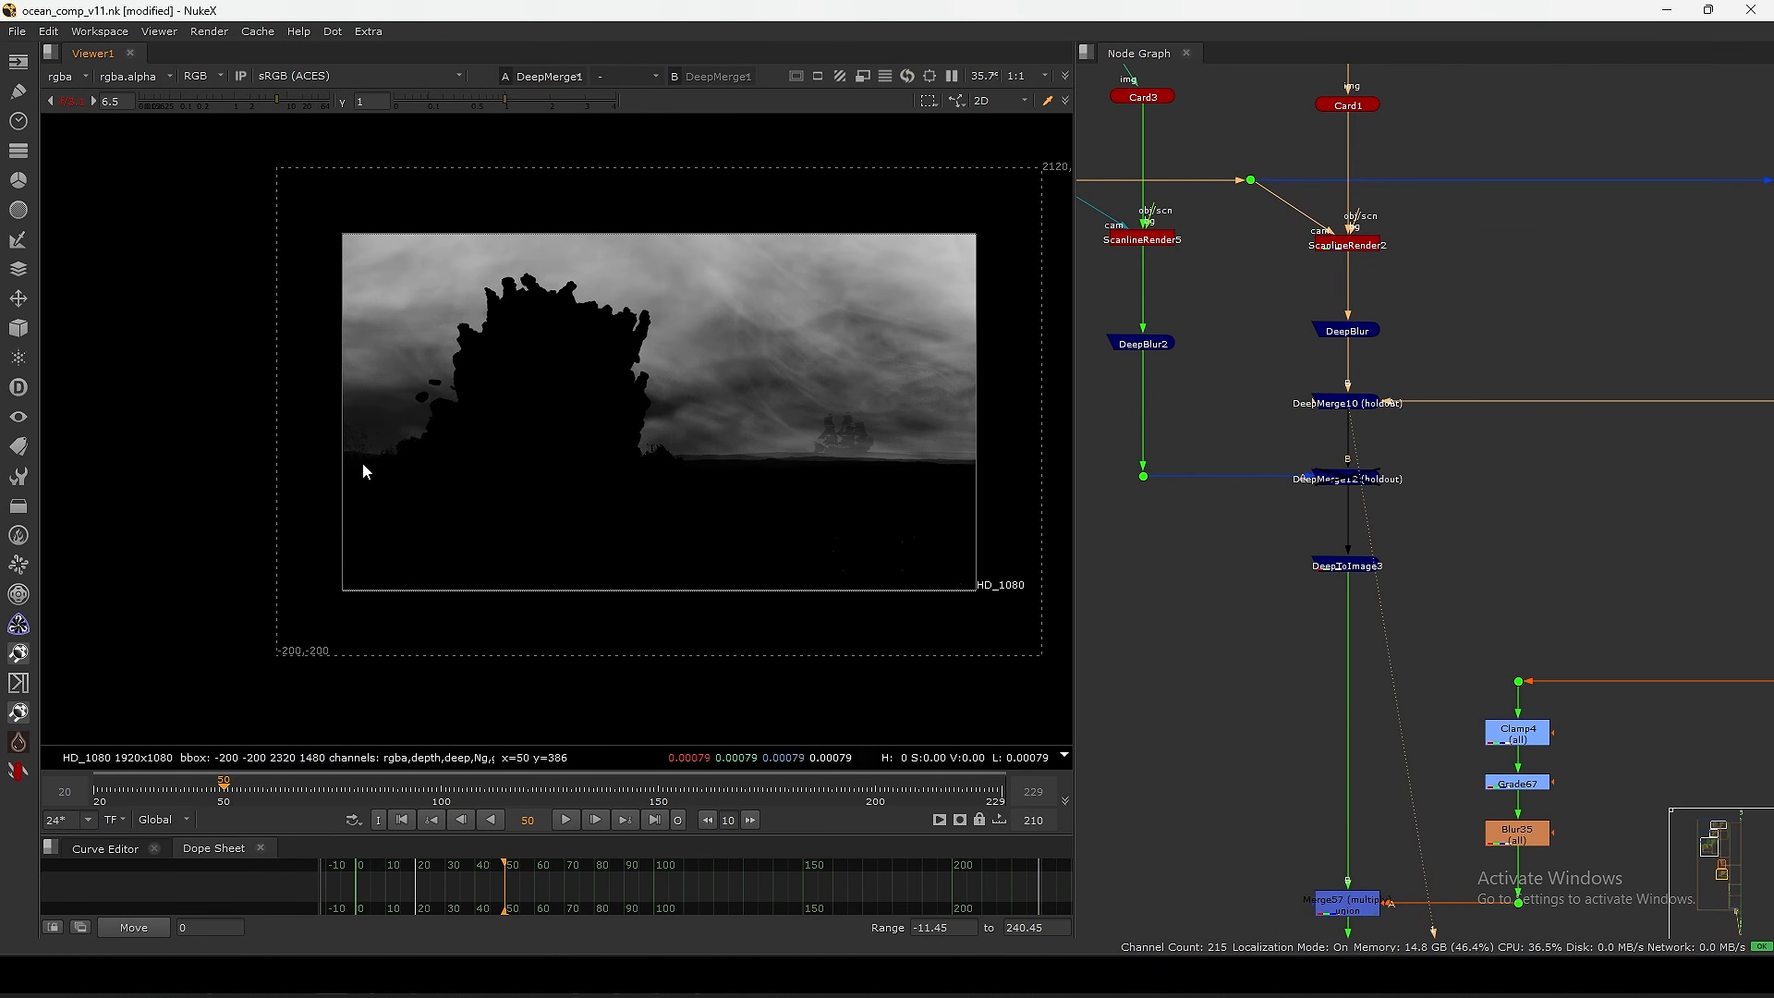
- Add a Scene node between Card3 and Card1, and connect Card3 to it
middle_drag(1327, 501, 1438, 554)
middle_drag(1316, 438, 1346, 491)
drag(1216, 146, 1347, 550)
drag(1285, 345, 1303, 345)
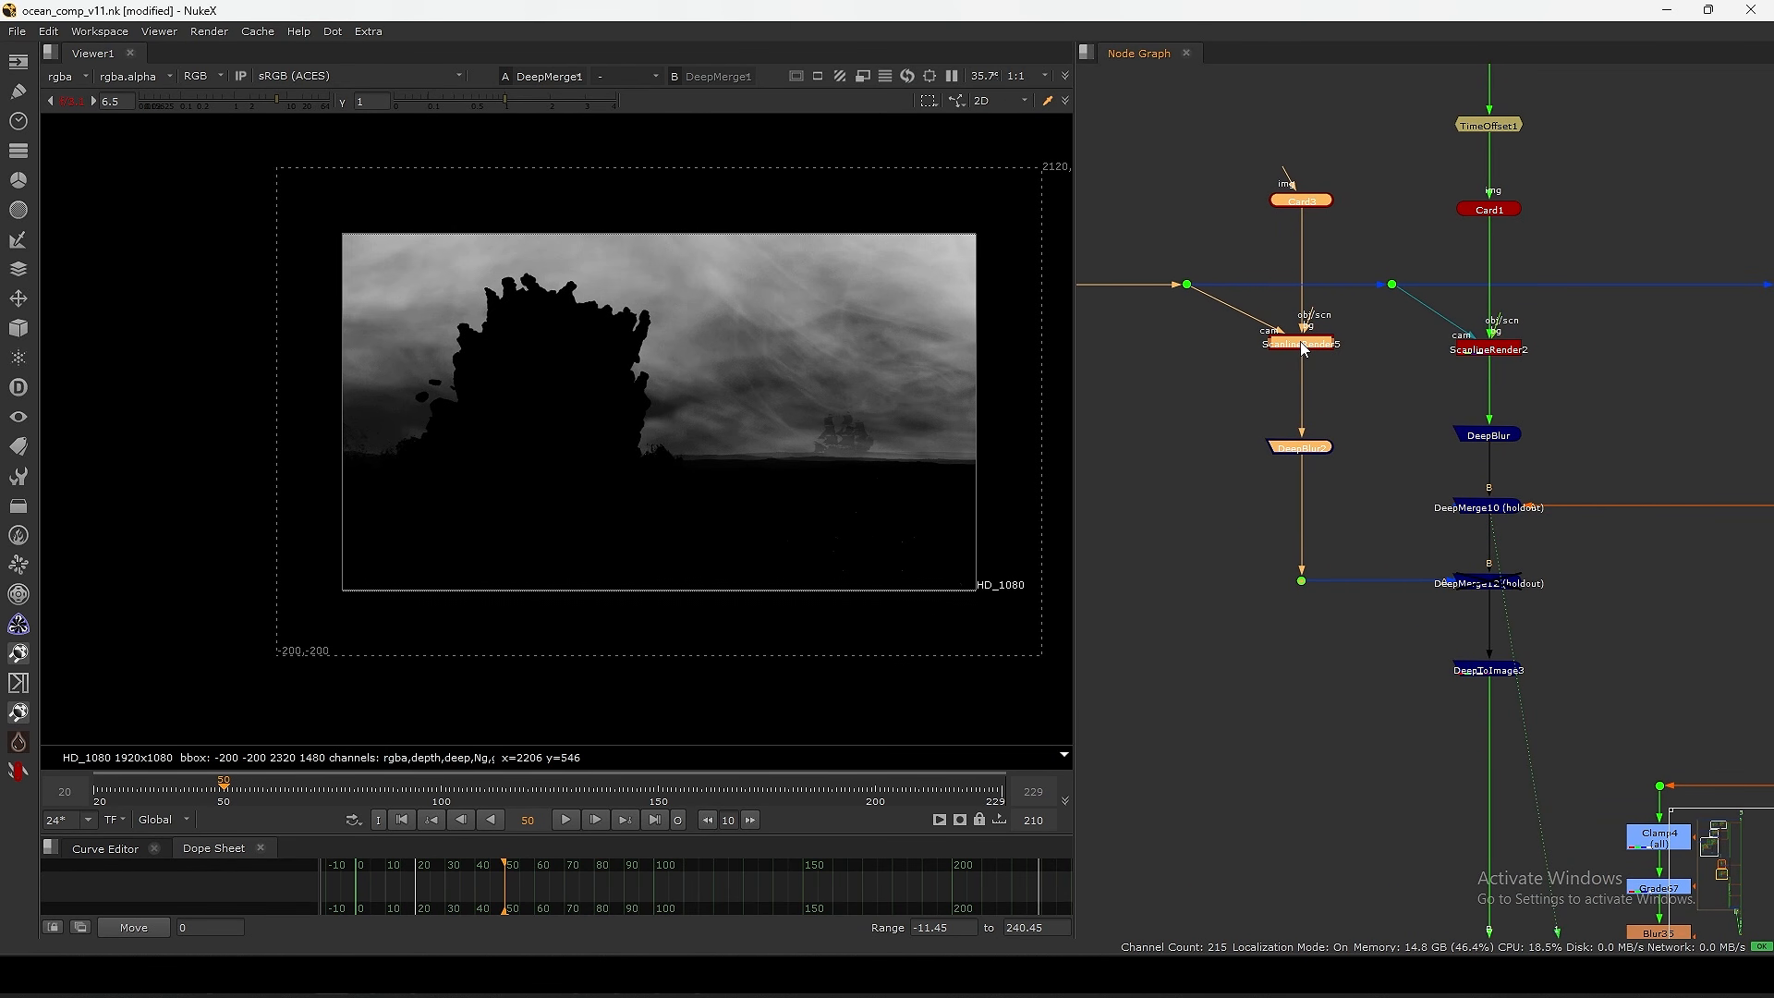
click(1336, 346)
click(1305, 205)
click(1395, 222)
key(Tab)
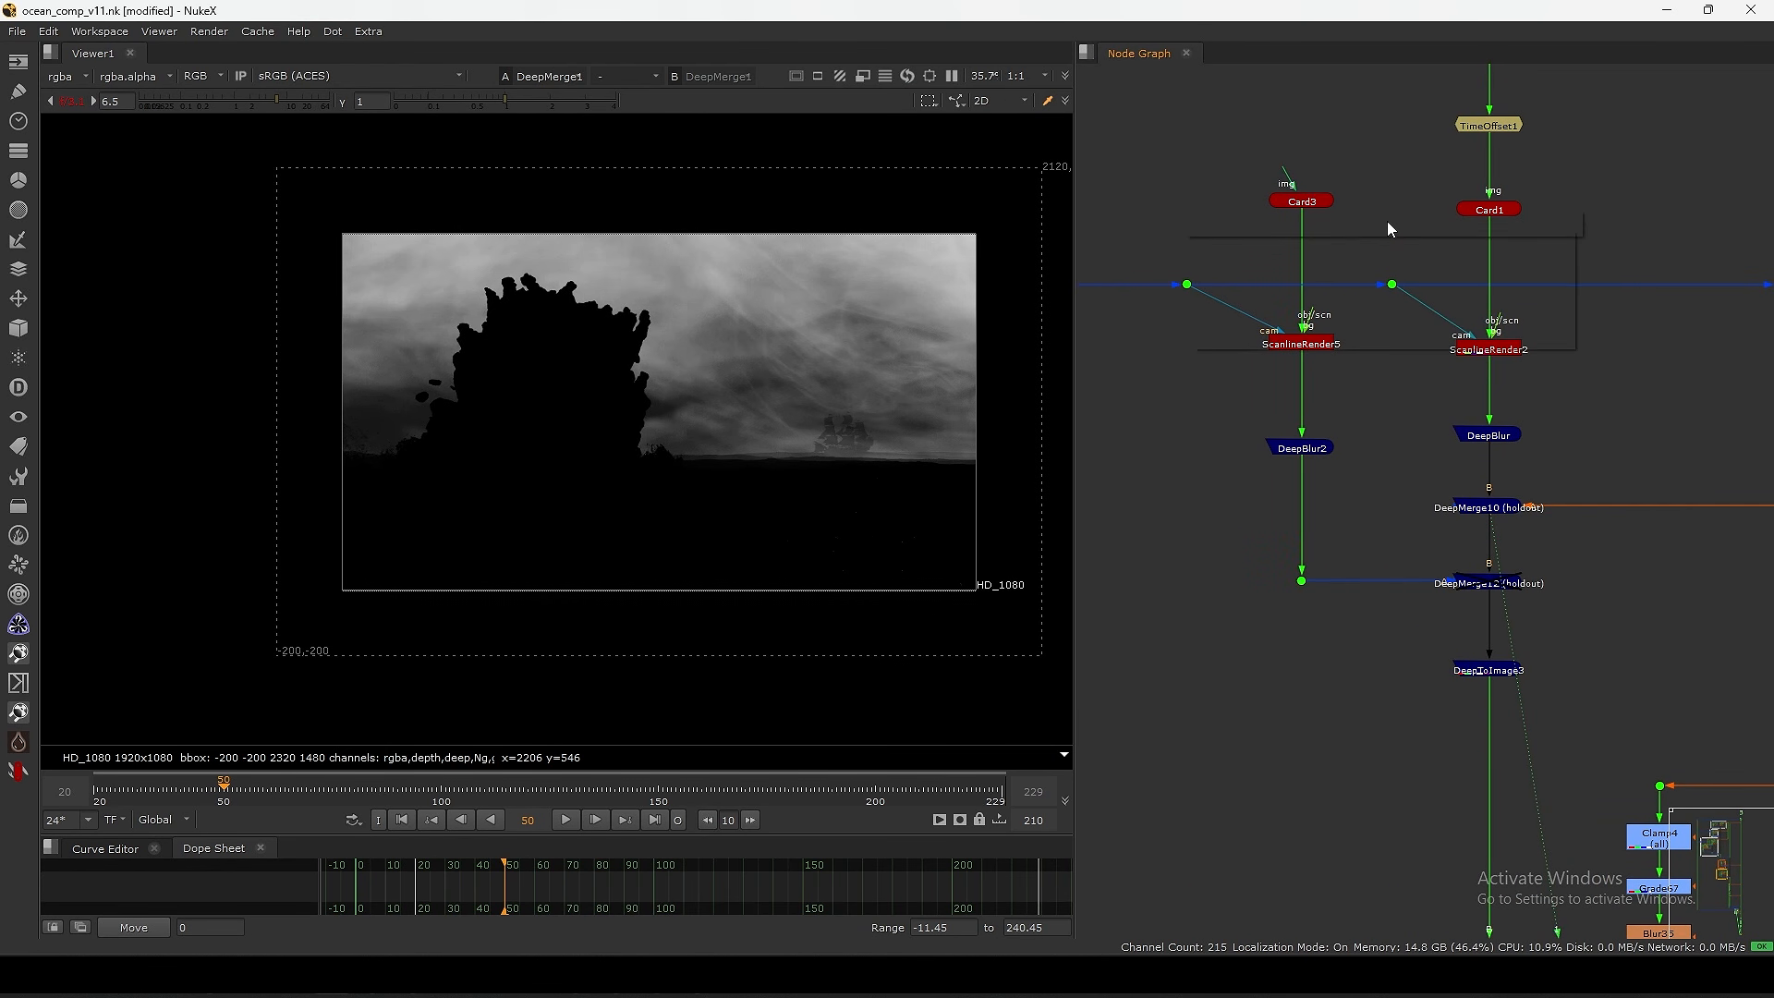
text(sce)
click(1253, 255)
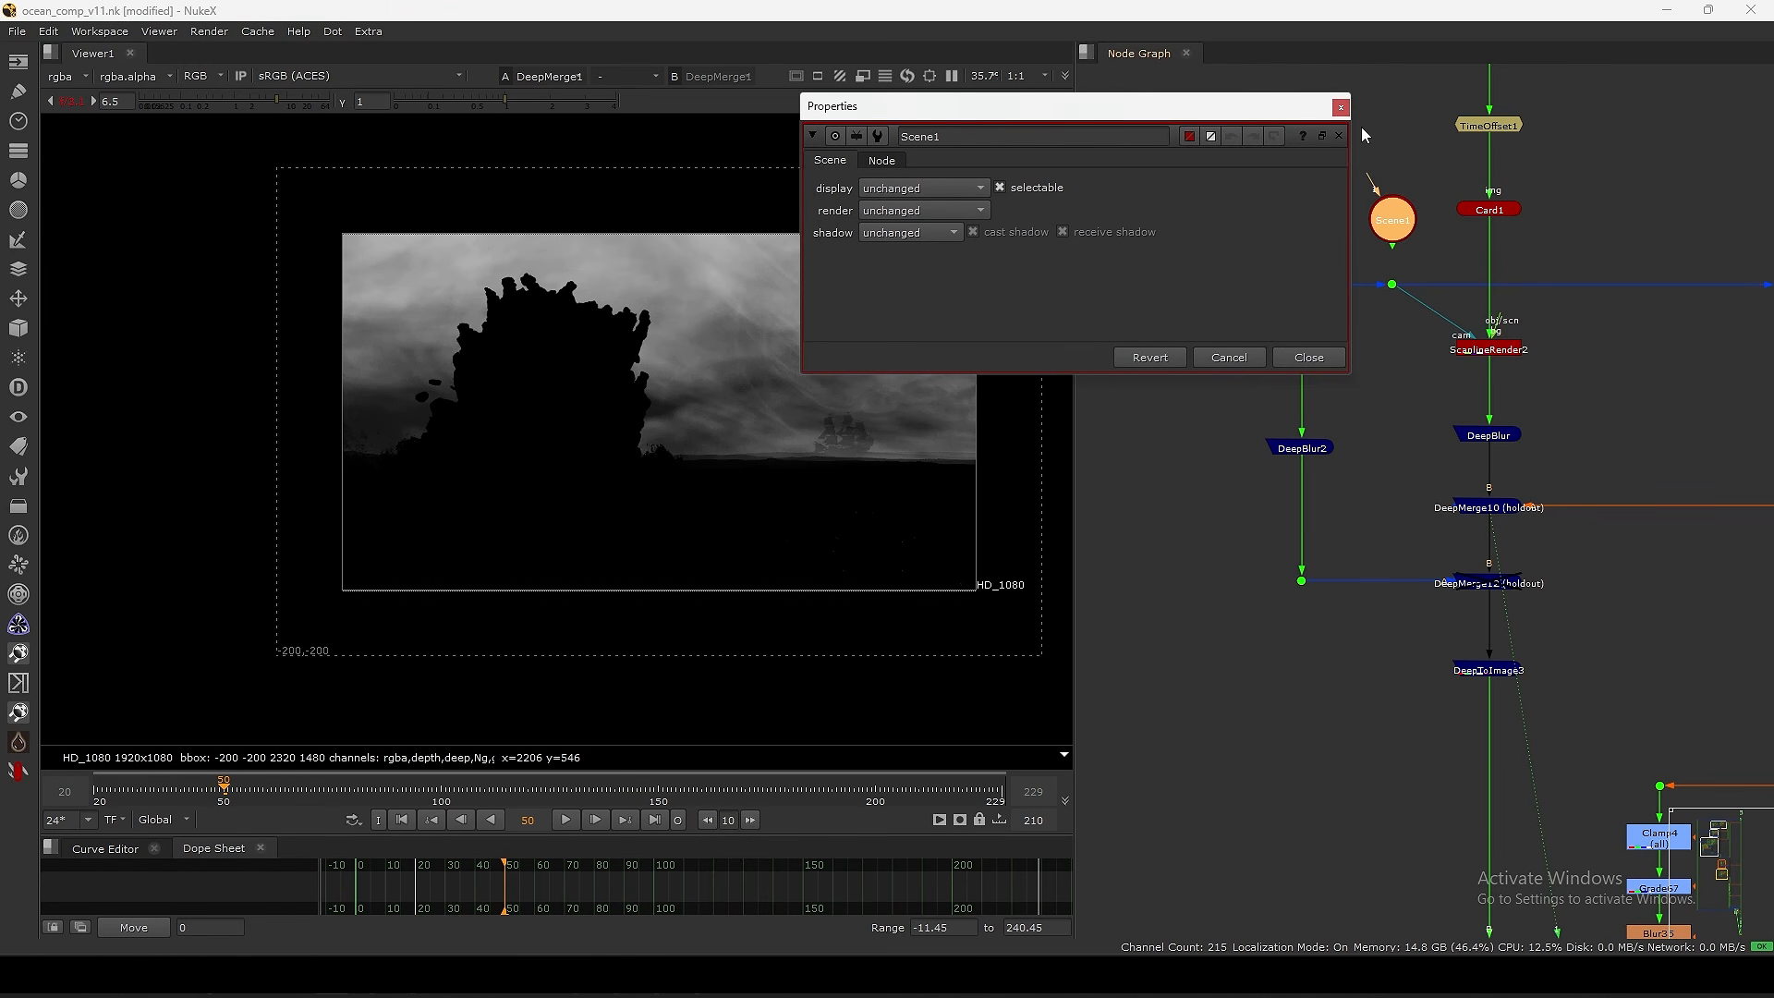
click(1340, 108)
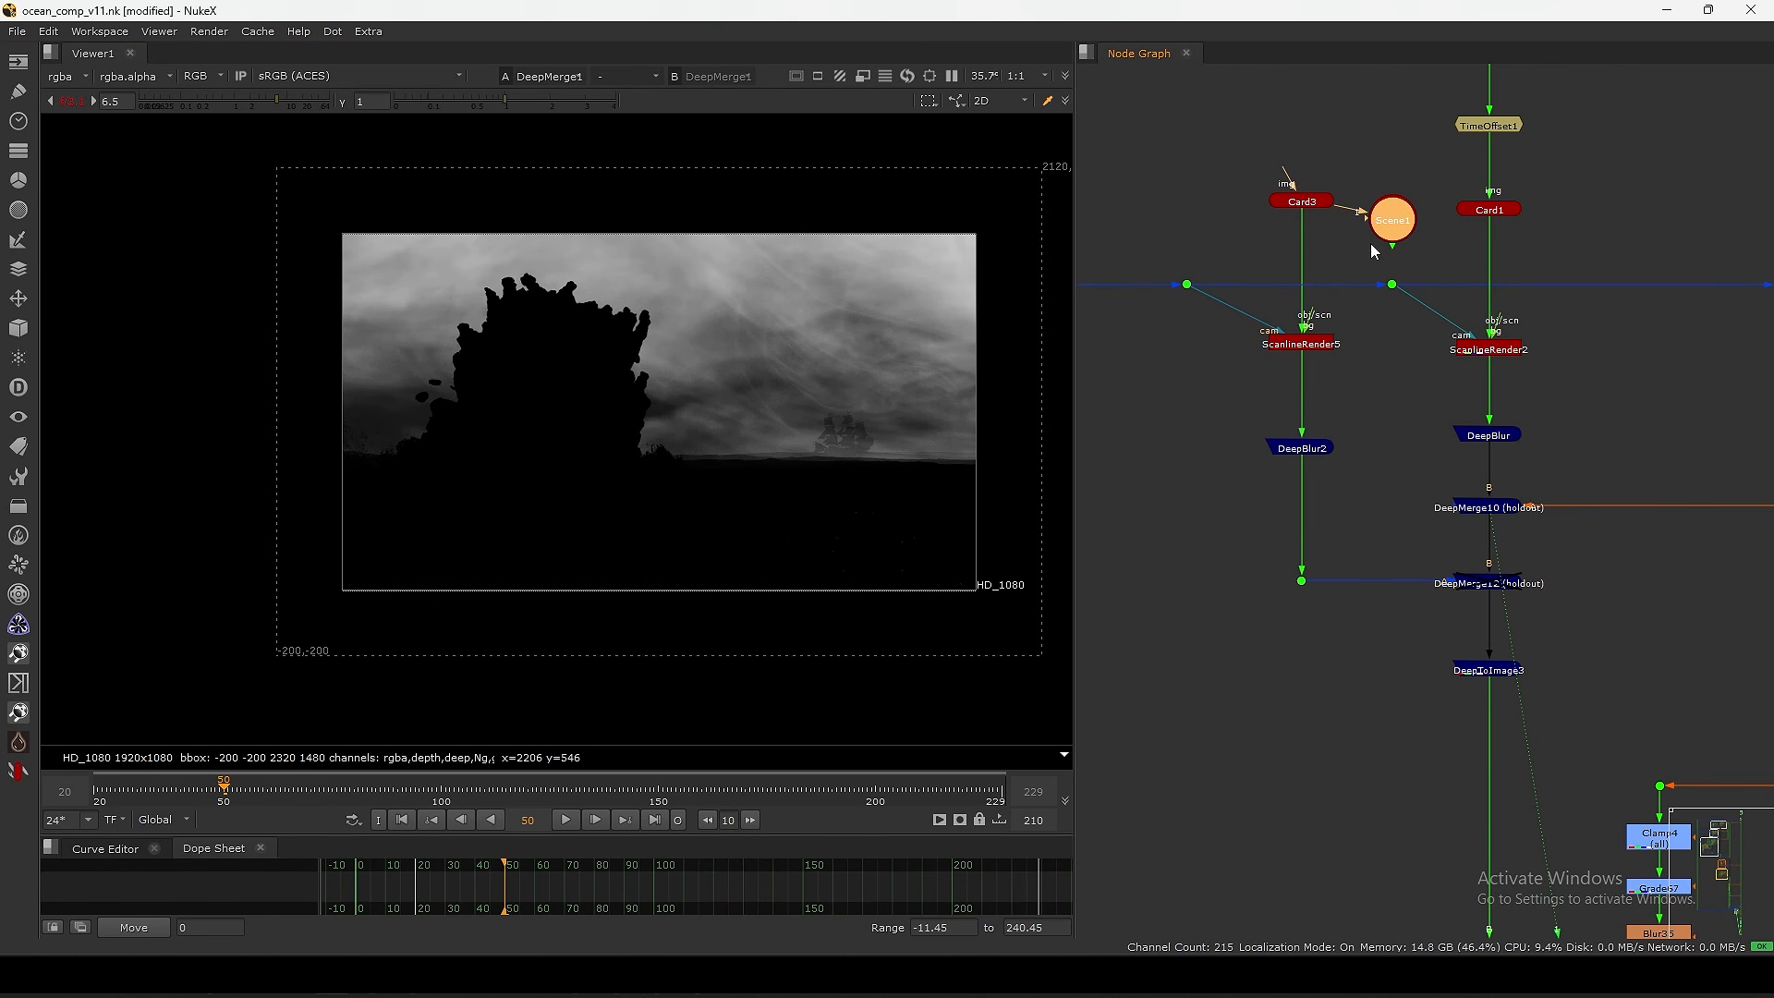
- Connect Card1 to the Scene node and view both cards together in 3D
mouse_move(1374, 251)
mouse_down()
mouse_move(1360, 270)
mouse_move(1400, 232)
mouse_up()
key(1)
click(1355, 219)
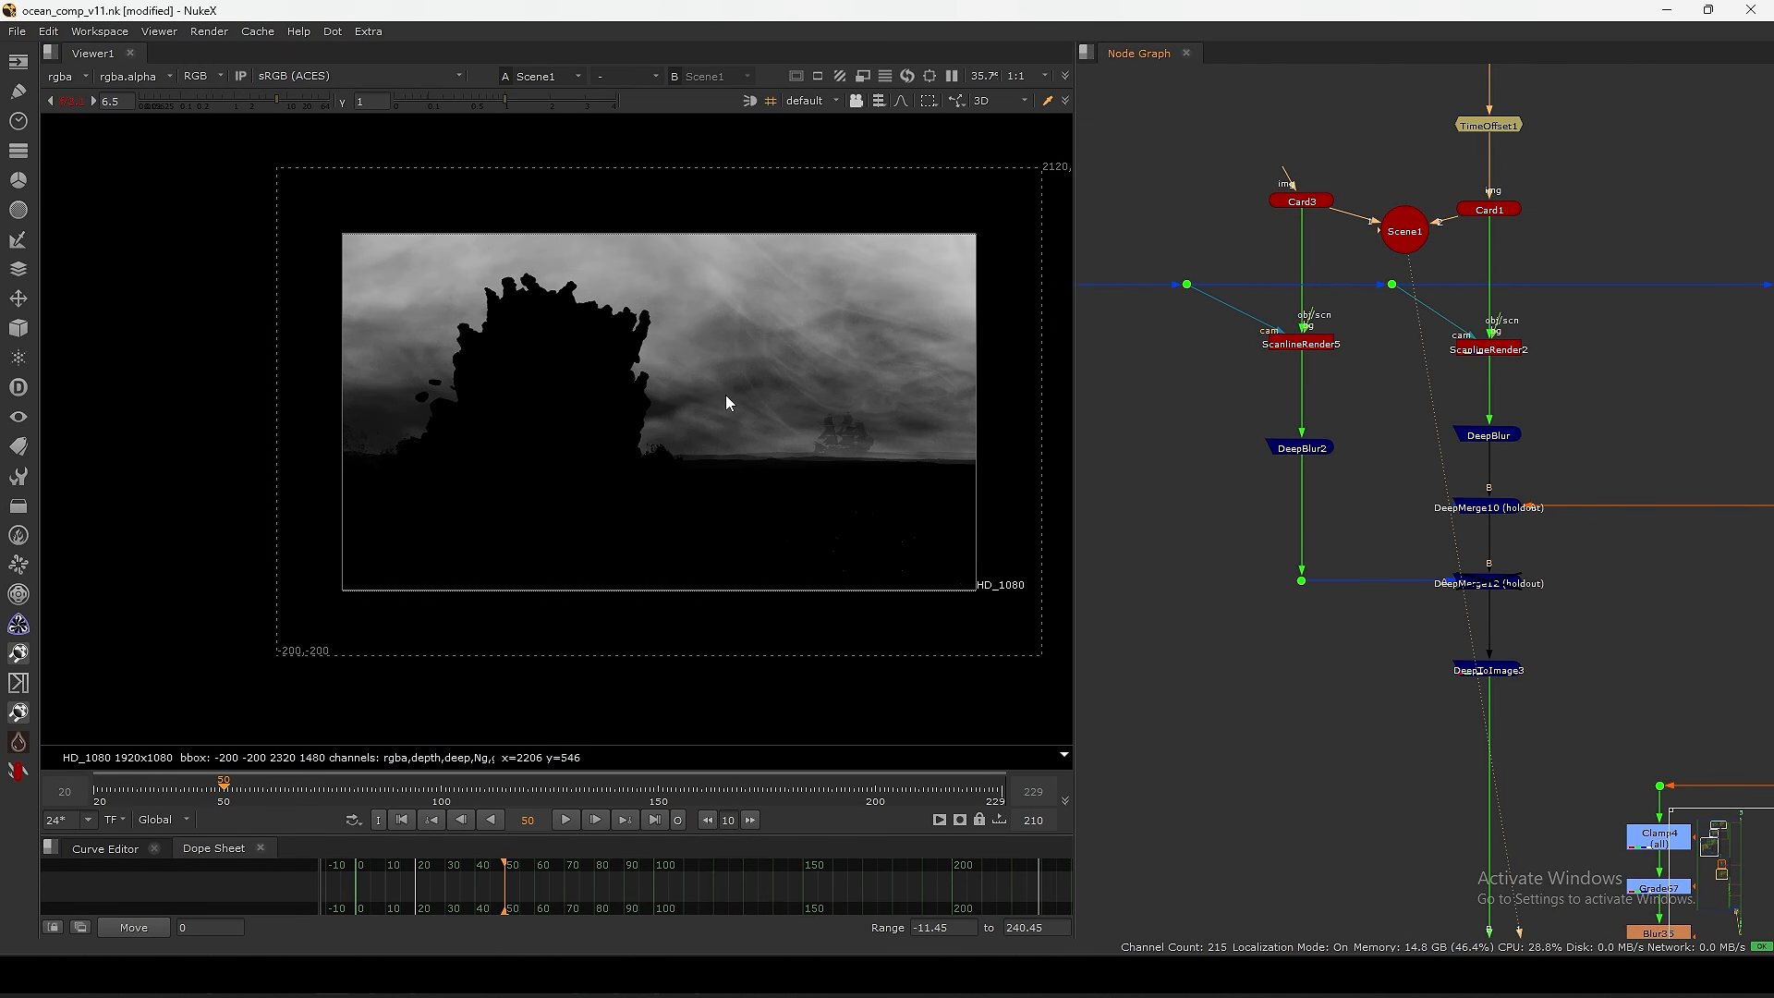
key(Tab)
key(Tab)
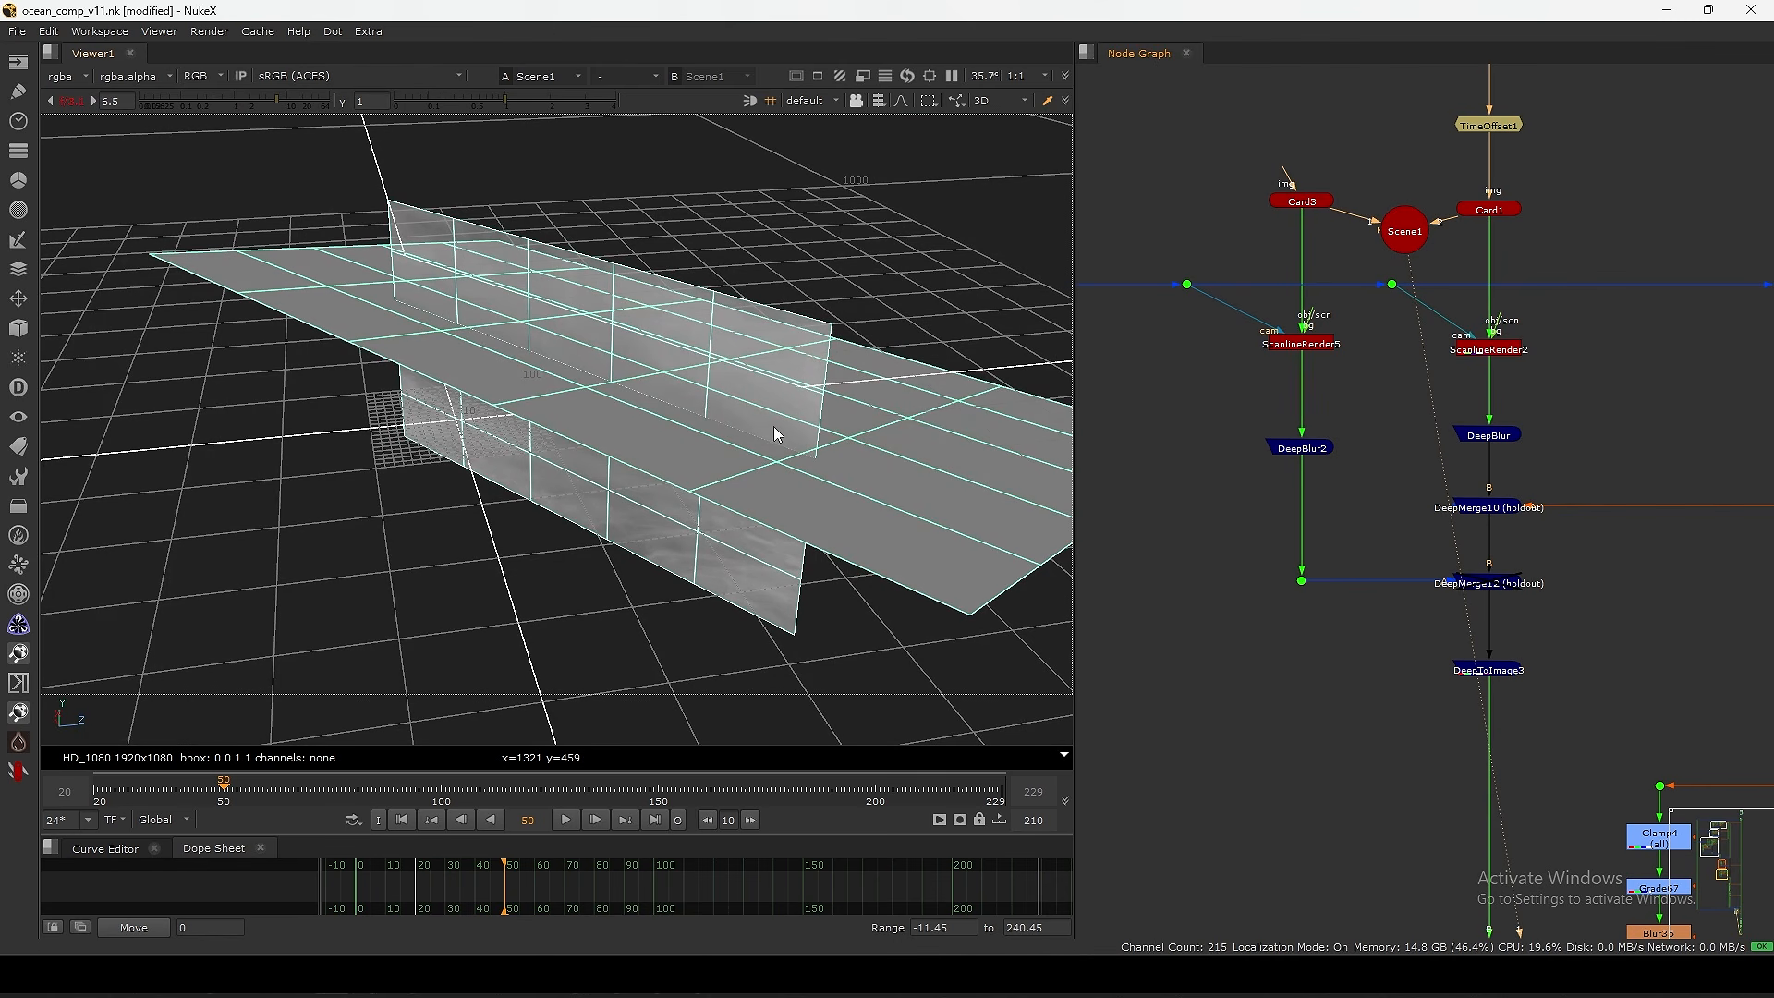
ctrl+drag(747, 428, 766, 393)
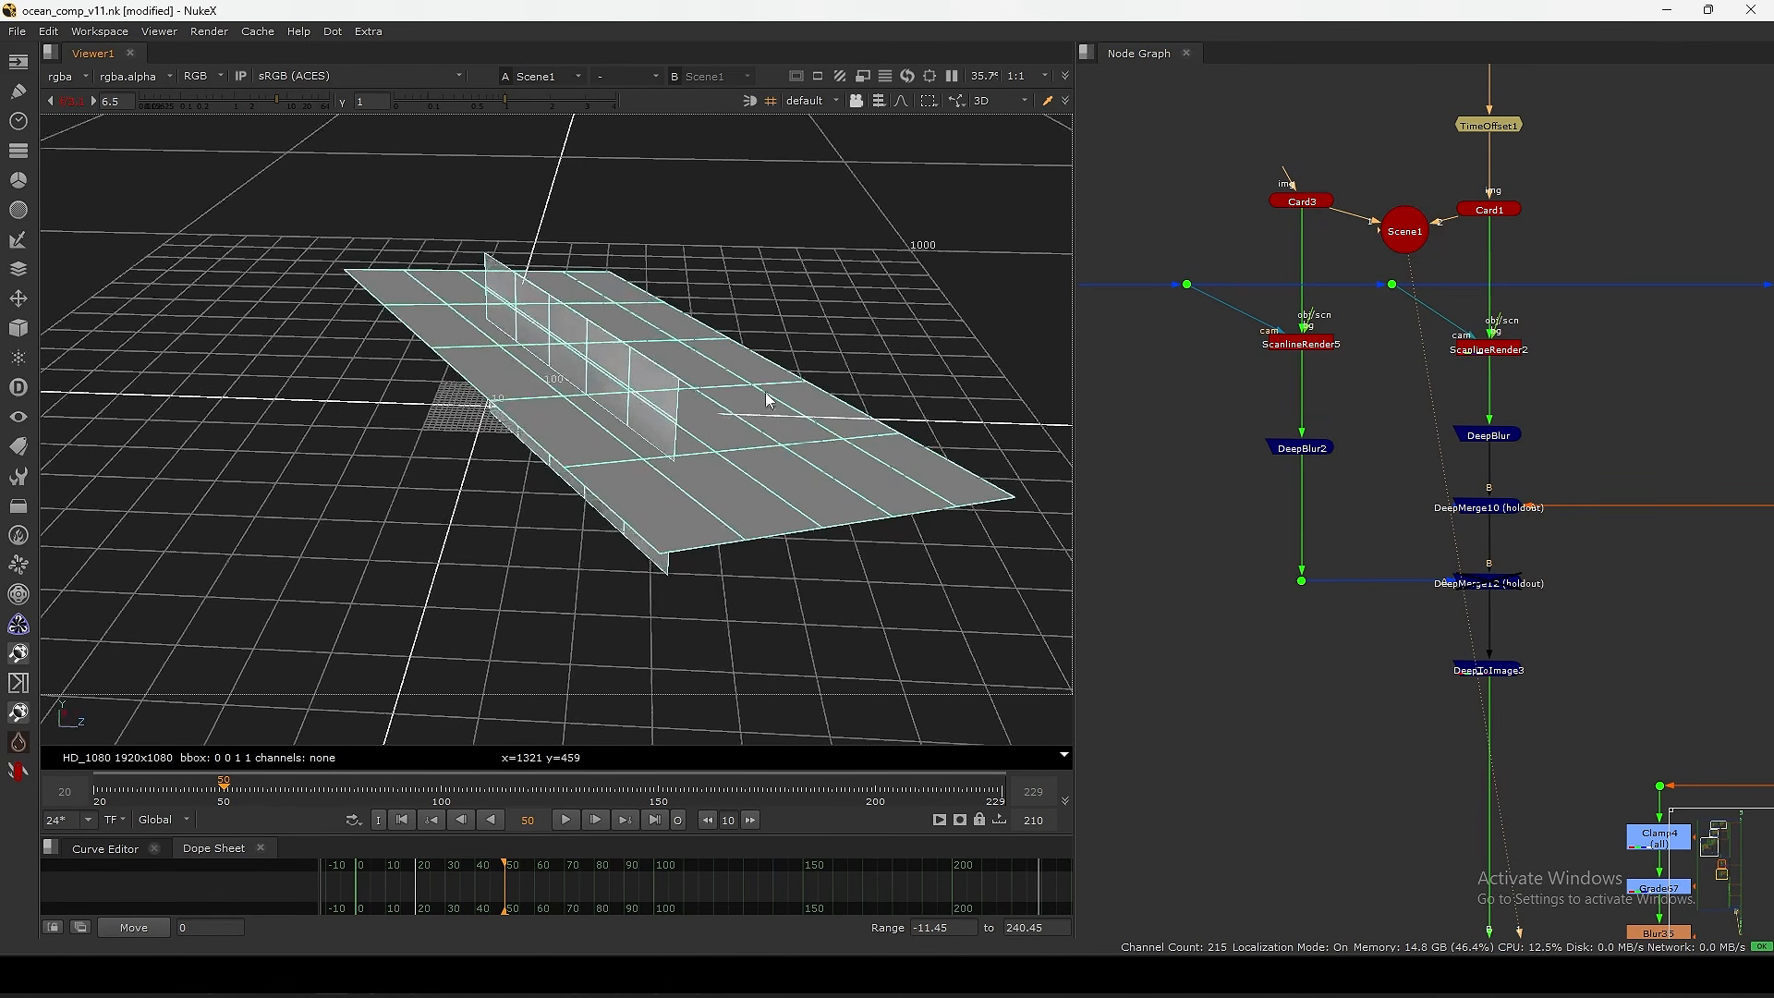
- Open Card1's properties and examine how the upright fog card is placed in the 3D scene
double_click(1484, 209)
scroll(679, 373, up, 1)
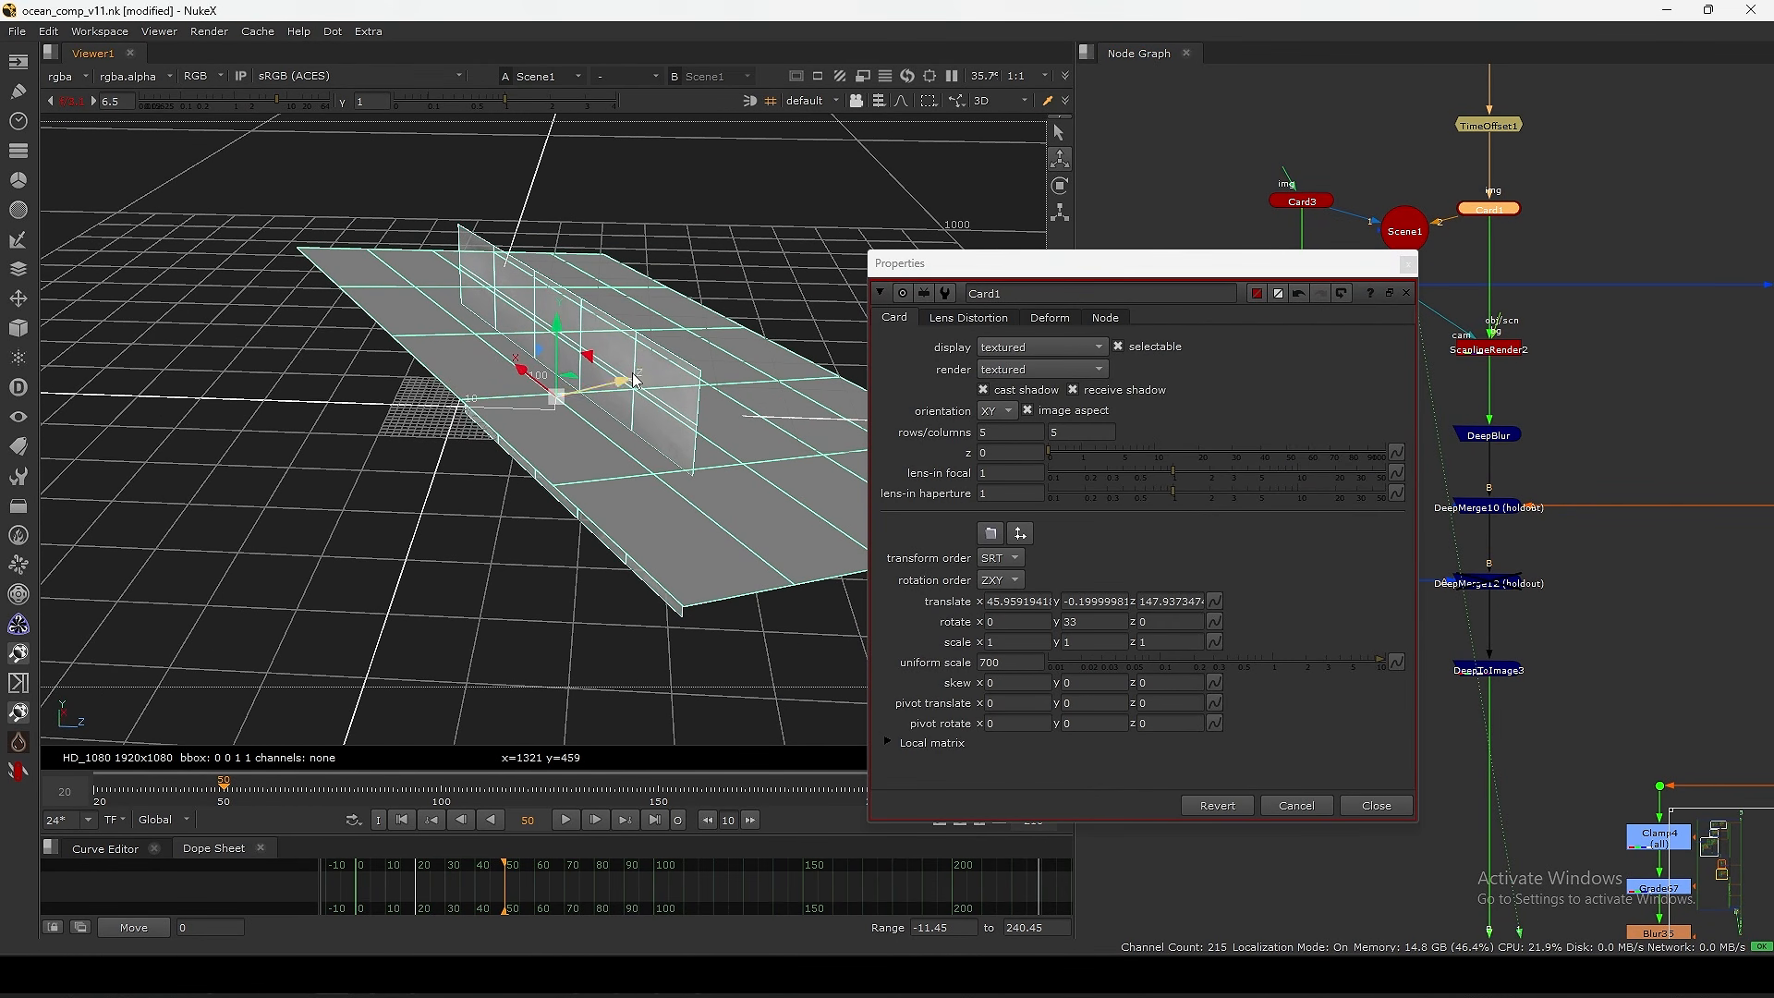
ctrl+drag(696, 400, 601, 363)
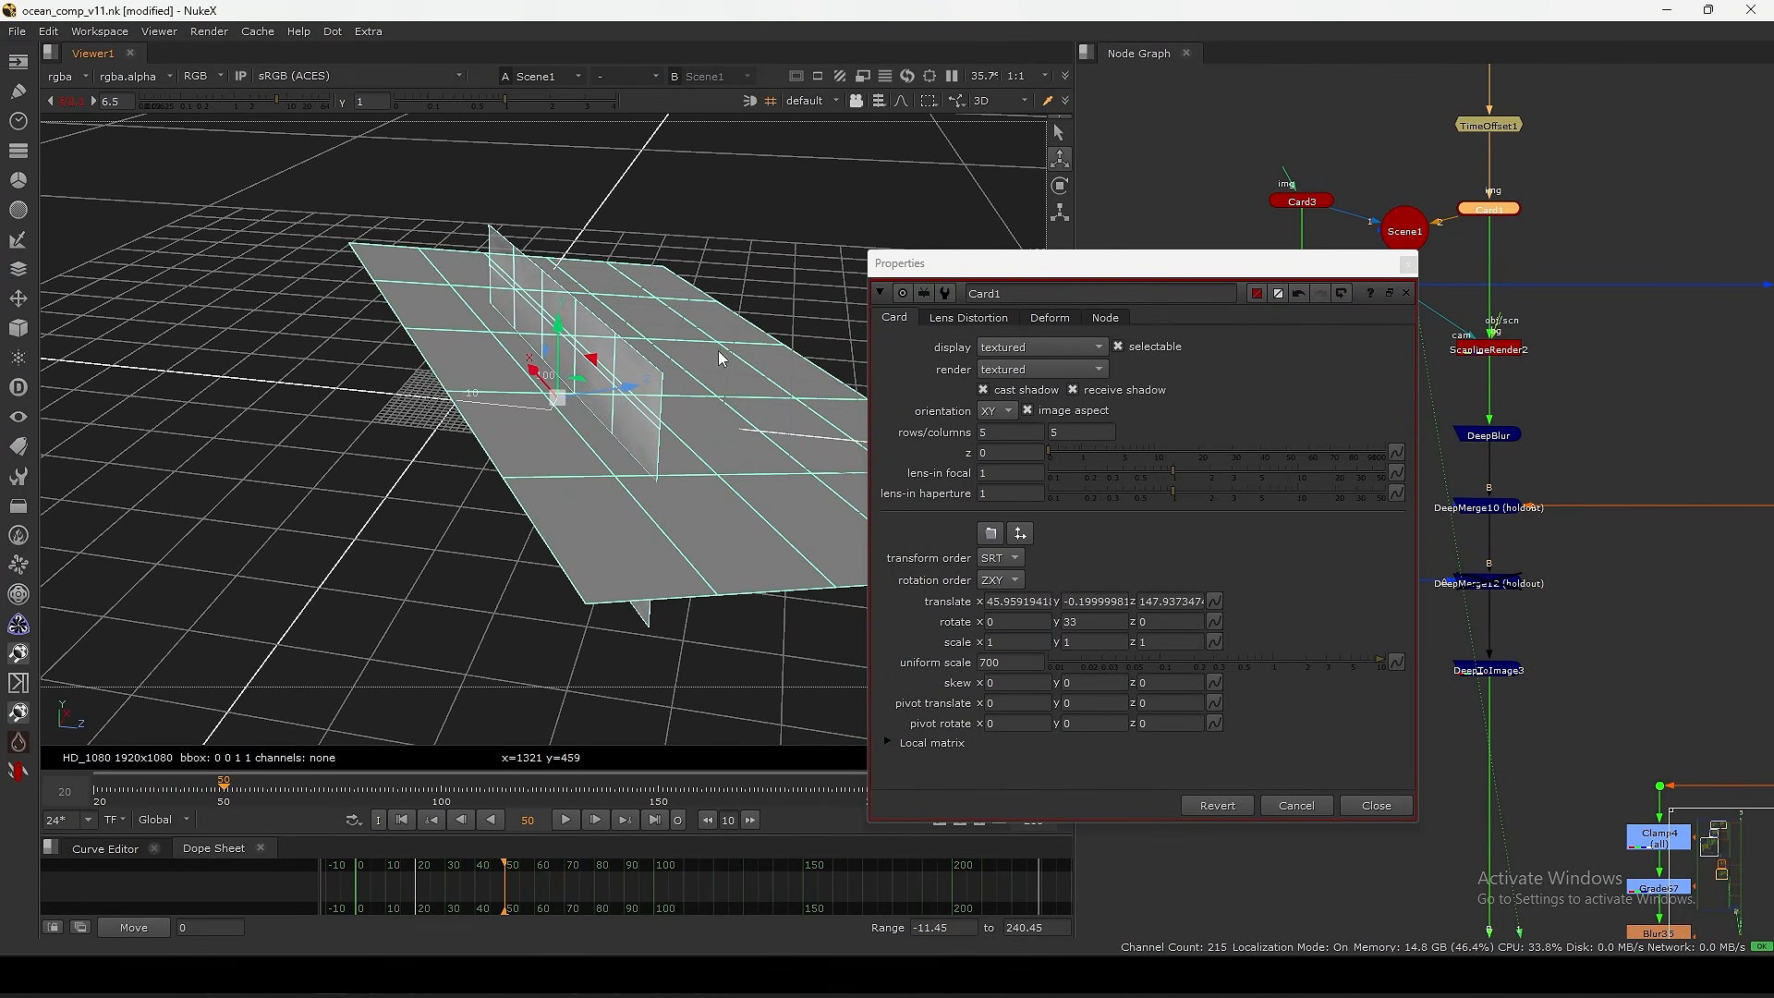
click(1406, 265)
- Open Card3's properties and examine how the flat card is placed in the 3D scene
double_click(1289, 202)
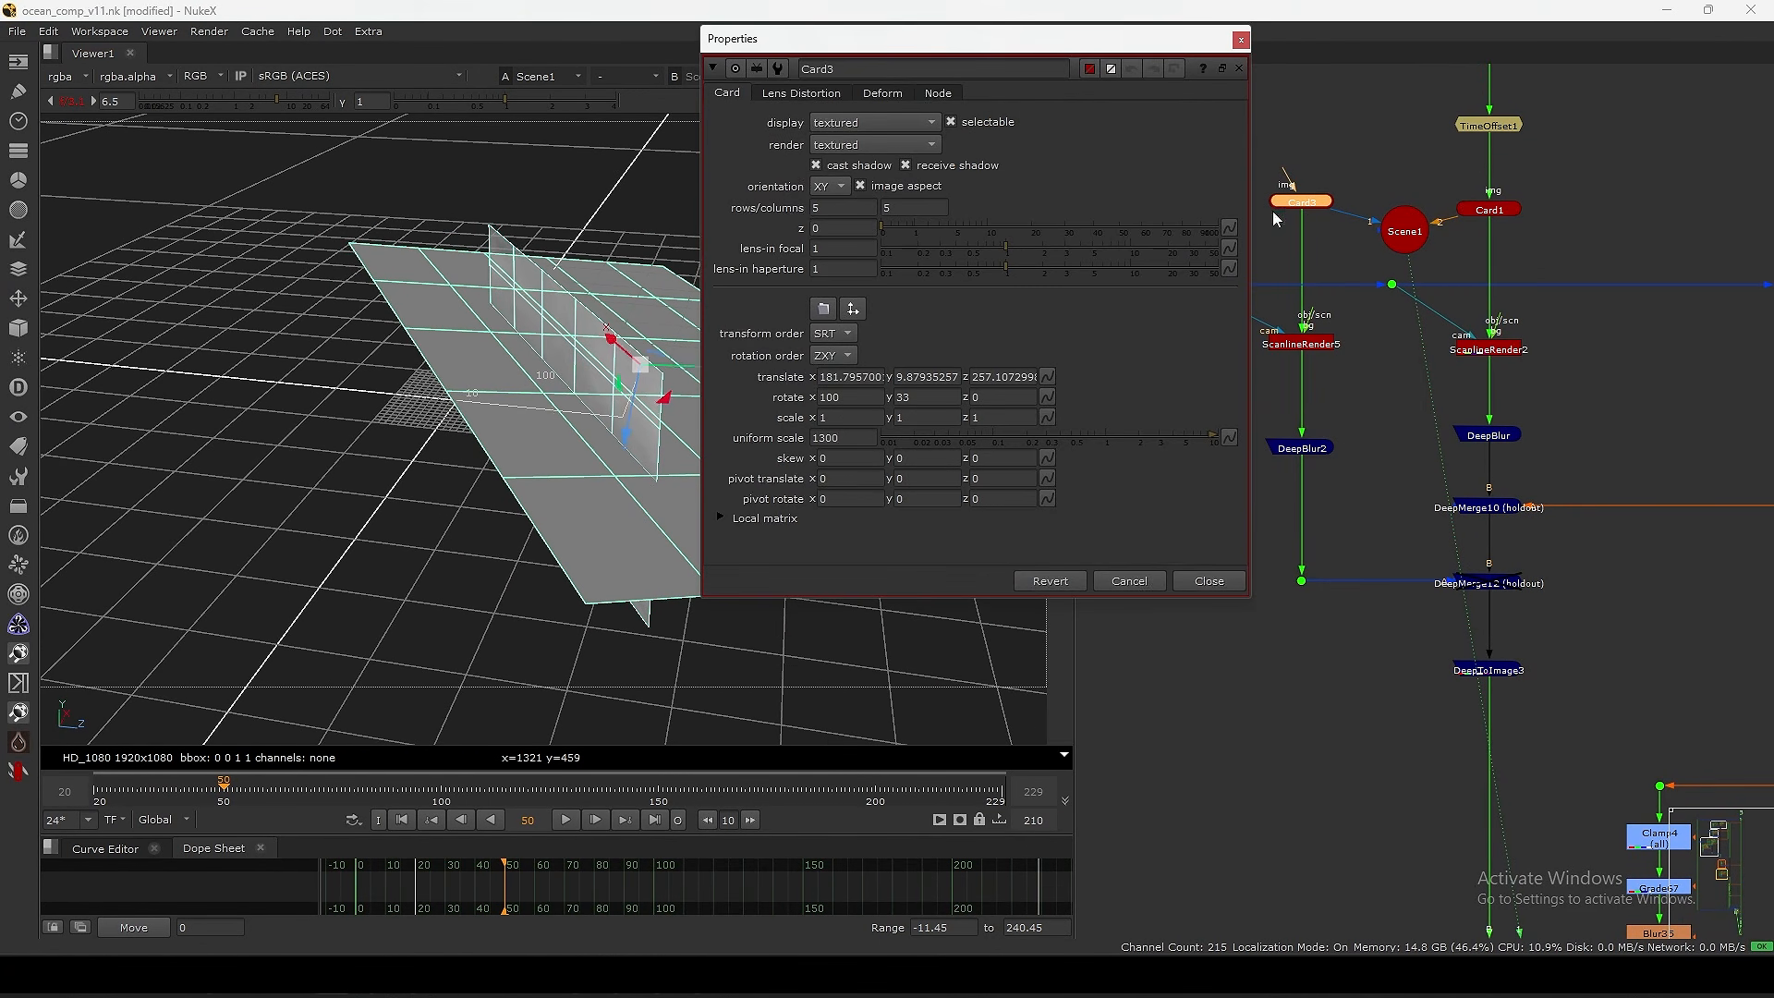
drag(870, 51, 1172, 131)
ctrl+drag(842, 342, 1189, 191)
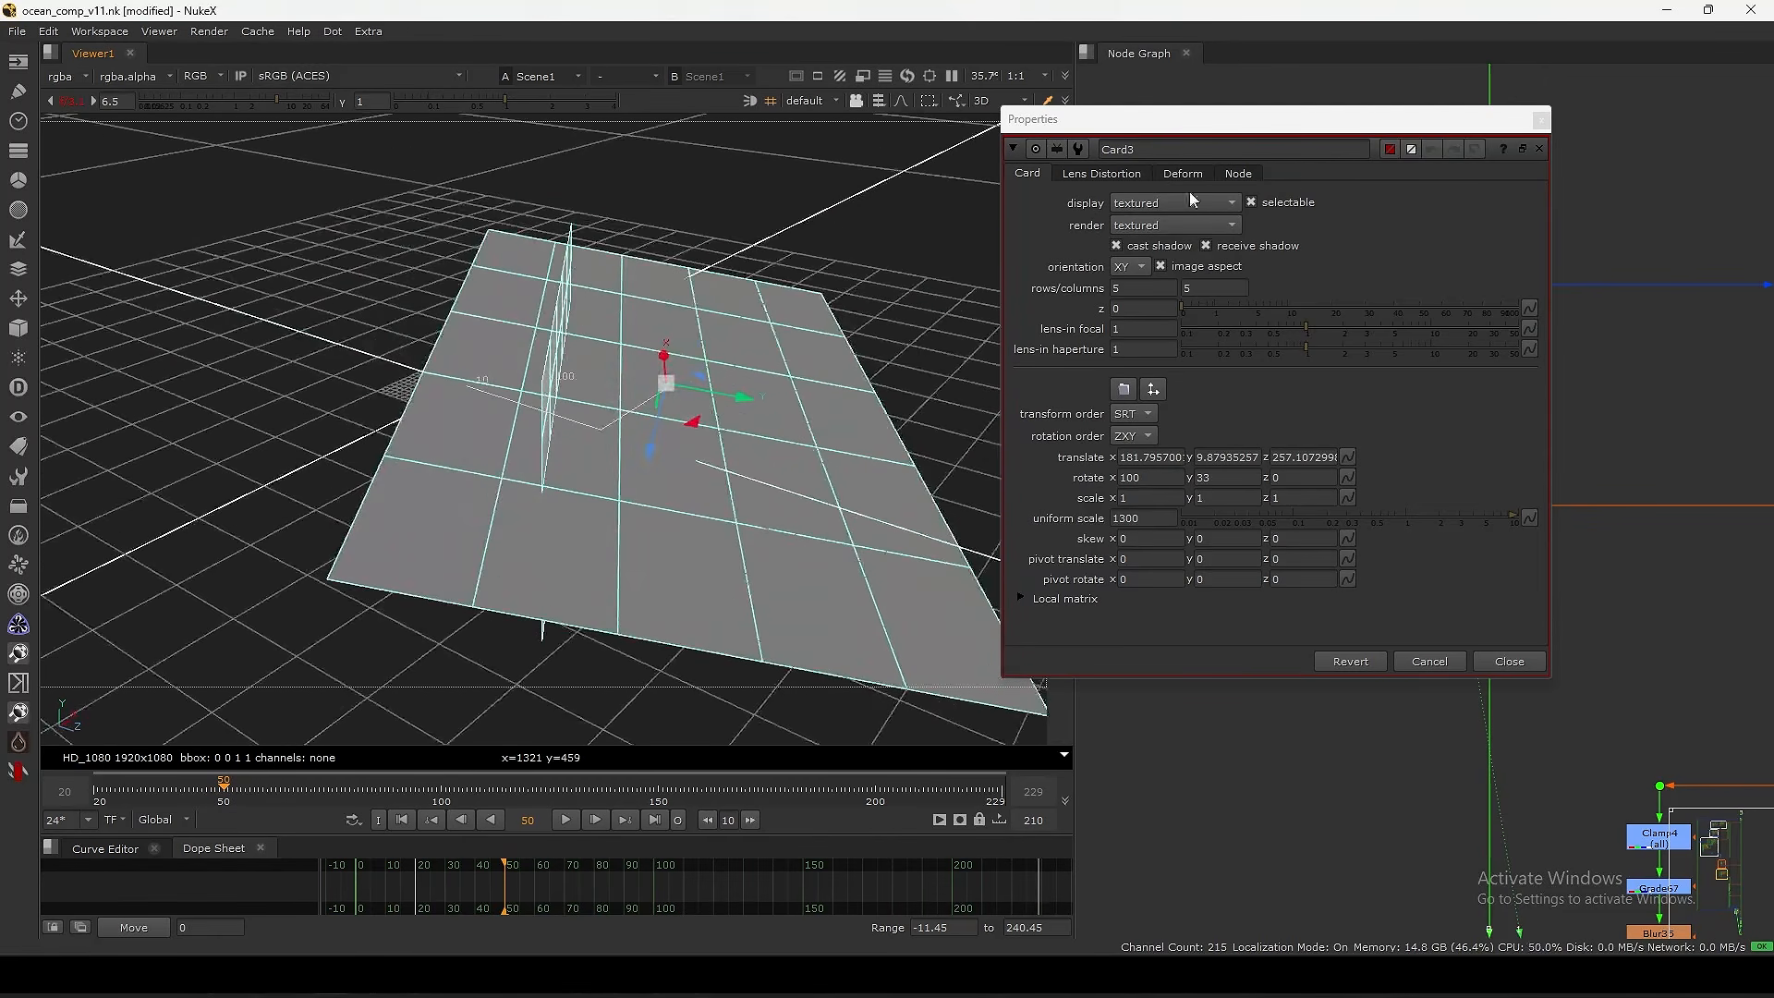
click(1541, 121)
- View ScanlineRender5 in 3D and examine the flat card in relation to the camera
click(1298, 343)
key(1)
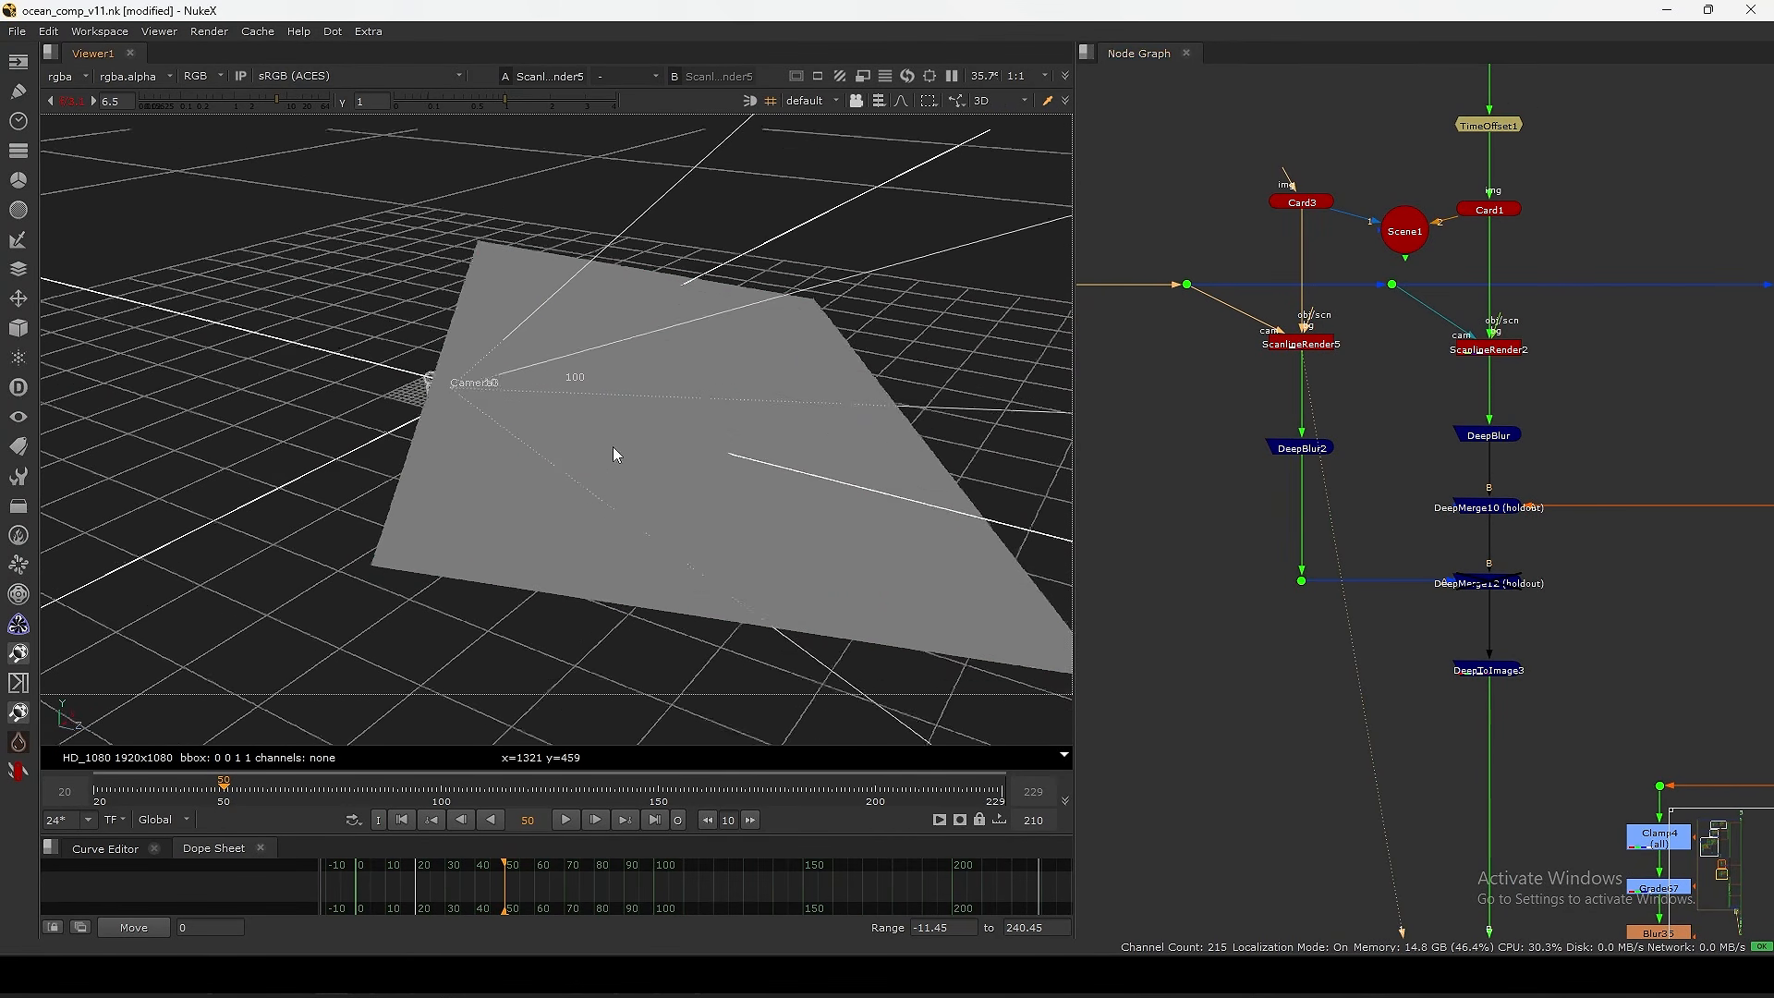
ctrl+drag(616, 455, 720, 406)
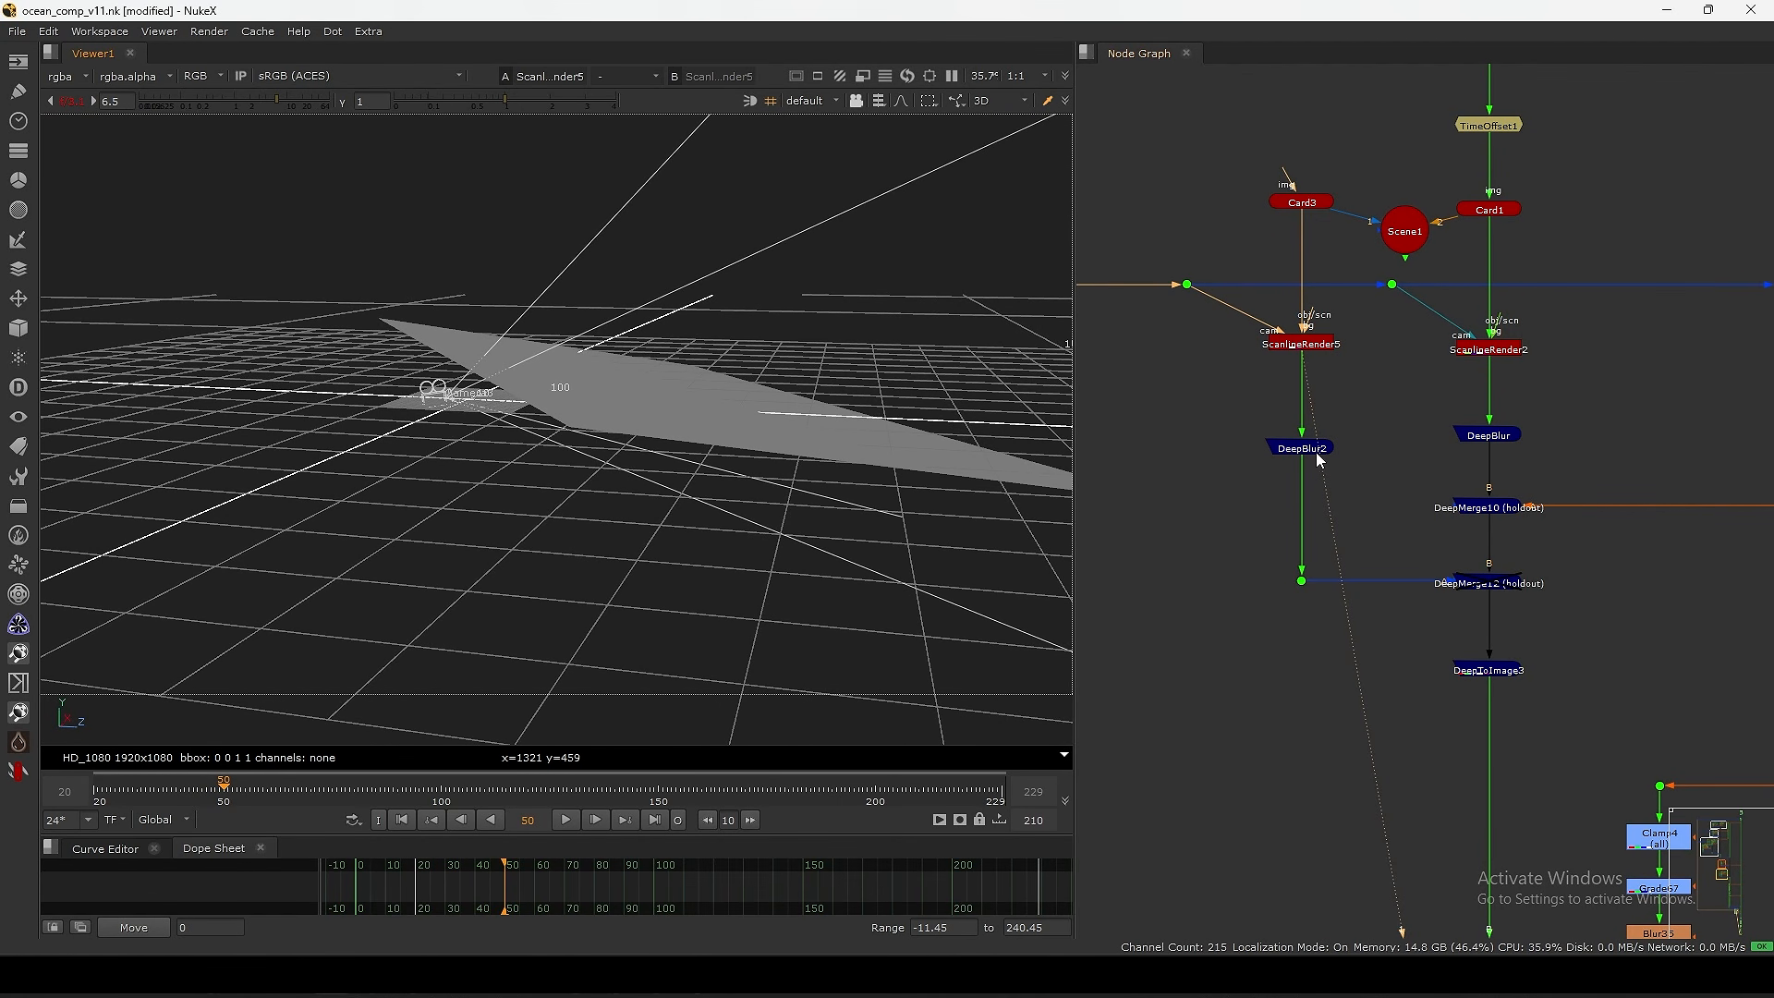
- Return to the 2D view of DeepMerge10, then view the output of DeepMerge12
middle_drag(1408, 517, 1387, 466)
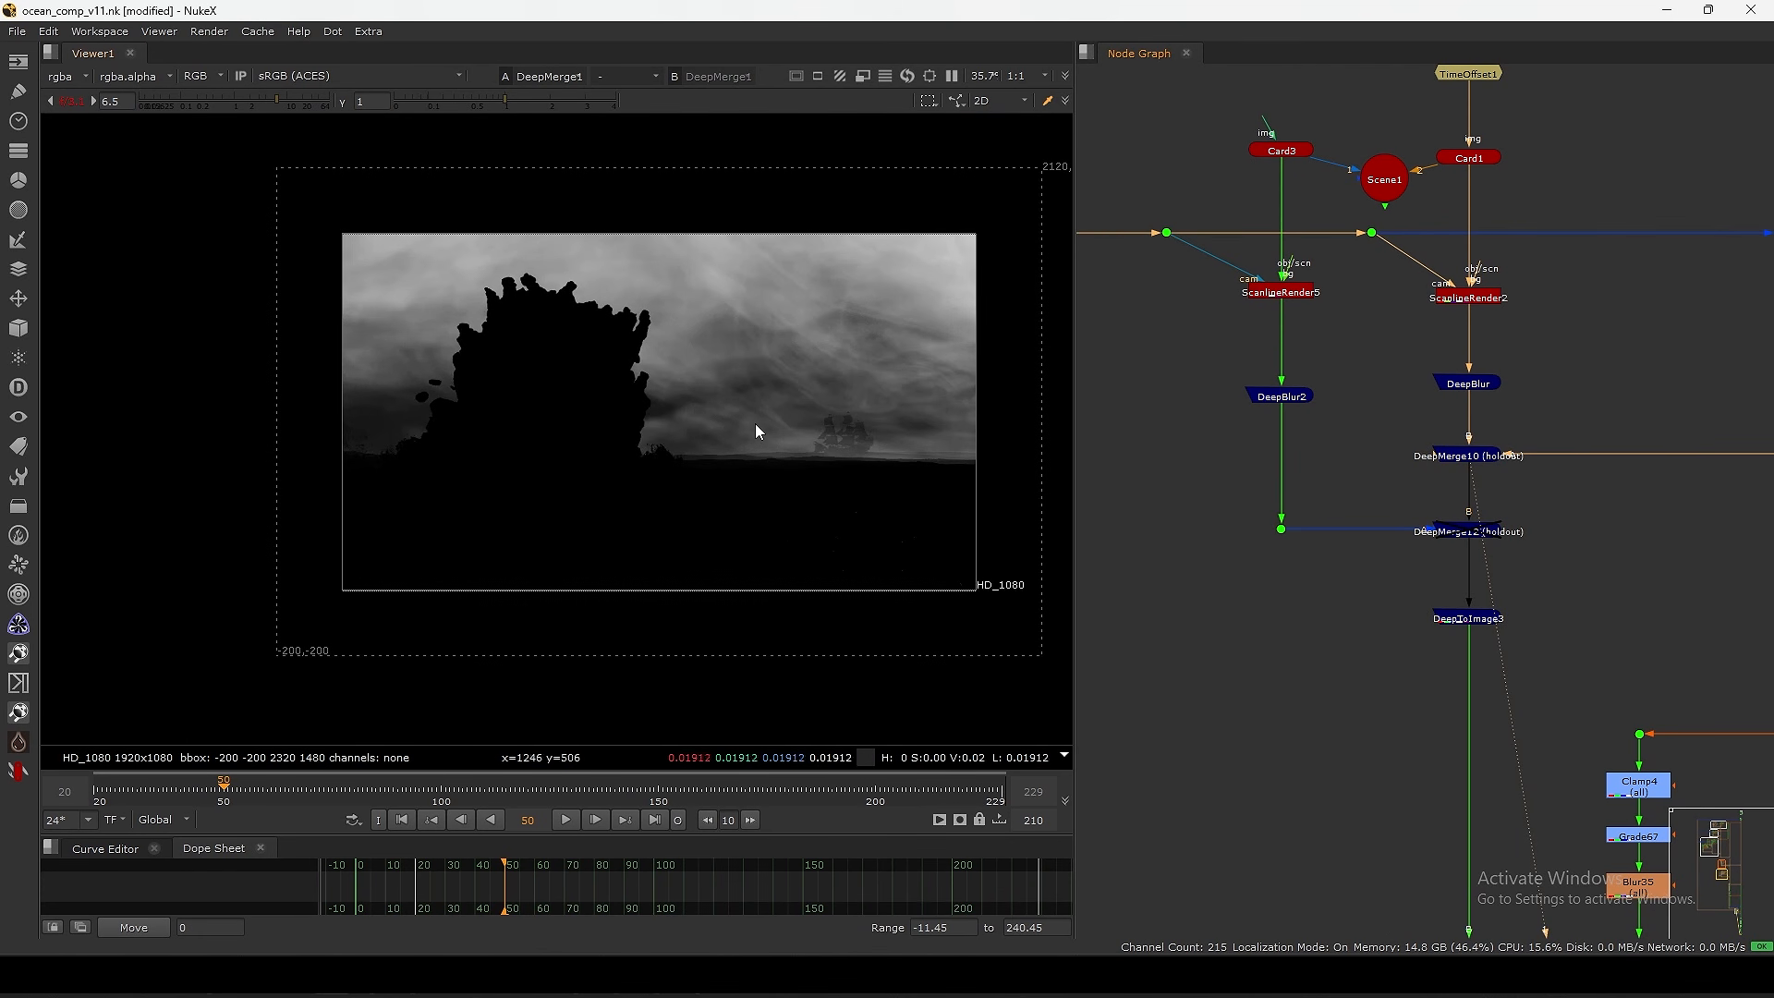
key(Tab)
key(Tab)
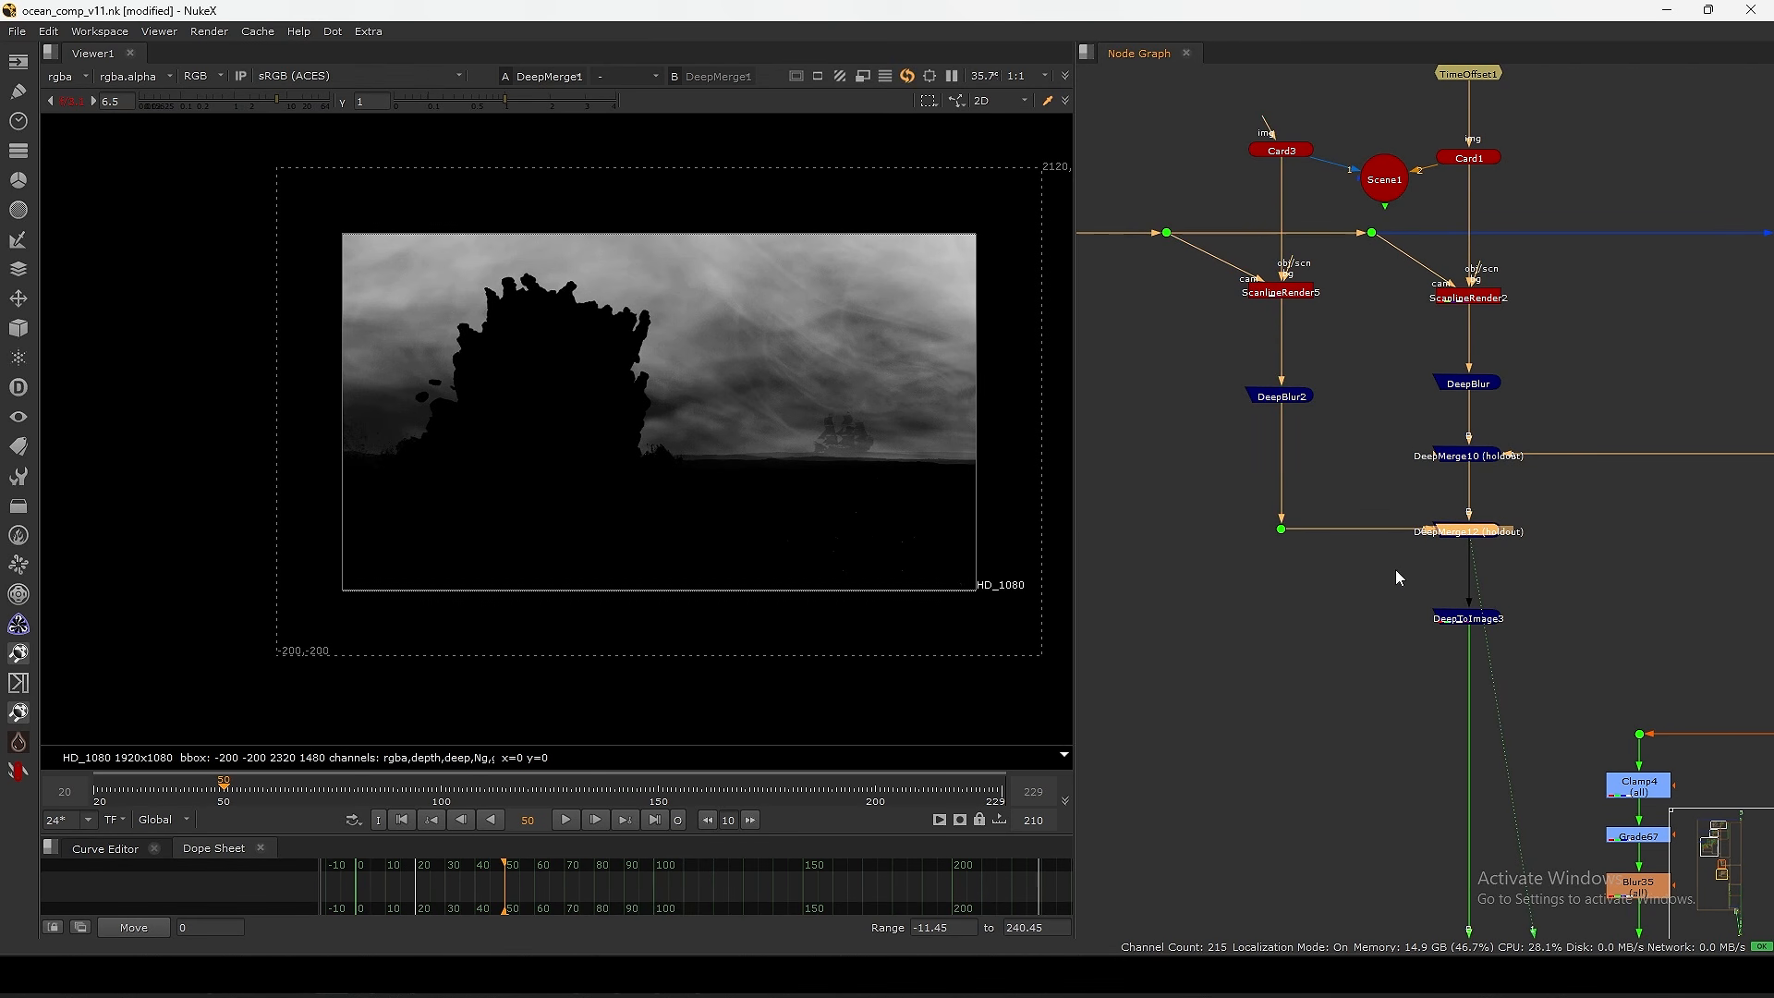
middle_drag(1357, 573, 1346, 553)
- Disable DeepBlur2, raise the viewer gain to 19, and re-enable the node to compare its effect on the fog holdout
drag(1346, 337, 1230, 417)
scroll(1323, 335, up, 2)
key(d)
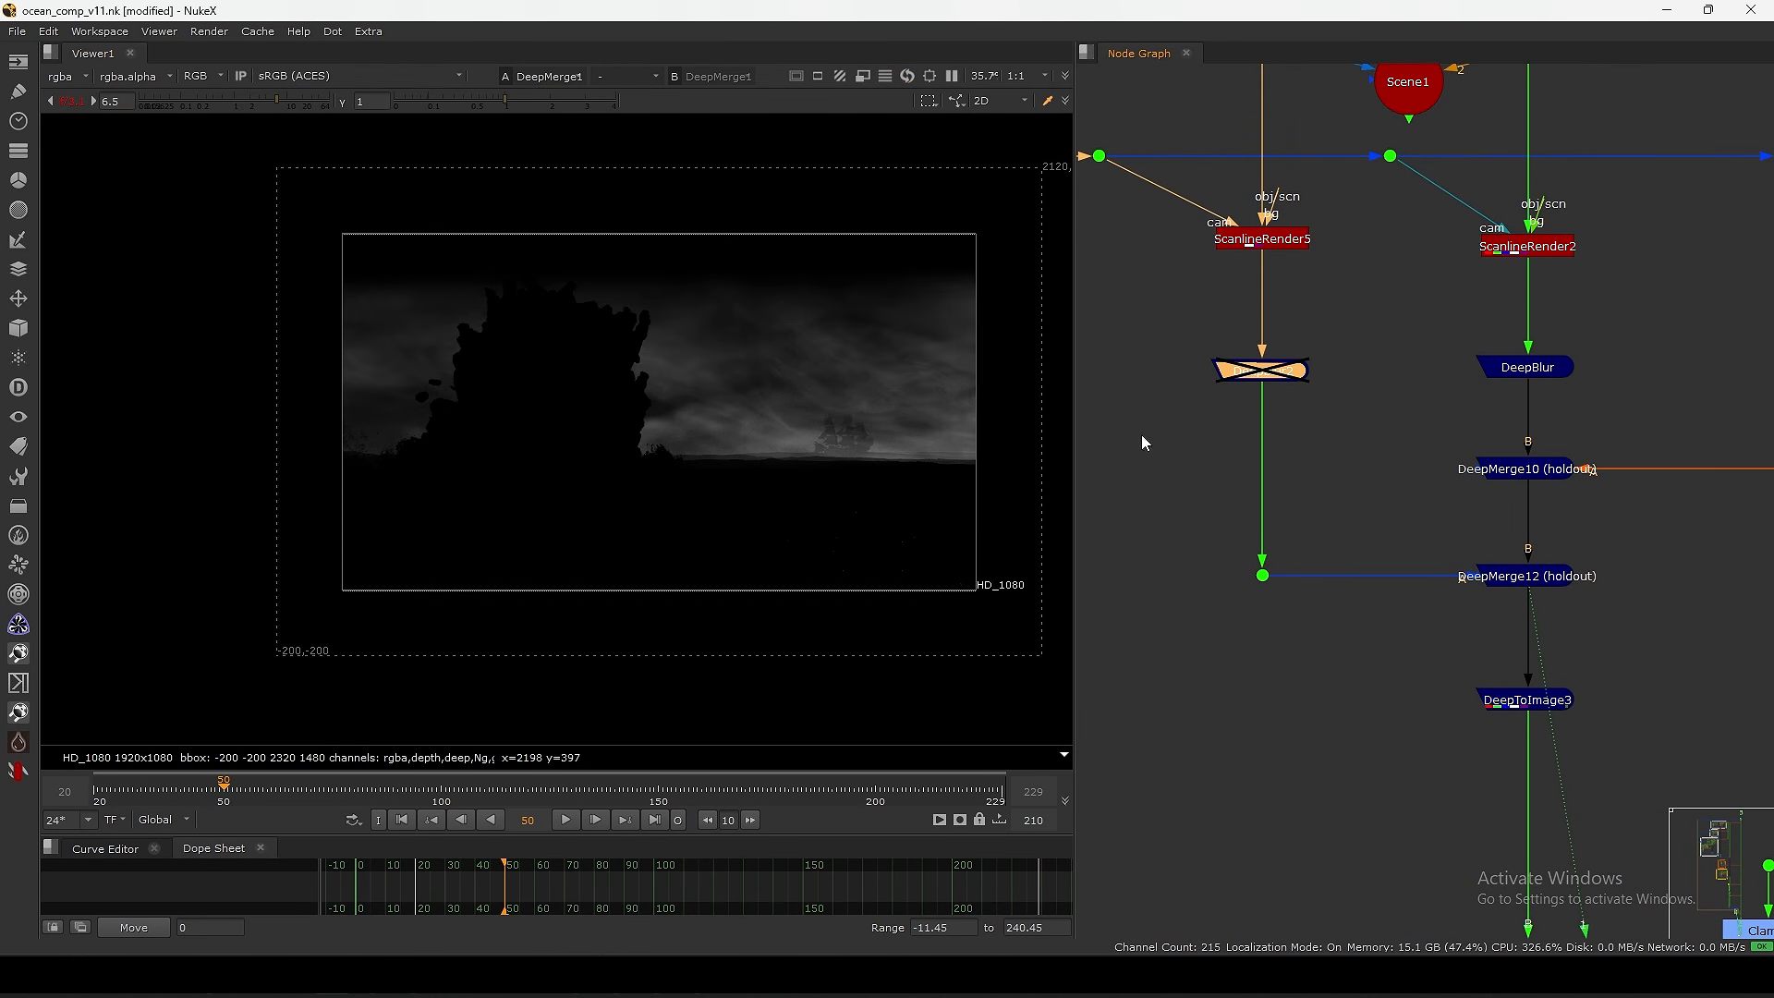
drag(276, 102, 301, 100)
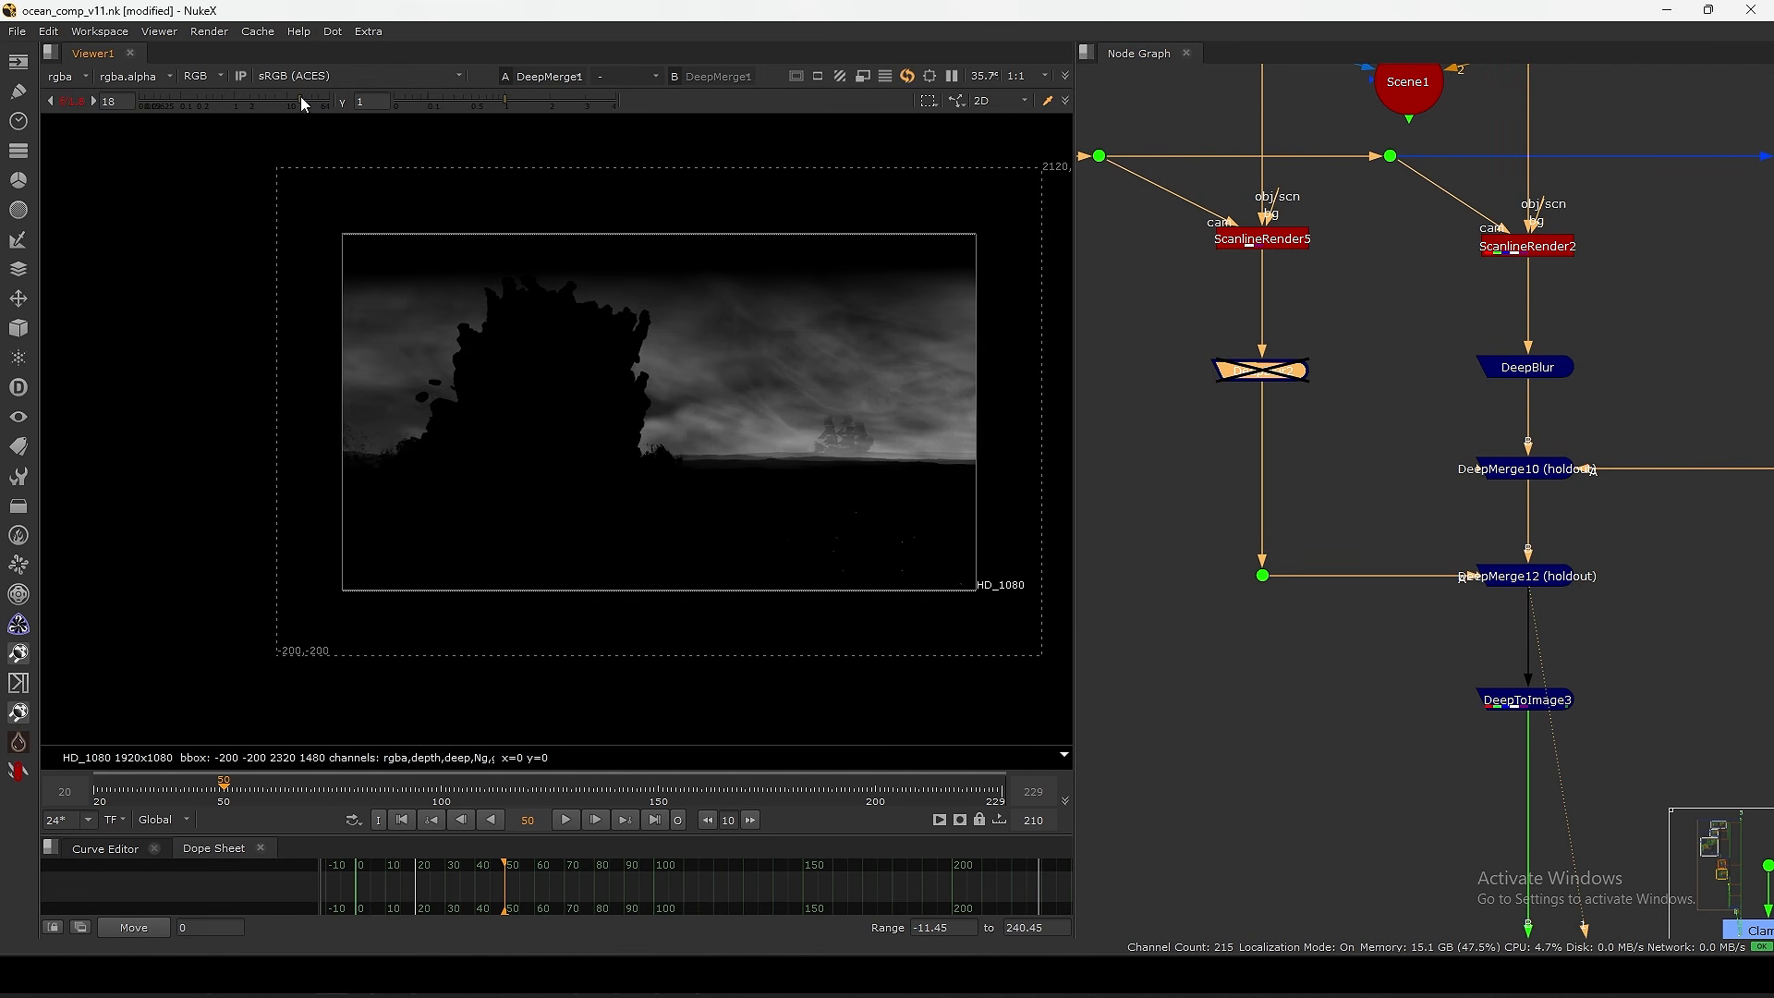
middle_drag(1320, 408, 1265, 359)
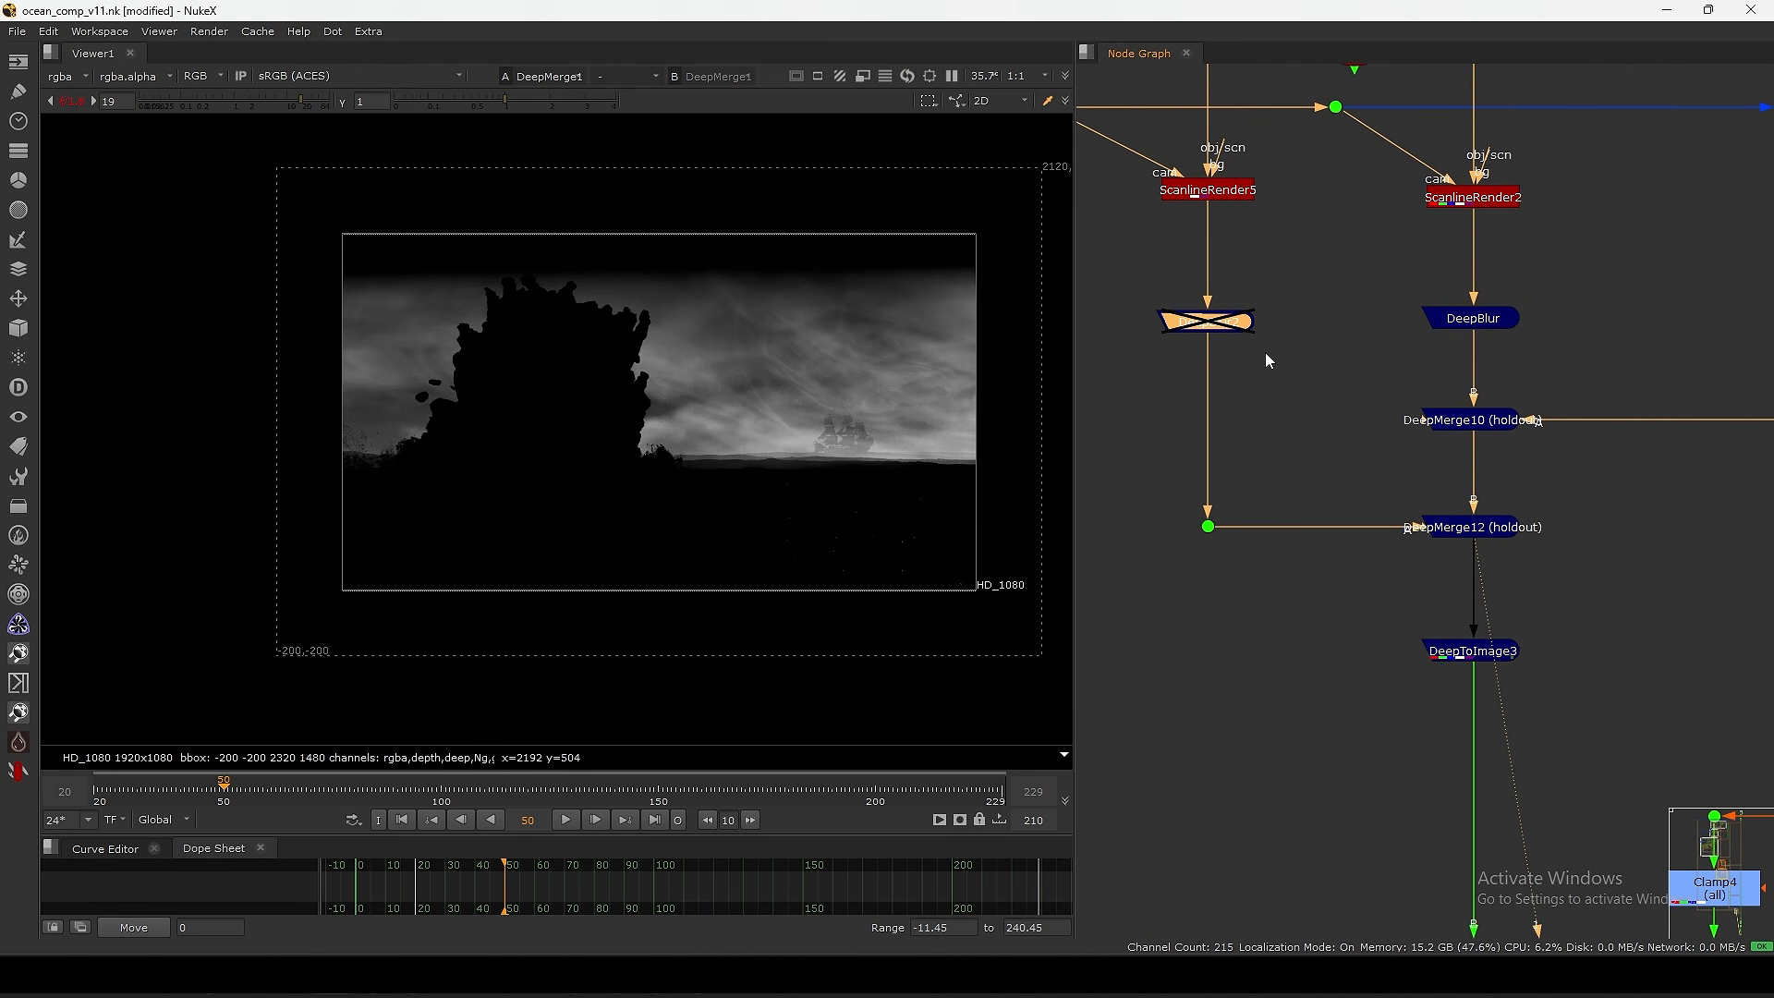
key(d)
click(1238, 370)
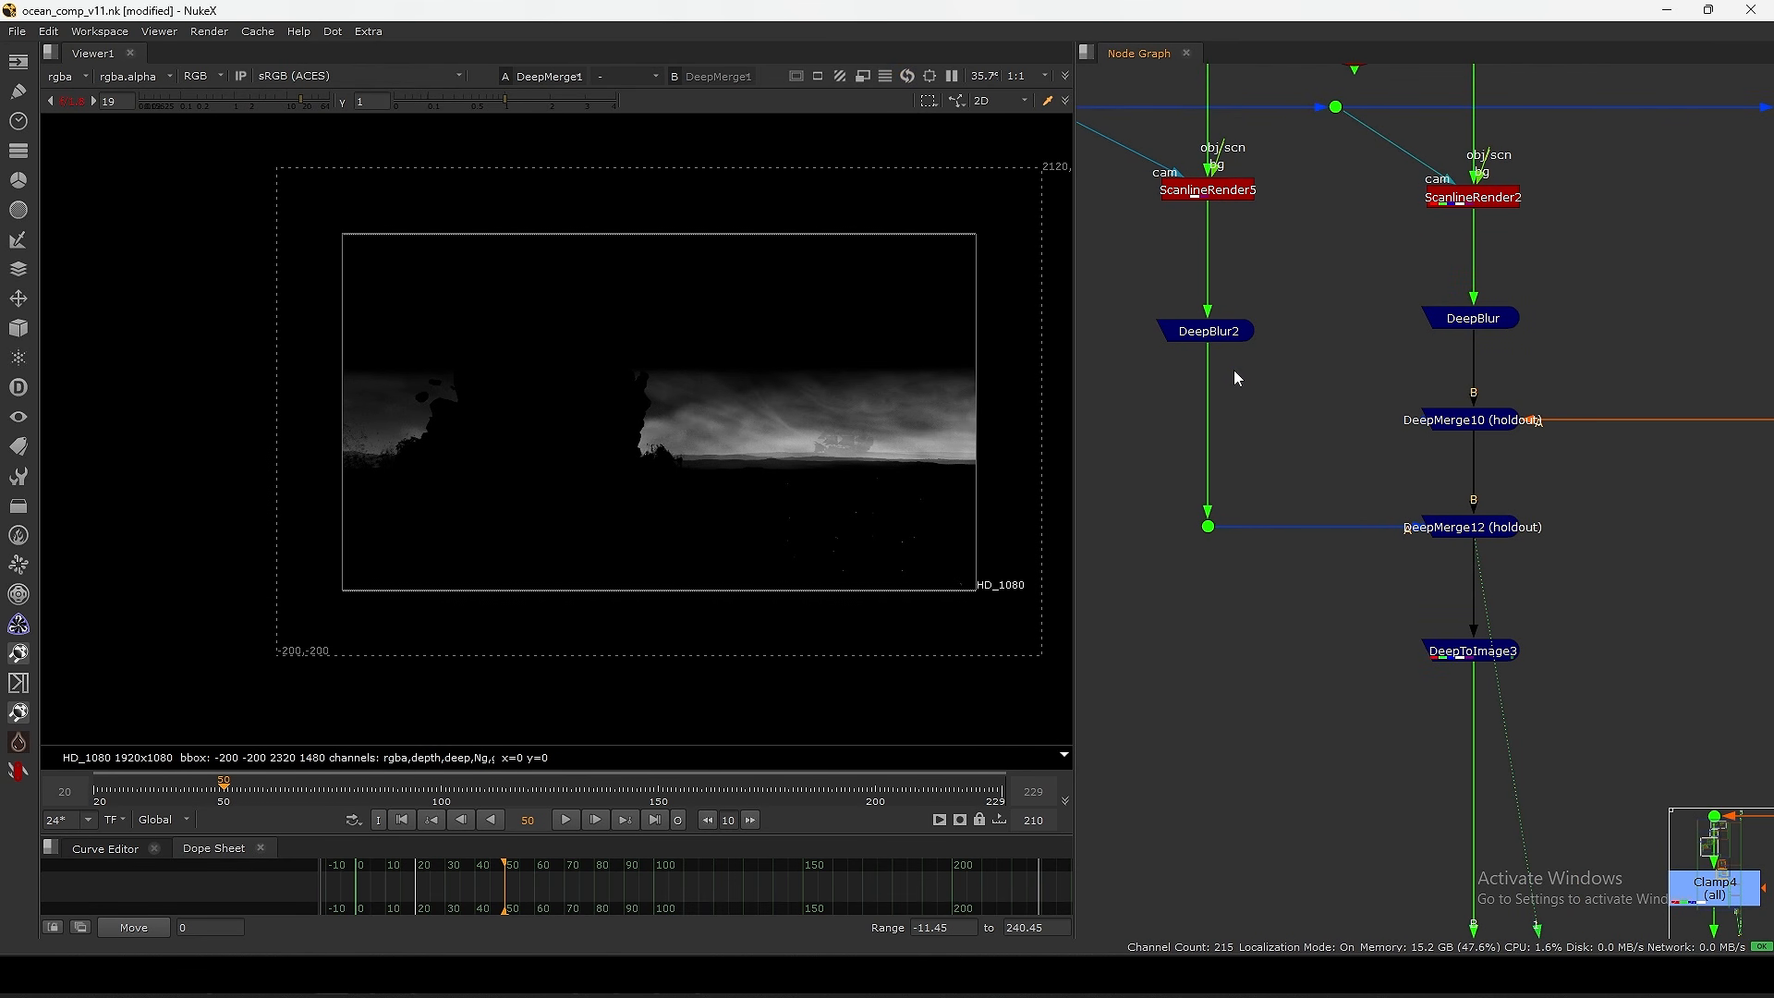
- View the flattened fog from DeepToImage3 and reset the viewer gain to 1
click(1446, 528)
click(1461, 587)
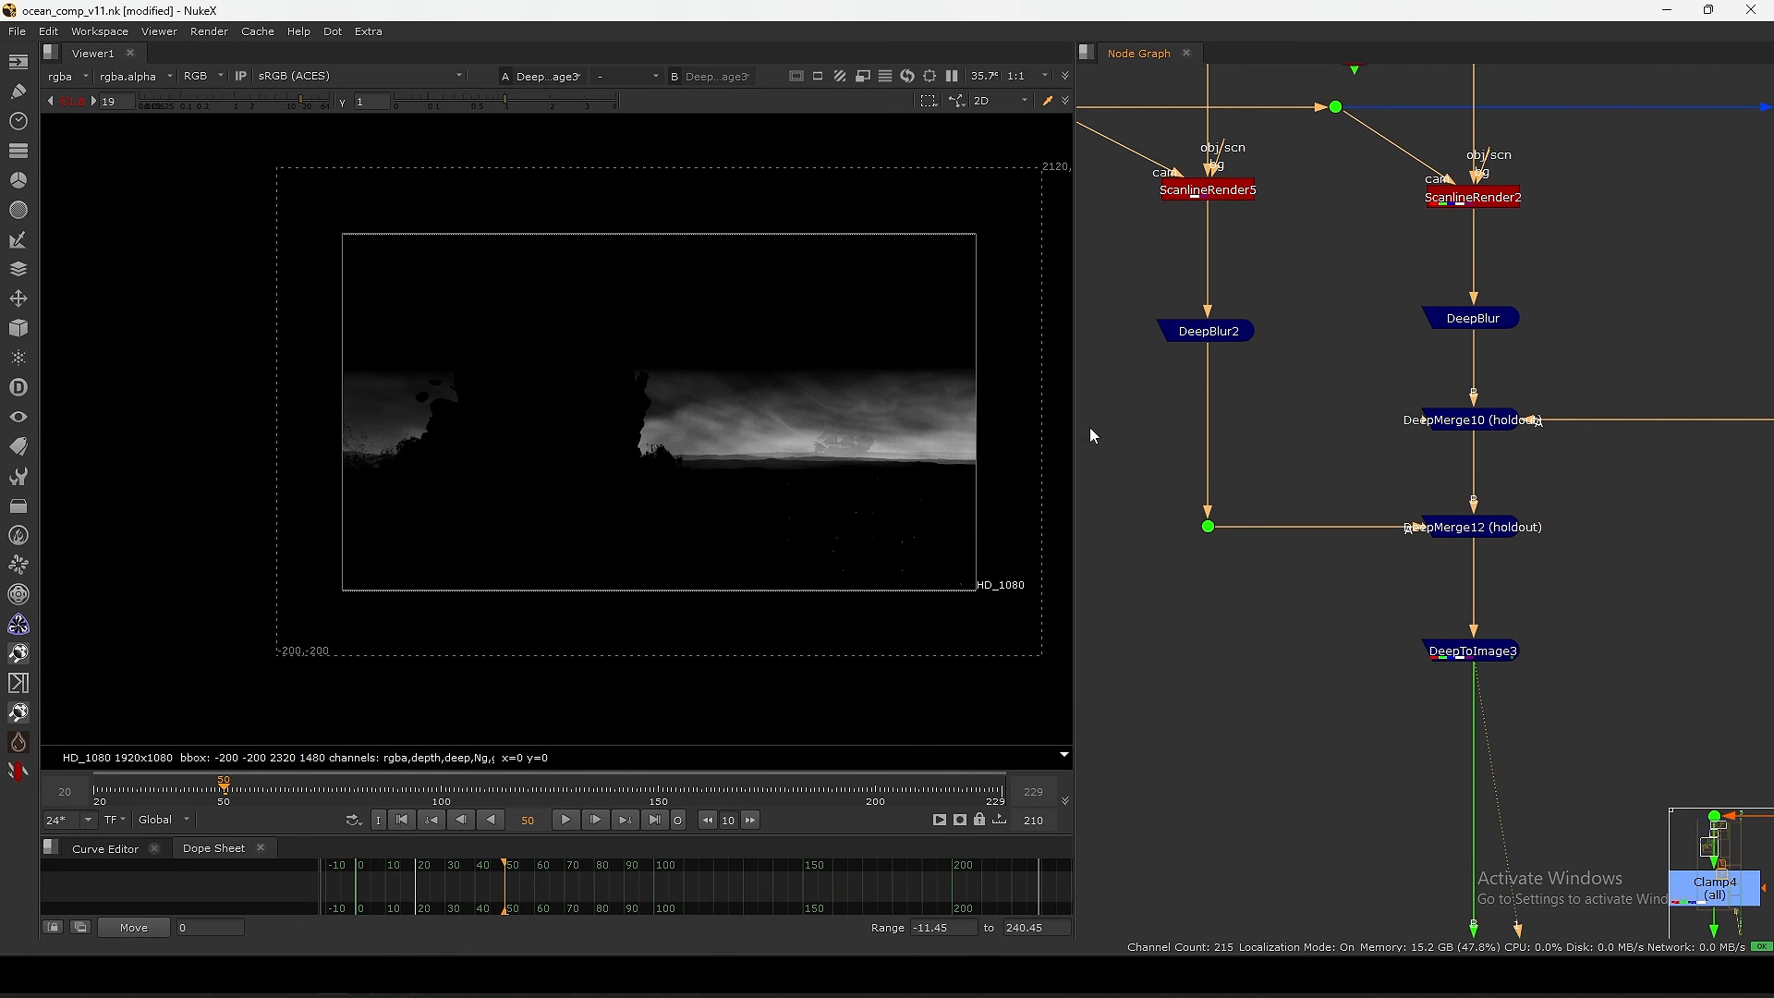
scroll(940, 453, up, 2)
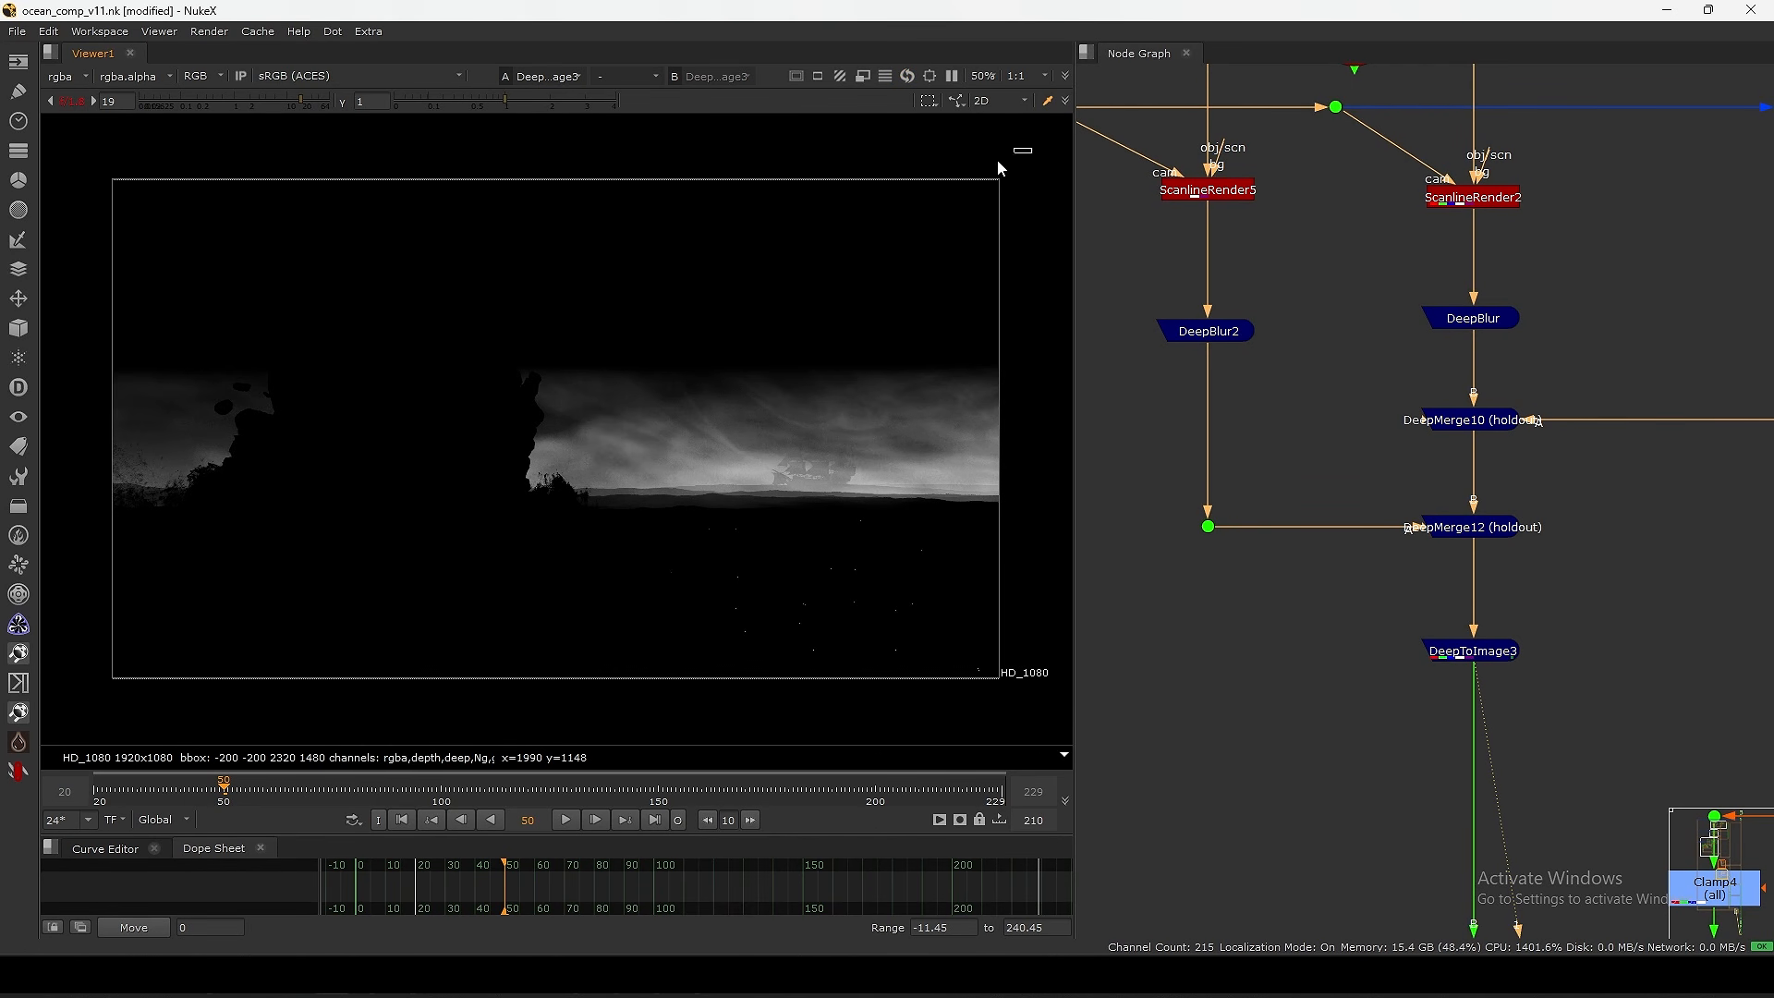
ctrl+click(242, 103)
- View the DeepMerge11 holdout in the second fog branch of the 2D Fog group
scroll(1441, 541, down, 10)
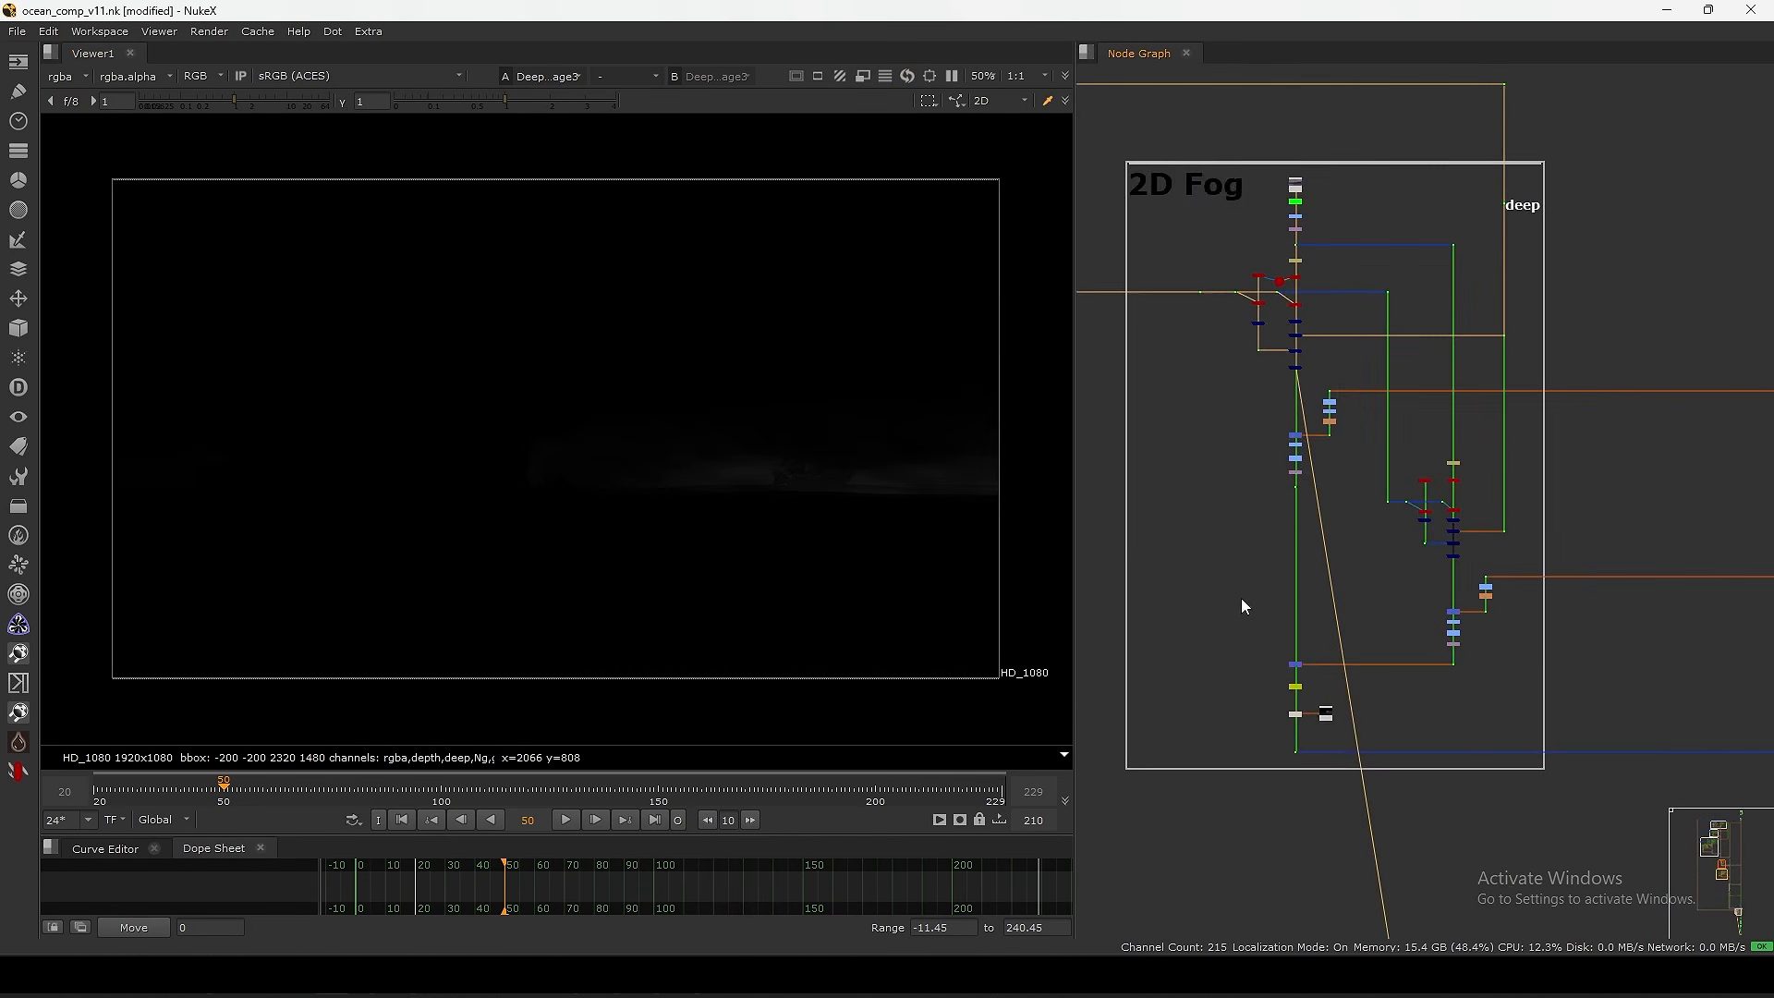
middle_drag(1430, 514, 1295, 388)
scroll(1321, 374, up, 6)
scroll(1354, 401, up, 5)
middle_drag(1256, 462, 1358, 432)
click(1450, 342)
key(1)
click(1339, 388)
click(1397, 406)
key(1)
click(1347, 452)
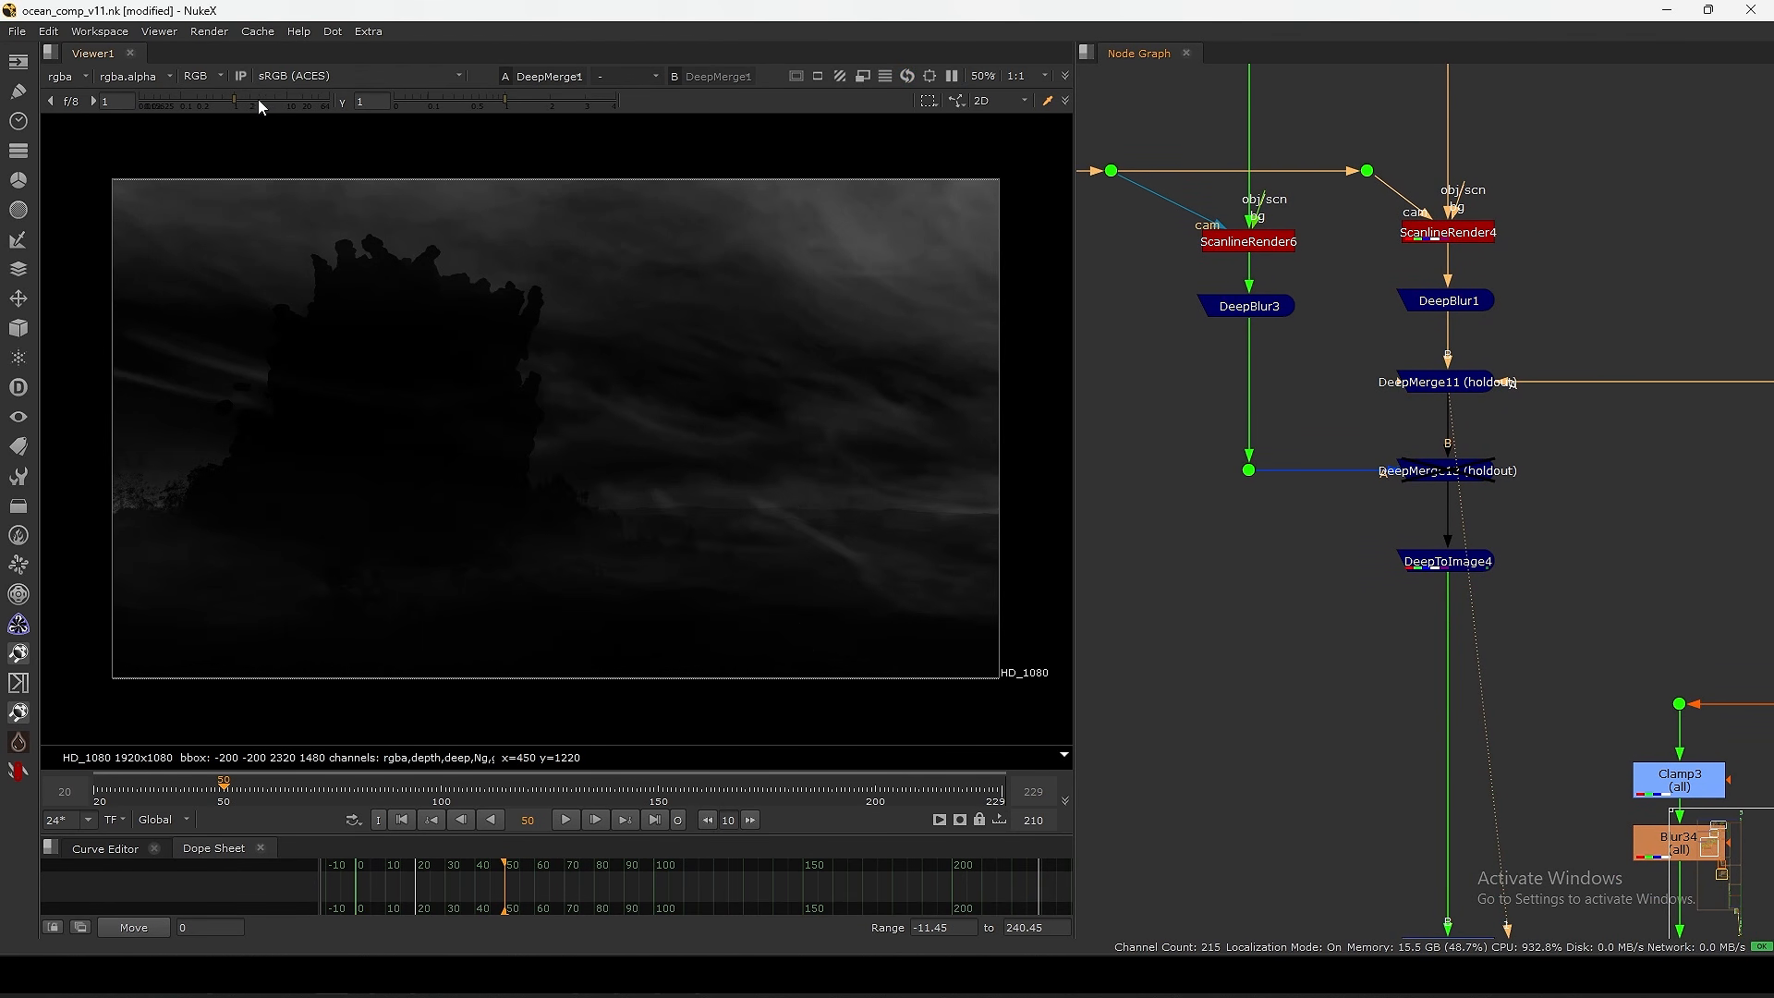
- Raise the viewer gain to 6.5 to inspect the DeepMerge11 fog holdout, and view DeepMerge13 for comparison
drag(257, 98, 277, 98)
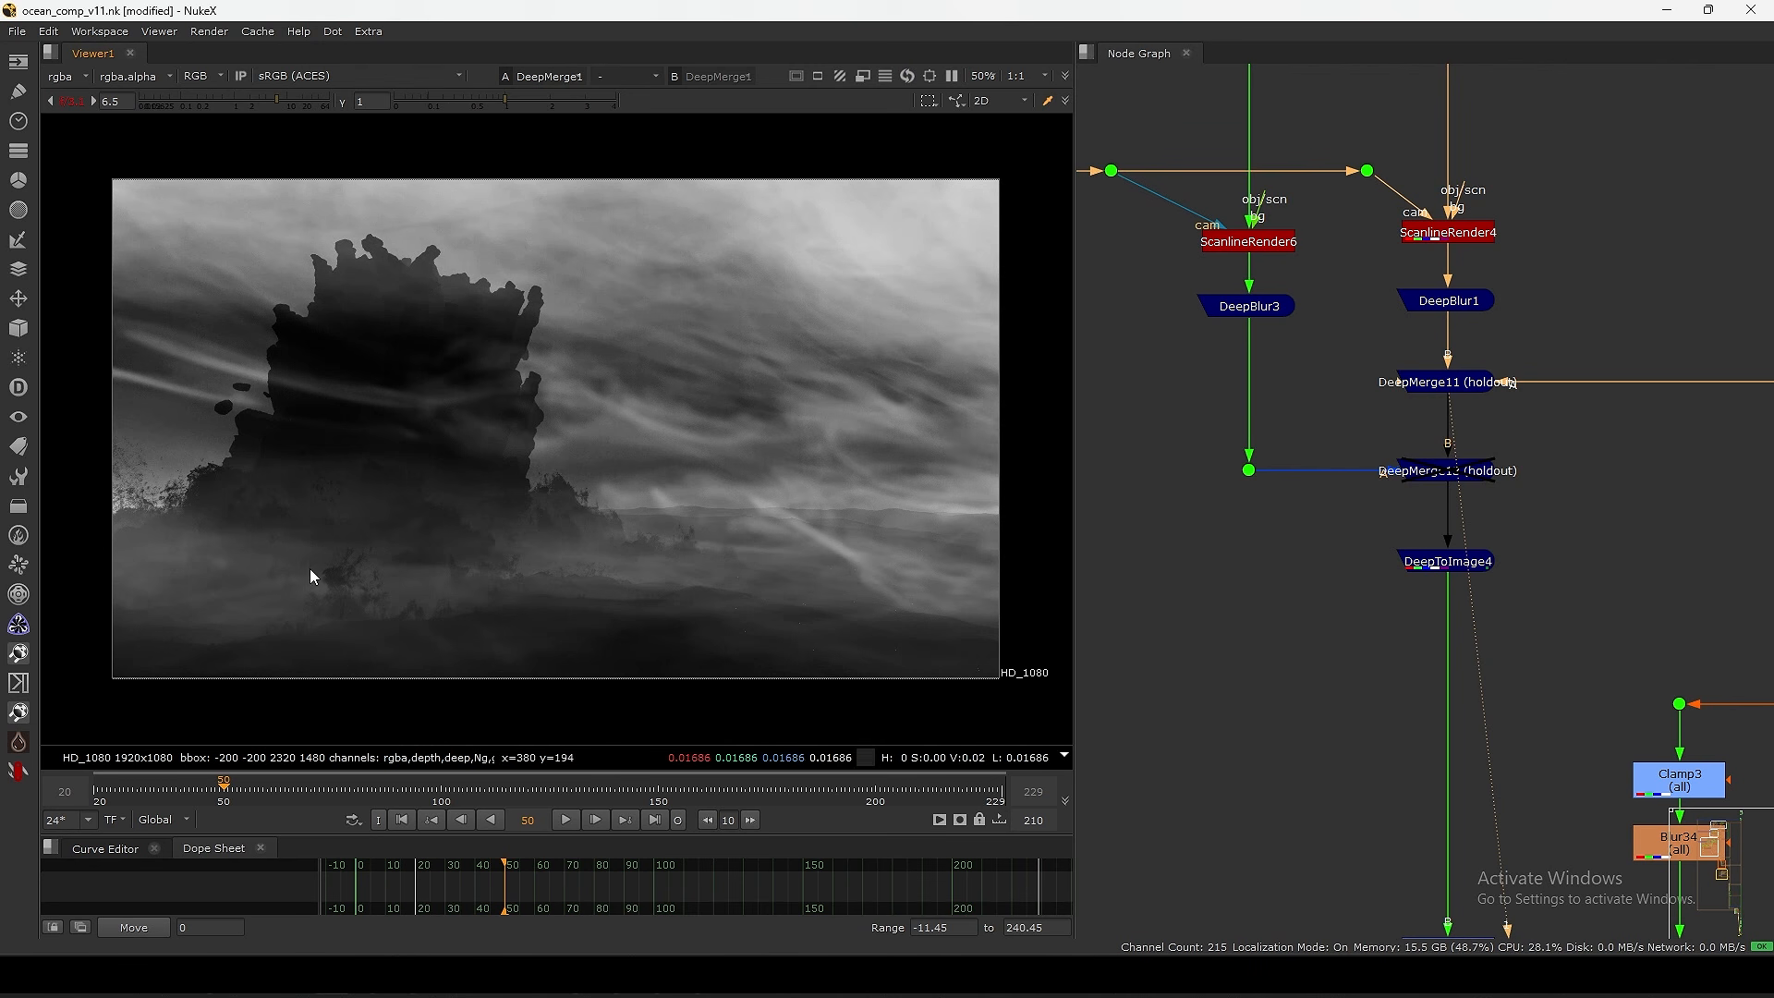
drag(376, 538, 786, 656)
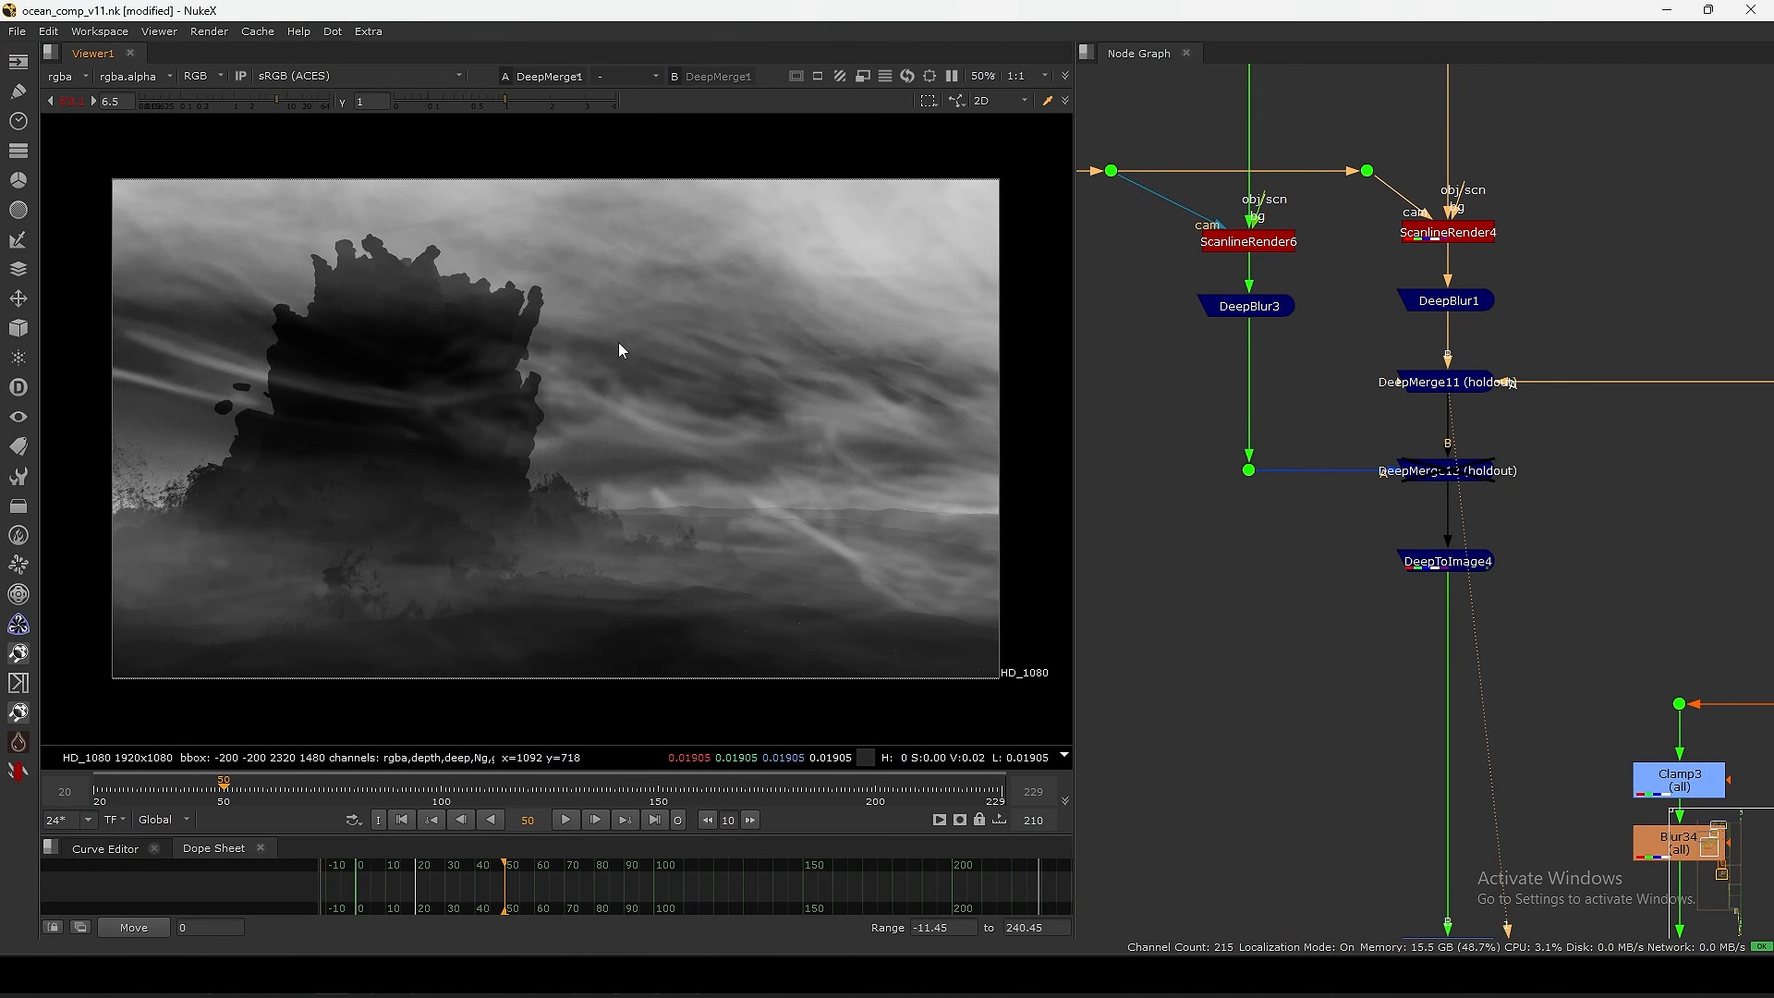
drag(235, 310, 228, 319)
click(1450, 480)
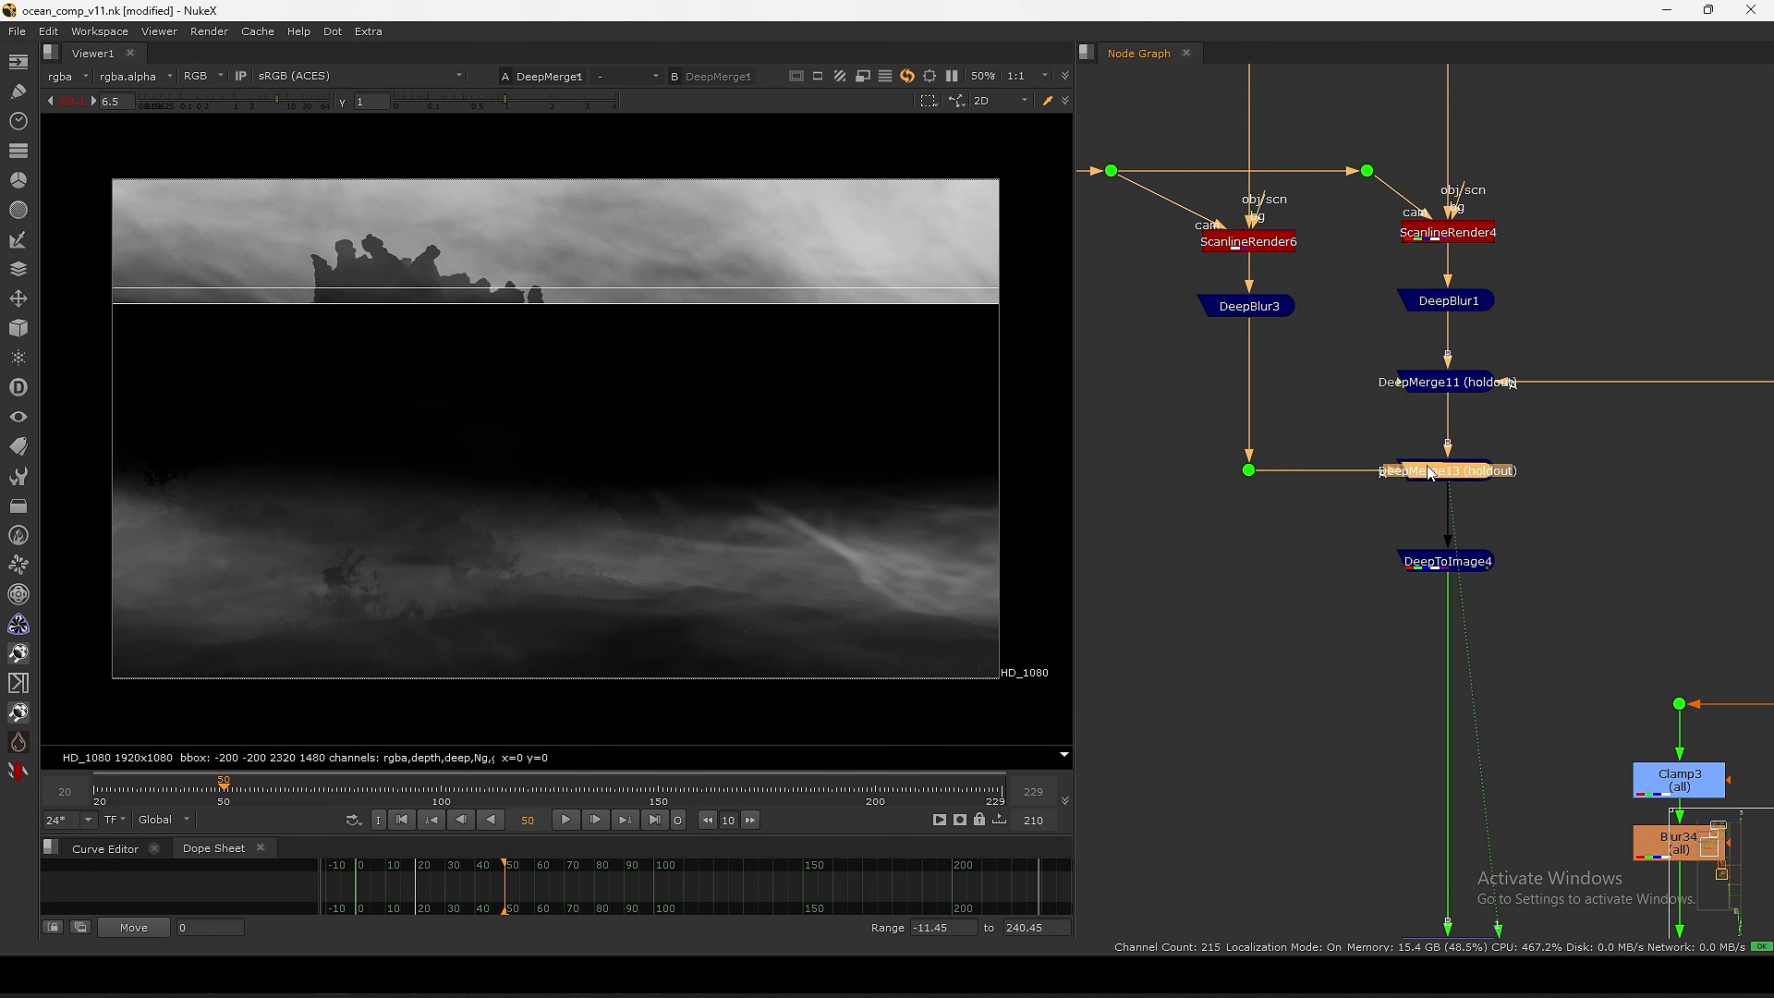
- Try raising Card4 in the scene to test its effect on the fog holdout, and discard the change
click(1337, 426)
middle_drag(1227, 74, 1341, 327)
drag(1365, 278, 1367, 296)
double_click(1368, 298)
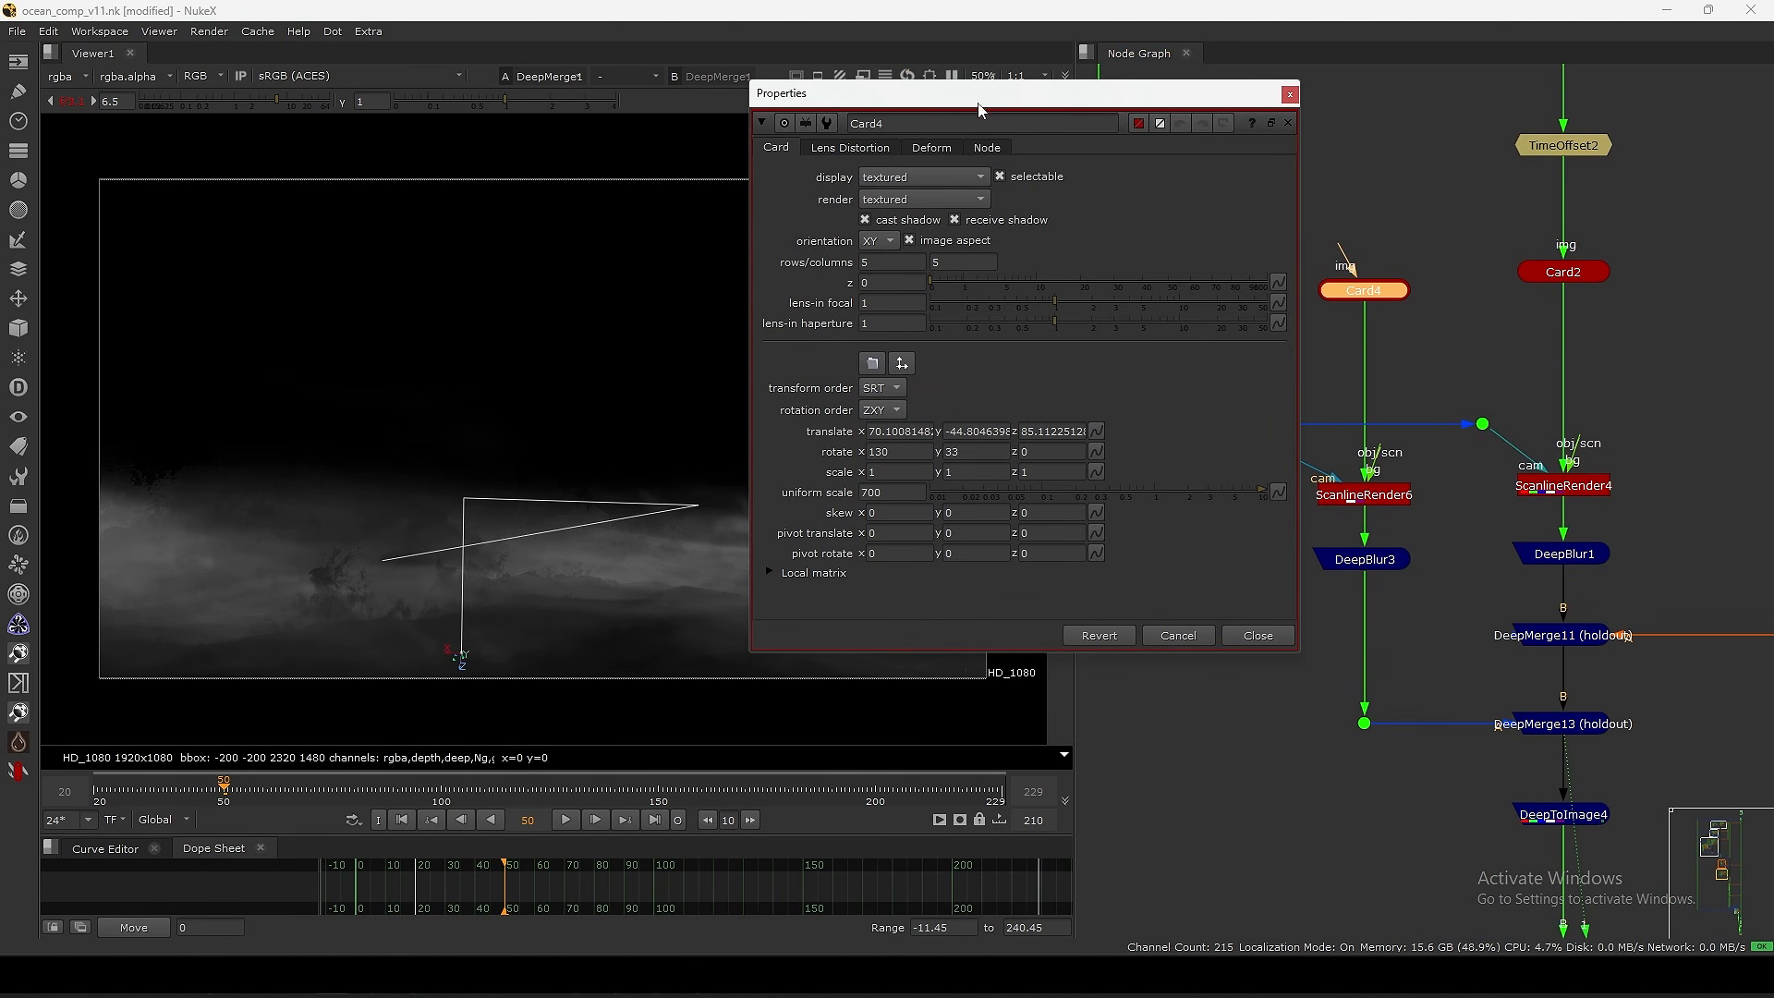
drag(979, 105, 1181, 67)
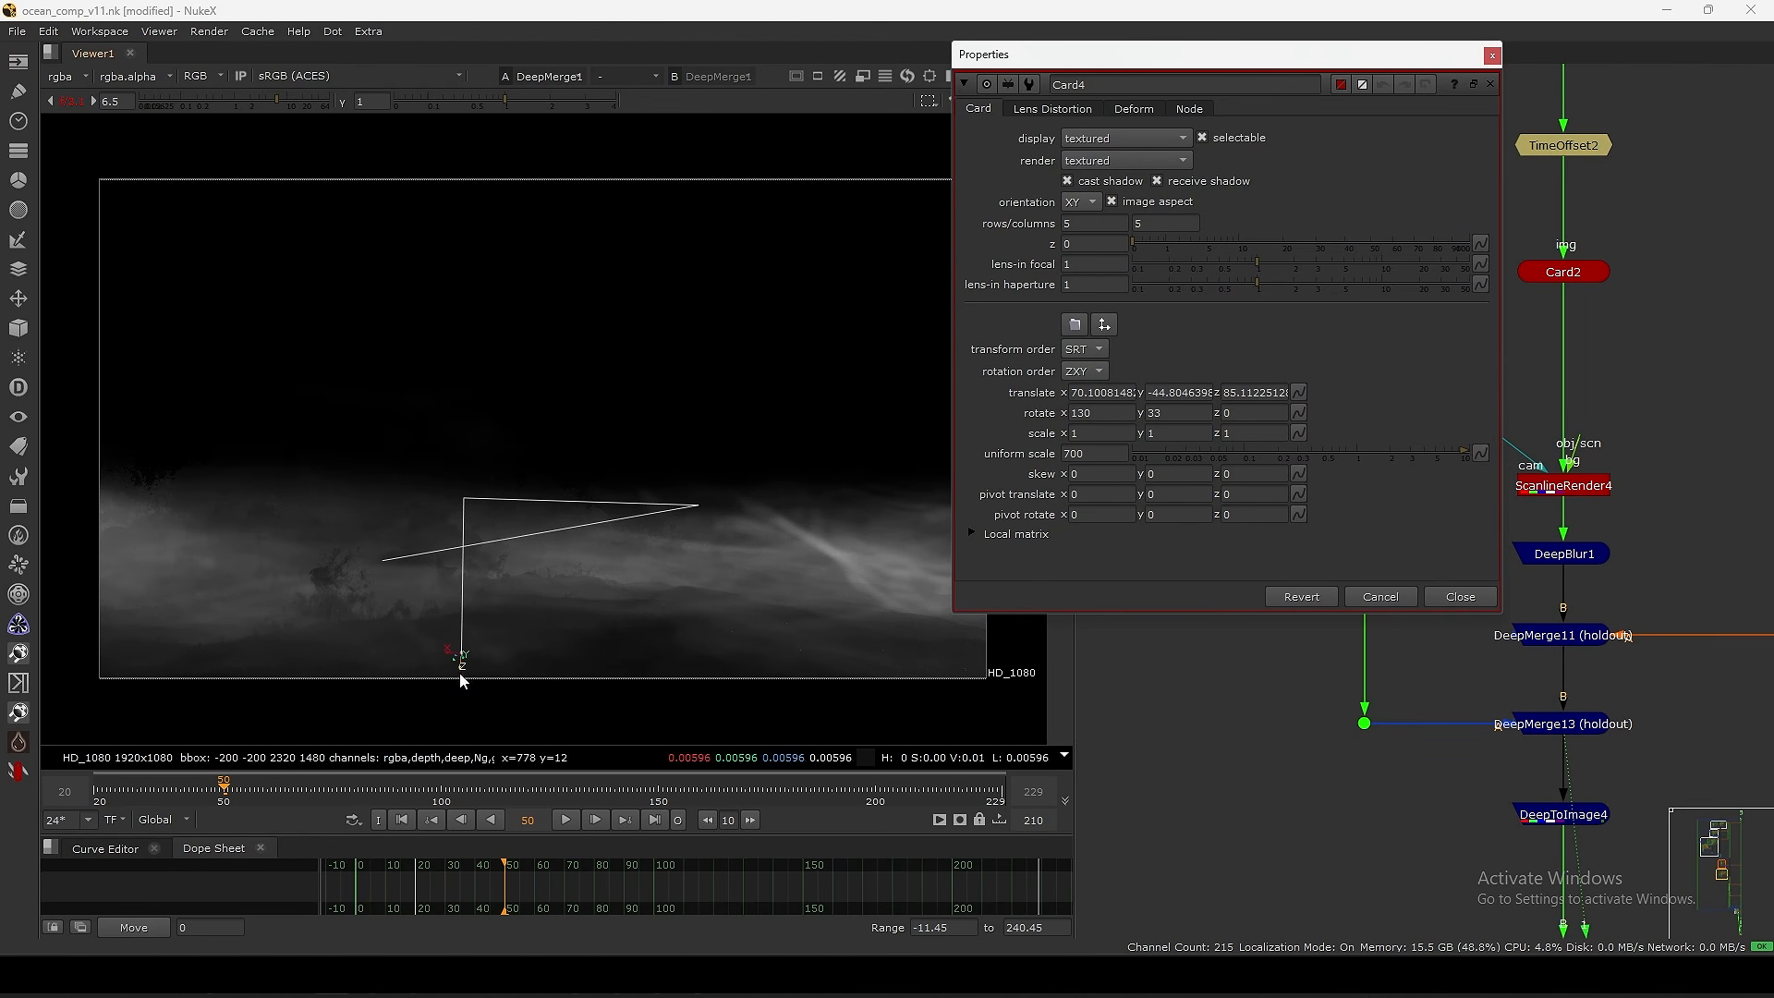
drag(463, 681, 465, 679)
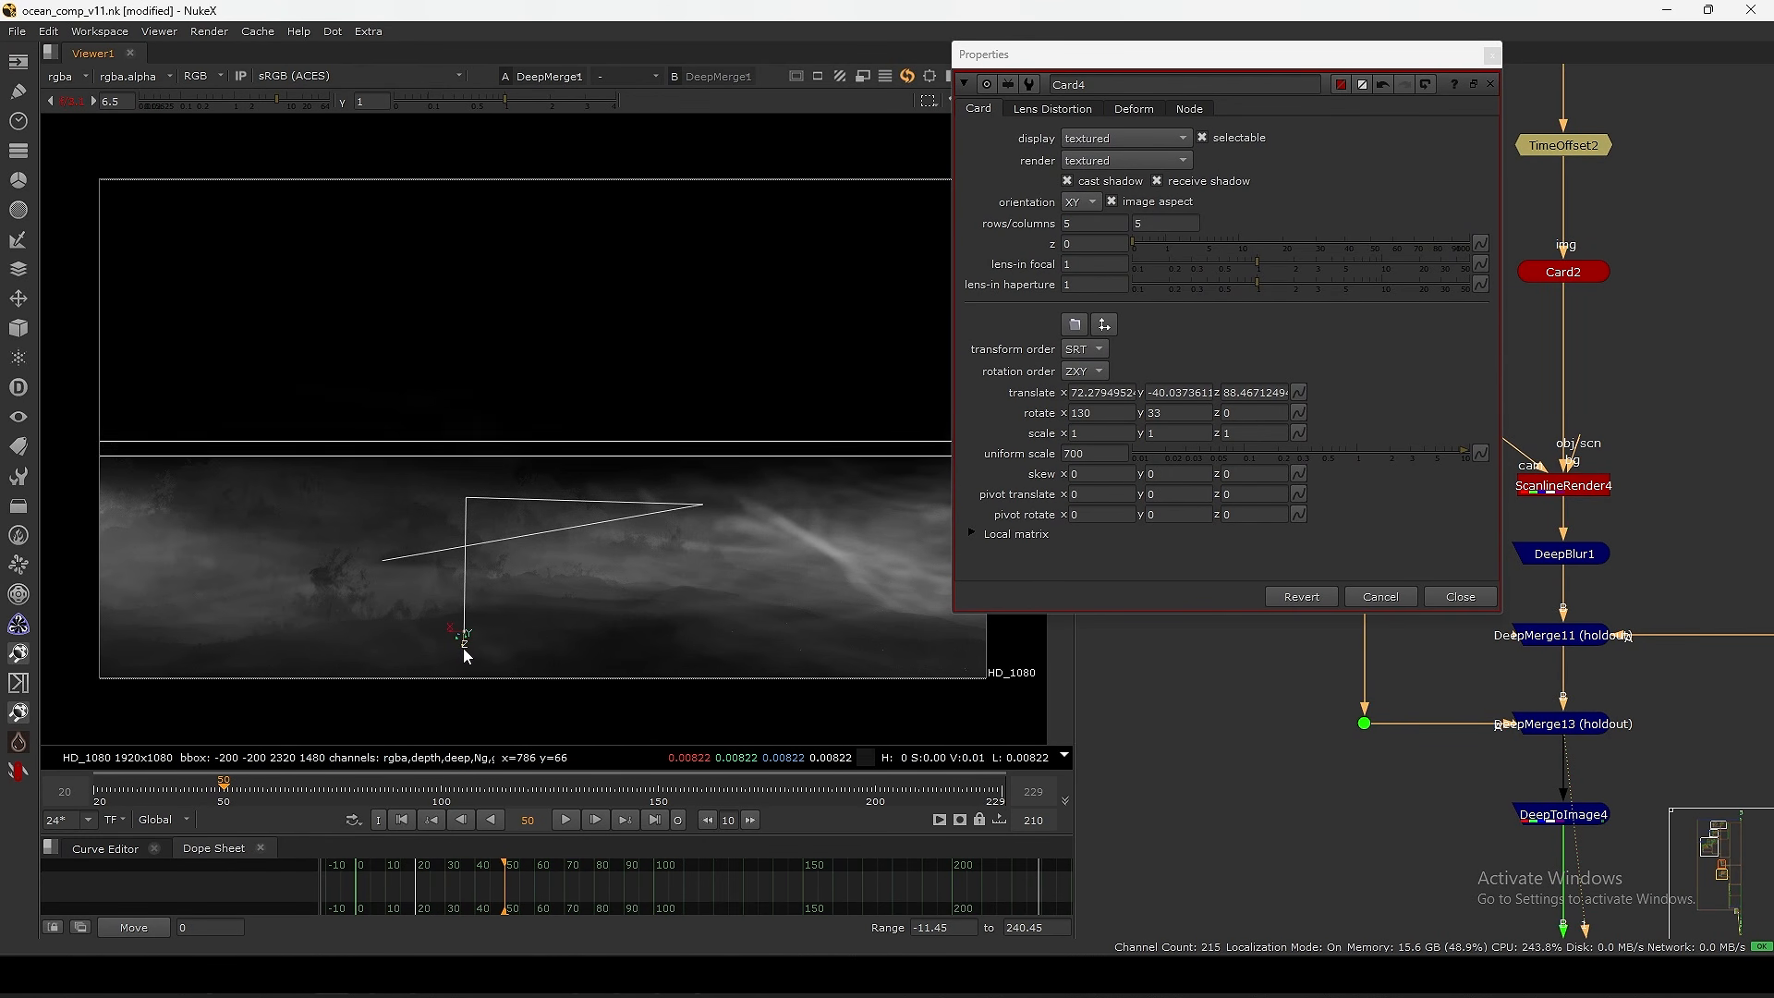
drag(463, 640, 463, 602)
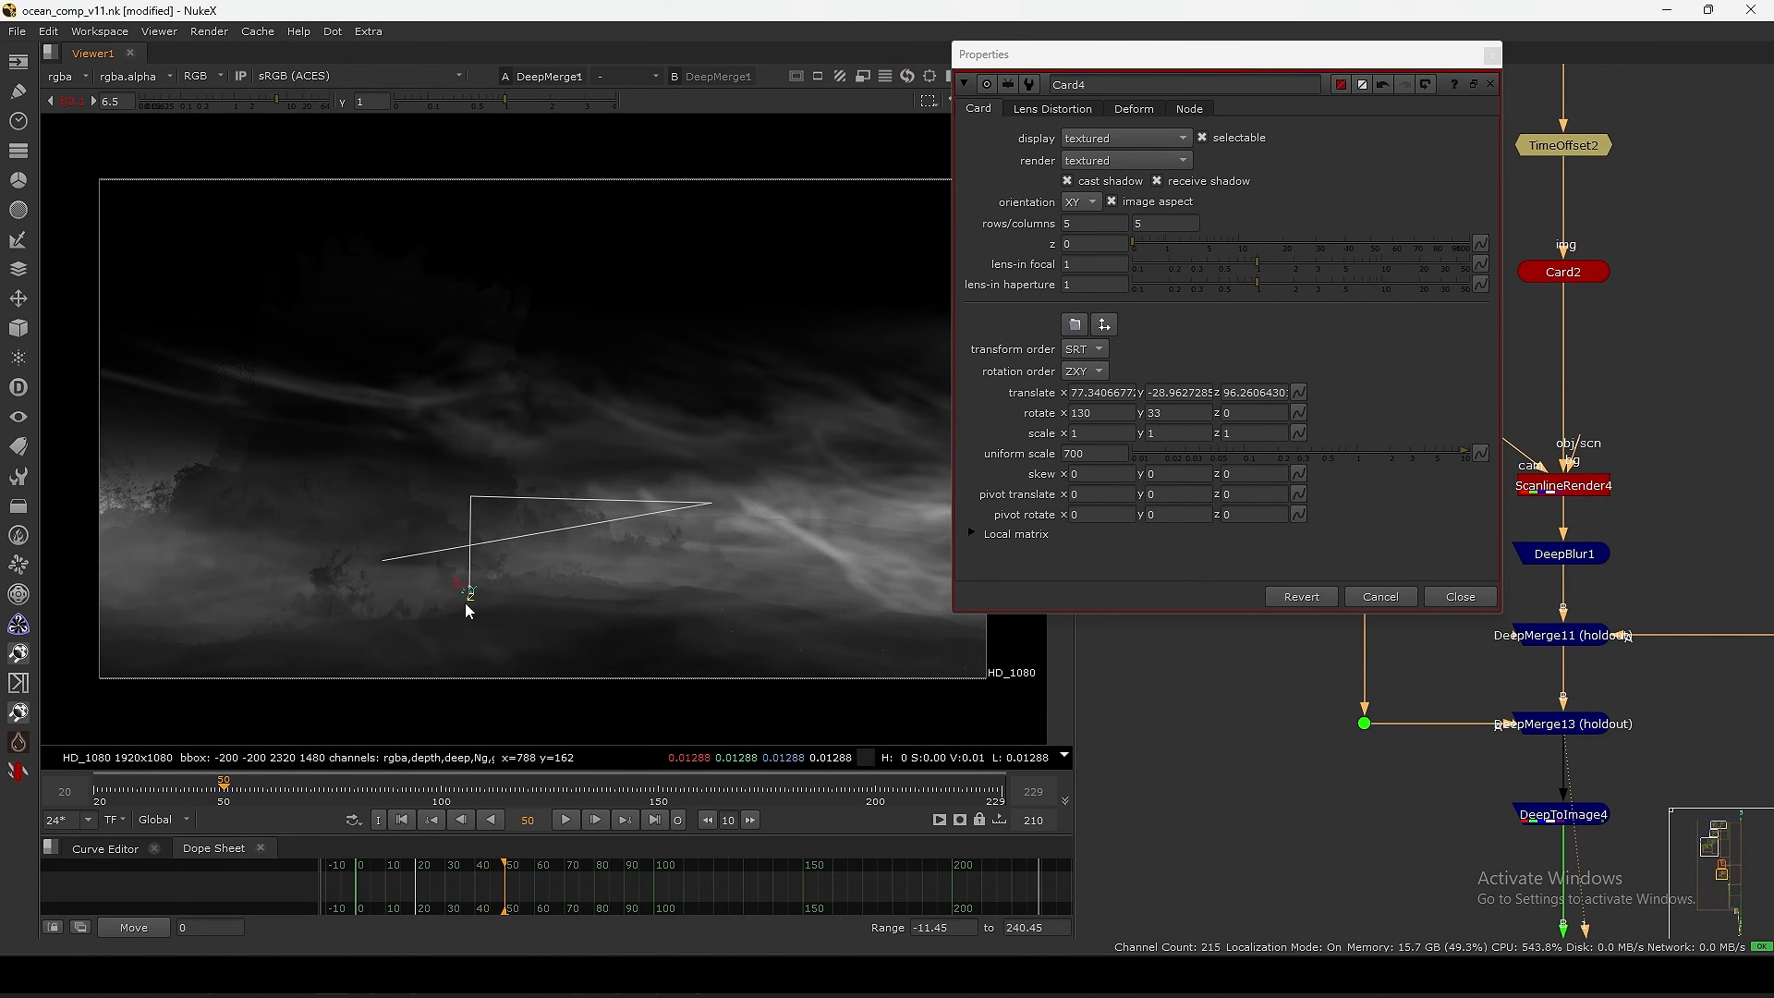
click(1380, 597)
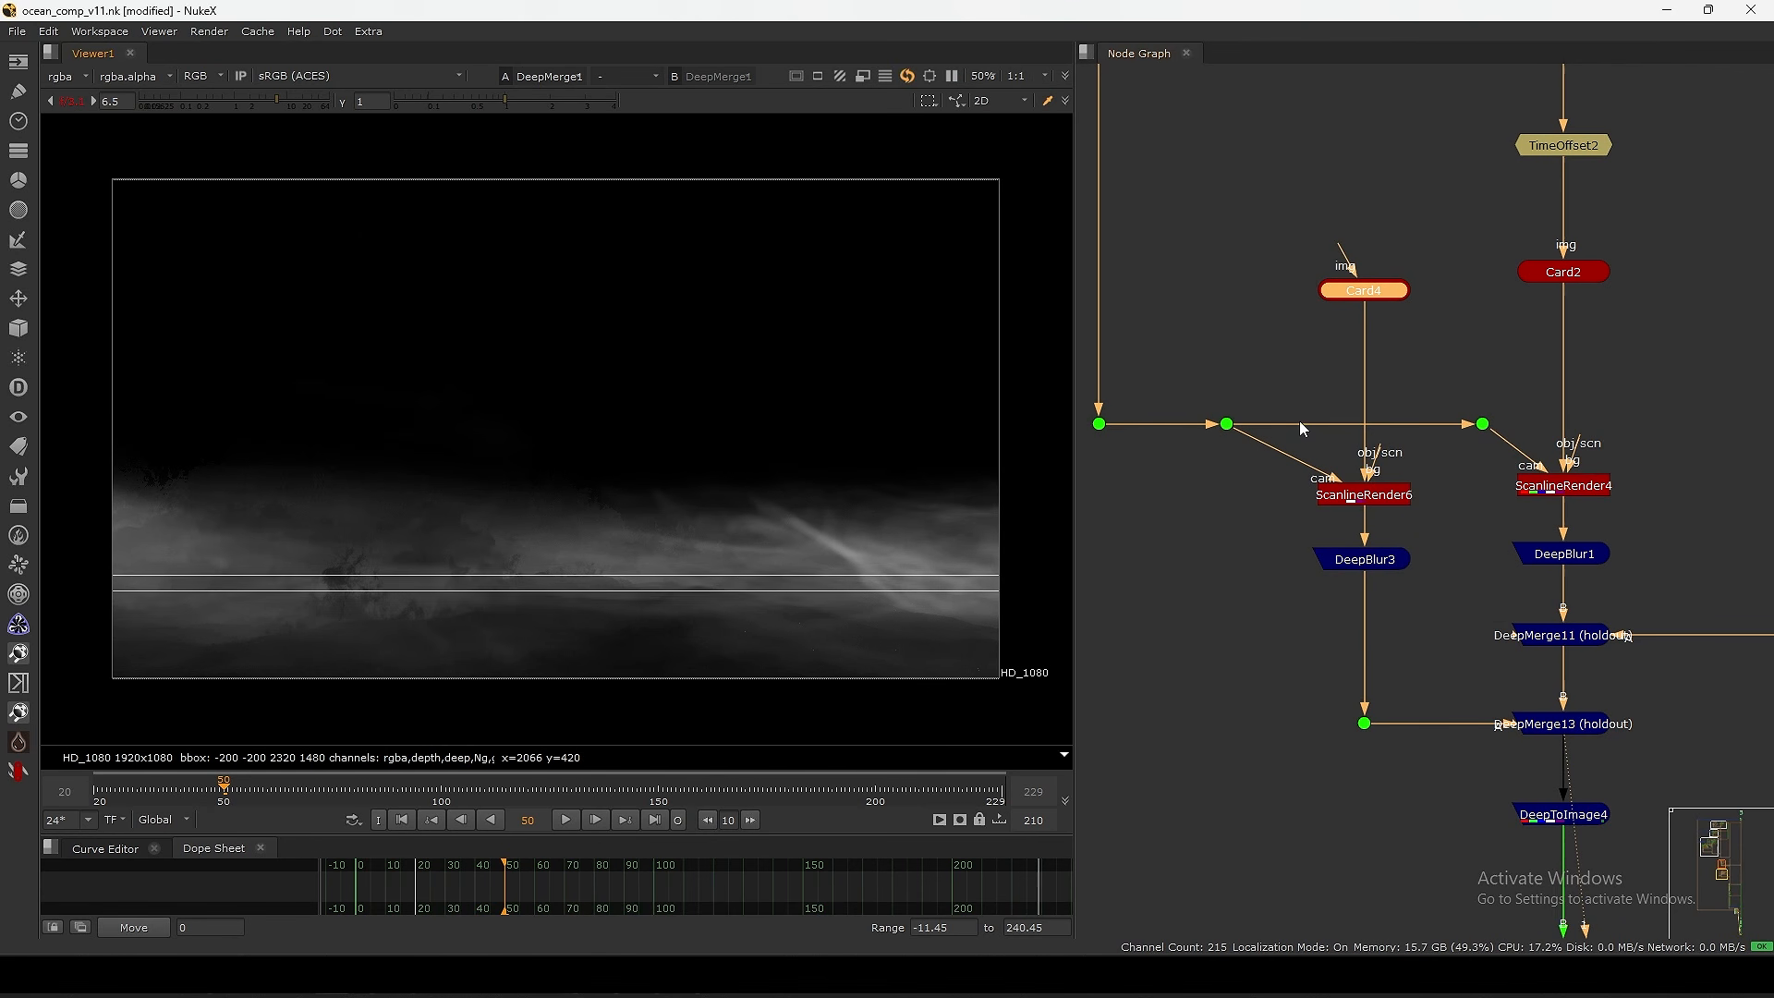
- View the merged fog at Merge51 and the pre-rendered fog in Read18, and reset the viewer gain to 1
scroll(1344, 598, down, 10)
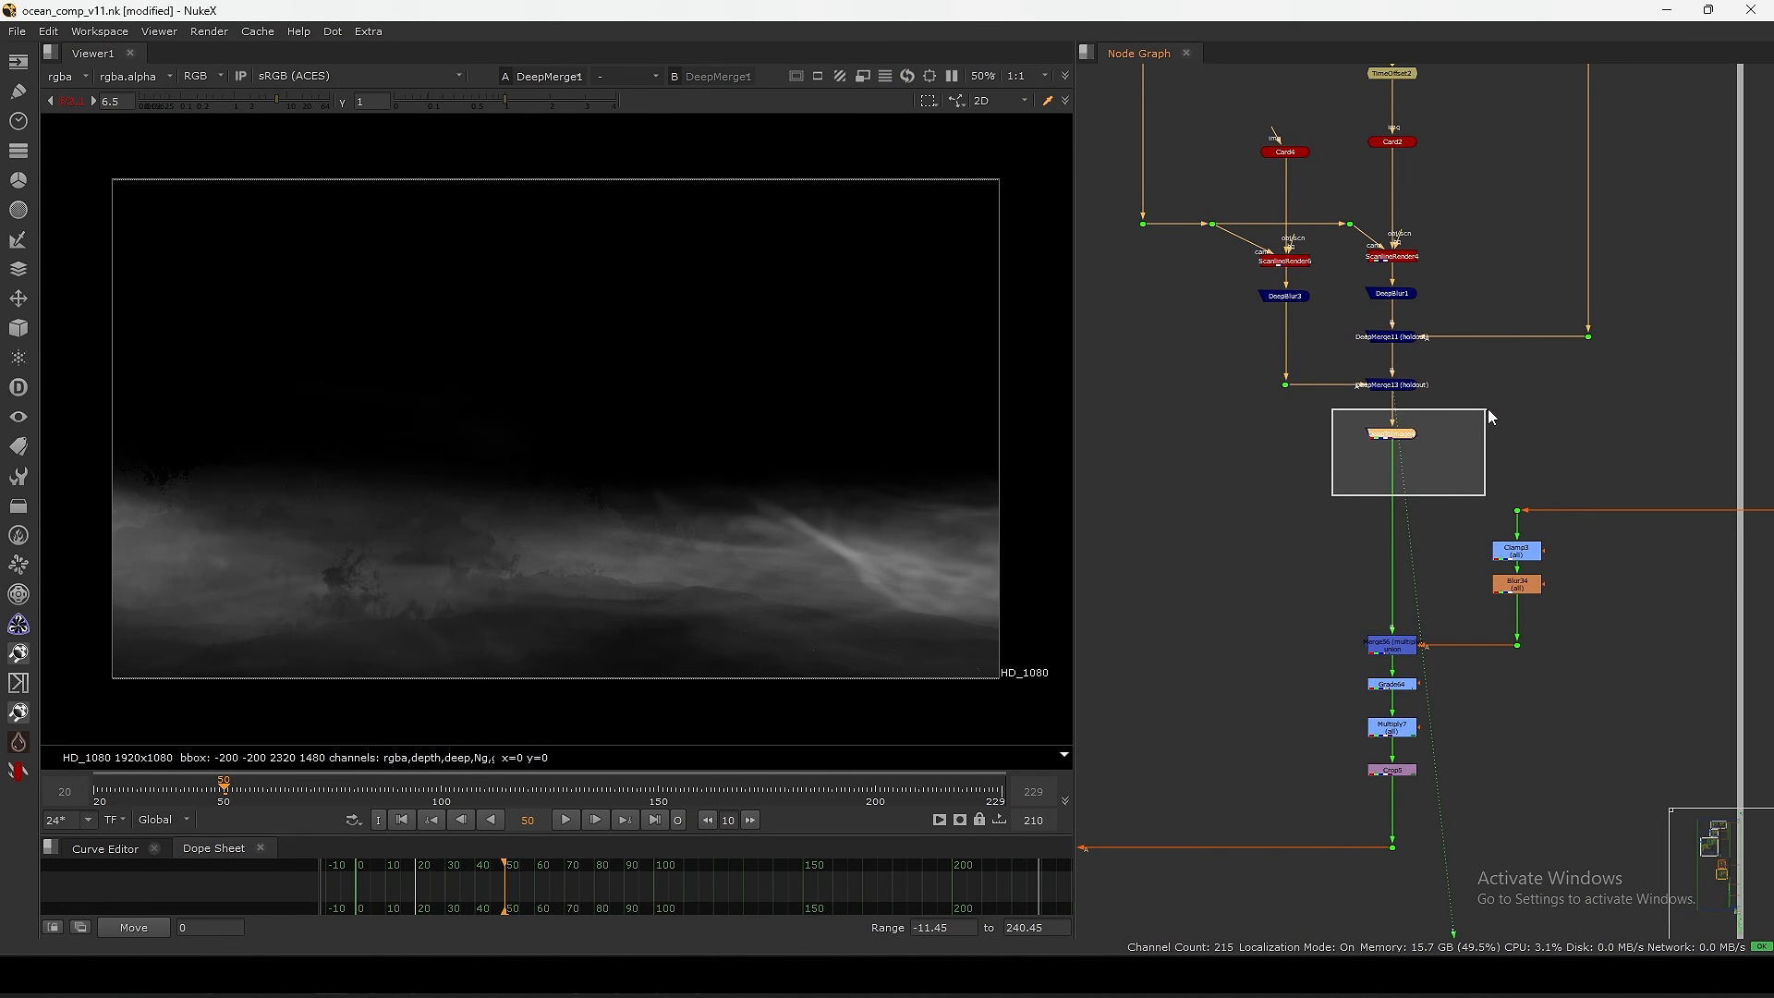
scroll(1375, 425, up, 6)
drag(1476, 320, 1298, 436)
key(1)
click(1314, 468)
middle_drag(1329, 484, 1279, 454)
scroll(1343, 449, up, 3)
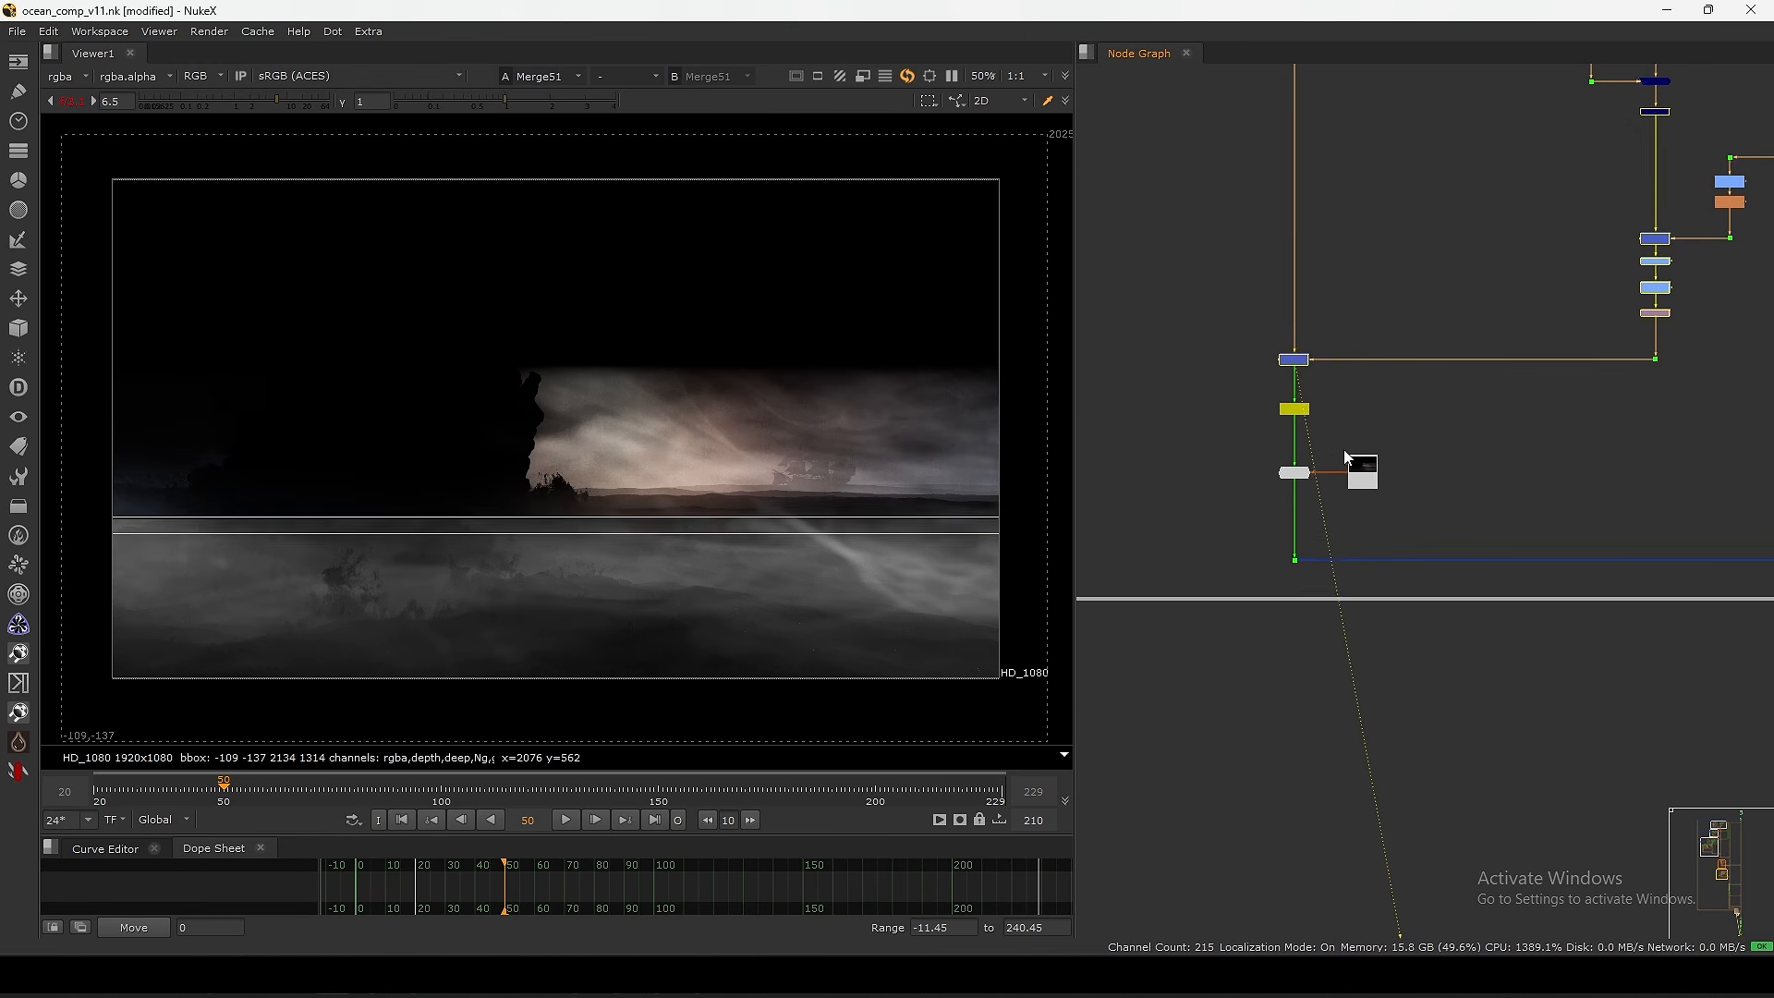
click(1388, 482)
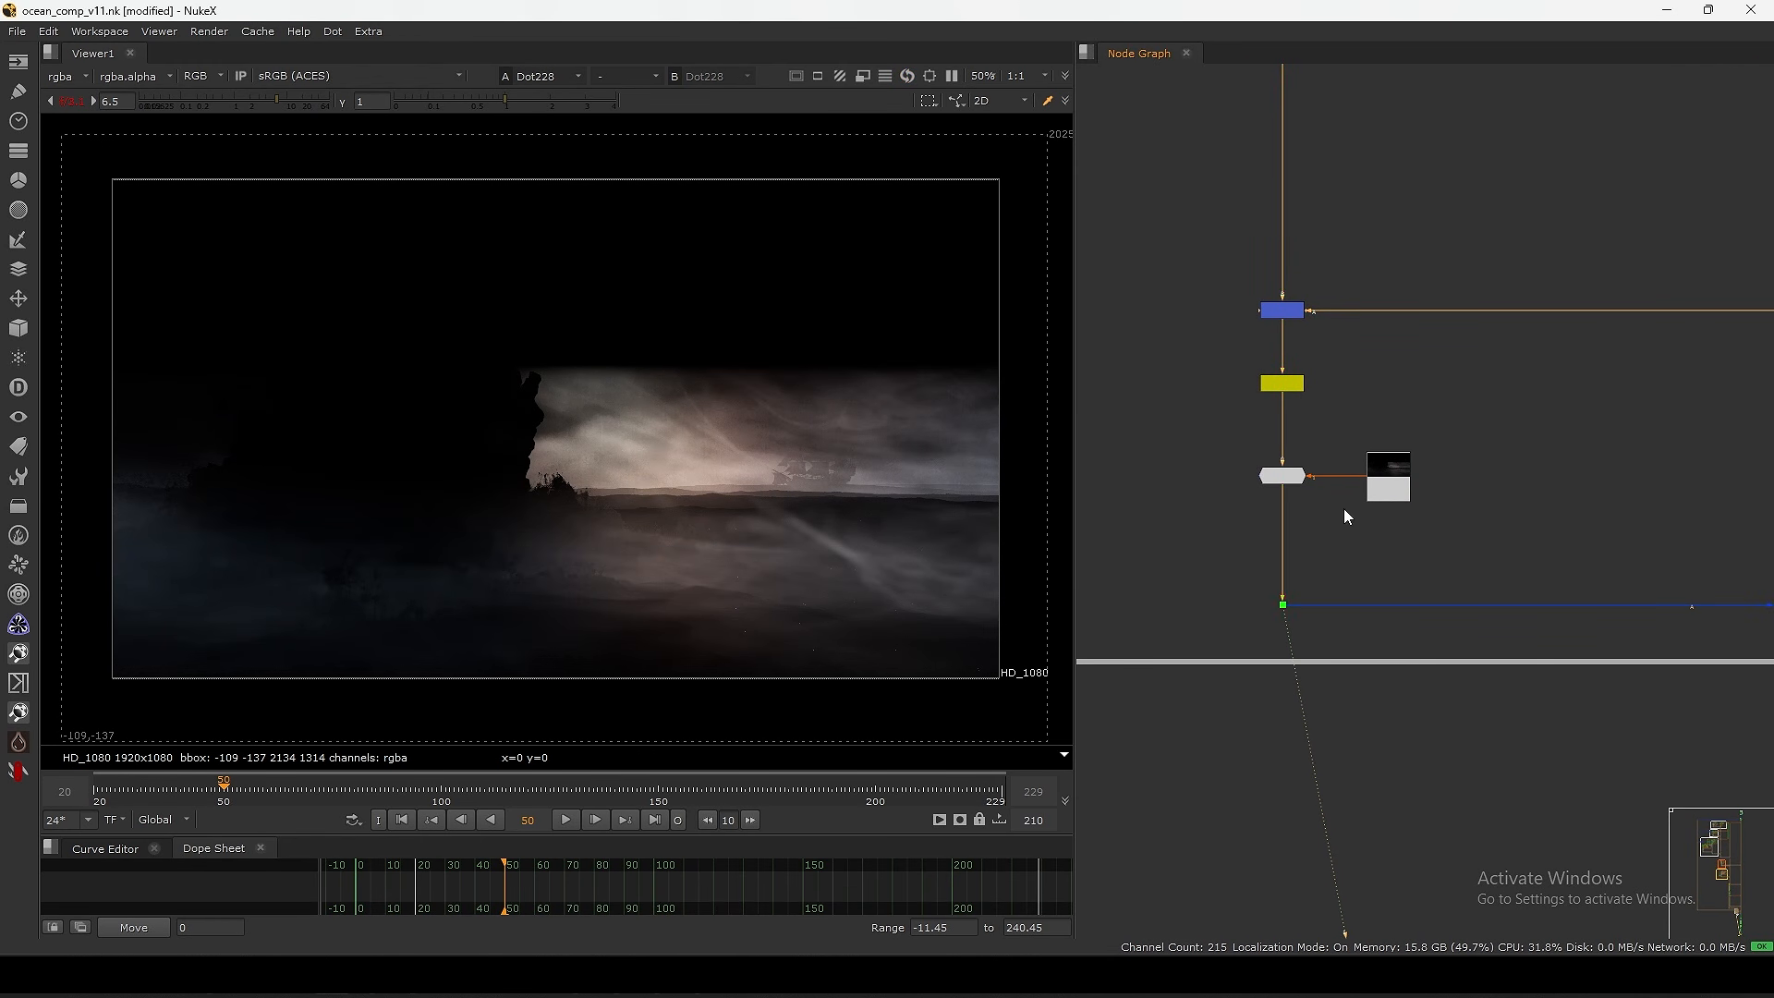
drag(1377, 490, 1366, 490)
click(1272, 445)
ctrl+click(218, 104)
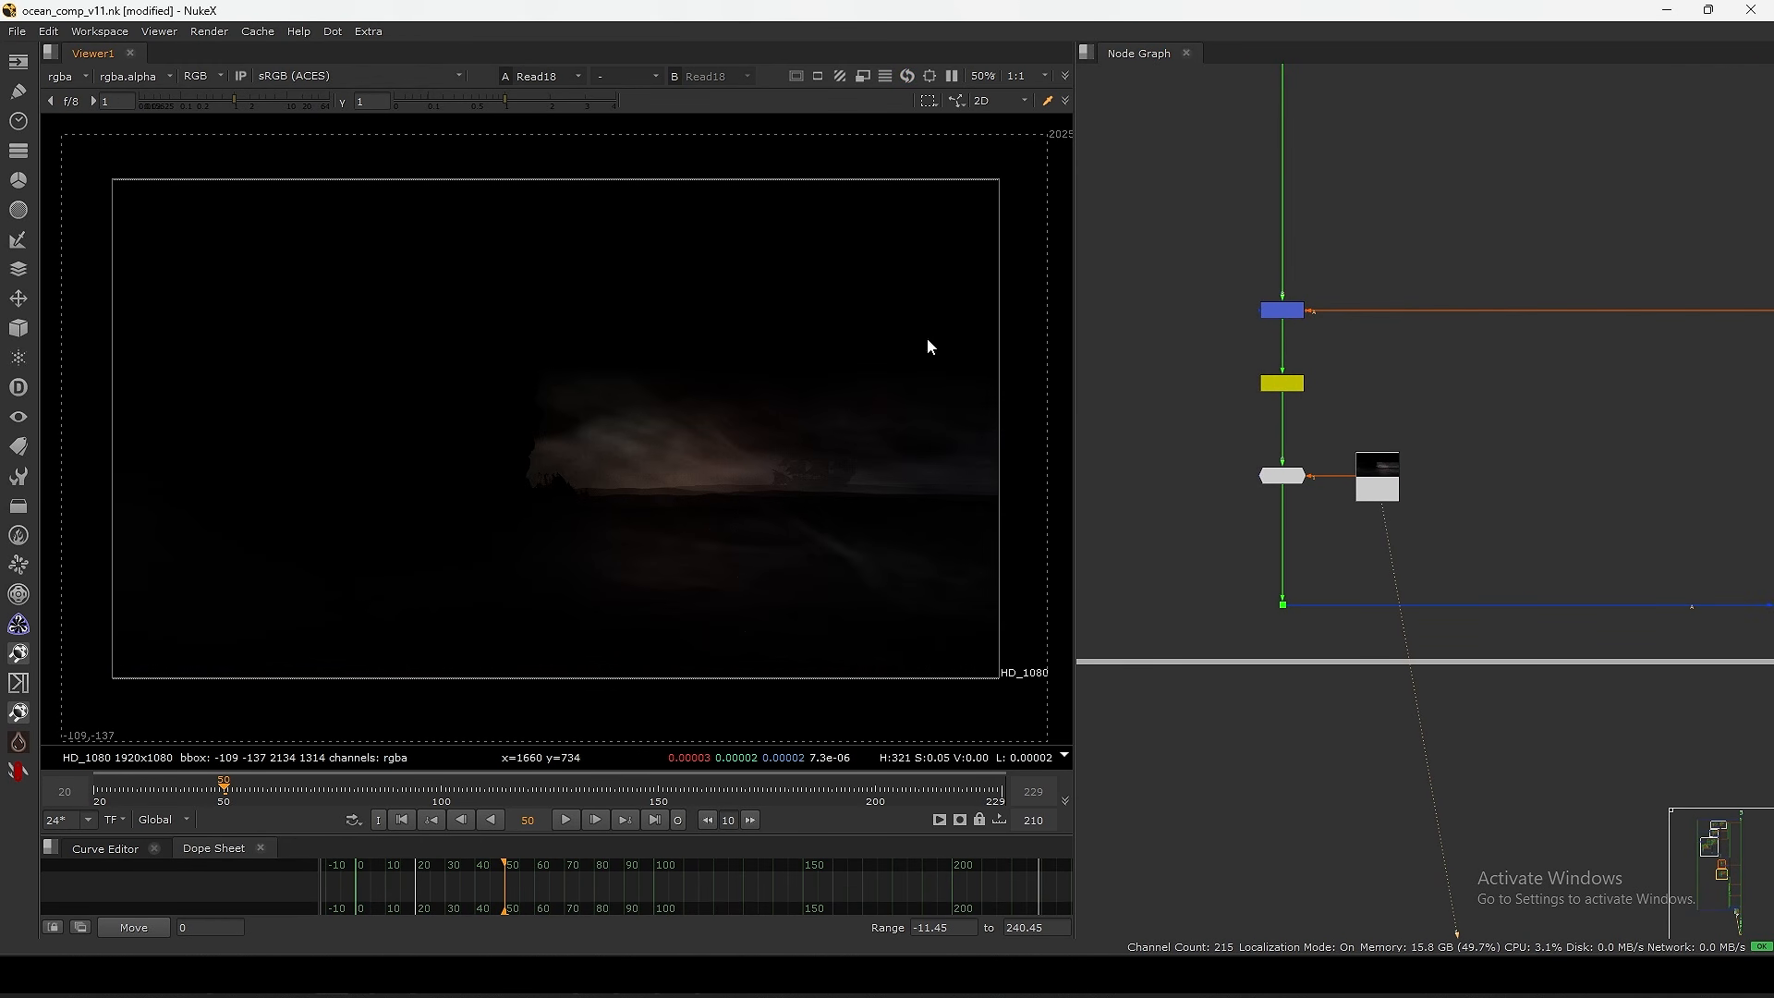
- View Merge50 on the main pipe and examine the ocean composite with the 2D fog merged in
scroll(1356, 369, down, 10)
middle_drag(1372, 530, 1245, 538)
scroll(1451, 407, up, 3)
scroll(1544, 396, up, 1)
drag(1627, 348, 1456, 518)
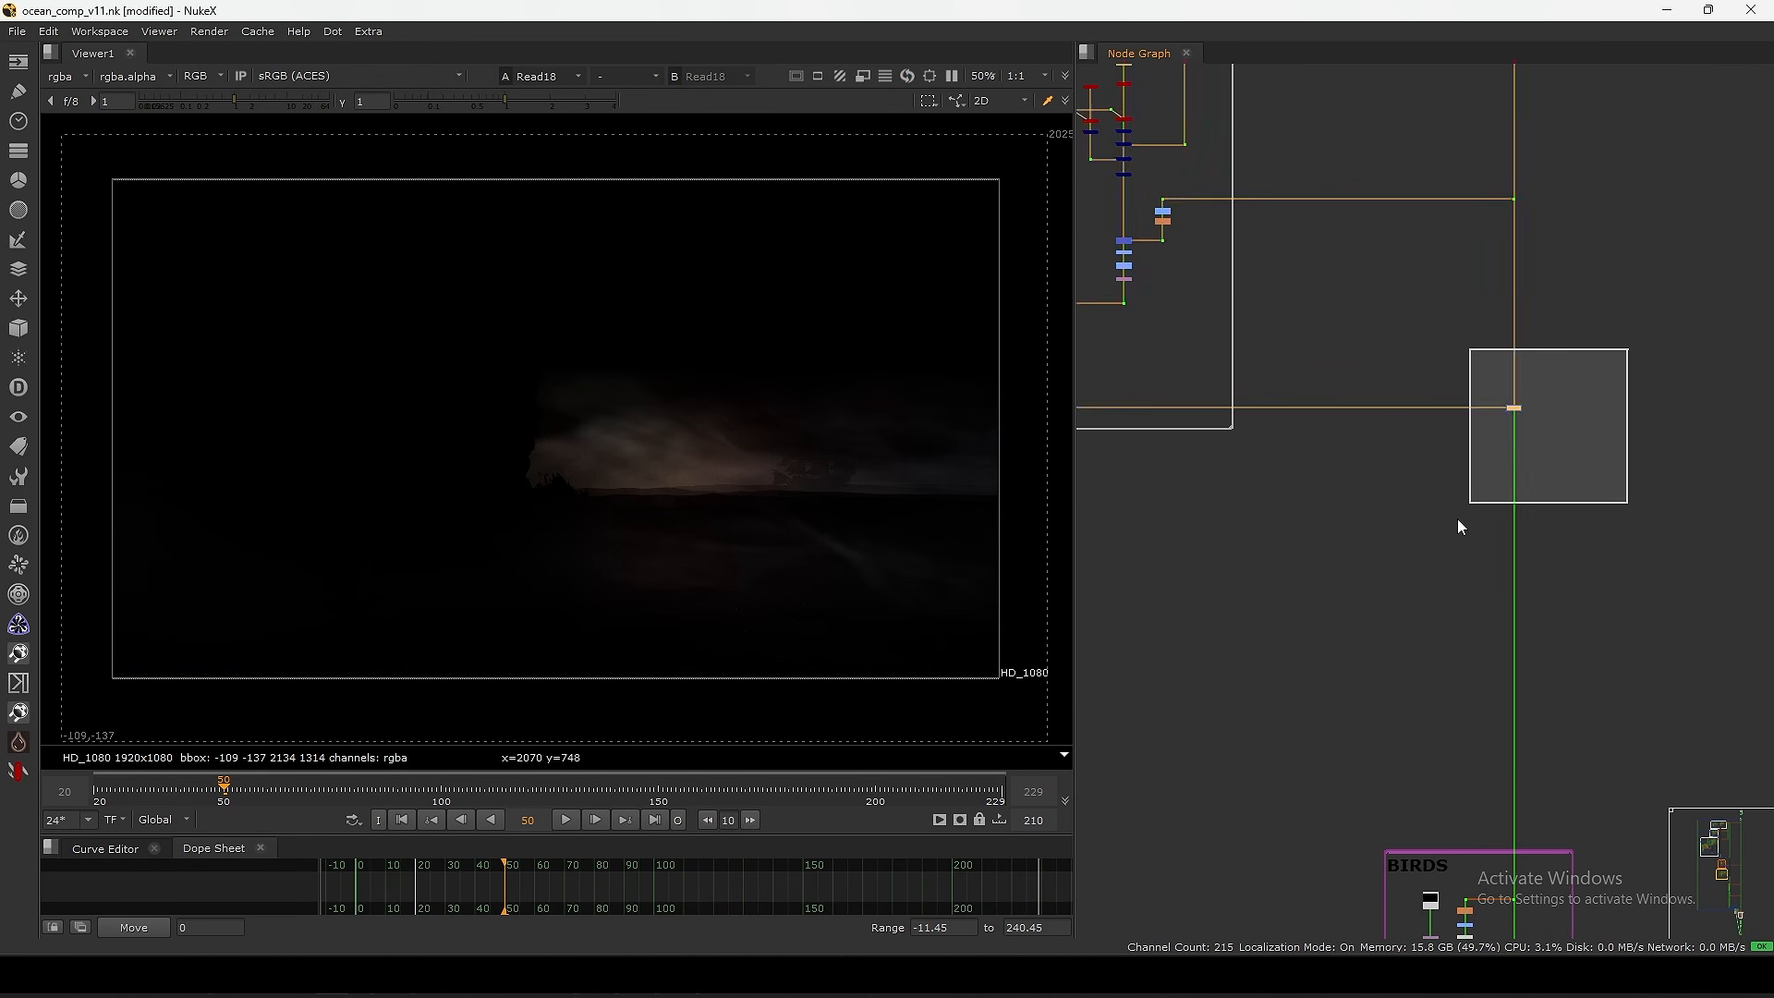
key(1)
middle_drag(1422, 511, 1491, 502)
drag(1637, 367, 1548, 473)
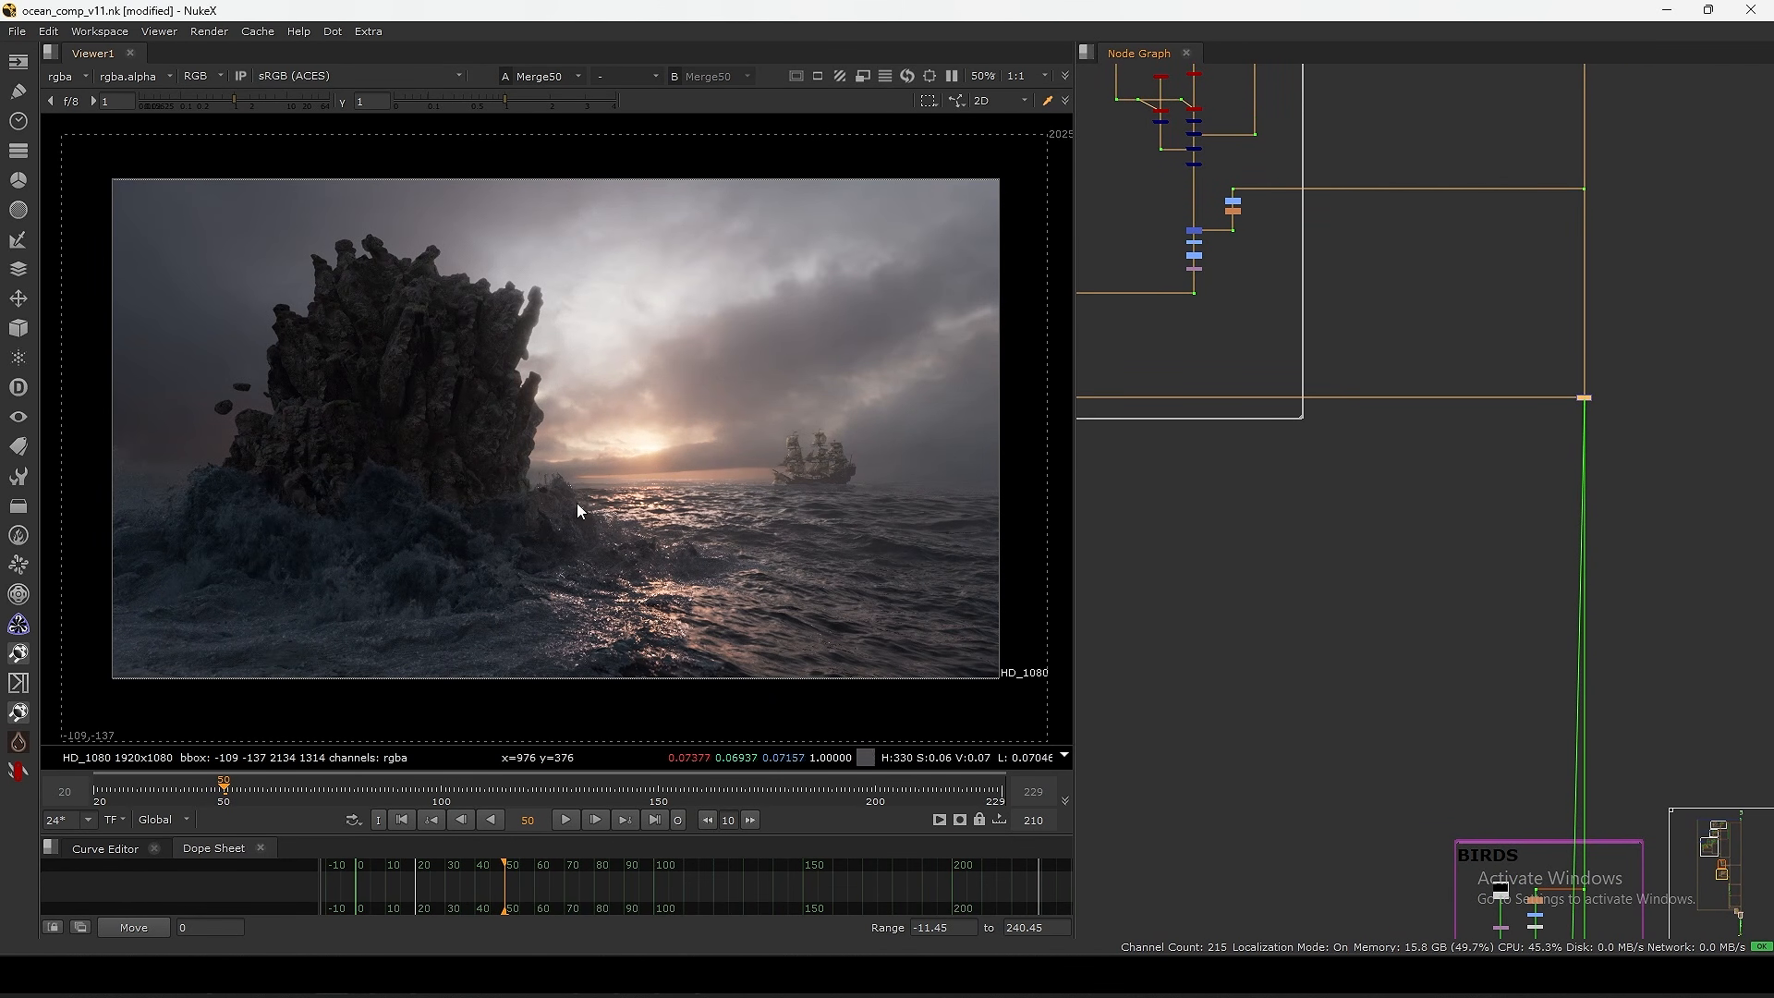
ctrl+shift+drag(880, 661, 951, 423)
drag(1014, 141, 57, 474)
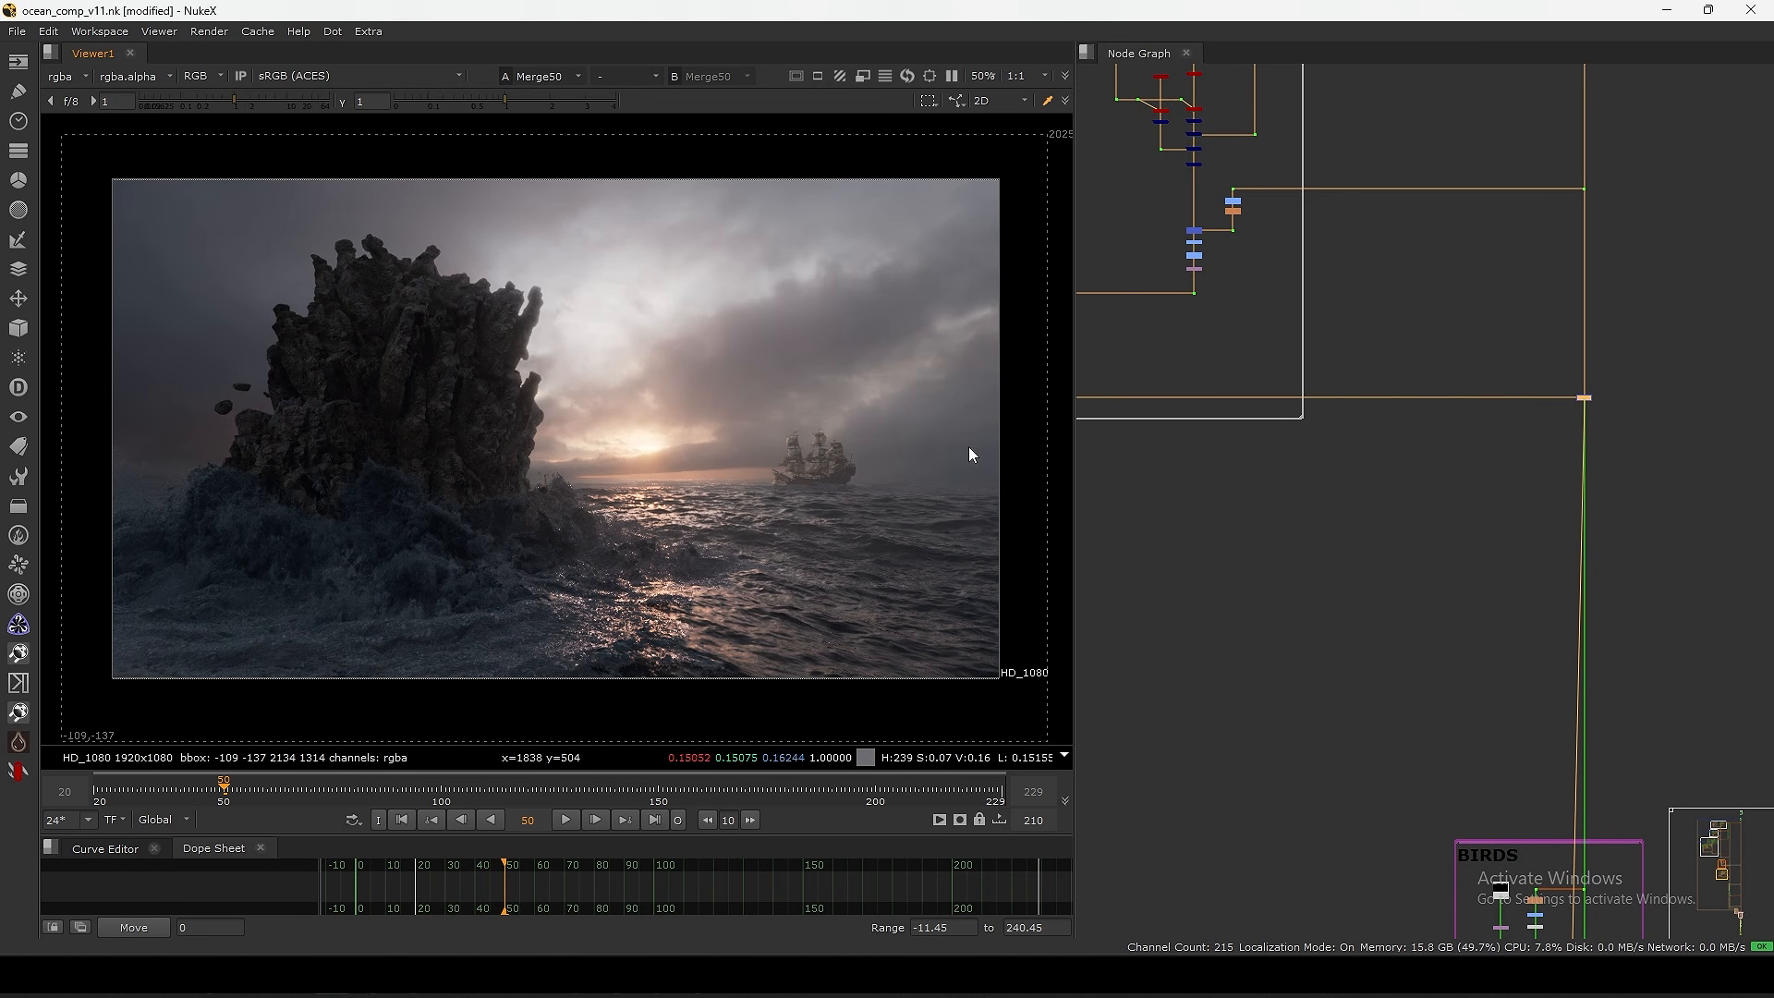
drag(1042, 420, 379, 730)
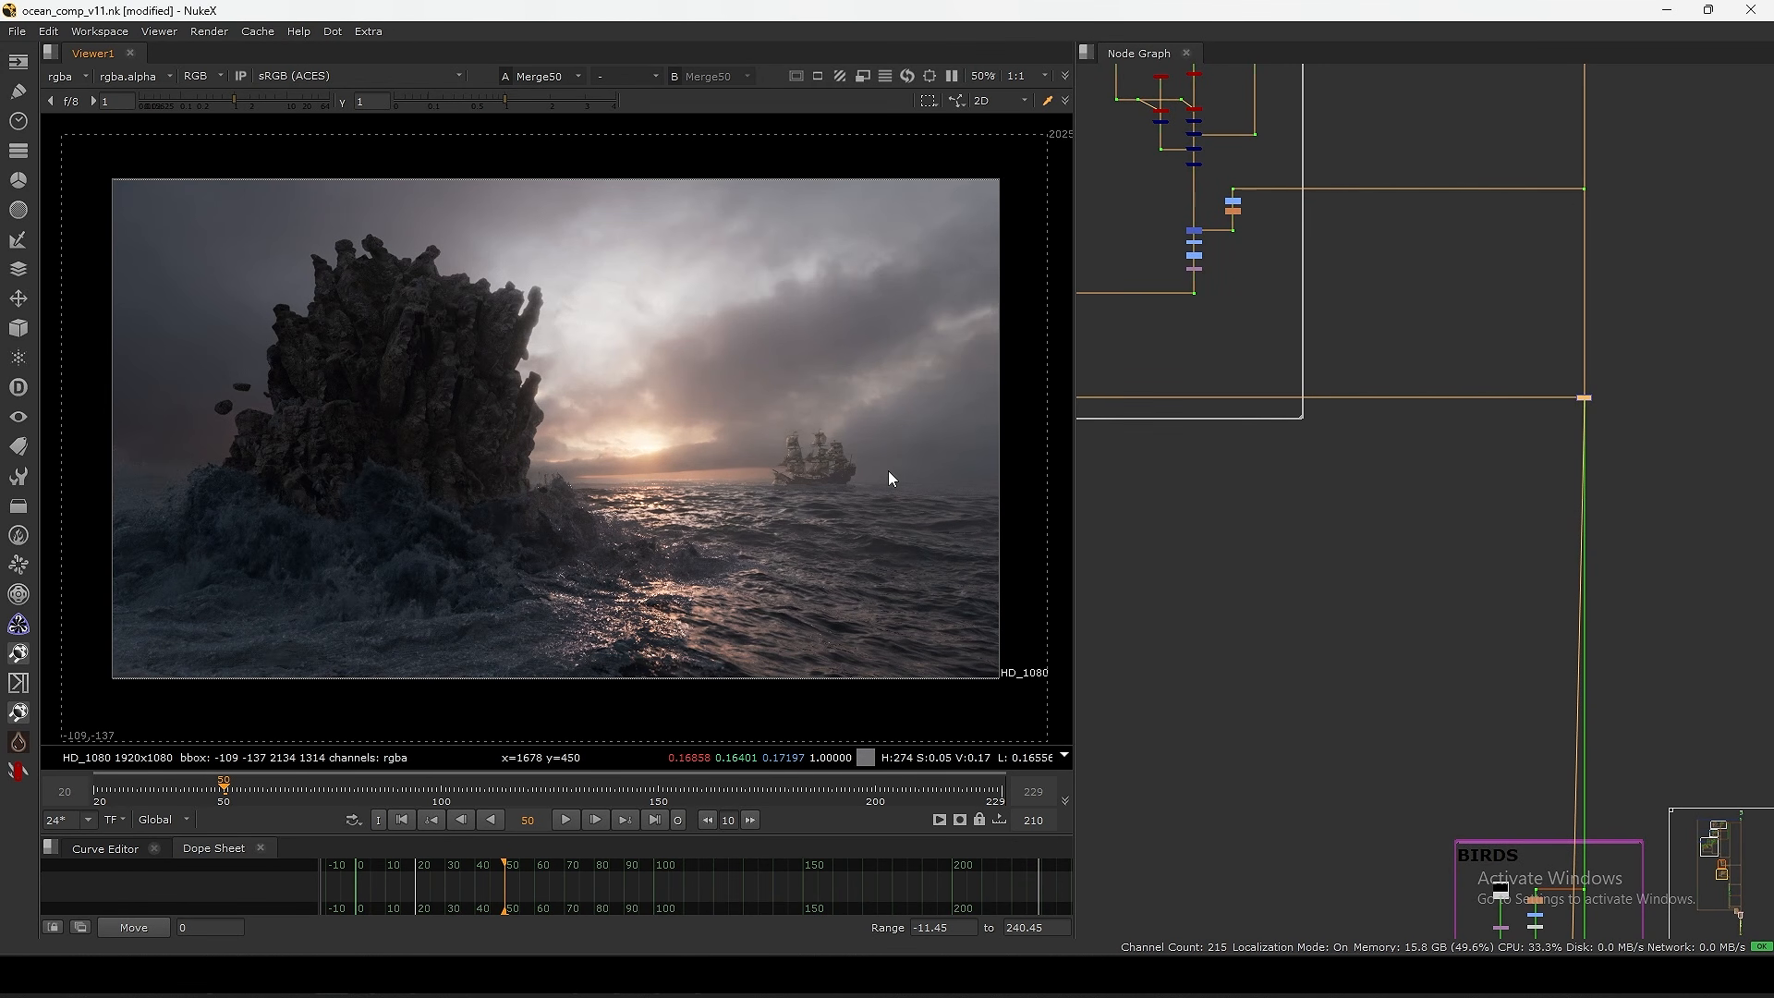
- Examine the node graph along the main pipe and the deep input feeding the 2D Fog group
scroll(1437, 462, down, 10)
middle_drag(1386, 532, 1400, 407)
scroll(1356, 462, down, 5)
middle_drag(1251, 390, 1533, 540)
scroll(1533, 540, up, 15)
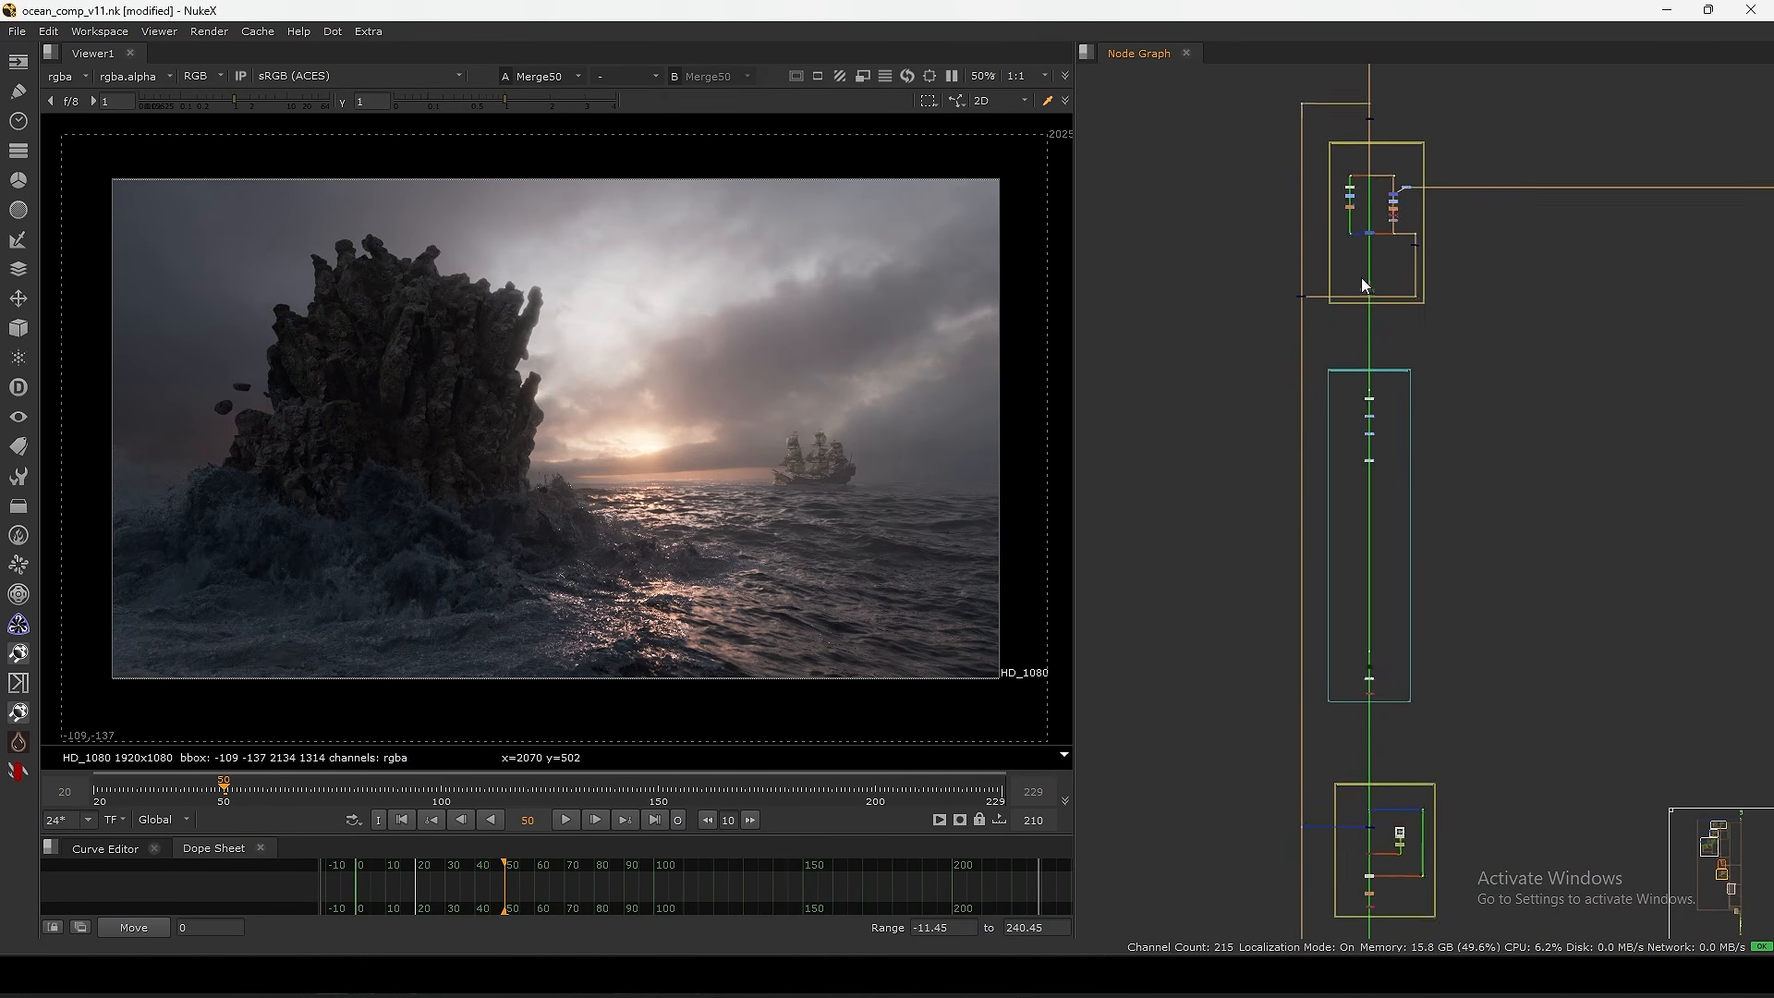
middle_drag(1213, 146, 1229, 242)
scroll(1228, 242, down, 8)
middle_drag(1249, 646, 1244, 357)
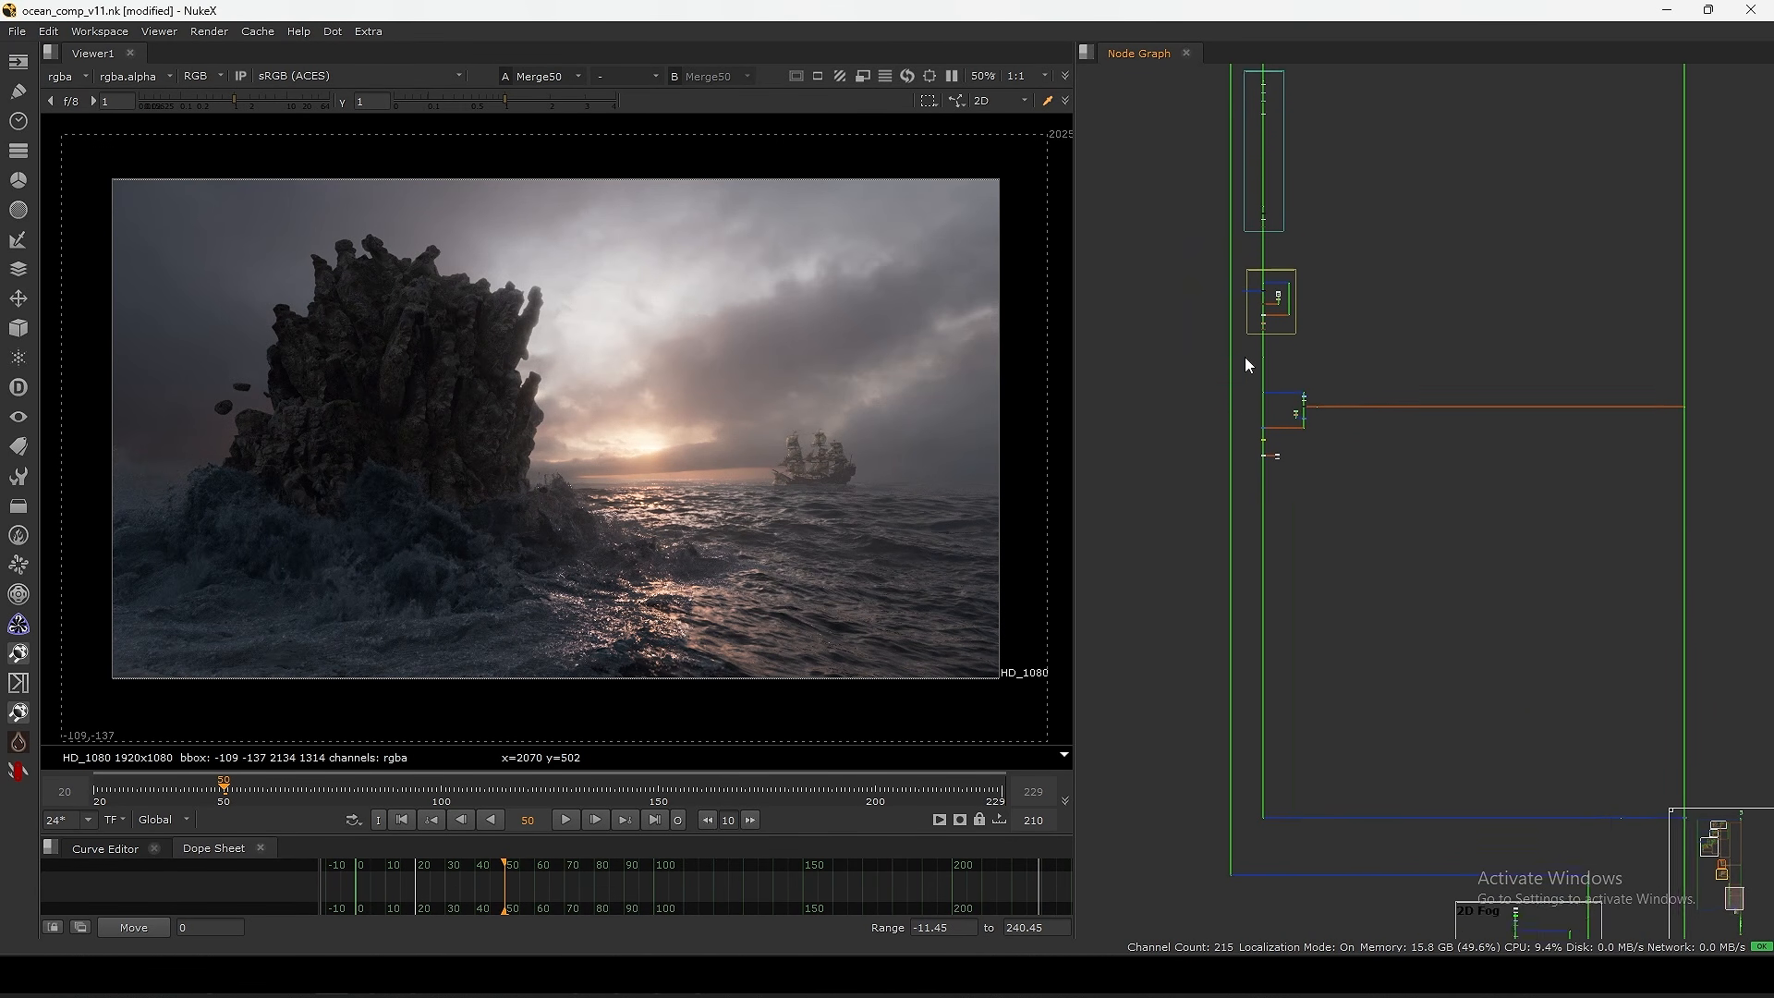
middle_drag(1231, 709, 1230, 427)
scroll(1395, 582, up, 10)
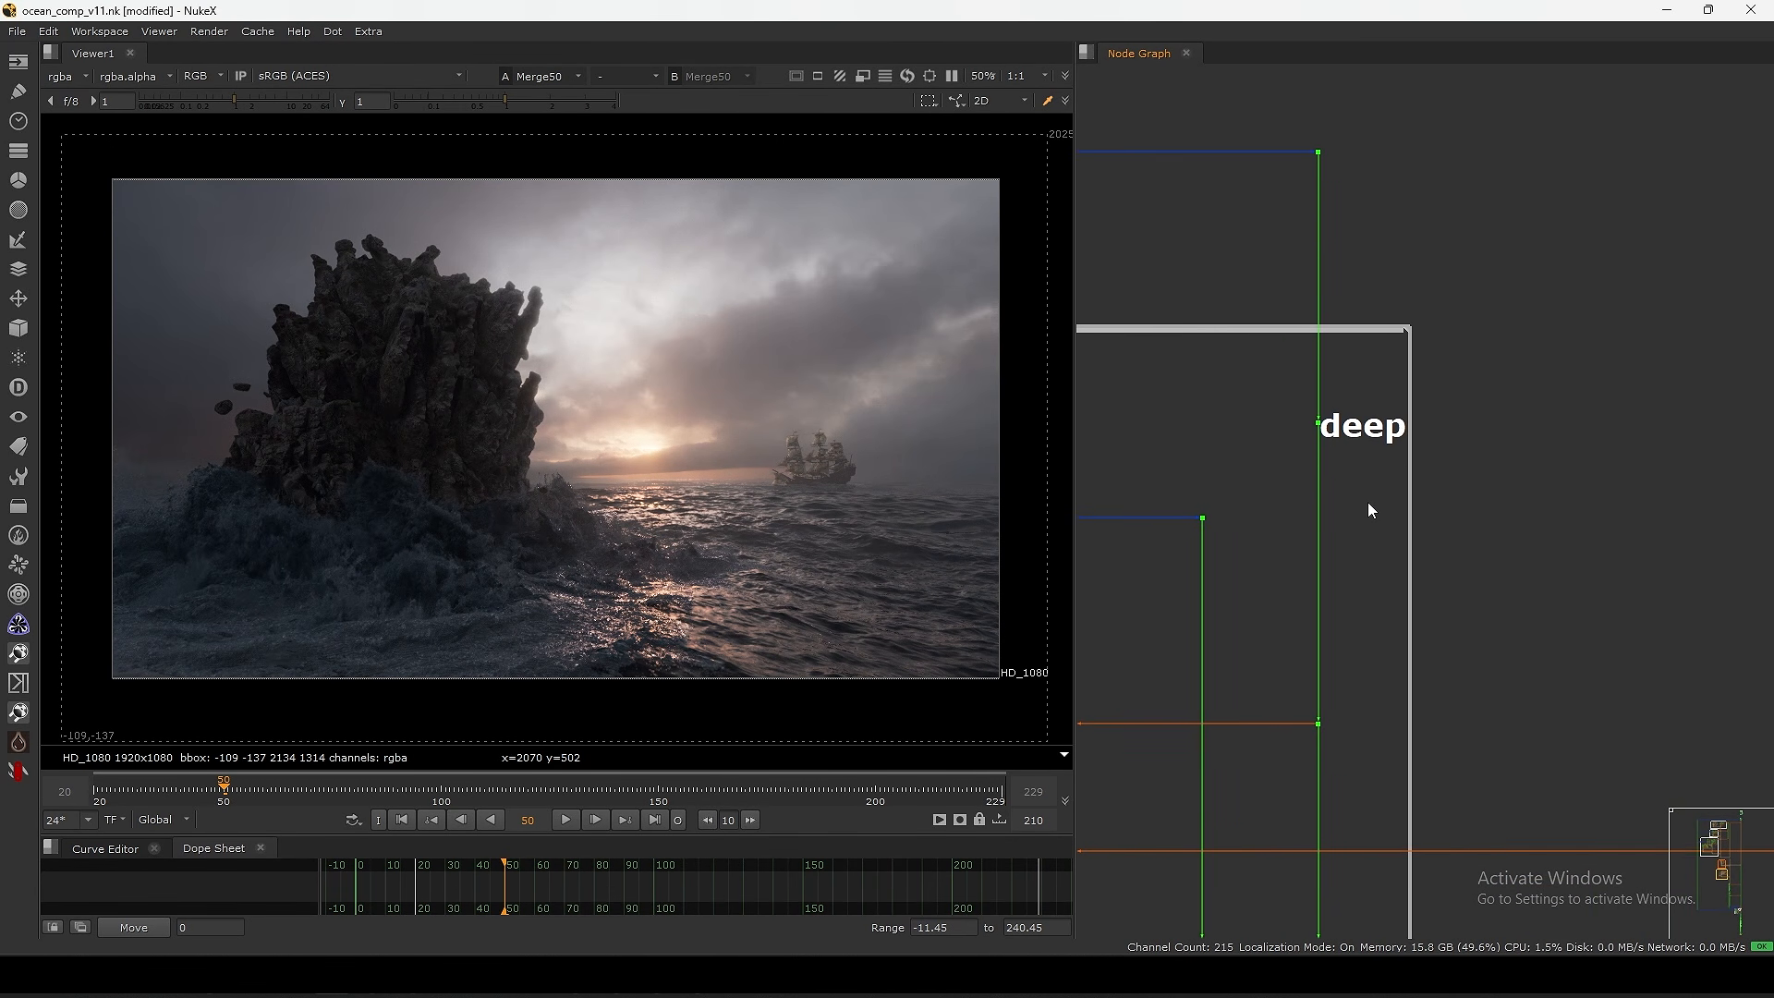
scroll(1377, 392, down, 10)
- View Dot215 entering the 2D Fog group, and the main pipe where the fog branch joins it
drag(1373, 363, 1432, 429)
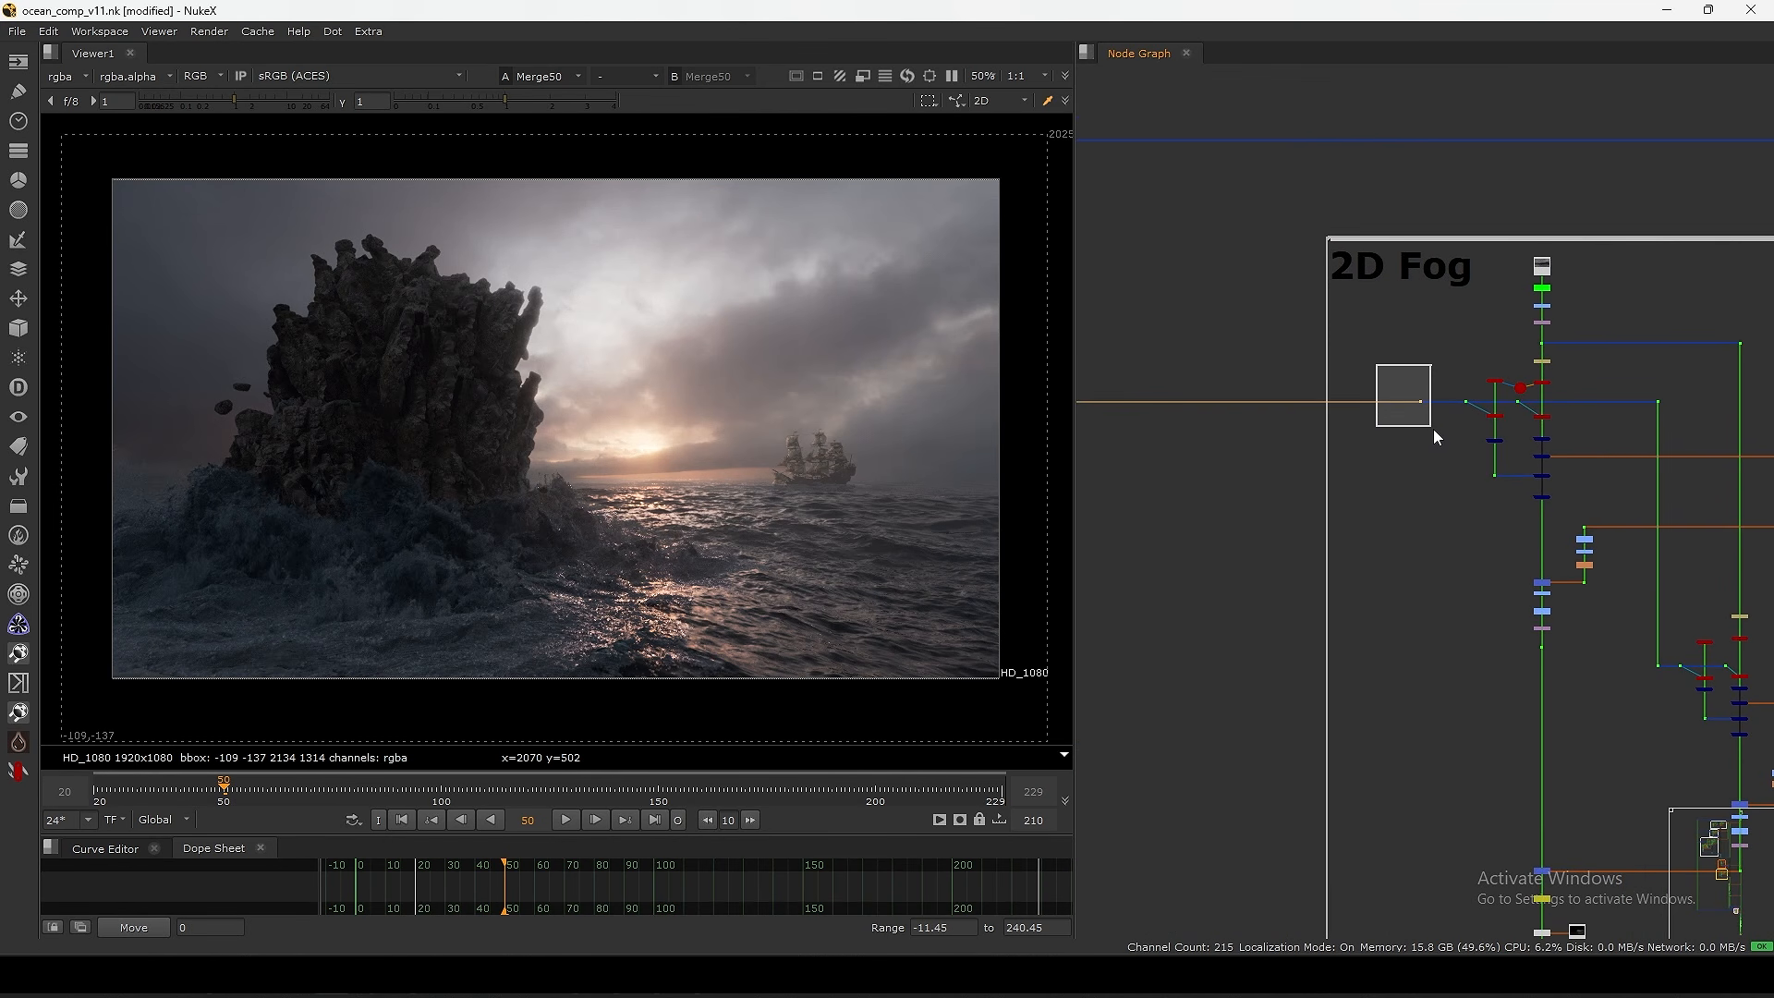
key(1)
scroll(1413, 430, down, 5)
ctrl+drag(815, 495, 942, 560)
middle_drag(1330, 558, 1030, 510)
middle_drag(1228, 579, 1264, 506)
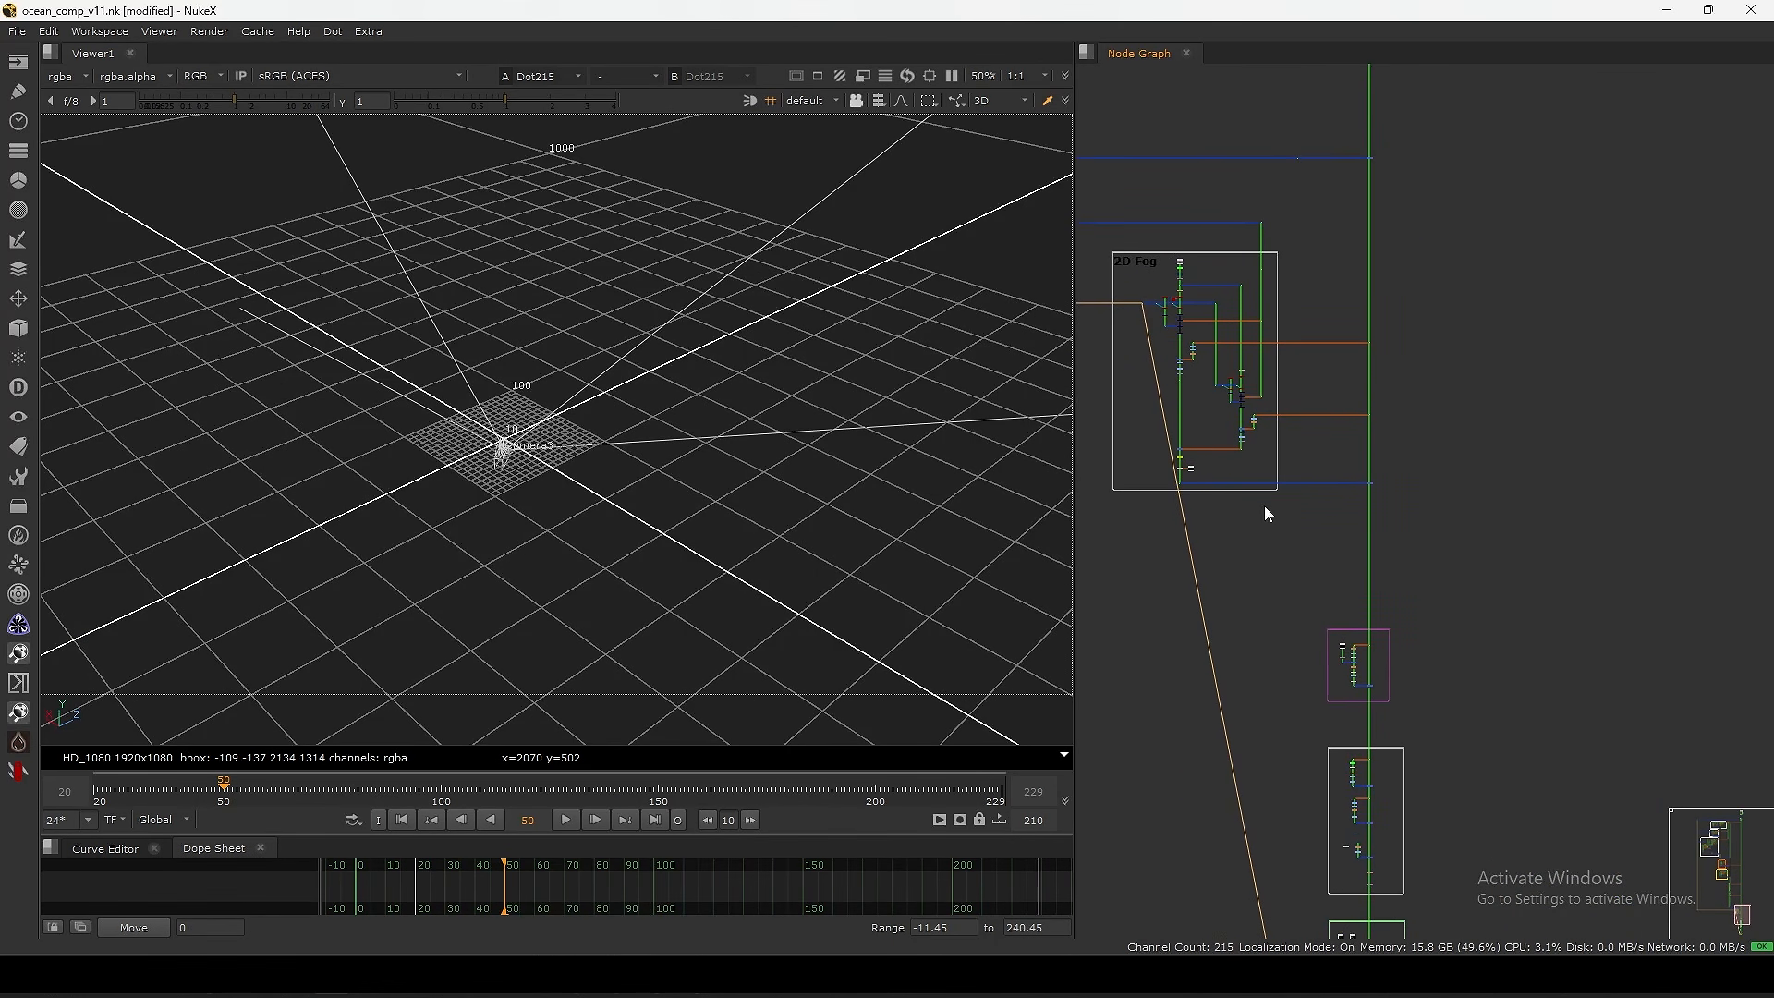
drag(1340, 453, 1402, 510)
key(1)
- Compare the two rendered Read nodes beside the OUT group in the viewer, and examine Read19's final image
middle_drag(1242, 785, 1293, 203)
scroll(1404, 559, up, 4)
scroll(1404, 559, up, 5)
click(1402, 584)
key(1)
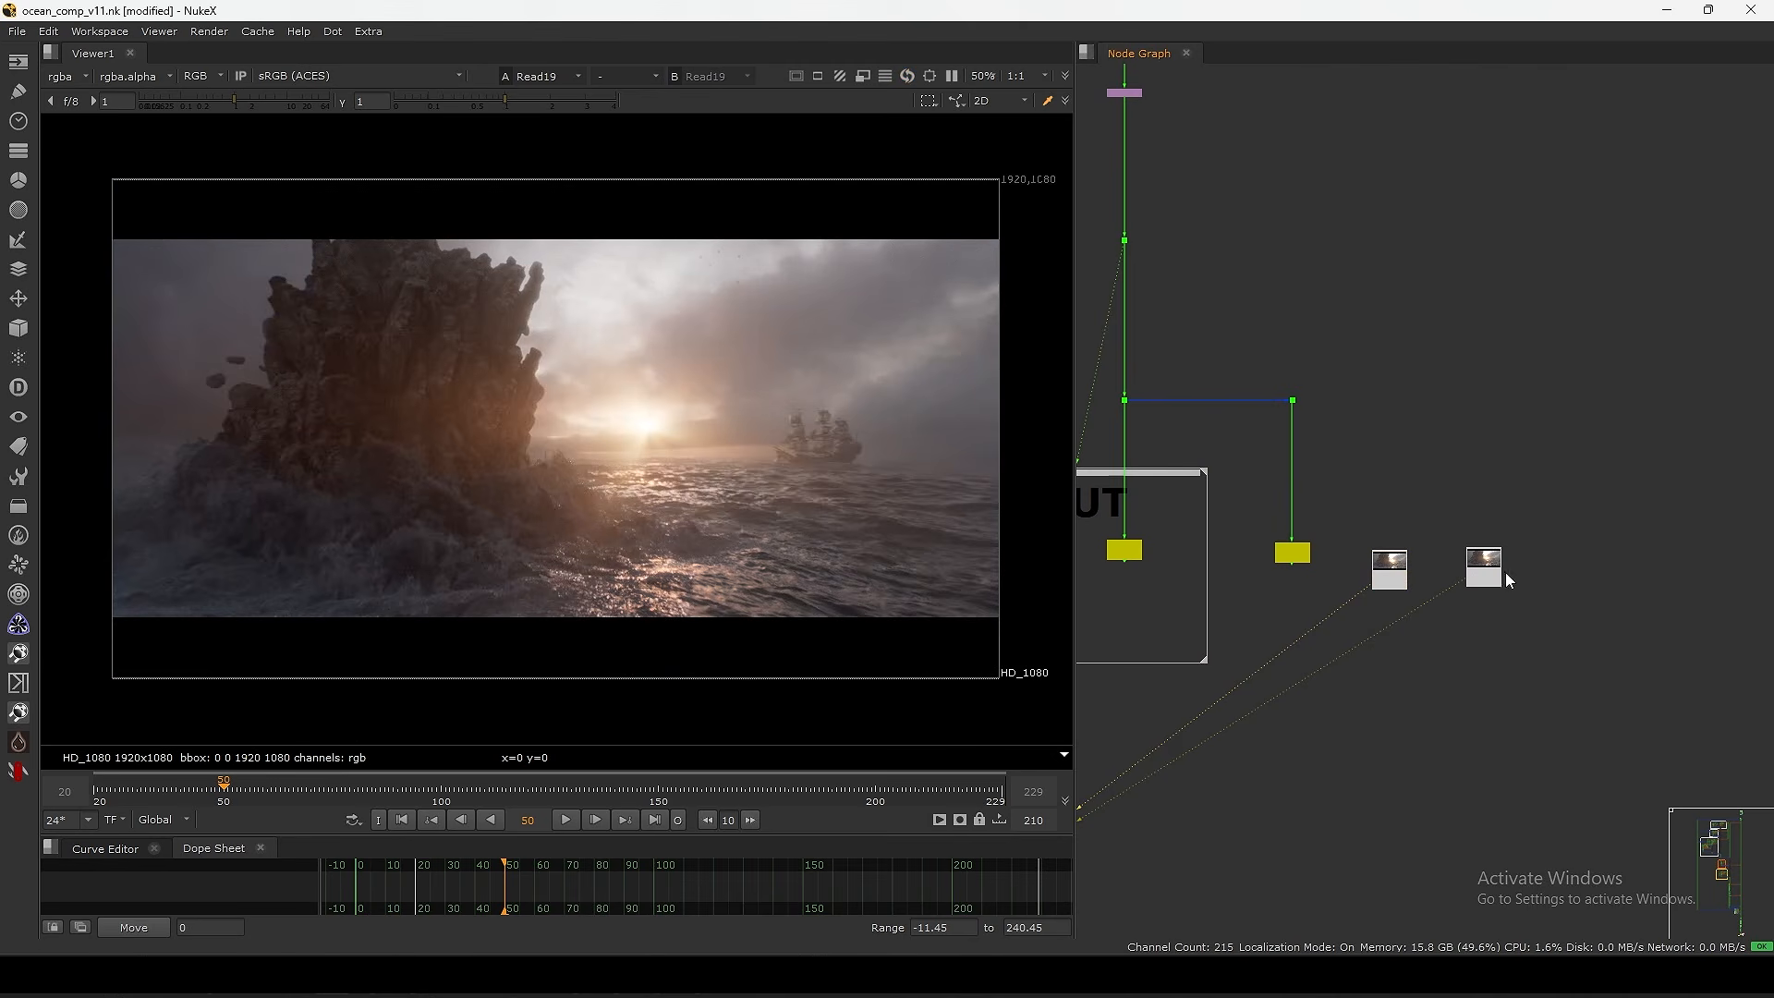
key(2)
drag(1511, 591, 1527, 577)
key(1)
click(1393, 588)
key(2)
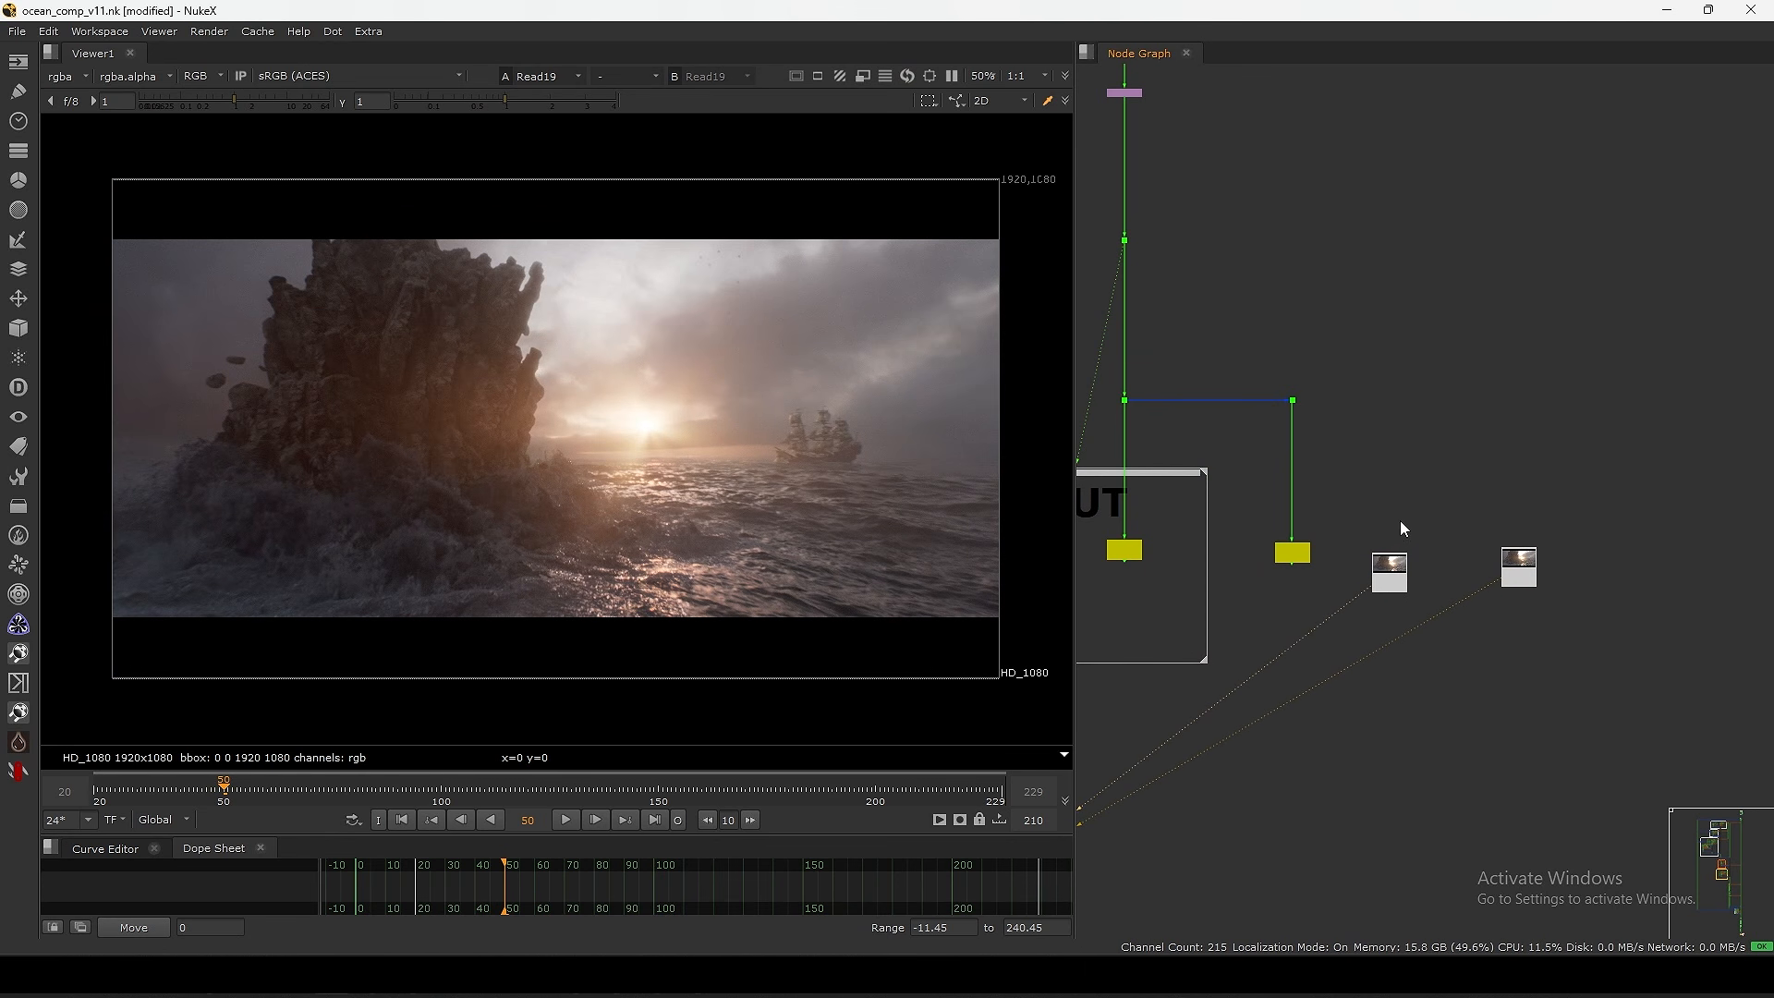
middle_drag(1308, 459, 1388, 552)
middle_drag(1459, 622, 1440, 526)
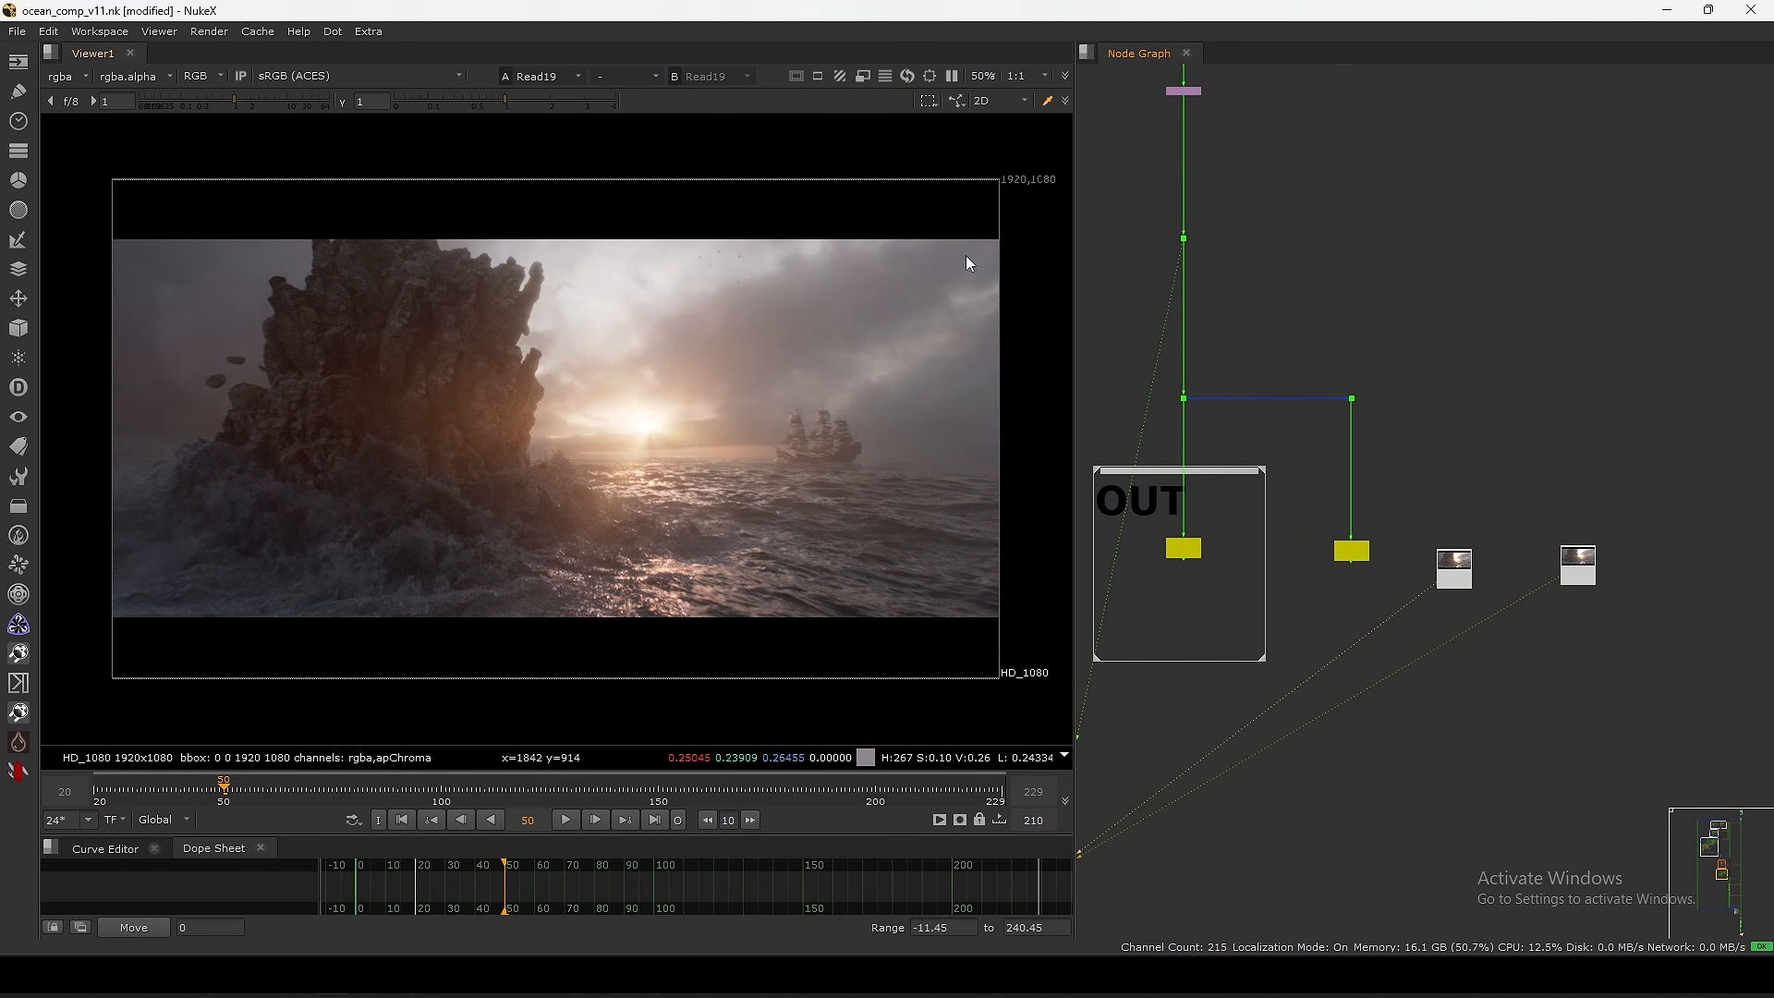
drag(1033, 219, 103, 659)
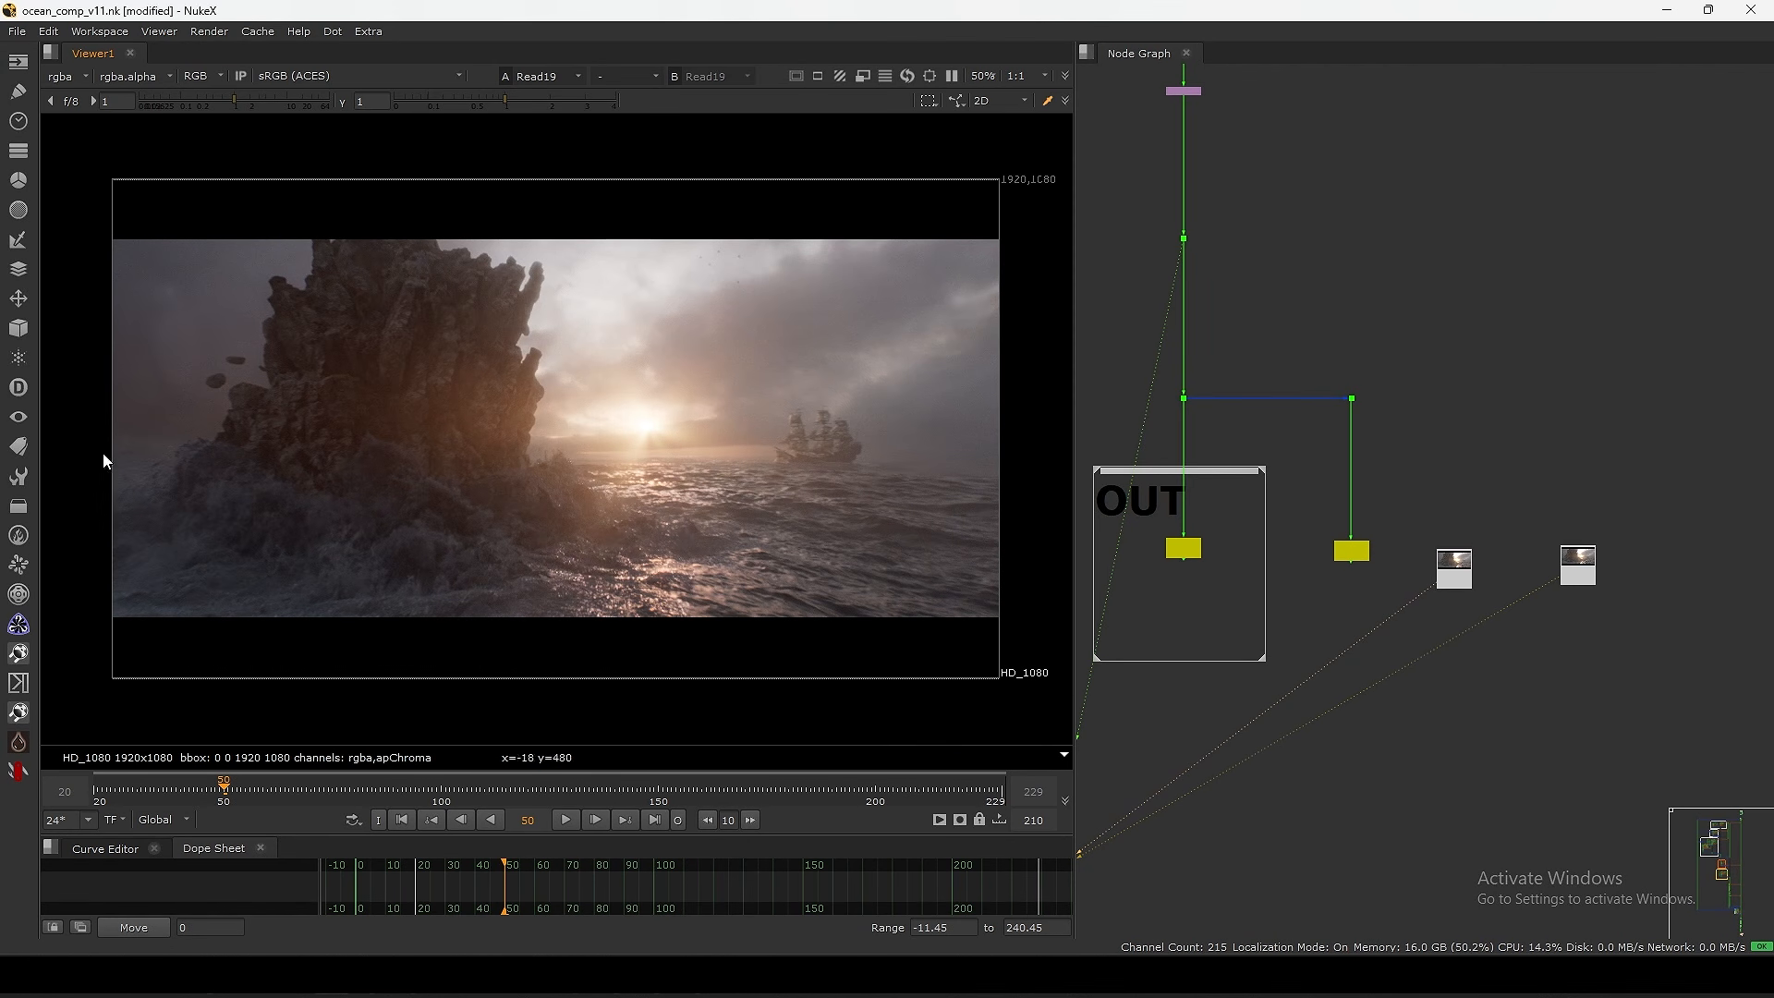
- Open a new Waveform scope for the active viewer
click(51, 53)
click(51, 53)
click(51, 52)
click(1086, 52)
click(1087, 53)
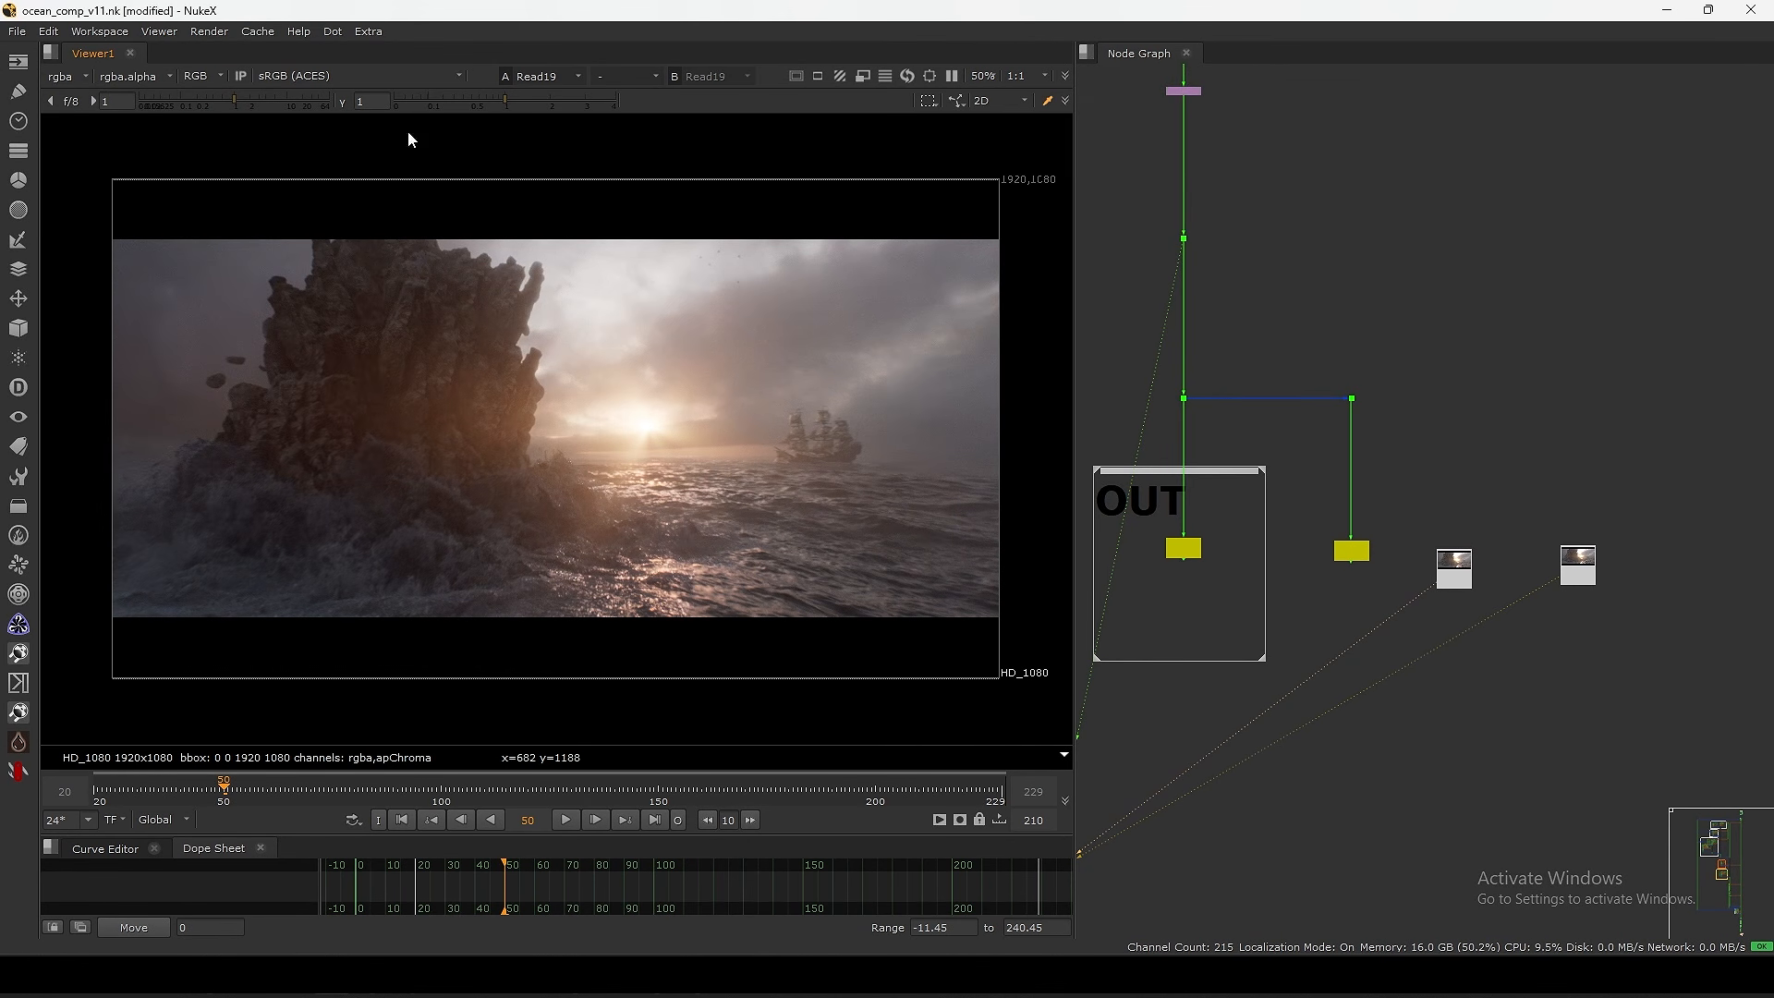
click(52, 53)
mouse_move(109, 233)
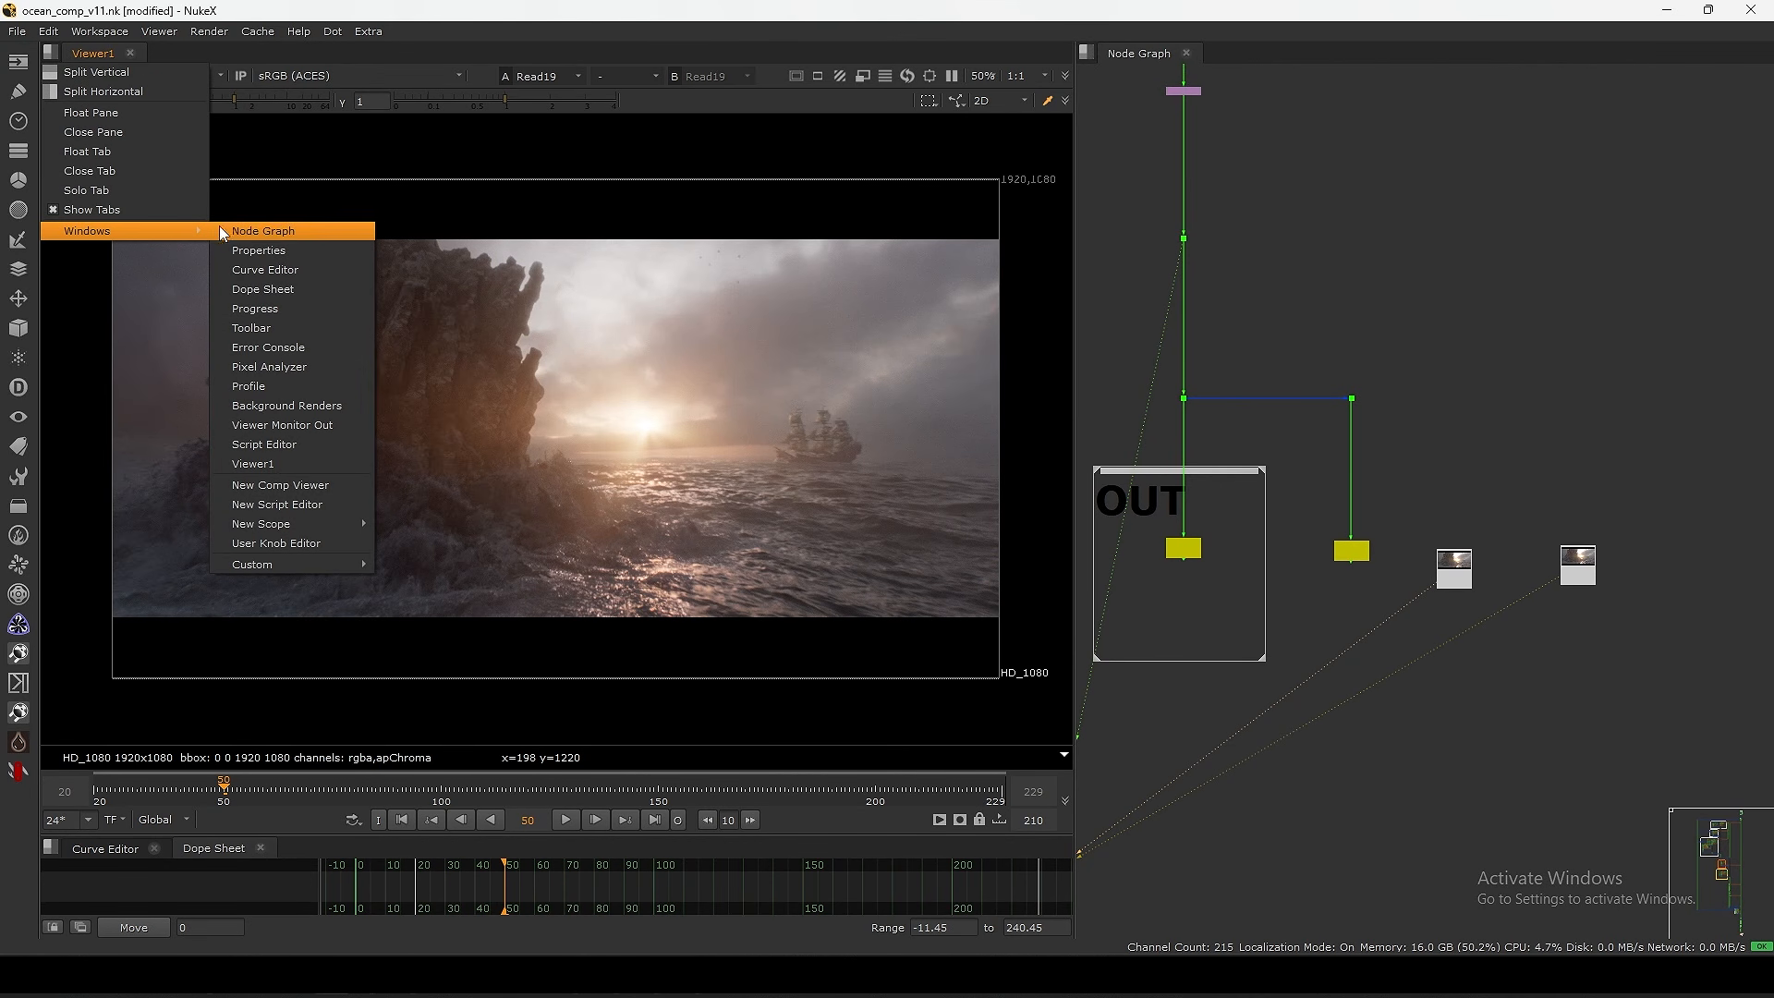
mouse_move(297, 526)
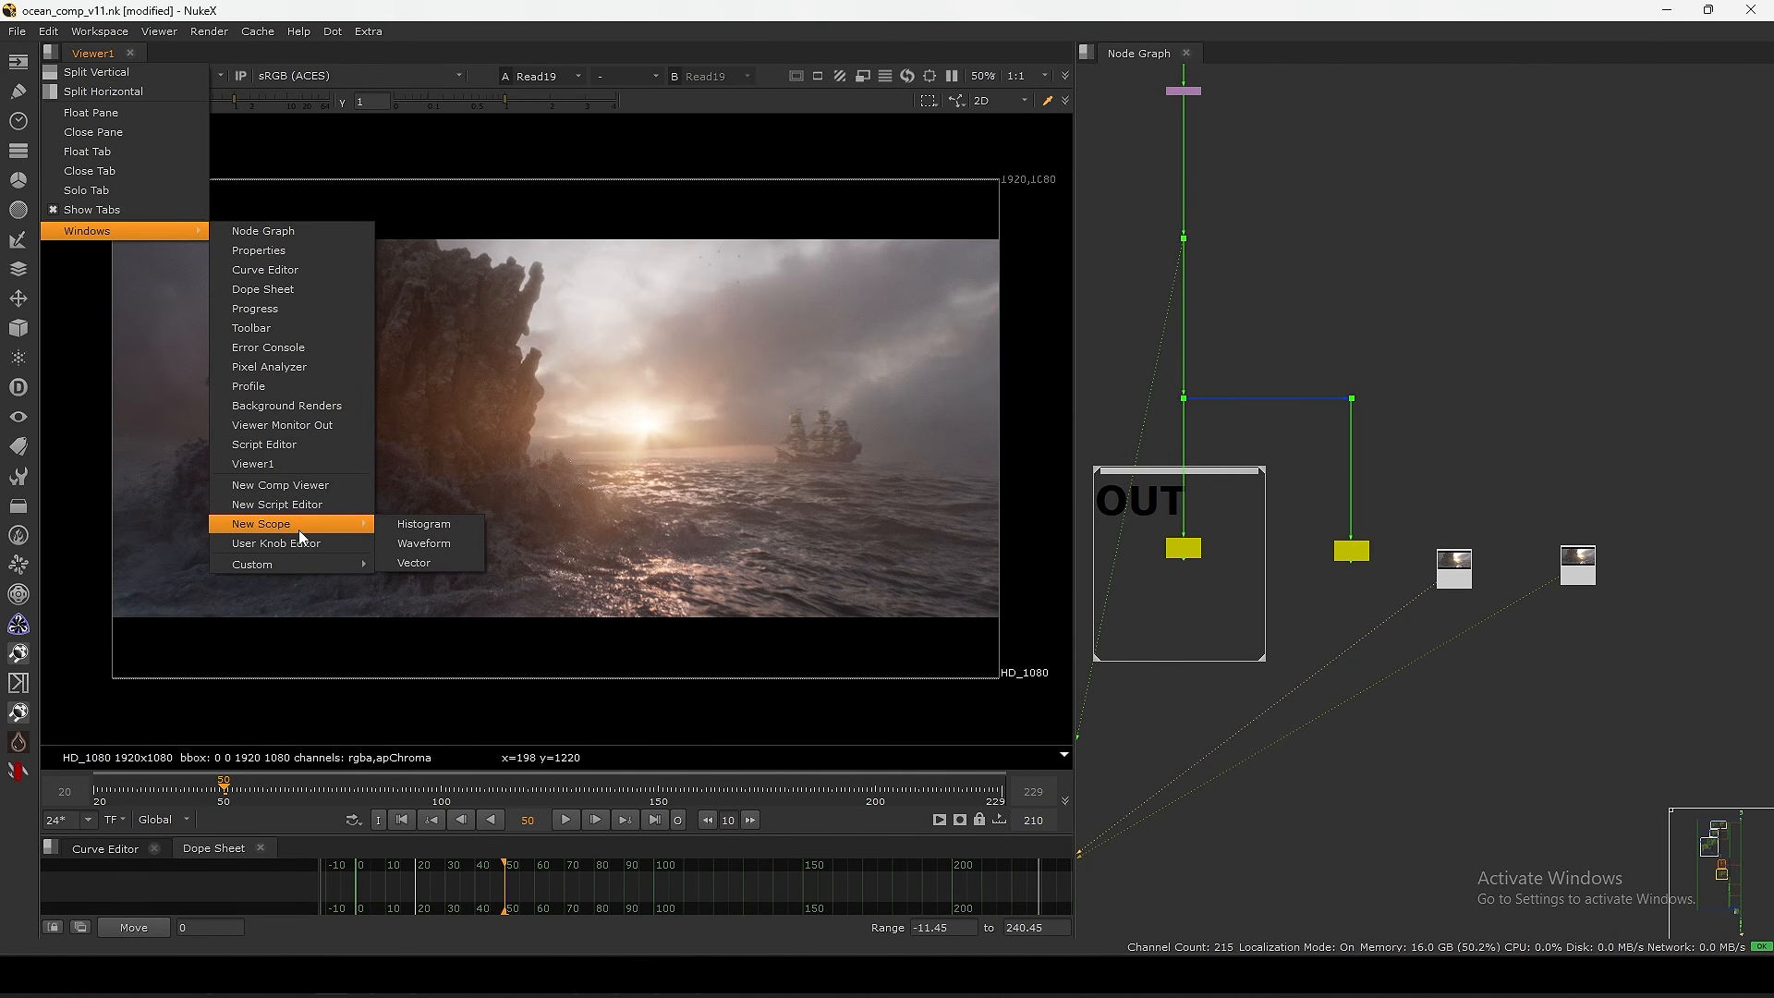
click(436, 543)
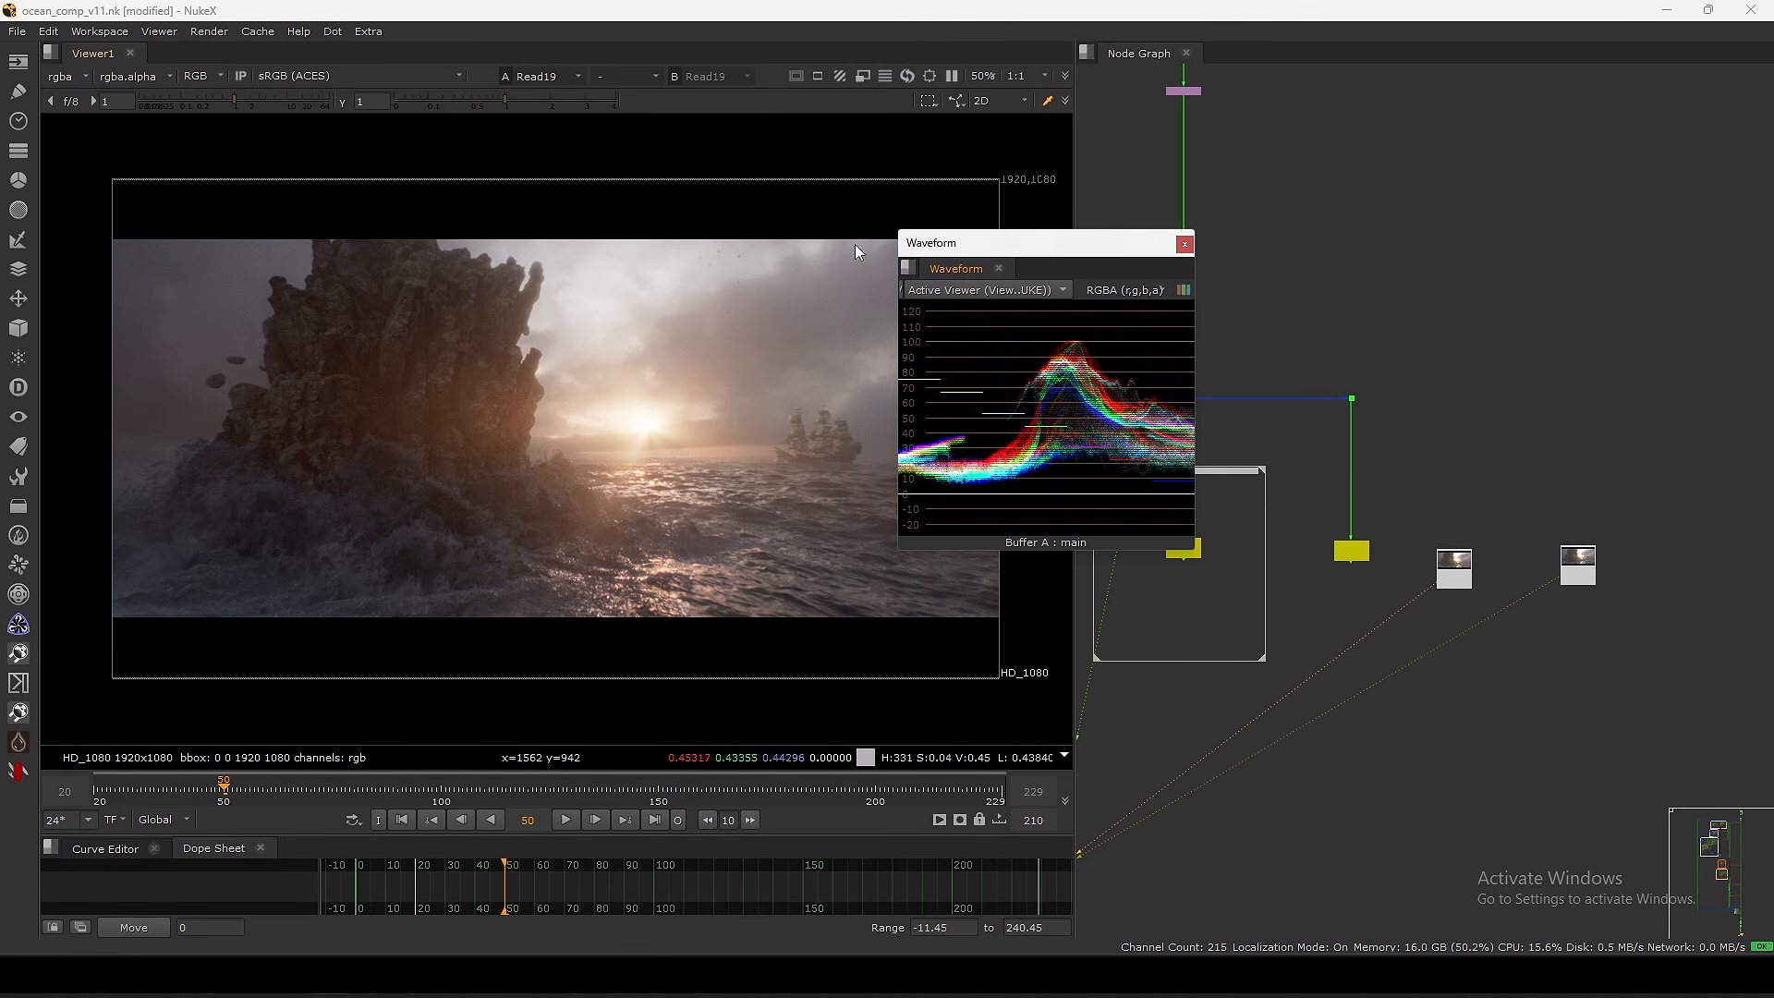
- Enlarge the Waveform window and position it beside the rock in the final image
drag(1120, 246, 1063, 232)
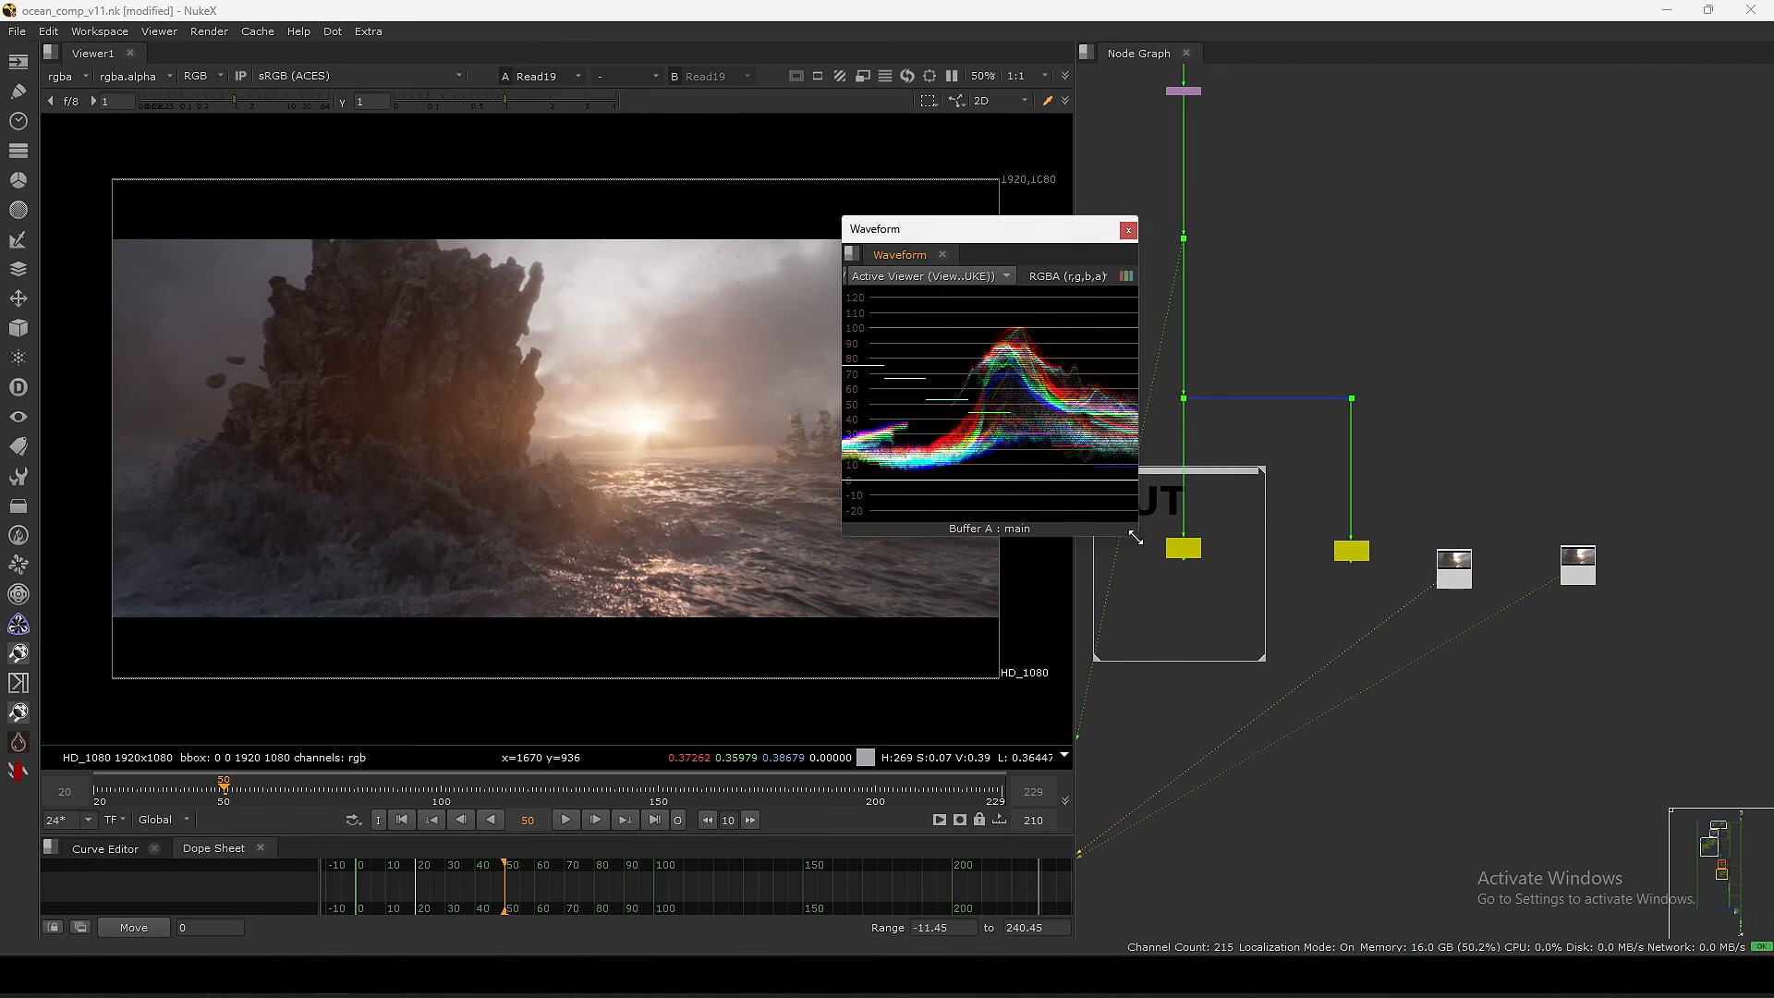
drag(1135, 537, 1457, 695)
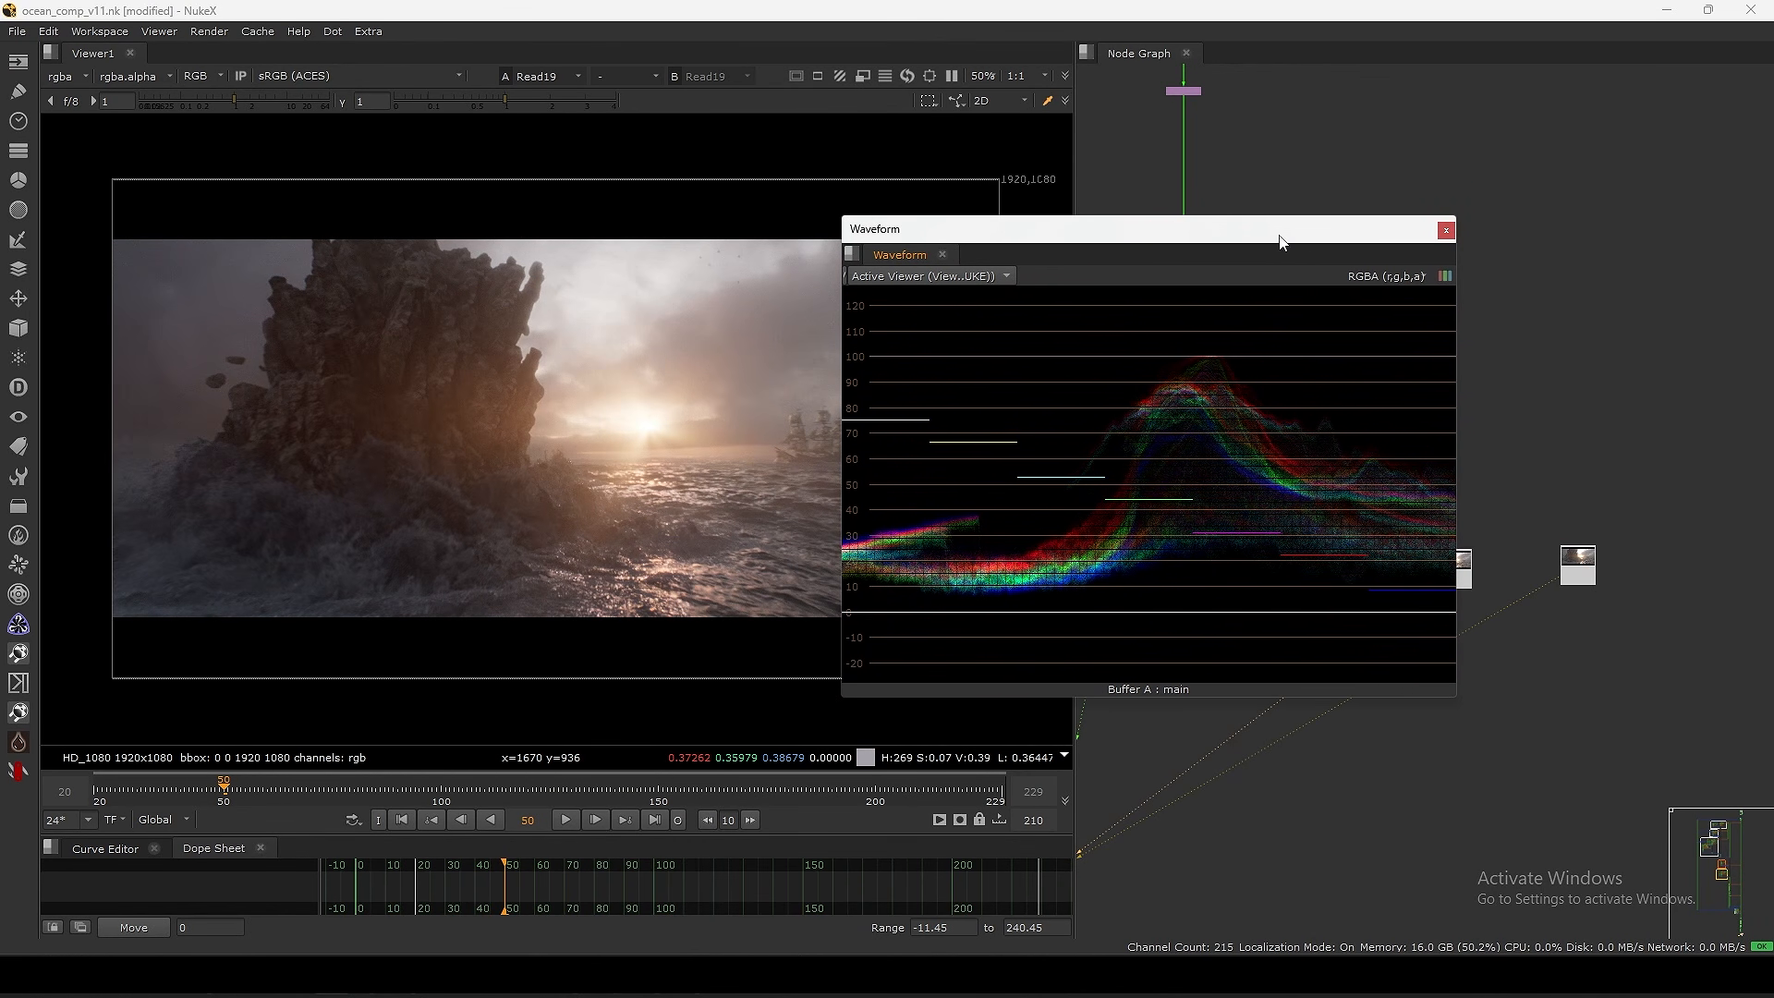
drag(1280, 242, 1093, 235)
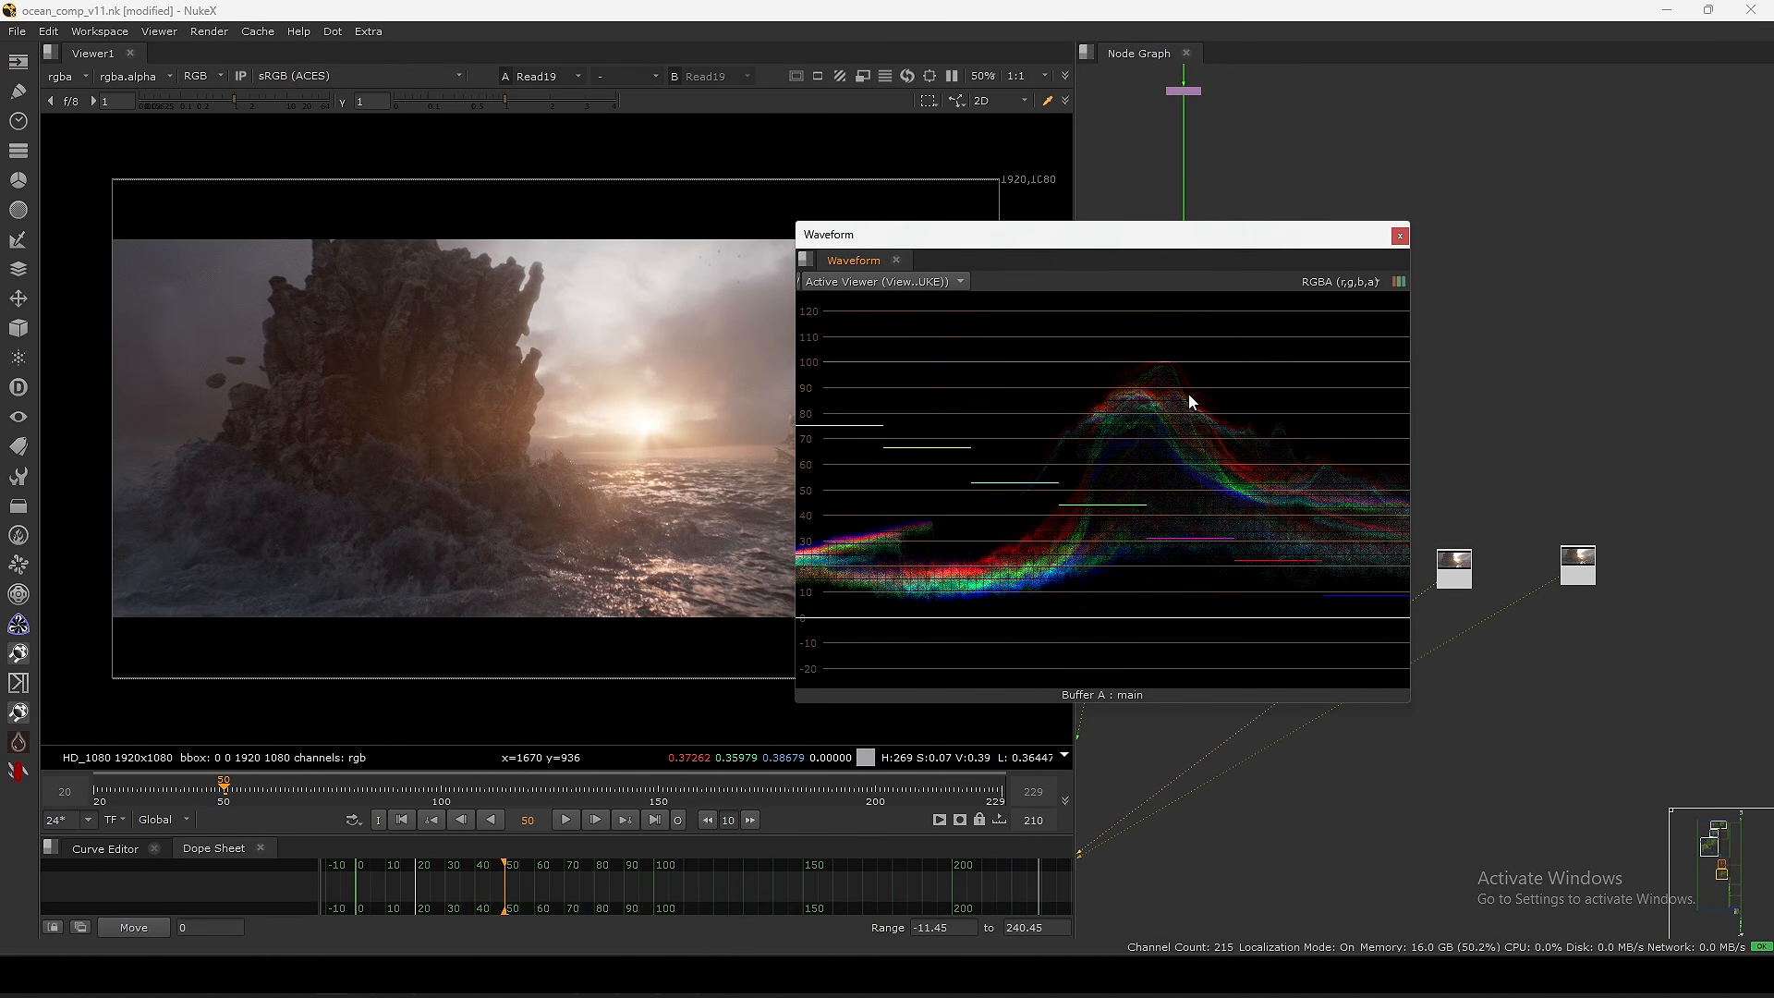
drag(988, 250, 1021, 240)
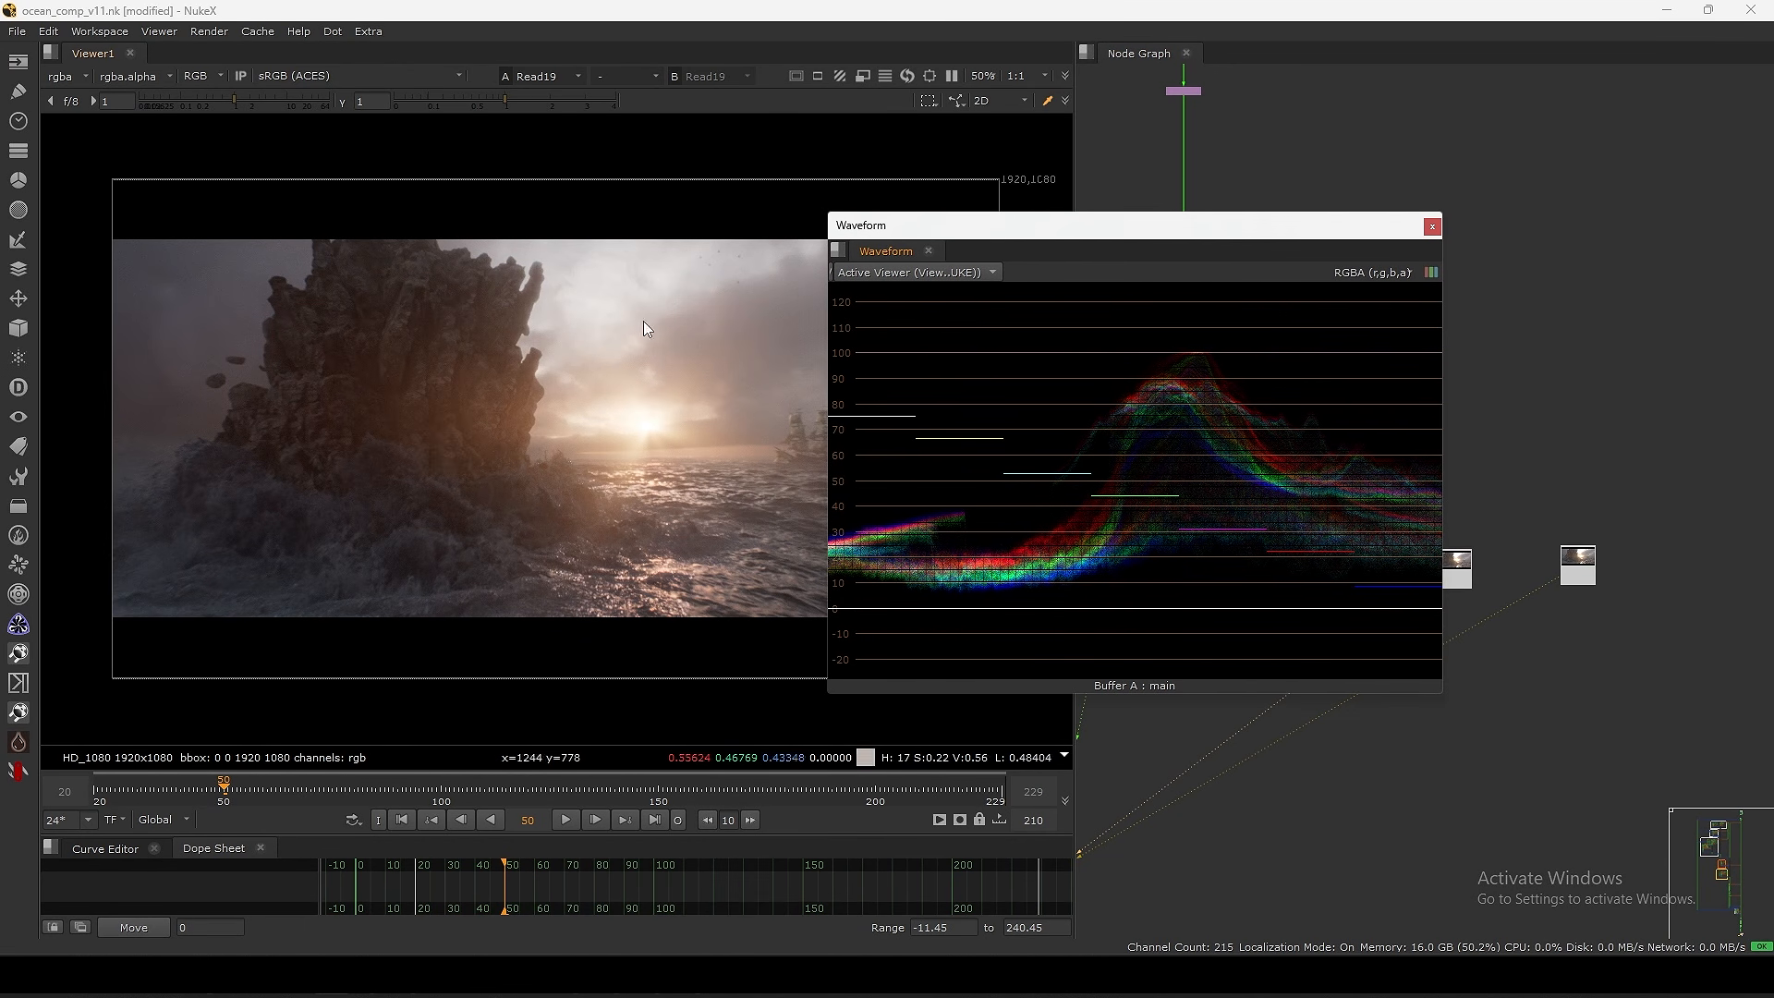
- Open a new Vectorscope for the active viewer and place it overlapping the Waveform window
click(57, 54)
mouse_move(166, 229)
mouse_move(283, 543)
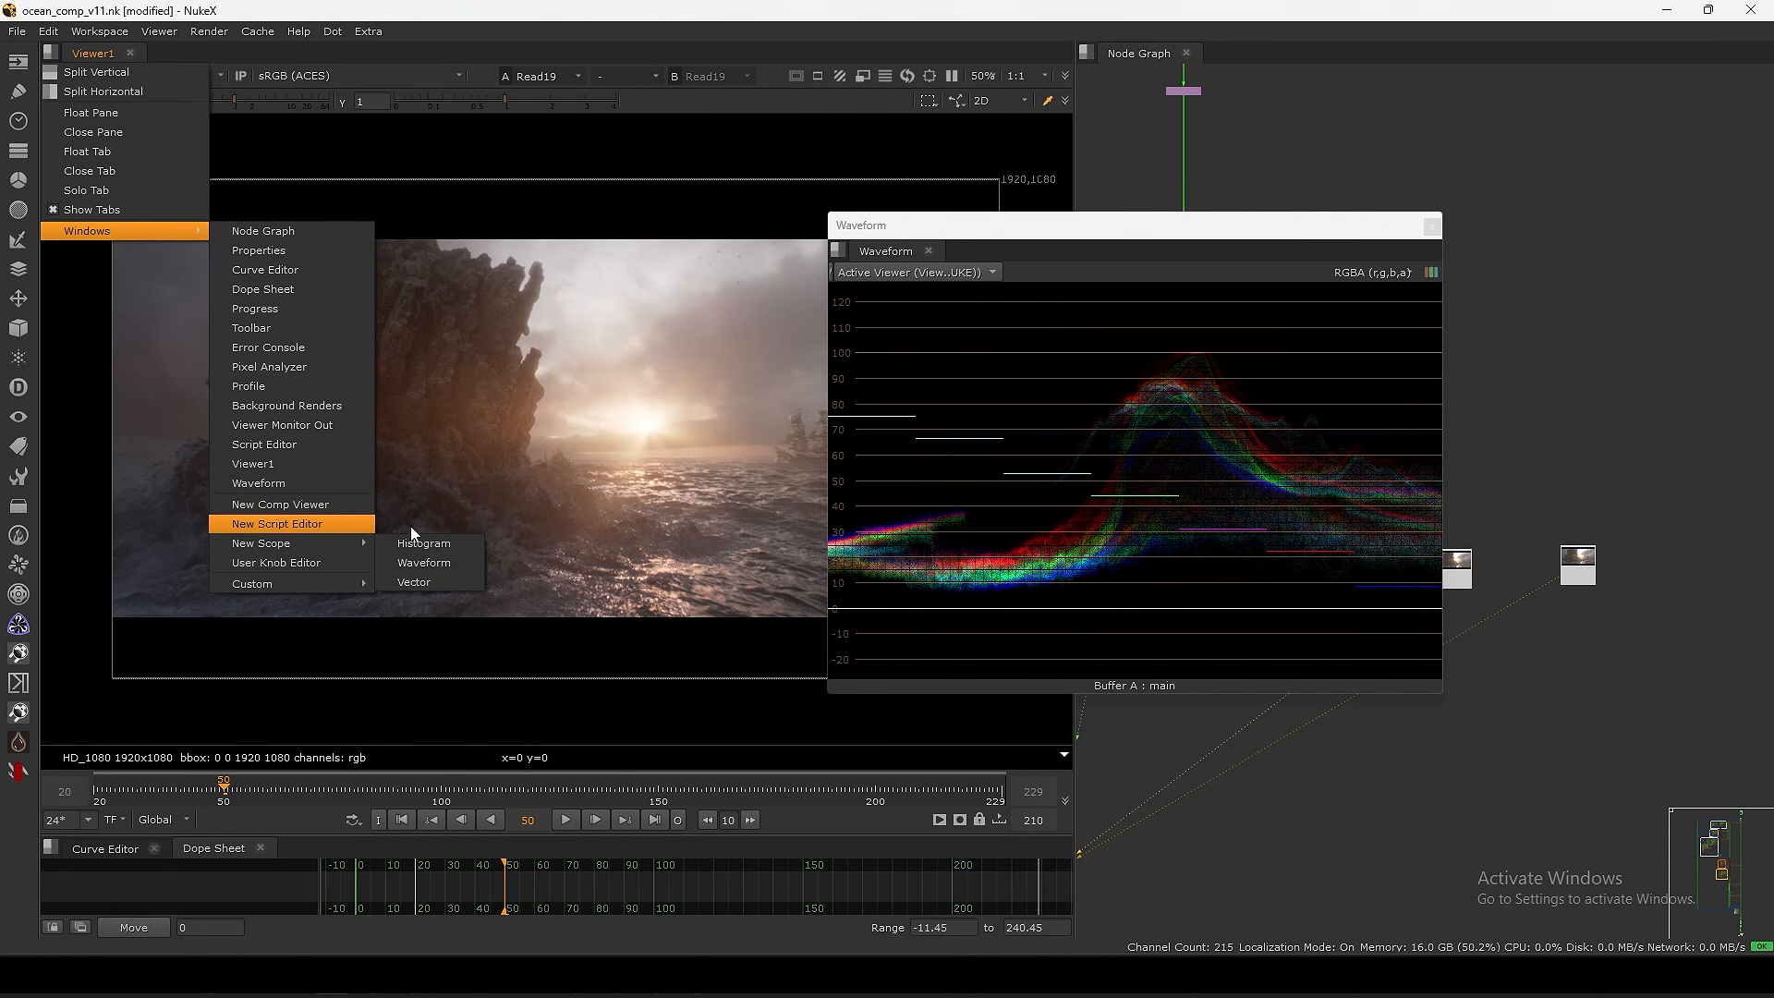
click(423, 584)
drag(866, 318, 827, 303)
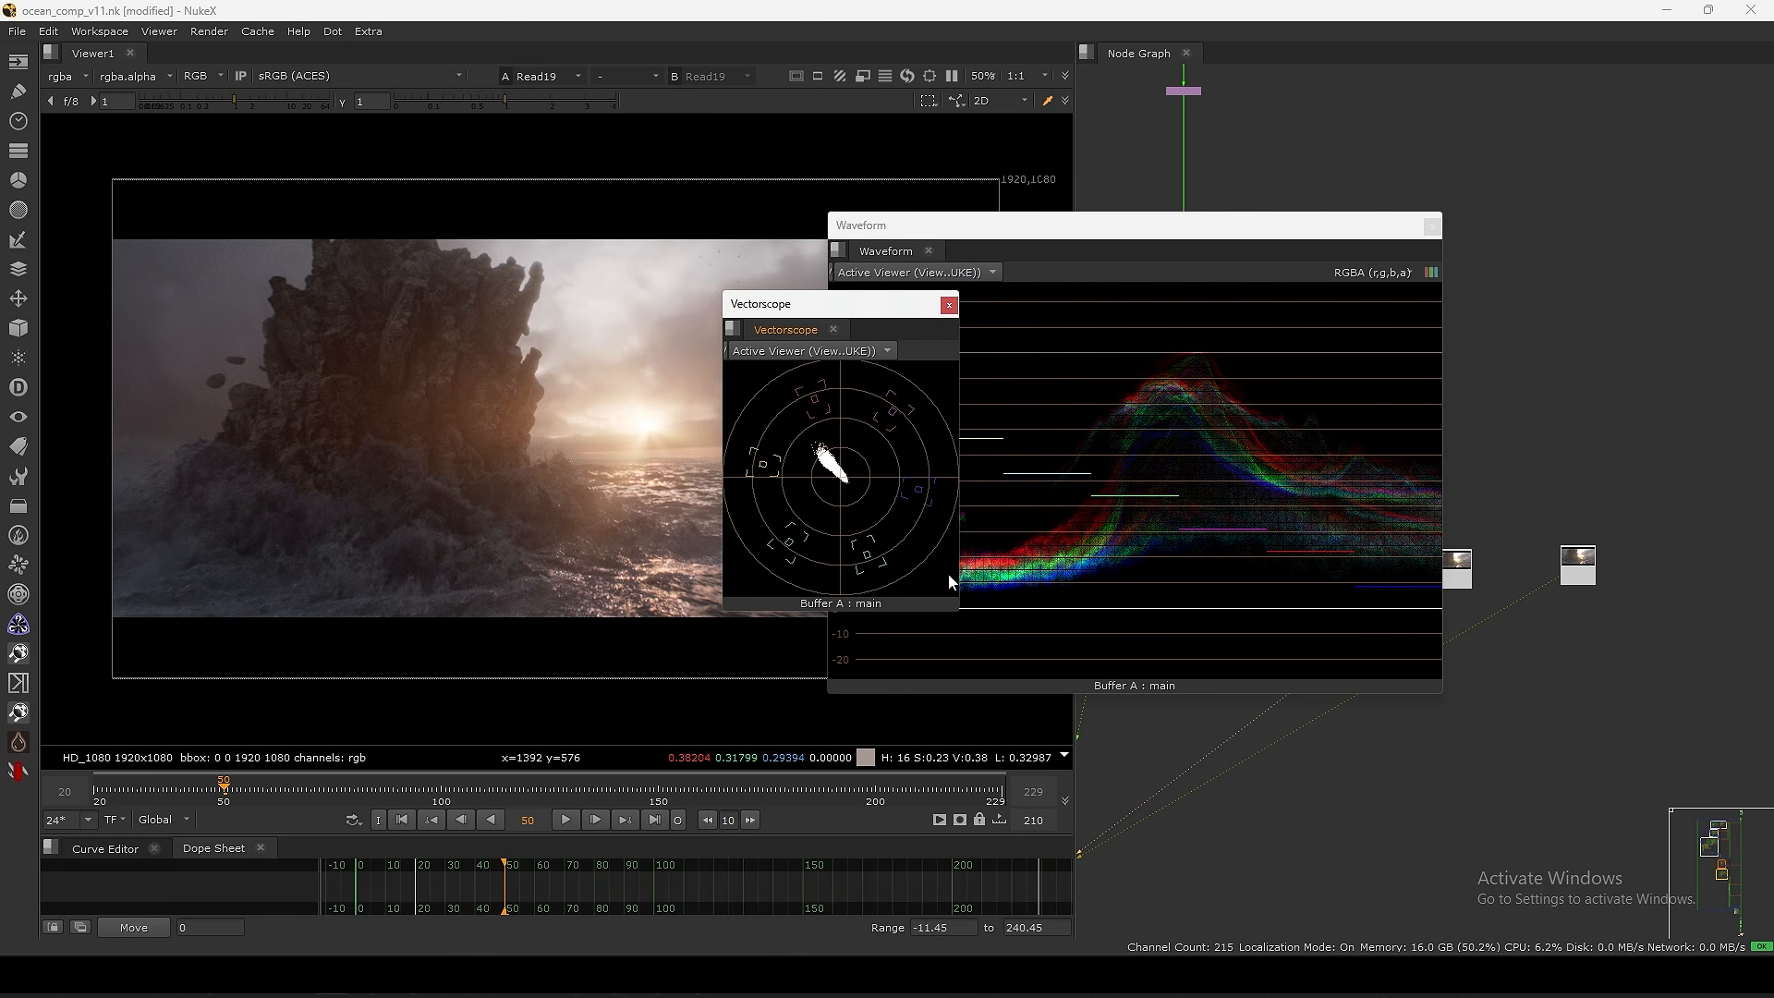
- Enlarge the Vectorscope window and place it beside the sunset image, overlapping the Waveform window
drag(957, 608, 1162, 775)
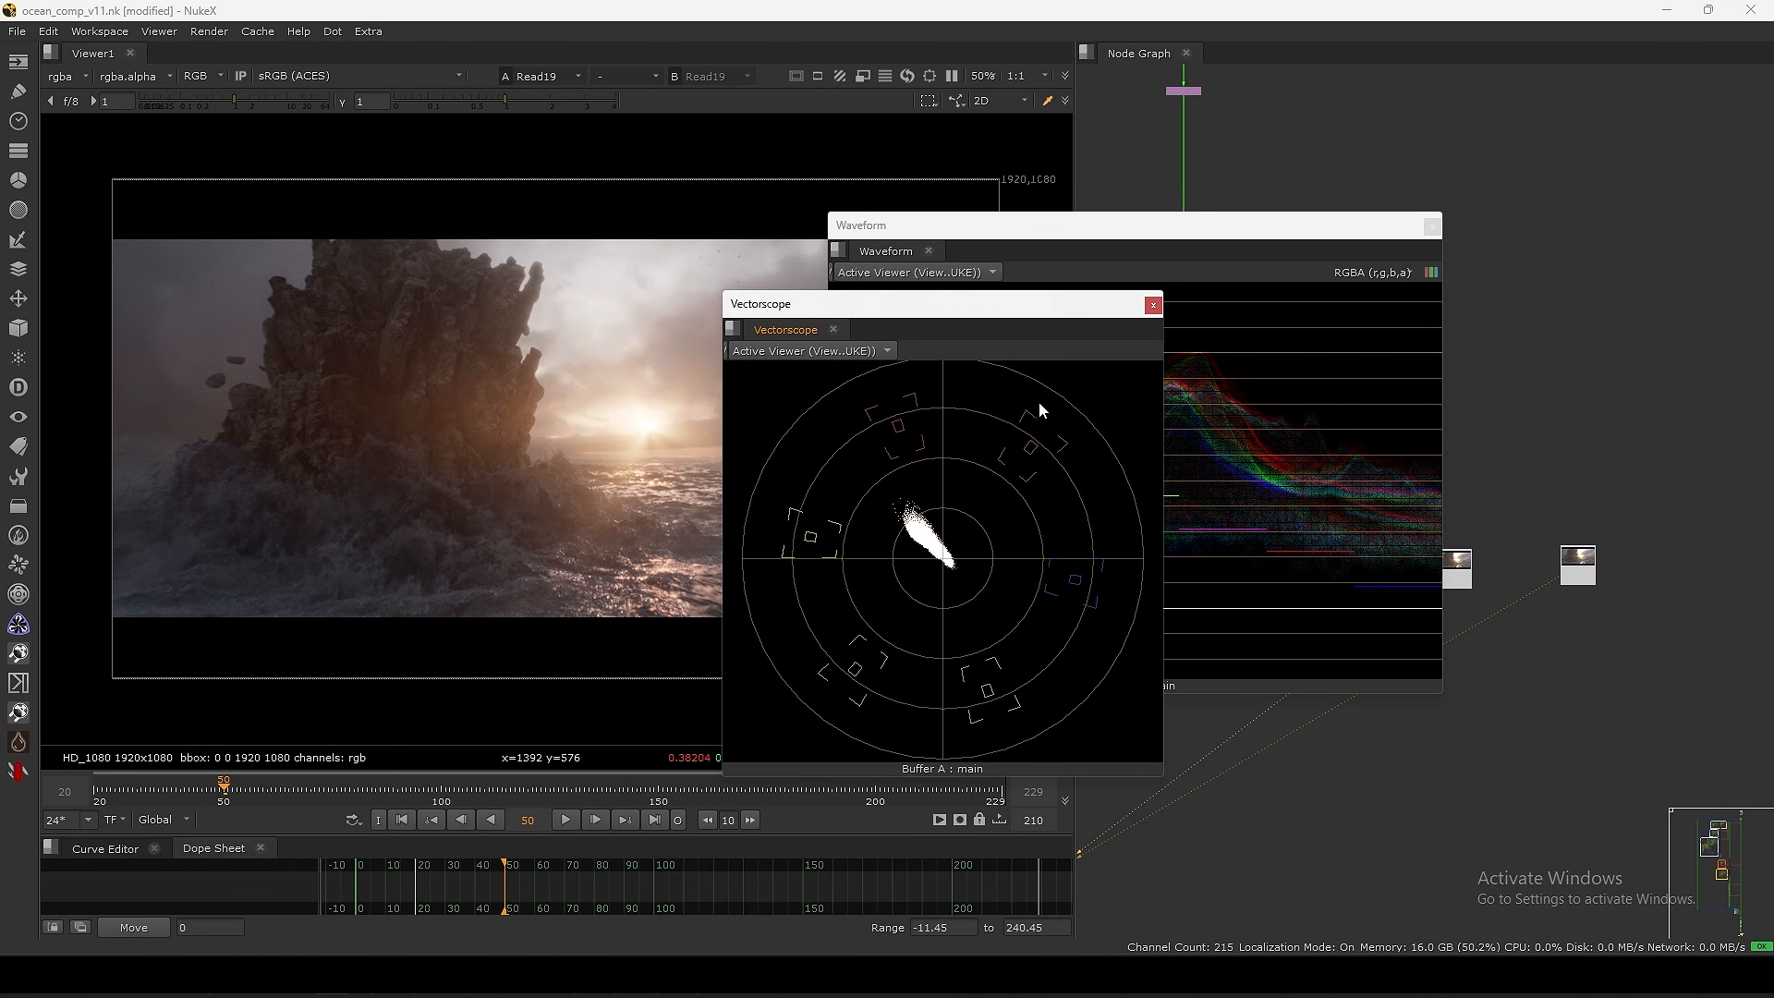
drag(1016, 305, 1352, 193)
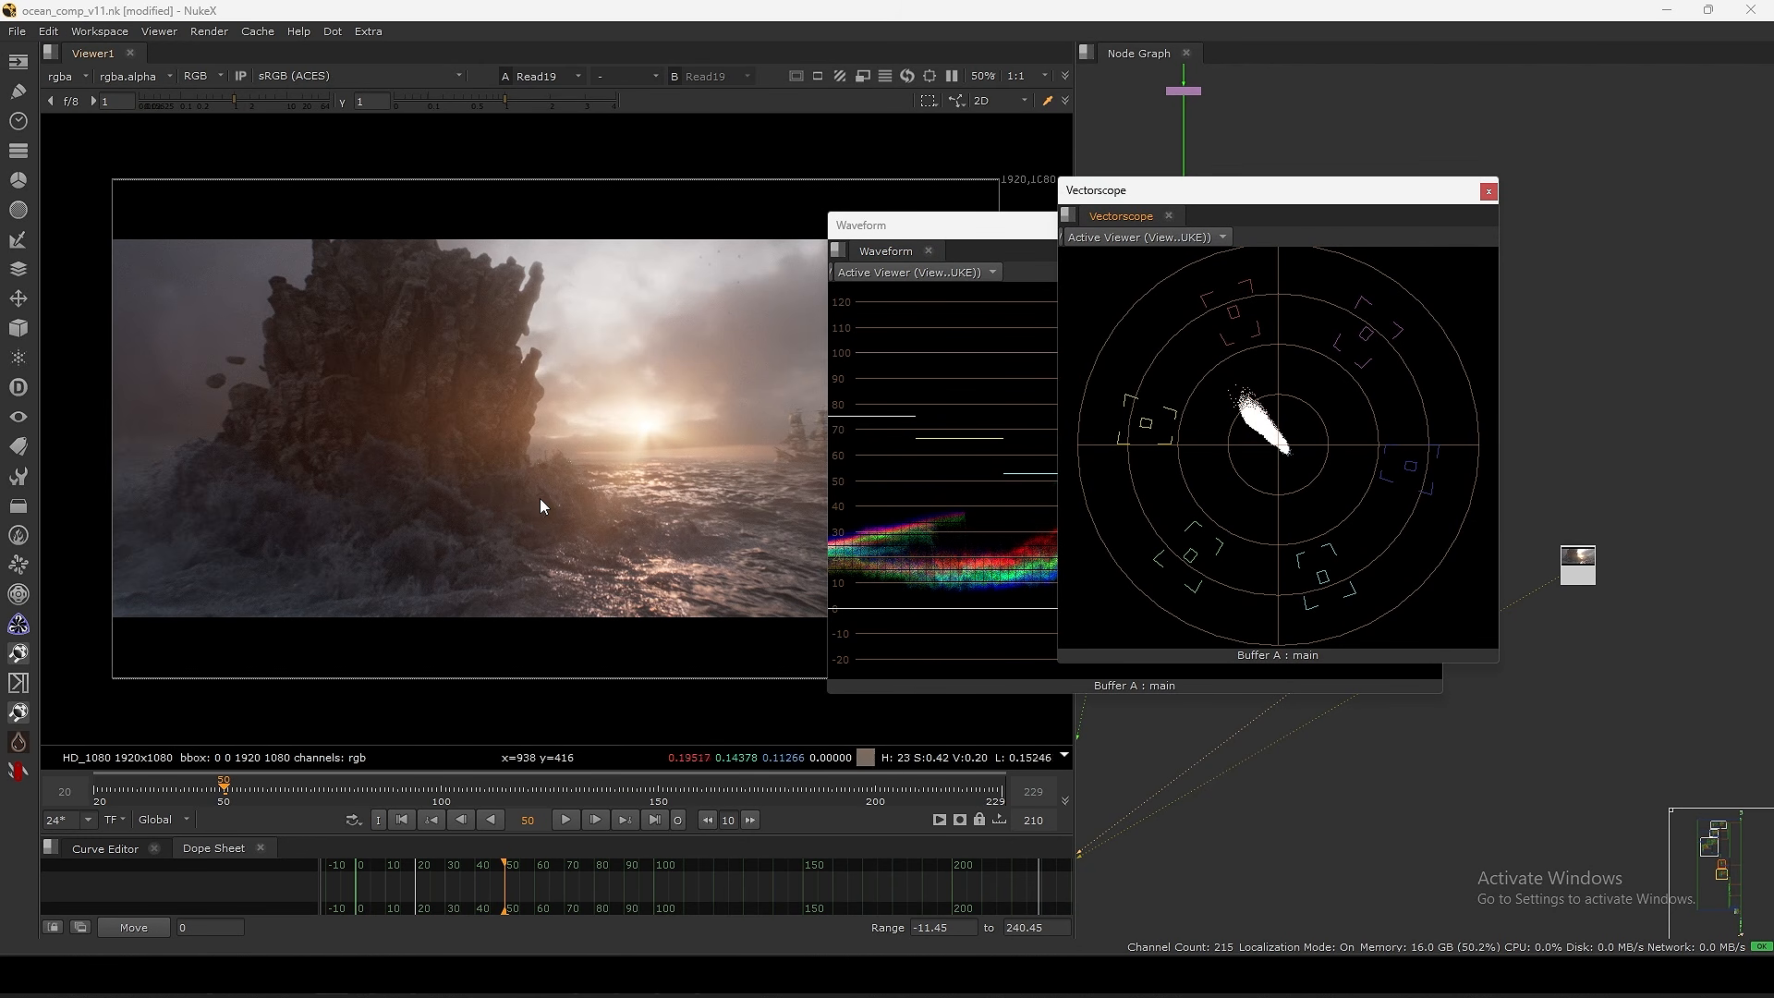
drag(1215, 187, 1326, 191)
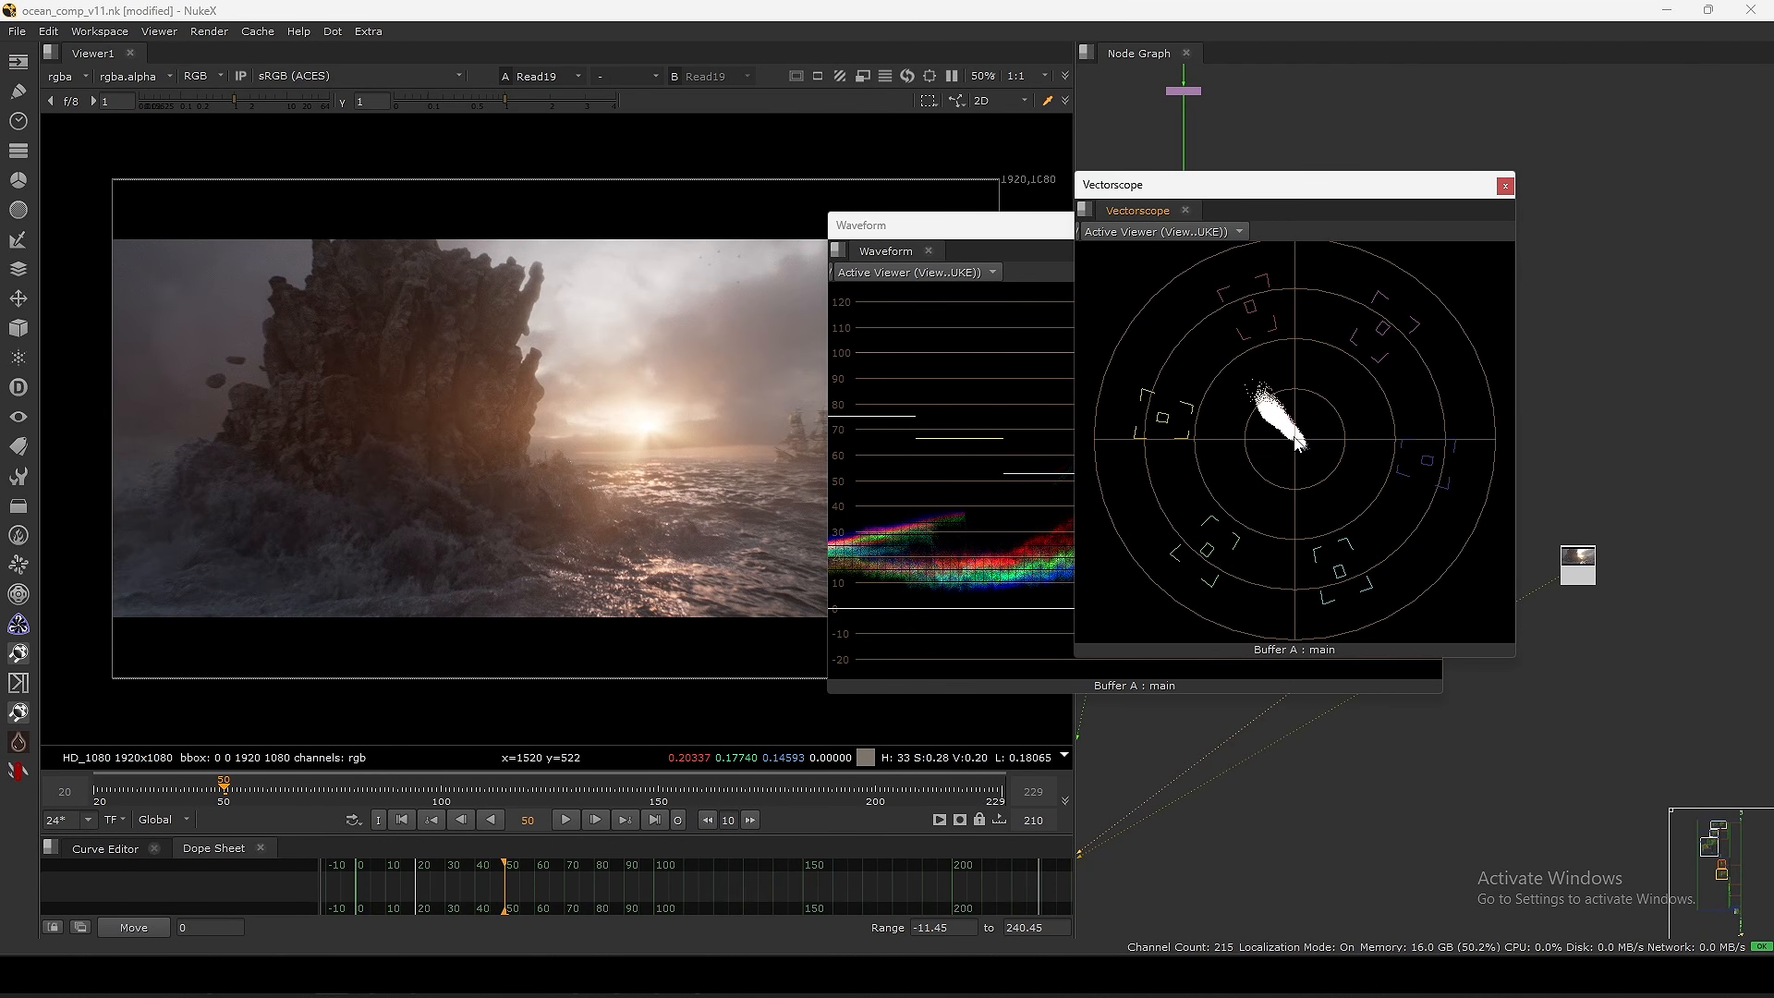
mouse_move(1261, 394)
middle_down()
mouse_move(1234, 362)
mouse_move(1264, 395)
middle_up()
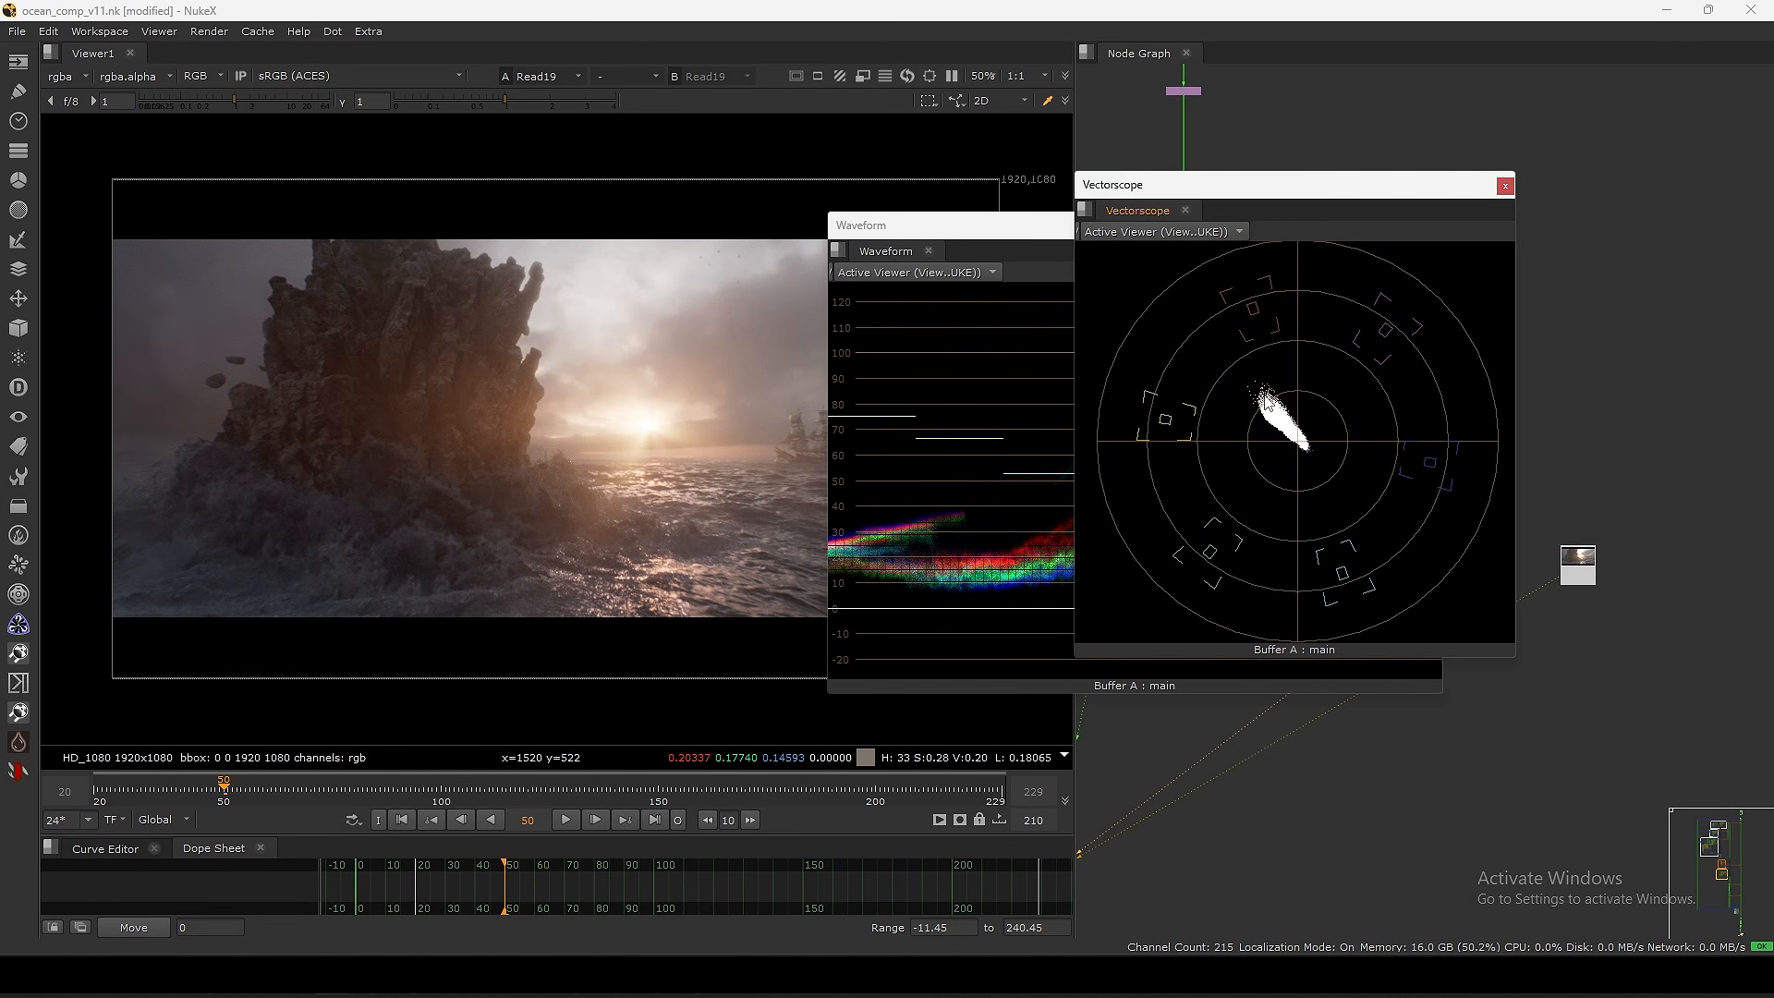
- Test the viewer gamma at 2.35 and 4 while watching both scopes, and reset it to 1
drag(235, 102, 70, 108)
click(70, 104)
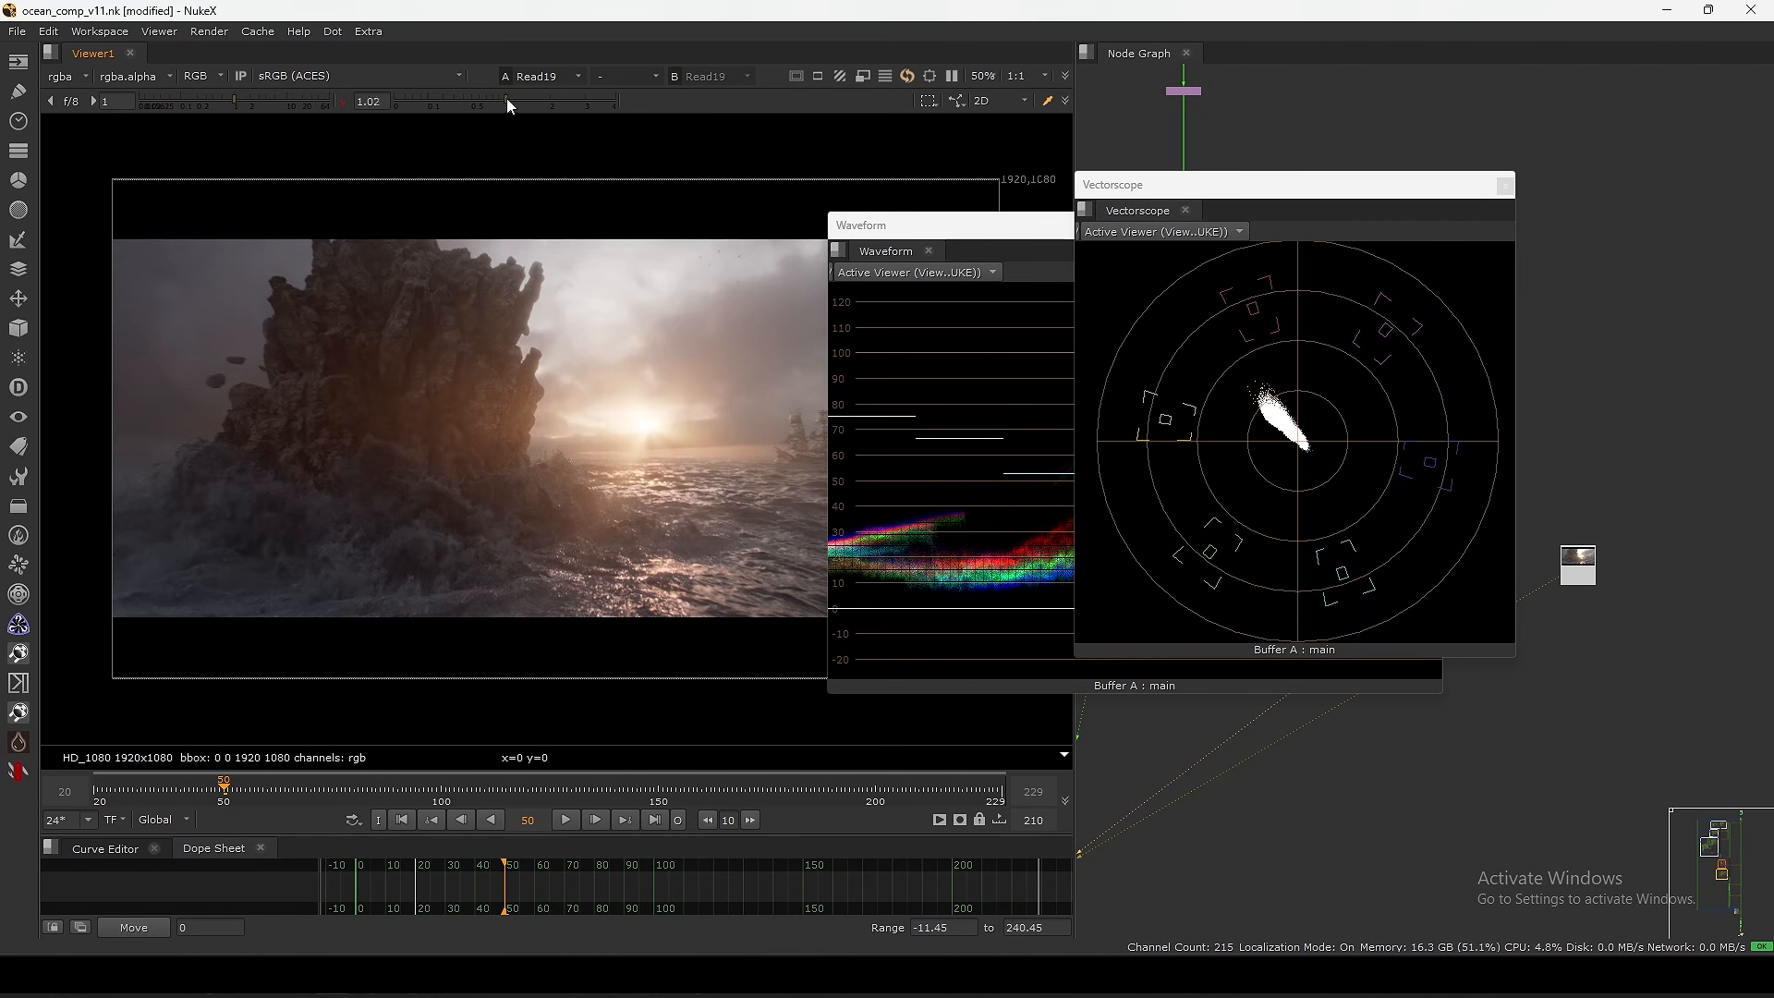
drag(506, 102, 558, 103)
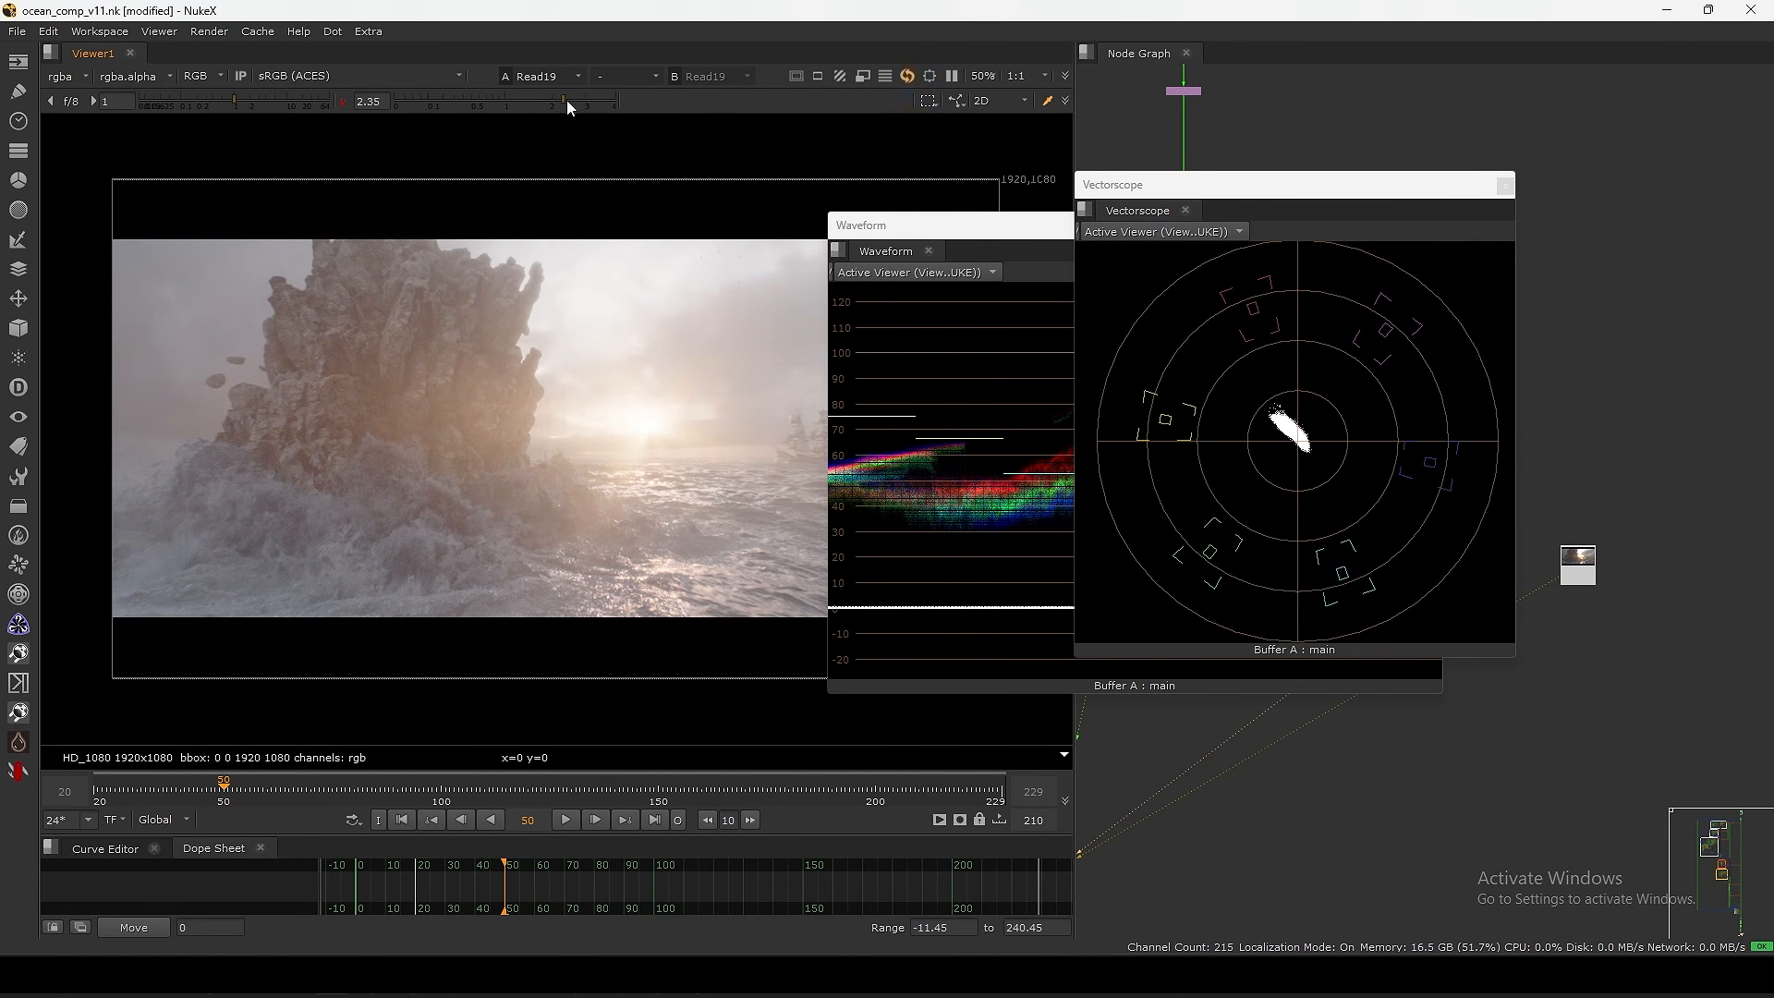
drag(567, 99, 621, 112)
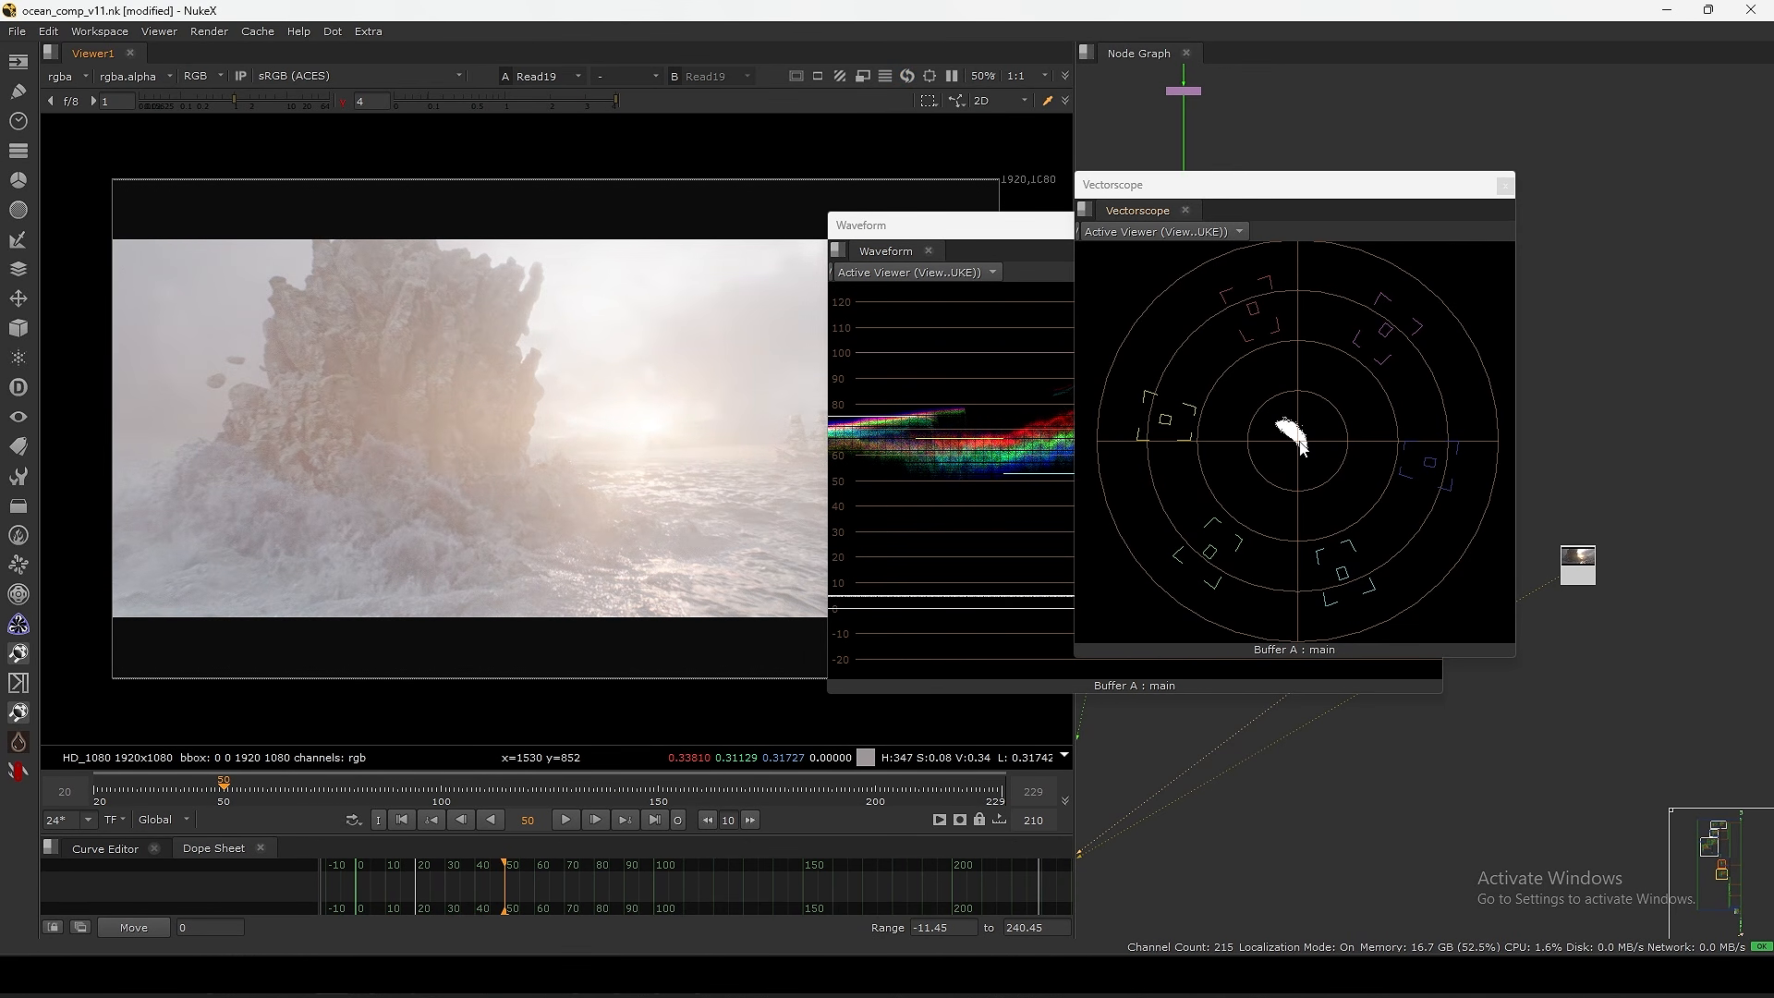
click(339, 103)
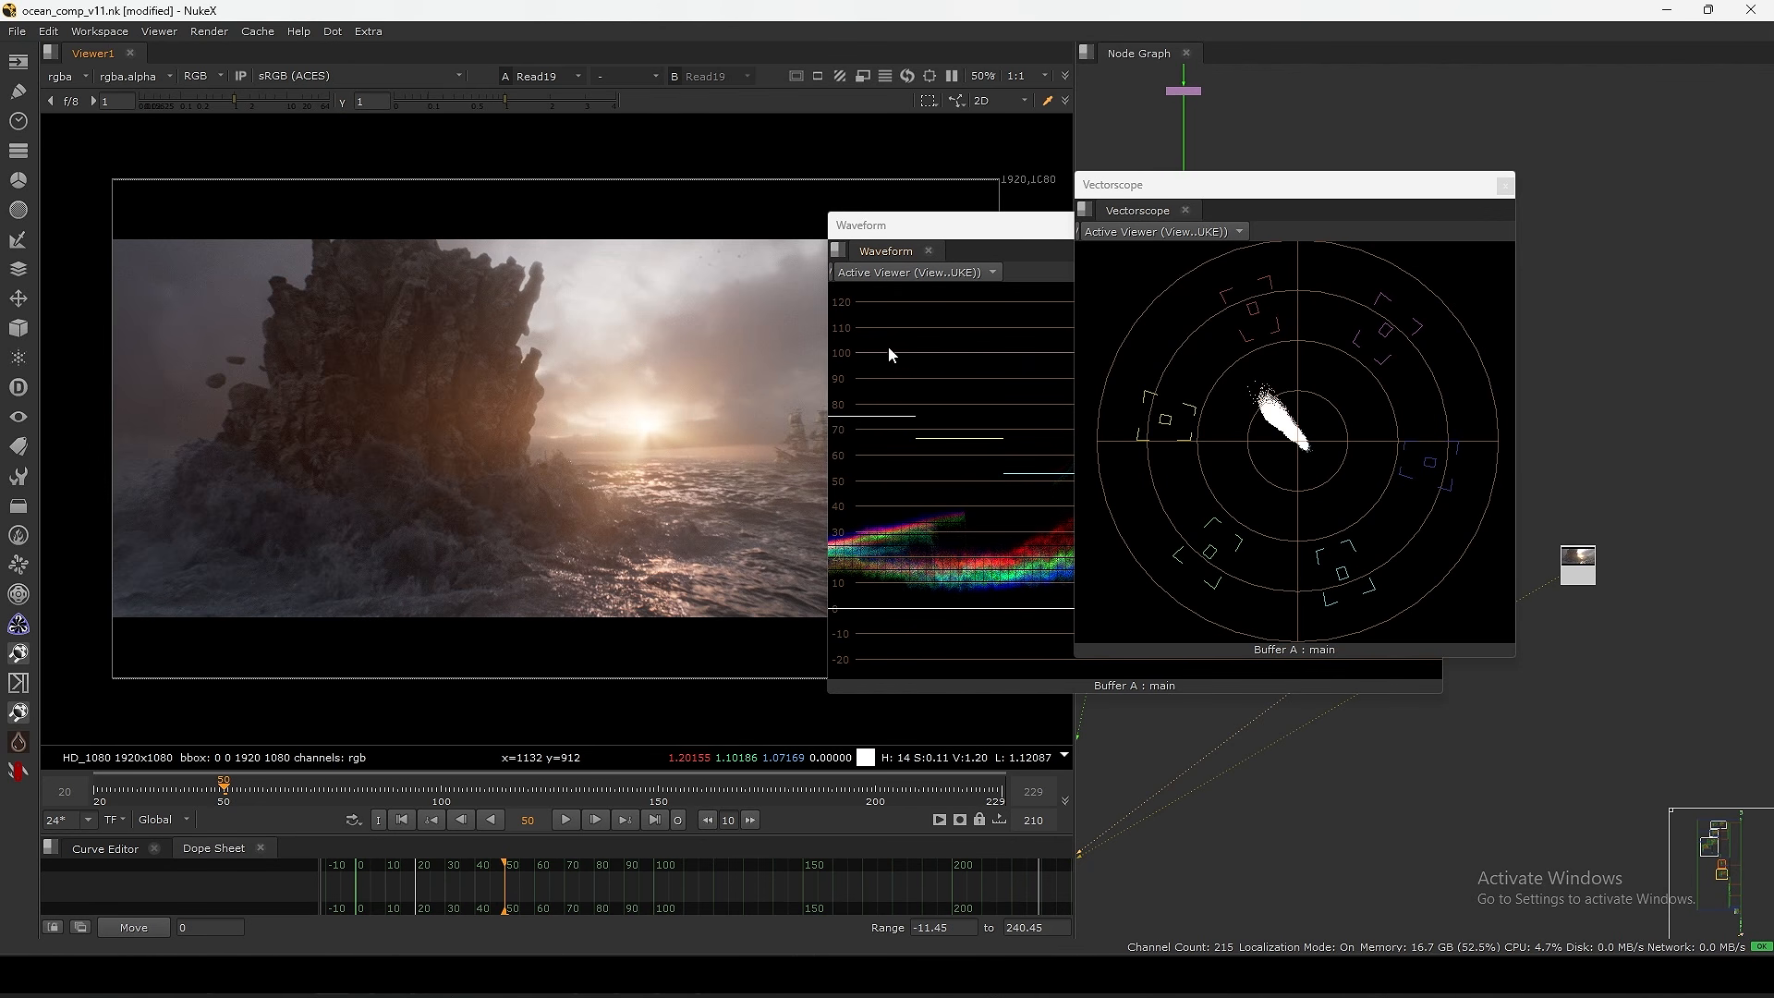
- Bring Read19 into reach in the node graph and add a HueShift node below it
drag(1380, 191, 1197, 295)
middle_drag(1500, 449, 1574, 308)
scroll(1585, 425, up, 2)
drag(1262, 292, 1098, 251)
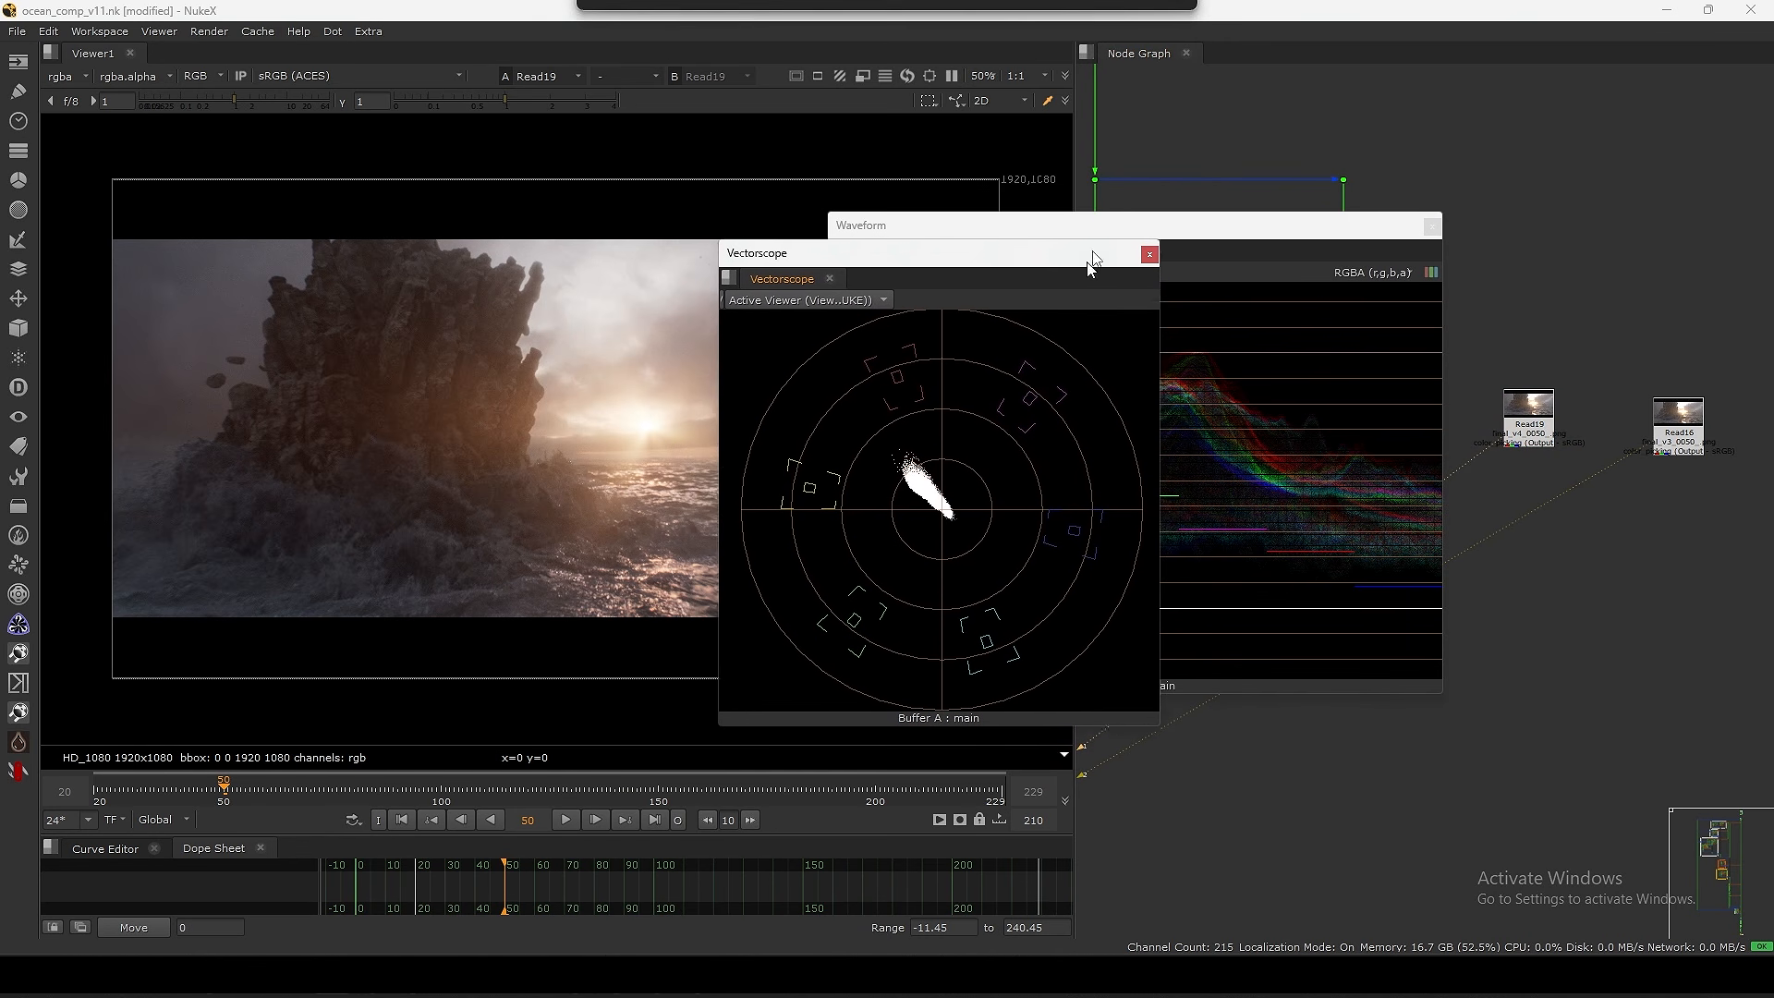
key(Tab)
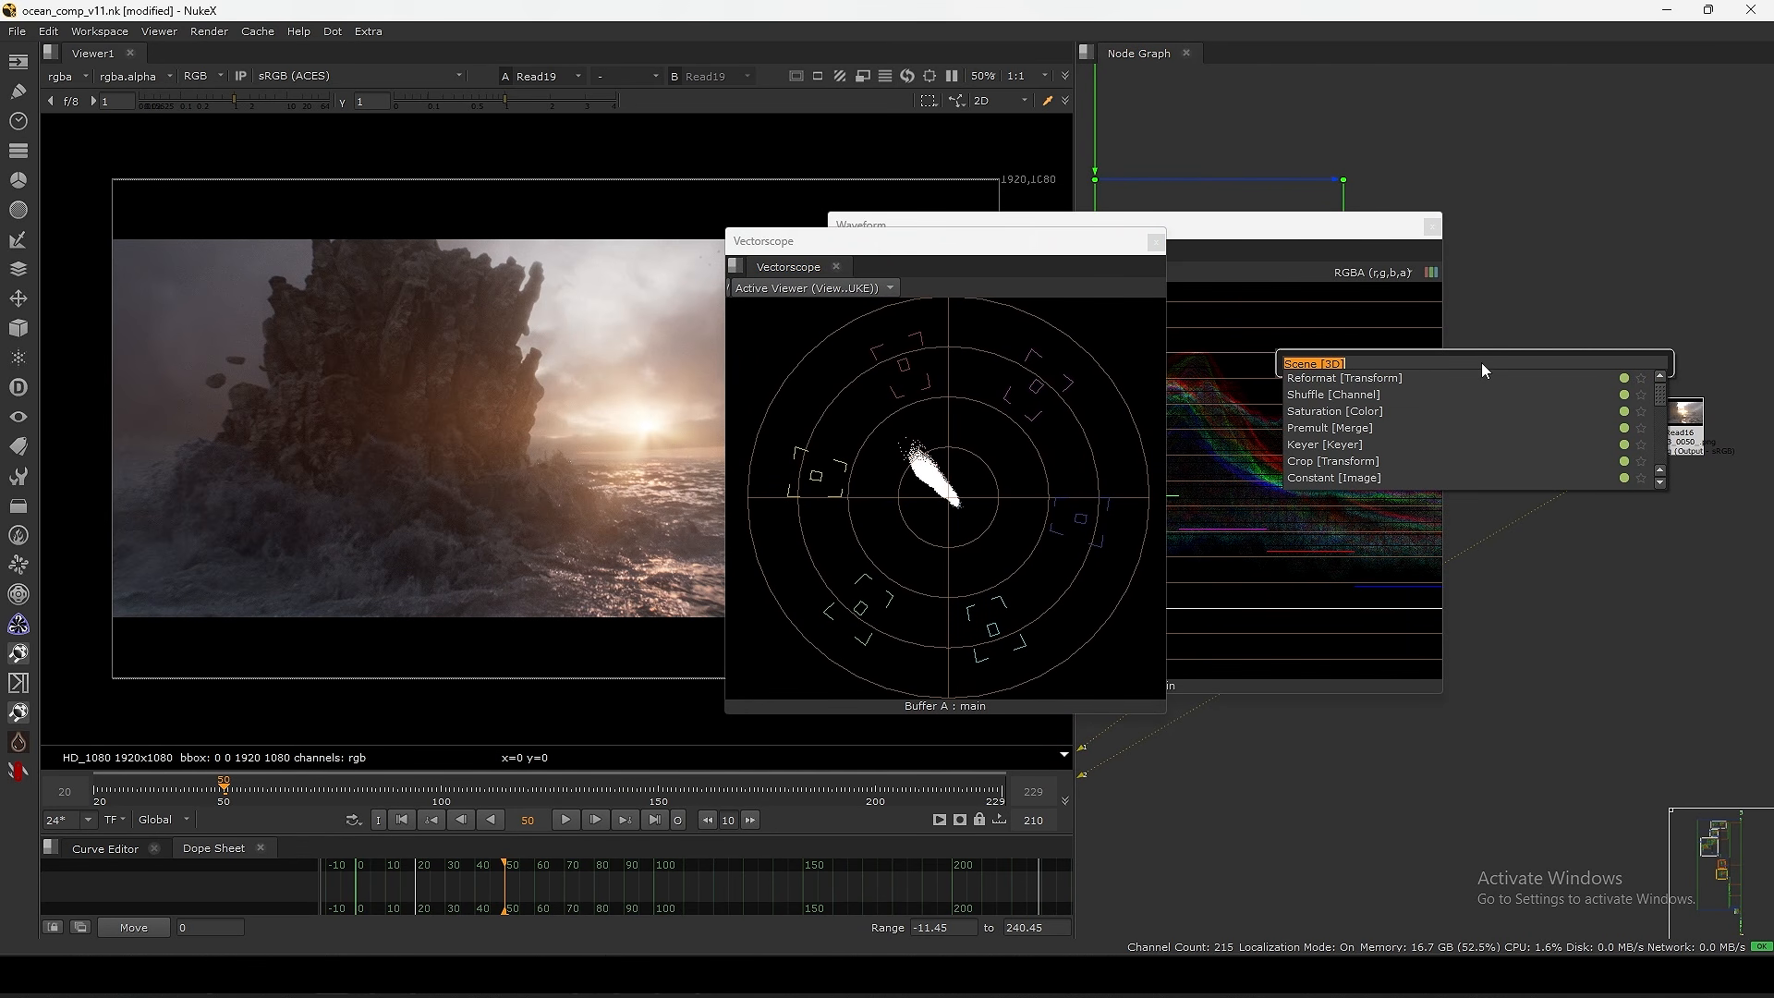
text(hus)
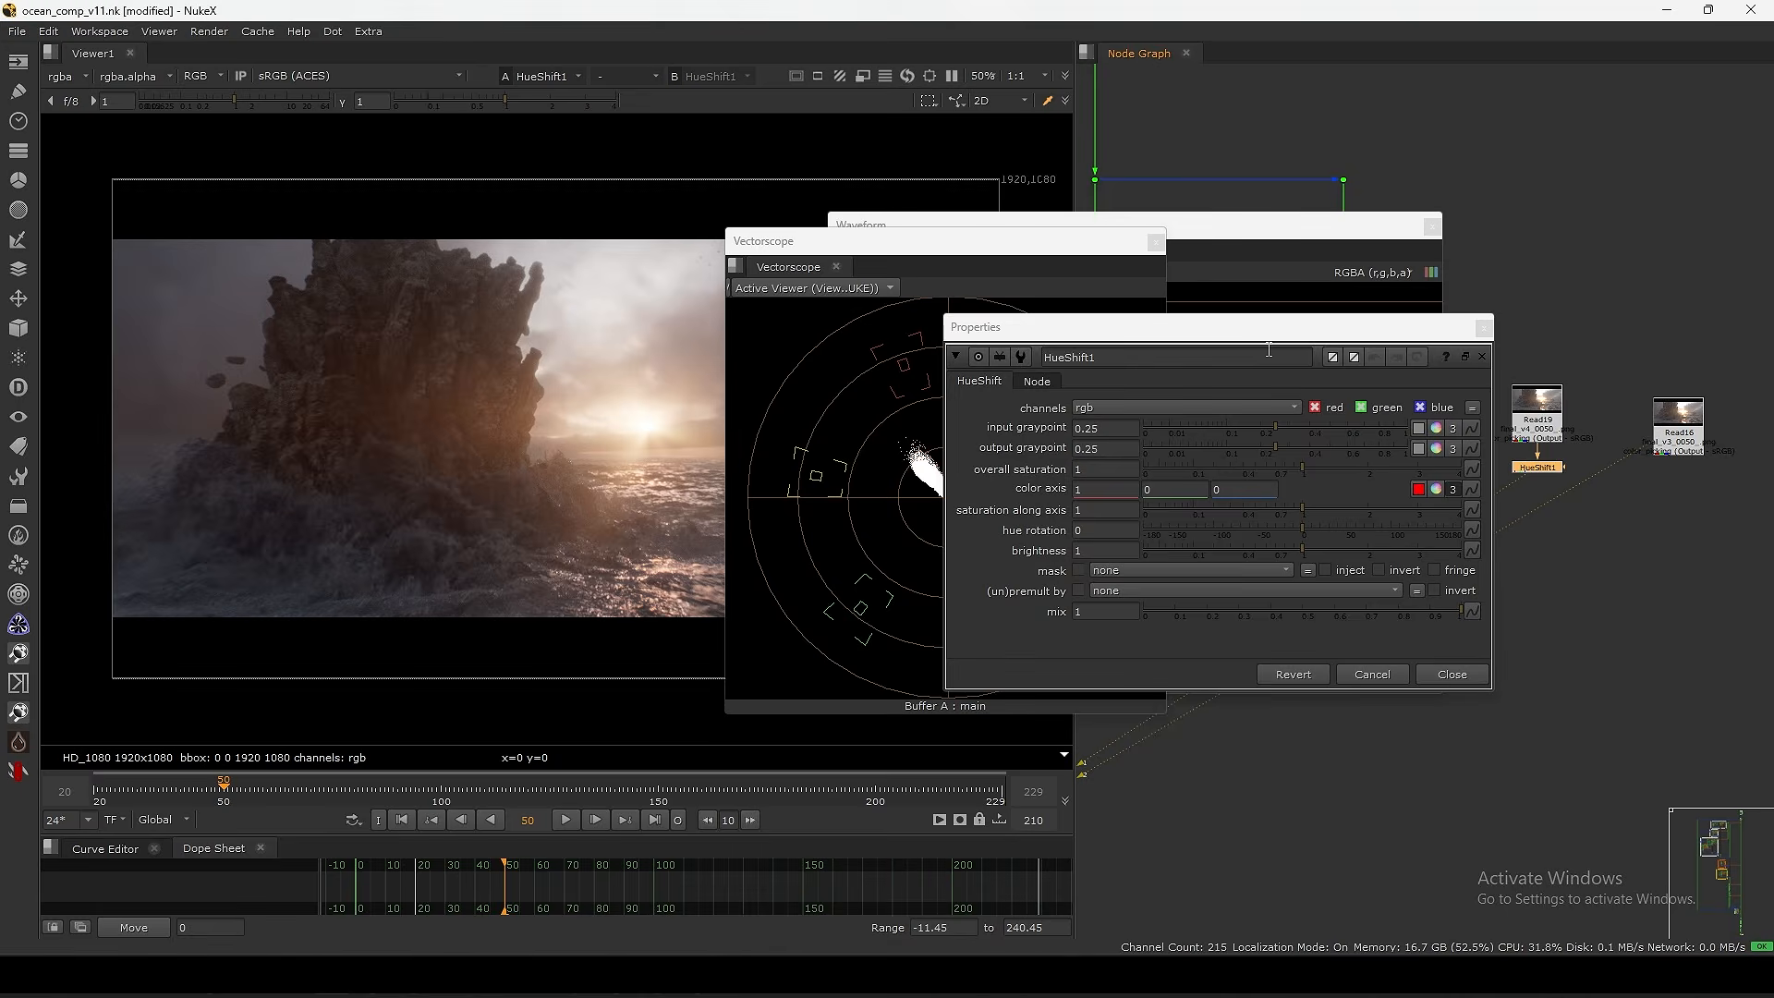
key(Return)
- Arrange the Vectorscope and HueShift properties side by side, set the hue rotation to 30, and examine the image and Vectorscope trace
drag(1041, 254, 903, 125)
drag(1133, 326, 1298, 206)
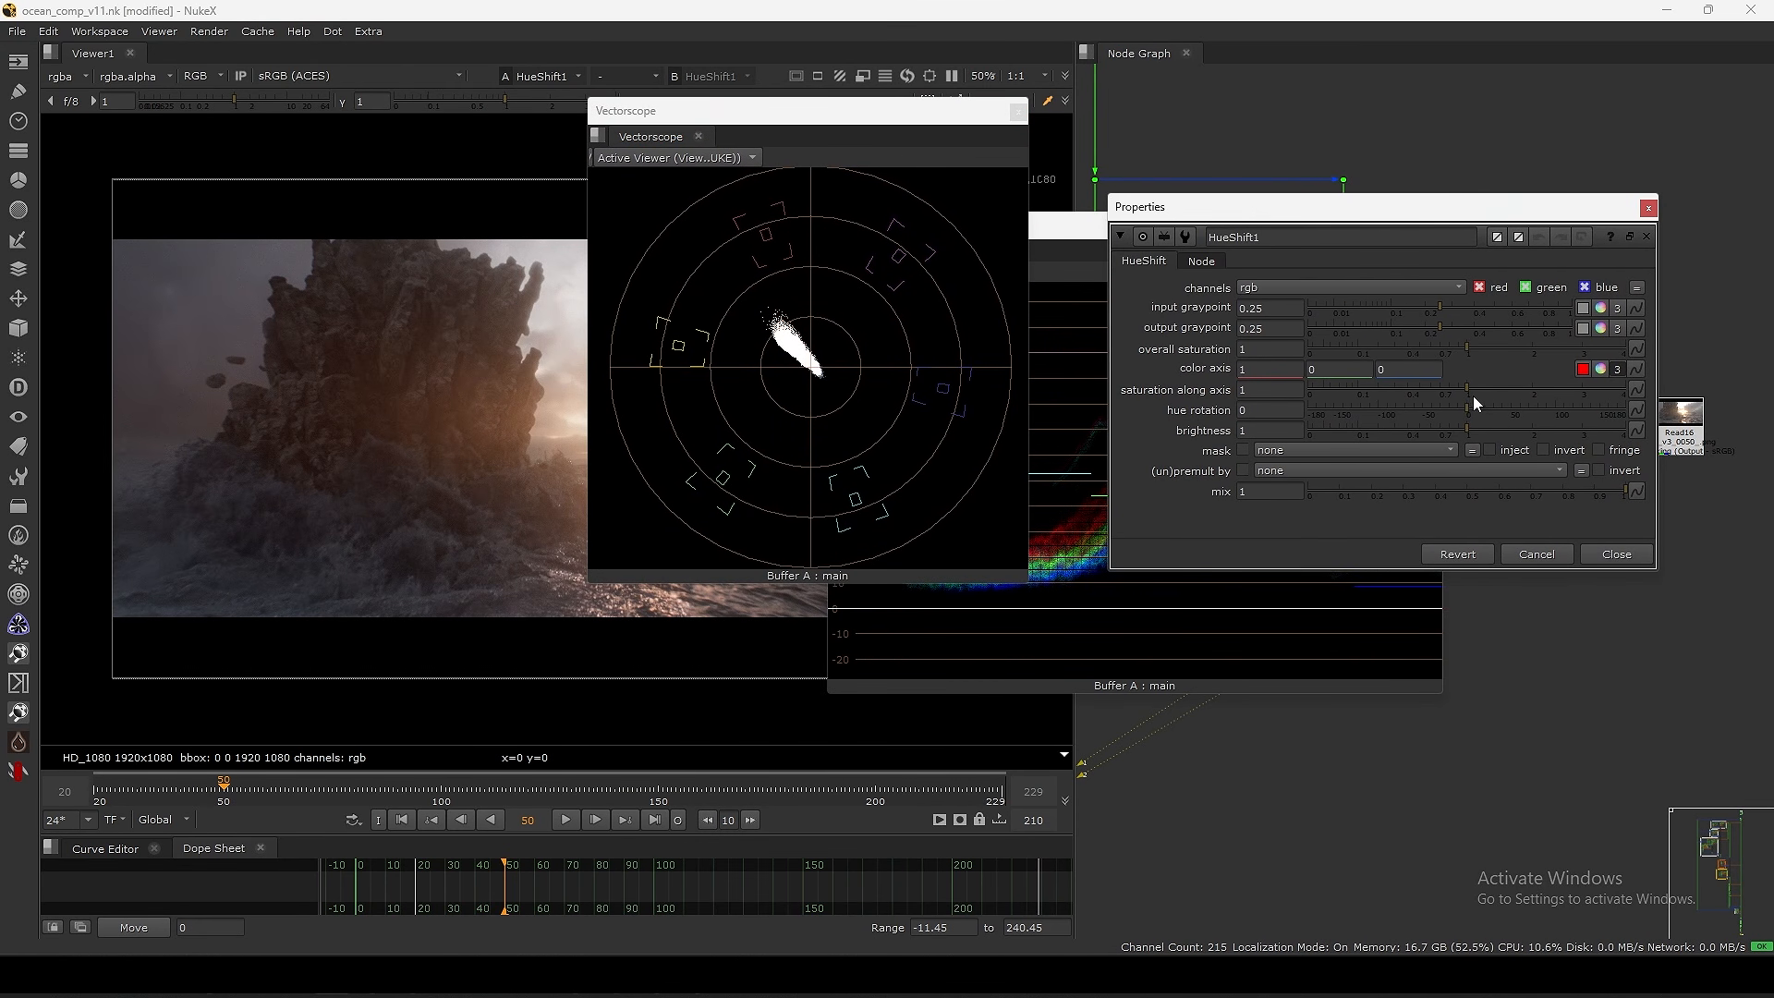
drag(1472, 408, 1497, 412)
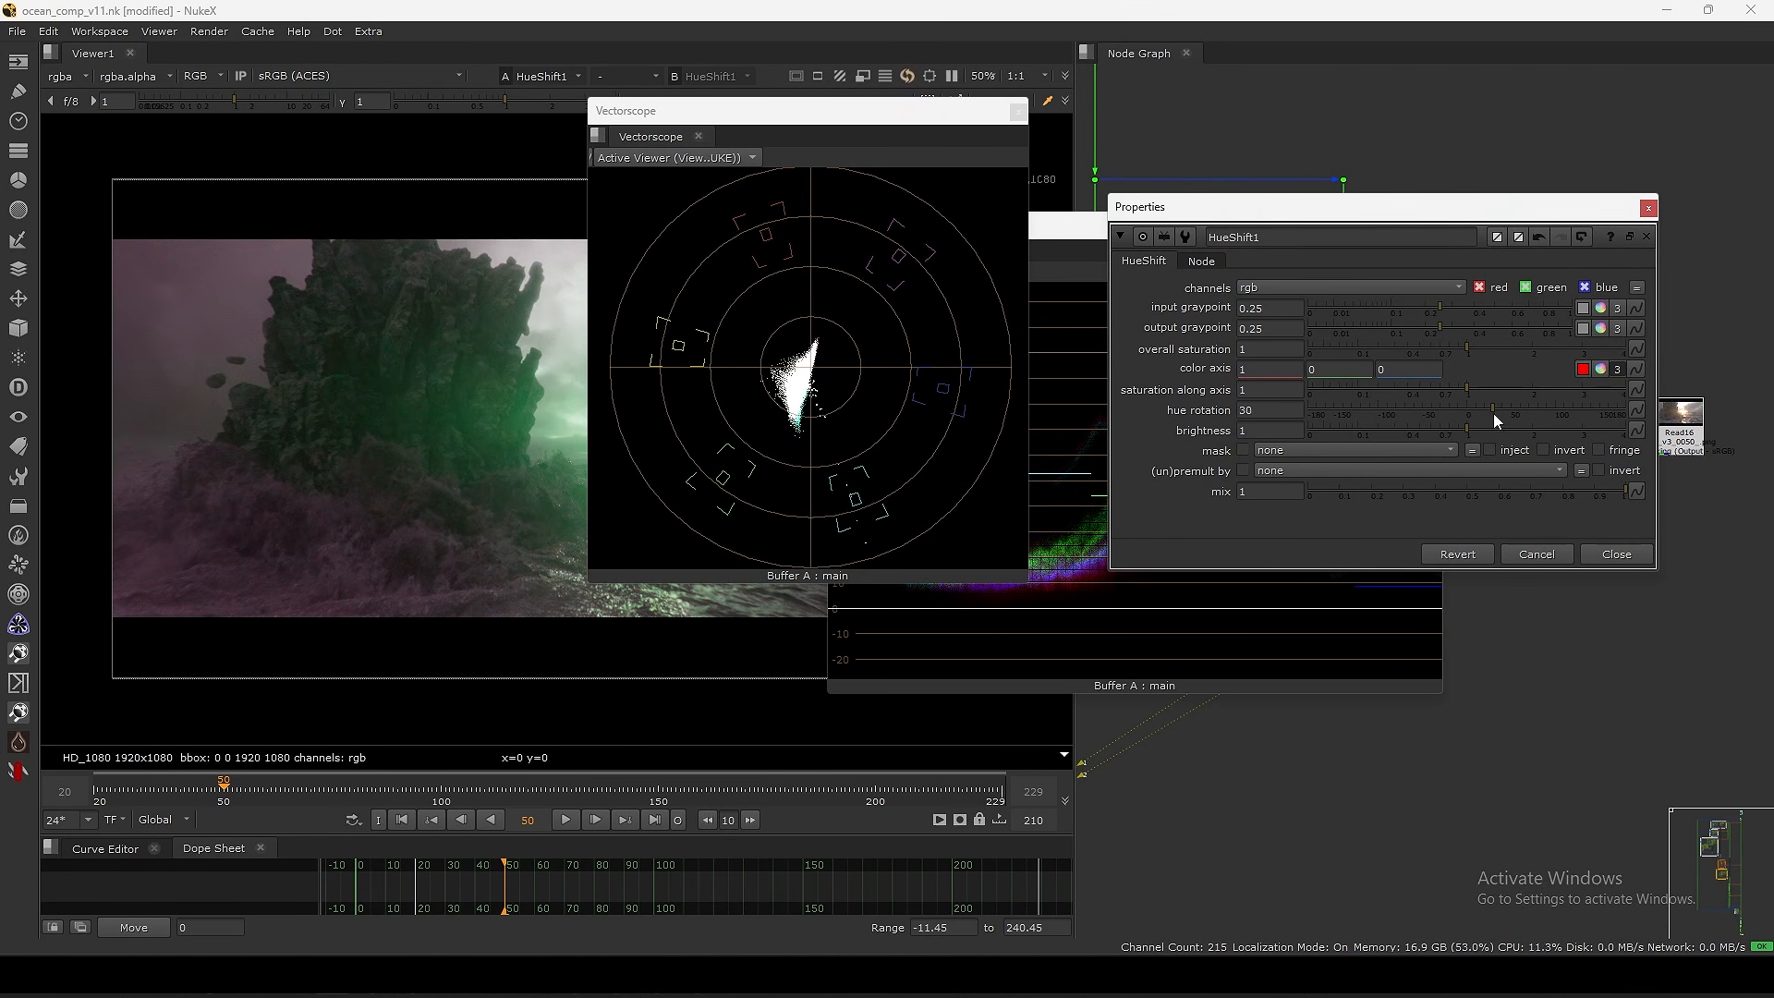
middle_drag(415, 455, 338, 484)
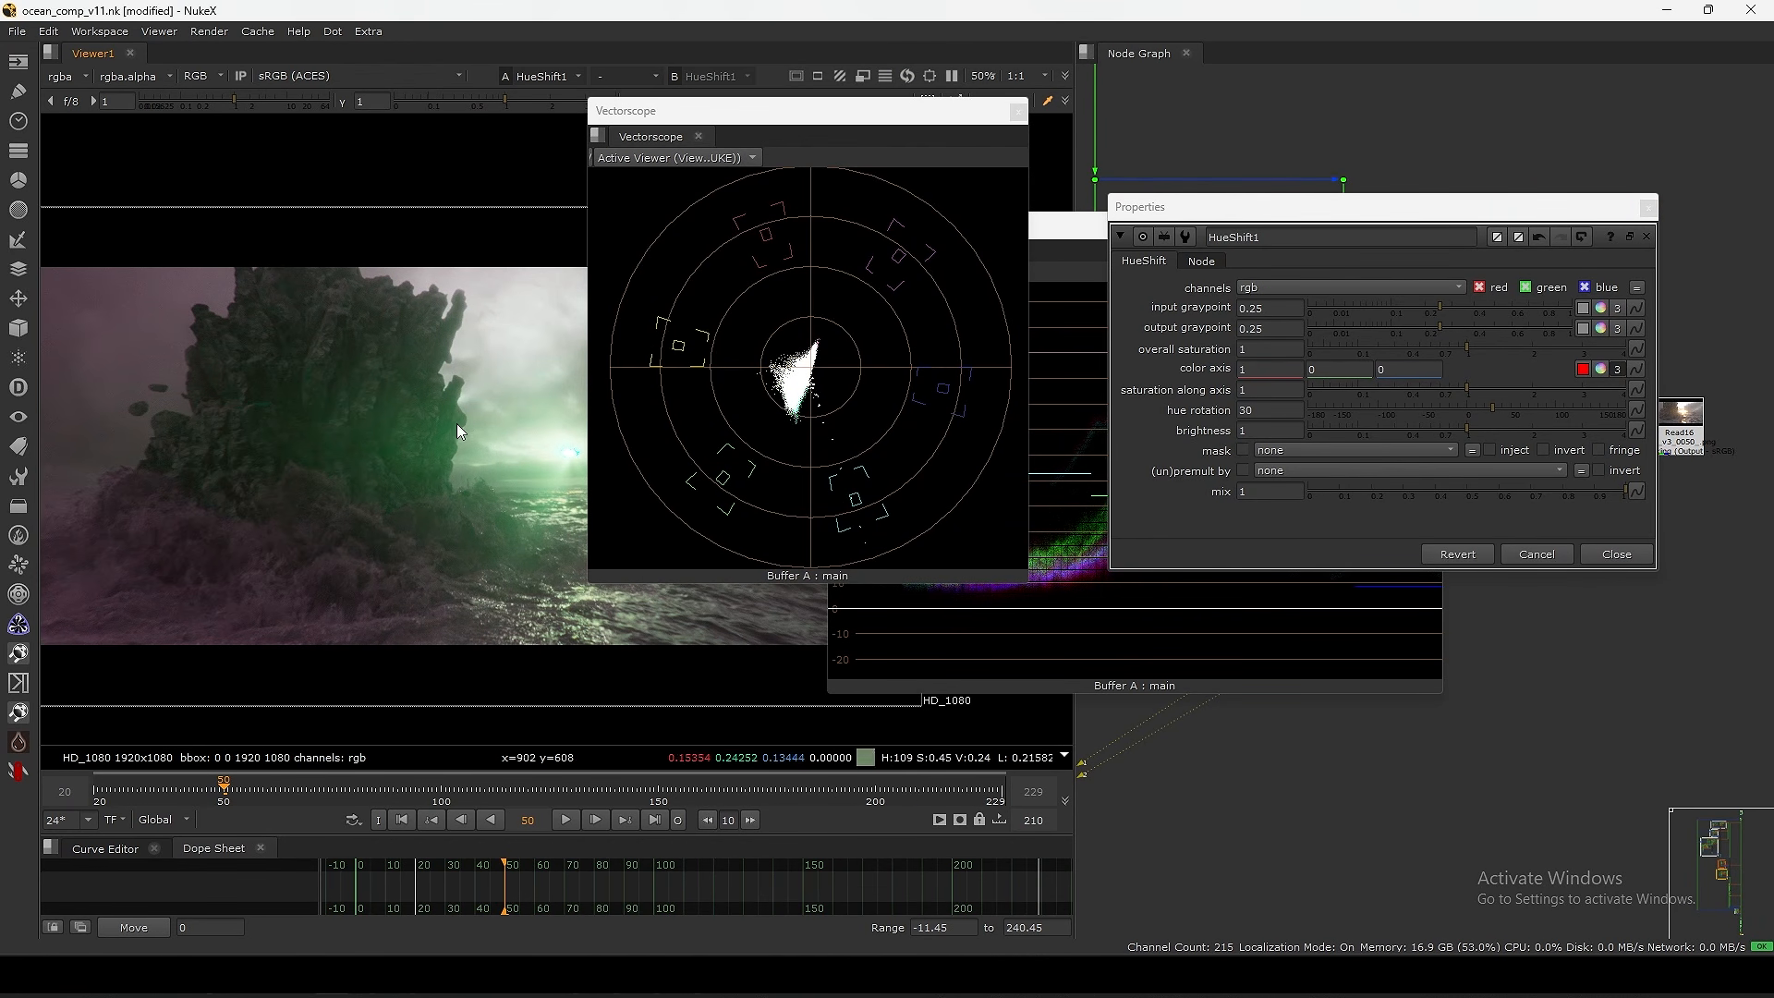
middle_drag(858, 286, 831, 319)
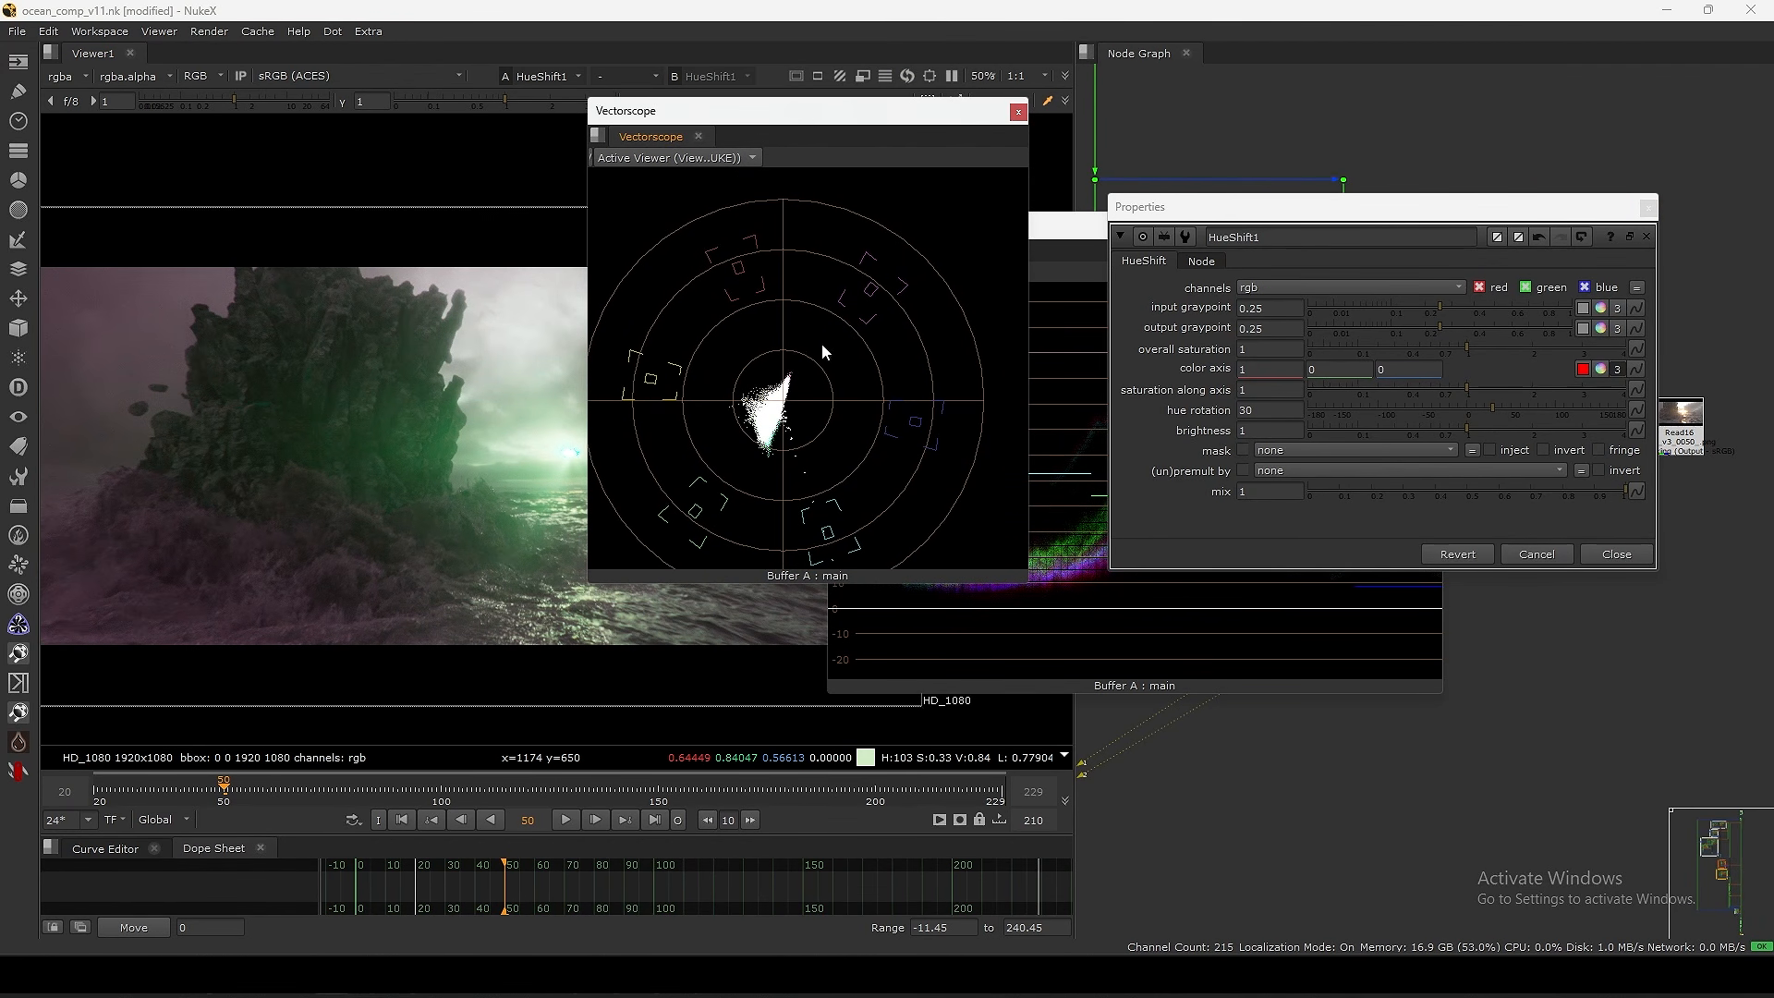
- Set the HueShift hue rotation to 136 and examine the shifted colours in the Vectorscope and viewer
drag(1490, 410, 1568, 410)
drag(1589, 410, 1585, 409)
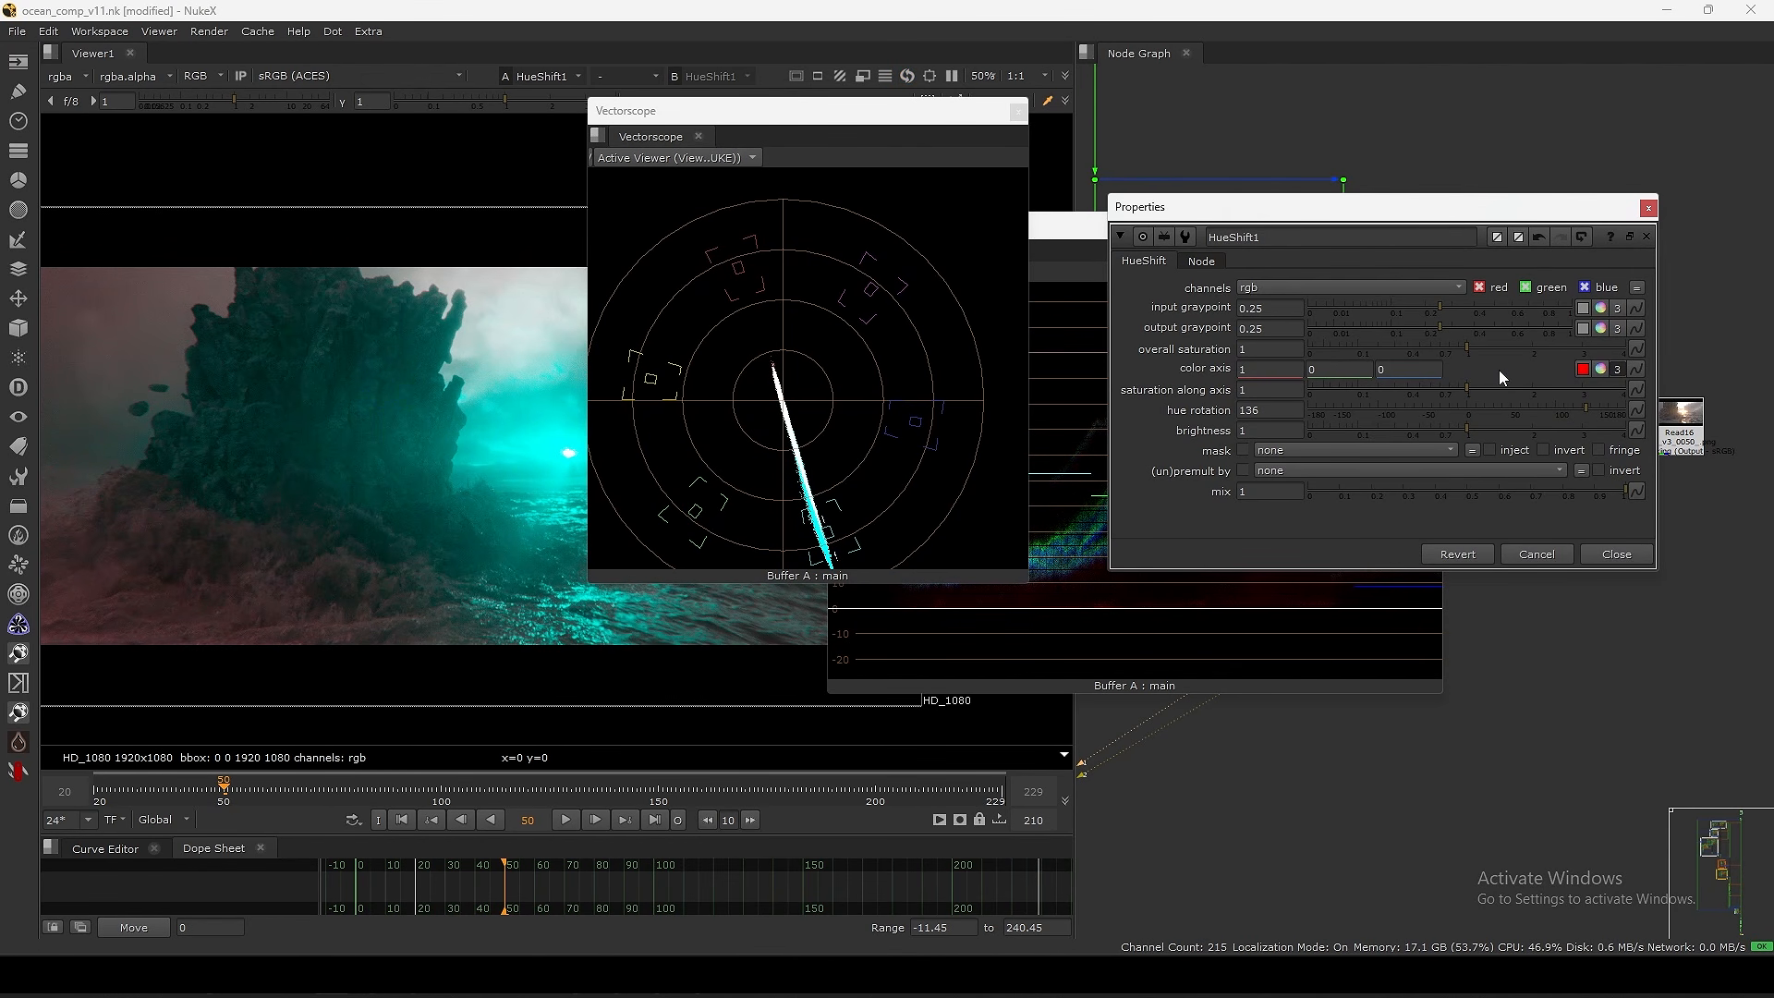
middle_drag(809, 489, 827, 444)
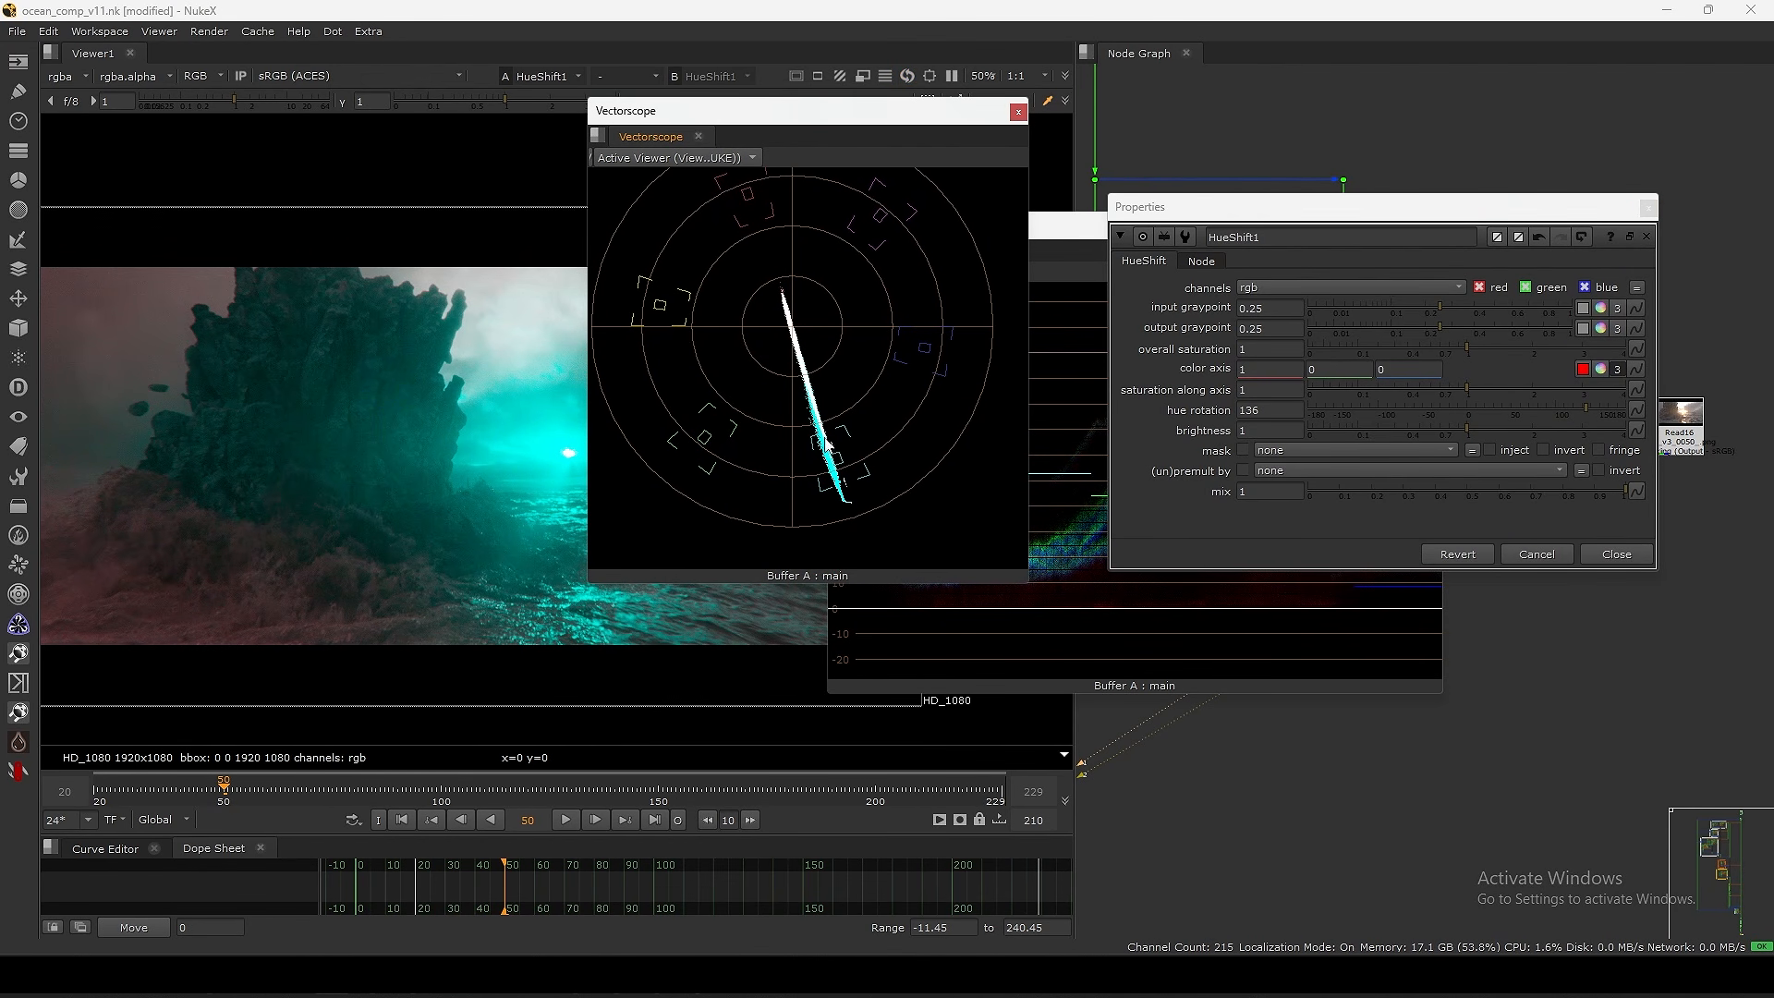
scroll(434, 535, down, 1)
middle_drag(434, 534, 368, 529)
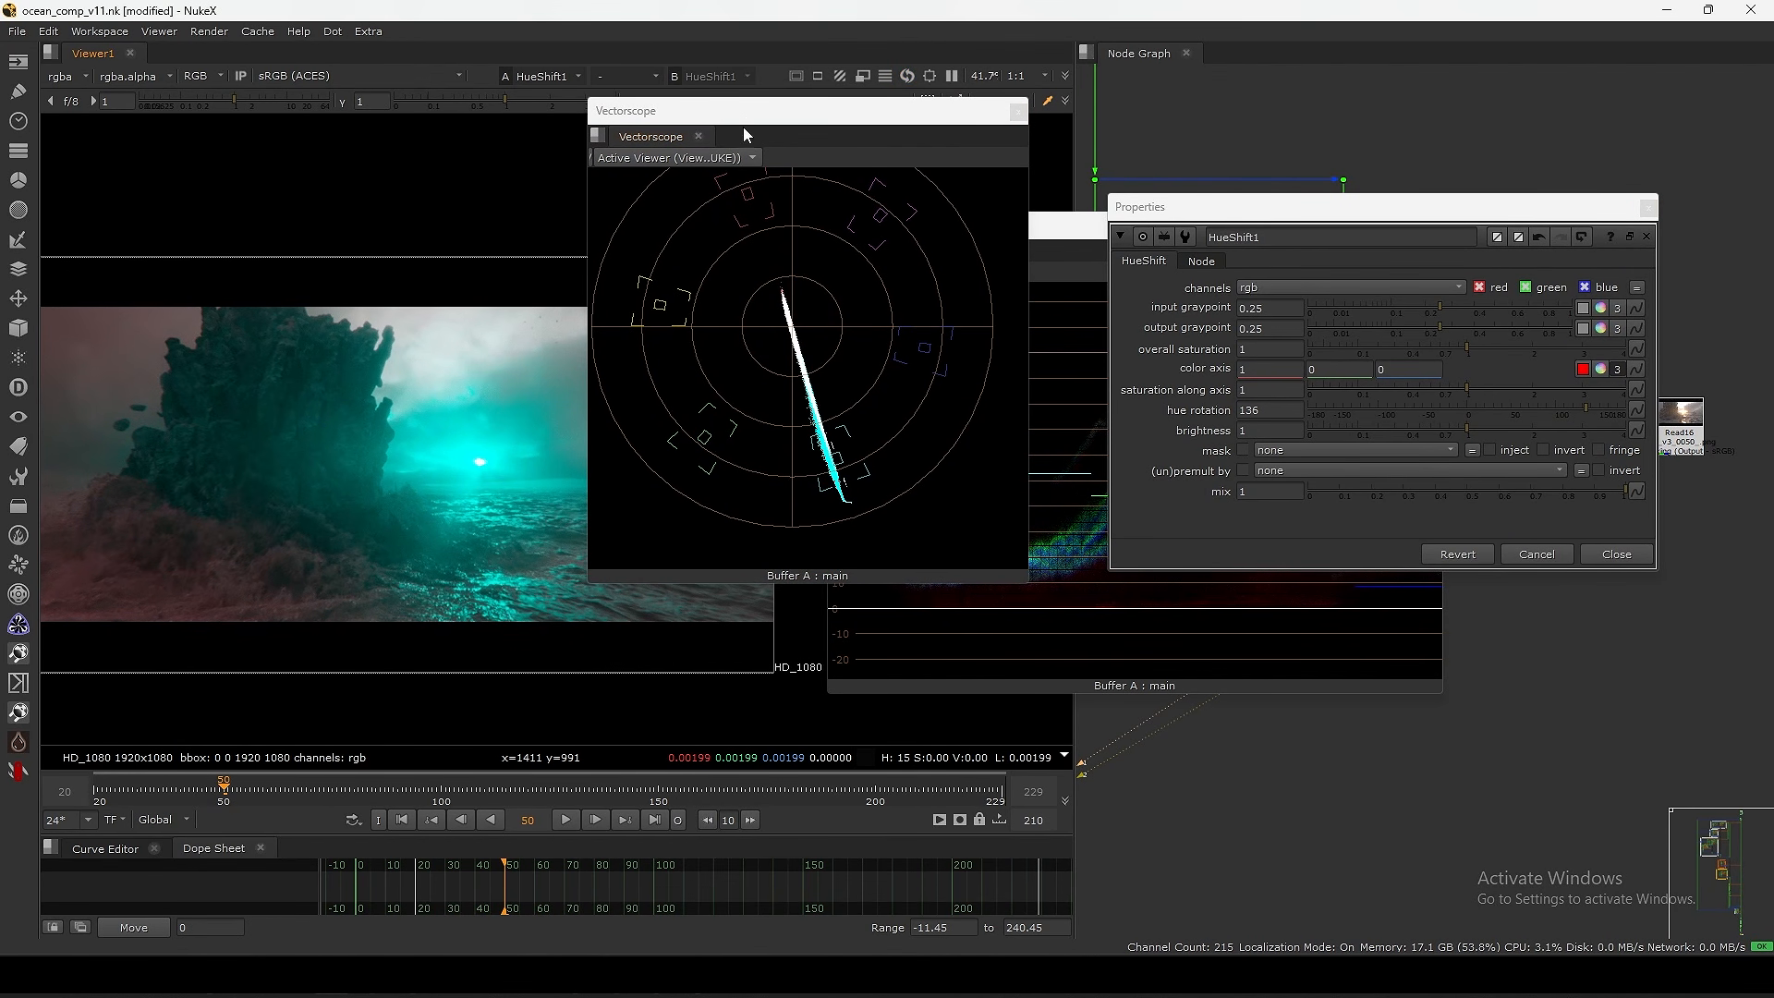
- Try hue rotations of 140 and 150 against the repositioned Vectorscope, and cancel the HueShift node
drag(739, 111, 1025, 116)
middle_drag(545, 524, 474, 505)
click(1419, 231)
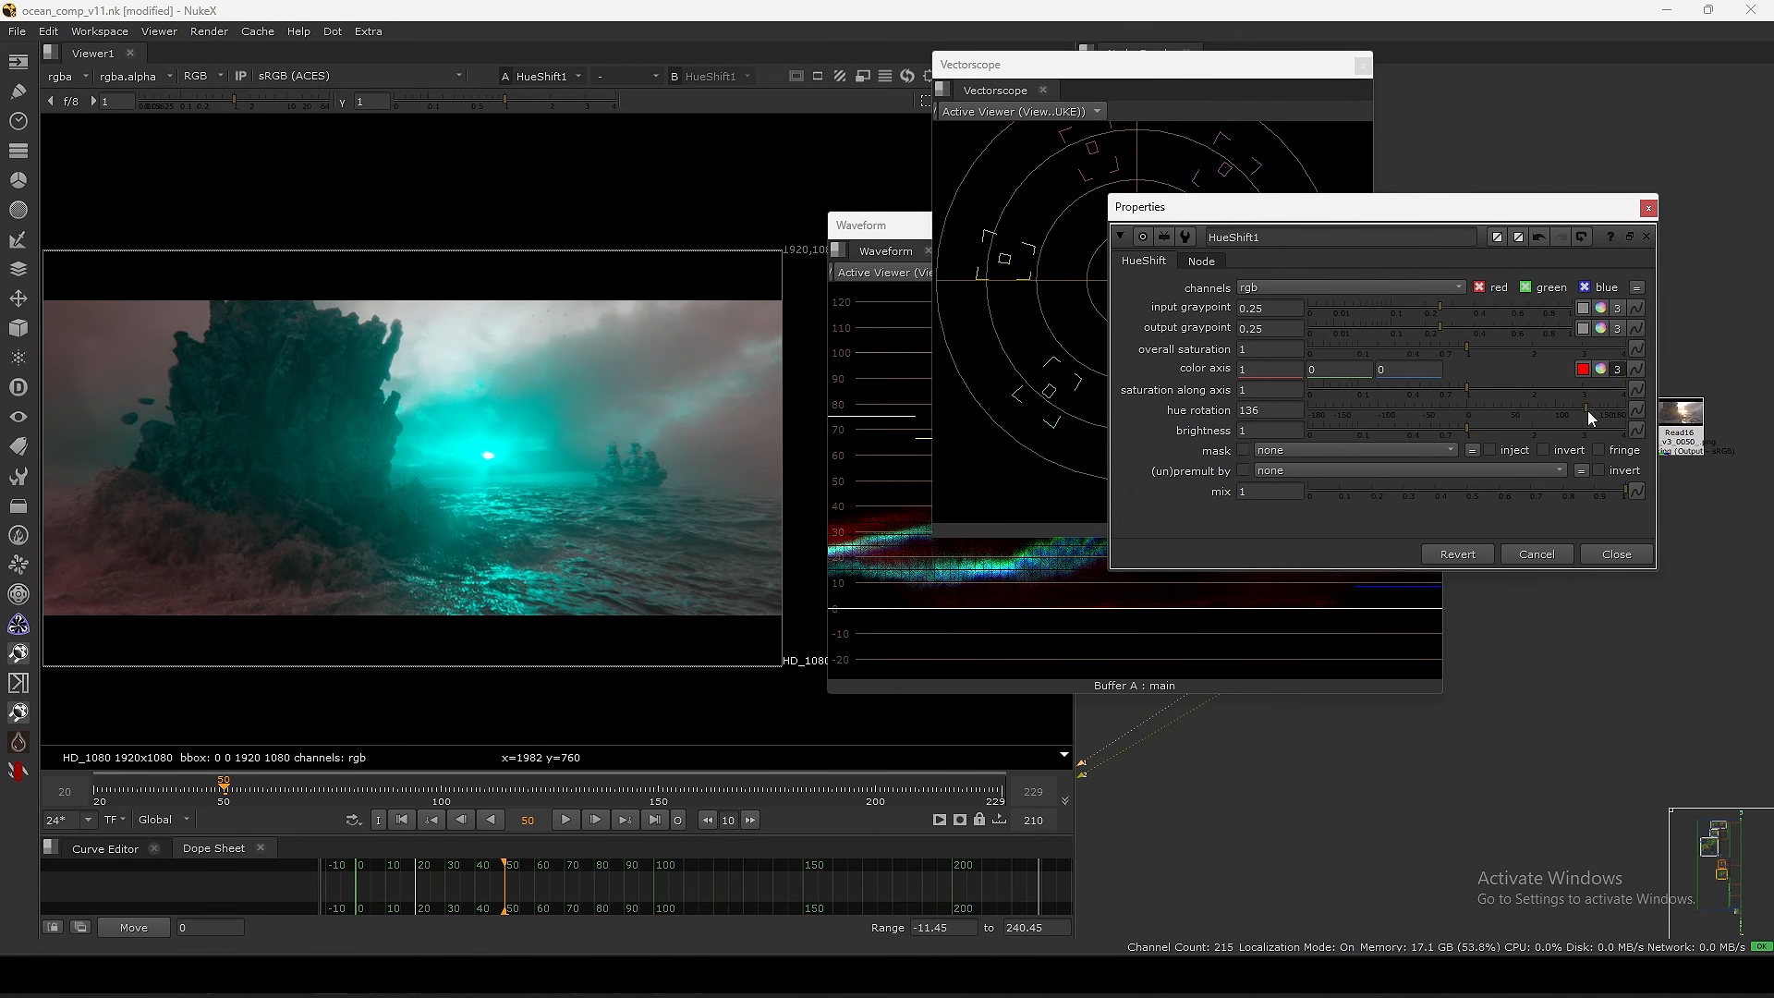
drag(1594, 408, 1589, 410)
drag(1216, 68, 956, 162)
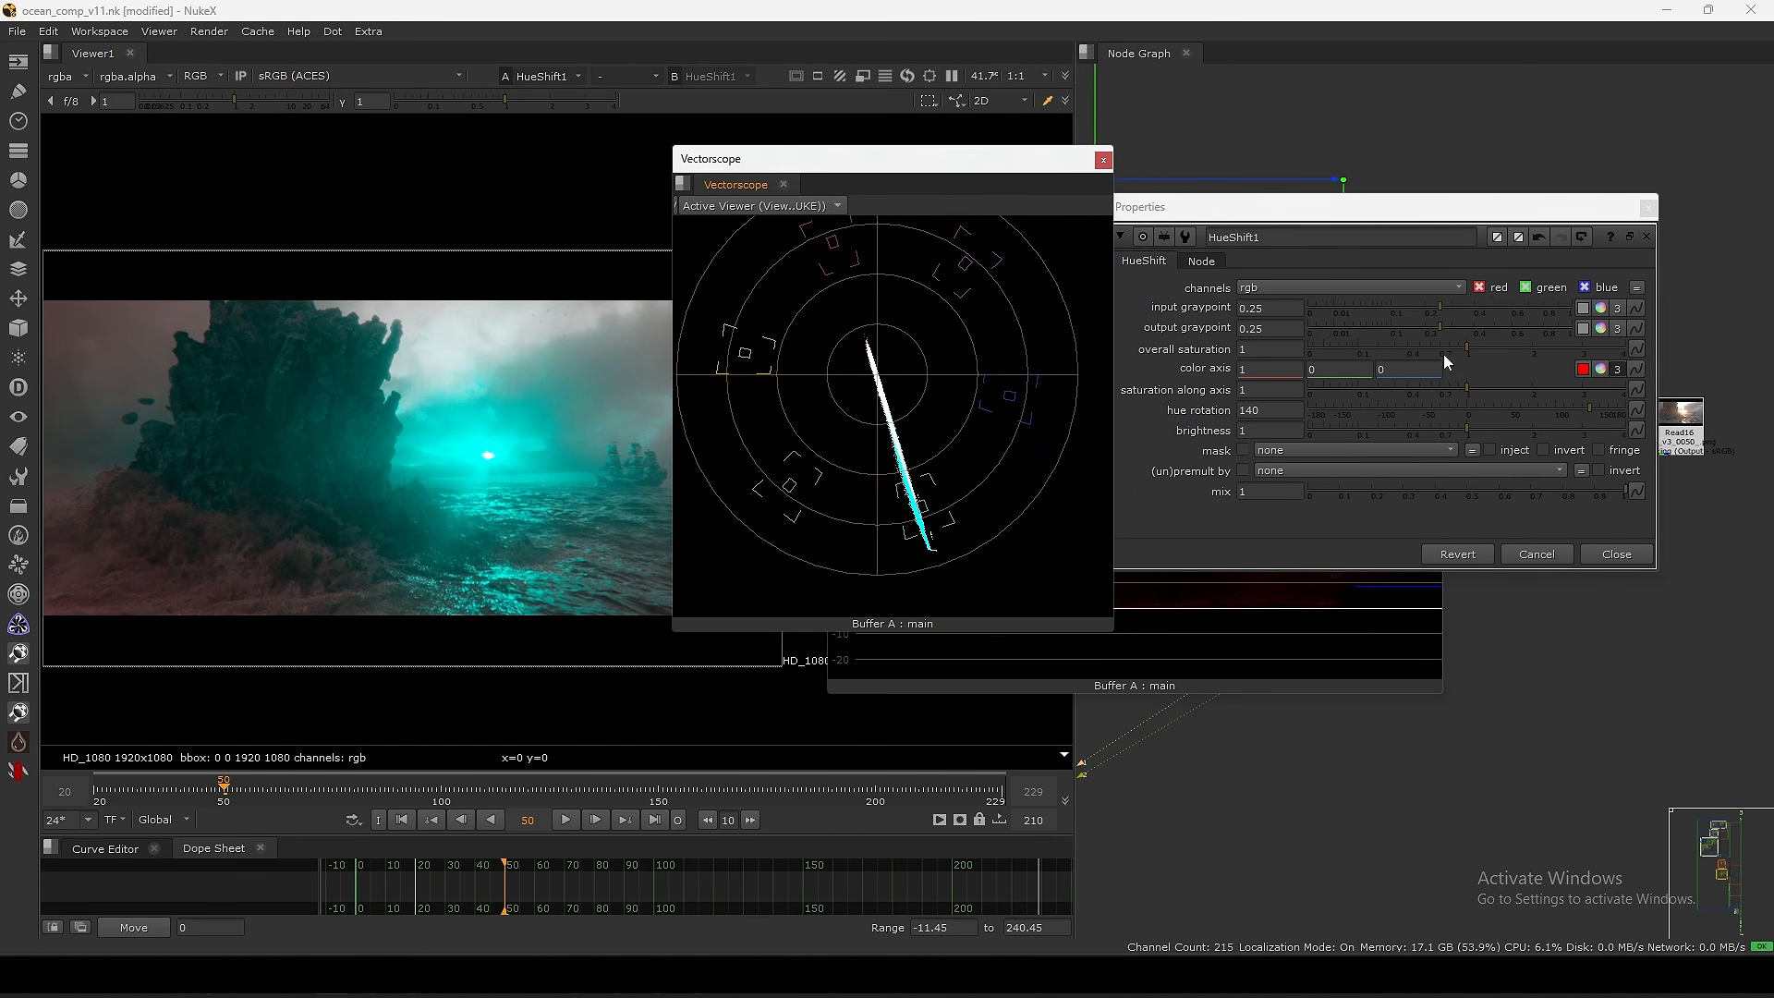
drag(1601, 412, 1599, 410)
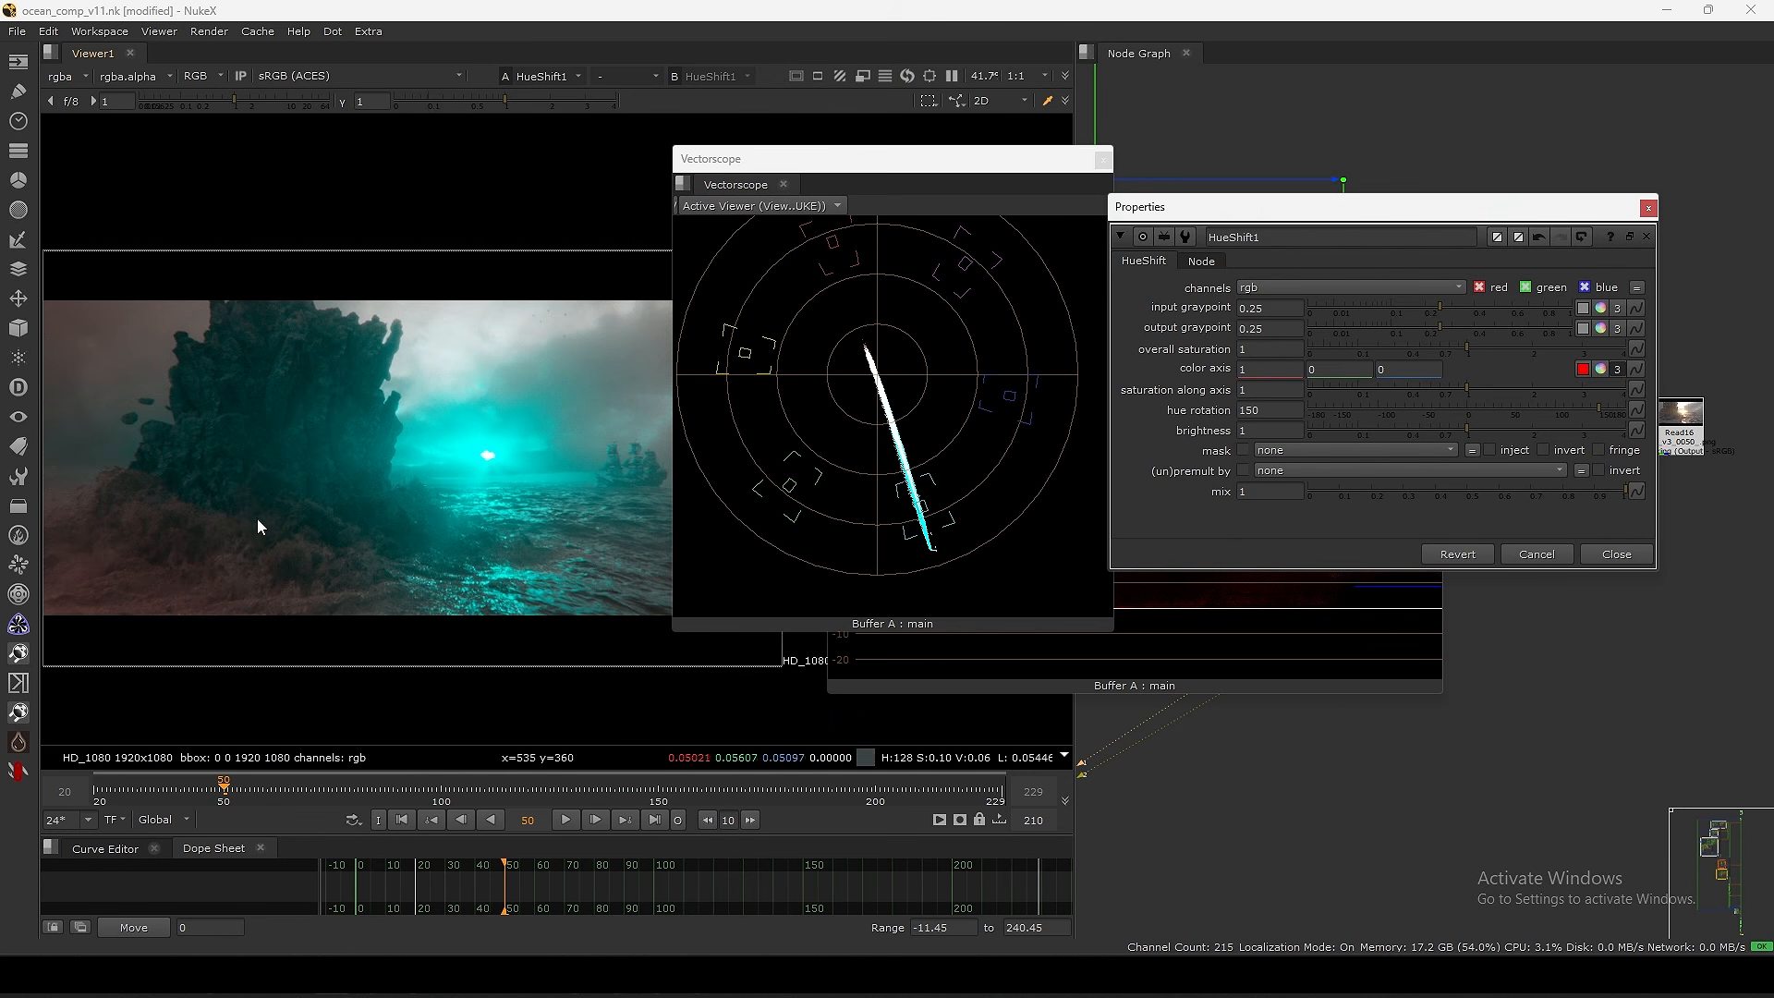
click(1536, 554)
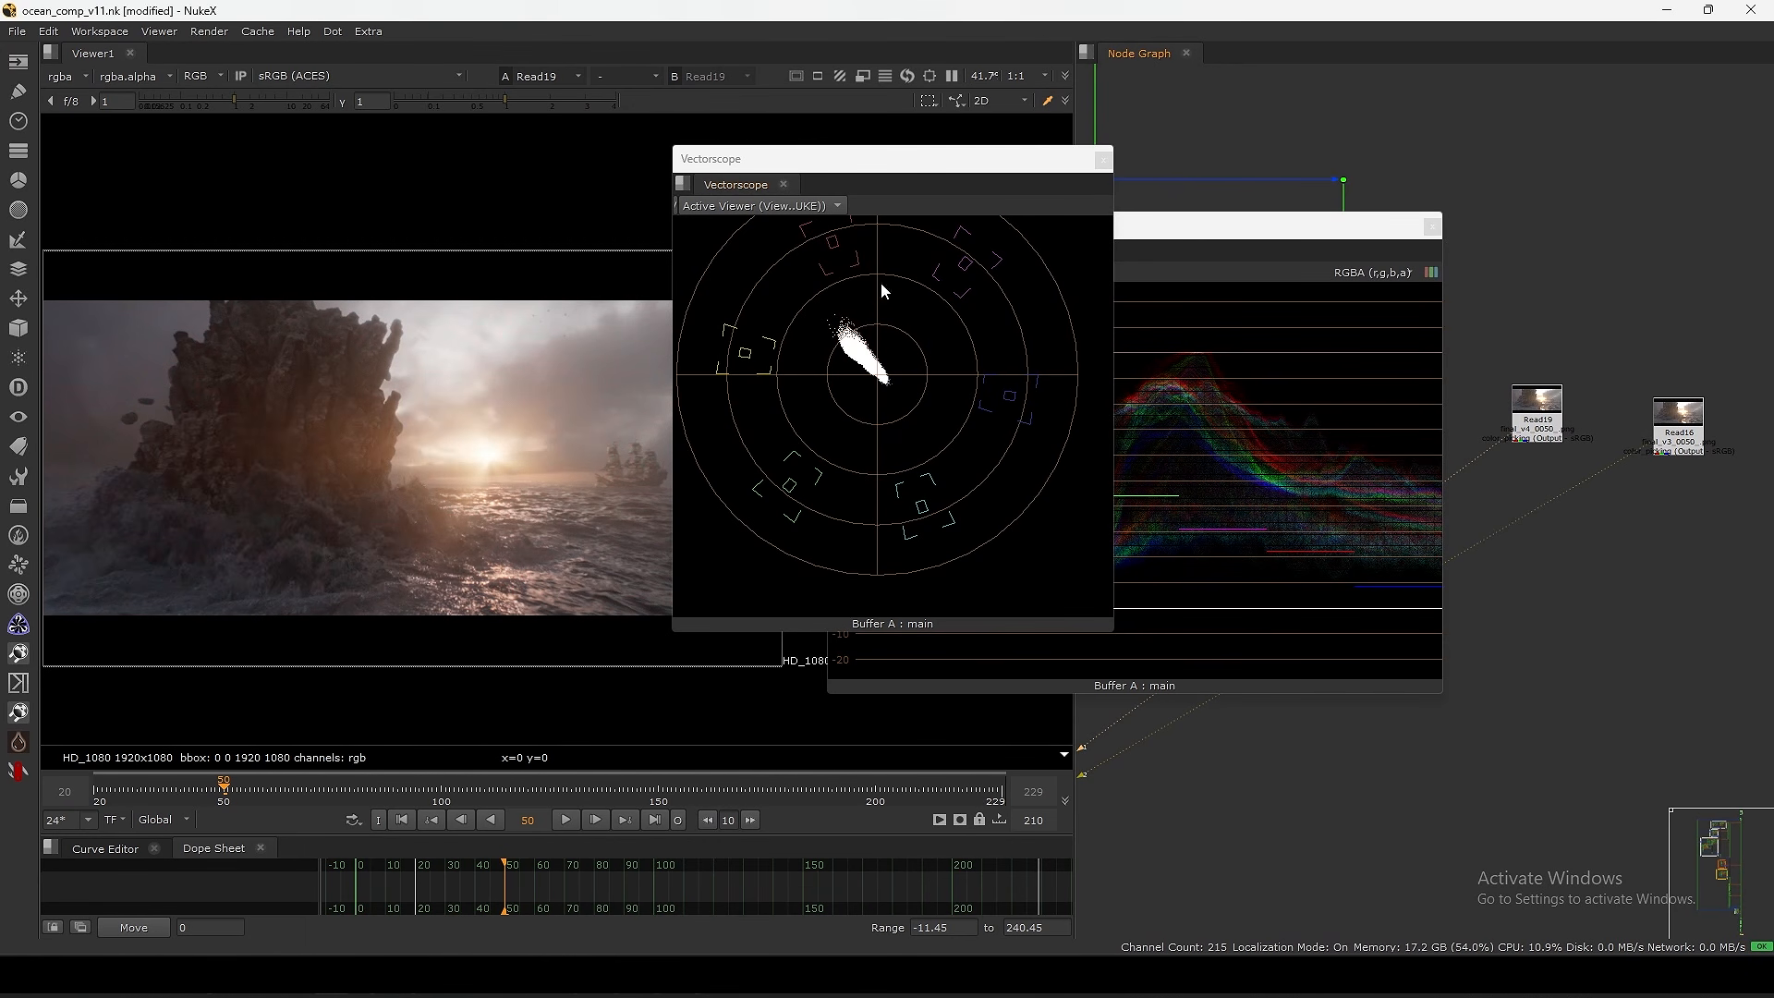
- Move the Waveform window in front of the Vectorscope and raise the viewer gain to 1.2
drag(949, 158, 981, 131)
middle_drag(750, 458, 1062, 252)
drag(1207, 226, 1221, 107)
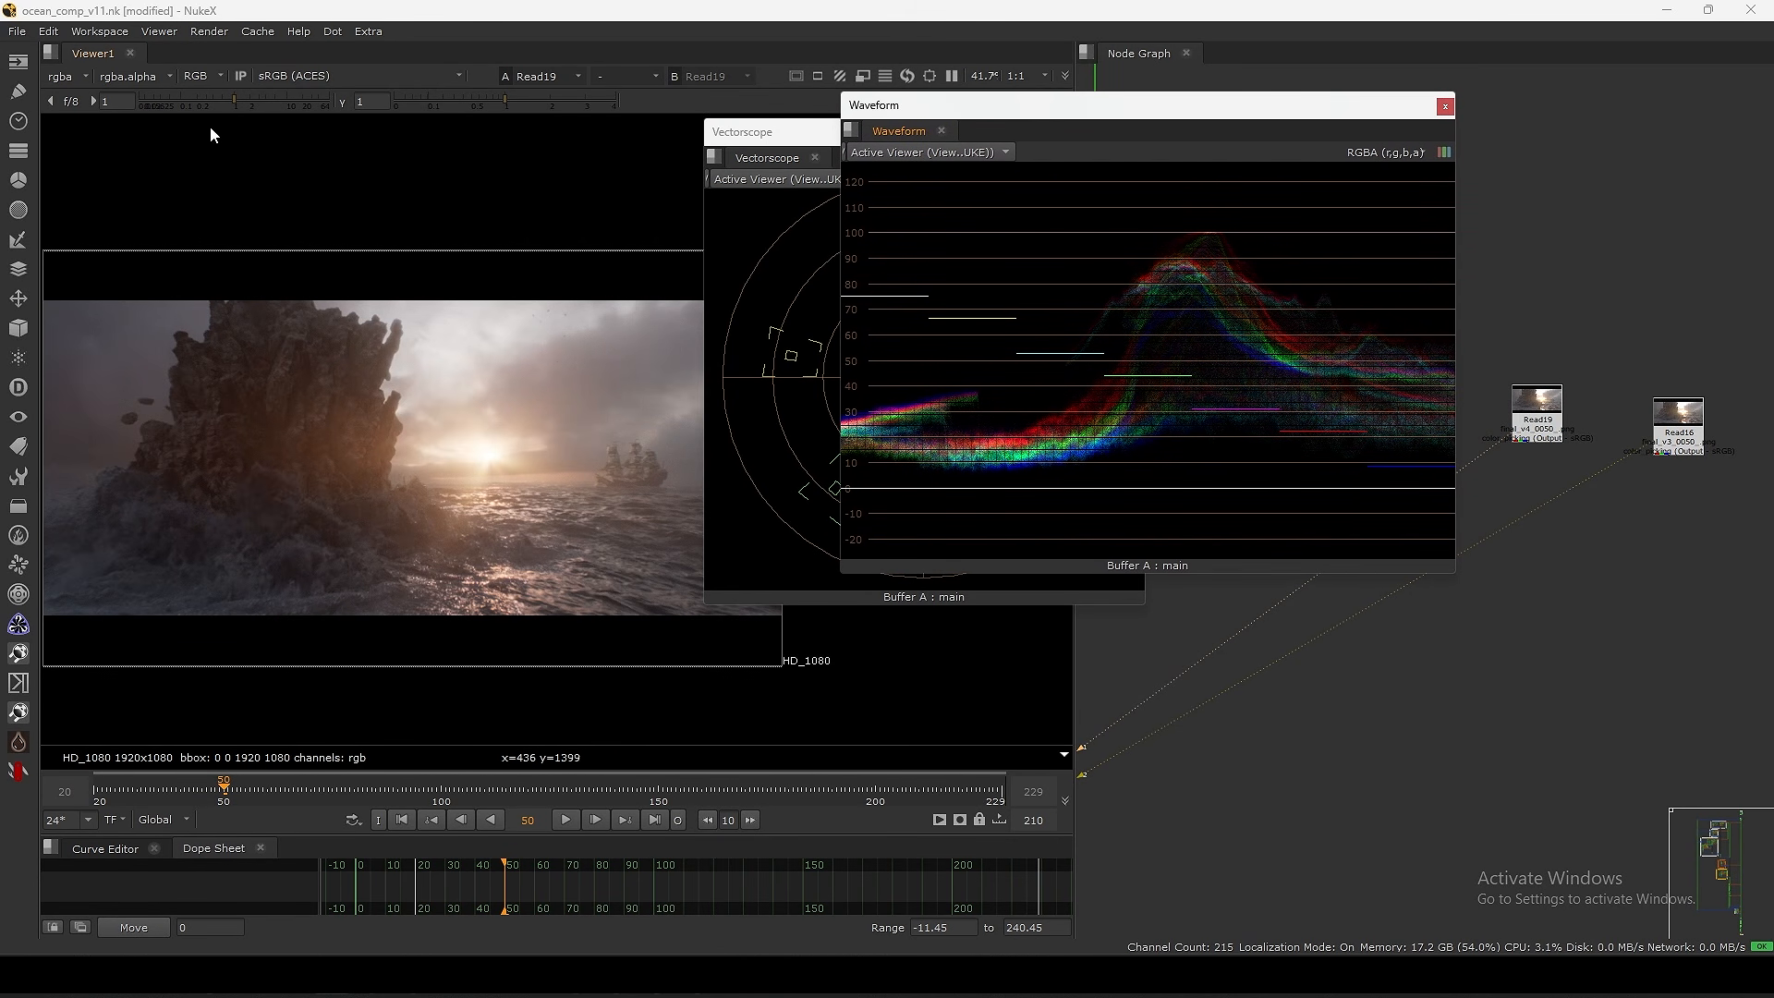
mouse_move(229, 100)
mouse_down()
mouse_move(200, 107)
mouse_move(240, 101)
mouse_up()
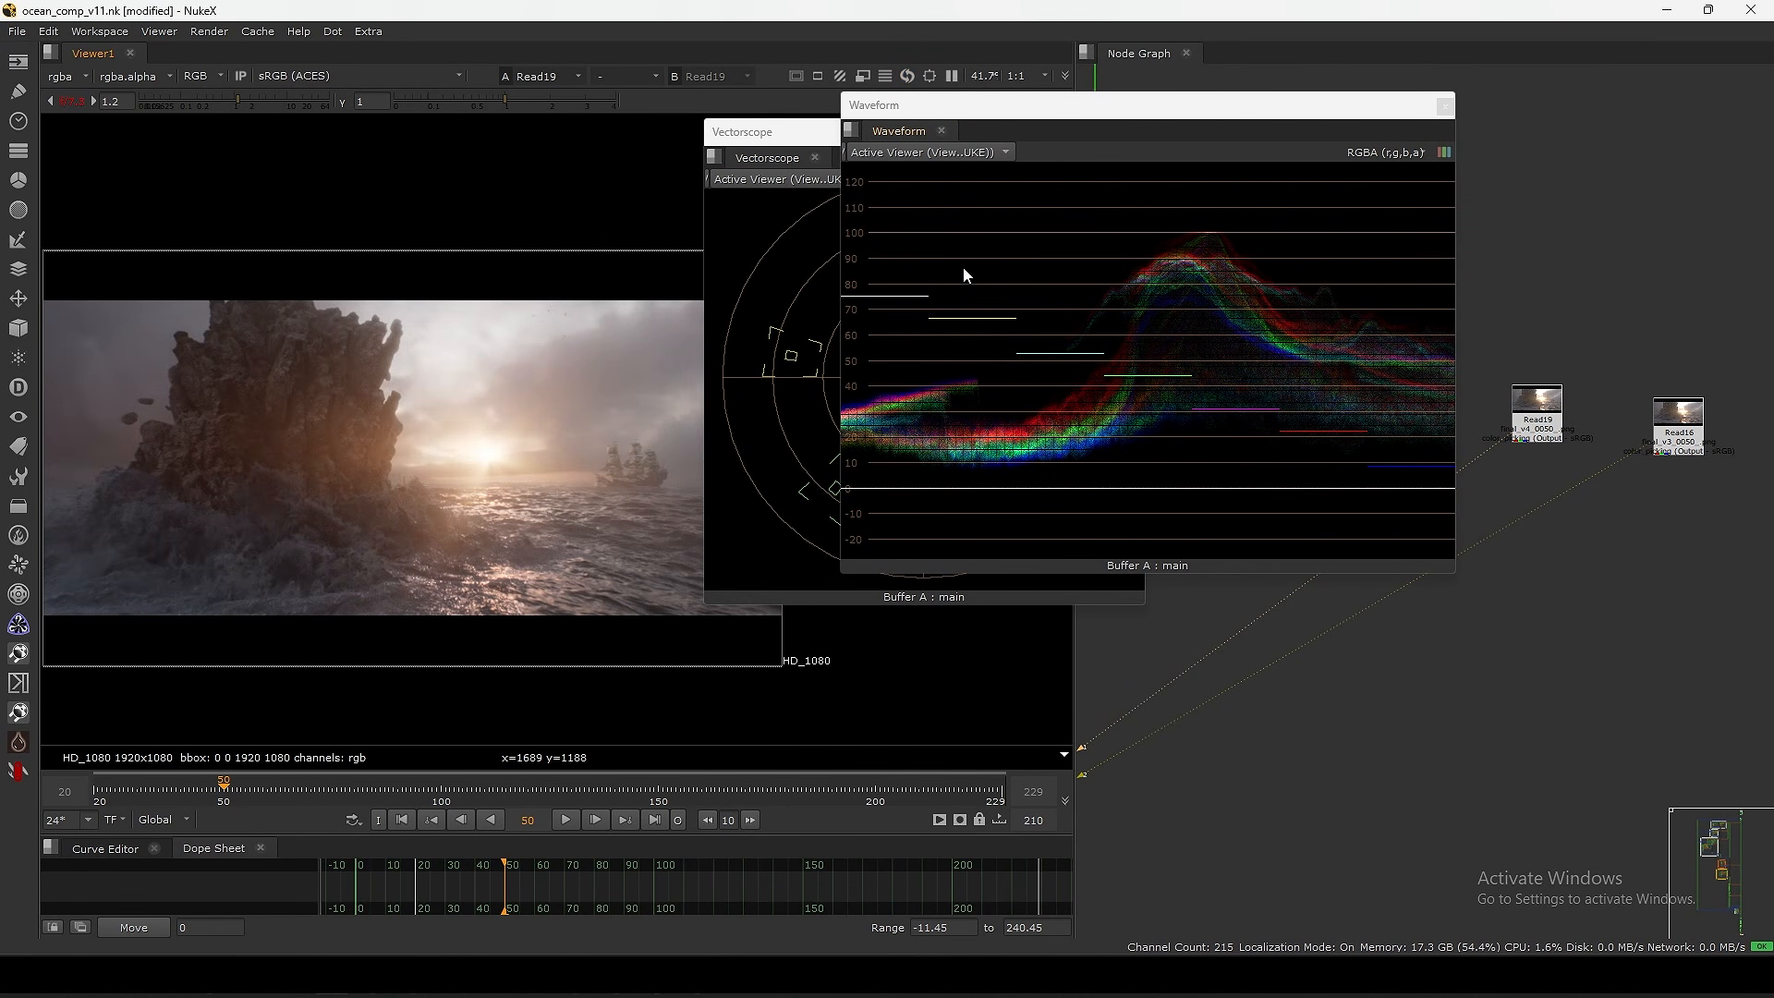
- View the Read13 render in the viewer and make the Waveform window taller to examine its levels
drag(1293, 111, 1056, 235)
middle_drag(1374, 410, 1736, 339)
key(f)
middle_drag(1515, 451, 1386, 379)
middle_drag(1600, 679, 1523, 425)
scroll(1519, 539, up, 7)
scroll(1523, 426, up, 8)
click(1458, 483)
key(1)
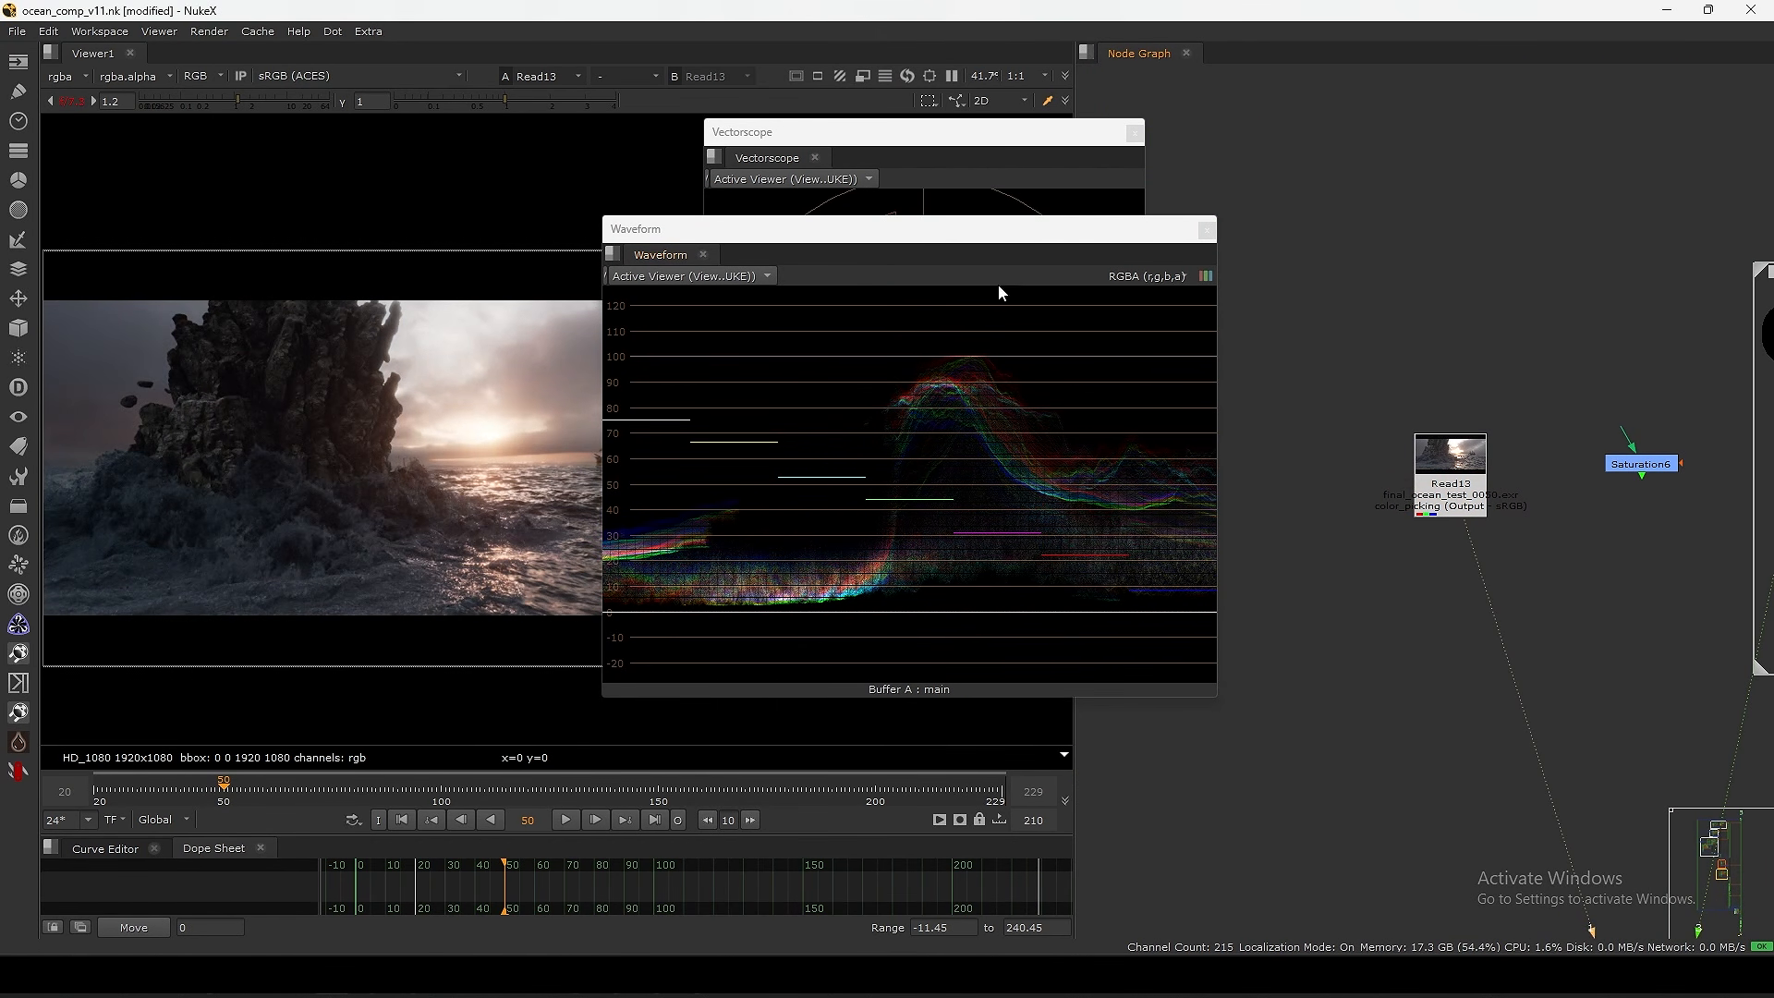
drag(1003, 232, 1074, 143)
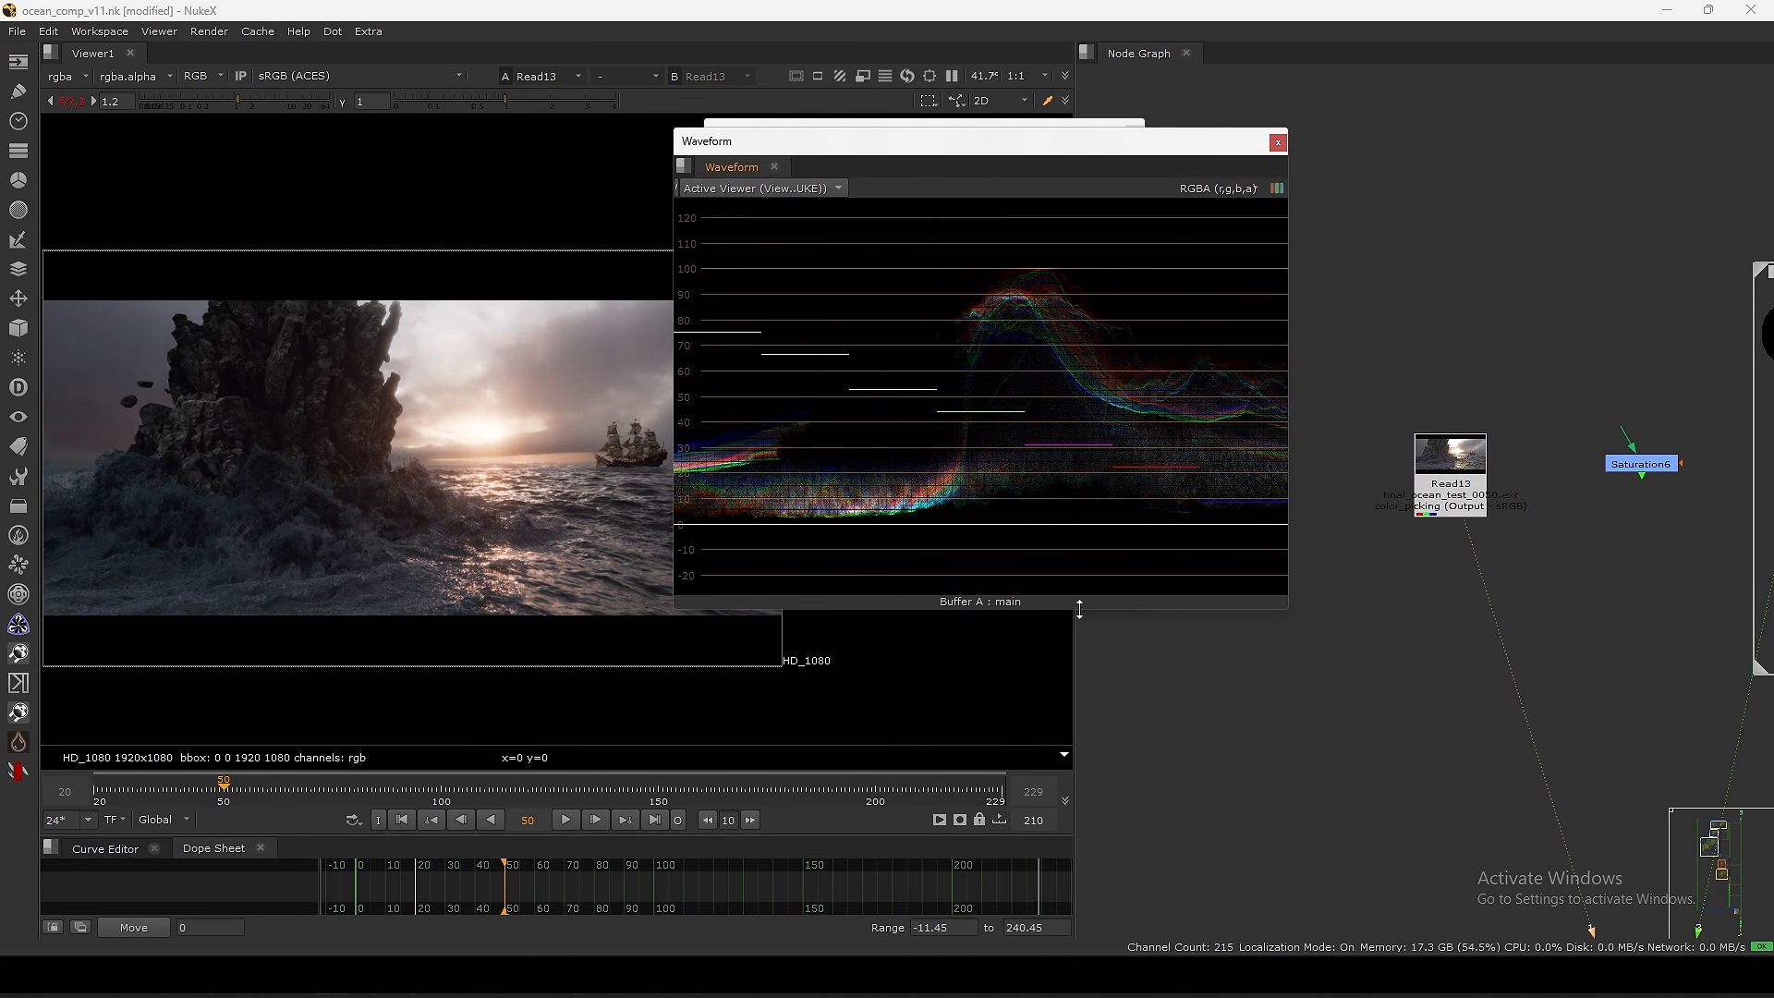
drag(1077, 607, 1062, 694)
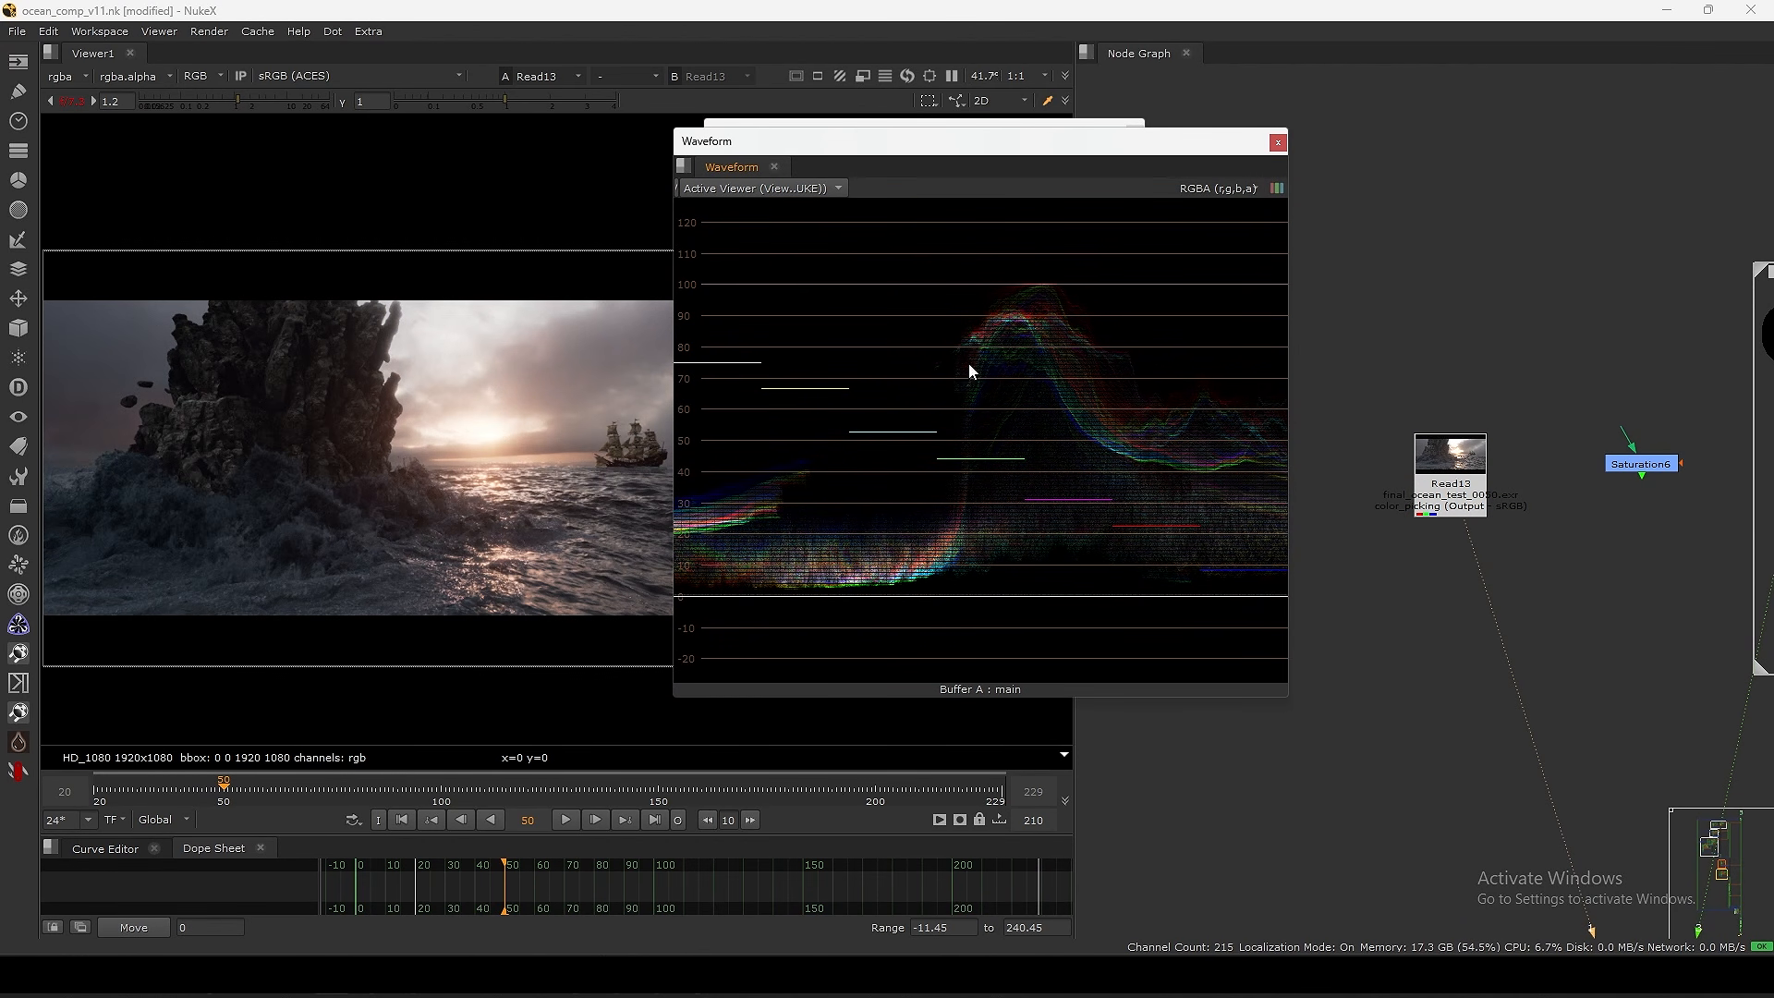
- Switch the viewer to Read19 and back to Read13, comparing their black levels in the Waveform
scroll(1419, 497, down, 2)
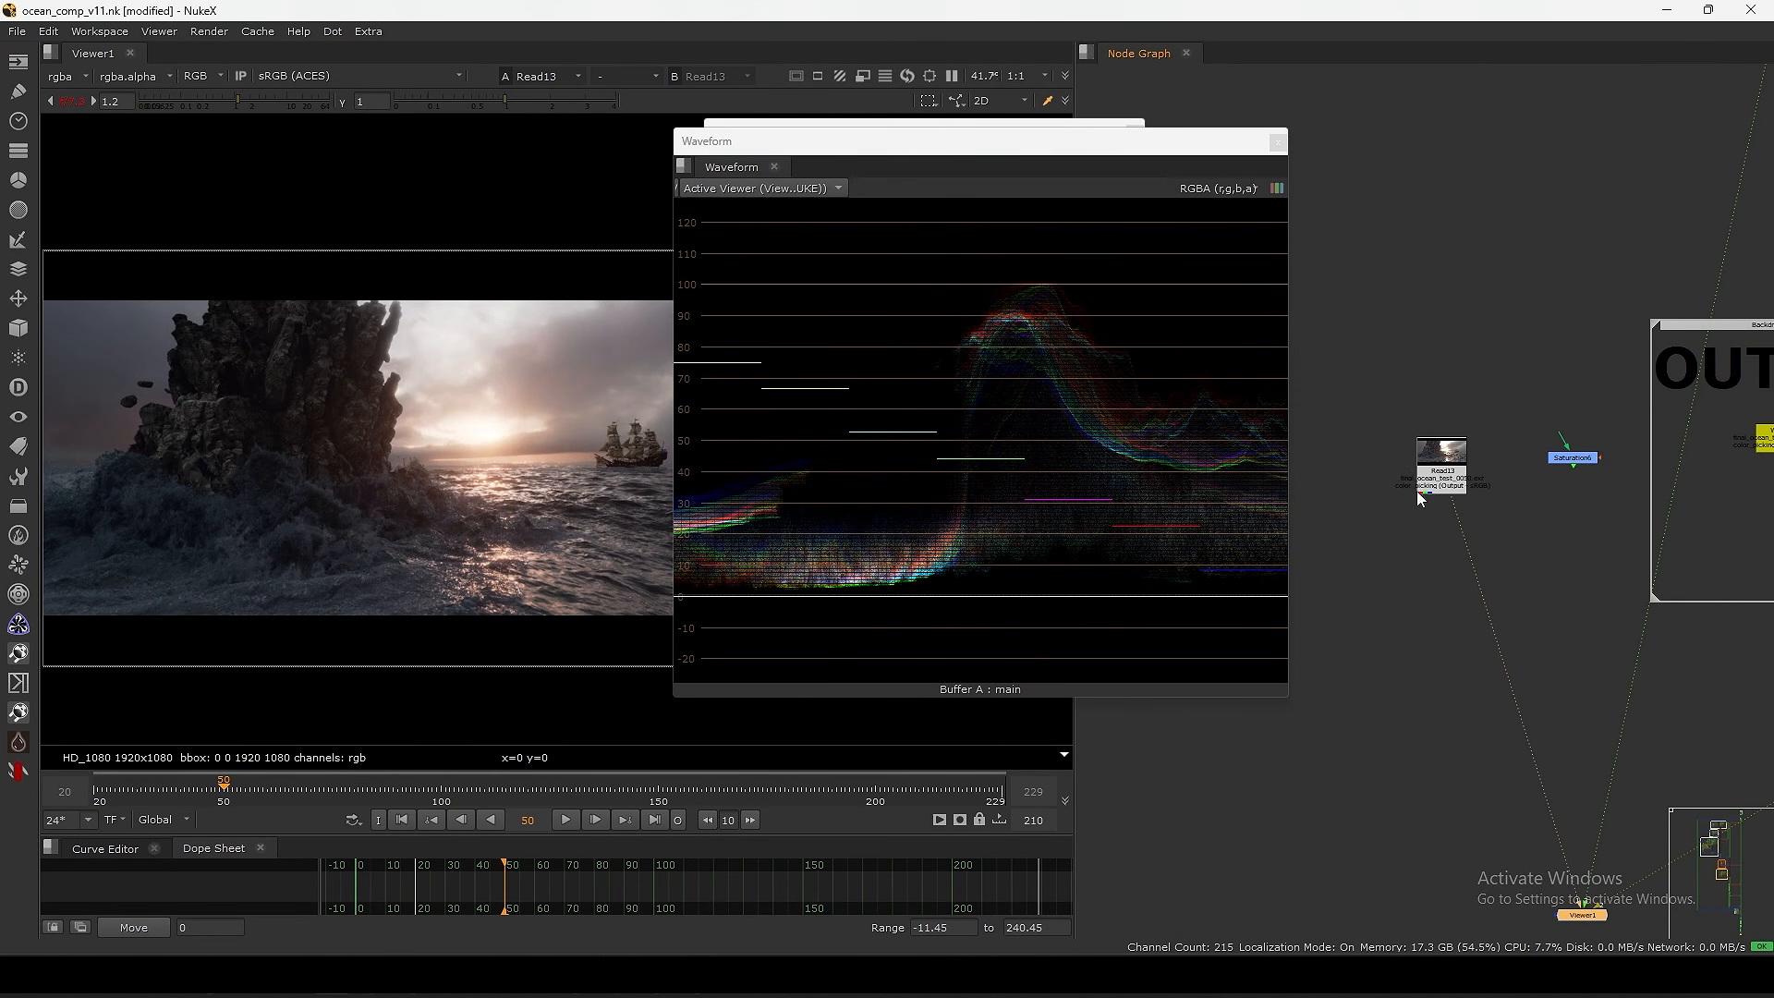
scroll(1530, 497, down, 6)
mouse_move(1488, 564)
middle_down()
mouse_move(1278, 533)
mouse_move(1556, 463)
middle_up()
scroll(1571, 444, up, 4)
click(1526, 480)
key(1)
middle_drag(1426, 516, 1566, 463)
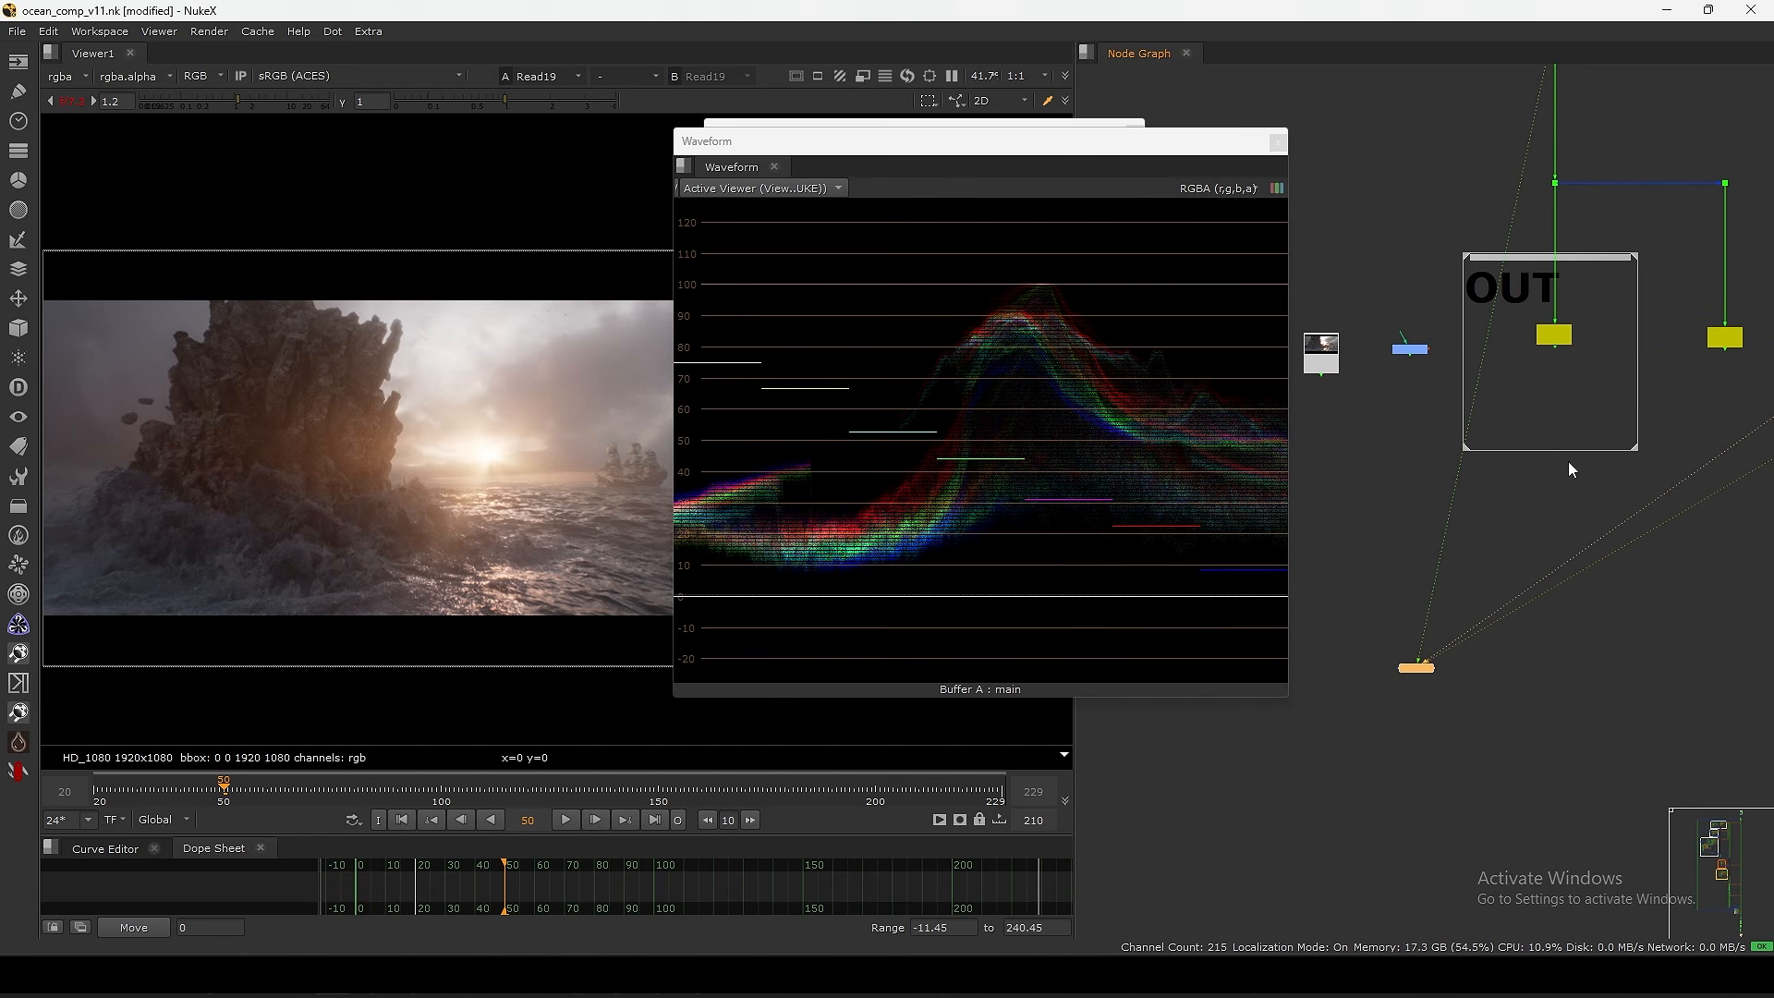
click(1330, 359)
key(1)
middle_drag(1461, 418, 1428, 434)
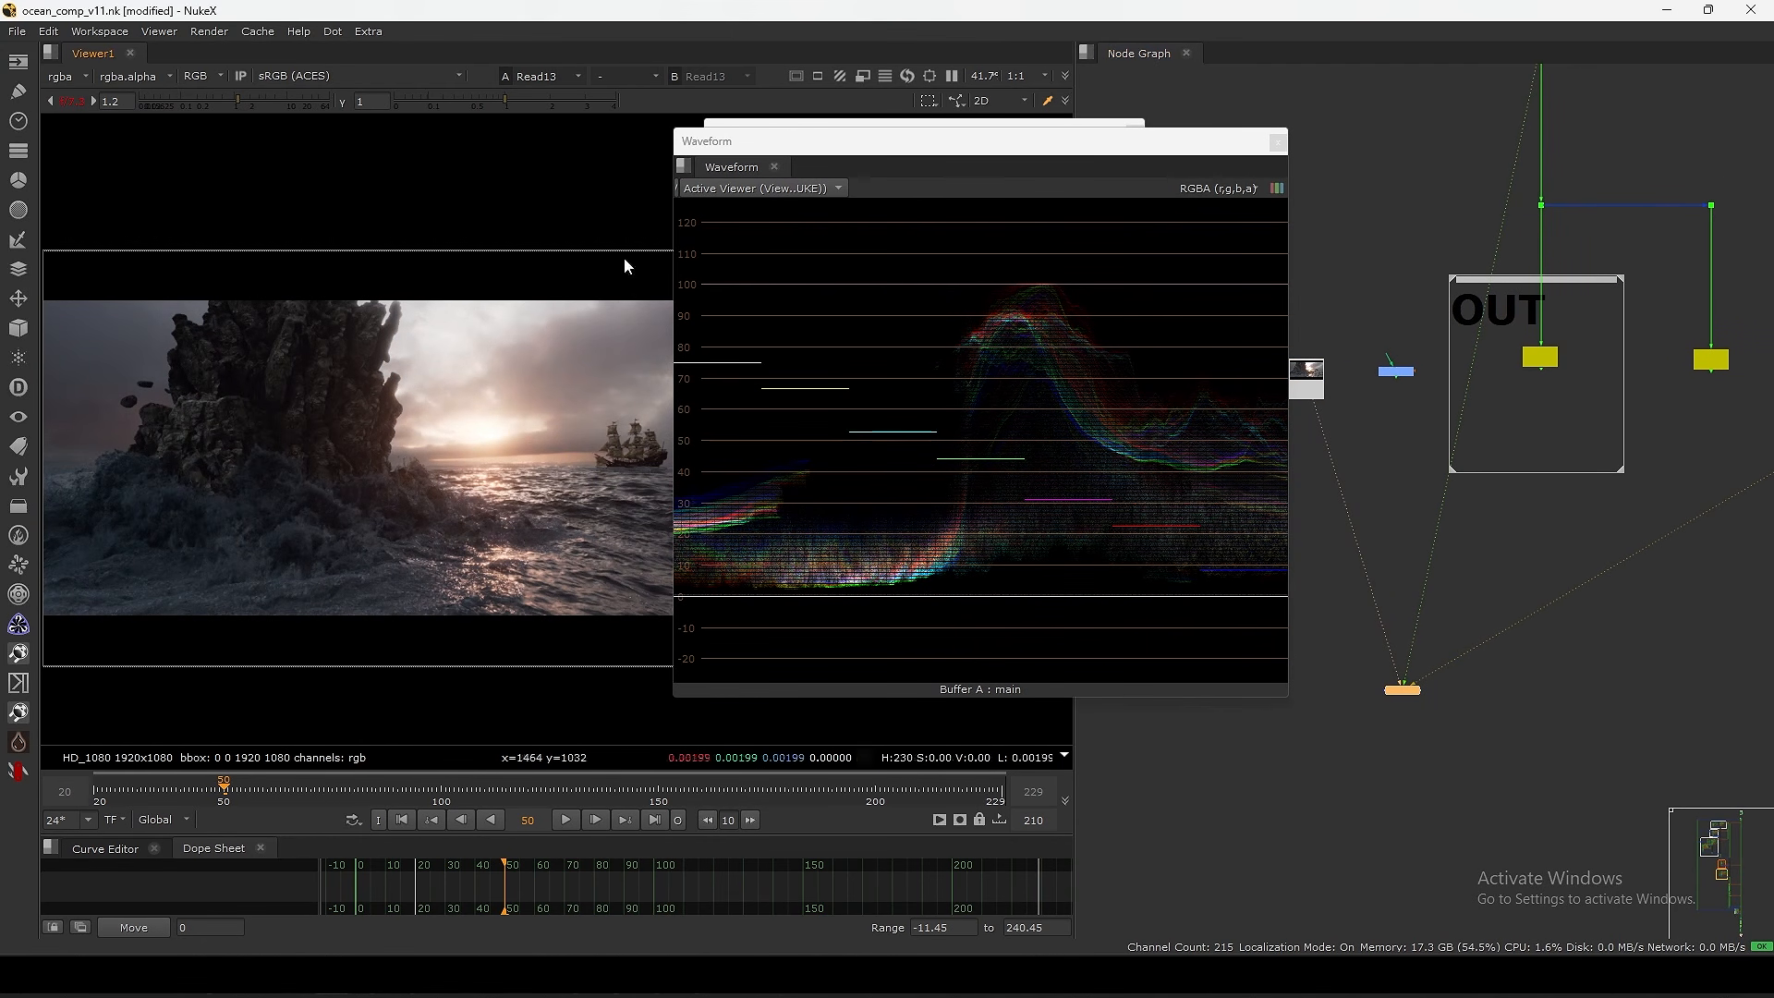
- Move the Waveform clear of the Vectorscope and examine Read13's image alongside both scopes
drag(842, 145, 1156, 68)
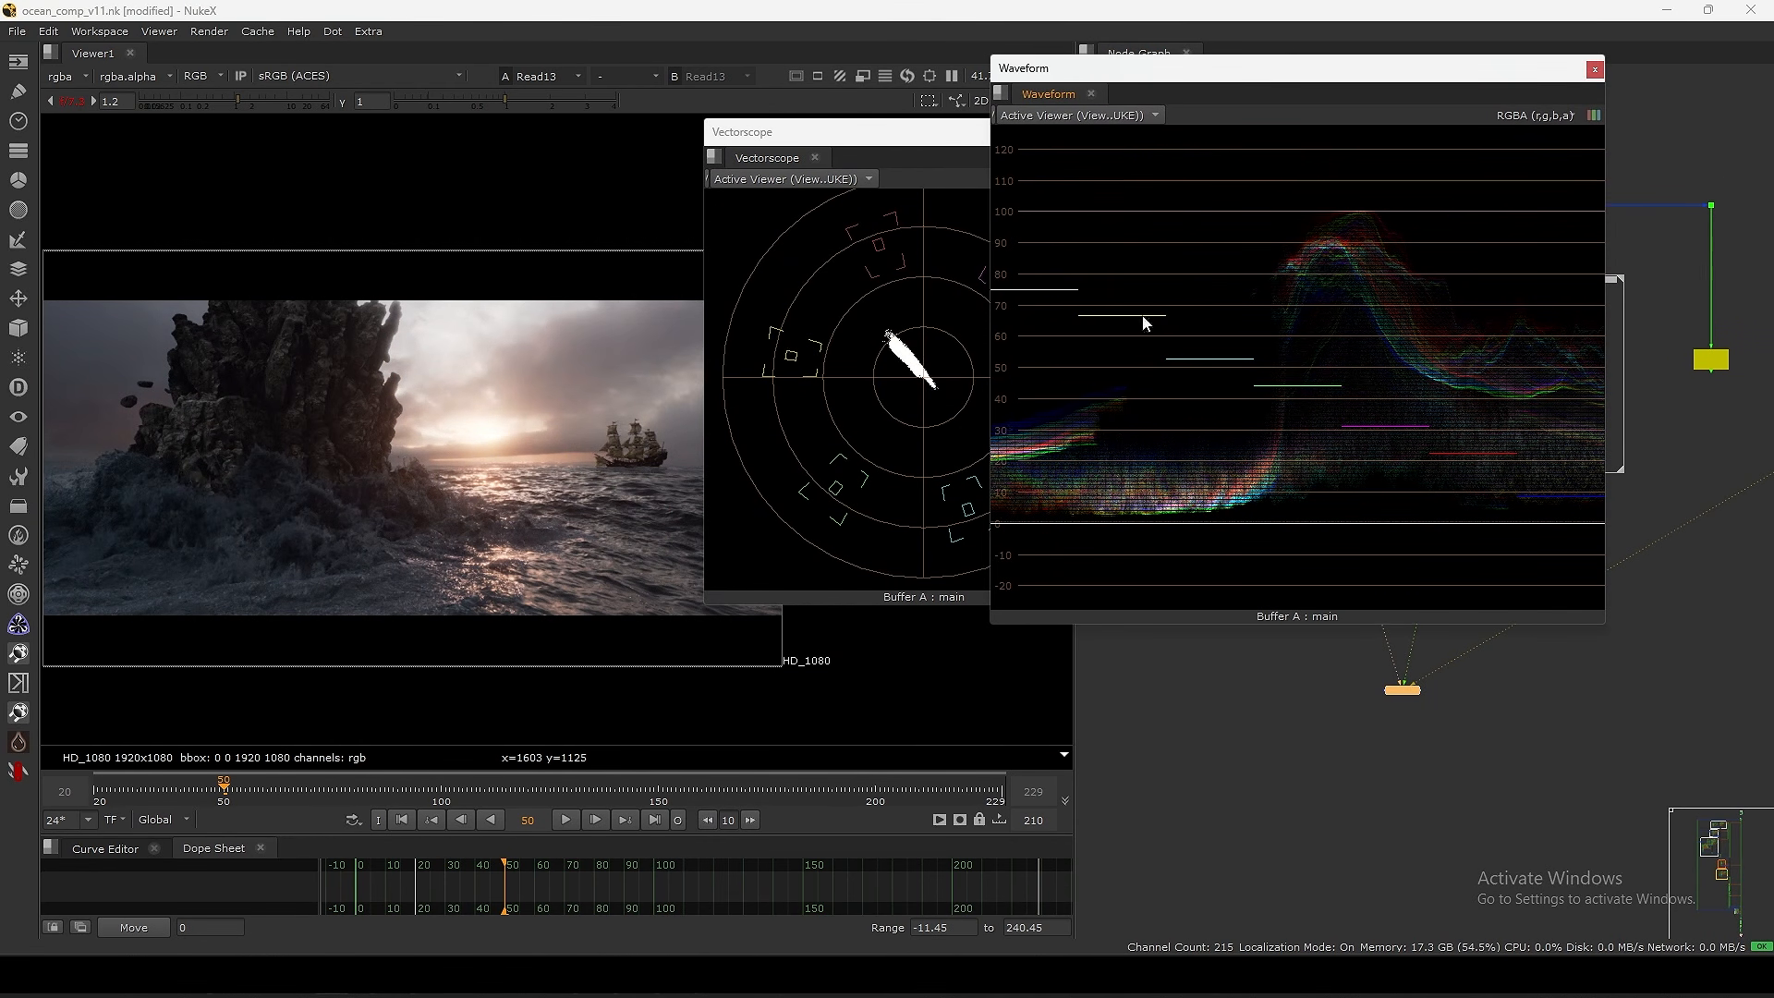
scroll(511, 444, down, 6)
middle_drag(473, 511, 528, 462)
scroll(523, 425, up, 7)
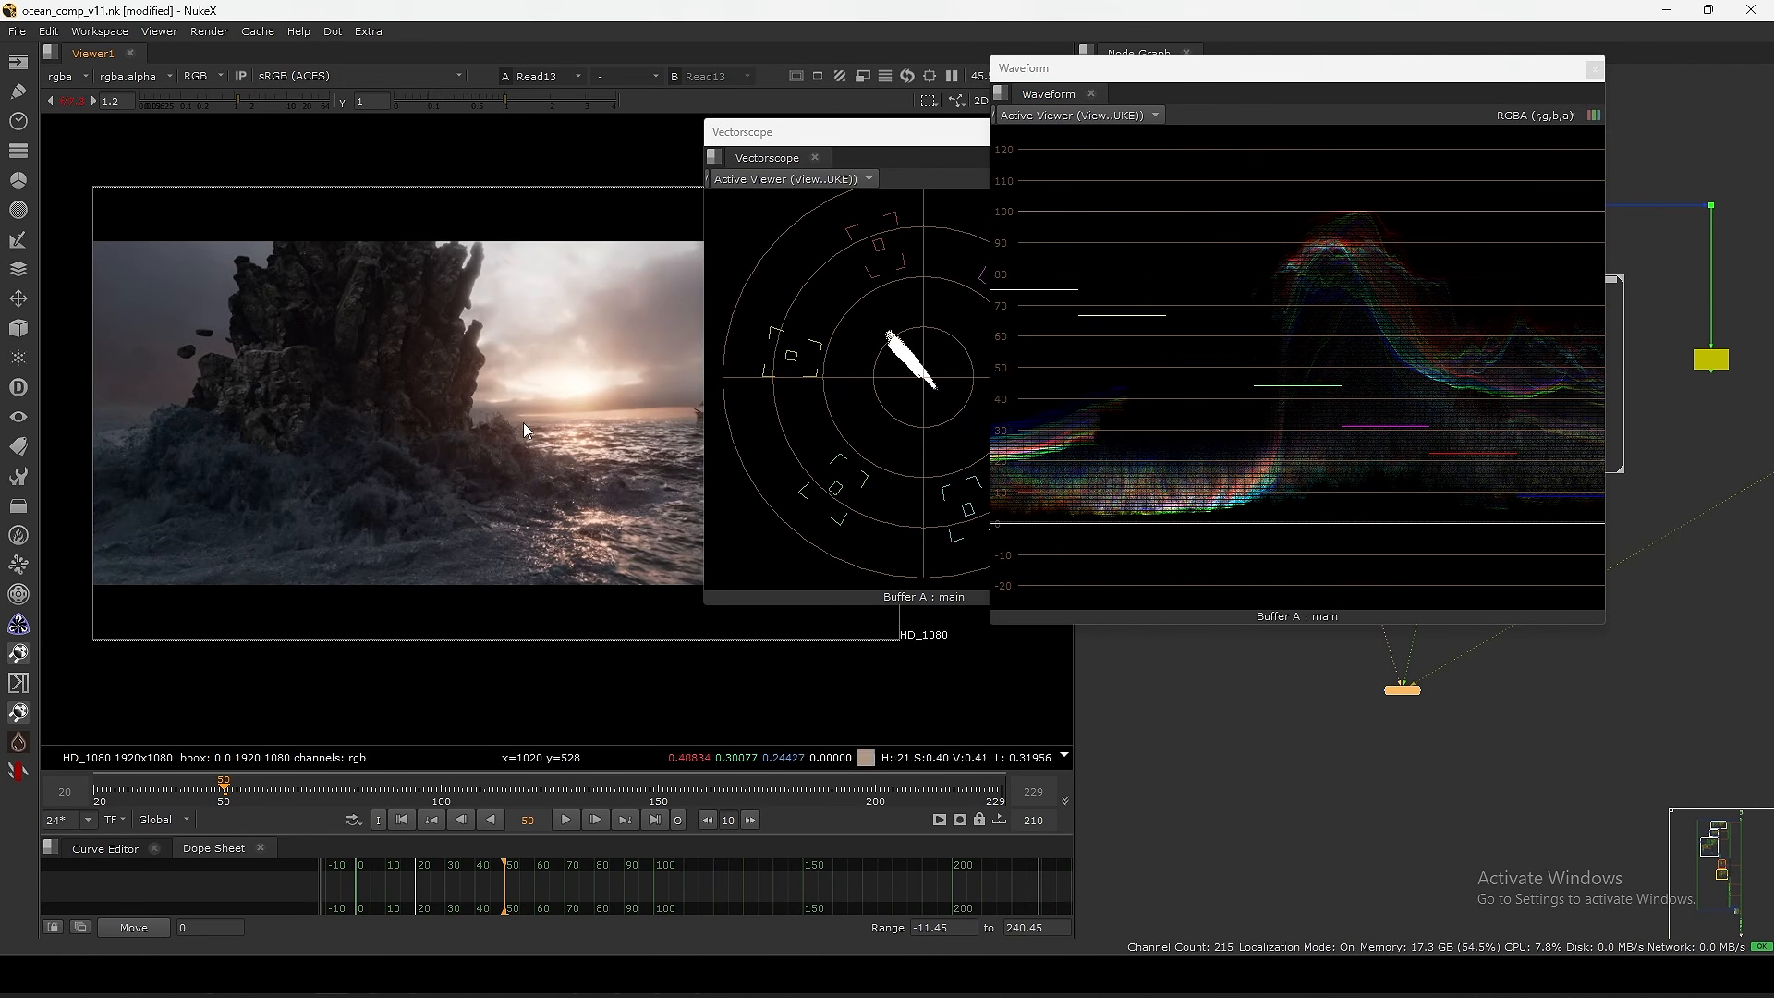
- Close the Vectorscope window and move the Waveform window back beside the rock in Read13's image
drag(760, 153, 780, 151)
click(1154, 132)
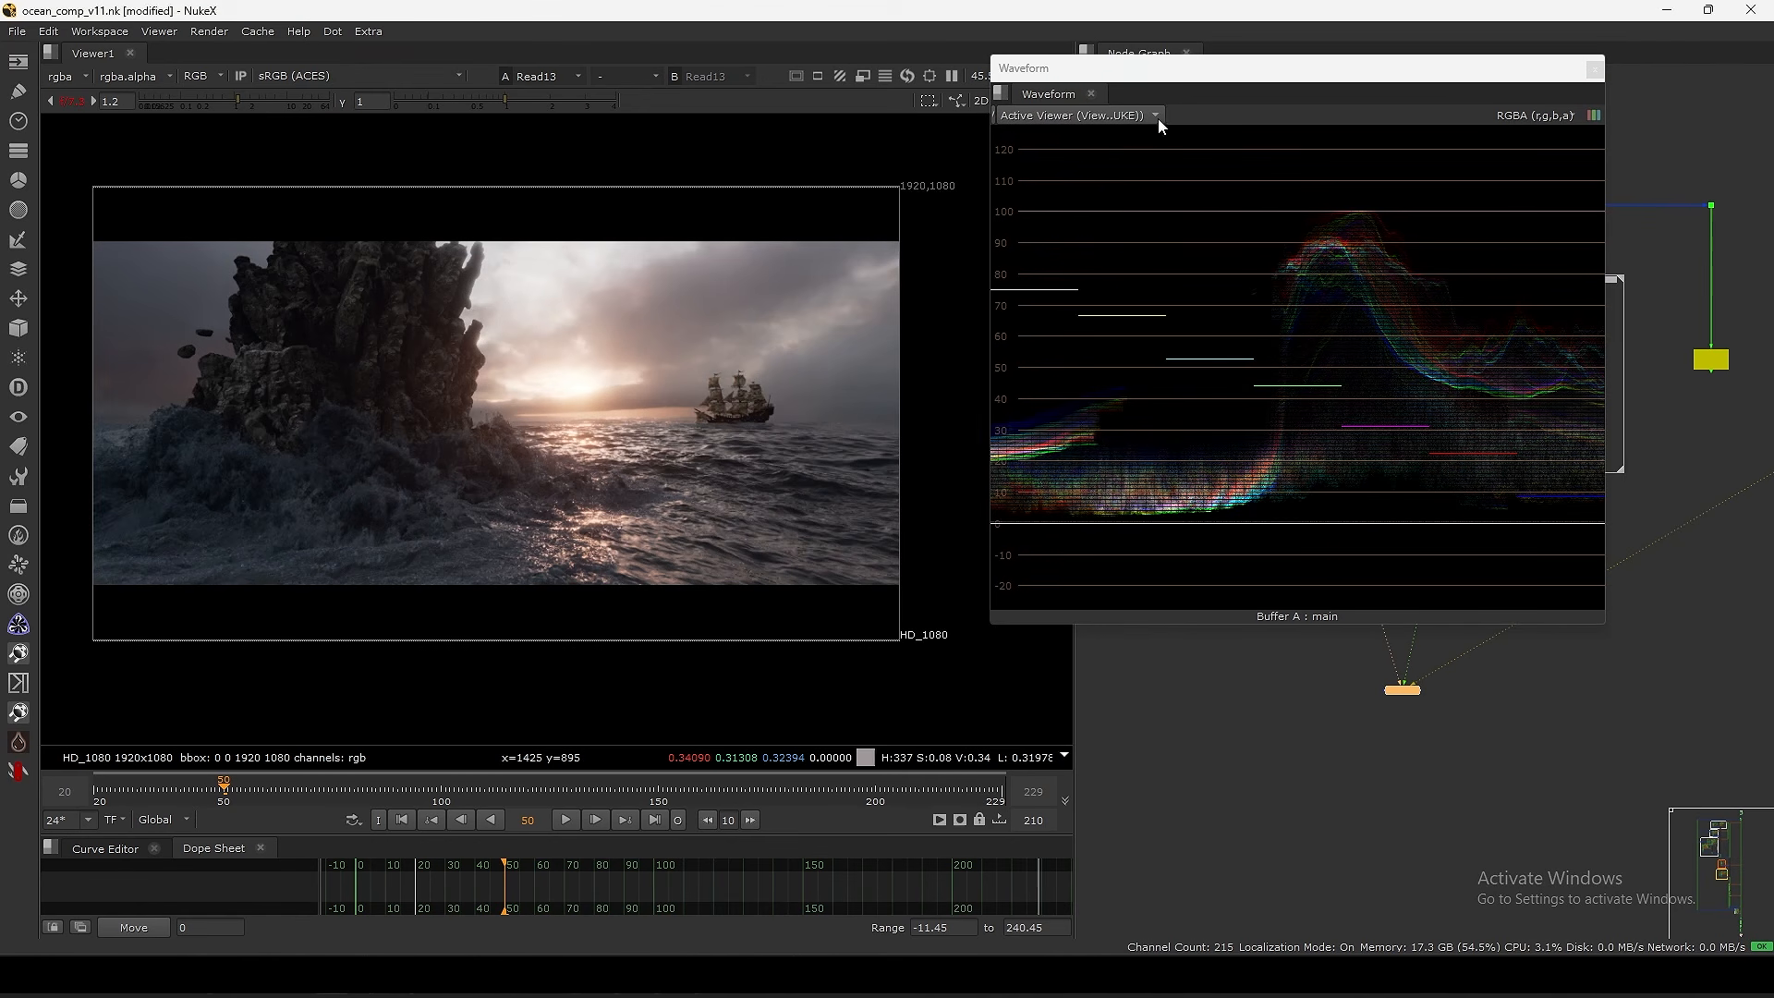
middle_drag(697, 367, 734, 386)
drag(1220, 71, 990, 156)
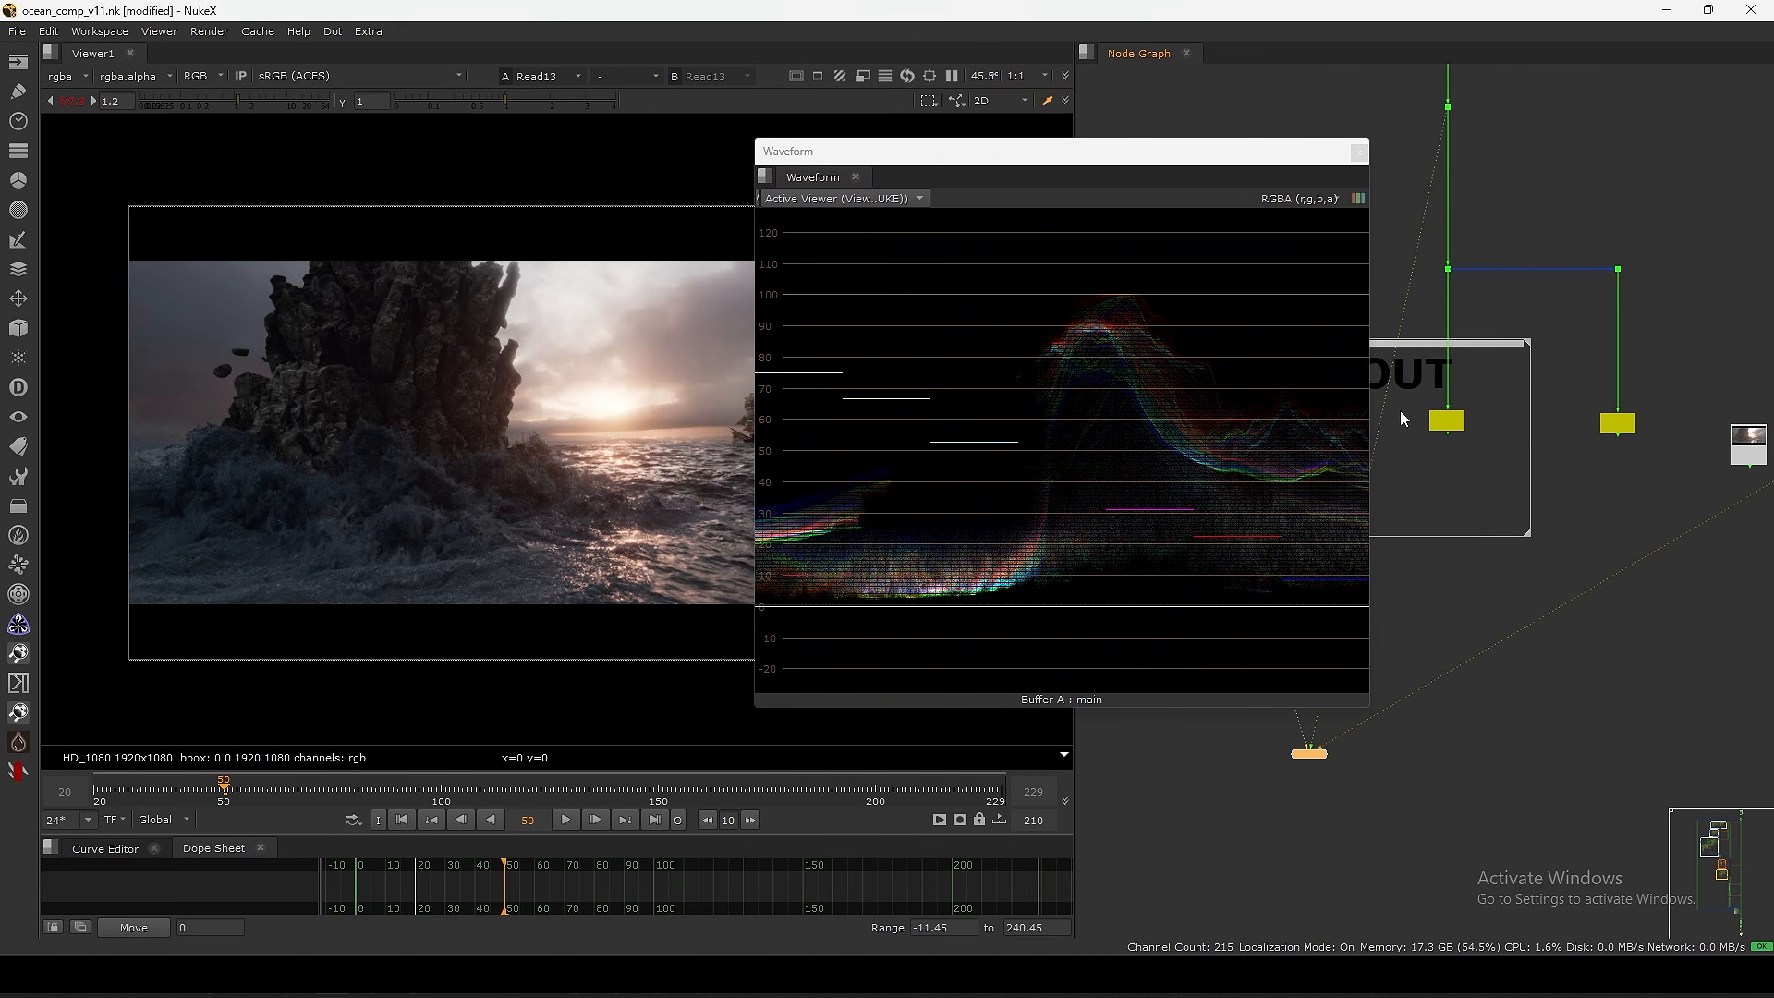
- View the Read19 render in the viewer to check it against the Waveform
middle_drag(1429, 425, 1428, 417)
drag(1570, 455, 1576, 447)
key(1)
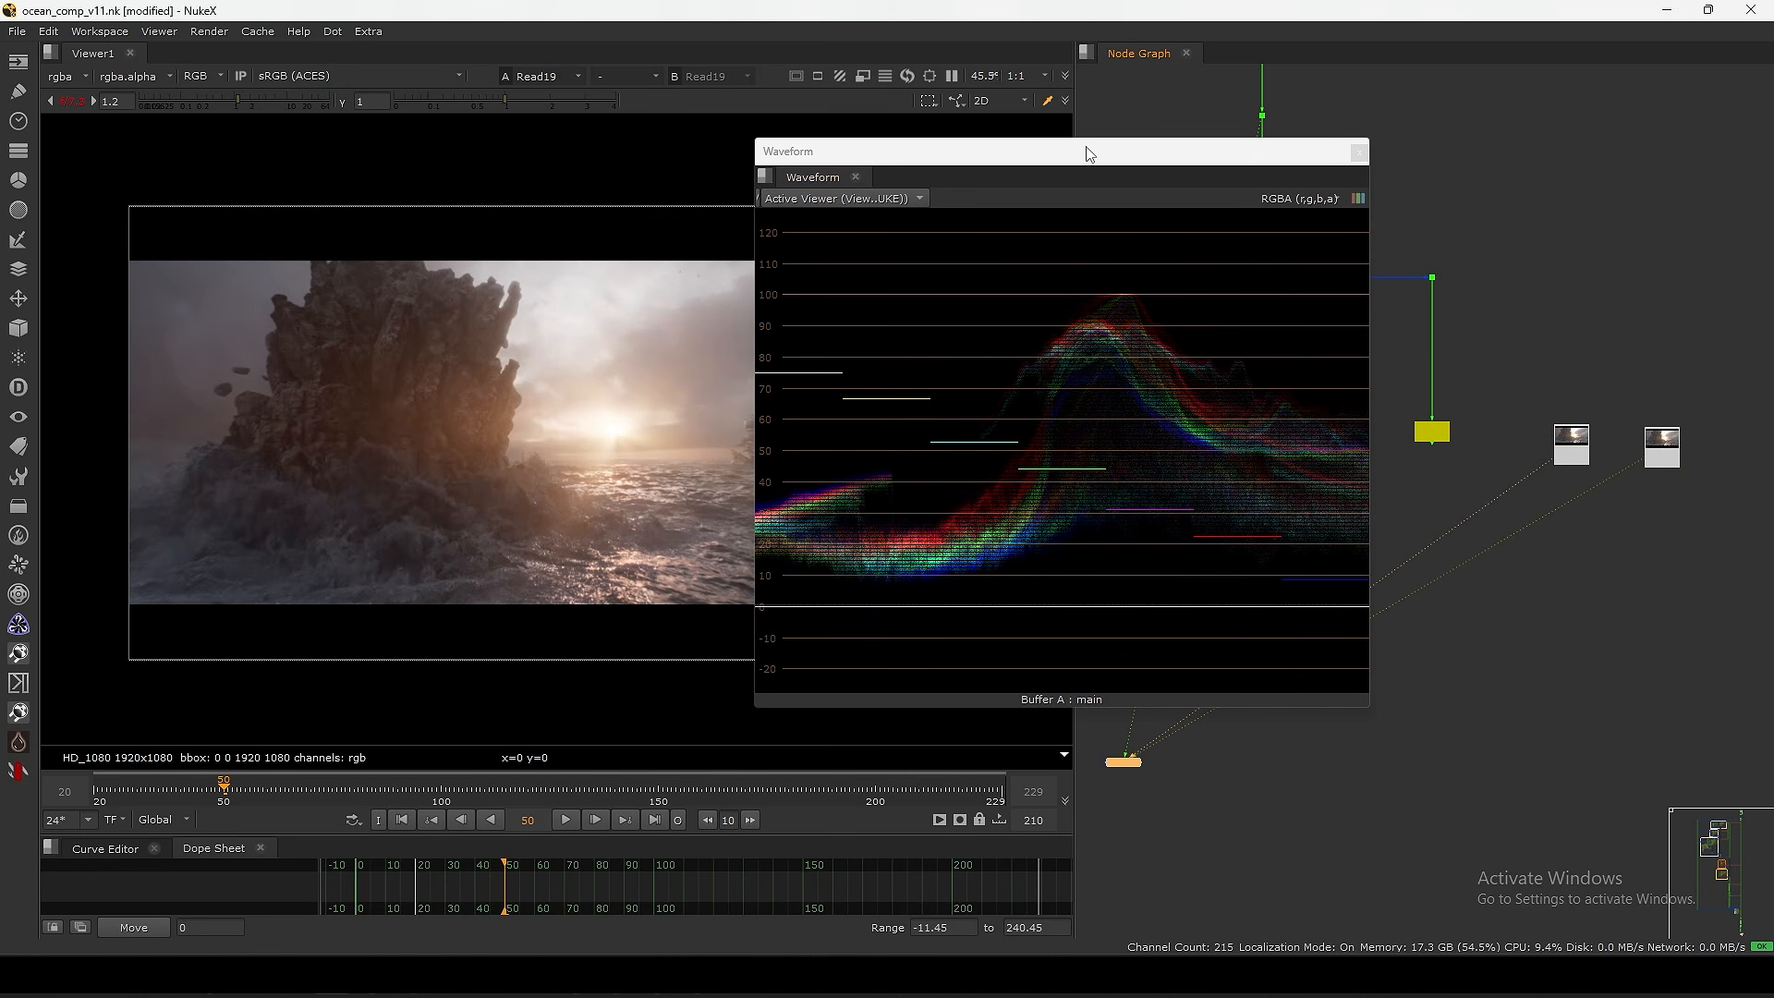
- Move the Waveform off the ship, check Read19 with the viewer gain raised to 12, and reset the gain
drag(1088, 153, 1193, 111)
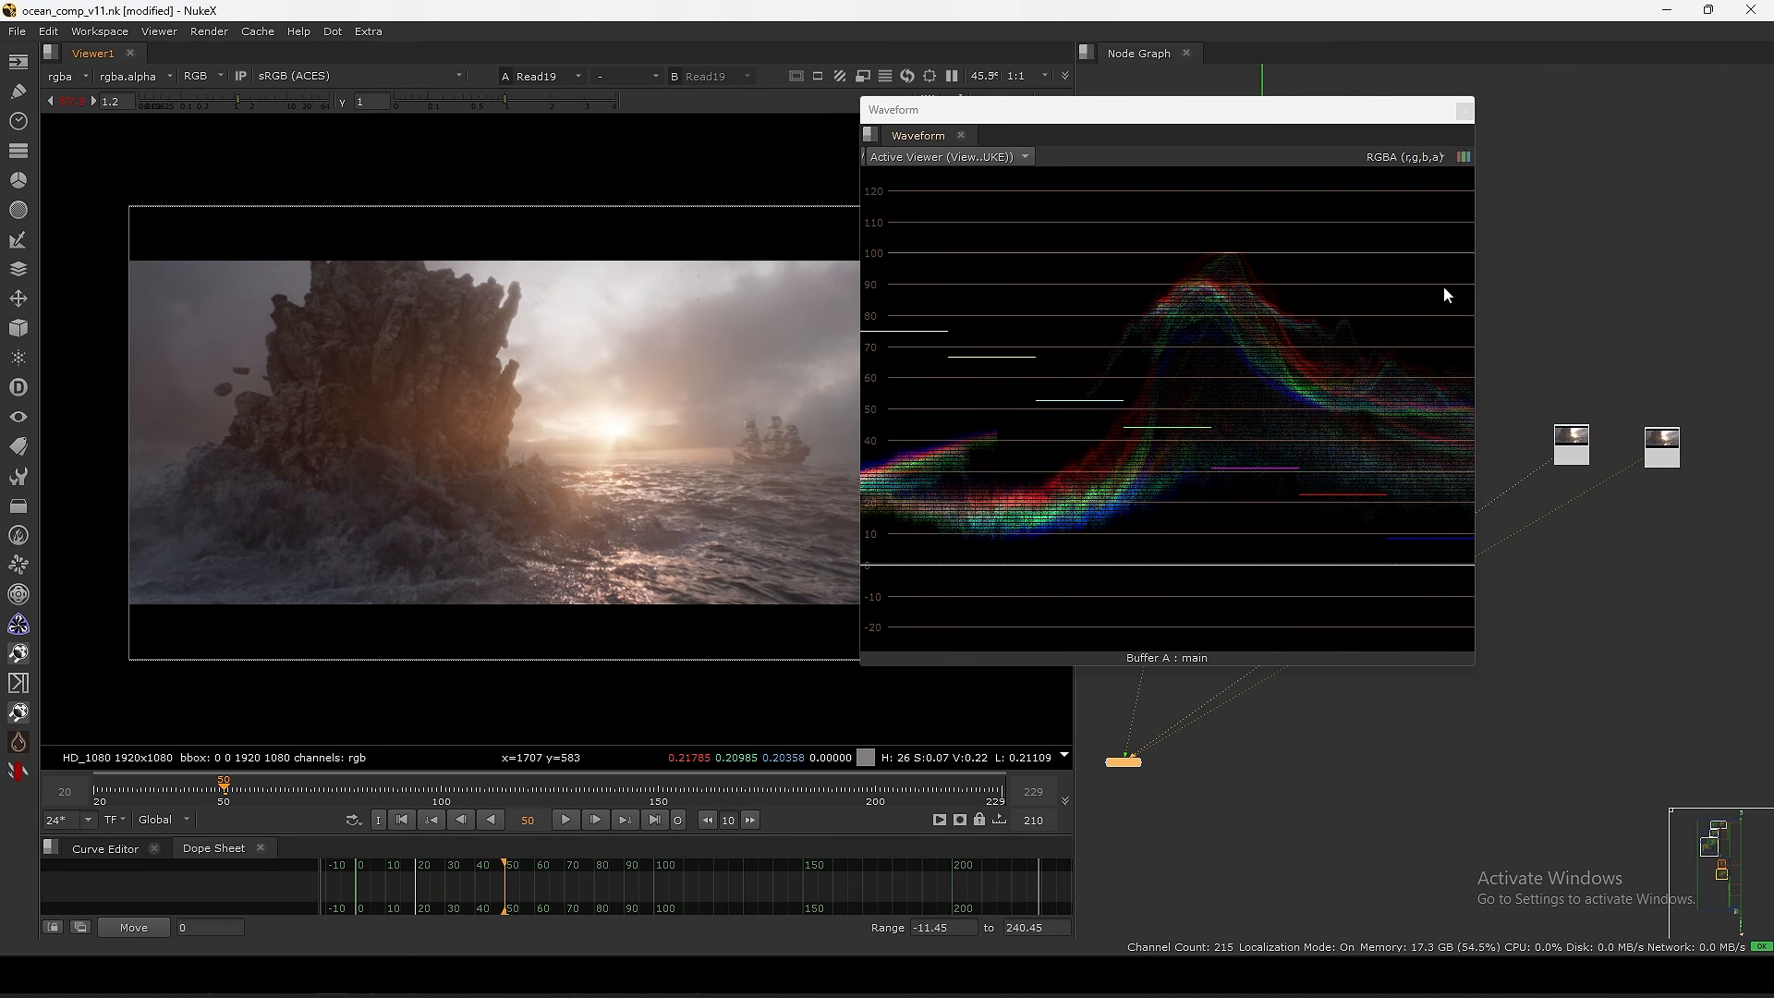
middle_drag(1526, 309, 1632, 289)
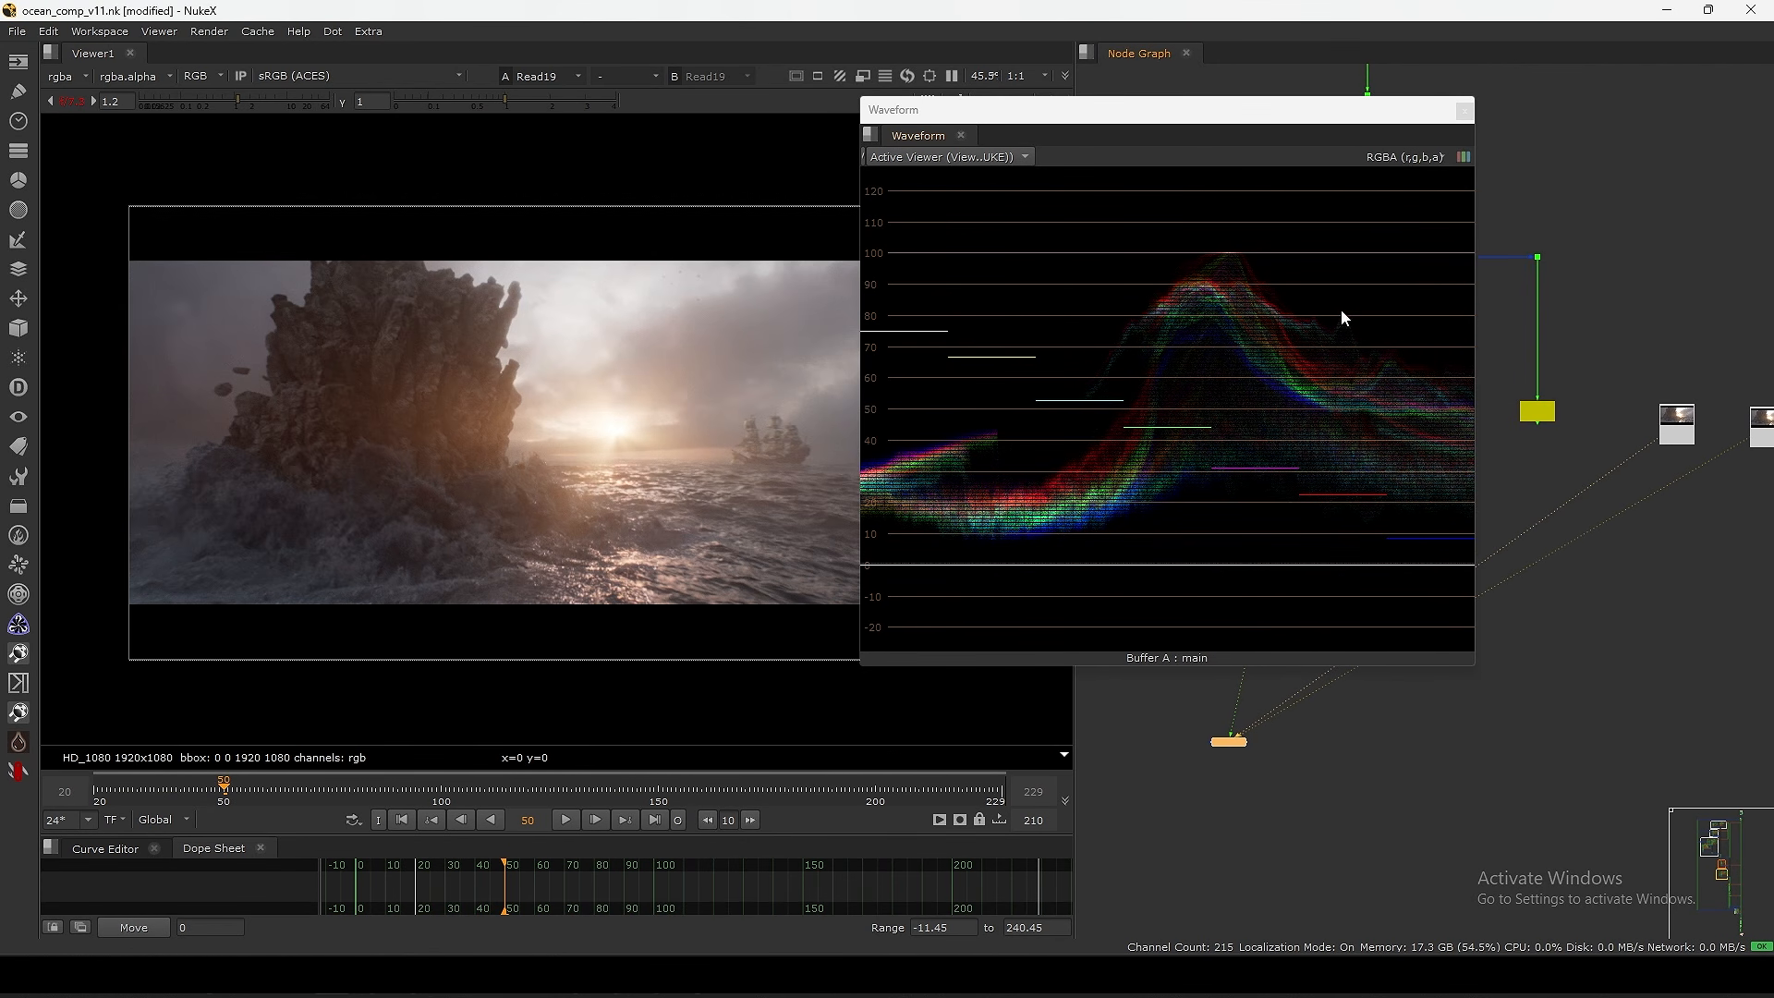
ctrl+click(202, 103)
drag(229, 103, 291, 99)
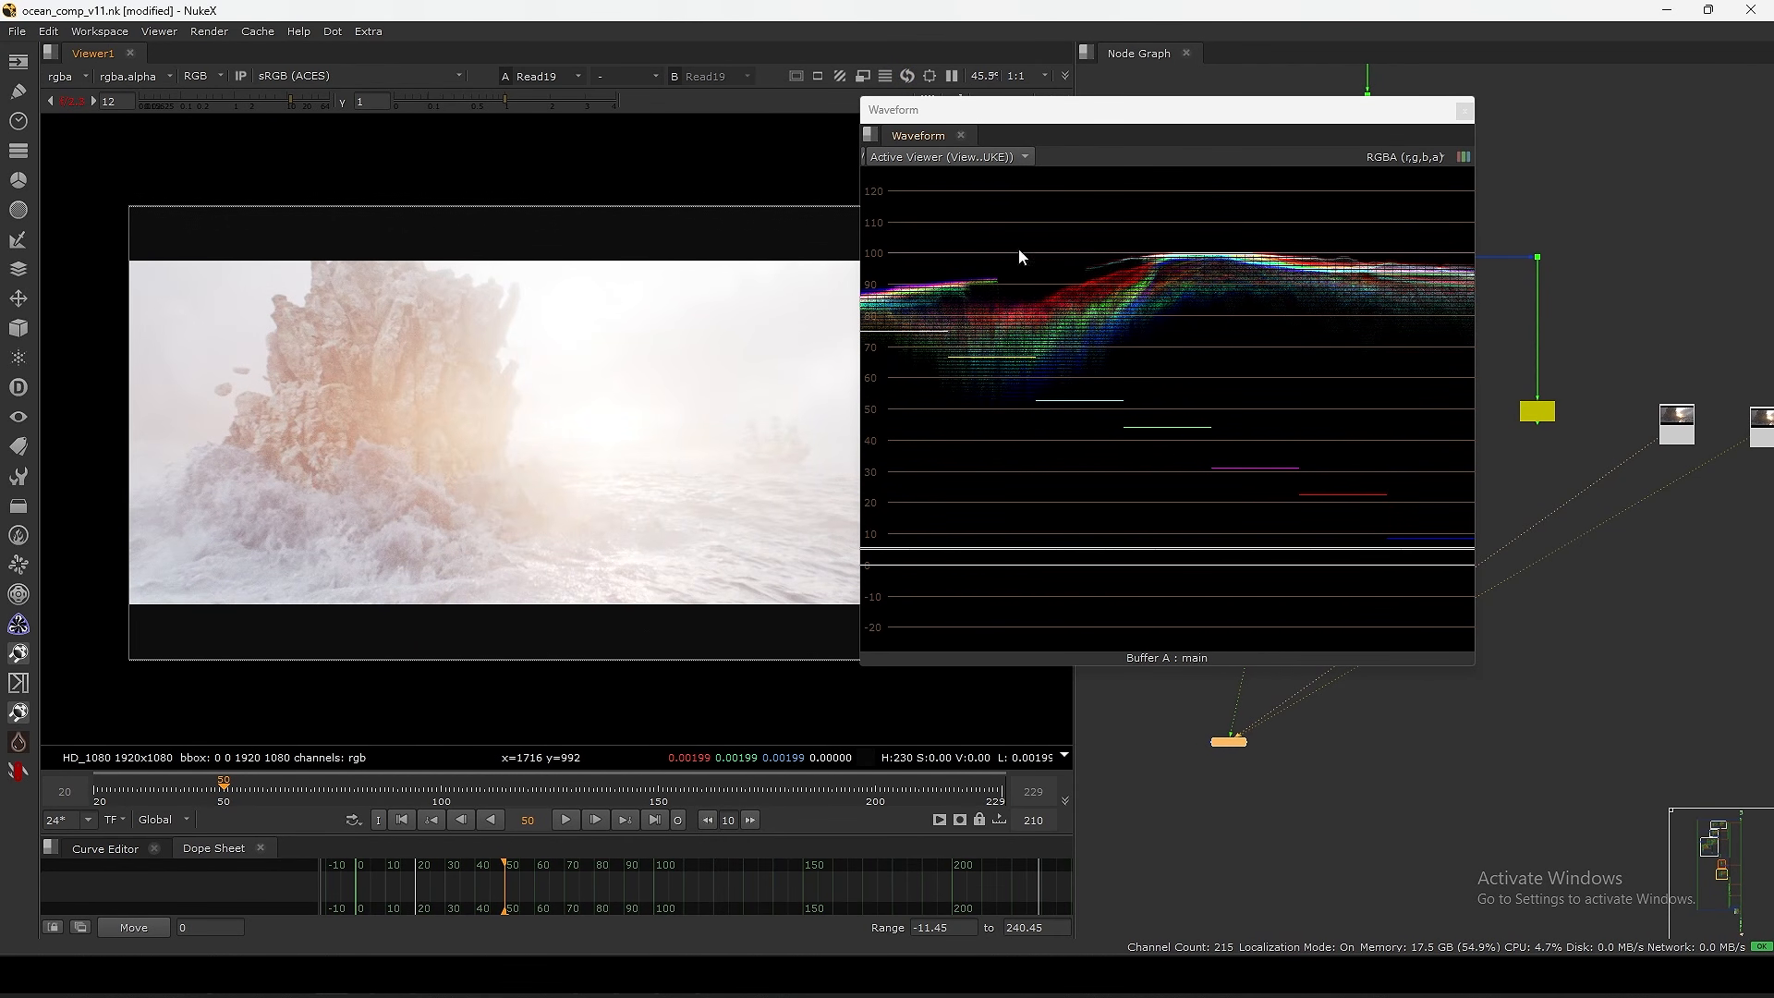
click(72, 100)
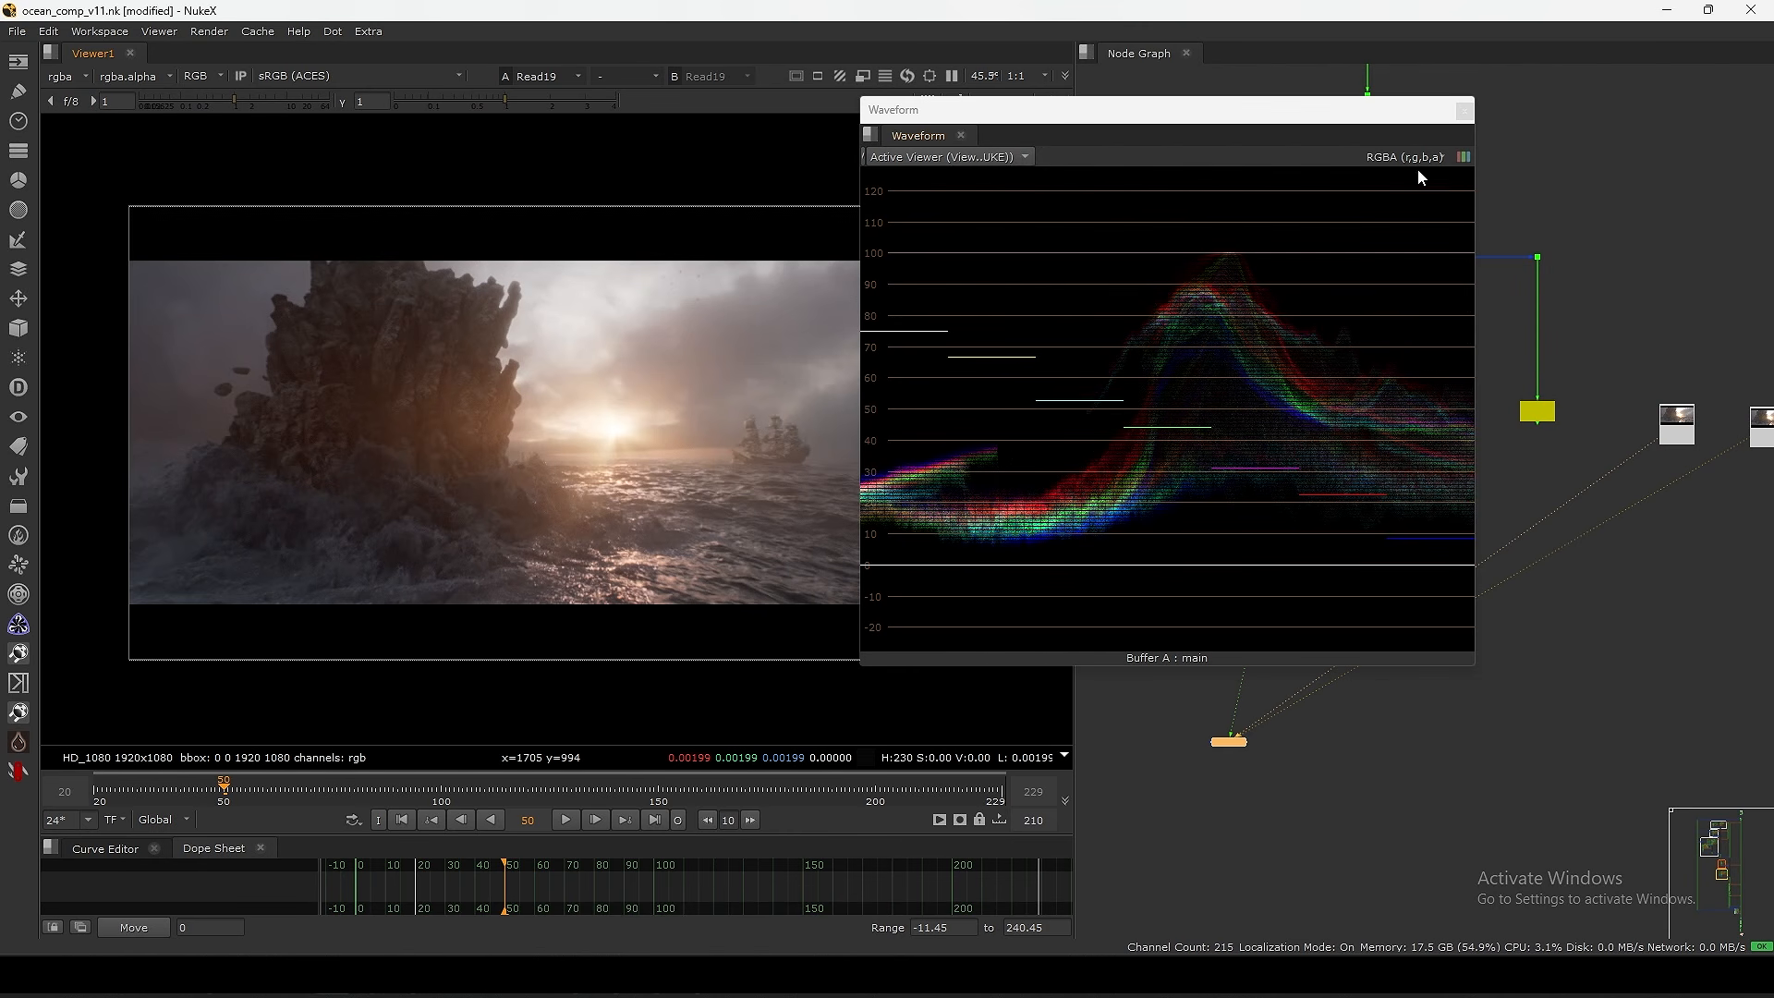
- Split the Waveform into separate RGB channels and view the Read13 render in the viewer
click(1464, 157)
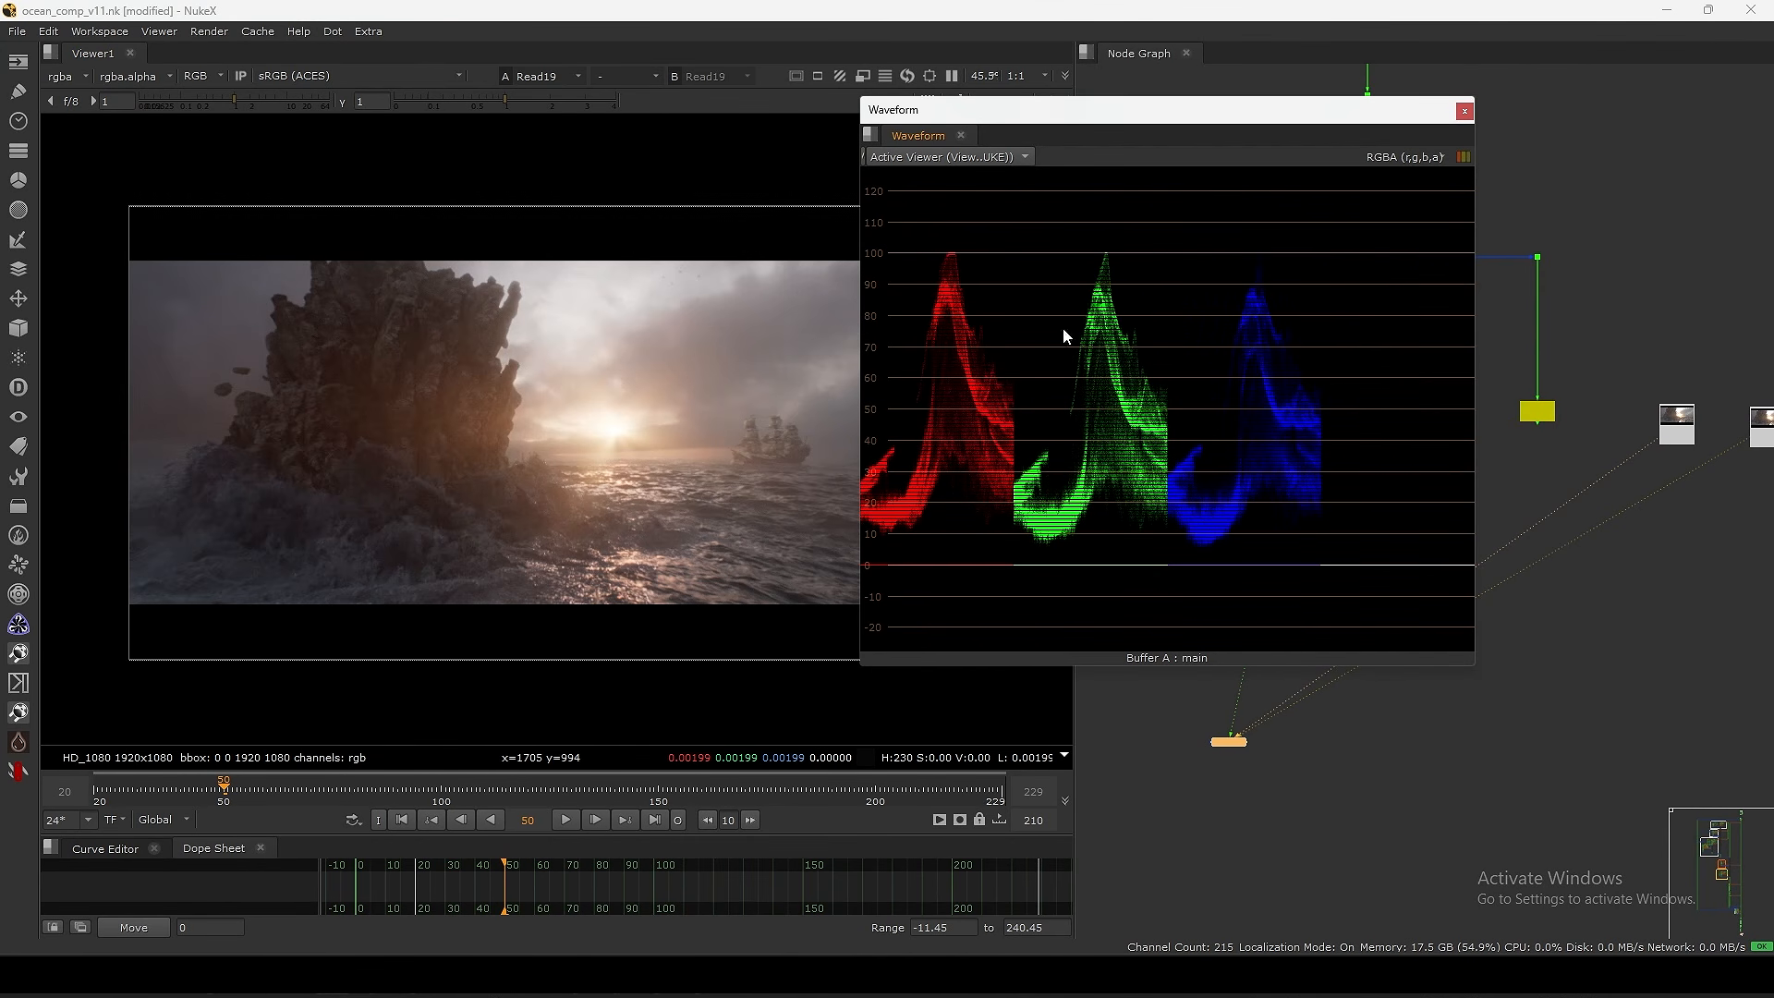
drag(1326, 109, 1293, 83)
click(1677, 428)
key(1)
middle_drag(1528, 482, 1768, 379)
middle_drag(1471, 477, 1668, 468)
click(1574, 325)
key(1)
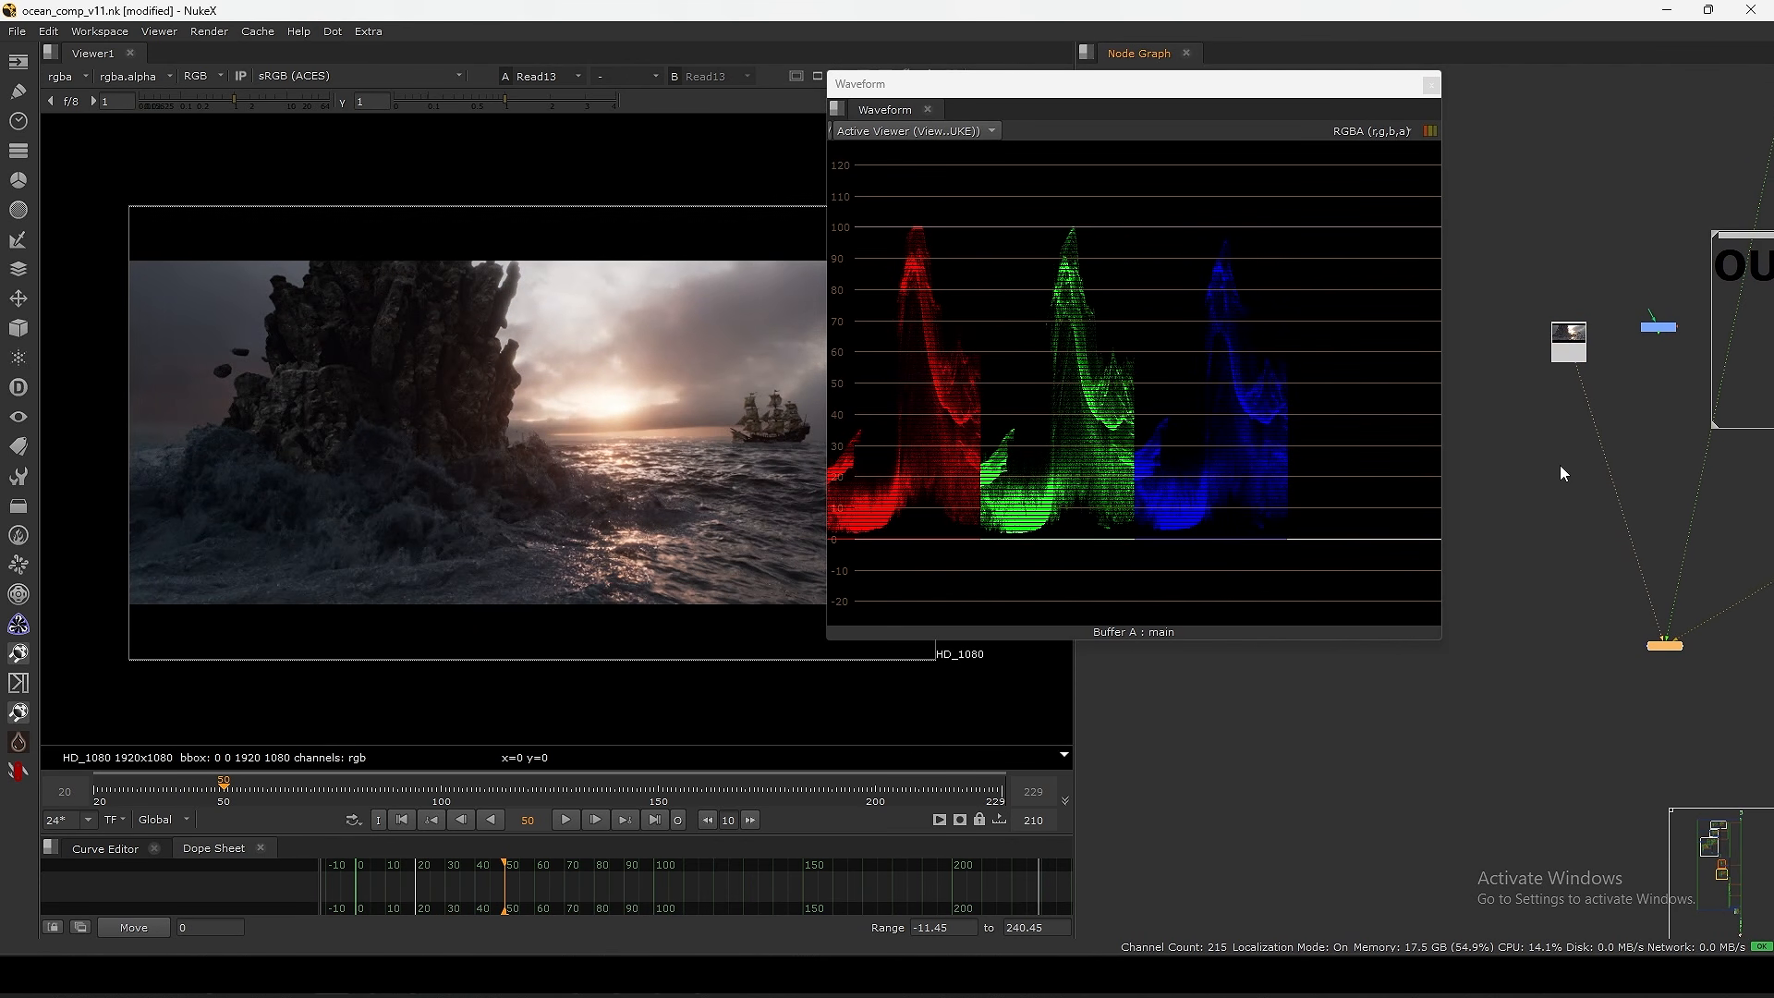
- View Read19 for comparison and return the Waveform to overlaid RGB channels
middle_drag(1559, 464, 1394, 566)
middle_drag(1745, 486, 1573, 499)
key(1)
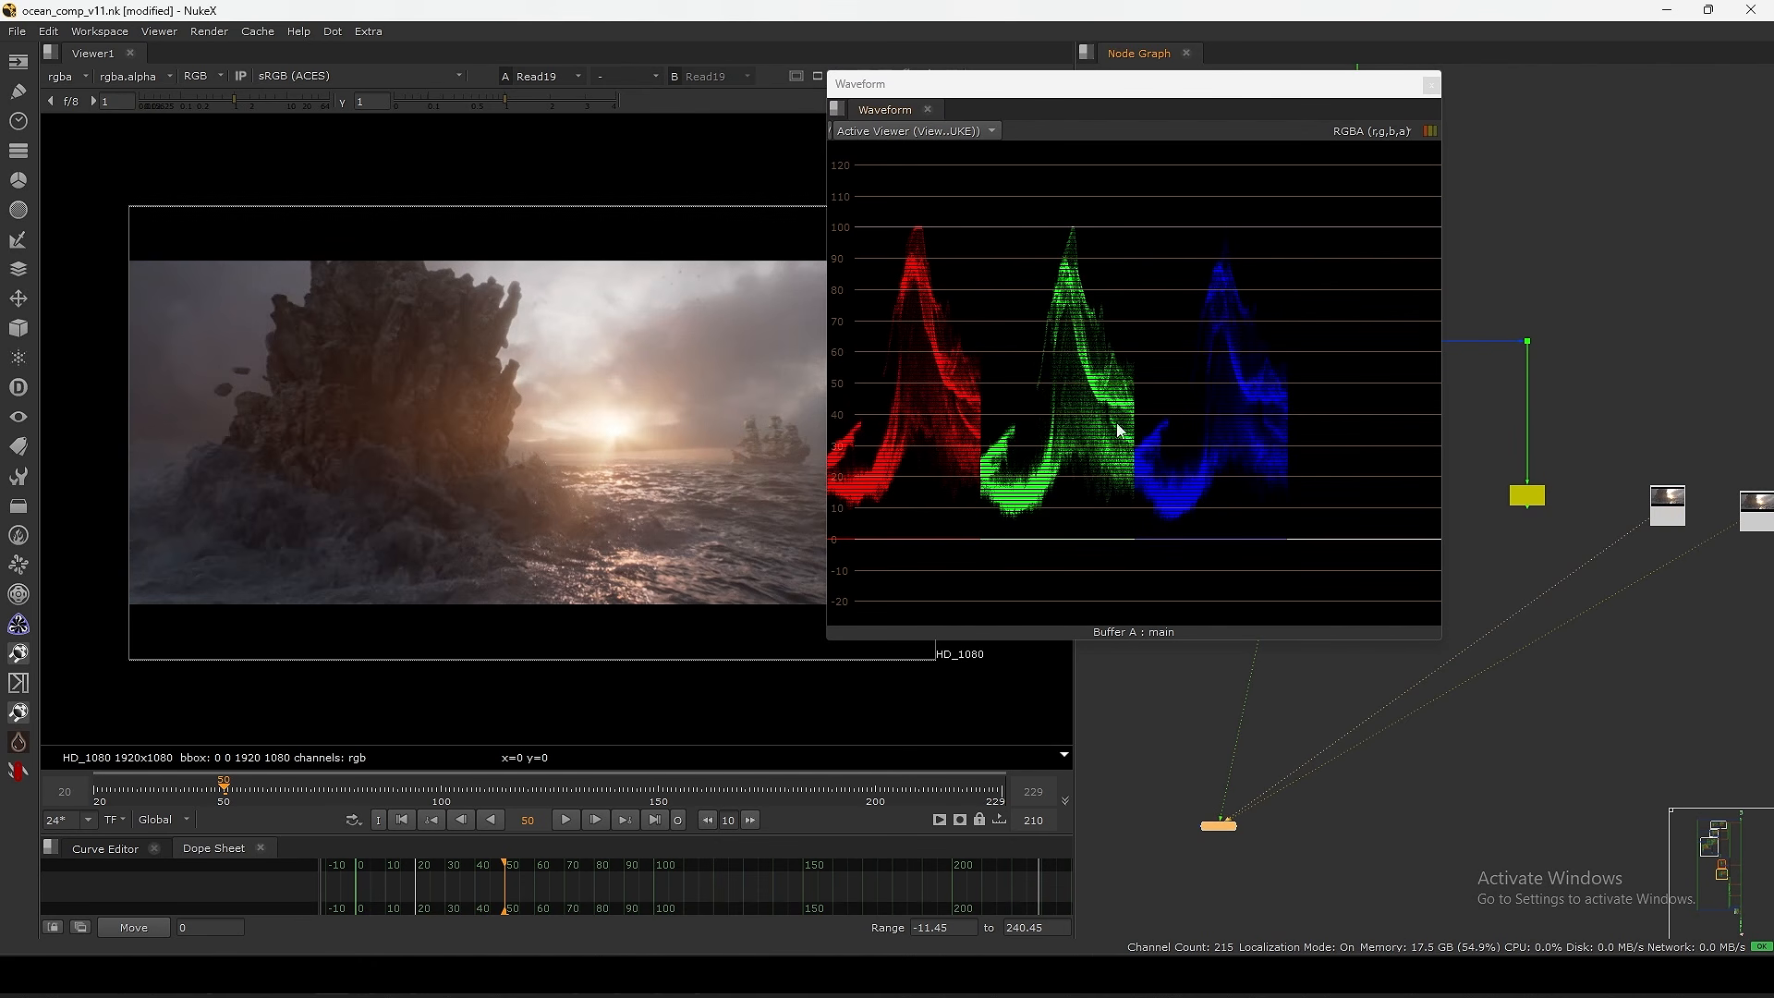
click(1429, 131)
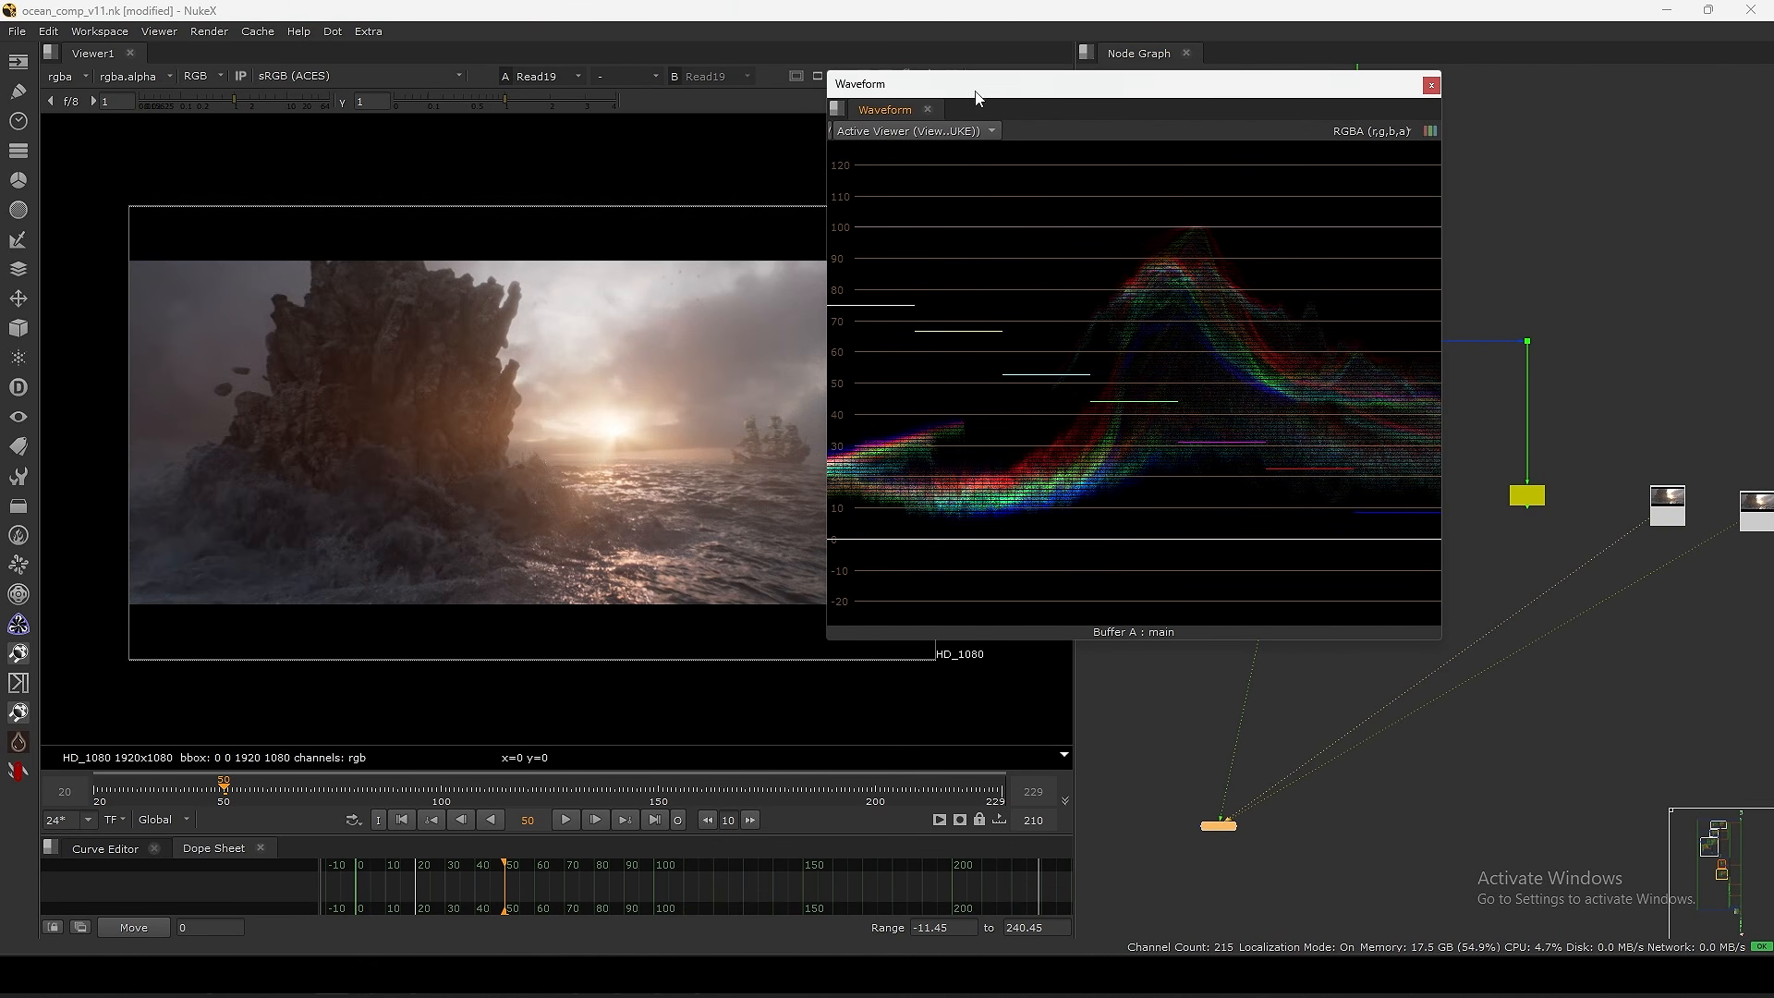
drag(975, 94, 993, 90)
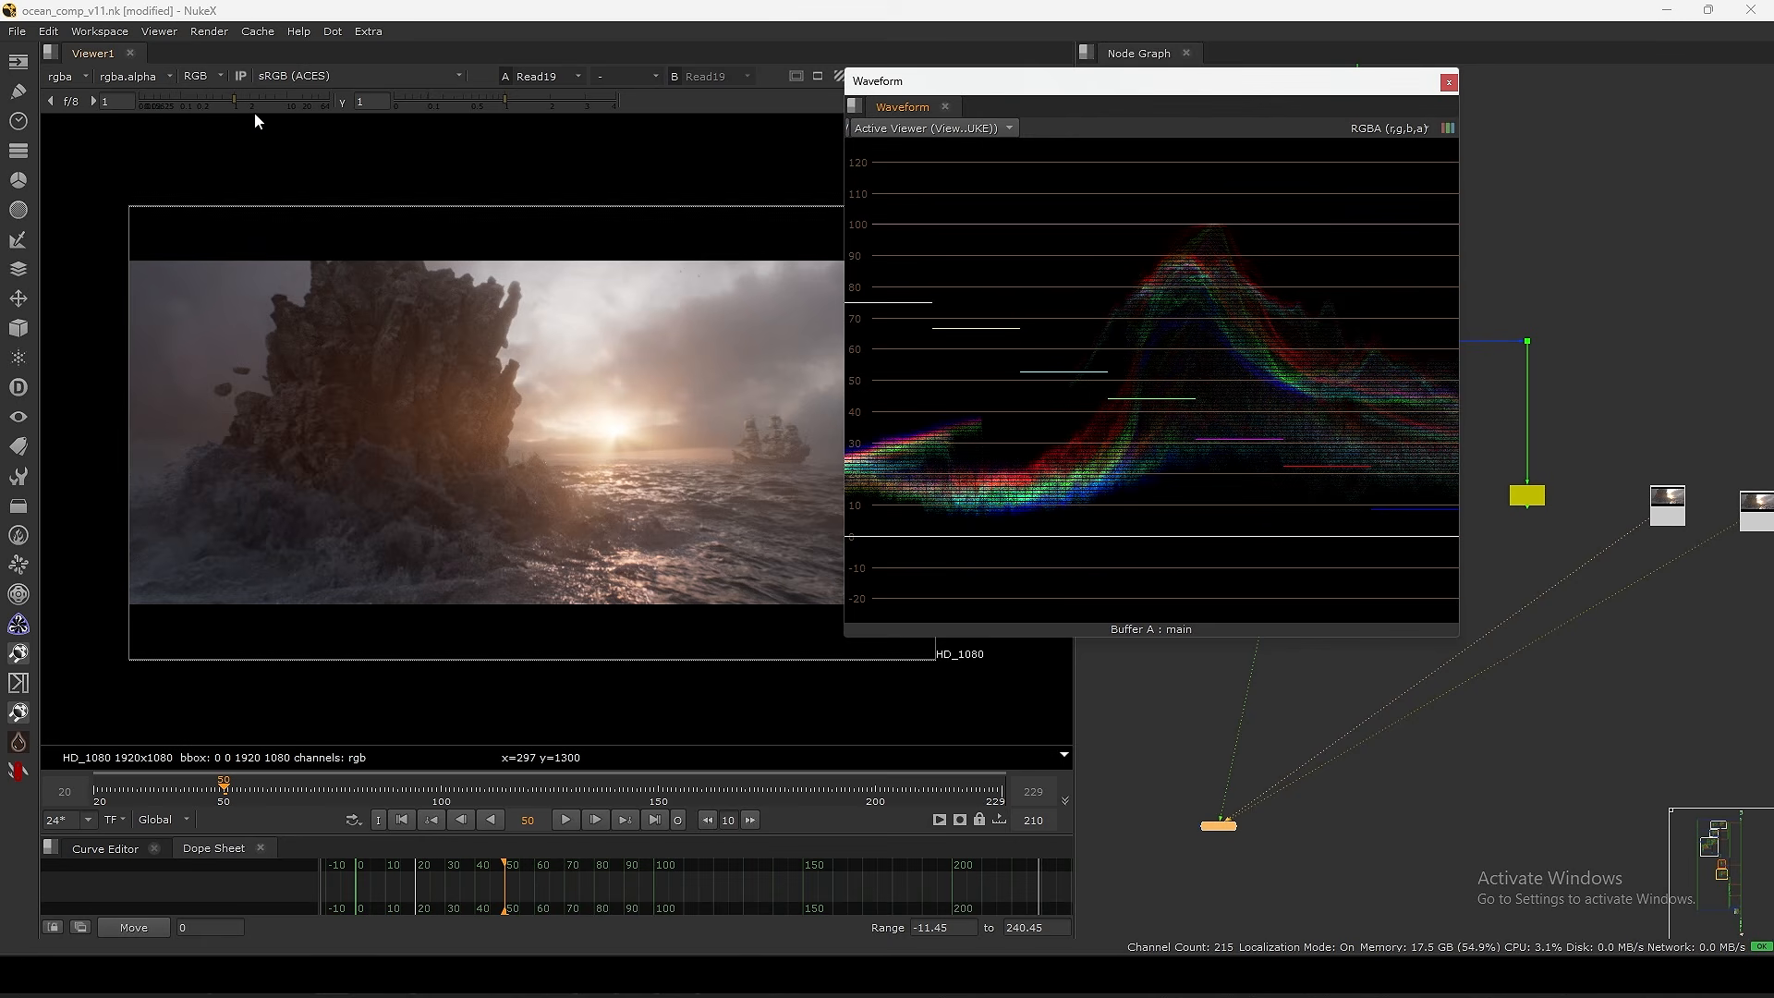
- Check Read19's Waveform with the viewer gain raised to 1.8, and reset the gain
mouse_move(253, 111)
mouse_down()
mouse_move(286, 103)
mouse_move(220, 124)
mouse_move(243, 109)
mouse_up()
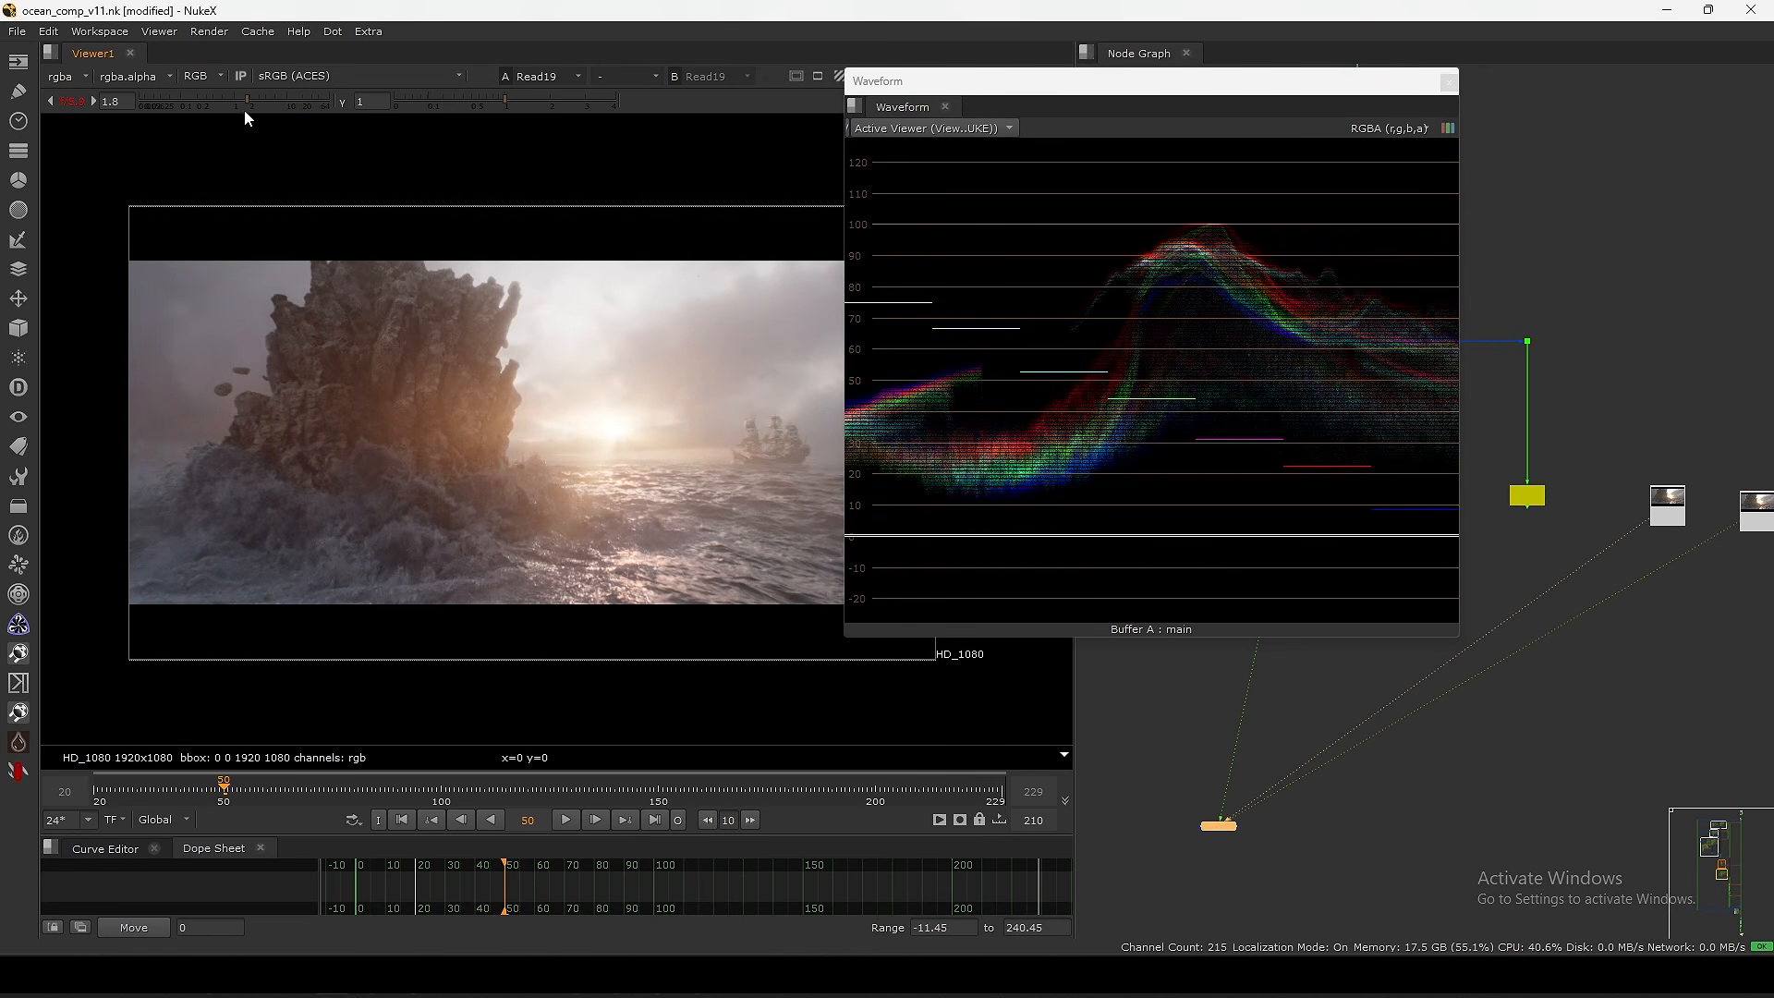
click(72, 102)
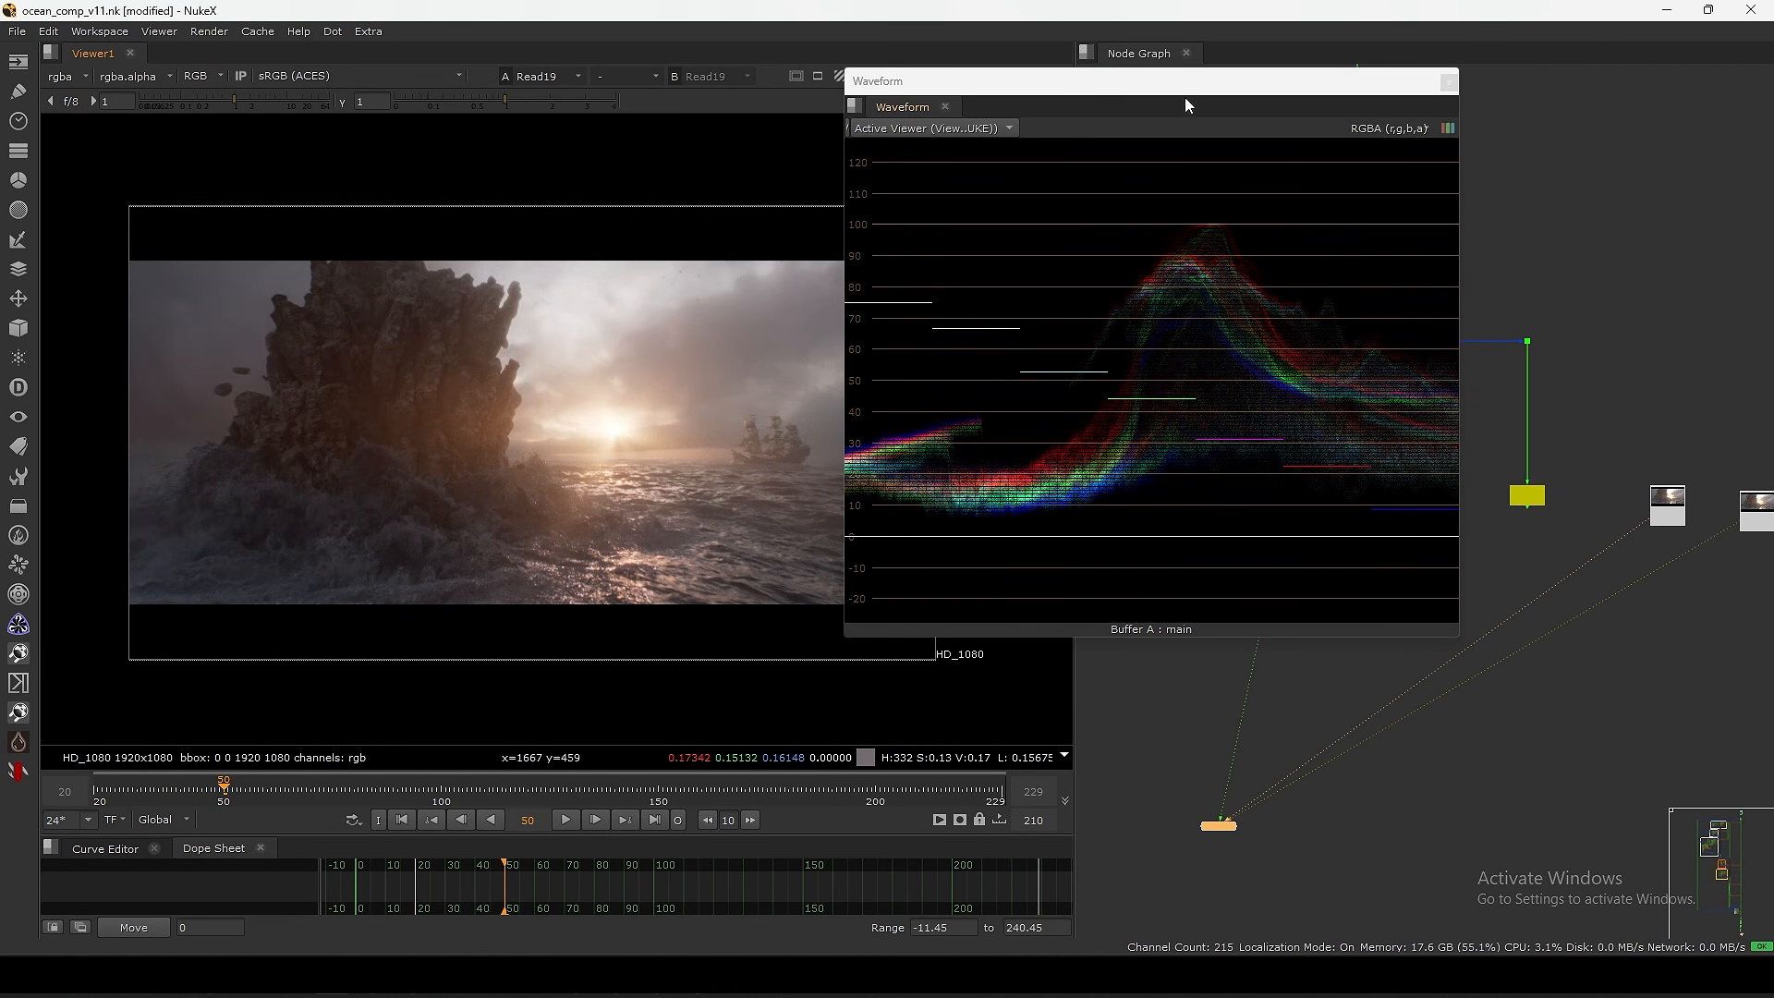
drag(1187, 104, 1192, 100)
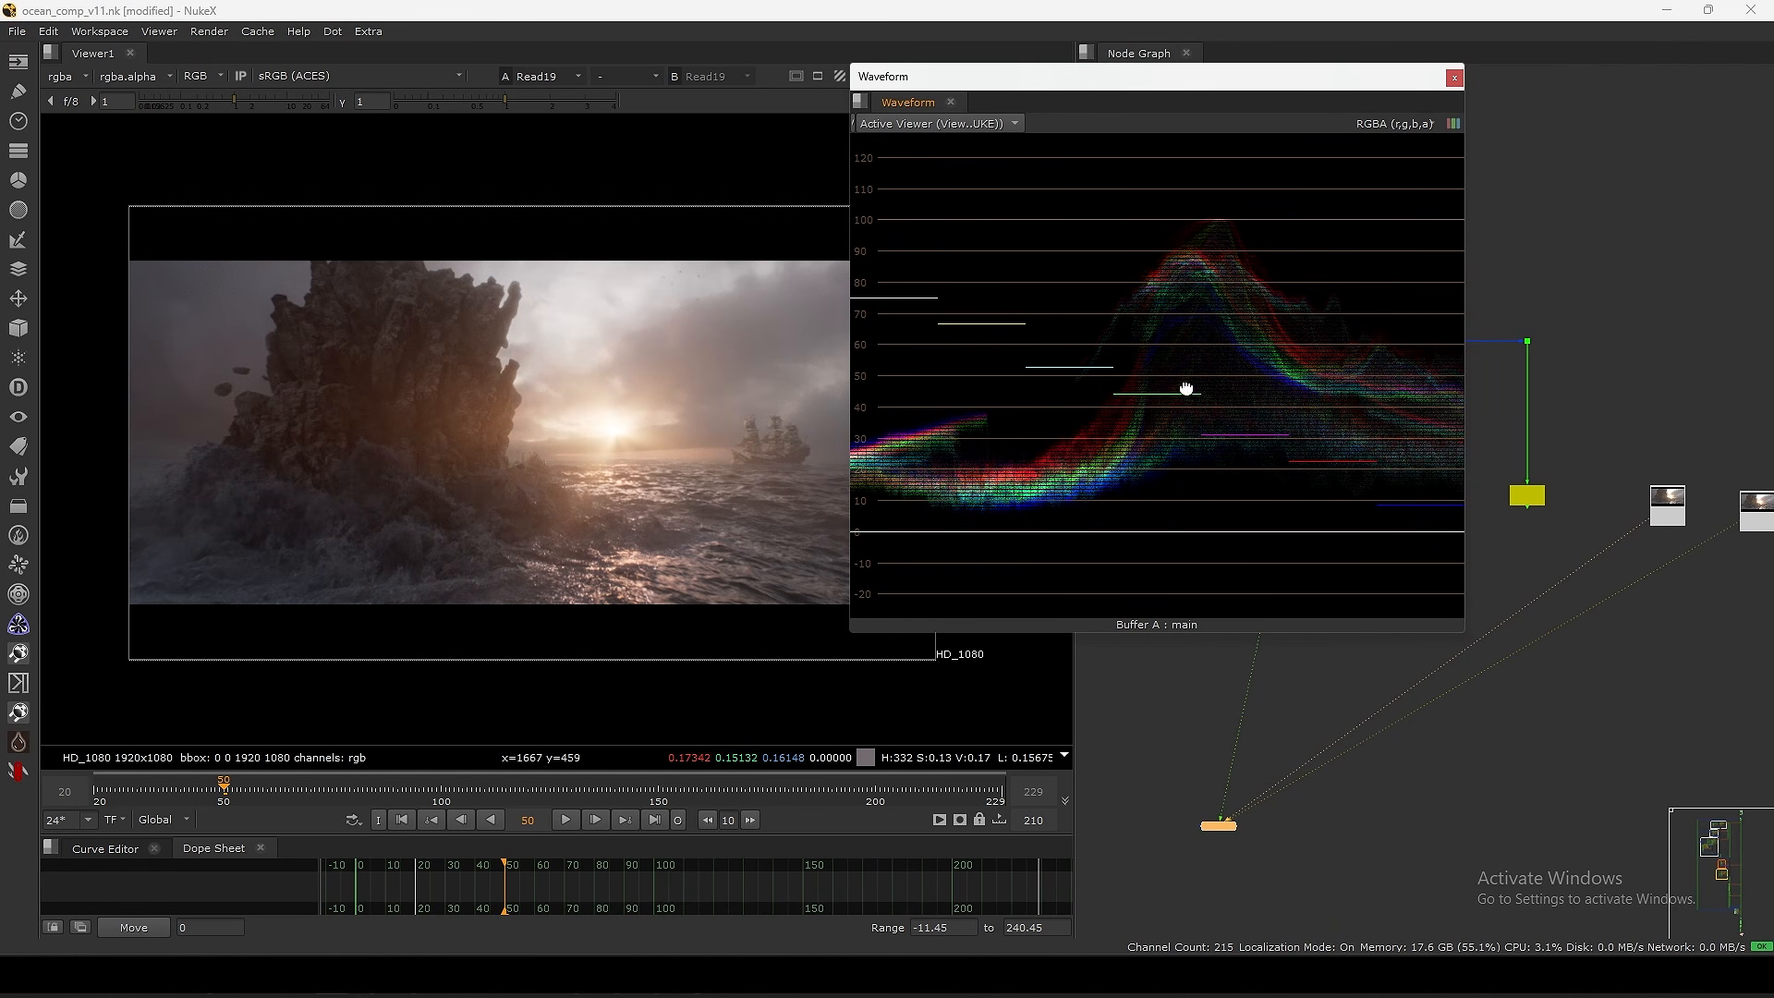
- Check the Waveform with the viewer gamma at 1.7, reset the gamma, and close the Waveform window
mouse_move(529, 107)
mouse_down()
mouse_move(547, 102)
mouse_move(478, 127)
mouse_move(532, 107)
mouse_up()
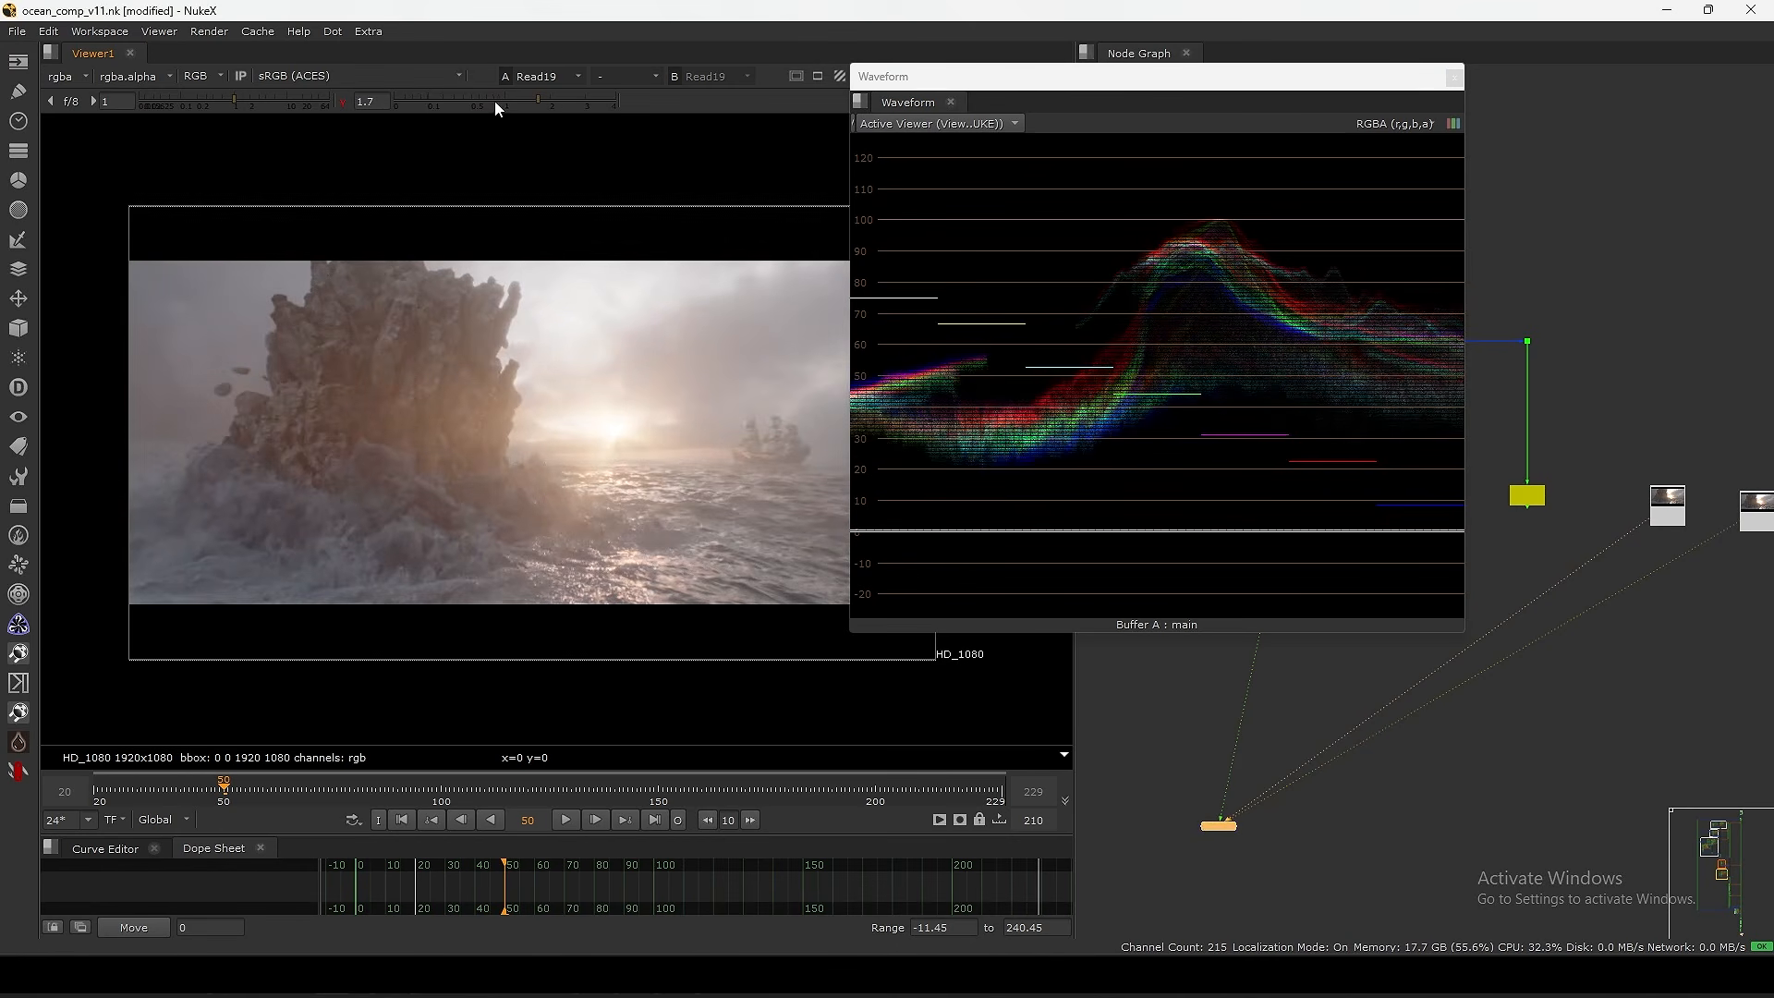
ctrl+click(495, 102)
drag(1319, 77, 1235, 117)
click(1371, 117)
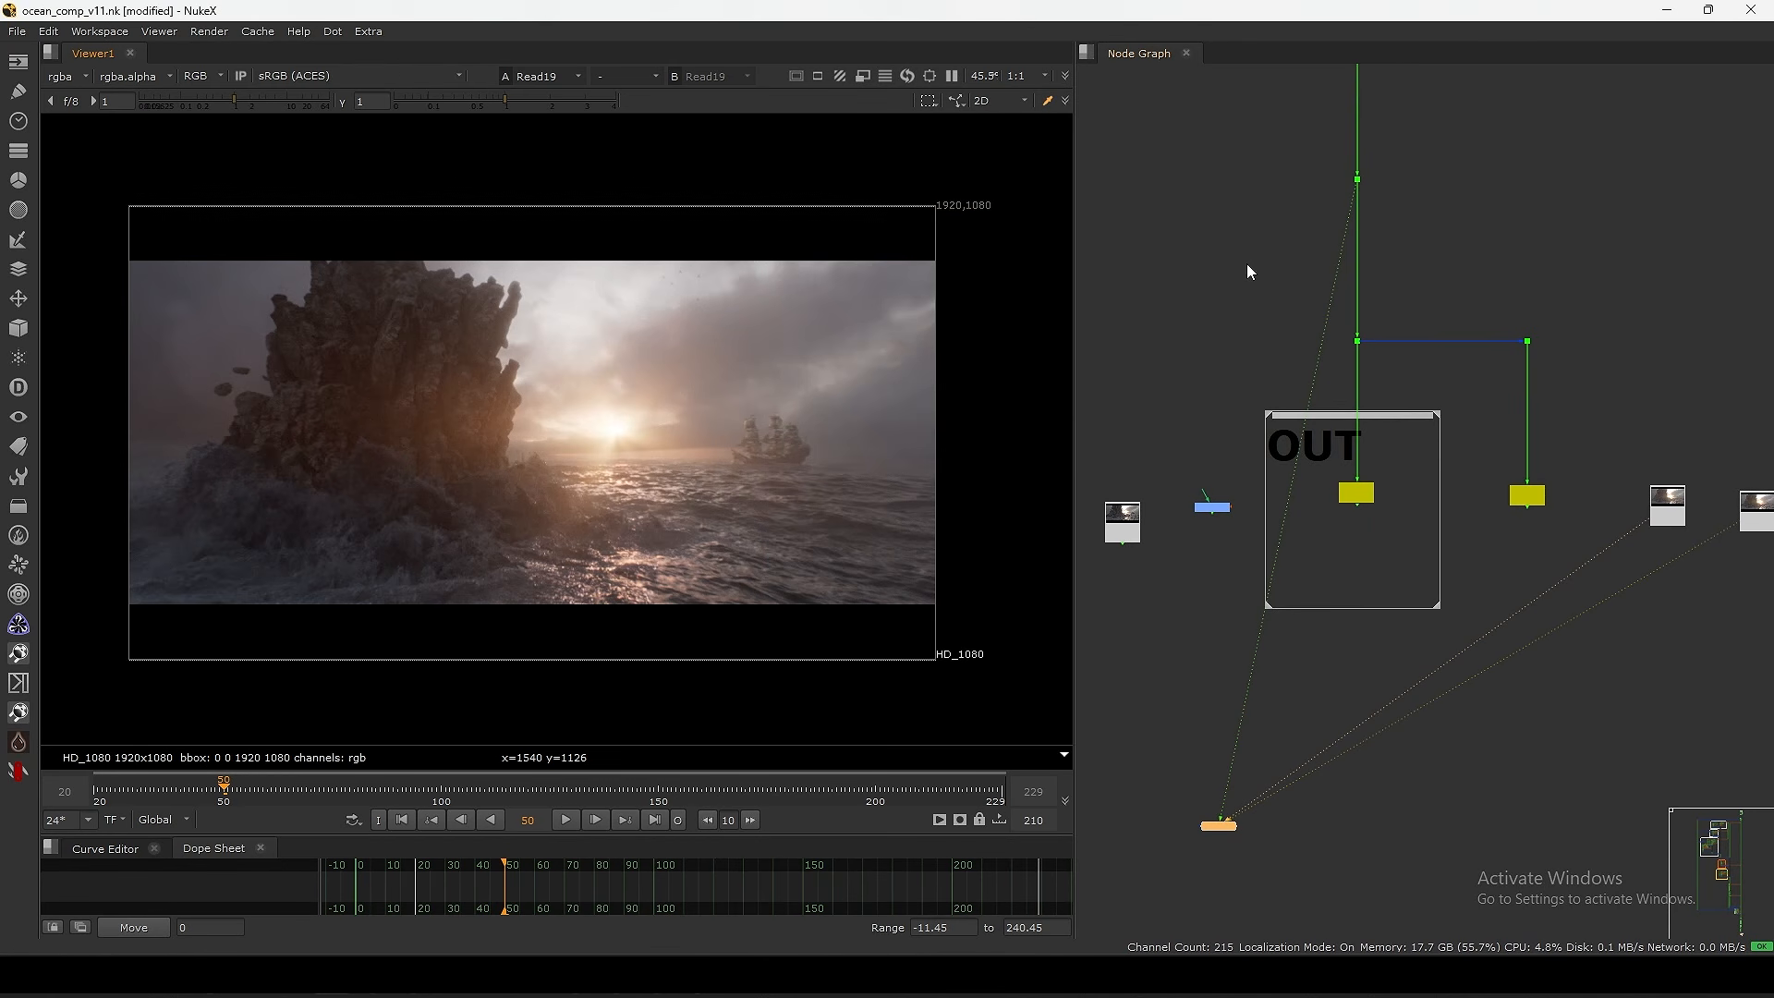
- Fit the Read19 image to the viewer and save the script
key(f)
key(ctrl+s)
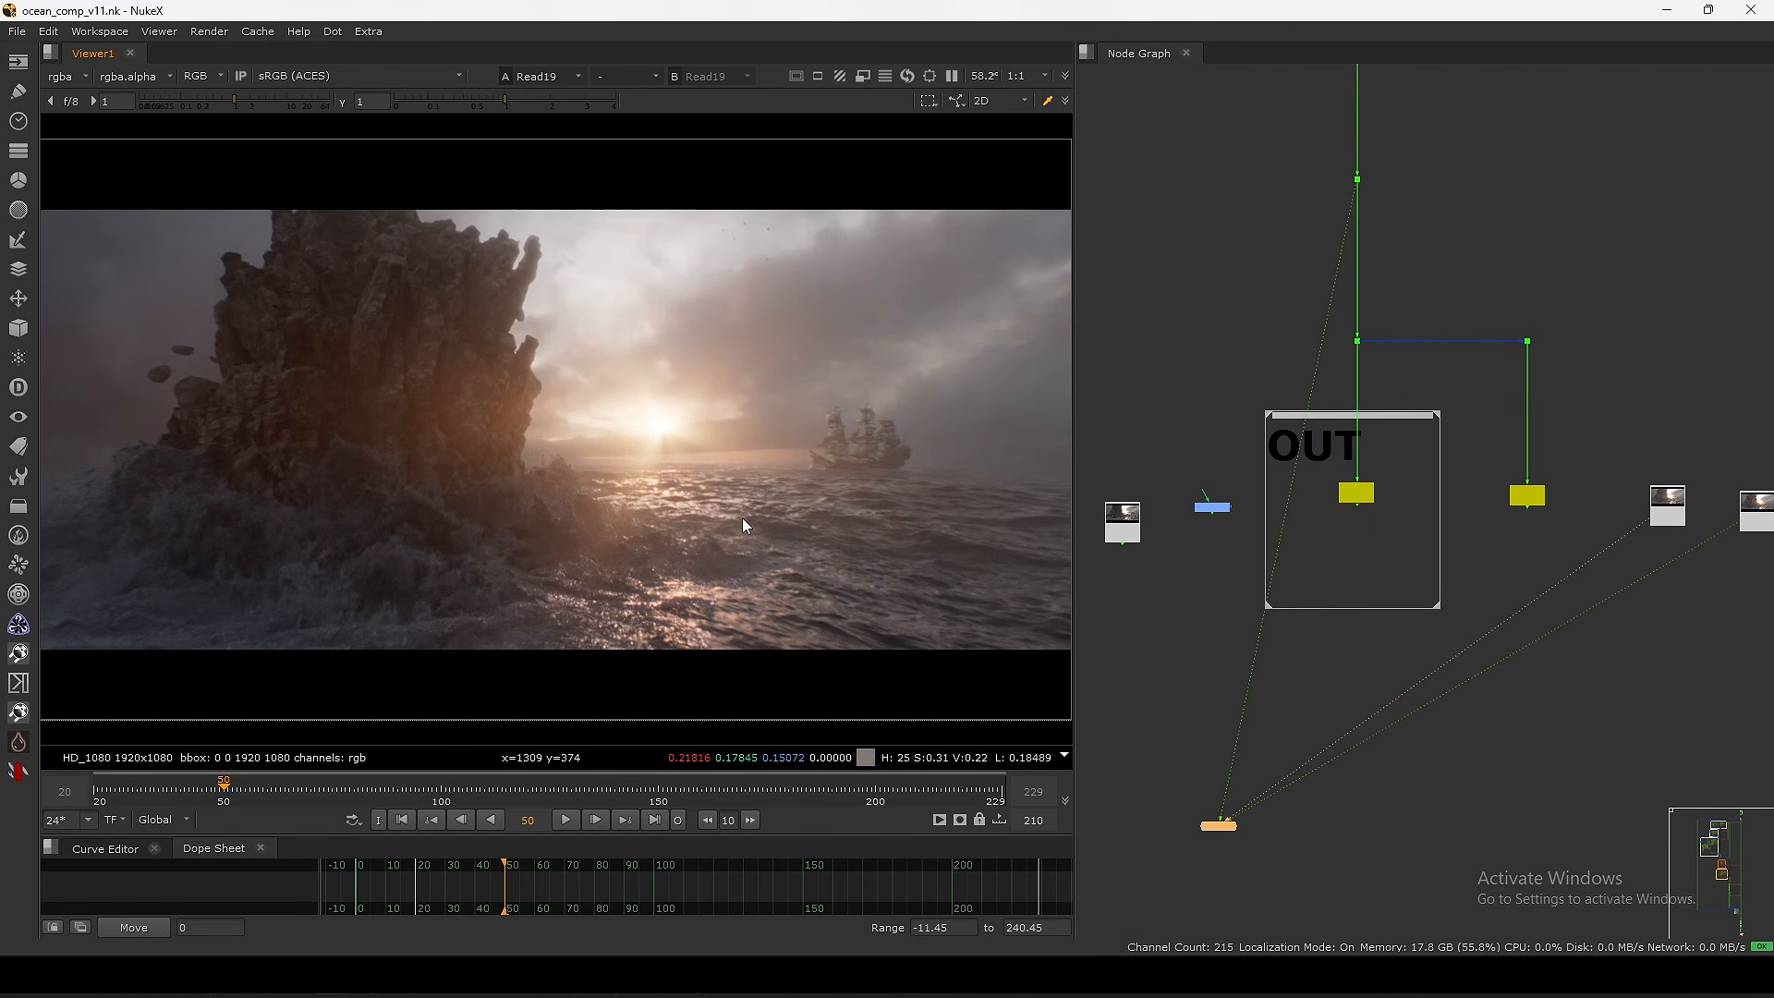
middle_drag(1642, 523, 1548, 508)
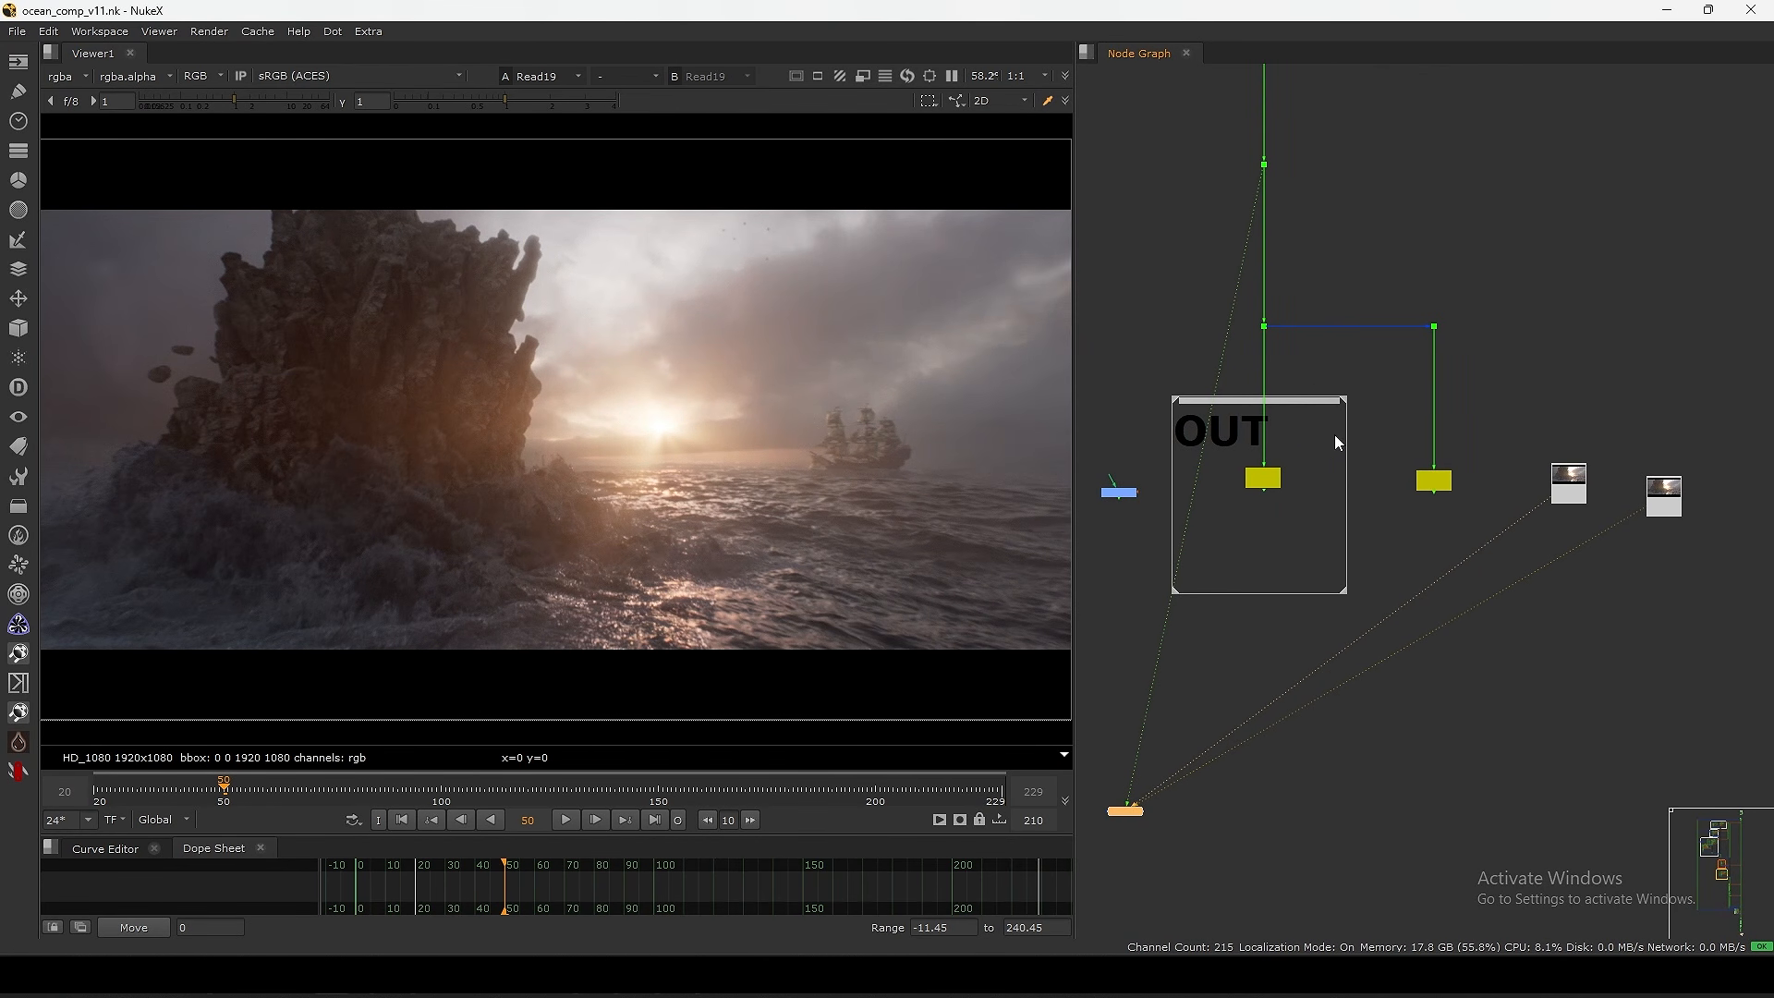
ctrl+shift+drag(975, 298, 408, 576)
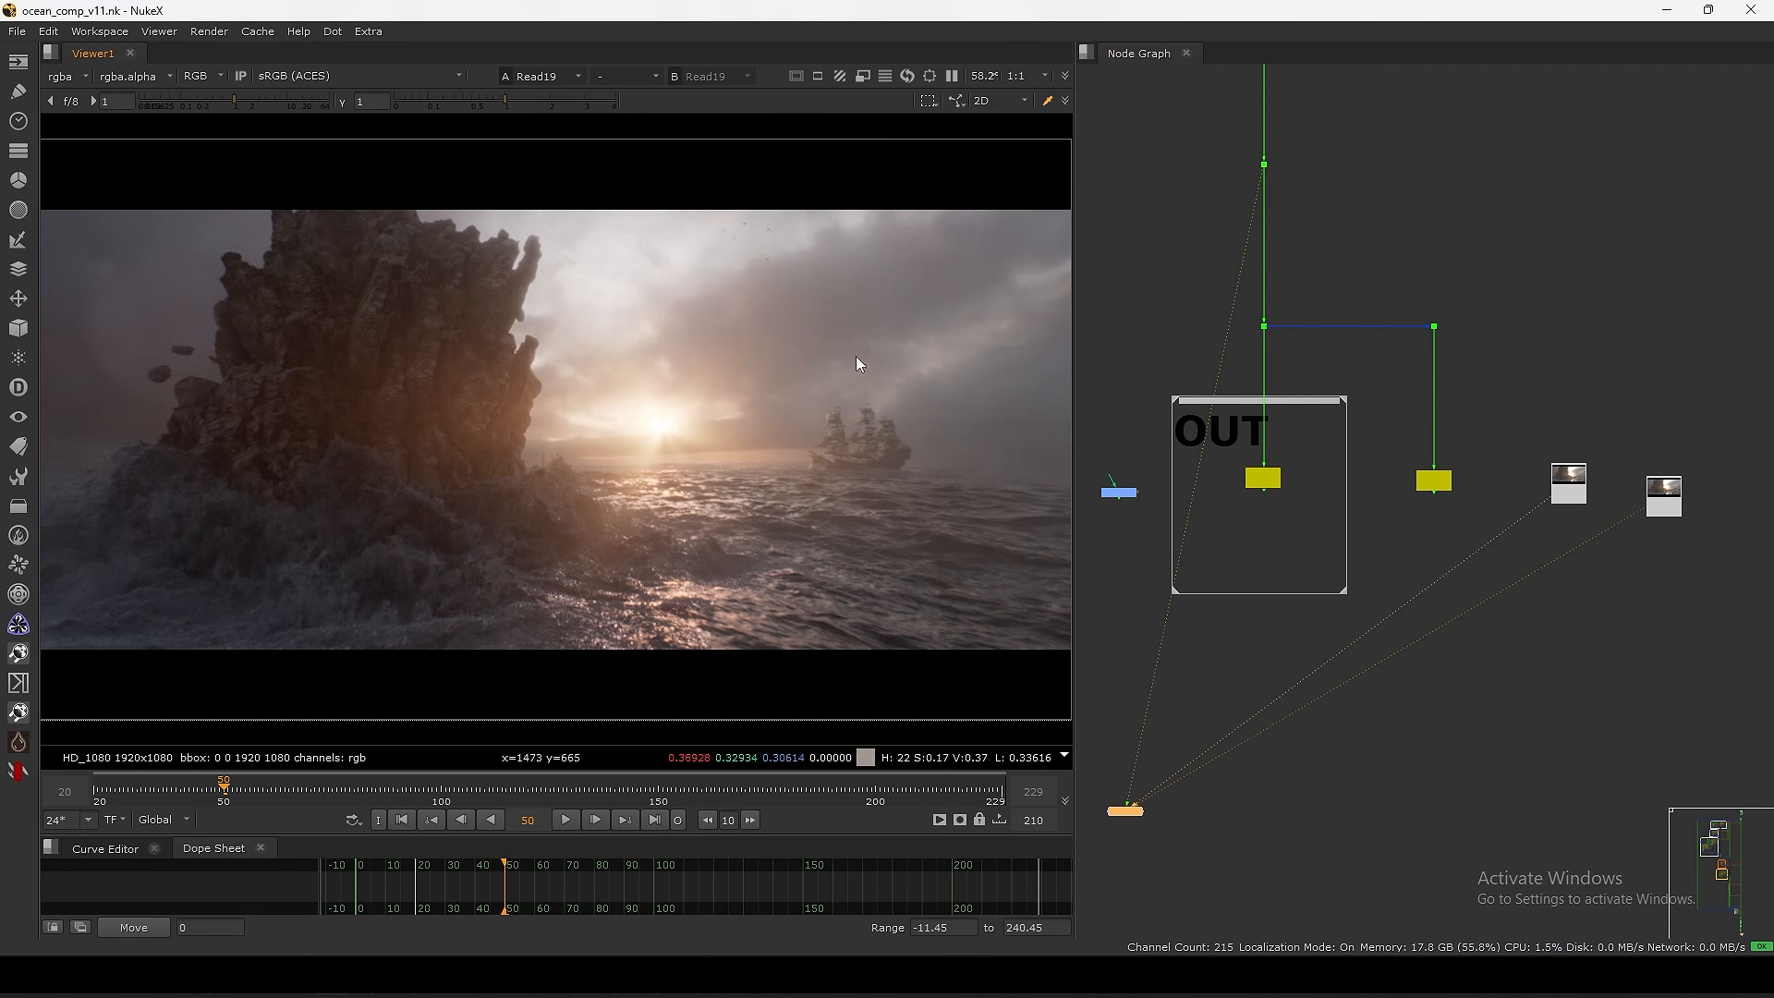
- Frame the entire node tree and go to the first frame of the timeline
scroll(1298, 242, down, 10)
middle_drag(1175, 496, 1231, 674)
drag(1279, 481, 1308, 571)
key(f)
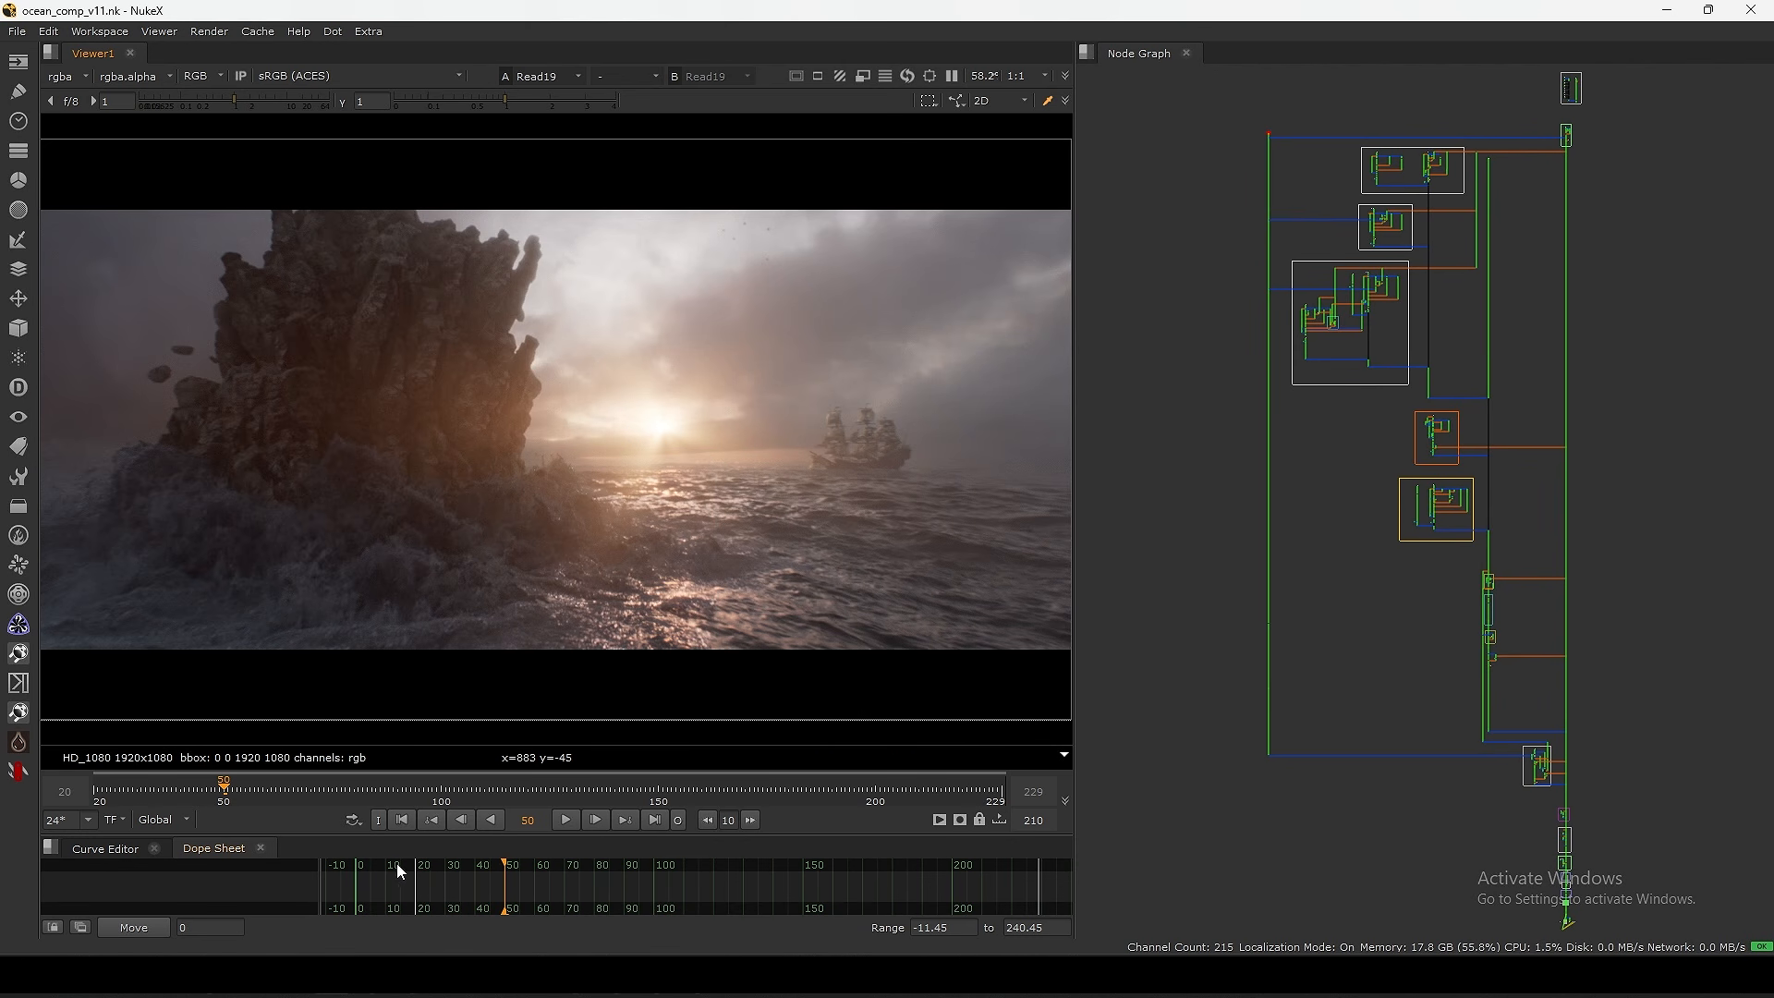
click(402, 820)
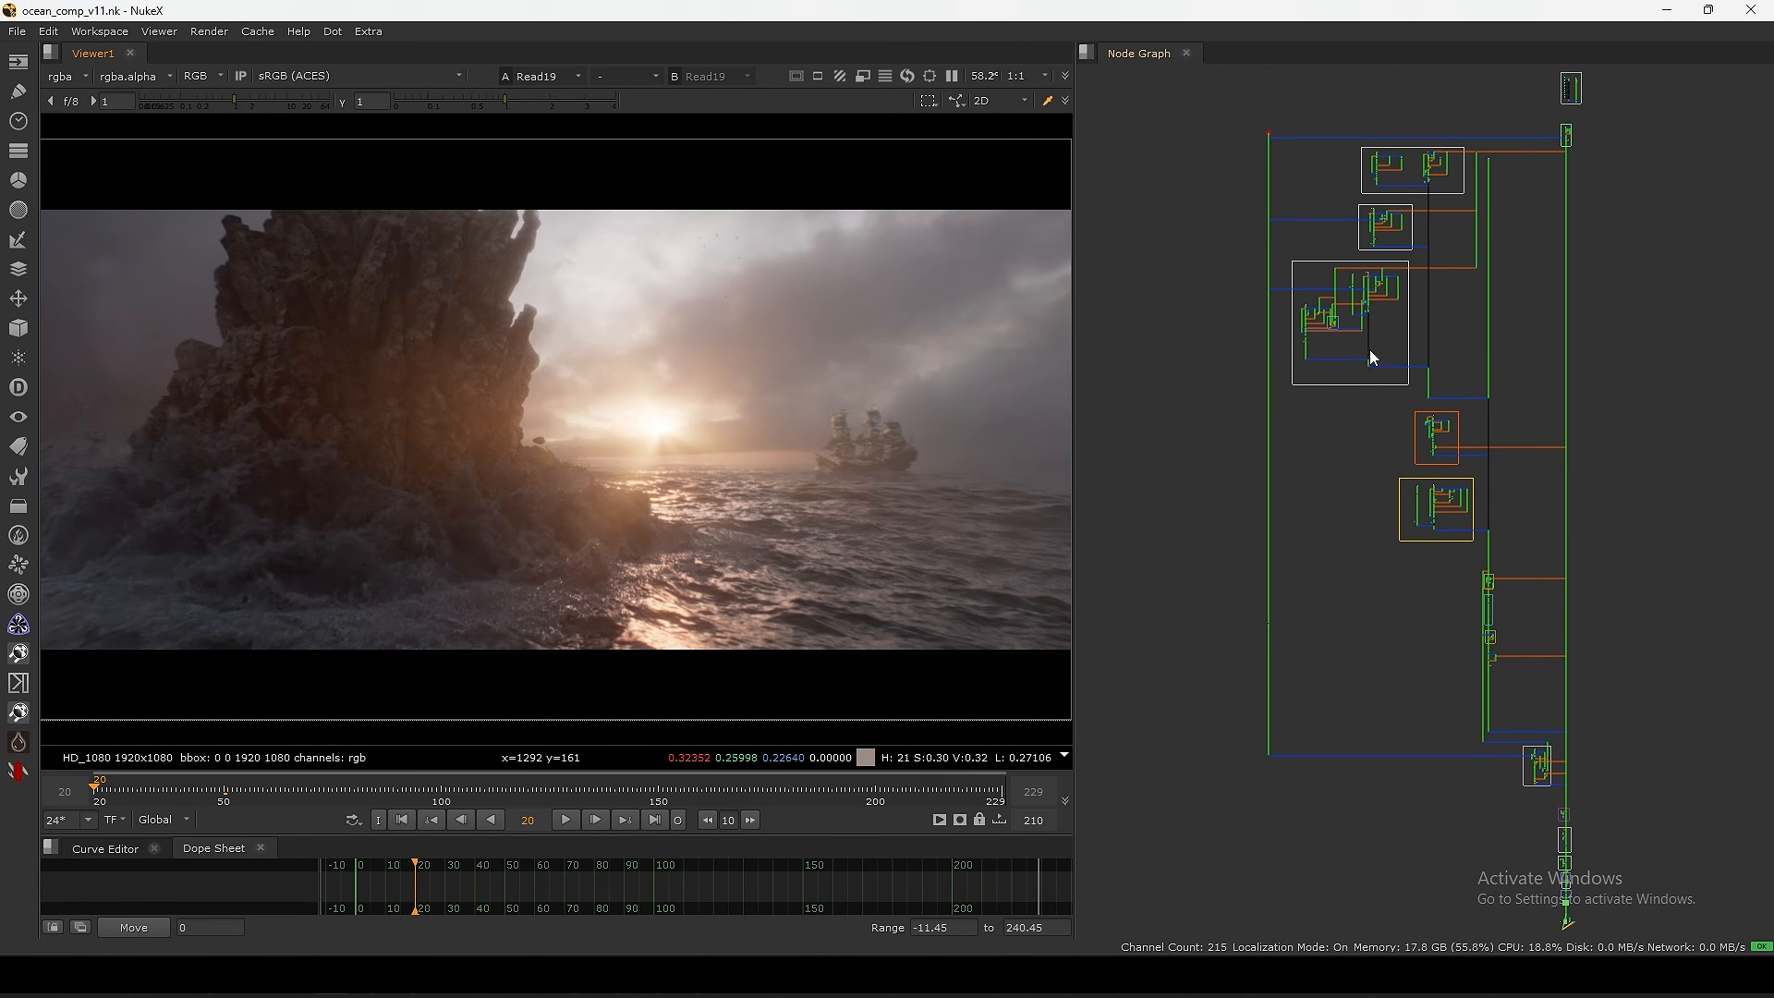
- View the sky output at Dot38 in the viewer
scroll(1367, 333, up, 4)
middle_drag(1441, 286, 1306, 402)
click(1470, 334)
key(1)
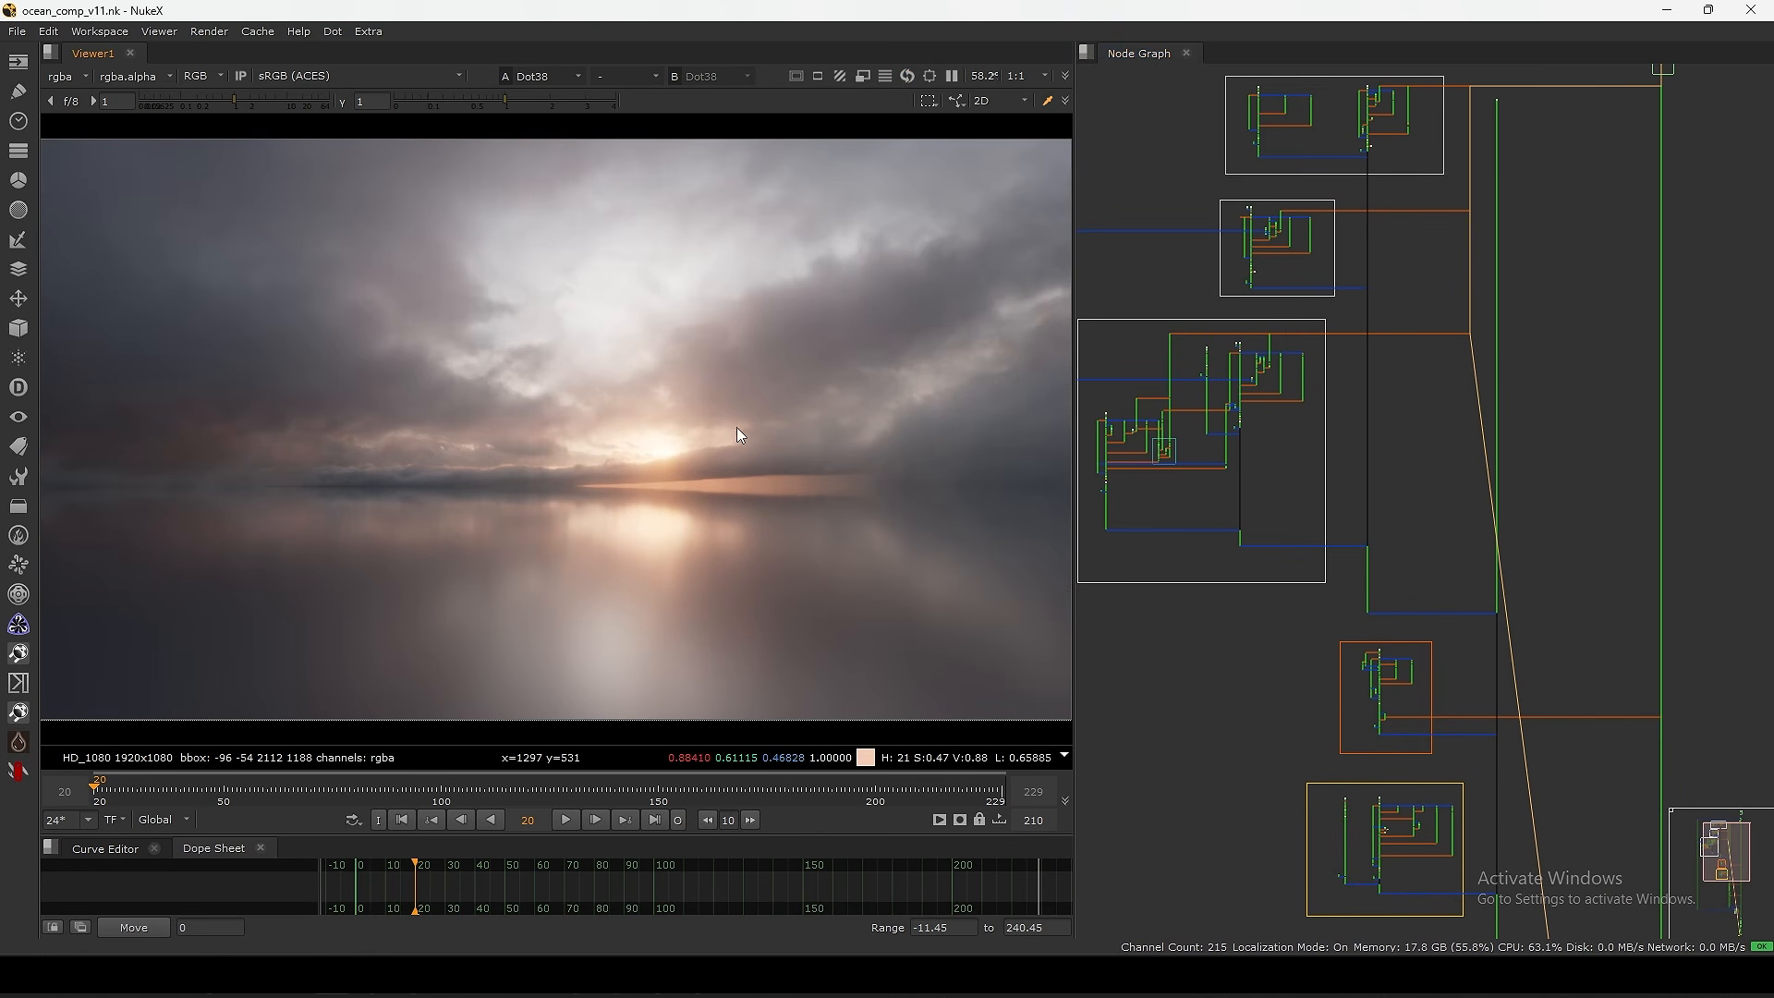
scroll(1203, 551, up, 3)
scroll(1385, 388, down, 5)
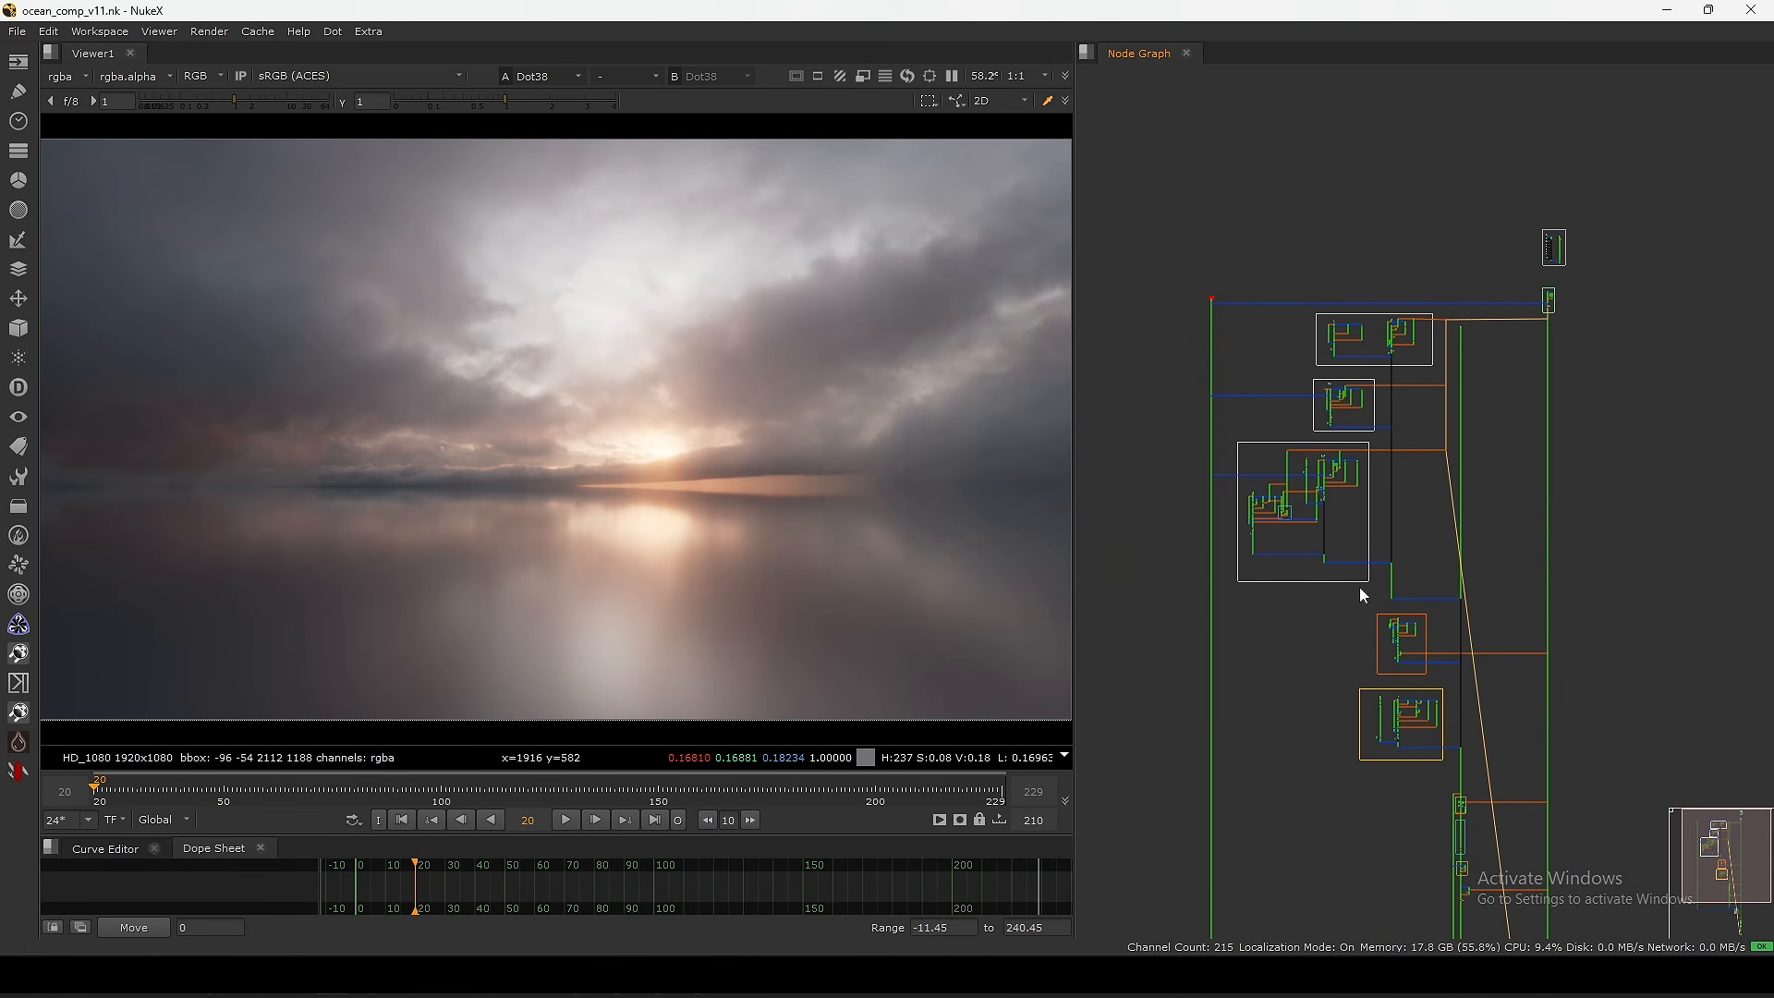
- Find the defocus backdrop in the main pipe and copy its PxF_DeepDefocus node
scroll(1359, 586, up, 6)
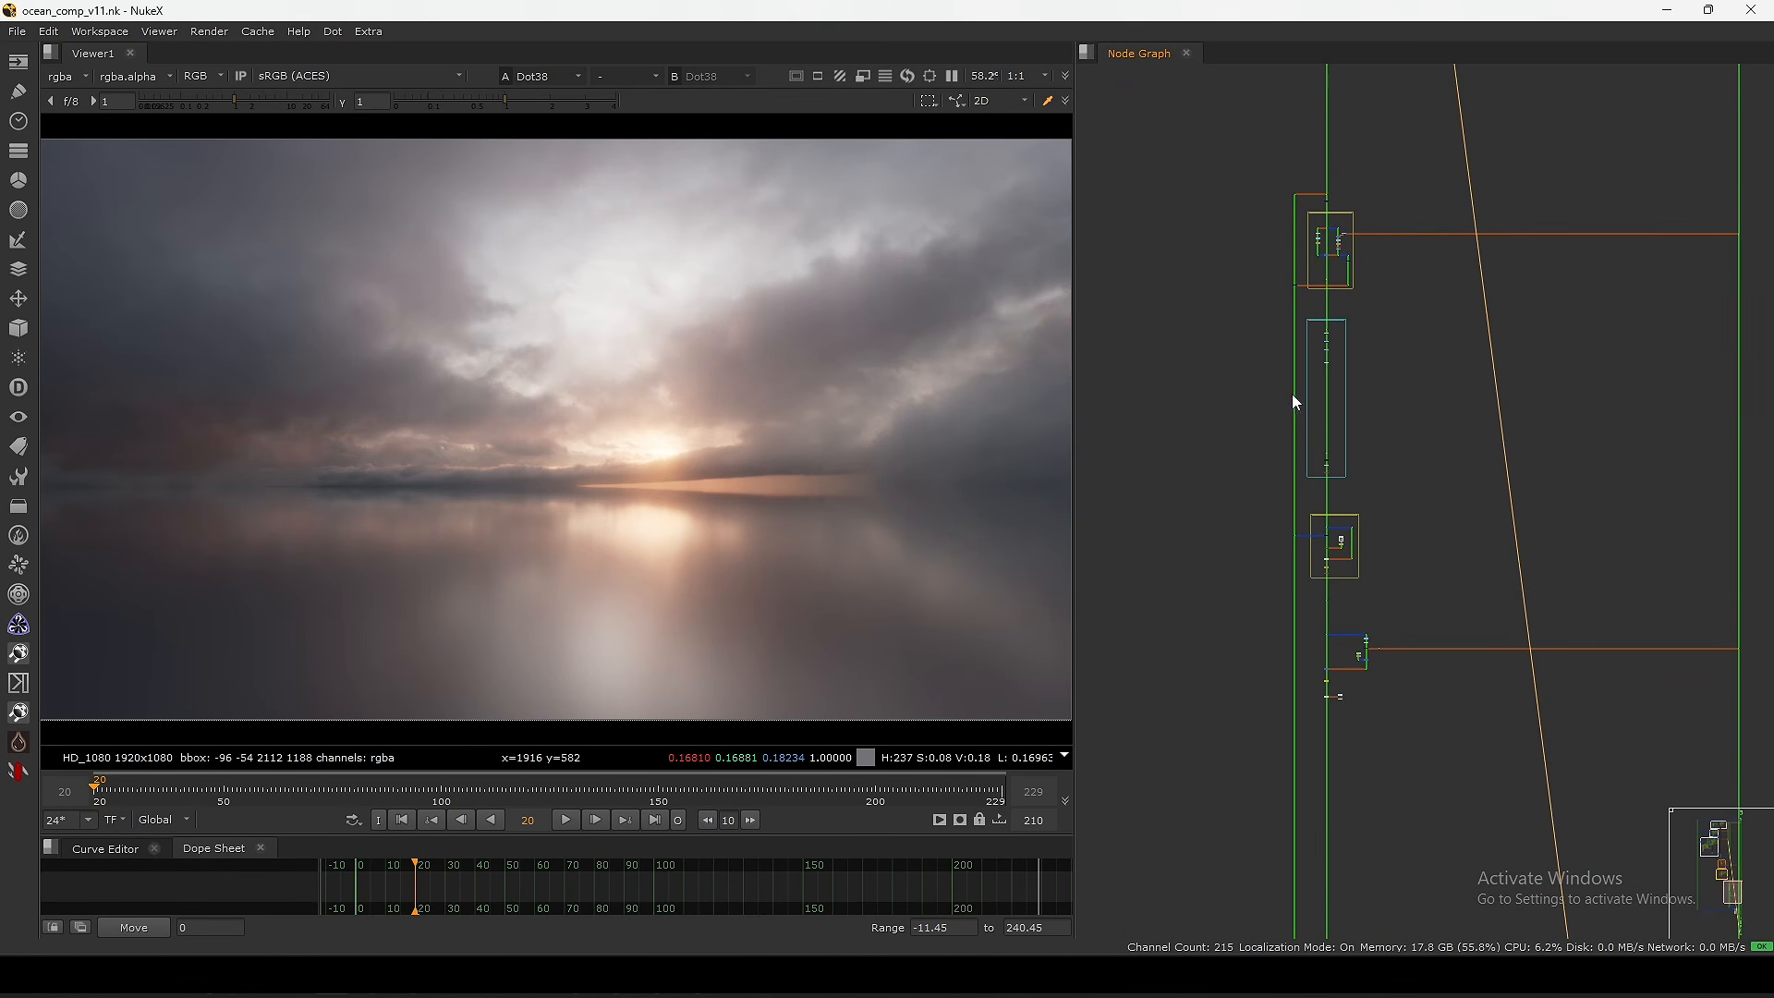
middle_drag(1332, 428, 1337, 529)
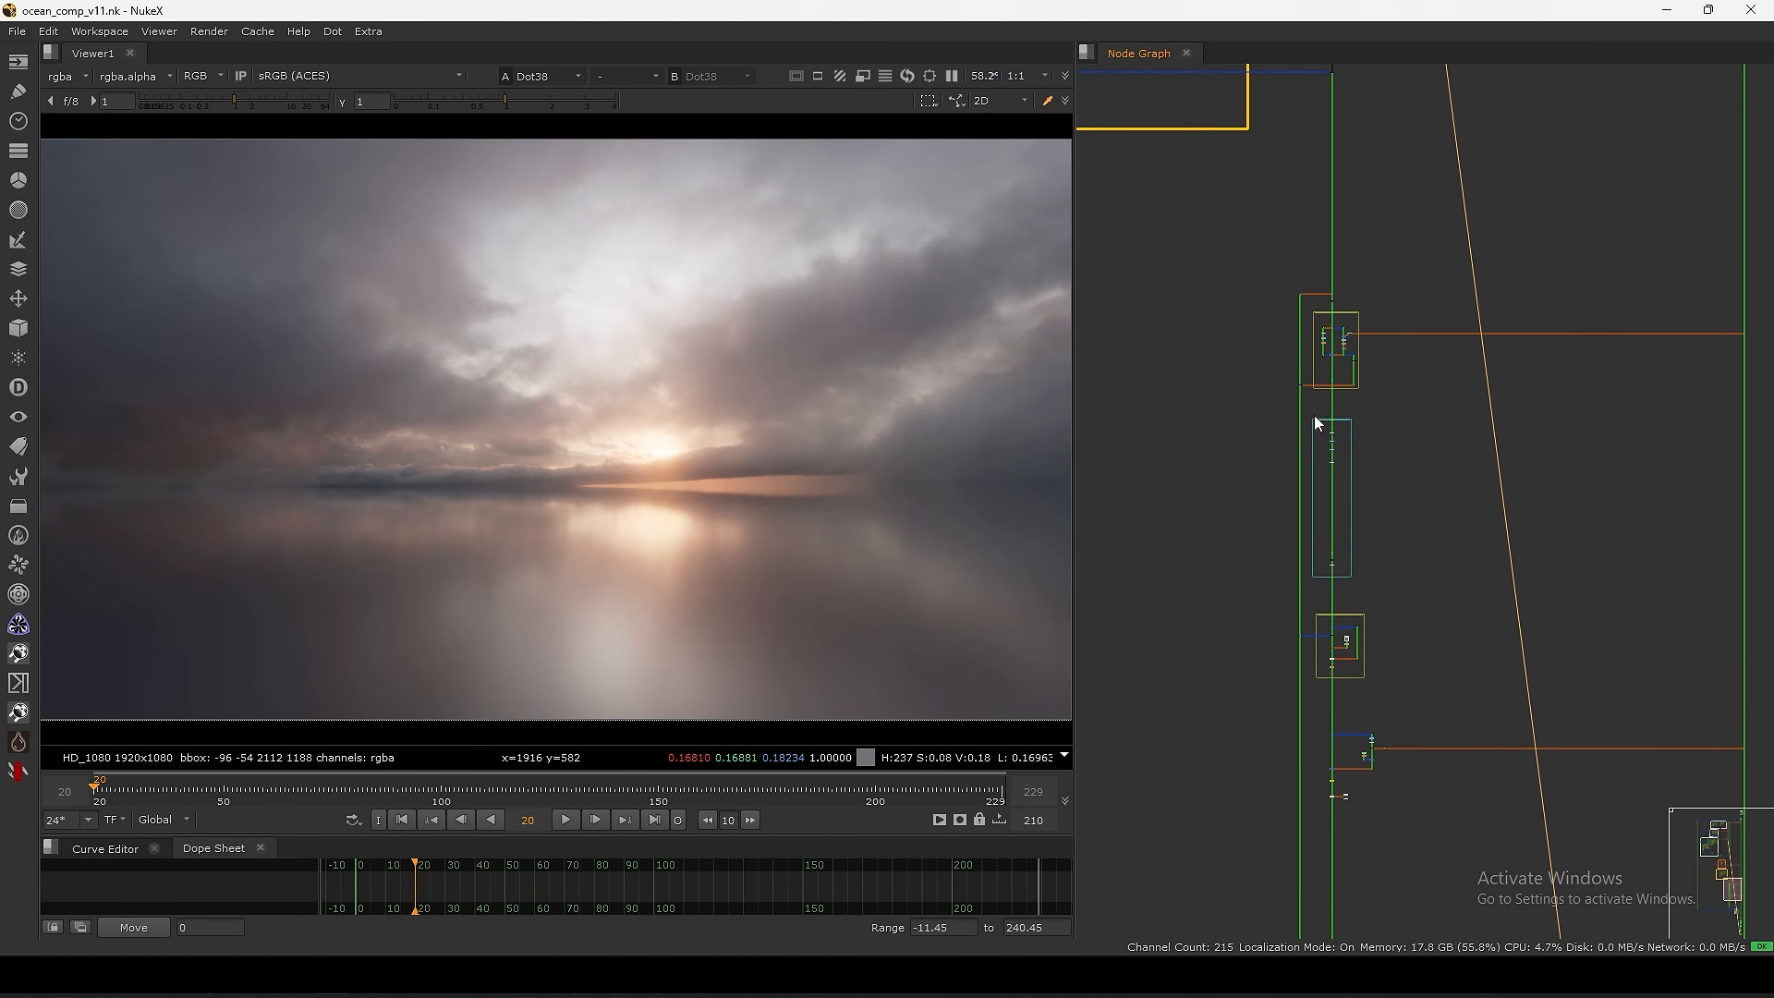
scroll(1319, 379, up, 5)
middle_drag(1283, 690, 1235, 106)
middle_drag(1285, 724, 1302, 512)
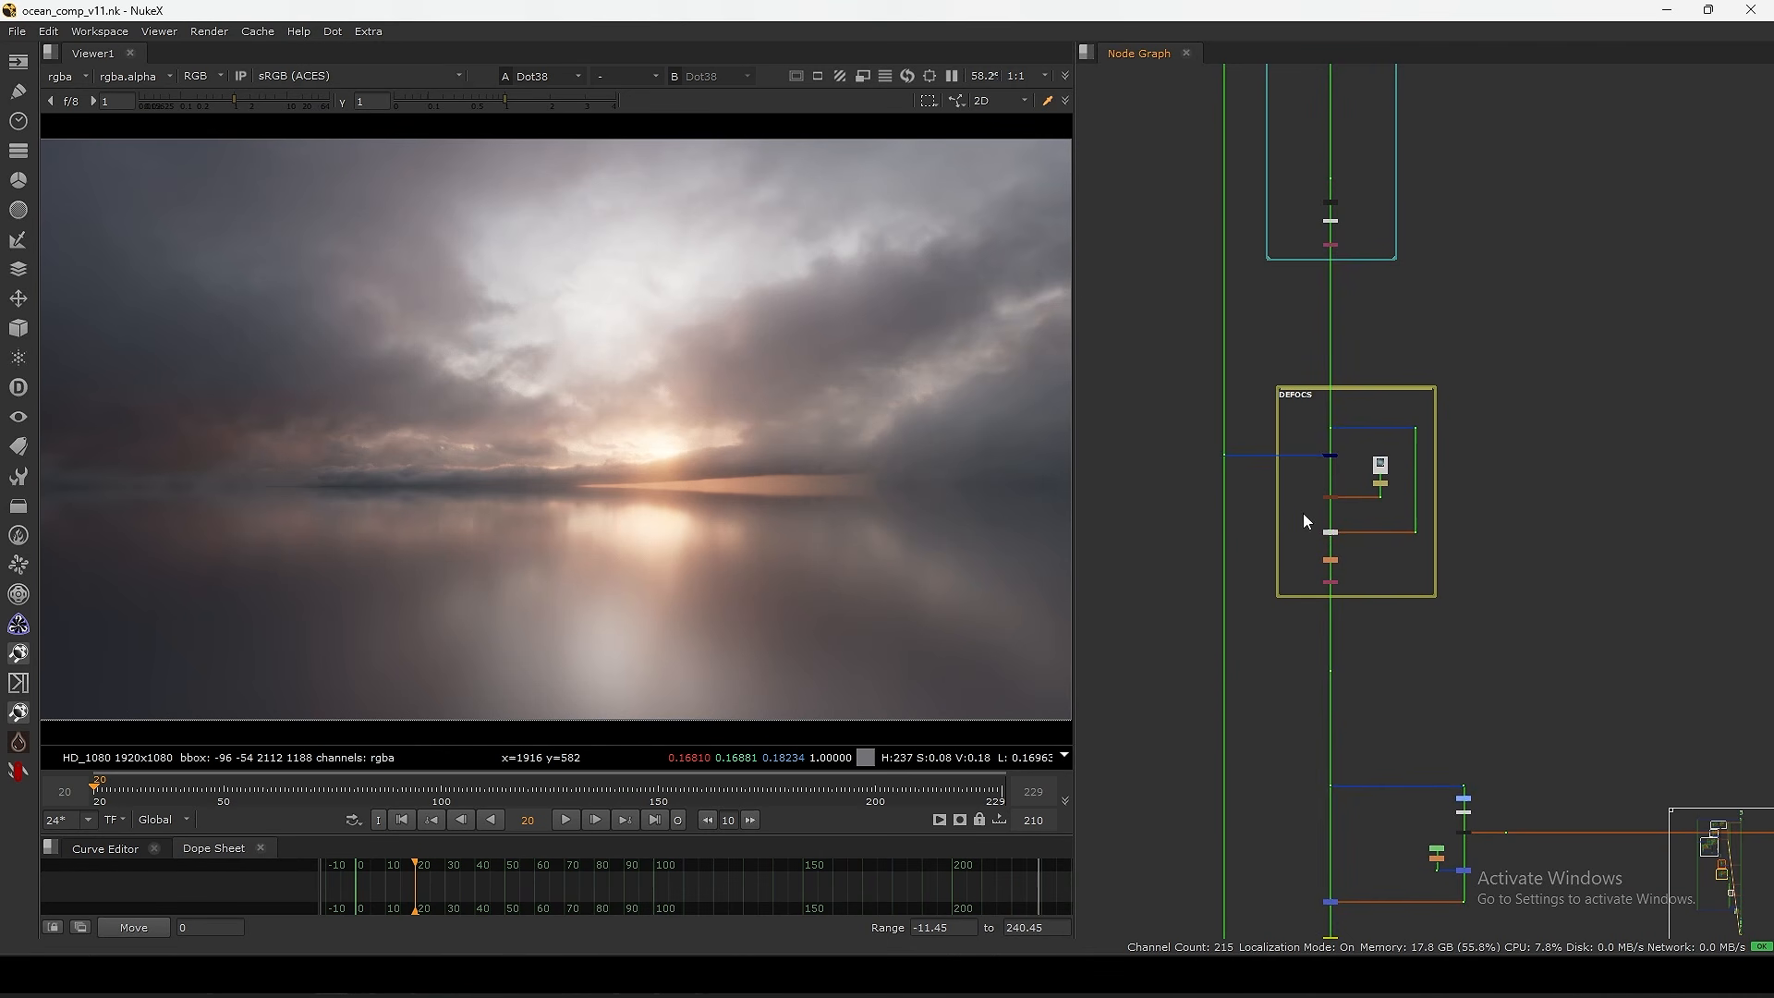
scroll(1312, 519, up, 8)
drag(1513, 297, 1282, 457)
scroll(1274, 495, down, 12)
- Paste the PxF_DeepDefocus node beside the Haze/Atmos backdrop and connect its deep input to the dot atop the side pipe
middle_drag(1267, 519, 1290, 594)
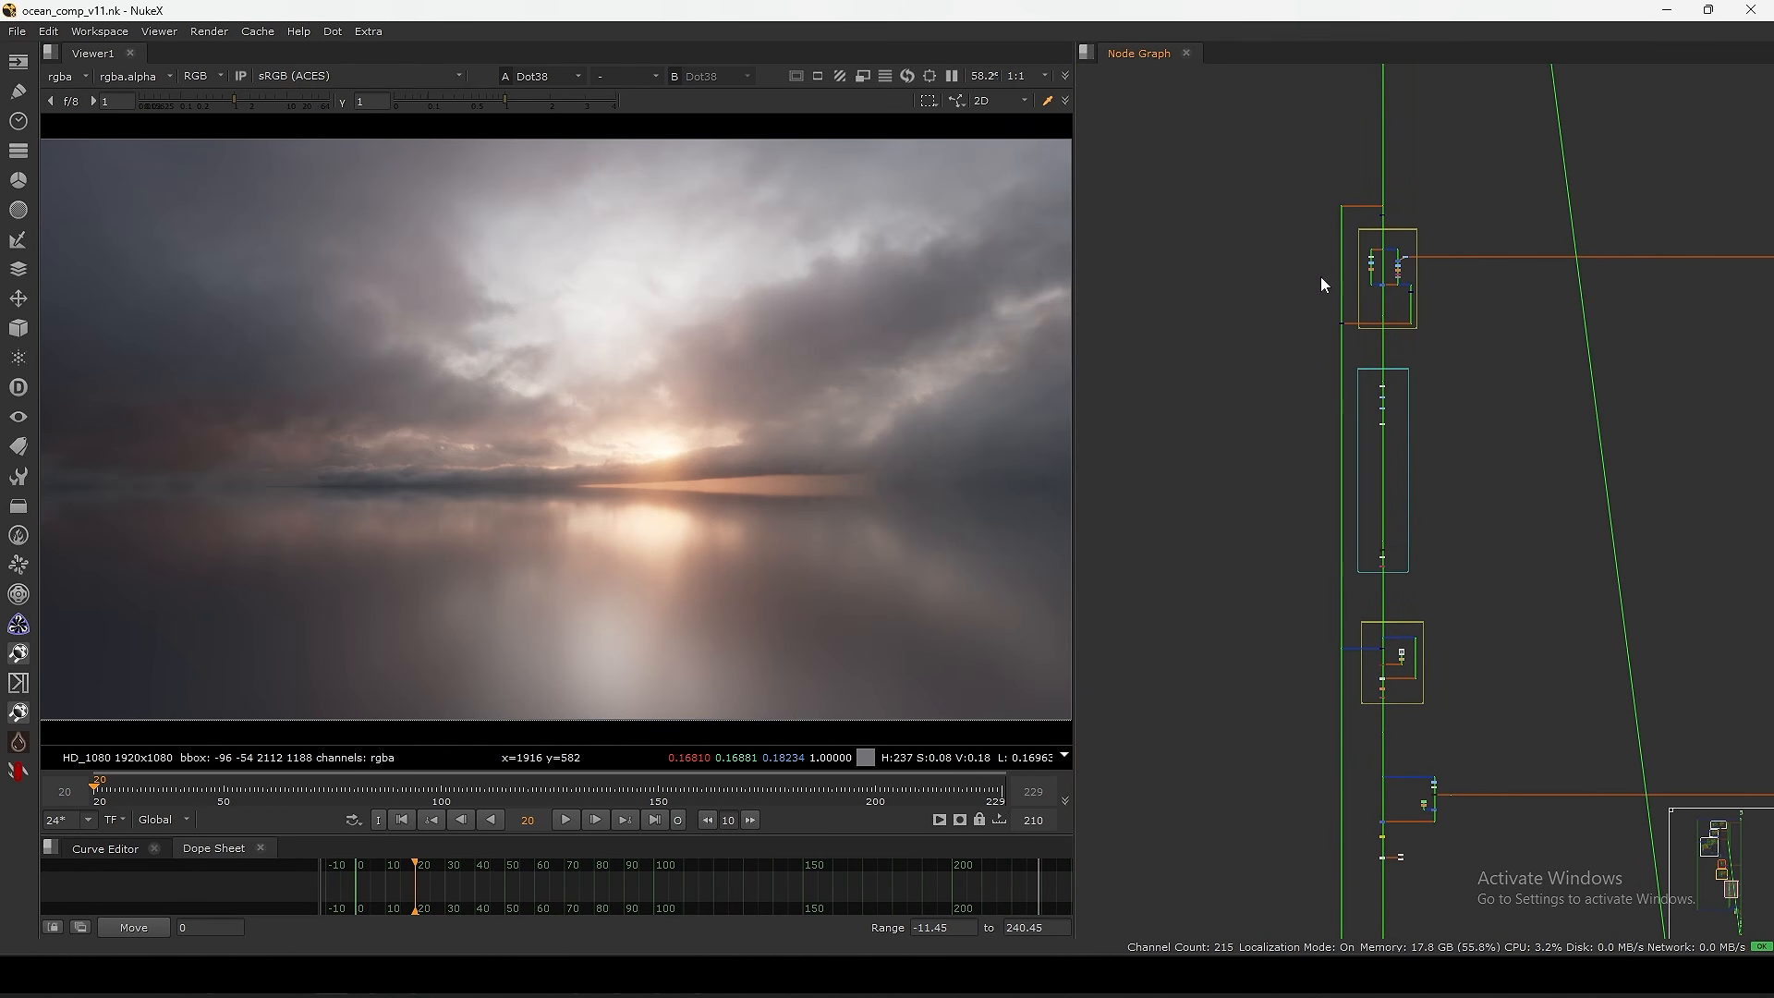
scroll(1360, 192, up, 6)
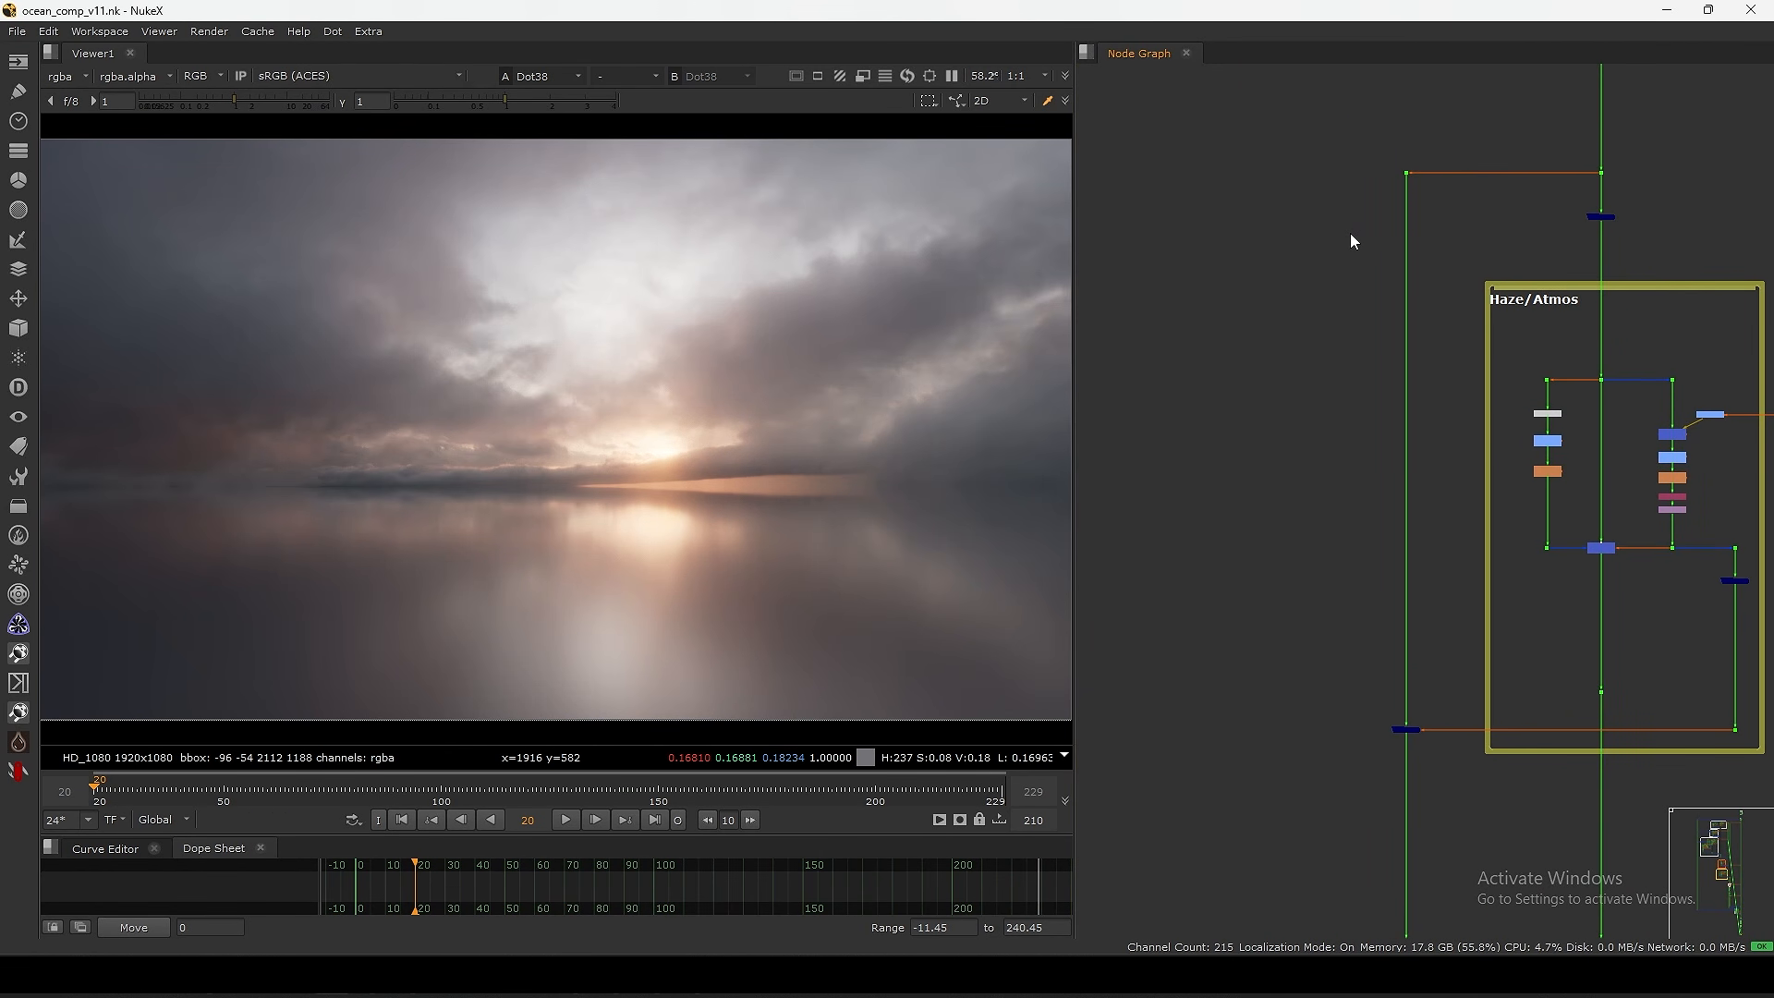
key(ctrl+v)
scroll(1345, 240, up, 5)
click(1430, 164)
scroll(1380, 195, up, 3)
middle_drag(1378, 198, 1232, 492)
drag(1233, 493, 1472, 250)
middle_drag(1337, 436, 1427, 283)
drag(1299, 398, 1341, 325)
- View the pasted PxF_DeepDefocus node and lower the viewer gain to 0.26
key(1)
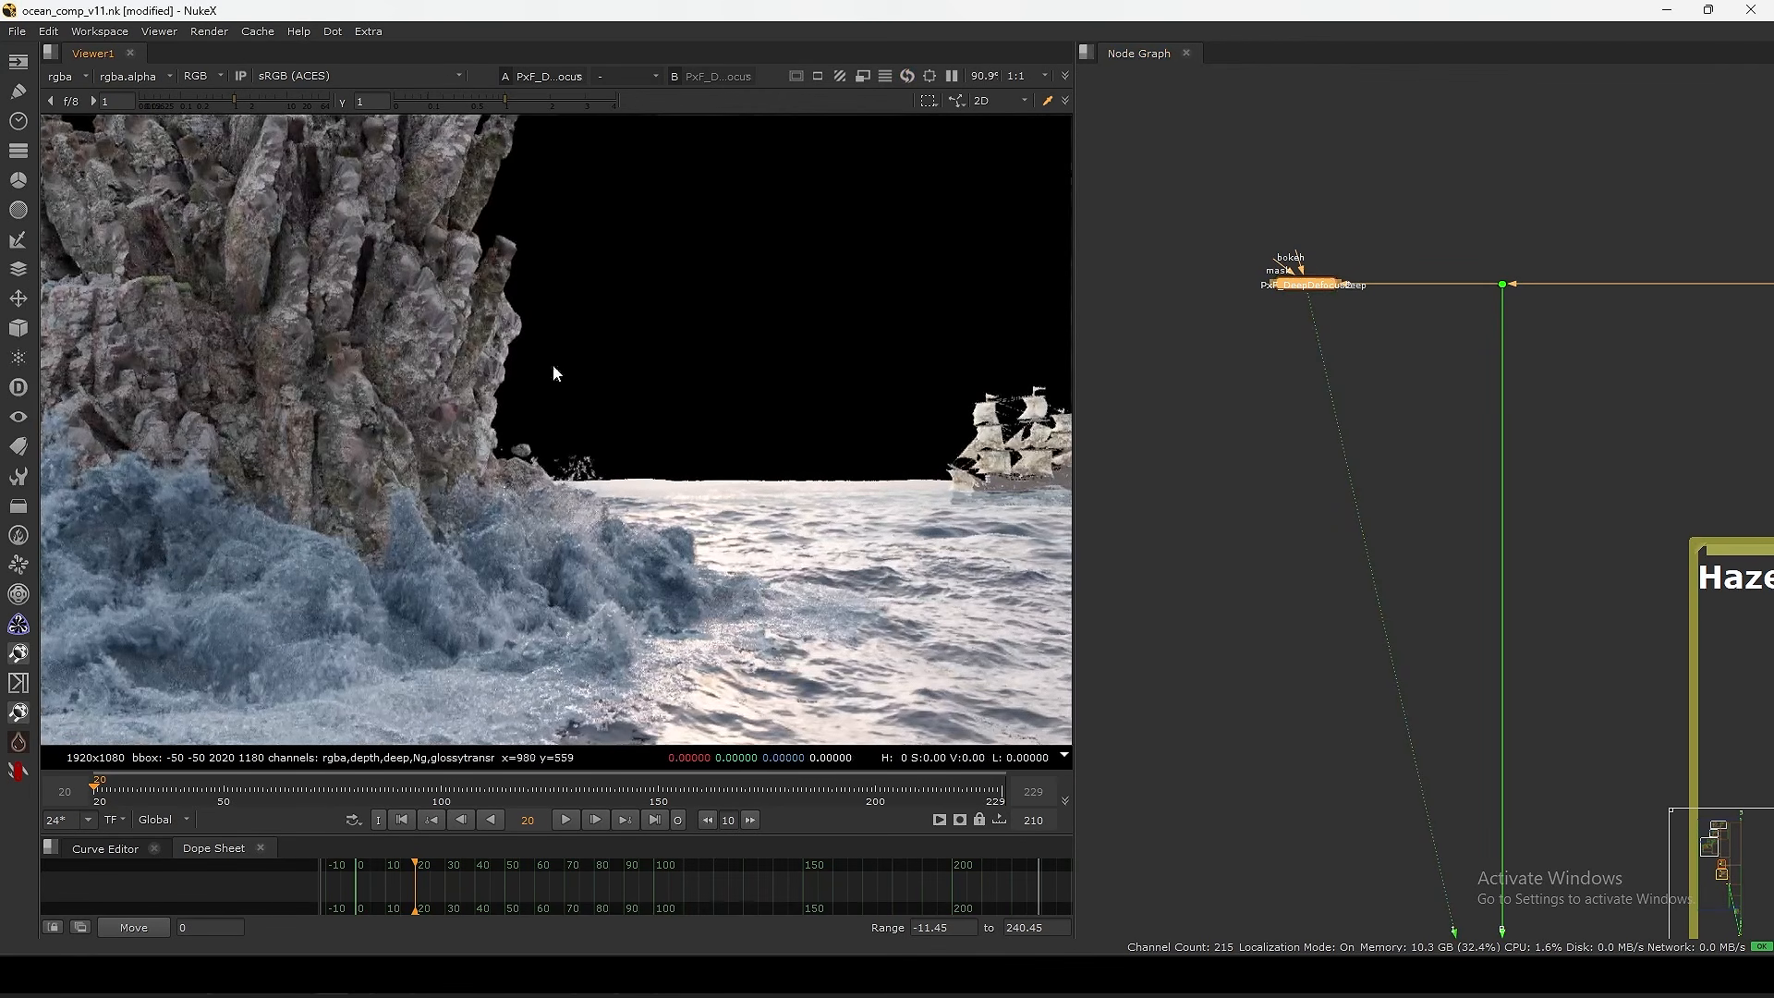
drag(221, 99, 203, 101)
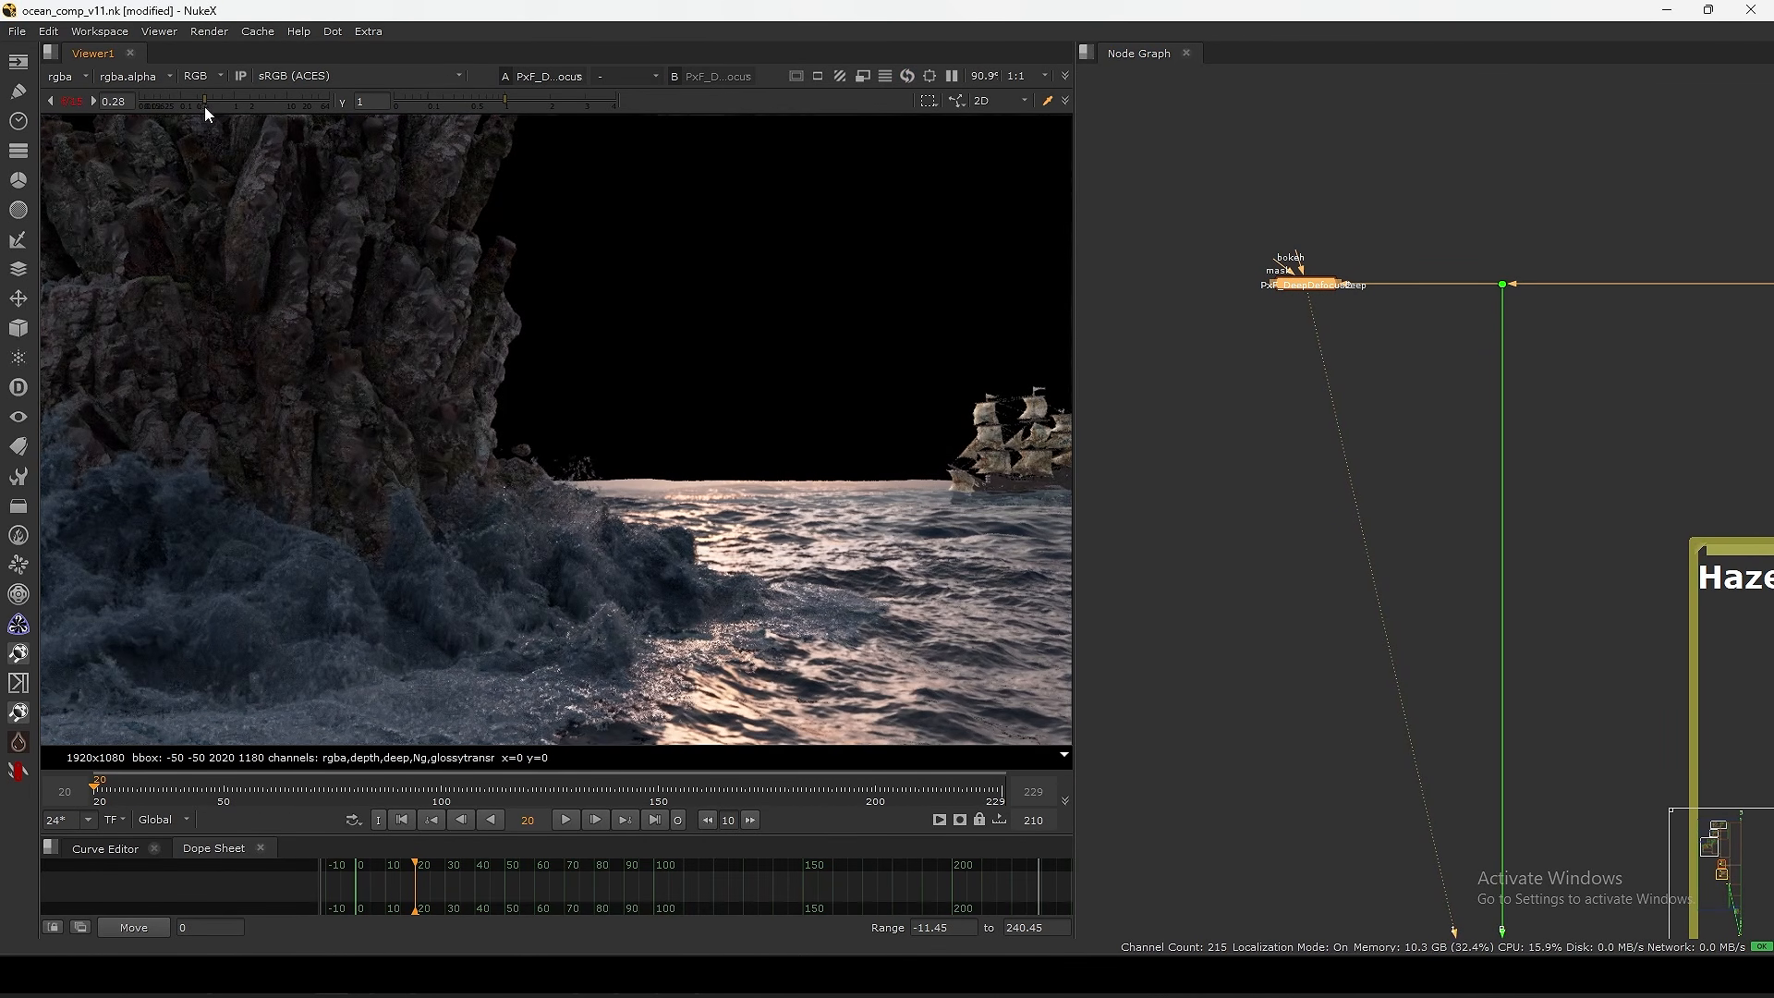
scroll(746, 475, down, 2)
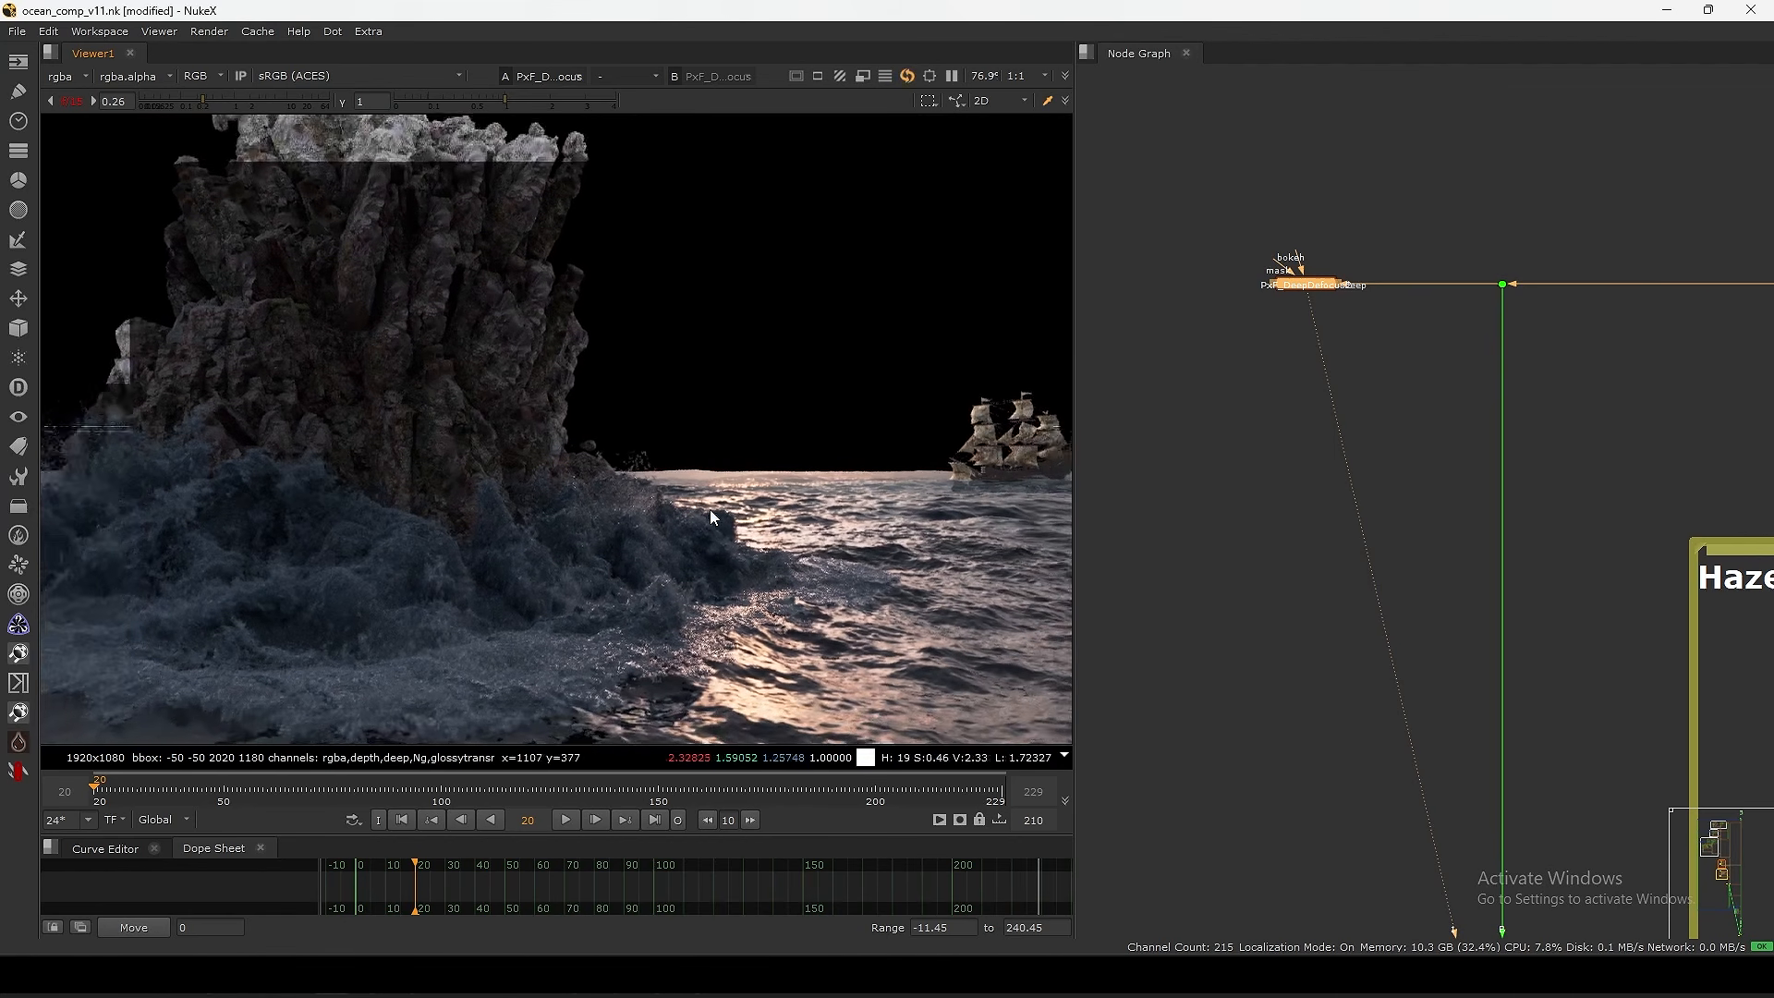
- Add a DeepCrop node, connect it to the dot feeding the deep defocus, and view it
click(1367, 368)
key(Tab)
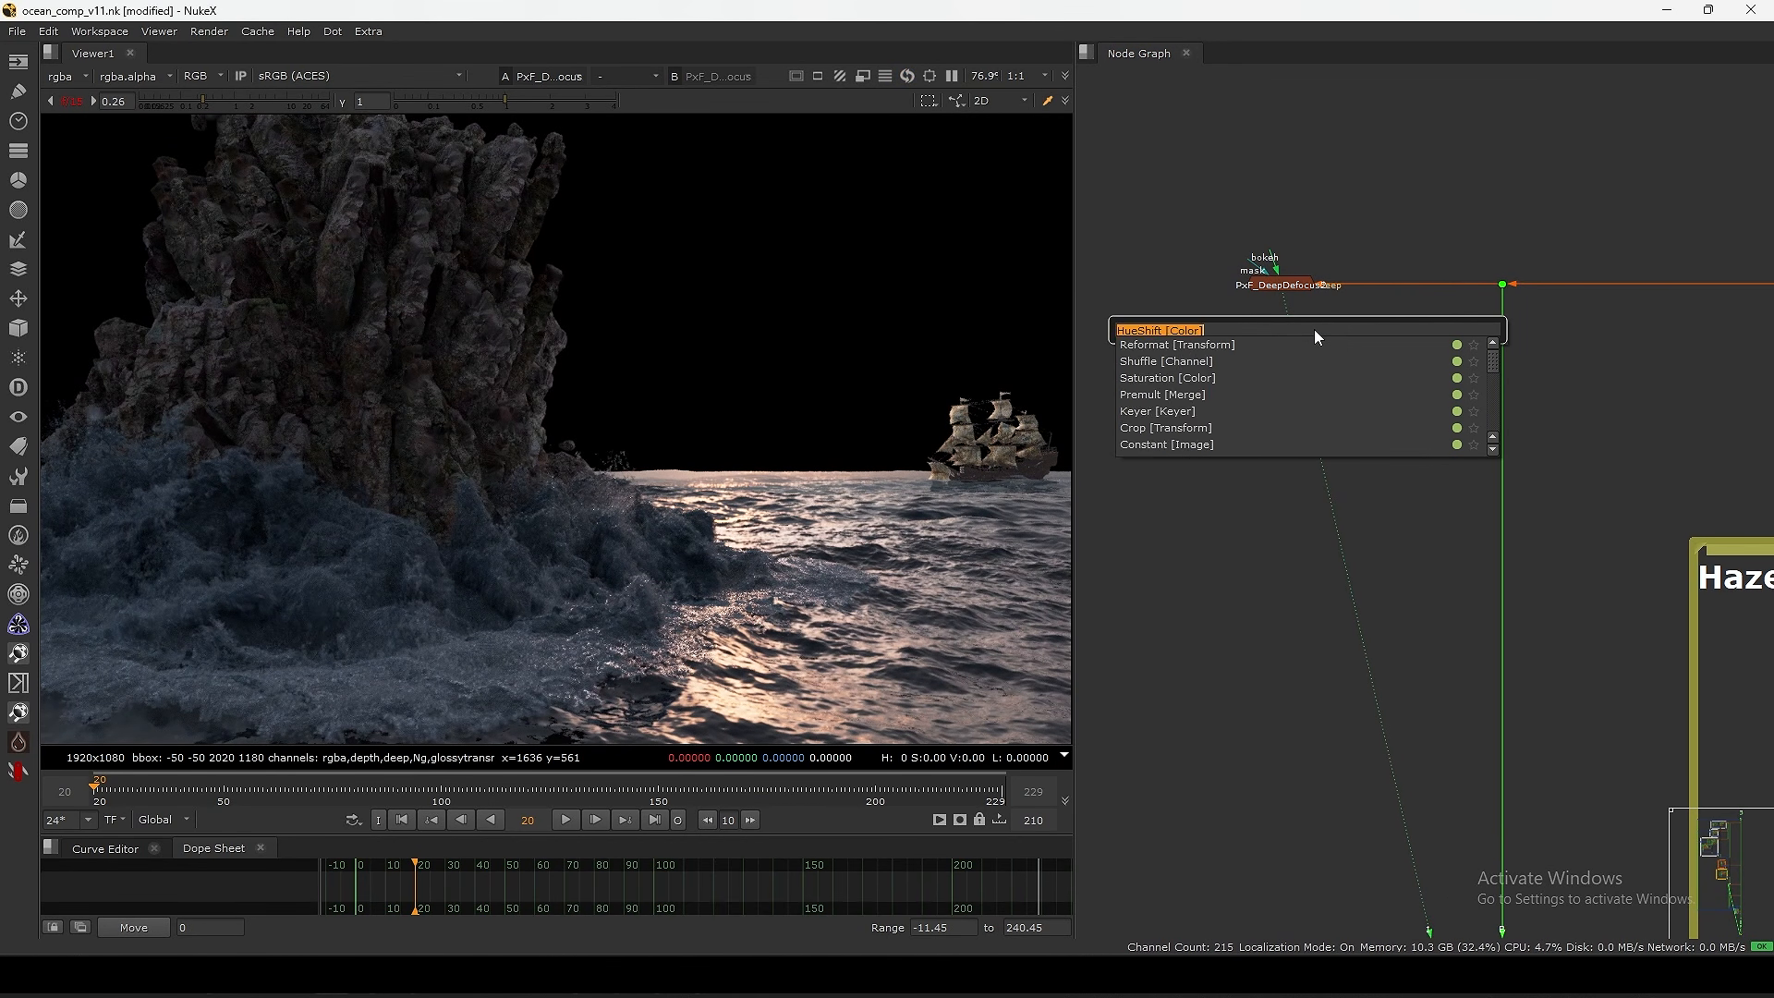
text(crop)
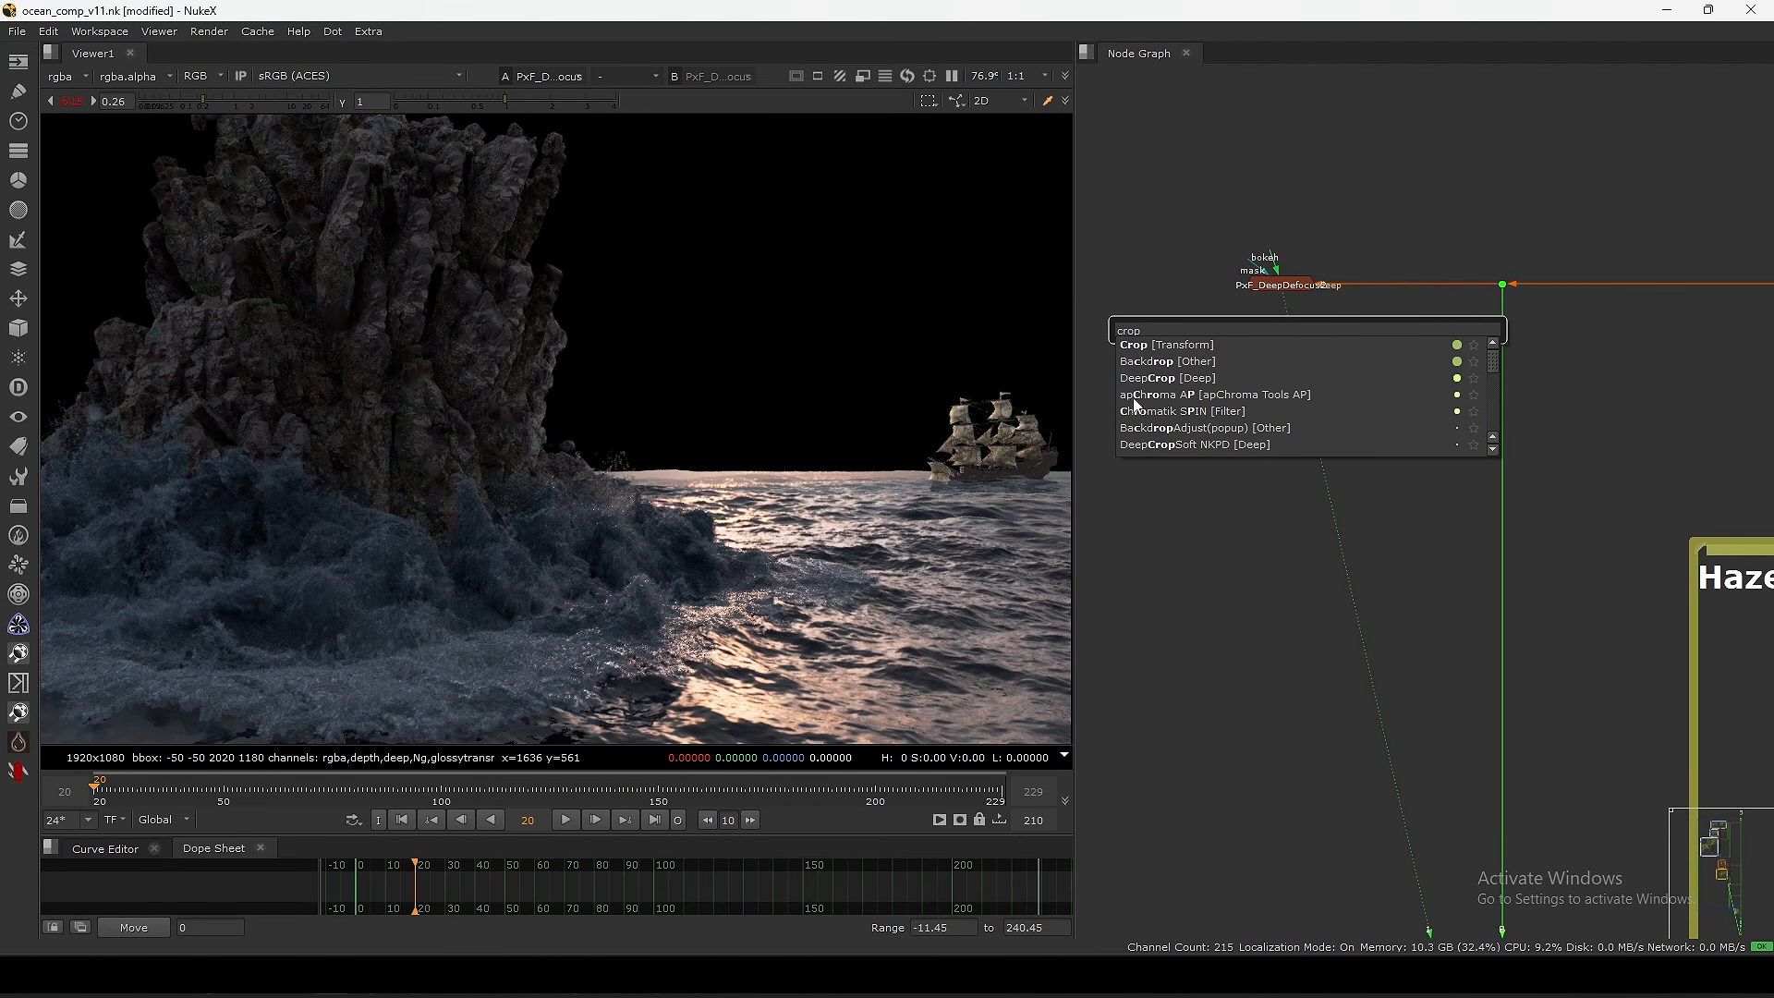
click(1166, 378)
drag(1351, 337, 1505, 286)
click(1368, 361)
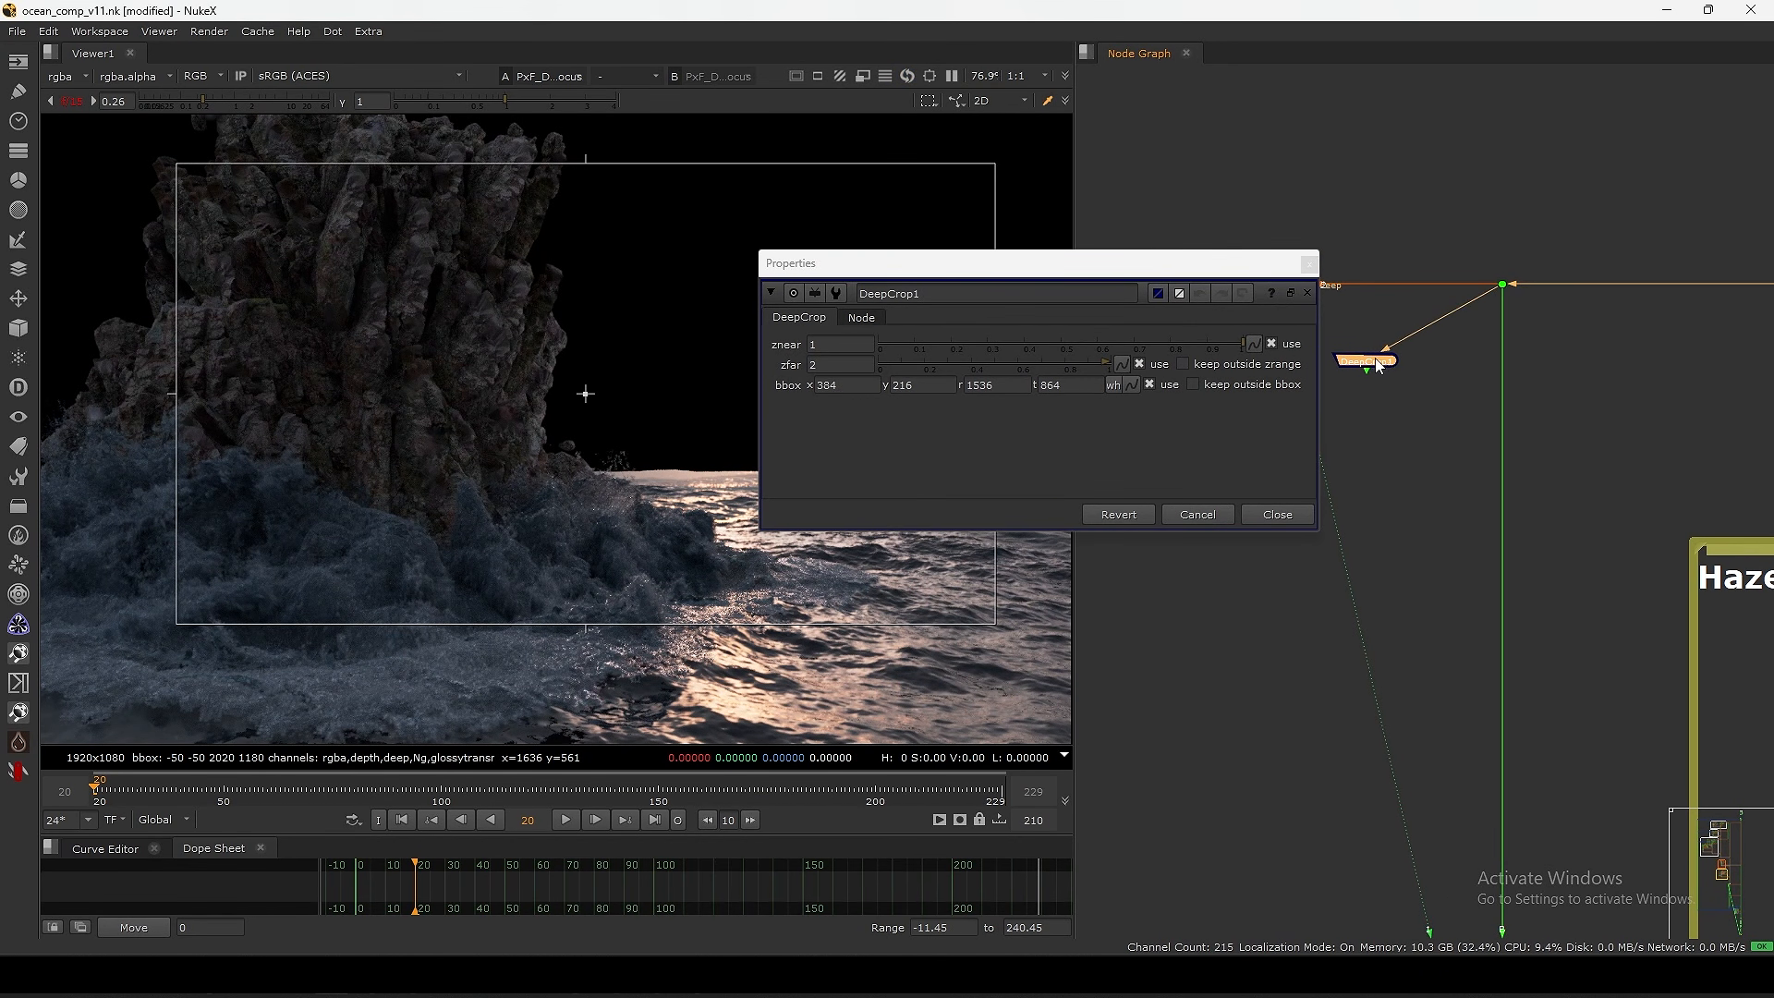
key(1)
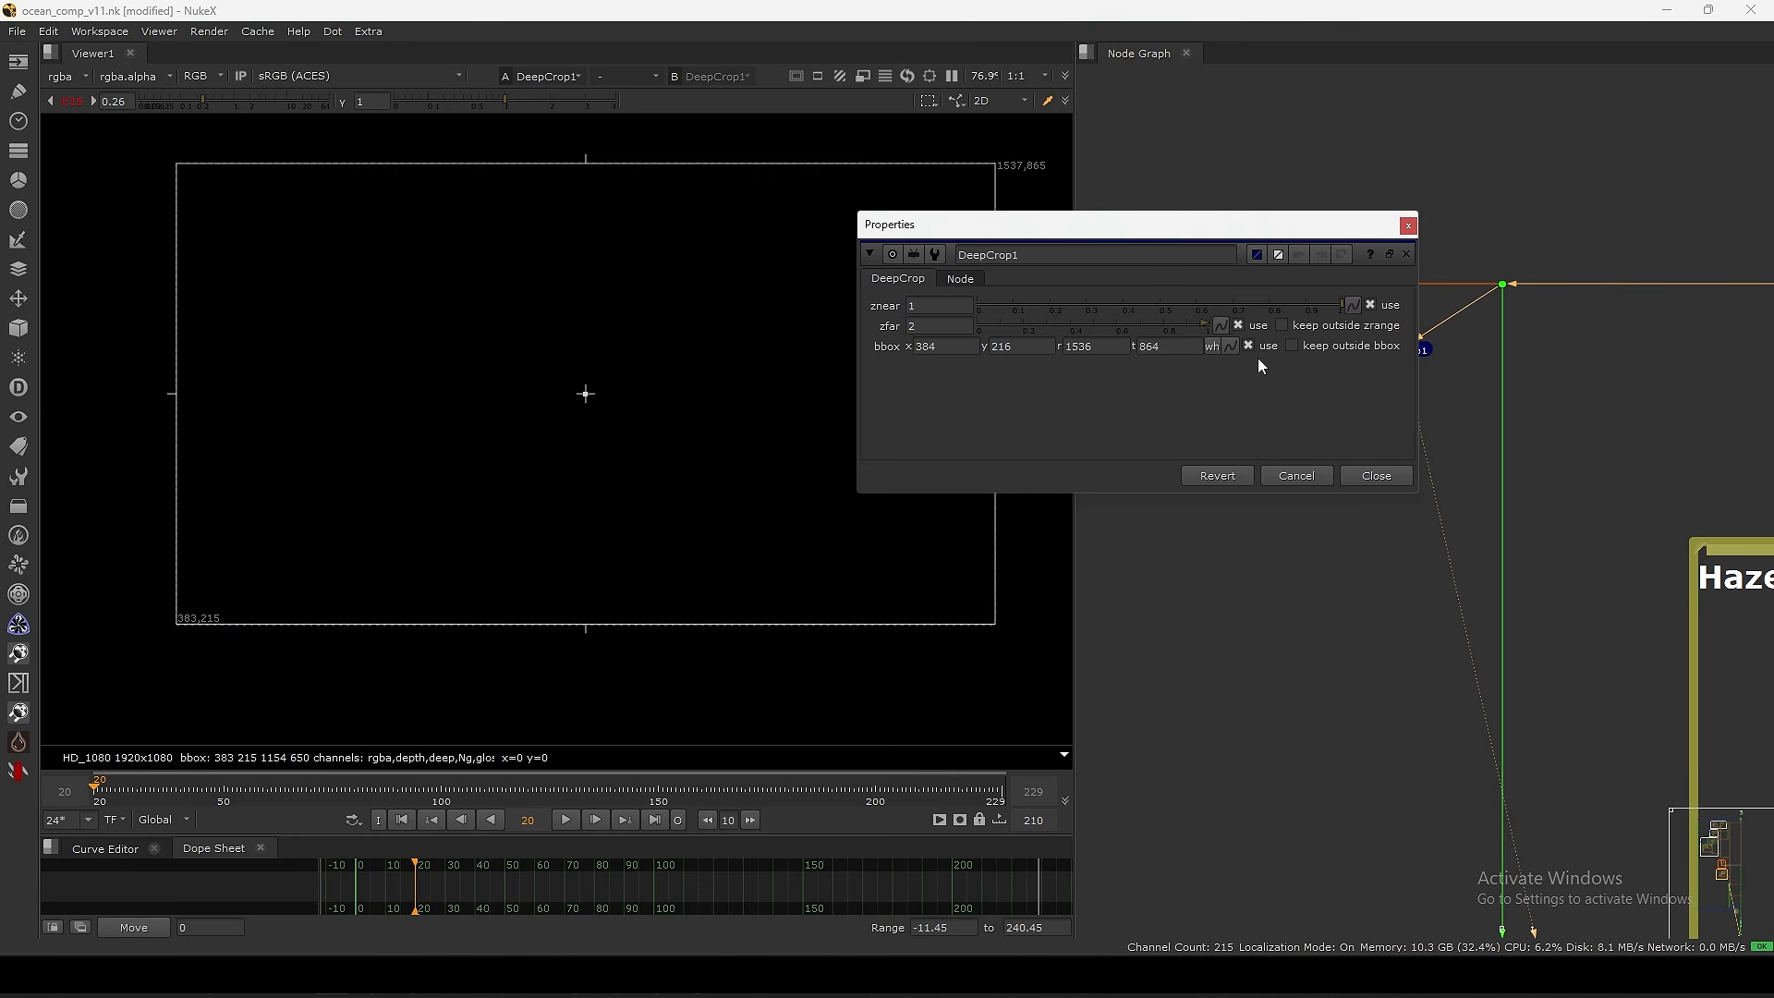
- Disable the DeepCrop's bbox and zfar limits, keep znear in use, and move its properties clear of the ship
click(1248, 346)
click(1239, 325)
click(1369, 304)
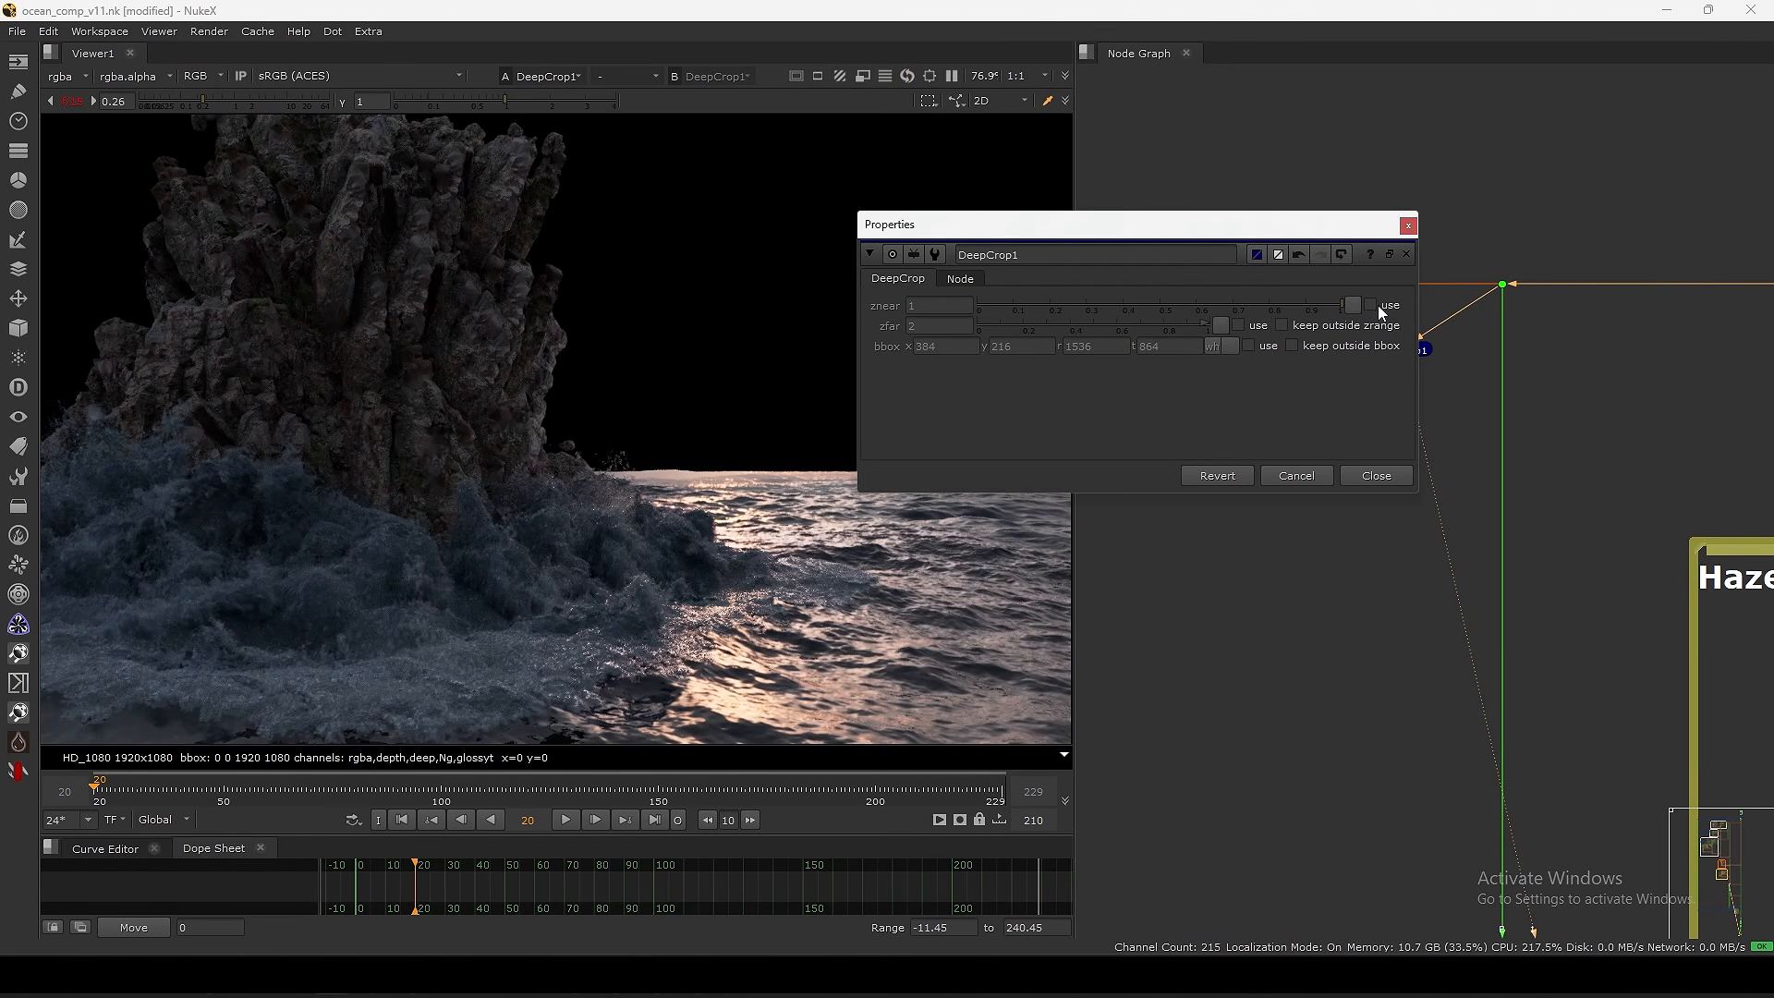
click(1373, 304)
drag(1090, 235, 1285, 186)
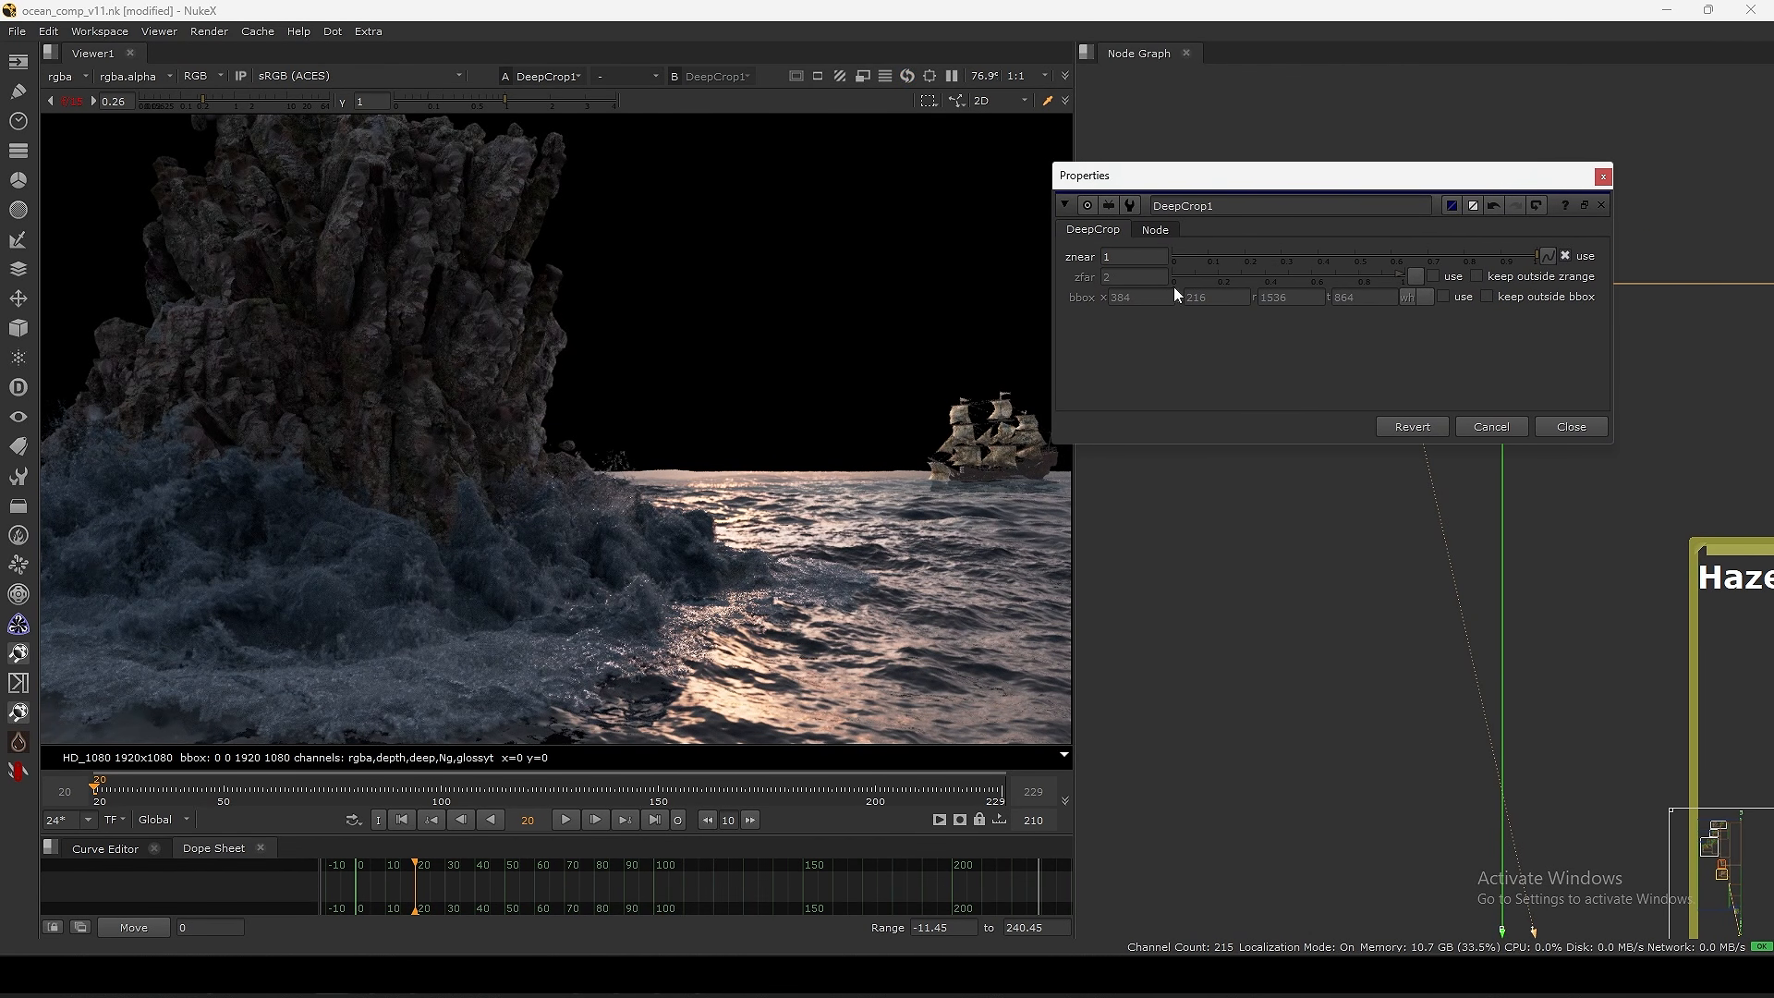
- Set the DeepCrop's znear to 5 and raise it in single units to 19 to cut away the foreground
text(5)
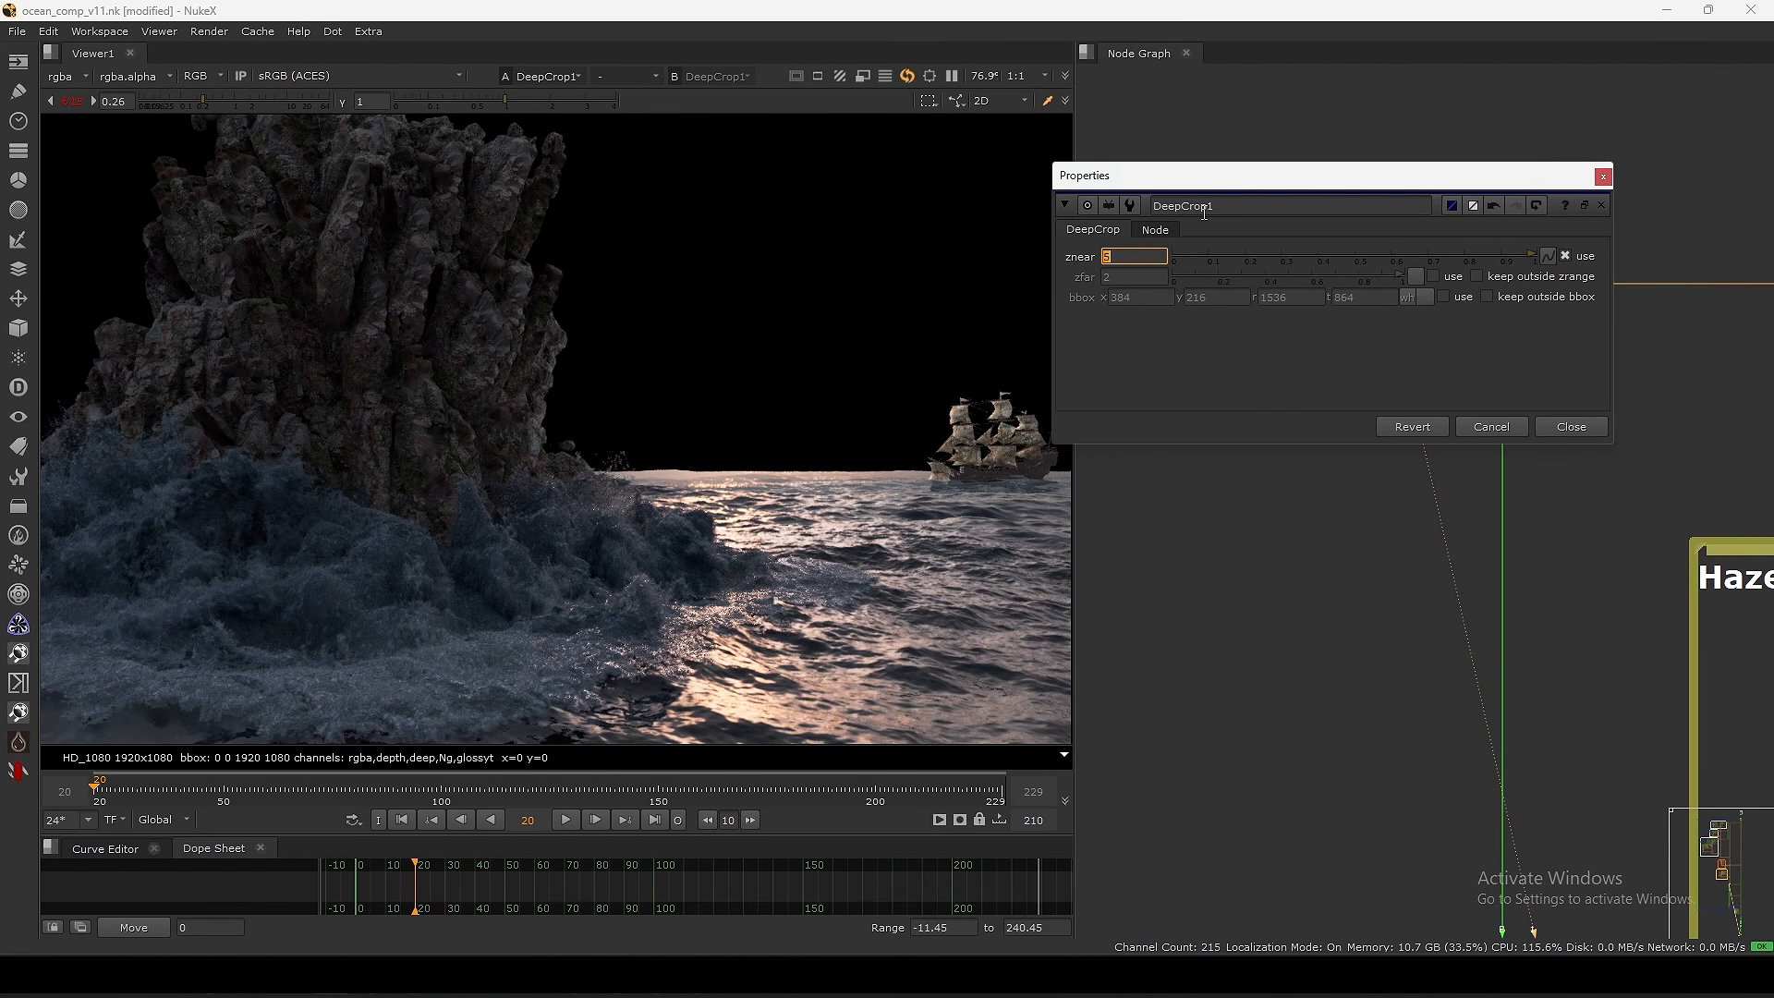
middle_click(685, 479)
key(Up)
key(Up)
key(Up)
key(Up)
key(Up)
key(Up)
key(Up)
key(Up)
key(Up)
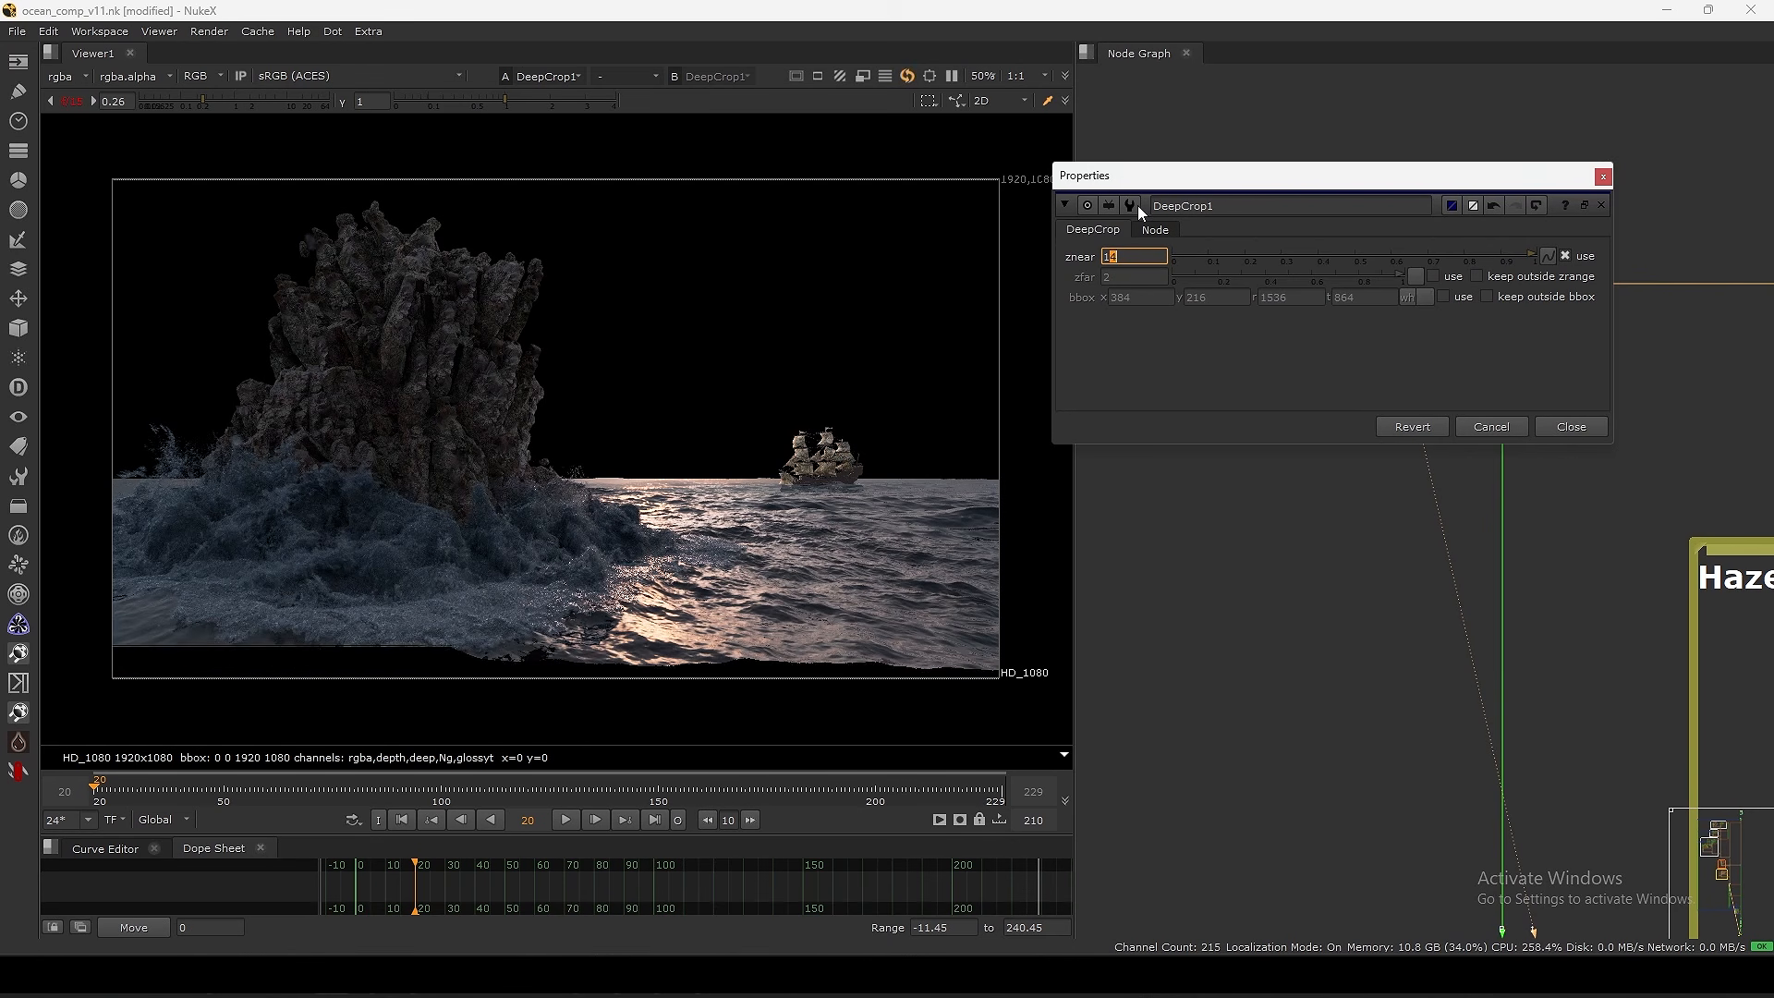
key(Up)
key(Up)
key(Up)
key(Up)
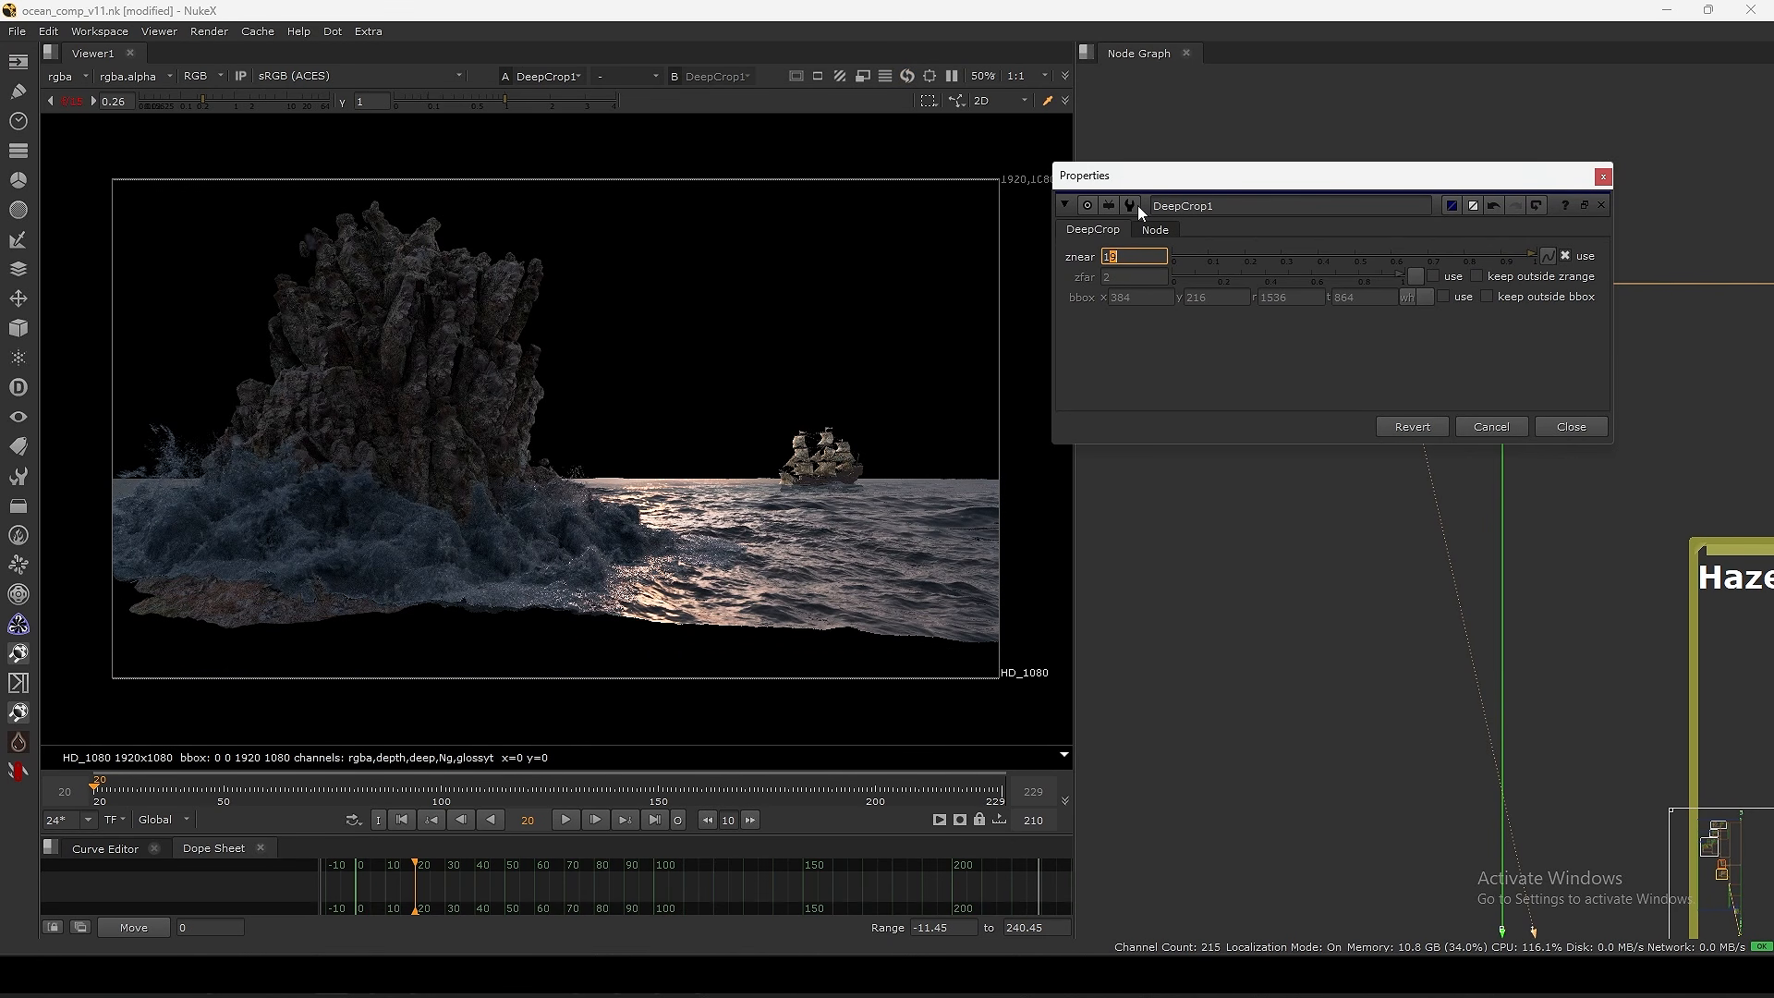
- Raise the DeepCrop's znear in single units to 30, cutting into the waves and the rock
middle_drag(507, 525, 606, 486)
click(1132, 257)
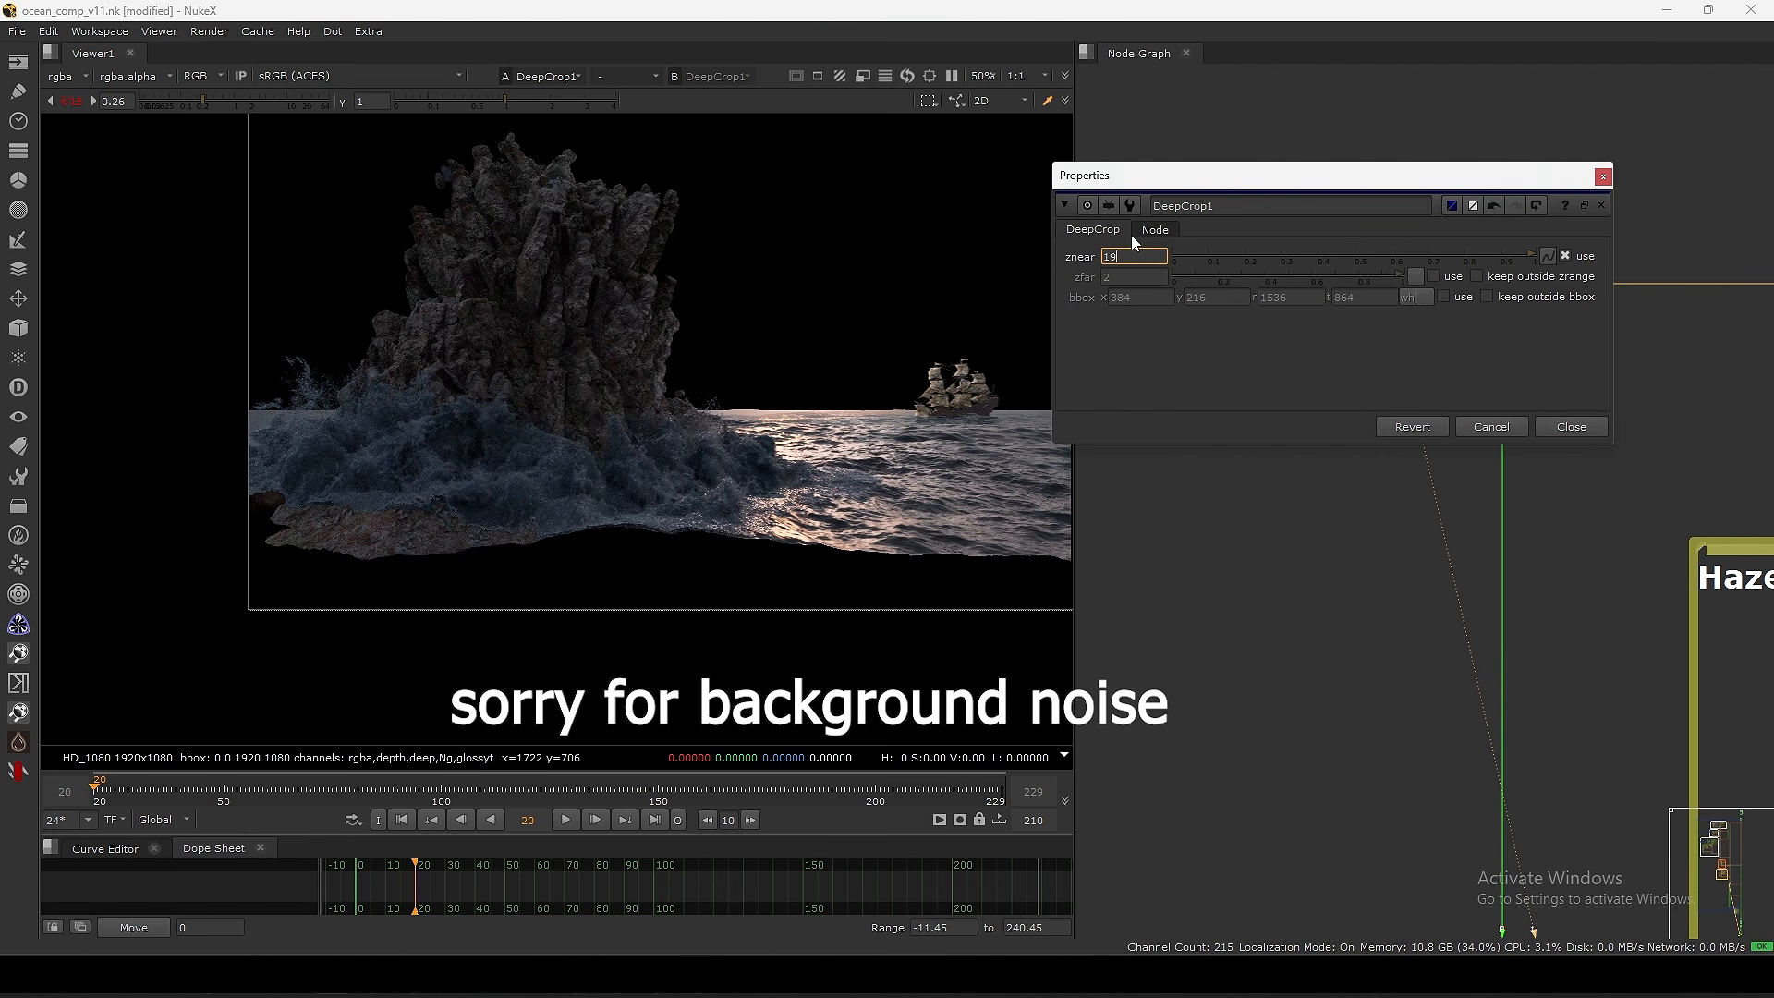
key(Up)
key(Up)
key(Up)
key(Up)
key(Up)
key(Up)
key(Up)
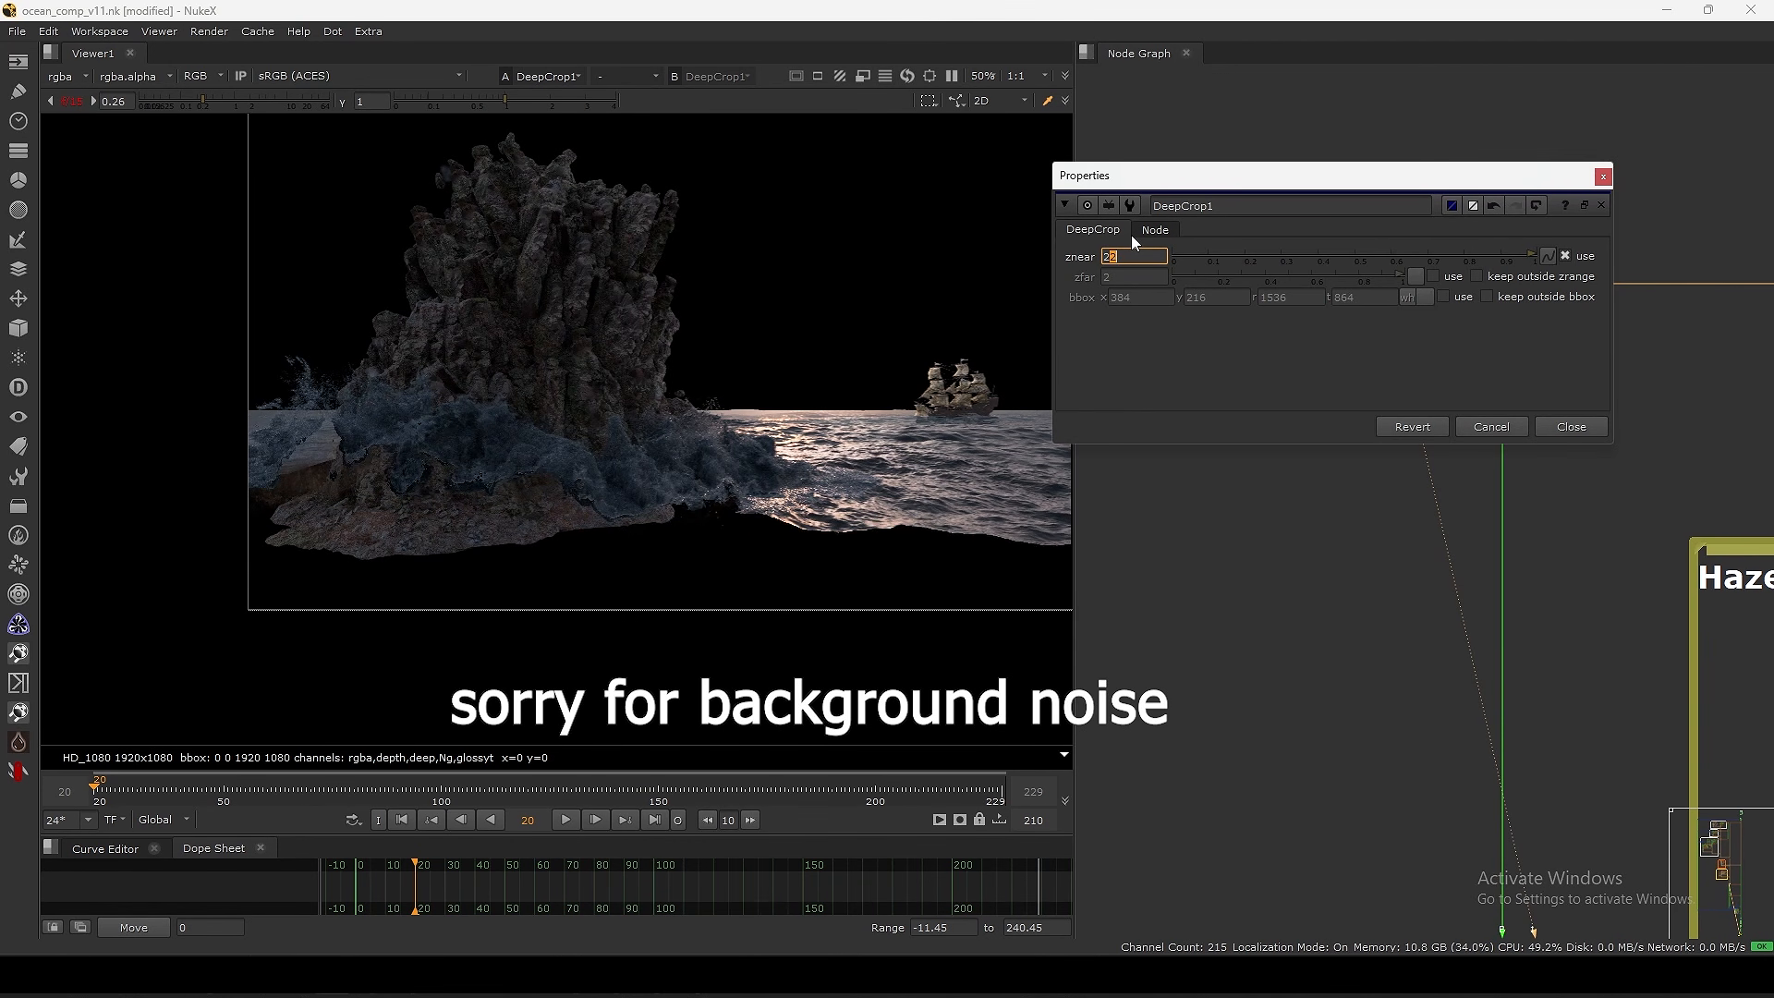
key(Up)
key(Up)
key(Up)
key(Up)
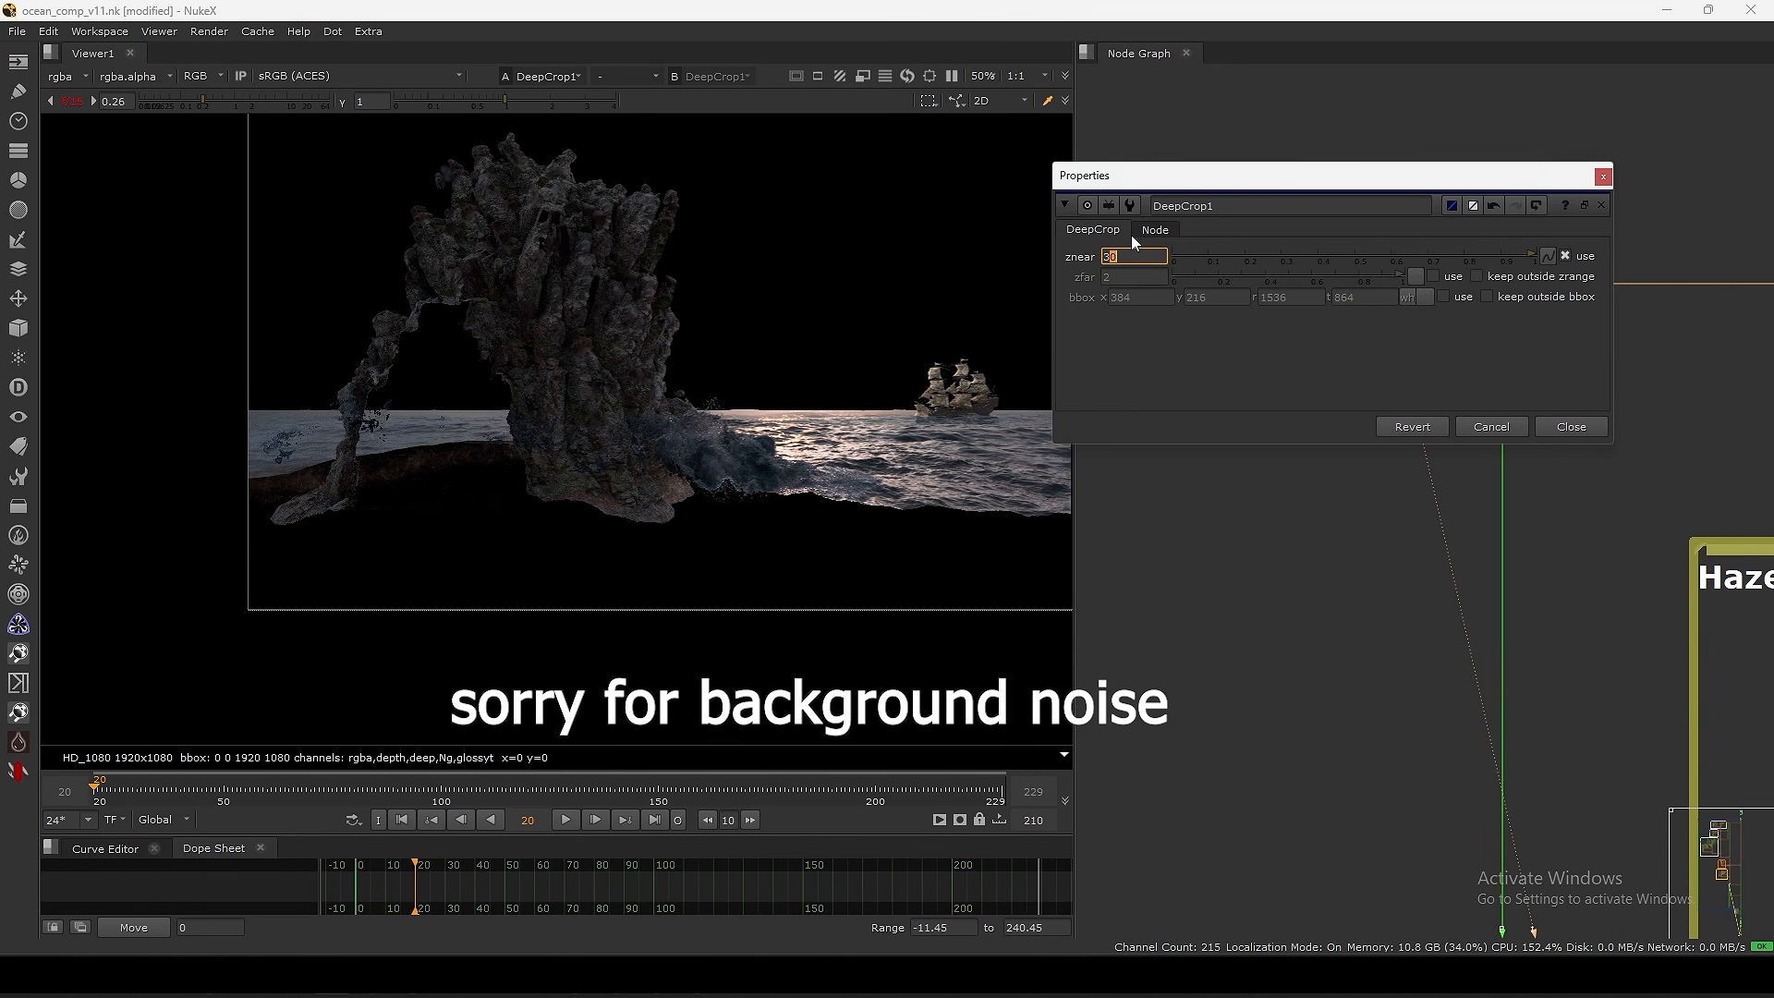
- Inspect the cropped rock and water up close and raise znear to 33
scroll(467, 397, up, 3)
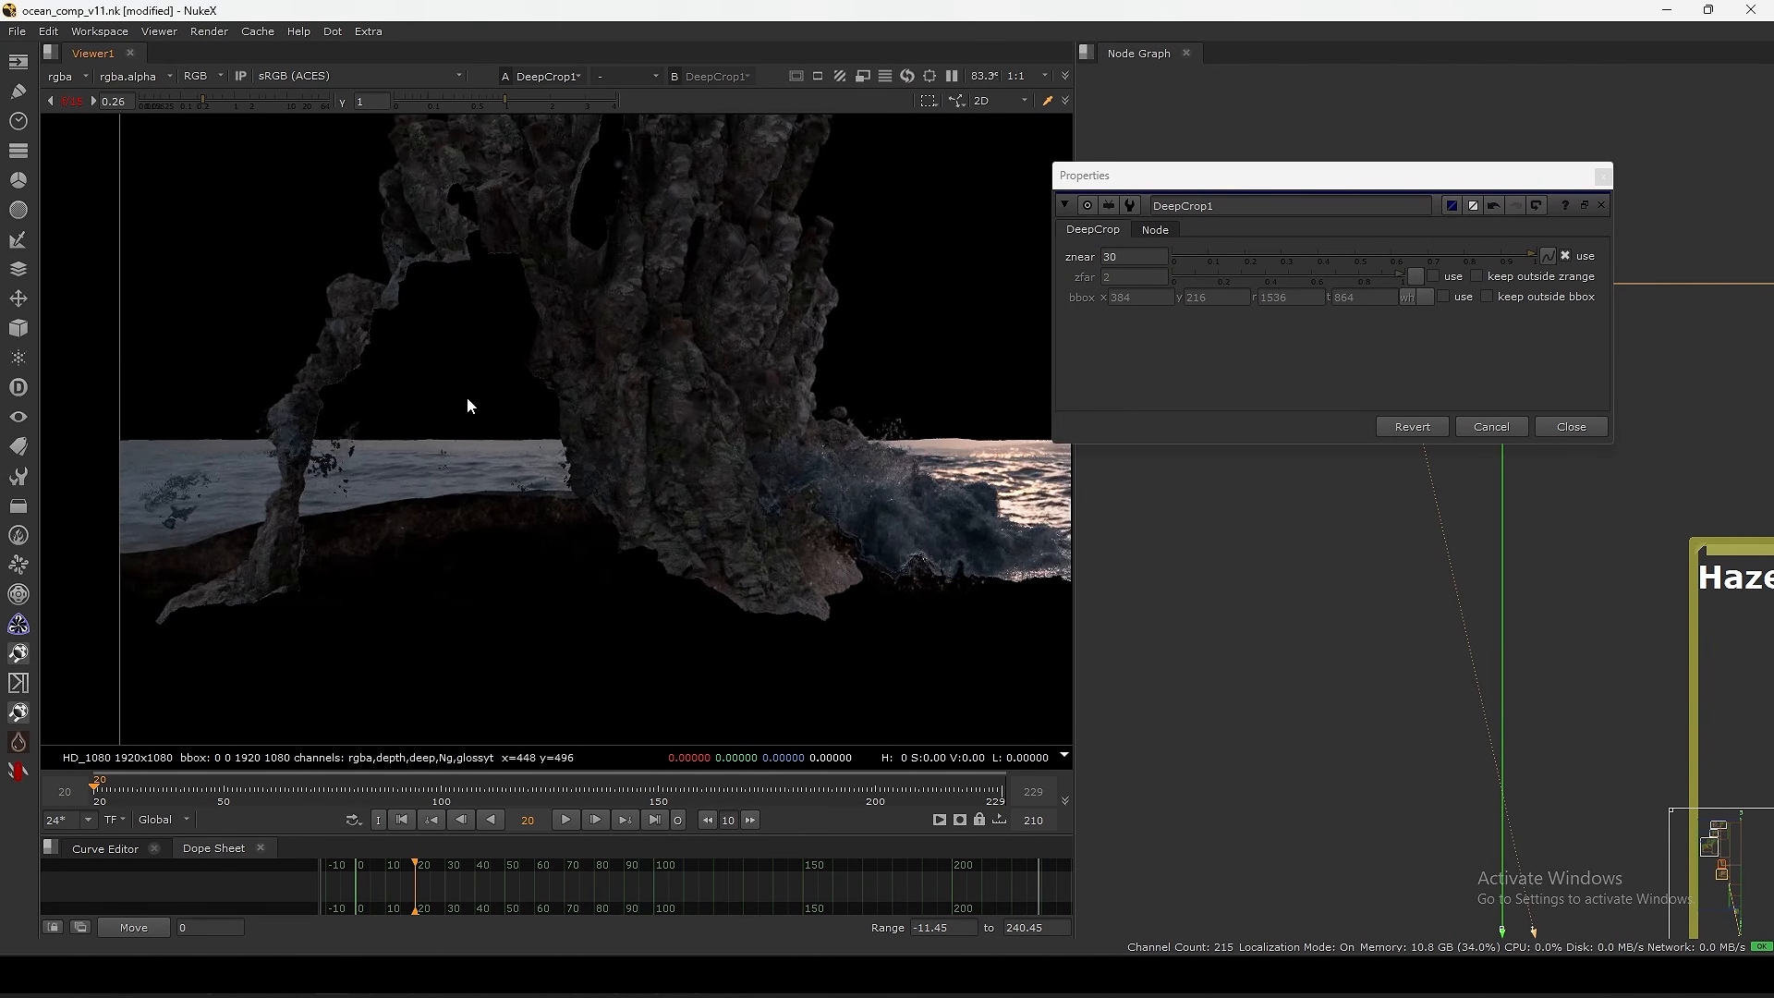
middle_drag(371, 455, 516, 446)
scroll(489, 446, up, 2)
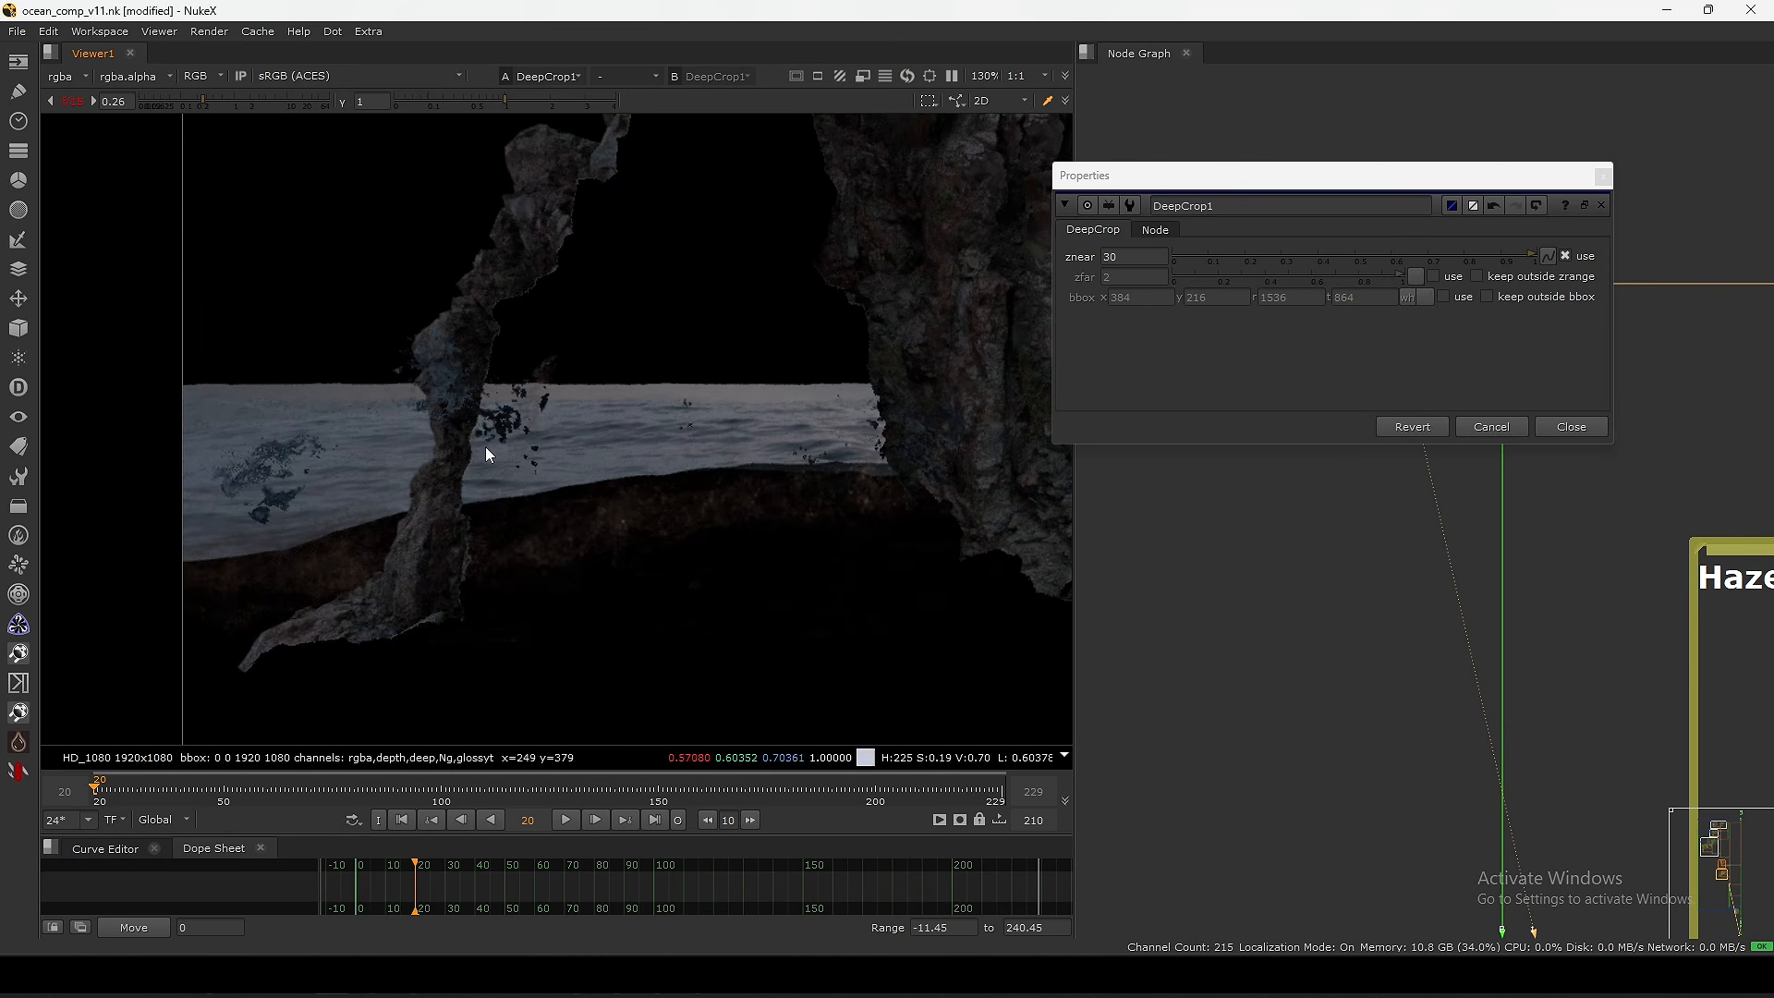
click(1128, 254)
key(Up)
key(Up)
key(Up)
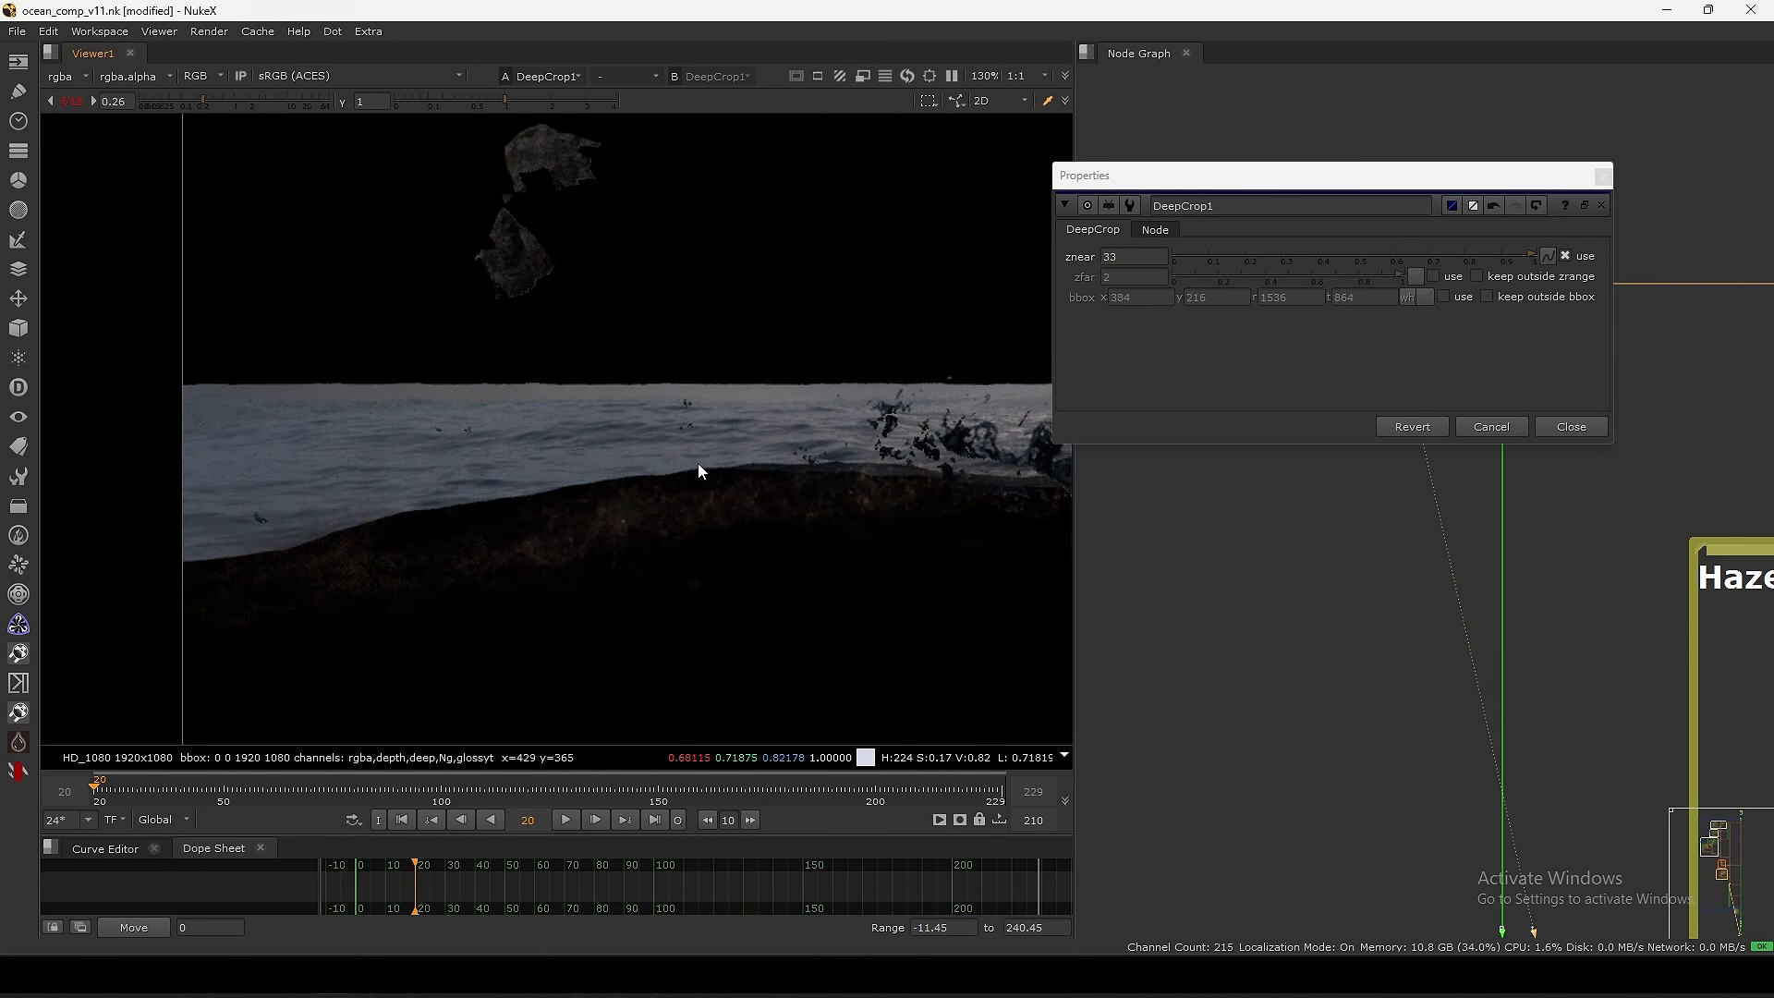
- Close the DeepCrop properties, reposition the nodes around the dot, and view the PxF_DeepDefocus output at the spray edge
key(f)
click(1602, 177)
drag(1411, 360, 1411, 231)
drag(1292, 285, 1304, 340)
key(1)
scroll(640, 512, up, 4)
middle_drag(639, 511, 735, 441)
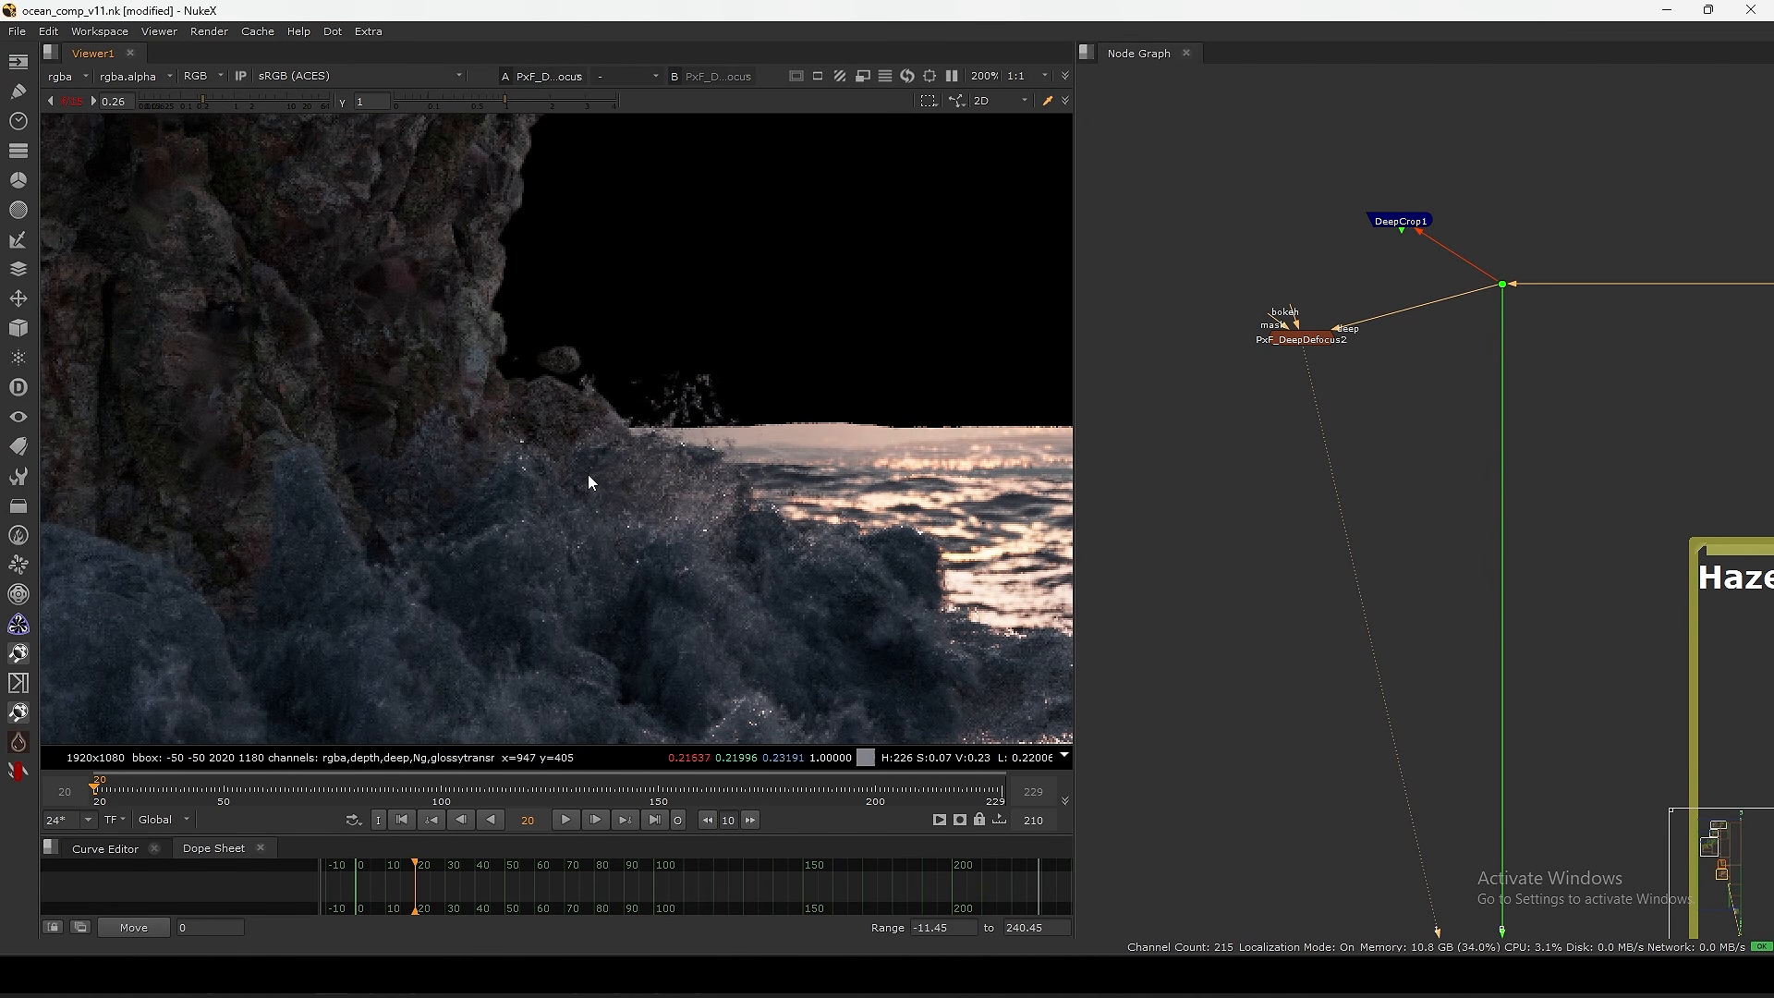
- Align the PxF_DeepDefocus node with the dot, open its properties, and place autofocus on the spray at about x 1010, y 417
drag(1303, 337, 1301, 299)
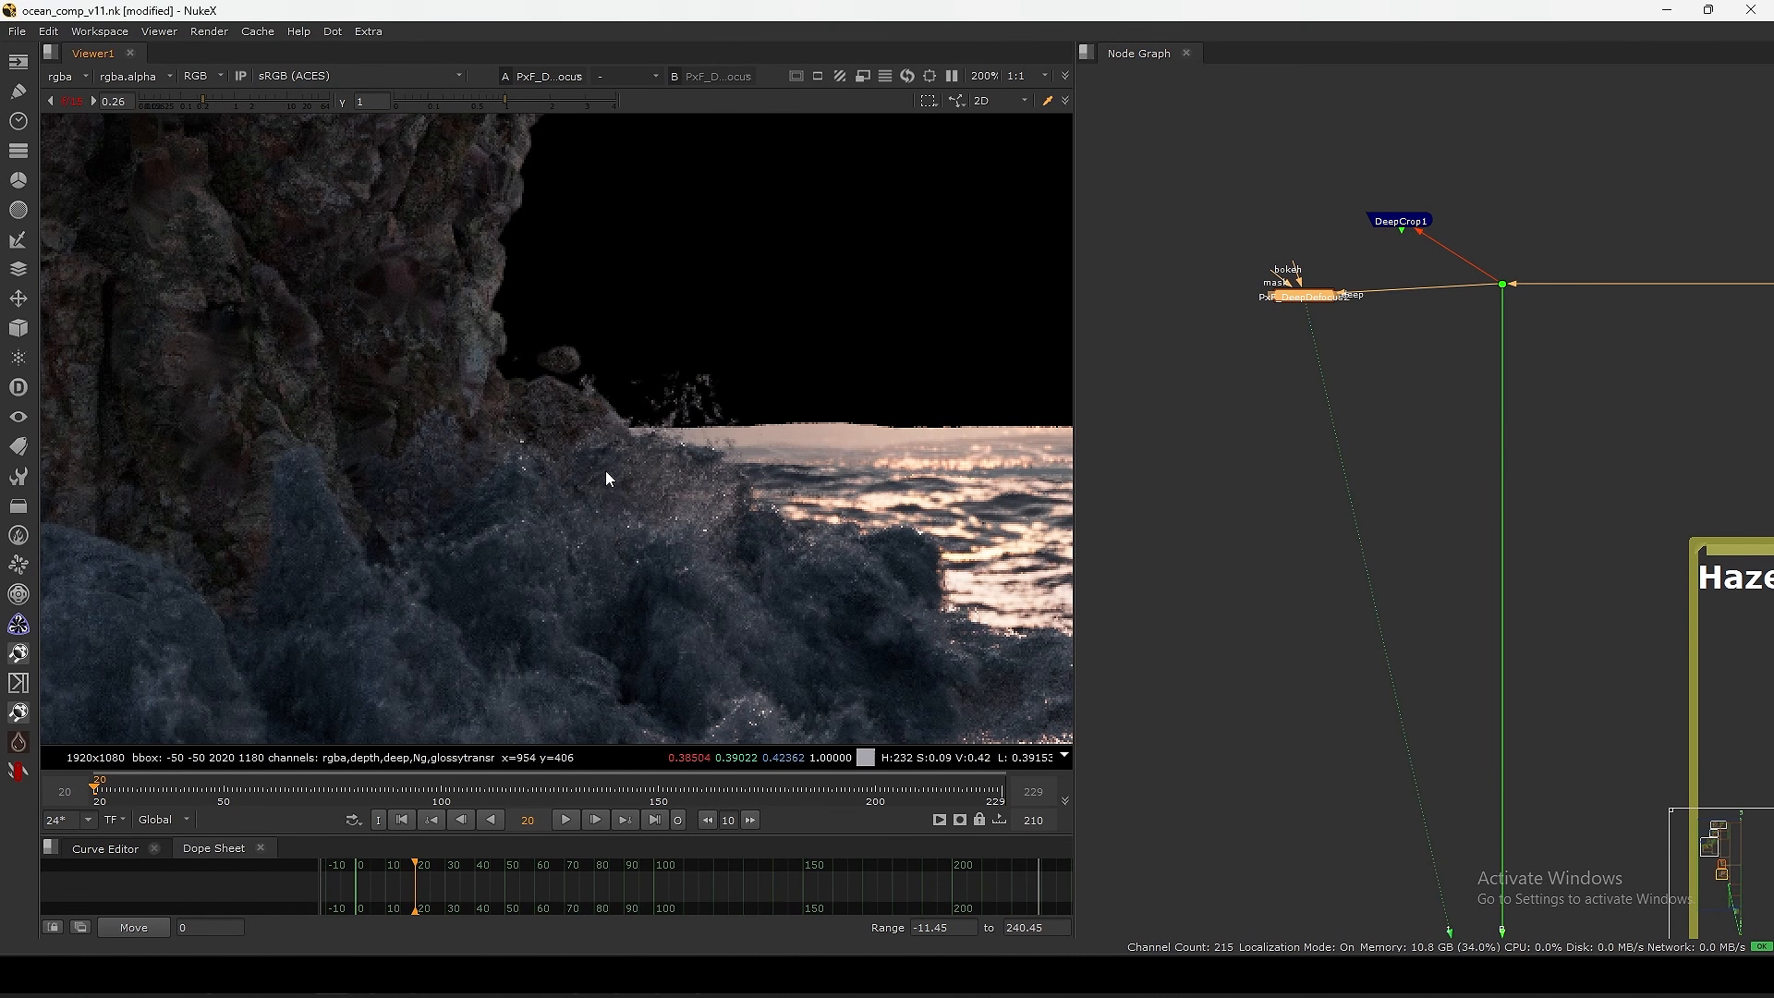
drag(618, 484, 592, 493)
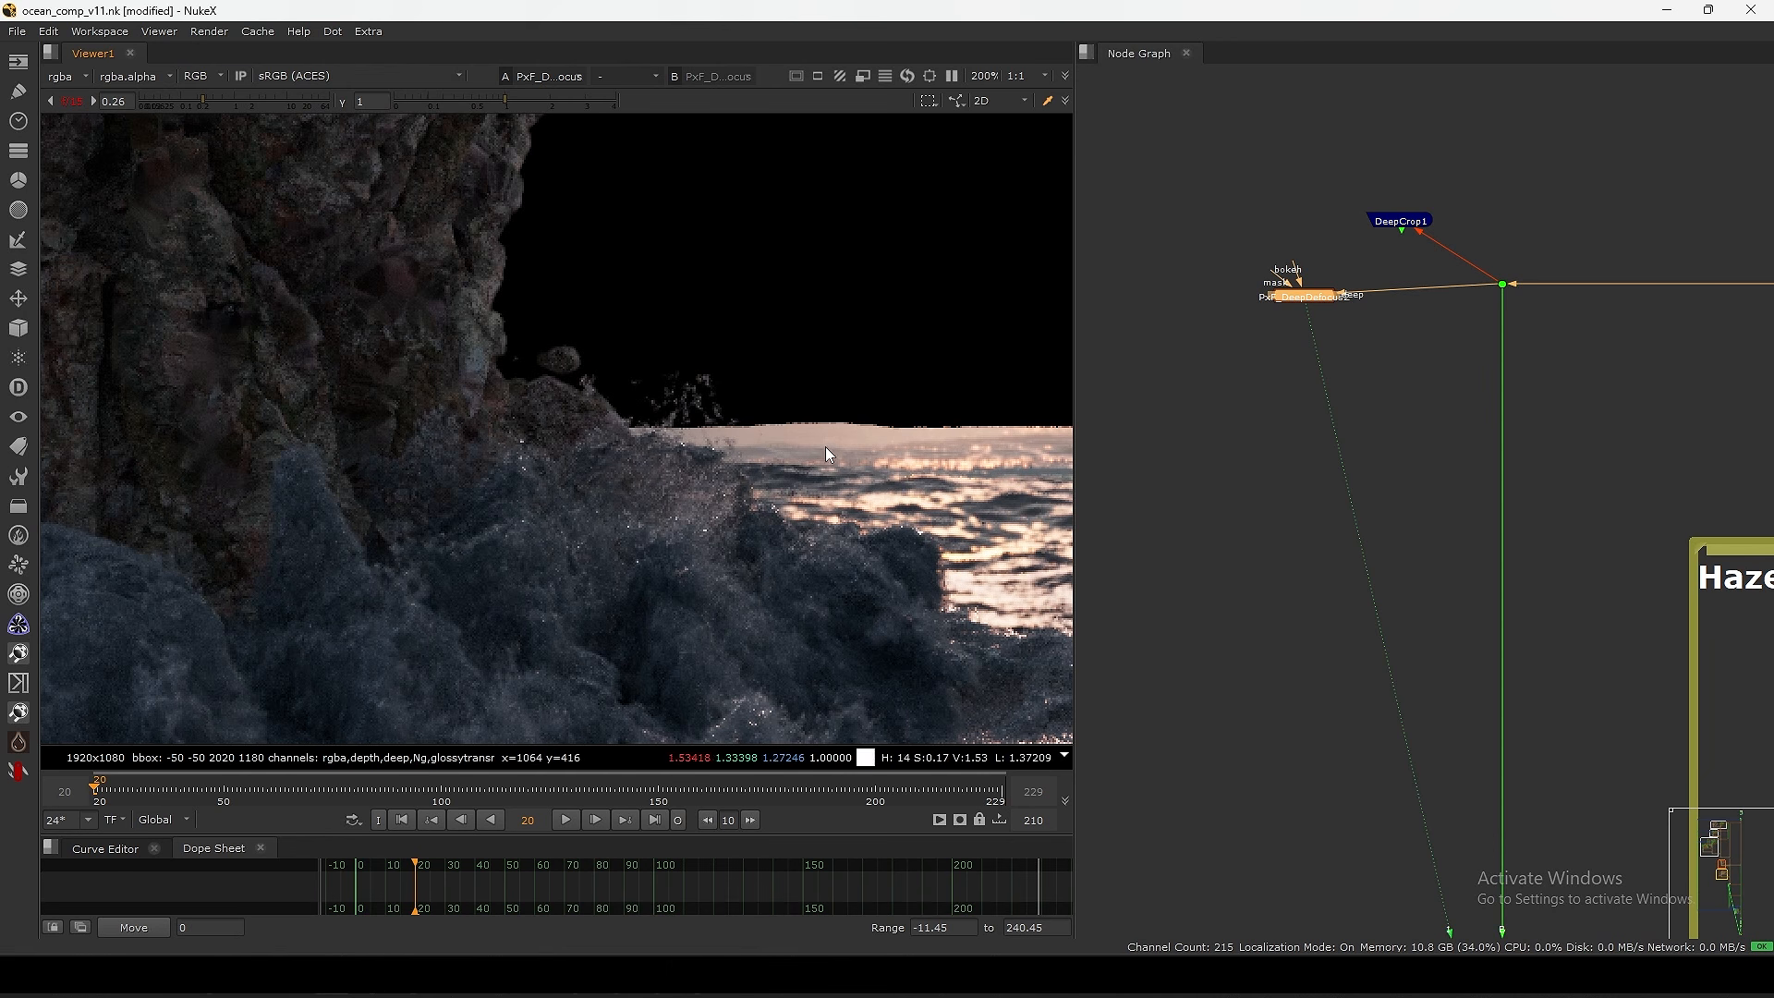
ctrl+shift+drag(702, 430, 563, 508)
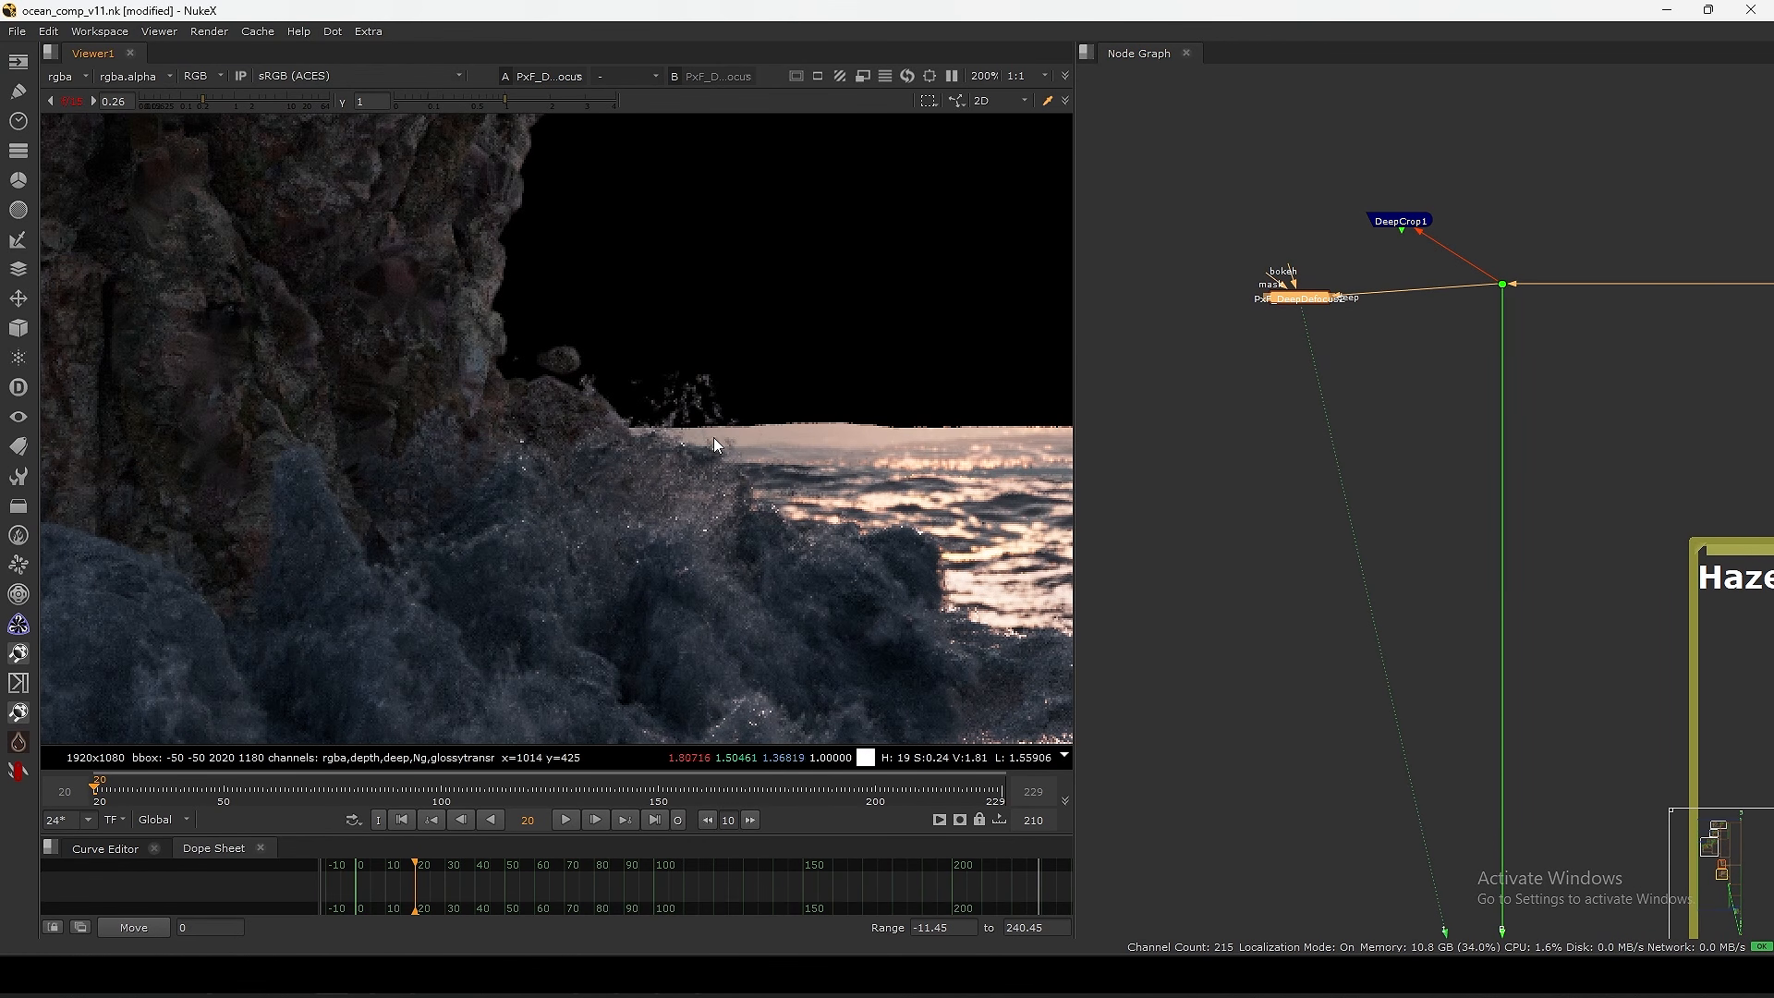
ctrl+shift+drag(736, 430, 588, 485)
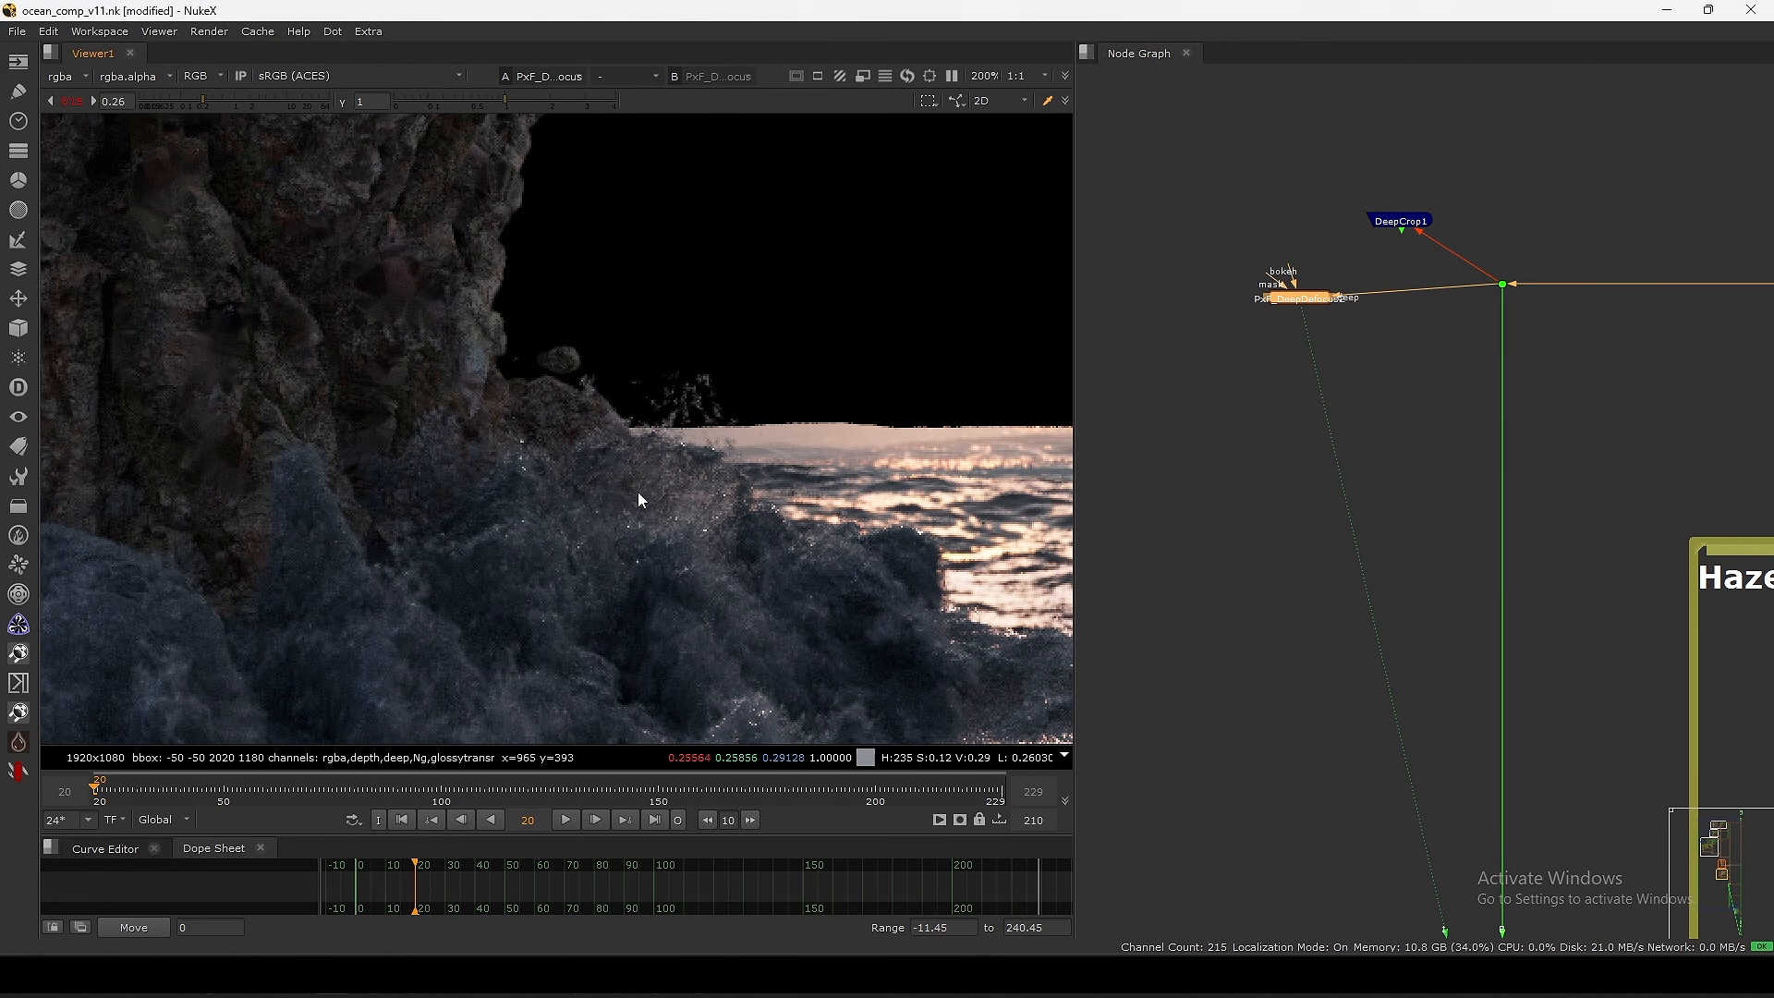
drag(1305, 296, 1298, 291)
double_click(1303, 284)
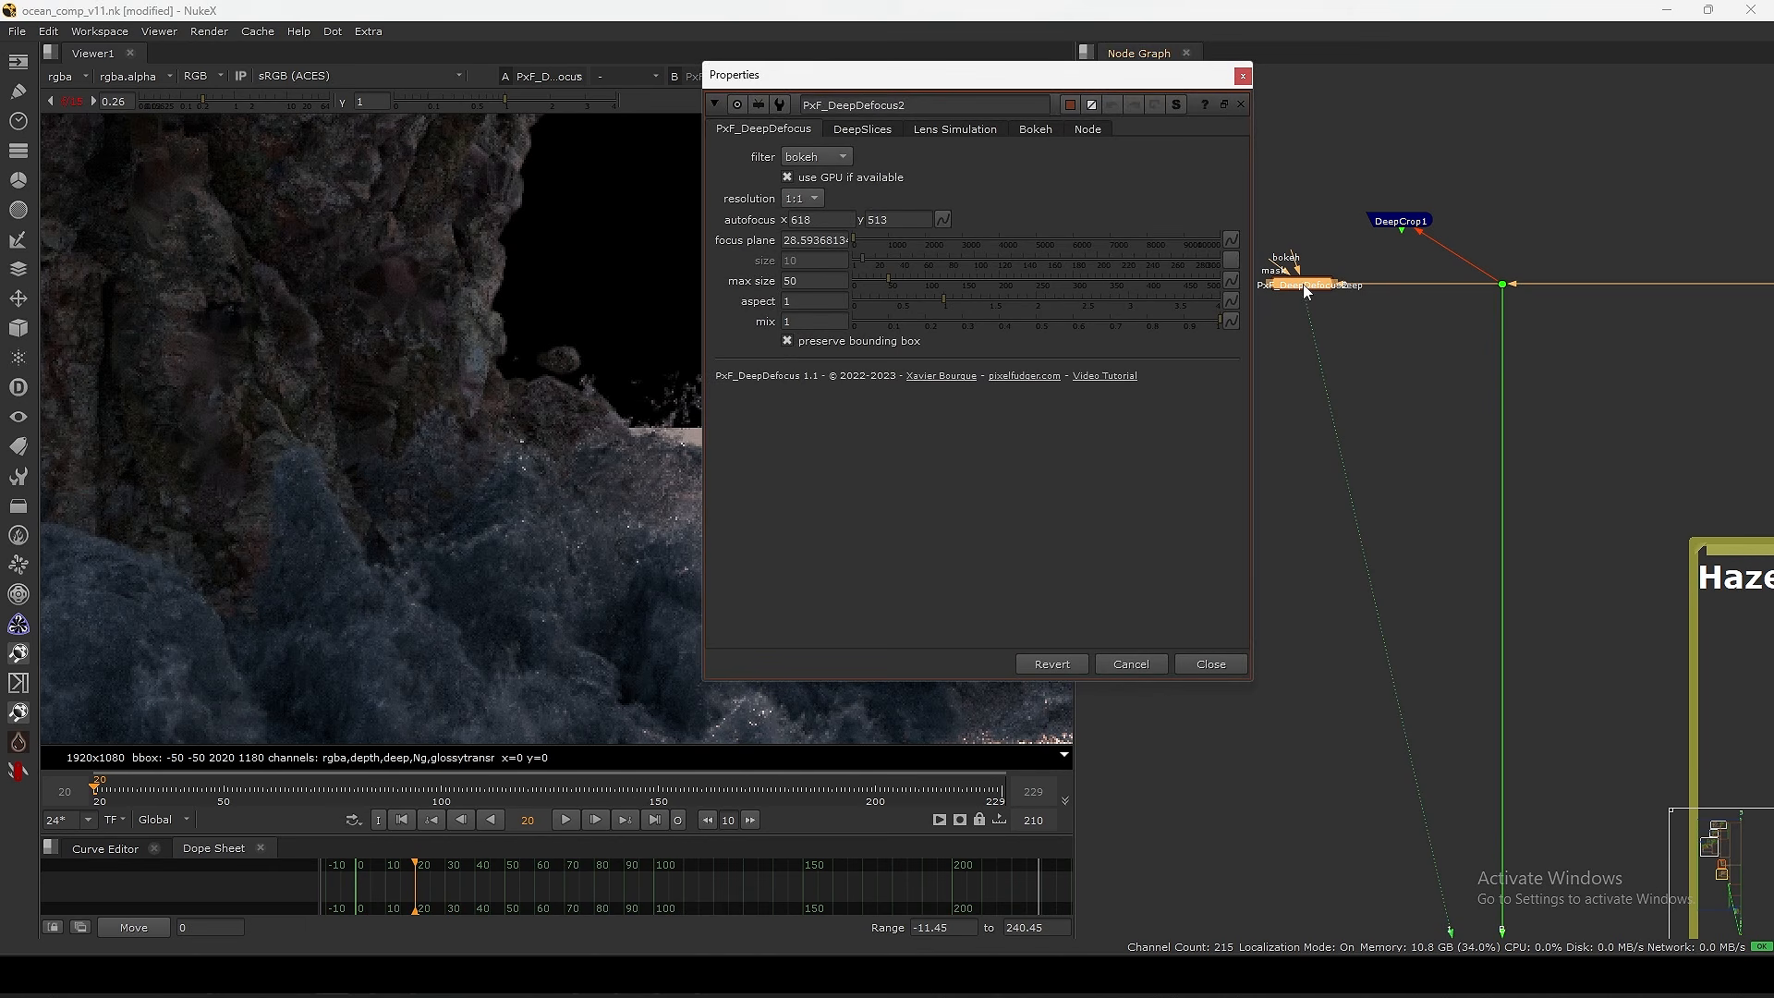
click(1271, 146)
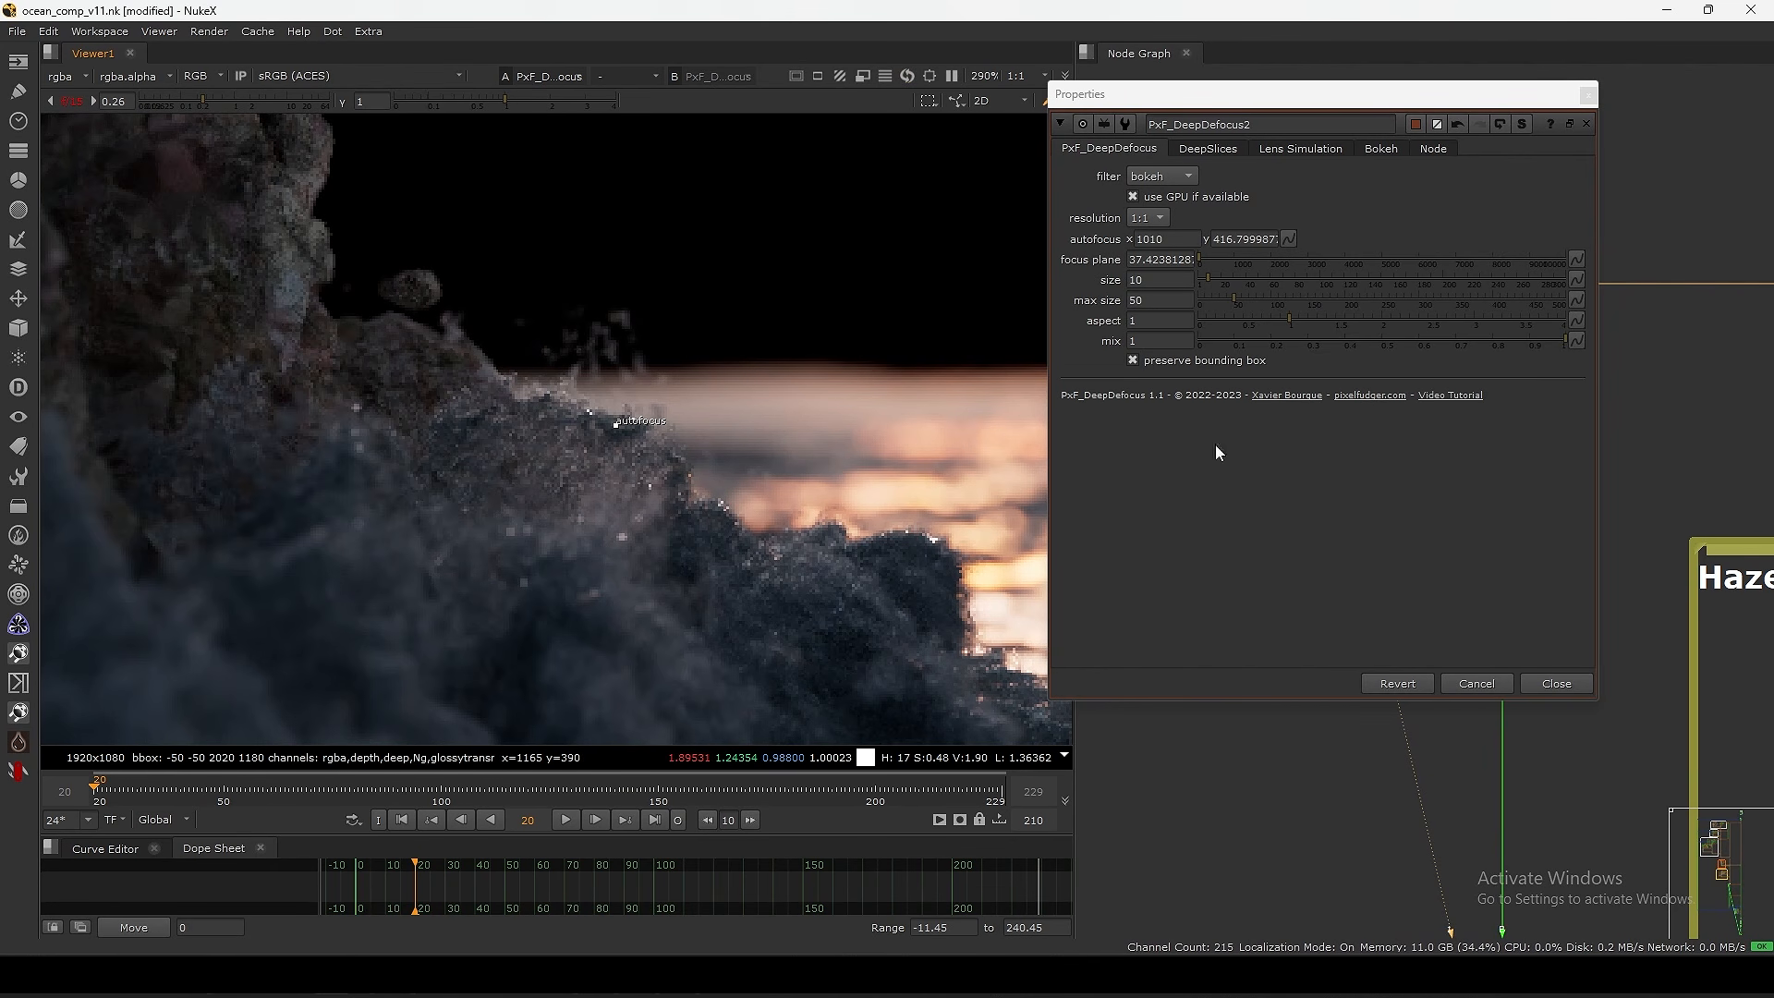
- Move the autofocus point to the spray just below the horizon, at about x 1027, y 423, and inspect the edge
key(space)
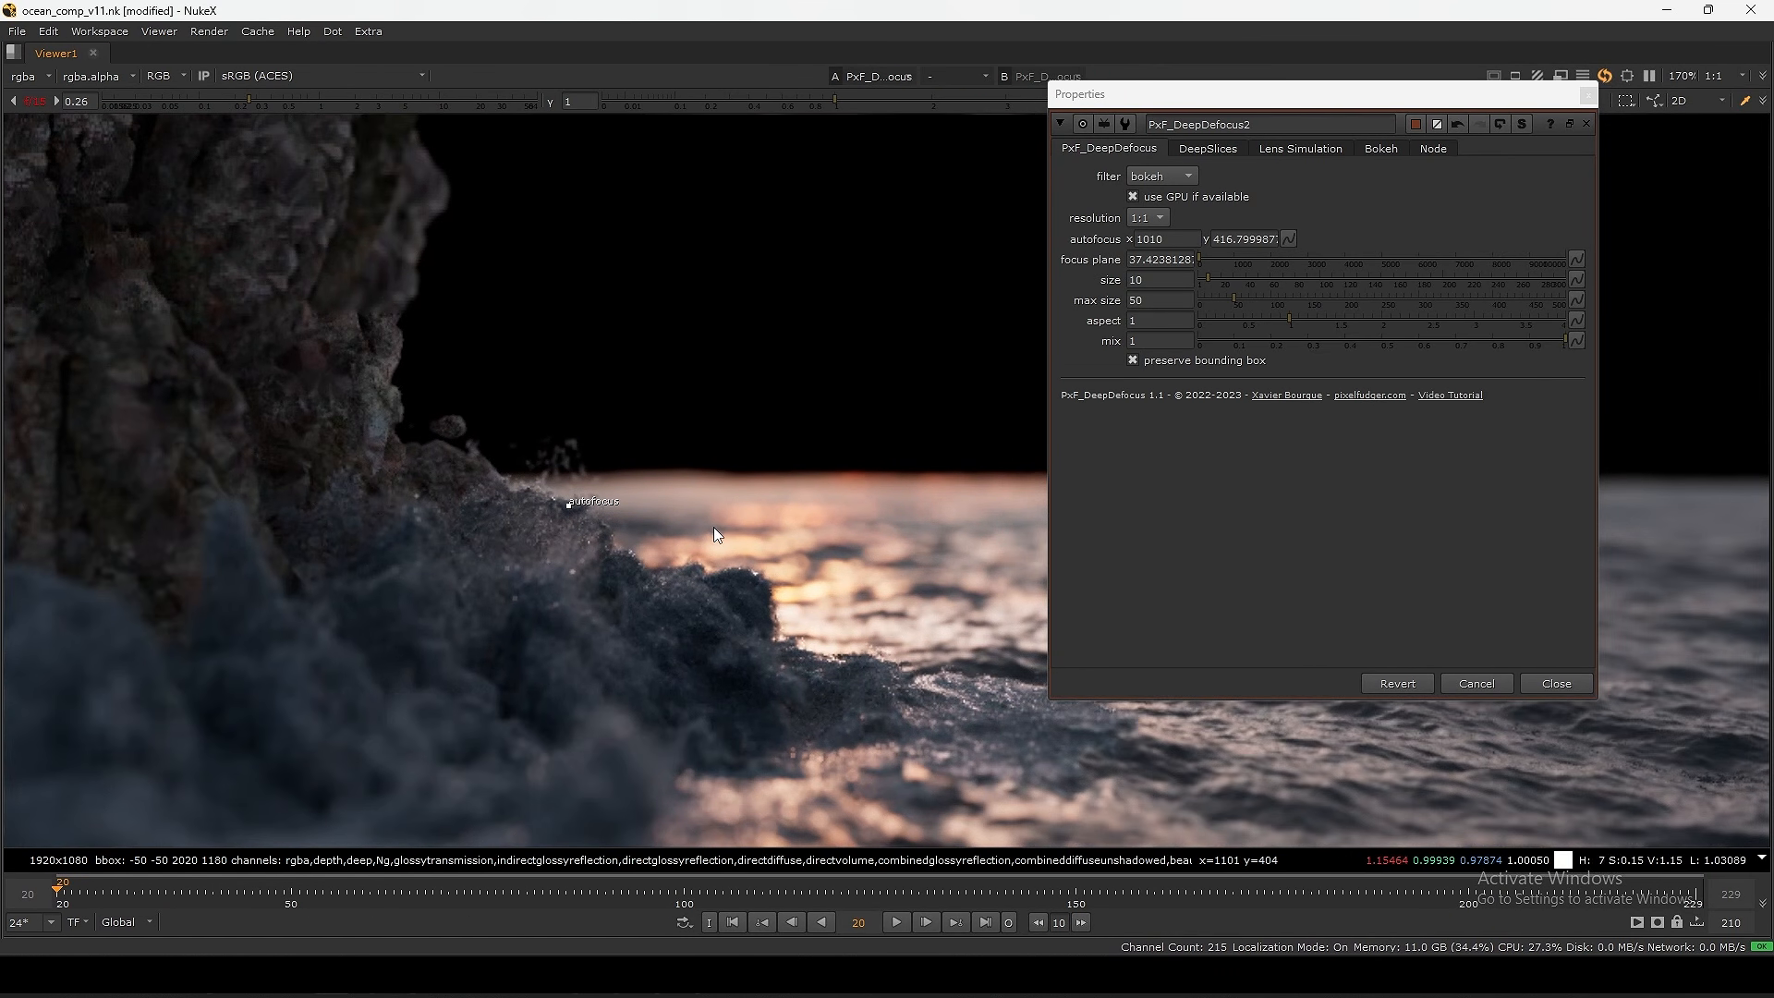
scroll(612, 572, down, 2)
middle_drag(577, 583, 614, 496)
scroll(639, 361, up, 3)
middle_drag(639, 361, 683, 397)
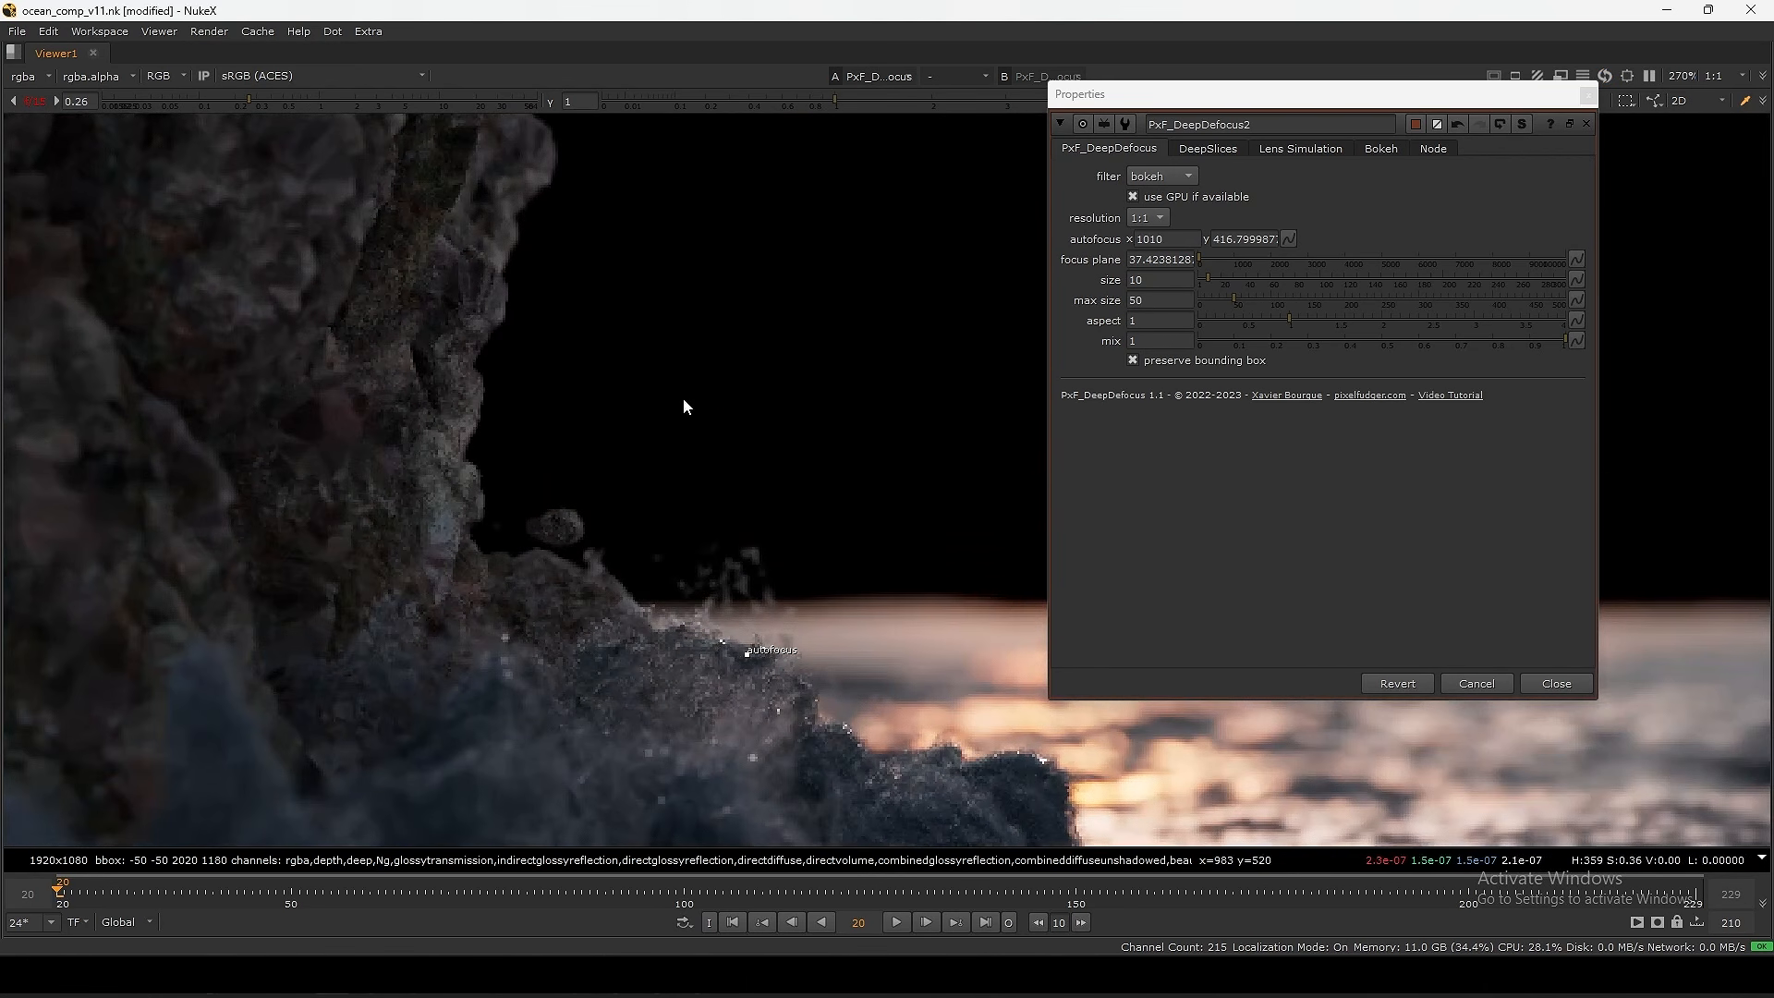
middle_drag(709, 621, 632, 441)
scroll(632, 442, up, 2)
drag(693, 482, 758, 456)
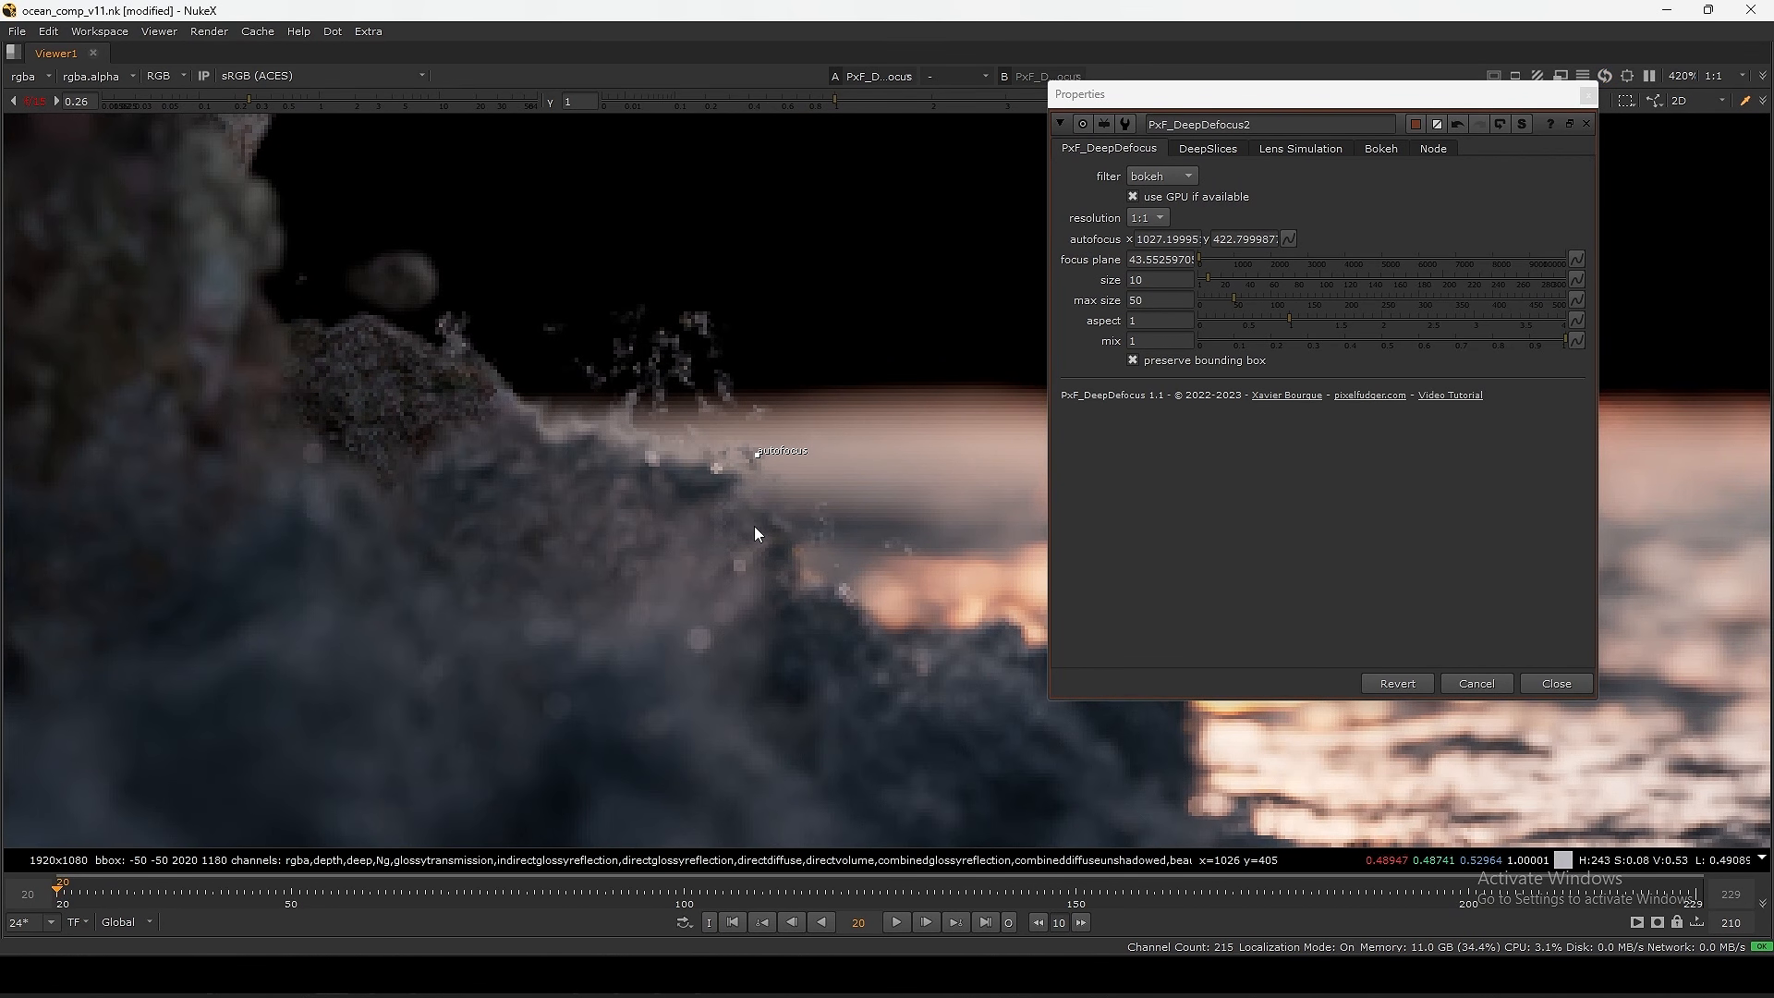
scroll(753, 525, up, 2)
key(space)
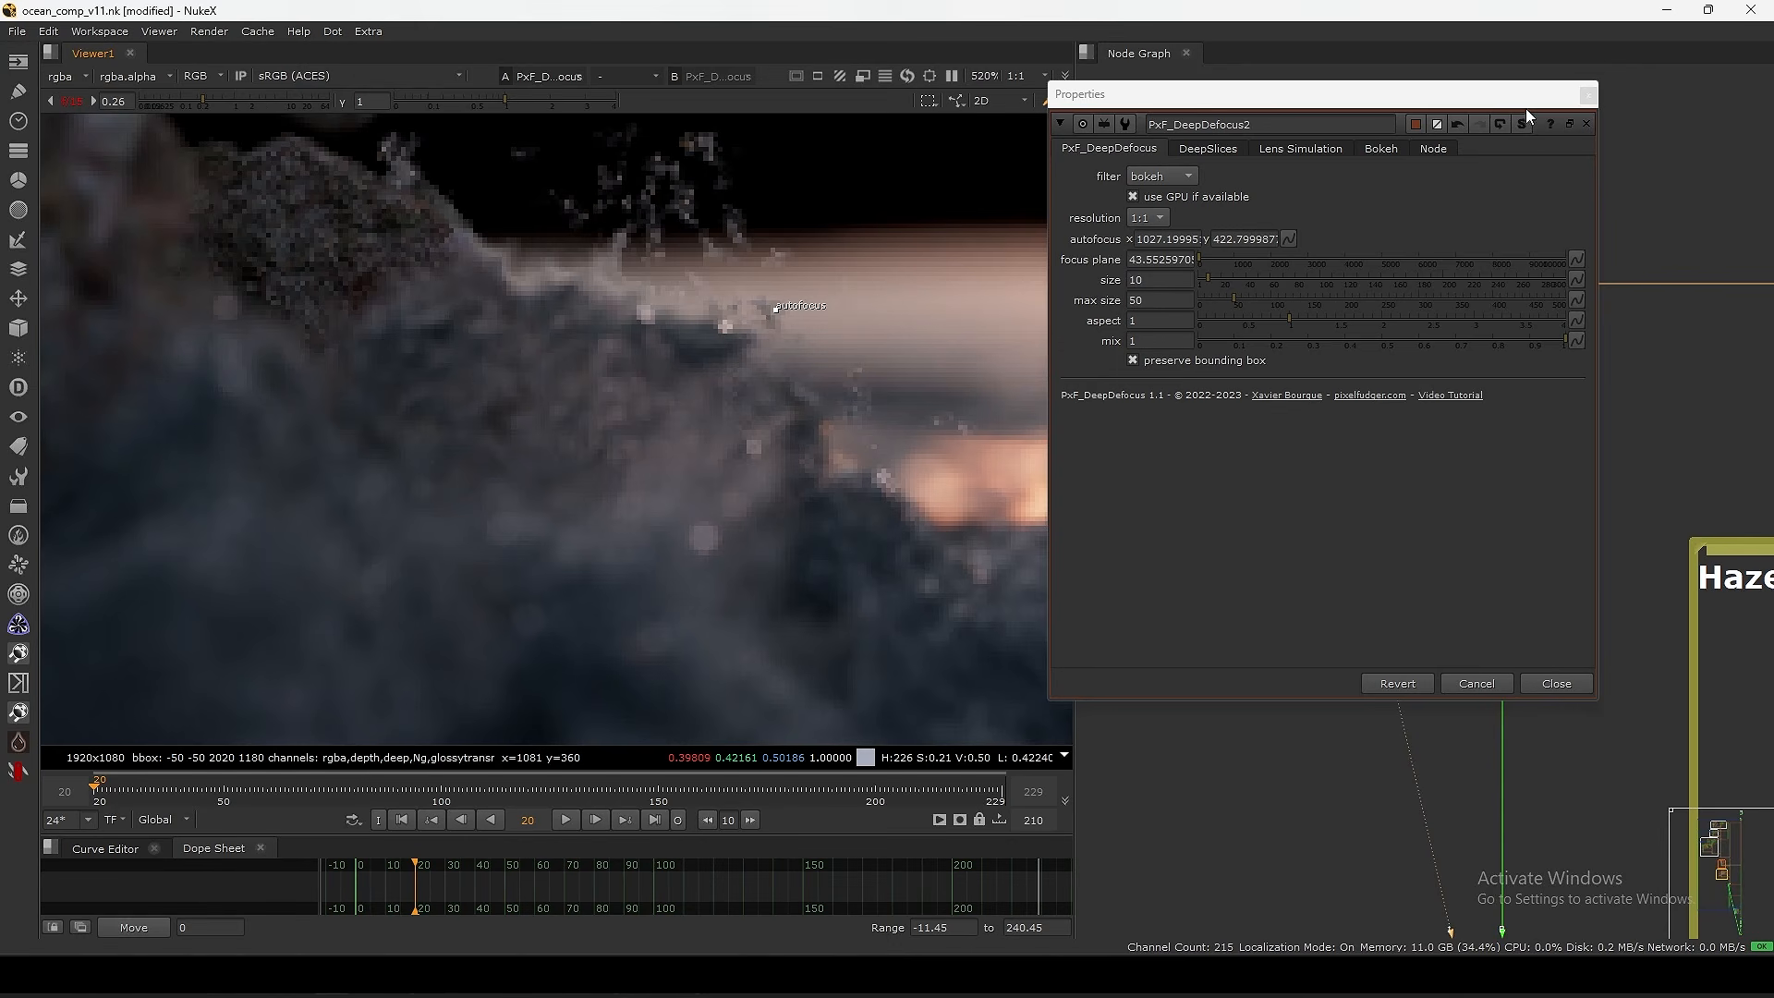
- View the dot feeding the deep defocus and examine the sharp spray around the autofocus point
click(1502, 284)
key(1)
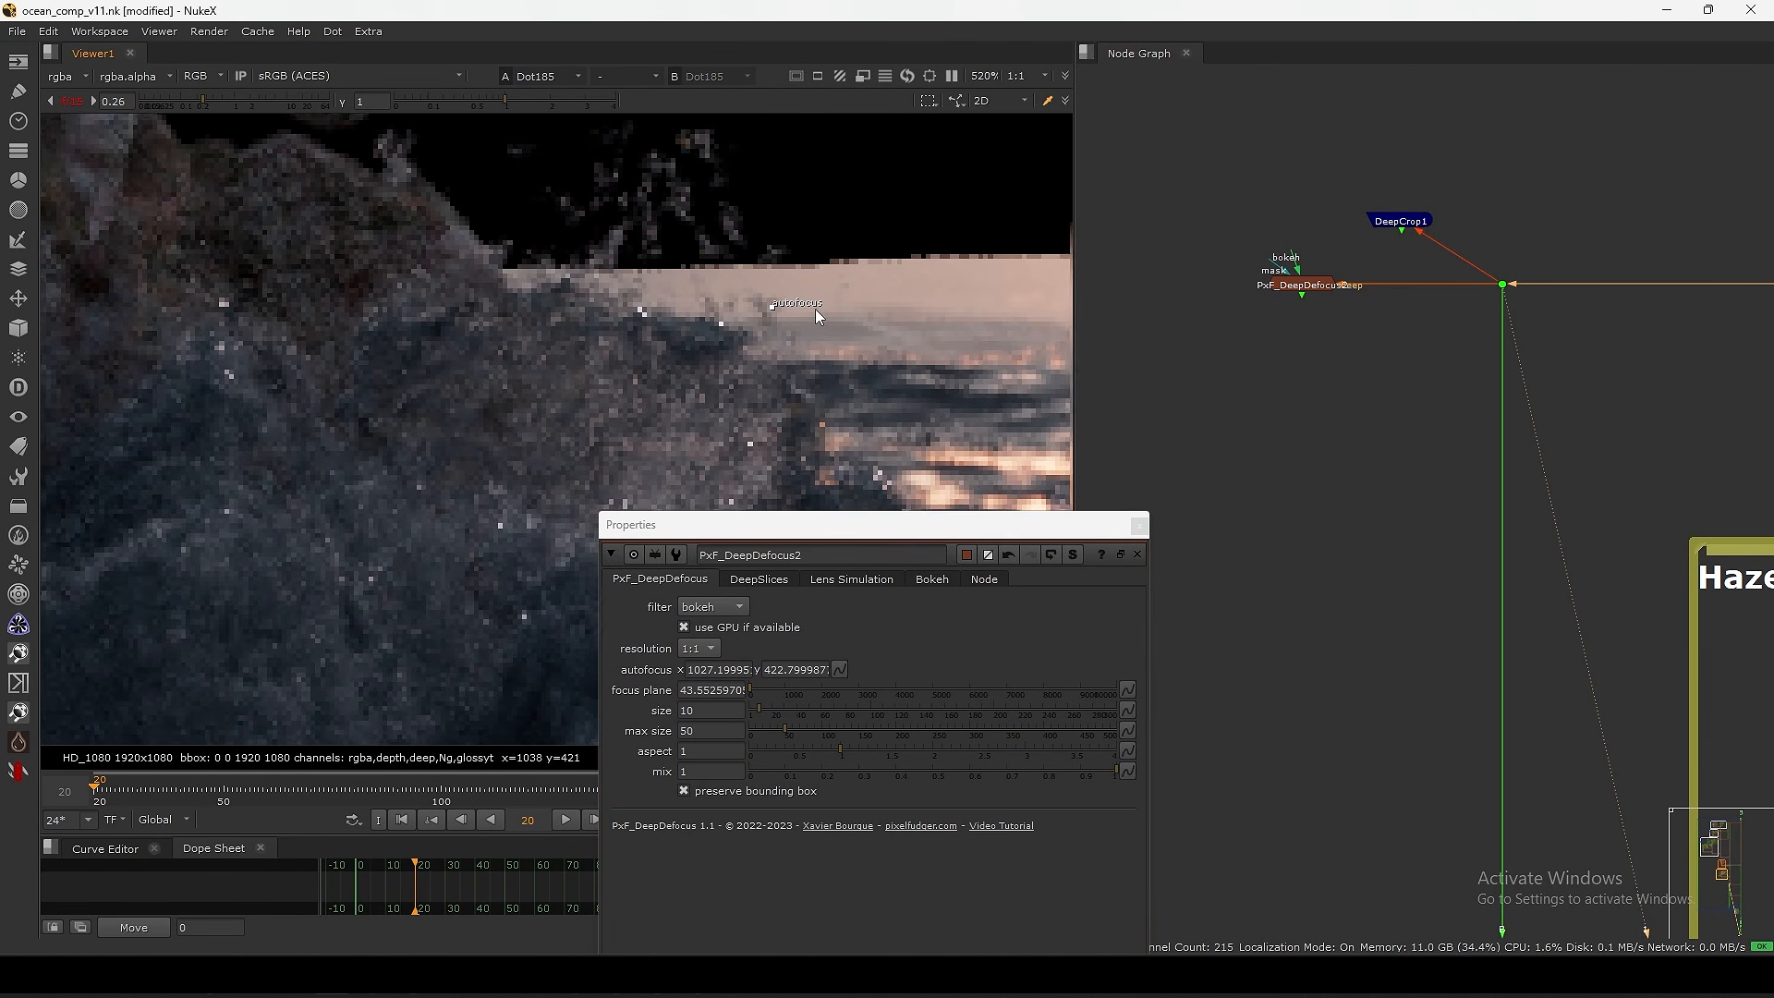
scroll(795, 319, down, 2)
middle_drag(753, 356, 632, 363)
scroll(642, 384, down, 2)
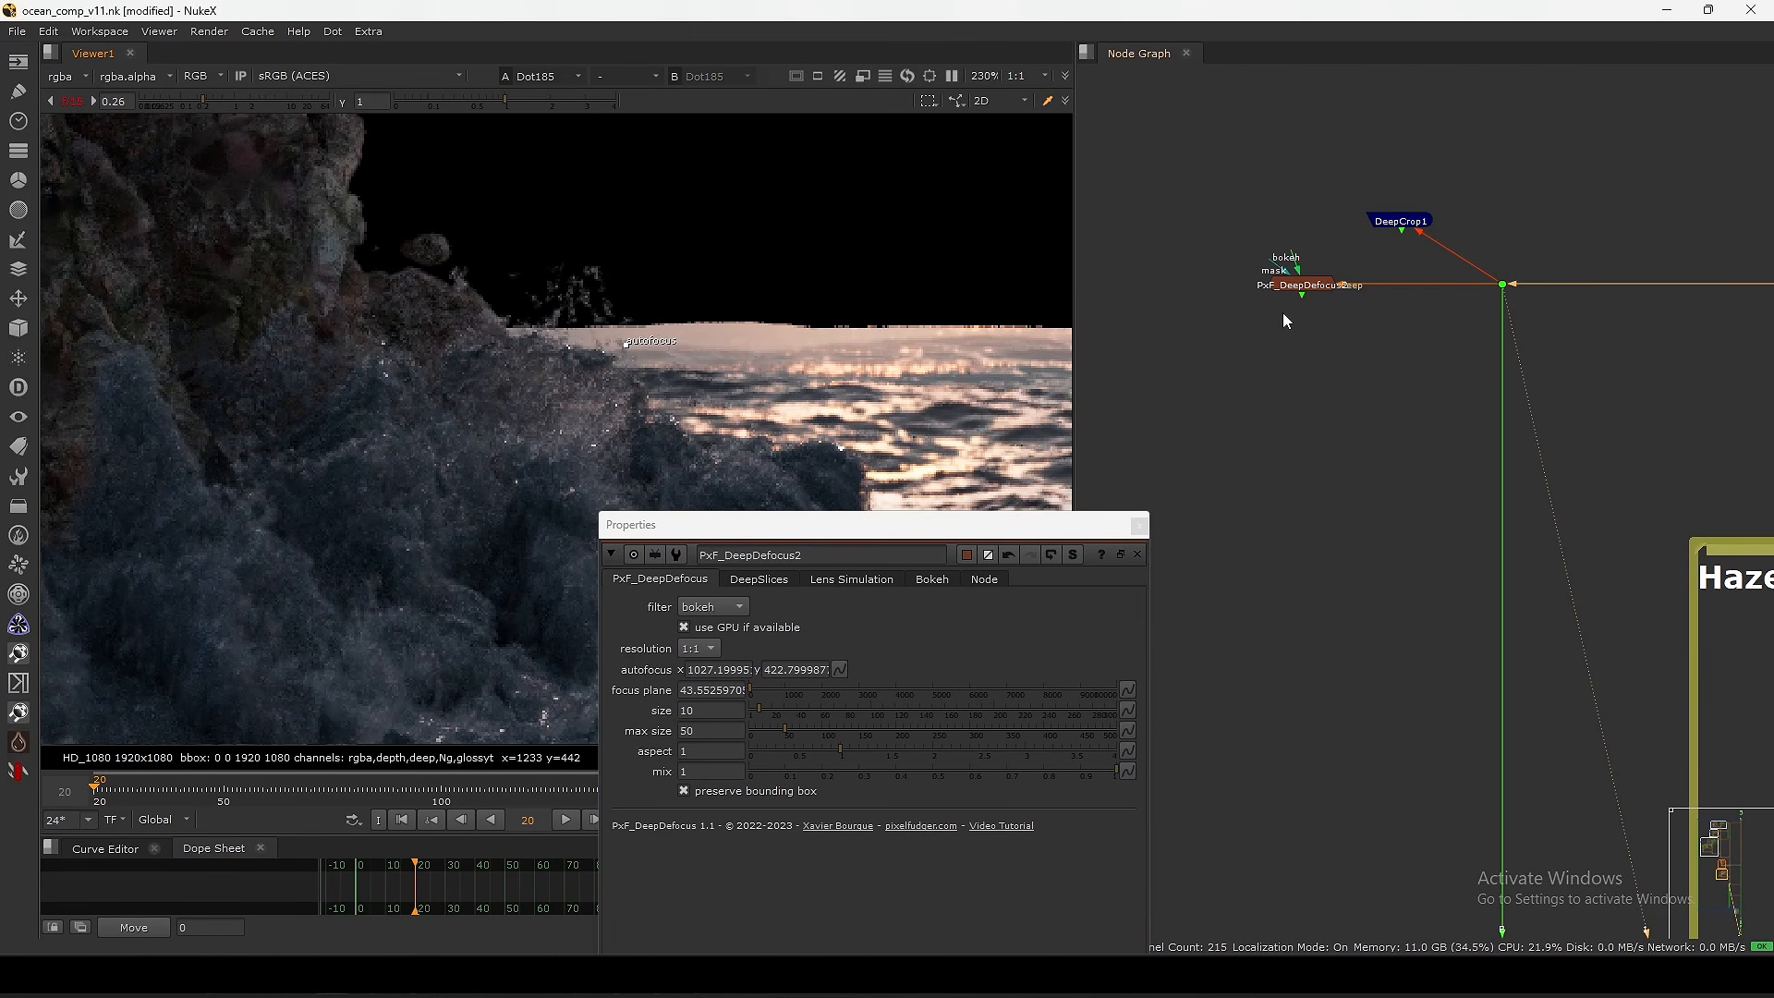
- View the PxF_DeepDefocus output again and examine the blurred splash and water up close
drag(1313, 288, 1297, 288)
key(1)
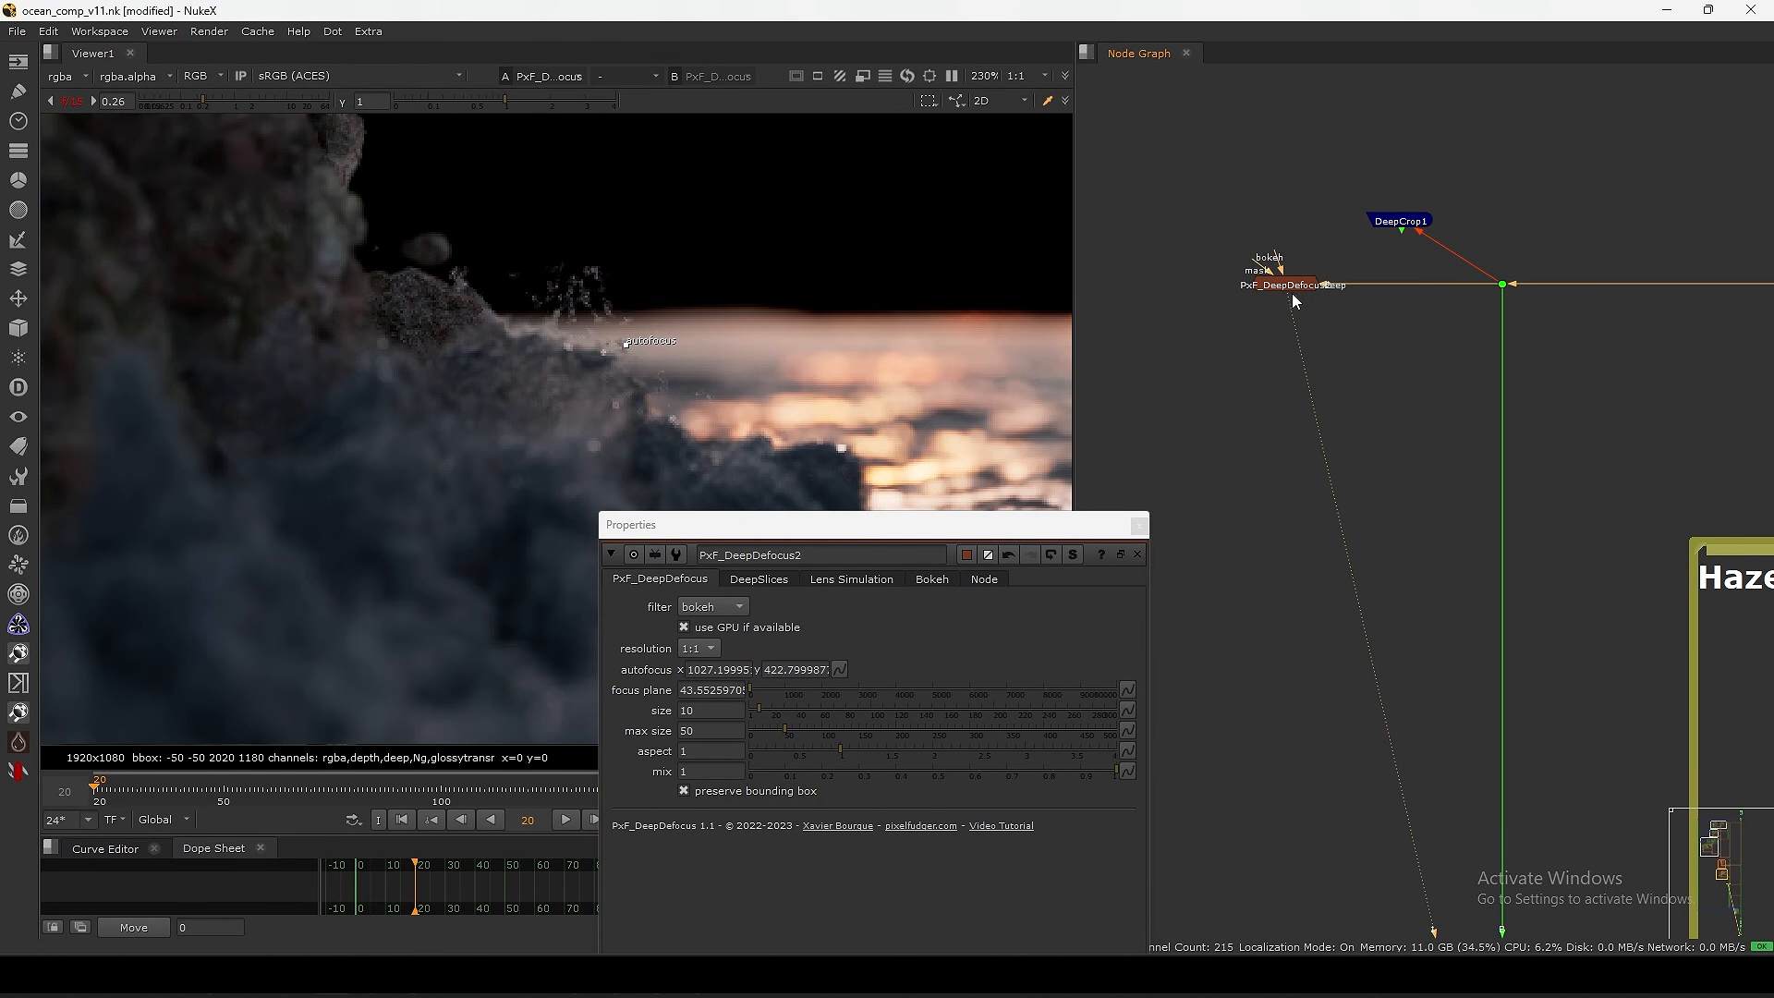
scroll(582, 346, up, 1)
scroll(583, 345, up, 3)
middle_drag(679, 404, 497, 303)
- Move the defocus properties clear of the splash and set max size to 70
drag(1414, 320, 1565, 256)
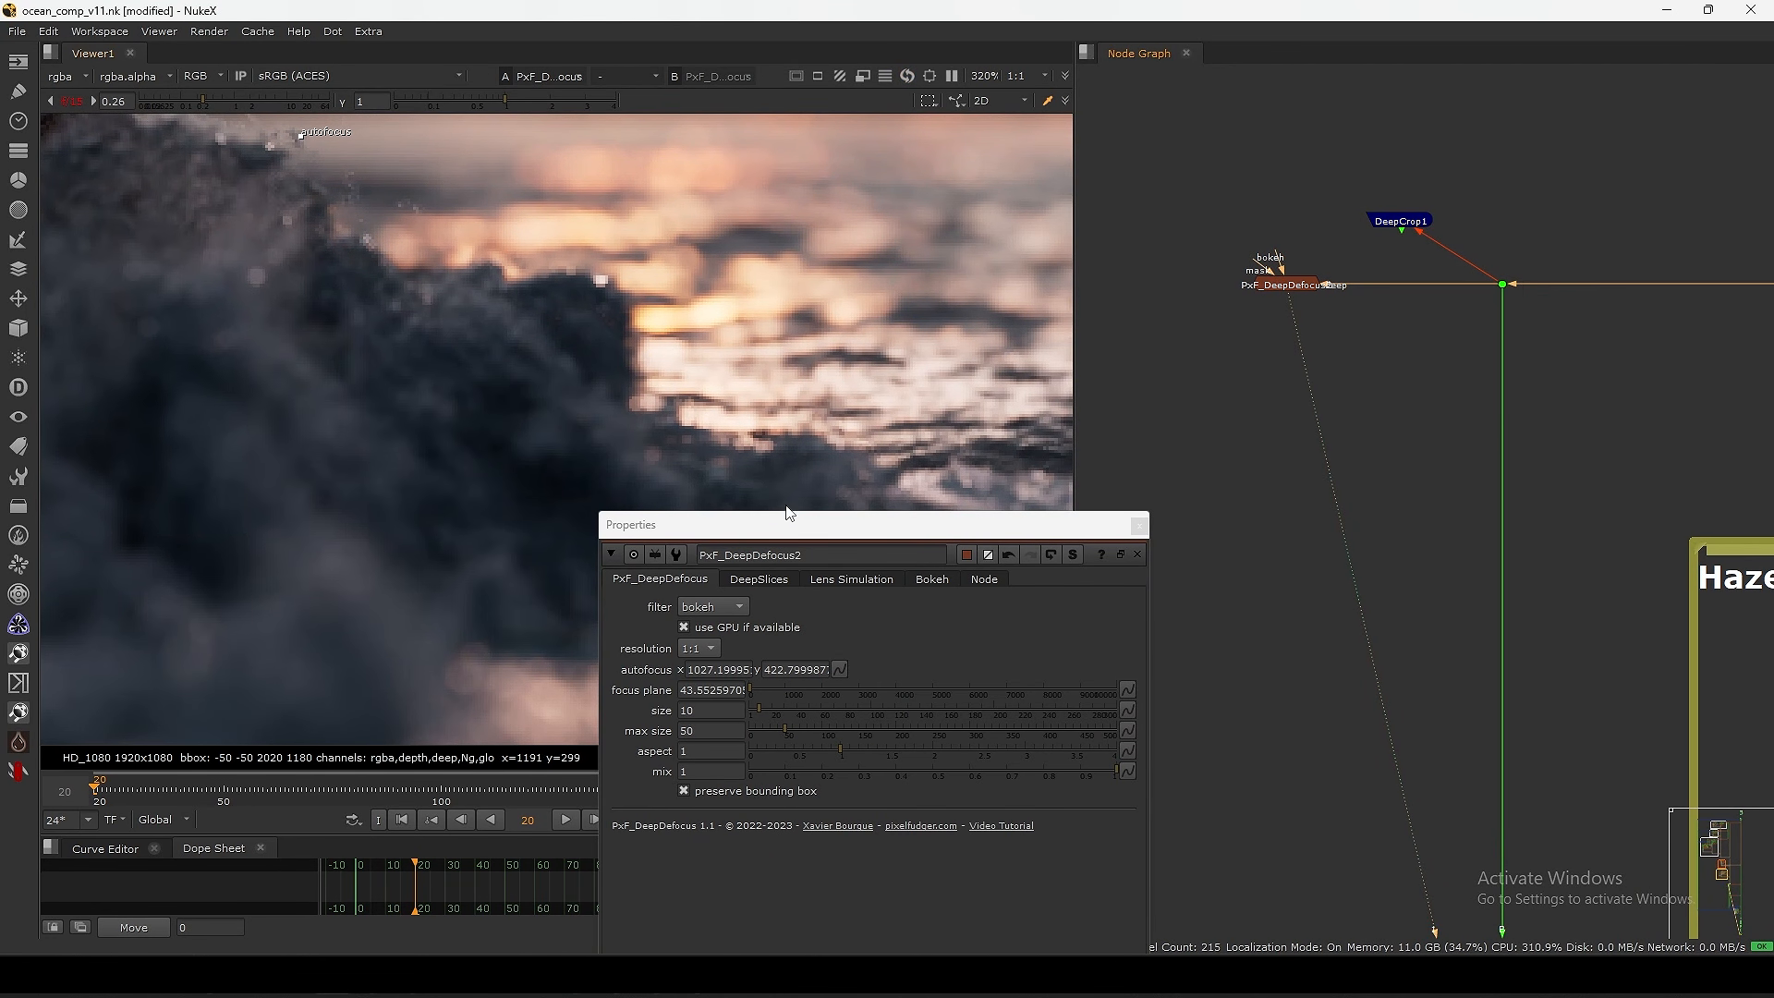
drag(785, 524, 1160, 309)
scroll(596, 492, down, 5)
double_click(1081, 516)
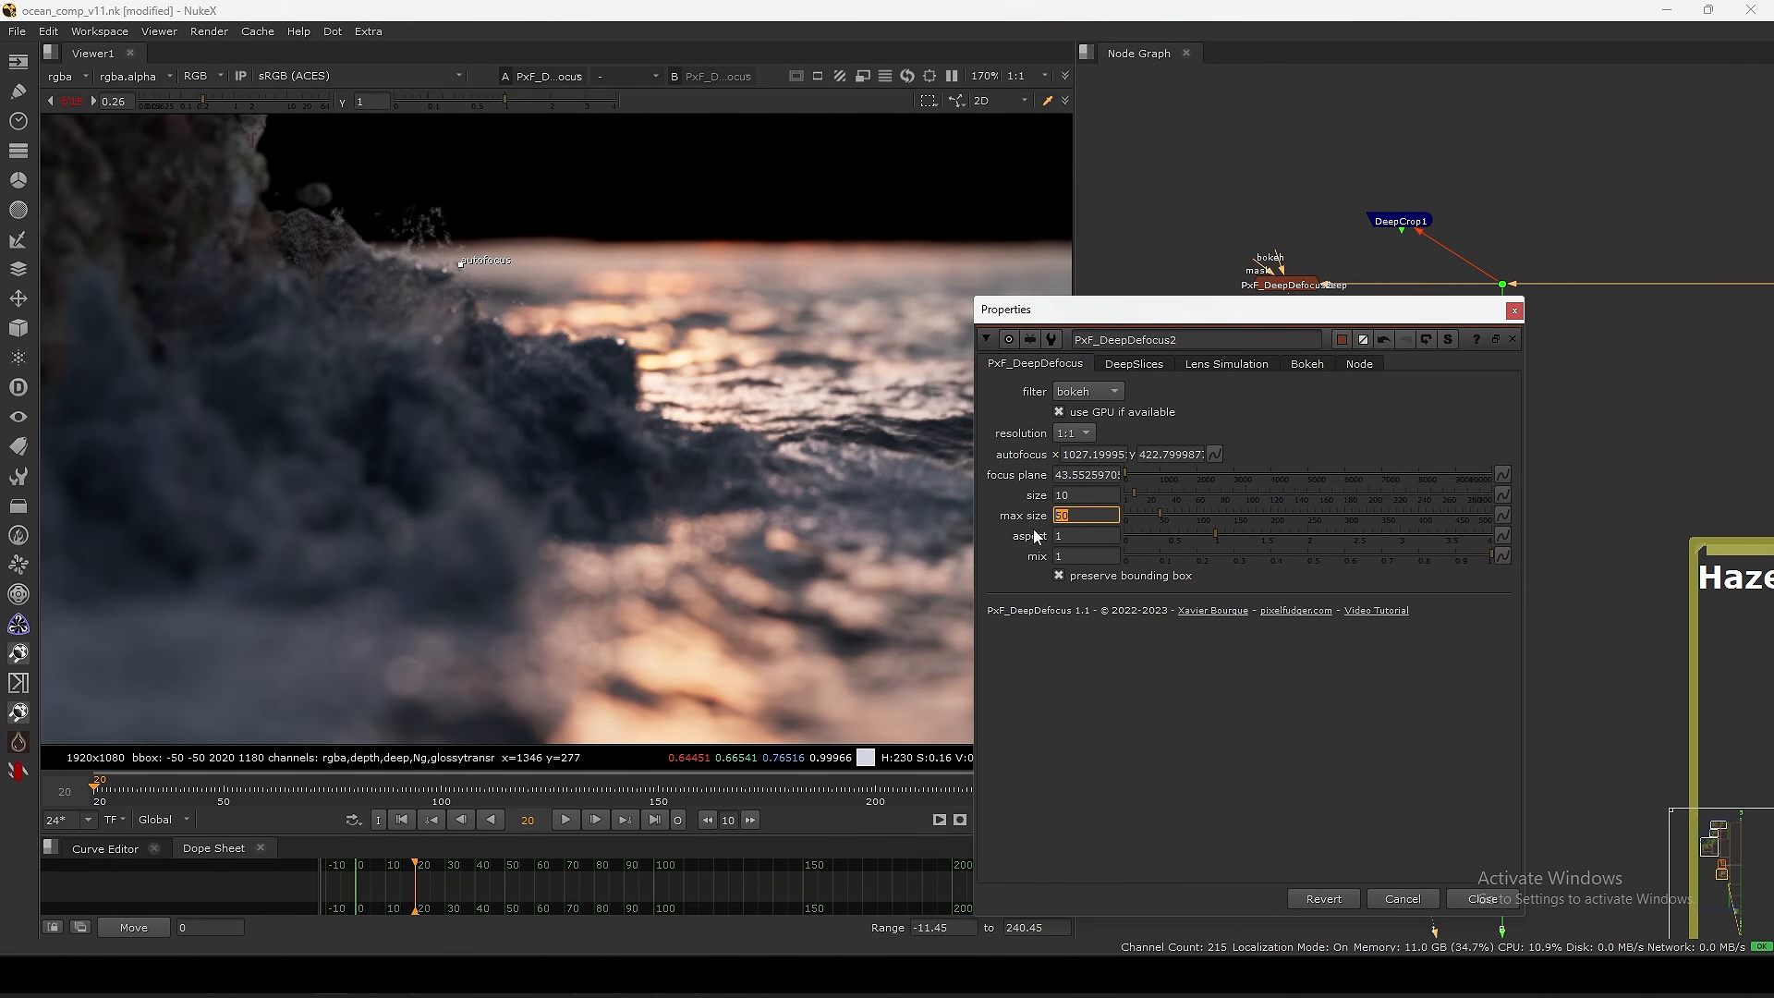
text(70)
key(Return)
- Move the autofocus point onto the distant water just under the horizon, at about x 1036, y 426
scroll(699, 484, up, 4)
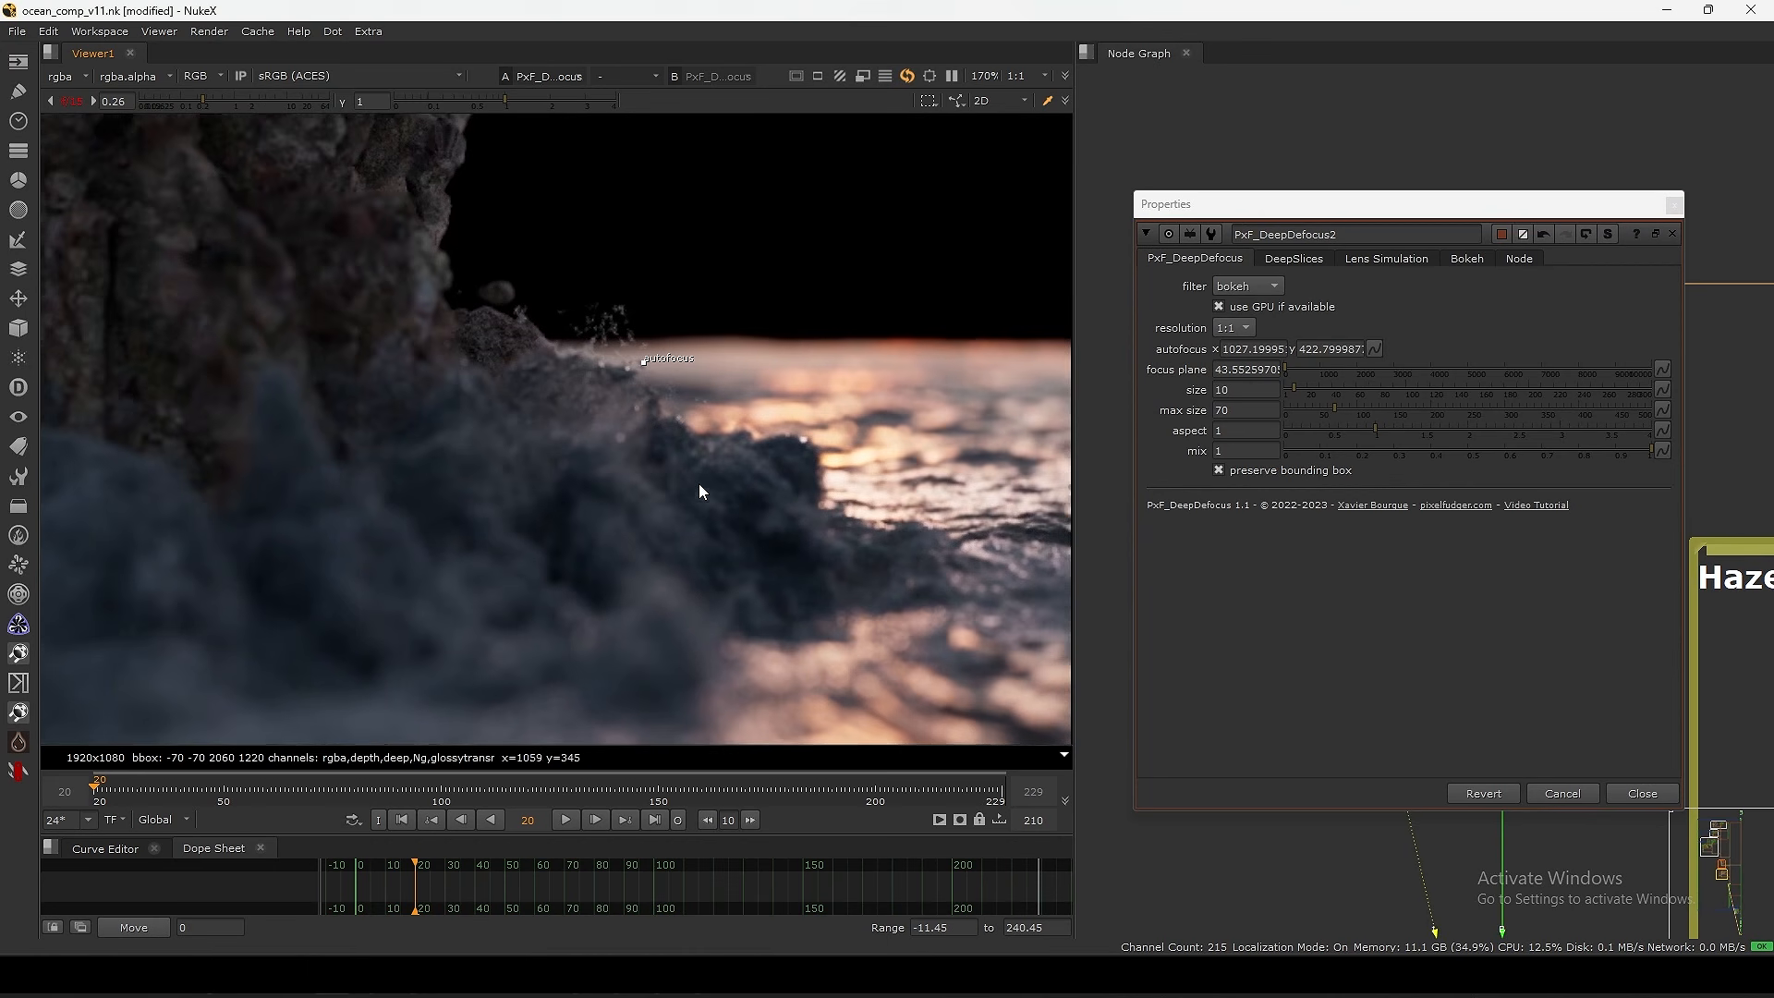
drag(718, 370, 742, 355)
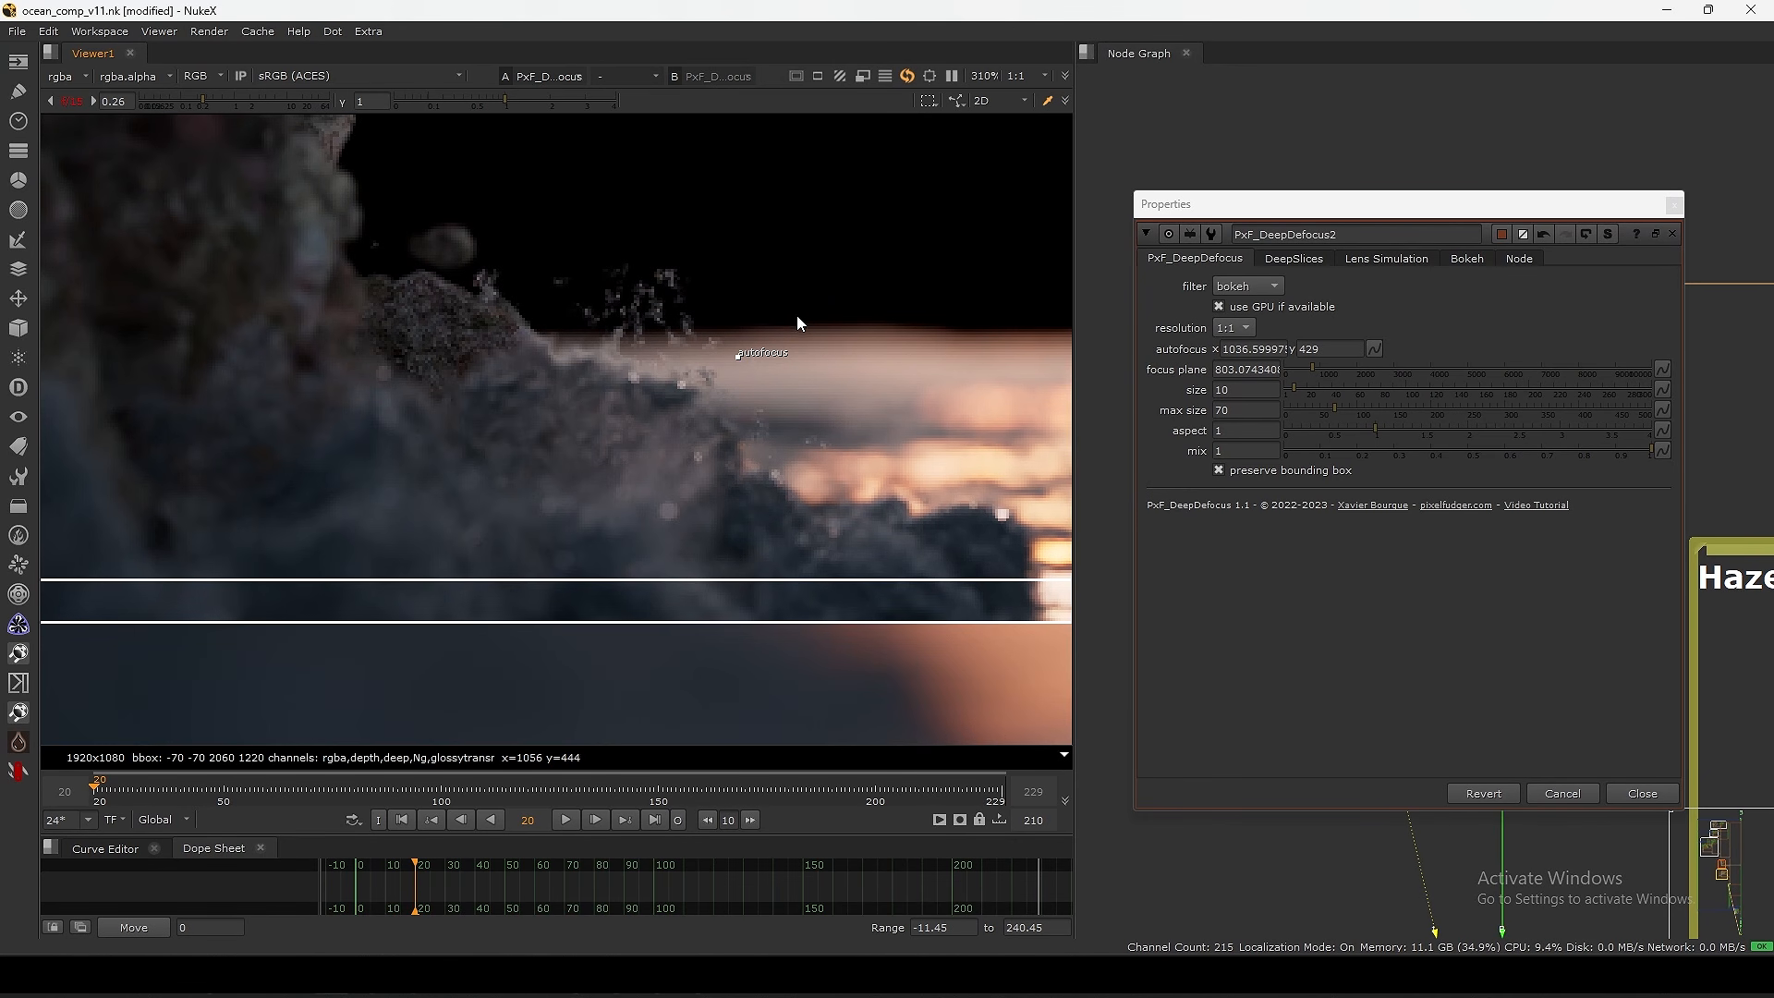
drag(738, 355, 736, 364)
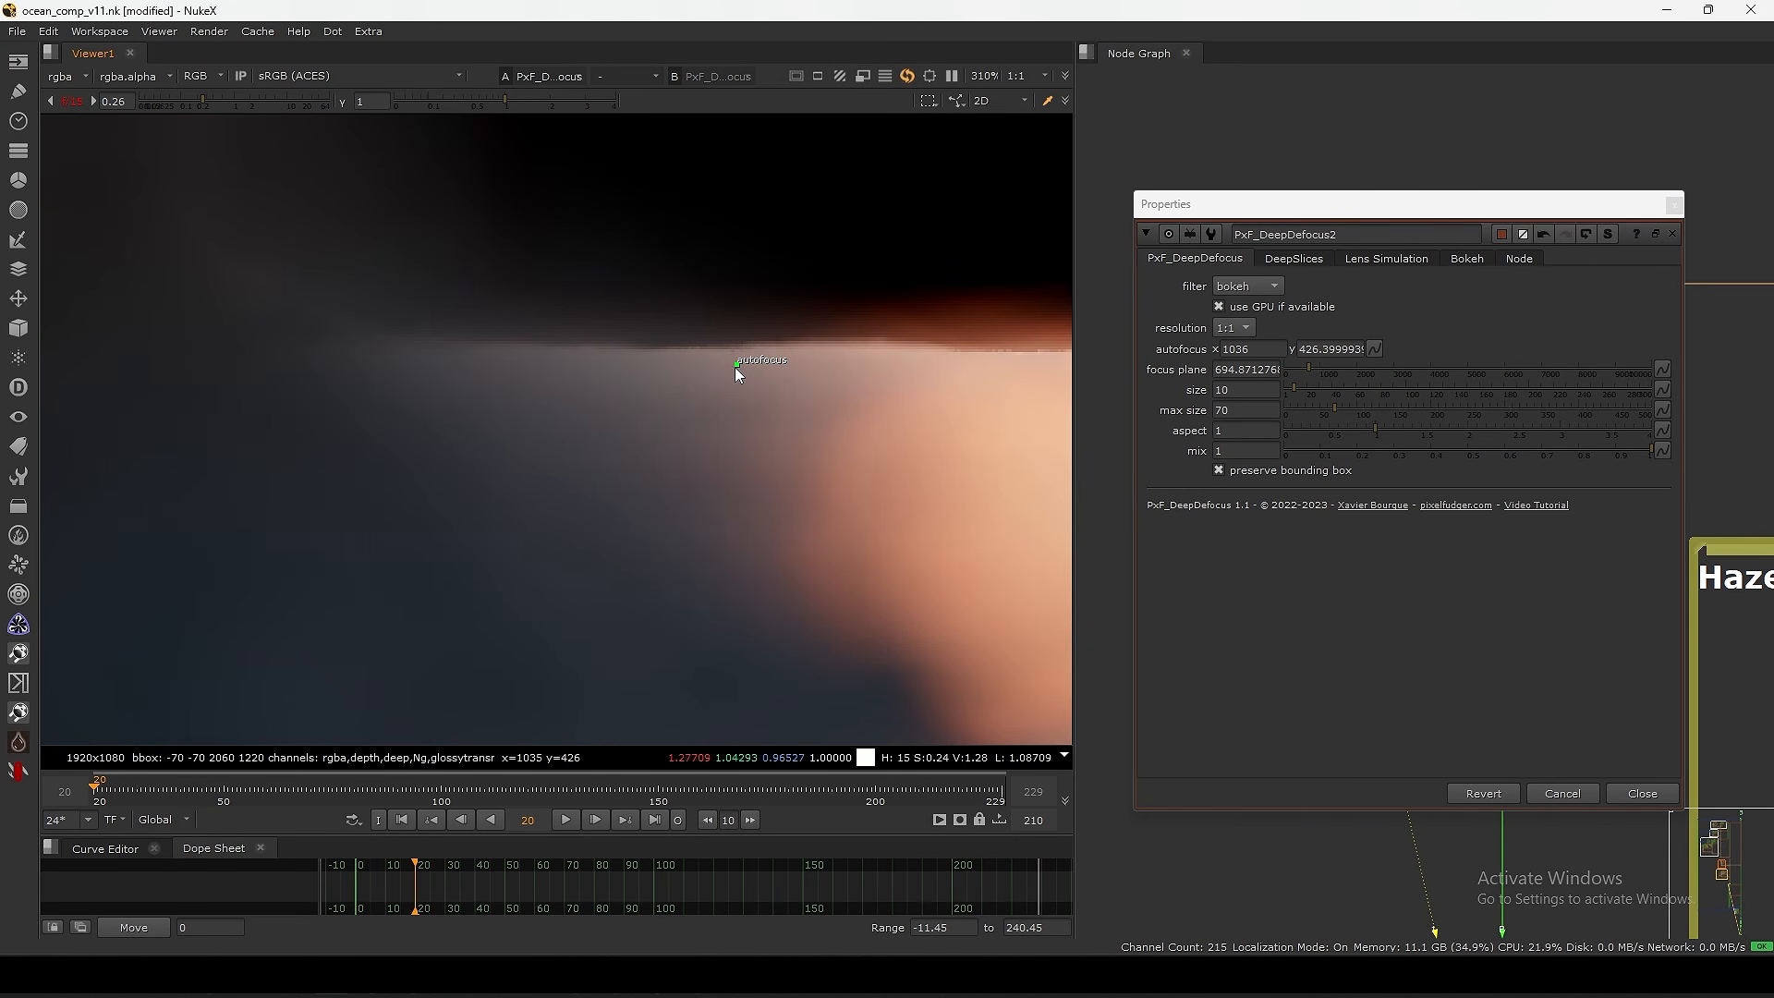
- Set the defocus max size to 50 and move its properties below the horizon area
drag(1247, 409, 1184, 430)
text(50)
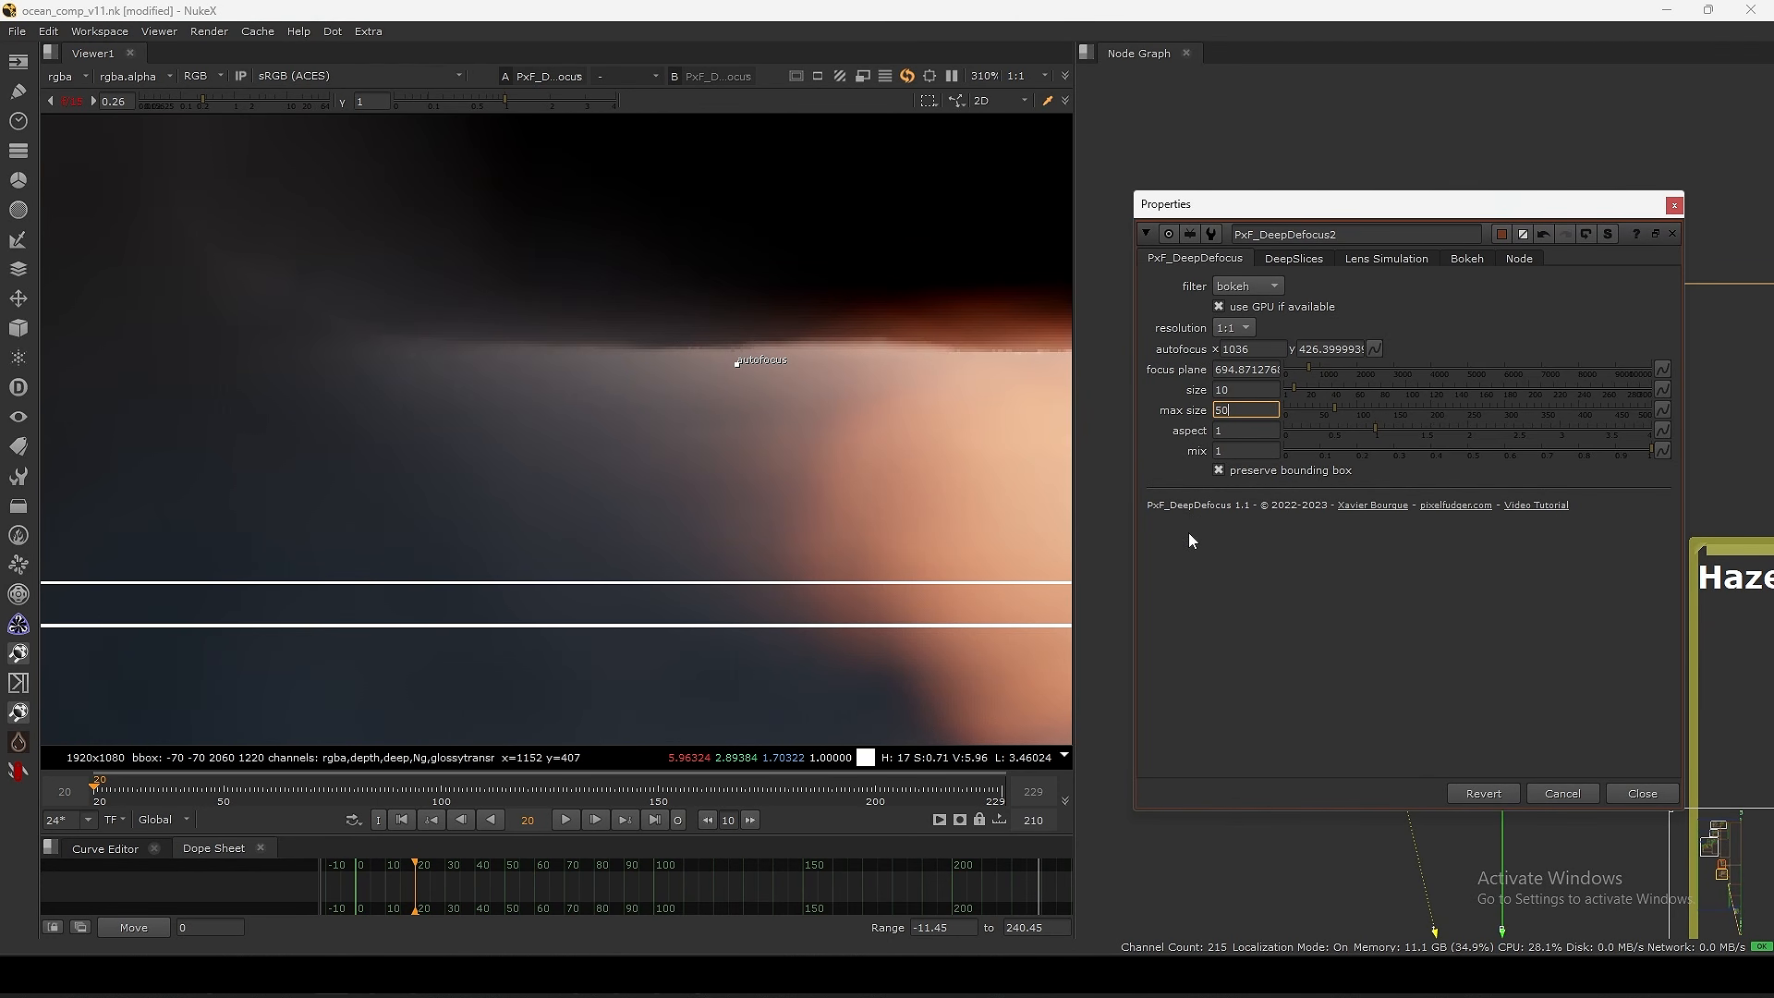
key(Return)
drag(1399, 204, 1032, 514)
scroll(863, 342, down, 2)
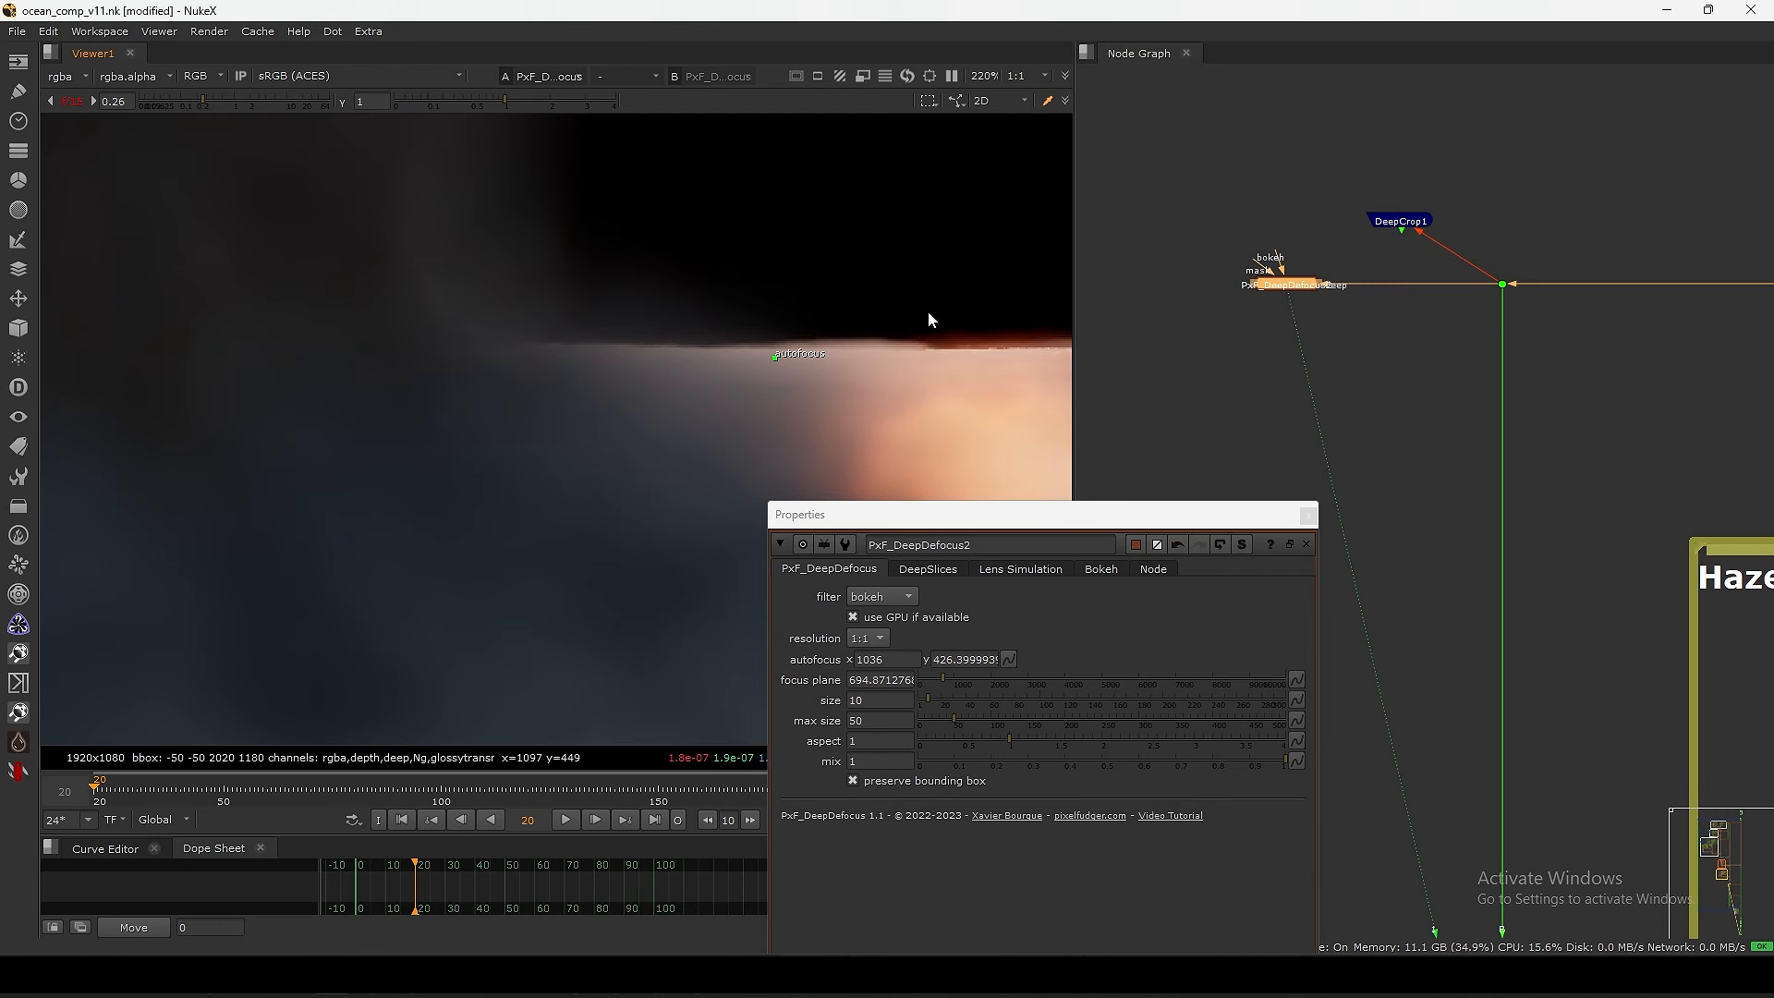
- Sample the defocused area where the horizon meets the rock and compare it with the source dot
drag(1405, 361, 1552, 263)
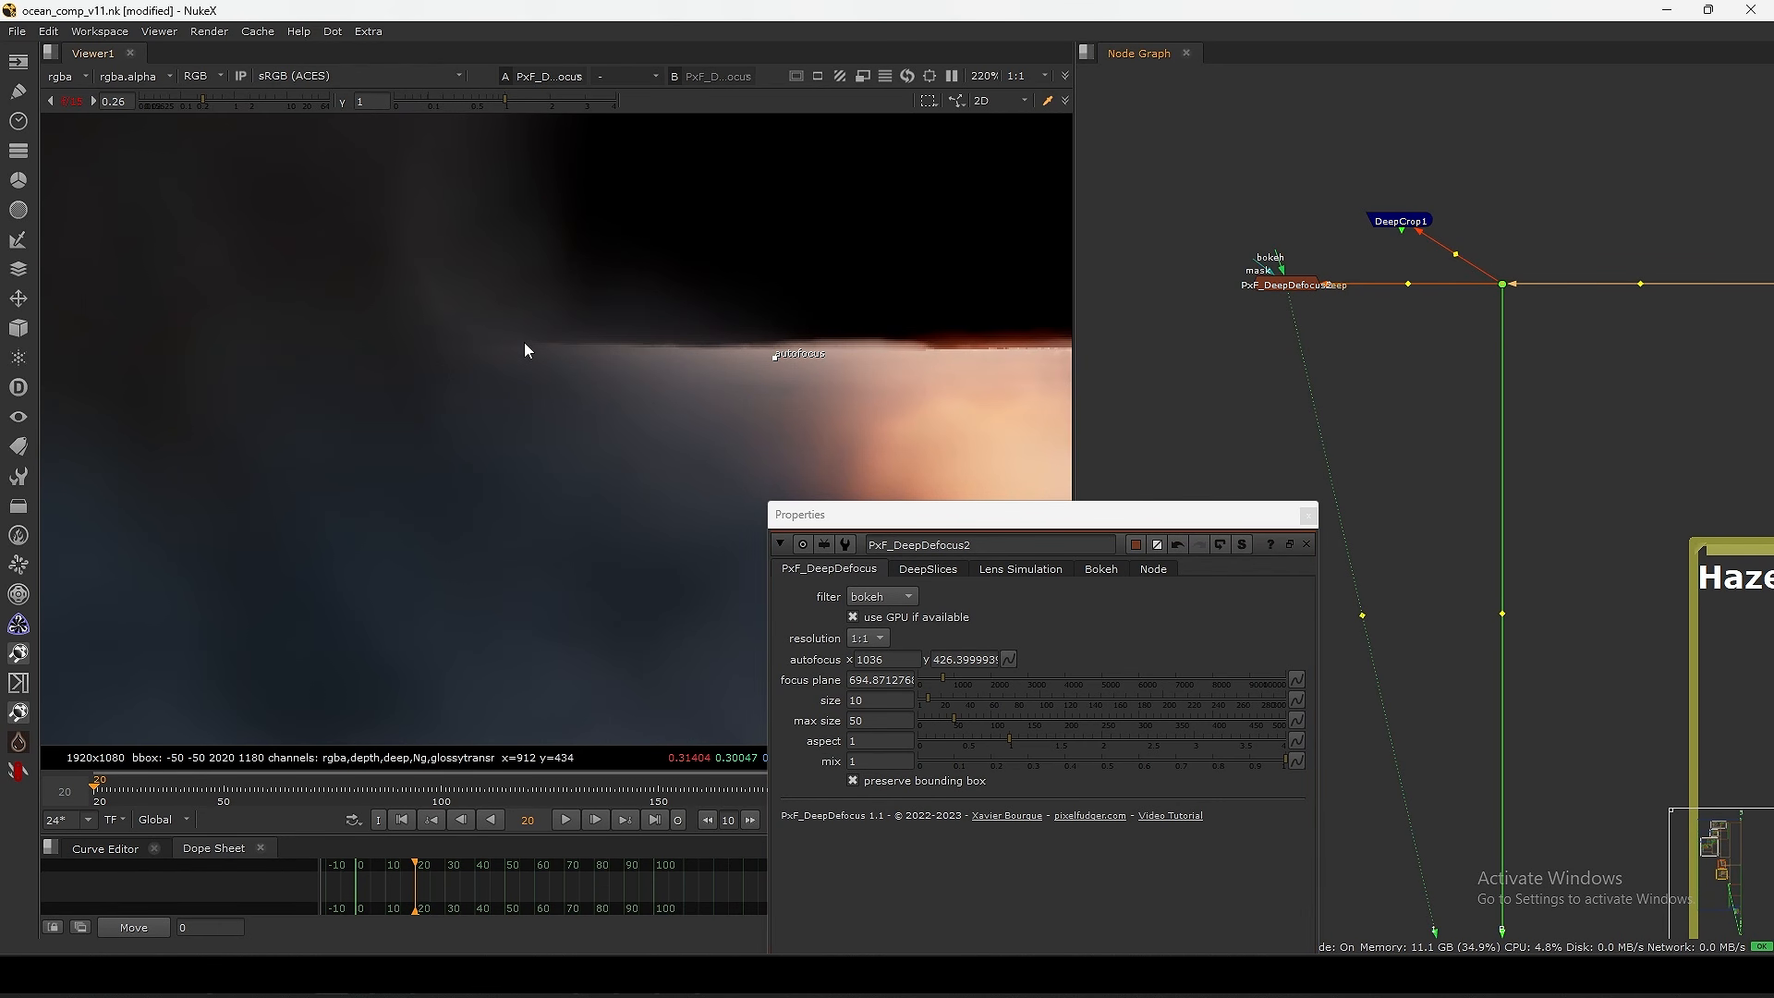
ctrl+shift+drag(529, 336, 533, 356)
drag(1557, 254, 1455, 323)
key(1)
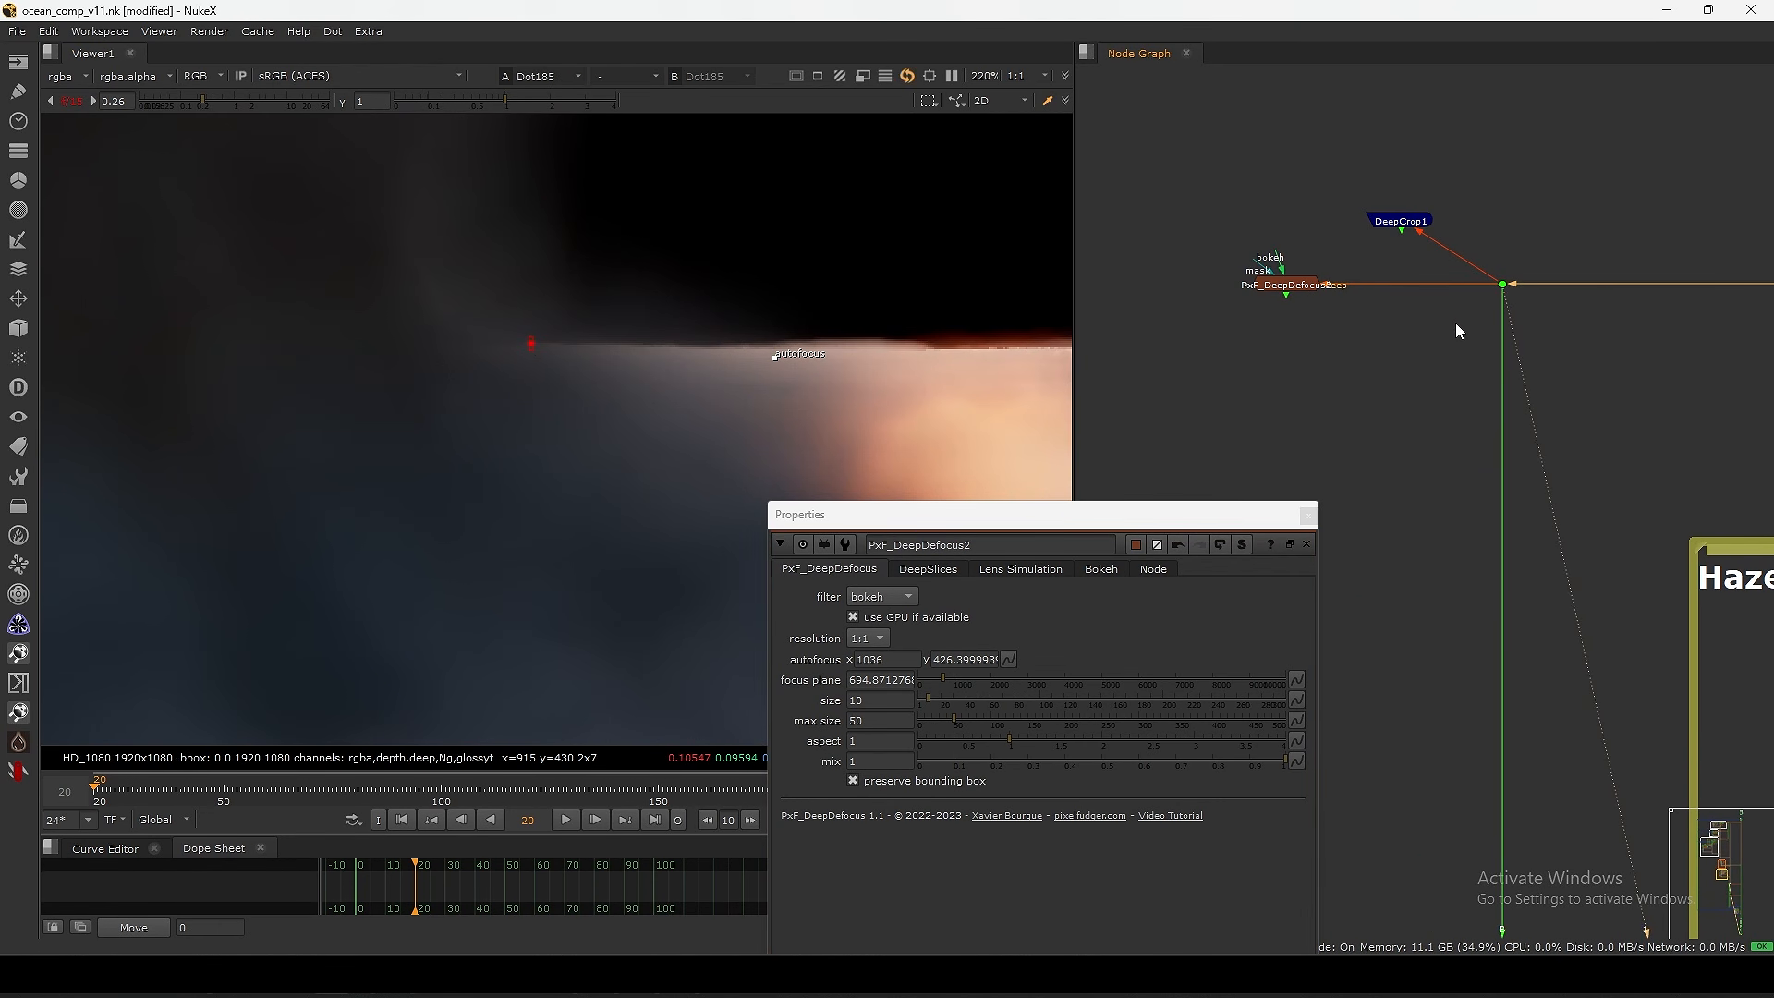
scroll(525, 354, up, 2)
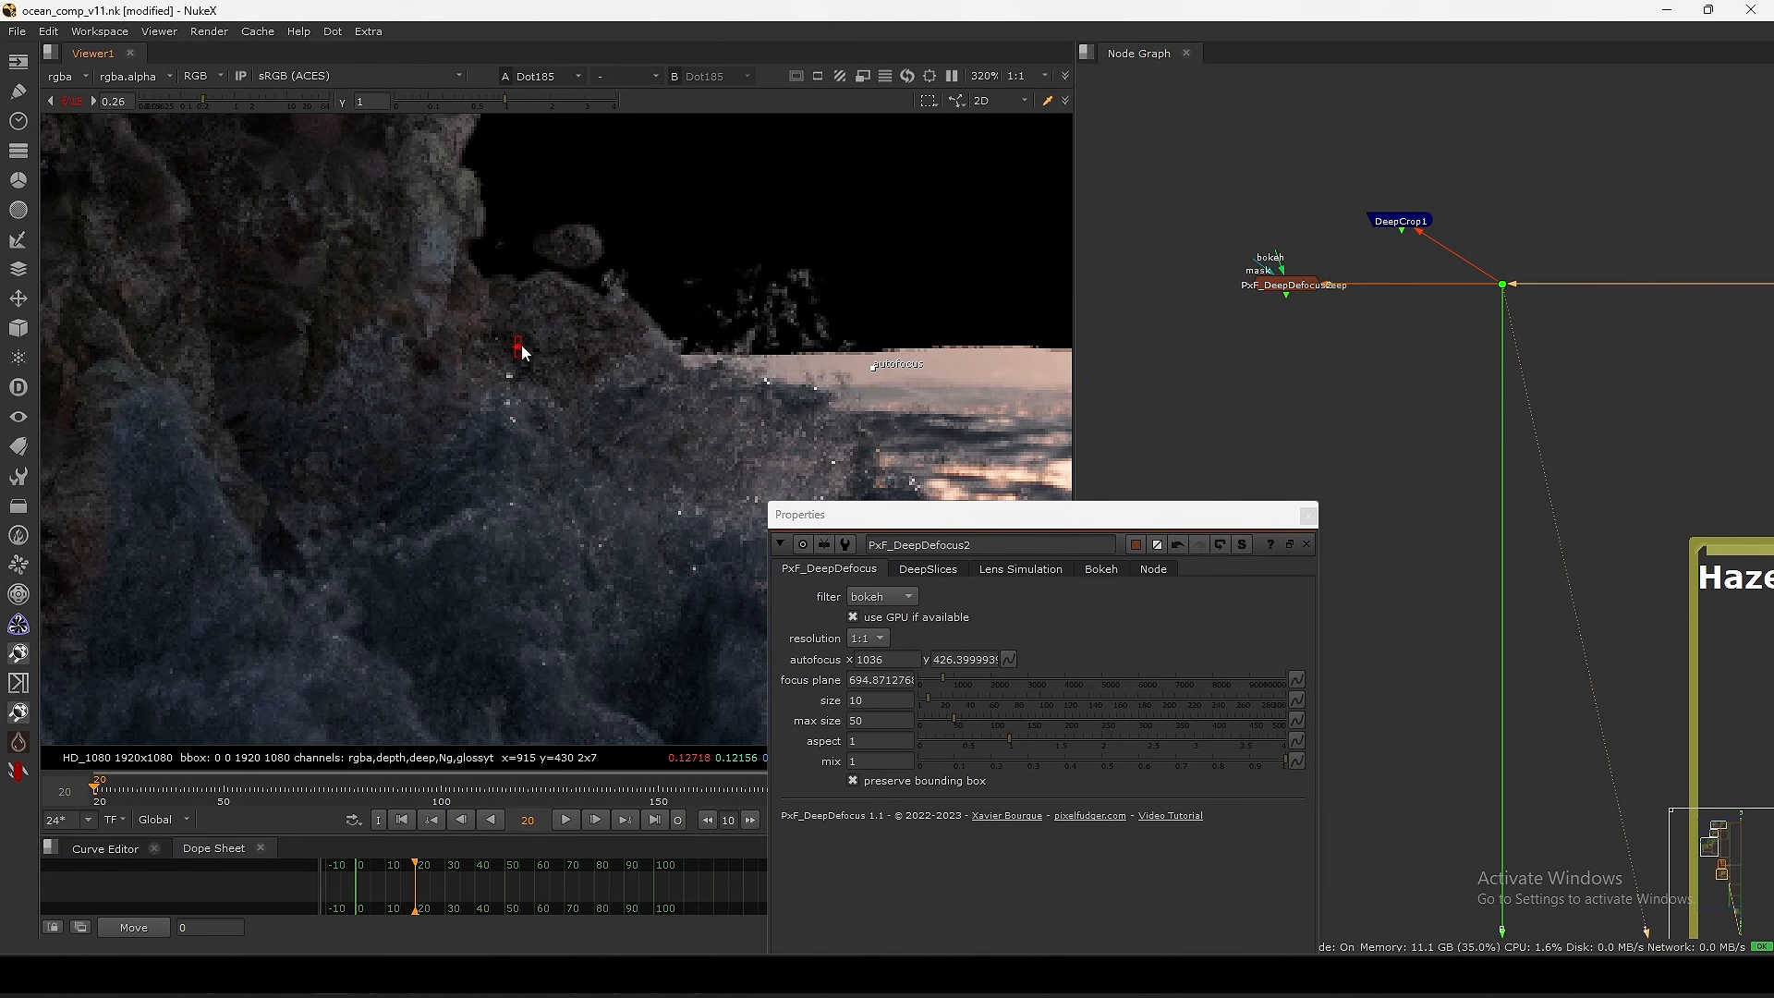
drag(1287, 286, 1272, 286)
key(1)
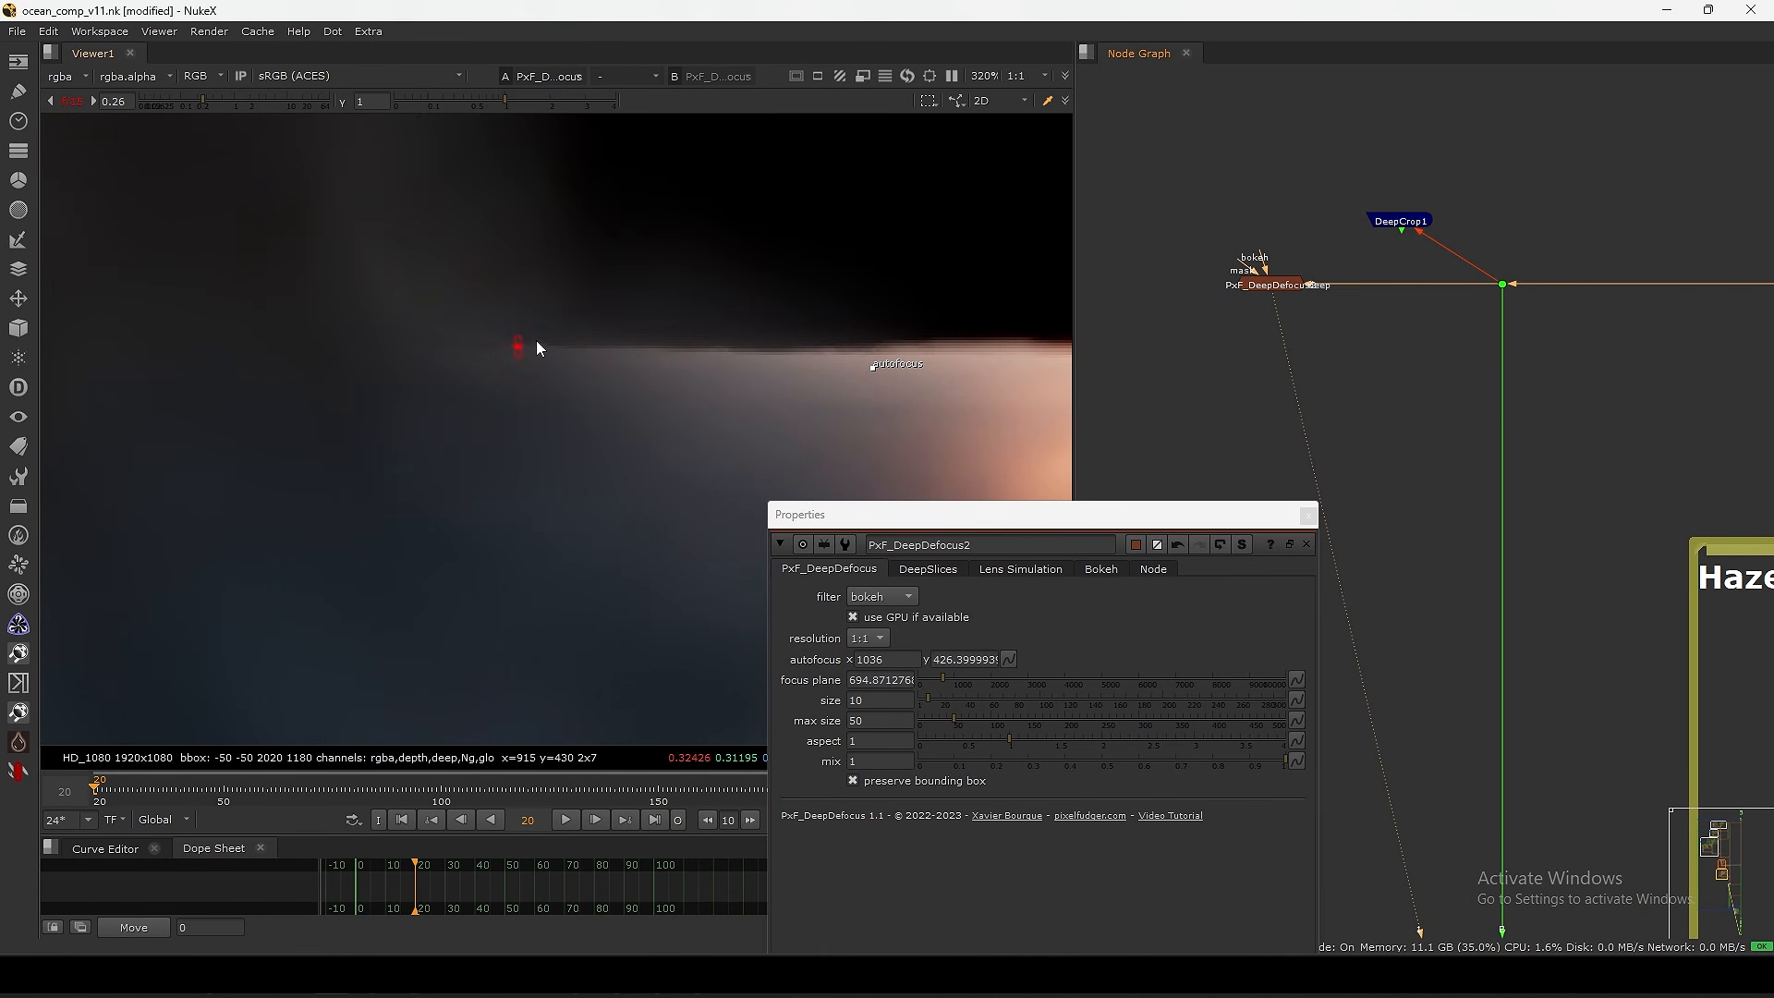
- Move the DeepCrop node below the defocus connection, view it, and open its properties
drag(1404, 227, 1407, 352)
key(1)
double_click(1408, 351)
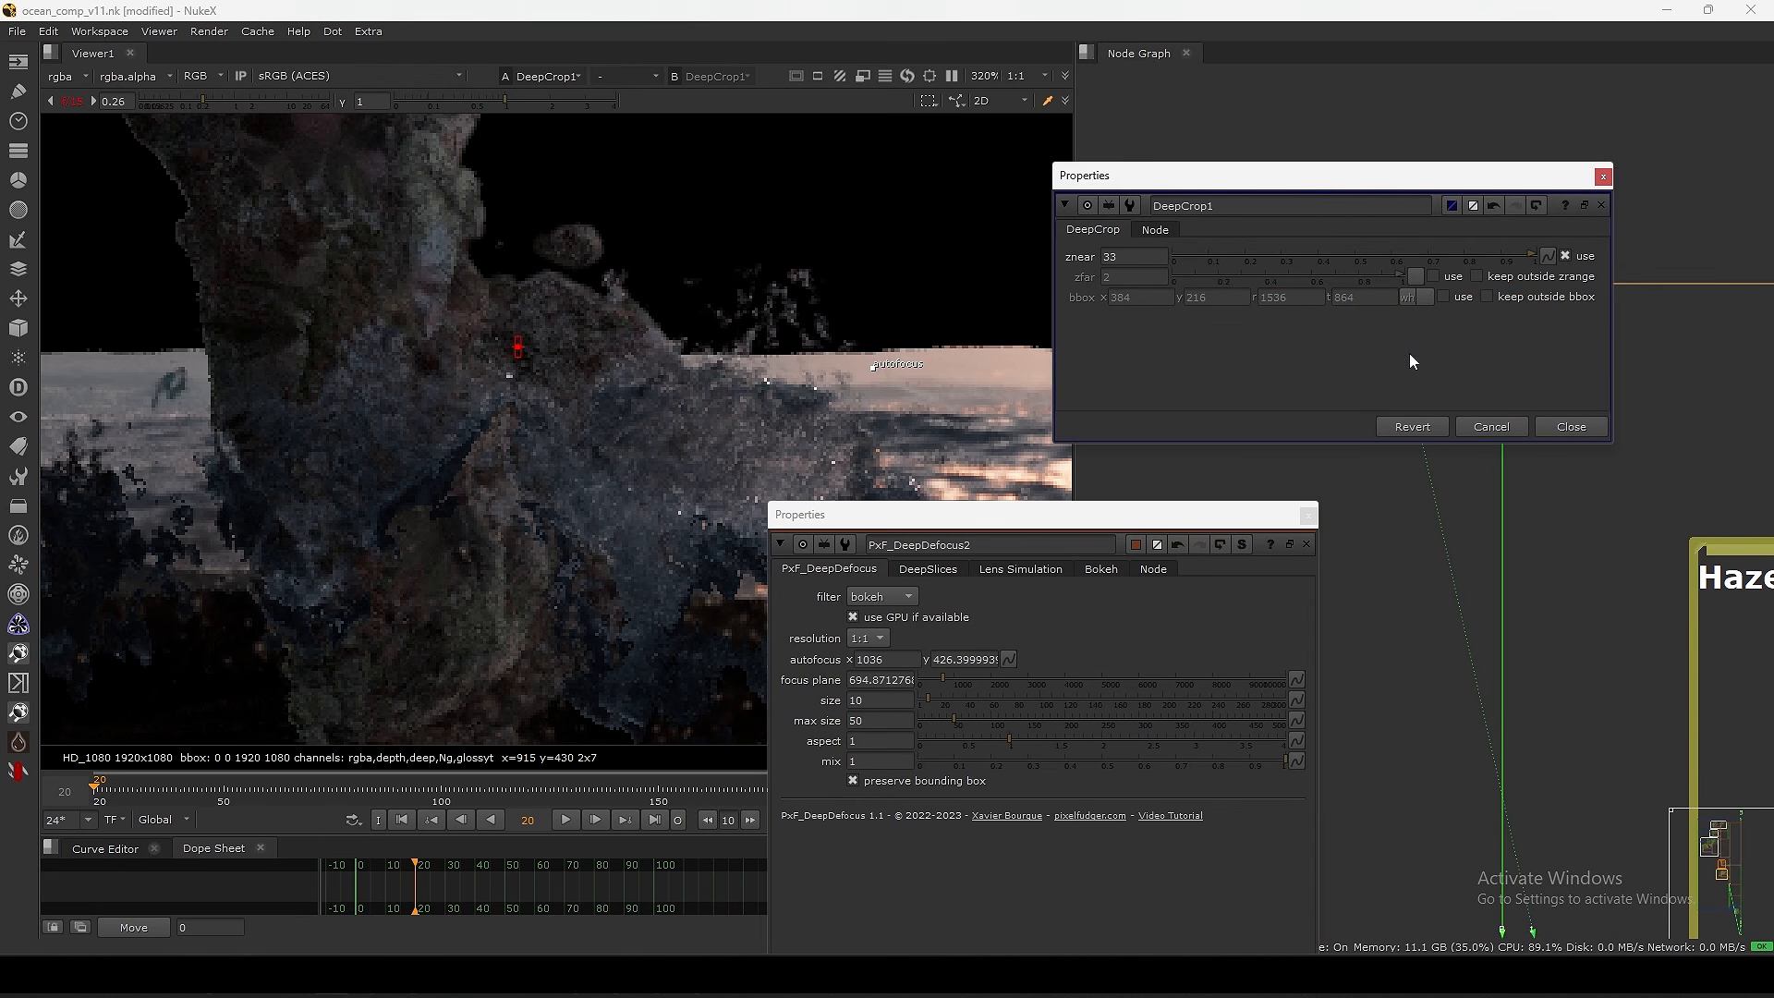
- Raise DeepCrop1's znear to 43 to crop away the rock in front, and close its properties
click(1154, 257)
key(Up)
key(Up)
key(Up)
key(Up)
key(Up)
key(Up)
key(Up)
key(Up)
key(Up)
key(Up)
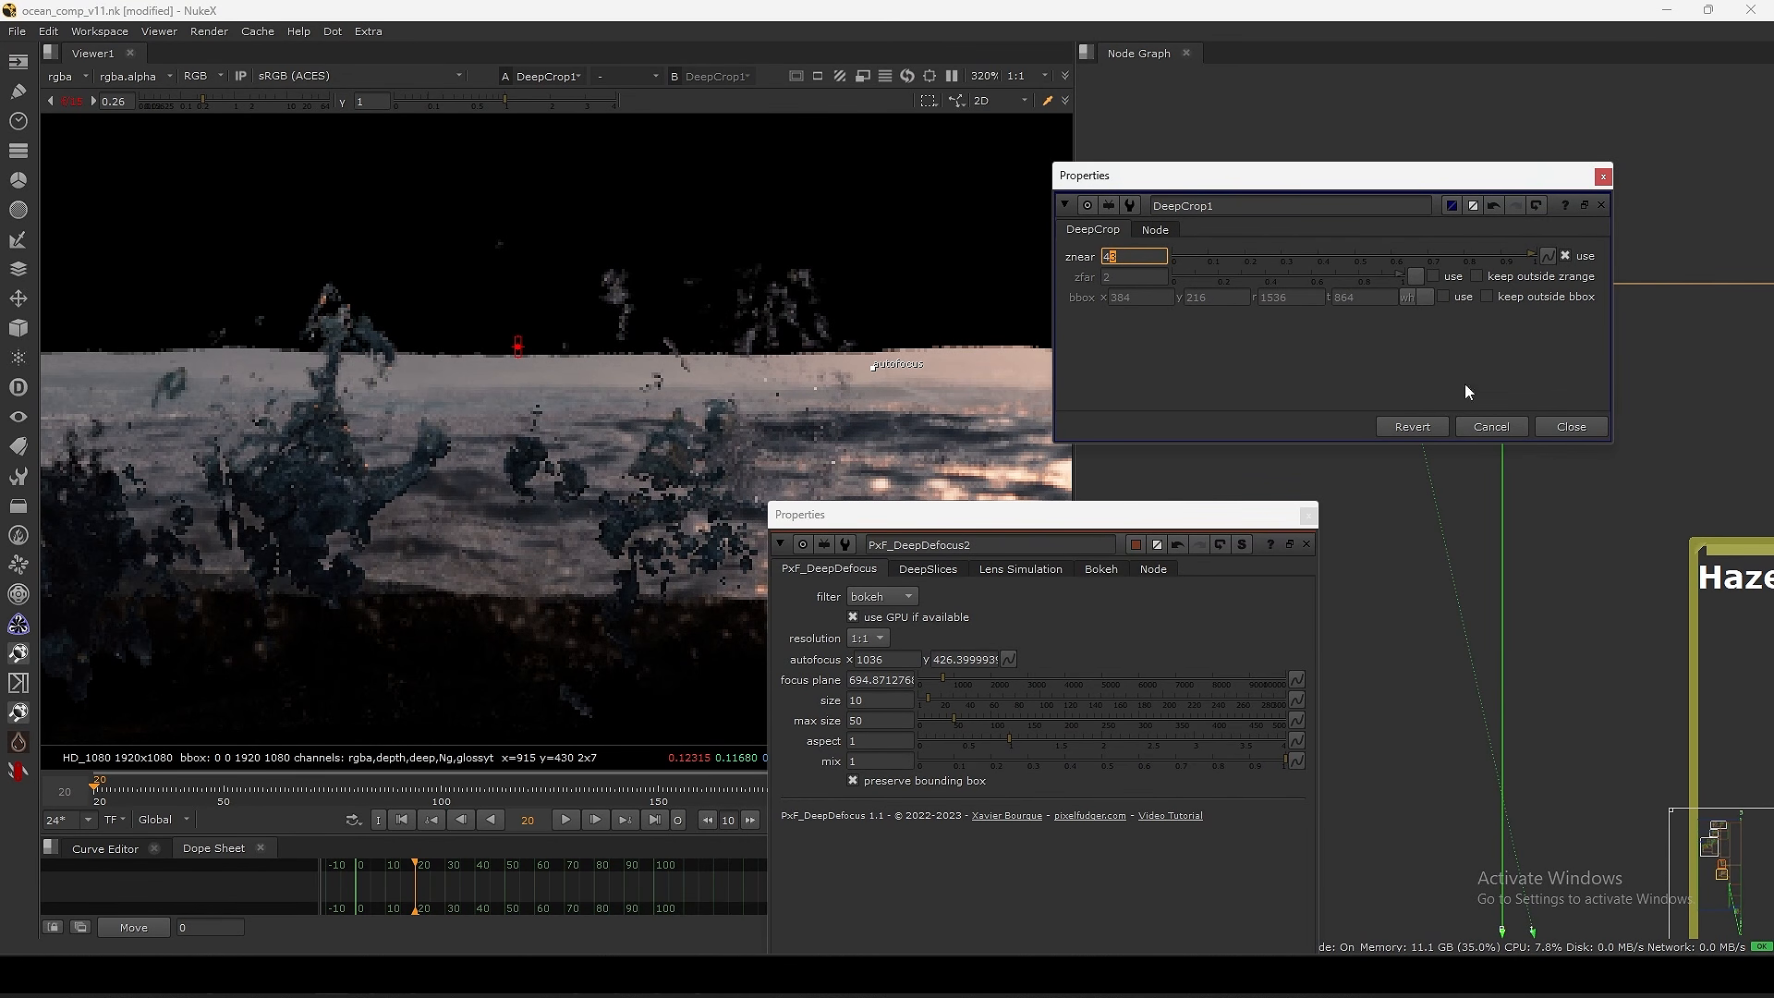
click(1517, 419)
scroll(513, 396, up, 5)
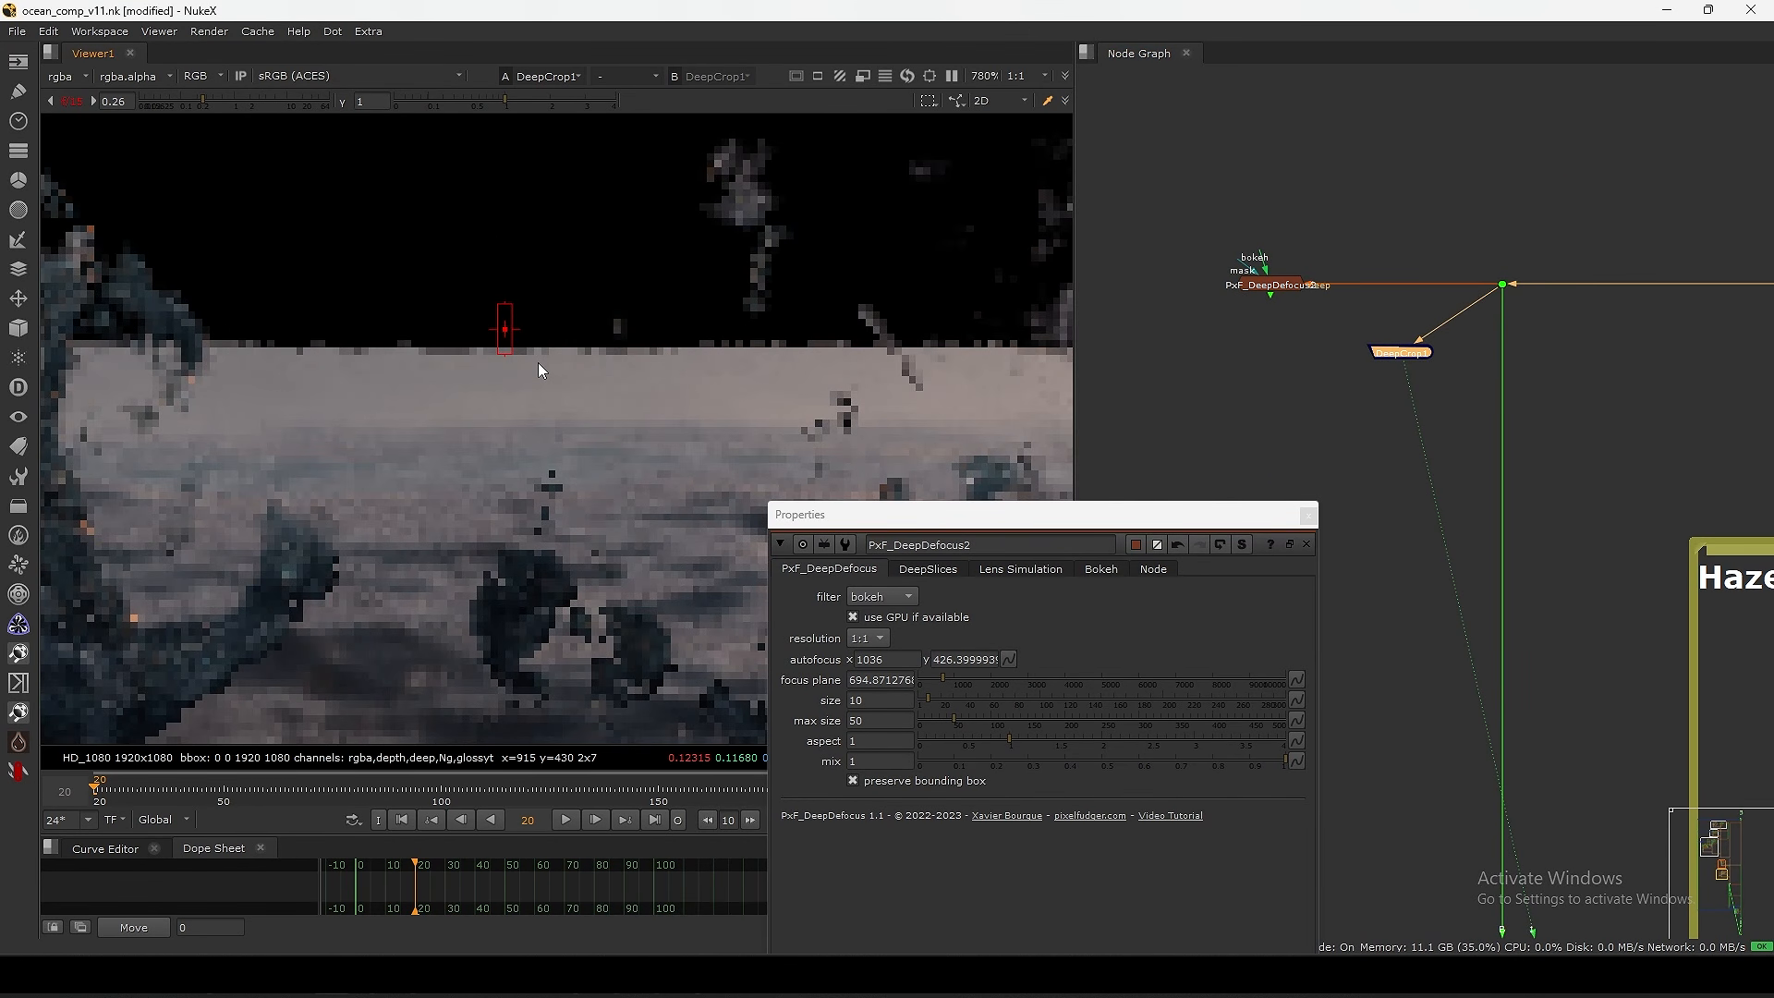
- Compare the PxF_DeepDefocus result with the DeepCrop1 output along the horizon behind the rock
click(1266, 281)
key(1)
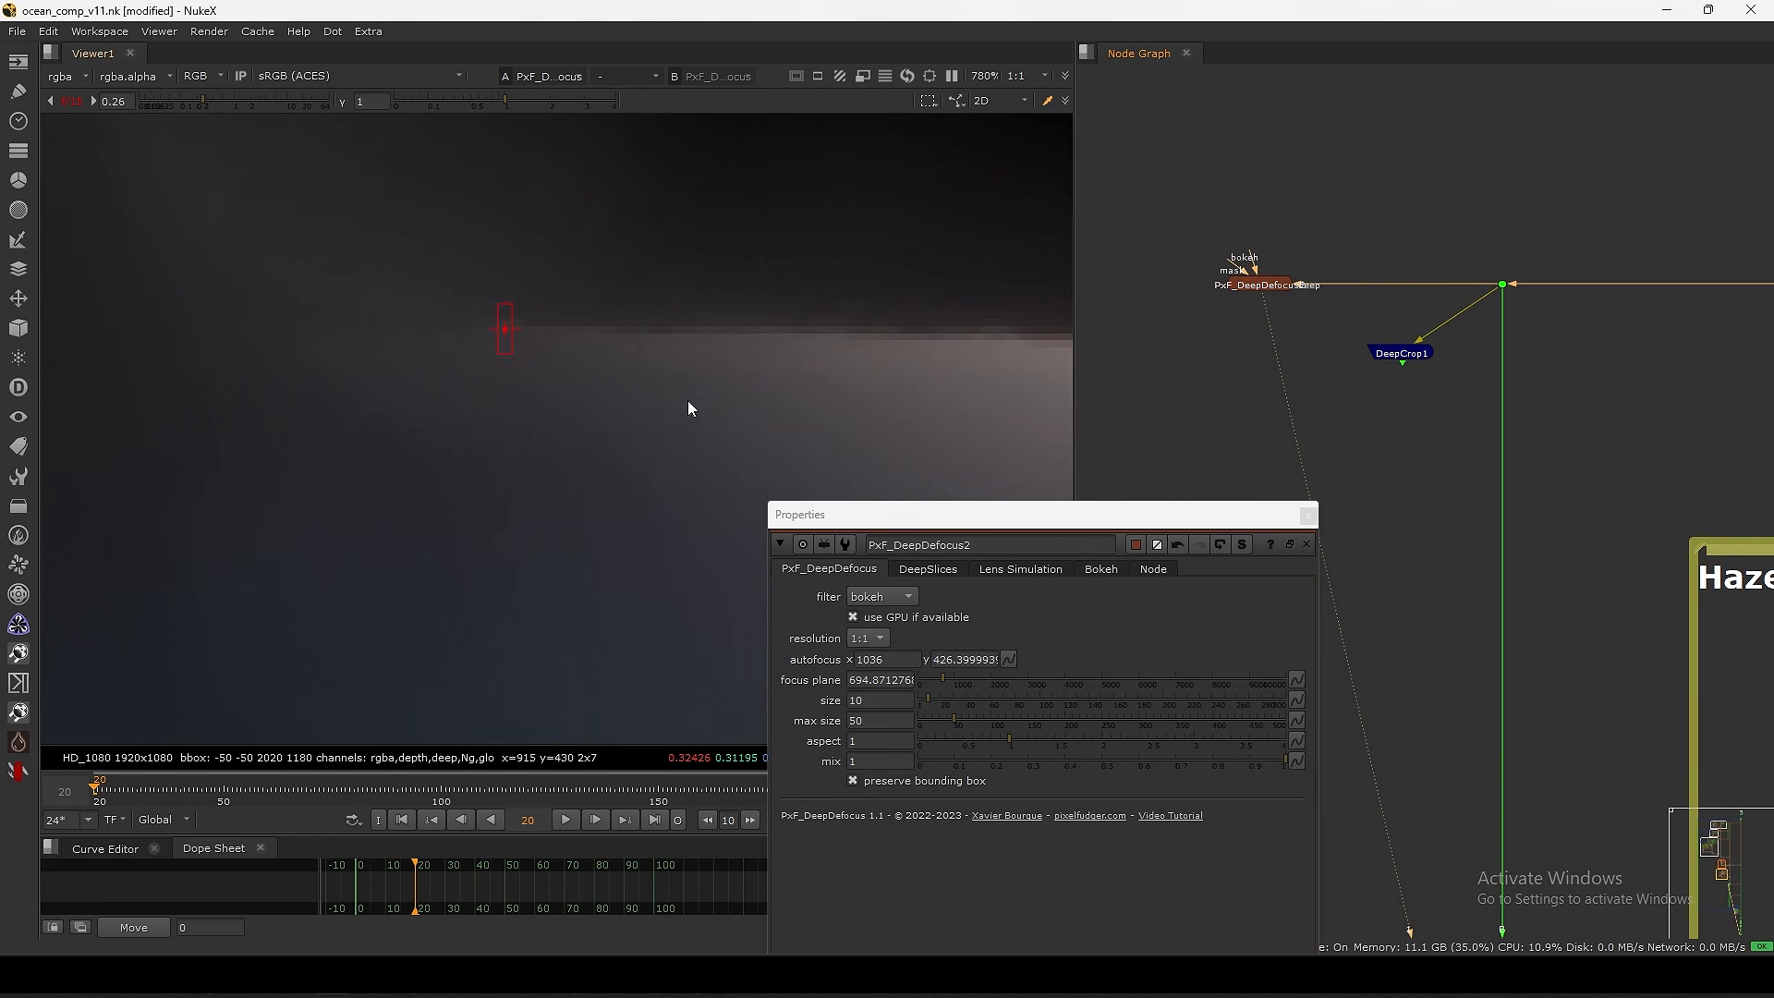
scroll(601, 370, down, 5)
click(1395, 354)
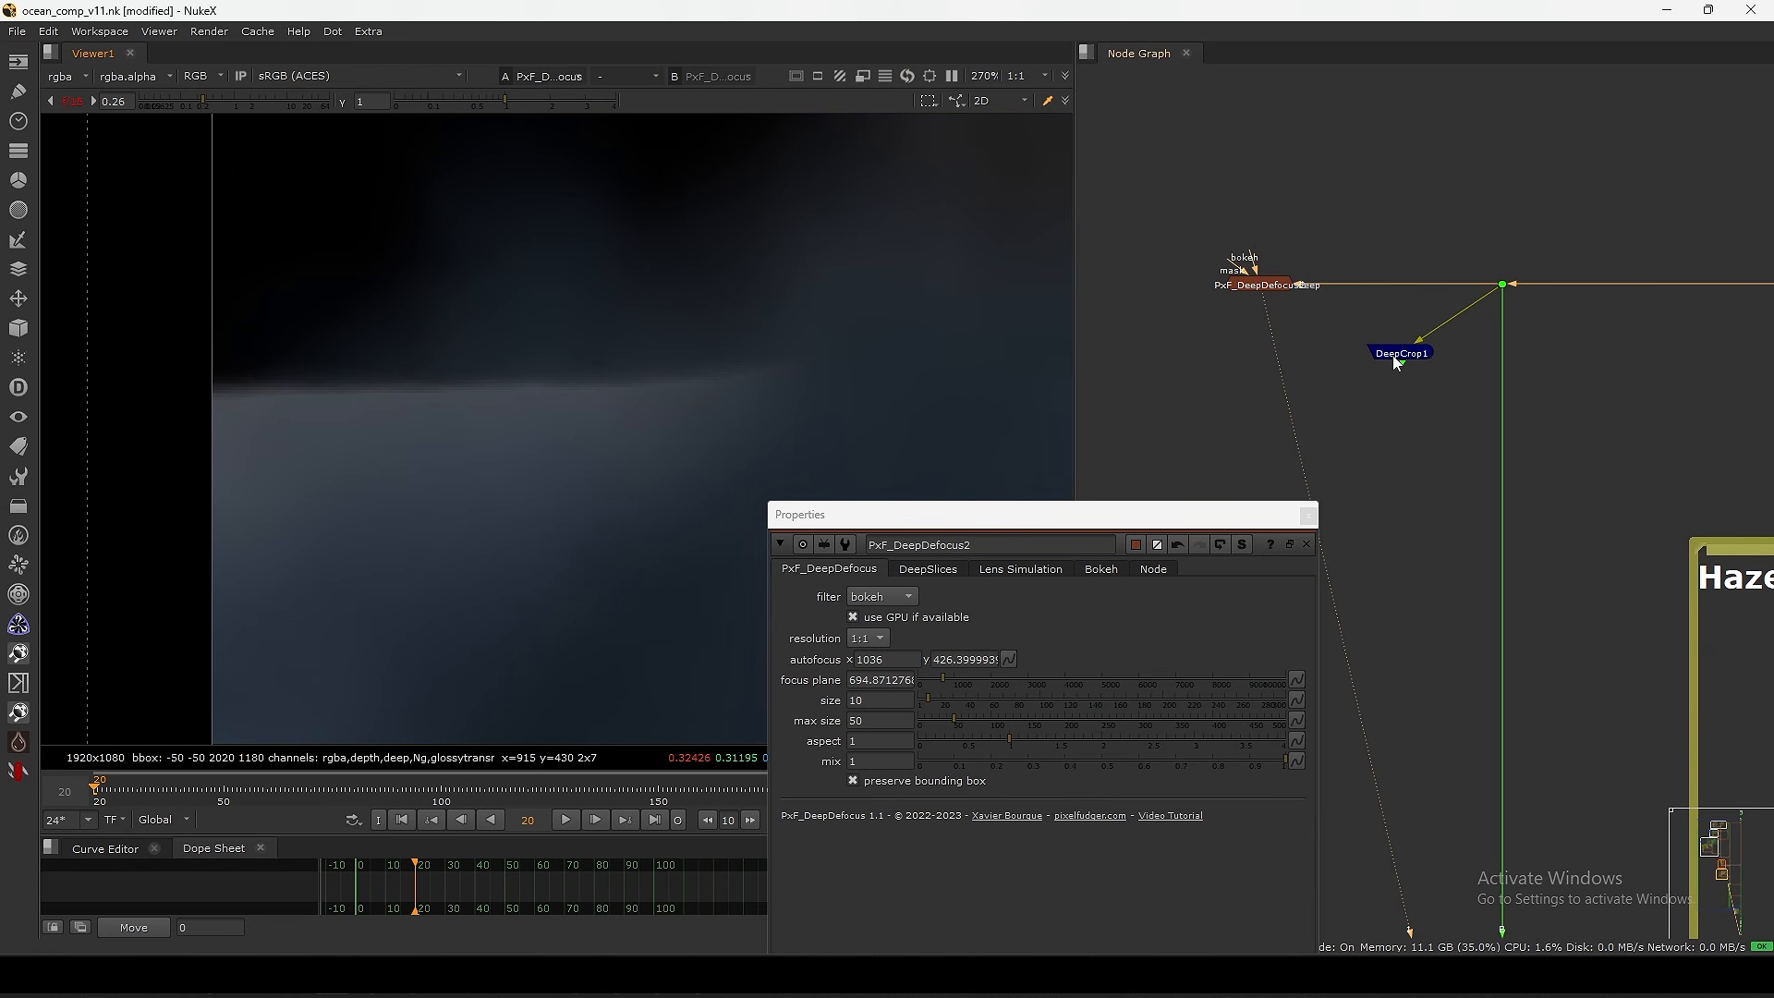
key(1)
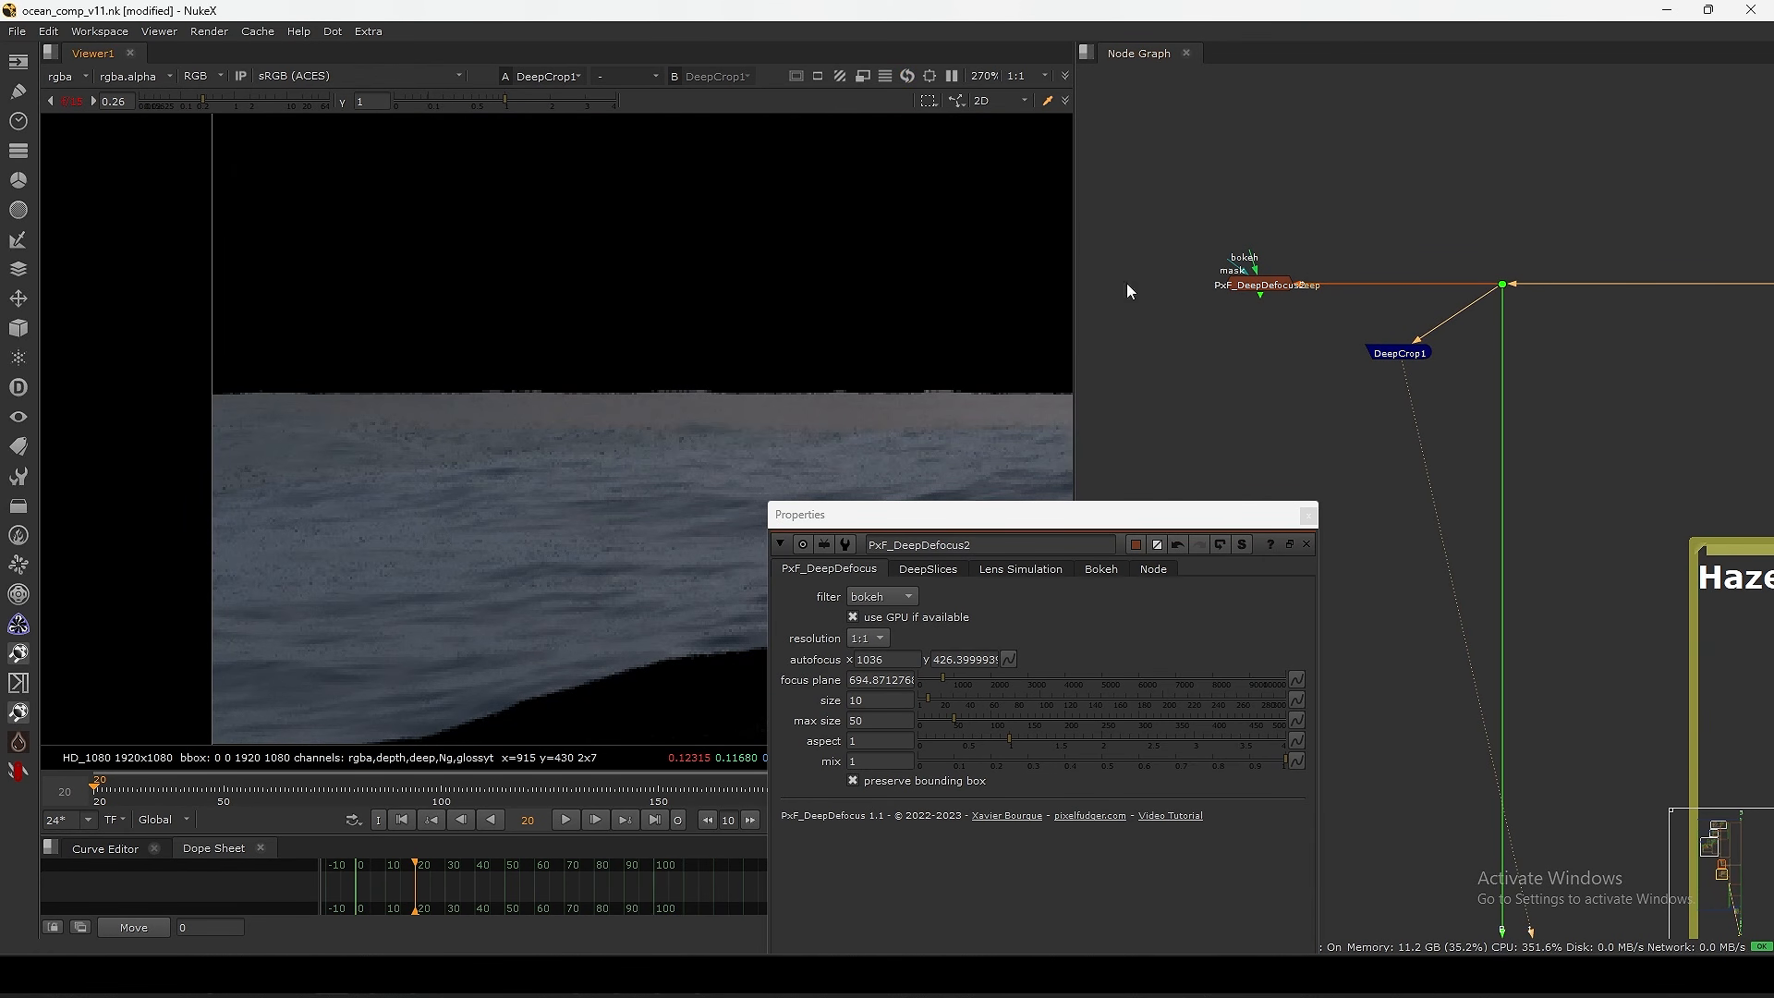
click(1286, 282)
key(1)
scroll(699, 406, down, 9)
scroll(696, 410, up, 8)
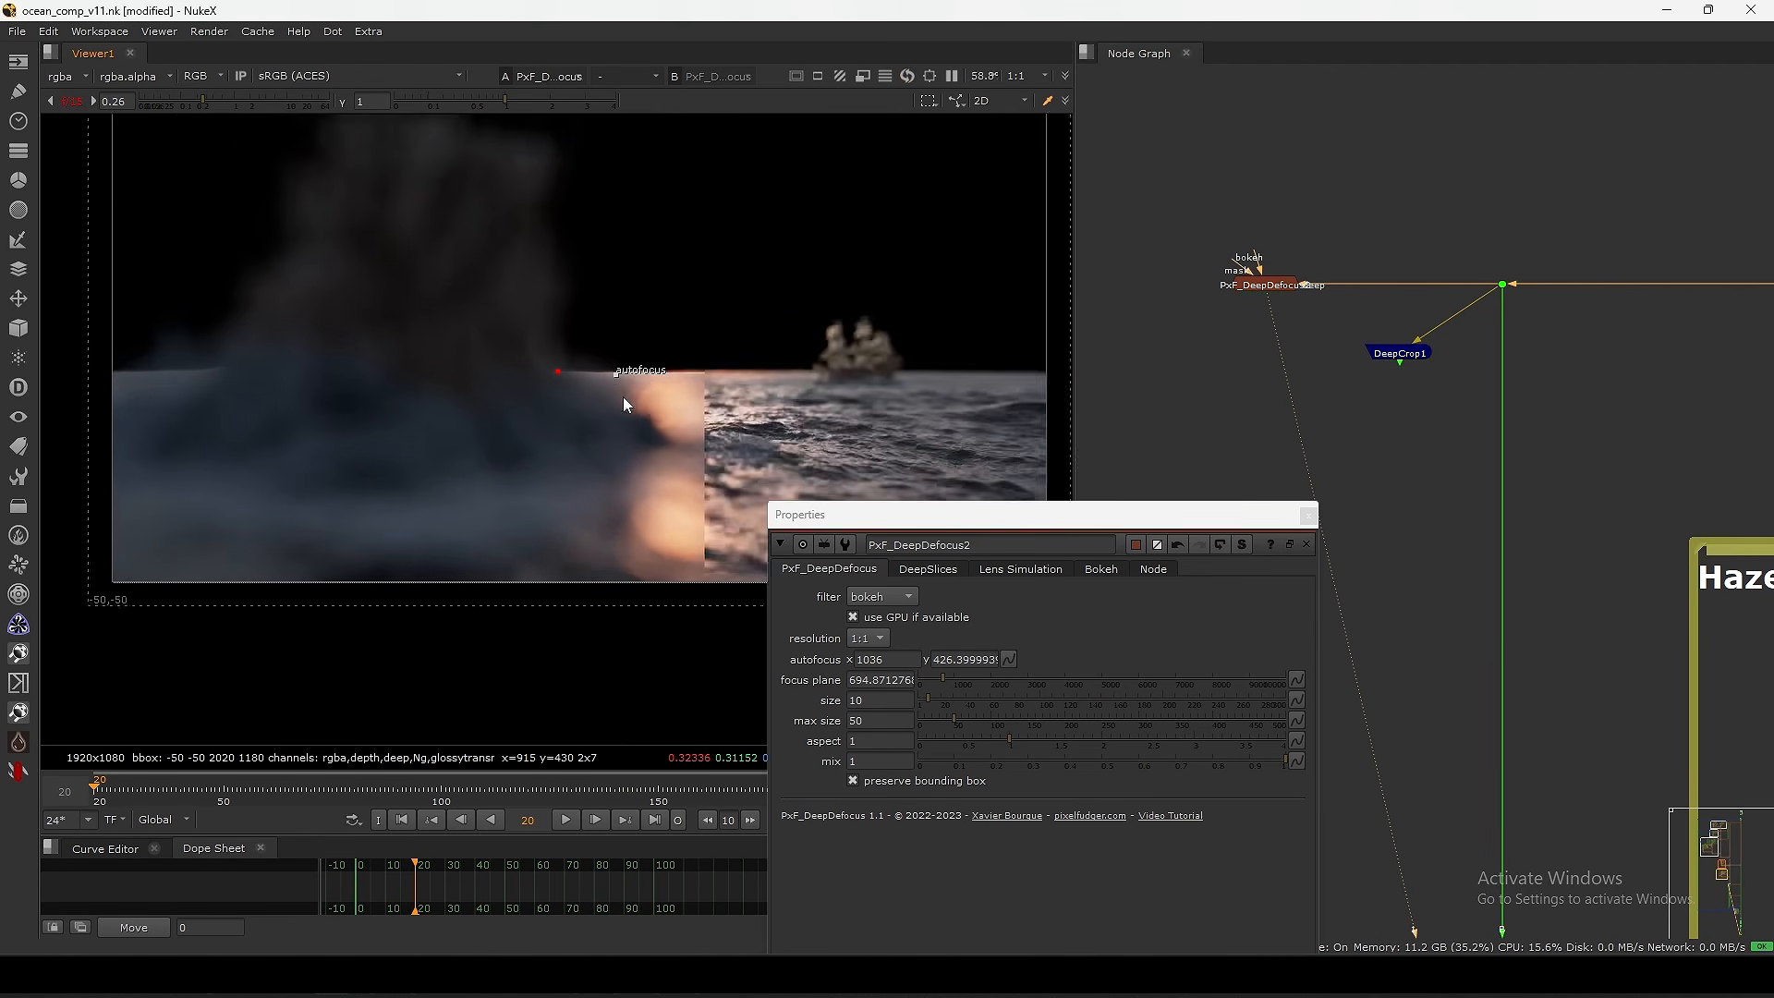
- Move the autofocus point onto the water beside the rock at about x 1144, y 405, and place the defocus properties below the horizon area
drag(1185, 503, 1463, 225)
click(720, 369)
click(951, 413)
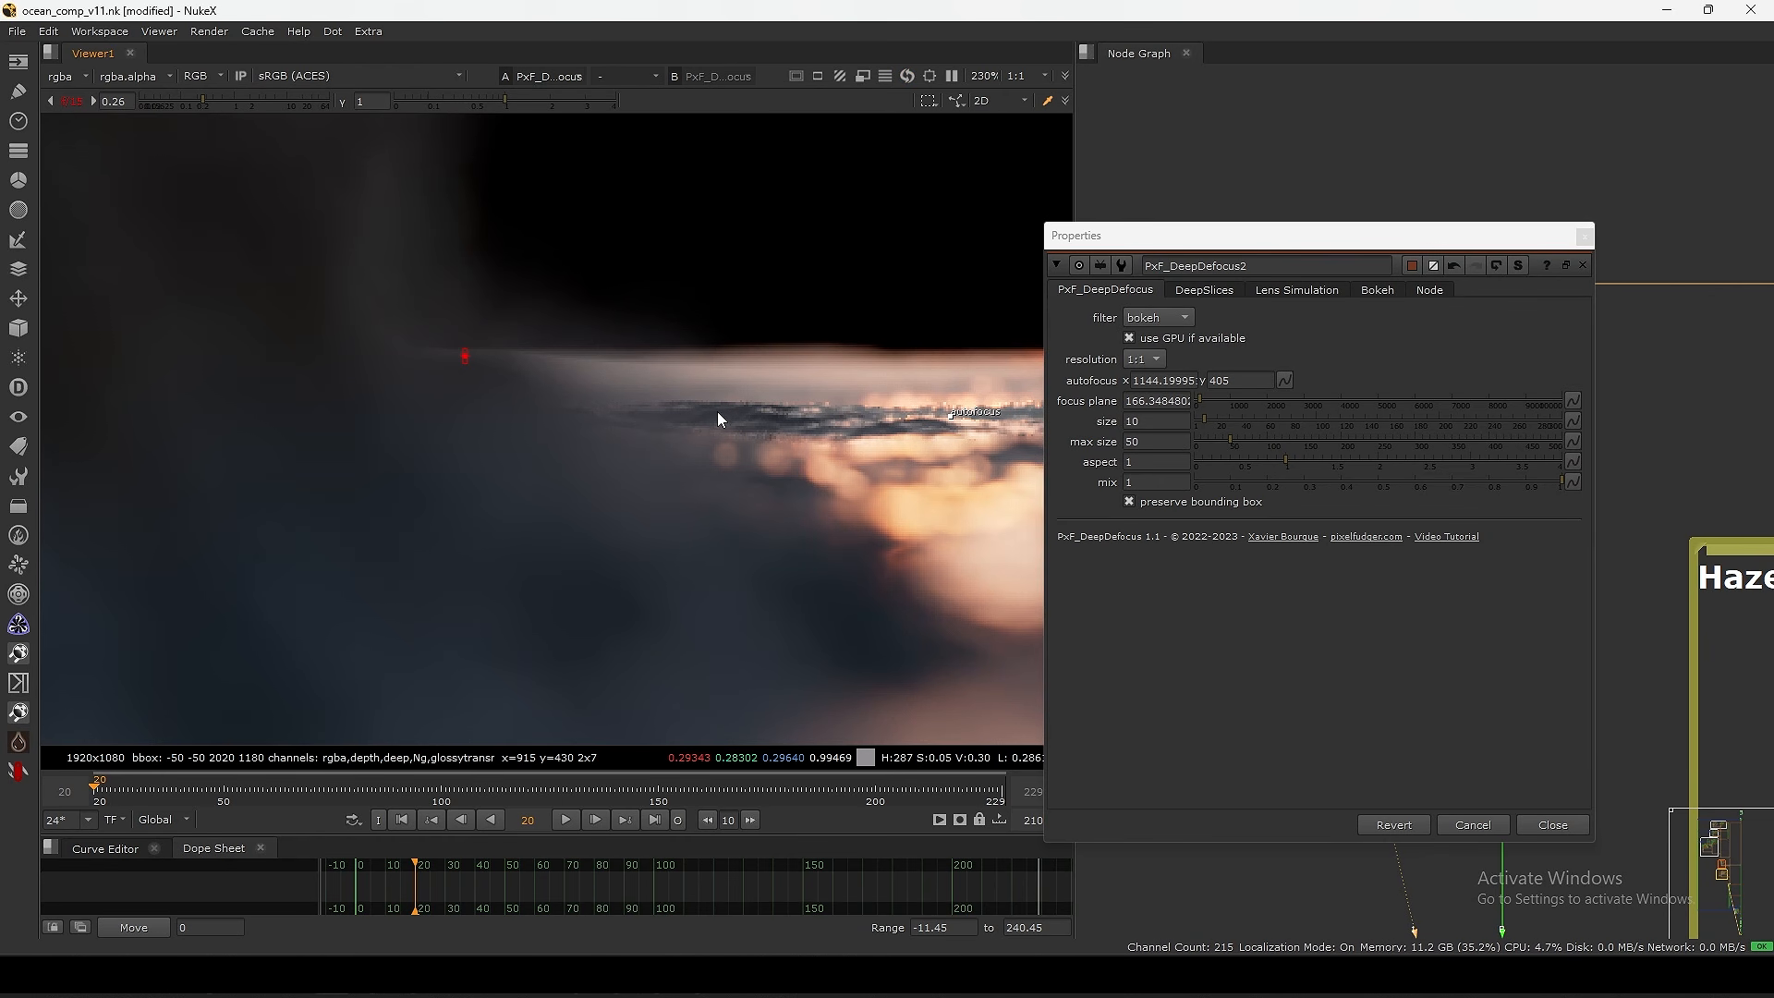
drag(1504, 238, 1167, 479)
drag(887, 475, 867, 617)
- Sample the spray area at the rock's edge and compare the source dot with the defocused result there
middle_drag(680, 407, 737, 360)
ctrl+shift+drag(628, 372, 674, 396)
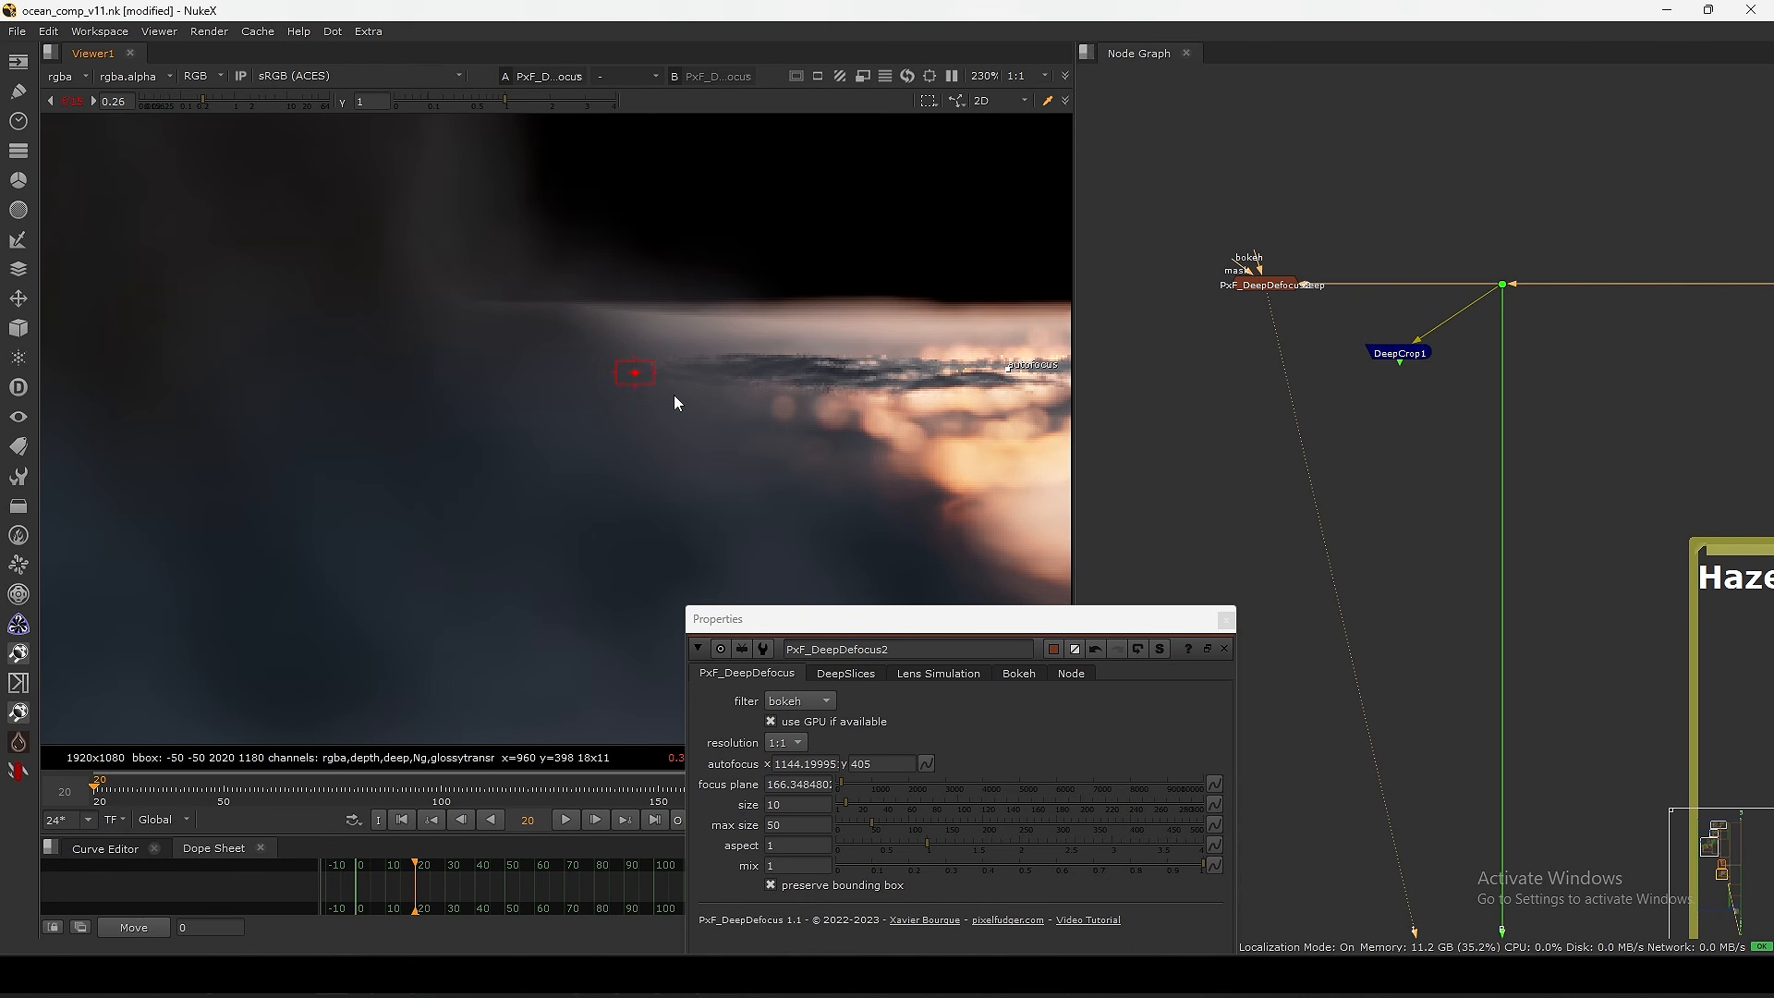
drag(1561, 248, 1469, 325)
key(1)
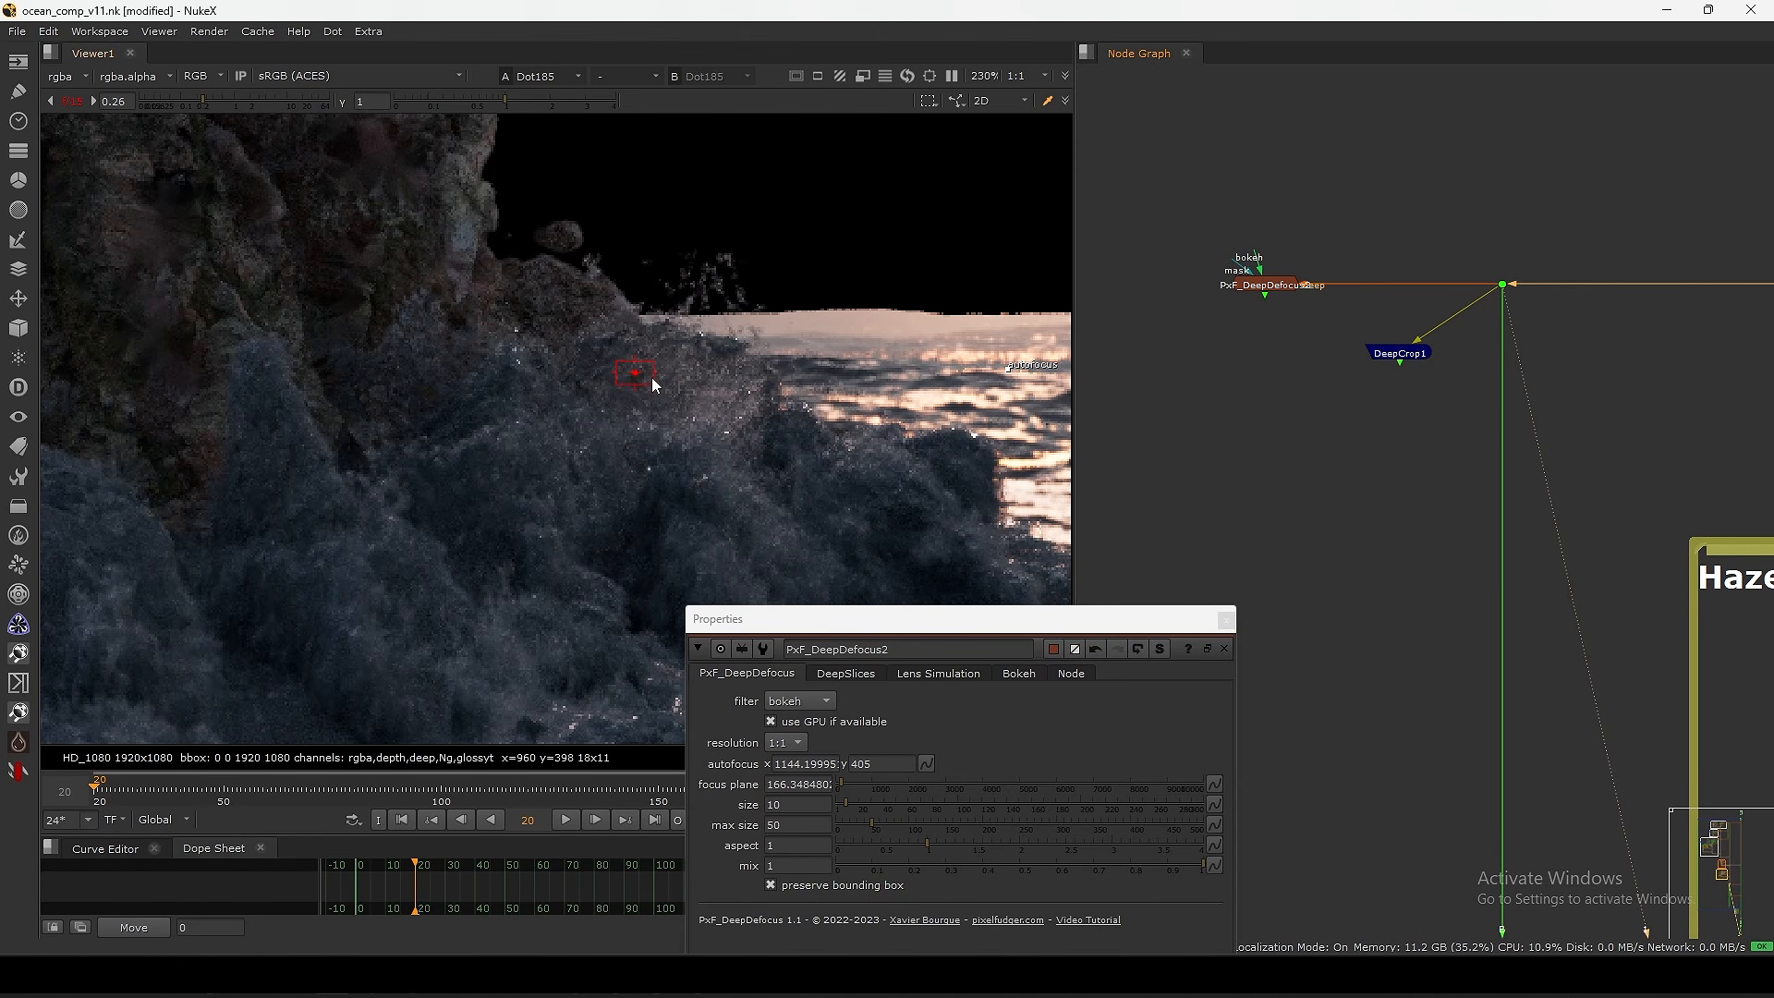
scroll(652, 376, up, 4)
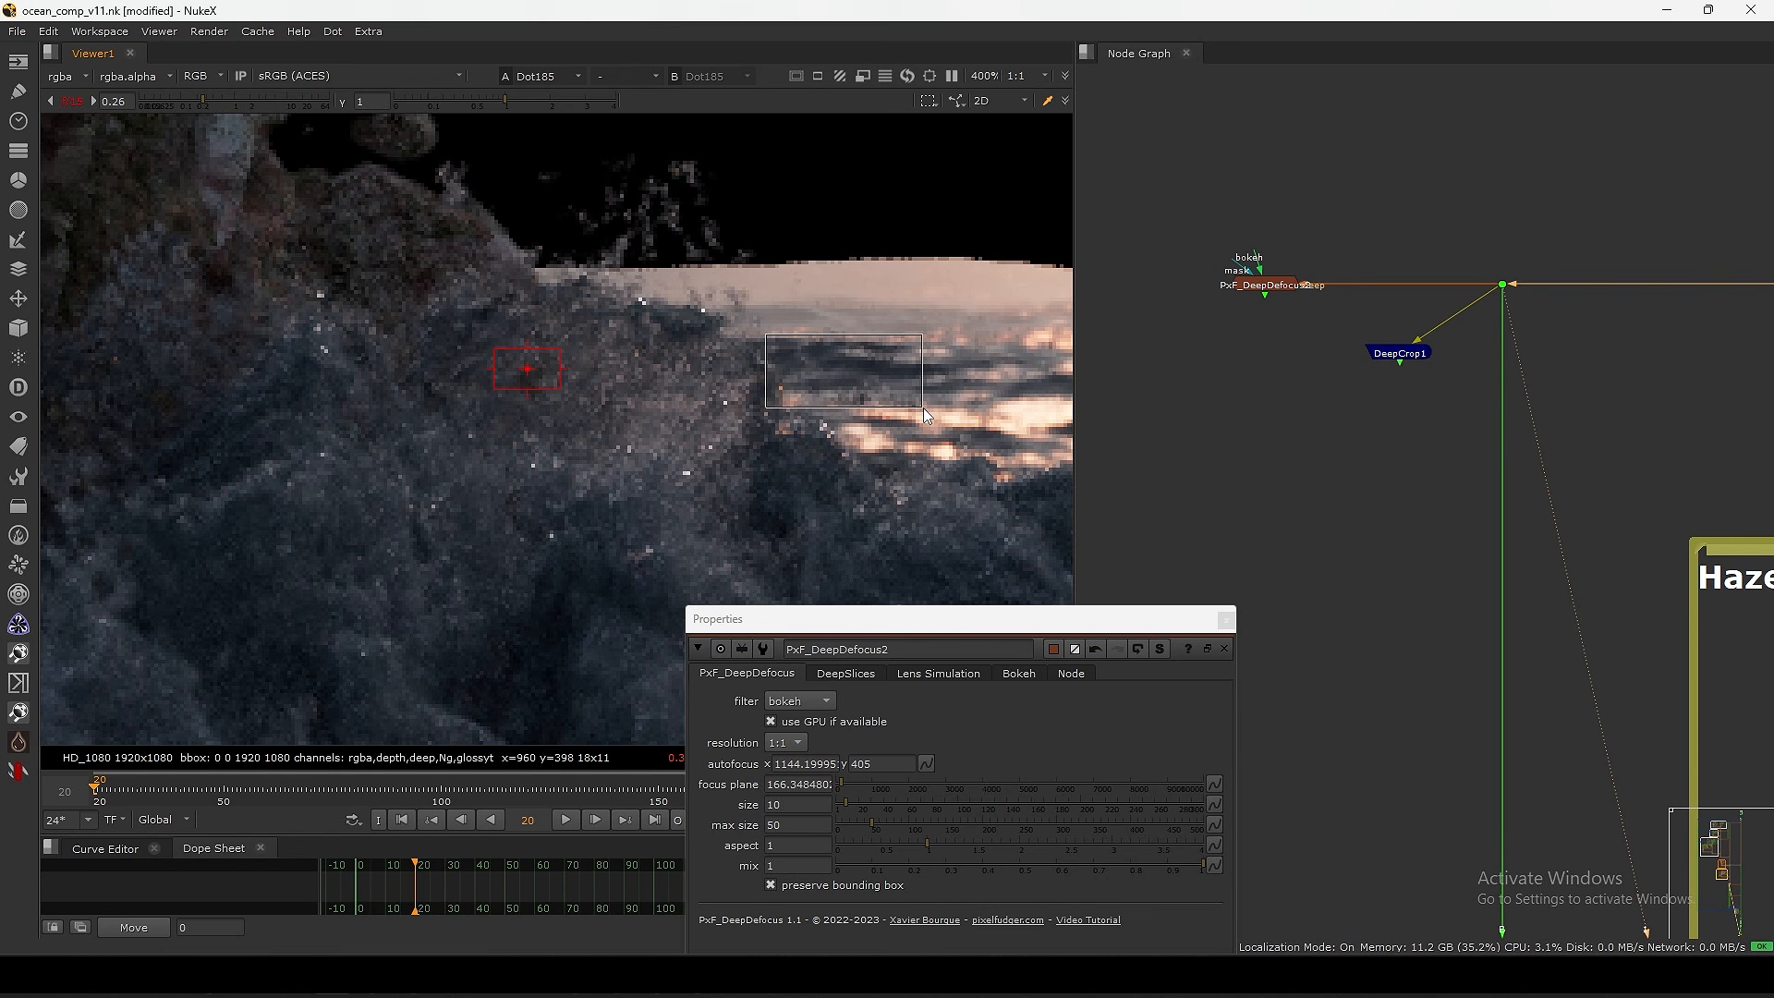
drag(1266, 285, 1257, 295)
key(1)
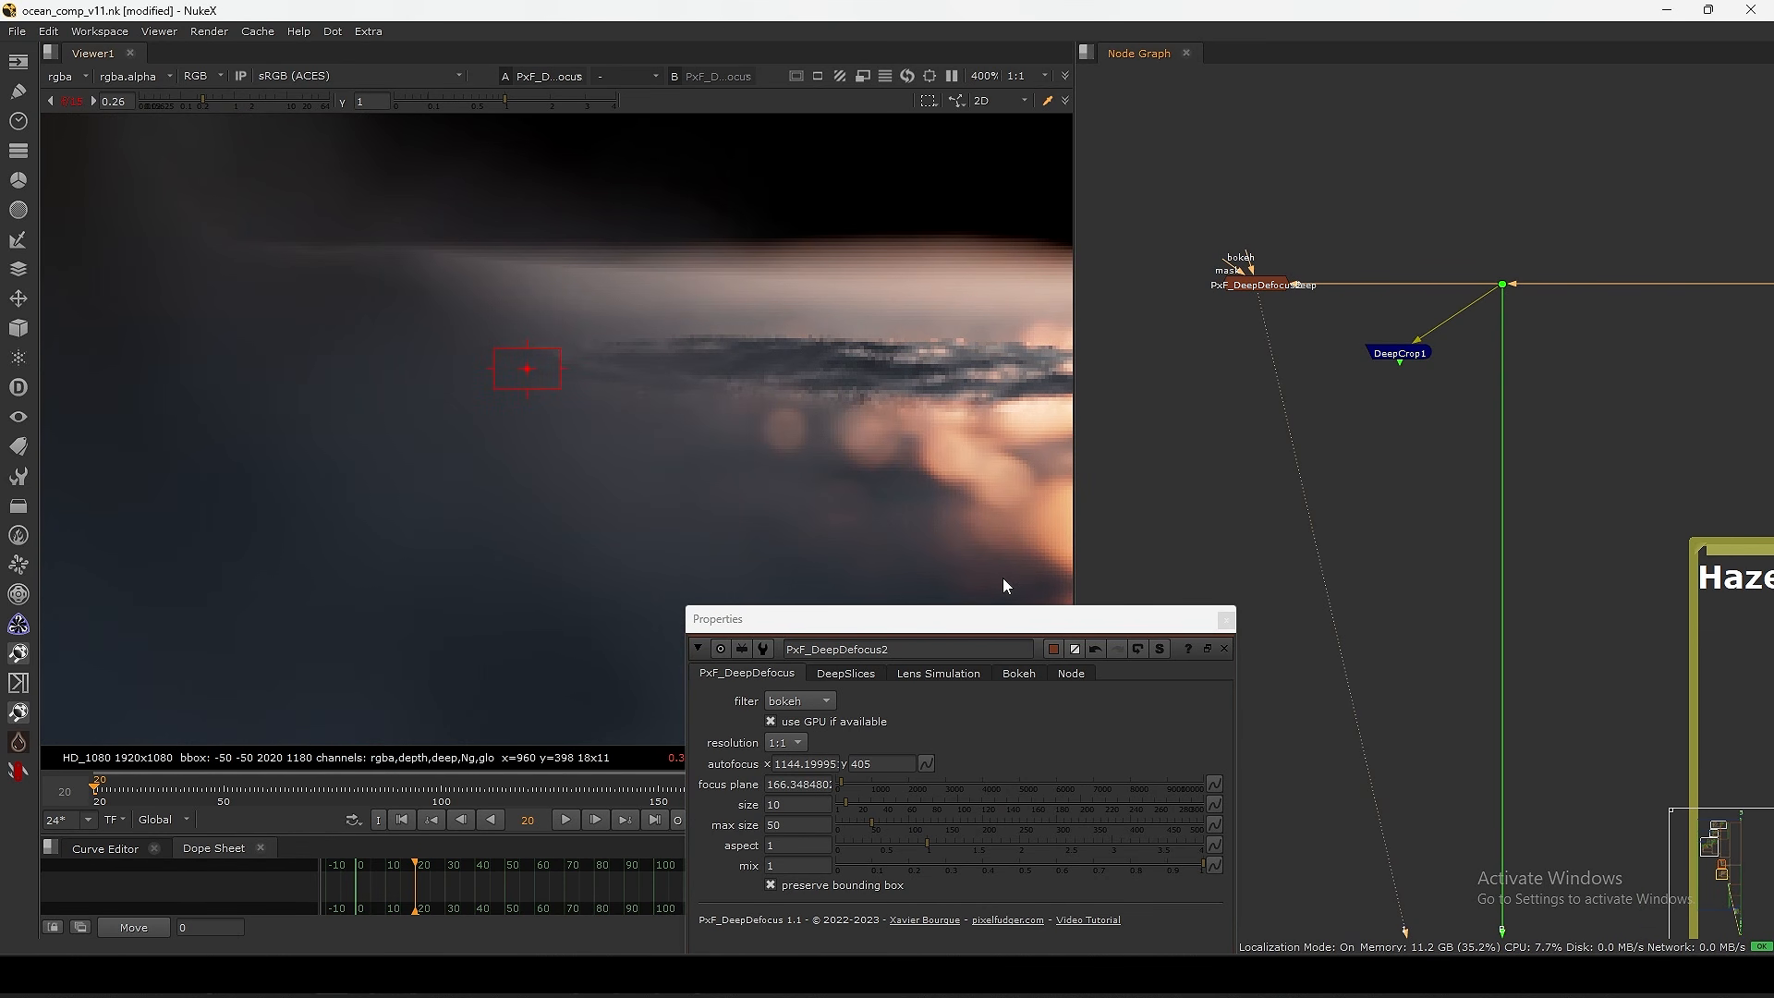
- Move the autofocus point onto the ship at about x 1520, y 420, and inspect the focus around it
drag(981, 618, 1286, 361)
scroll(676, 403, down, 4)
middle_drag(693, 405, 643, 410)
scroll(638, 415, down, 3)
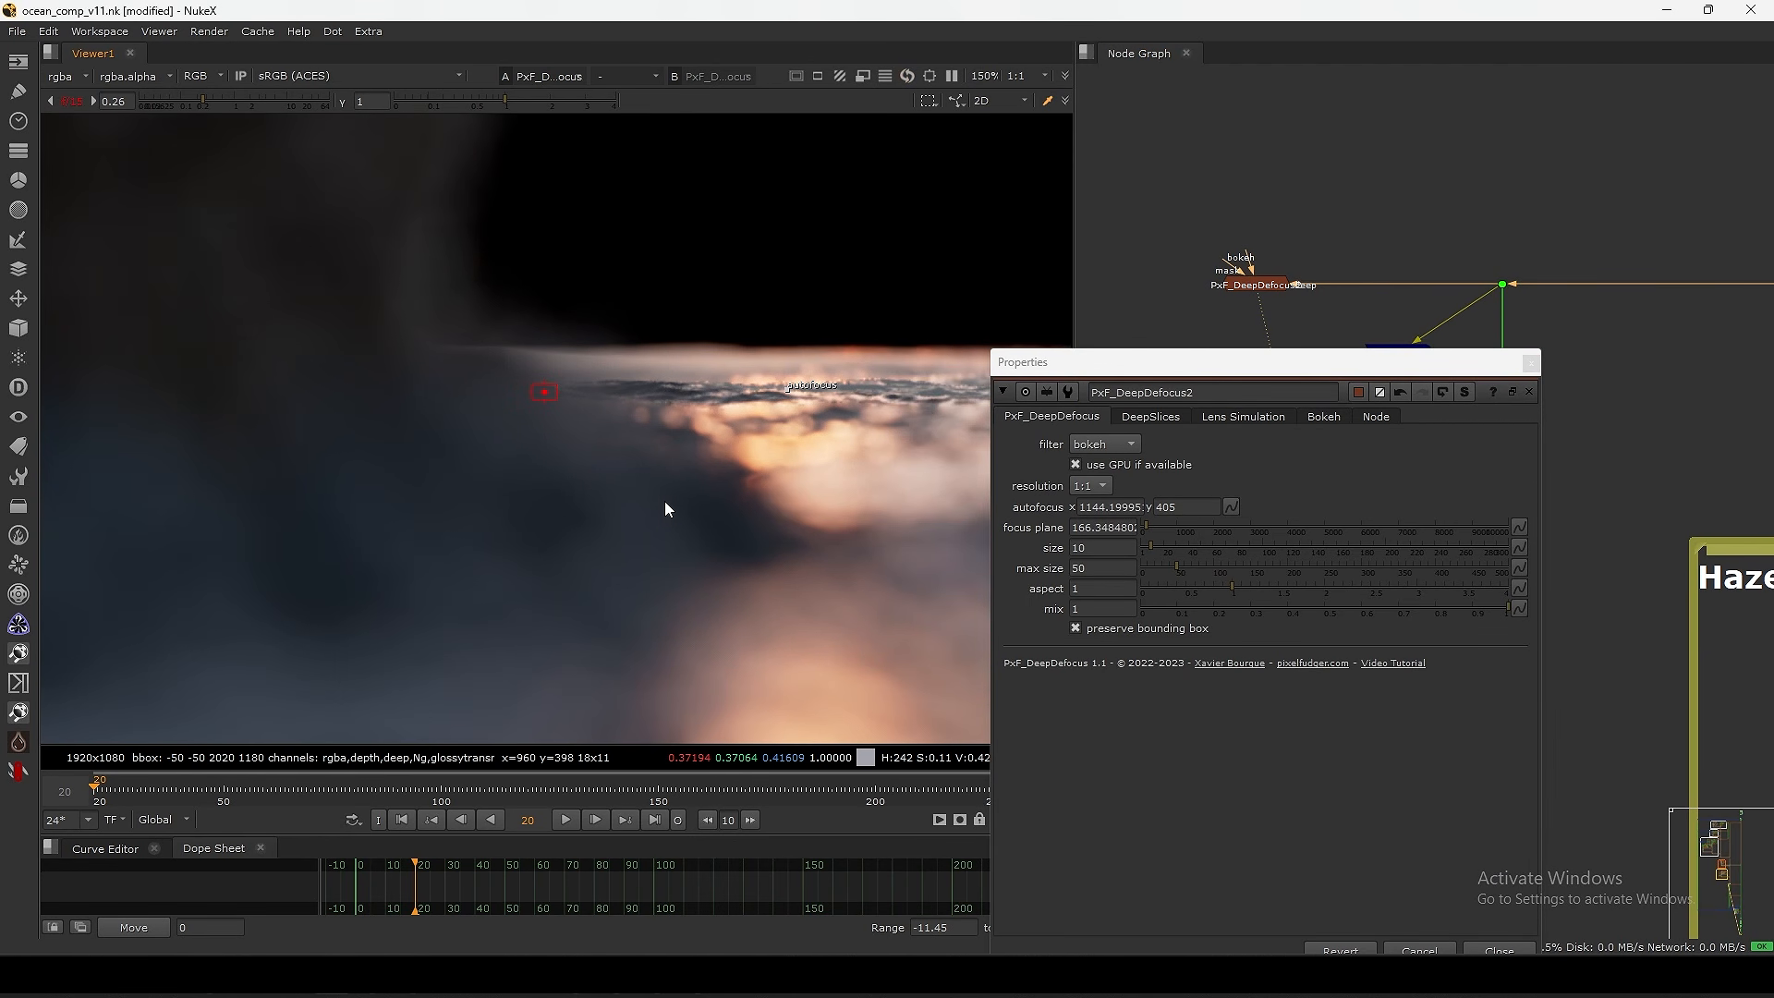
scroll(666, 507, down, 3)
drag(1060, 360, 1096, 271)
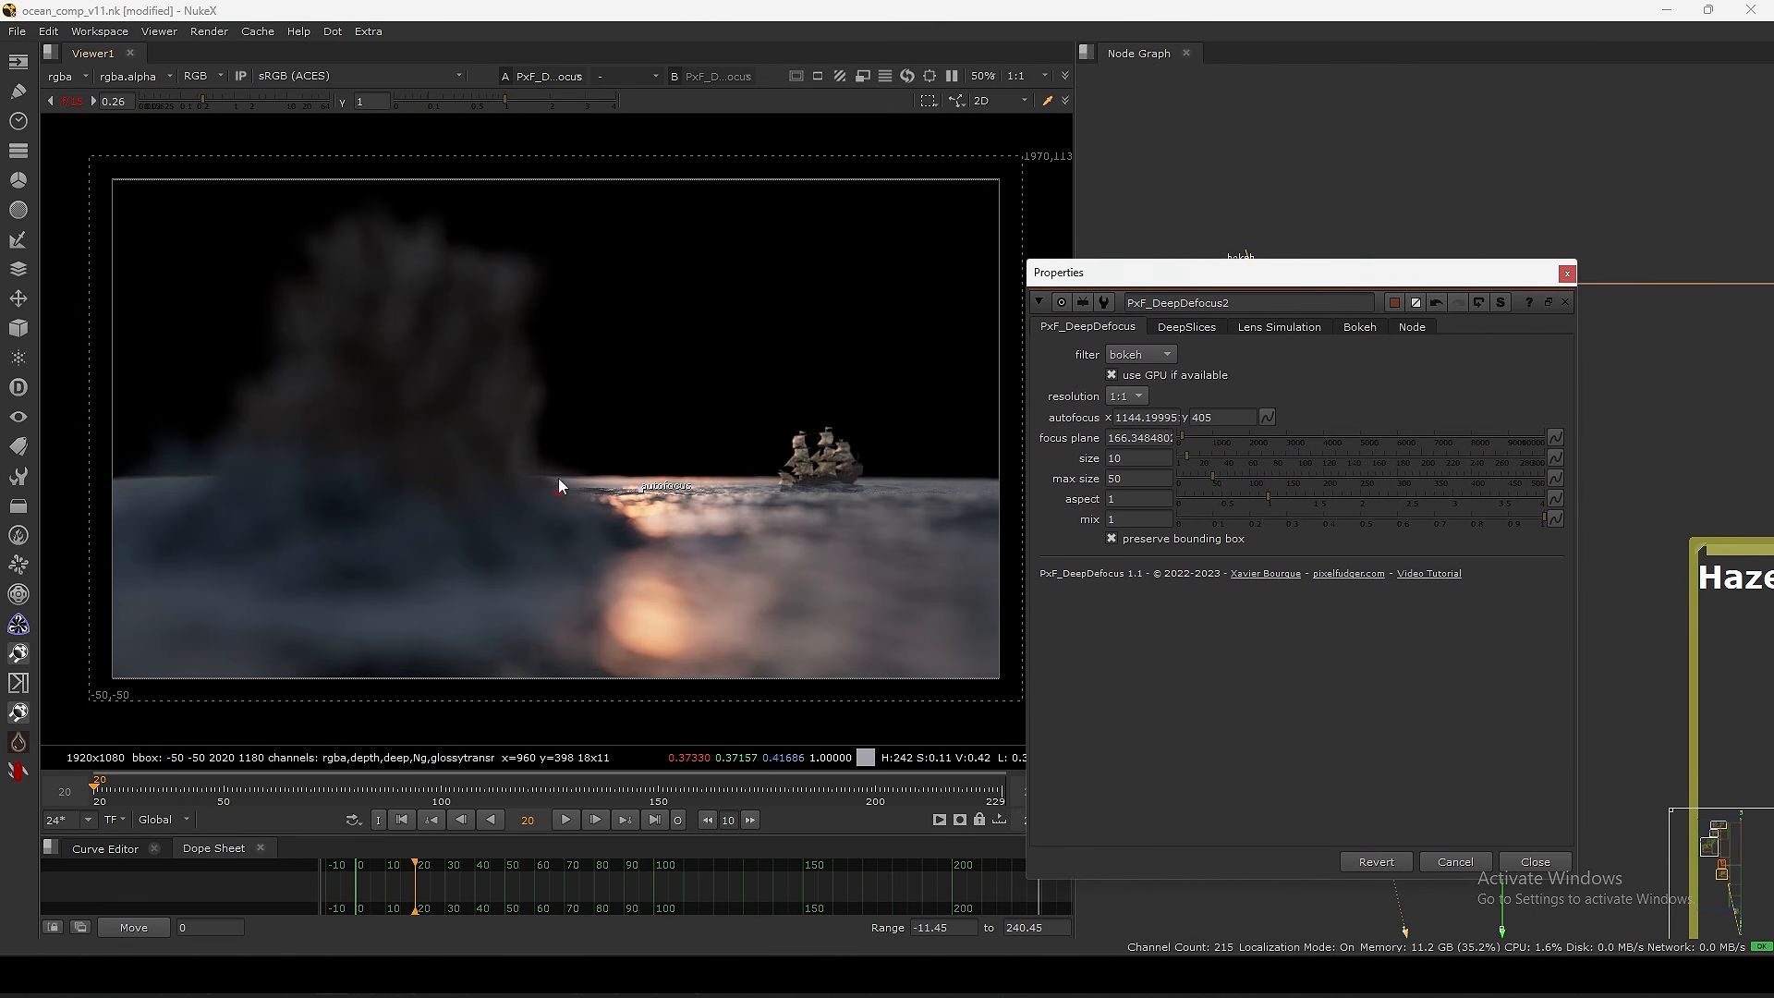
drag(643, 486, 819, 480)
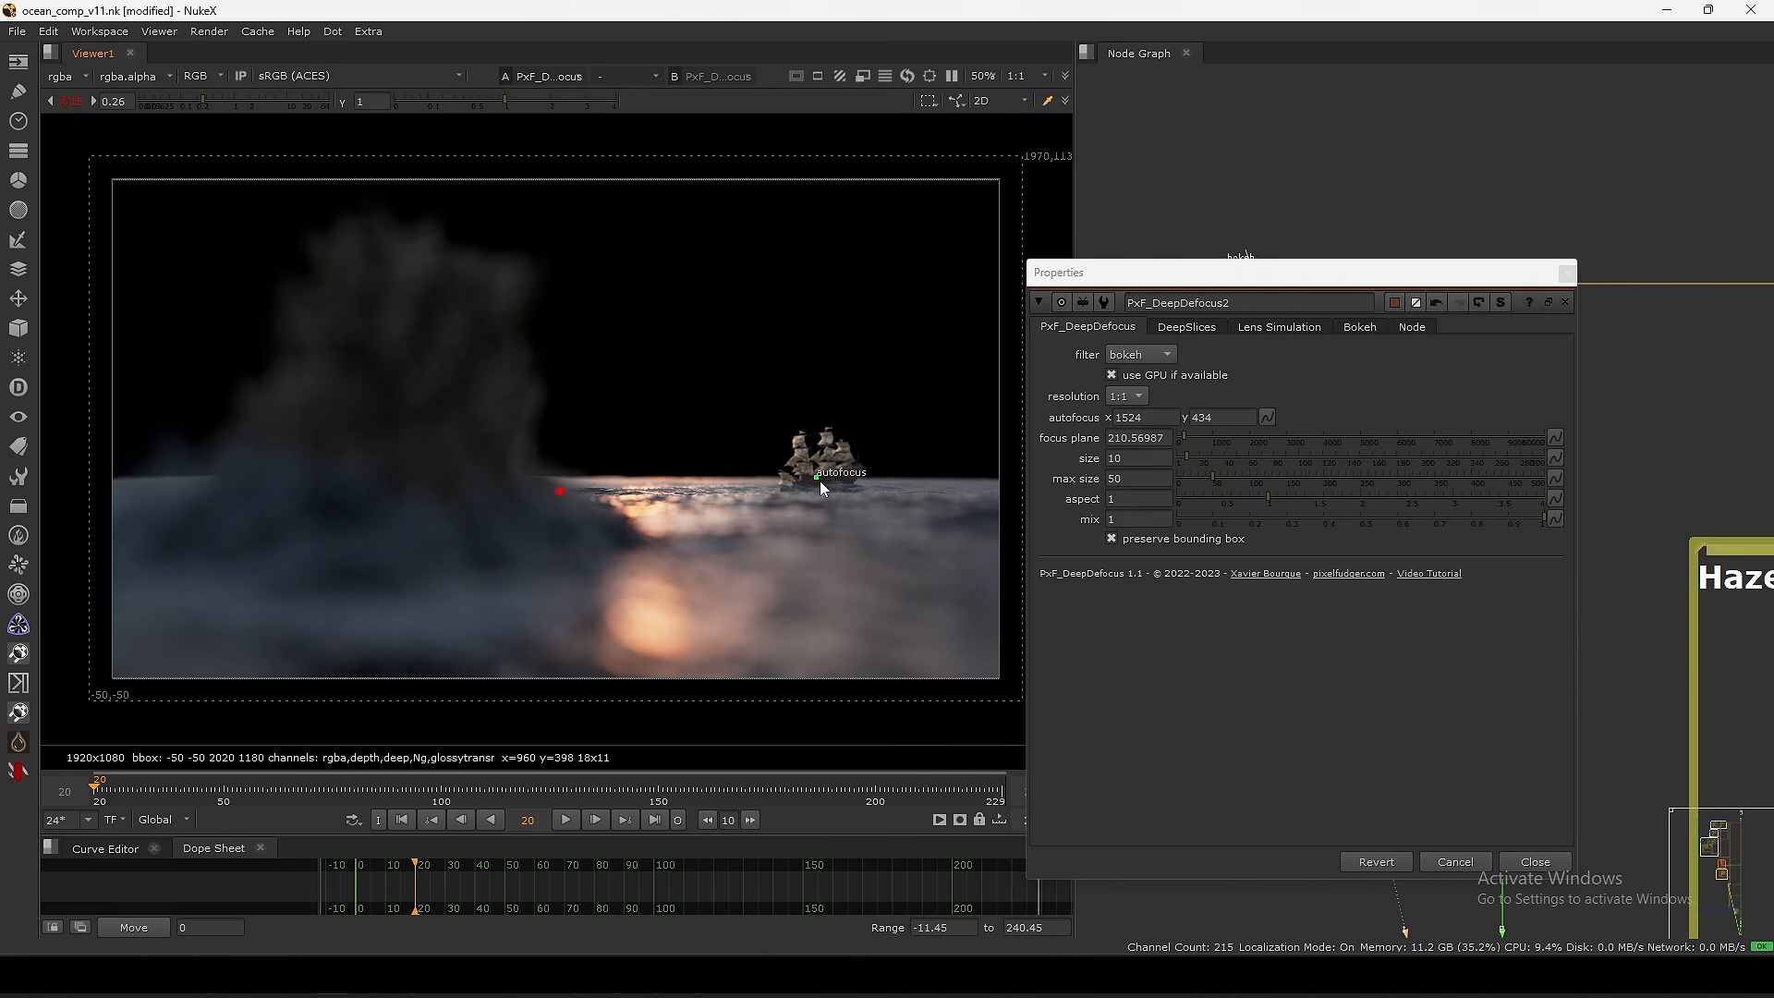
drag(1189, 277, 1292, 148)
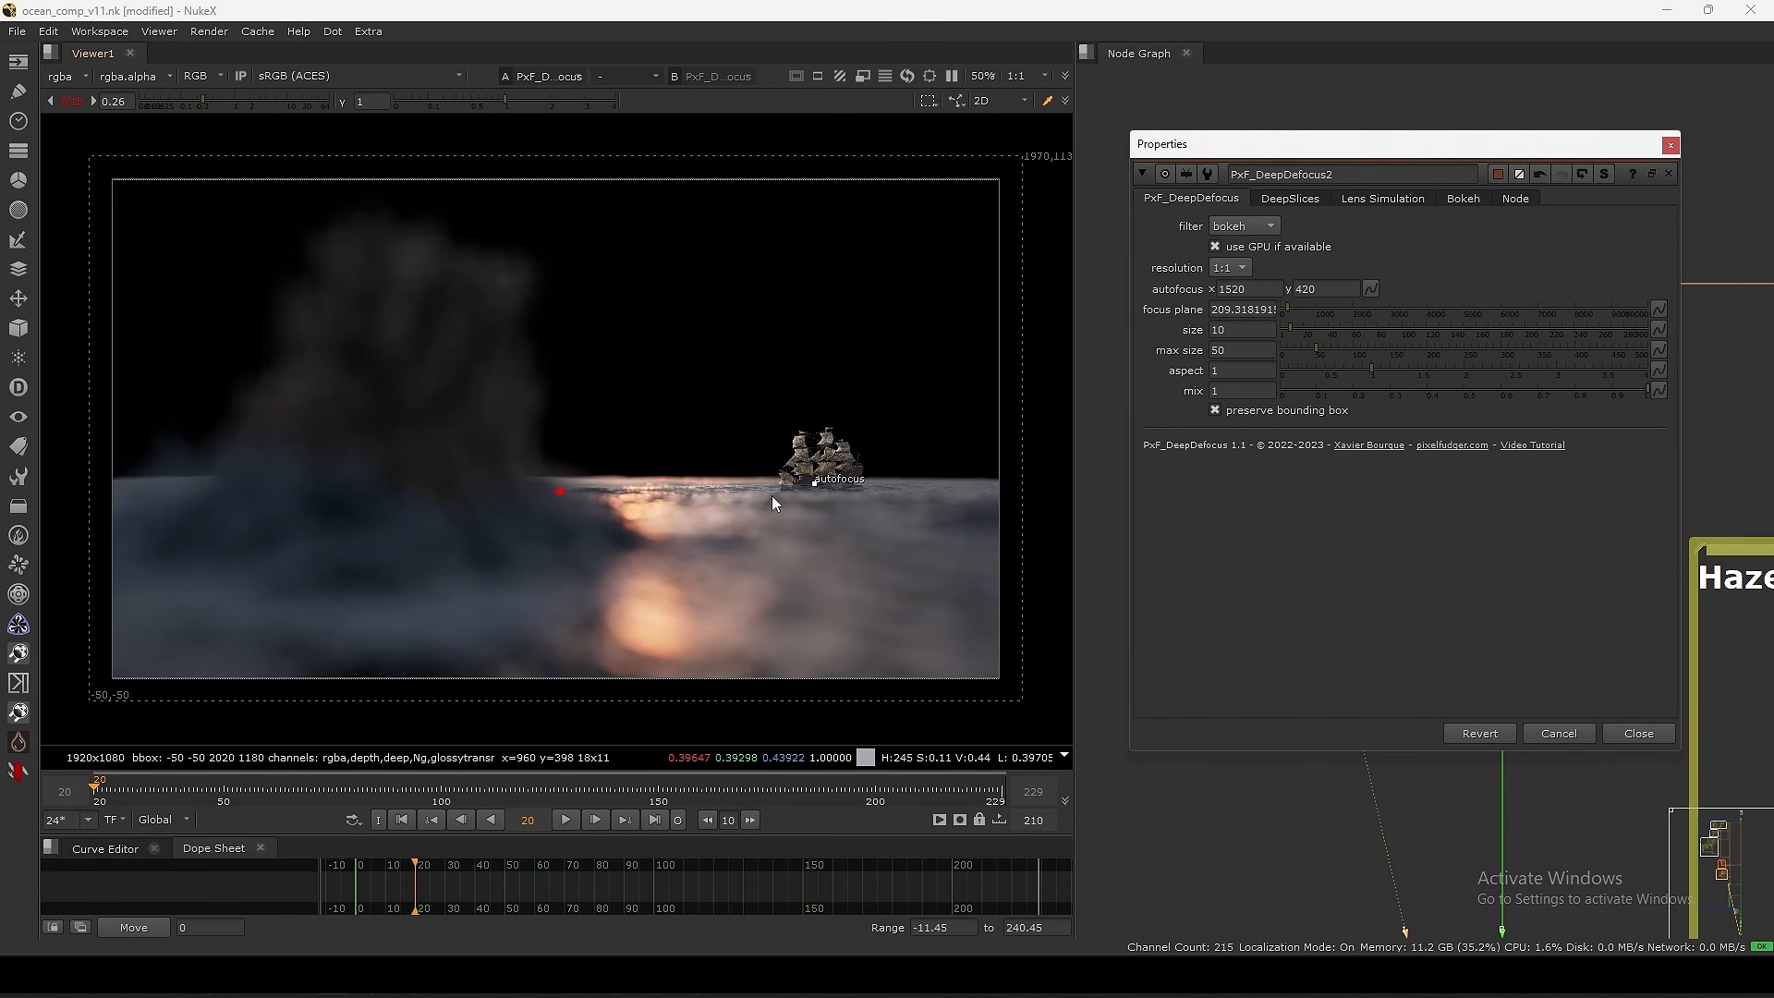
scroll(813, 480, up, 5)
scroll(859, 462, up, 2)
scroll(822, 512, down, 6)
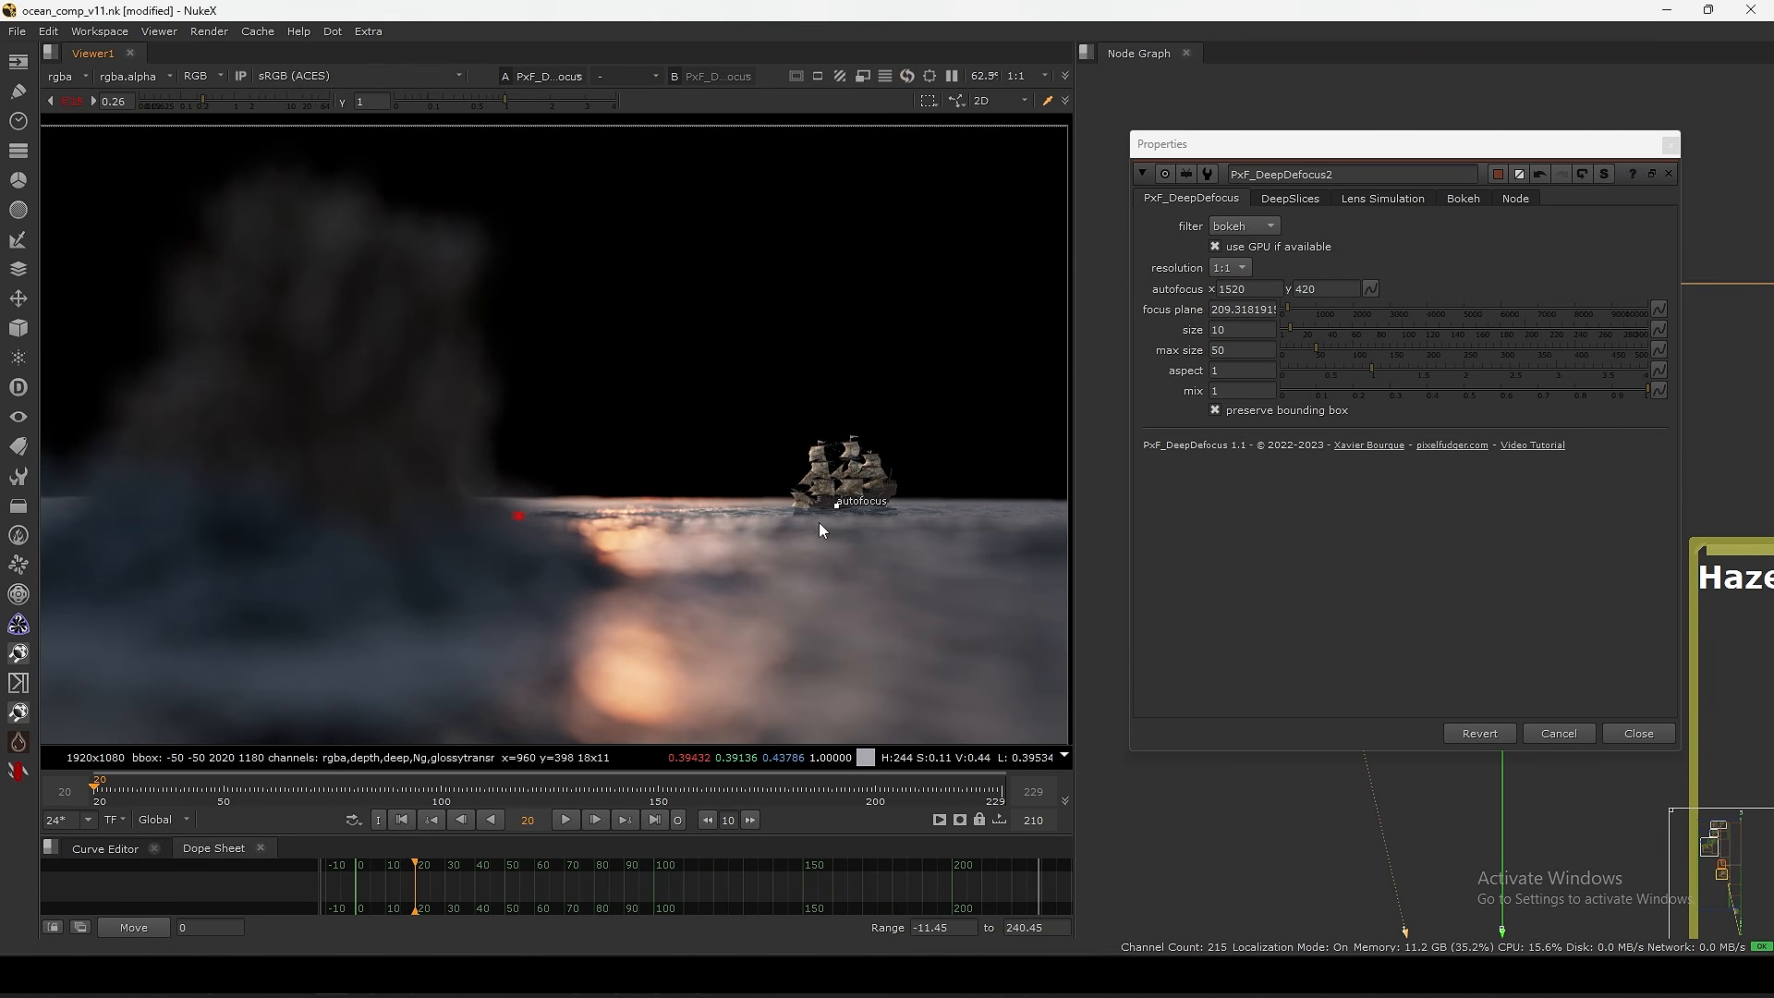
- Move the autofocus point to the foreground water at about x 1481, y 256, and then onto the rock at about x 854, y 603
drag(835, 507, 815, 598)
click(456, 460)
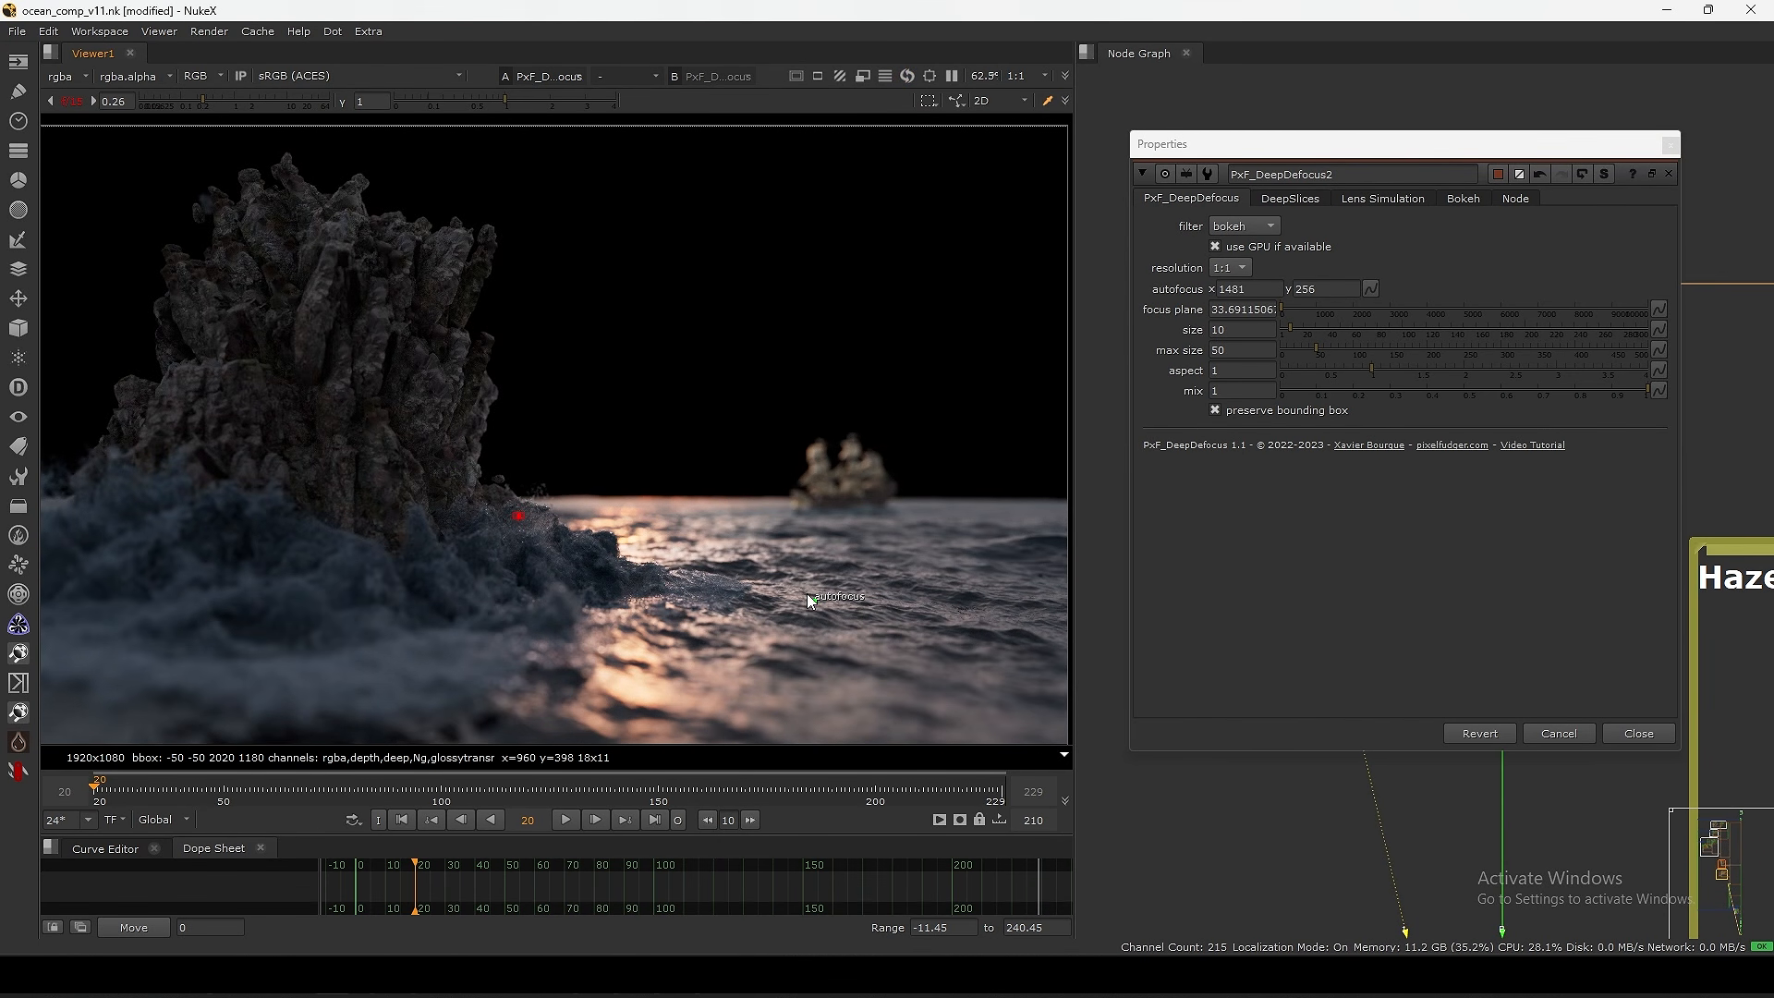
drag(1238, 144, 1284, 108)
middle_drag(808, 593, 877, 506)
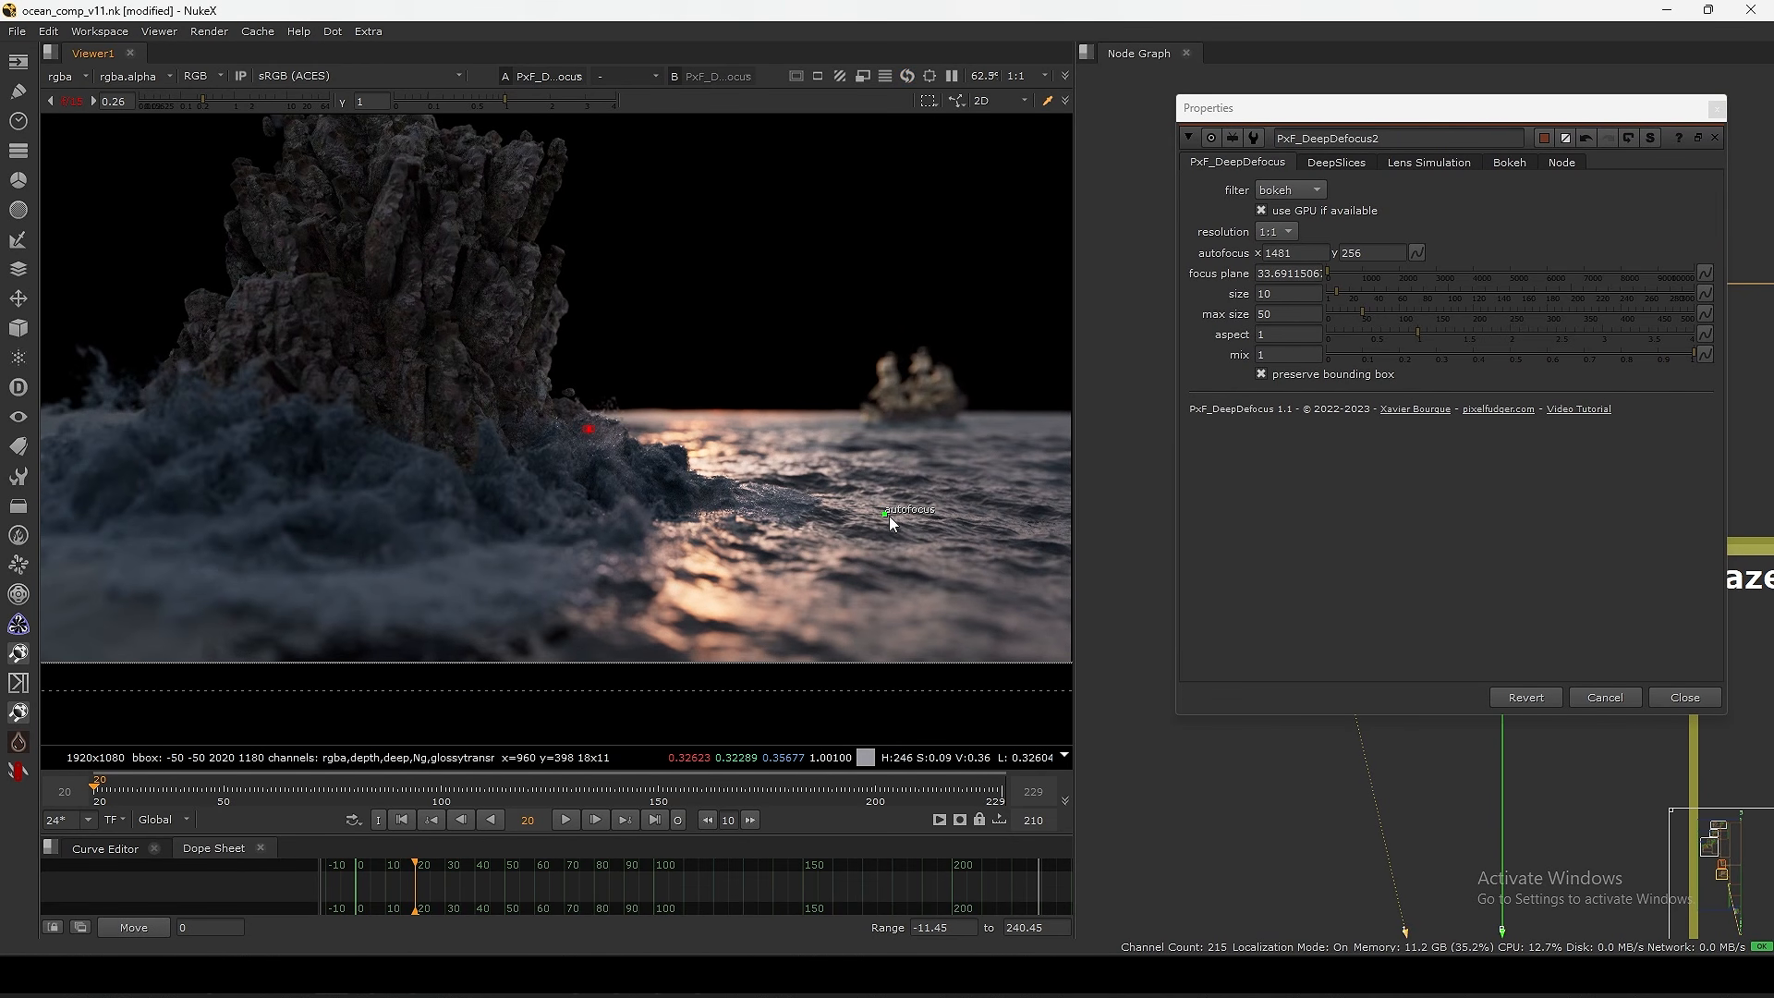
drag(888, 515, 523, 314)
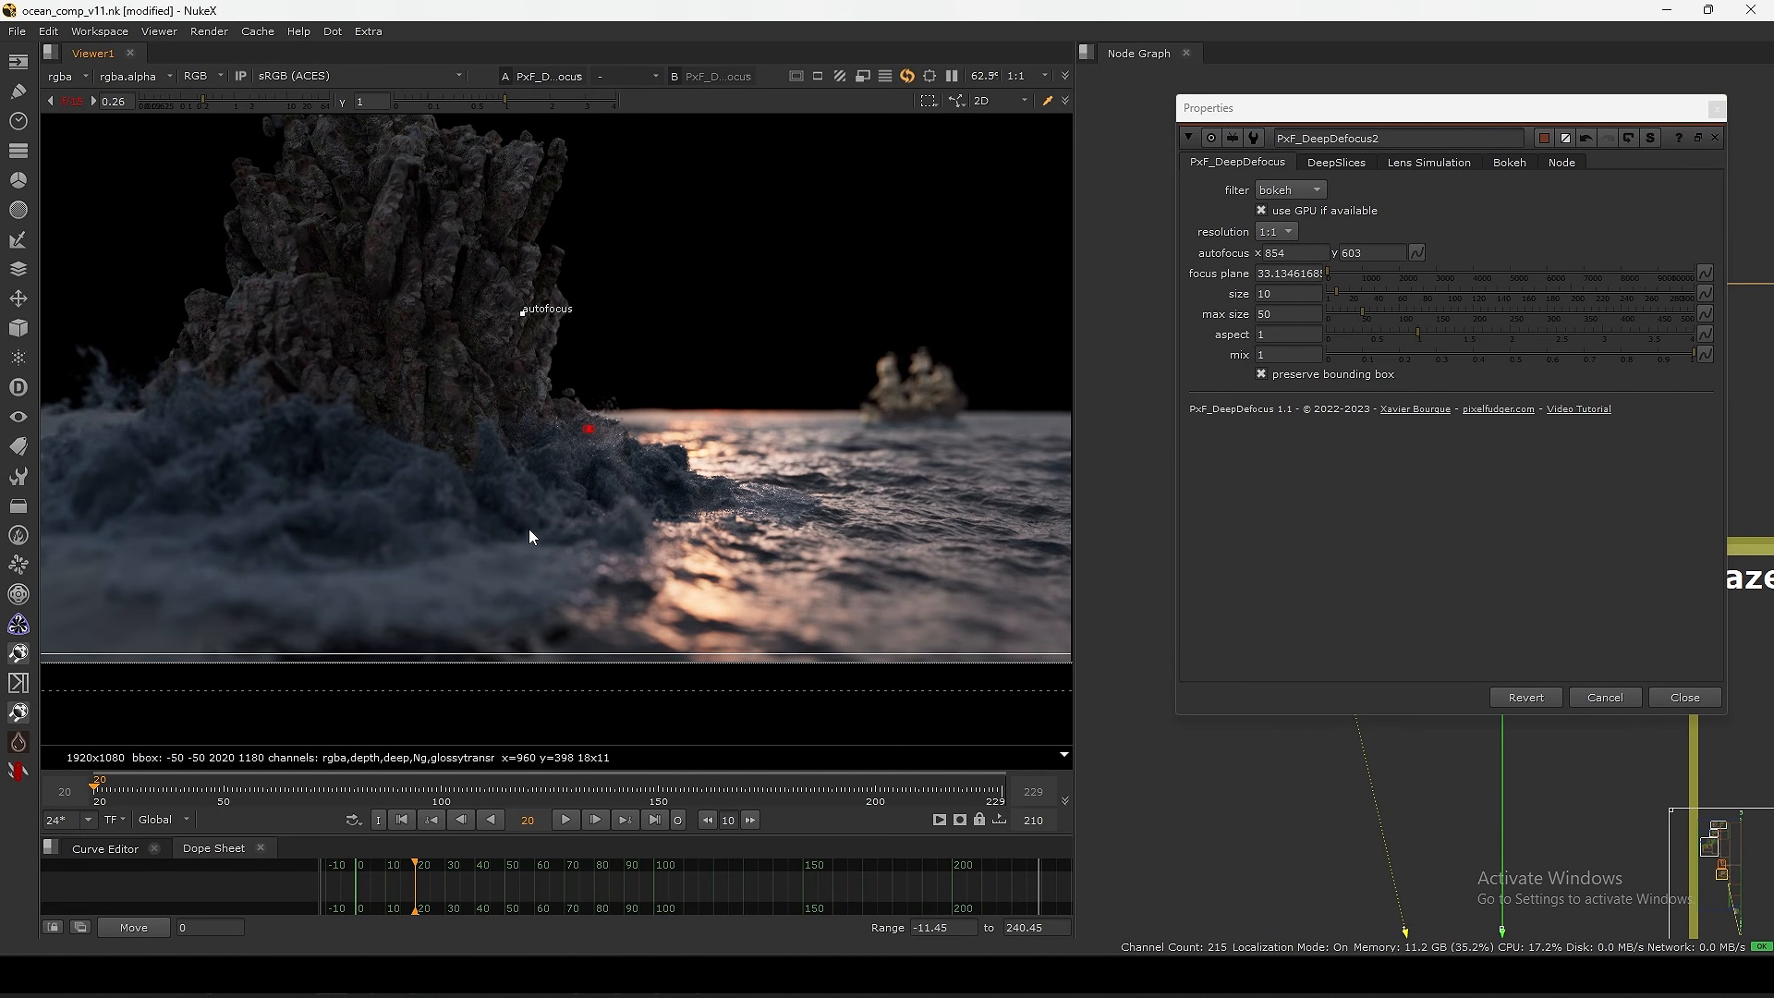
drag(1423, 107, 1360, 117)
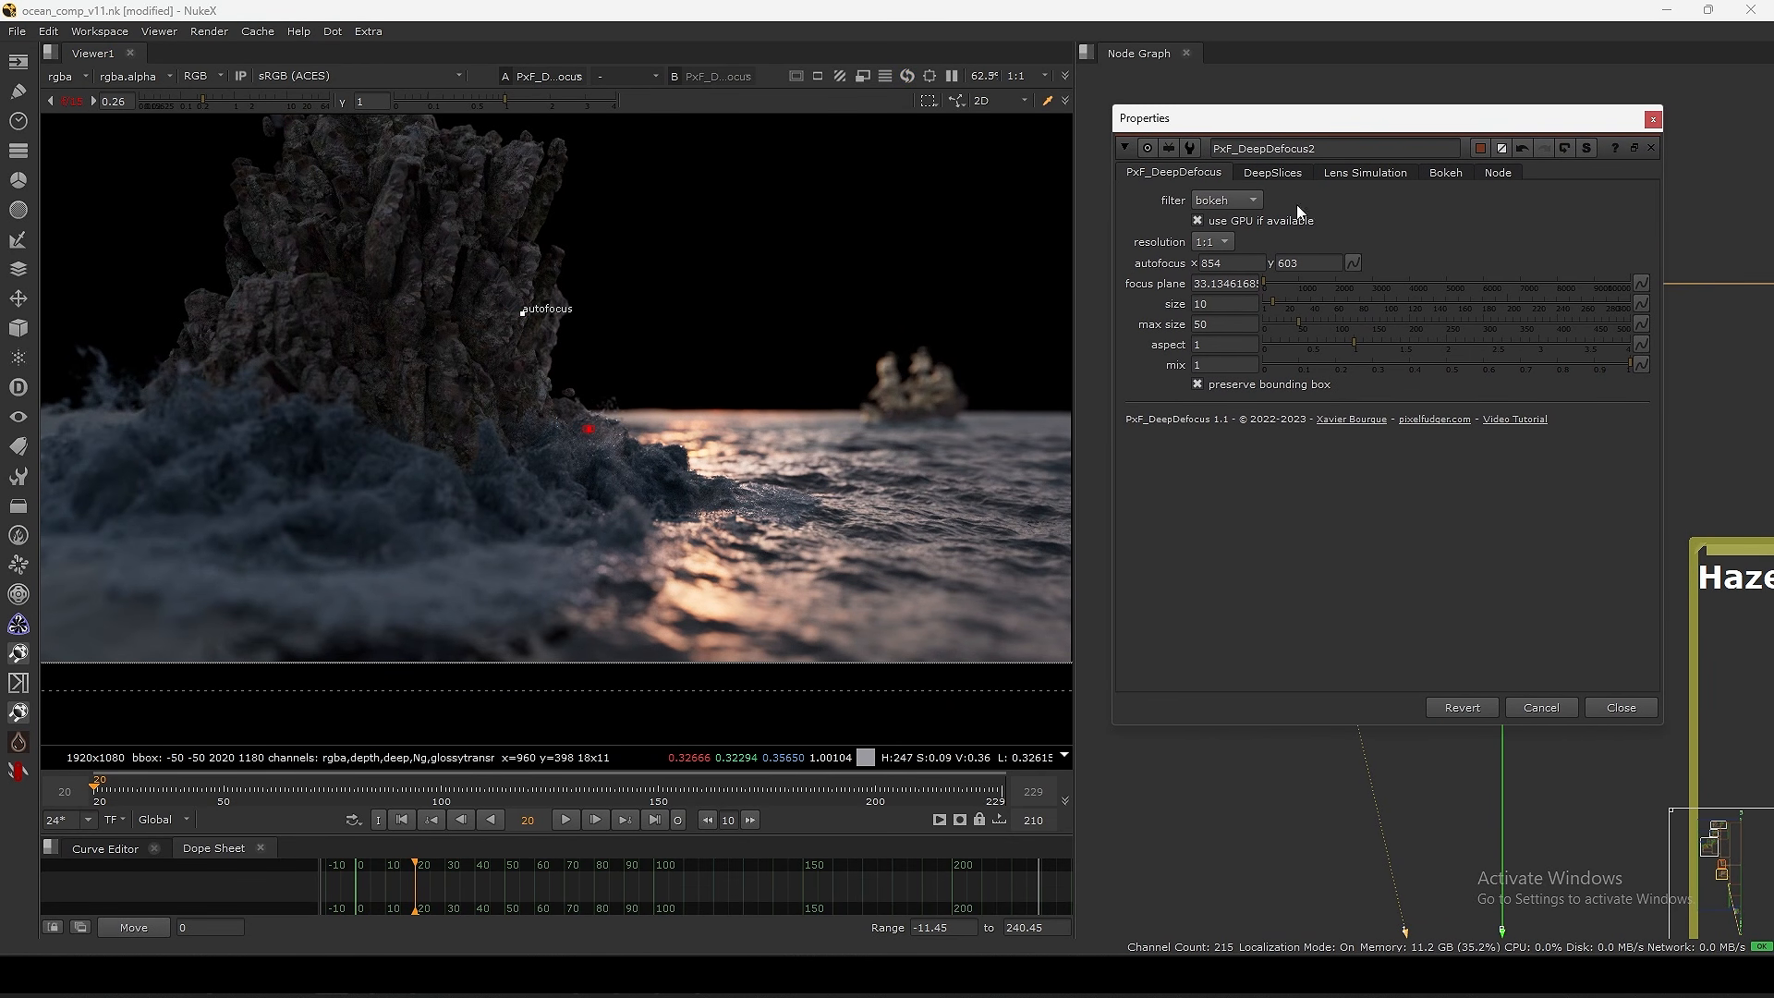
- Set the PxF_DeepDefocus filter to defocus and inspect the rock's edges
click(1237, 198)
click(1238, 160)
scroll(526, 329, up, 3)
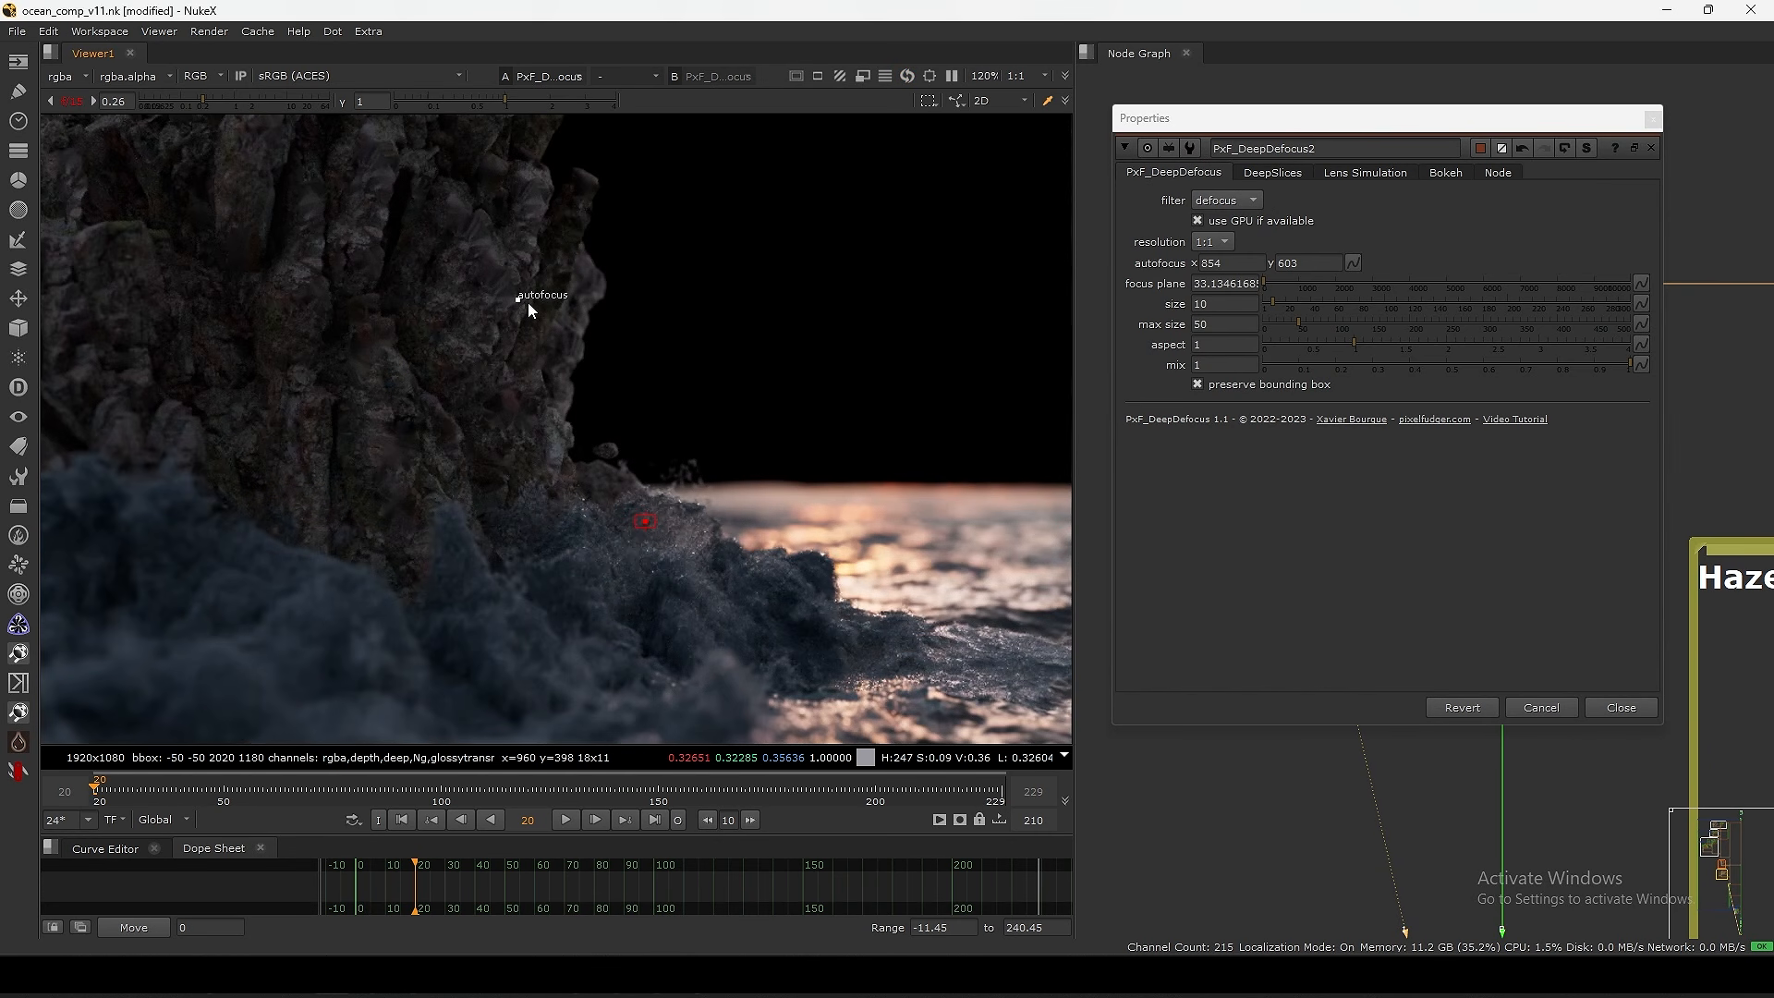
- Move the autofocus point to the distant water at about x 1128, y 396, and then onto the foreground spray at about x 1053, y 311
drag(518, 300, 824, 524)
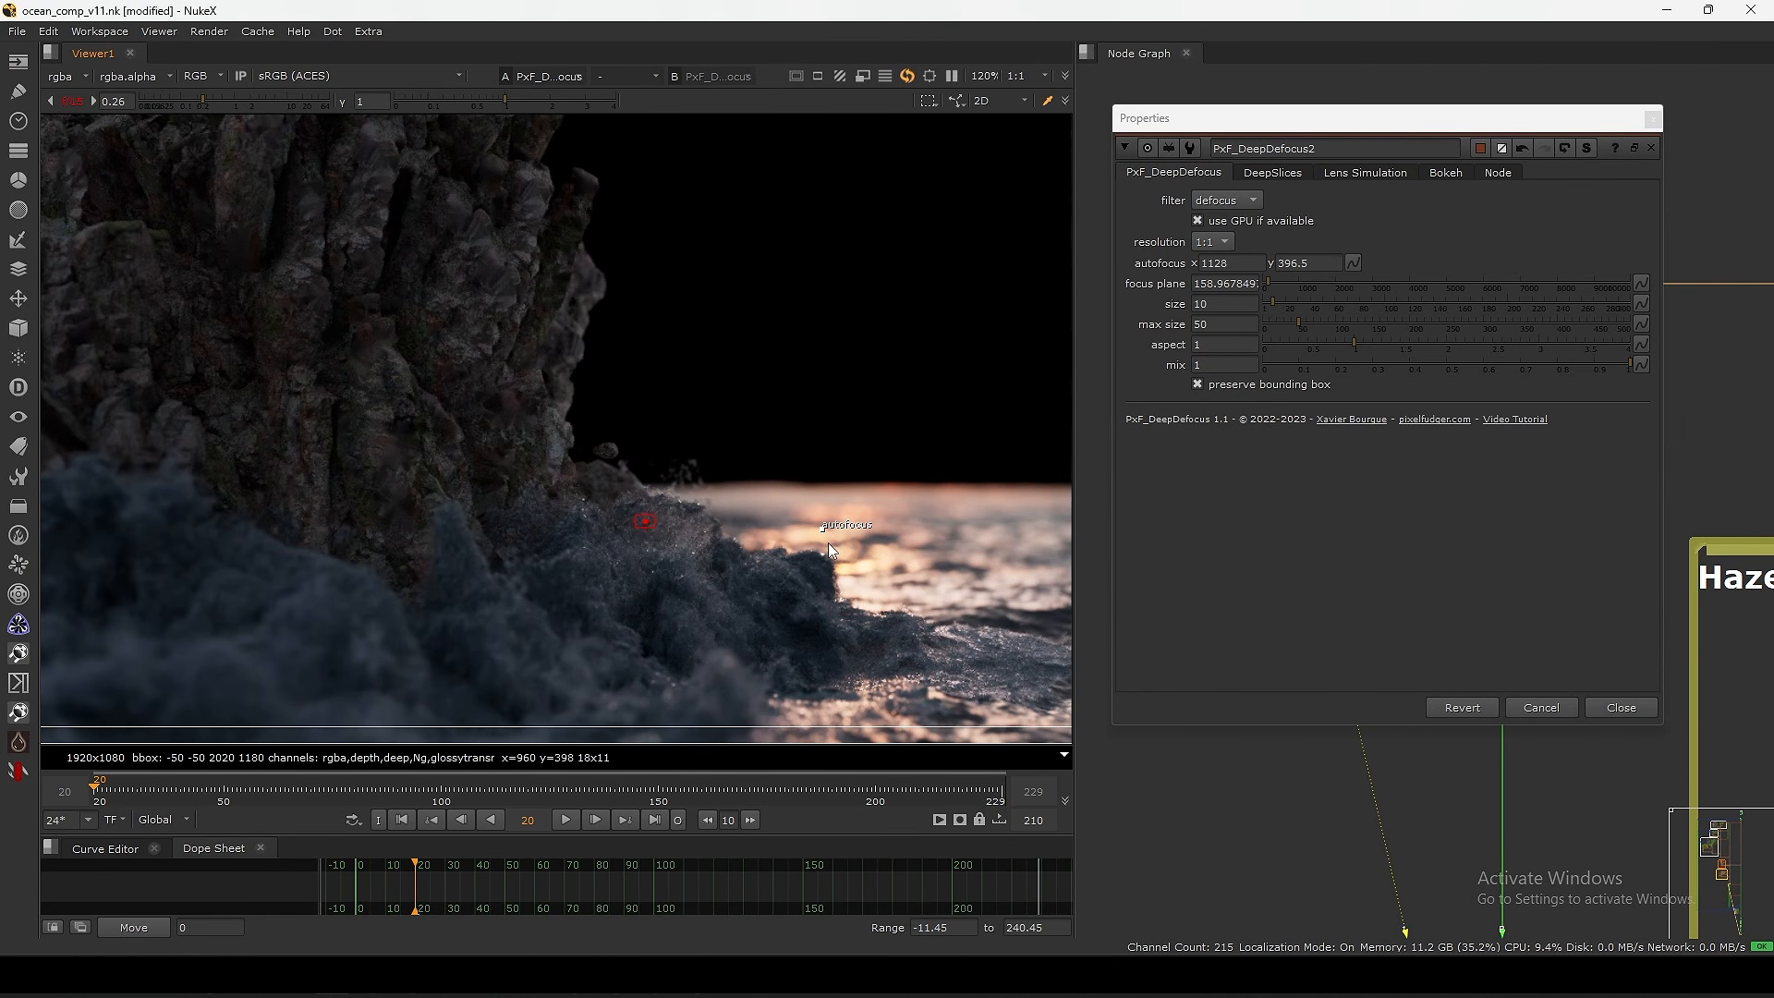
middle_drag(827, 582, 732, 492)
drag(726, 441, 643, 534)
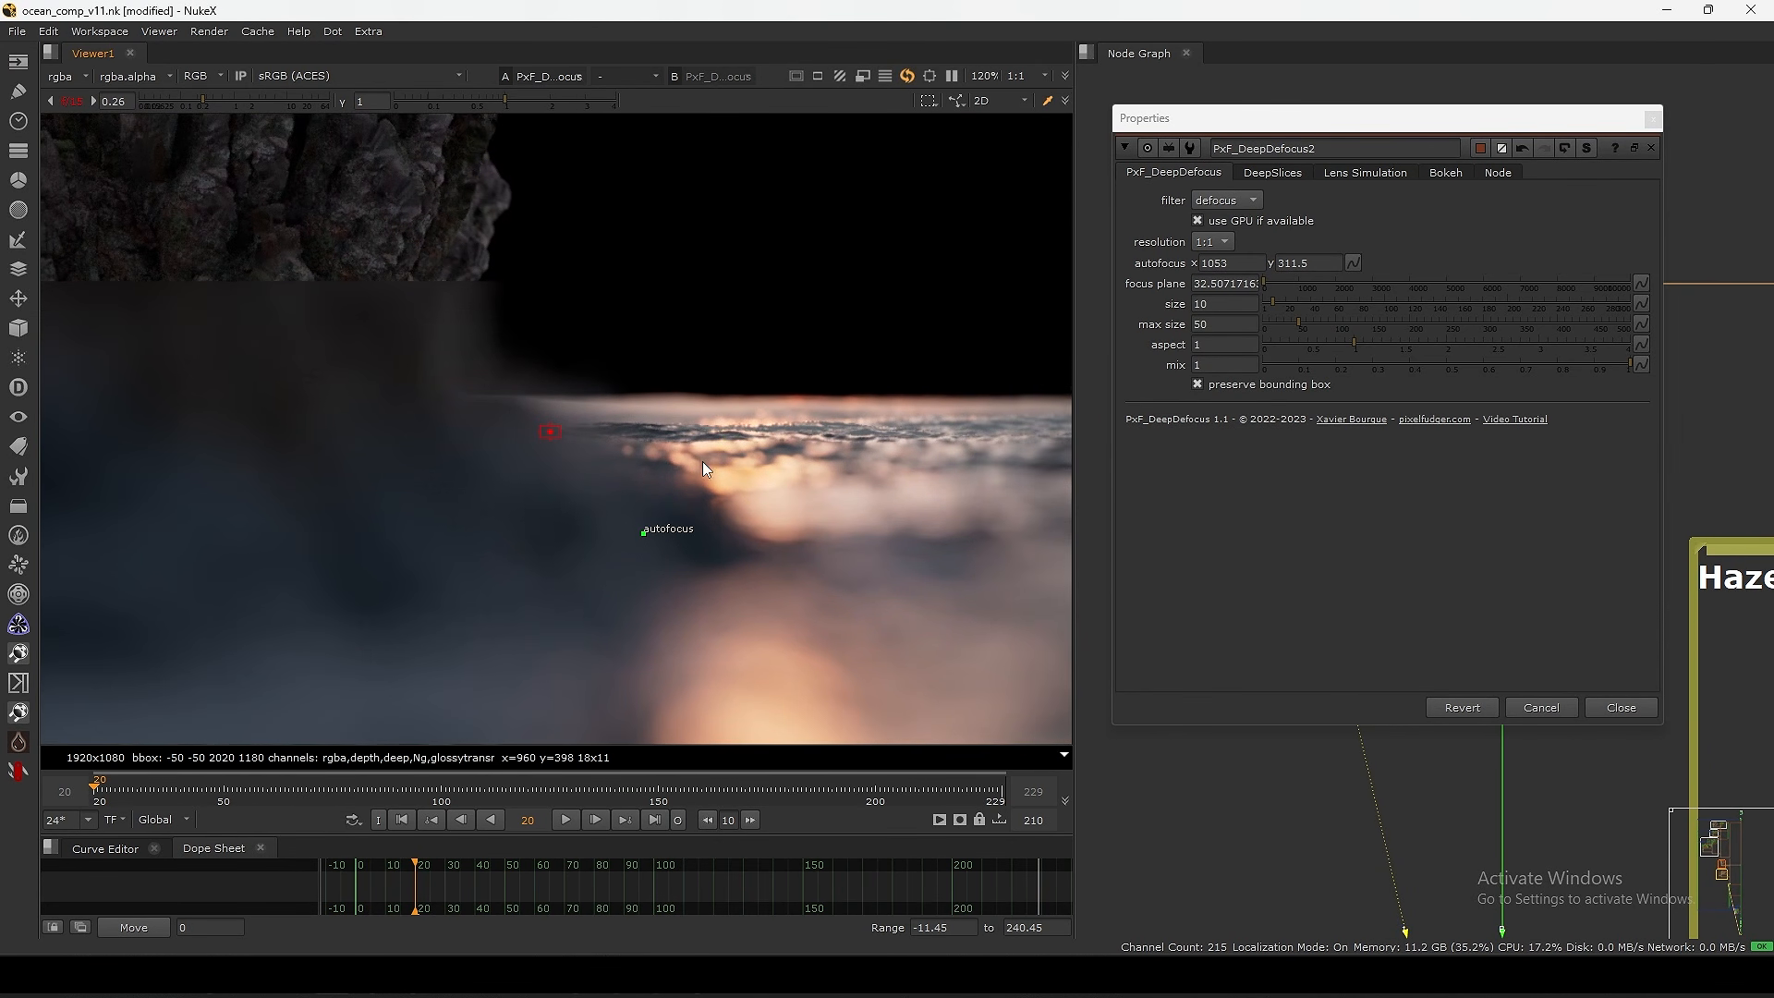
scroll(656, 483, up, 6)
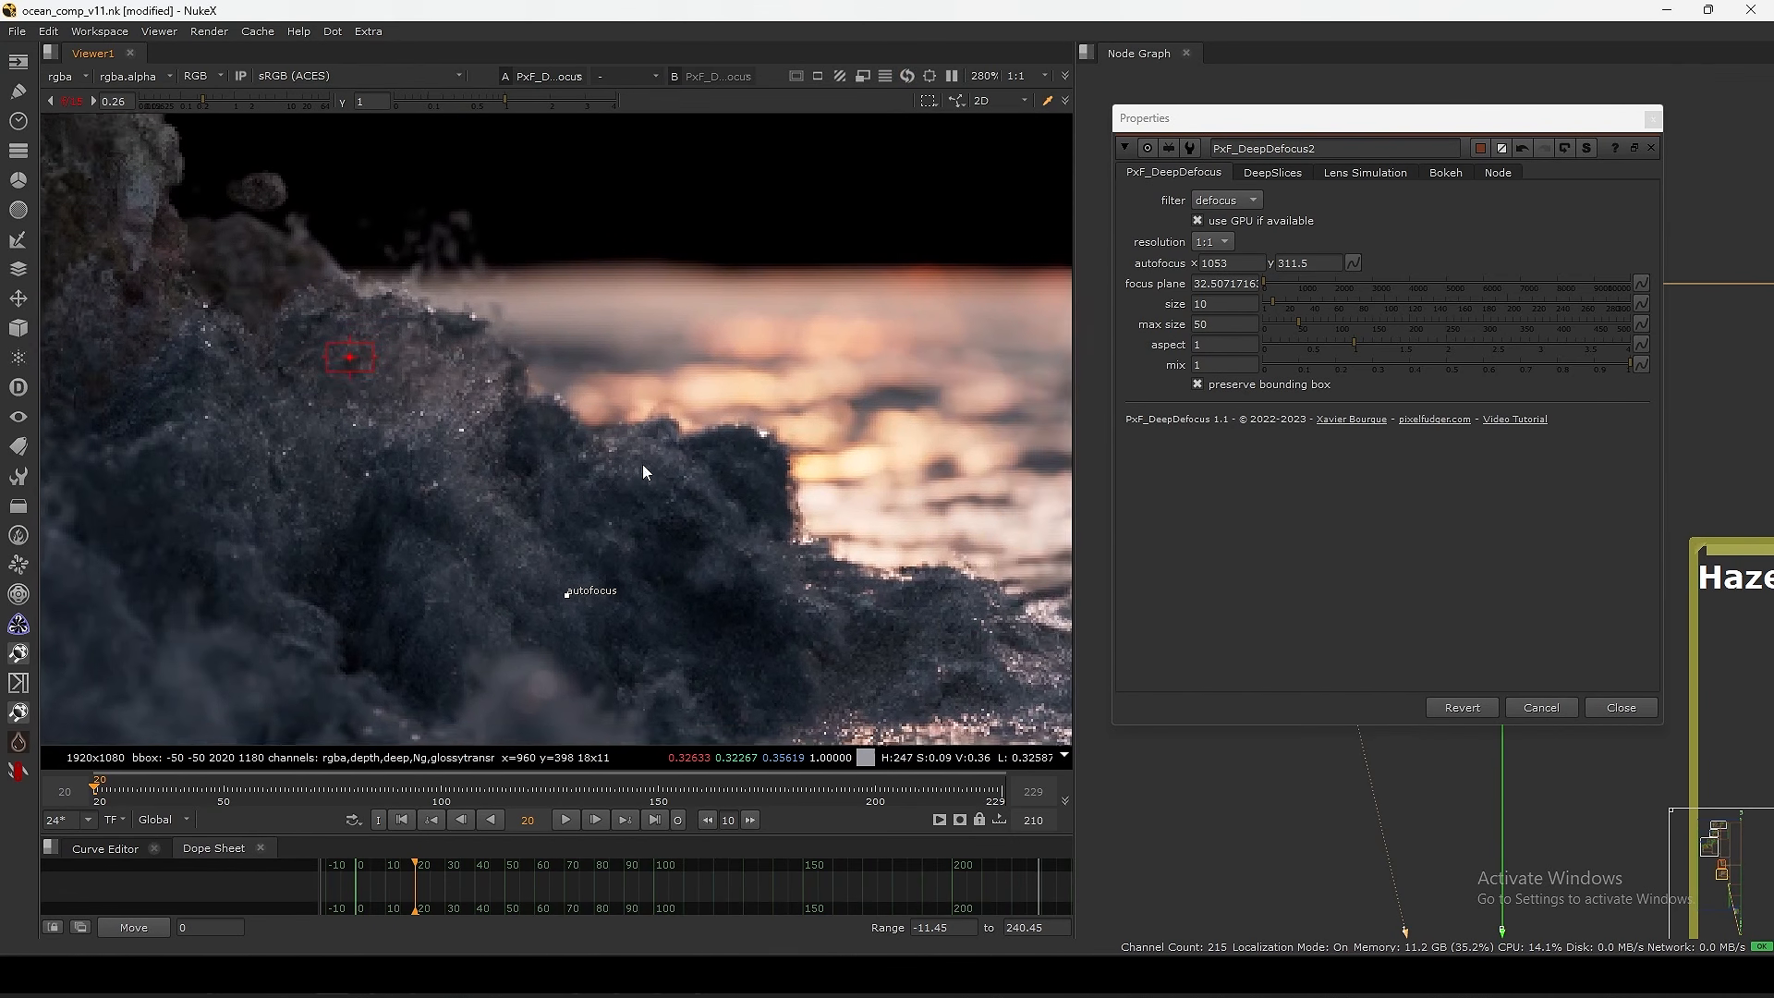
- Move the autofocus point along the spray's edge and settle it on the droplets over the water at about x 1061, y 399.5
drag(635, 639, 501, 233)
scroll(547, 298, up, 4)
middle_drag(549, 298, 641, 348)
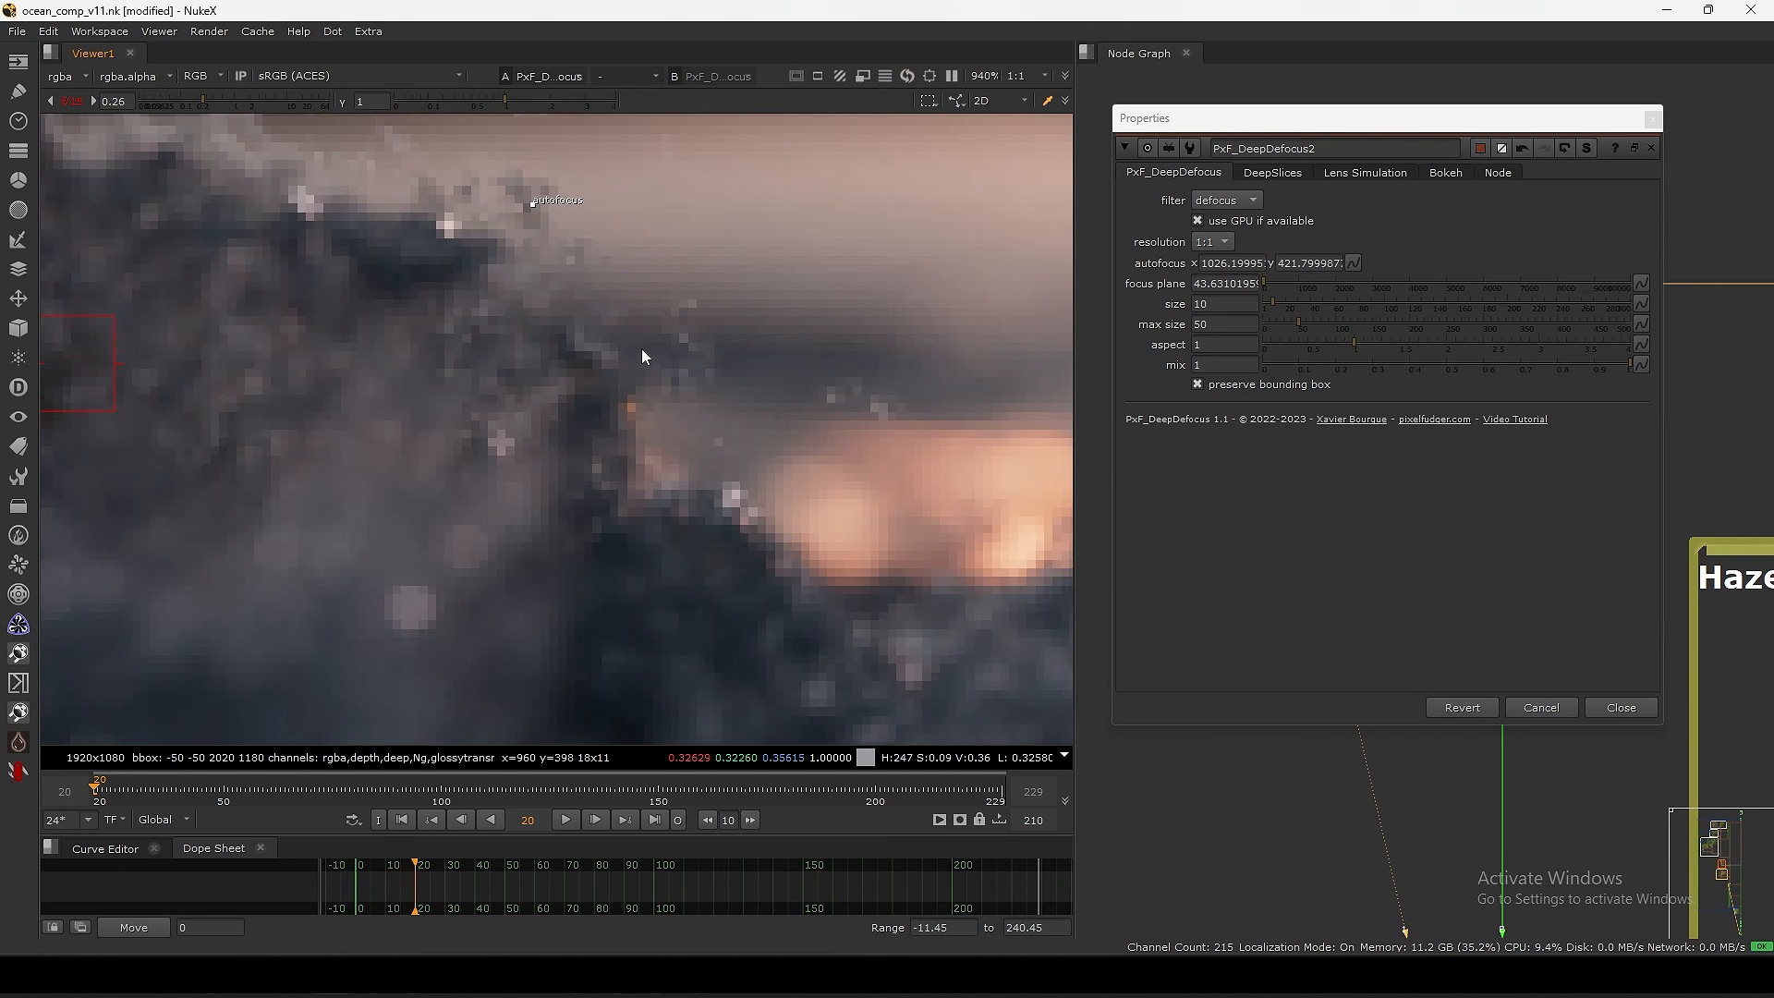
drag(527, 210, 832, 407)
scroll(806, 471, down, 5)
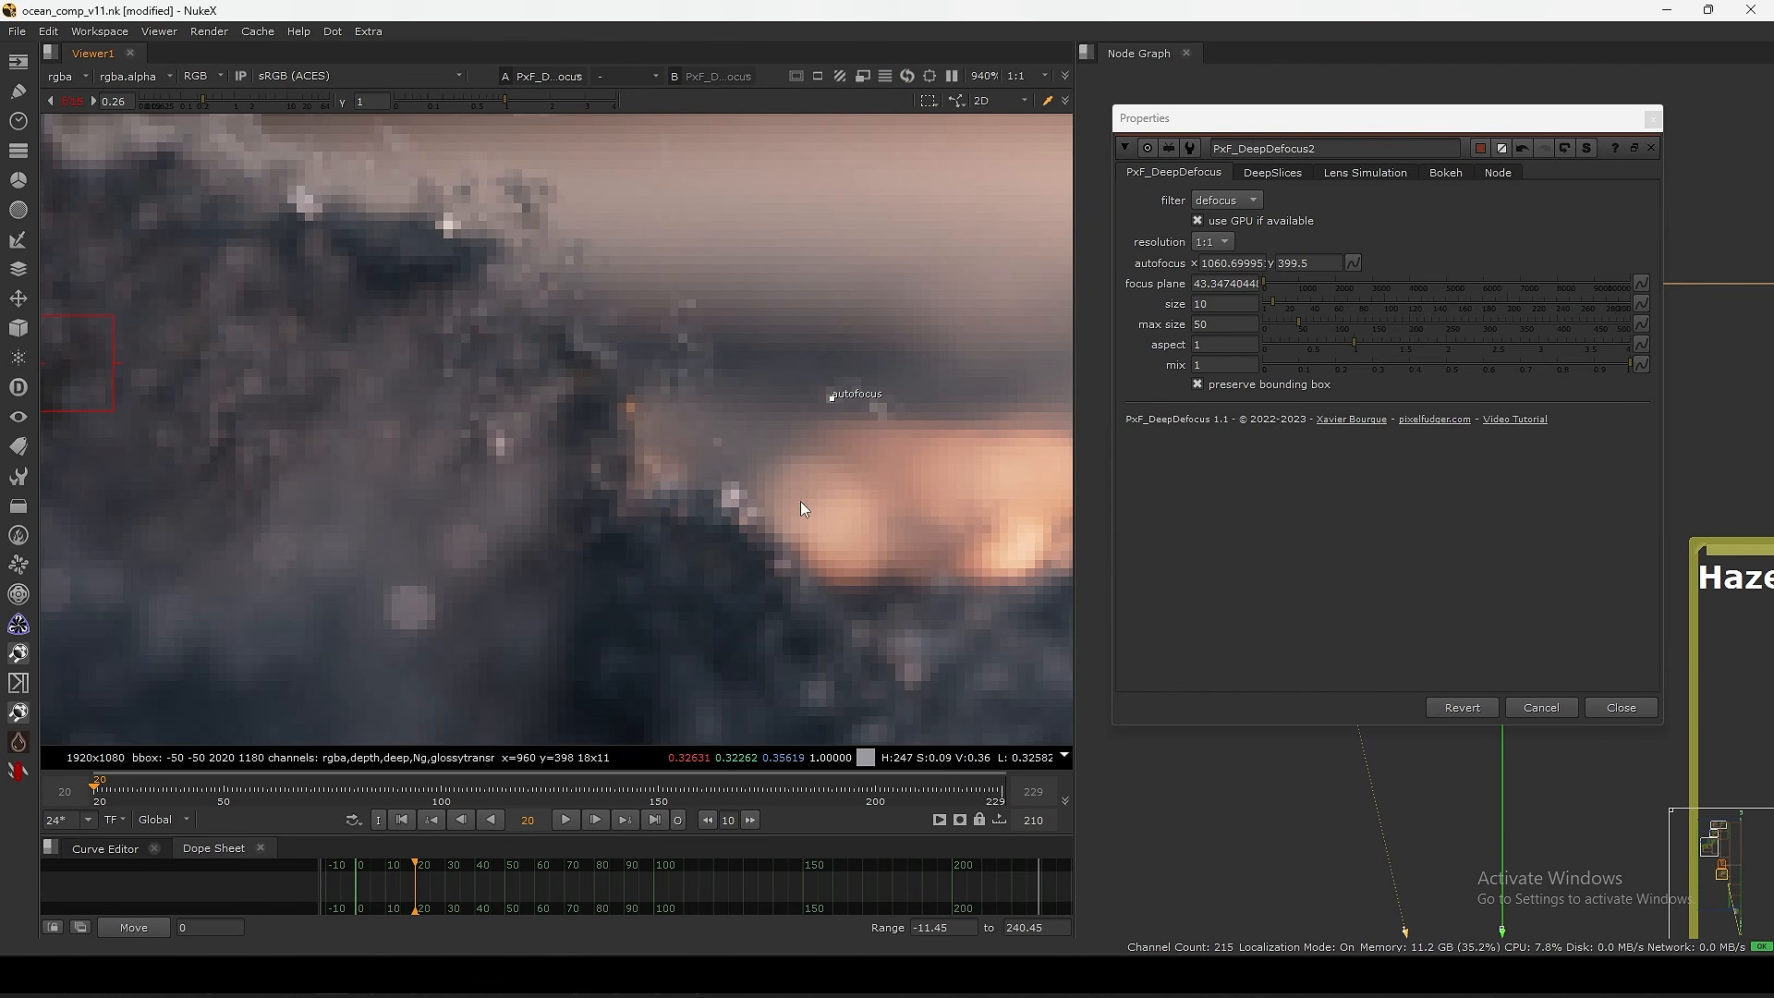
scroll(795, 525, up, 2)
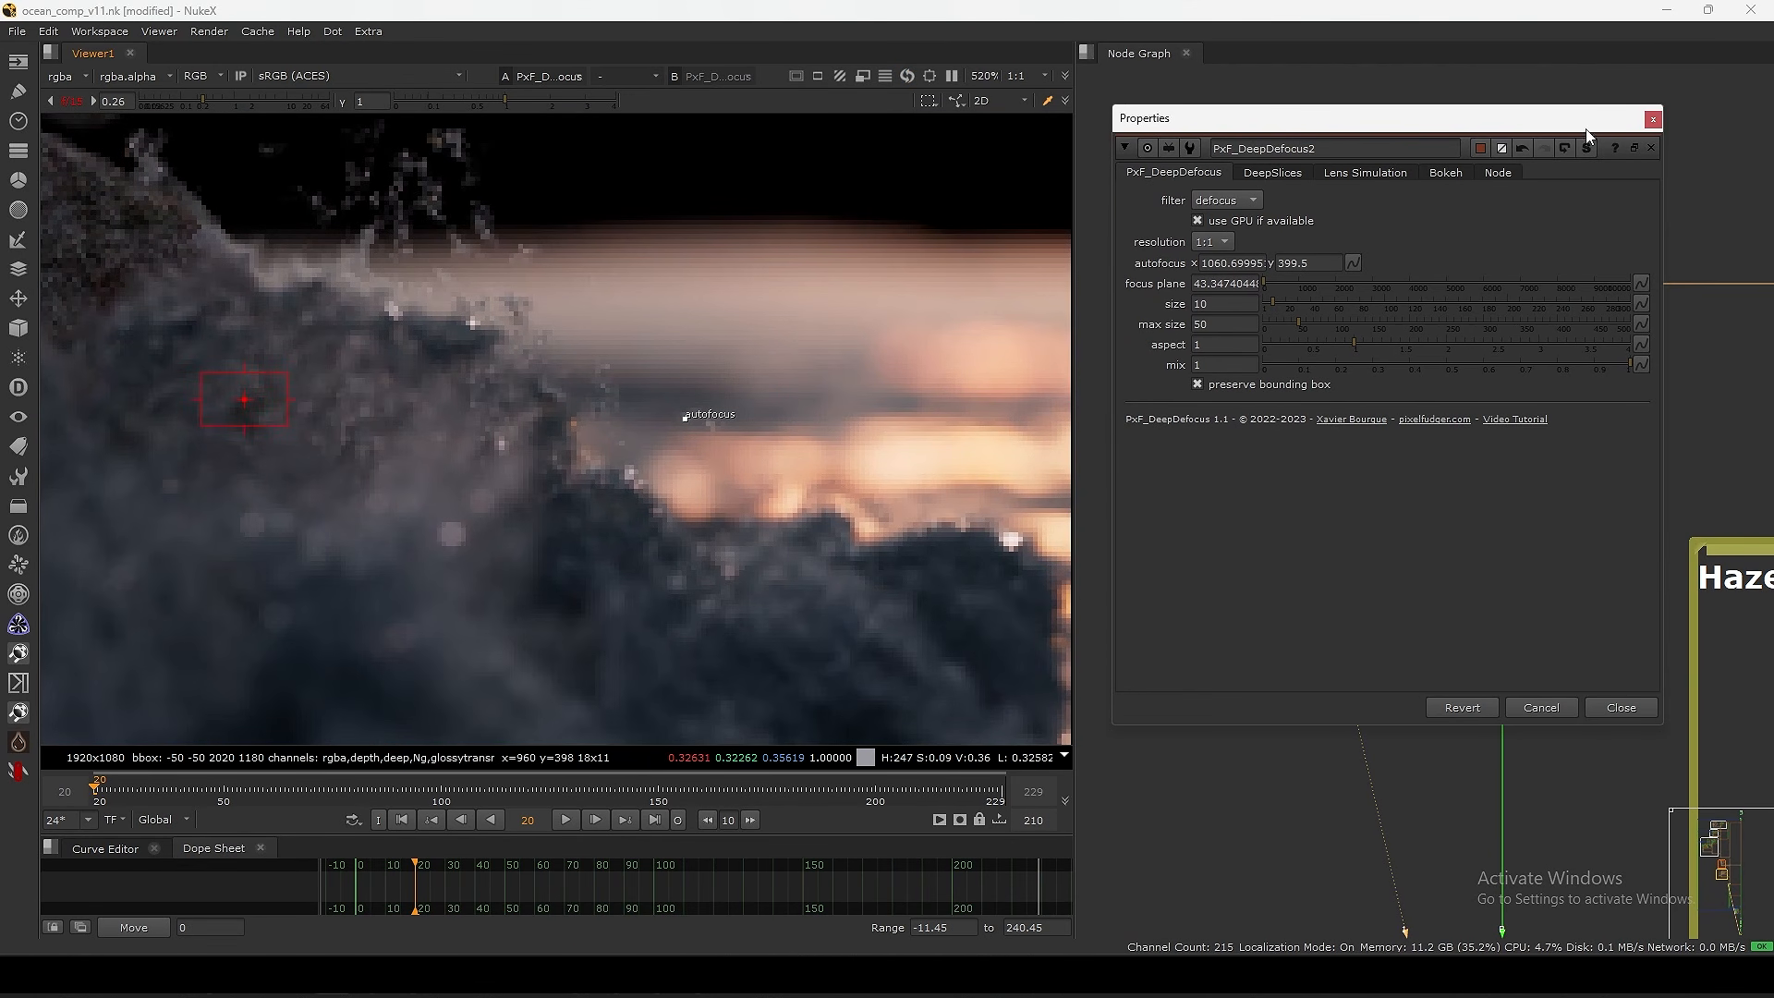
- Clear the defocus properties off the node connections and view the source dot, then the defocused result, around the autofocus point
drag(1561, 120, 1189, 462)
click(1502, 285)
key(1)
scroll(703, 390, up, 6)
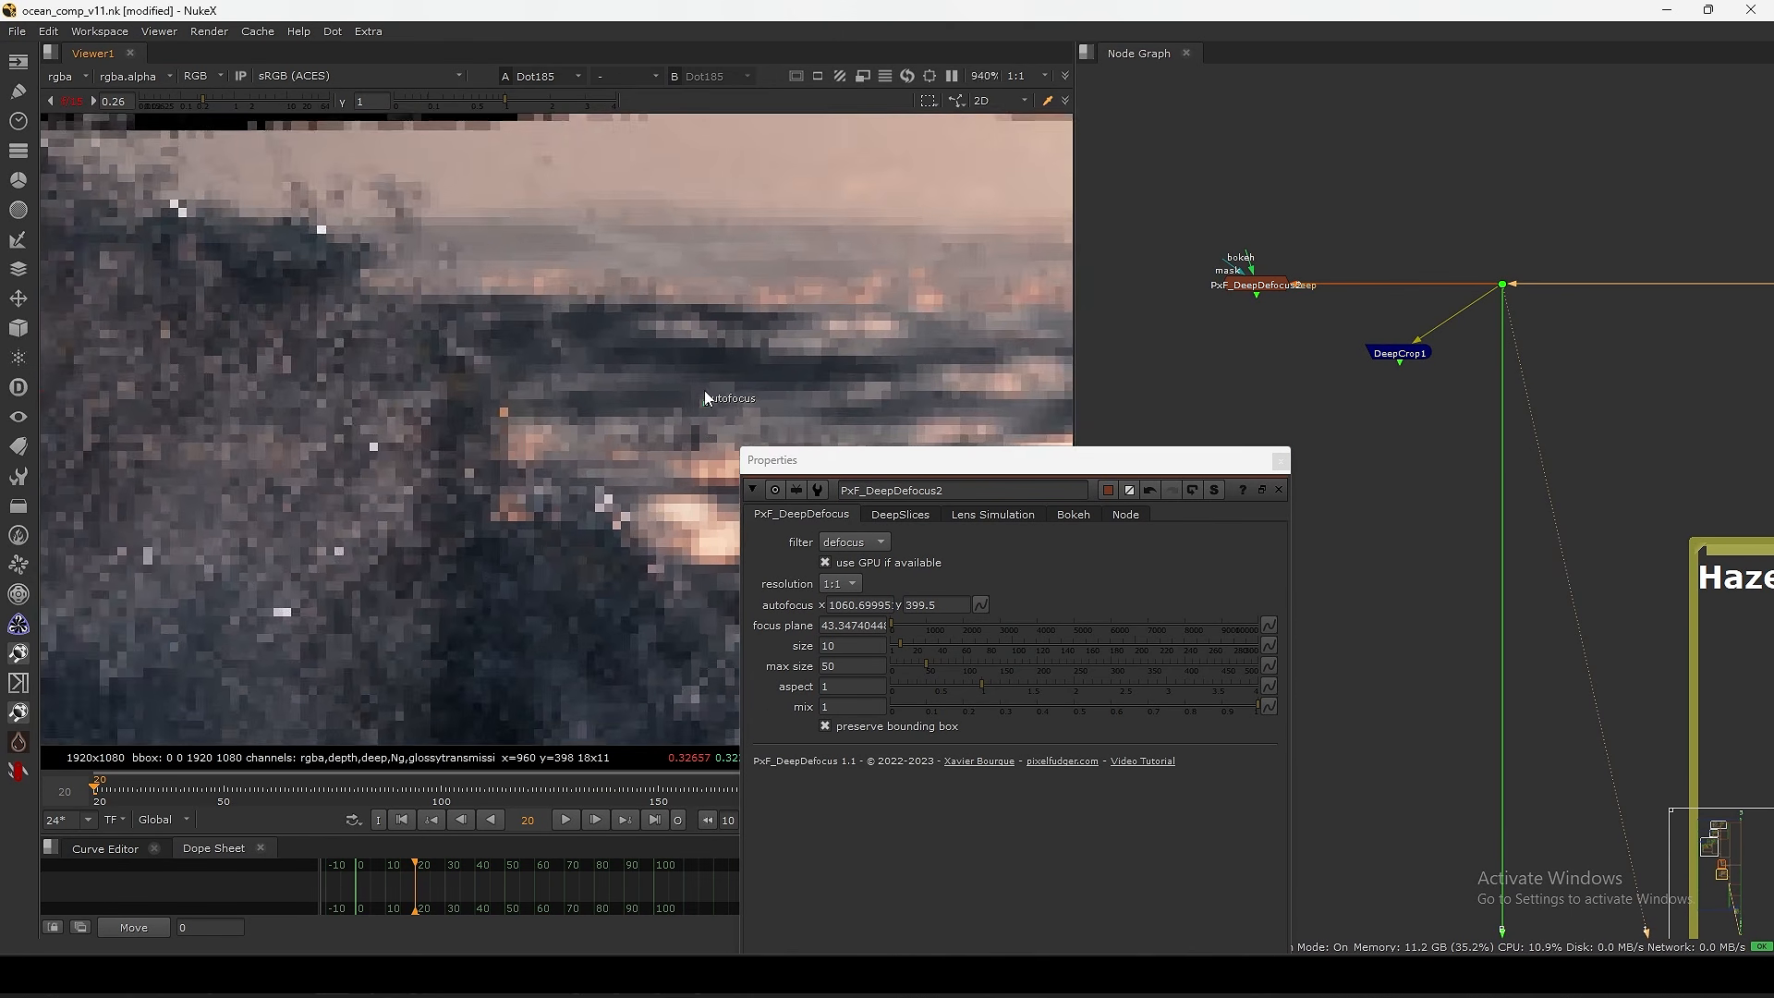
click(1262, 285)
key(1)
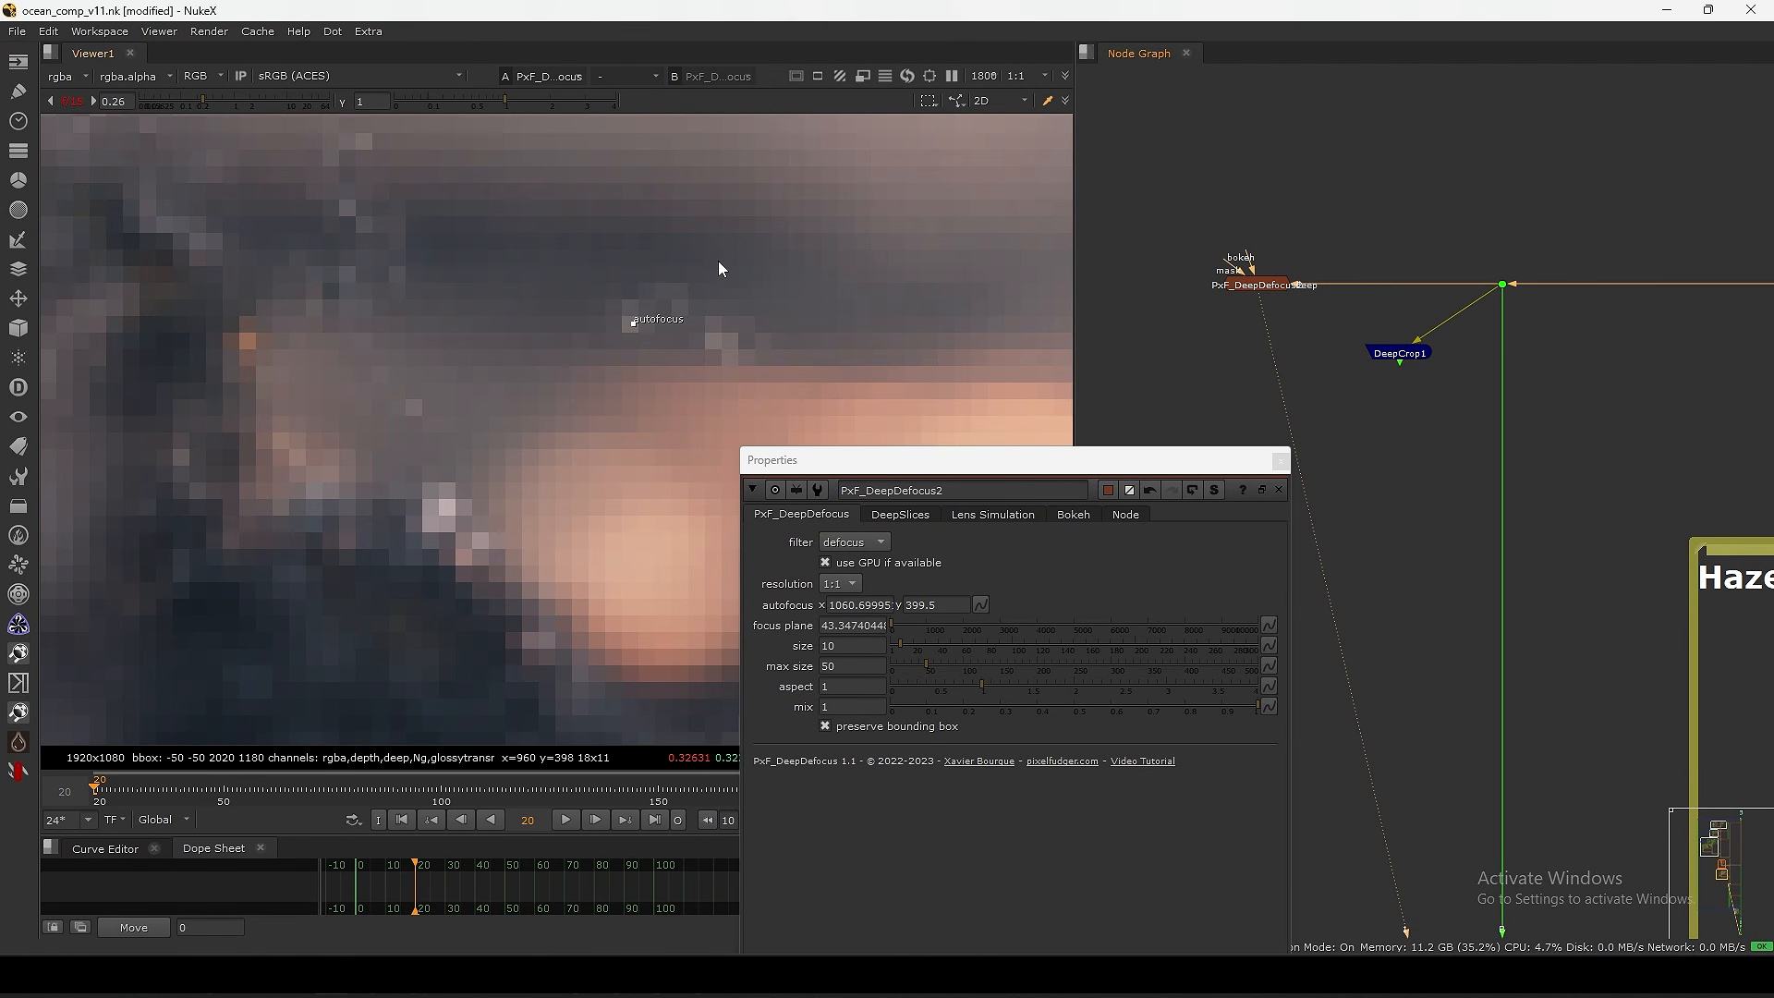
- Assign the source dot to the second viewer input and flip between it and the defocused droplets at the autofocus point
click(1502, 284)
key(2)
key(1)
key(2)
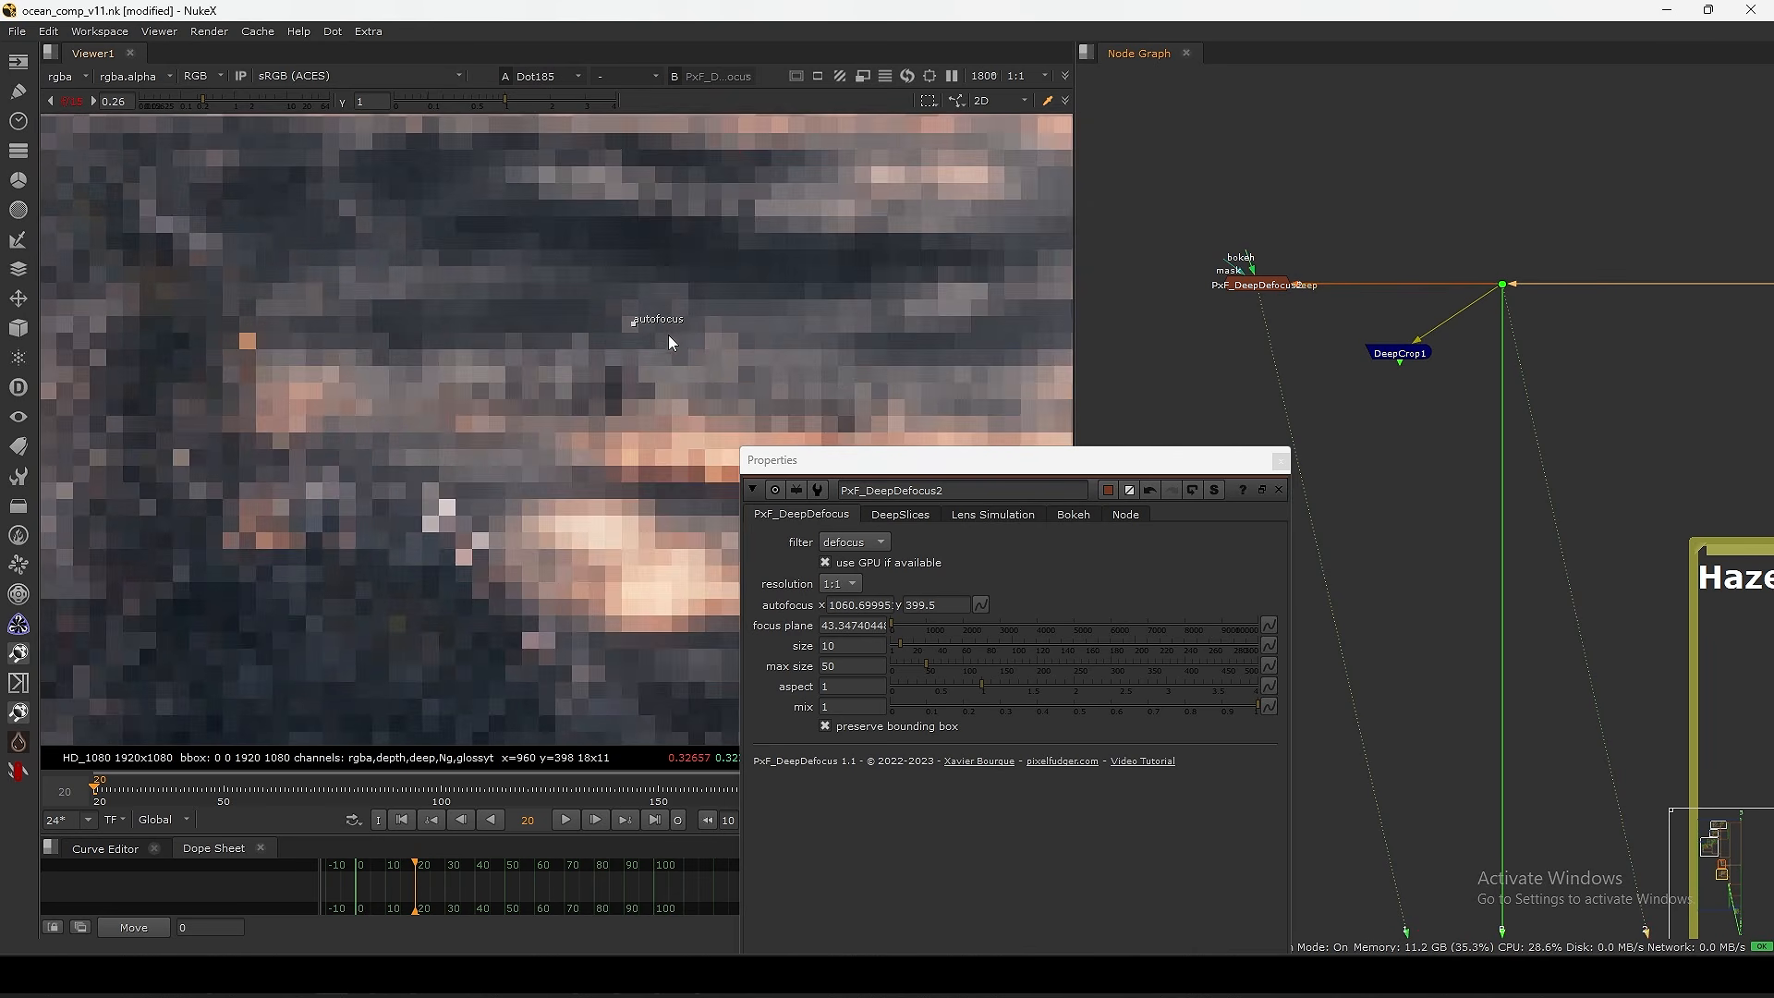
key(1)
key(2)
key(1)
key(2)
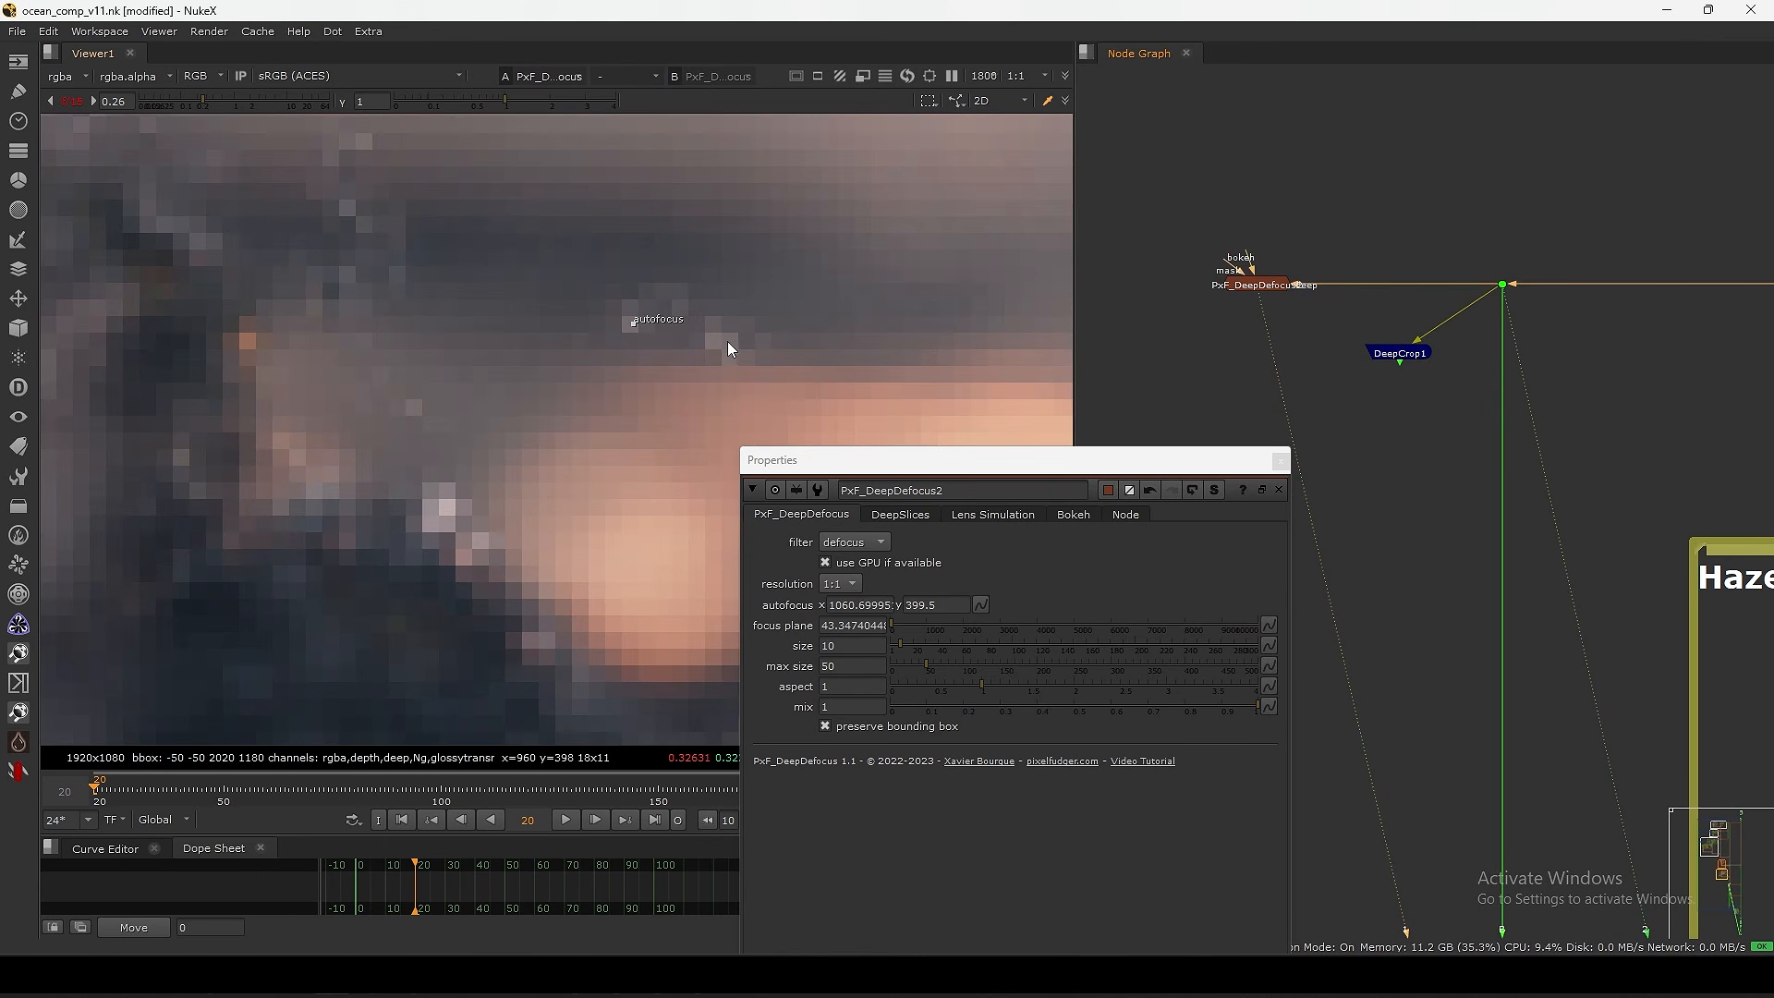
key(1)
key(2)
scroll(484, 420, down, 2)
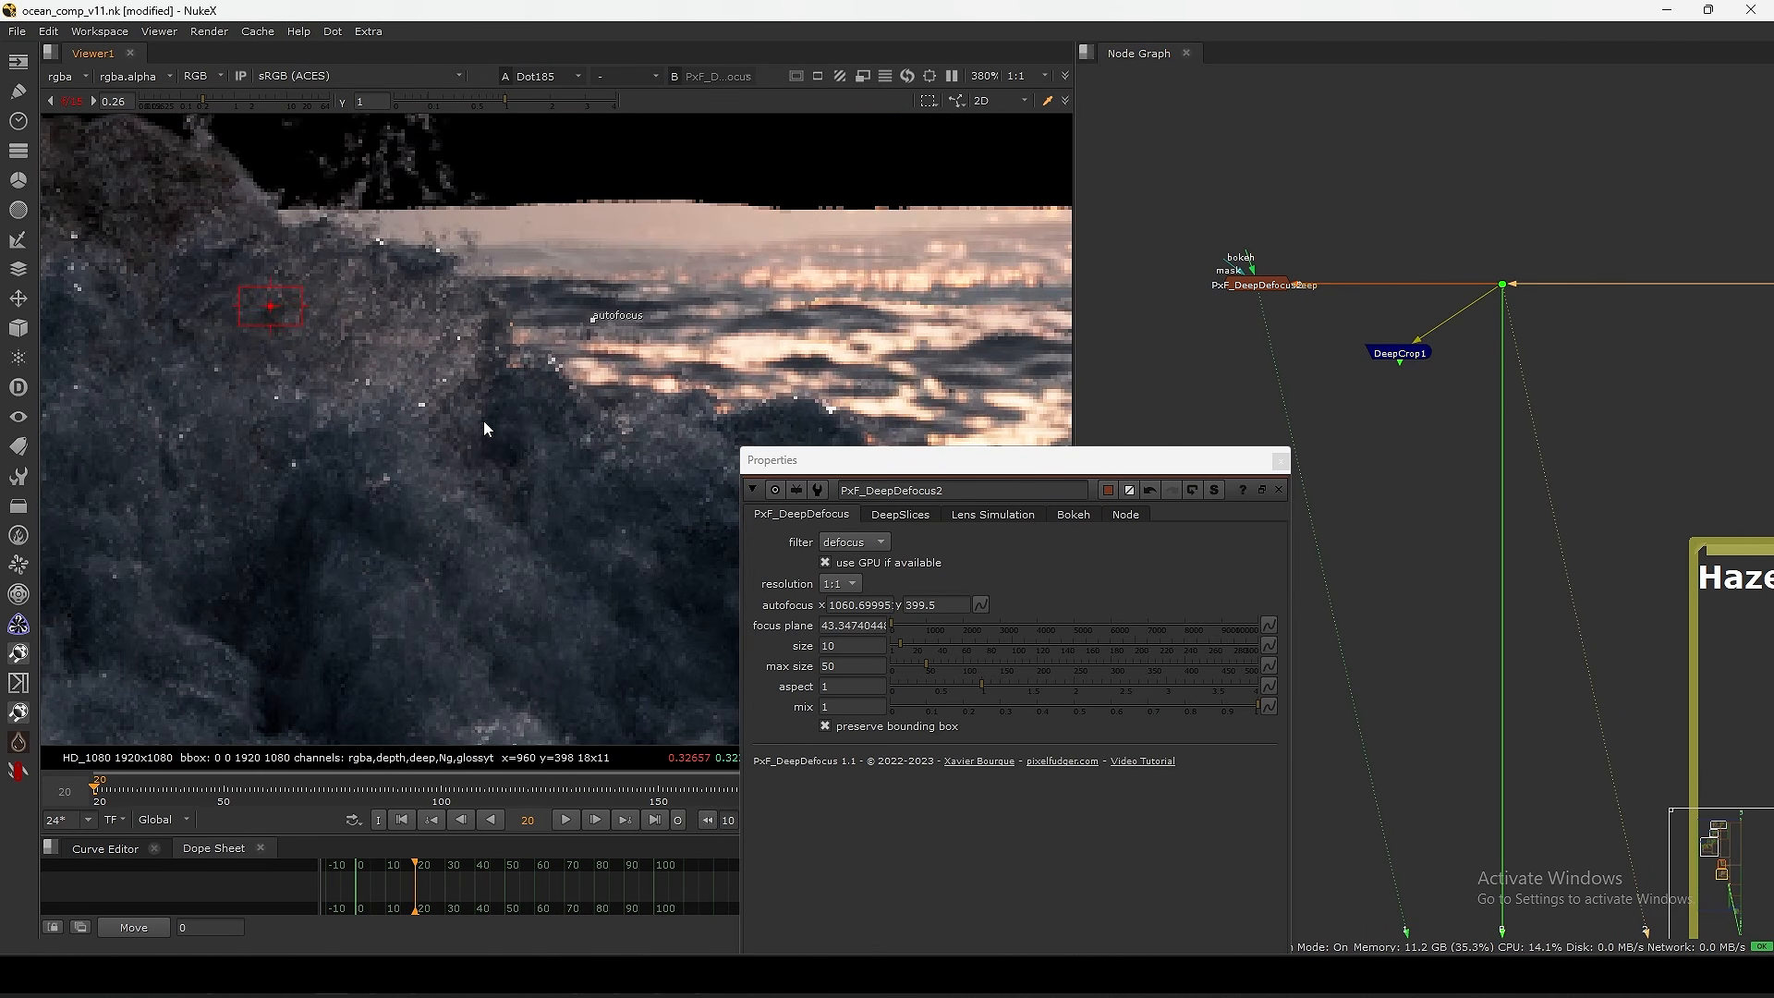
- Compare the source and defocused versions of the spray droplets above the horizon, and finish on the full defocused frame
scroll(647, 385, down, 2)
scroll(647, 386, down, 4)
middle_drag(569, 425, 606, 458)
drag(800, 461, 982, 434)
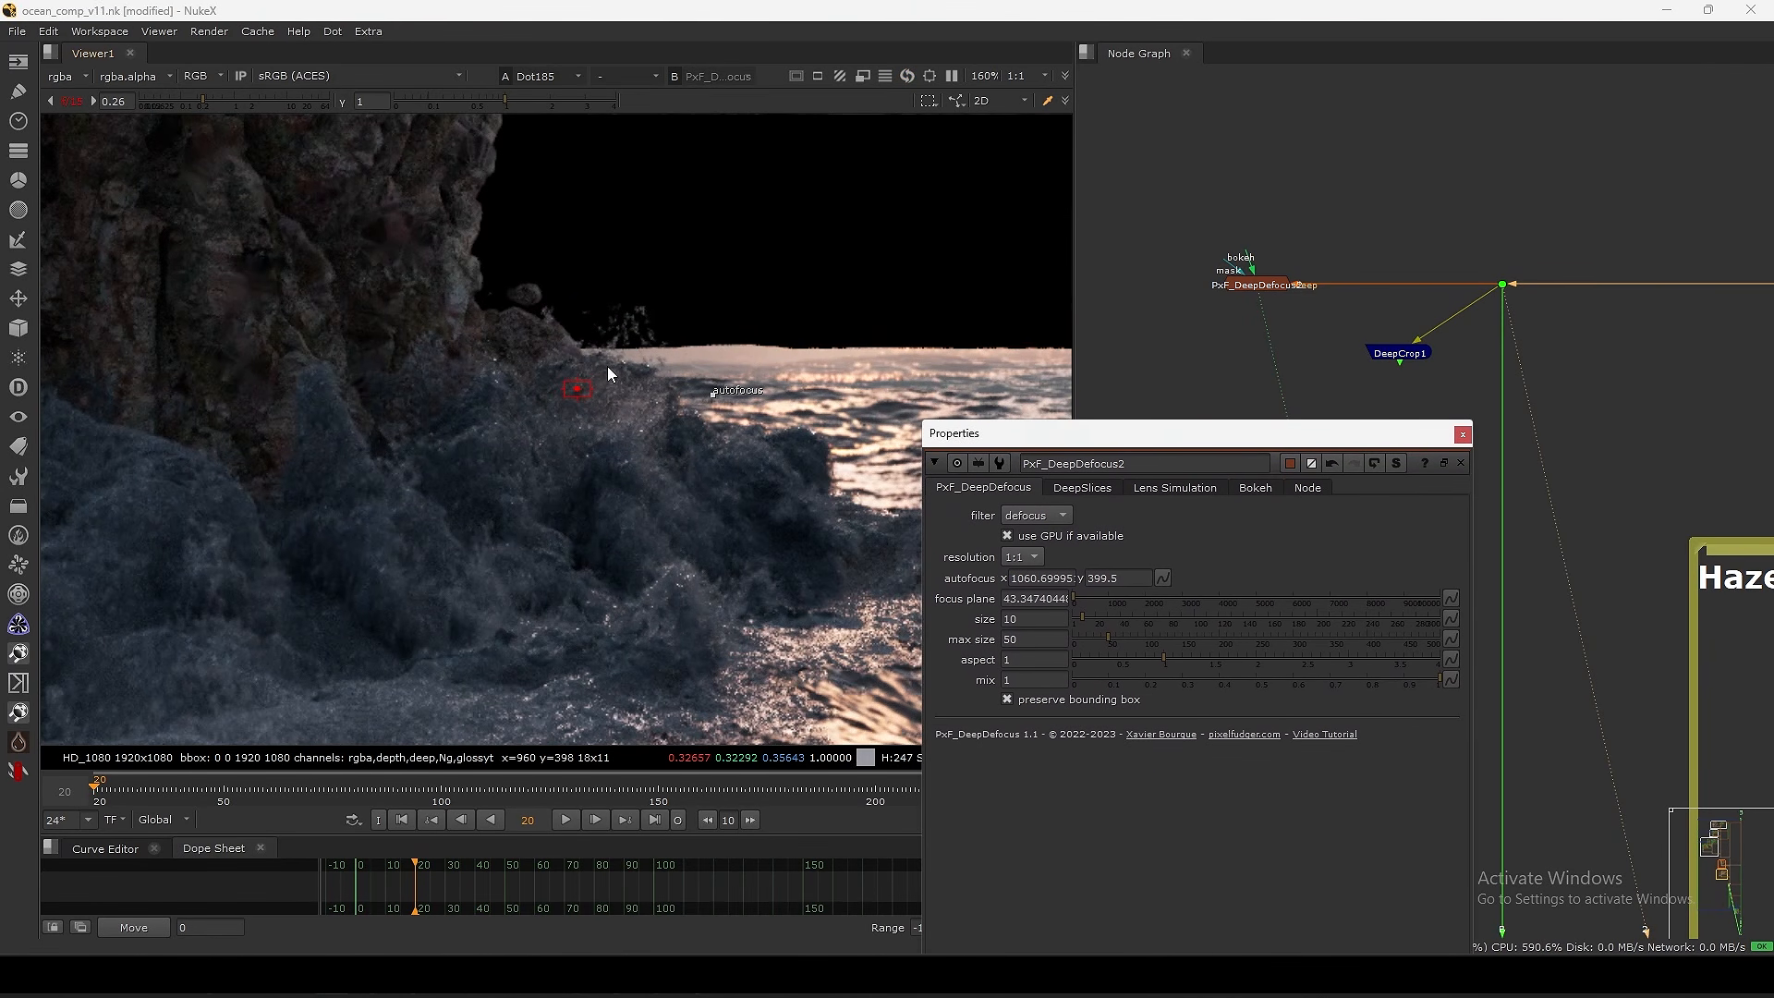
scroll(679, 329, up, 7)
key(1)
key(2)
scroll(691, 428, up, 3)
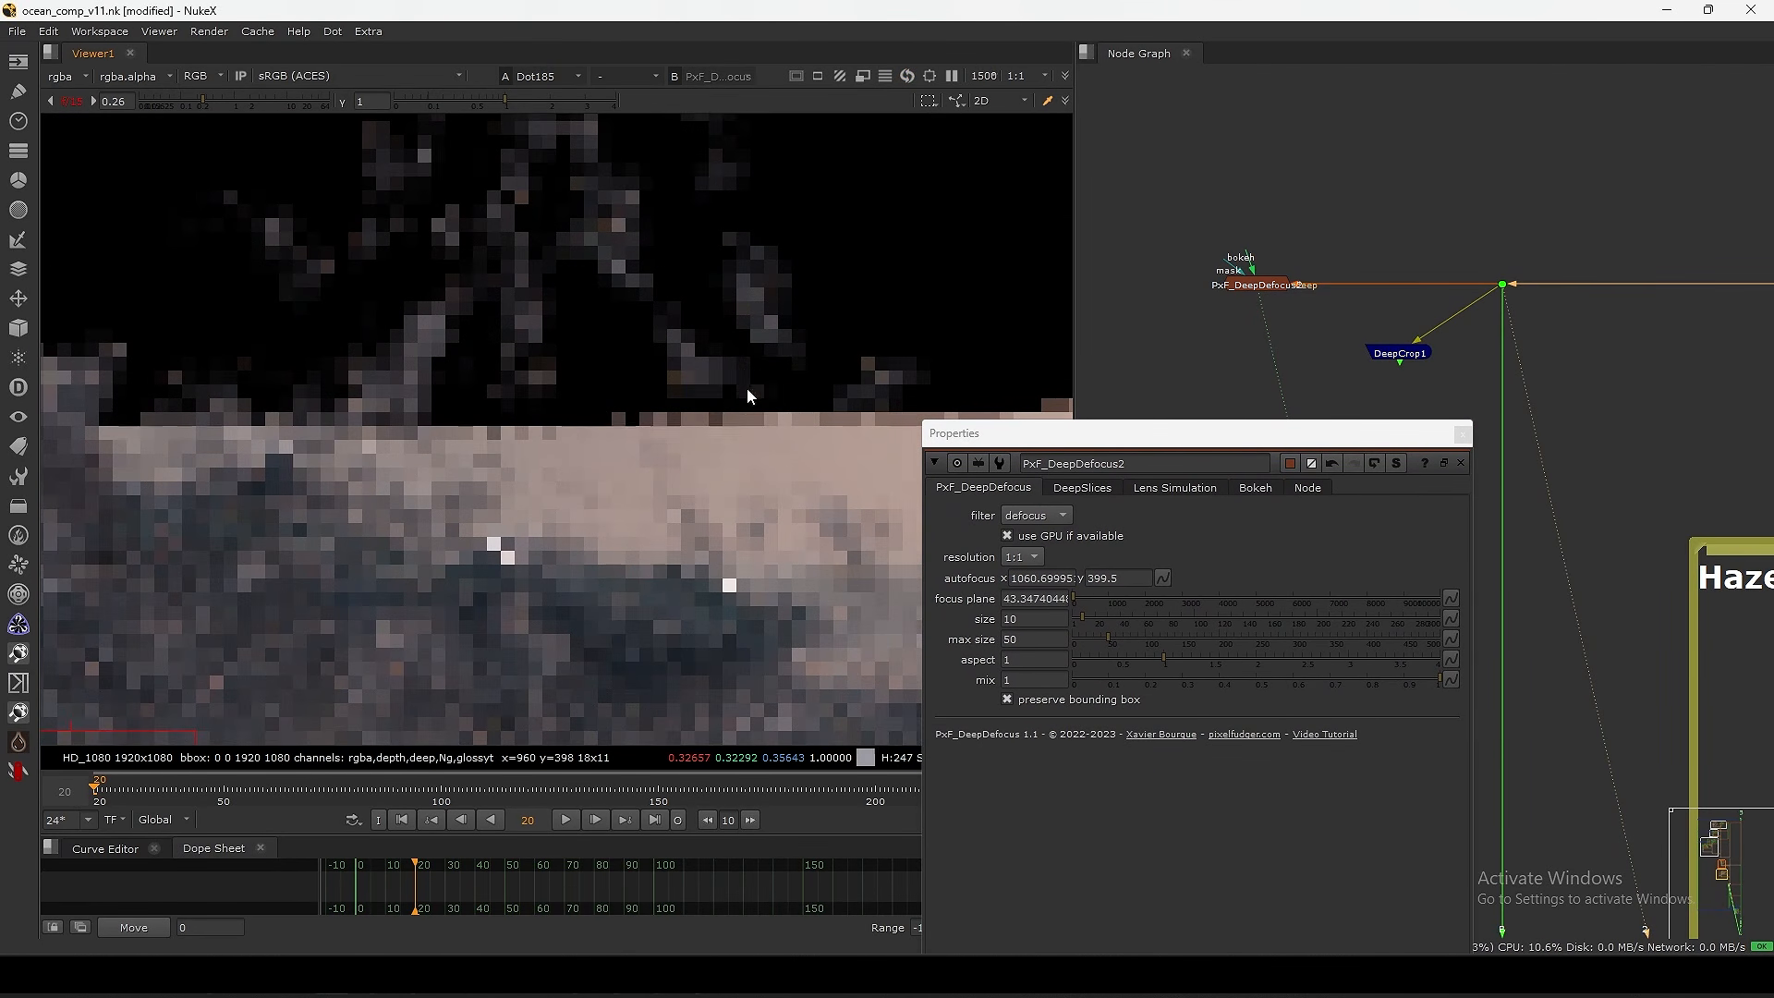
key(1)
key(2)
key(1)
key(2)
key(1)
key(2)
key(1)
key(f)
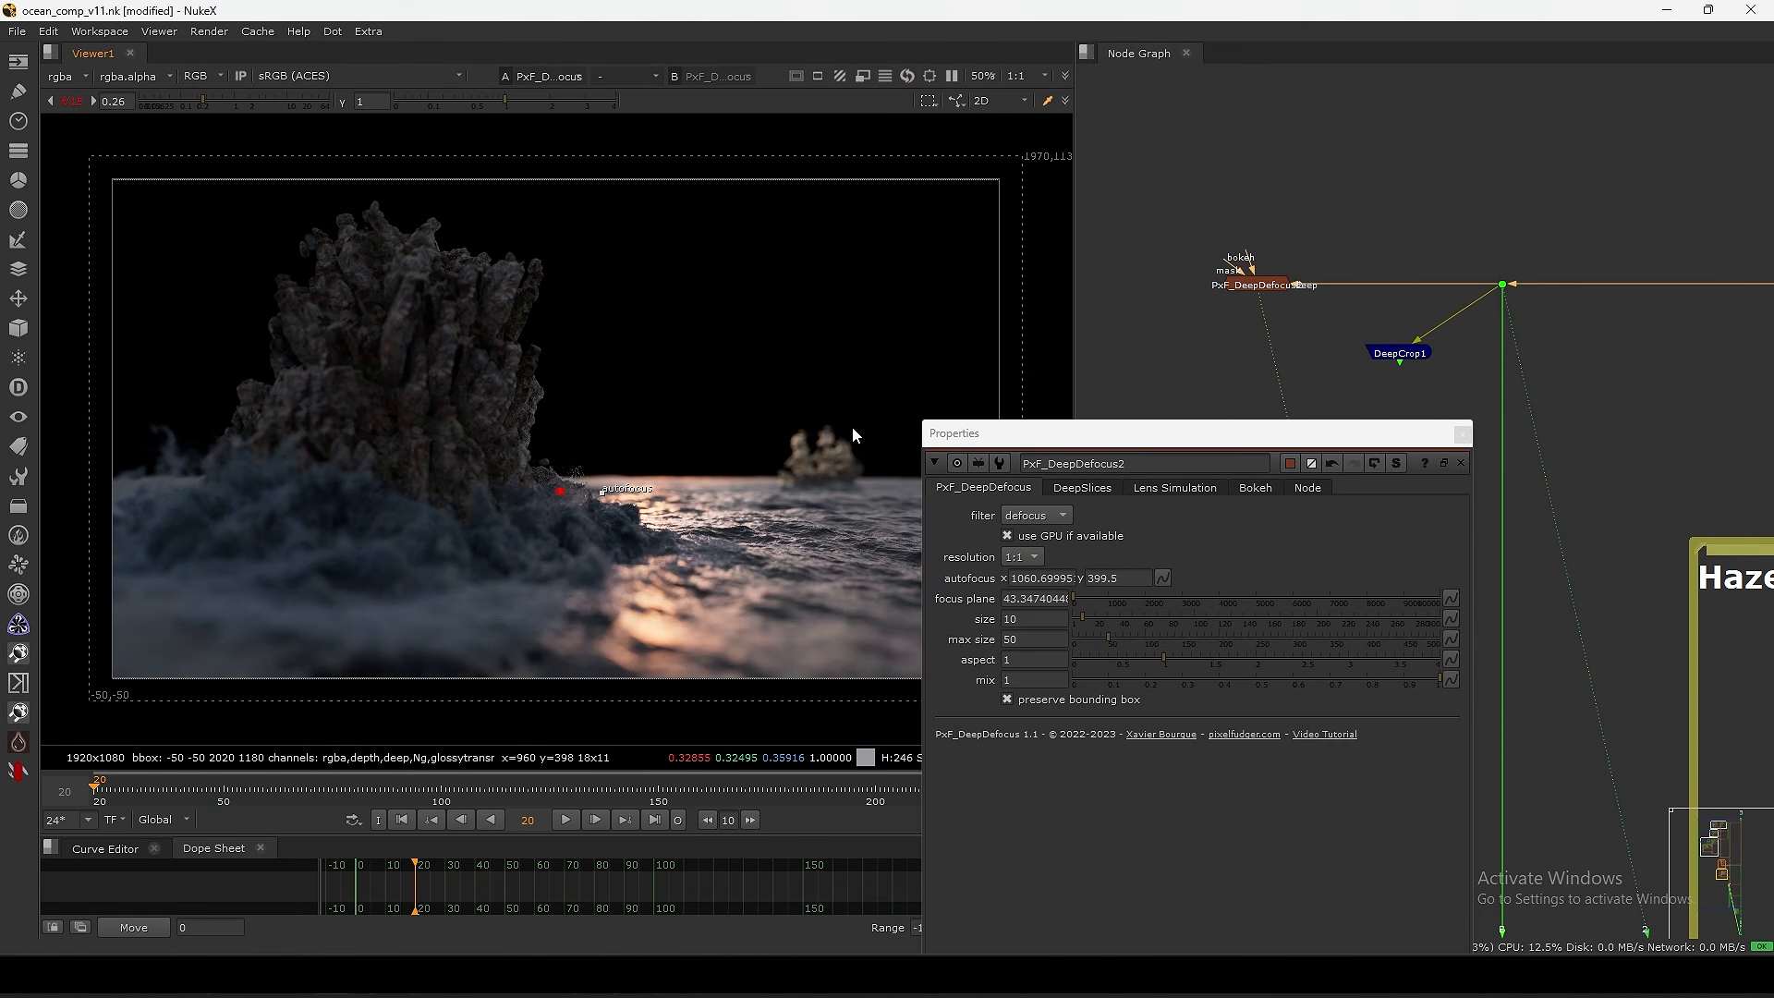
- Close the defocus properties and delete the DeepCrop node that branches off the source dot
click(1462, 433)
drag(1411, 356, 1375, 374)
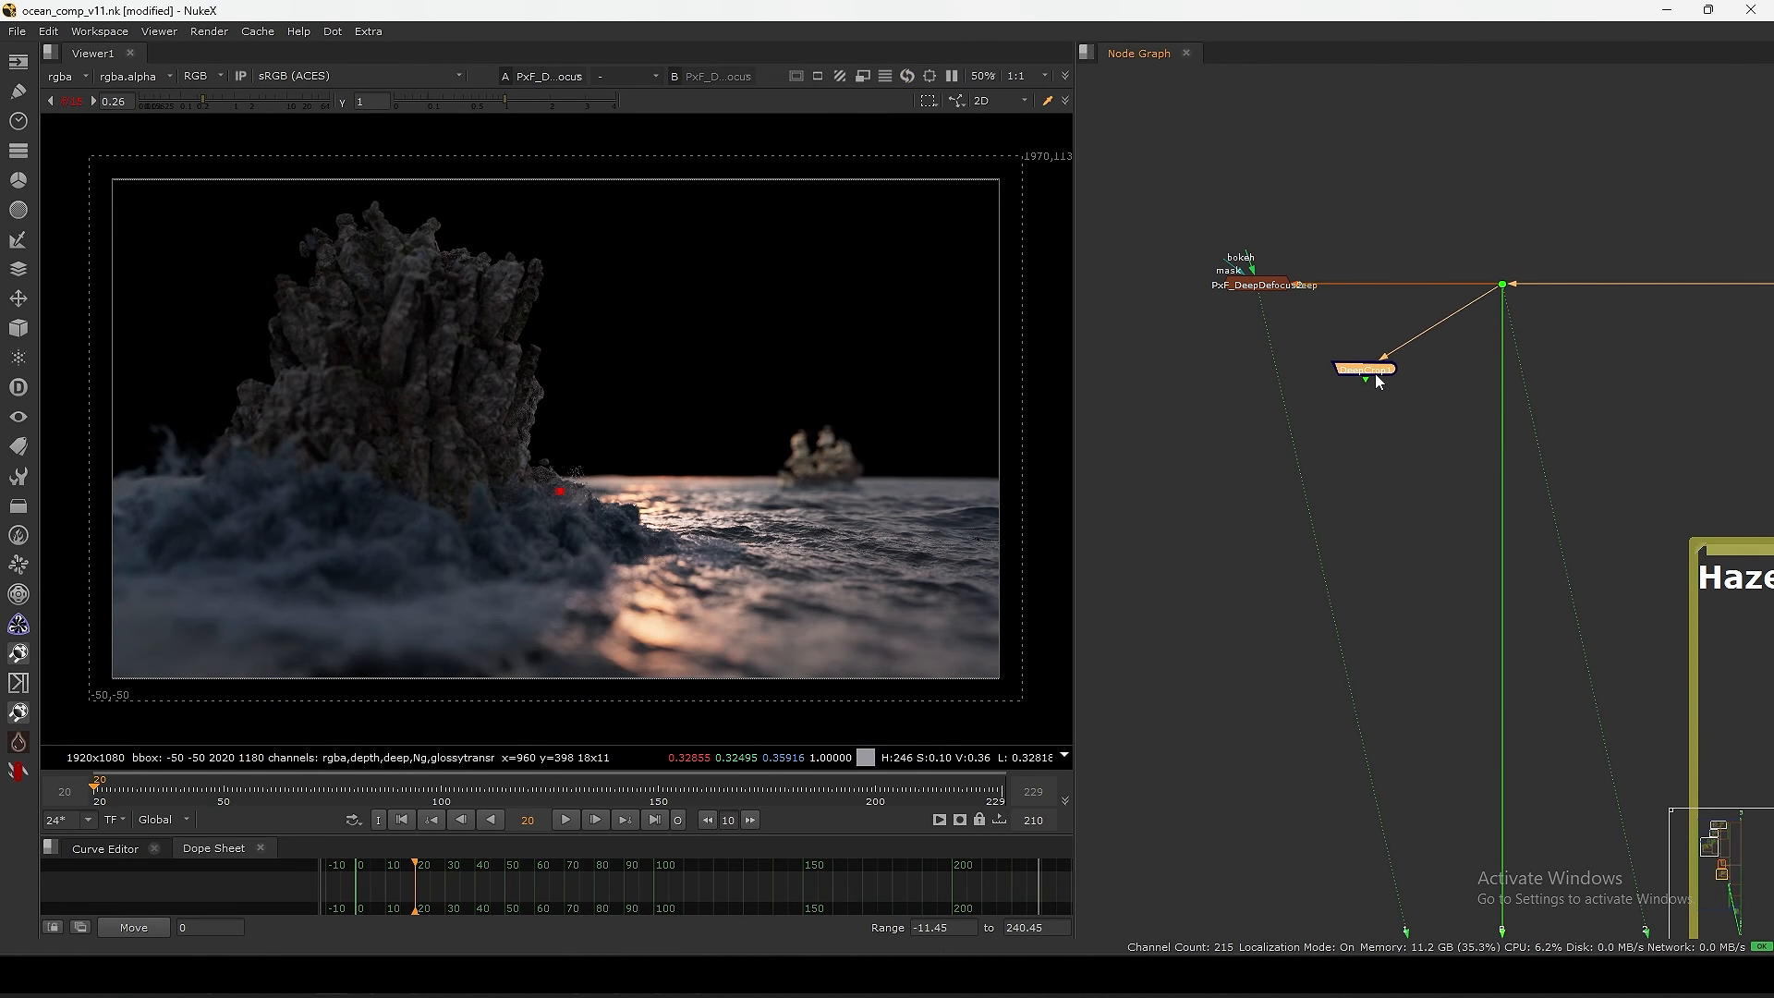
key(Delete)
- Delete the PxF_DeepDefocus node above the Haze/Atmos group together with the corner dot it branches from
drag(1547, 242, 1478, 324)
scroll(1478, 324, down, 12)
middle_drag(1254, 539, 1201, 716)
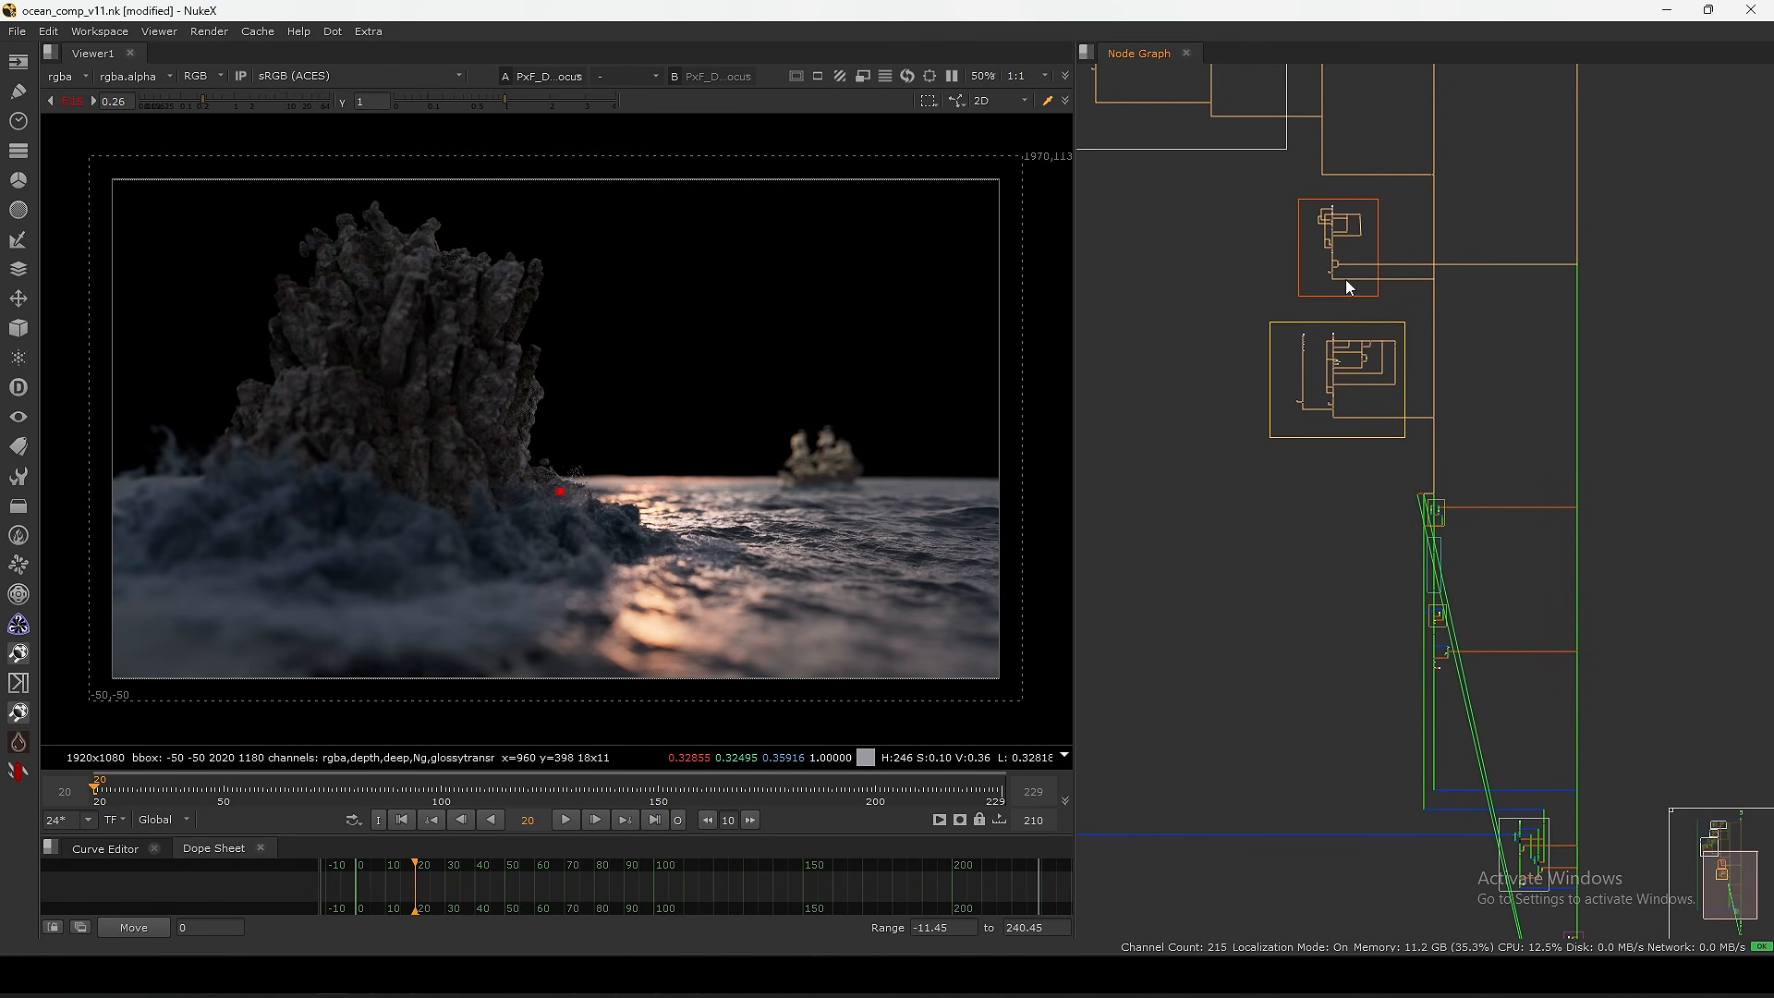
middle_drag(1362, 235, 1338, 713)
middle_drag(1374, 905, 1432, 408)
scroll(1433, 413, up, 10)
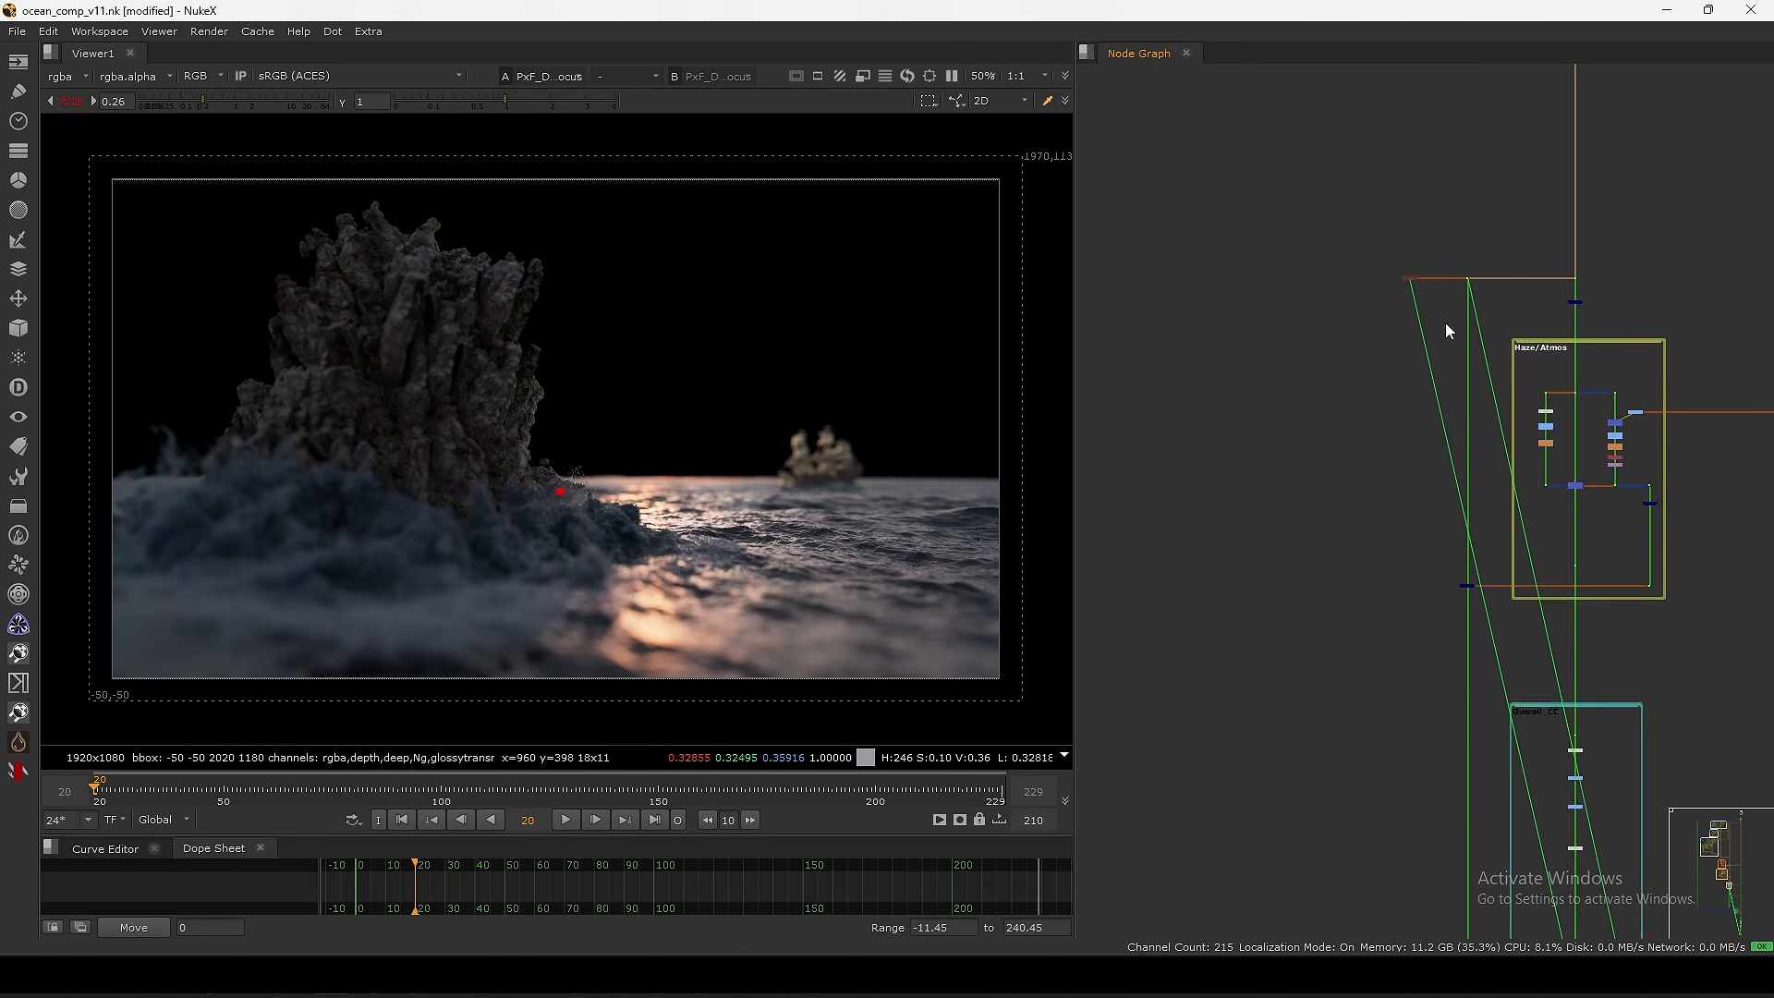
drag(1376, 301, 1349, 298)
middle_drag(775, 509, 747, 462)
drag(1421, 234, 1204, 416)
key(Delete)
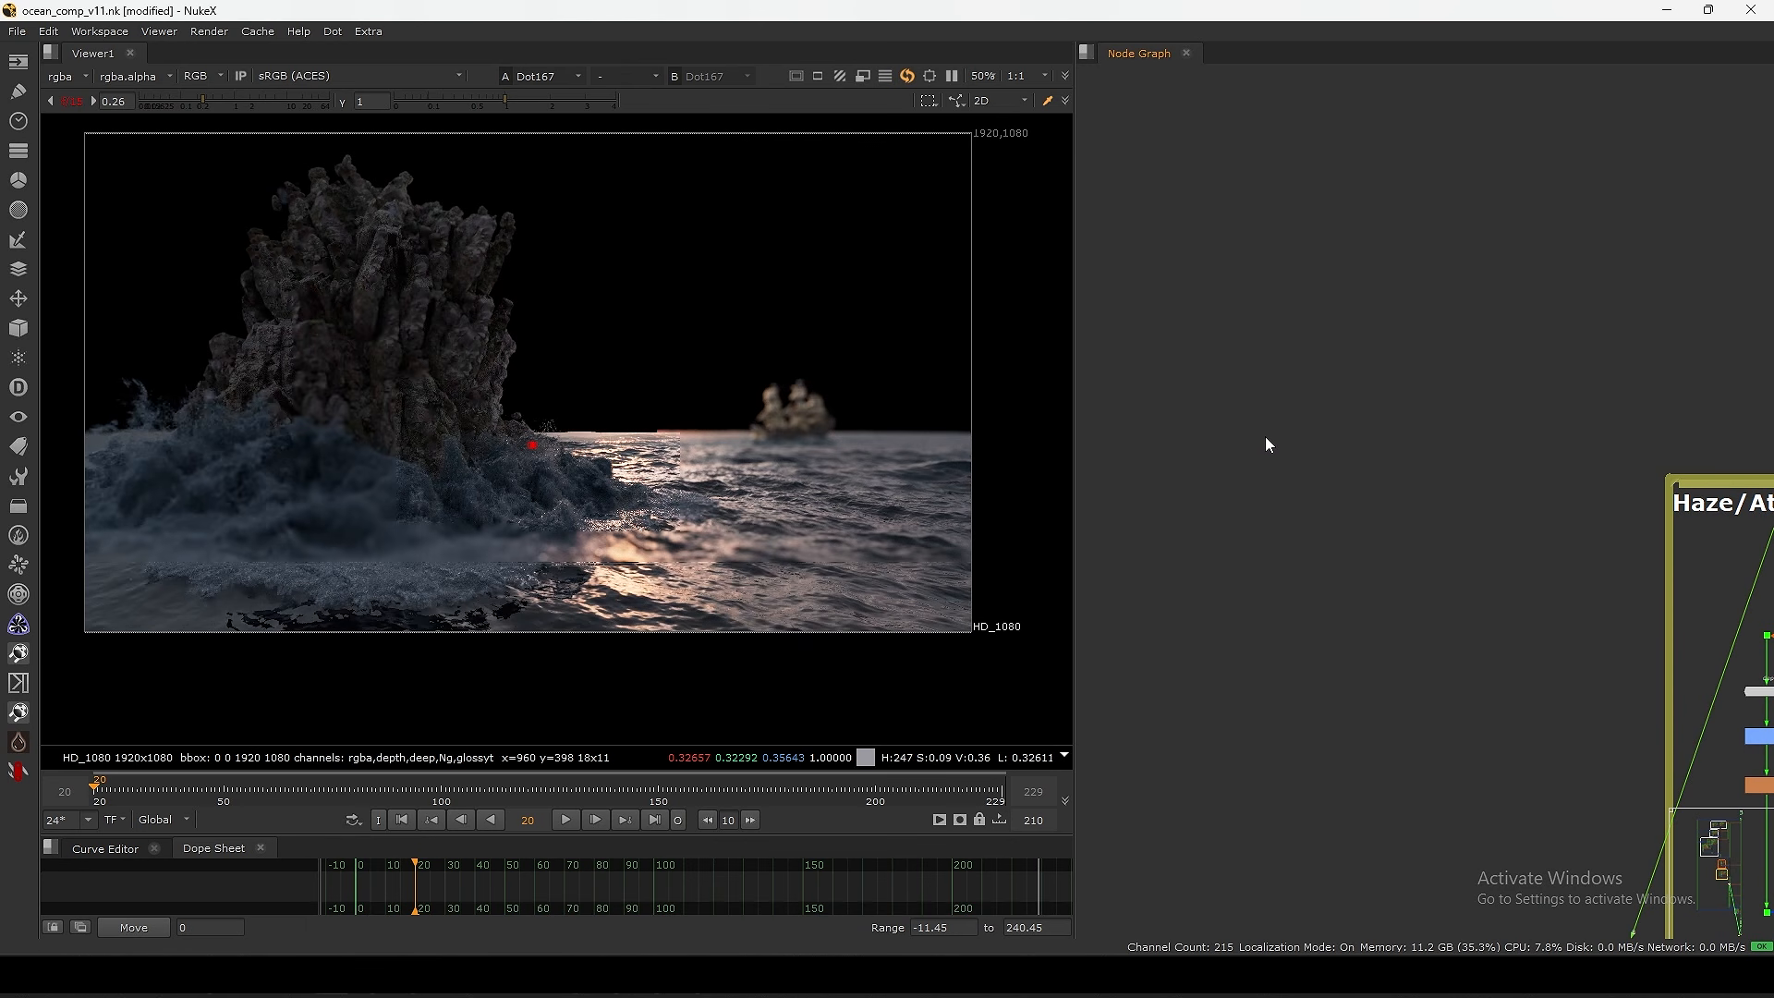
- Insert a dot in the diagonal connection beside the Haze/Atmos group and place it so the line turns at a right angle
scroll(1302, 466, down, 4)
scroll(1390, 429, up, 4)
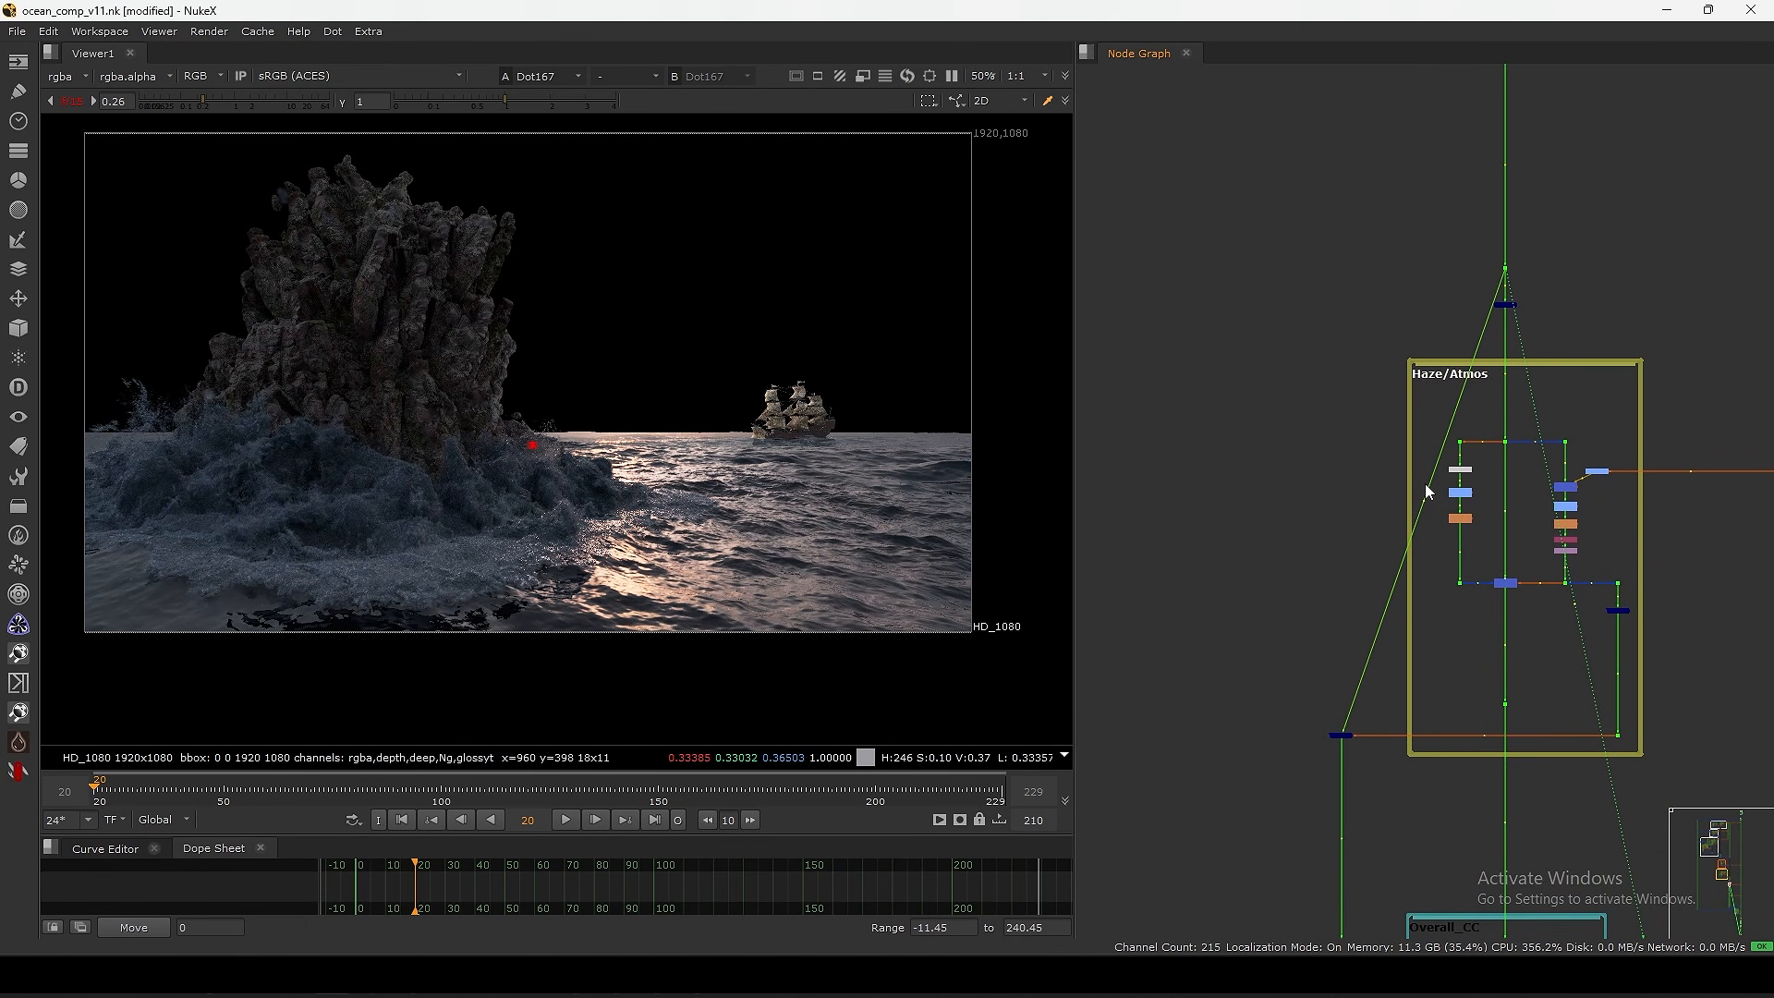
ctrl+drag(1426, 499, 1333, 273)
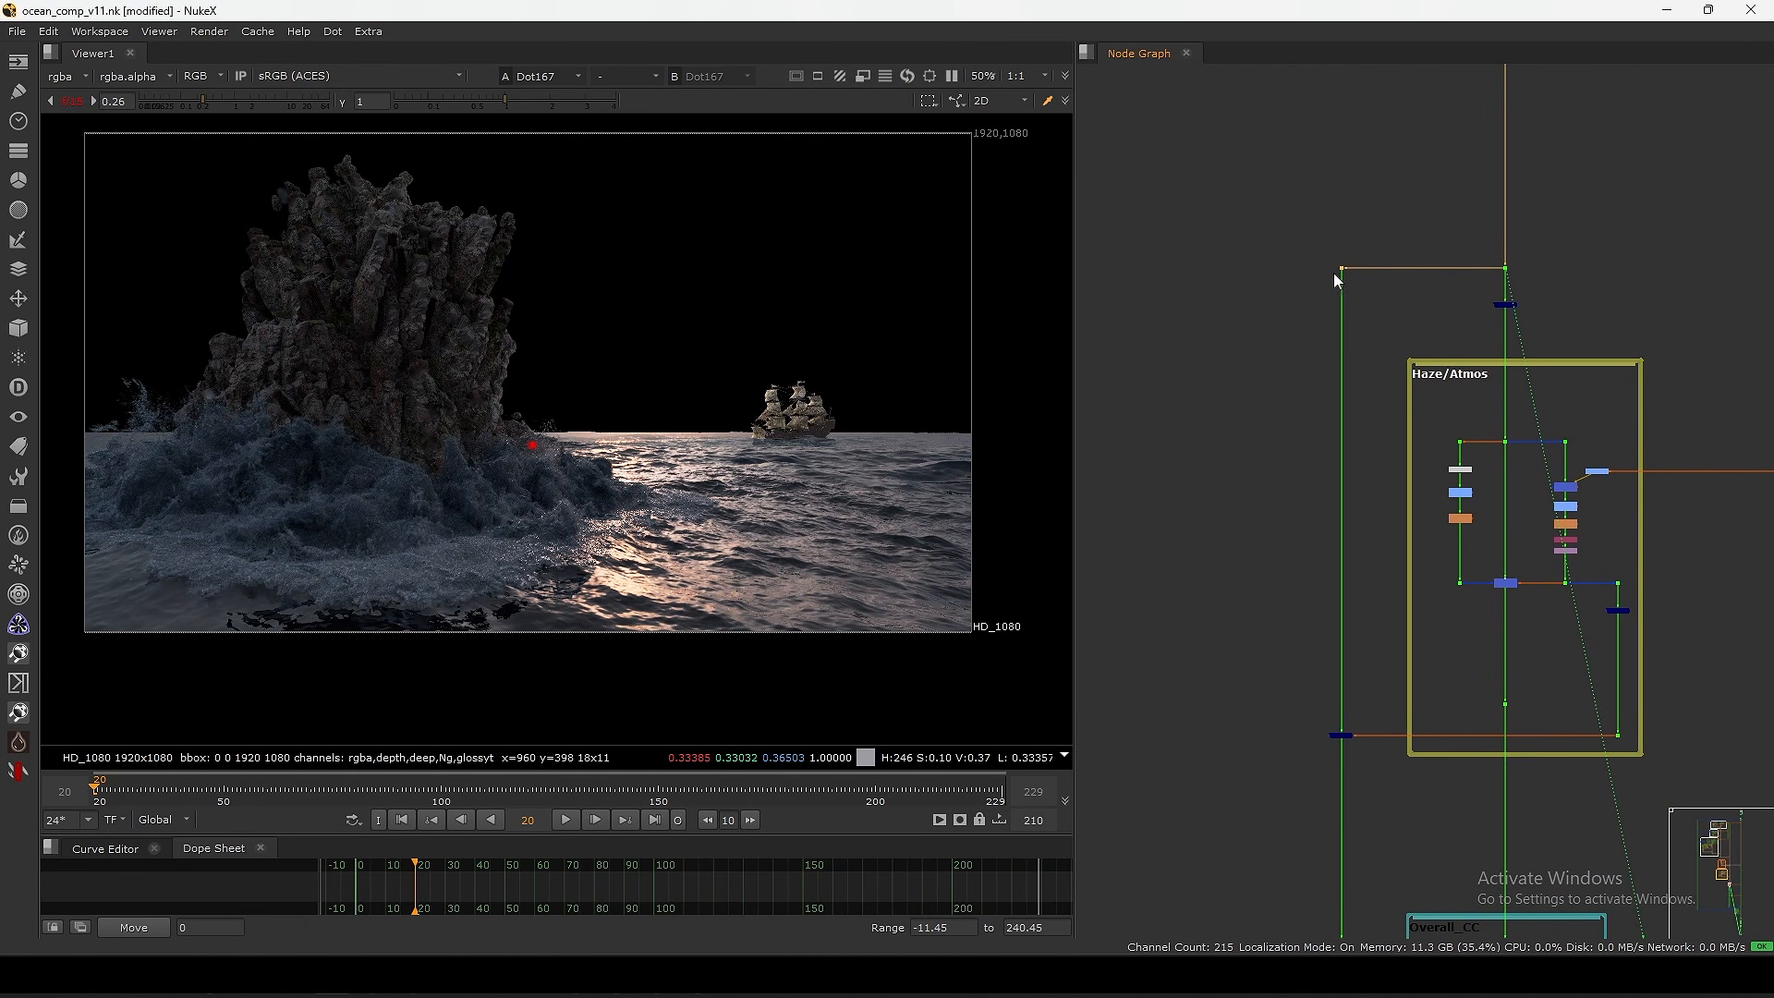
- View the result of the 2D Fog group at its output dot
scroll(1204, 420, down, 5)
scroll(1445, 388, up, 8)
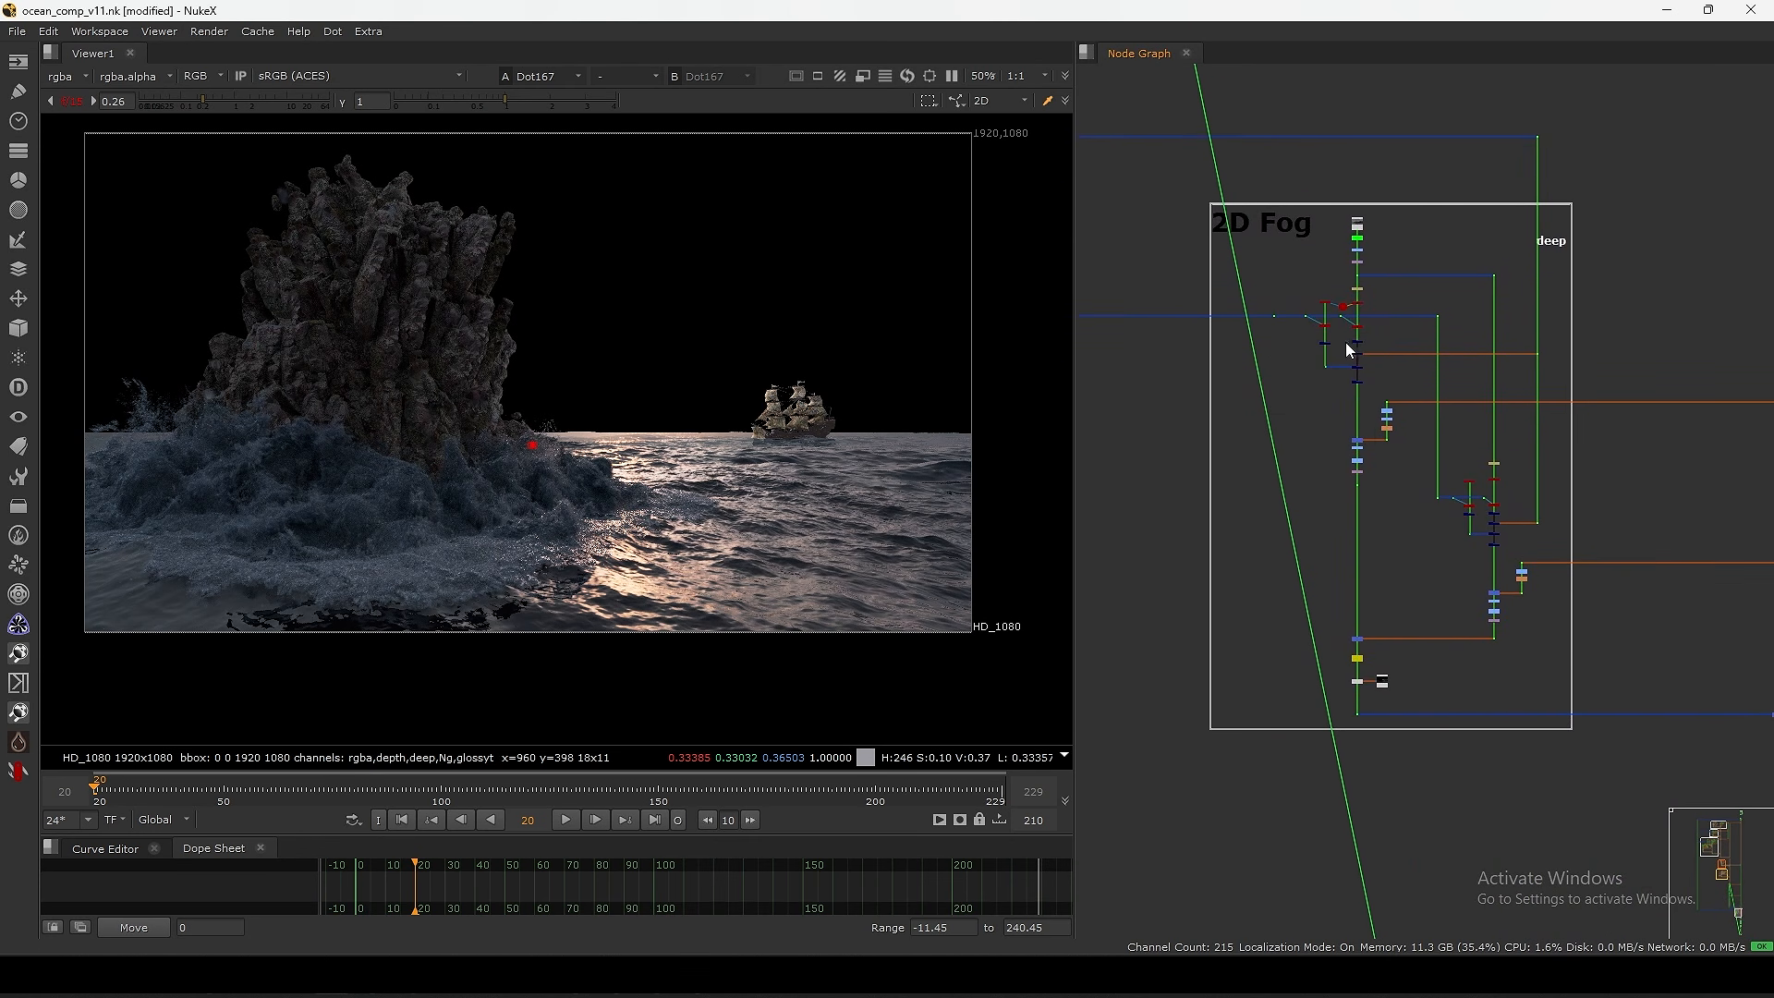
scroll(1243, 499, down, 6)
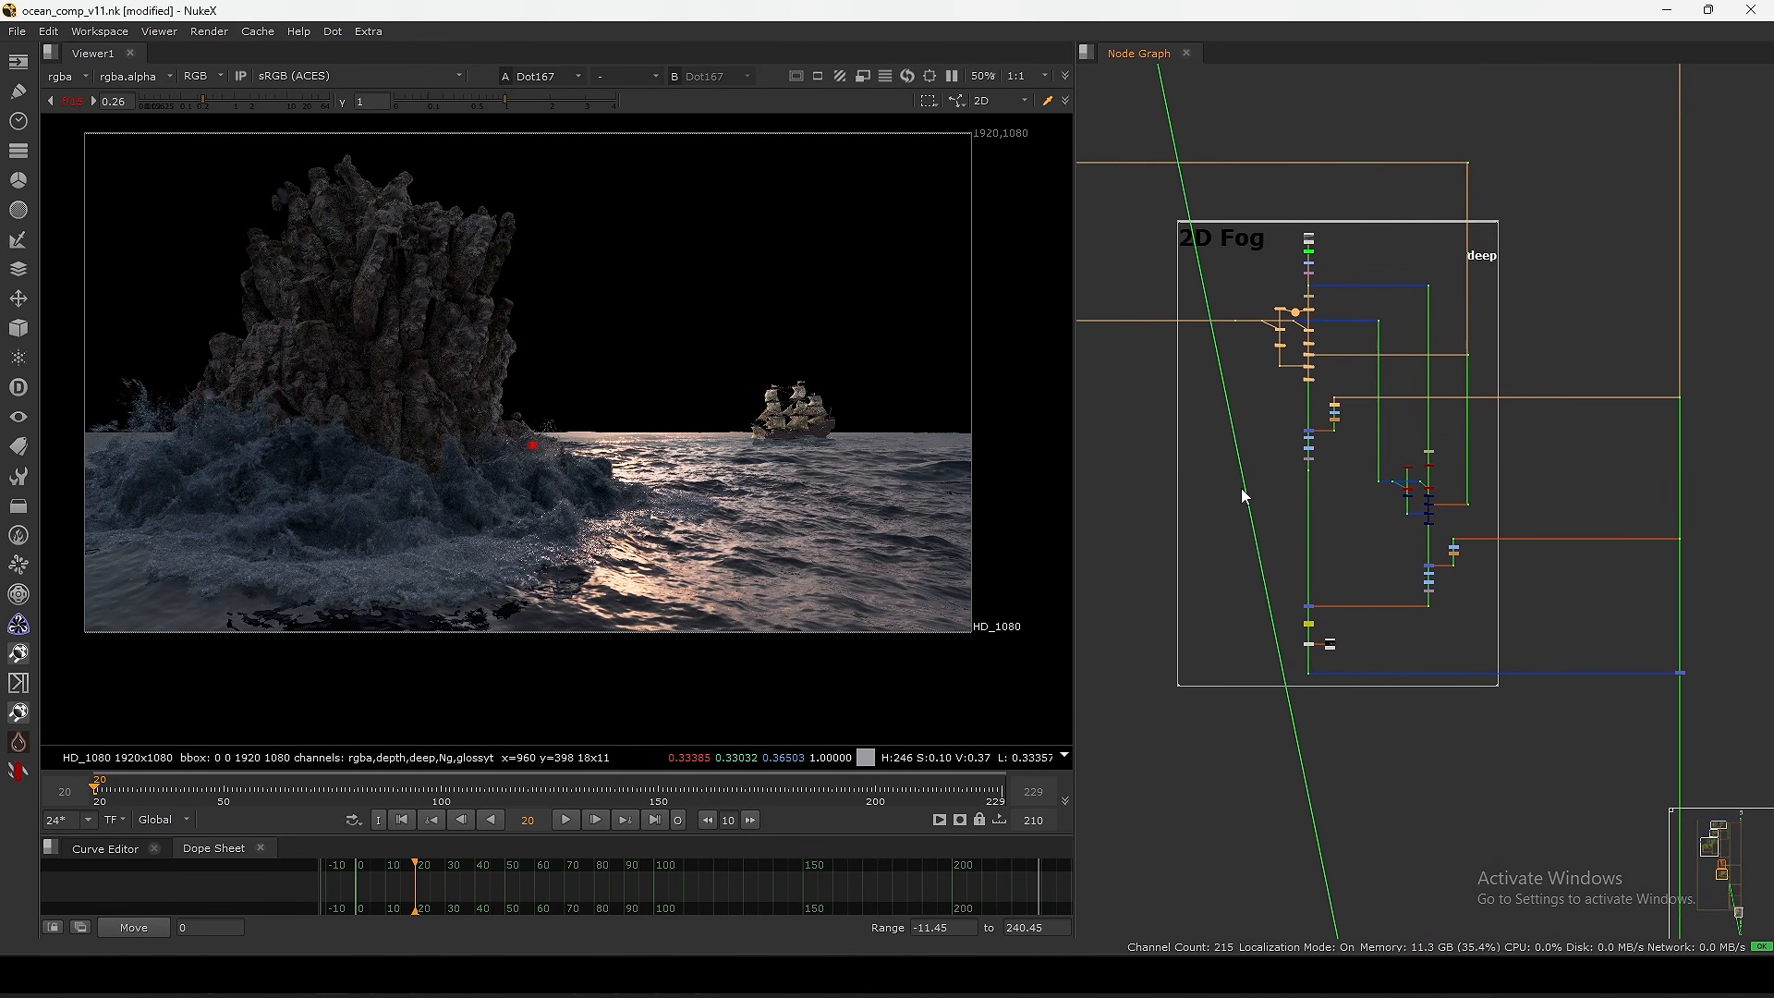
drag(1245, 524, 1243, 524)
key(1)
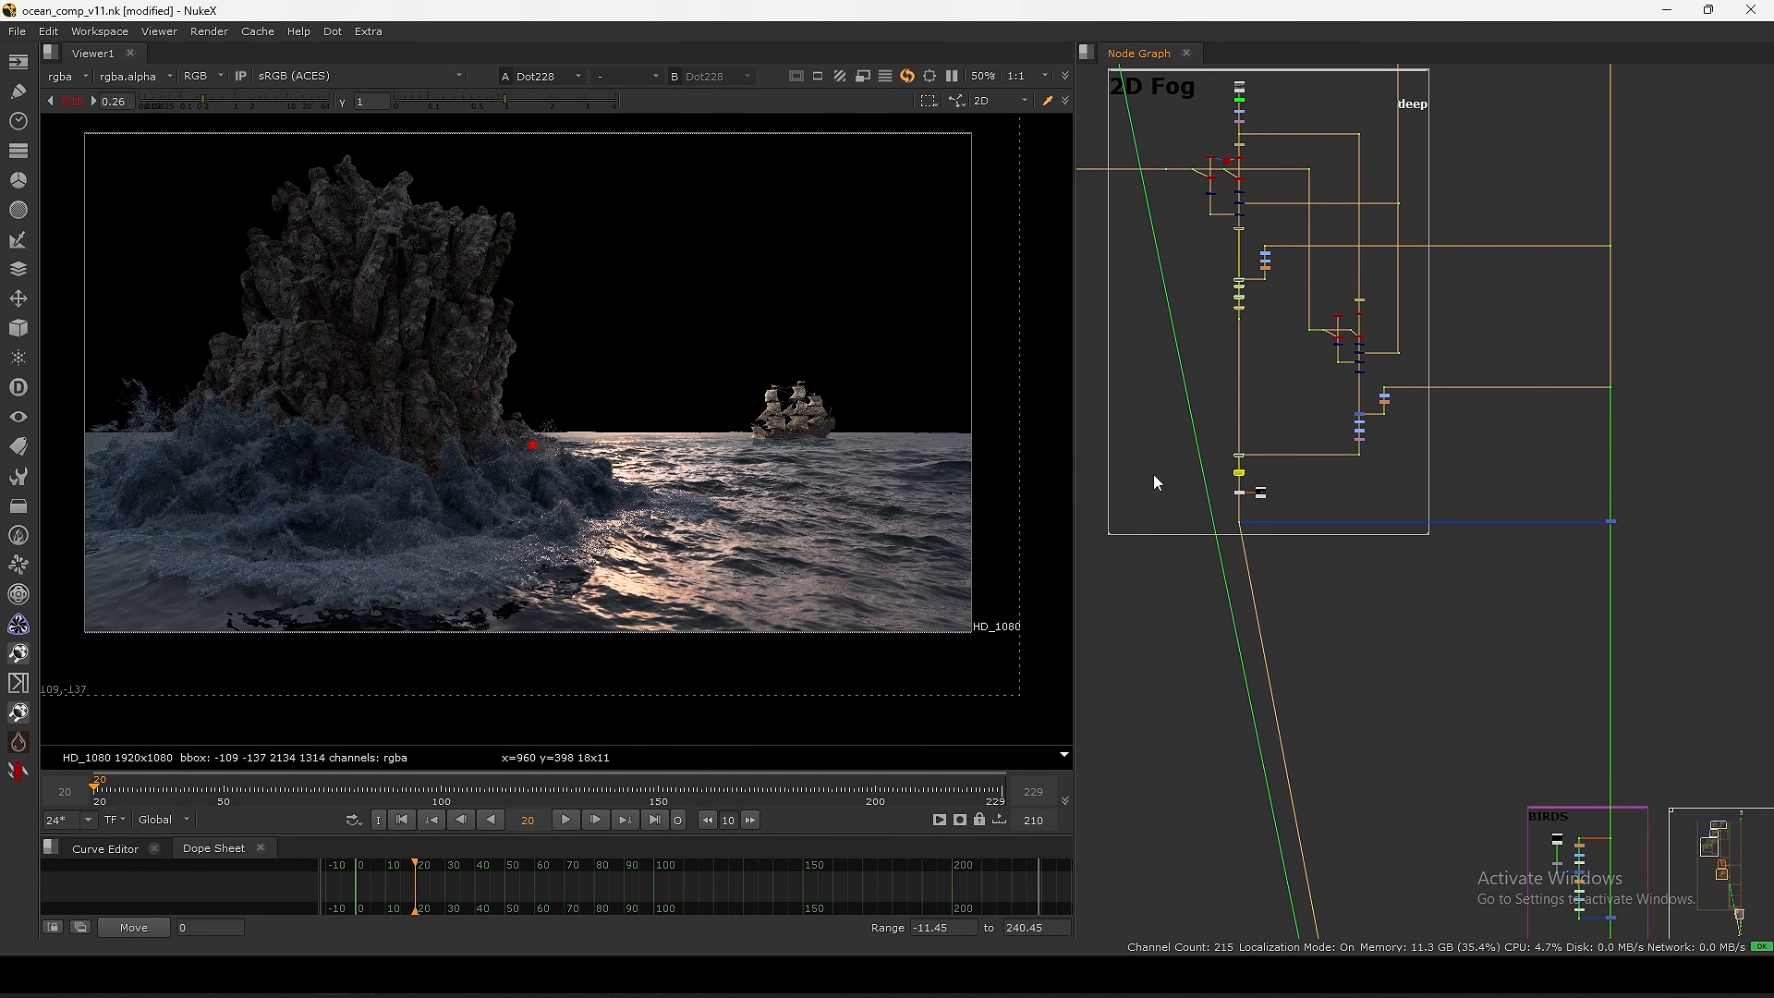
scroll(1283, 480, up, 5)
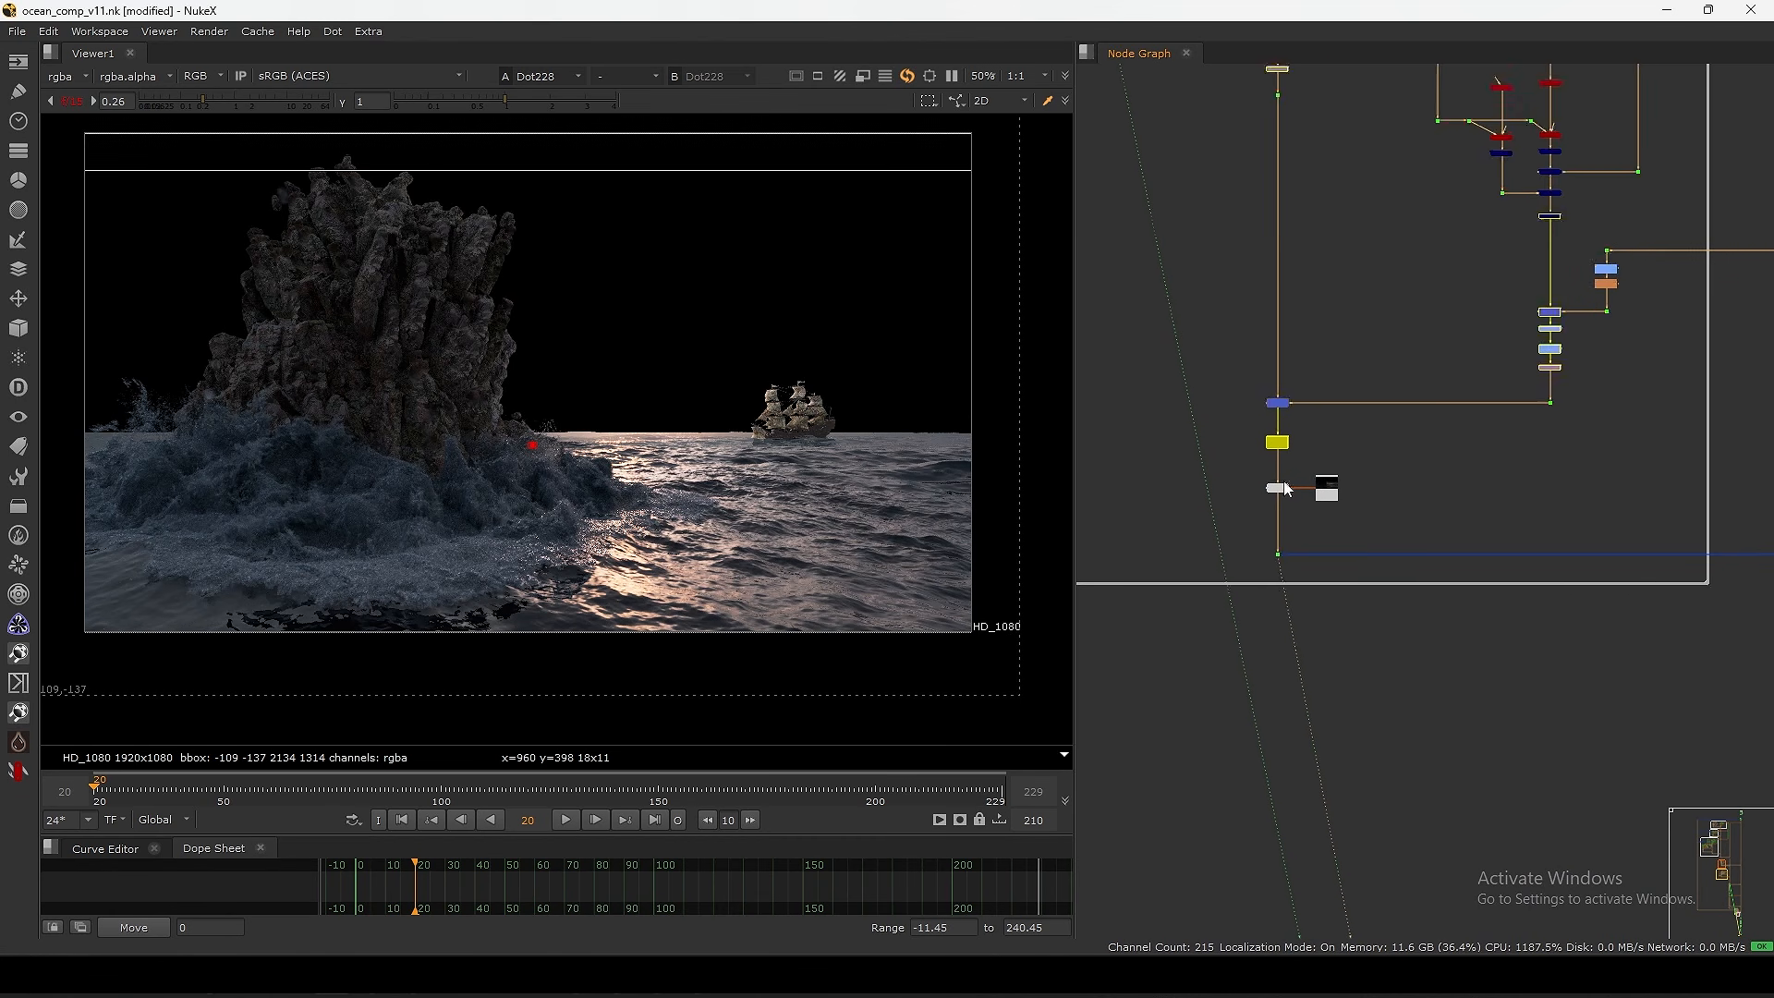
drag(1359, 503, 1365, 505)
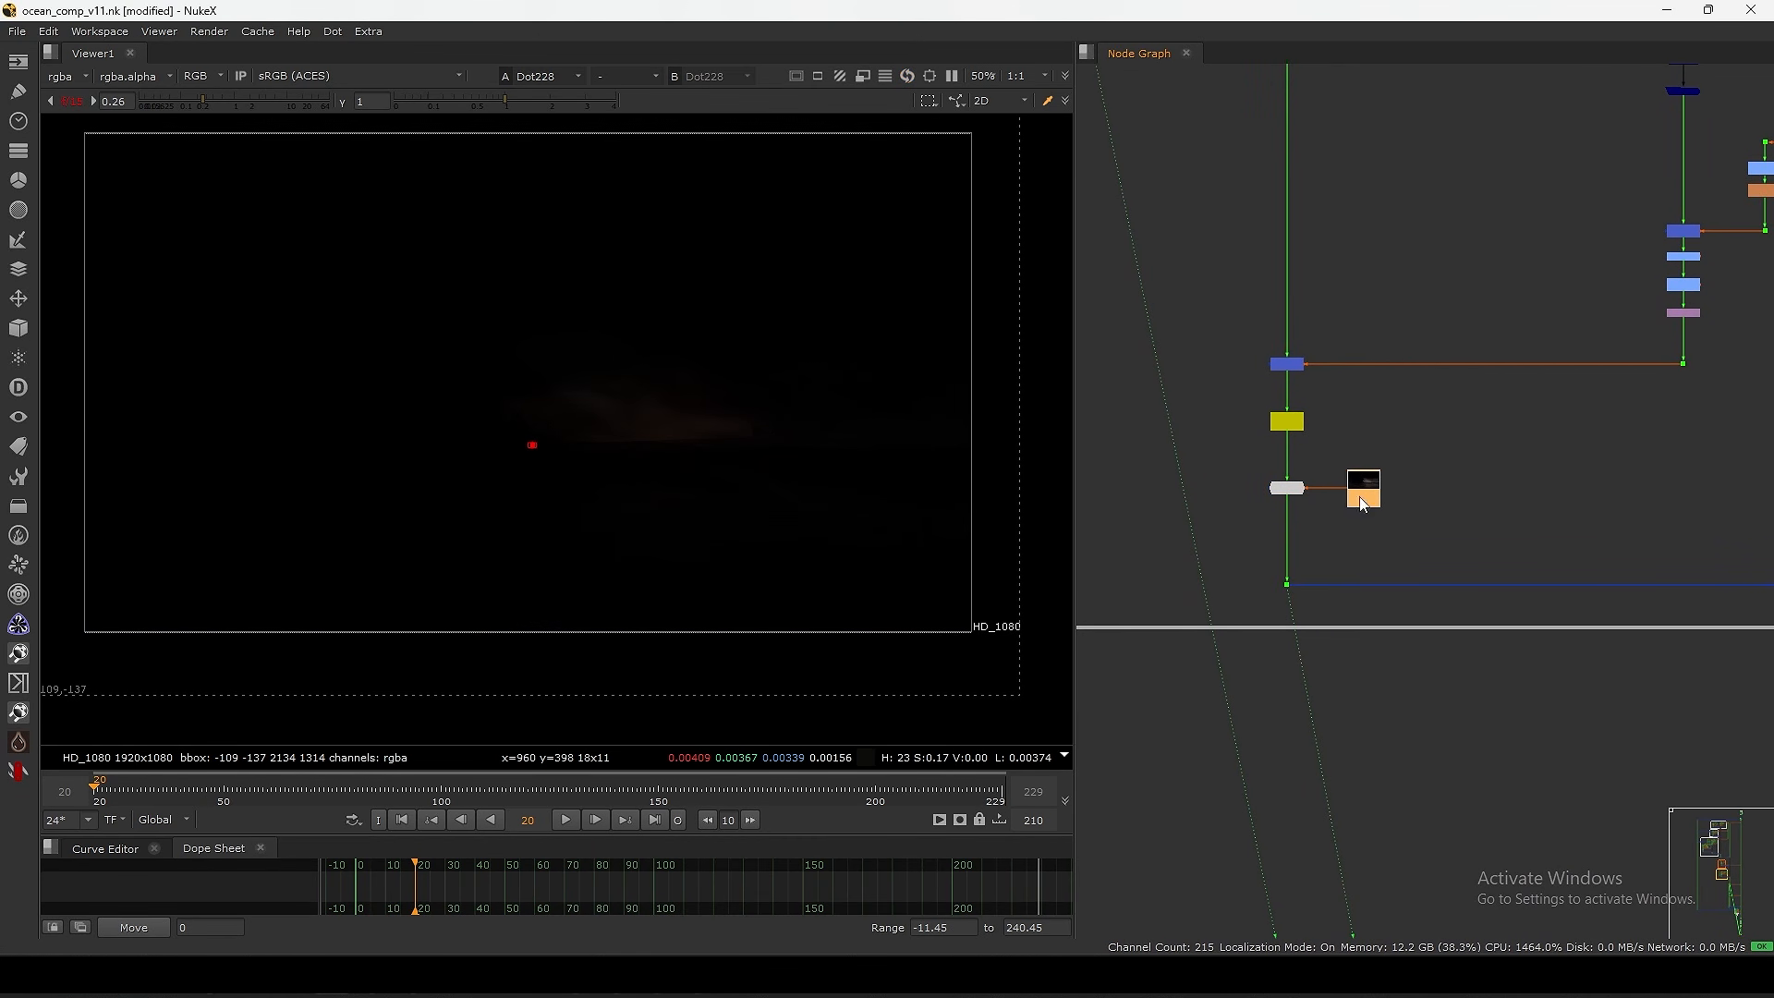
click(1287, 585)
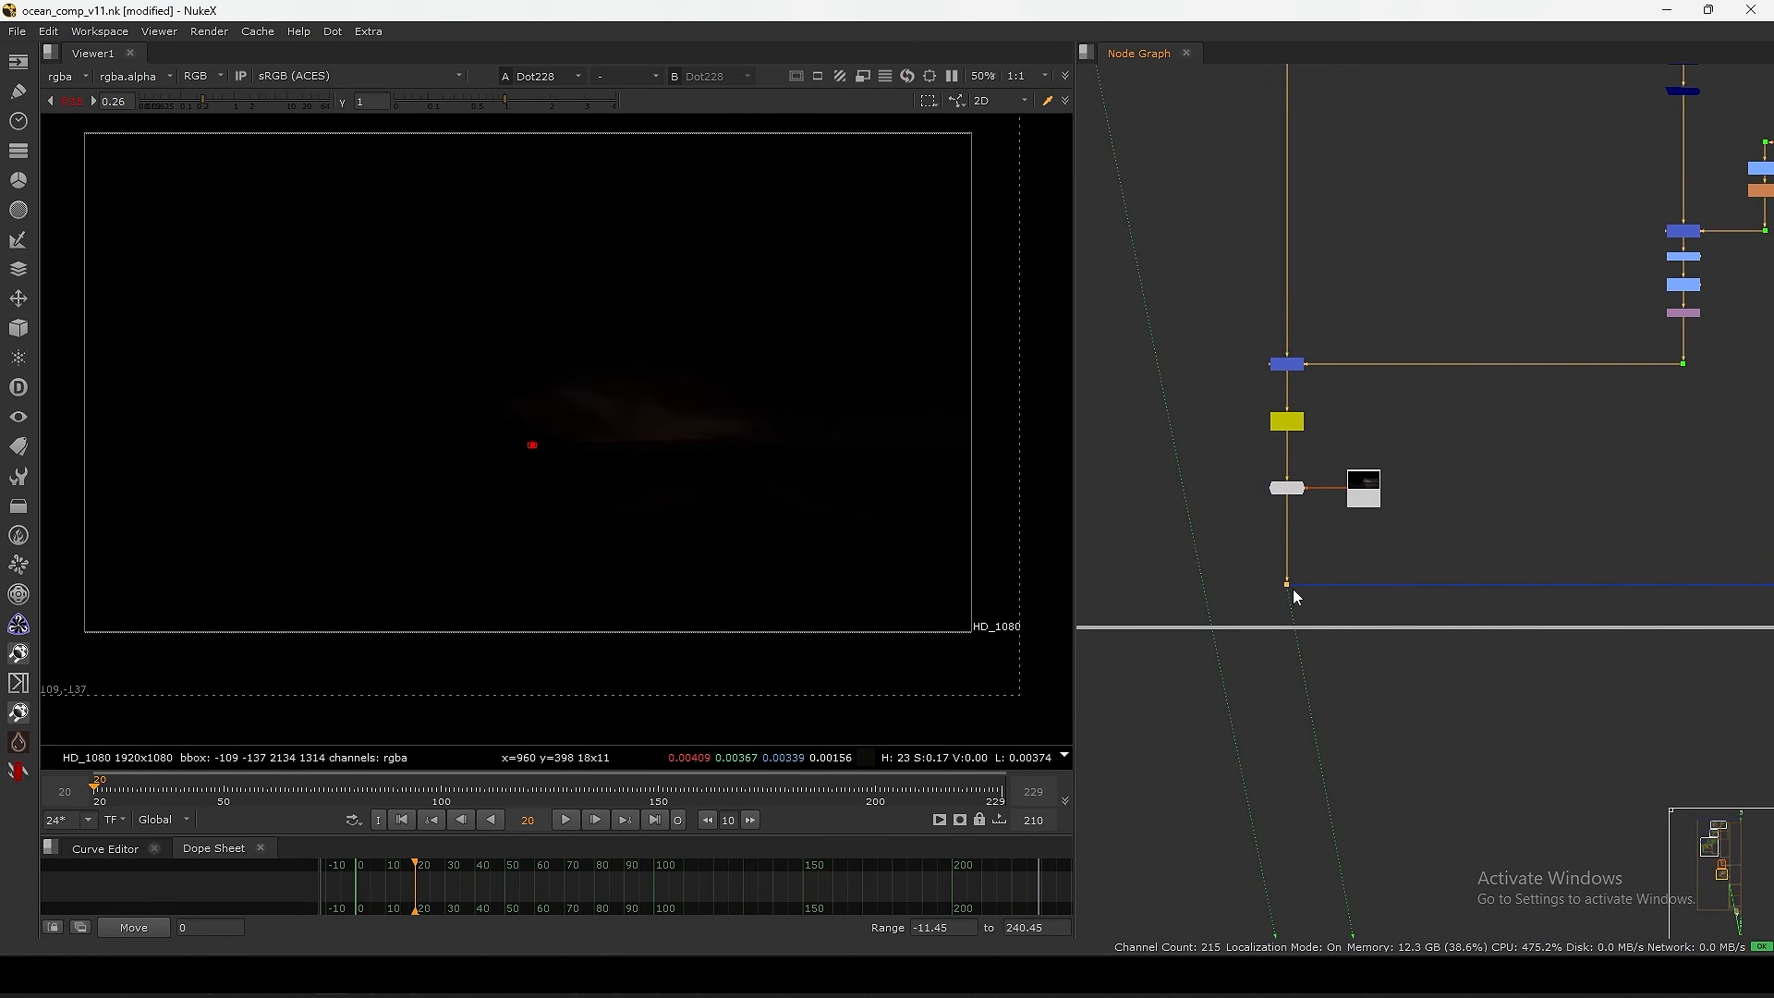
- View the rendered fog Read node beside the 2D Fog output and raise the viewer gain to 9
click(1363, 500)
key(1)
click(1329, 523)
click(235, 98)
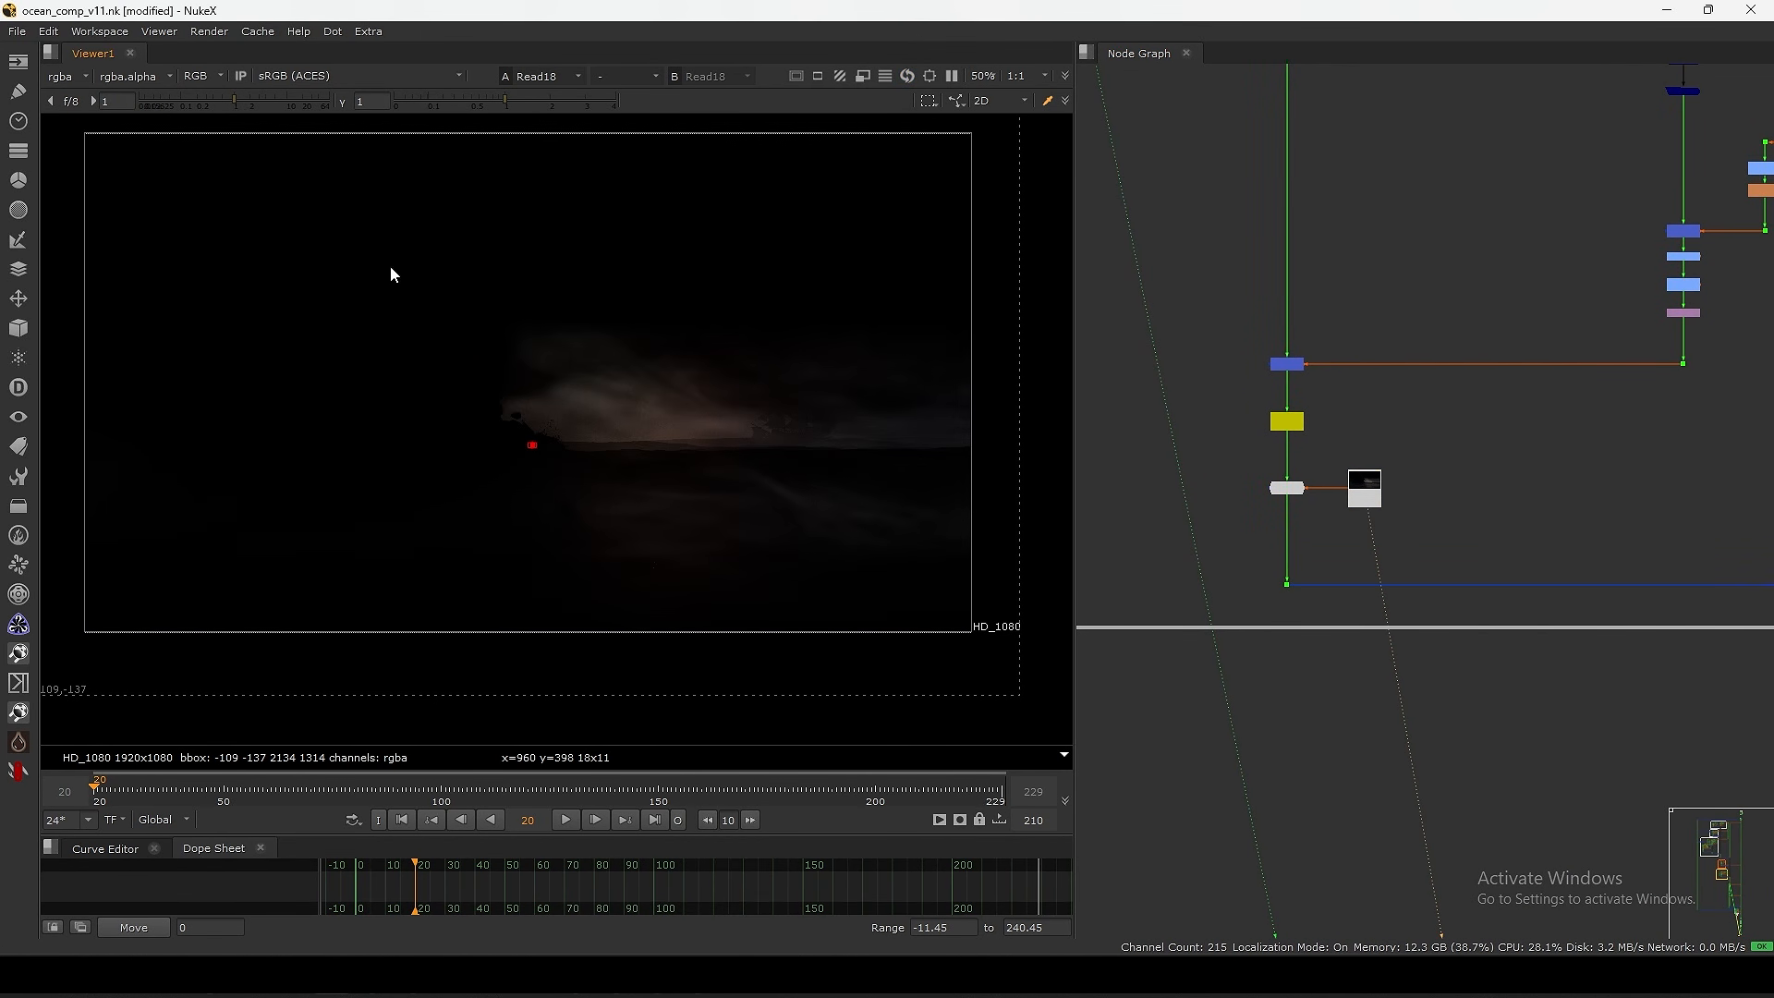
drag(266, 103, 284, 104)
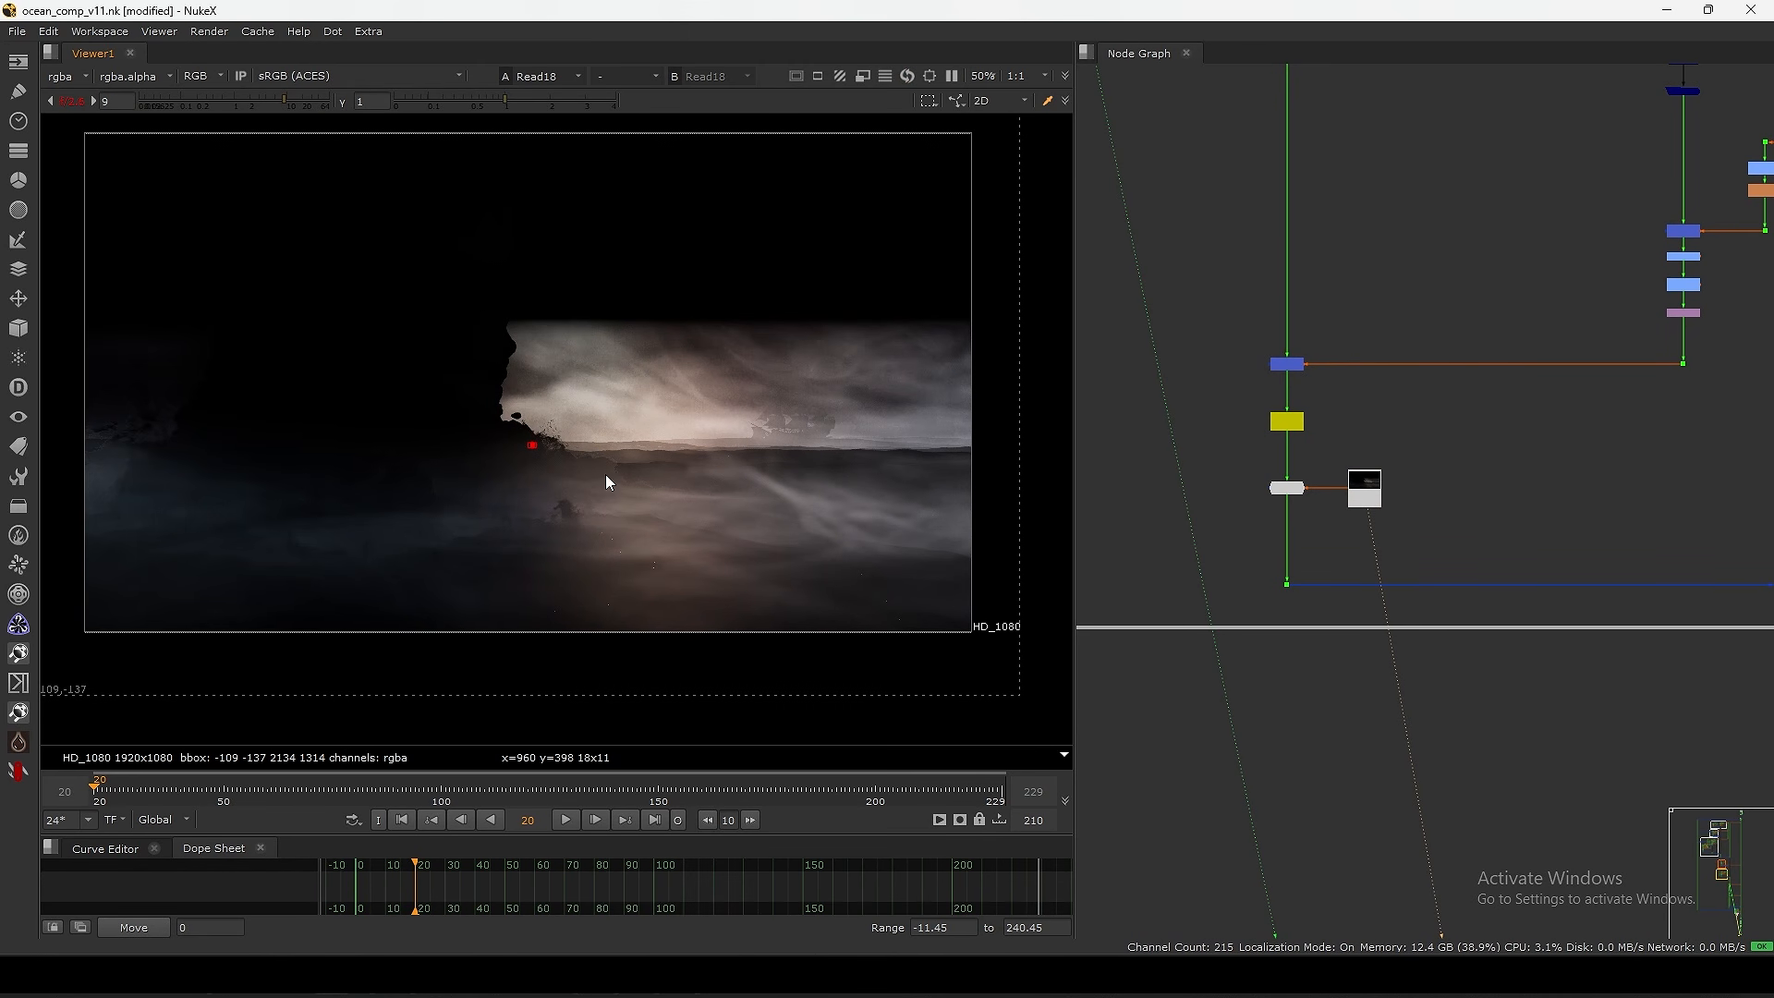
- Examine the 2D Fog card setup, including the cards, ScanlineRender, DeepBlur and holdout DeepMerge nodes
scroll(1228, 457, down, 9)
middle_drag(1311, 243, 1299, 382)
scroll(1304, 349, up, 7)
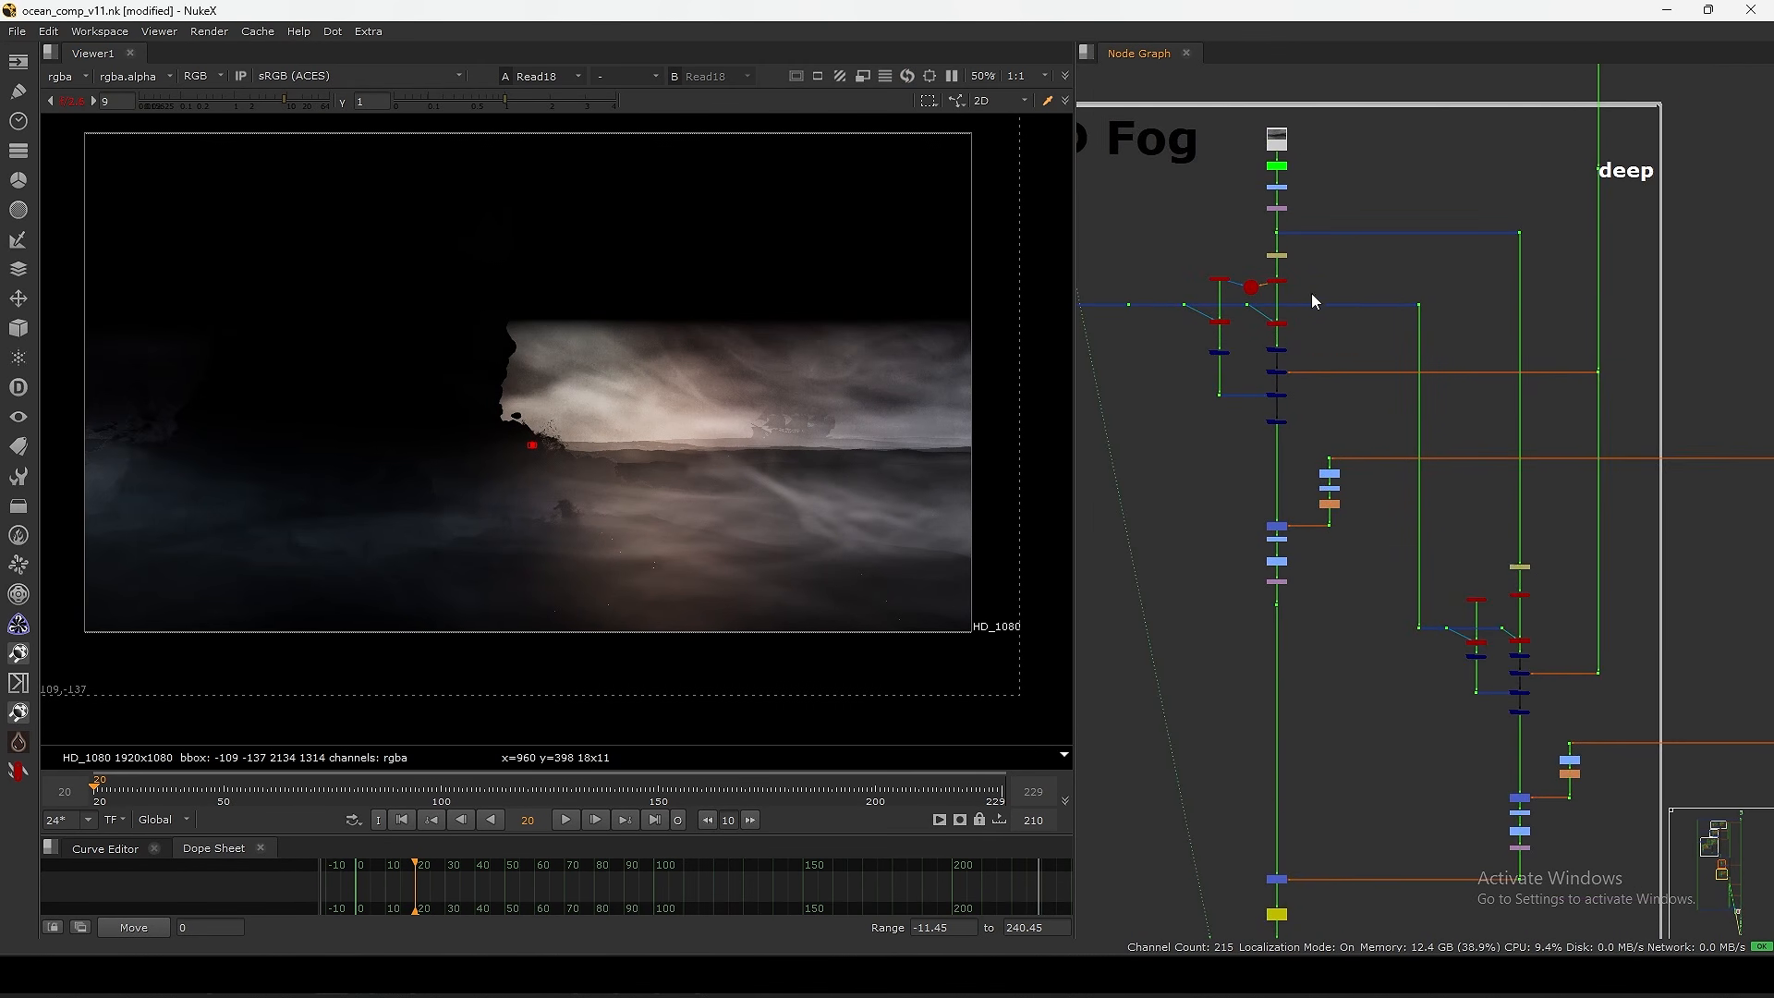
scroll(1310, 292, up, 7)
drag(1226, 202, 1380, 710)
drag(1284, 386, 1295, 384)
click(1328, 364)
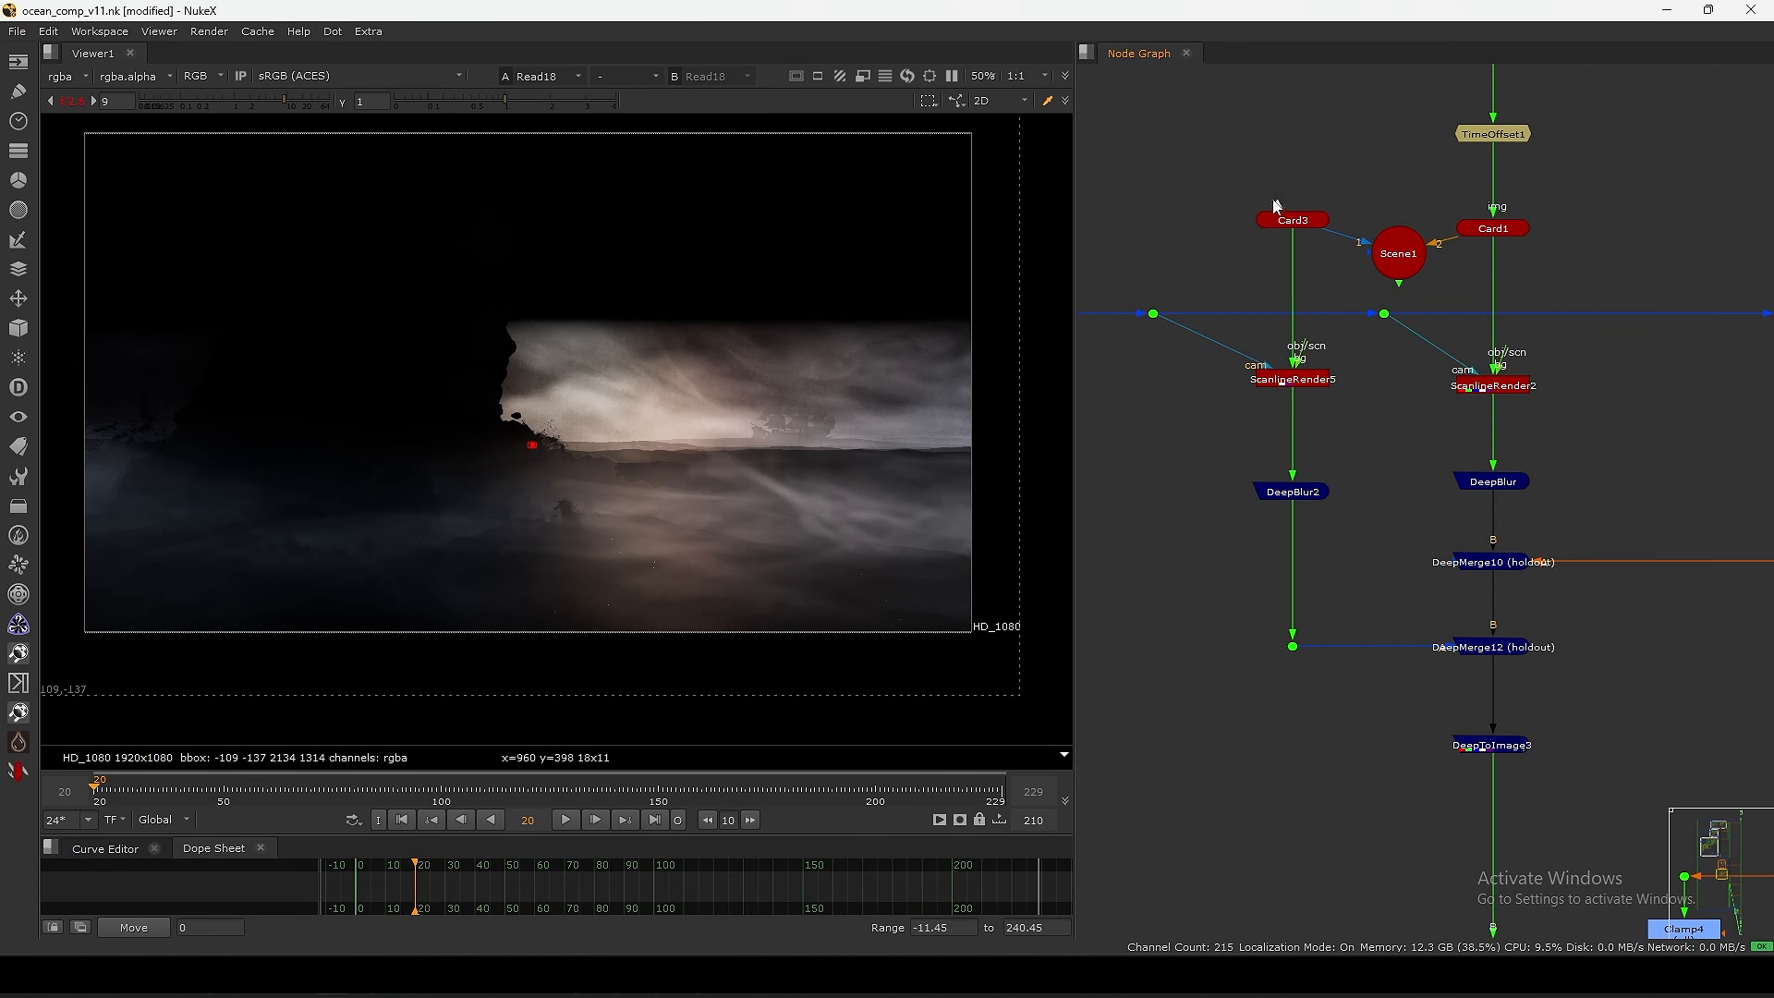
drag(1278, 218, 1308, 206)
middle_drag(1260, 229, 1299, 276)
drag(1313, 222, 1312, 153)
- Inspect the fog around the ship up close together with its holdout merges, and fit the full frame in the viewer again
drag(804, 400, 643, 506)
scroll(786, 460, up, 7)
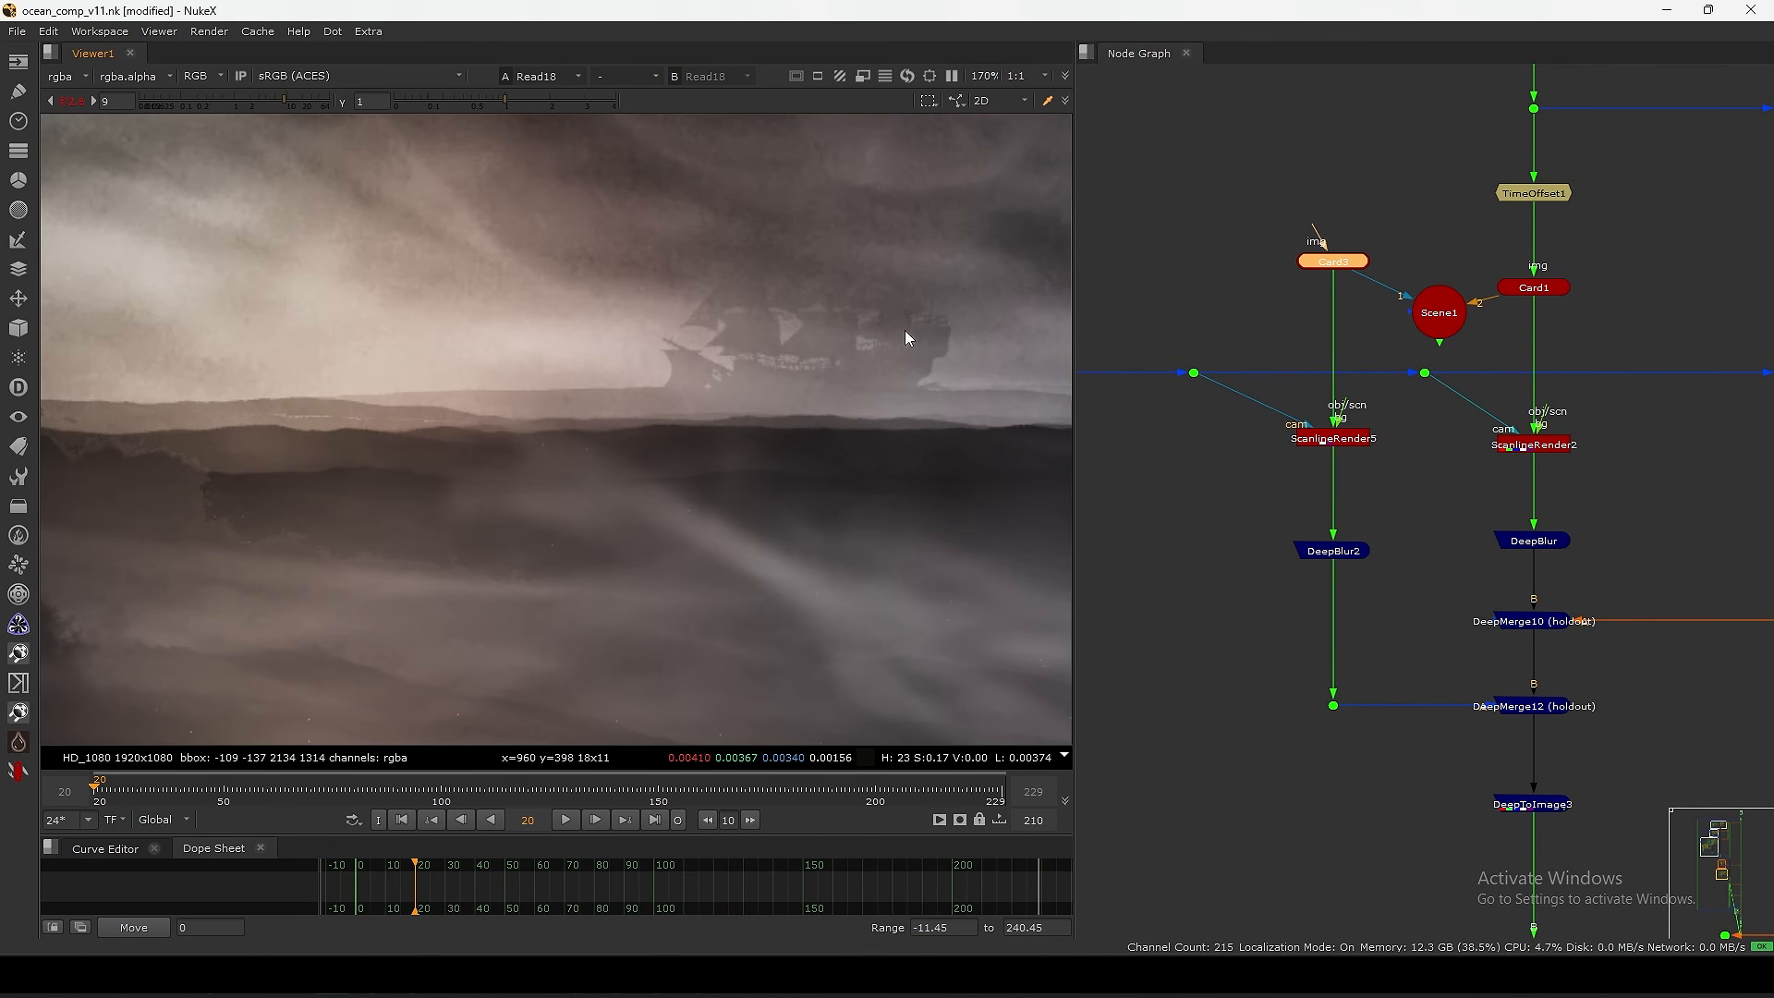
drag(954, 265, 650, 439)
click(1112, 290)
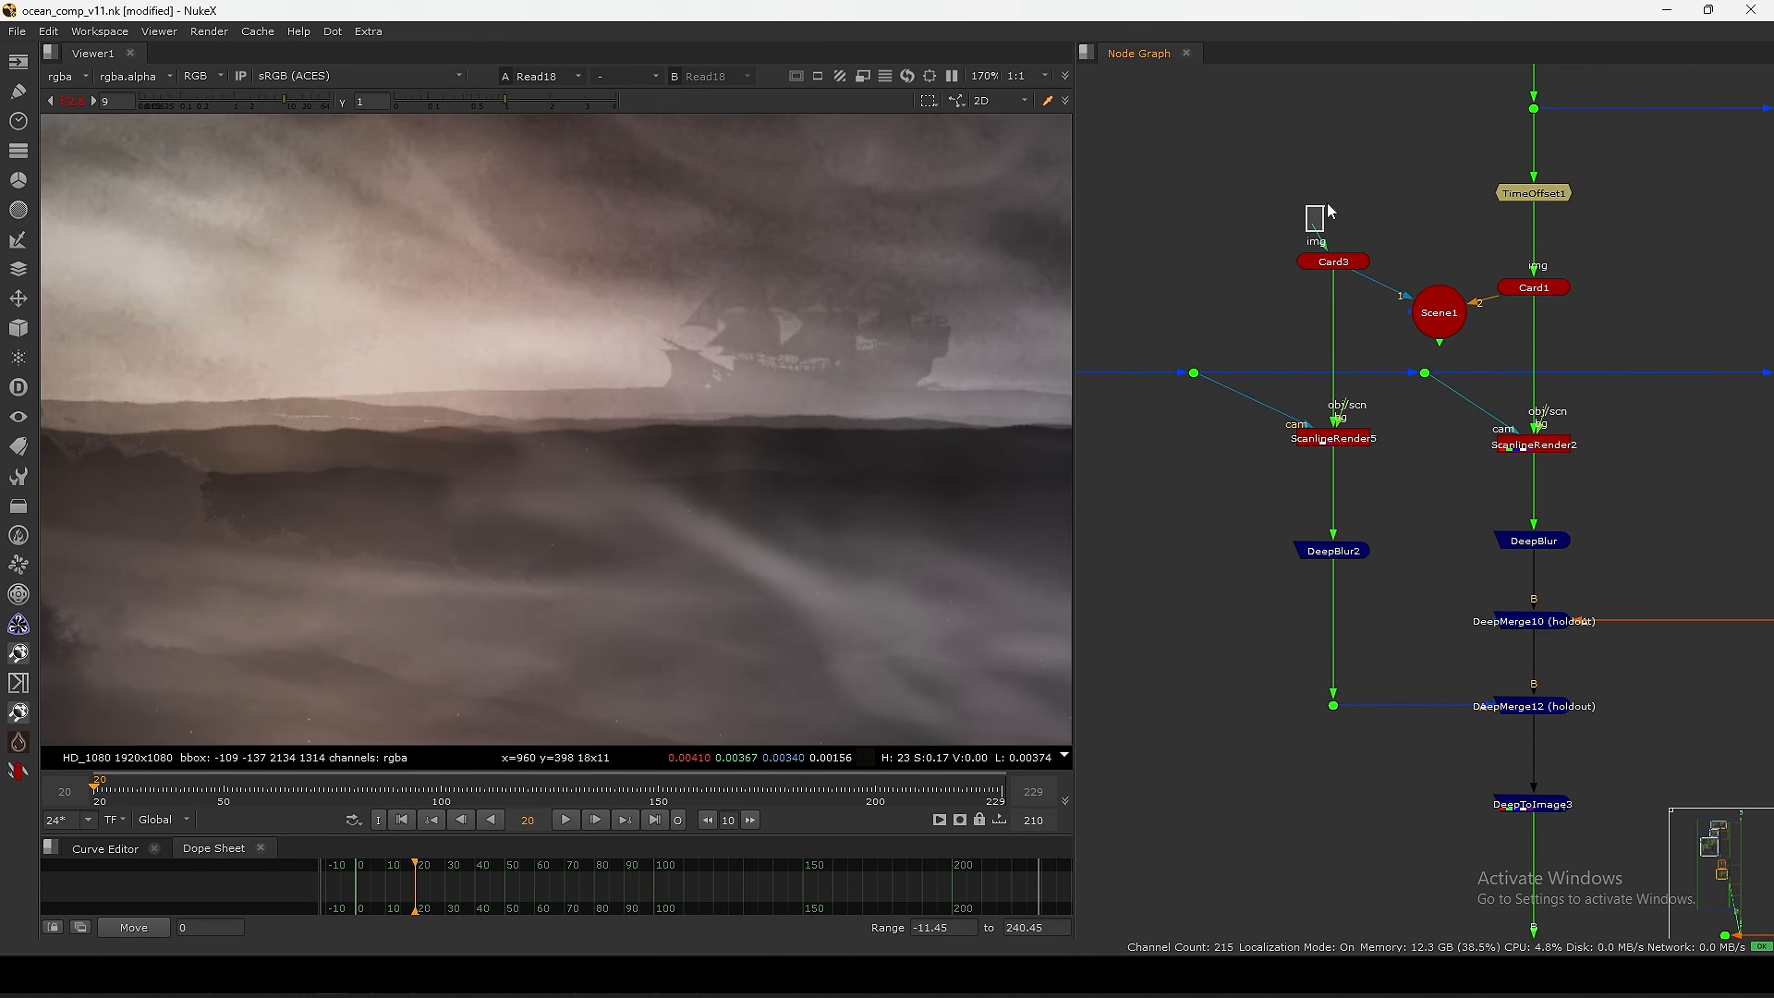
drag(1641, 668, 1411, 741)
click(1604, 673)
drag(1604, 672, 1413, 737)
click(1404, 736)
key(f)
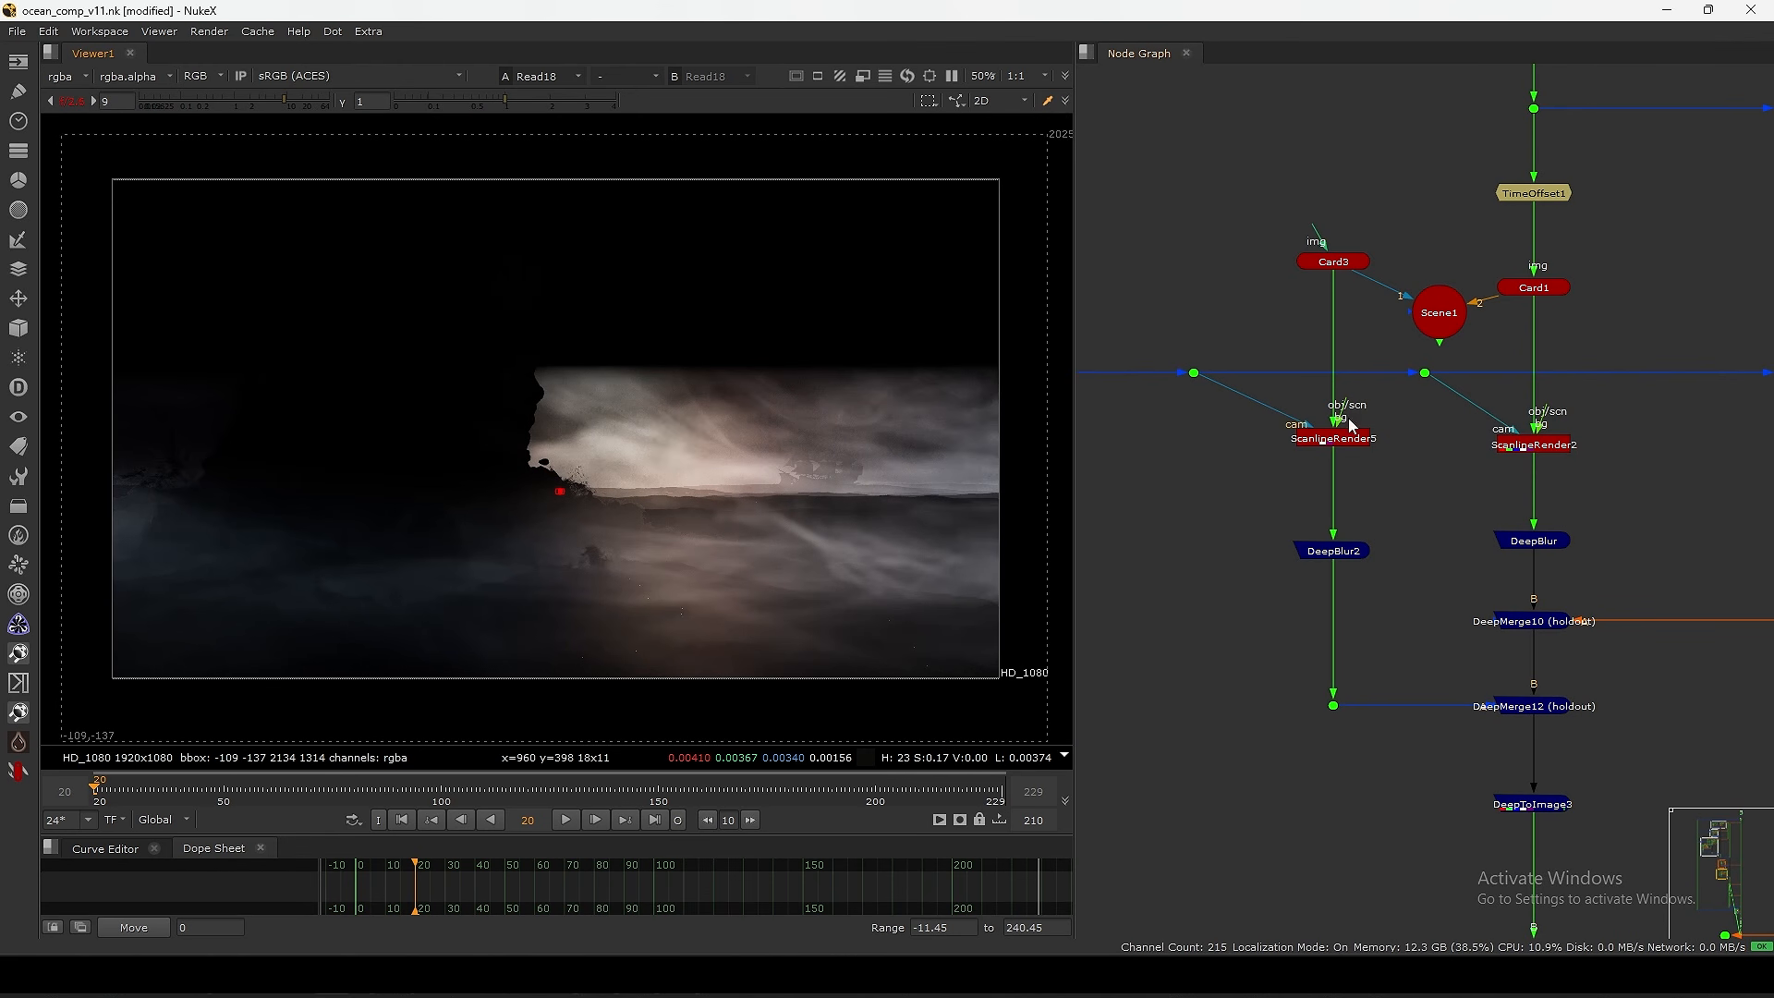
- Delete the Scene node between the two fog cards
click(1439, 312)
key(Delete)
click(1371, 243)
middle_drag(1471, 335, 1337, 551)
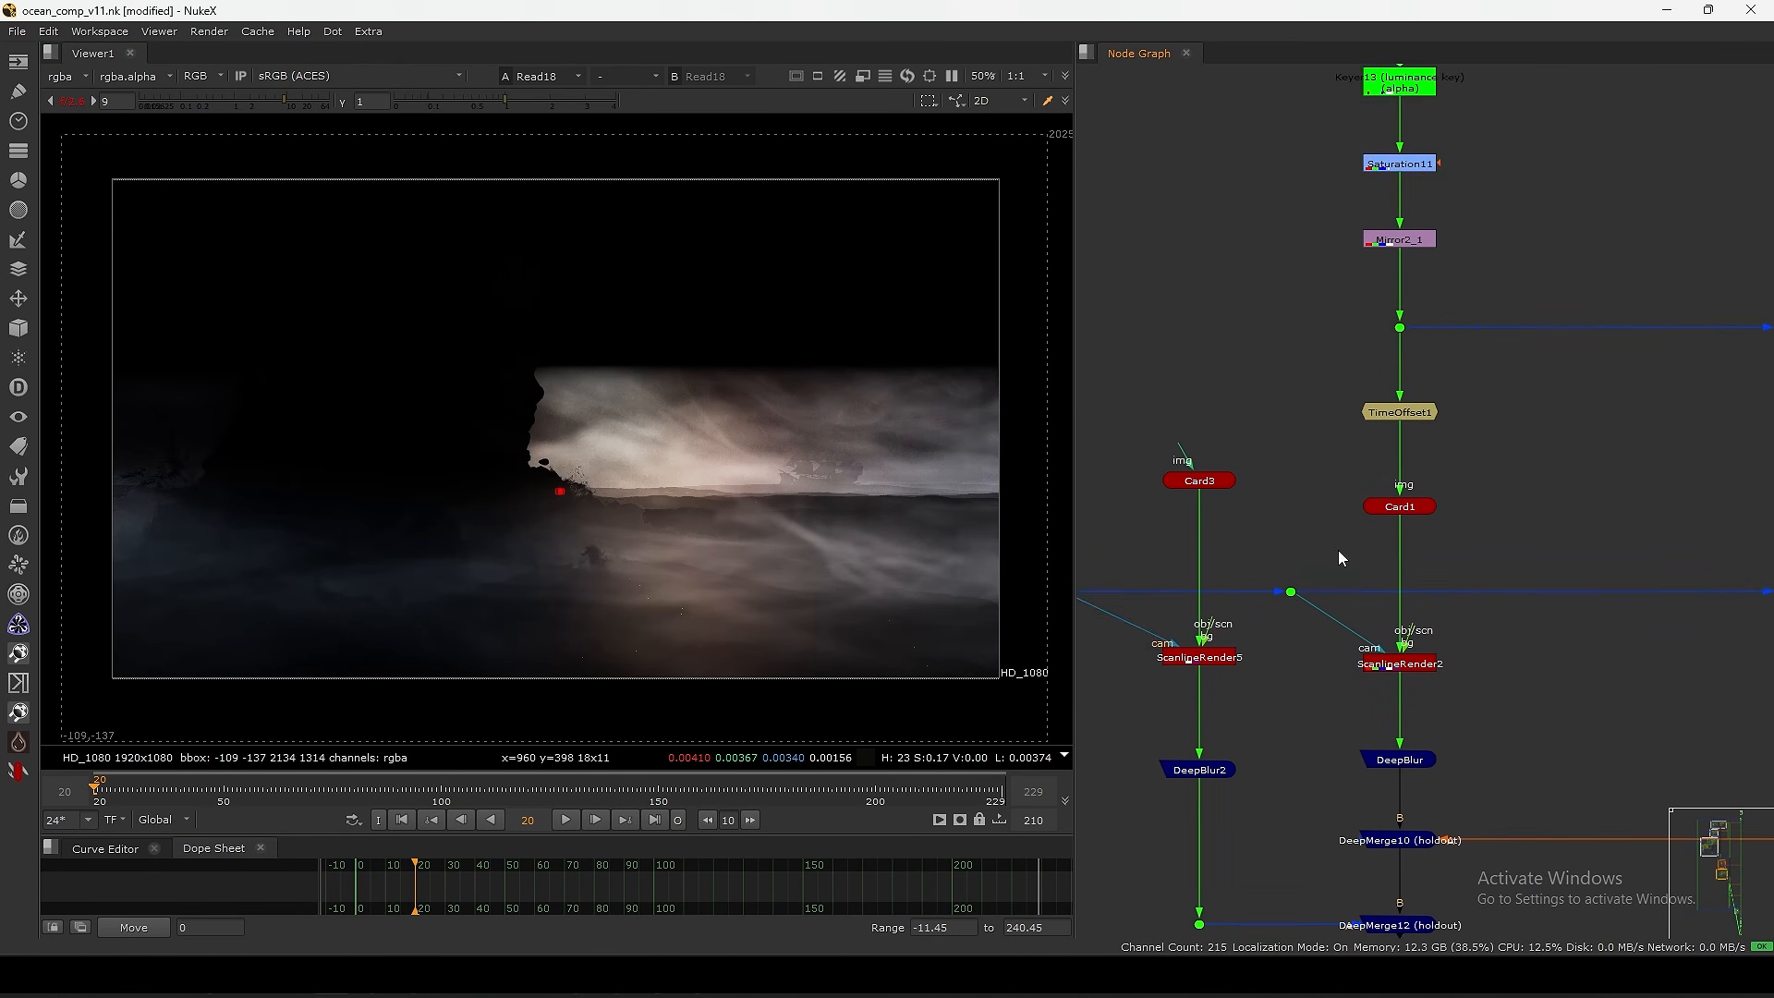
- Frame the entire node graph to survey the structure of the whole comp
scroll(1338, 554, down, 10)
middle_drag(1227, 785, 1252, 568)
middle_drag(1286, 636, 1299, 494)
key(f)
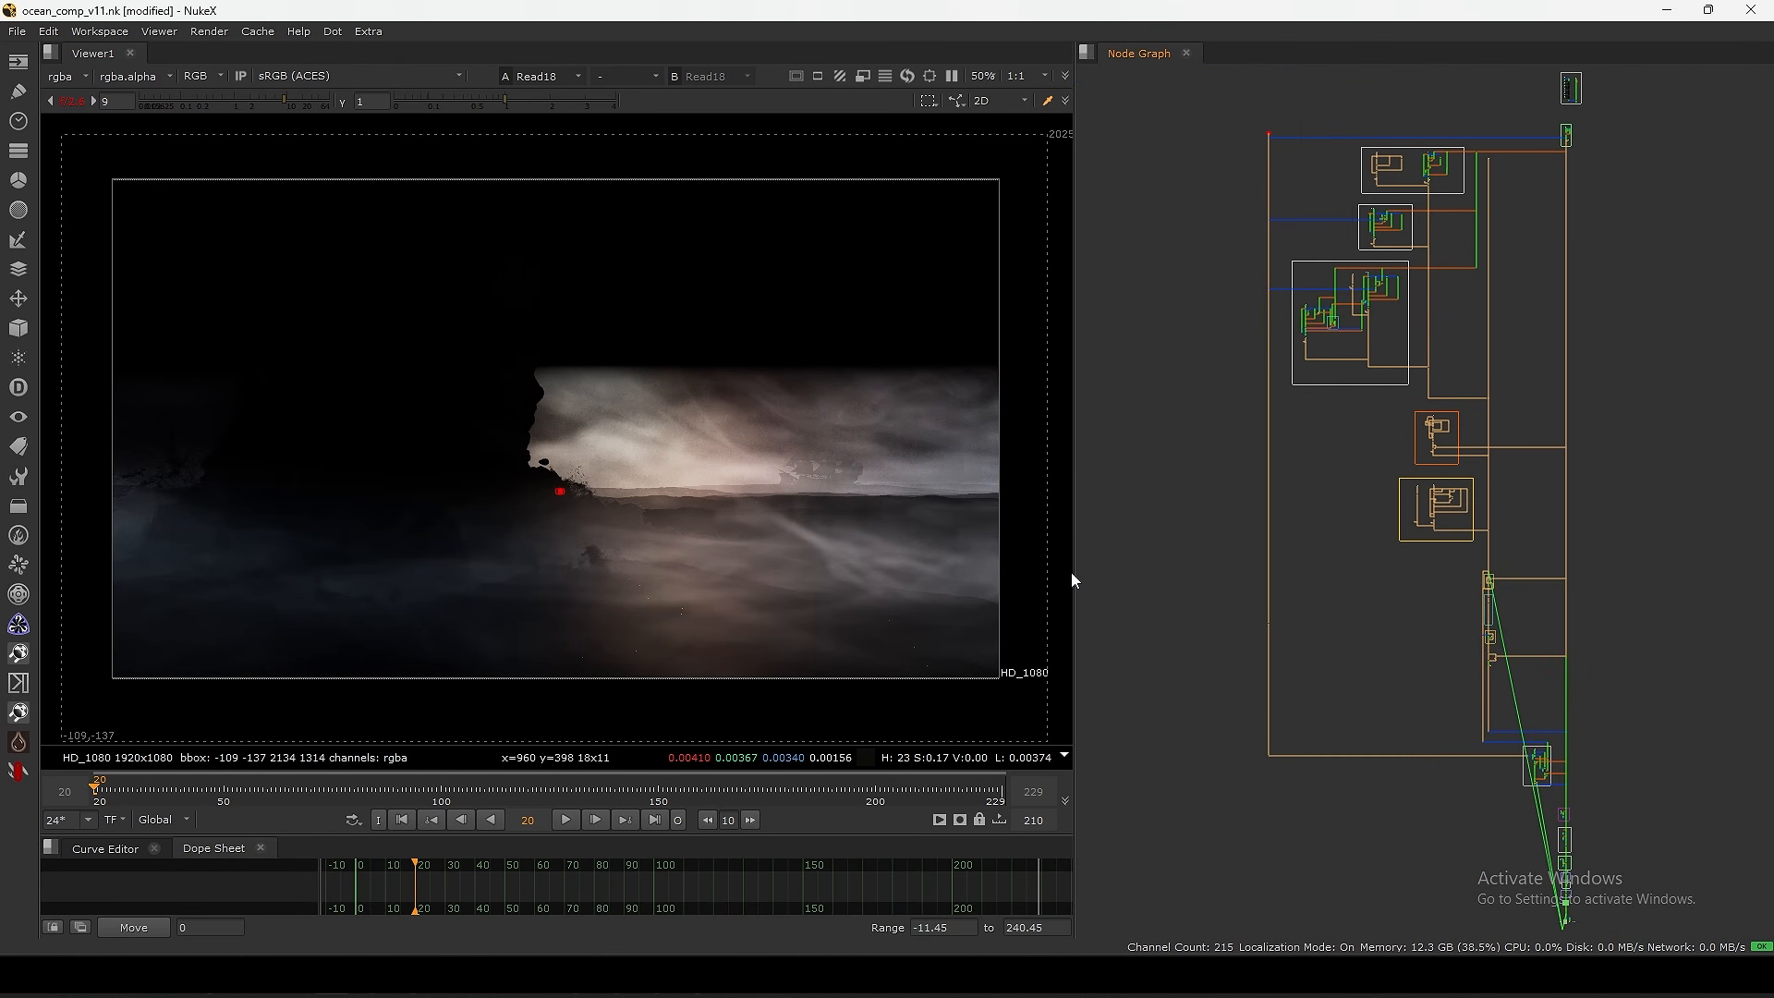
key(minus)
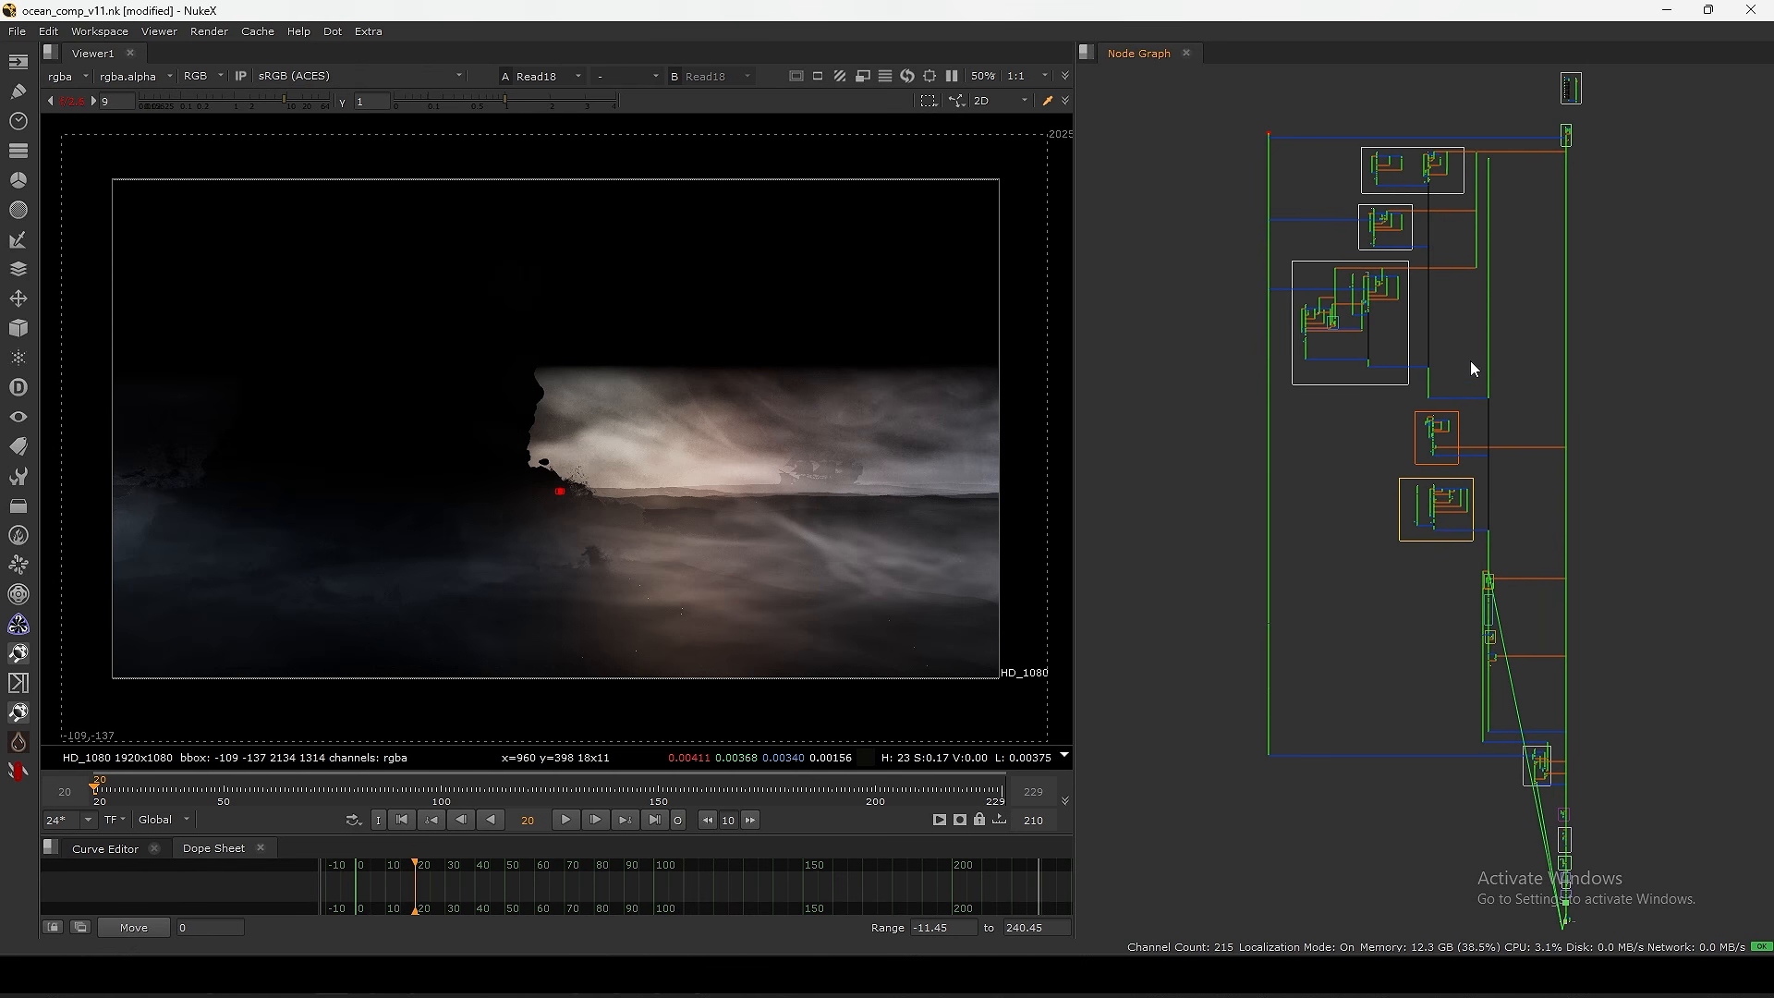
- View the slap comp's merged result and reset the viewer gain to 1
scroll(1508, 309, up, 10)
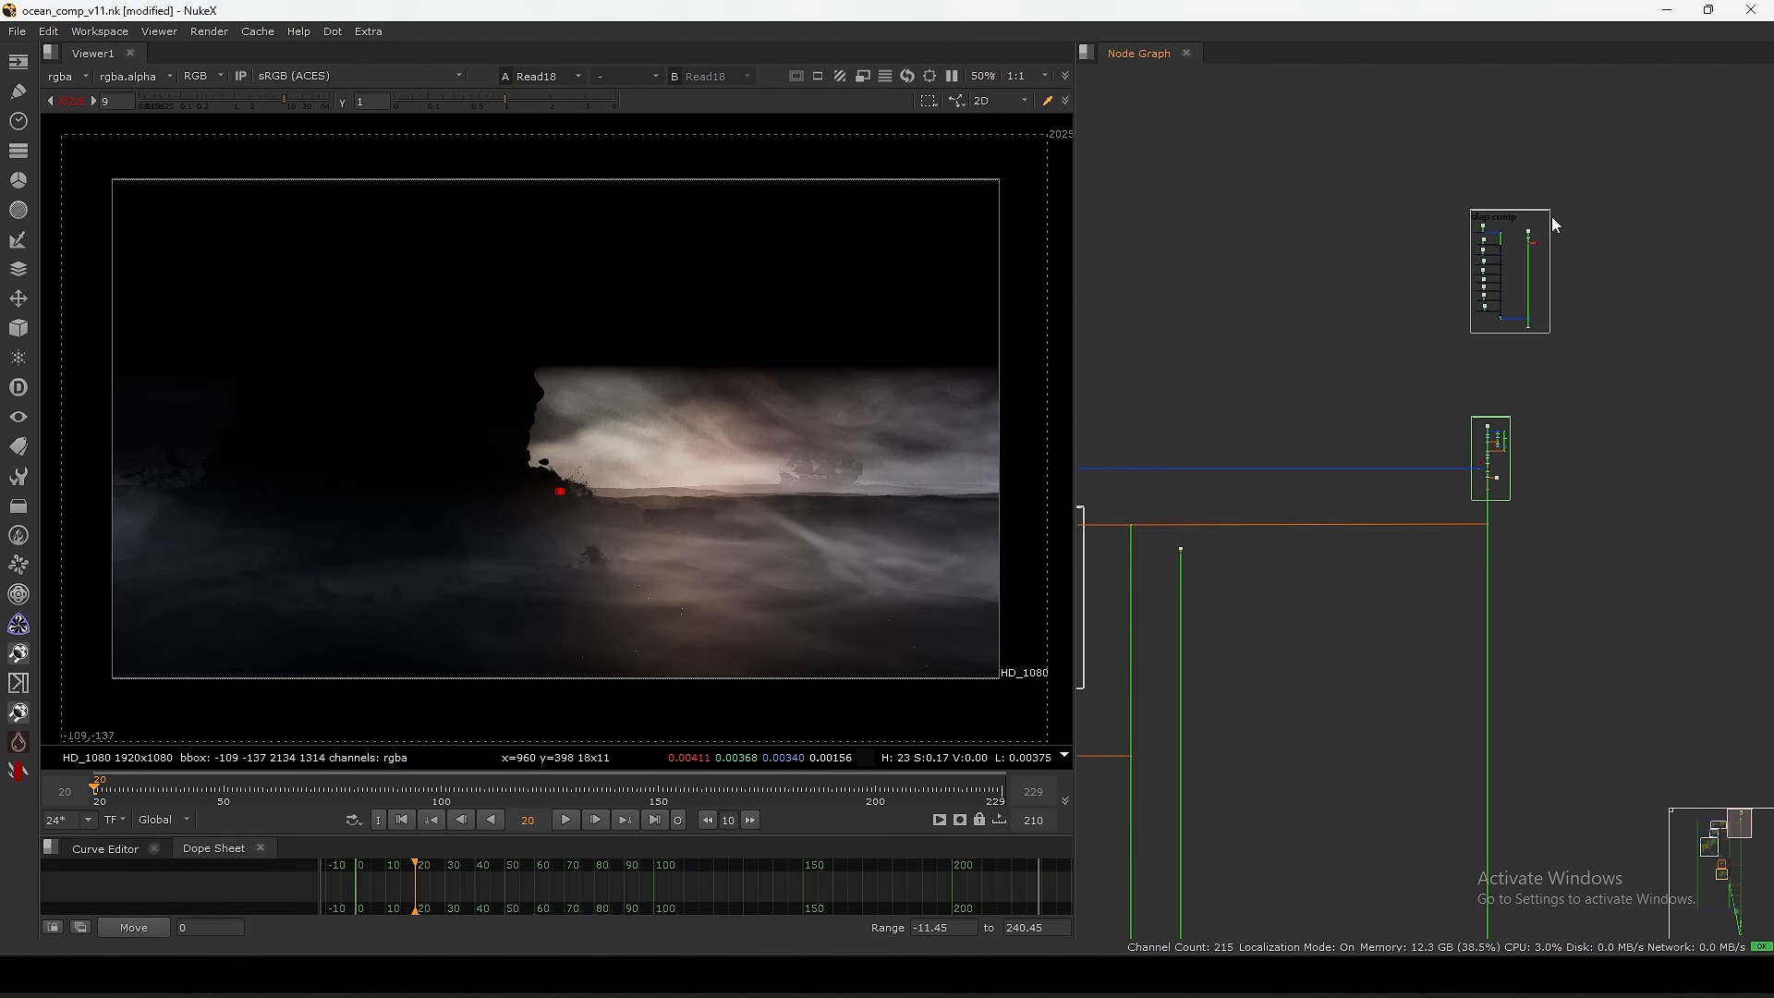
drag(1534, 251, 1532, 251)
key(1)
middle_drag(1469, 149, 1439, 320)
scroll(1437, 318, up, 6)
scroll(1411, 296, down, 7)
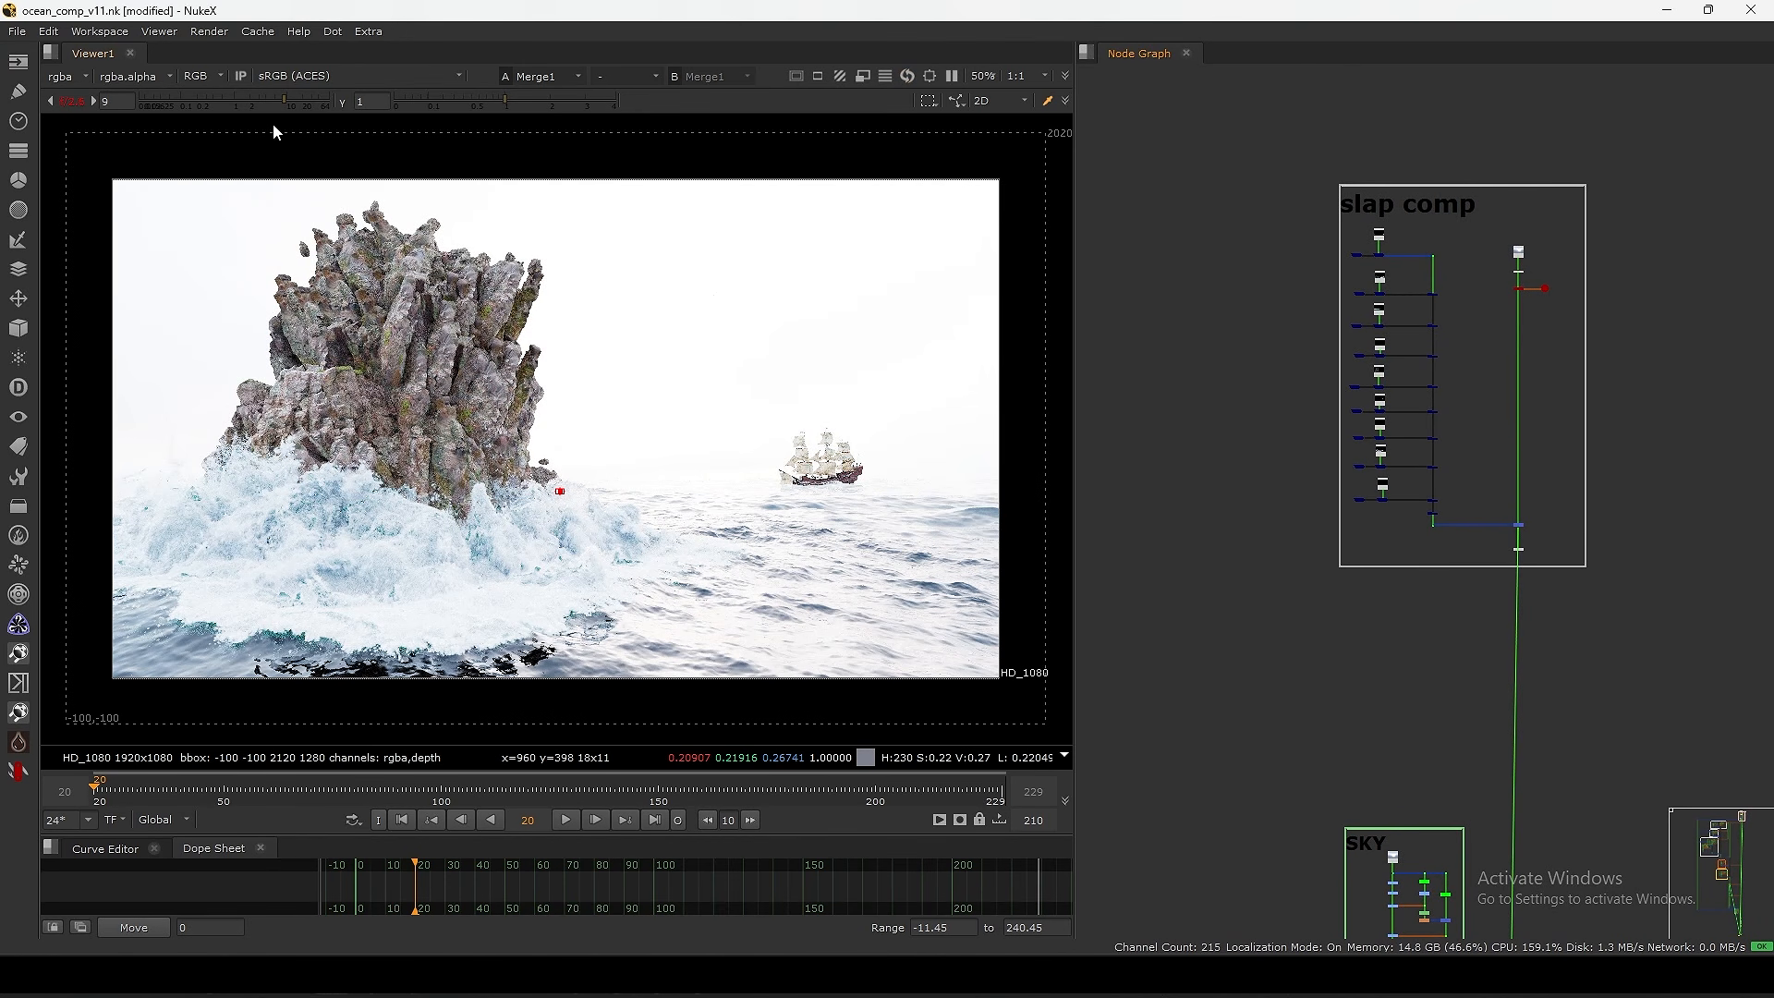
ctrl+click(276, 100)
- Find the final render Read nodes near the OUT group and view the final_v4 sequence
middle_click(1249, 512)
middle_drag(1378, 661, 1350, 571)
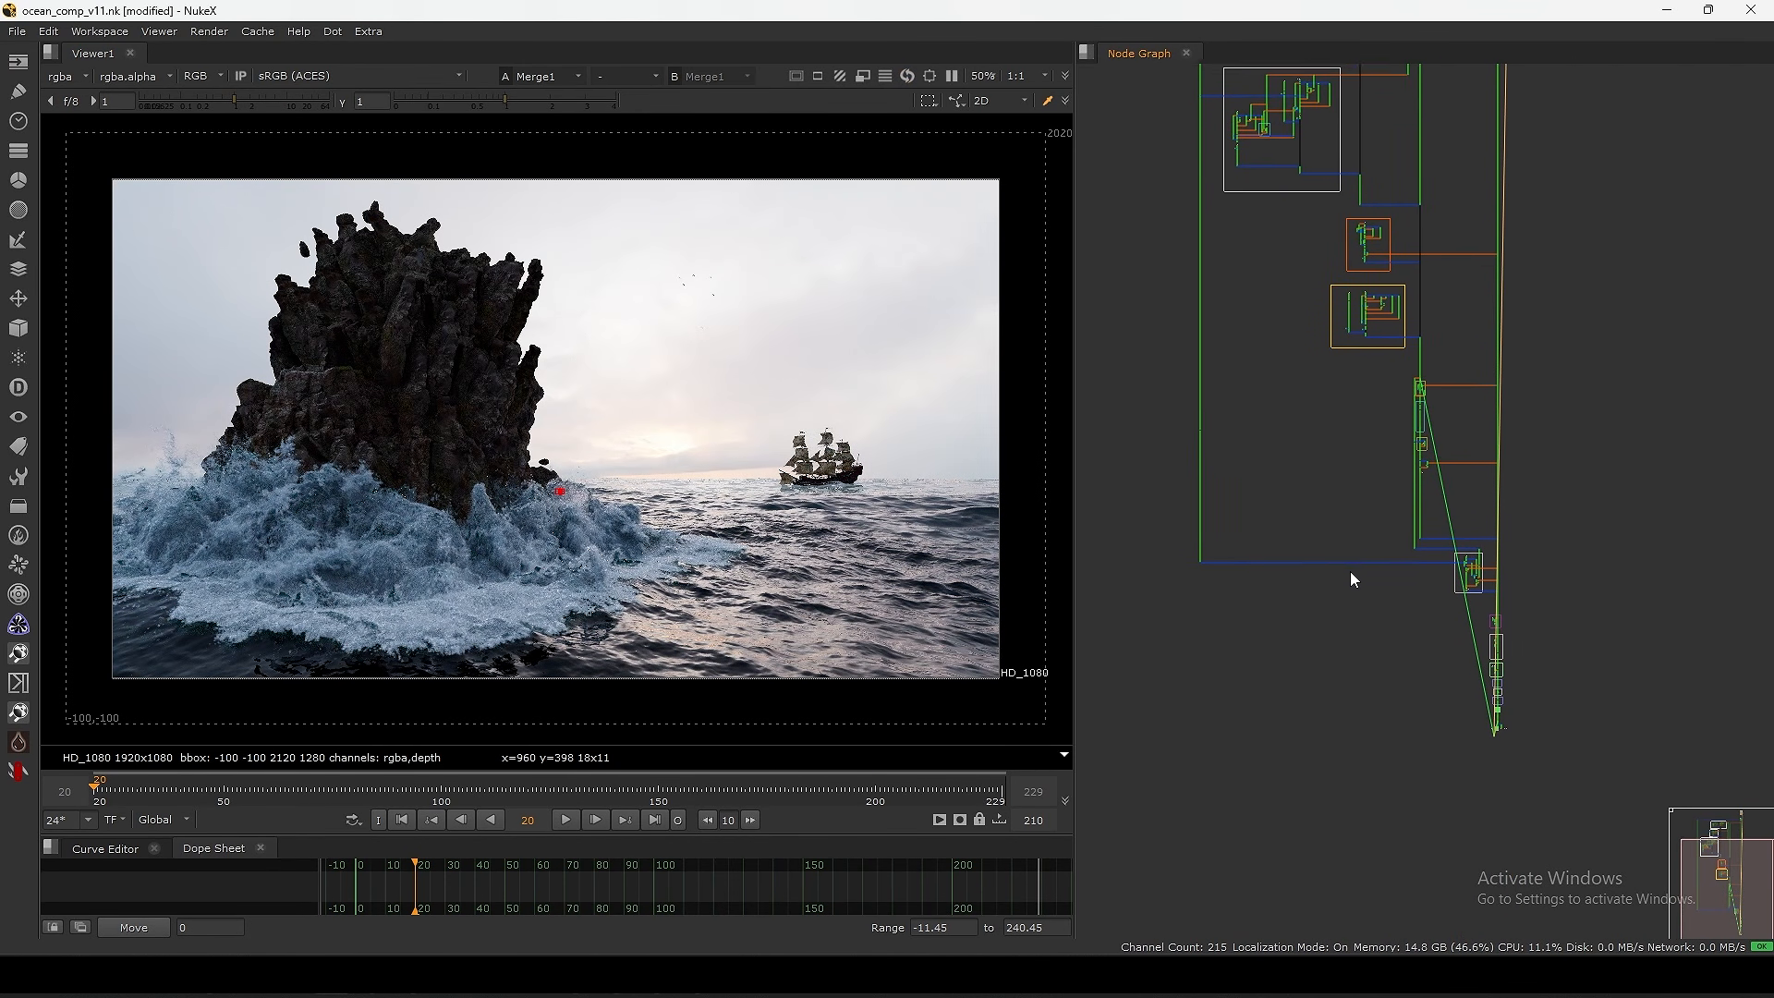
middle_drag(1468, 672, 1533, 606)
scroll(1533, 606, up, 5)
scroll(1475, 572, up, 8)
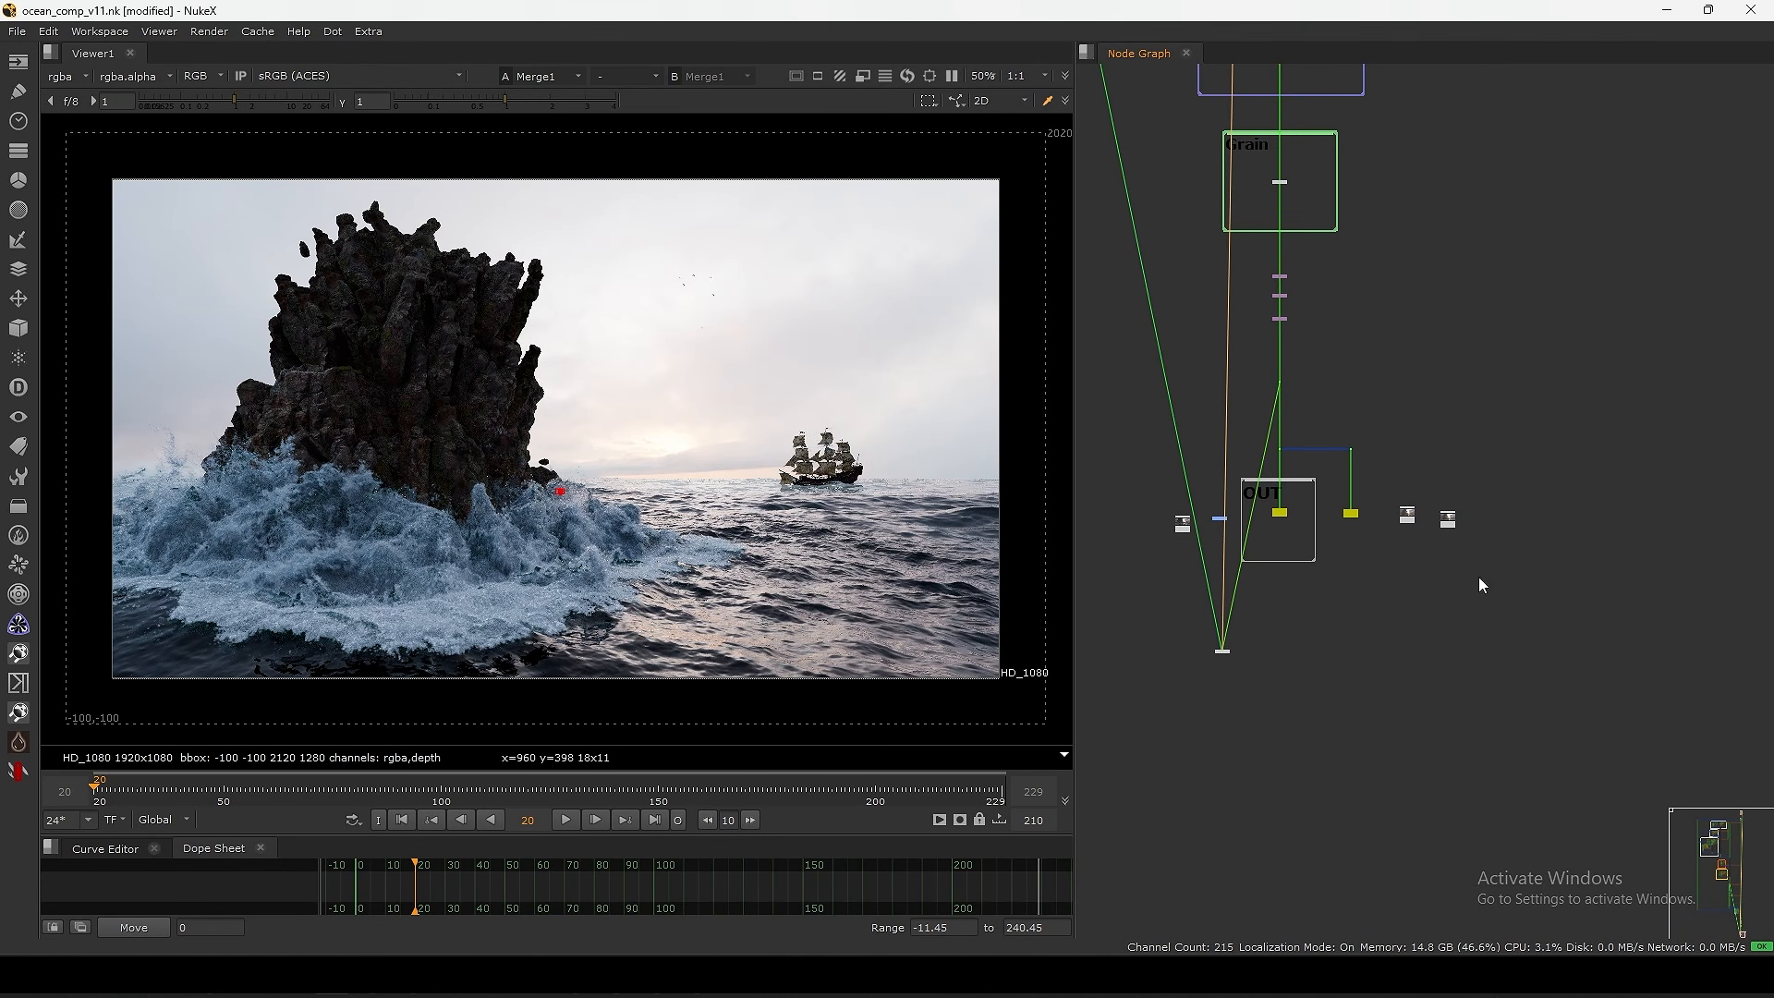
middle_drag(1375, 766, 1328, 423)
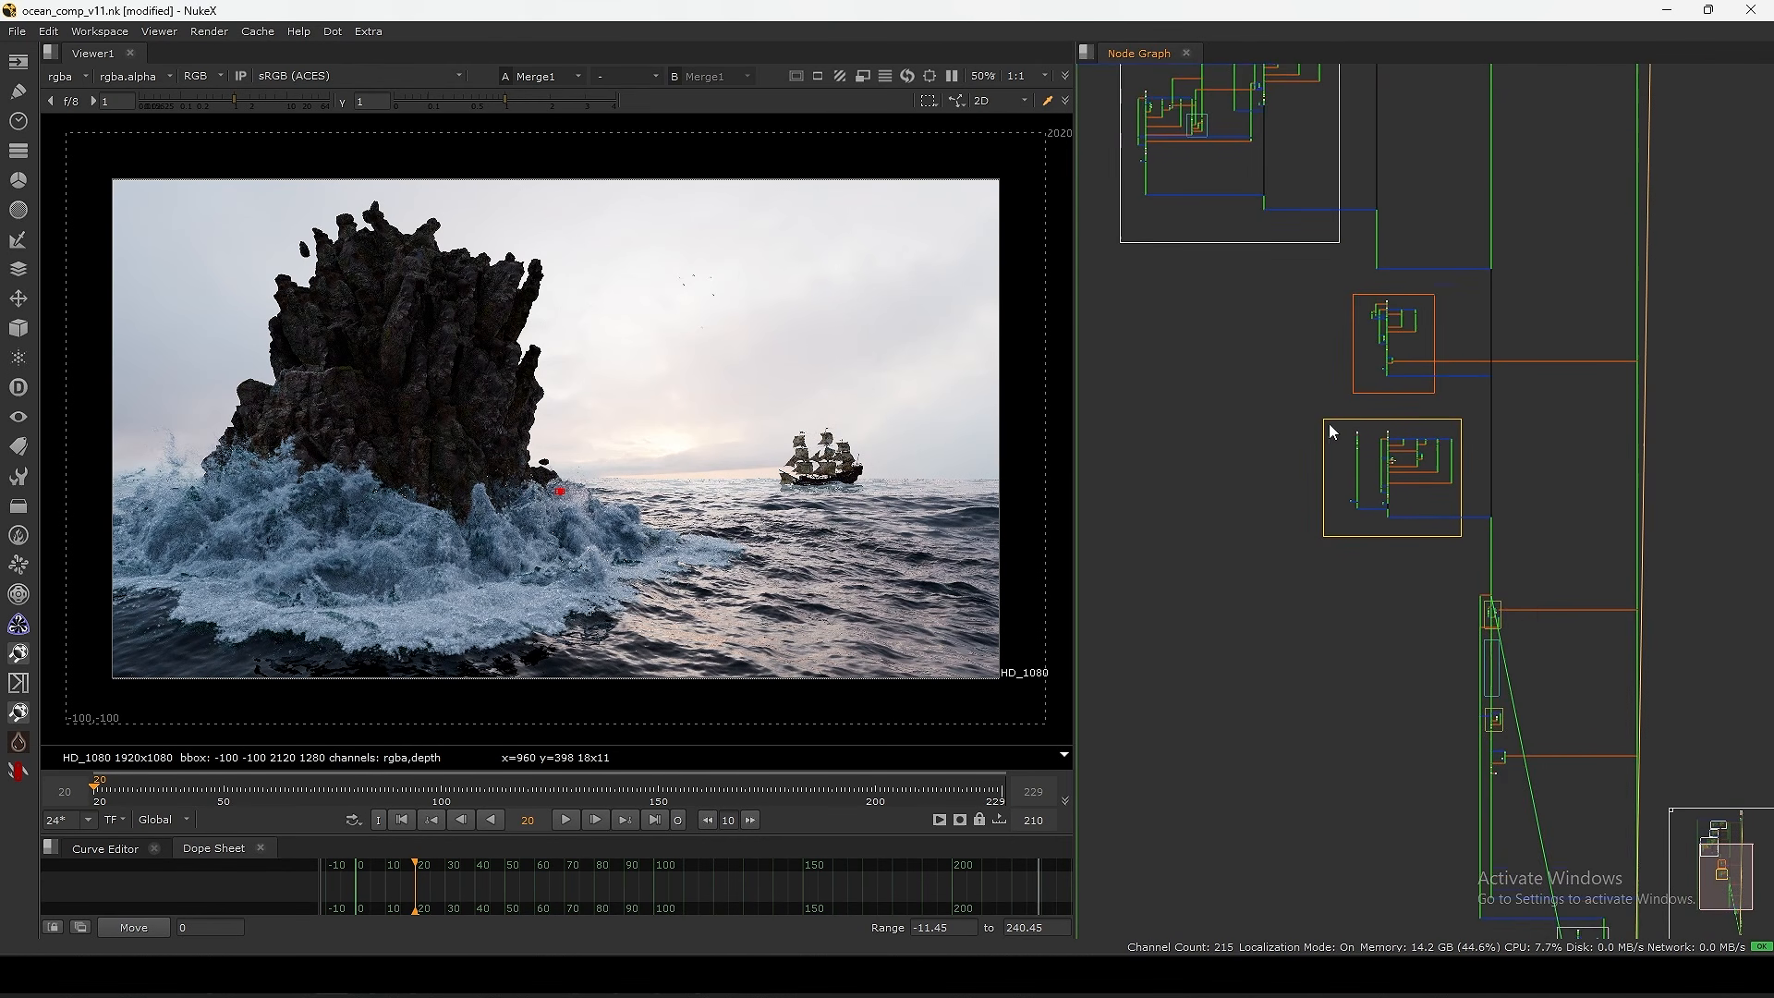
scroll(1329, 423, down, 4)
middle_drag(1427, 722, 1386, 524)
scroll(1490, 547, up, 7)
middle_drag(1332, 795, 1457, 519)
scroll(1457, 519, up, 4)
scroll(1463, 530, up, 5)
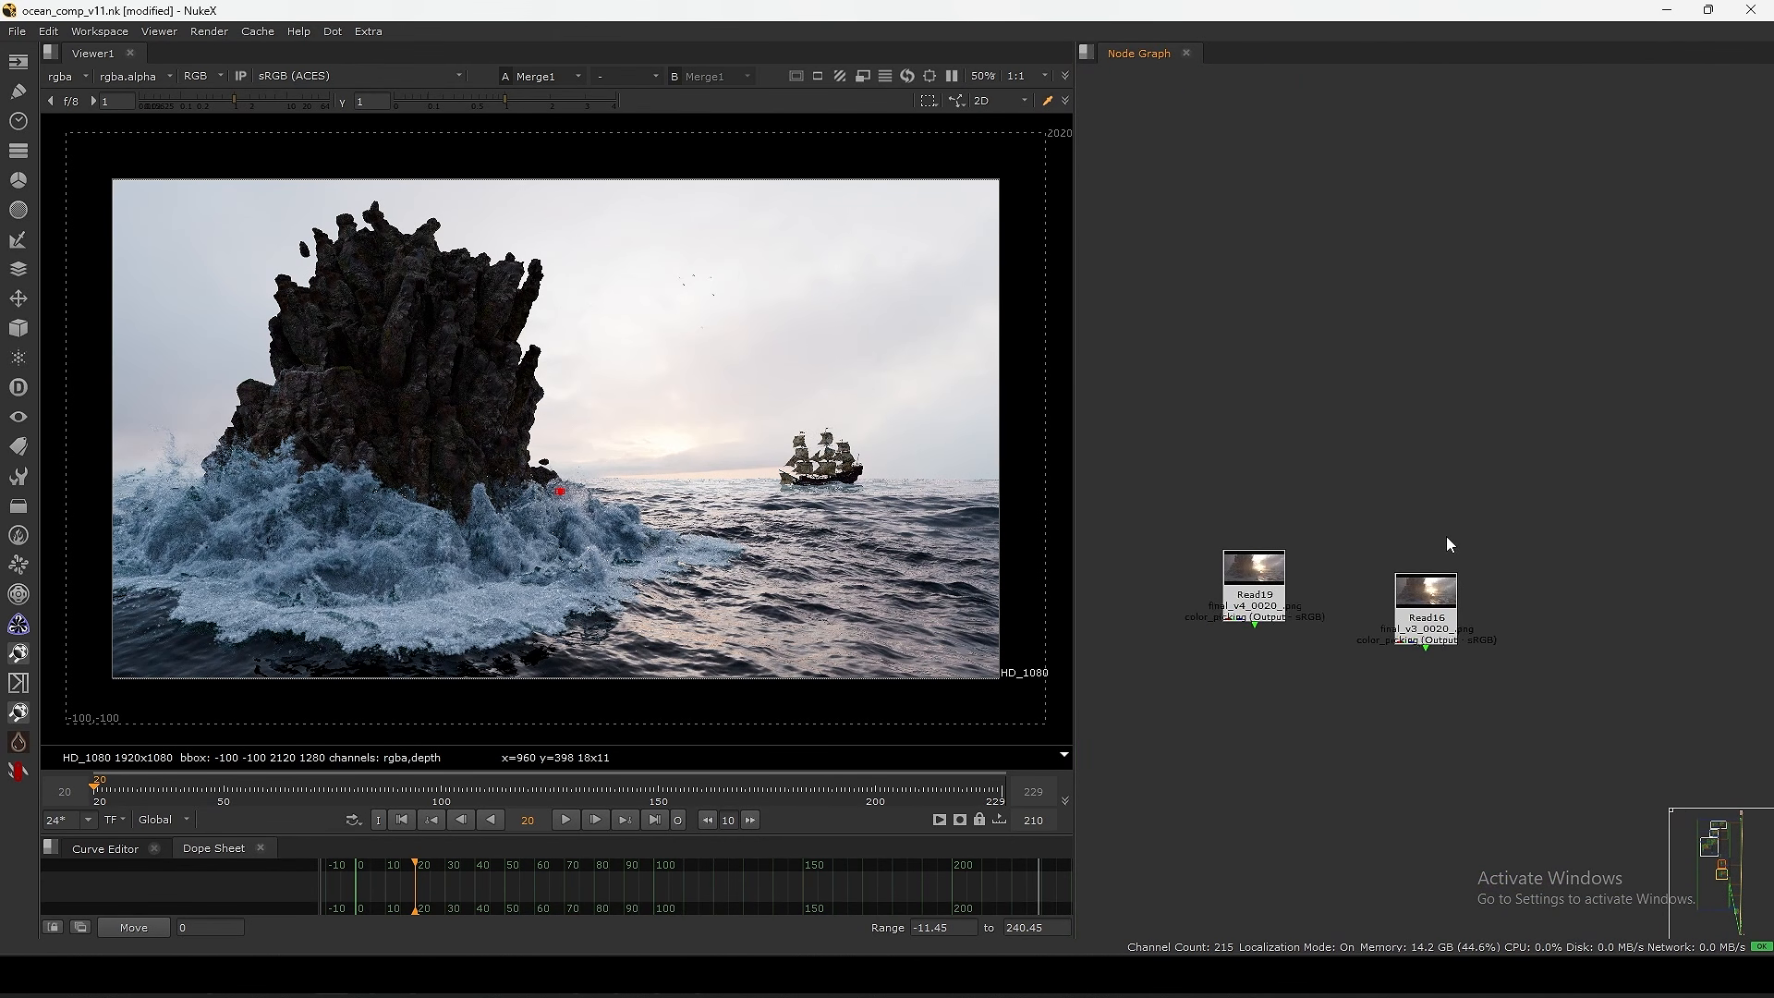
key(1)
click(1288, 664)
middle_drag(1287, 664, 1457, 529)
- Maximize the viewer, play the final_v4 sequence and fit the picture to the viewer to review the finished shot
key(space)
key(l)
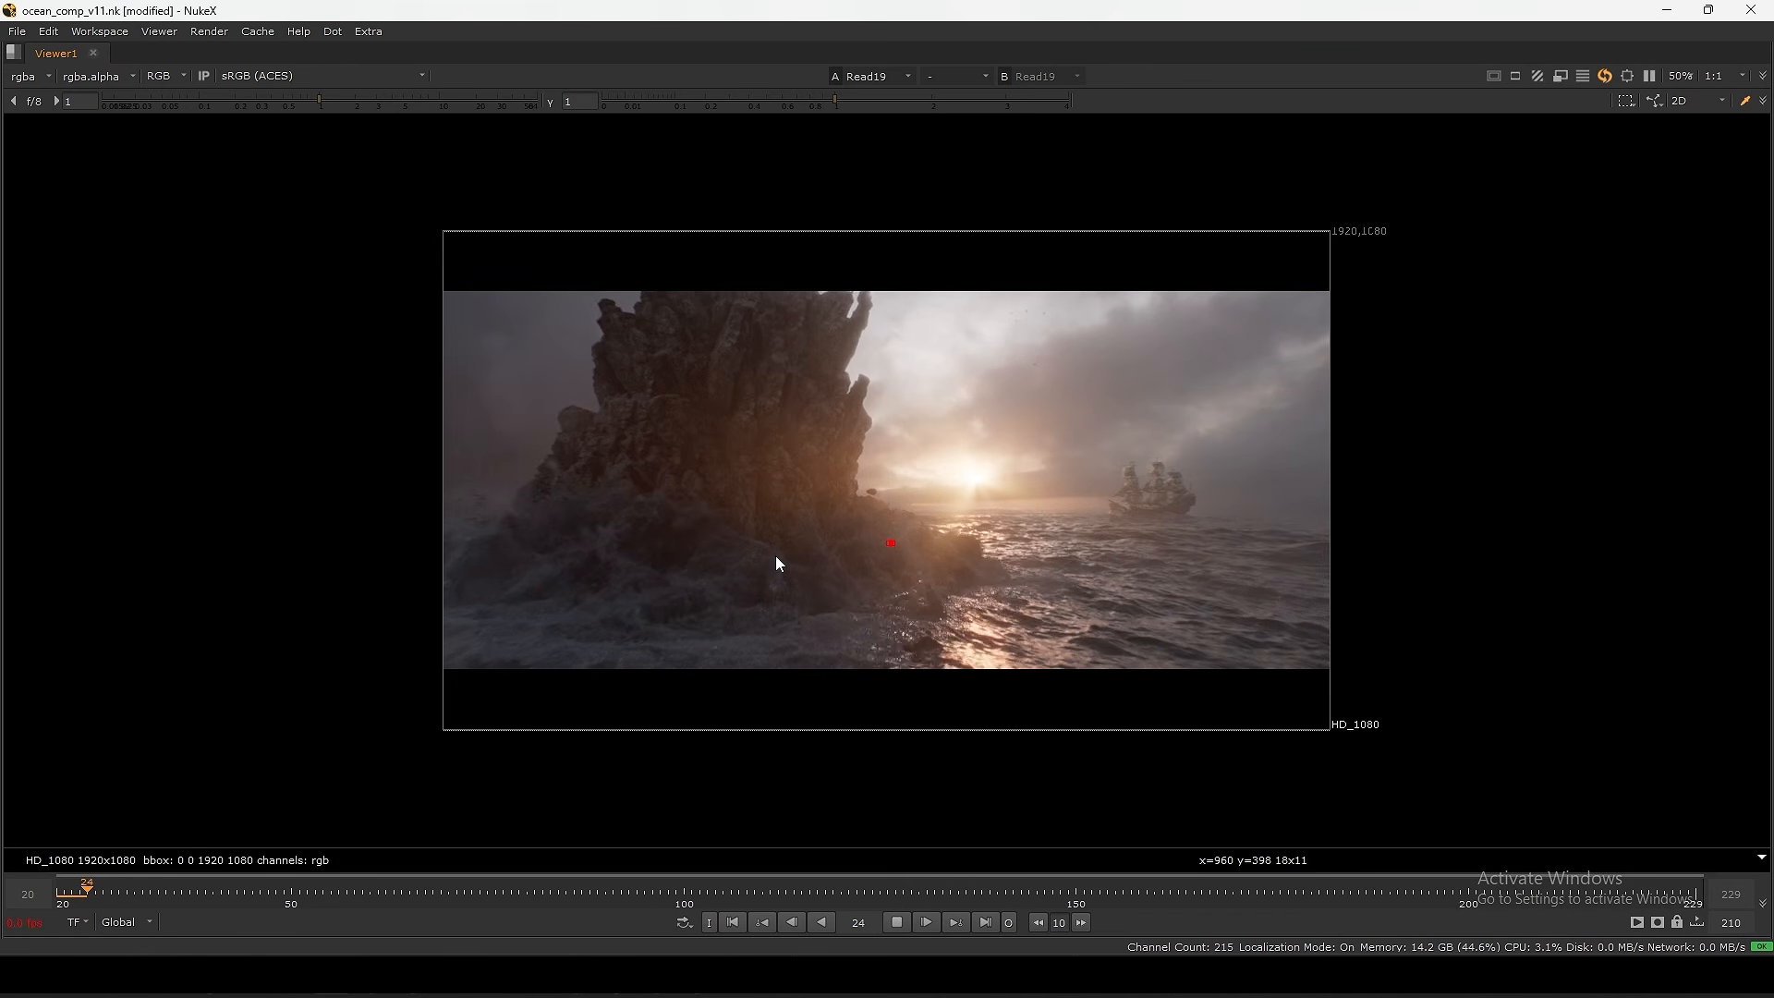
key(f)
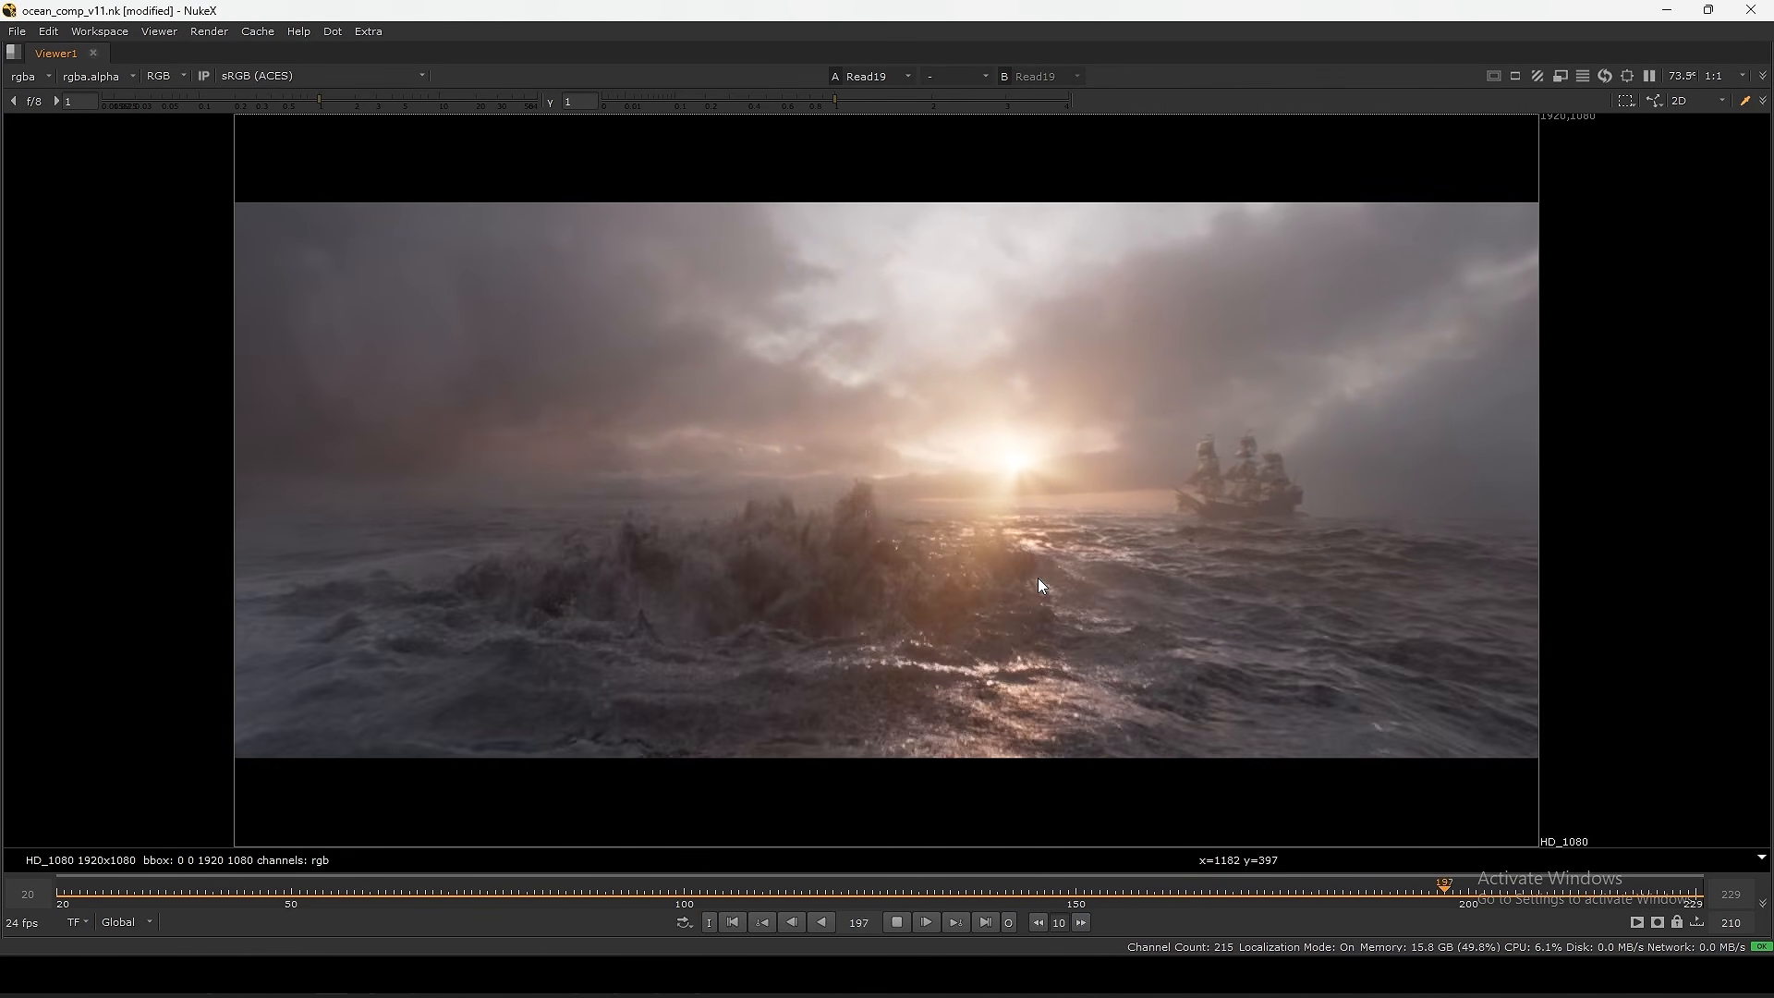
drag(1458, 217, 207, 700)
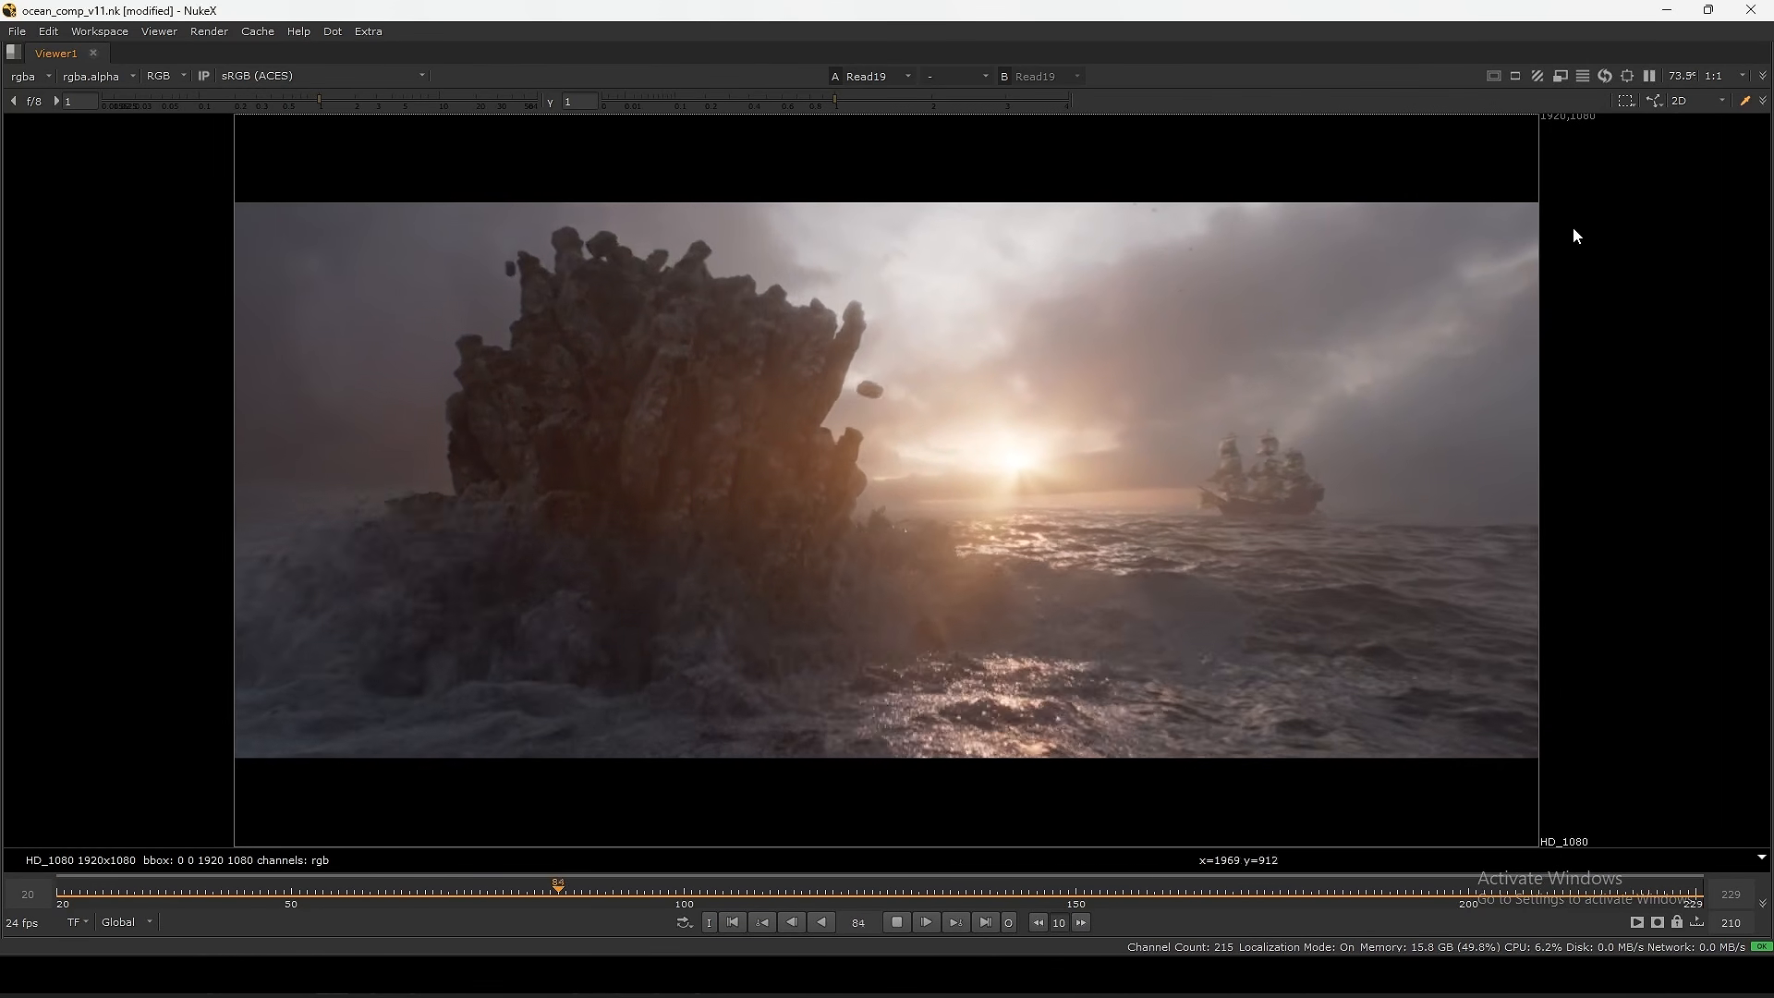
mouse_move(1601, 208)
mouse_down()
mouse_move(858, 371)
mouse_move(135, 614)
mouse_move(115, 747)
mouse_move(1160, 345)
mouse_move(1623, 214)
mouse_move(1626, 197)
mouse_up()
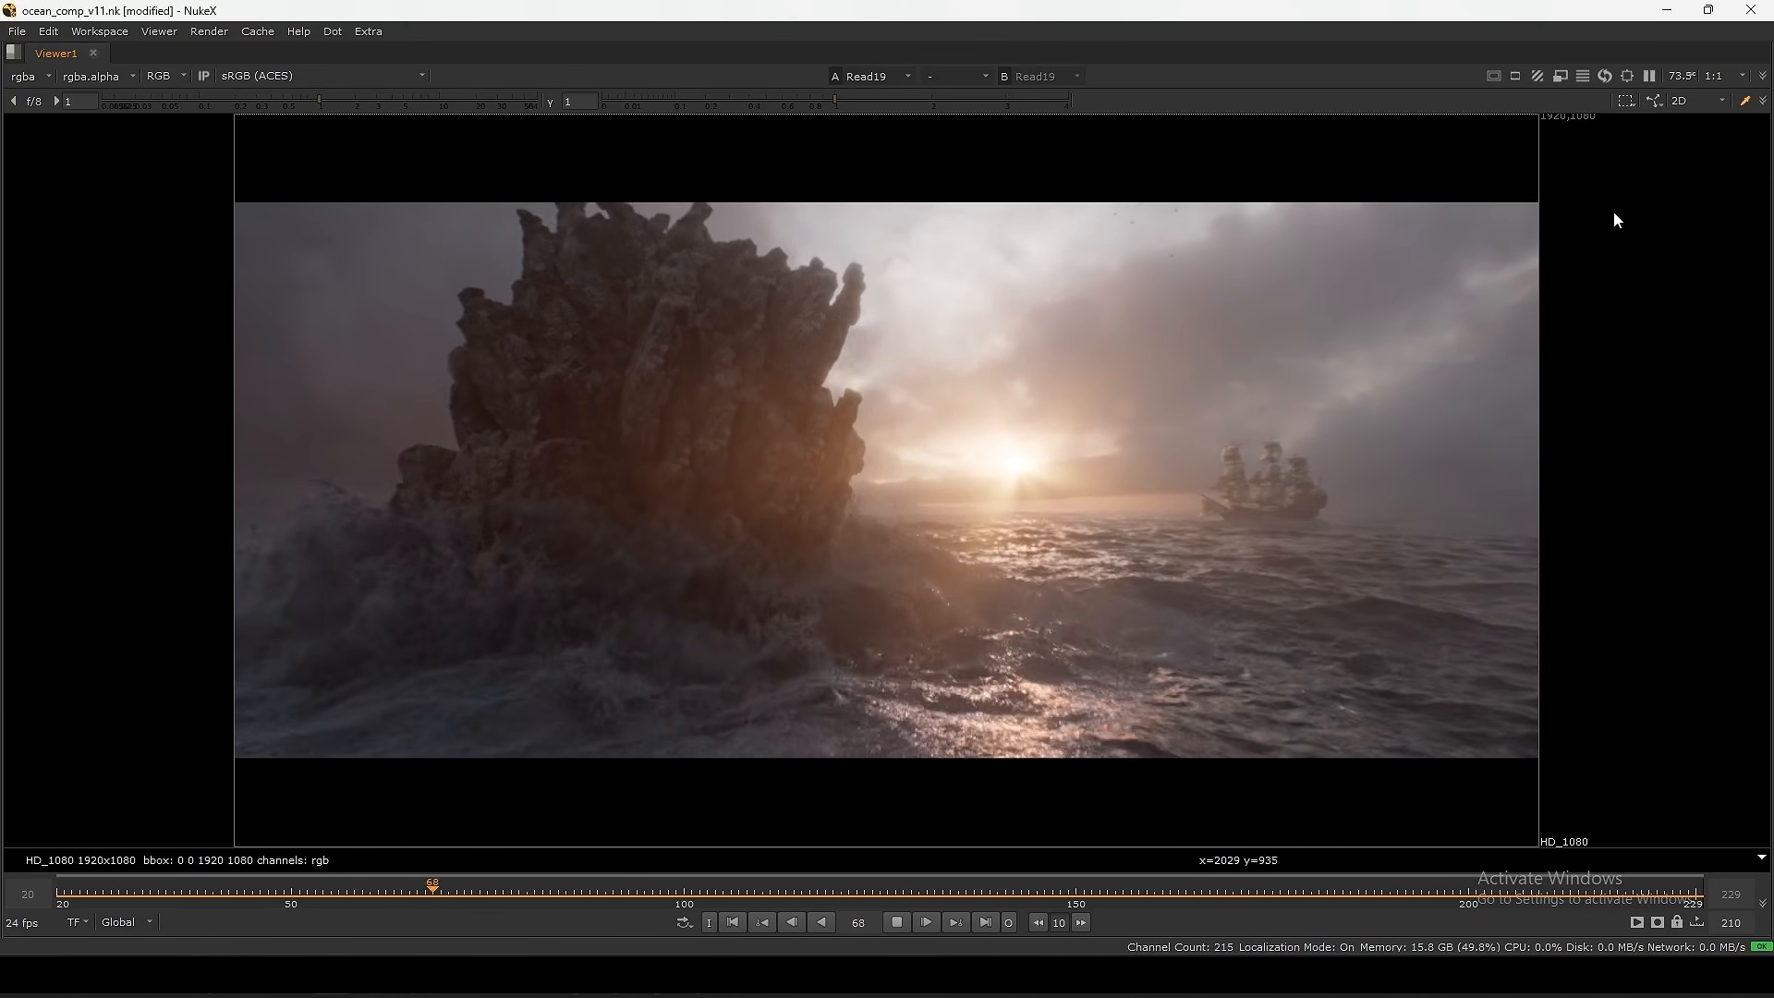